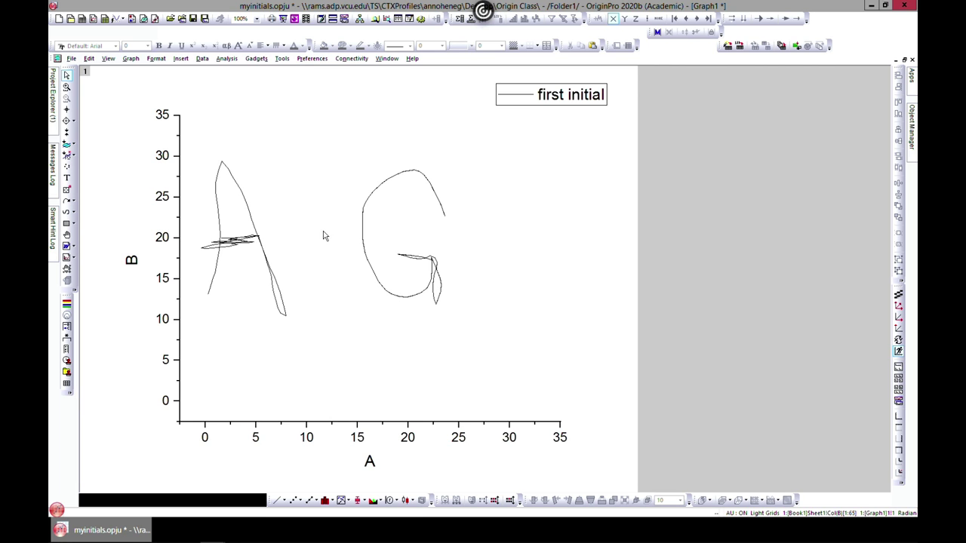
- Copy the hand-drawn letter A from the graph and minimize the graph window to reveal the worksheet
click(247, 205)
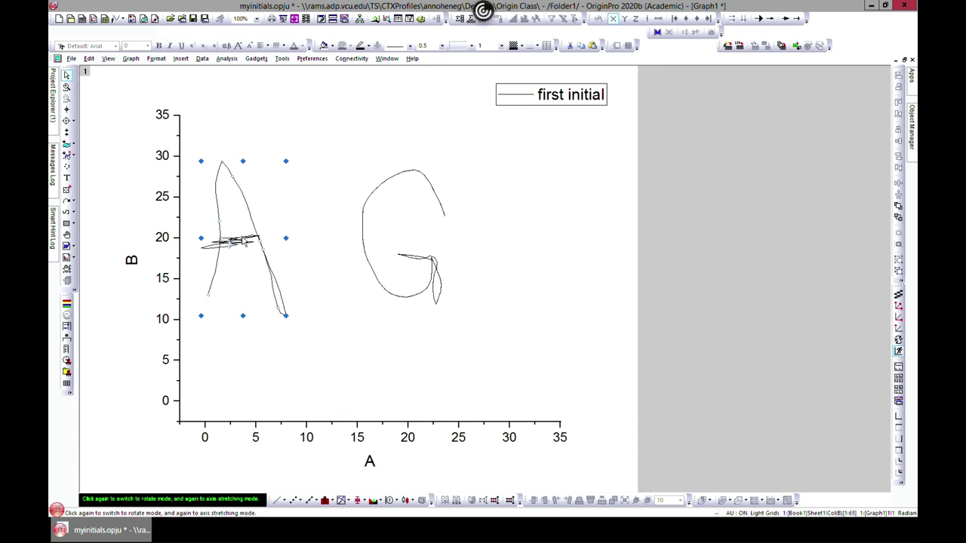
right_click(239, 234)
click(268, 254)
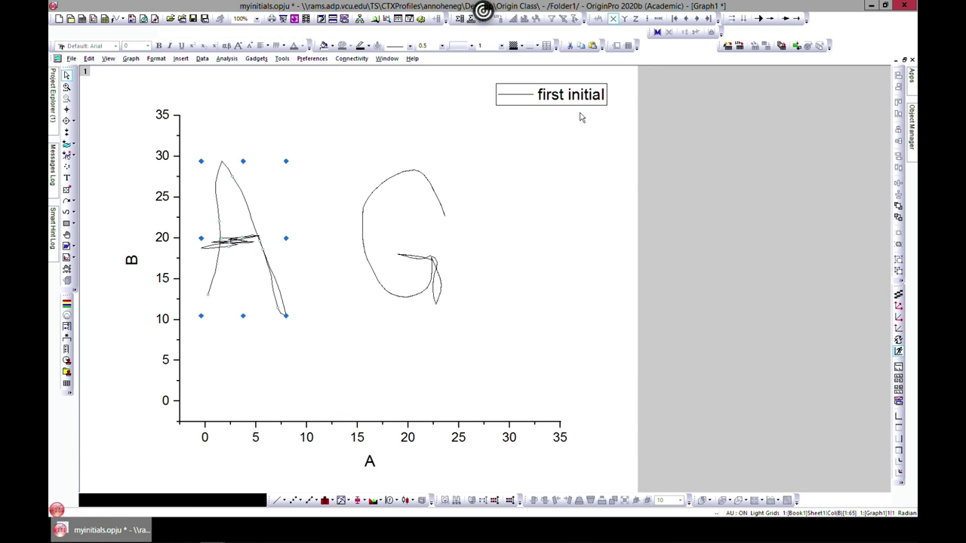
click(895, 59)
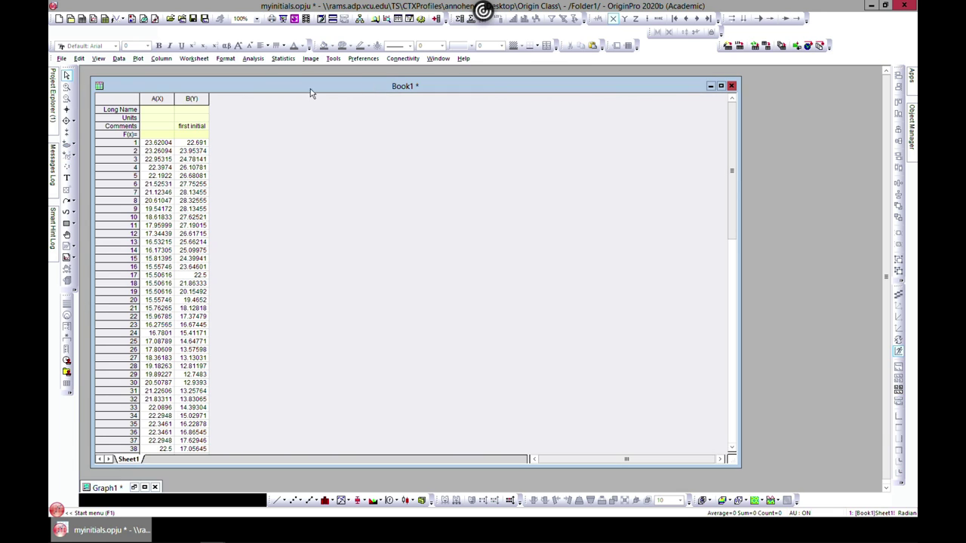
- Add 10 new columns to the Book1 worksheet
click(161, 59)
click(190, 162)
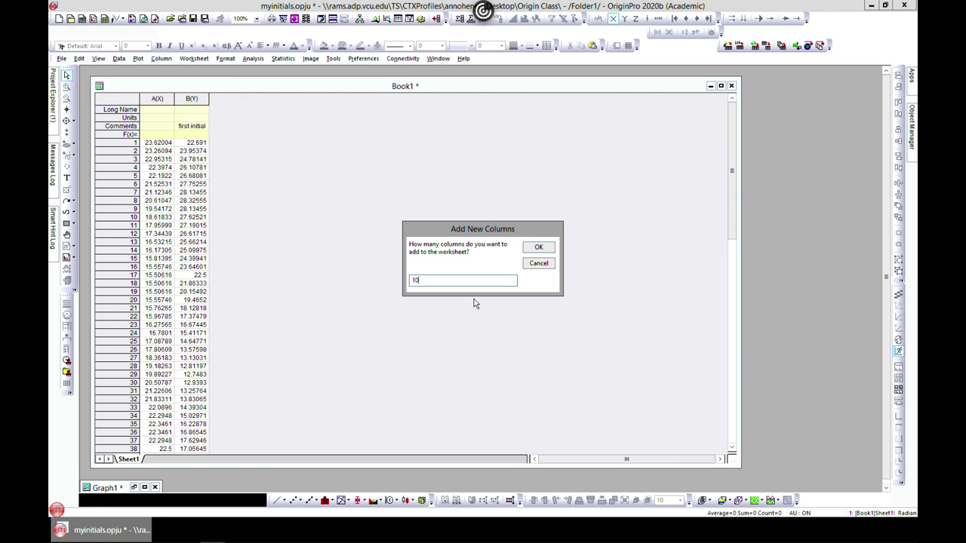
click(538, 248)
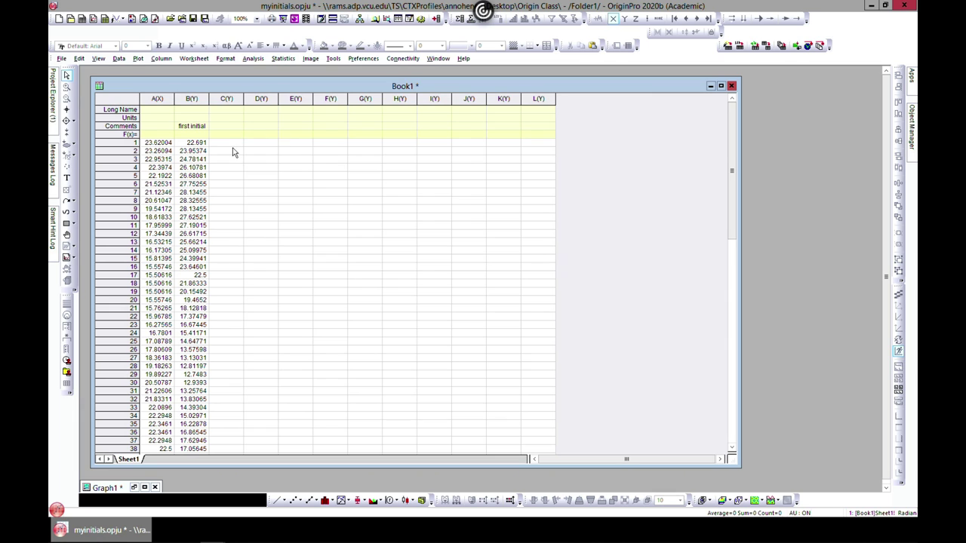
- Paste the copied letter A coordinates into the worksheet starting at row 1 of column C
click(226, 142)
right_click(224, 144)
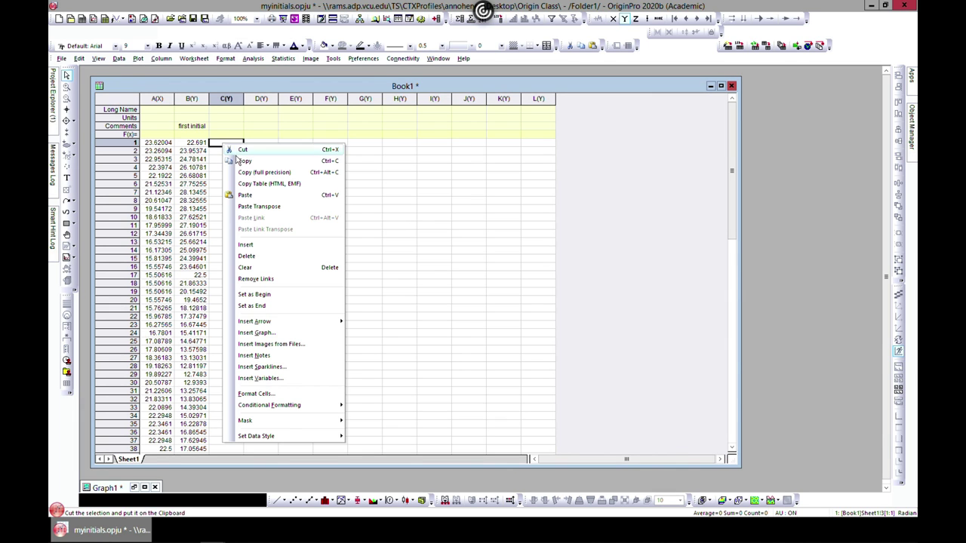
click(264, 198)
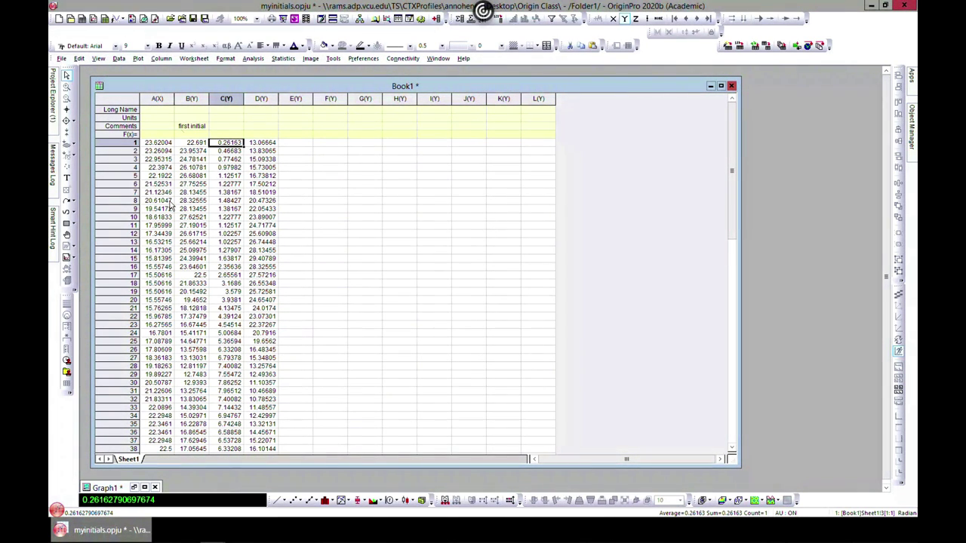
- Set column C as an X column
click(225, 103)
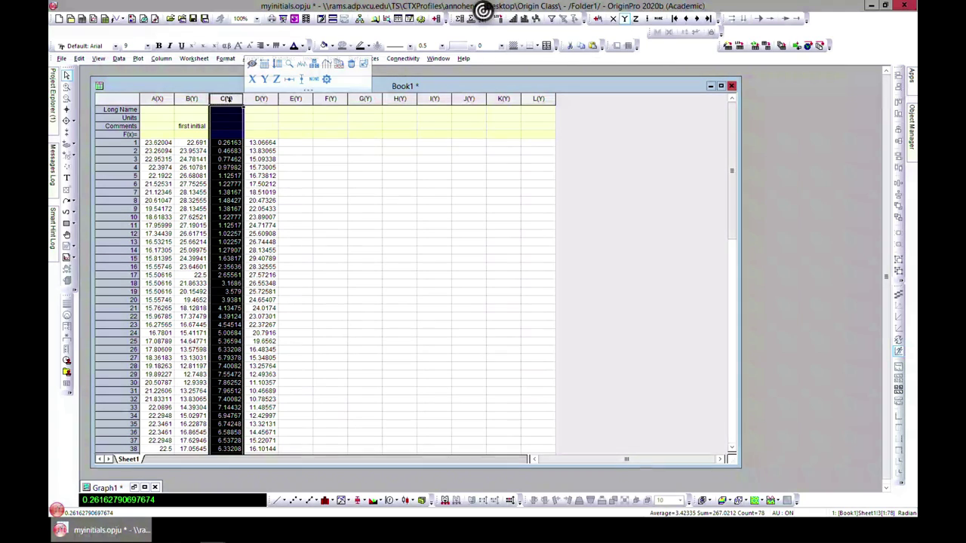
right_click(241, 102)
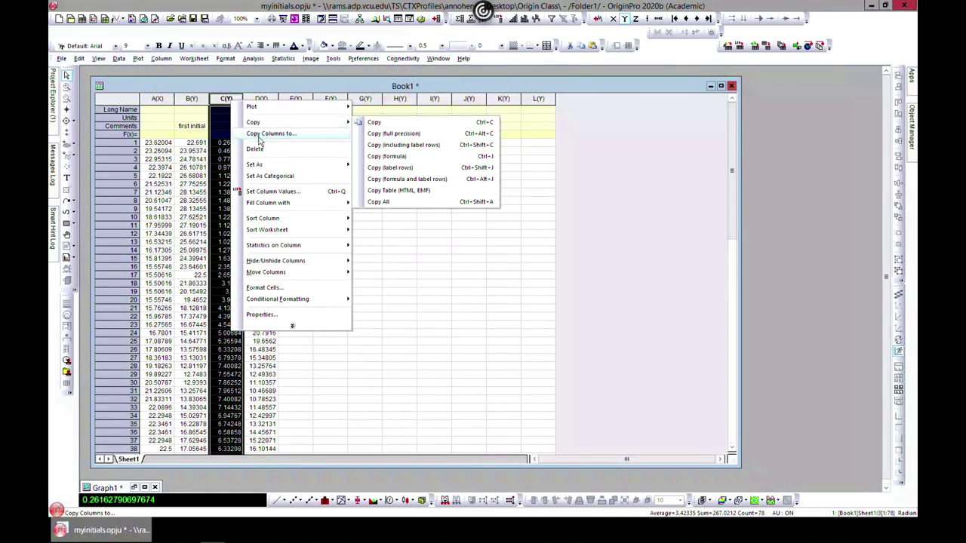
mouse_move(260, 164)
click(389, 165)
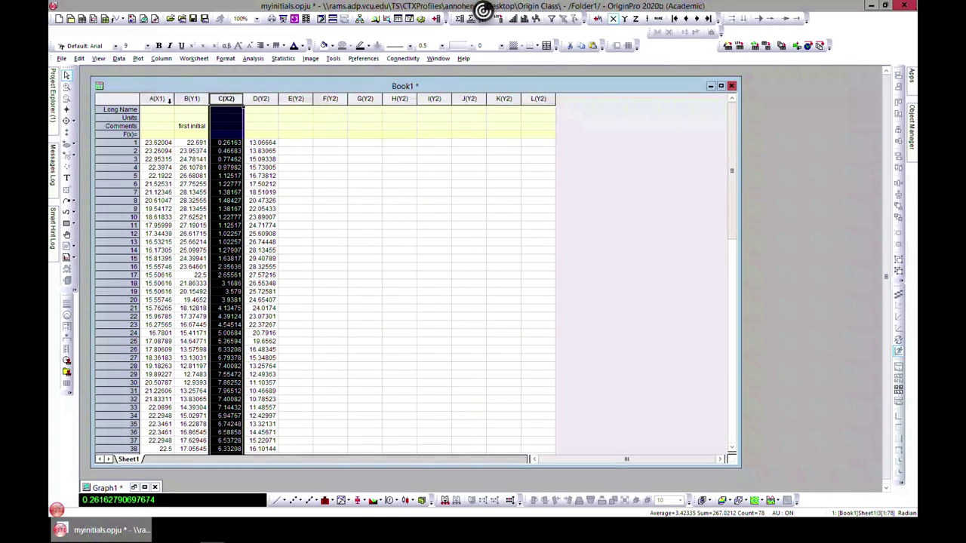
- Enter "last initial" as the comment of column D
double_click(260, 126)
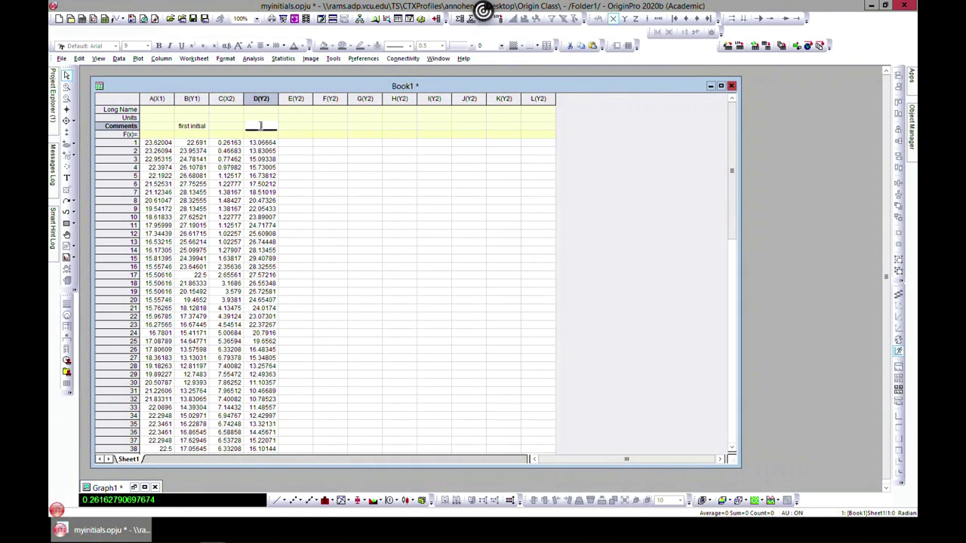
text(last initial)
click(335, 161)
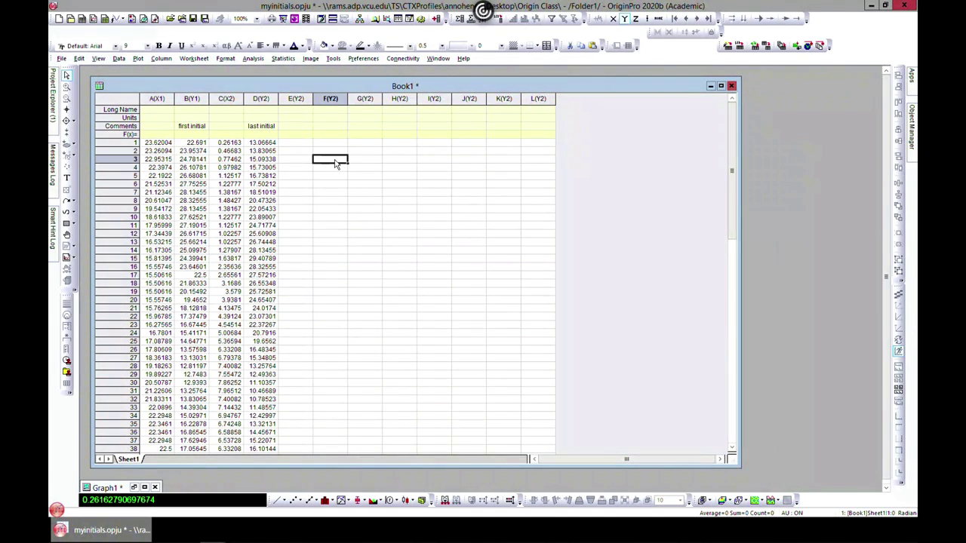
- Plot columns A and B as a line graph and maximize the new graph window
click(157, 100)
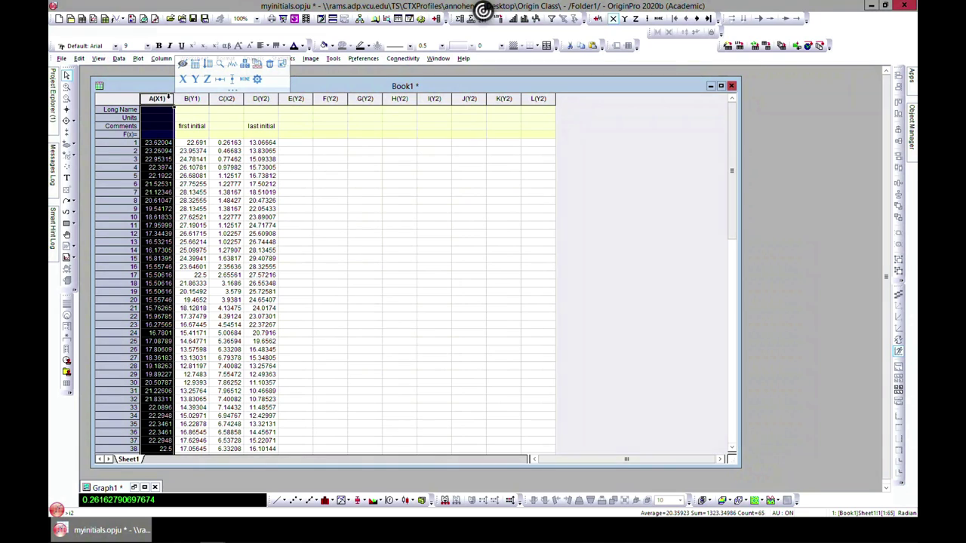
shift+click(191, 100)
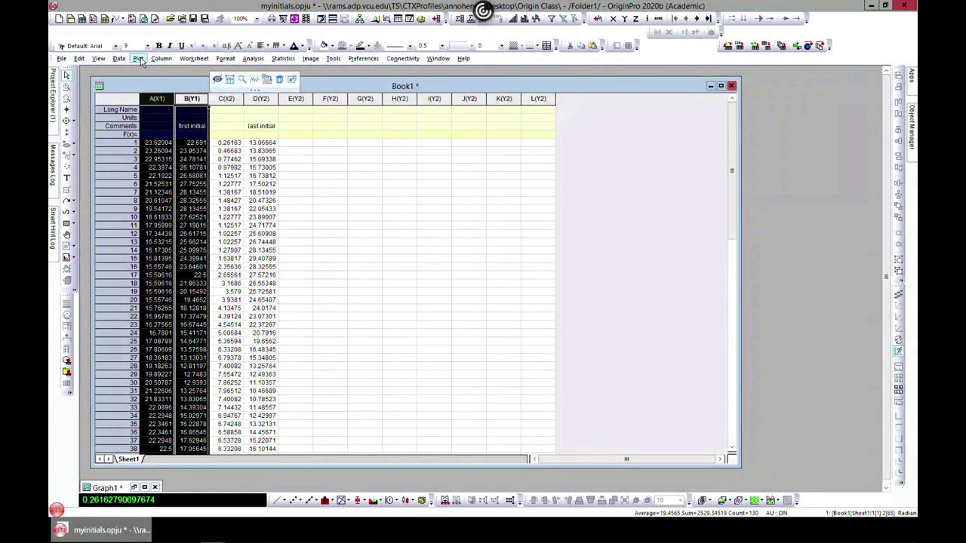
click(138, 58)
click(244, 85)
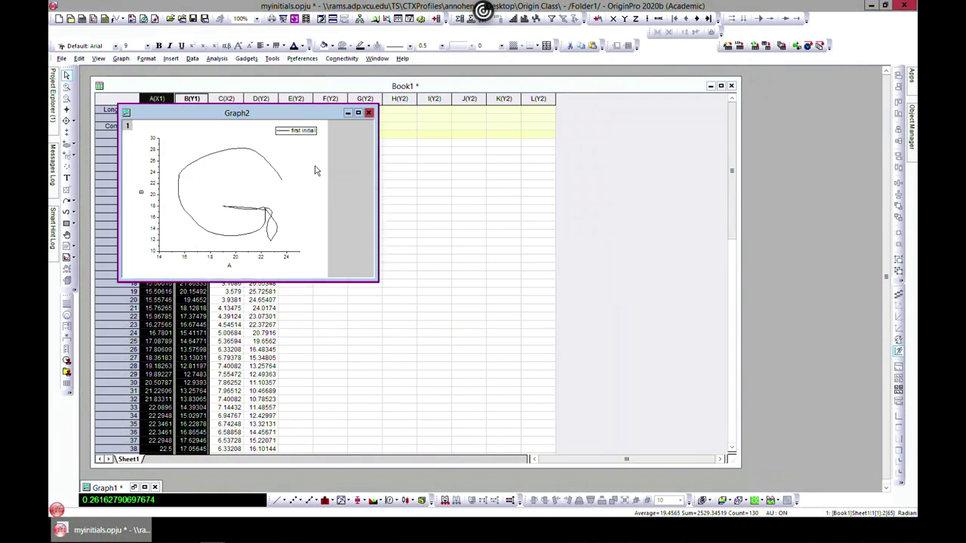
click(359, 113)
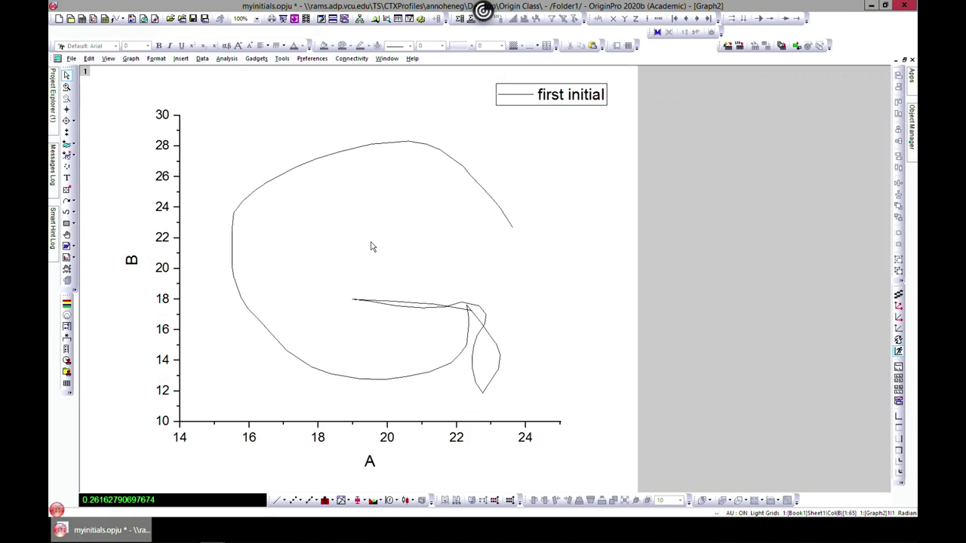
- Increase the line width of the first initial curve, keeping its solid style and simple compound style
double_click(472, 180)
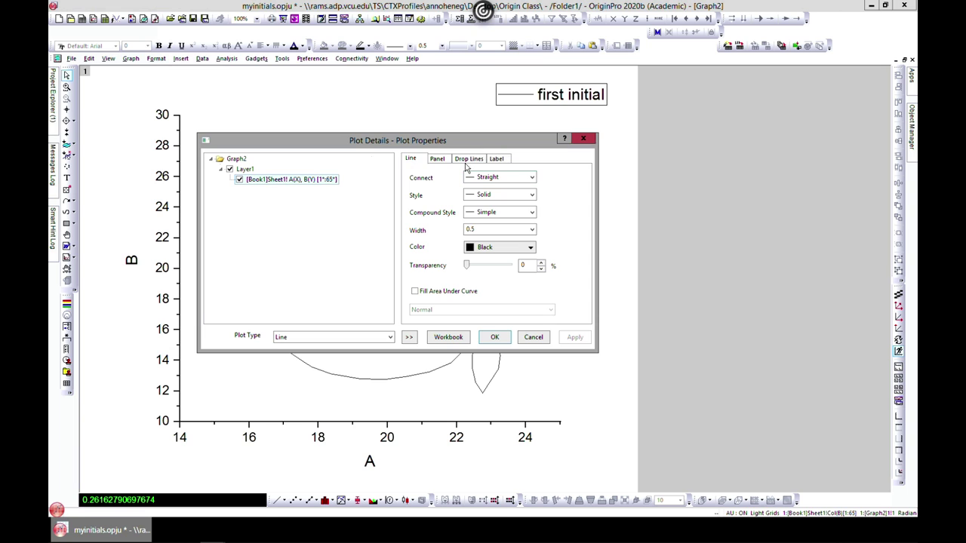
click(532, 196)
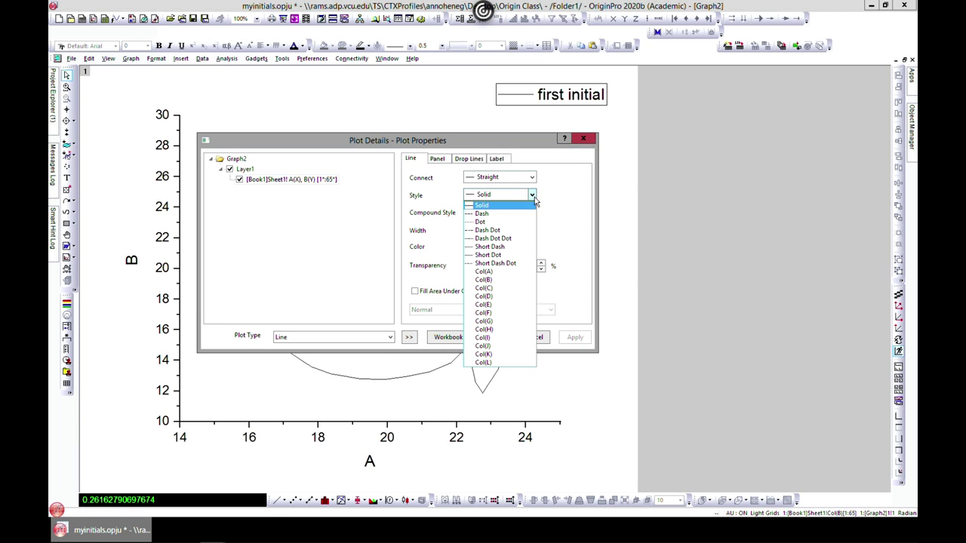
click(580, 208)
click(533, 214)
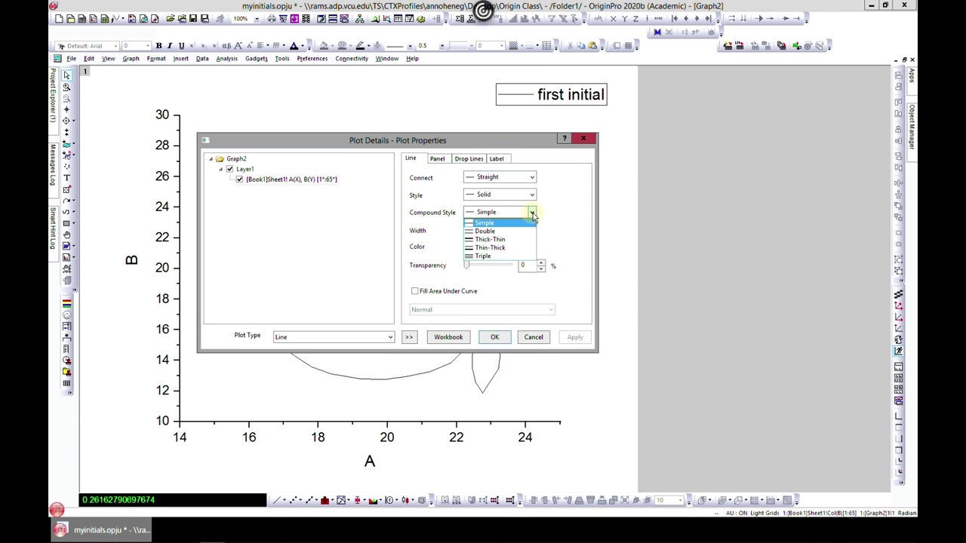
click(566, 222)
click(533, 230)
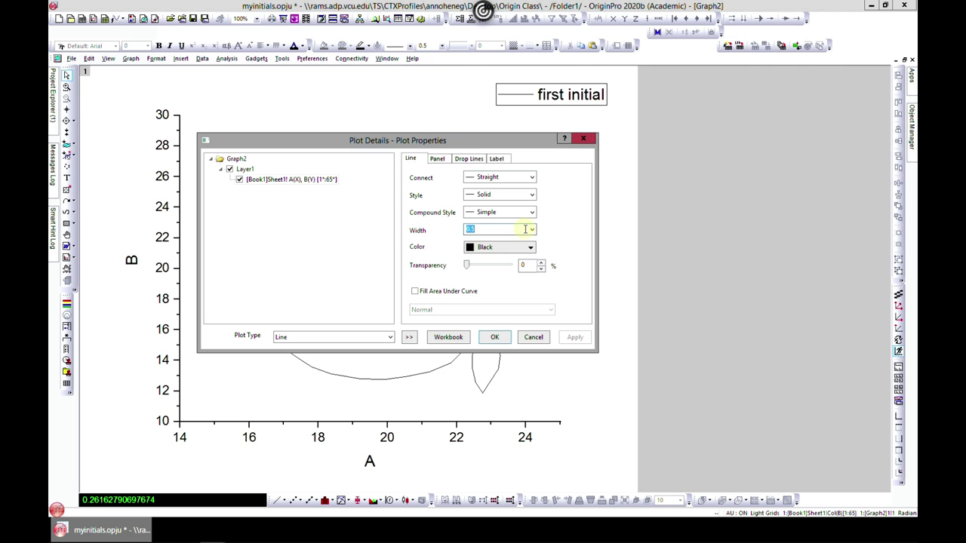
click(532, 230)
click(489, 279)
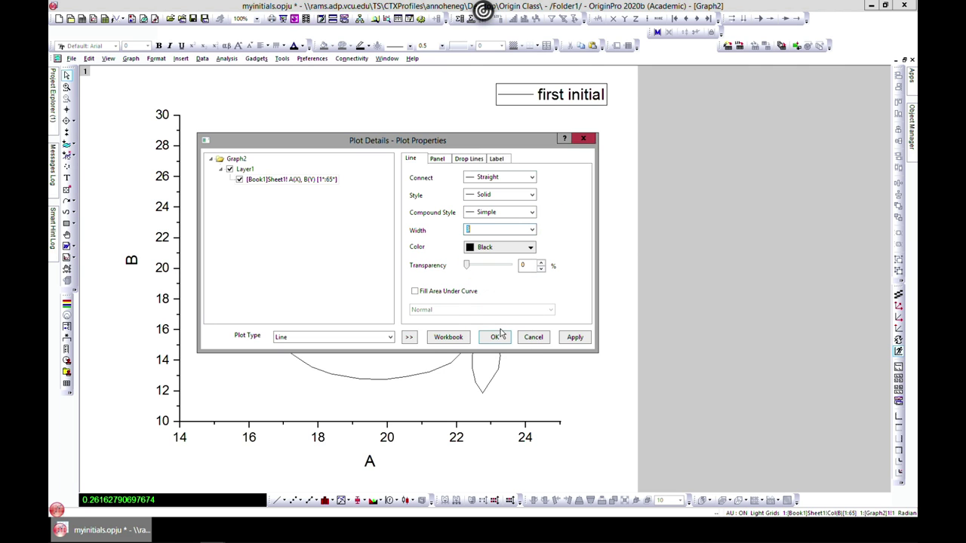
click(498, 336)
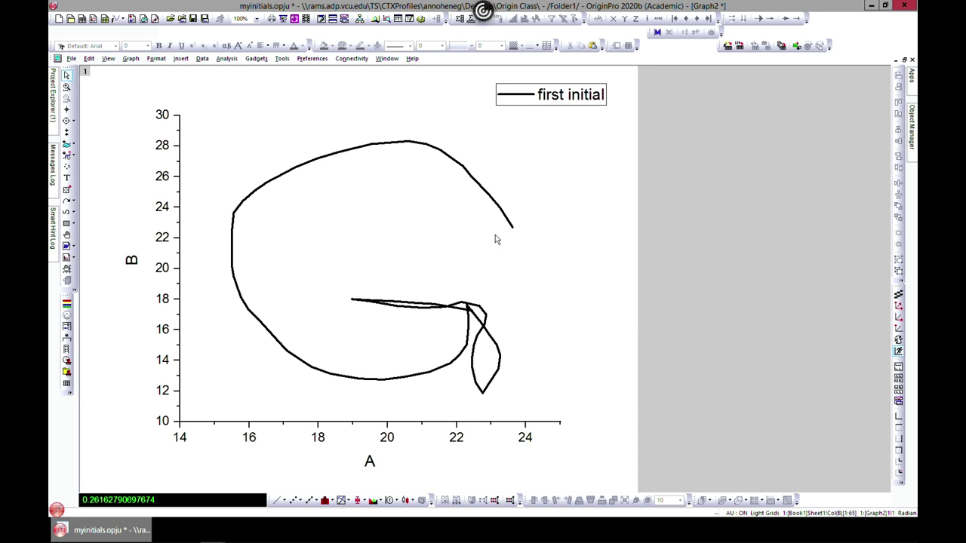
- Restore Graph2 and move it off the data, and plot columns C and D as a separate line graph
click(905, 60)
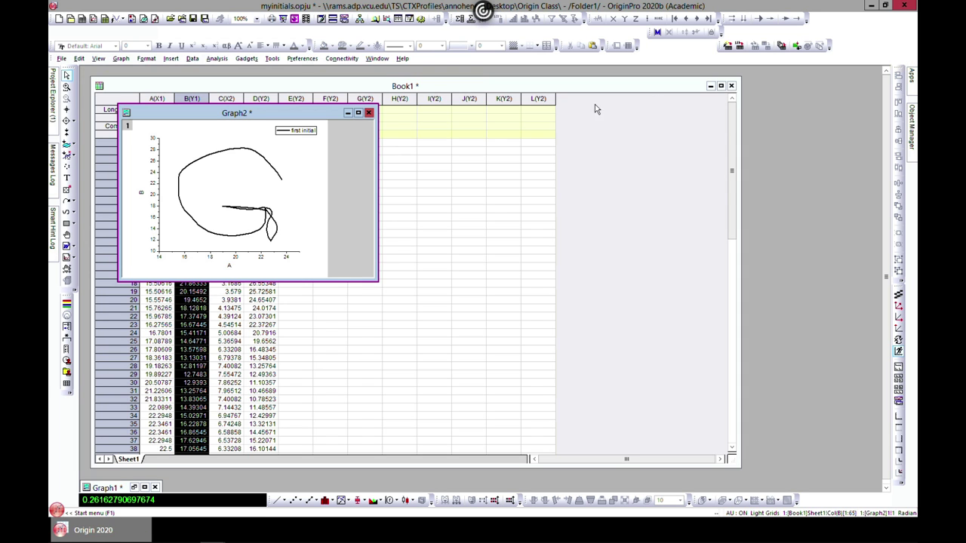
drag(296, 119, 627, 86)
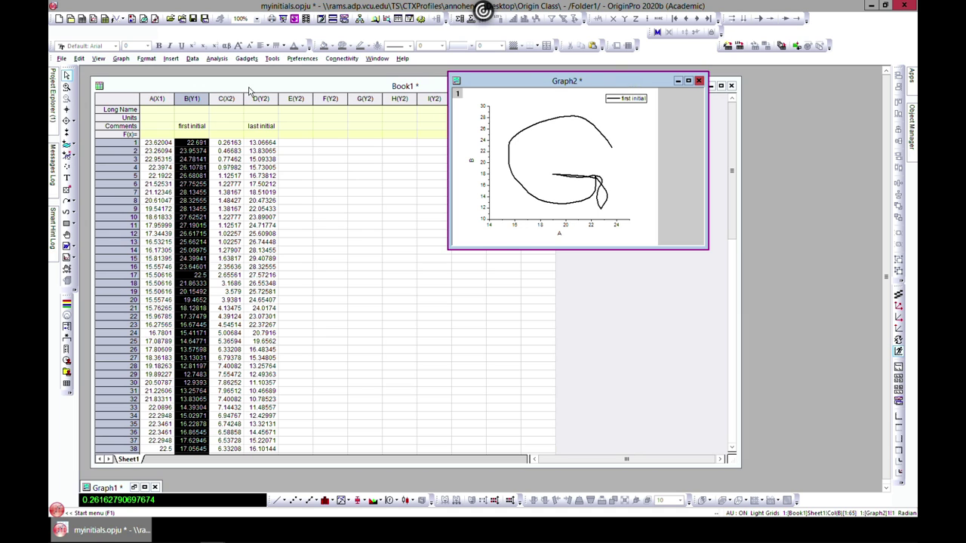
click(227, 99)
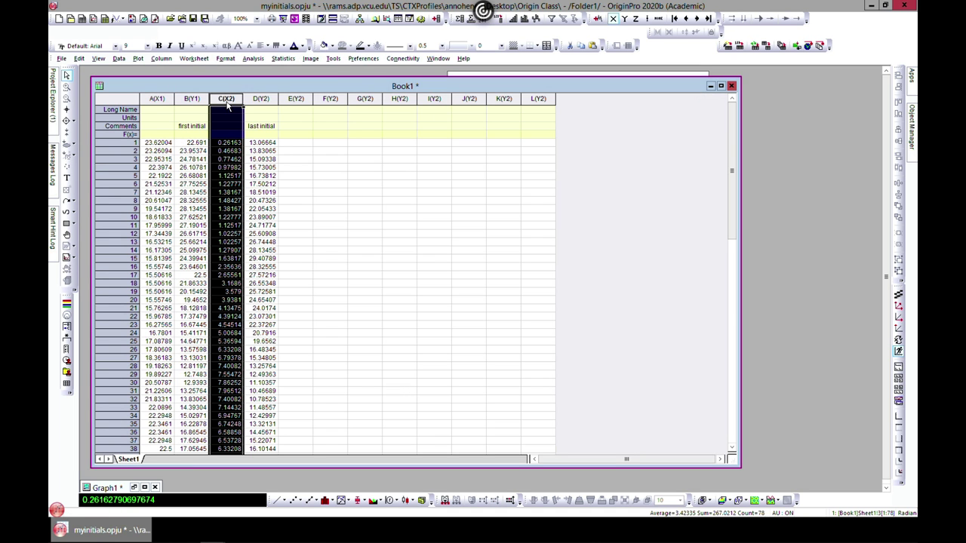
shift+click(269, 101)
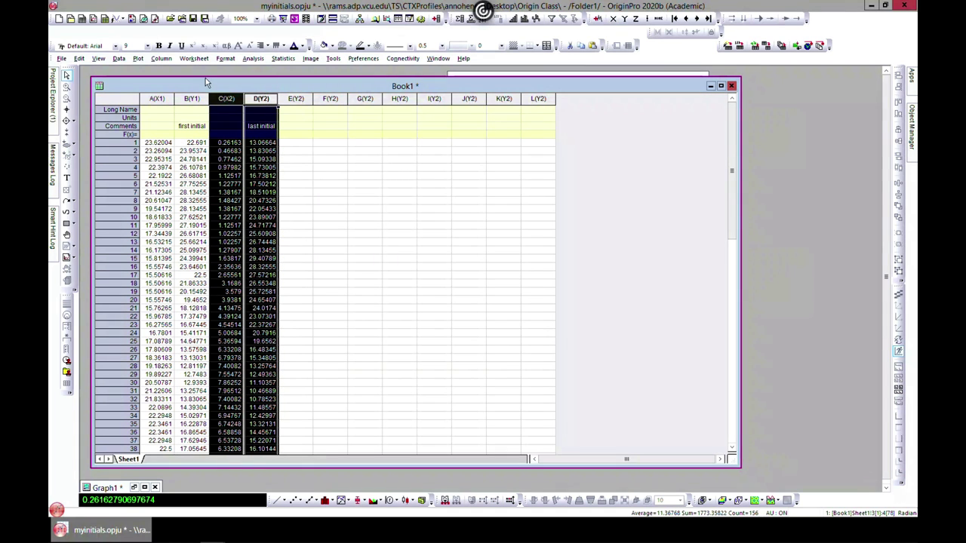
click(138, 59)
click(248, 84)
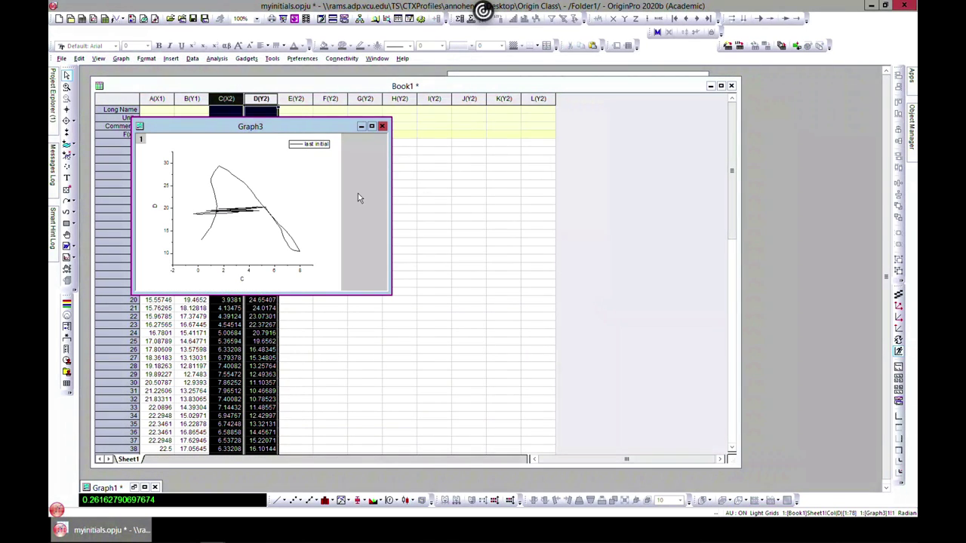
drag(317, 126, 539, 117)
- Plot columns A through D together as one line graph and maximize its window
click(157, 99)
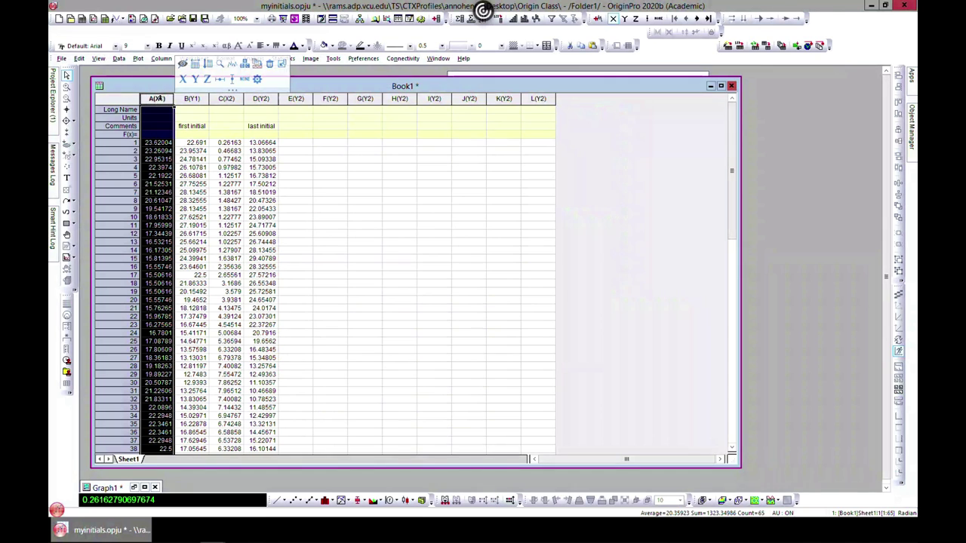
shift+click(191, 98)
shift+click(227, 99)
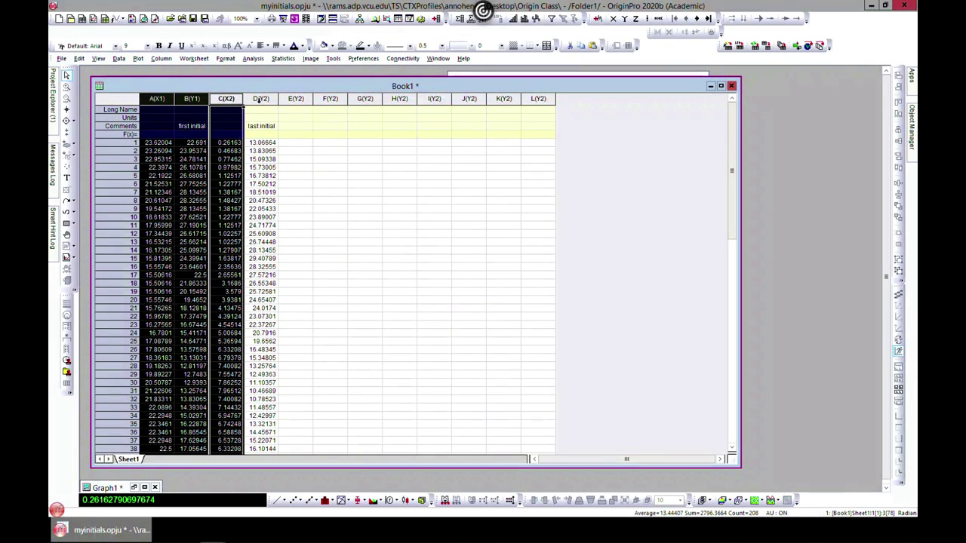
shift+click(261, 99)
click(138, 58)
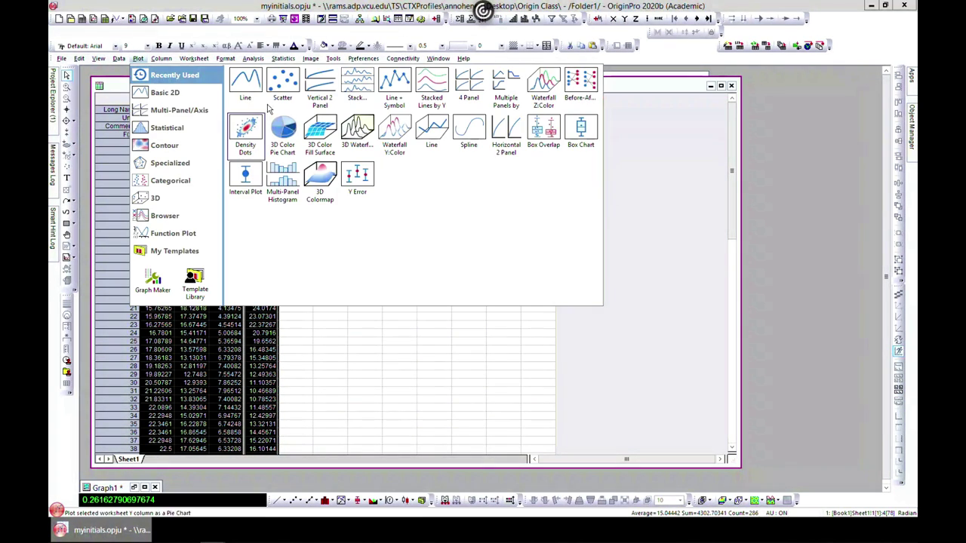
click(242, 85)
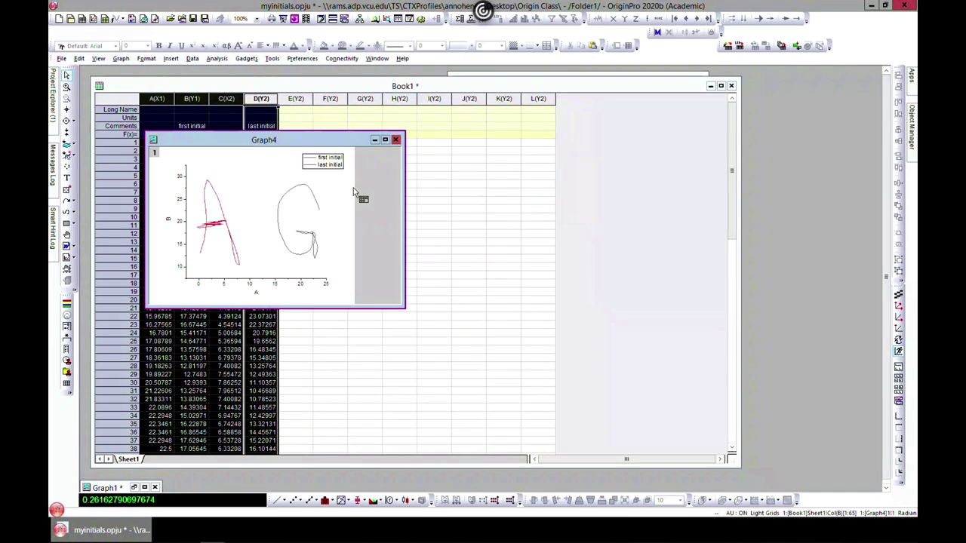
click(385, 139)
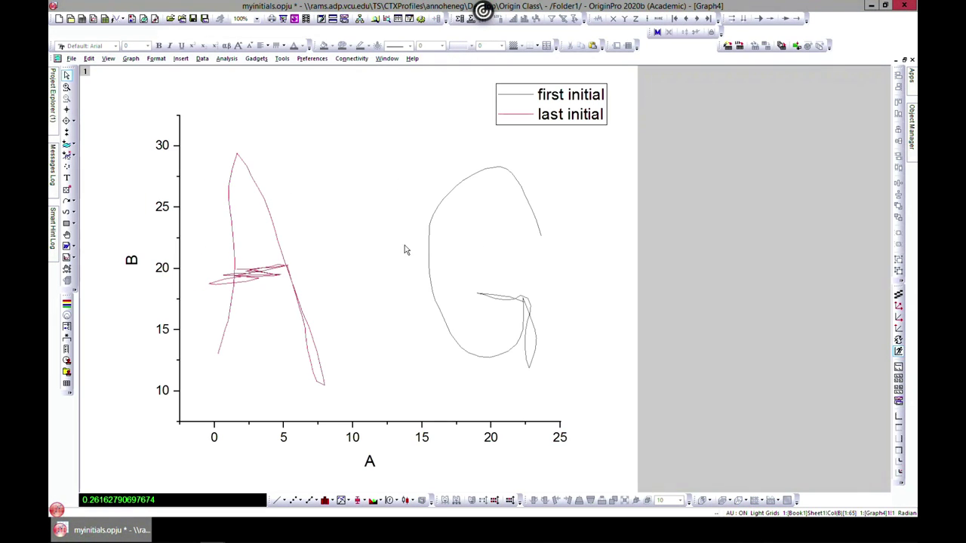
- Inspect the two letter curves and the last initial curve's plot properties, and restore the graph window
click(513, 197)
click(522, 192)
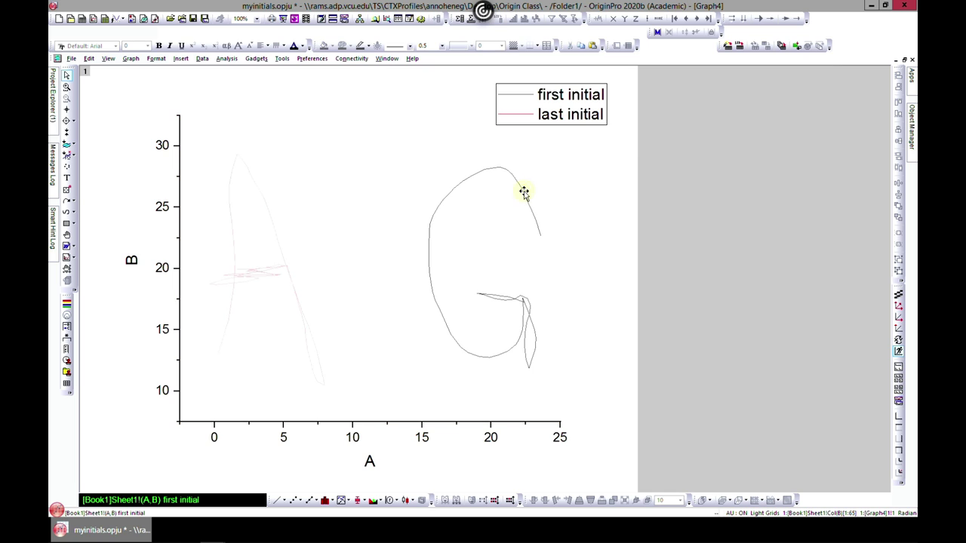
double_click(260, 278)
click(689, 151)
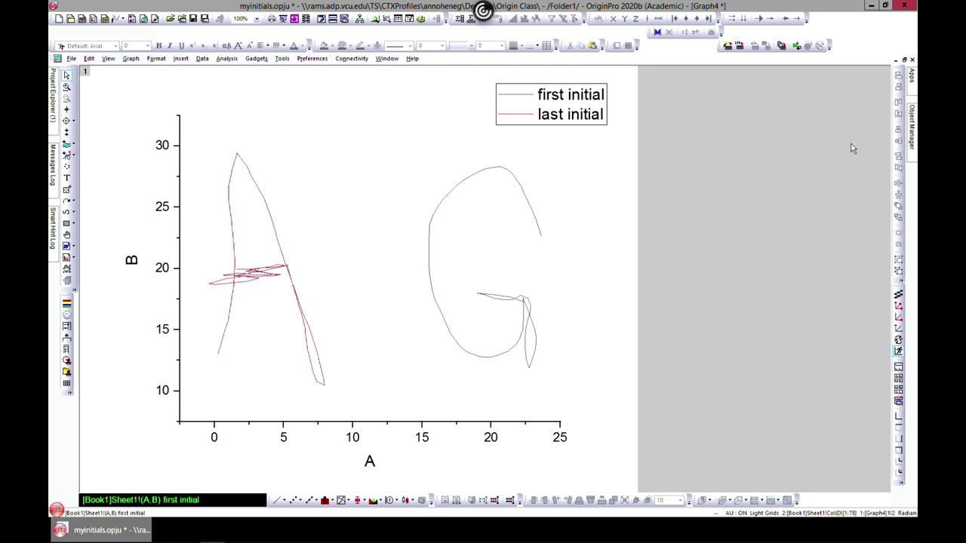
click(905, 59)
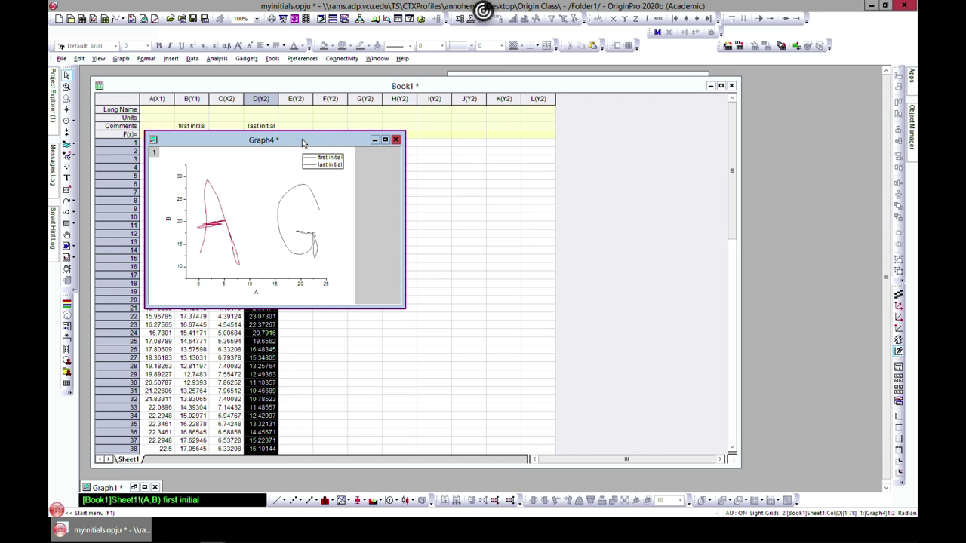
- Move Graph4 clear of the worksheet data and review the Basic 2D plot types available for Book1
drag(302, 139, 683, 154)
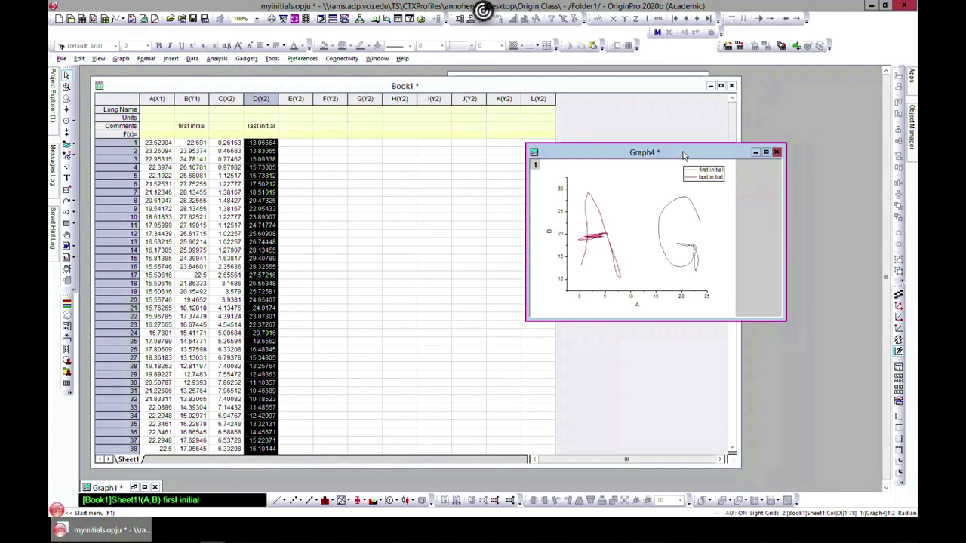
click(120, 59)
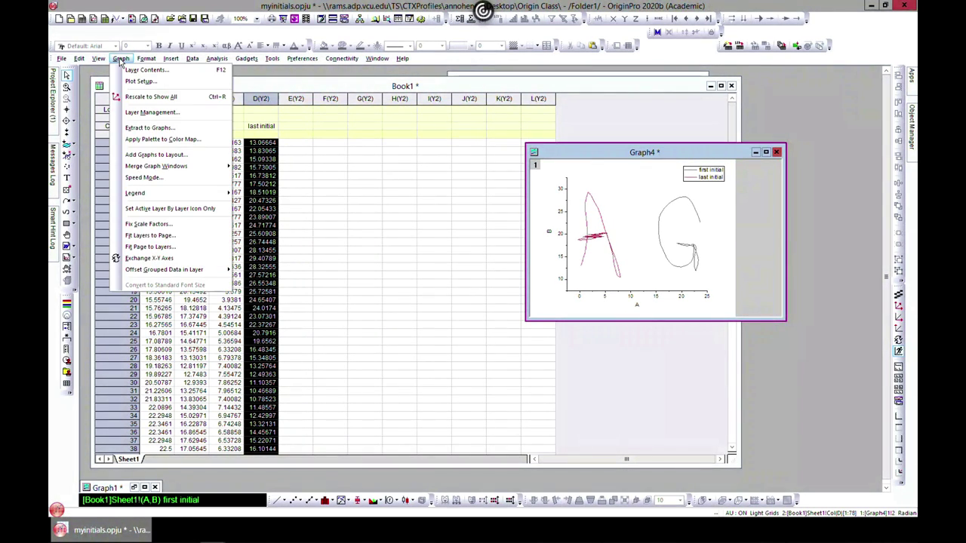
key(ctrl+Tab)
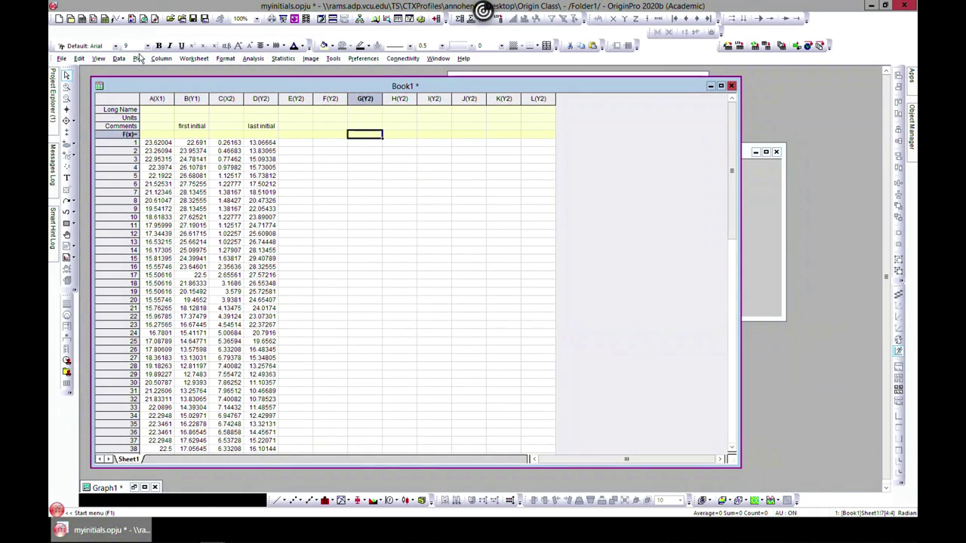
click(138, 59)
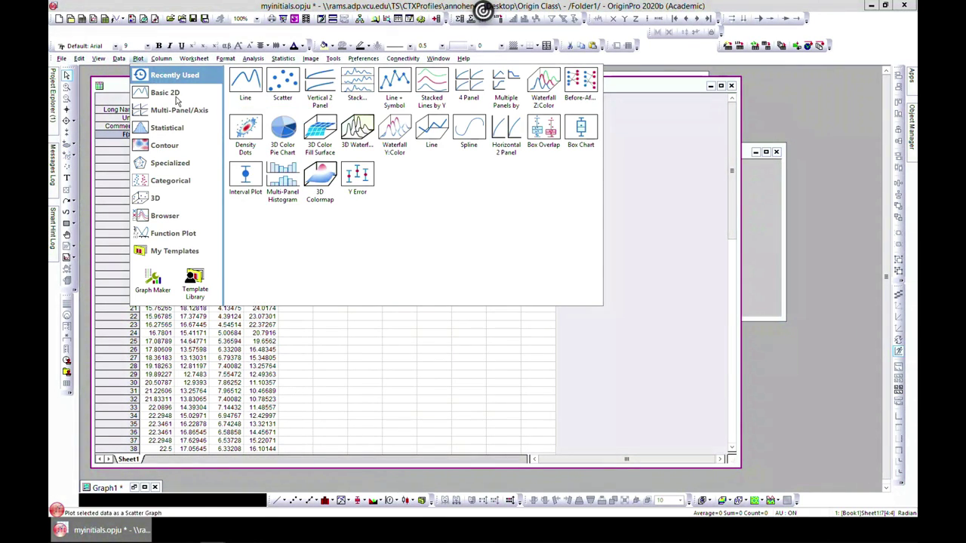
mouse_move(178, 97)
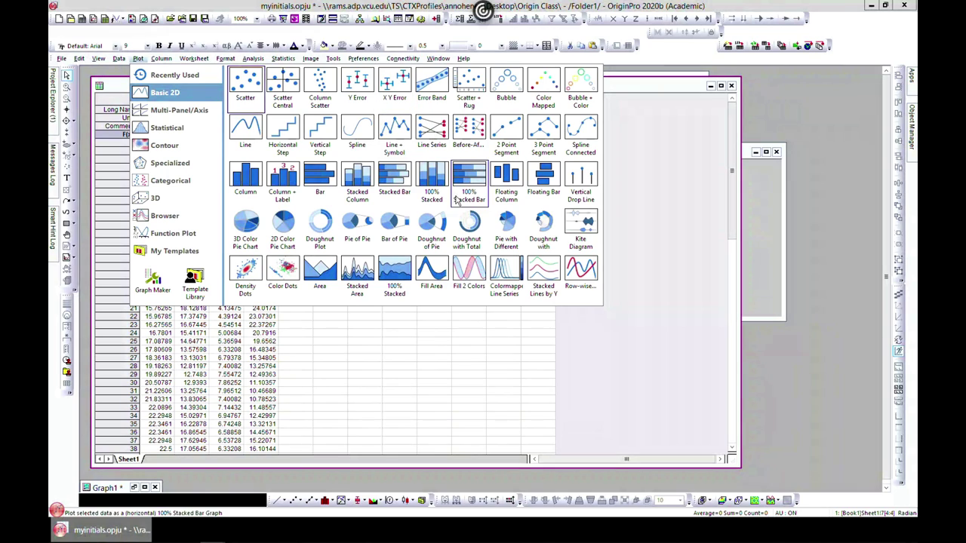
mouse_move(190, 112)
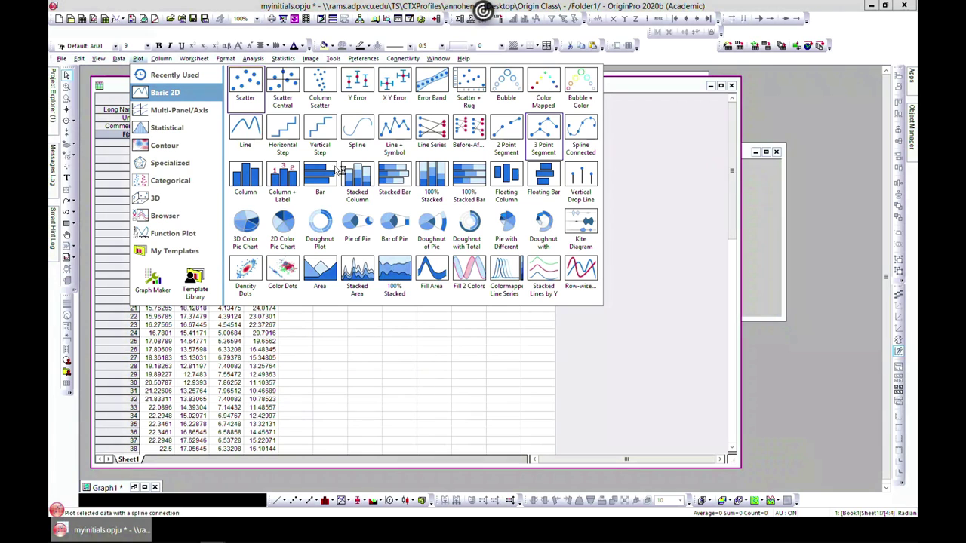
click(687, 163)
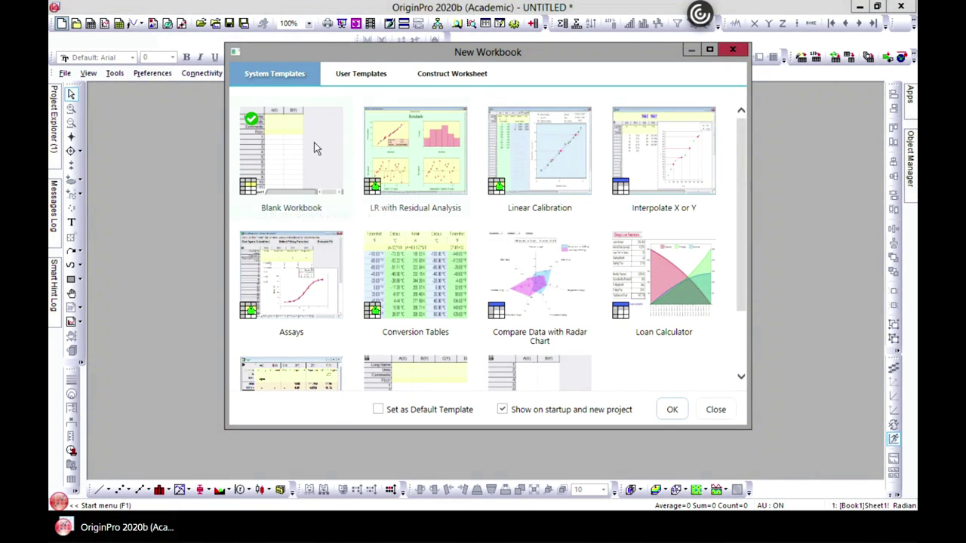
- Create a blank workbook and open the scatter.opju project, enlarging the Book1 window
double_click(306, 165)
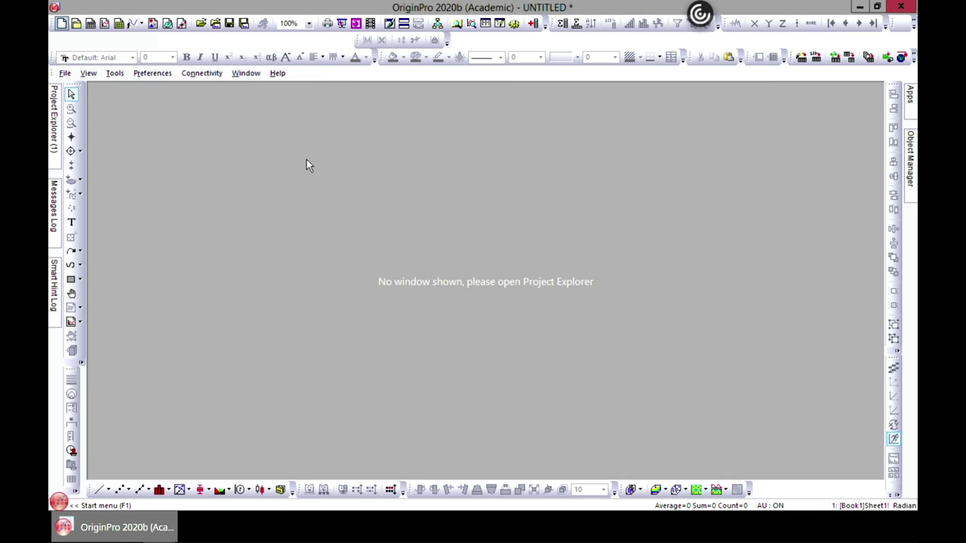
drag(356, 303, 573, 412)
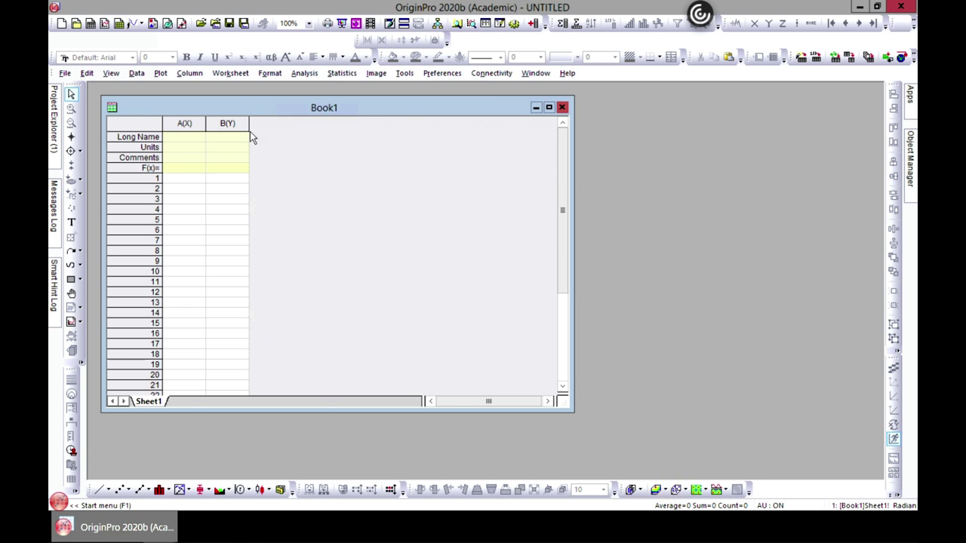
click(65, 76)
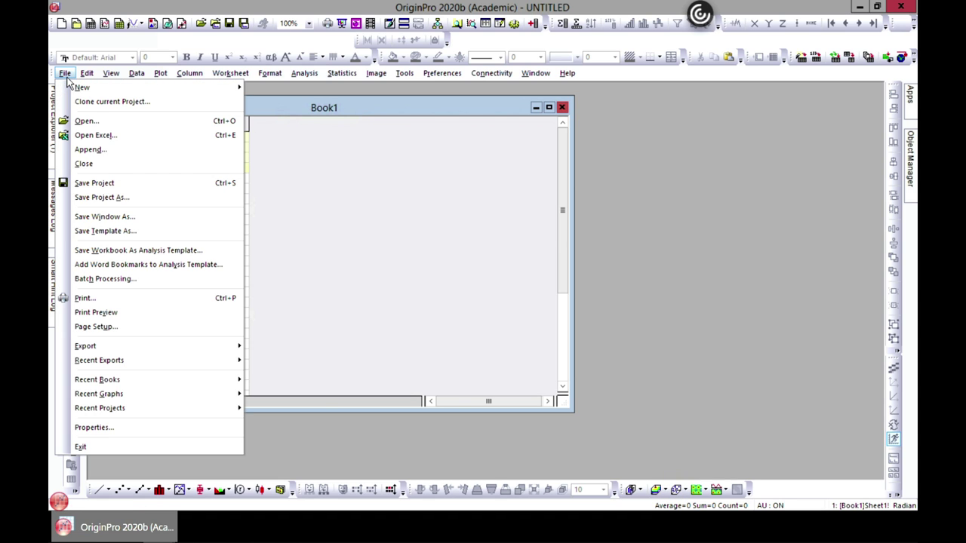
click(85, 120)
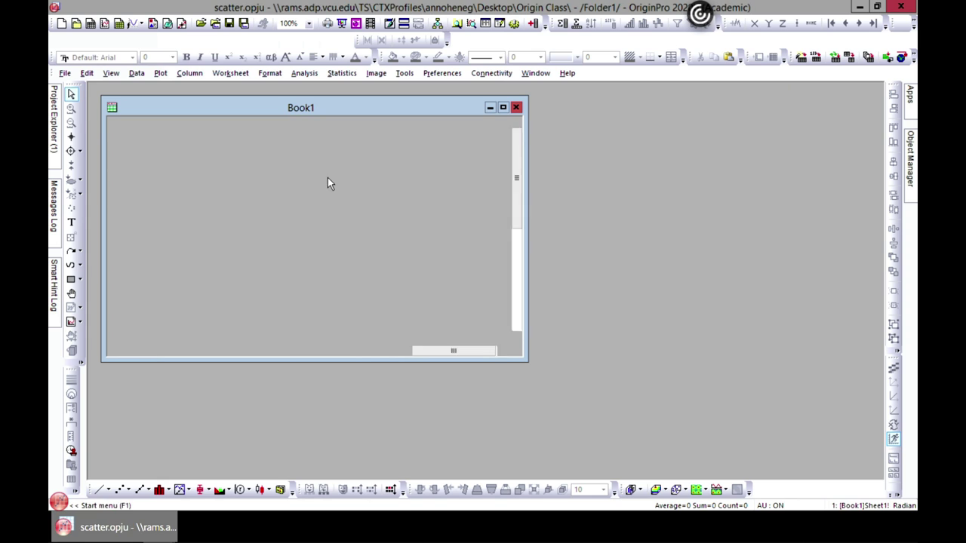
drag(524, 360, 737, 447)
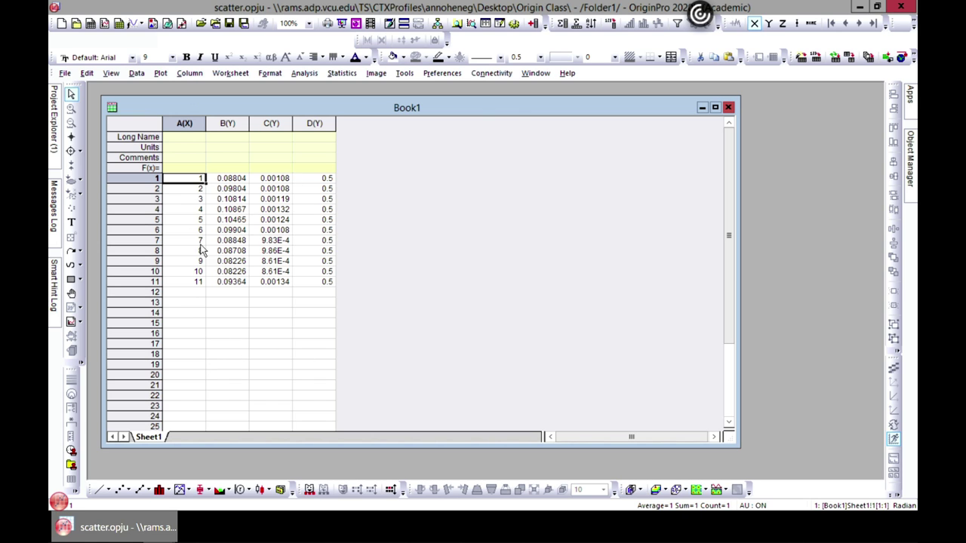
- Plot column B against column A as a scatter graph and maximize the graph window
click(317, 260)
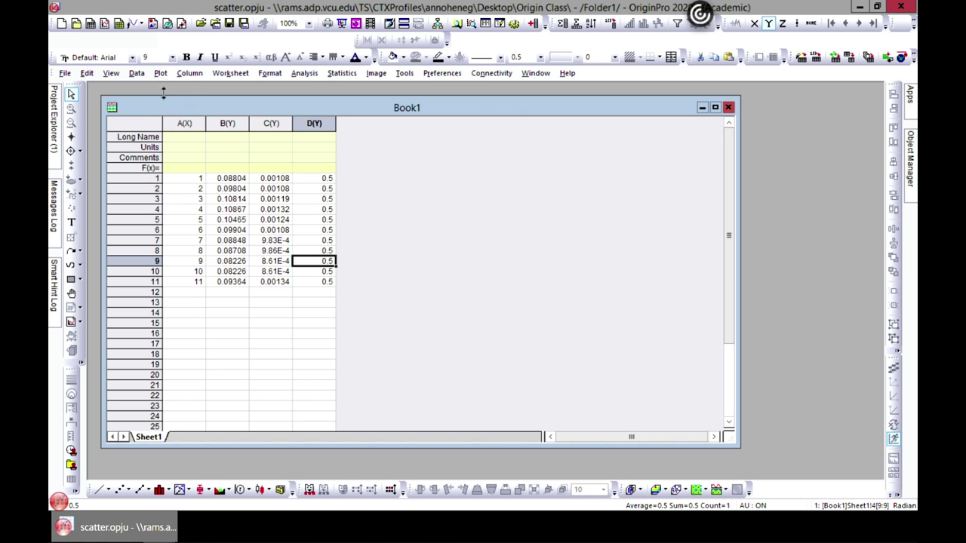
click(230, 240)
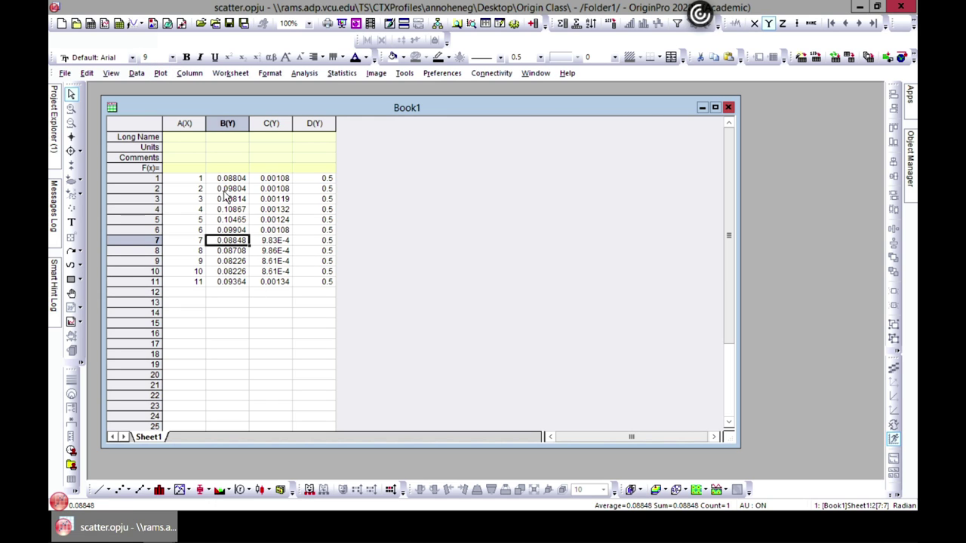
click(228, 189)
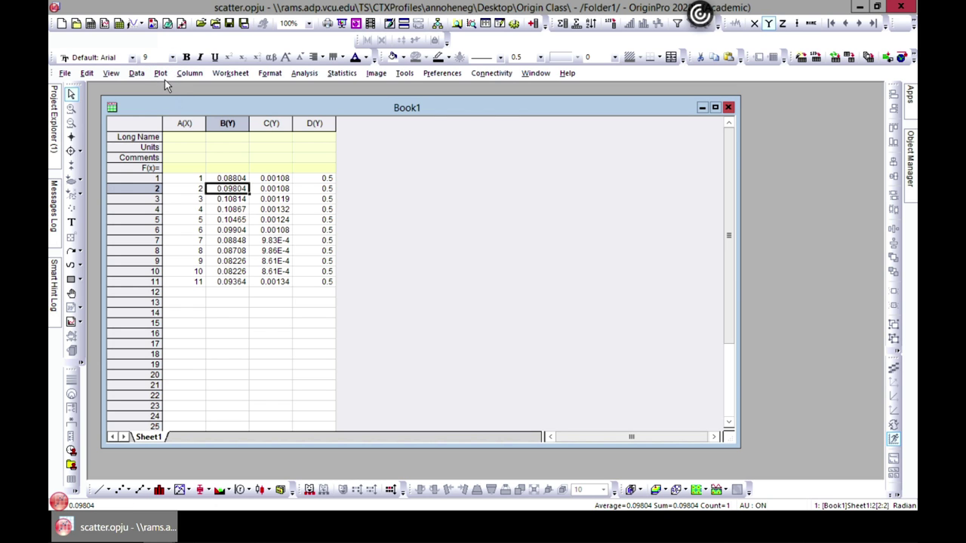
click(183, 125)
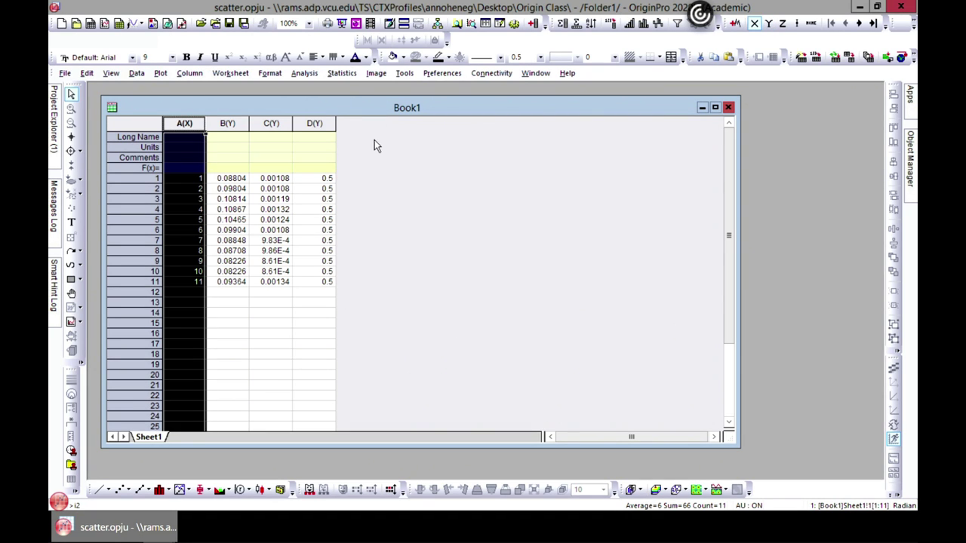
ctrl+click(227, 123)
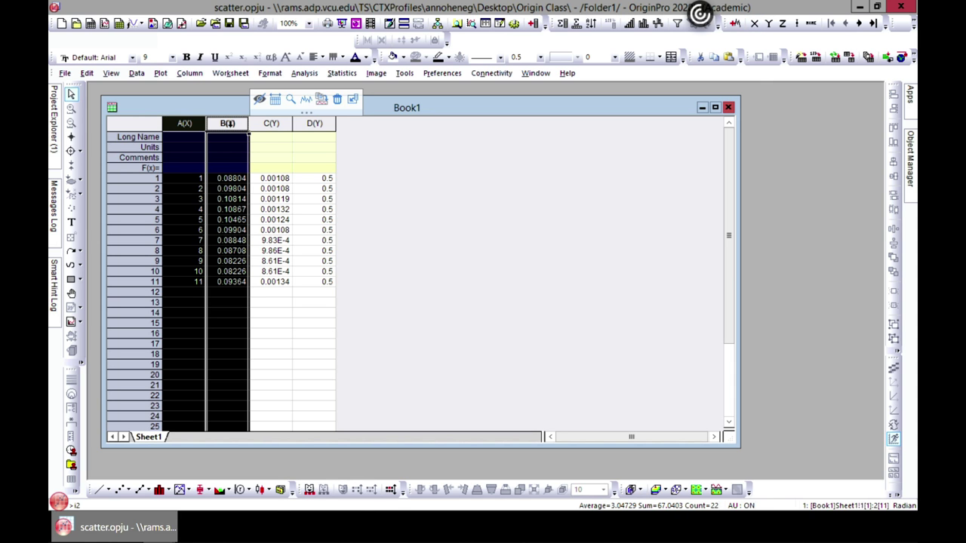
click(160, 72)
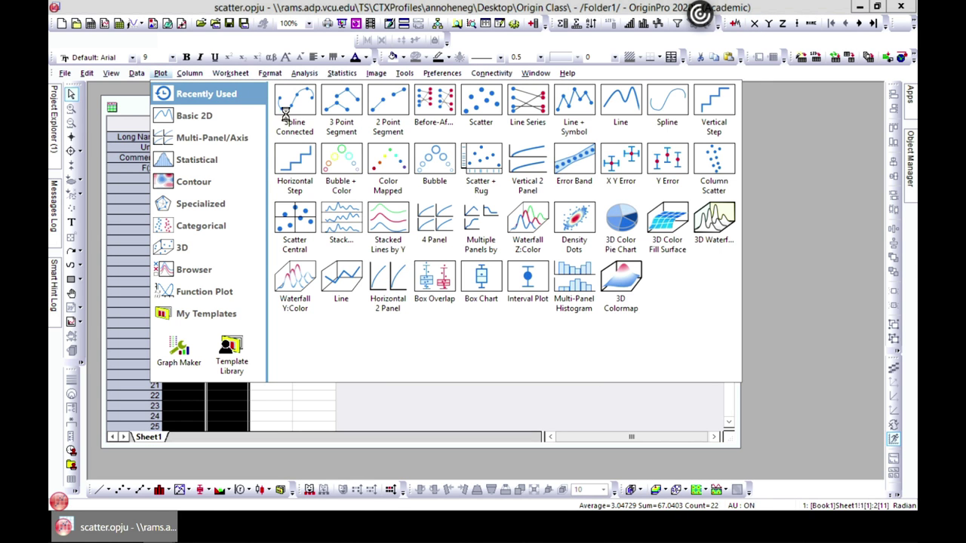
mouse_move(212, 124)
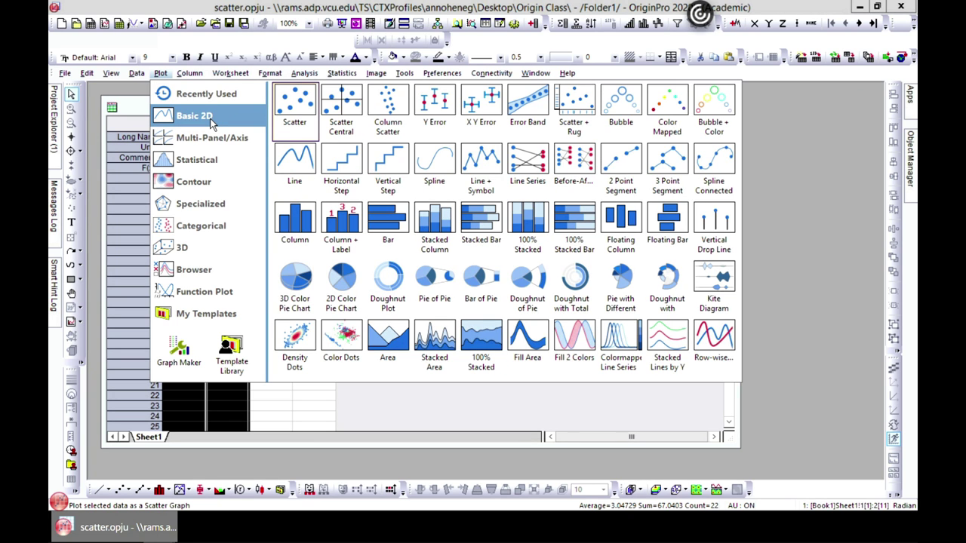
click(297, 119)
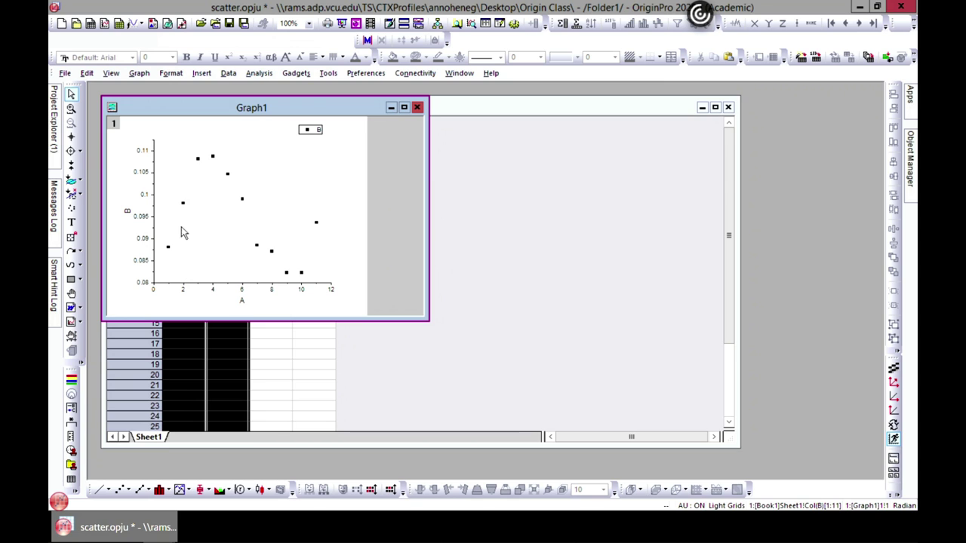
click(404, 107)
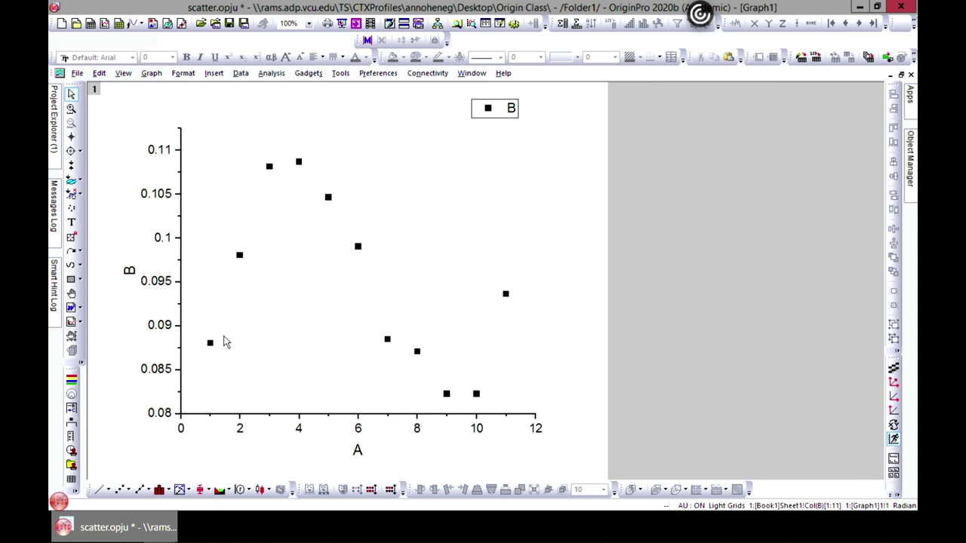
- Restore Graph1 and move it off the data, and plot columns A through C together as a scatter graph
click(900, 76)
drag(259, 103, 562, 152)
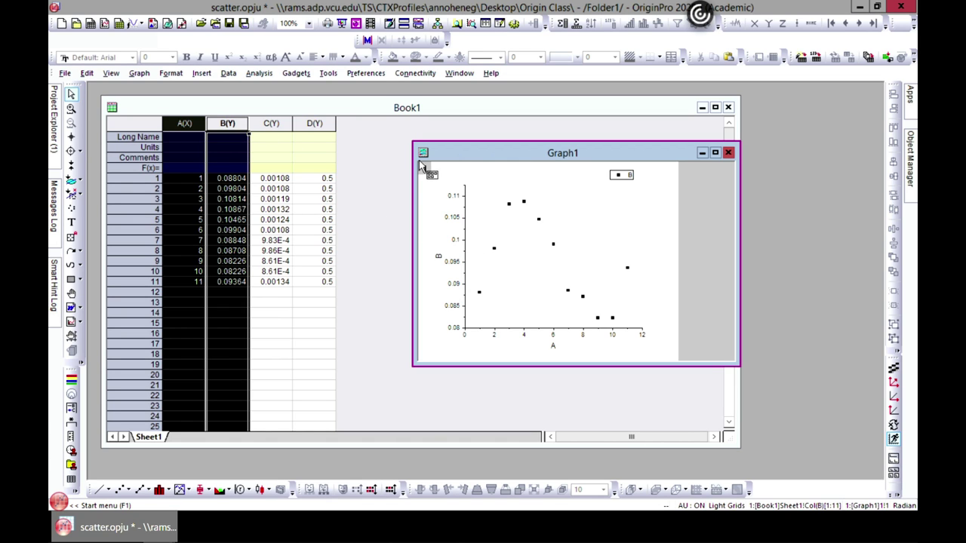
click(192, 108)
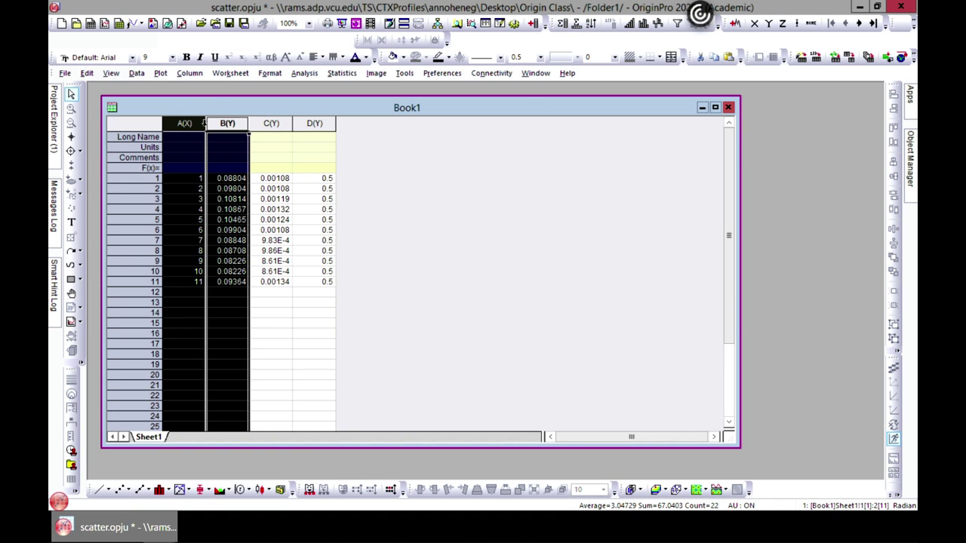
ctrl+click(271, 124)
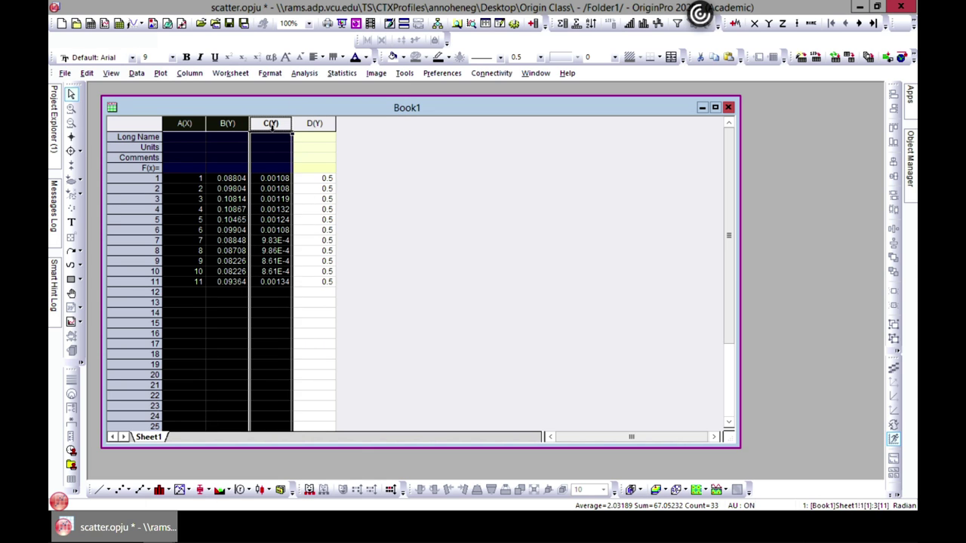
click(159, 76)
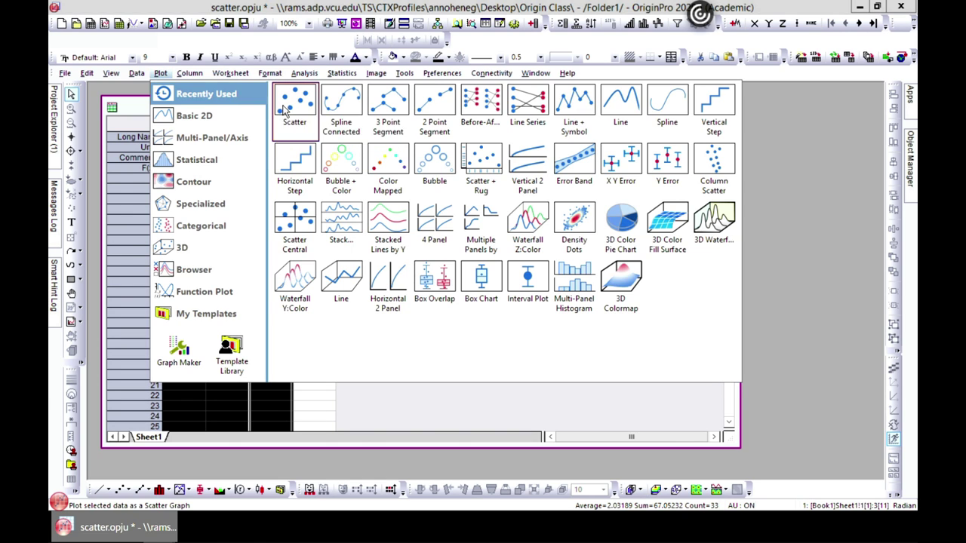
click(295, 105)
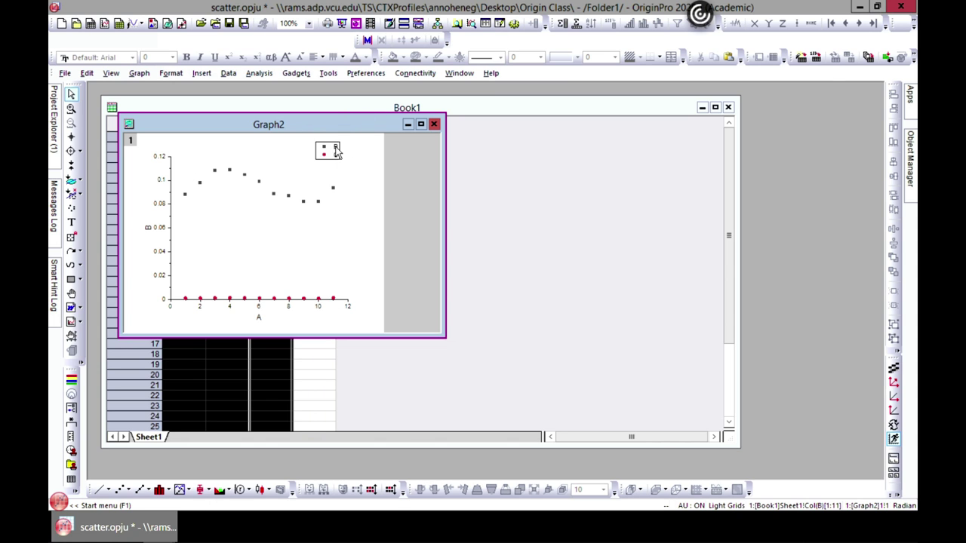
- Check the project's list of windows and reposition Graph2 beside the worksheet columns so the data stays readable
drag(335, 125, 638, 124)
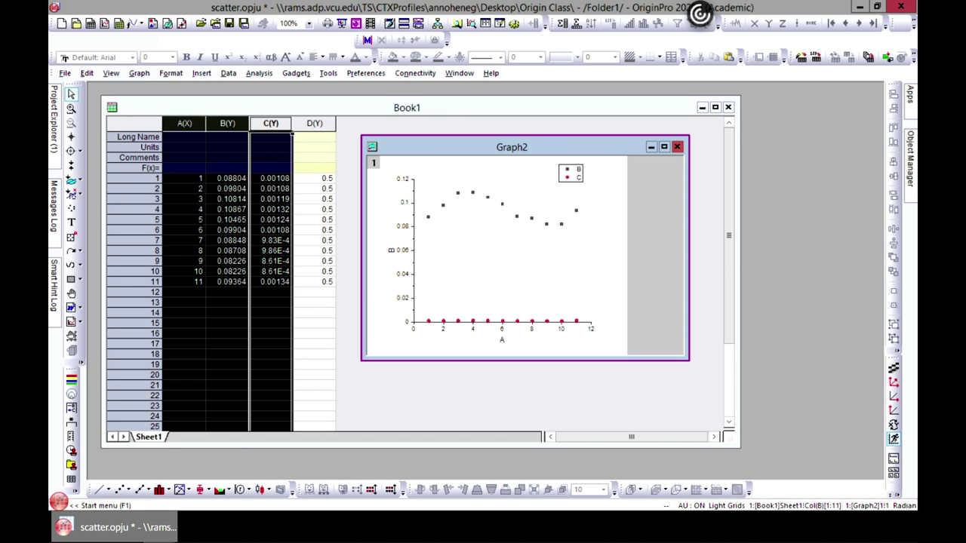
click(54, 118)
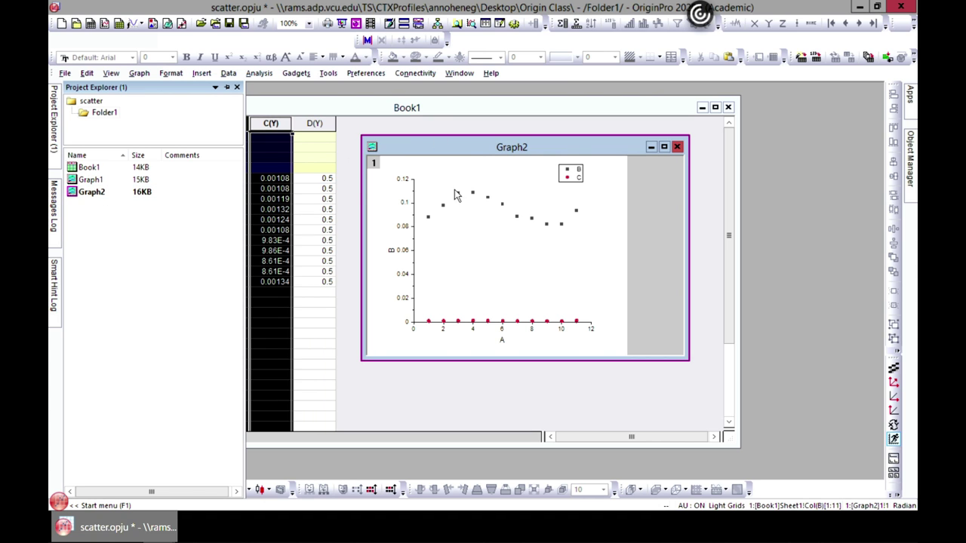
drag(482, 168, 574, 176)
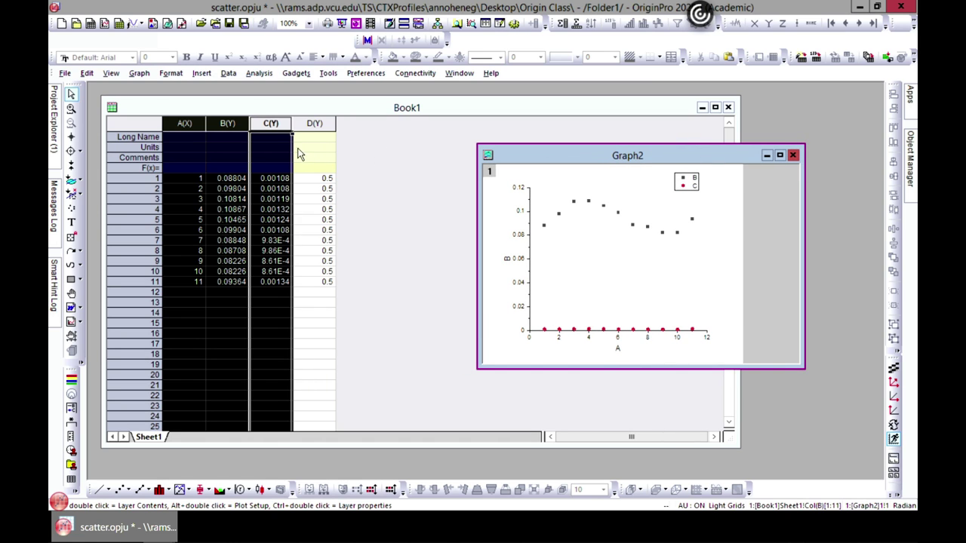
click(390, 179)
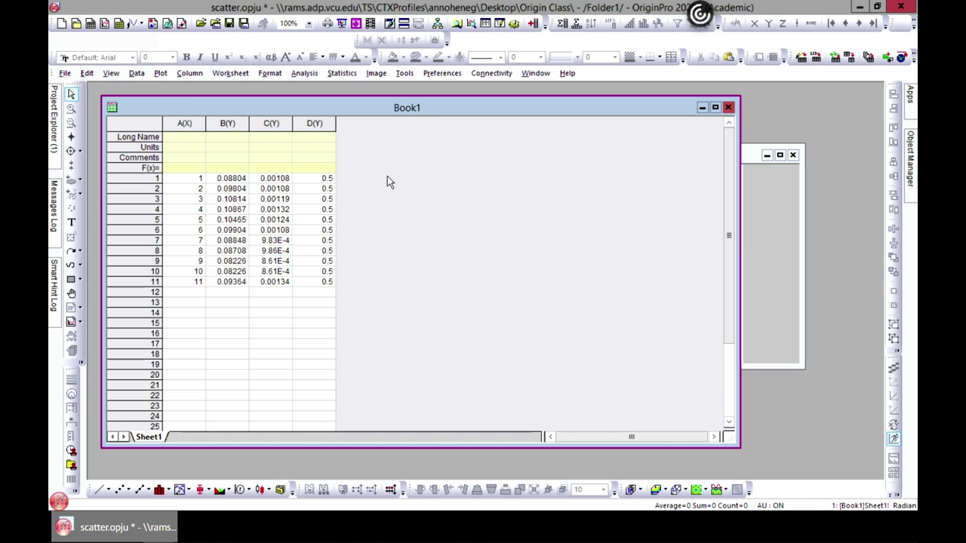
click(771, 213)
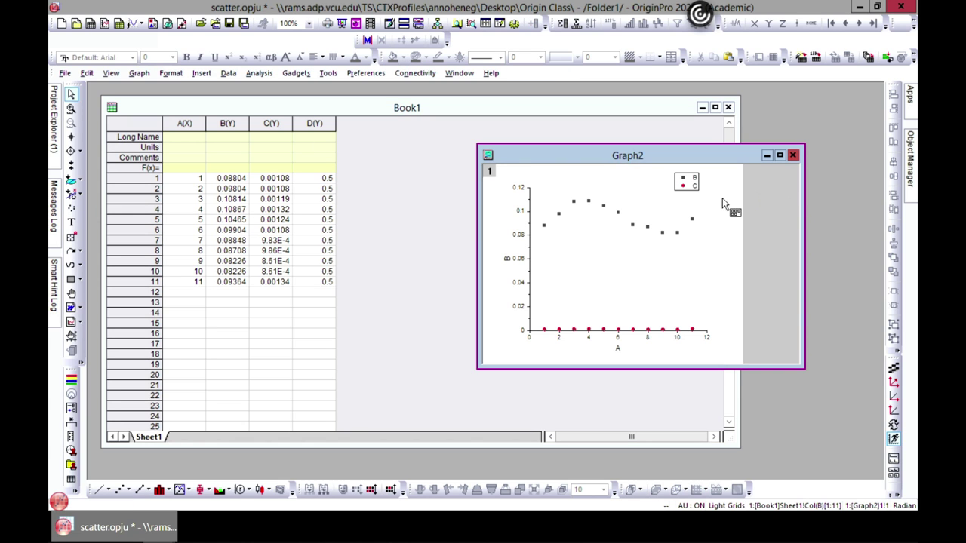
drag(611, 157, 553, 149)
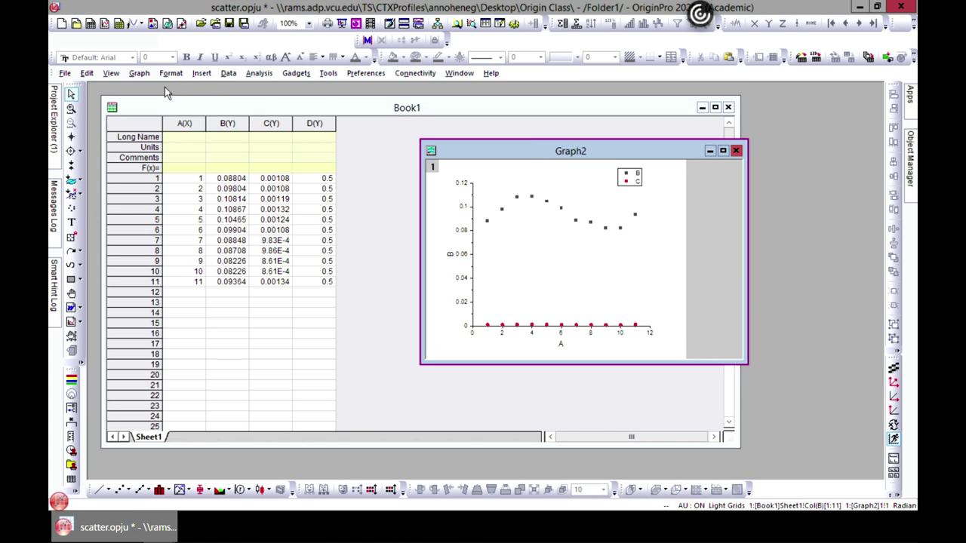
- Bring the Book1 worksheet to the front and look through the Basic 2D and Multi-Panel/Axis plot types
click(138, 74)
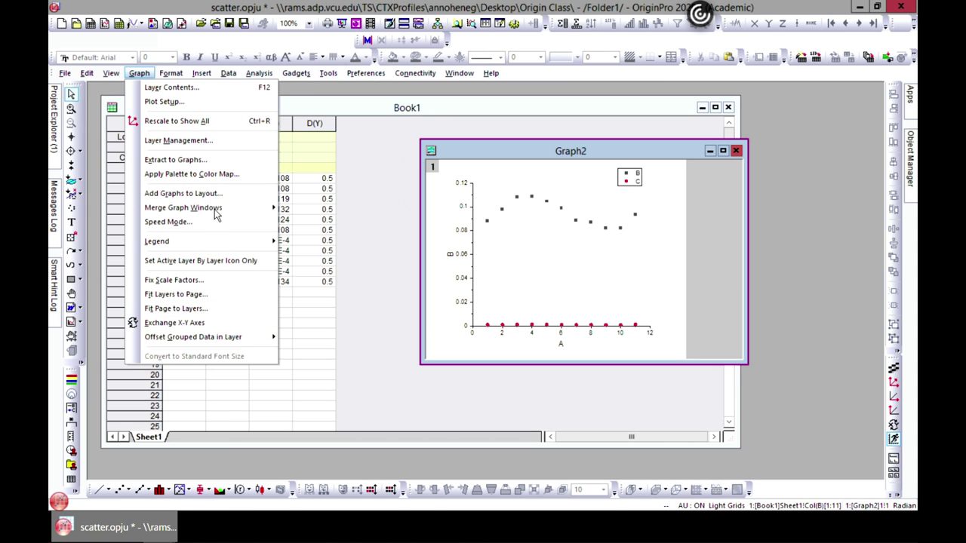
click(369, 108)
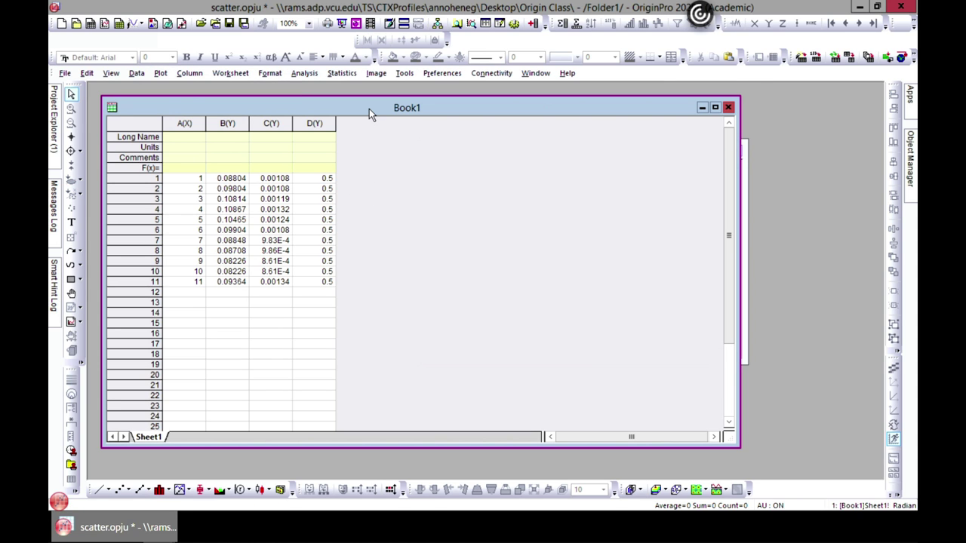
click(161, 73)
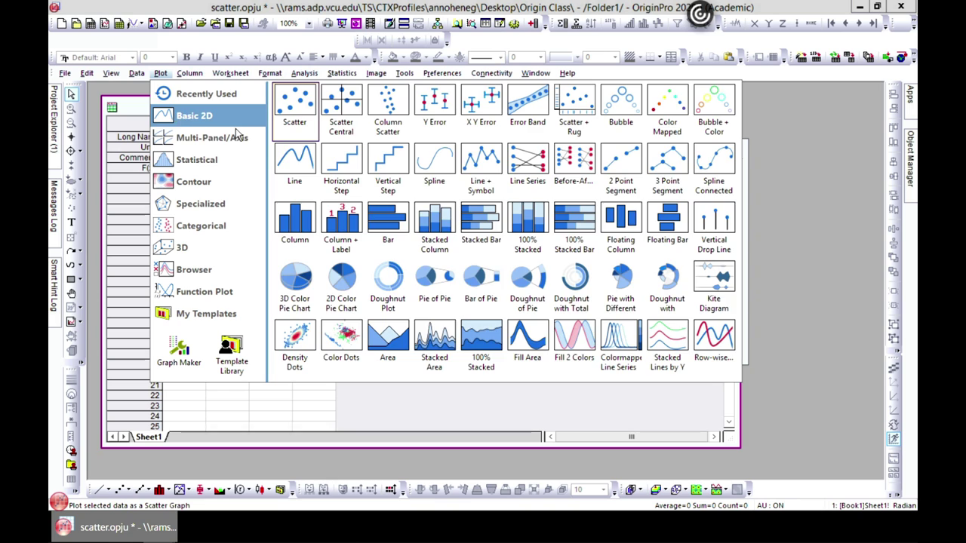
mouse_move(237, 137)
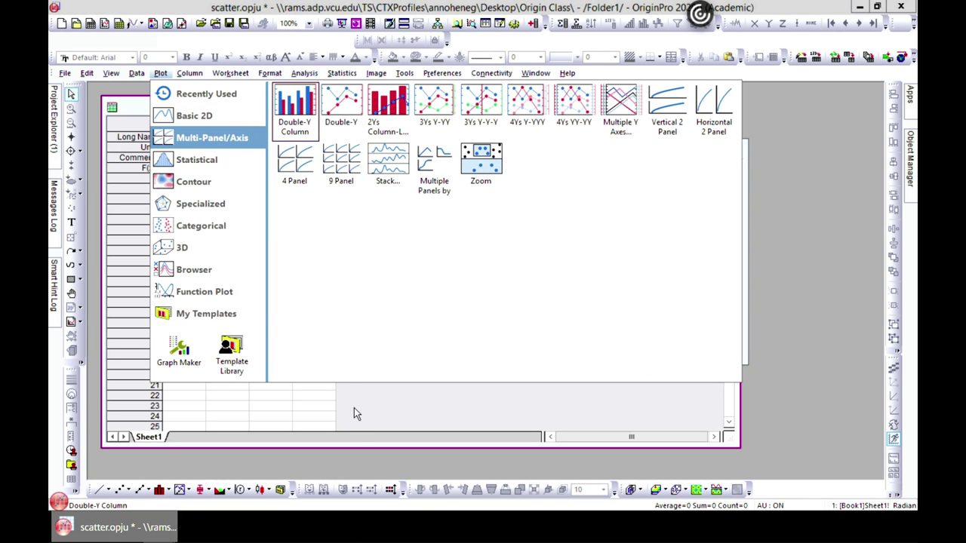
mouse_move(196, 116)
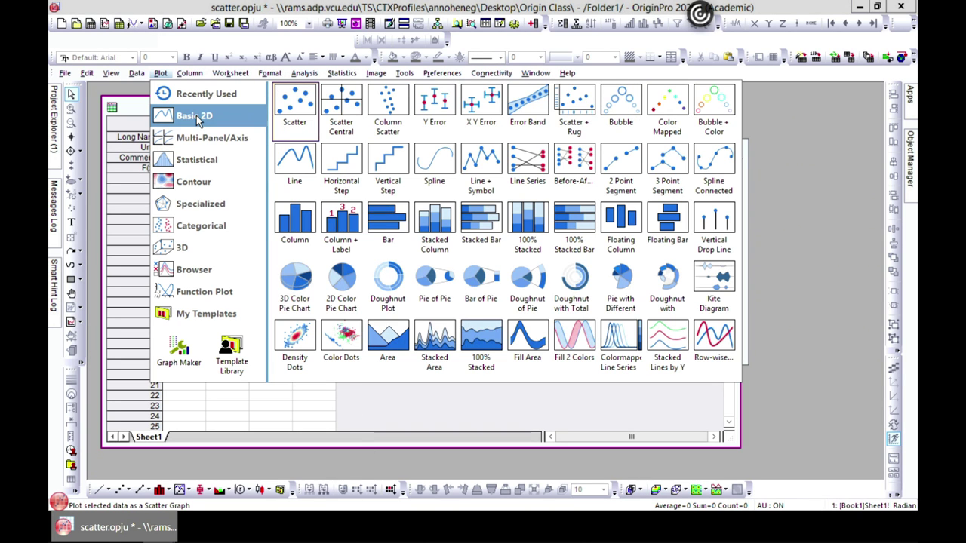
click(420, 390)
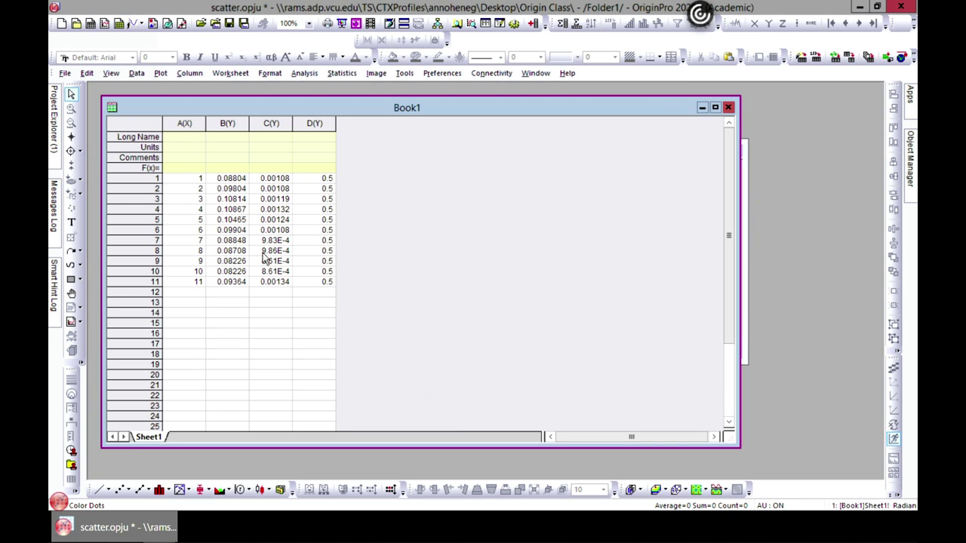
- Plot worksheet columns A through C as a Column Scatter graph and move the graph window beside the data
click(186, 124)
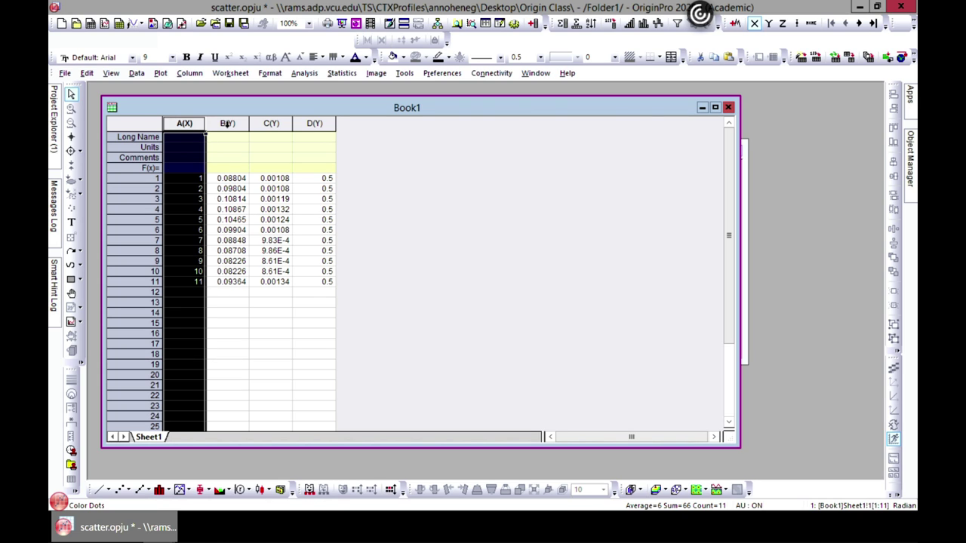
shift+click(227, 124)
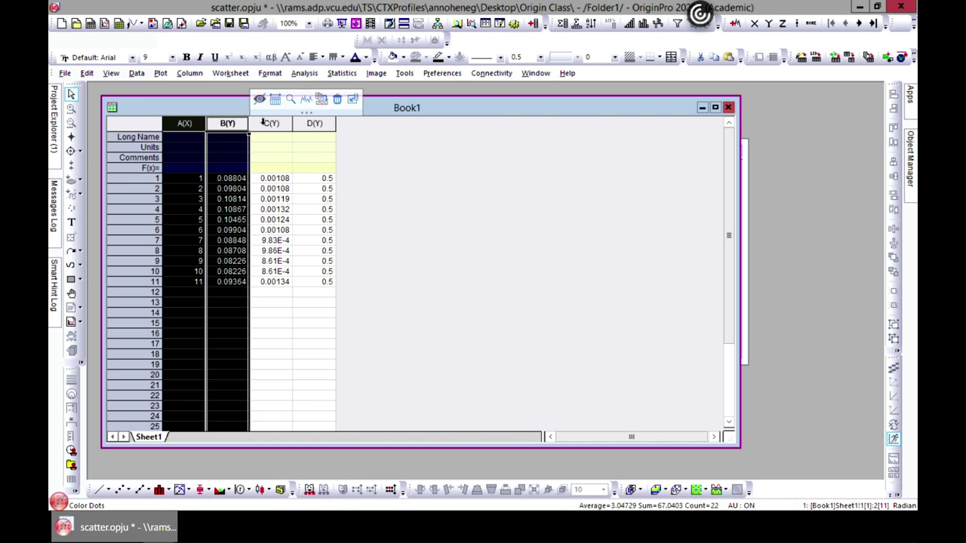
shift+click(265, 123)
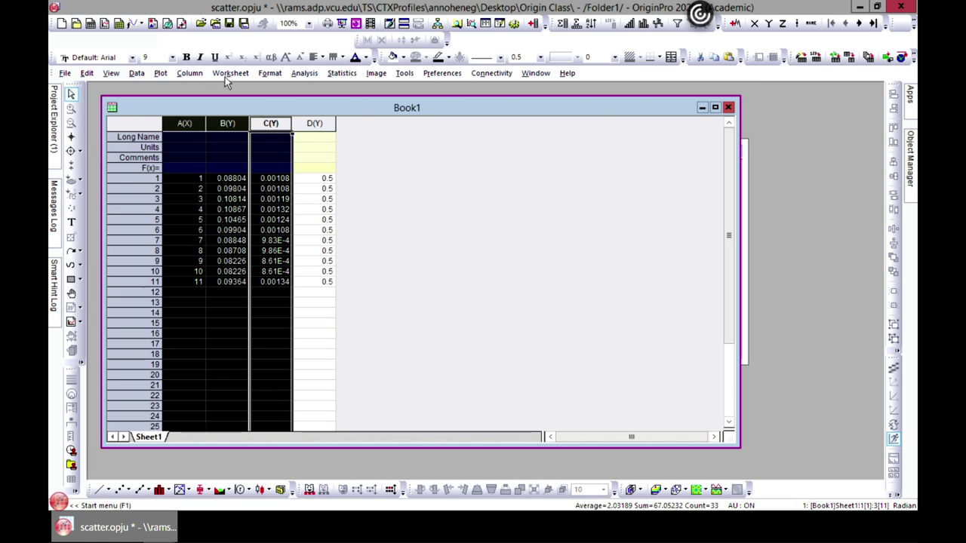
click(160, 74)
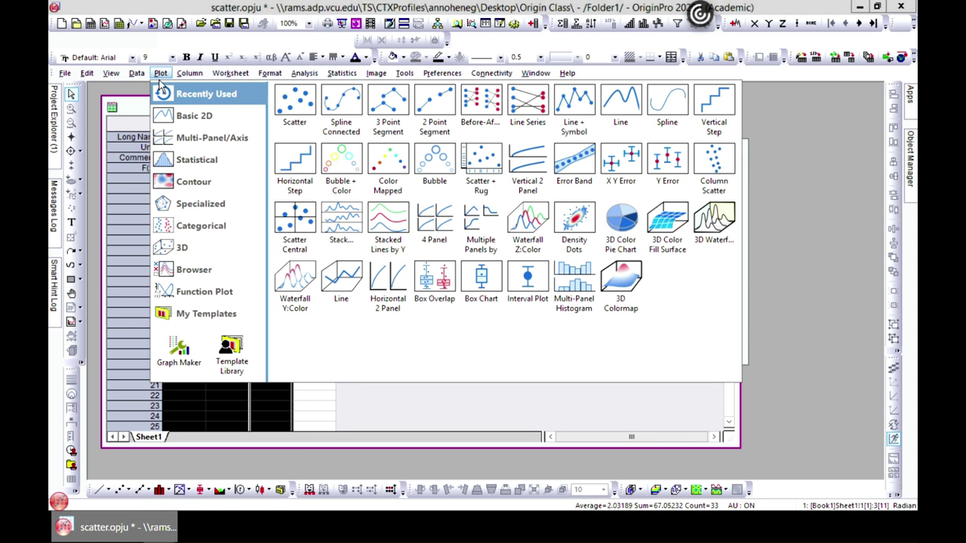
mouse_move(187, 120)
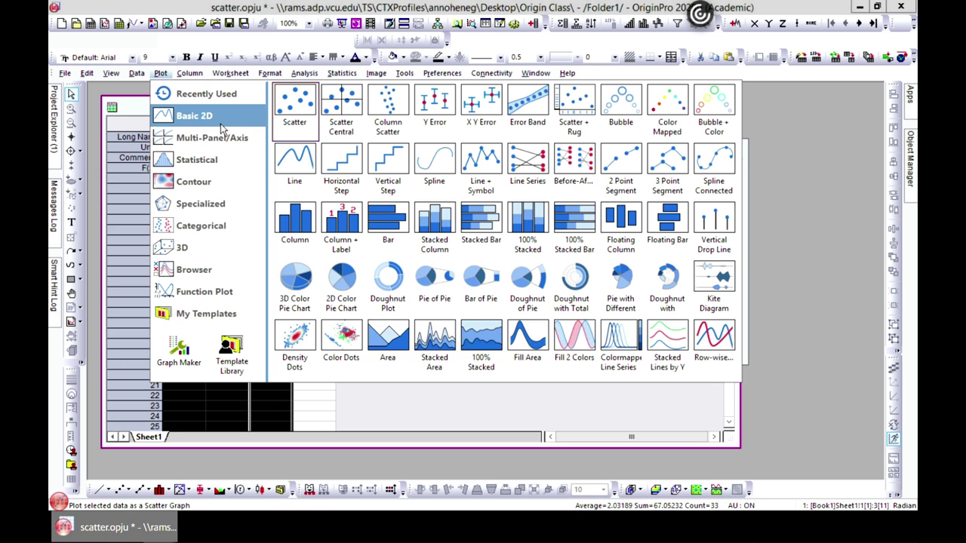
click(398, 110)
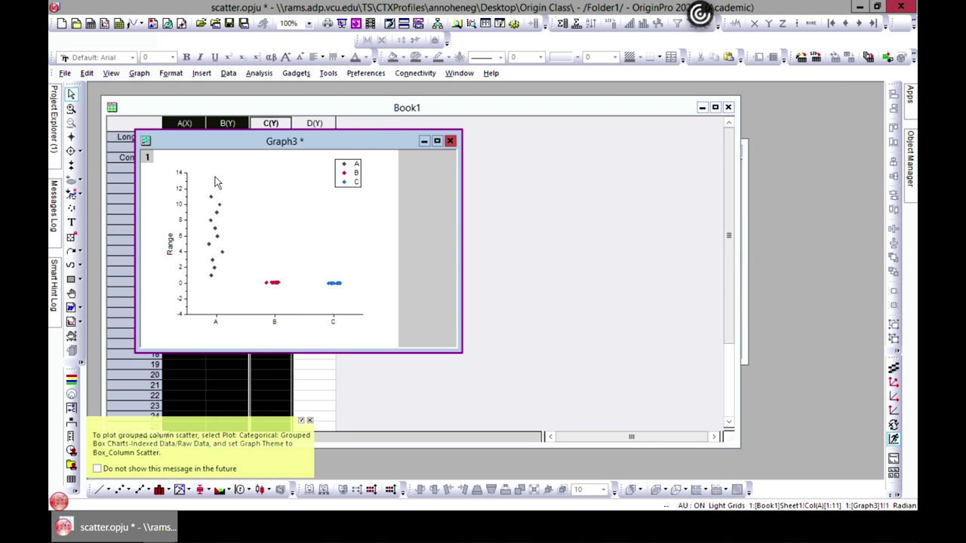
drag(242, 143, 460, 147)
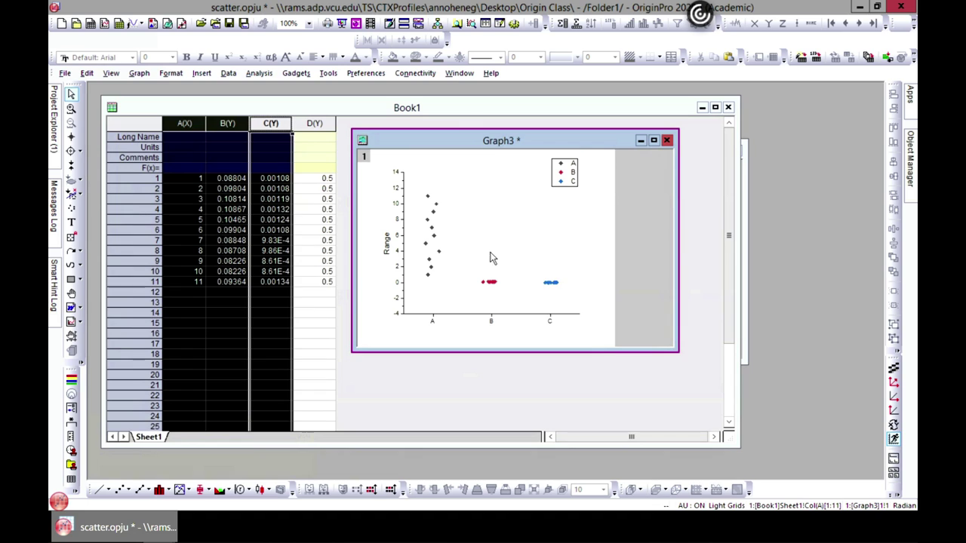
- Hide the column A data plot in Graph3, keeping only B and C shown
mouse_move(912, 150)
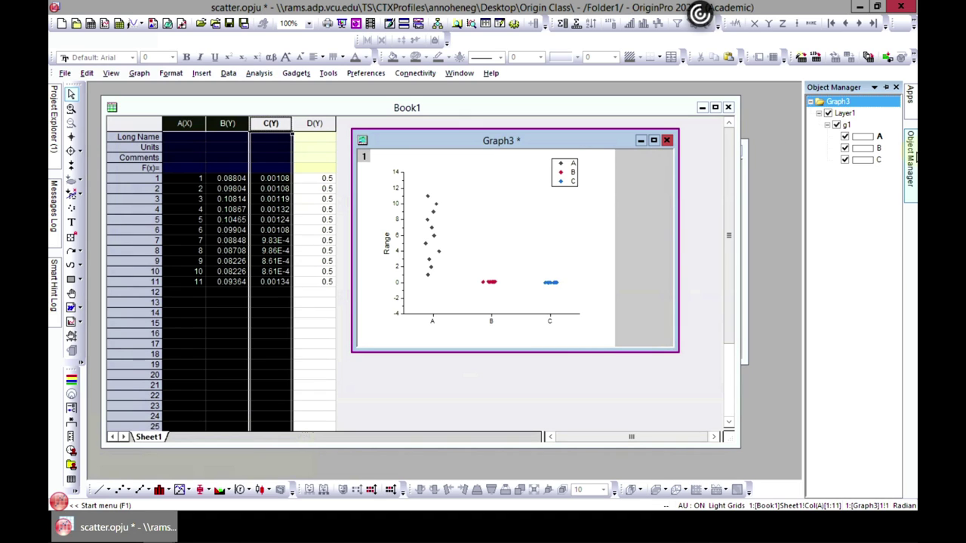
click(845, 136)
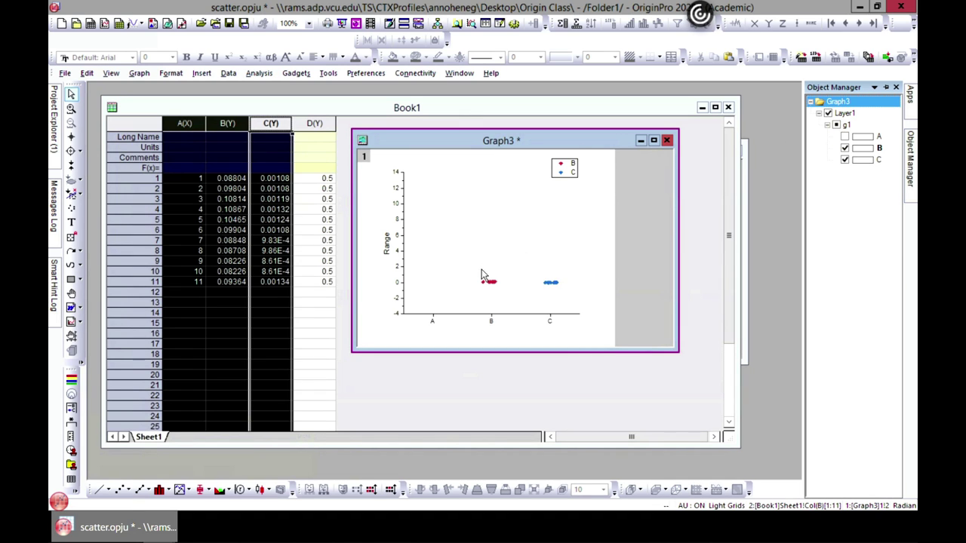
click(844, 136)
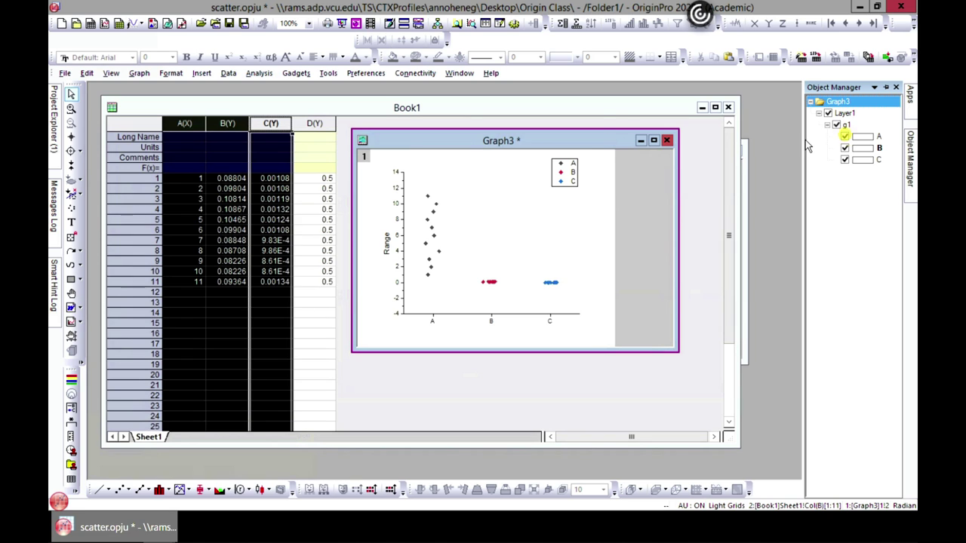
click(844, 137)
- Zoom Graph3's axes in on the B and C points, move the graph further aside and return to Book1
click(71, 108)
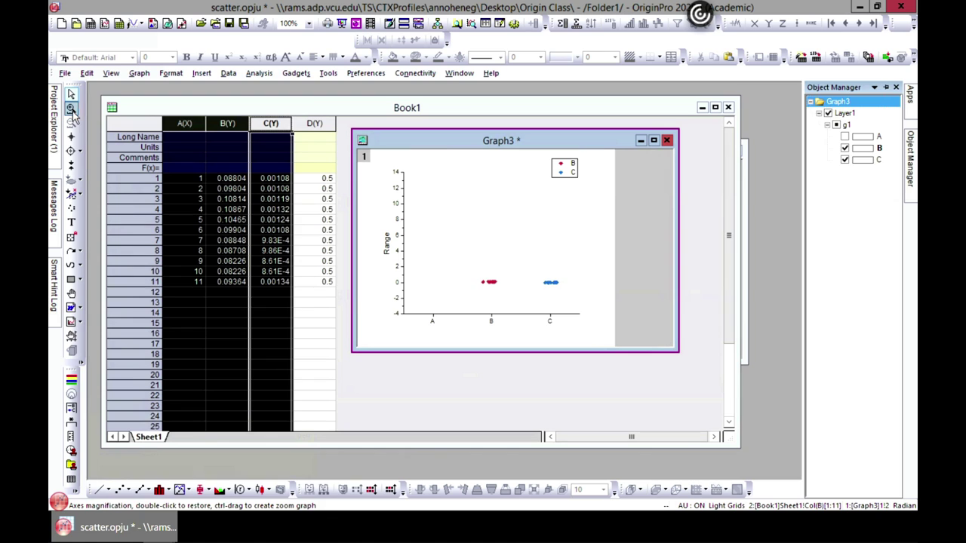
drag(473, 251, 565, 320)
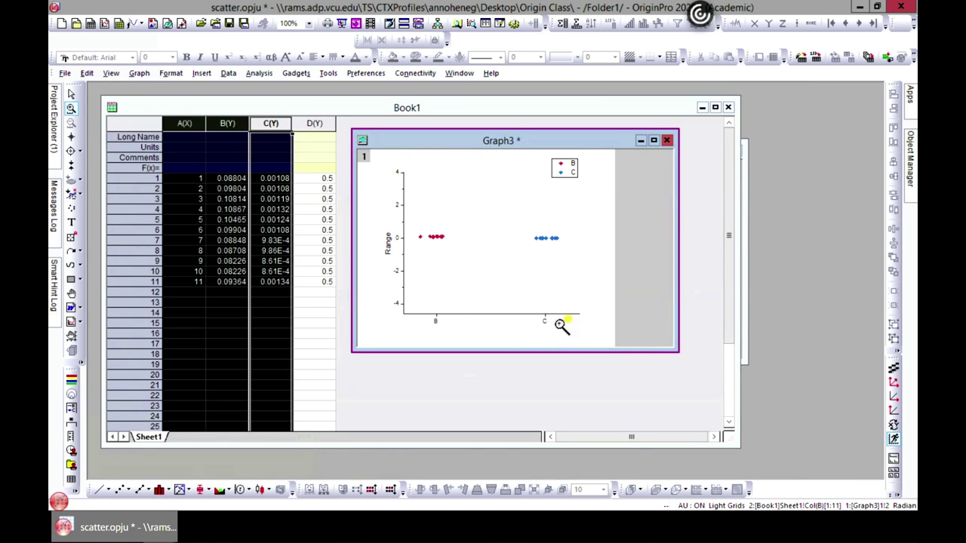
drag(418, 200, 582, 271)
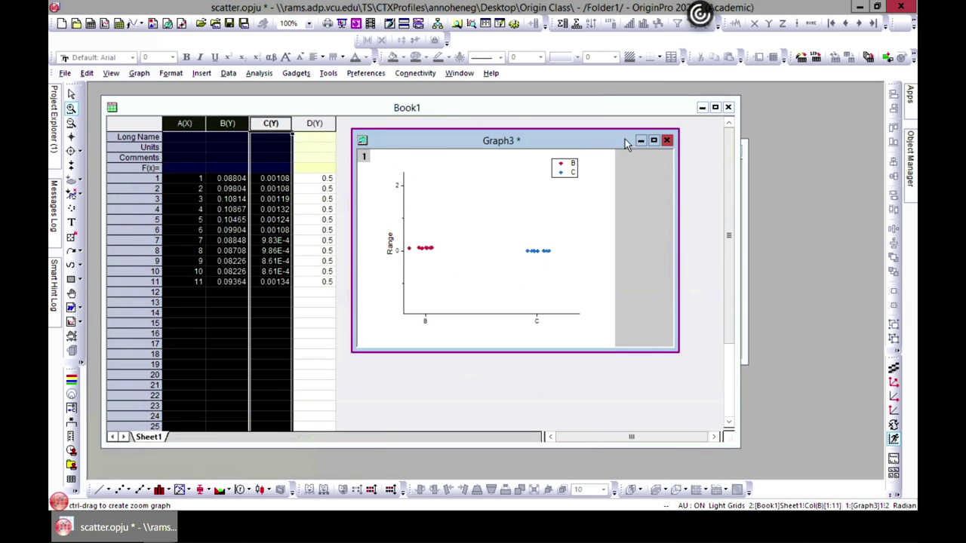
drag(593, 143, 771, 172)
click(604, 113)
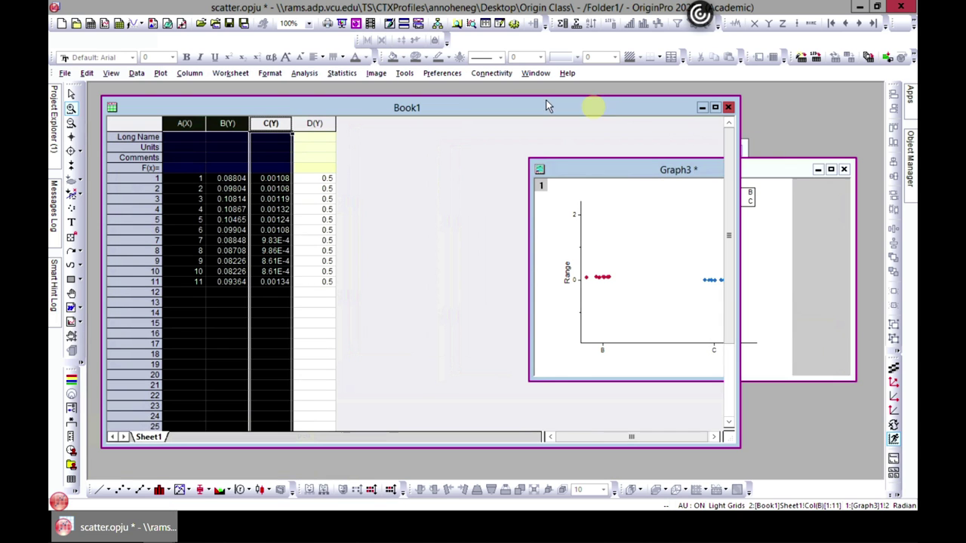
click(186, 74)
click(179, 74)
click(166, 74)
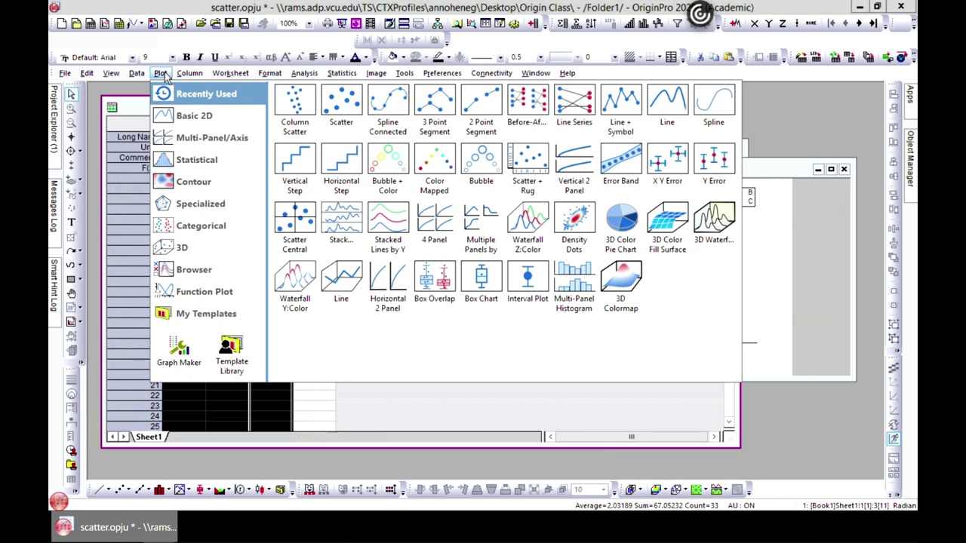
mouse_move(175, 117)
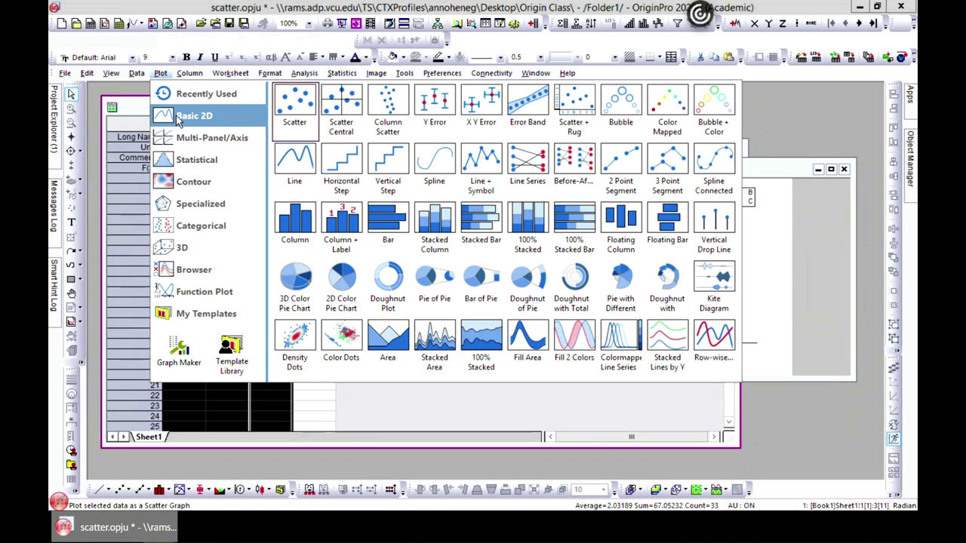
click(352, 405)
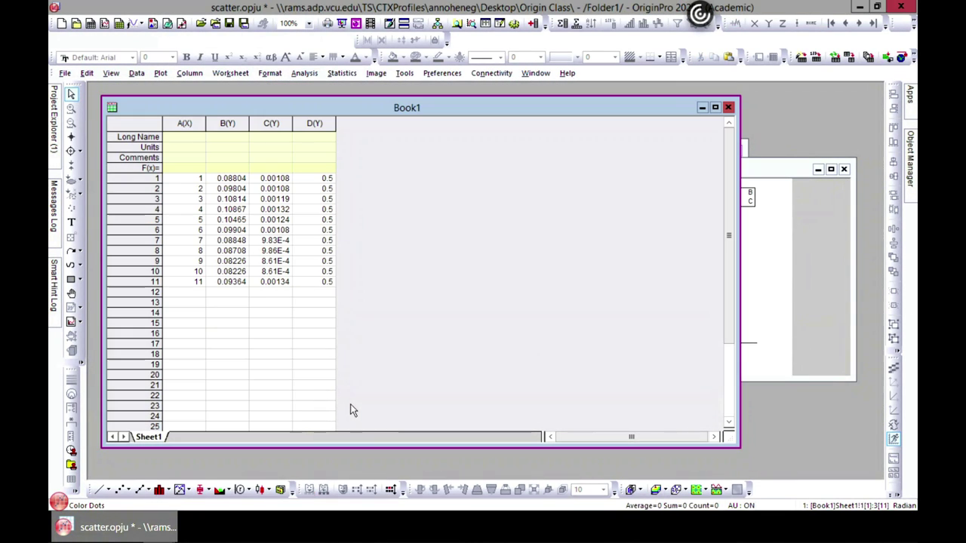
- Plot worksheet columns A through C as a Y Error graph, using column C as the error bars
click(185, 124)
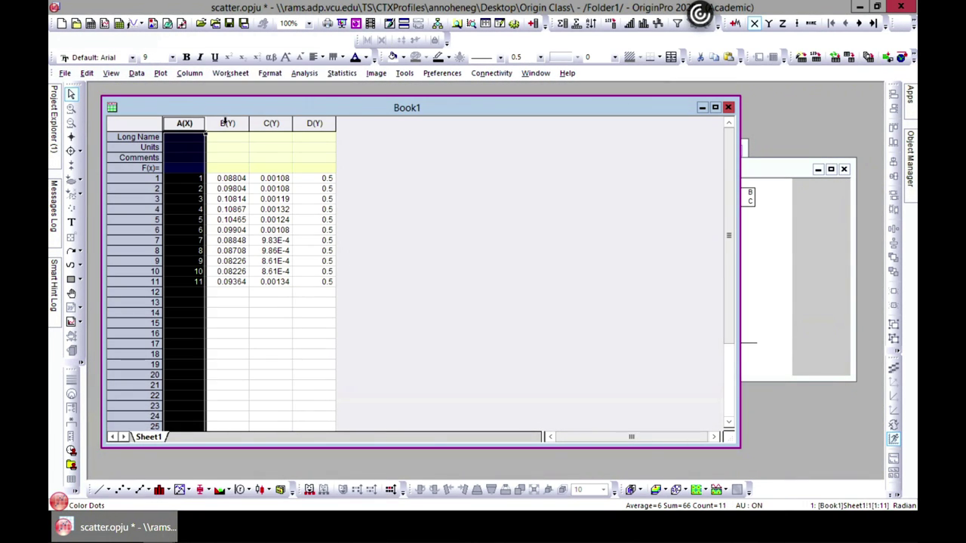
ctrl+click(228, 123)
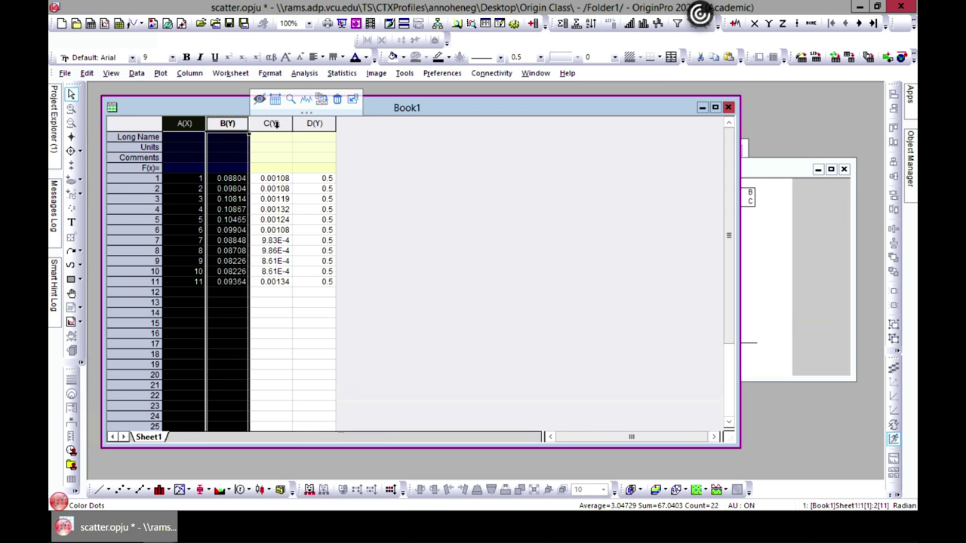
ctrl+click(275, 124)
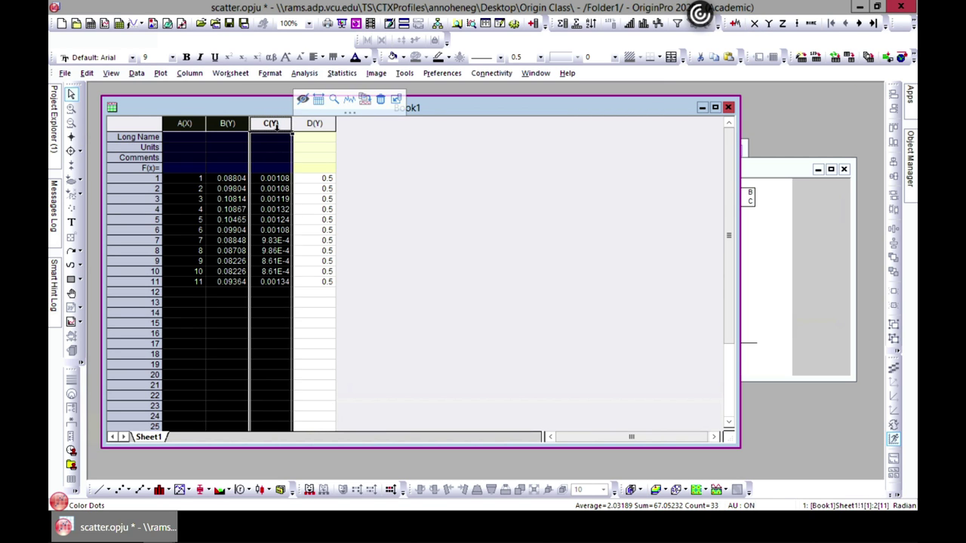
click(161, 74)
mouse_move(219, 117)
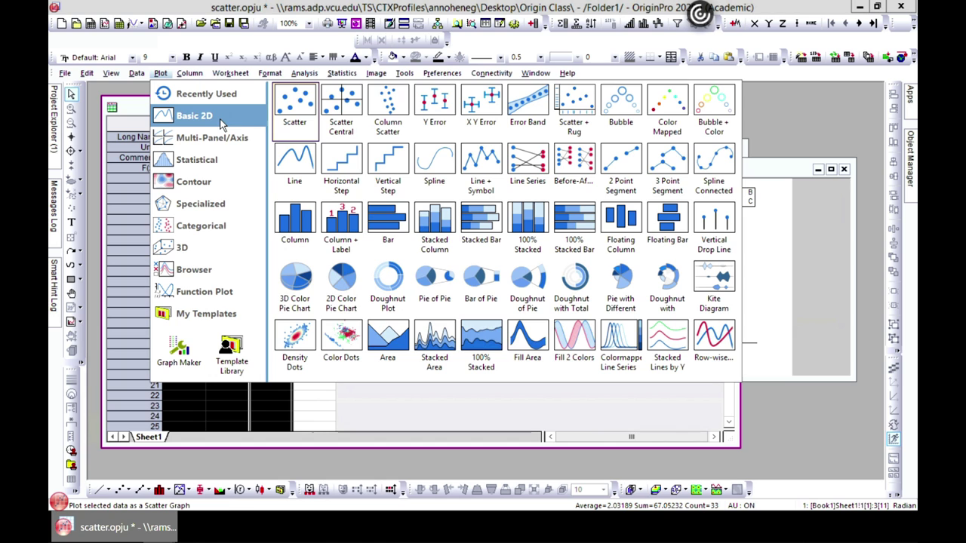
click(427, 110)
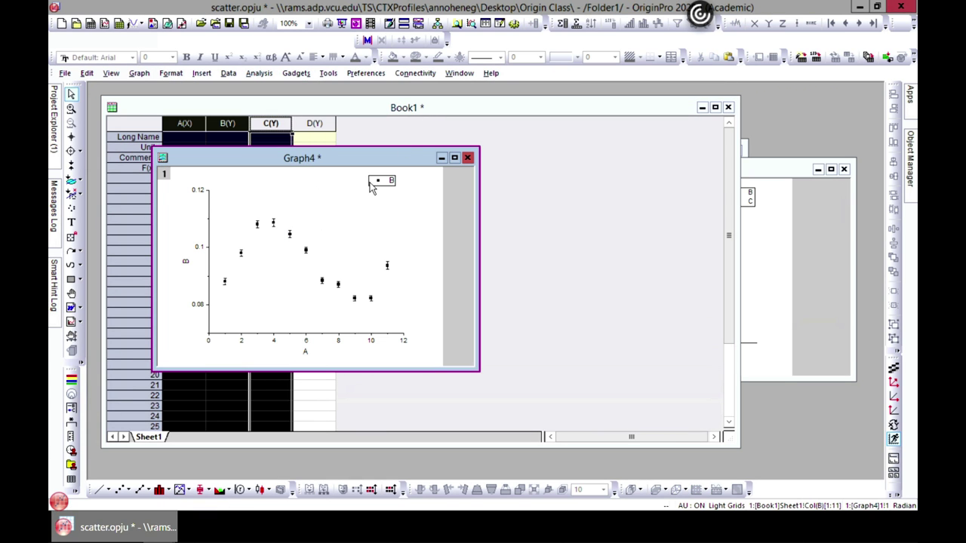
- Move Graph4 beside the worksheet columns, inspect its error bars at full window size and restore the window
drag(261, 163, 515, 123)
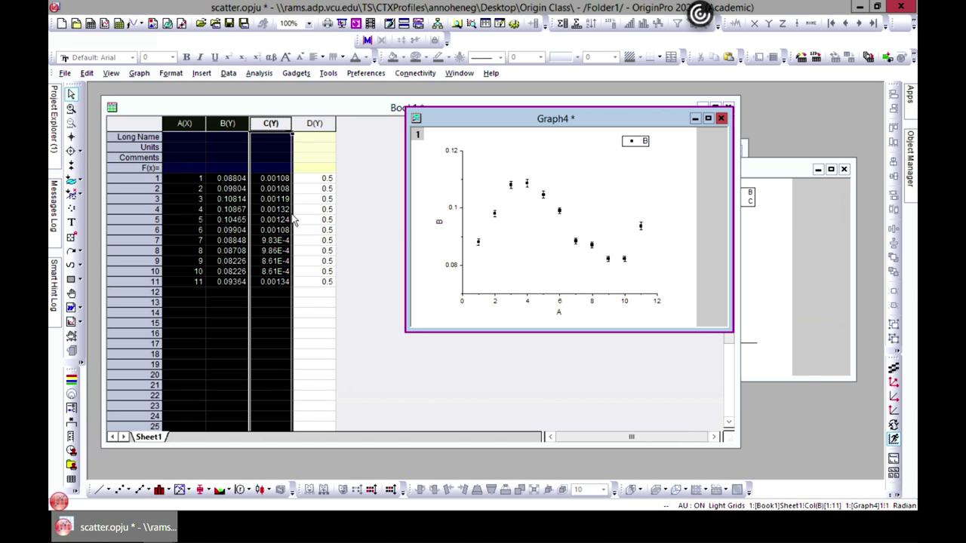
click(709, 118)
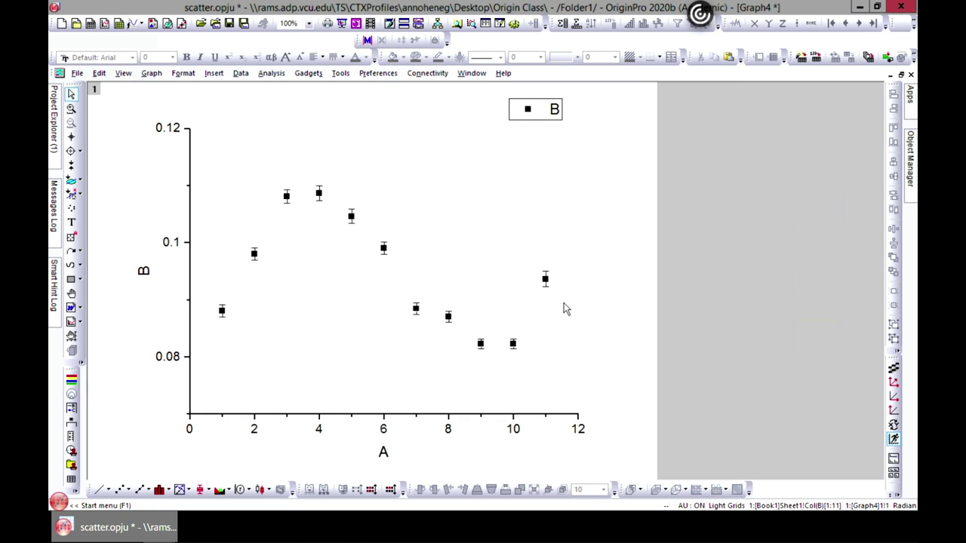
click(900, 74)
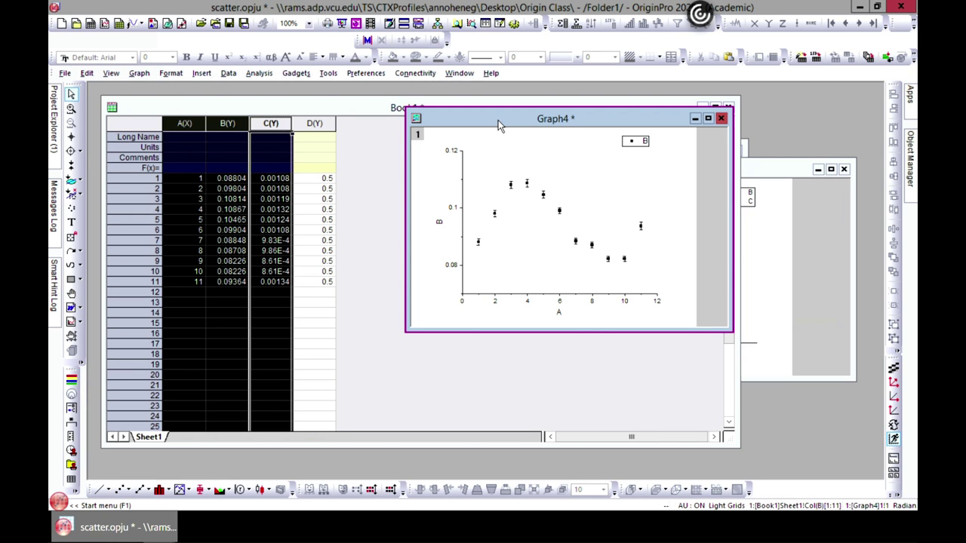
- Set column C of the Book1 worksheet as Y Error
click(344, 111)
click(273, 126)
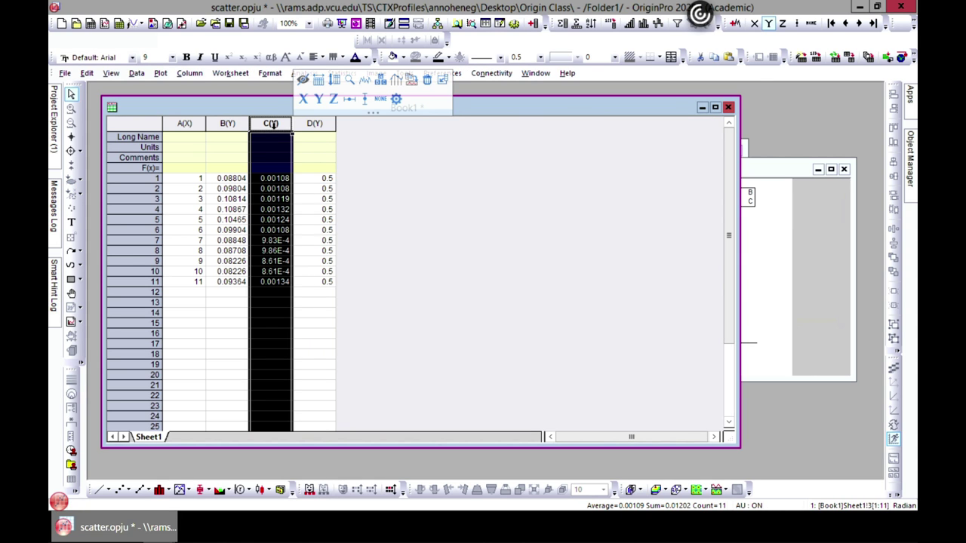
right_click(274, 126)
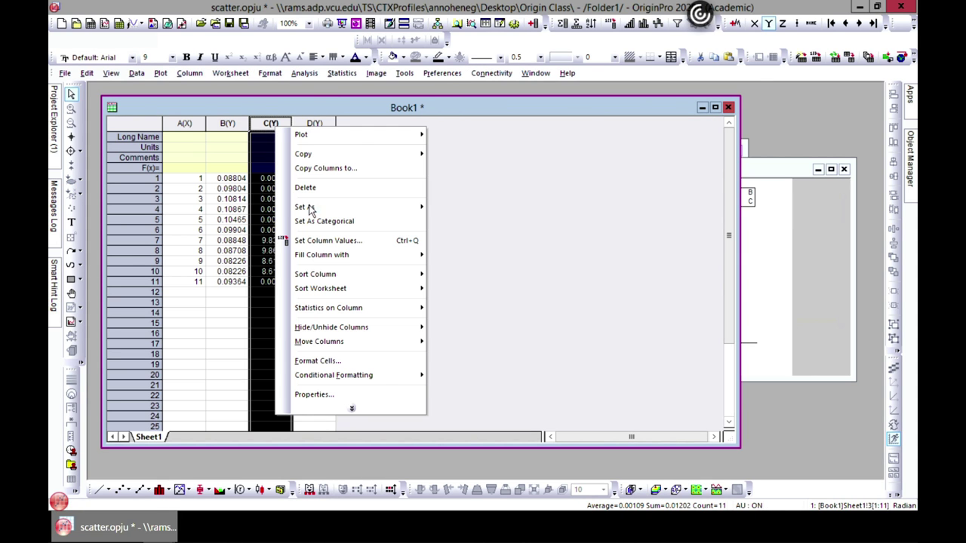
mouse_move(313, 210)
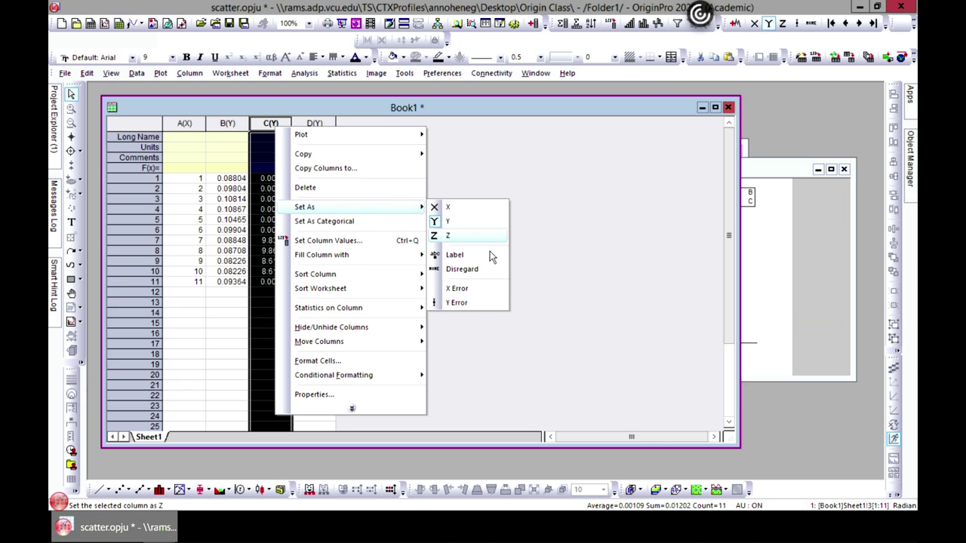
click(468, 302)
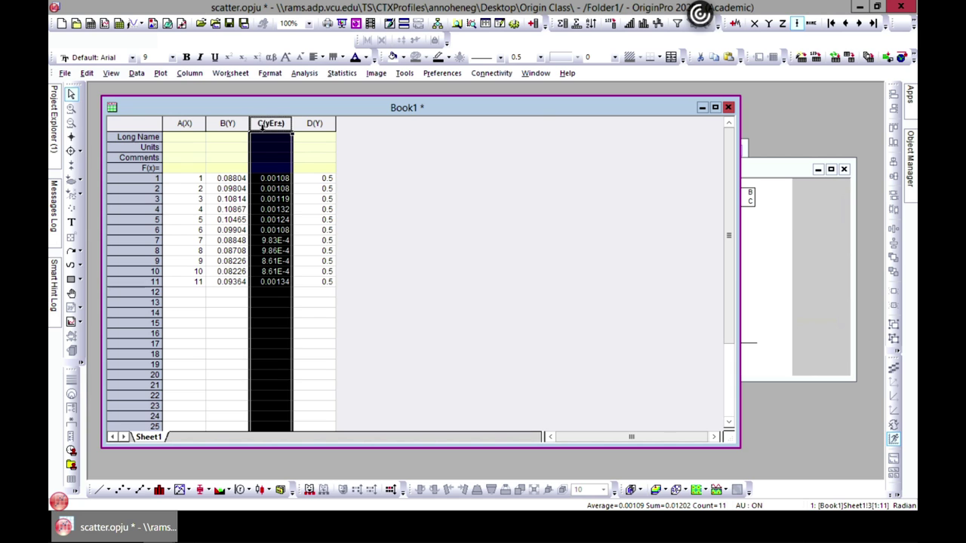
- Plot columns A through C as a Scatter graph with column C as Y error, and delete the resulting graph
click(184, 123)
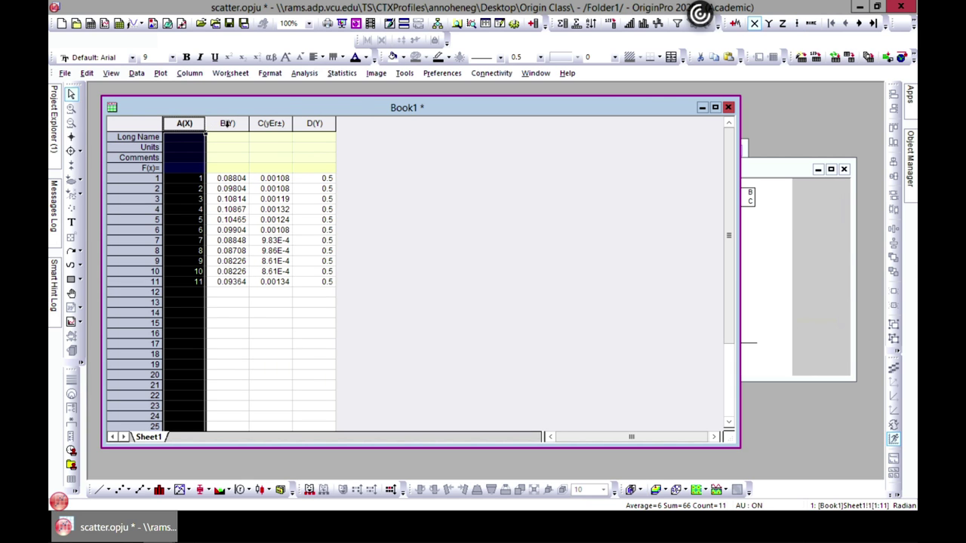
shift+click(226, 123)
shift+click(270, 123)
click(161, 73)
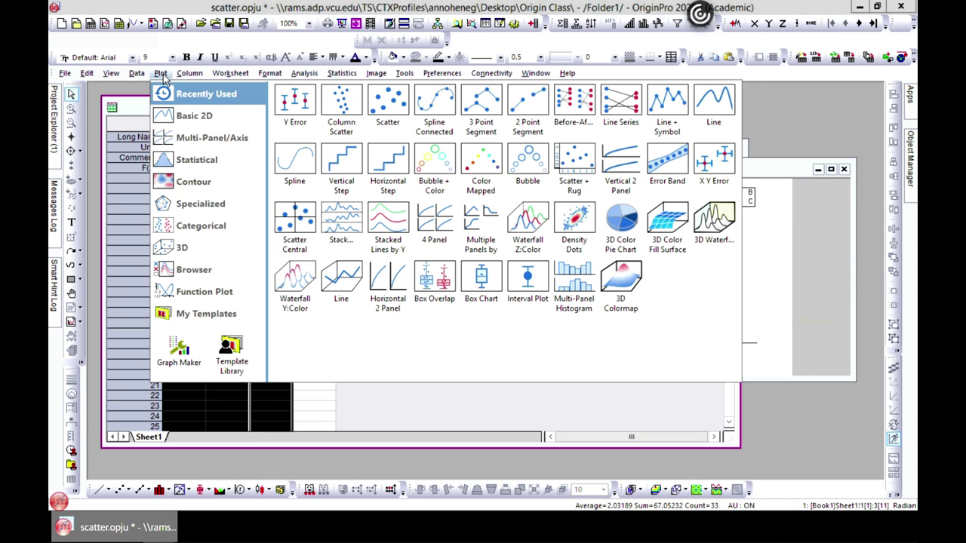
mouse_move(193, 117)
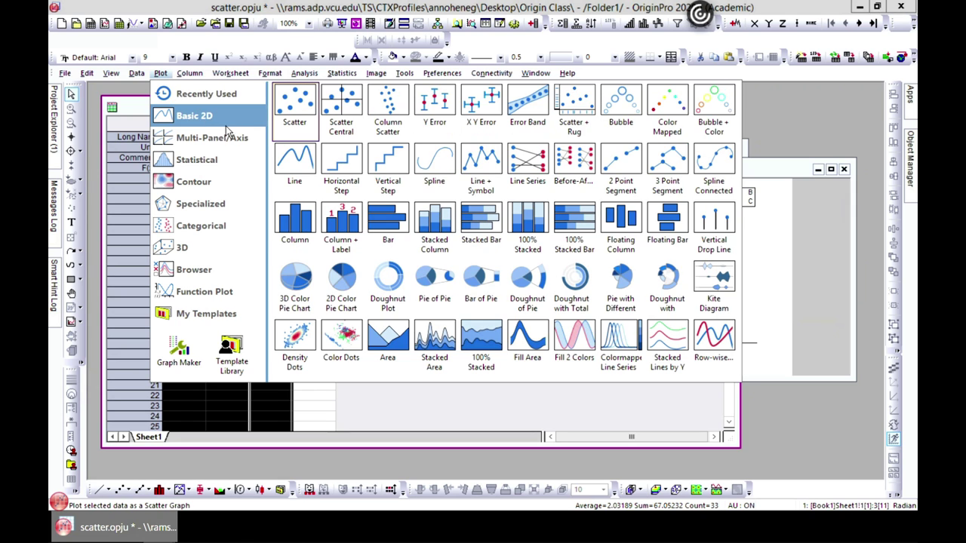
click(294, 113)
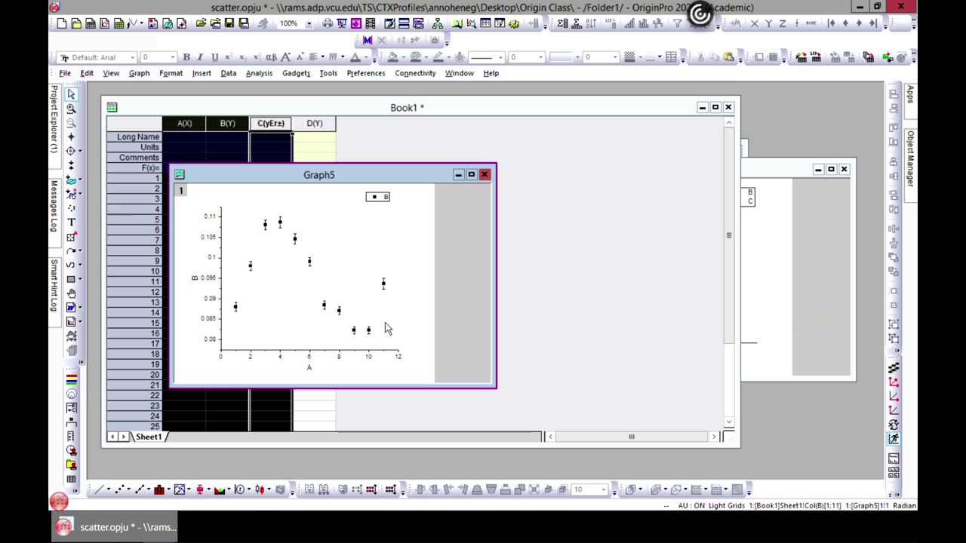
click(484, 174)
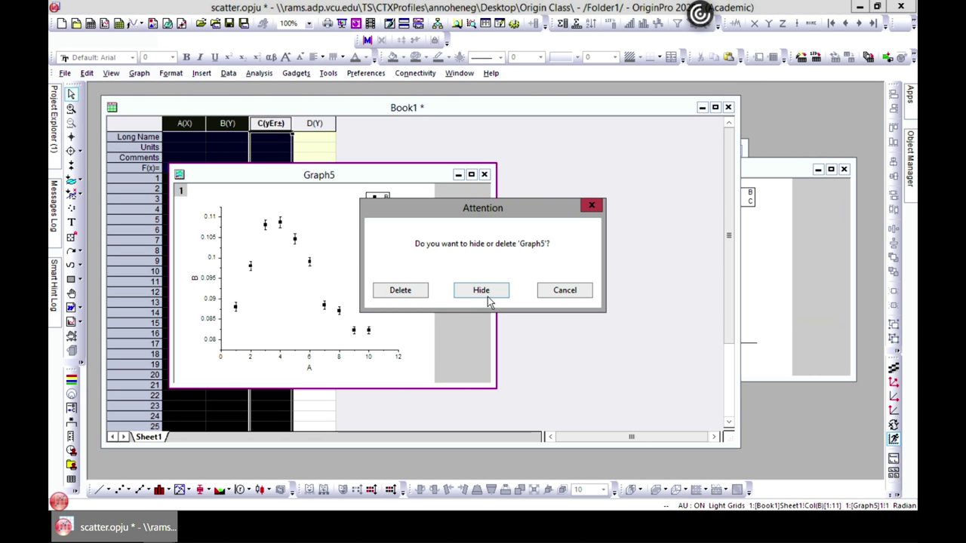
click(414, 291)
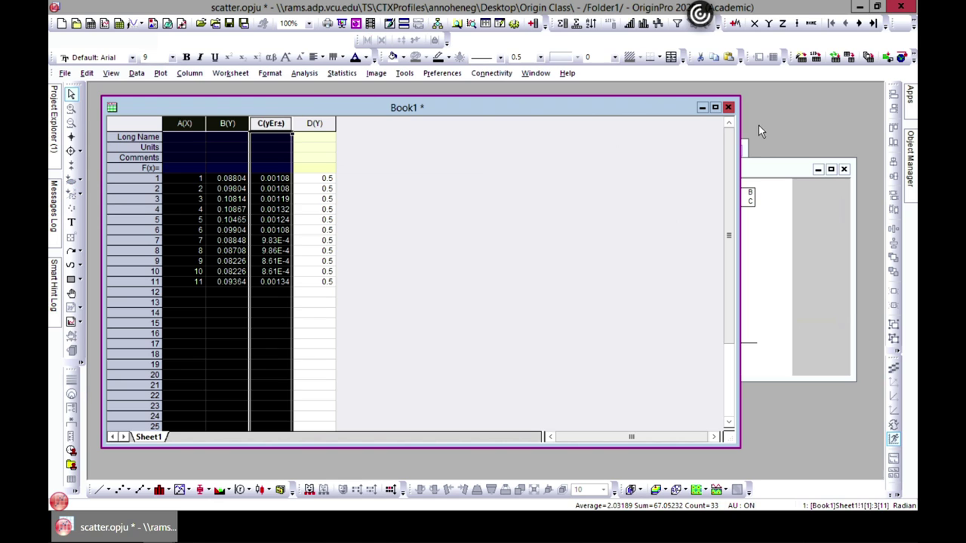
- Set the selected worksheet columns A through C as Y
right_click(272, 124)
mouse_move(349, 207)
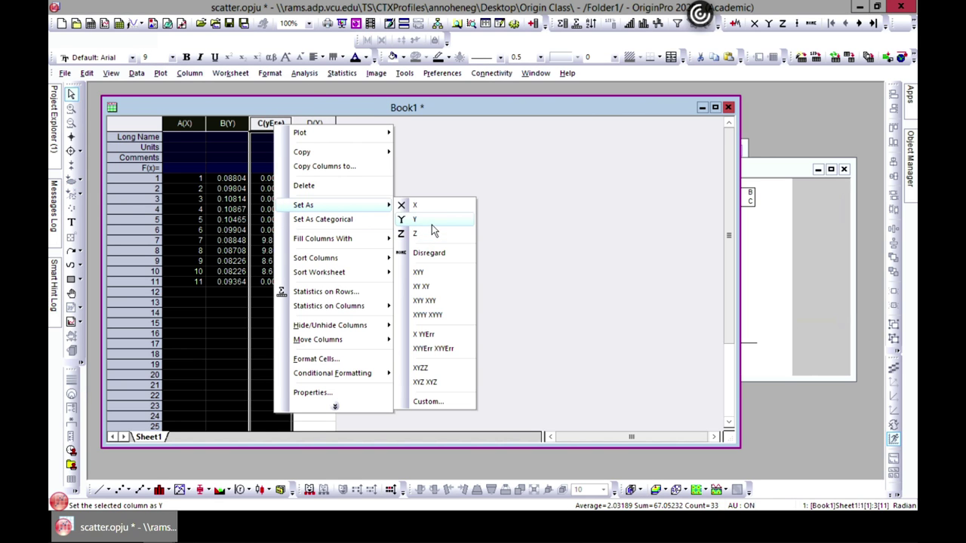
click(434, 220)
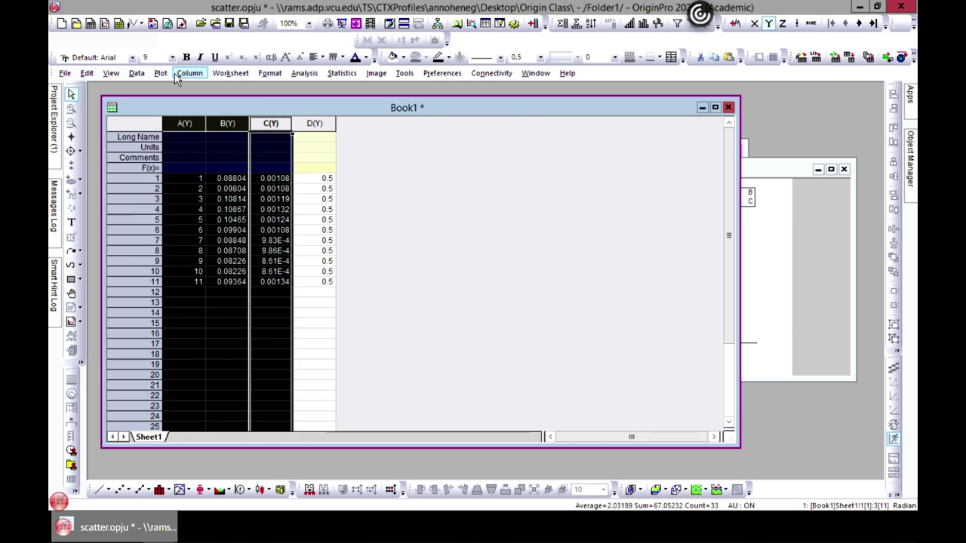
click(184, 123)
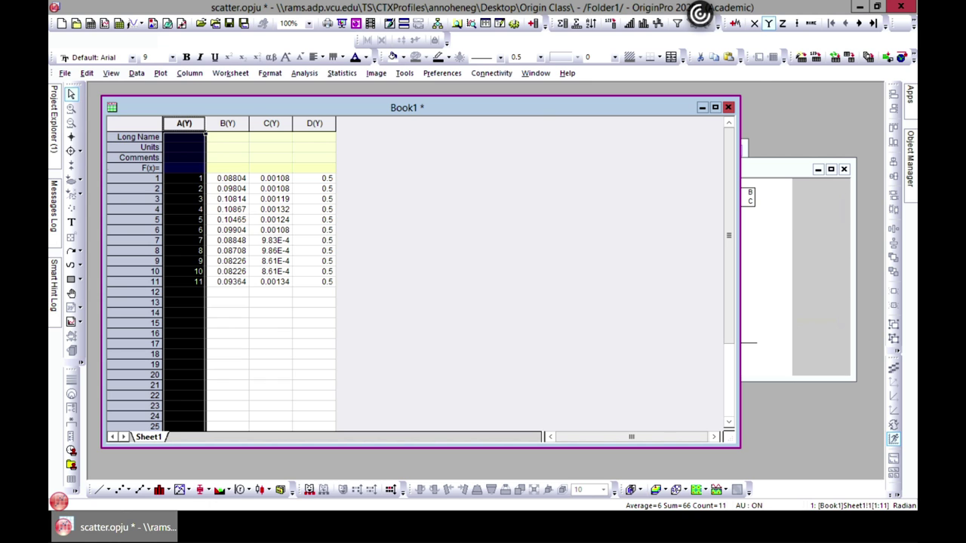
click(402, 211)
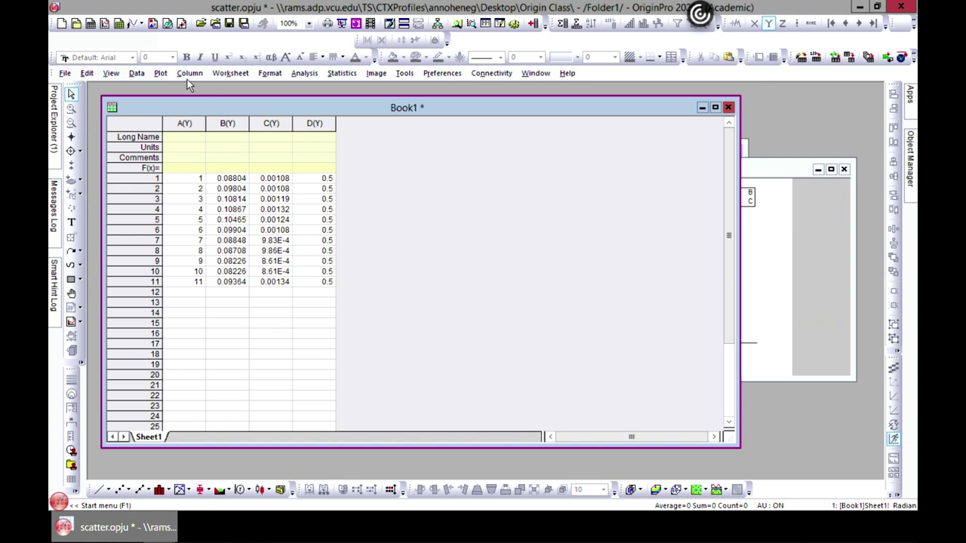
click(160, 73)
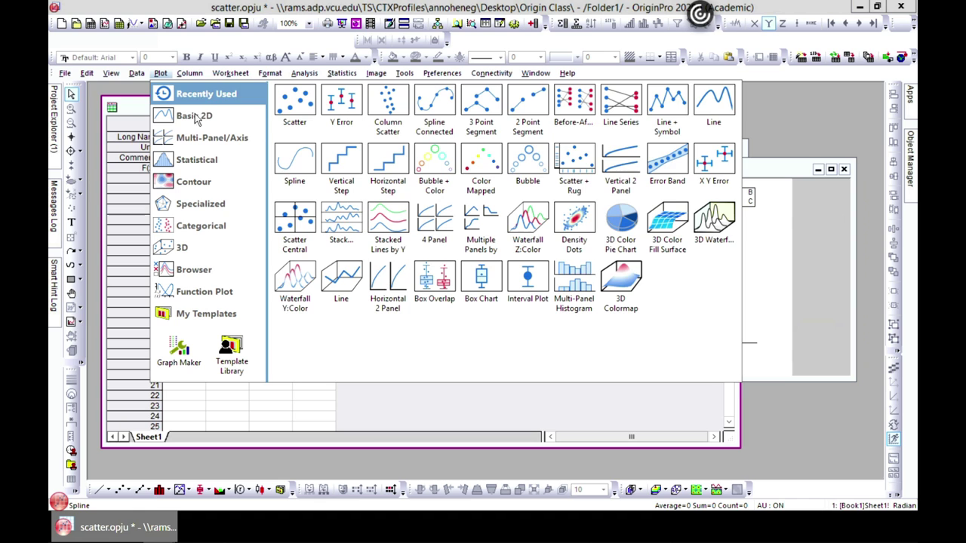
mouse_move(197, 118)
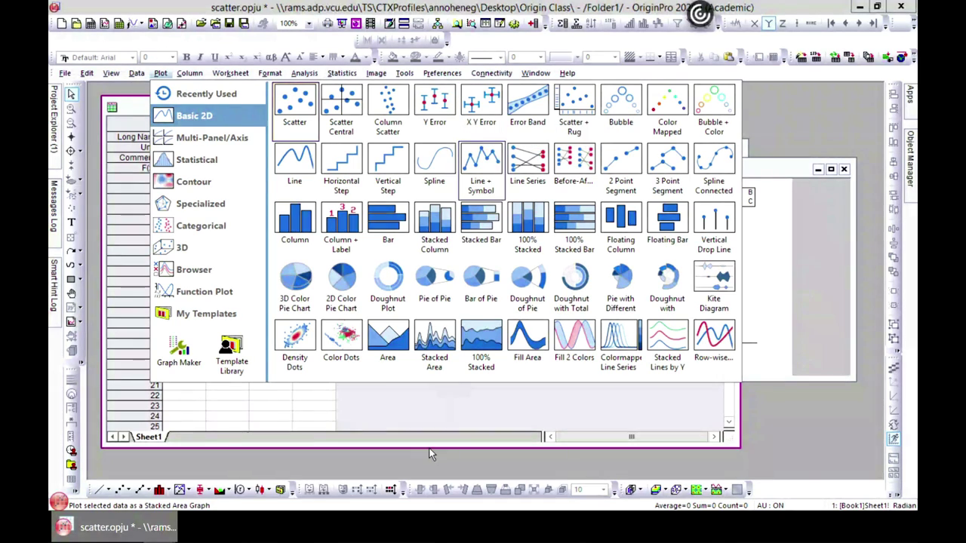
click(438, 428)
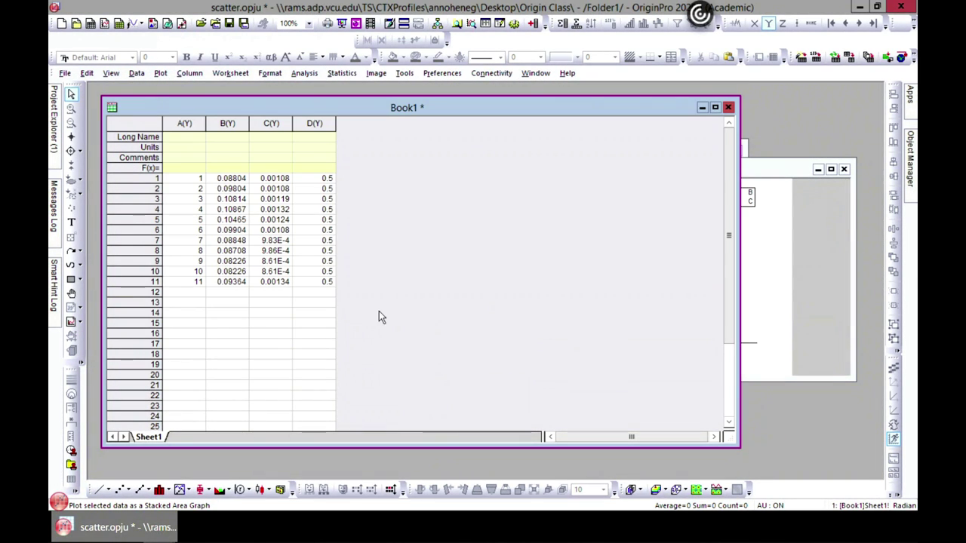
- Set column A of the Book1 worksheet as X
right_click(191, 124)
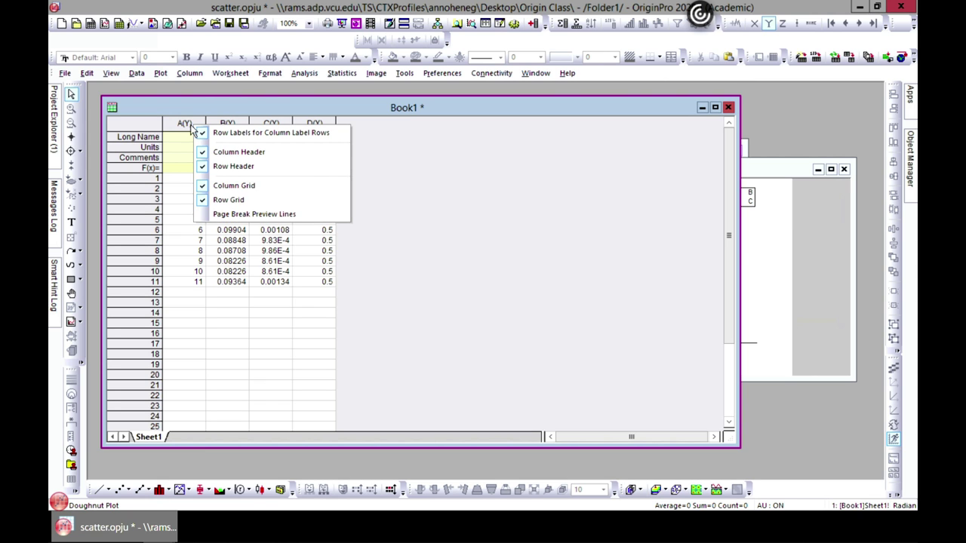
click(189, 123)
right_click(183, 124)
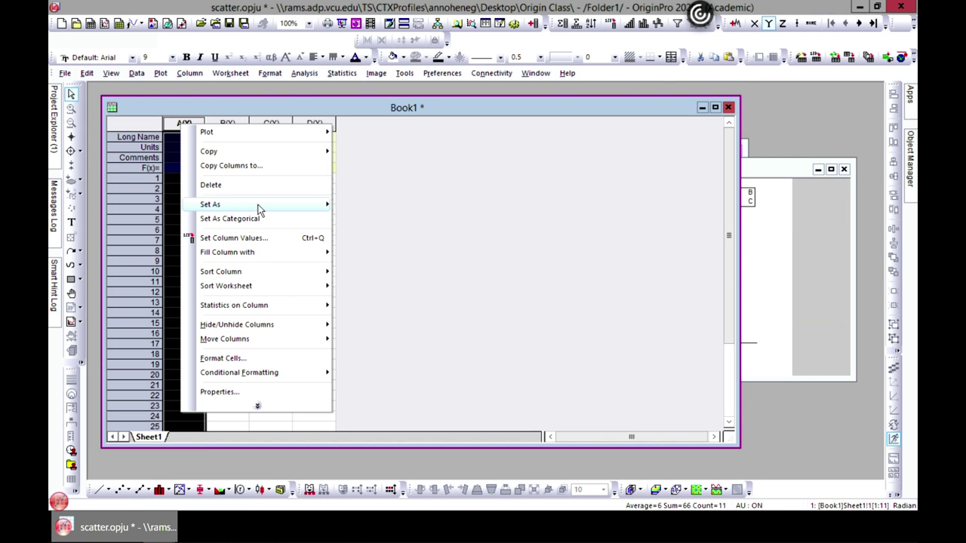
mouse_move(259, 209)
click(362, 206)
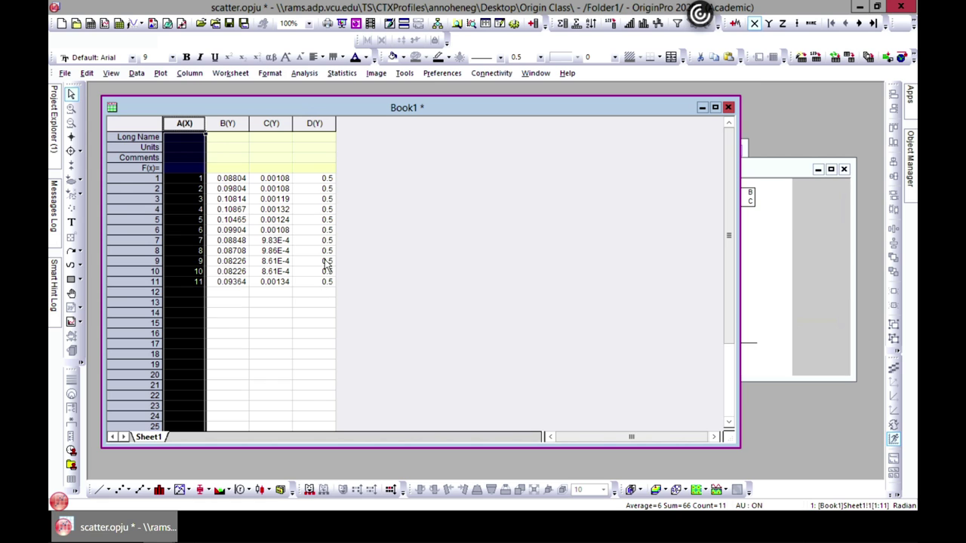
- Plot worksheet columns A through D as an X Y Error graph and inspect it at full window size
drag(234, 125, 317, 125)
click(160, 74)
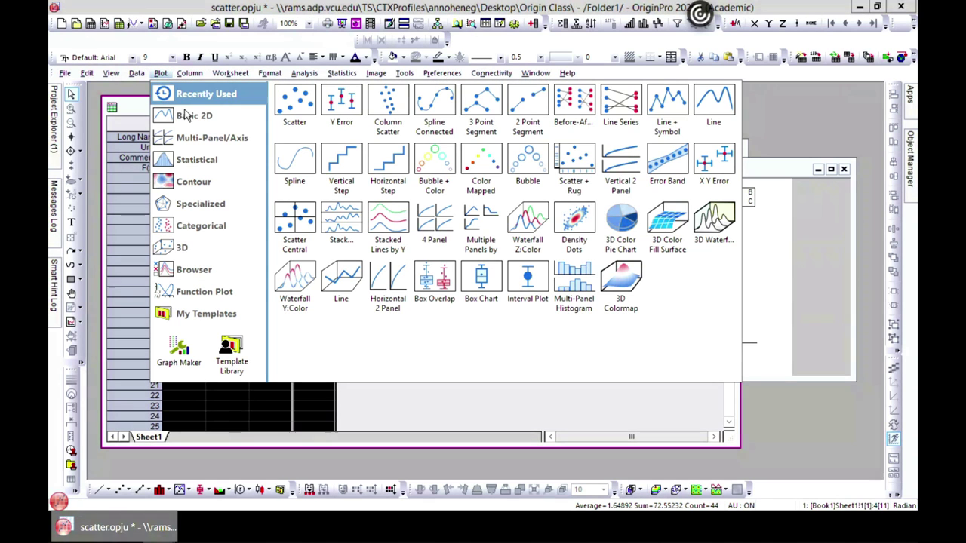
mouse_move(204, 119)
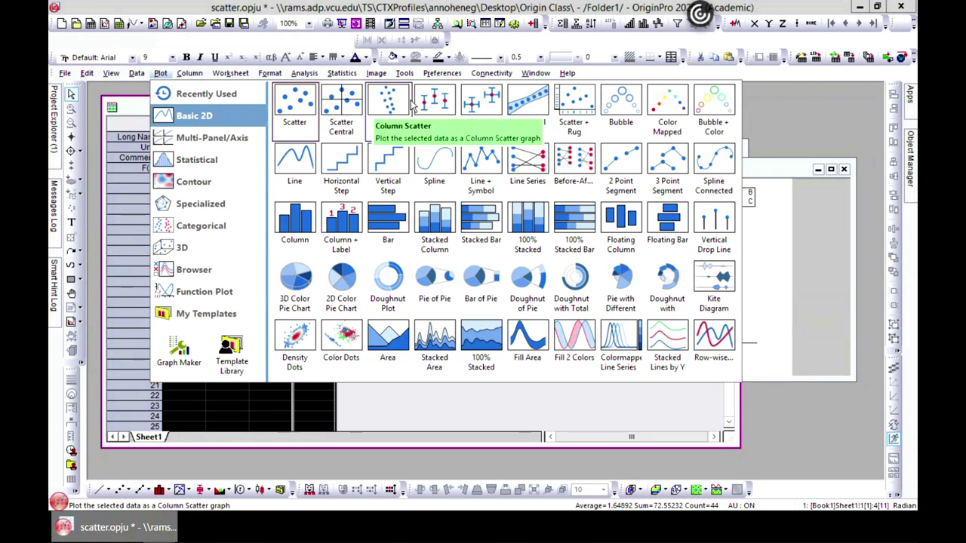
click(488, 119)
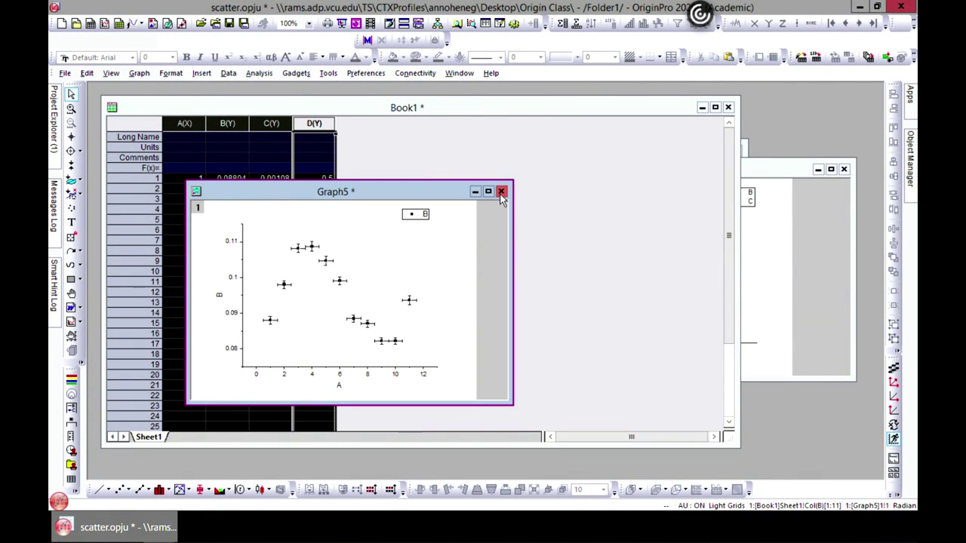
click(488, 192)
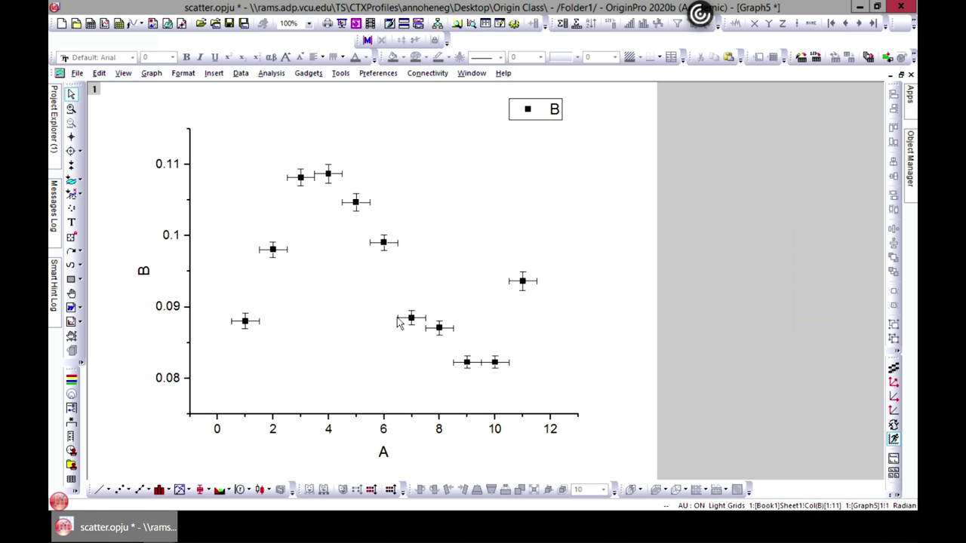
click(901, 74)
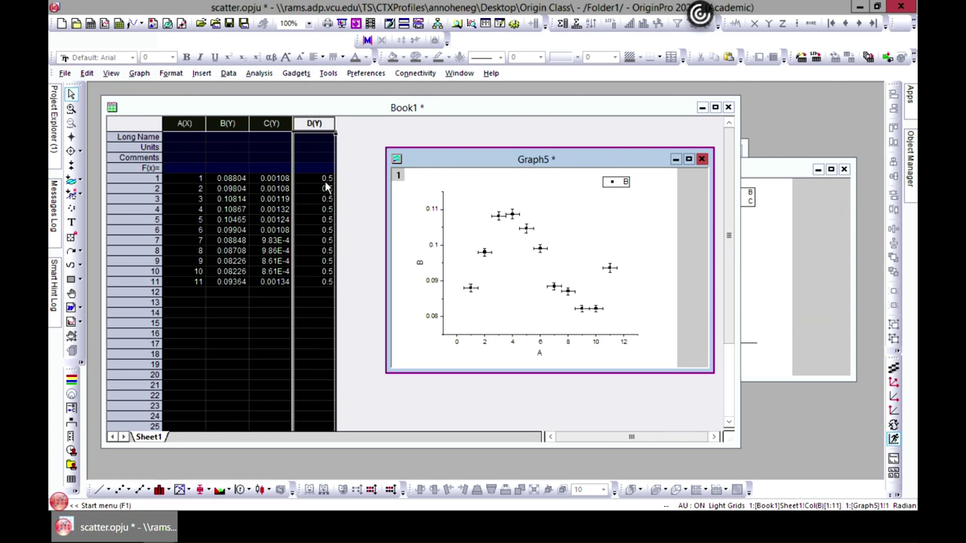
- Narrow the Book1 window to its data columns and arrange it beside Graph5 so both are visible
click(325, 182)
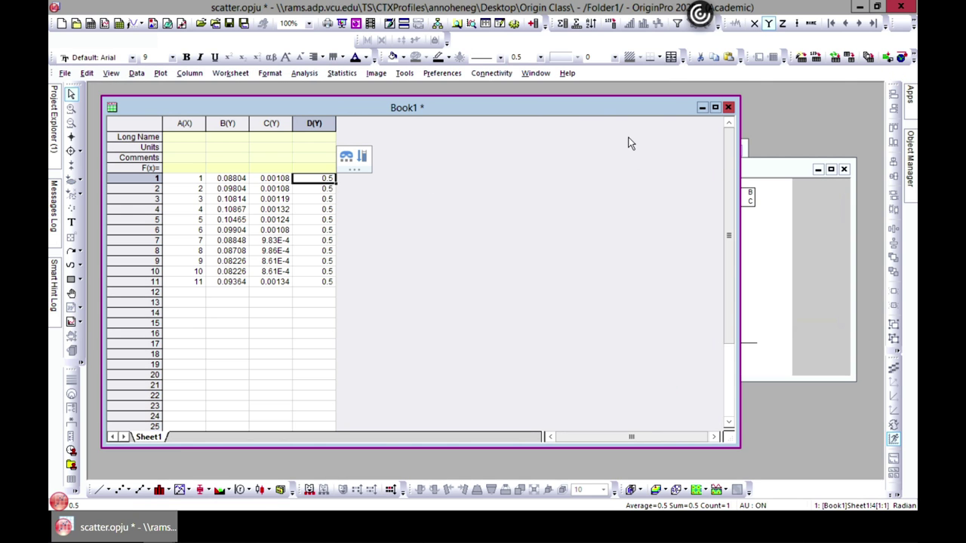
drag(671, 111, 628, 235)
drag(594, 167, 745, 175)
drag(467, 235, 492, 142)
drag(722, 264, 413, 264)
drag(337, 139, 348, 116)
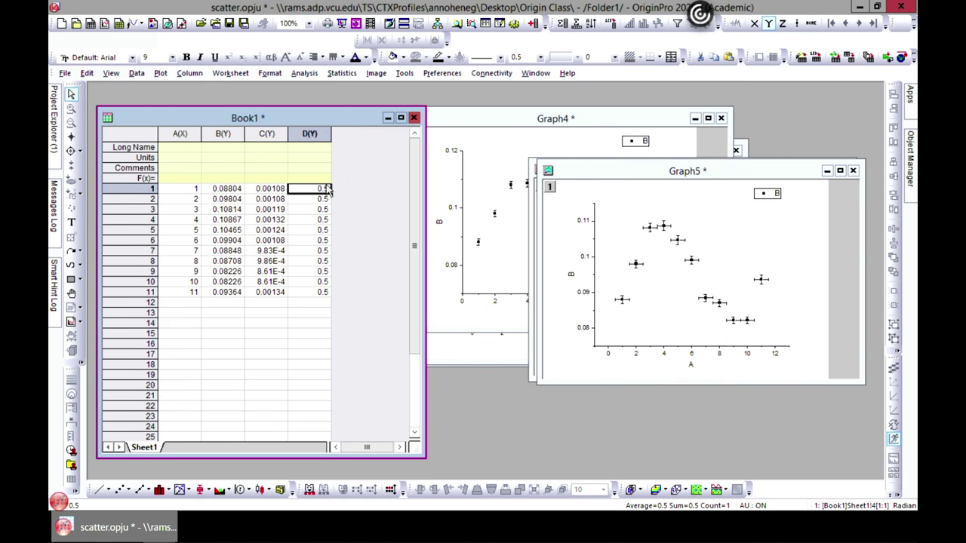
- Set the first three values of column D to 1, 2 and 3
double_click(324, 192)
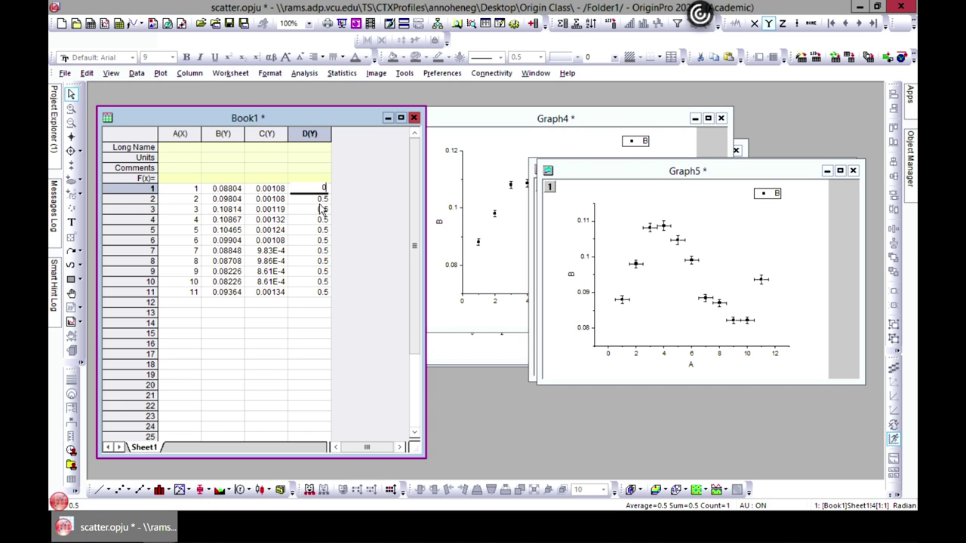
text(1)
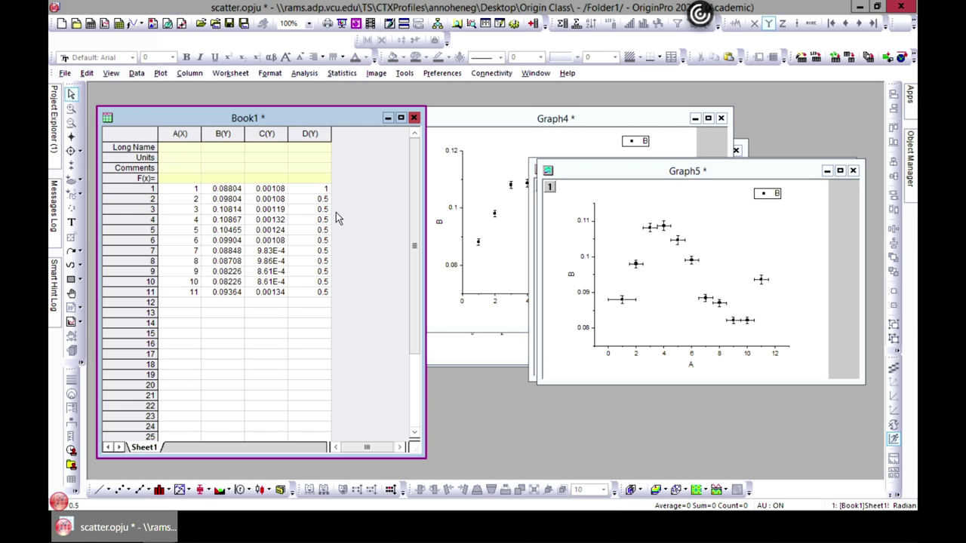
click(321, 202)
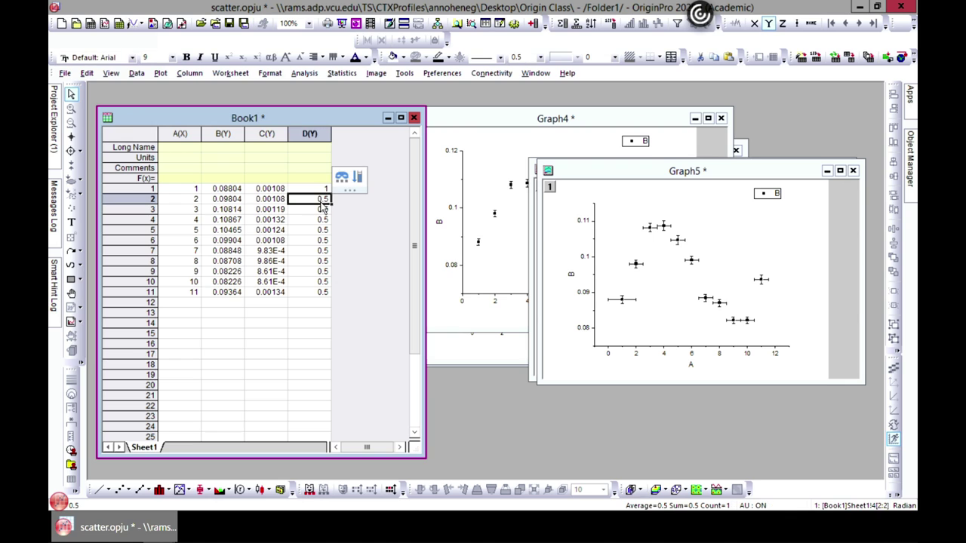
text(2)
key(Return)
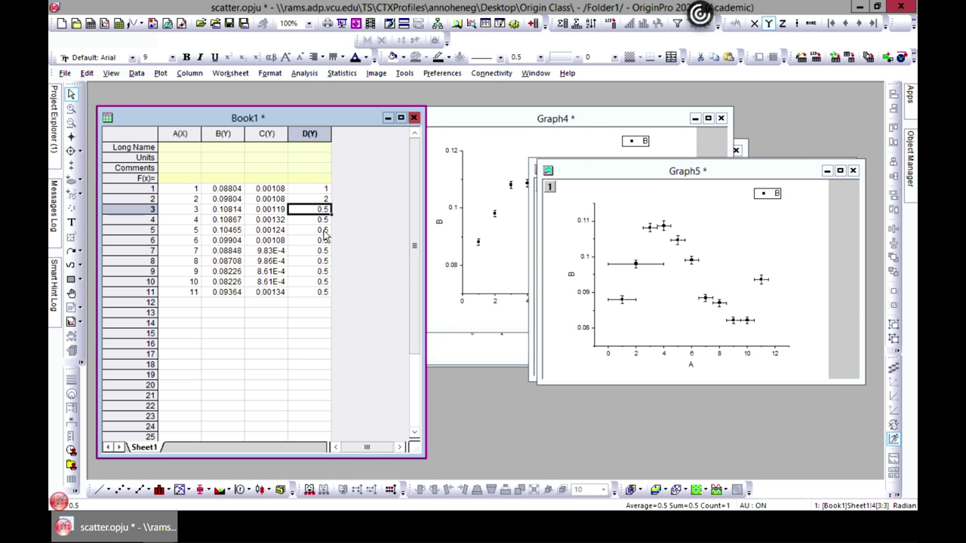
text(3)
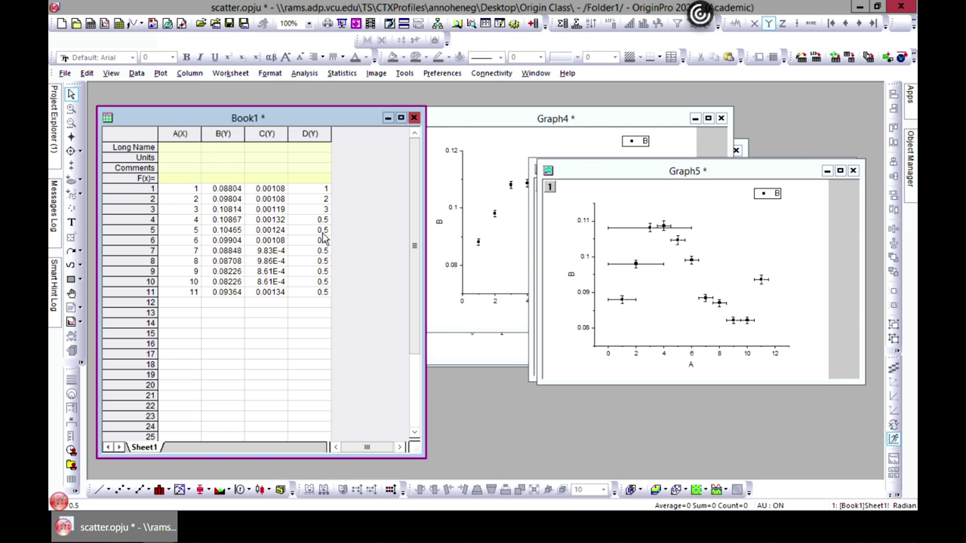
click(326, 210)
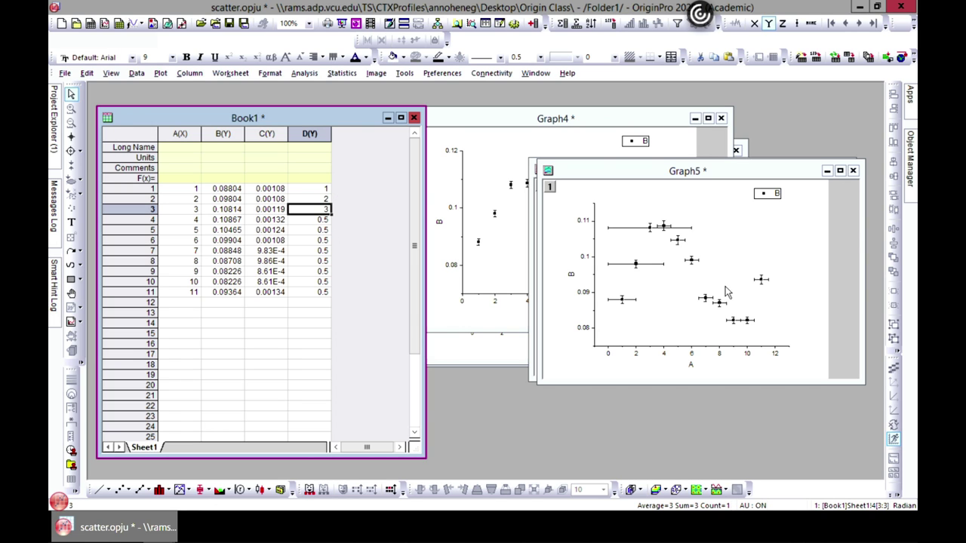
- Undo the three value changes in column D
ctrl+click(174, 129)
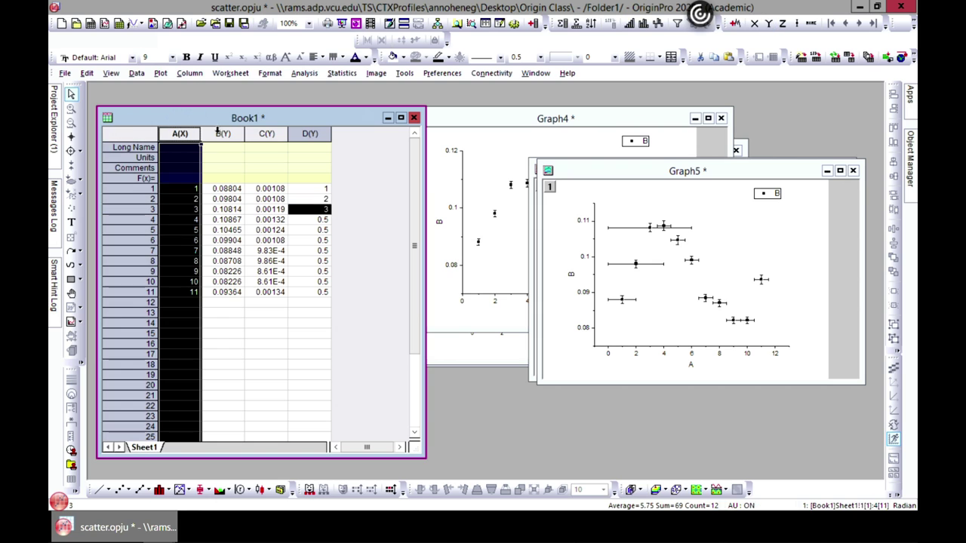
click(326, 189)
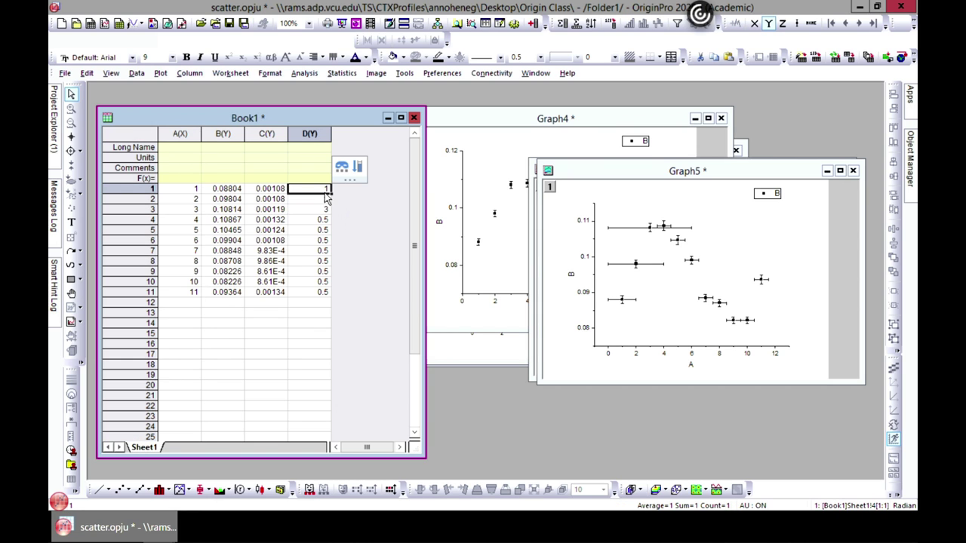
key(ctrl+z)
key(ctrl+z)
key(ctrl+z)
- Move the Graph5 window closer to the worksheet and make Book1 the active window
drag(711, 177, 640, 182)
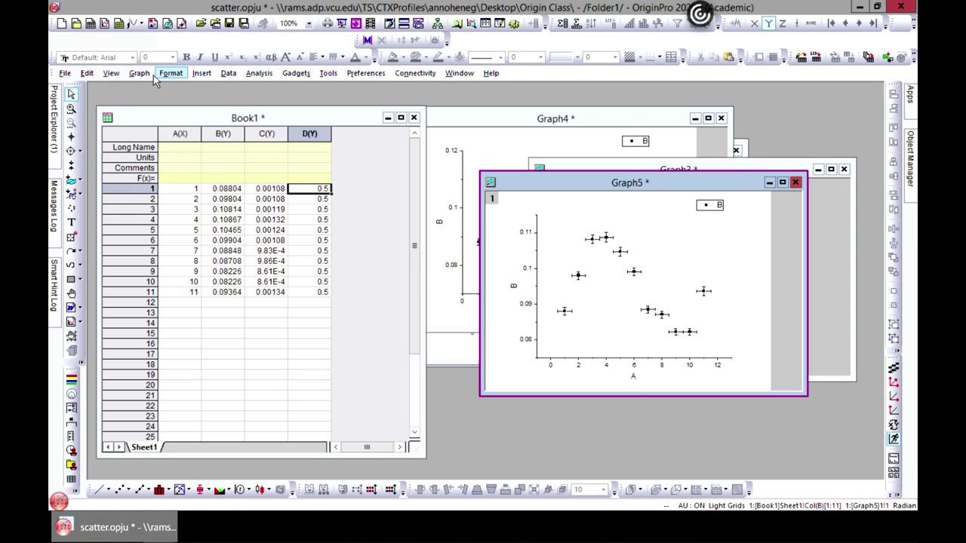
click(199, 115)
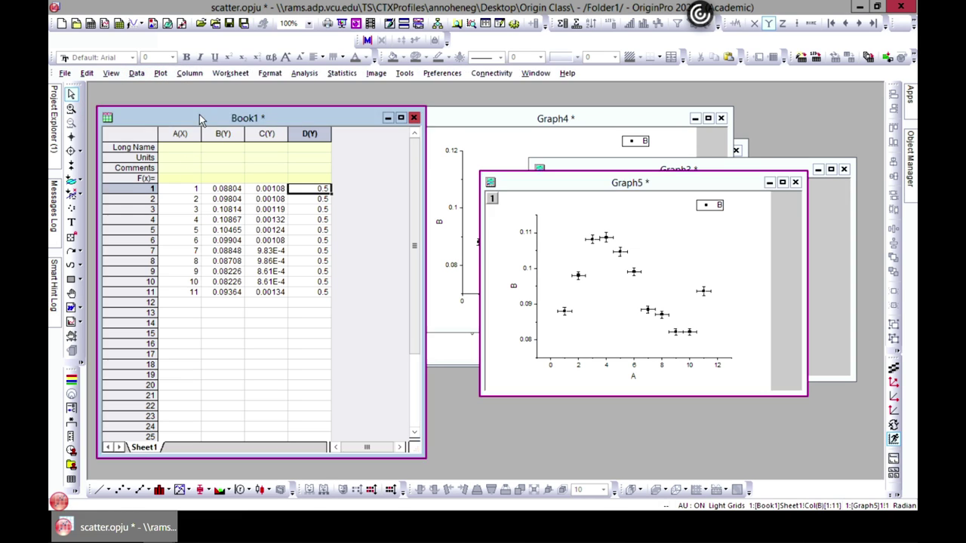
click(160, 73)
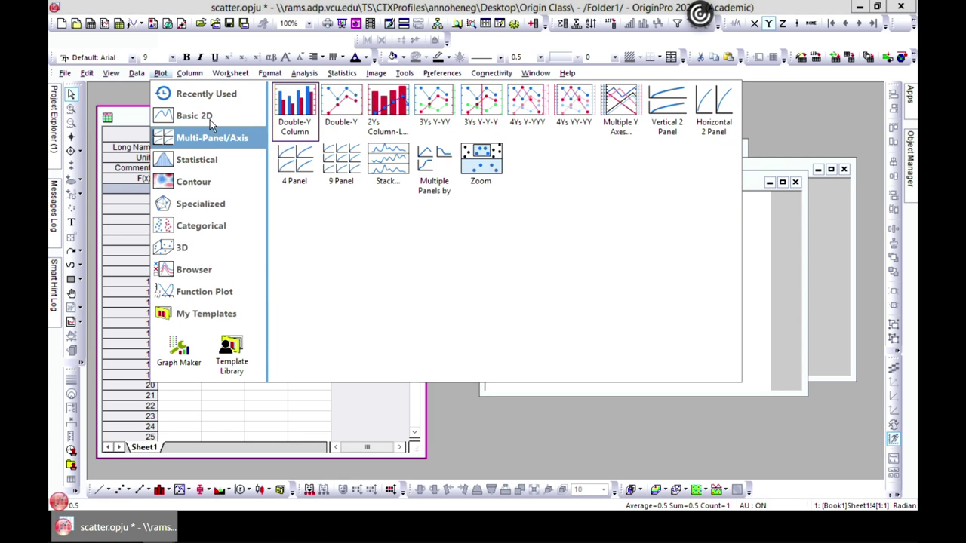
mouse_move(210, 119)
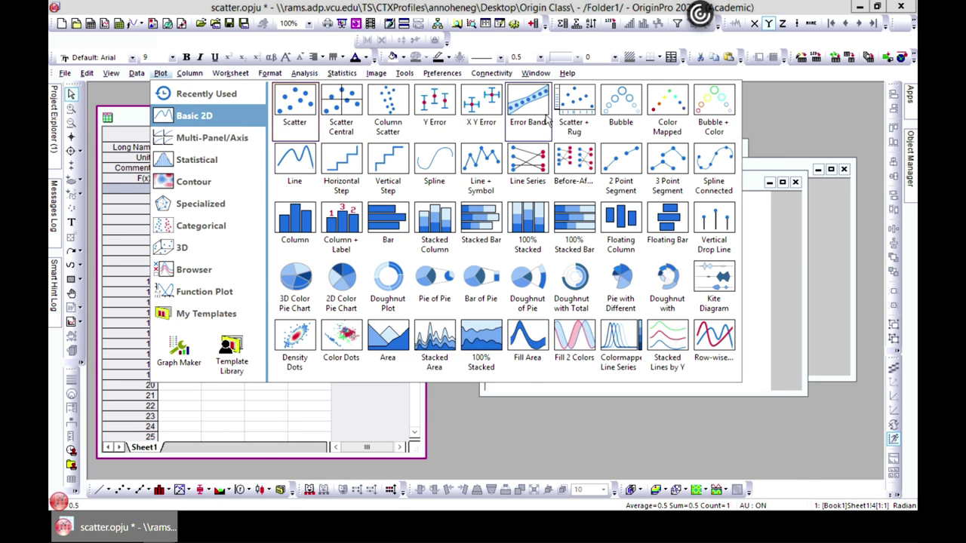
click(353, 423)
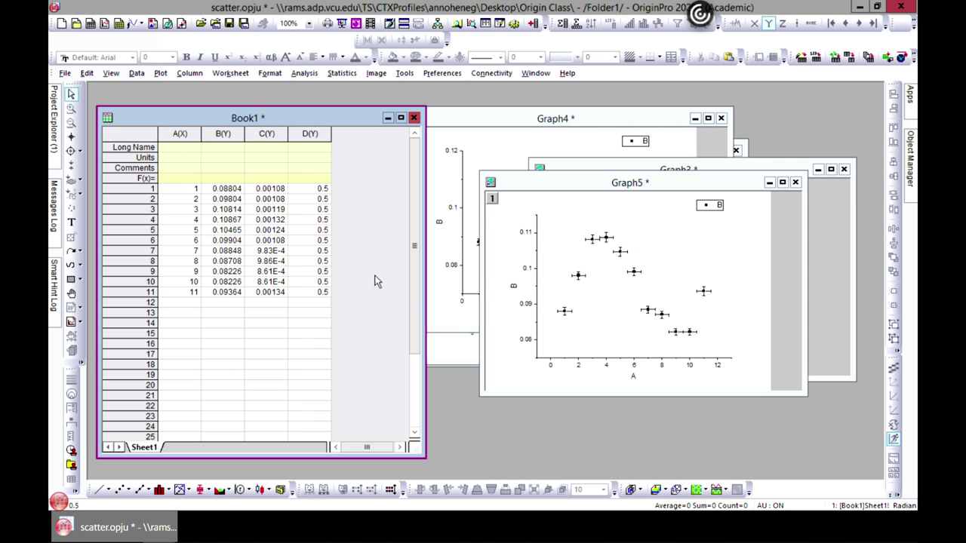
- Set worksheet column C as a Y Error column
click(262, 136)
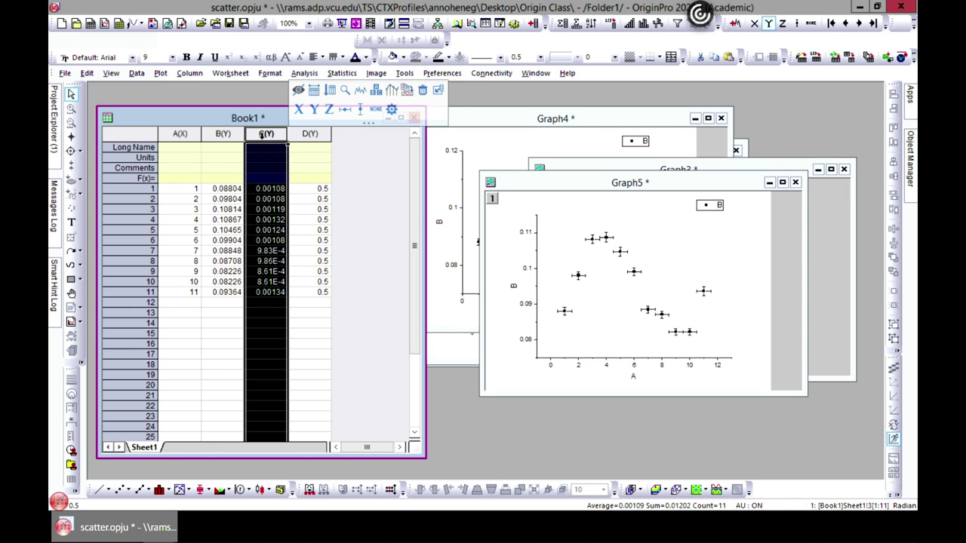
right_click(265, 136)
mouse_move(295, 218)
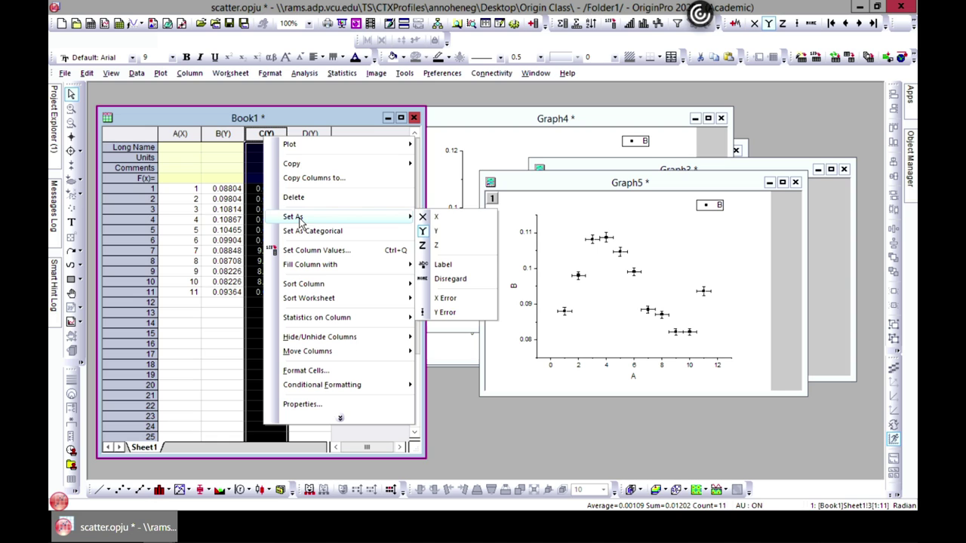
click(455, 311)
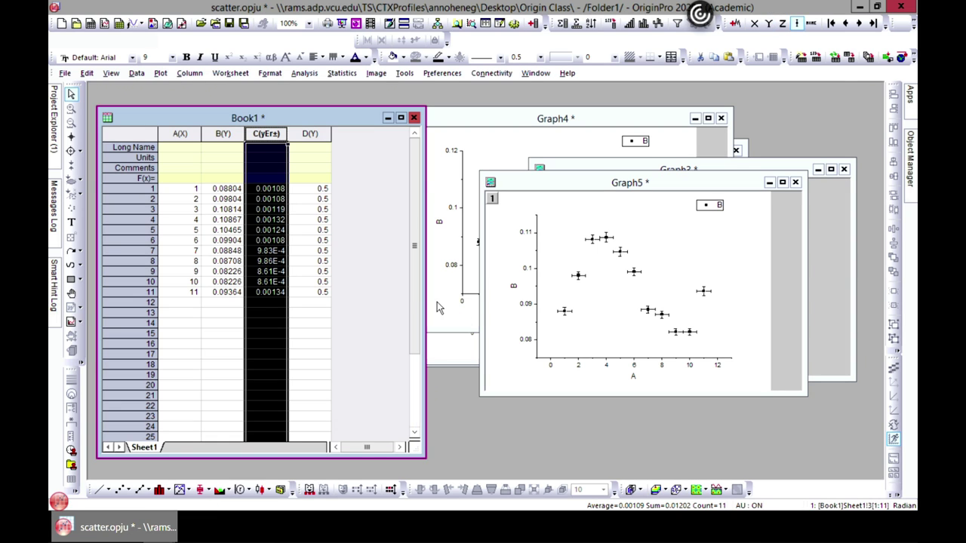
- Plot worksheet columns A, B and C as an Error Band graph
click(175, 133)
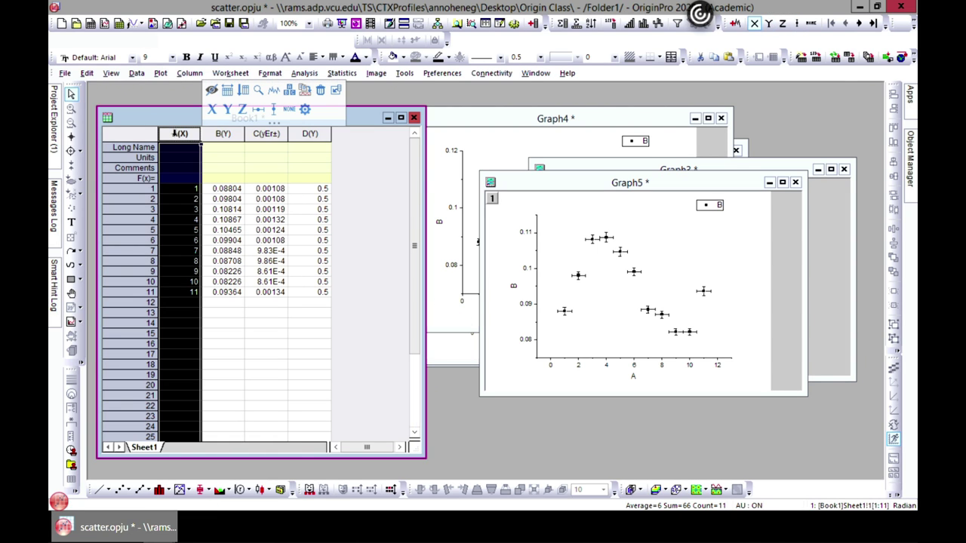
ctrl+click(223, 134)
ctrl+click(264, 133)
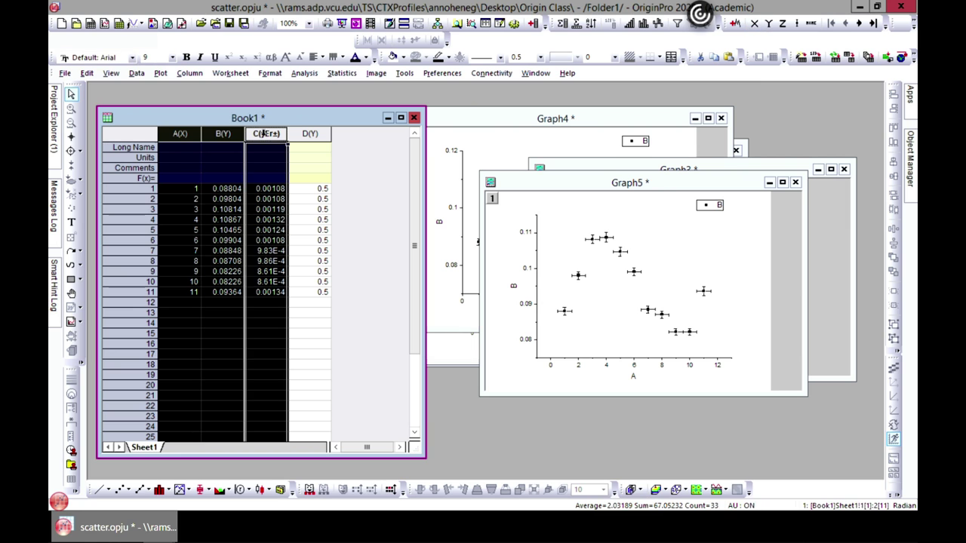
click(161, 73)
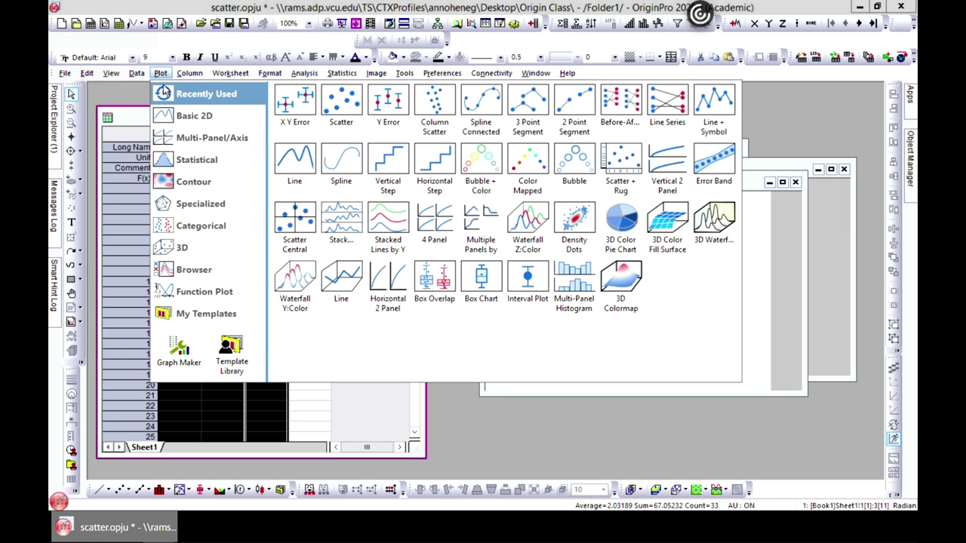
mouse_move(185, 117)
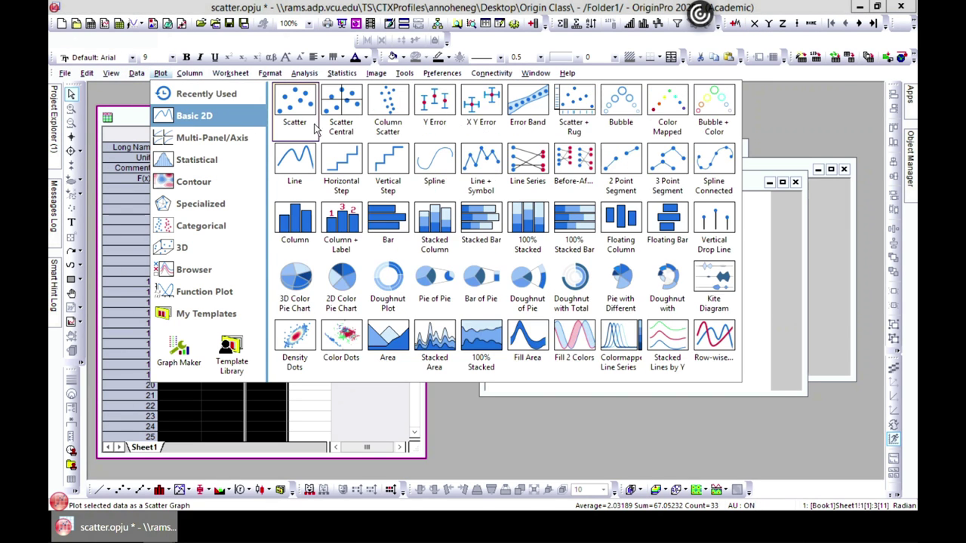
click(529, 105)
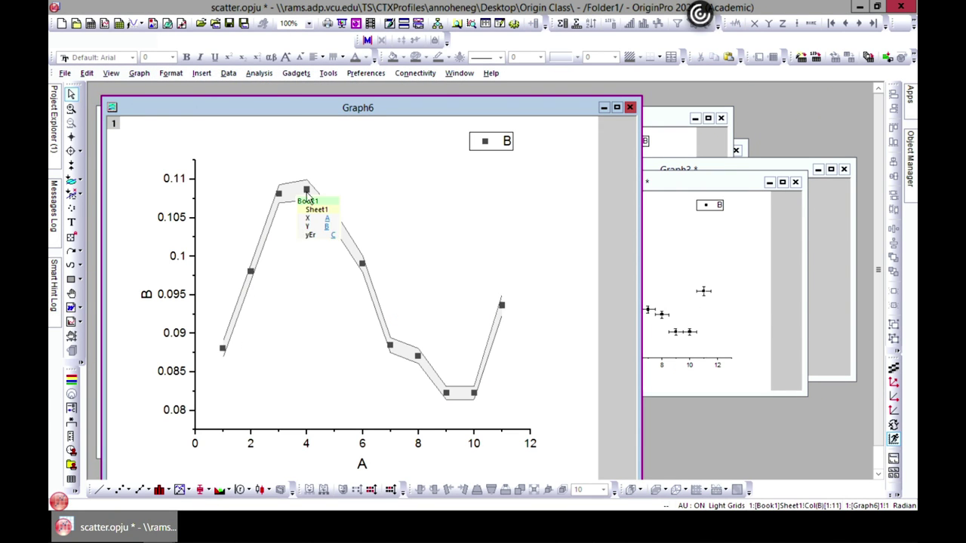
- Inspect the error band graph, shift its window off the worksheet, and minimize it
mouse_move(307, 183)
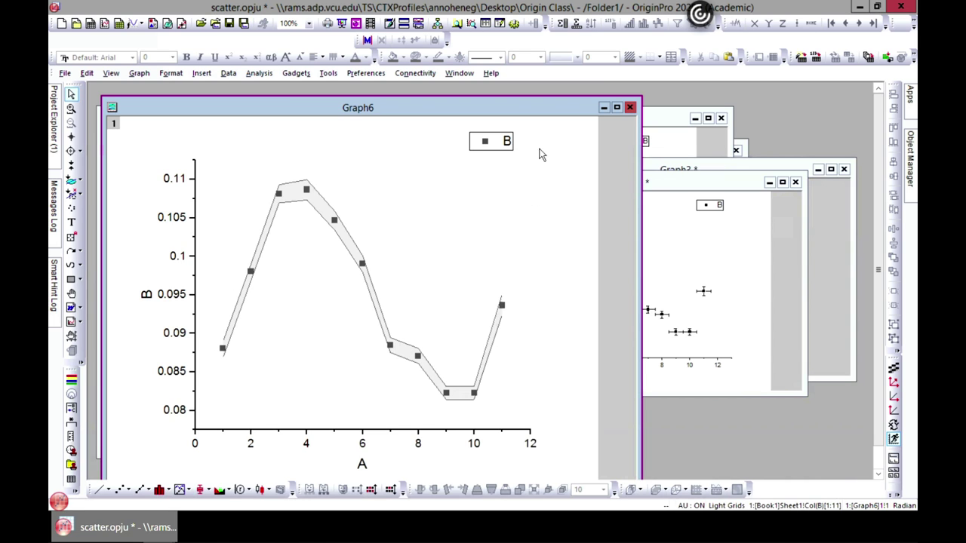
drag(564, 111, 592, 111)
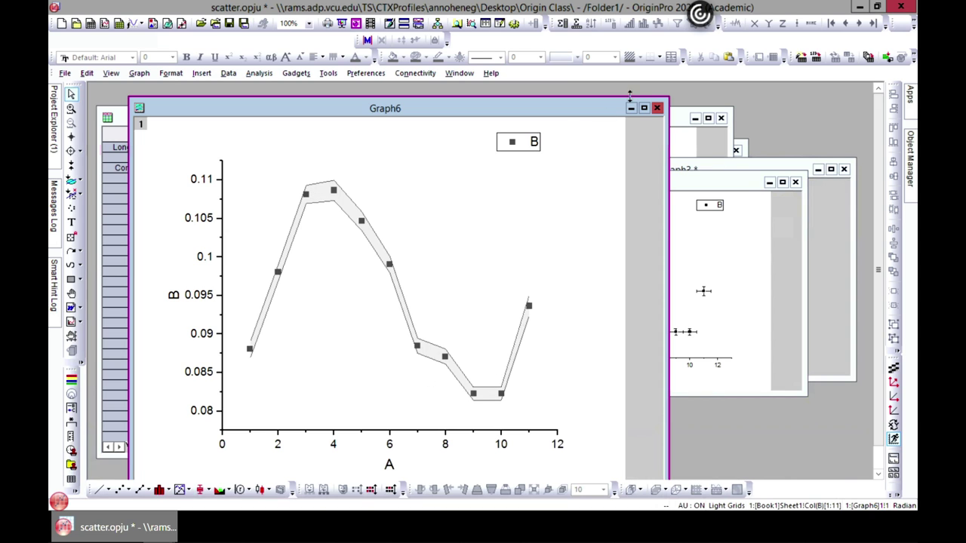
drag(592, 113, 648, 102)
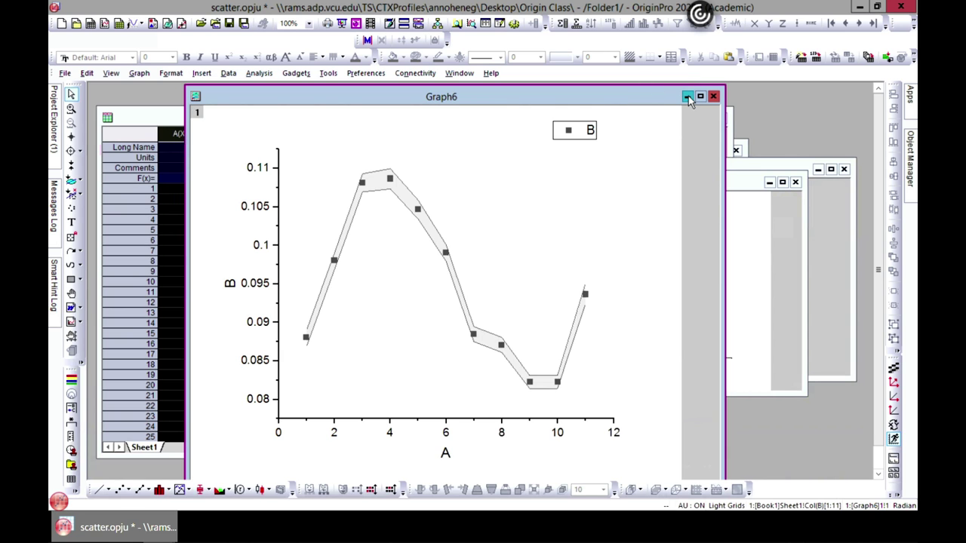
click(687, 97)
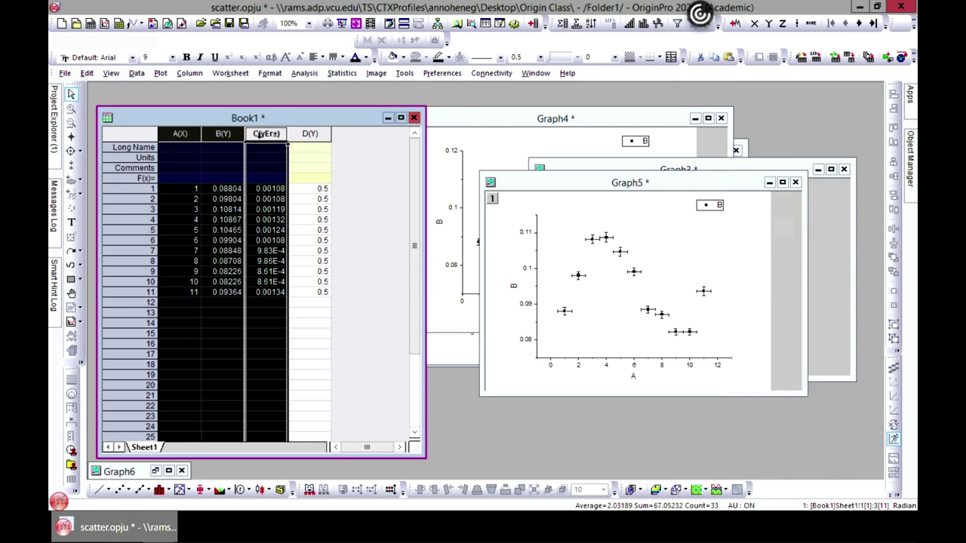
- Set worksheet column C back to a Y column
click(266, 129)
right_click(266, 128)
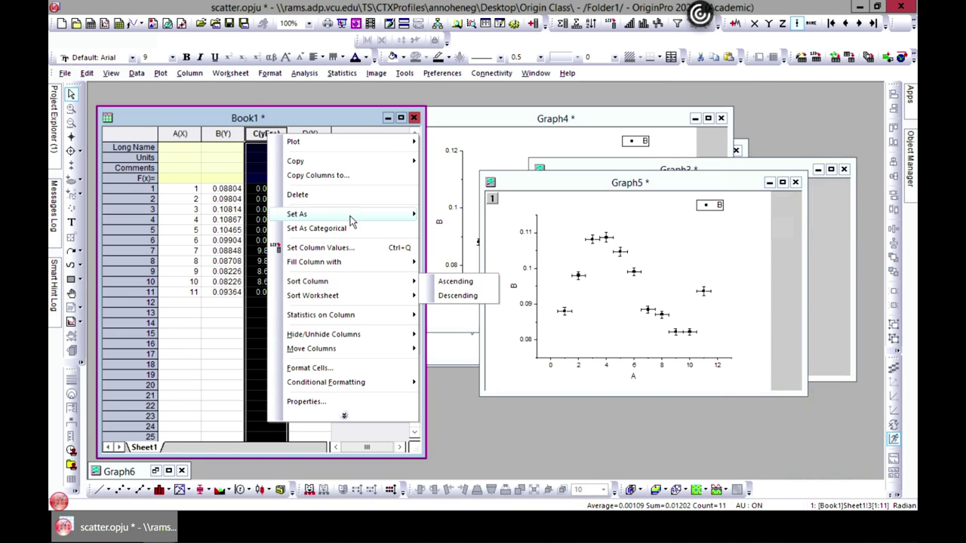
mouse_move(354, 215)
click(450, 228)
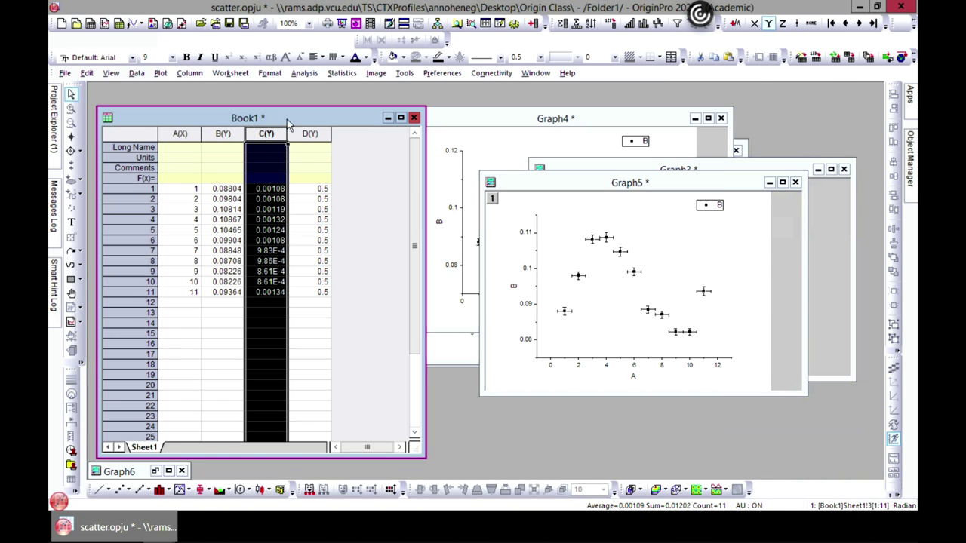
click(162, 73)
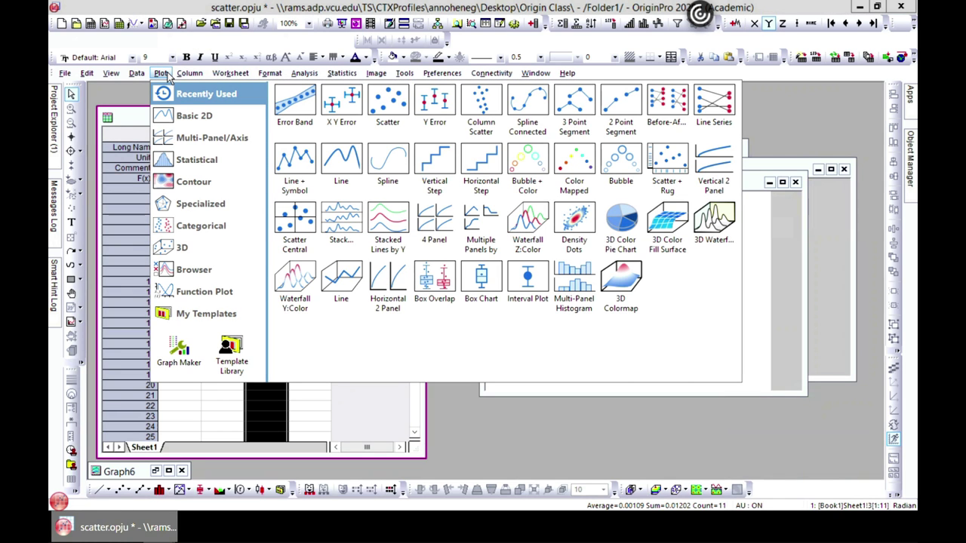
mouse_move(197, 126)
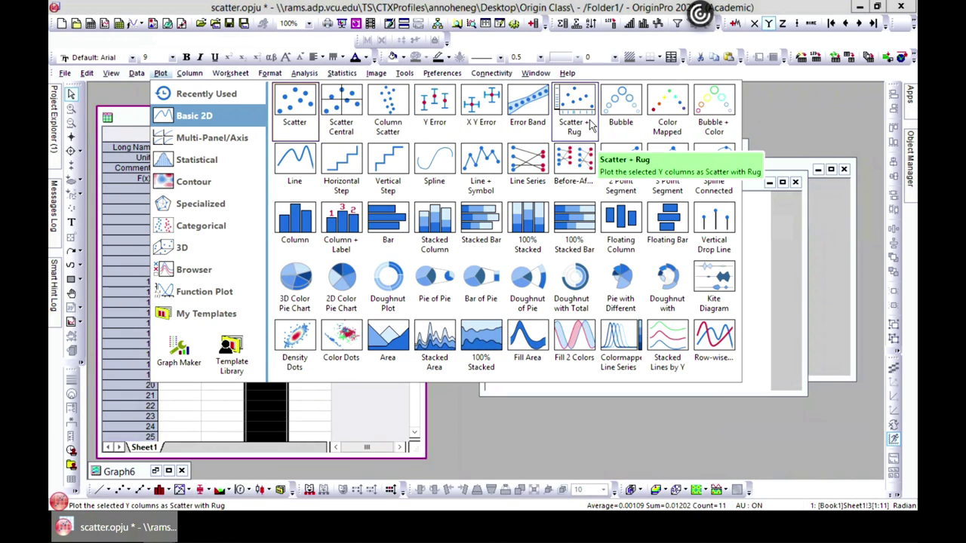
click(440, 416)
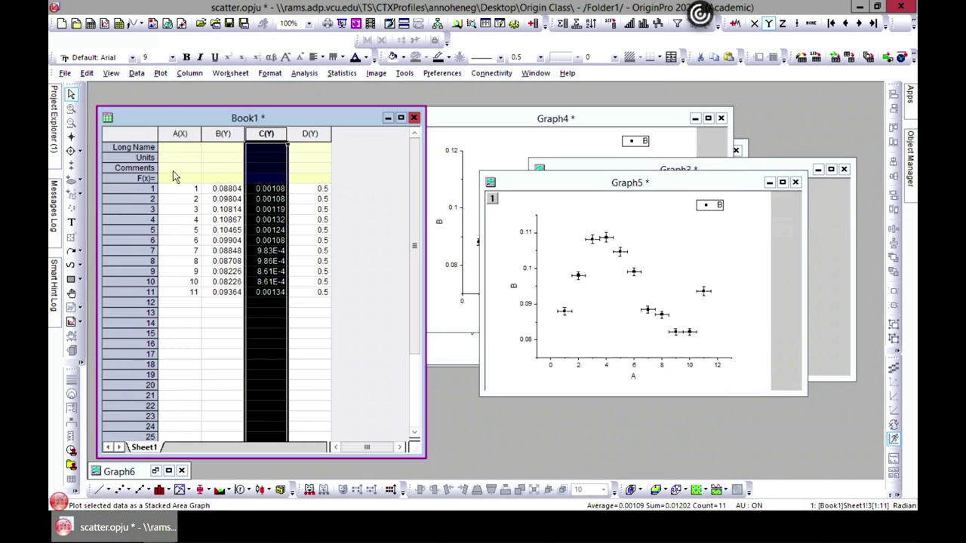
click(180, 133)
shift+click(221, 133)
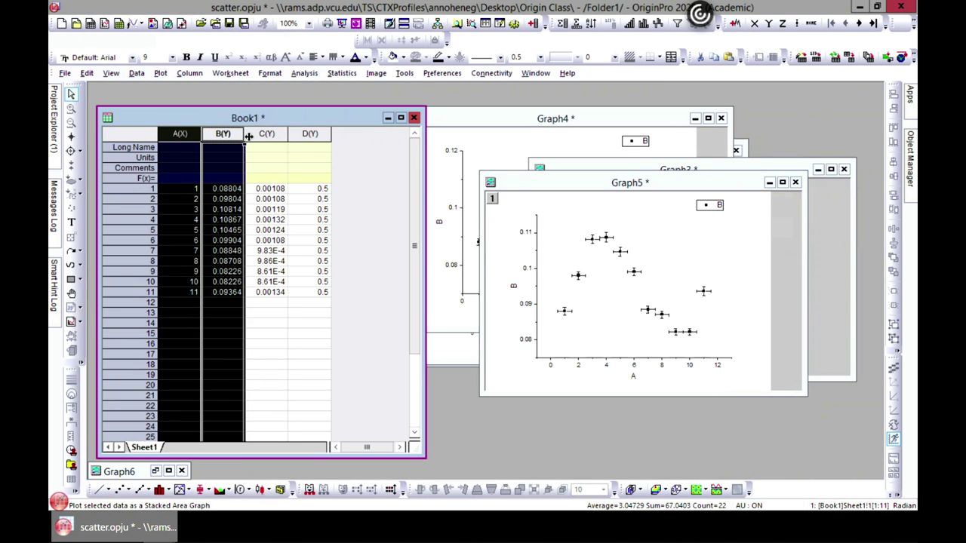
shift+click(265, 133)
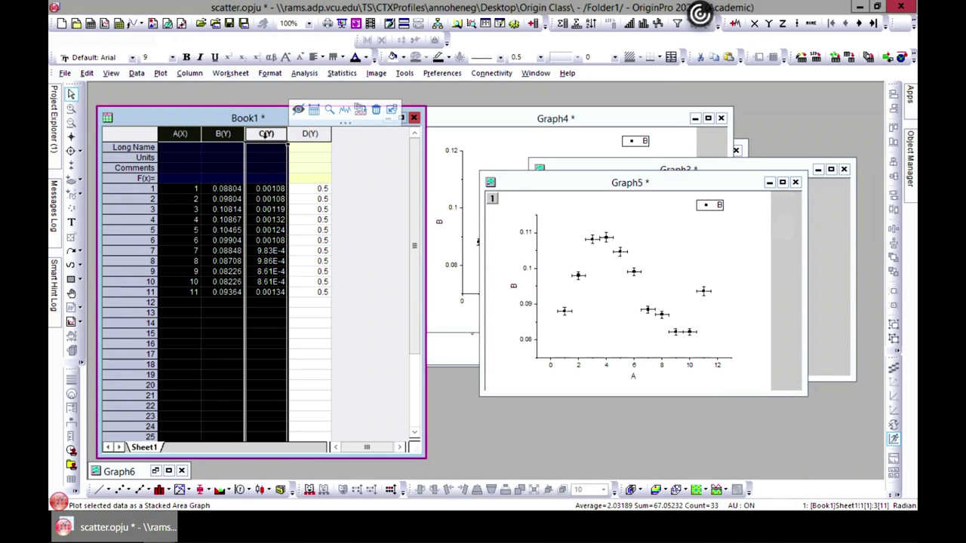
click(216, 136)
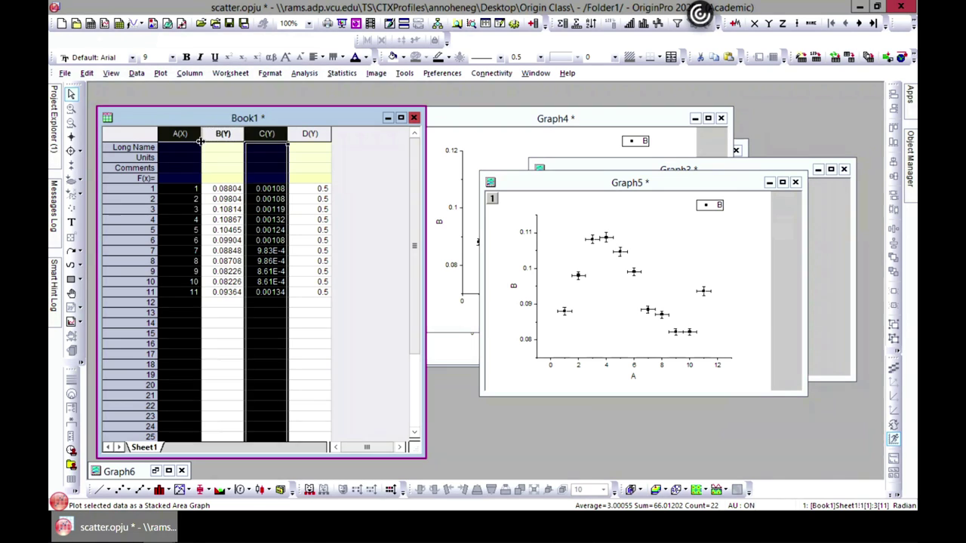
- Plot only worksheet columns A and B as a Scatter + Rug graph
click(178, 134)
shift+click(214, 134)
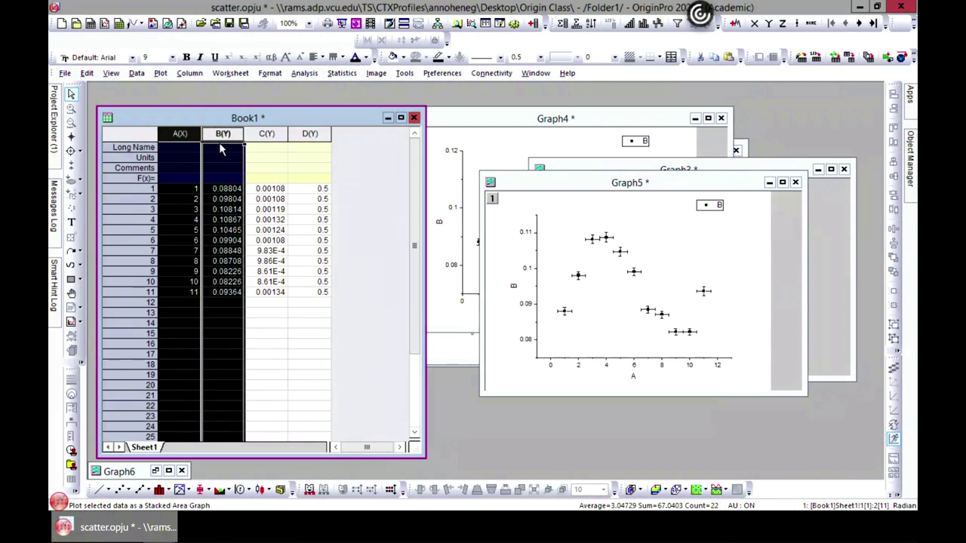
click(161, 74)
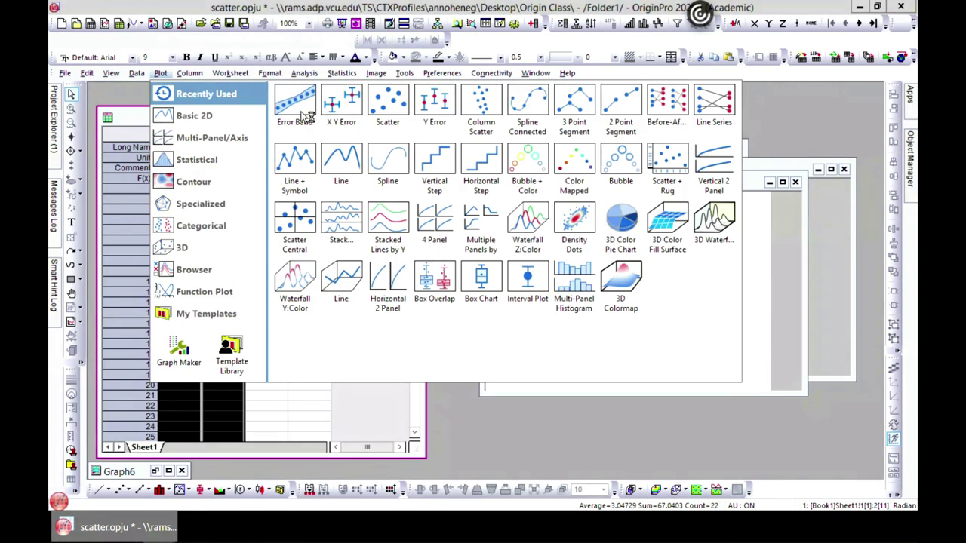
mouse_move(214, 118)
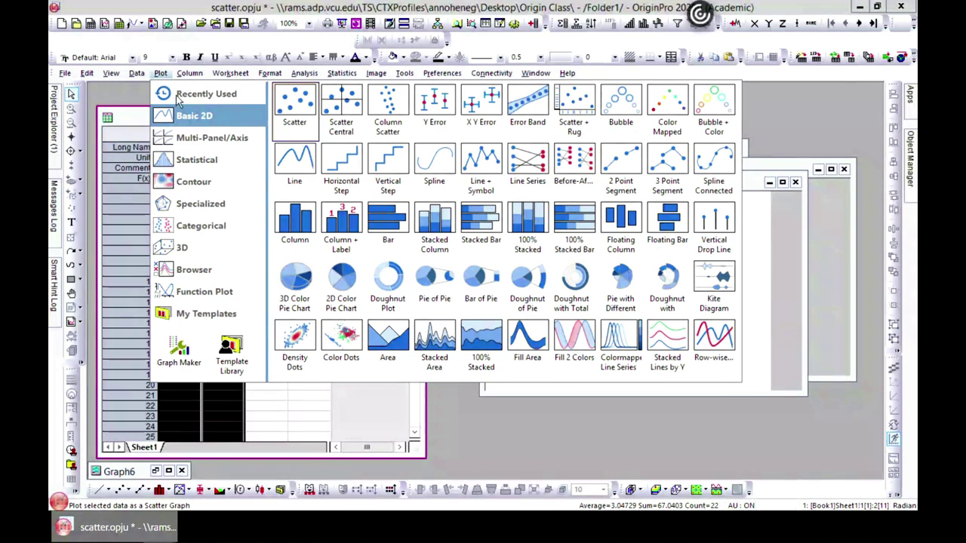
mouse_move(191, 99)
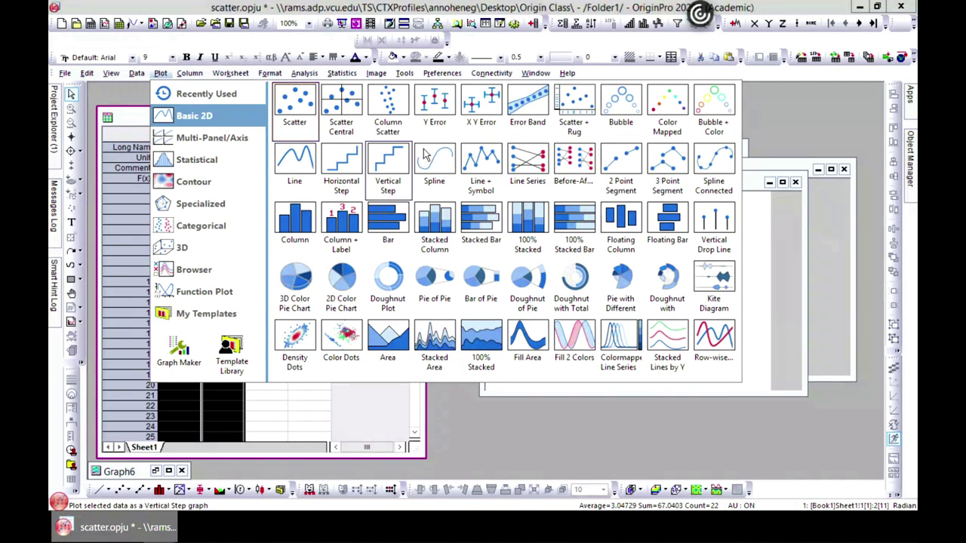
click(575, 104)
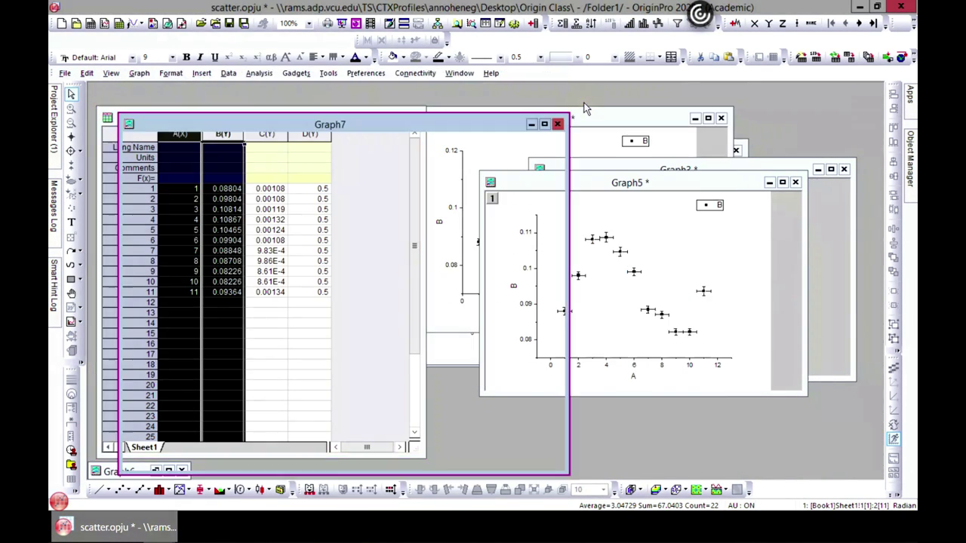
- View the scatter and rug graph at full window size, select its rug marks for axis A, and minimize the graph
click(545, 125)
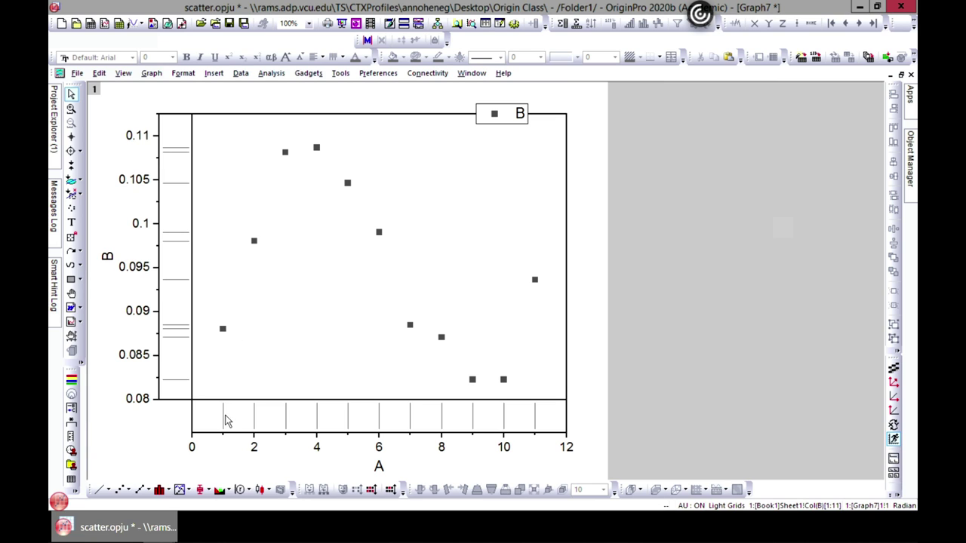
mouse_move(221, 343)
click(379, 428)
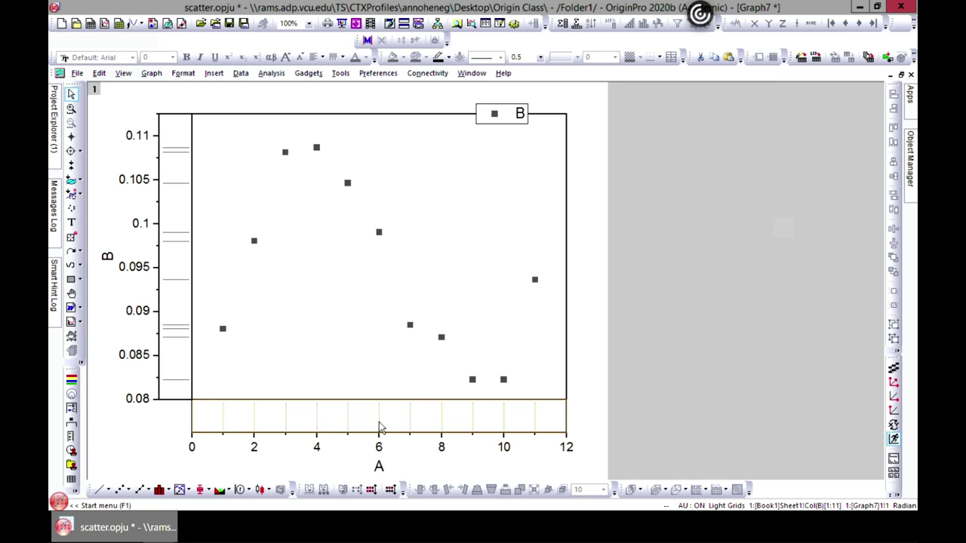
click(900, 74)
click(531, 124)
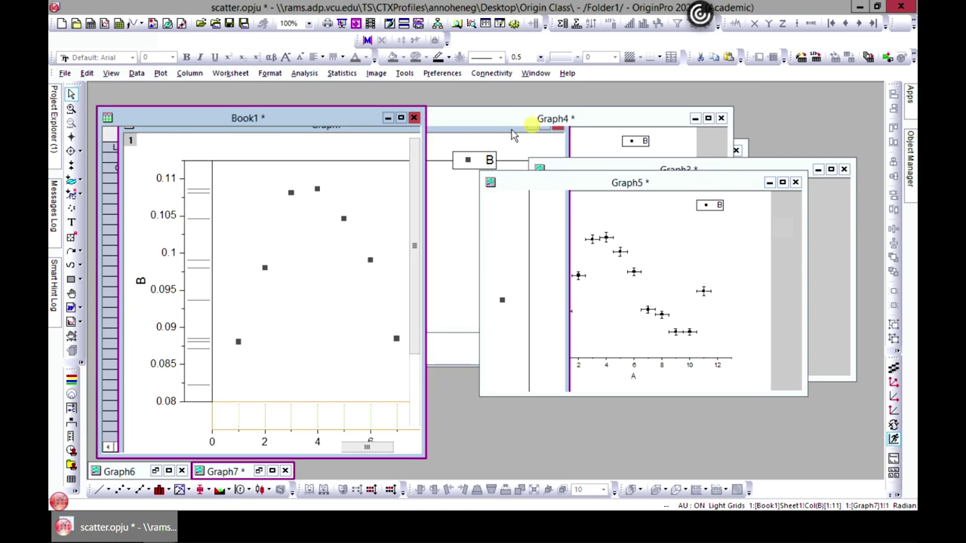
- Try to plot only worksheet columns A and B as a Bubble graph
click(162, 74)
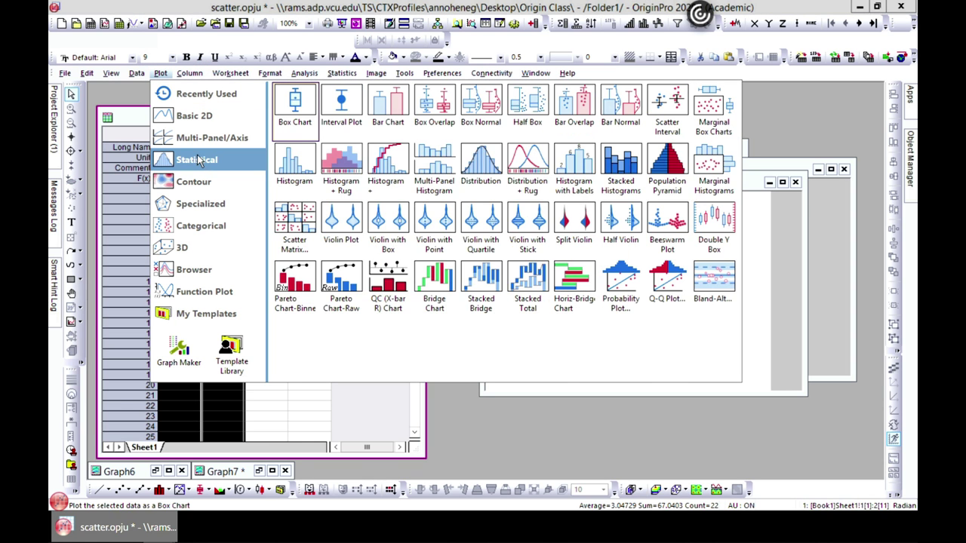
mouse_move(196, 123)
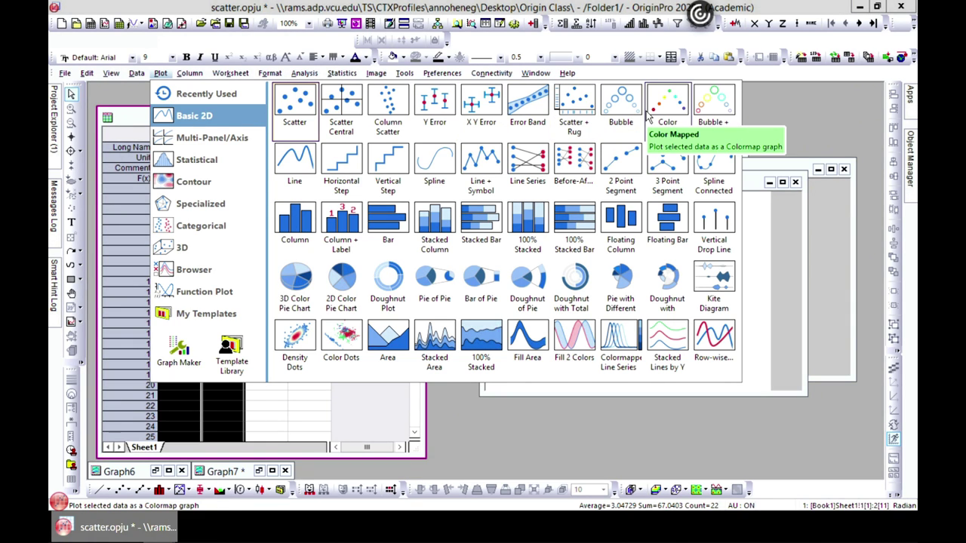
click(461, 420)
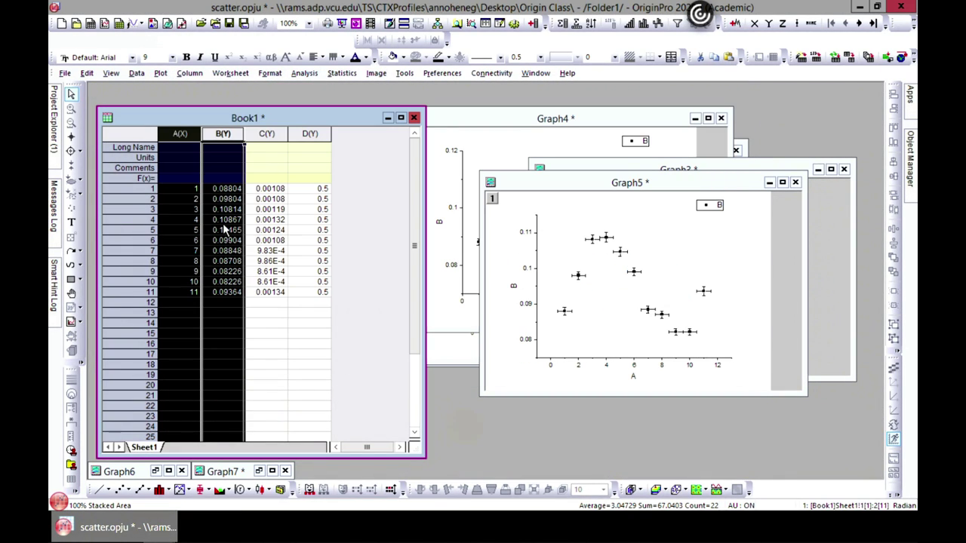
click(160, 73)
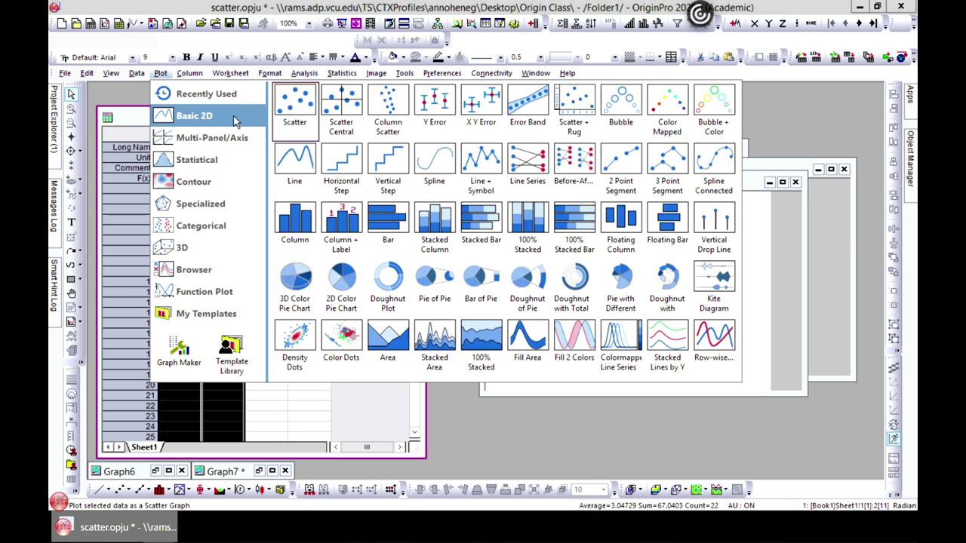
click(619, 102)
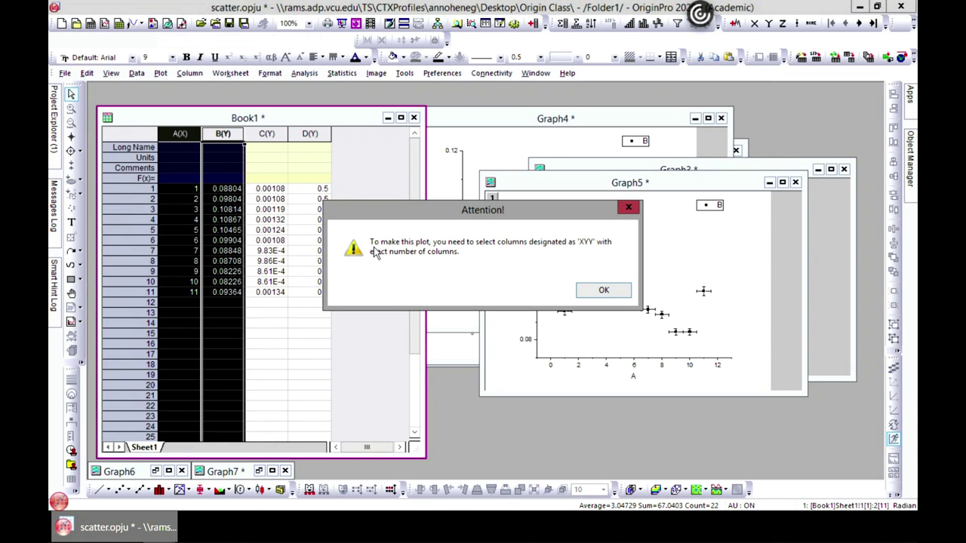
click(604, 291)
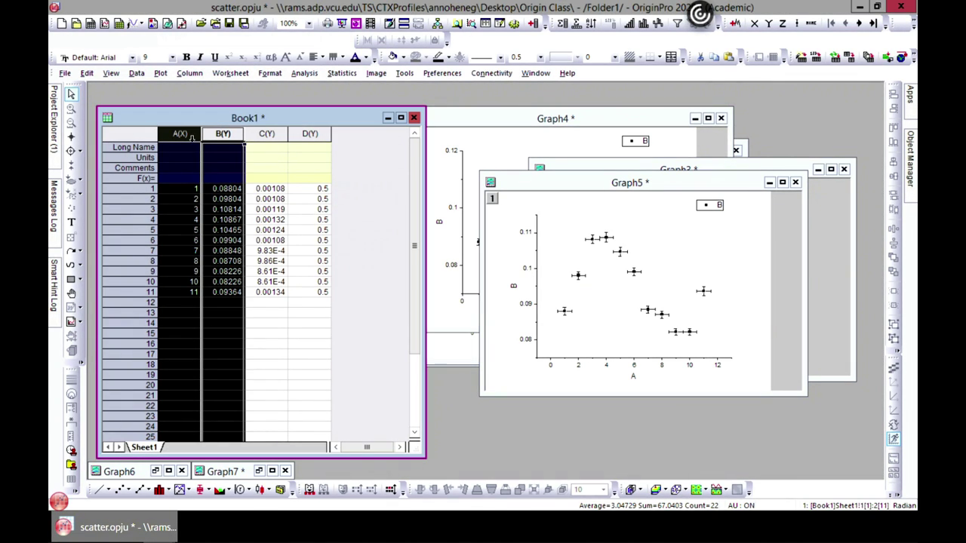
- Plot worksheet columns A, B and C as a Bubble graph and move its window off the worksheet data to inspect the points
shift+click(267, 136)
click(160, 73)
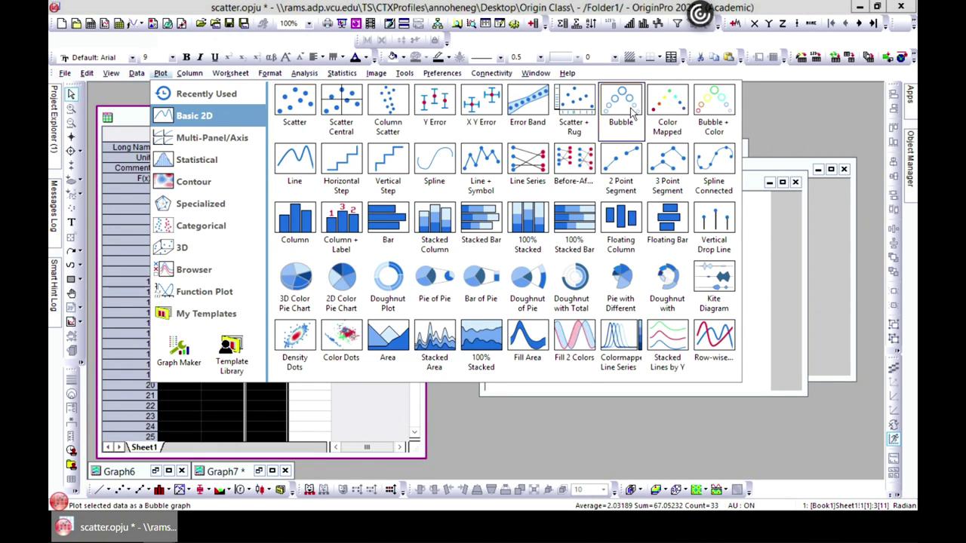
click(622, 100)
drag(368, 160, 538, 119)
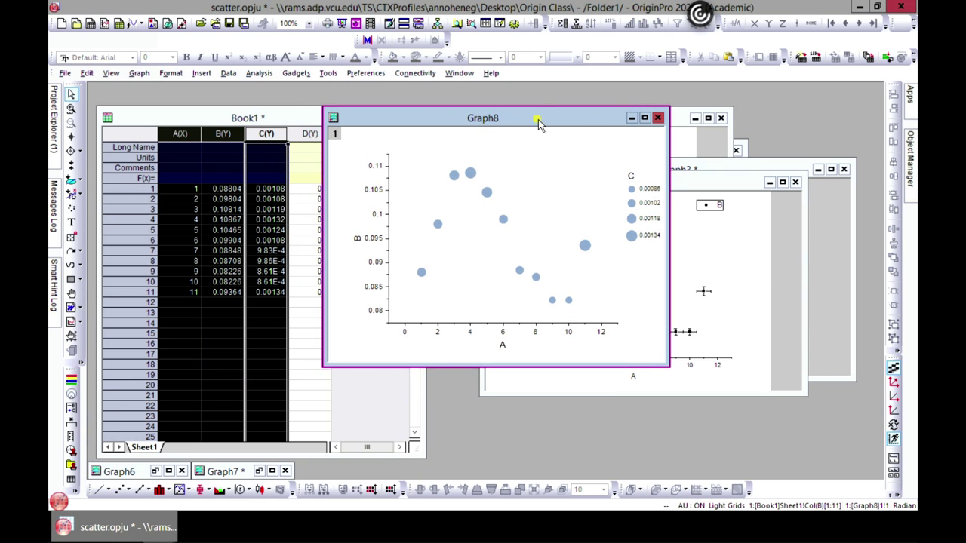
mouse_move(424, 268)
drag(480, 121, 504, 123)
mouse_move(611, 249)
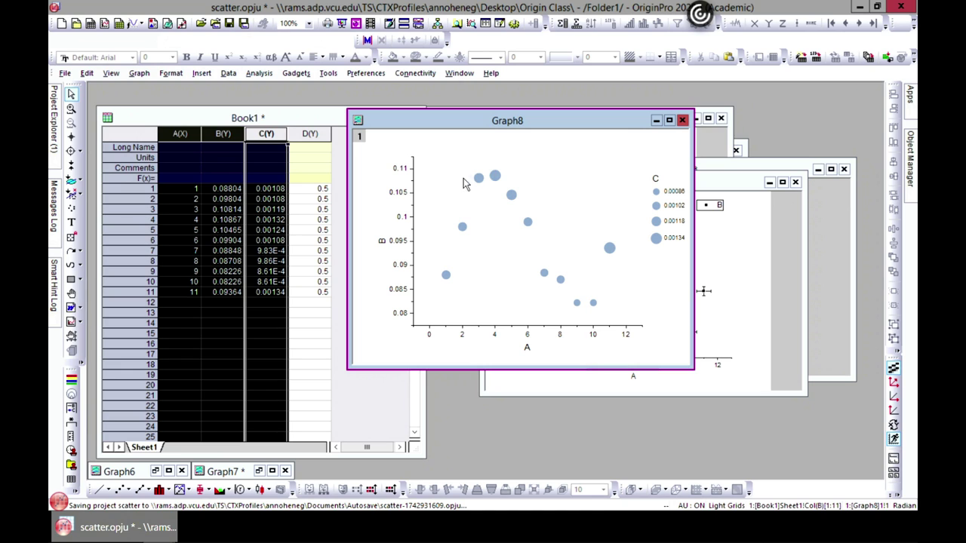
mouse_move(496, 187)
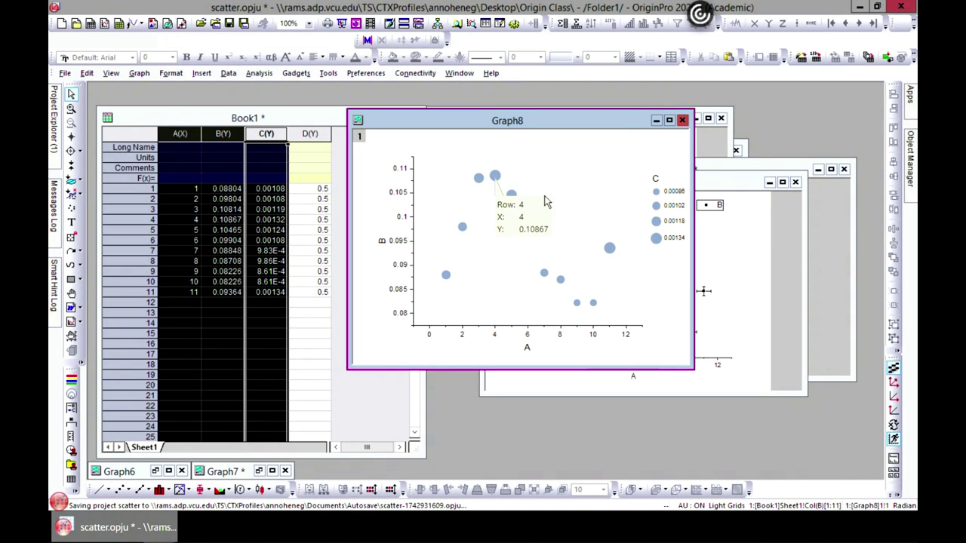
click(141, 73)
click(171, 73)
click(139, 73)
mouse_move(180, 79)
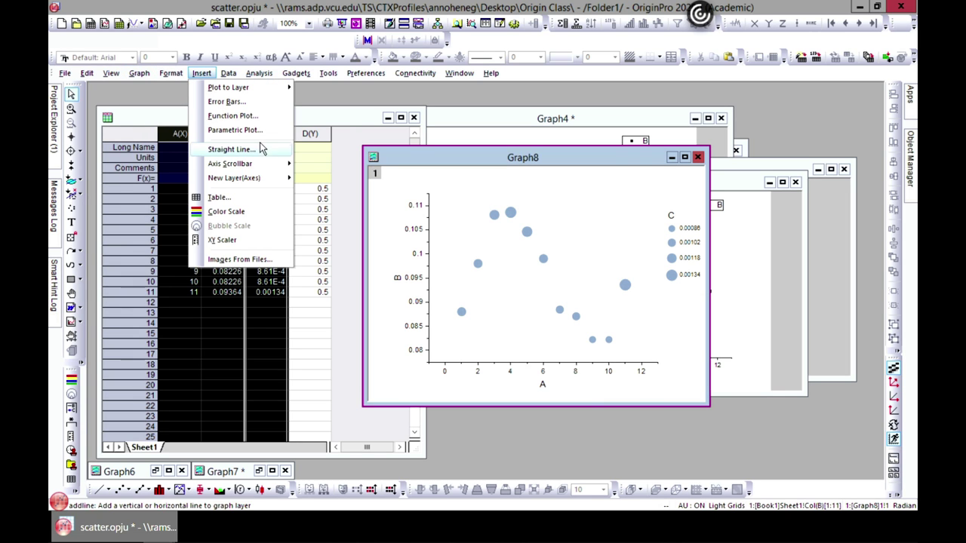
- Plot worksheet columns A, B and C as a Color Mapped graph and move its window beside the worksheet data
click(136, 117)
click(160, 73)
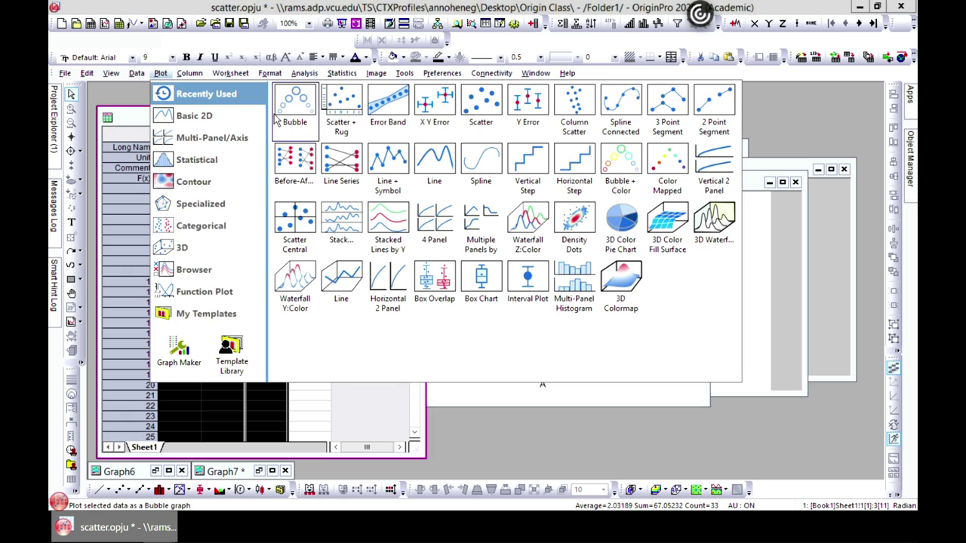
mouse_move(210, 117)
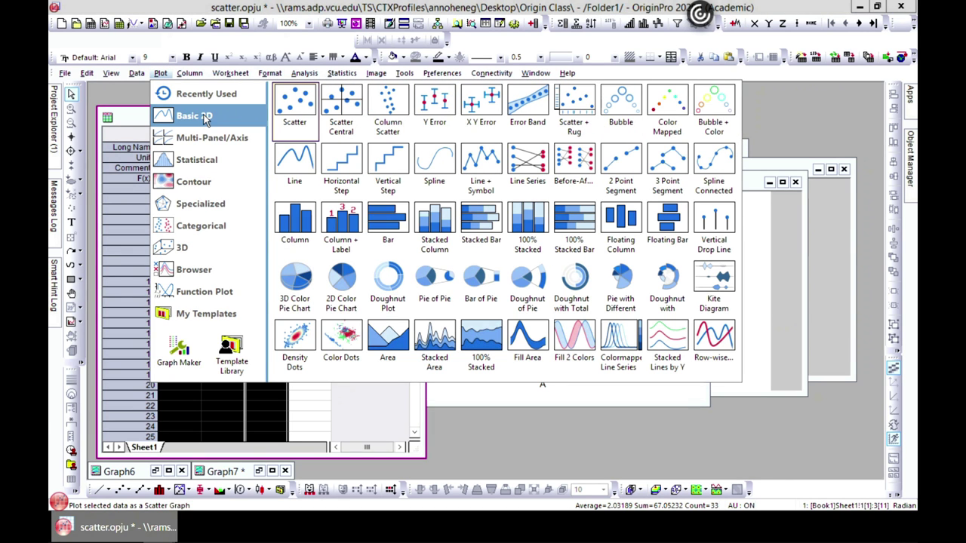
click(683, 119)
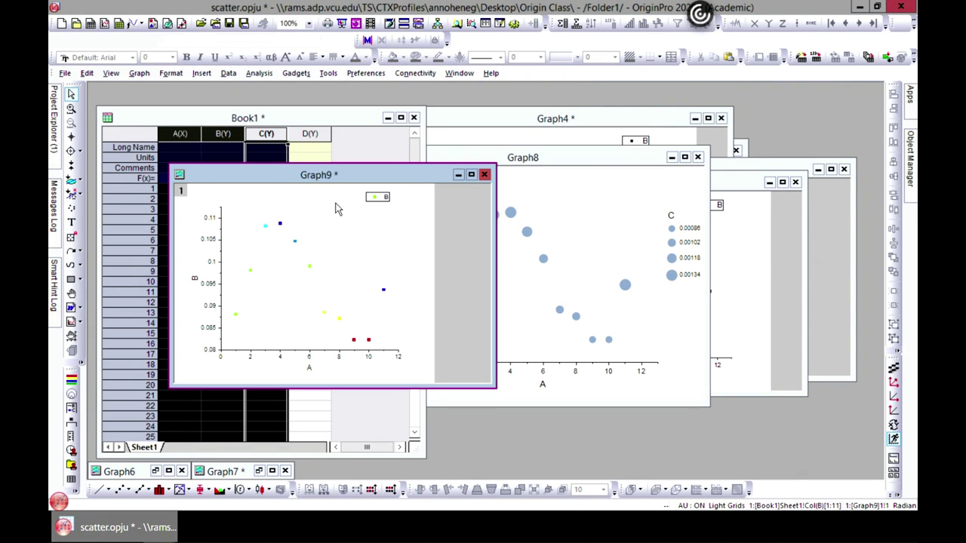
drag(334, 176, 524, 131)
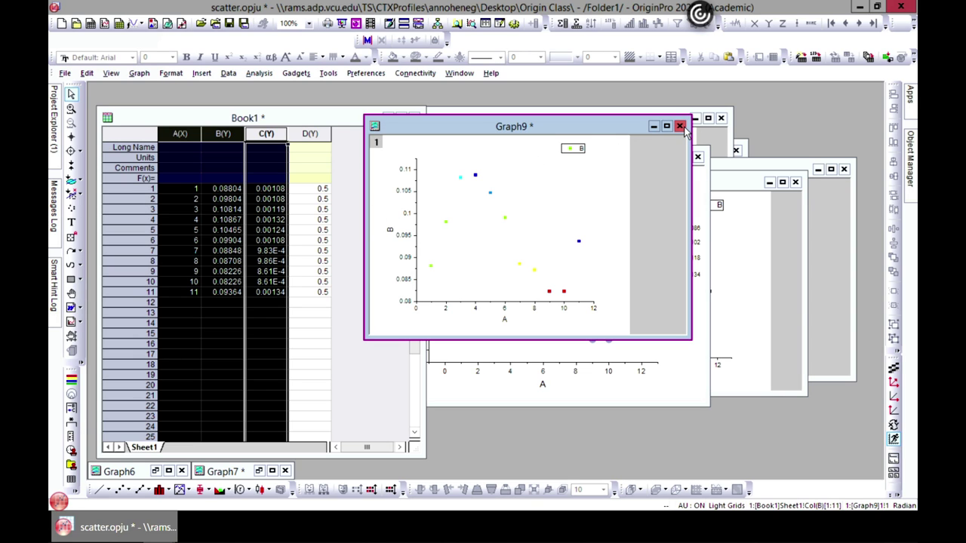
- Plot worksheet columns A, B and D as a Color Mapped graph and move its window beside the worksheet
click(266, 134)
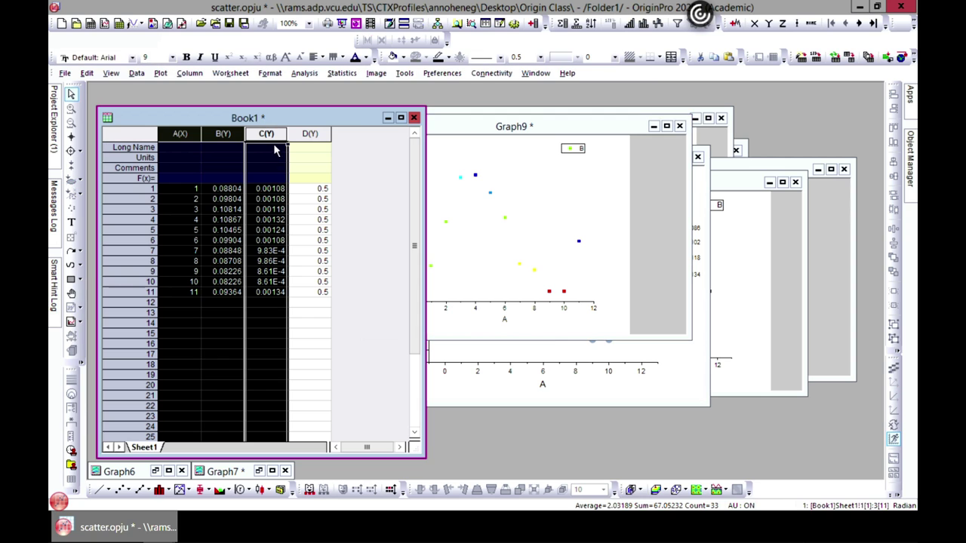
click(179, 134)
ctrl+click(223, 133)
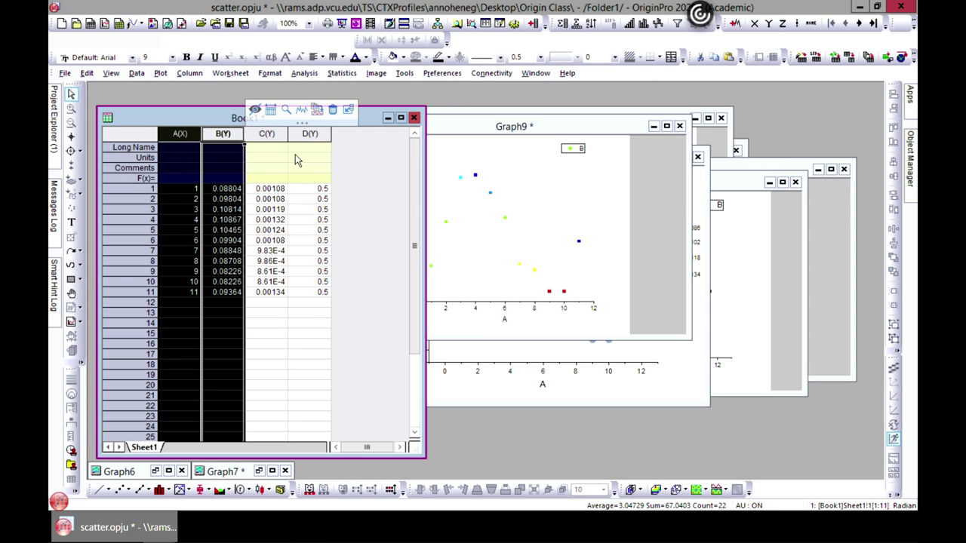
ctrl+click(309, 133)
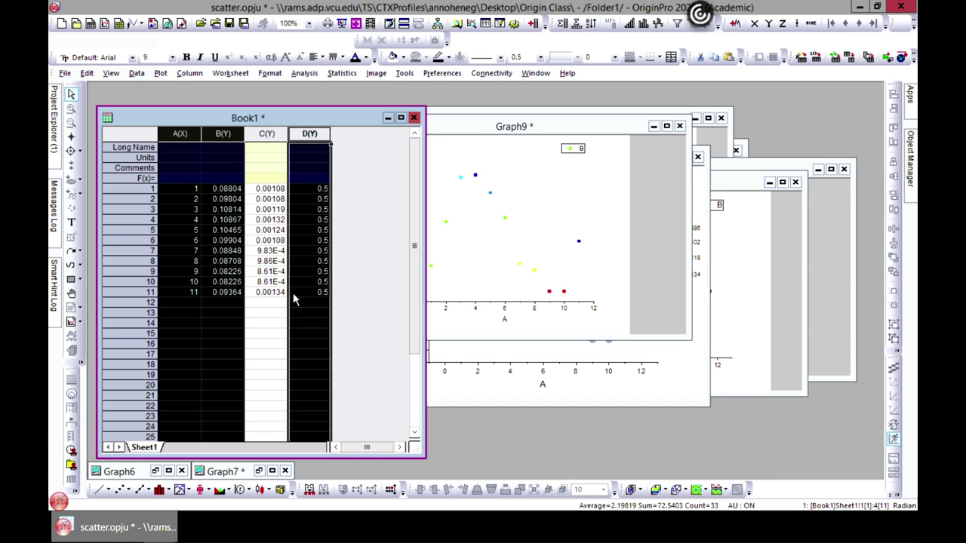
click(160, 73)
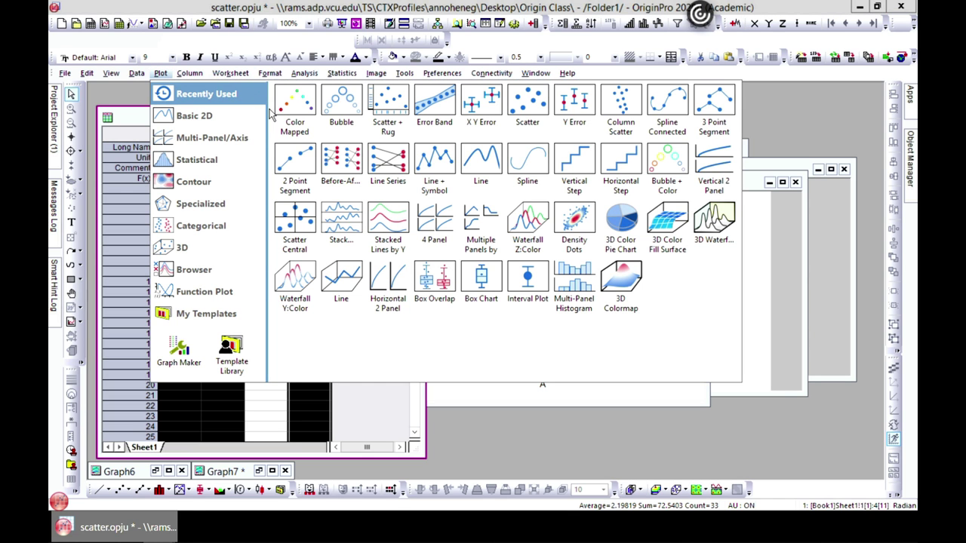
mouse_move(215, 117)
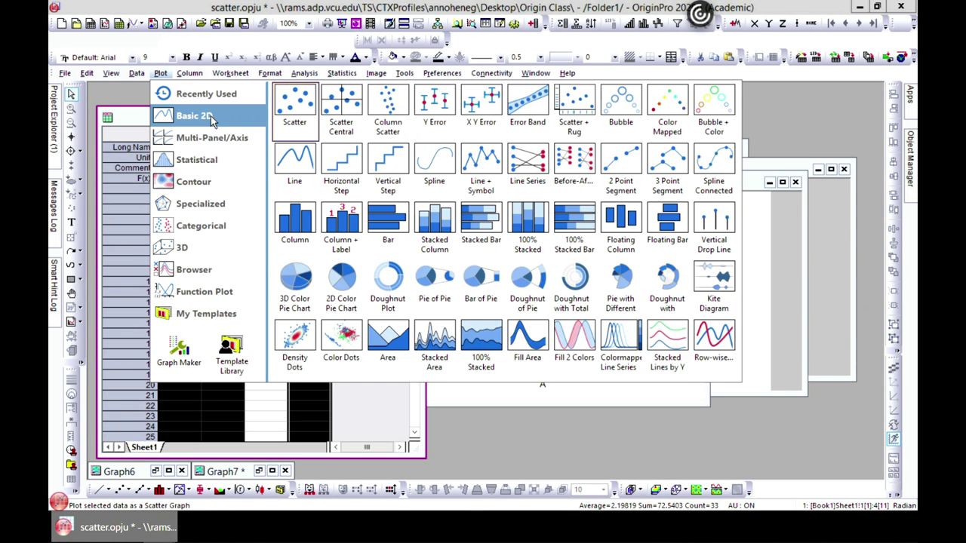
click(658, 105)
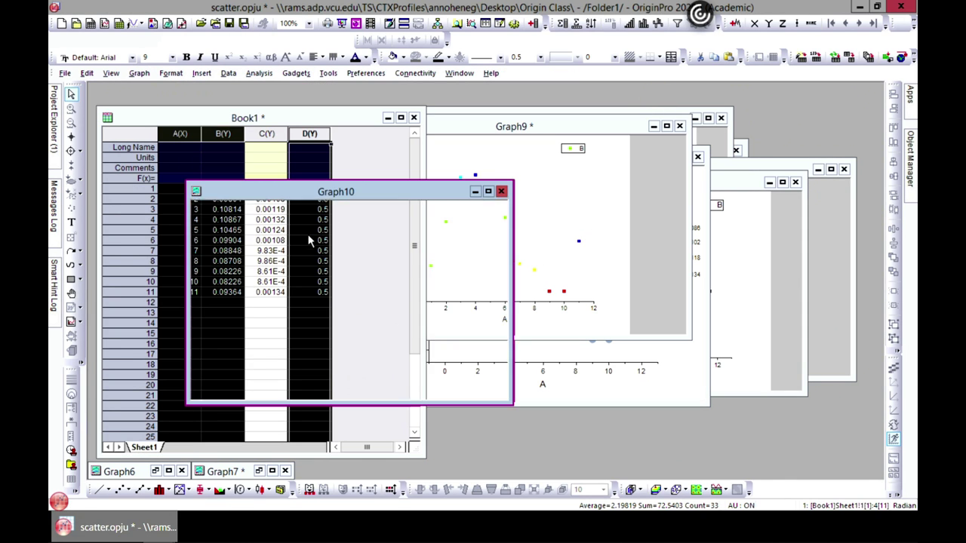
drag(408, 184, 650, 149)
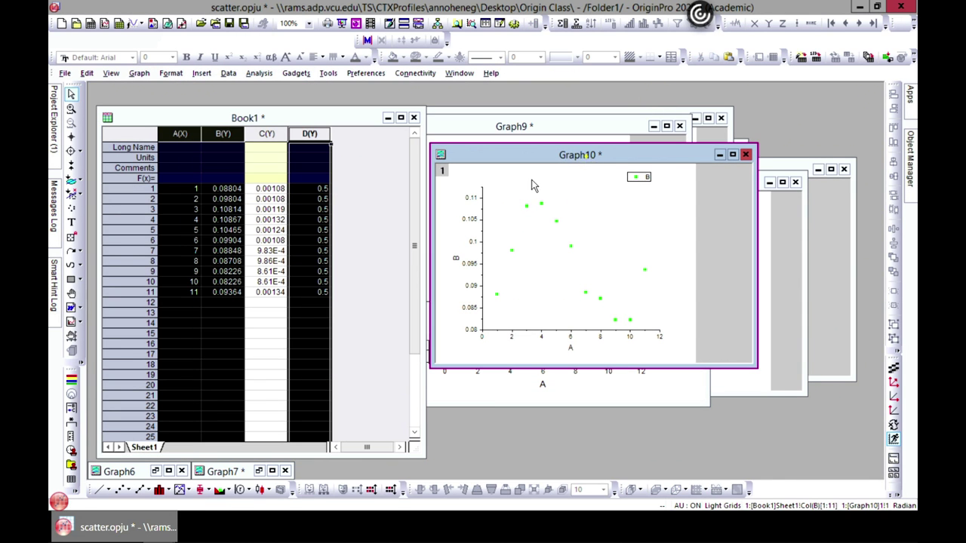
- Change worksheet column D to 1, 2, 3 and 5 in rows 2 to 5, and to 50 in row 8
click(326, 198)
click(323, 195)
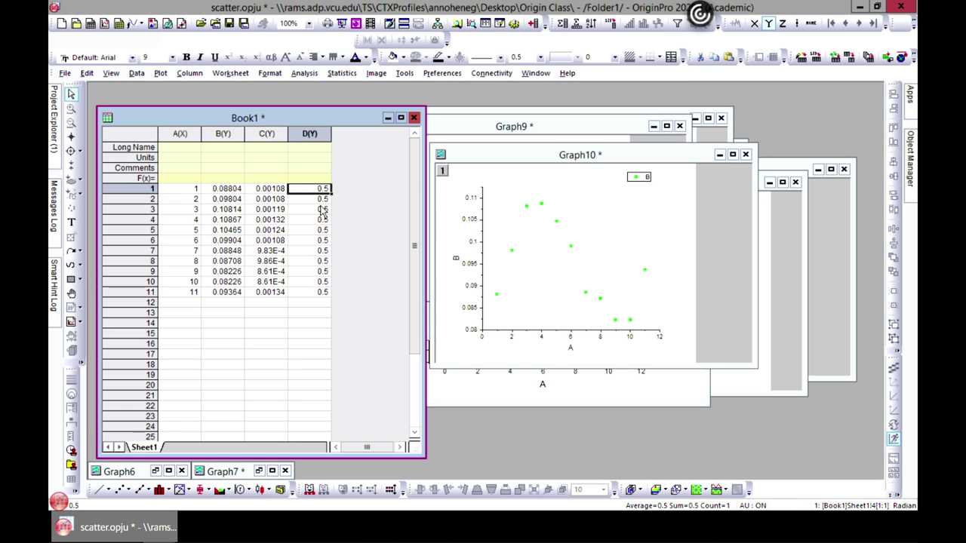
key(Down)
text(1)
key(Return)
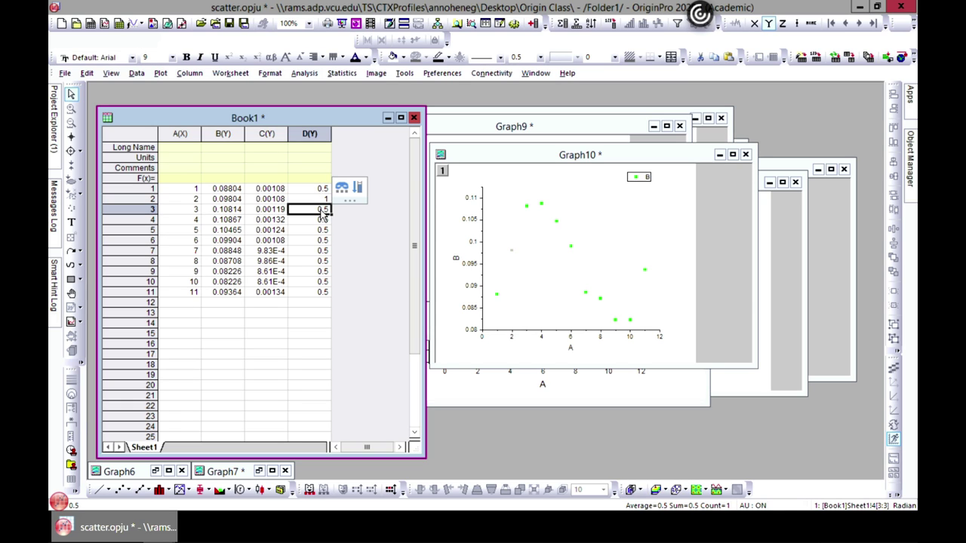
text(2)
key(Return)
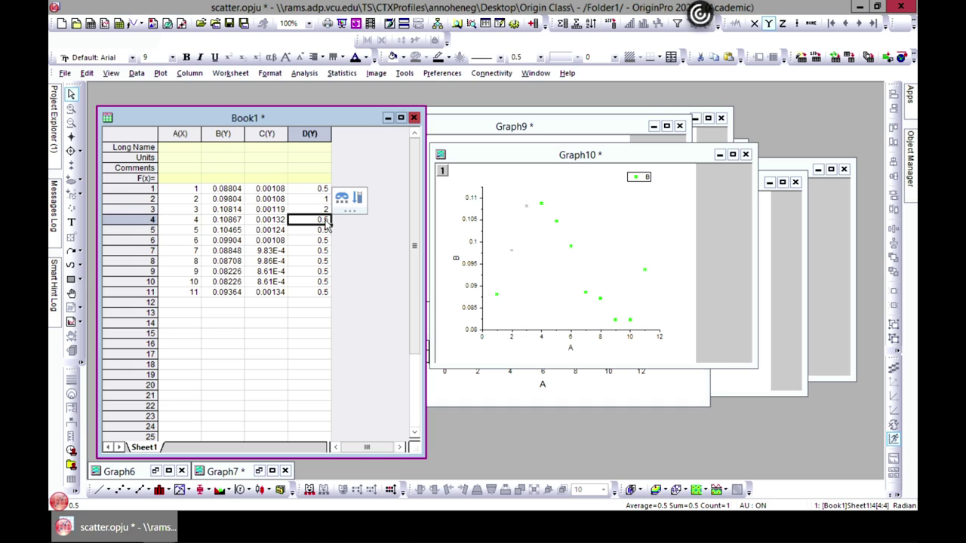
text(3)
key(Return)
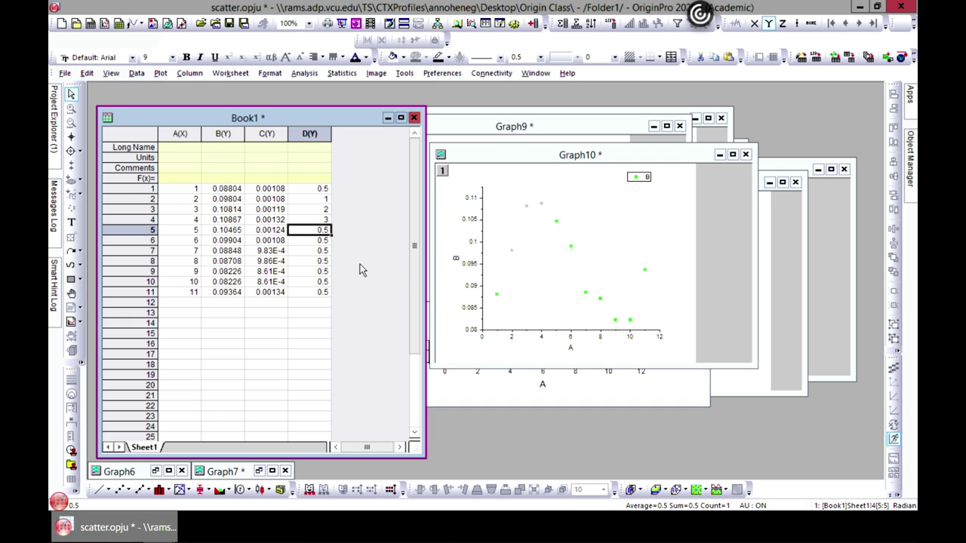
text(5)
key(Return)
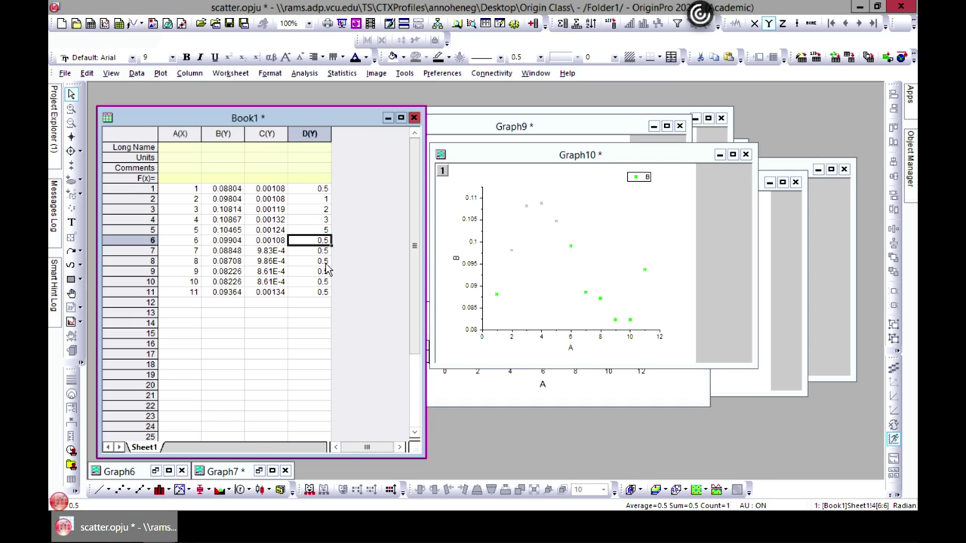
click(326, 263)
text(50)
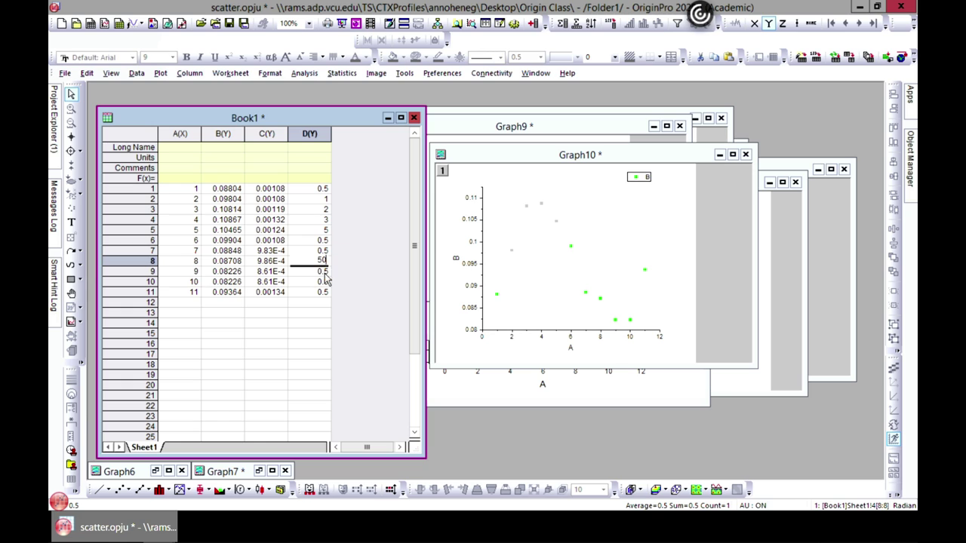
key(Return)
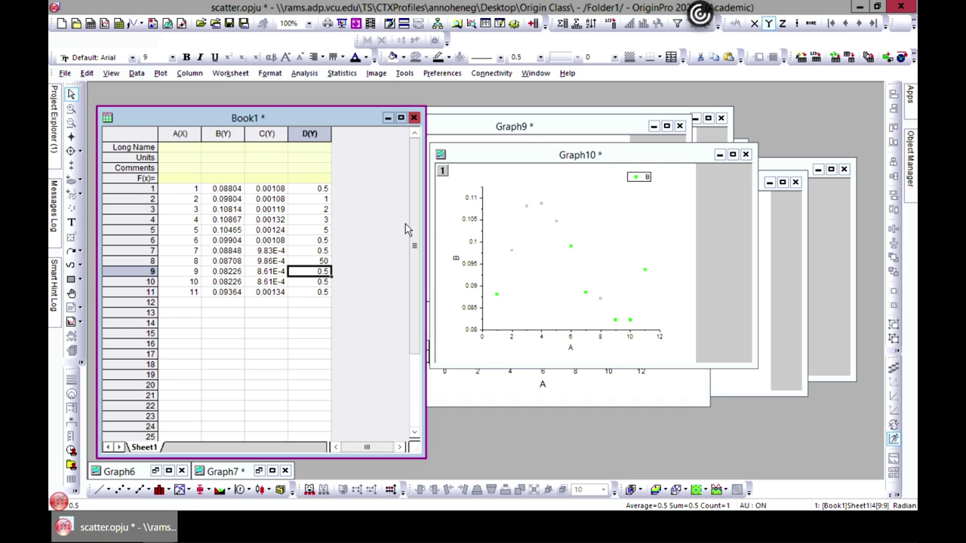
- Undo all the value edits in worksheet column D and delete the color mapped graph of columns A, B and D
key(ctrl+z)
key(ctrl+z)
key(ctrl+z)
key(ctrl+z)
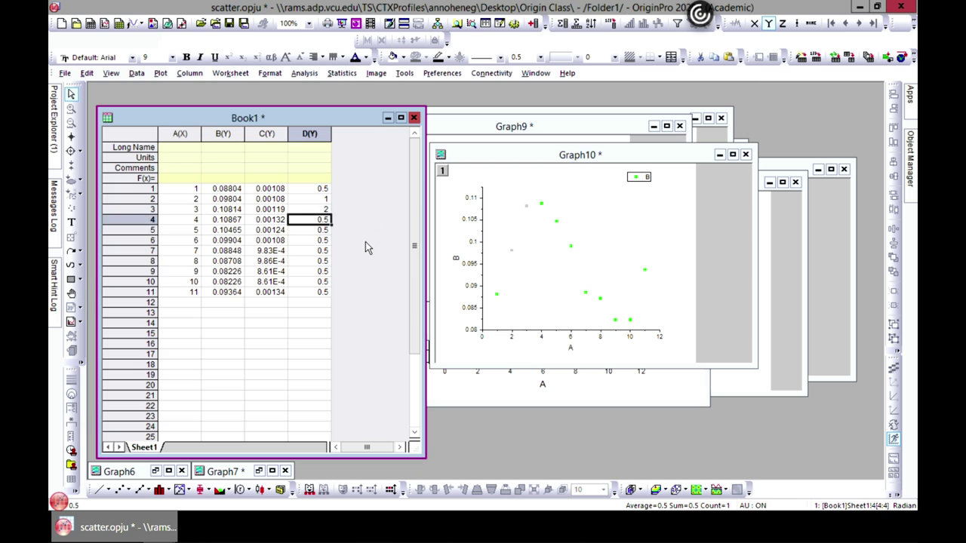
key(ctrl+z)
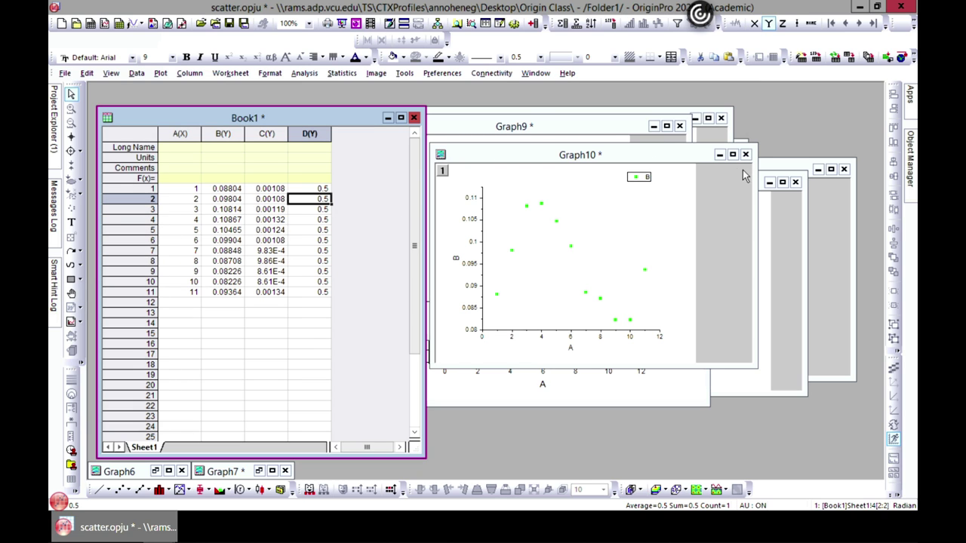
click(745, 154)
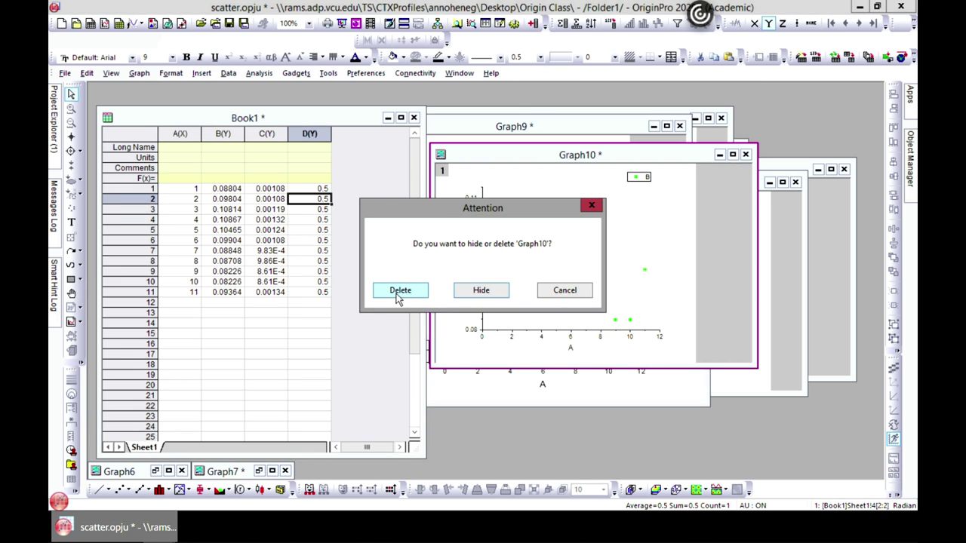
click(398, 291)
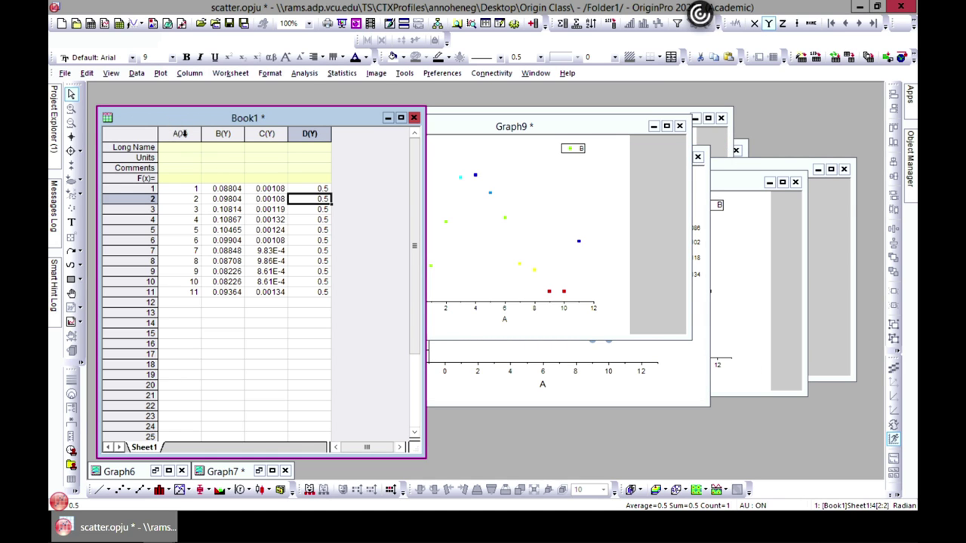
- Plot worksheet columns A, B, C and D as a Bubble + Color Mapped graph and move its window beside the worksheet
click(180, 133)
ctrl+click(223, 133)
ctrl+click(266, 133)
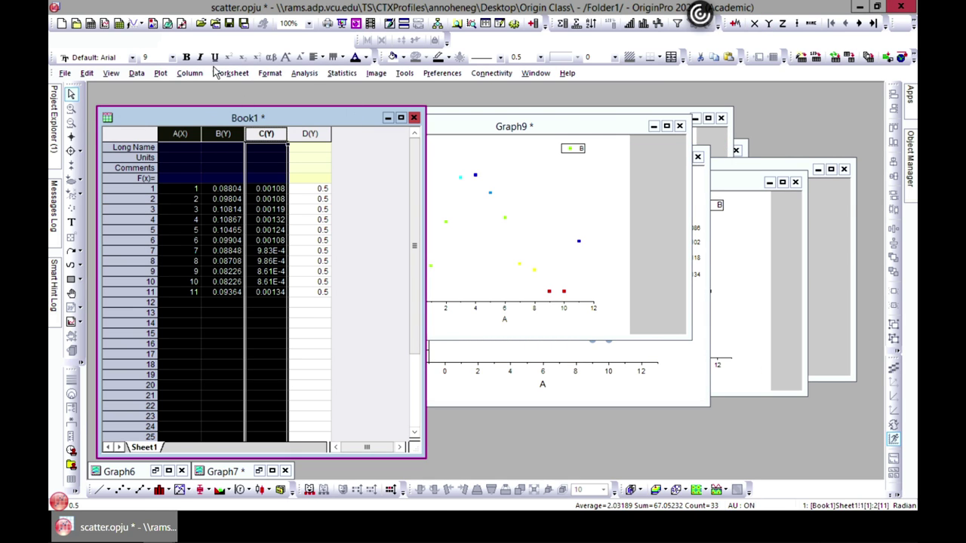
click(161, 74)
mouse_move(192, 124)
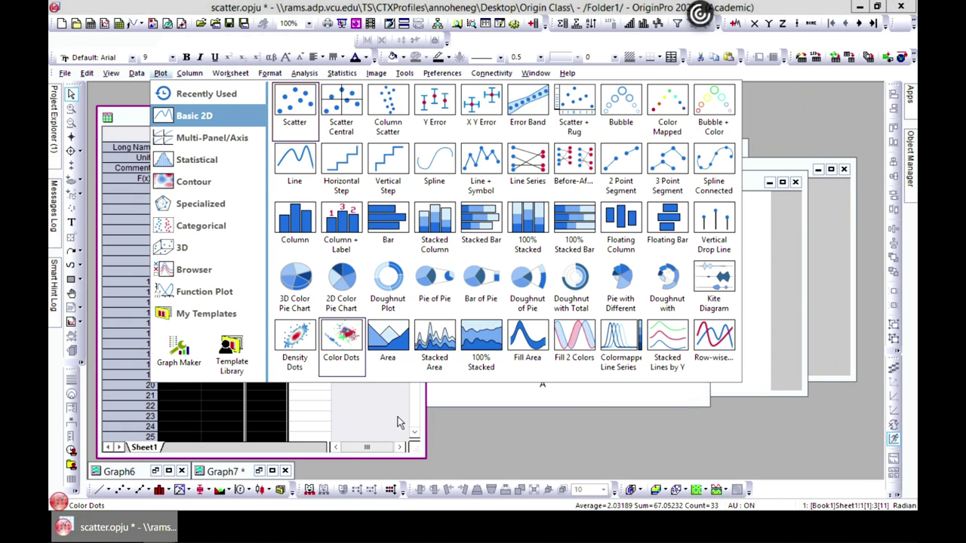
click(427, 414)
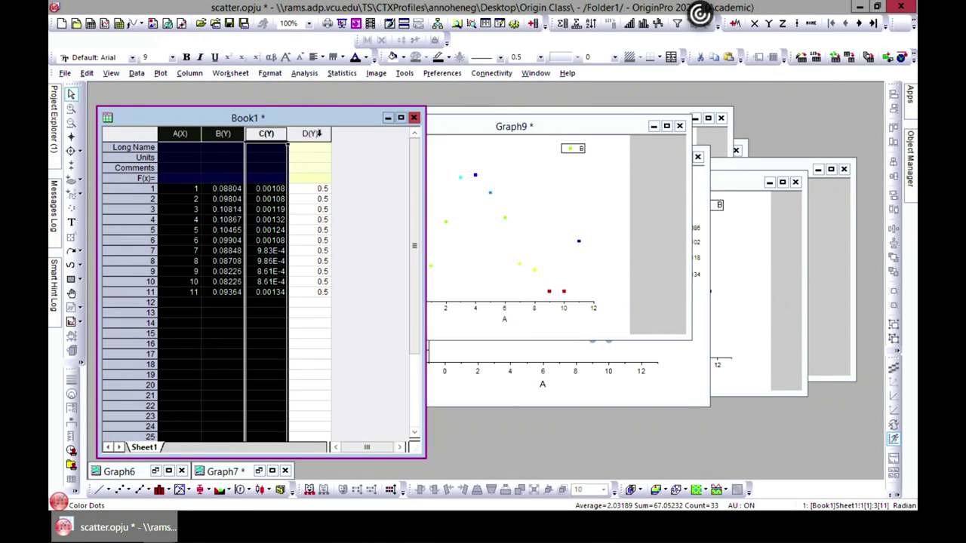
shift+click(319, 133)
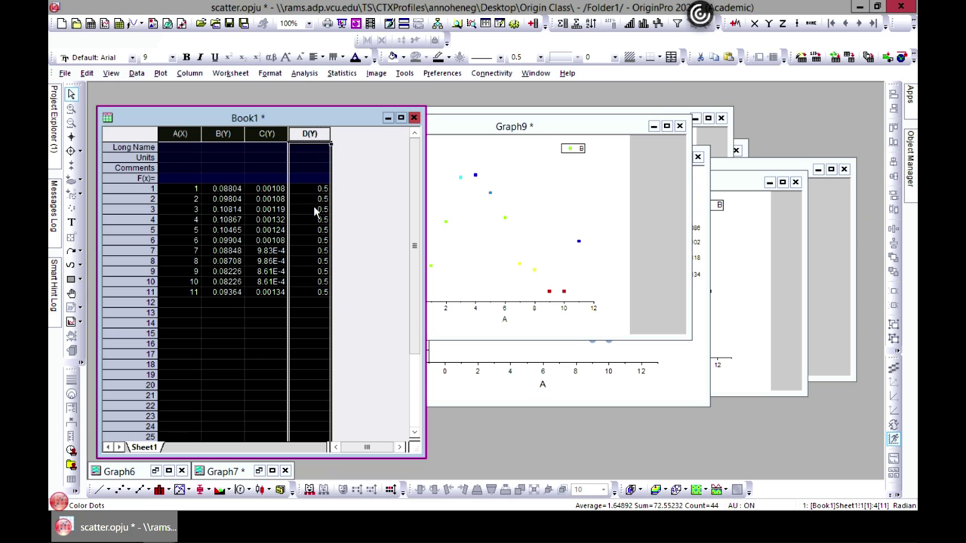
click(161, 72)
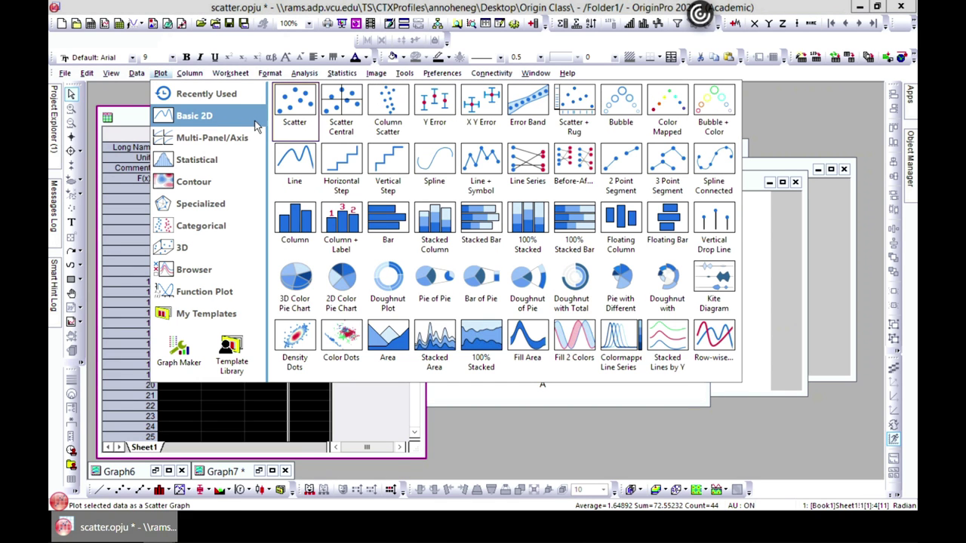
click(714, 105)
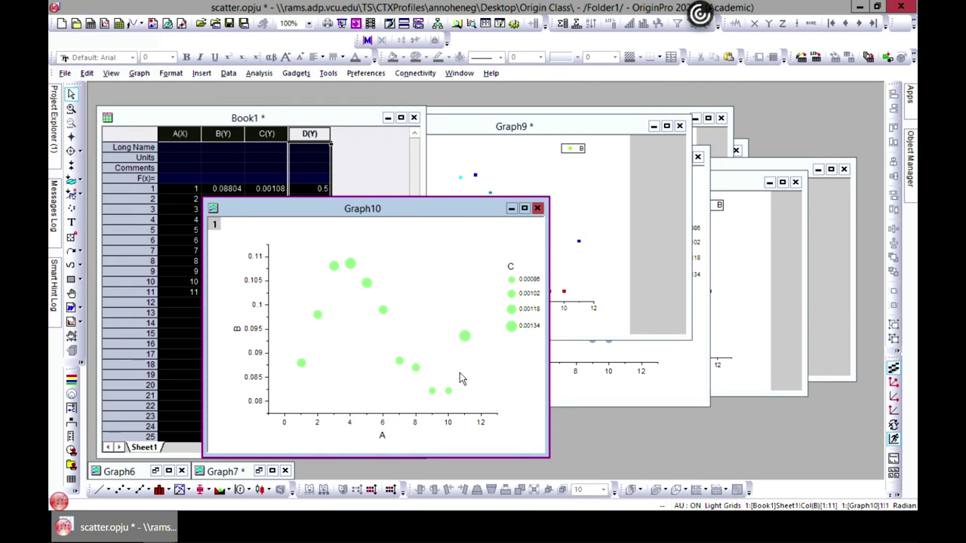
drag(393, 207, 556, 194)
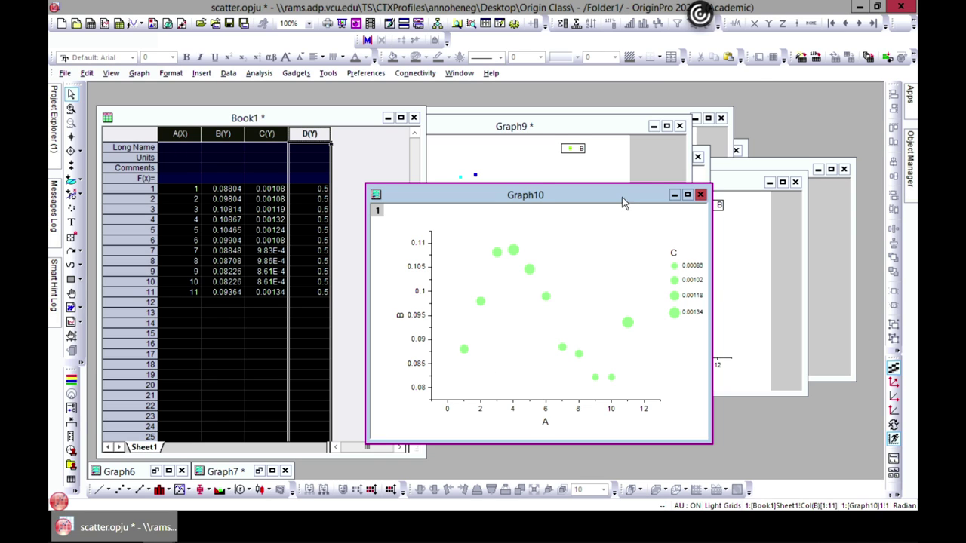
drag(622, 197, 668, 151)
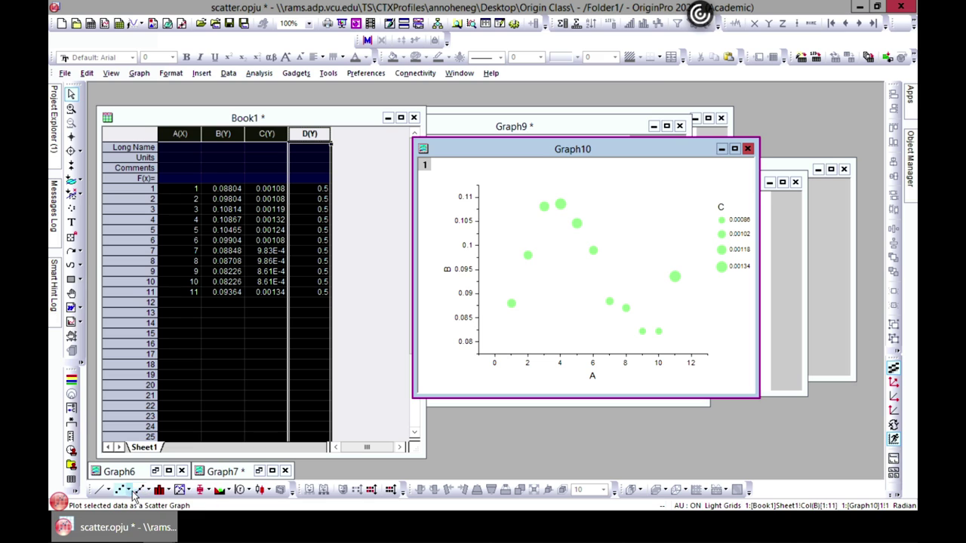
- Plot worksheet columns A and B as a Scatter Central graph and move its window beside the worksheet
click(129, 492)
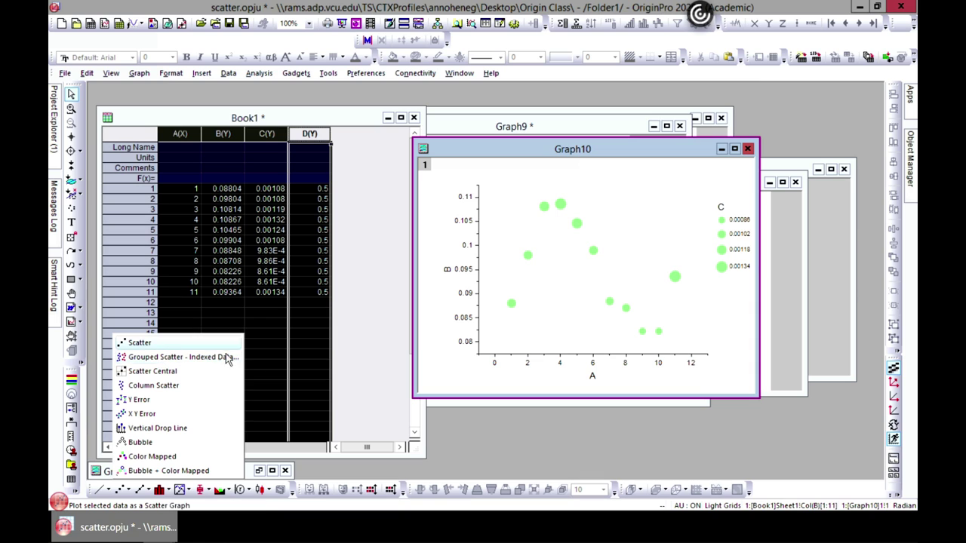
click(397, 312)
click(195, 168)
drag(180, 133, 225, 136)
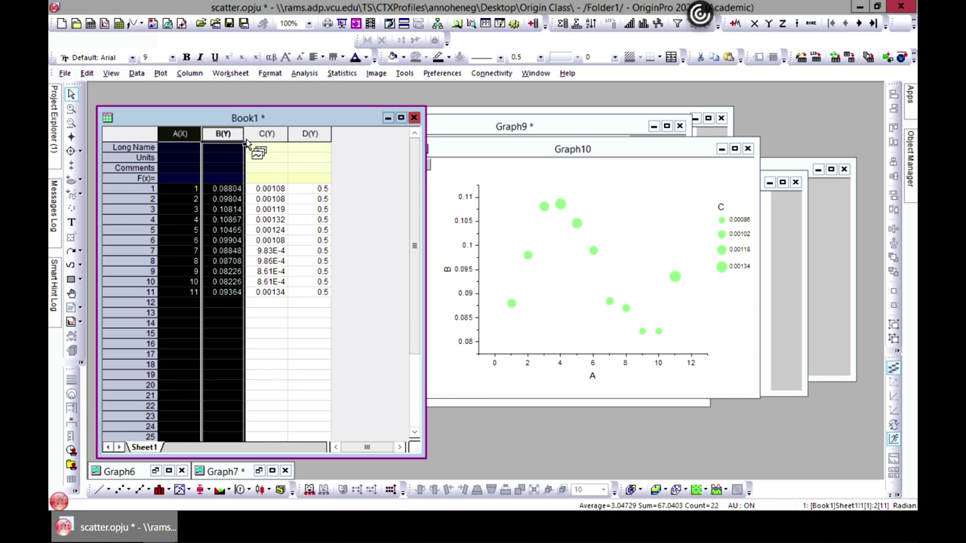
click(158, 77)
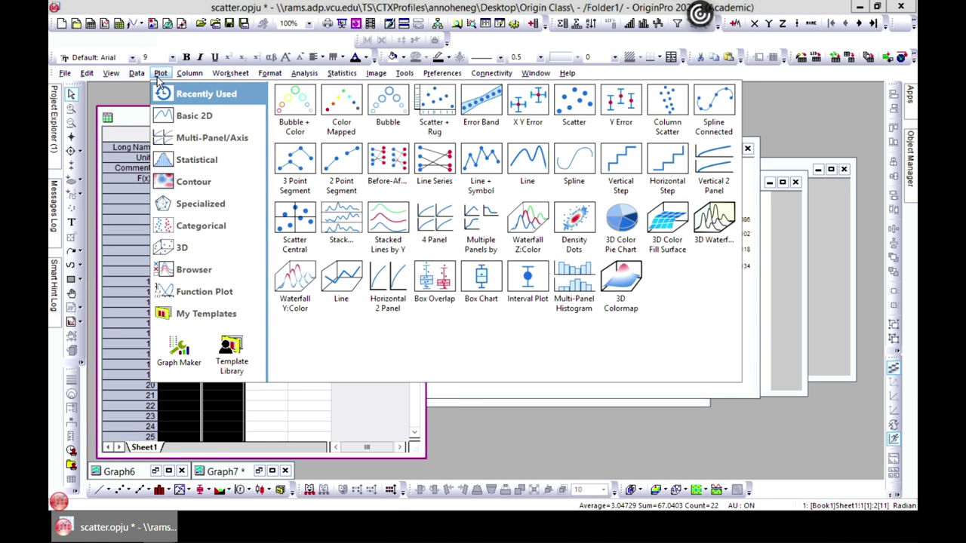
mouse_move(187, 125)
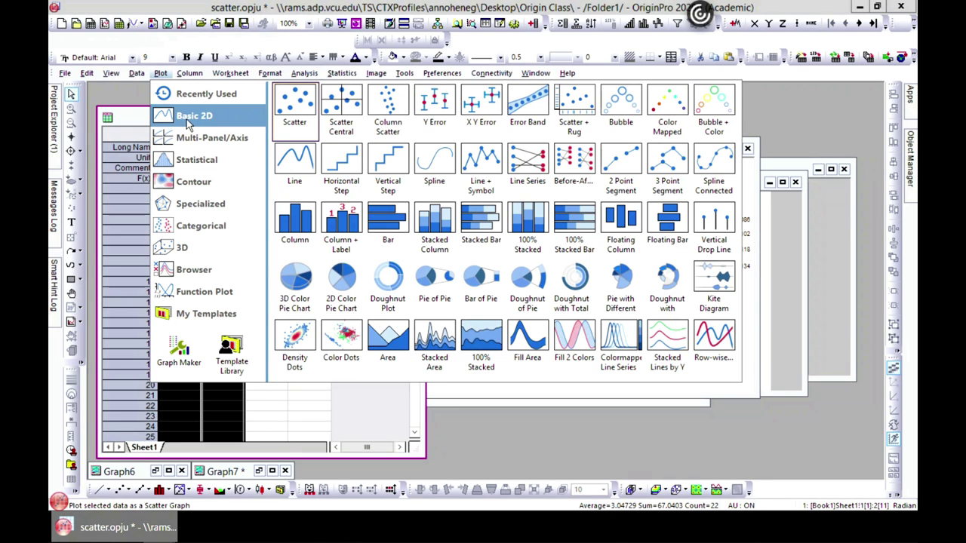
click(340, 112)
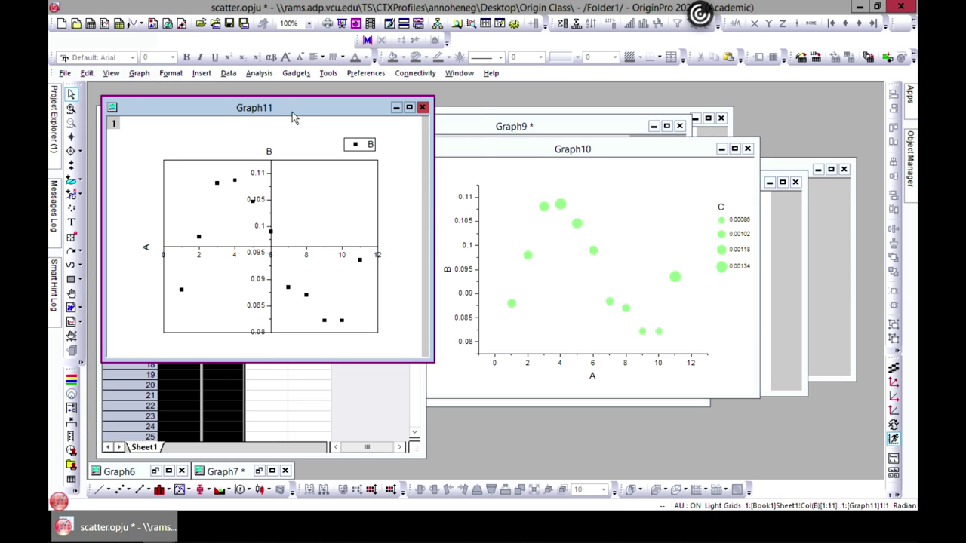
drag(292, 112, 670, 123)
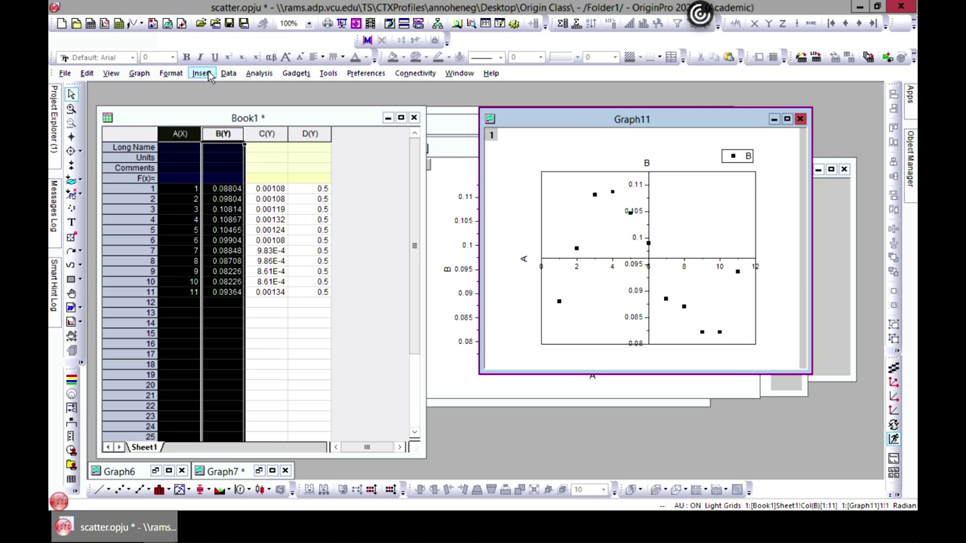
- Plot worksheet columns A and B as a plain Scatter graph and move its window next to the Scatter Central graph
click(178, 114)
click(160, 73)
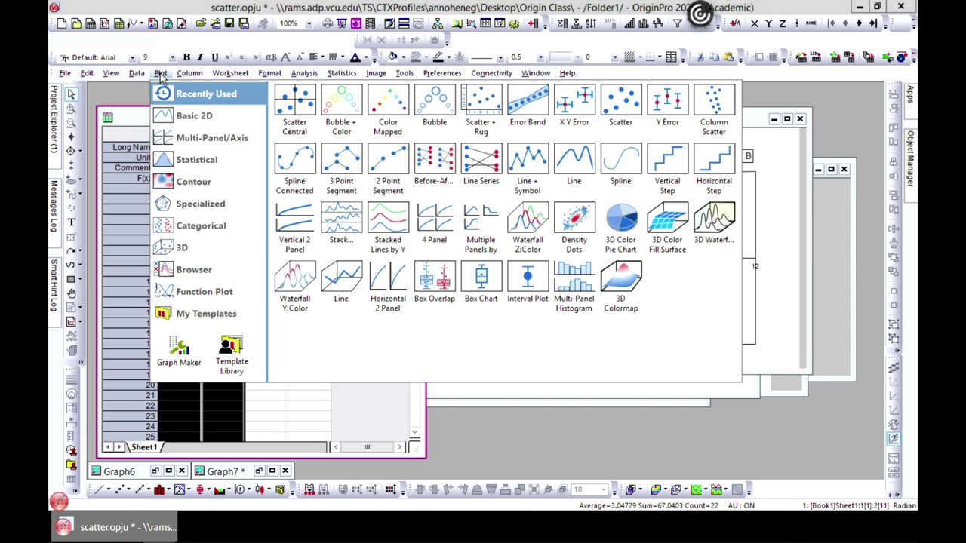
mouse_move(211, 119)
click(301, 113)
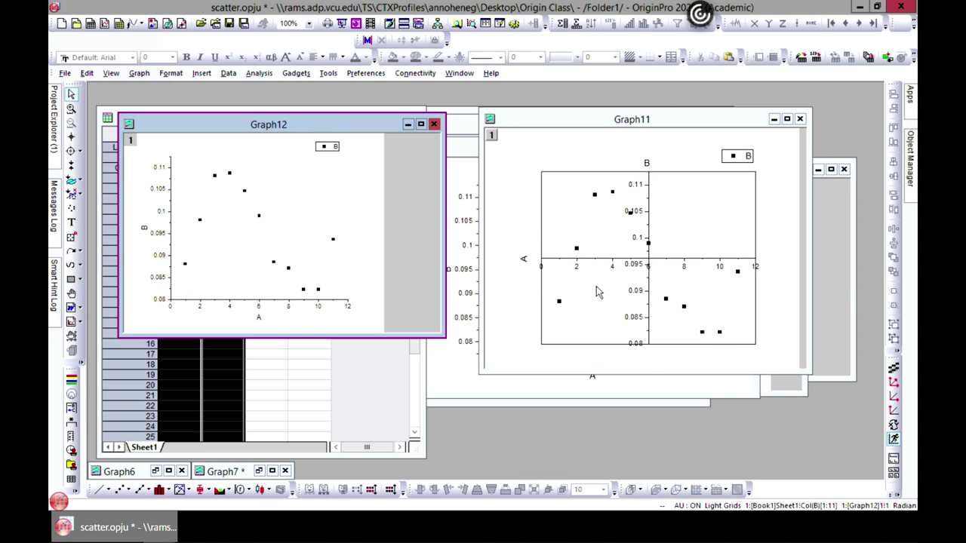
drag(326, 128, 384, 106)
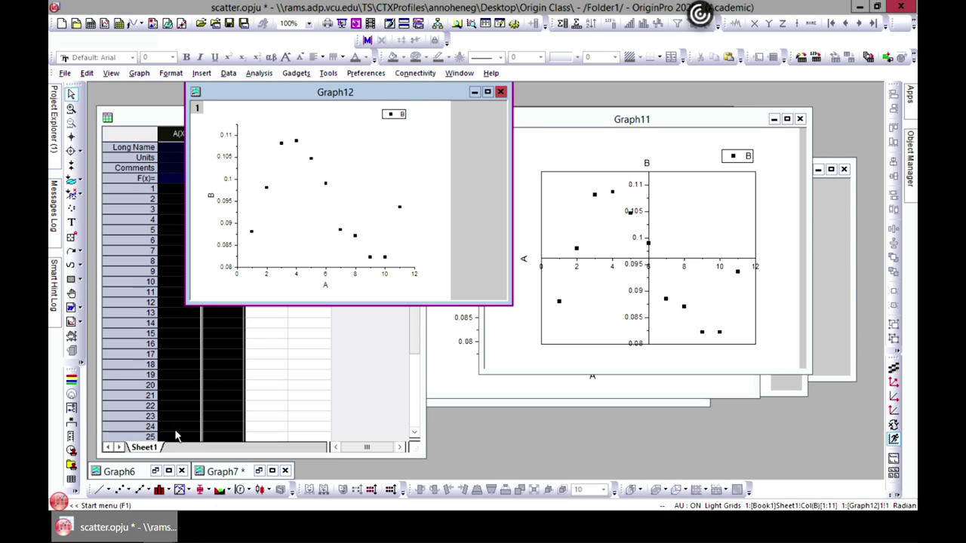
- Review the available scatter and Basic 2D plot types, and move the worksheet window off the plain scatter graph
click(129, 490)
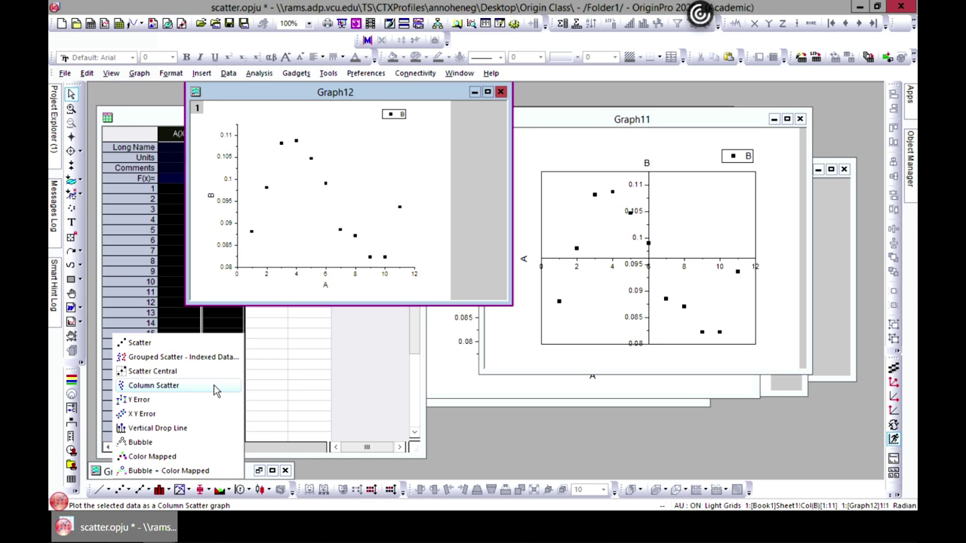
click(146, 80)
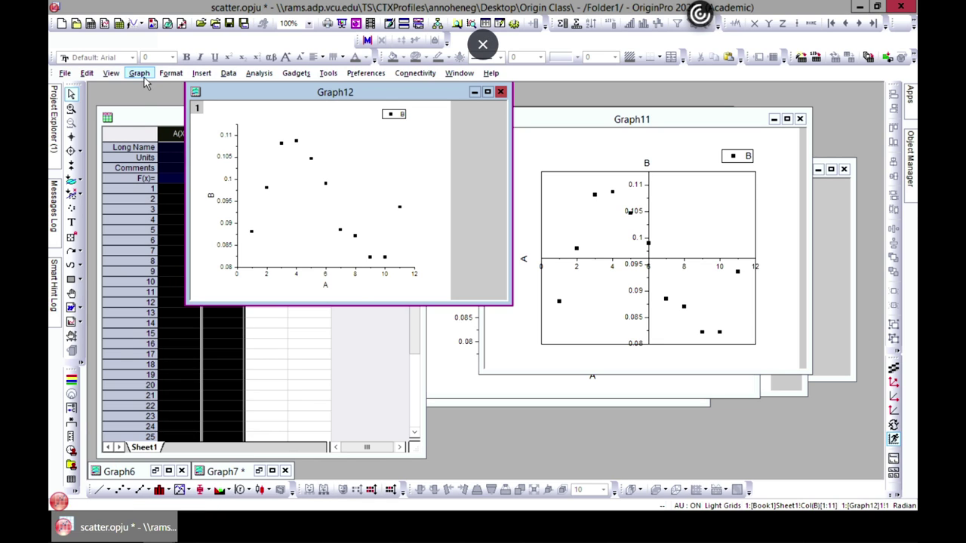
click(140, 73)
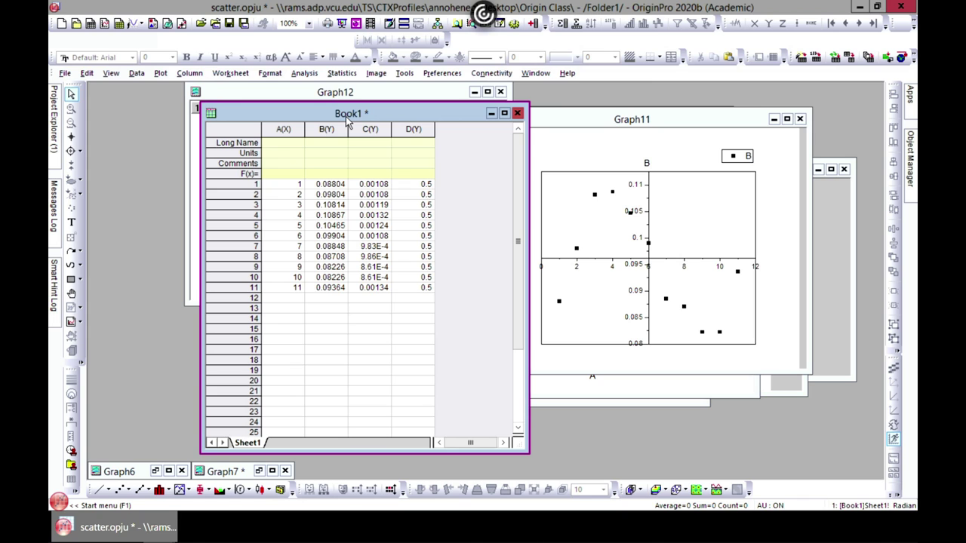
drag(346, 117, 464, 117)
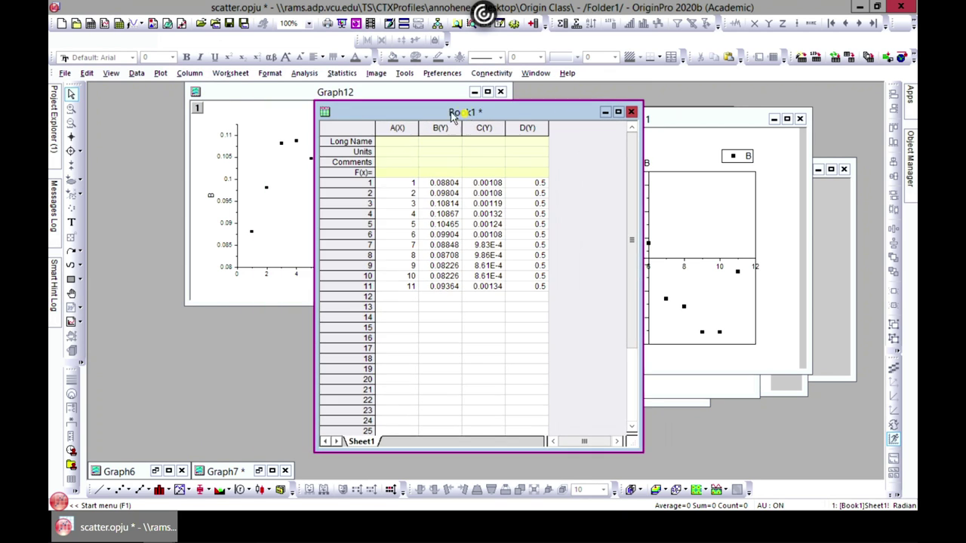
click(159, 73)
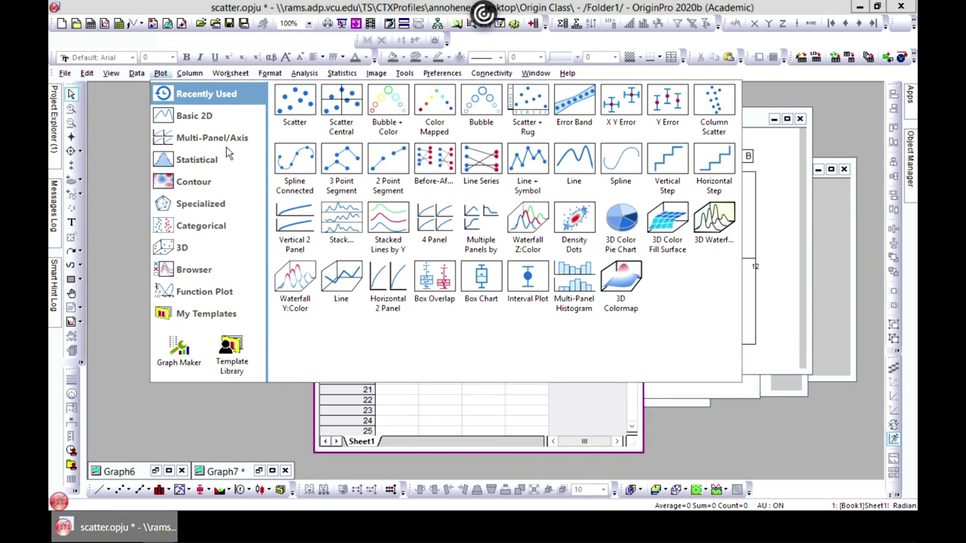
mouse_move(209, 123)
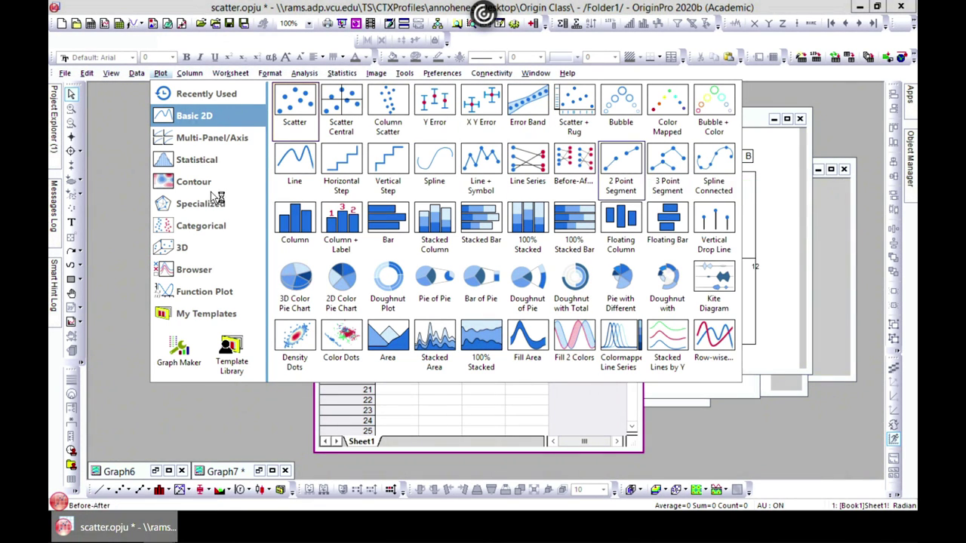
click(114, 197)
- Copy the data in rows 1 to 11 of worksheet columns A to D
drag(411, 185, 538, 287)
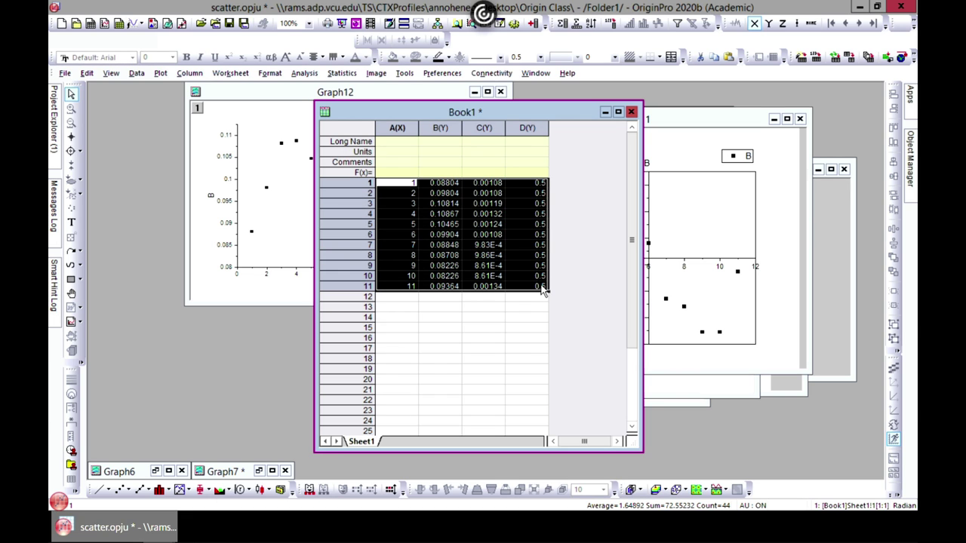
right_click(469, 212)
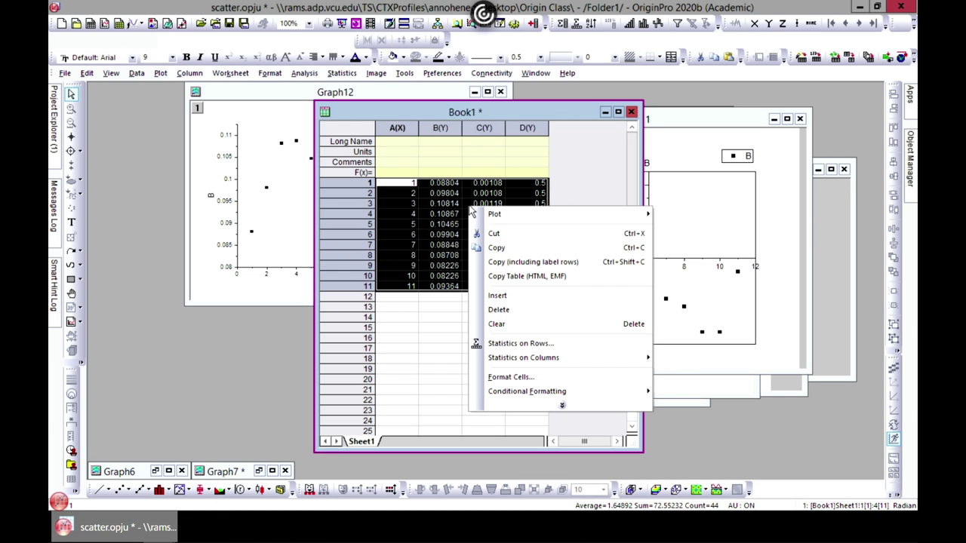
click(504, 248)
click(65, 73)
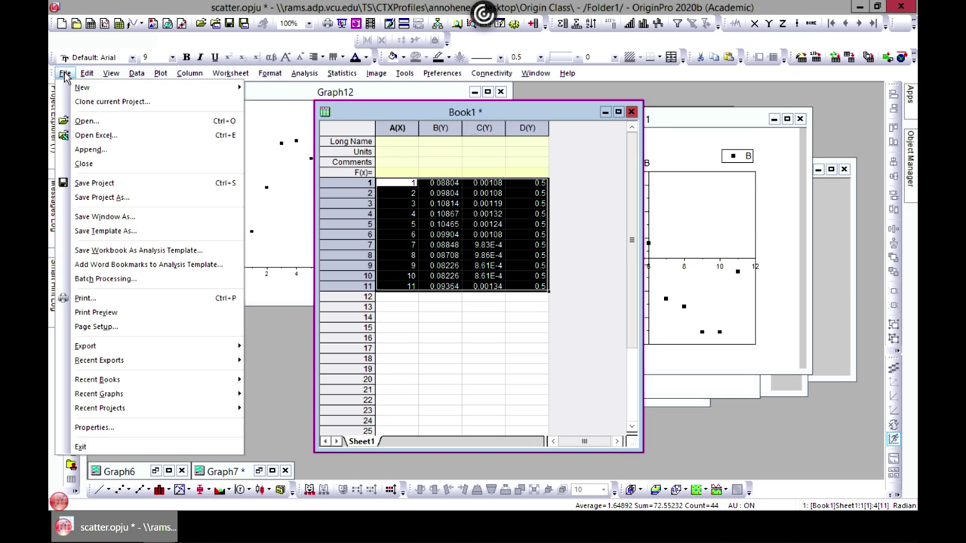
mouse_move(89, 90)
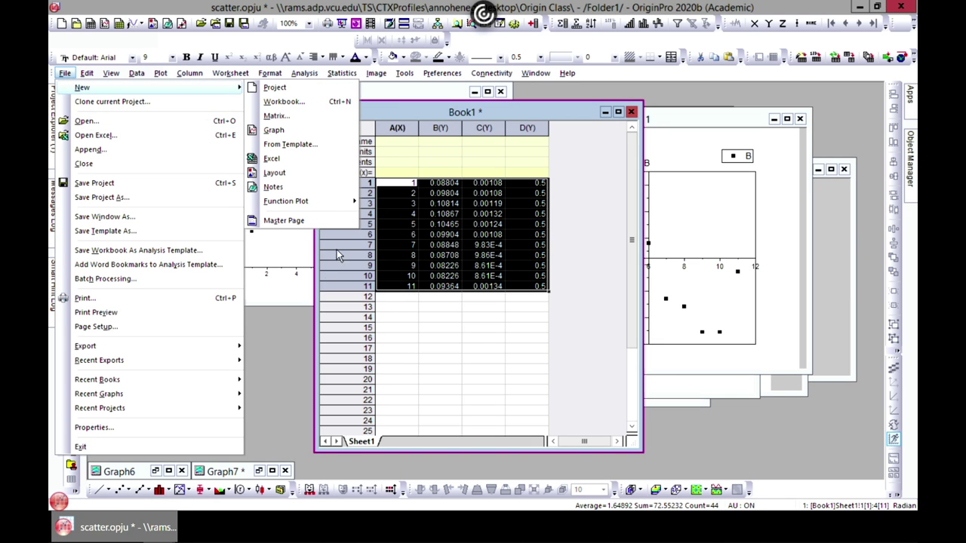
click(258, 323)
click(54, 118)
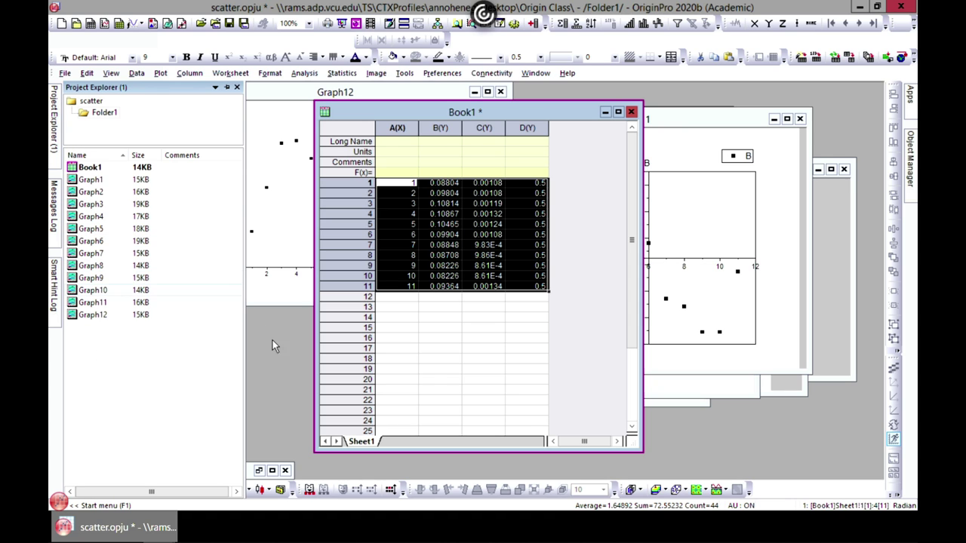
click(280, 304)
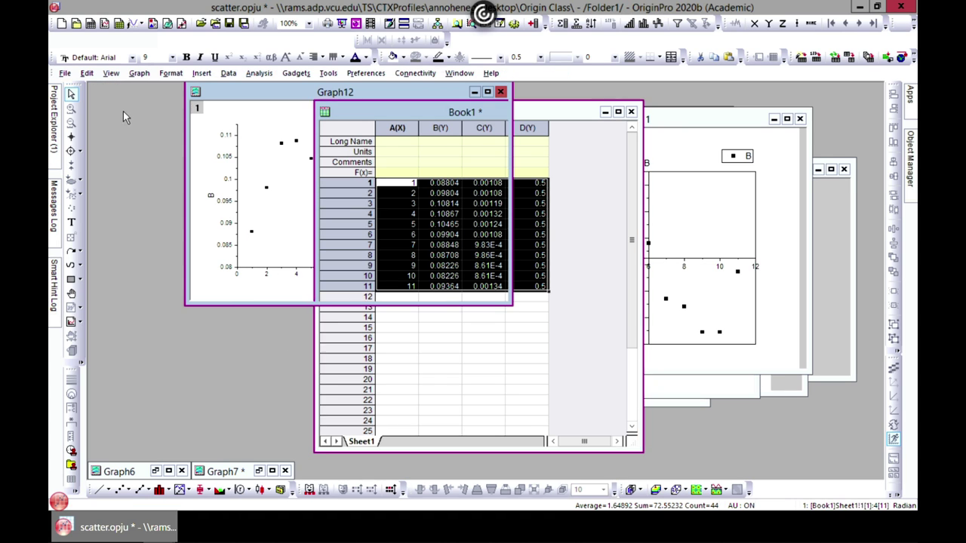
- Start a new project, saving the changes to the scatter project
click(65, 74)
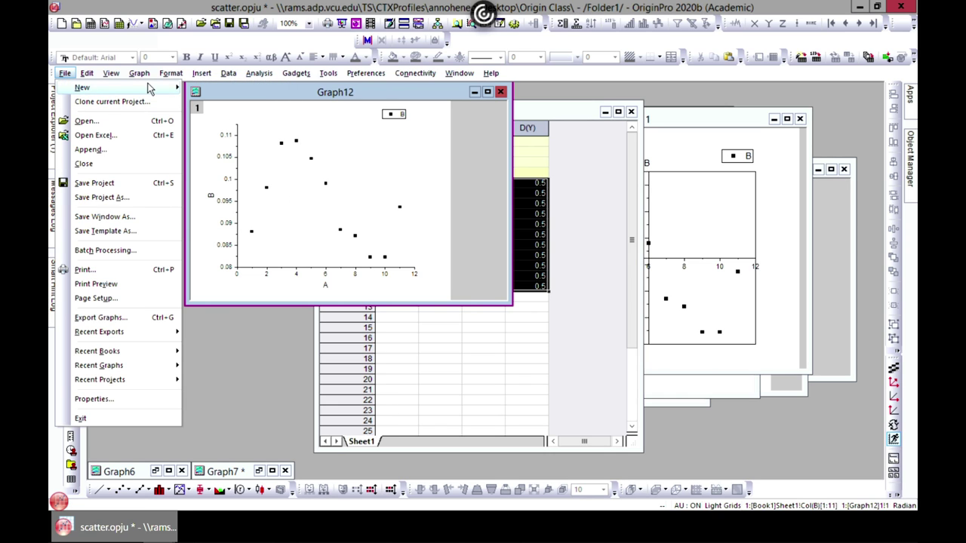
mouse_move(175, 92)
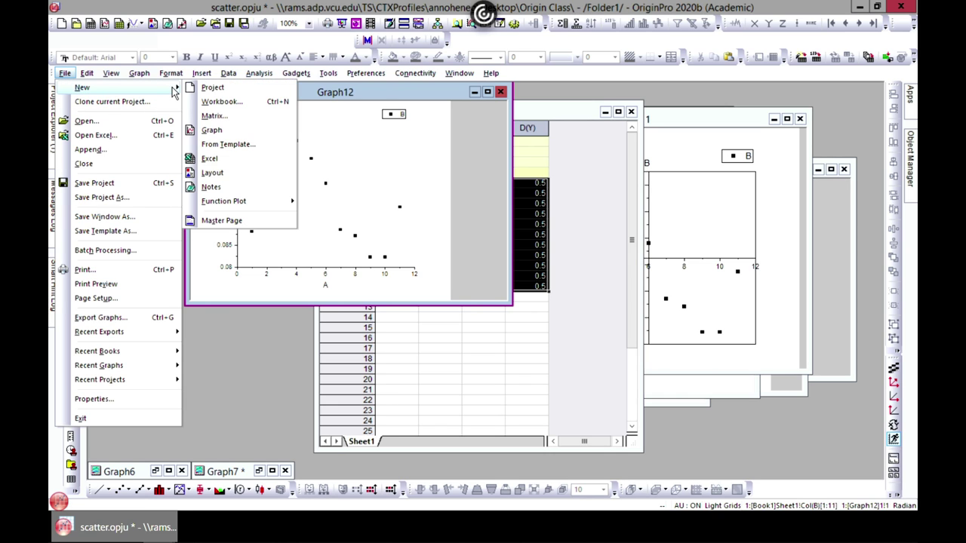
click(221, 89)
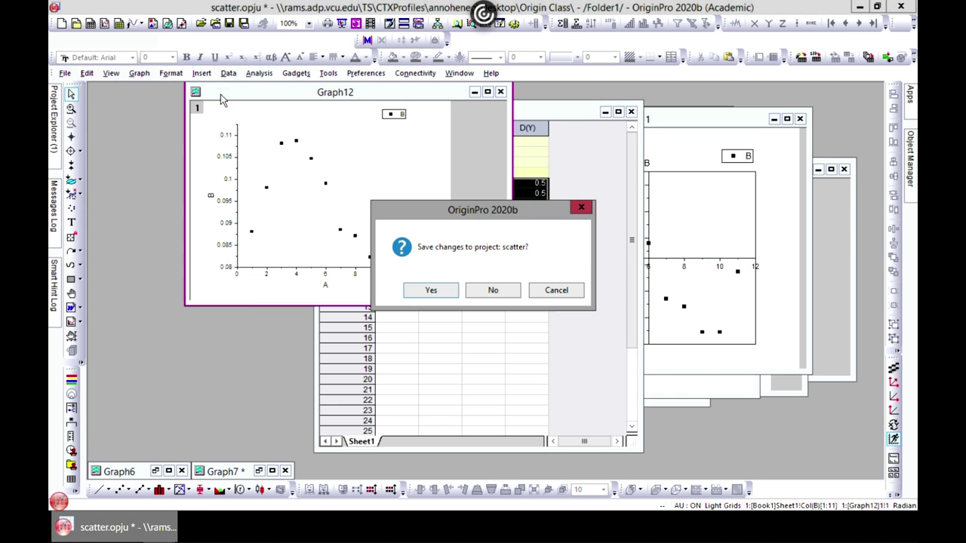
click(433, 292)
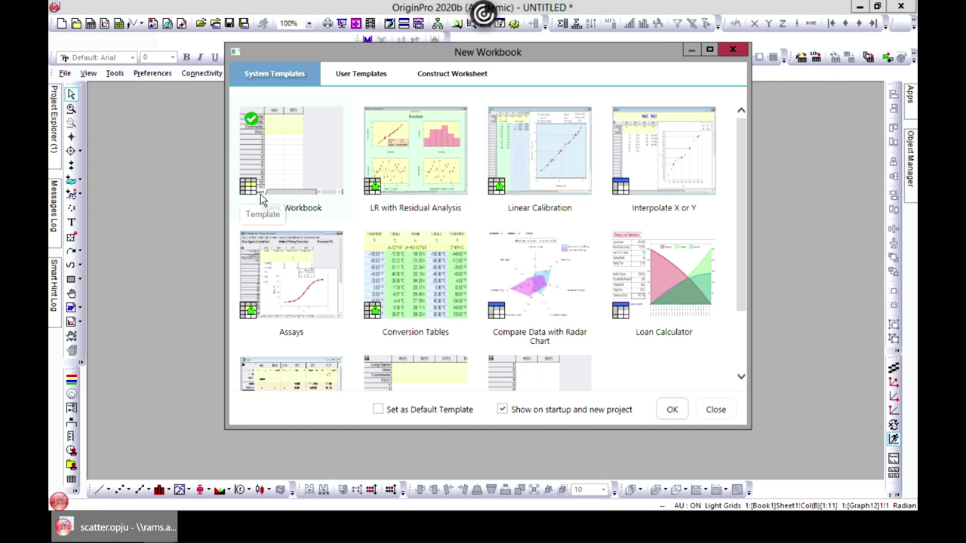
- Create a blank workbook in the new project and paste the copied data starting at column A, row 1
double_click(280, 169)
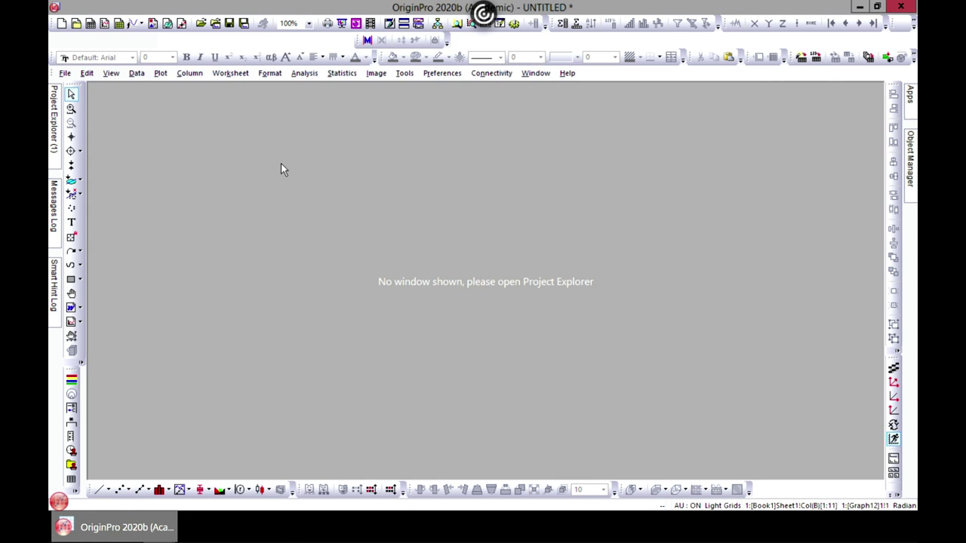
right_click(192, 180)
click(227, 67)
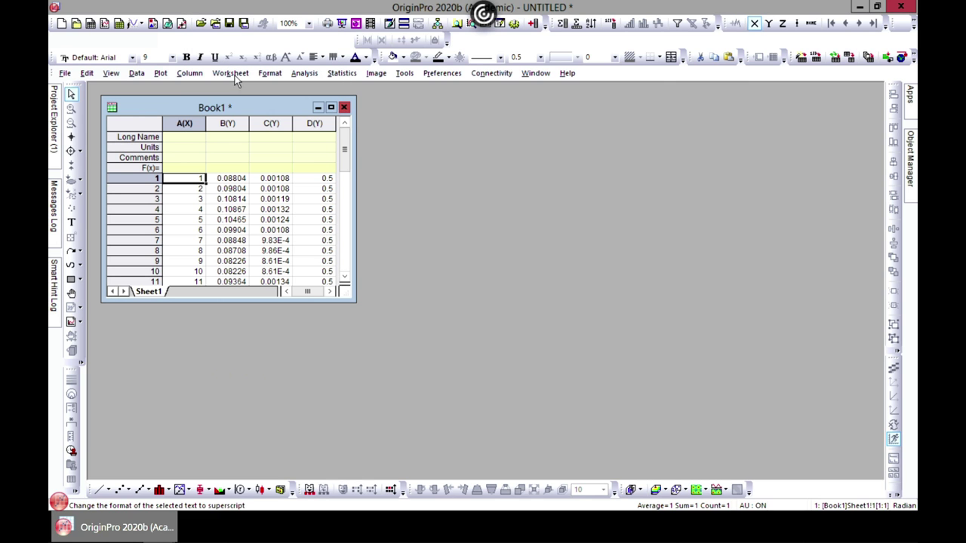
- Enlarge the workbook window and save the project as line in the Origin Class folder
drag(379, 315, 591, 395)
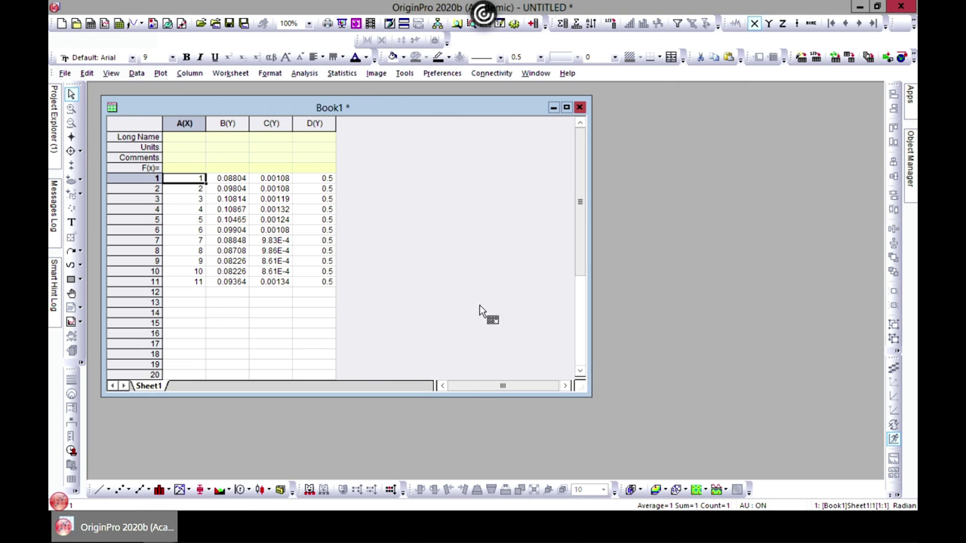
click(65, 74)
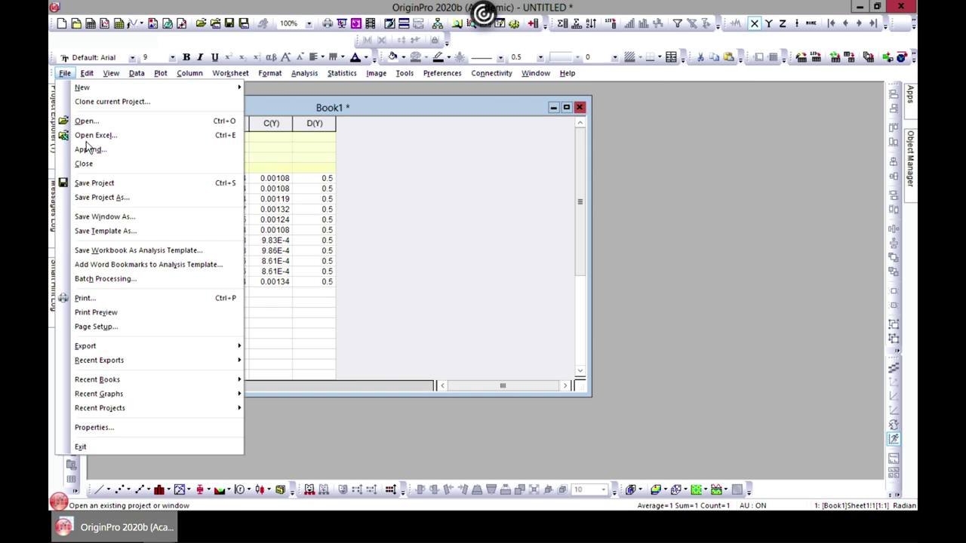
click(105, 185)
key(BackSpace)
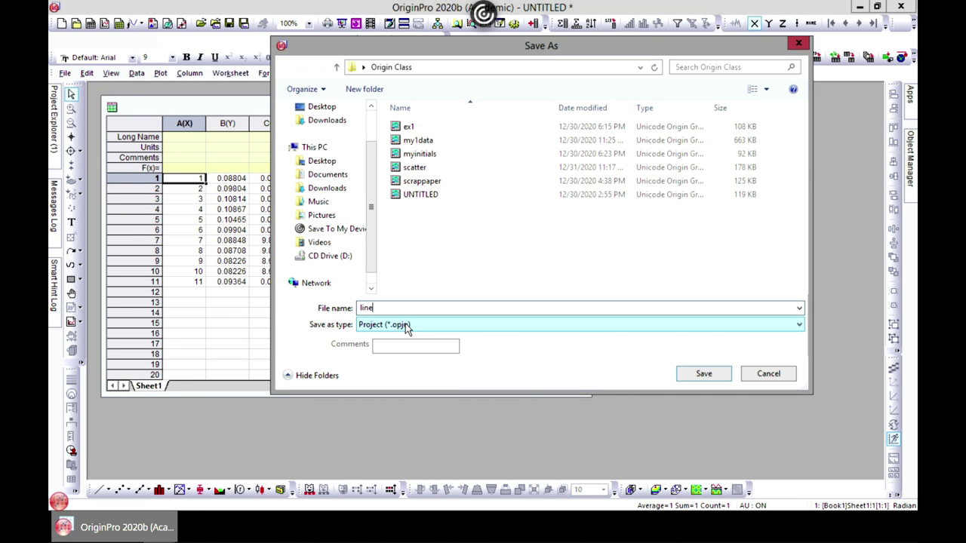
click(712, 375)
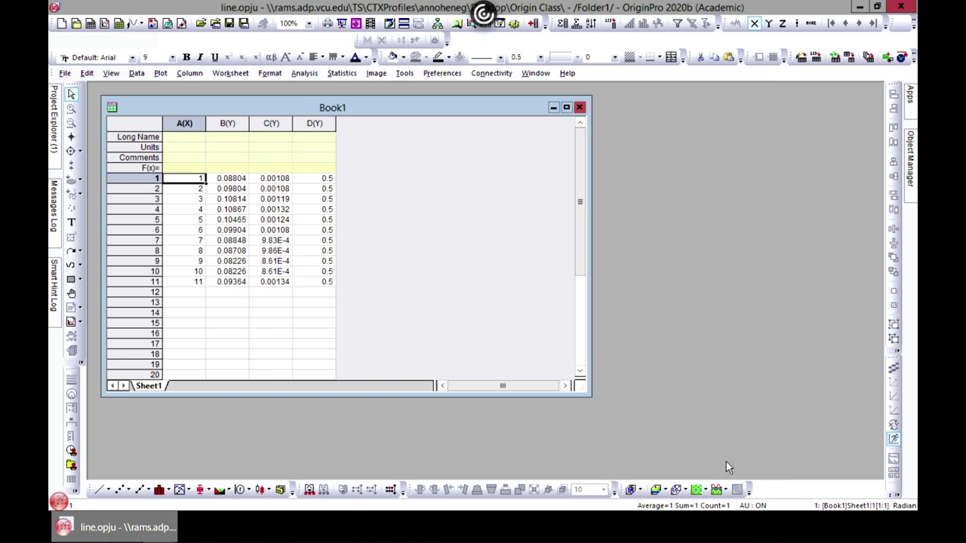
drag(588, 394, 616, 412)
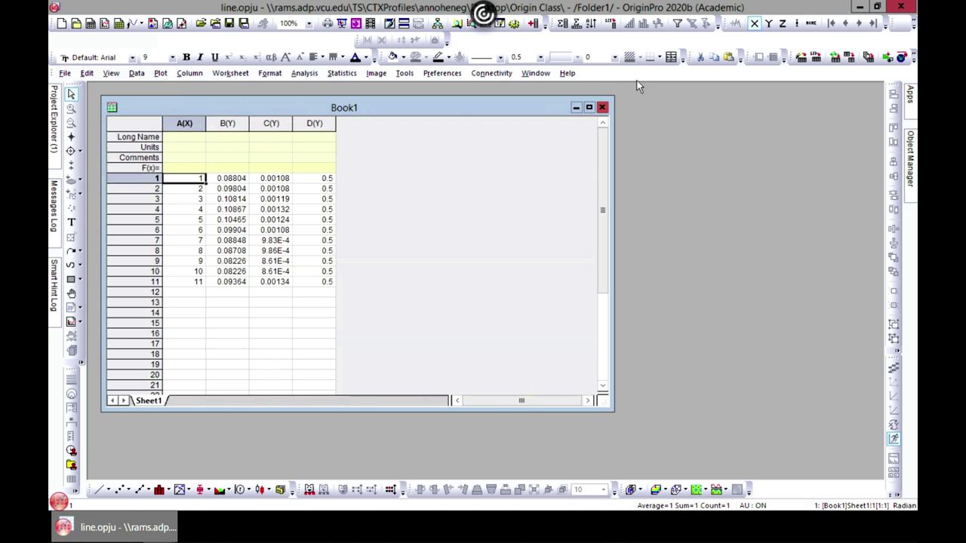
click(159, 74)
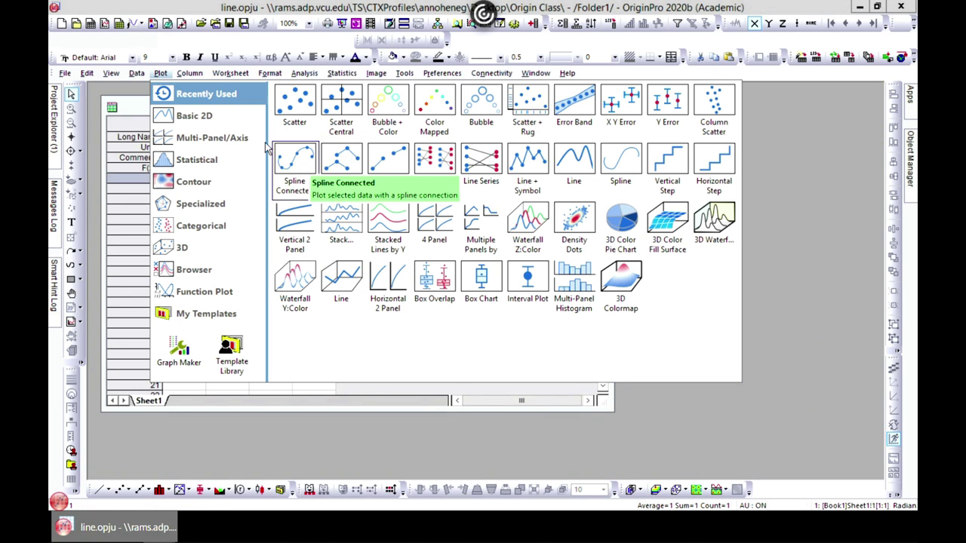
mouse_move(211, 123)
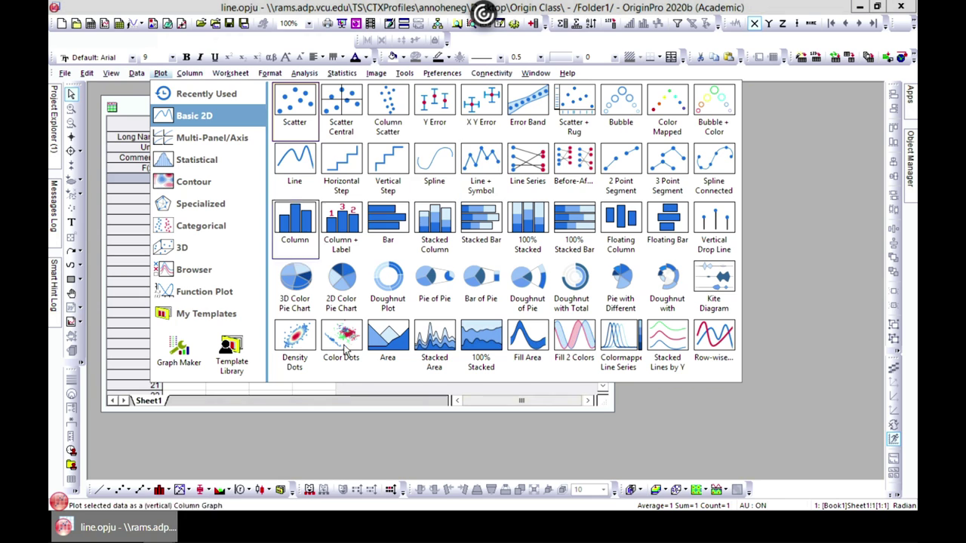
click(305, 353)
- Plot worksheet columns A and B as a basic 2D Line graph
click(181, 124)
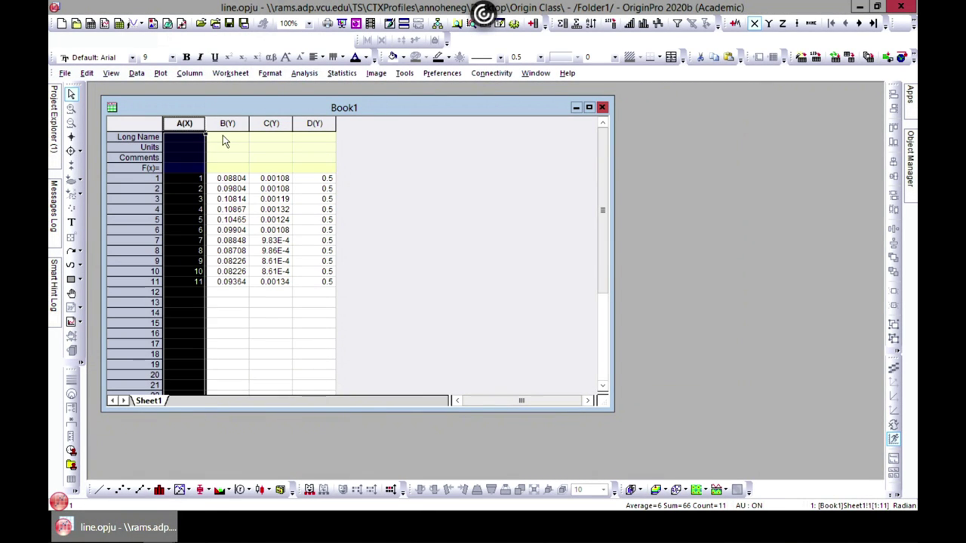
shift+click(226, 123)
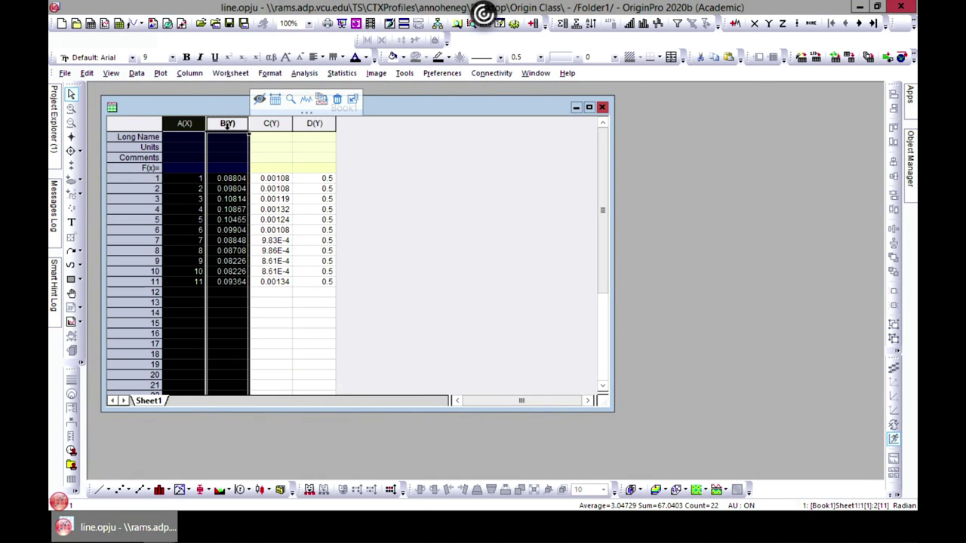
click(162, 76)
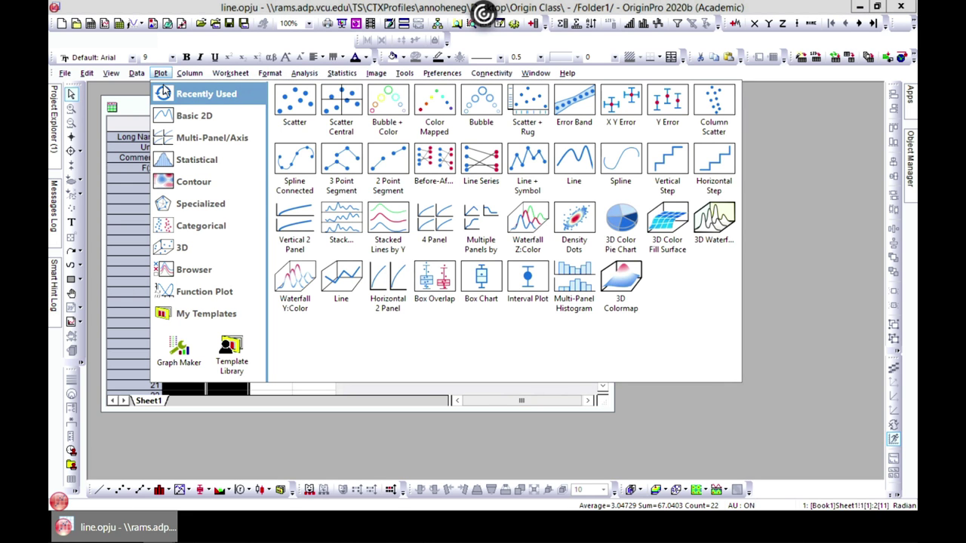
mouse_move(194, 116)
click(295, 160)
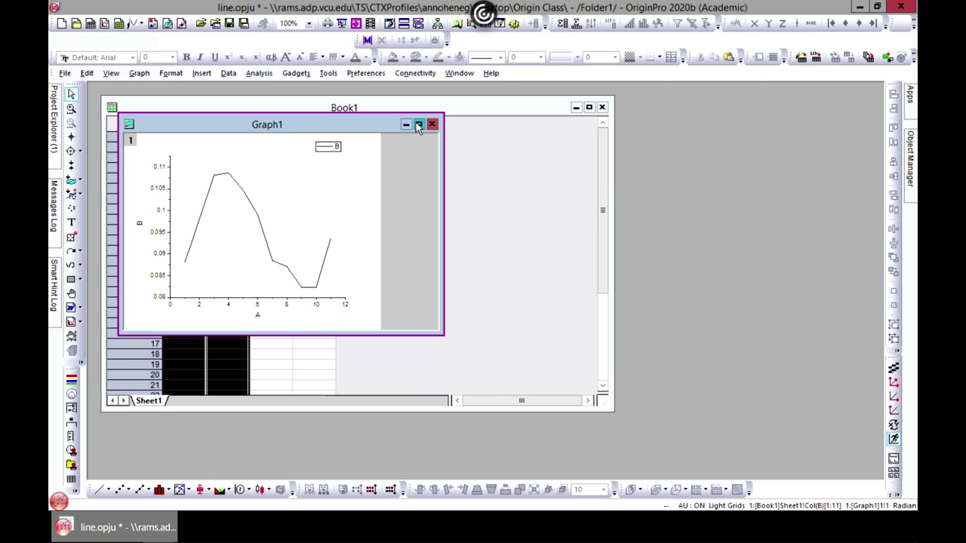
- View the line graph maximized, restore its window size, and move it clear of the worksheet data
click(418, 125)
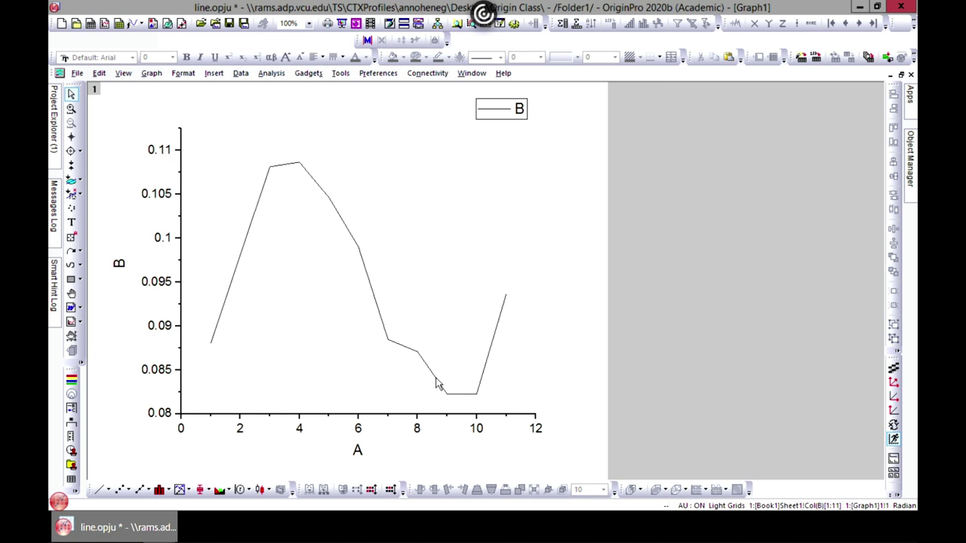
click(900, 75)
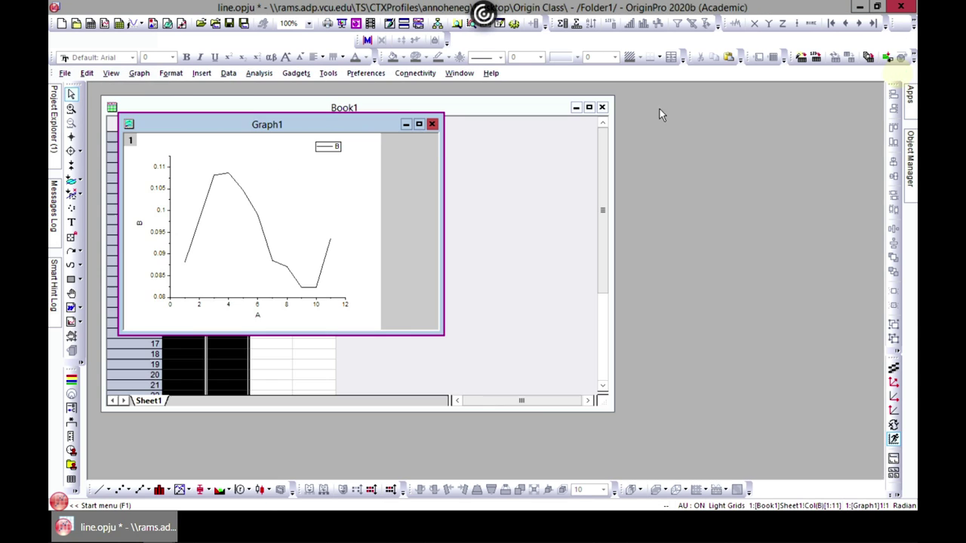
drag(378, 125, 717, 209)
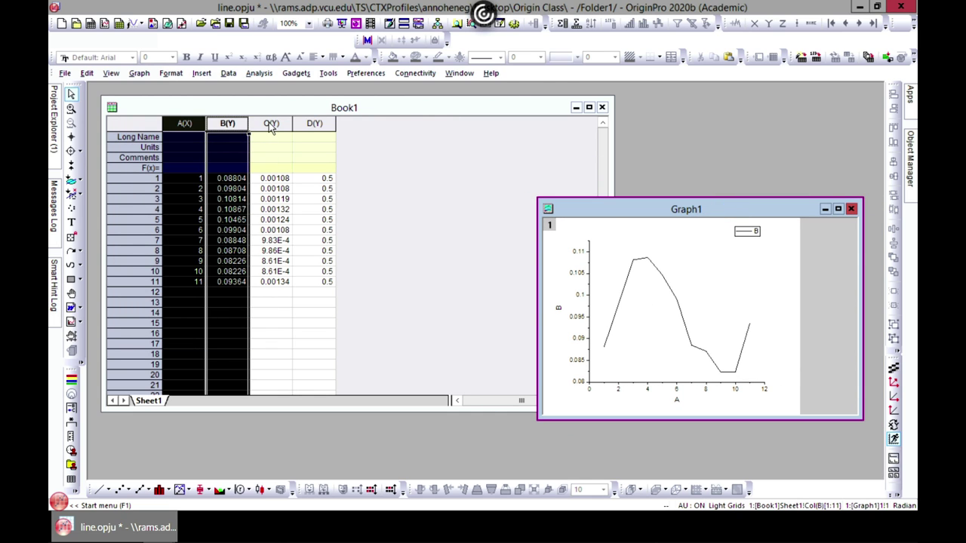
- Plot worksheet columns A to D together as a basic 2D Line graph and delete that graph
shift+click(270, 126)
shift+click(317, 125)
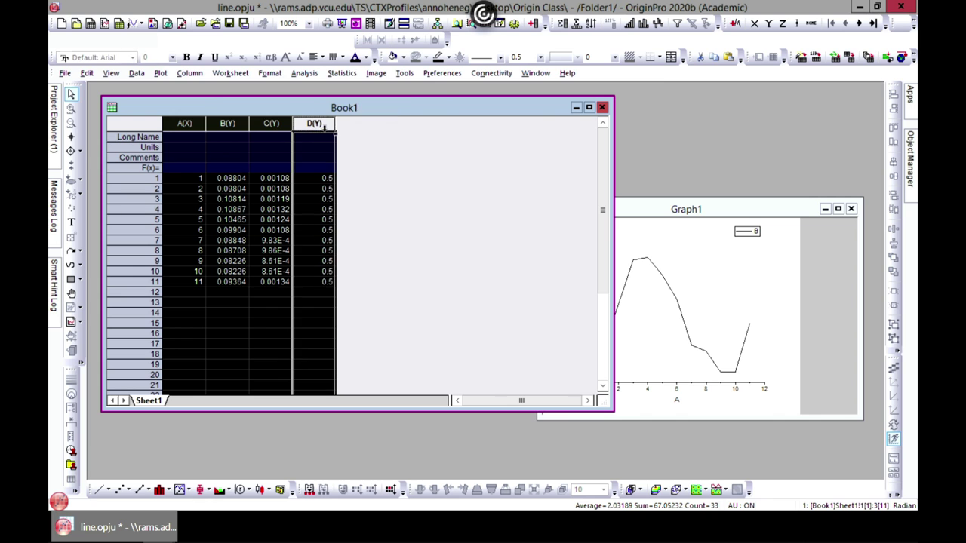
click(162, 73)
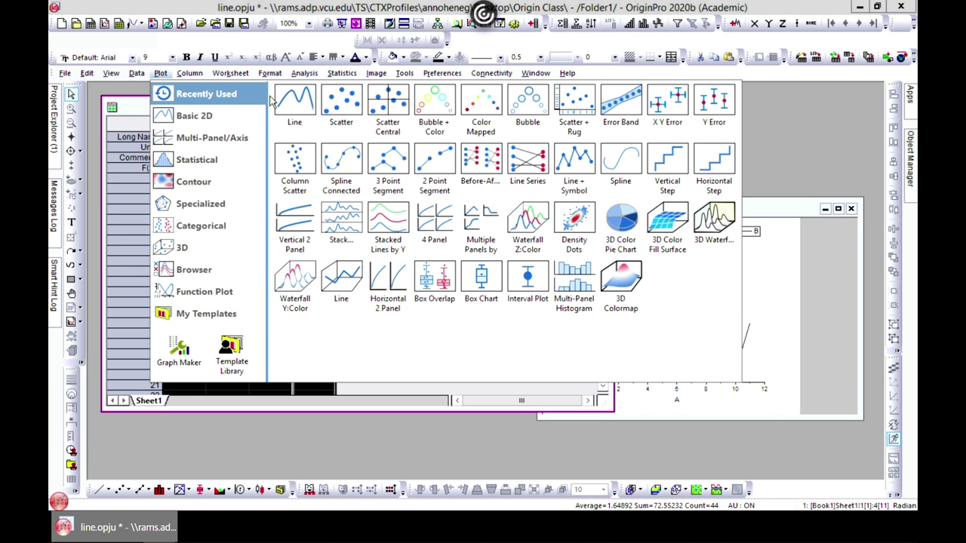
mouse_move(226, 121)
click(295, 160)
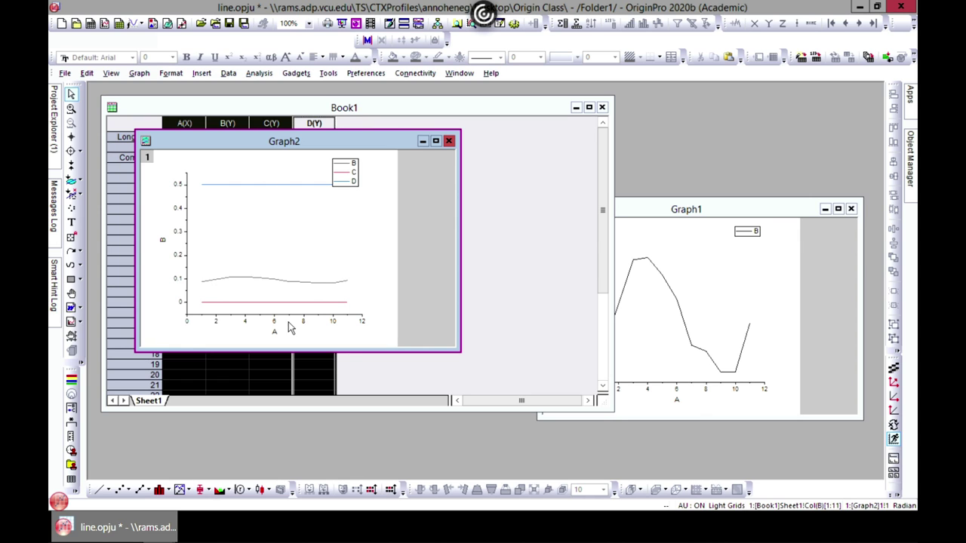
click(448, 141)
click(385, 294)
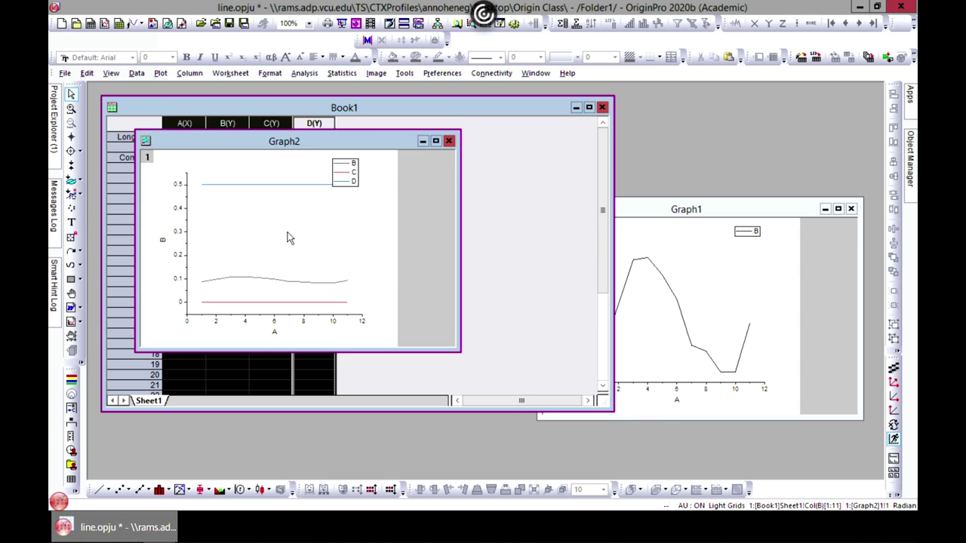
click(161, 73)
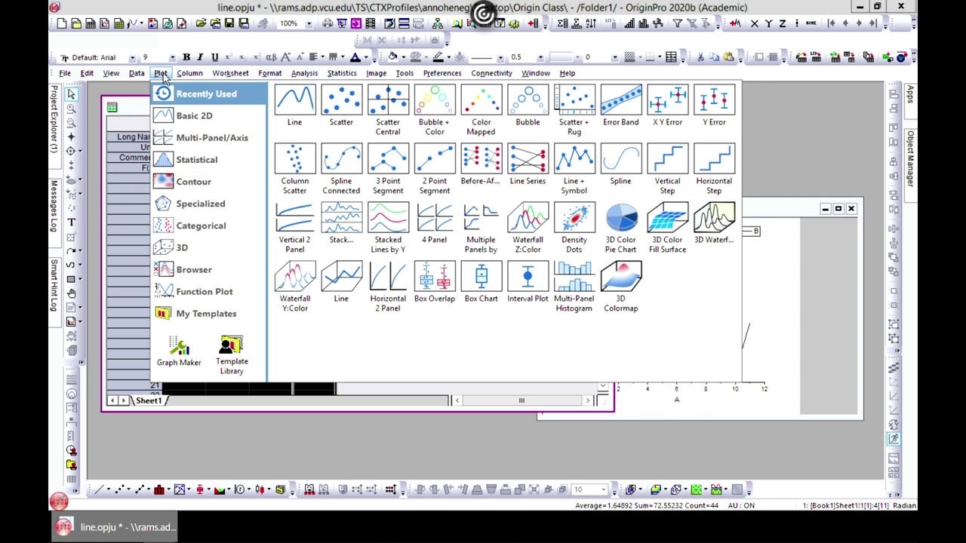
mouse_move(213, 170)
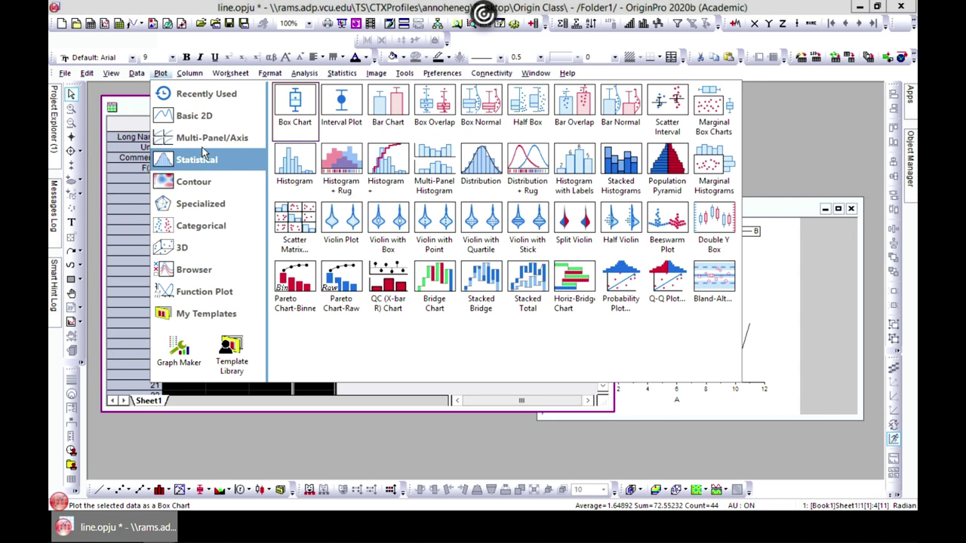
mouse_move(210, 144)
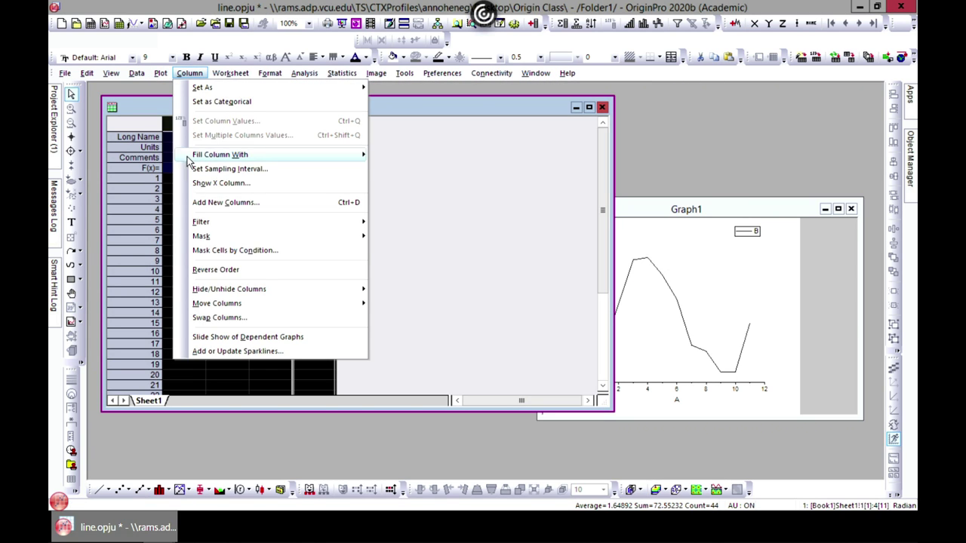
click(160, 105)
- Plot columns A and B as a Horizontal Step graph and move its window off the worksheet data
click(210, 123)
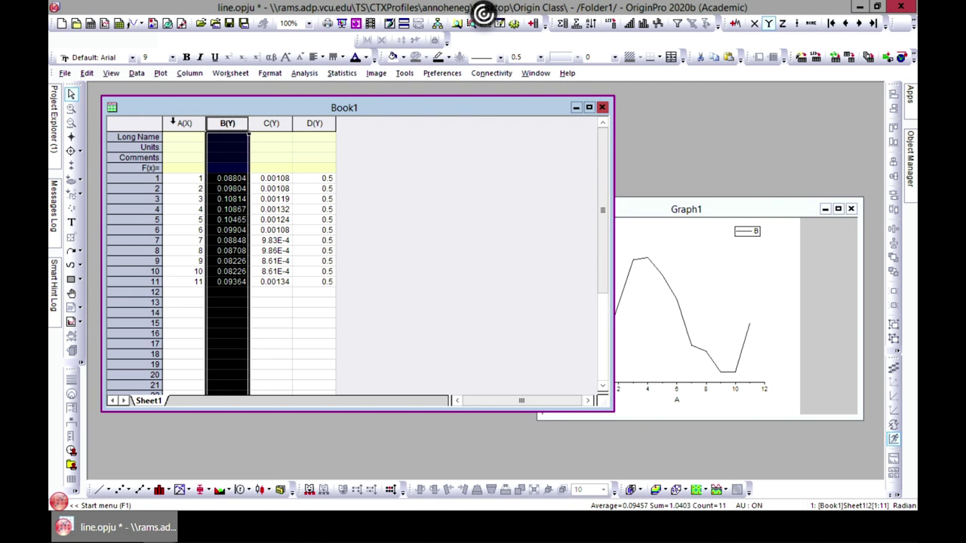
ctrl+click(183, 125)
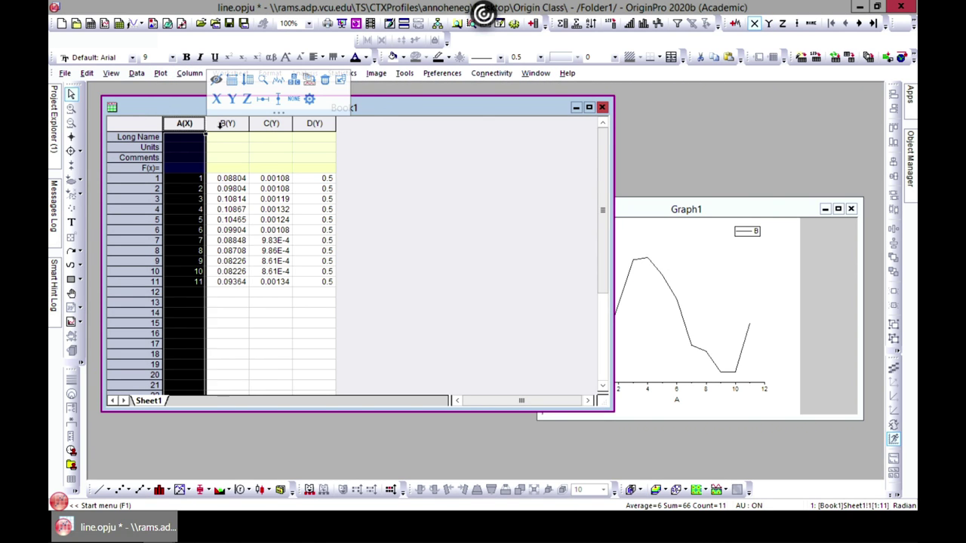
click(160, 73)
mouse_move(211, 121)
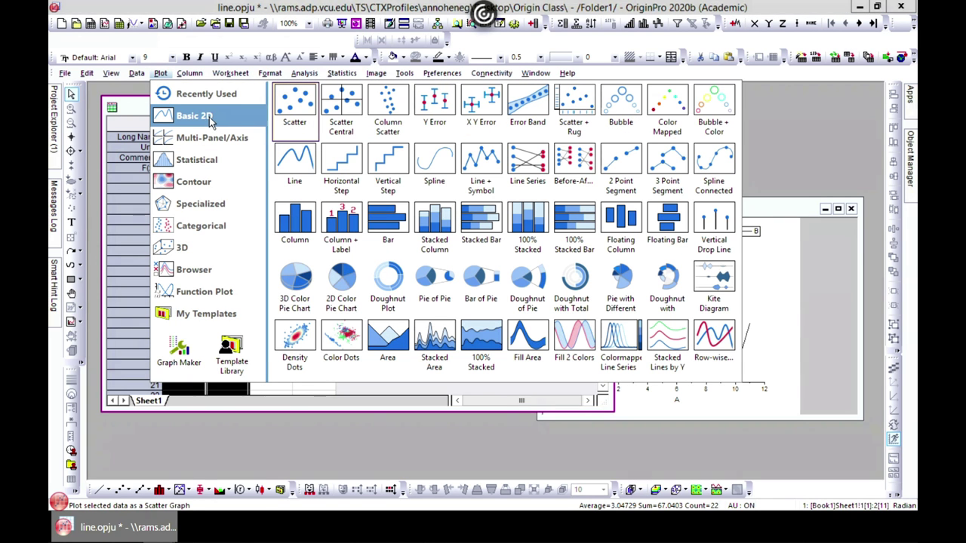
click(350, 172)
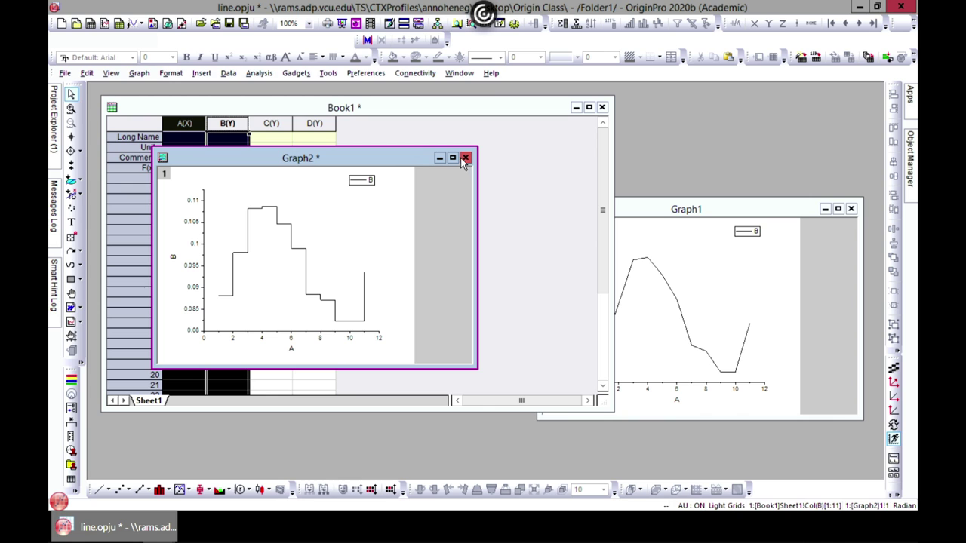
drag(385, 160, 617, 150)
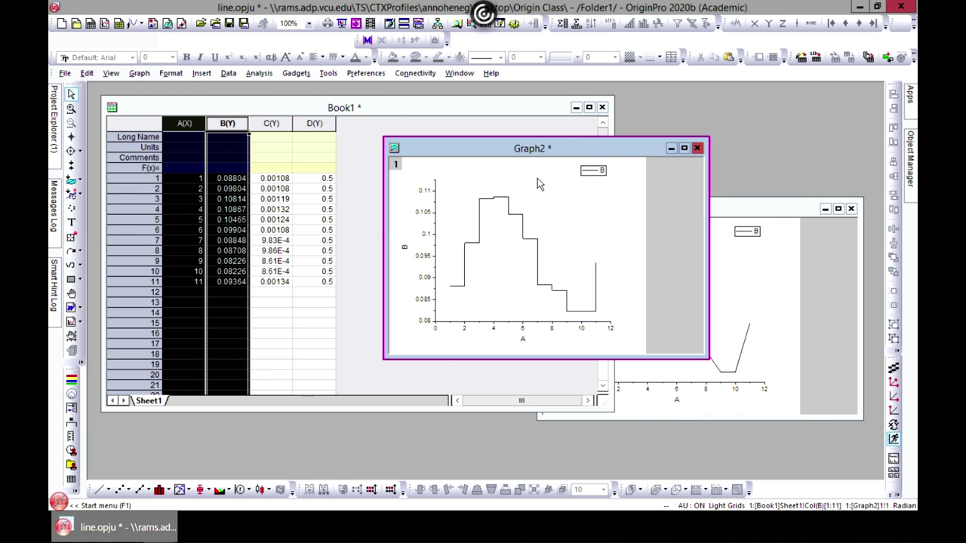
- Plot columns A and B as a Vertical Step graph and delete that graph after viewing it
click(140, 74)
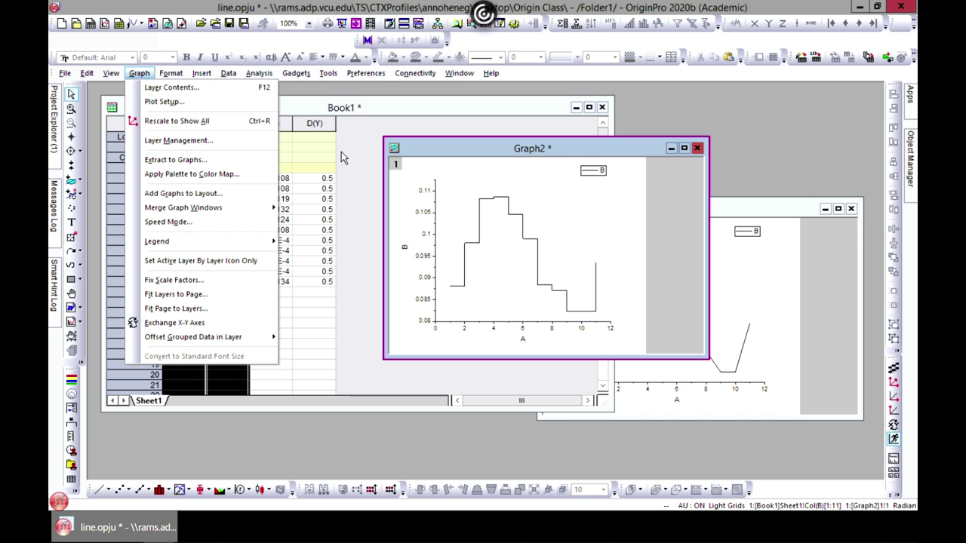
click(320, 115)
click(159, 73)
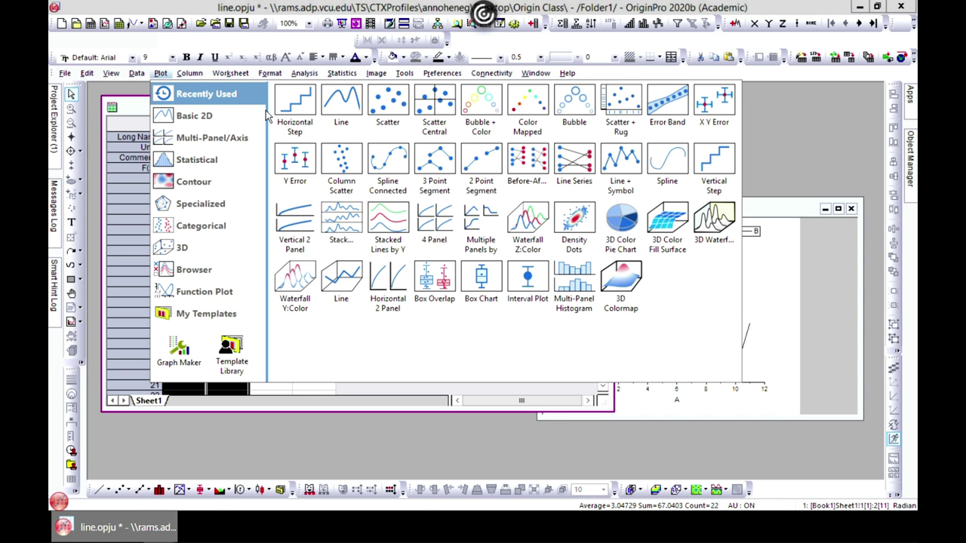
mouse_move(211, 119)
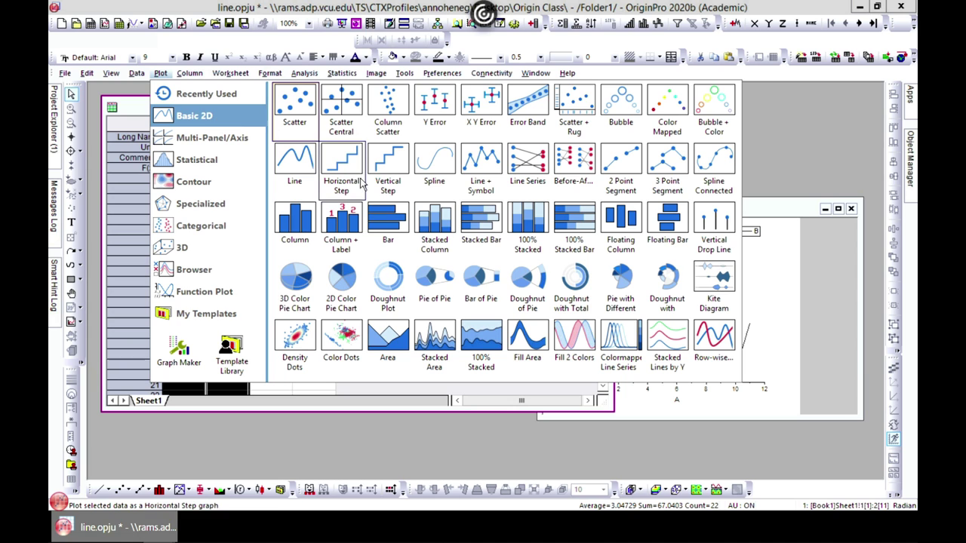
click(407, 185)
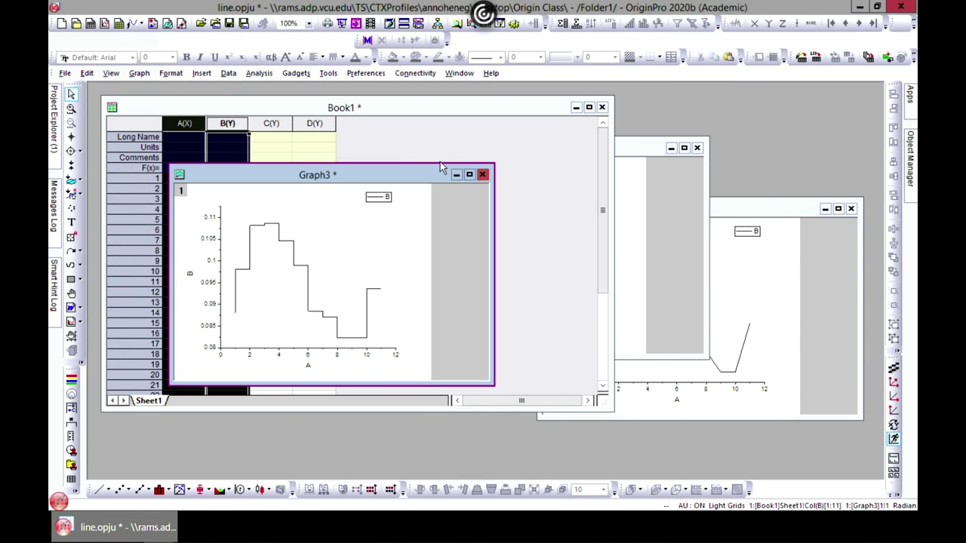
mouse_move(426, 174)
mouse_down()
mouse_move(313, 186)
mouse_move(431, 186)
mouse_up()
click(482, 185)
click(400, 290)
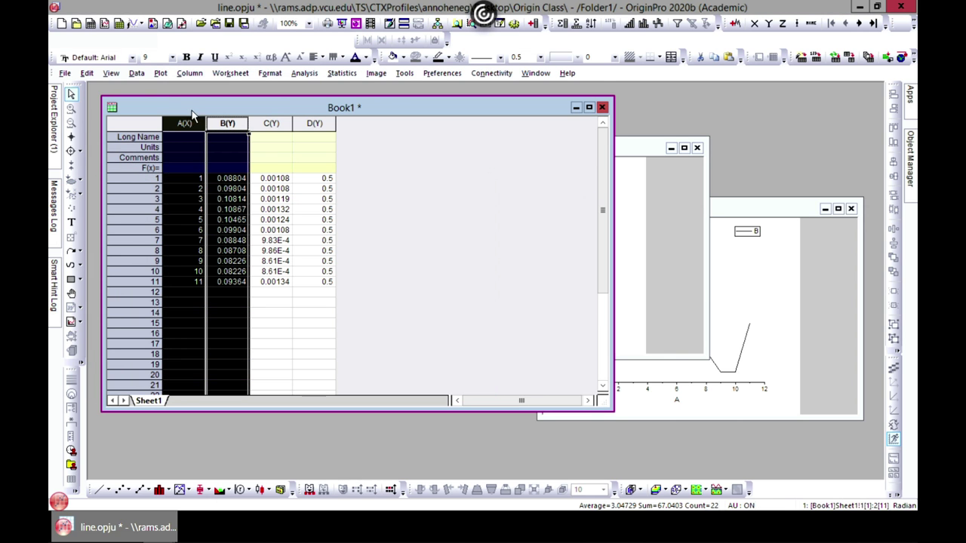
- Plot columns A and B as a Spline graph and reposition its window over the worksheet
click(162, 73)
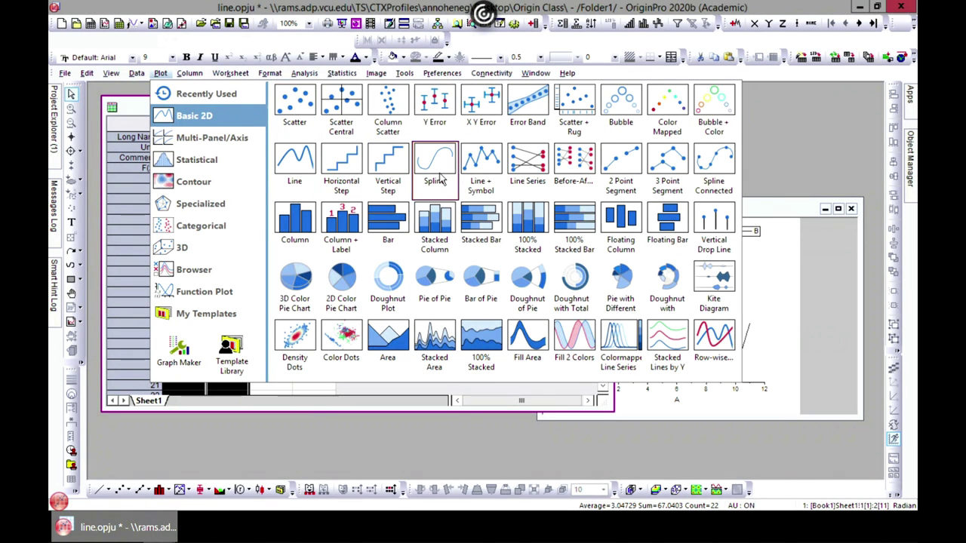
click(443, 179)
drag(374, 197, 333, 140)
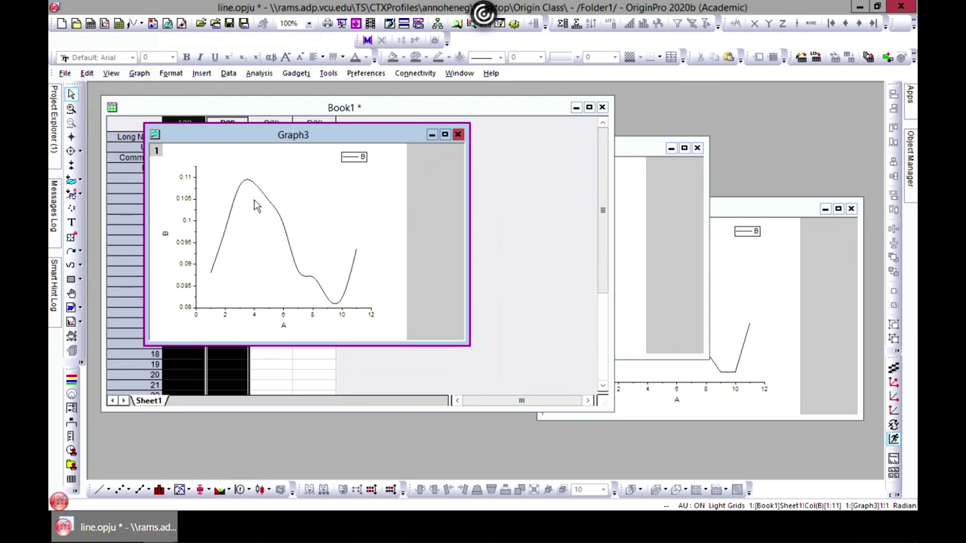
- Place the line graph beside the spline graph for comparison and minimize the spline graph
click(770, 212)
drag(759, 209, 699, 134)
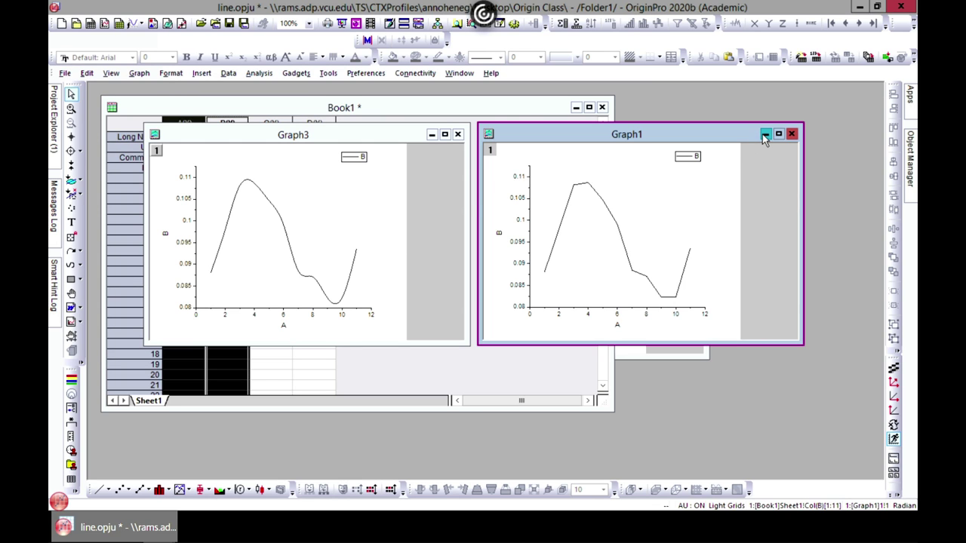
click(432, 135)
click(139, 73)
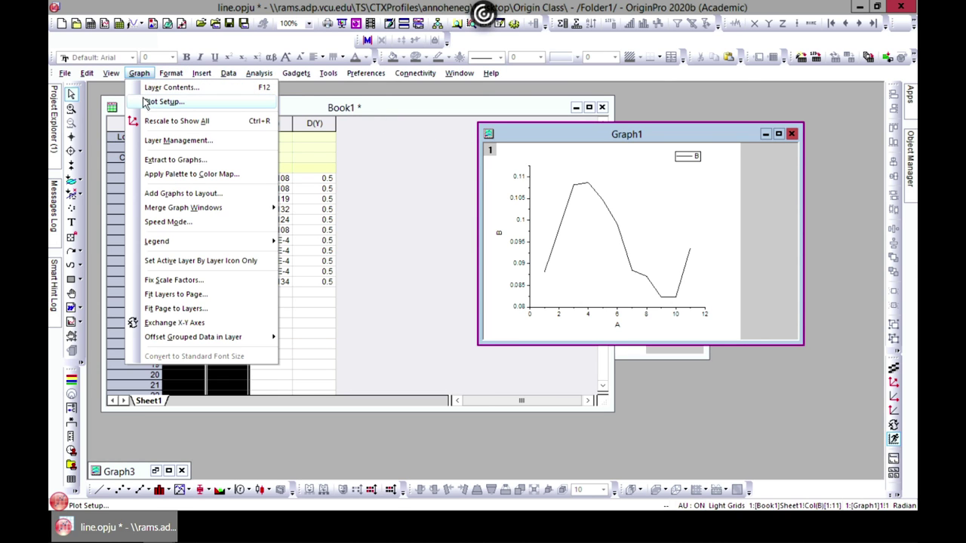
- Plot columns A and B as a Line + Symbol graph and move its window off the worksheet data
click(119, 104)
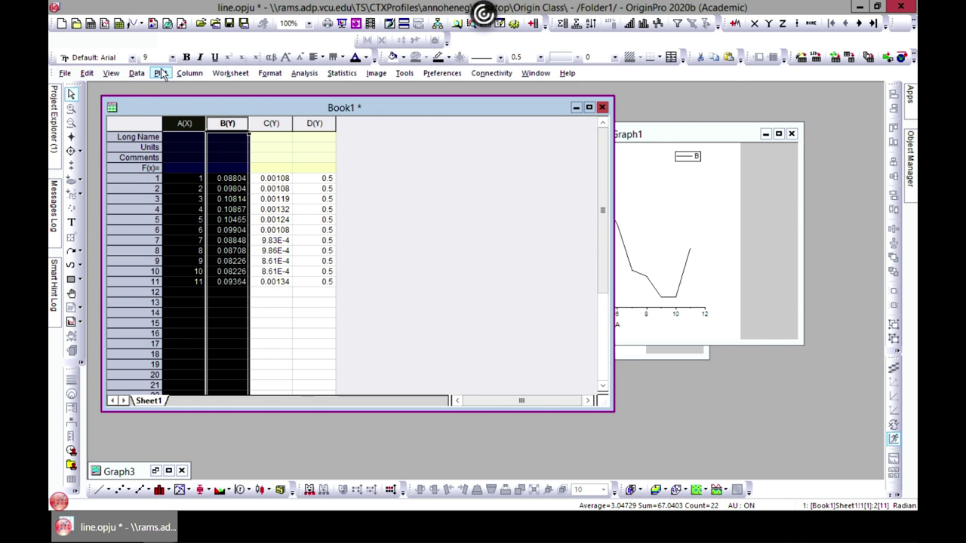
click(160, 73)
mouse_move(193, 167)
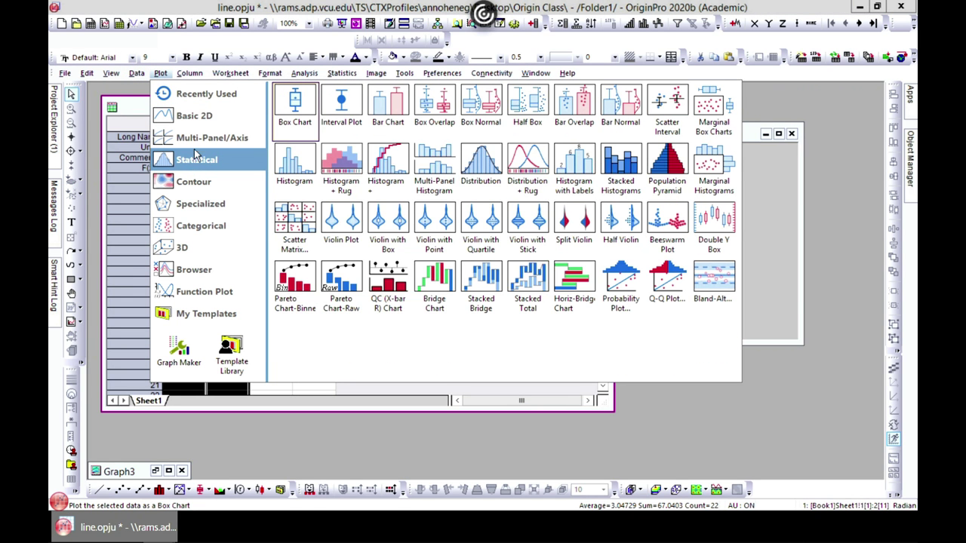
mouse_move(203, 120)
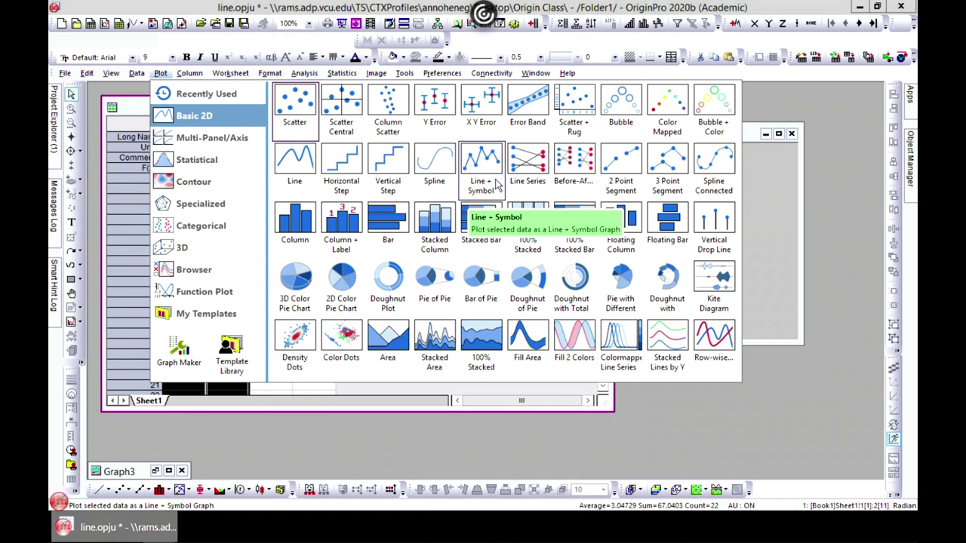
click(498, 181)
drag(409, 210, 477, 143)
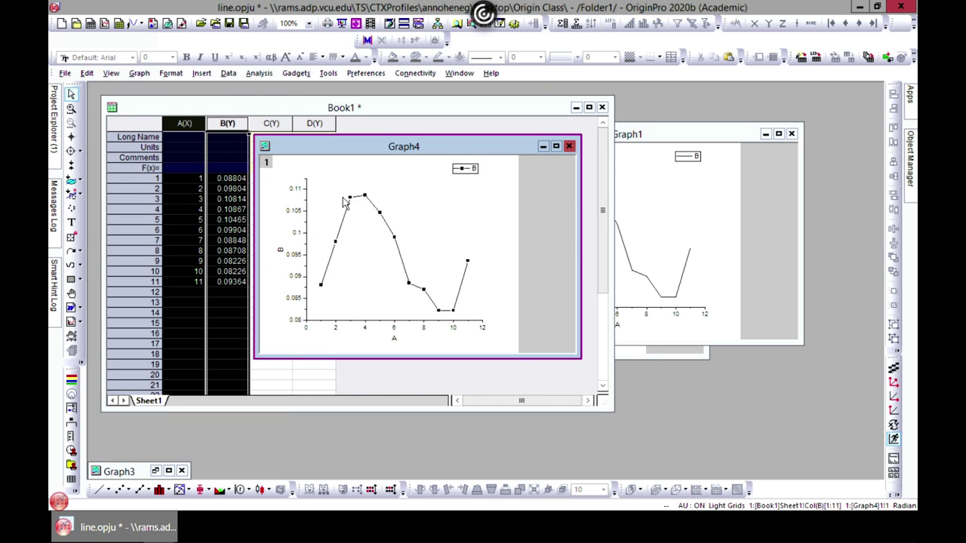
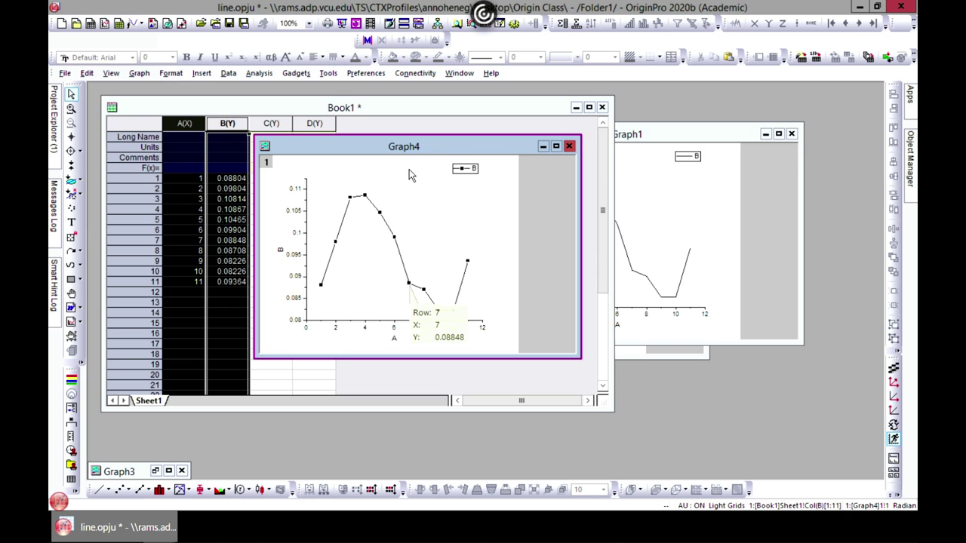
drag(401, 151, 457, 143)
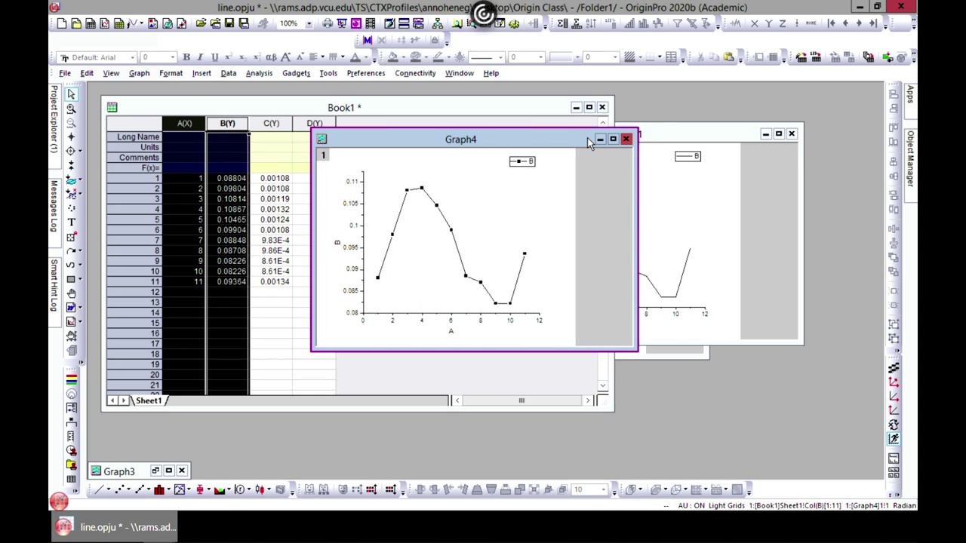
drag(558, 140, 591, 132)
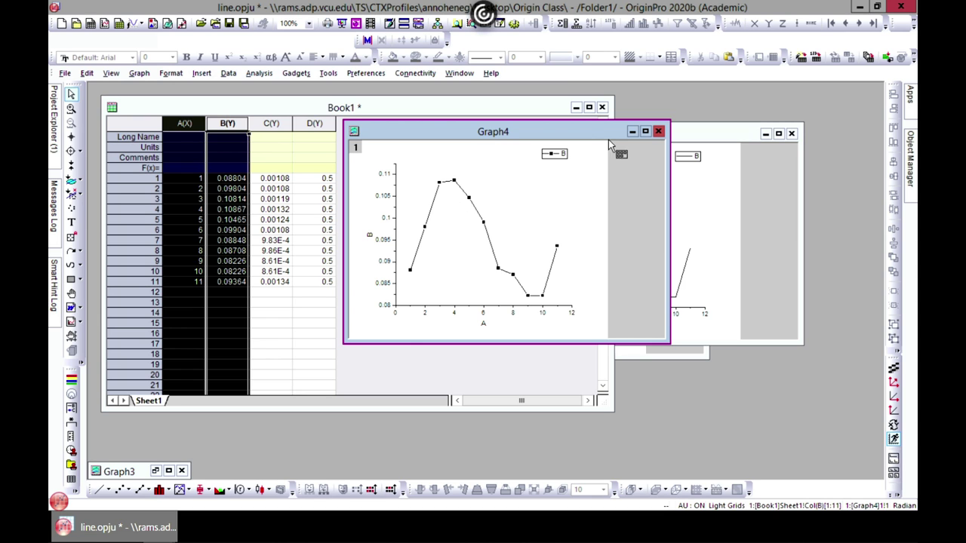
- Set worksheet column C as Y Error
click(270, 124)
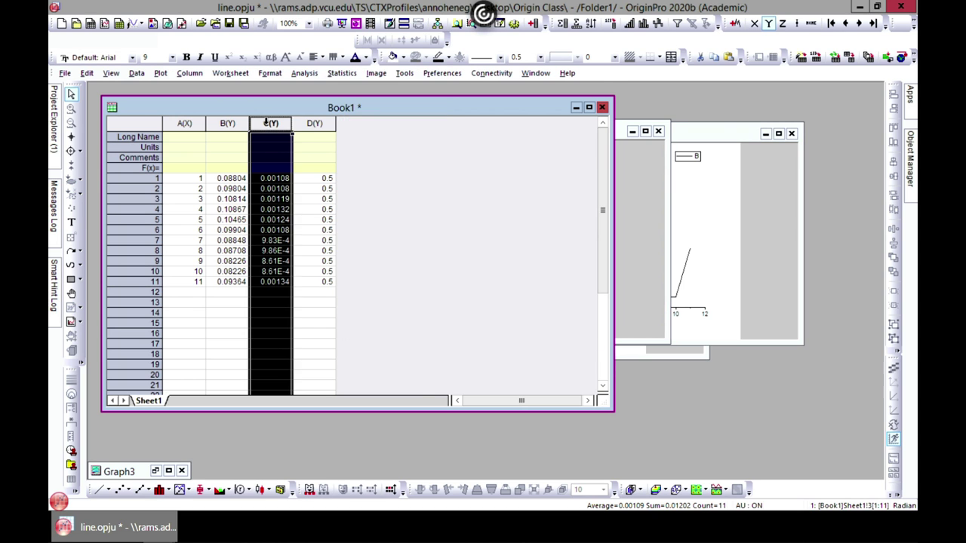
right_click(270, 124)
mouse_move(304, 150)
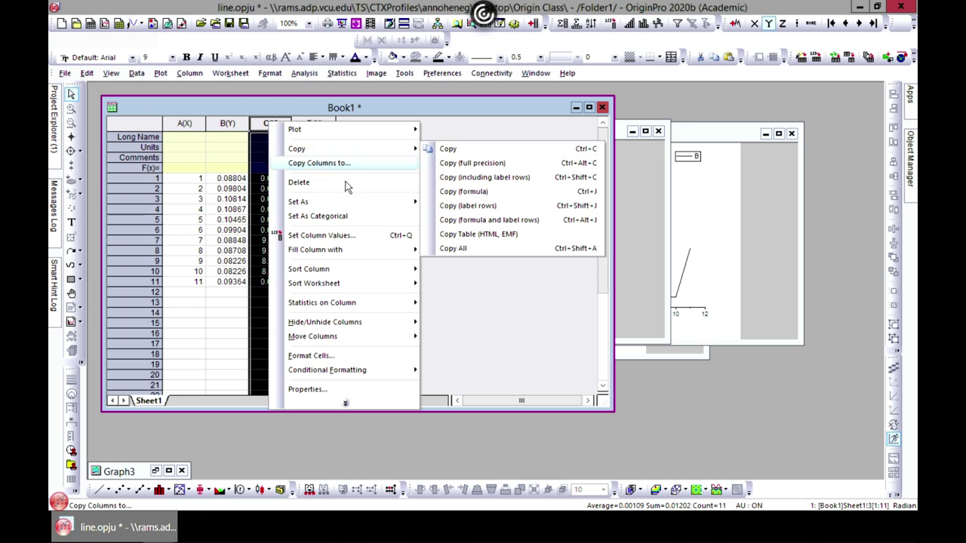
mouse_move(388, 202)
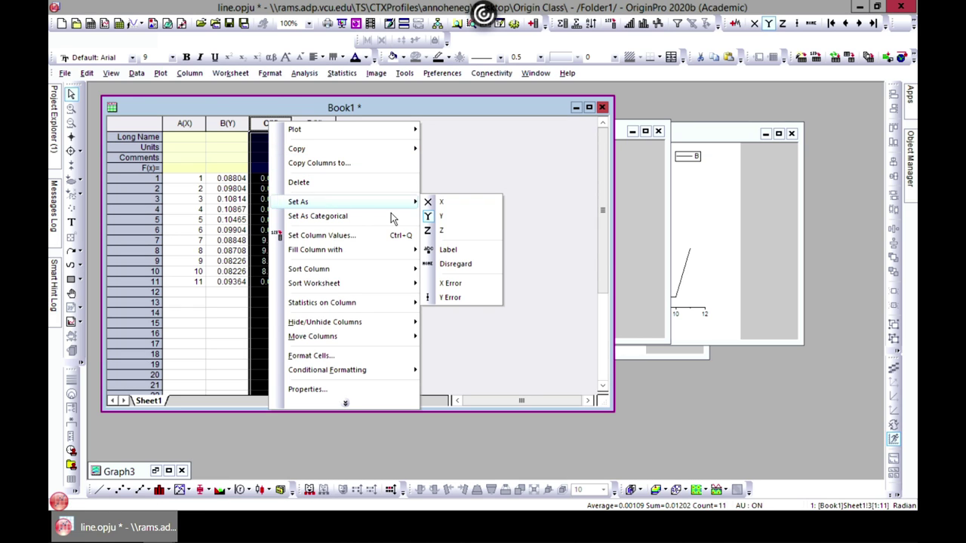
click(462, 296)
- Plot columns A, B and C as a Line + Symbol graph with error bars and move its window off the data columns
ctrl+click(181, 125)
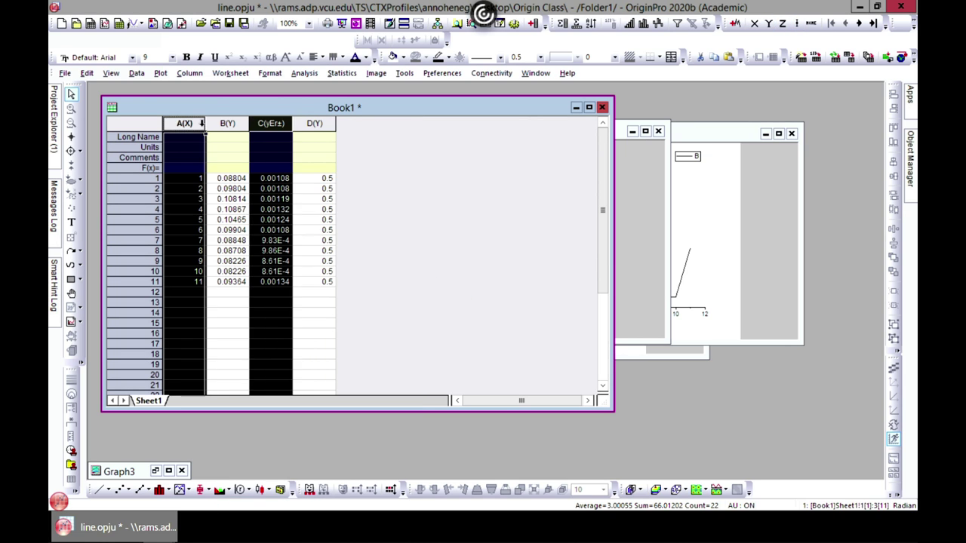
ctrl+click(223, 124)
click(161, 73)
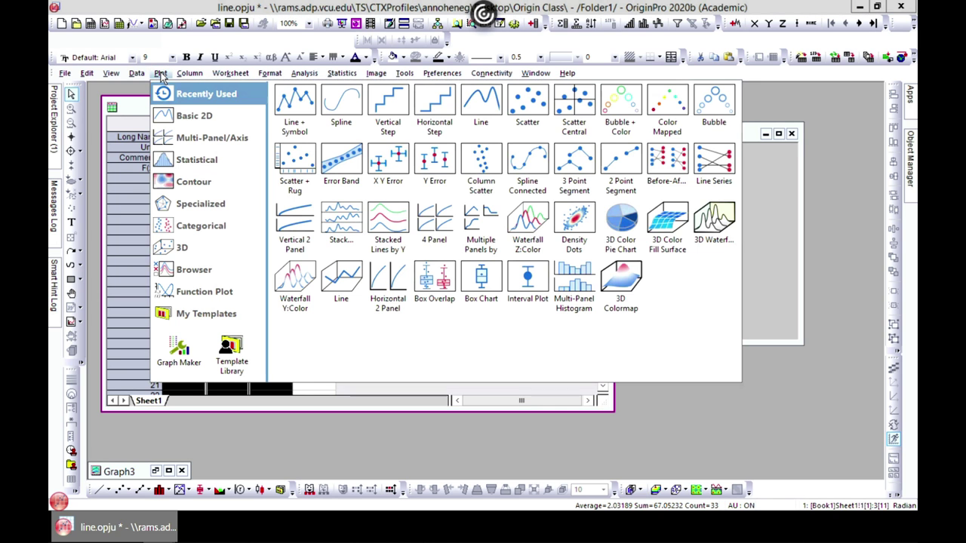
mouse_move(190, 117)
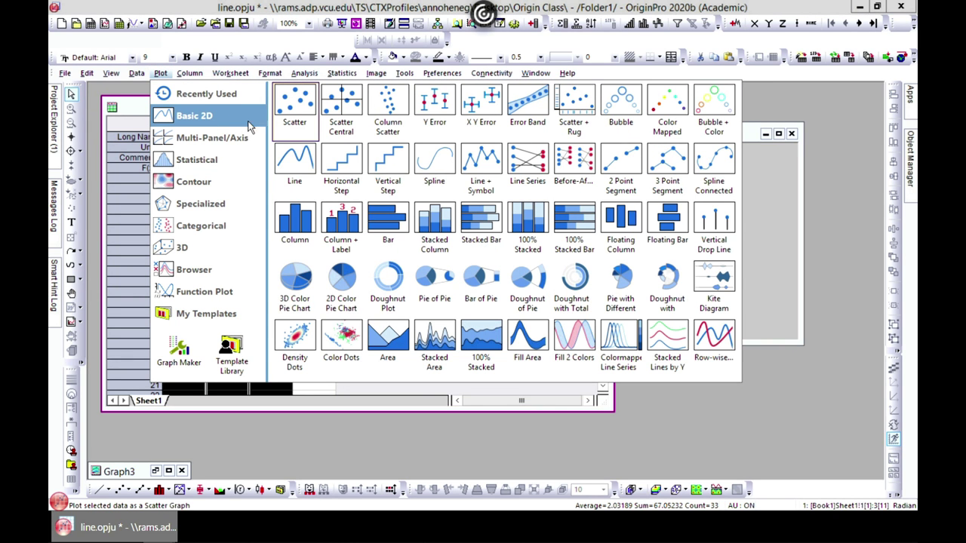
click(484, 164)
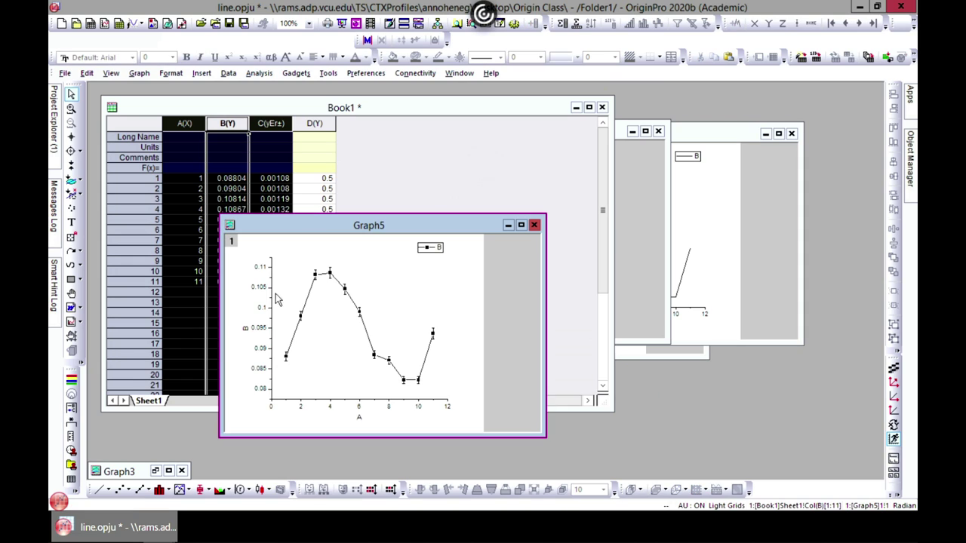
mouse_move(316, 281)
drag(430, 225, 533, 149)
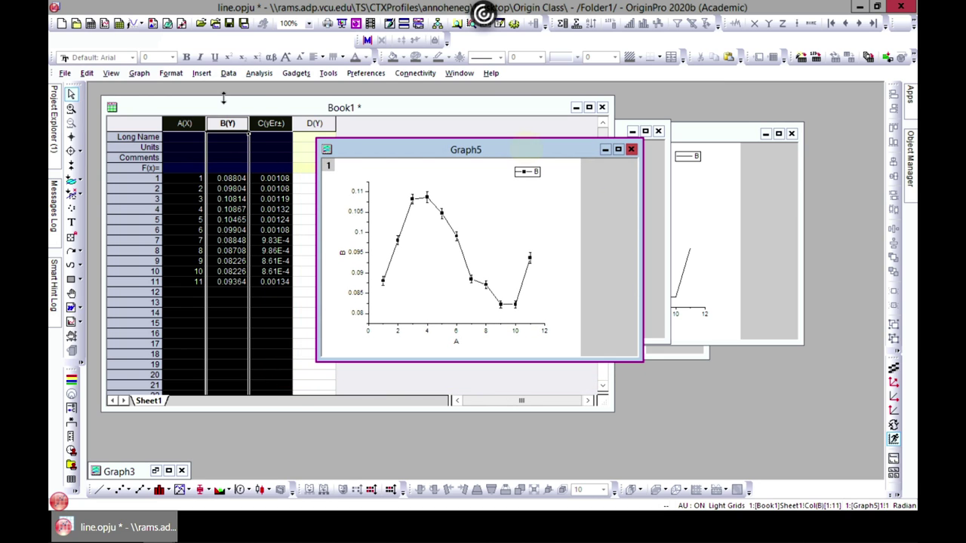
click(153, 105)
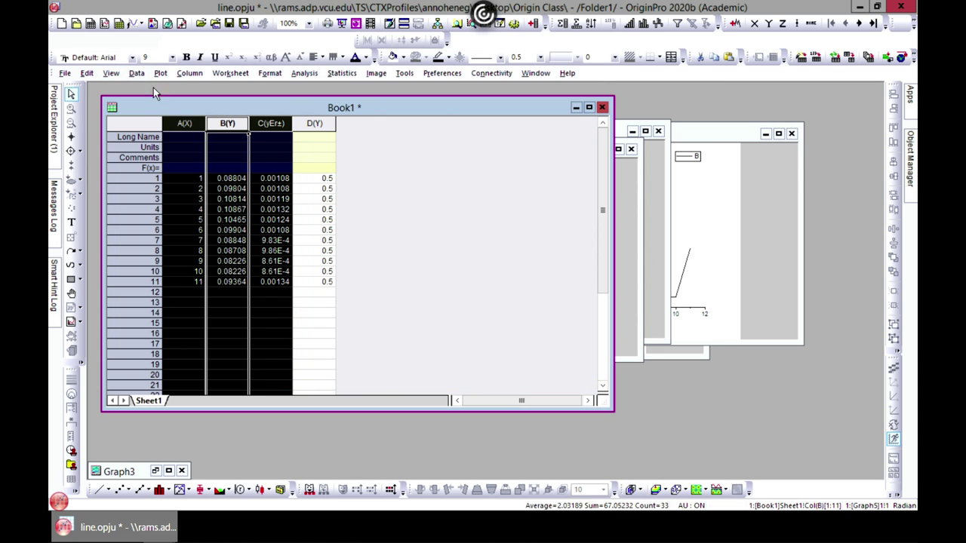
click(159, 73)
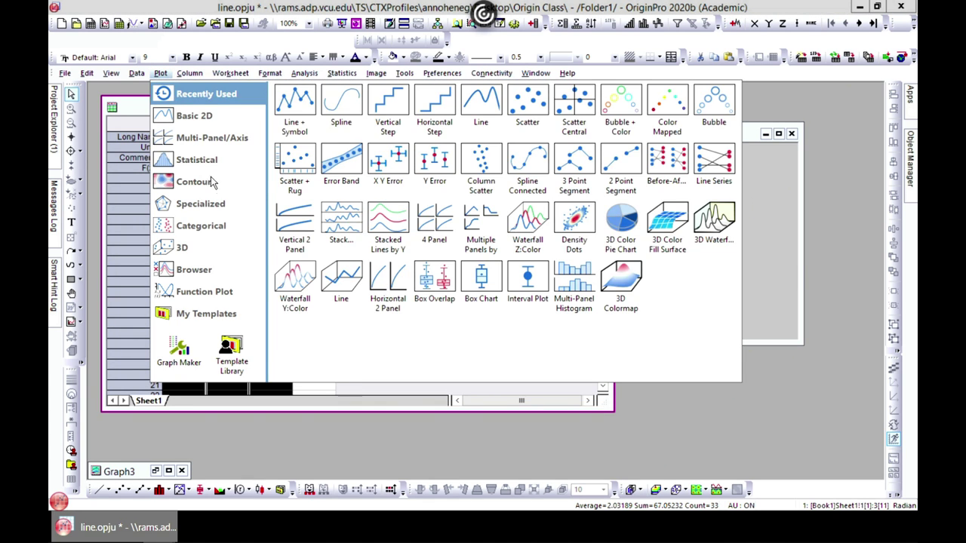
mouse_move(195, 115)
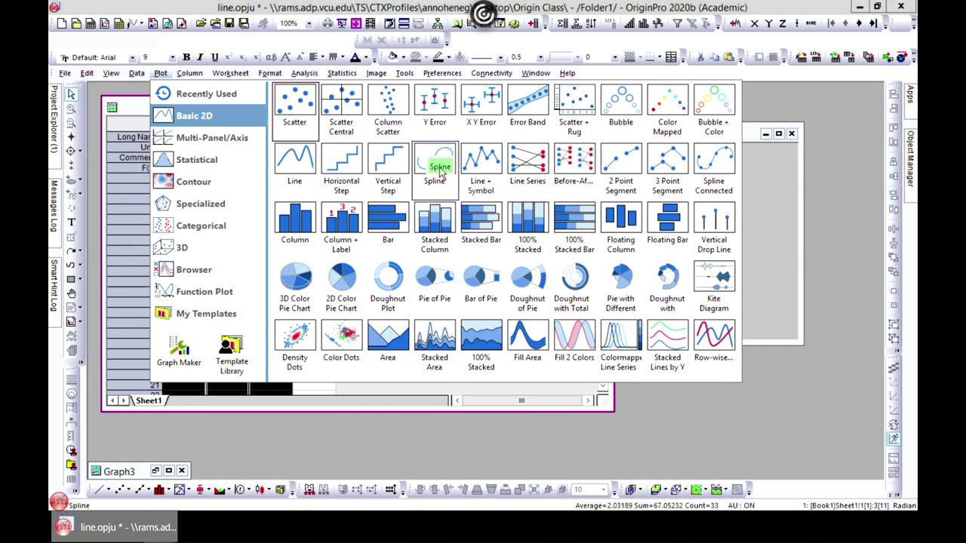
click(364, 391)
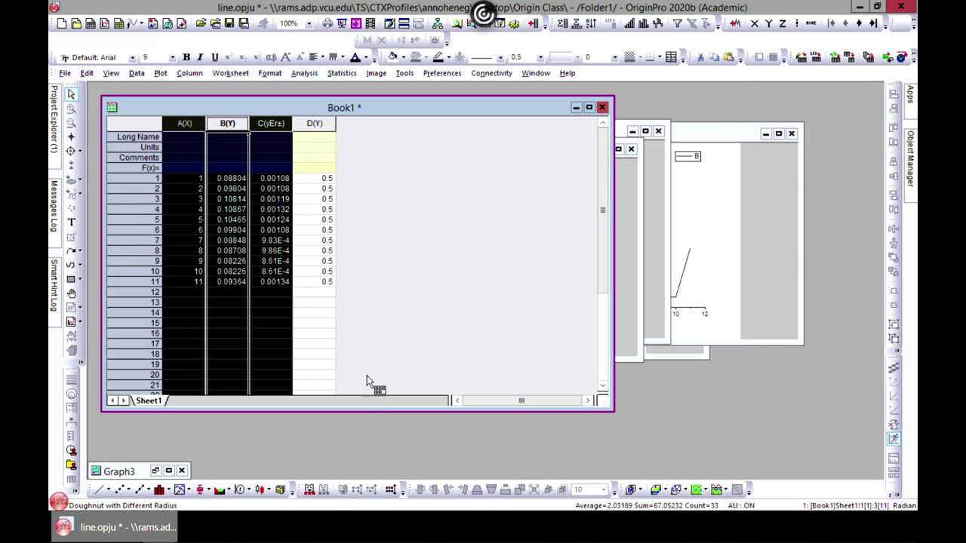
- Move the error-bar graph aside and set column C back to a Y column
drag(491, 150, 605, 156)
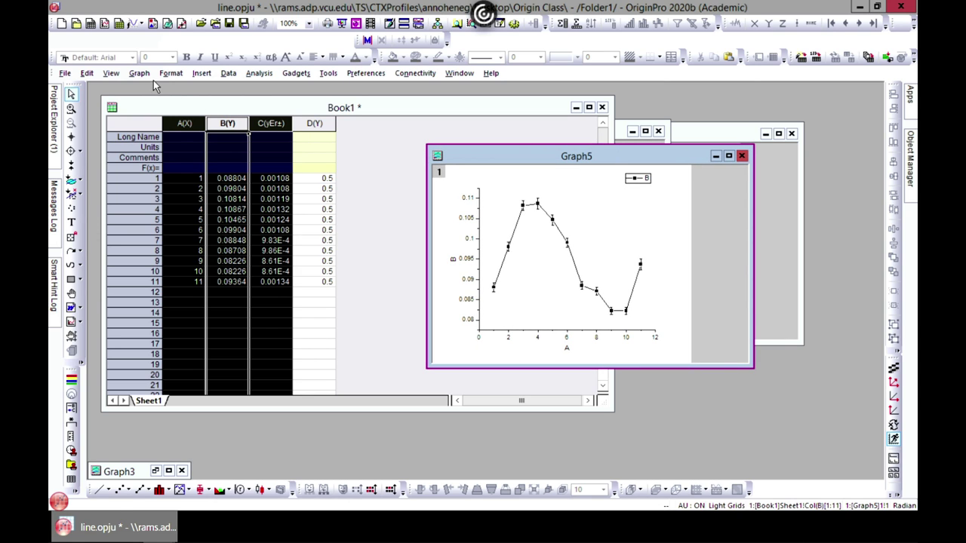
click(270, 123)
right_click(269, 123)
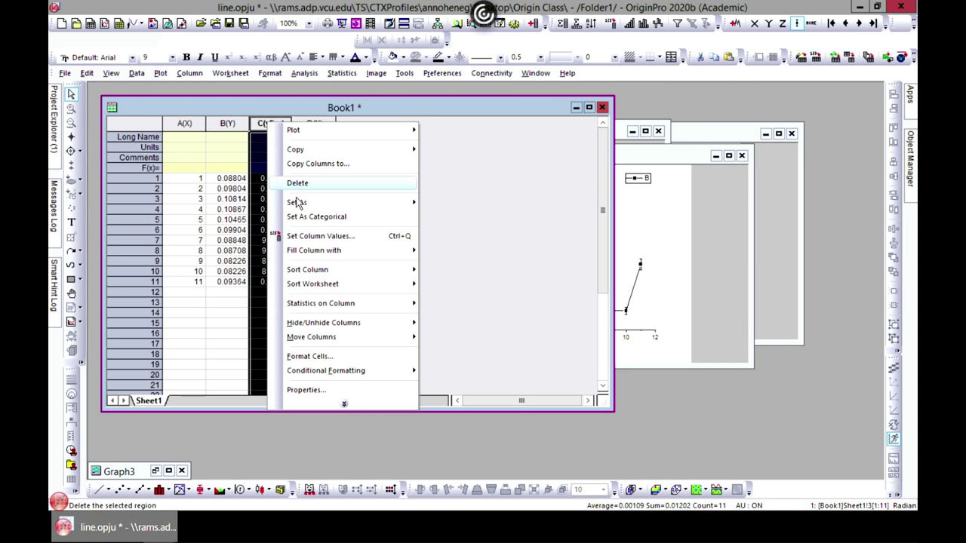
mouse_move(329, 209)
click(460, 220)
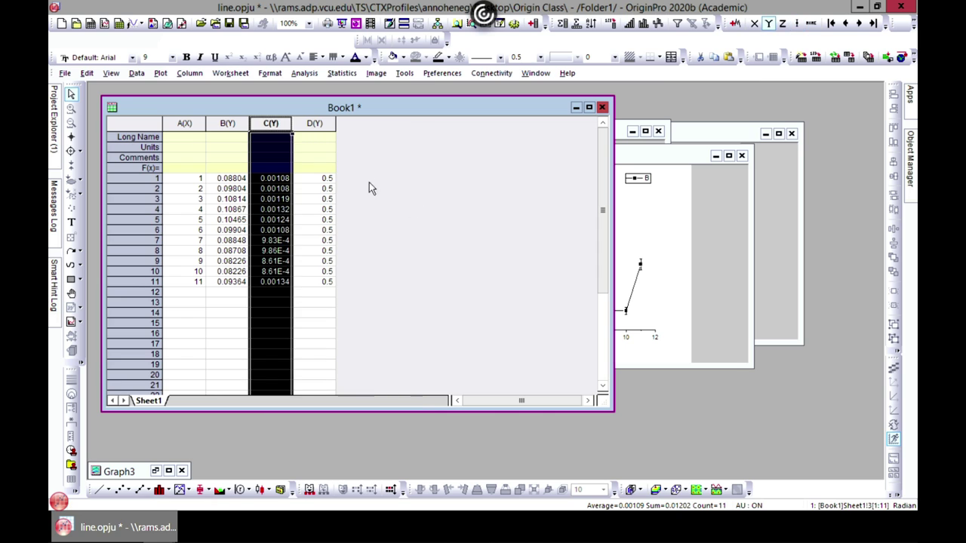
click(370, 189)
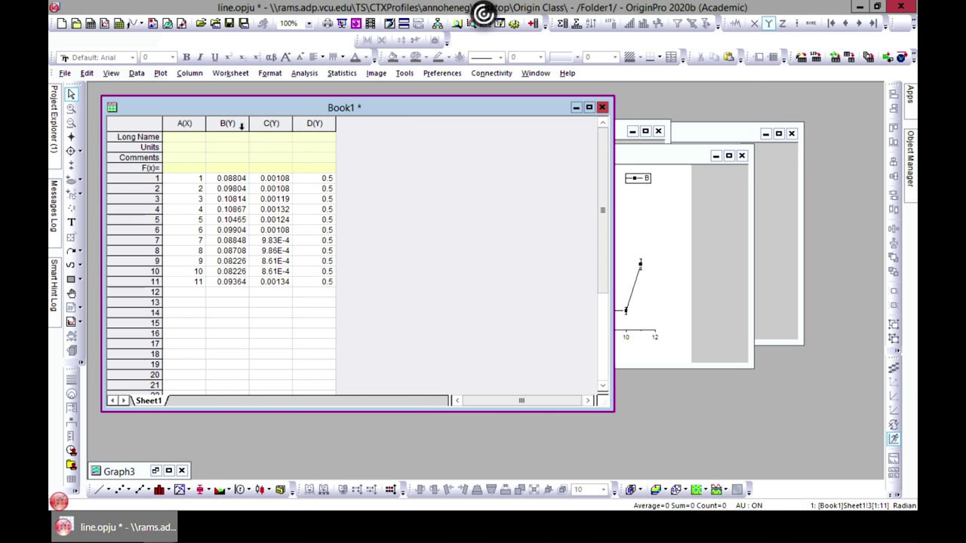
- Plot columns A and B as a Line Series graph and move its window clear of the worksheet data
click(184, 123)
shift+click(224, 123)
click(162, 74)
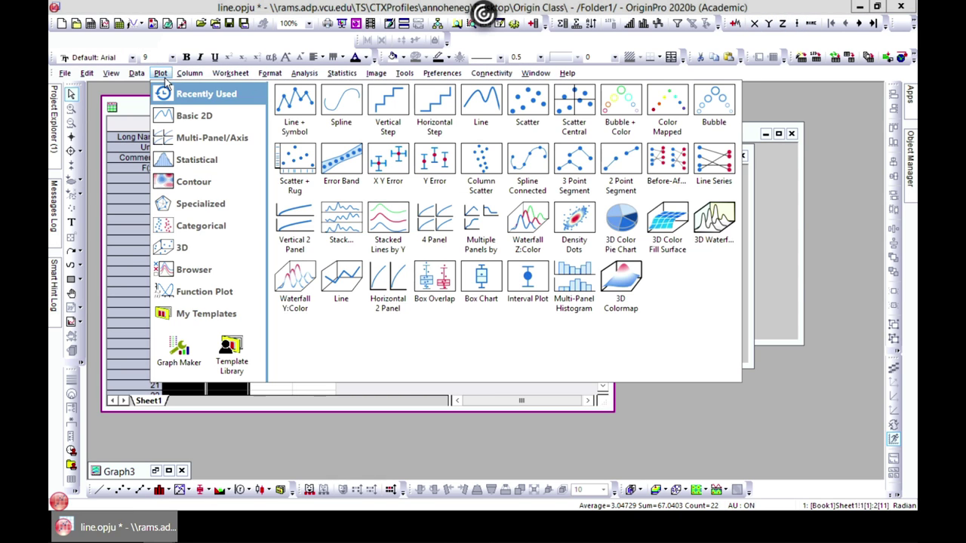
mouse_move(183, 123)
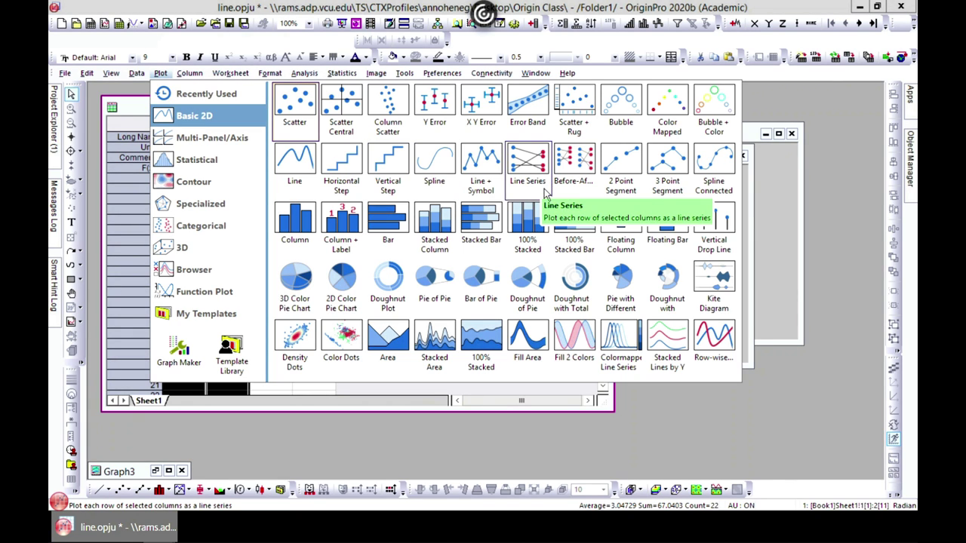
click(527, 162)
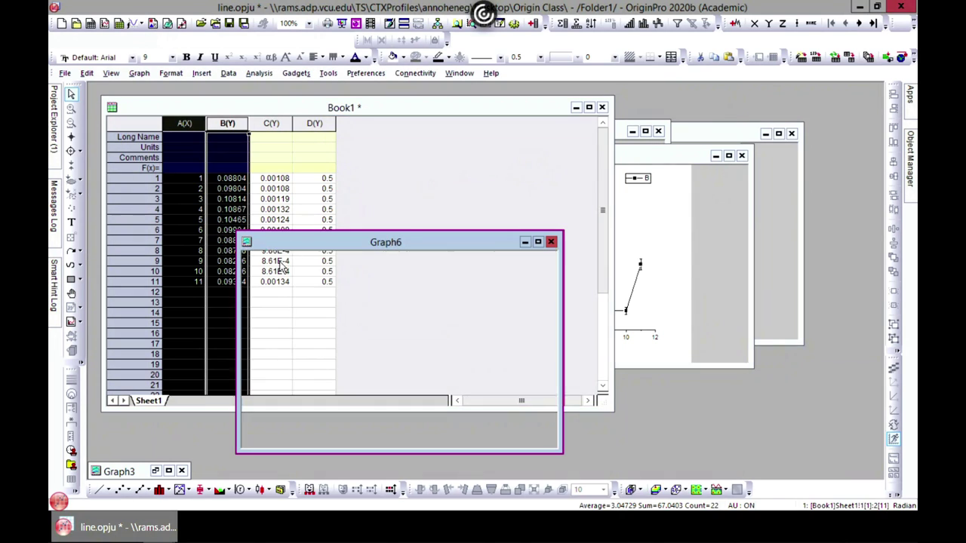
drag(446, 242, 546, 135)
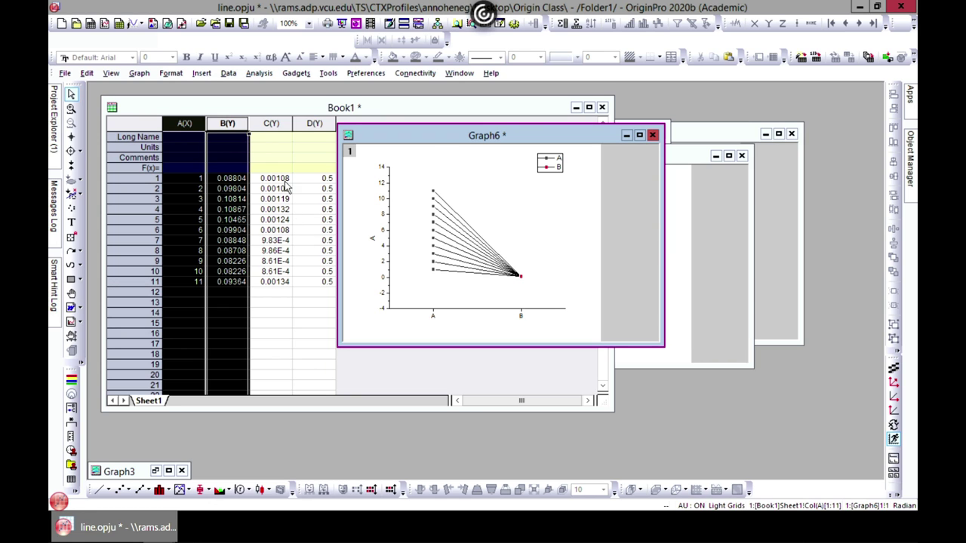
drag(432, 138, 586, 142)
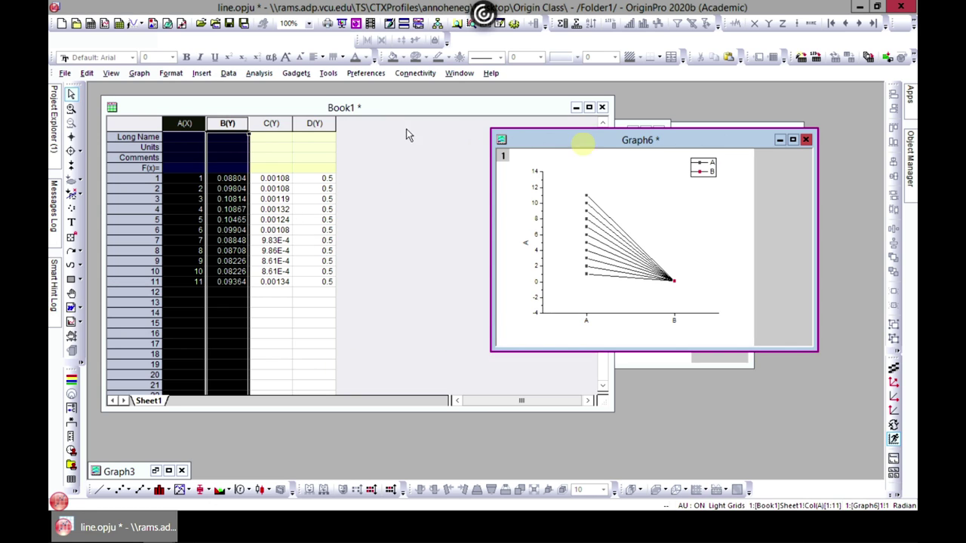
- Add 10 new columns to the Book1 worksheet
right_click(275, 113)
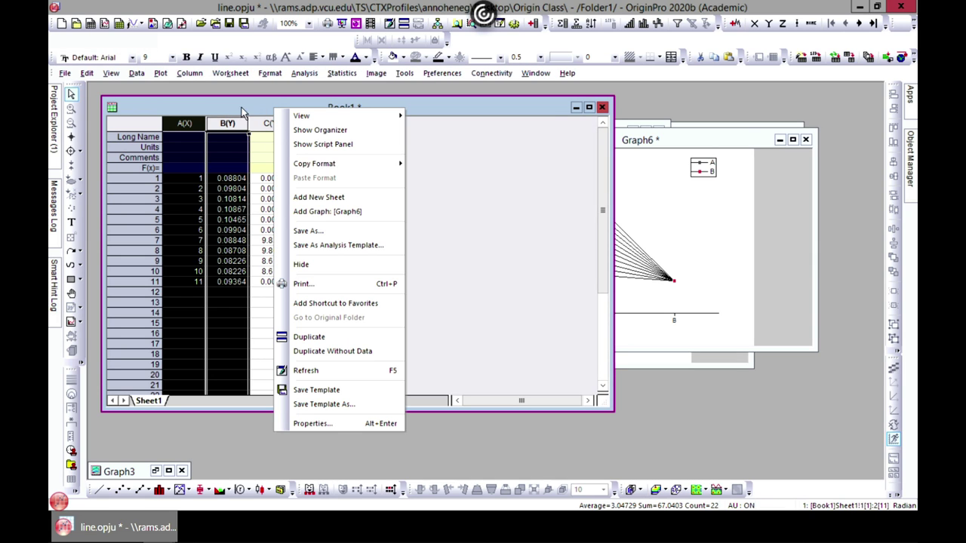
click(190, 73)
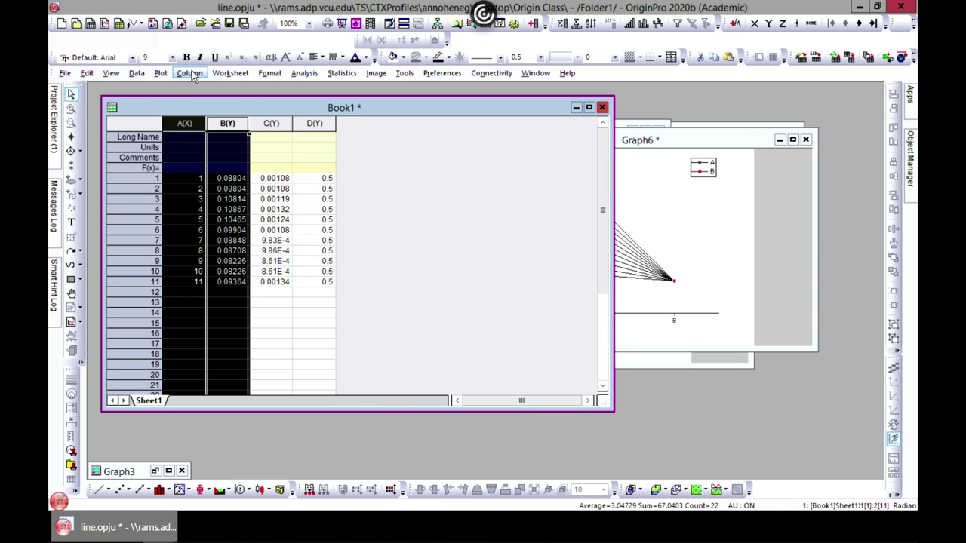
click(189, 73)
click(252, 202)
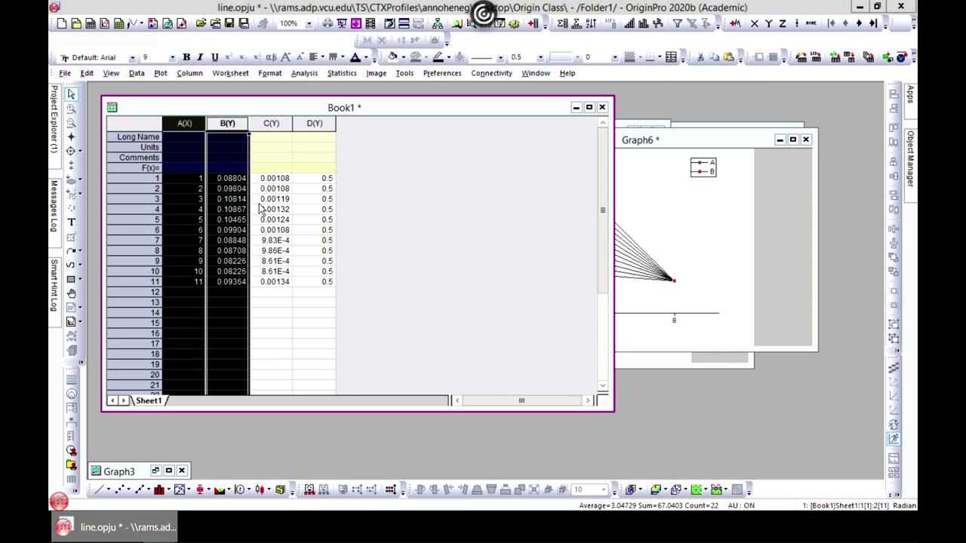
click(513, 295)
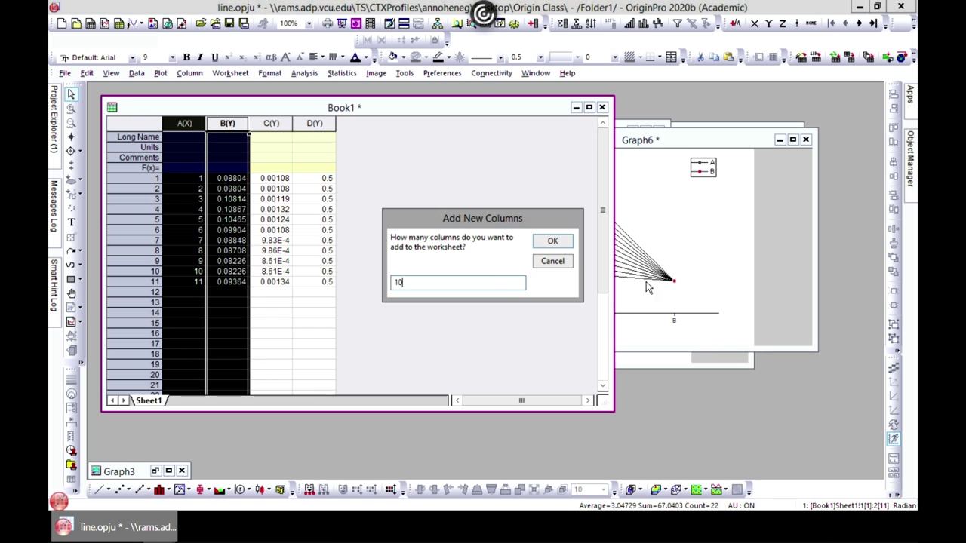
click(552, 241)
- Copy the 11 data values of column B into column E, starting at its first row
click(236, 179)
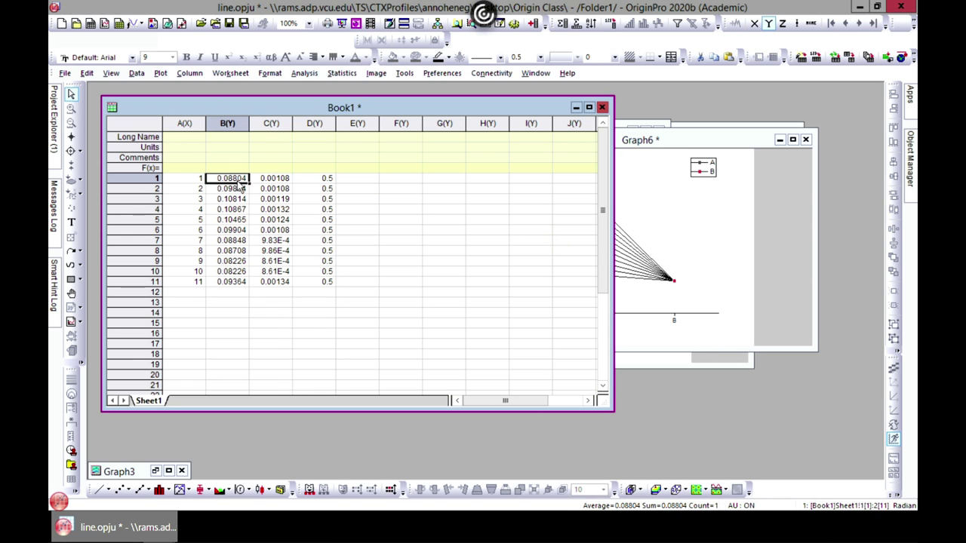
drag(236, 180, 233, 283)
right_click(220, 217)
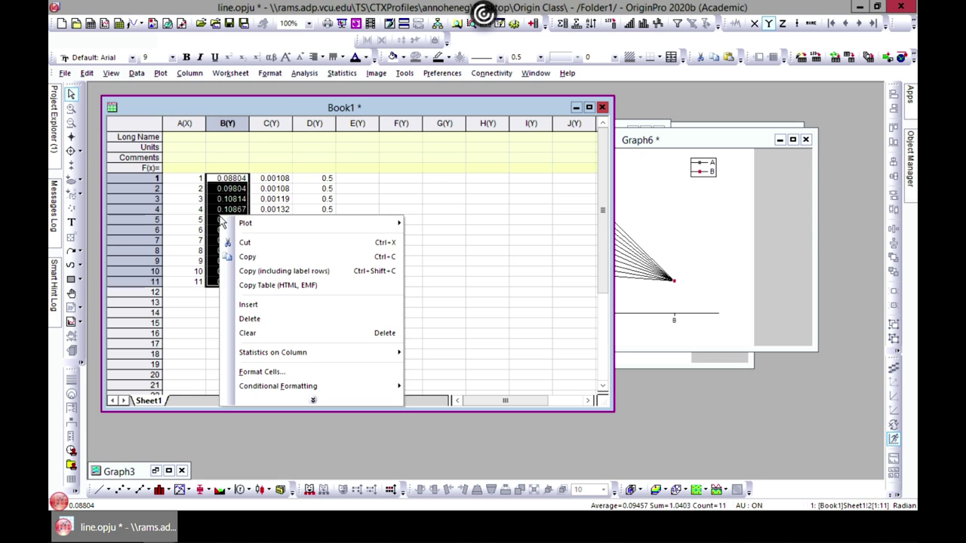
click(277, 255)
click(359, 182)
right_click(362, 186)
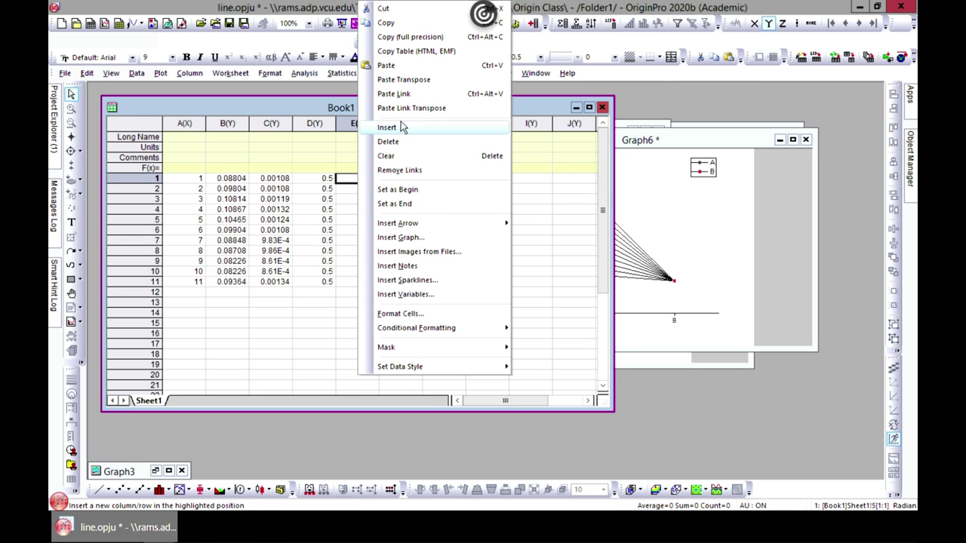
click(386, 65)
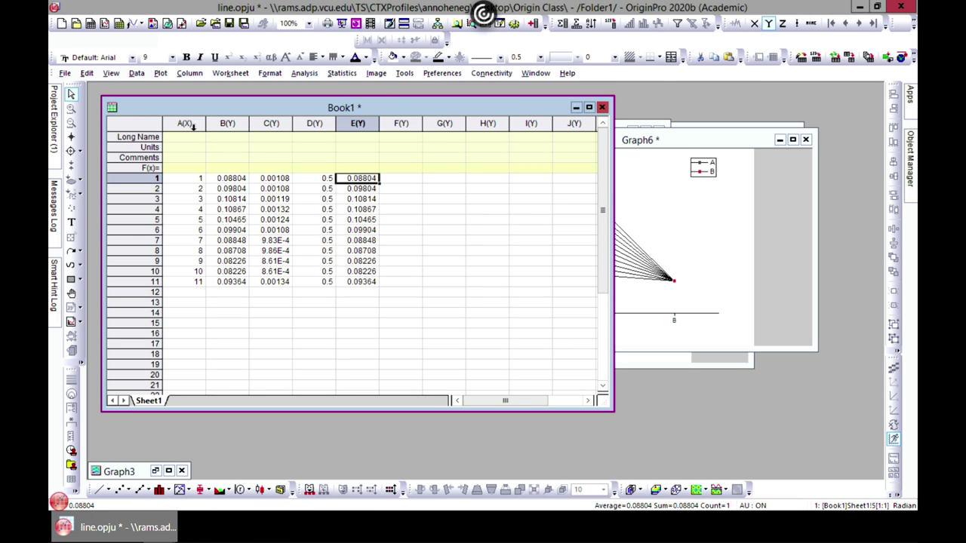
- Plot columns A, B and E as a Line Series graph and move its window off the data columns
drag(185, 123, 226, 123)
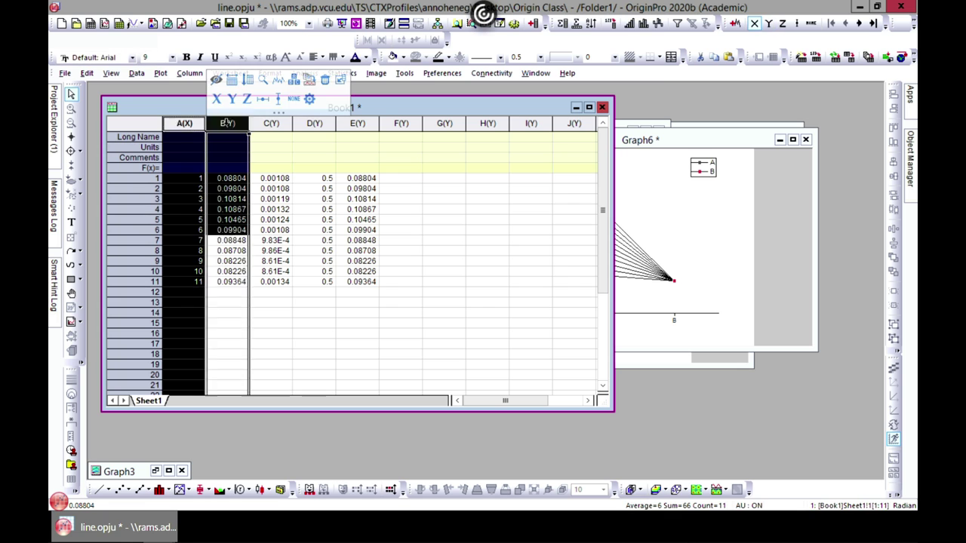
ctrl+click(356, 123)
click(161, 72)
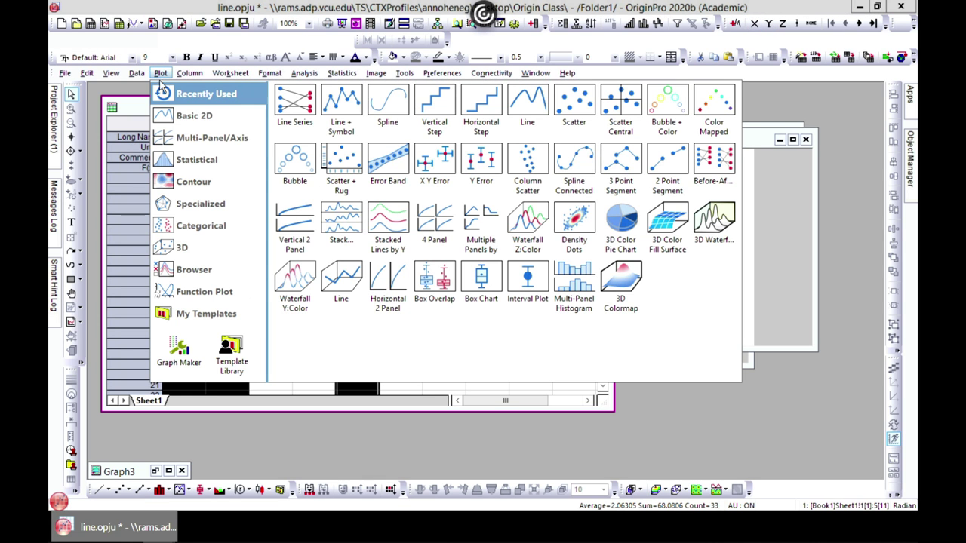
click(291, 106)
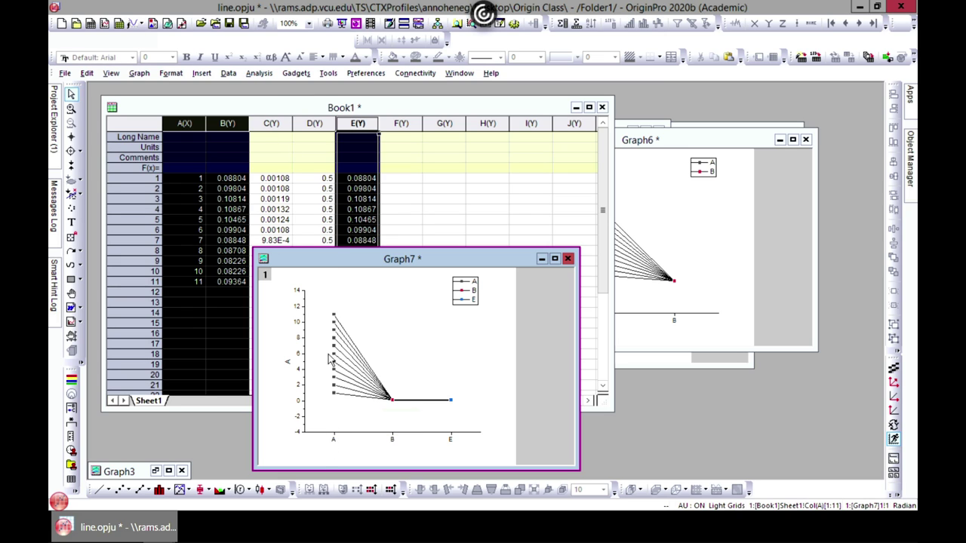
drag(436, 257, 589, 179)
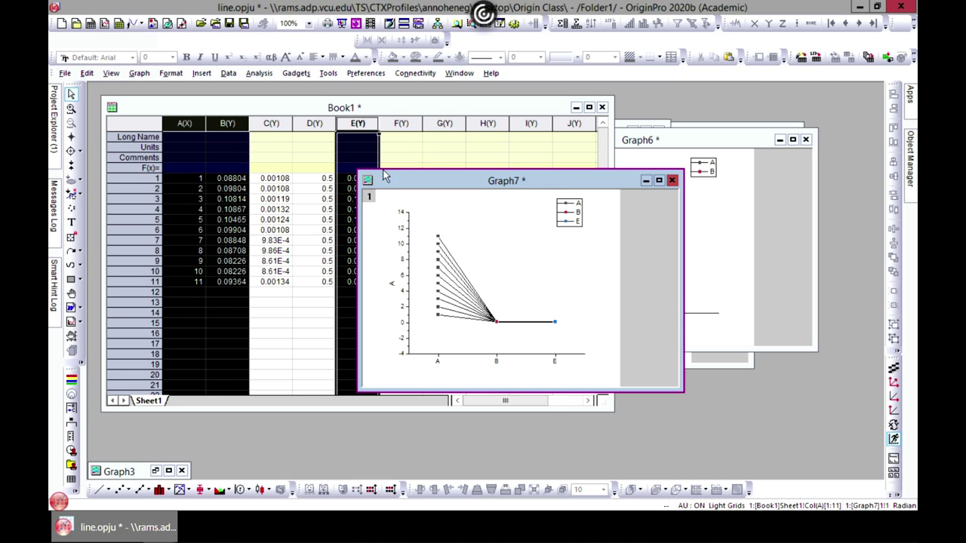
drag(525, 174, 548, 175)
- Plot only columns B and E as a Line Series graph and reposition its window over the worksheet
click(228, 123)
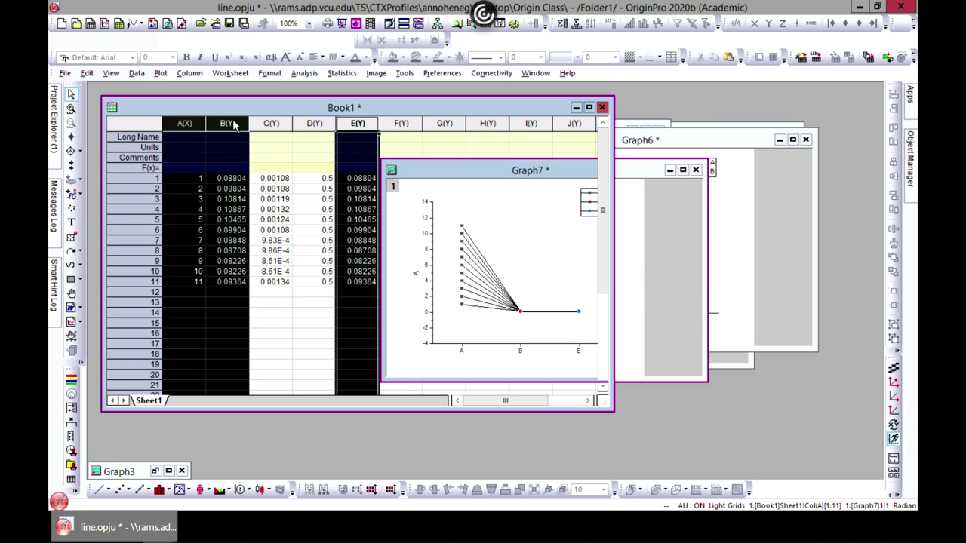
ctrl+click(358, 125)
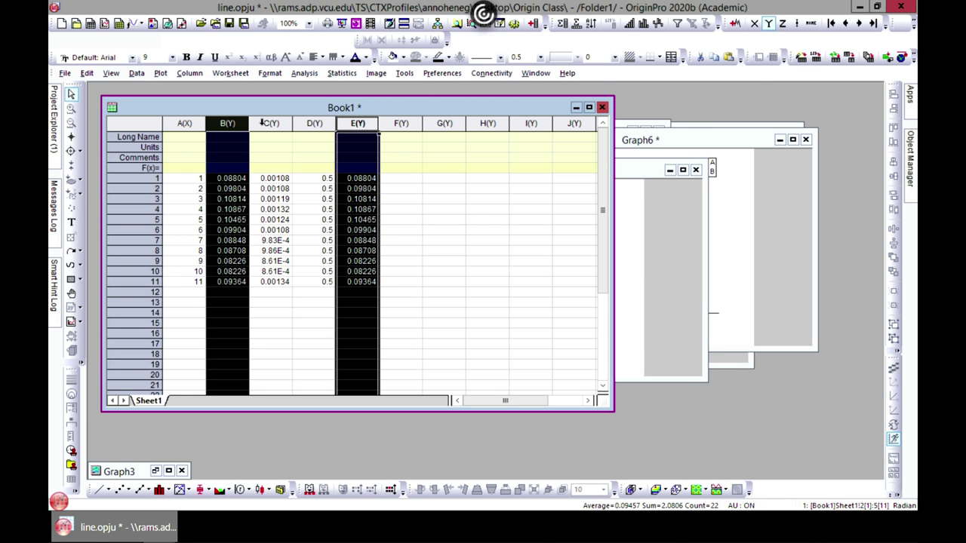
click(159, 73)
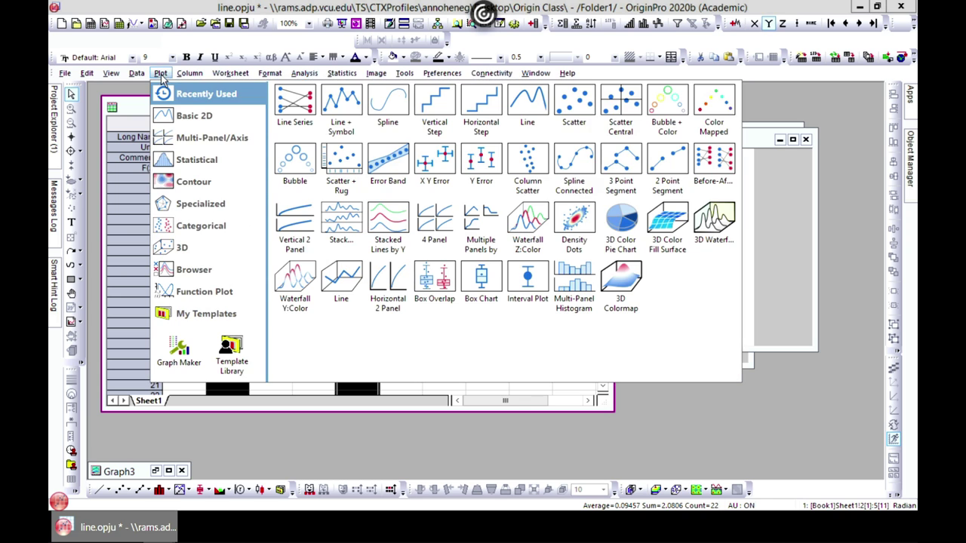
click(293, 102)
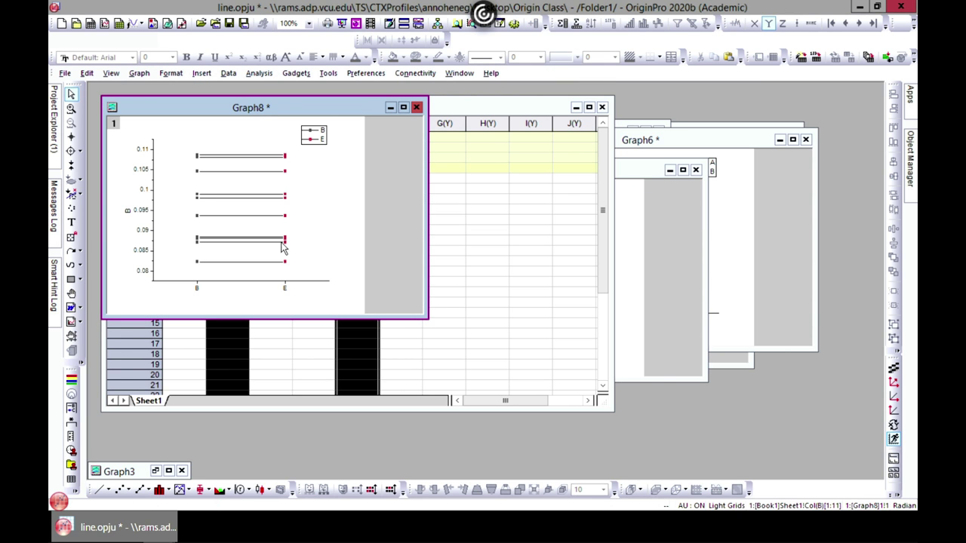
drag(305, 112, 589, 93)
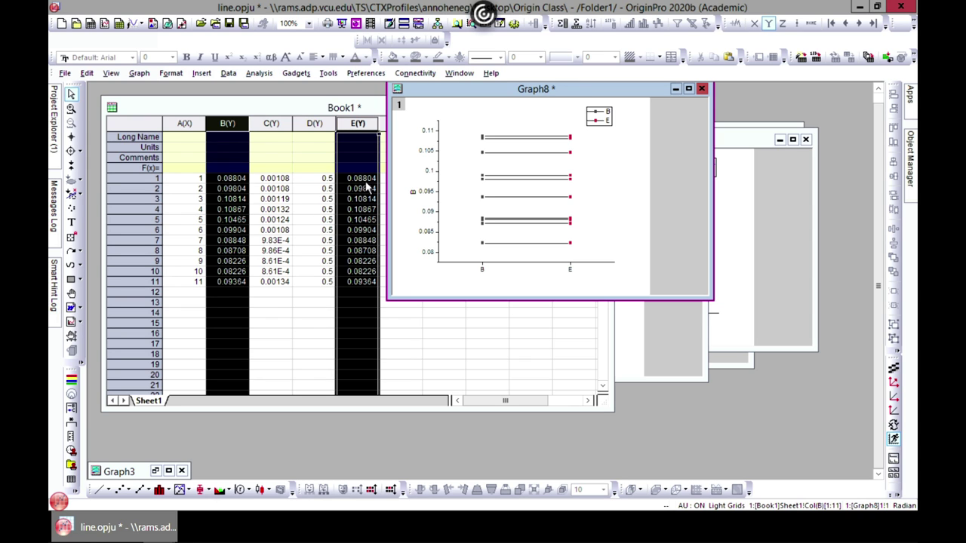
drag(467, 89, 346, 130)
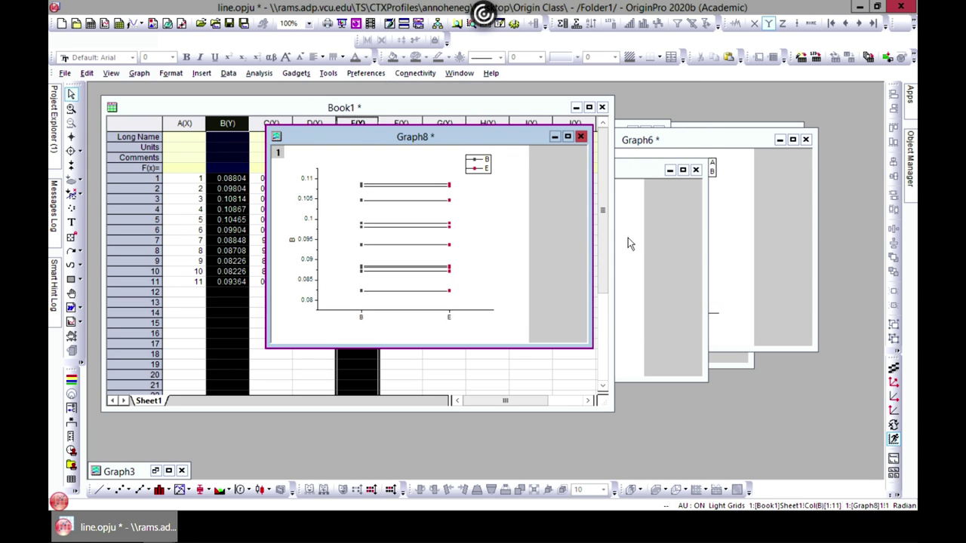
- Compare the A, B, E Line Series graph with the B, E one, and move the latter clear of the worksheet data
click(643, 221)
drag(422, 177, 434, 176)
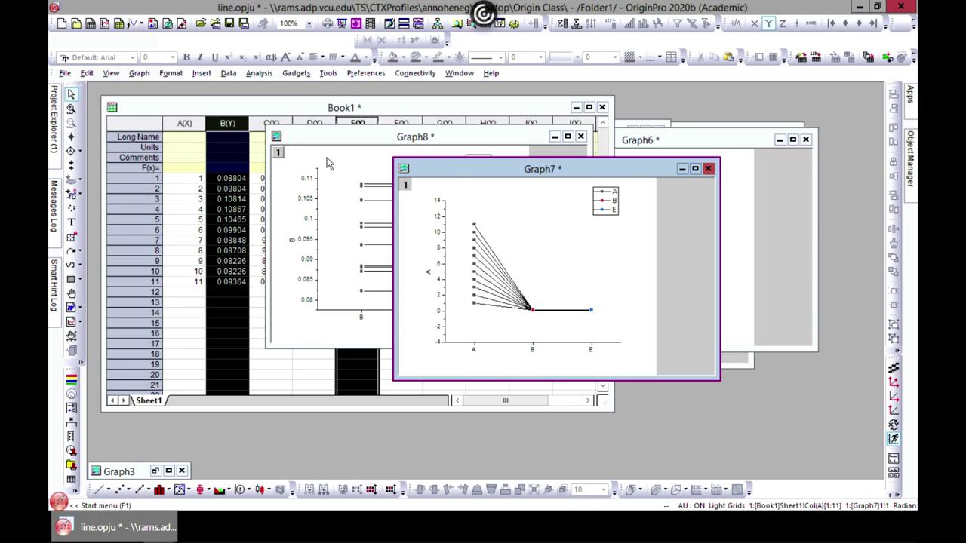
drag(464, 181, 481, 182)
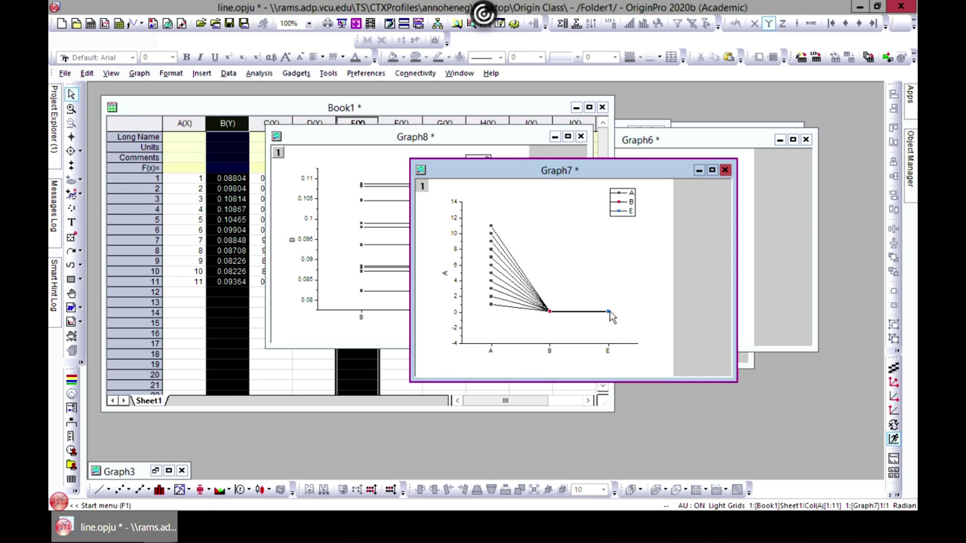
click(337, 148)
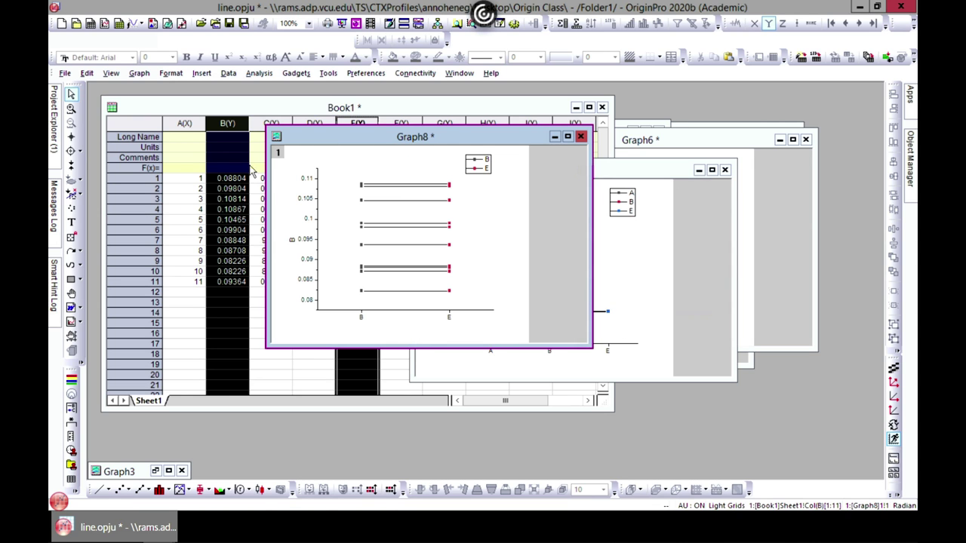
drag(296, 137, 447, 148)
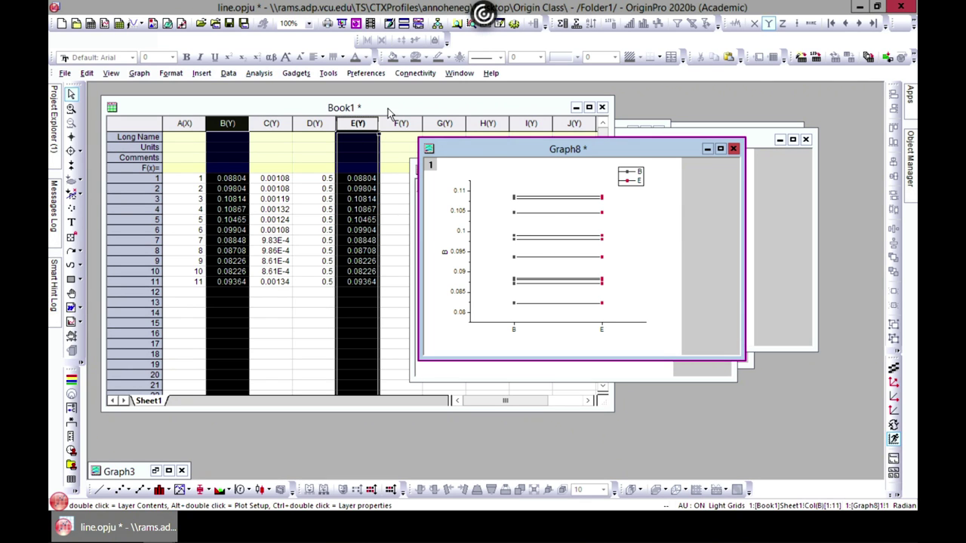
- Plot columns B and E as a Before-After graph and place its restored window beside the worksheet data
click(227, 75)
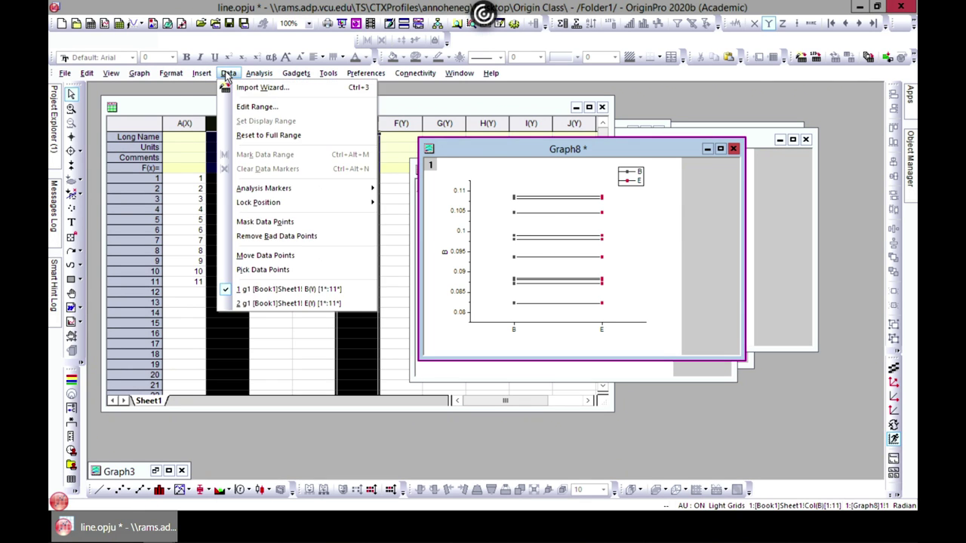
mouse_move(171, 73)
click(138, 107)
double_click(137, 105)
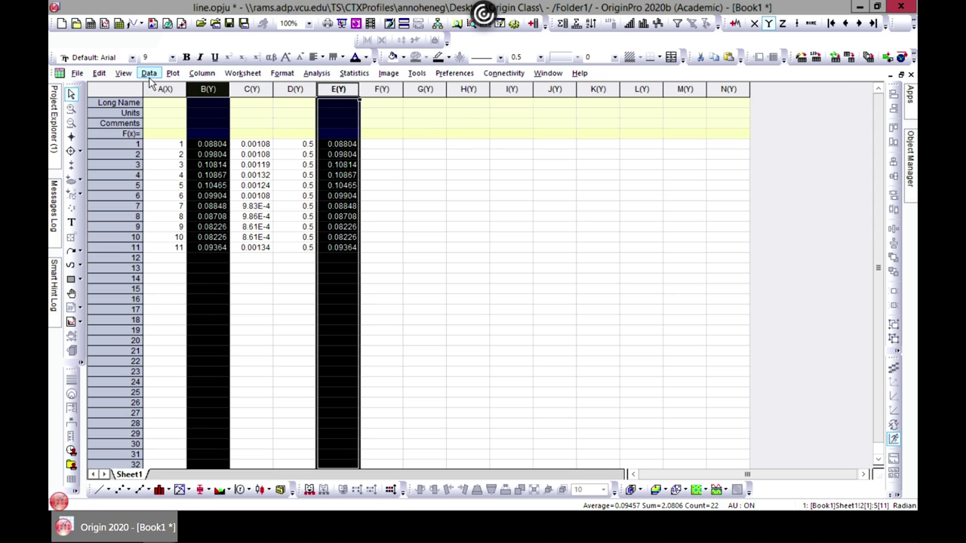
click(173, 72)
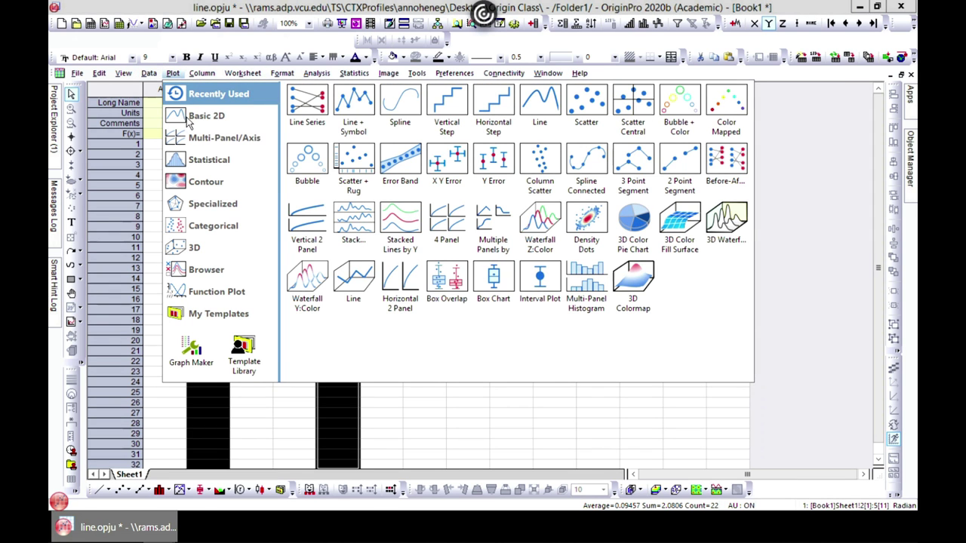
mouse_move(194, 120)
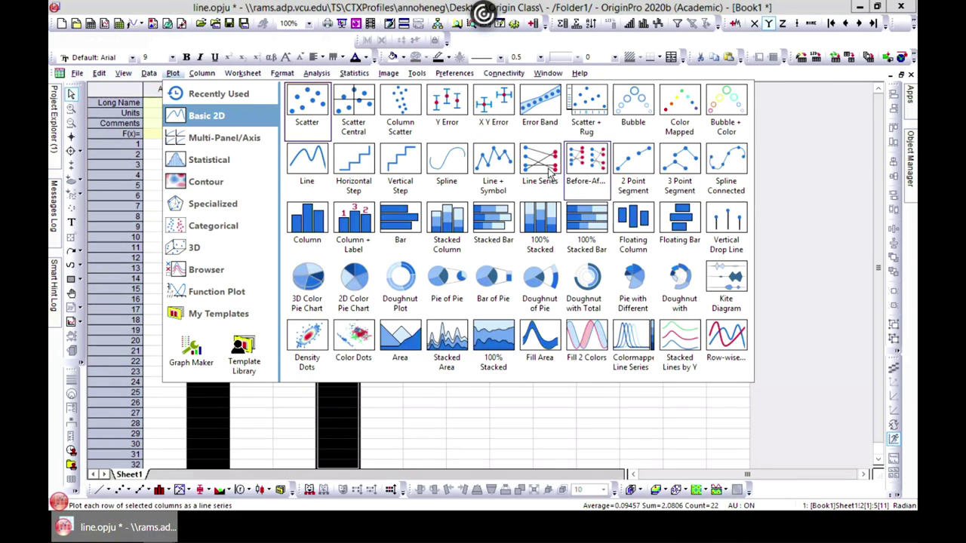
click(587, 162)
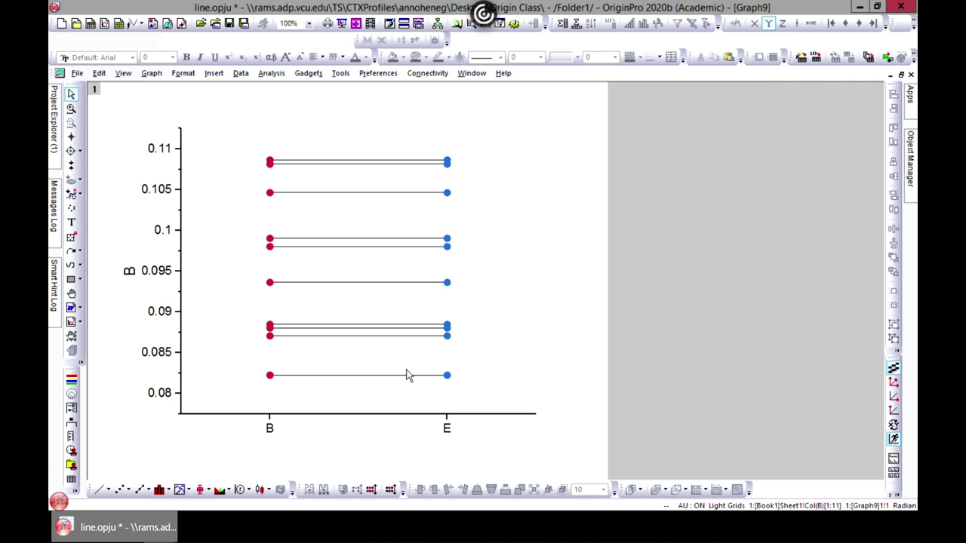
click(900, 74)
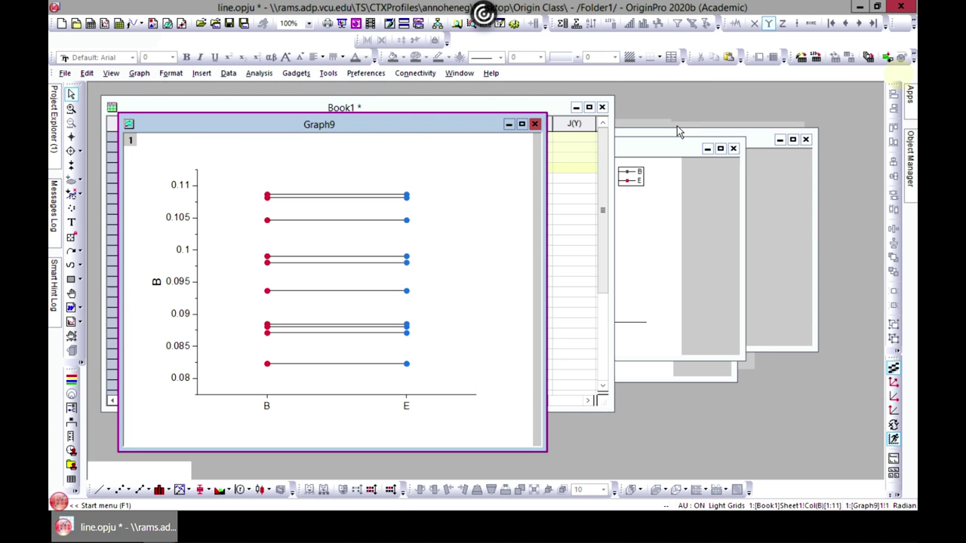
drag(427, 128, 746, 158)
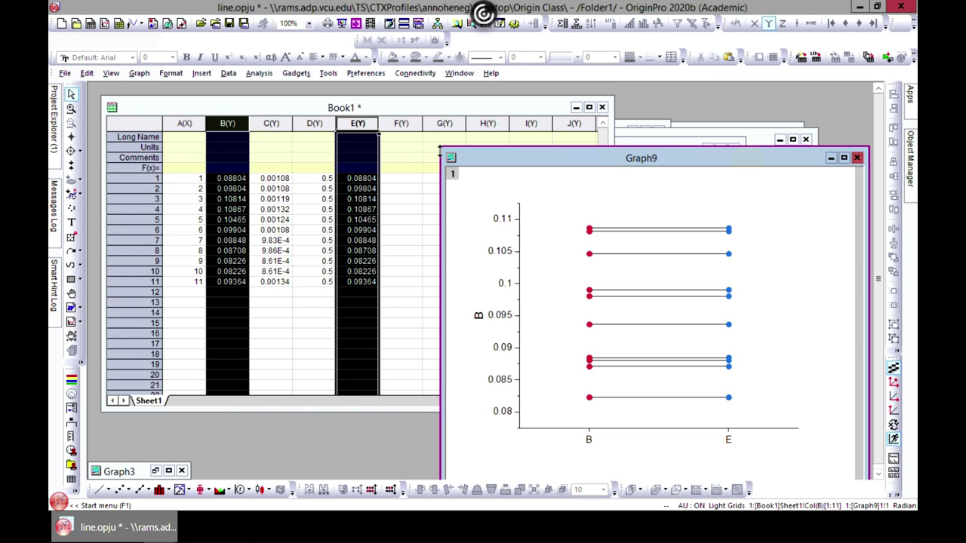
- Plot columns B, C, D and E as a Before-After graph and move its window beside the worksheet data to examine the column pairs
click(314, 124)
ctrl+click(237, 123)
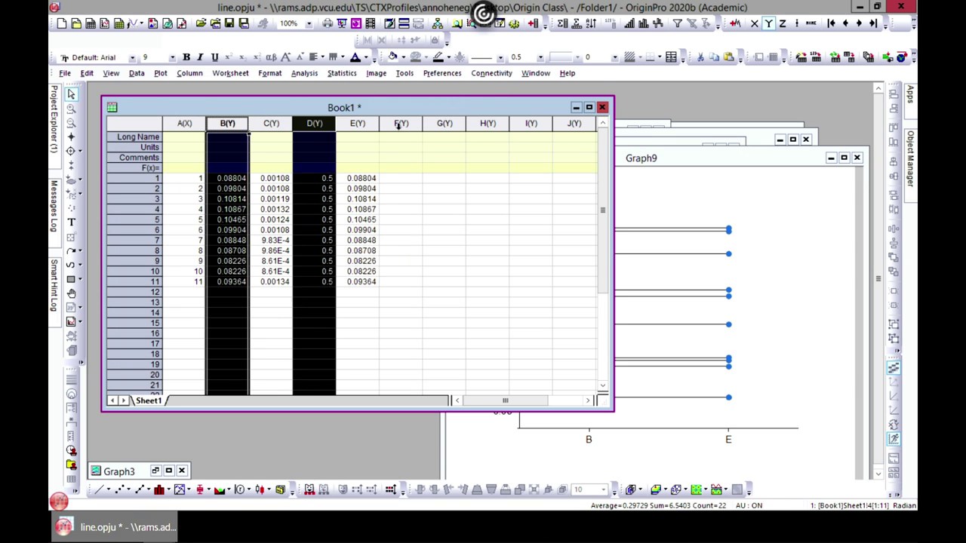
ctrl+click(357, 123)
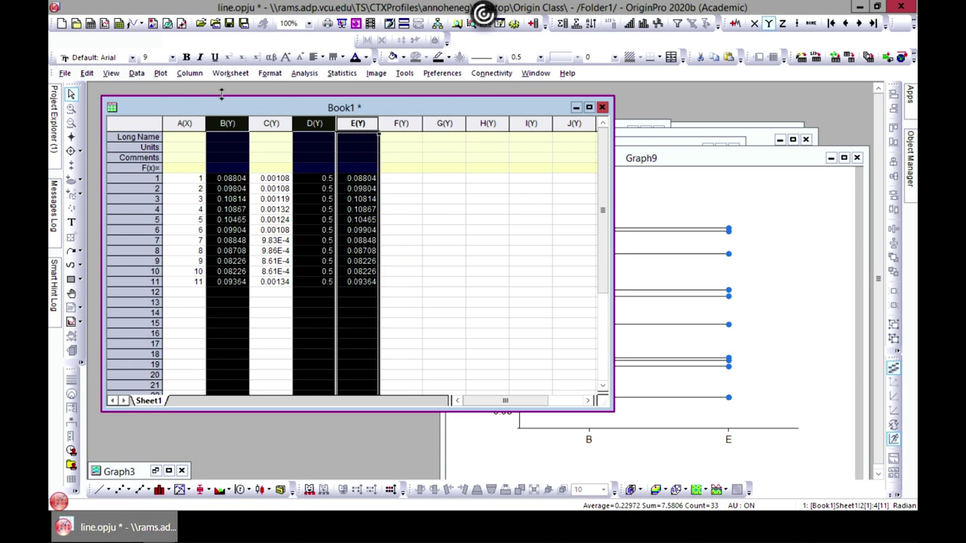
click(161, 76)
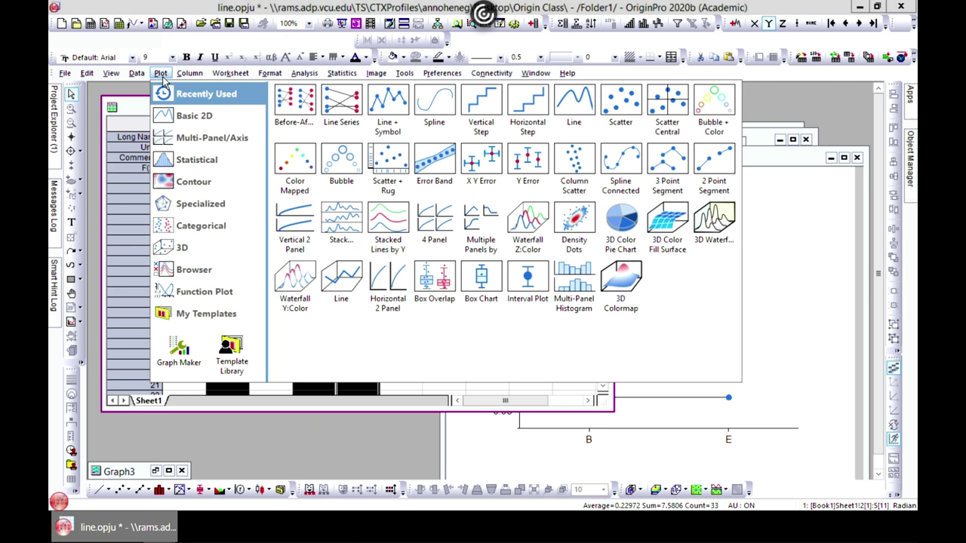
click(138, 112)
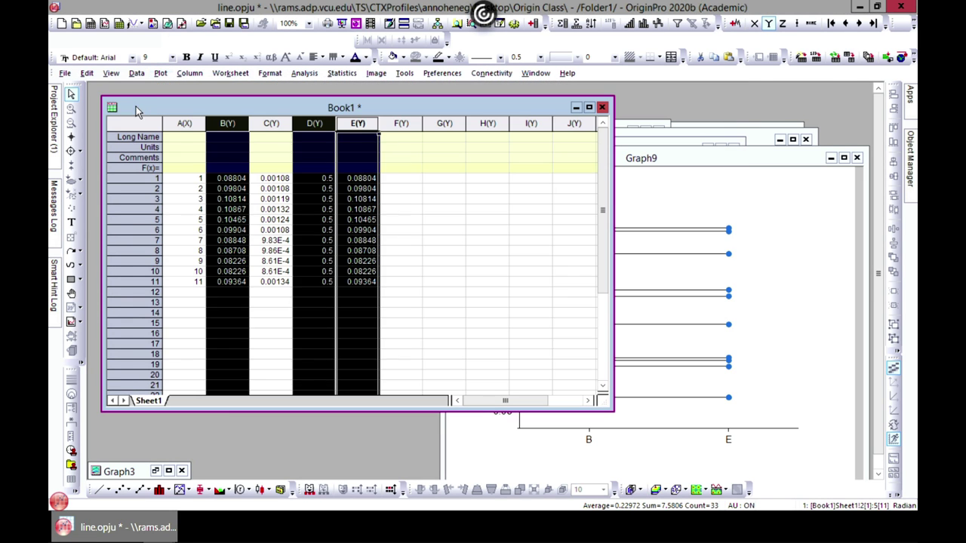
ctrl+click(263, 122)
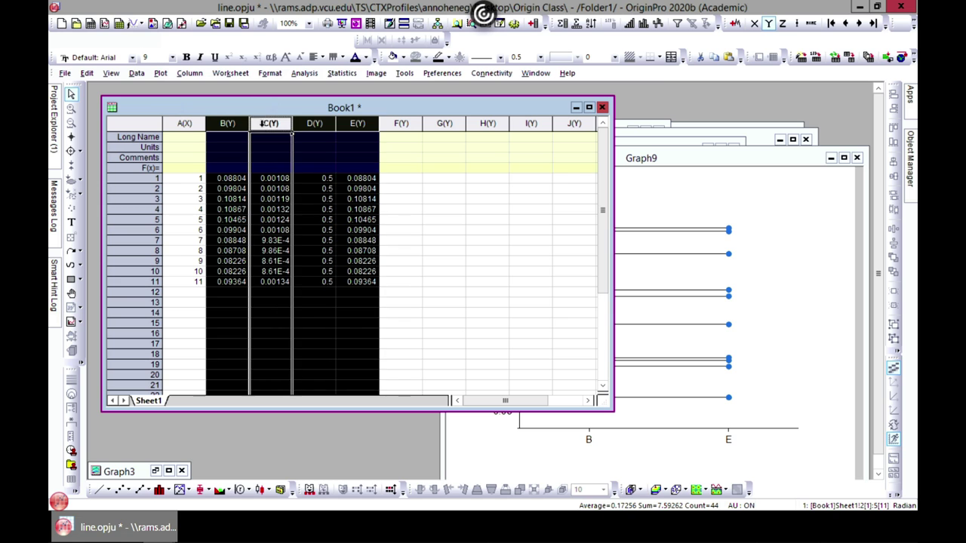
click(160, 73)
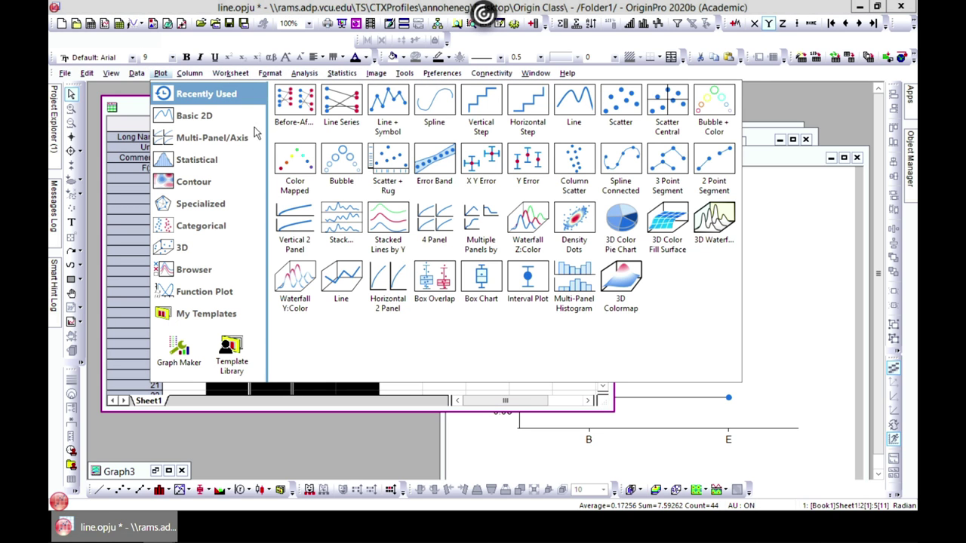
click(302, 122)
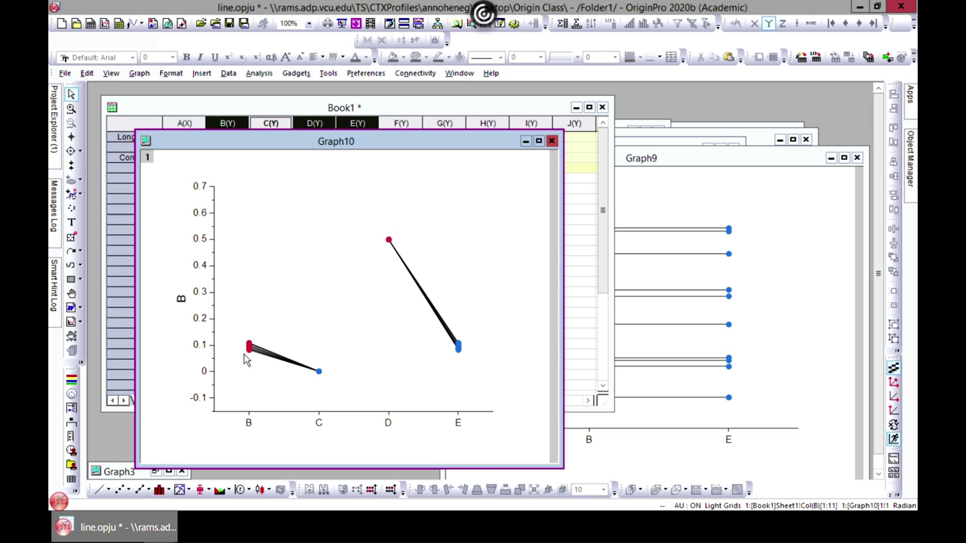
mouse_move(264, 346)
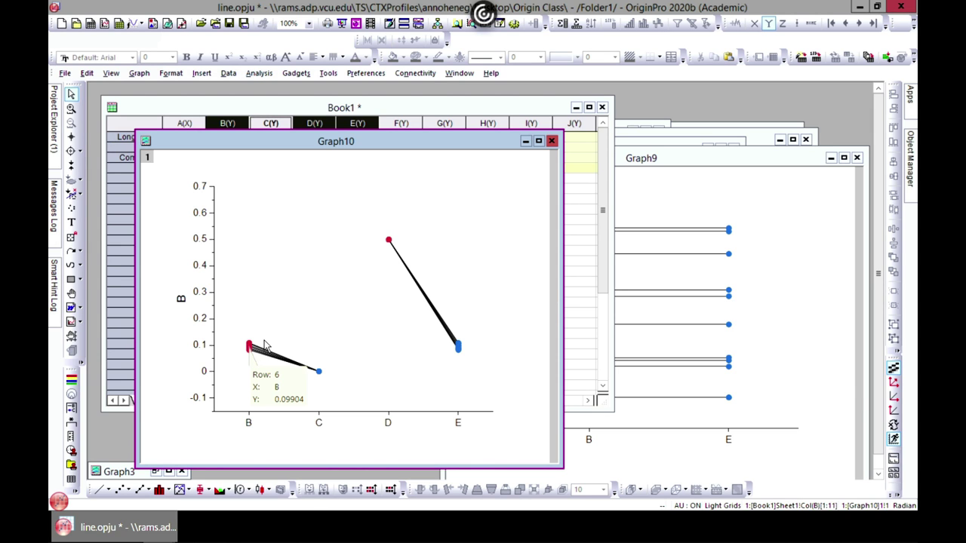
drag(334, 144, 609, 117)
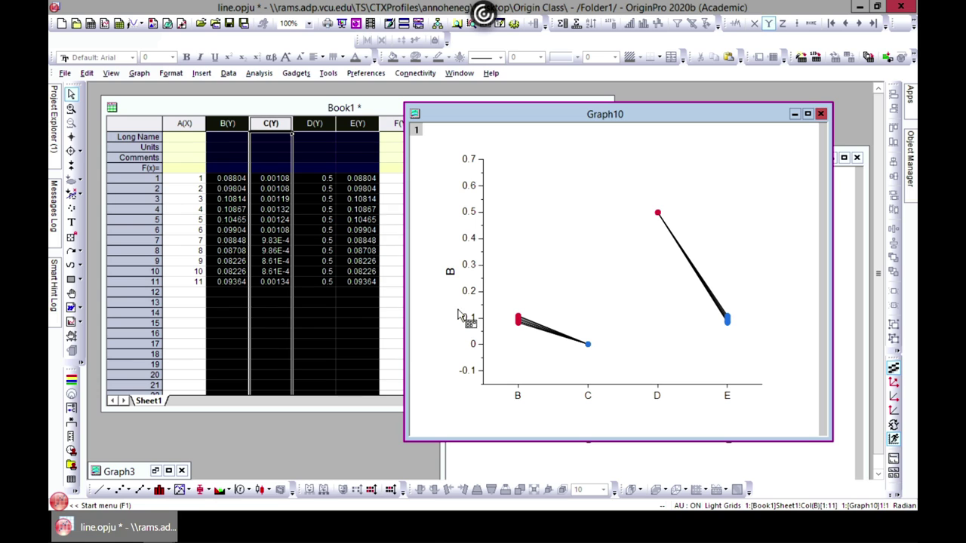
click(517, 397)
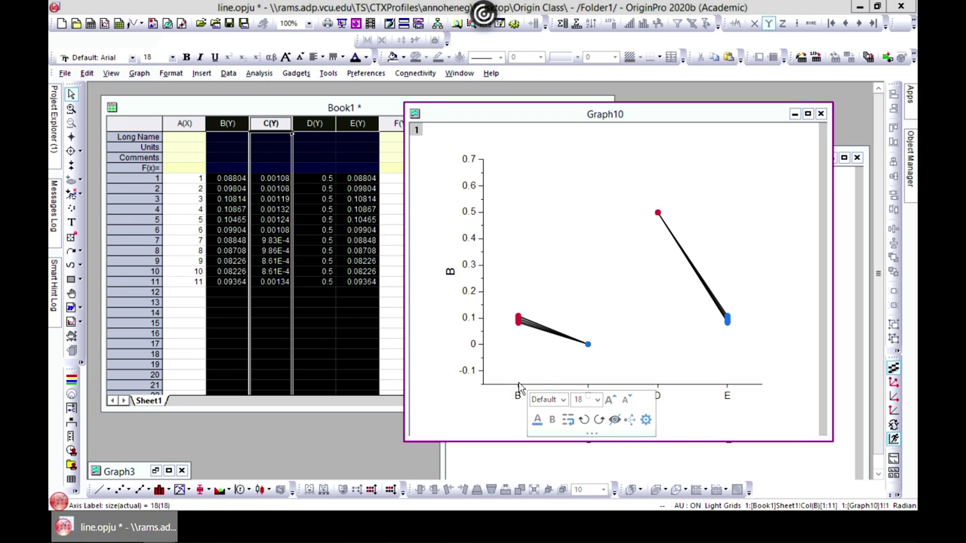
- Examine the B, C, D and E Before-After graph and shift its window over the worksheet
double_click(518, 390)
click(694, 30)
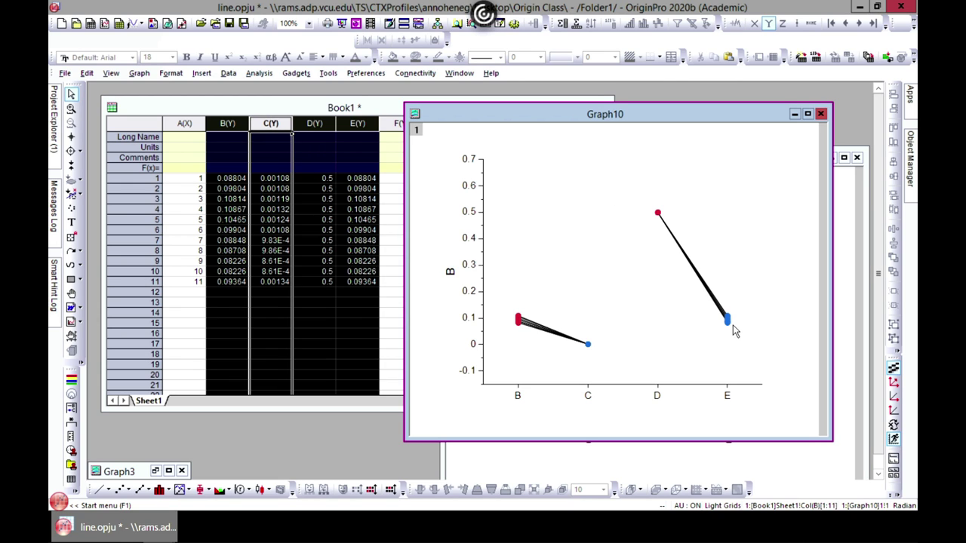
drag(756, 114, 686, 104)
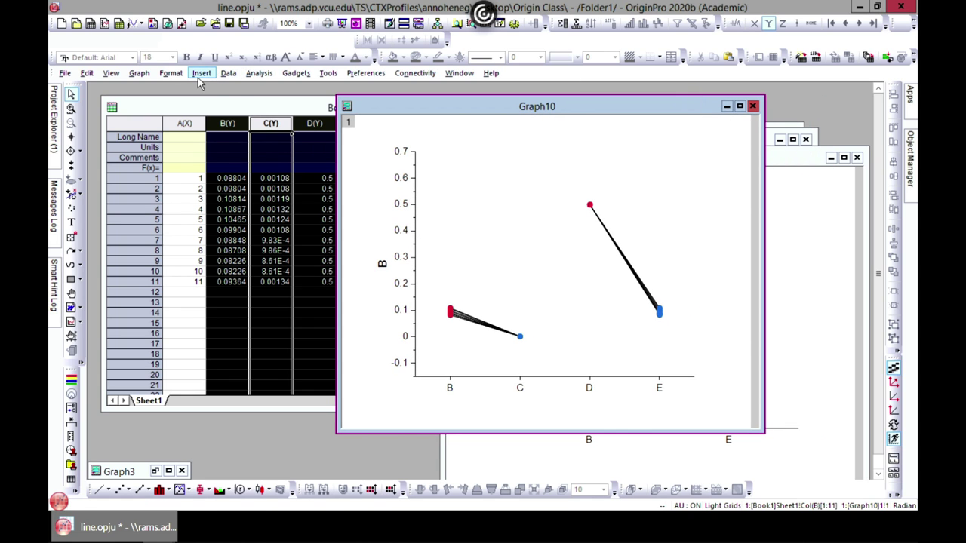
drag(505, 105, 526, 106)
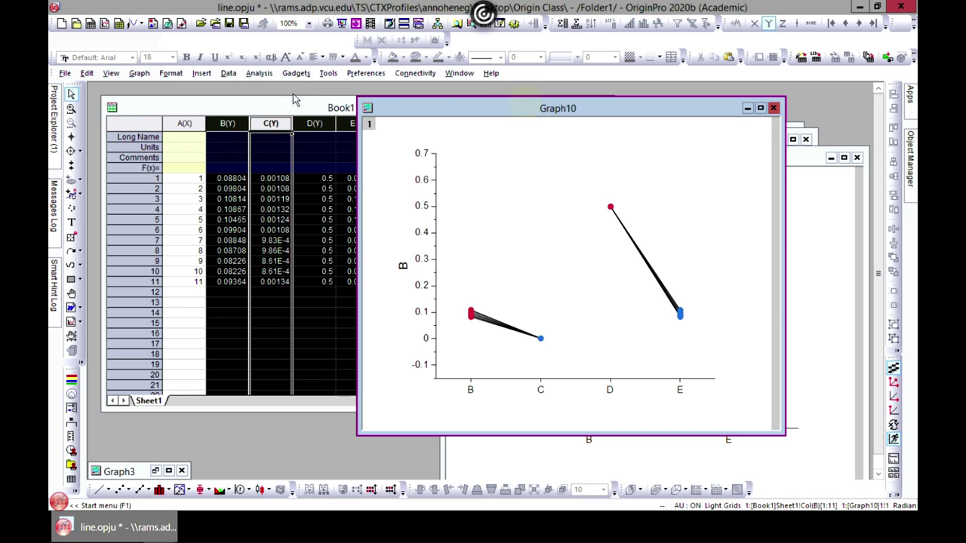
- Plot columns A and B as a 2 Point Segment graph and move its window clear of the worksheet data
click(281, 107)
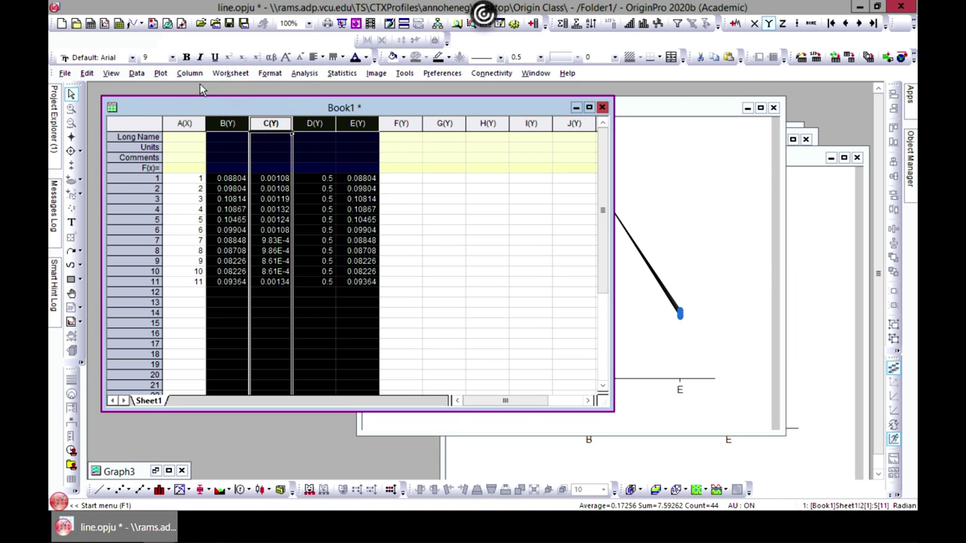
click(160, 73)
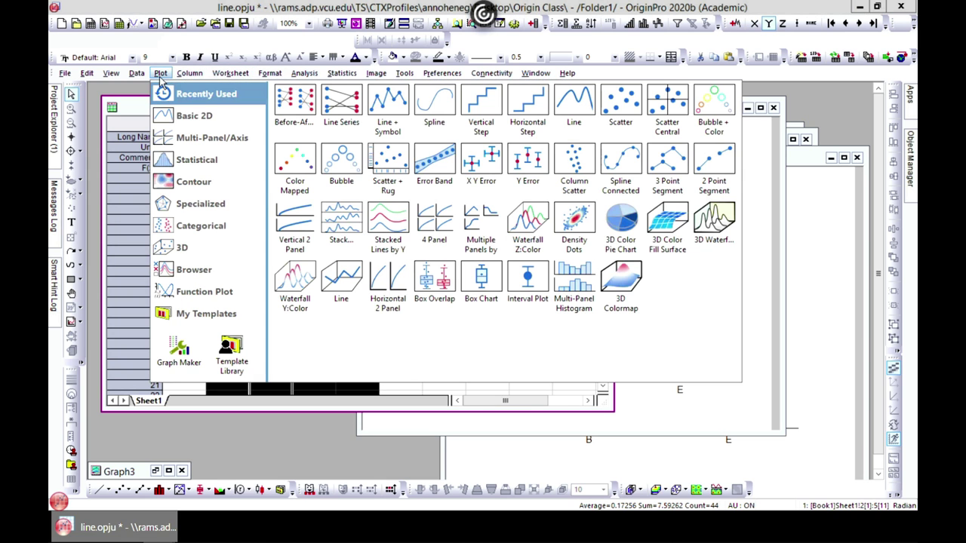
mouse_move(181, 115)
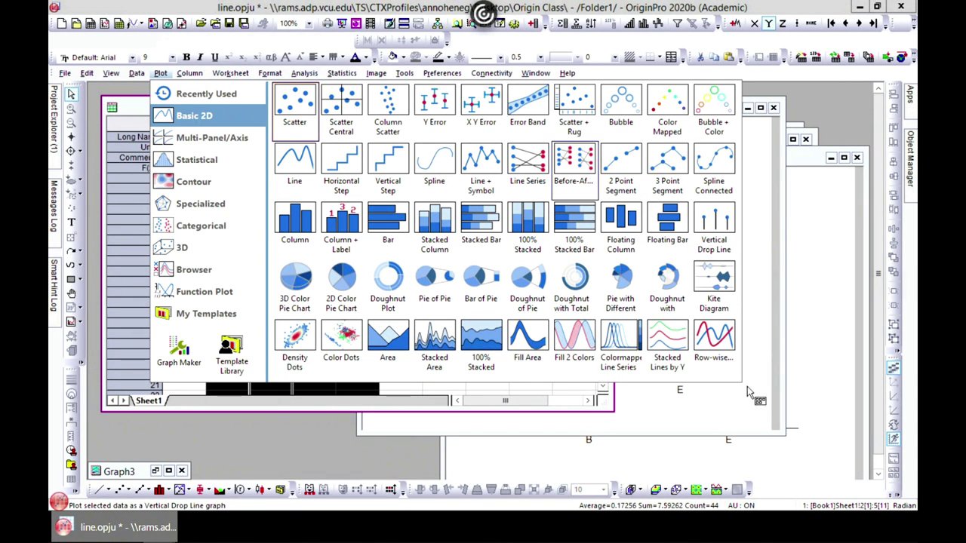
click(572, 409)
click(187, 123)
shift+click(223, 124)
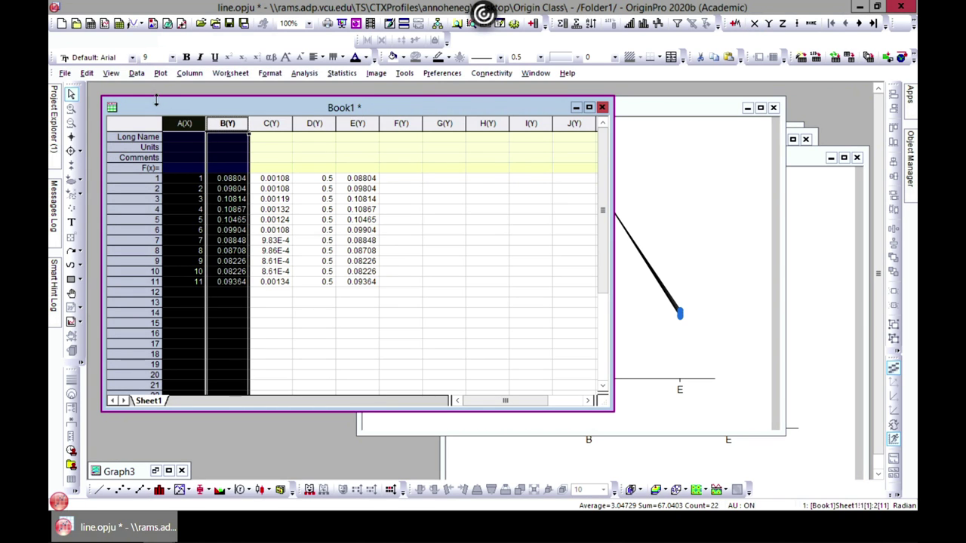
click(161, 73)
mouse_move(190, 117)
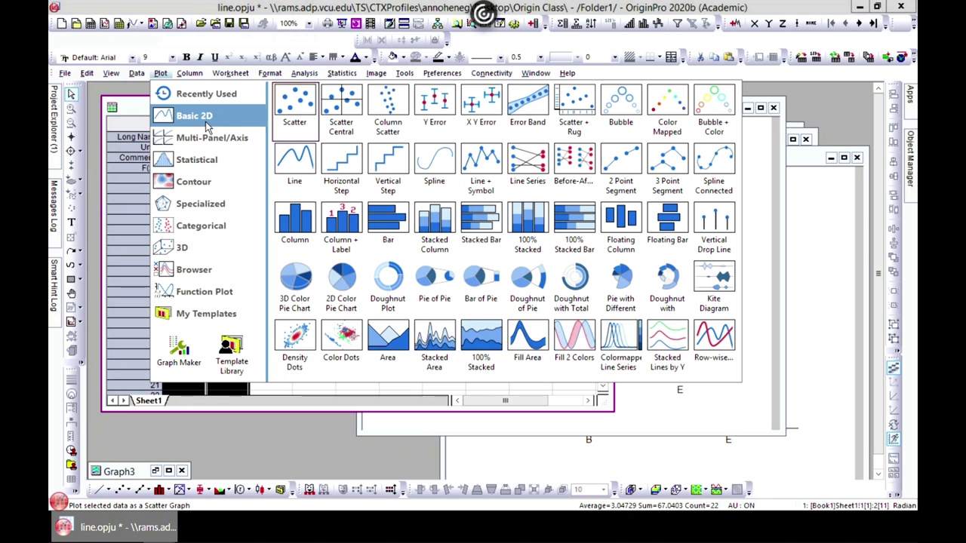
click(620, 164)
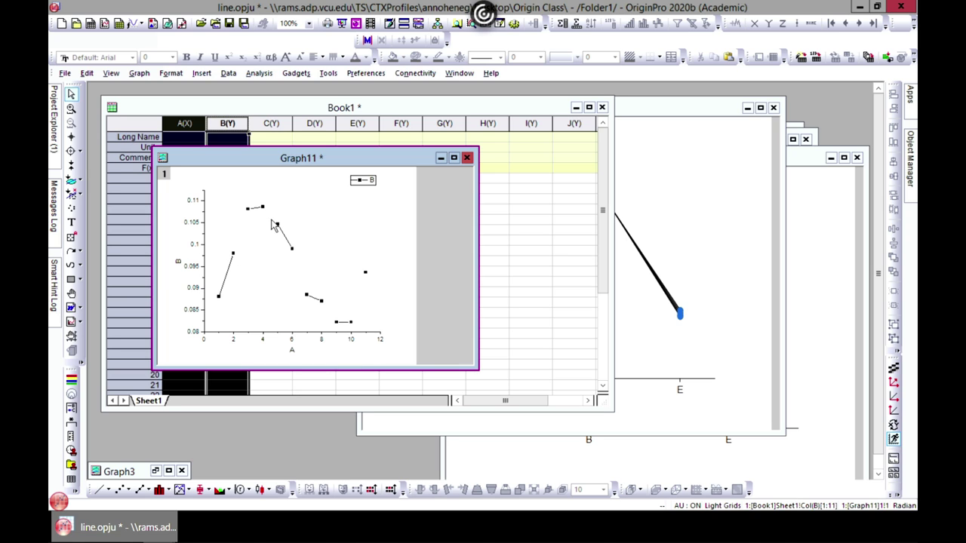
drag(299, 162, 584, 165)
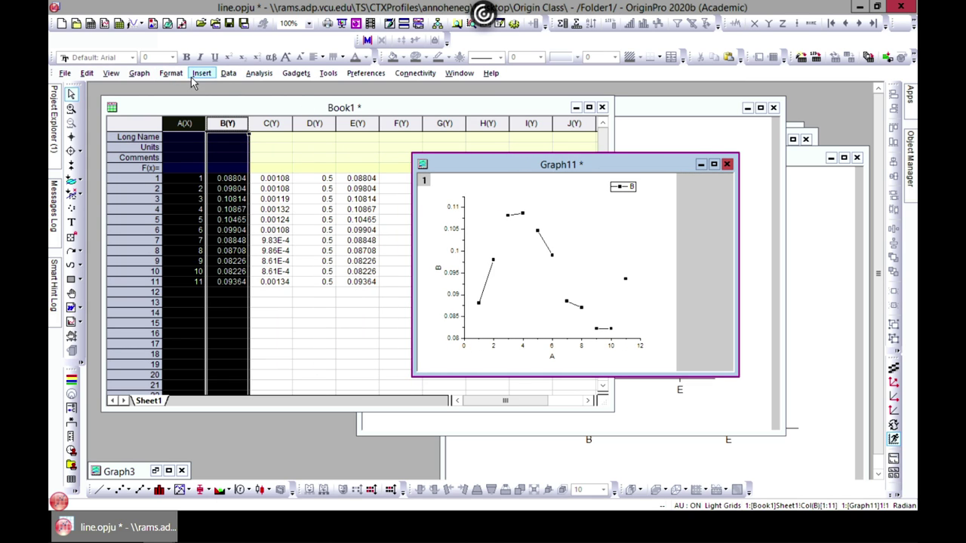
- Plot columns A and B as a 3 Point Segment graph and move its window beside the plotted columns
click(189, 108)
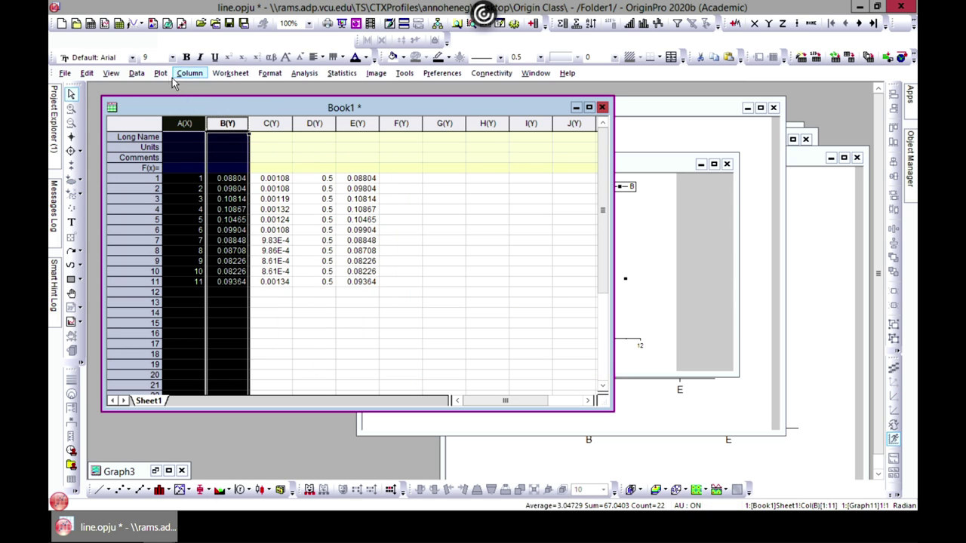
click(160, 73)
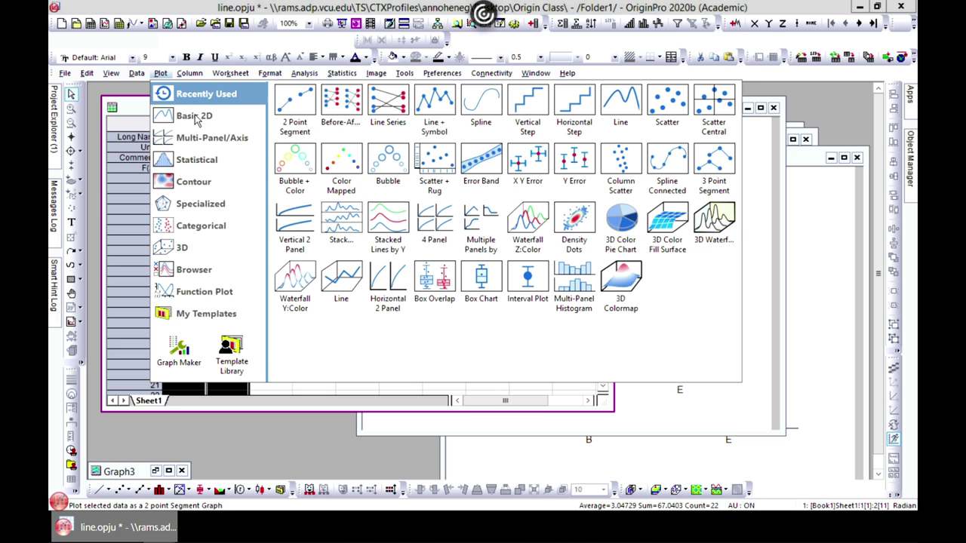
mouse_move(195, 119)
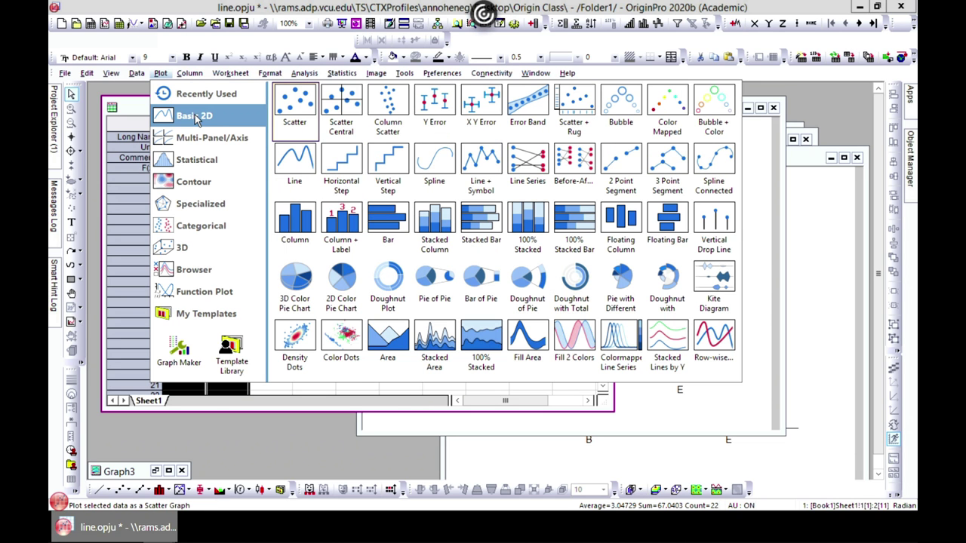
click(681, 165)
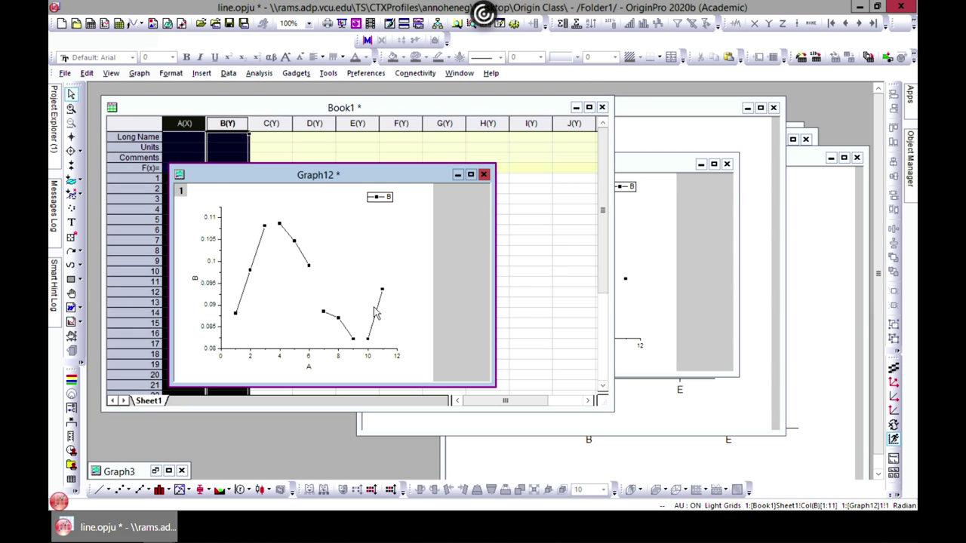
drag(398, 176, 508, 192)
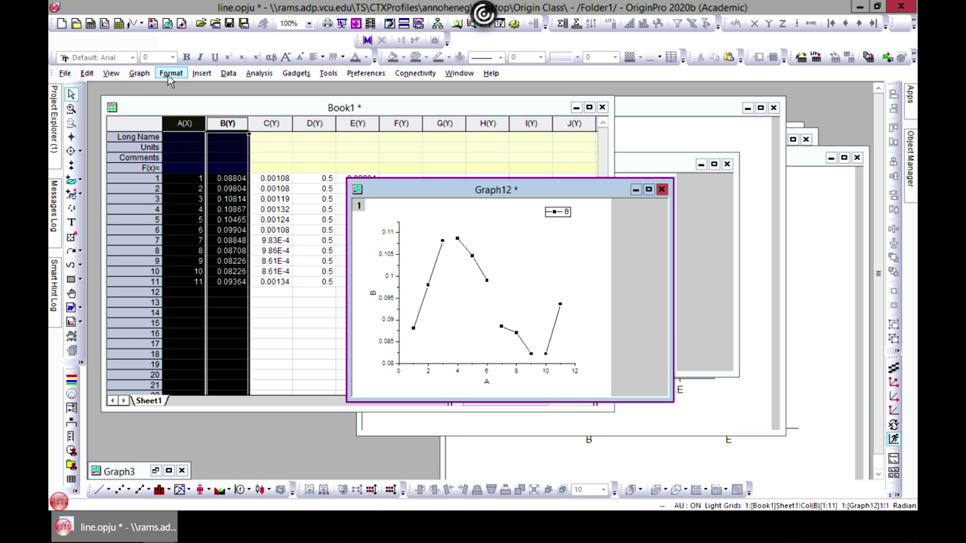
- Plot columns A and B as a Spline Connected graph and place its window beside the worksheet data
click(162, 102)
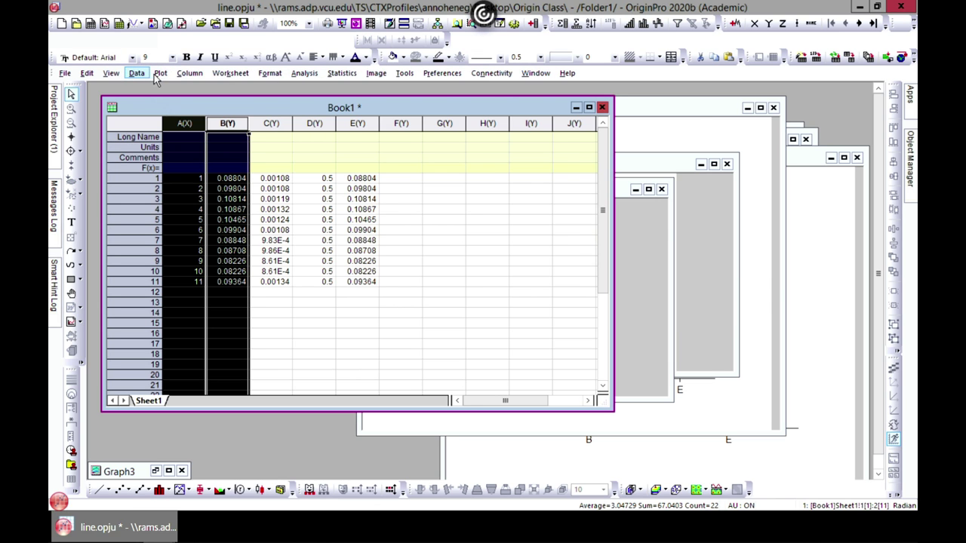
click(160, 73)
mouse_move(180, 121)
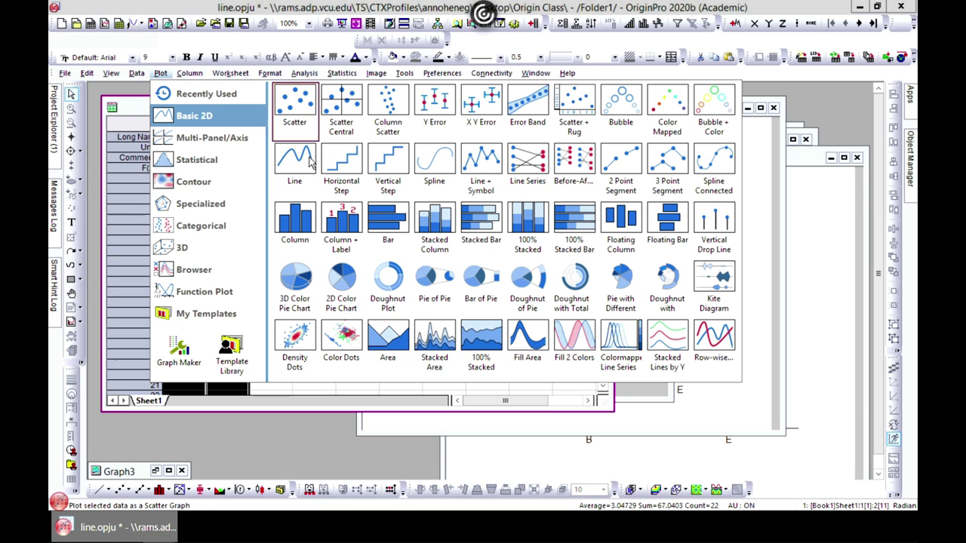
click(728, 171)
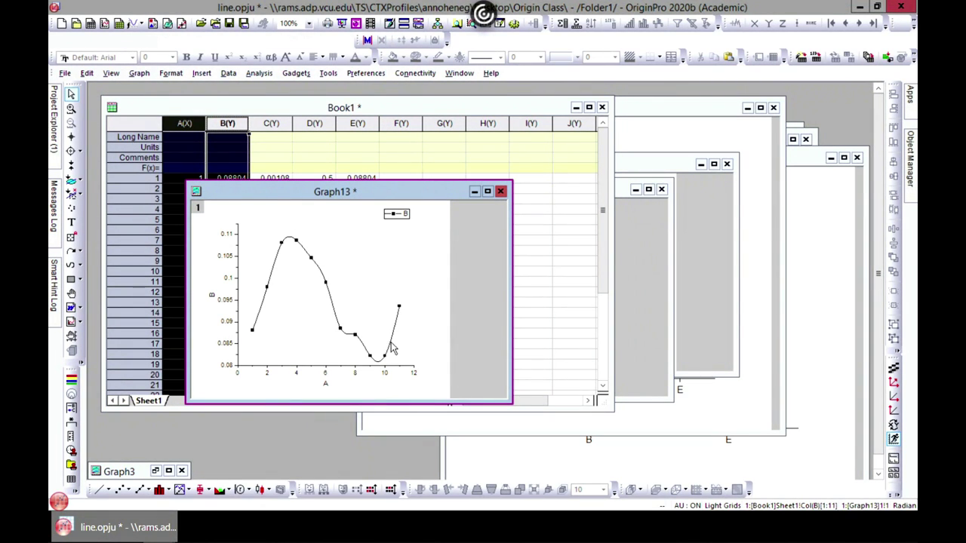
drag(366, 192, 584, 184)
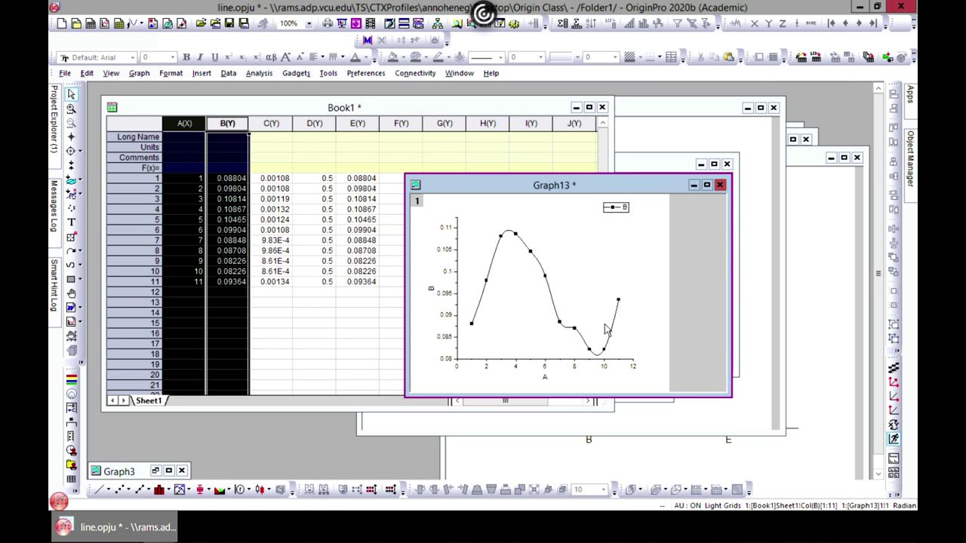
- Review the line, scatter and line + symbol plot types, the Basic 2D gallery, and the B, E Before-After graph
click(107, 491)
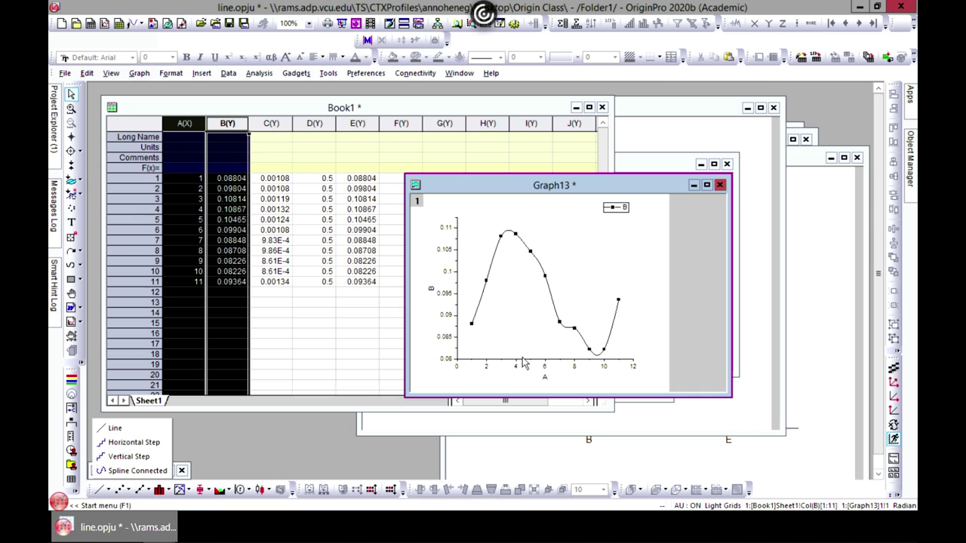
click(129, 490)
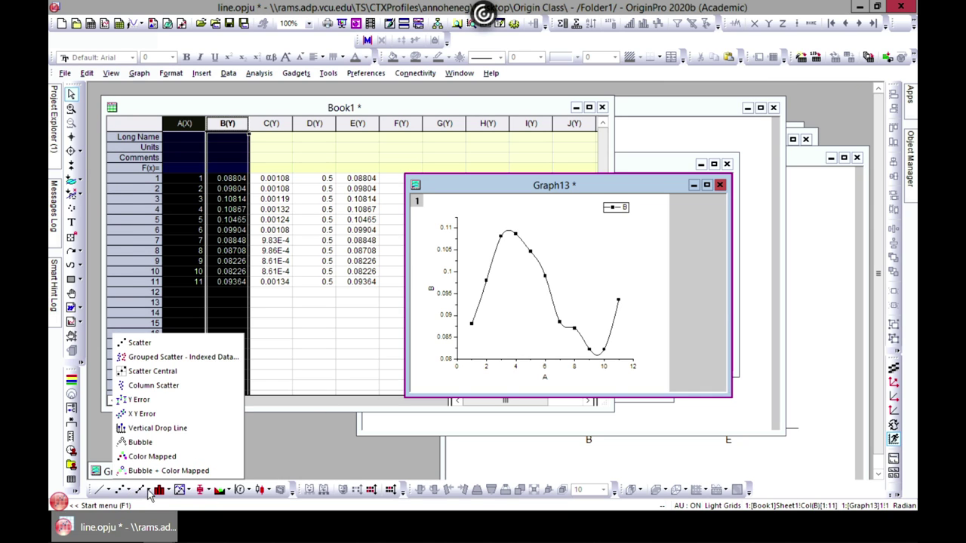
click(149, 492)
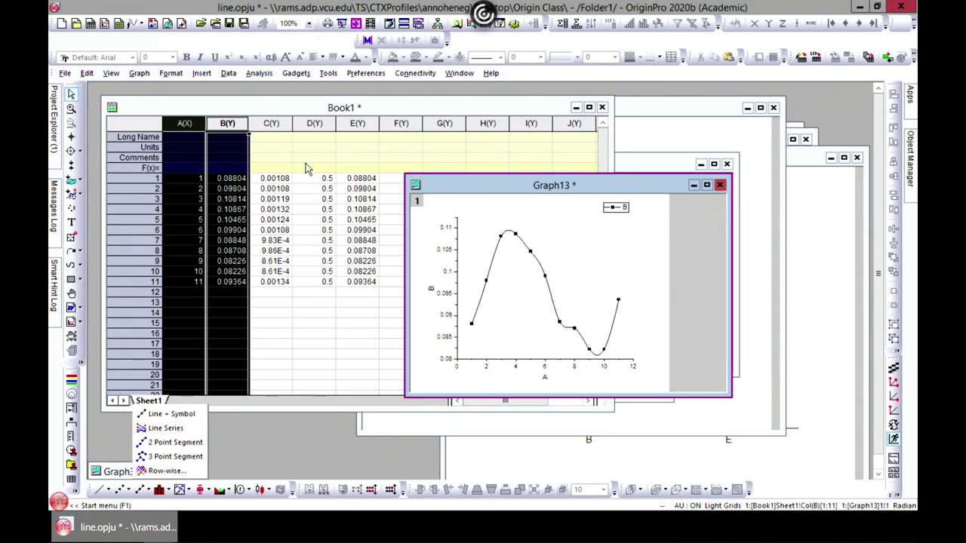
click(243, 112)
click(160, 73)
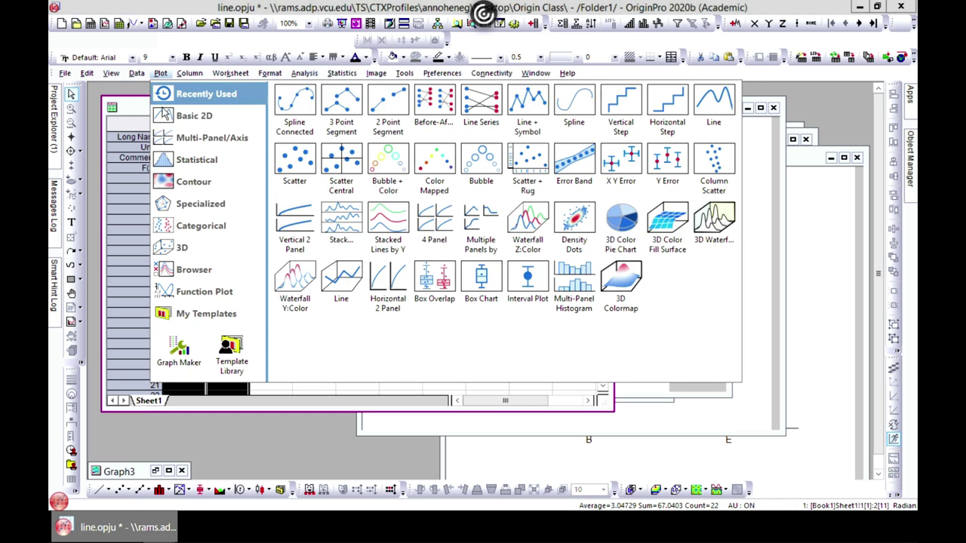
mouse_move(190, 123)
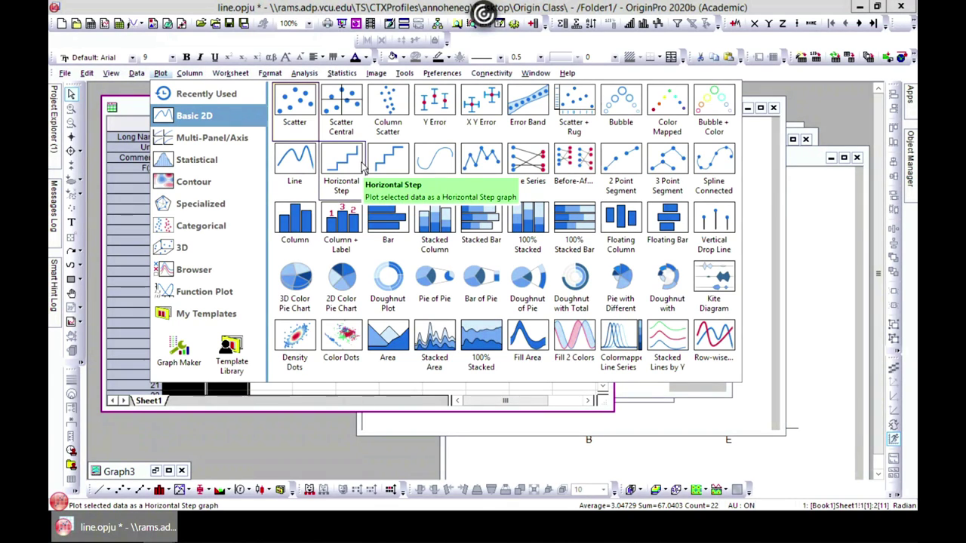
click(367, 408)
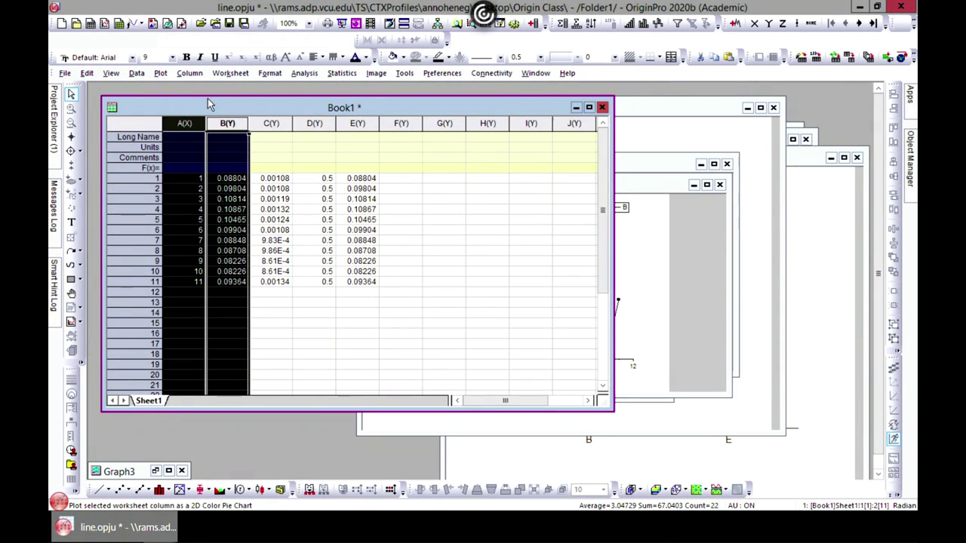
click(160, 72)
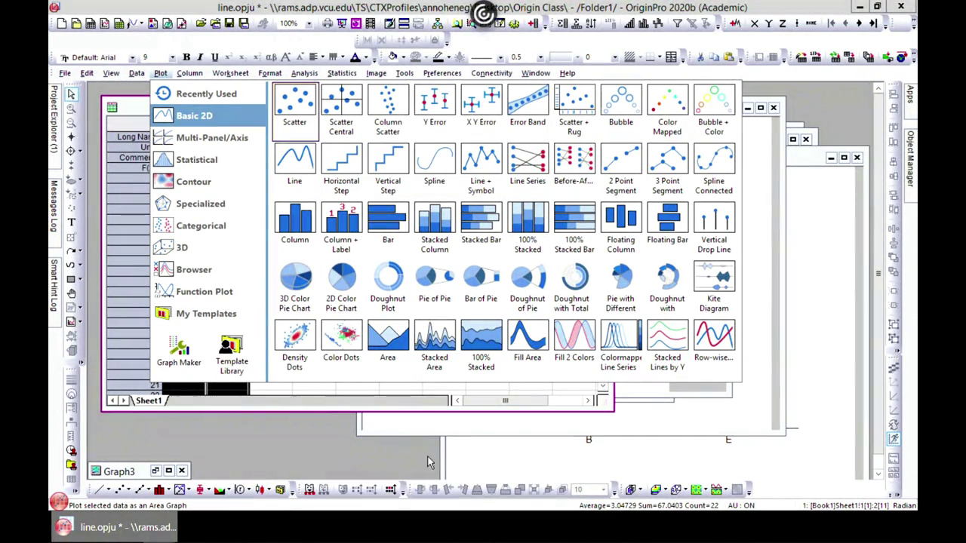
click(388, 408)
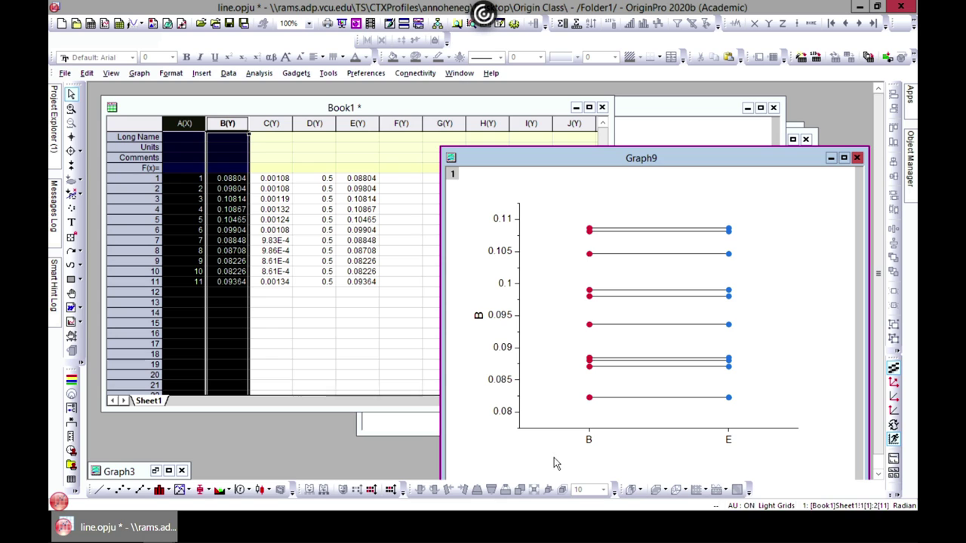
drag(513, 162, 409, 128)
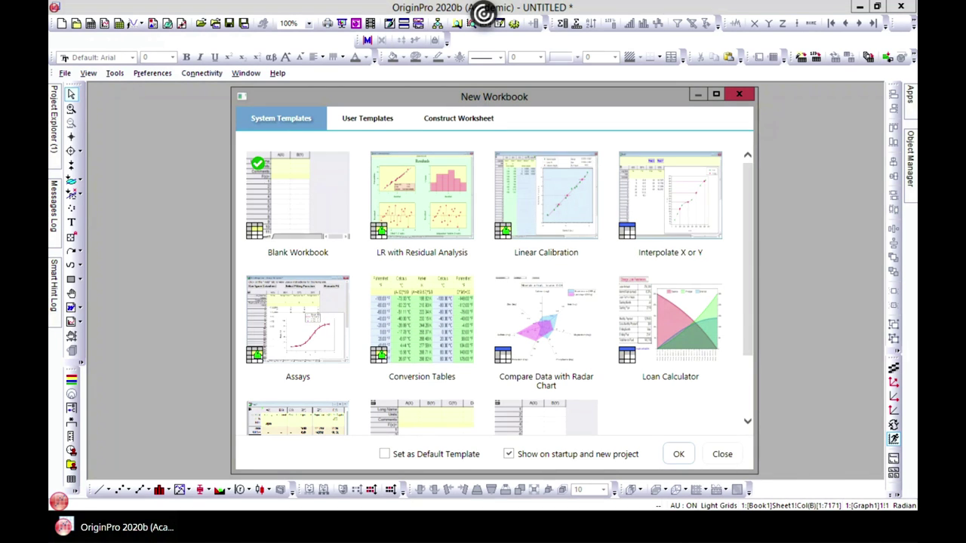
- Create a blank workbook in a new project and enlarge its window
drag(492, 104, 498, 96)
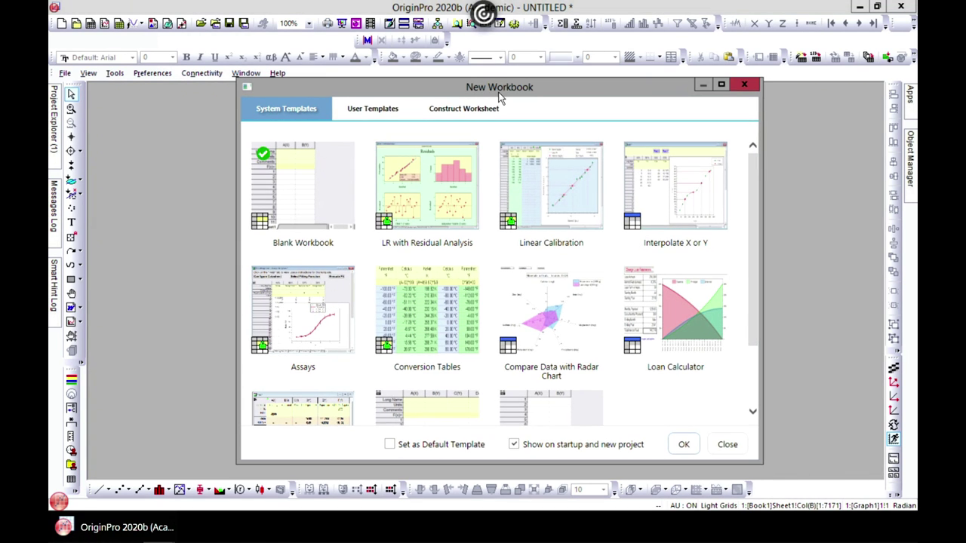
double_click(310, 194)
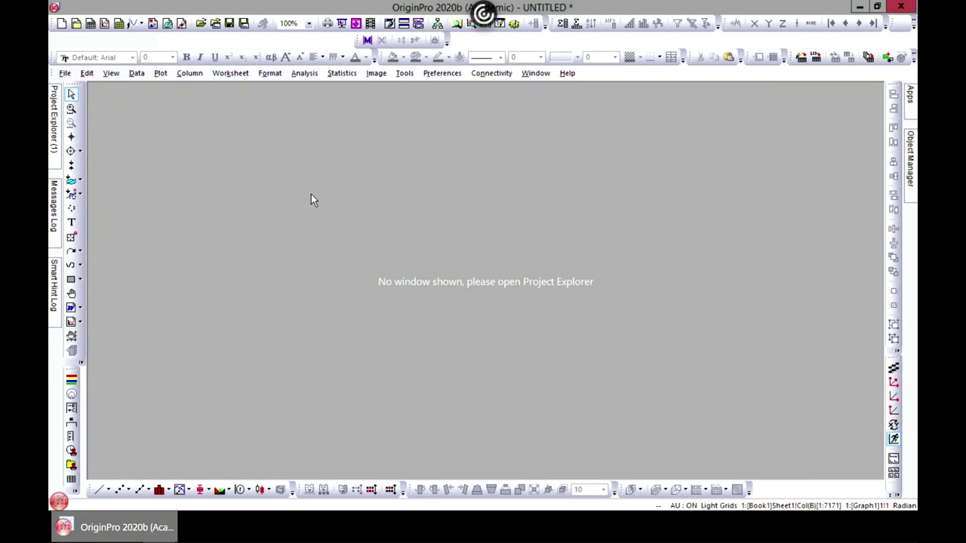
drag(351, 300, 536, 377)
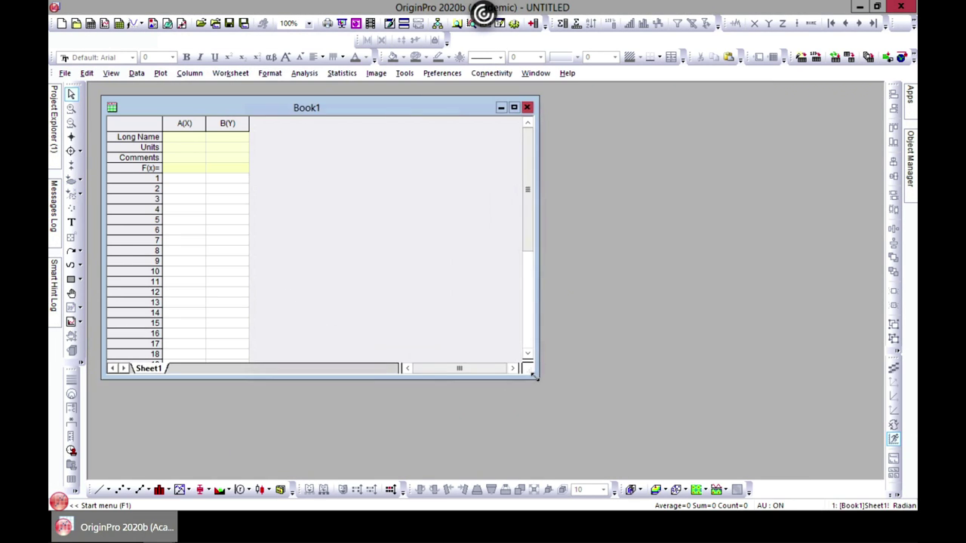
- Open the xrd.opju project
click(65, 74)
click(86, 122)
double_click(407, 222)
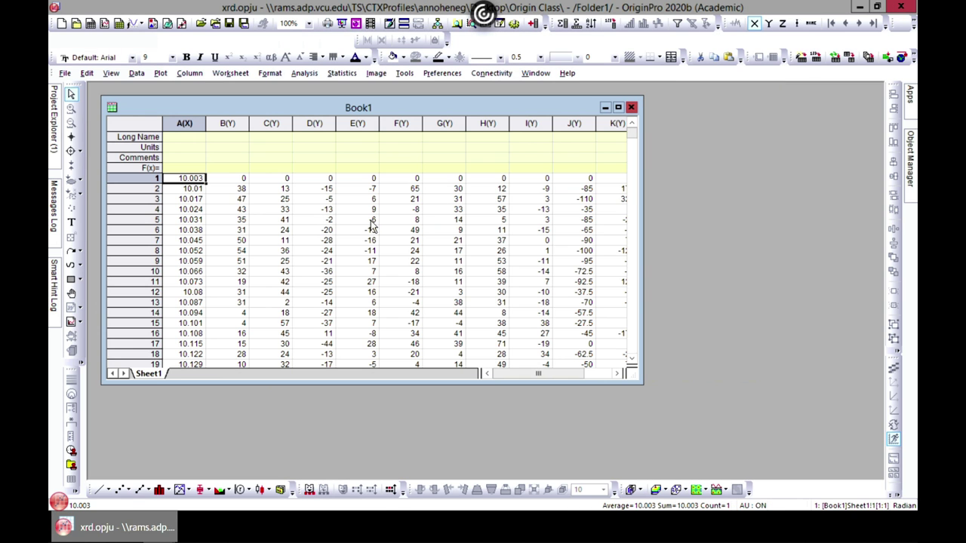
- Copy all the data in the Sheet1 worksheet of the xrd.opju workbook
key(ctrl+a)
right_click(191, 179)
mouse_move(255, 204)
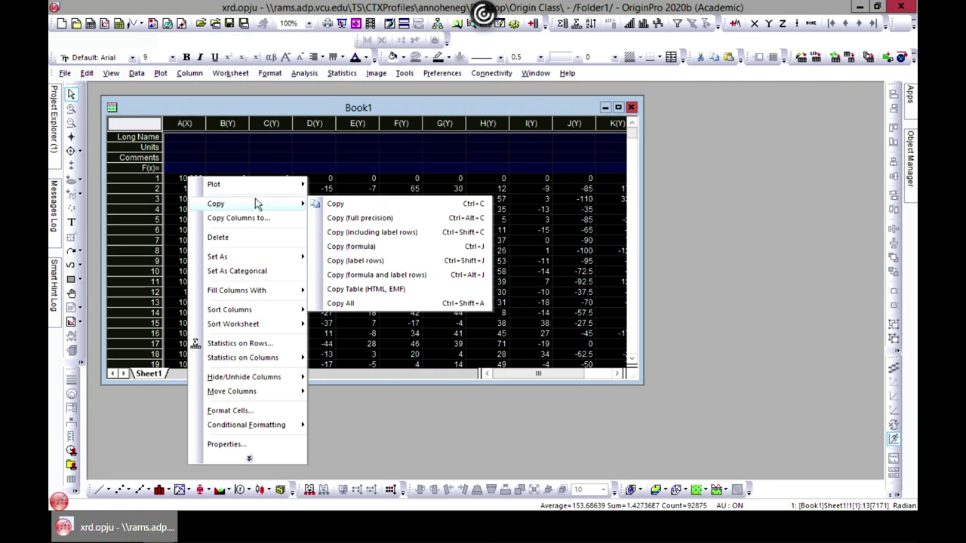
click(365, 205)
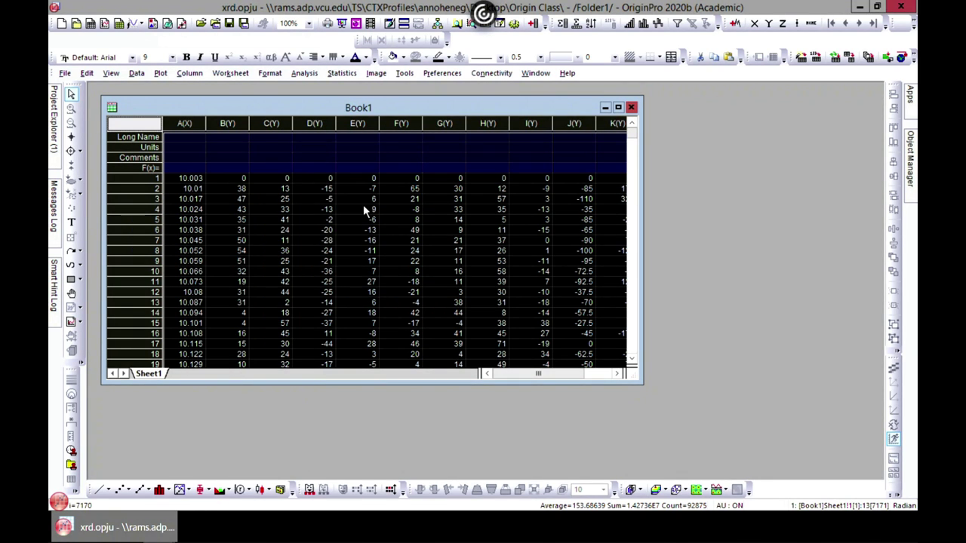
- Open the scatter project from the Origin Class folder and bring its Book1 workbook in front of the graphs
click(68, 76)
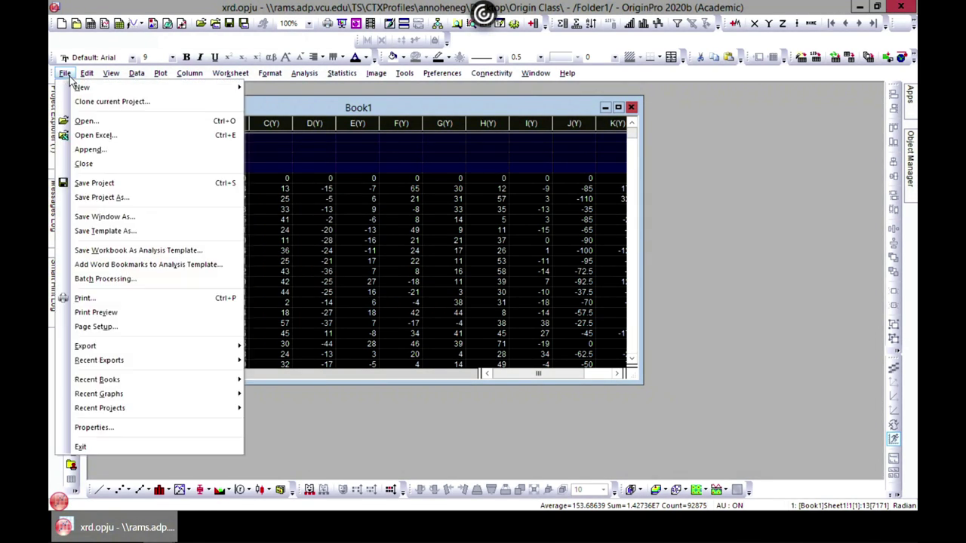
click(85, 122)
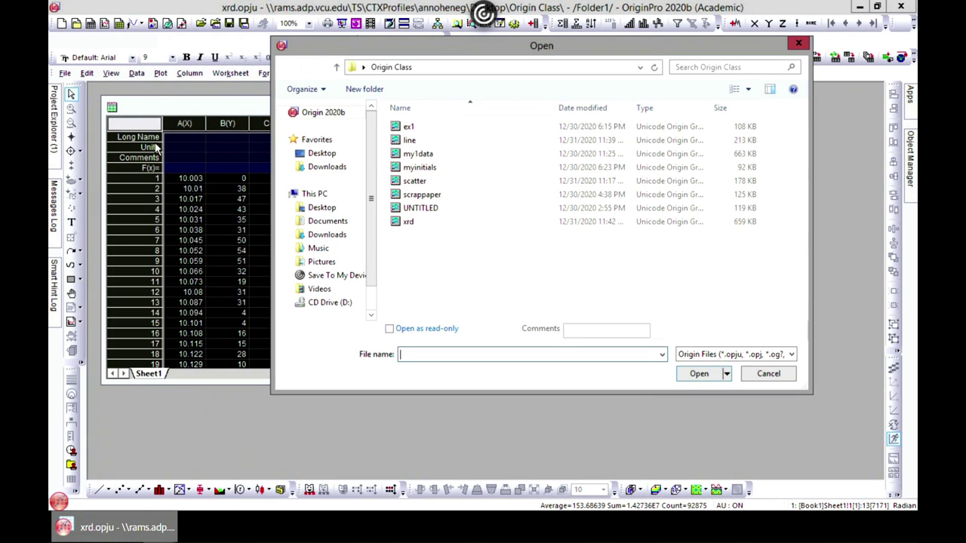
double_click(415, 182)
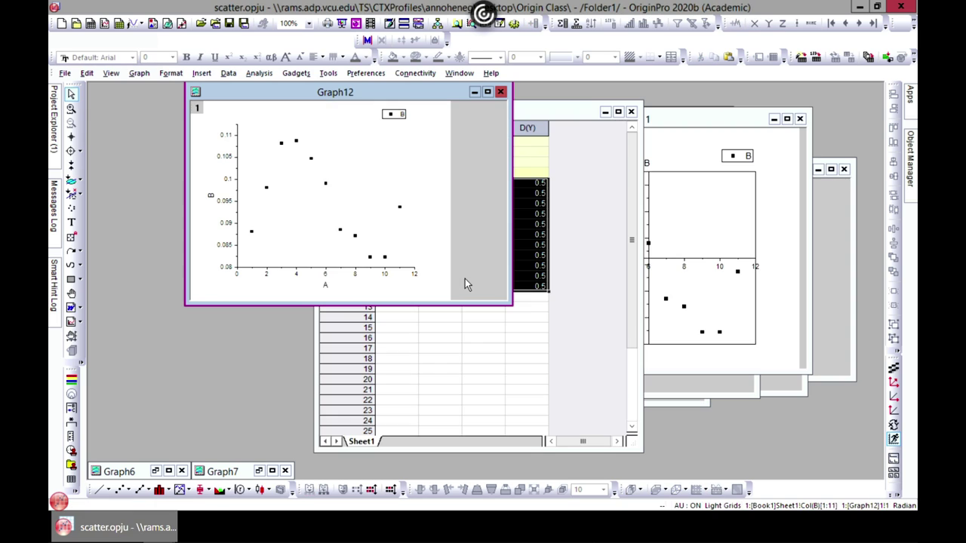
click(593, 321)
drag(517, 111, 477, 105)
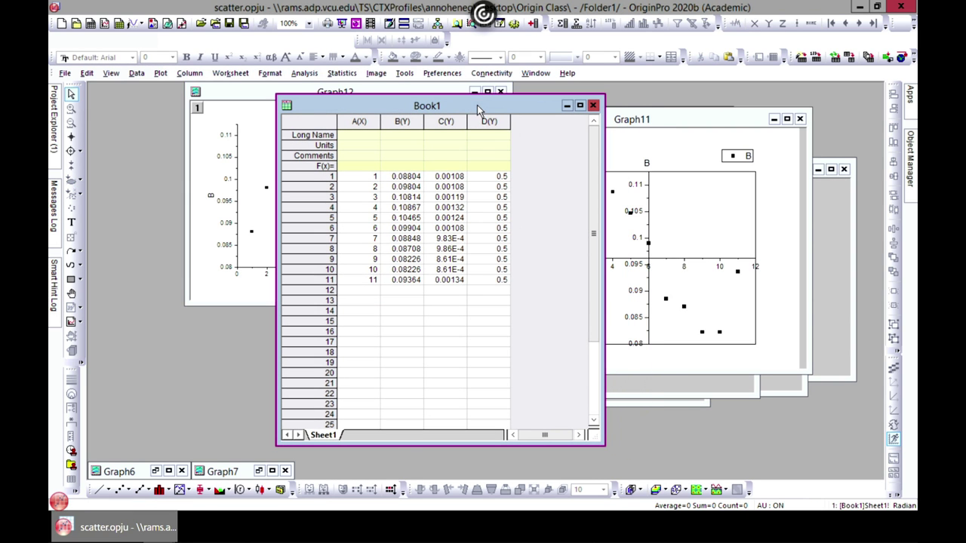
- Insert a new sheet before Sheet1 in Book1 and paste the copied XRD data starting at row 1 of column A
right_click(325, 435)
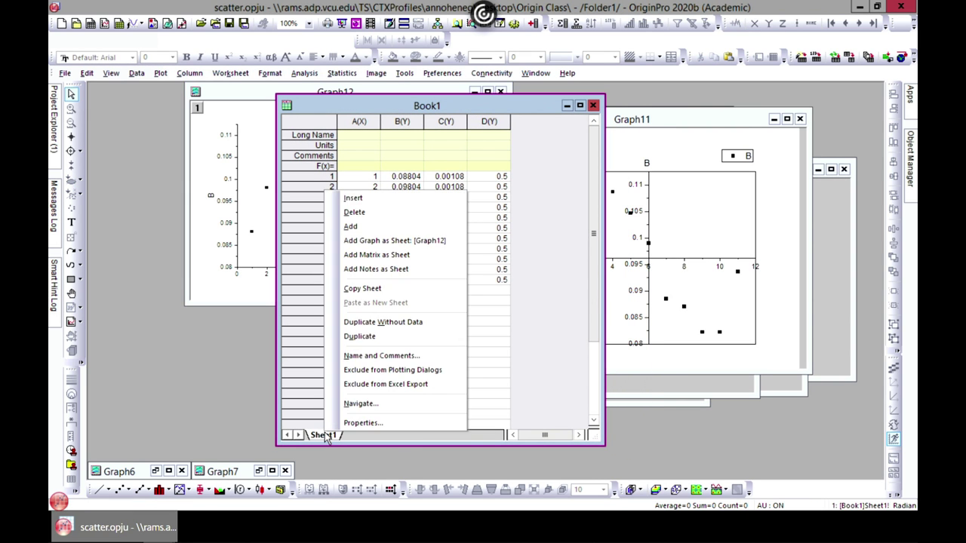
click(381, 198)
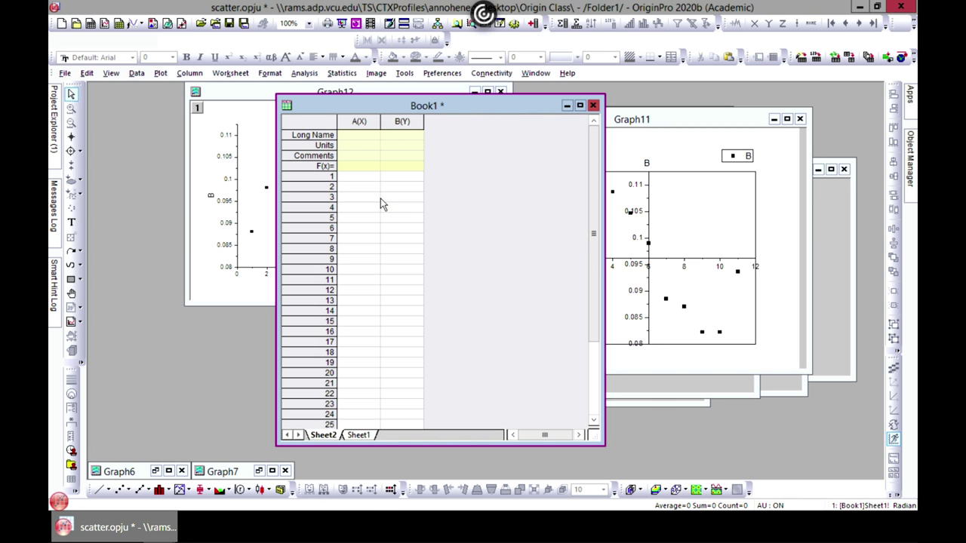
click(358, 176)
right_click(358, 177)
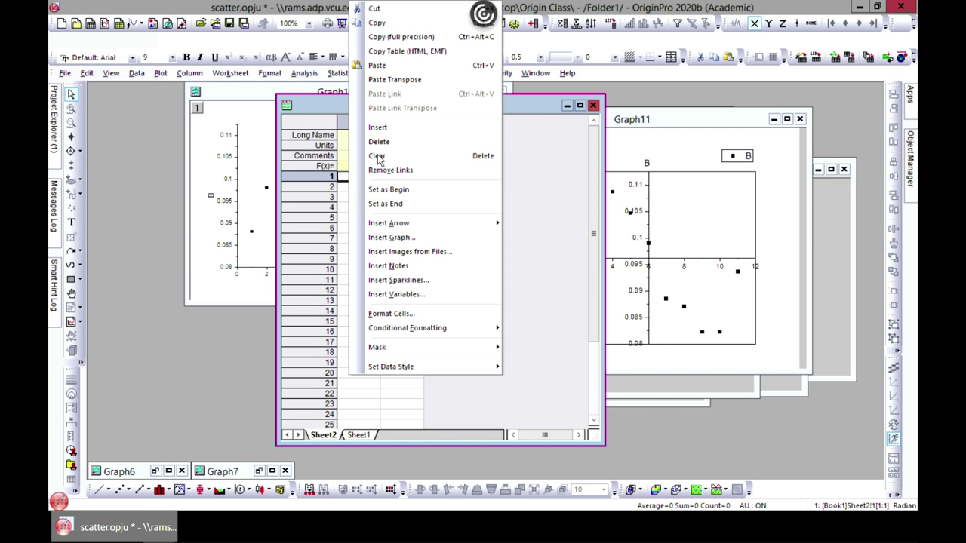
click(375, 66)
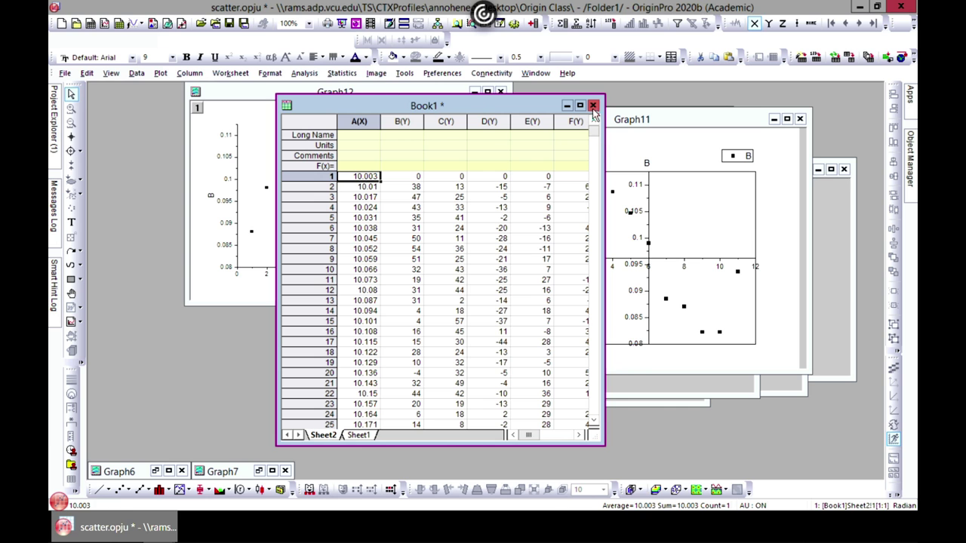
- Move and widen the Book1 window so that columns A through M fit in view
drag(602, 145, 759, 145)
drag(544, 105, 395, 105)
drag(608, 172, 764, 168)
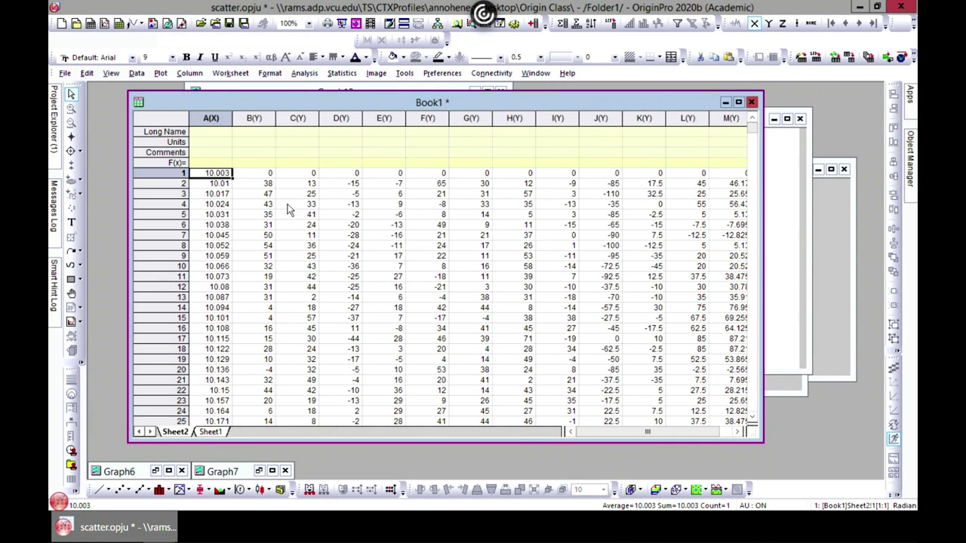
- Save the project under the new name customizing in the Origin Class folder
click(66, 74)
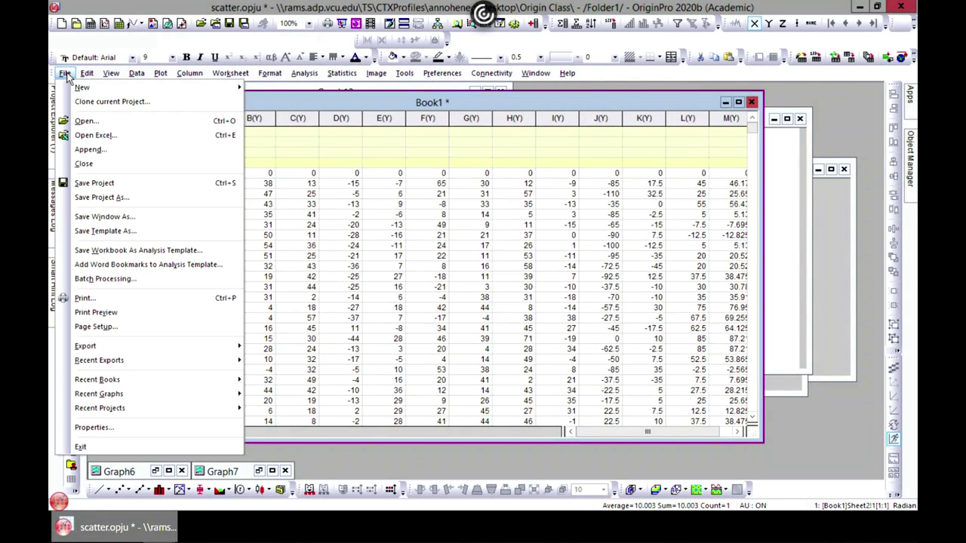
click(88, 196)
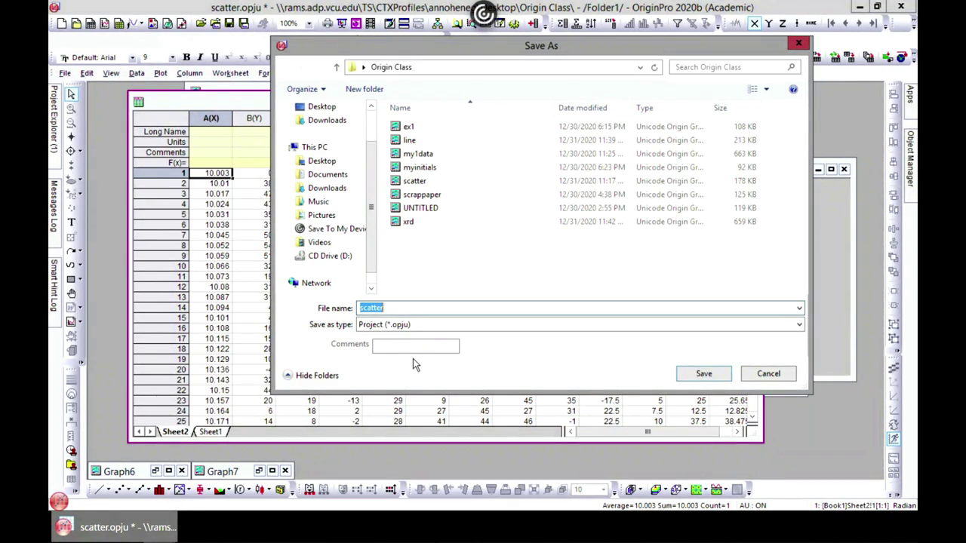
text(customizing)
click(703, 374)
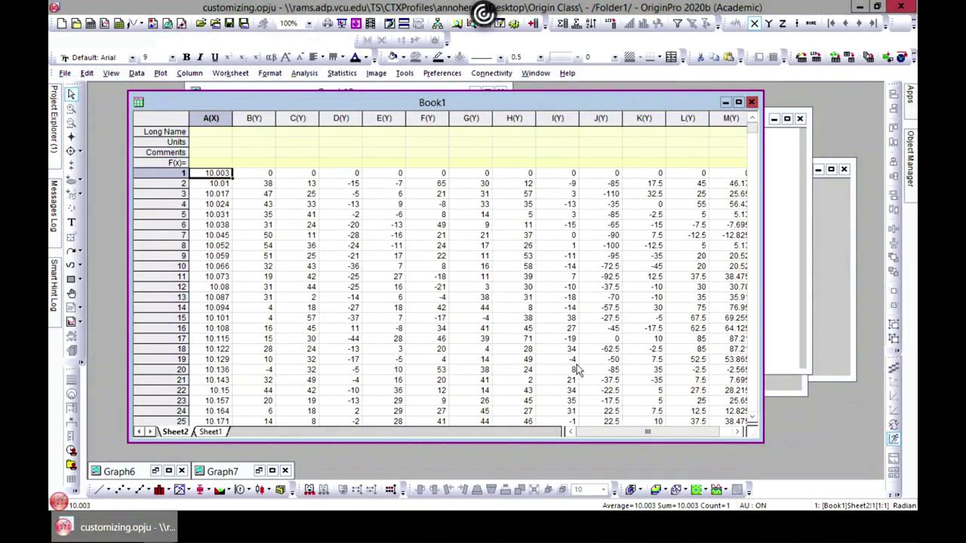
- Plot columns A and B of Sheet2 as a basic 2D Line graph and maximize the graph window
click(211, 119)
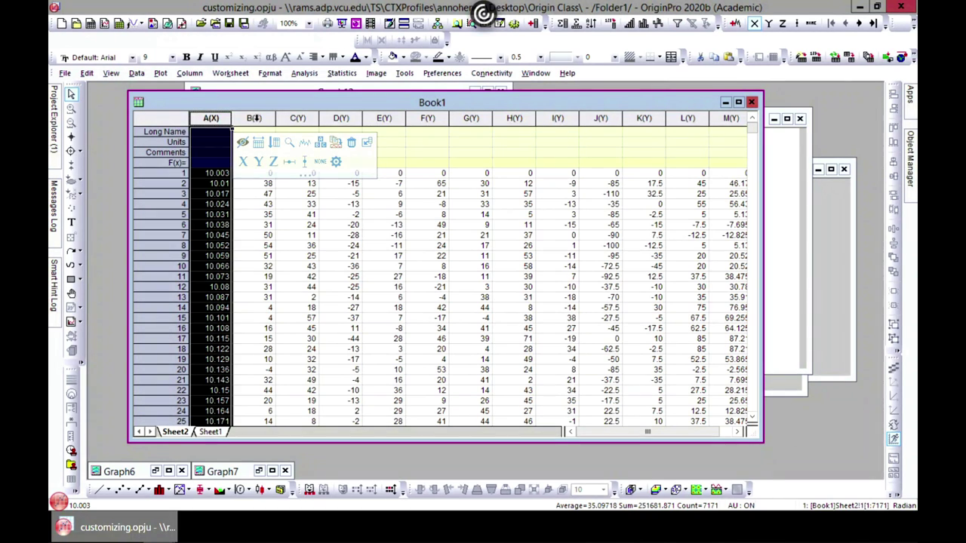
shift+click(254, 119)
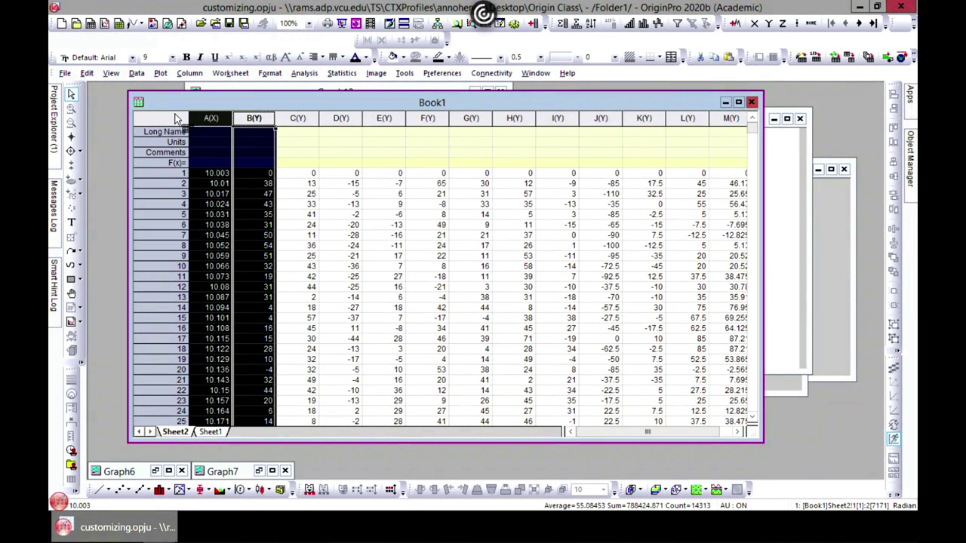
click(160, 73)
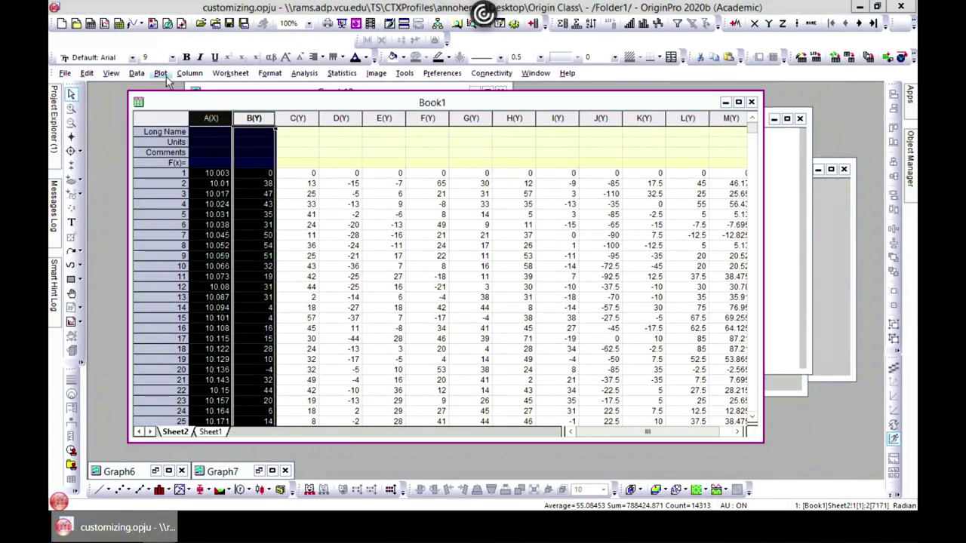
mouse_move(218, 113)
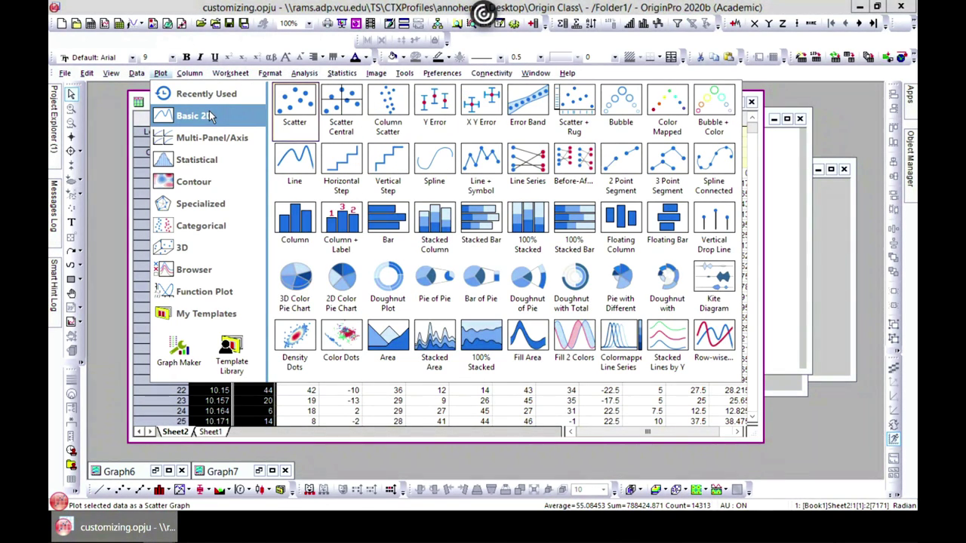
click(294, 160)
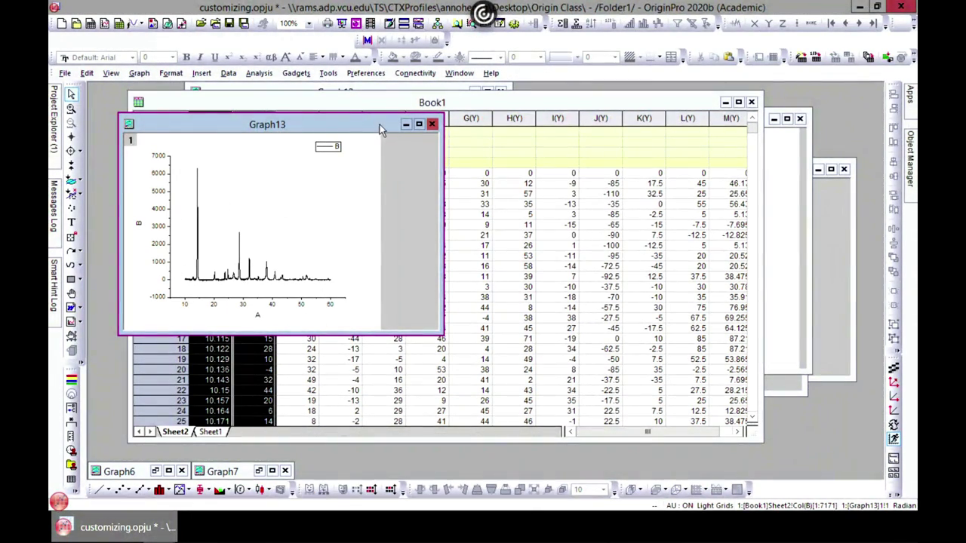
click(421, 124)
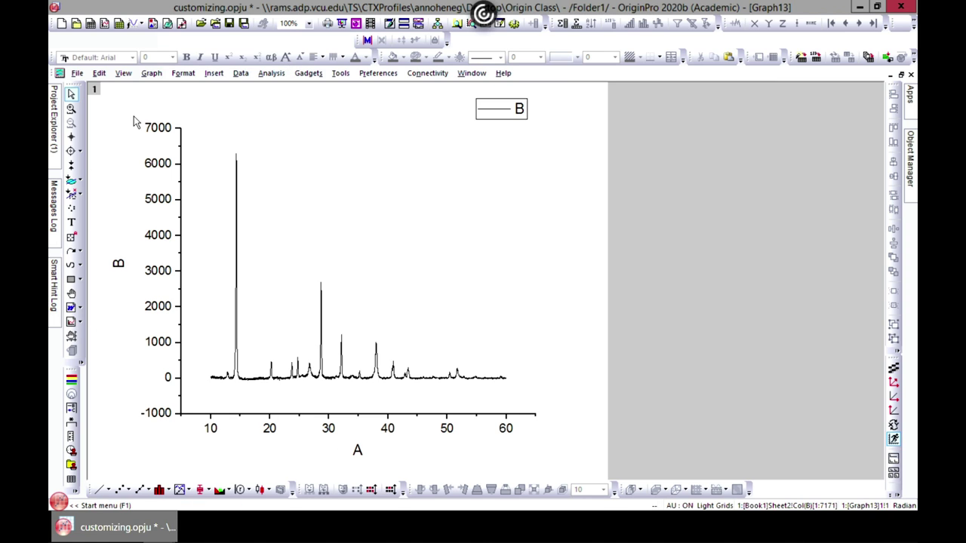
- Move the legend box inward to the upper middle of the plot area and deselect it
click(520, 115)
drag(521, 113, 451, 147)
drag(431, 146, 430, 145)
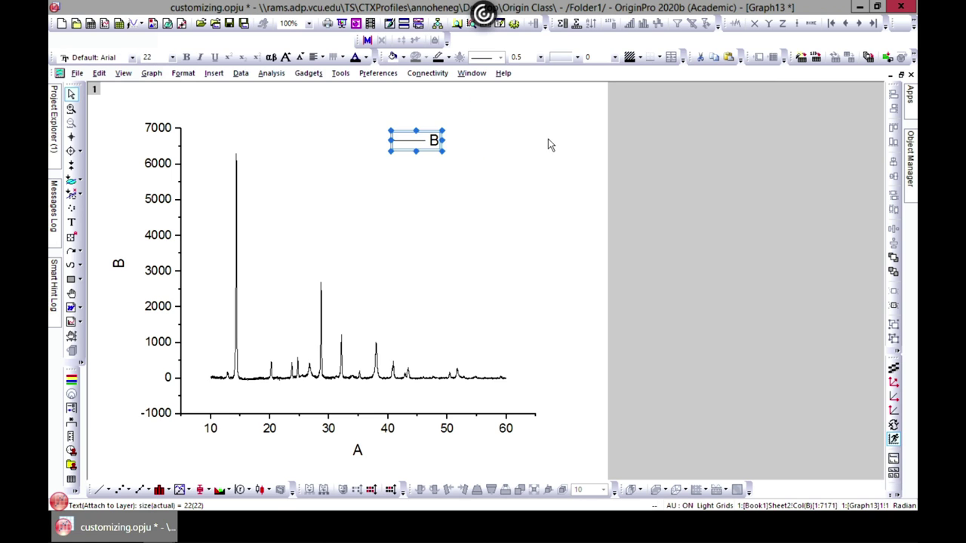
click(675, 153)
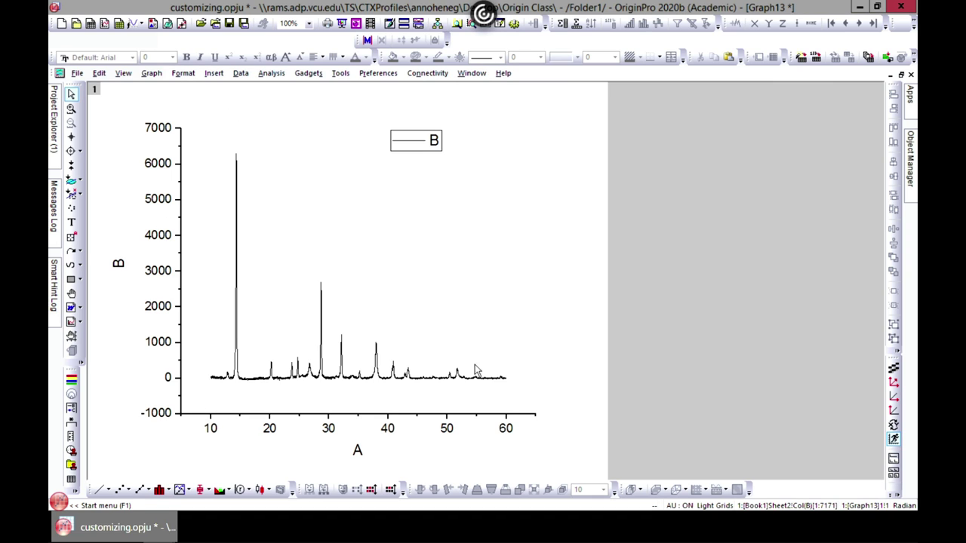
- Open the X axis settings, review the horizontal and vertical scale options, and close them without changes
click(258, 418)
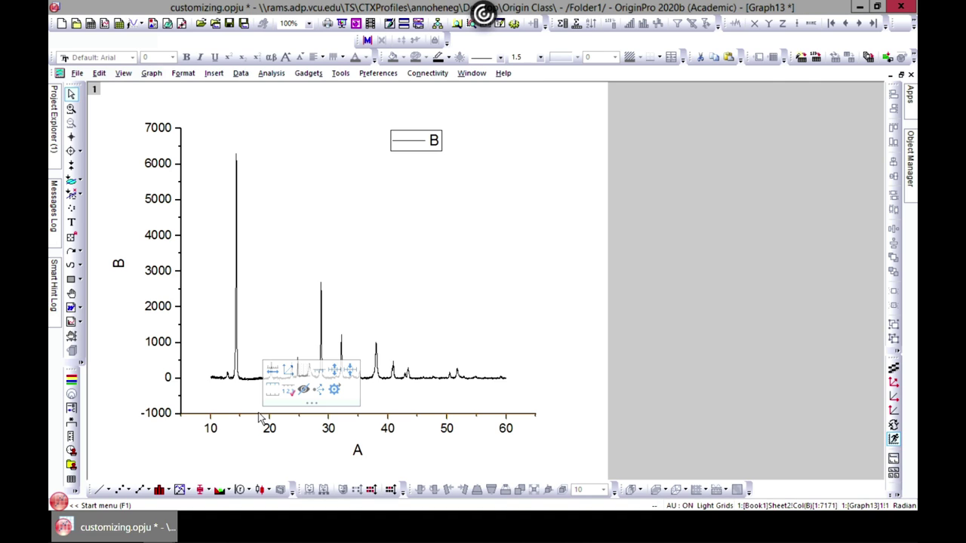
click(183, 326)
click(297, 416)
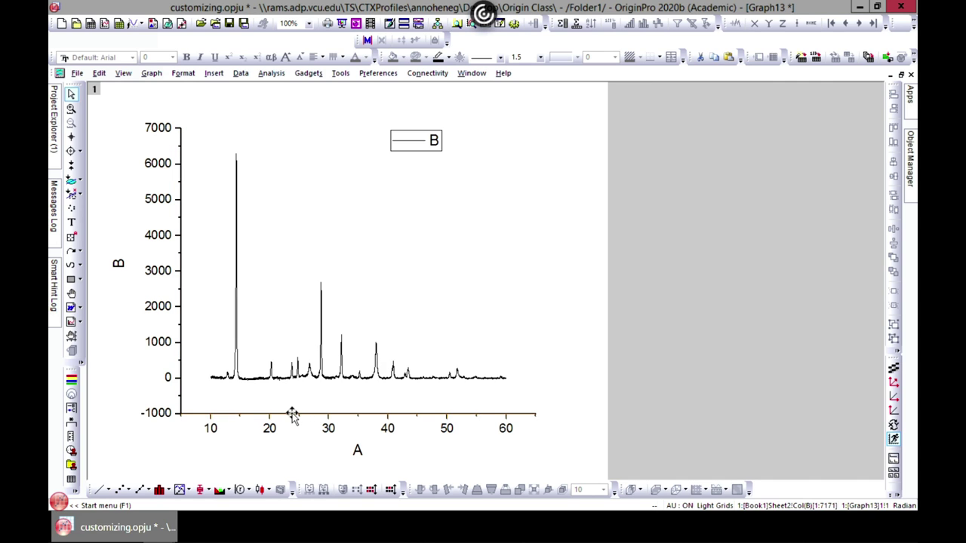
double_click(295, 417)
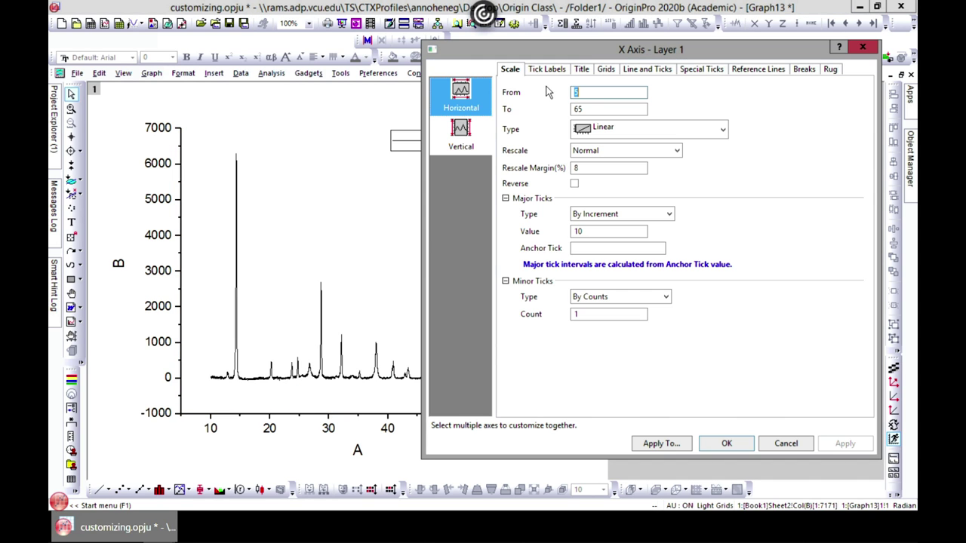
drag(536, 52, 354, 50)
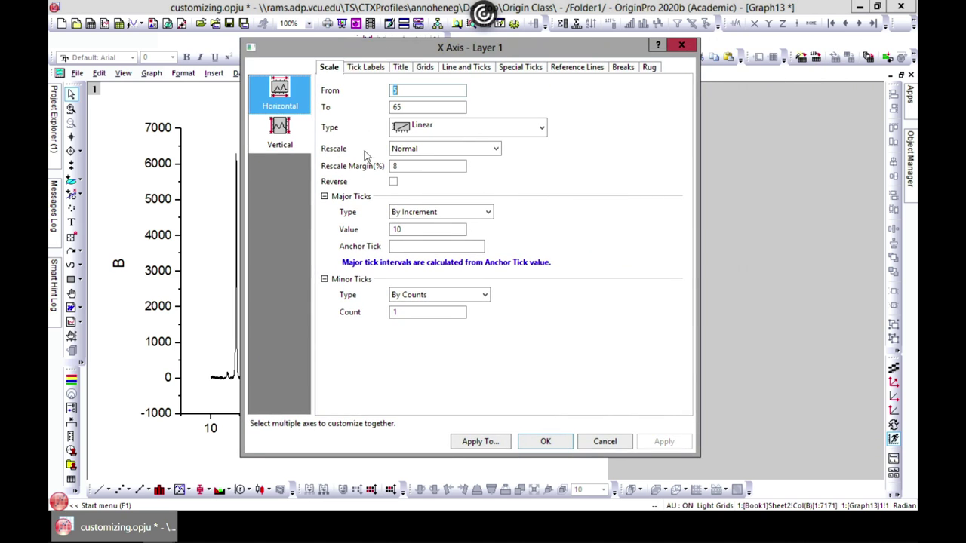
drag(413, 50, 565, 44)
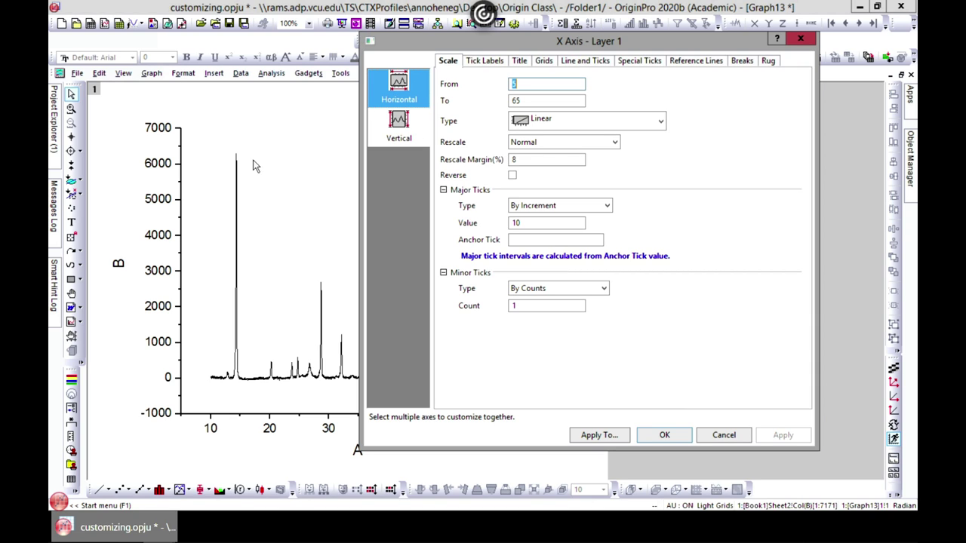
click(400, 132)
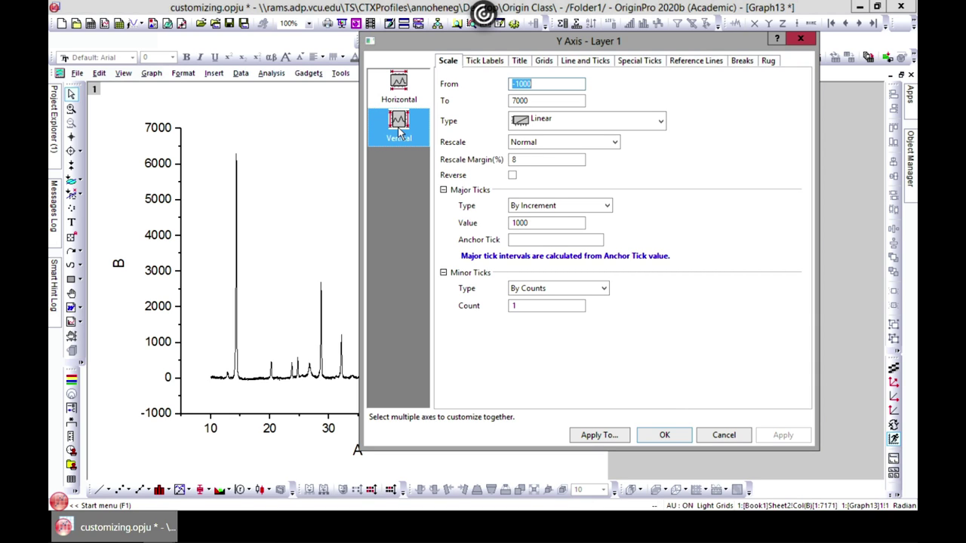
click(398, 87)
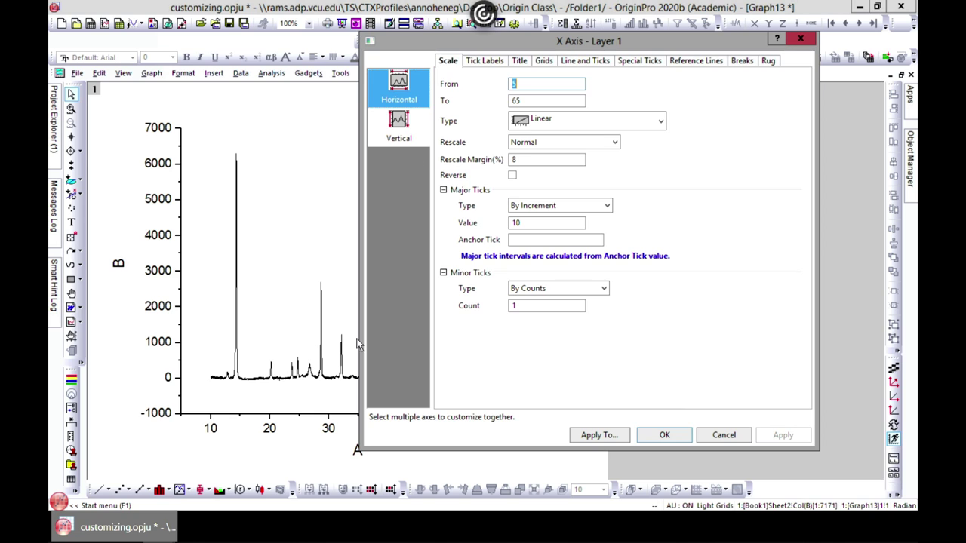
click(723, 436)
- Zoom in on the tall first peak of the graph and restore the full view
click(71, 110)
drag(204, 131, 262, 437)
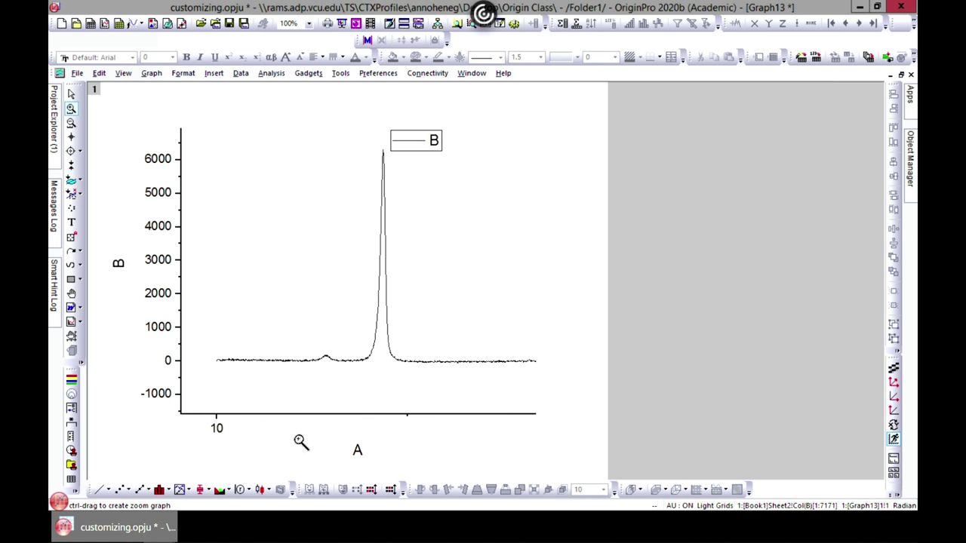
click(72, 125)
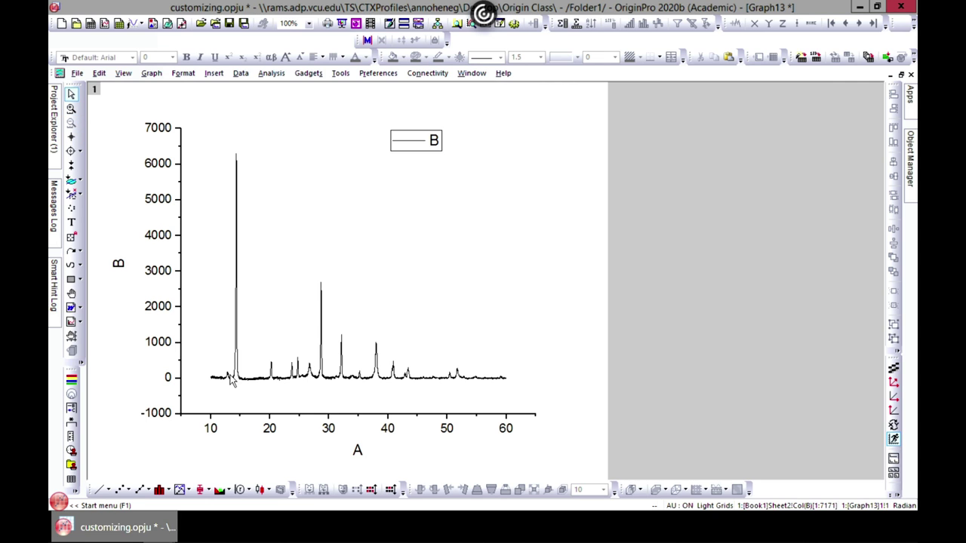
- Set the X axis scale to run from 10 to 20 and apply it
click(270, 417)
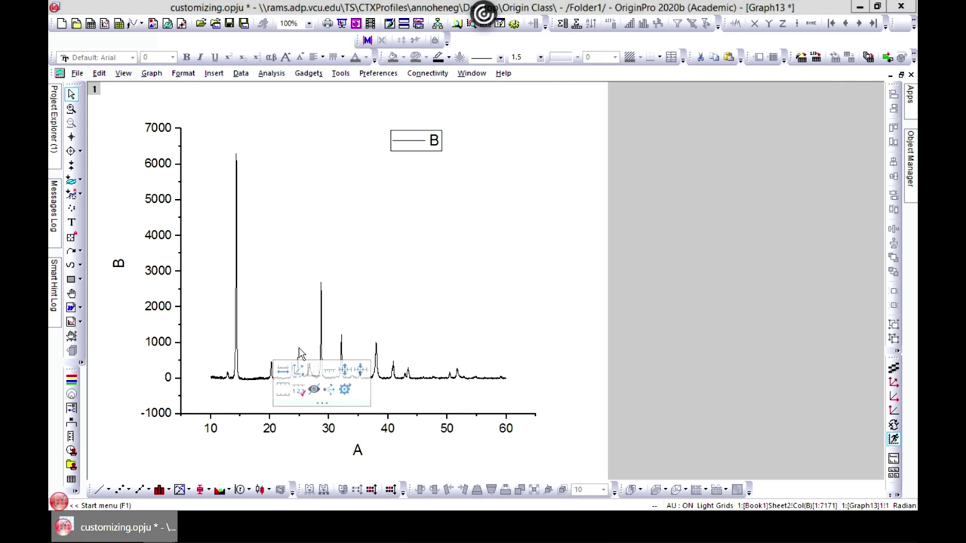
double_click(270, 417)
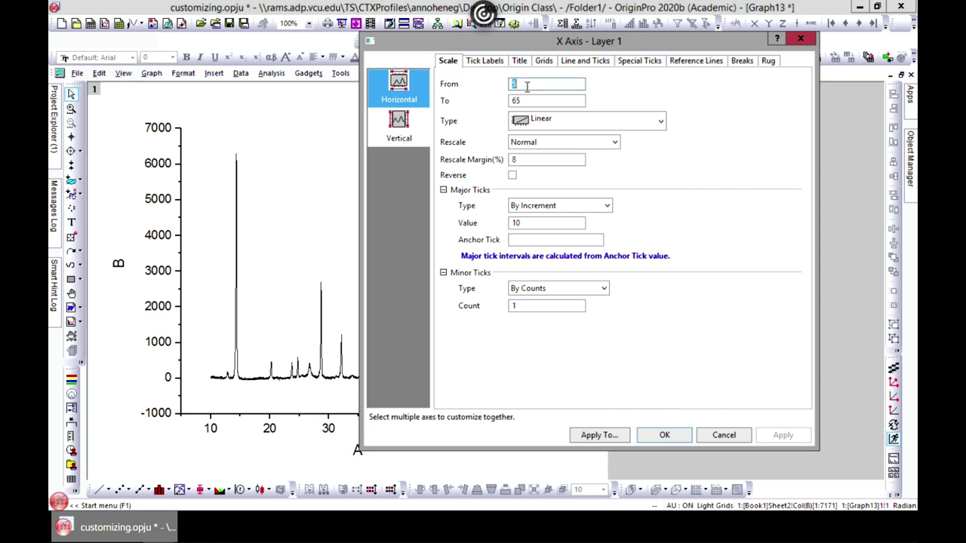
text(10)
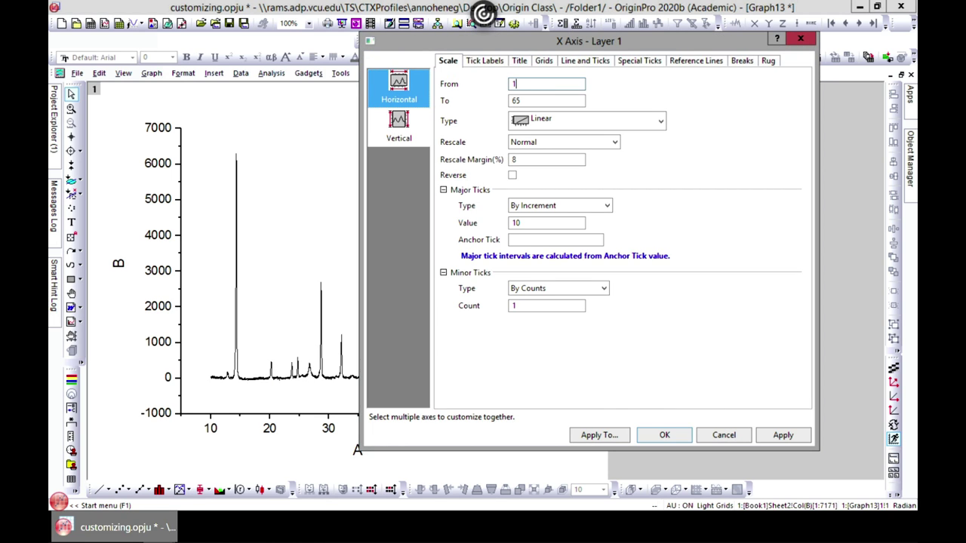
double_click(519, 101)
text(20)
click(781, 436)
mouse_move(640, 44)
mouse_down()
mouse_move(869, 51)
mouse_move(641, 44)
mouse_up()
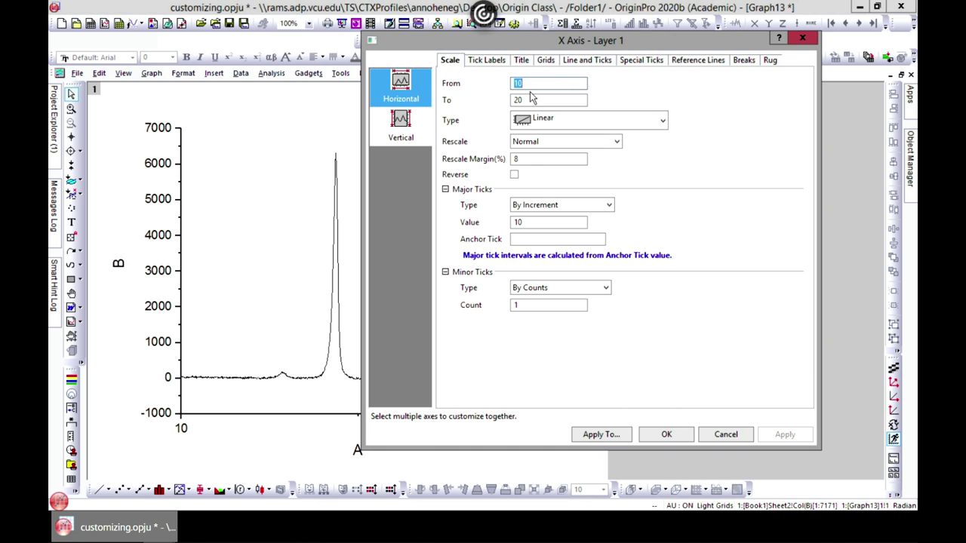
- Extend the X axis scale's end value to 60 and apply it
drag(525, 101, 513, 100)
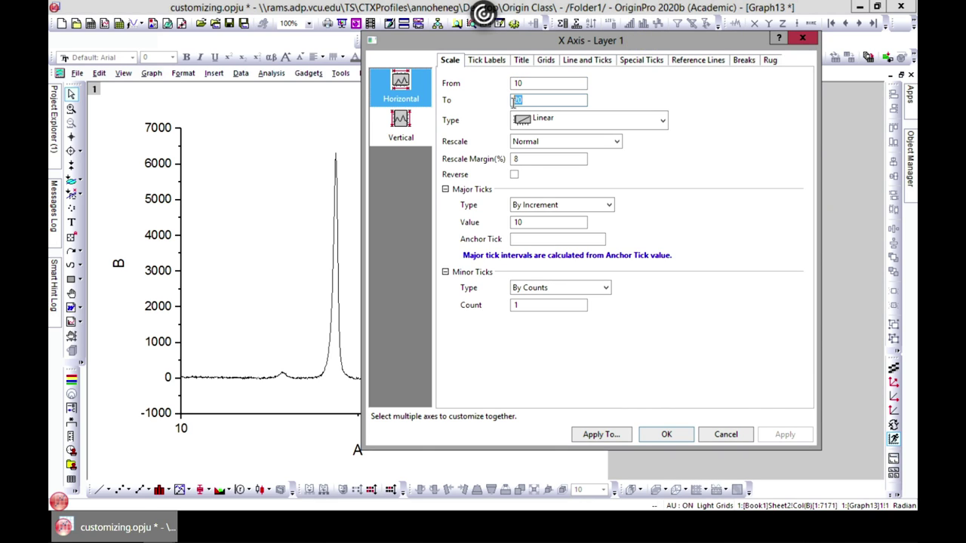
text(6)
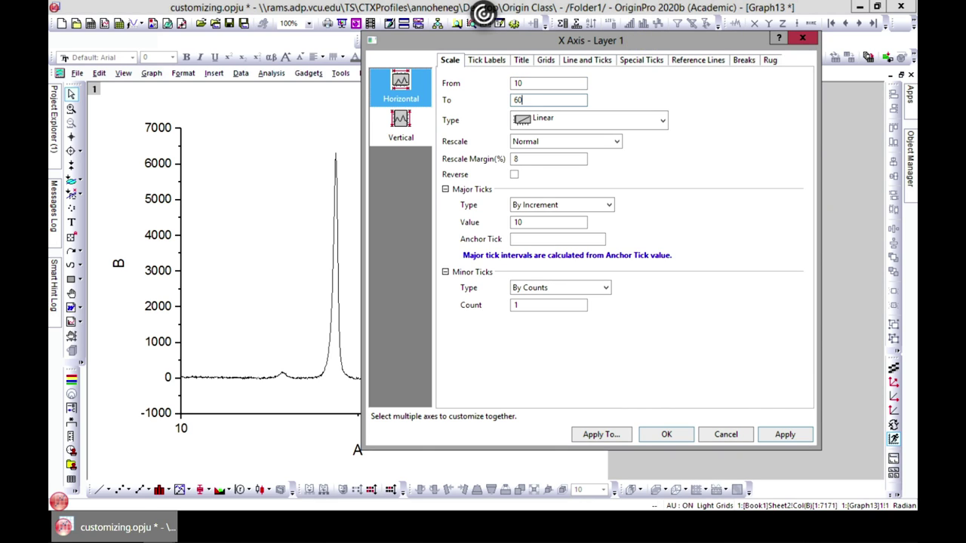
text(0)
click(783, 436)
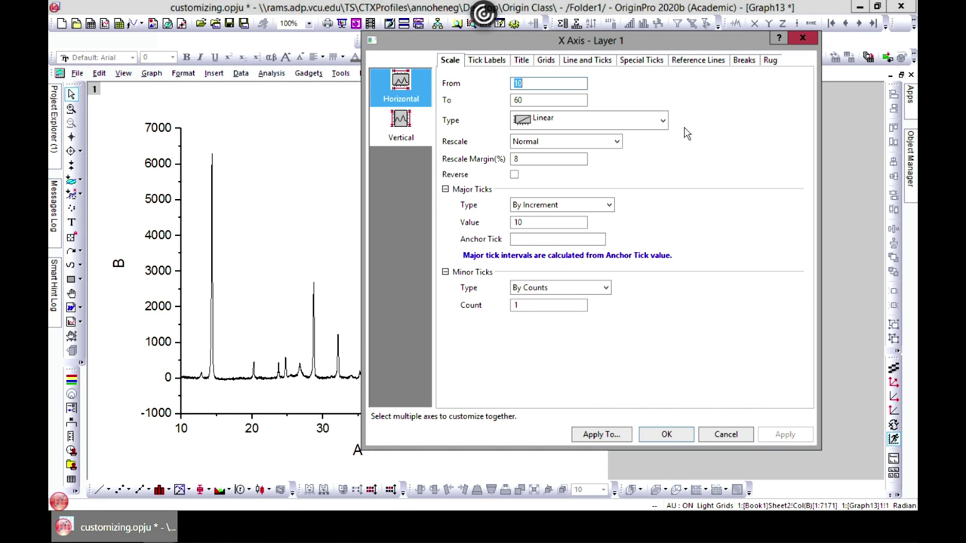
- Set the X axis scale's end value to 40, apply it, and uncover the plot behind the dialog
drag(681, 46, 660, 21)
key(Tab)
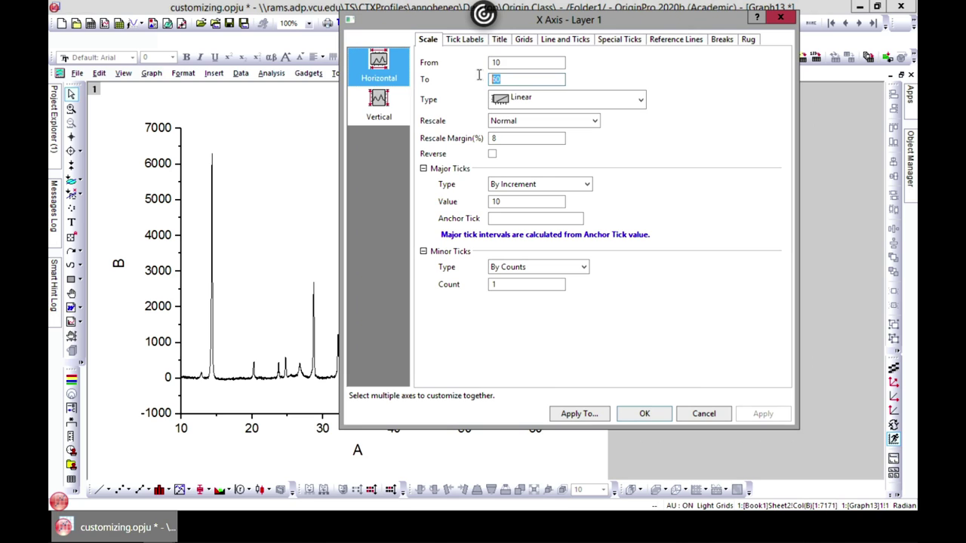
text(4)
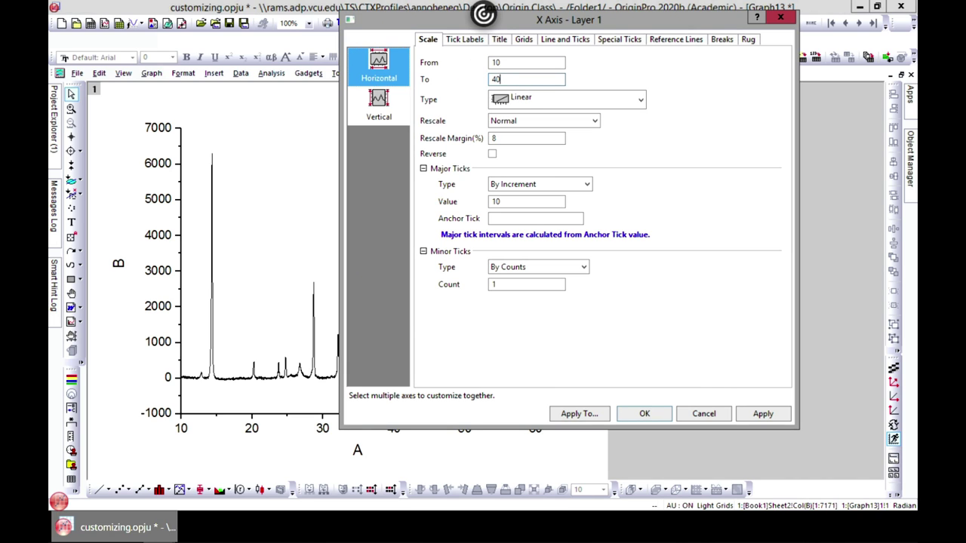
click(761, 414)
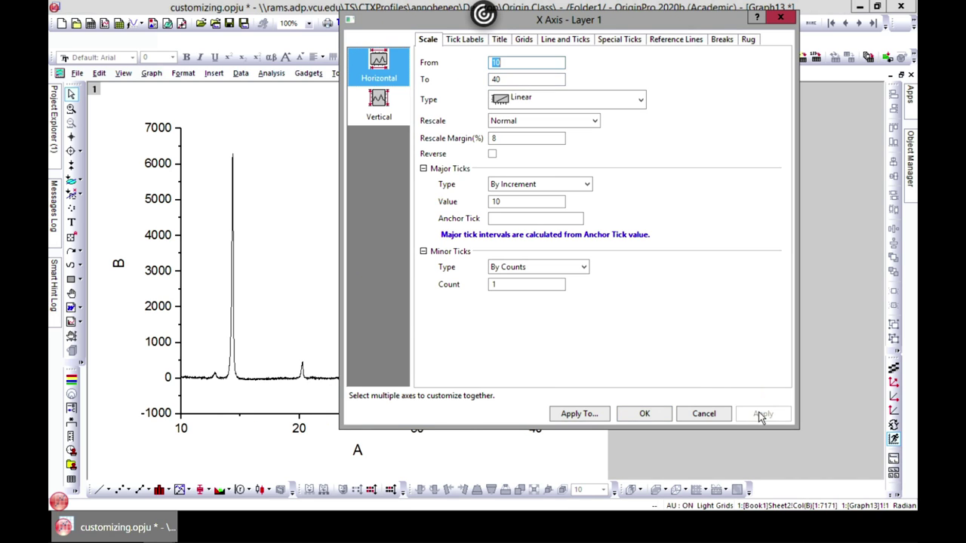
drag(650, 24, 761, 60)
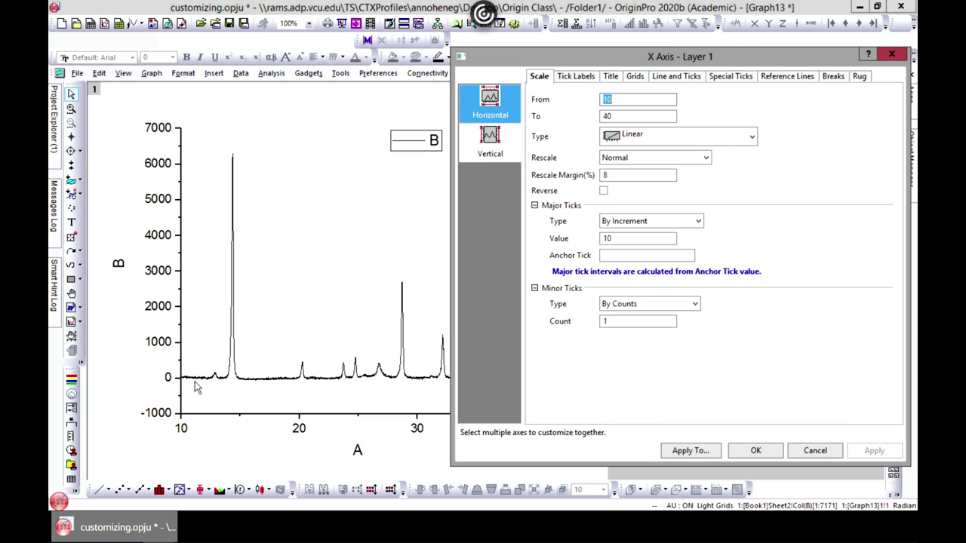
- Try the Log10 and Reciprocal scale types on the X axis, applying each one
click(753, 138)
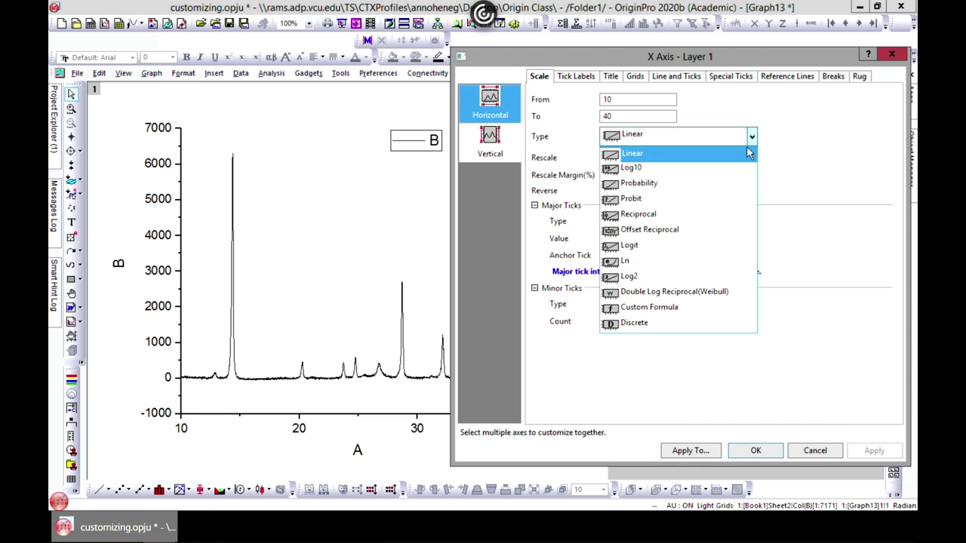
click(723, 169)
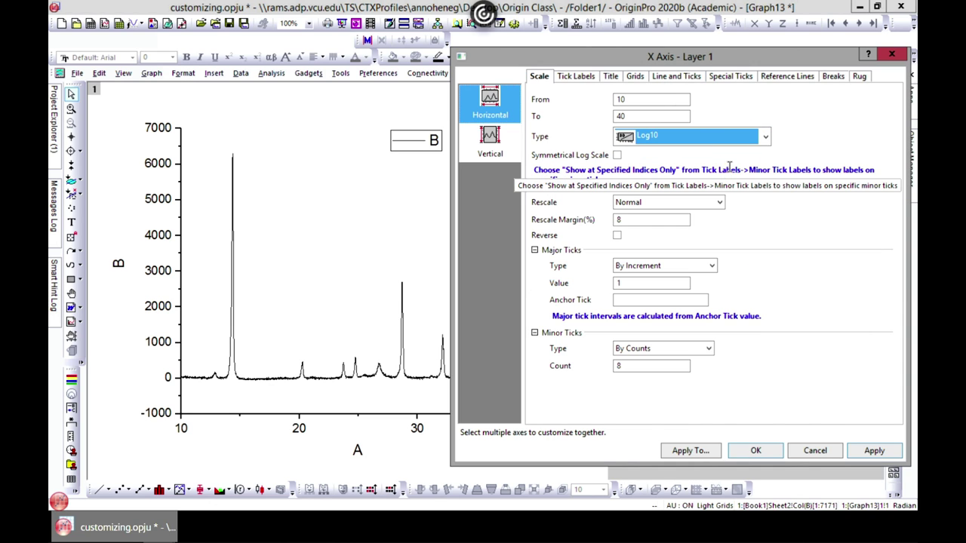
click(875, 453)
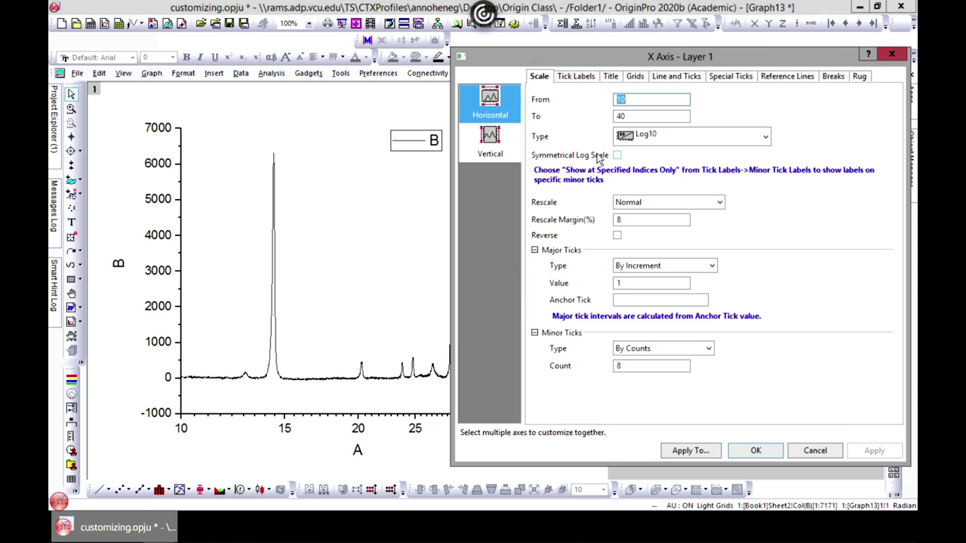
click(766, 138)
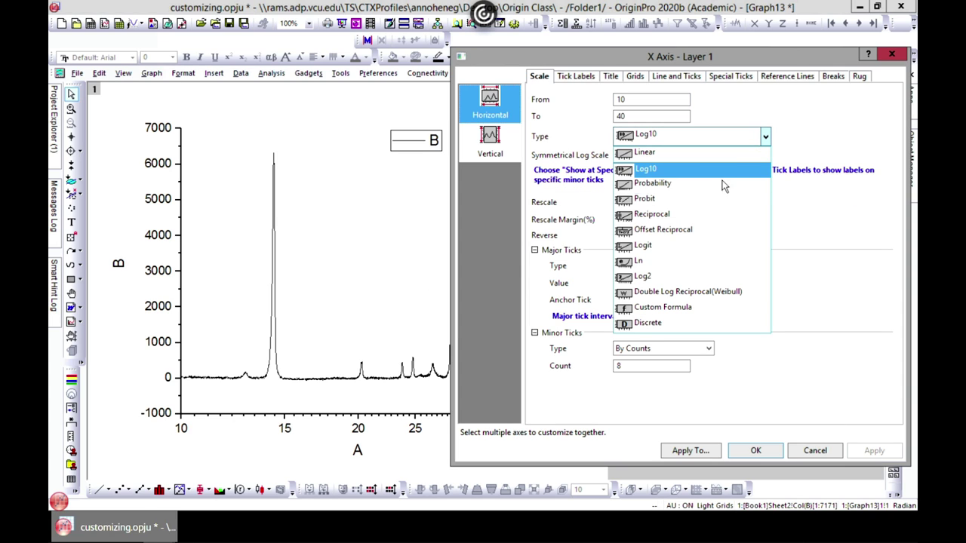
click(702, 219)
click(873, 451)
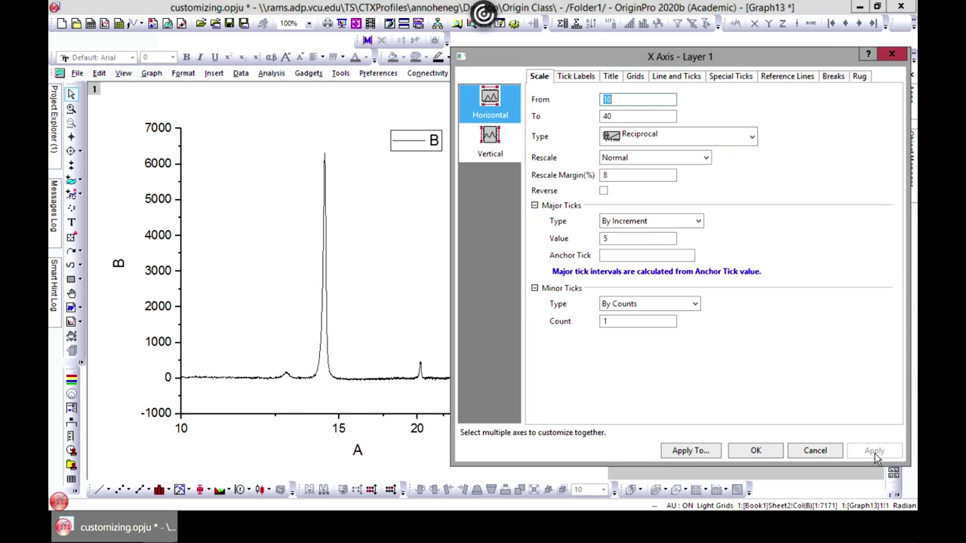
- Try the Ln scale type on the X axis and return the axis to the Linear type
click(751, 135)
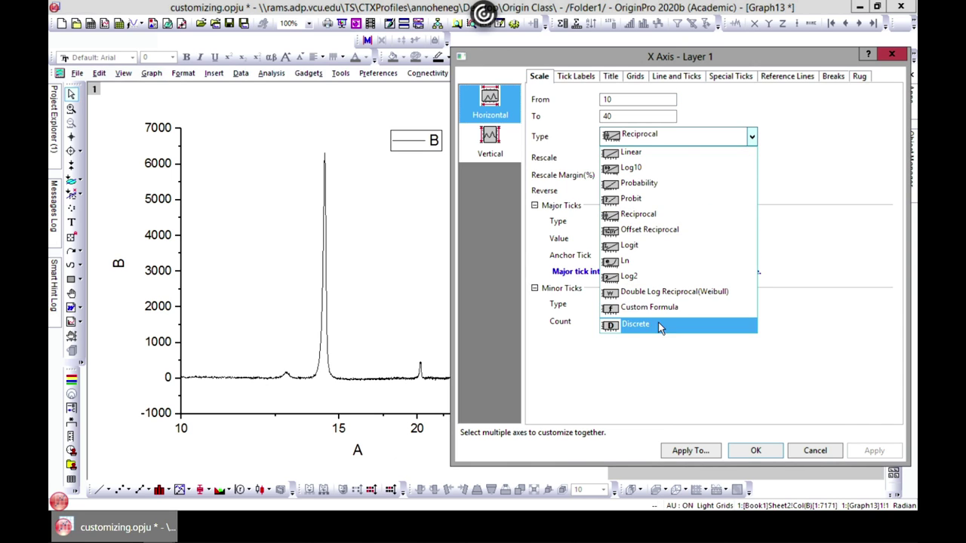
click(670, 262)
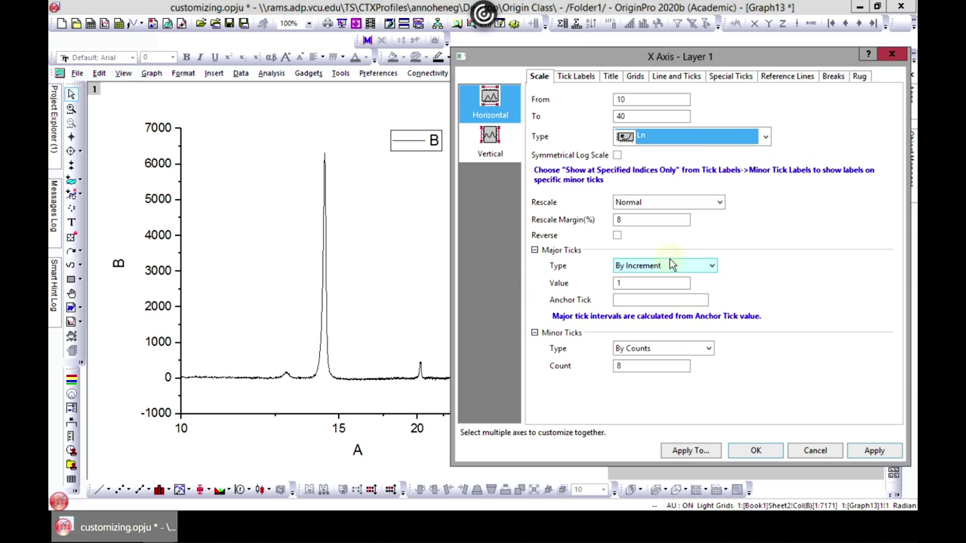
click(864, 450)
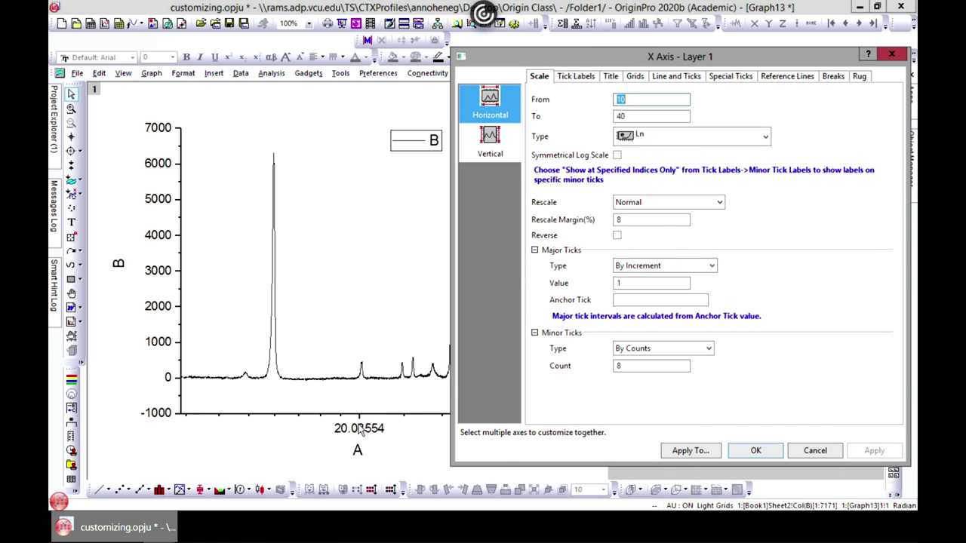
click(756, 136)
click(645, 152)
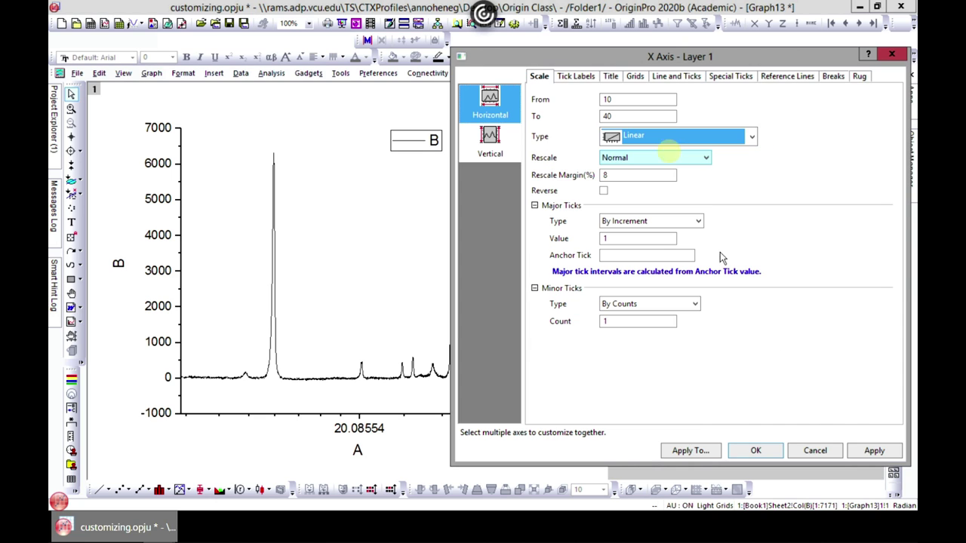
click(873, 452)
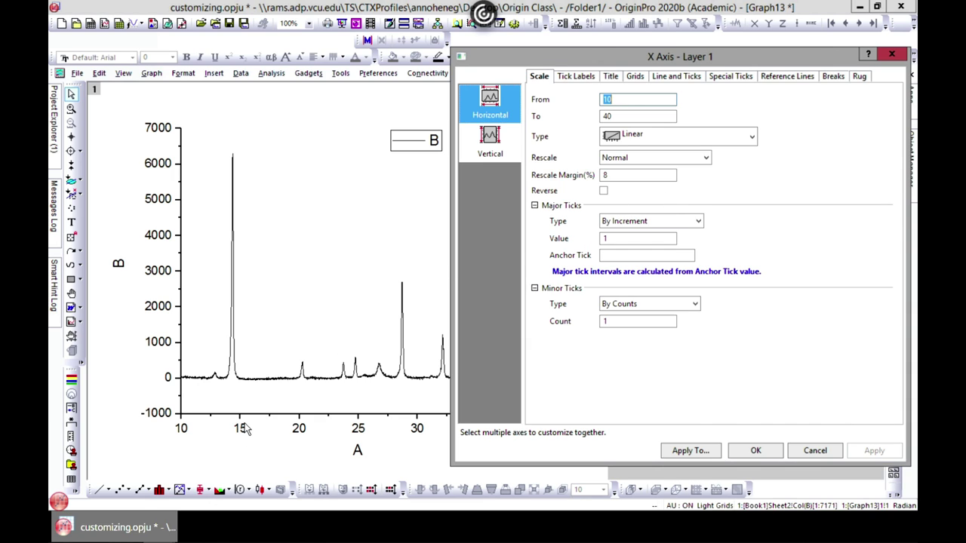
- Try the Min & Max and By Counts major tick types on the X axis, applying By Counts with a count of 7
click(697, 222)
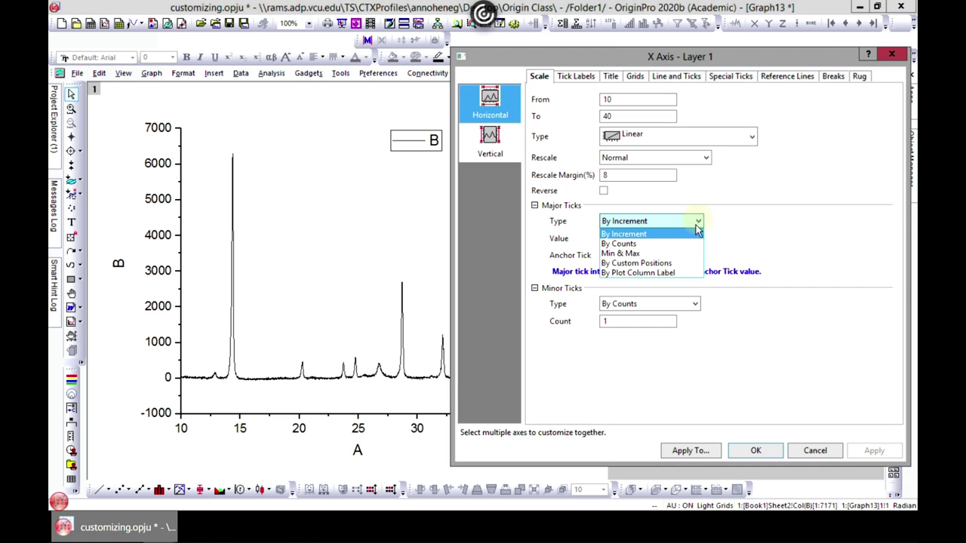
click(658, 253)
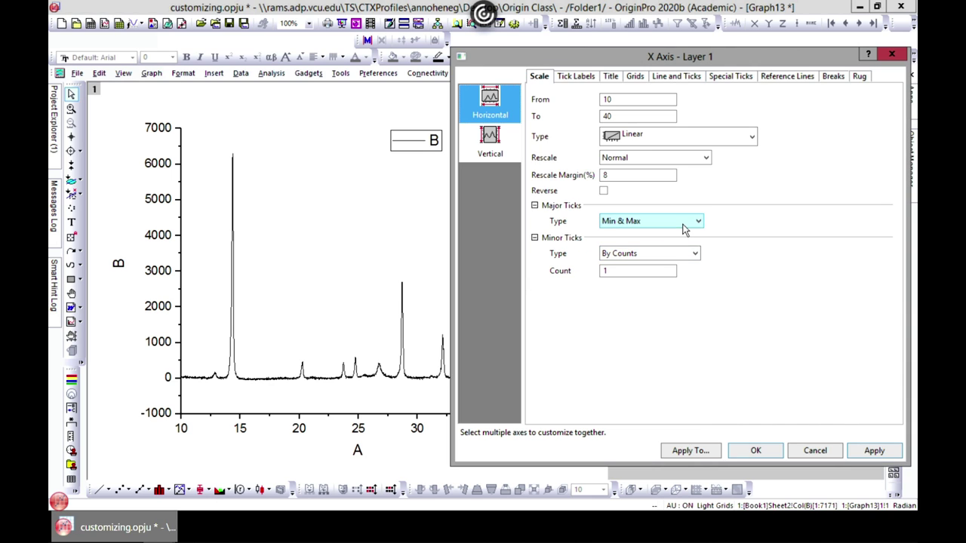
click(682, 225)
click(662, 242)
double_click(628, 238)
text(31)
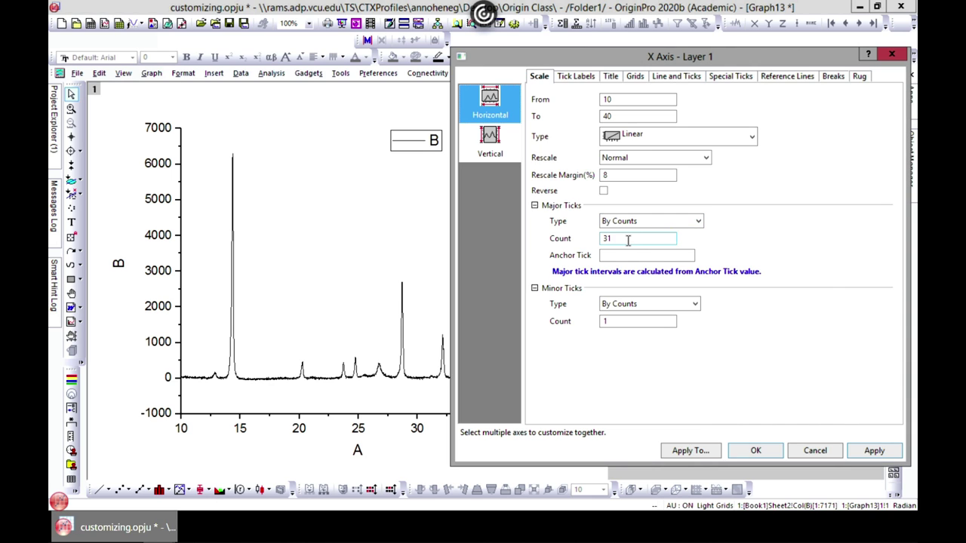
drag(621, 239, 585, 238)
text(7)
click(854, 452)
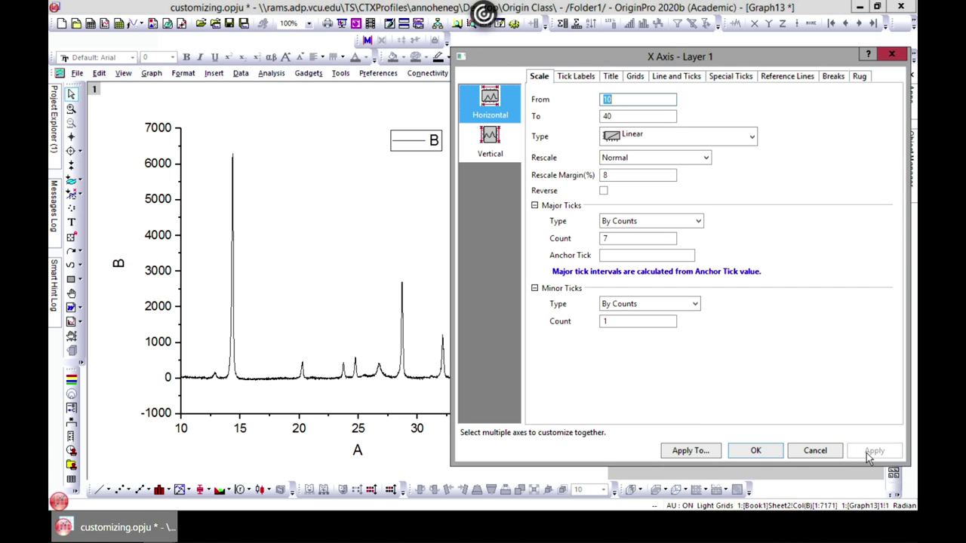
- Return the X axis major ticks to By Increment with a value of 5 and apply it
double_click(624, 238)
click(680, 219)
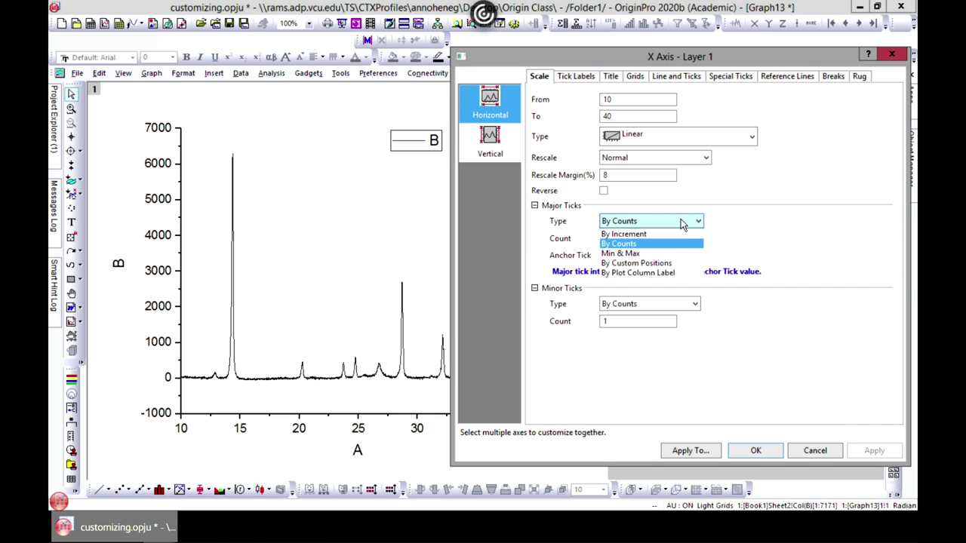
click(683, 230)
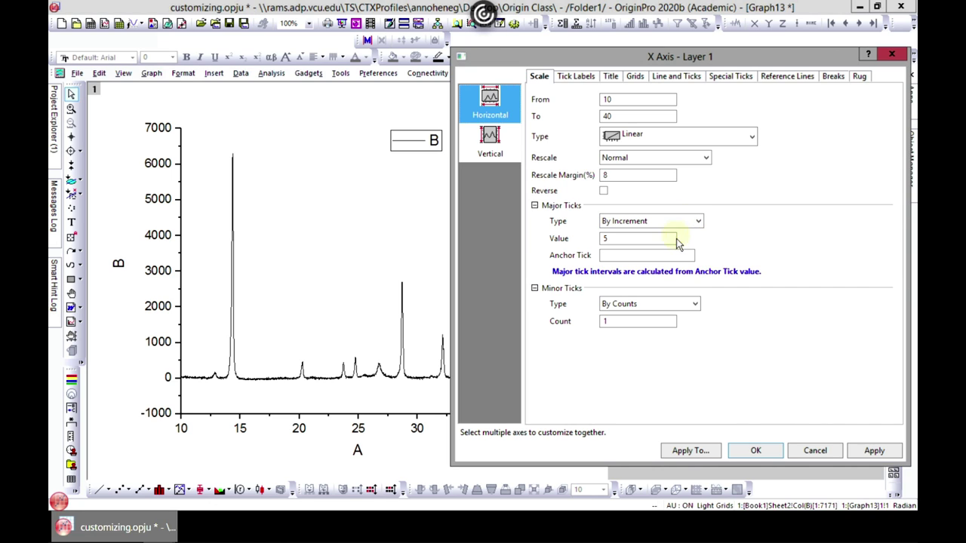
click(873, 450)
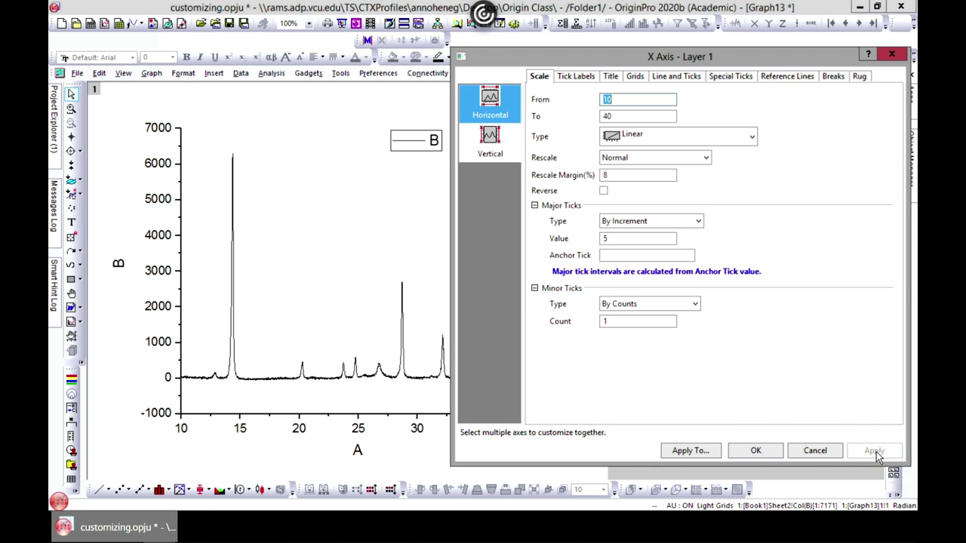
- Try a major tick increment of 10 on the X axis and return the increment to 5, applying each value
double_click(626, 239)
text(10)
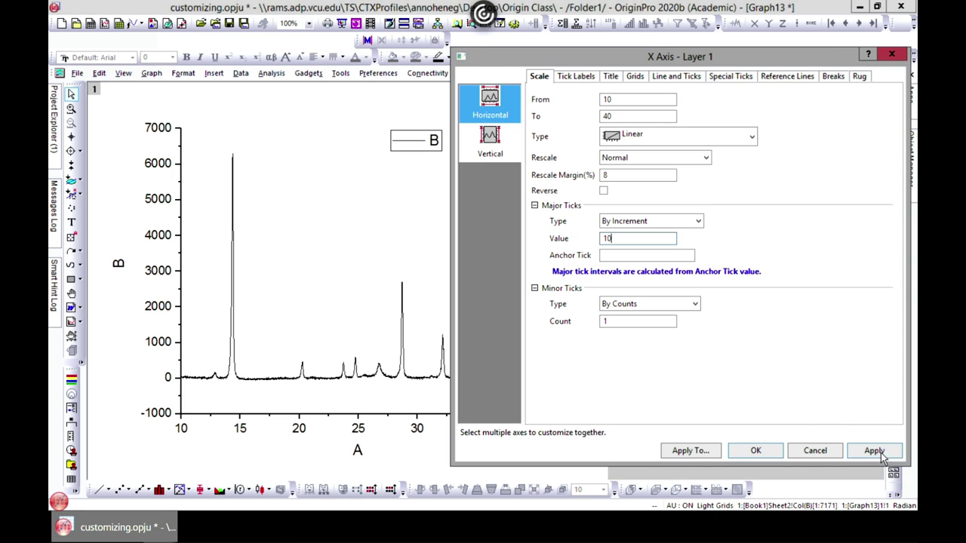
click(875, 450)
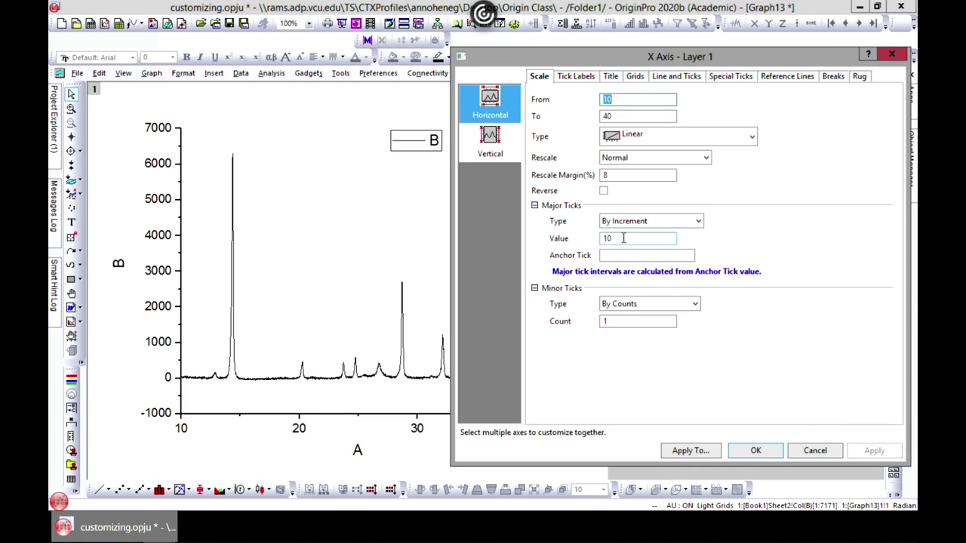
drag(620, 238, 578, 235)
text(5)
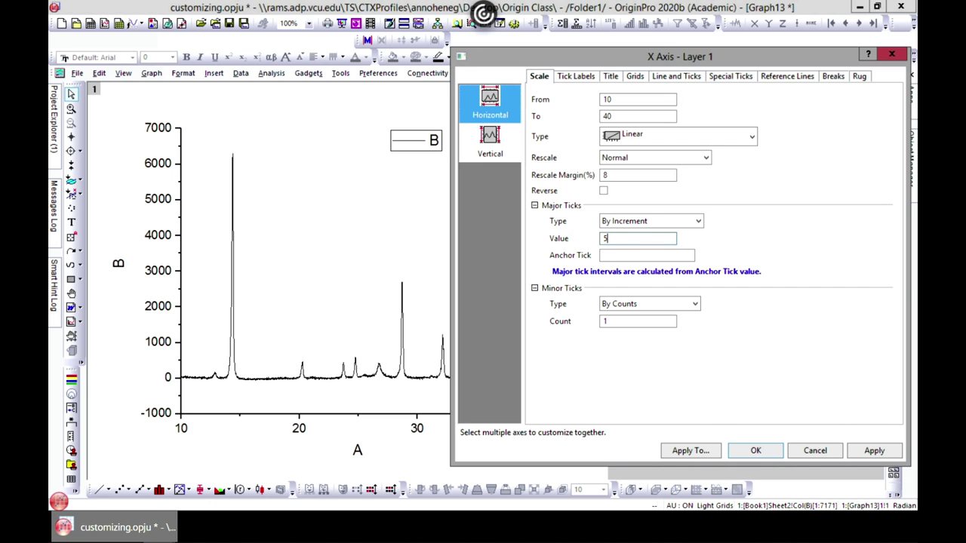
click(874, 450)
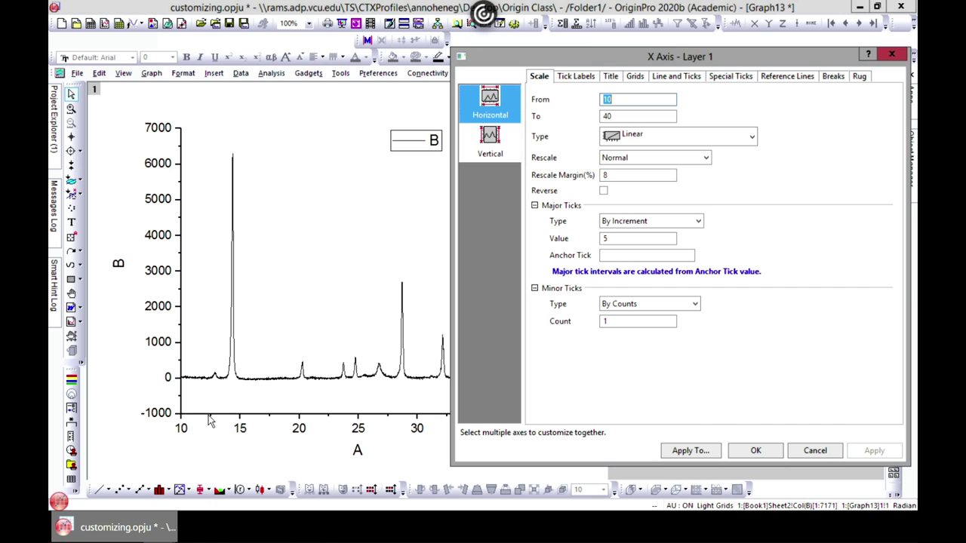
- Set the X axis minor tick count to 5 and apply it
double_click(617, 322)
text(5)
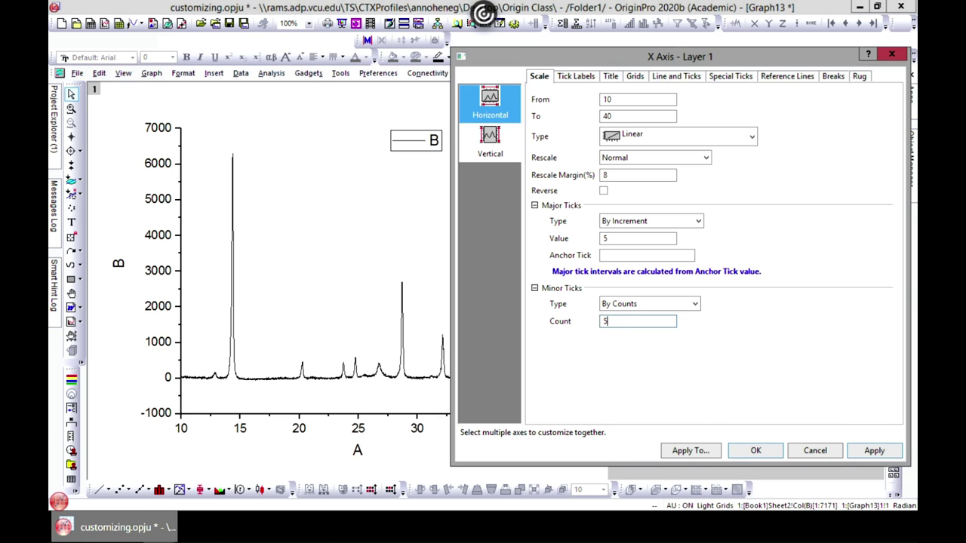
click(873, 450)
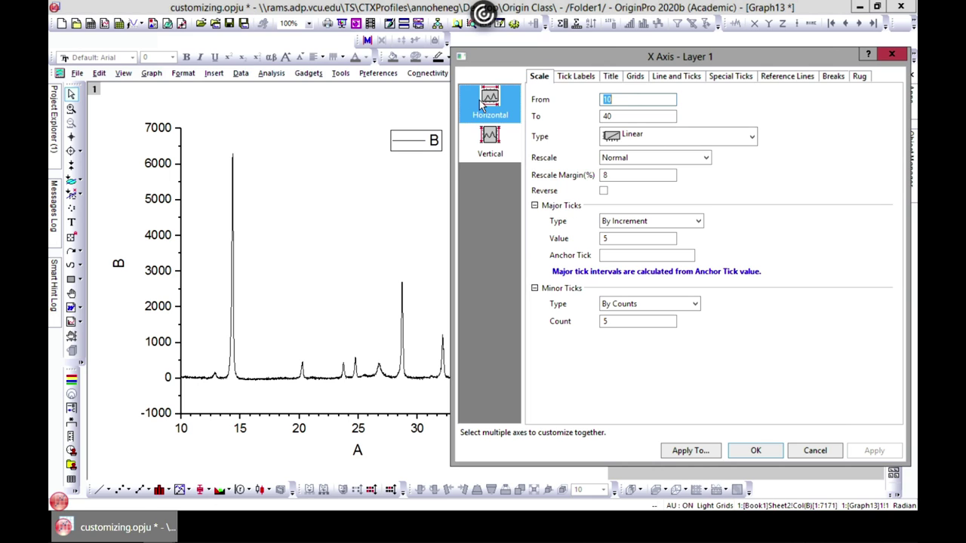
- Set the Y axis scale to run from -500 to 6500 and apply it
click(490, 151)
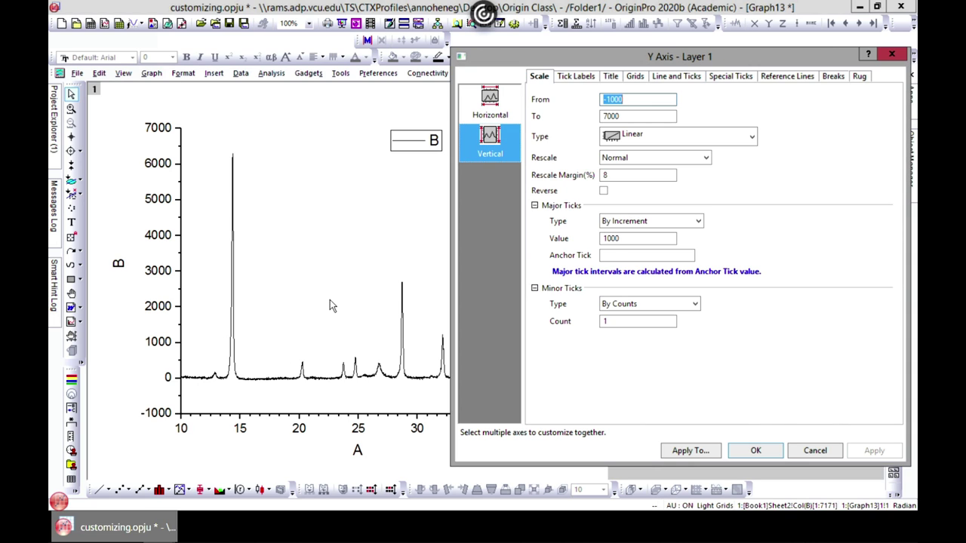
click(624, 99)
key(BackSpace)
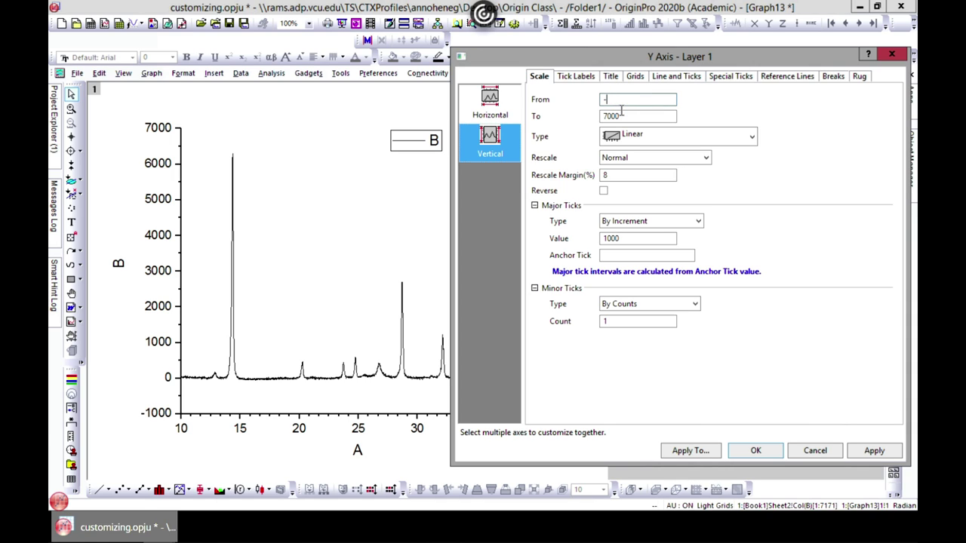
key(Tab)
key(Tab)
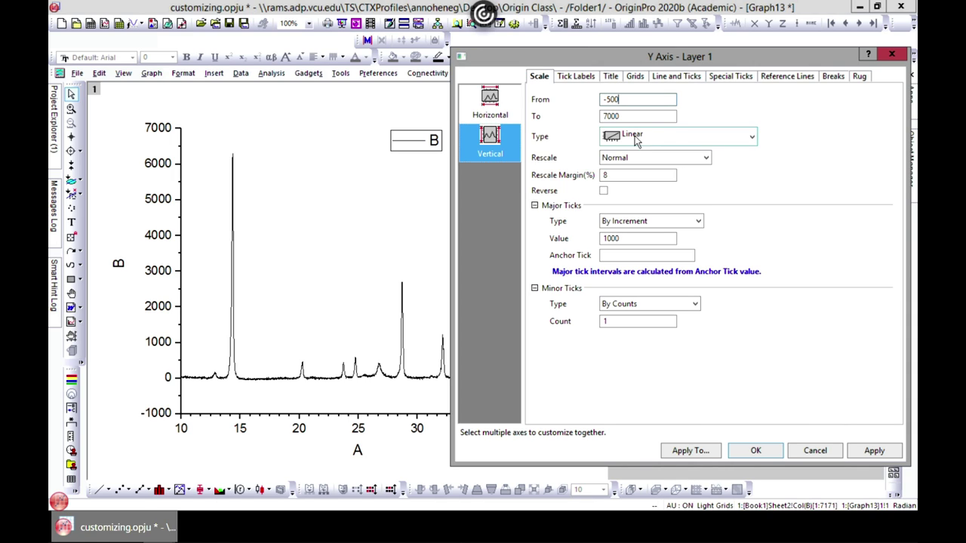
key(shift+Tab)
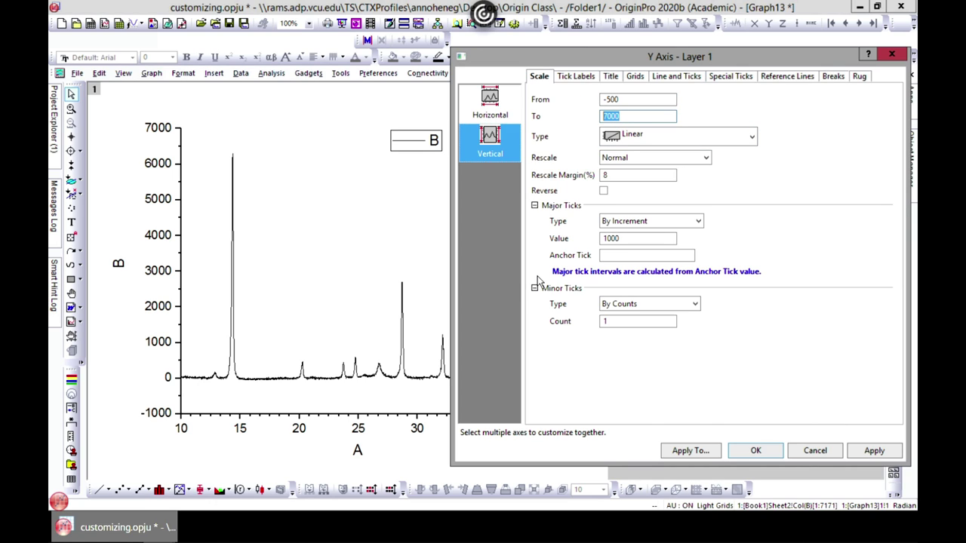
text(6500)
click(873, 451)
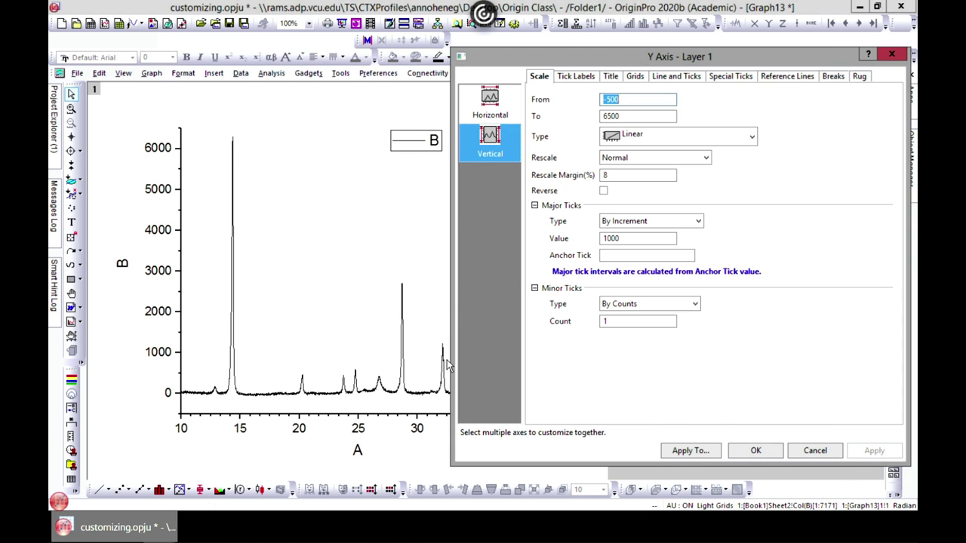
- Try the Ln and Probability scale types on the Y axis, applying each one
click(728, 145)
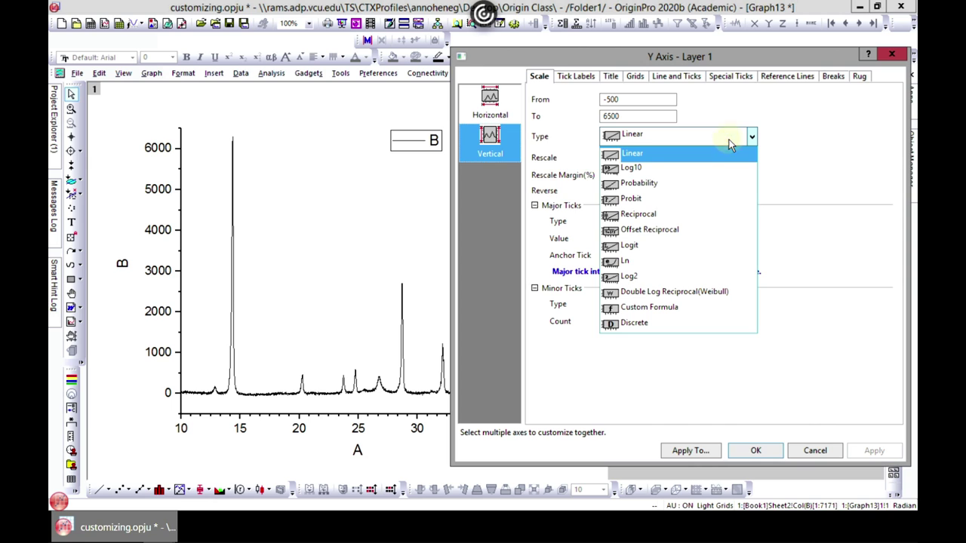
click(643, 263)
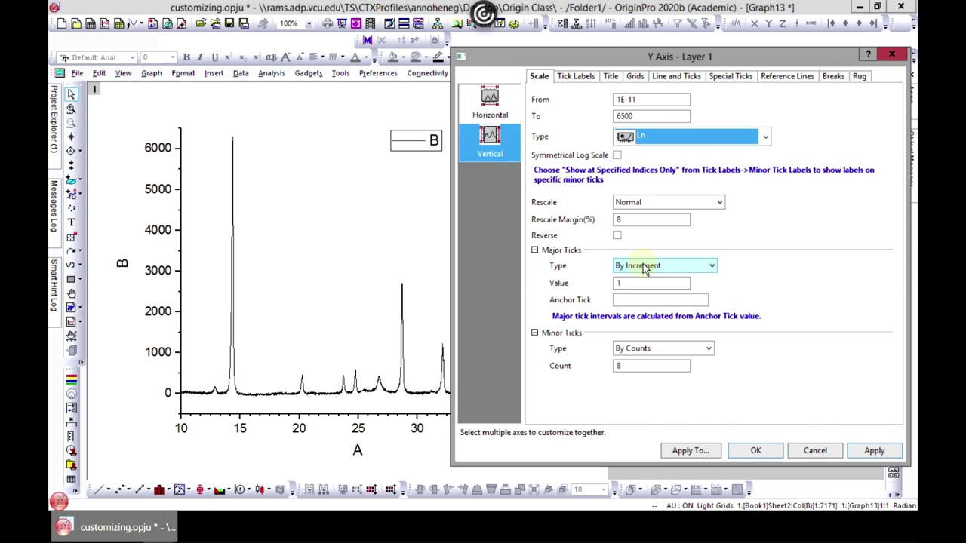
click(872, 451)
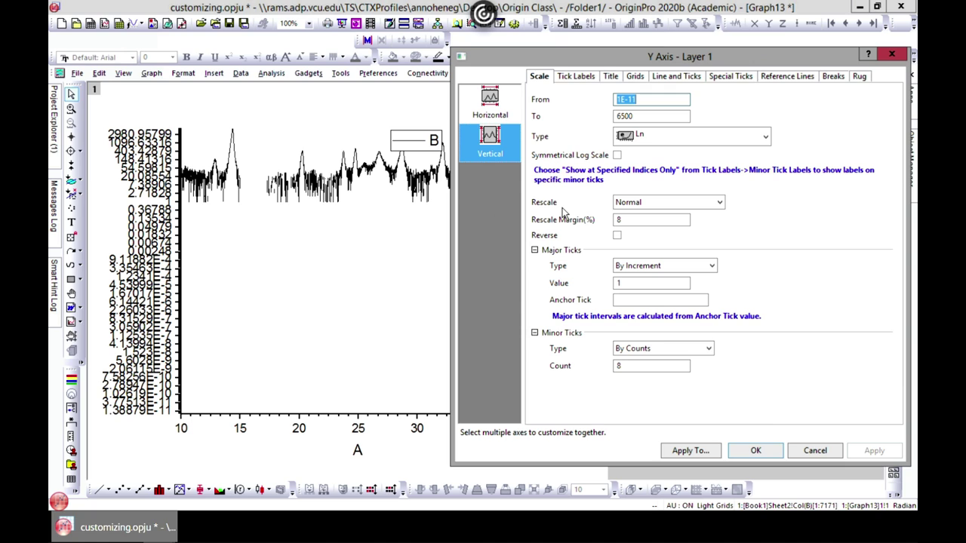
click(765, 138)
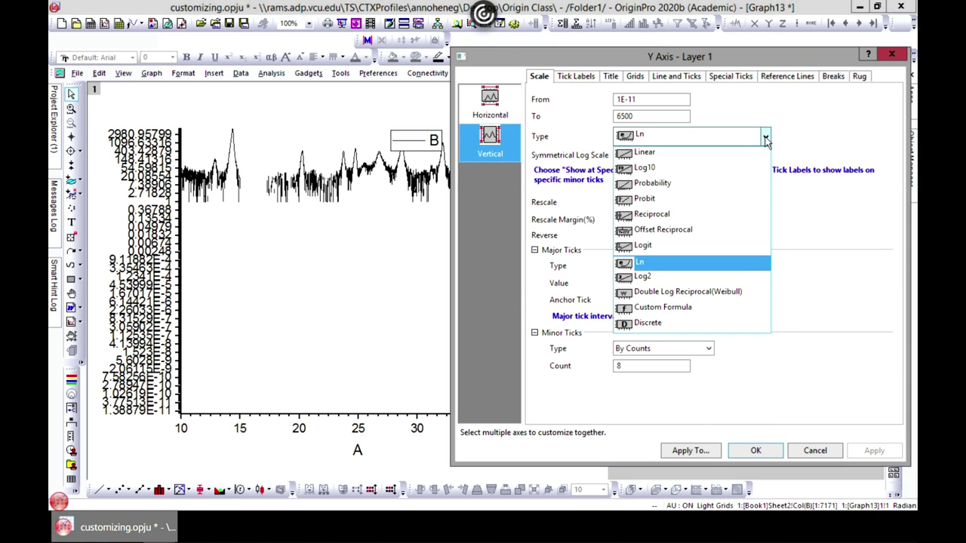
click(678, 185)
click(873, 450)
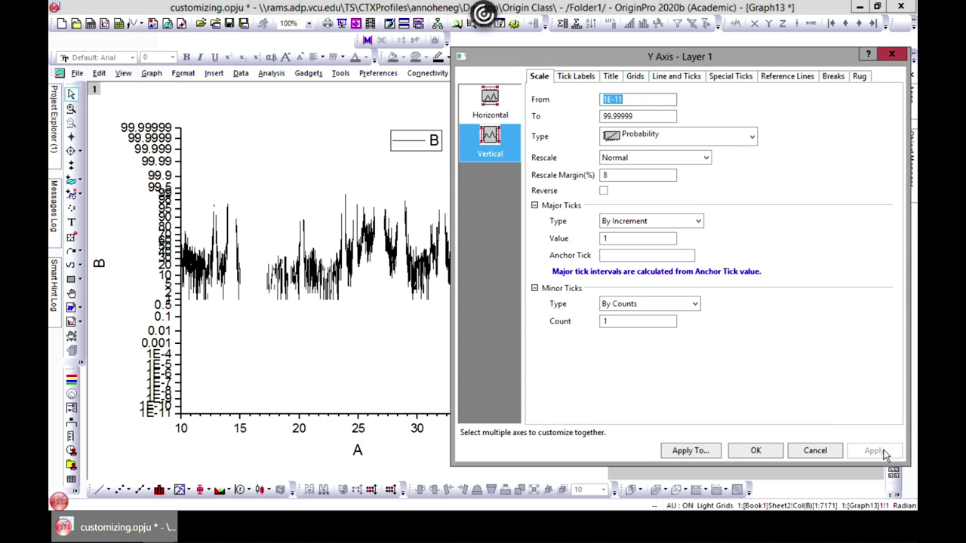
- Return the Y axis to the Linear scale type, apply it, and close the axis settings
click(750, 137)
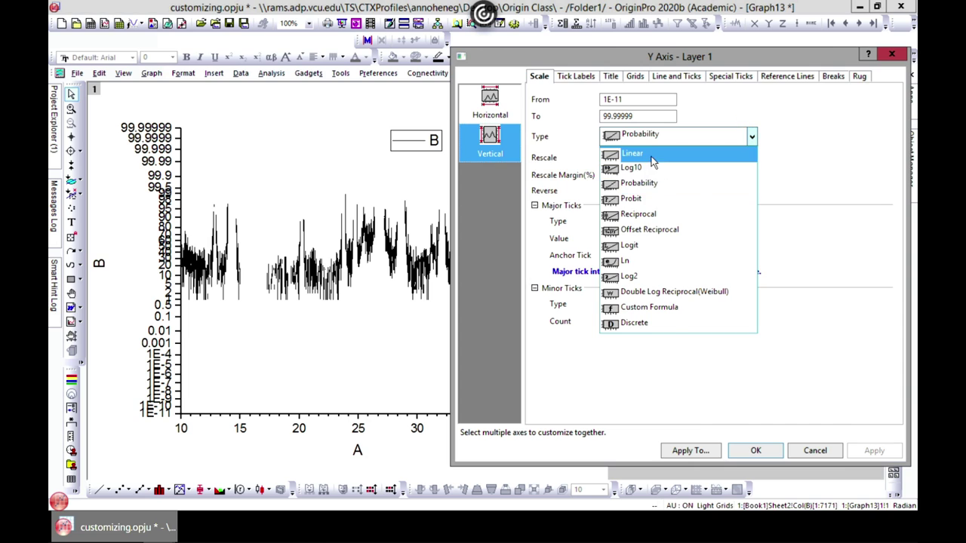
click(649, 153)
click(874, 451)
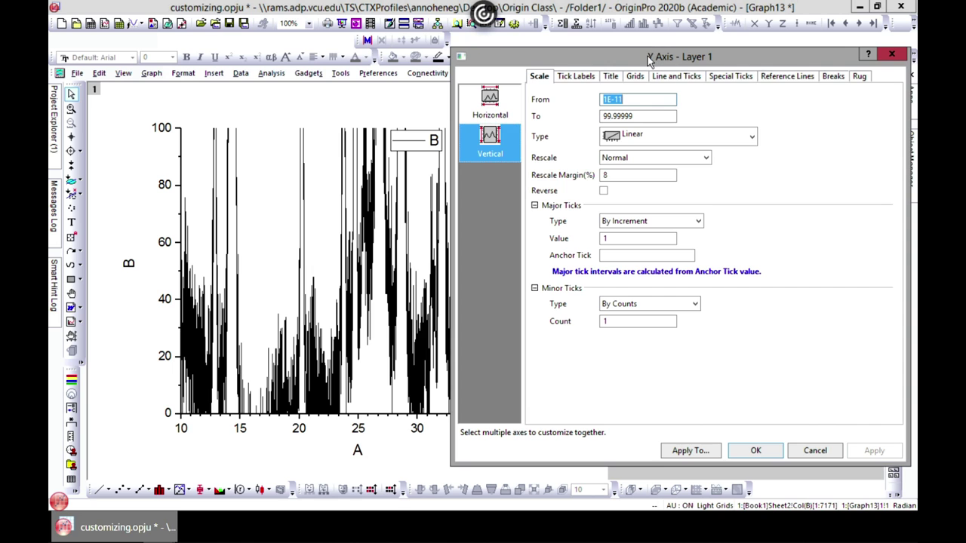
drag(649, 56, 547, 46)
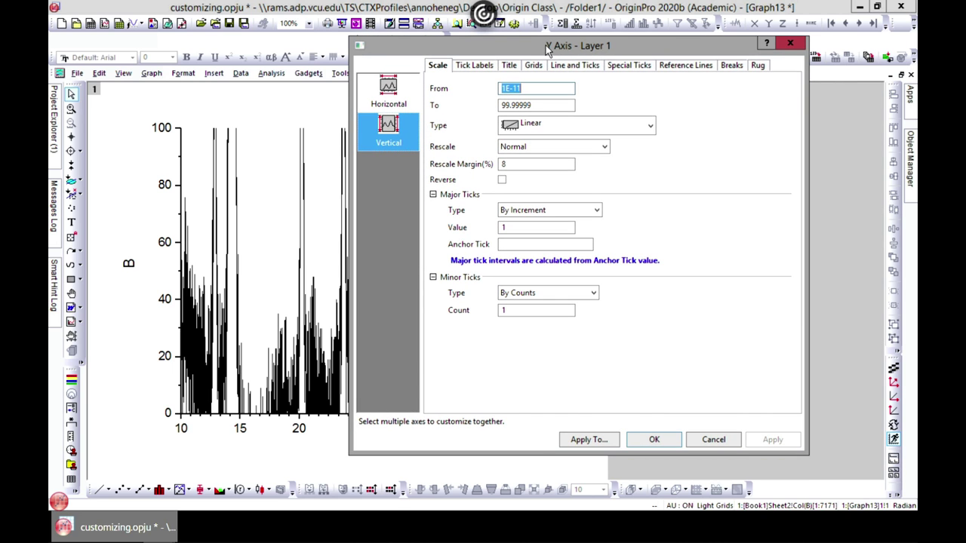
click(790, 43)
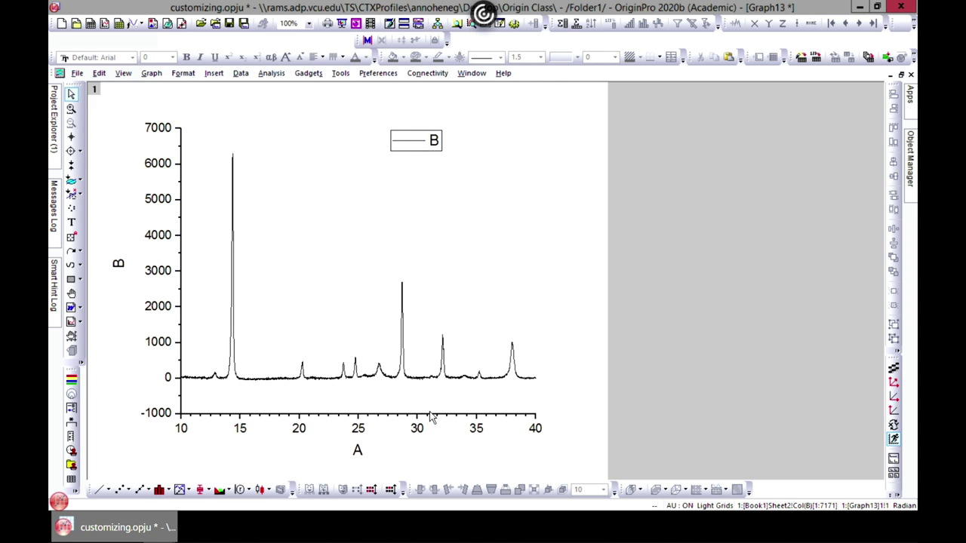
- Open the X axis settings from the graph and compare the scale settings of the horizontal and vertical axes
click(433, 413)
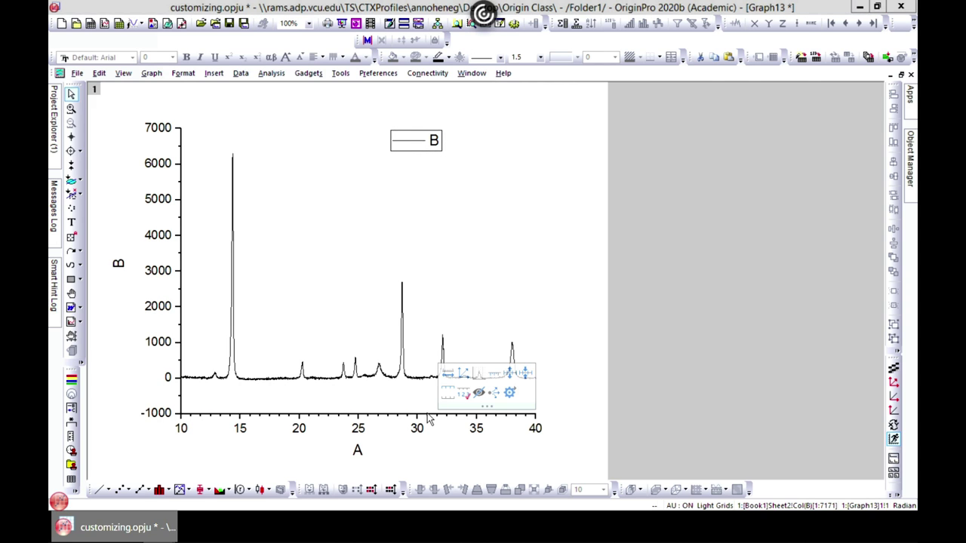
double_click(429, 419)
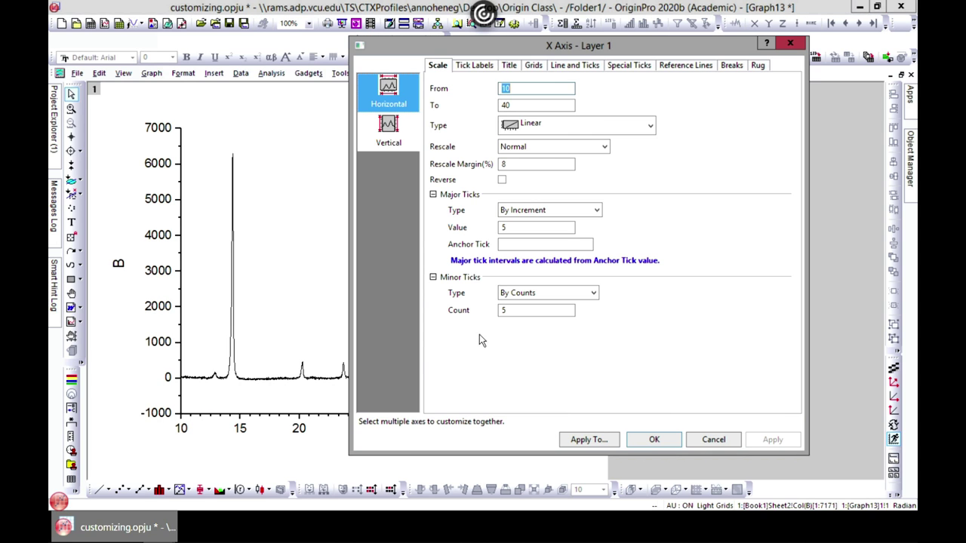
click(395, 134)
click(388, 94)
click(388, 129)
click(387, 95)
click(389, 130)
click(388, 91)
- Set the Y axis major tick increment to 2000 and apply it
click(398, 133)
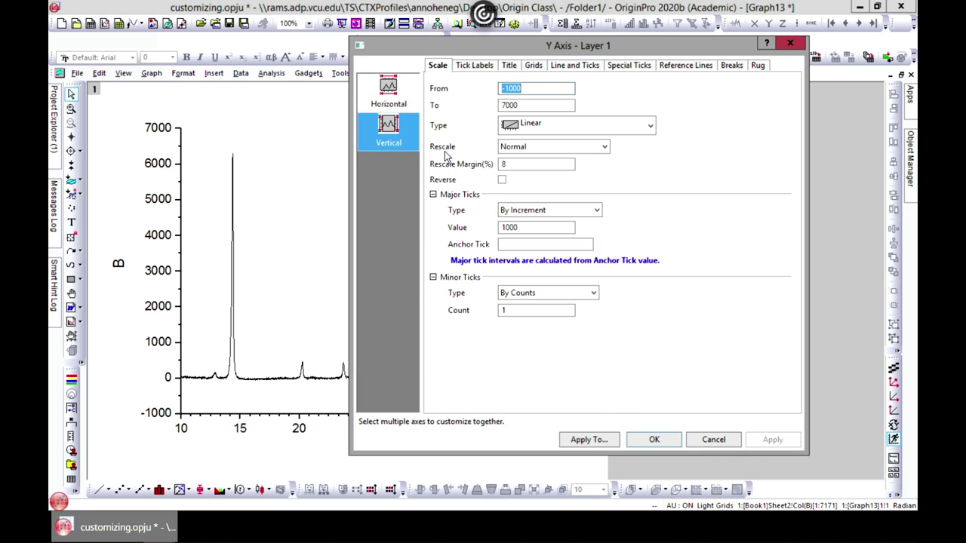
click(526, 229)
click(504, 228)
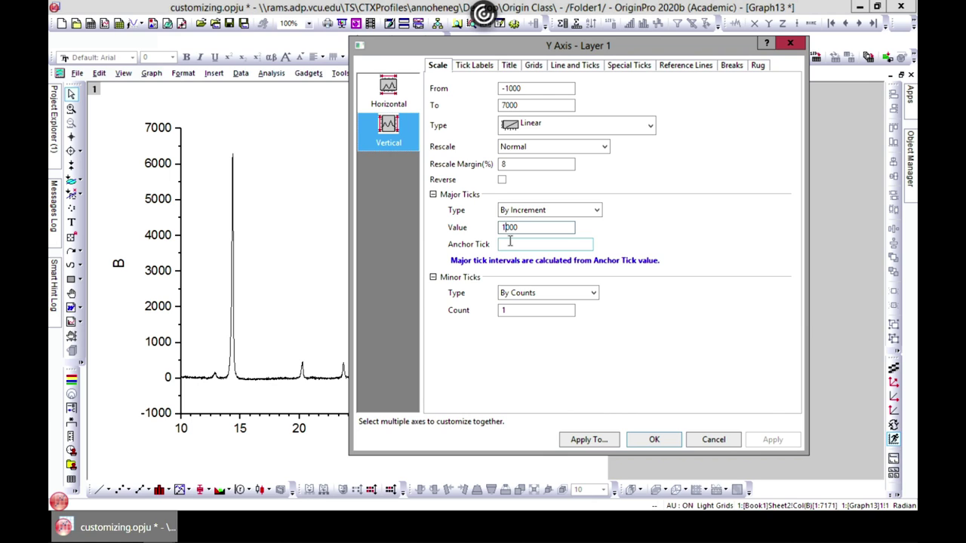
key(BackSpace)
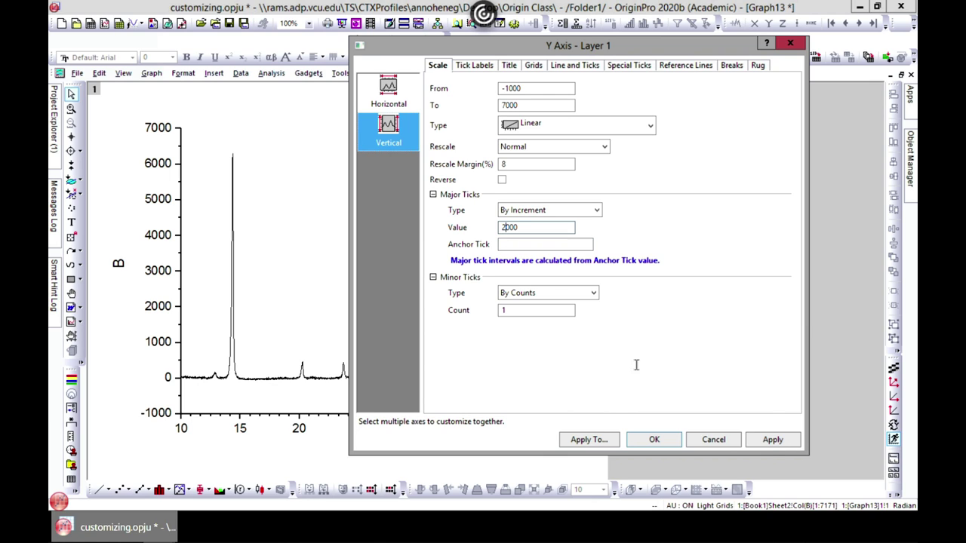
click(768, 439)
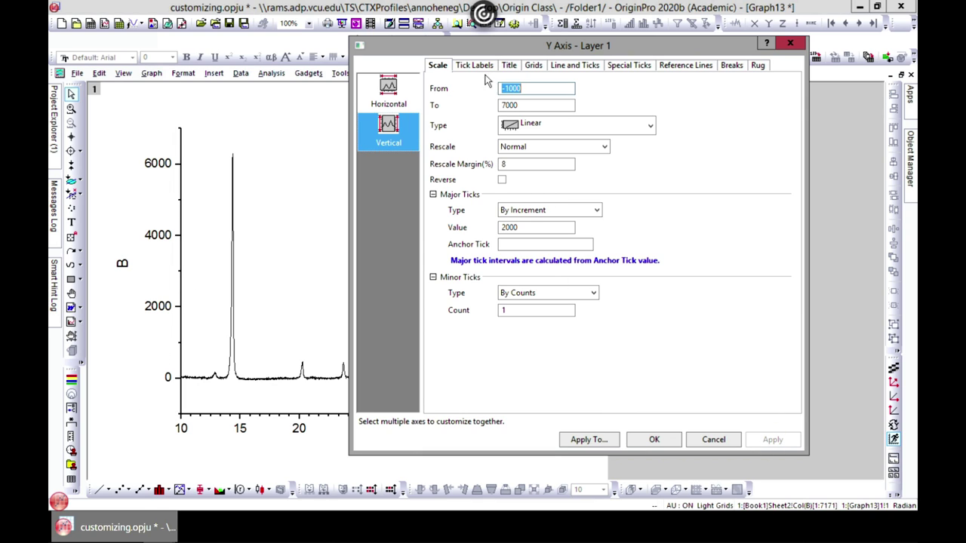
- Open the tick label display settings for the bottom X axis and examine the available label types
drag(491, 49, 543, 39)
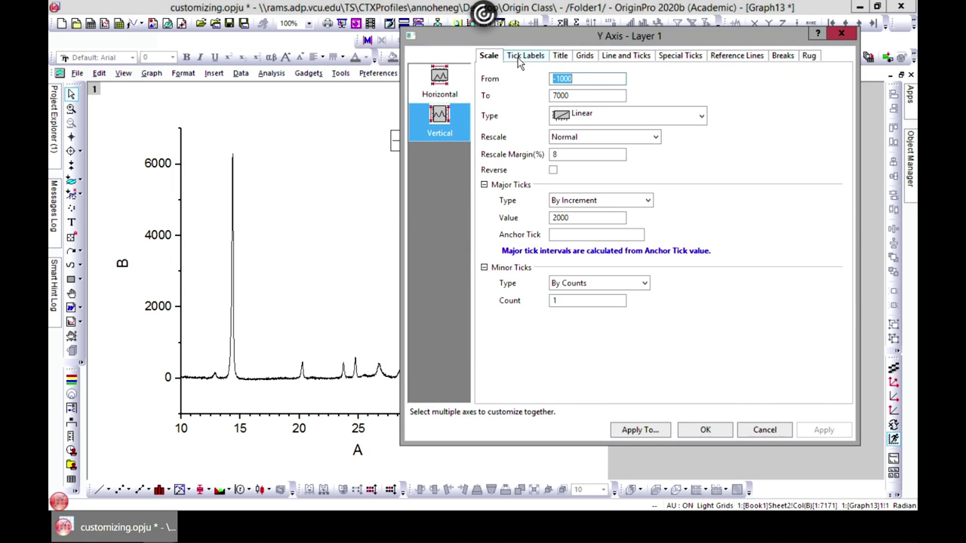
click(517, 57)
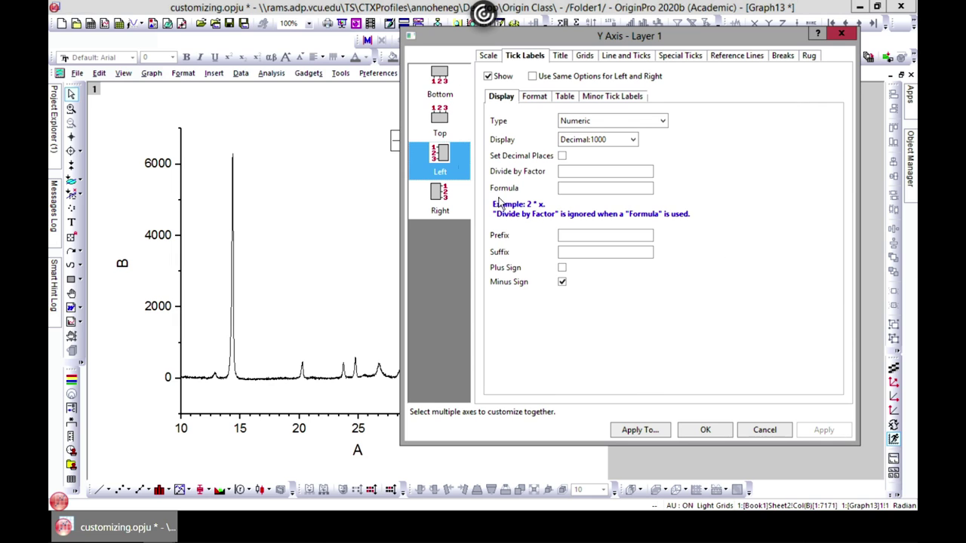
drag(591, 40, 595, 59)
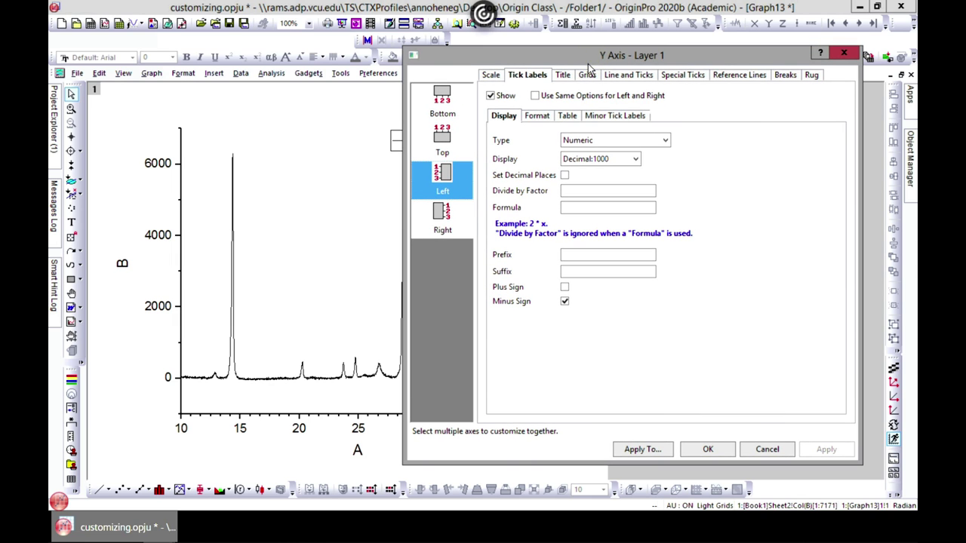
click(444, 107)
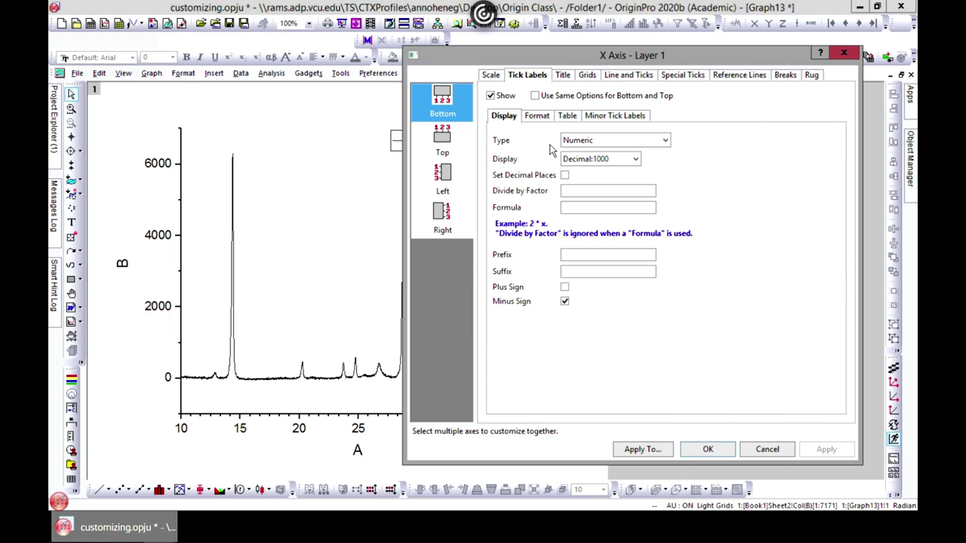
click(653, 142)
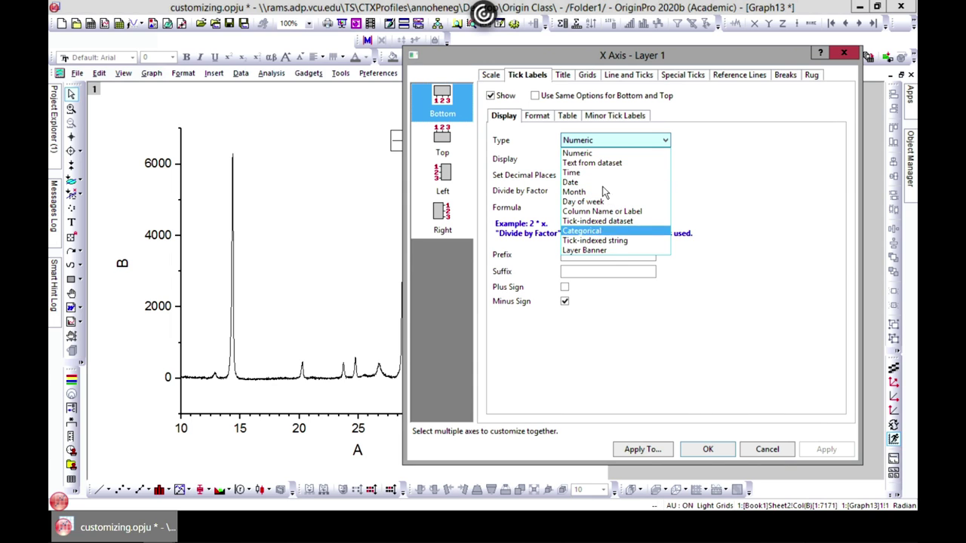
click(729, 191)
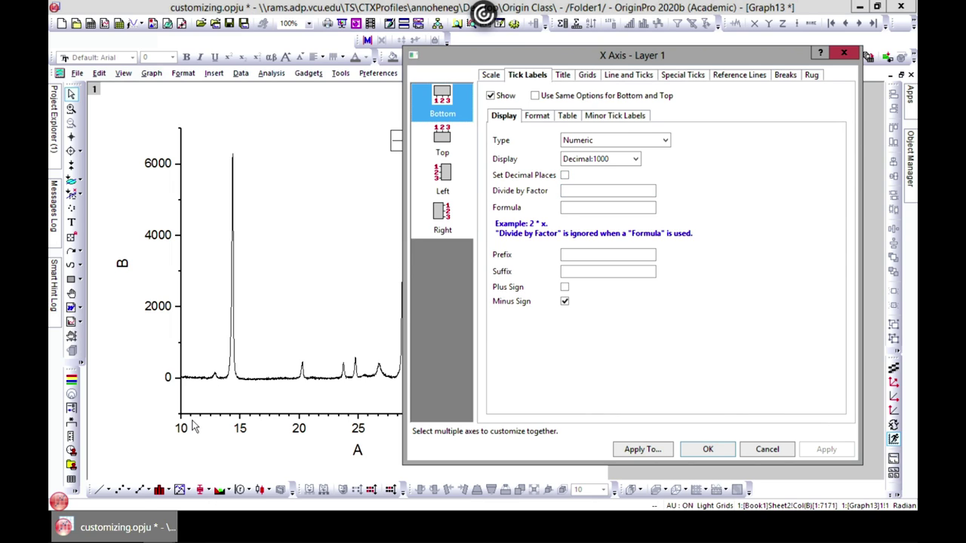
- Try dividing the bottom axis tick labels by a factor of 2, and reset the factor to 0, applying both values
click(603, 194)
text(2)
click(826, 450)
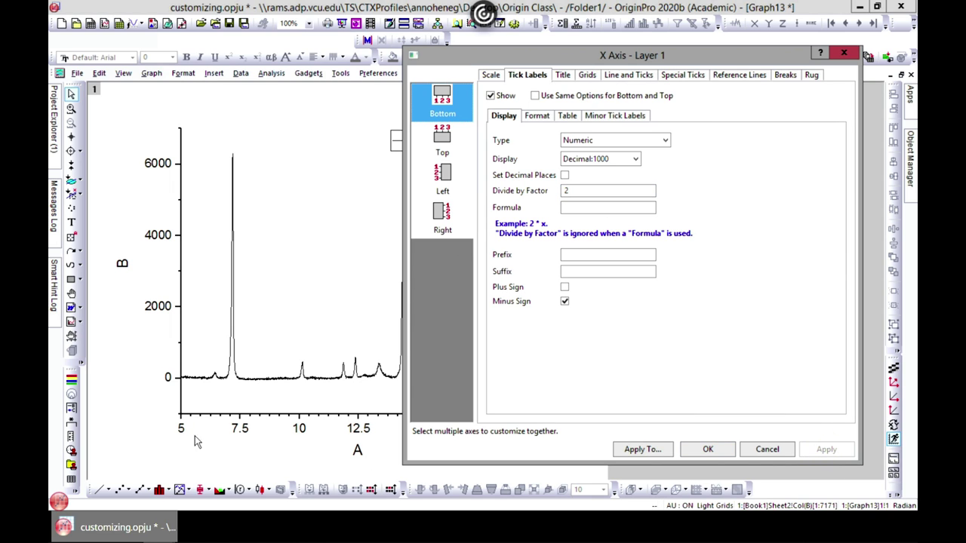
drag(572, 190, 549, 190)
text(0)
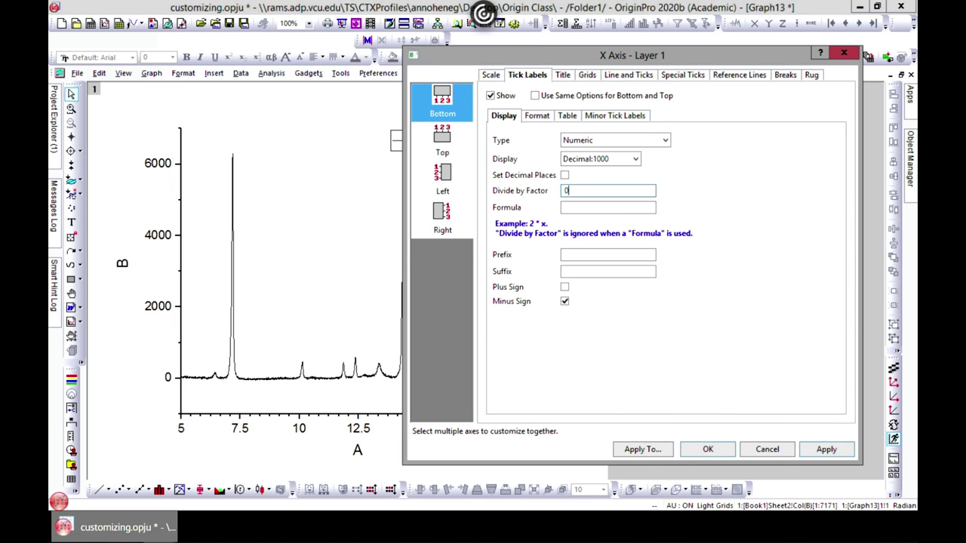
click(826, 449)
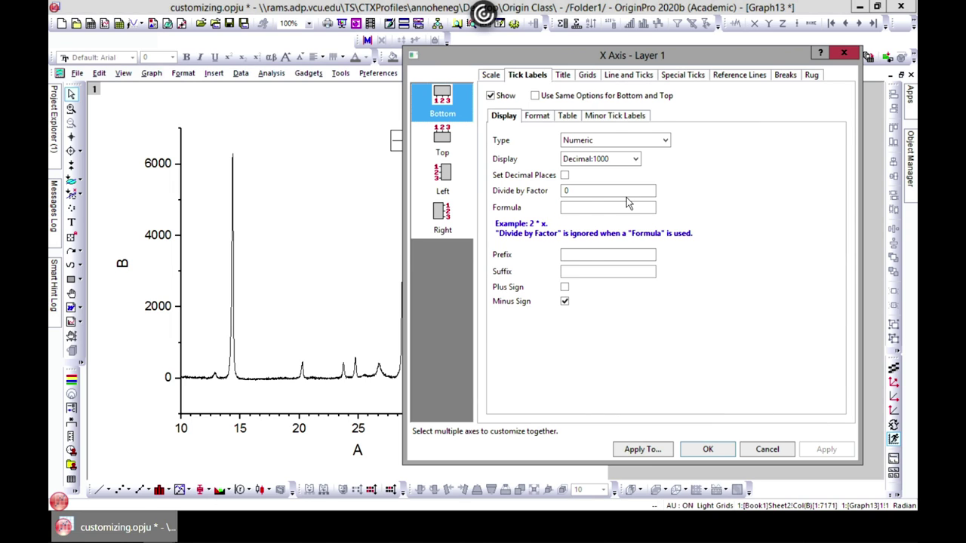
- Try red as the bottom axis tick label color, apply it, and return the color to Auto
click(537, 115)
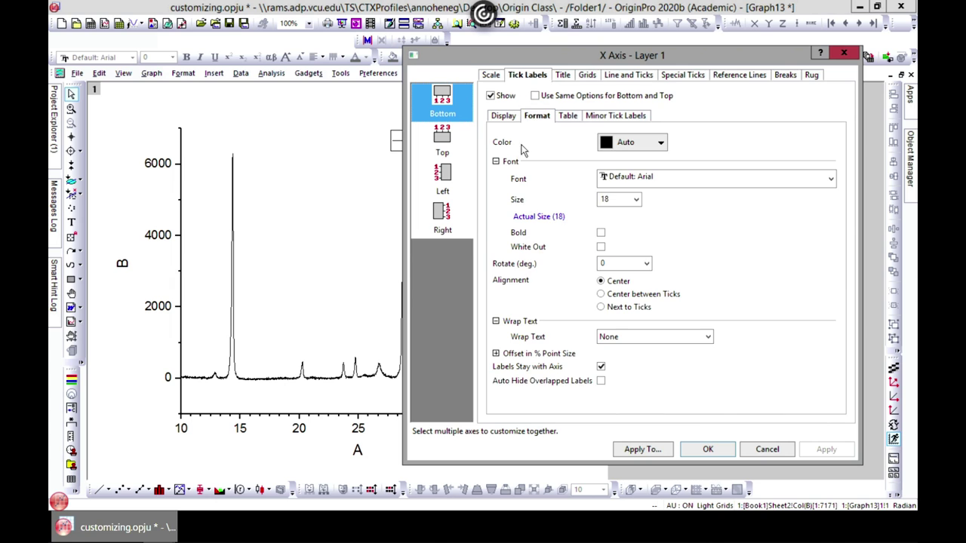
click(659, 142)
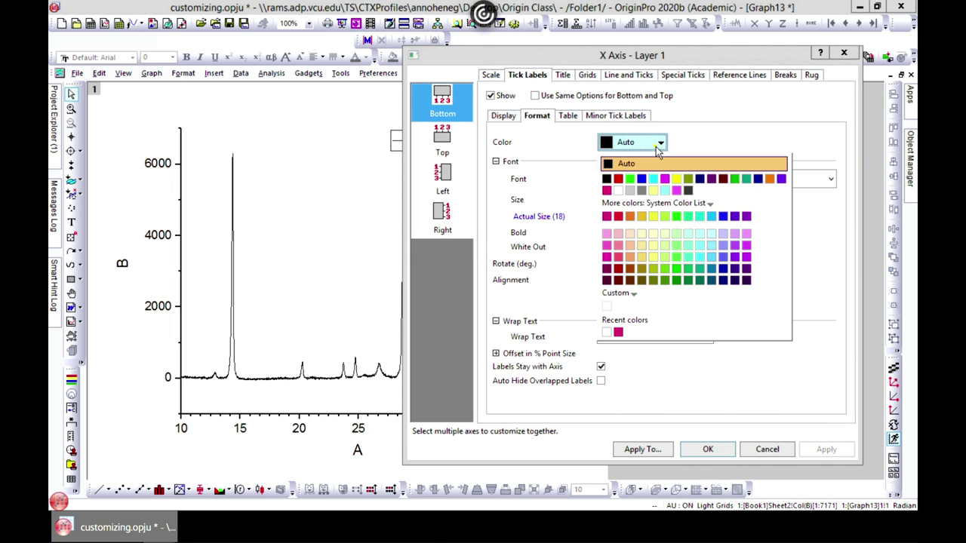
click(621, 187)
click(825, 449)
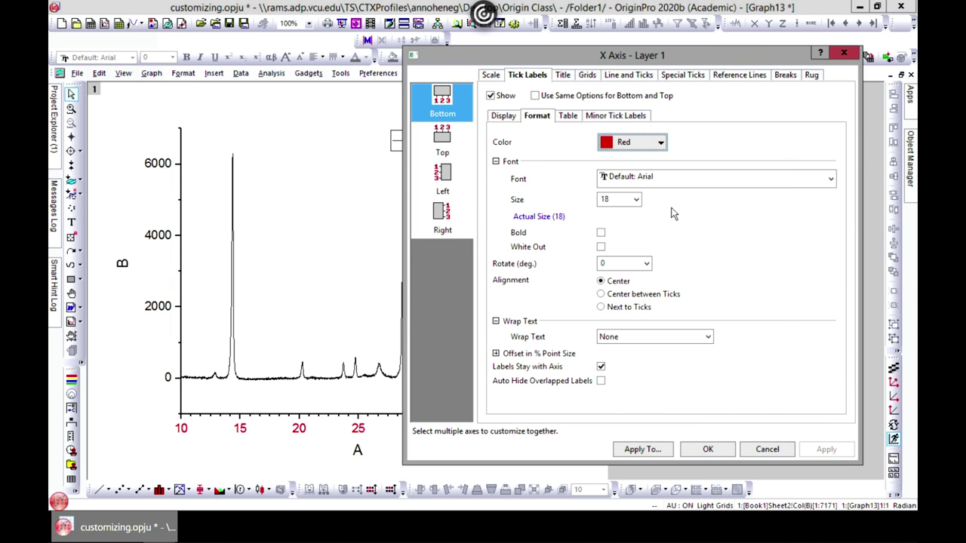
click(656, 144)
click(623, 163)
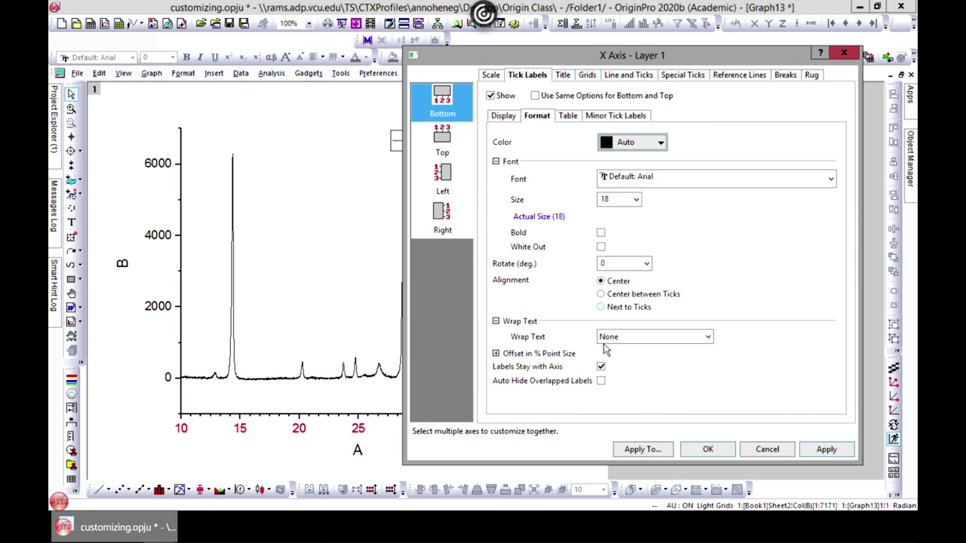
- Try the table layout for the bottom axis tick labels and disable it again, applying both states
click(570, 118)
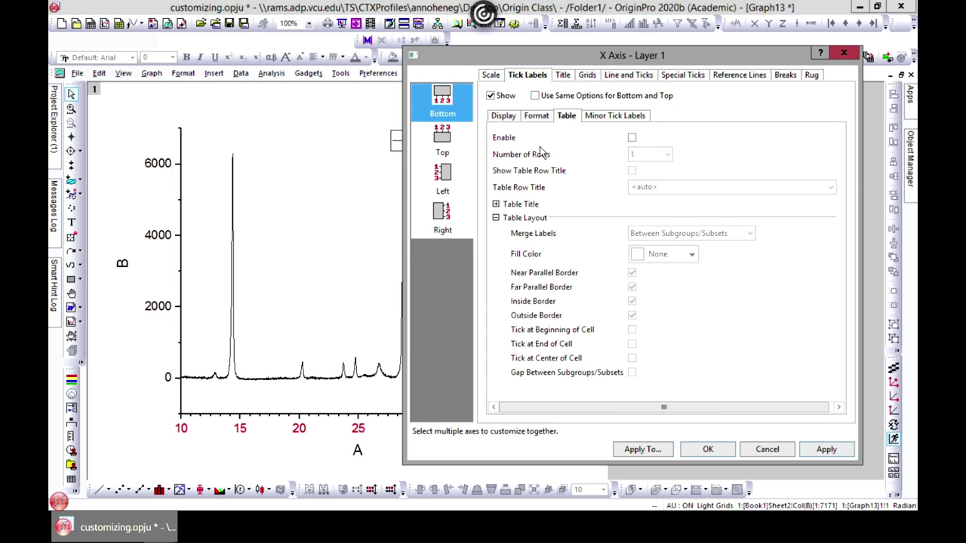
click(632, 138)
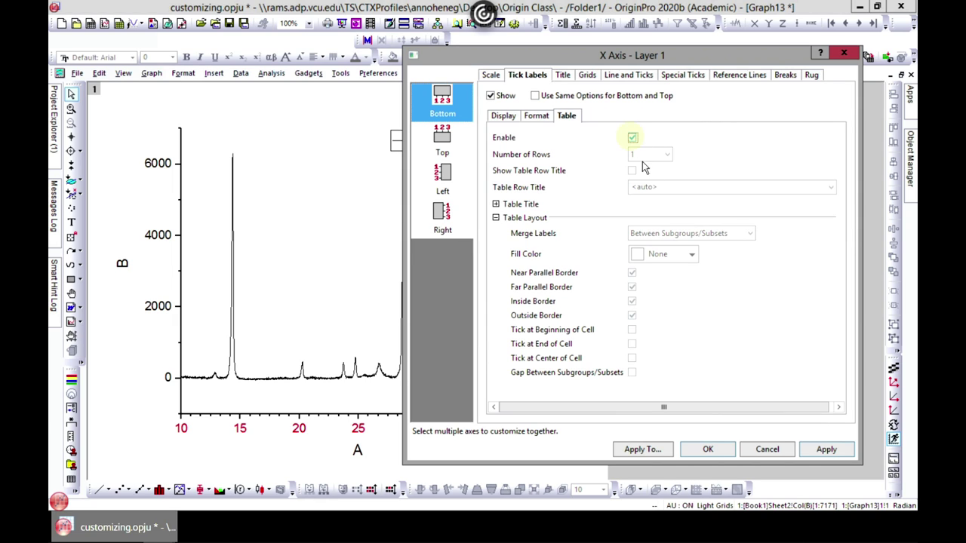
click(826, 450)
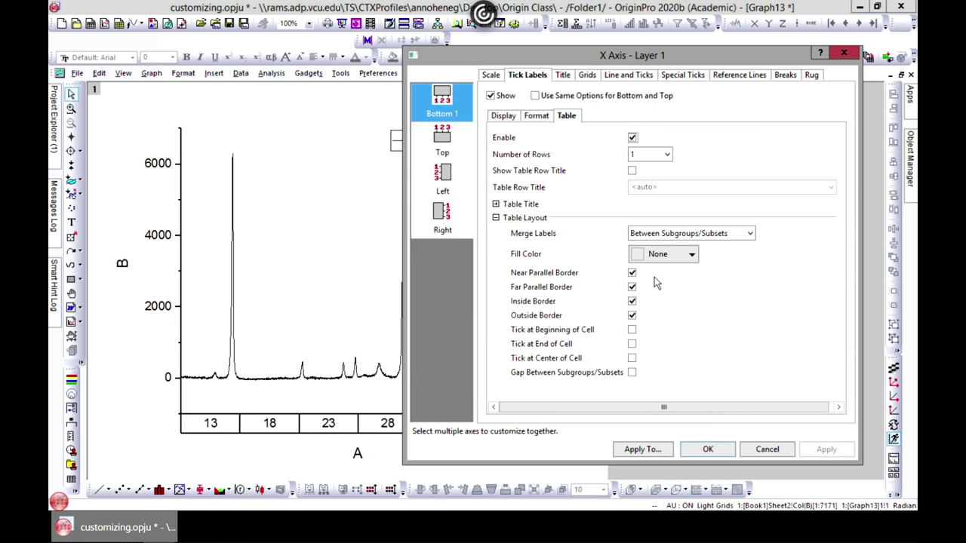
click(633, 139)
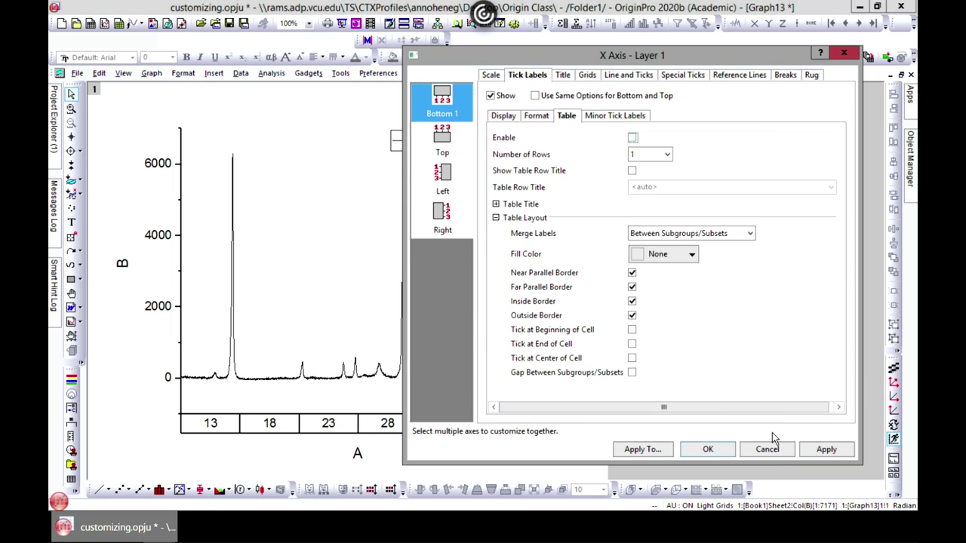
click(815, 450)
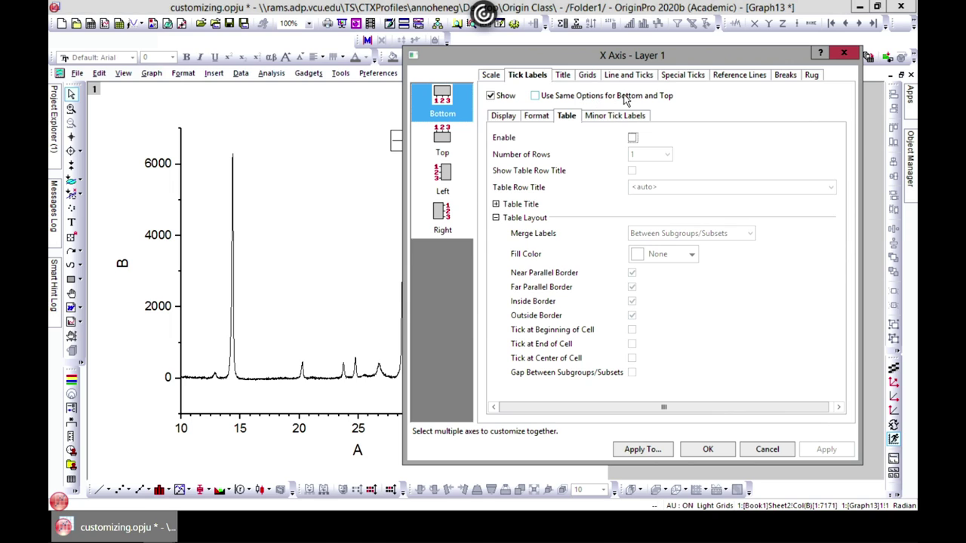
- Apply the same tick label options to the bottom and top axes, and check the top and left axis options
click(535, 97)
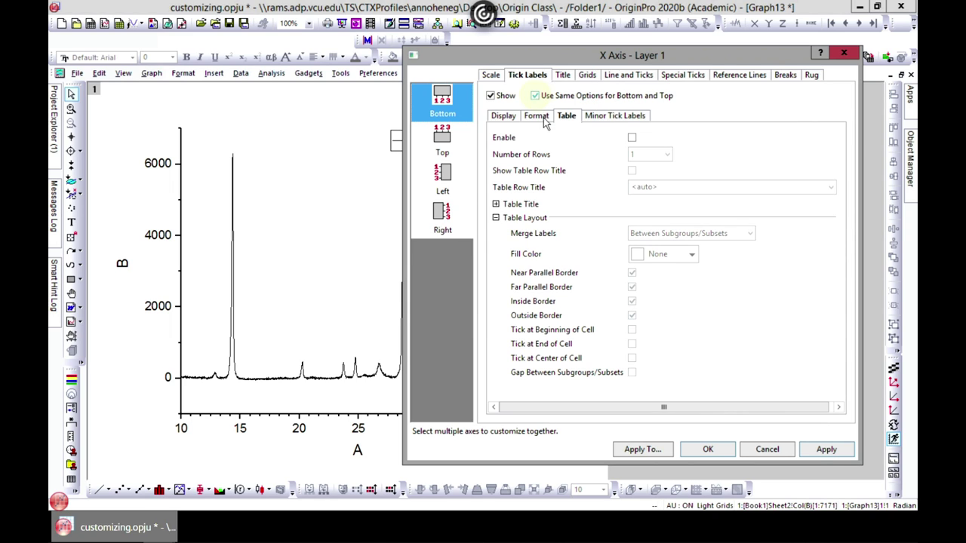
click(814, 450)
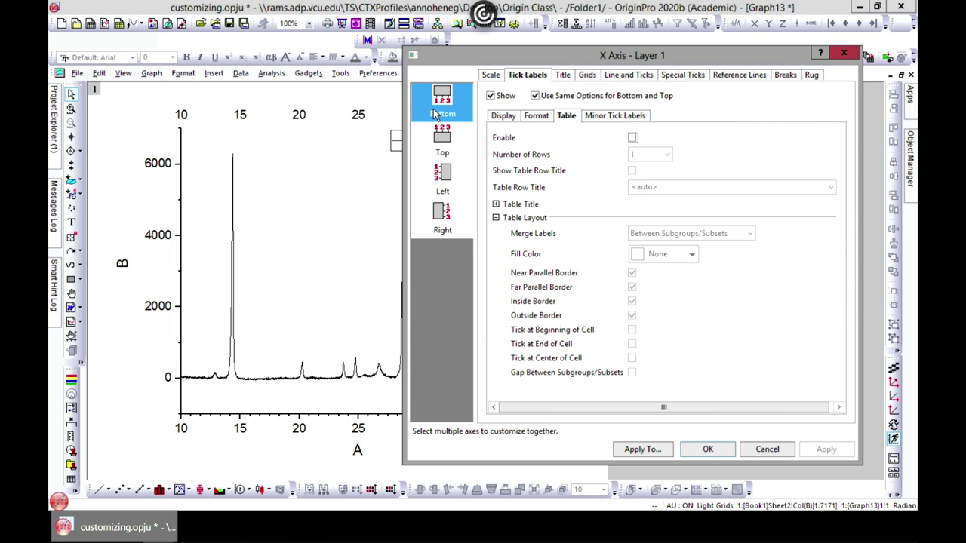
click(446, 143)
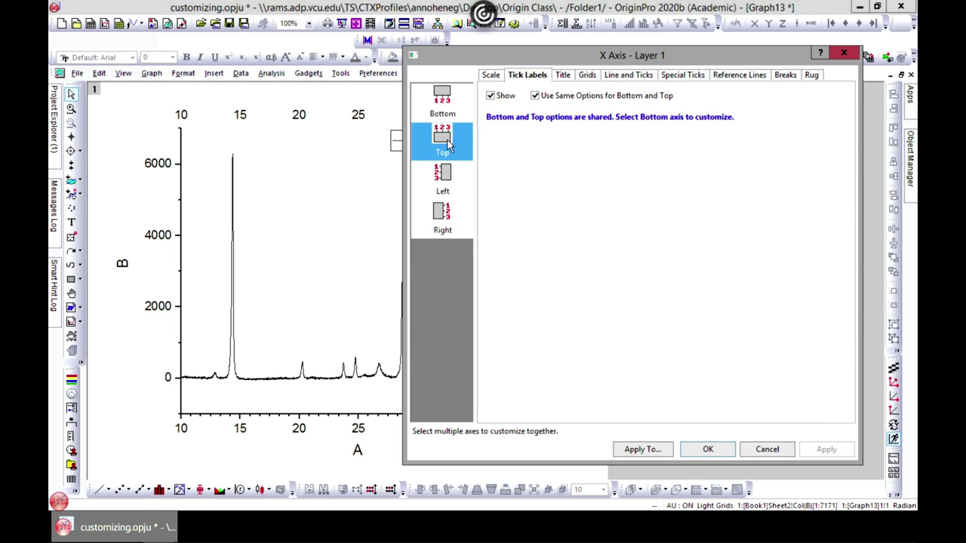
click(443, 175)
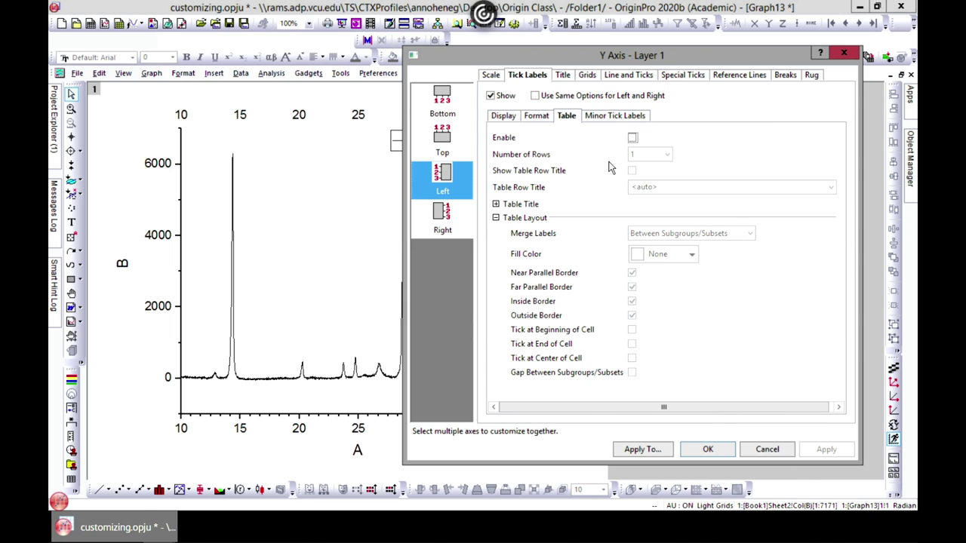
- Open the bottom axis title settings, try hiding the title, and show it again, applying both states
click(570, 76)
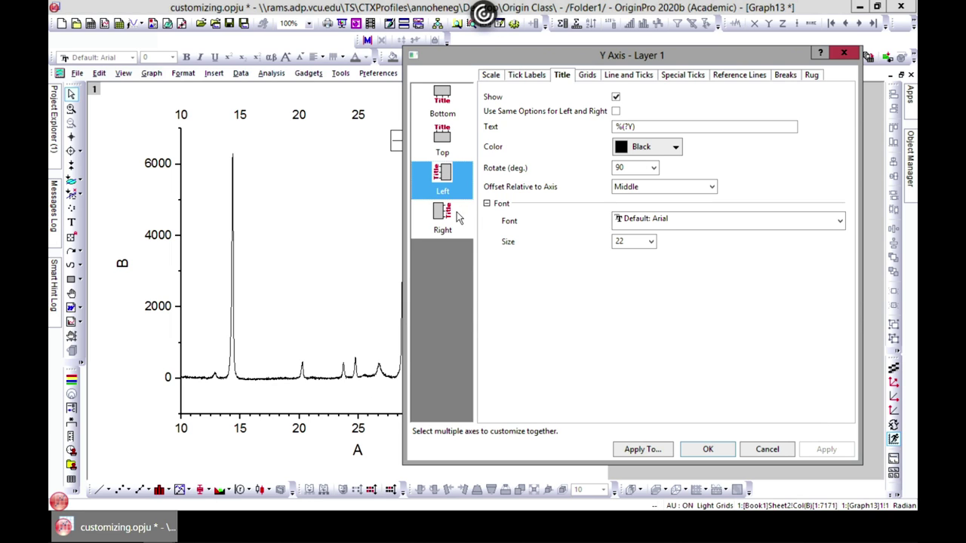
click(442, 94)
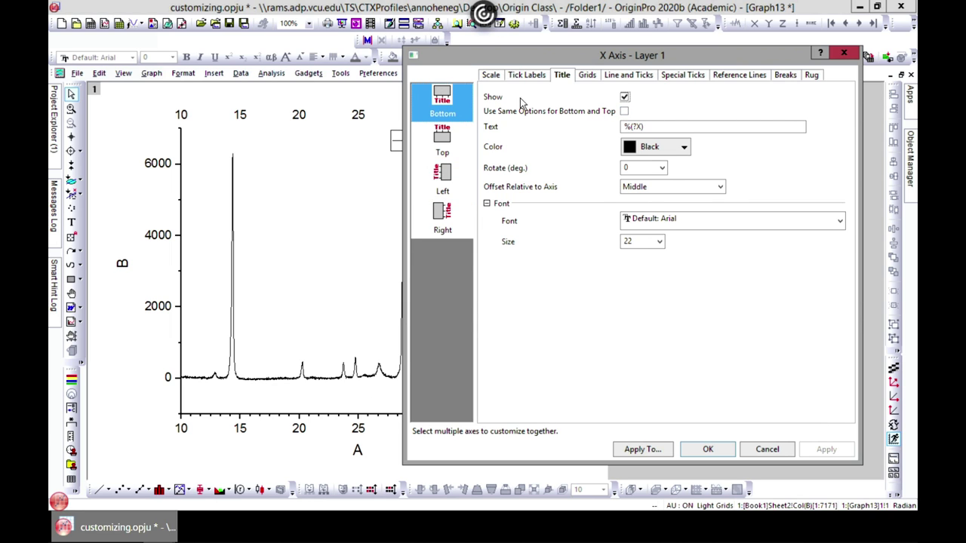
click(625, 97)
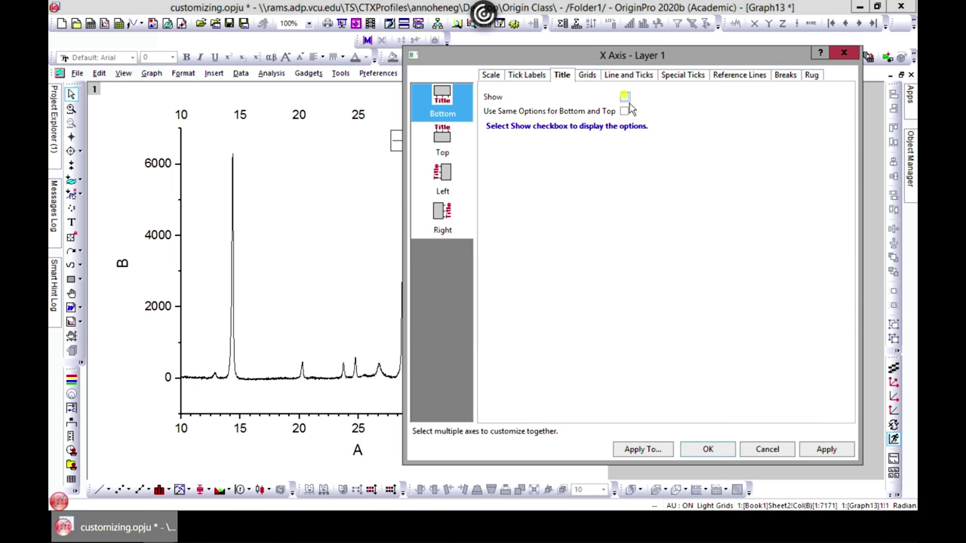
click(848, 453)
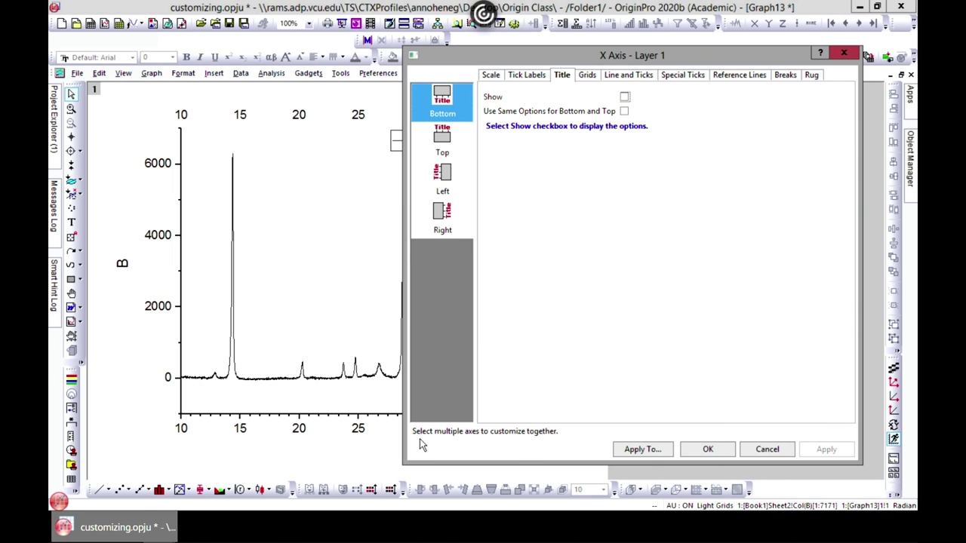
click(625, 96)
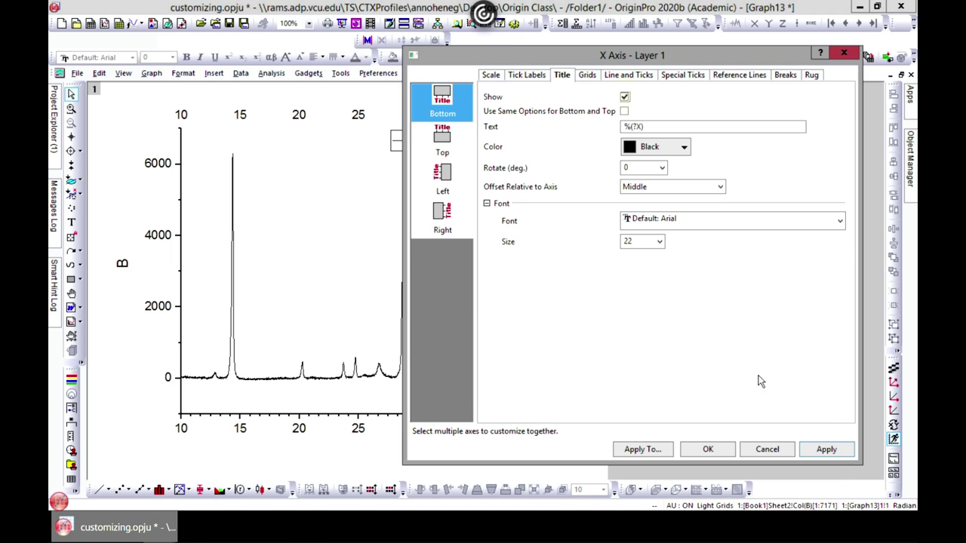
click(830, 453)
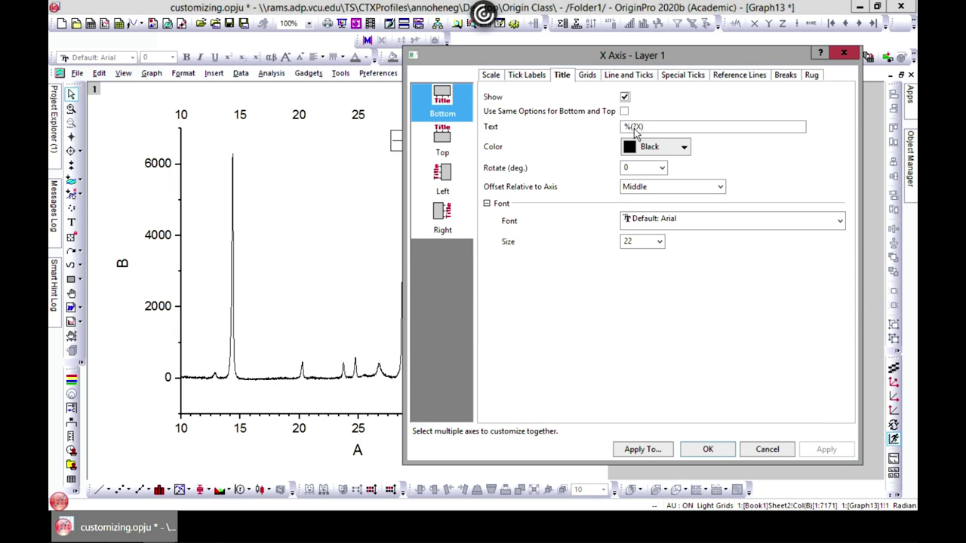
- Set the bottom axis title text to "asffww" in green, apply it, and close the axis settings
drag(653, 129, 614, 127)
text(asffww)
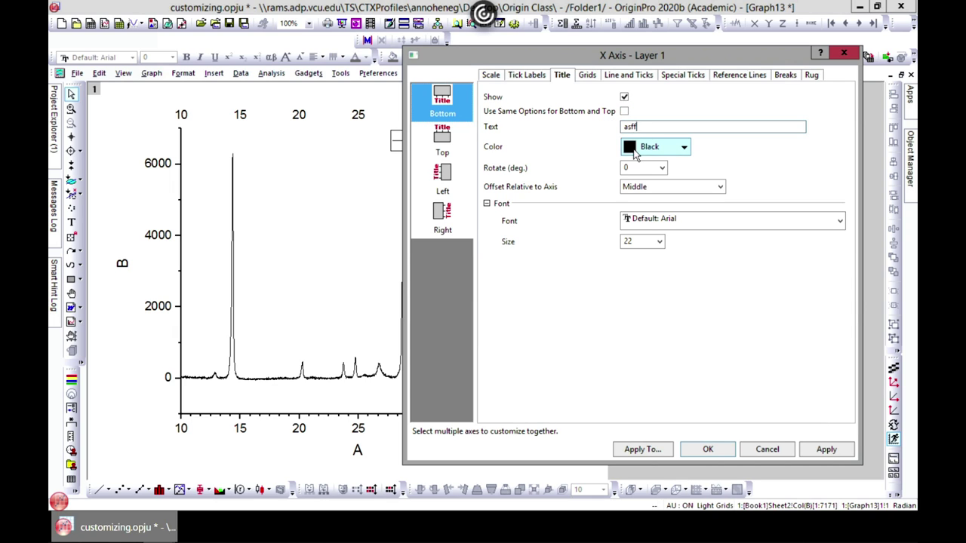
click(685, 151)
click(653, 187)
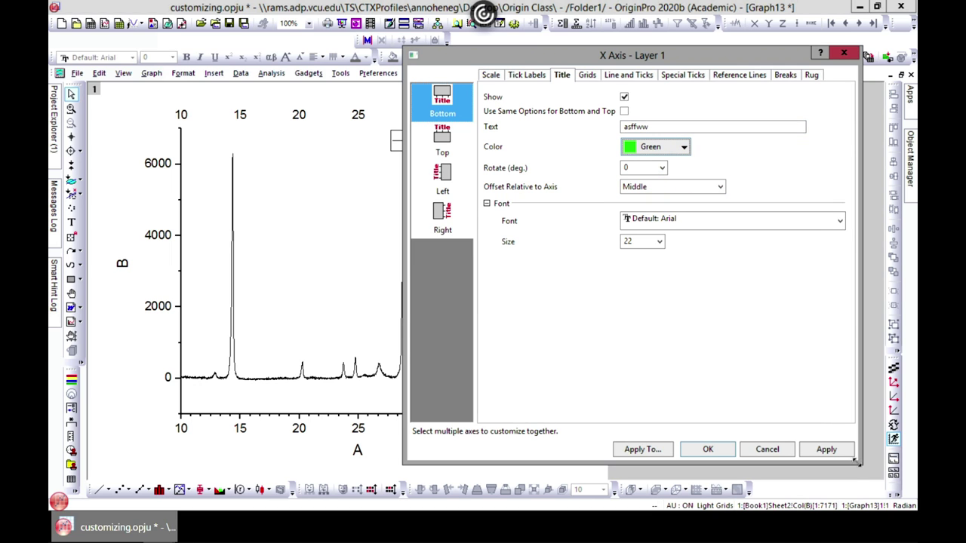
click(836, 453)
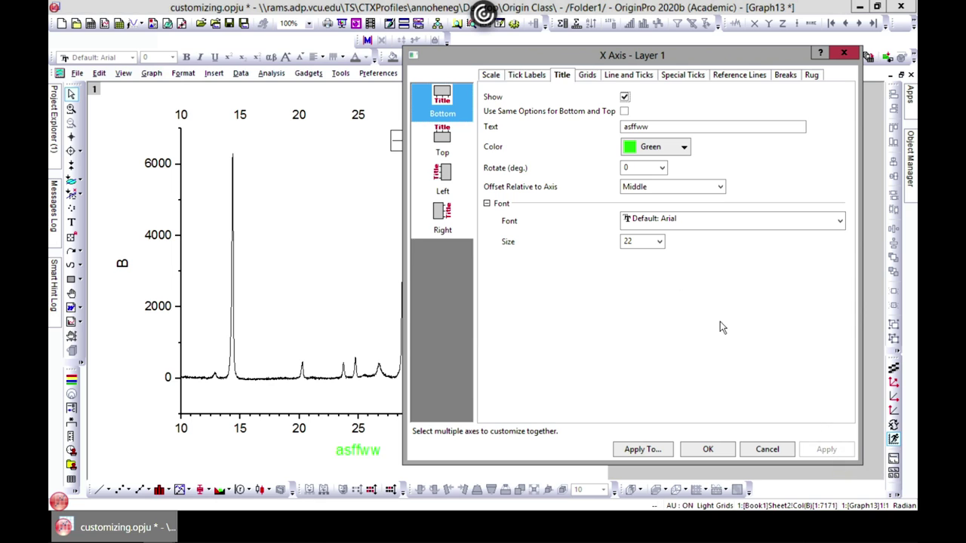
click(661, 167)
click(637, 188)
click(766, 451)
- Hide the green X axis title directly on the graph and reopen the X axis settings
click(359, 450)
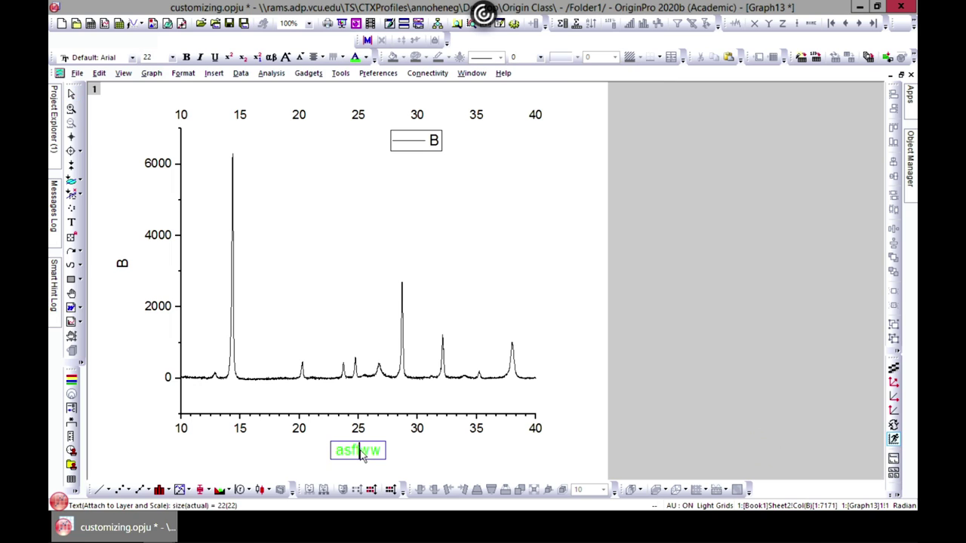
drag(383, 454, 337, 451)
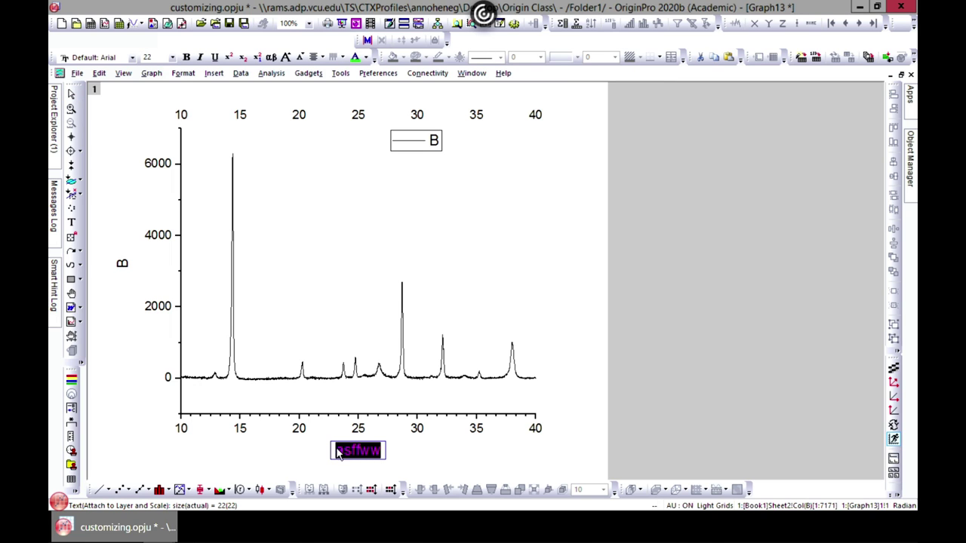
click(396, 456)
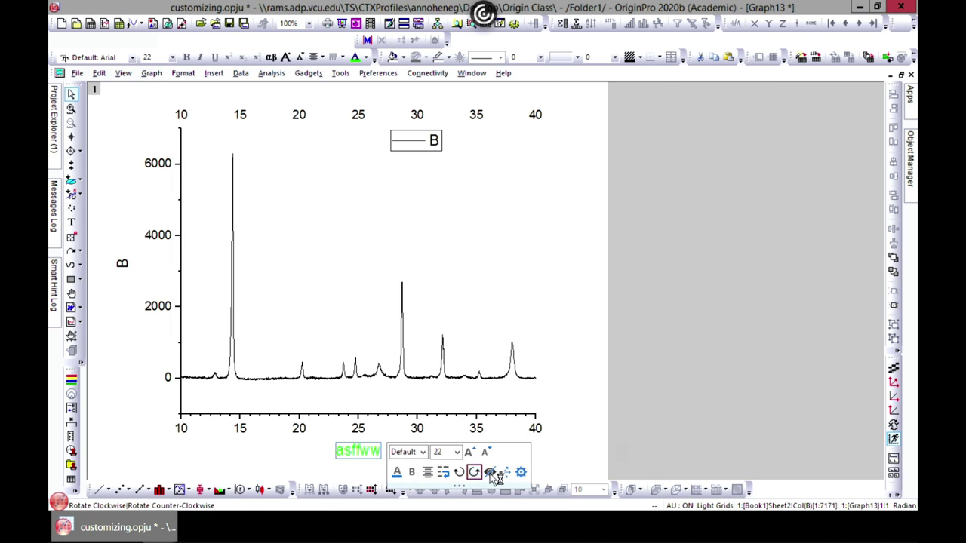
click(491, 472)
double_click(360, 416)
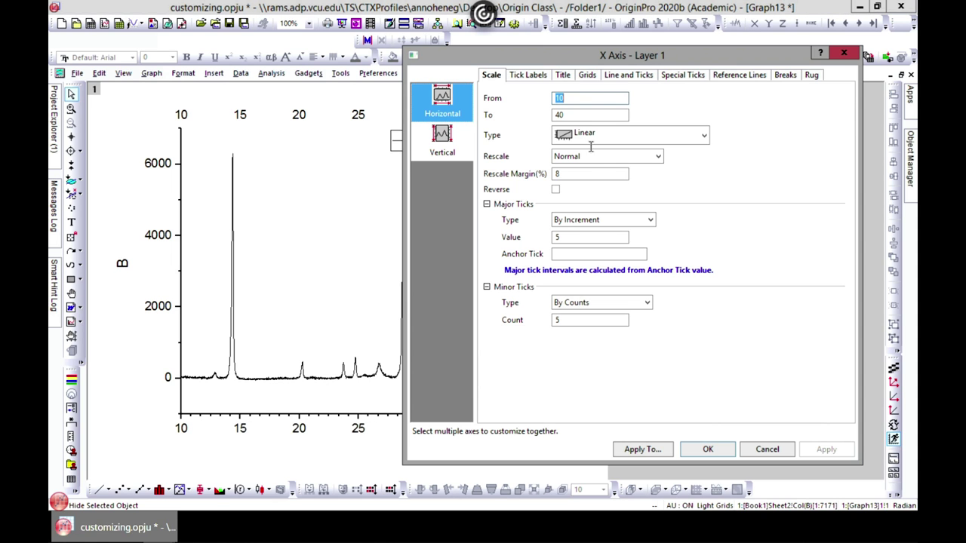
- Show the bottom axis title again and use the same title options for the bottom and top axes, applying each change
click(563, 76)
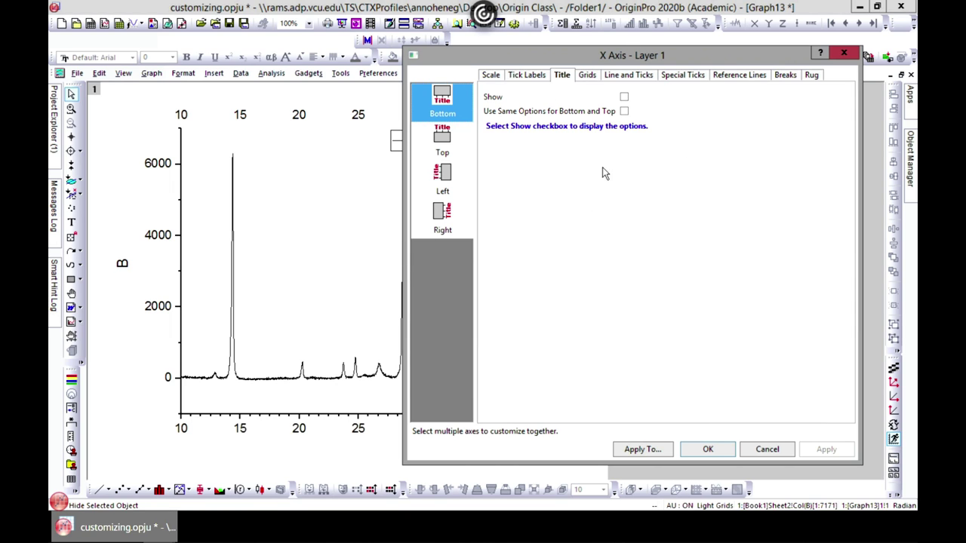
click(453, 147)
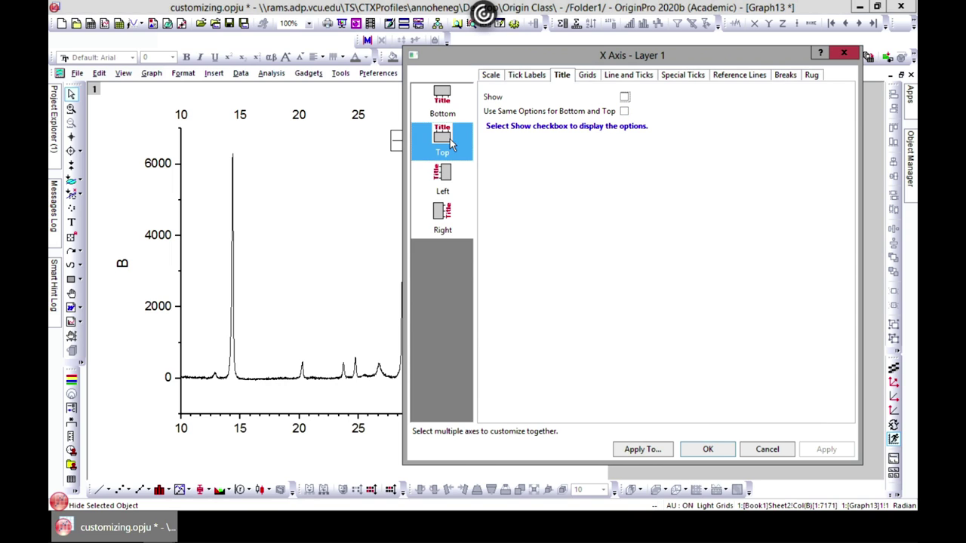
click(448, 112)
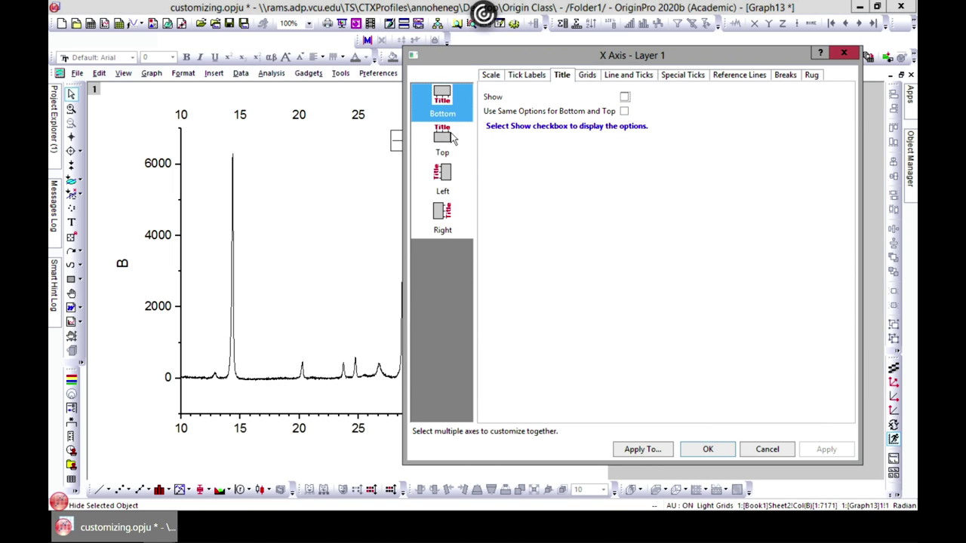
click(452, 143)
click(437, 92)
click(624, 97)
click(824, 451)
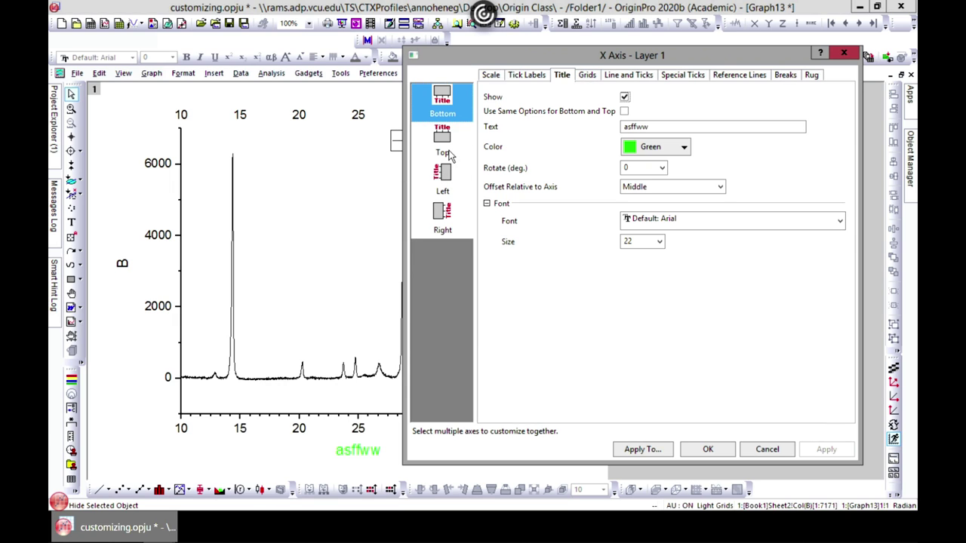
click(624, 111)
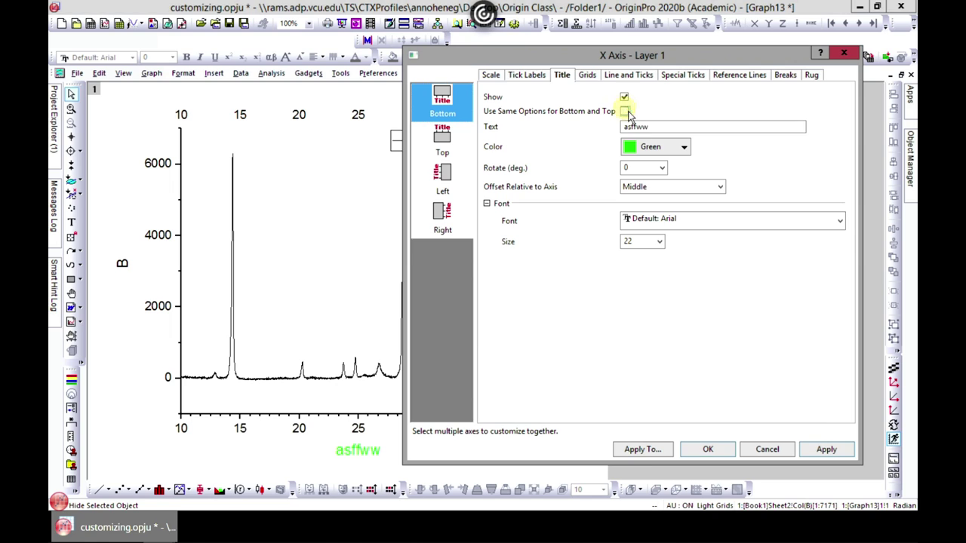
click(831, 450)
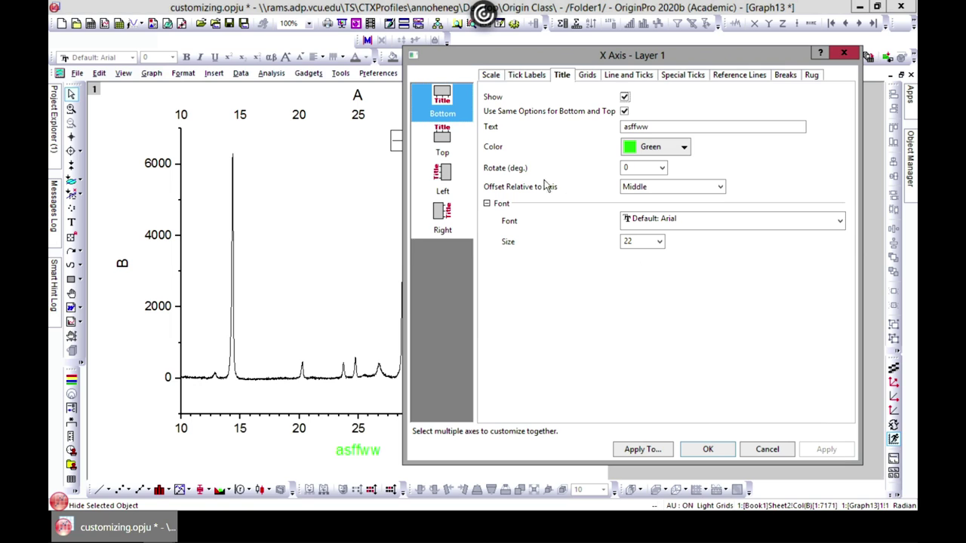
- Show the vertical major grid lines and color them red, applying each change
click(586, 76)
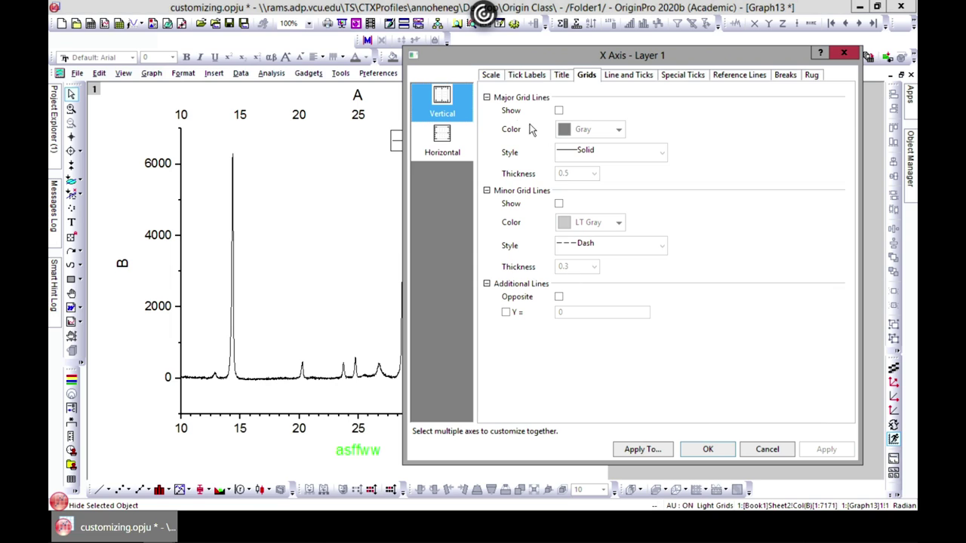
click(558, 112)
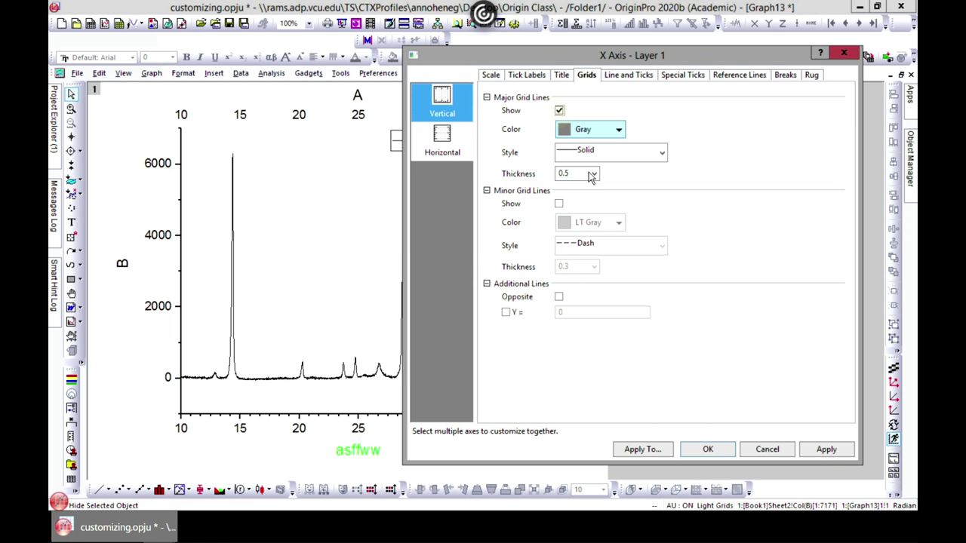
click(827, 451)
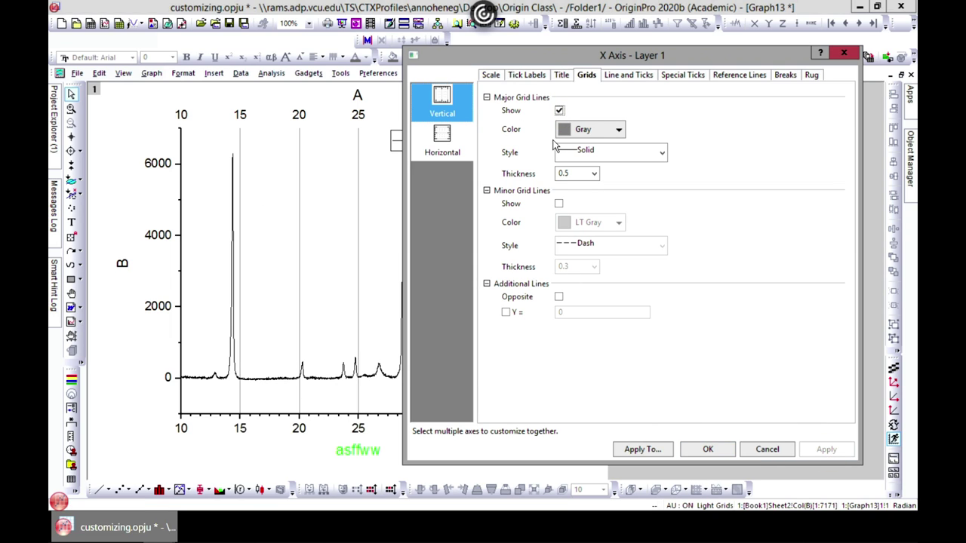
click(619, 130)
click(577, 151)
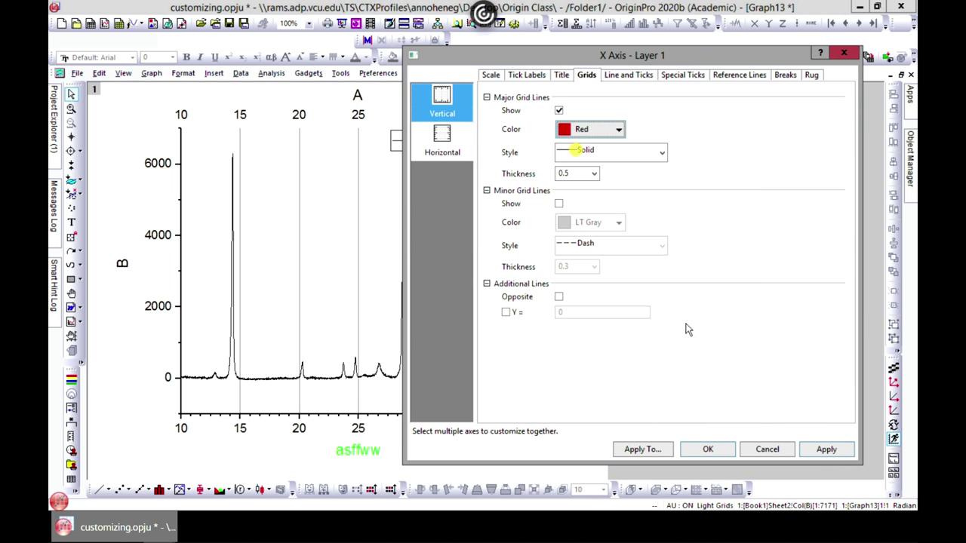
click(826, 449)
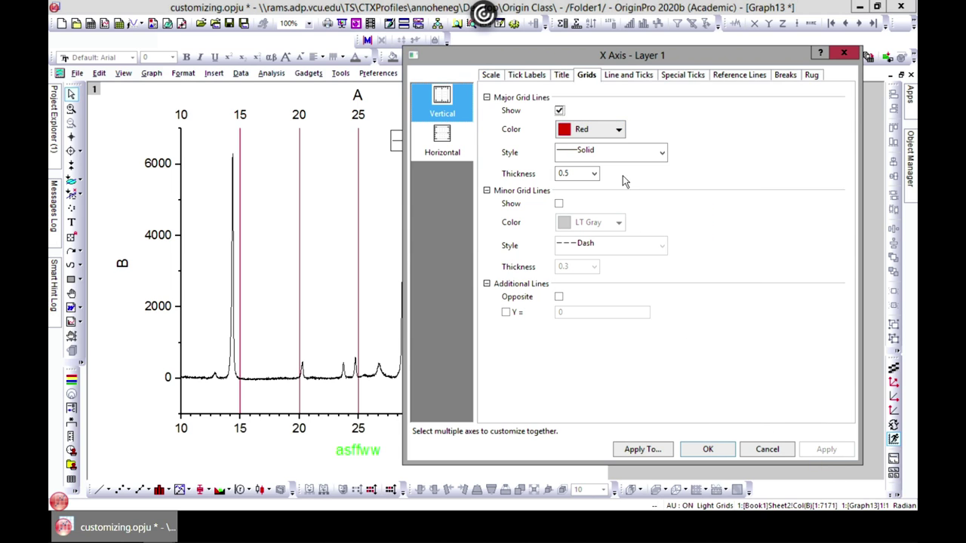
- Set the vertical major grid lines to the Dash Dot Dot style with thickness 3, applying each change
click(661, 152)
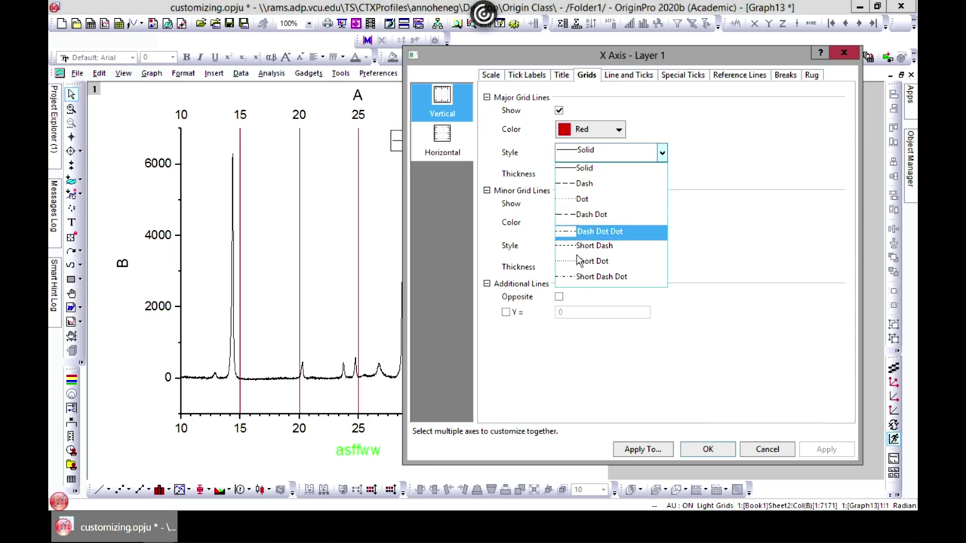
click(662, 170)
click(661, 152)
click(585, 230)
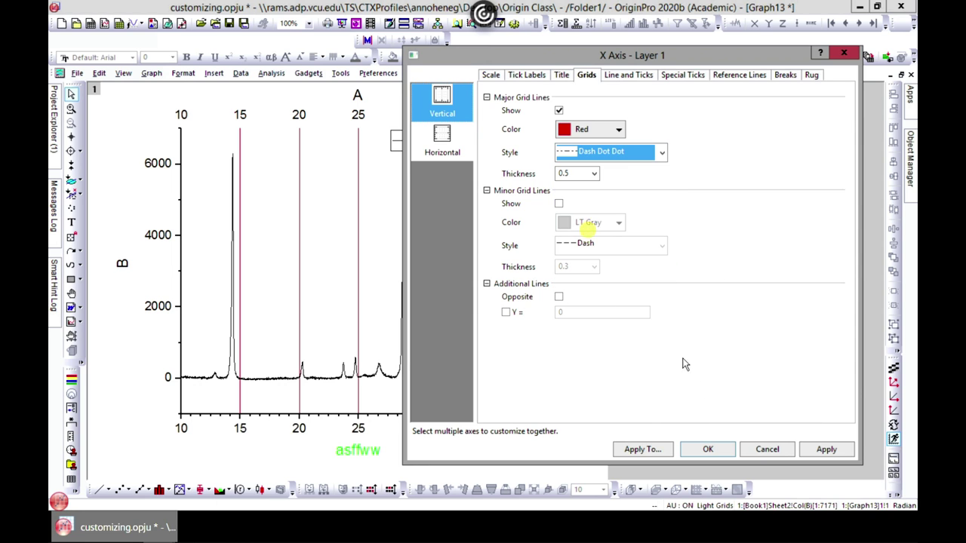
click(846, 449)
click(594, 173)
click(577, 227)
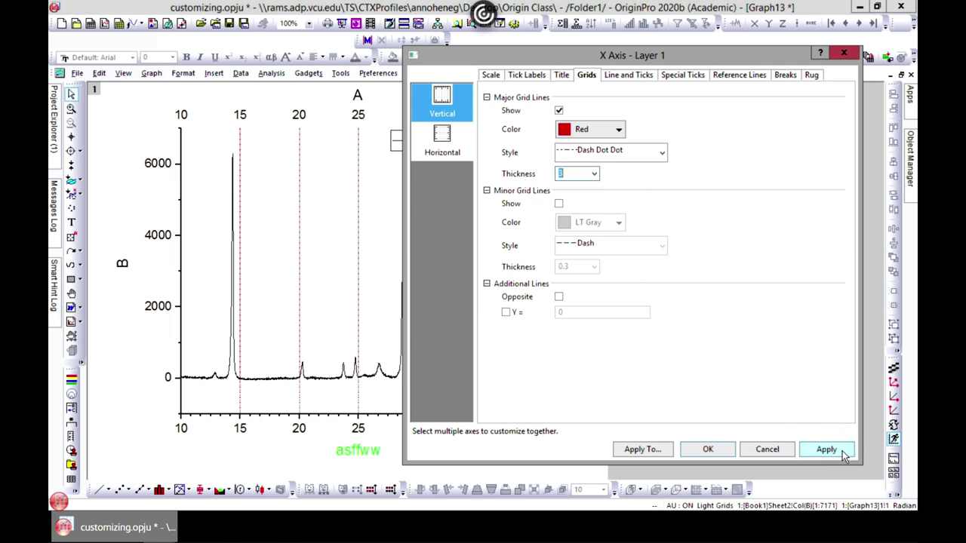
click(826, 449)
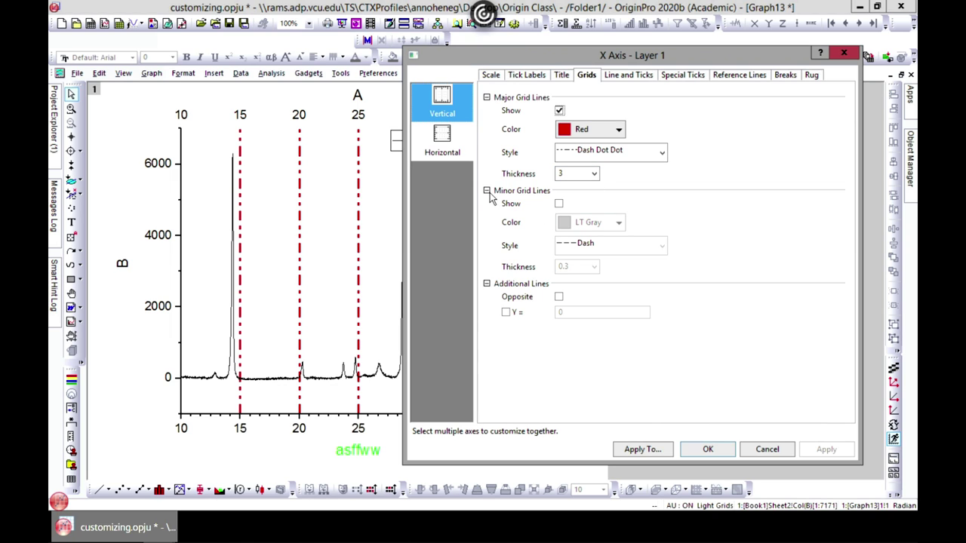
- Show the vertical minor grid lines in black with the Short Dot style and apply the changes
click(559, 203)
click(826, 449)
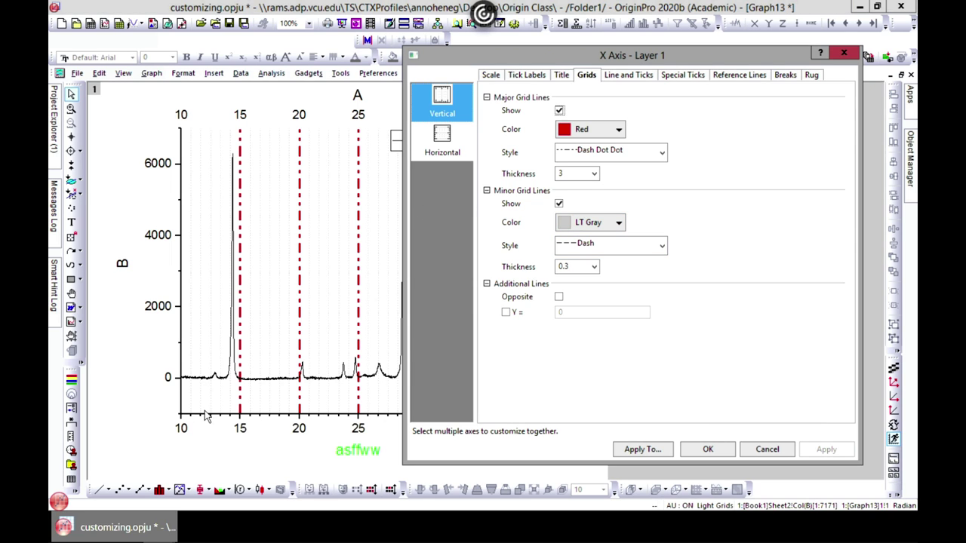
click(619, 223)
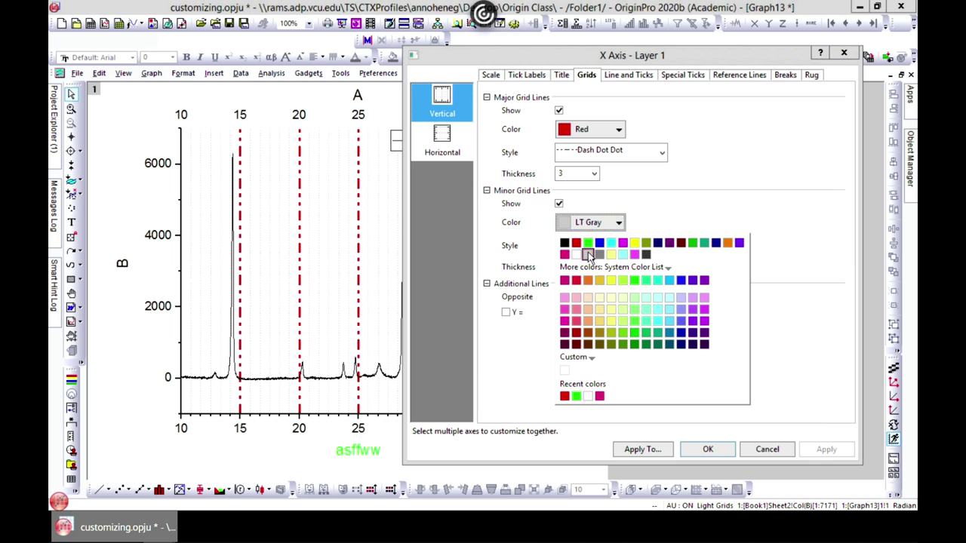
click(564, 243)
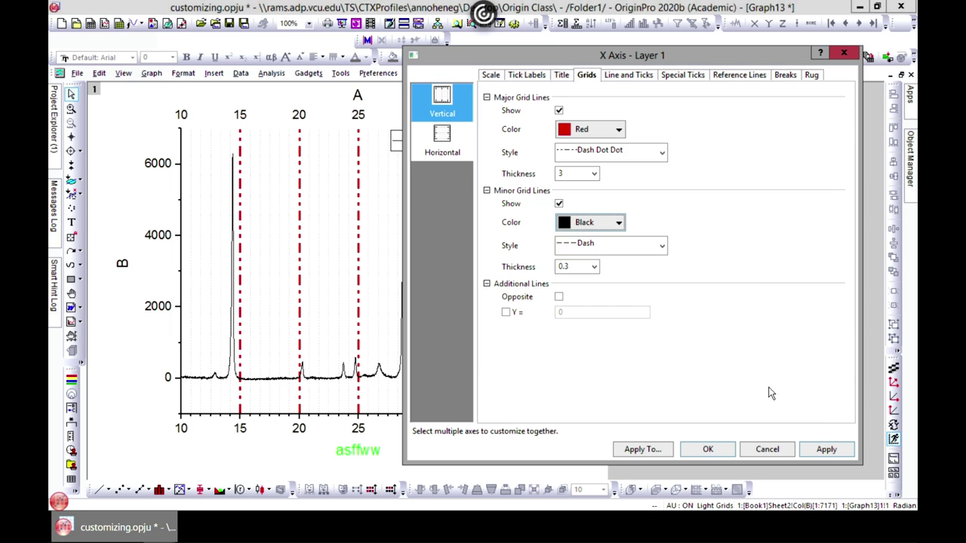
click(656, 245)
click(603, 355)
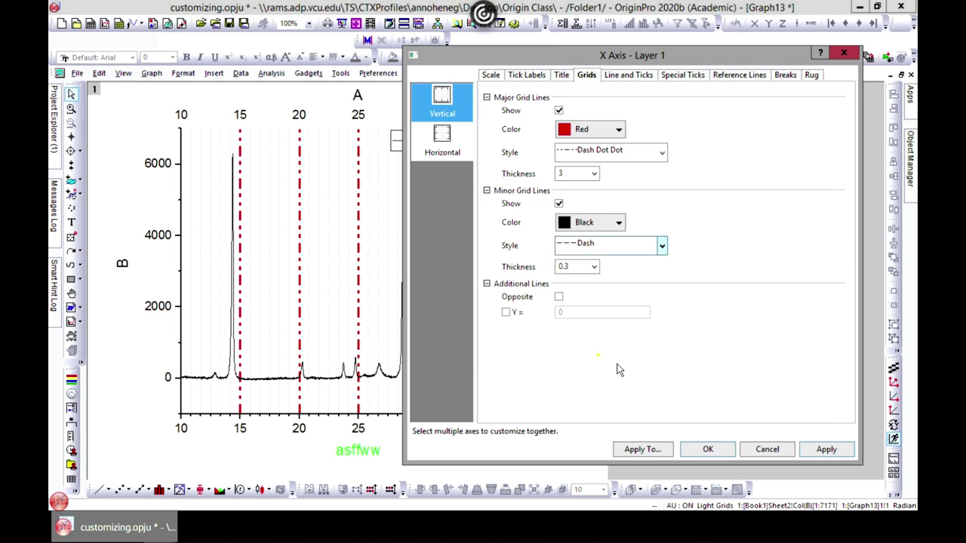
click(825, 449)
click(594, 267)
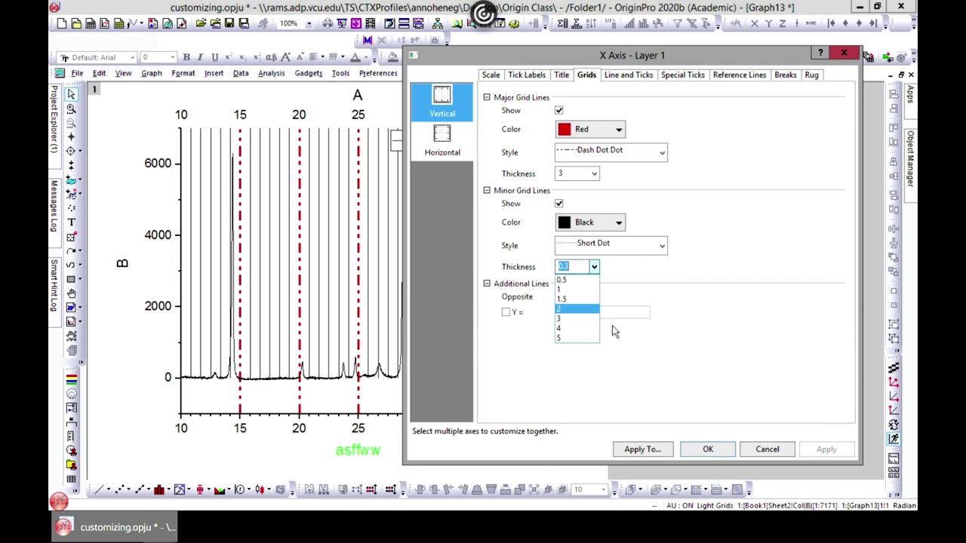
click(682, 343)
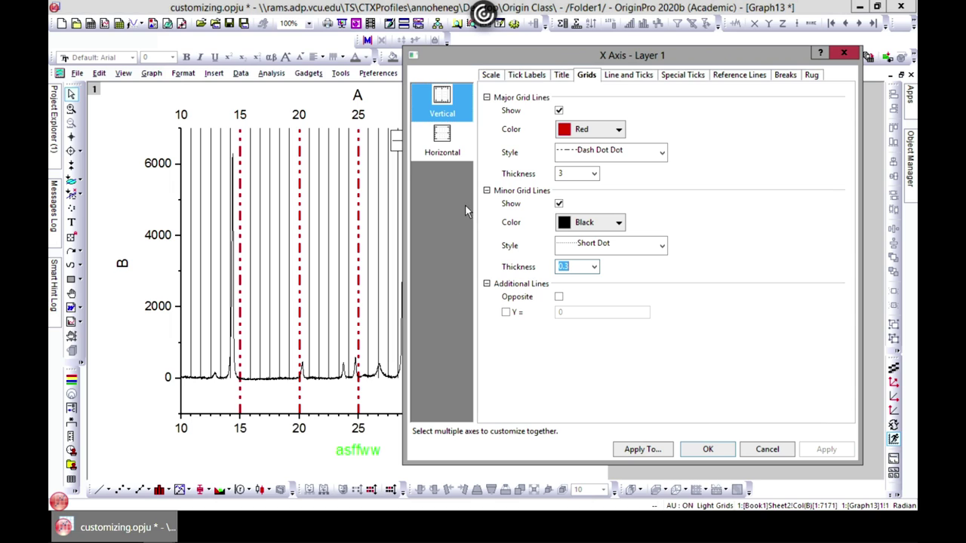
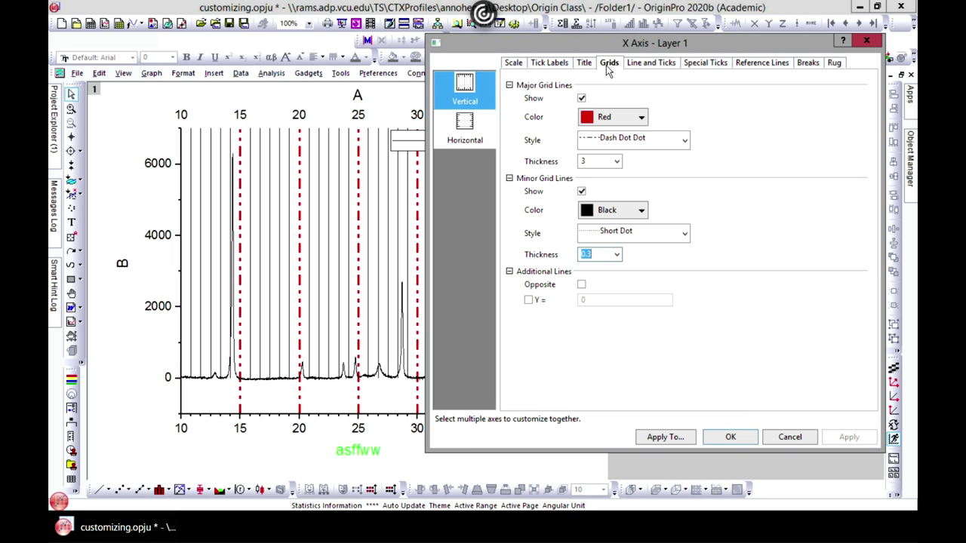
- Try hiding the bottom axis line in the line and tick settings and show it again, applying both states
click(639, 65)
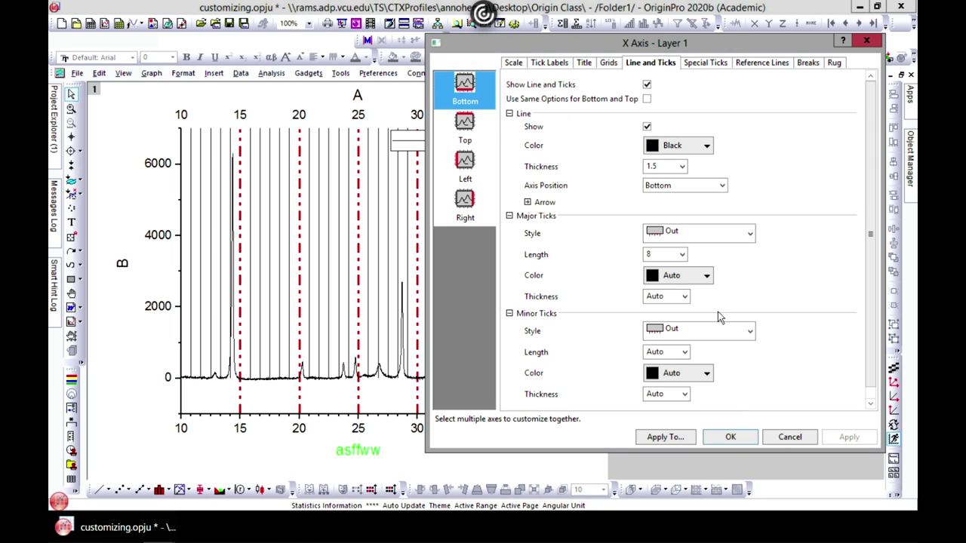
click(647, 128)
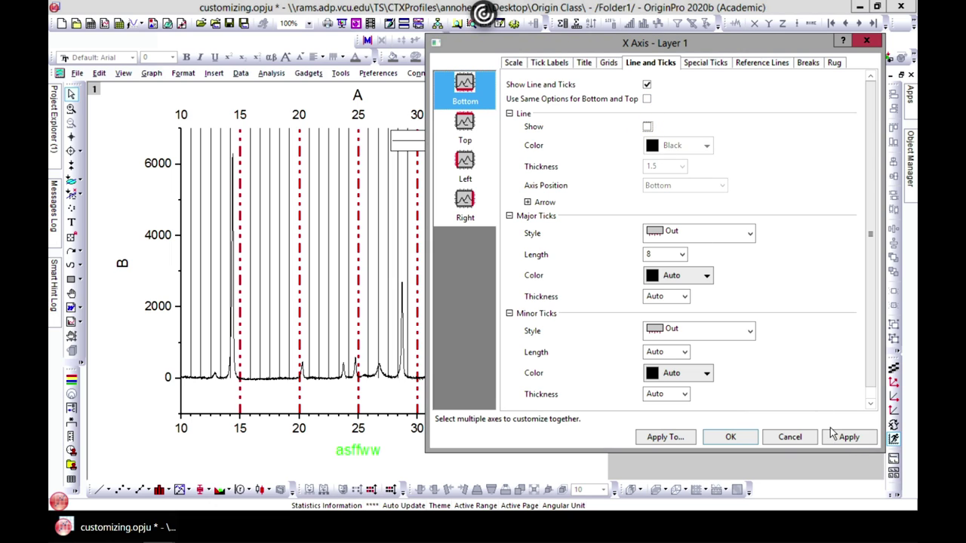
click(854, 443)
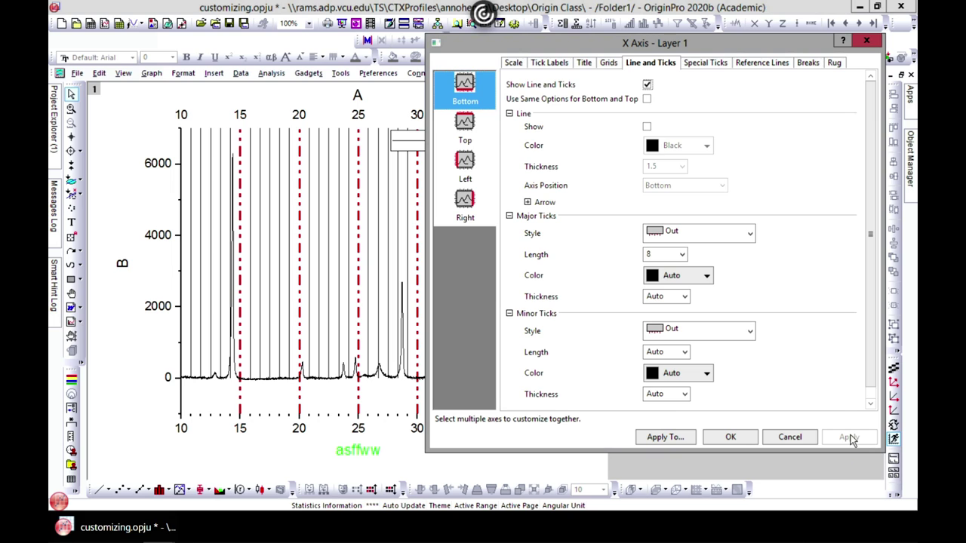
click(646, 100)
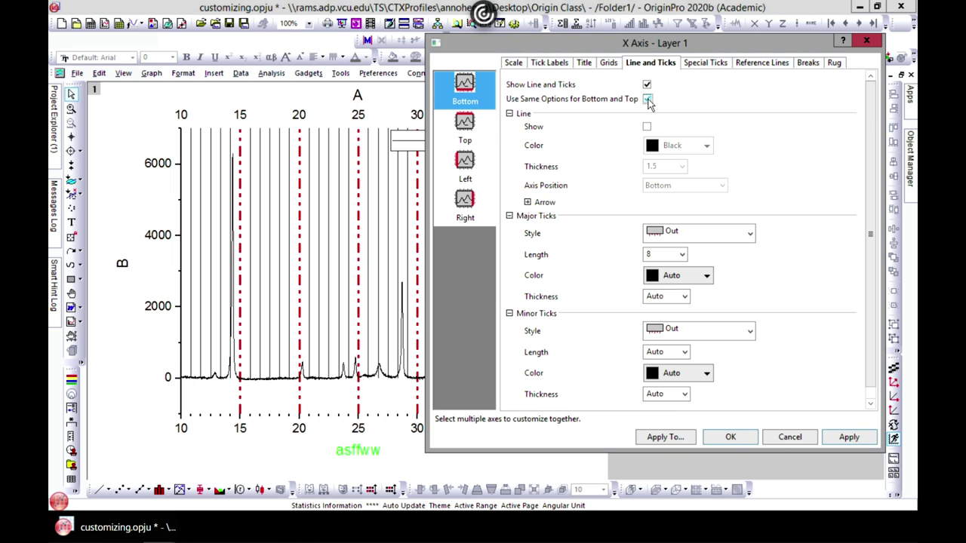
click(646, 127)
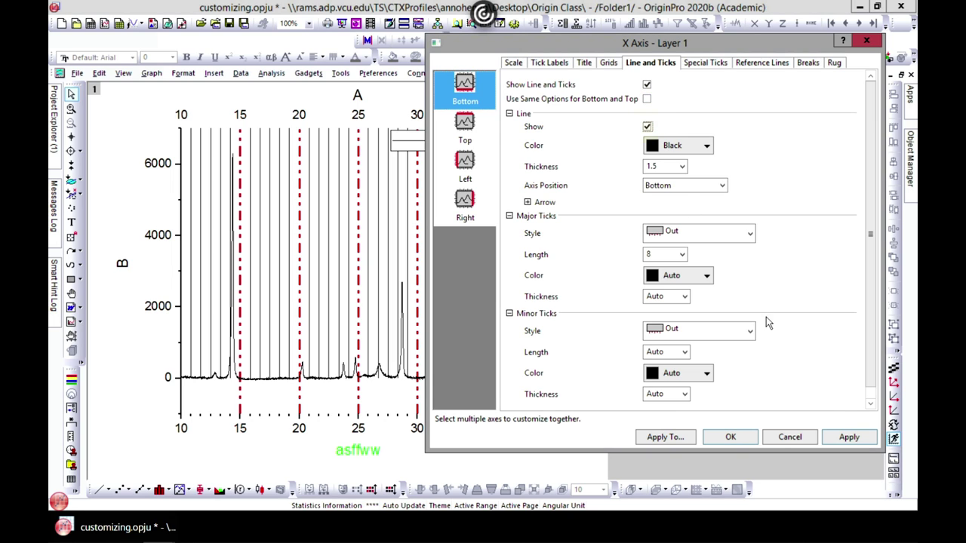
click(848, 437)
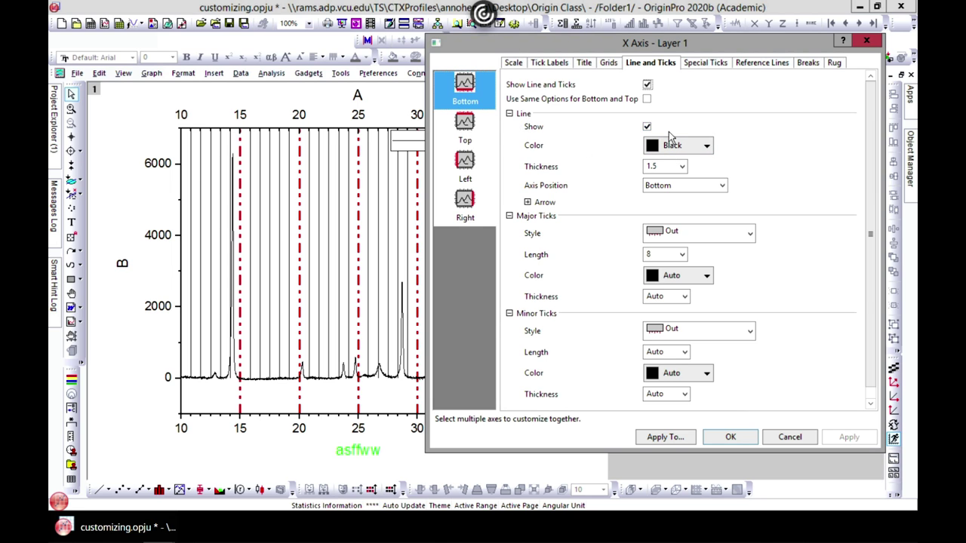
- Set the bottom axis line to thickness 3 and color it blue, applying each change
click(703, 149)
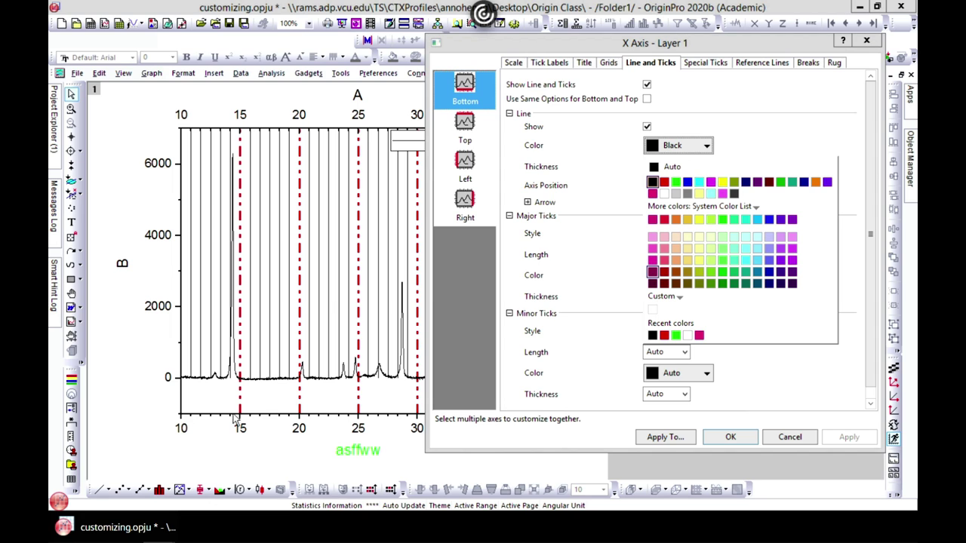
click(576, 148)
click(682, 167)
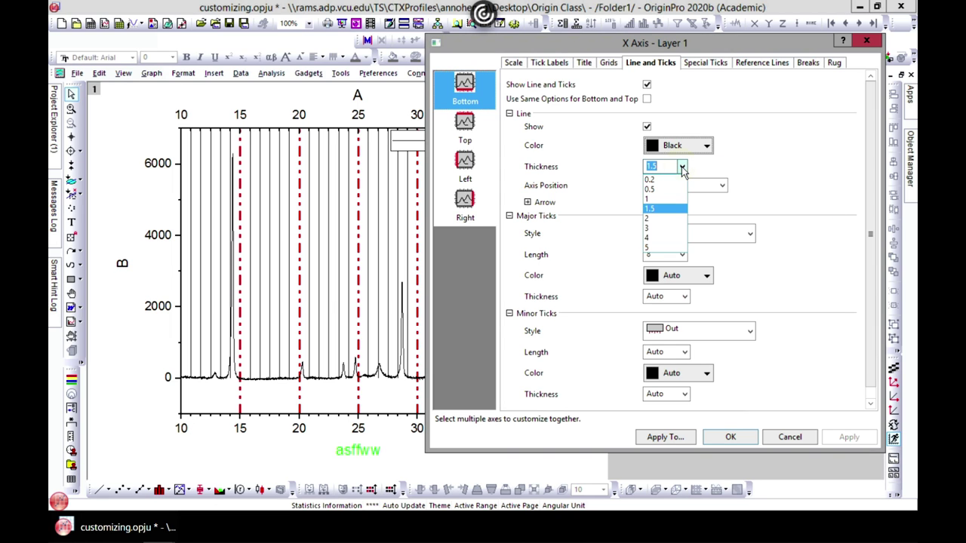
click(675, 235)
click(860, 438)
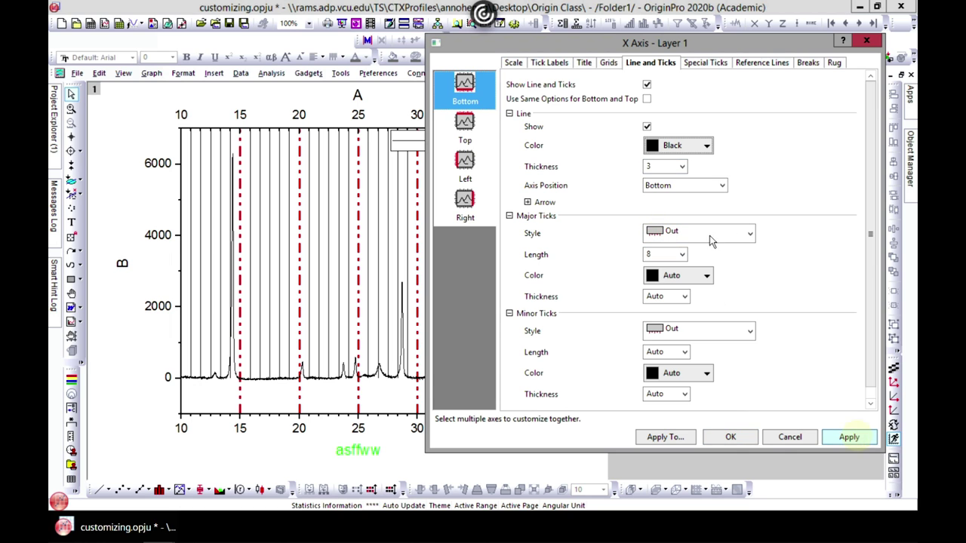
click(679, 148)
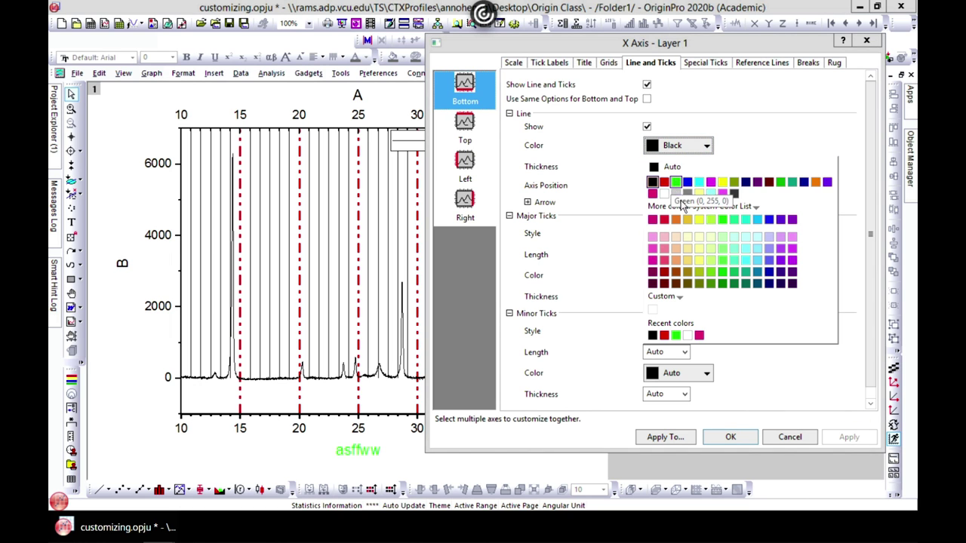
click(686, 182)
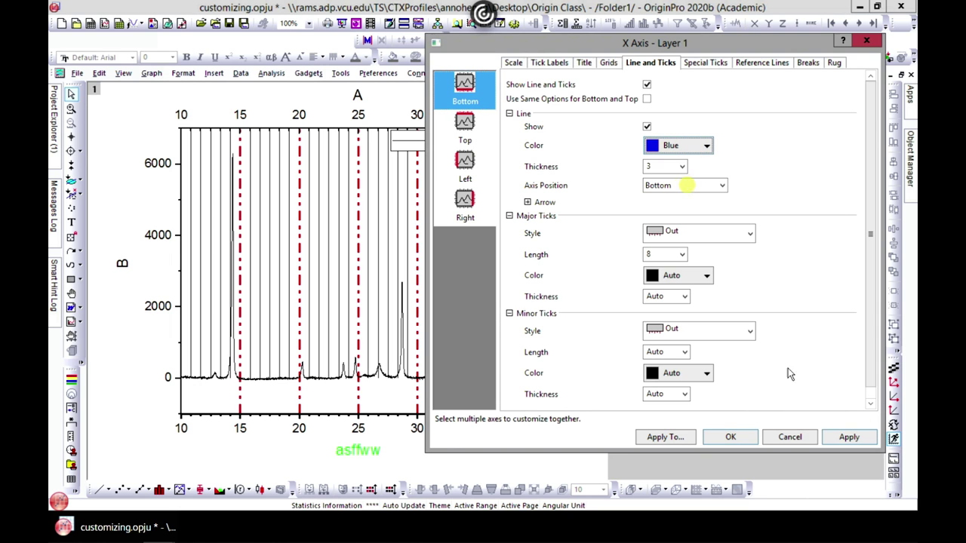
click(854, 438)
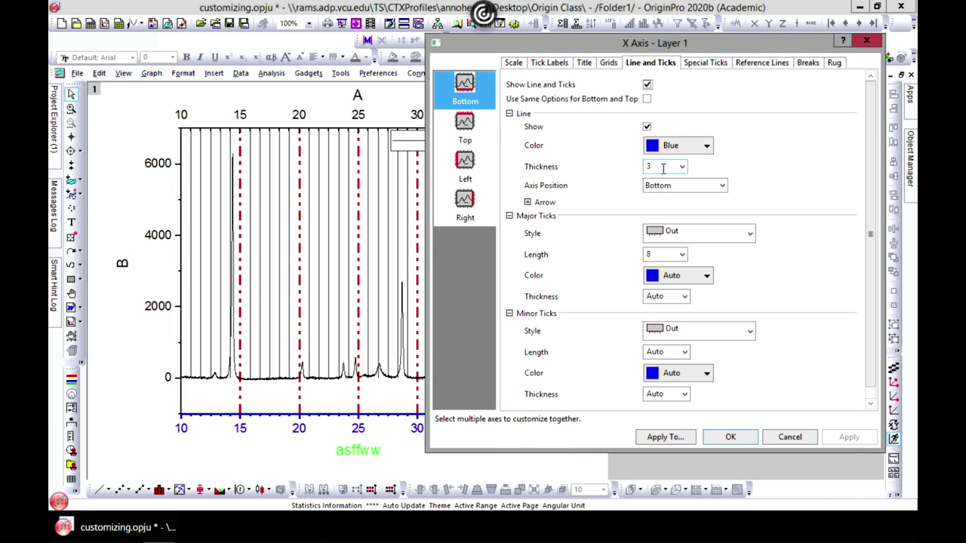
- Try the In & Out style on the bottom axis major ticks and apply it
click(685, 186)
click(750, 234)
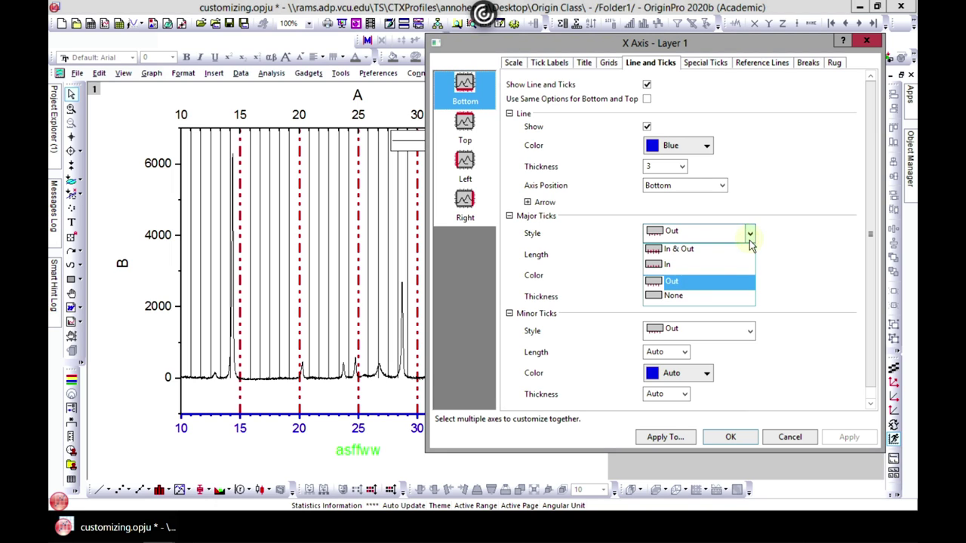
click(685, 256)
click(843, 435)
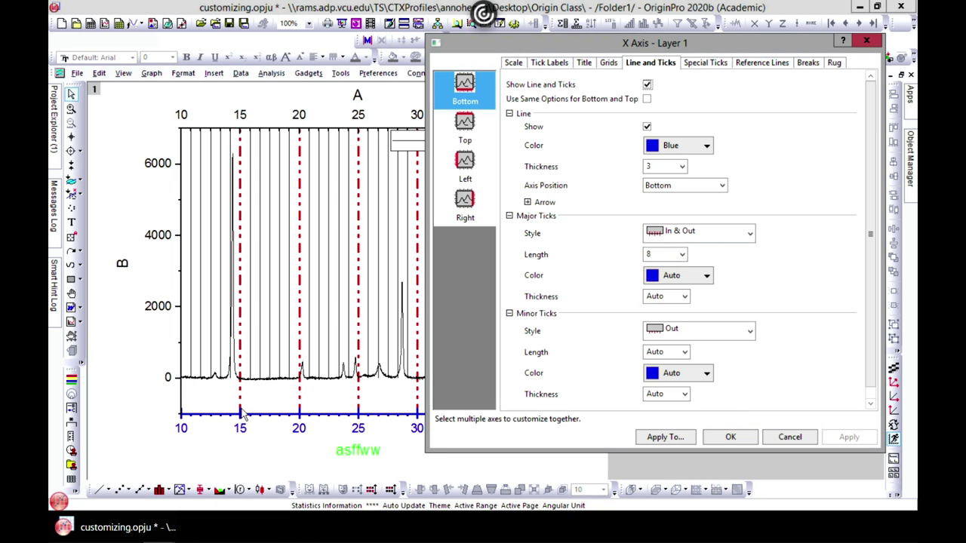
- Set the bottom axis major ticks to the In style and color them orange #F08228, applying each change
click(727, 235)
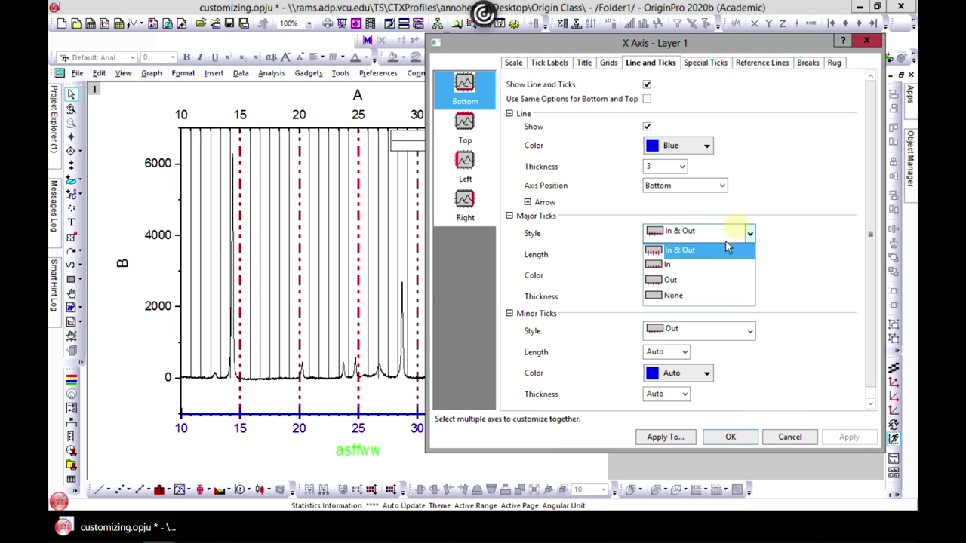
click(703, 277)
click(846, 437)
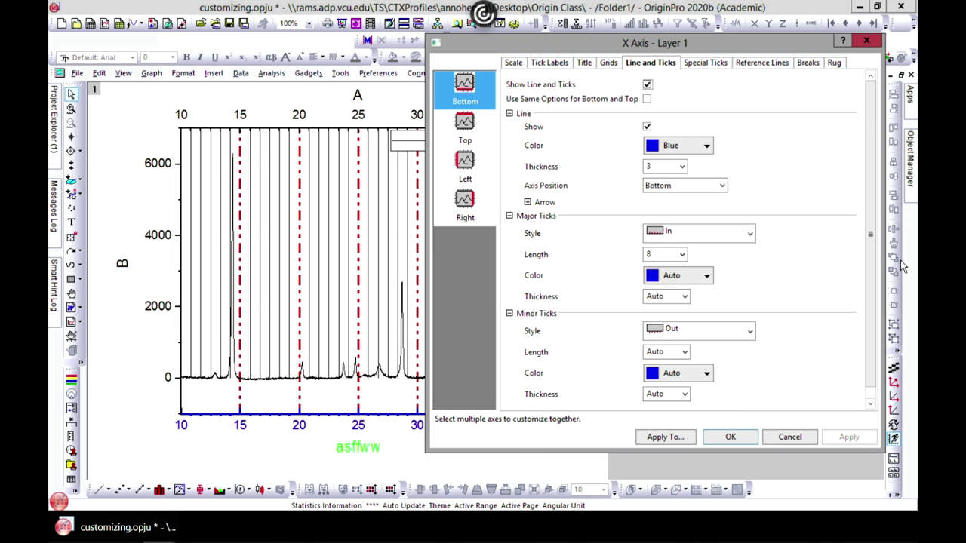
click(707, 277)
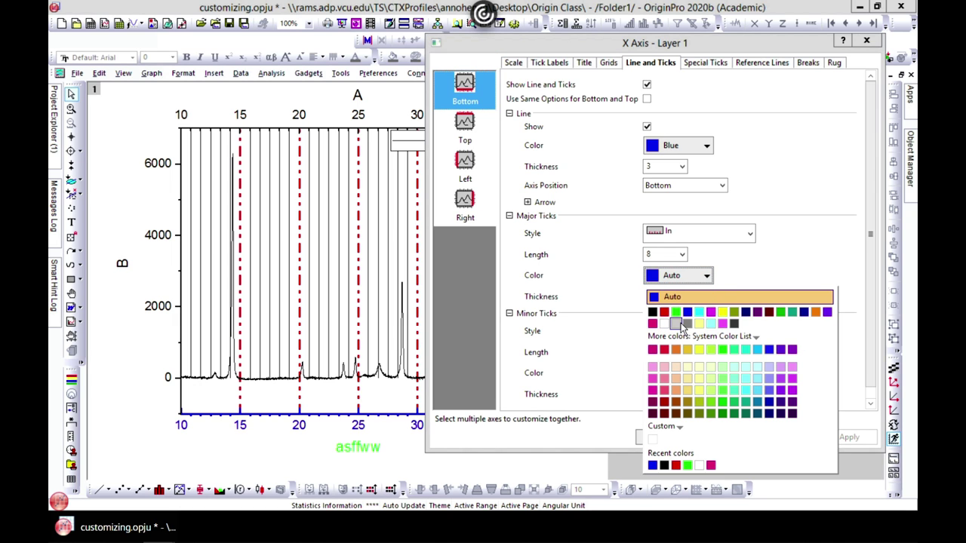
click(687, 350)
click(848, 437)
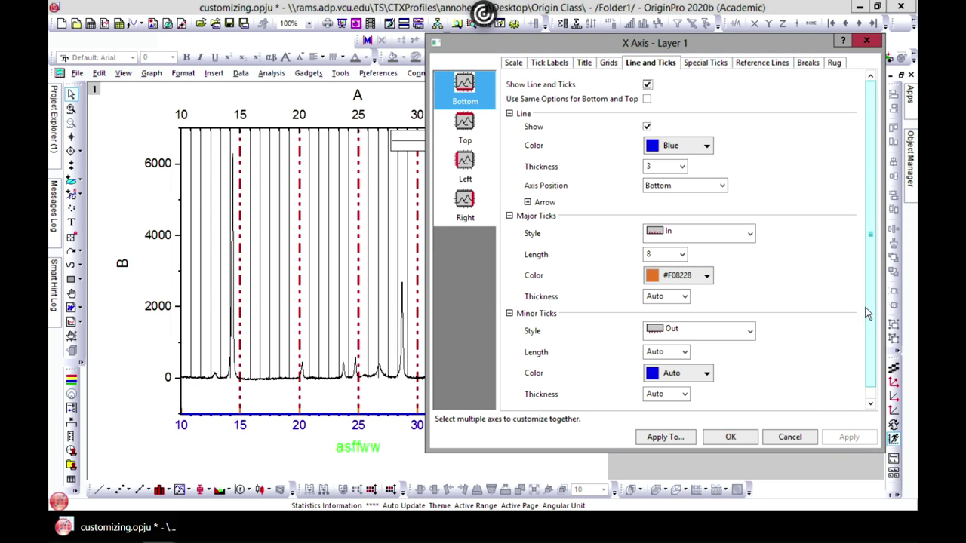
- Set the bottom axis minor ticks to the In style with color #F00082, and apply the same options to the bottom and top axes
drag(871, 311, 856, 331)
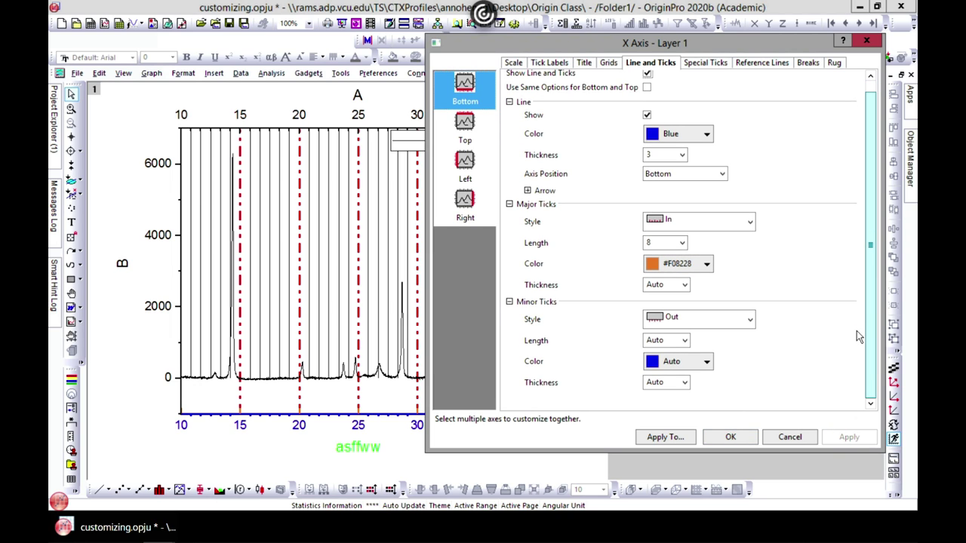
click(748, 319)
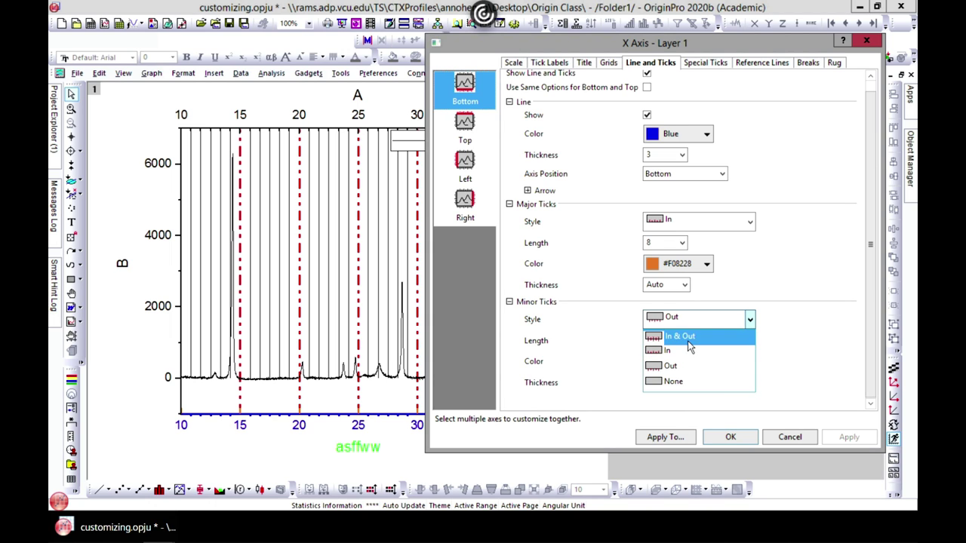
click(687, 353)
click(691, 365)
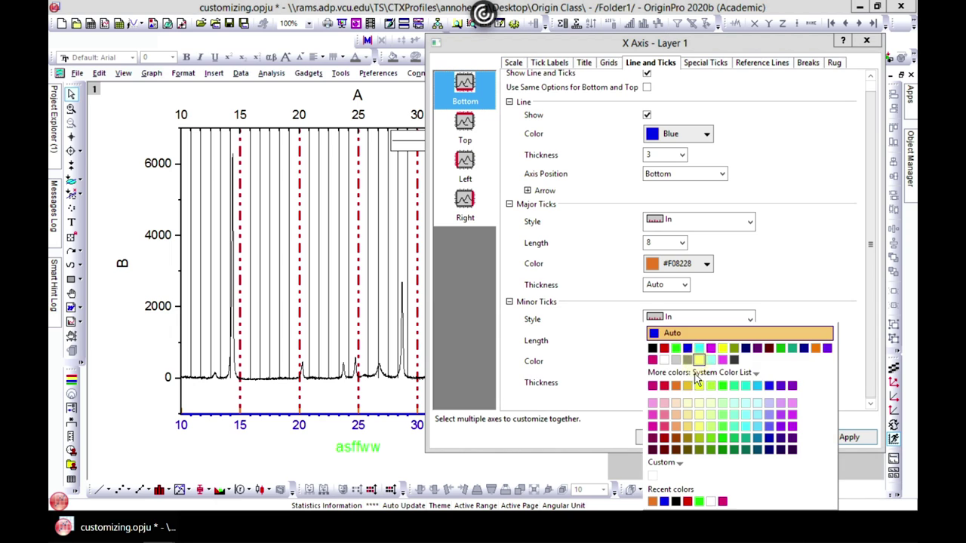
click(664, 387)
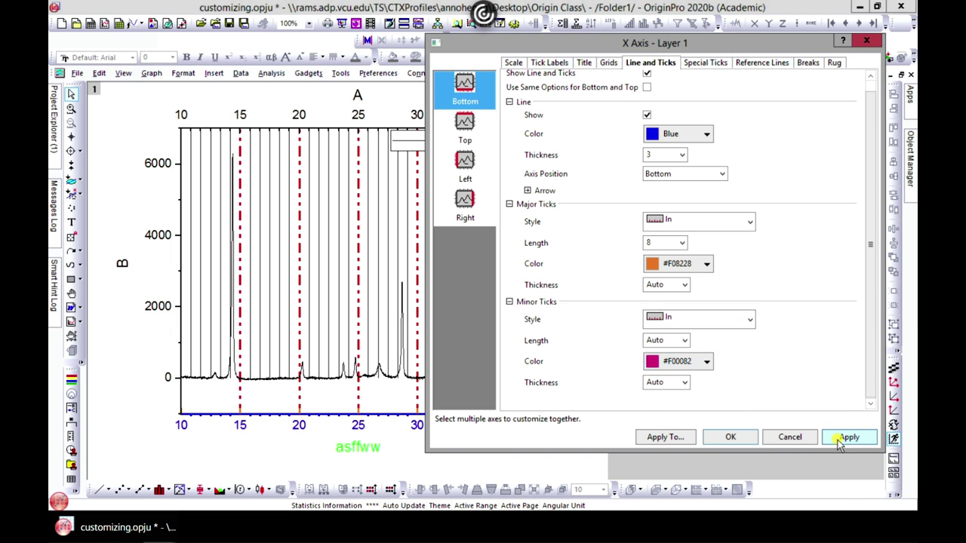
click(849, 437)
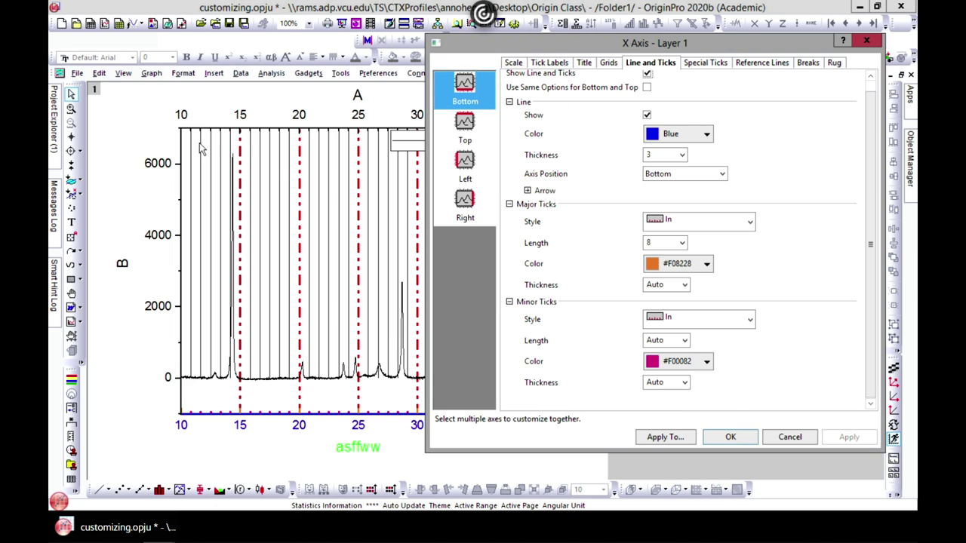
click(647, 86)
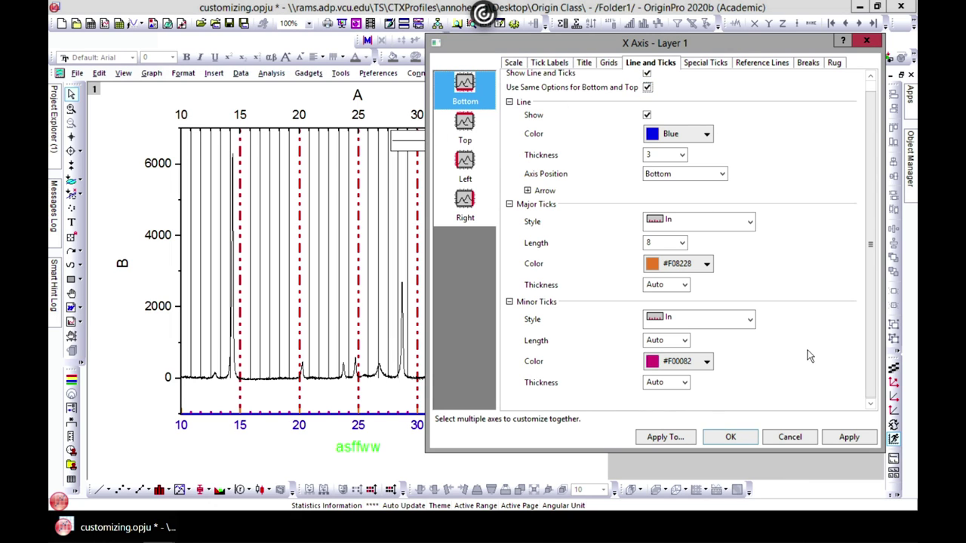
click(849, 436)
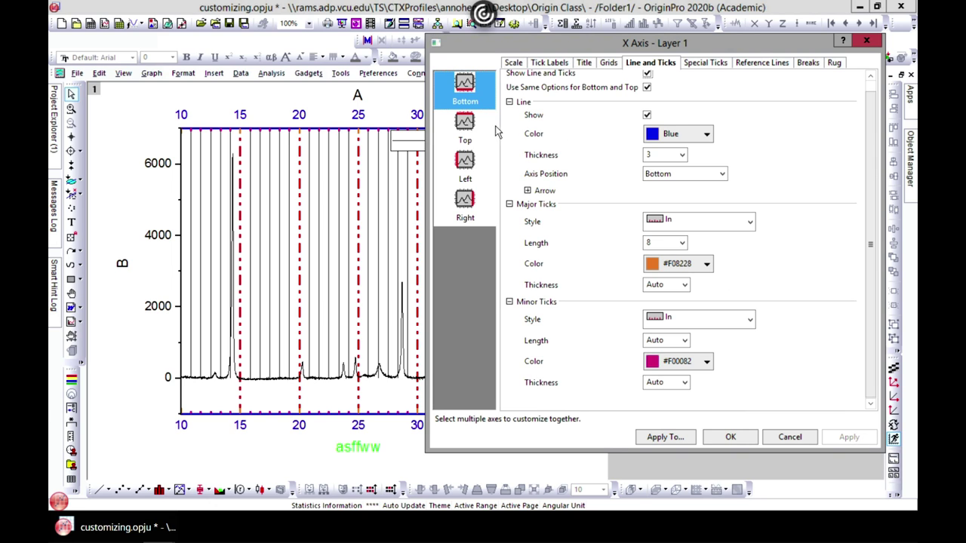
- Review the left axis line and ticks, special ticks, reference lines and break settings for both directions, and close the axis dialog
click(465, 167)
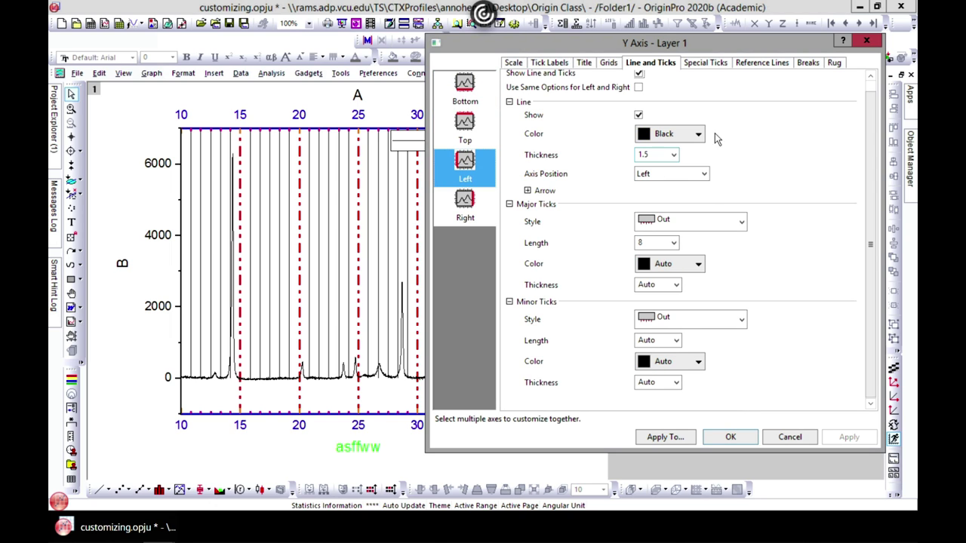
click(709, 65)
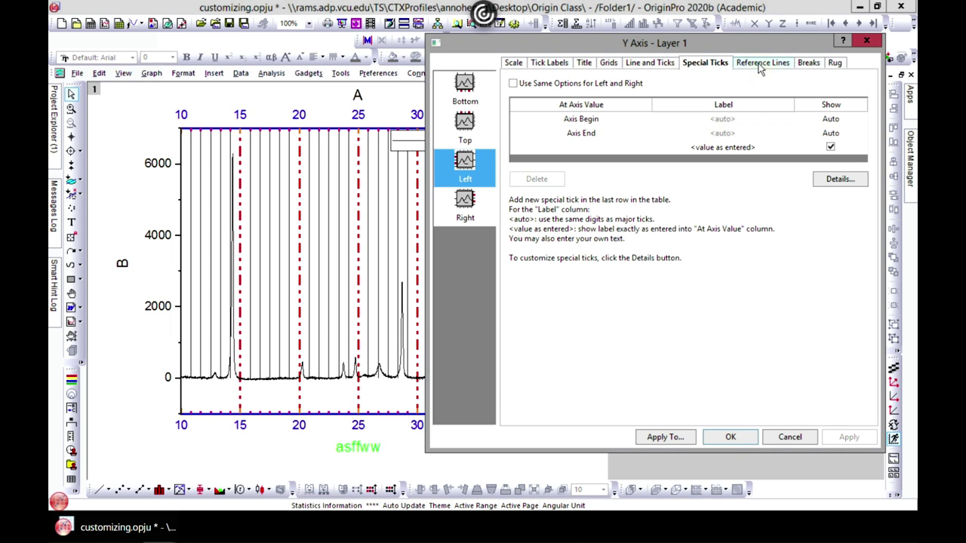
click(762, 64)
click(810, 64)
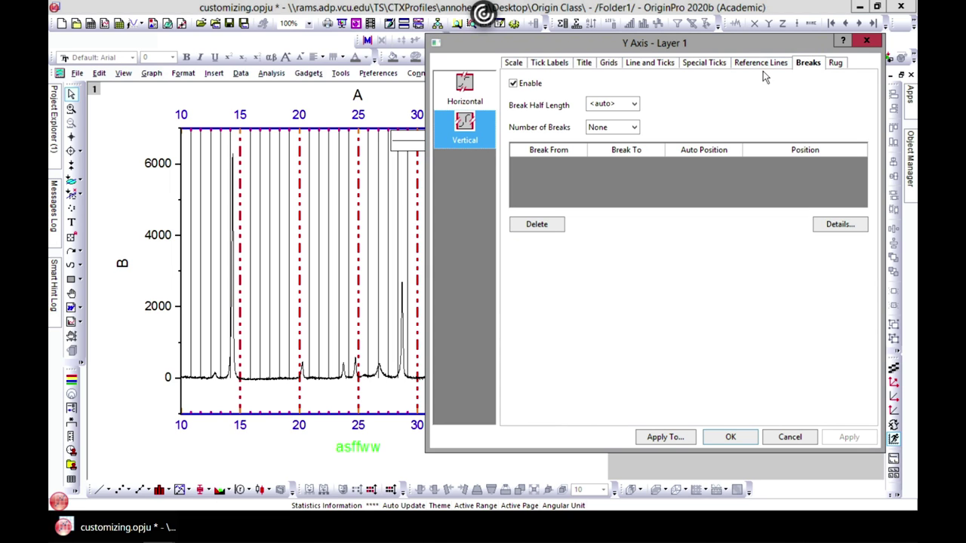
click(464, 90)
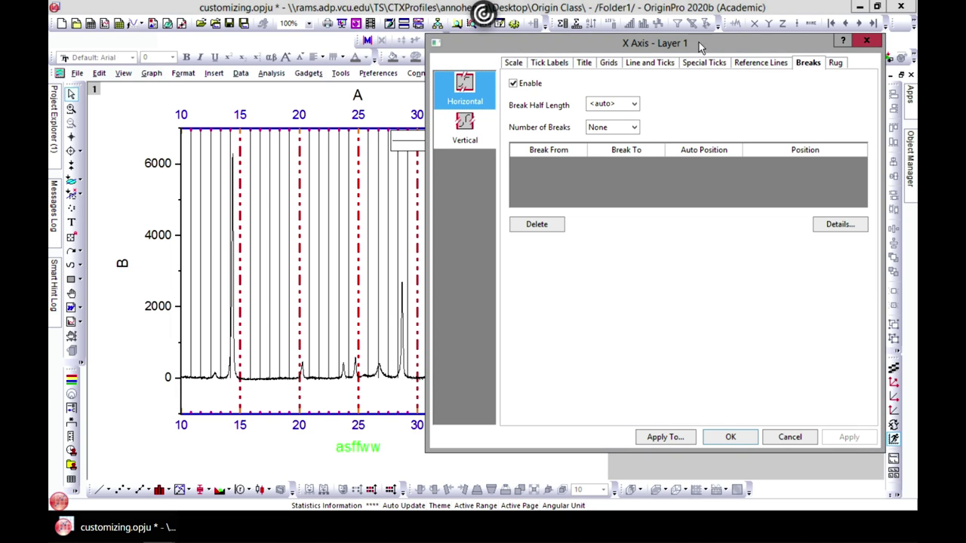
click(867, 40)
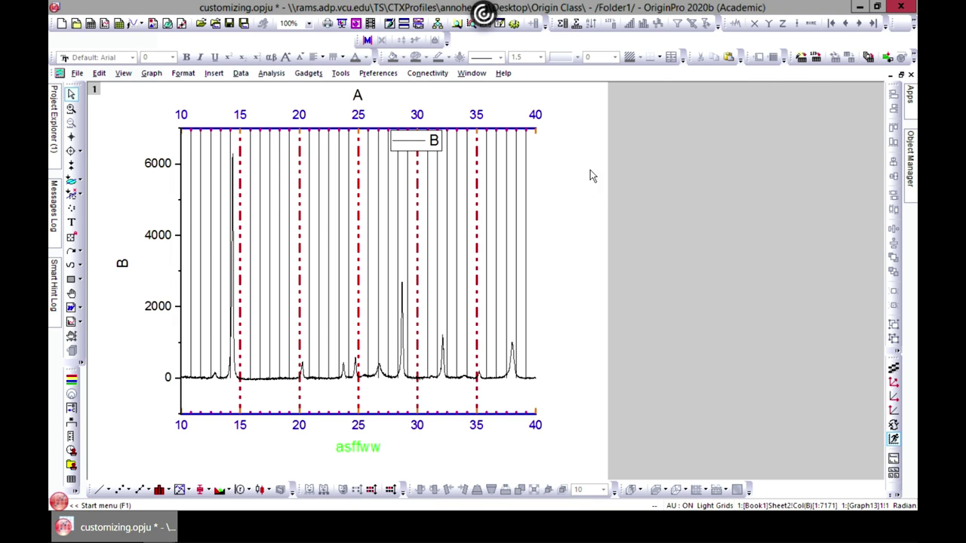
- Plot a new line graph from columns A(X) and B(Y) of Book1 and maximize its window
click(900, 74)
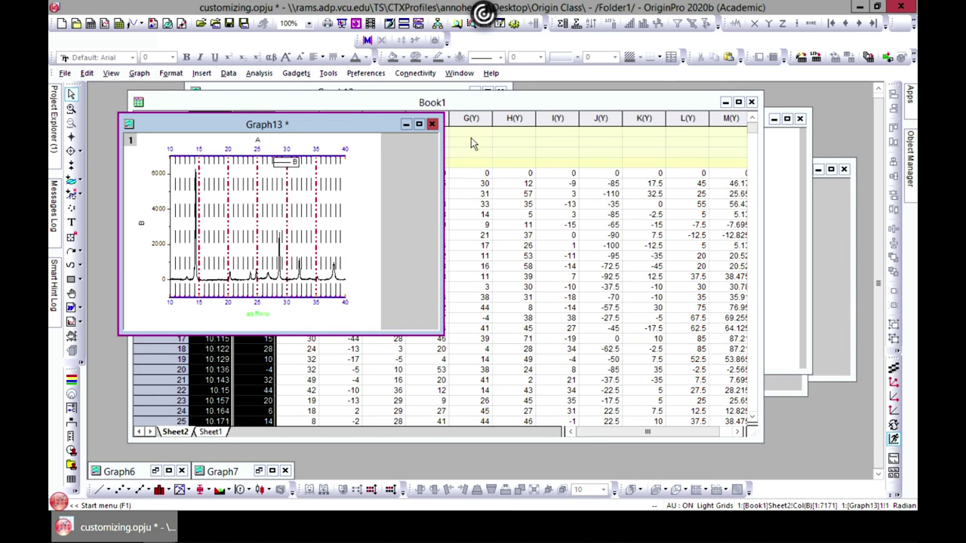
click(528, 106)
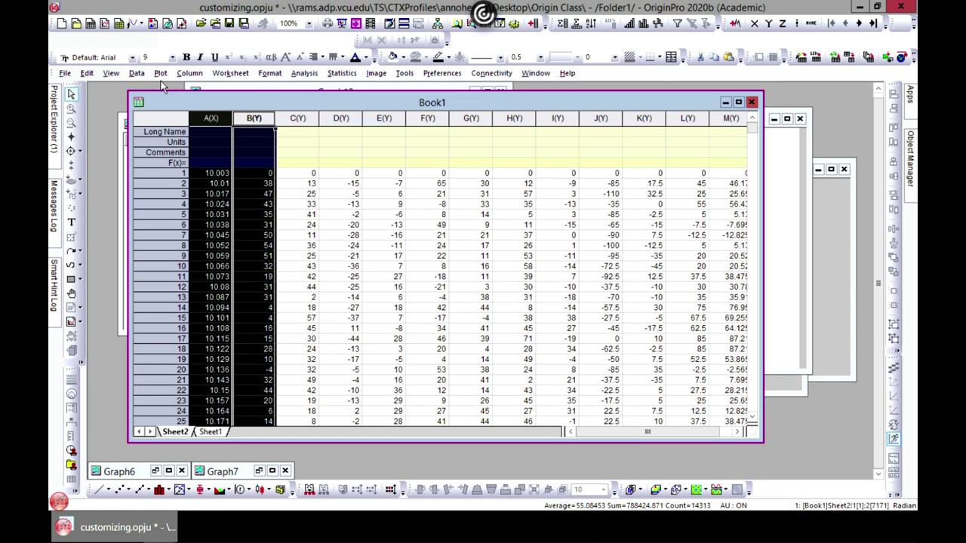
click(161, 72)
click(278, 103)
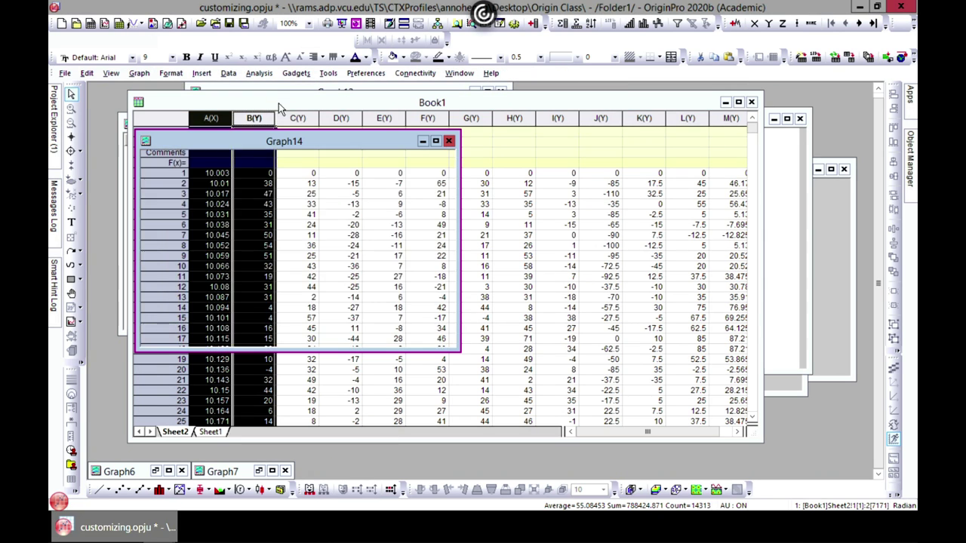
click(436, 141)
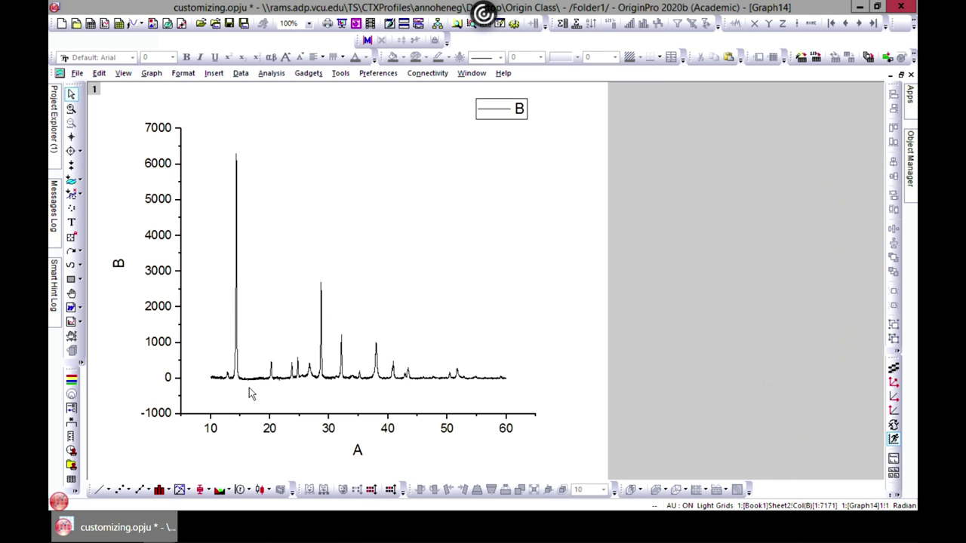
- Set the new graph's X axis scale from 10 to 22 and apply it
click(286, 414)
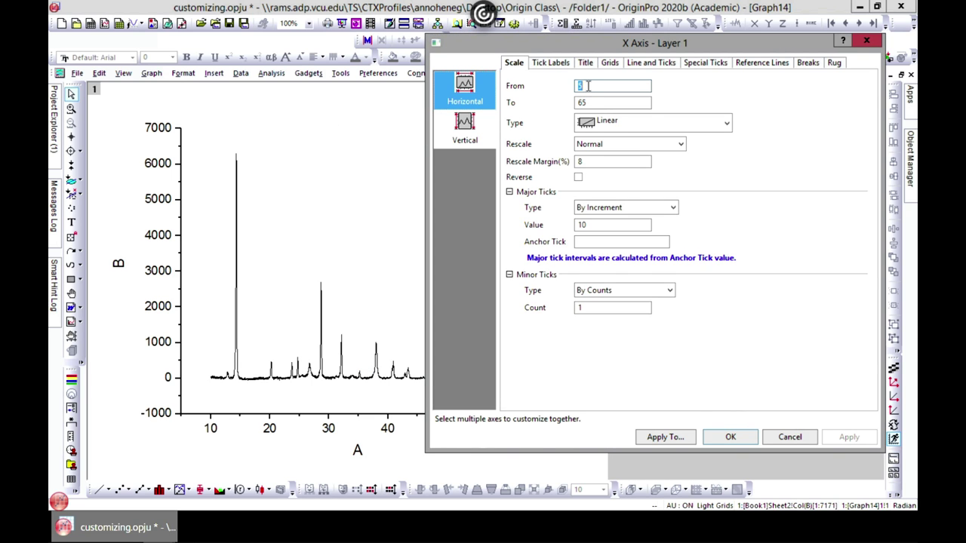
text(10)
key(Tab)
text(22)
click(845, 441)
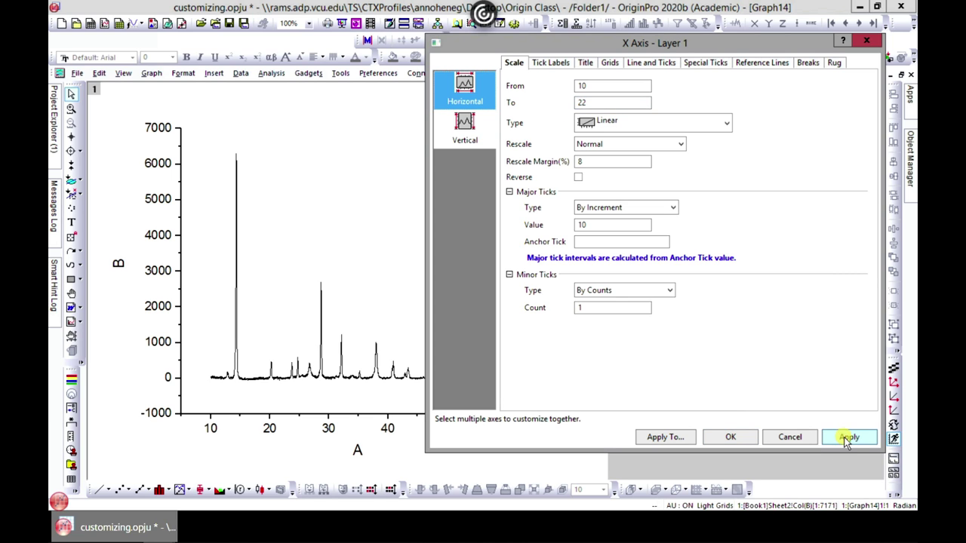
- Set the X axis major tick increment to 2 and apply it
drag(613, 51, 739, 71)
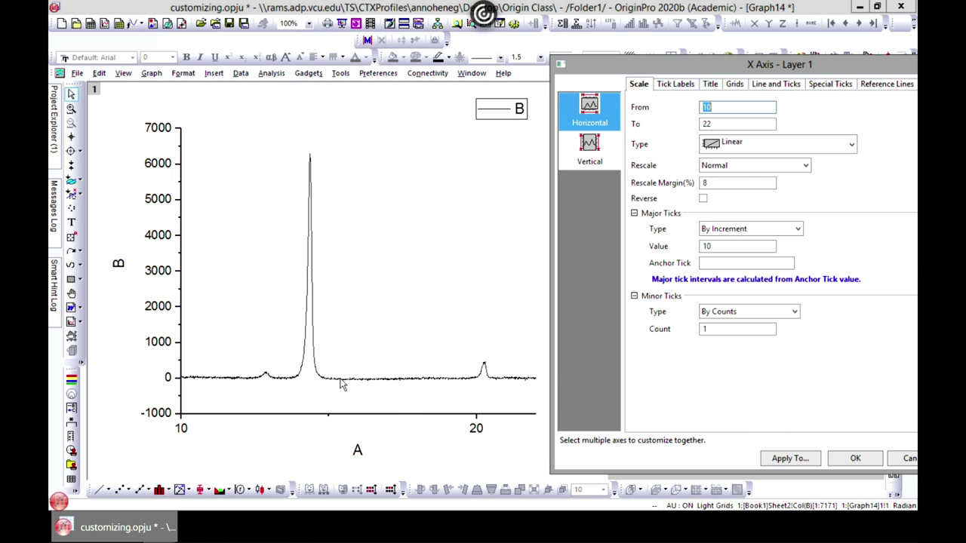
double_click(711, 247)
text(2)
drag(743, 66, 613, 49)
click(846, 443)
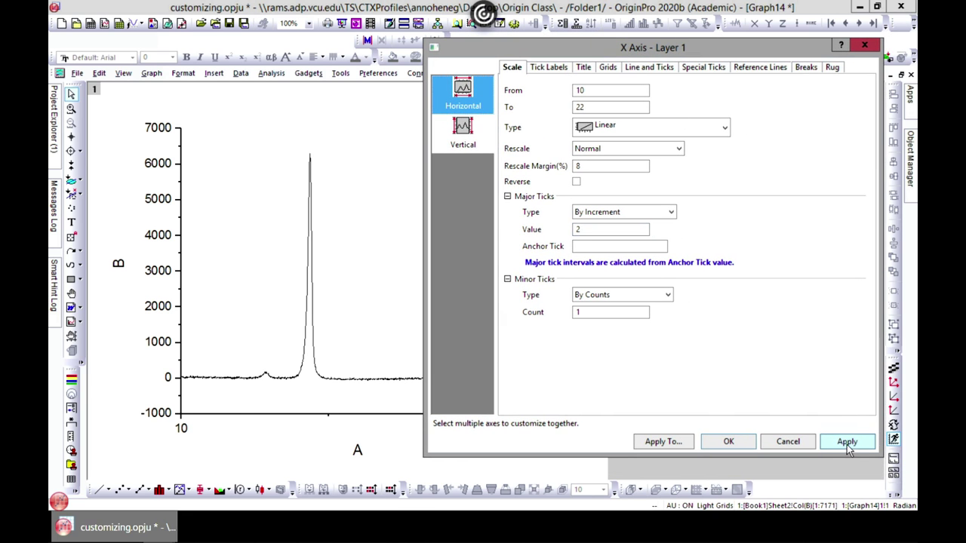
drag(636, 57, 730, 72)
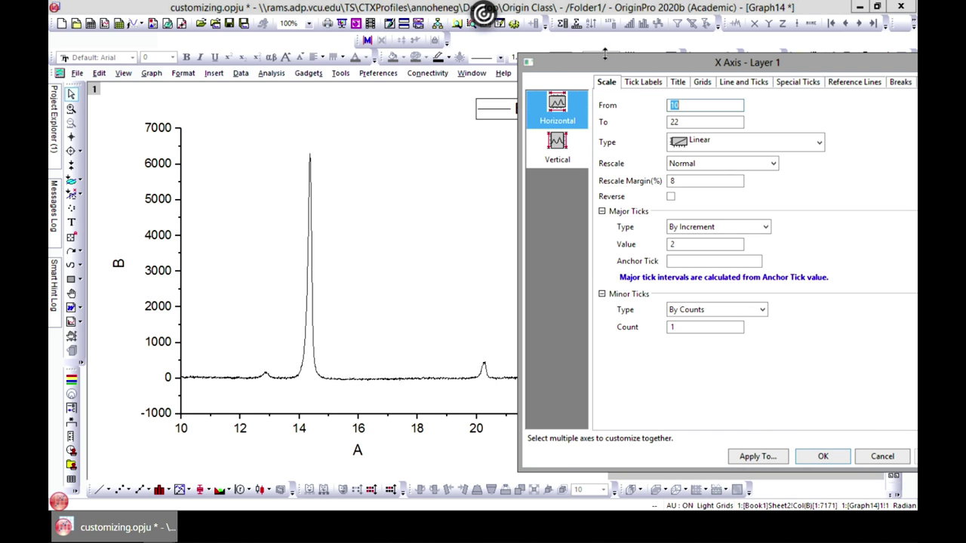
- Add a break on the horizontal axis from 16 to 19 and apply it
drag(595, 64, 352, 55)
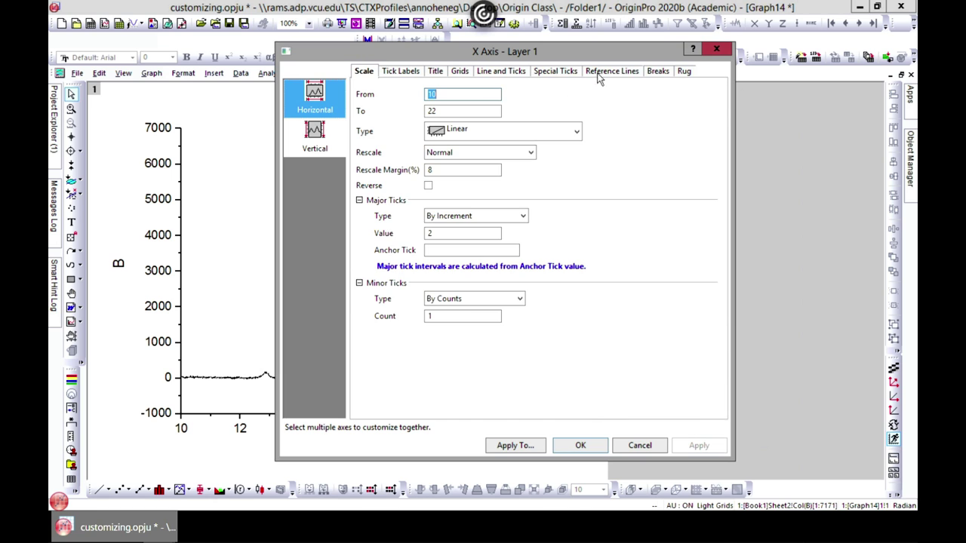
click(656, 71)
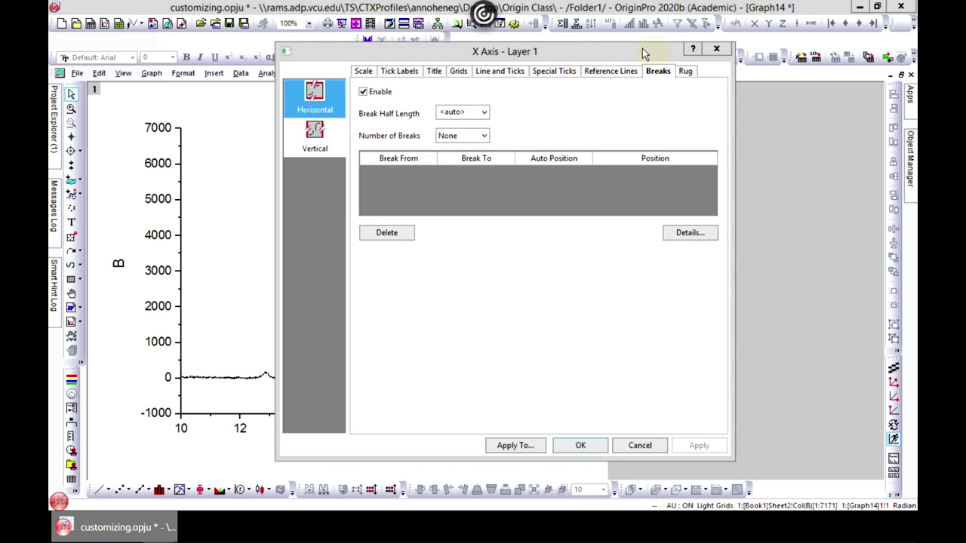
drag(641, 50, 715, 47)
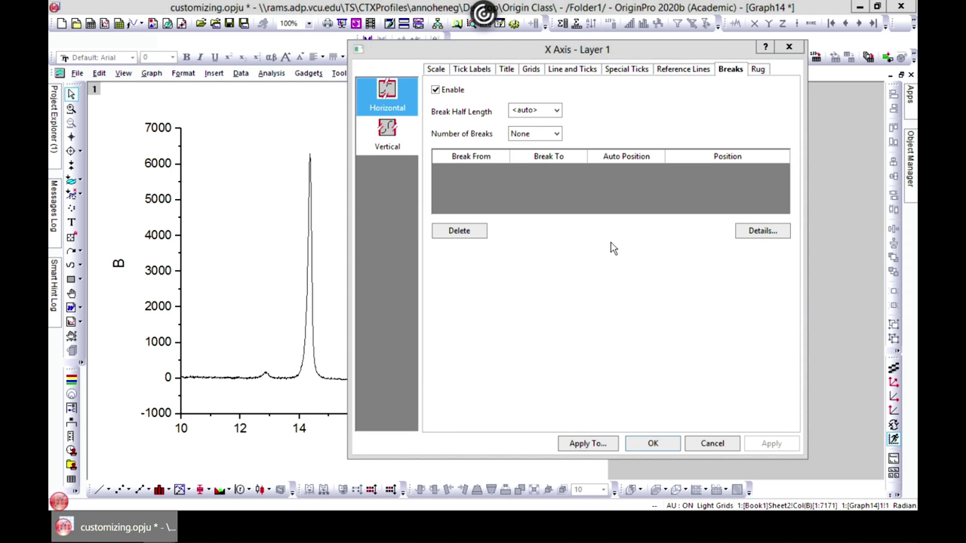
click(760, 230)
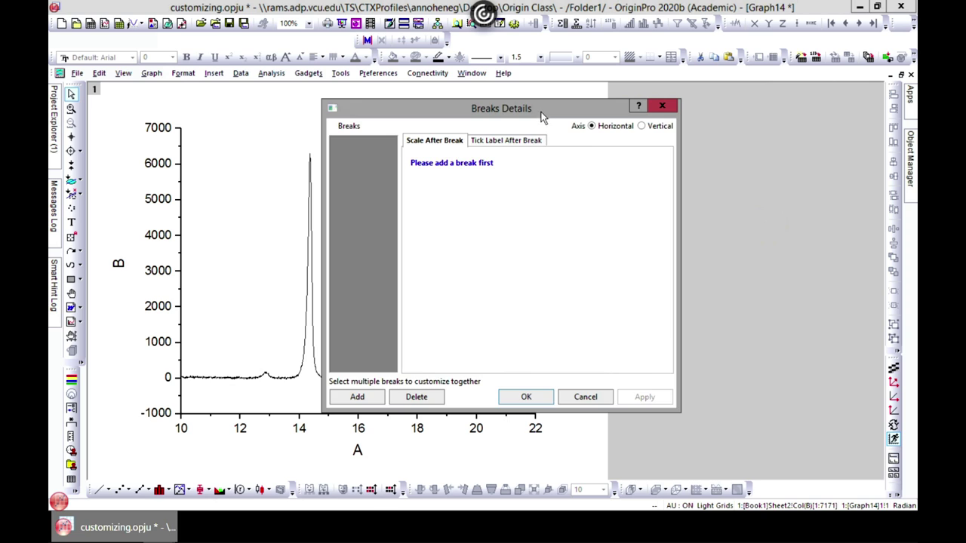
drag(541, 117, 628, 115)
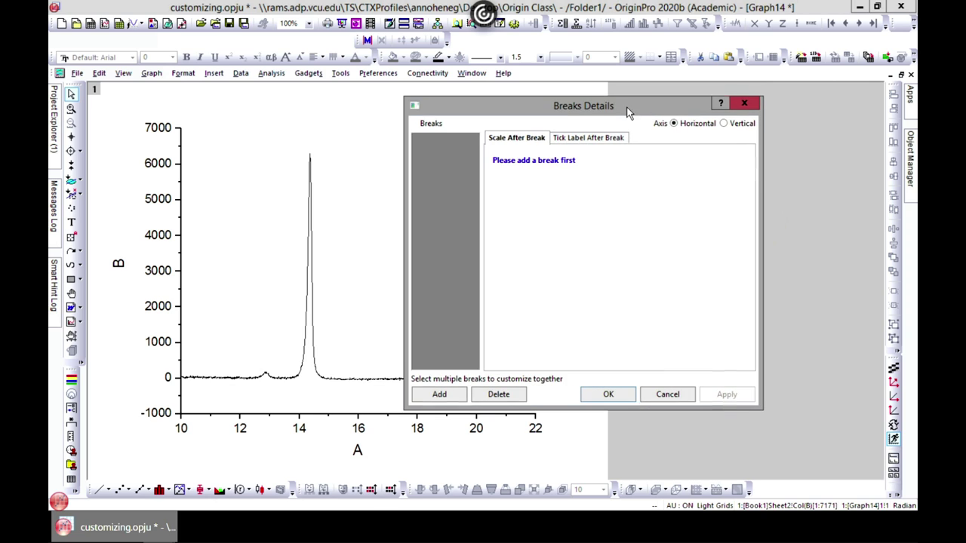
click(450, 399)
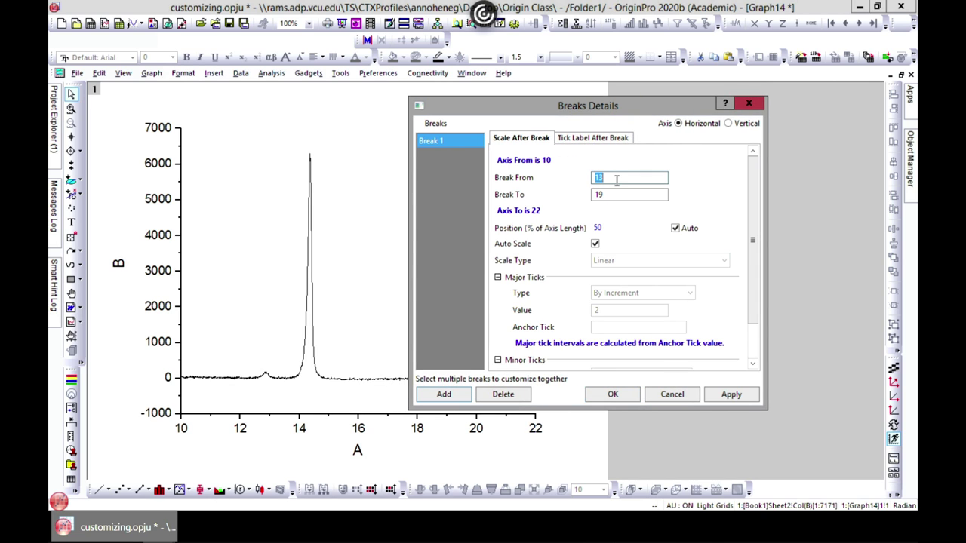
text(1)
drag(579, 109, 646, 102)
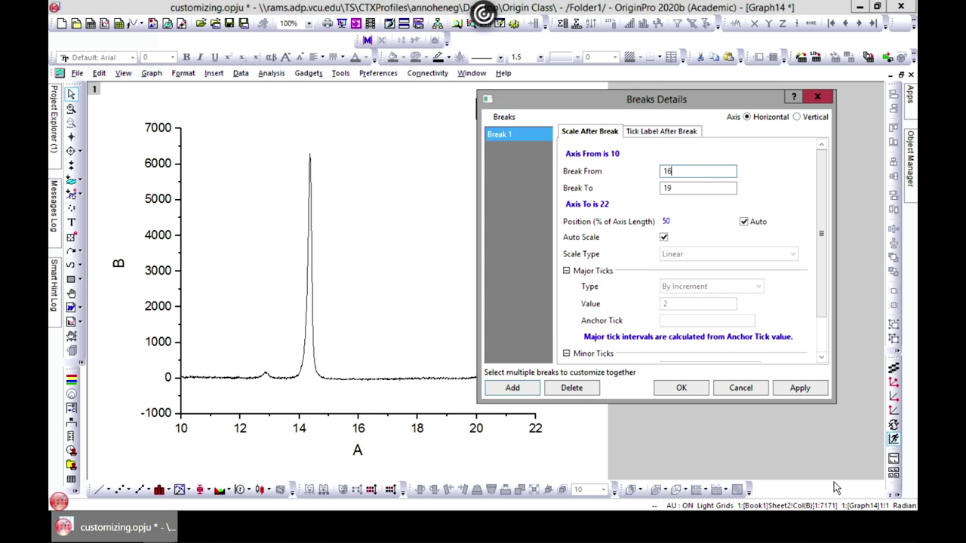
click(800, 387)
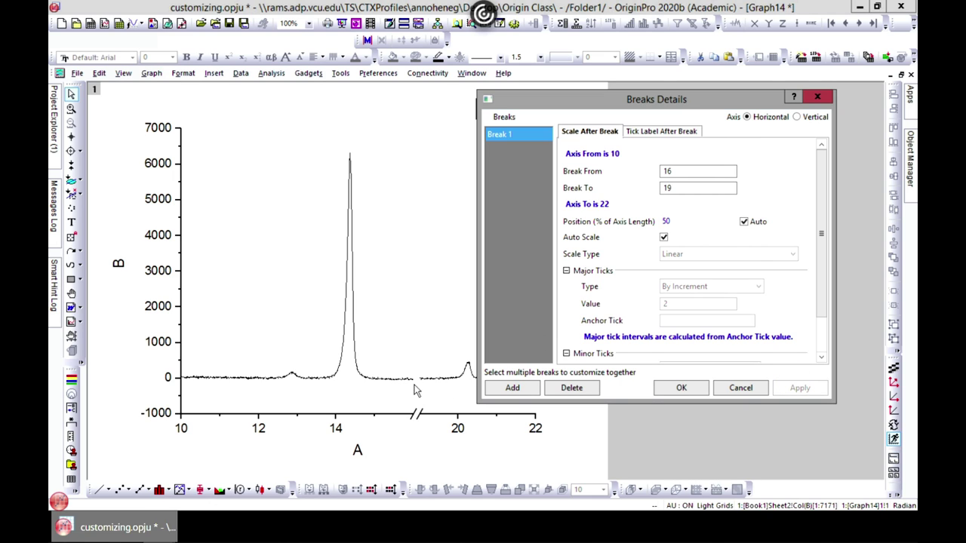
- Set the start of the horizontal axis break to 15, apply it, and check the scale and tick label options after the break
click(684, 173)
drag(679, 173, 648, 172)
text(1)
click(792, 387)
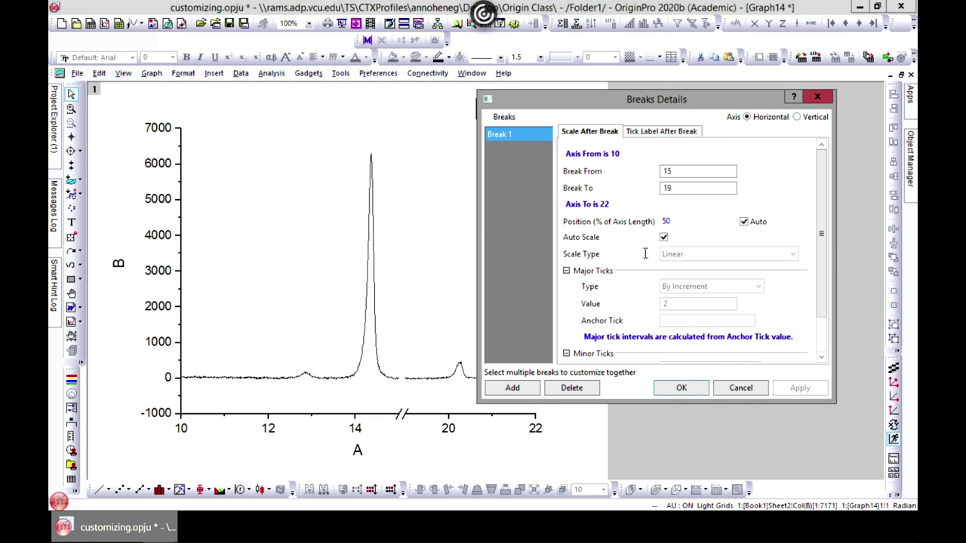
scroll(822, 285, down, 2)
scroll(830, 226, up, 2)
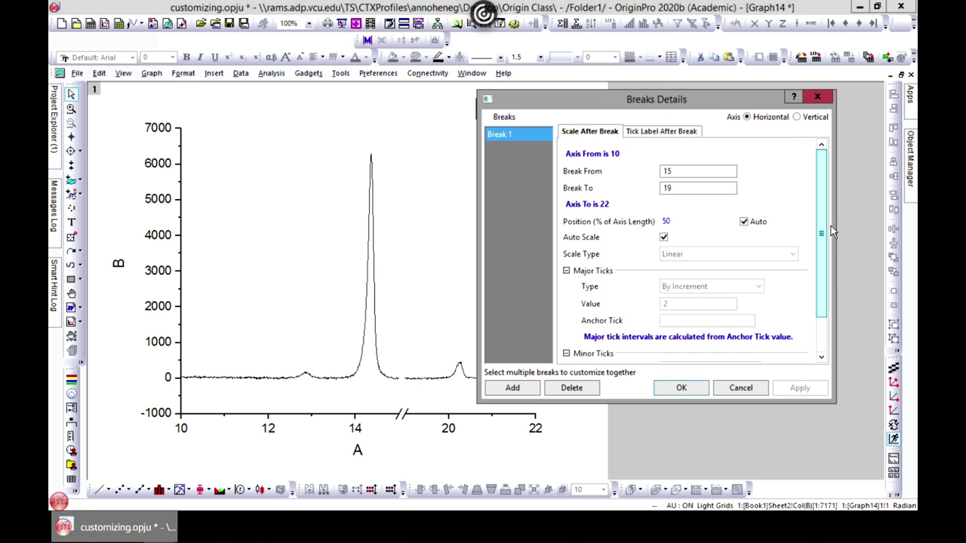
scroll(852, 306, down, 2)
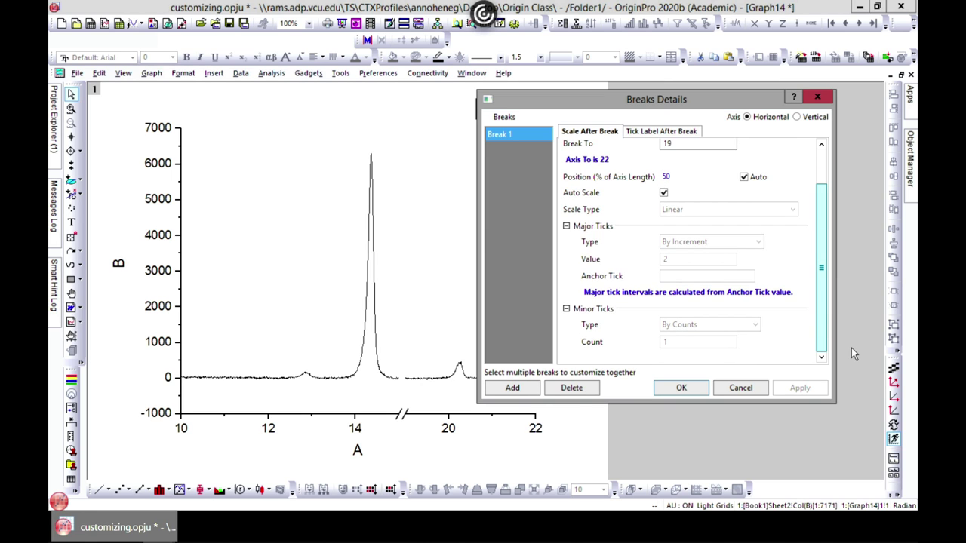
scroll(832, 227, up, 2)
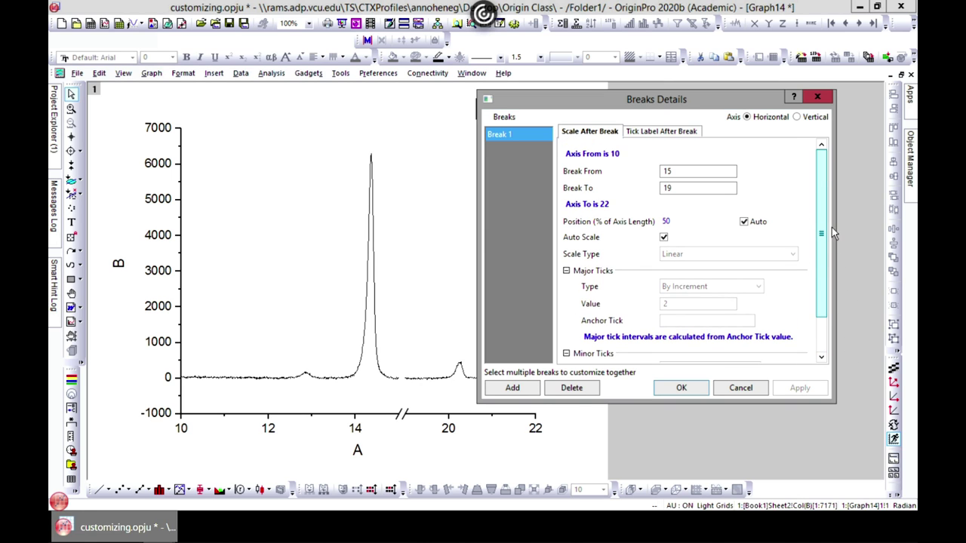
click(660, 135)
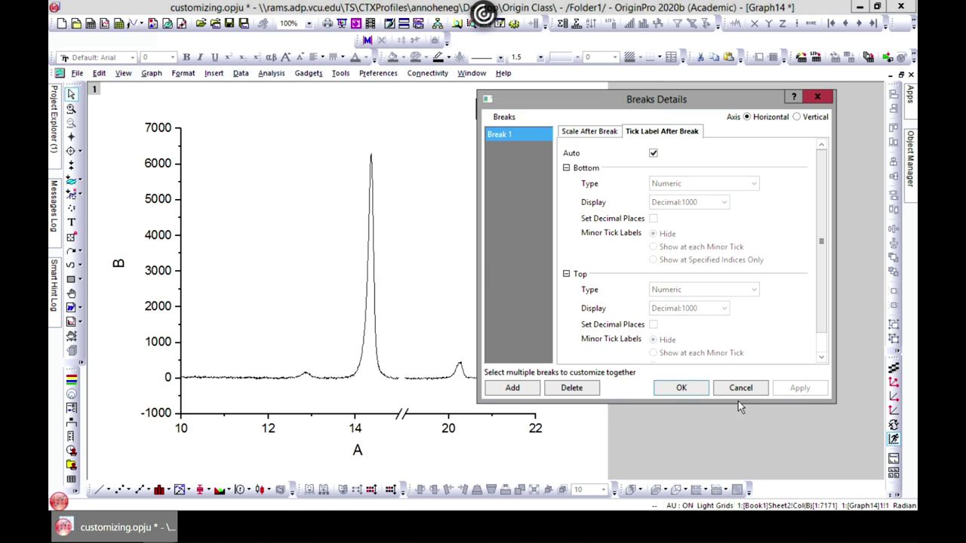
click(681, 389)
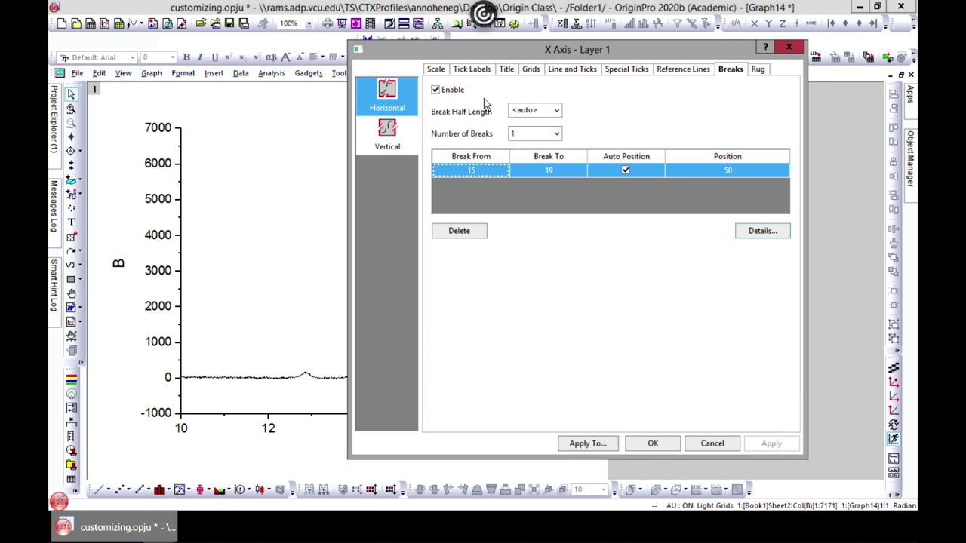
- Set the horizontal axis break to run from 10.5 to 11 in its details and apply it
drag(506, 56, 560, 46)
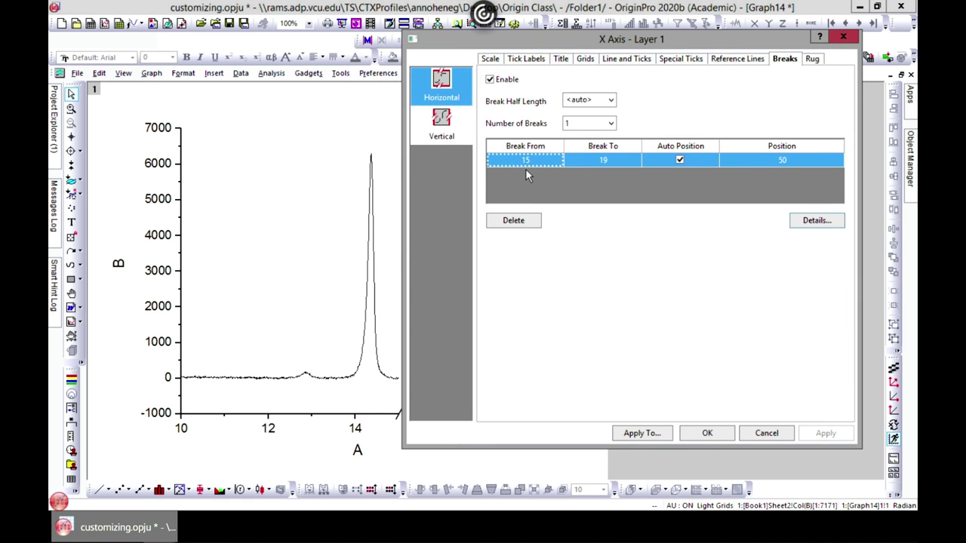
click(601, 158)
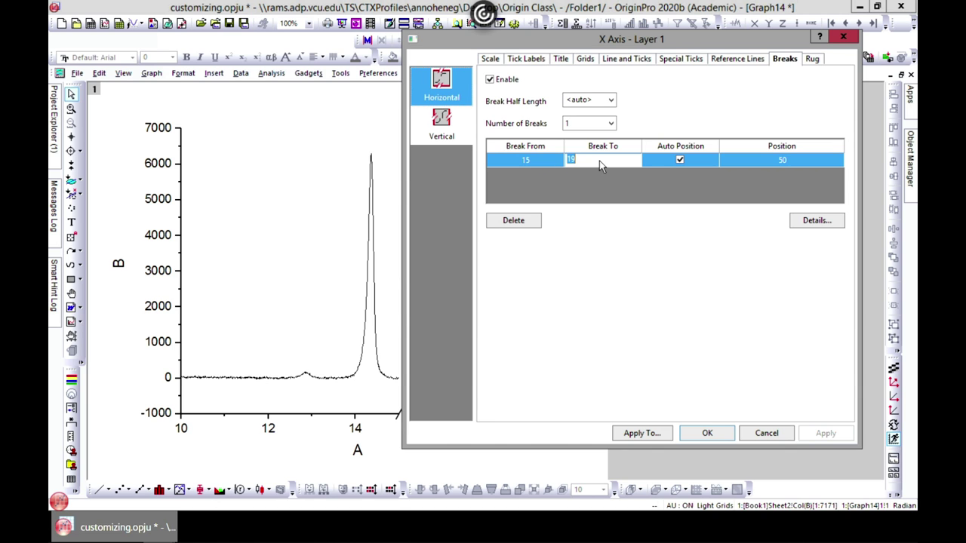
drag(577, 43, 553, 79)
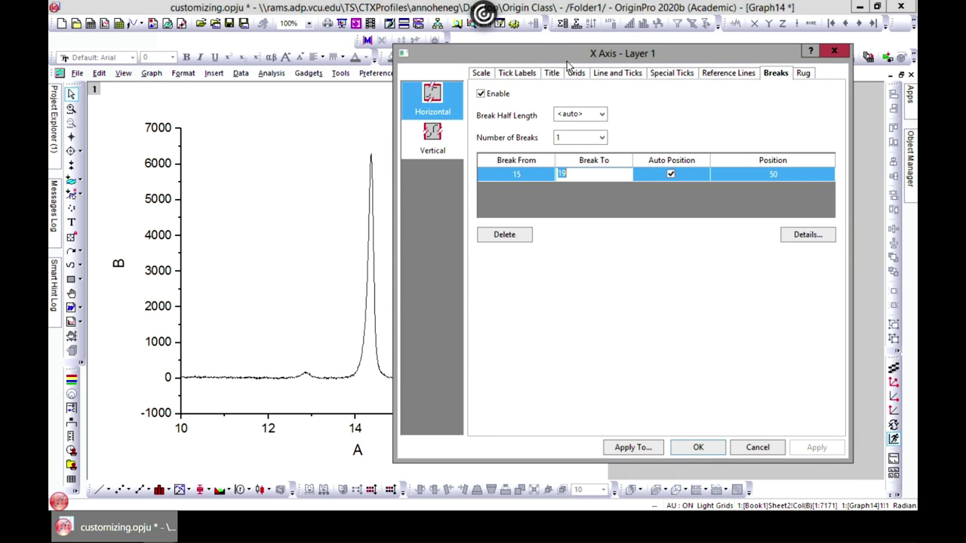
click(804, 237)
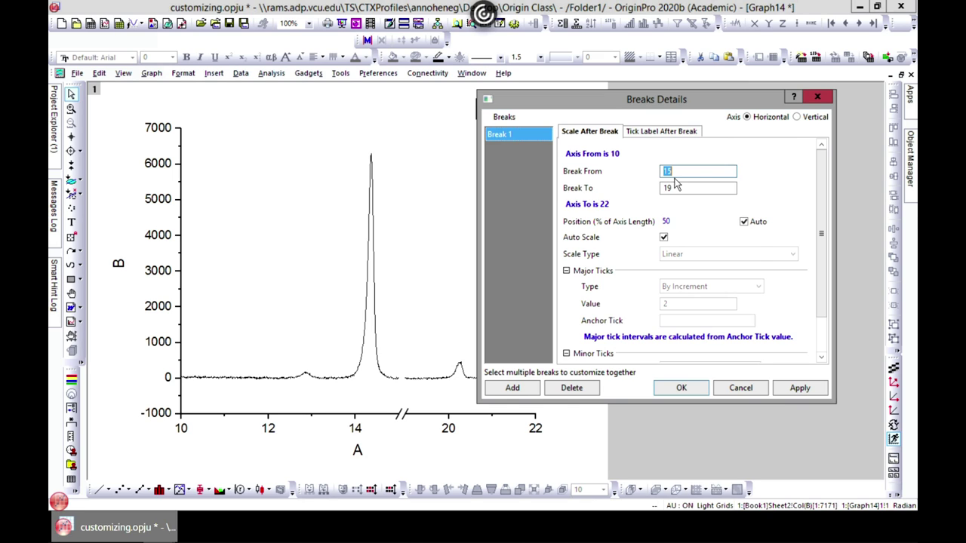
text(1)
key(Tab)
text(11)
click(800, 388)
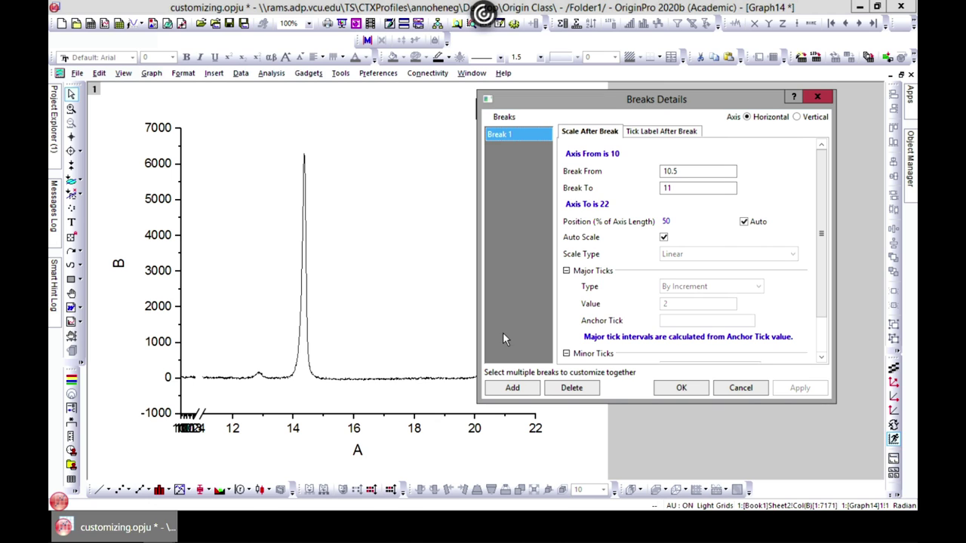
click(681, 388)
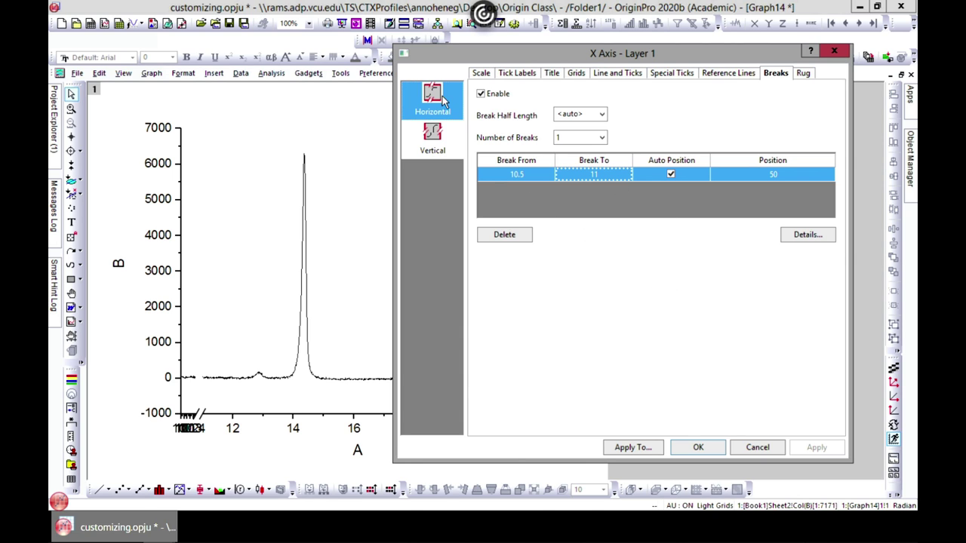
- Add a second horizontal axis break from 15 to 19 in the break details
drag(576, 61, 591, 107)
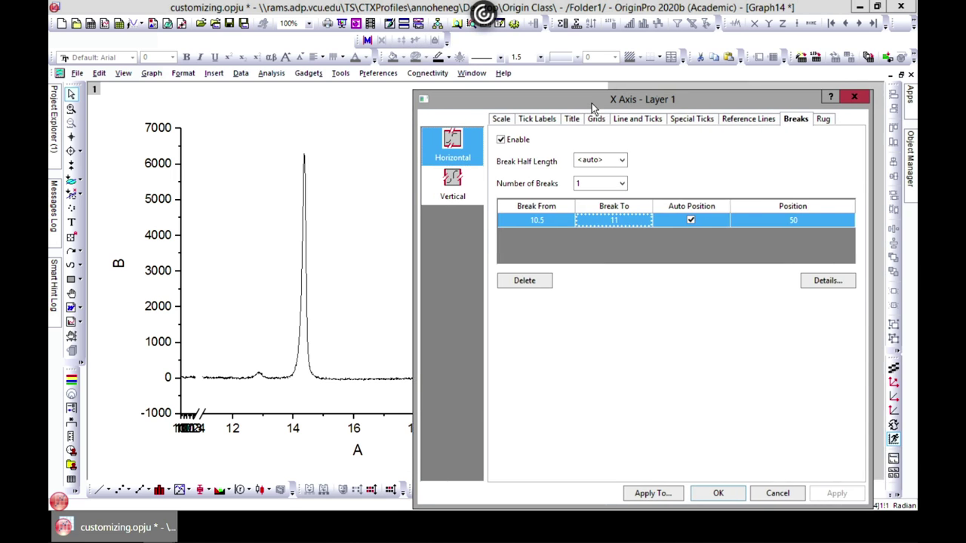
click(824, 280)
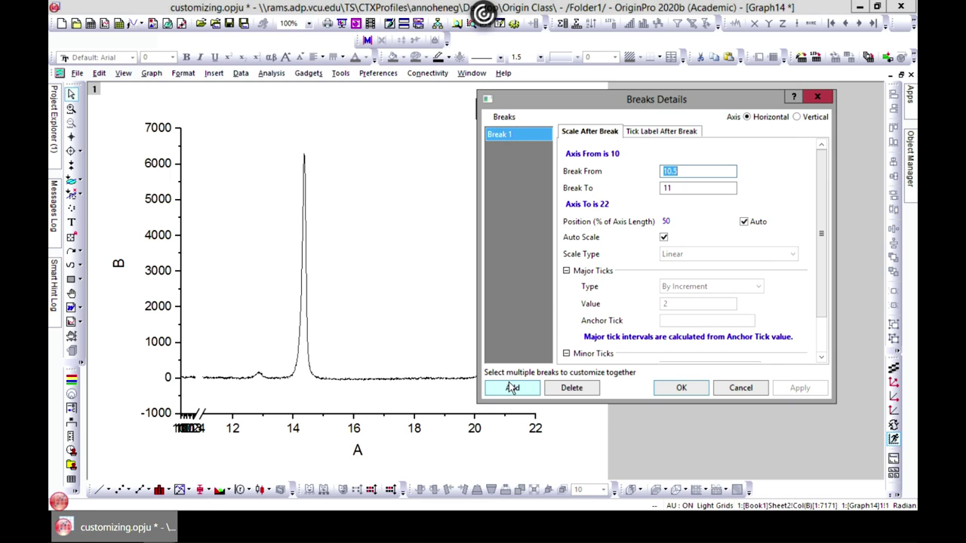
click(512, 387)
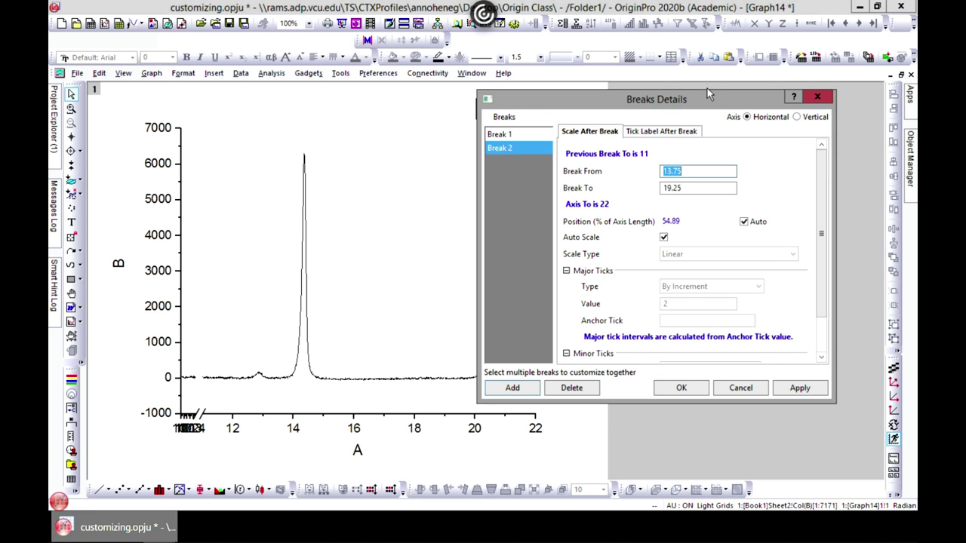
text(15)
key(Tab)
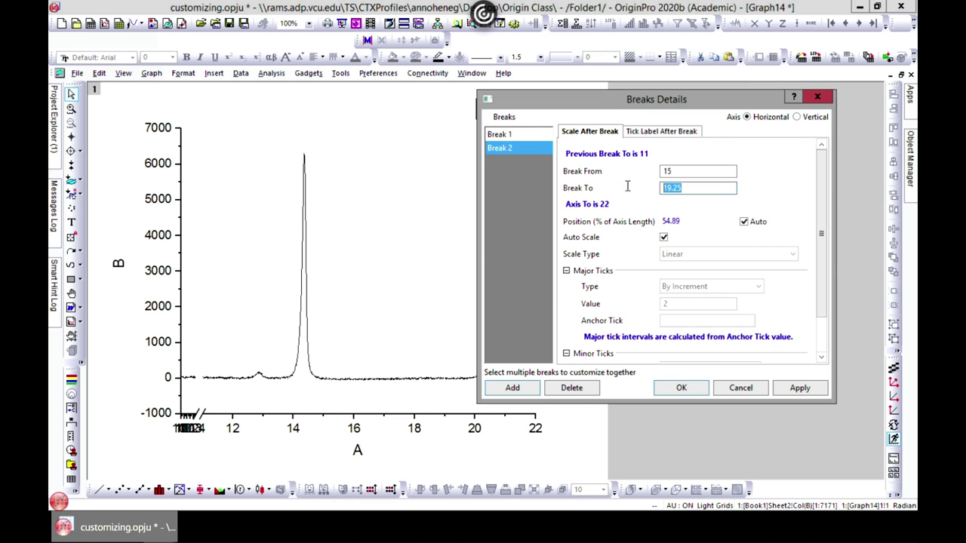
text(19)
click(512, 388)
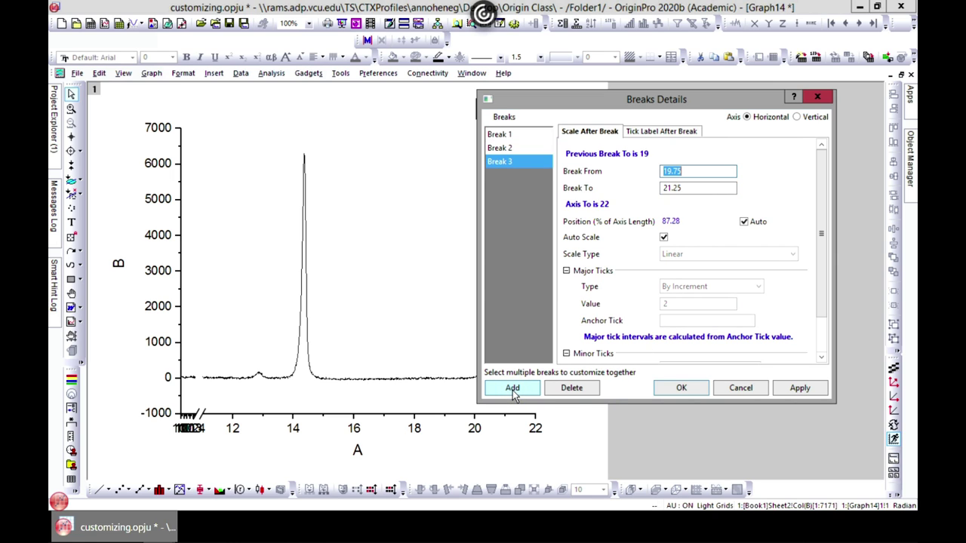
- Delete the surplus third break from the horizontal axis and accept the break details
click(507, 149)
click(504, 135)
click(509, 162)
click(571, 388)
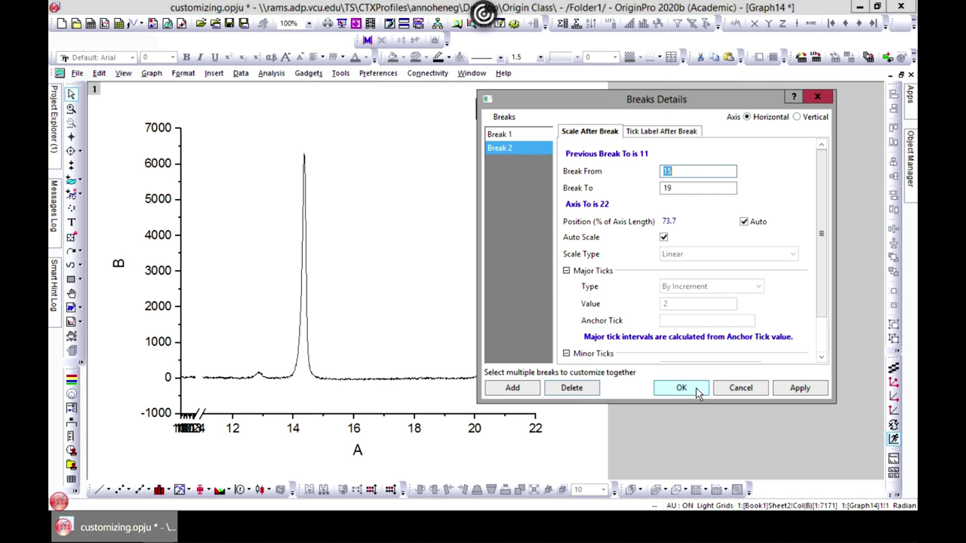
click(682, 389)
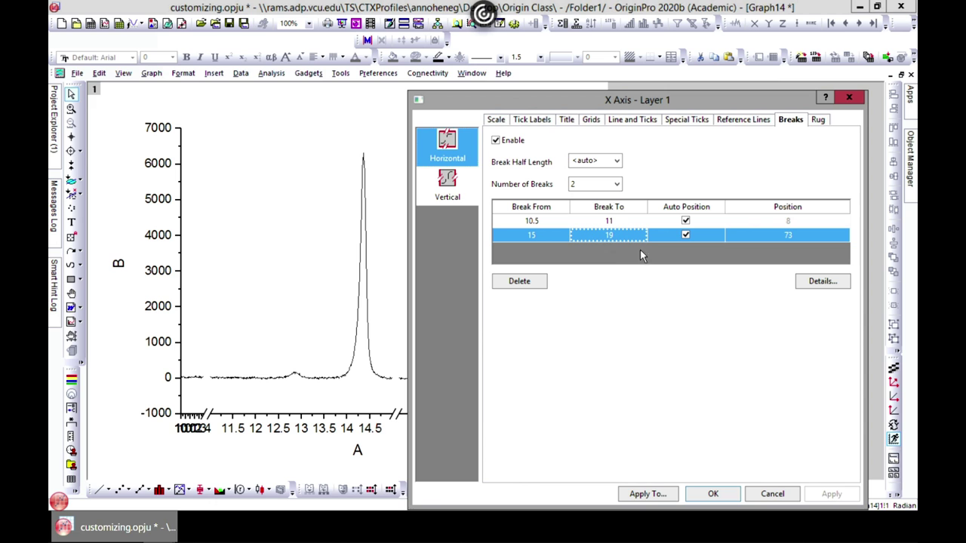
- Show the rug on the bottom axis with its default options and apply it
drag(484, 96, 522, 70)
click(492, 155)
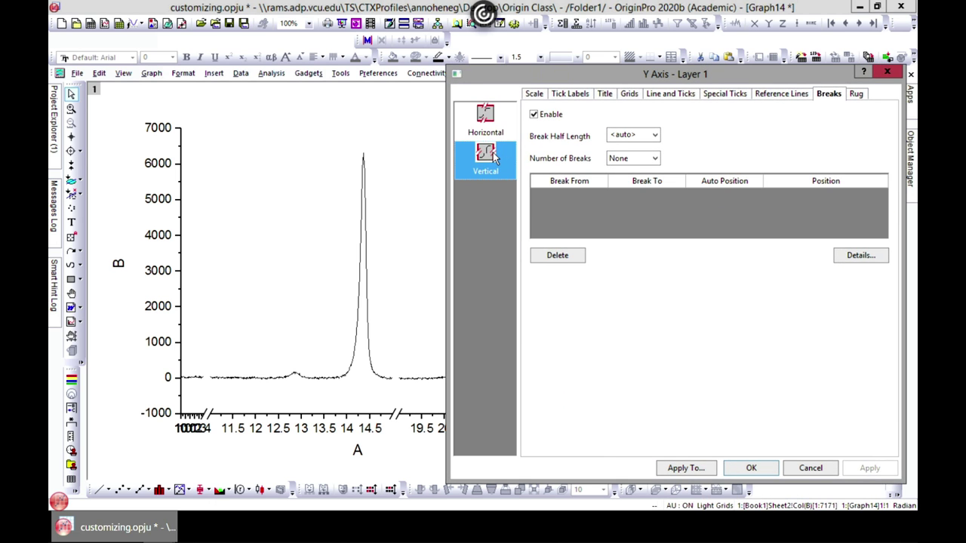
click(499, 124)
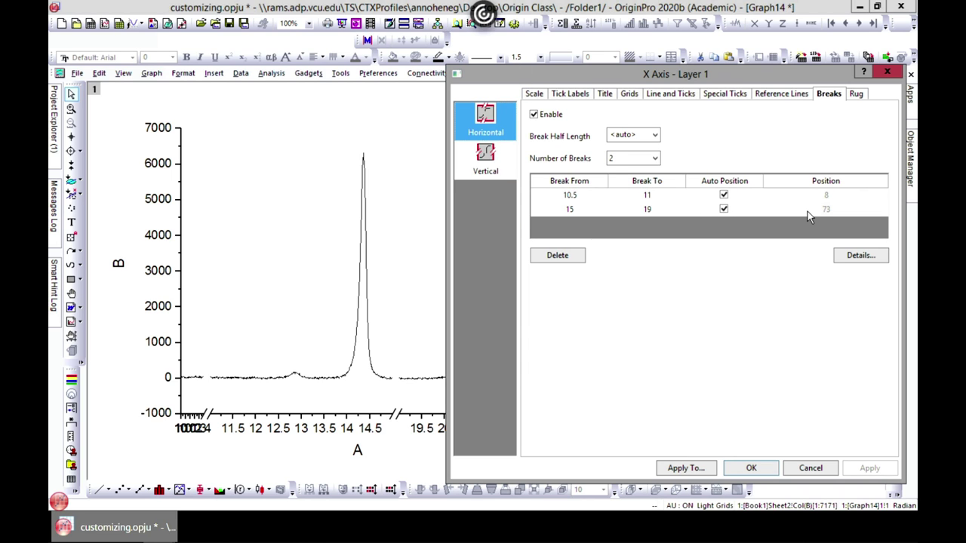
drag(725, 74, 688, 71)
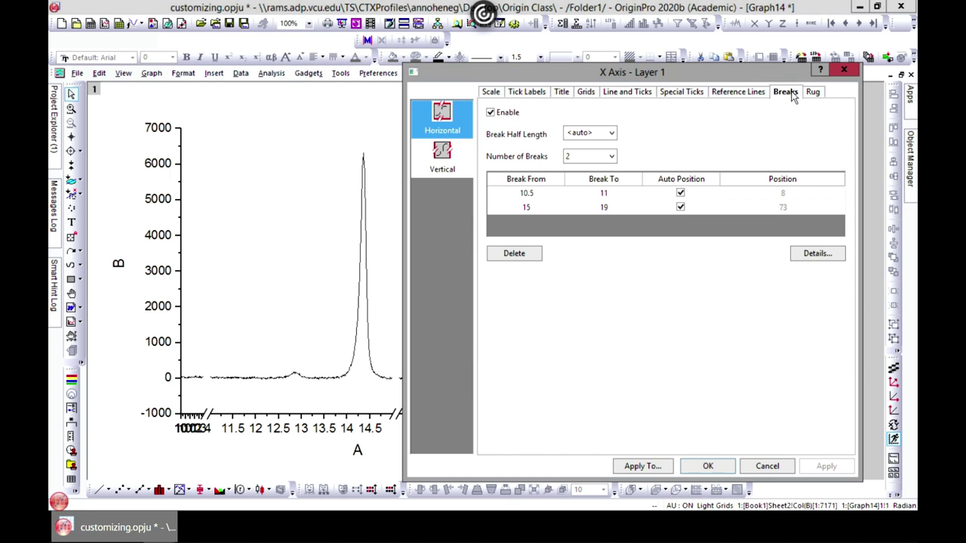
click(814, 92)
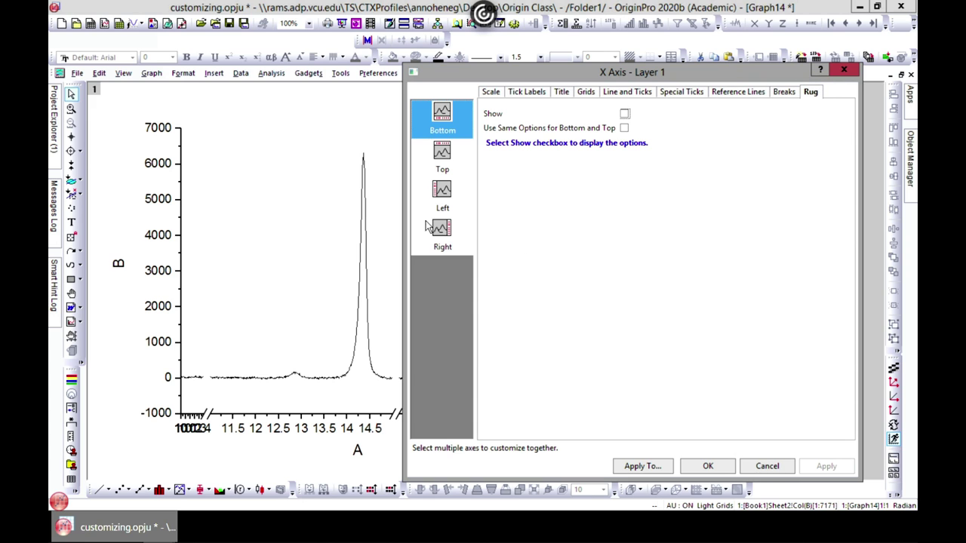
mouse_move(510, 78)
mouse_down()
mouse_move(494, 78)
mouse_move(557, 79)
mouse_move(515, 76)
mouse_up()
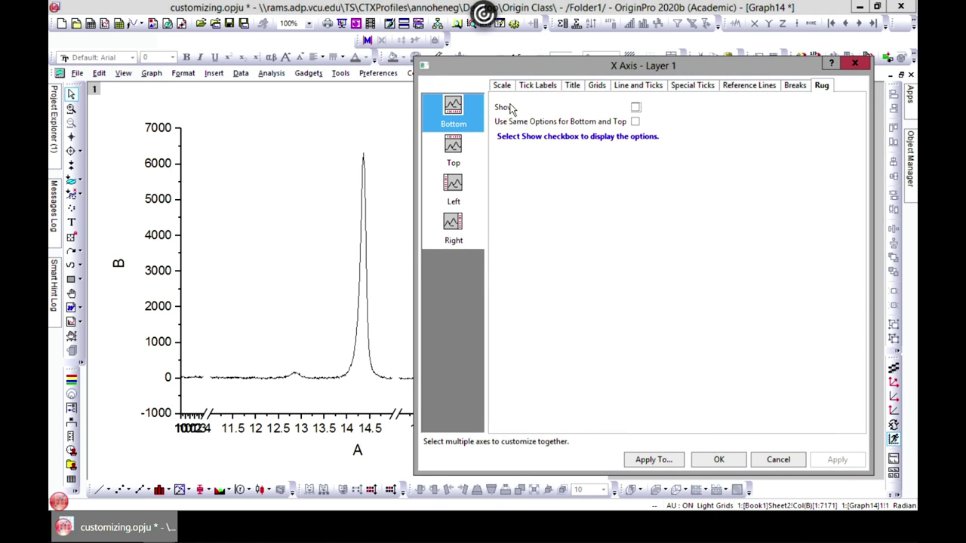
click(635, 107)
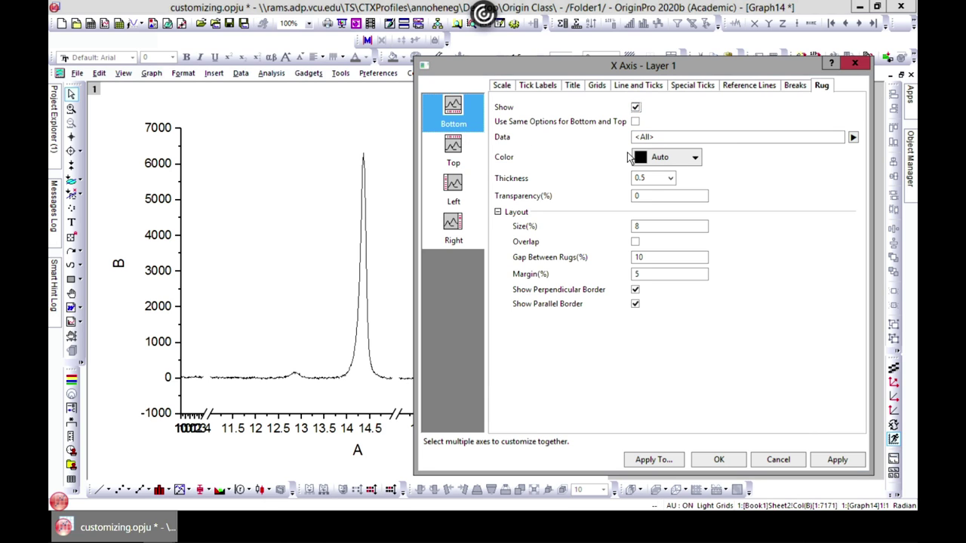
click(851, 465)
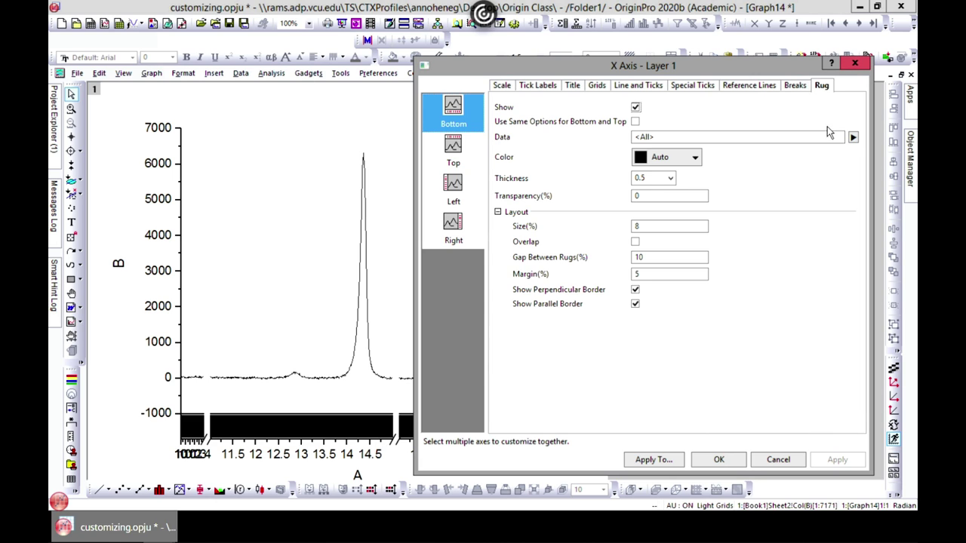
- Turn off the bottom axis rug, apply the change, and accept the axis settings
click(635, 107)
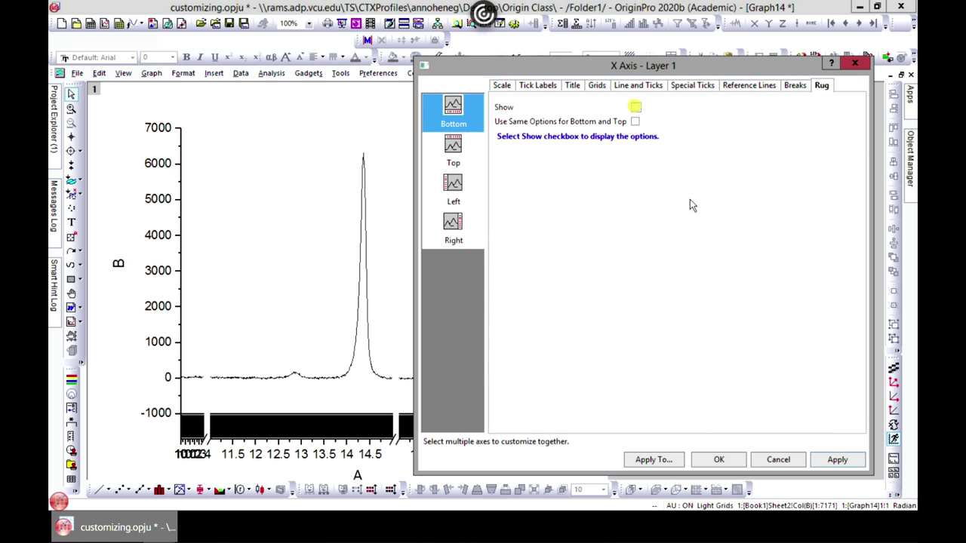
click(830, 458)
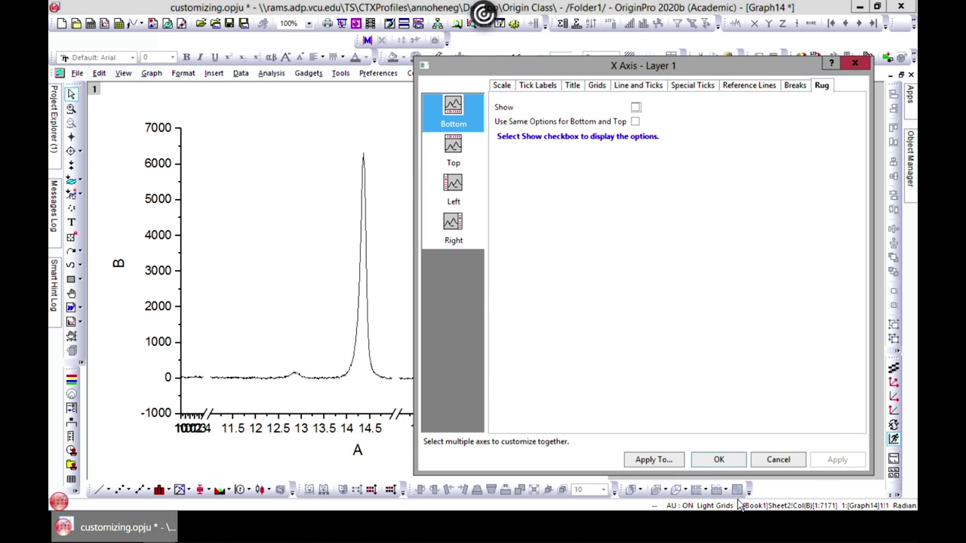
click(719, 460)
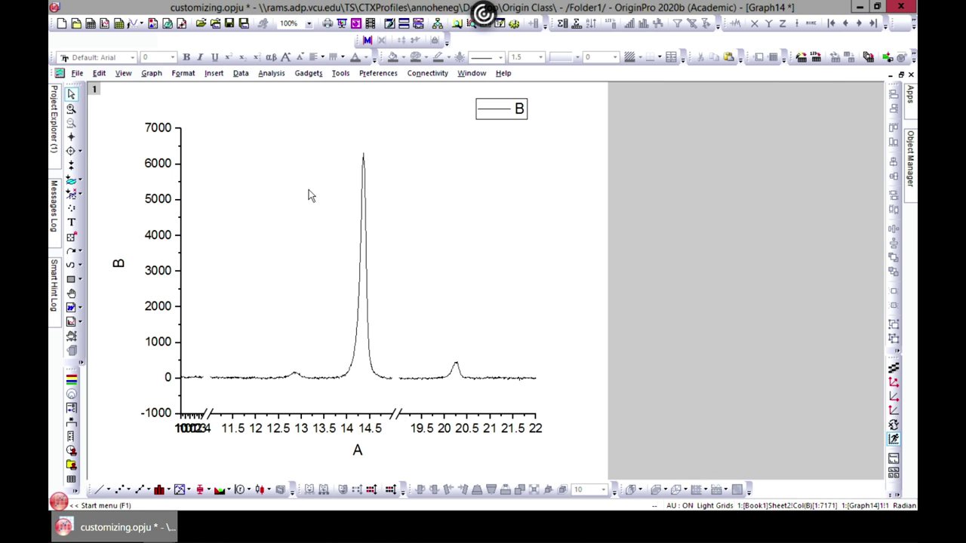
- Restore the Graph14 window to its smaller size and delete the graph
click(900, 74)
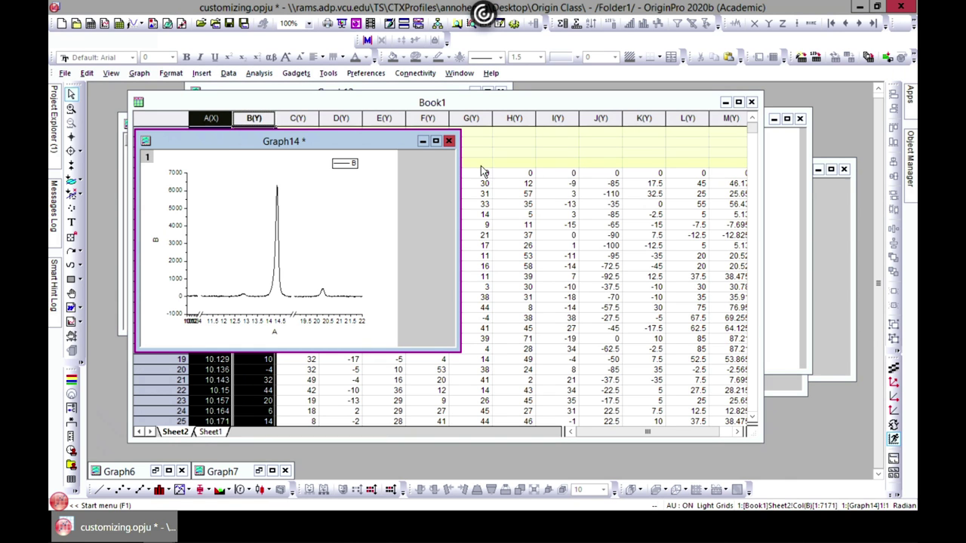
drag(396, 141, 442, 151)
click(495, 150)
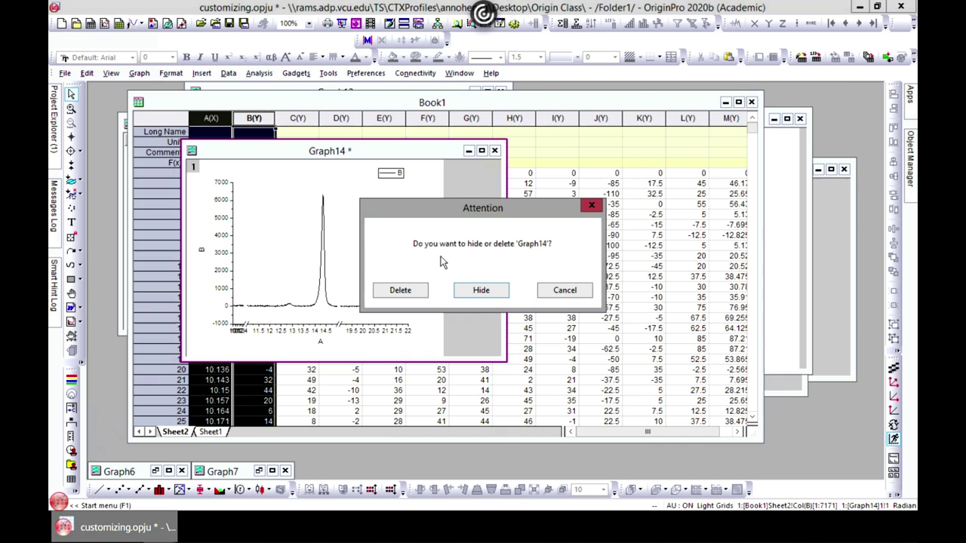
click(404, 292)
- Bring Graph13 to the front and delete it from the project
drag(215, 104, 285, 145)
click(173, 126)
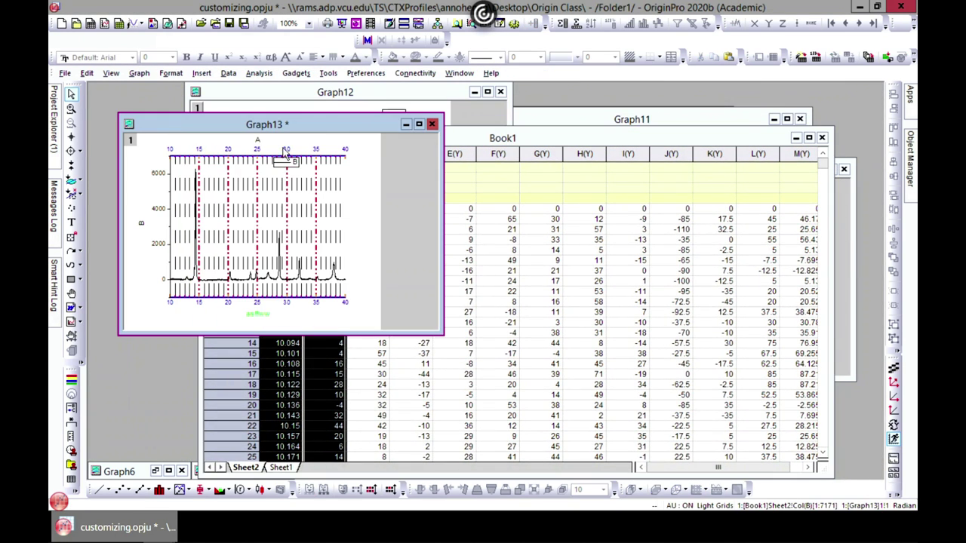
click(432, 124)
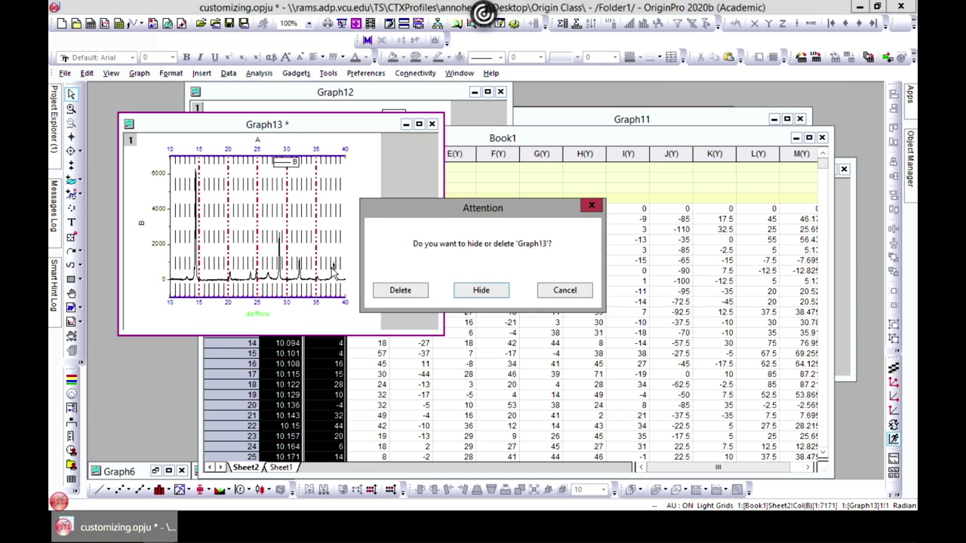
click(397, 294)
- Plot a new line graph from the selected columns A(X) and B(Y) of Book1
drag(407, 138, 353, 110)
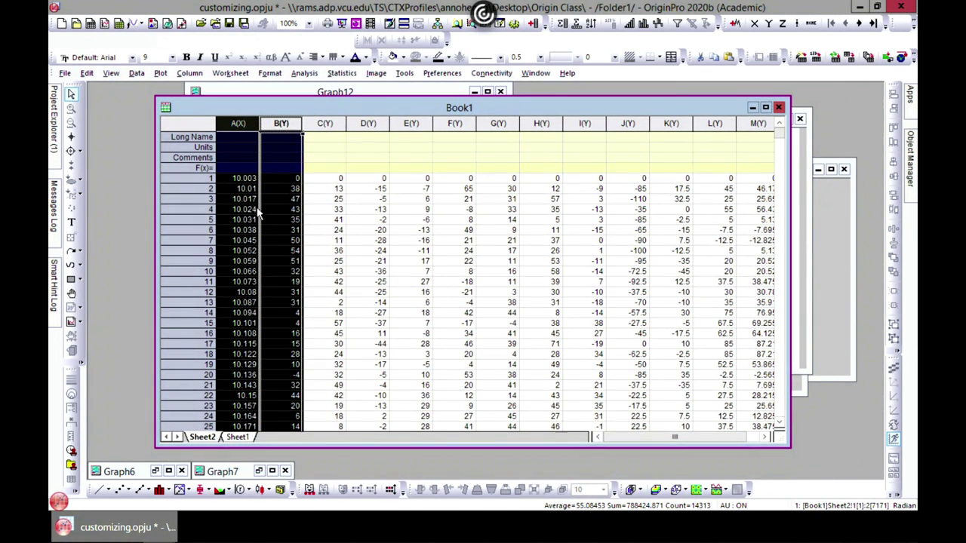
click(160, 73)
click(332, 106)
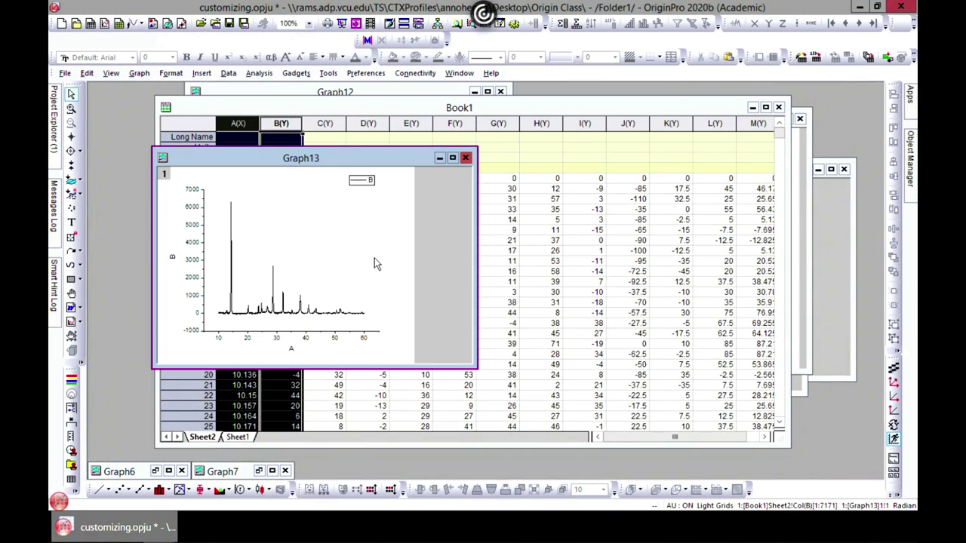
- Maximize Graph13 and set its horizontal axis scale to run from 10 to 40
click(455, 161)
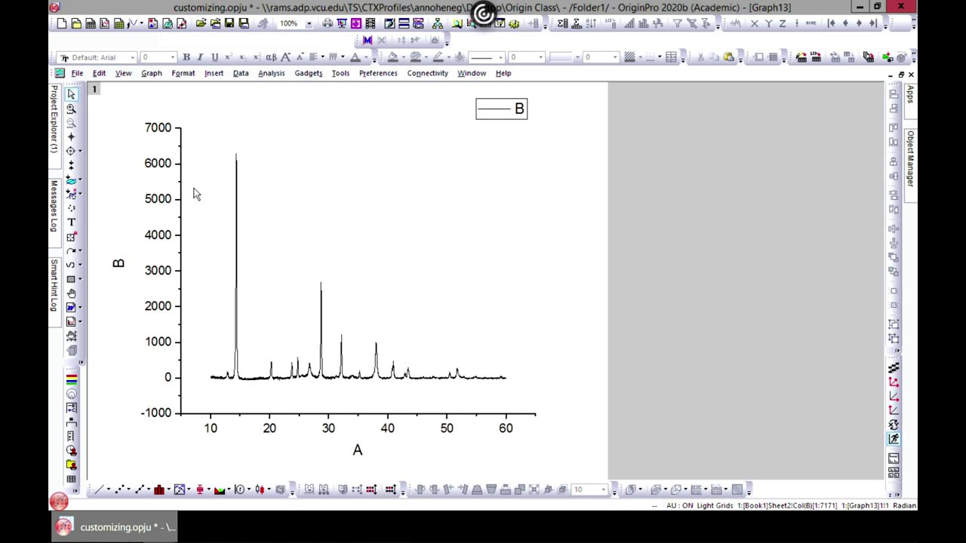
double_click(313, 375)
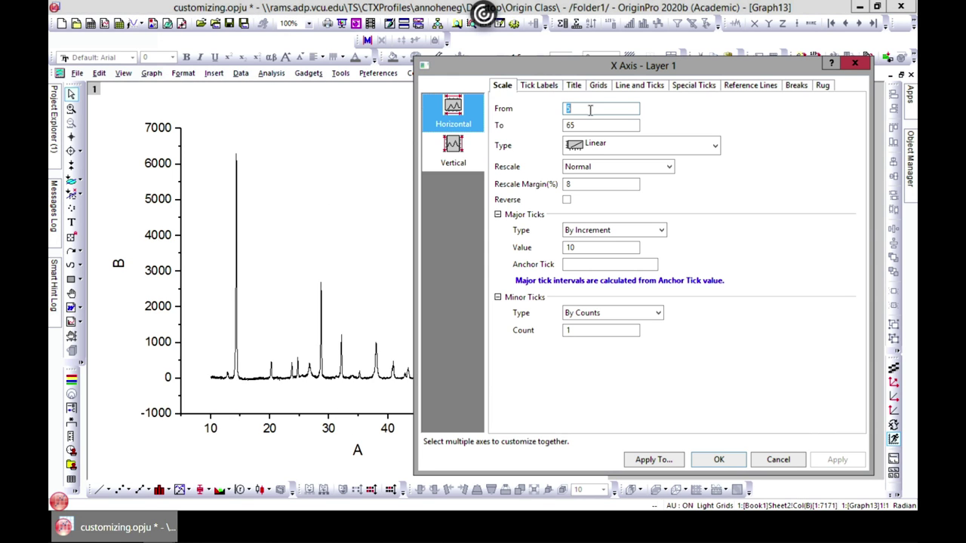
text(10)
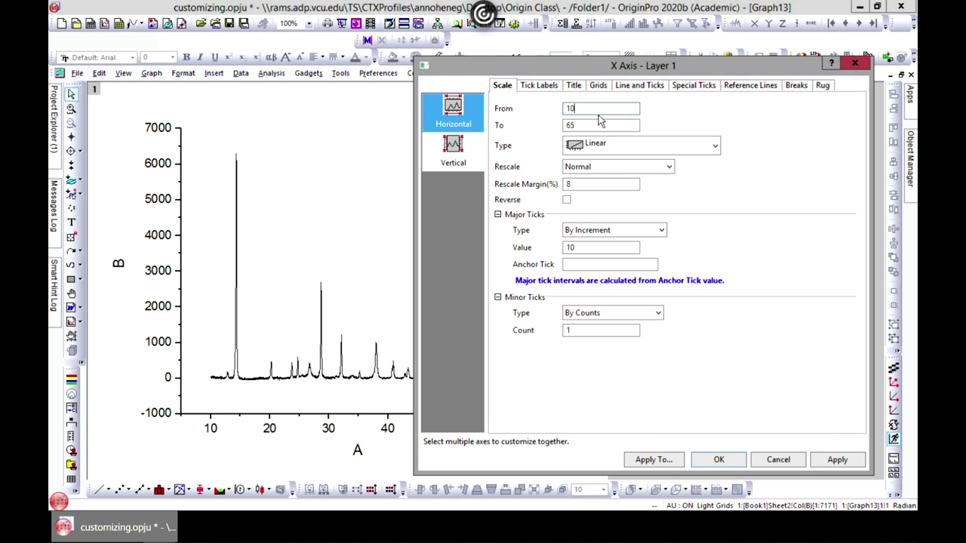
key(Tab)
text(4)
click(836, 459)
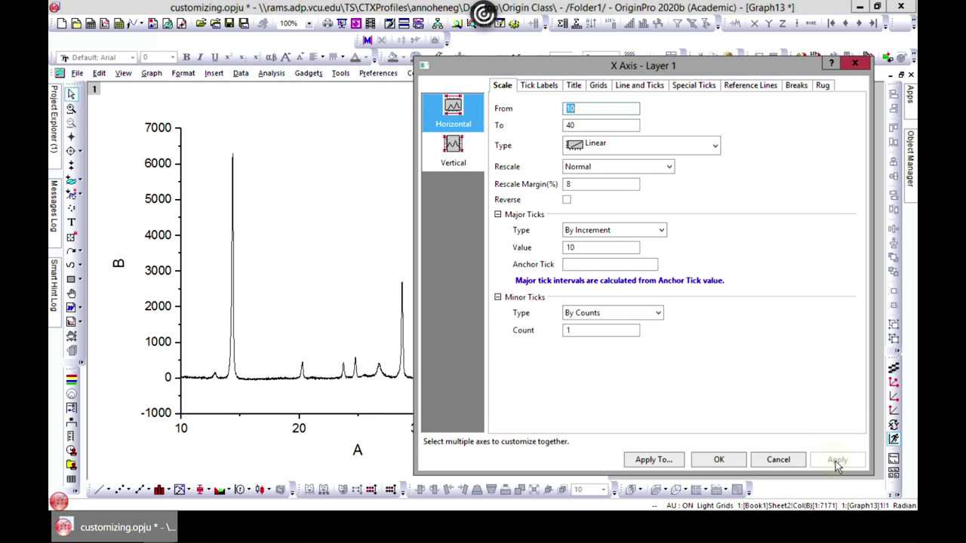
- Set the vertical axis scale to start from -500 and apply it
click(453, 145)
click(592, 108)
key(BackSpace)
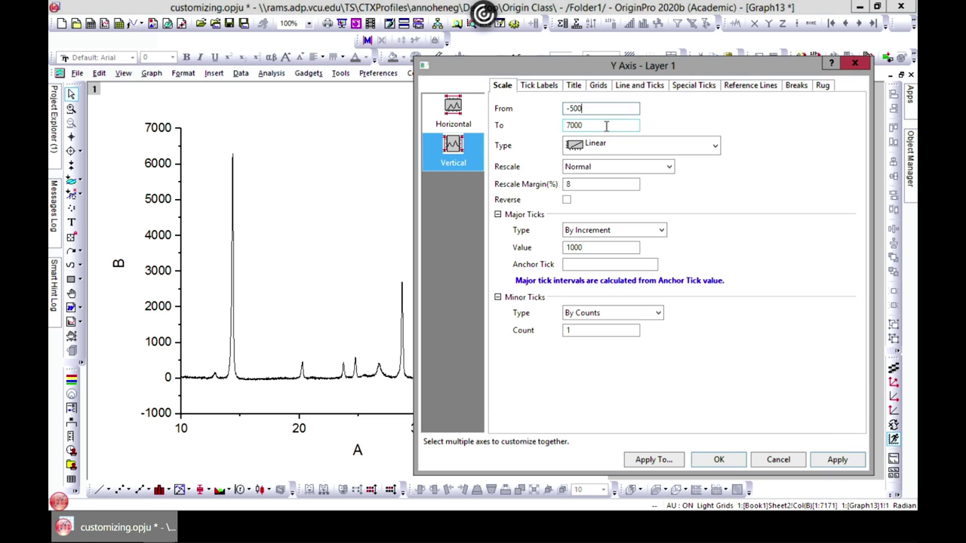
click(830, 459)
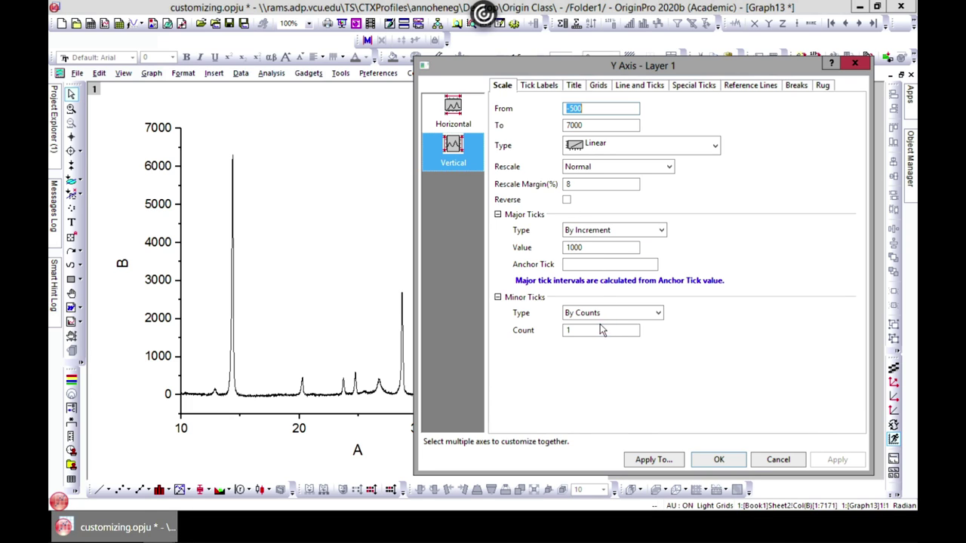
- Set the horizontal axis minor tick count to 2 and the major tick increment to 5, applying both
click(454, 114)
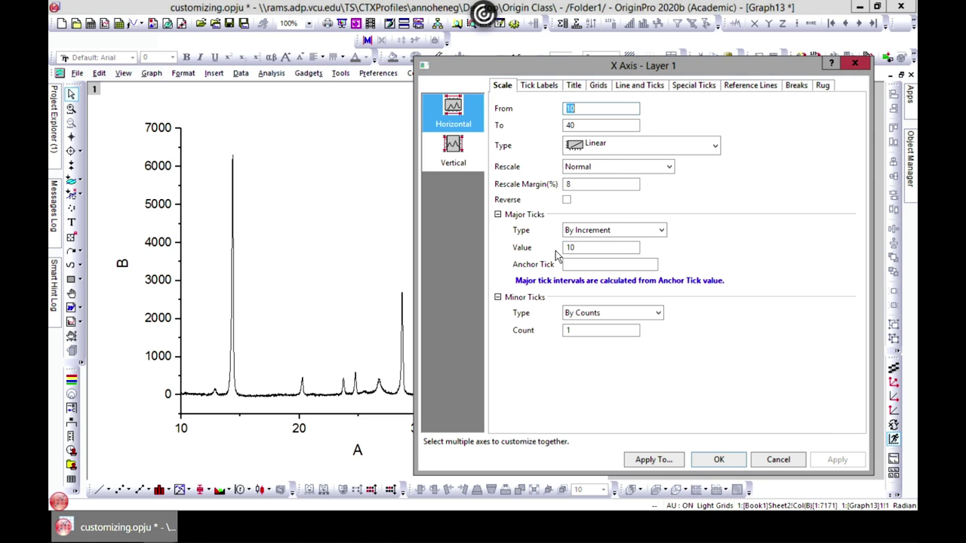
double_click(579, 332)
text(2)
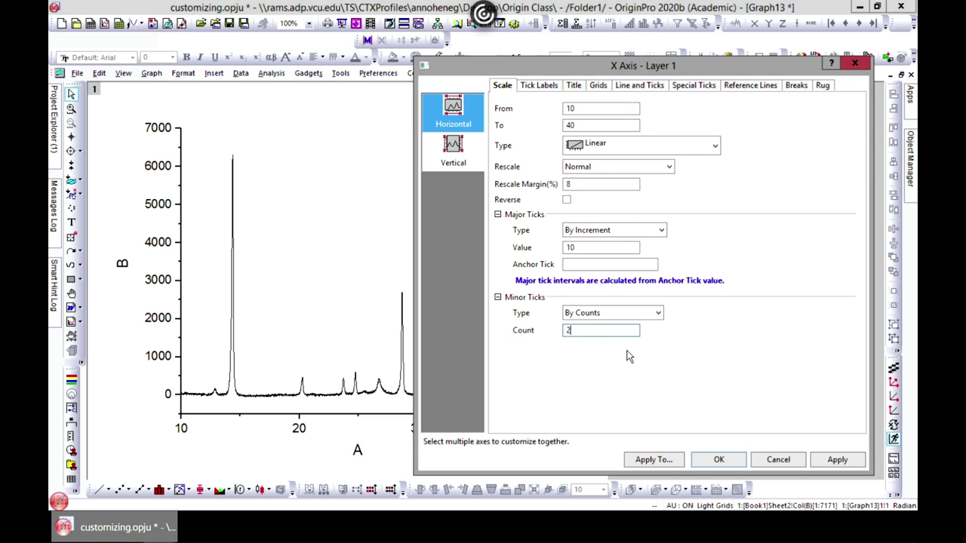
click(836, 461)
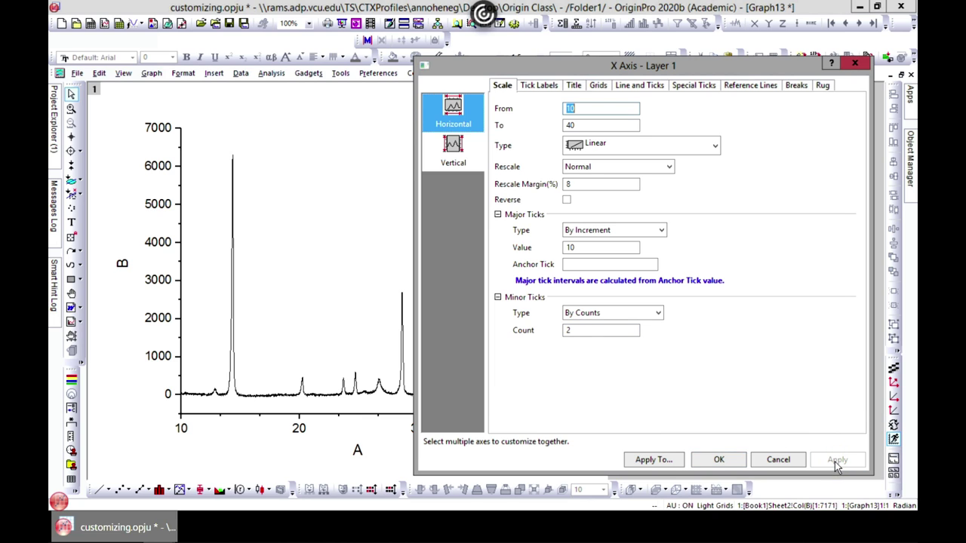
double_click(584, 248)
text(5)
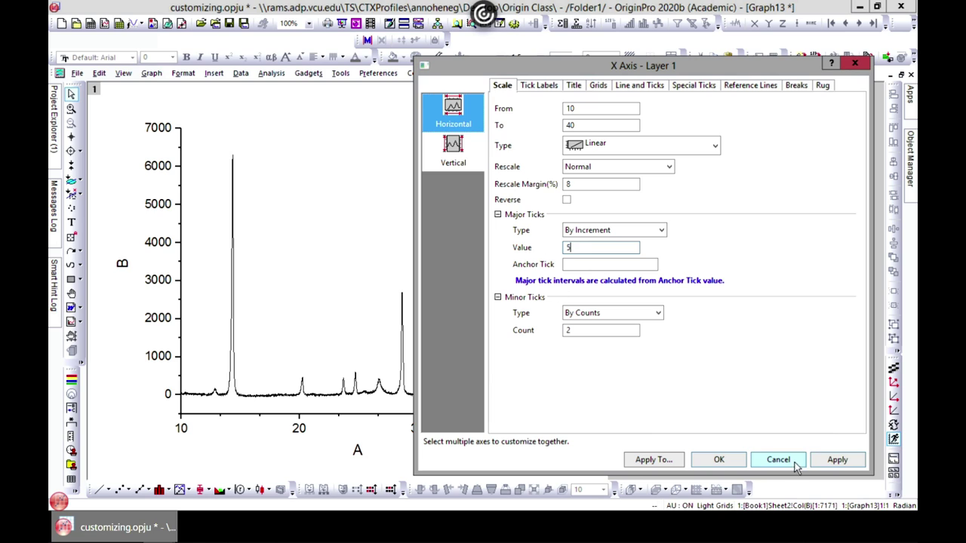
click(835, 460)
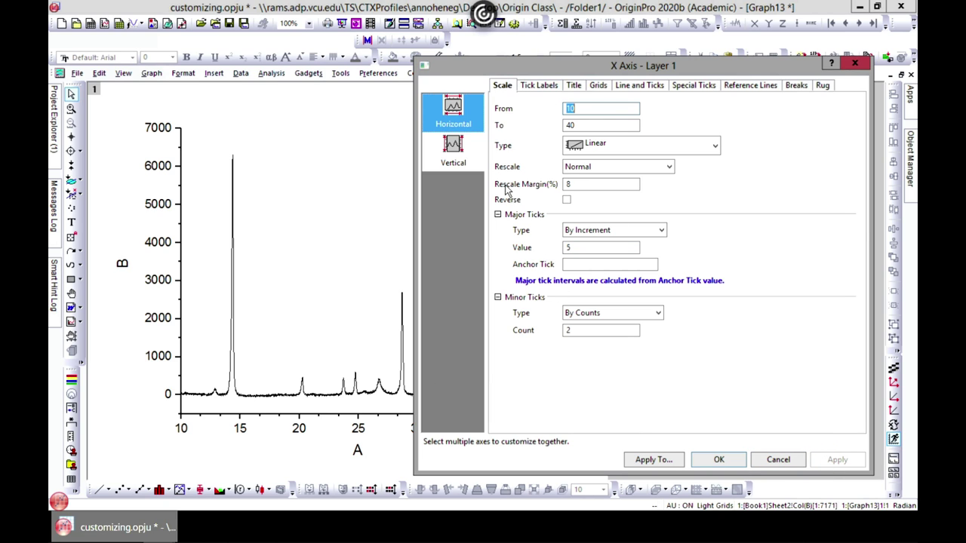
- Give the bottom axis a line thickness of 3 with inward major and minor ticks, and use the same options for the top axis
click(642, 85)
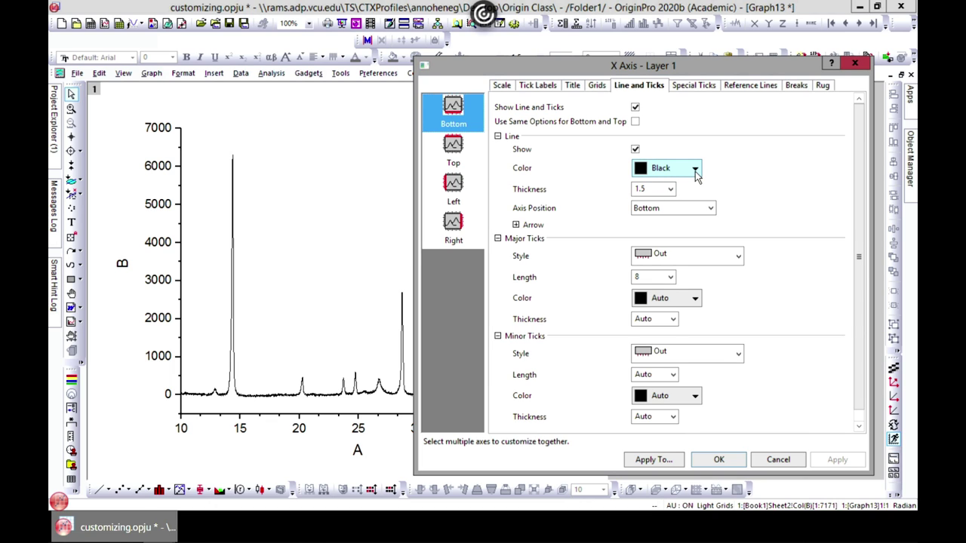
click(669, 189)
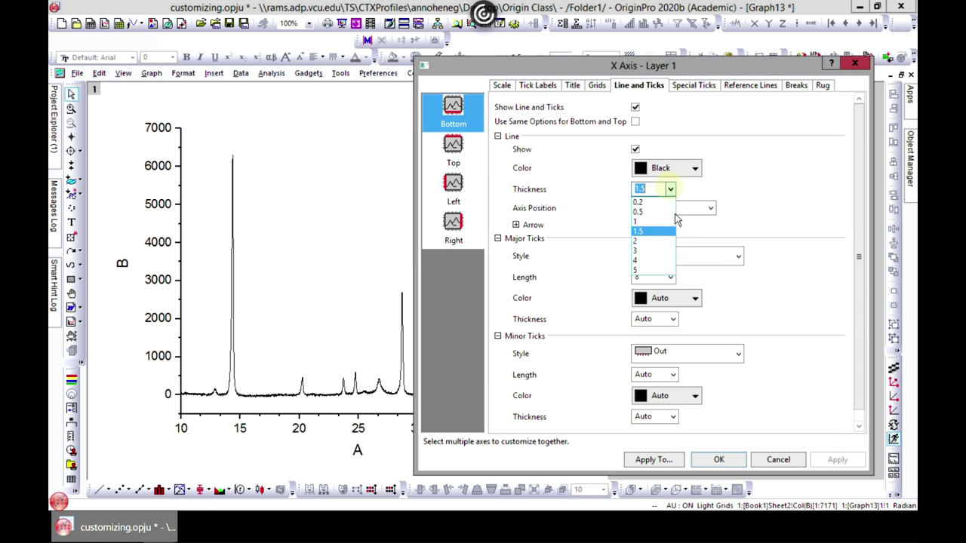
click(664, 255)
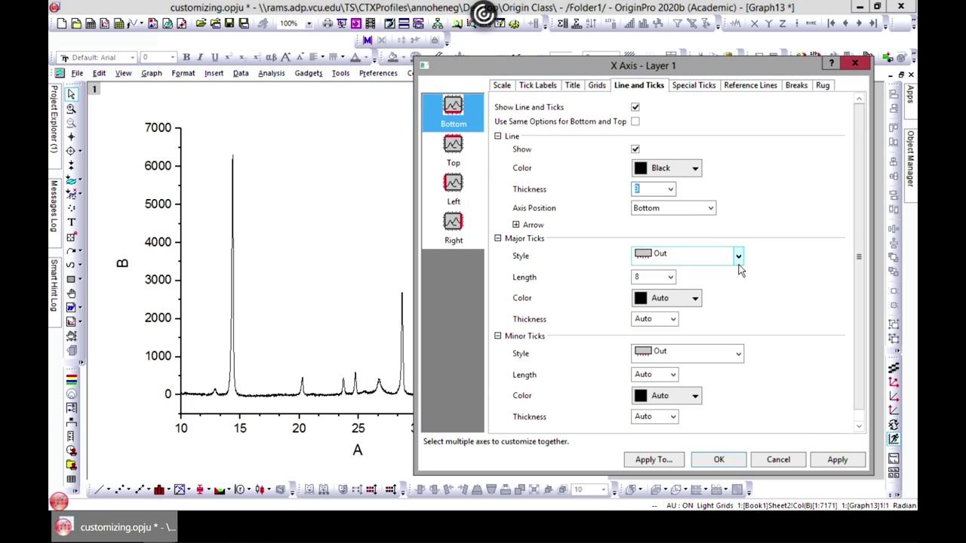
click(737, 257)
click(702, 288)
click(736, 353)
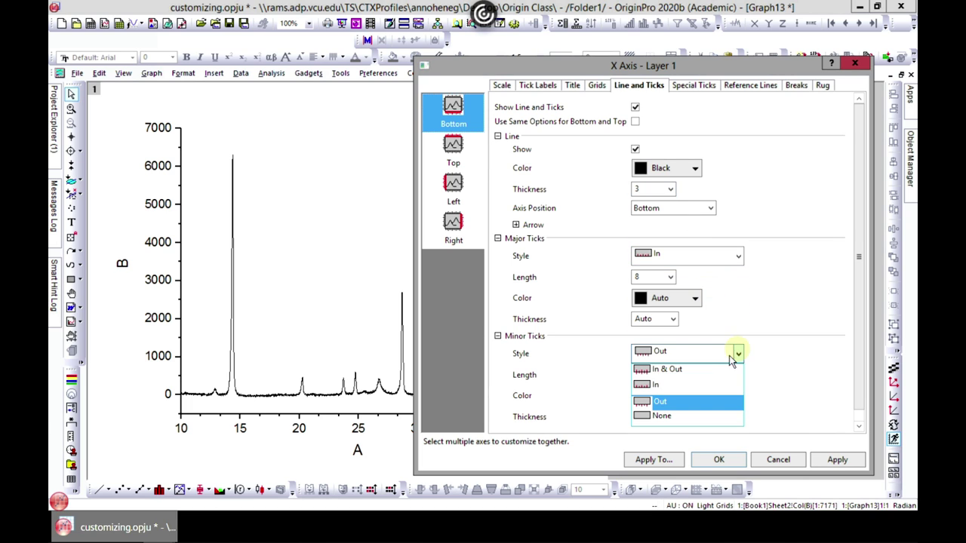
click(683, 389)
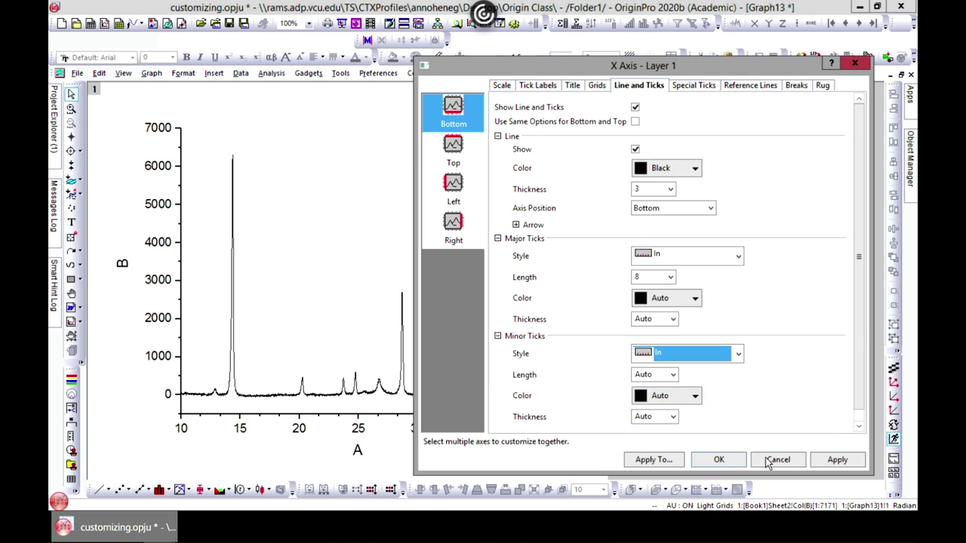
click(850, 463)
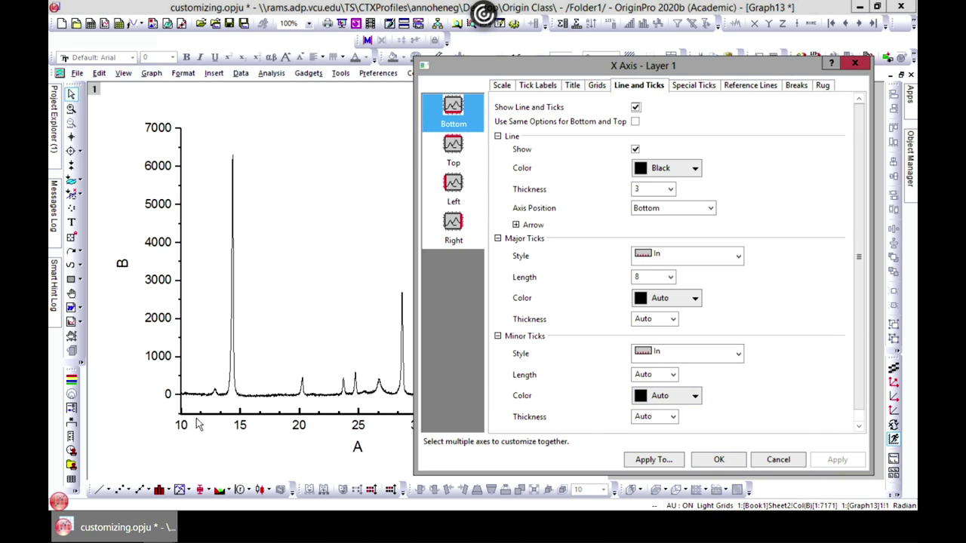
click(635, 121)
click(838, 460)
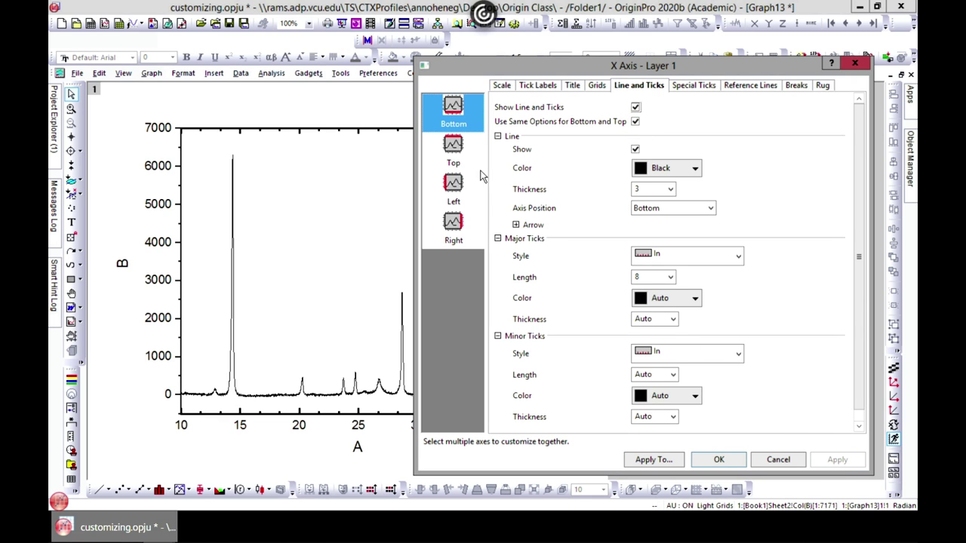
- Set the left axis line thickness to 3 and its major and minor tick styles to In, and apply
click(461, 185)
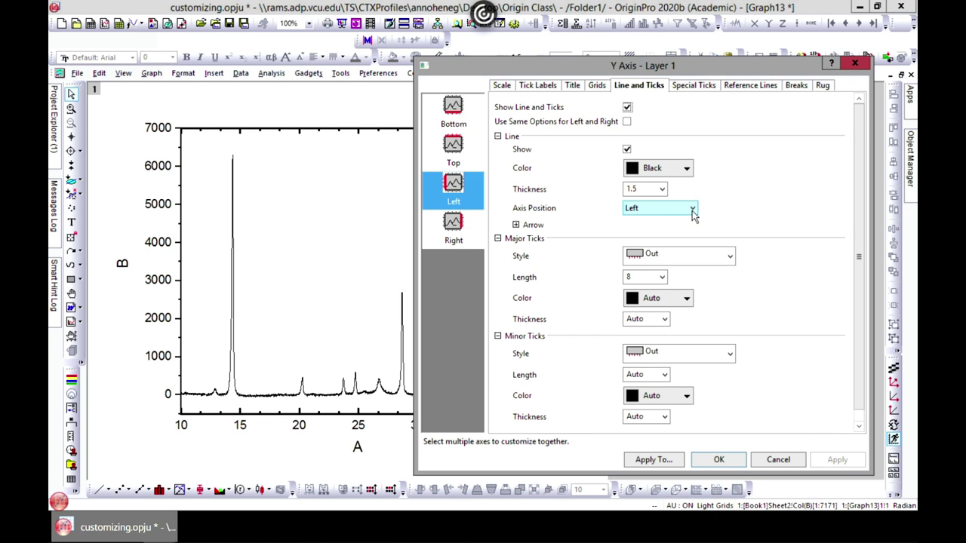
click(661, 189)
click(645, 249)
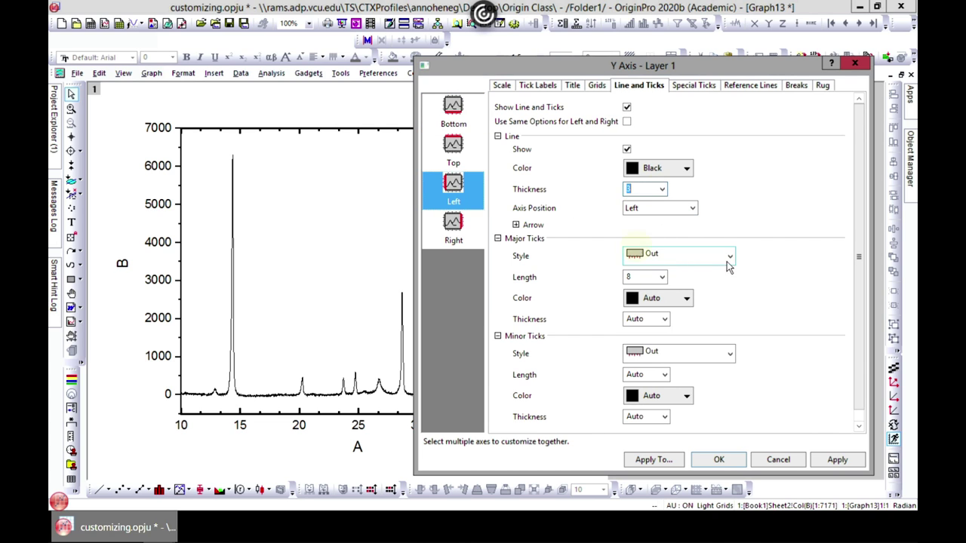
click(728, 257)
click(675, 284)
click(729, 353)
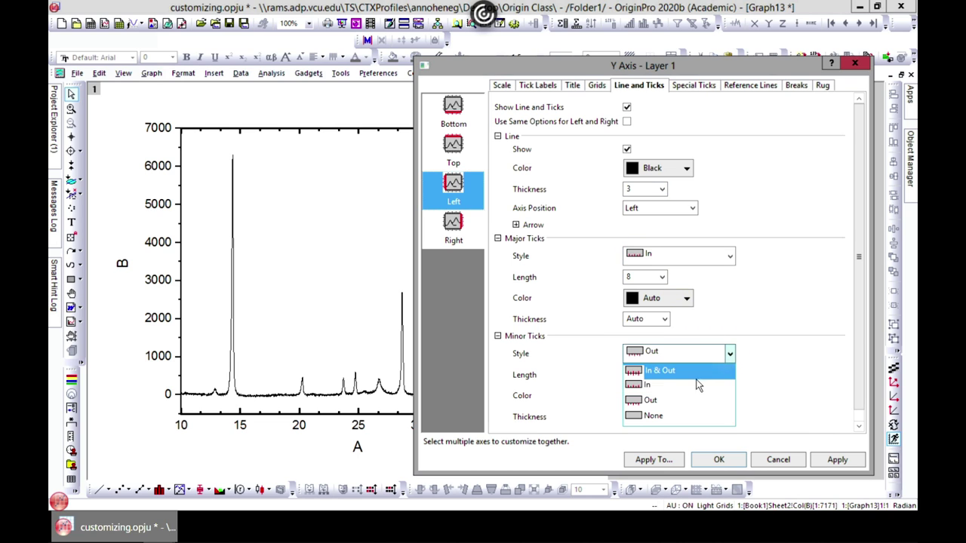
click(696, 385)
click(835, 461)
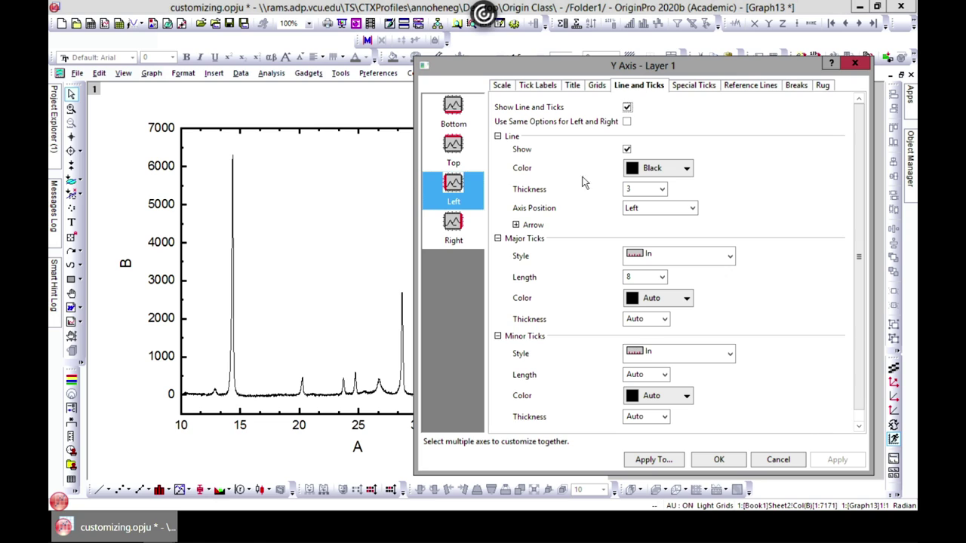
- Use the left axis line and tick options for the right axis as well, and accept the axis settings
click(626, 123)
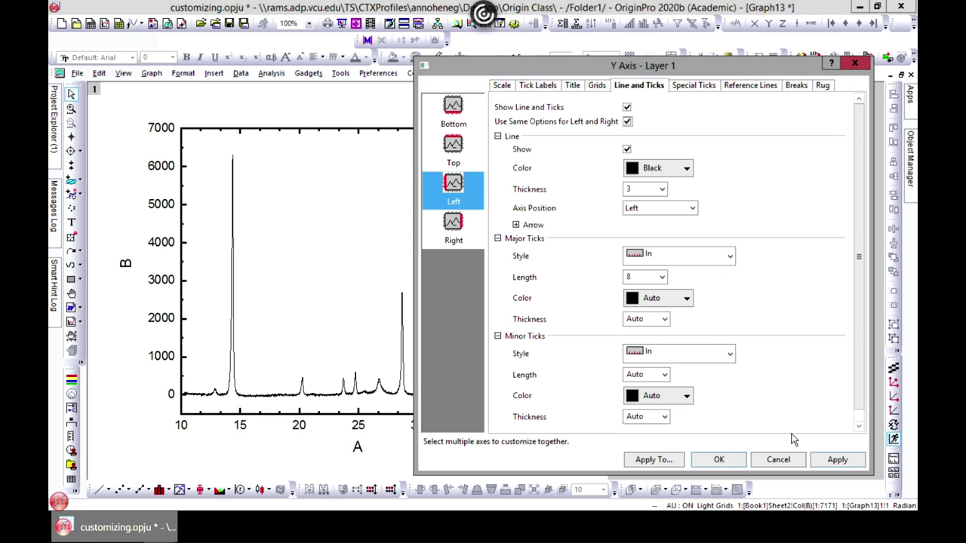
click(835, 461)
drag(621, 67, 646, 75)
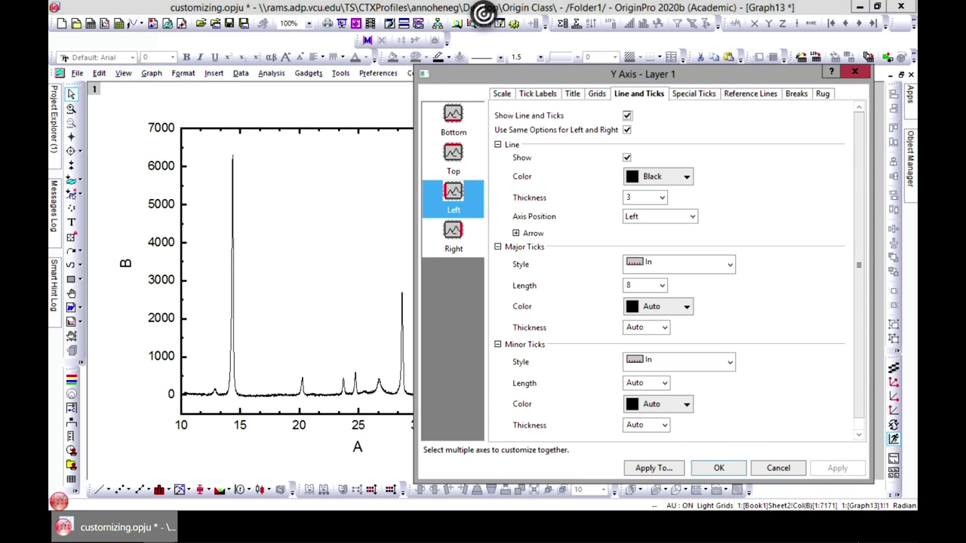
click(718, 469)
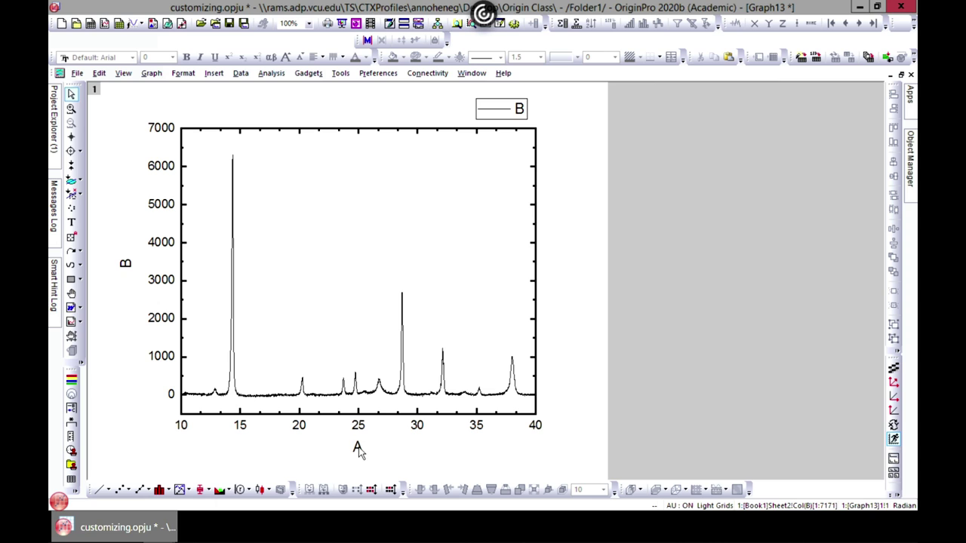
double_click(320, 420)
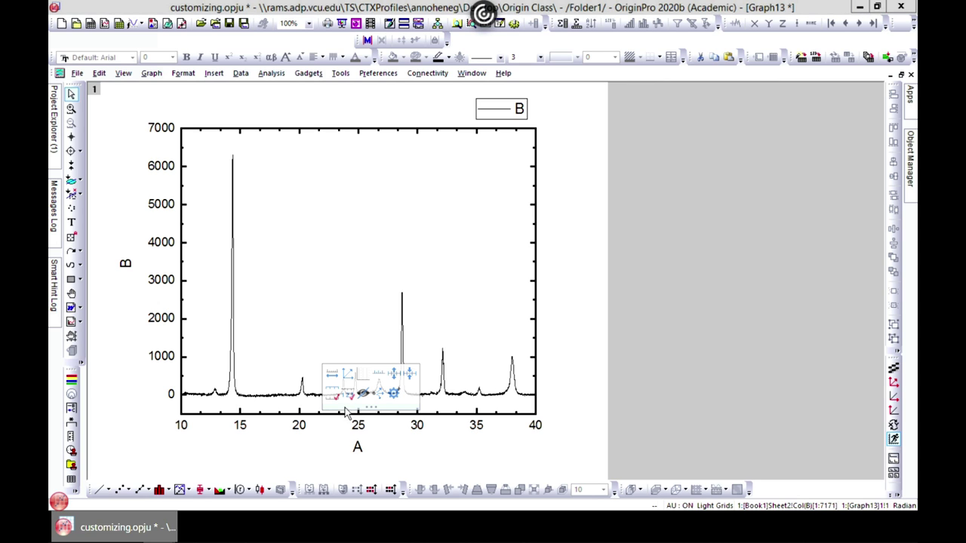
click(538, 95)
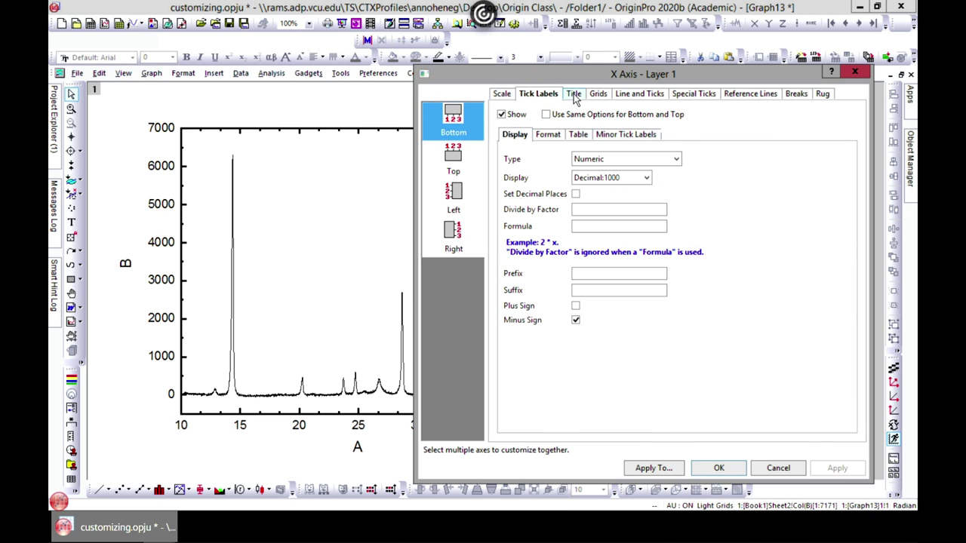
click(573, 97)
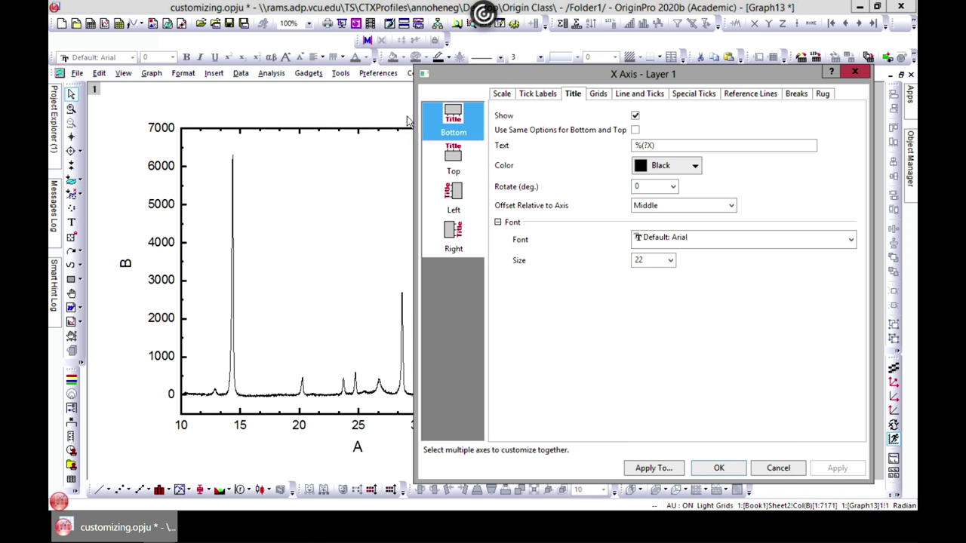
click(641, 144)
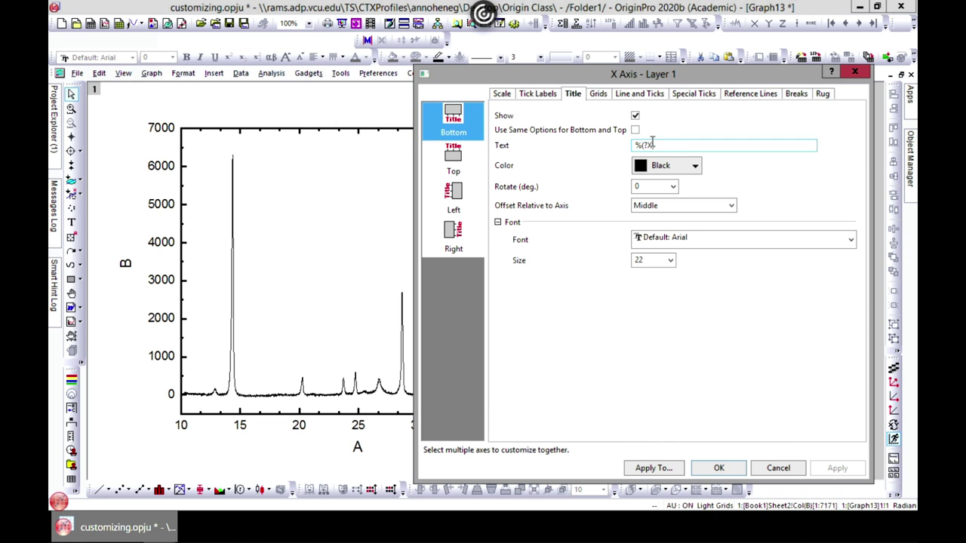
click(854, 71)
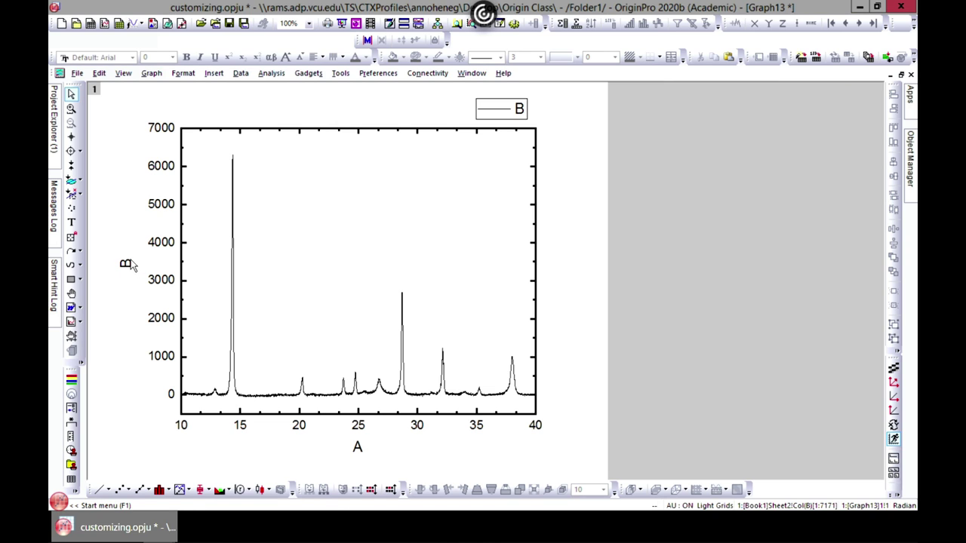
- Change the horizontal axis title to "Angle (2θ)", inserting the theta from the Symbol Map
double_click(356, 447)
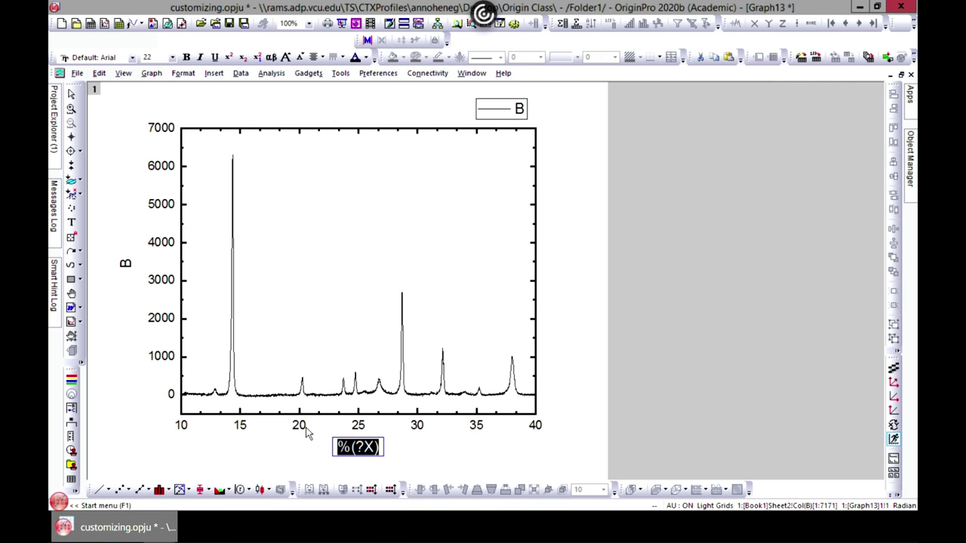
text(Angle)
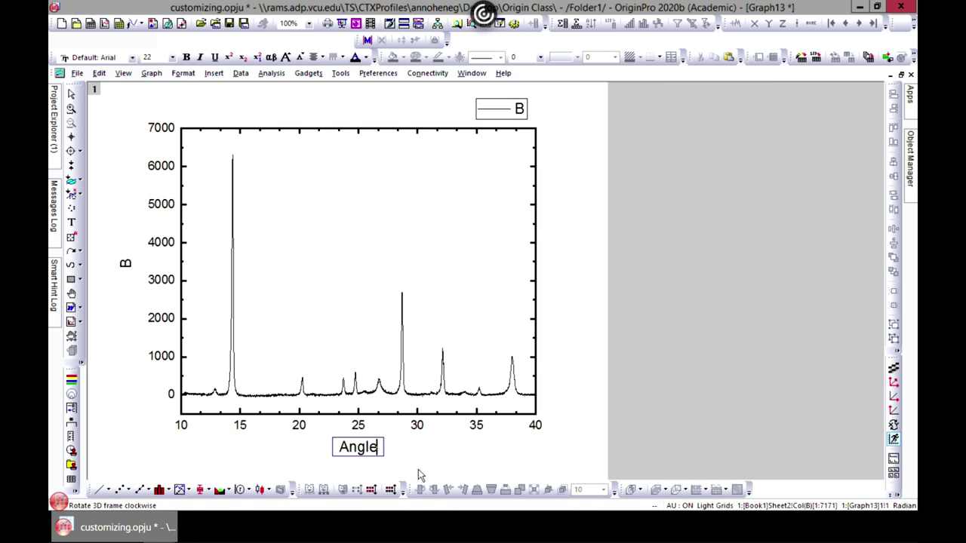
text( ()
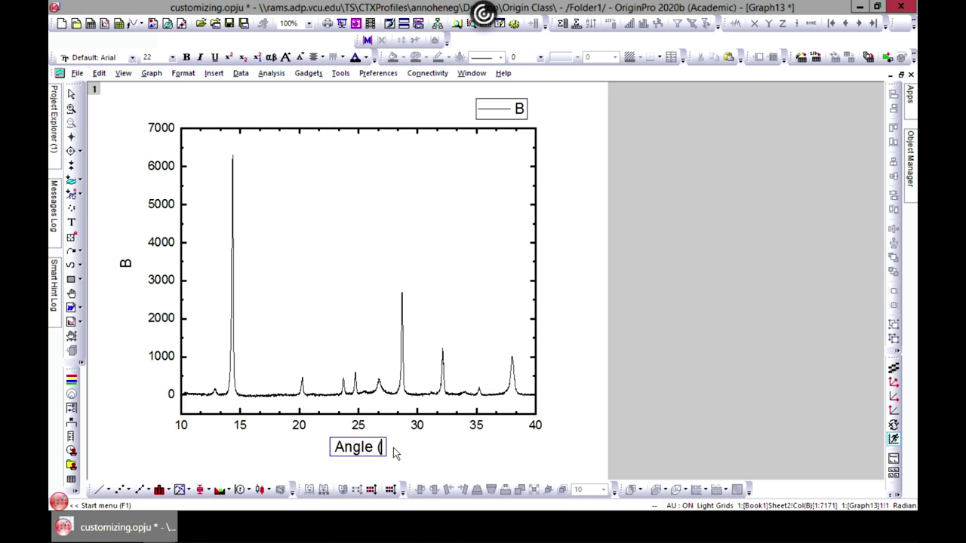
text(2)
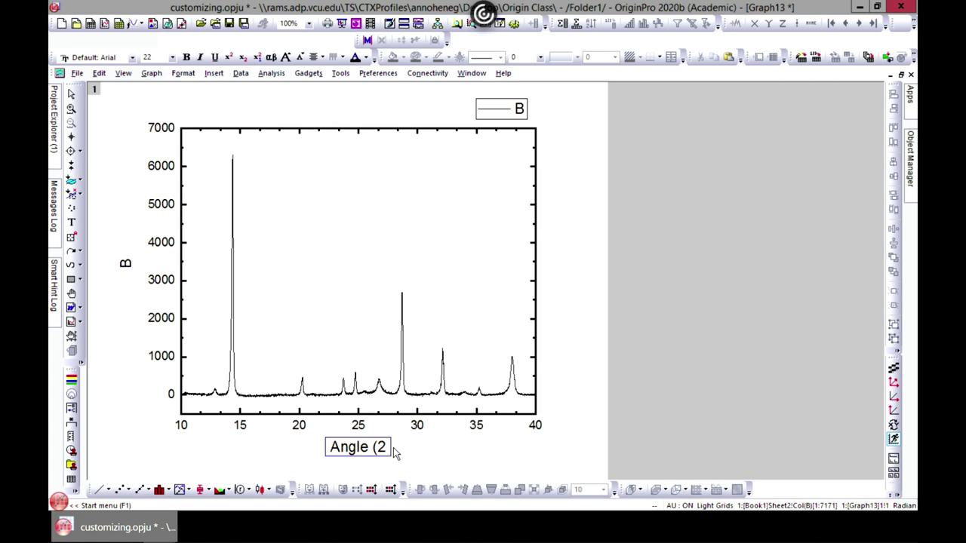
key(ctrl+m)
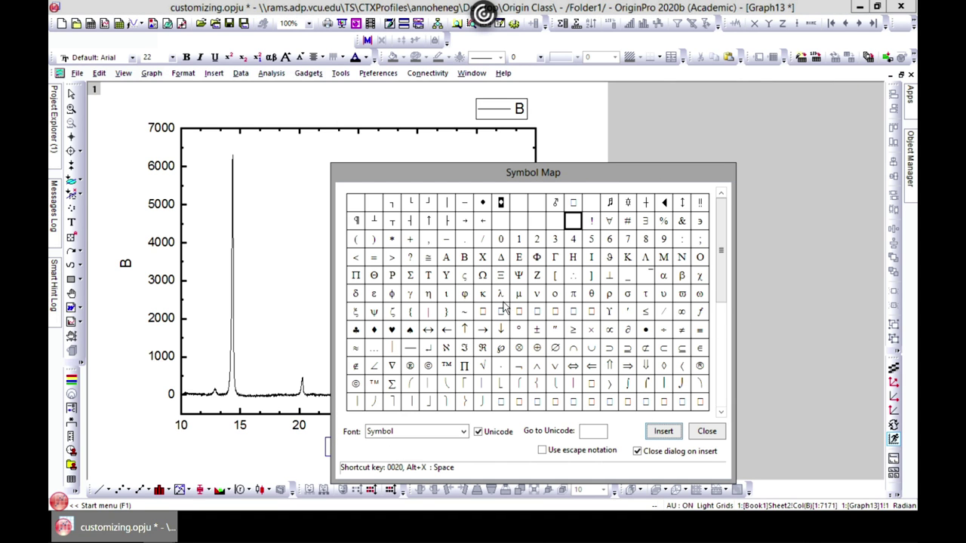
click(593, 296)
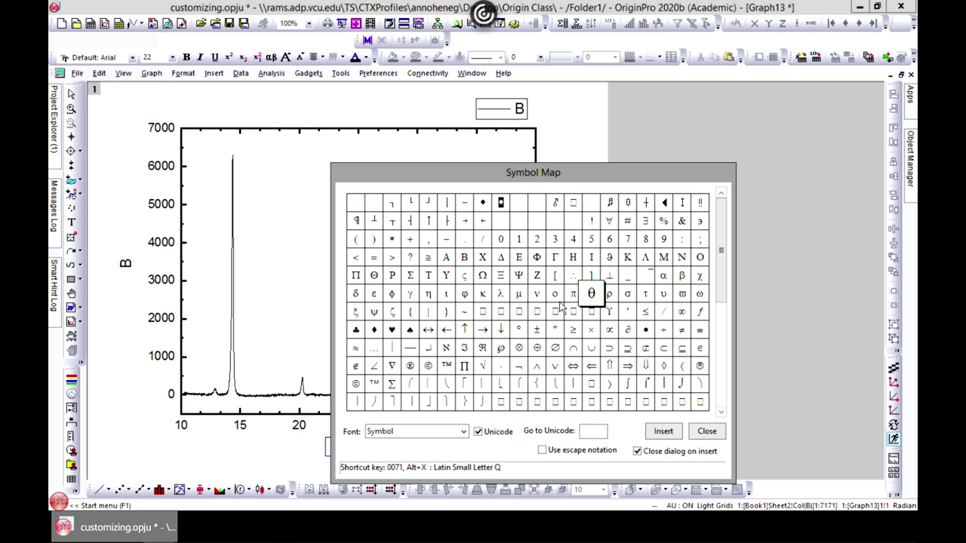
click(663, 431)
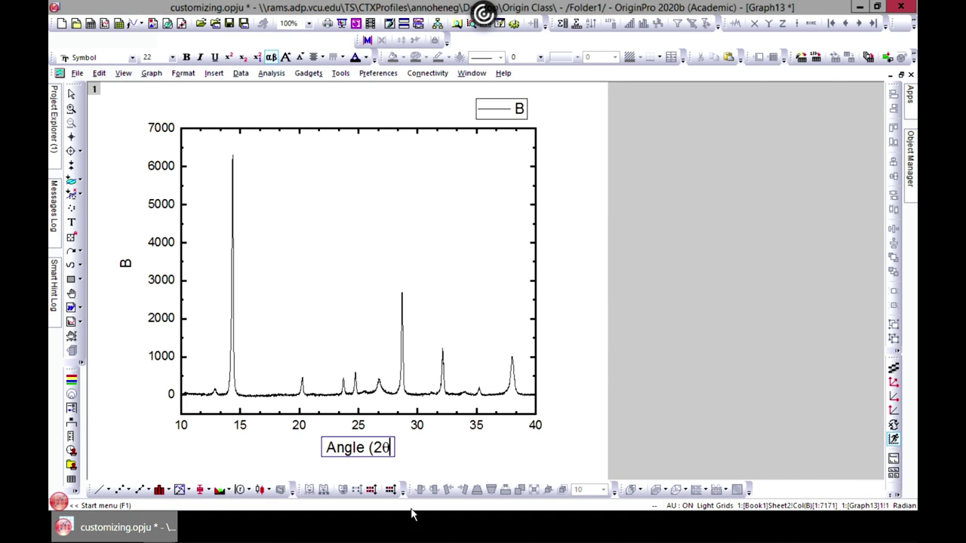
text())
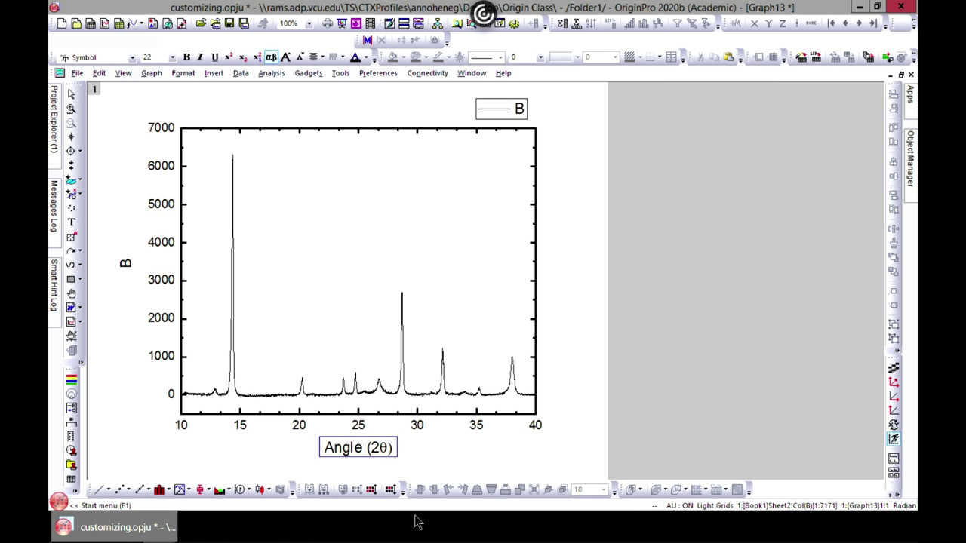
click(133, 269)
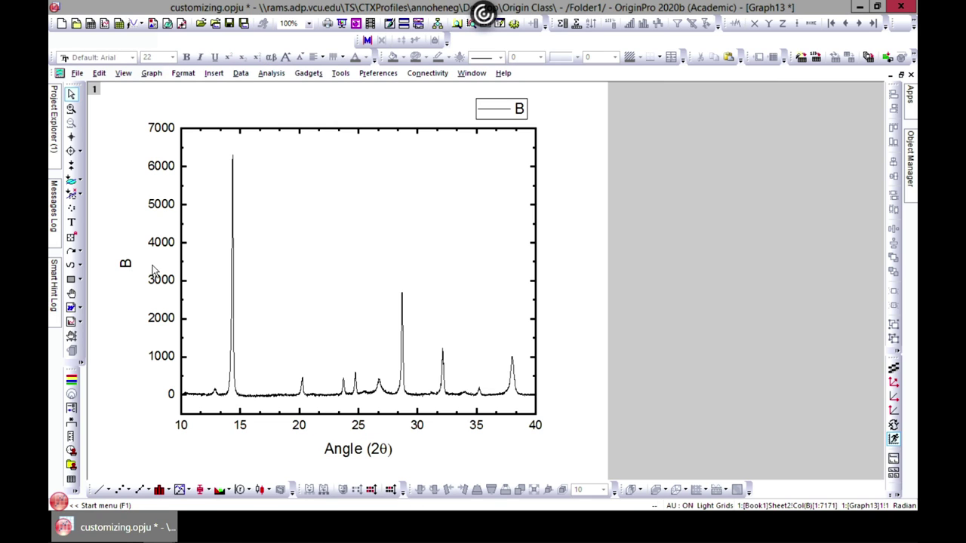
- Change the vertical axis title to "Intensity"
double_click(125, 266)
drag(148, 264, 106, 264)
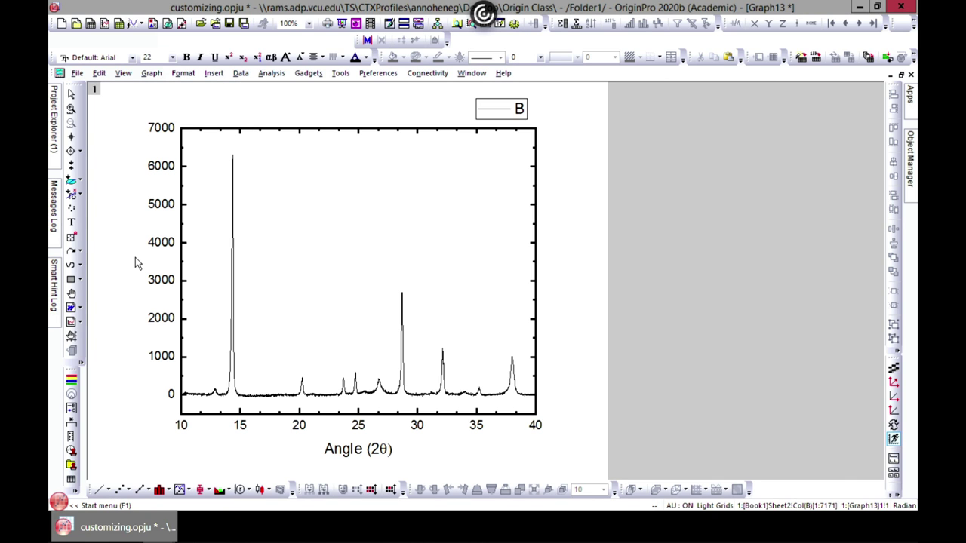
text(Intensity)
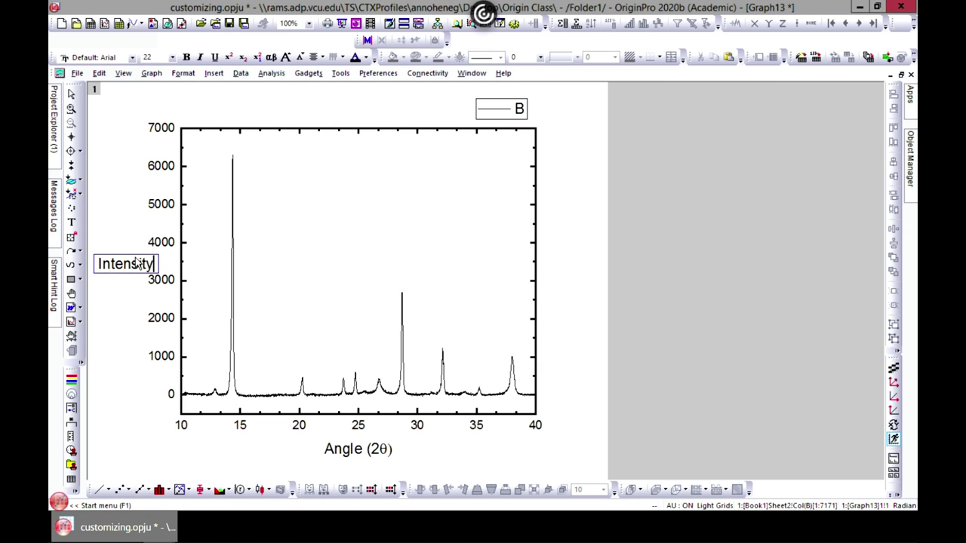
click(155, 320)
- Delete the vertical axis tick labels and move both axis titles slightly closer to the plot frame
click(165, 284)
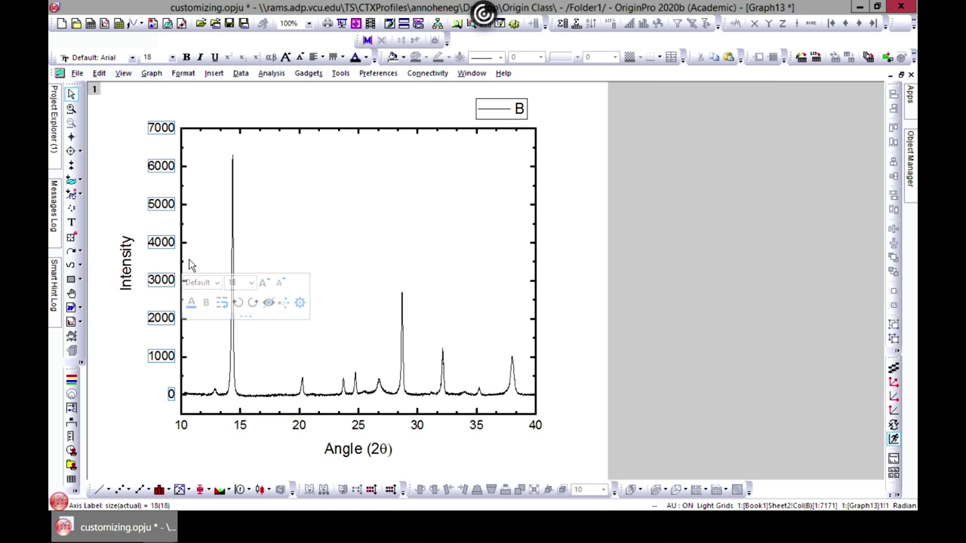
key(Delete)
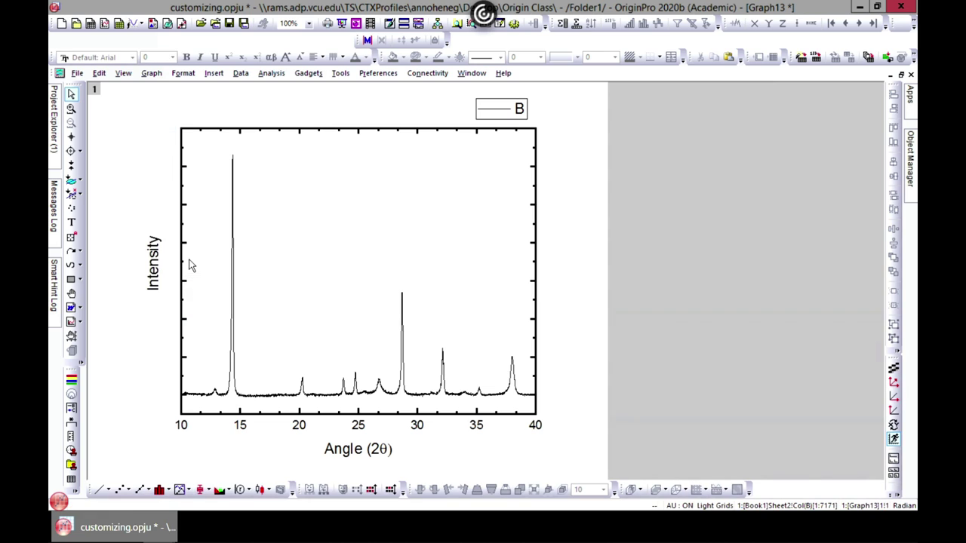
click(366, 449)
click(427, 468)
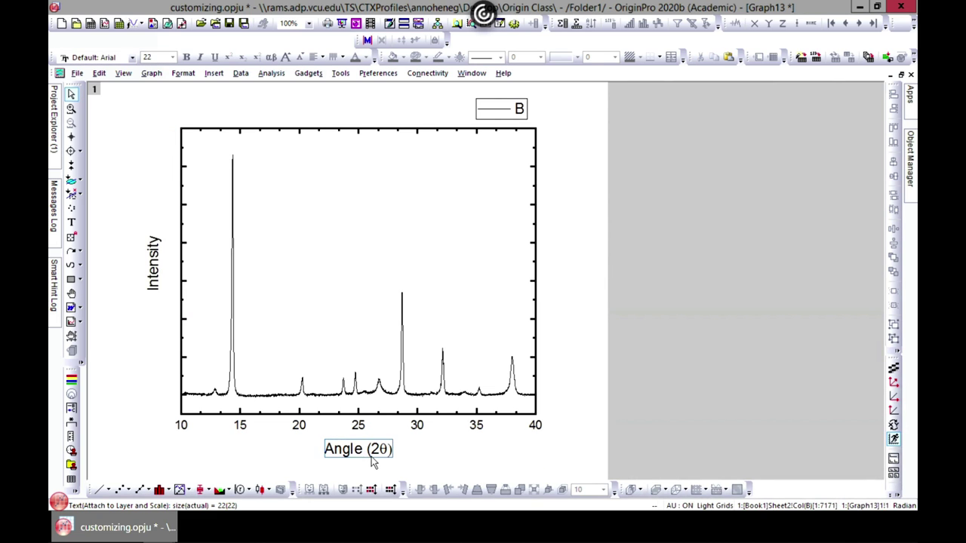
click(347, 446)
click(153, 262)
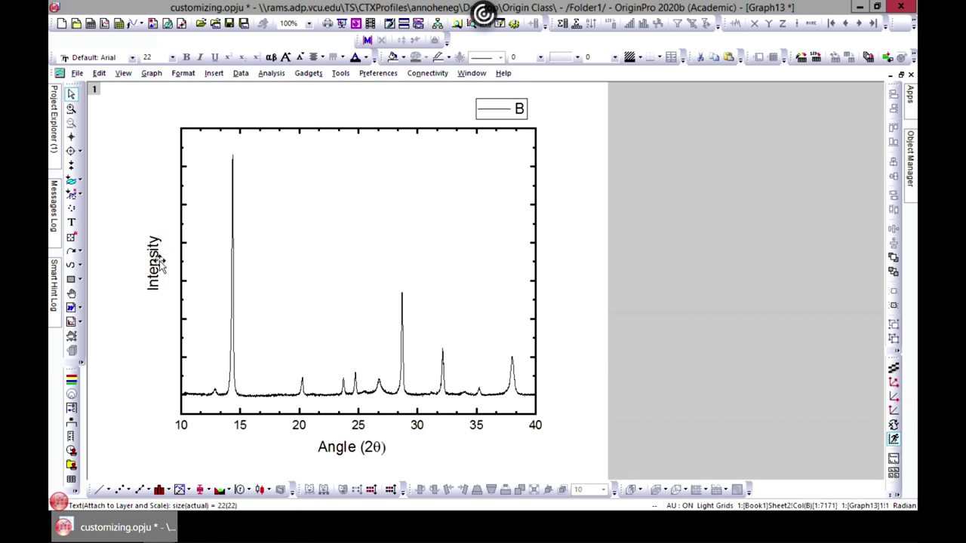
click(130, 273)
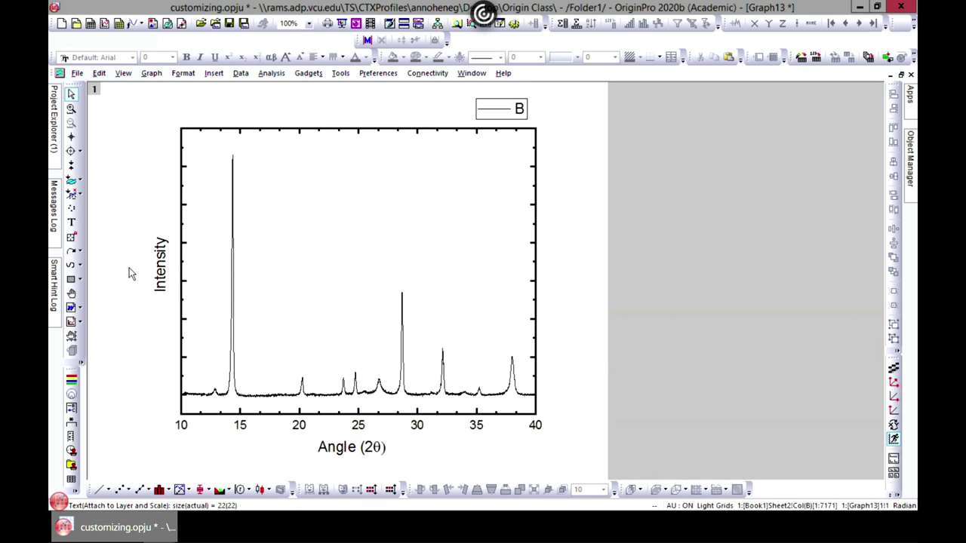
- Make the Intensity title and the Angle (2θ) title bold
double_click(171, 259)
mouse_move(135, 266)
mouse_down()
mouse_move(199, 276)
mouse_move(130, 271)
mouse_up()
click(194, 270)
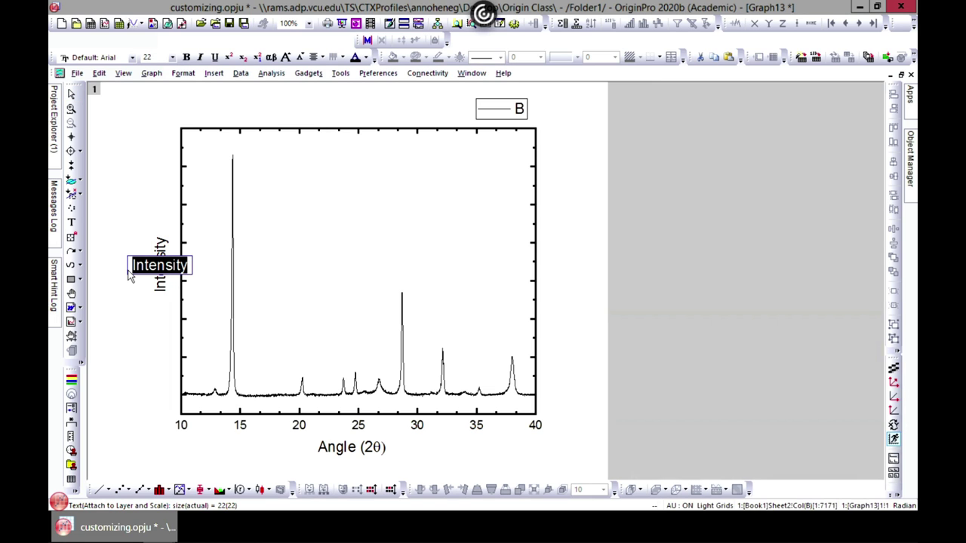
click(187, 57)
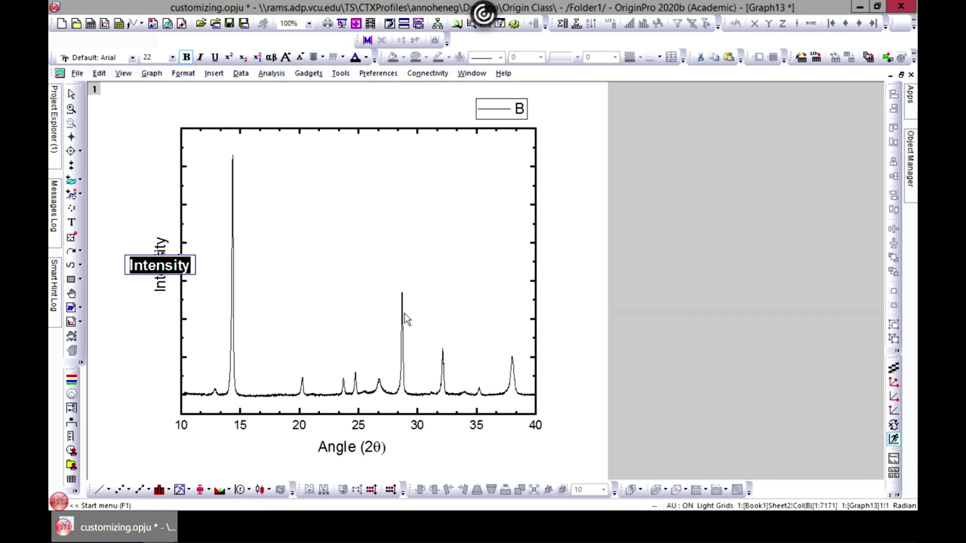
click(378, 451)
click(364, 449)
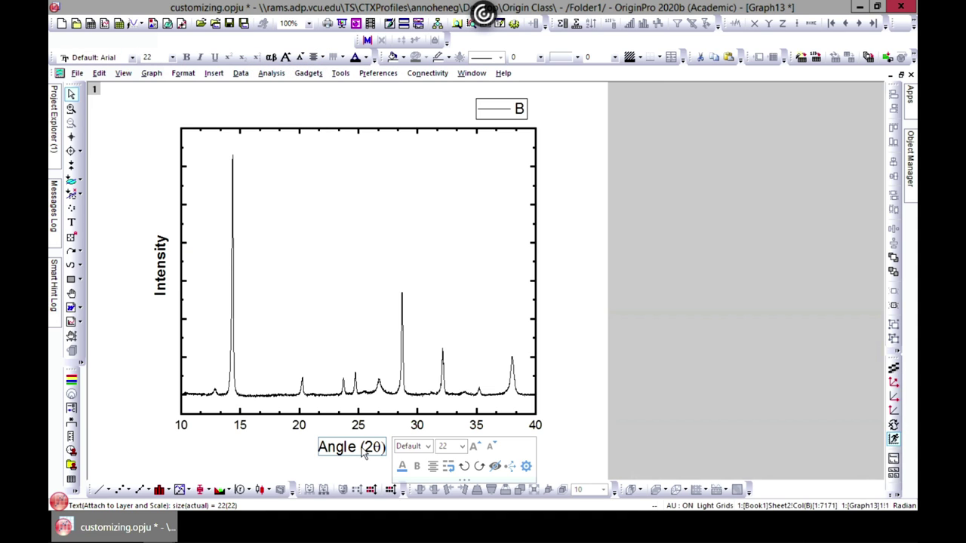
click(416, 466)
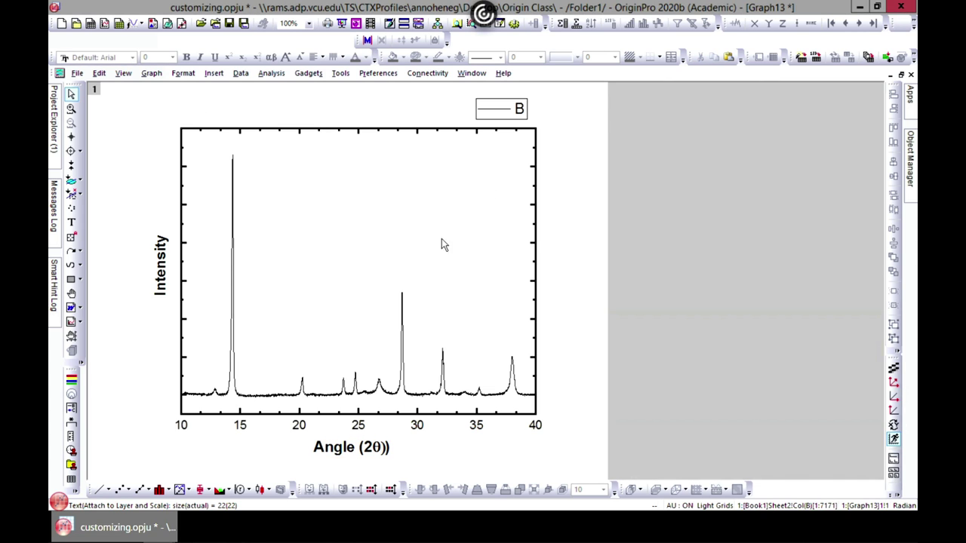
- Move the legend inside the plot frame, near its upper-right corner
click(522, 107)
drag(522, 106, 496, 157)
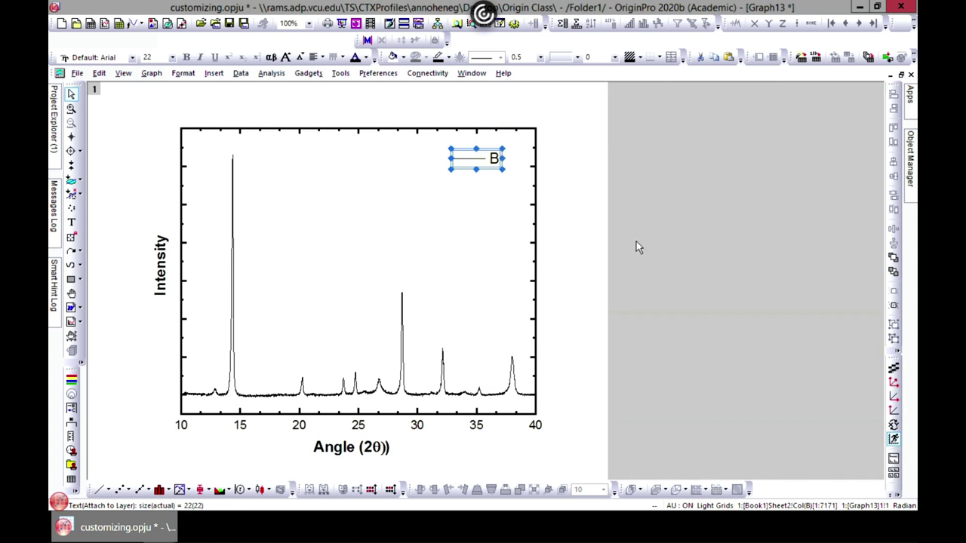
click(563, 199)
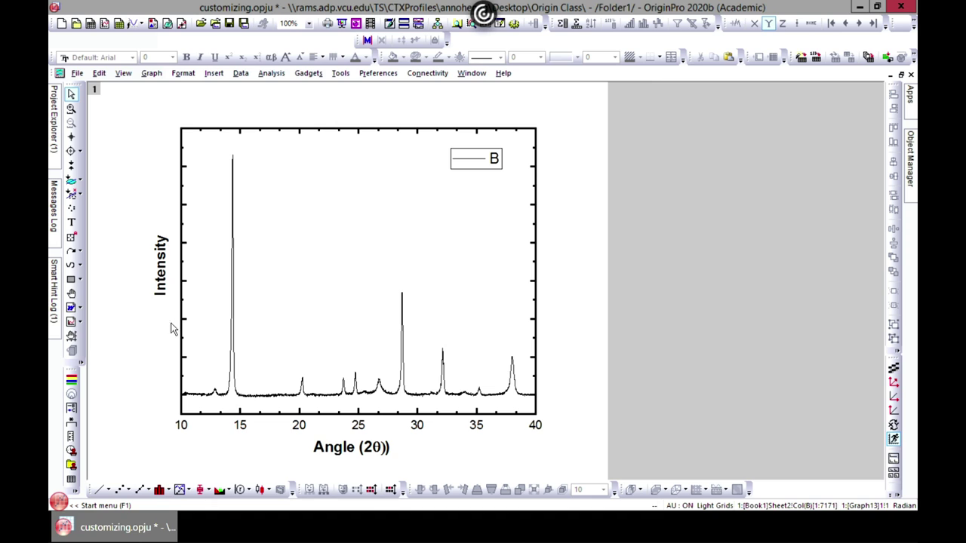
- Inspect data points along the curve and view the plotted line's properties
mouse_move(215, 376)
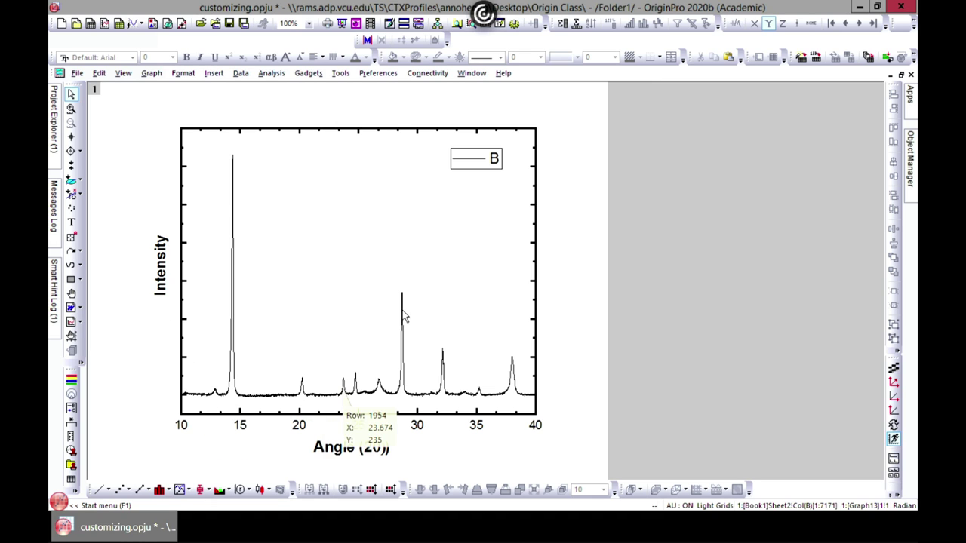
mouse_move(401, 313)
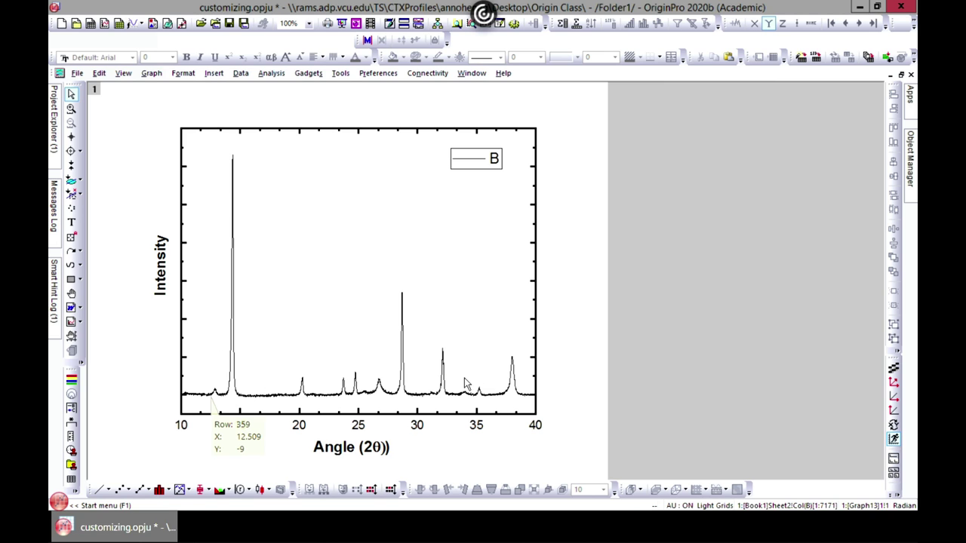
double_click(234, 397)
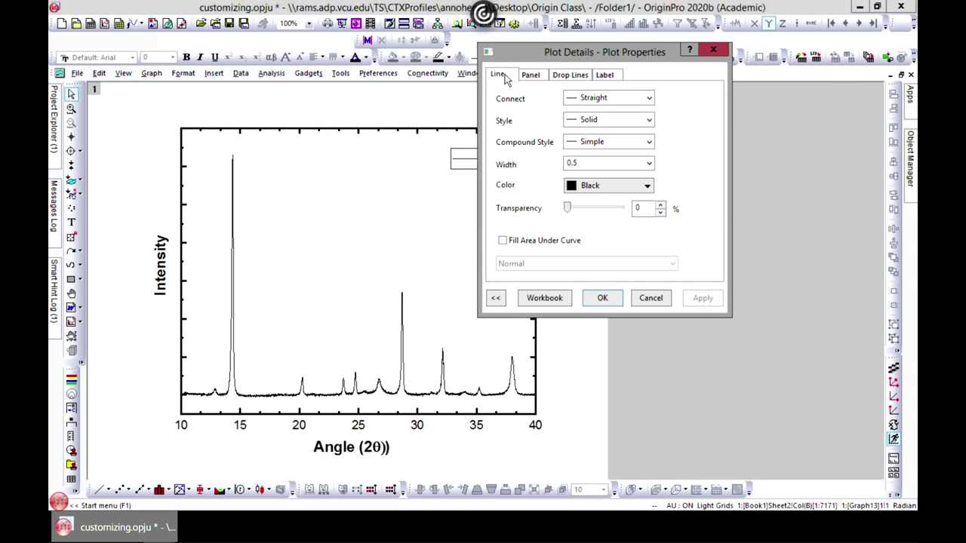
click(713, 51)
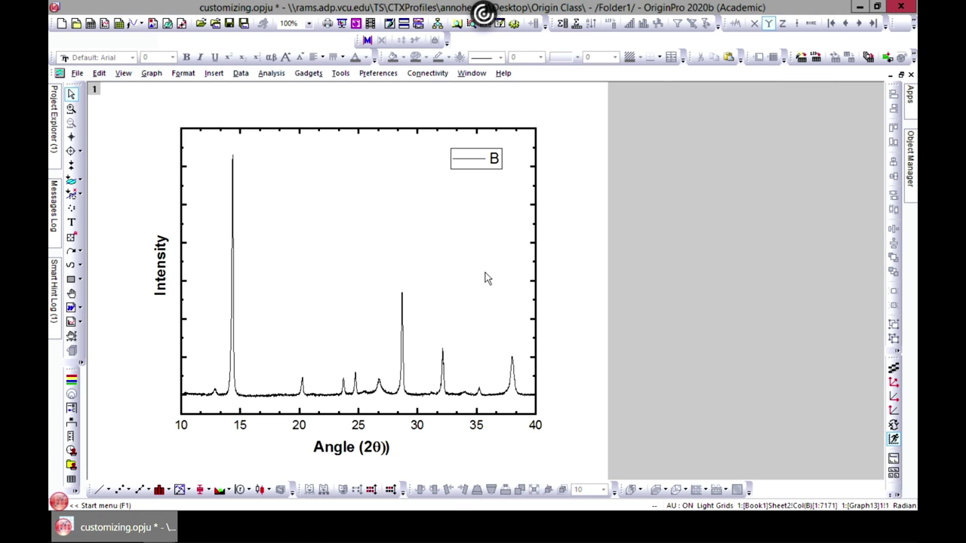
- Review the curve's Plot Details with the layer tree expanded, toggle the plot's visibility off and on, and close without changing line properties
double_click(235, 387)
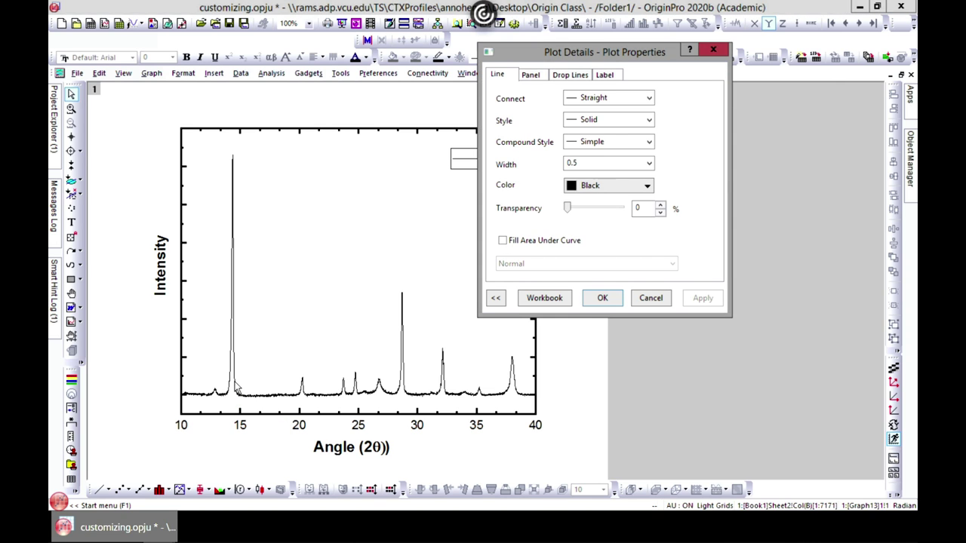
drag(548, 54, 573, 78)
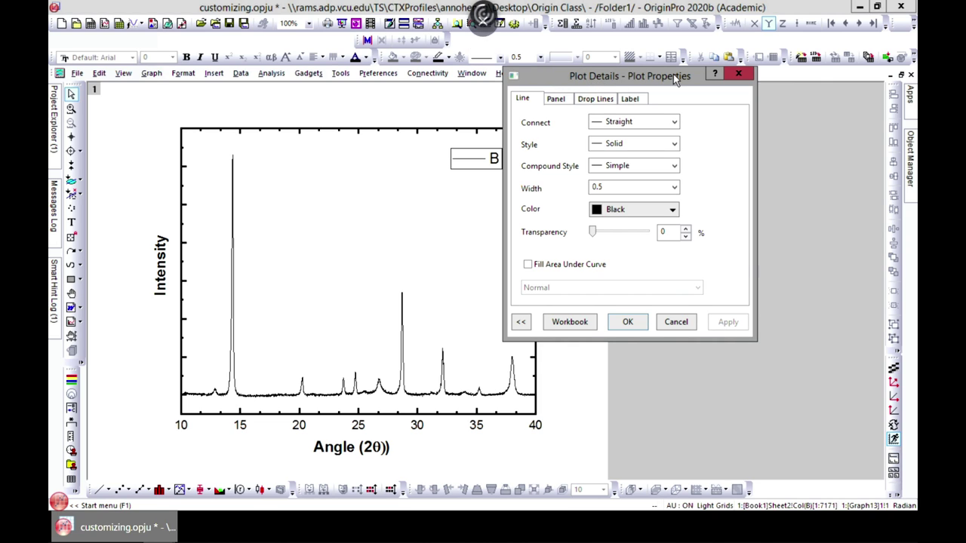
click(520, 322)
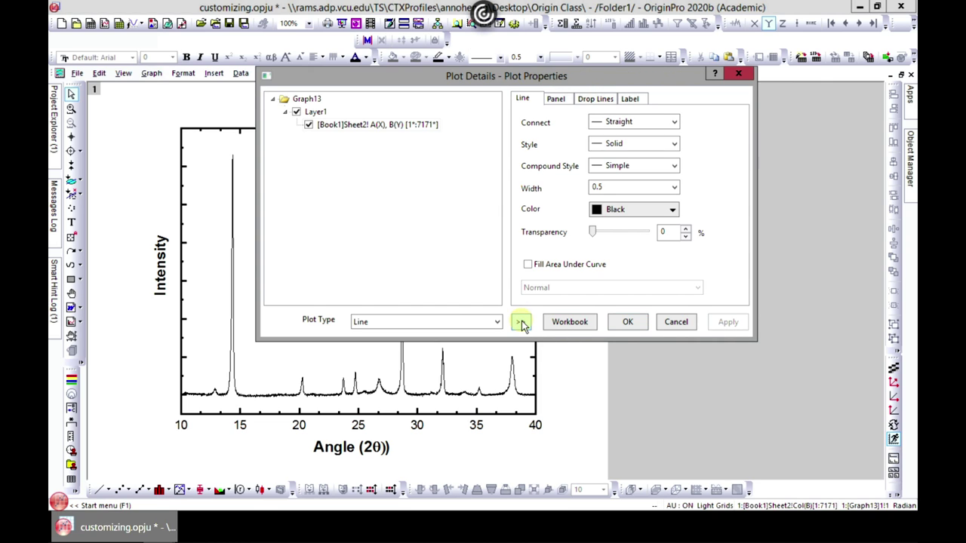
click(308, 126)
click(308, 126)
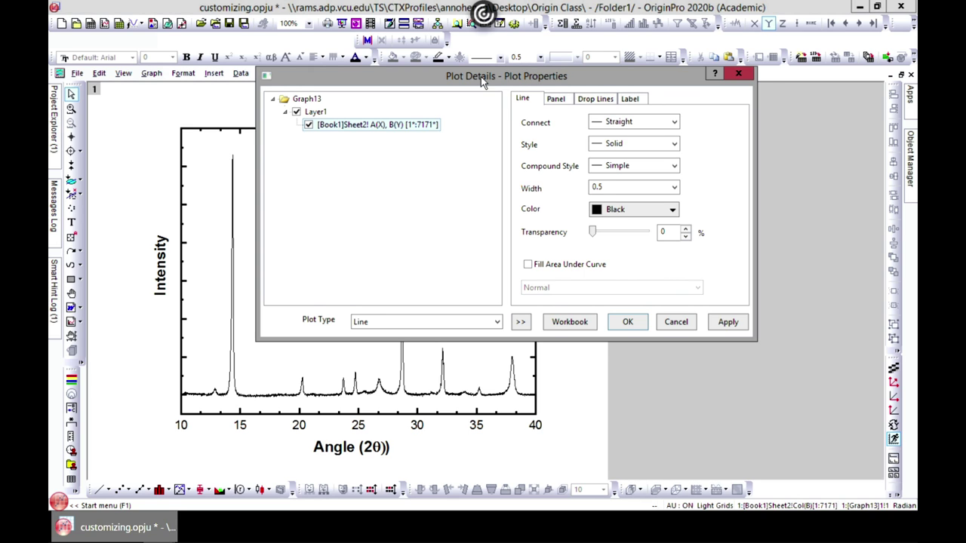
drag(480, 76, 499, 72)
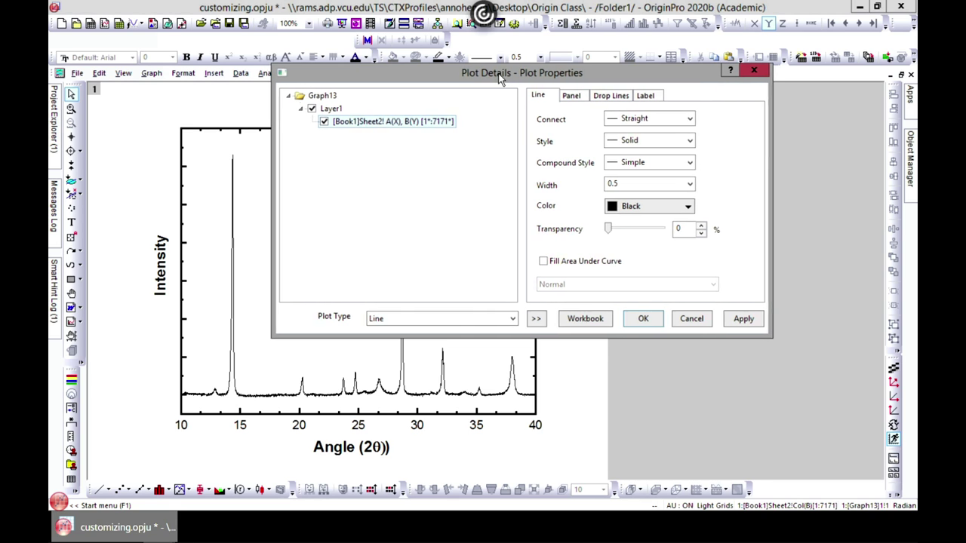
click(540, 319)
drag(587, 79, 657, 90)
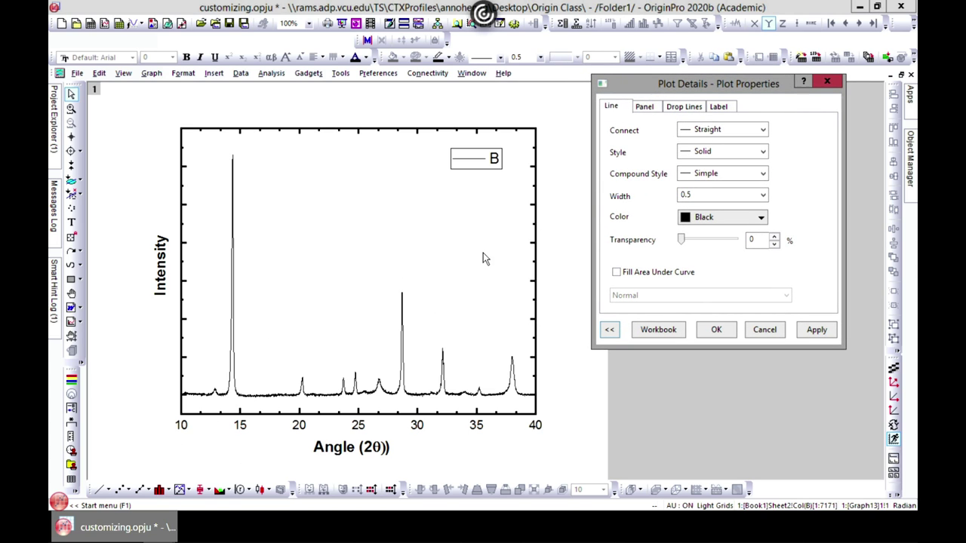
click(836, 83)
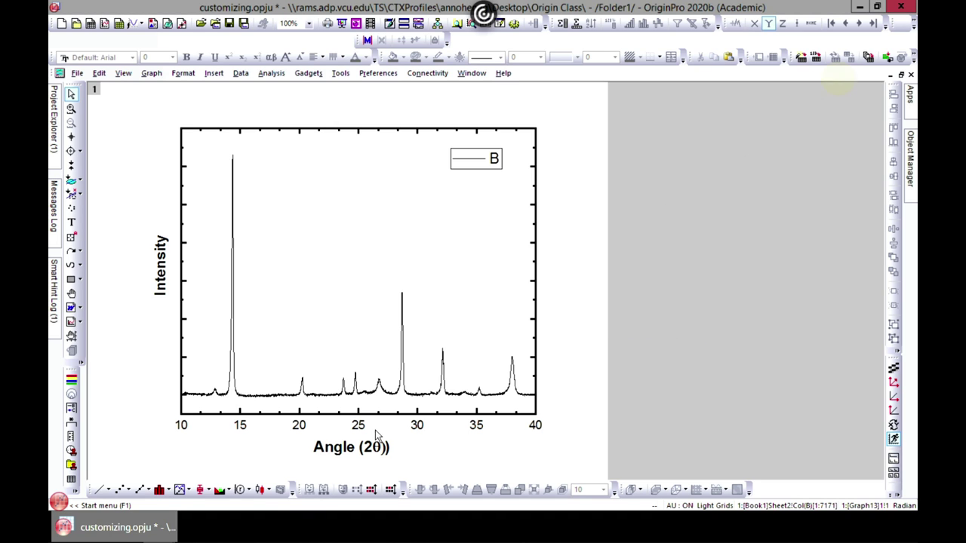
- Set the horizontal axis scale to run from 12 to 15
double_click(251, 421)
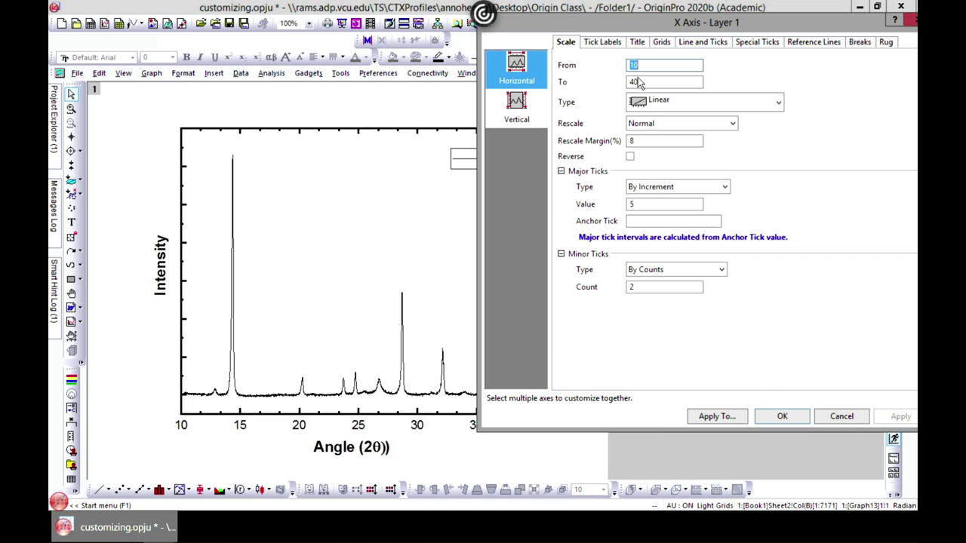
text(12)
key(Tab)
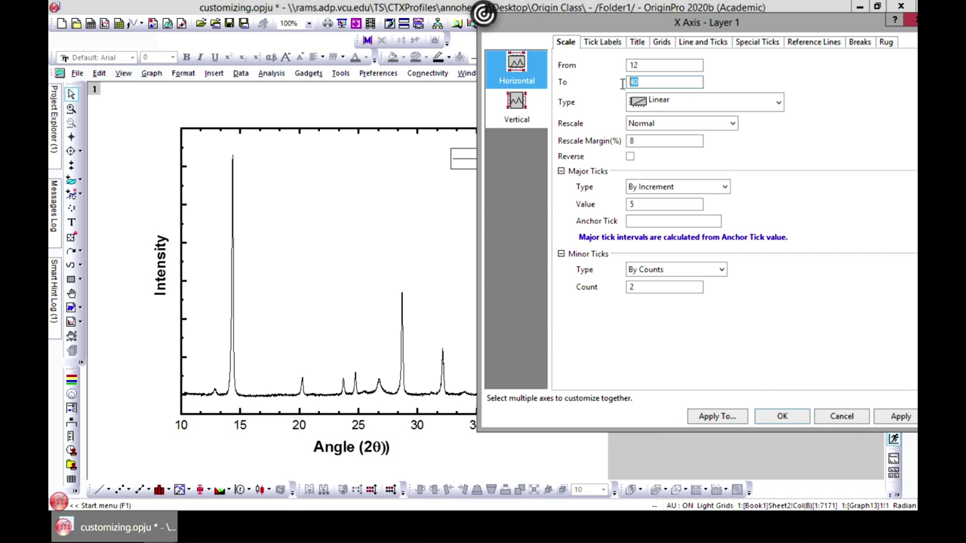
click(780, 417)
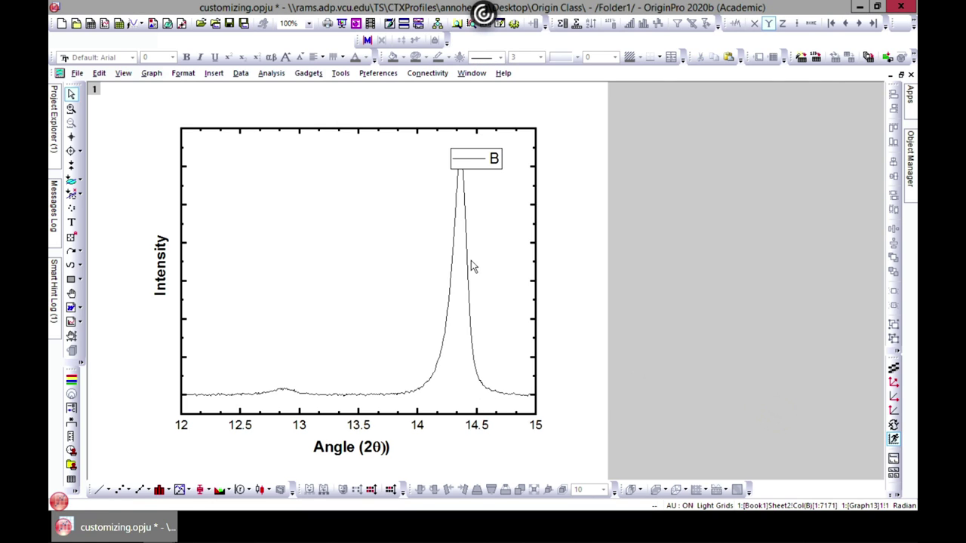
- Move the legend to the upper-left corner inside the plot frame, clear of the peak
click(495, 184)
click(494, 160)
click(494, 160)
click(513, 188)
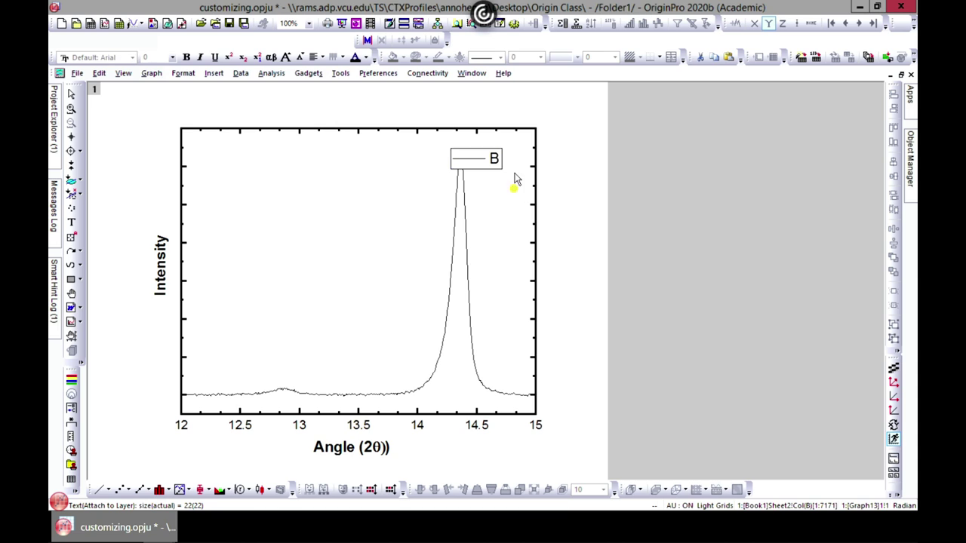
click(494, 159)
drag(494, 159, 250, 156)
- Open the curve's plot properties and apply the 2 Point Segment line connection
click(471, 330)
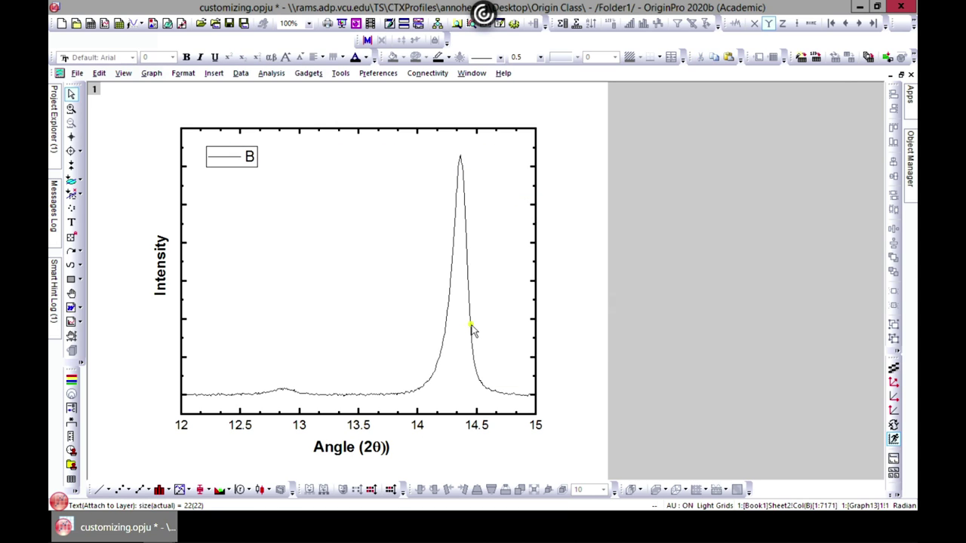
double_click(471, 330)
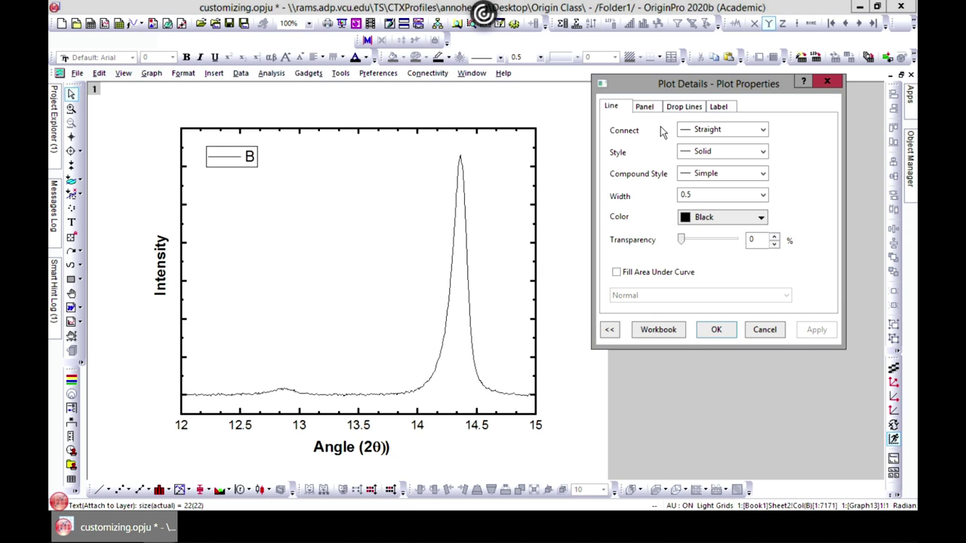
click(762, 131)
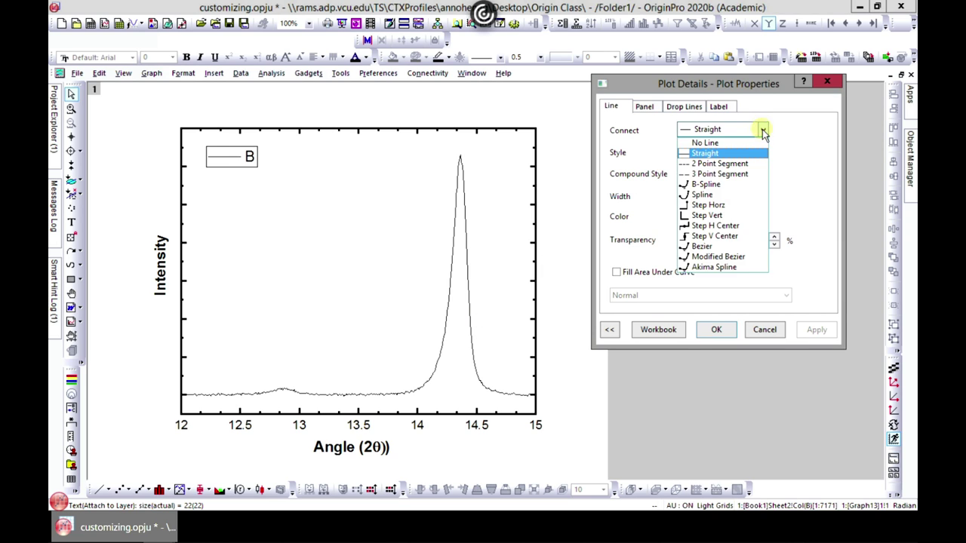
click(732, 164)
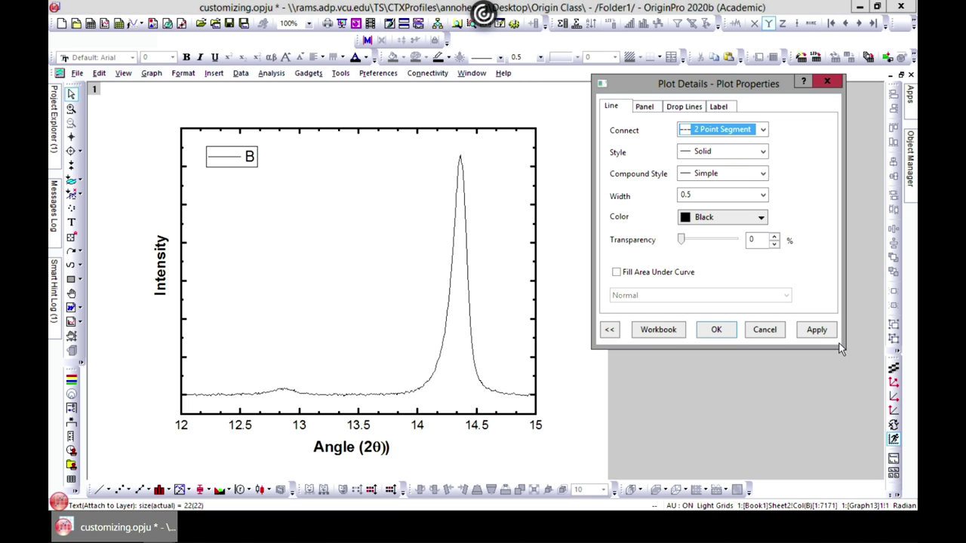
click(818, 332)
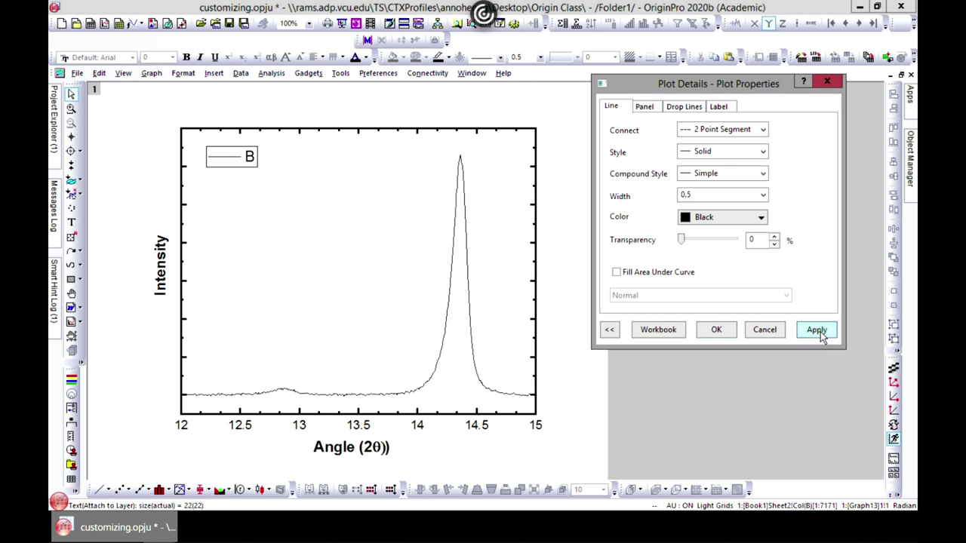
- Try the 3 Point Segment connection on the curve and return it to Straight
click(762, 130)
click(722, 174)
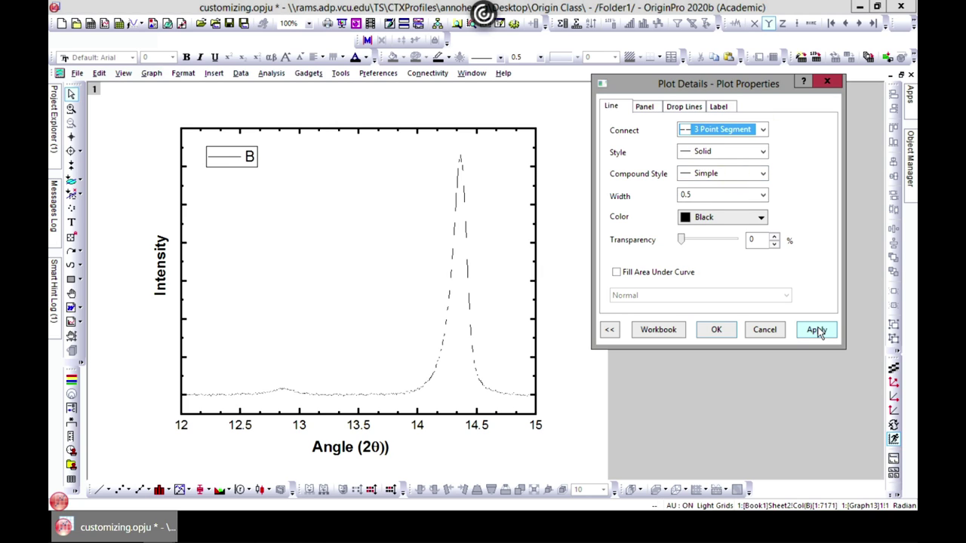
click(818, 330)
click(764, 132)
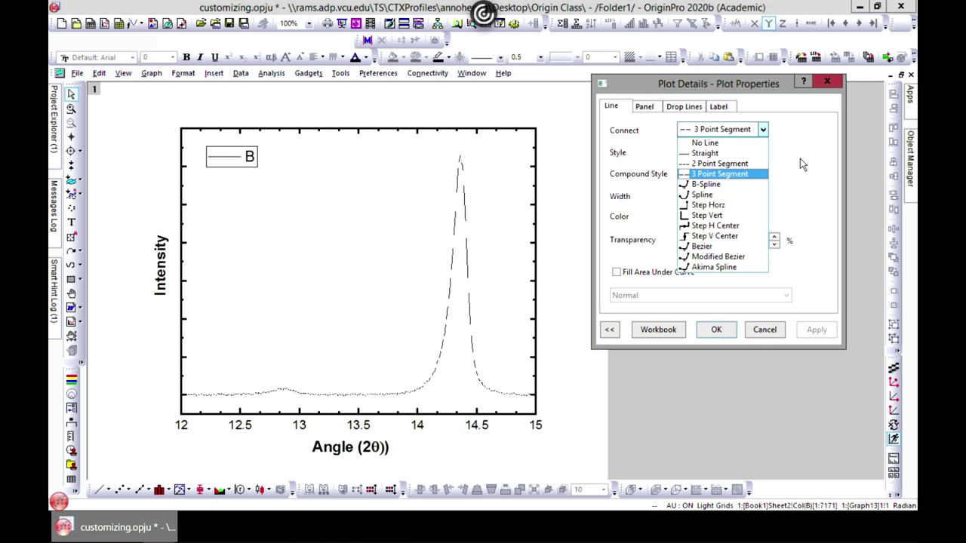
click(823, 162)
click(763, 130)
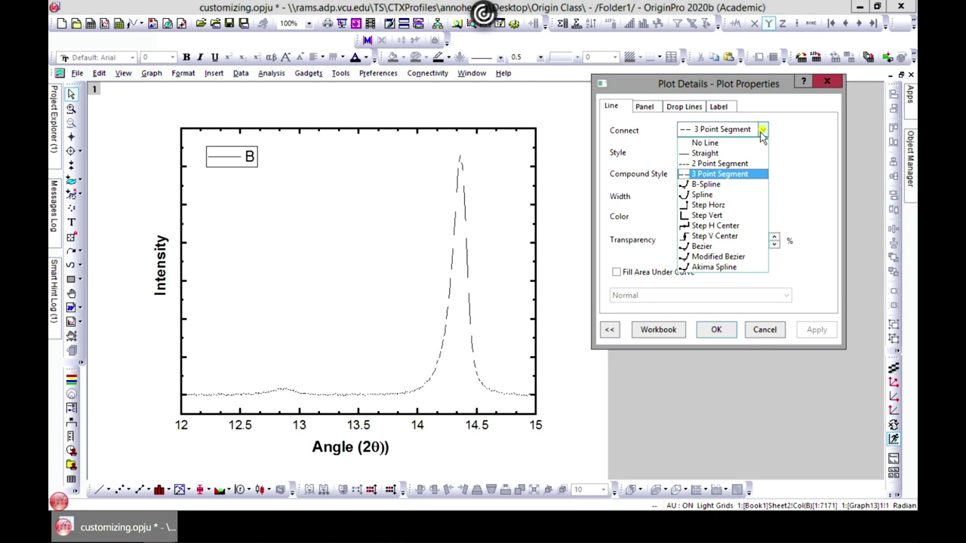
click(738, 154)
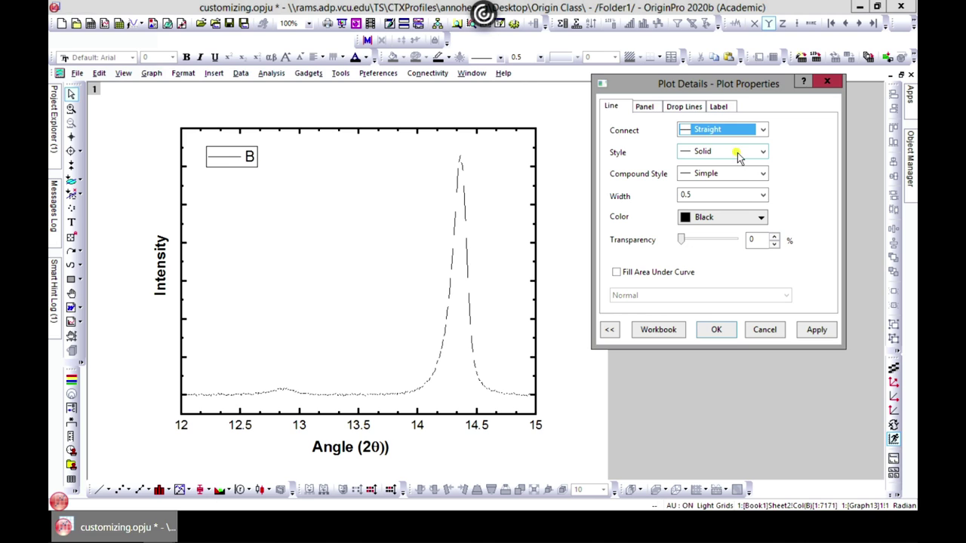
click(819, 330)
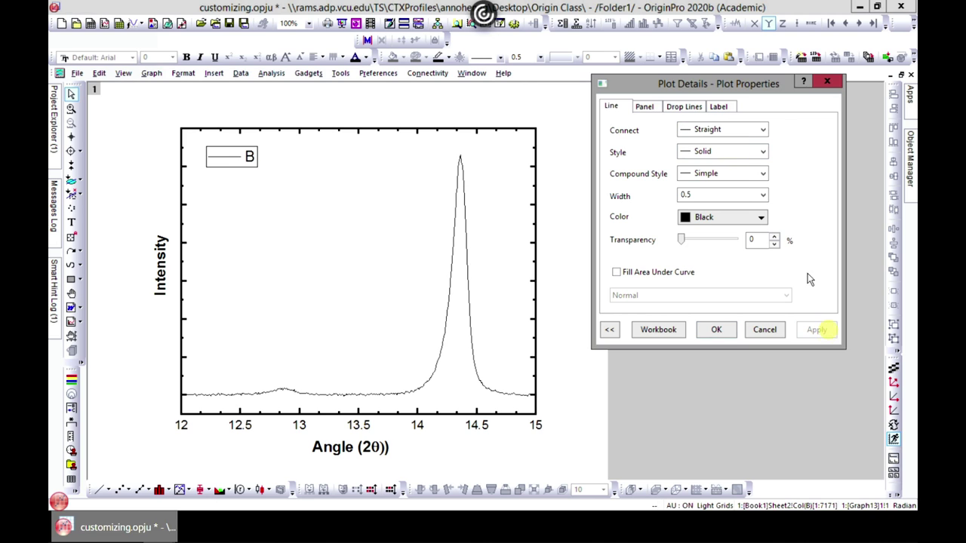
- Apply the Dash line style to the curve
click(762, 152)
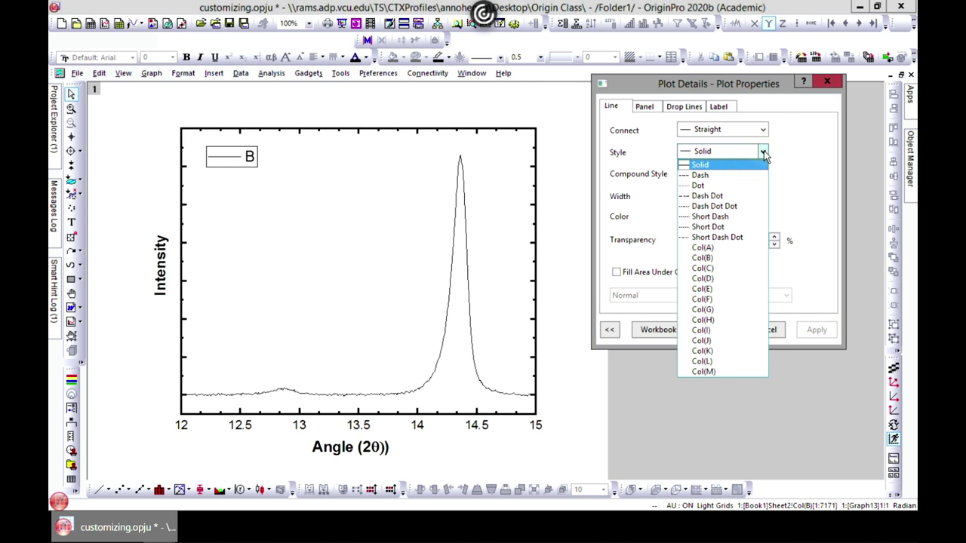
click(701, 175)
click(817, 329)
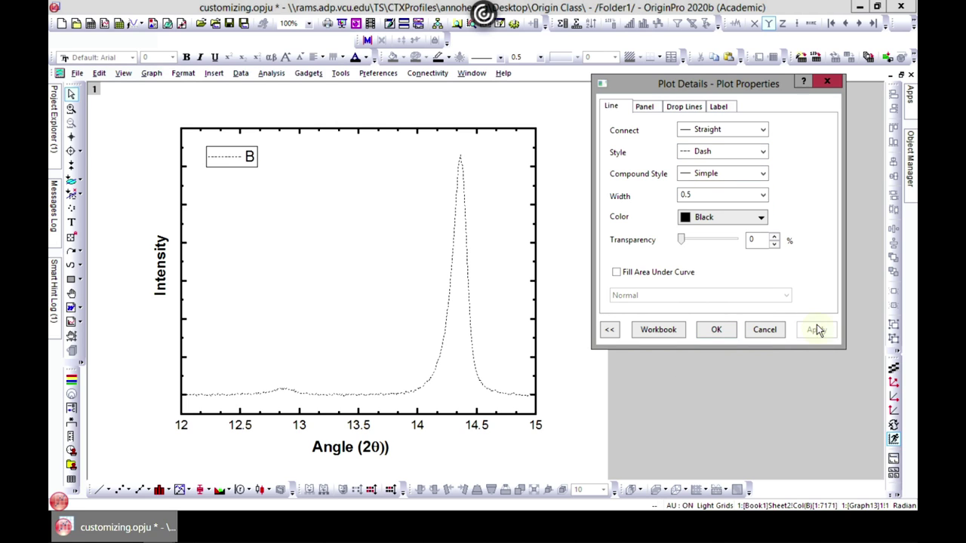
- Set the curve's line style to Solid and its width to 3, and apply the changes
click(762, 151)
click(700, 164)
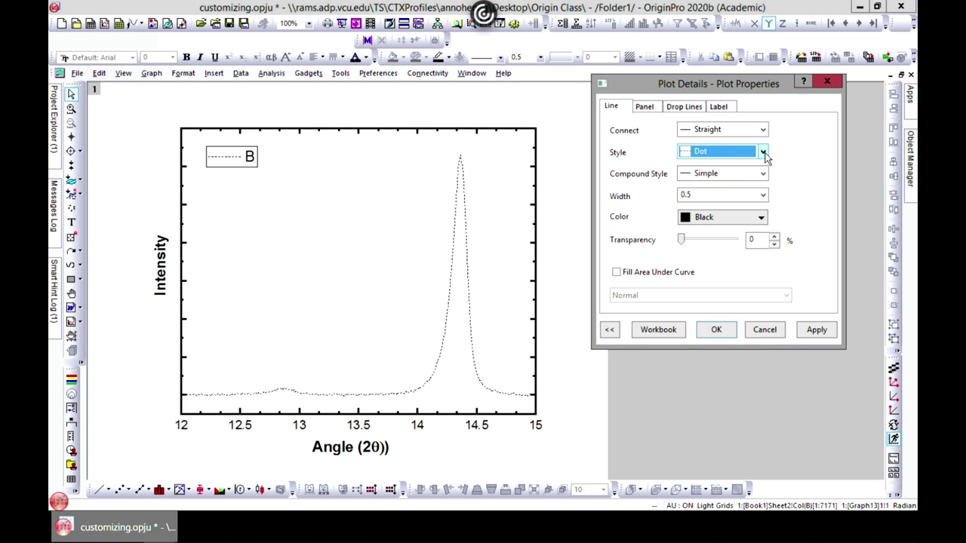
click(762, 196)
click(709, 257)
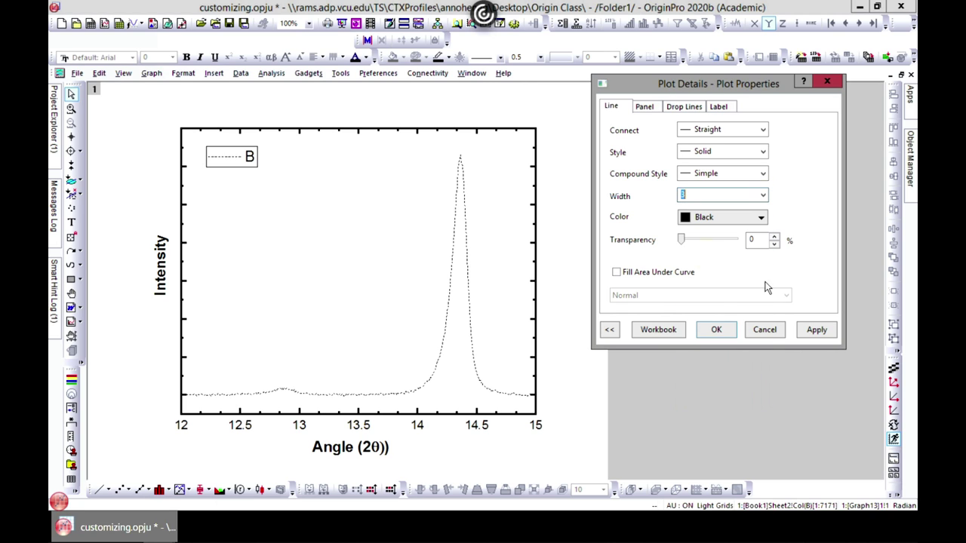
click(815, 329)
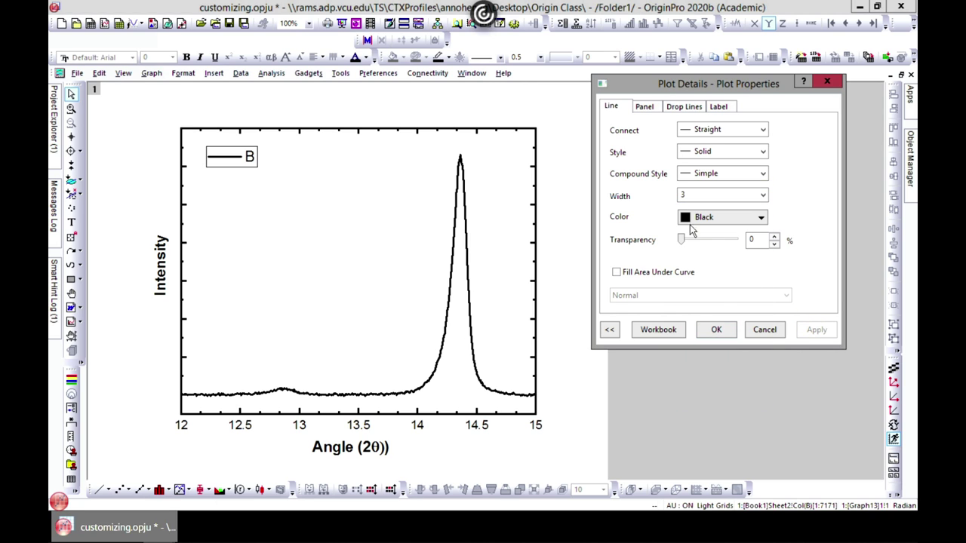
- Try the Dash Dot and Short Dash line styles on the thickened curve
click(762, 154)
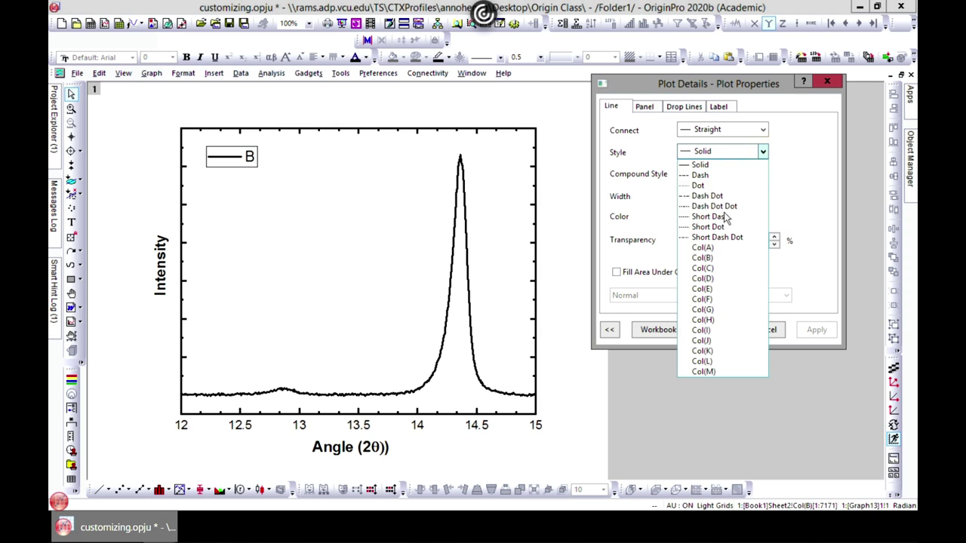
click(719, 195)
click(816, 331)
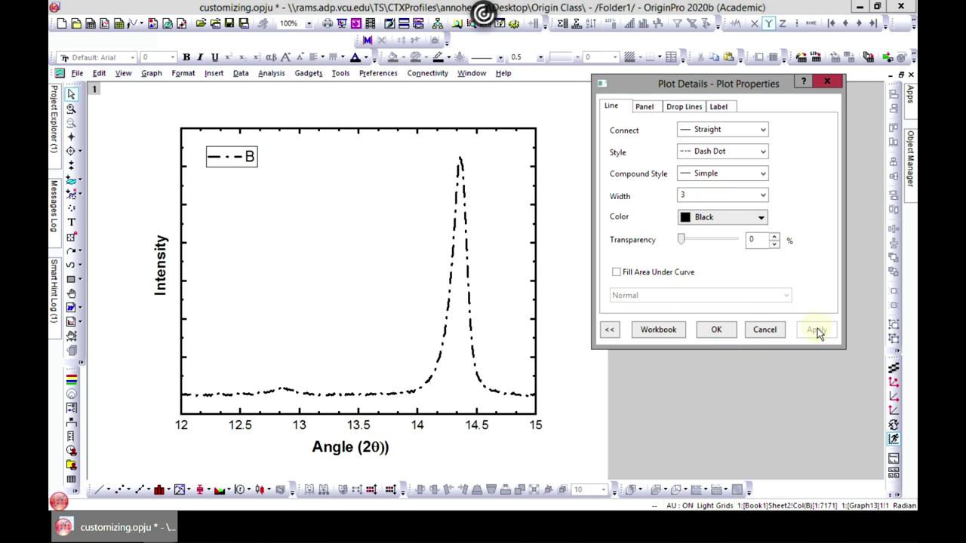
click(763, 152)
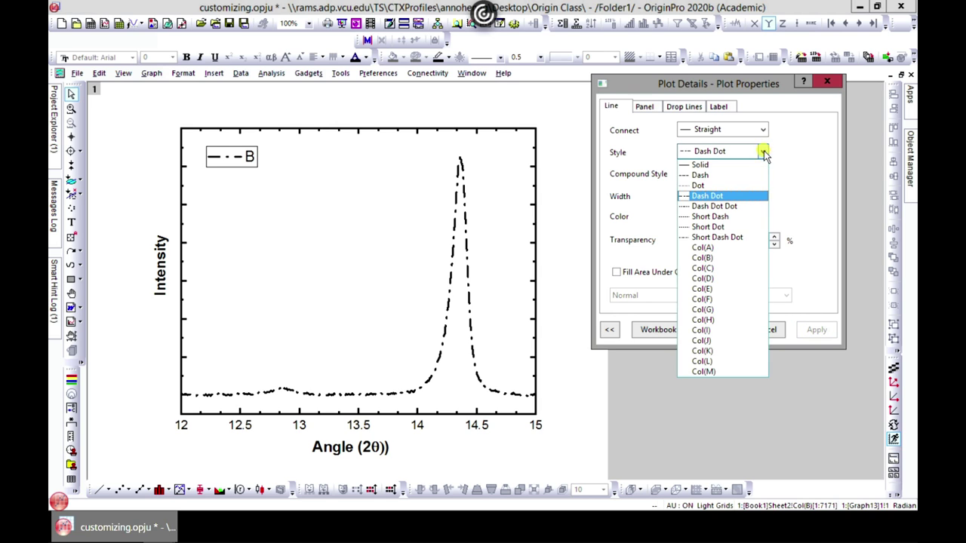
click(723, 224)
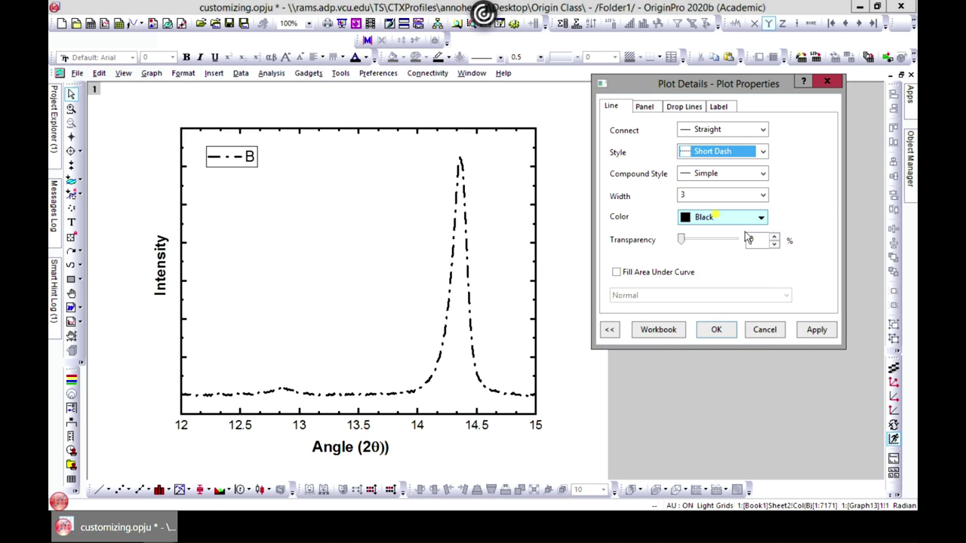
click(816, 330)
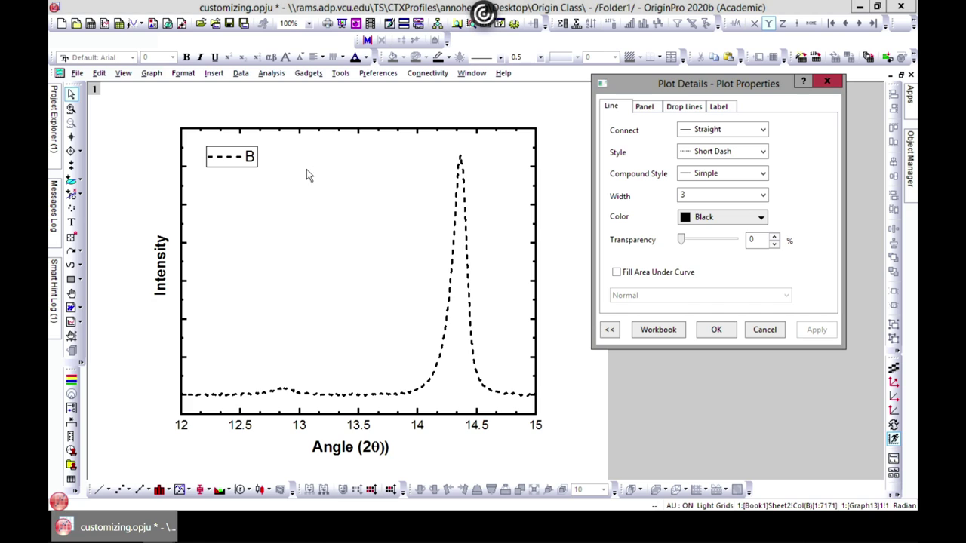
- Try the Double and Triple compound styles on the curve's line
click(764, 175)
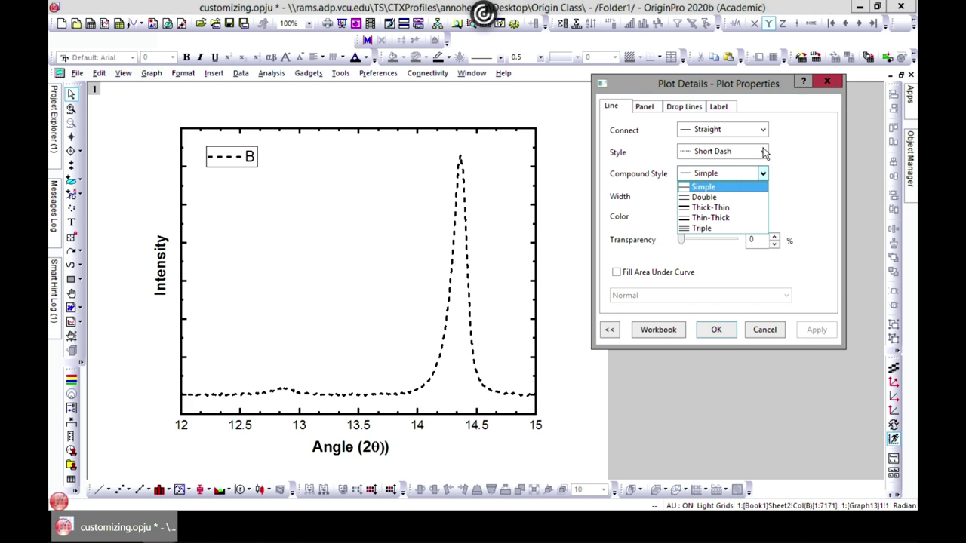
click(705, 197)
click(816, 333)
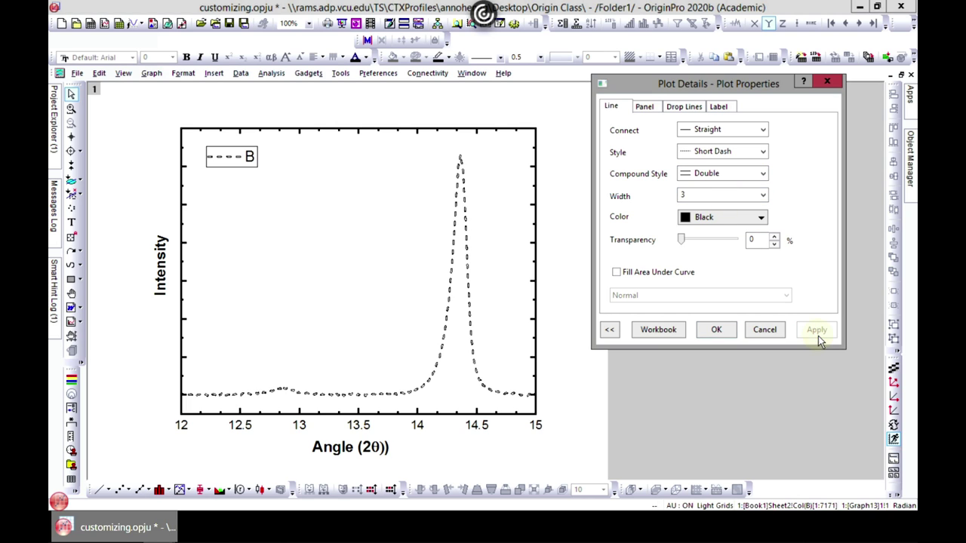
click(761, 196)
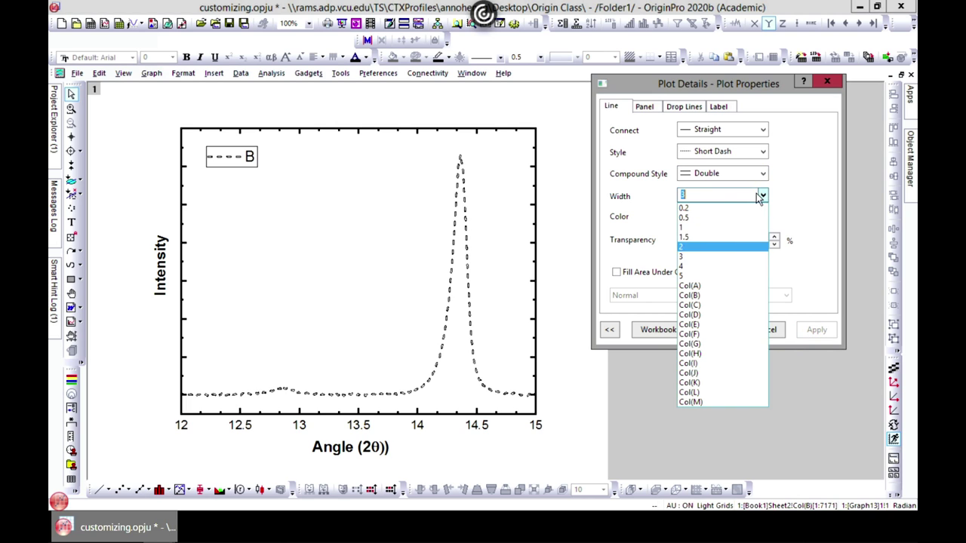
click(761, 196)
click(763, 174)
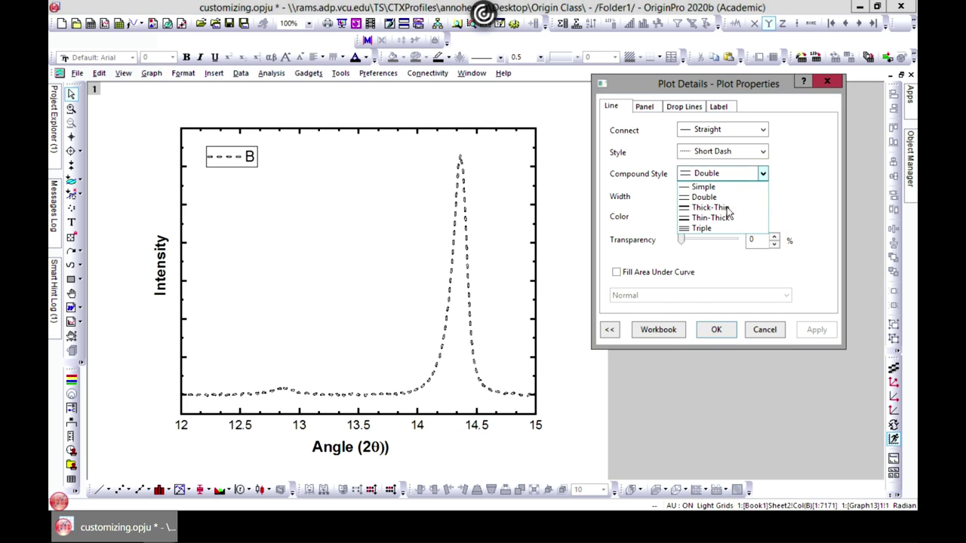
click(701, 228)
click(816, 330)
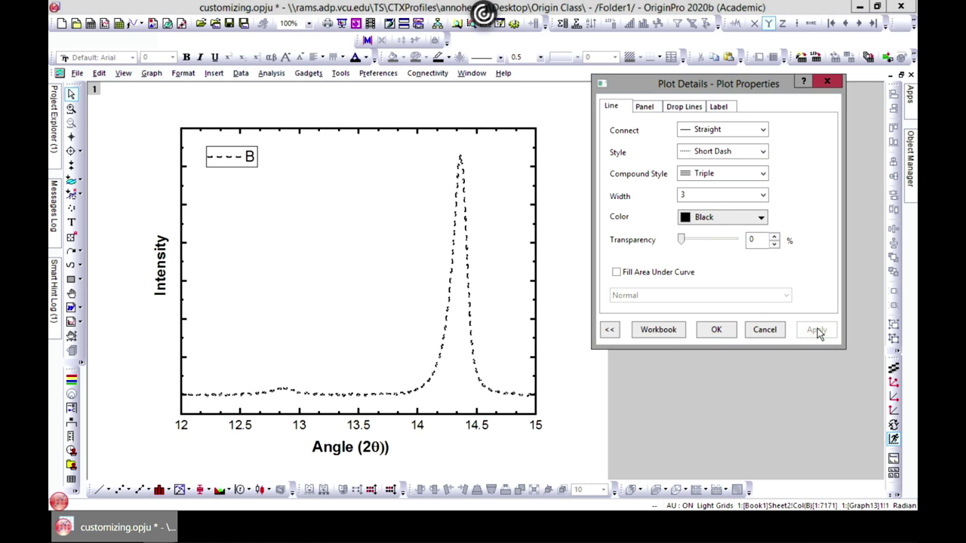
- Set the curve's line style back to Solid and its compound style back to Simple
click(762, 130)
click(762, 130)
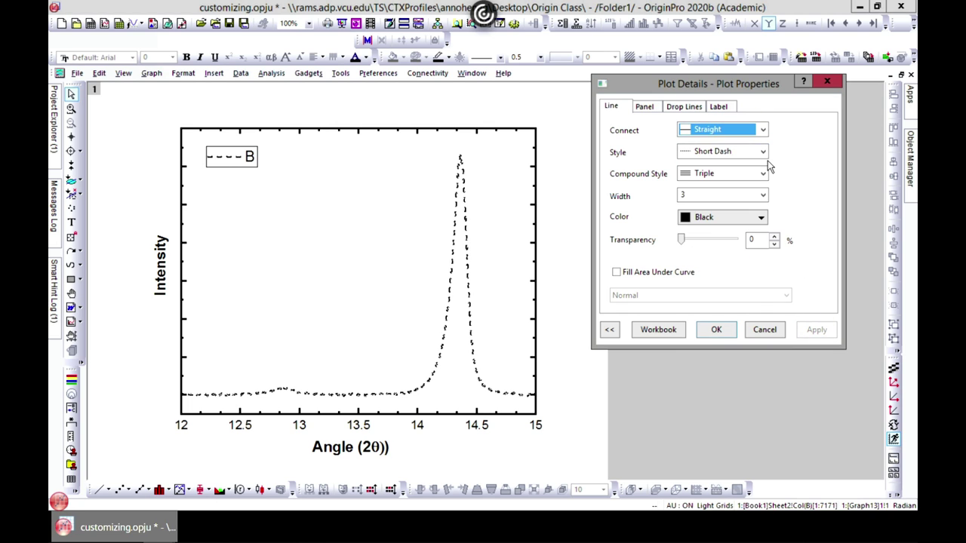
click(762, 152)
click(747, 162)
click(810, 331)
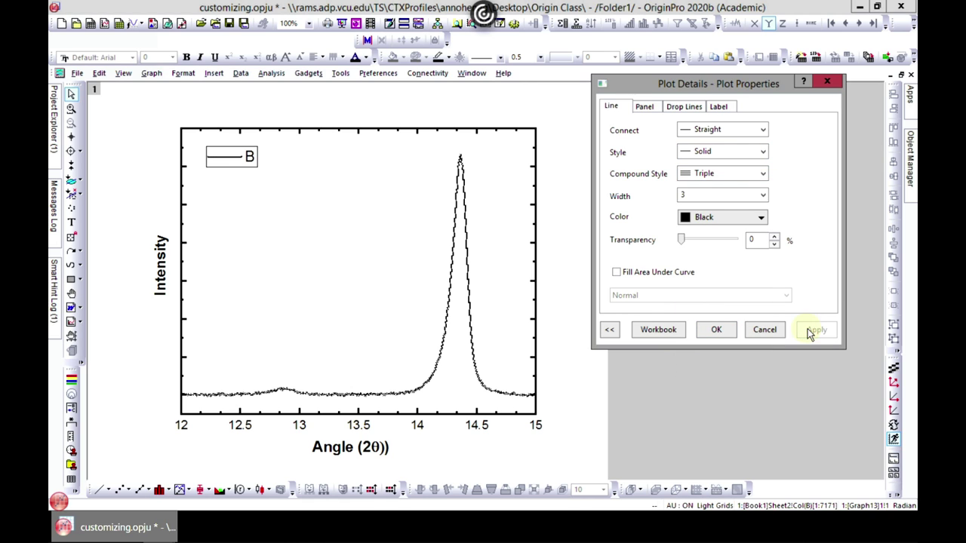
click(762, 175)
click(743, 186)
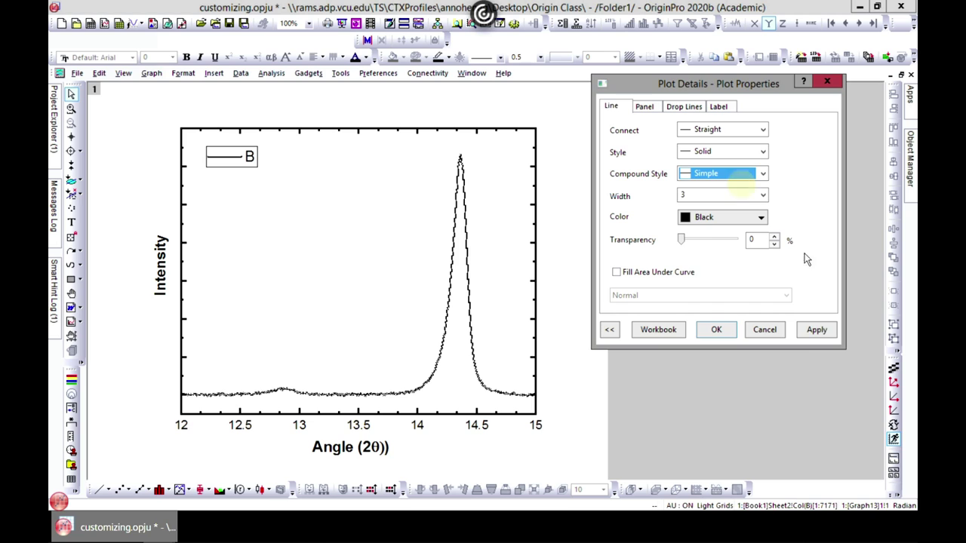
click(817, 330)
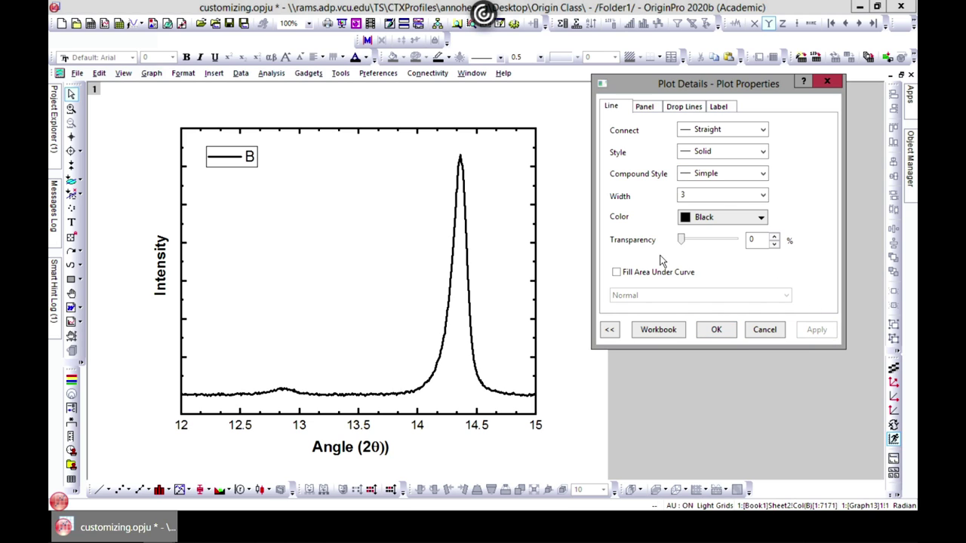
- Fill the area under the curve using the Normal fill mode and apply it
click(623, 273)
drag(749, 88, 690, 70)
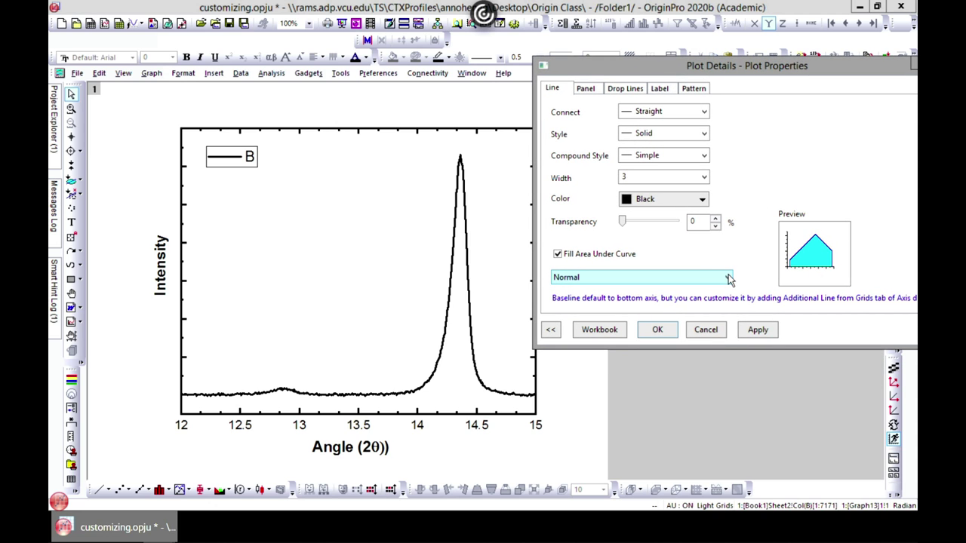
click(757, 329)
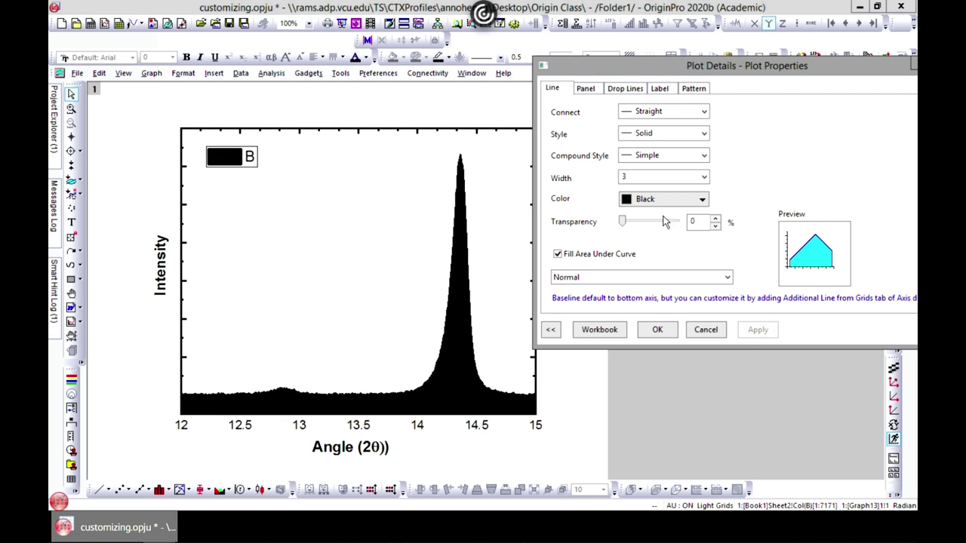
- Set the curve's line color to Red and apply the change
click(701, 201)
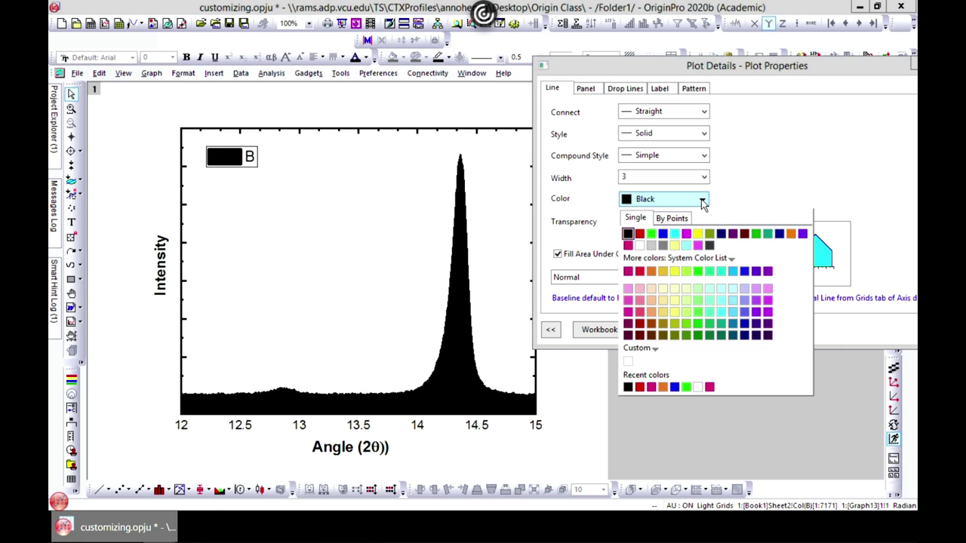
click(639, 233)
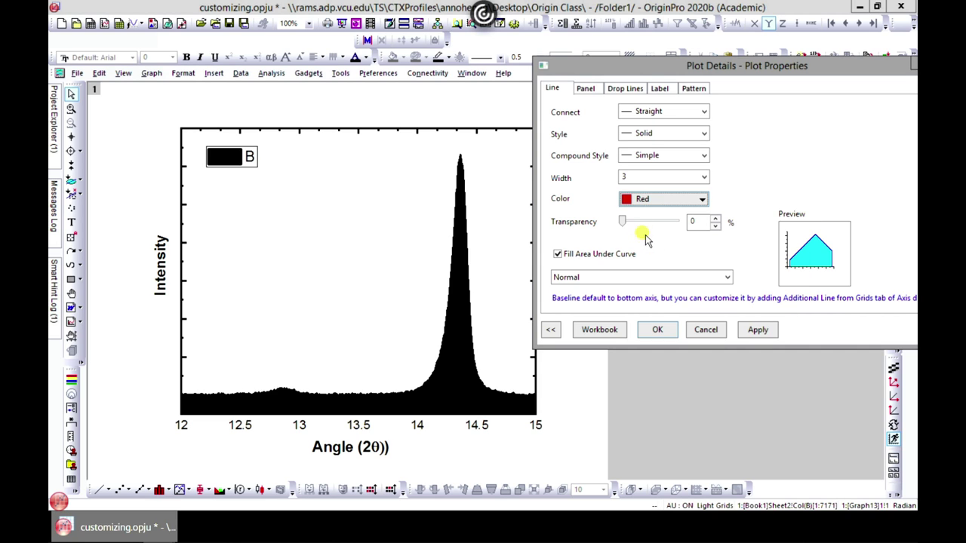
click(764, 329)
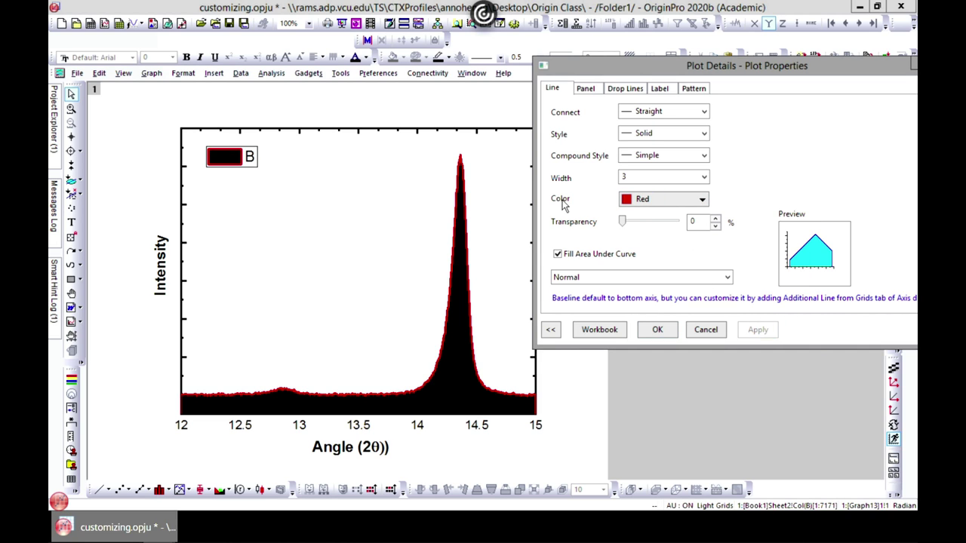
- Set the fill color of the area under the curve to Green and apply it
click(727, 279)
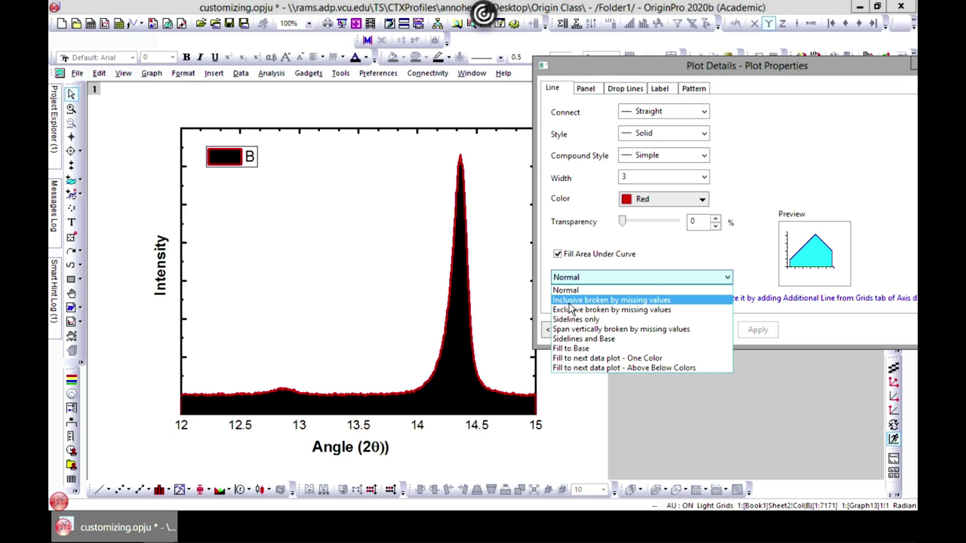
click(698, 88)
click(698, 88)
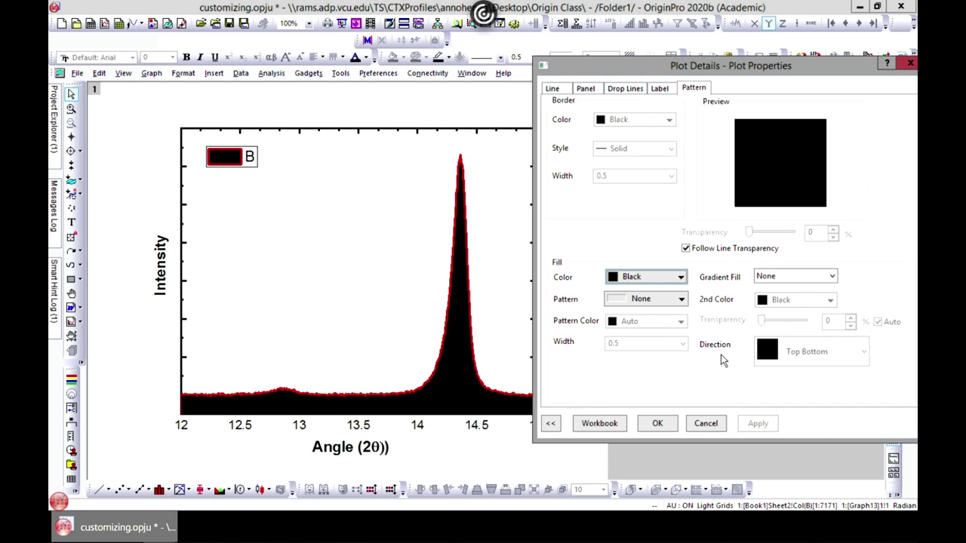
click(682, 279)
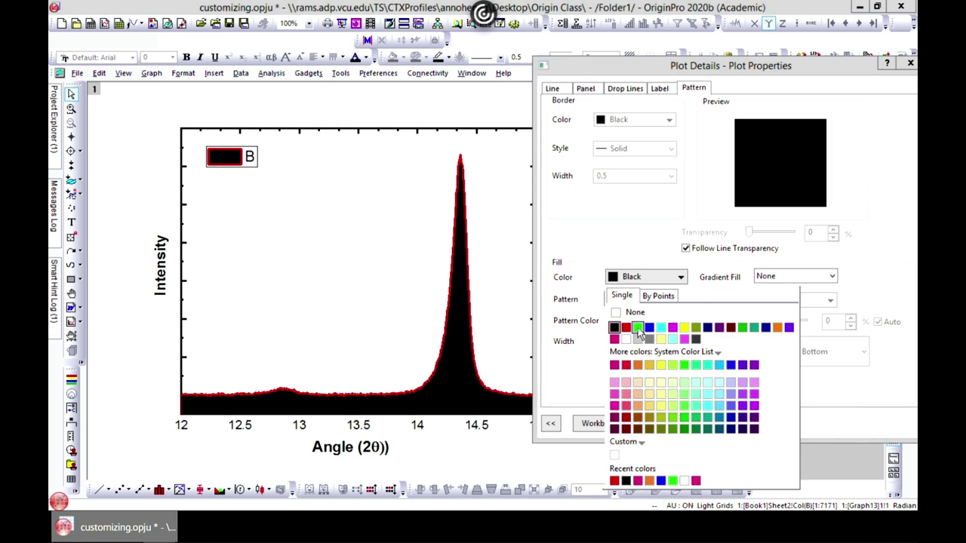
click(637, 329)
click(758, 423)
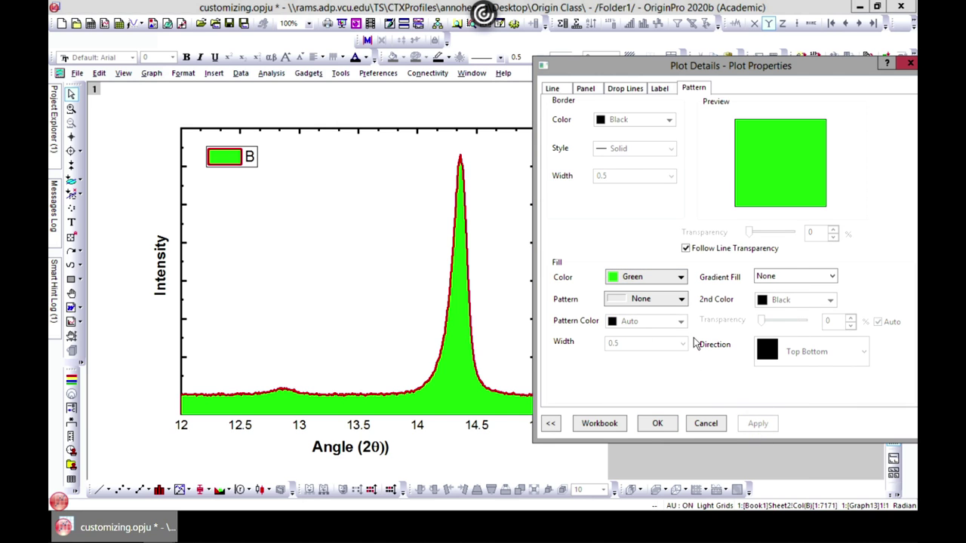
- Add a Medium diagonal hatch pattern to the green area fill and apply it
click(682, 299)
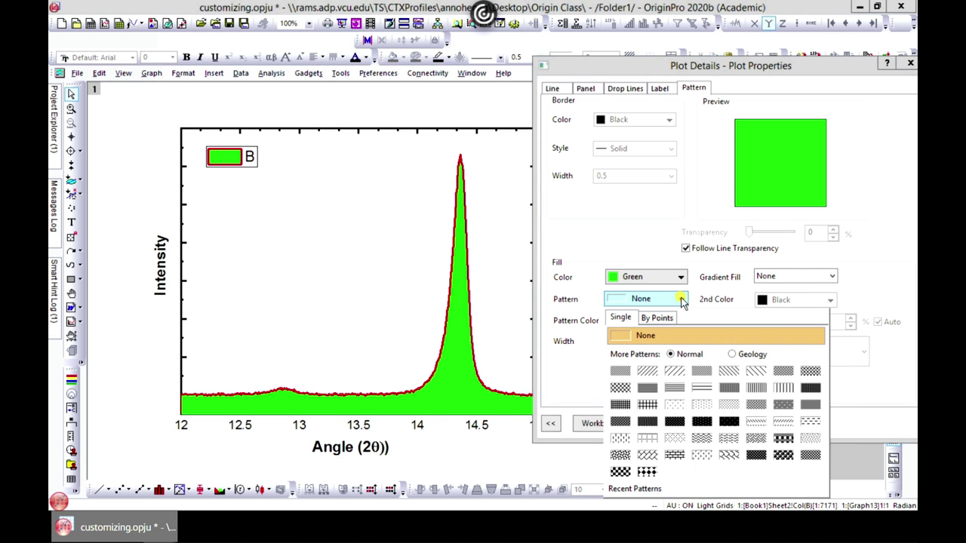
click(648, 370)
click(757, 423)
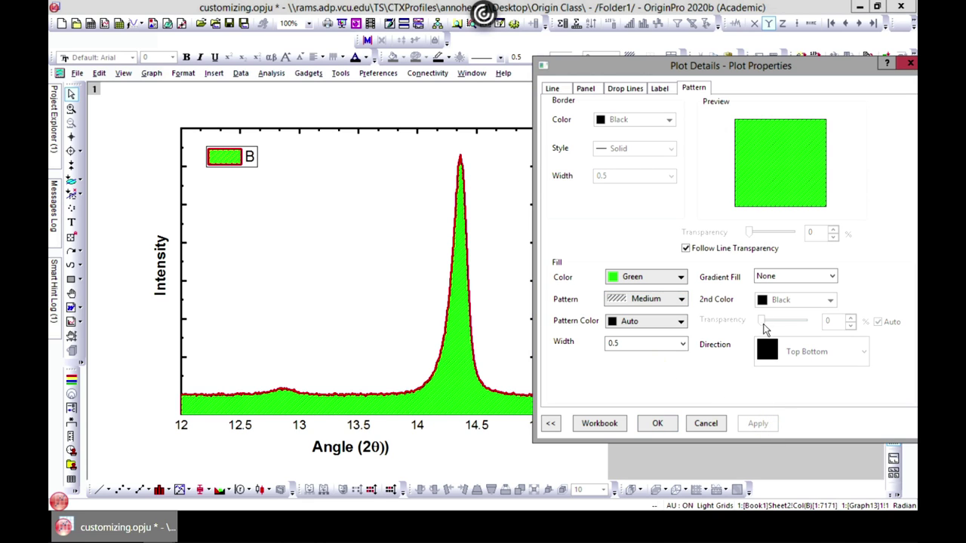
- Give the area fill a Two Colors gradient with Blue as the second color and apply it
click(828, 276)
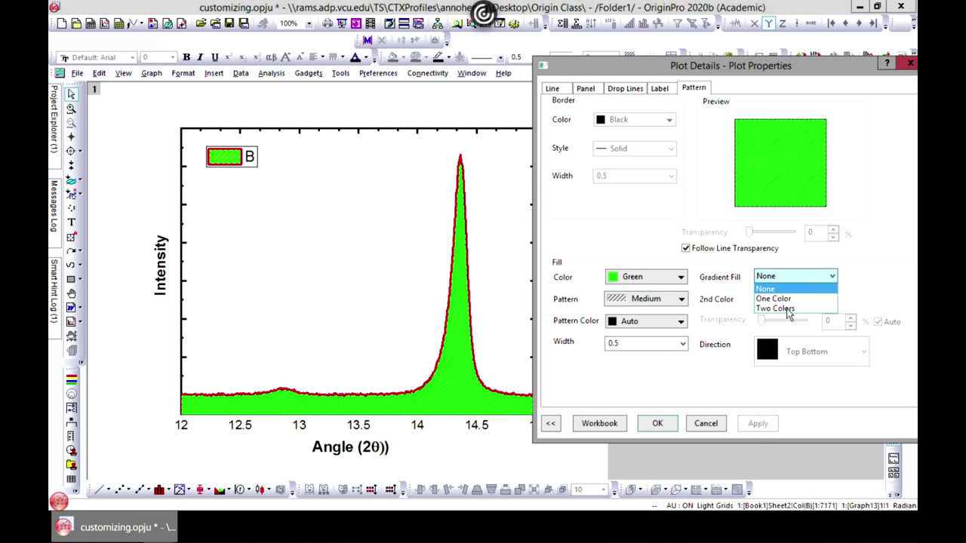
click(862, 272)
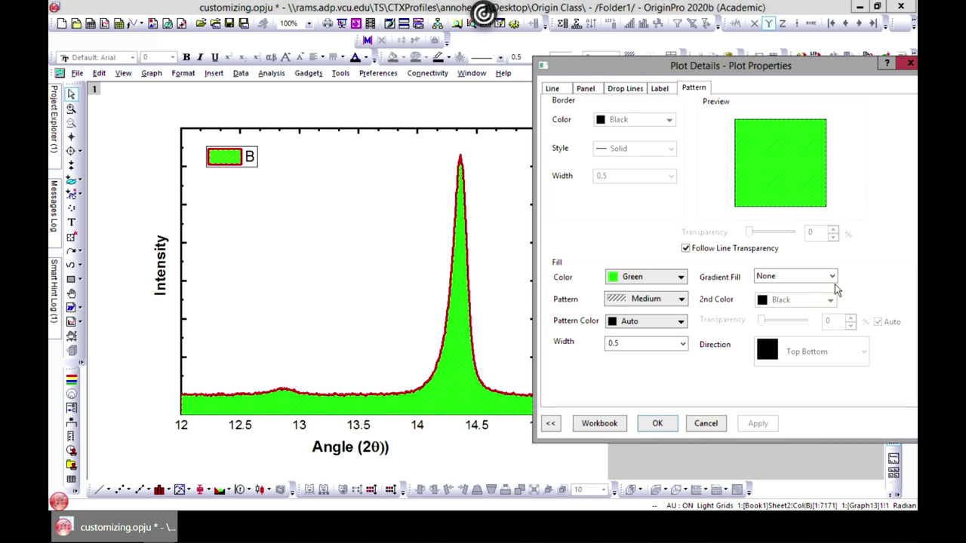
click(831, 277)
click(830, 305)
click(831, 301)
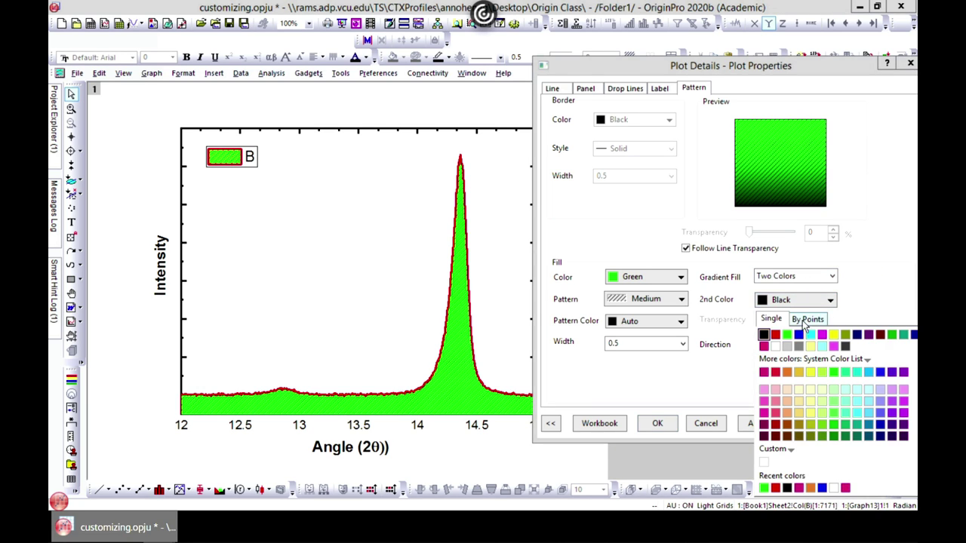
click(798, 332)
click(756, 424)
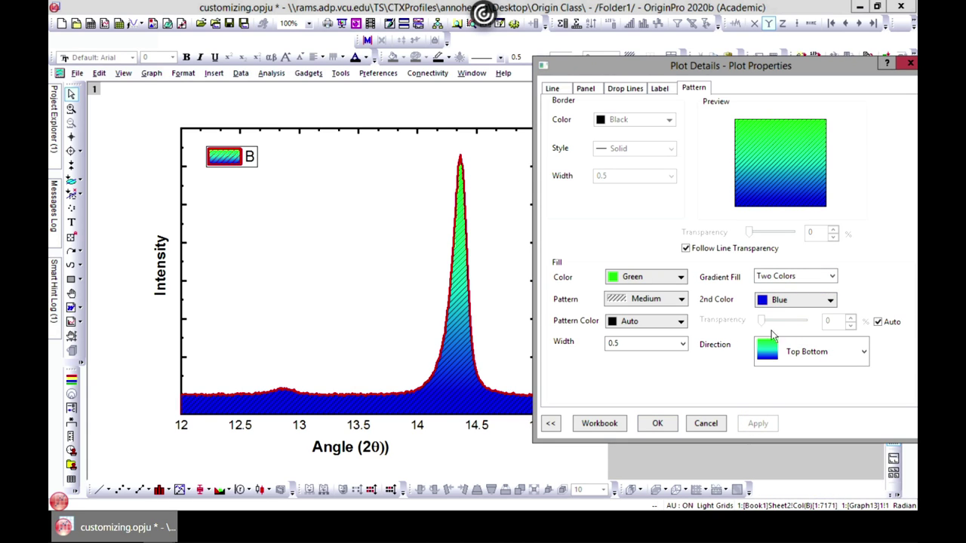
- Set the hatch pattern's line width to 3 and apply it to the area fill
click(682, 343)
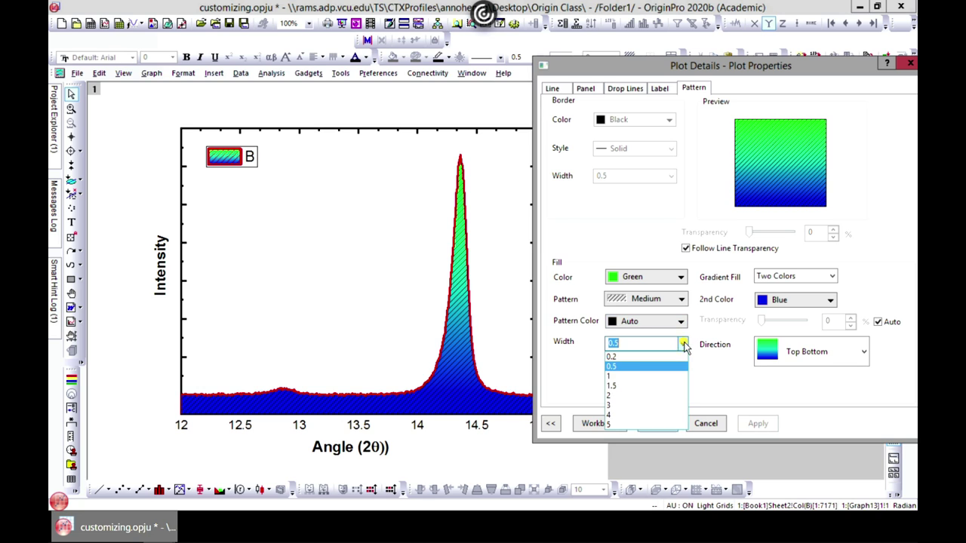
click(675, 405)
click(751, 424)
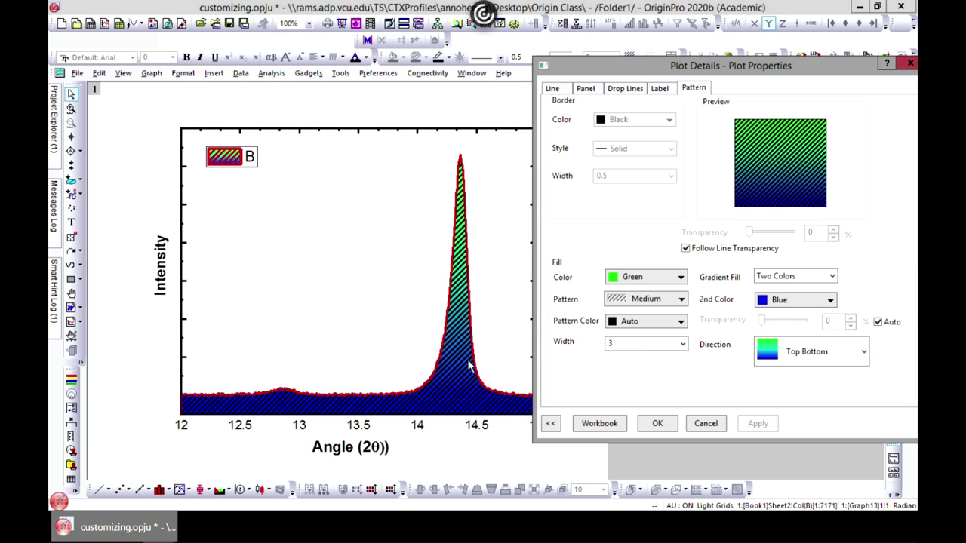
- Try the Inclusive and Exclusive broken by missing values fill modes for the area under the curve
click(554, 89)
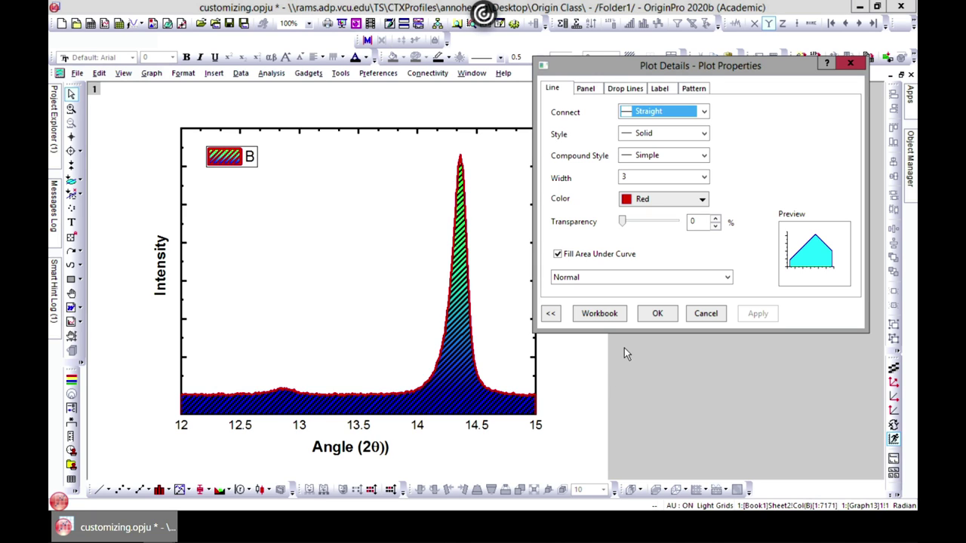
click(718, 277)
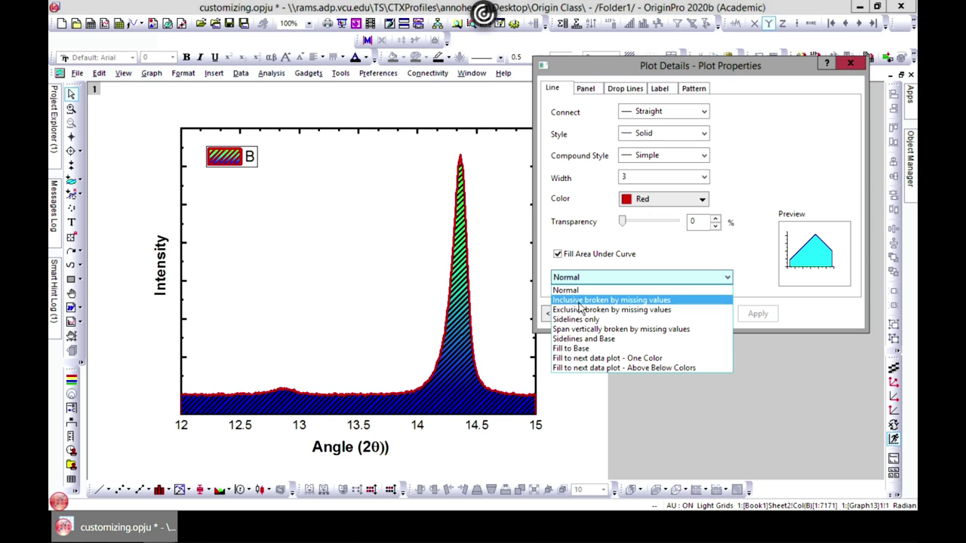
click(626, 300)
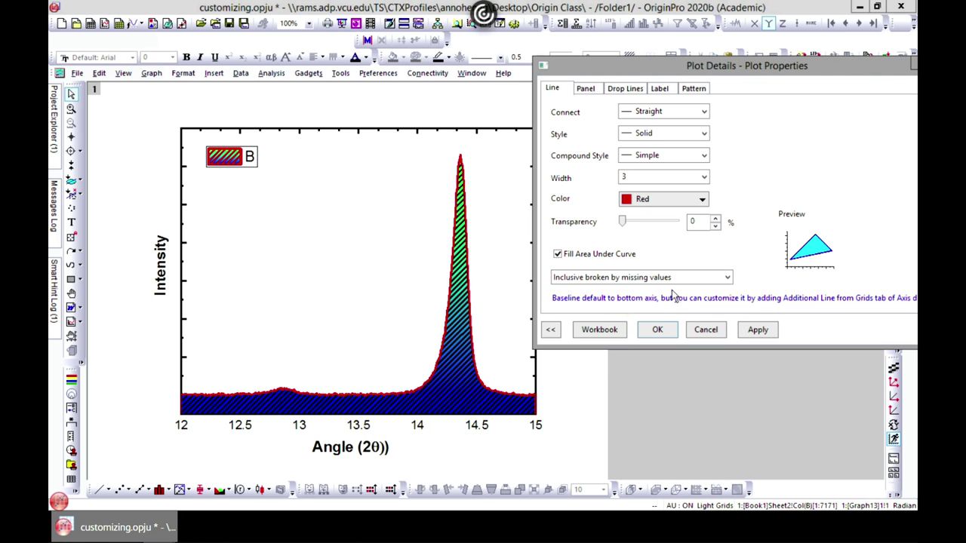
click(759, 332)
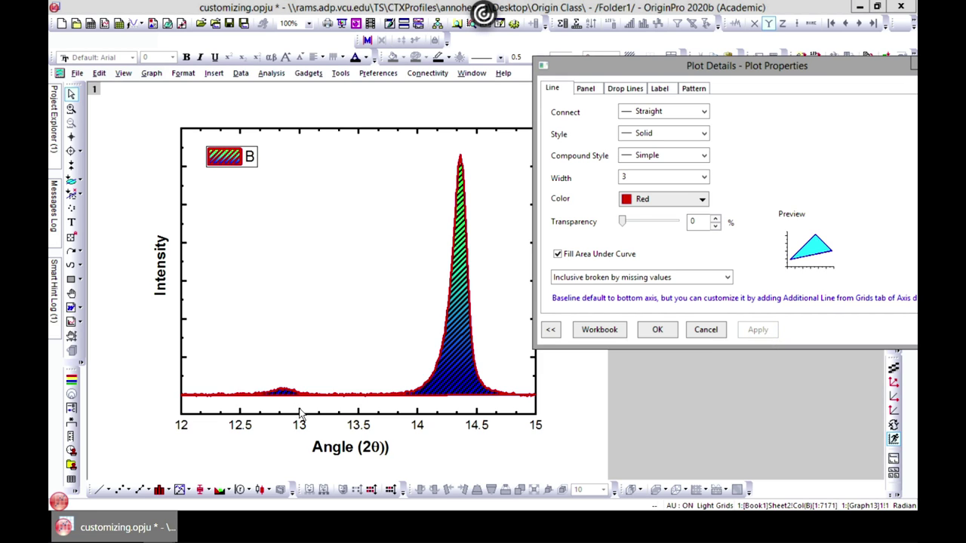
click(709, 276)
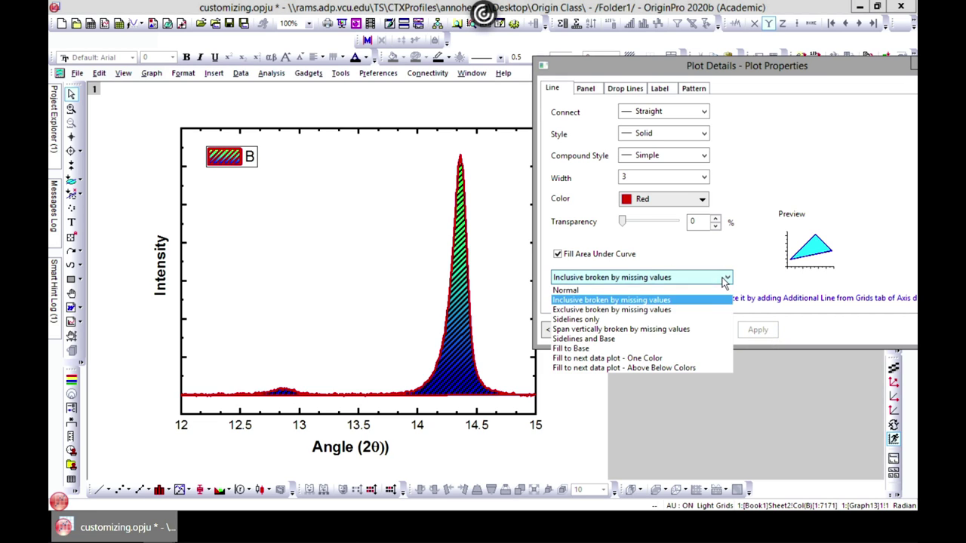
click(626, 310)
click(758, 329)
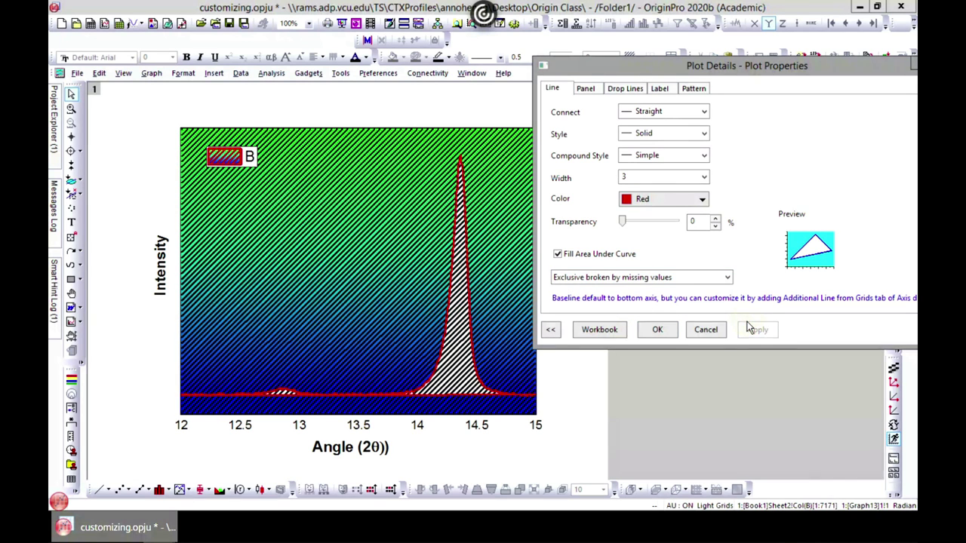
- Try the Sidelines only and Sidelines and Base fill modes on the curve
click(719, 277)
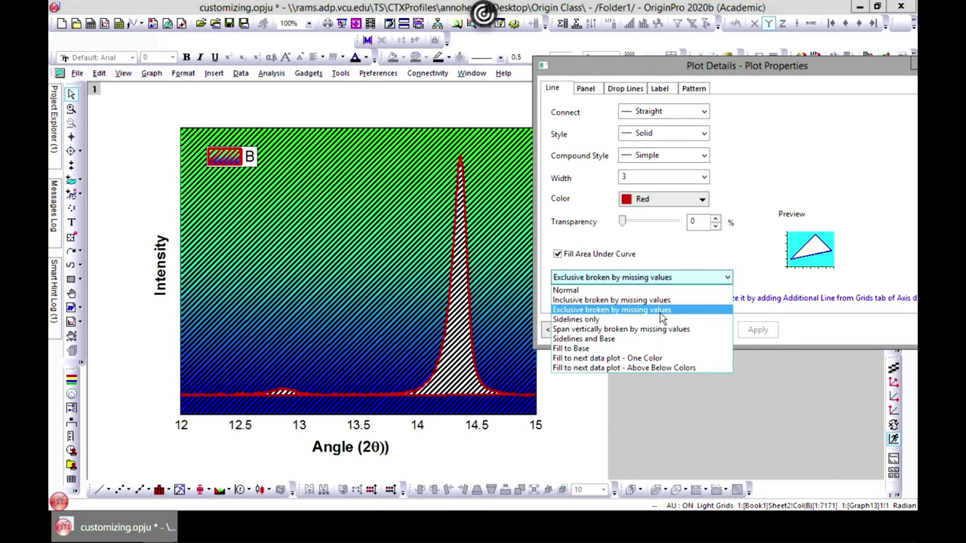
click(637, 320)
click(758, 330)
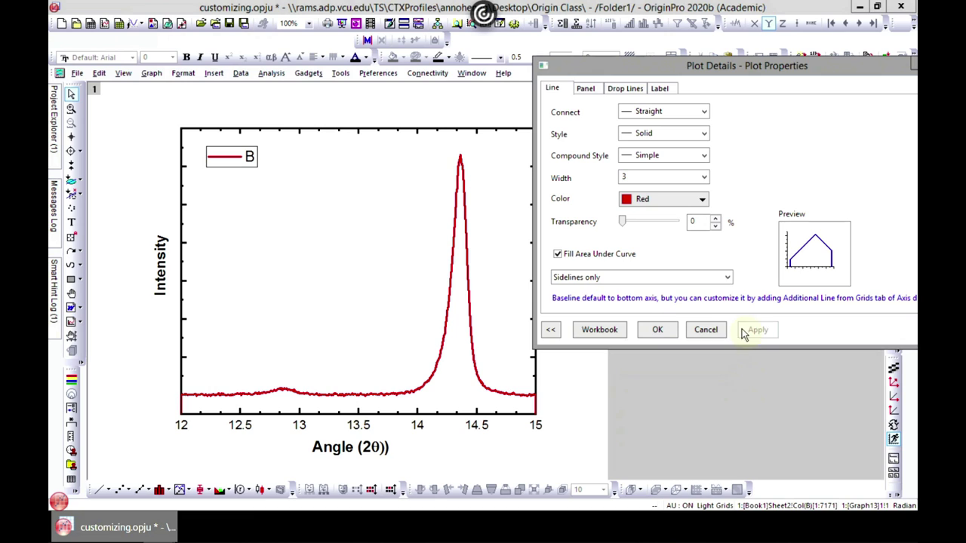
click(720, 277)
click(683, 339)
click(758, 329)
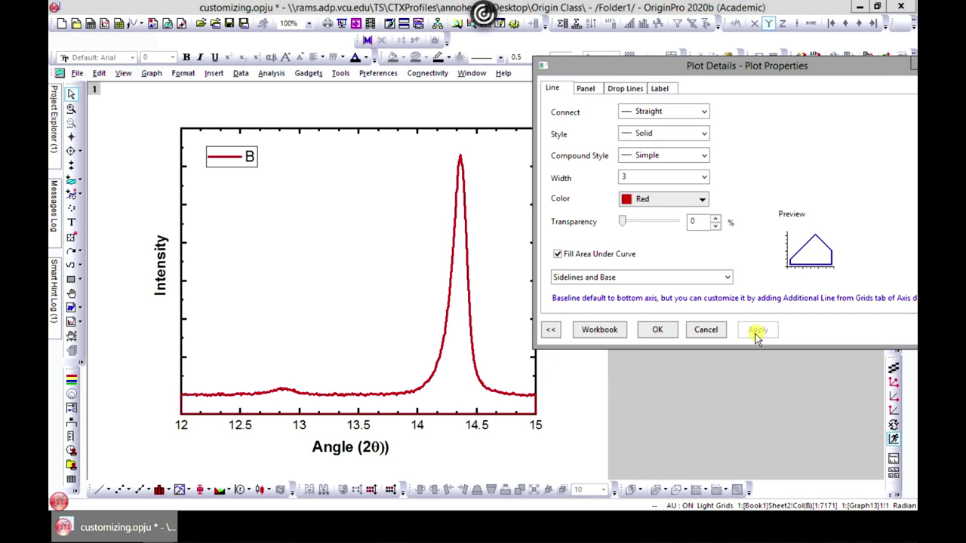
- Set the curve's area fill mode to Fill to Base and apply it
click(721, 277)
click(663, 346)
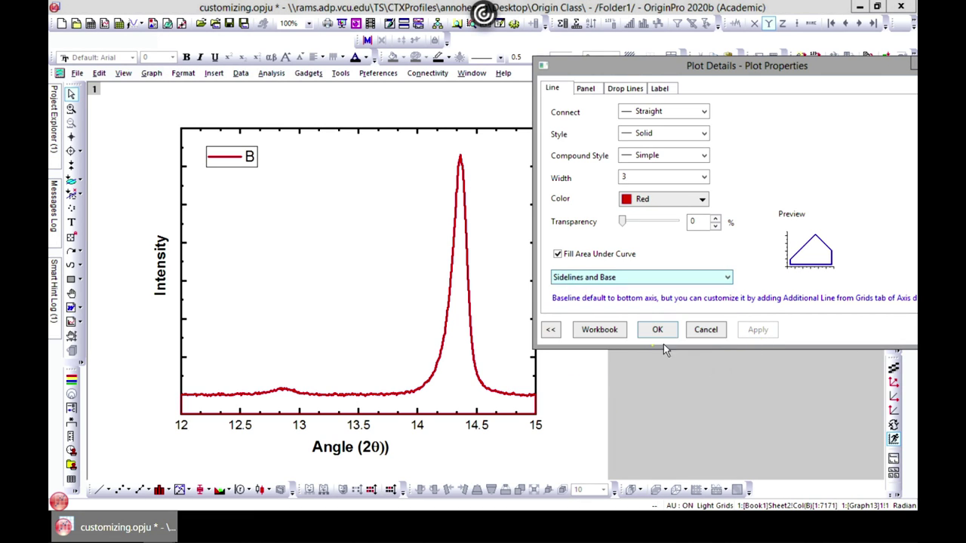
click(758, 329)
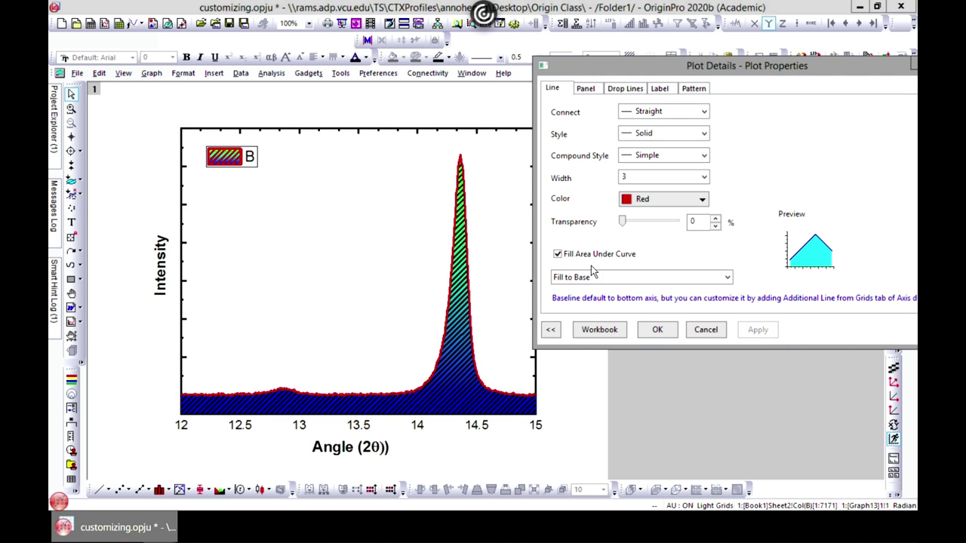
- Turn off the fill under the curve and view the plot's panel settings
click(557, 254)
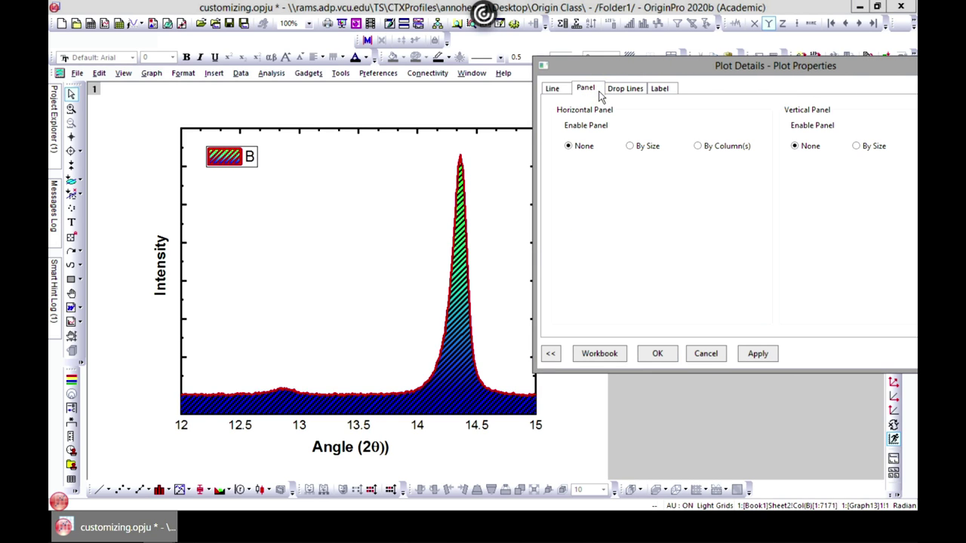
drag(625, 68, 588, 67)
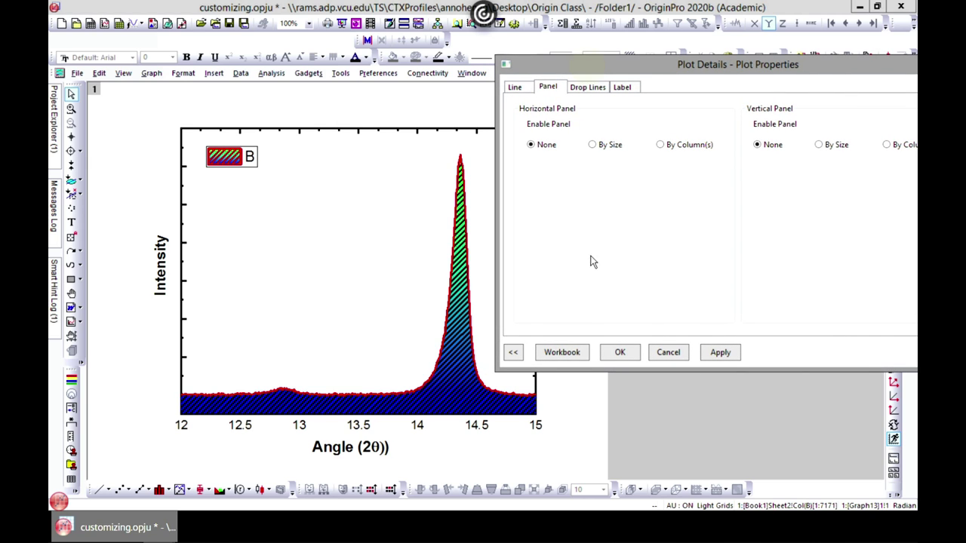
- Enable horizontal drop lines for the curve, color them purple (#A000C8), and apply the change
click(596, 89)
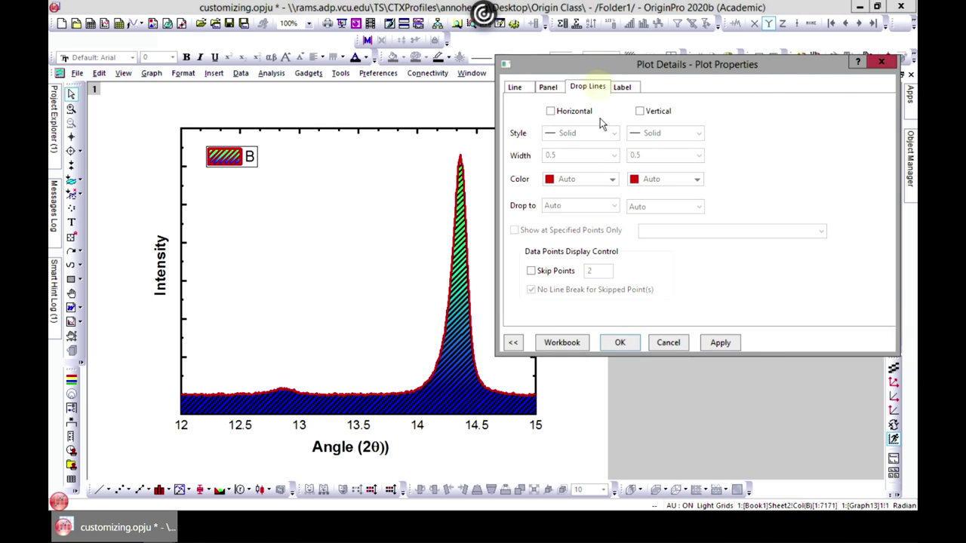
click(550, 112)
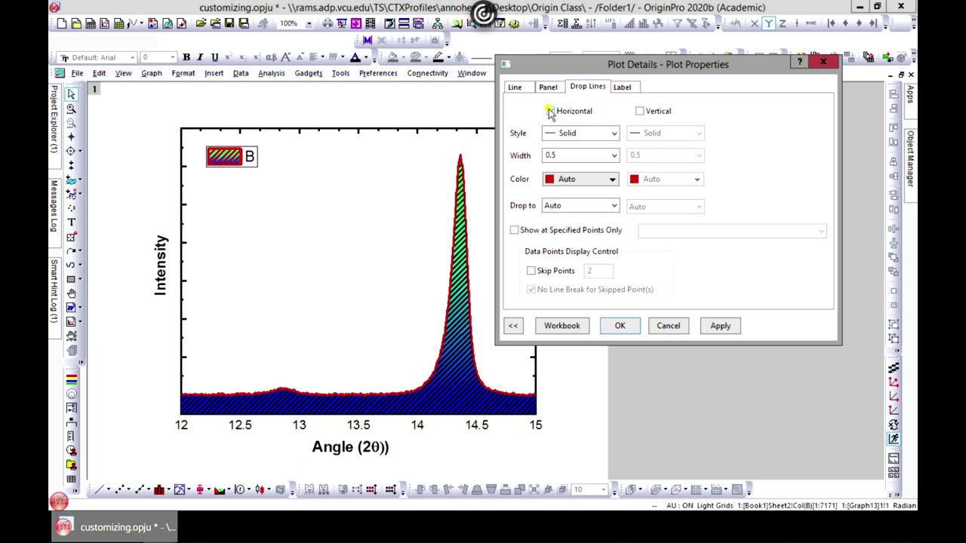
click(610, 135)
click(612, 134)
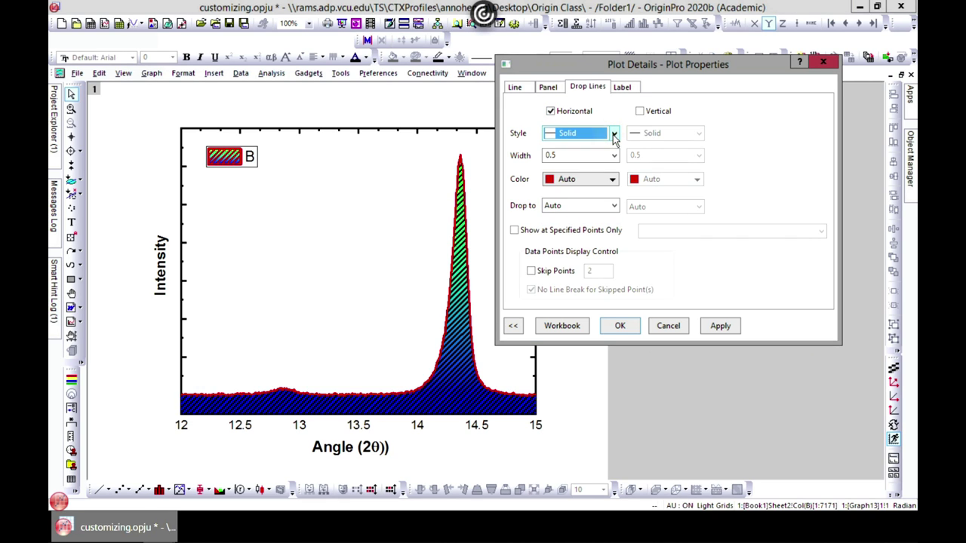
click(612, 180)
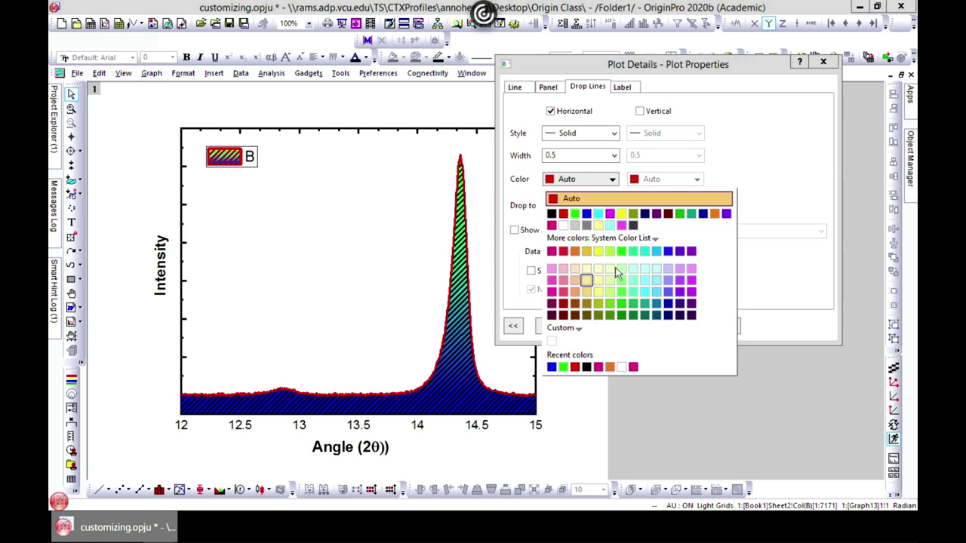
click(679, 251)
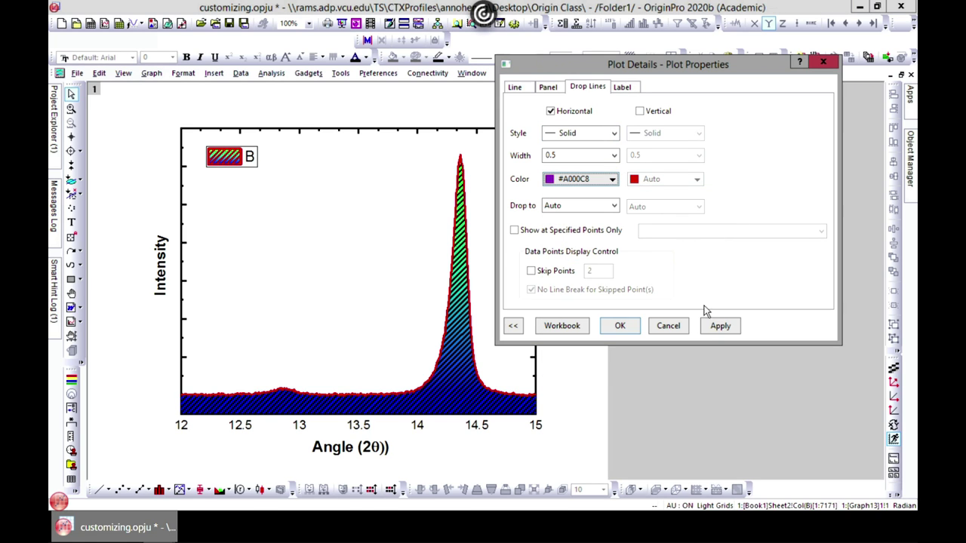
click(719, 326)
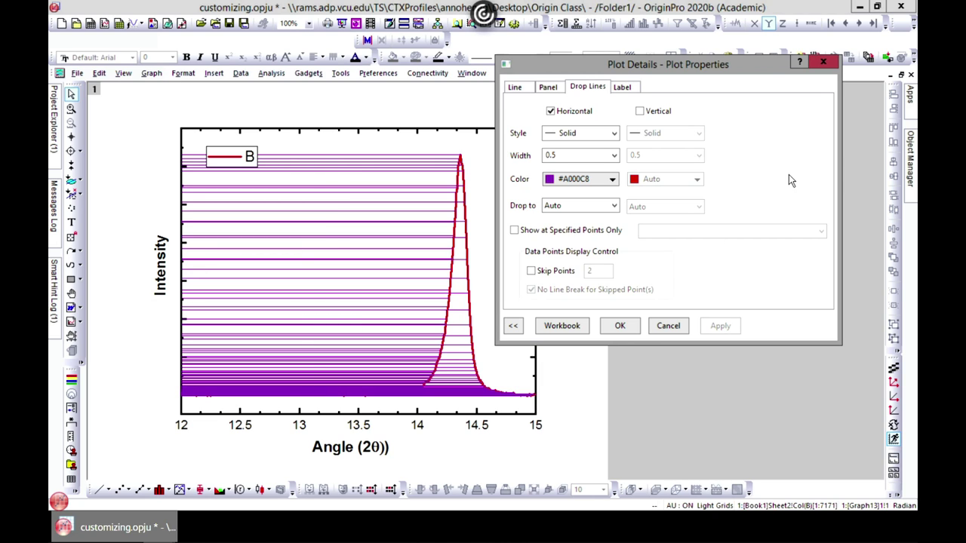
- Check the curve's label settings, close the plot properties, and bring Graph12 up maximized from the project's window list
click(626, 88)
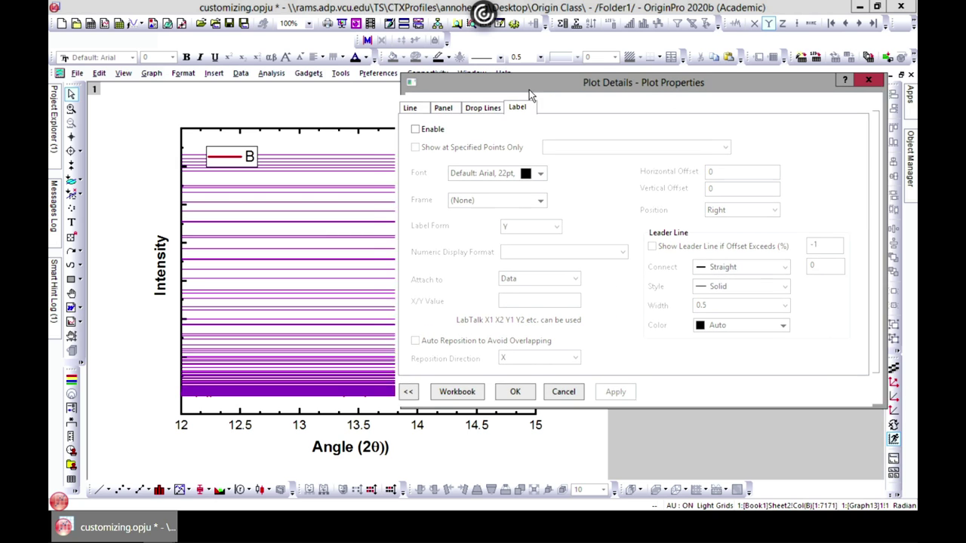
click(851, 84)
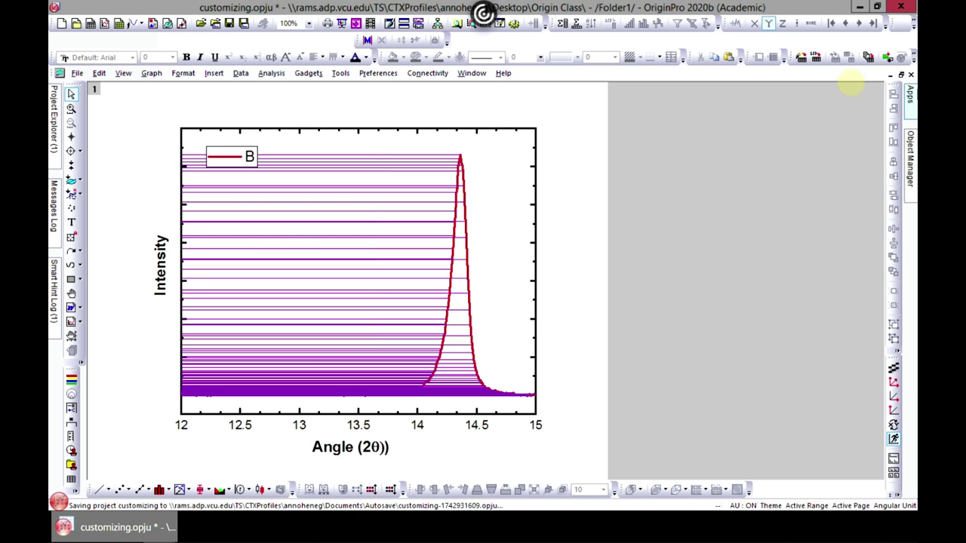
click(896, 77)
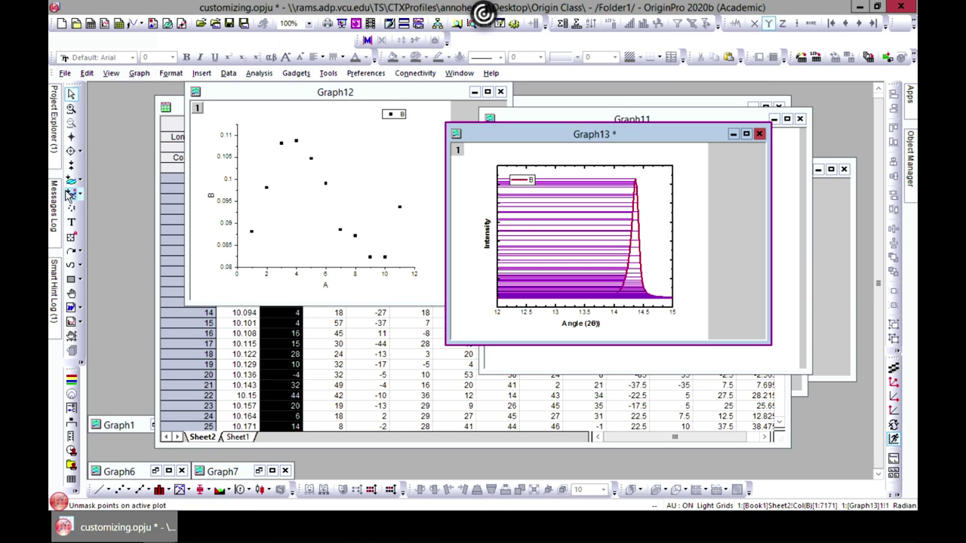
click(57, 128)
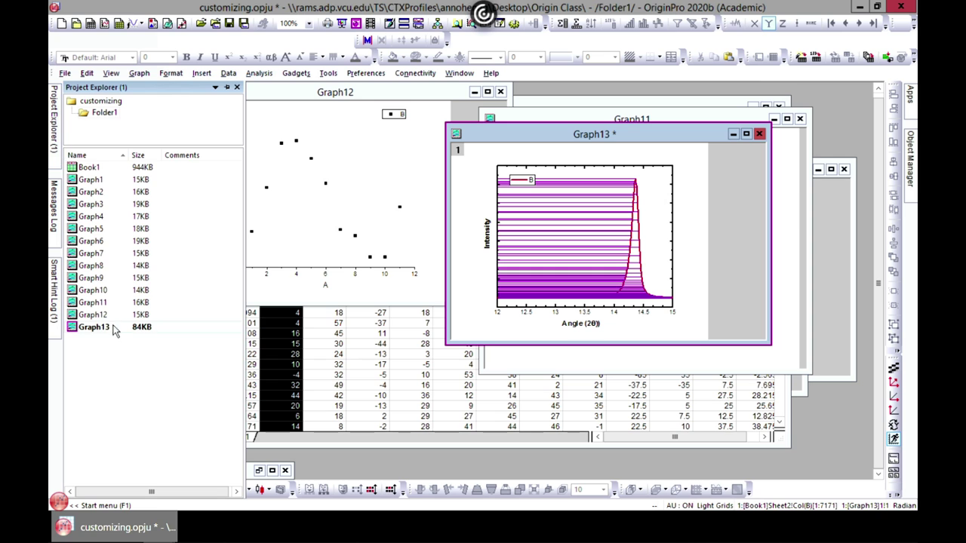
click(94, 315)
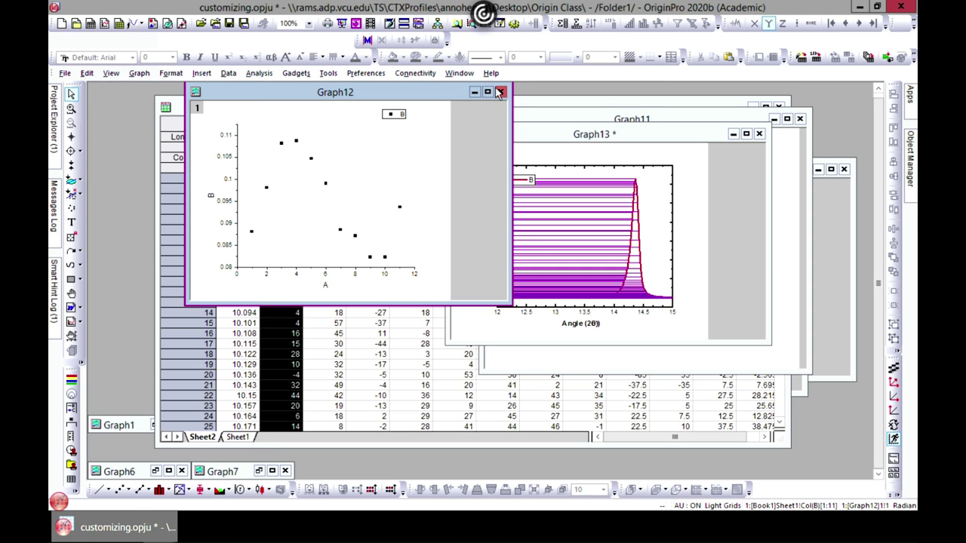
click(487, 91)
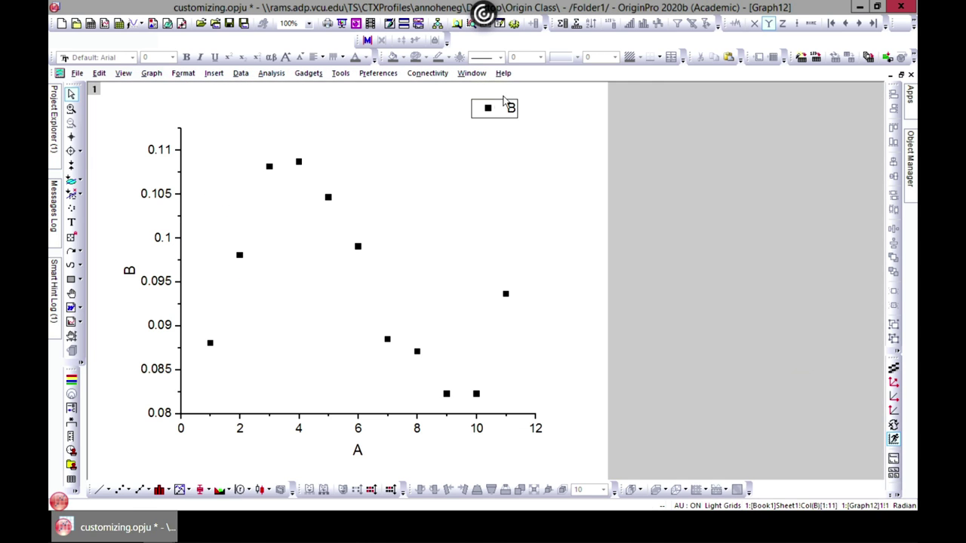
- Open the plot properties of Graph12's data points with the layer tree and plot type choices shown
double_click(357, 247)
drag(679, 85, 787, 68)
click(513, 367)
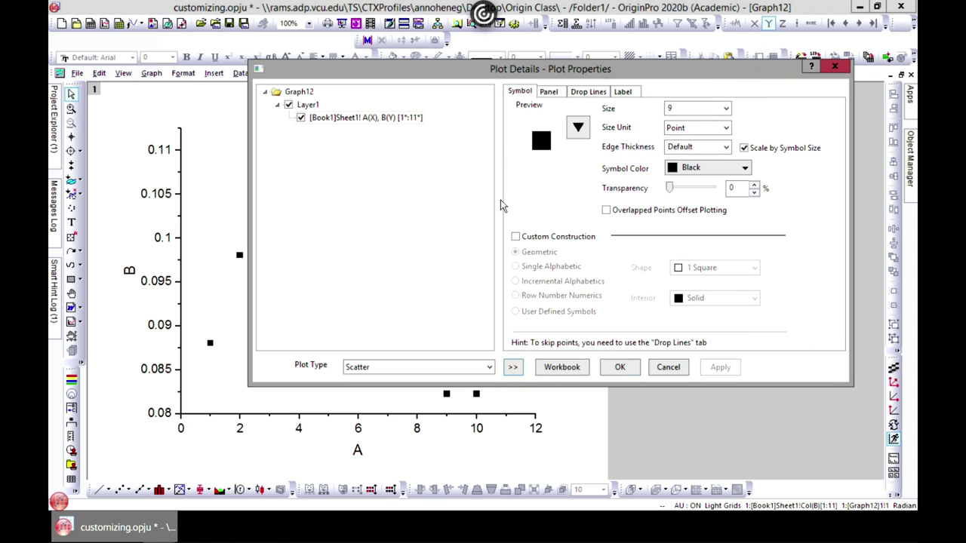
drag(525, 72, 553, 69)
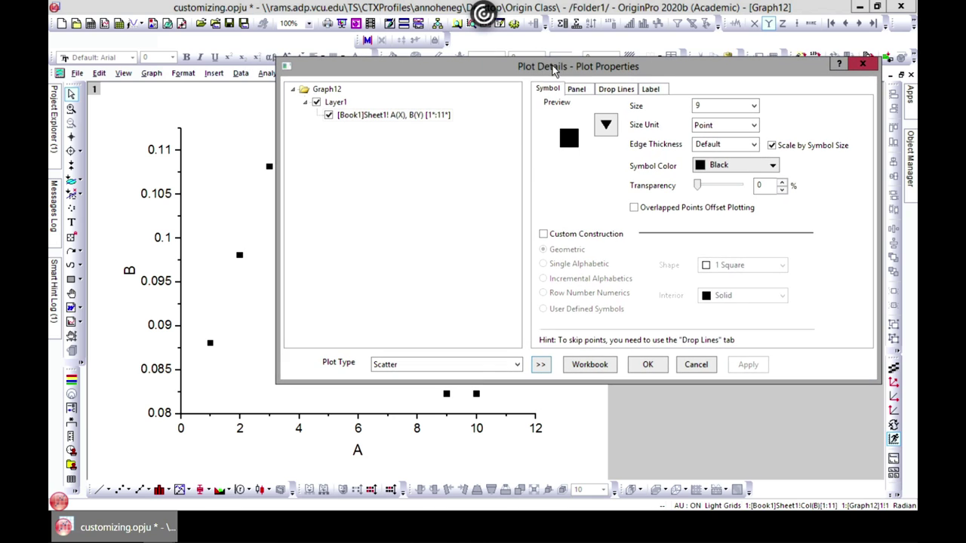
- Try the Line plot type on Graph12's data and apply it
click(519, 365)
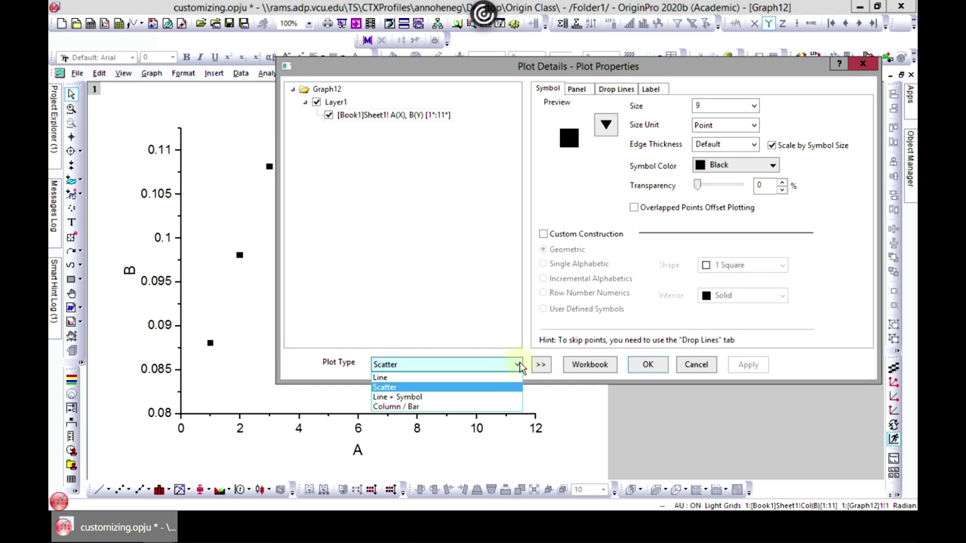
click(487, 378)
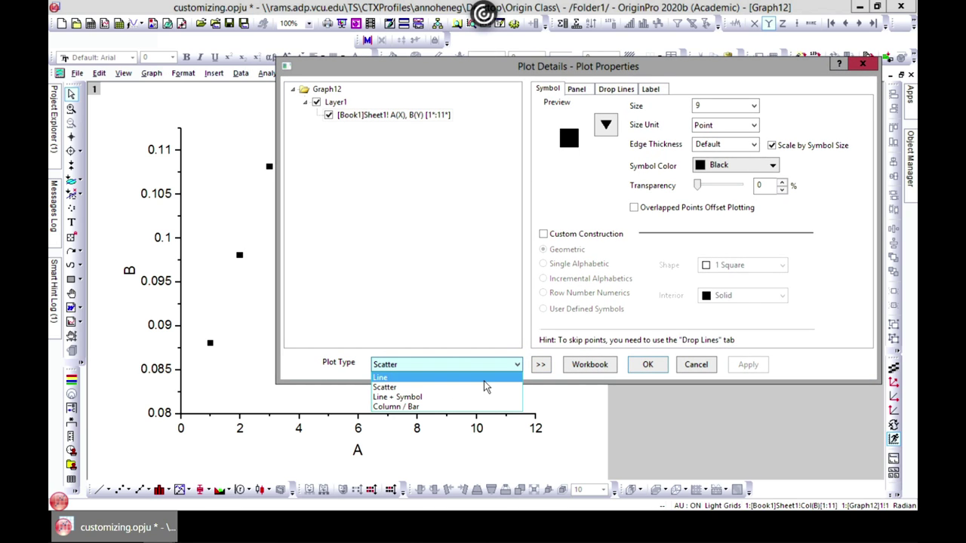
click(746, 312)
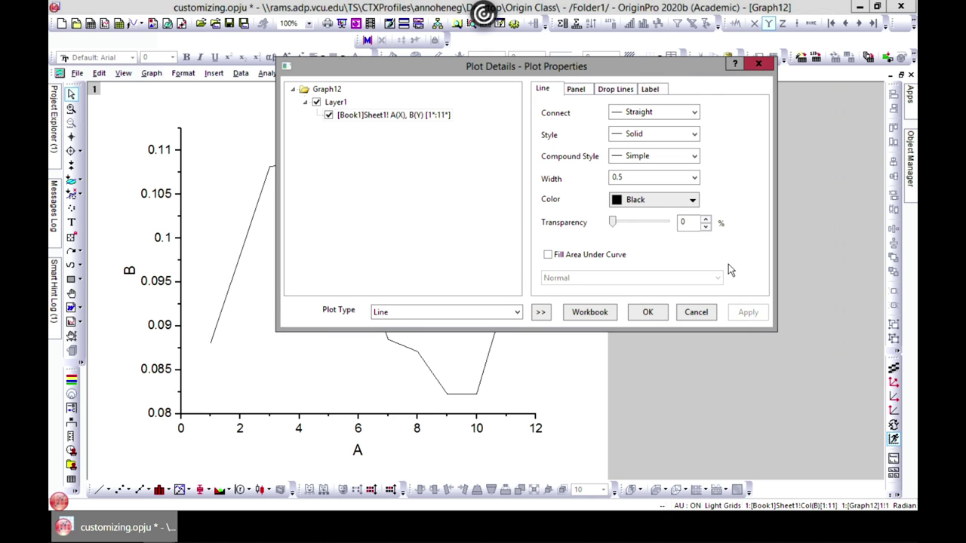
drag(562, 72, 672, 58)
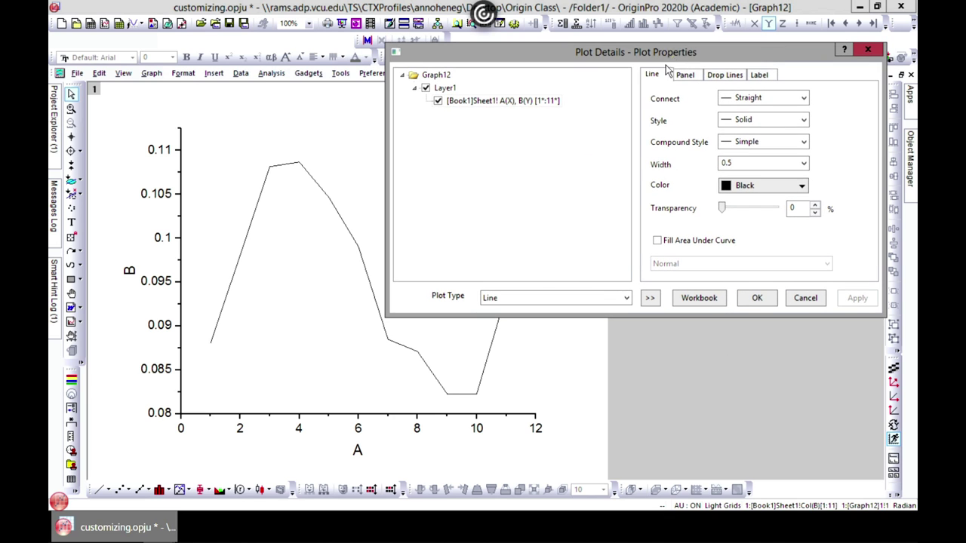
- Switch the plot type of Graph12's data back to Scatter and apply it
click(626, 302)
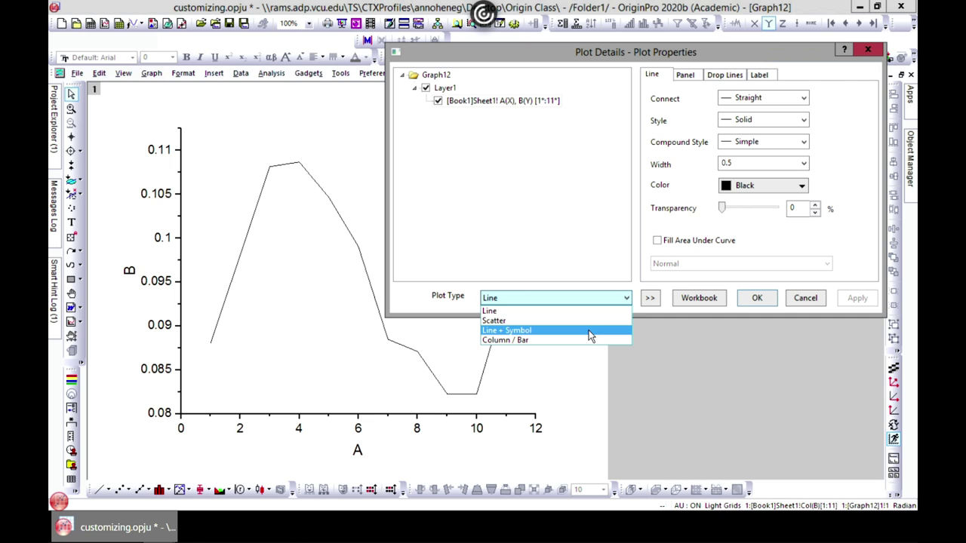
click(526, 318)
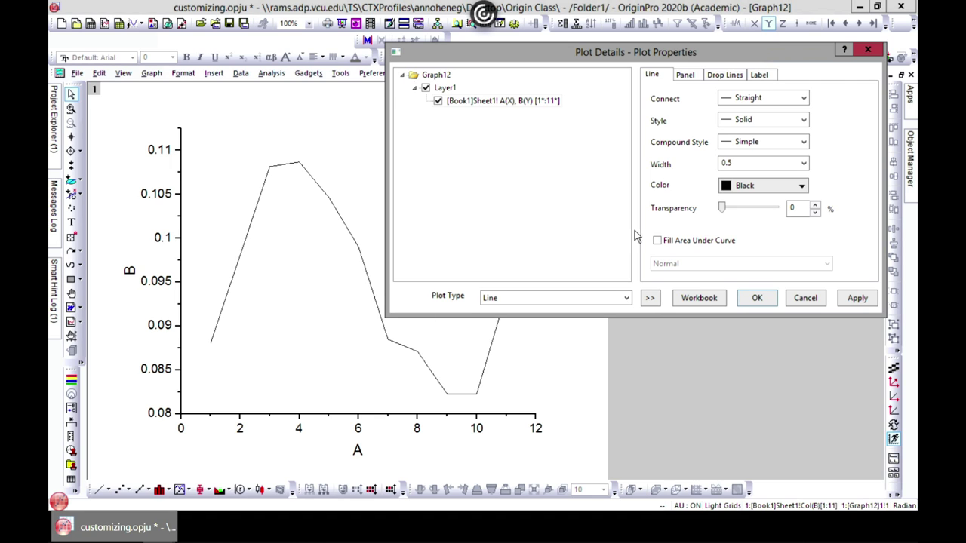
click(625, 298)
click(578, 321)
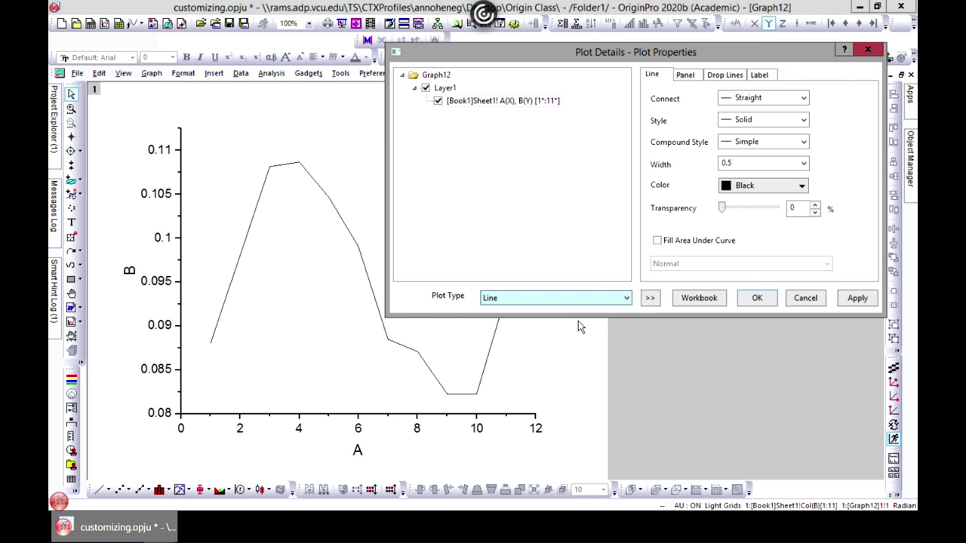
key(Down)
click(857, 347)
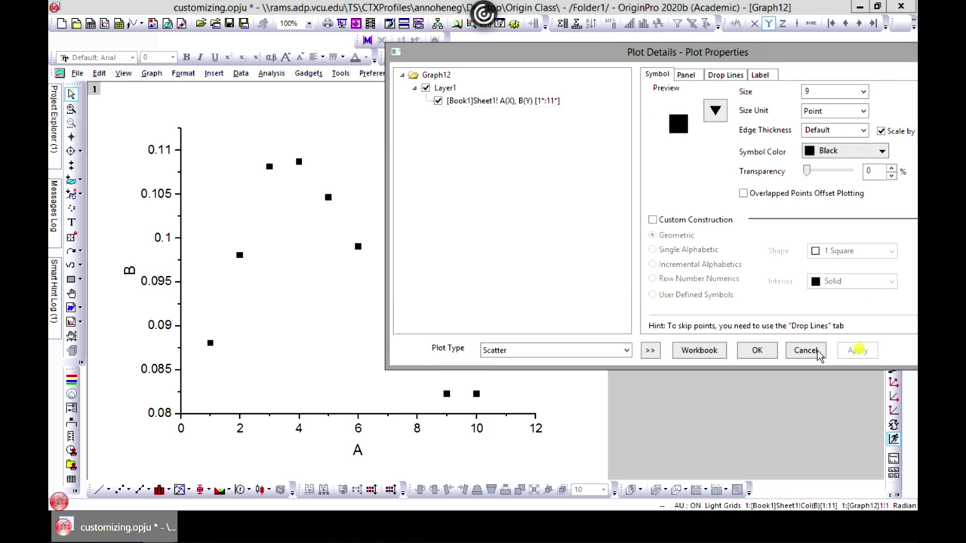
- Set the plot type of Graph12's data to Line + Symbol, apply it, and collapse the layer tree
click(625, 350)
click(578, 384)
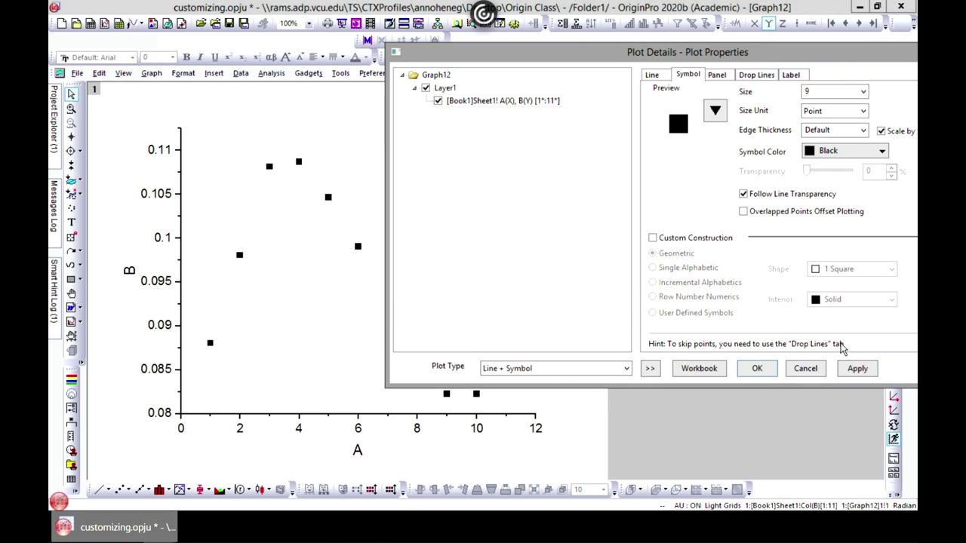
click(857, 368)
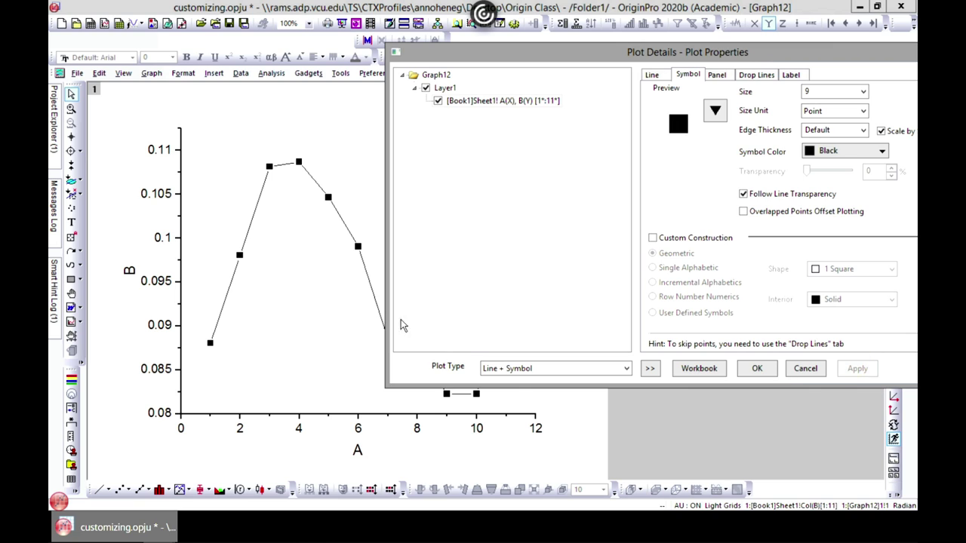
click(627, 370)
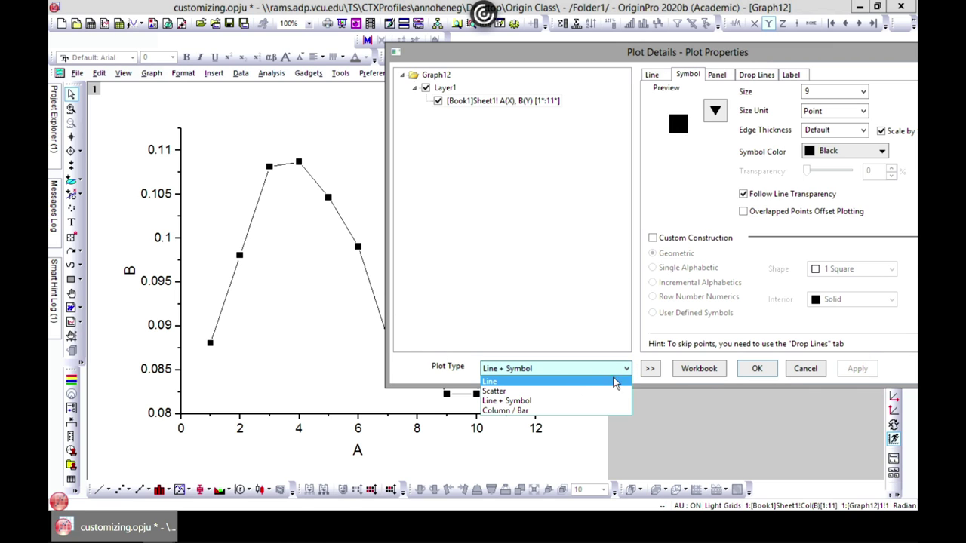
click(616, 55)
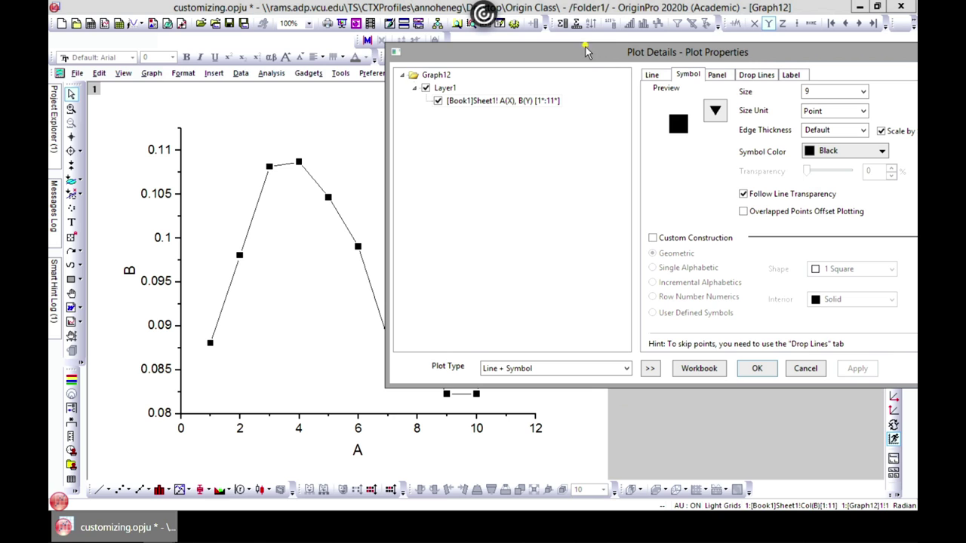
click(650, 368)
drag(687, 55, 570, 72)
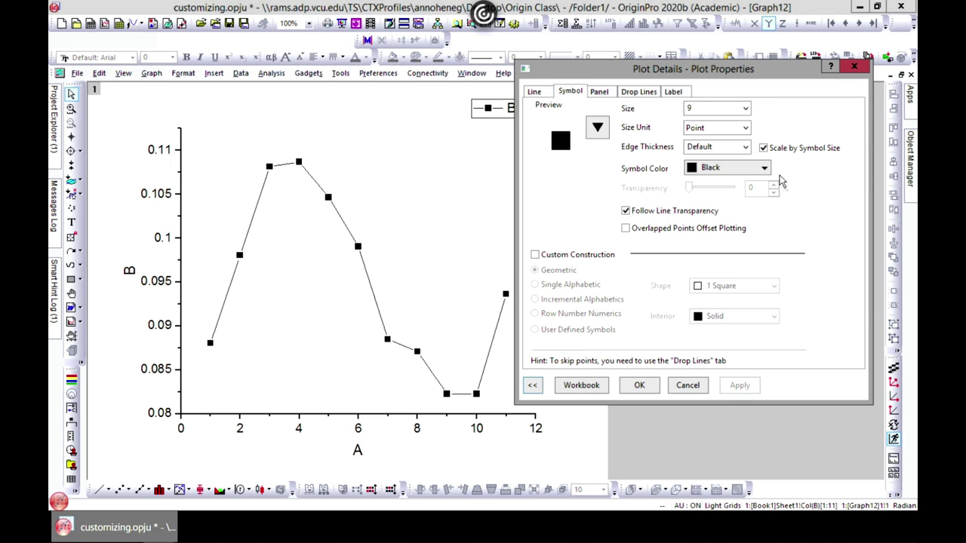
- Set the data symbols' size to 12 and apply the change
click(745, 108)
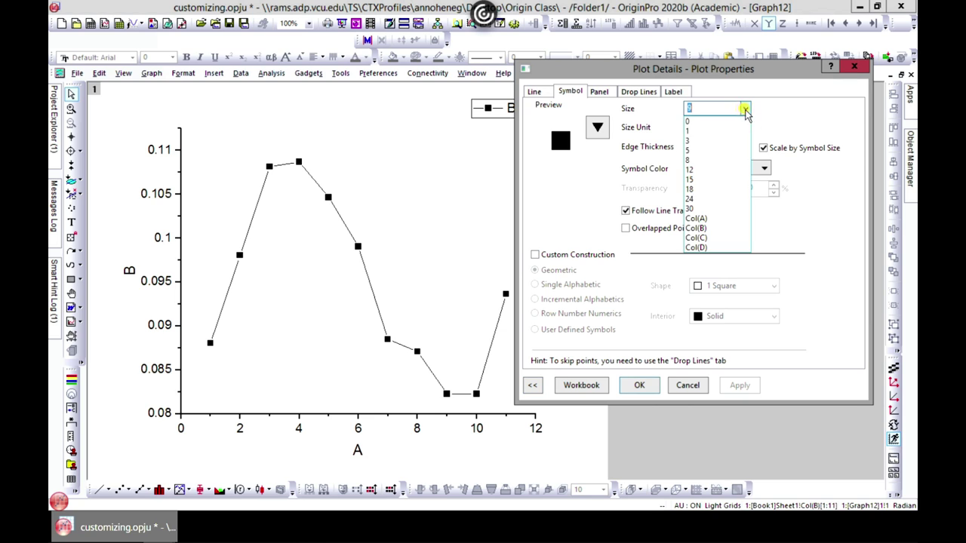
click(719, 169)
click(753, 387)
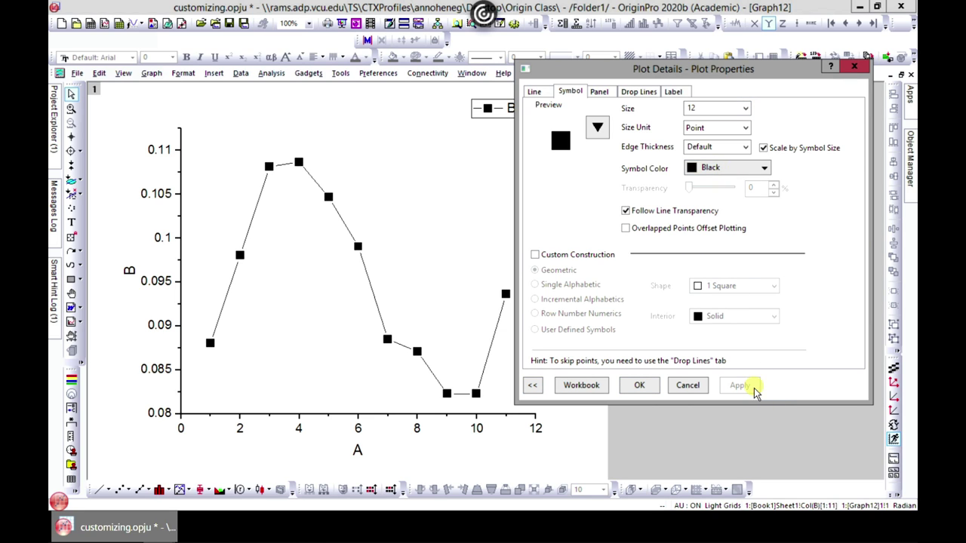
- Review the symbols' size unit and edge thickness options, then the plot's panel, drop line and label settings
click(745, 128)
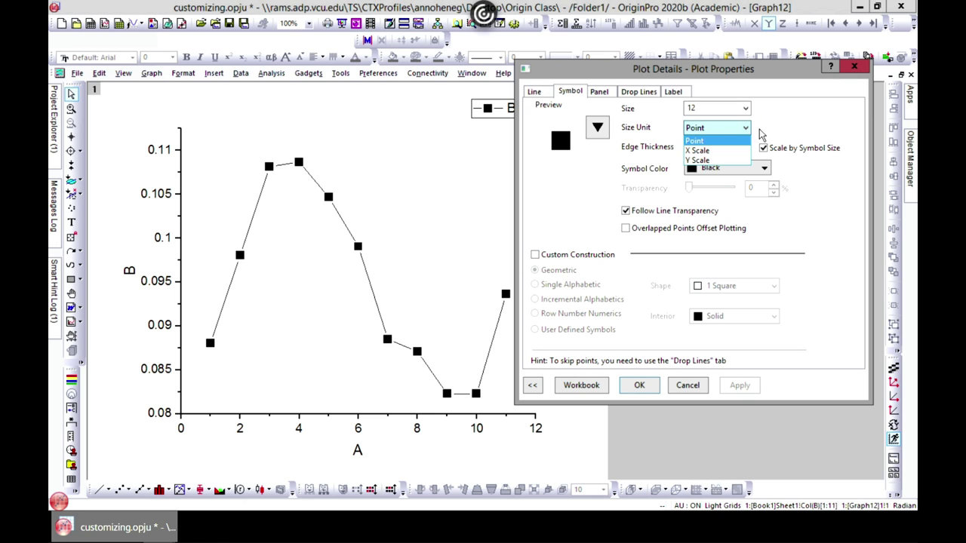
click(773, 130)
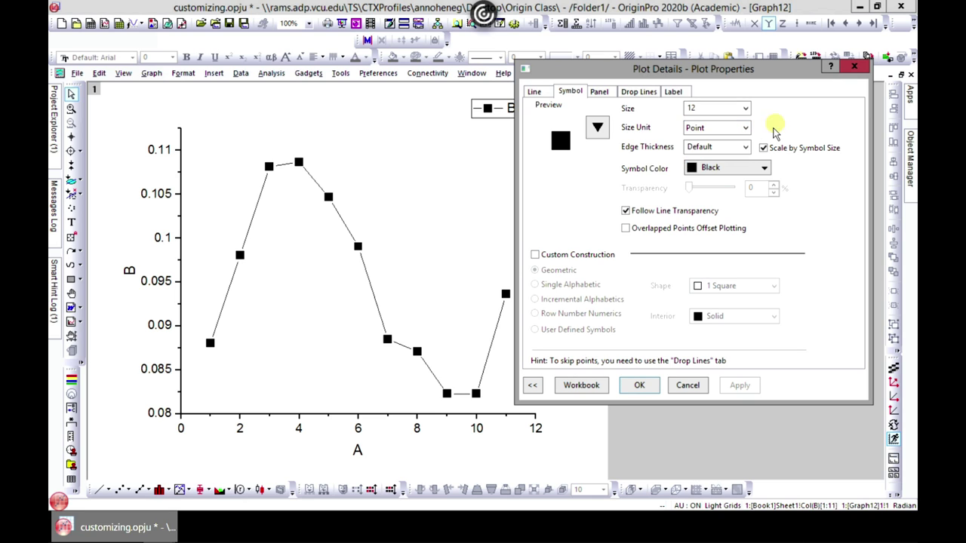
click(745, 147)
click(826, 219)
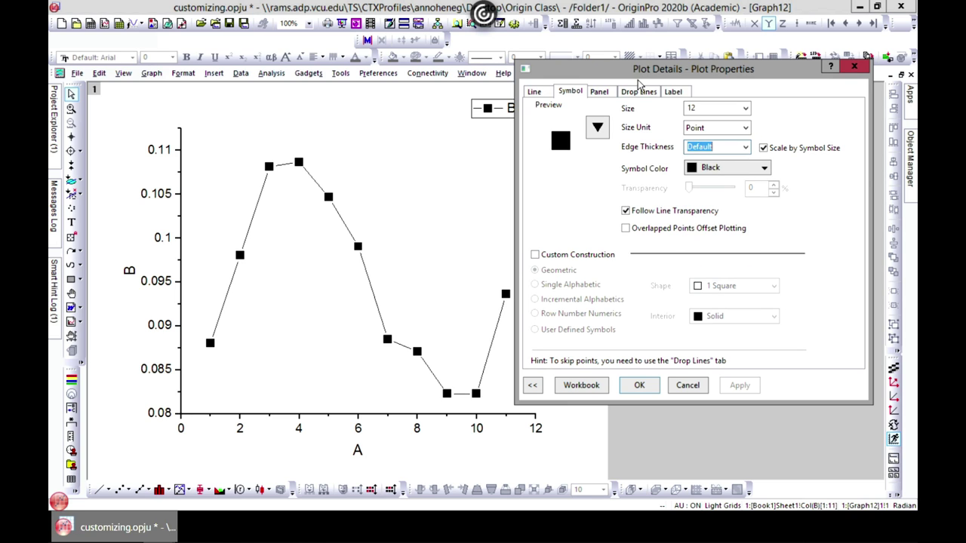
click(599, 91)
click(642, 95)
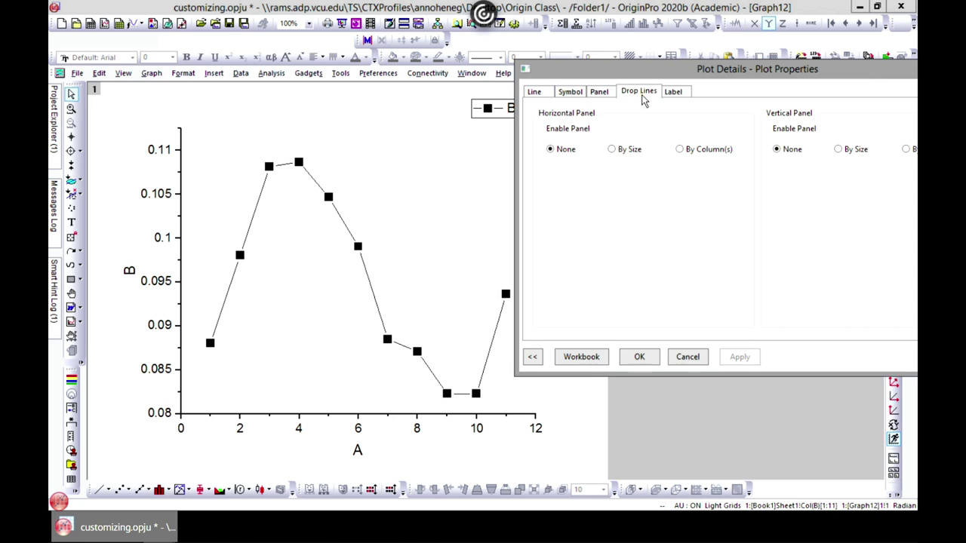
click(667, 94)
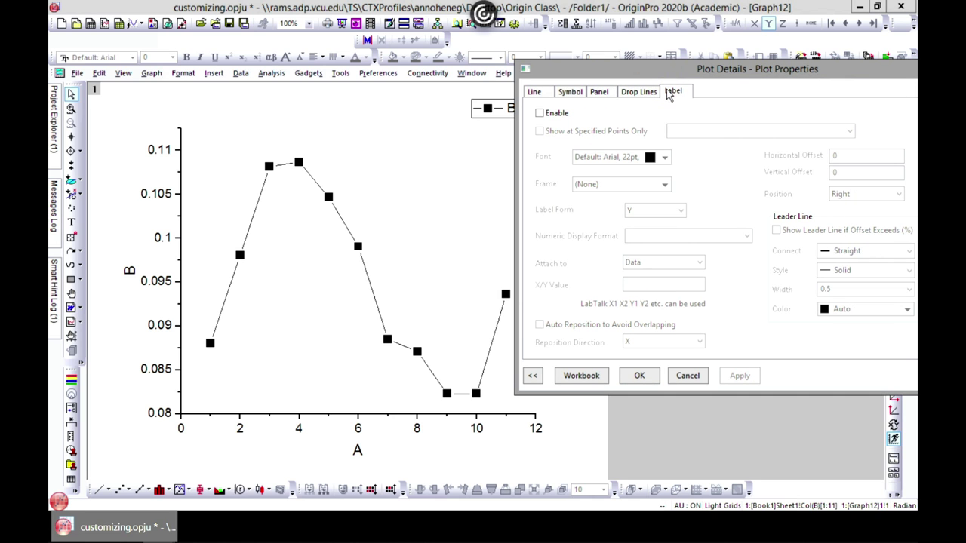
- Review the plot's symbol and line settings once more and close the plot properties
drag(663, 79, 573, 96)
click(498, 108)
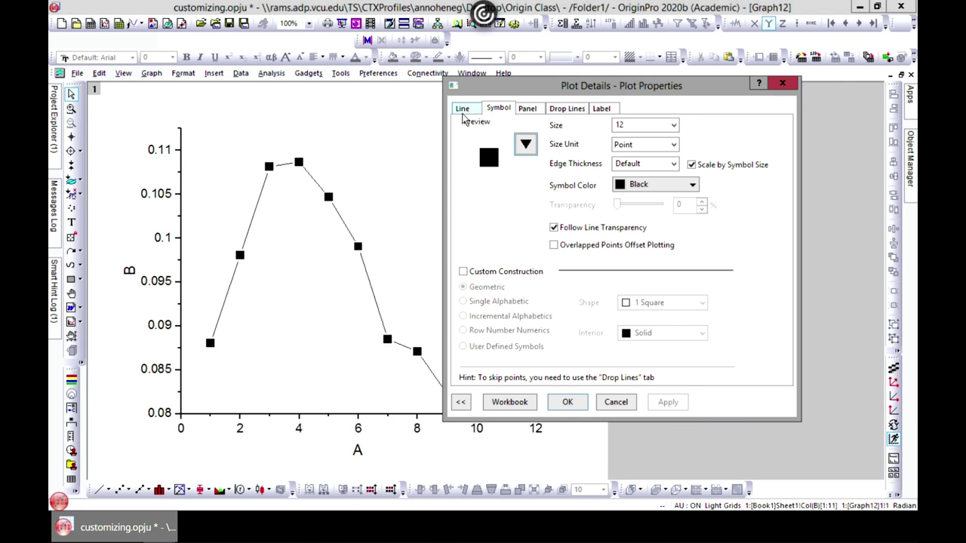
click(462, 110)
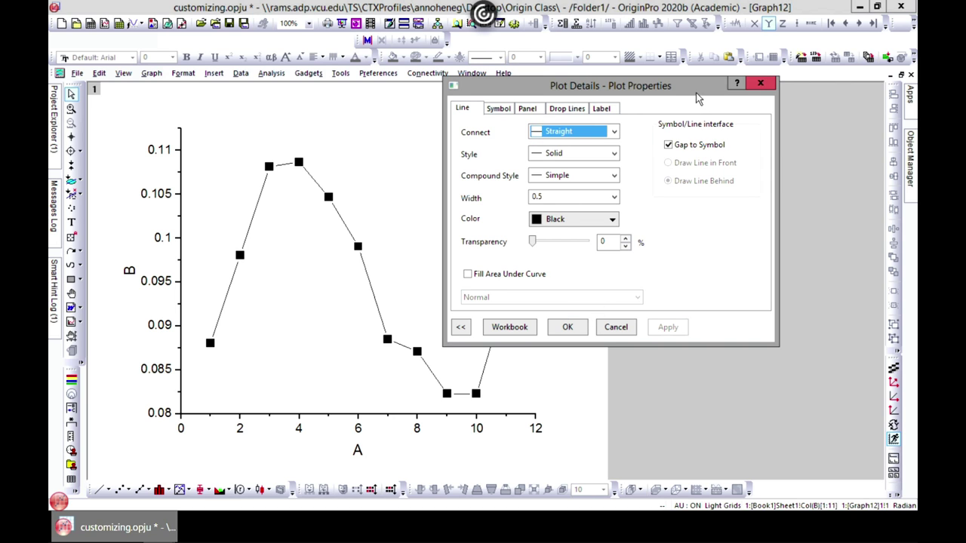
drag(701, 96, 747, 114)
click(806, 104)
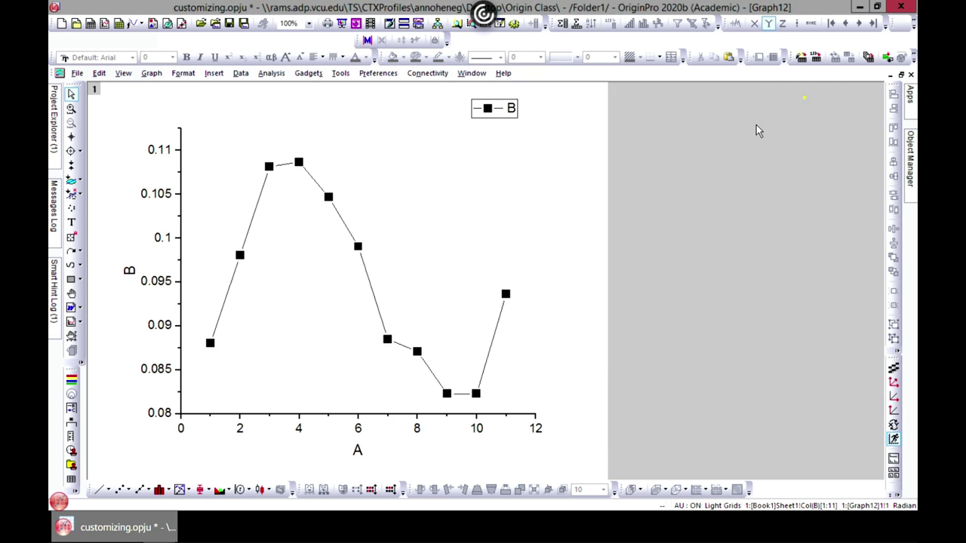
double_click(419, 351)
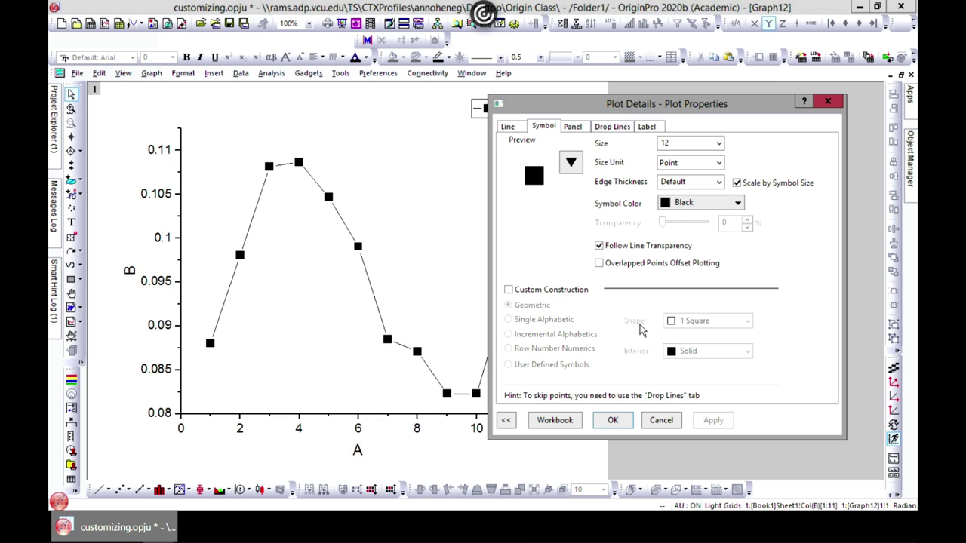
click(827, 101)
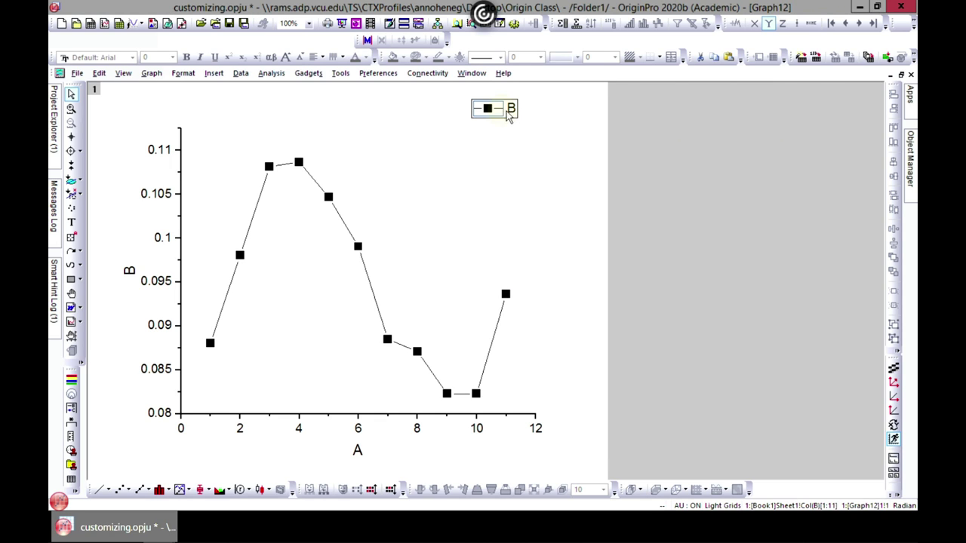
- Move the legend inside the plot area, below the upper edge and beside the curve's peak
drag(515, 109, 464, 161)
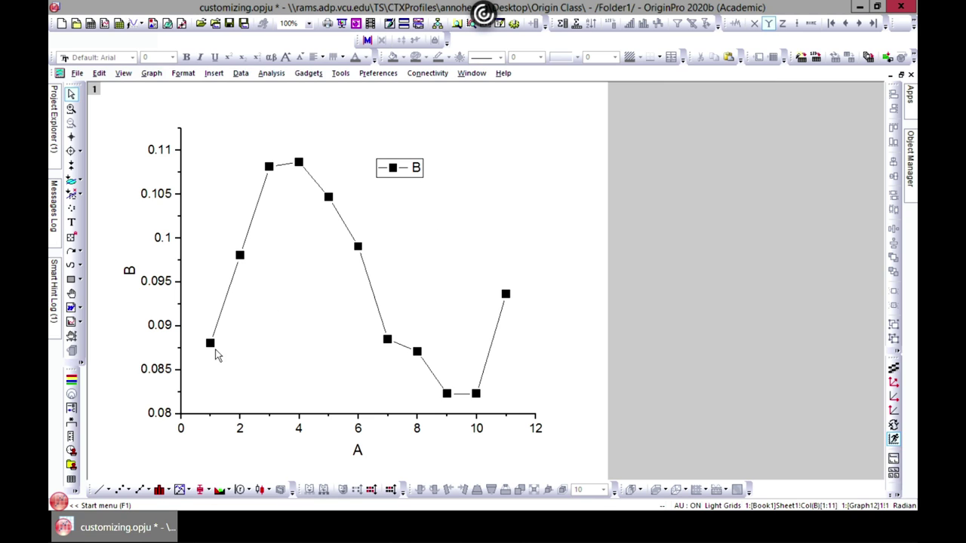
mouse_move(297, 162)
click(417, 169)
drag(414, 170, 420, 202)
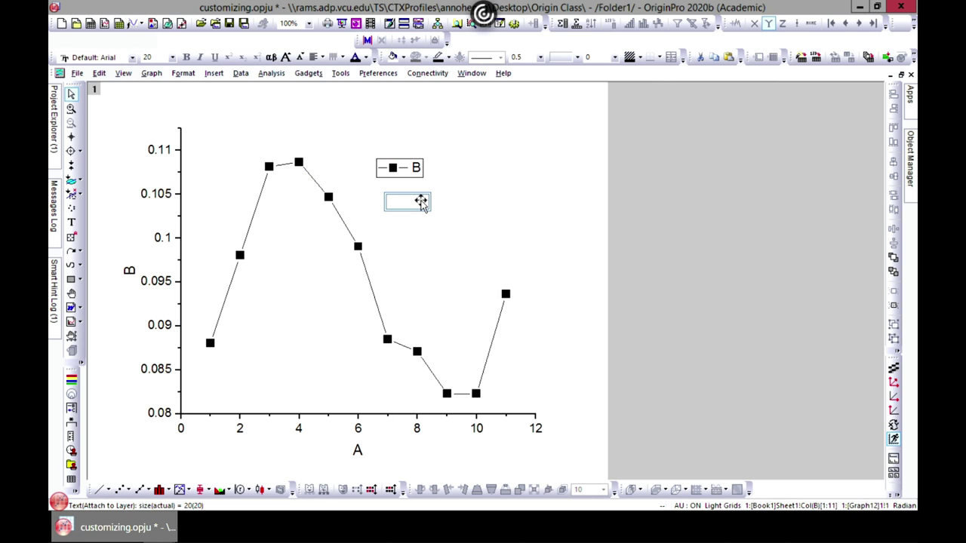
- Move the legend slightly lower within the plot area, beside the descending part of the curve, and deselect it
drag(420, 202, 420, 204)
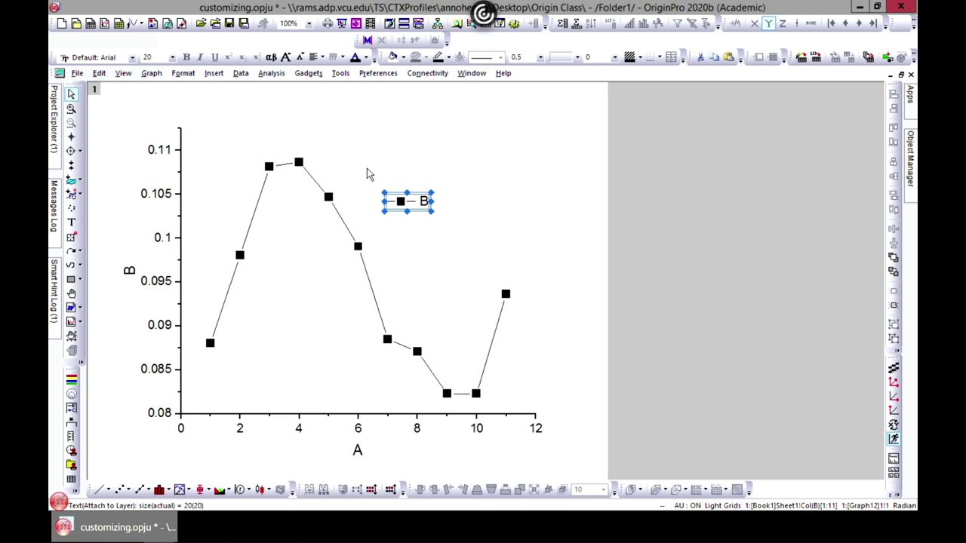
click(455, 242)
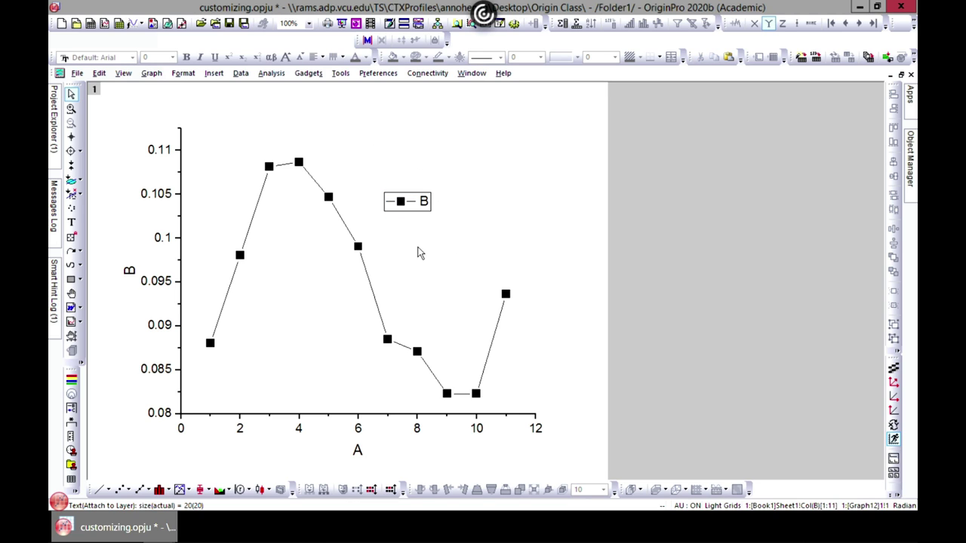
- Open the legend's properties, examine the code that defines its symbol and label, and close them
click(427, 208)
click(423, 203)
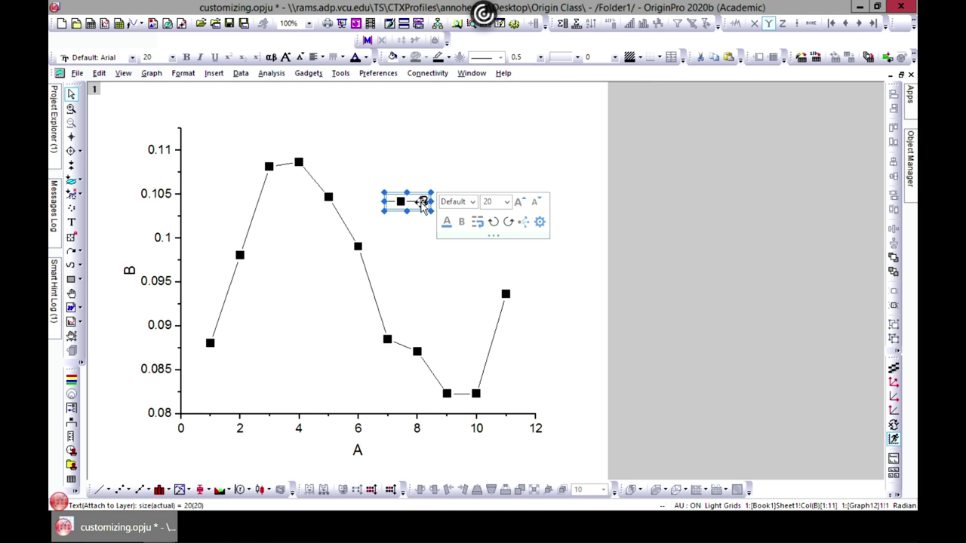
right_click(424, 203)
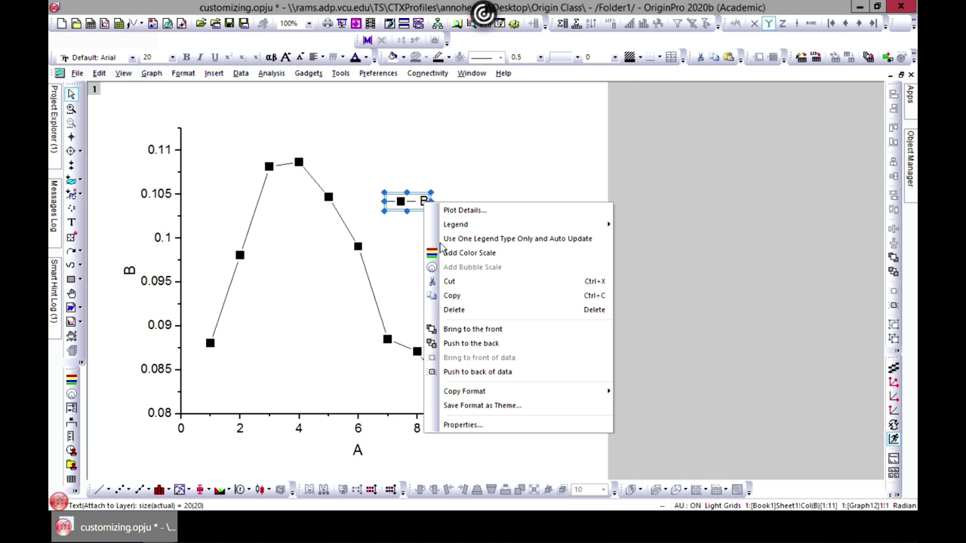
click(483, 424)
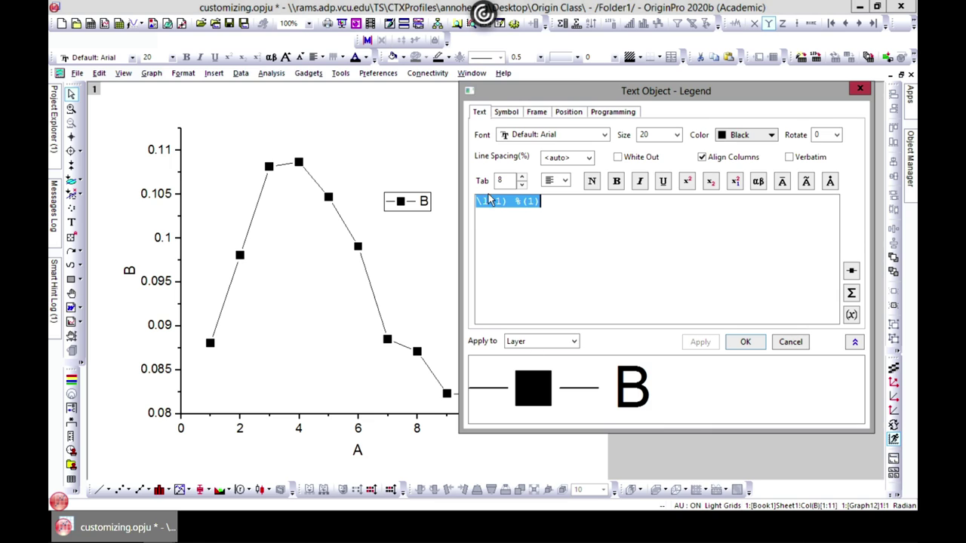
click(555, 235)
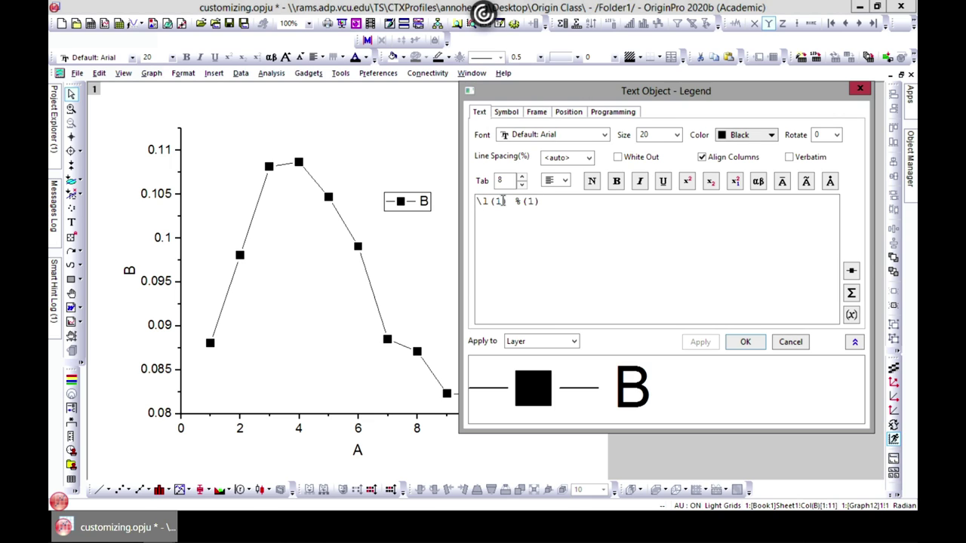
drag(501, 201, 481, 201)
click(859, 89)
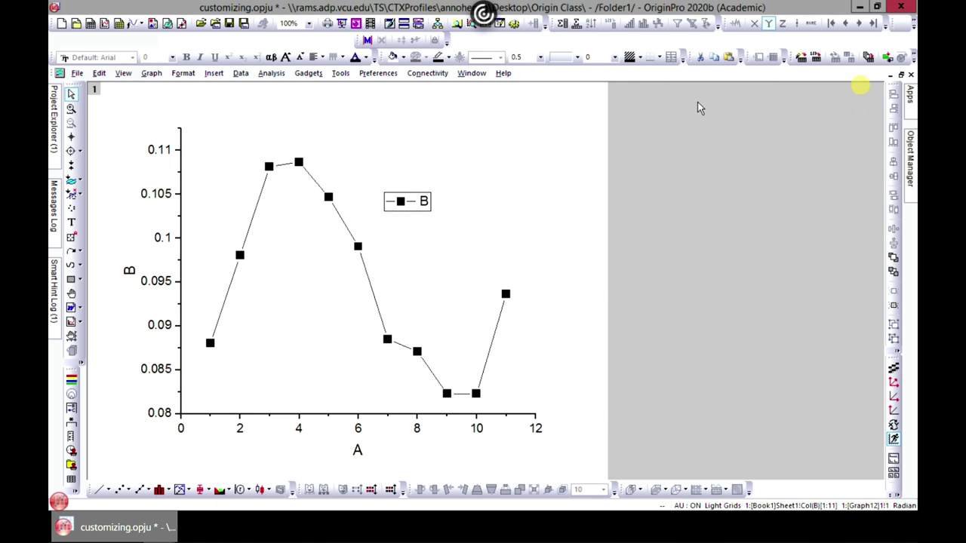
- Change the plot's data symbols to solid circles and confirm the plot properties
double_click(362, 254)
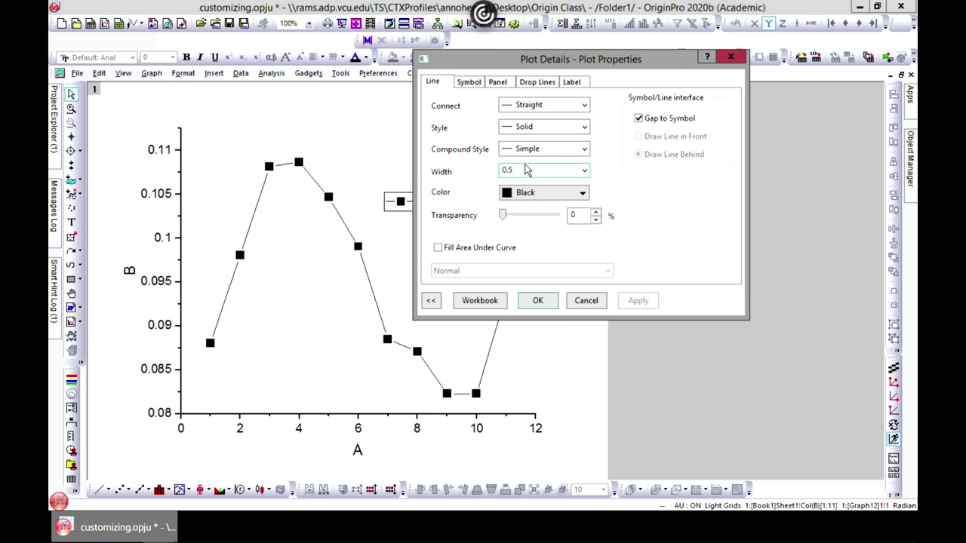
click(468, 83)
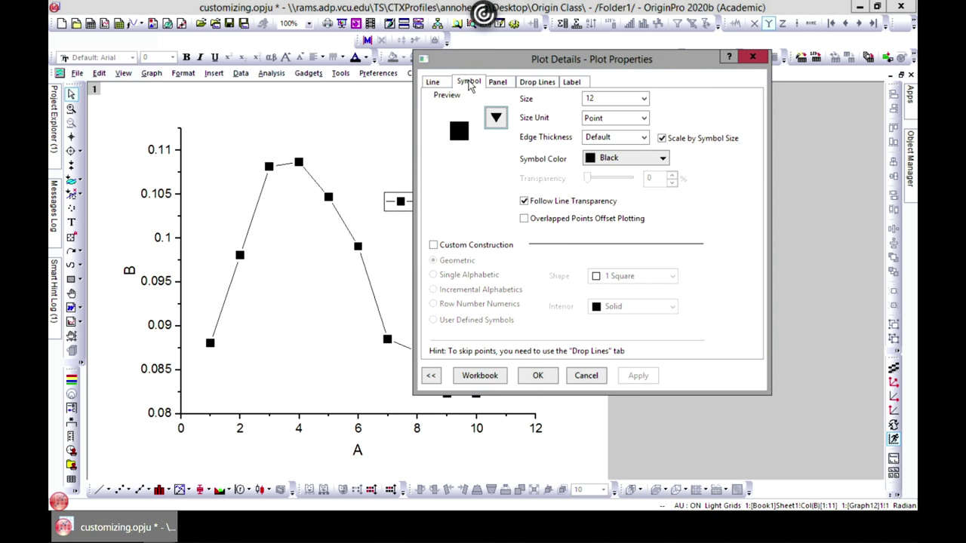
click(664, 159)
click(497, 168)
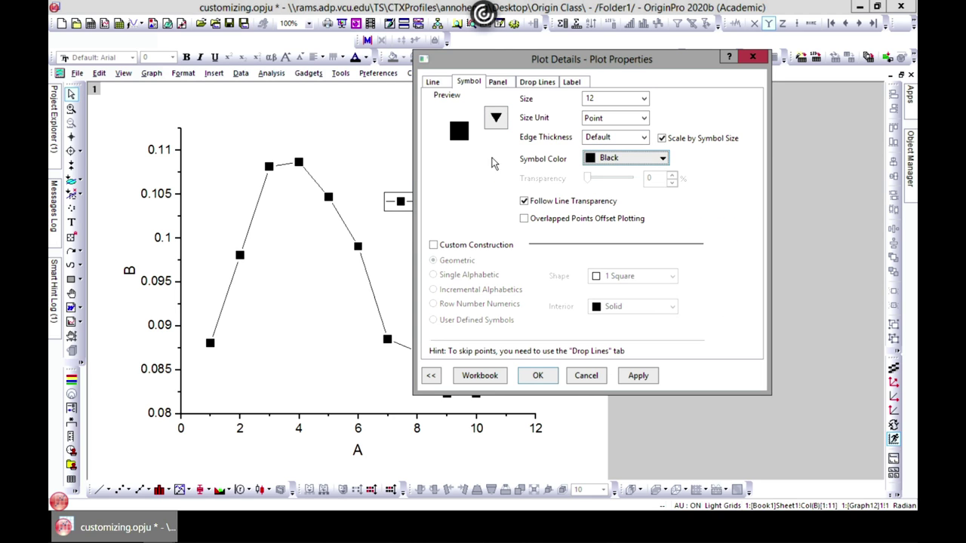
click(492, 118)
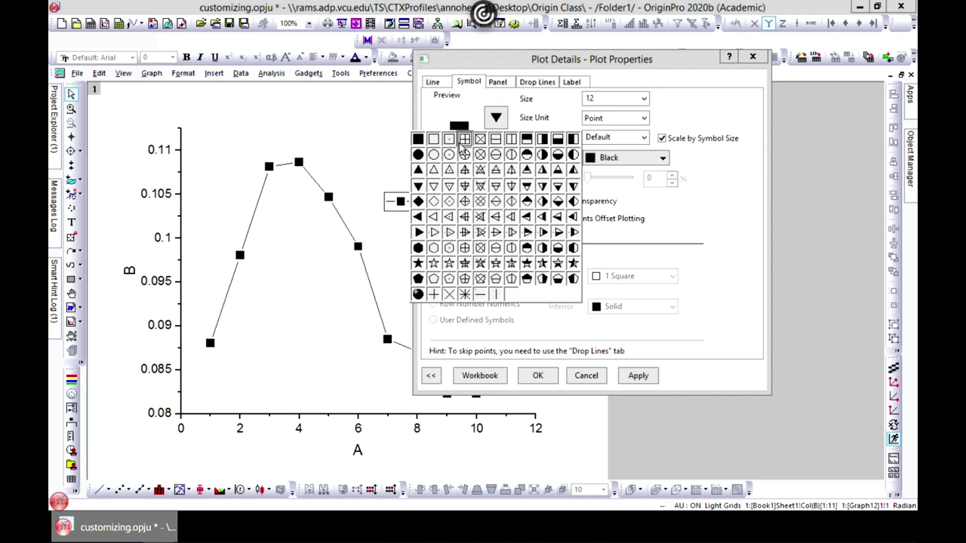
click(419, 155)
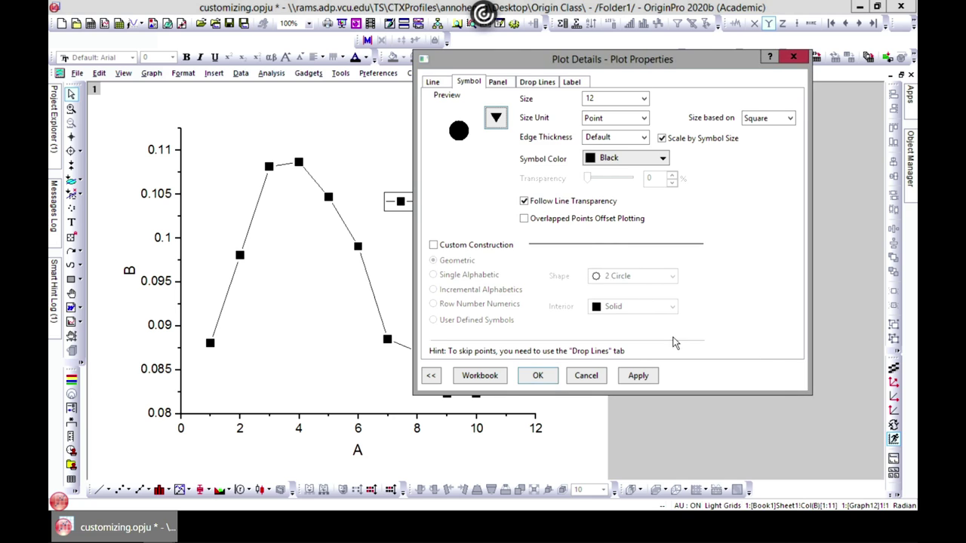
click(548, 375)
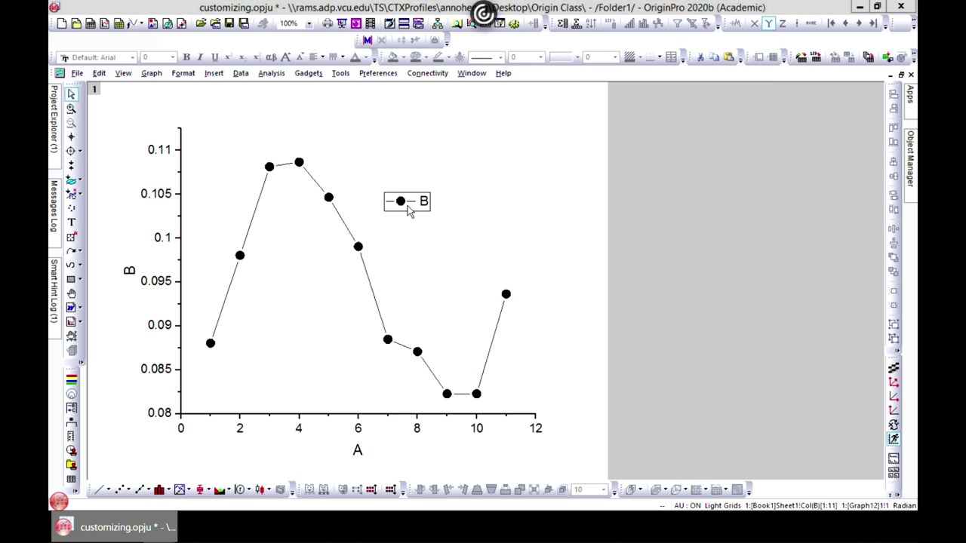
- Reopen the legend's text properties and place the cursor in its symbol and label code
double_click(407, 205)
click(793, 57)
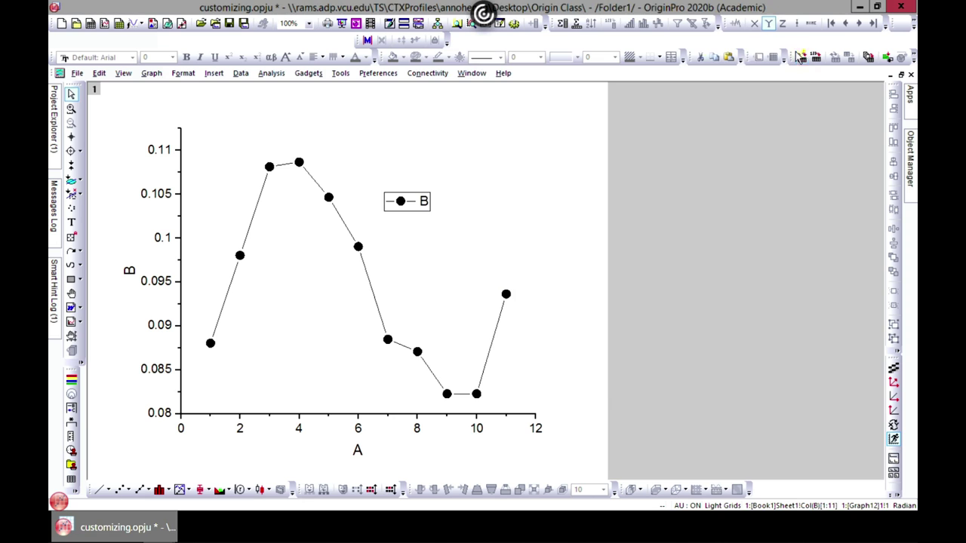
click(423, 202)
right_click(423, 202)
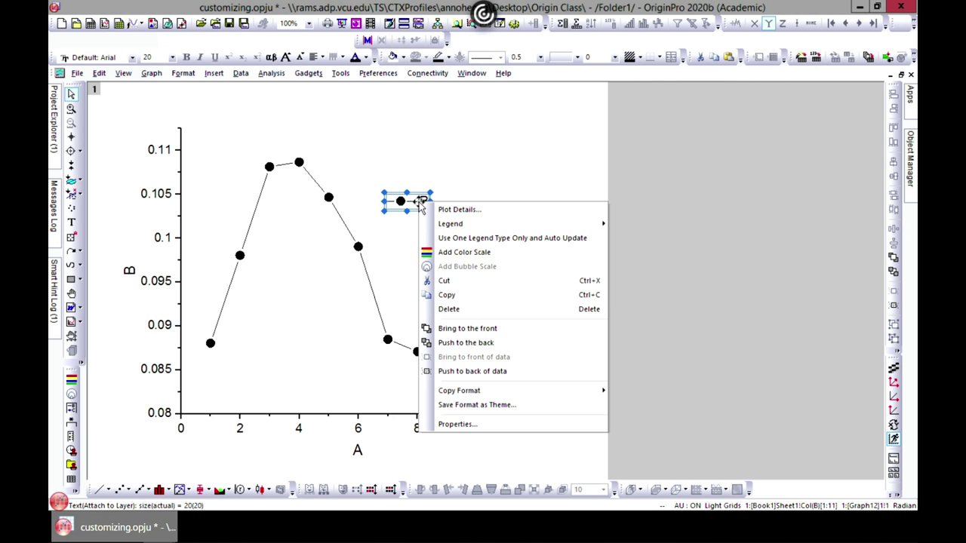
click(463, 424)
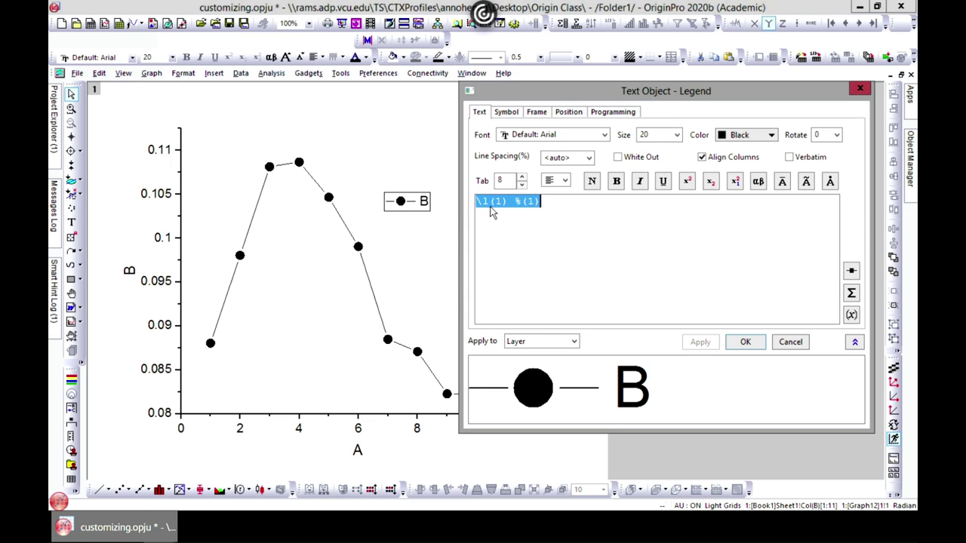
click(540, 200)
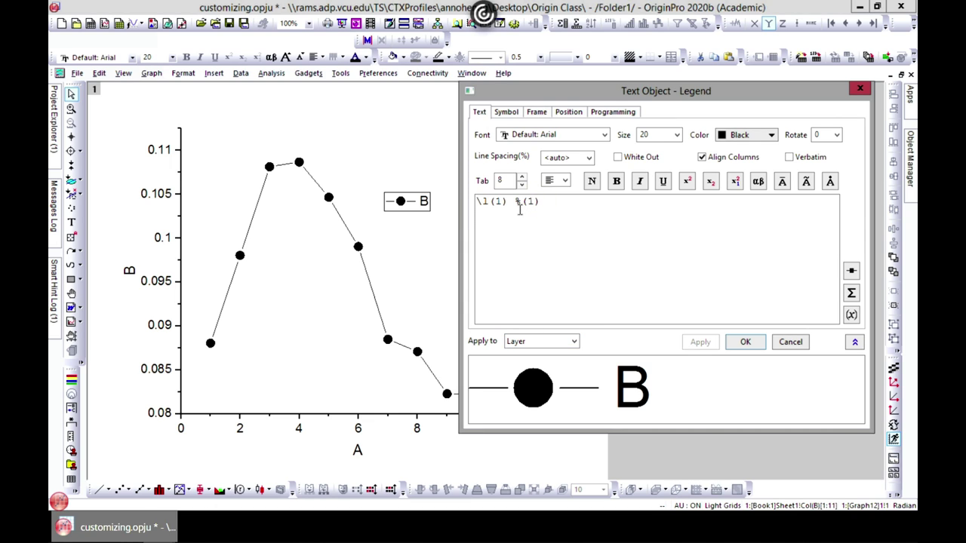
- Replace the legend's label placeholder with "hi", apply it to the graph and close the legend properties
drag(516, 201, 542, 200)
text(hi)
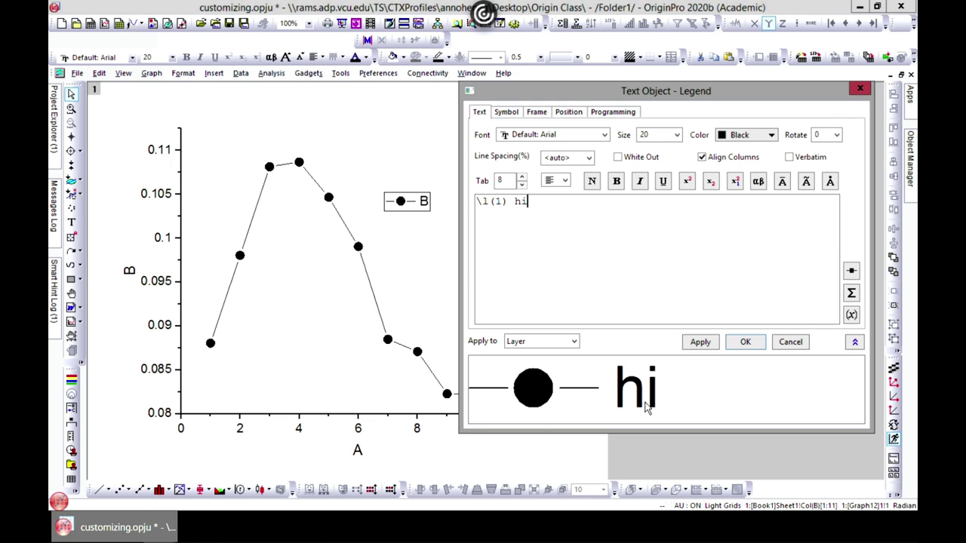
click(692, 342)
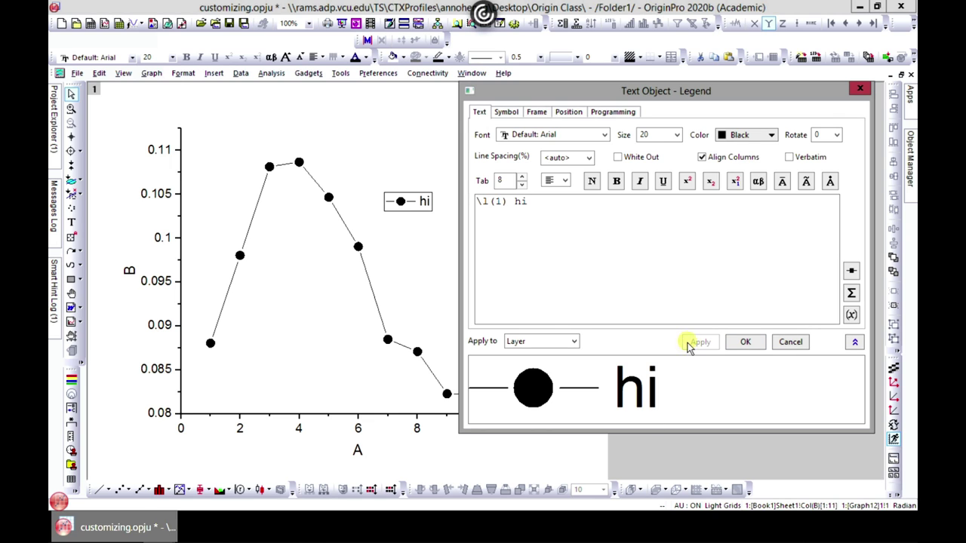
click(859, 88)
- Change the legend label to "Hi" by editing its text directly on the graph
double_click(416, 209)
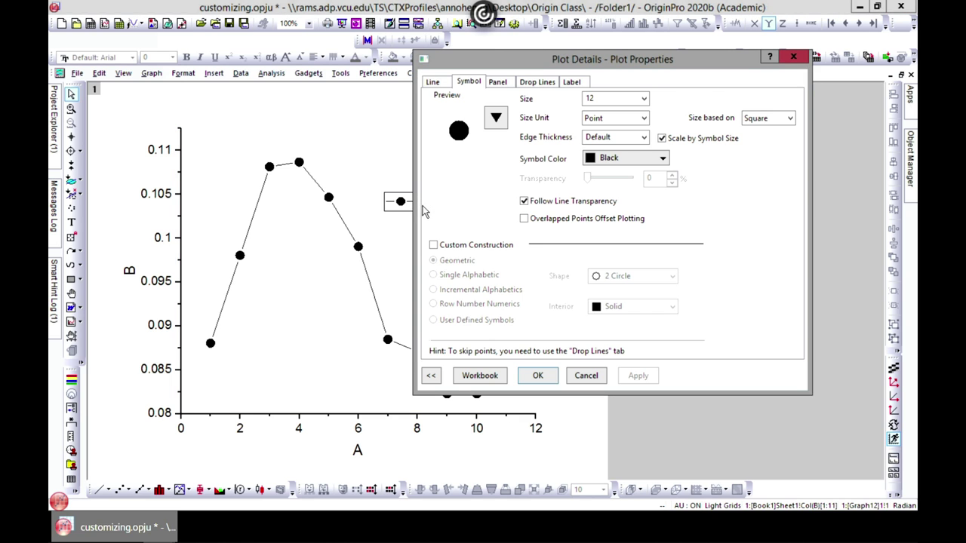
click(793, 57)
click(421, 205)
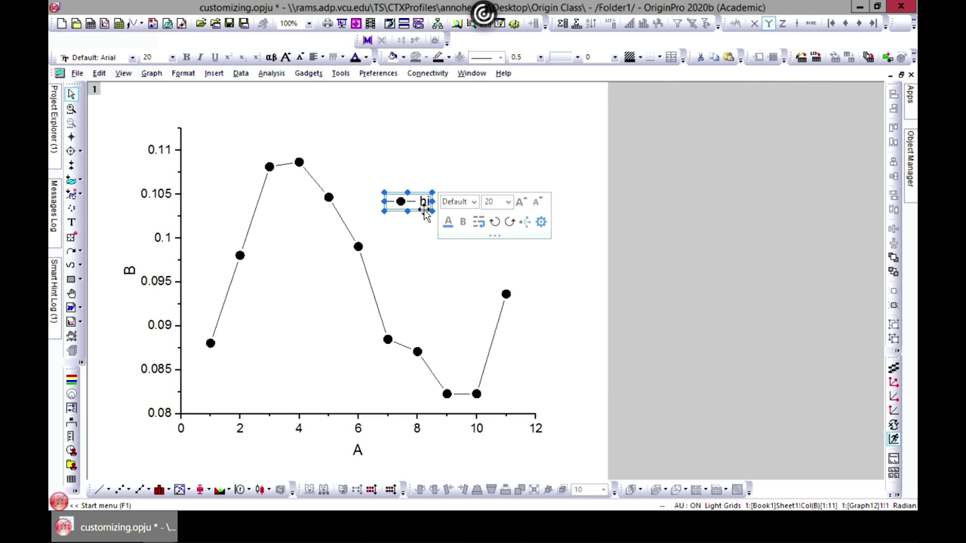
click(422, 203)
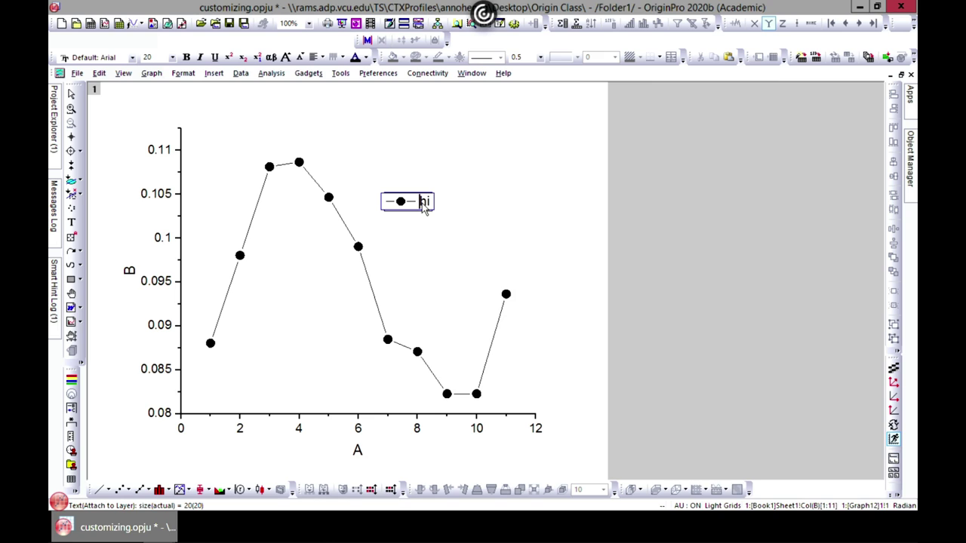
double_click(427, 207)
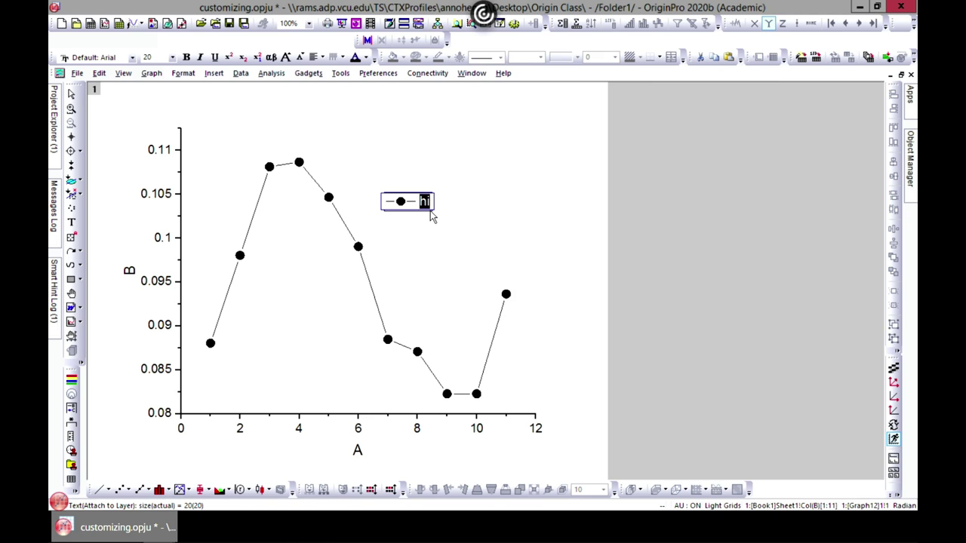
text(Hi)
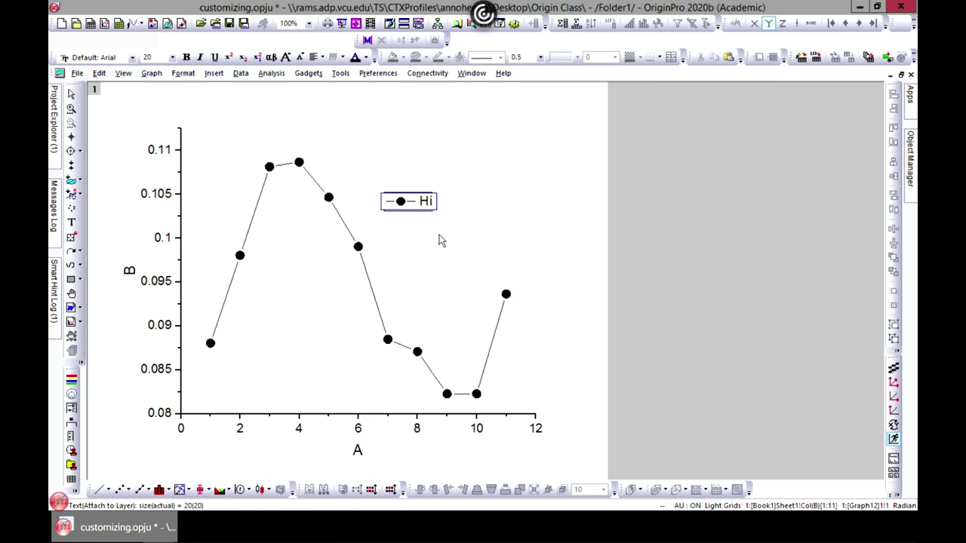
click(443, 242)
- Open the legend's text properties and format the word "Hi" as bold and italic
click(427, 203)
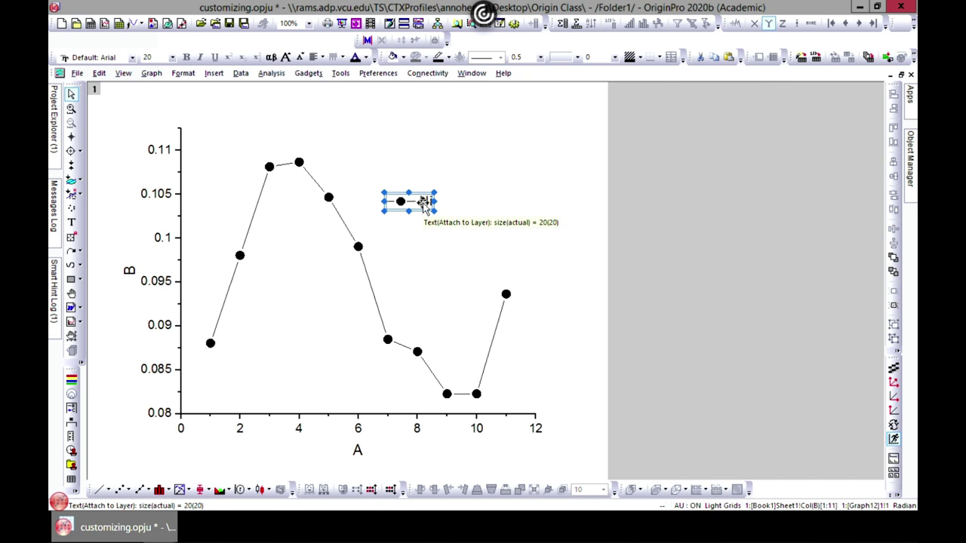
right_click(427, 204)
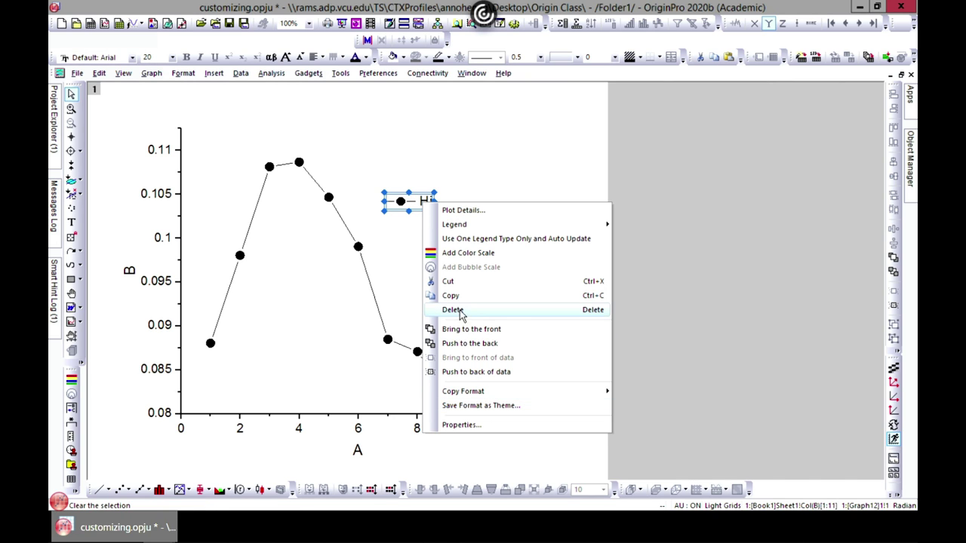
click(488, 299)
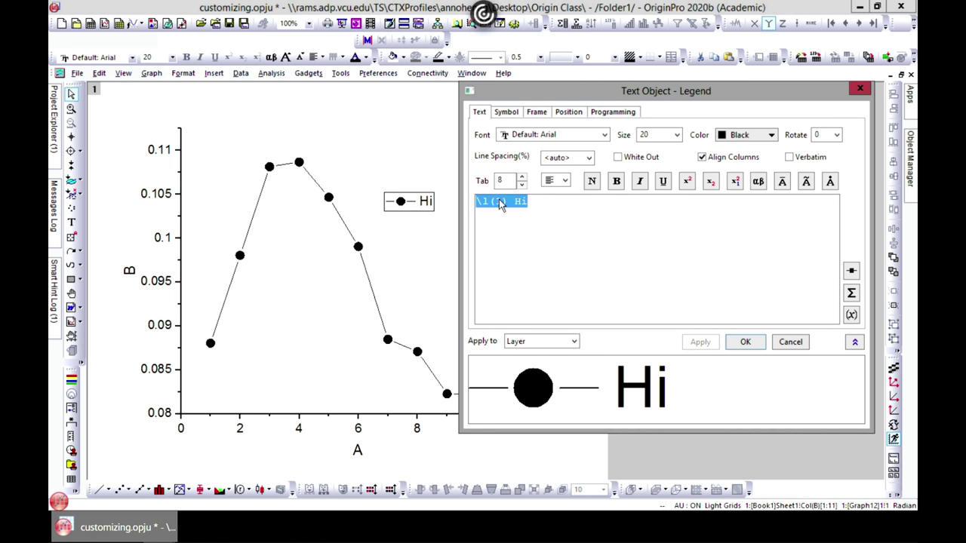
drag(519, 96, 524, 92)
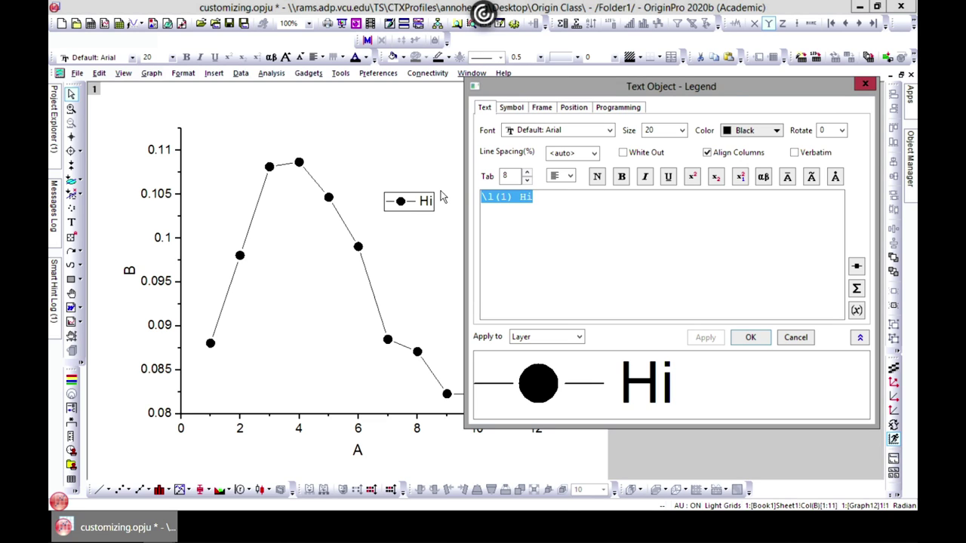
click(526, 200)
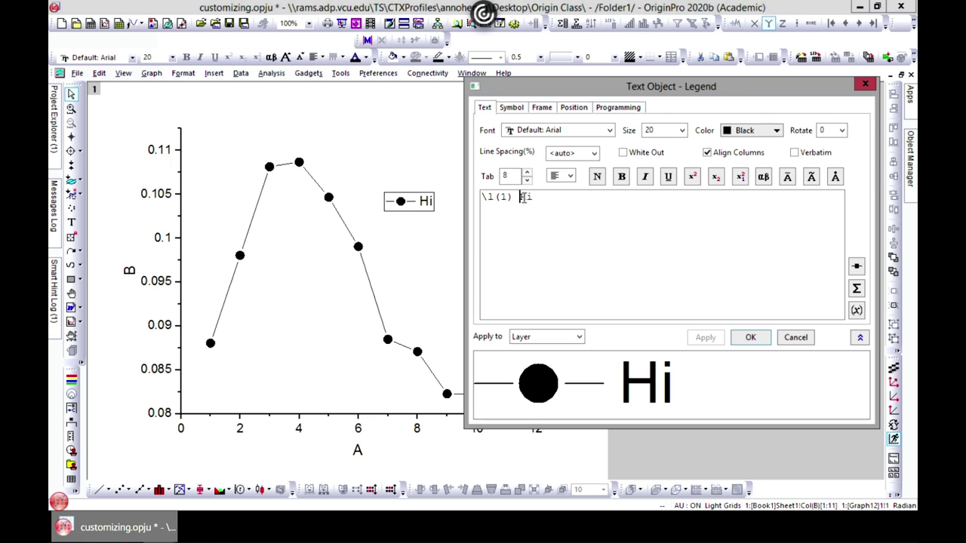
double_click(525, 196)
click(620, 177)
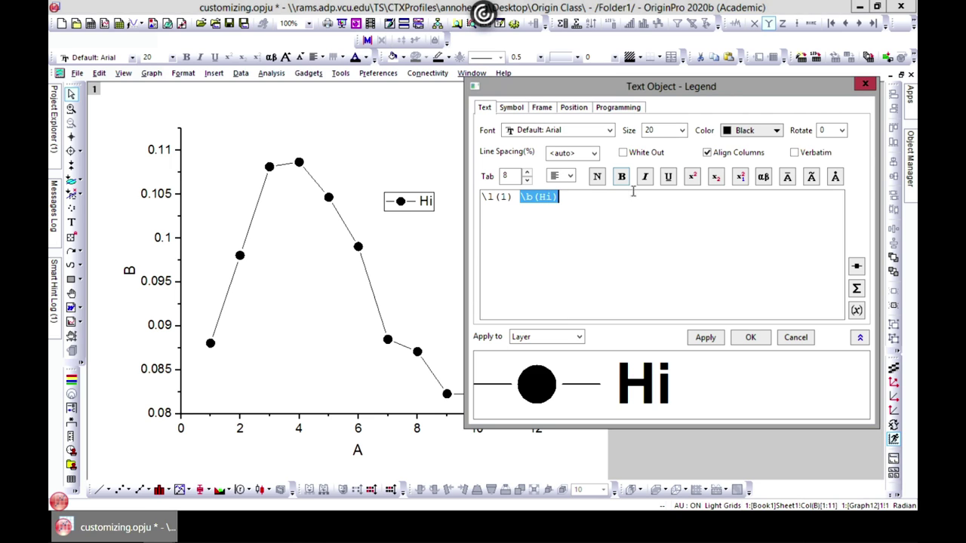
click(646, 179)
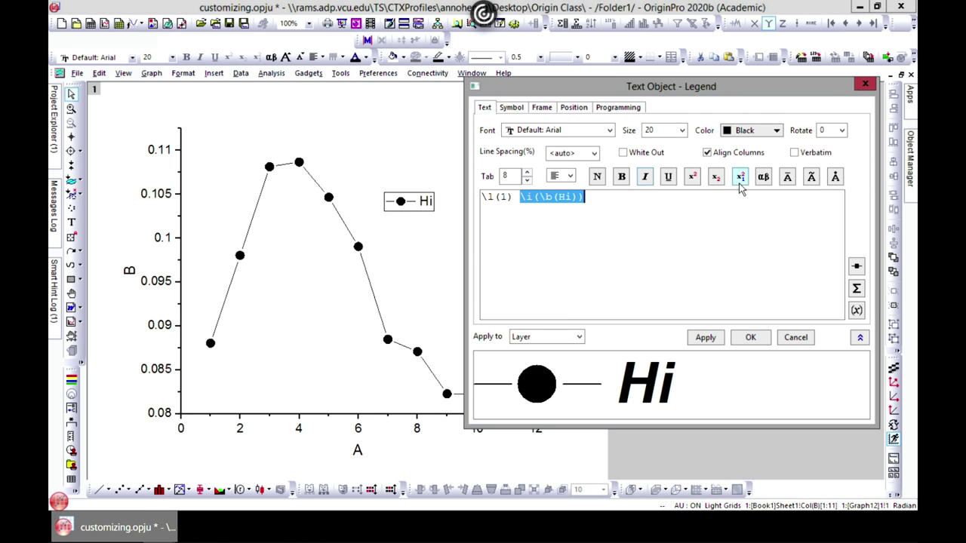
- Add a superscript 2 after "Hi" in the legend text and apply it to the graph
click(573, 197)
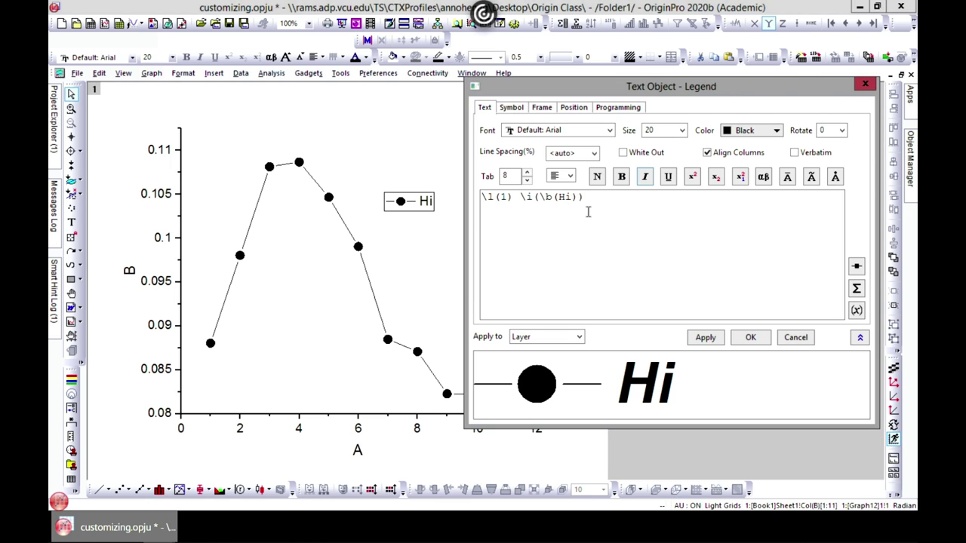
text(2)
drag(576, 198, 570, 198)
click(692, 177)
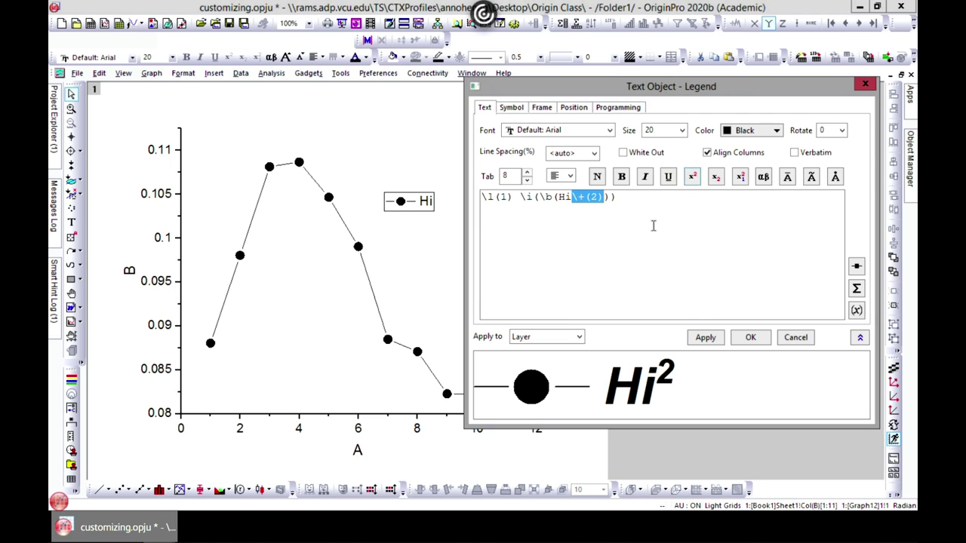
click(592, 231)
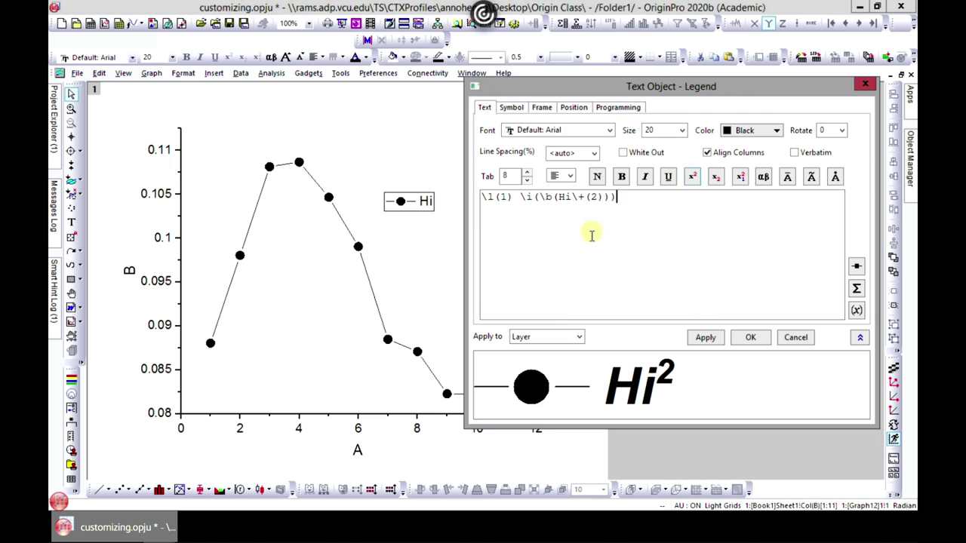
click(701, 338)
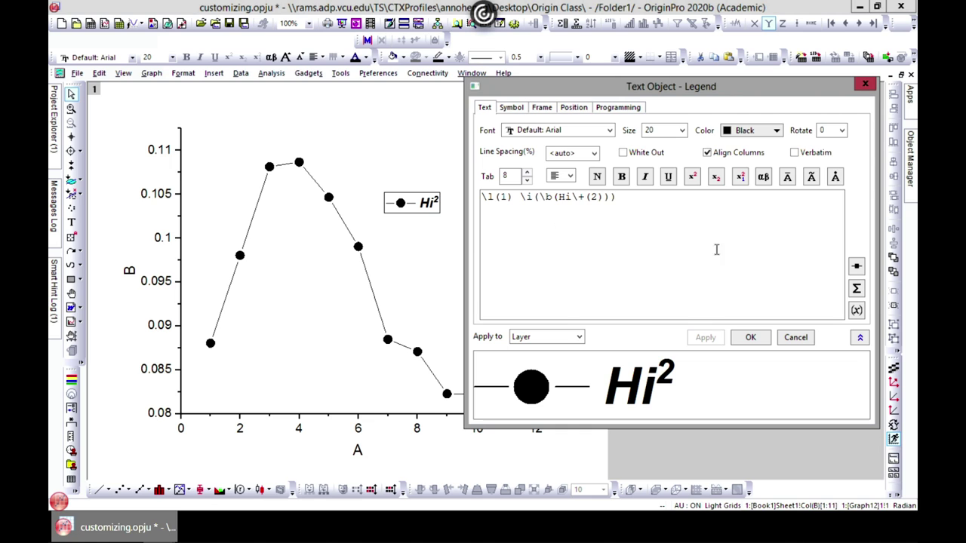
- Try a scatter symbol size scale factor of 200 on the legend, and restore it to 100
click(513, 107)
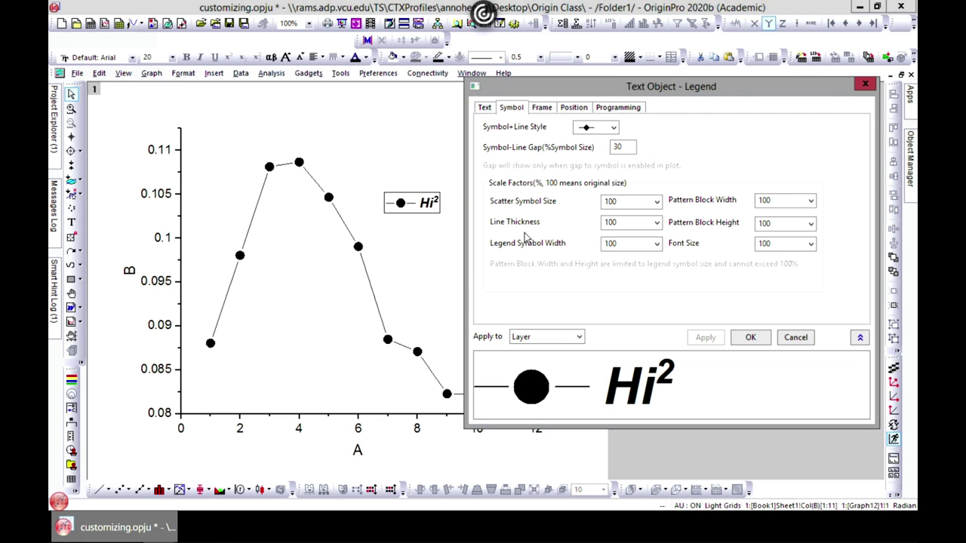
click(649, 202)
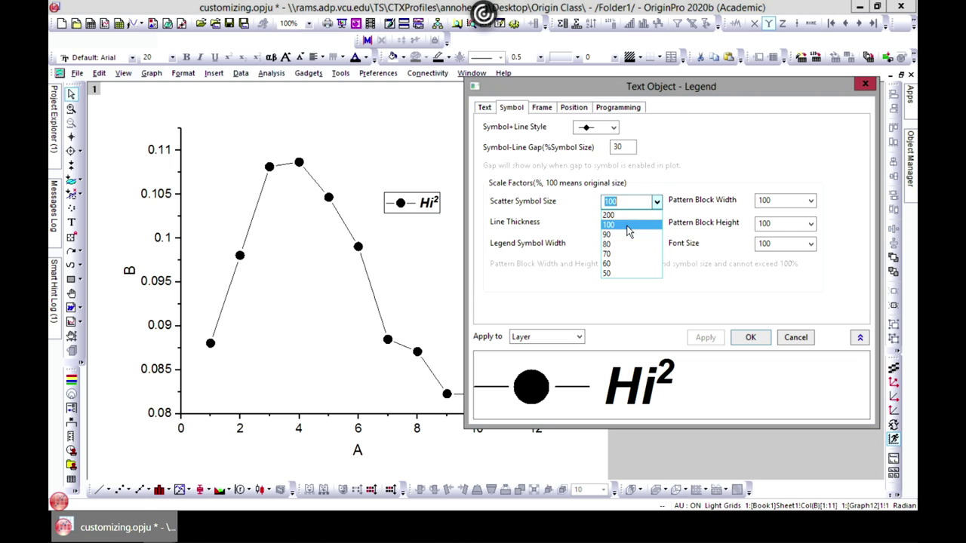
click(631, 216)
click(702, 337)
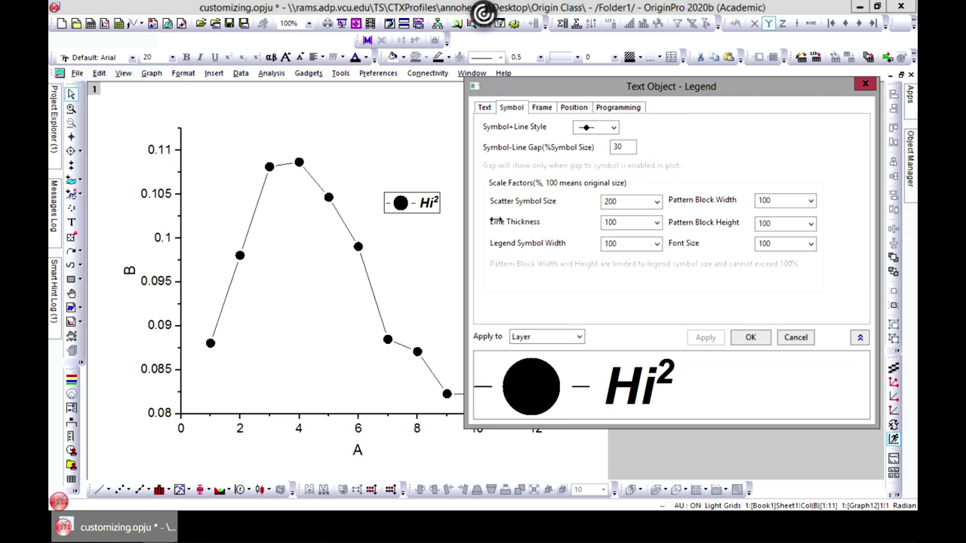
click(656, 202)
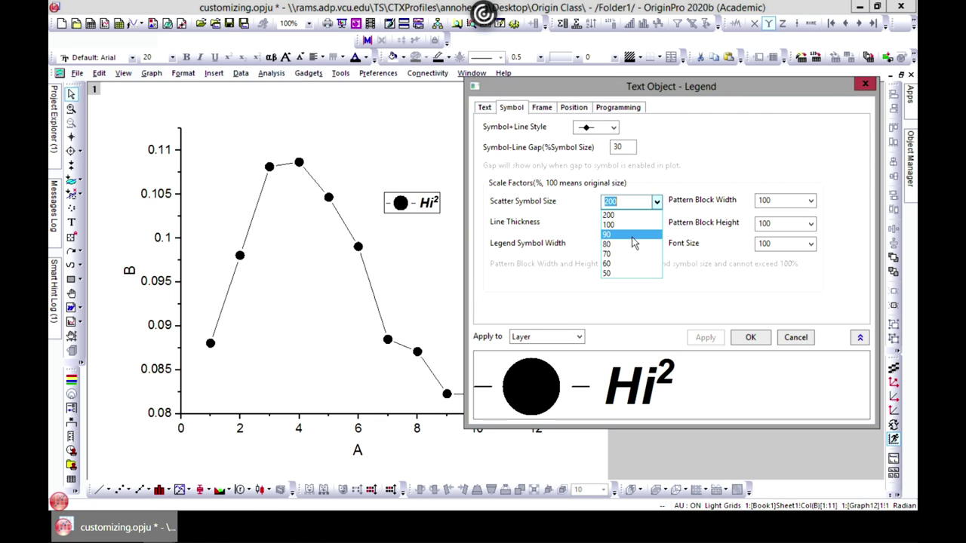
click(630, 225)
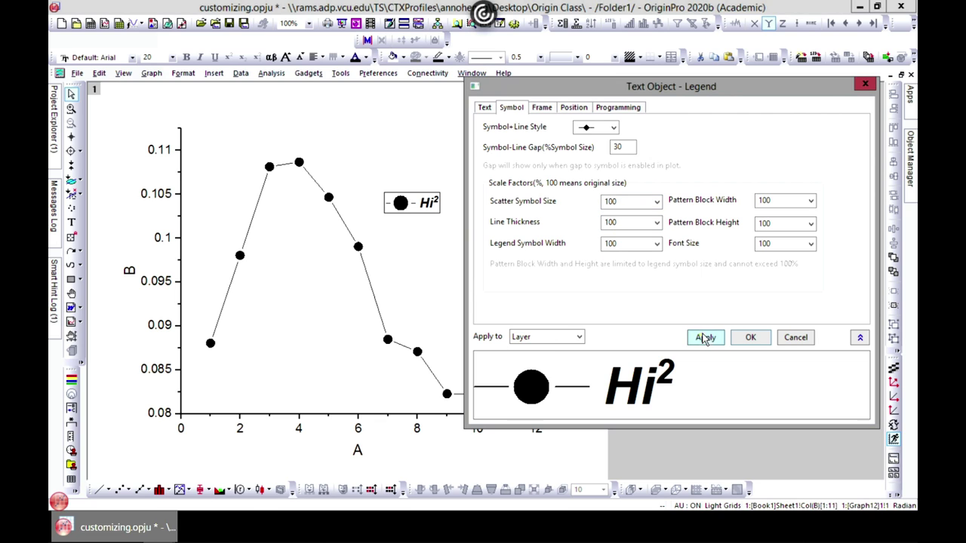
click(704, 337)
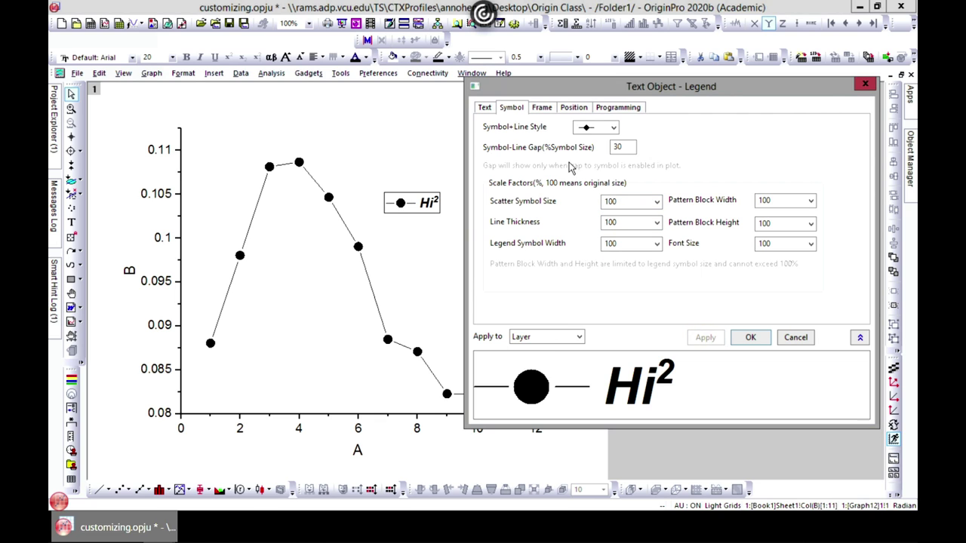
- Set the legend's frame to None and apply it to the graph
click(543, 110)
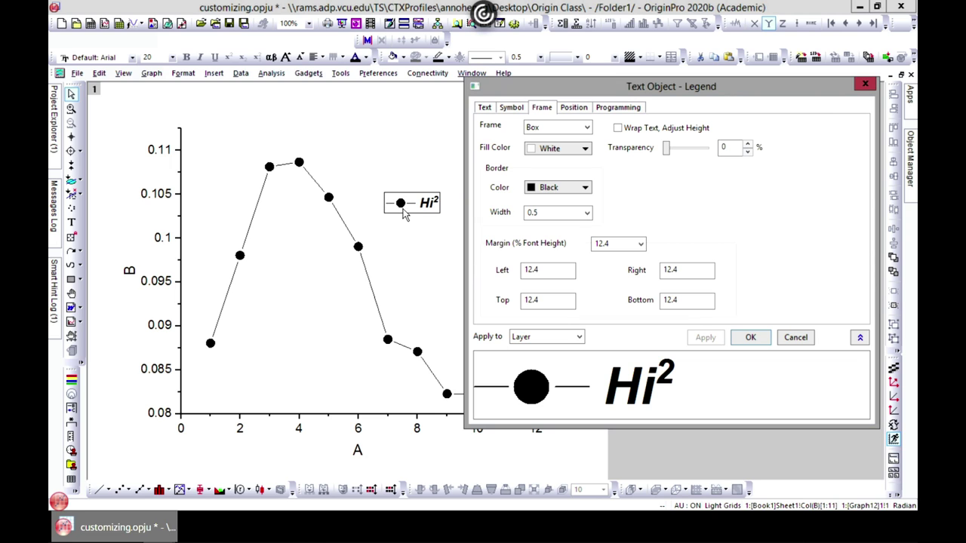
click(545, 129)
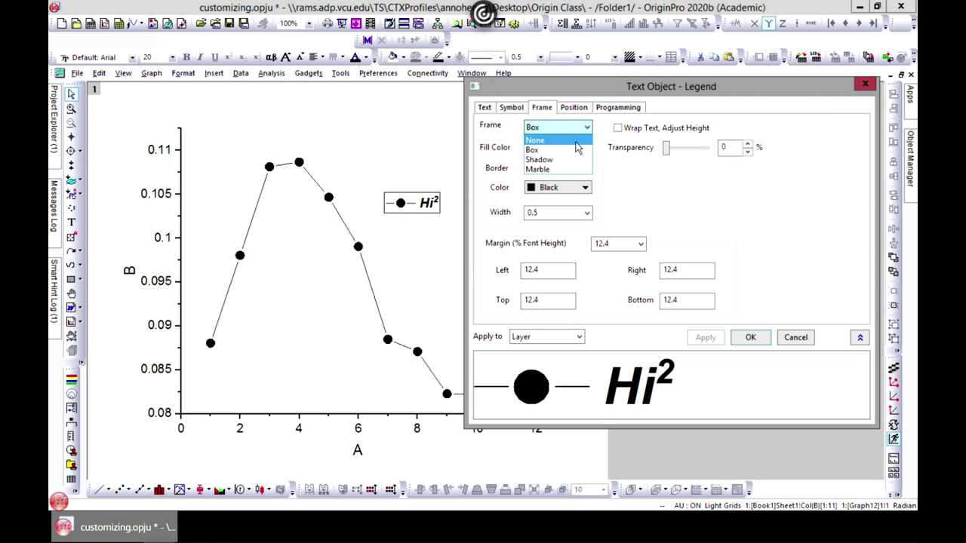
click(573, 140)
click(705, 338)
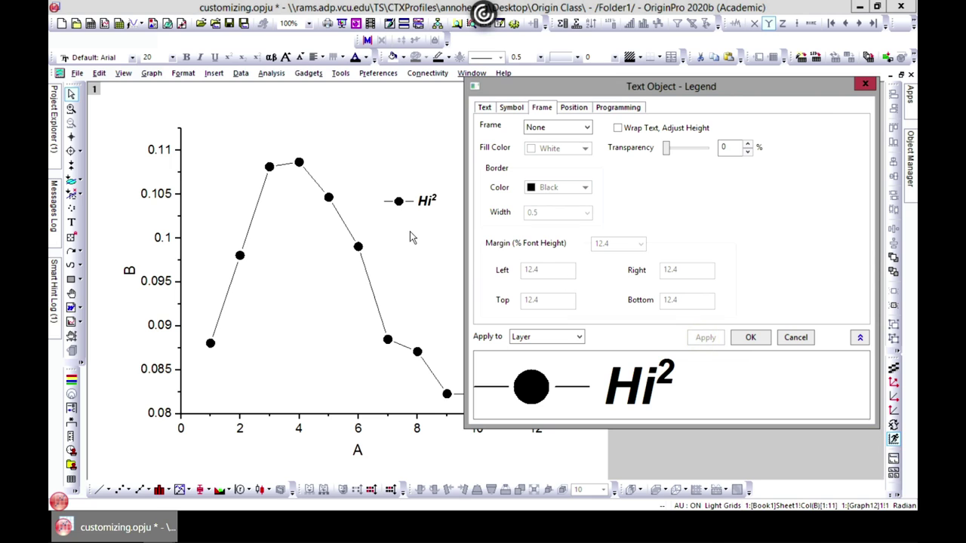
- Give the legend a Shadow frame with a red border and accept the changes
click(582, 128)
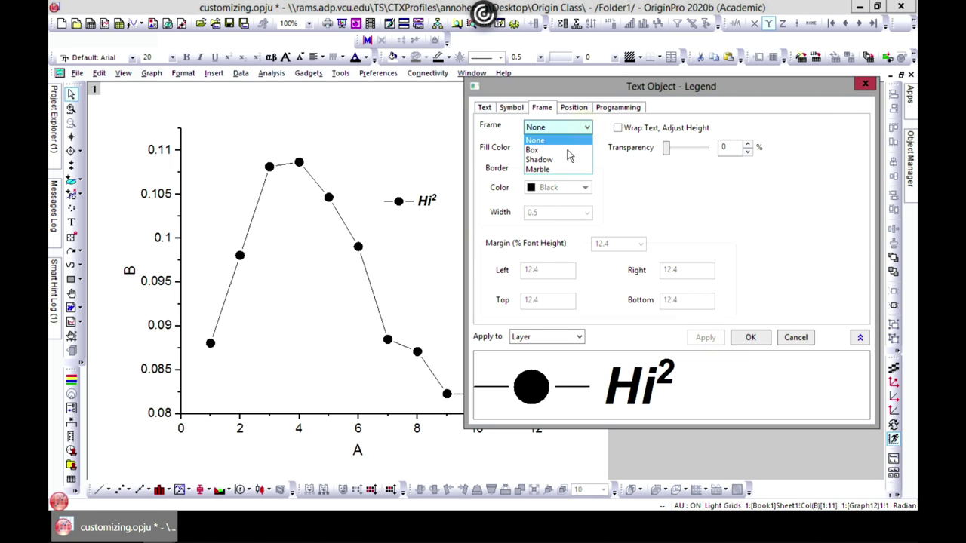
click(564, 160)
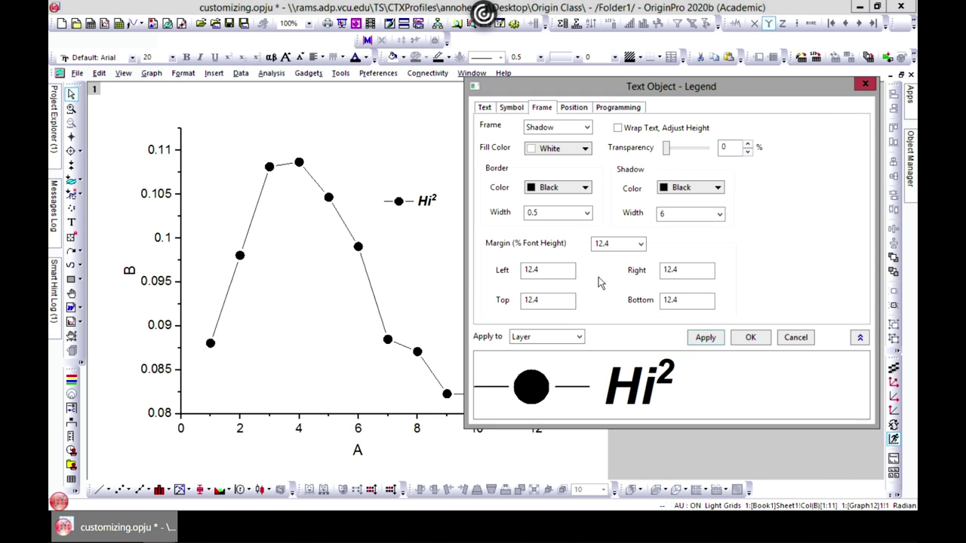
click(585, 188)
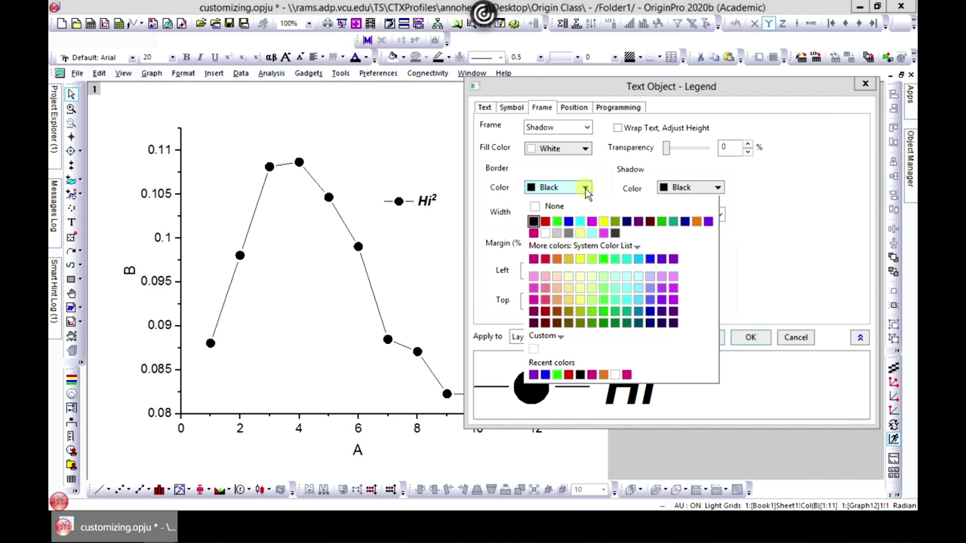
click(540, 219)
click(750, 339)
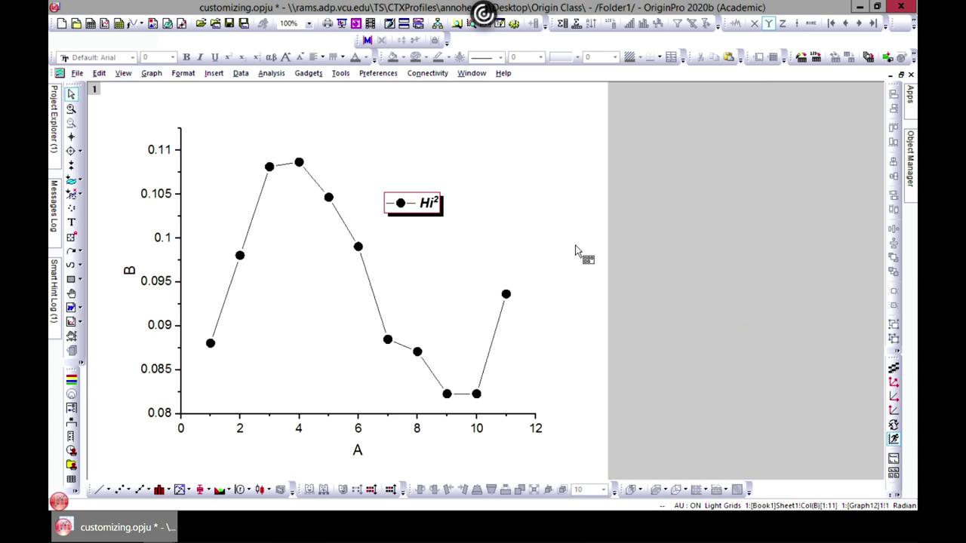
- Change the legend's shadow color to yellow (#EDE76D) and apply it to the graph
click(438, 214)
click(479, 218)
click(434, 217)
right_click(434, 214)
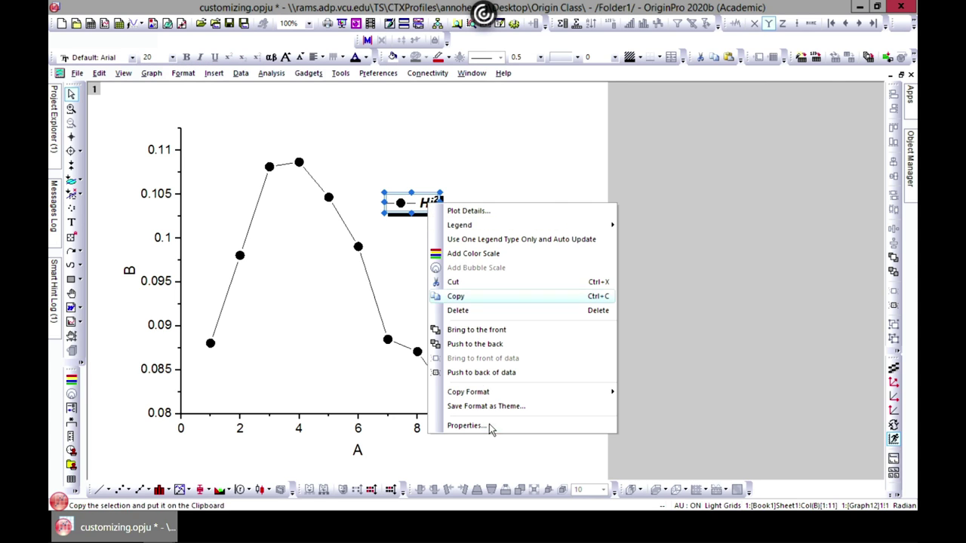
click(487, 425)
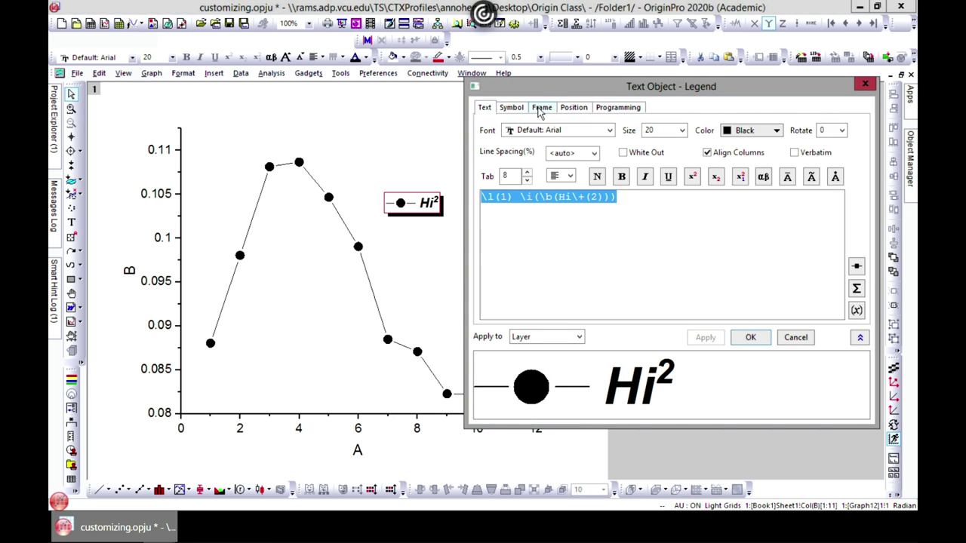
click(542, 107)
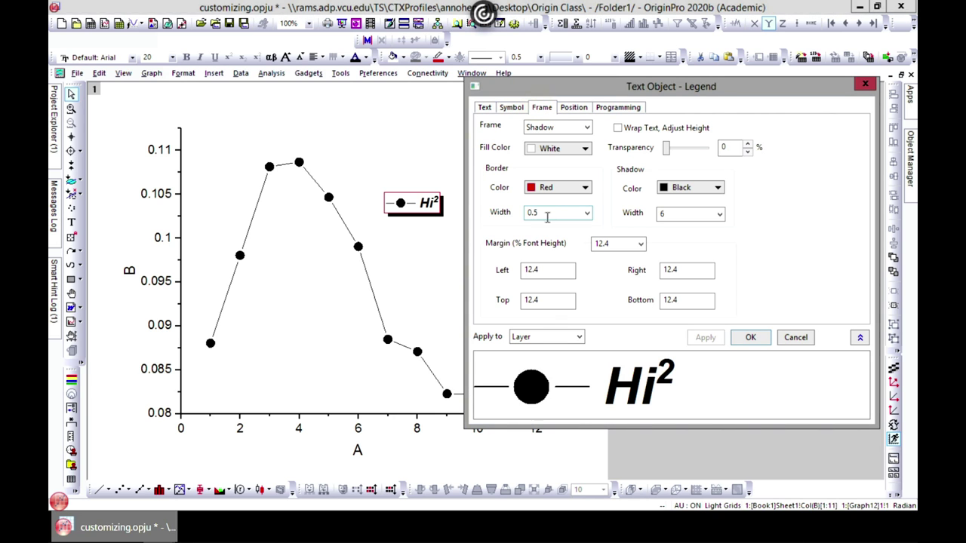
click(717, 187)
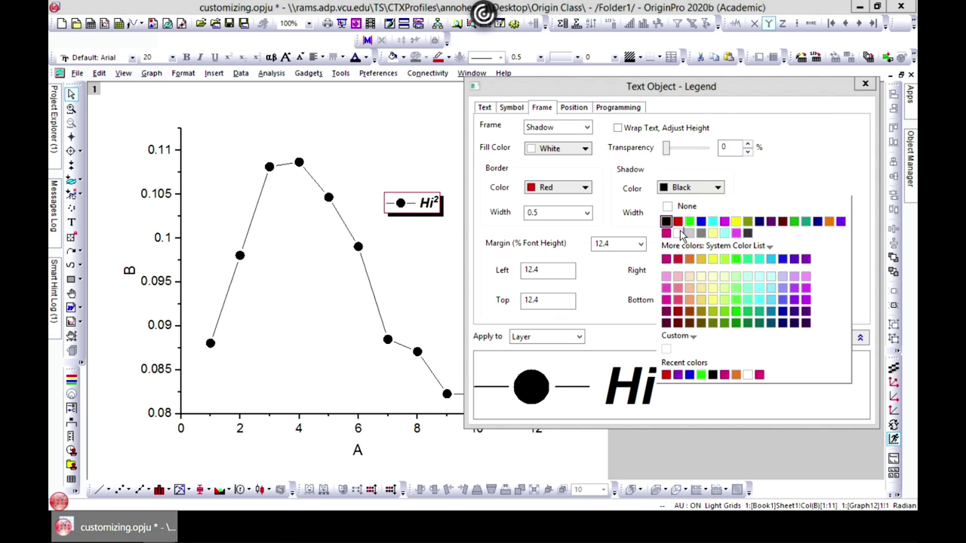
click(712, 300)
click(705, 338)
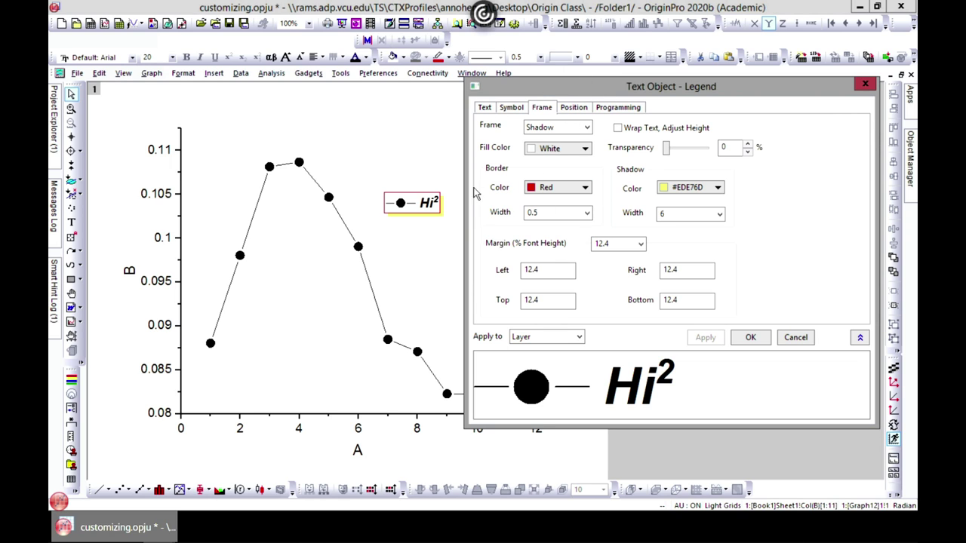
- Check the legend's position settings and the available position units, leaving them as they are
click(577, 108)
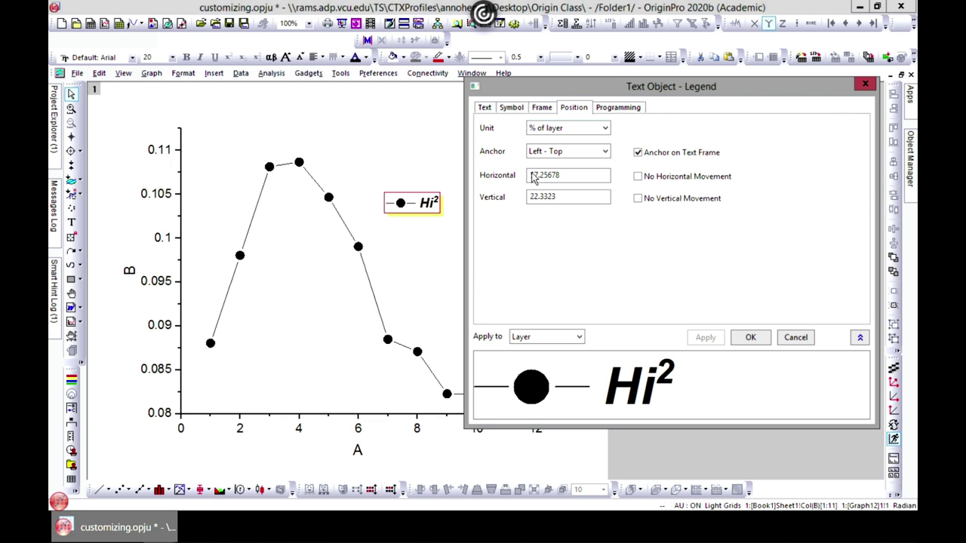
click(601, 134)
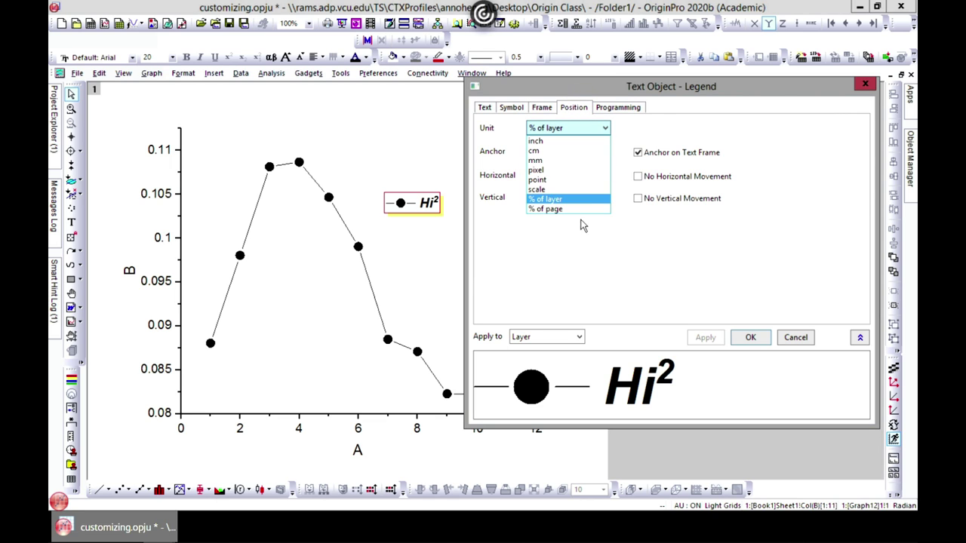
click(733, 254)
click(866, 84)
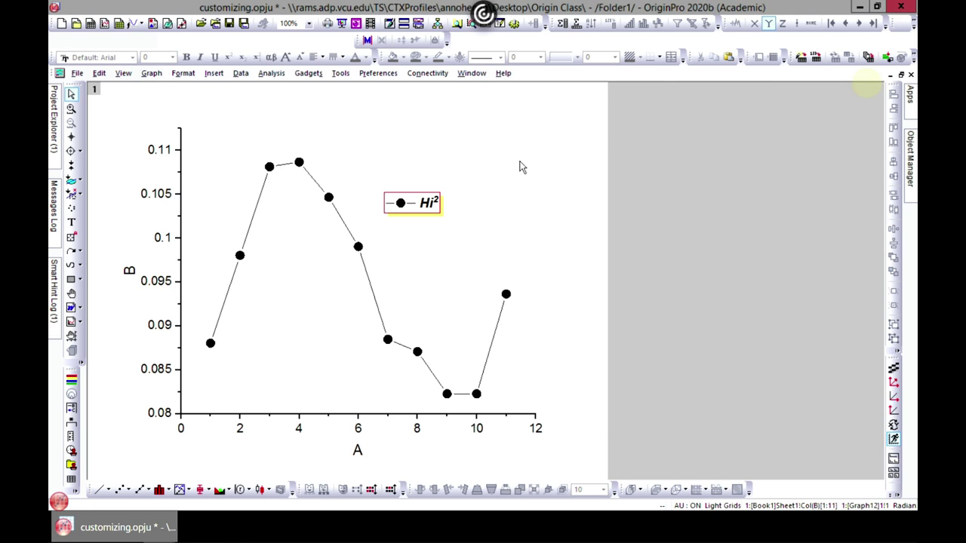
- Try placing the legend in the area under the curve, and return it to the space beside the peak
click(428, 204)
drag(428, 204, 299, 279)
click(452, 192)
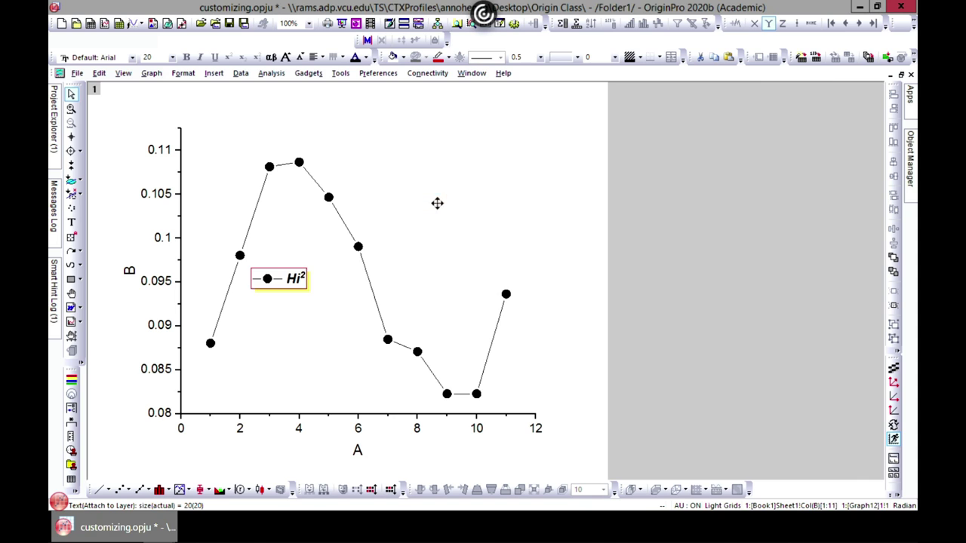
key(ctrl+z)
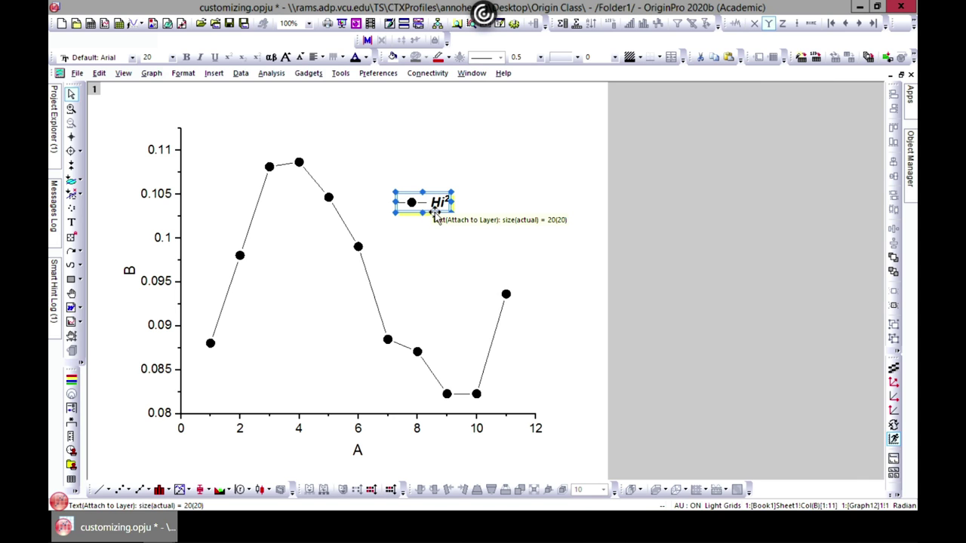
right_click(435, 213)
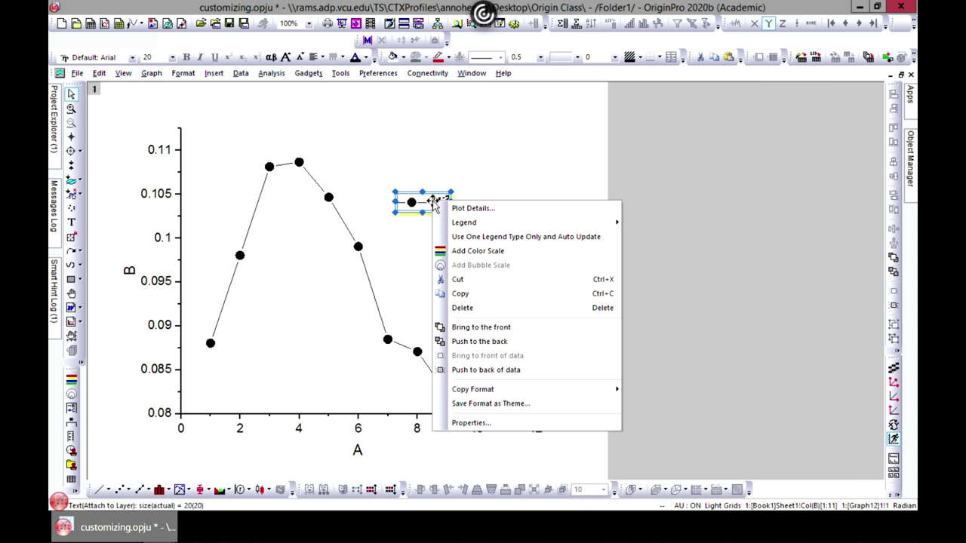
click(491, 421)
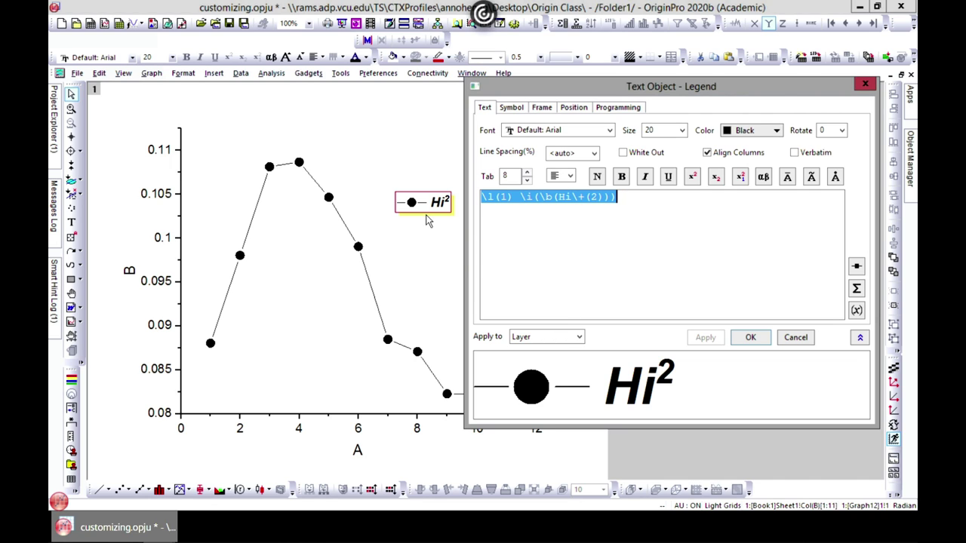
click(640, 208)
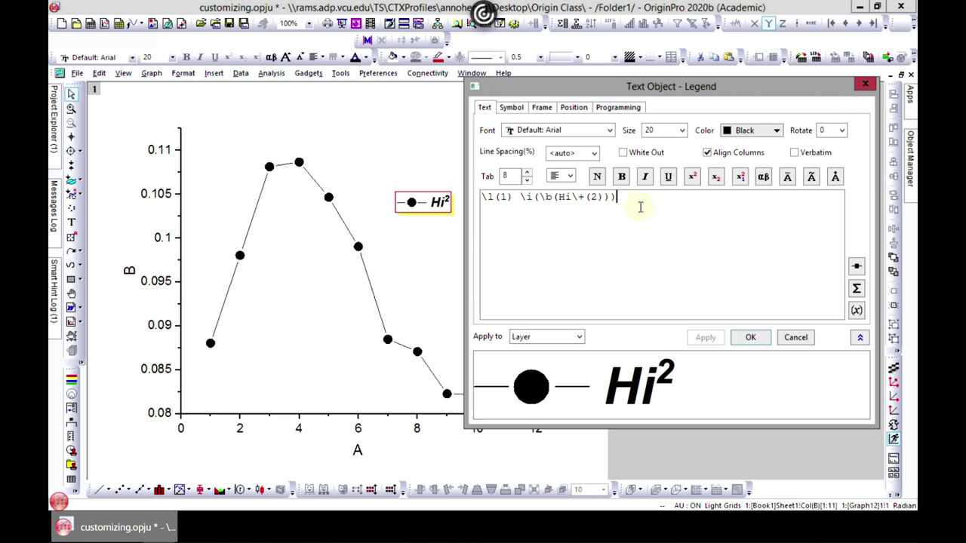
click(795, 337)
- Edit the legend text in place to add a blank line below and above the "Hi²" entry
double_click(441, 210)
click(449, 198)
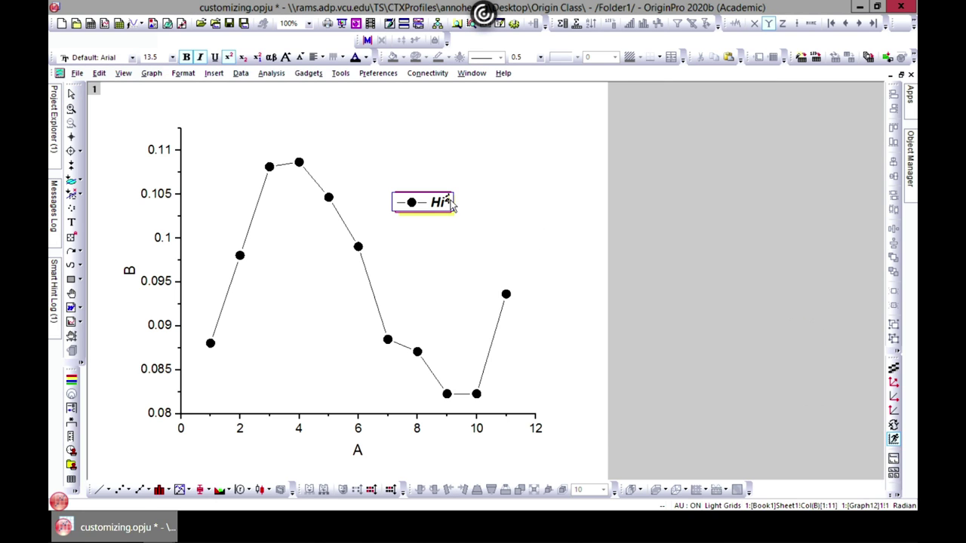
click(448, 208)
key(shift+Right)
key(Return)
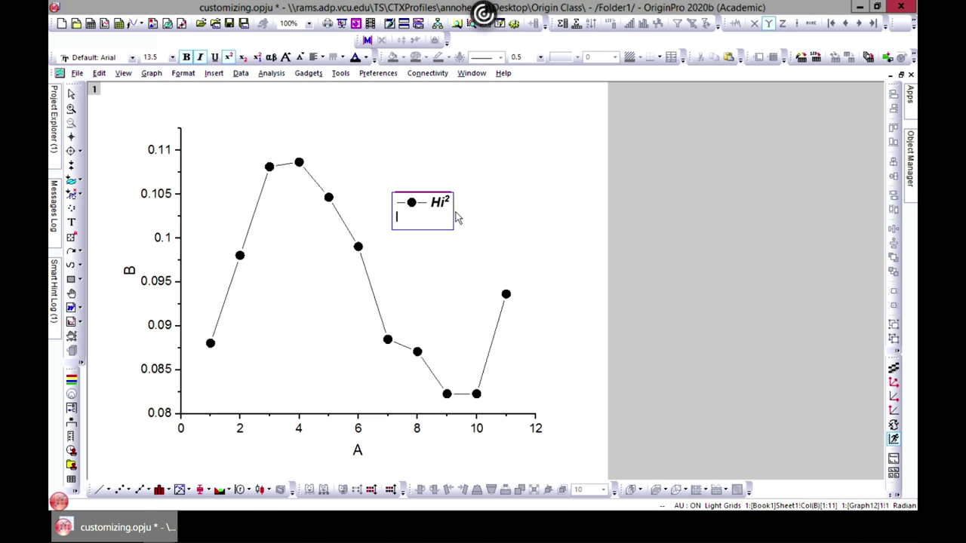
click(400, 210)
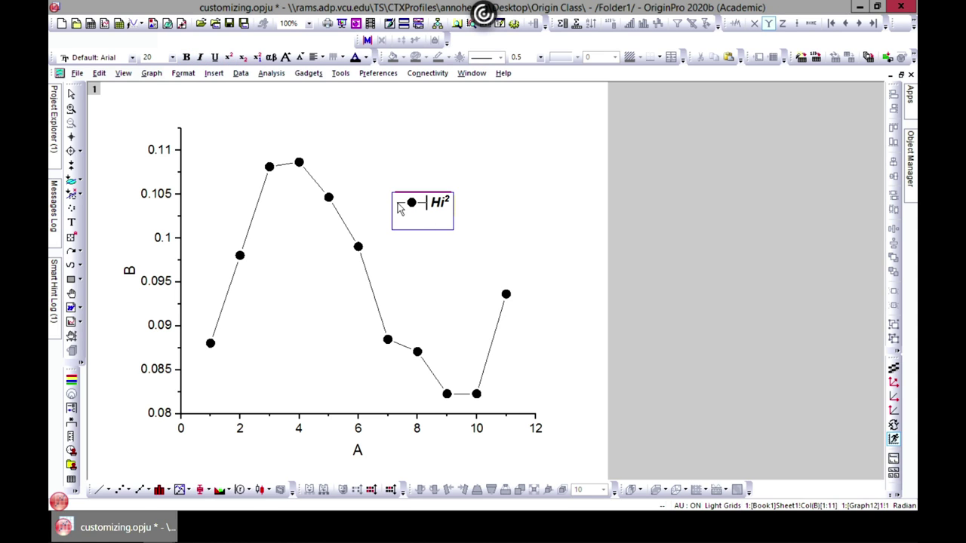
key(Return)
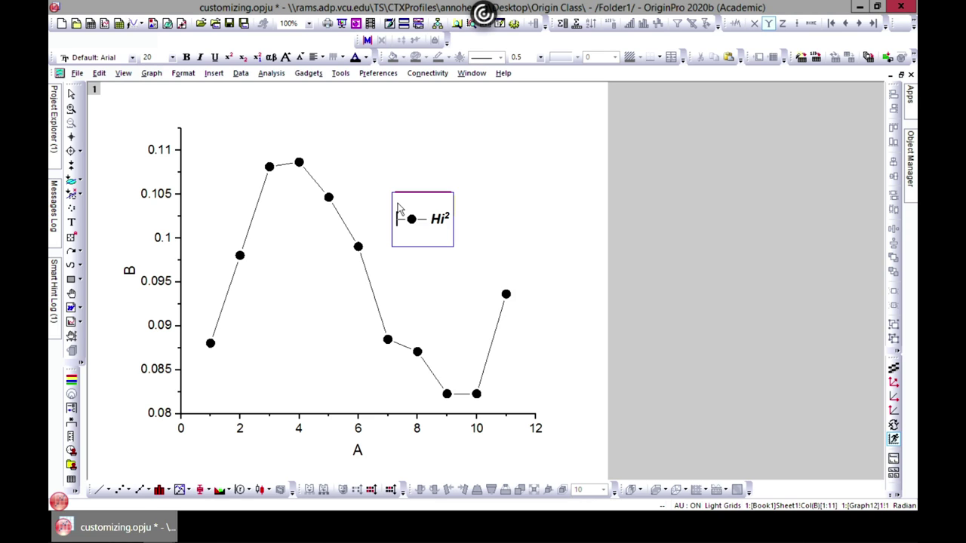
text(dfa)
click(508, 192)
double_click(426, 240)
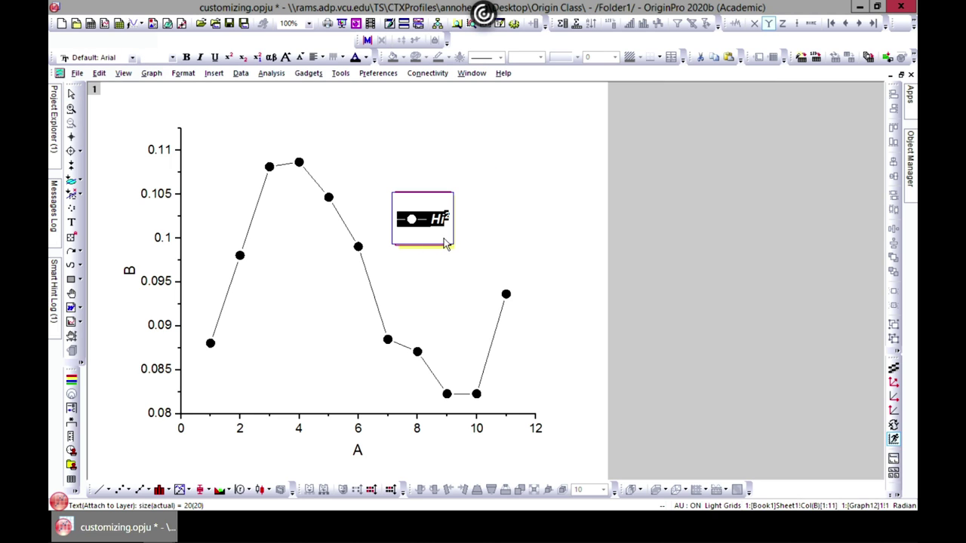
right_click(442, 234)
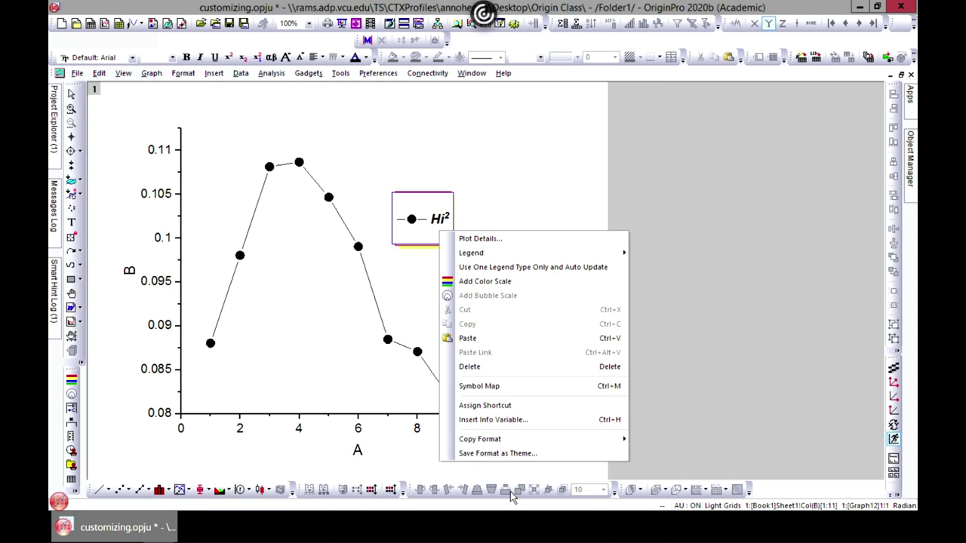
click(395, 320)
- Add a black horizontal-bar symbol with edge width 15 as a new legend entry and apply it to the graph
click(430, 241)
right_click(430, 237)
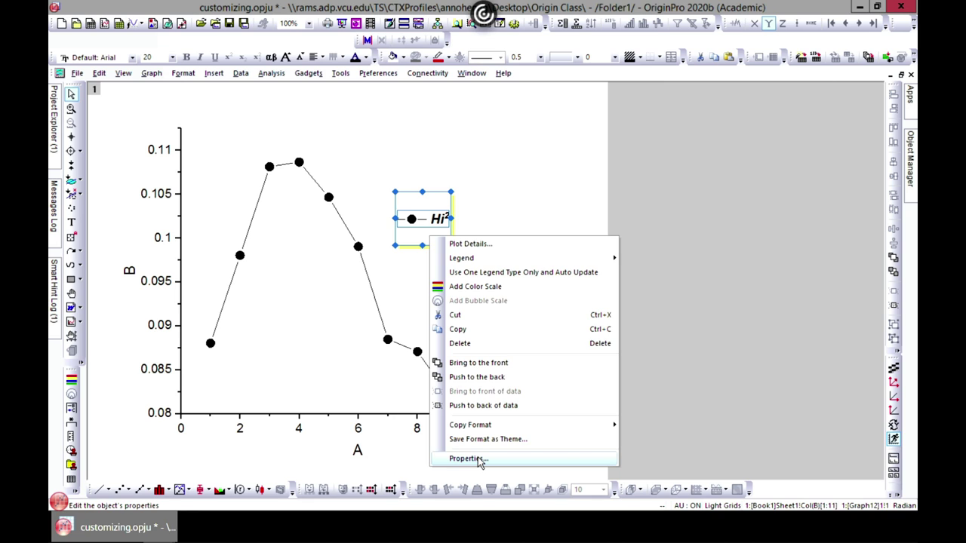
click(468, 459)
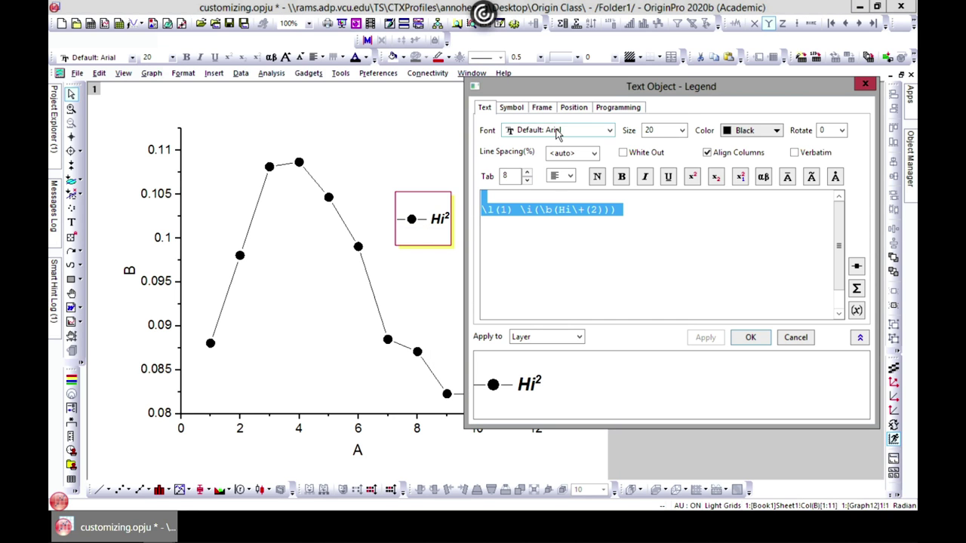
click(857, 269)
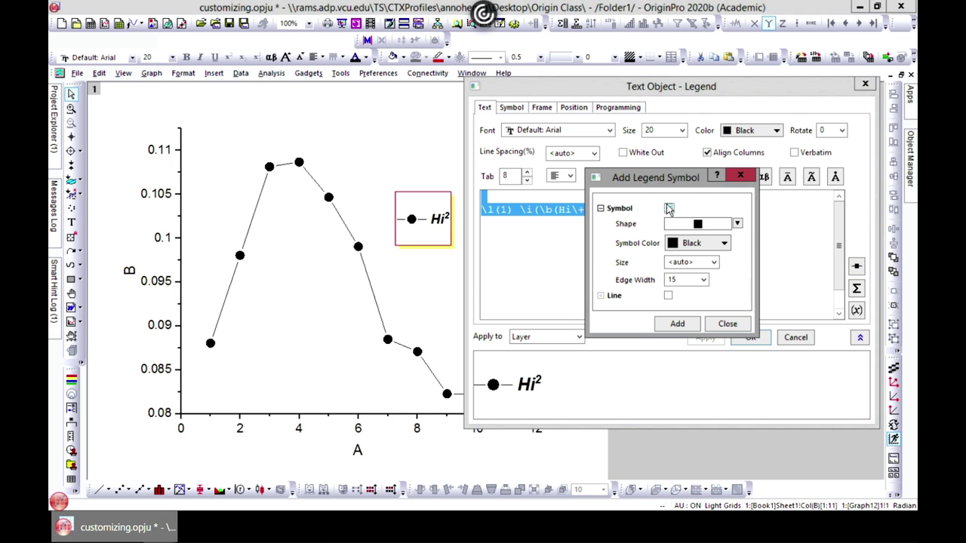
click(736, 224)
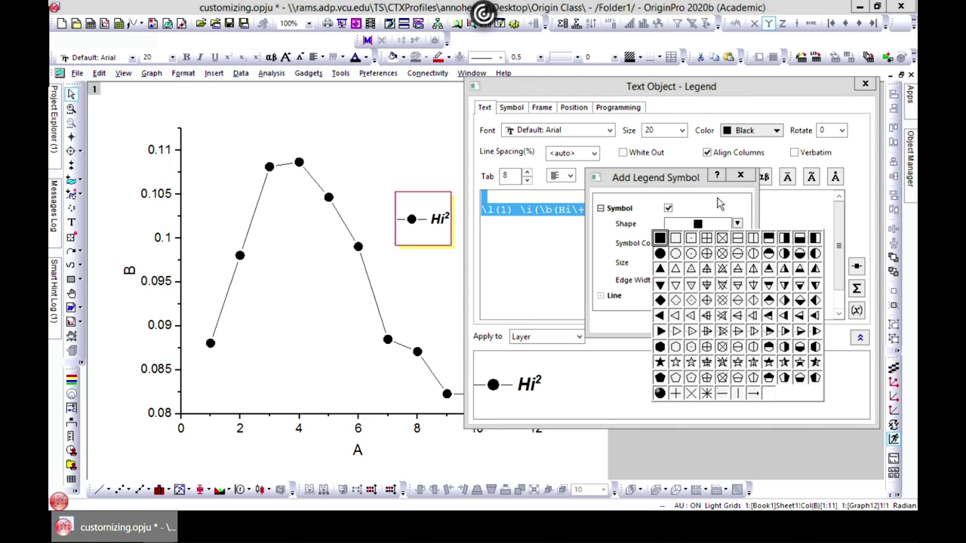
click(723, 393)
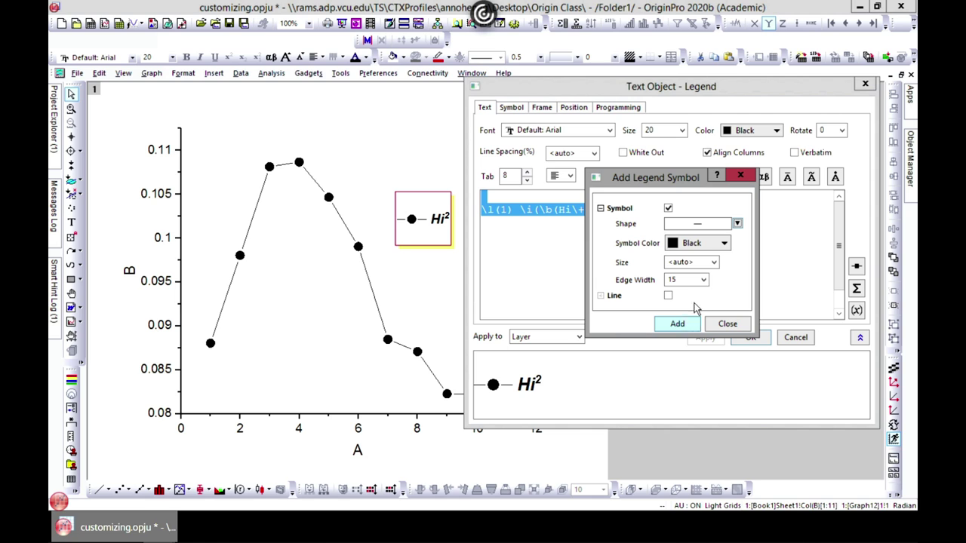
click(677, 324)
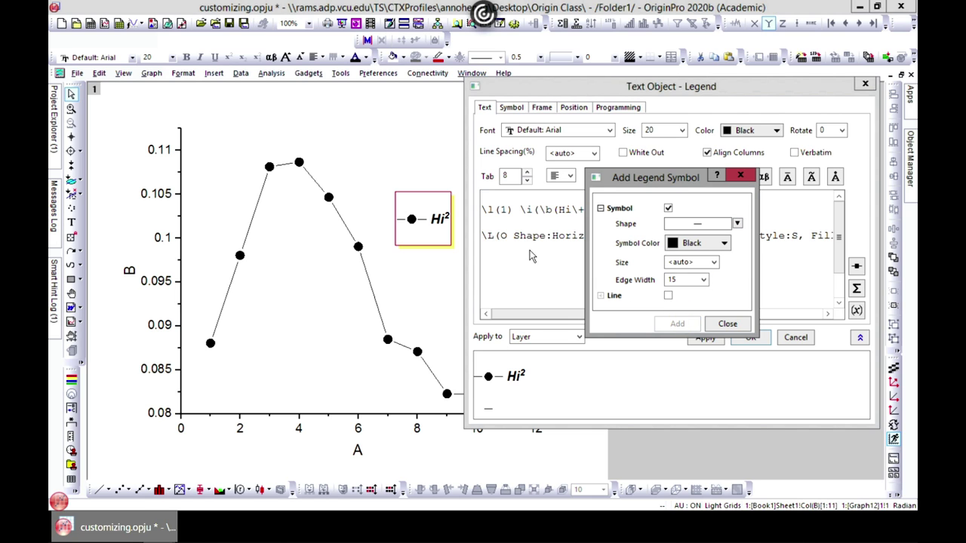
click(727, 326)
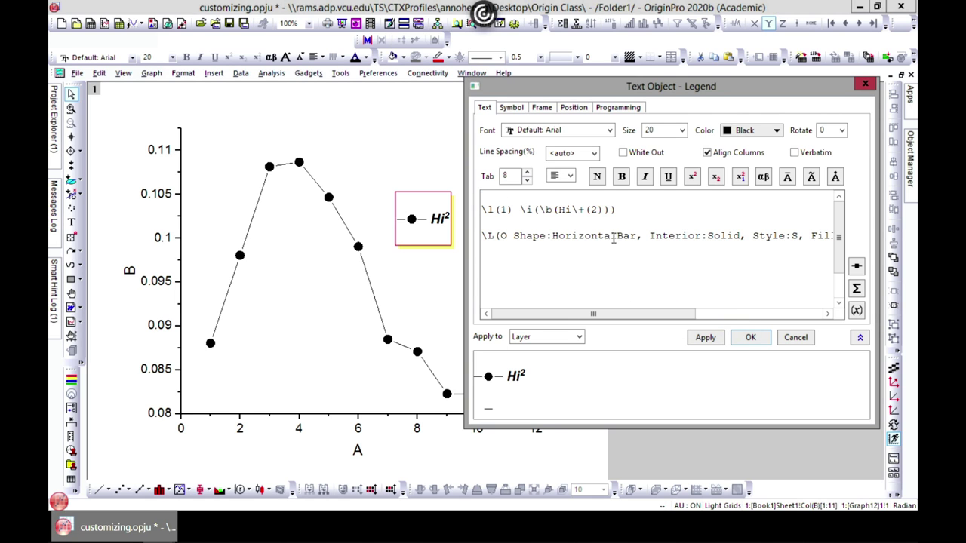
click(705, 337)
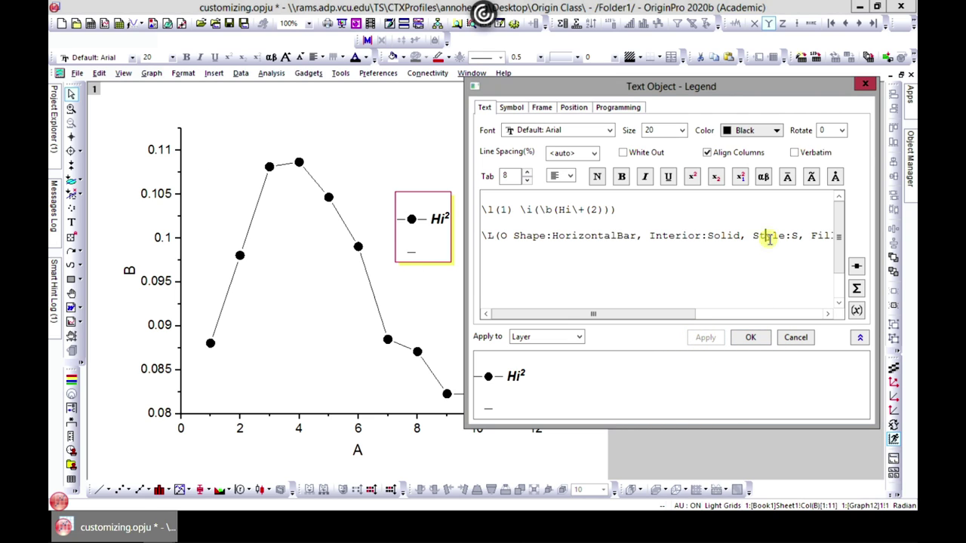
key(Right)
key(Right)
key(Right)
key(Right)
key(Right)
key(Right)
key(Right)
key(Right)
key(Right)
key(Right)
key(Right)
key(Right)
key(Right)
key(Right)
key(Right)
key(Right)
key(Right)
key(Right)
key(Right)
key(Right)
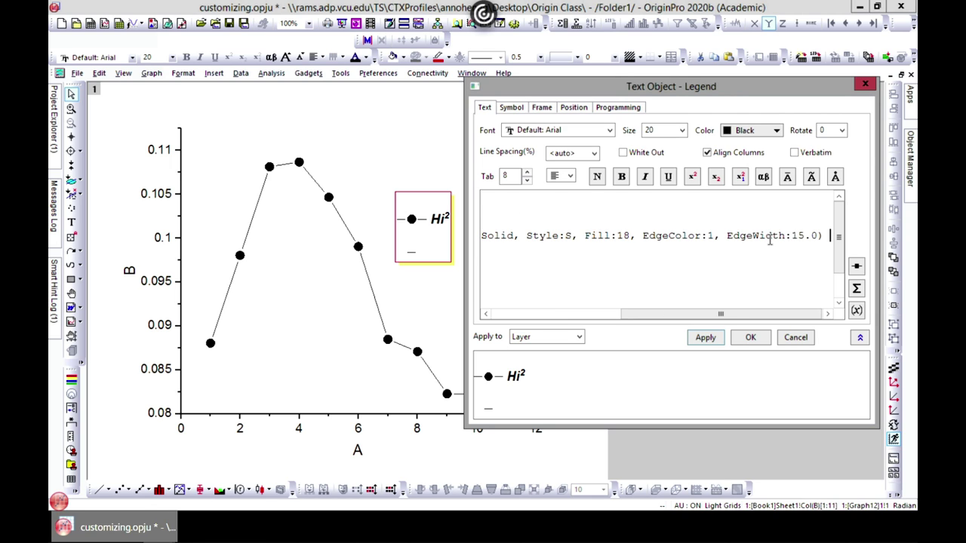
click(769, 239)
text(Hello)
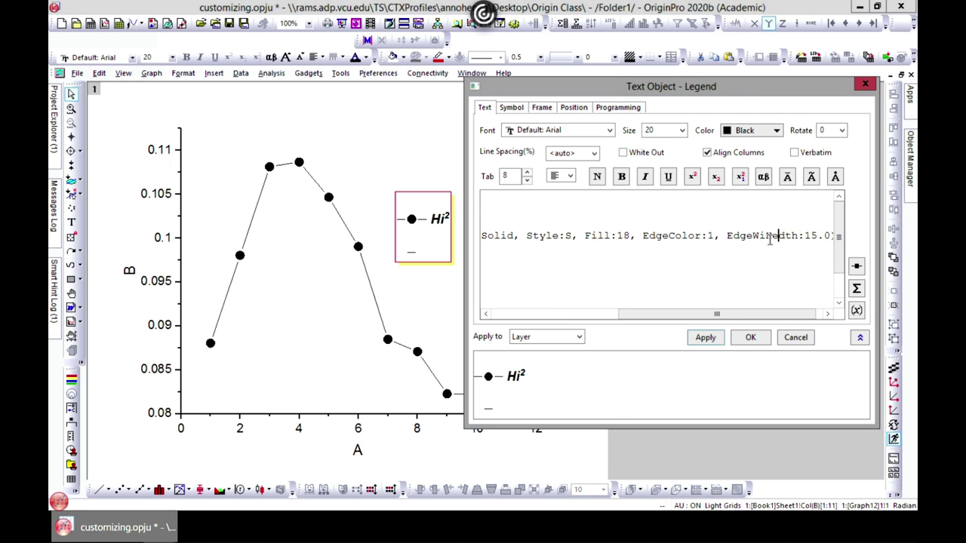
key(BackSpace)
key(BackSpace)
key(BackSpace)
key(BackSpace)
key(BackSpace)
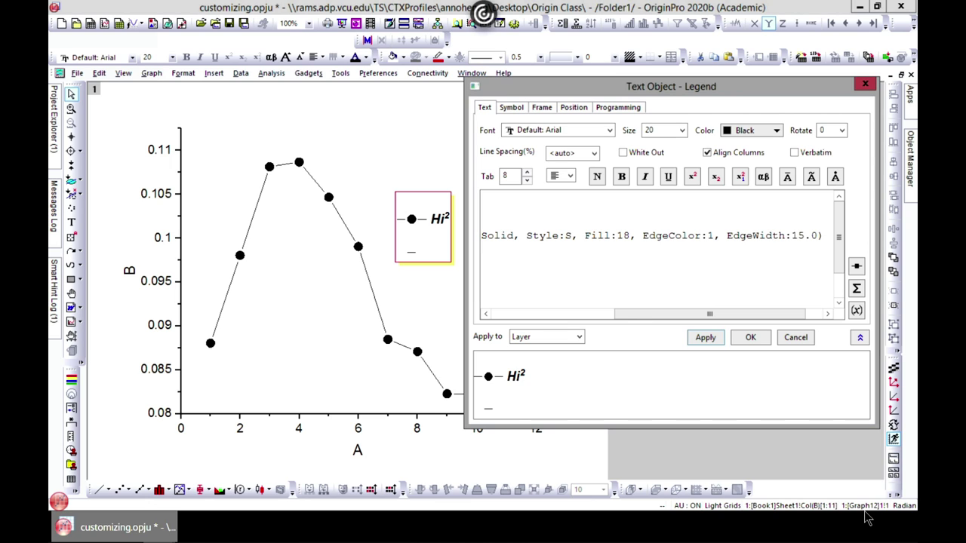
- Label the horizontal-bar legend entry "Hello" at the end of its code line, apply it, and close the legend properties
text(Hello)
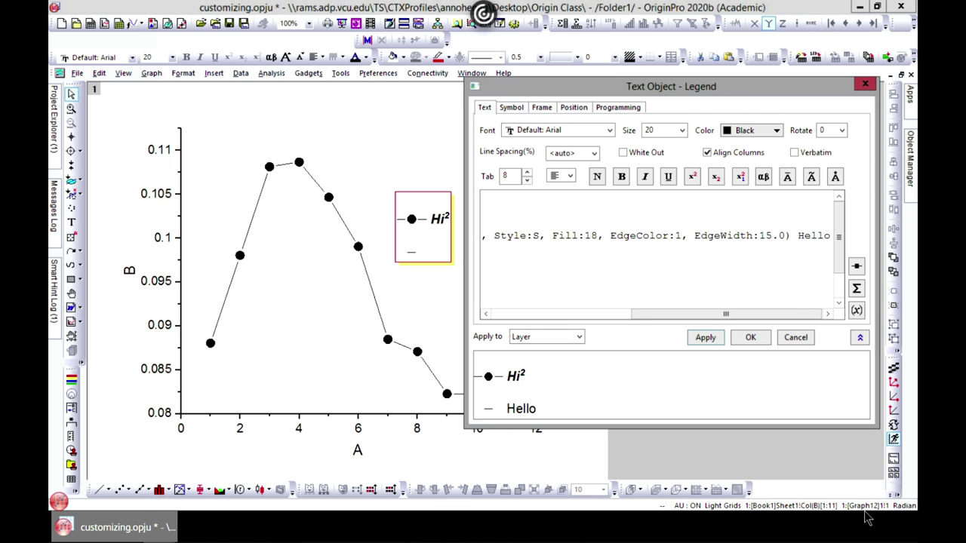
click(706, 338)
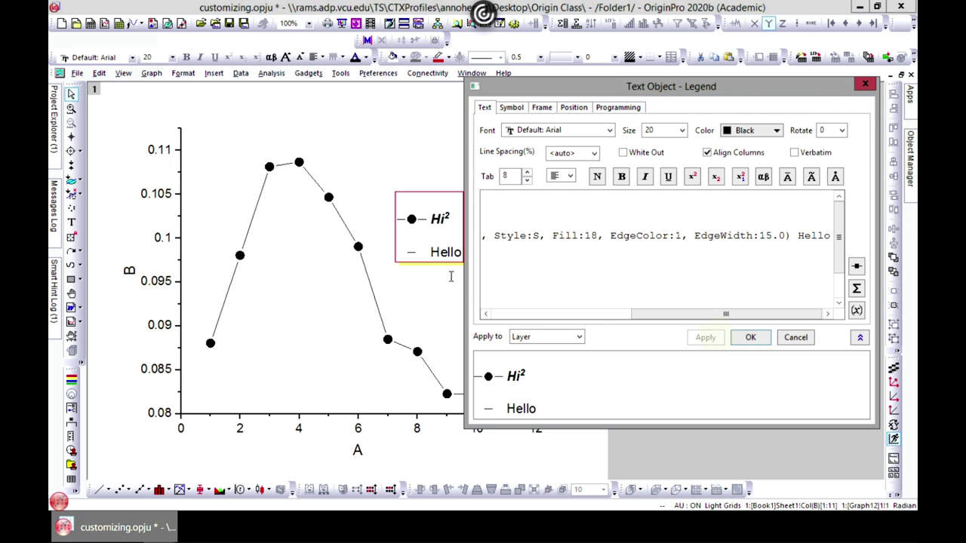
click(865, 83)
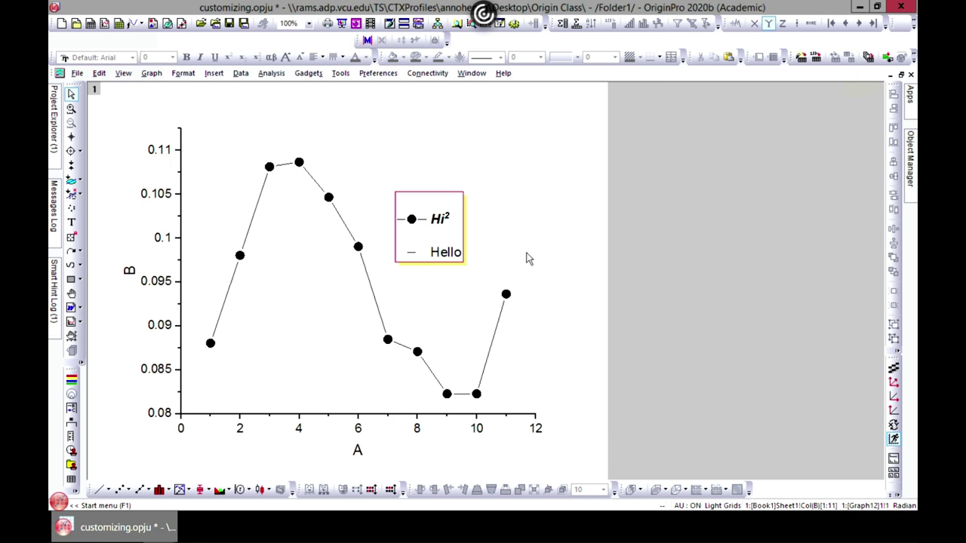
double_click(428, 255)
drag(434, 258, 453, 249)
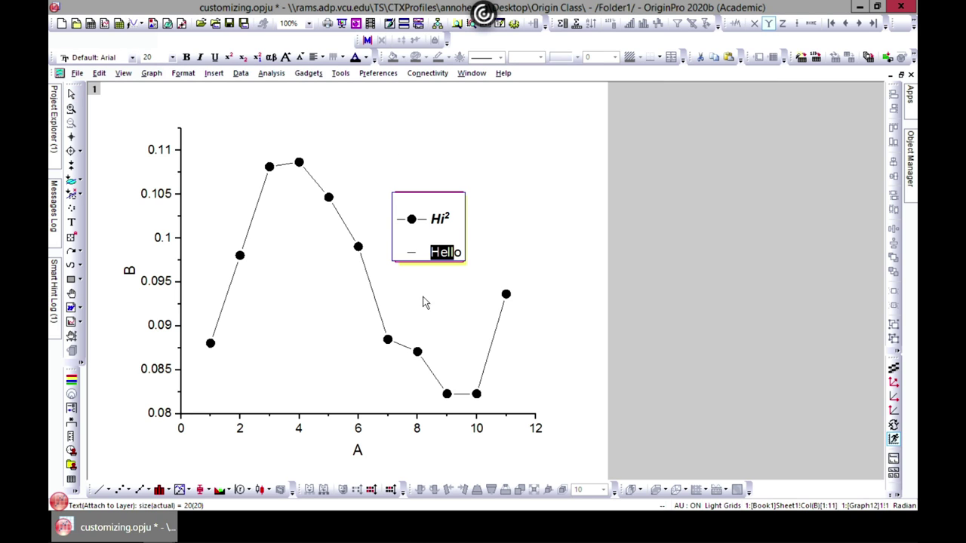
click(489, 240)
- Move the legend under the curve's peak, between about 3 and 5.5 on the A axis
drag(464, 230, 346, 296)
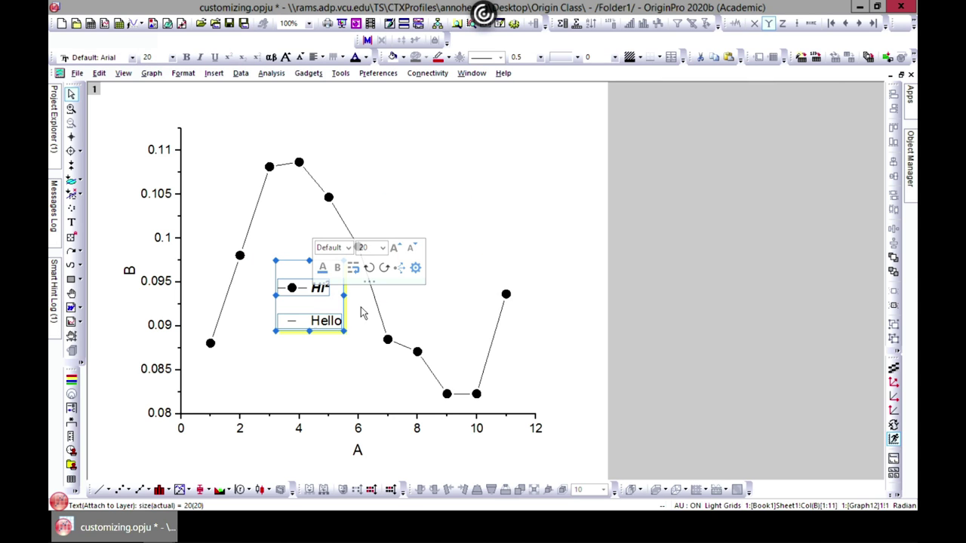
- Rotate the legend through a full turn in four 90-degree increments
click(369, 268)
click(369, 270)
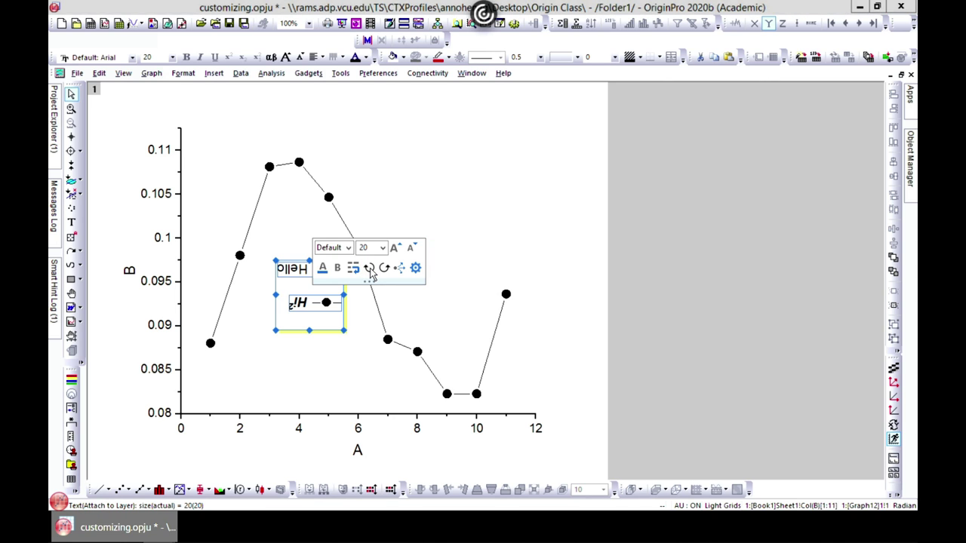
click(370, 270)
click(369, 270)
click(477, 268)
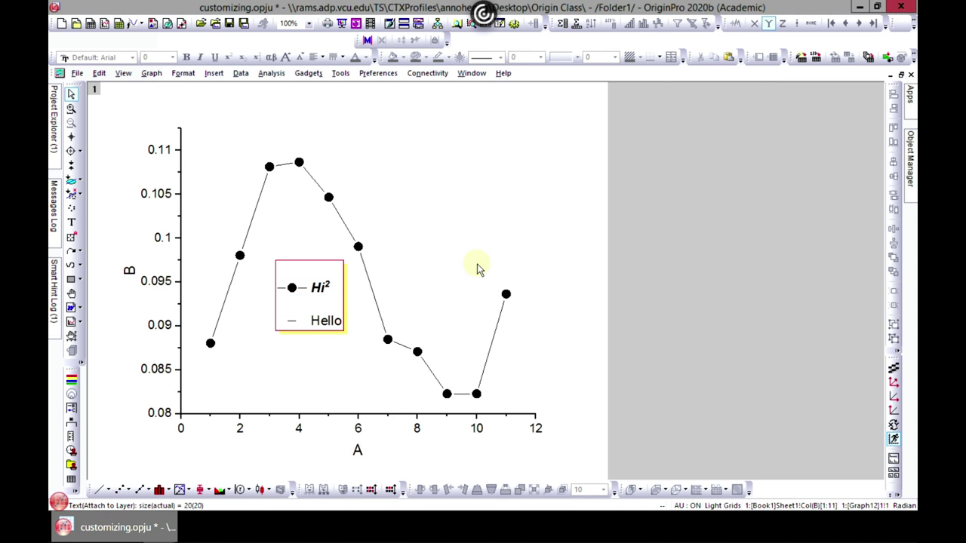
- Move the legend to the right of the curve's peak, between about 6.5 and 9 on the A axis
click(314, 273)
drag(314, 273, 425, 183)
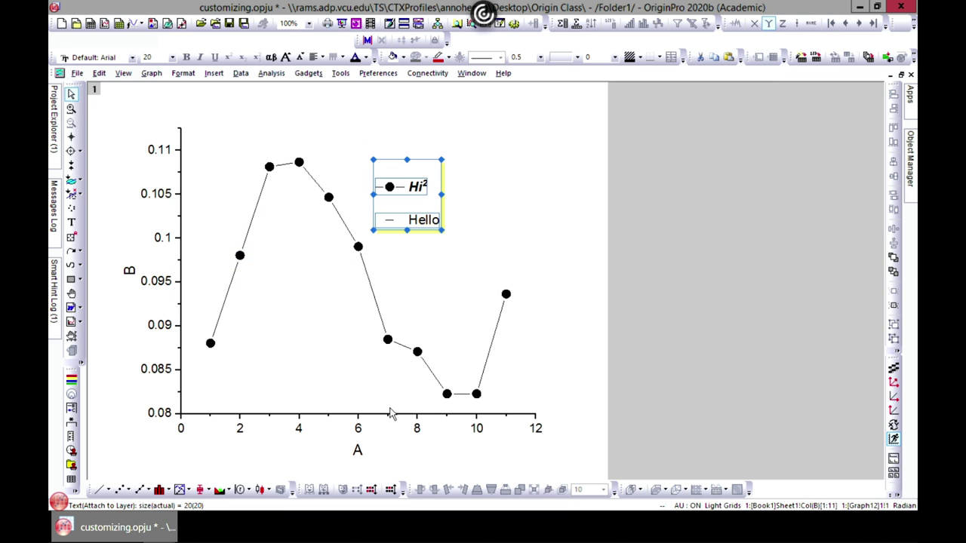
click(498, 161)
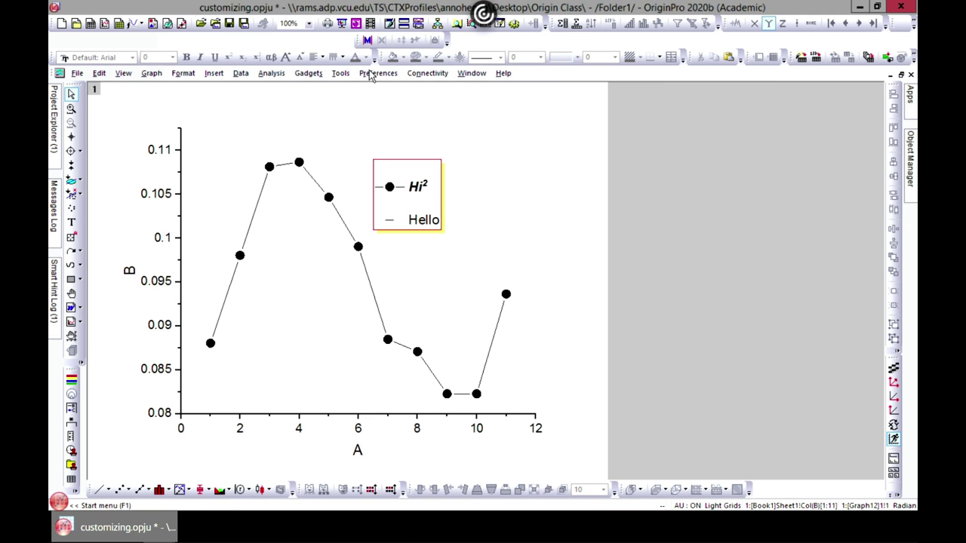
- Restore the current graph to a floating window, and open Graph2 from the project and maximize it
click(900, 75)
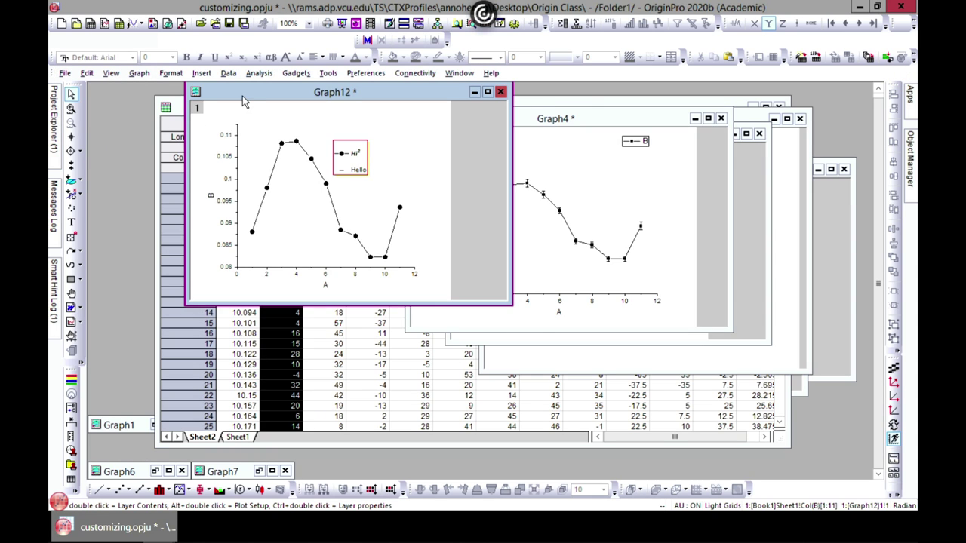
drag(242, 96, 271, 120)
click(59, 128)
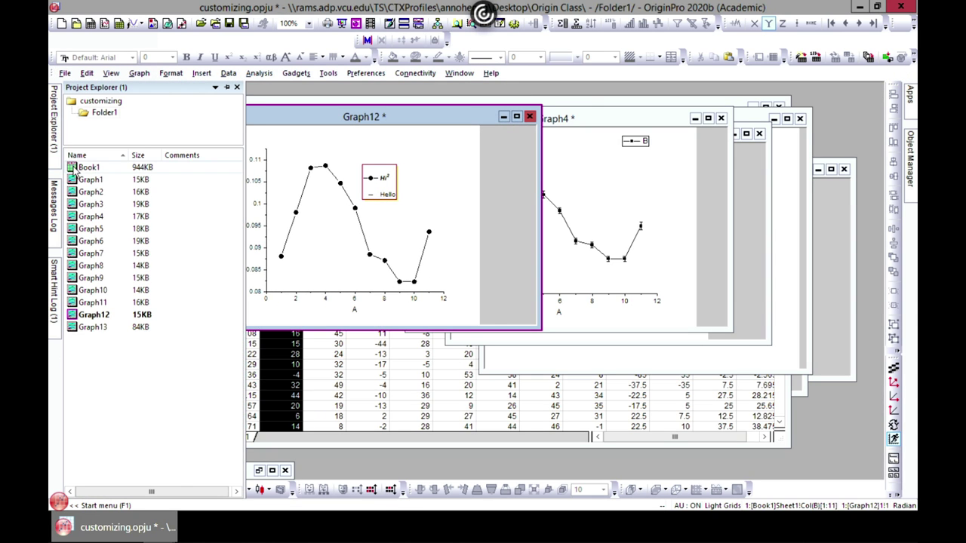
mouse_move(86, 197)
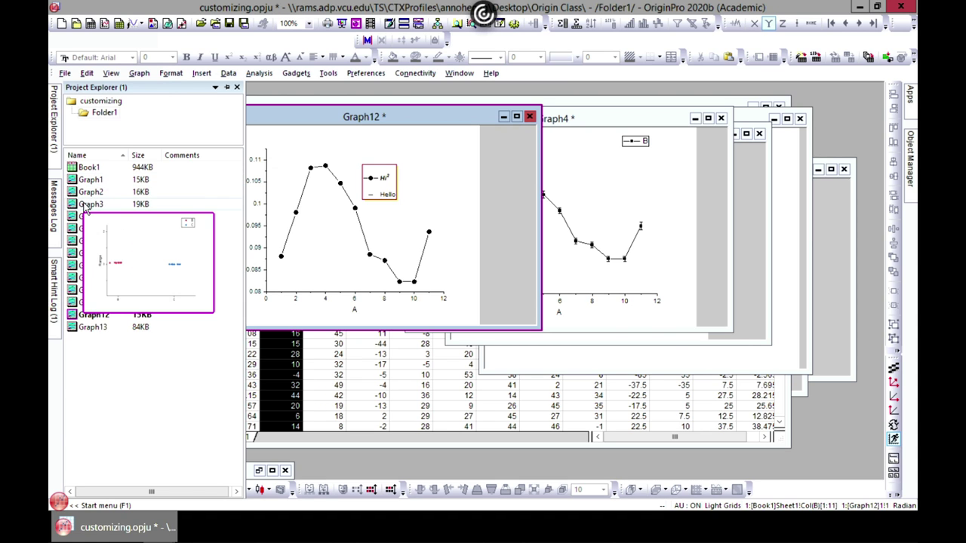
double_click(89, 191)
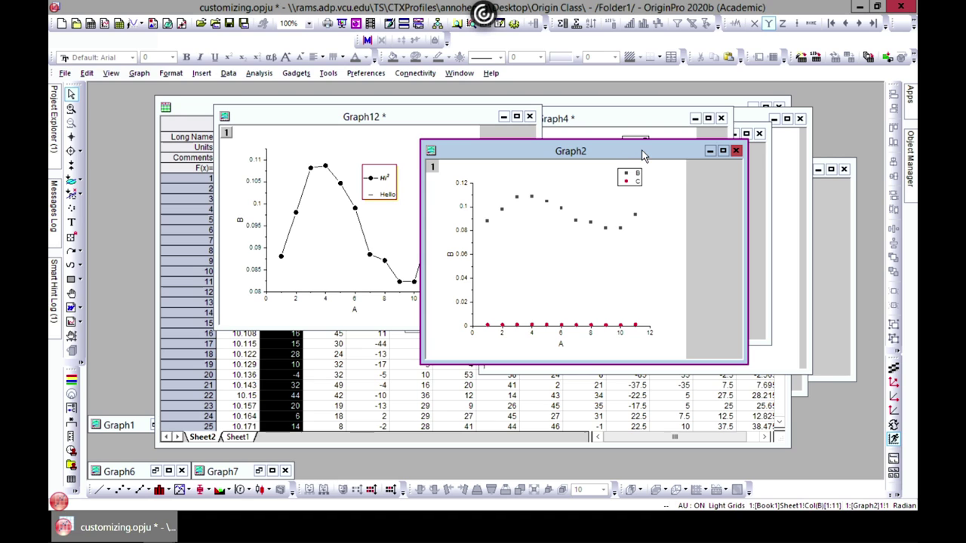
click(722, 152)
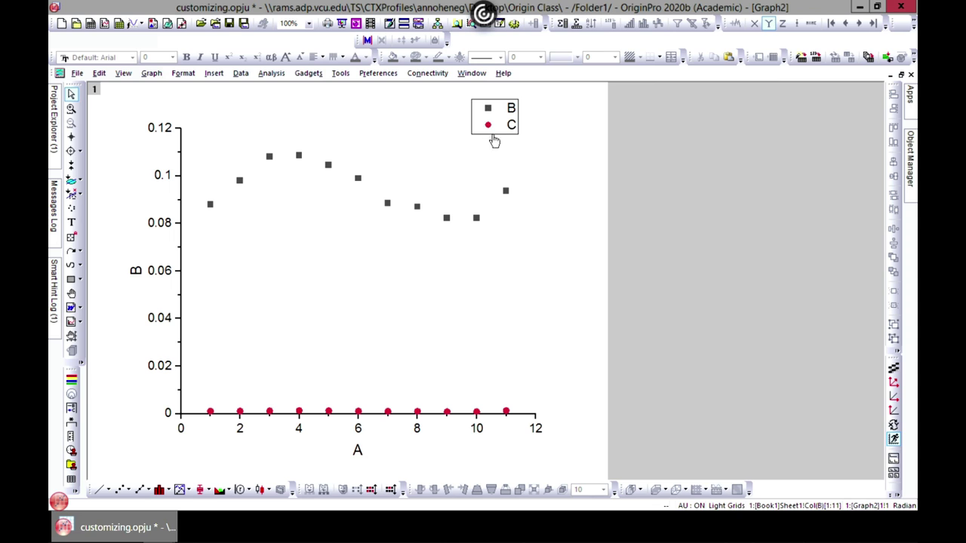
- Review the group and symbol settings of the B data plot in Plot Details, leaving them unchanged
click(386, 205)
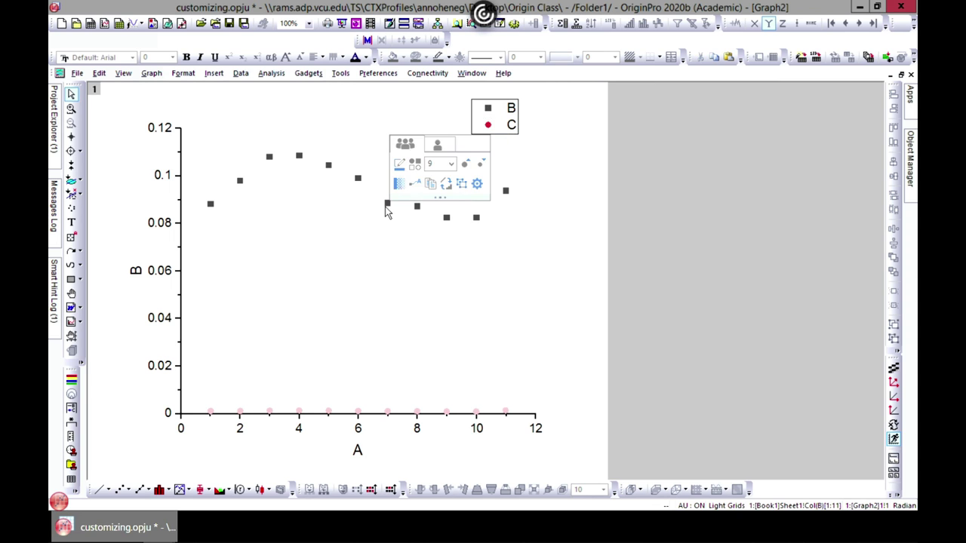
double_click(385, 209)
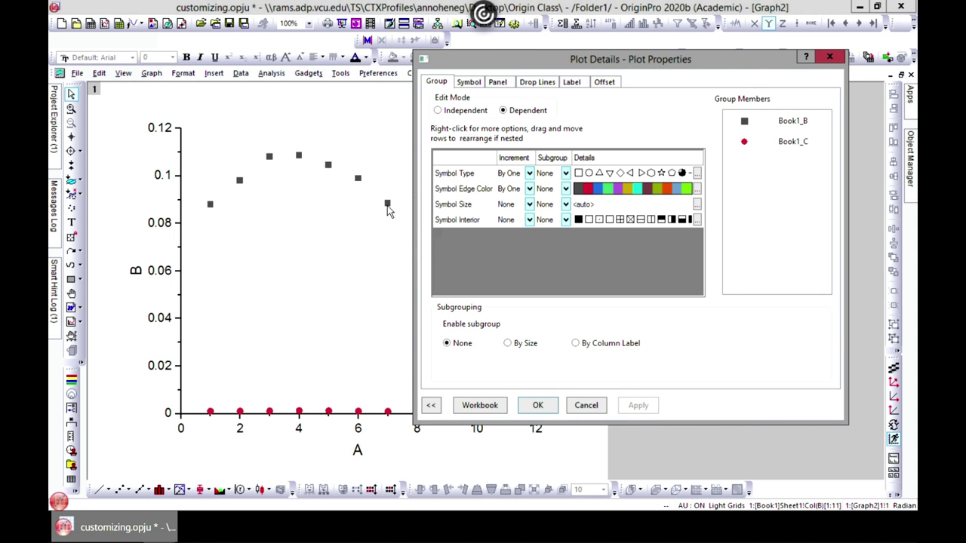
click(495, 88)
click(472, 86)
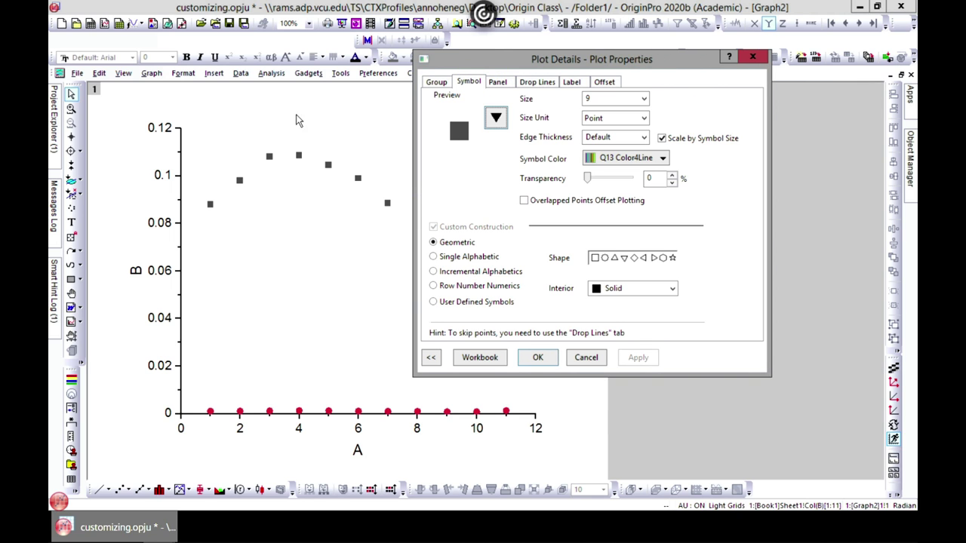
click(768, 58)
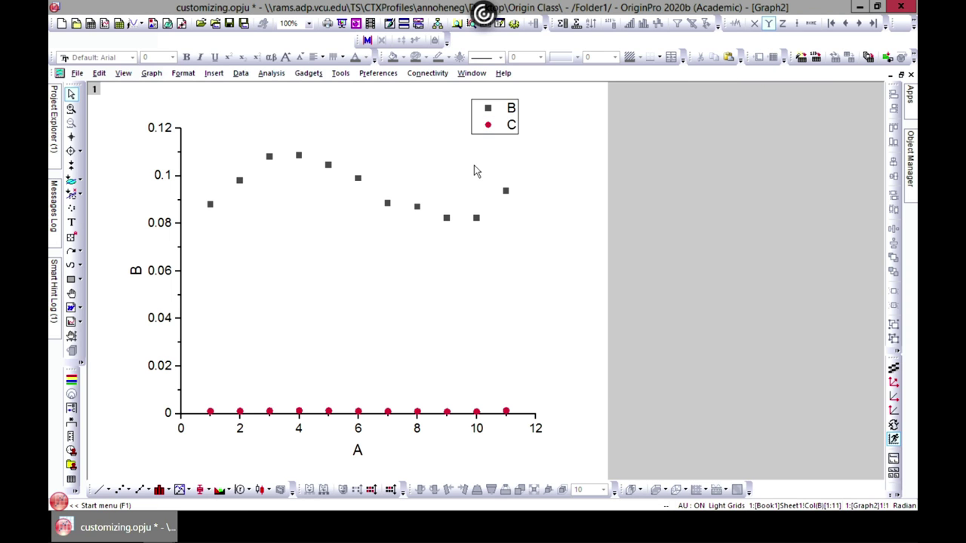
- Inspect the legend's text code in its properties and close them without changes
click(502, 117)
right_click(506, 118)
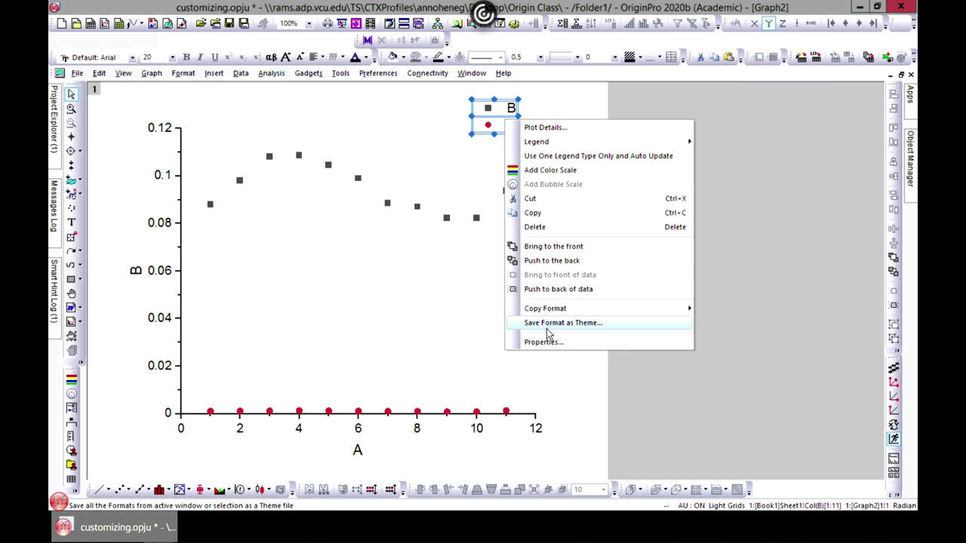
click(545, 341)
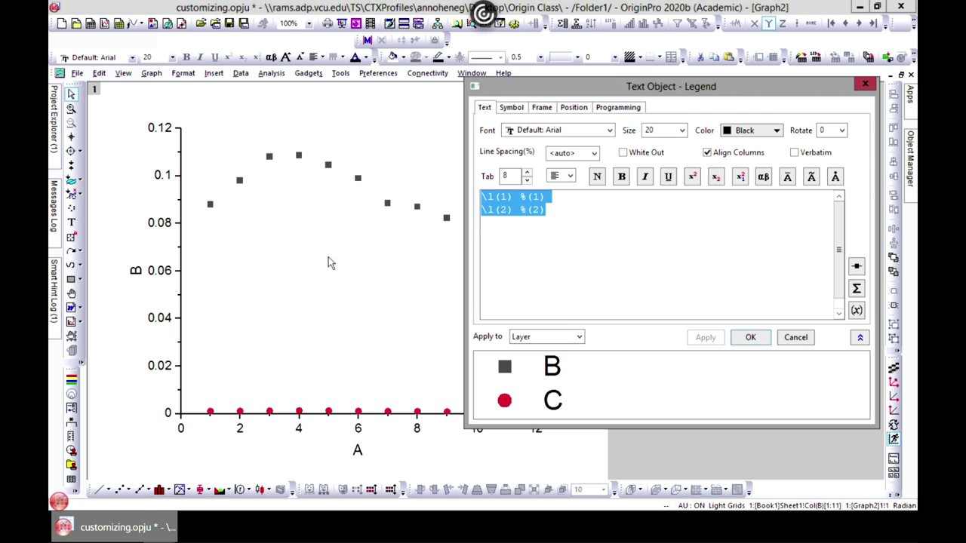
click(865, 83)
- Move the two-entry legend between the two data series, spanning about 2.5 to 4 on the A axis
click(511, 125)
click(524, 145)
click(517, 128)
drag(517, 128, 303, 272)
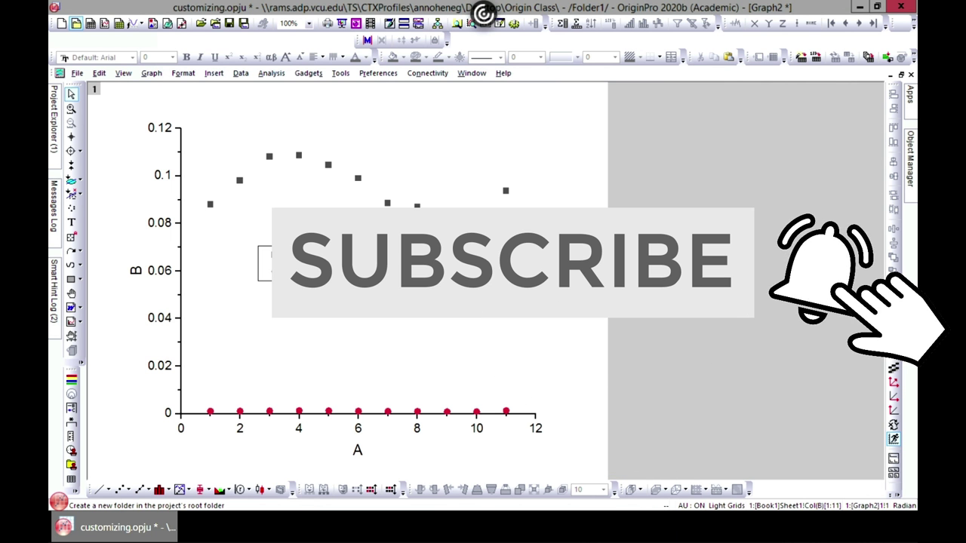
key(alt+1)
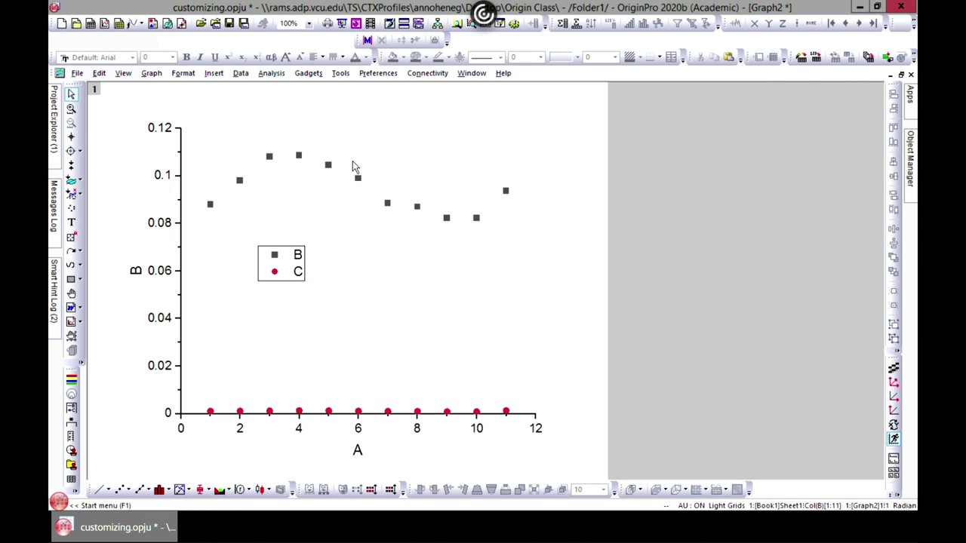
- Merge all graphs in the project into one new graph, keeping the source graphs and rearranging the layout
mouse_move(56, 106)
click(151, 73)
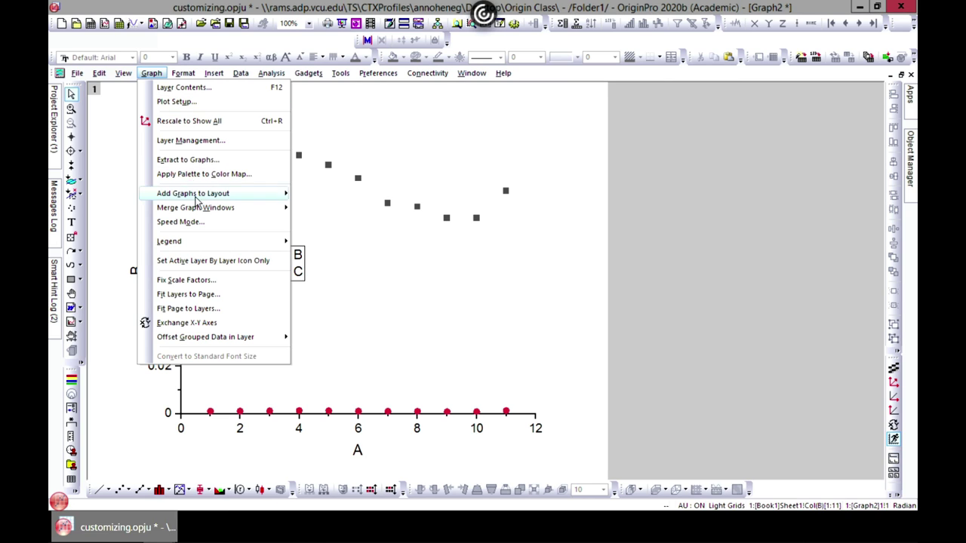
mouse_move(208, 216)
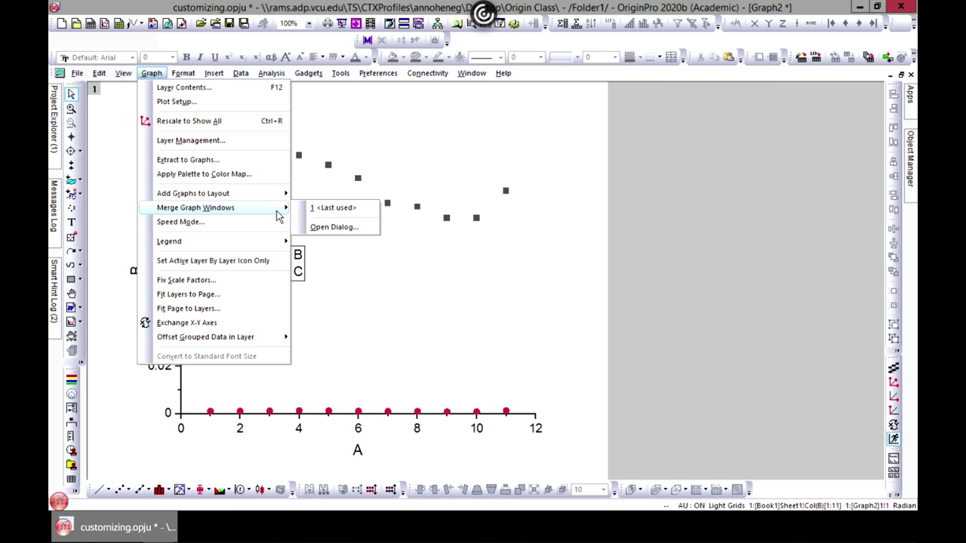
click(329, 228)
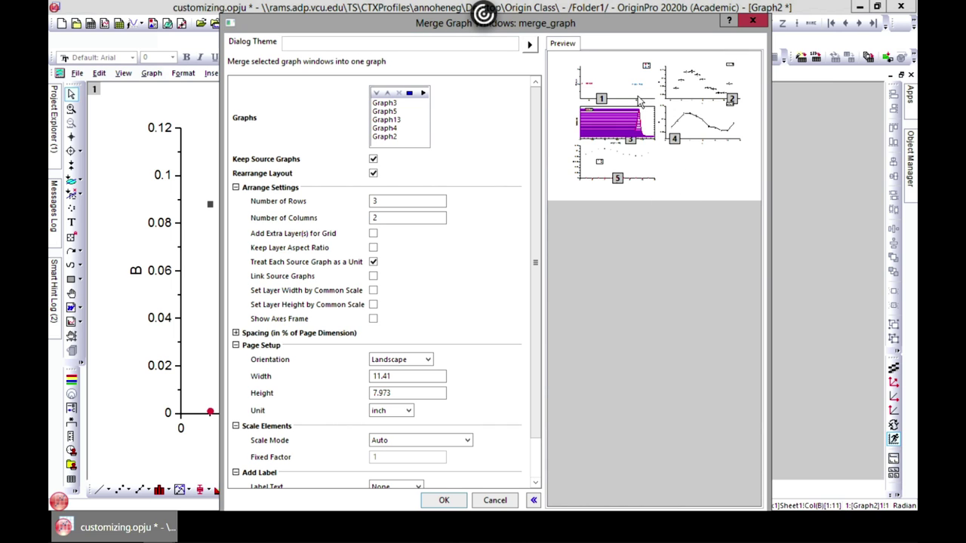
click(423, 93)
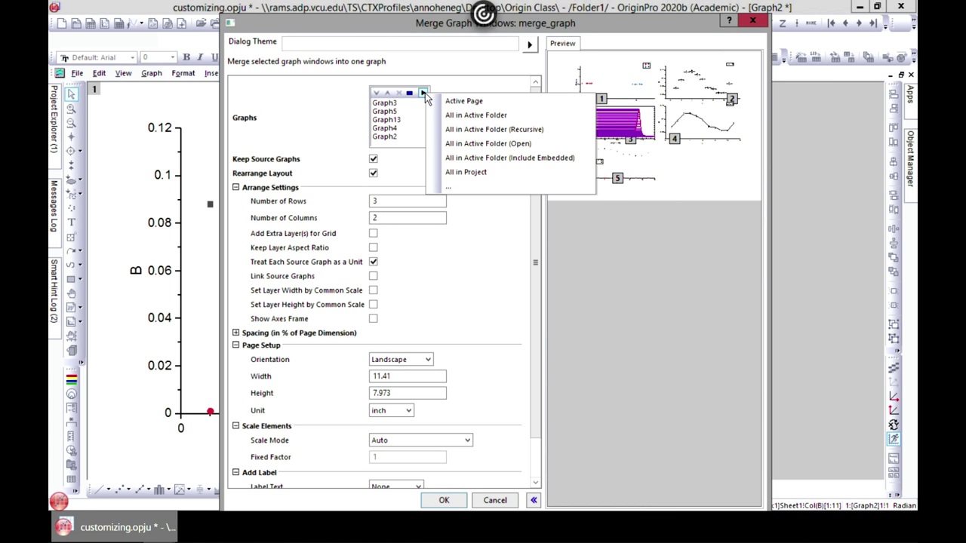
click(461, 174)
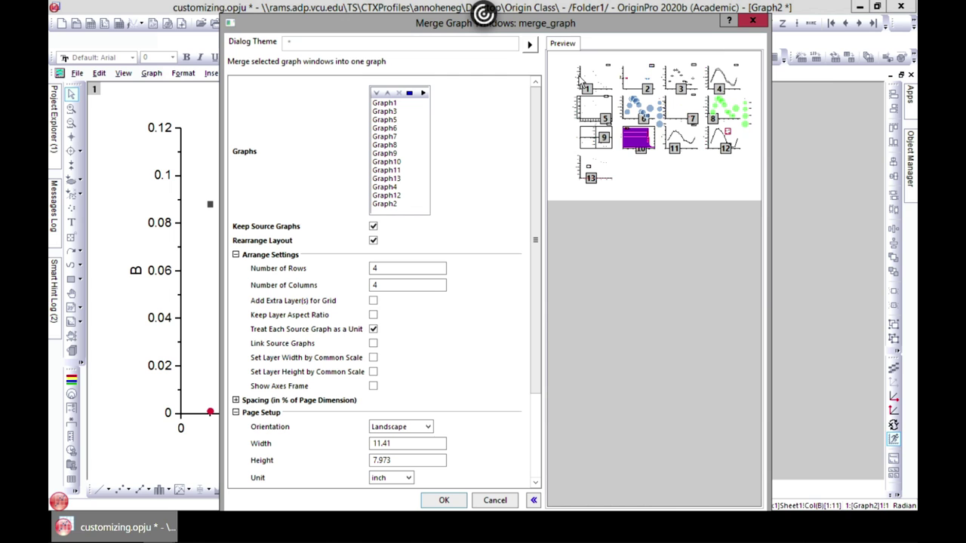
click(442, 501)
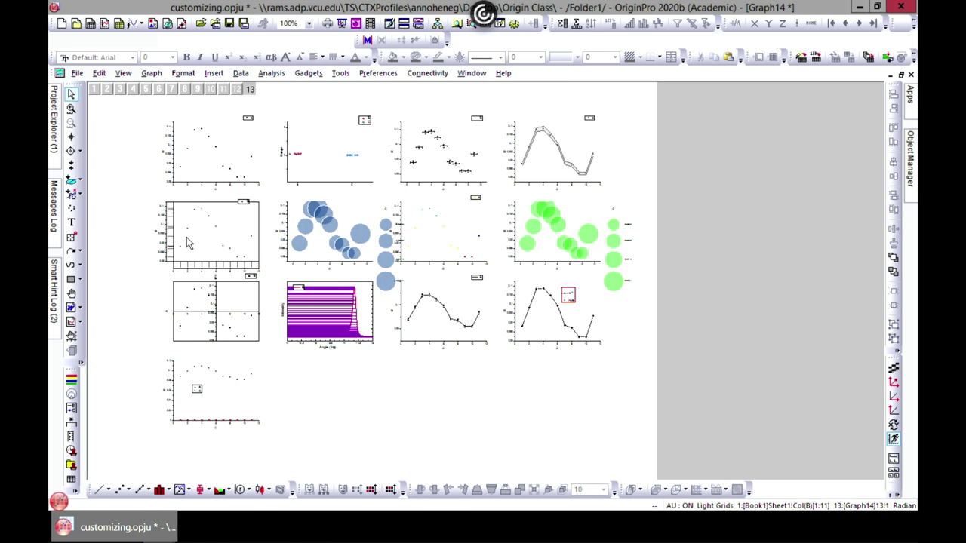
- Step through the merged graph's layers by number, from layer 1 up to layer 13
click(95, 89)
click(120, 89)
click(173, 89)
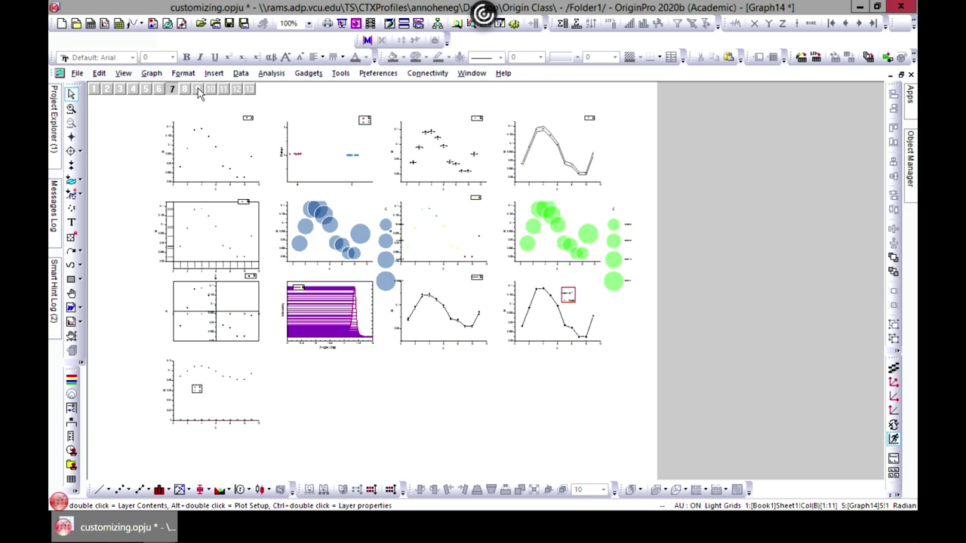
click(198, 89)
click(223, 89)
click(252, 89)
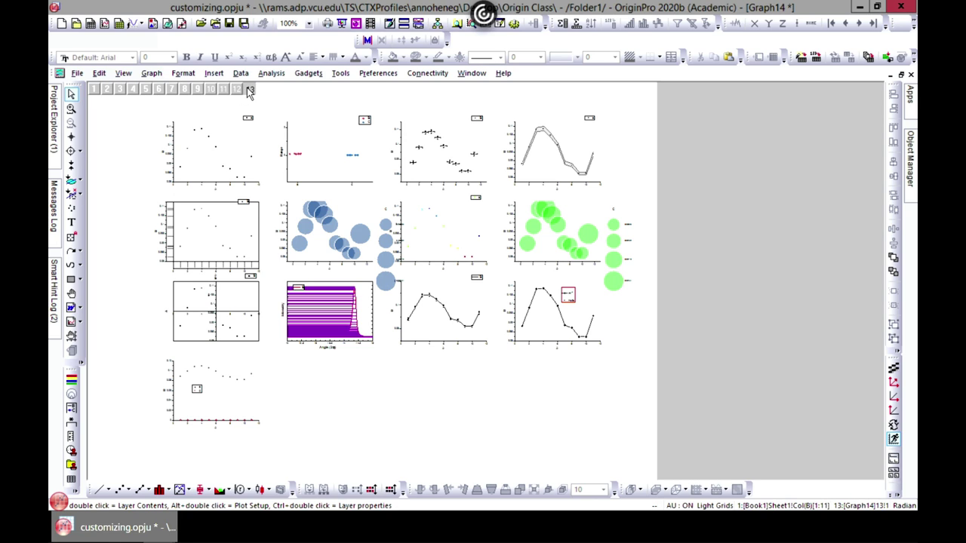
- Restore the merged graph to a floating window and select individual layers by number and by their plots
click(901, 76)
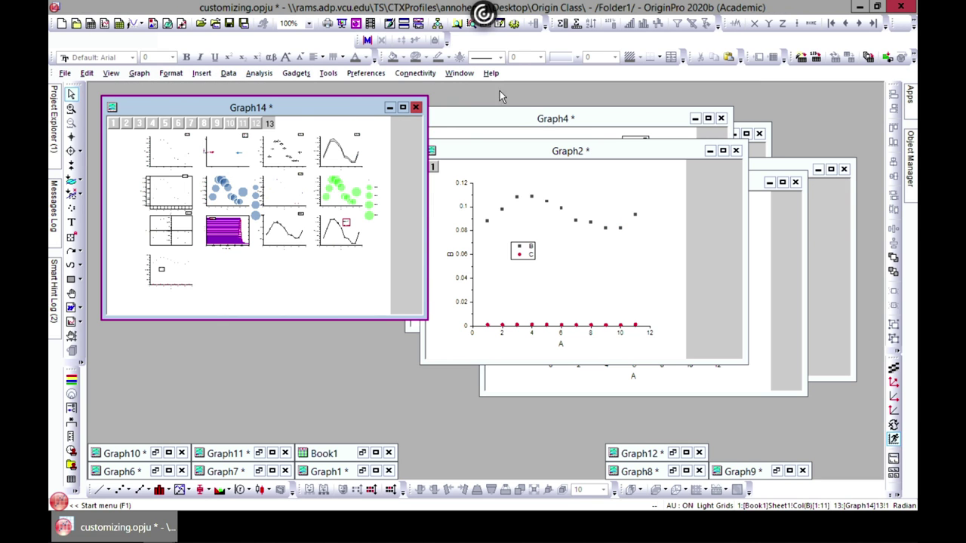
click(228, 123)
click(204, 123)
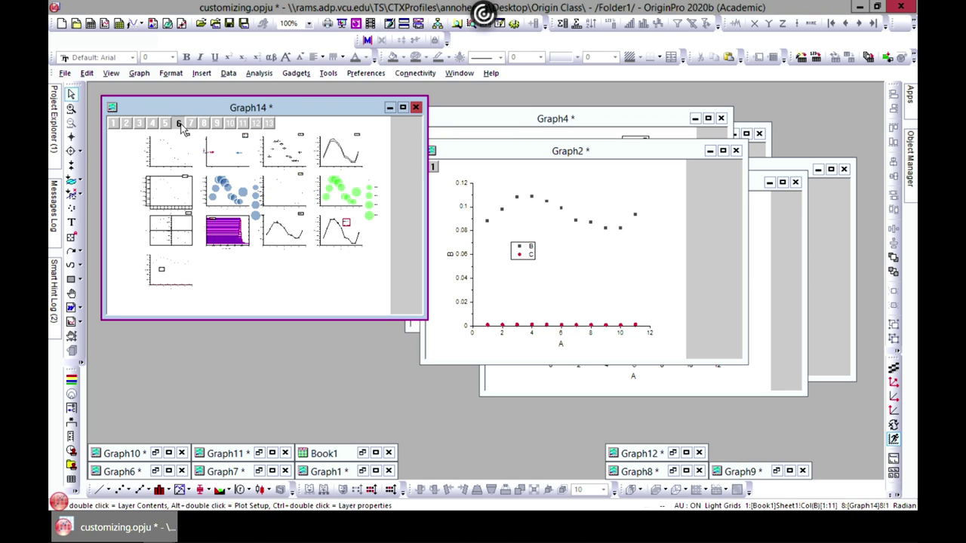
click(168, 285)
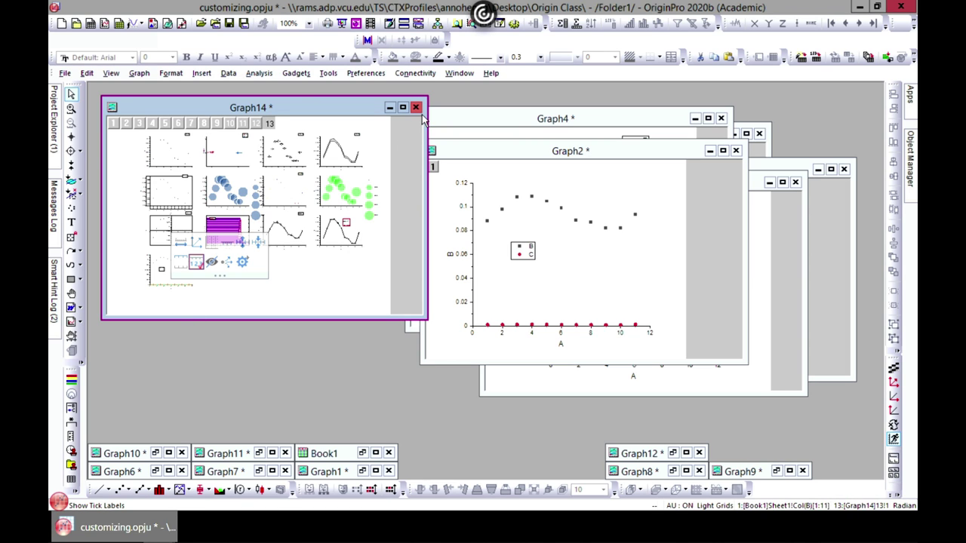
click(155, 277)
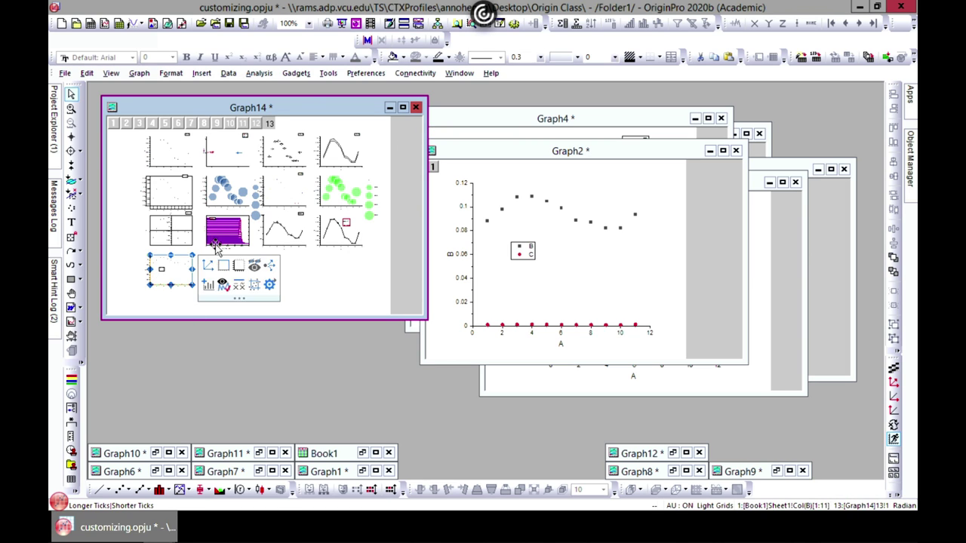
click(166, 228)
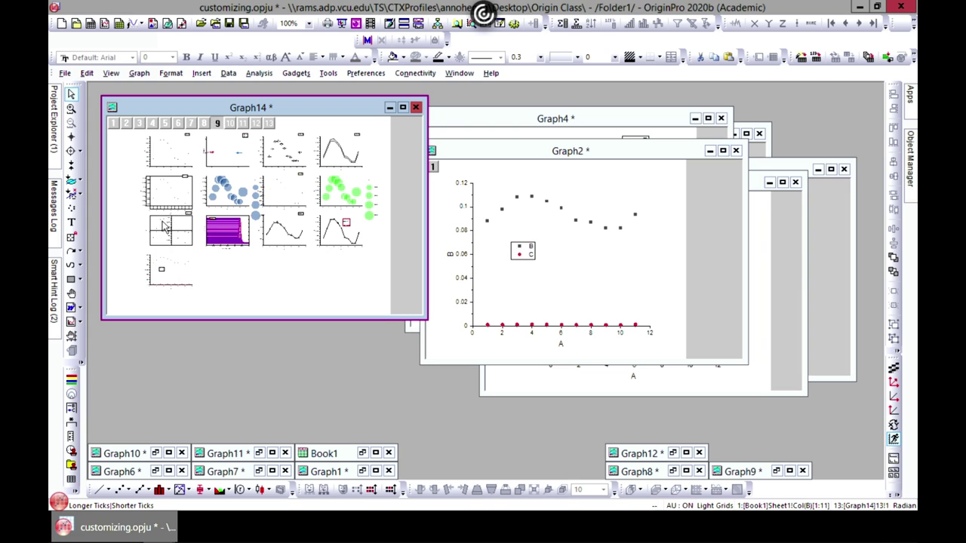
click(166, 155)
- Close the merged Graph14 window and delete it from the project
click(417, 108)
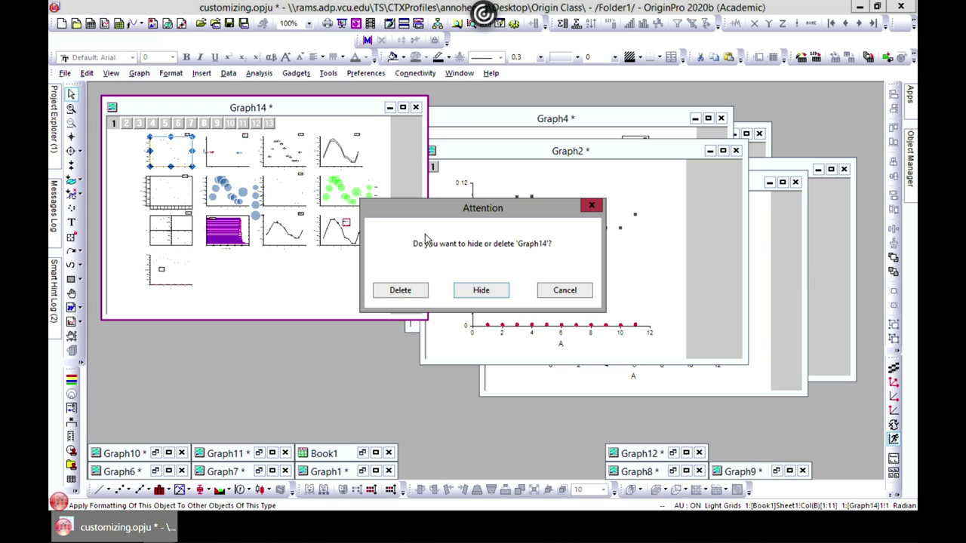
click(403, 292)
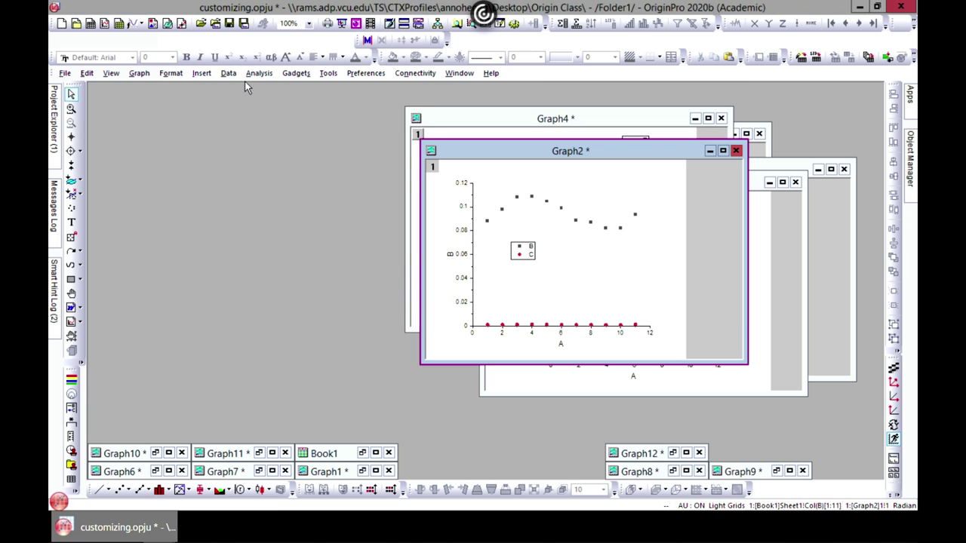
- Start a new graph window merge and fill its source list with all graphs in the project
click(140, 73)
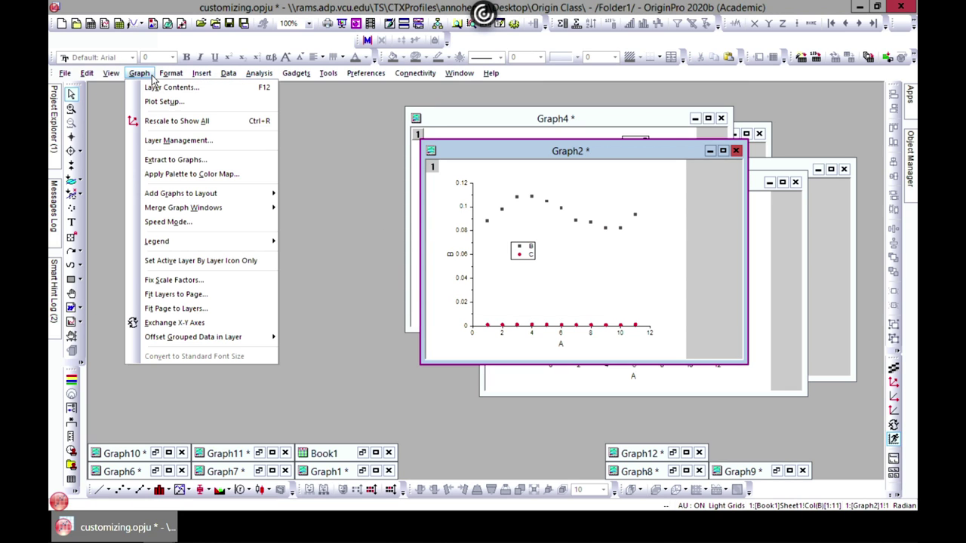
mouse_move(236, 212)
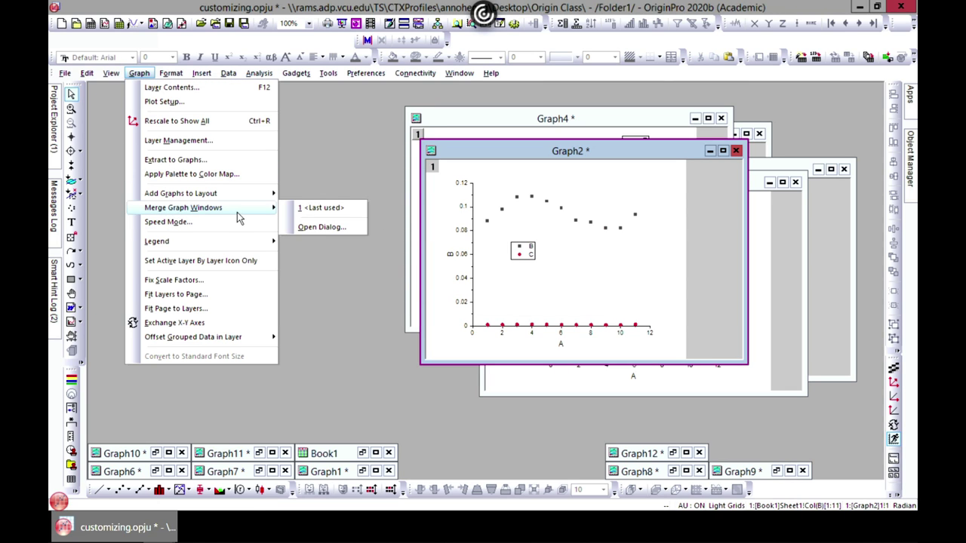
click(321, 229)
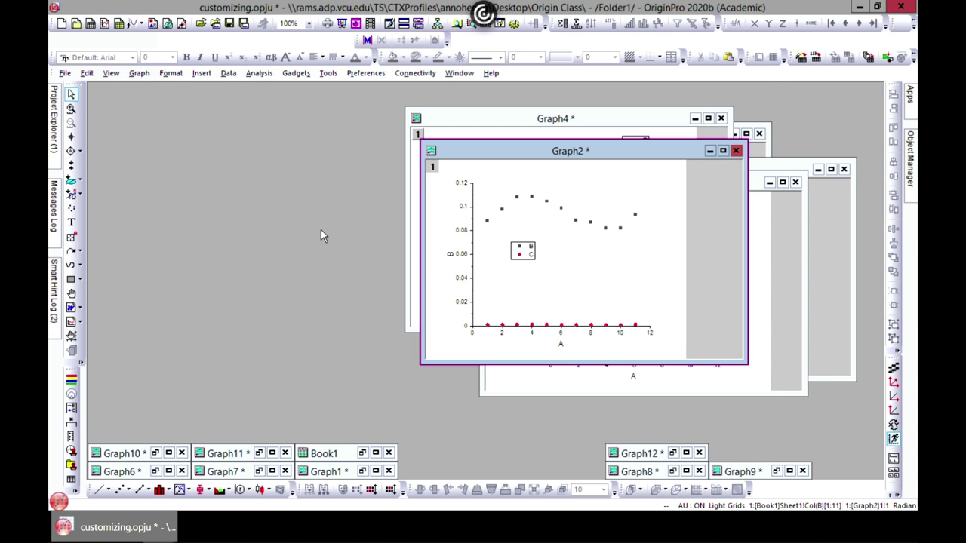
click(423, 93)
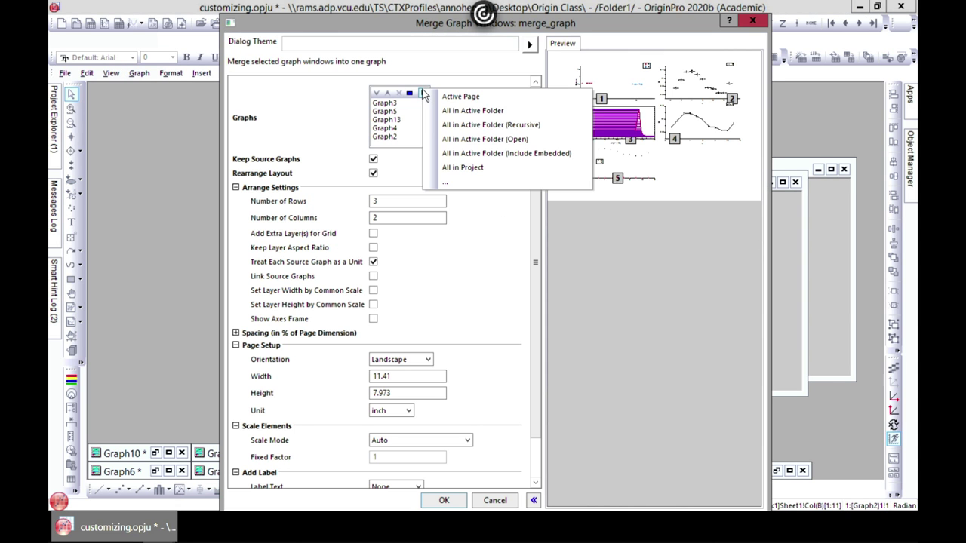
click(456, 168)
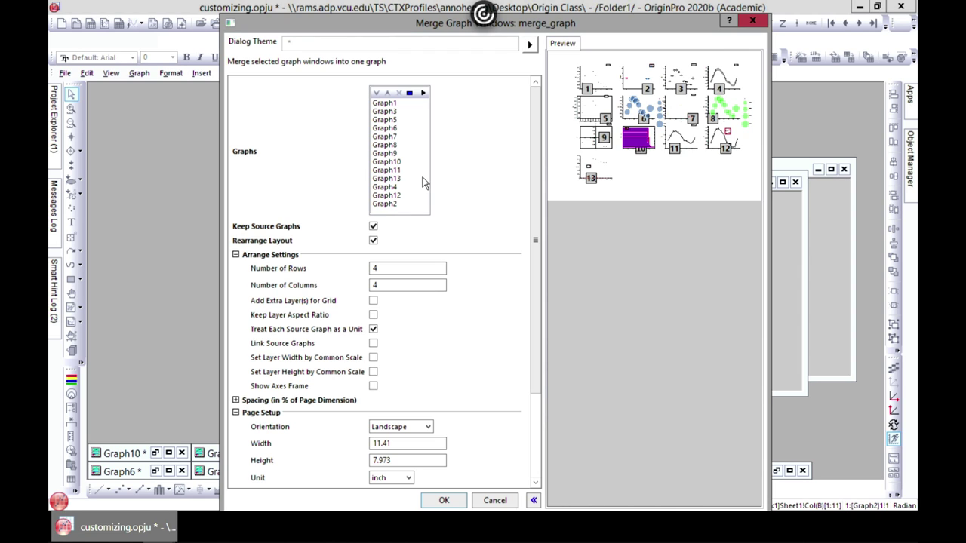
- Highlight individual source graphs in the merge list to identify their matching layers in the preview
click(399, 204)
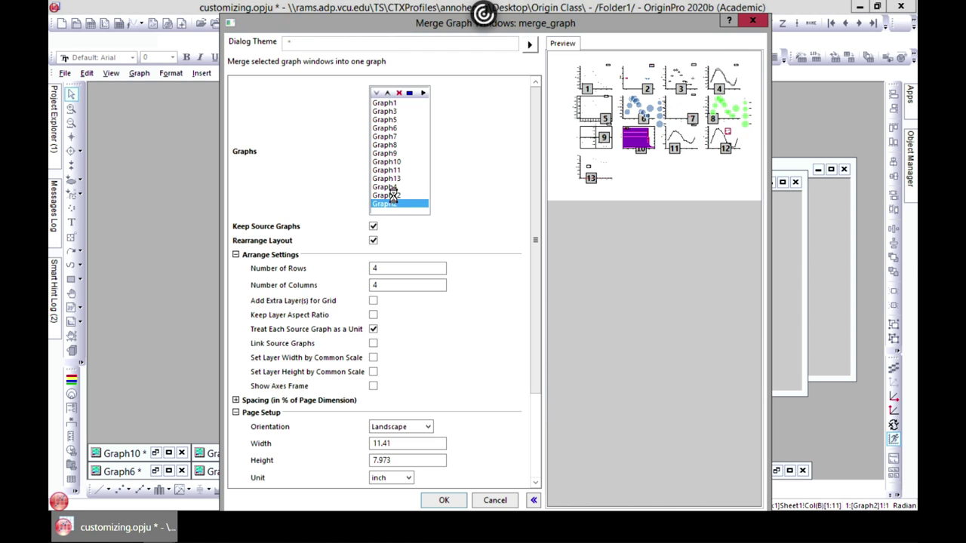
key(Up)
key(Up)
key(Up)
key(Up)
key(Up)
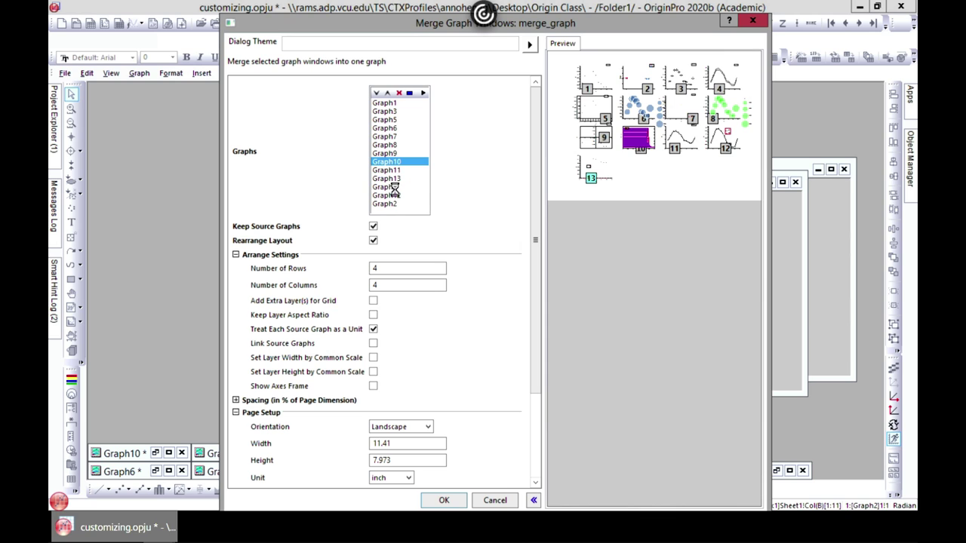
click(387, 103)
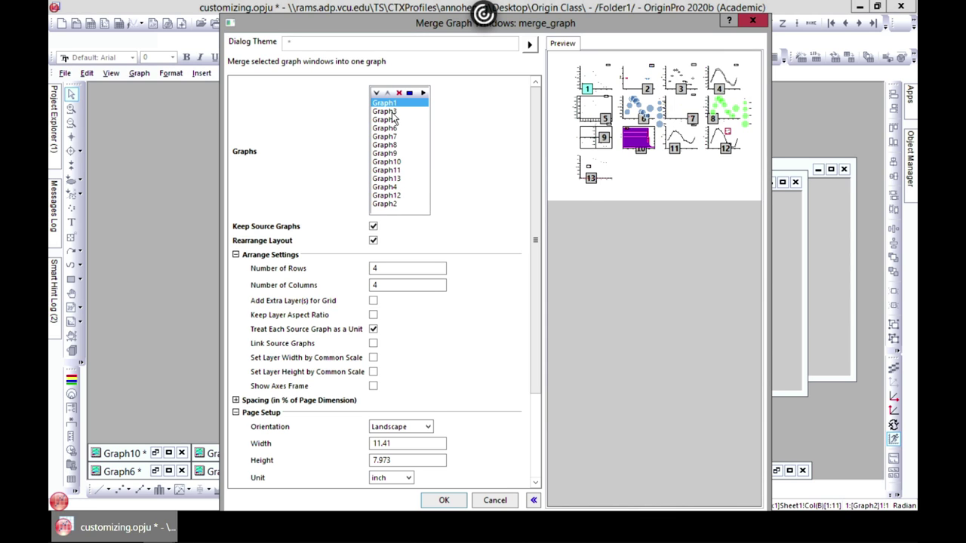
click(394, 114)
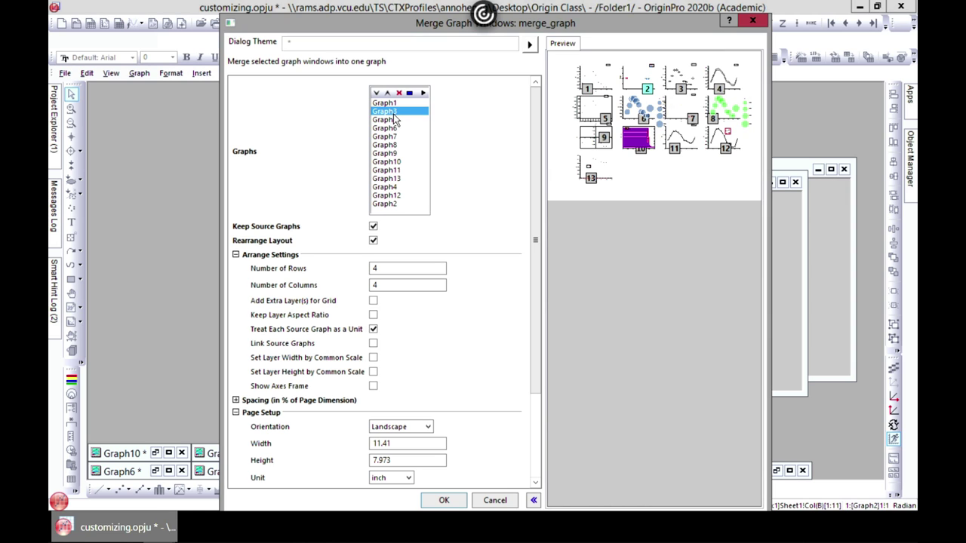
click(393, 120)
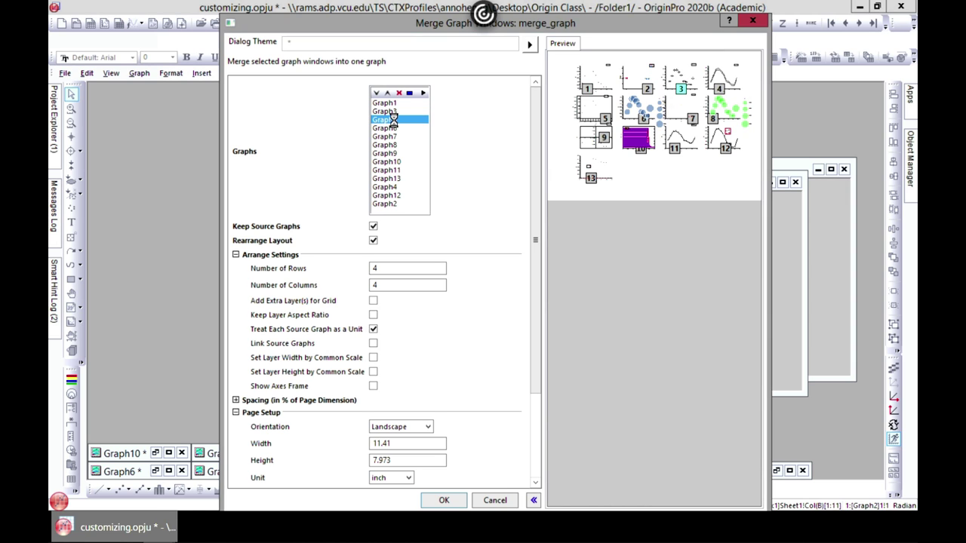
- Remove all source graphs from the merge list except Graph1, Graph3 and Graph5
drag(405, 197, 411, 129)
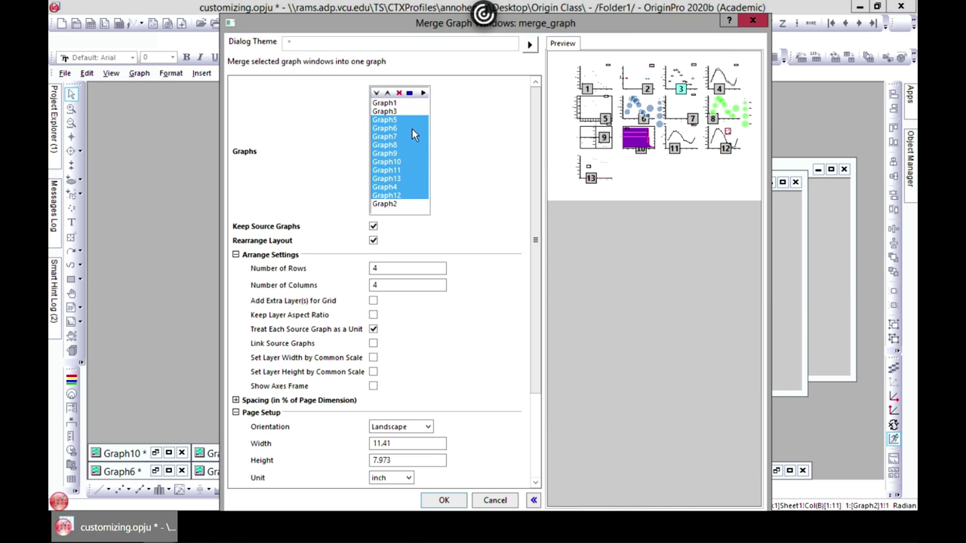
click(387, 204)
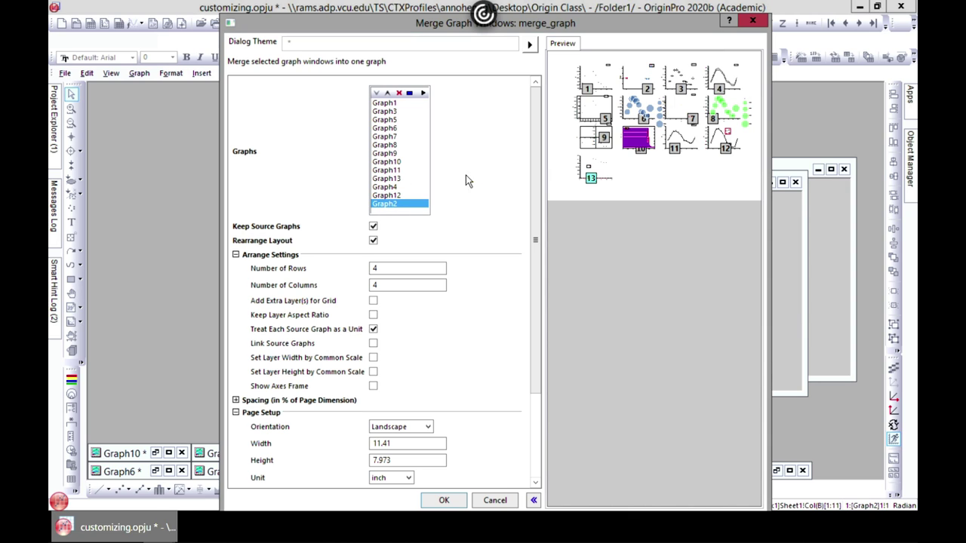
drag(411, 204, 409, 125)
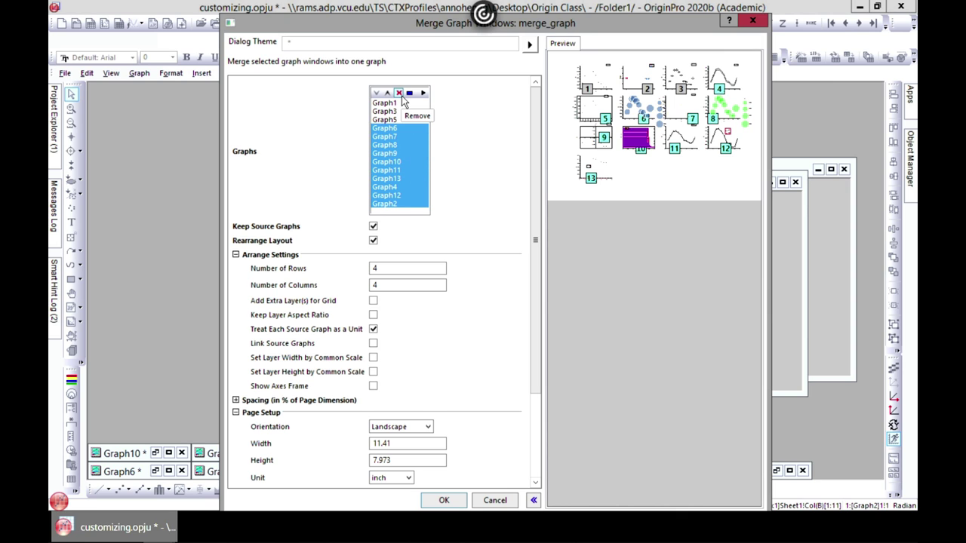
click(402, 94)
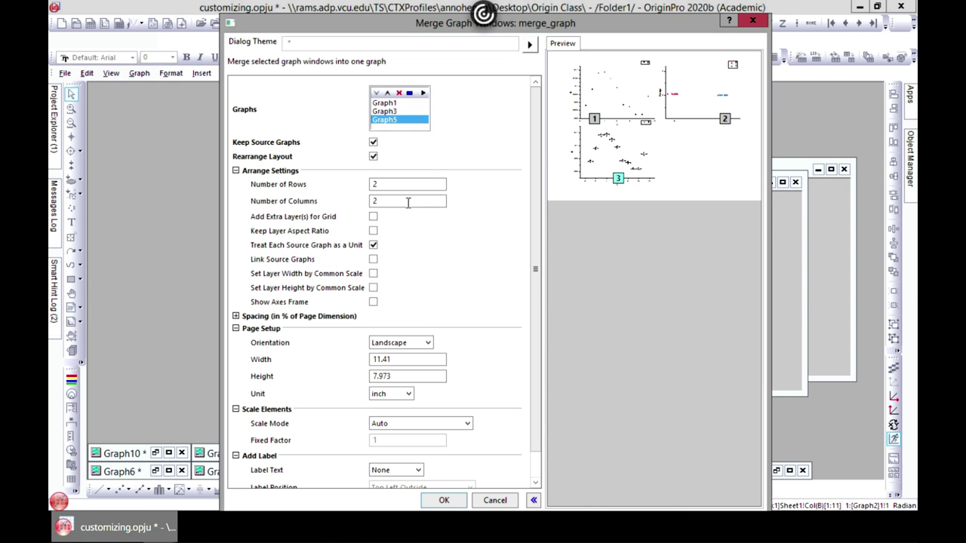
- Try arranging the three source graphs in 1 row and 3 columns
double_click(385, 199)
text(3)
click(399, 188)
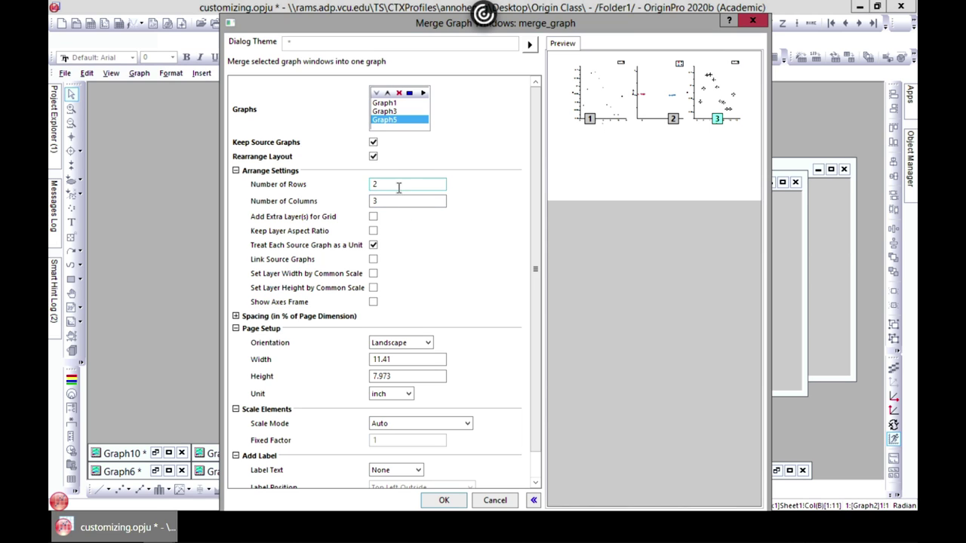
double_click(373, 184)
text(1)
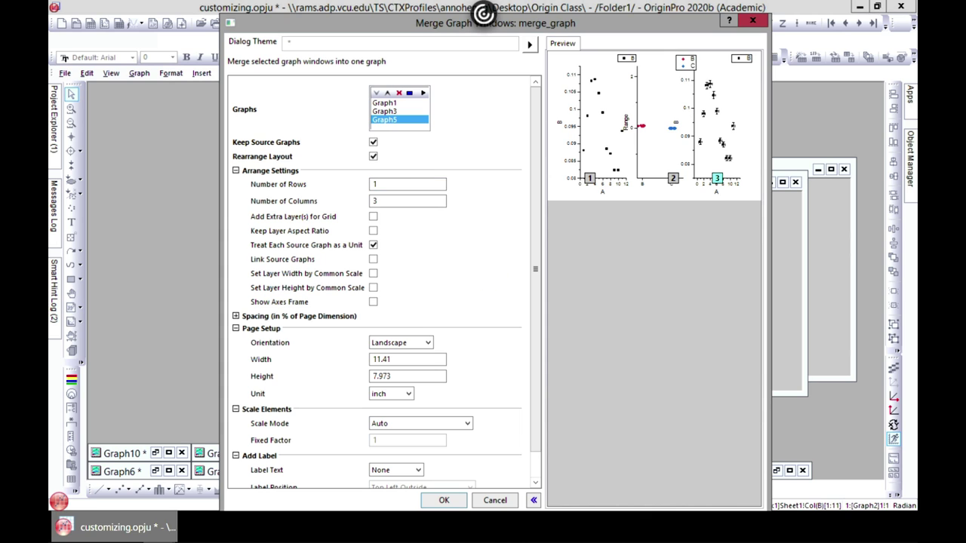
- Arrange the three source graphs in 3 rows and 1 column
double_click(384, 183)
text(3)
key(Tab)
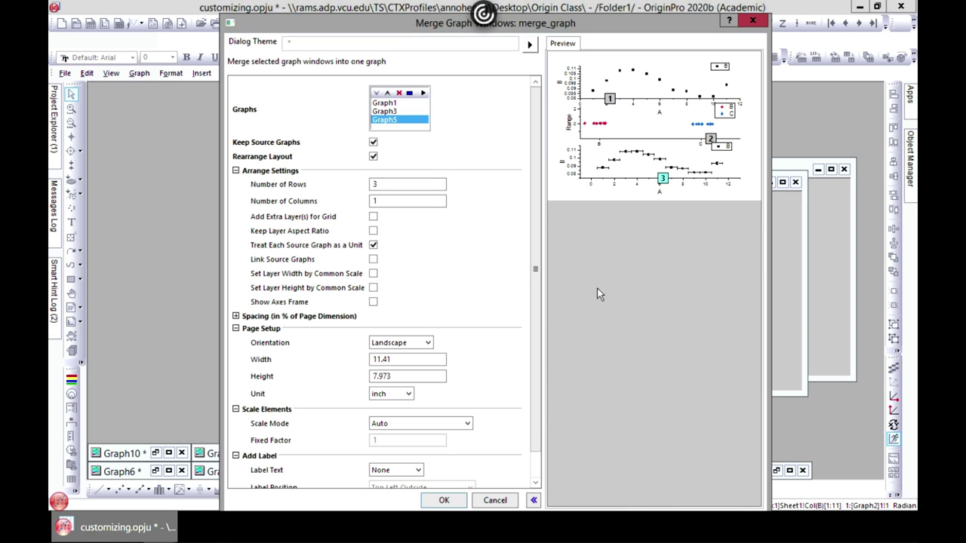
click(373, 246)
double_click(384, 185)
- Set the vertical gap between the merged graphs to 10% of the page dimension
scroll(293, 279, down, 1)
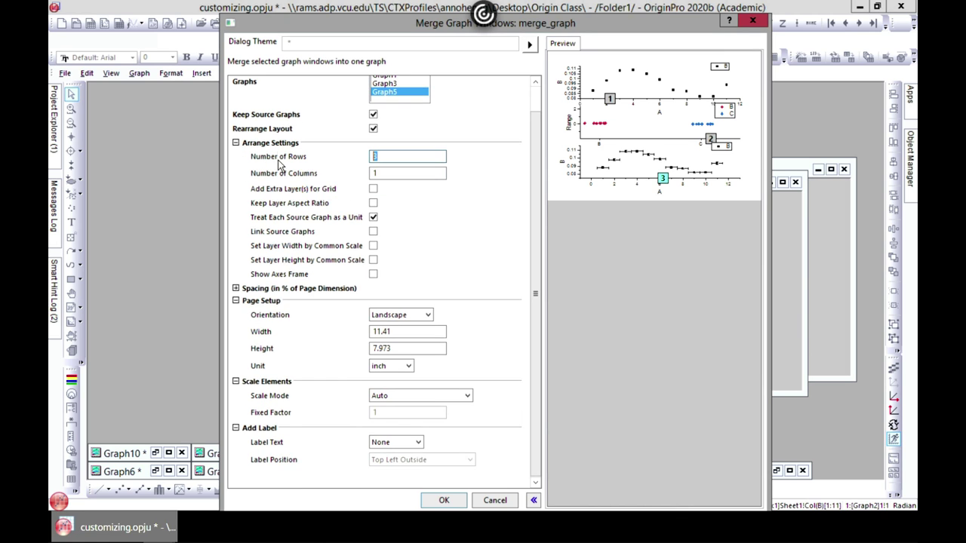
click(236, 289)
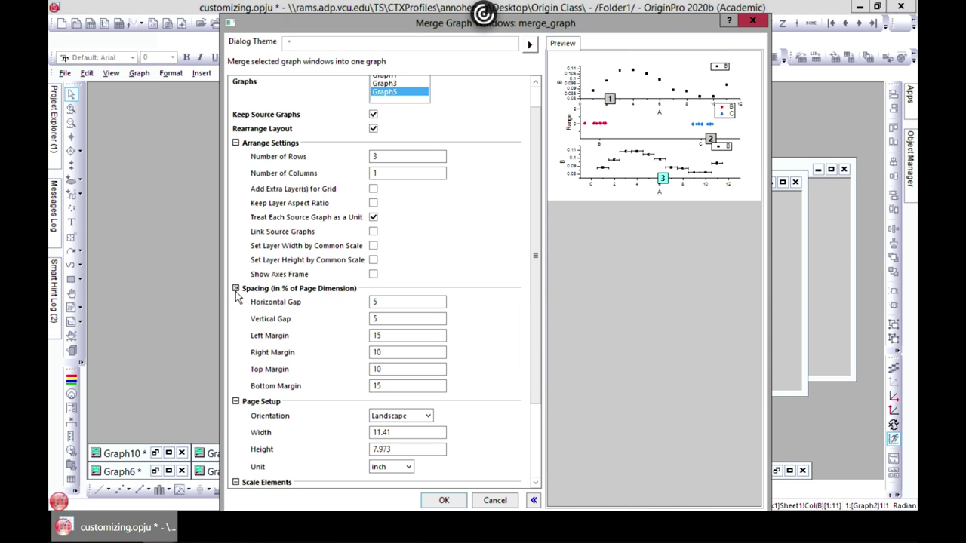
click(383, 321)
drag(383, 321, 357, 318)
text(10)
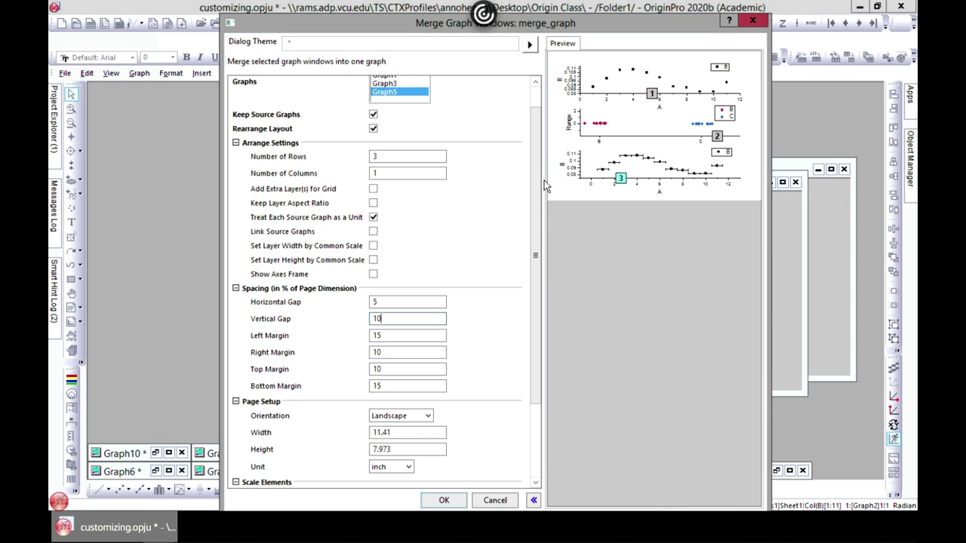
- Set the page orientation to Portrait, keep the unit in inches, and create the merged graph
scroll(330, 329, down, 1)
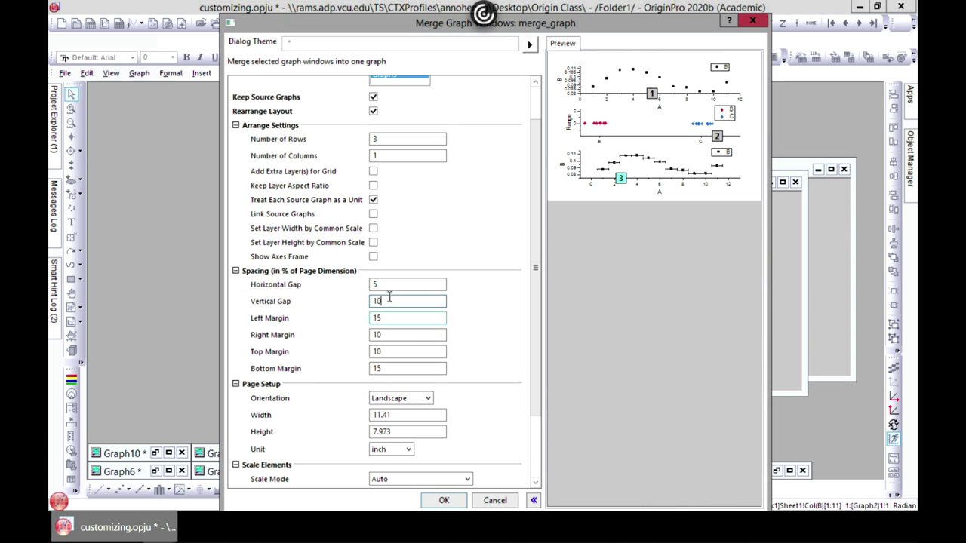
drag(535, 239, 566, 305)
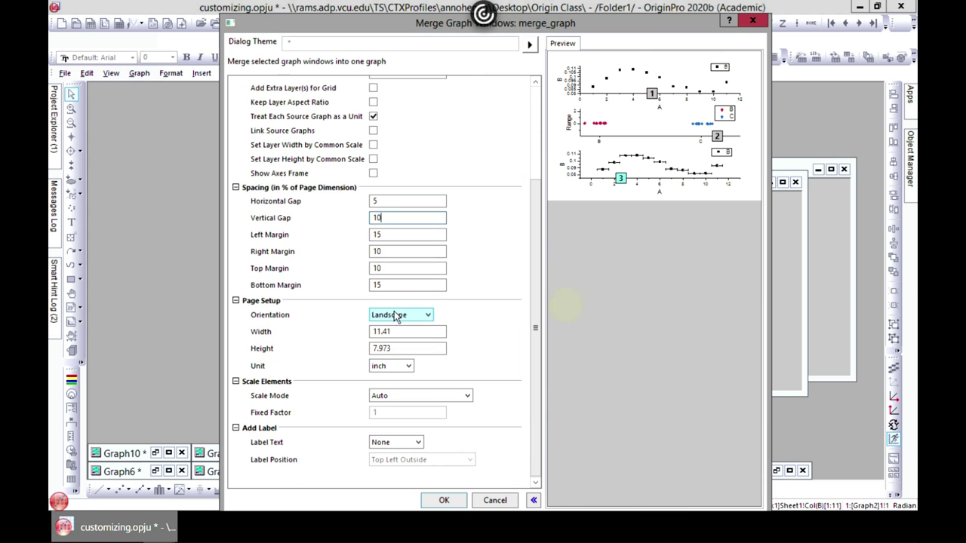
click(424, 315)
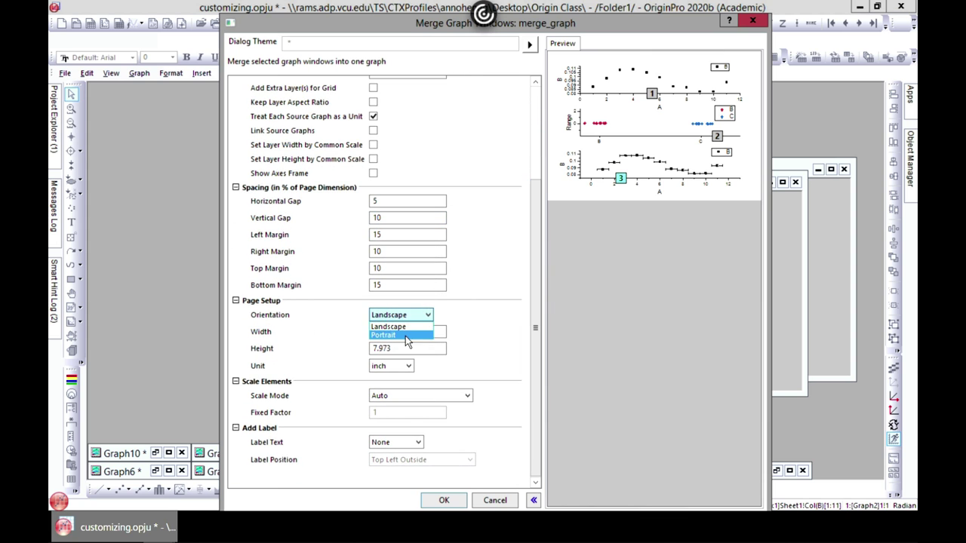
click(405, 336)
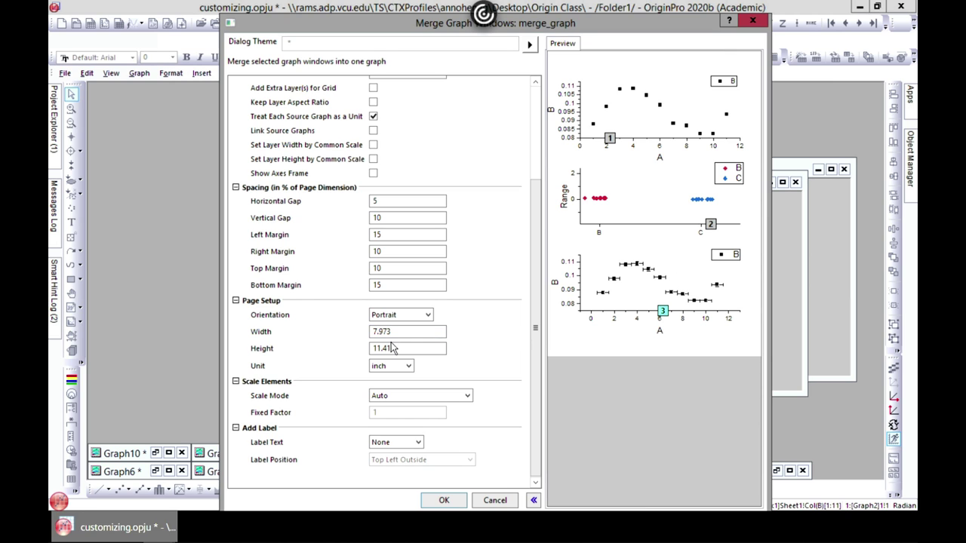
click(400, 366)
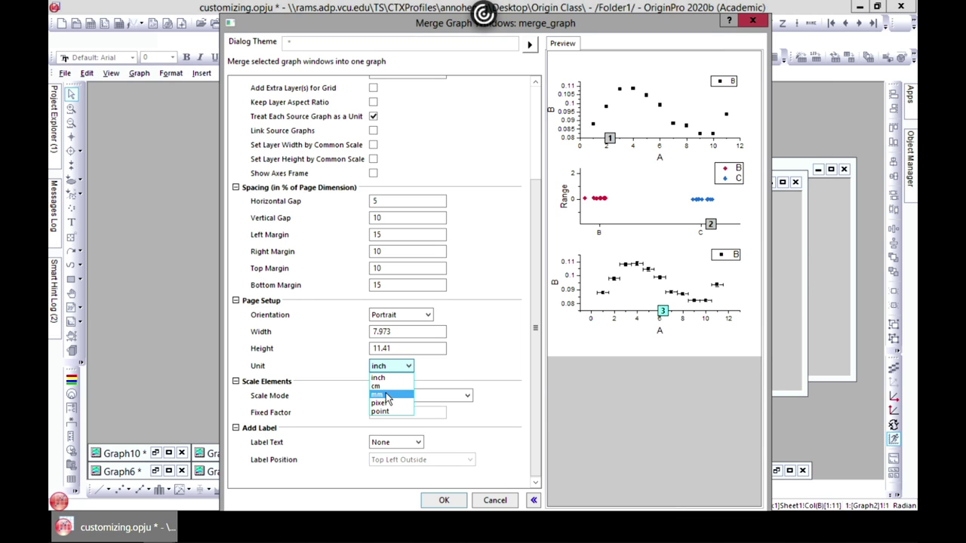
click(503, 345)
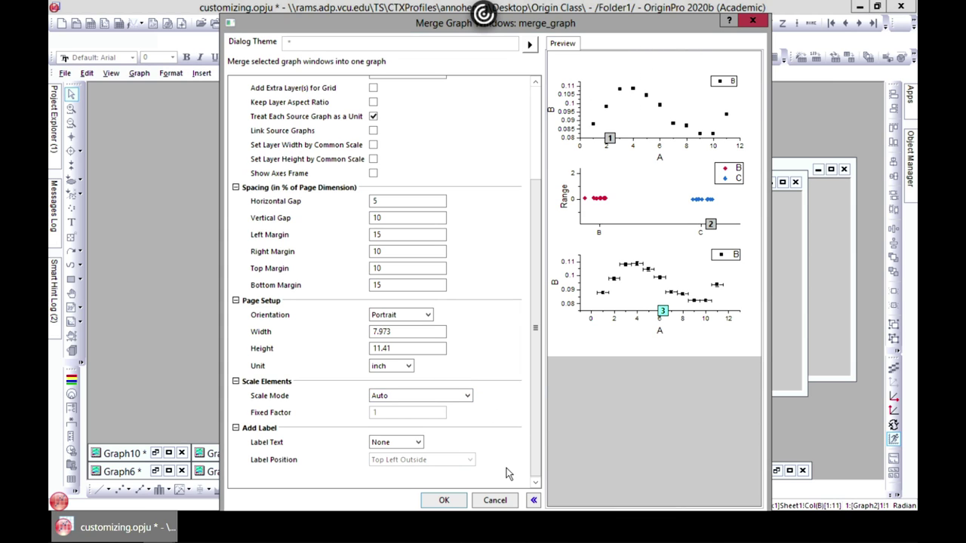
click(442, 501)
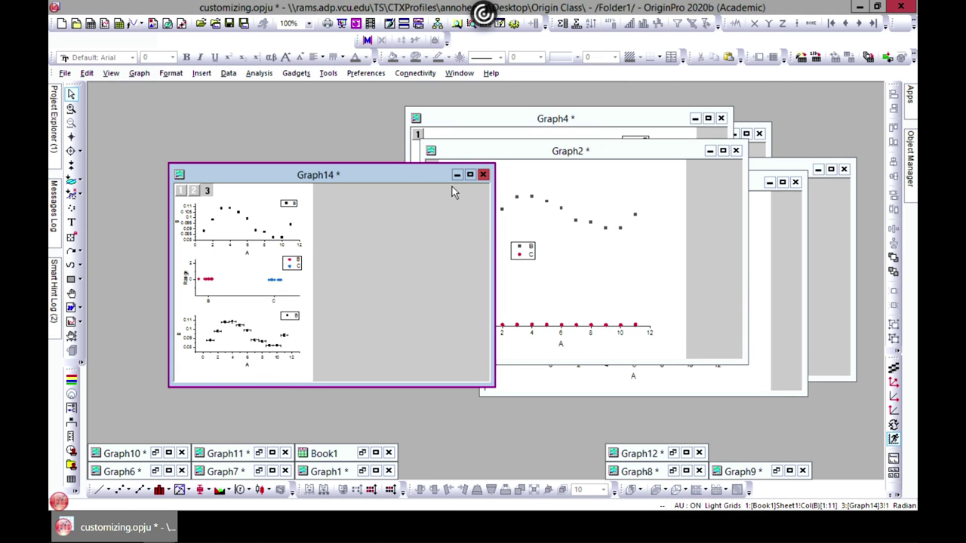
- Maximize the merged graph window and select its three layers in turn by number and by plot
click(469, 175)
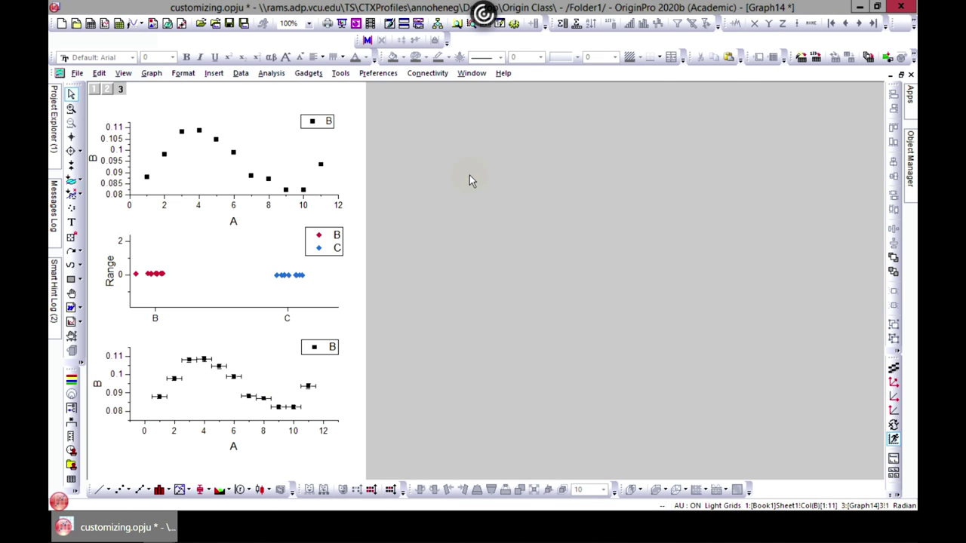
click(94, 89)
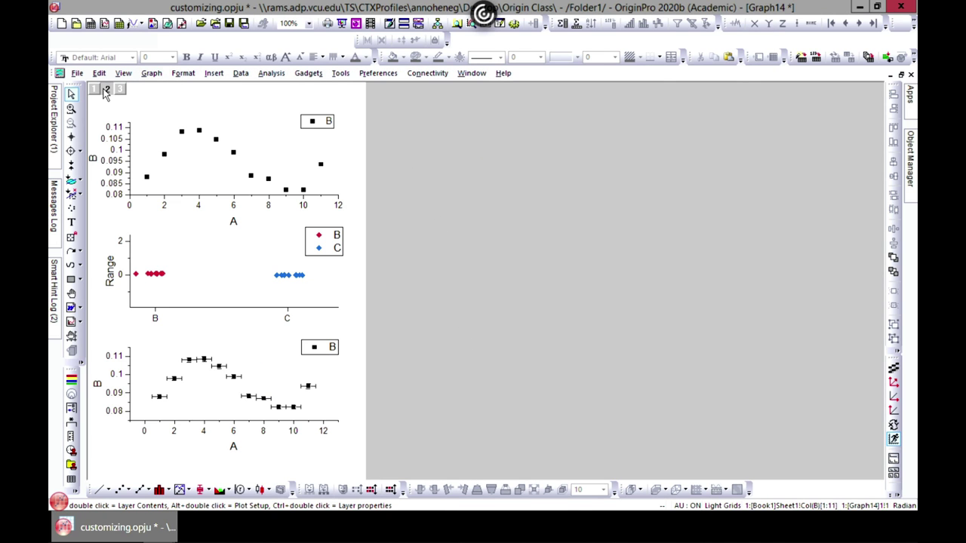
click(208, 173)
click(238, 279)
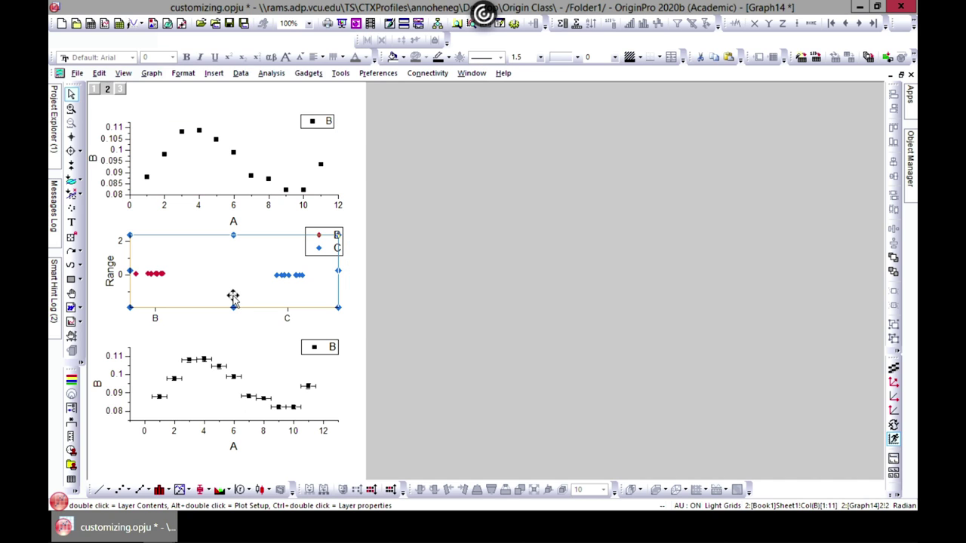
click(372, 326)
click(232, 386)
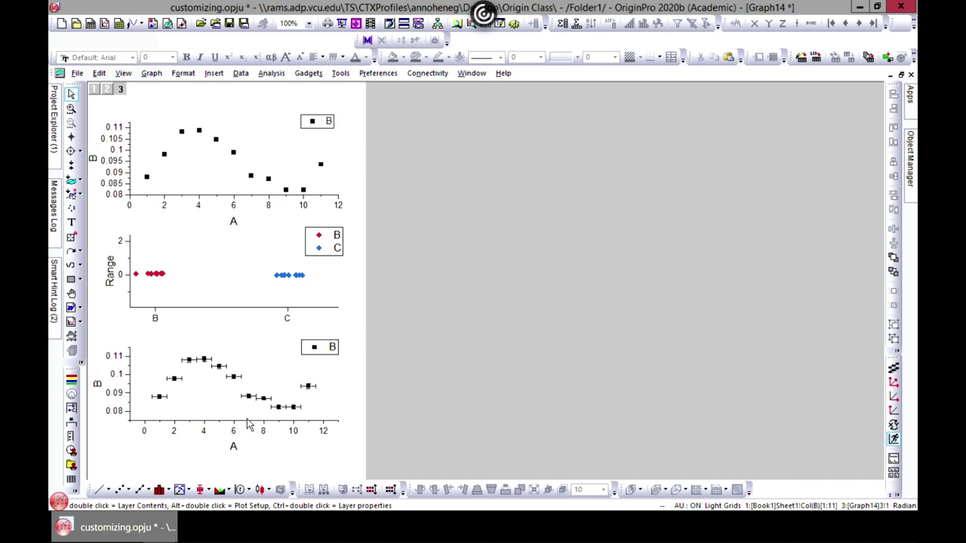
- Open the X axis scale settings of layer 3 and switch them to layer 1
click(249, 427)
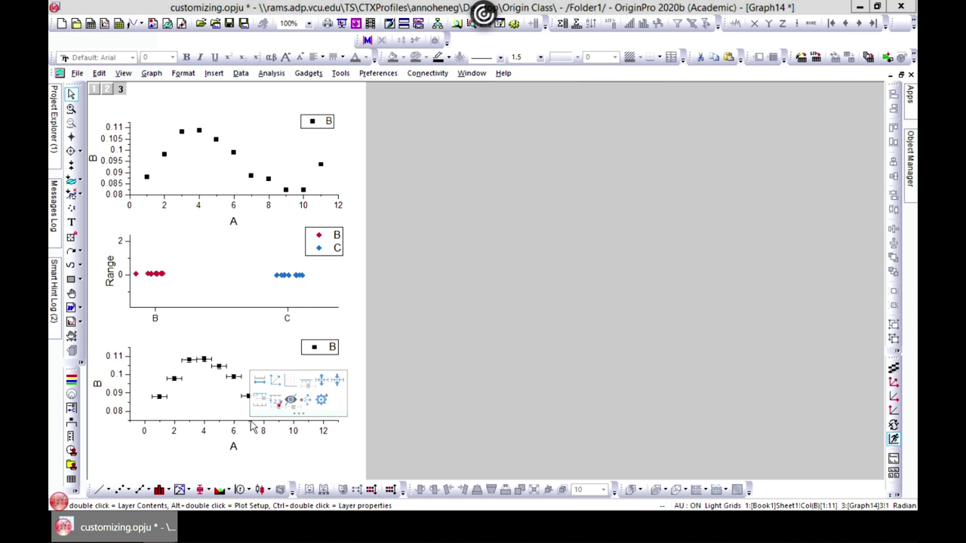
double_click(253, 426)
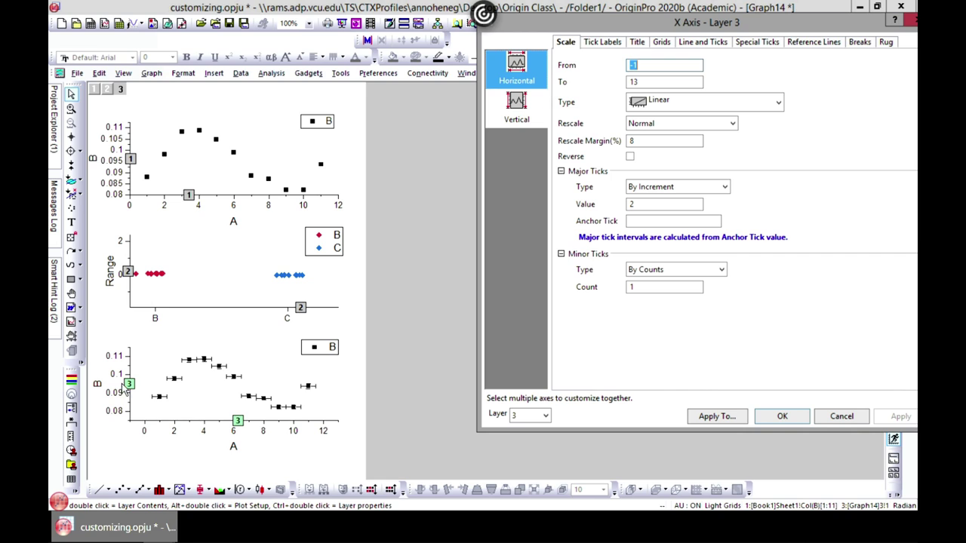
click(545, 415)
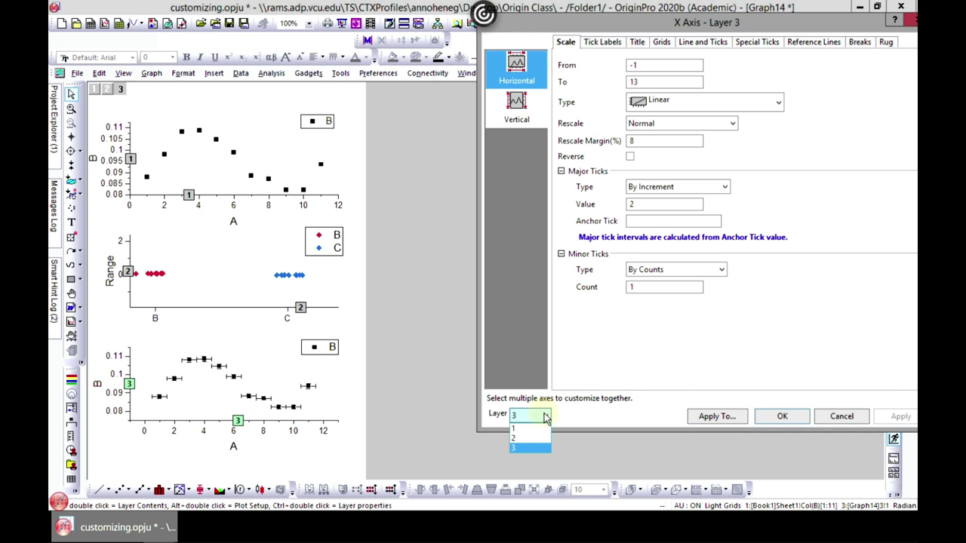
click(533, 431)
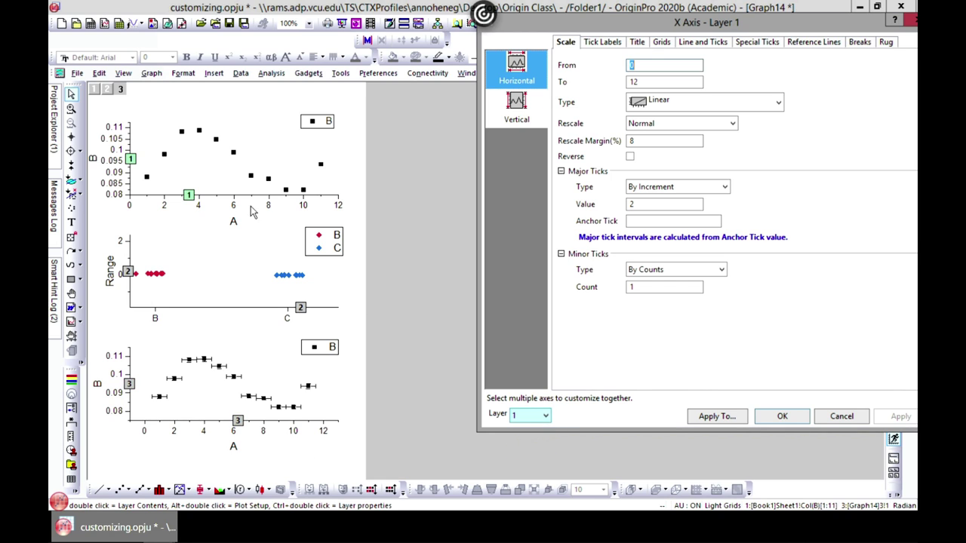
- Switch the X axis scale settings to layer 2 and close them without making changes
click(545, 415)
click(541, 437)
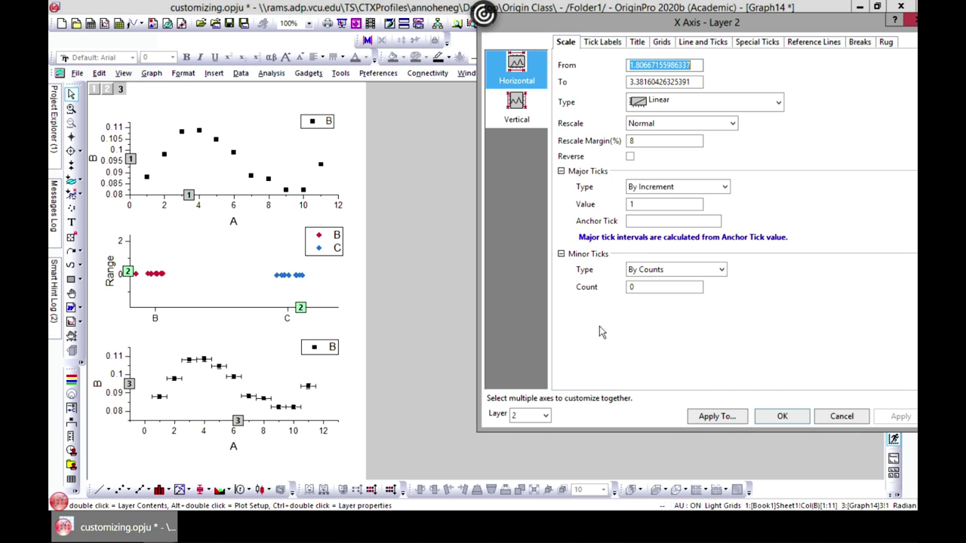
click(839, 420)
- Restore the merged graph window to its normal size, move it aside, and open the Book1 workbook
key(ctrl+F5)
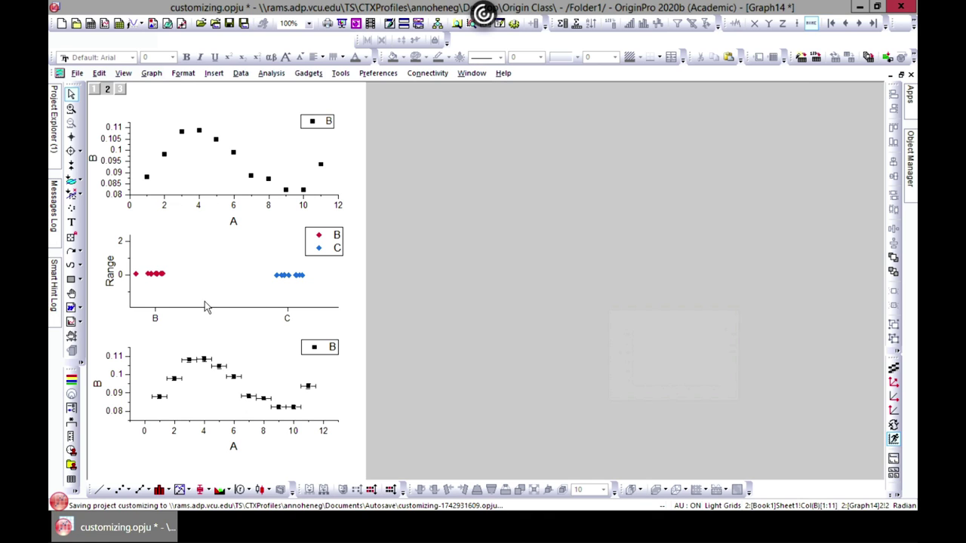
click(901, 75)
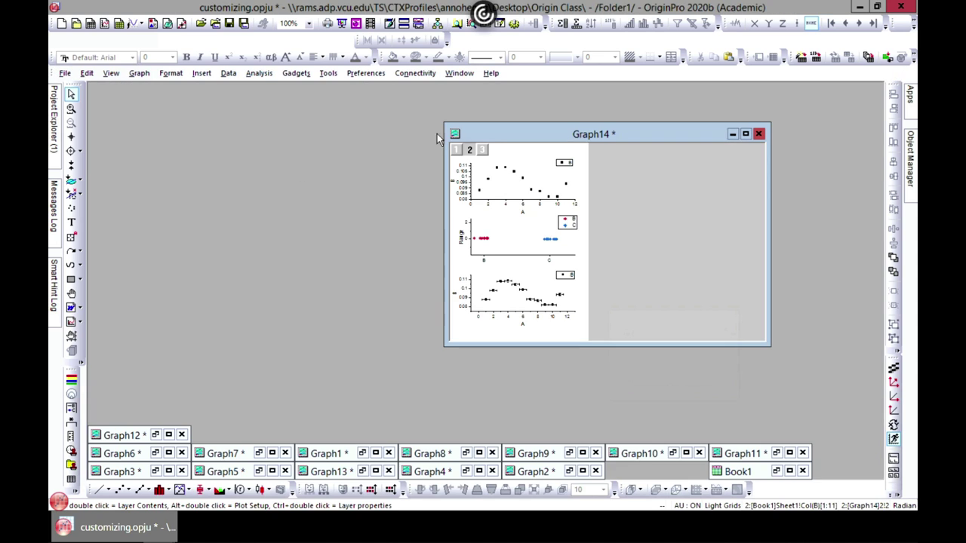
drag(486, 132, 304, 126)
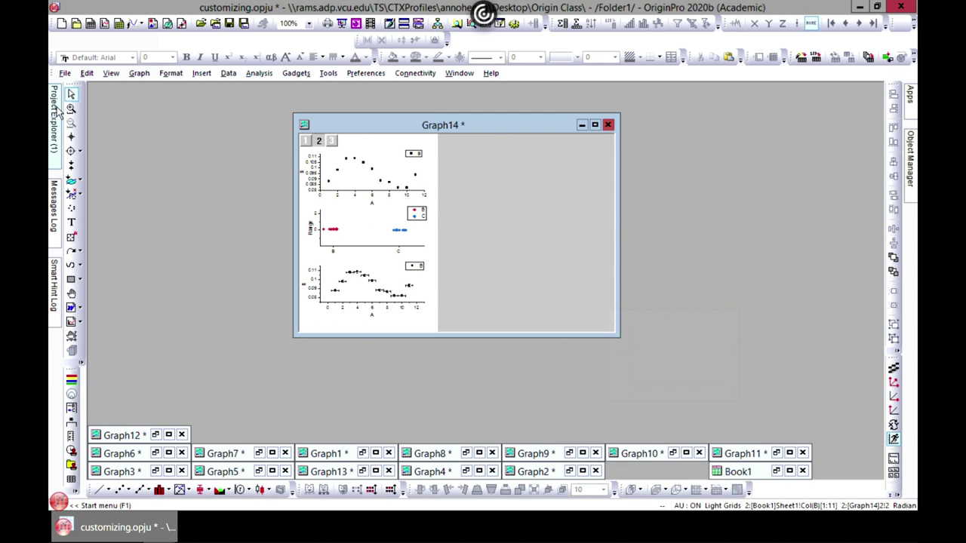
click(53, 117)
double_click(89, 167)
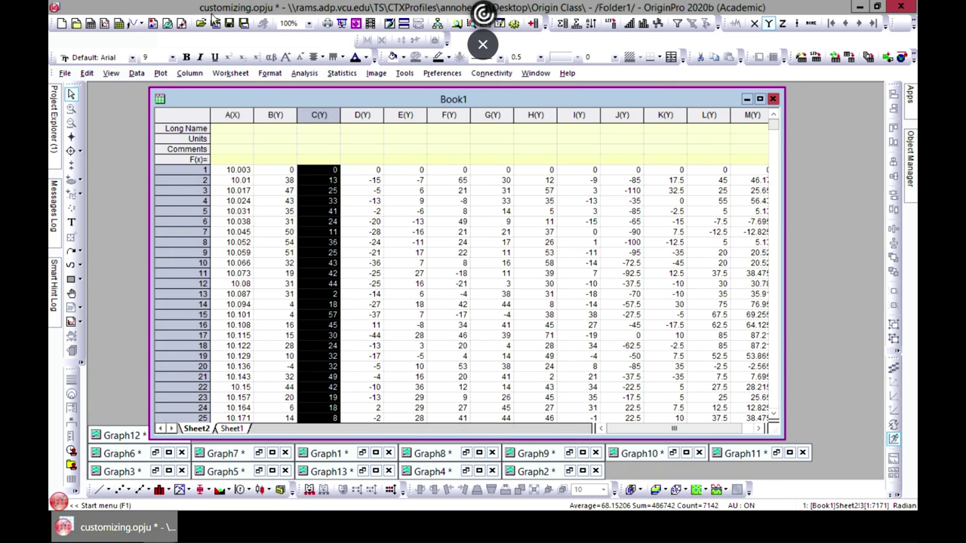
- Plot columns A, B and C of Sheet2 as a basic 2D line graph and maximize the graph window
click(238, 116)
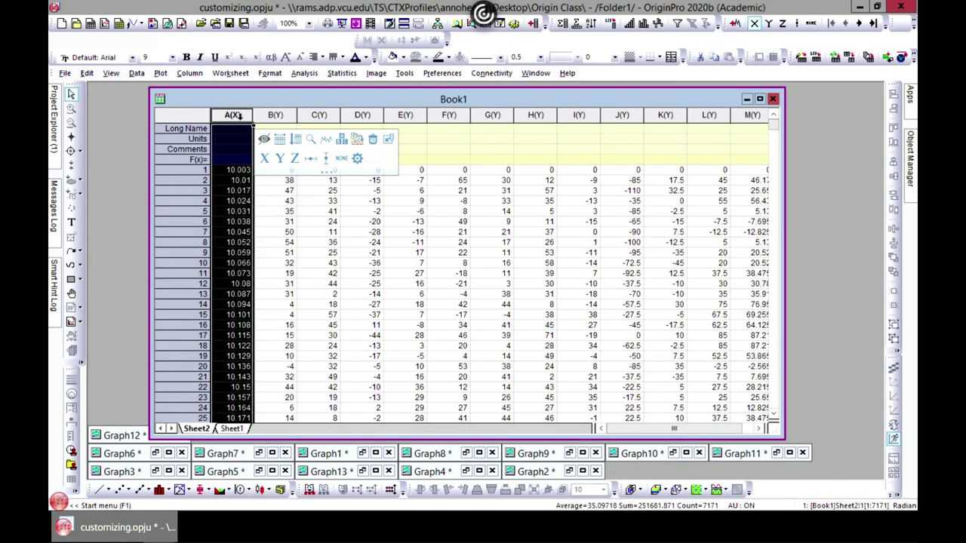
ctrl+click(276, 115)
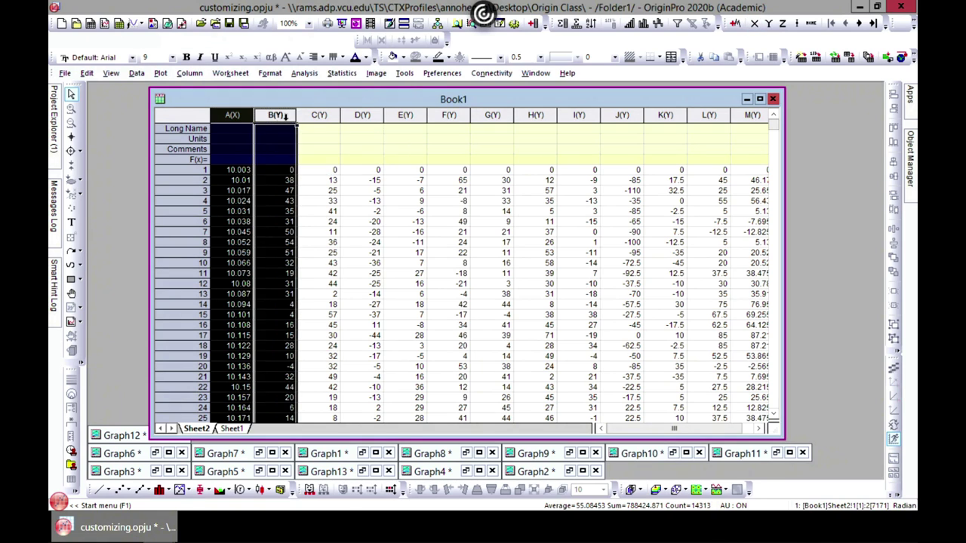
ctrl+click(318, 116)
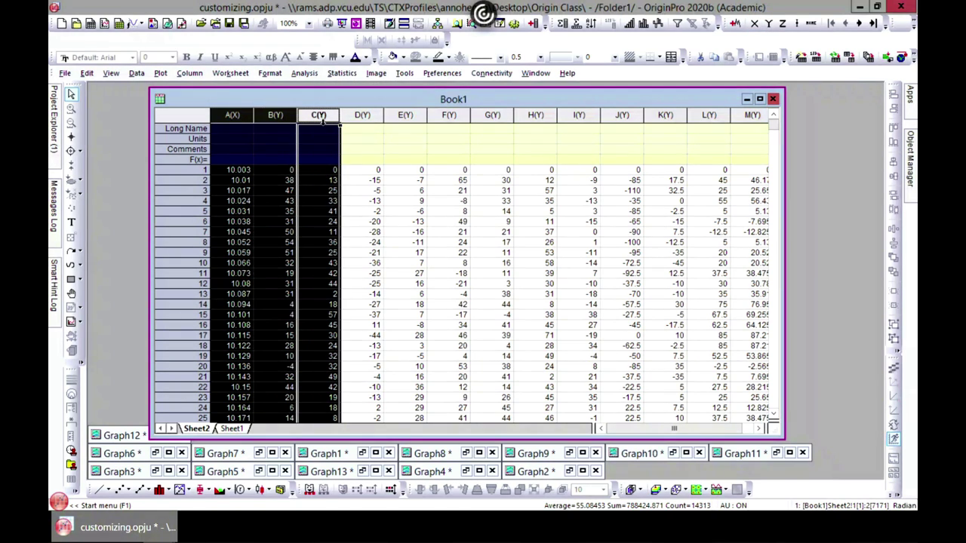
click(160, 74)
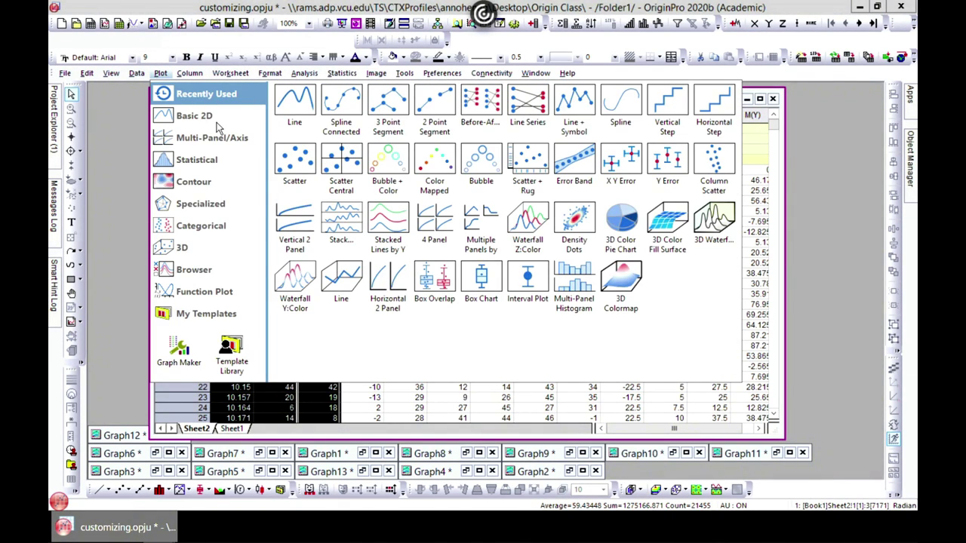
mouse_move(192, 123)
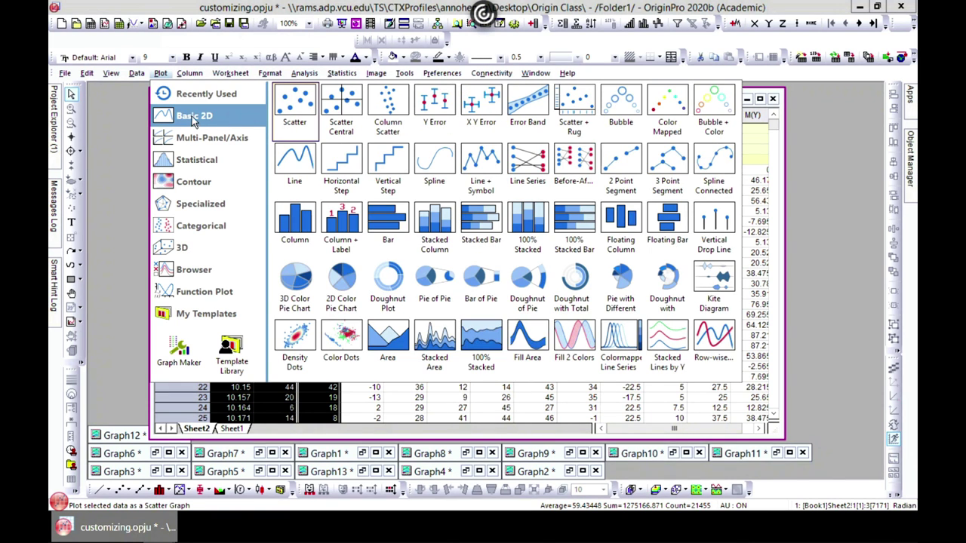
click(305, 155)
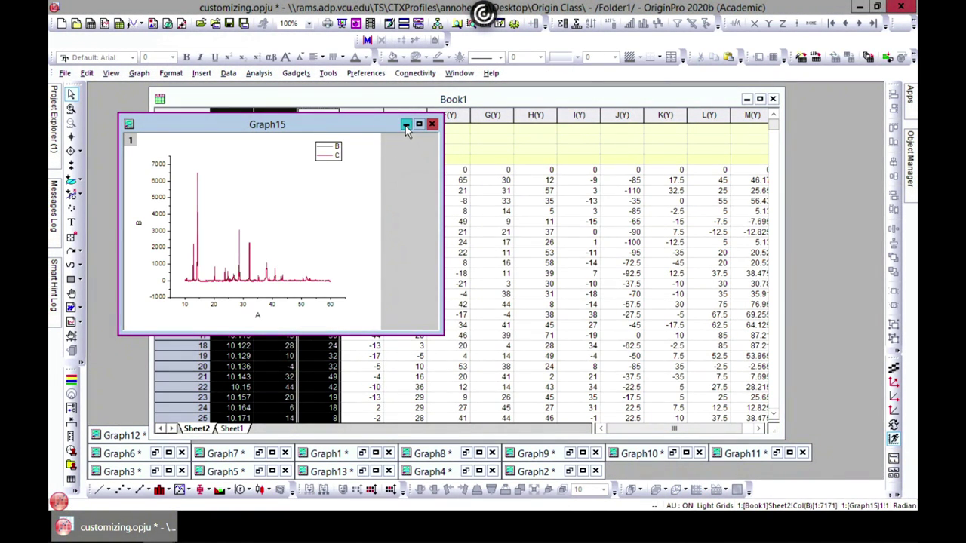
click(419, 124)
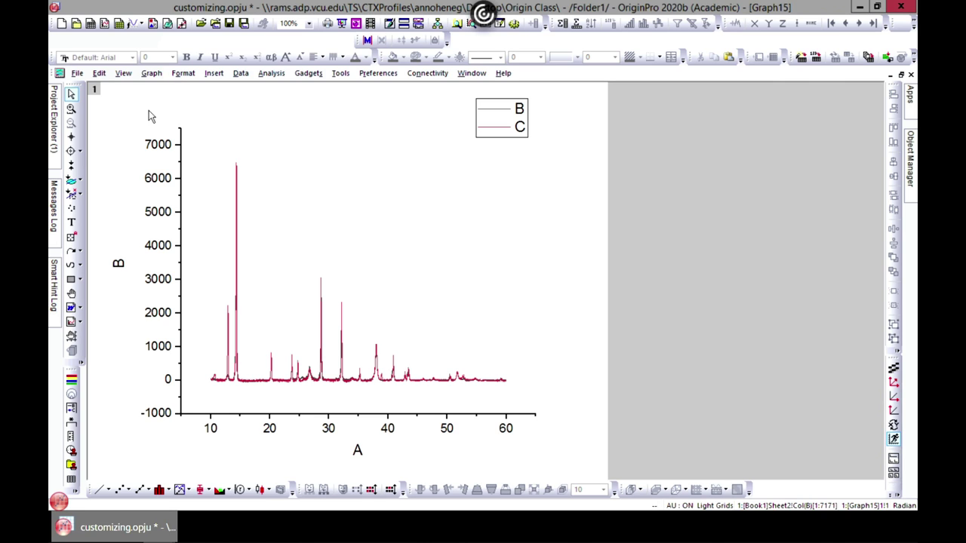
- Create a linked enlarged graph of the small peak near X = 20, covering about 18.4 to 22 on the X axis
click(71, 109)
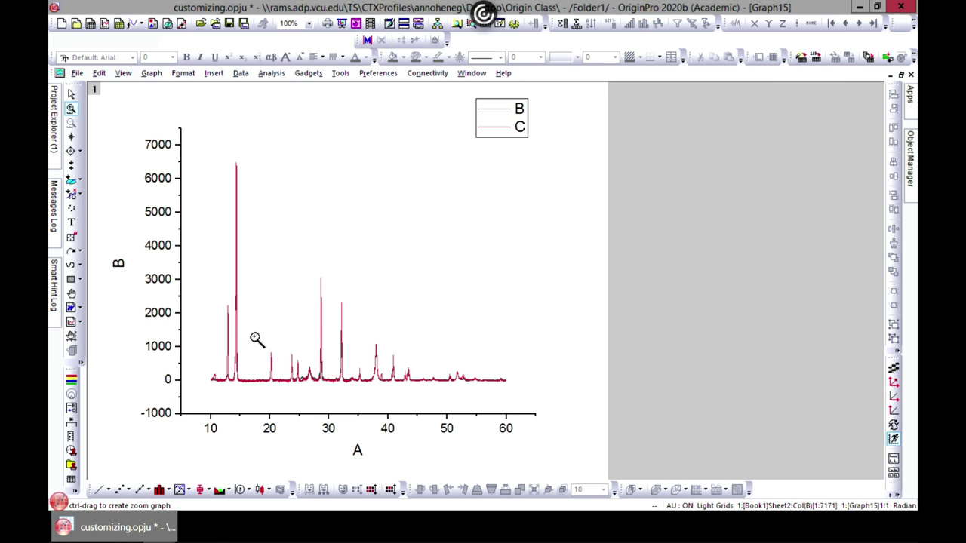
drag(261, 341, 282, 390)
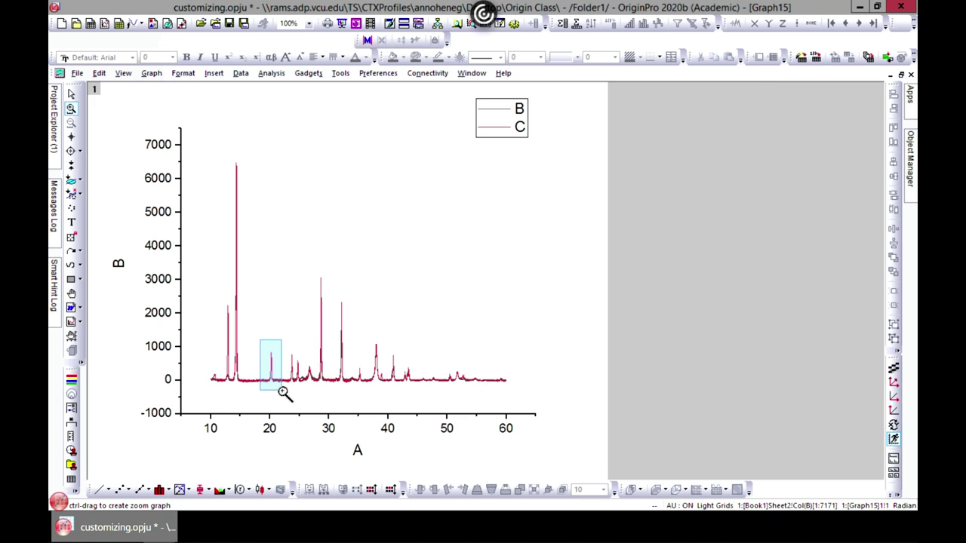
drag(283, 393, 284, 393)
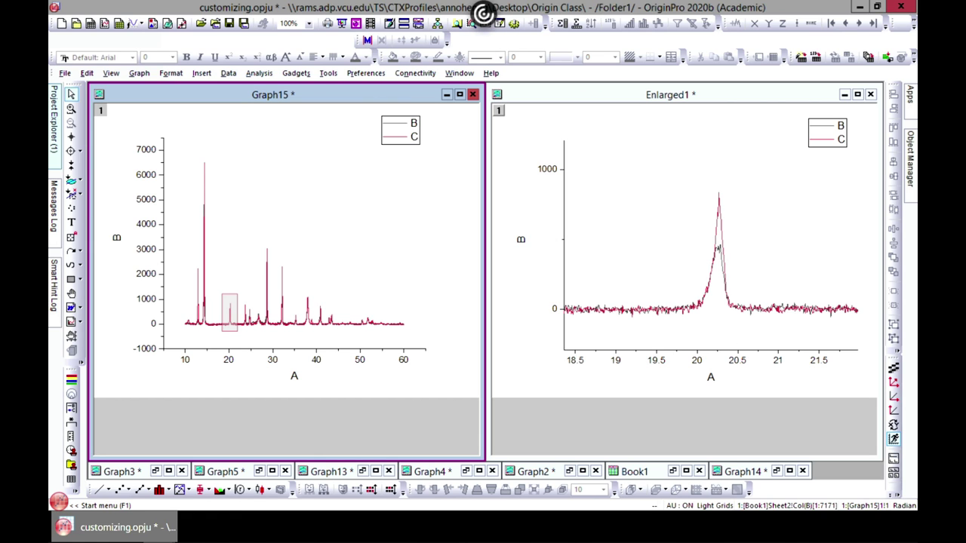
- Copy the layer from the Enlarged1 graph and paste it into Graph15
click(53, 120)
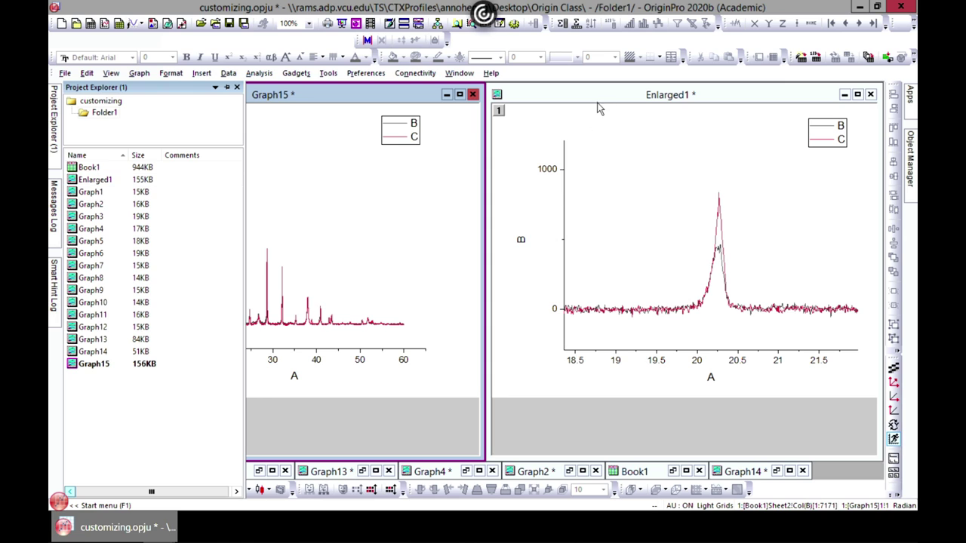
click(596, 102)
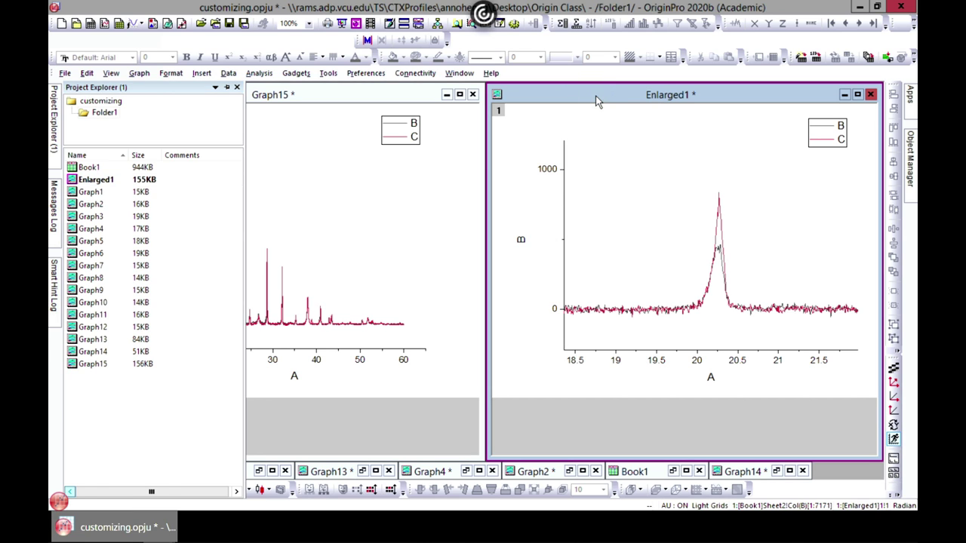
click(615, 245)
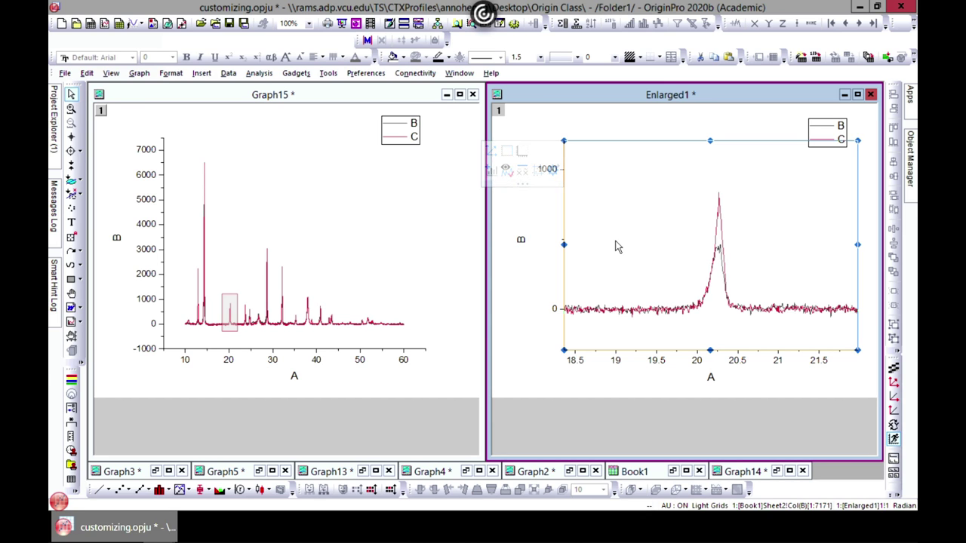
click(268, 120)
click(267, 164)
click(259, 126)
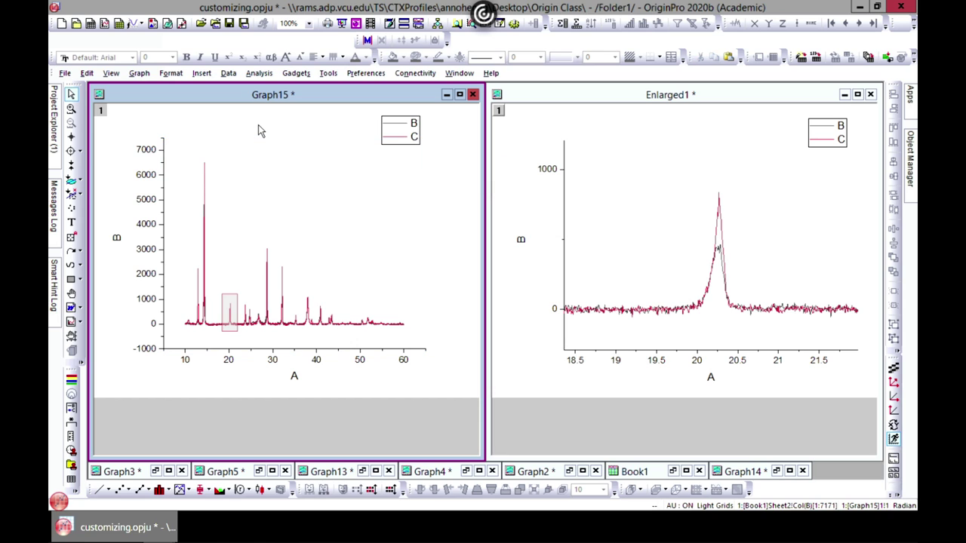
key(ctrl+v)
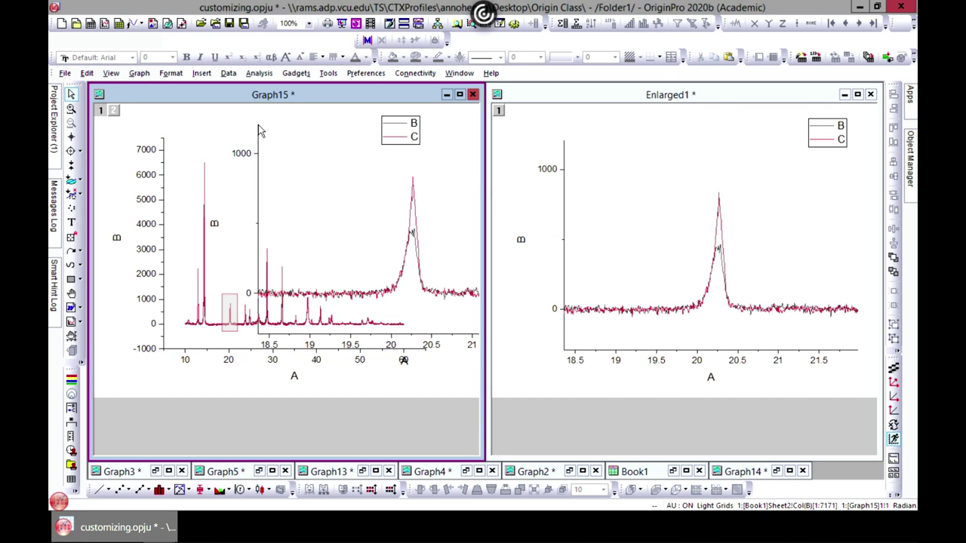
- Shift the original layer slightly toward the upper left and move the pasted enlarged layer down, separating the overlapping plots
click(299, 177)
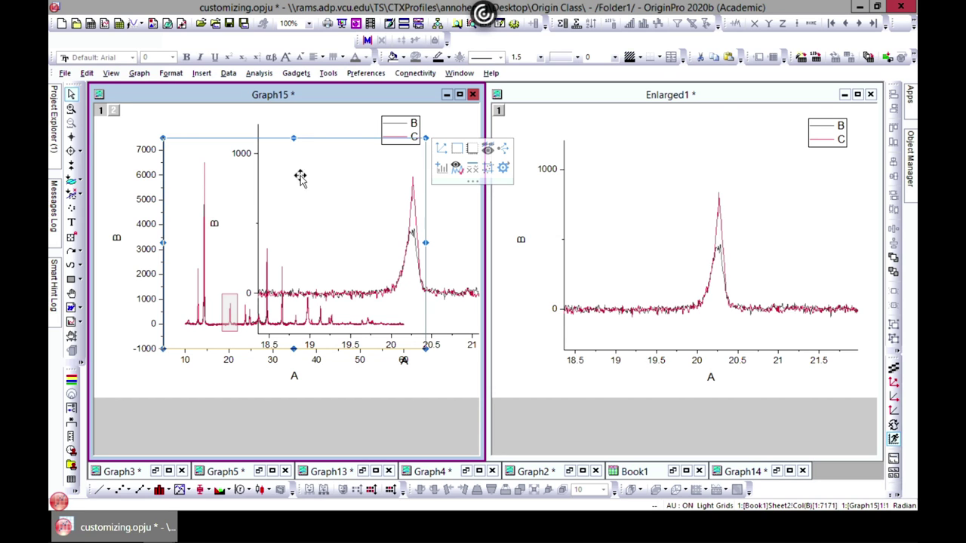
click(445, 230)
drag(426, 217, 363, 236)
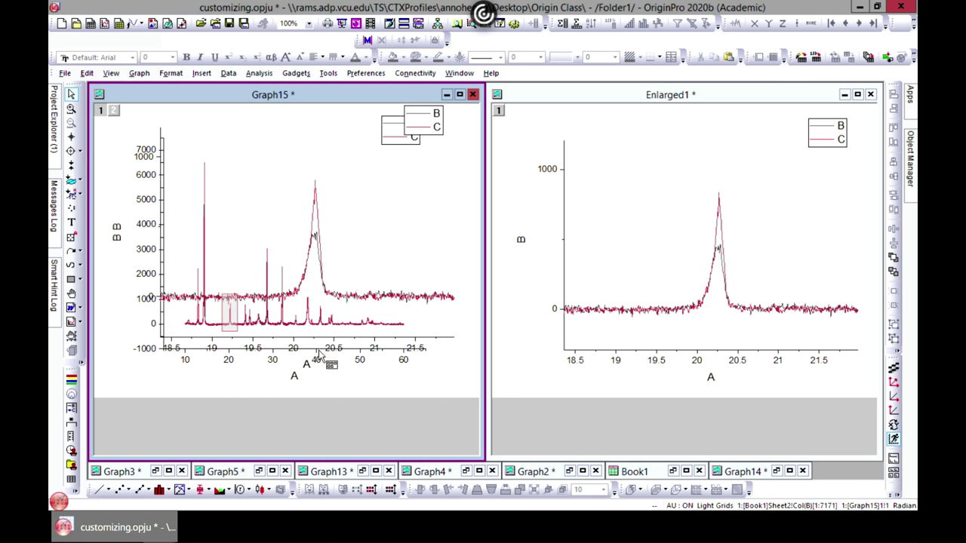
click(378, 219)
drag(411, 145, 402, 142)
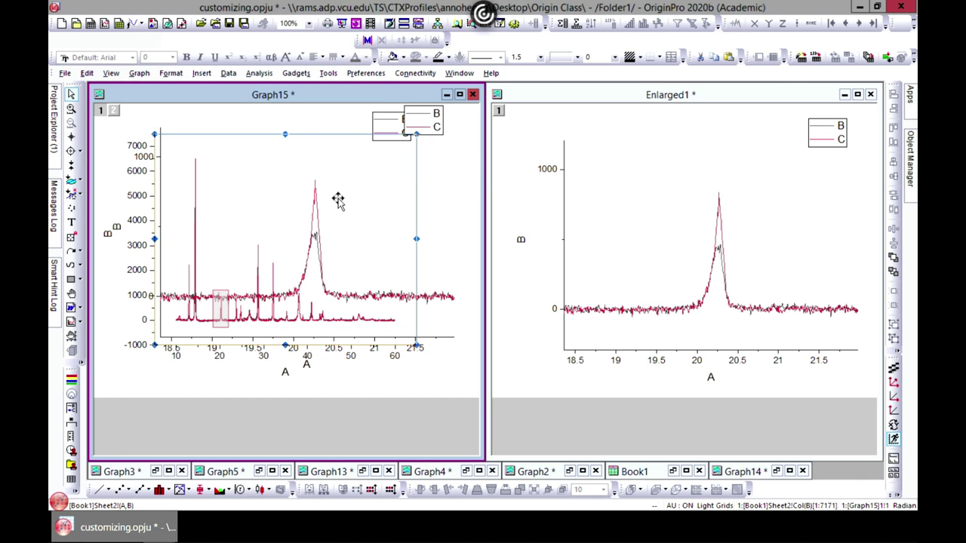
click(431, 254)
drag(422, 248, 410, 340)
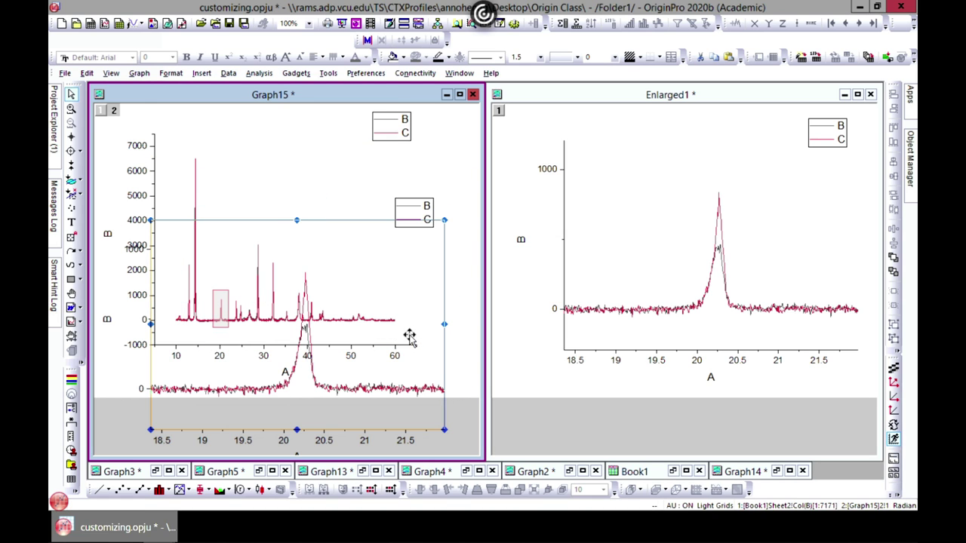
- Shrink the pasted enlarged layer to an inset and place it in the empty area above the smaller peaks
drag(150, 220, 235, 287)
drag(364, 386, 351, 241)
drag(221, 142, 296, 194)
drag(364, 224, 305, 190)
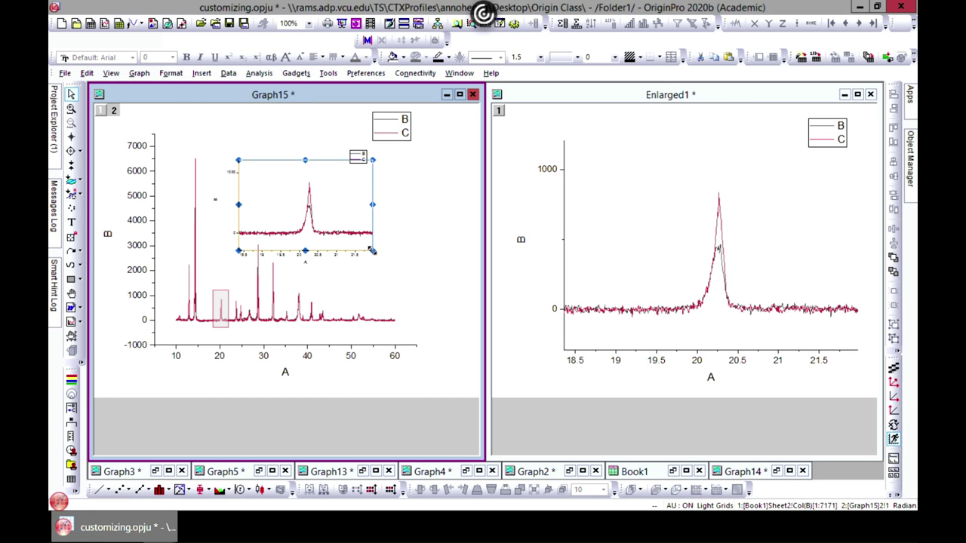
mouse_move(374, 253)
mouse_down()
mouse_move(395, 281)
mouse_move(394, 264)
mouse_move(364, 245)
mouse_up()
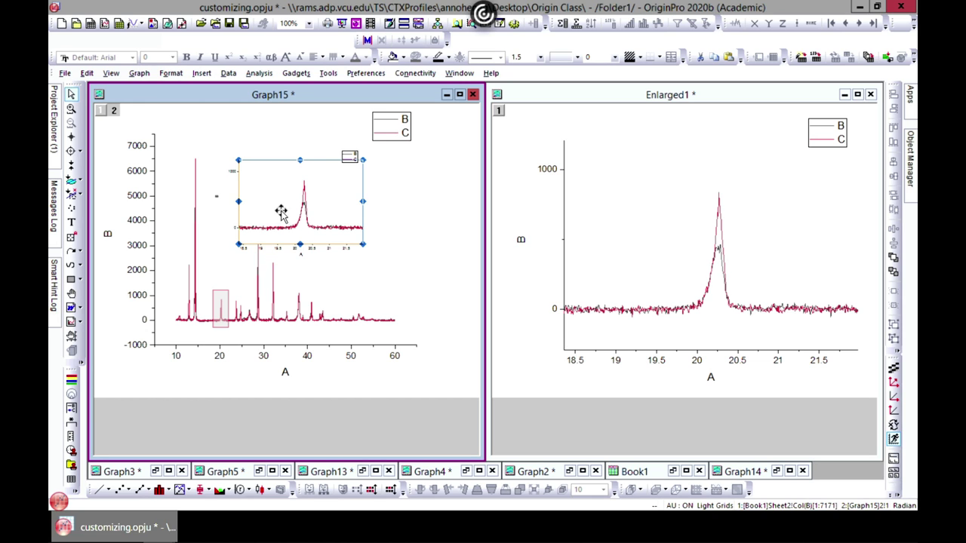
- Select the inset layer and the main layer of Graph15 in turn
click(427, 217)
click(336, 205)
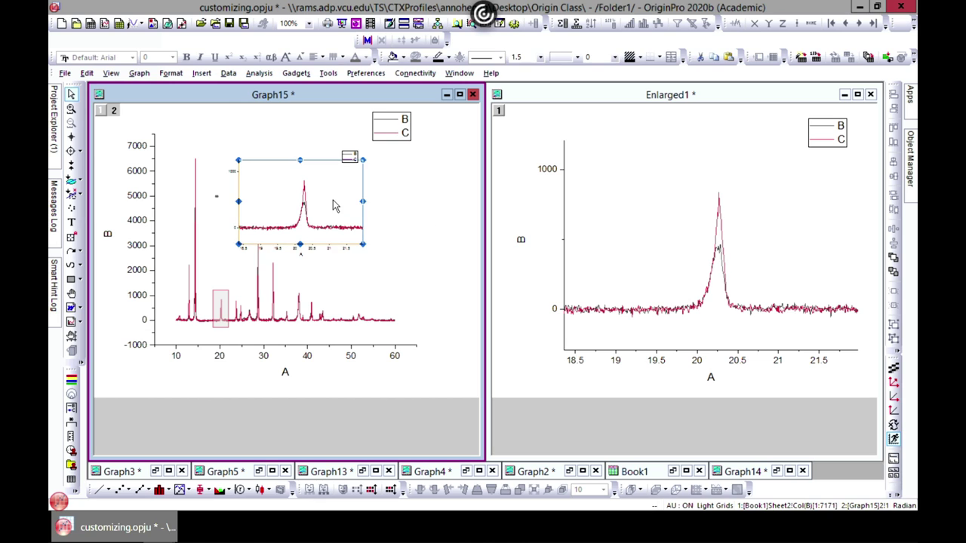
click(411, 223)
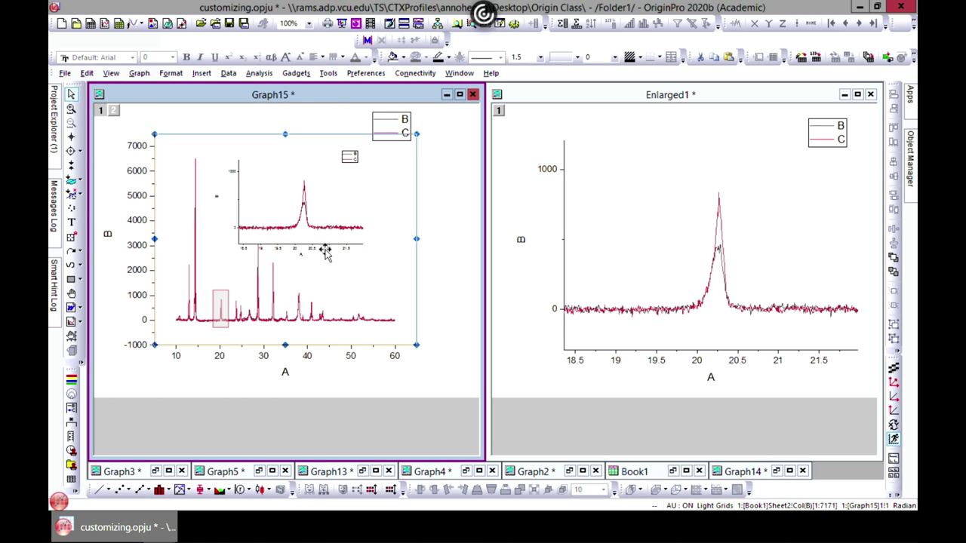
- Open the X axis scale settings of the inset layer and switch them to layer 1
click(333, 246)
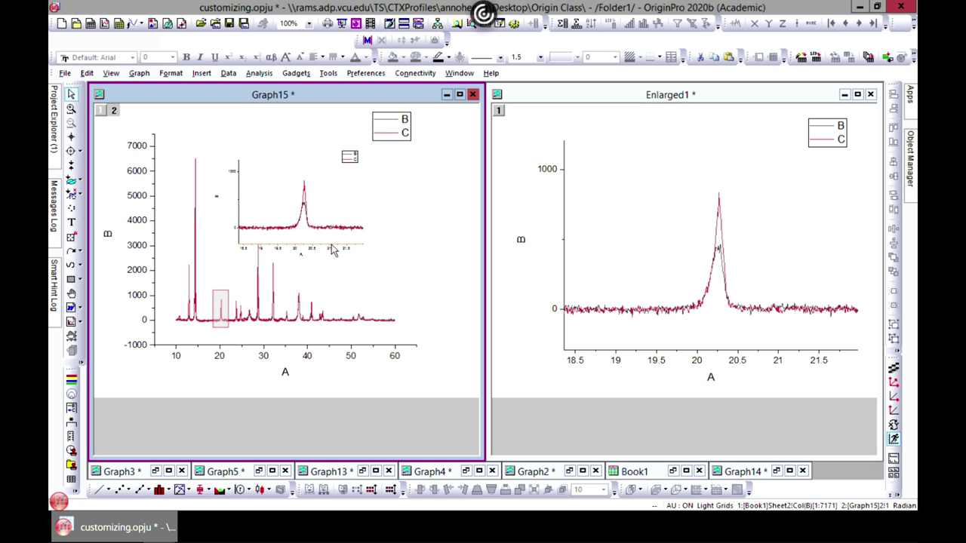
double_click(333, 246)
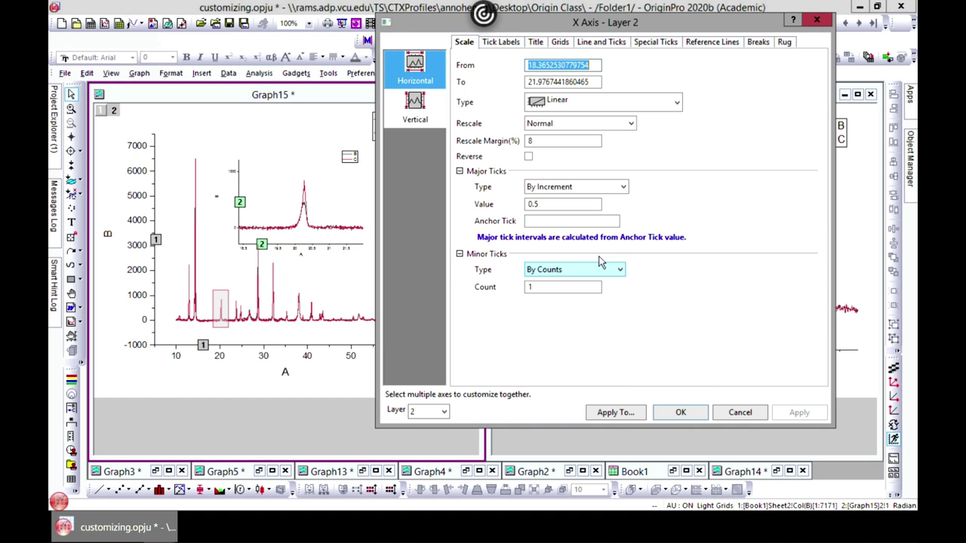
click(445, 415)
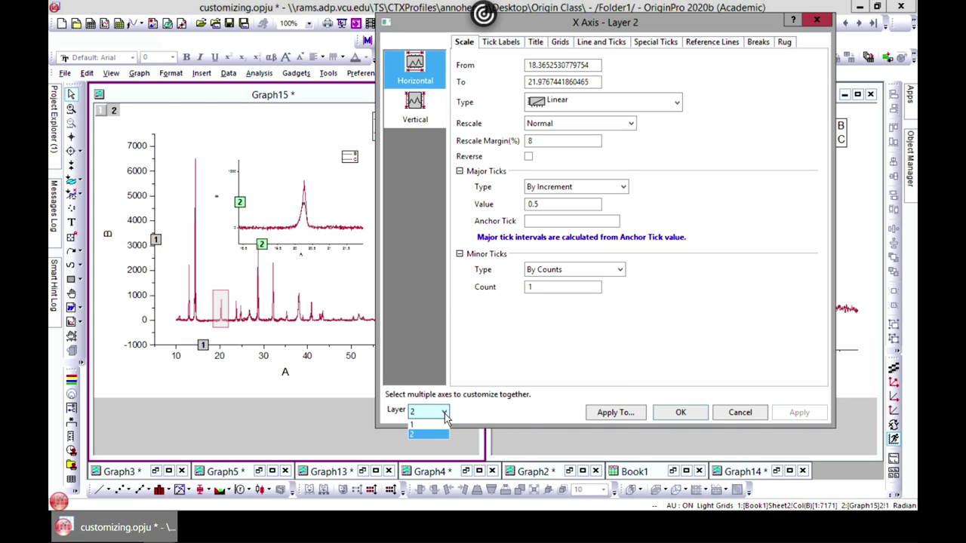
click(424, 424)
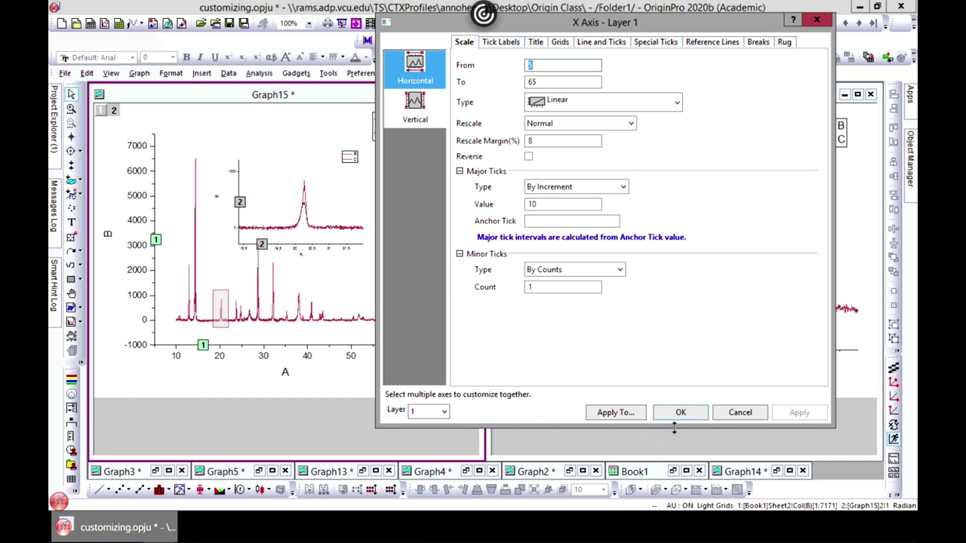
- Move the inset layer closer to the tallest peak, shrink it further, and inspect data points on its curve
click(327, 222)
drag(280, 186, 262, 187)
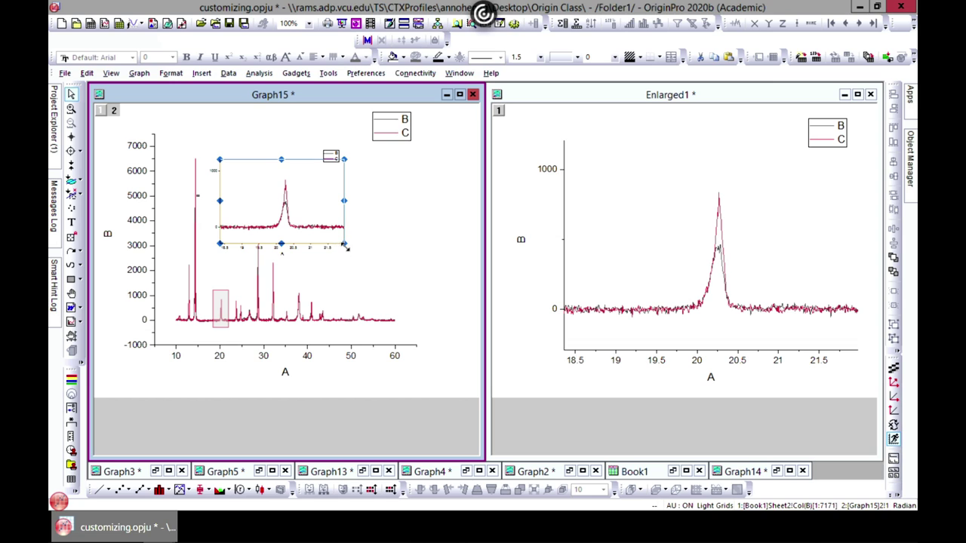
drag(345, 245, 328, 232)
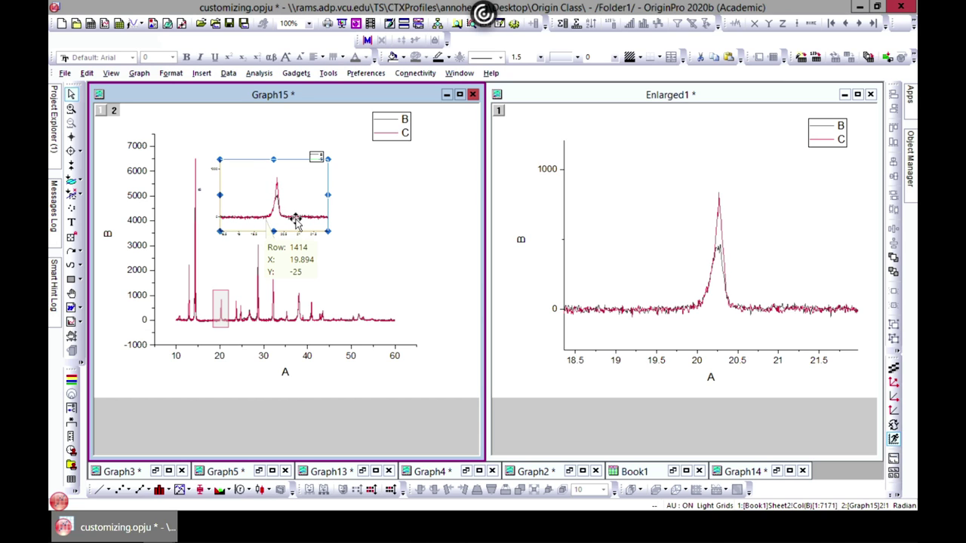
mouse_move(279, 218)
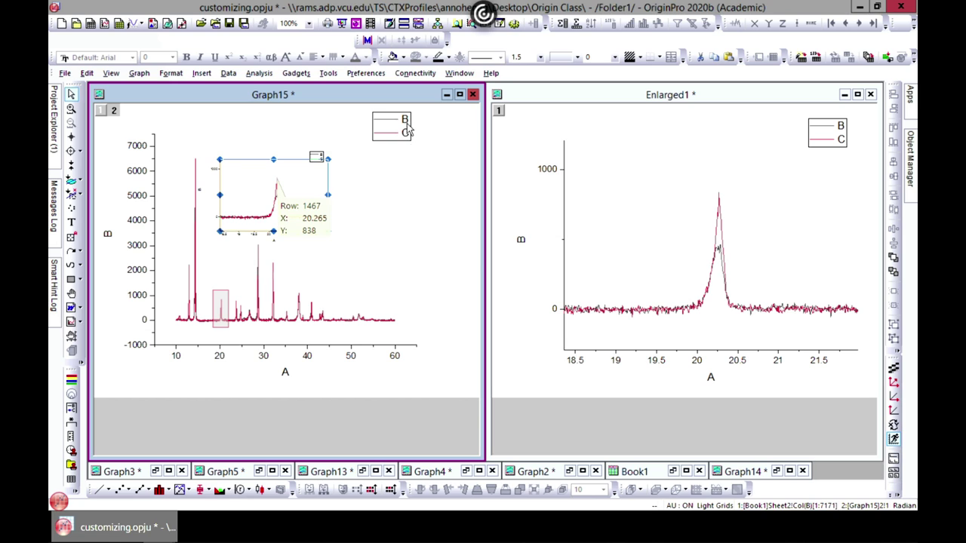
- Shrink the inset layer of Graph15 a little more and delete the separate Enlarged1 graph window
drag(329, 234, 313, 223)
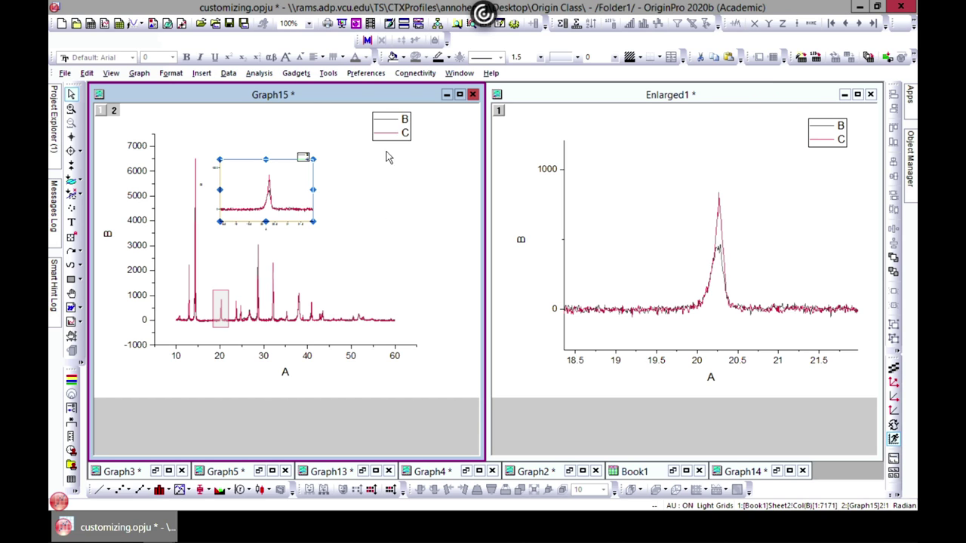
click(755, 97)
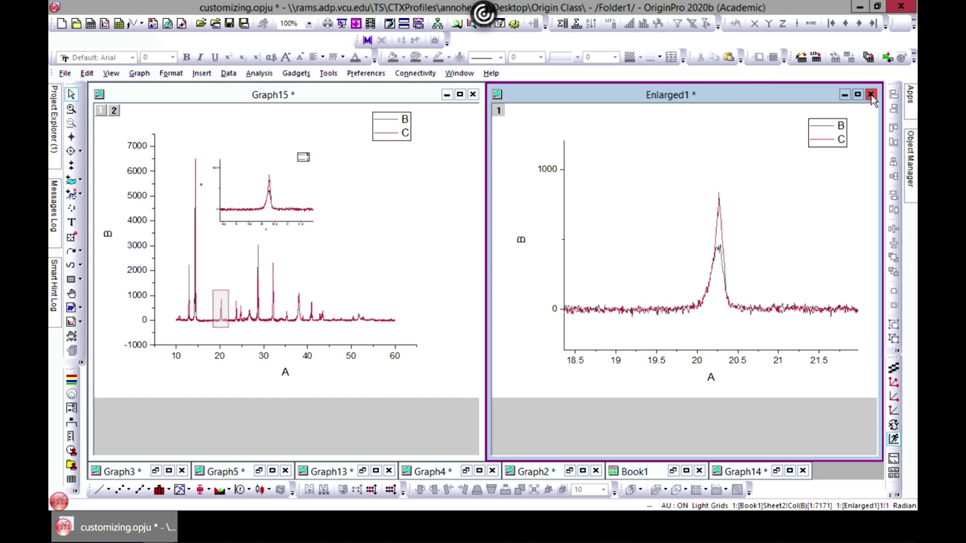
click(870, 94)
click(404, 293)
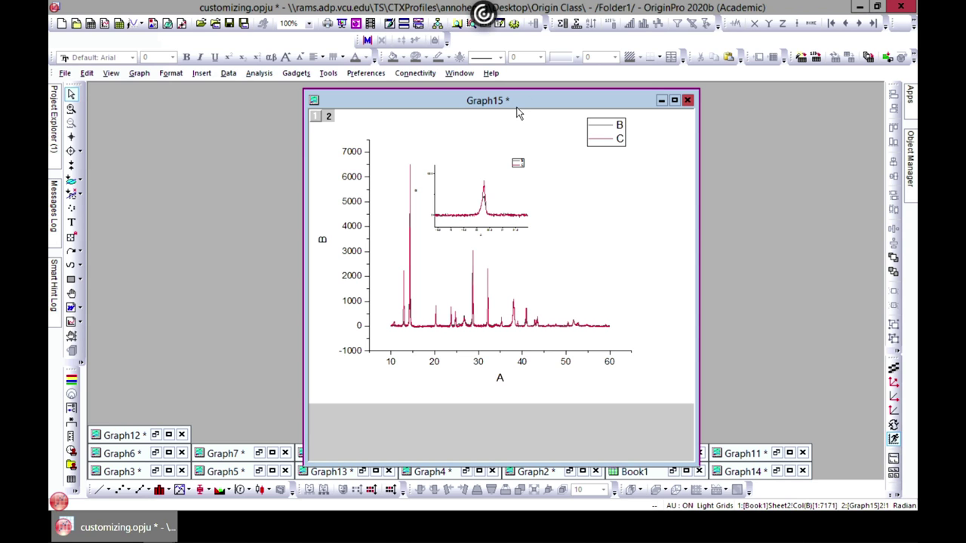
drag(512, 100, 445, 102)
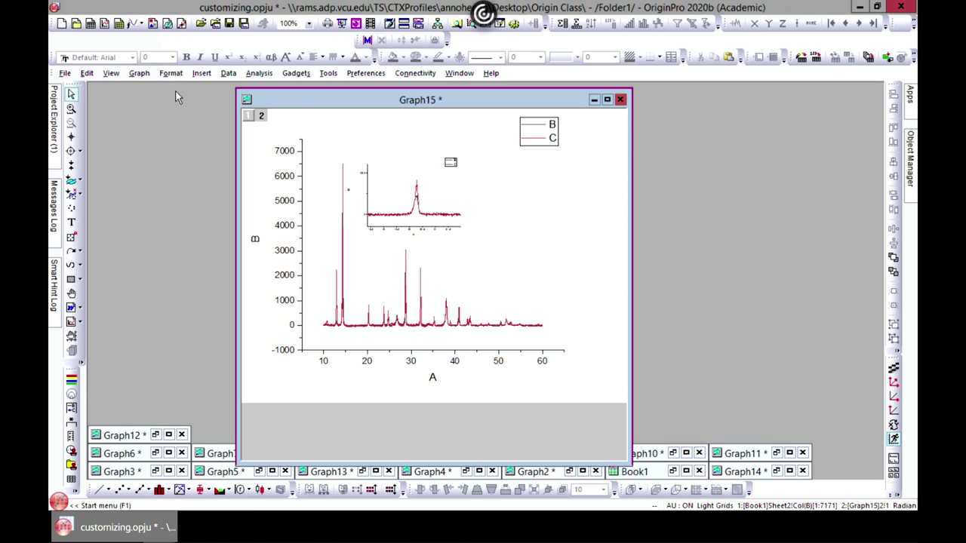
- Review the list of toolbars in the toolbar customization settings
click(111, 74)
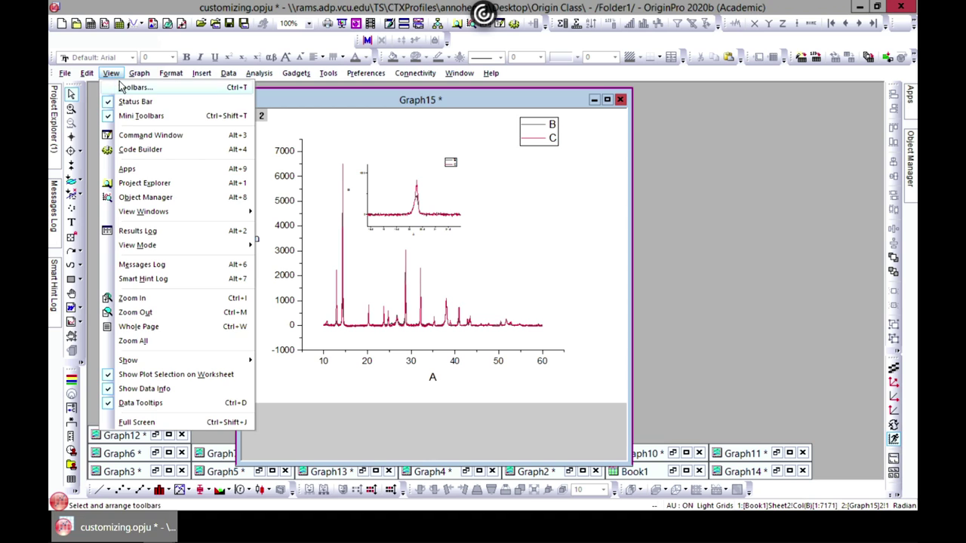
click(121, 87)
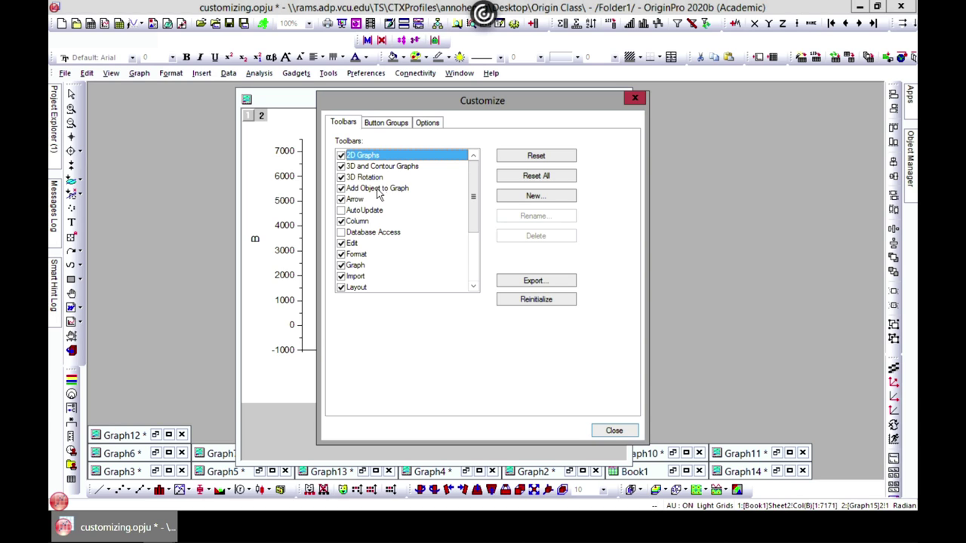
click(614, 431)
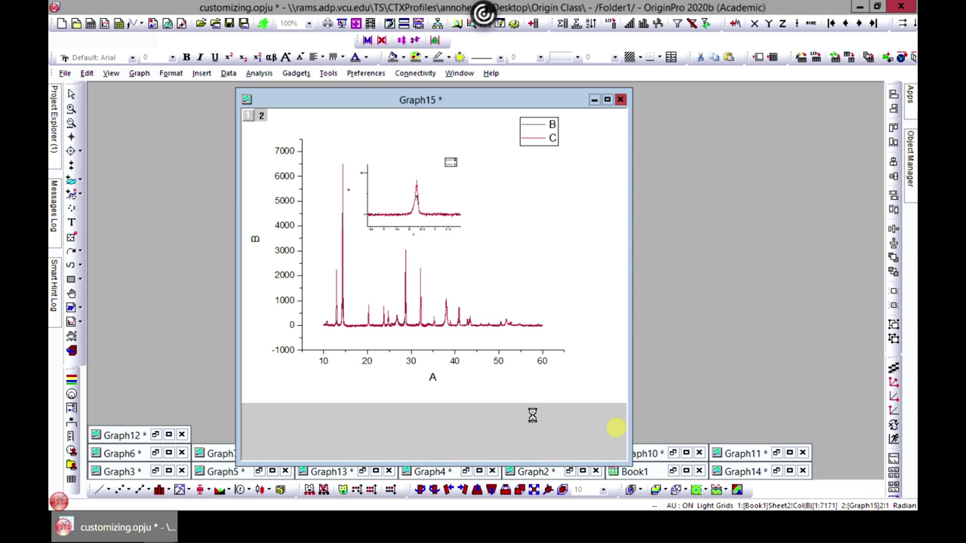
- Add a linked table with 2 columns and 2 rows to layer 2 of Graph15, titled "Hi"
click(71, 483)
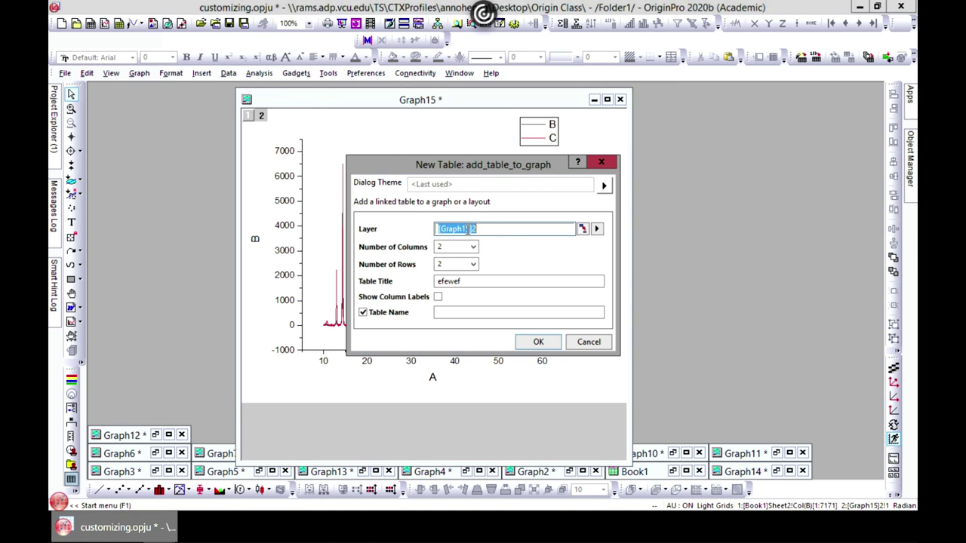
click(455, 284)
drag(454, 284, 417, 283)
text(Hi)
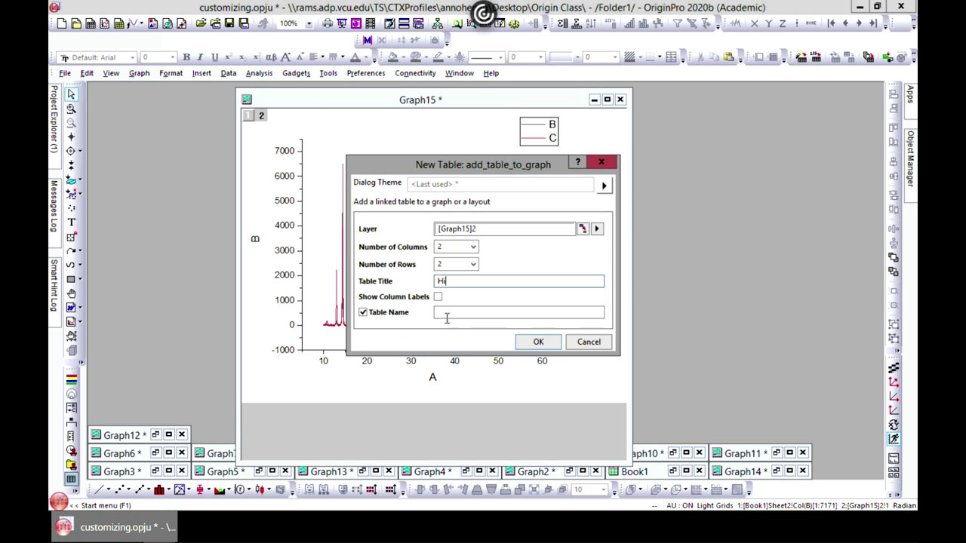
click(539, 342)
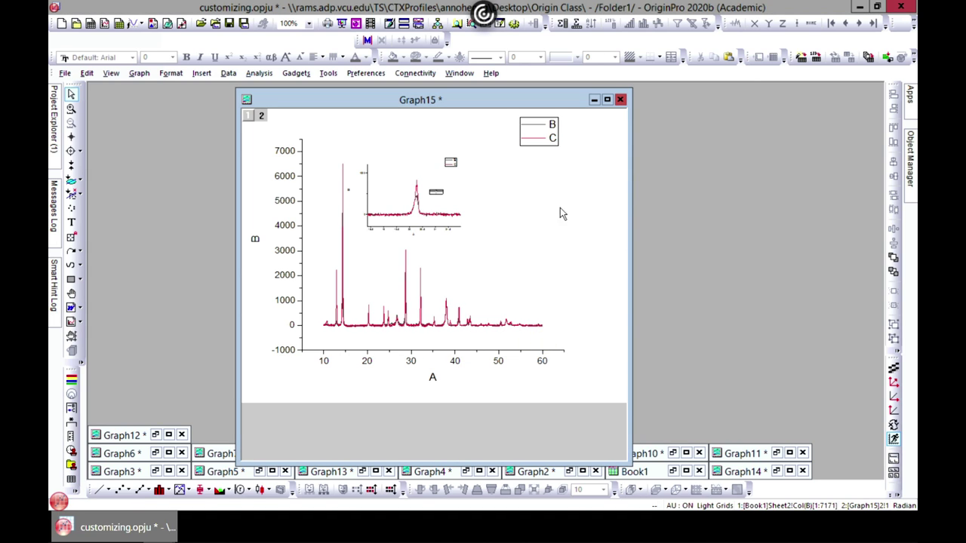
- Enlarge the graph window and move the Hi table to the empty area below the inset layer
click(436, 193)
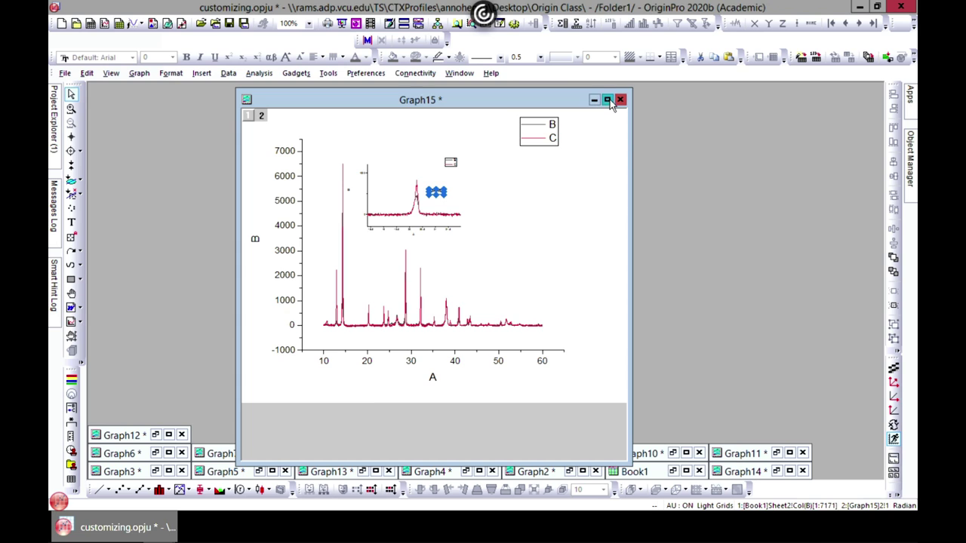
click(607, 100)
drag(361, 197, 453, 264)
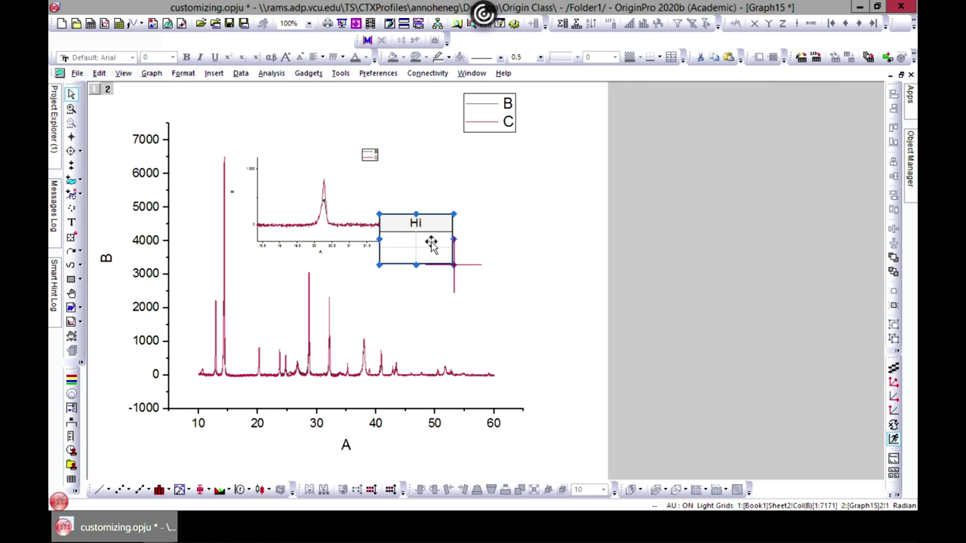
click(438, 298)
click(682, 291)
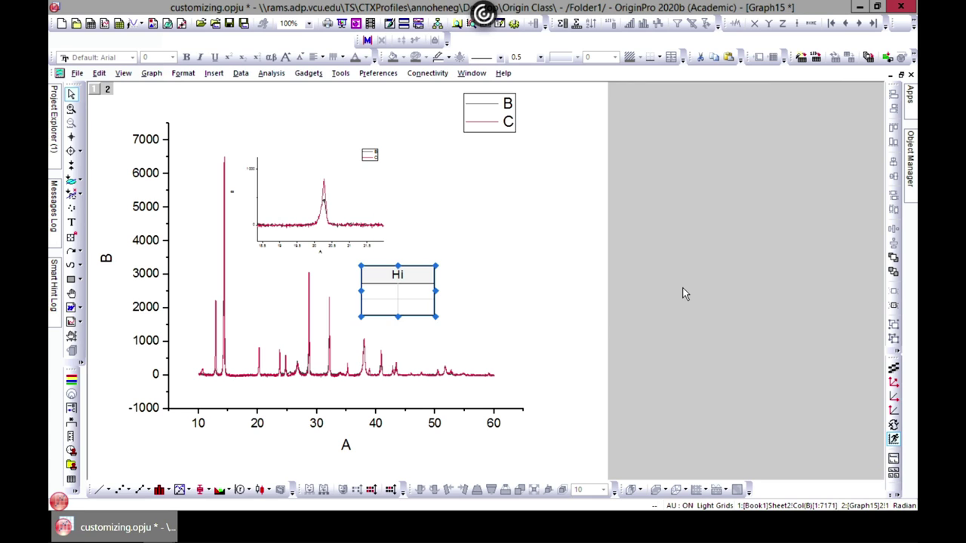
- Open the Hi table's linked worksheet and enter 1 in both rows of column A
click(400, 302)
double_click(408, 296)
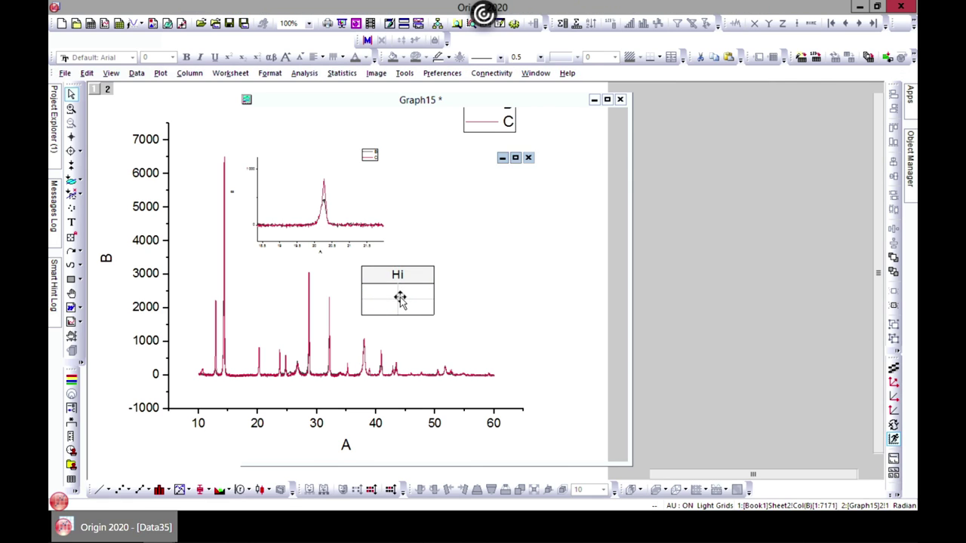
drag(241, 160, 625, 150)
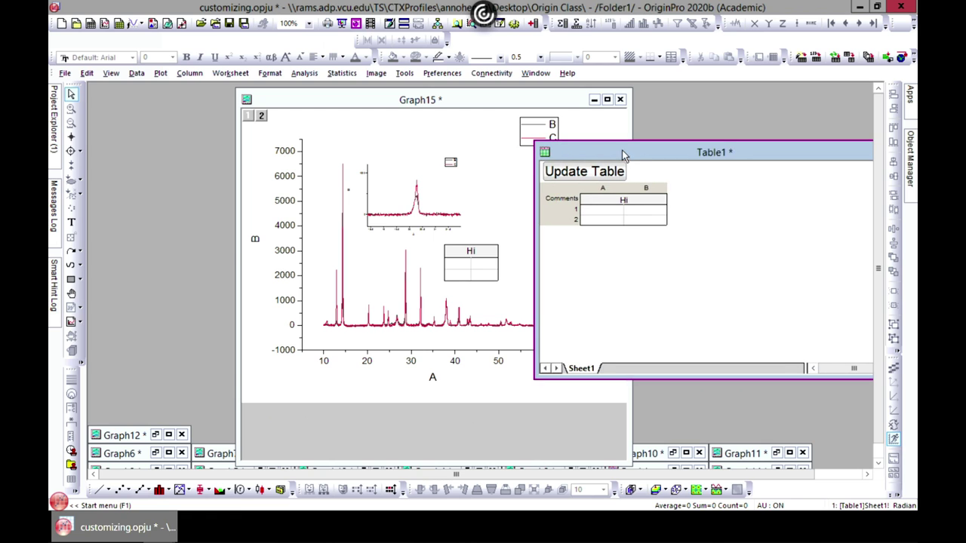
click(611, 214)
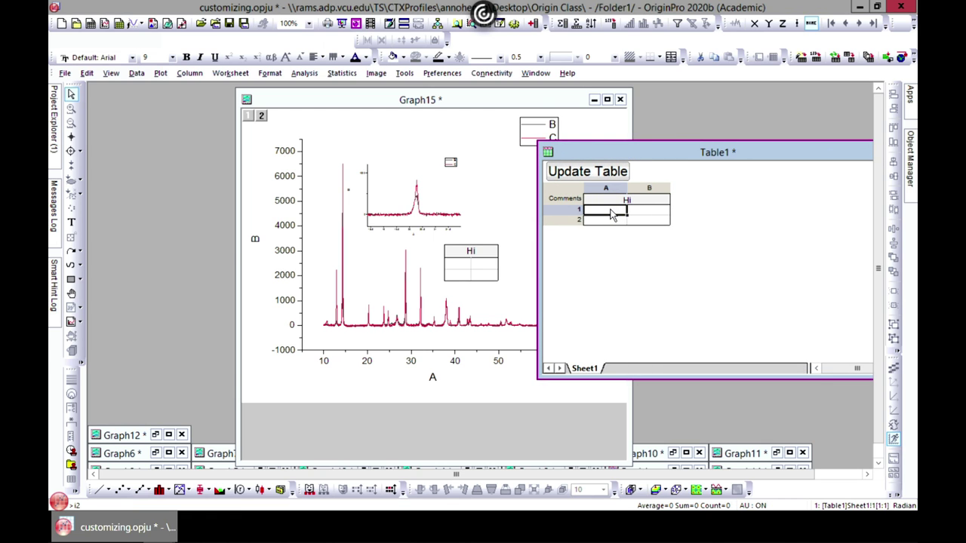
text(1)
key(Return)
text(1)
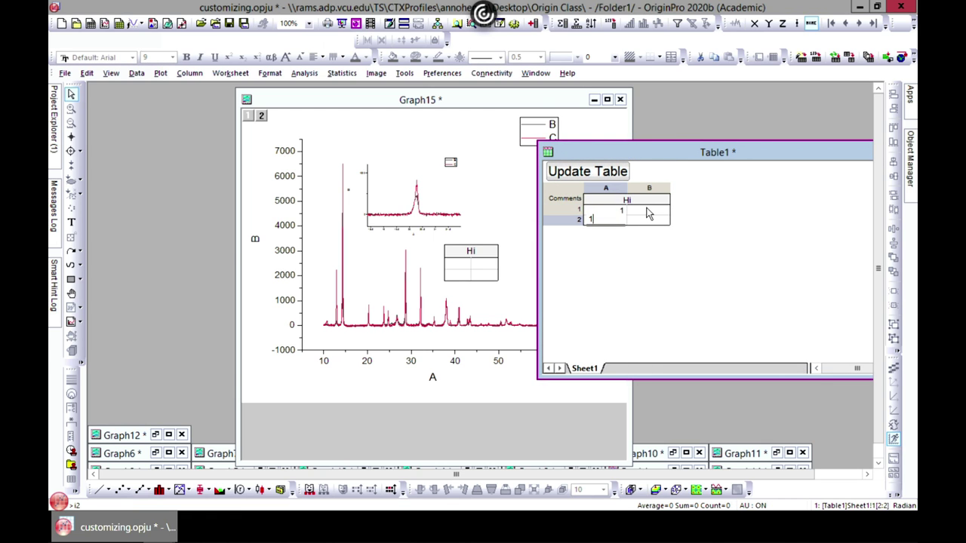
- Enter 1 in both rows of column B and update the linked table on the graph
click(645, 212)
text(1)
key(Return)
text(1)
click(653, 245)
click(589, 174)
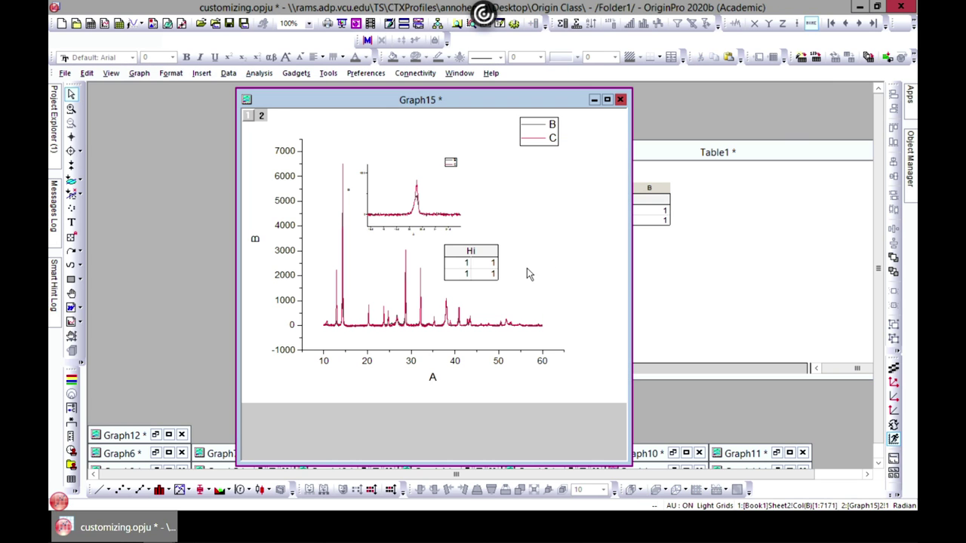
- Close the Table1 worksheet and nudge the Hi table slightly towards the taller peaks on the graph
click(676, 162)
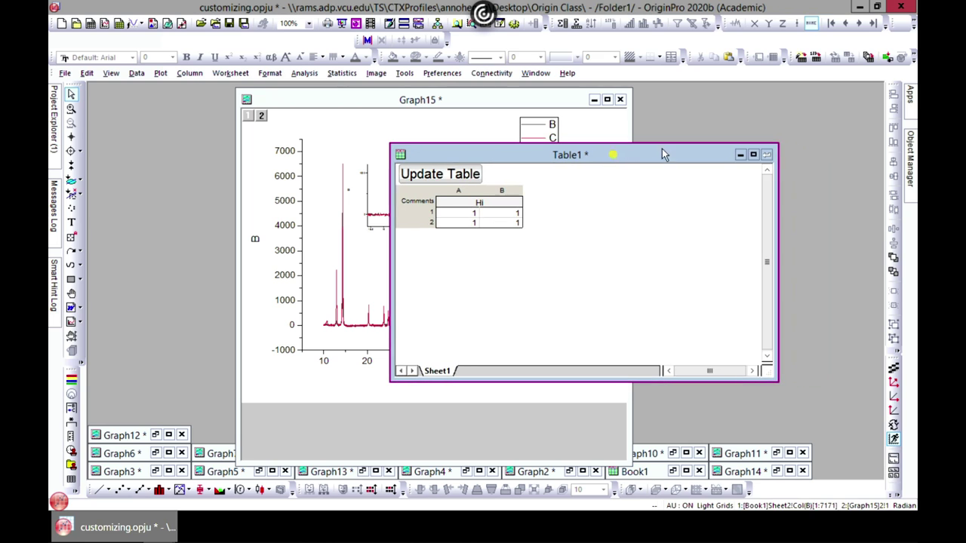
click(767, 156)
click(487, 253)
drag(483, 253, 471, 255)
click(609, 252)
- Review the dimensions and image properties of the Hi table, including its background option, without changing them
right_click(453, 265)
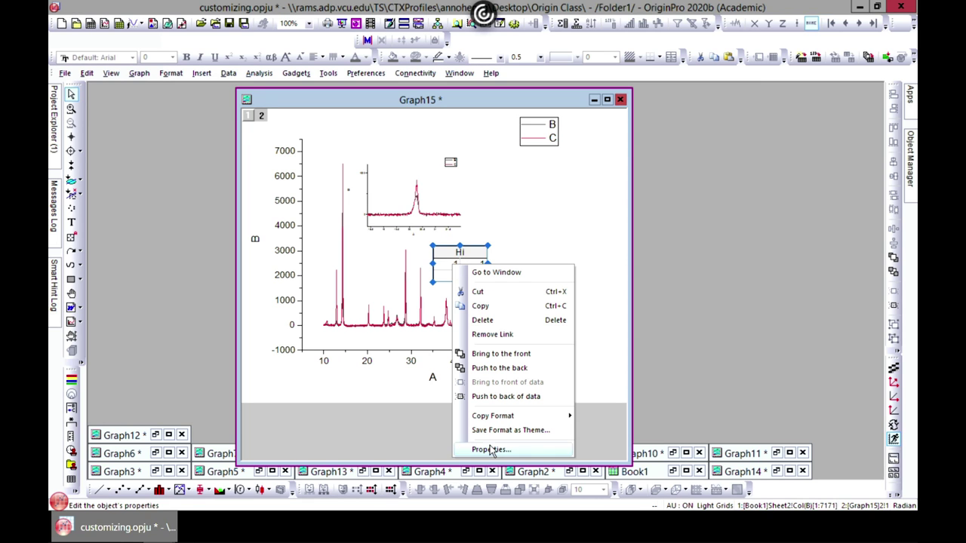
click(489, 449)
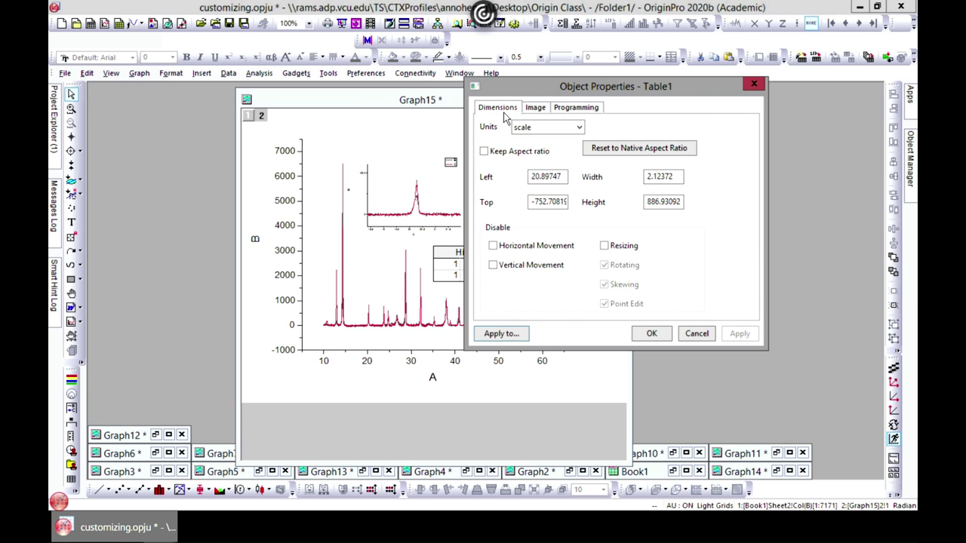
click(537, 110)
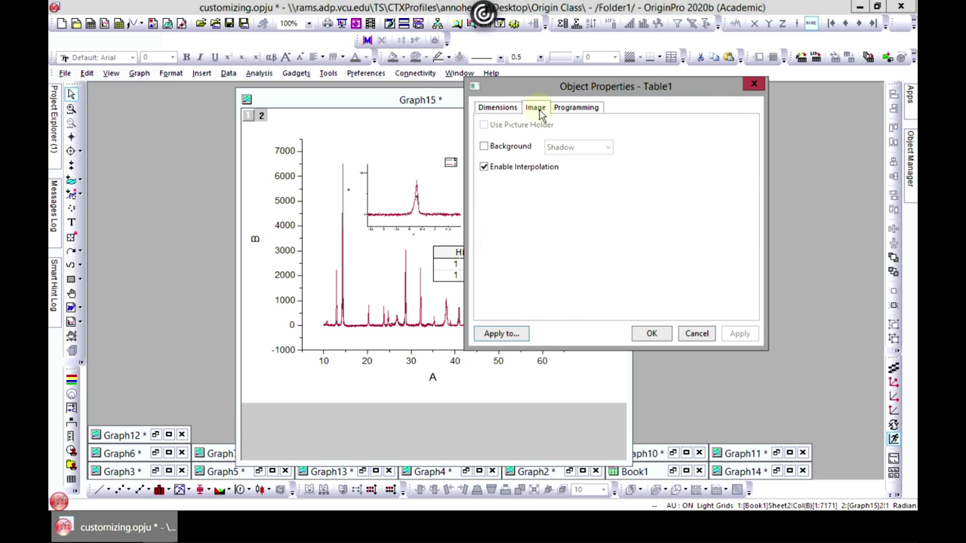
click(519, 111)
click(532, 109)
click(483, 147)
click(483, 147)
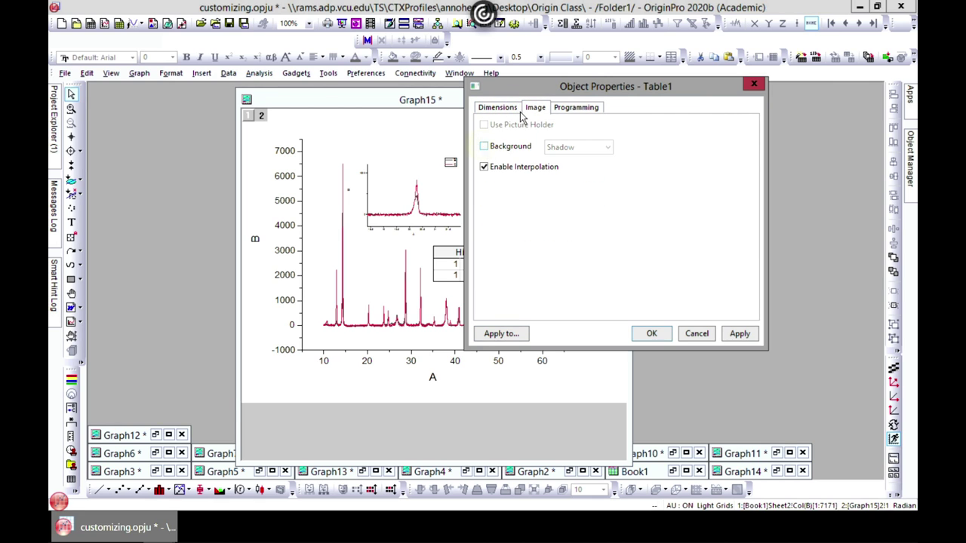
click(504, 108)
click(754, 84)
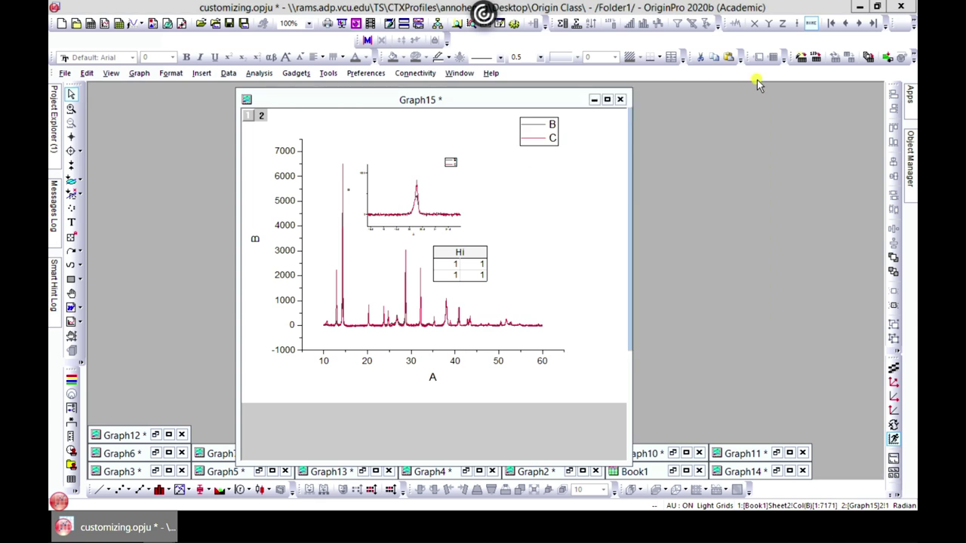
drag(501, 104, 541, 101)
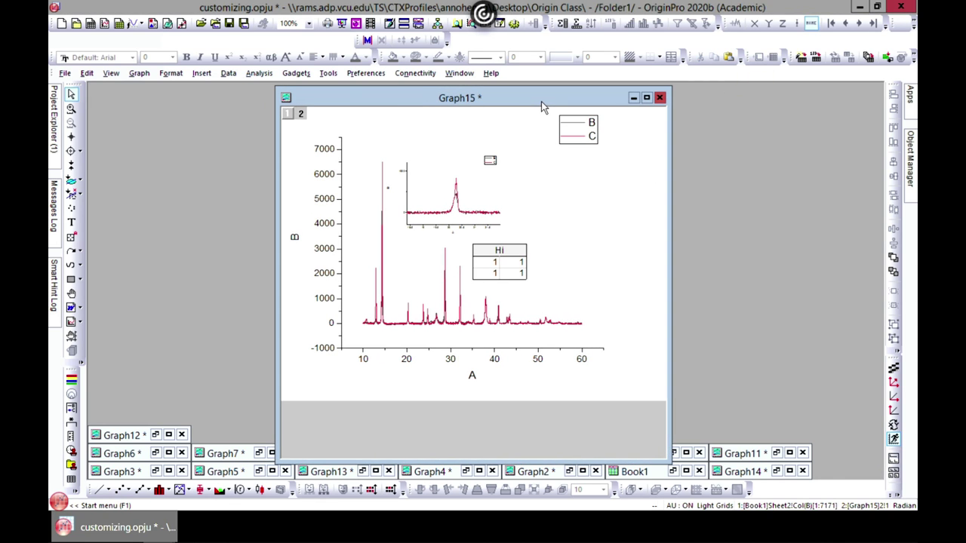
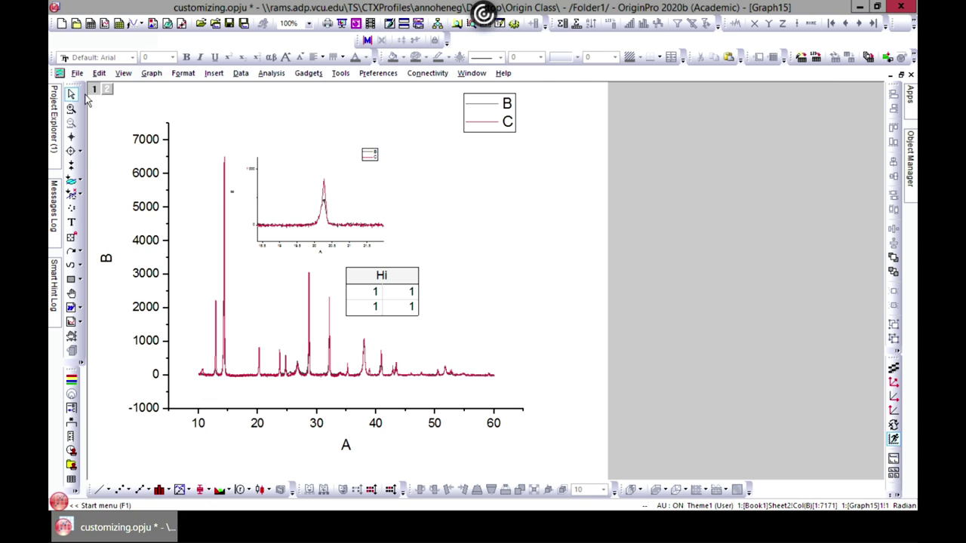
- Restore Graph15 to a normal window and bring the Book1 workbook of the project to the front
click(910, 172)
click(899, 74)
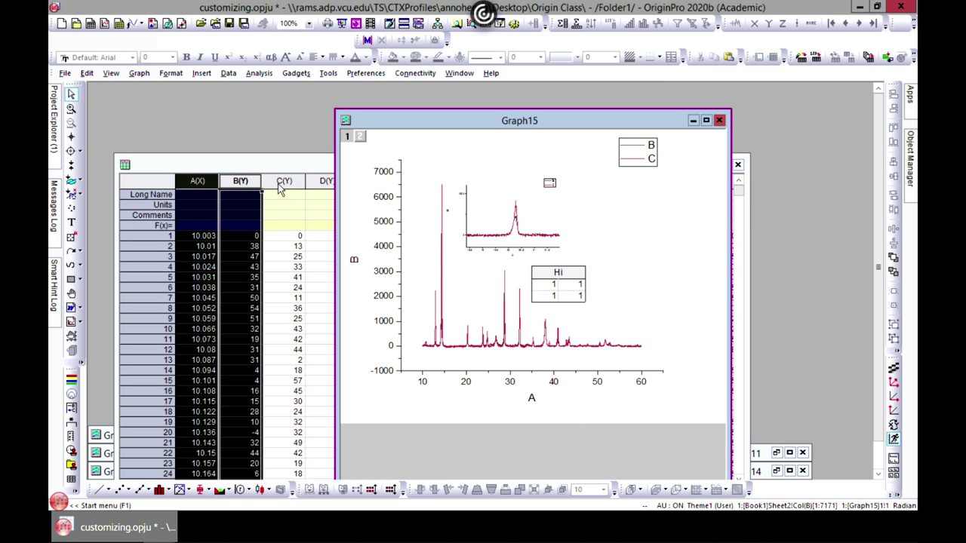
click(53, 117)
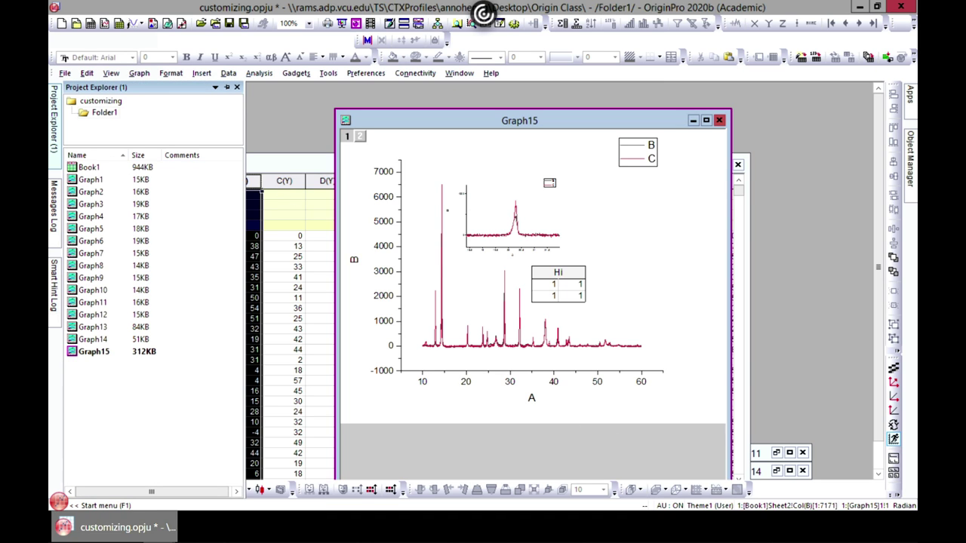
click(89, 166)
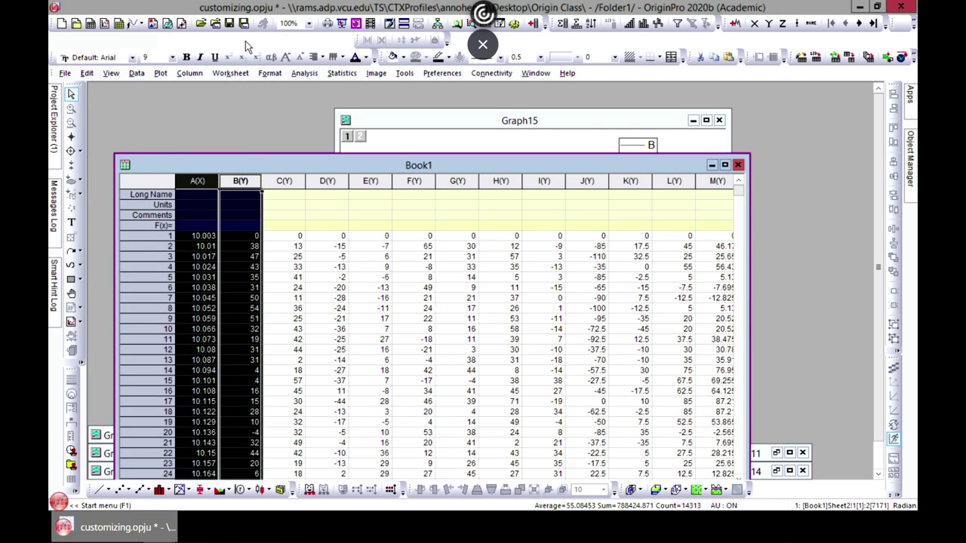
drag(372, 169, 429, 134)
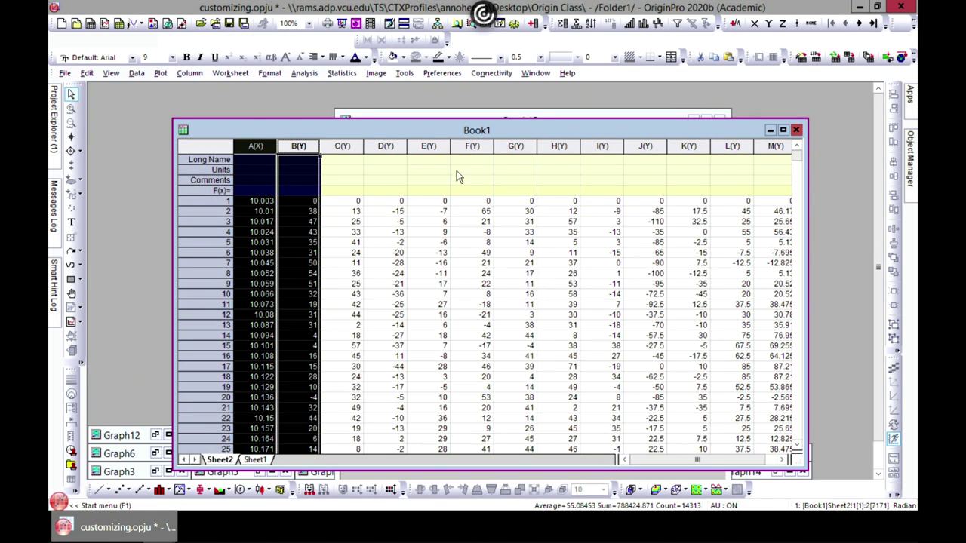
- Plot columns A(X) and B(Y) of Book1 as a basic 2D line graph in a new graph window
click(356, 149)
click(267, 145)
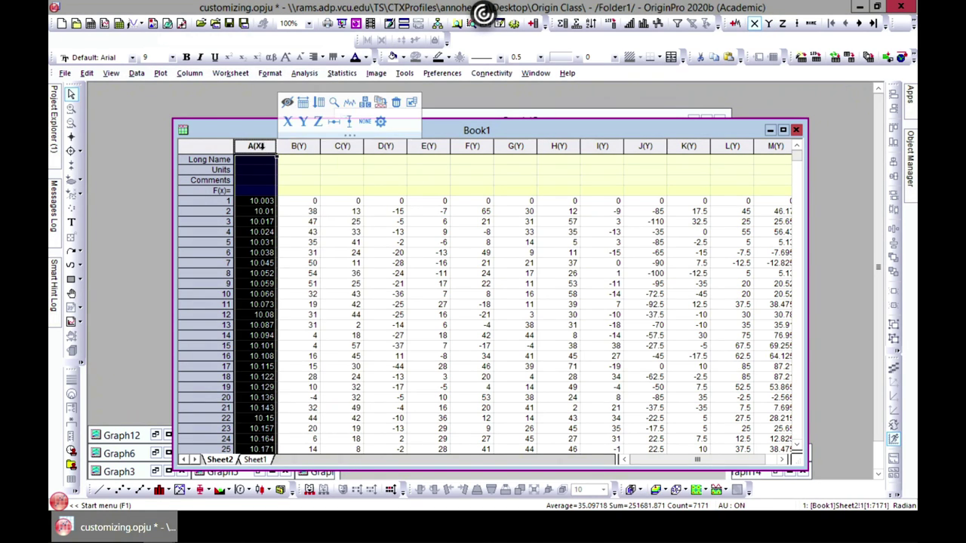
ctrl+click(297, 147)
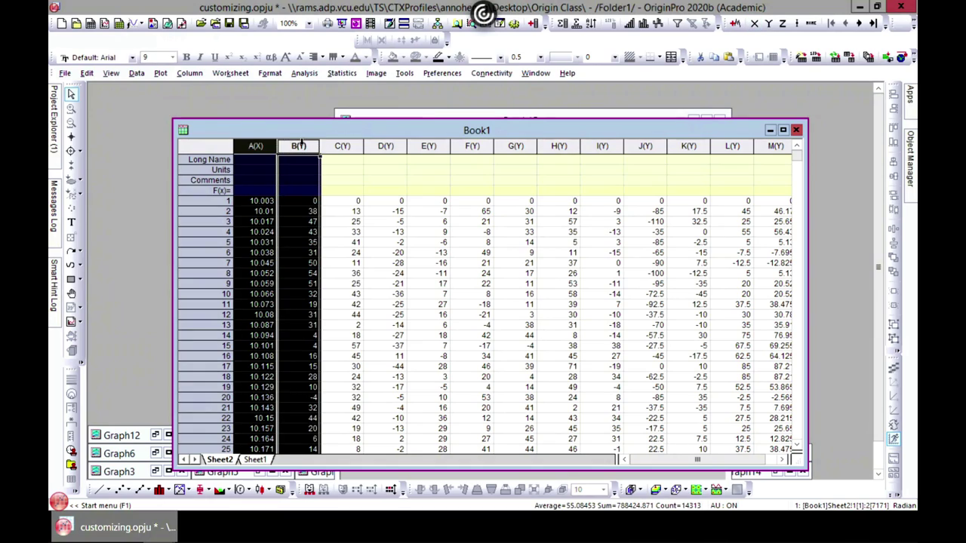
click(160, 73)
click(187, 73)
click(188, 73)
mouse_move(160, 73)
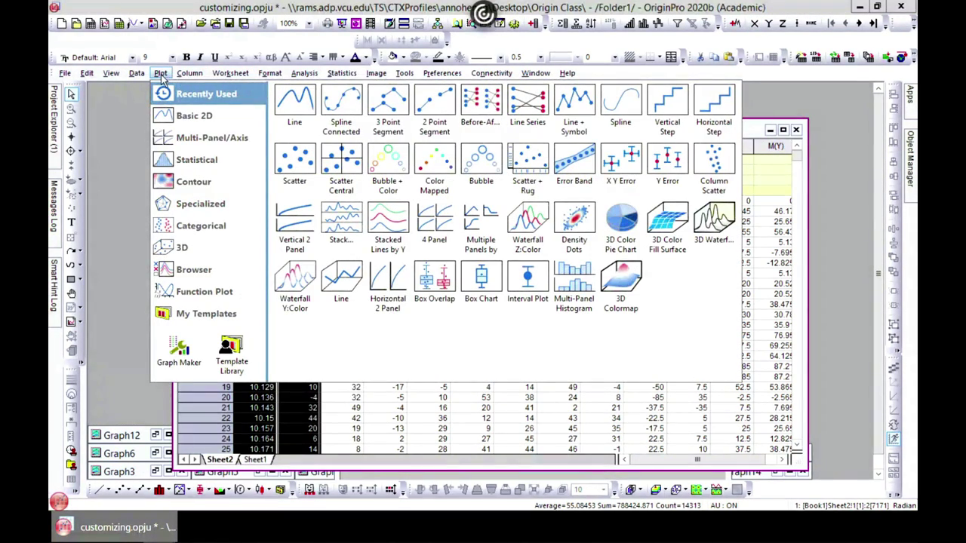
mouse_move(178, 117)
click(300, 165)
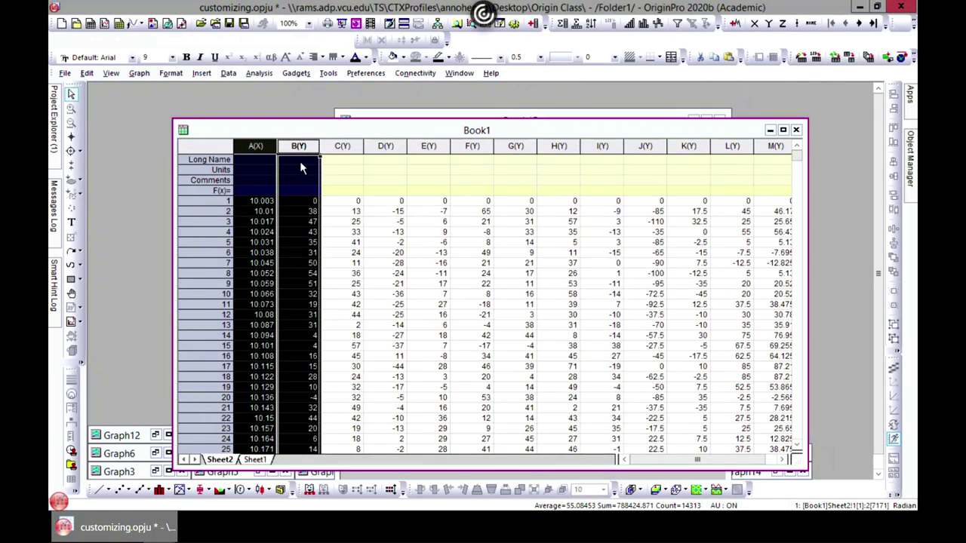
click(503, 209)
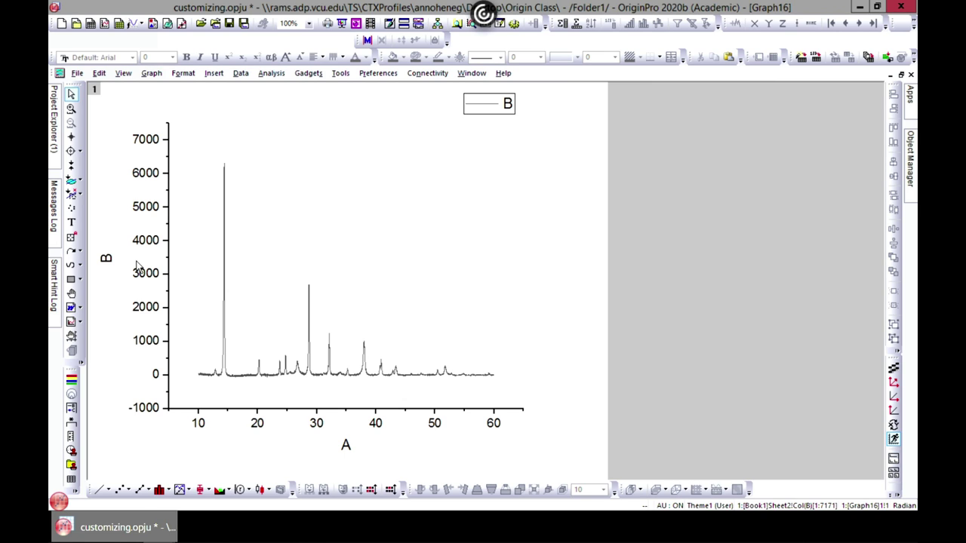
- Set the horizontal axis scale to a major tick increment of 5 and a minor tick count of 2
double_click(353, 408)
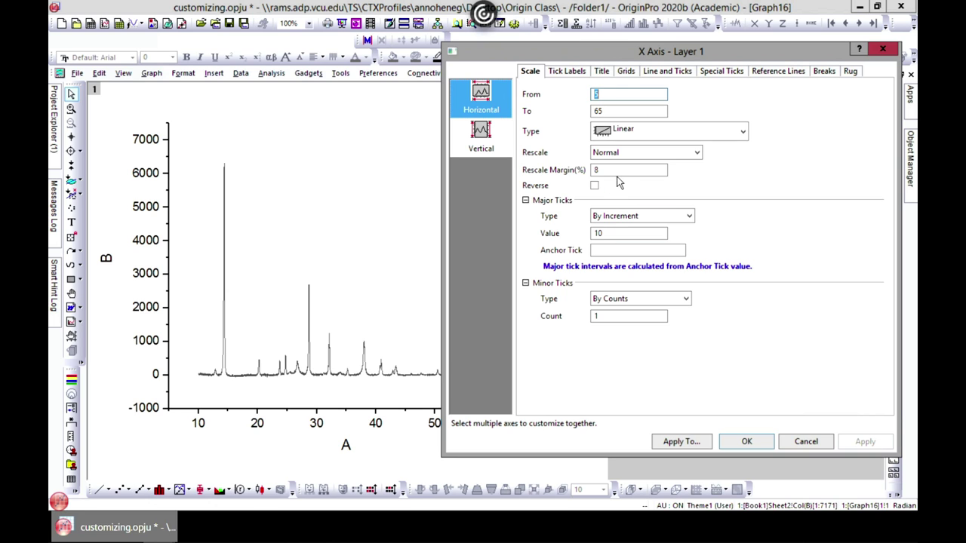
double_click(617, 234)
text(5)
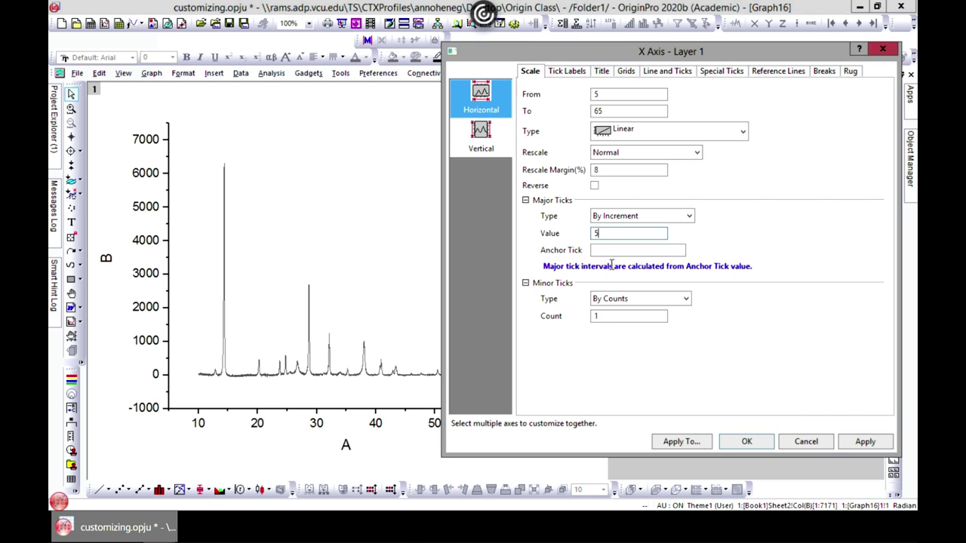
click(597, 317)
text(5)
click(852, 444)
click(605, 317)
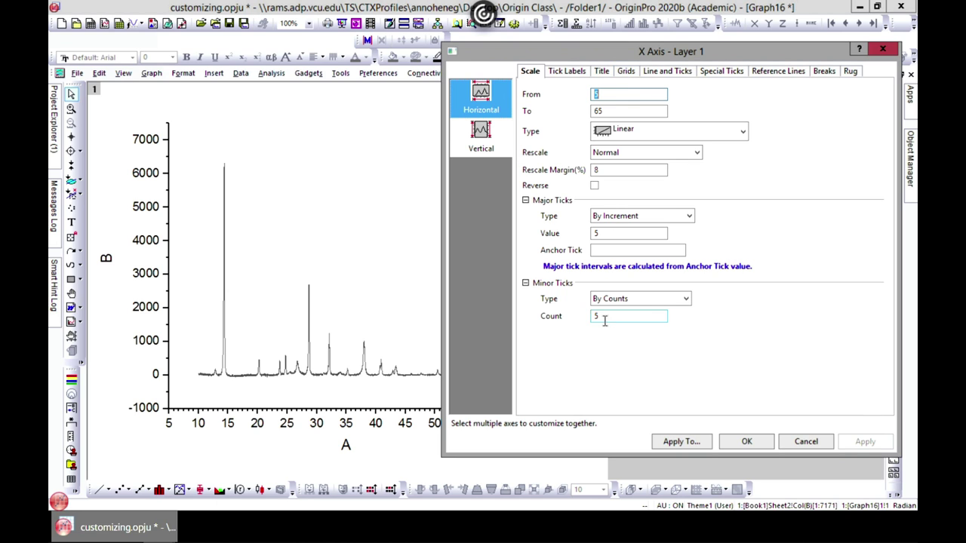
double_click(598, 318)
text(2)
click(858, 449)
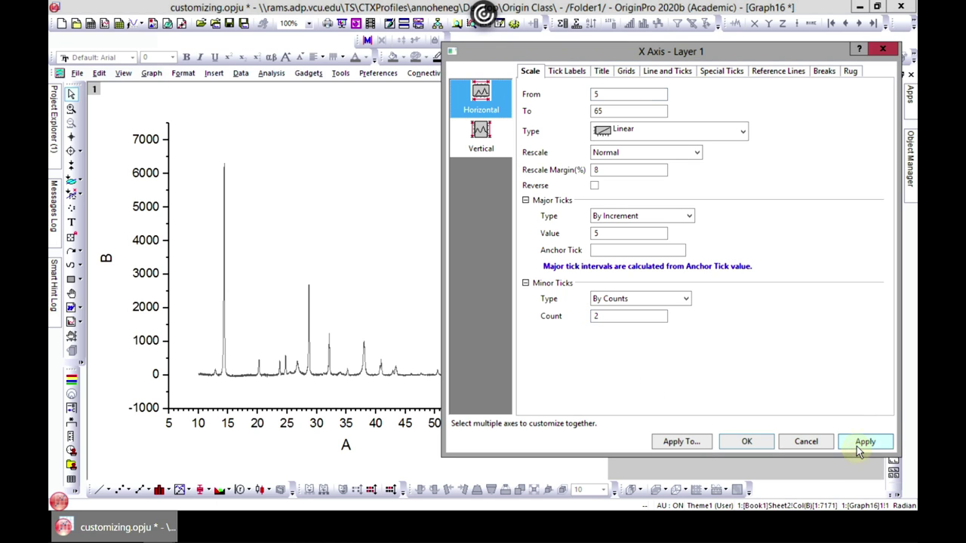
- Give the bottom axis line thickness 3 with inward major and minor ticks, and use the same options for bottom and top
click(666, 71)
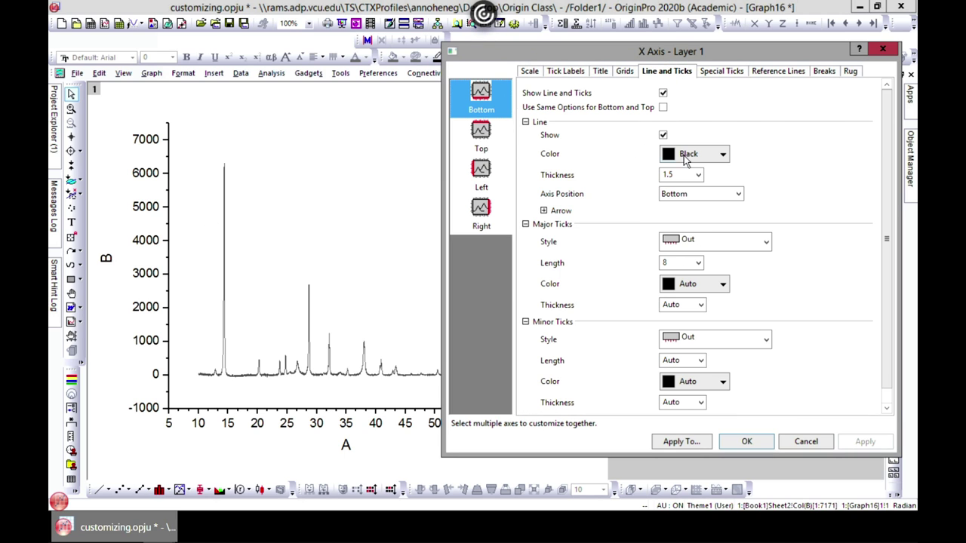
click(697, 175)
click(677, 236)
click(764, 243)
click(722, 278)
click(766, 339)
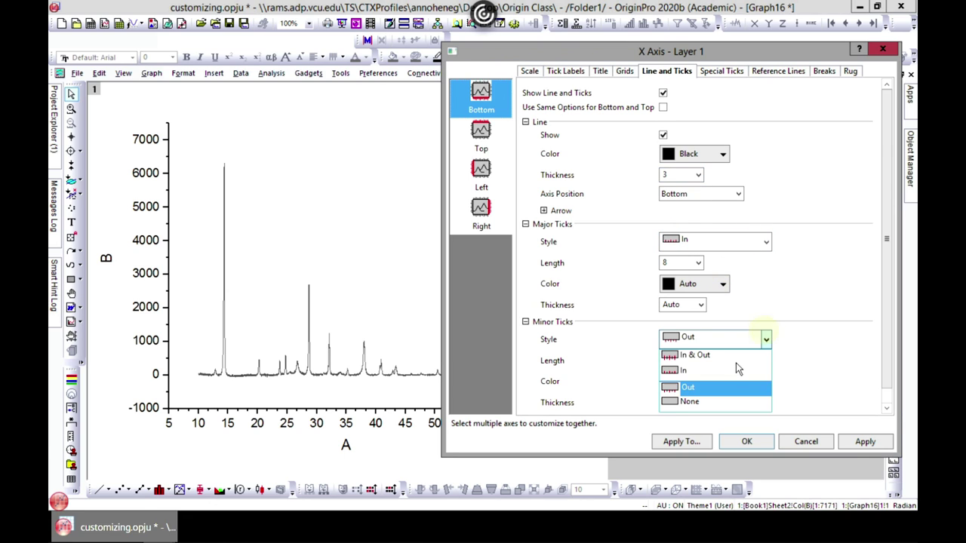
click(726, 370)
click(862, 443)
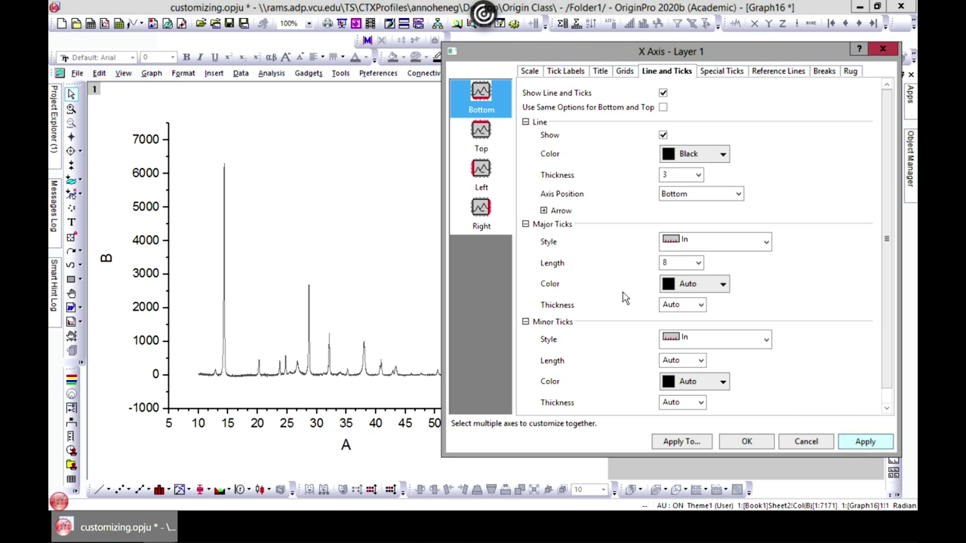
click(663, 107)
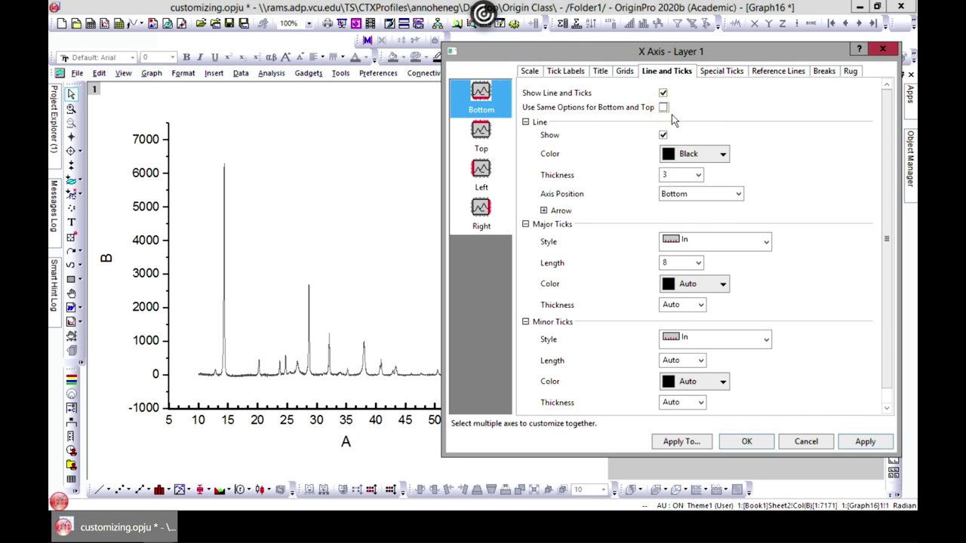
click(849, 442)
- Give the left axis line thickness 3 with inward major and minor ticks, and use the same options for left and right
click(483, 170)
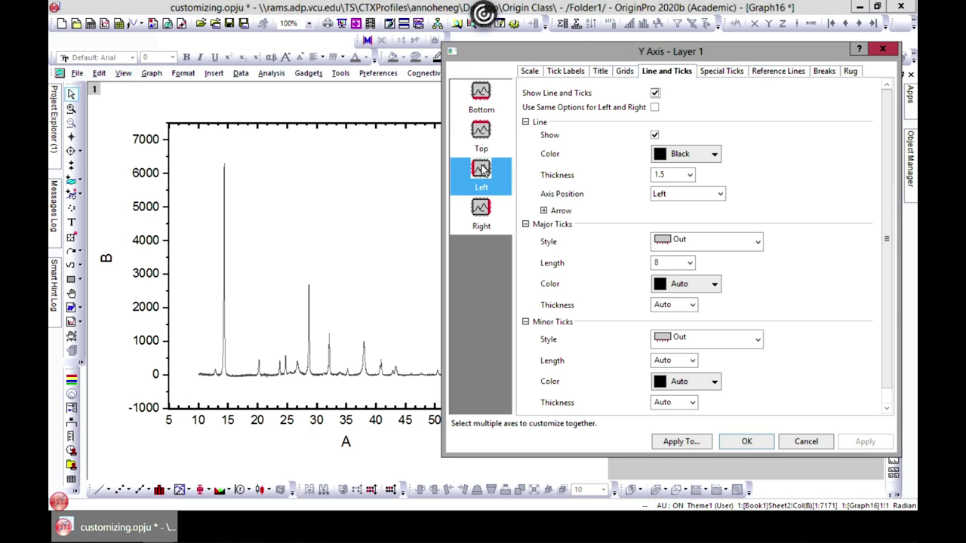
click(688, 175)
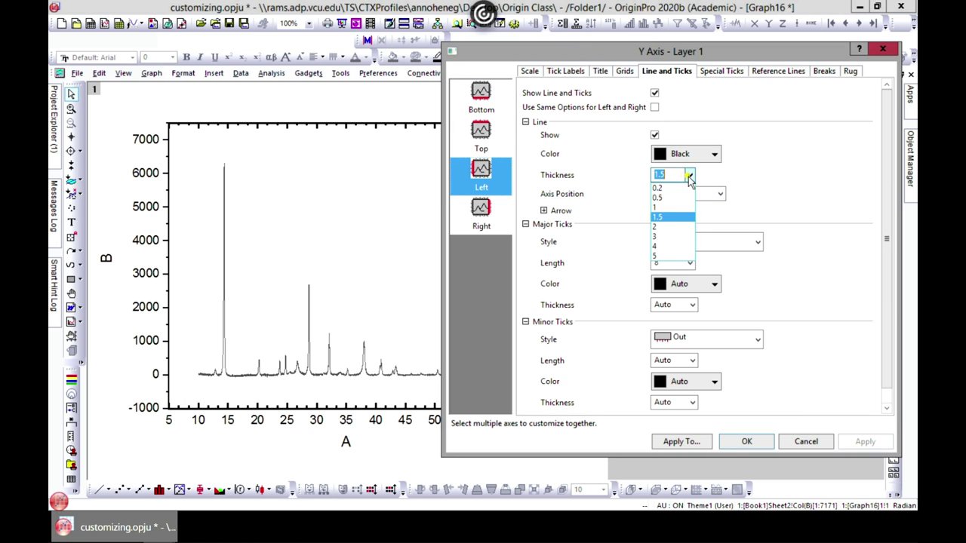
click(667, 236)
click(758, 241)
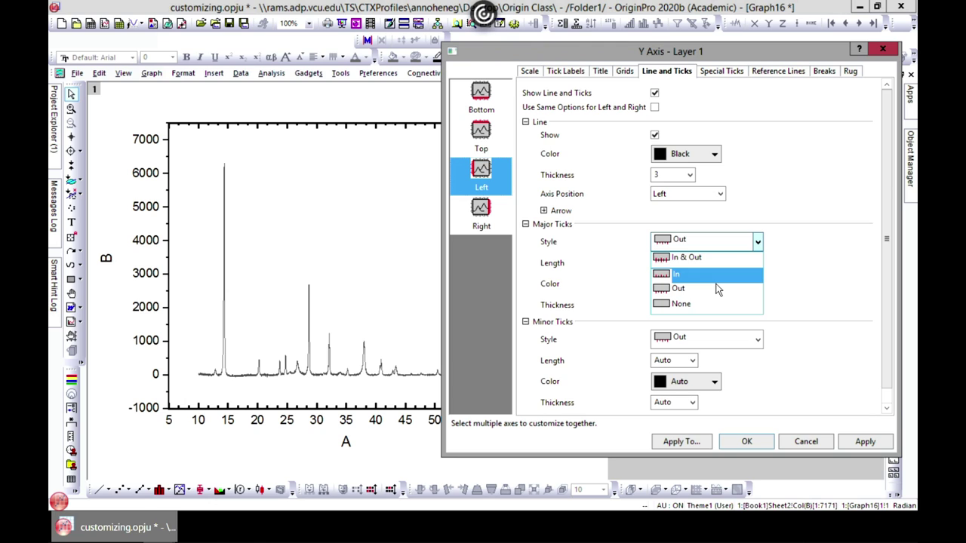
click(747, 270)
click(757, 340)
click(755, 369)
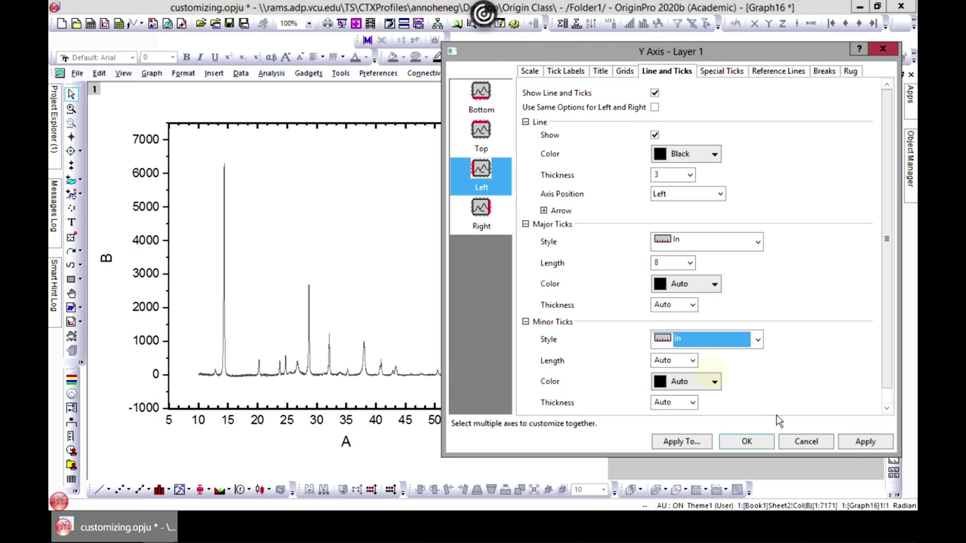
click(858, 445)
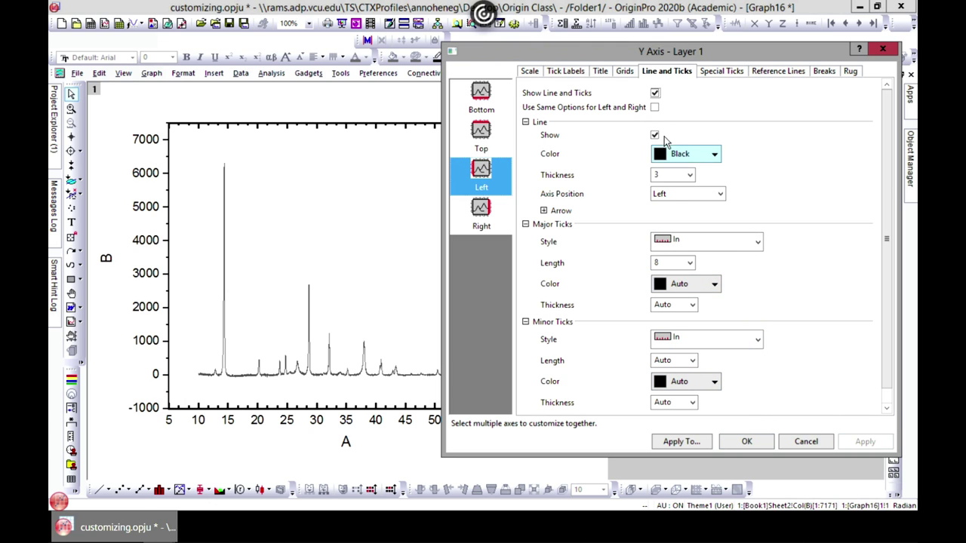
click(654, 108)
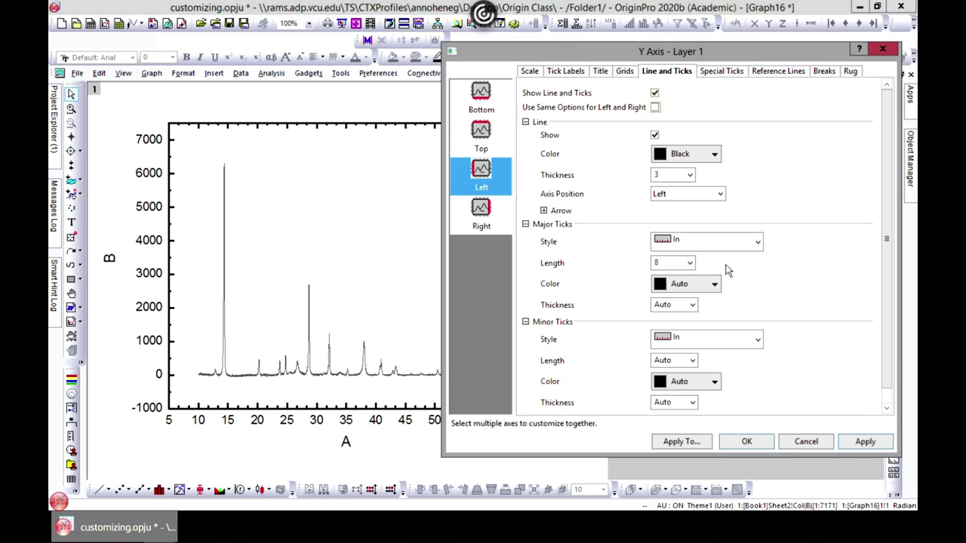
click(840, 442)
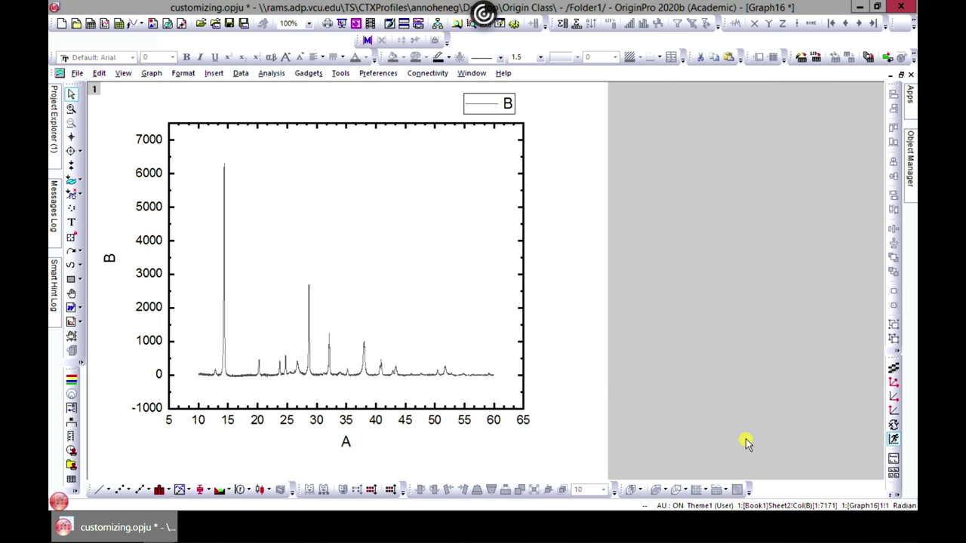
click(747, 445)
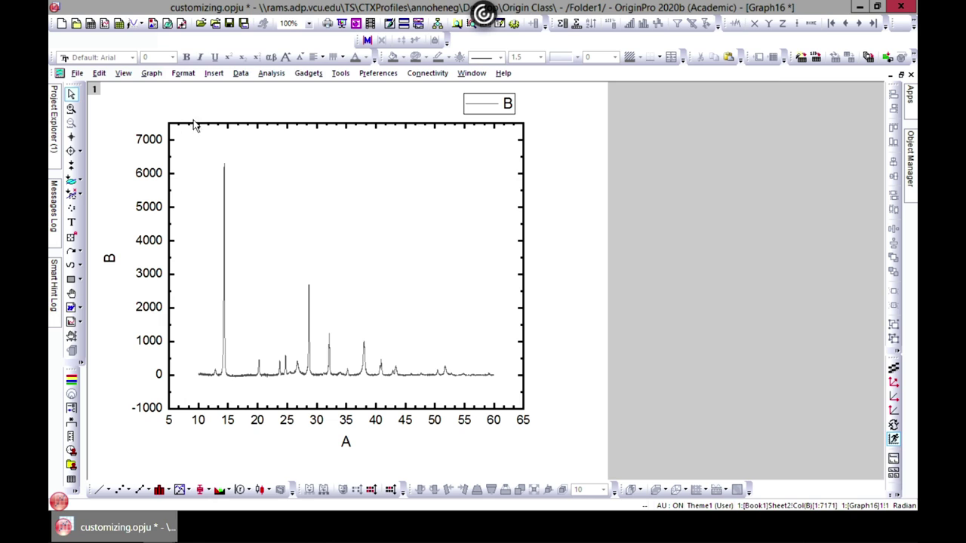
- Move the B legend inside the graph frame, near the upper end of the right axis
click(502, 106)
drag(507, 109, 485, 187)
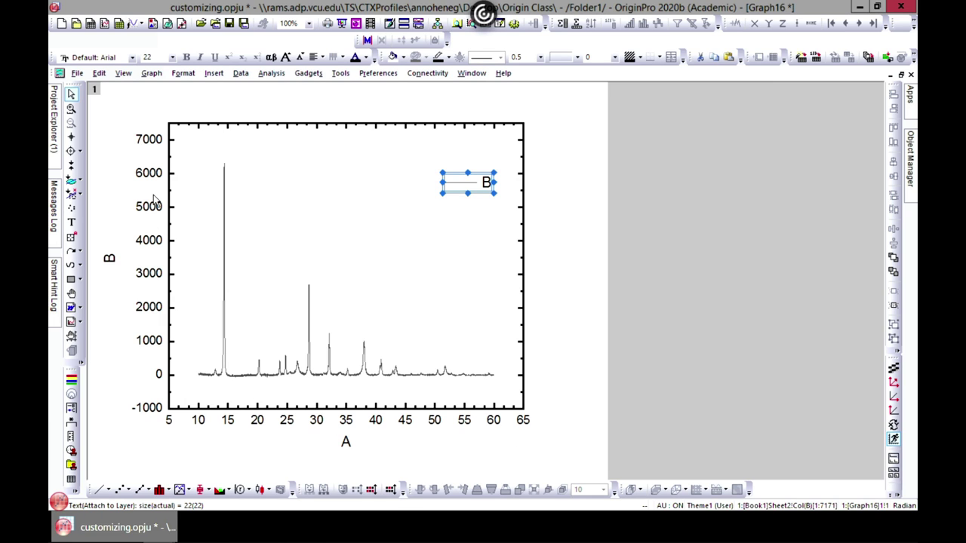
- Save the graph's format, with all formats included, as a theme named custom and set it as the system theme
right_click(367, 234)
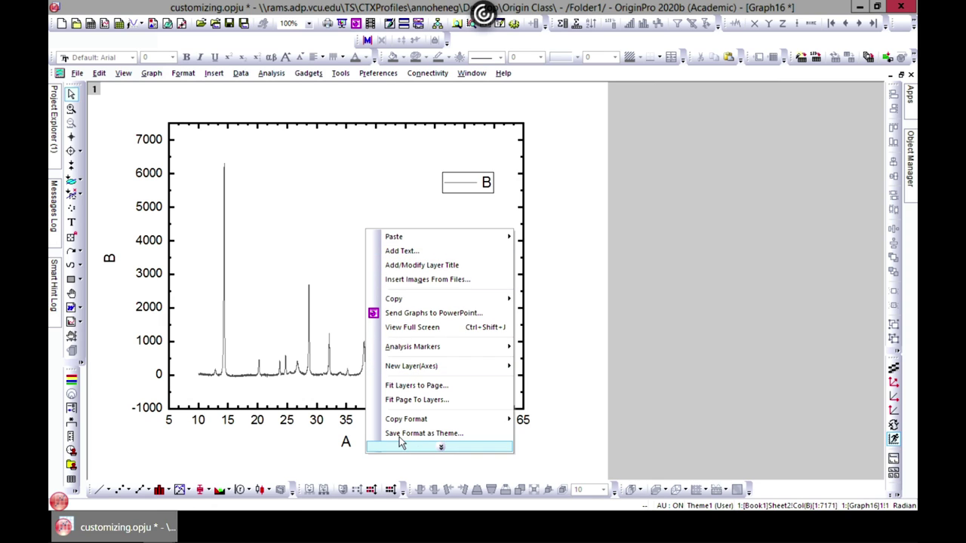
click(466, 434)
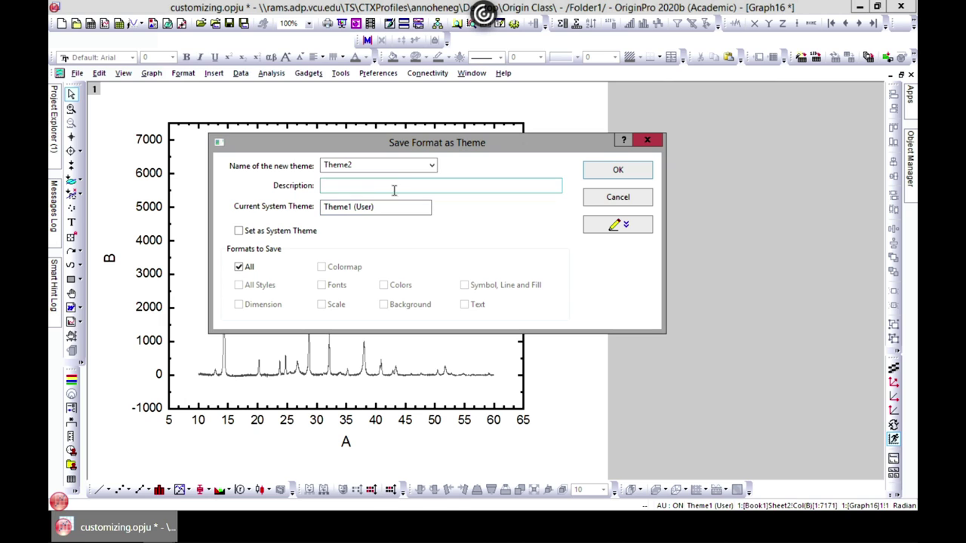
click(432, 167)
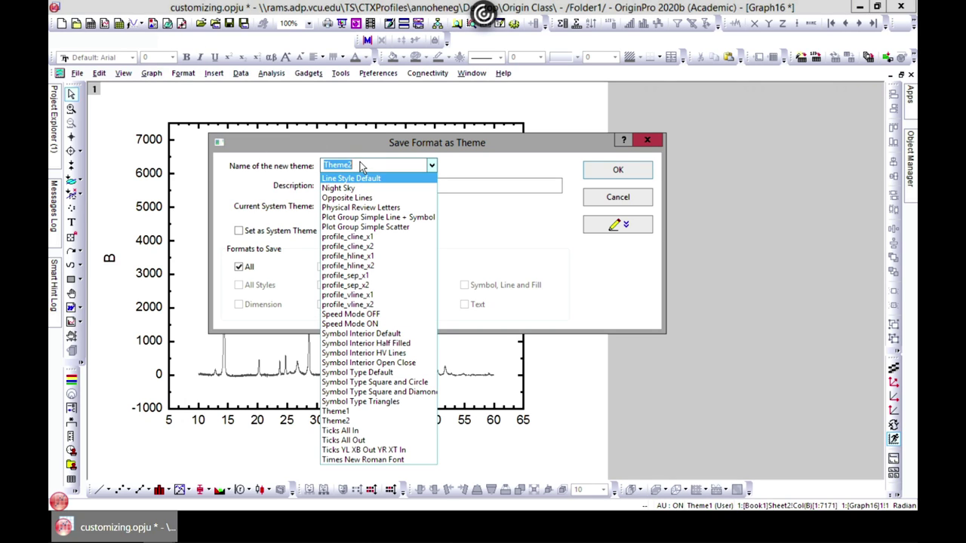
text(c)
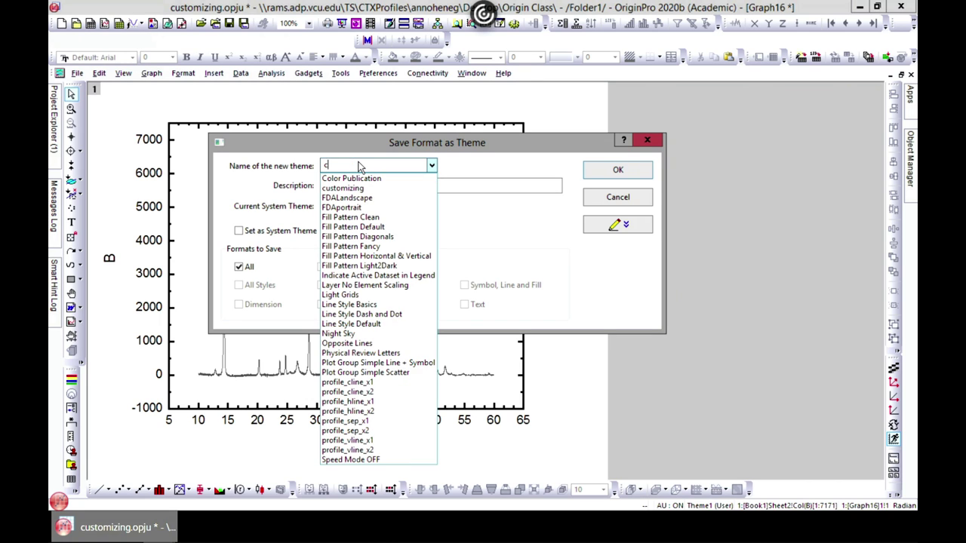
text(ustom)
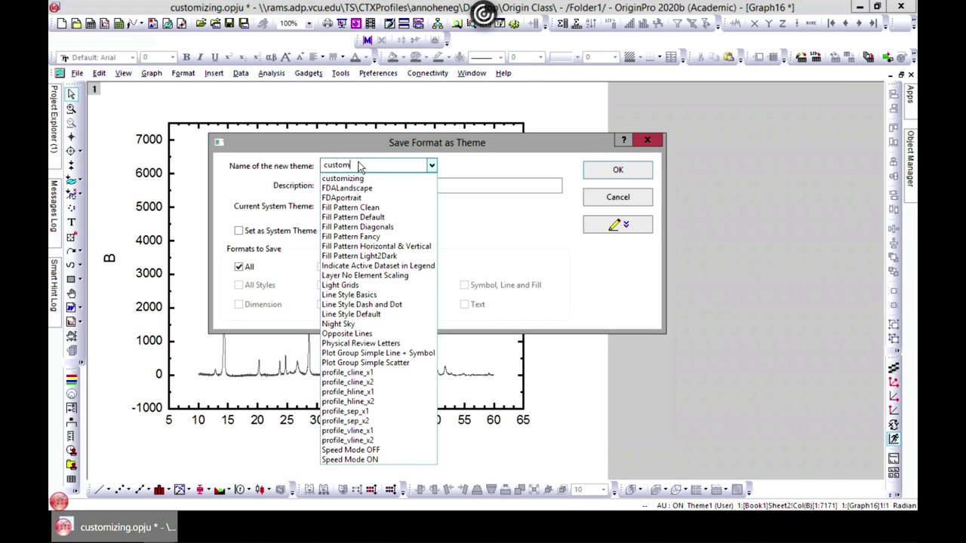
click(484, 209)
click(617, 224)
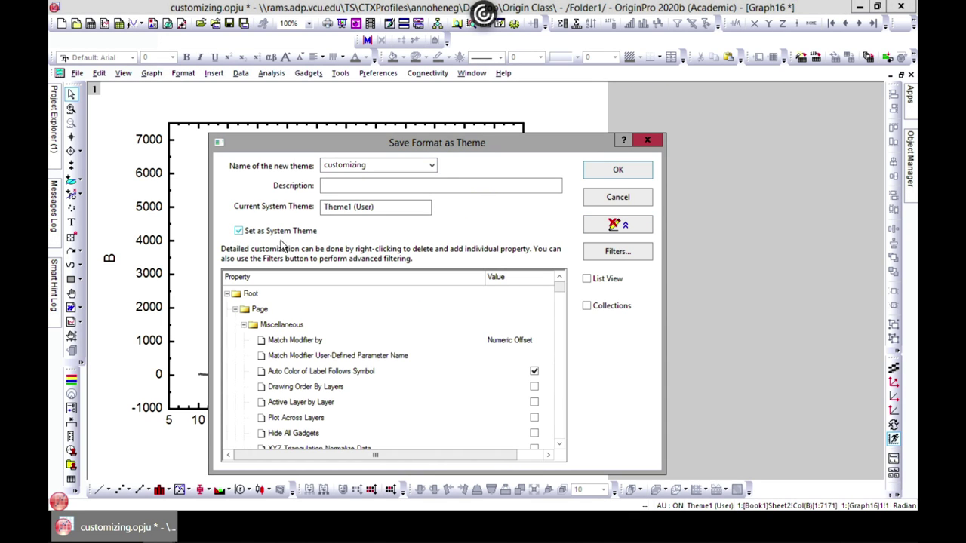
click(619, 174)
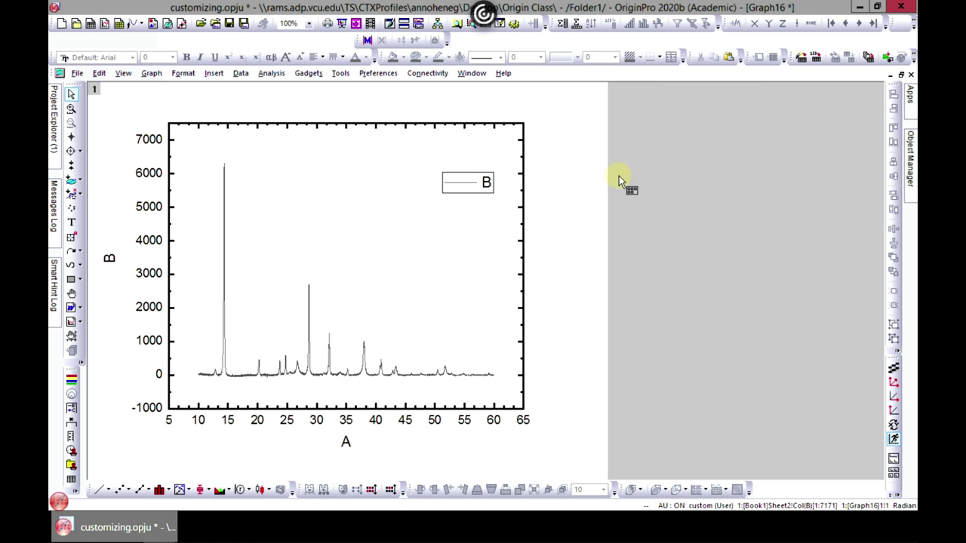
- Plot columns A(X) and C(Y) of Book1 as a basic 2D line graph and maximize the new graph window
click(900, 74)
click(369, 132)
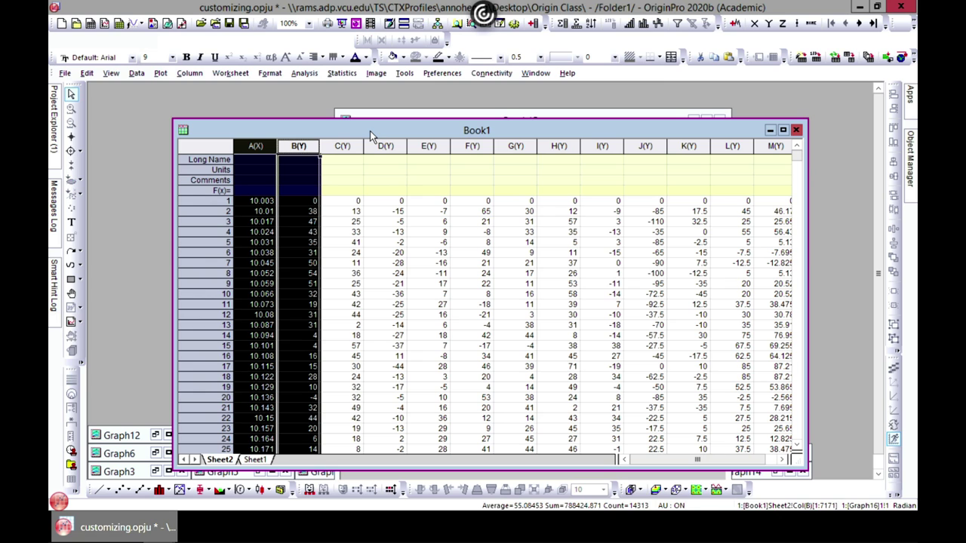
click(338, 182)
click(256, 146)
ctrl+click(332, 147)
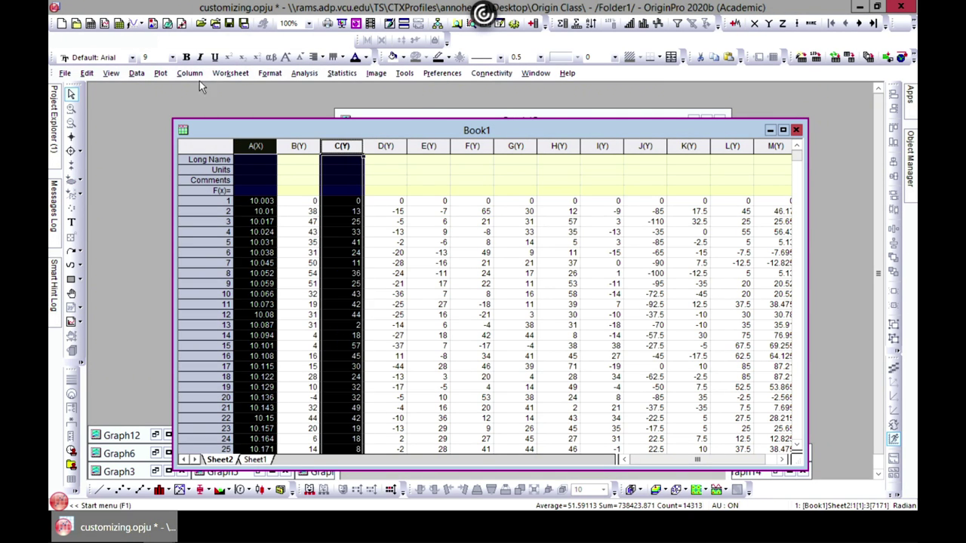
click(160, 73)
mouse_move(207, 117)
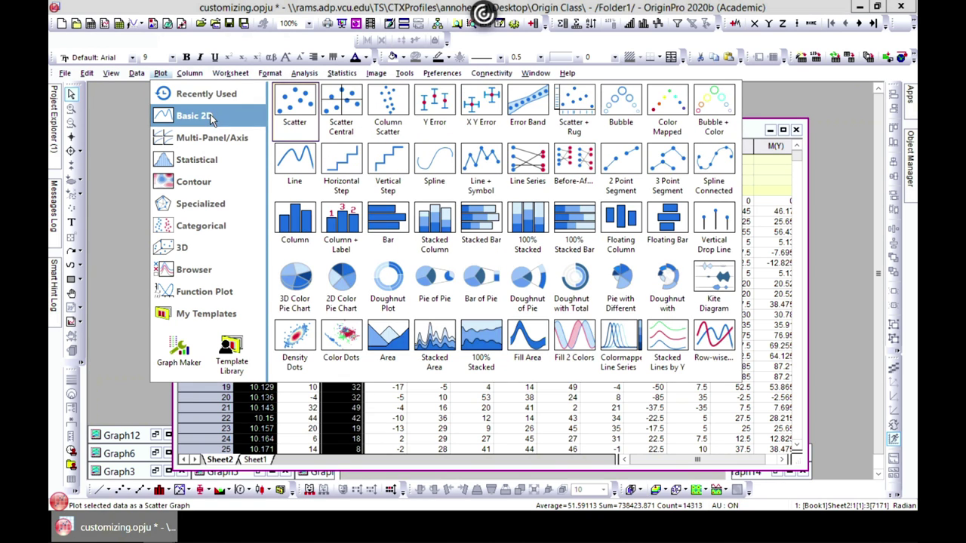
click(294, 160)
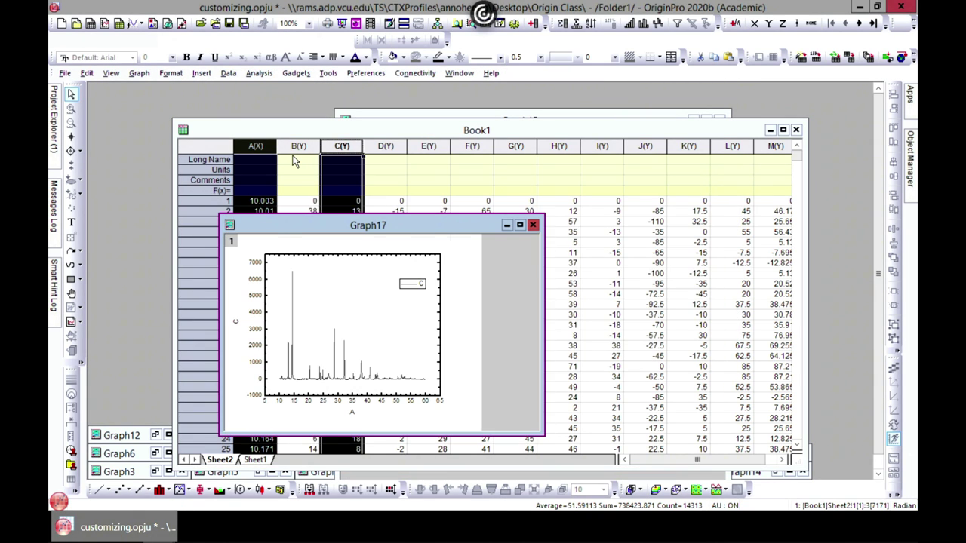
click(520, 224)
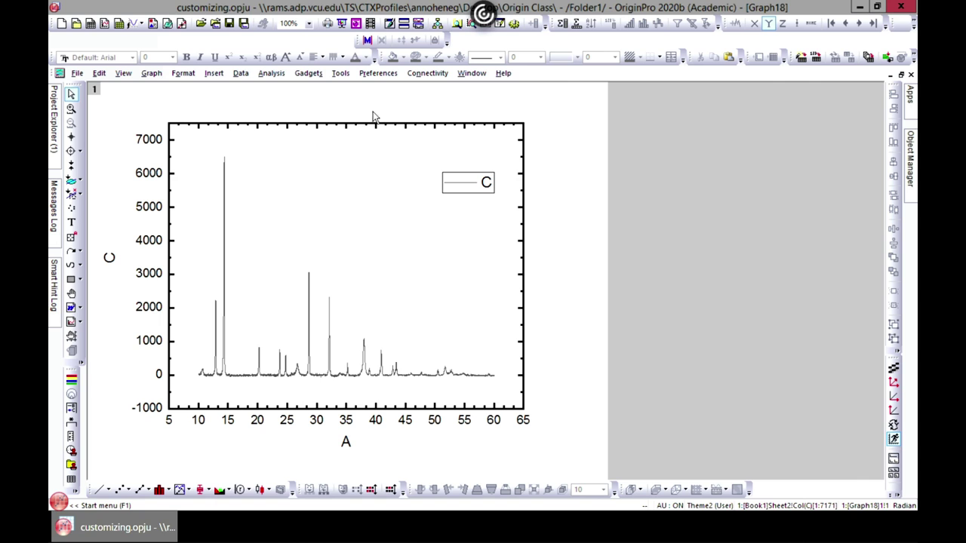
- Delete the Night Sky user theme in the Theme Organizer
click(373, 73)
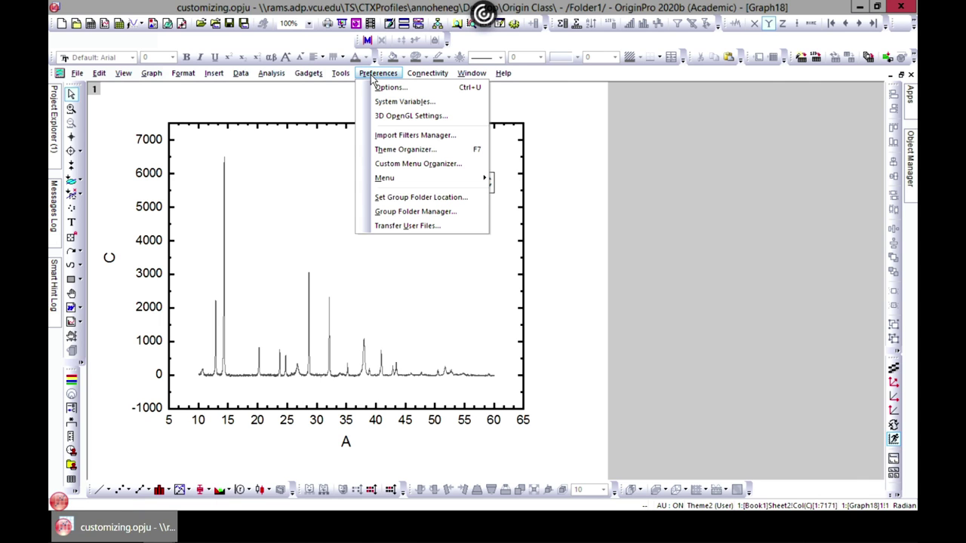
click(388, 153)
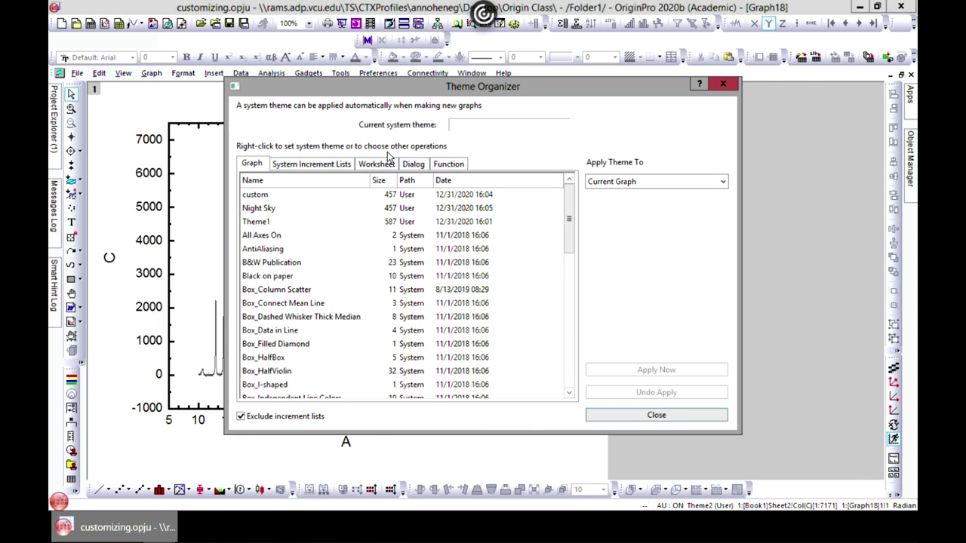
right_click(263, 212)
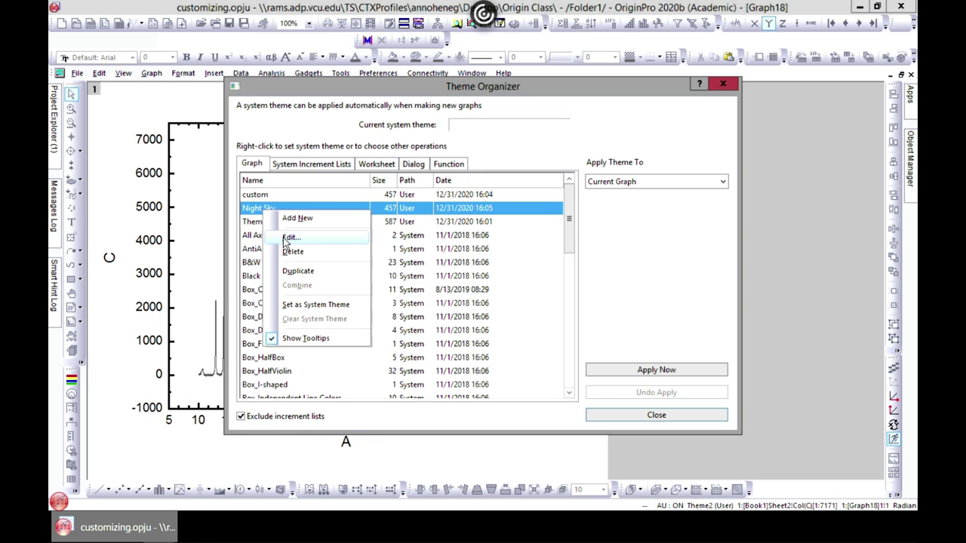
click(300, 254)
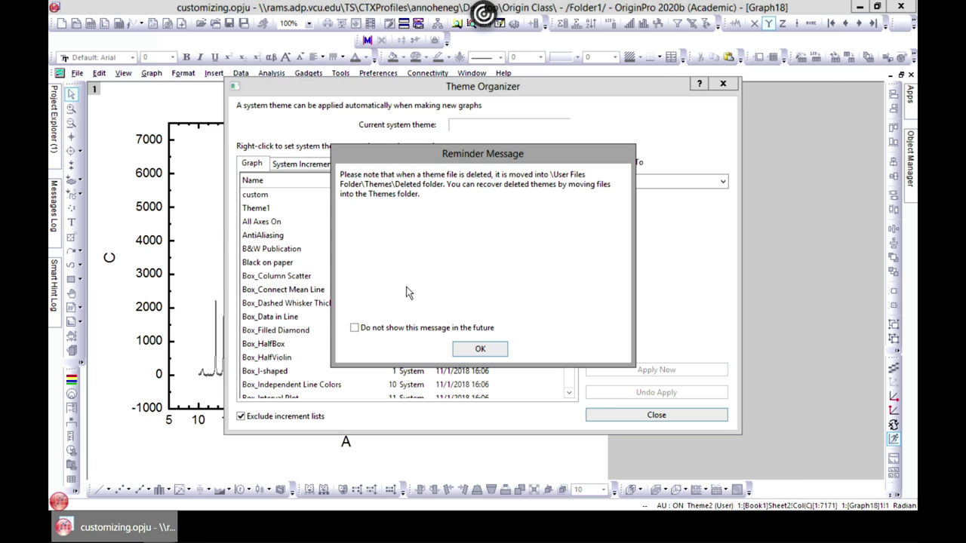
click(483, 351)
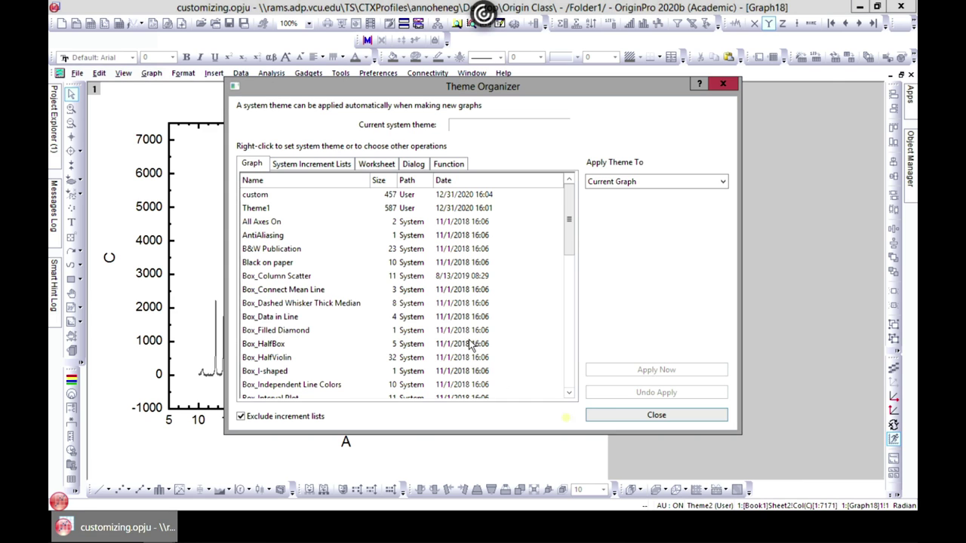
- Apply the B&W Publication system theme to the current graph
right_click(265, 198)
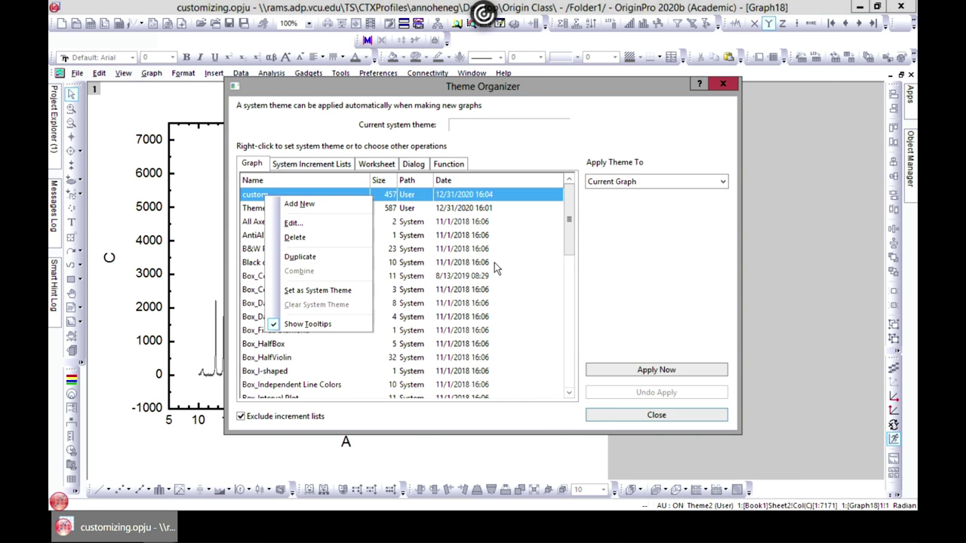
click(568, 236)
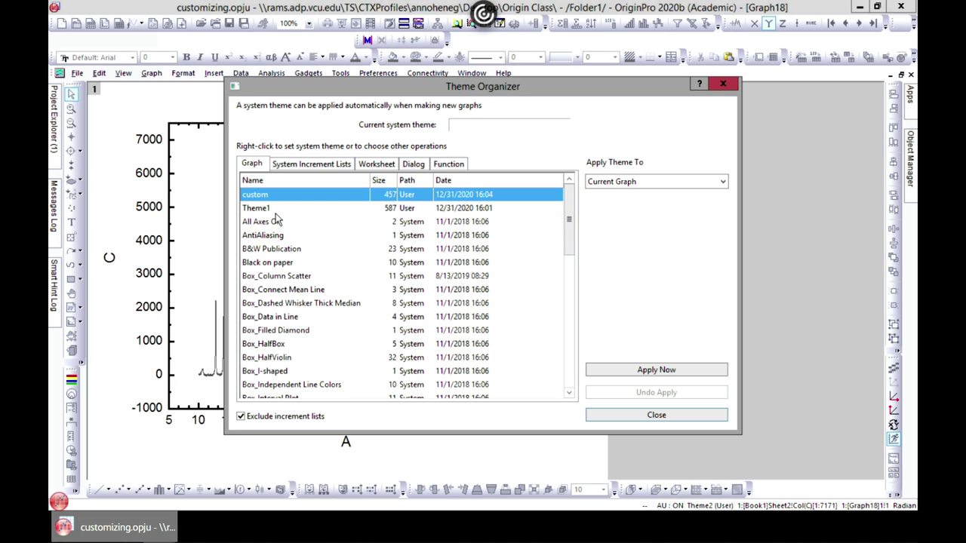
click(277, 252)
click(634, 373)
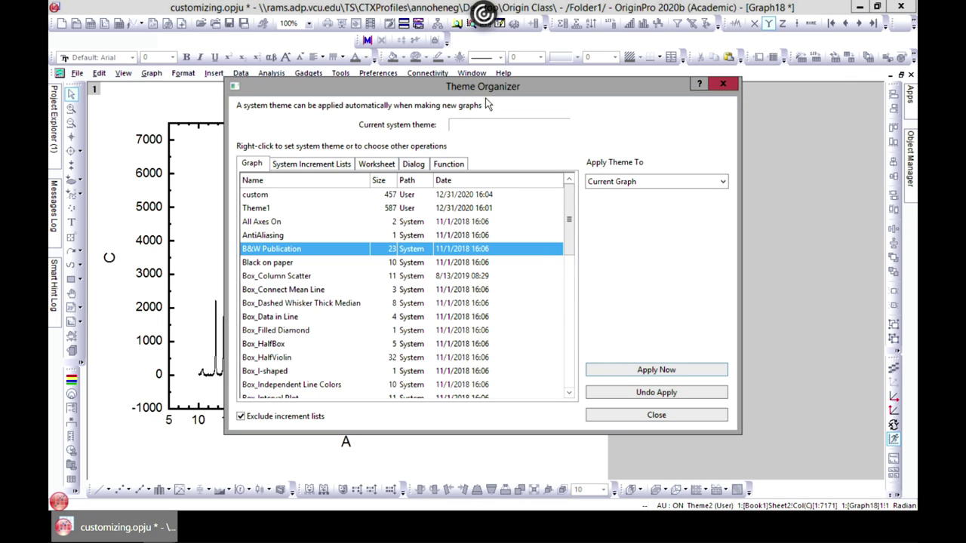
- Apply the Theme1 user theme to the current graph and close the Theme Organizer
click(258, 214)
click(640, 370)
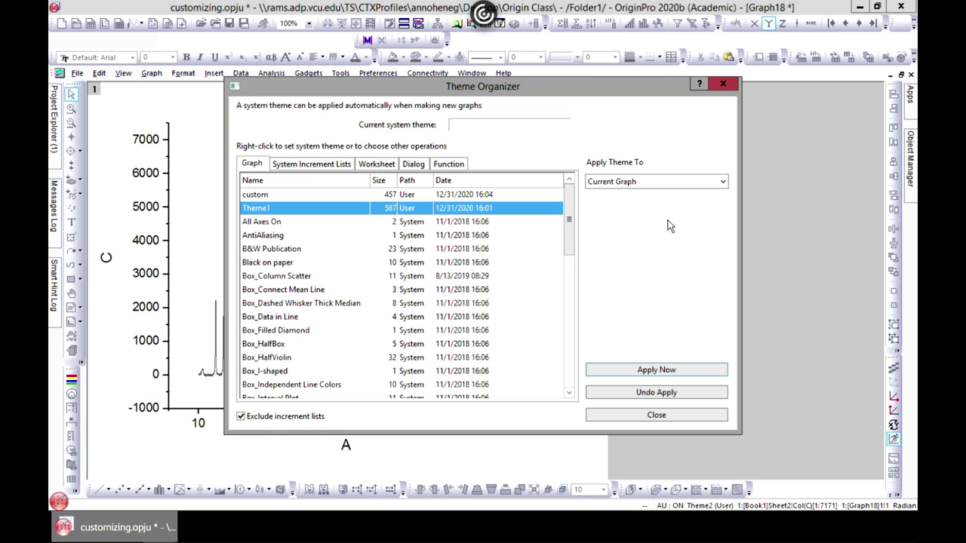
click(643, 422)
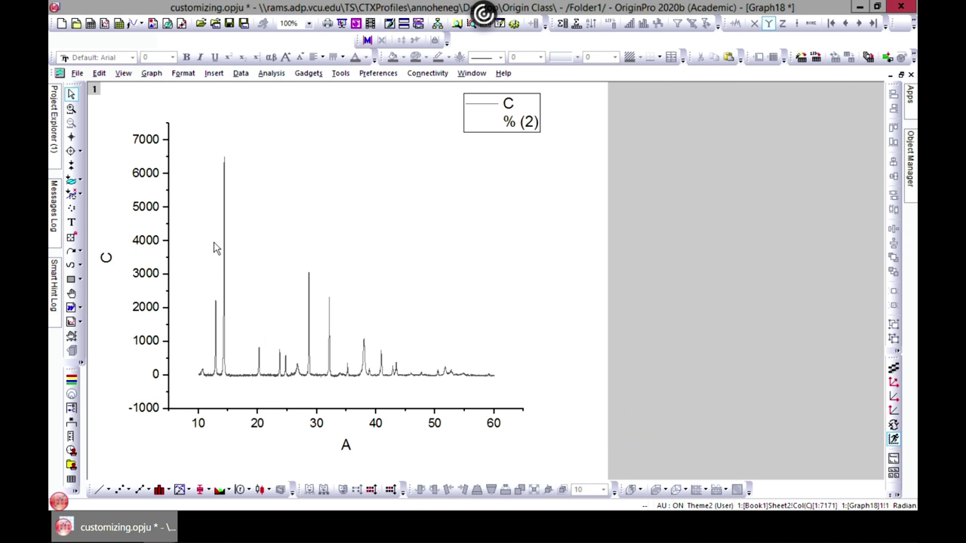
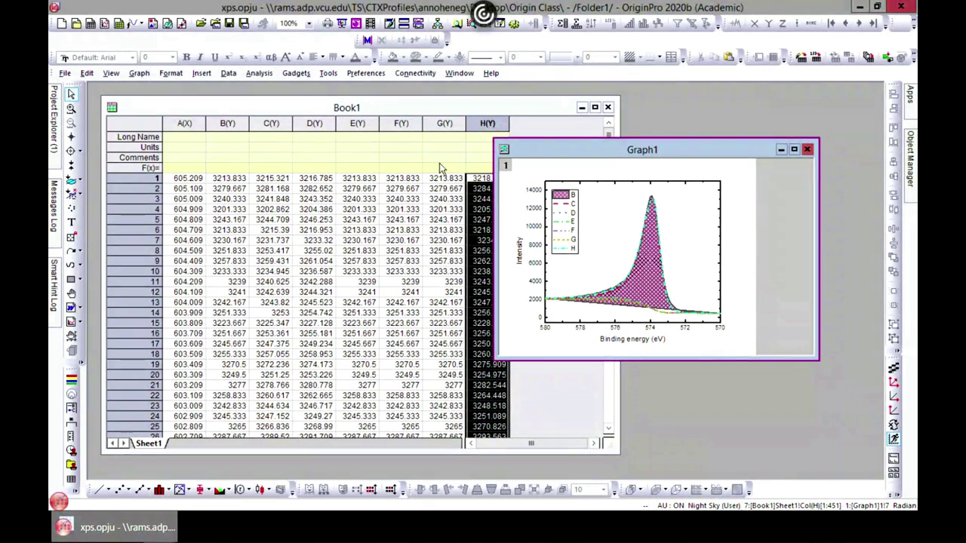
- Maximize Graph1 of the xps project and examine curve C's line style options and the plot group's edit mode in Plot Details
click(792, 149)
click(792, 149)
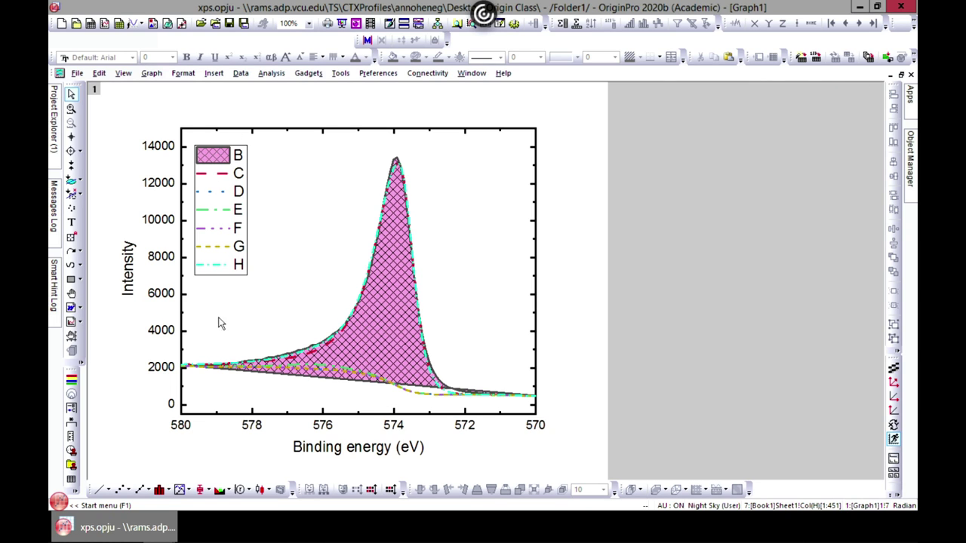
double_click(219, 178)
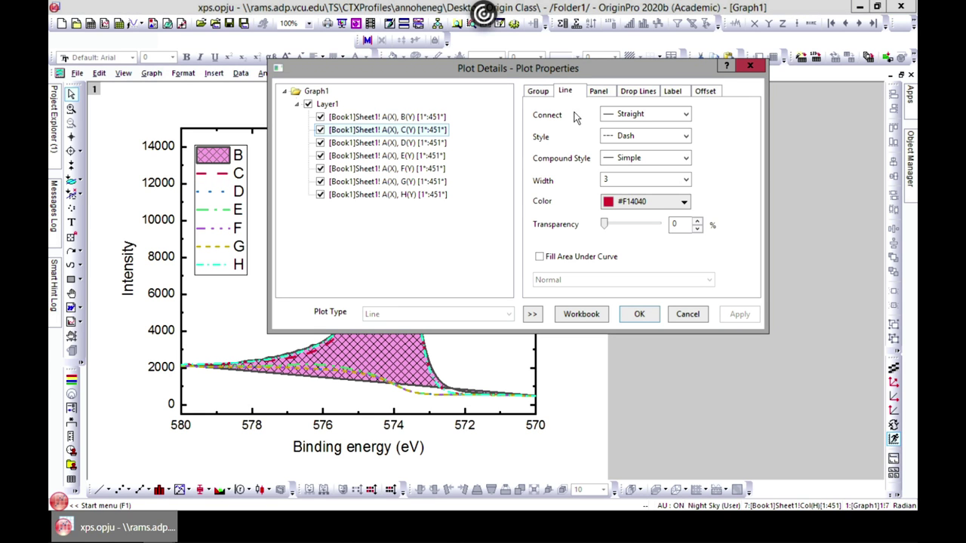
click(687, 137)
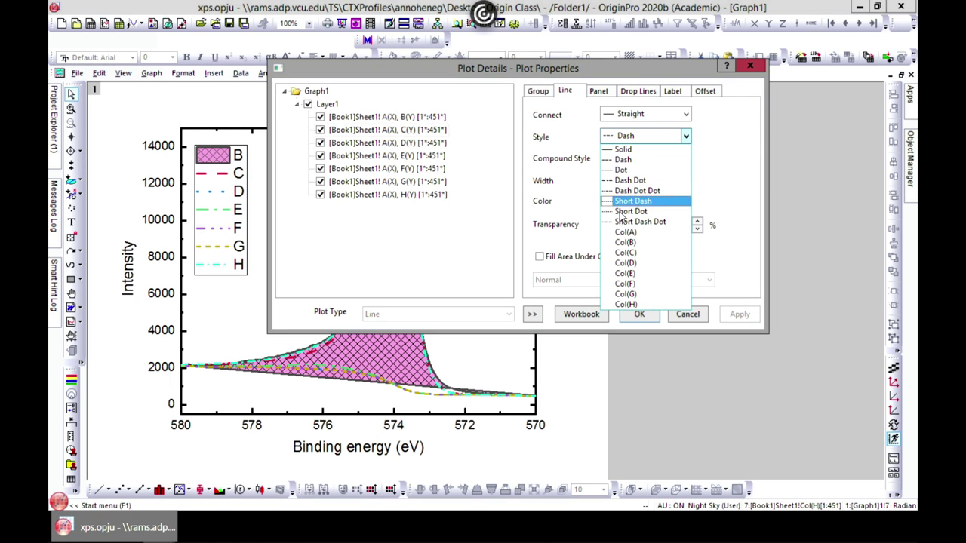
click(733, 151)
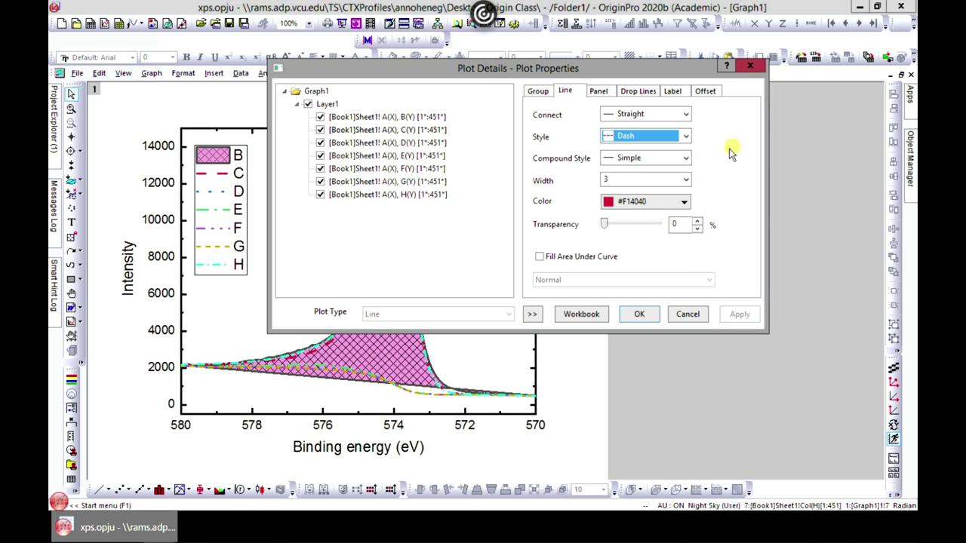
click(537, 91)
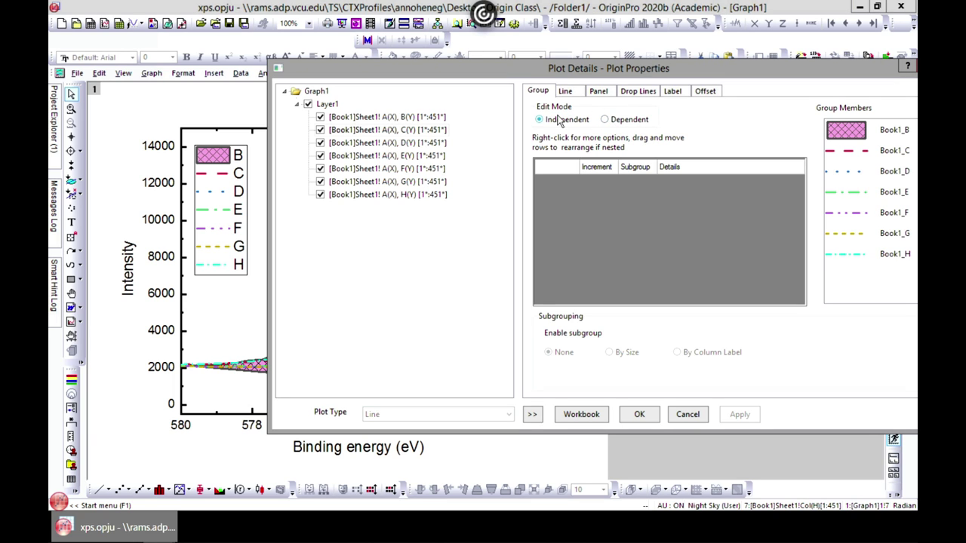
click(566, 91)
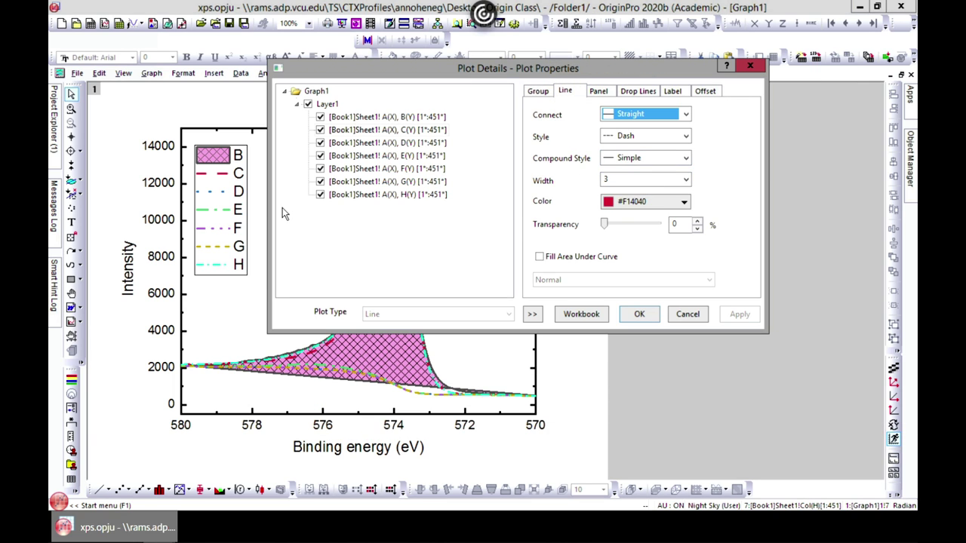
click(541, 93)
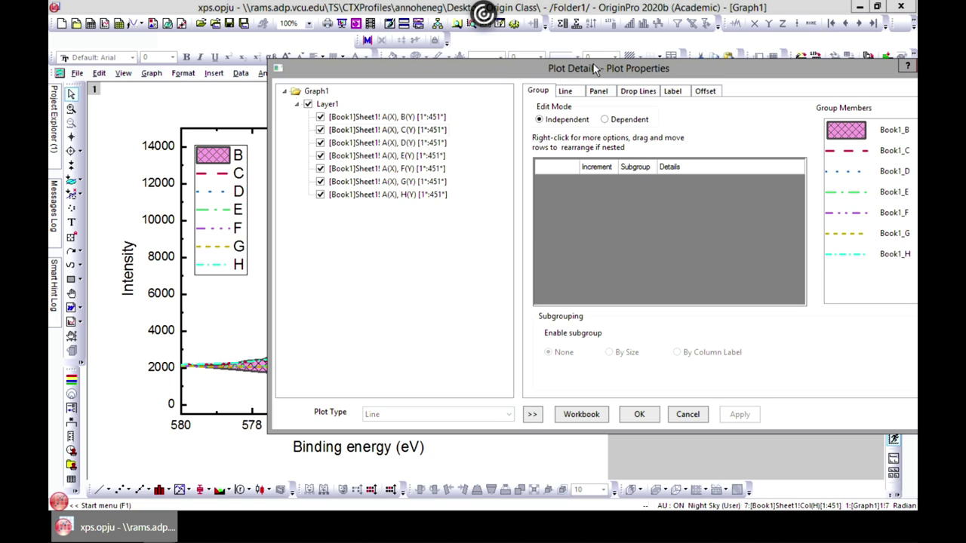
drag(630, 75, 473, 81)
click(784, 83)
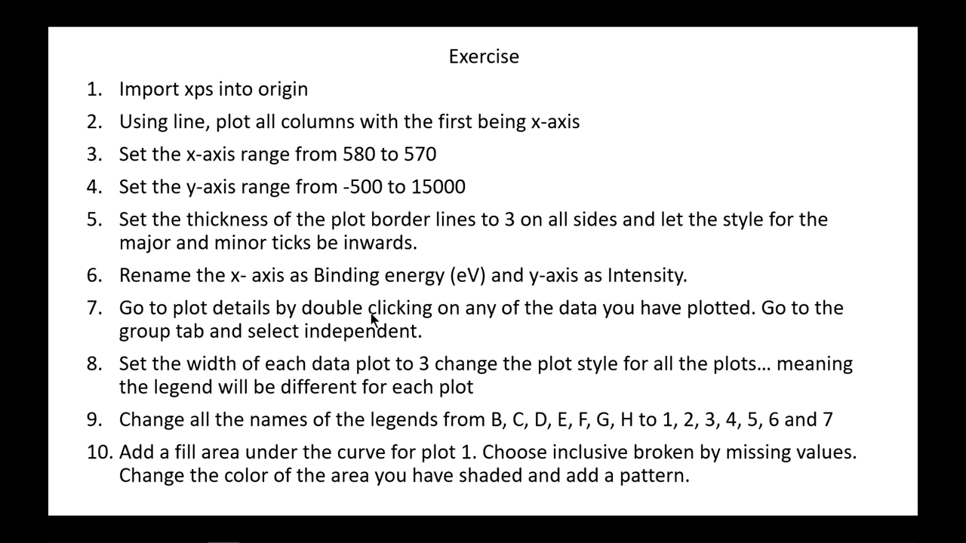
- Switch to Origin, plot Book1 columns A(X) through H(Y) as a basic 2D line graph and move its legend inside the plot area
key(alt+Tab)
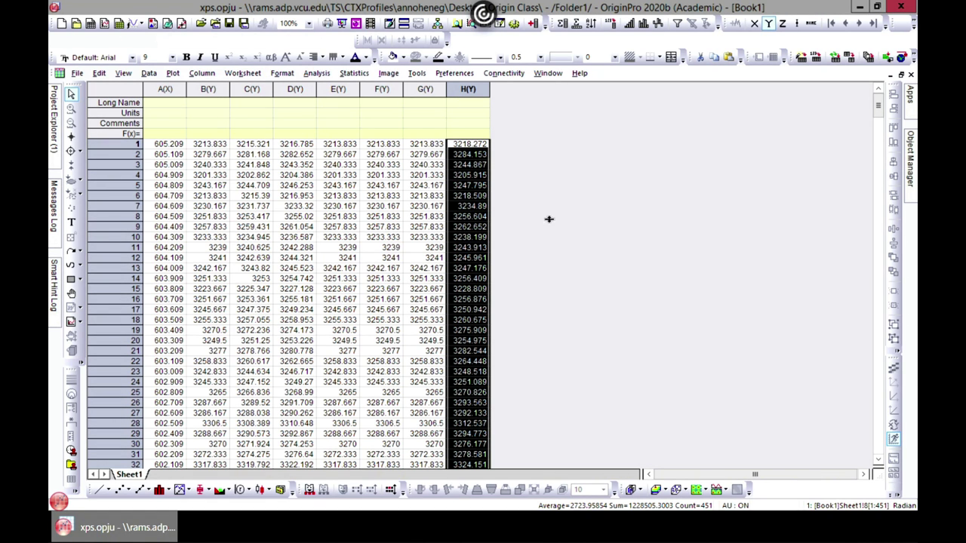
click(164, 89)
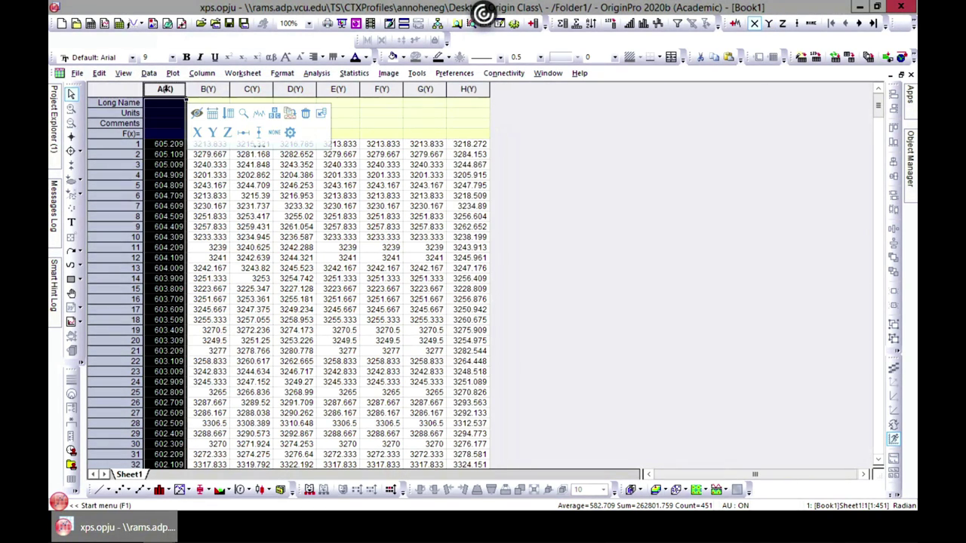
drag(161, 91, 470, 89)
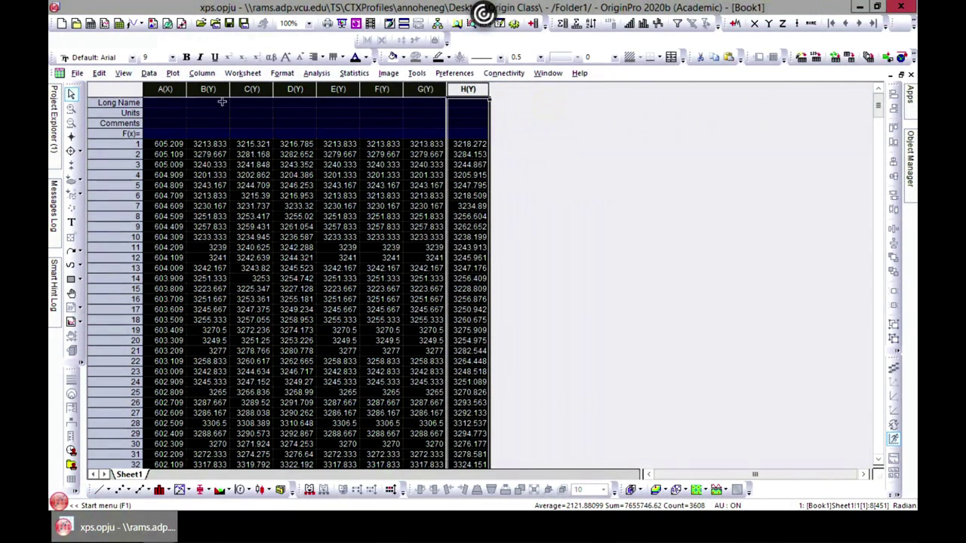
click(172, 73)
mouse_move(181, 119)
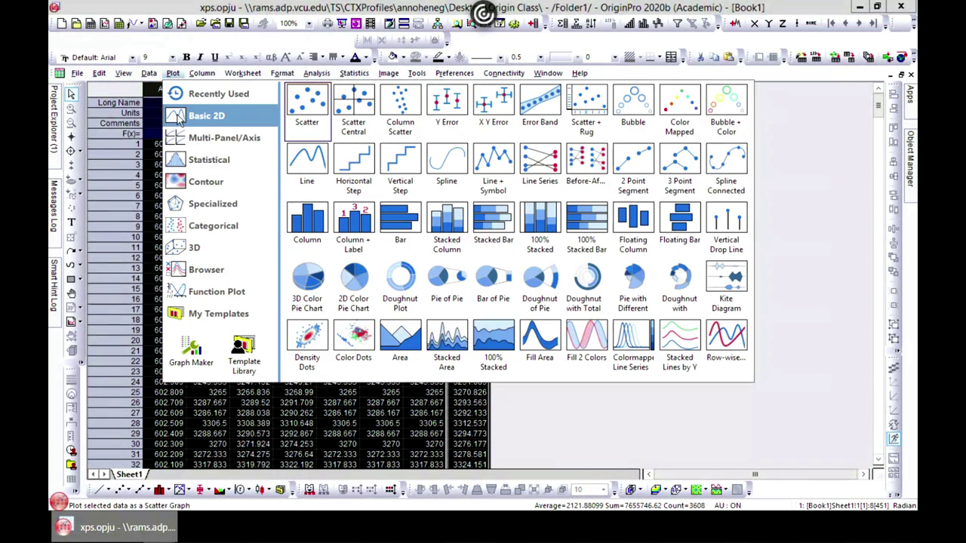
click(302, 193)
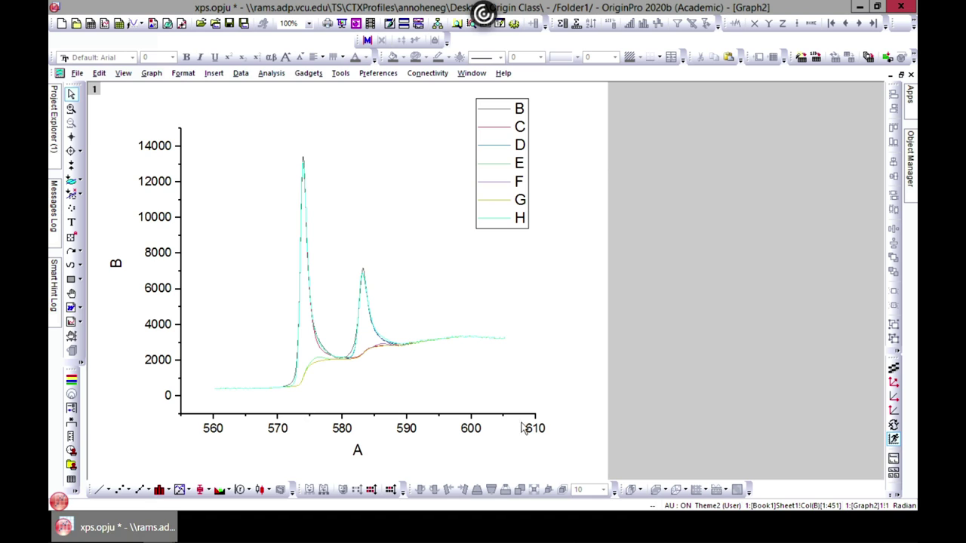
click(507, 154)
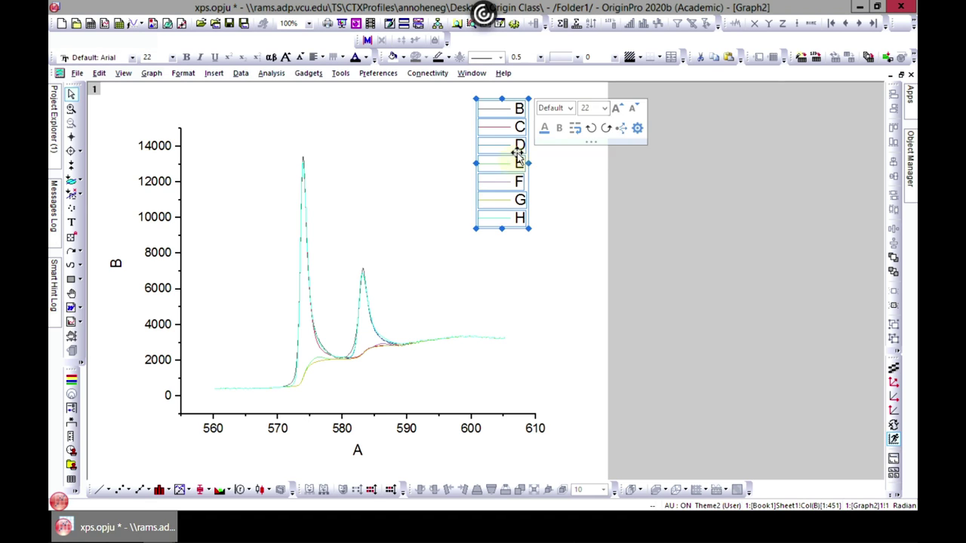
drag(508, 154, 444, 190)
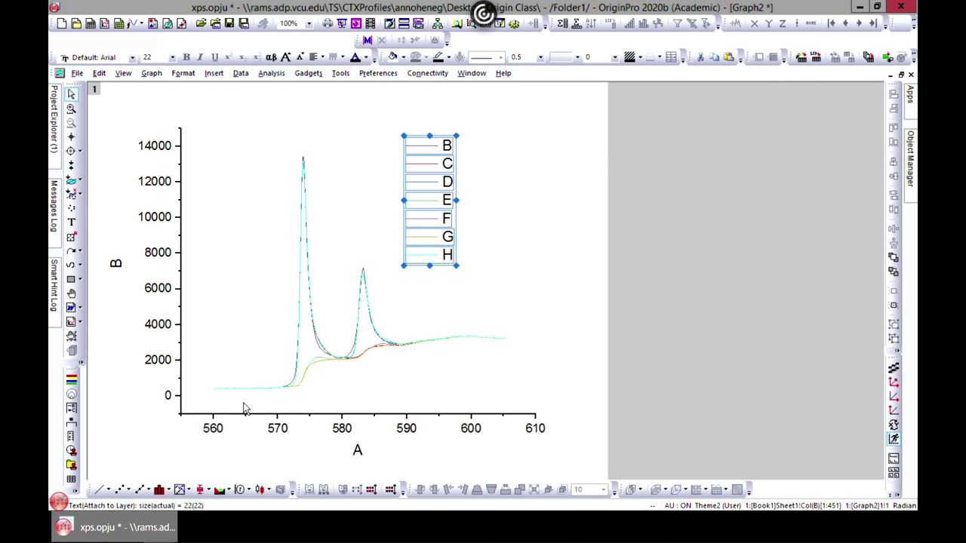
- Set the X axis scale to run from 580 to 570
click(273, 416)
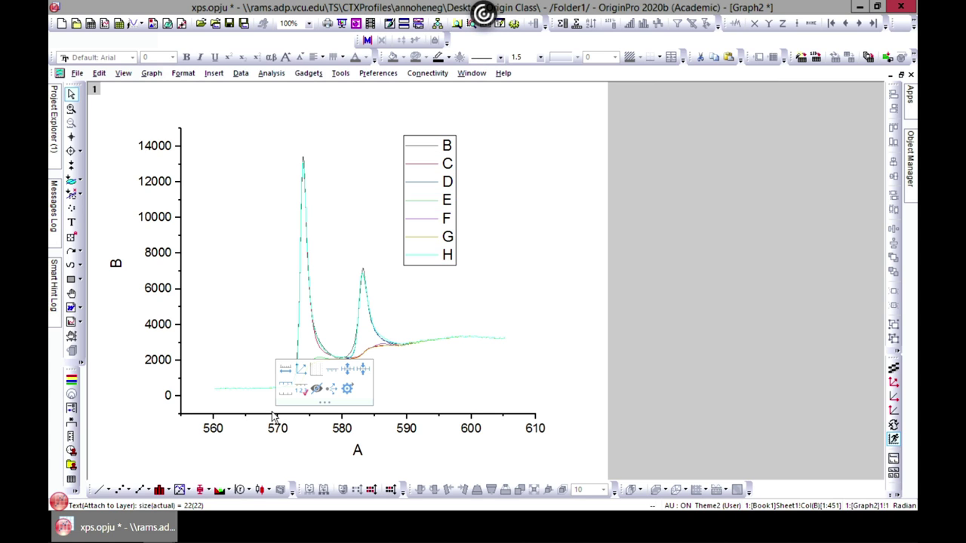
double_click(274, 415)
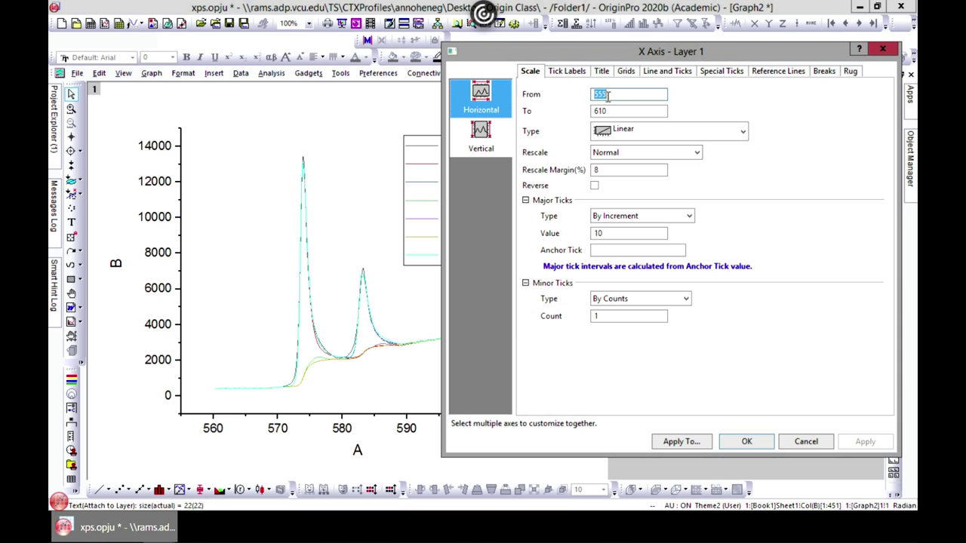
text(580)
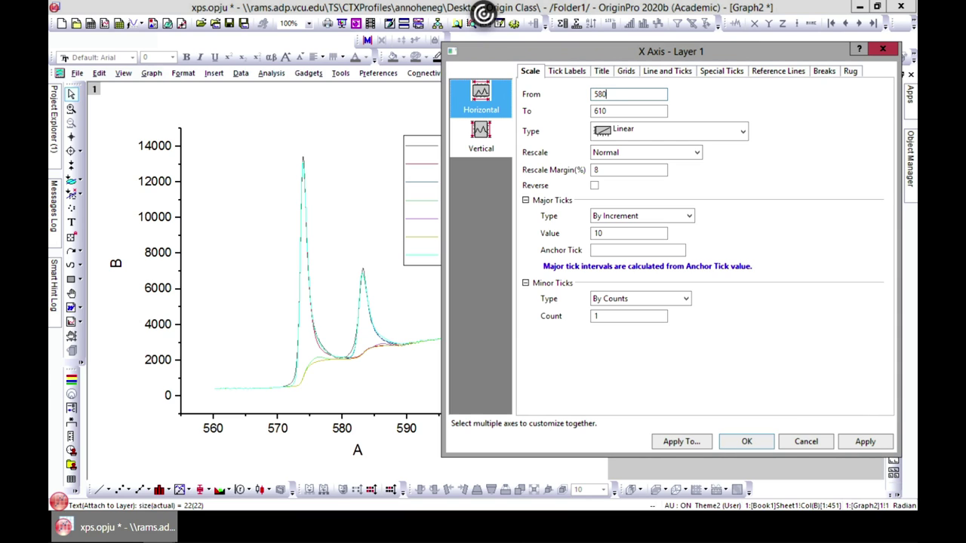
double_click(613, 110)
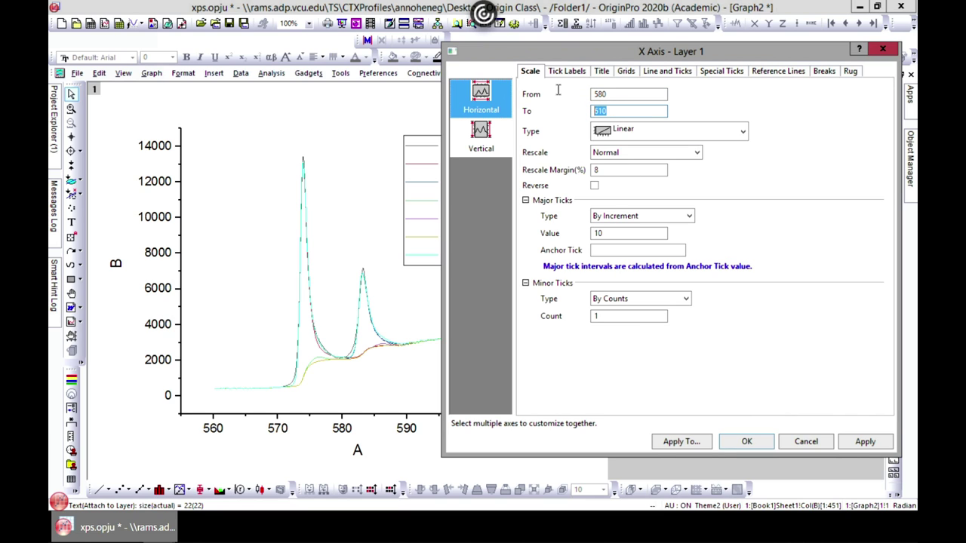
text(5)
click(868, 446)
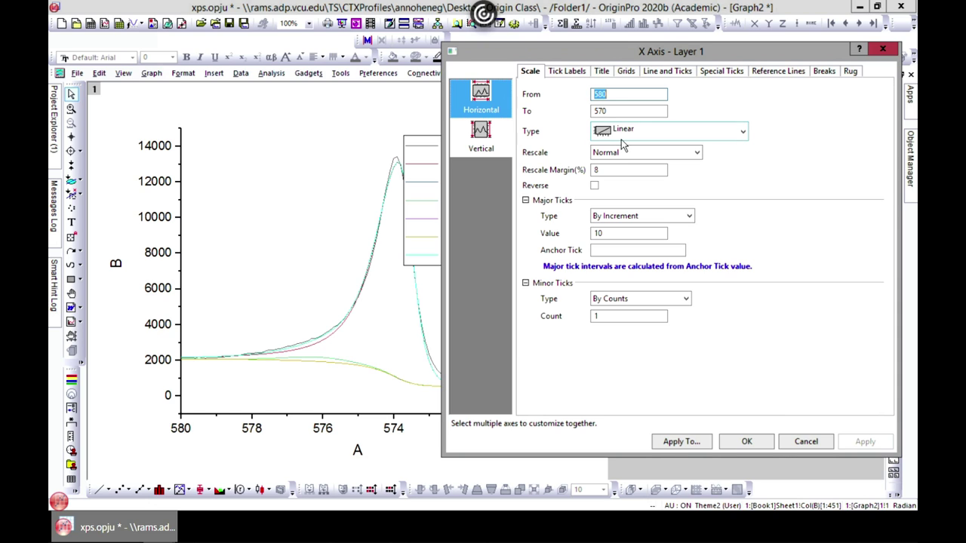
- Set the Y axis scale to start at -500, keeping 15000 as its end
click(483, 138)
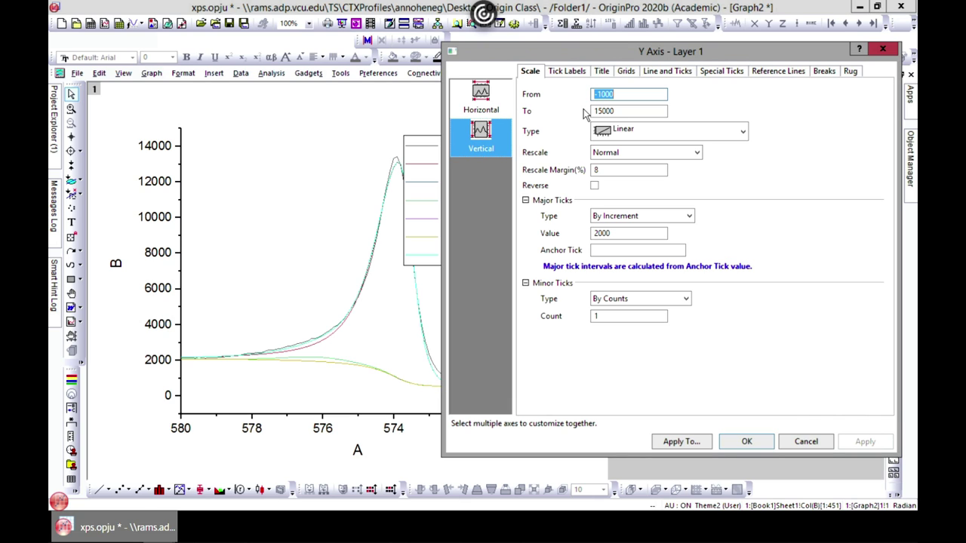
text(-)
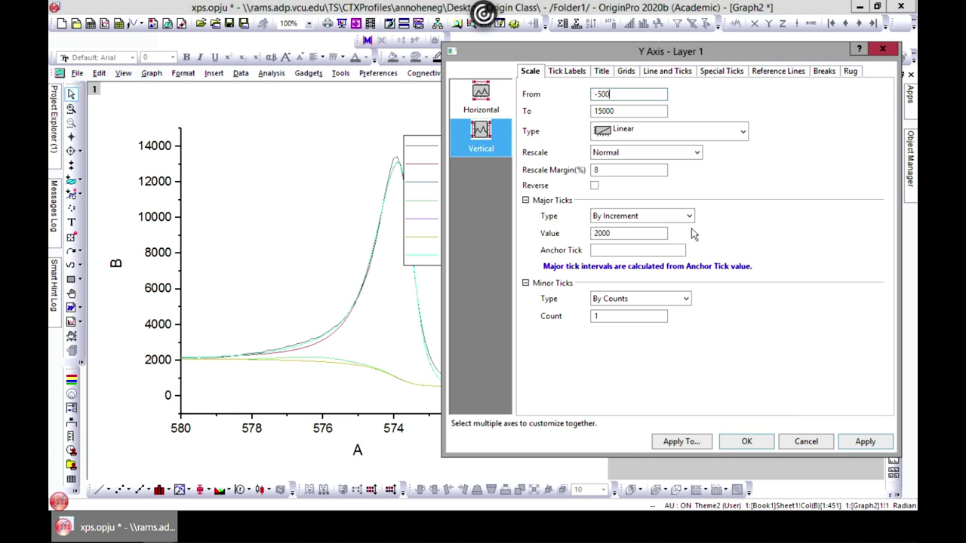
key(Tab)
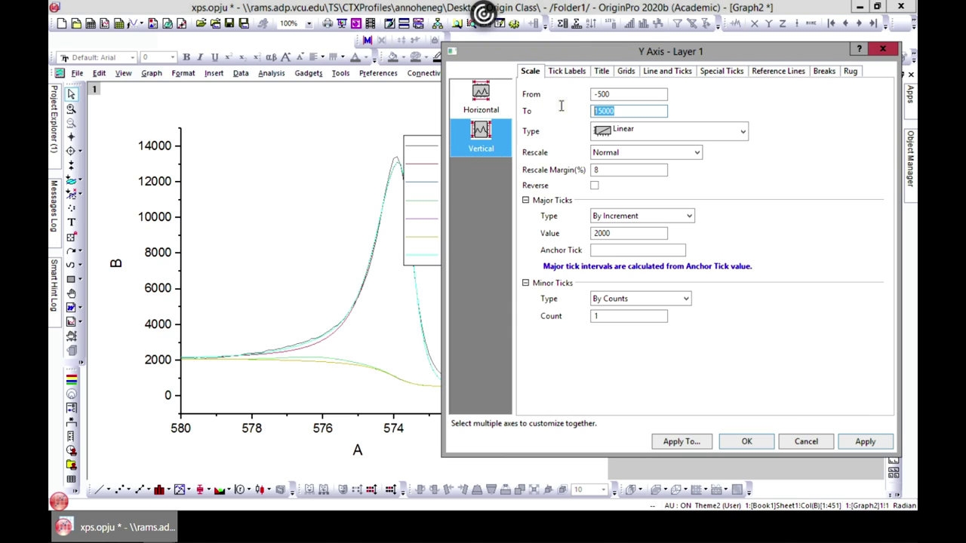
click(602, 113)
click(860, 441)
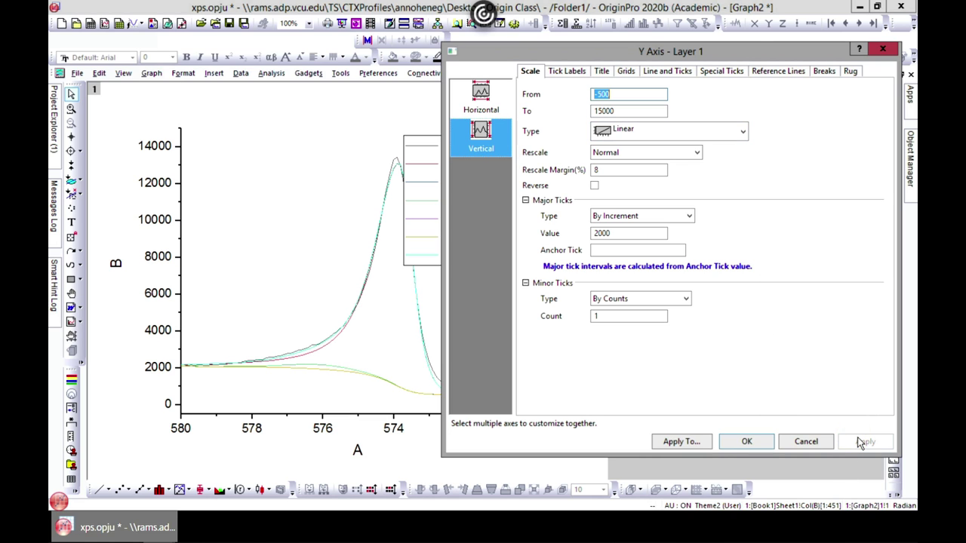
- Set the left axis line thickness to 3, turn its major and minor ticks inward, and use the same options for the right axis
drag(541, 55, 555, 63)
click(681, 77)
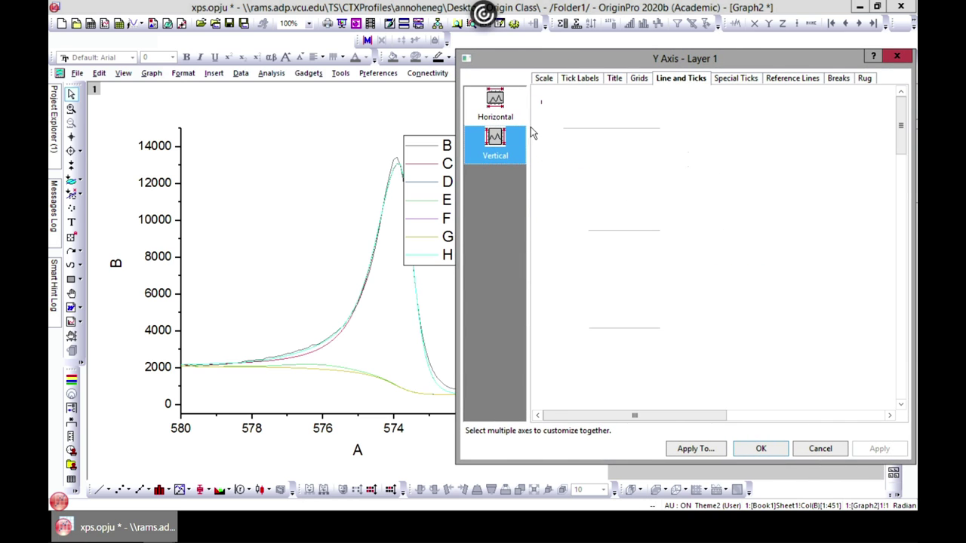
click(702, 183)
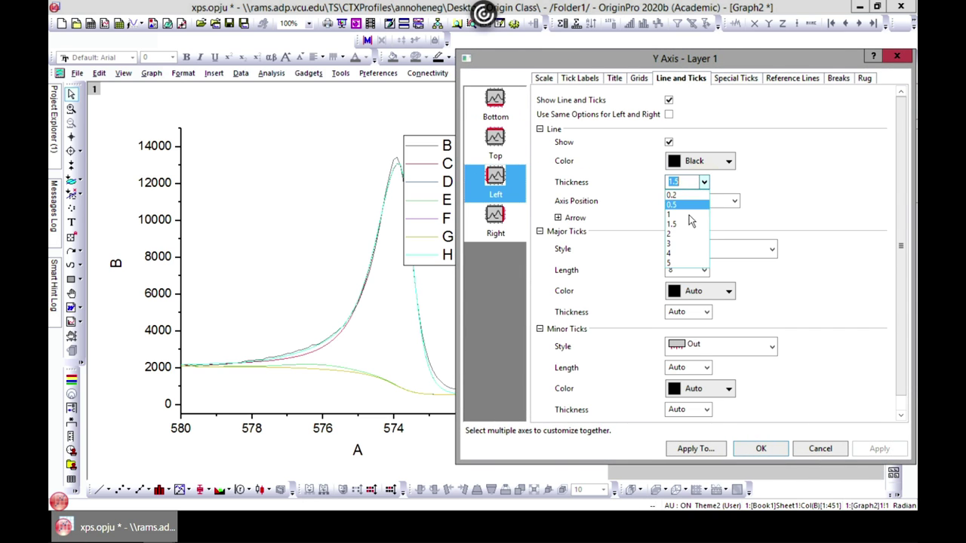
click(684, 244)
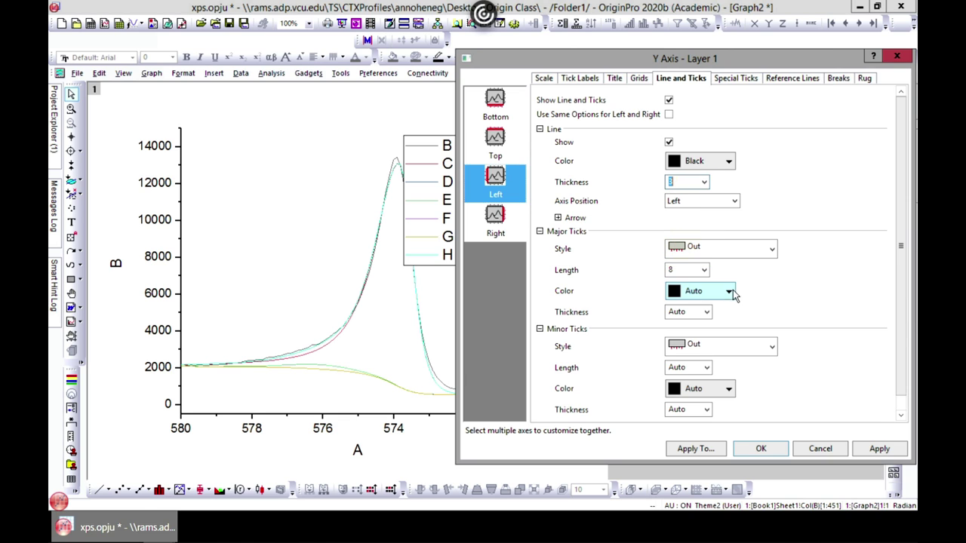
click(754, 256)
click(737, 284)
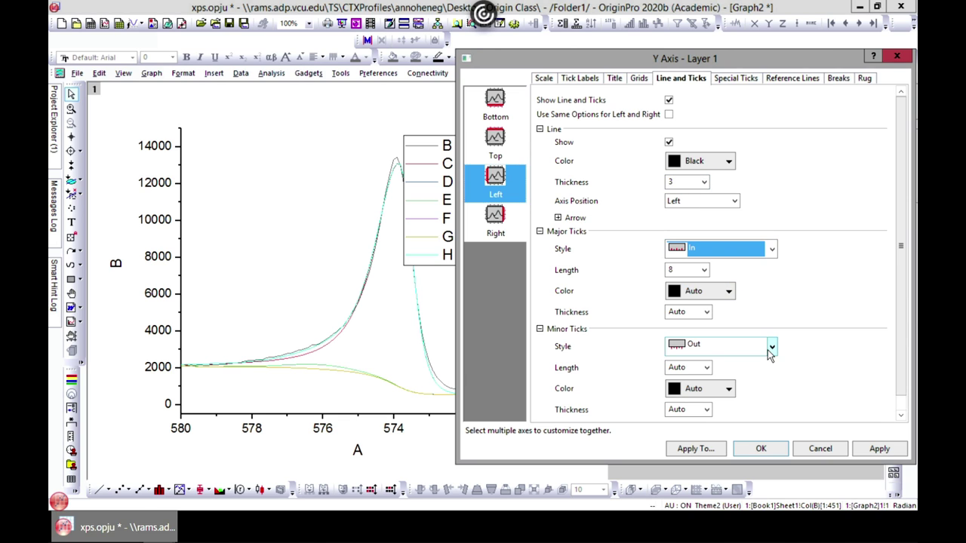
click(769, 347)
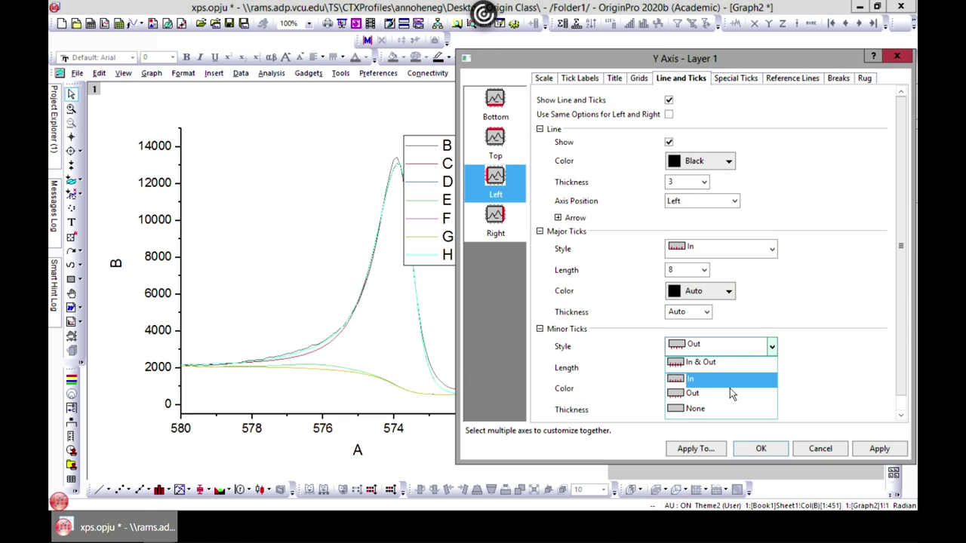
click(879, 449)
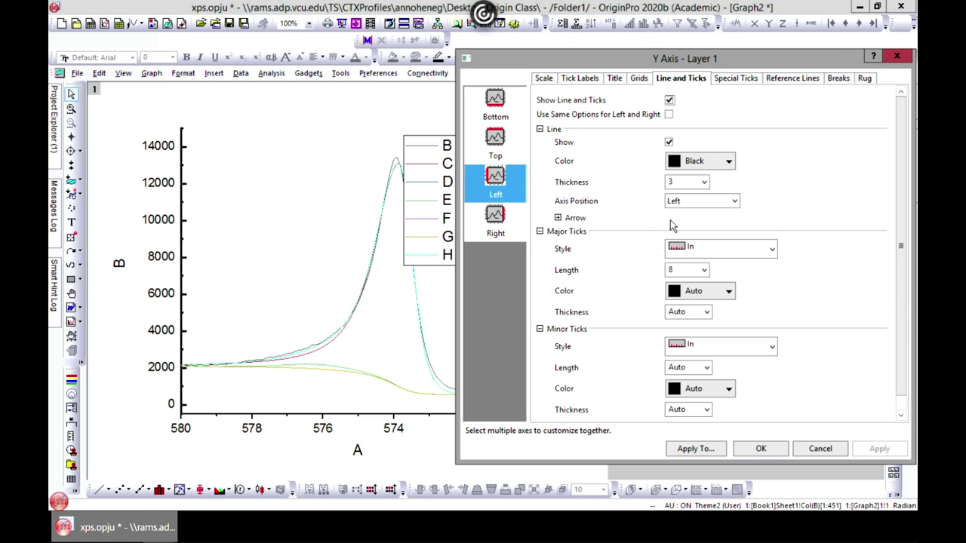
click(668, 115)
click(868, 446)
- Set the bottom axis line thickness to 3, turn its major and minor ticks inward, and use the same options for the top axis
click(509, 110)
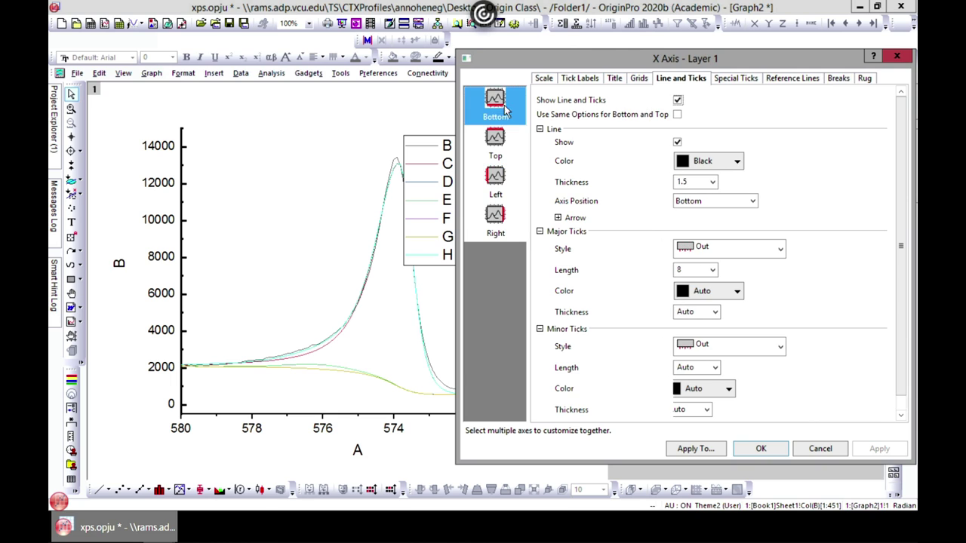
click(711, 182)
click(688, 243)
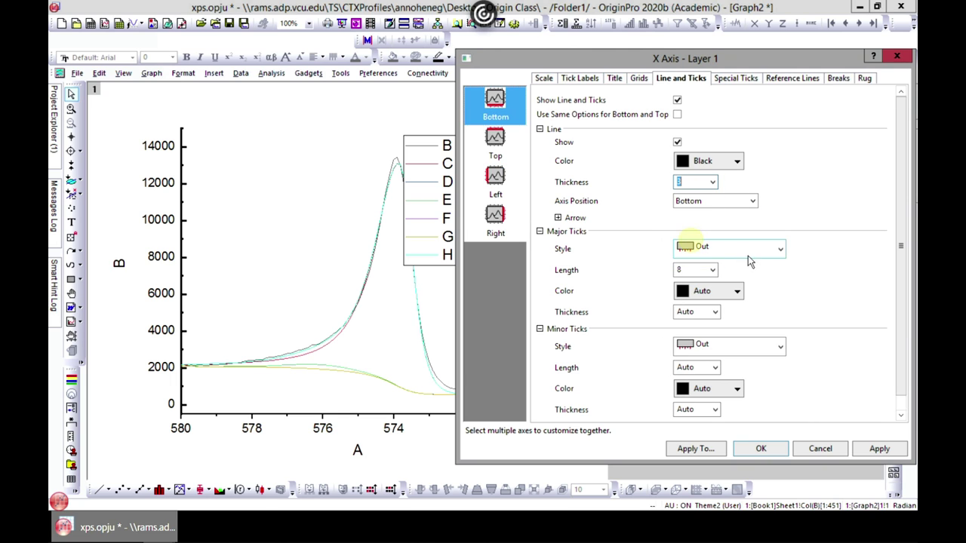
click(740, 253)
click(737, 282)
click(777, 347)
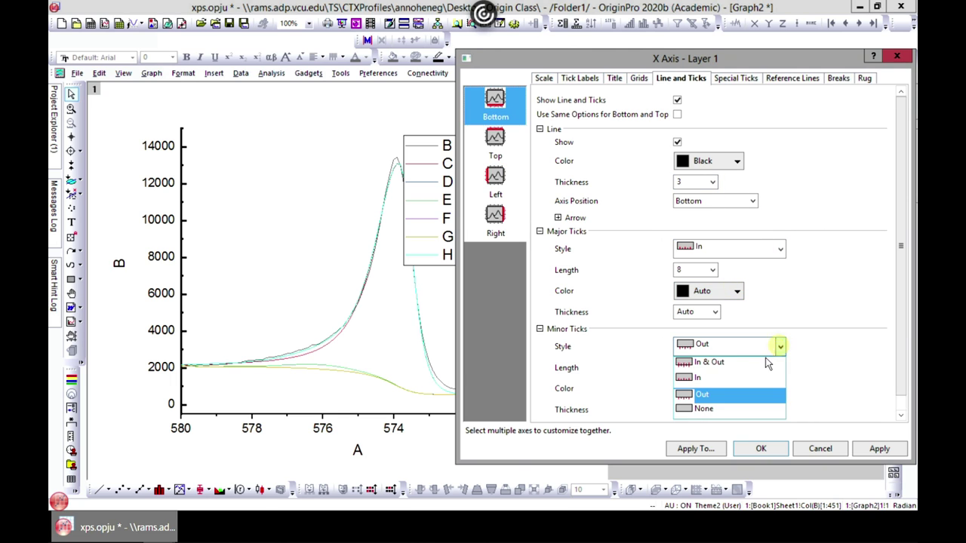
click(738, 378)
click(875, 449)
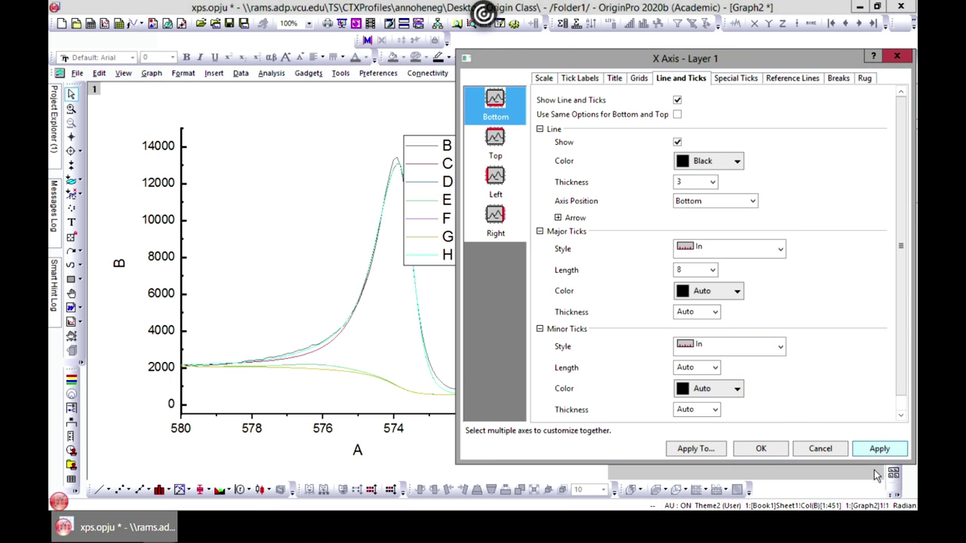
click(677, 115)
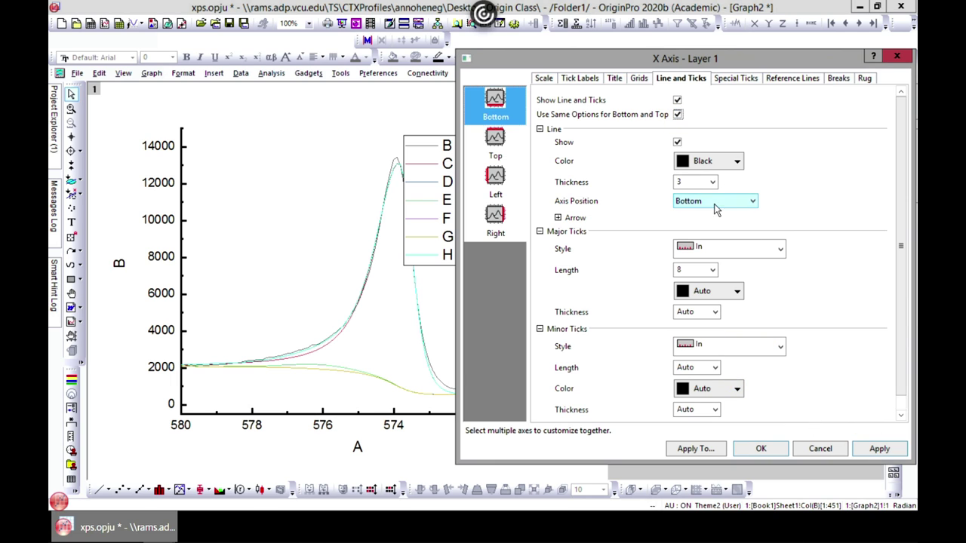
click(879, 449)
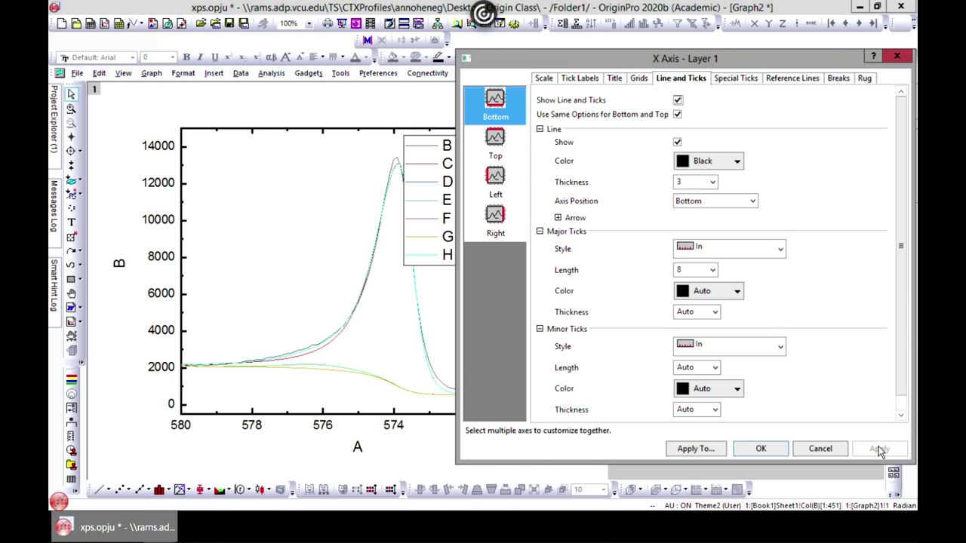
click(762, 449)
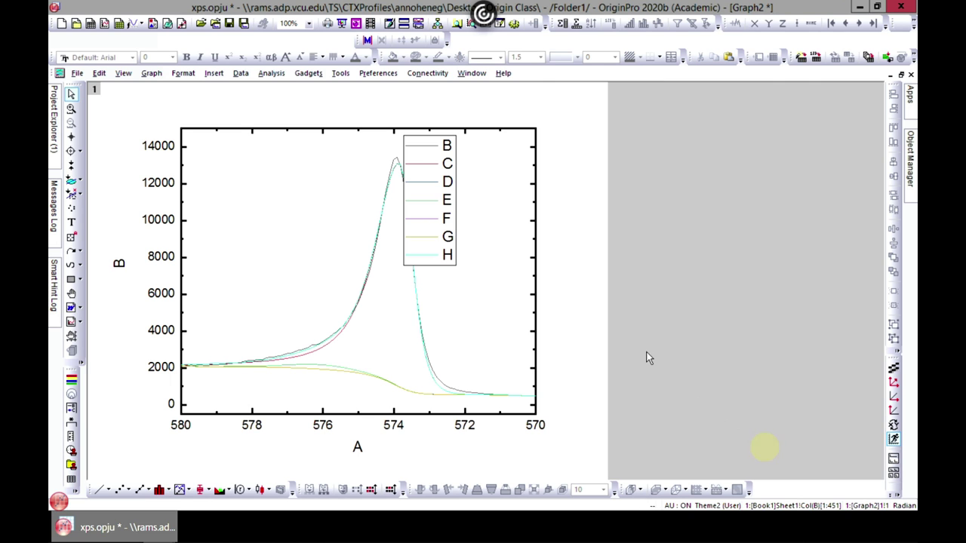
- Move the legend clear of the peak and finish the Y axis title Intensity, placed slightly closer to the axis
drag(449, 192, 498, 207)
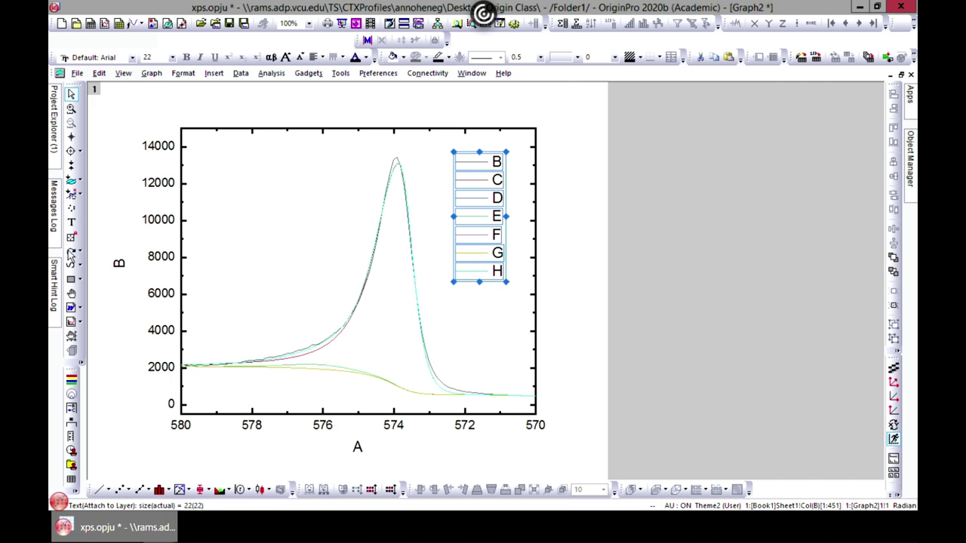
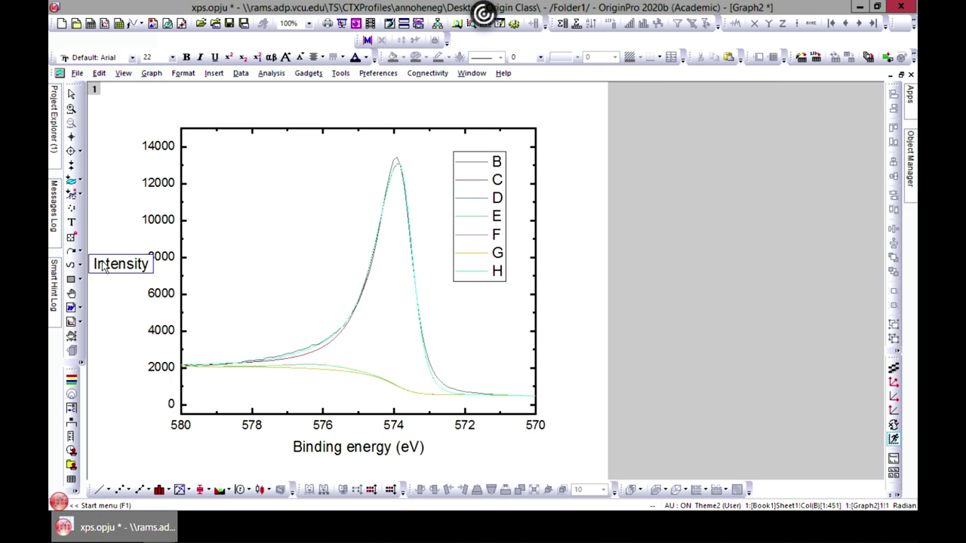
click(116, 229)
click(121, 260)
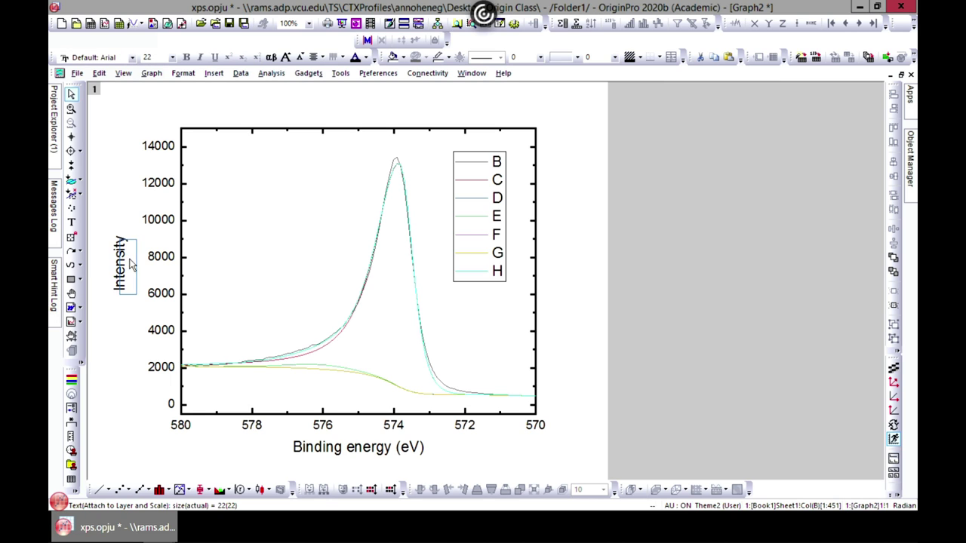
- Open the Plot Details of the grouped curves and examine the group's line color subgroup options
click(345, 335)
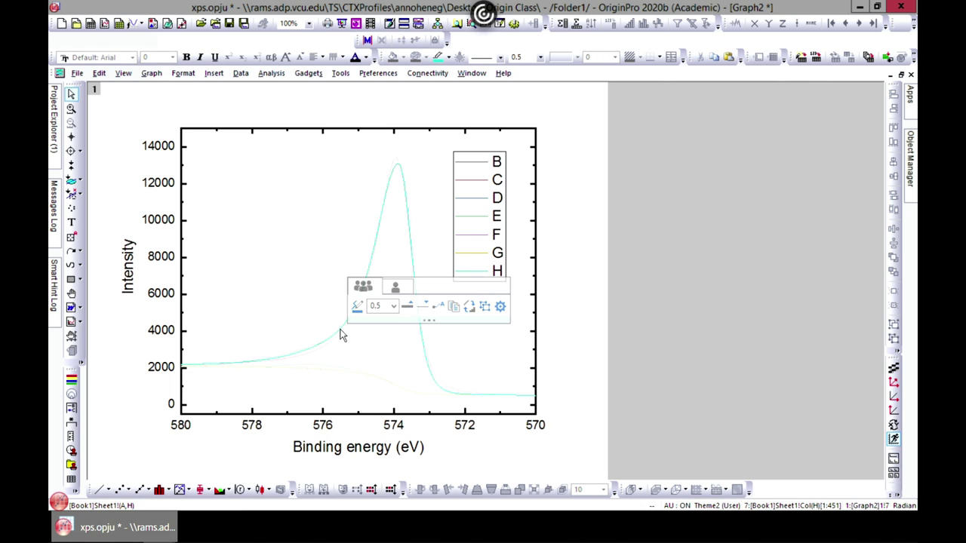
click(330, 373)
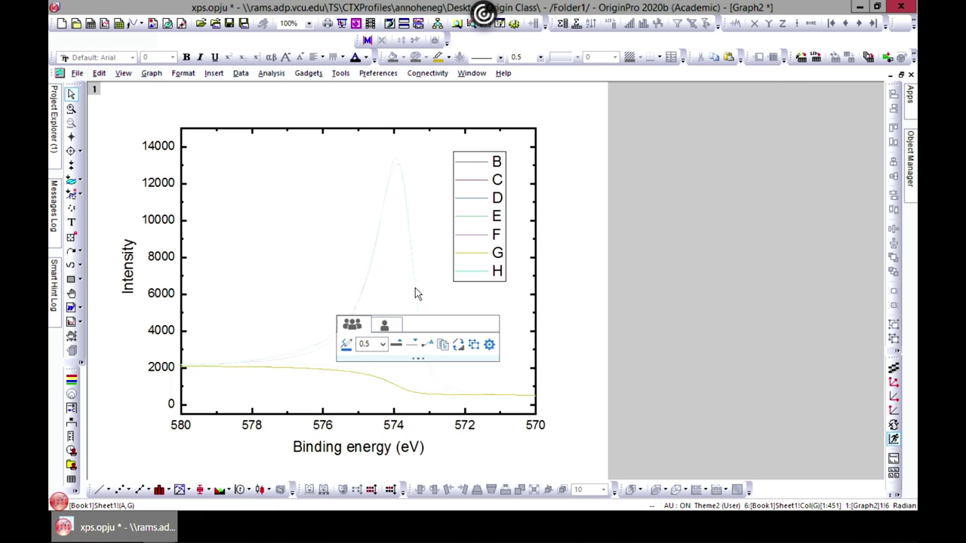
double_click(370, 284)
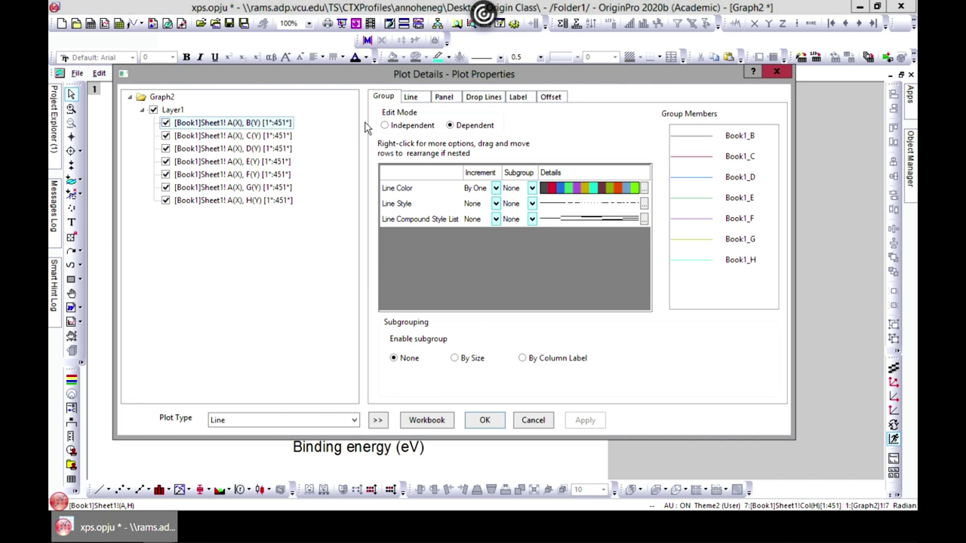
click(531, 189)
click(589, 265)
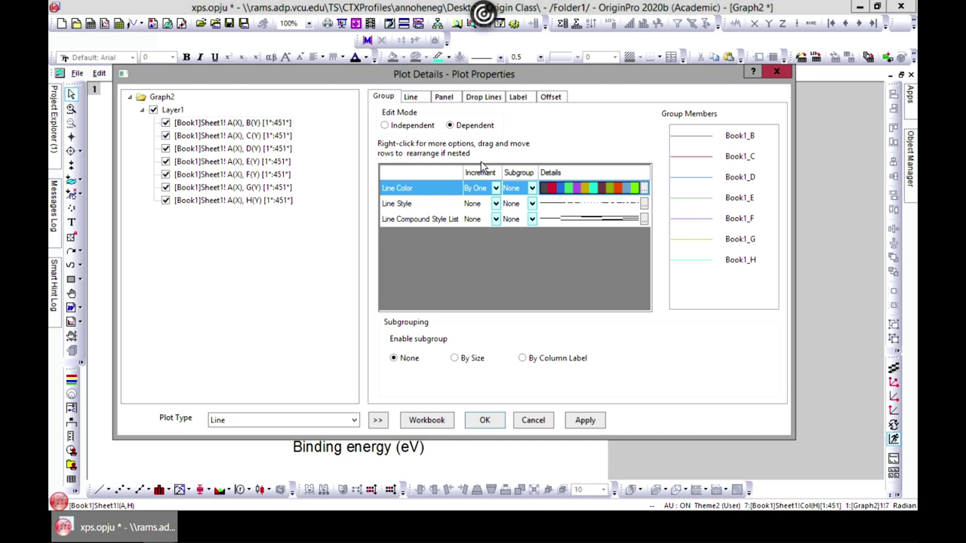
- Try a blue-white-red palette for the group's line colors and restore the Q13 Color4Line increment list
click(598, 192)
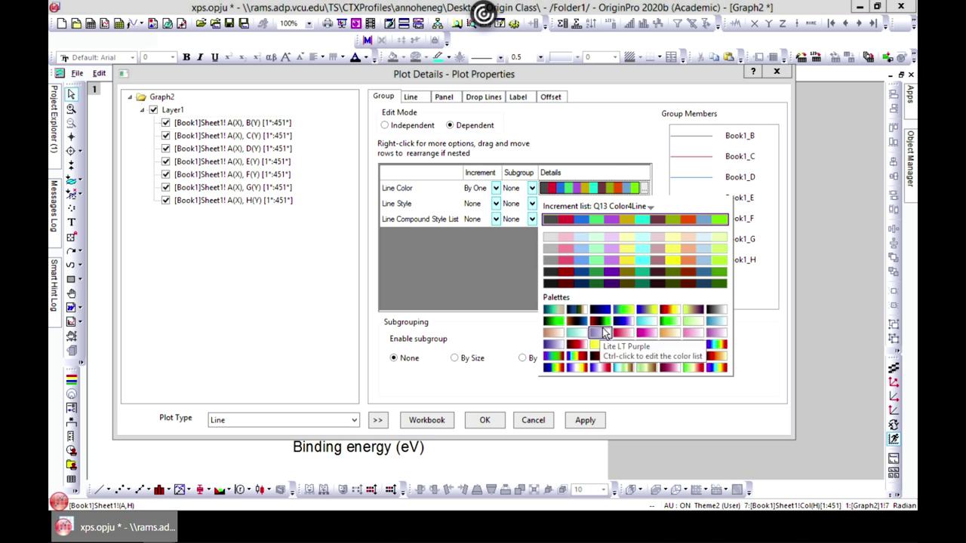
click(605, 367)
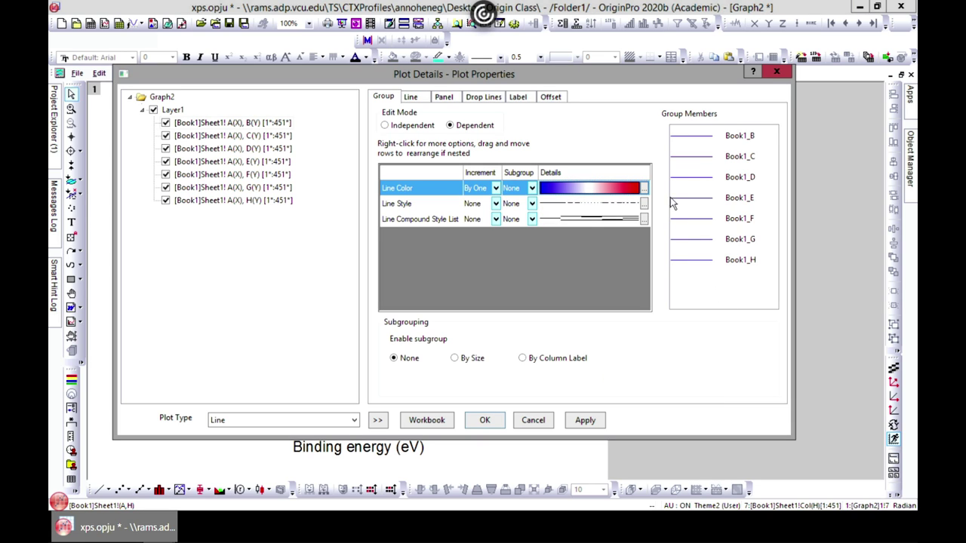
click(611, 198)
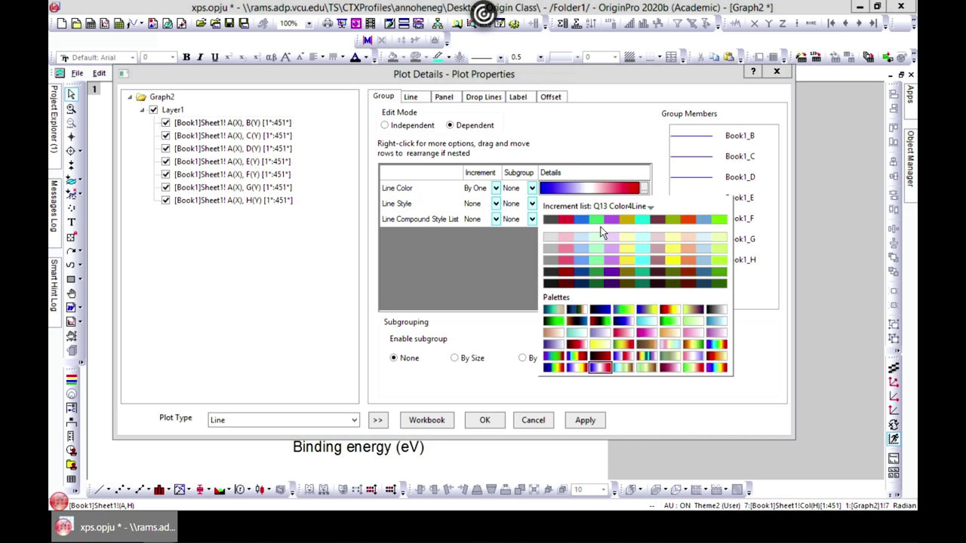
click(602, 228)
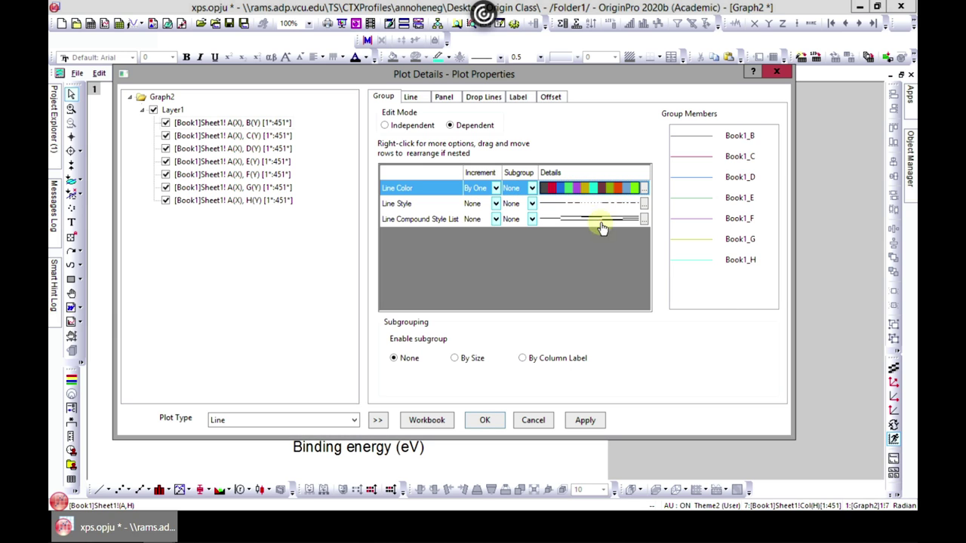
click(588, 423)
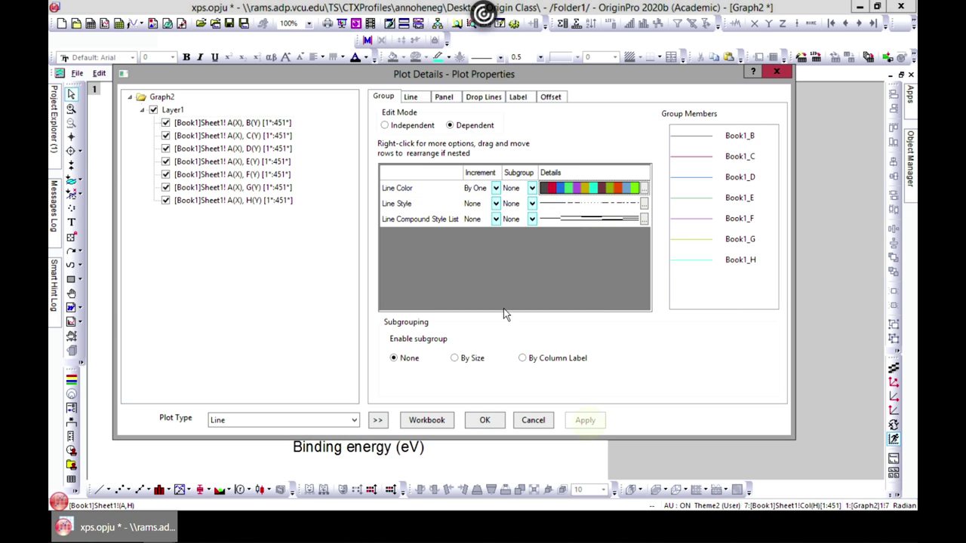
- Keep the group's edit mode on Dependent and set the line style of all curves to Dash
click(385, 126)
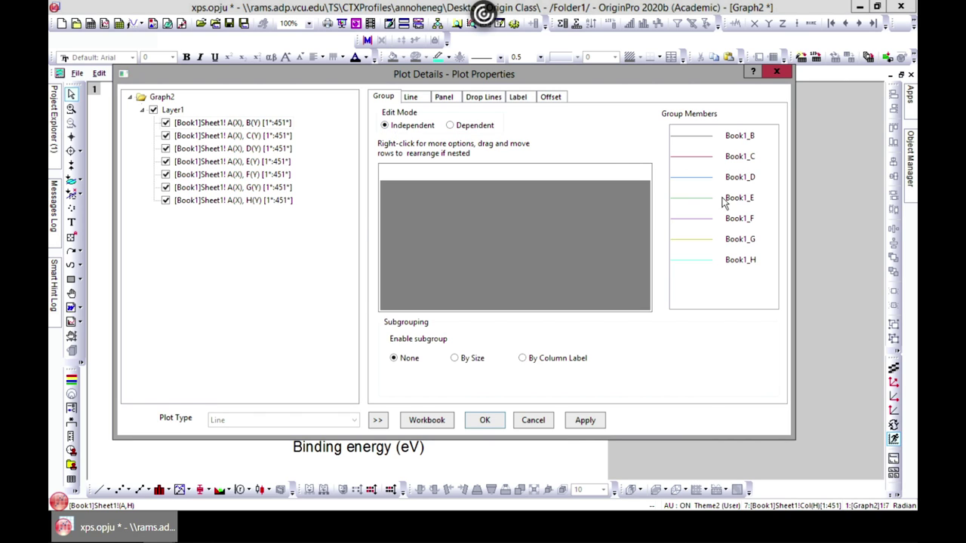
click(451, 126)
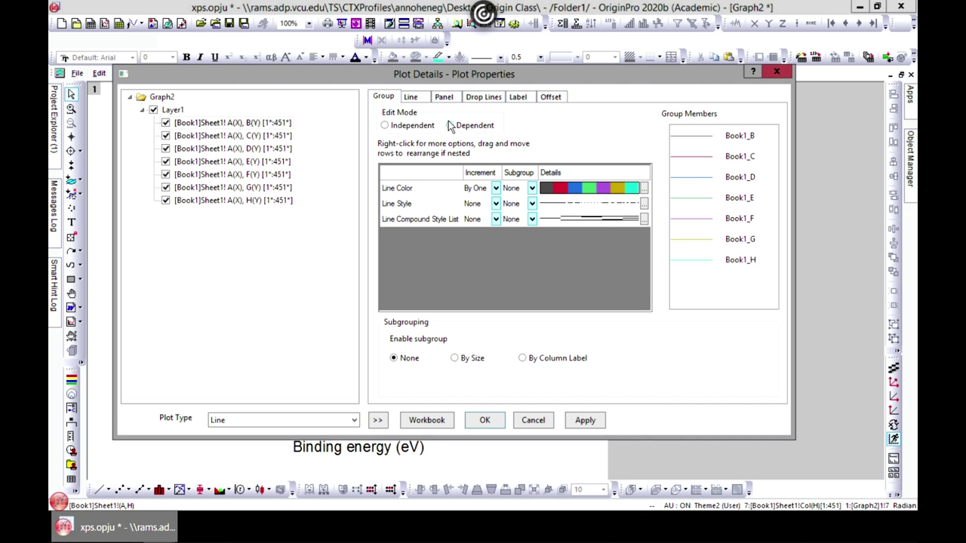
click(377, 420)
drag(460, 76, 569, 95)
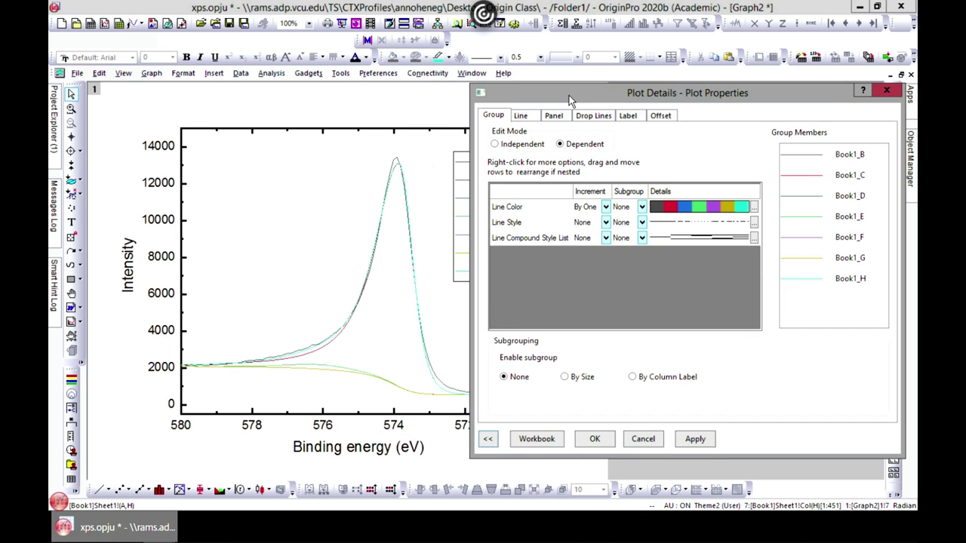
click(521, 115)
click(640, 160)
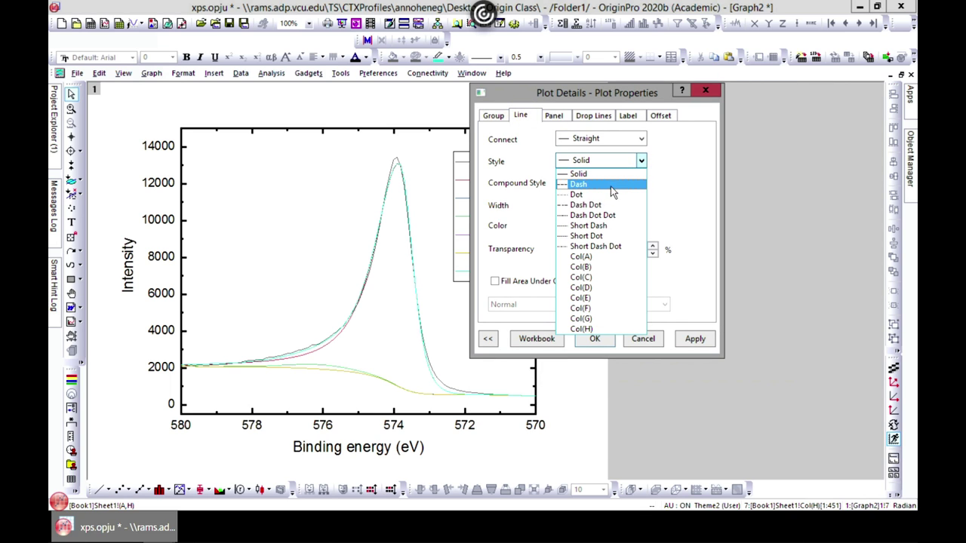
click(610, 185)
click(693, 339)
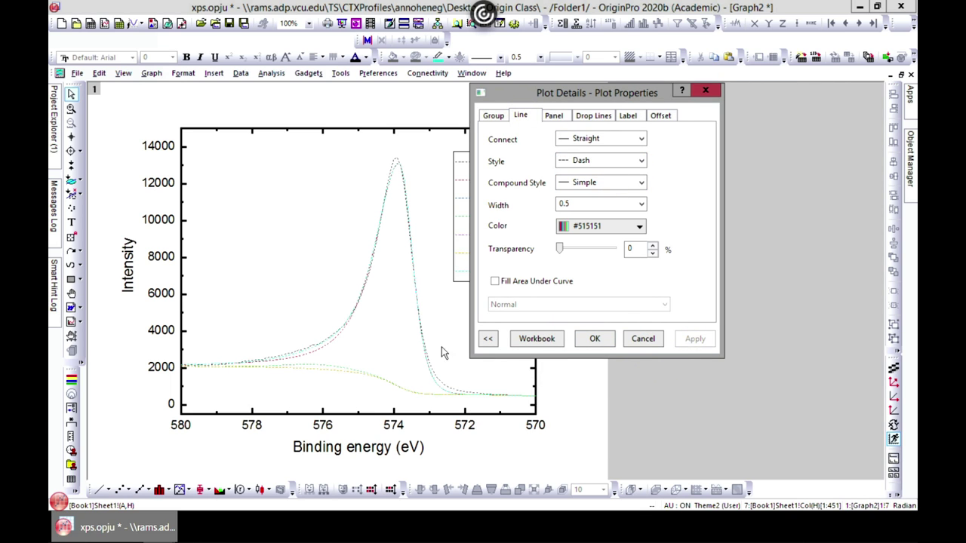
- Switch the plot group's edit mode to Independent and apply it
click(487, 339)
click(492, 116)
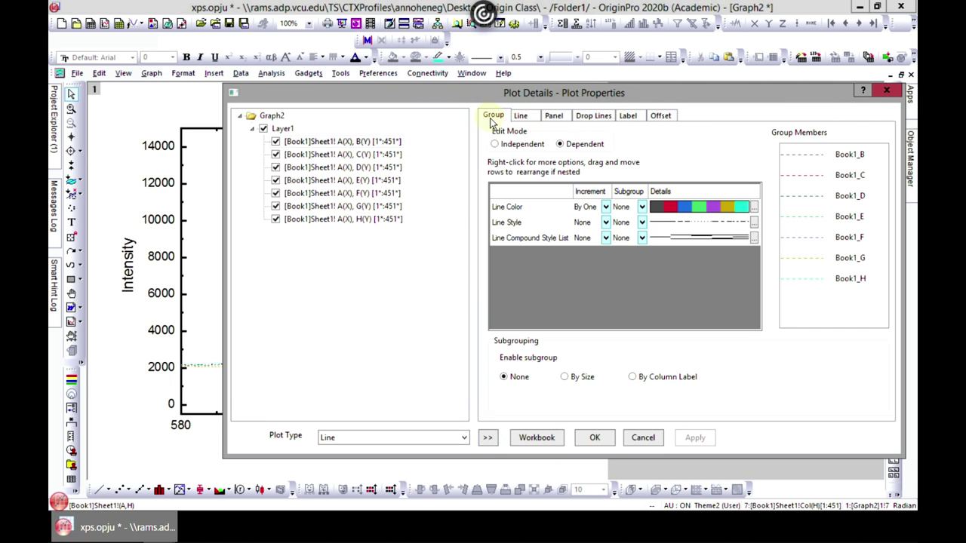
click(496, 144)
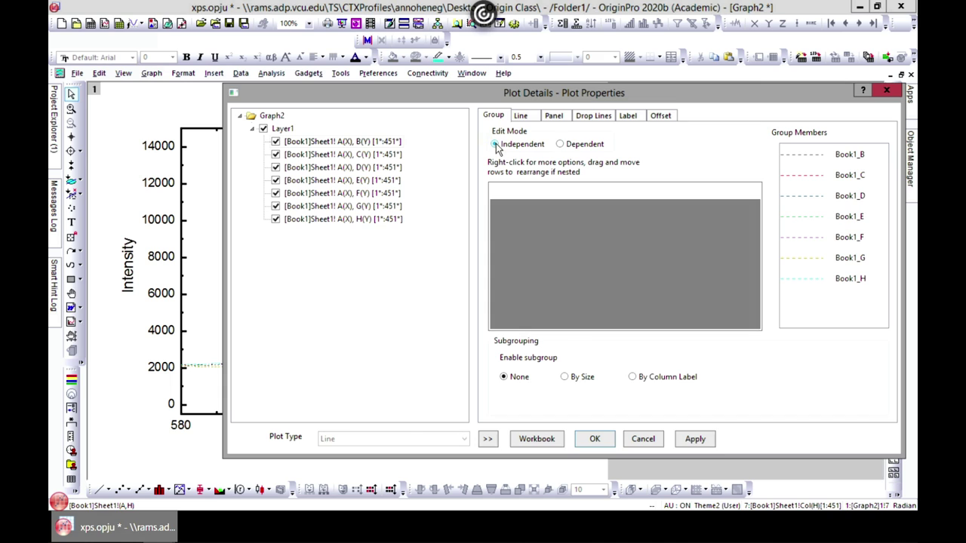
click(693, 439)
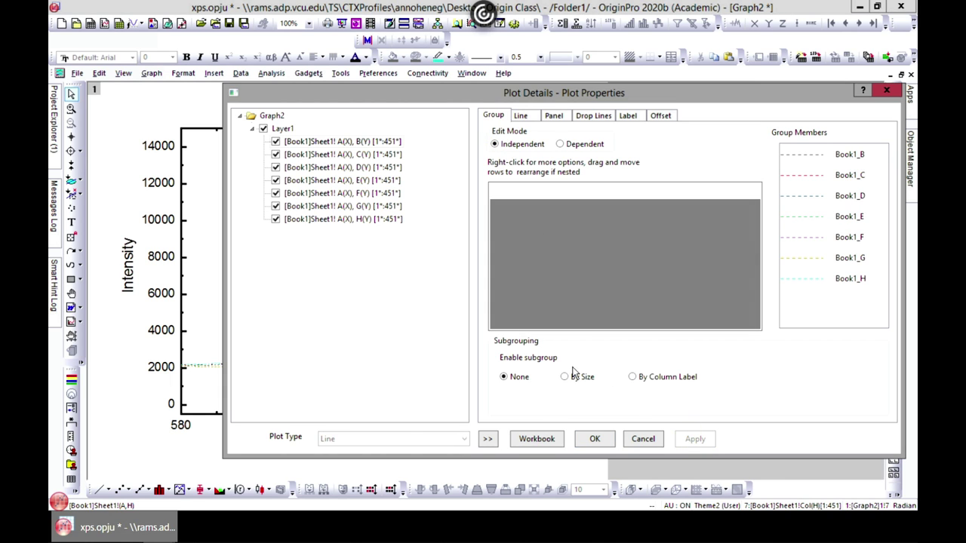
click(595, 438)
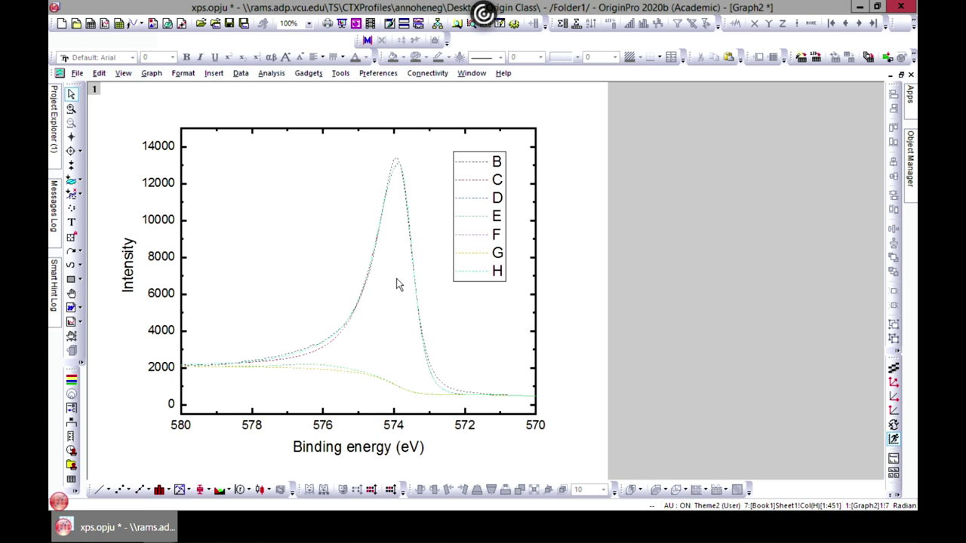
- Switch the plot group's edit mode to Dependent and set the line width of all curves to 3
double_click(477, 169)
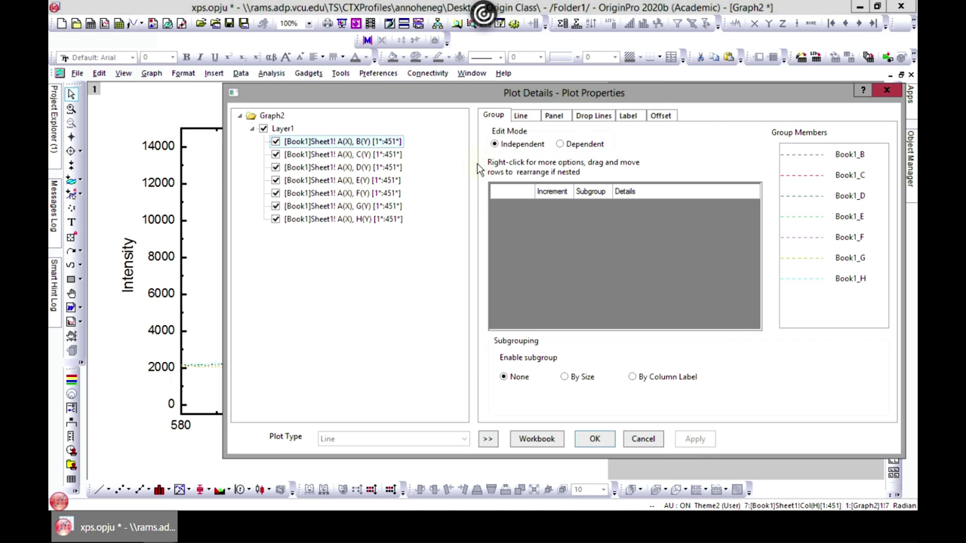
click(522, 118)
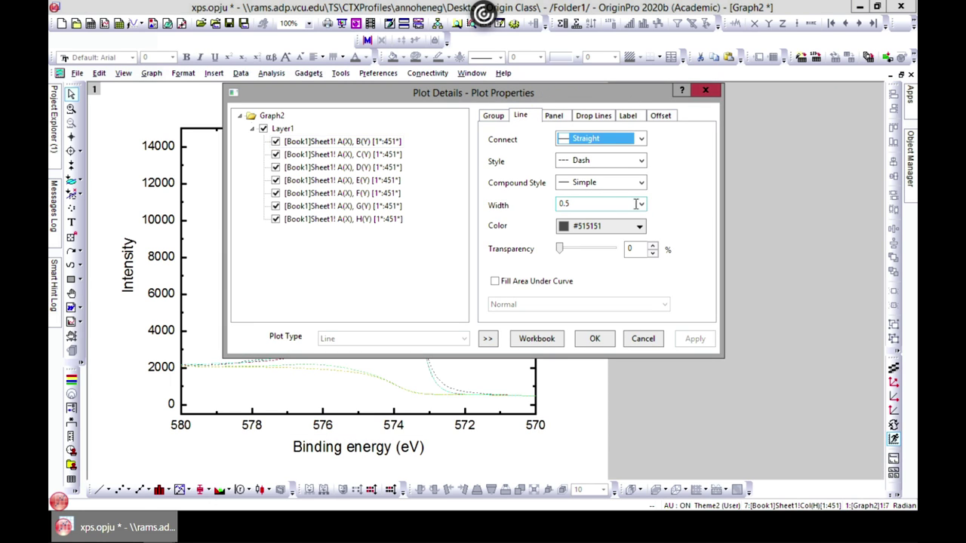
click(495, 115)
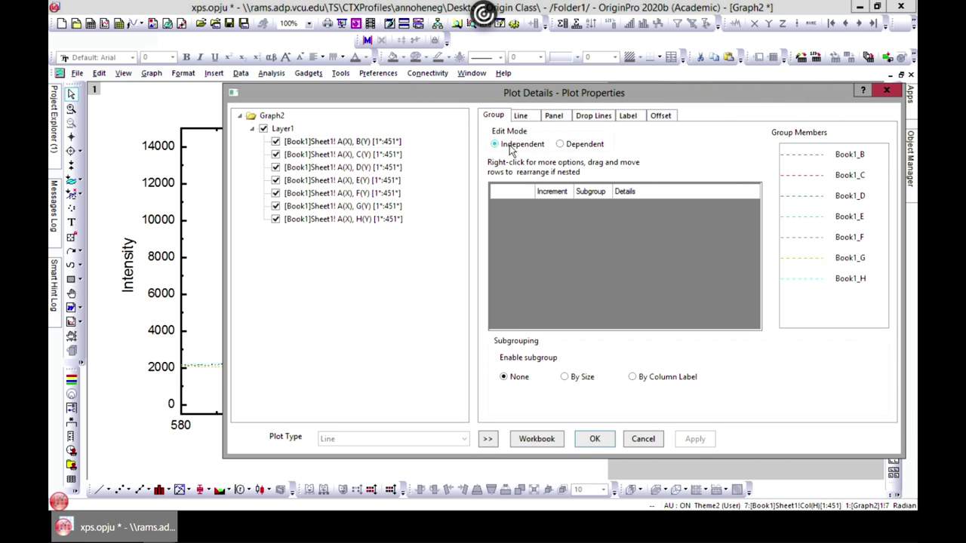
click(559, 144)
click(521, 115)
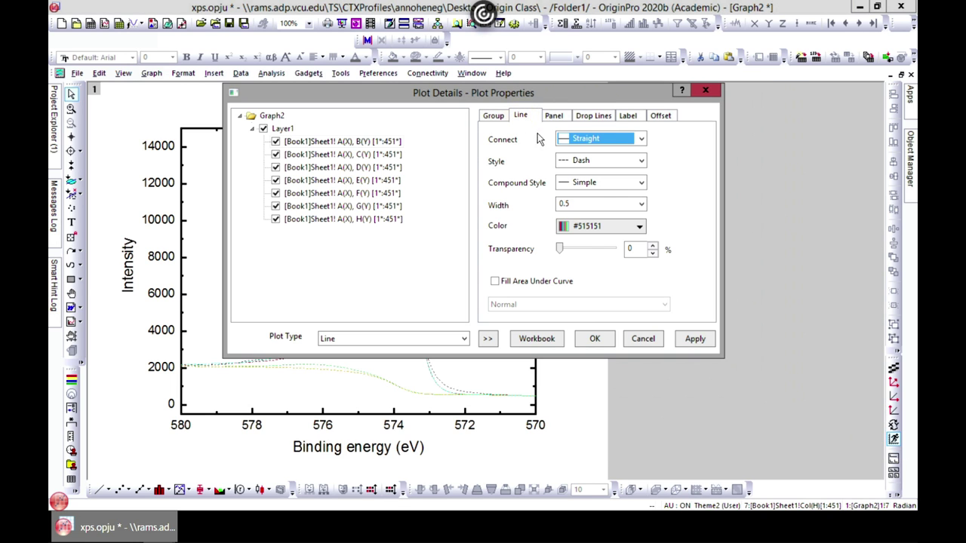
click(641, 204)
click(580, 268)
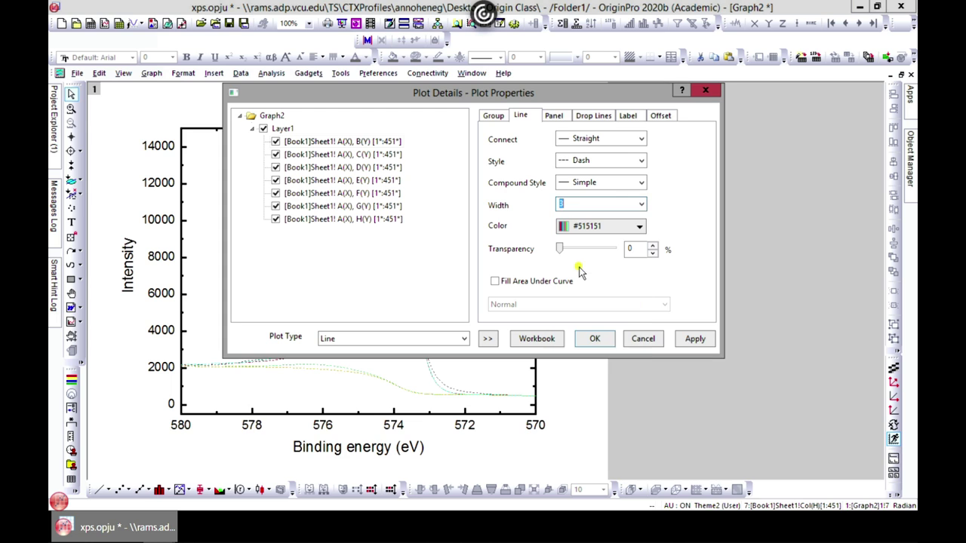
click(694, 339)
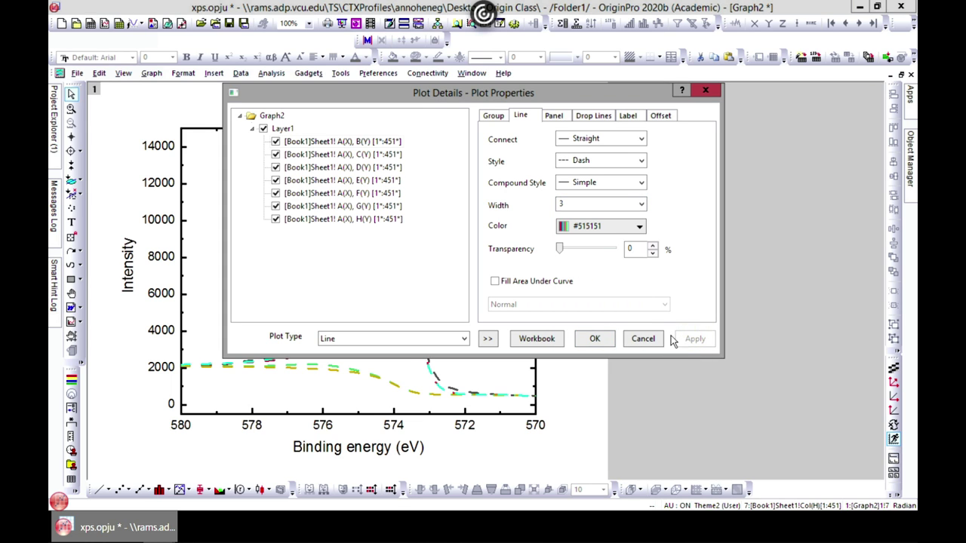
click(594, 339)
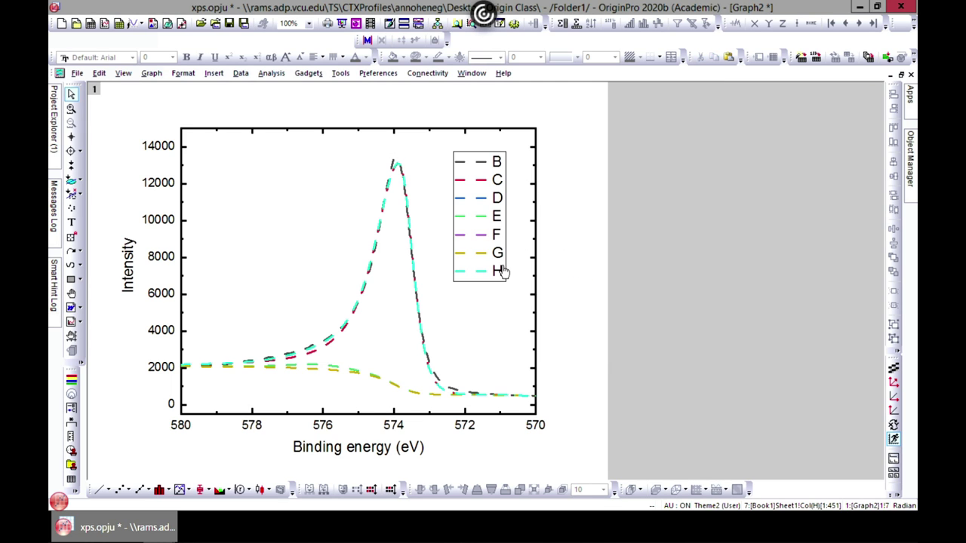
- Return the plot group's edit mode to Independent so that each curve can be styled separately
double_click(481, 167)
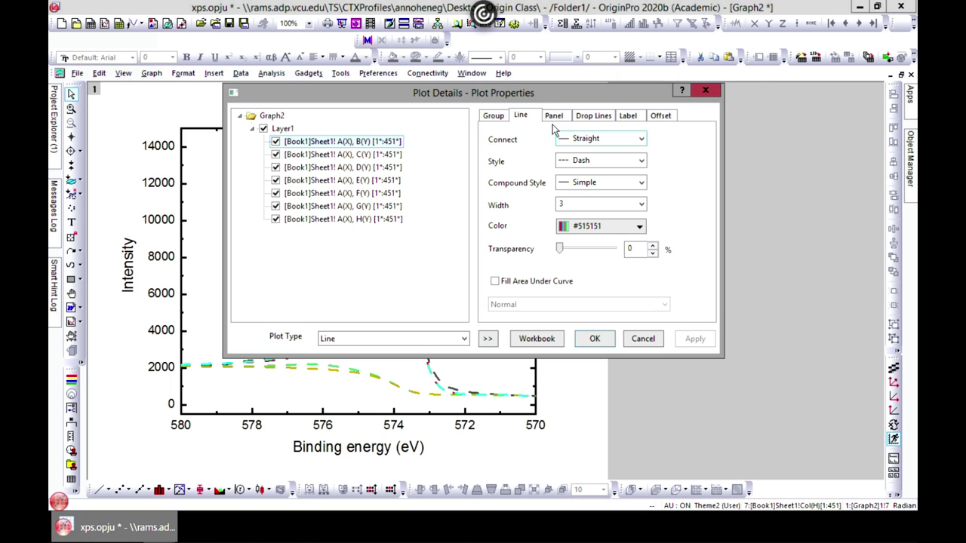
click(499, 115)
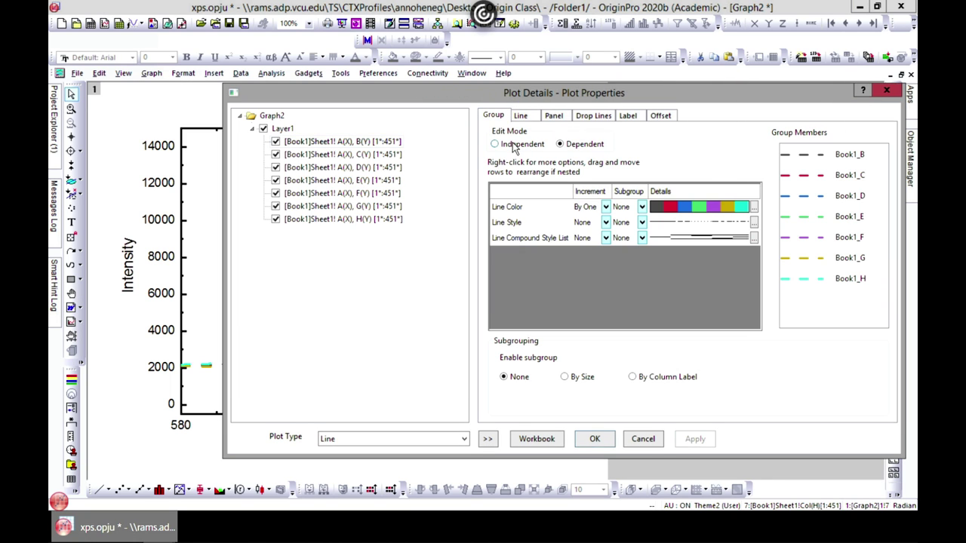
click(513, 145)
click(682, 437)
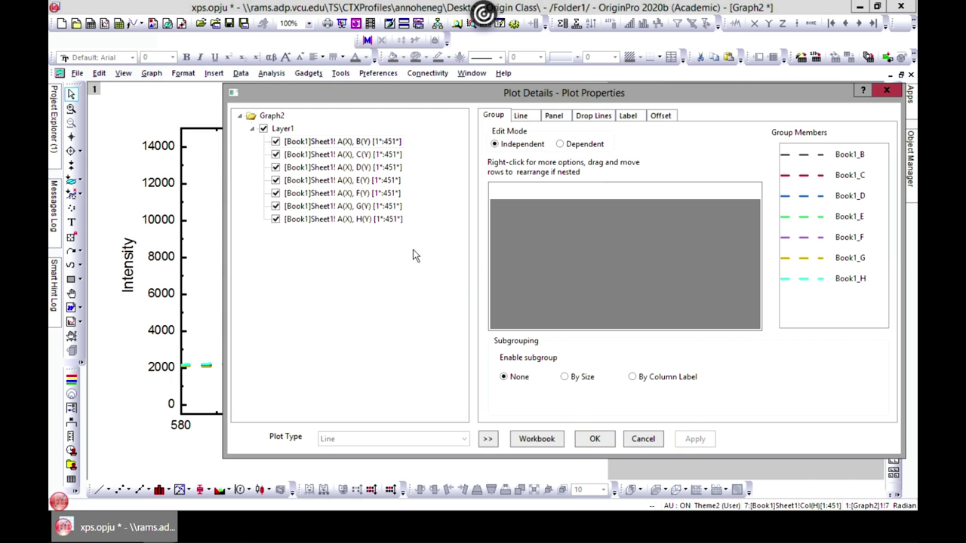
click(593, 440)
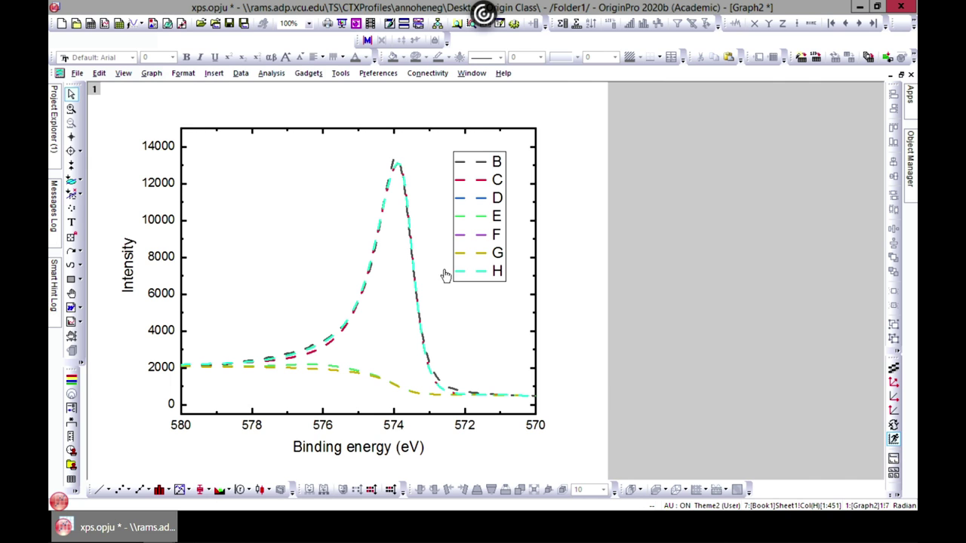
double_click(462, 162)
click(521, 116)
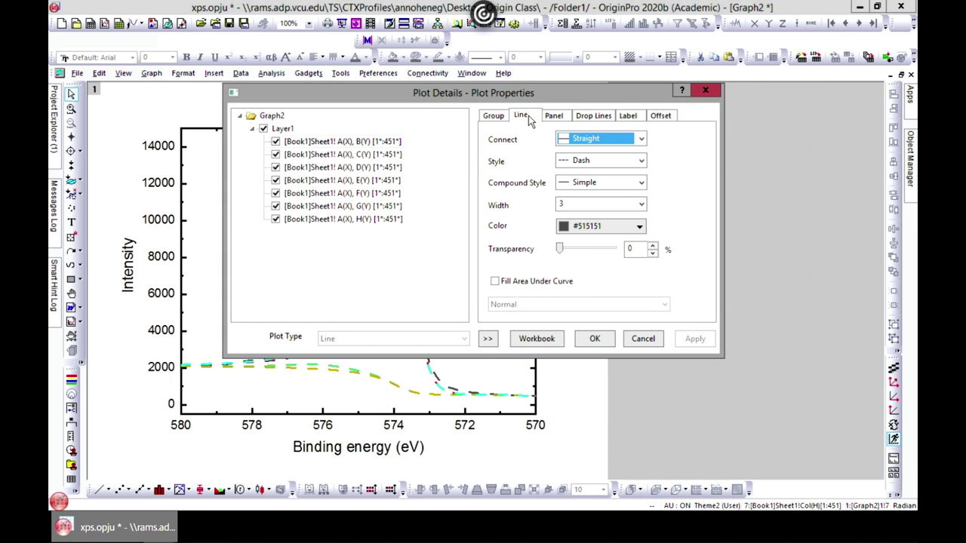
click(707, 91)
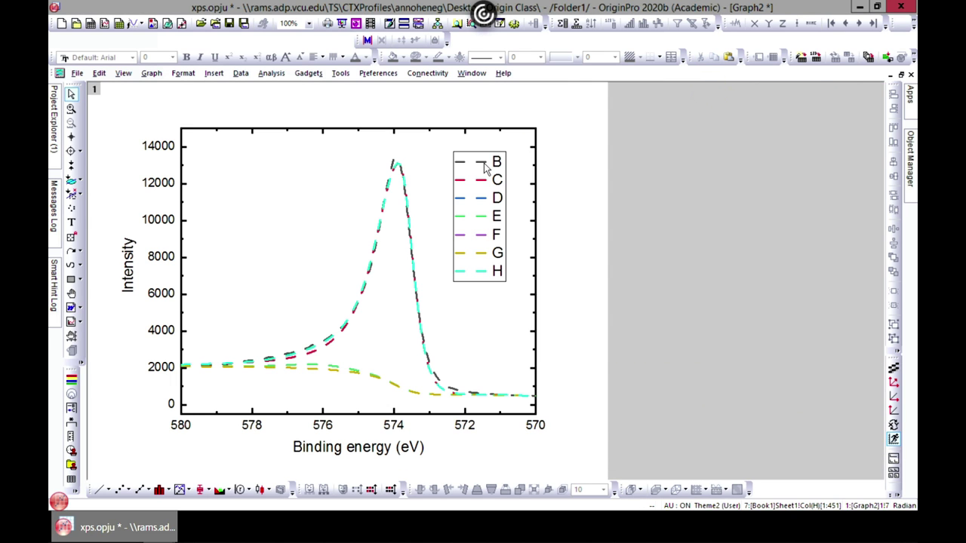
- Open curve B's line properties, keep its Connect option on Straight, hide the plot tree and move the dialog clear of the graph
double_click(485, 168)
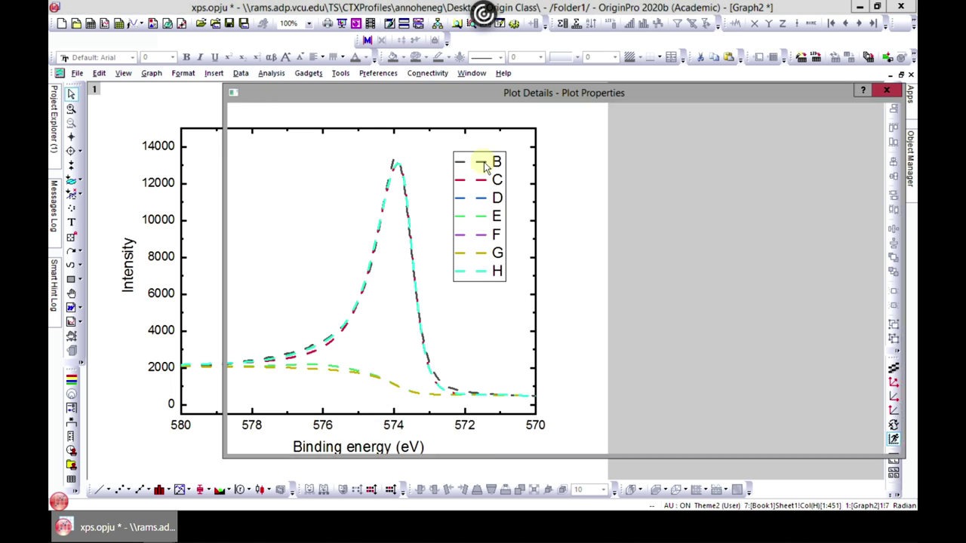
click(523, 114)
click(641, 139)
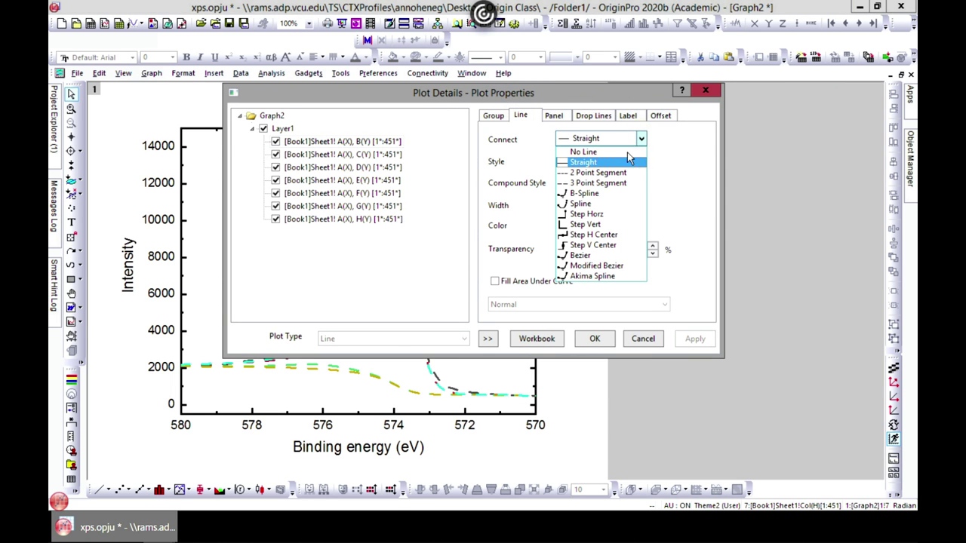
click(623, 160)
click(695, 339)
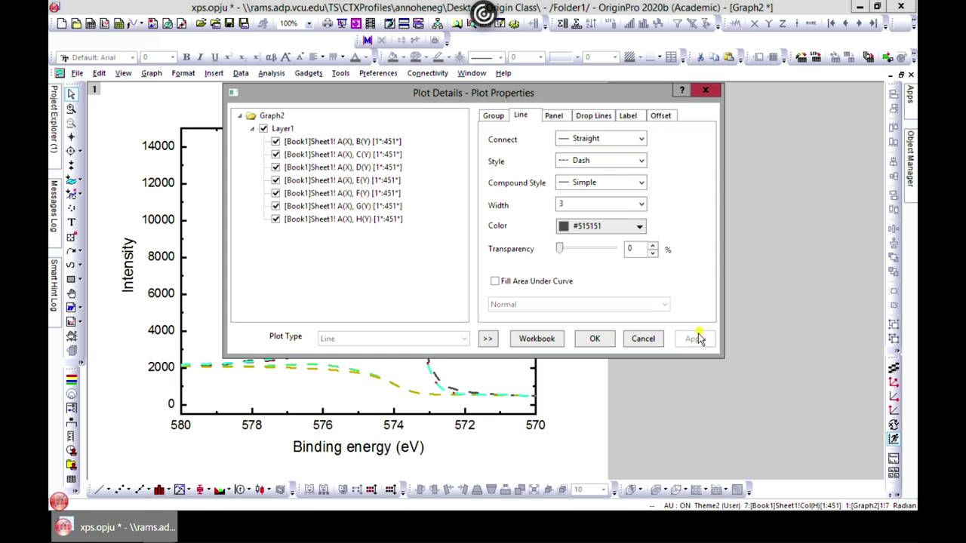
click(488, 338)
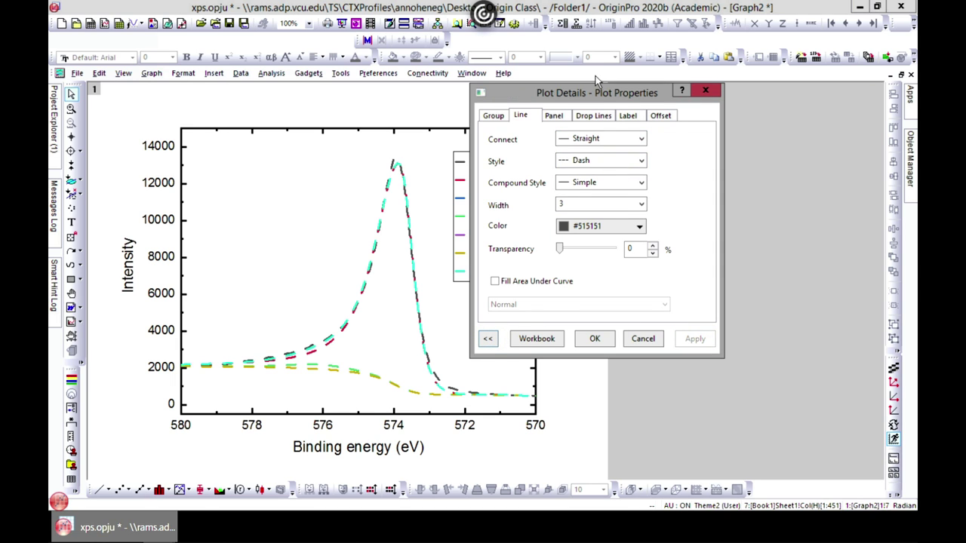
drag(617, 99, 712, 113)
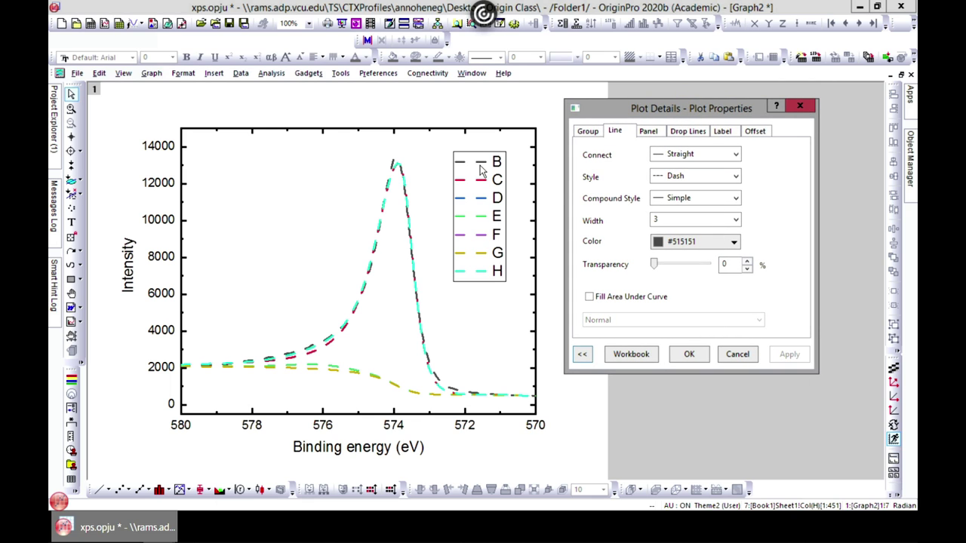
- Set the line style of curve B to Solid
click(735, 177)
click(675, 189)
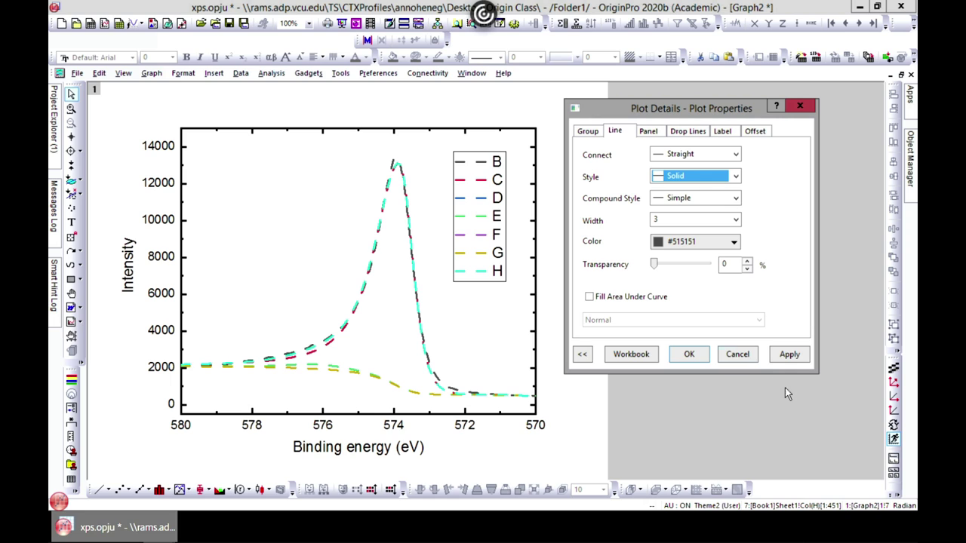
click(798, 355)
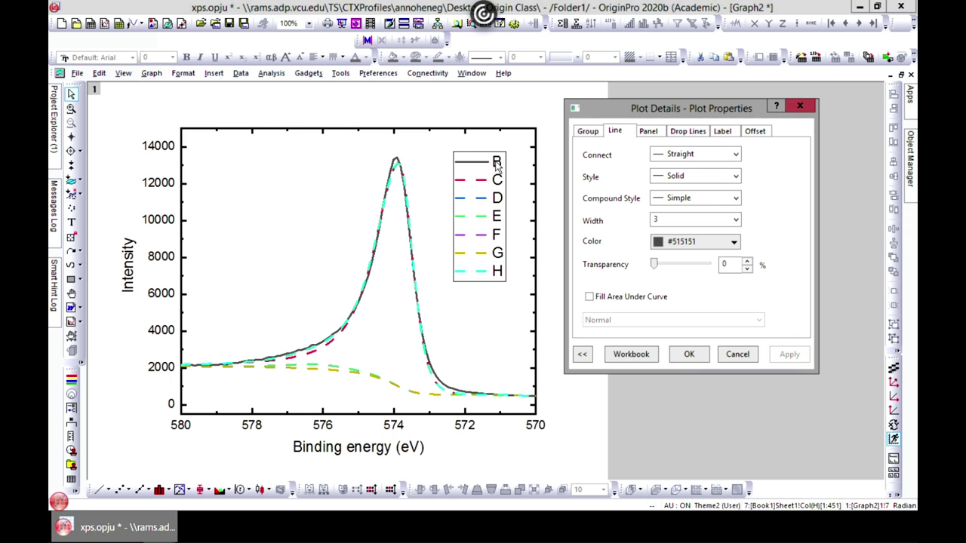
click(670, 219)
click(688, 359)
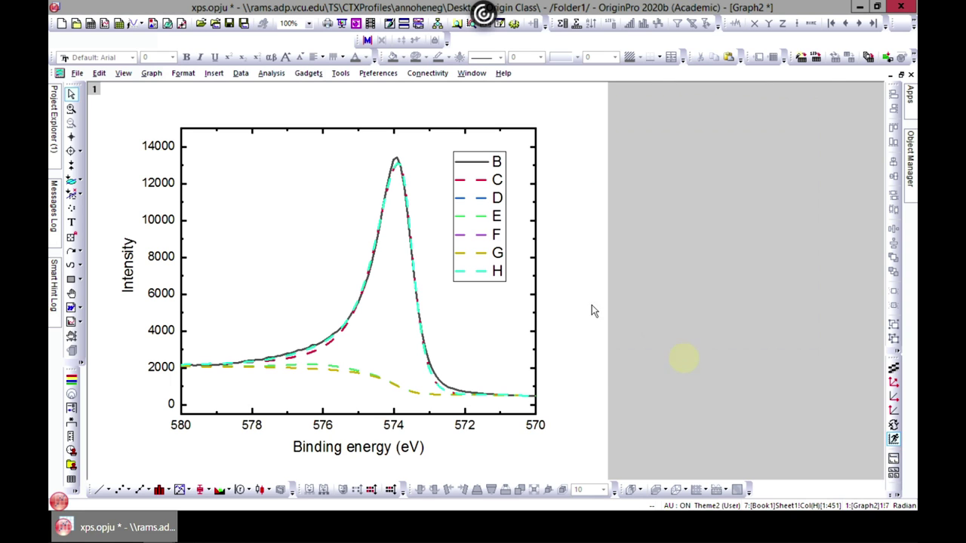
- Keep curve C's line style on Dash and set curve D's line style to Dot
double_click(461, 185)
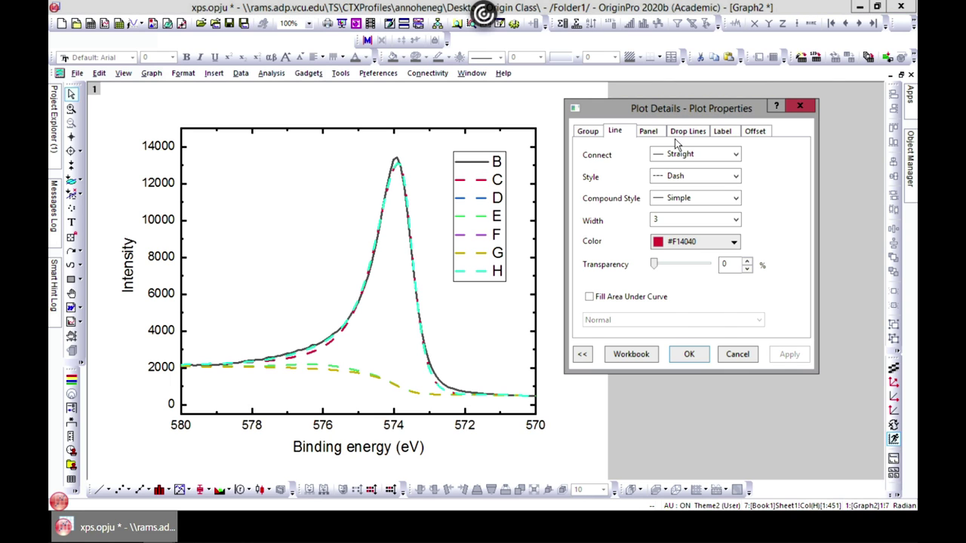
click(735, 176)
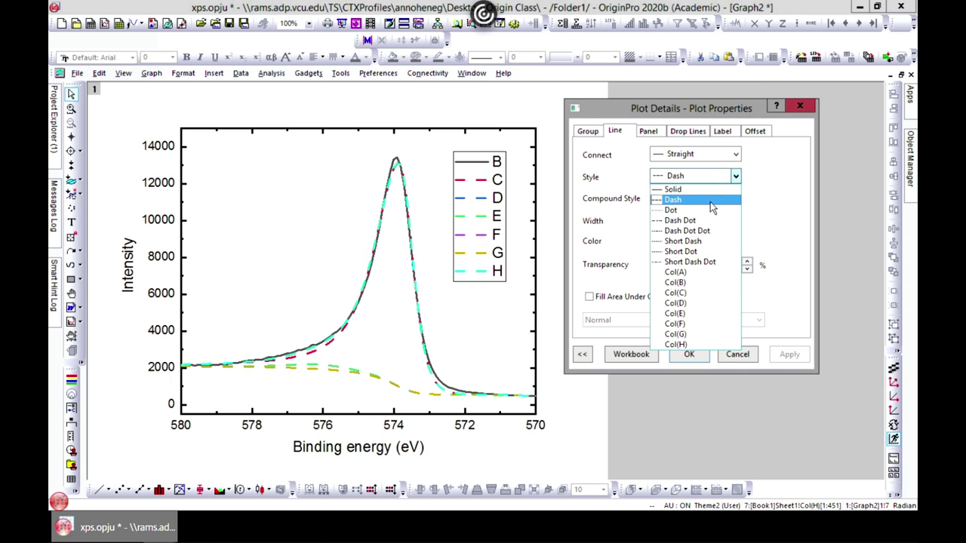
click(688, 361)
click(689, 356)
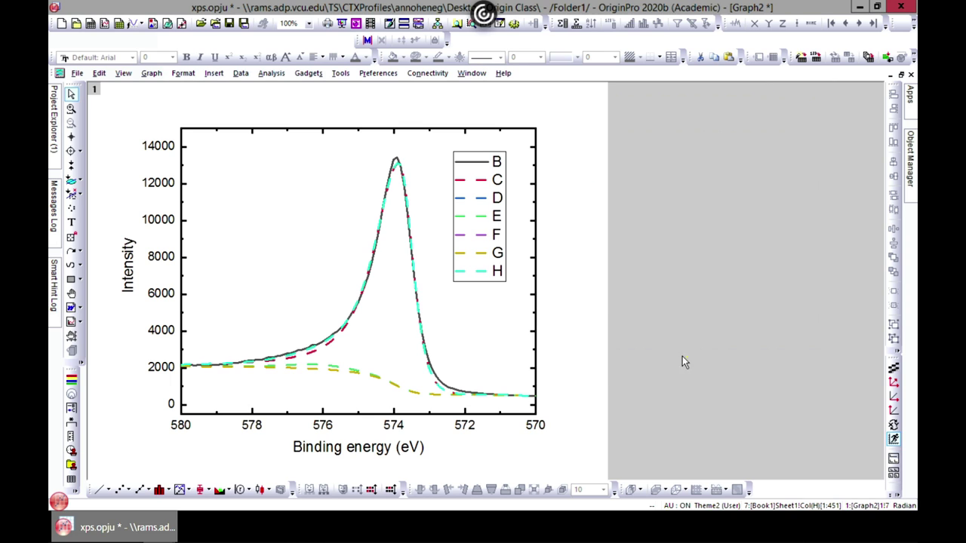
double_click(479, 202)
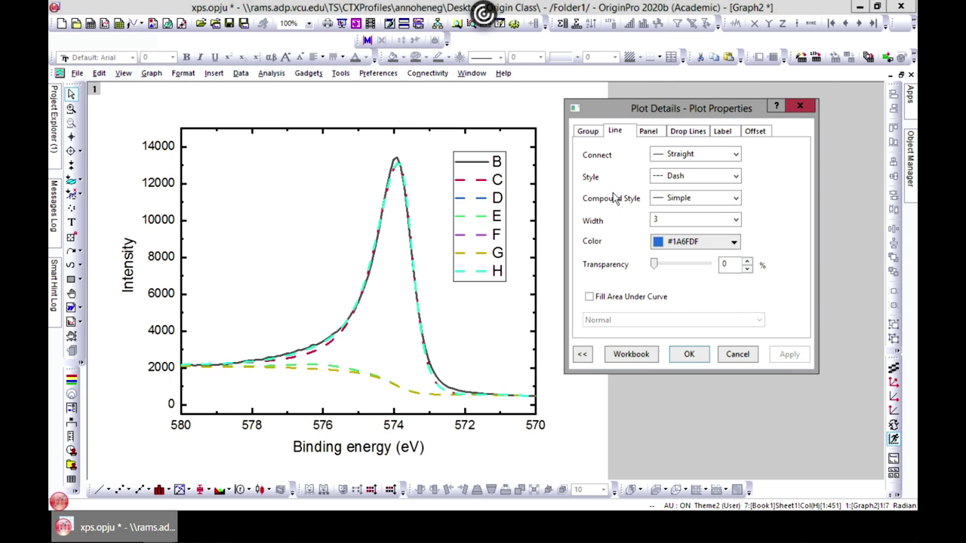
click(733, 177)
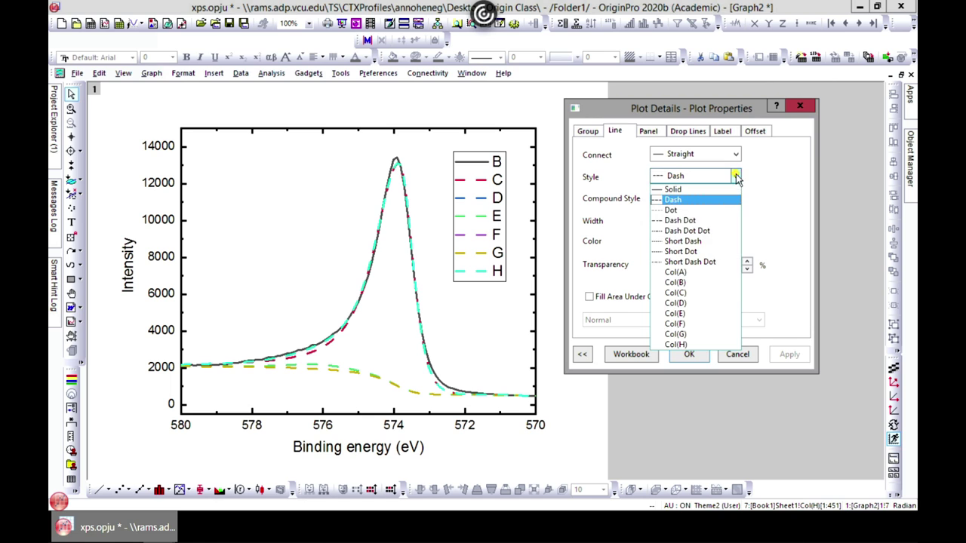
click(696, 209)
click(683, 351)
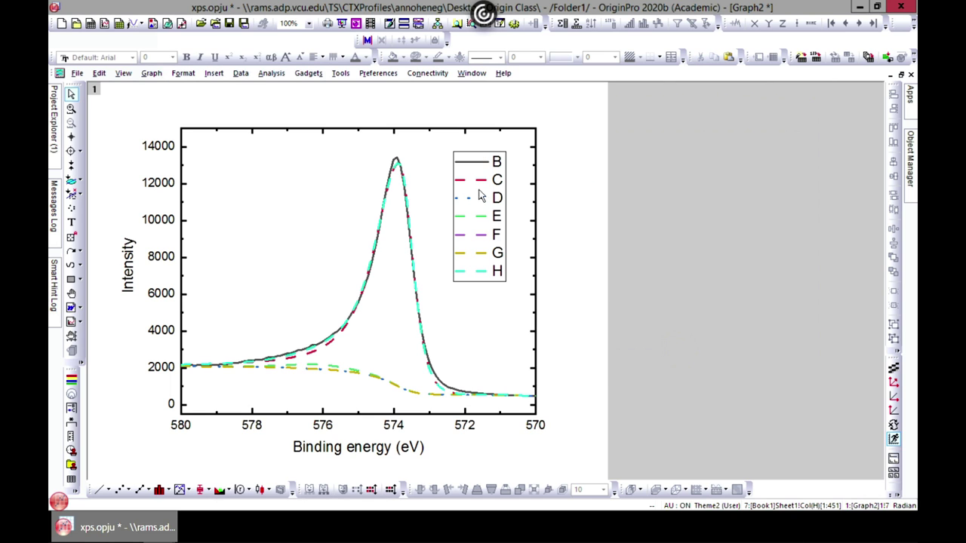
- Set the line style of curve E to Dash Dot
double_click(485, 218)
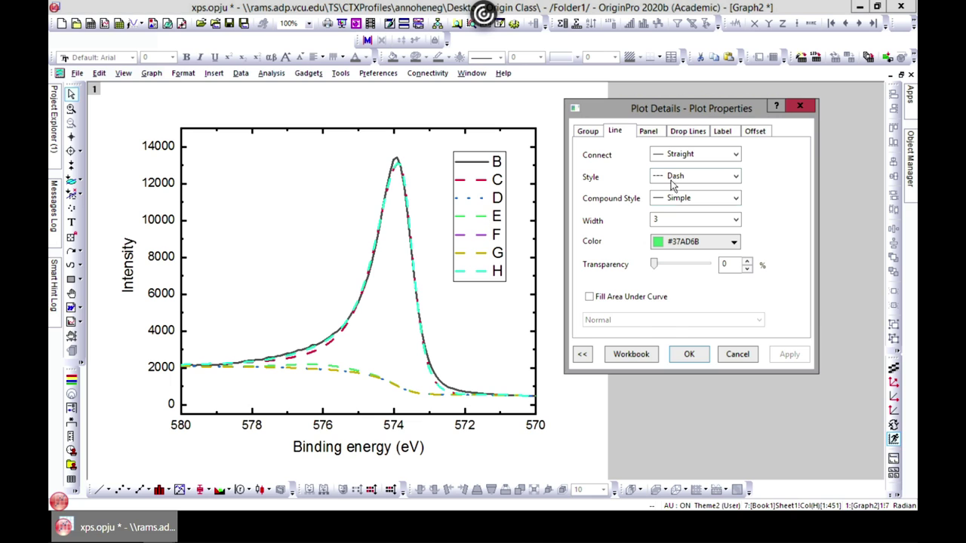
click(735, 176)
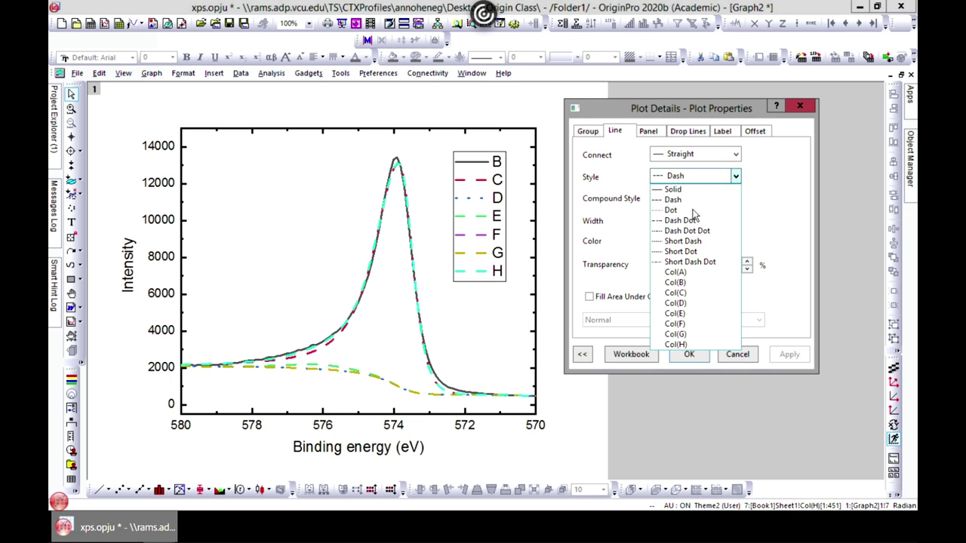
click(687, 219)
click(697, 358)
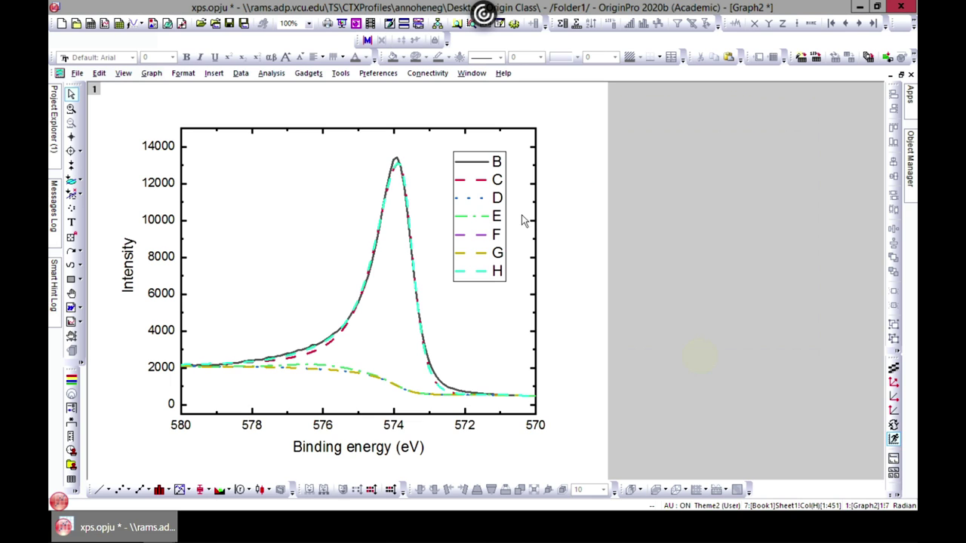
- Try the Dash Dot line style on curve F and set it to Dash Dot Dot
double_click(504, 231)
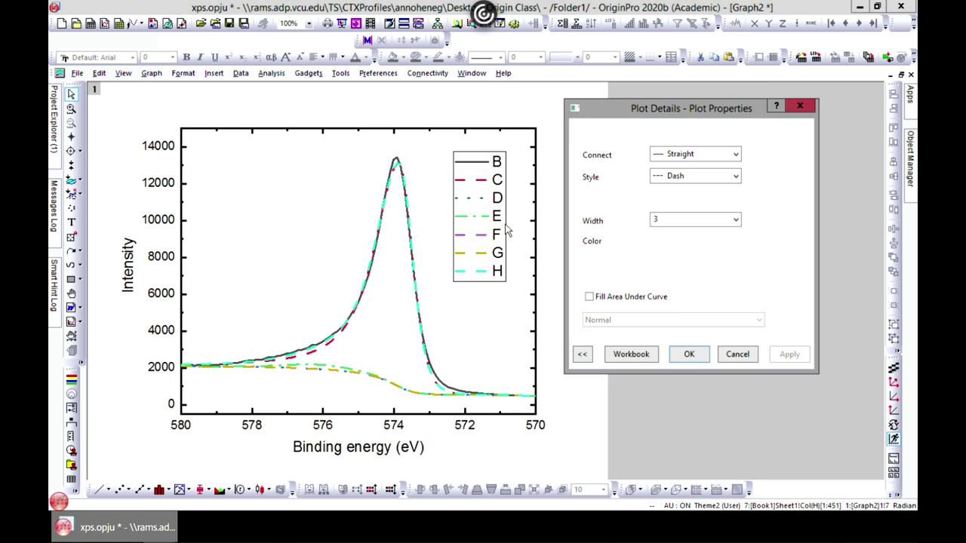
click(734, 178)
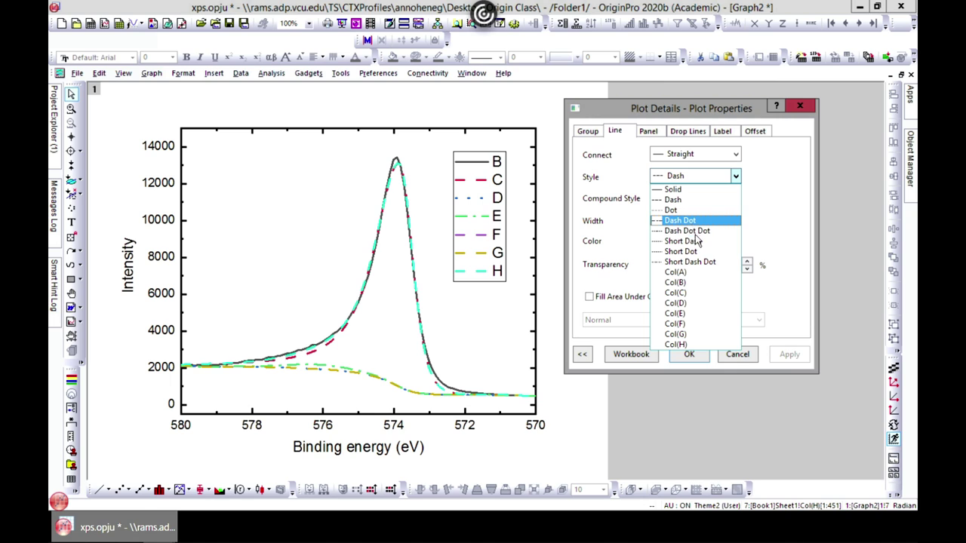
click(683, 220)
click(782, 356)
click(783, 356)
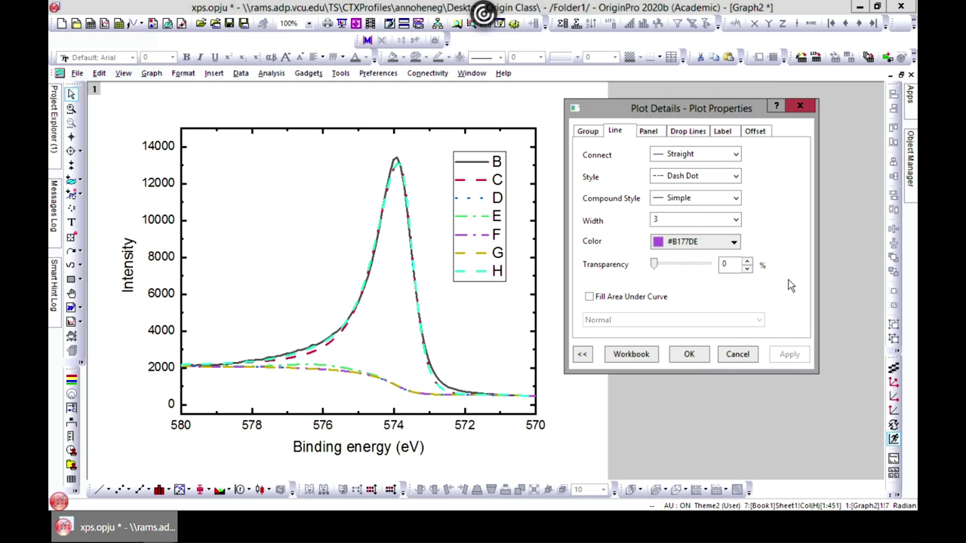
click(734, 176)
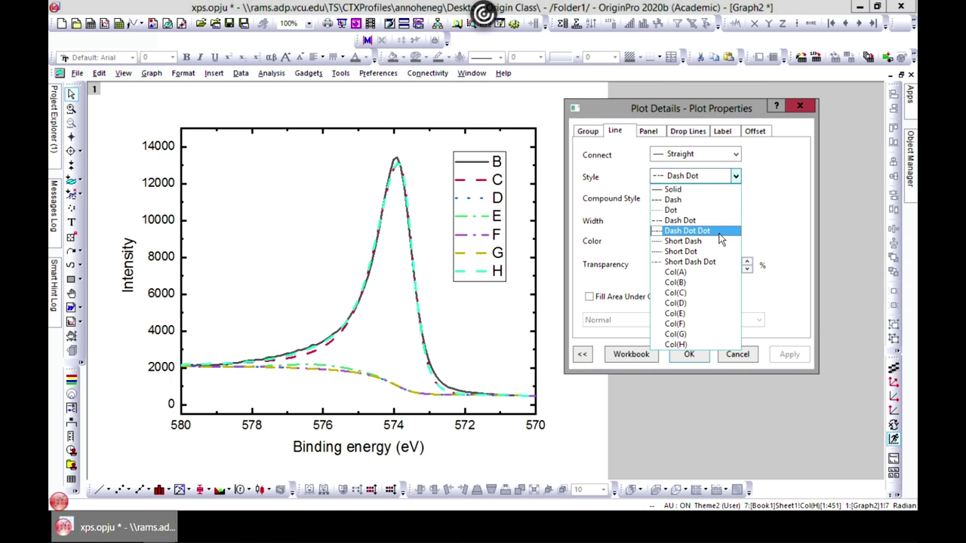
click(714, 231)
click(692, 359)
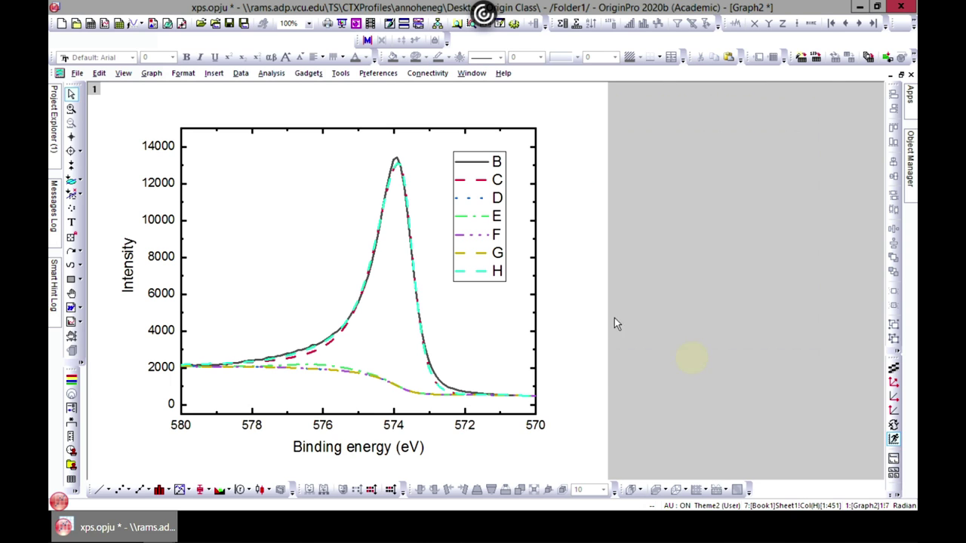
- Set the line style of curve G to Short Dash
double_click(483, 257)
click(735, 176)
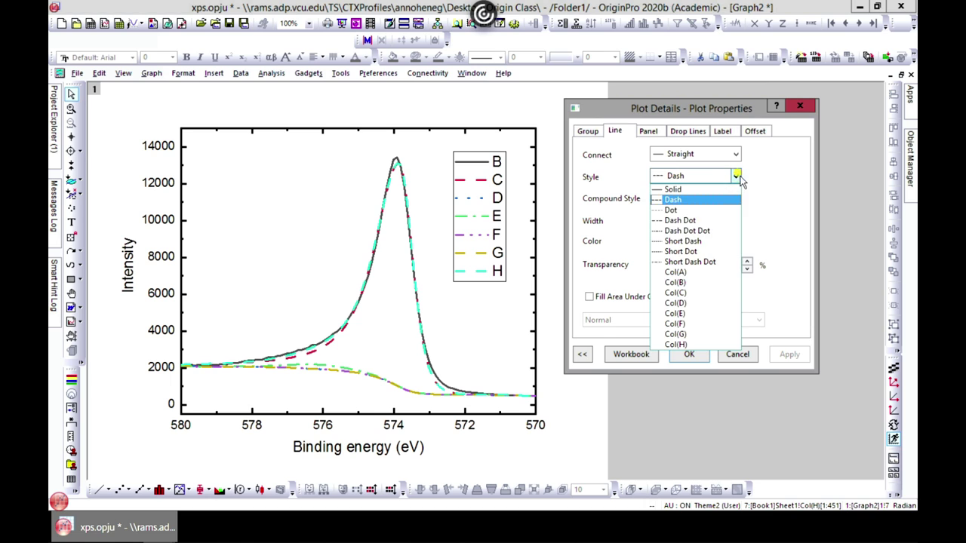
click(700, 241)
click(693, 358)
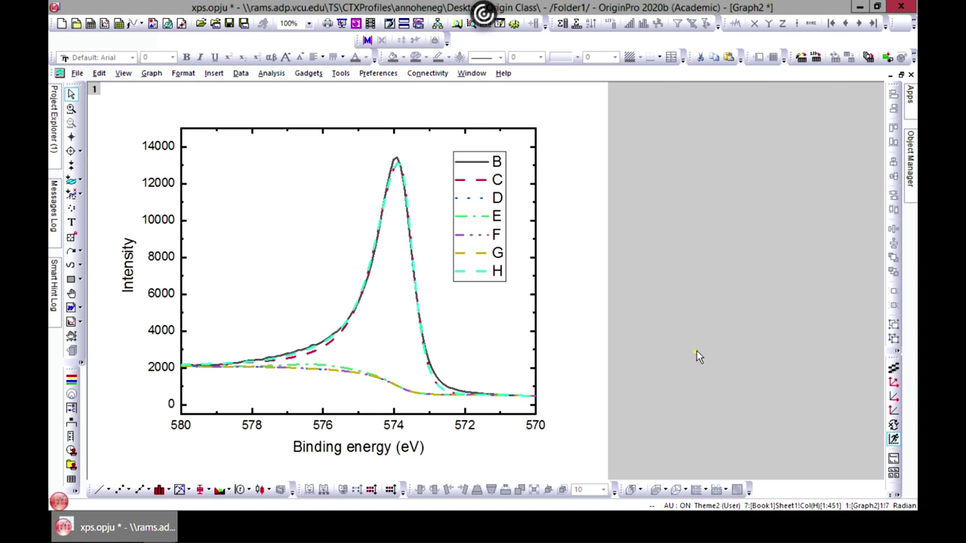
- Set the line style of curve H to Short Dash Dot
double_click(489, 273)
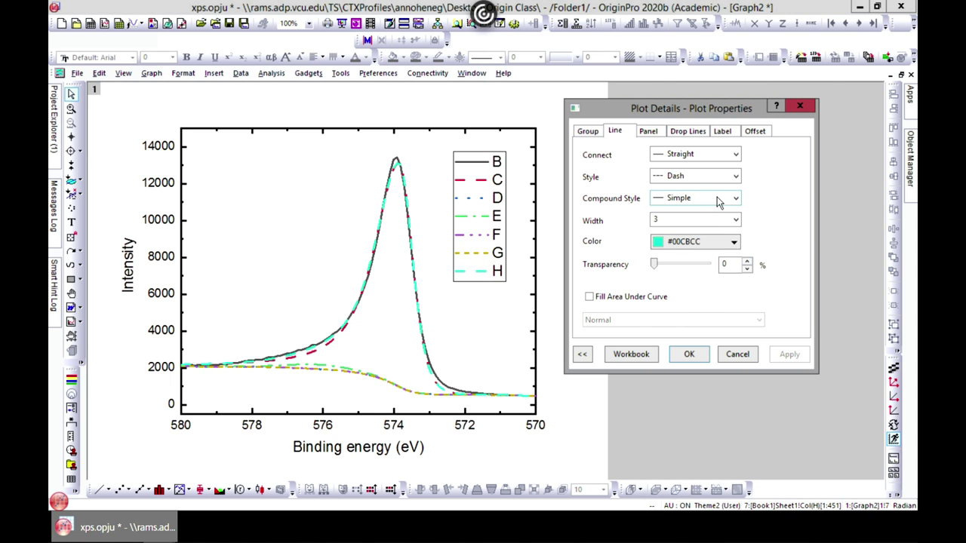
click(736, 176)
click(690, 262)
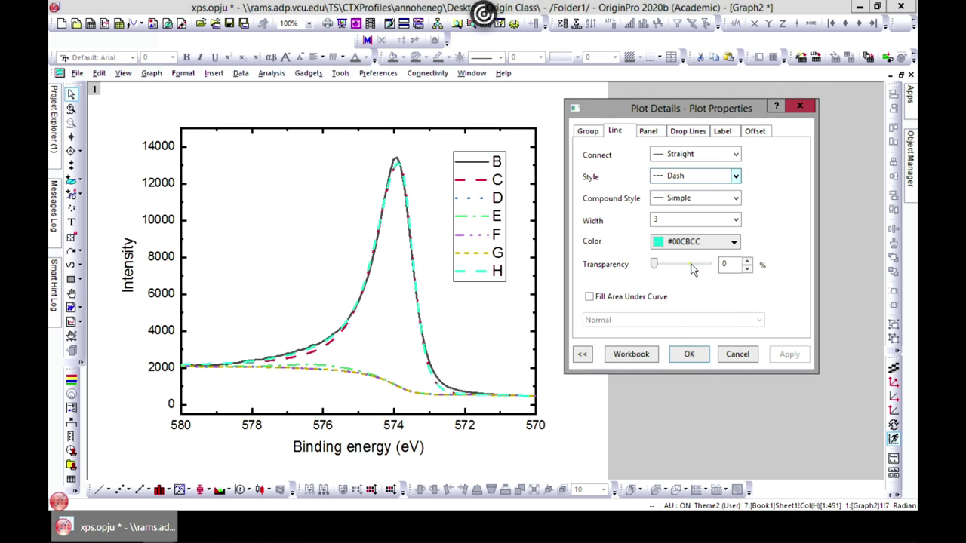
click(689, 354)
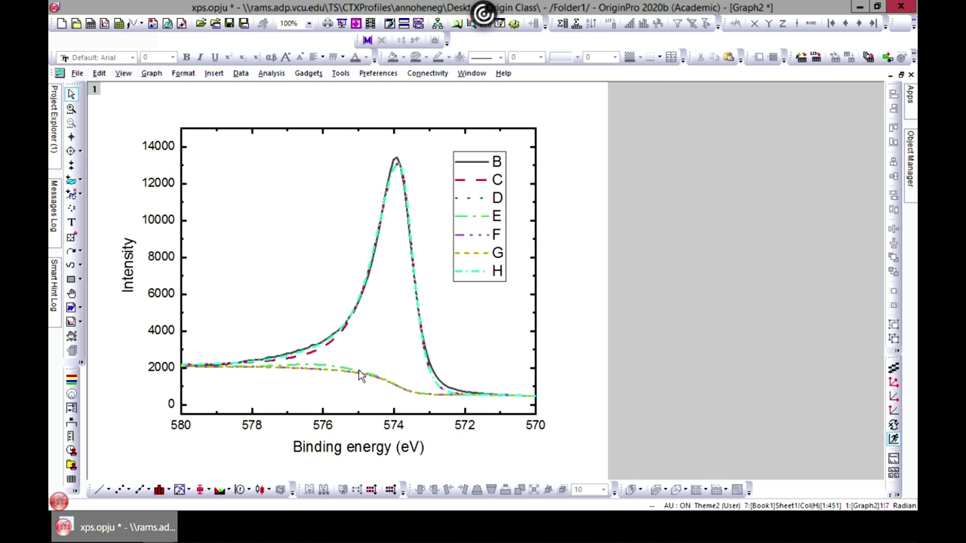
- Check the exercise instructions and rename the legend entry of curve B to 1 directly on the graph
key(alt+Tab)
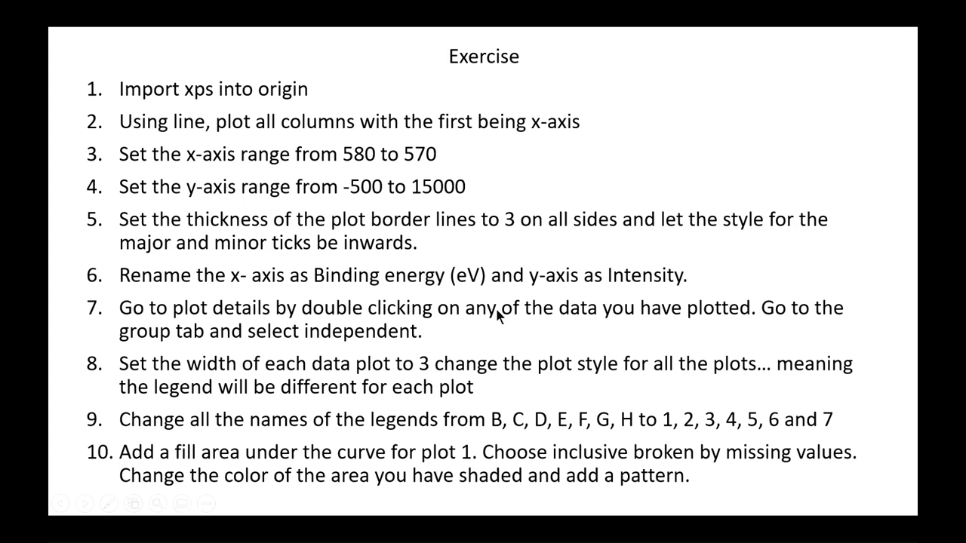
key(alt+Tab)
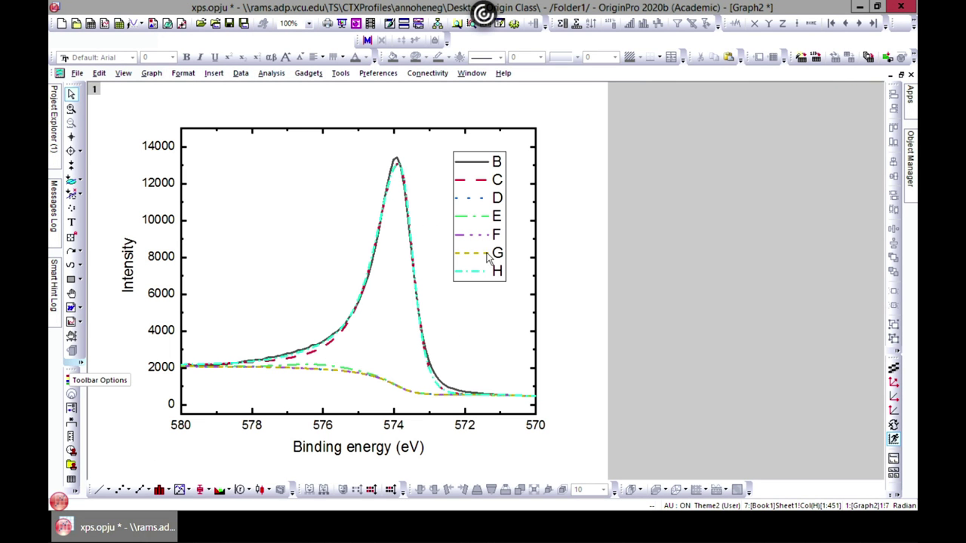
double_click(502, 164)
drag(513, 162, 506, 164)
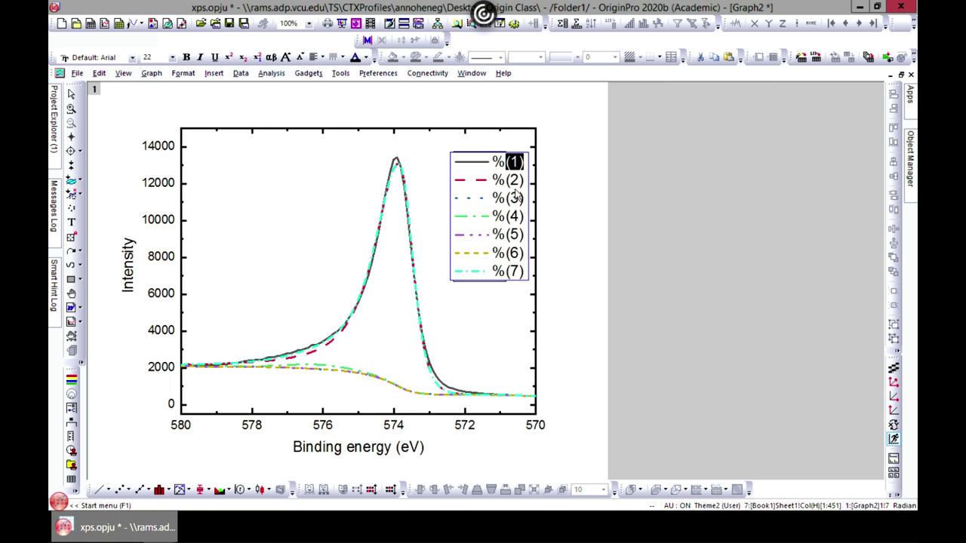
click(587, 196)
double_click(519, 172)
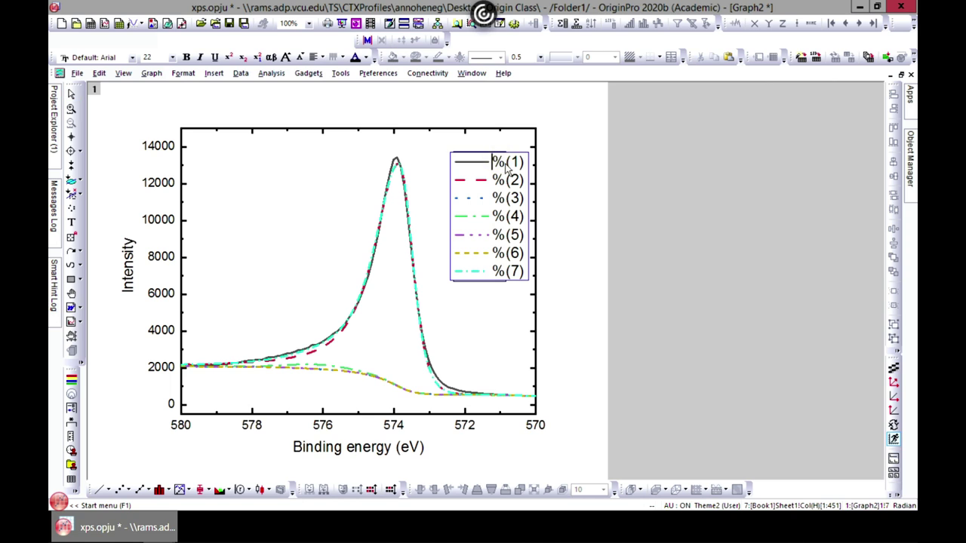
click(495, 164)
drag(498, 168, 525, 163)
text(1)
click(569, 201)
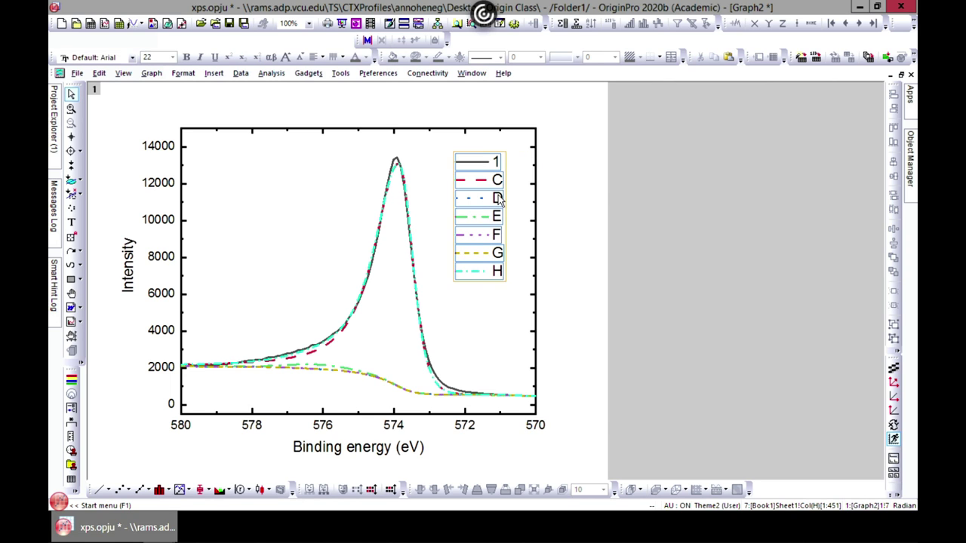
- Open the legend's text properties and rename the entries of curves C and D to 2 and 3
click(498, 196)
right_click(497, 194)
click(551, 414)
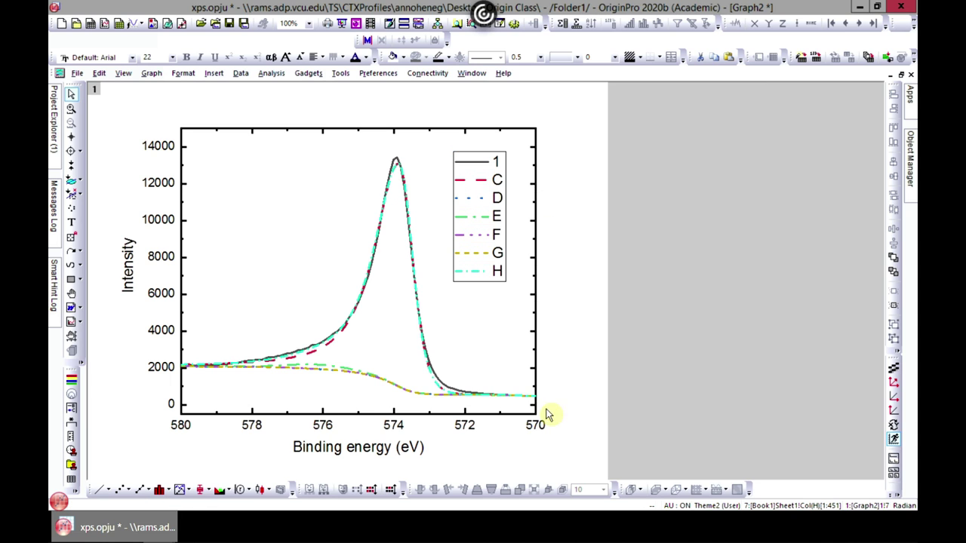
click(521, 209)
drag(519, 209, 546, 223)
text(2 \l()
text(3)
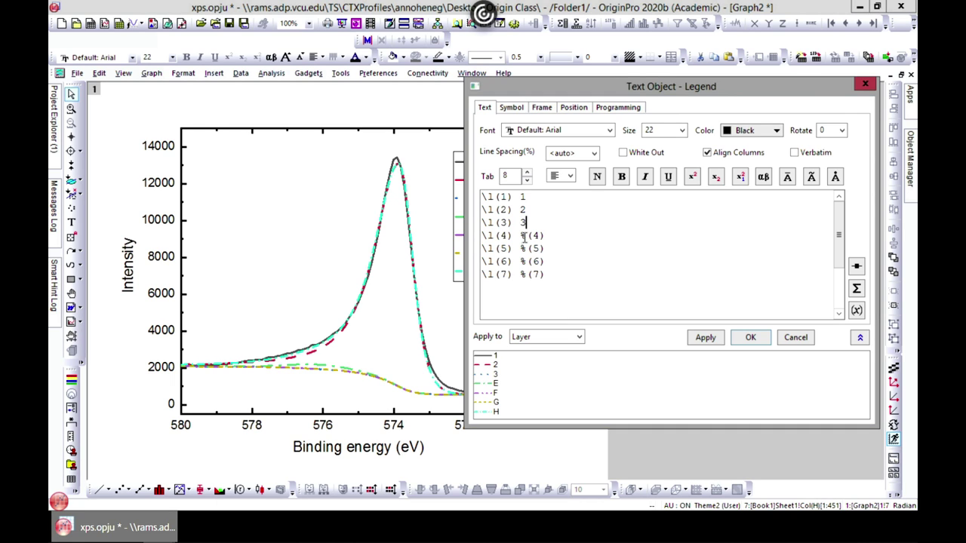
- Rename the legend entries of curves E, F, G and H to 4, 5, 6 and 7 and accept the legend text
drag(520, 235, 546, 236)
text(4)
drag(520, 249, 555, 274)
text(5)
text(6)
text(7)
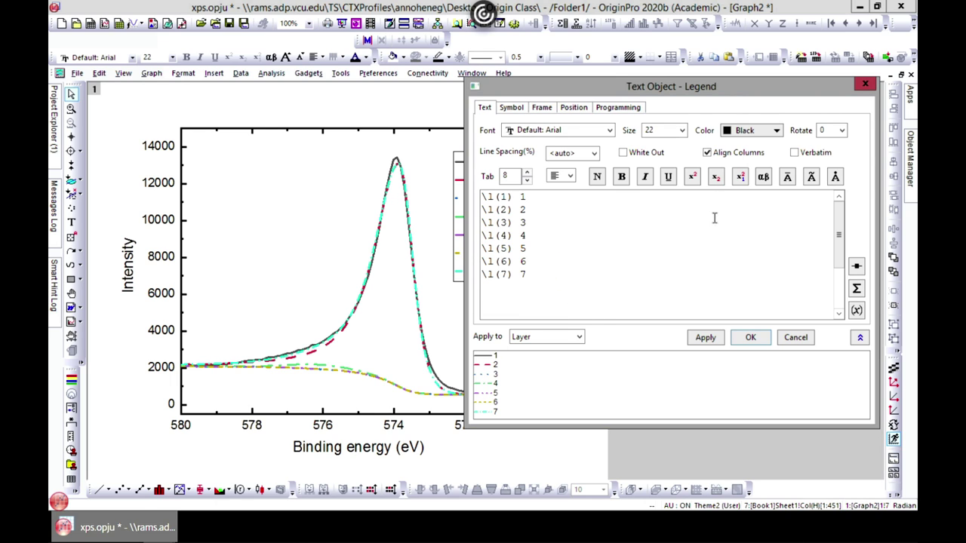
click(747, 337)
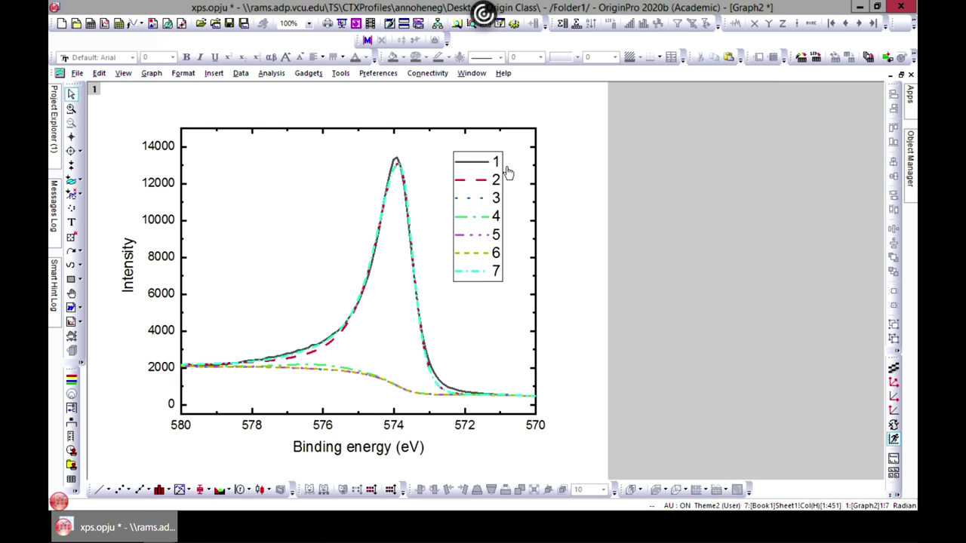
- Highlight curves B through H one after another to examine which plot on the graph each one is
click(472, 161)
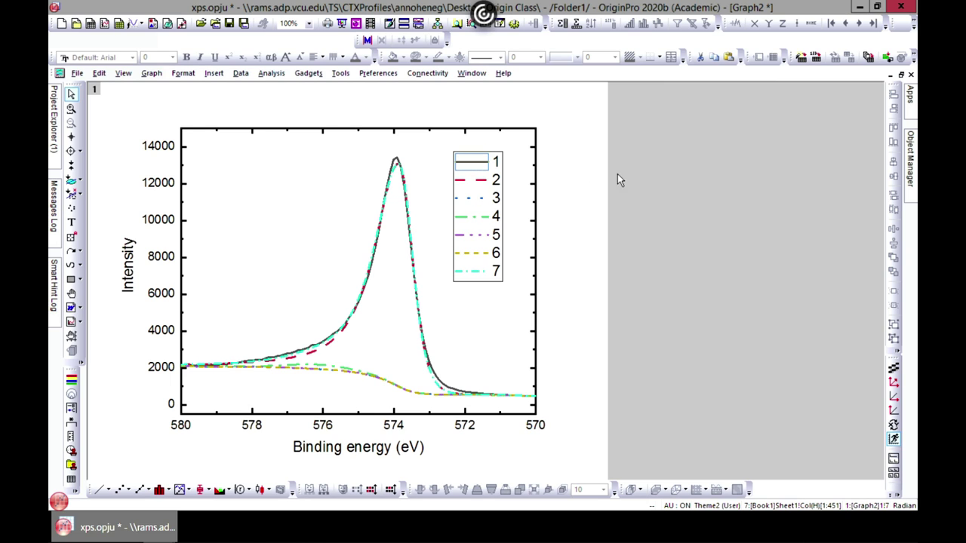
mouse_move(910, 156)
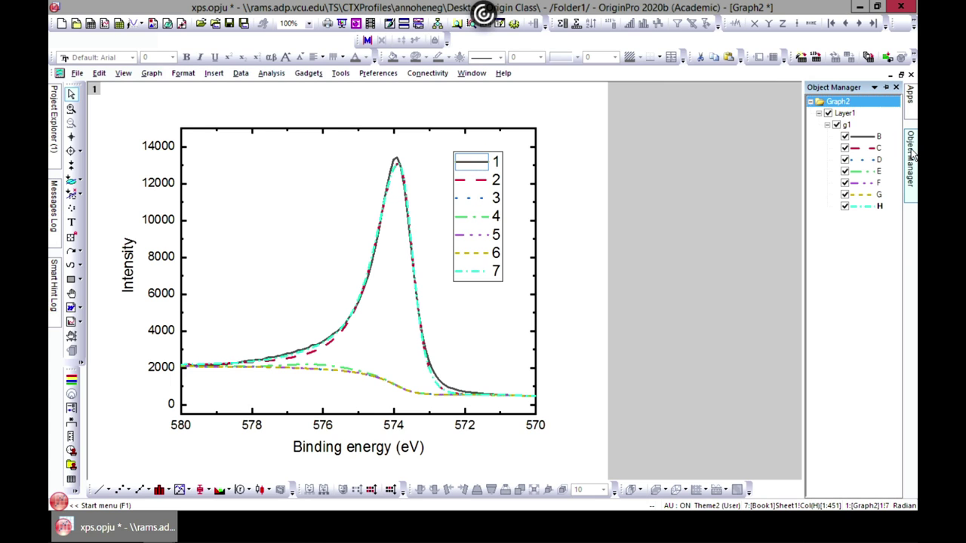
click(861, 140)
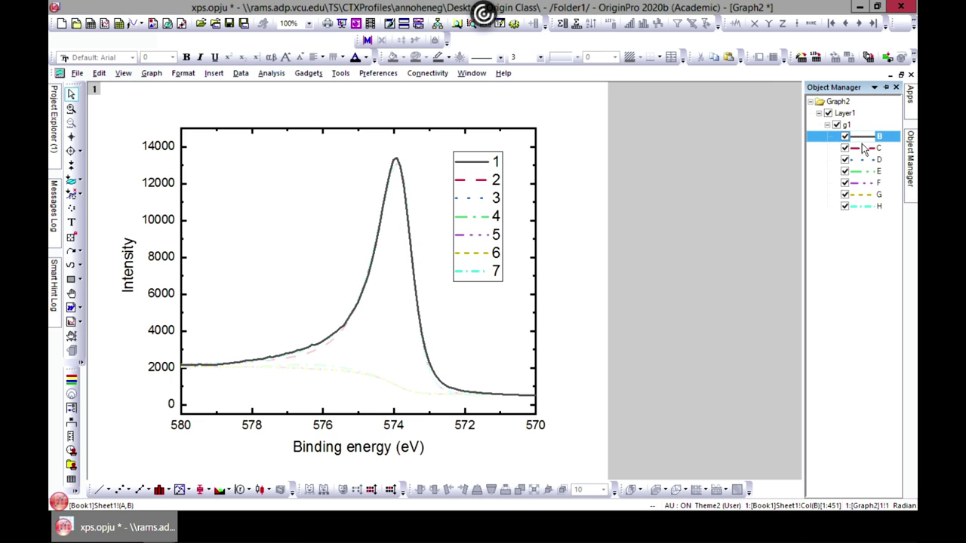
click(869, 149)
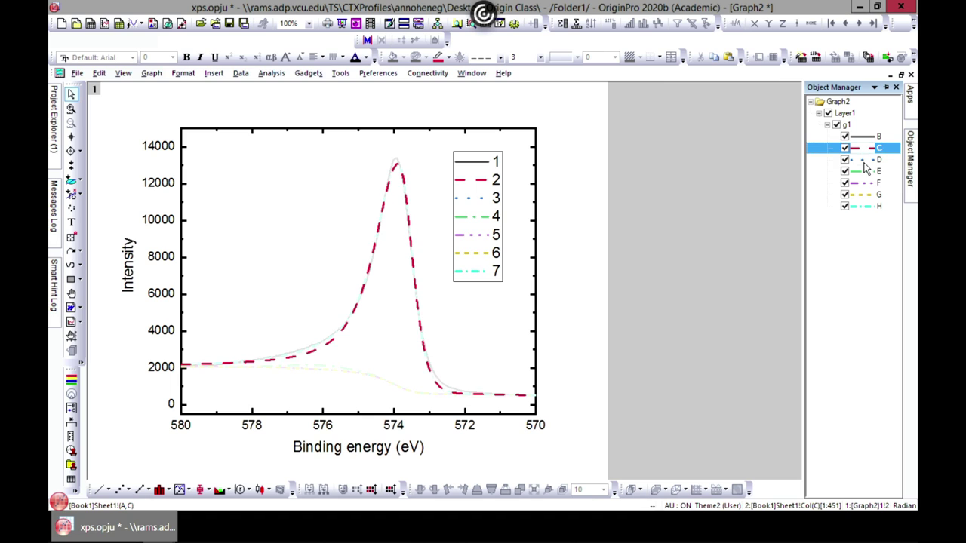
click(866, 167)
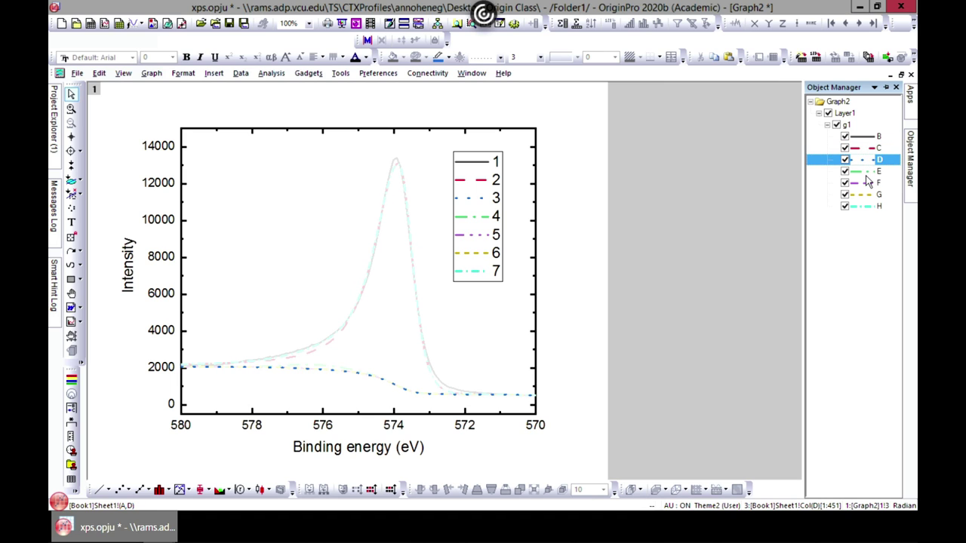
click(865, 175)
click(869, 183)
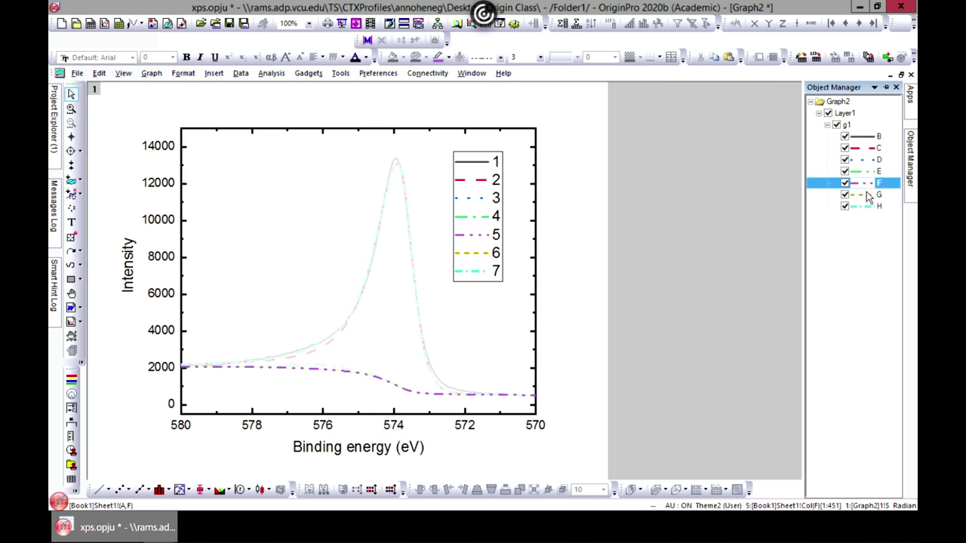
click(866, 194)
click(866, 206)
click(700, 177)
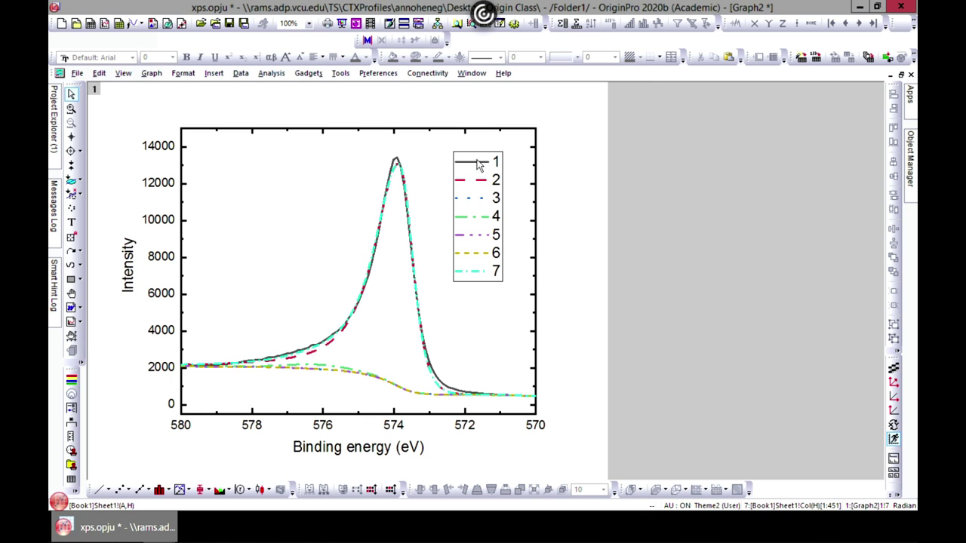
- Fill the area under curve 1 using the option Inclusive broken by missing values
click(476, 166)
click(476, 166)
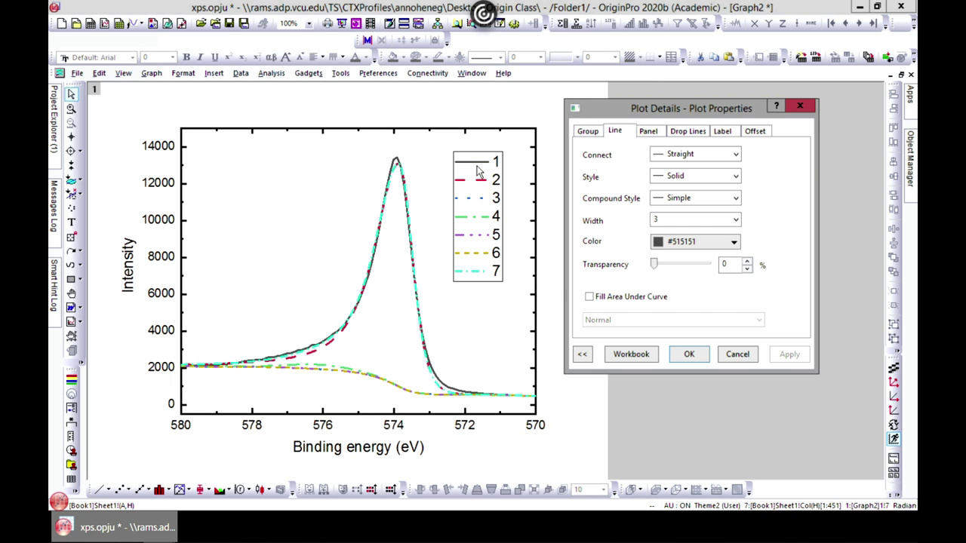
click(589, 297)
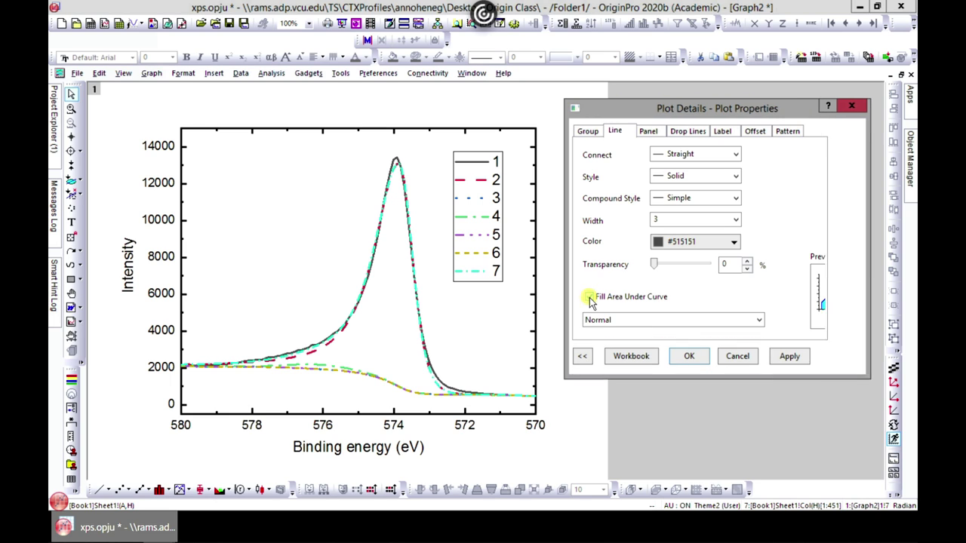
click(761, 321)
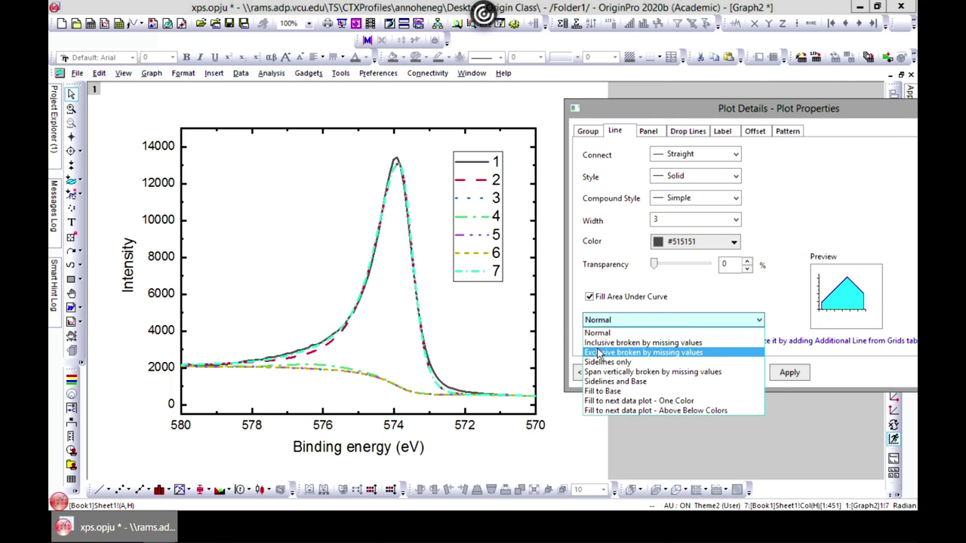
click(648, 344)
click(789, 372)
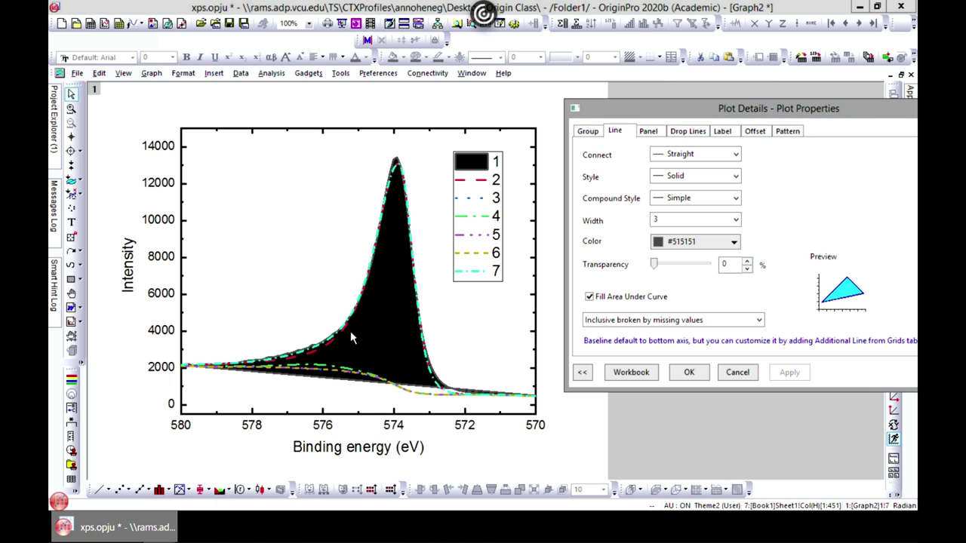
- Try purple #D631FF as the fill color under curve 1 and set it to dark red #870303
click(788, 130)
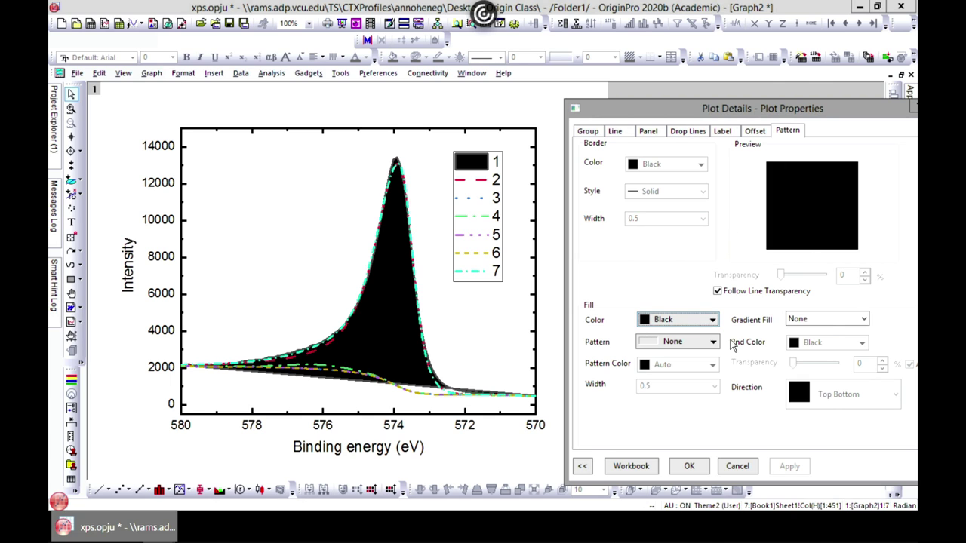
click(711, 320)
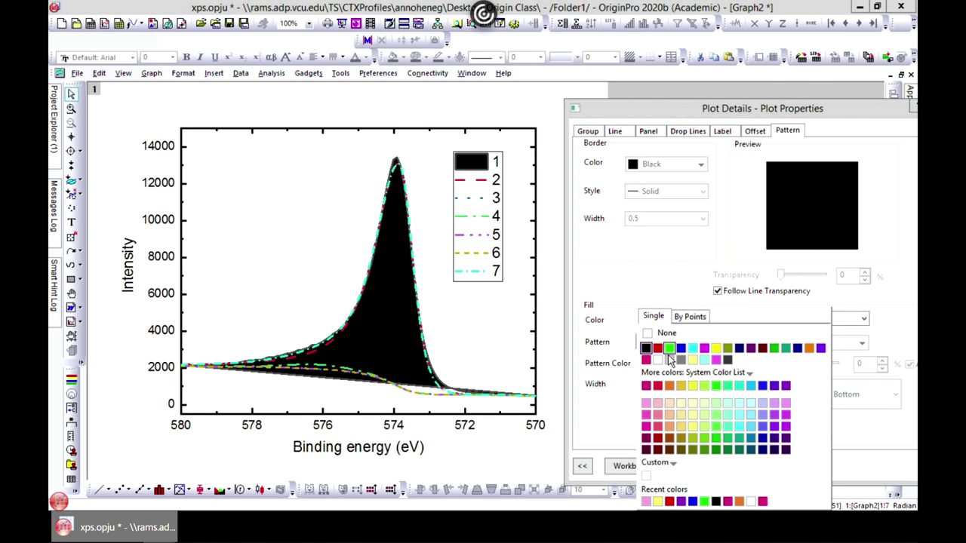
click(785, 427)
click(788, 466)
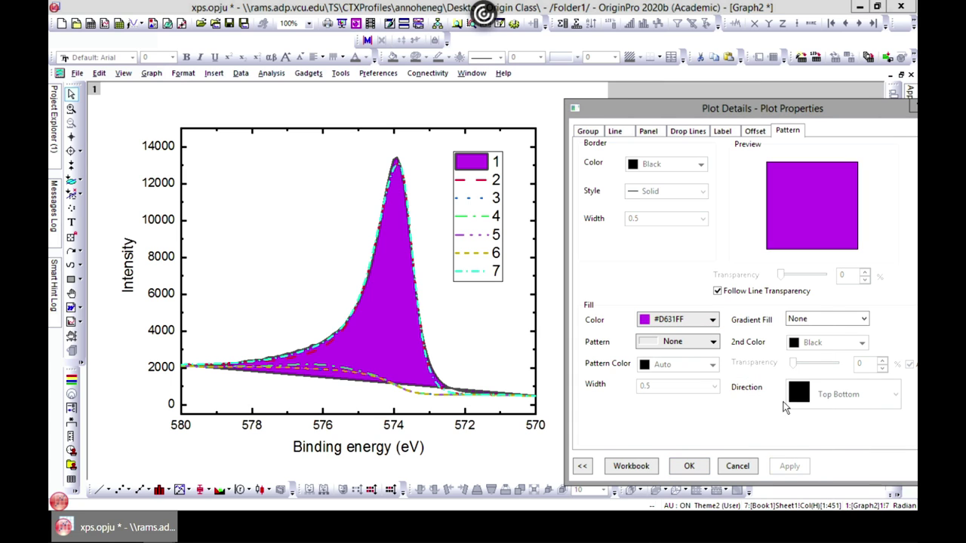
click(712, 321)
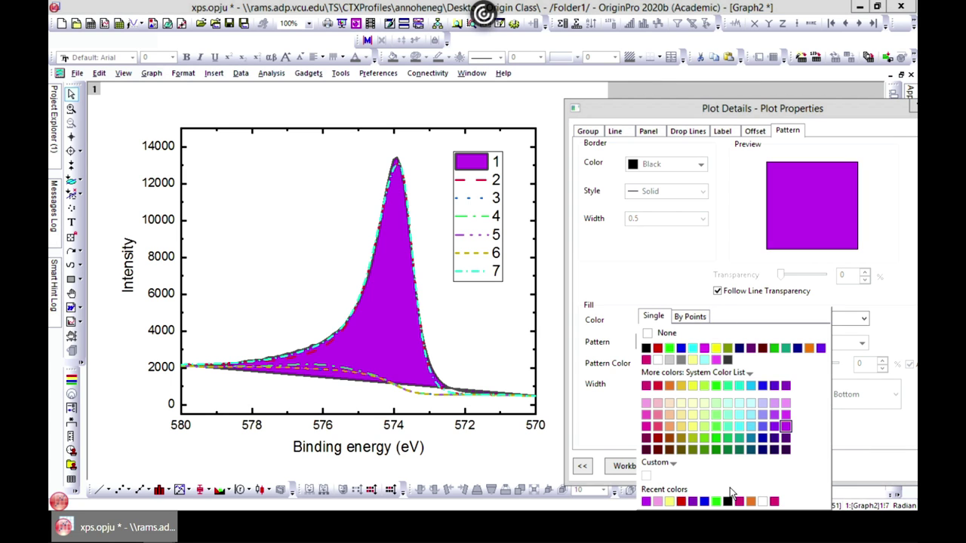
click(657, 450)
click(789, 466)
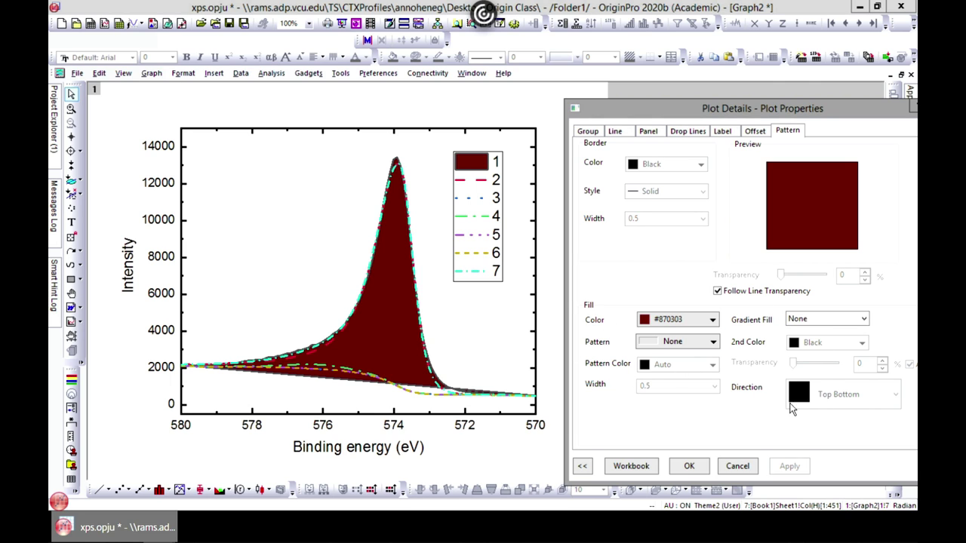
- Apply the Medium vertical-line pattern to the dark red fill under curve 1
click(863, 320)
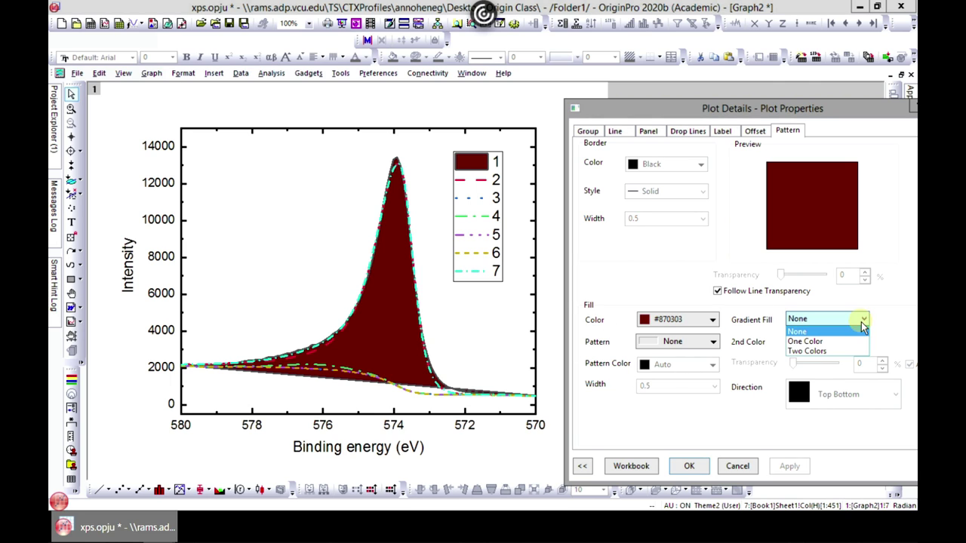
click(863, 320)
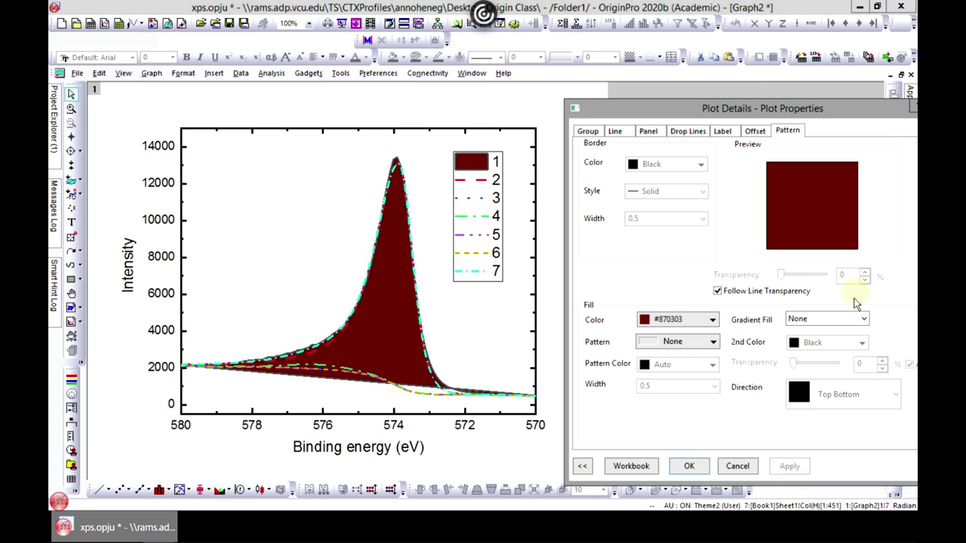
click(702, 347)
click(615, 280)
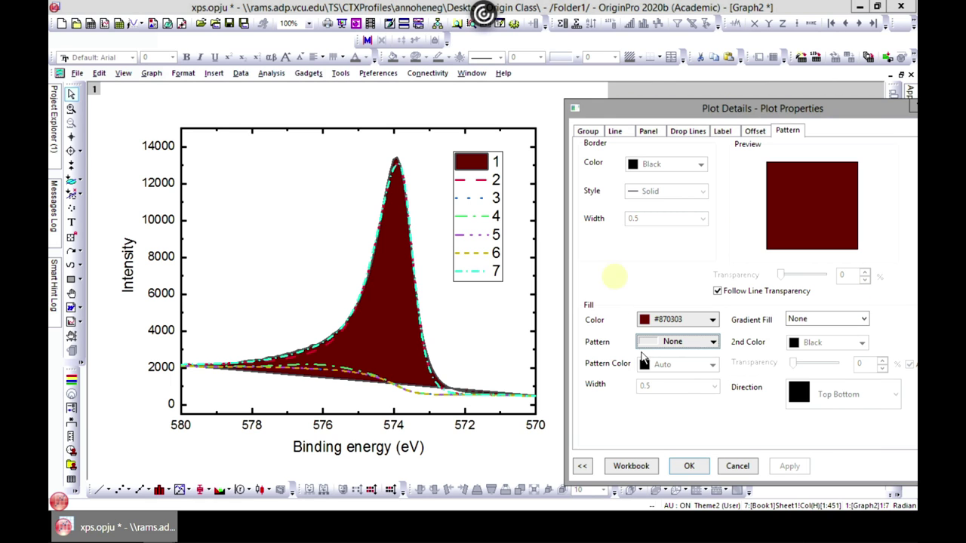
click(713, 343)
click(784, 392)
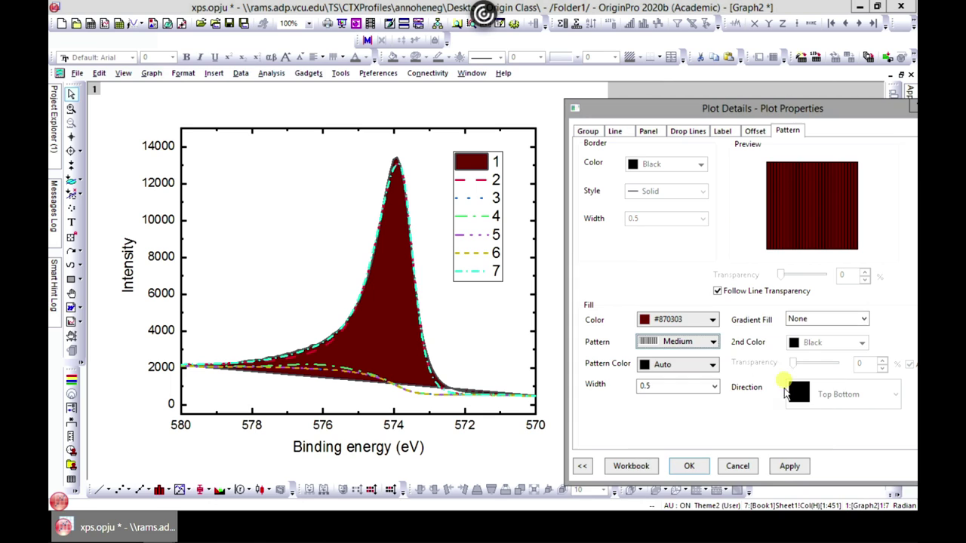
click(788, 468)
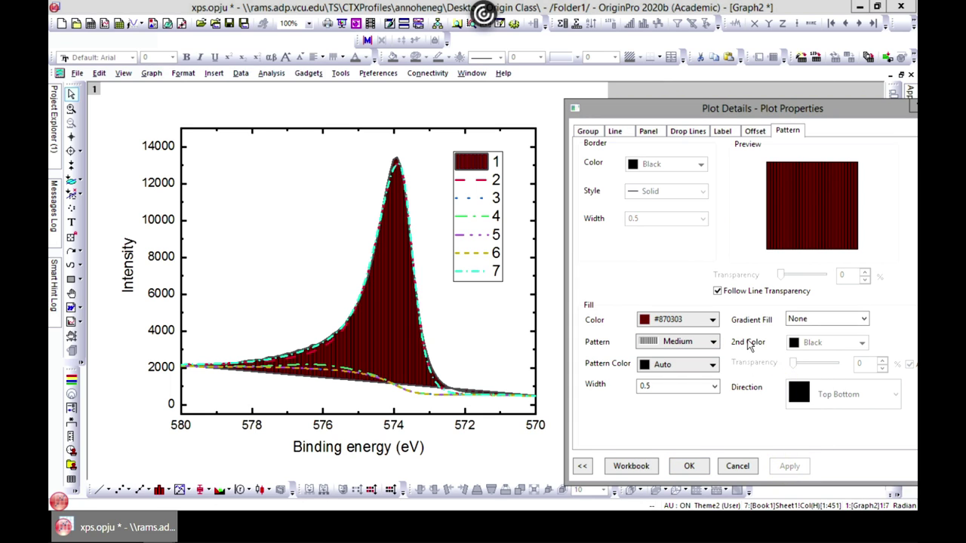
- Set the pattern color of the fill under curve 1 to Blue and change the pattern line width
click(712, 365)
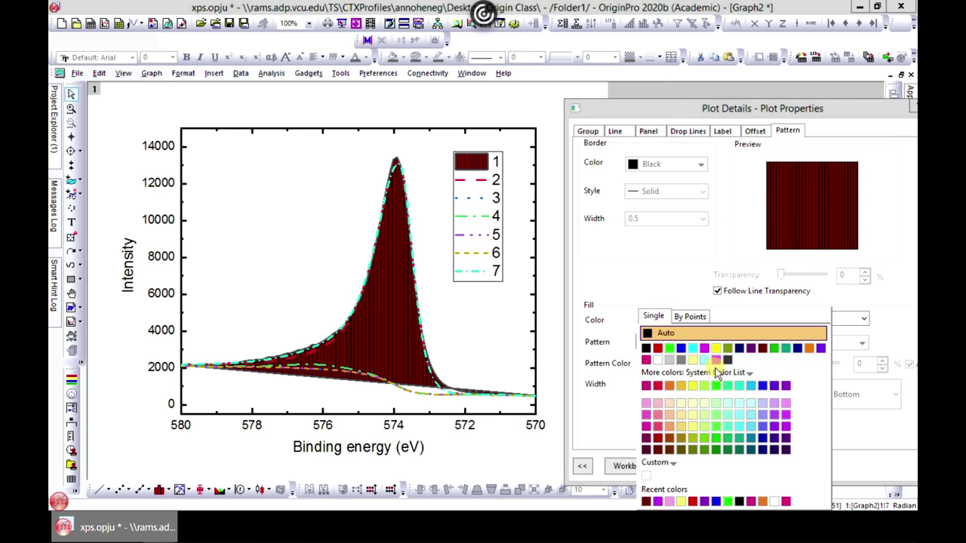
click(681, 350)
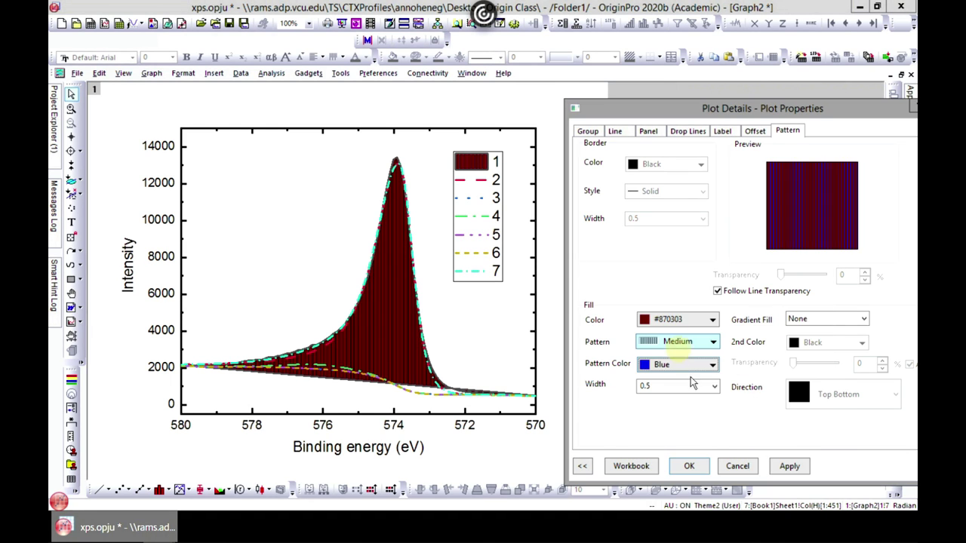
click(784, 466)
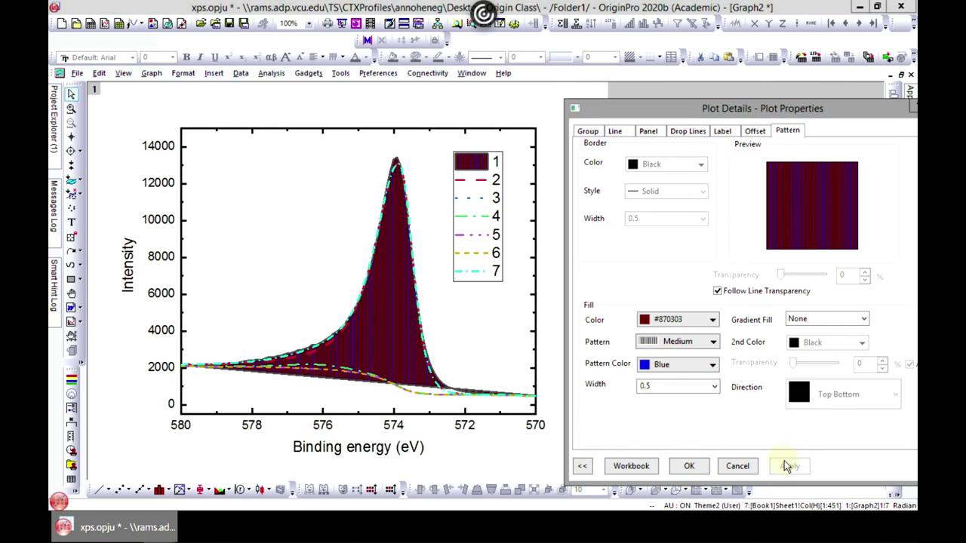
click(711, 386)
click(679, 438)
click(788, 466)
click(691, 467)
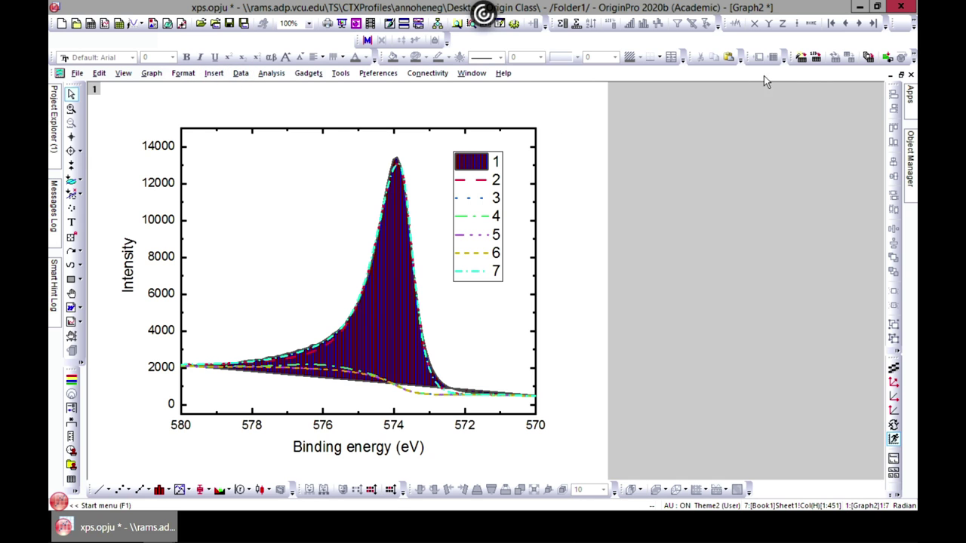
- Restore the maximized graph window, bring the Book1 worksheet forward and look through the available plot types
click(900, 74)
click(474, 172)
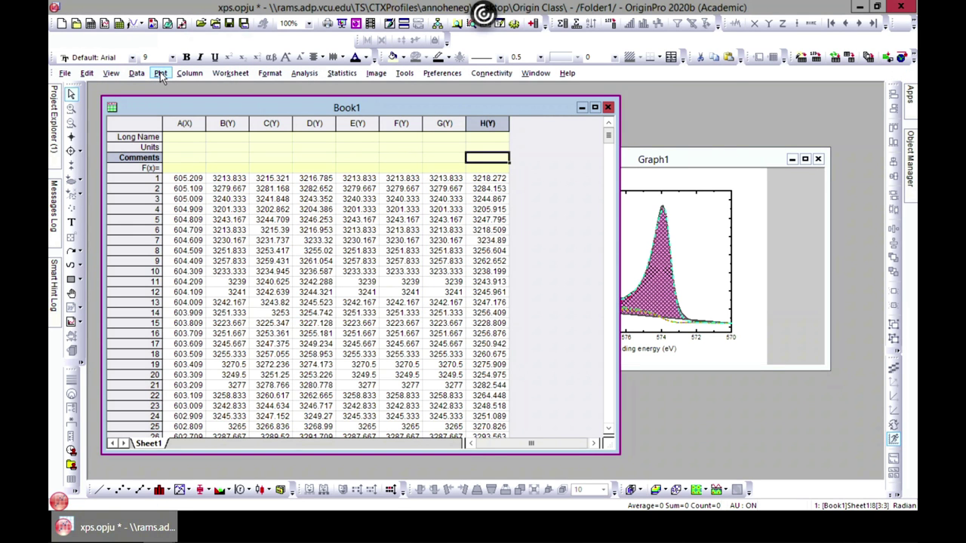
click(160, 72)
click(202, 122)
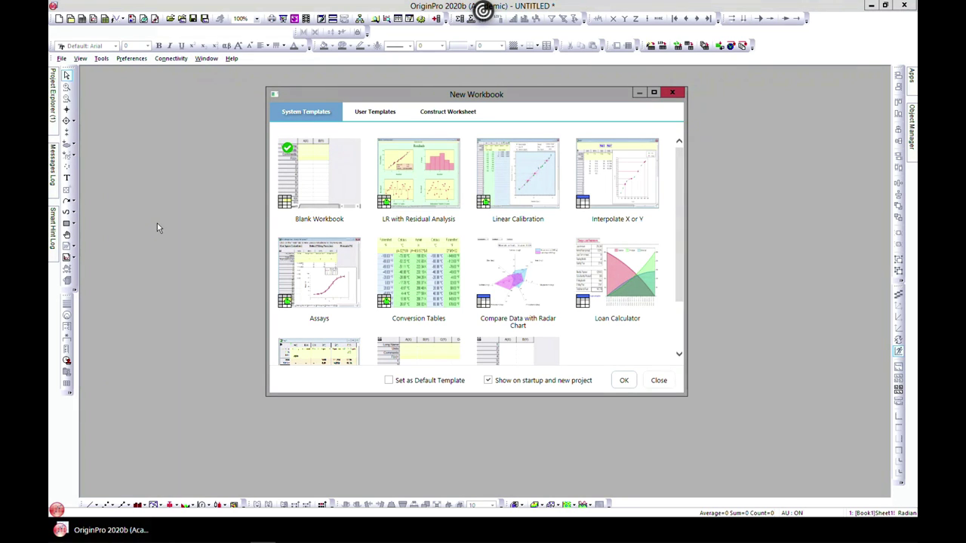
- Create a workbook from the Blank Workbook system template and enlarge its window
double_click(317, 166)
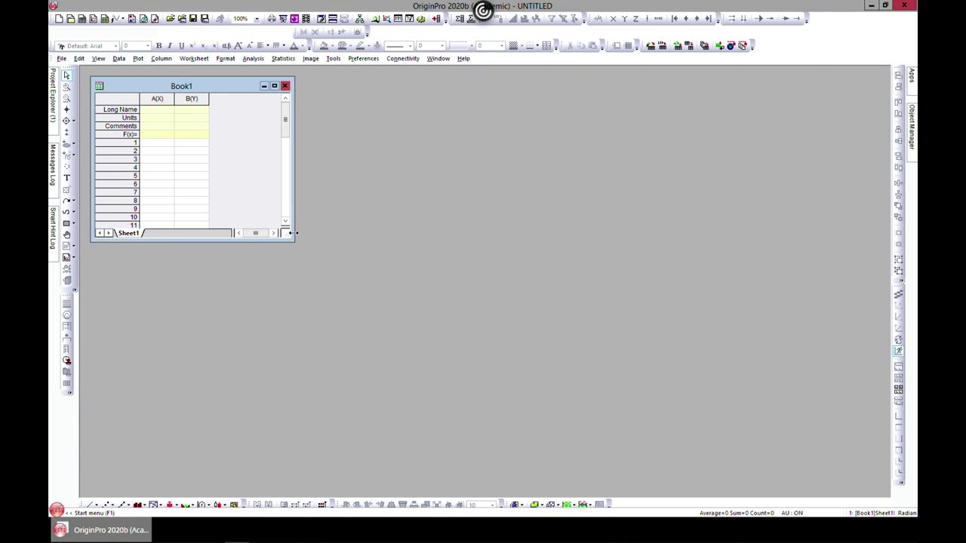
drag(292, 240, 636, 491)
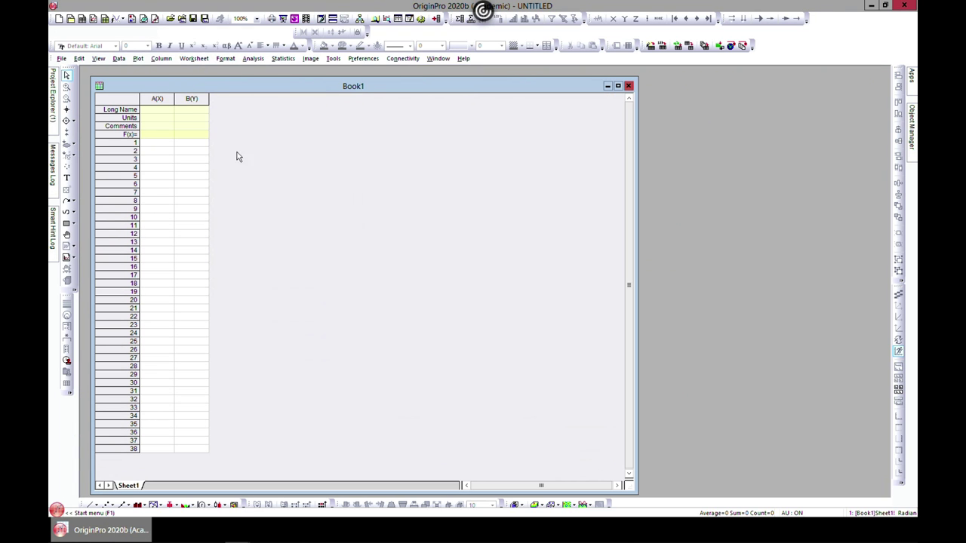
click(138, 59)
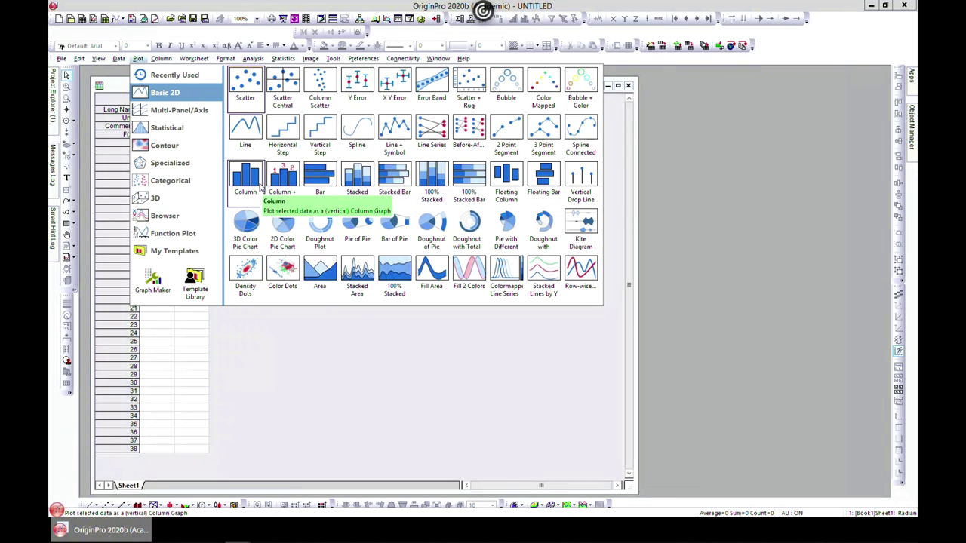
click(394, 356)
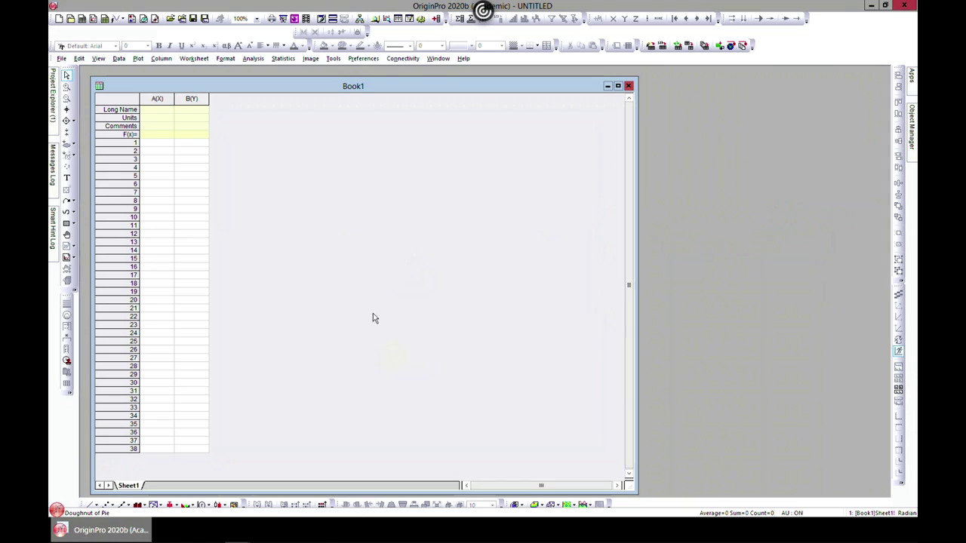
- Fill column A(X) with a set of numbers from 1 to 50 in increments of 5, using Repeat mode
click(157, 99)
click(158, 62)
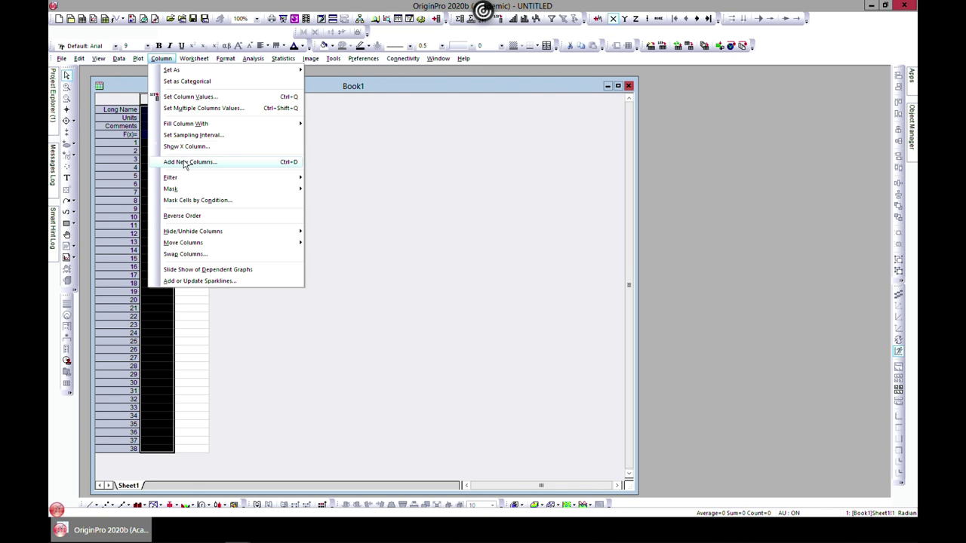
mouse_move(205, 125)
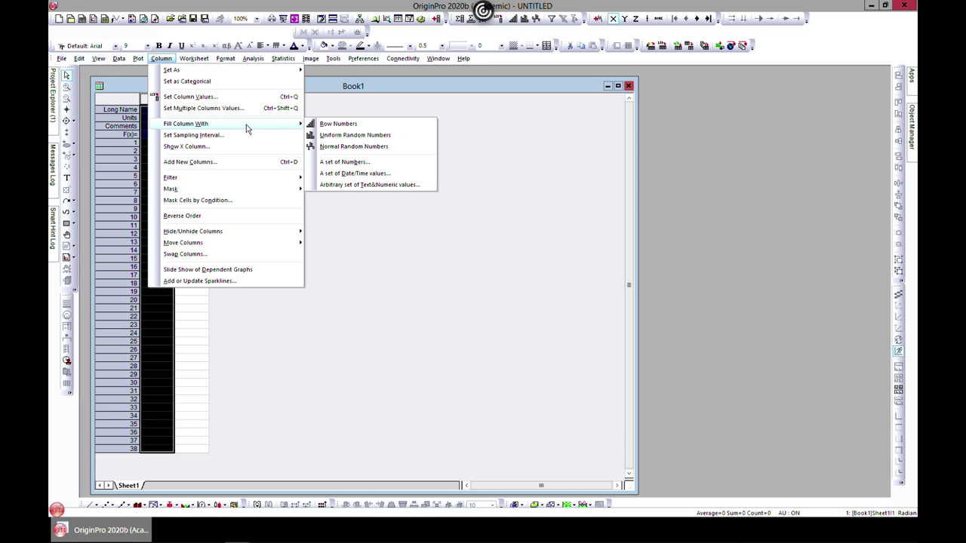
click(354, 164)
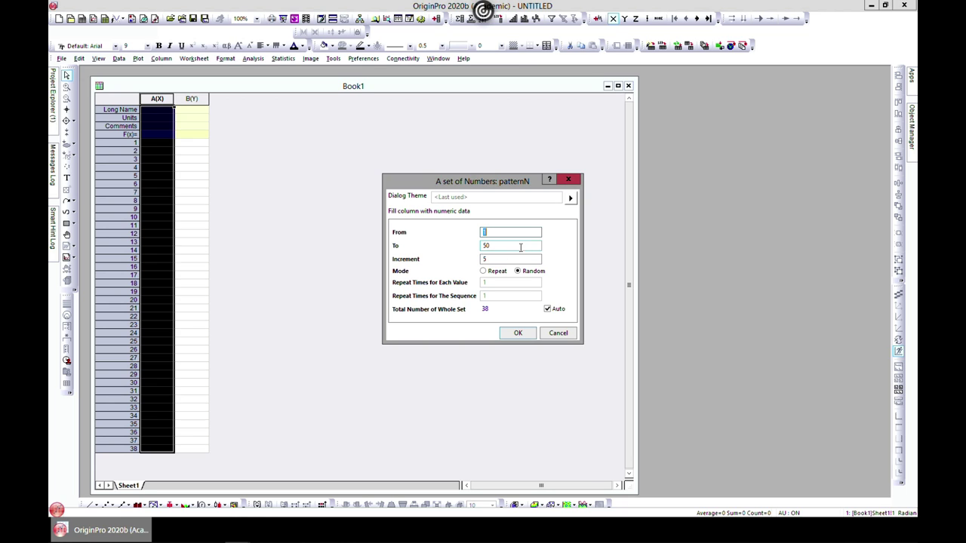
click(484, 270)
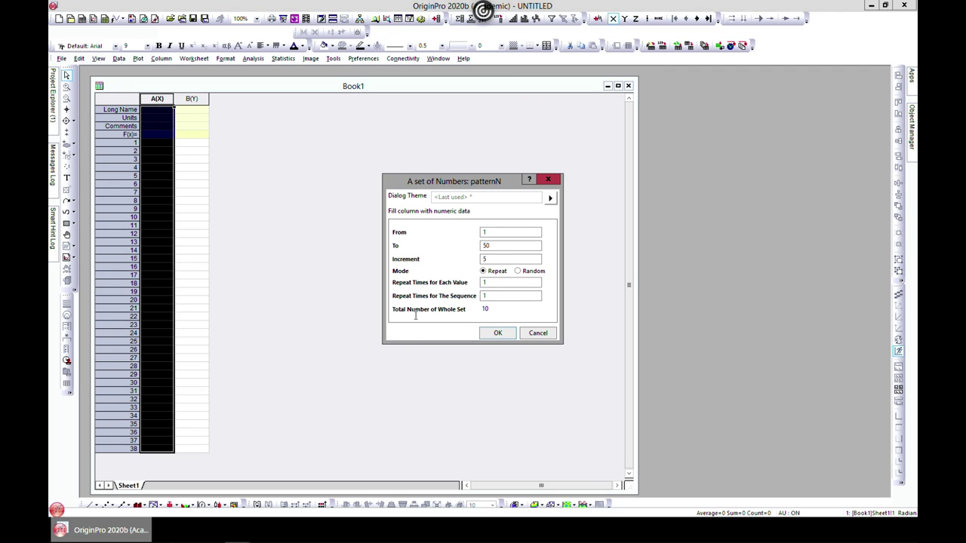
click(498, 332)
click(160, 224)
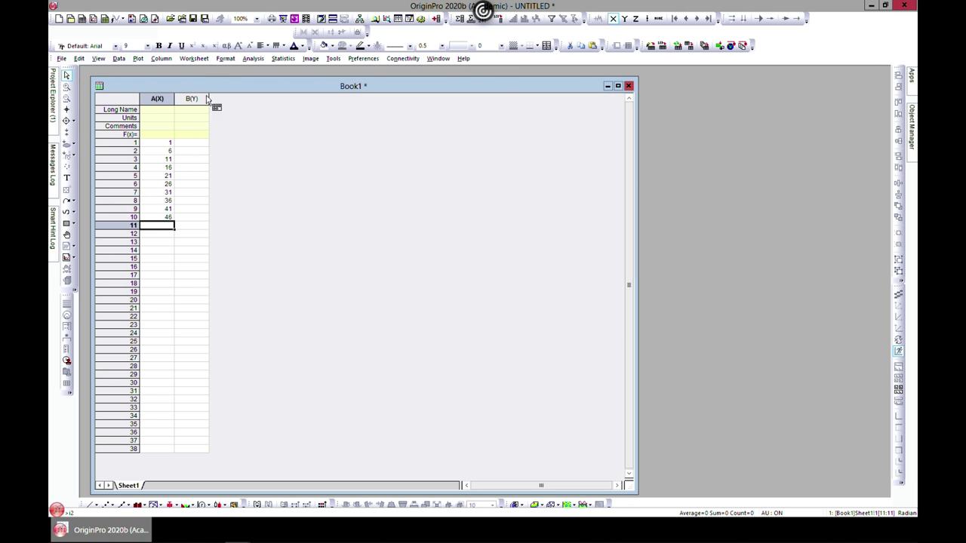
- Select column B(Y) and bring up the commands for filling it
click(189, 98)
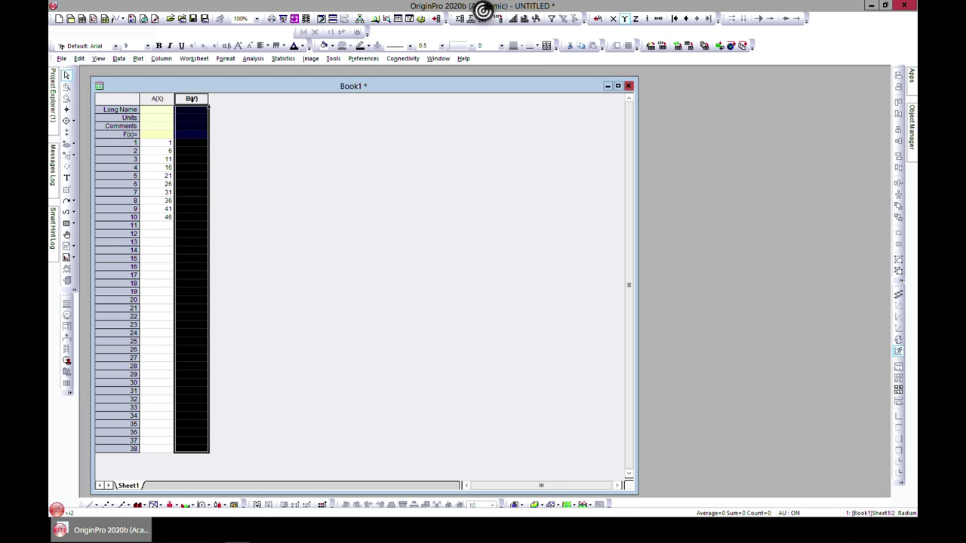
click(160, 58)
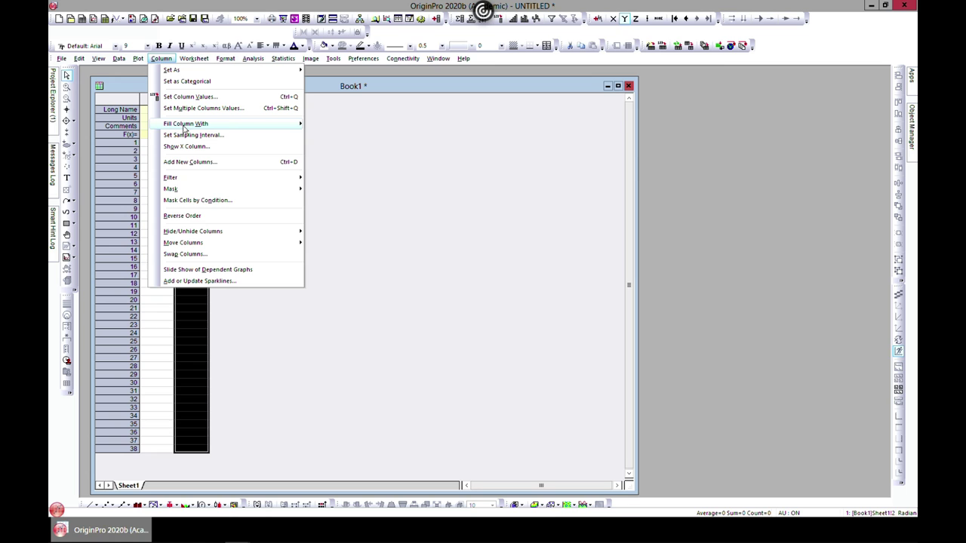
- Fill column B with a random set of numbers from 1 to 50 with an increment of 5
mouse_move(183, 128)
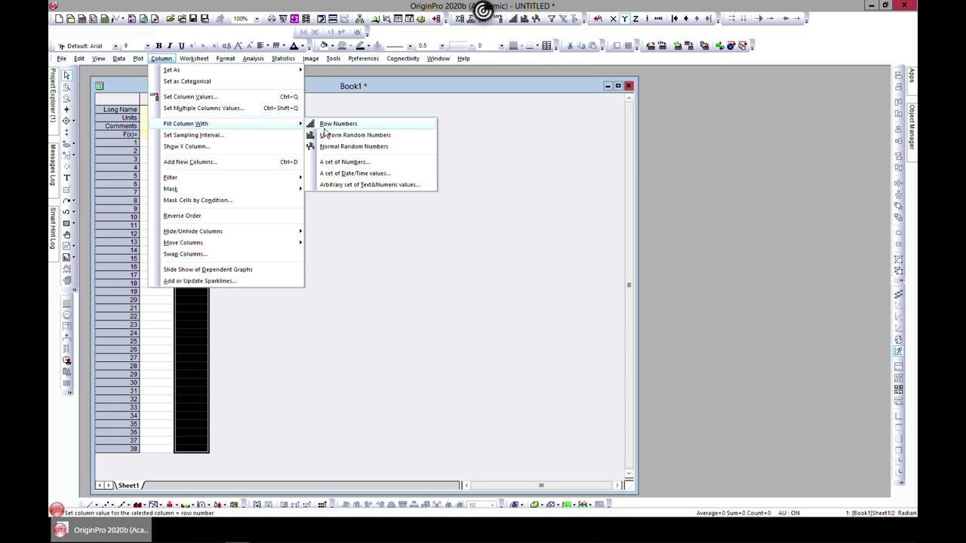
click(336, 162)
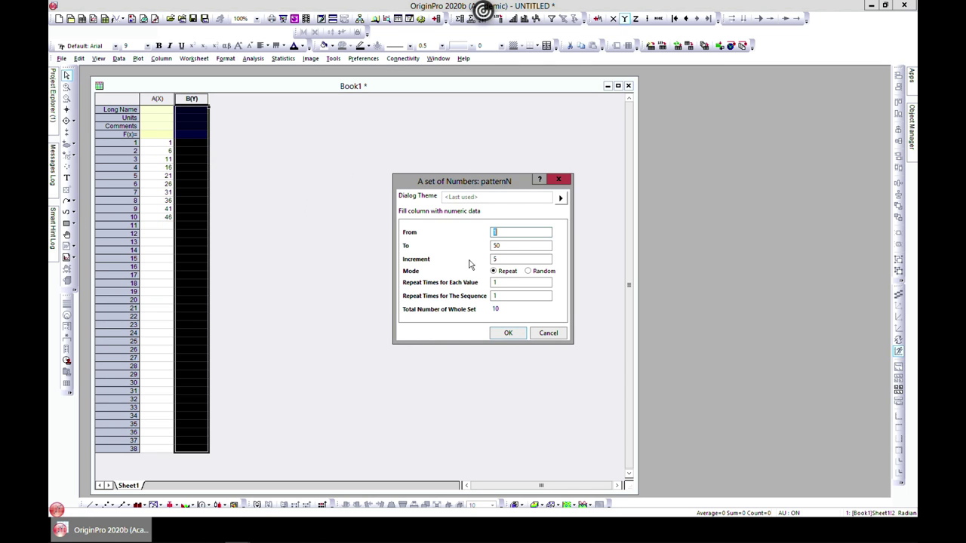
click(528, 270)
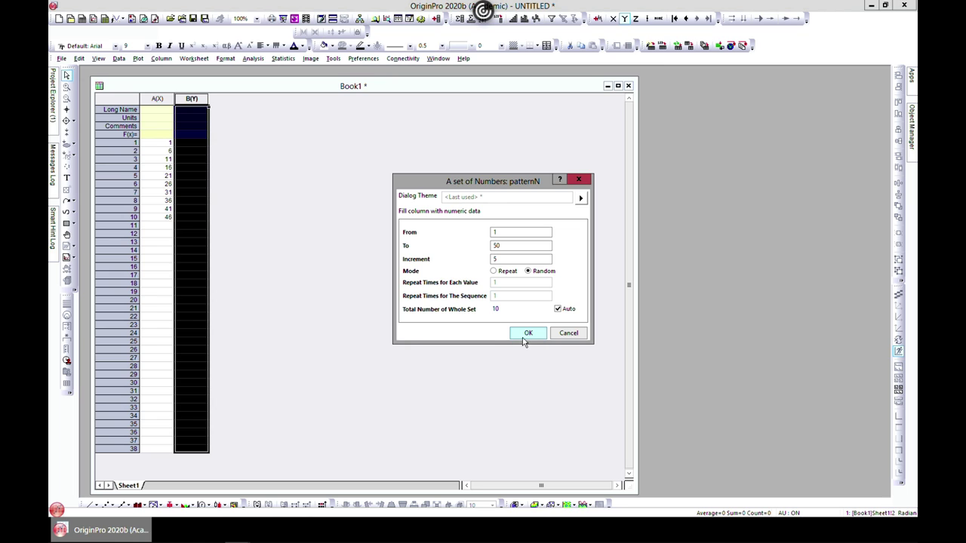
click(528, 334)
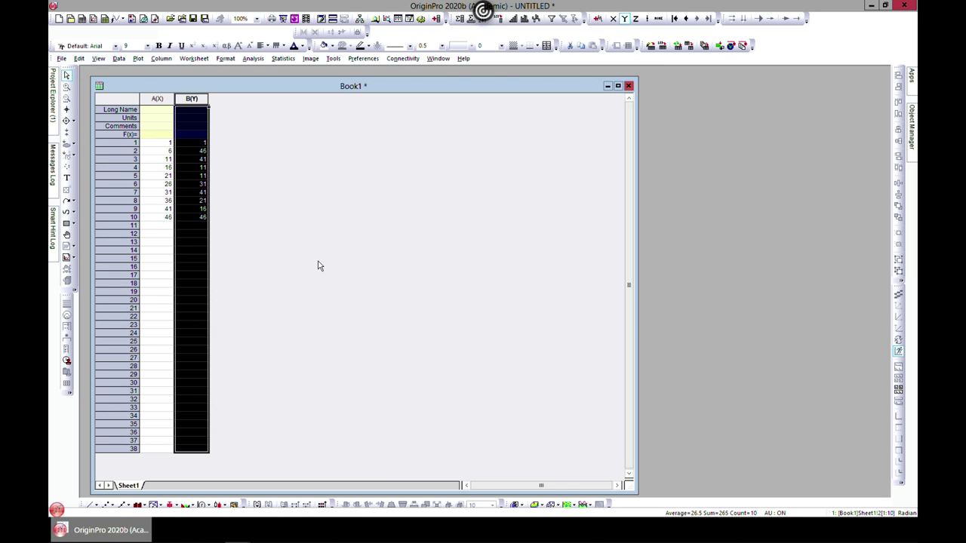
click(246, 241)
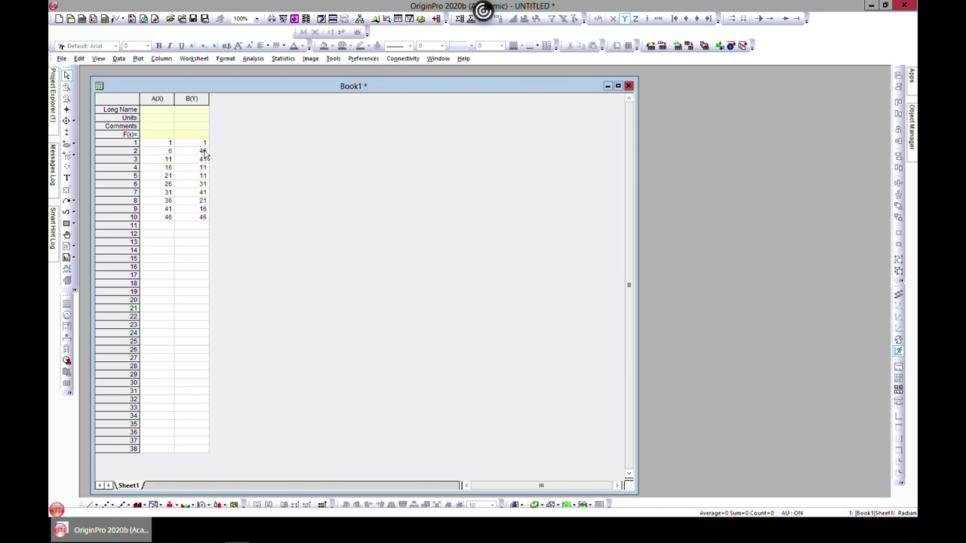
- Save the project as "columns" in the Origin Class folder
click(61, 58)
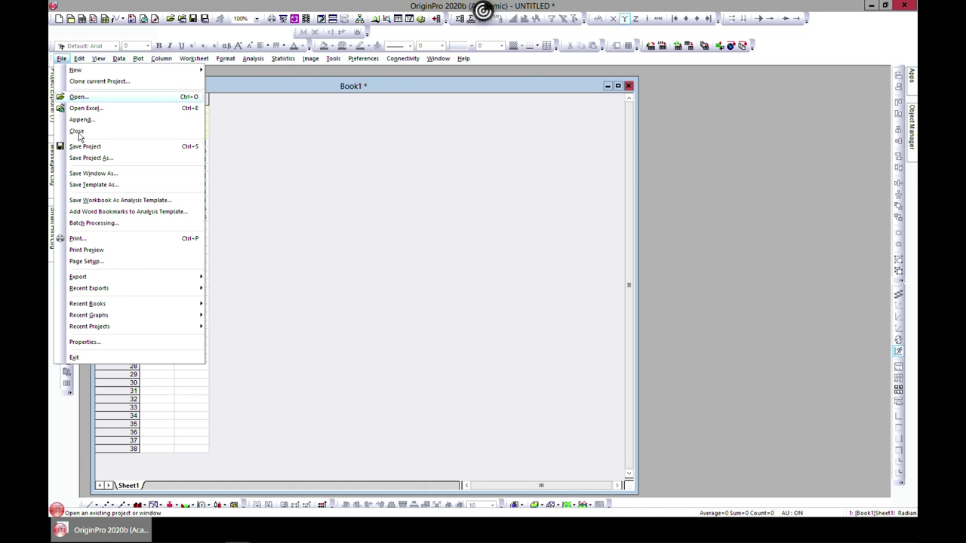
click(91, 158)
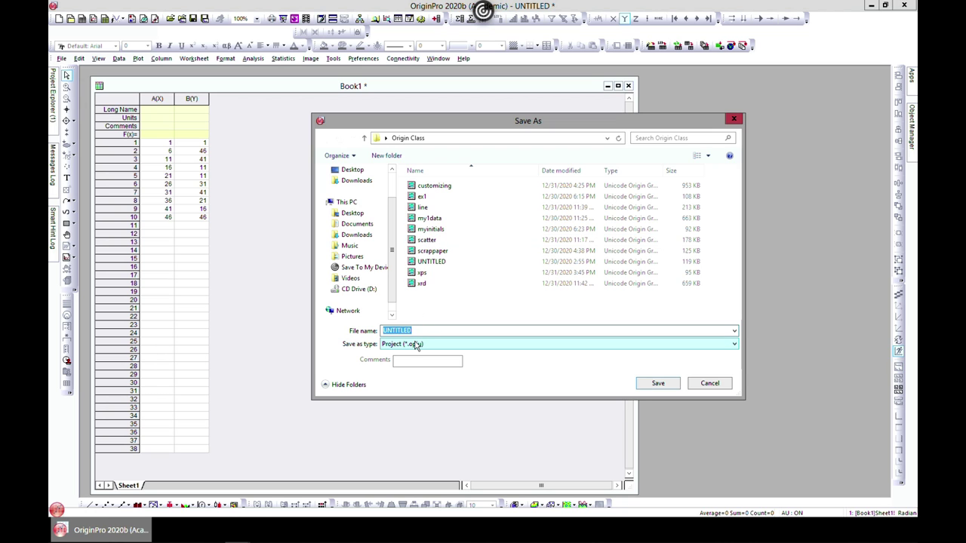
text(columns)
click(666, 386)
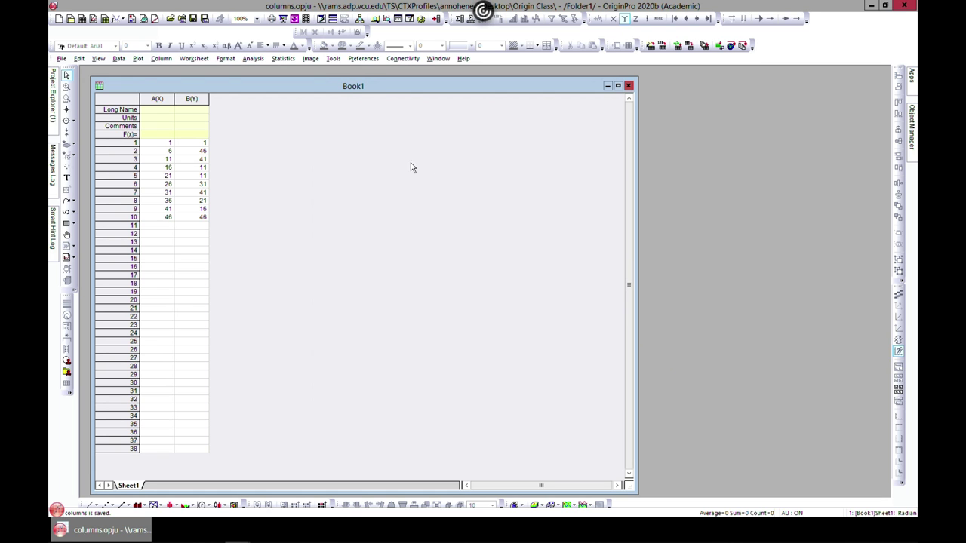
- Plot columns A and B together as a basic 2D Column graph
click(161, 99)
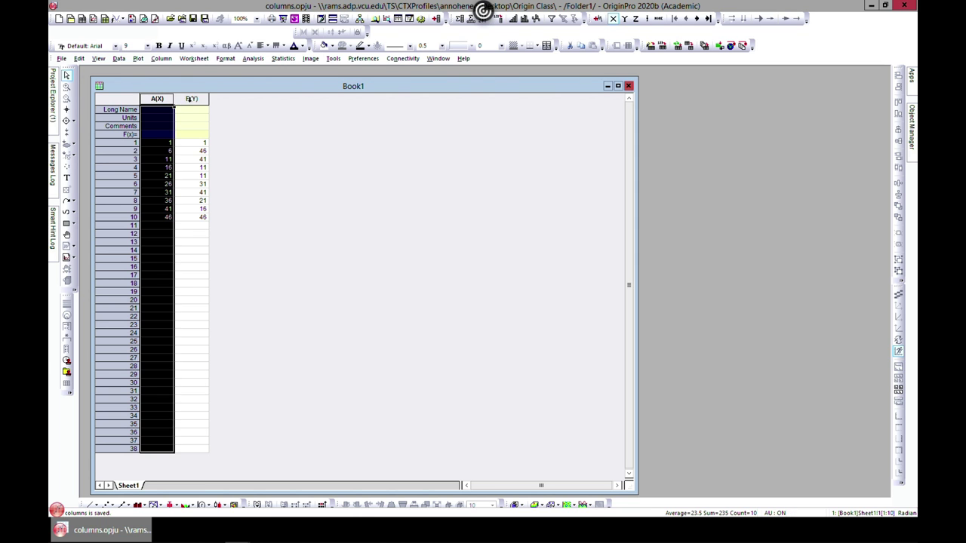
shift+click(190, 98)
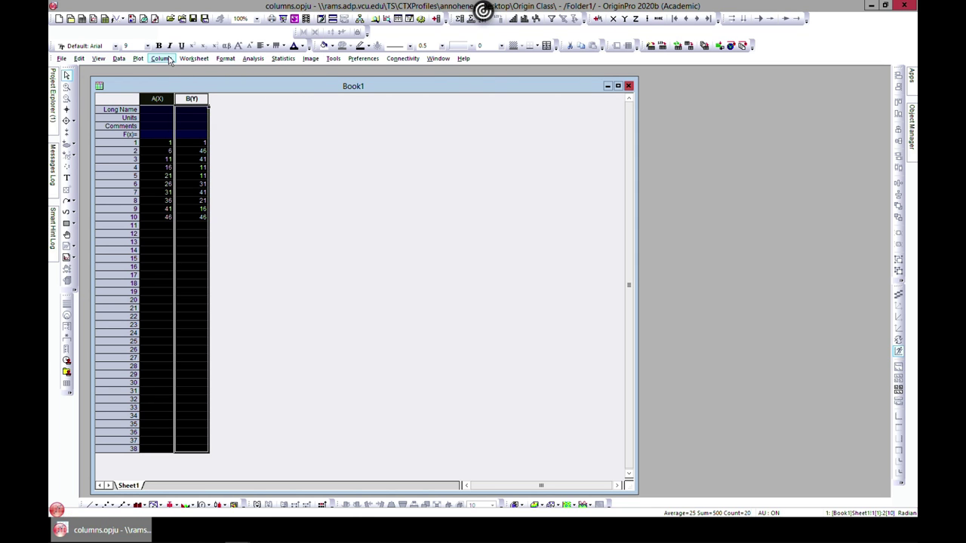
click(140, 59)
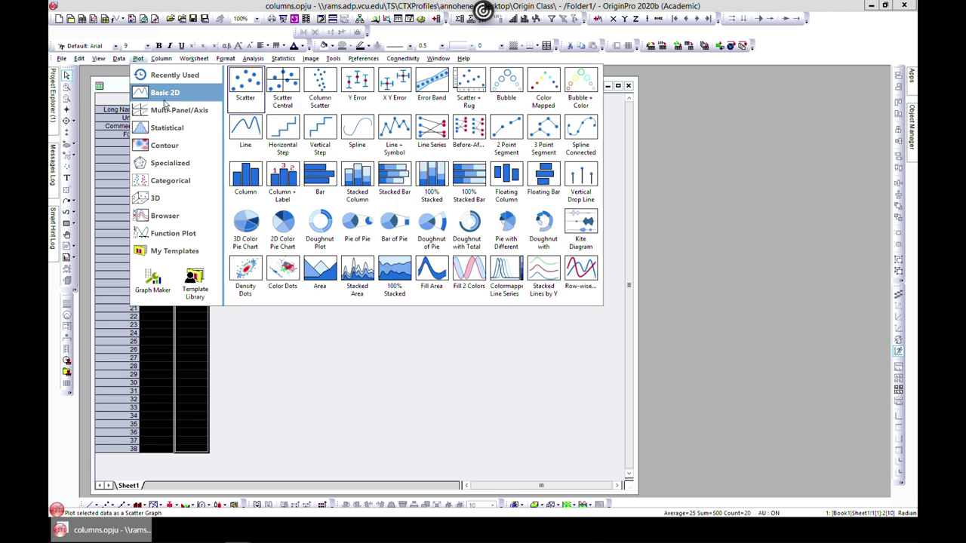
mouse_move(175, 99)
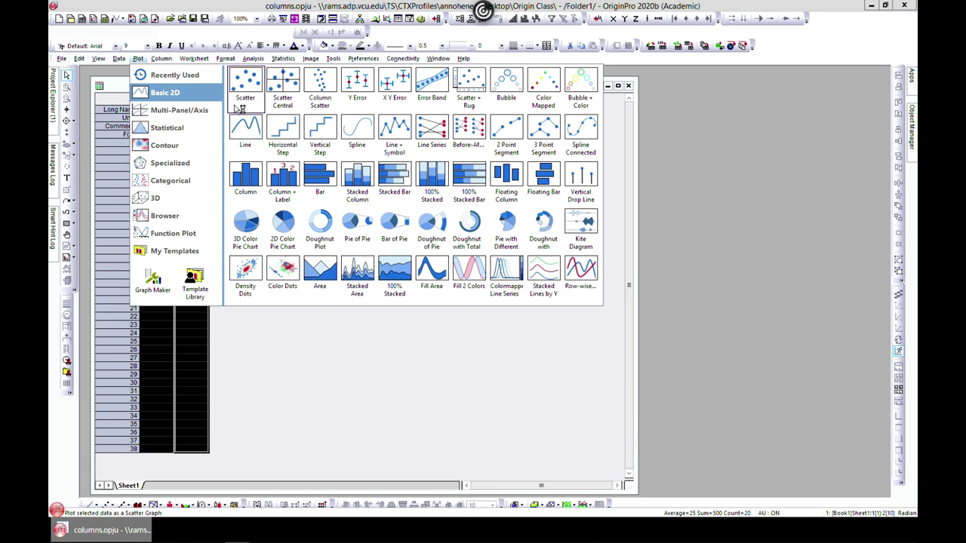
click(246, 175)
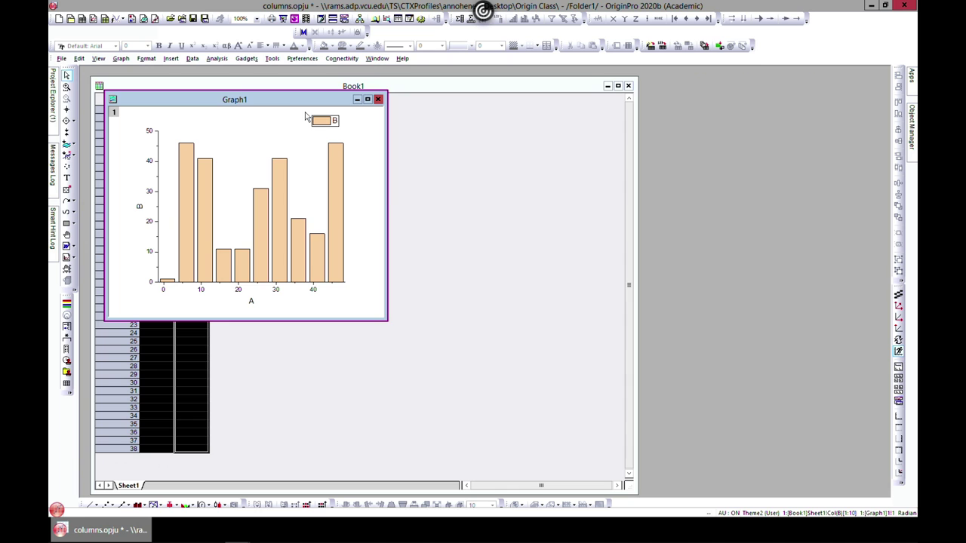
- Enlarge the graph window beside the worksheet data and maximize it to fill the workspace
drag(300, 106, 464, 138)
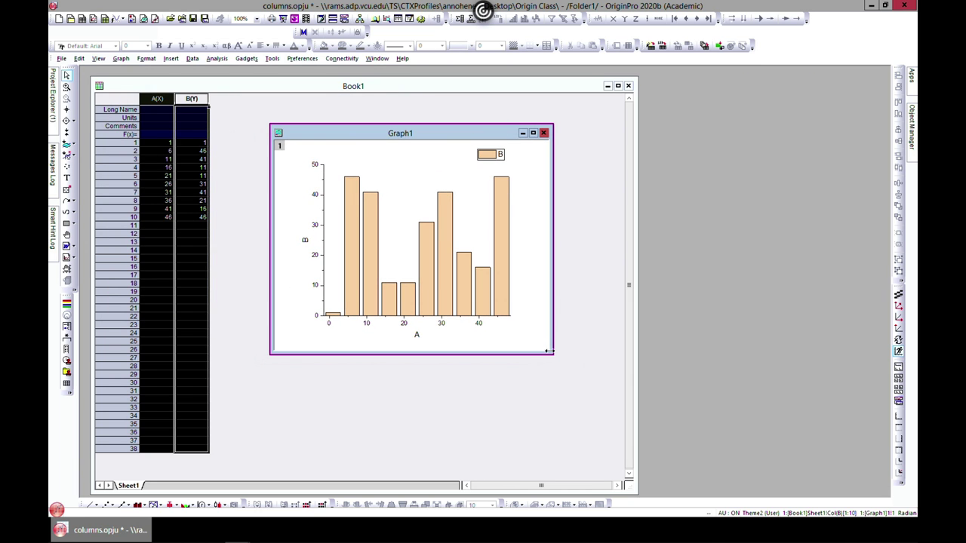
drag(549, 351, 733, 448)
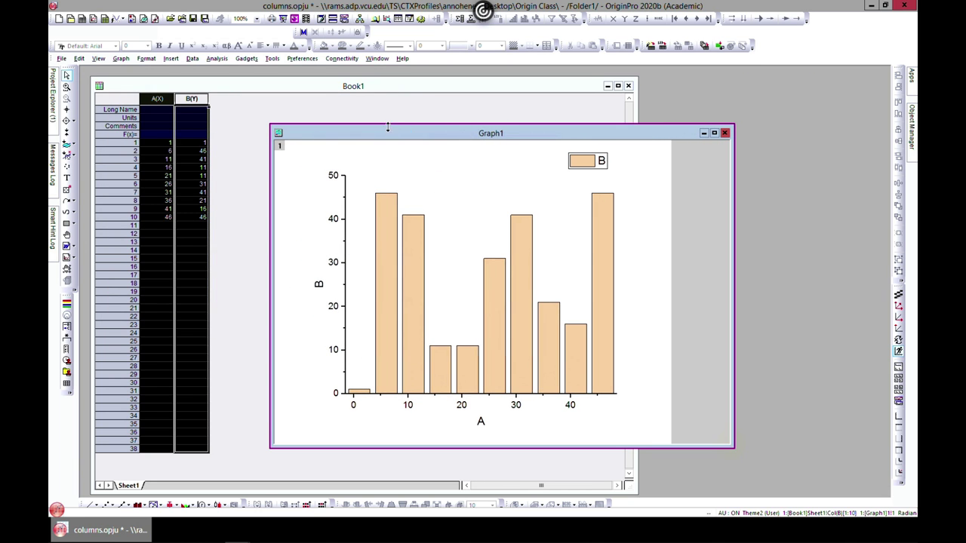
drag(390, 137, 364, 104)
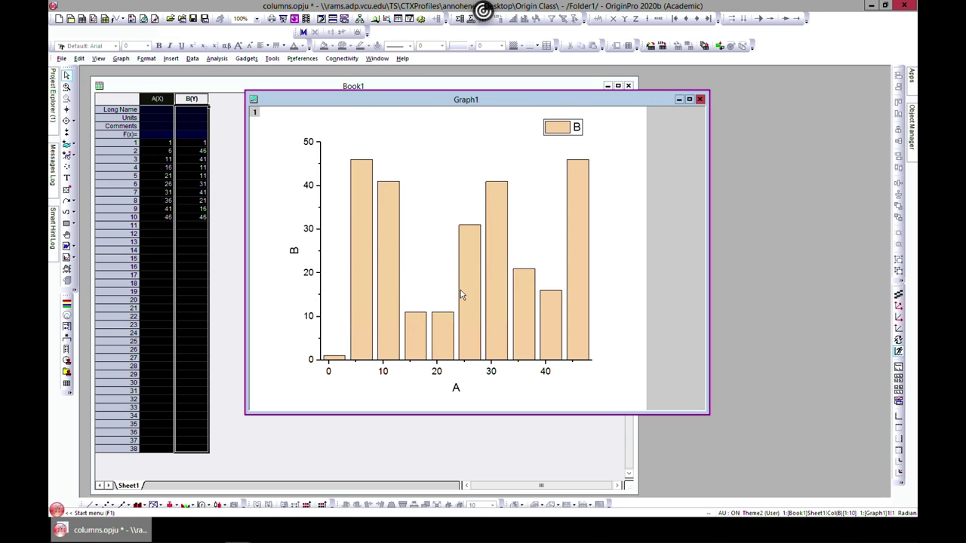
mouse_move(458, 255)
click(192, 216)
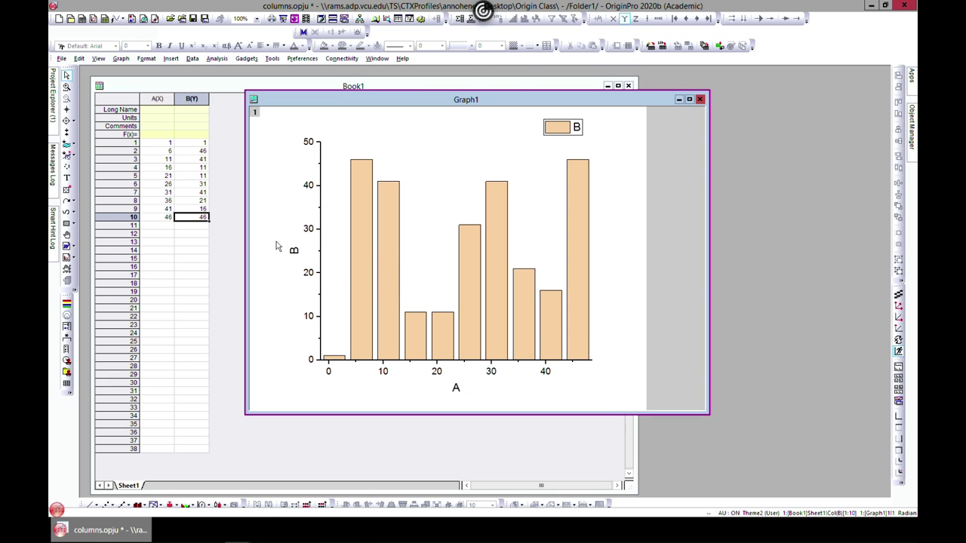
mouse_move(330, 365)
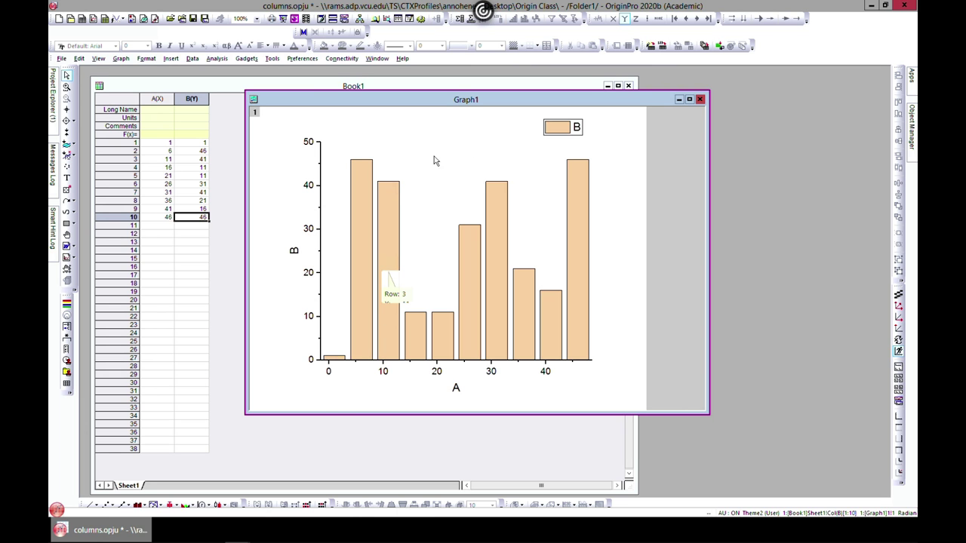
drag(454, 101, 463, 103)
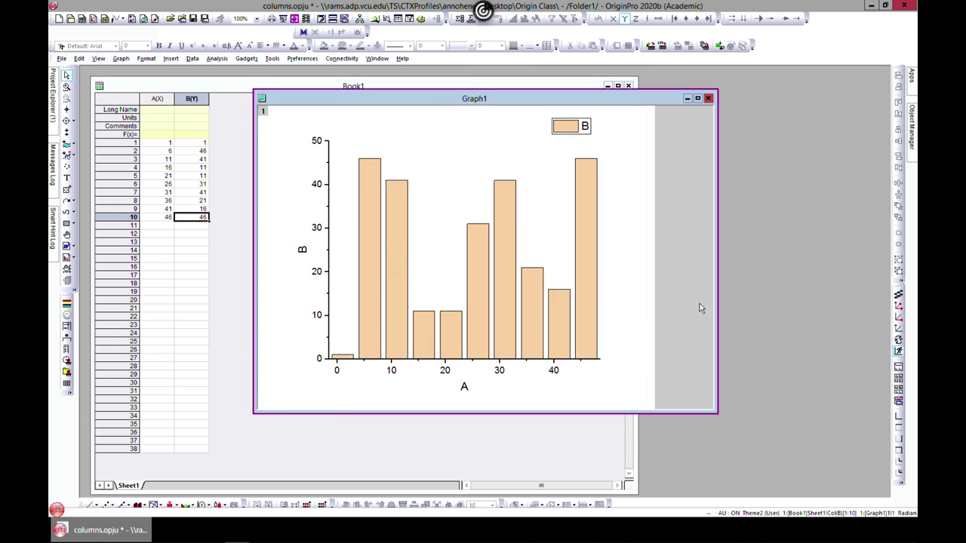
click(697, 98)
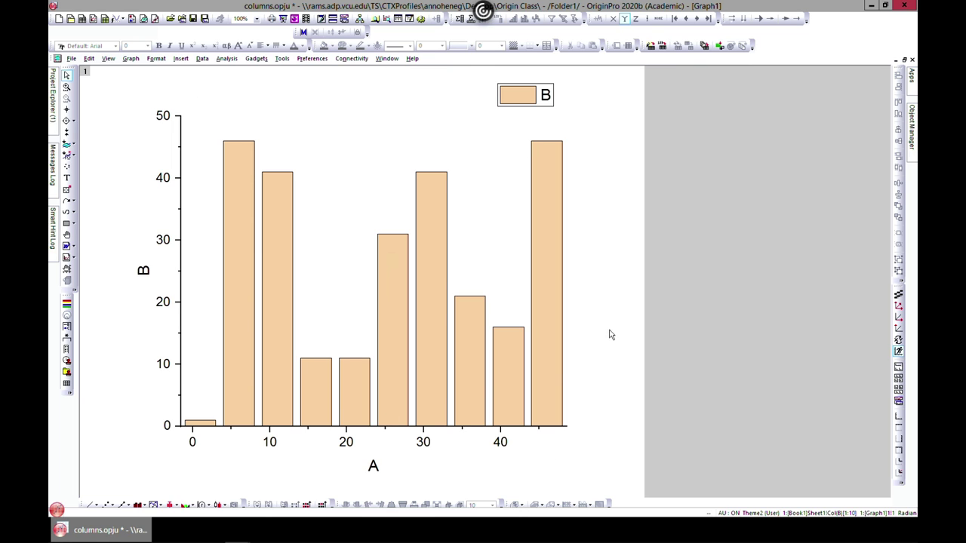
- Set the X axis scale to run from -5 to 55 and apply it to the graph
double_click(258, 429)
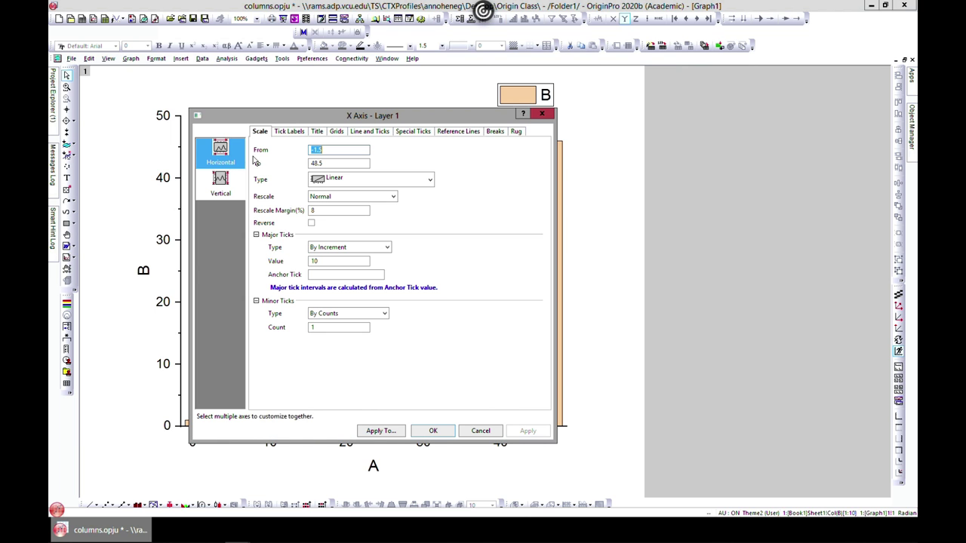
drag(403, 115, 720, 124)
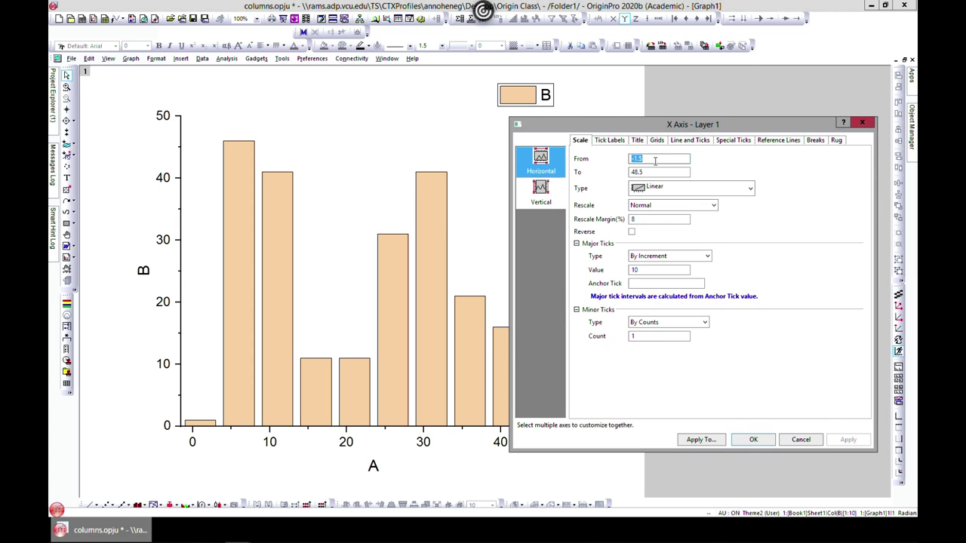
text(-)
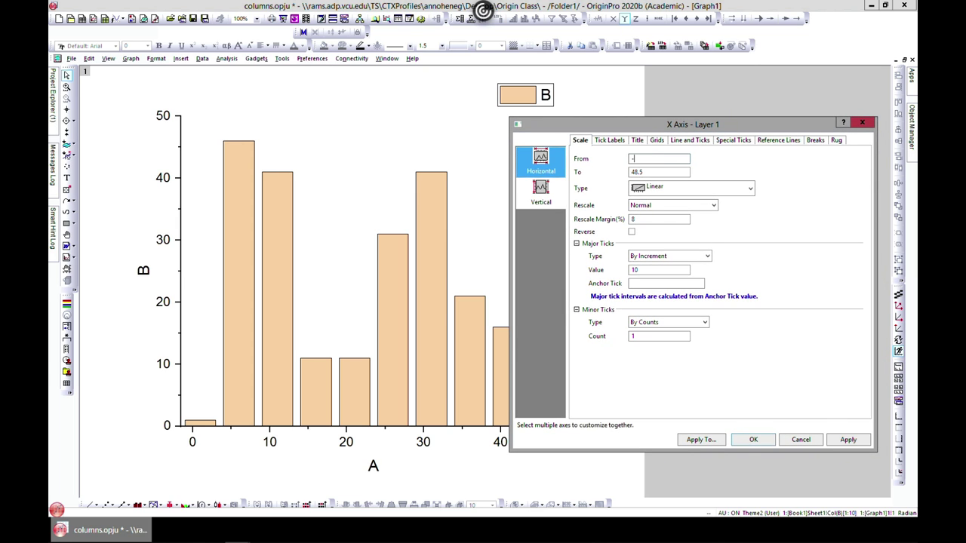
text(5)
key(Tab)
text(-55)
click(847, 438)
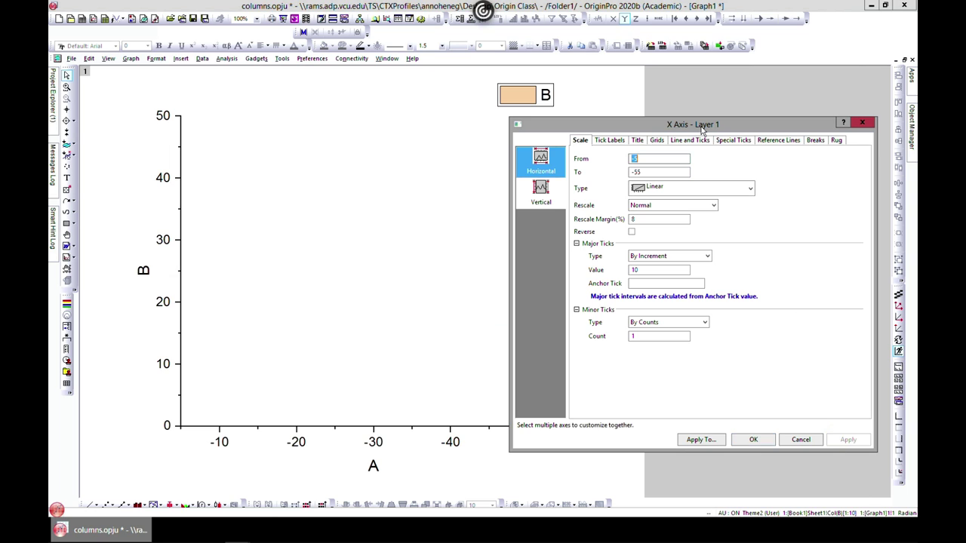
click(650, 172)
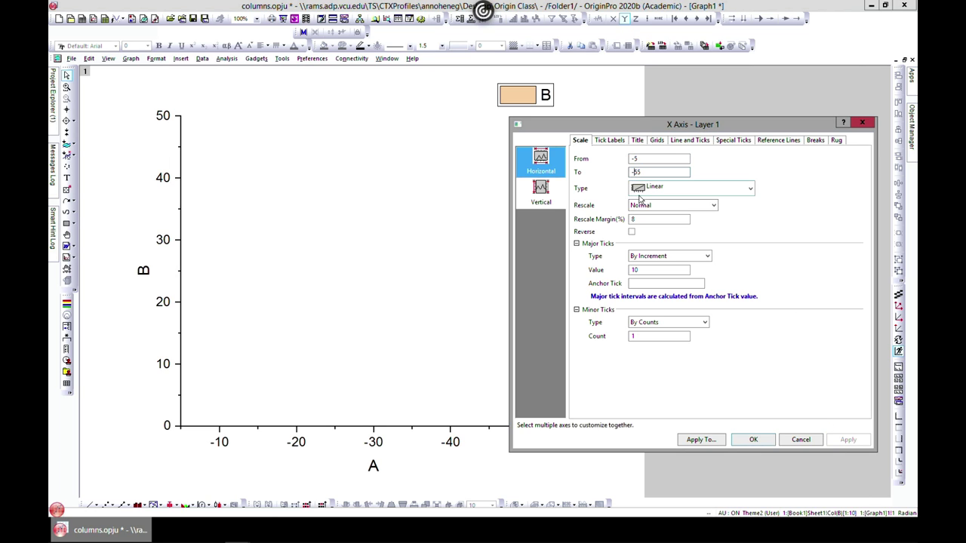
key(BackSpace)
click(845, 440)
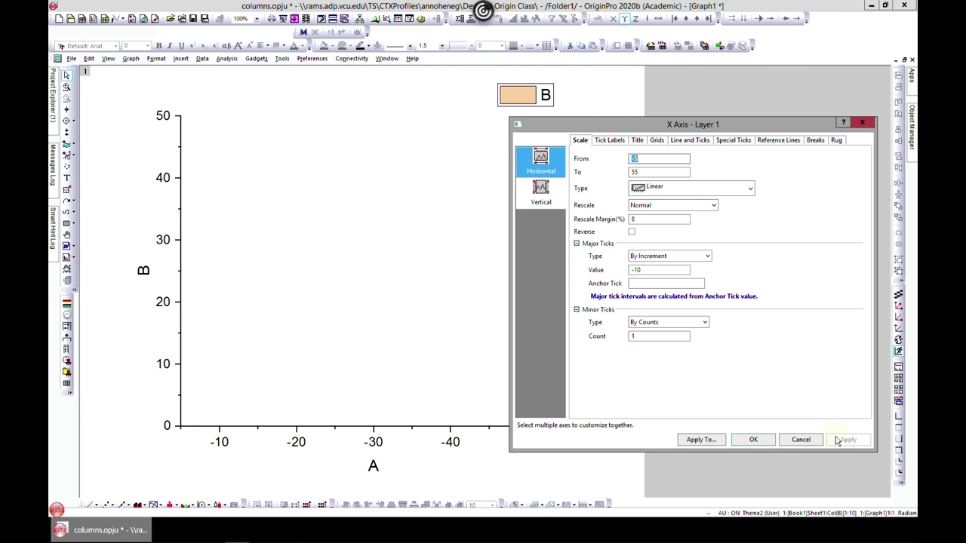
- Place the X axis major ticks by custom positions taken from dataset [Book1]Sheet1!A and apply the change
drag(722, 125, 660, 48)
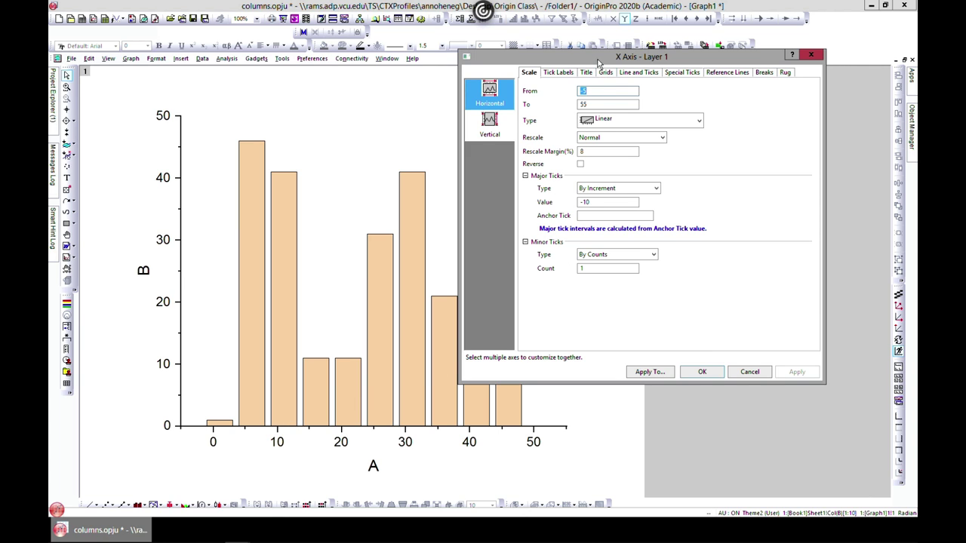
drag(598, 62, 620, 71)
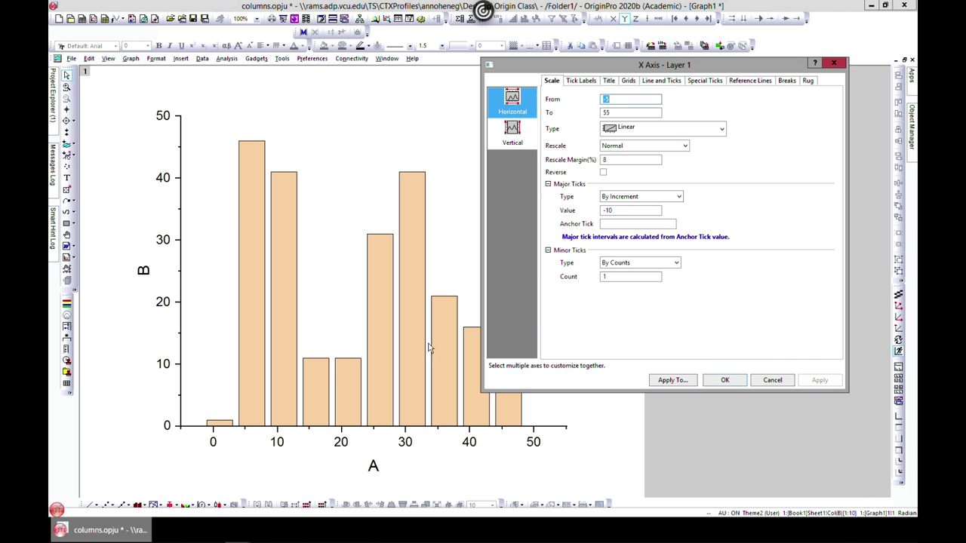
click(678, 196)
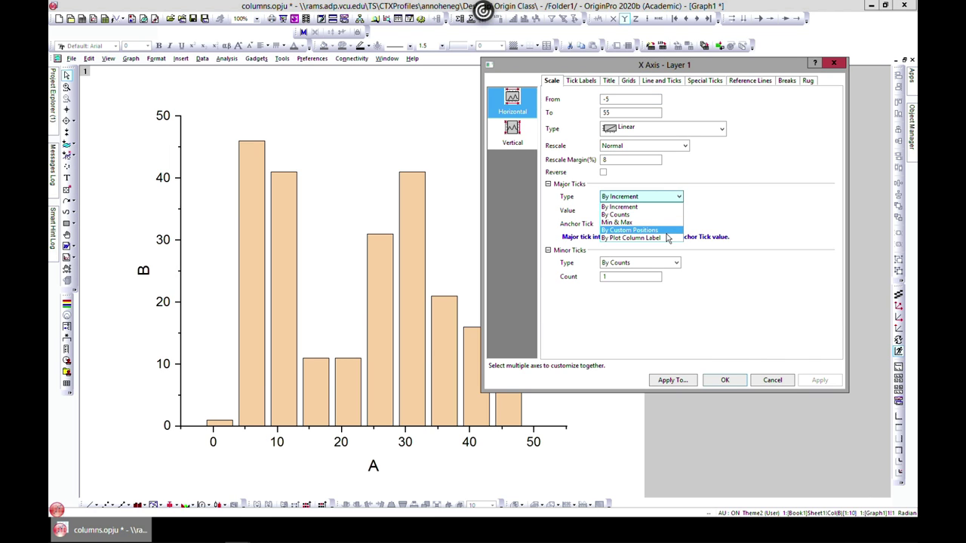
click(666, 231)
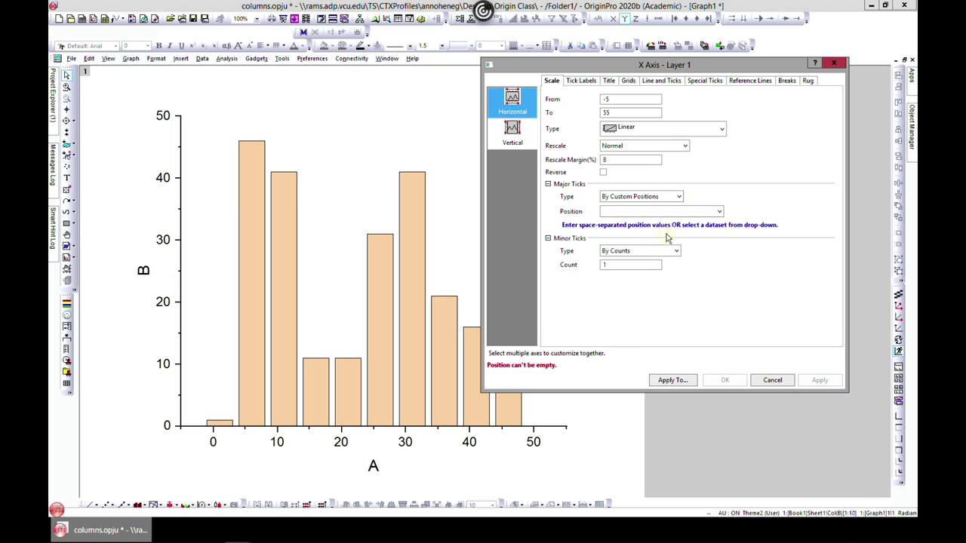
click(719, 212)
click(709, 222)
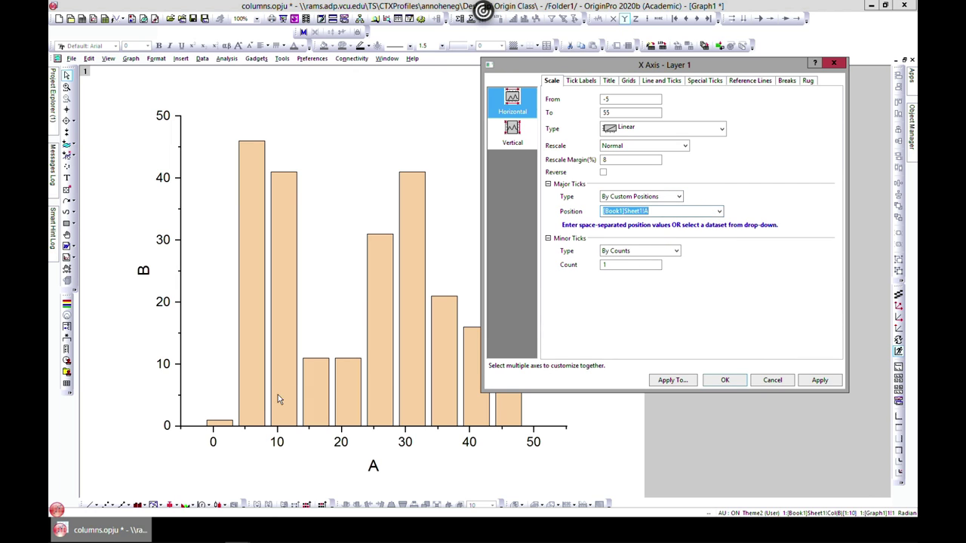
click(817, 380)
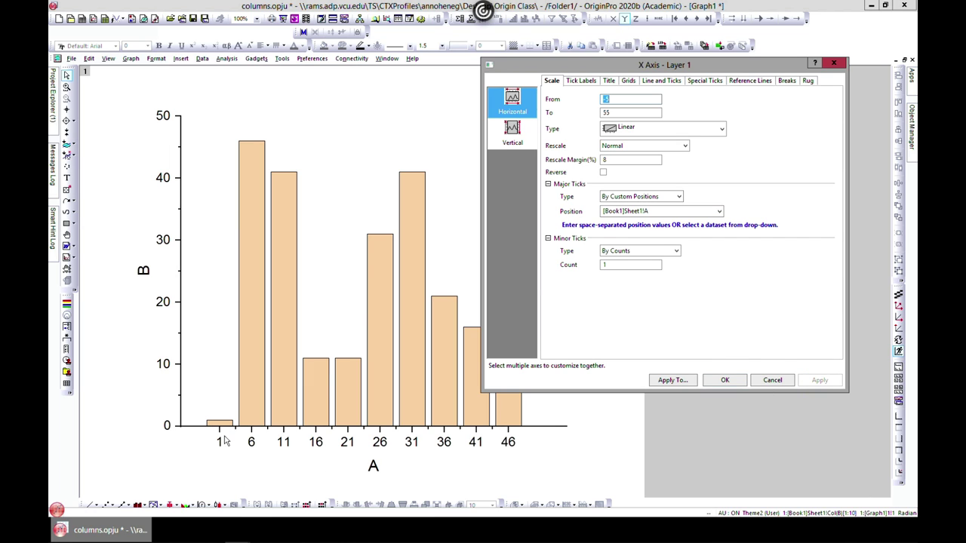
- Set the X axis minor ticks to By Counts with a count of 5 and apply it
click(676, 251)
click(667, 297)
click(632, 267)
text(5)
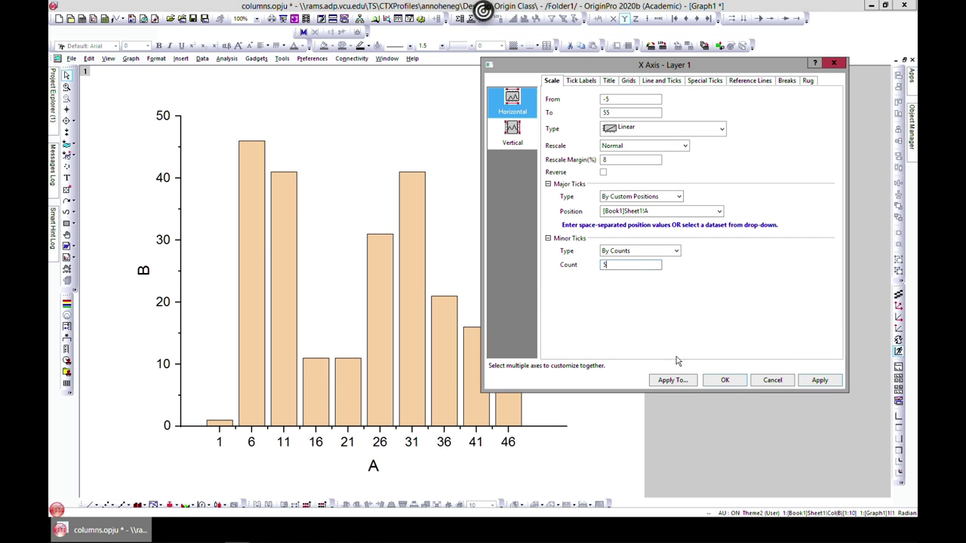
click(819, 381)
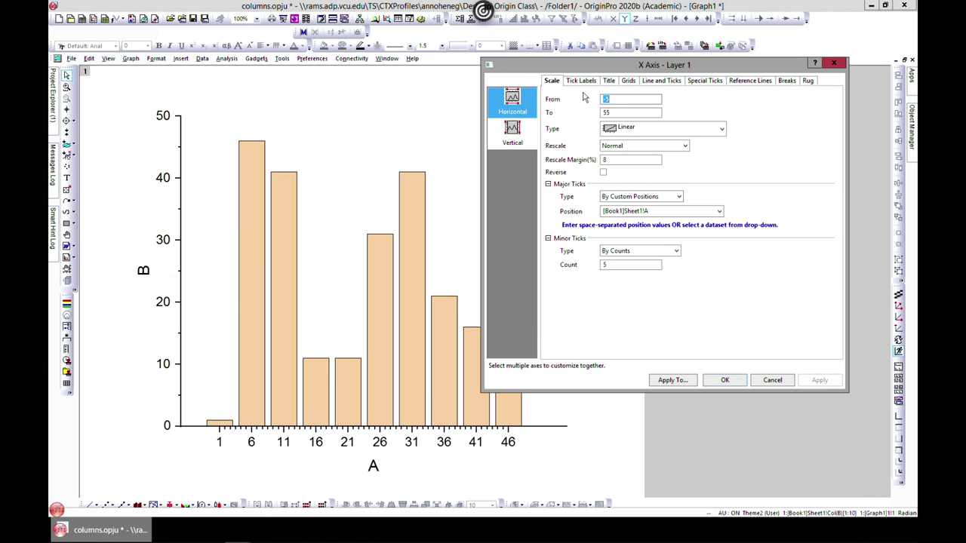
- Close the X axis settings, then set the border color of the plot's columns to Red and apply it
click(678, 83)
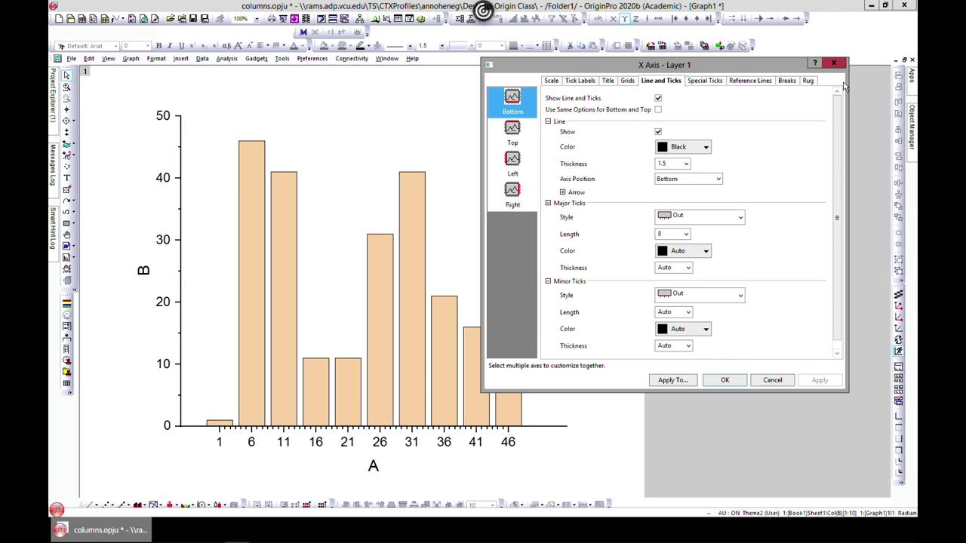
click(834, 59)
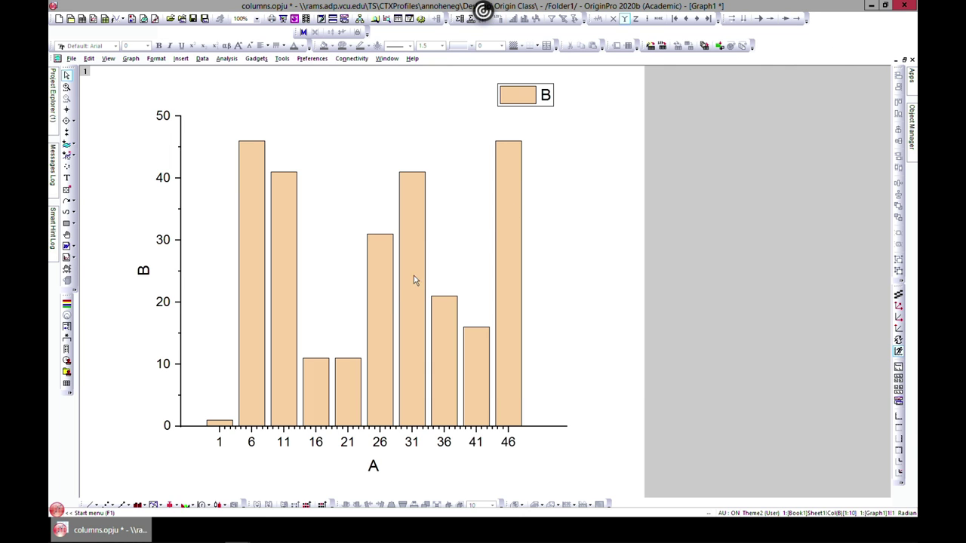
double_click(381, 282)
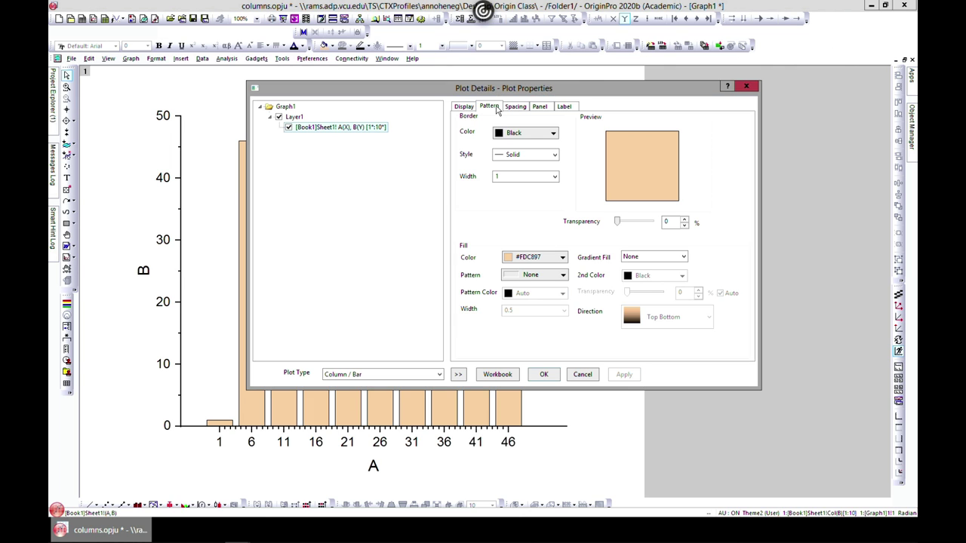
click(457, 376)
drag(483, 91, 602, 82)
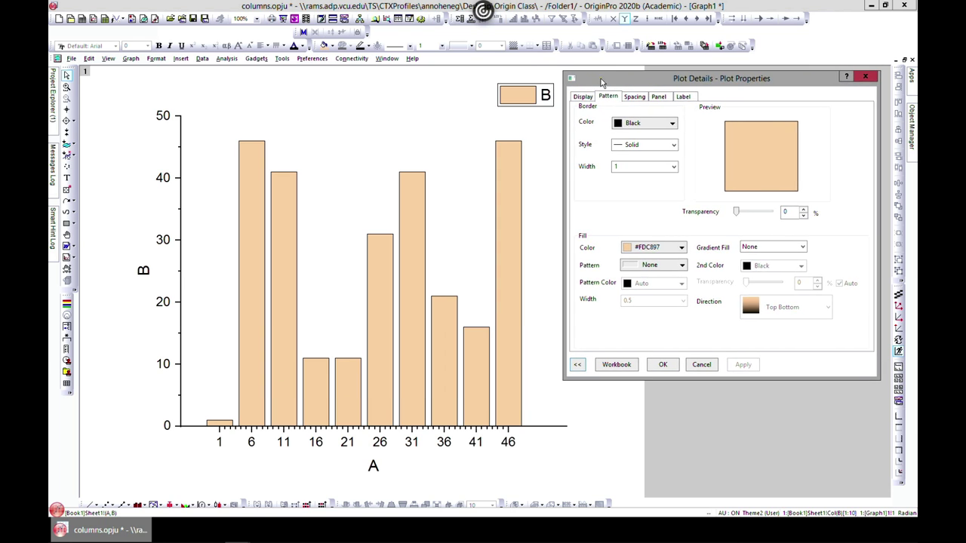
click(672, 126)
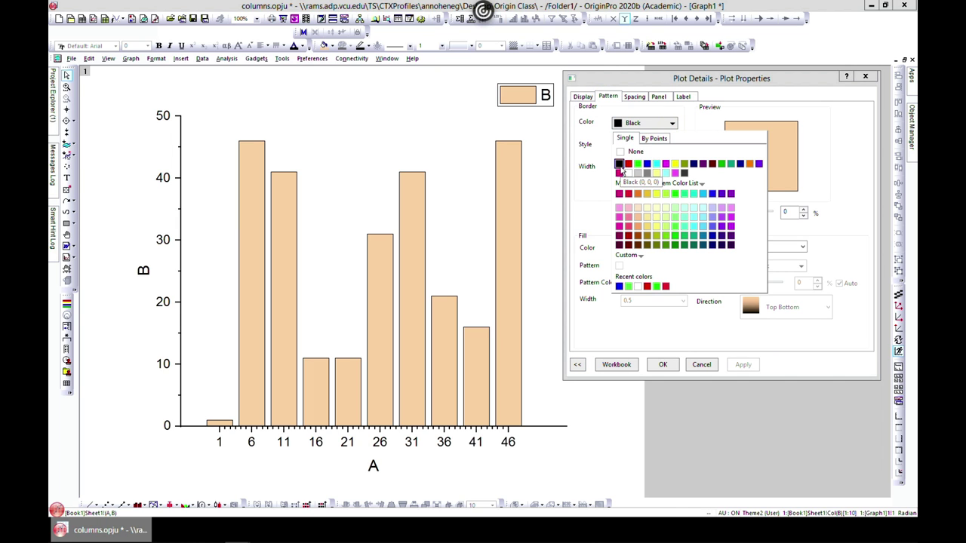
click(628, 164)
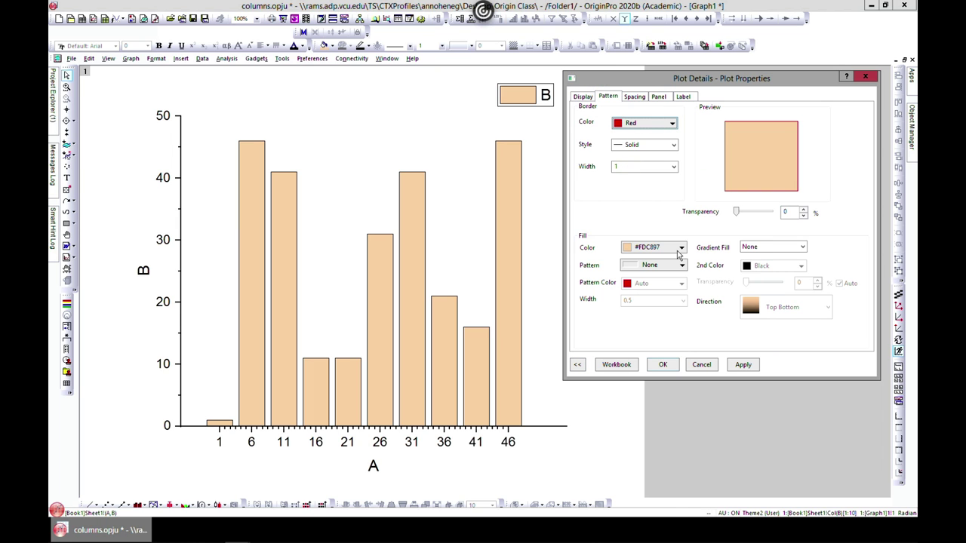
click(742, 366)
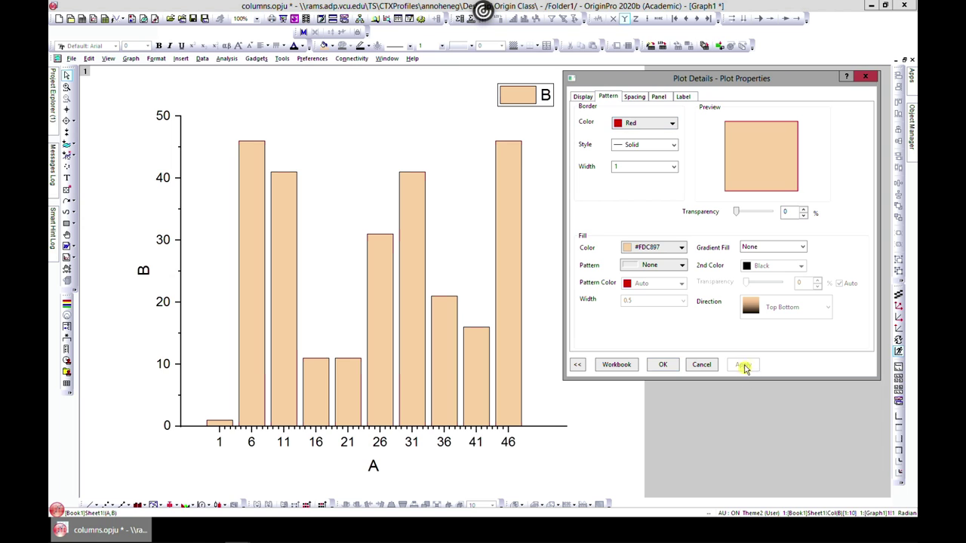
- Set the column border style to Dash and apply it to the graph
click(672, 144)
click(658, 163)
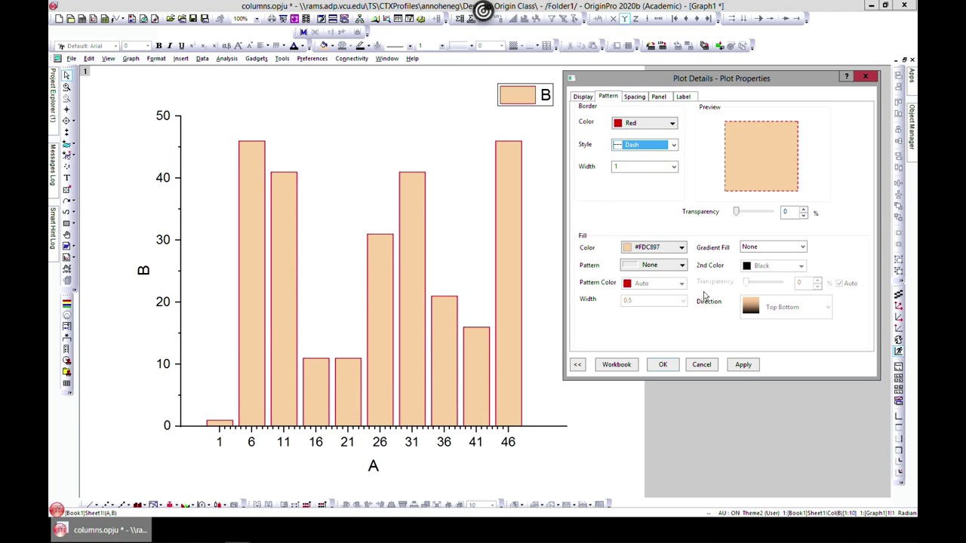
click(744, 367)
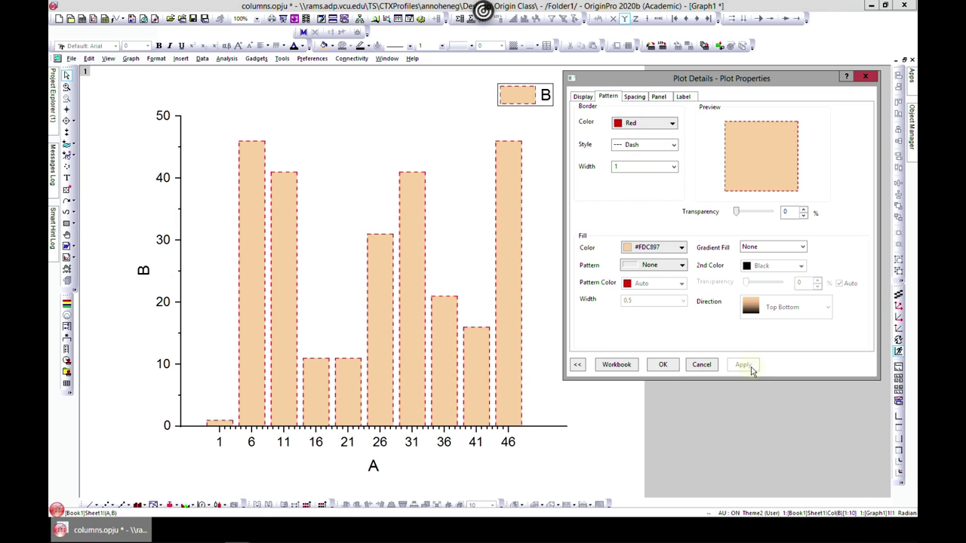
- Set the column border width to 4 and the border style to Short Dot, applying both changes
click(674, 167)
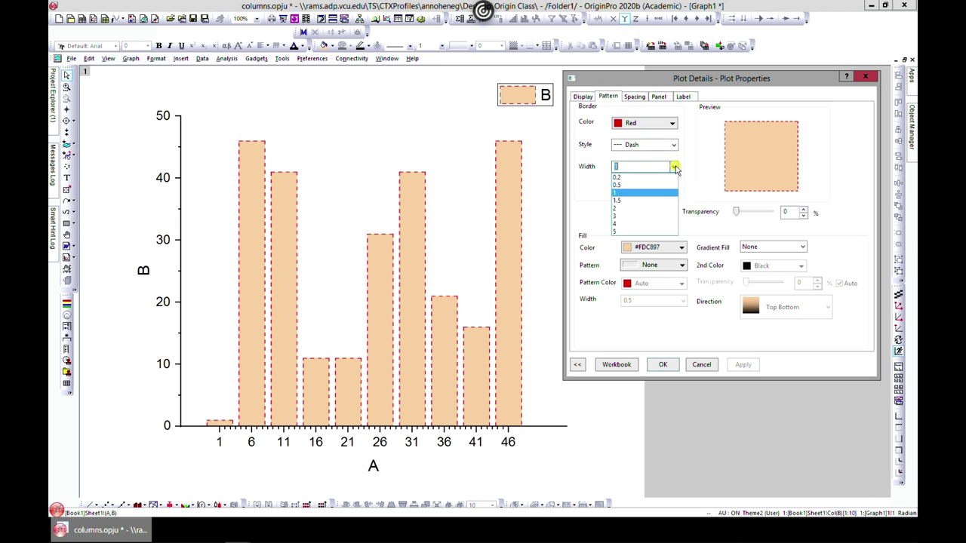
click(649, 223)
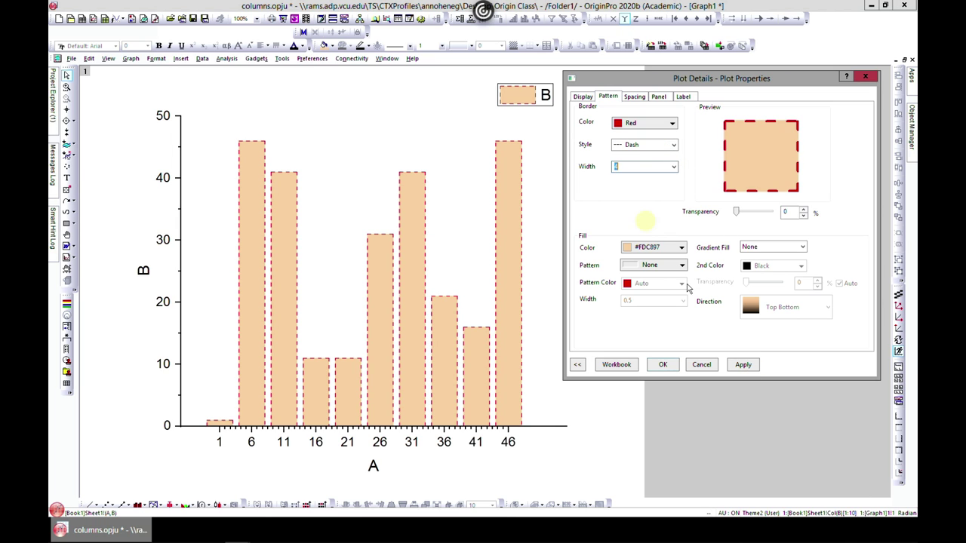
click(744, 365)
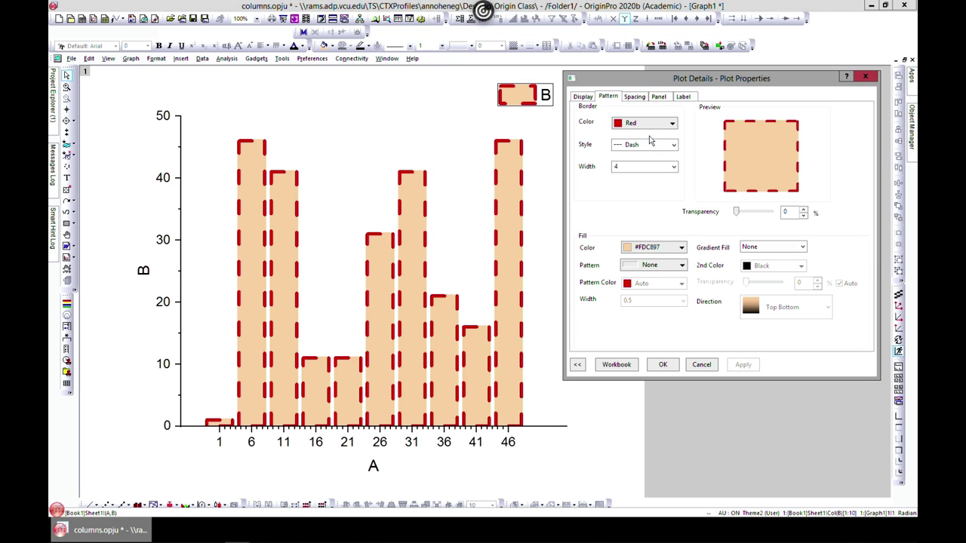
click(675, 145)
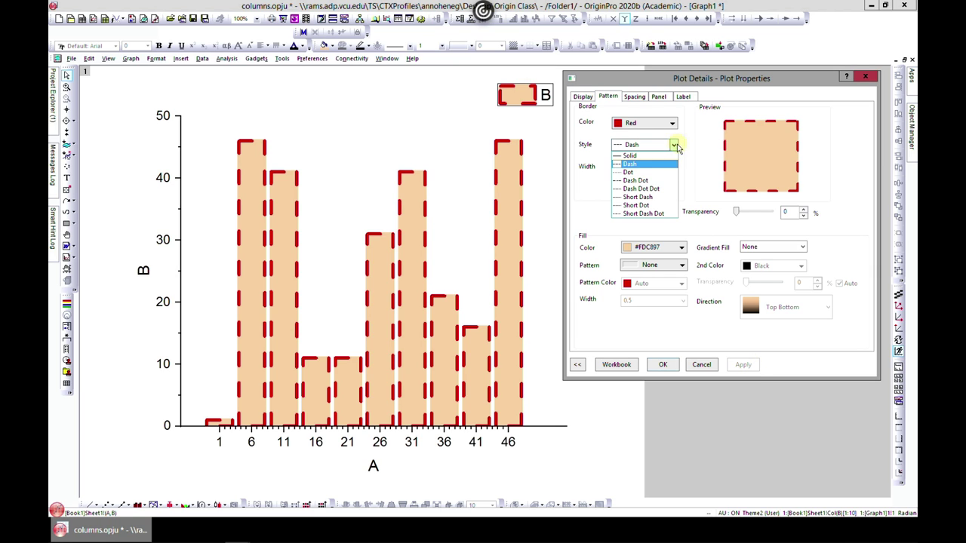
click(650, 206)
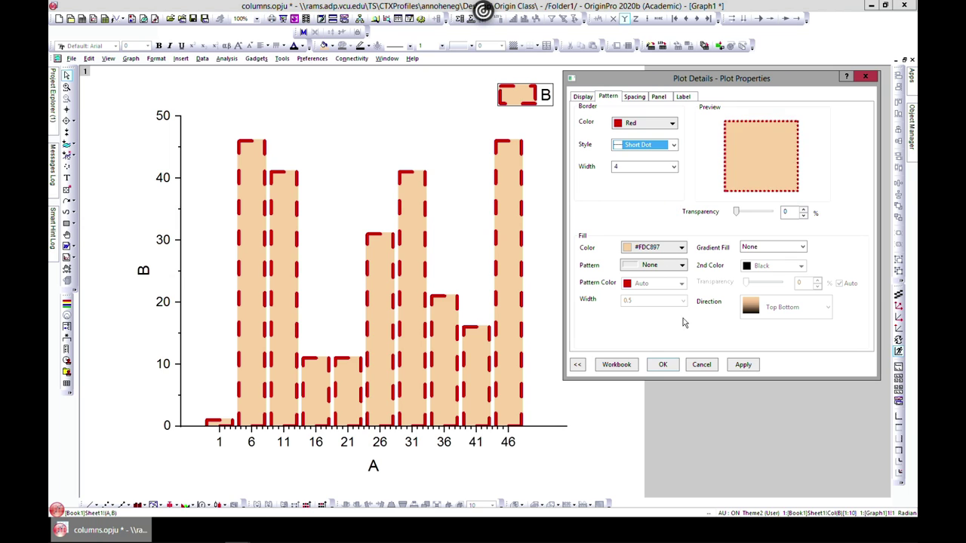
click(742, 366)
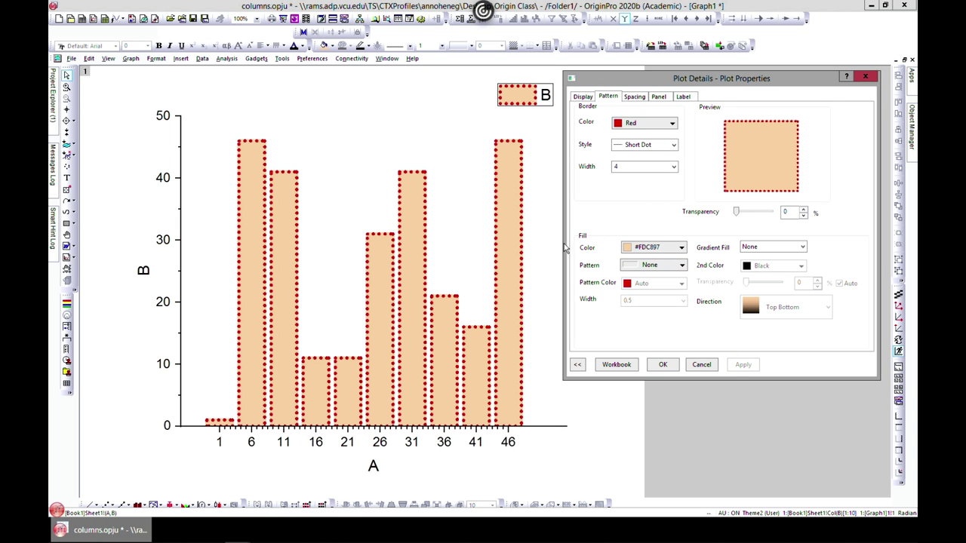
- Change the column fill color to LT Gray and apply it
click(681, 250)
click(647, 298)
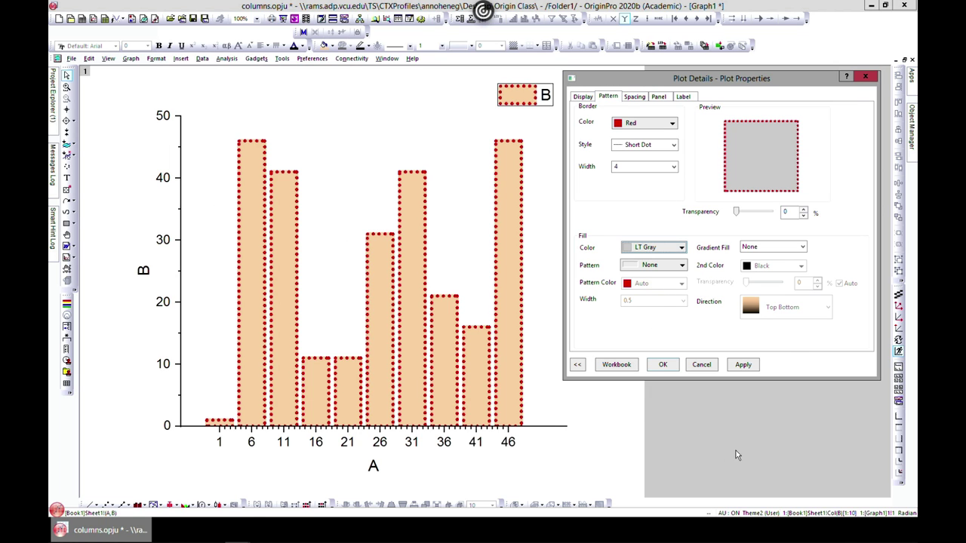
click(741, 364)
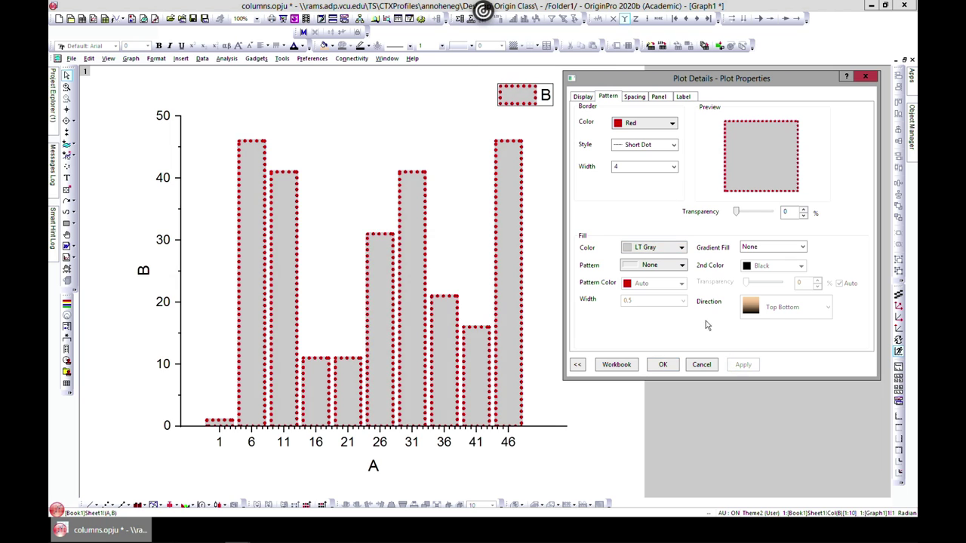
- Give the columns a Two Colors gradient fill with Green as the second color and apply it
click(801, 248)
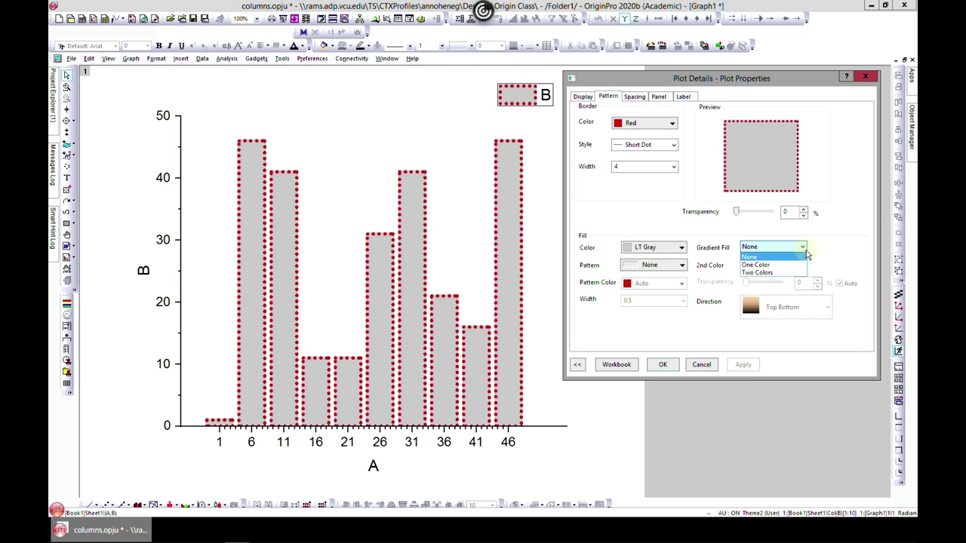
click(772, 279)
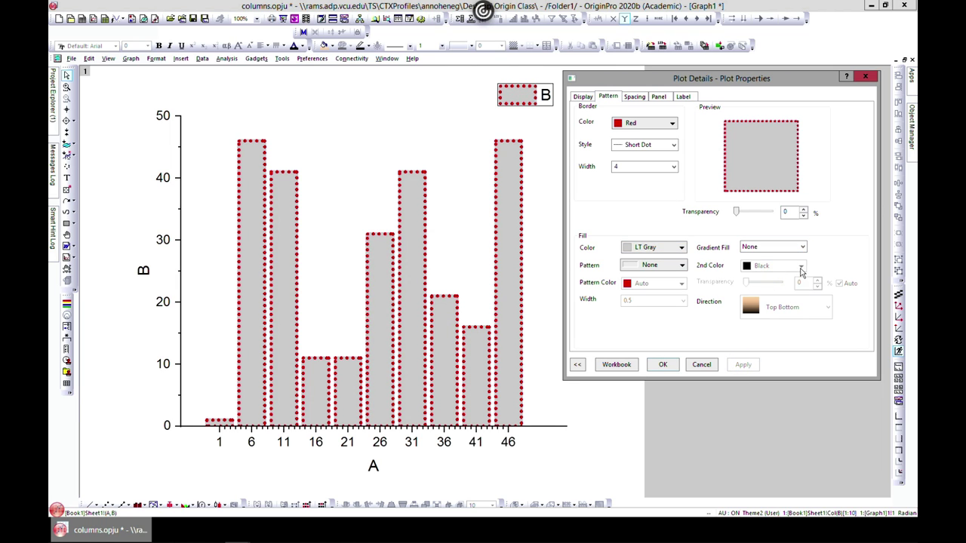
click(802, 270)
click(796, 248)
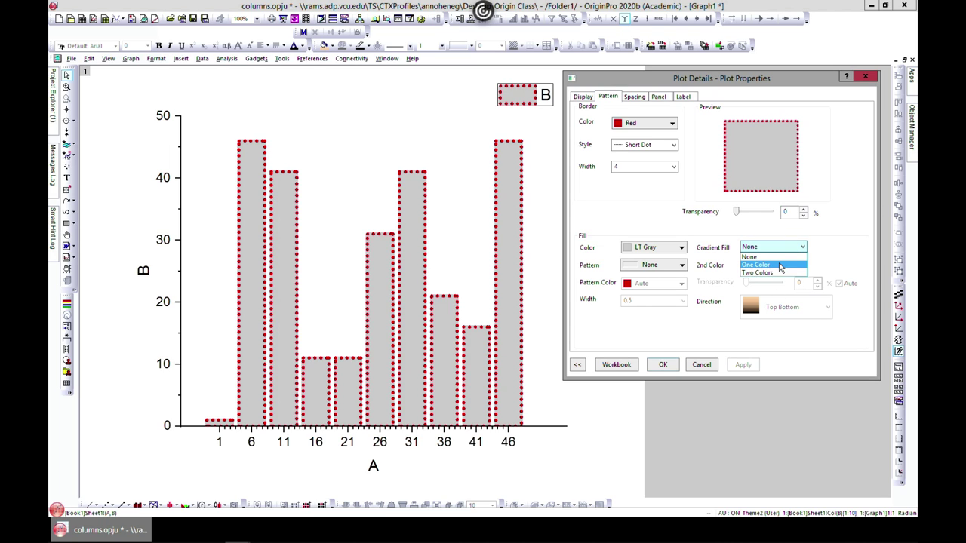
click(779, 273)
click(801, 267)
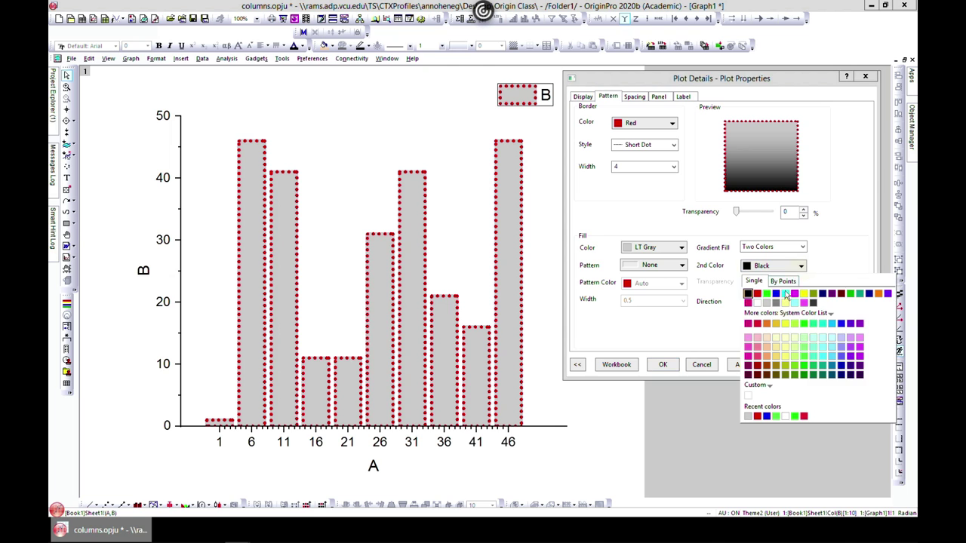
click(762, 296)
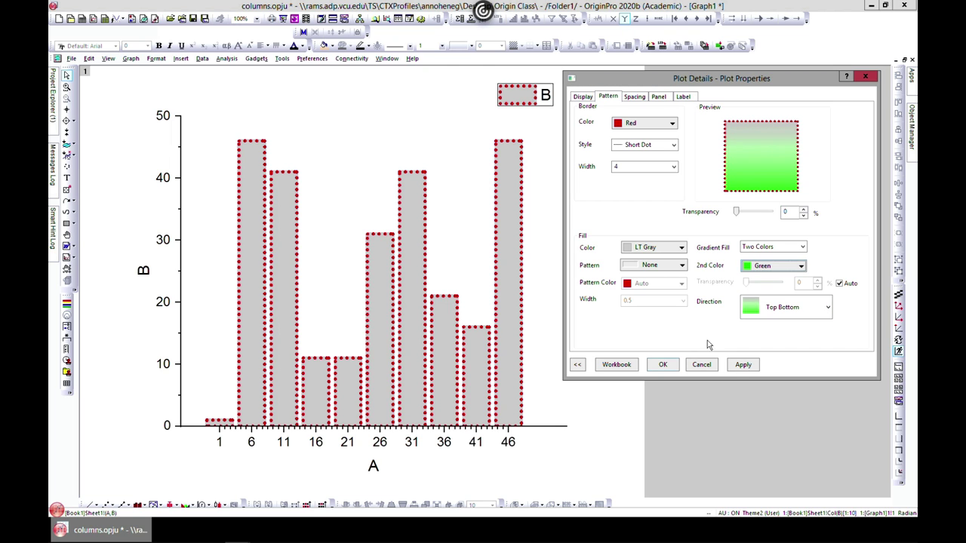
click(741, 366)
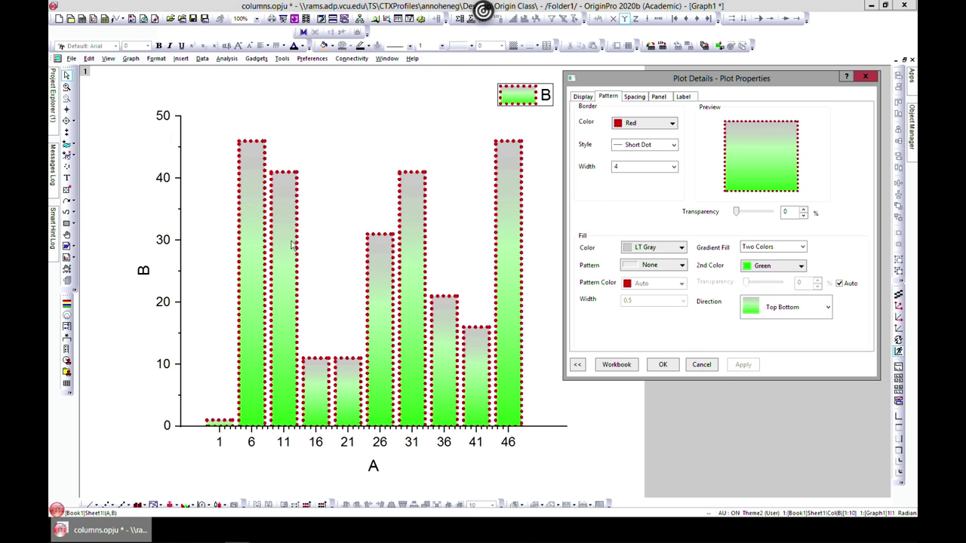
- Overlay the column fill with the Sparse grid pattern and apply it
click(679, 264)
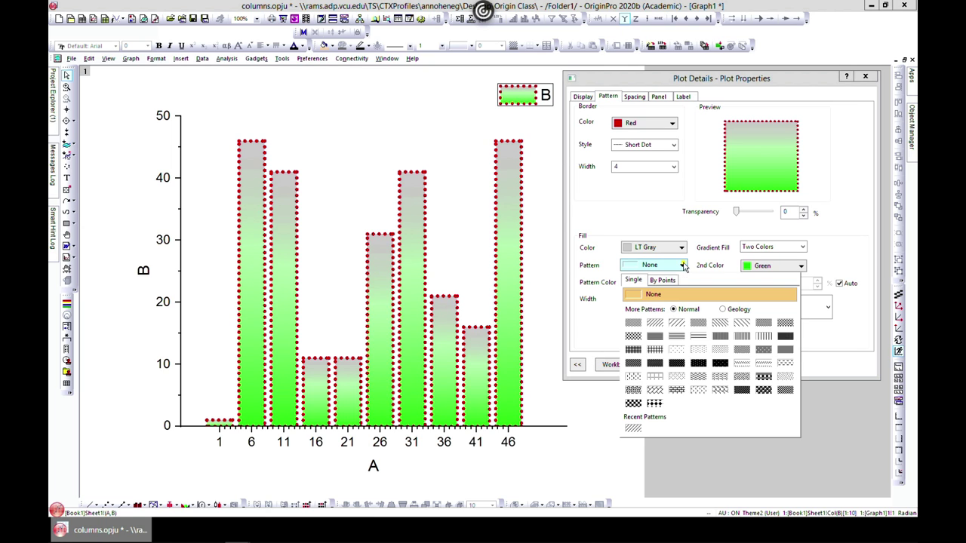
click(655, 341)
click(733, 366)
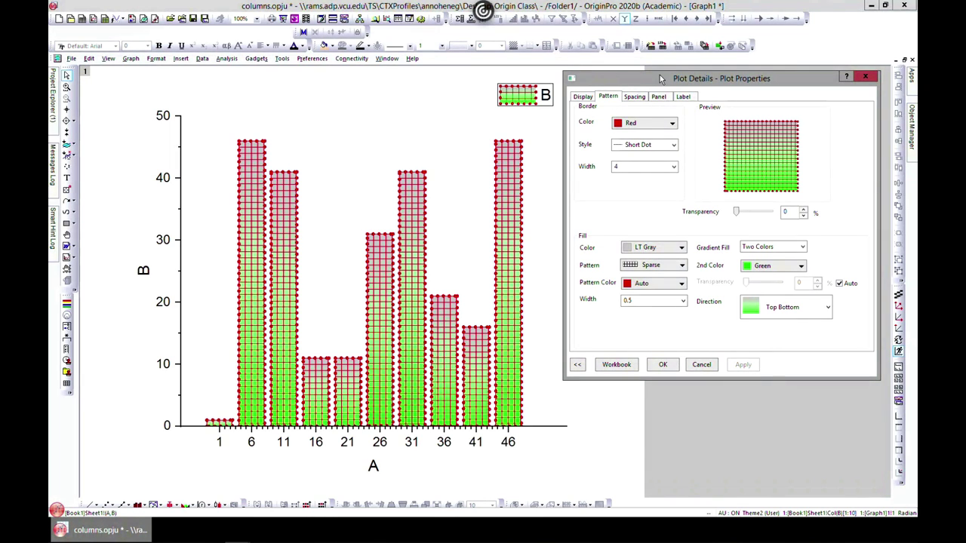
- Examine the column spacing and pattern settings in the plot properties and close them without making changes
drag(660, 78, 652, 80)
click(627, 98)
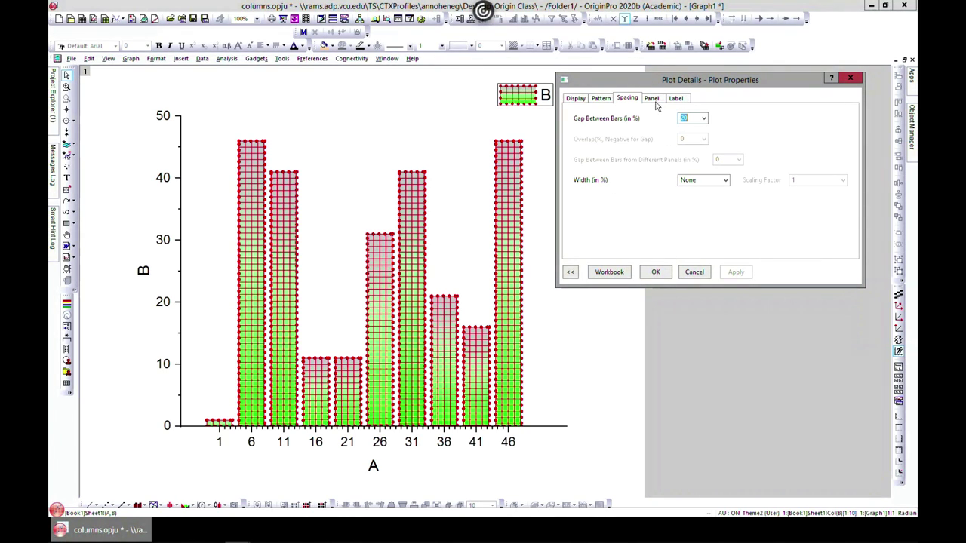
click(694, 272)
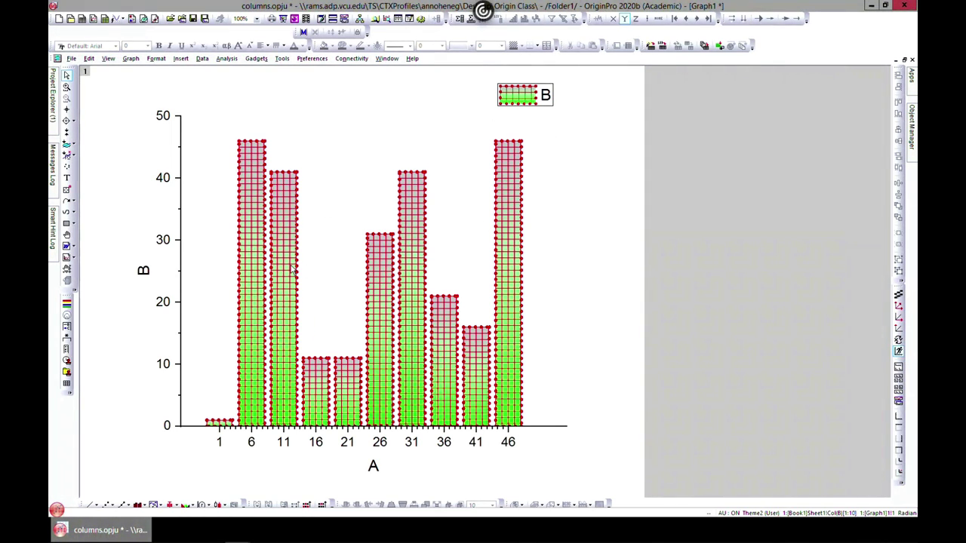
double_click(300, 270)
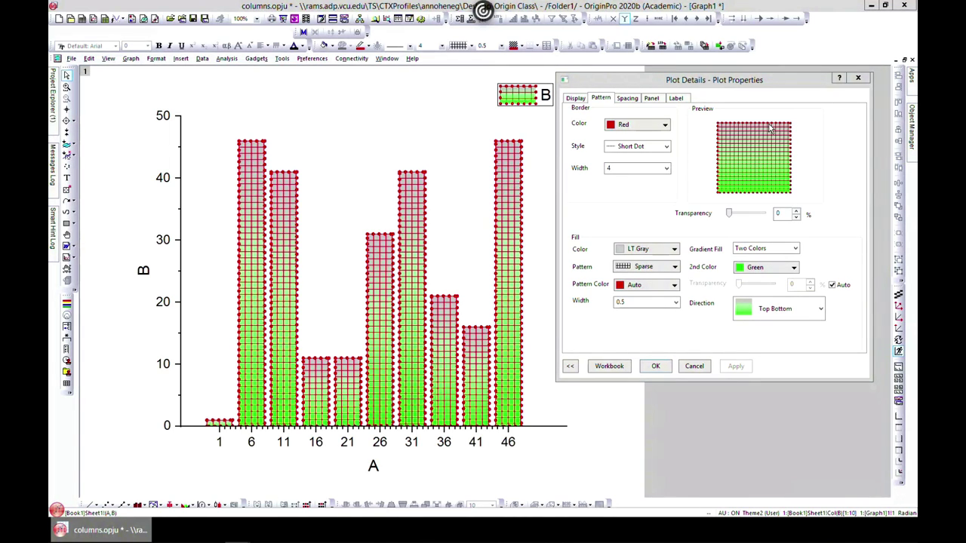
click(858, 79)
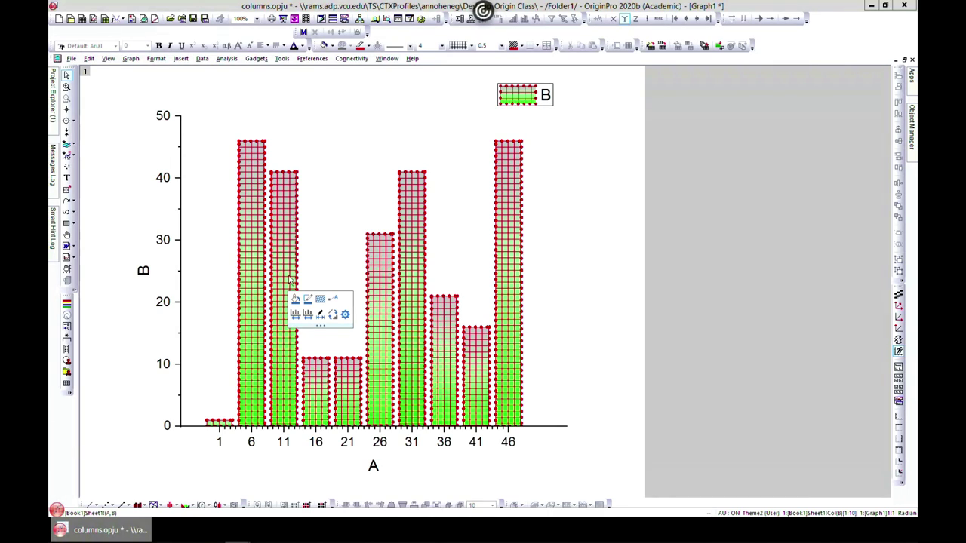
- Change the fill color of only the column at X = 11 to Blue and apply it
click(292, 253)
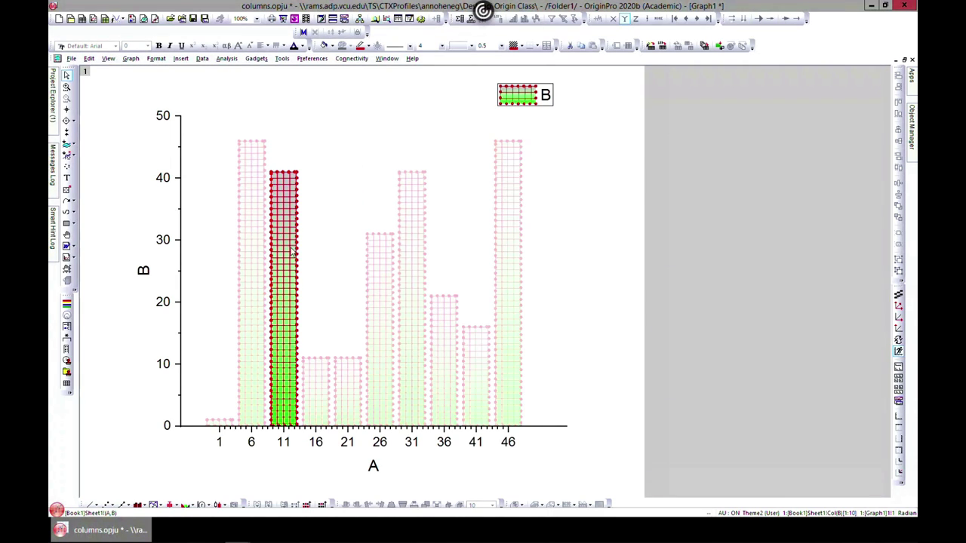
mouse_move(274, 263)
mouse_move(912, 122)
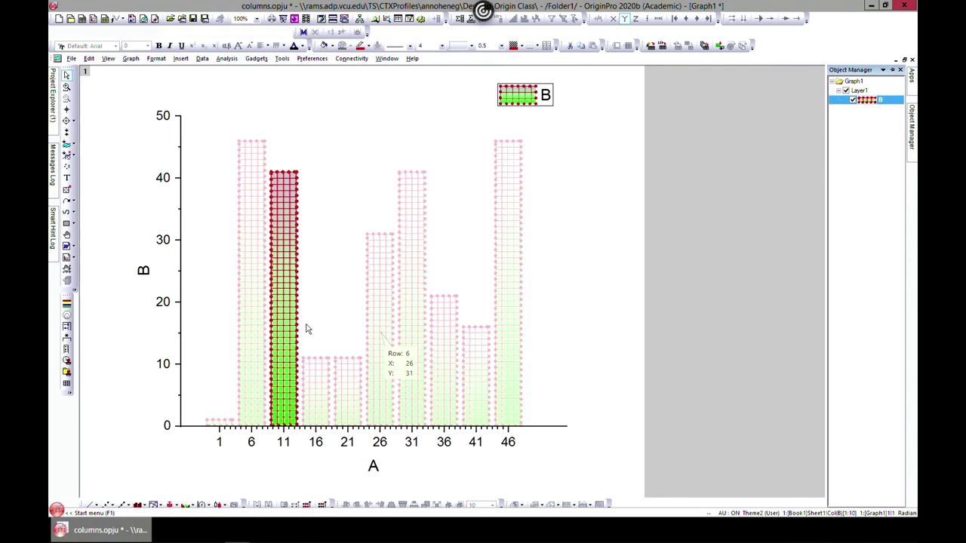
mouse_move(291, 277)
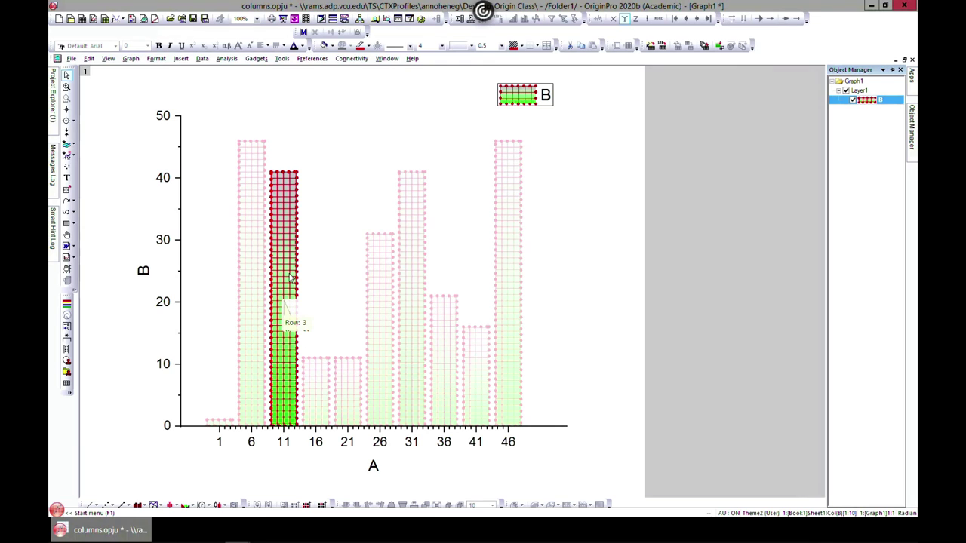
double_click(291, 277)
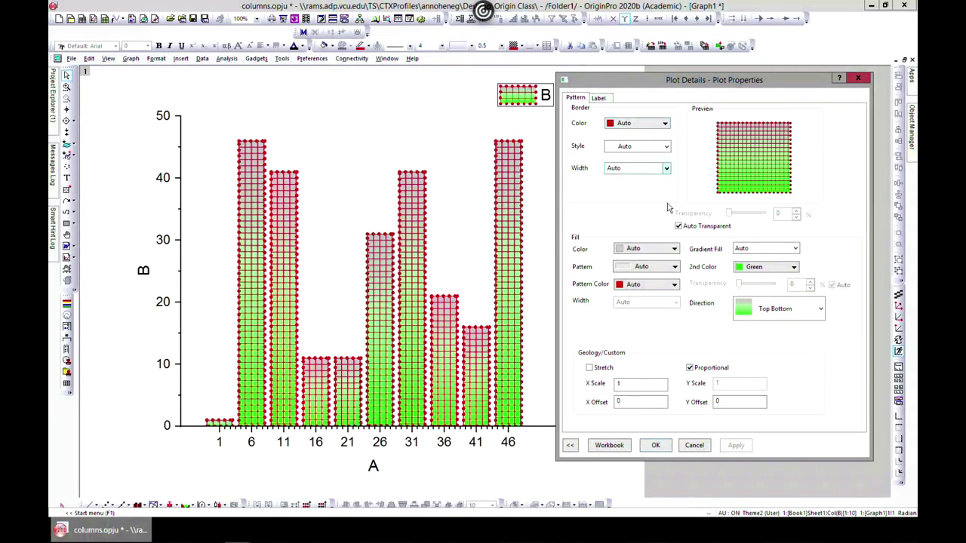
click(675, 250)
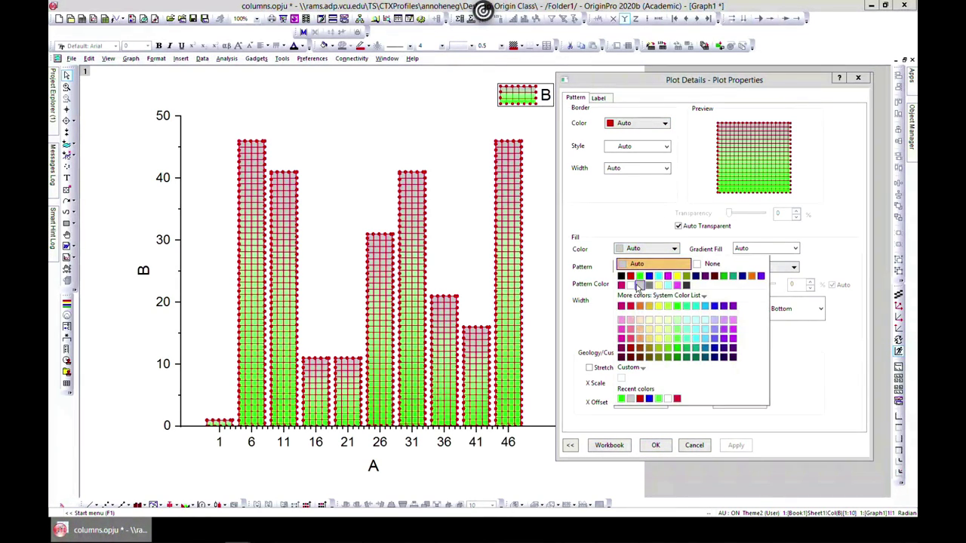
click(649, 276)
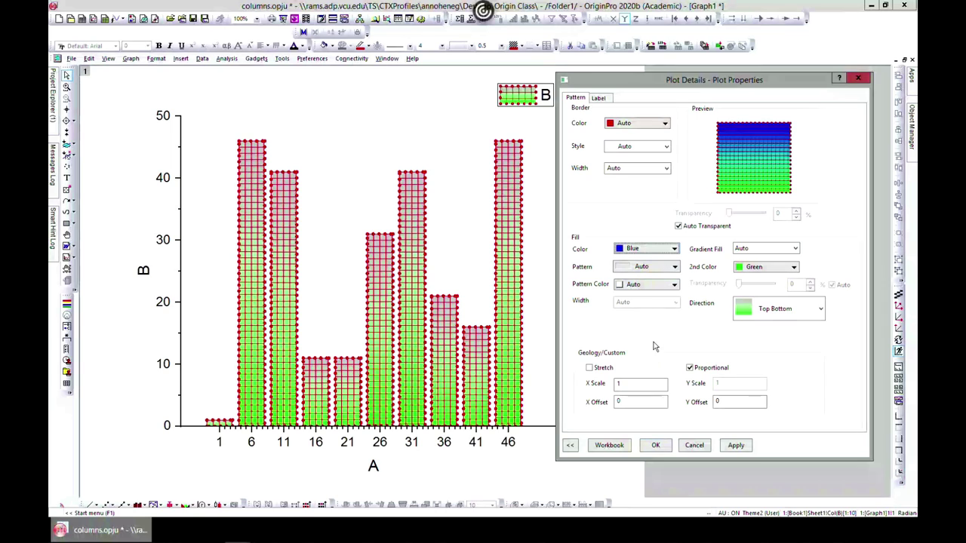
click(730, 448)
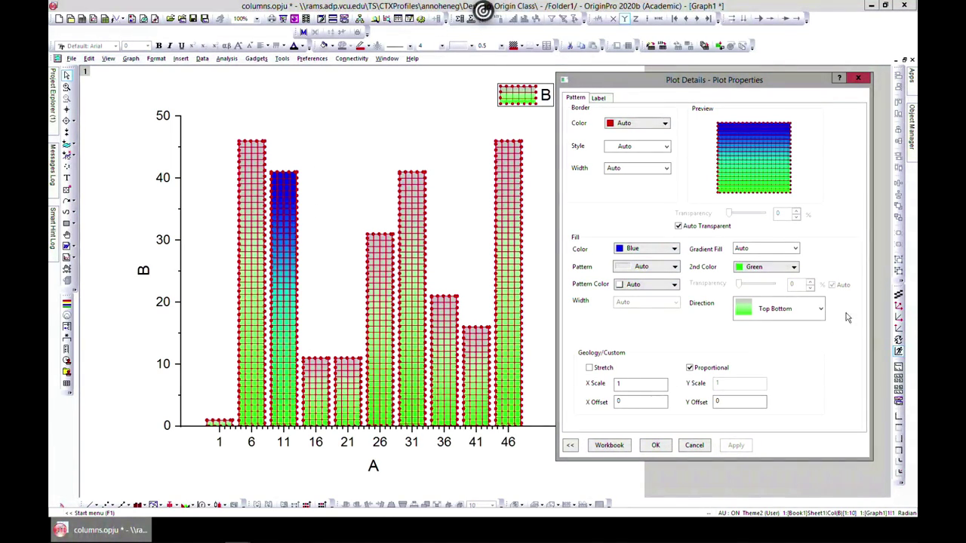
- Set the gradient fill of the blue column to None, apply it and close the plot properties
click(792, 249)
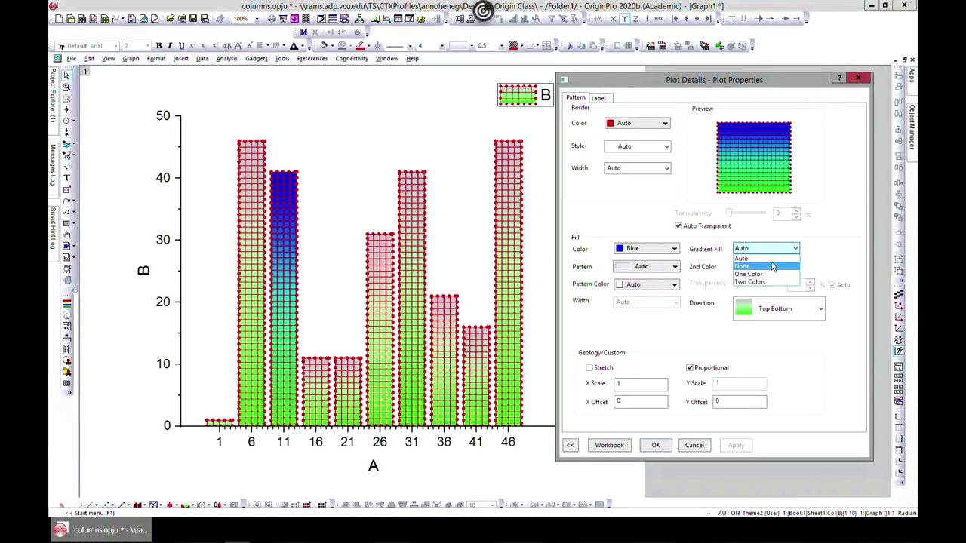
click(769, 268)
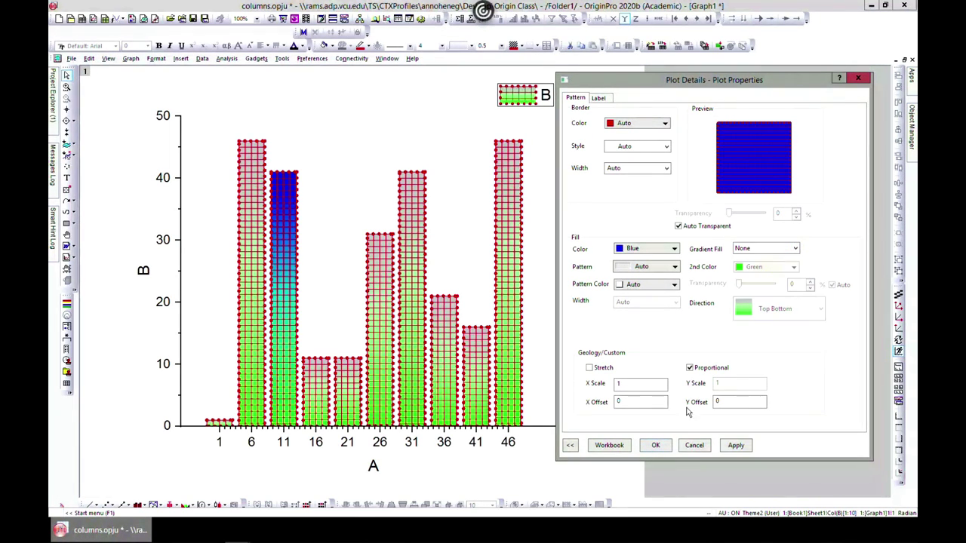
click(733, 448)
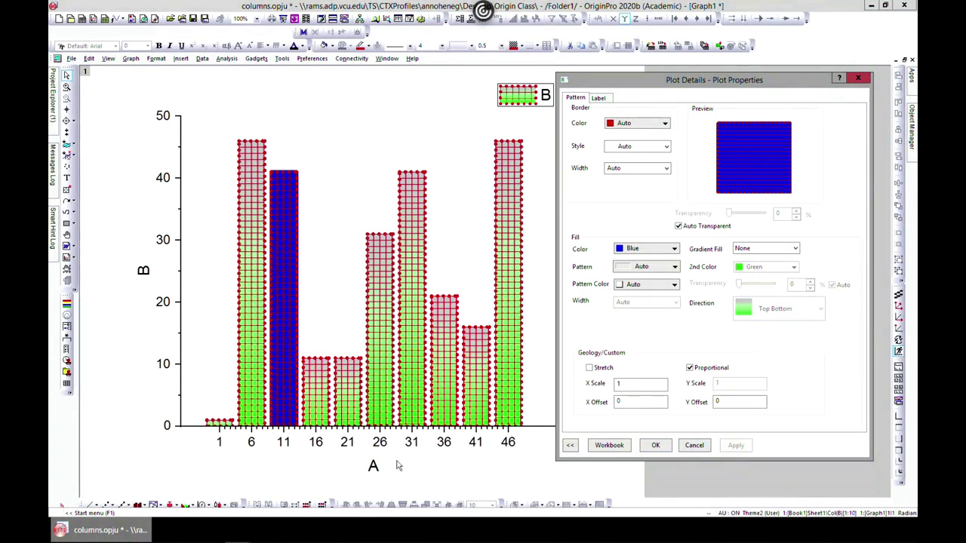
click(655, 445)
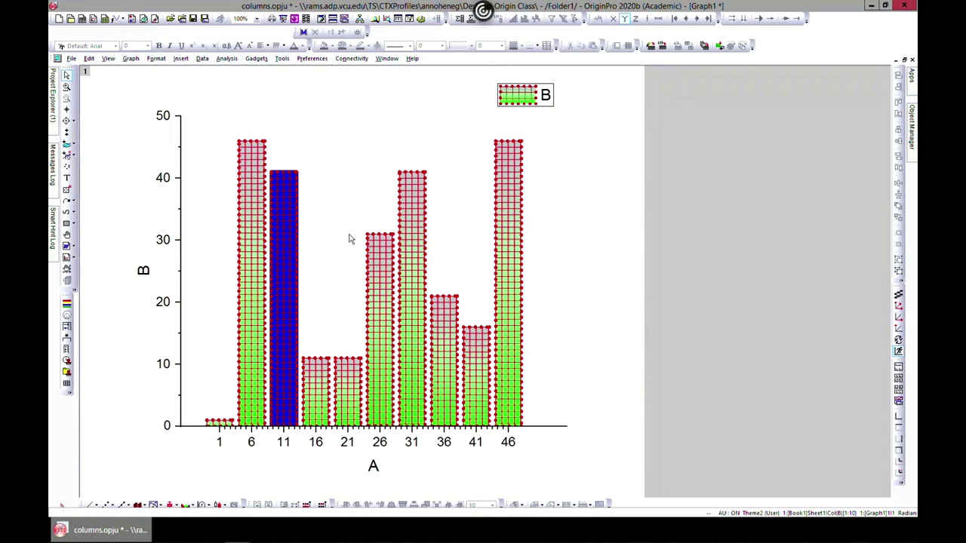
- Restore the maximized graph window to its smaller size and bring the Book1 worksheet to the front
mouse_move(379, 272)
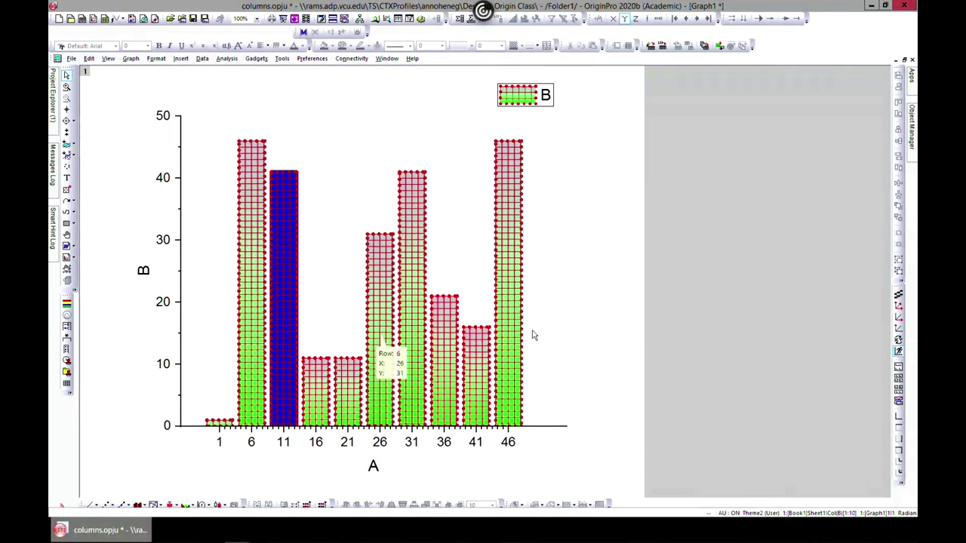
click(905, 59)
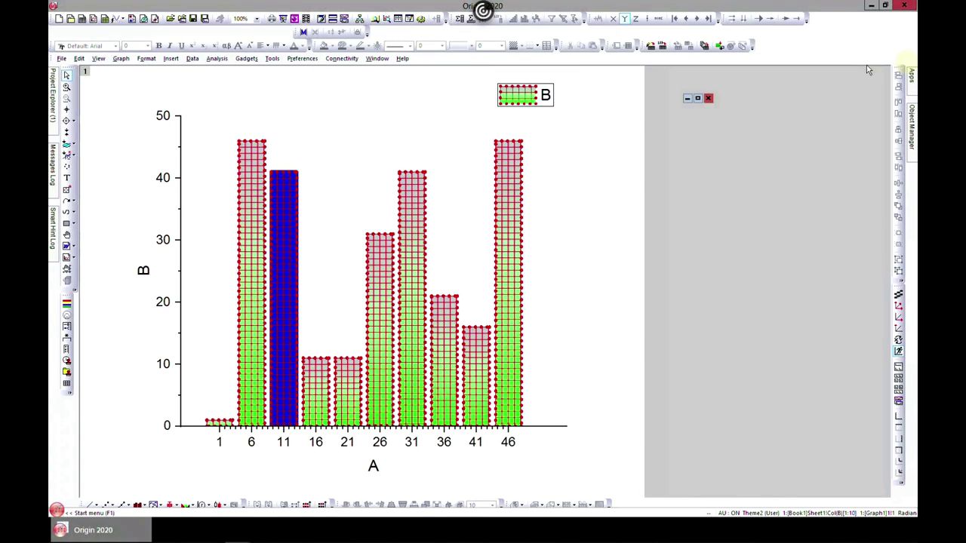
drag(420, 101, 463, 107)
click(381, 86)
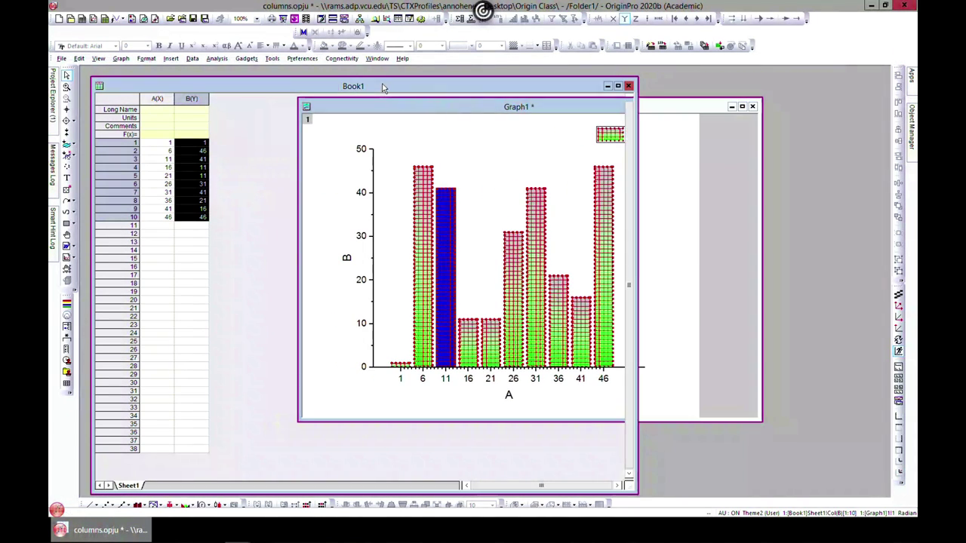
- Create a Column + Label graph from columns A and B of the Book1 worksheet
click(170, 100)
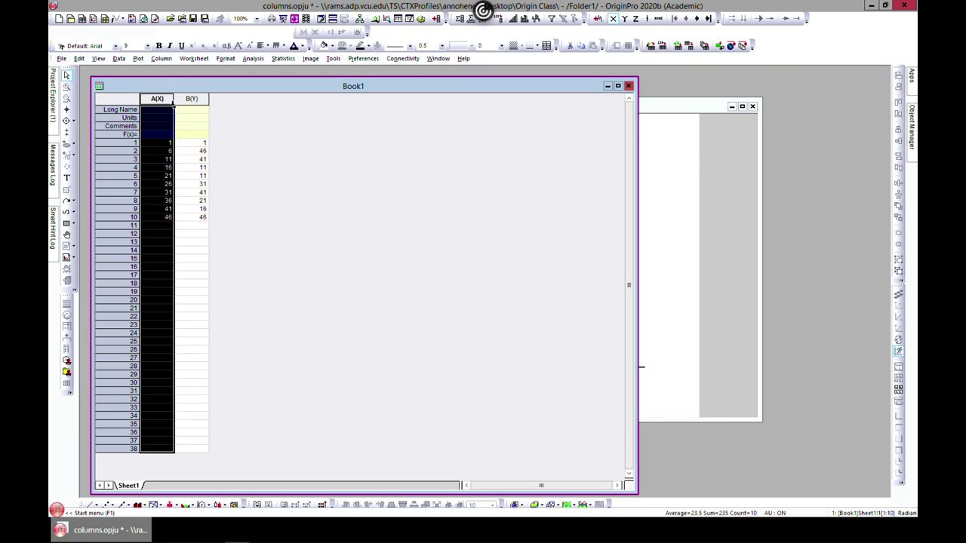
shift+click(186, 99)
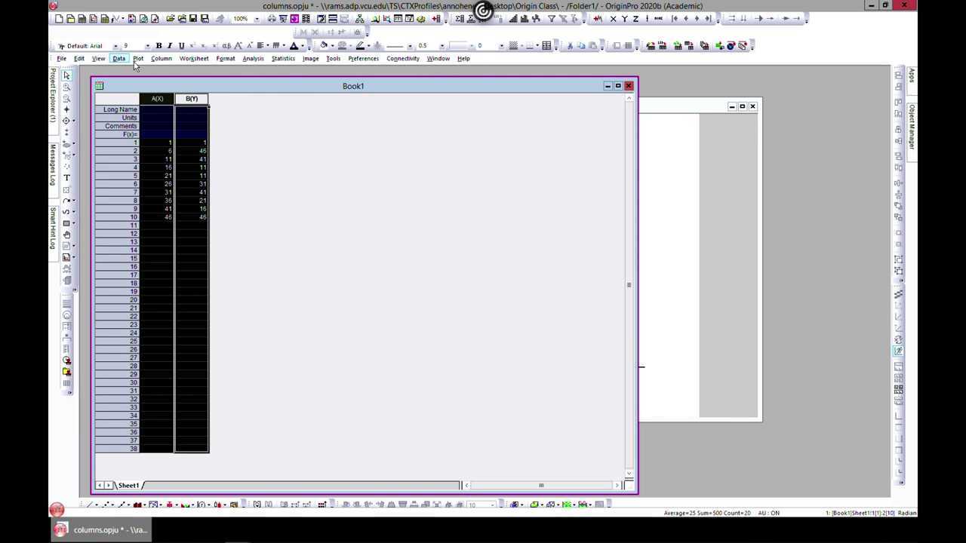
click(160, 58)
mouse_move(187, 125)
mouse_move(138, 59)
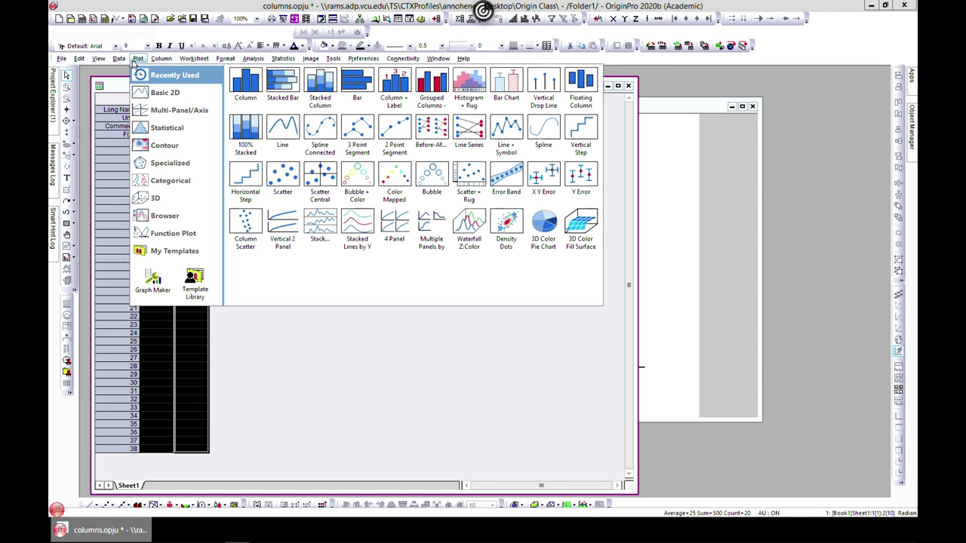
mouse_move(148, 93)
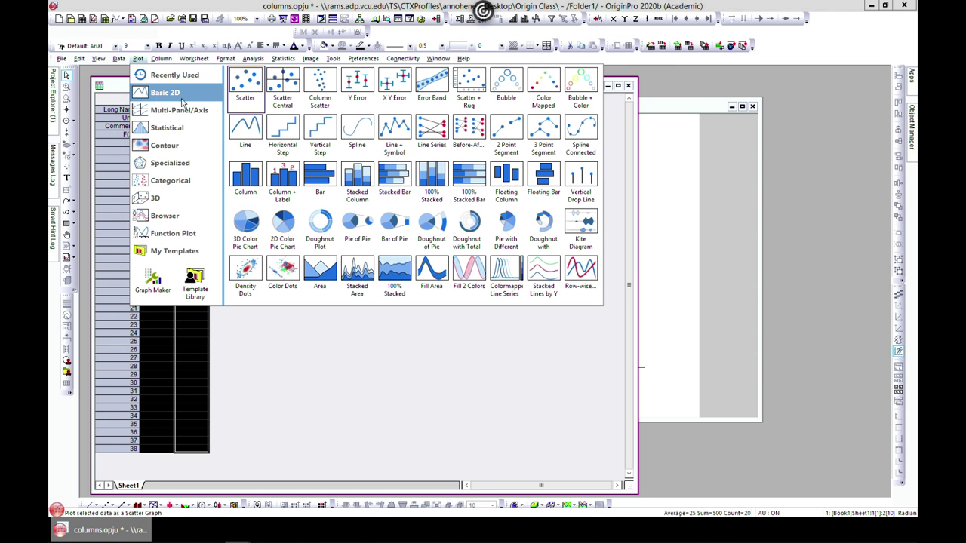
click(285, 194)
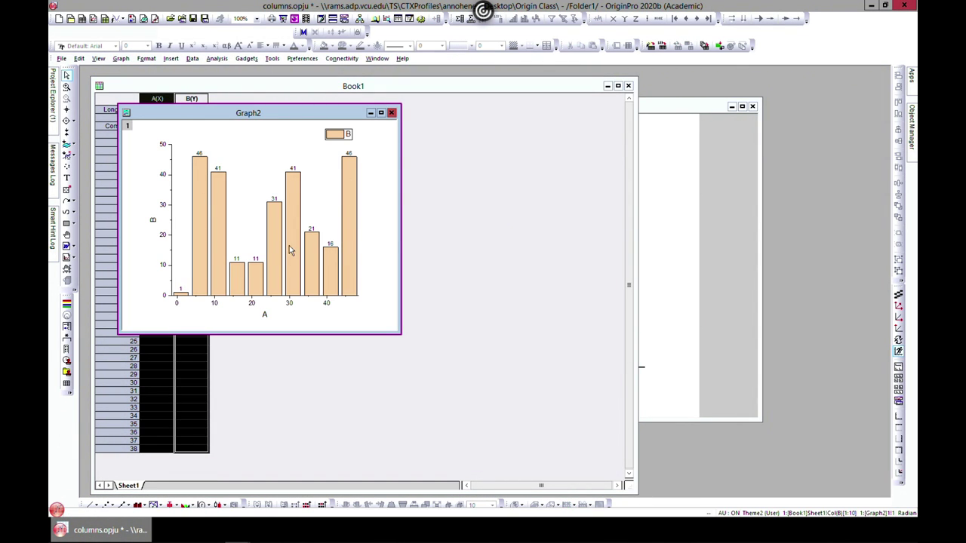
- Bring Graph1 to the front and place its window beside Graph2
click(702, 190)
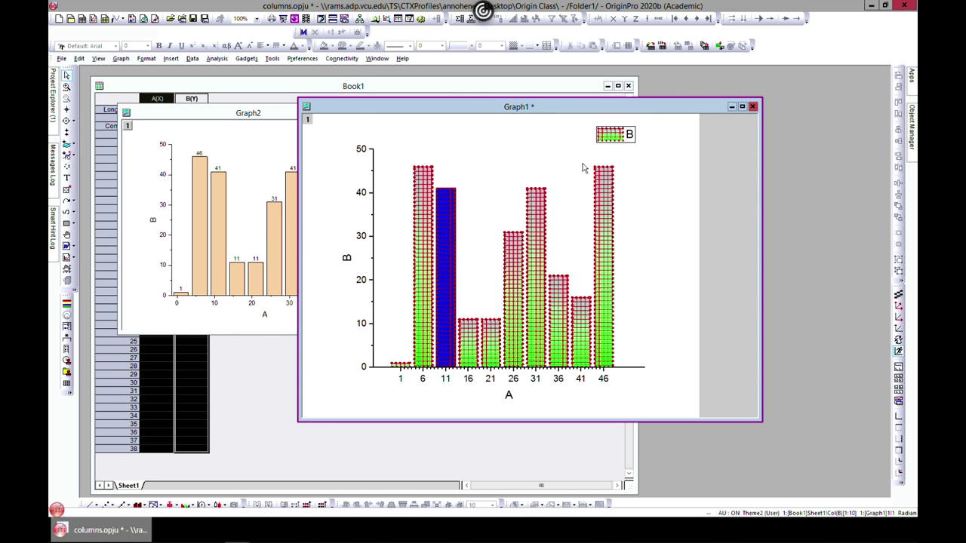
drag(548, 106, 614, 97)
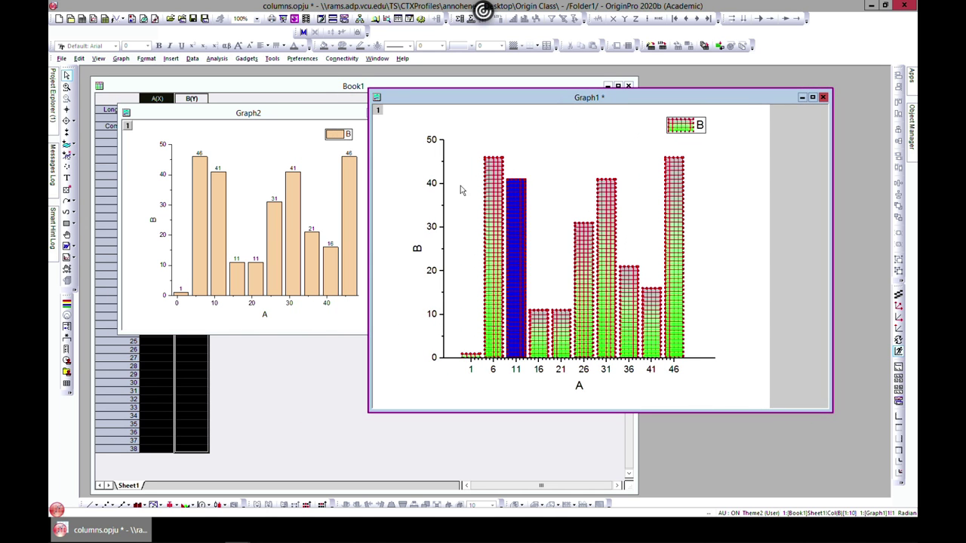
double_click(521, 219)
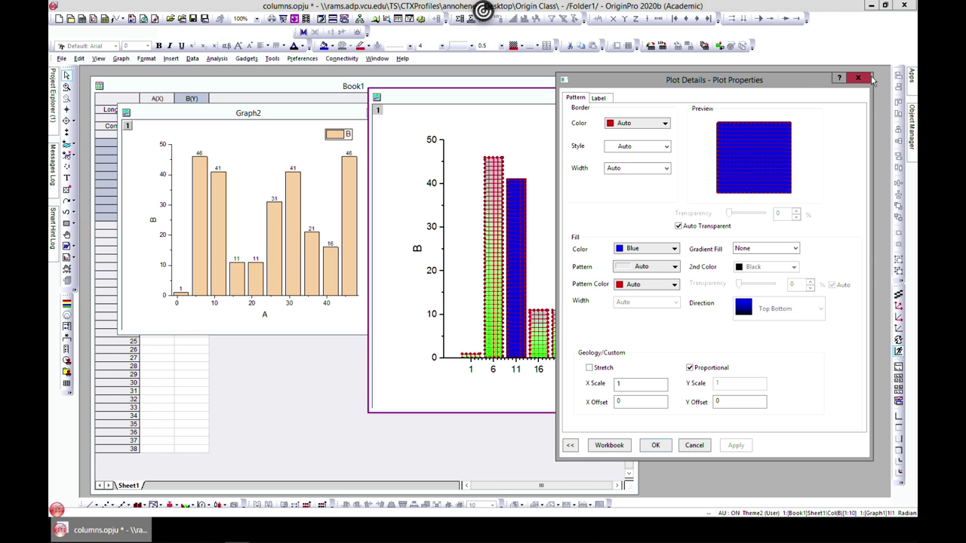
click(859, 80)
- Enable data labels for all the columns in Graph1 and apply them
double_click(603, 317)
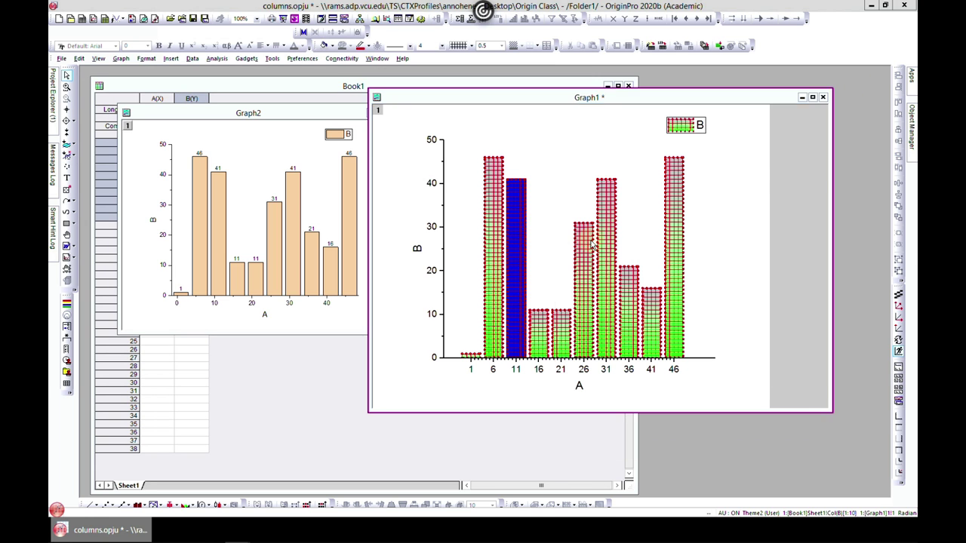
click(675, 98)
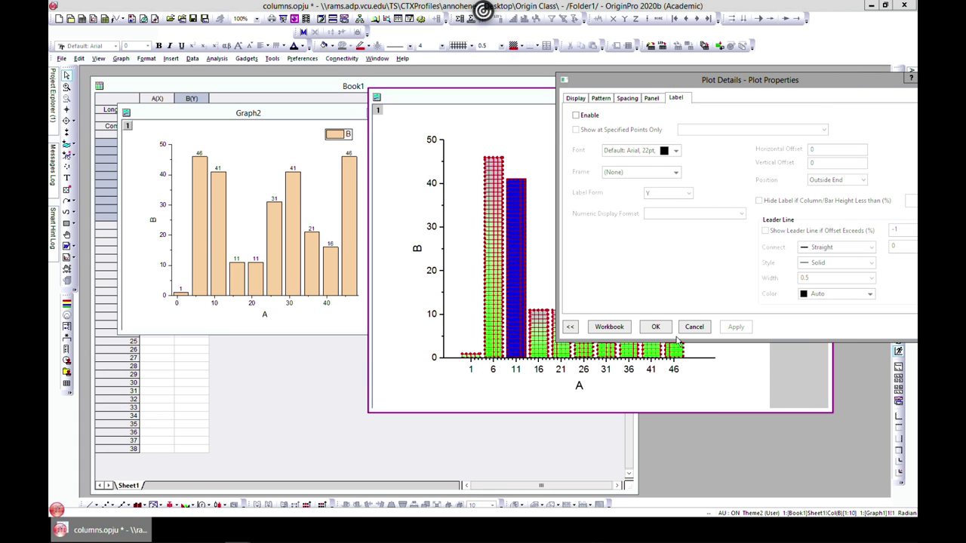
click(575, 114)
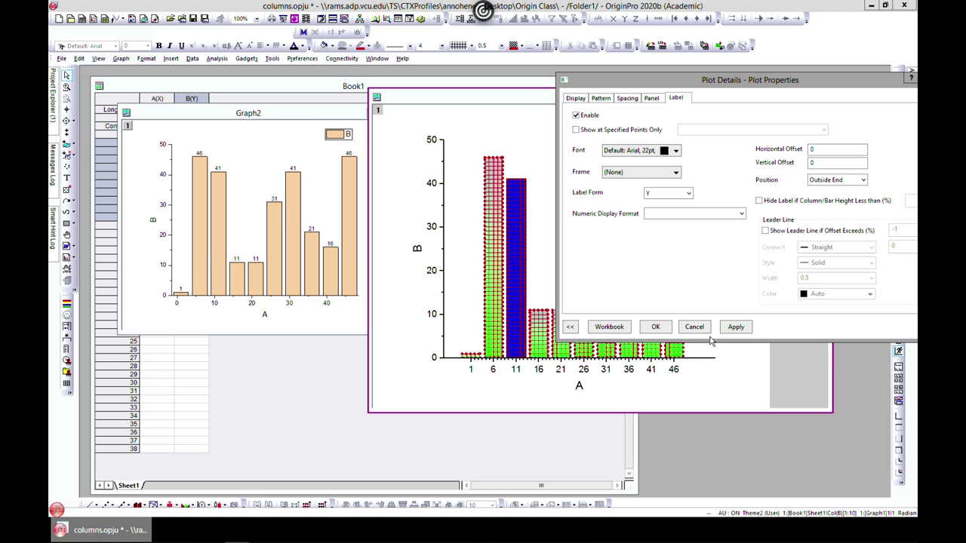
click(732, 329)
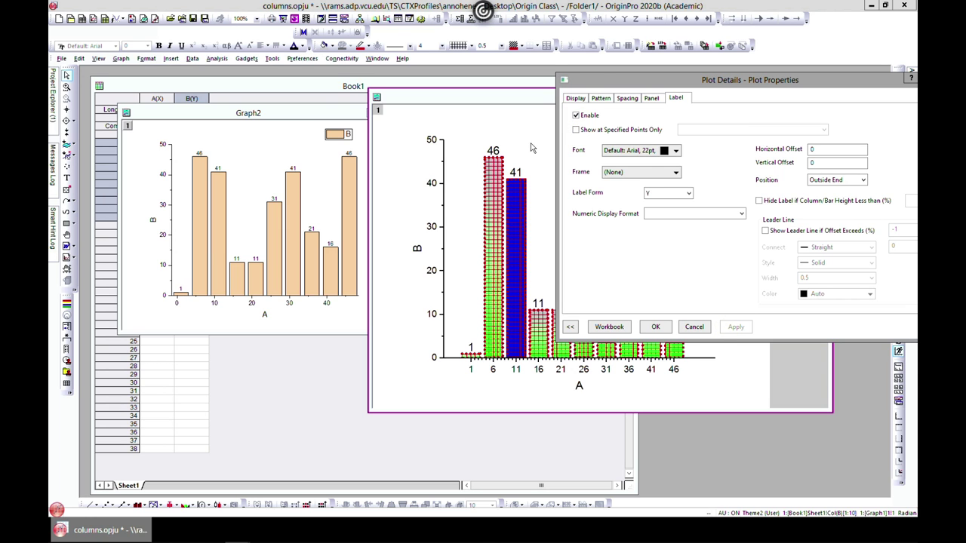
- Disable the data labels in Graph1 again and close the plot properties
drag(602, 79, 532, 72)
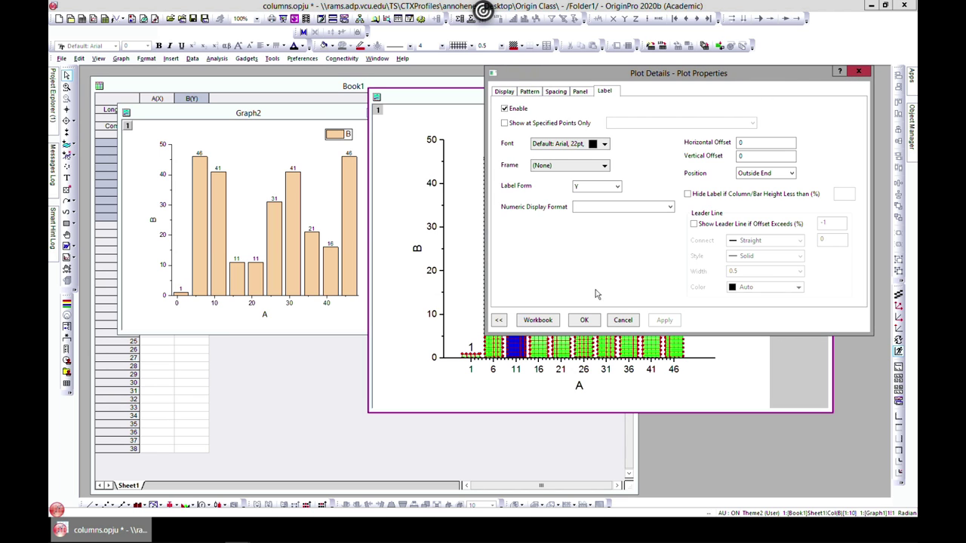
click(504, 108)
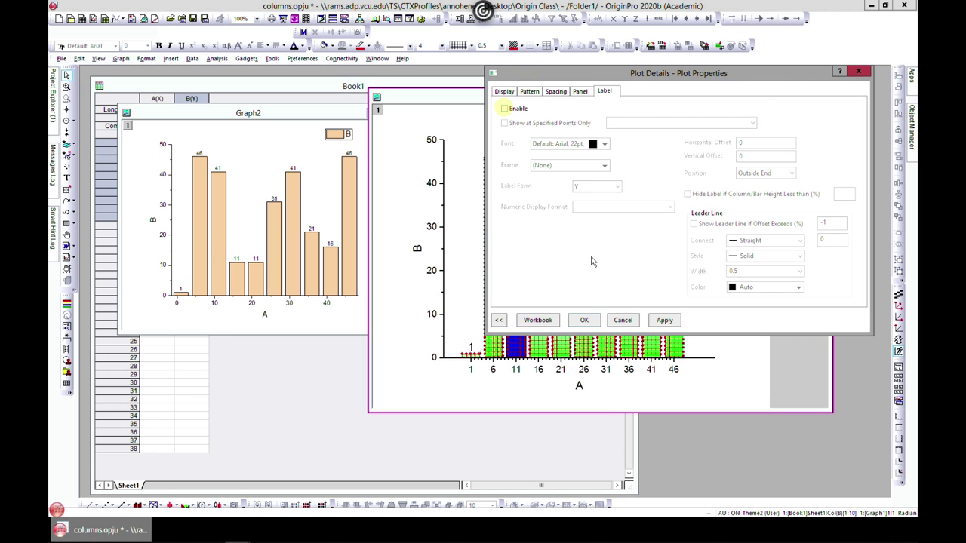
click(584, 320)
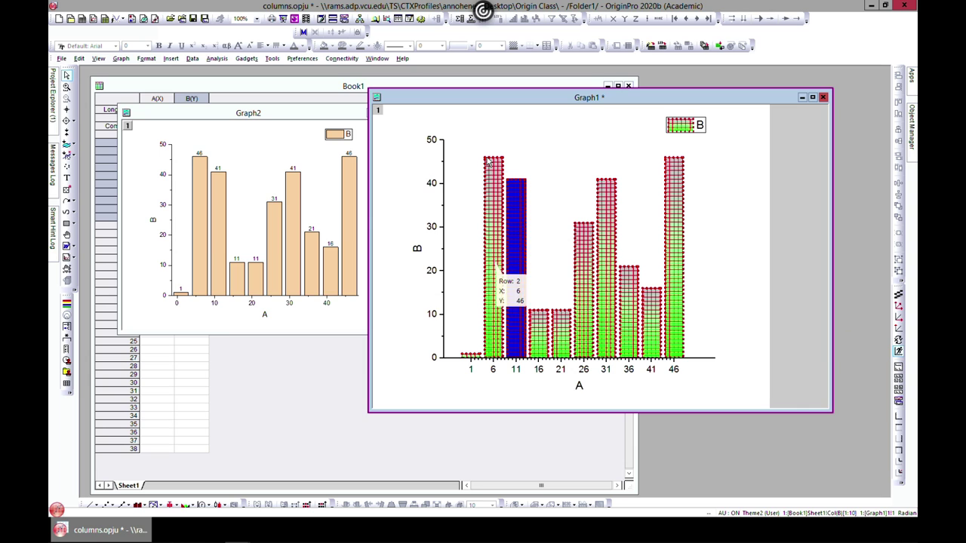
- Examine the label settings of the single blue column in Graph1 and close them without making changes
click(516, 274)
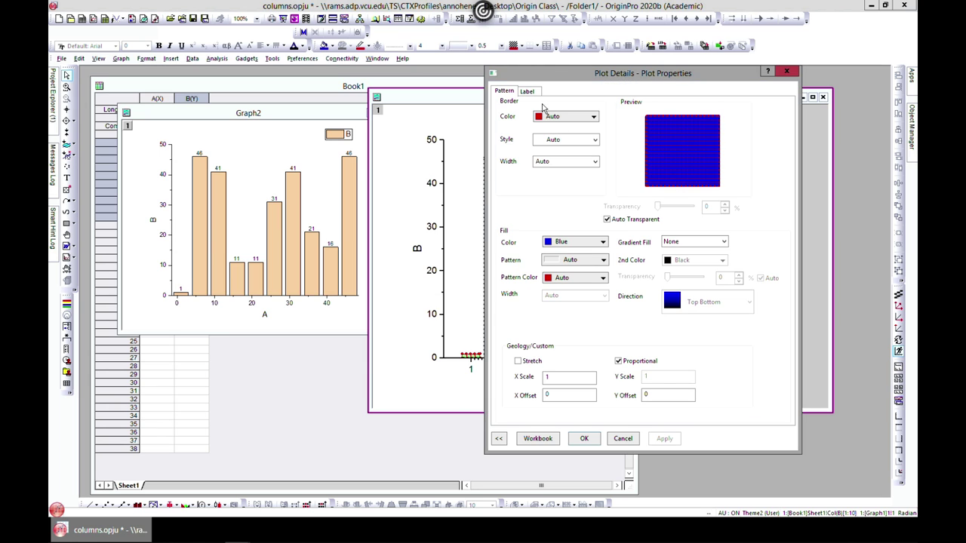
click(527, 91)
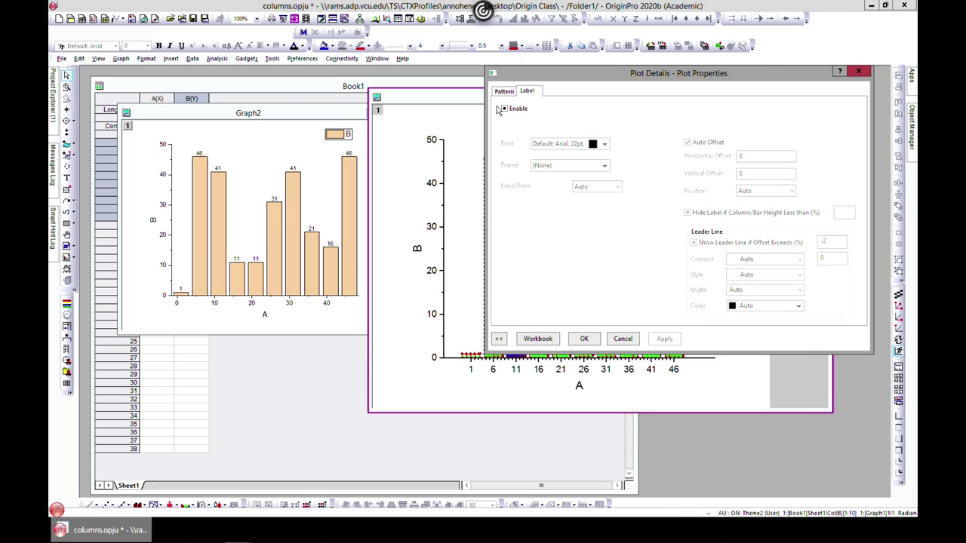
click(859, 72)
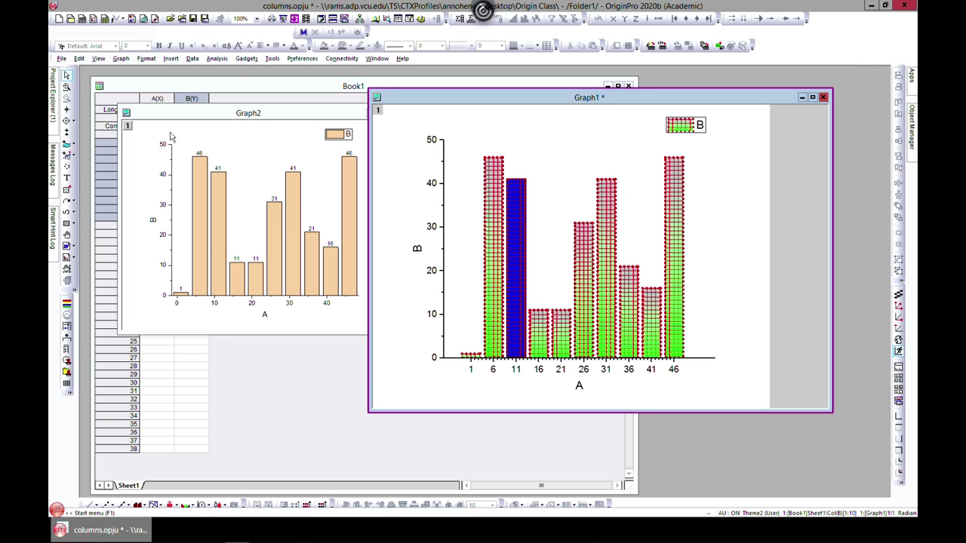
- Plot columns A and B of Book1 as a Bar graph
click(264, 86)
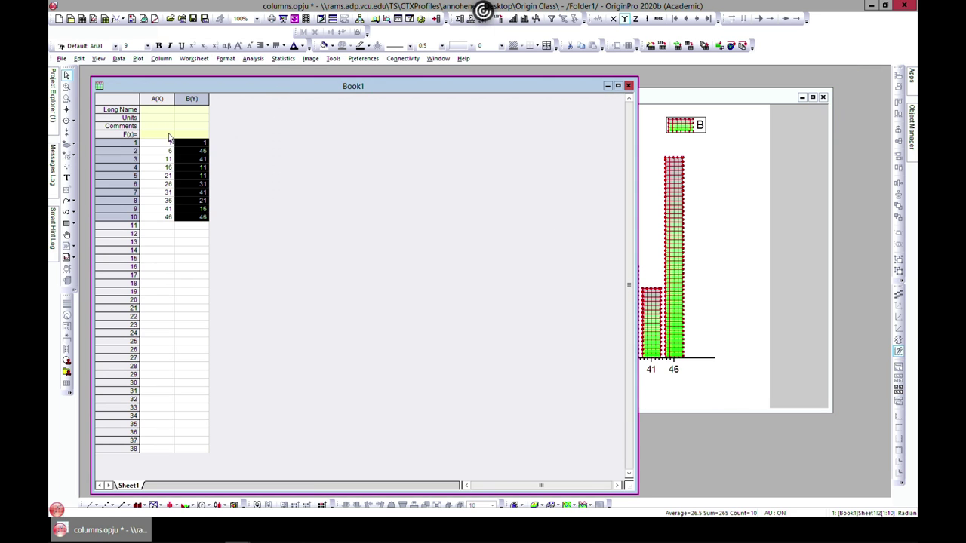
click(156, 99)
drag(174, 113, 251, 104)
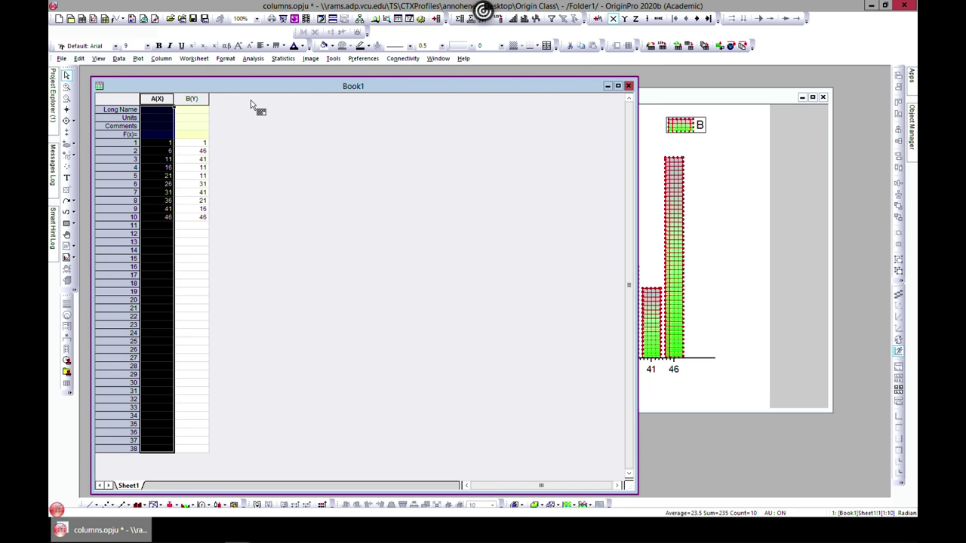
shift+click(191, 98)
click(162, 59)
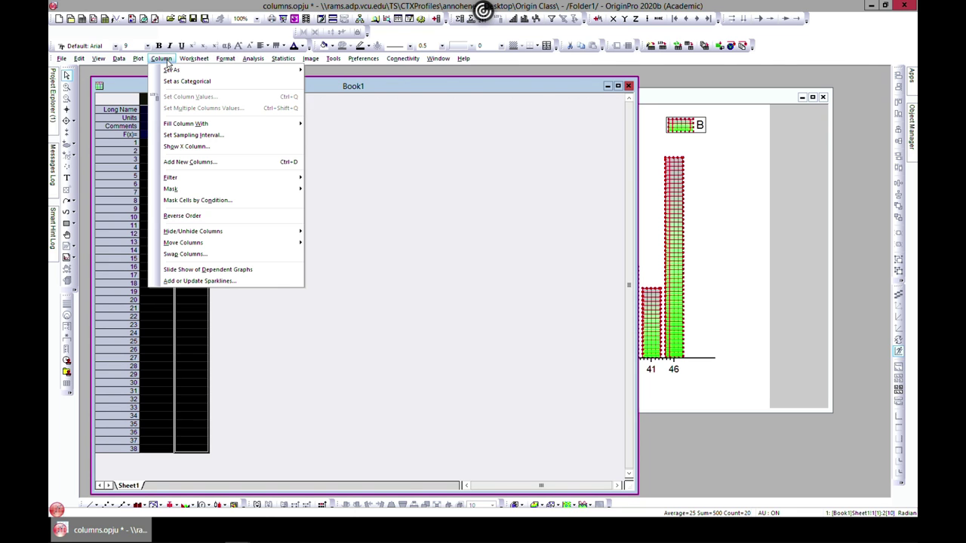
mouse_move(138, 59)
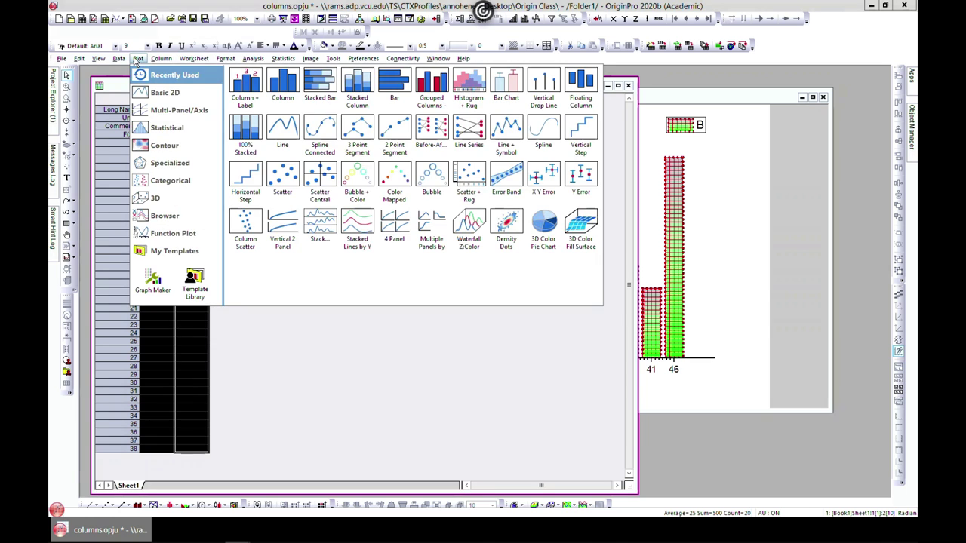
mouse_move(160, 92)
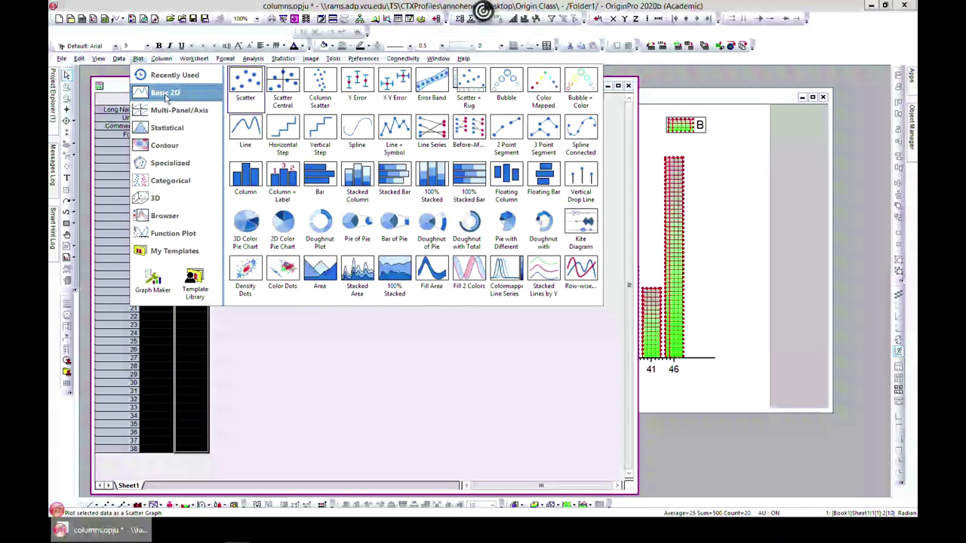
click(313, 178)
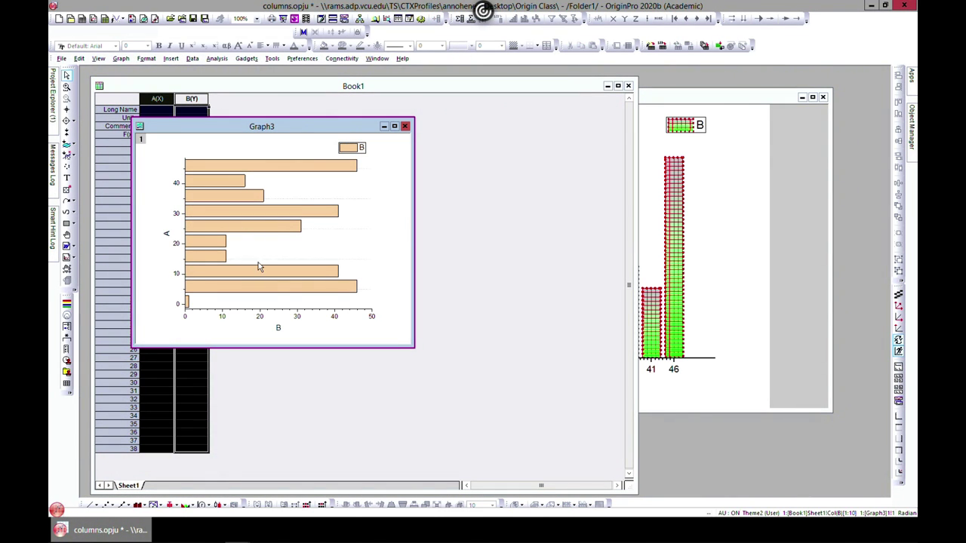
- Bring Graph1 to the front and narrow its window until it sits clear of Graph3 for comparison
click(723, 313)
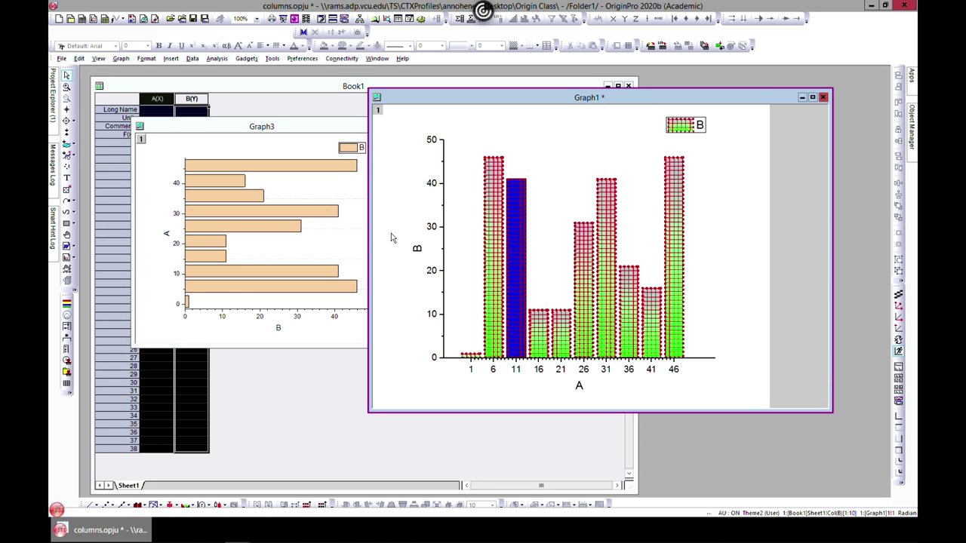
click(365, 236)
click(498, 127)
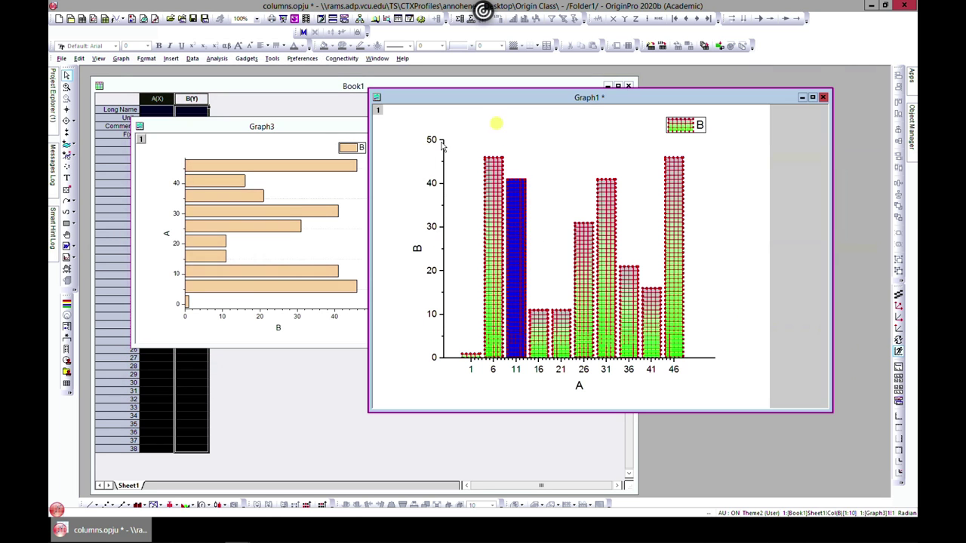
drag(369, 166, 450, 158)
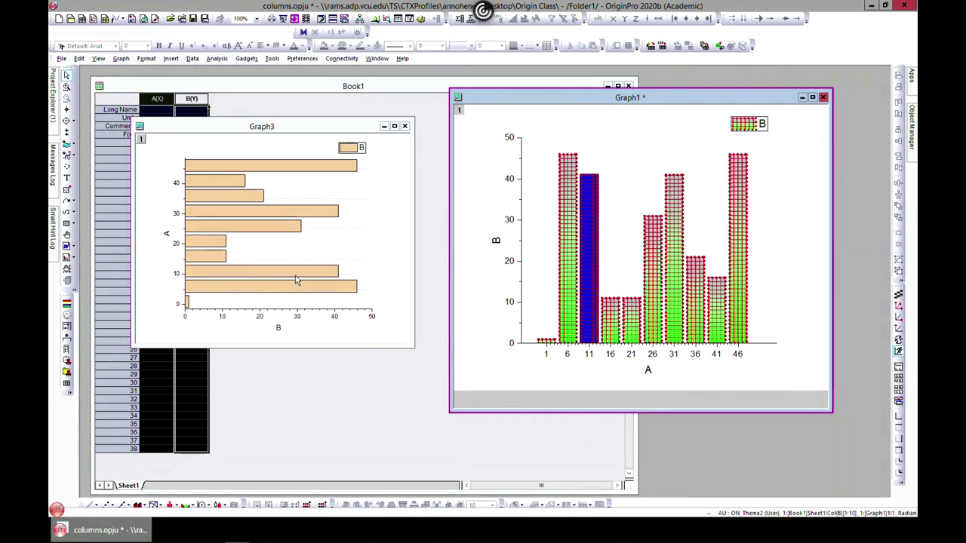
mouse_move(645, 284)
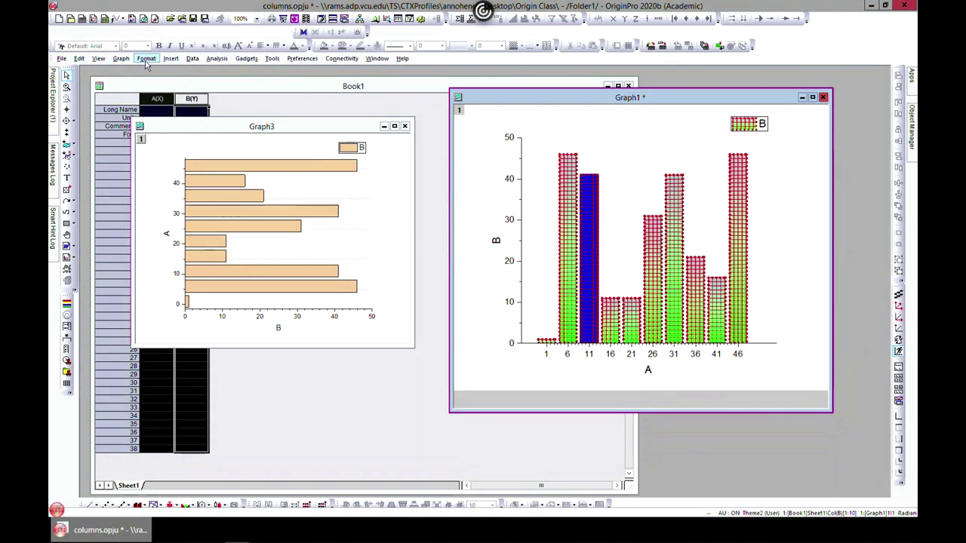
click(176, 81)
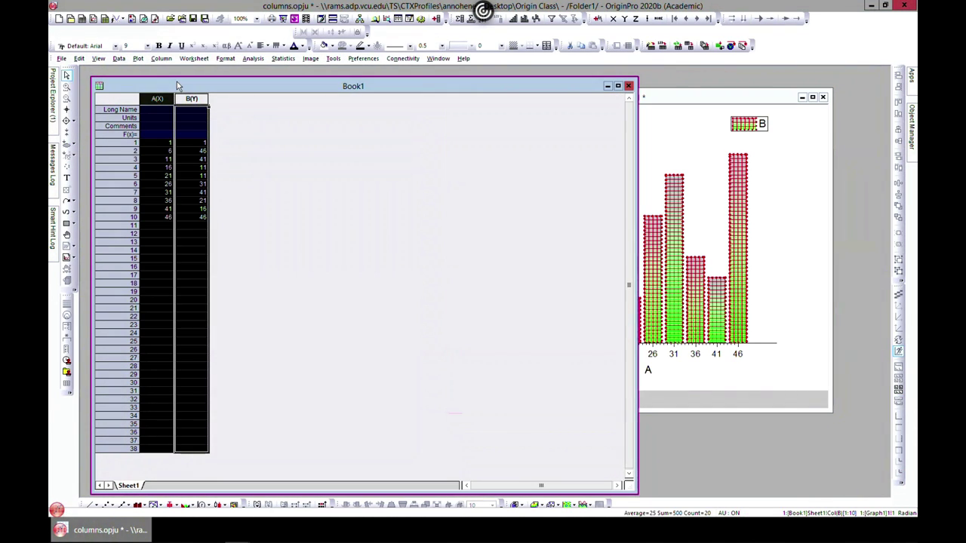
click(138, 59)
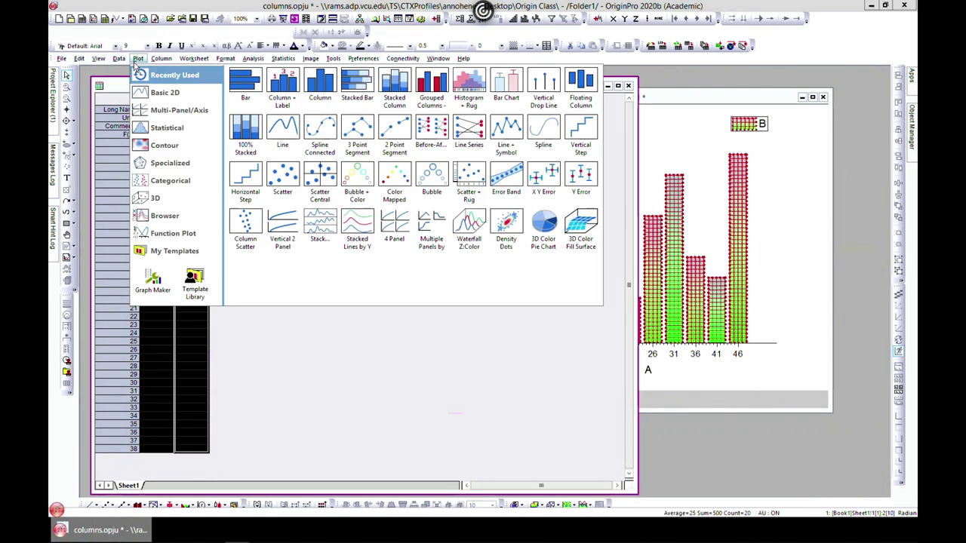
mouse_move(176, 92)
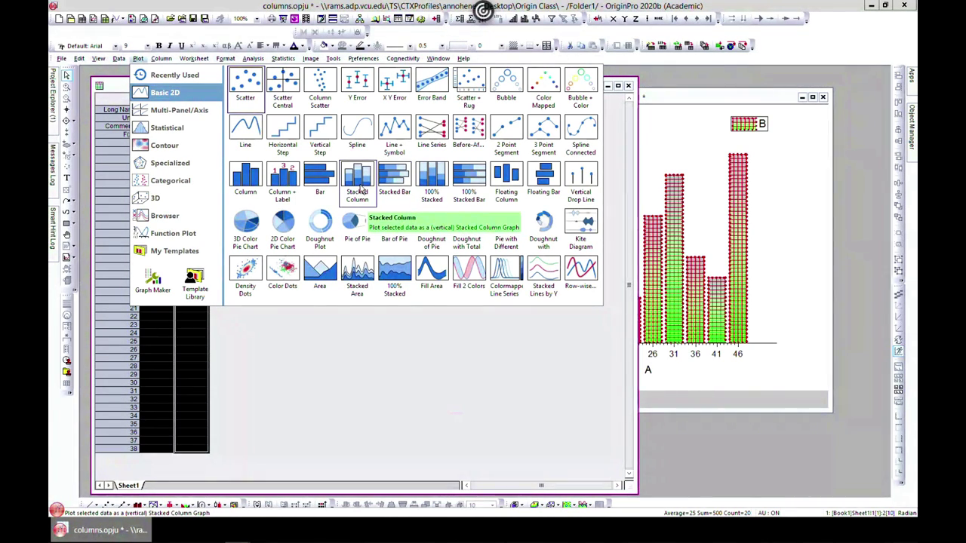
click(319, 355)
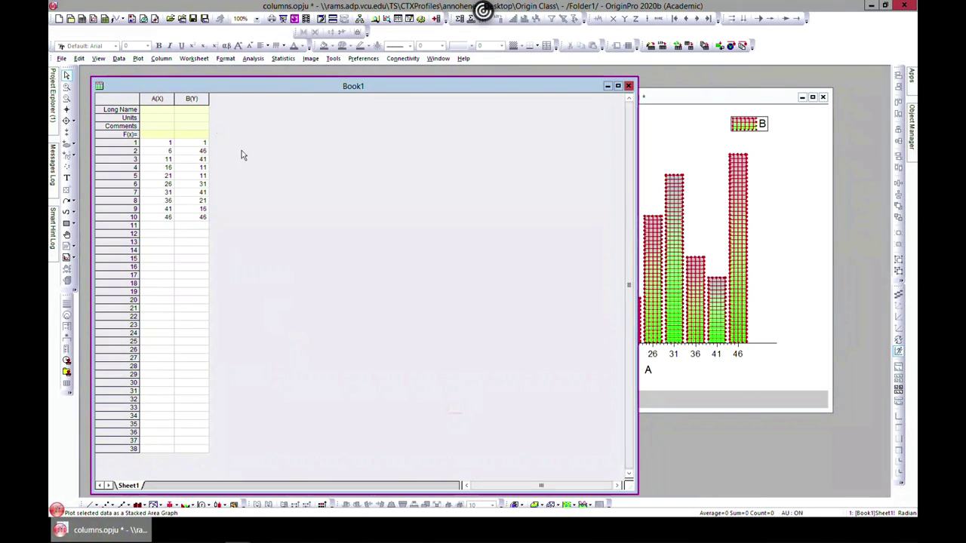
- Add 10 new columns to the end of the Book1 worksheet
click(192, 99)
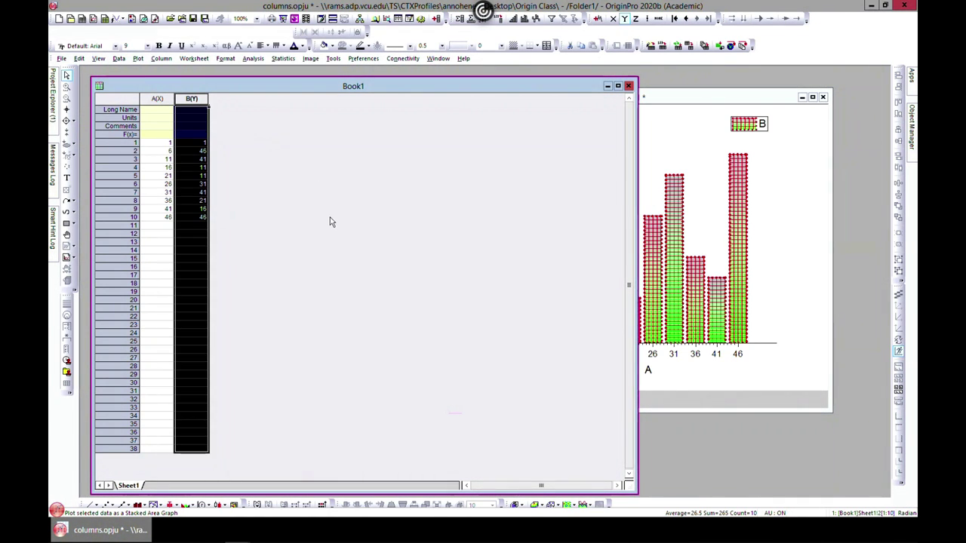
click(161, 59)
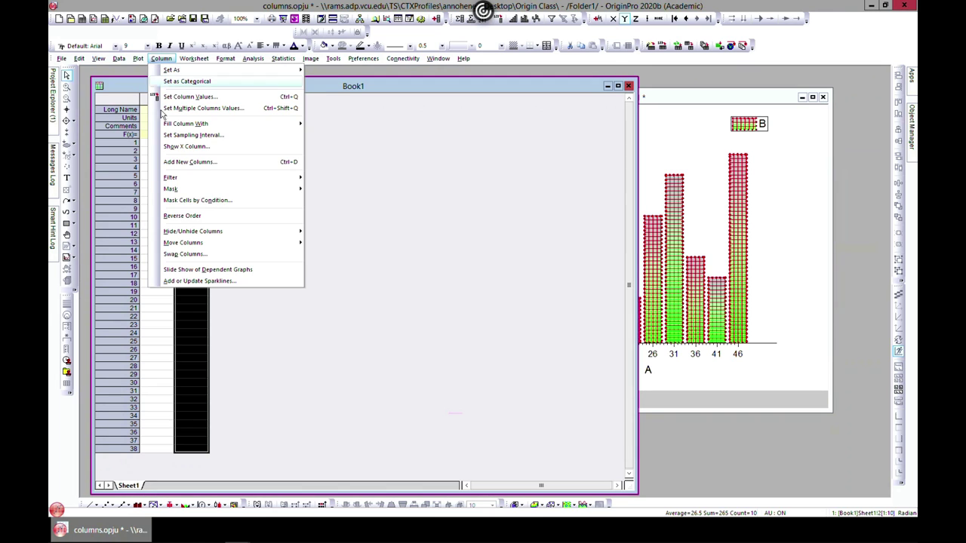
mouse_move(250, 125)
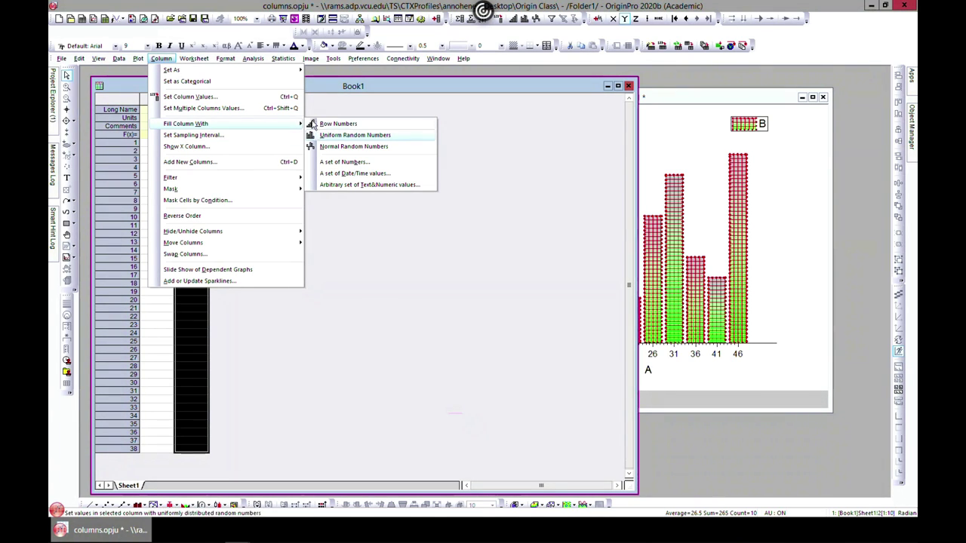
click(218, 163)
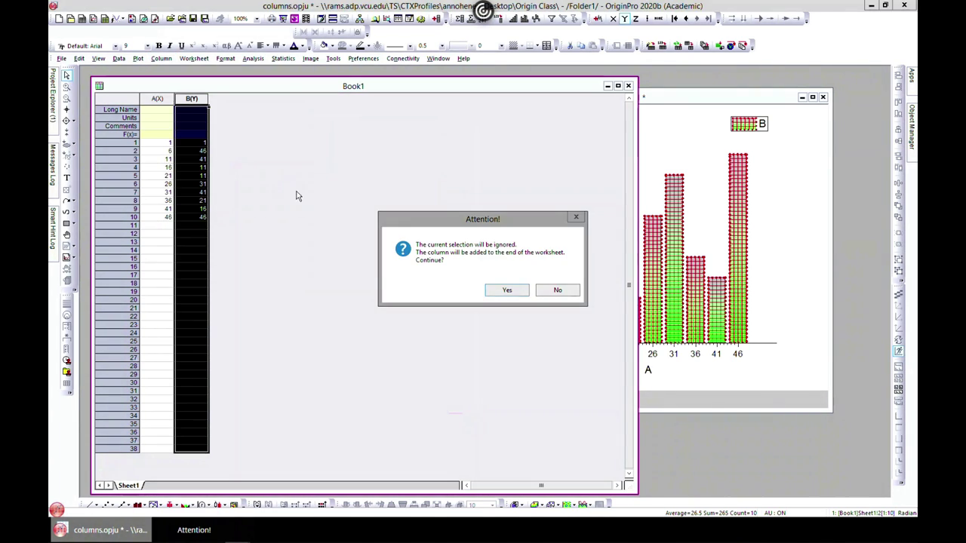
click(507, 293)
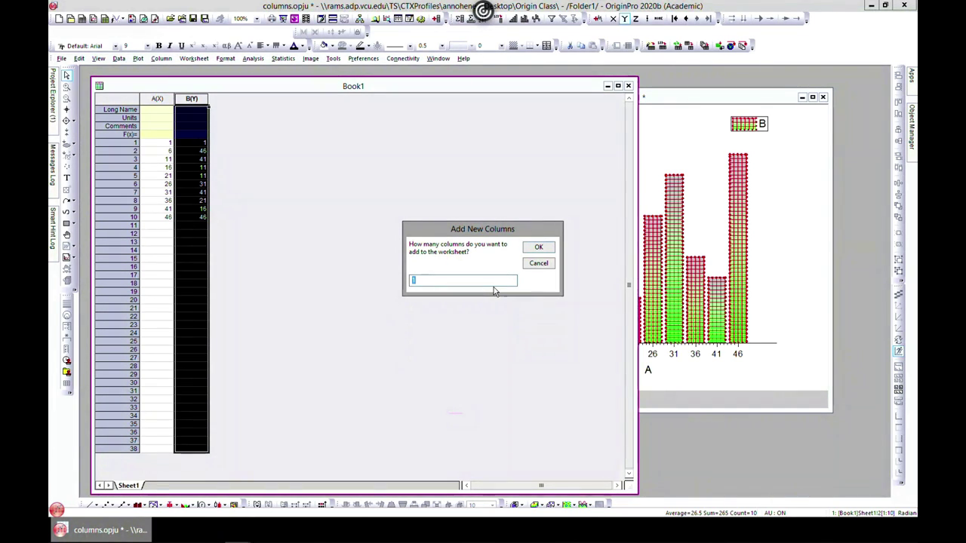
text(0)
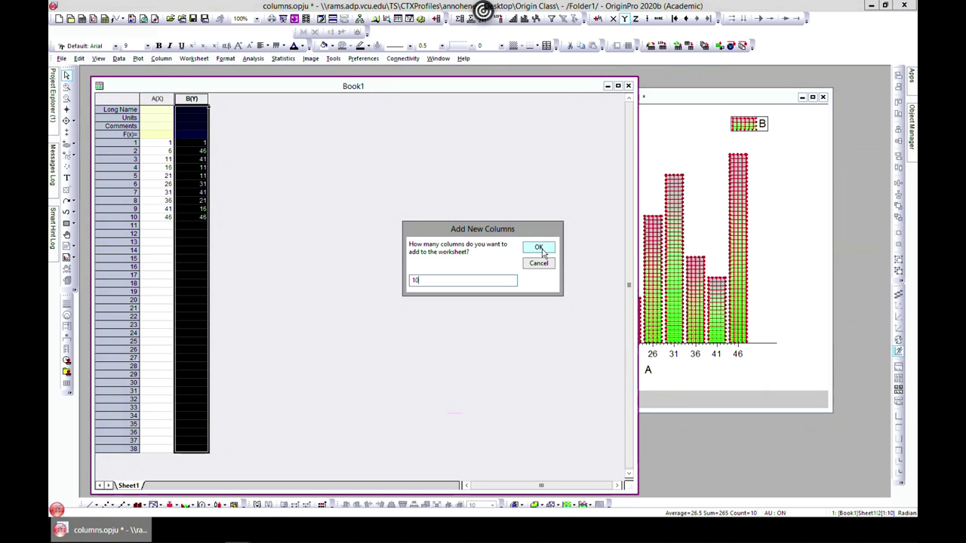
click(538, 249)
- Try the constant formula 0.5 for column C in Book1 and undo it
click(219, 119)
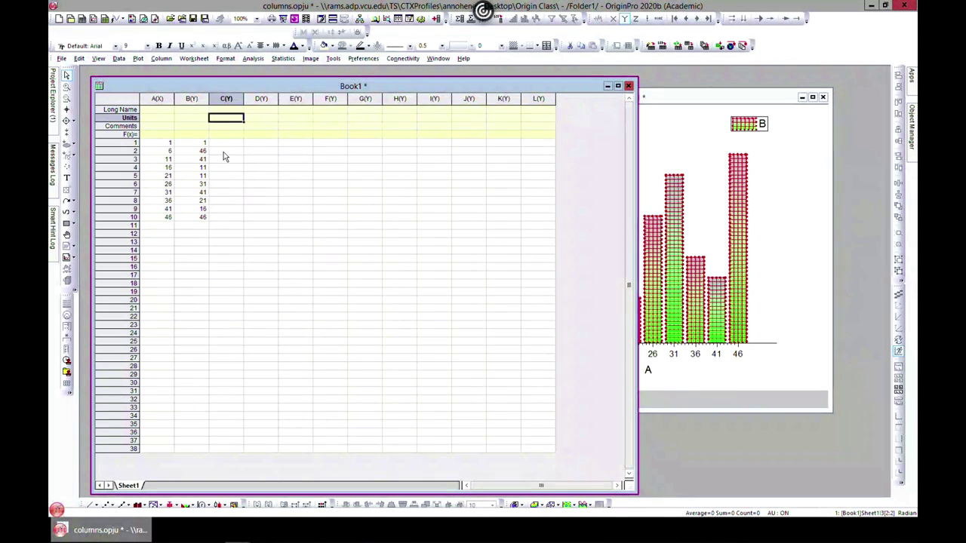
click(221, 136)
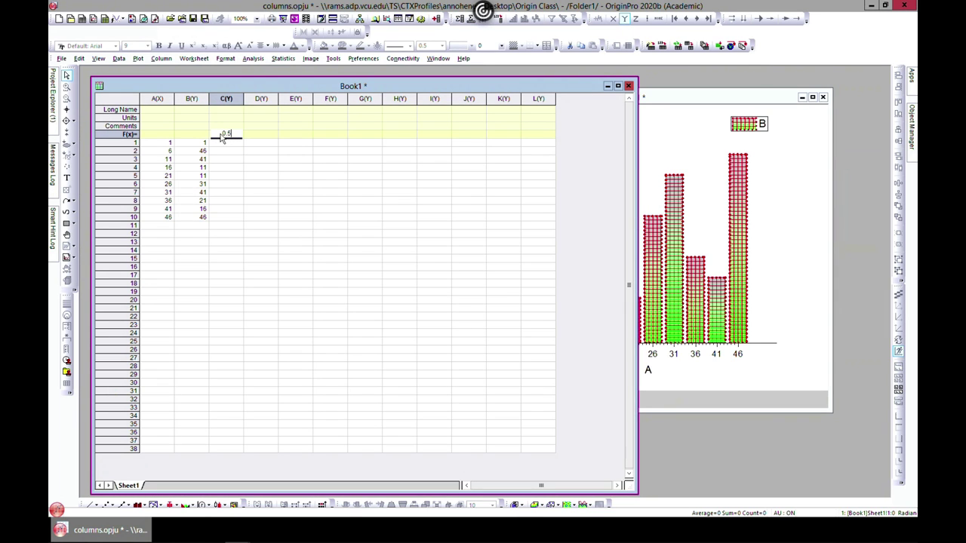
click(226, 151)
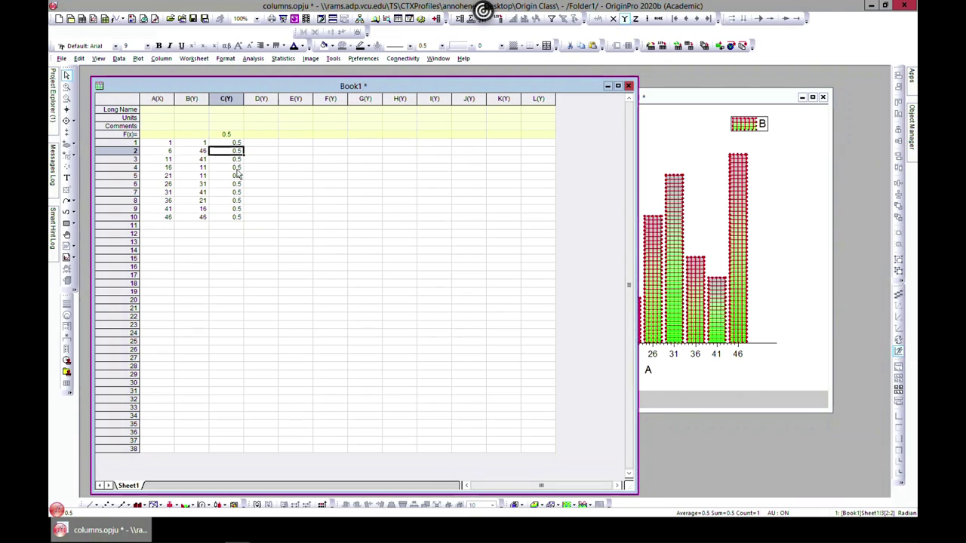
key(ctrl+z)
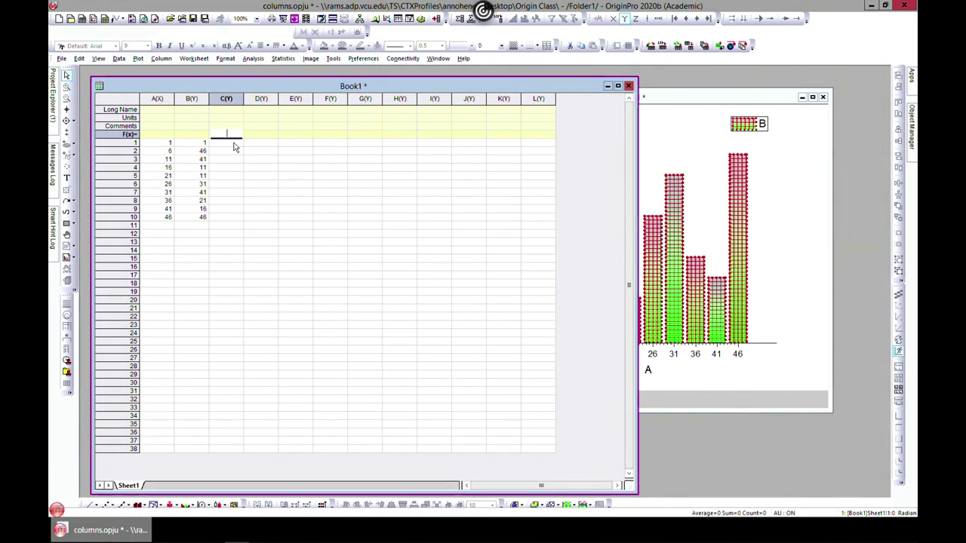
- Set the F(x) formula of column C to 0.5*col(b)
text(0.5)
text(*col)
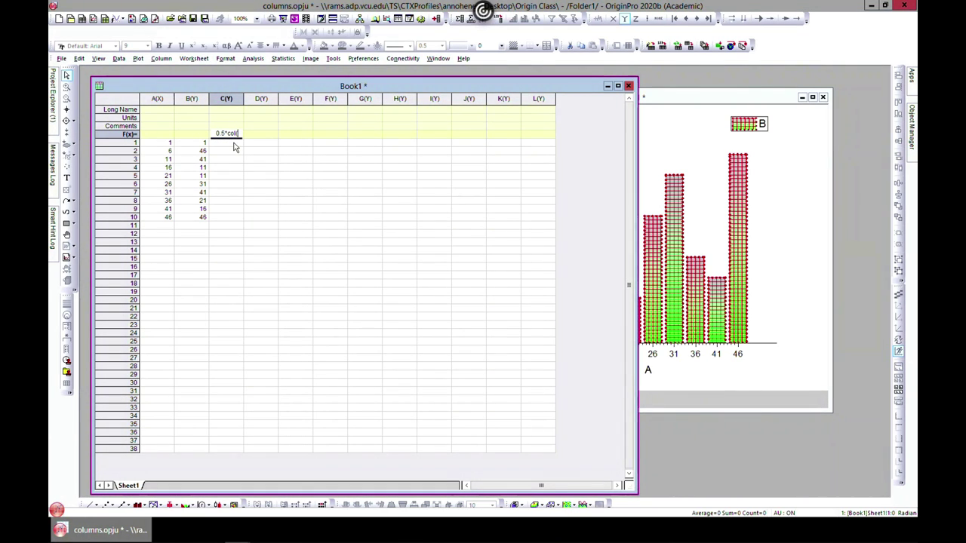
text((b))
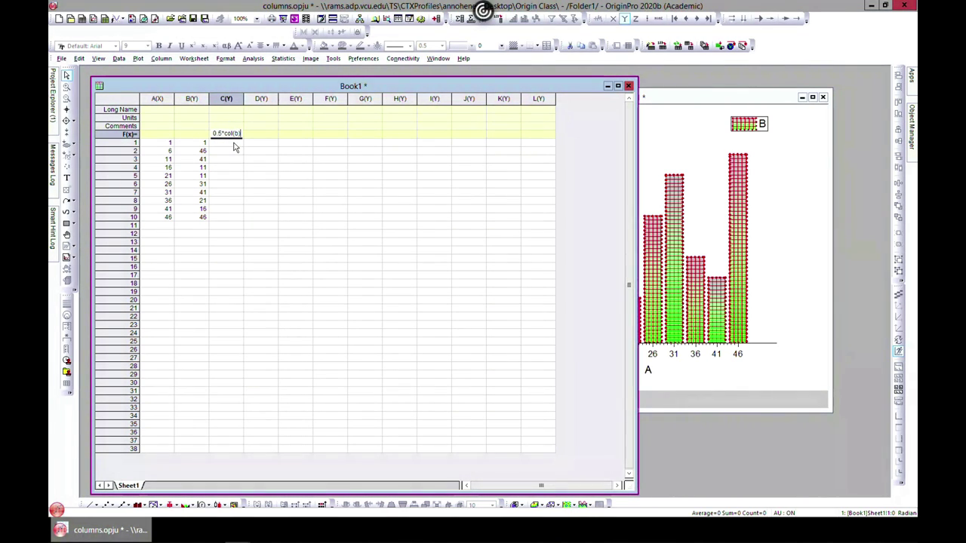
key(Return)
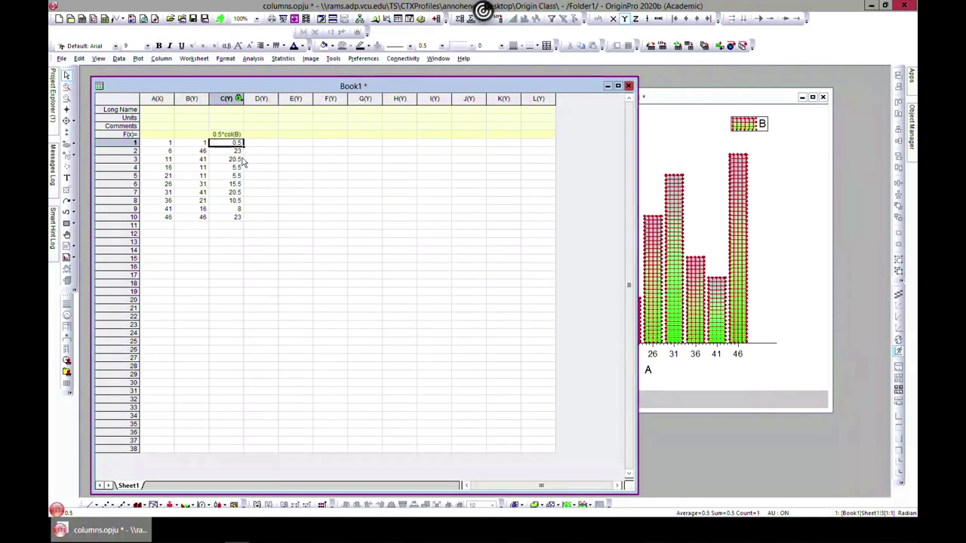
- Plot columns A, B and C together as a Stacked Column graph
click(158, 98)
drag(161, 97, 230, 98)
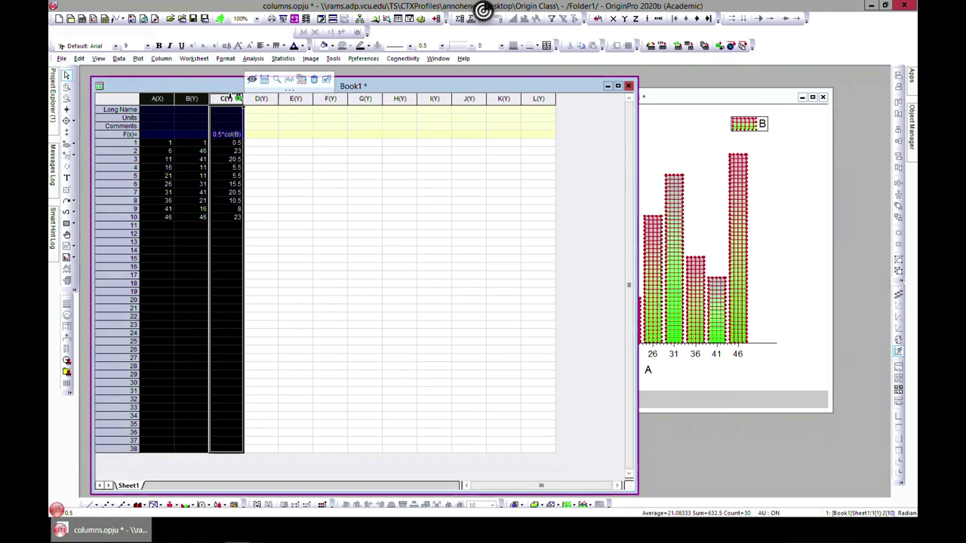
click(138, 58)
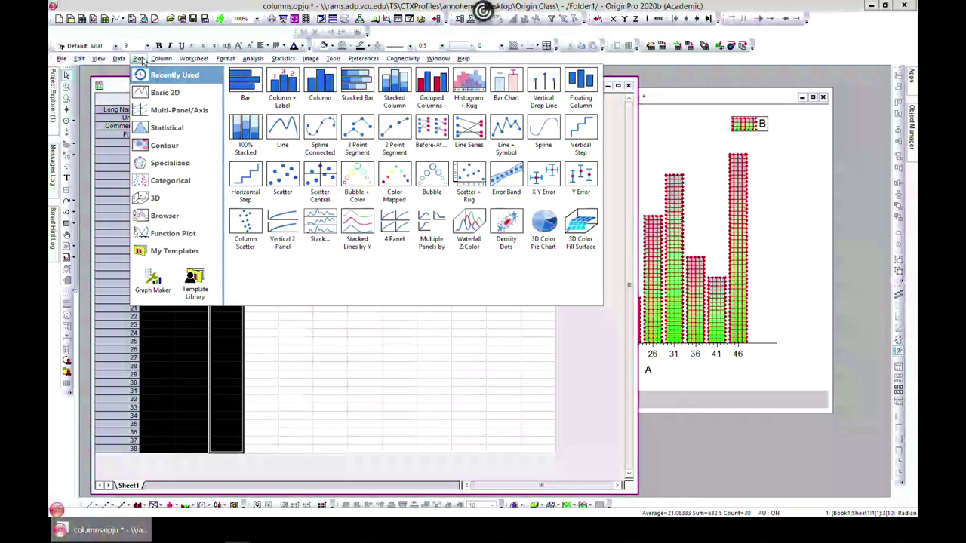
mouse_move(156, 94)
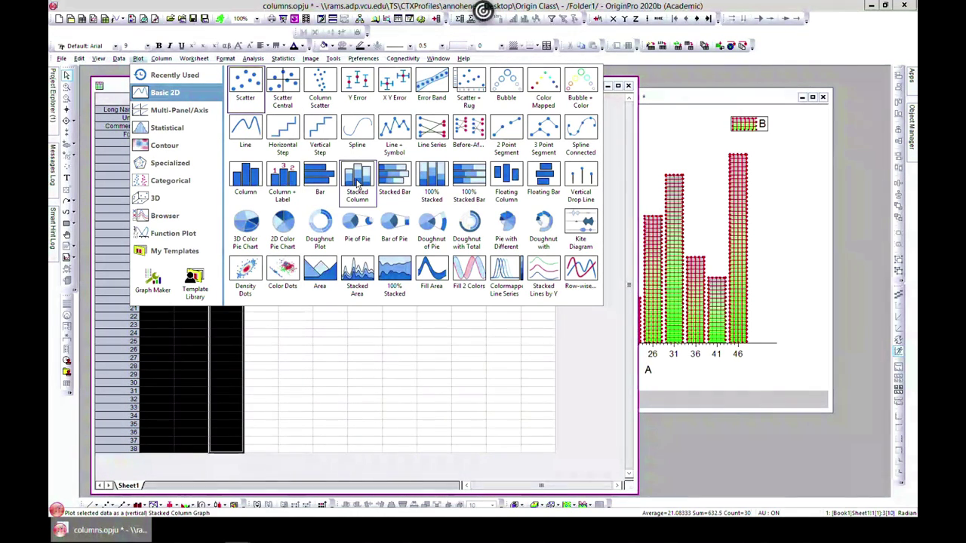
click(358, 183)
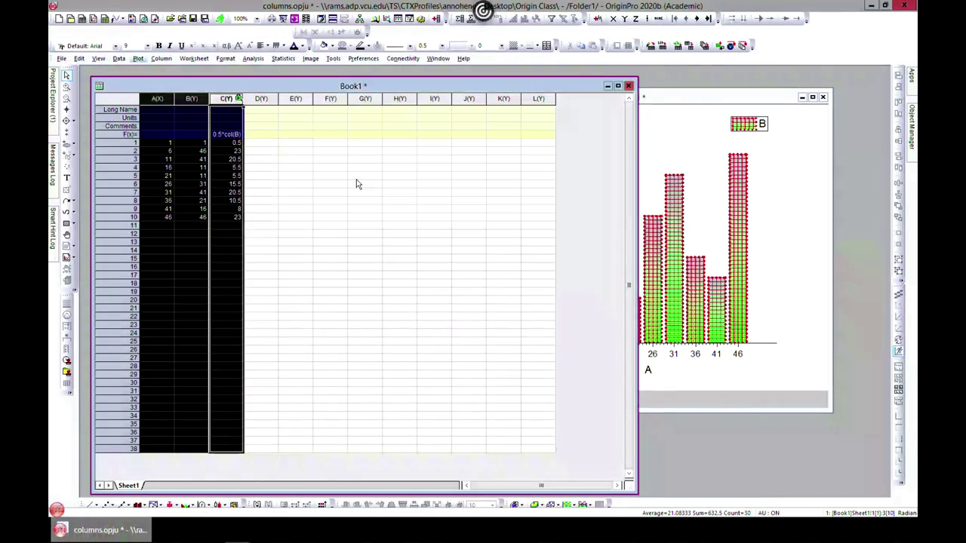
- Bring the stacked column graph to the front, enlarge its window and place it beside the worksheet data
drag(300, 140, 553, 123)
click(222, 167)
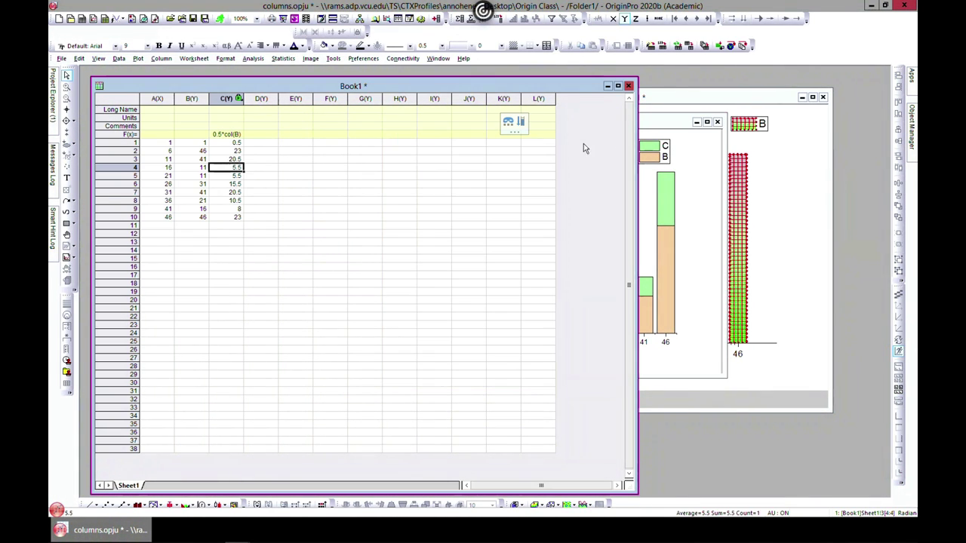
click(655, 150)
drag(722, 374, 832, 497)
drag(503, 124, 441, 71)
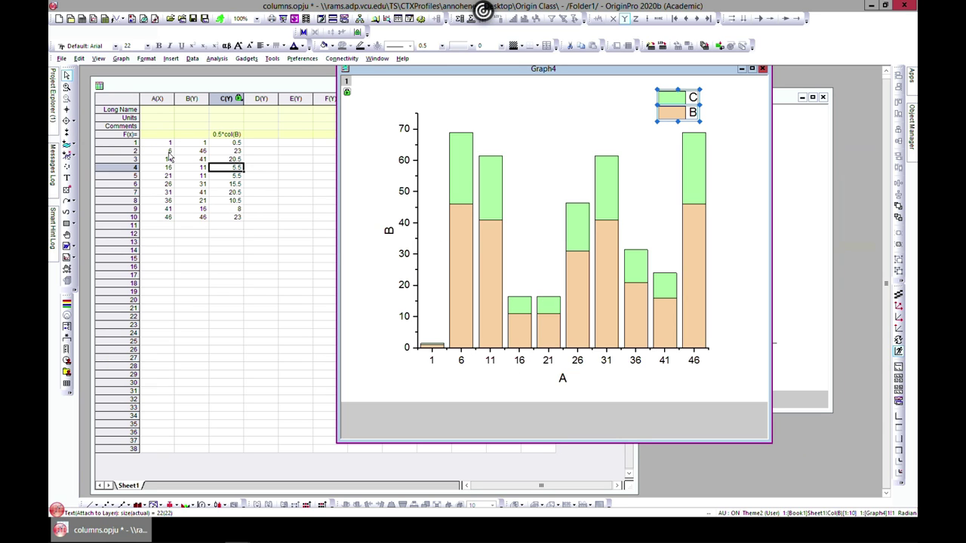
- Examine the stacked column at A value 6 against its B and C values in the worksheet
click(459, 364)
click(462, 362)
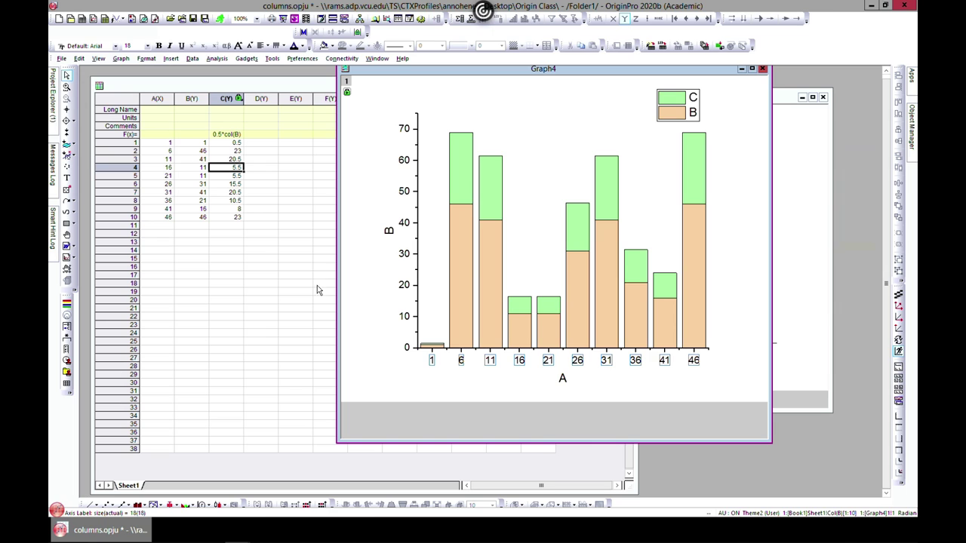
mouse_move(455, 217)
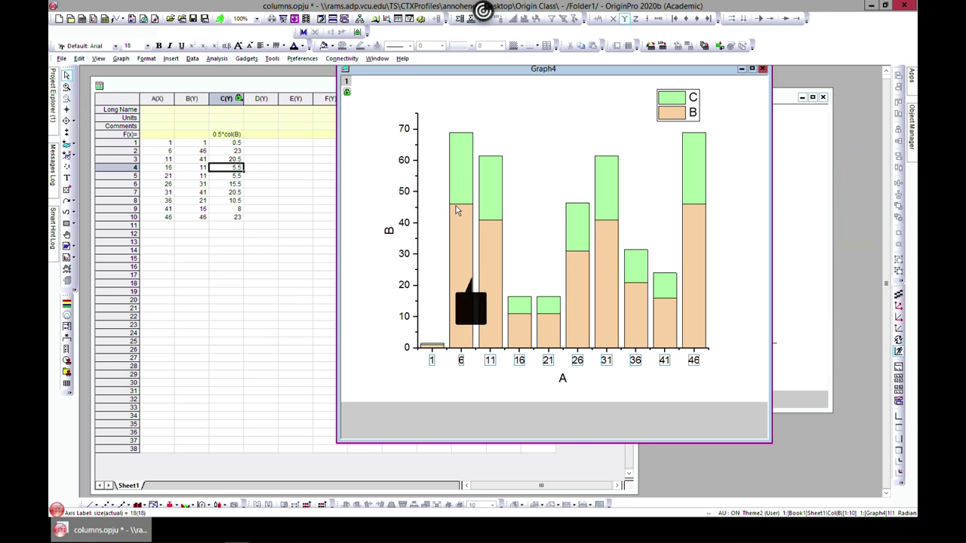
- Compare the stacked column at A value 6 with its data, then return to the worksheet and look over the Basic 2D plot types
mouse_move(458, 135)
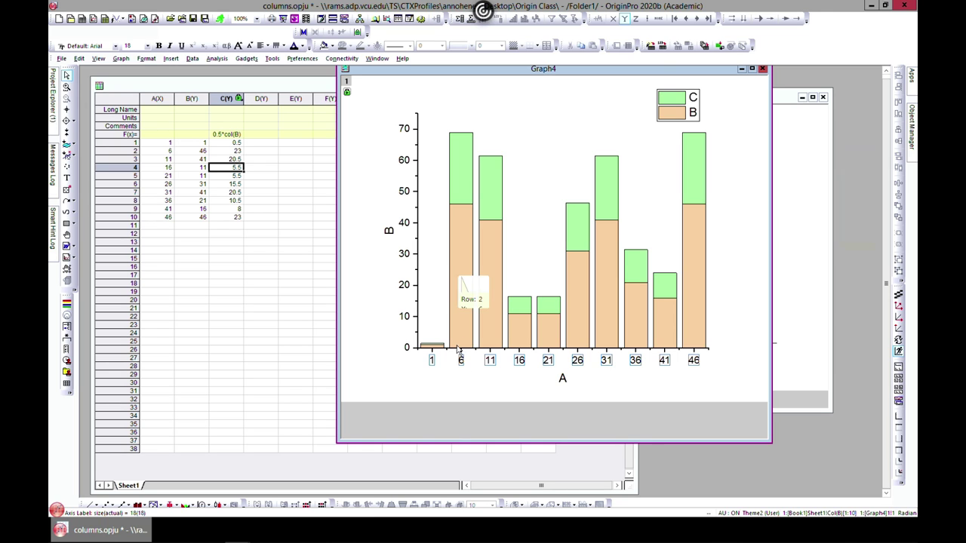
mouse_move(445, 303)
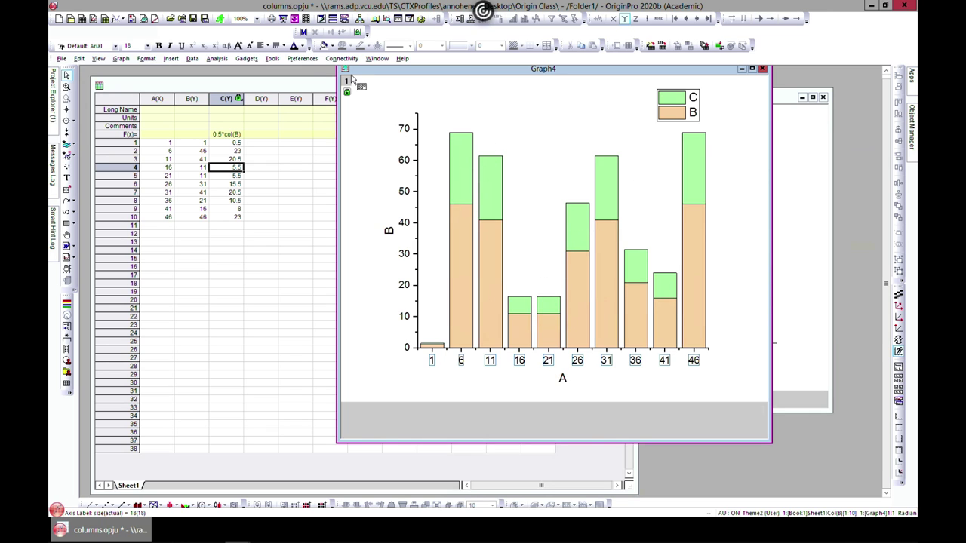
click(227, 79)
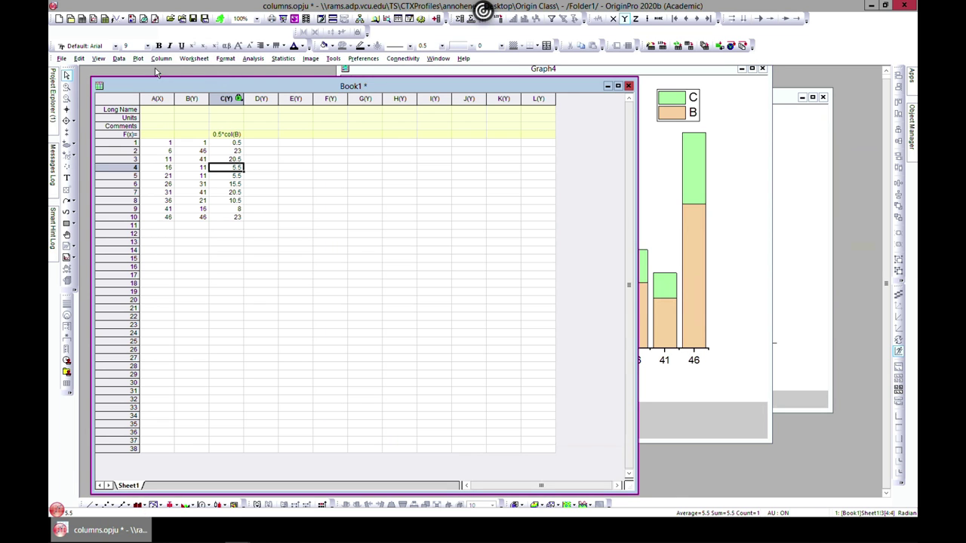
click(138, 60)
mouse_move(157, 60)
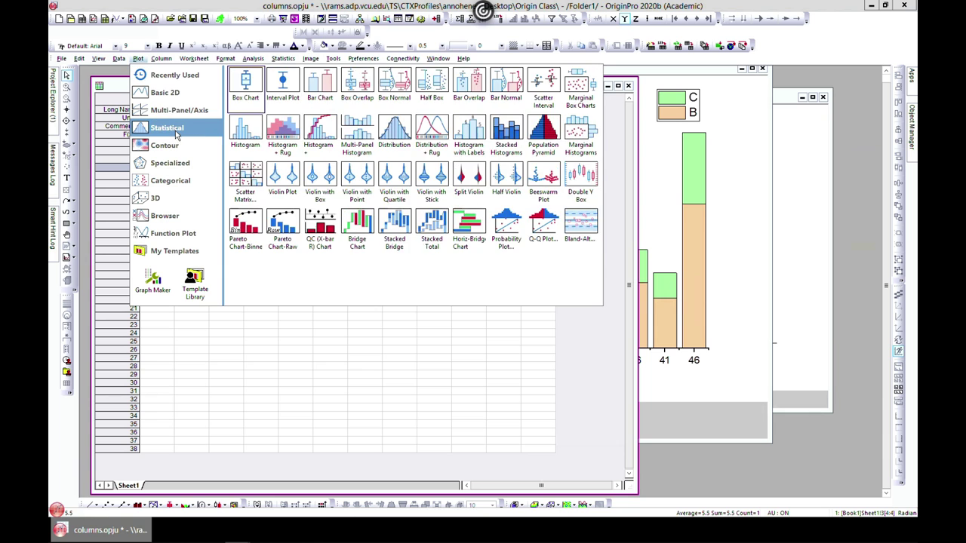
mouse_move(198, 97)
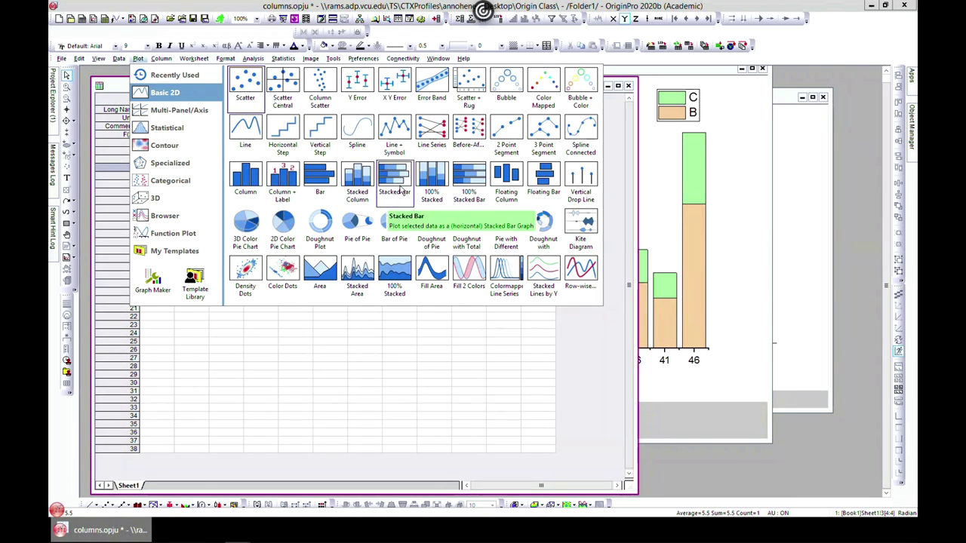
drag(401, 191, 393, 344)
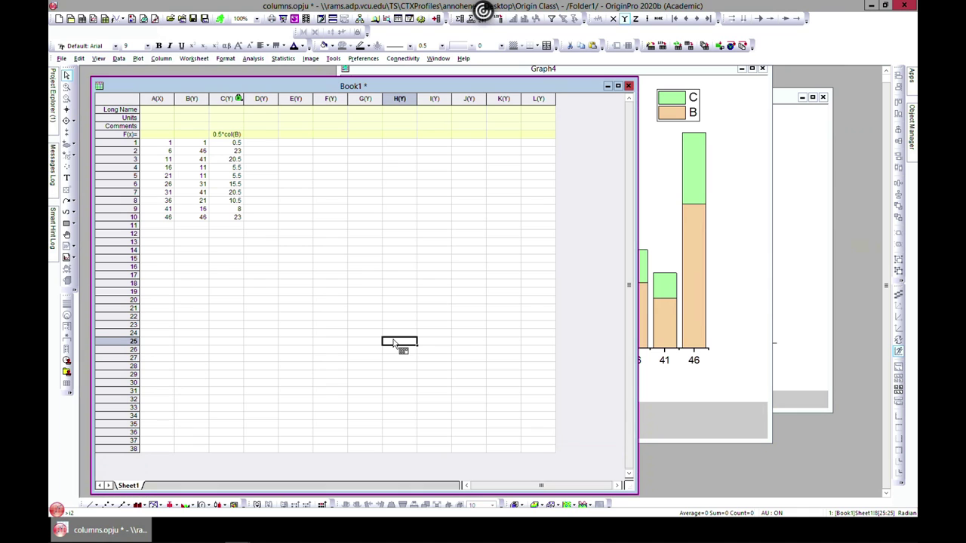
drag(393, 343, 393, 343)
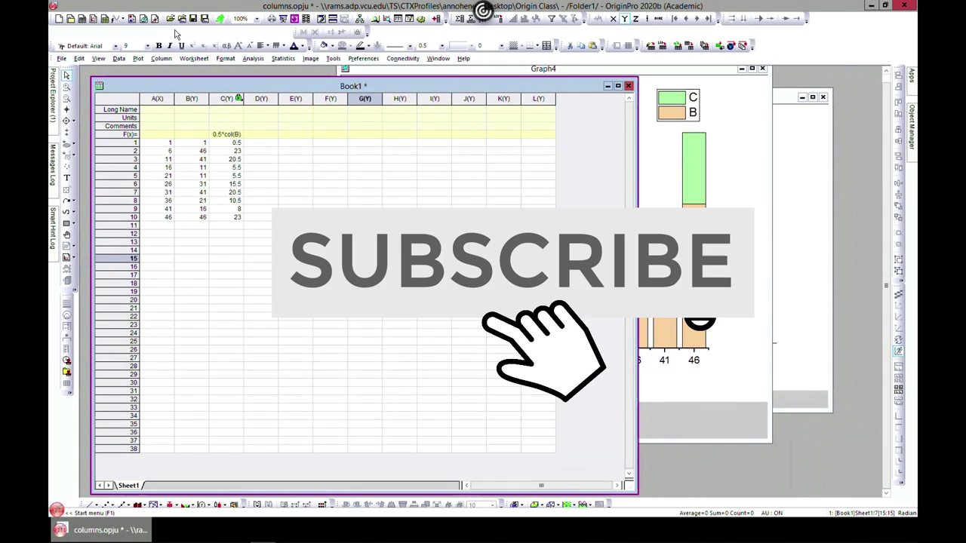
click(157, 99)
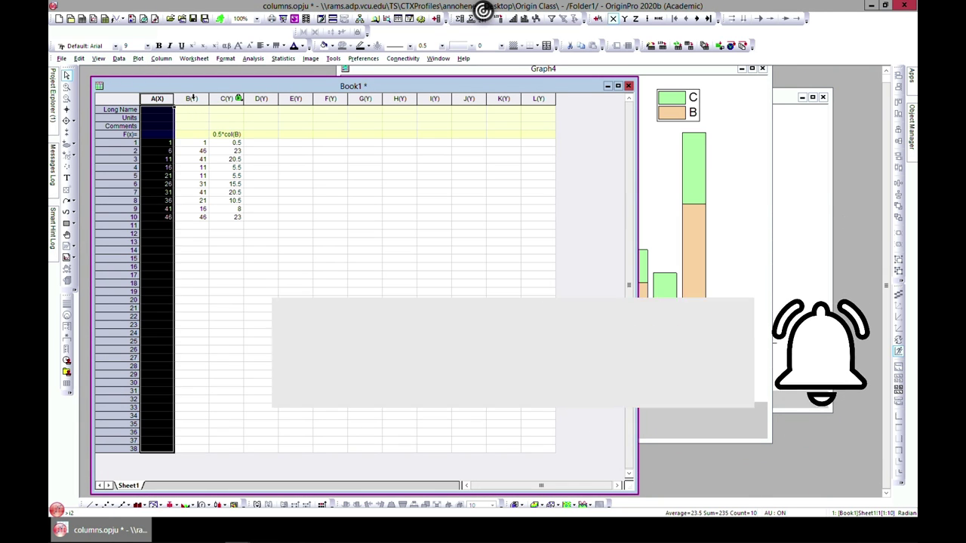
shift+click(192, 99)
shift+click(218, 99)
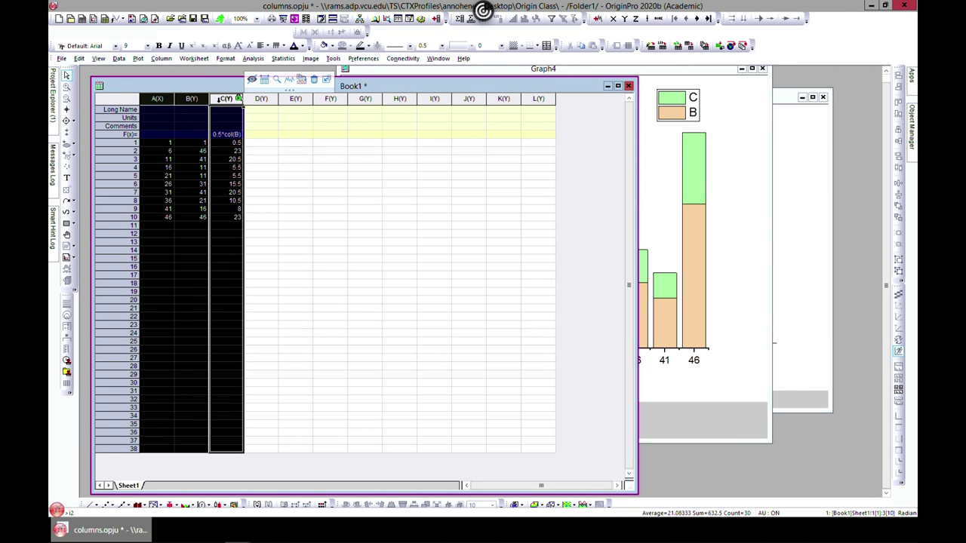
click(138, 58)
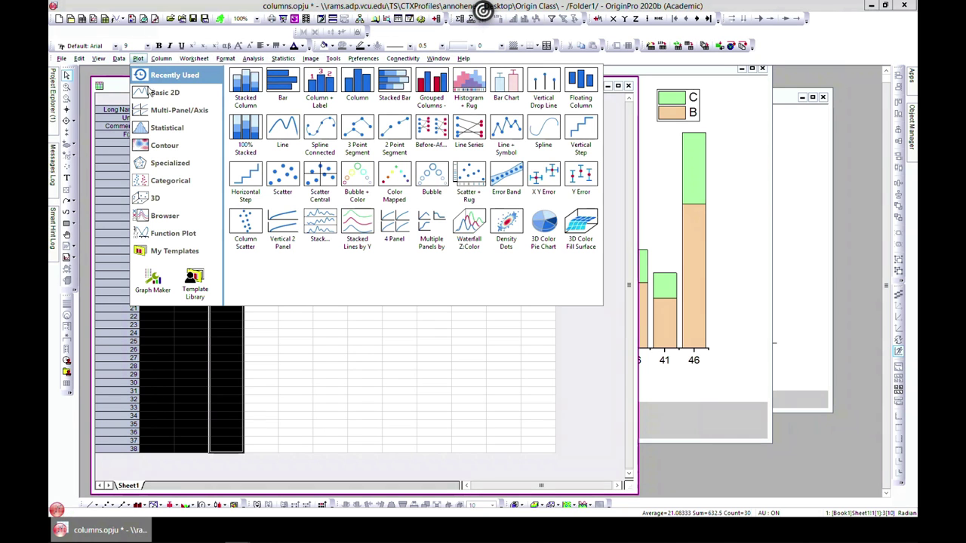
mouse_move(156, 98)
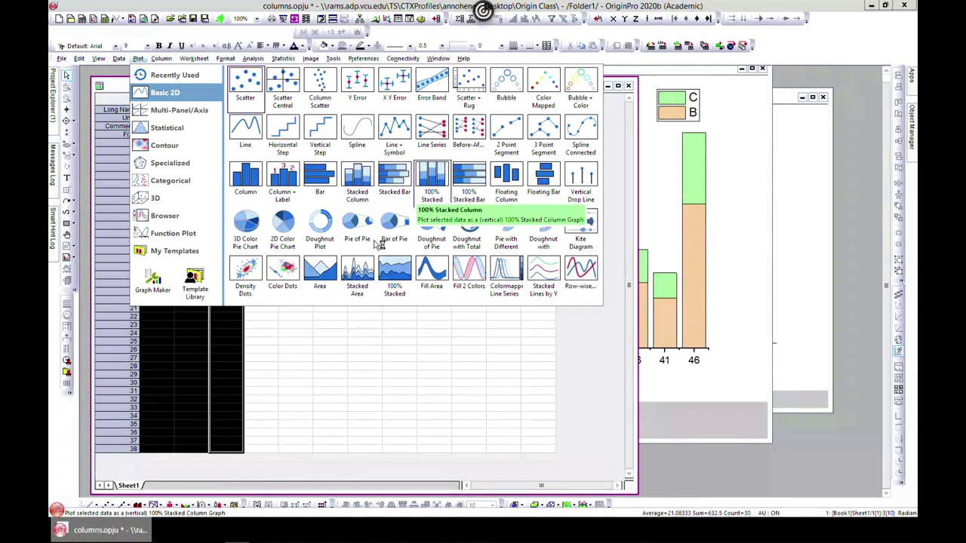
click(315, 349)
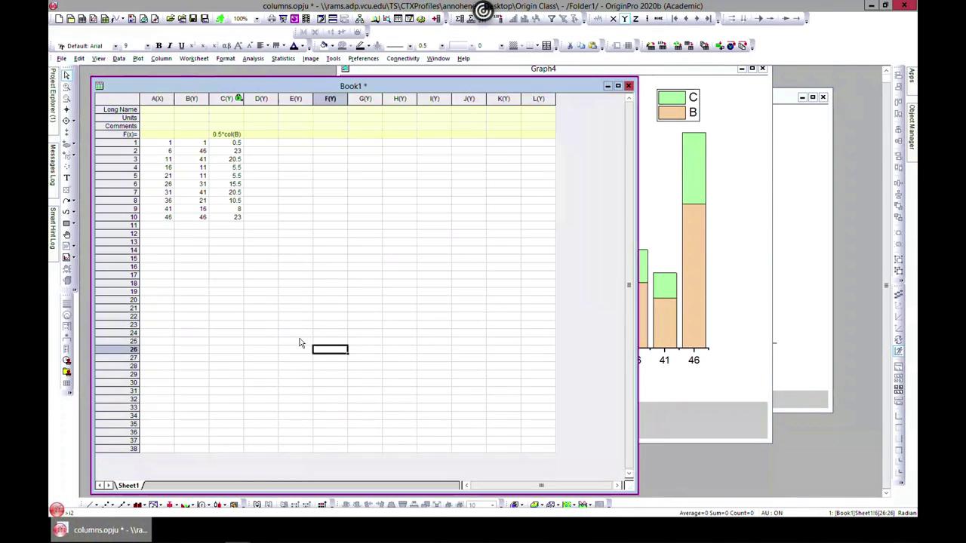
- Plot columns A and B as a 100% Stacked Column graph
click(156, 99)
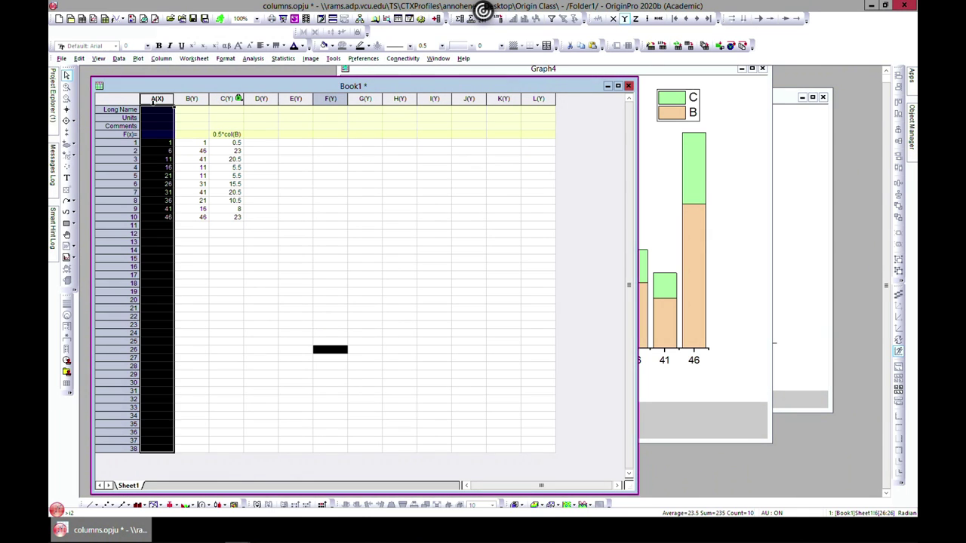
click(227, 183)
click(156, 99)
shift+click(191, 99)
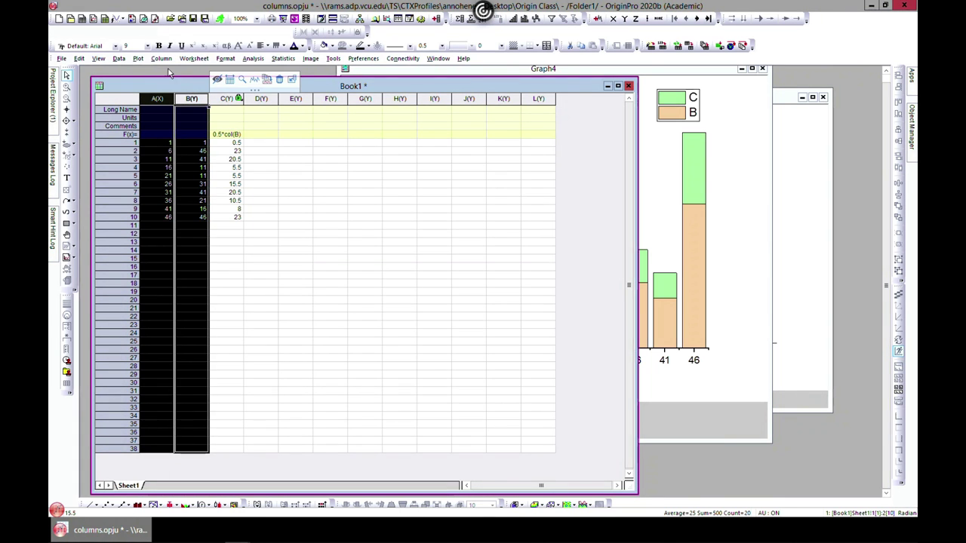
click(138, 59)
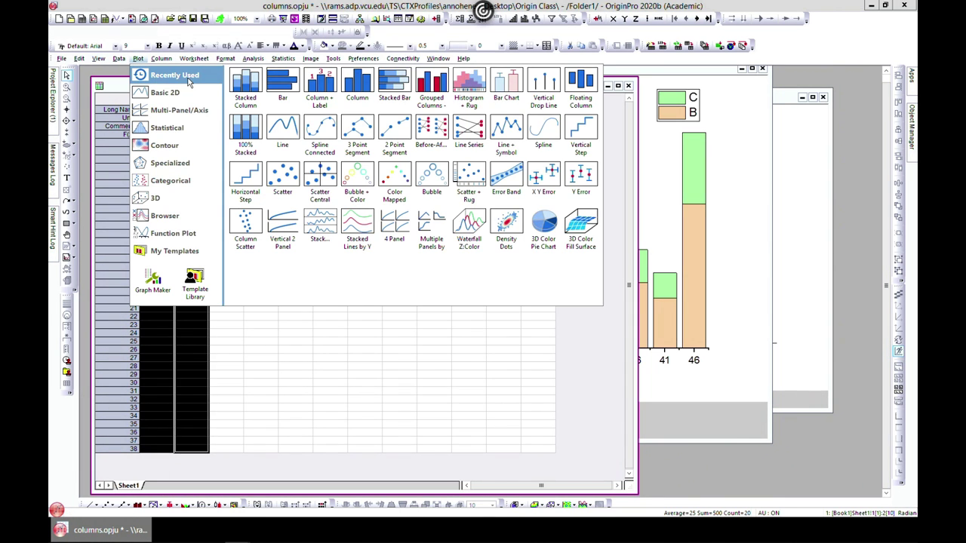
mouse_move(181, 94)
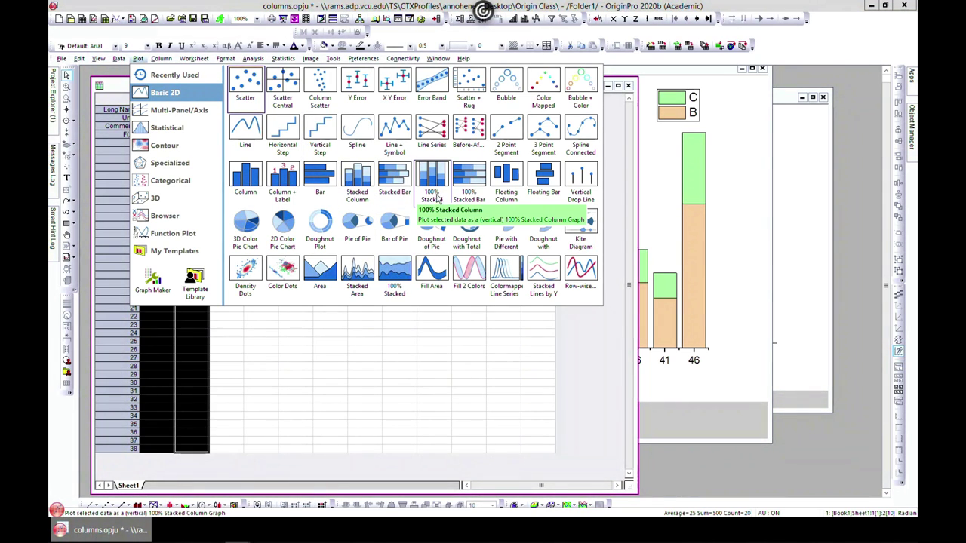
click(433, 179)
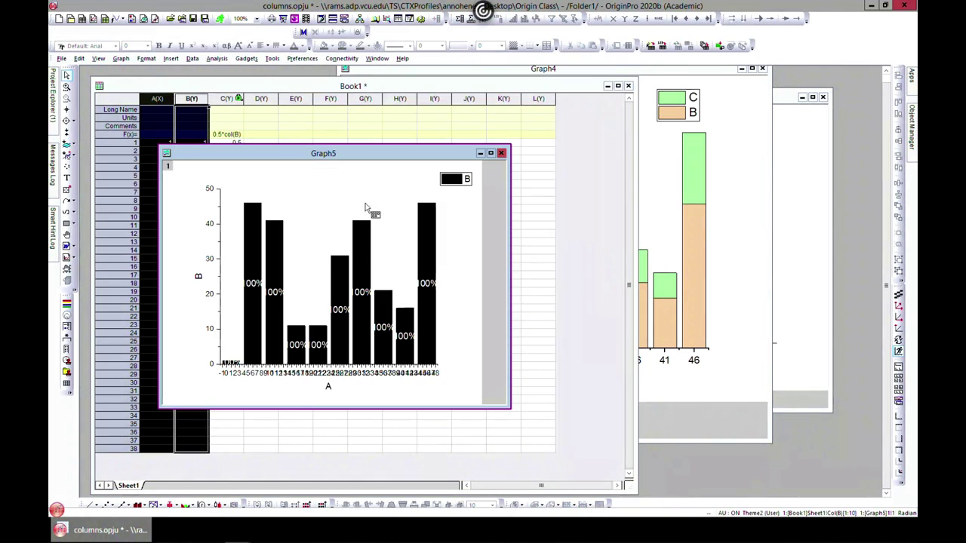
- Move the new graph beside the worksheet data, inspect its columns at A values 6 and 11, and delete the graph
drag(341, 166, 526, 146)
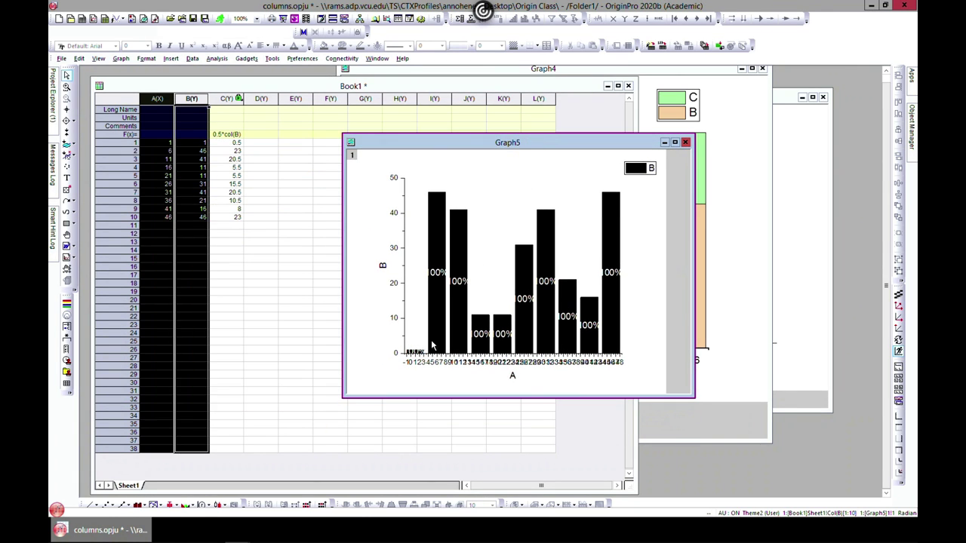
mouse_move(440, 308)
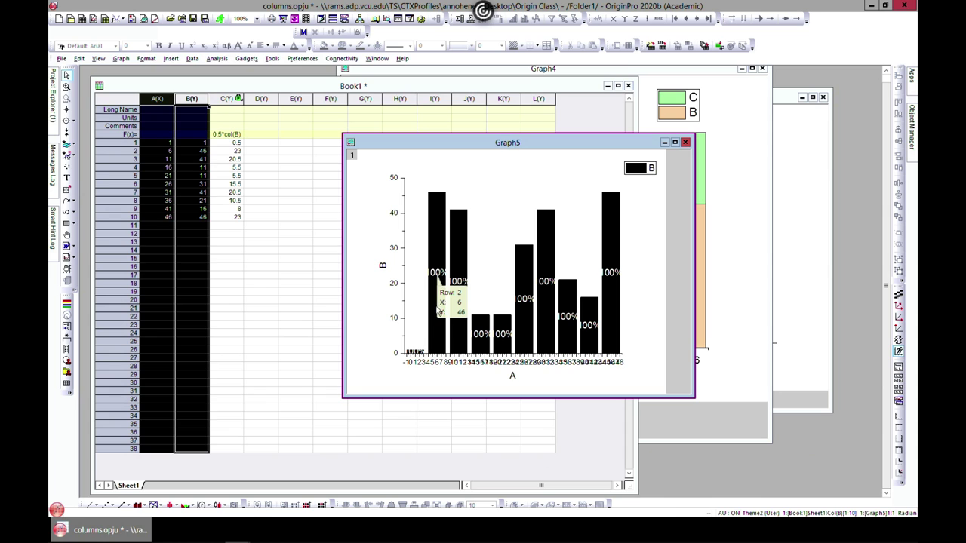
mouse_move(460, 296)
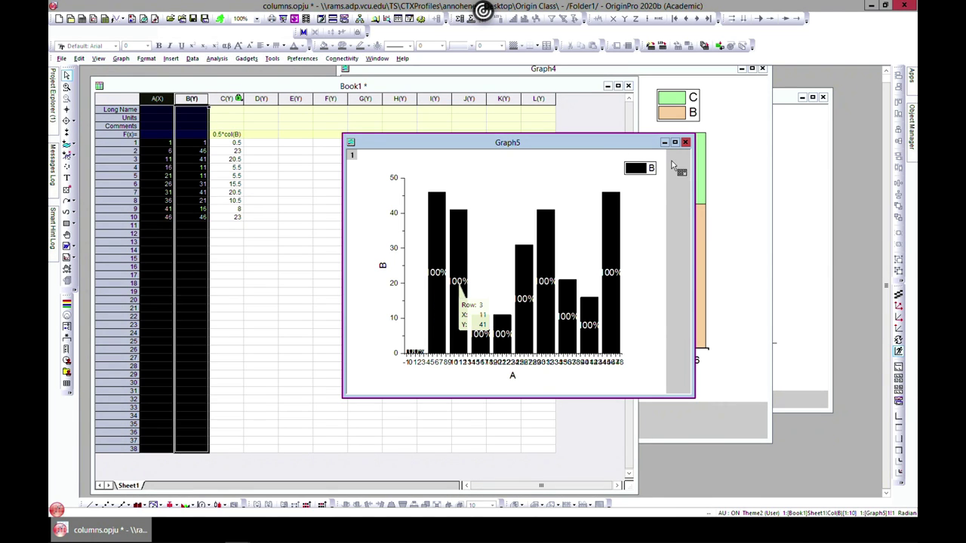
click(685, 141)
click(417, 287)
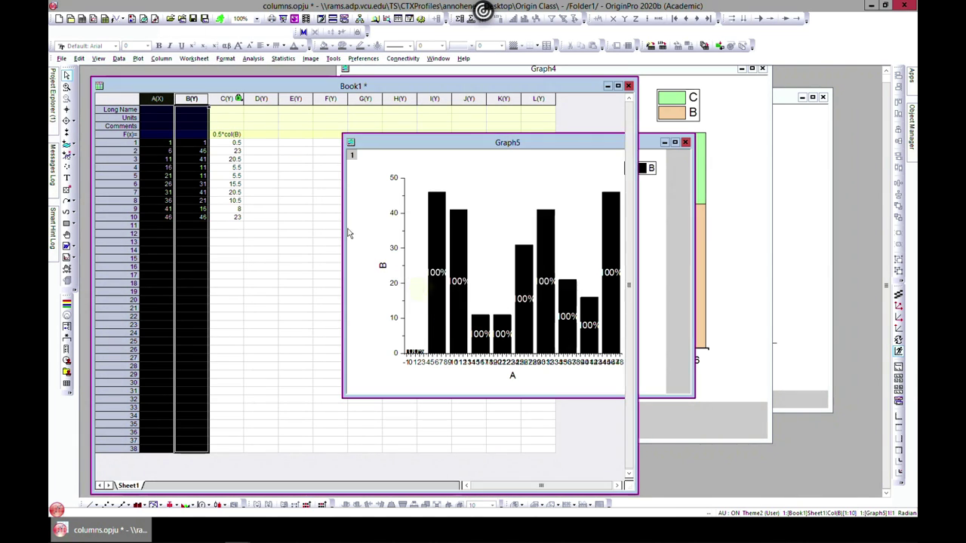
- Add column C to the selection and plot columns A, B and C as a 100% Stacked Column graph
ctrl+click(238, 98)
click(138, 59)
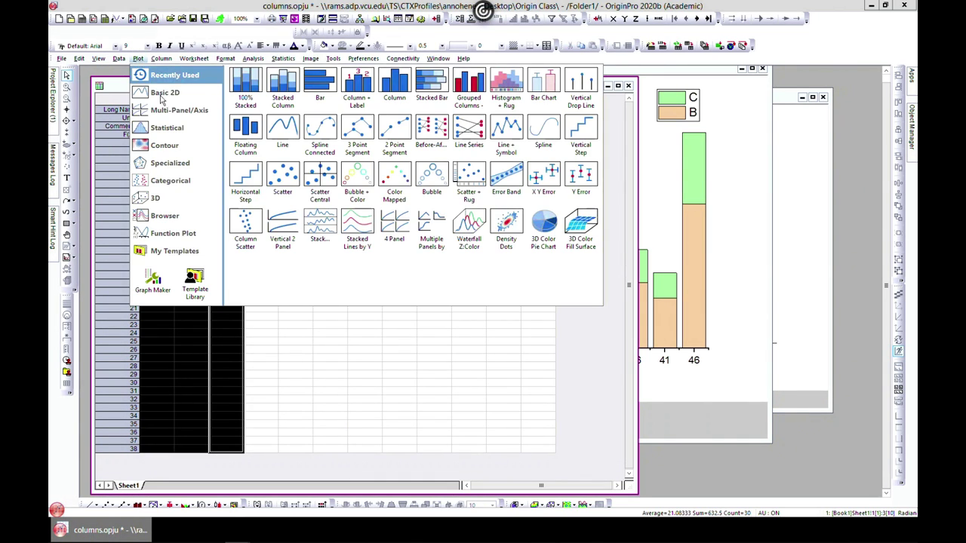
mouse_move(153, 94)
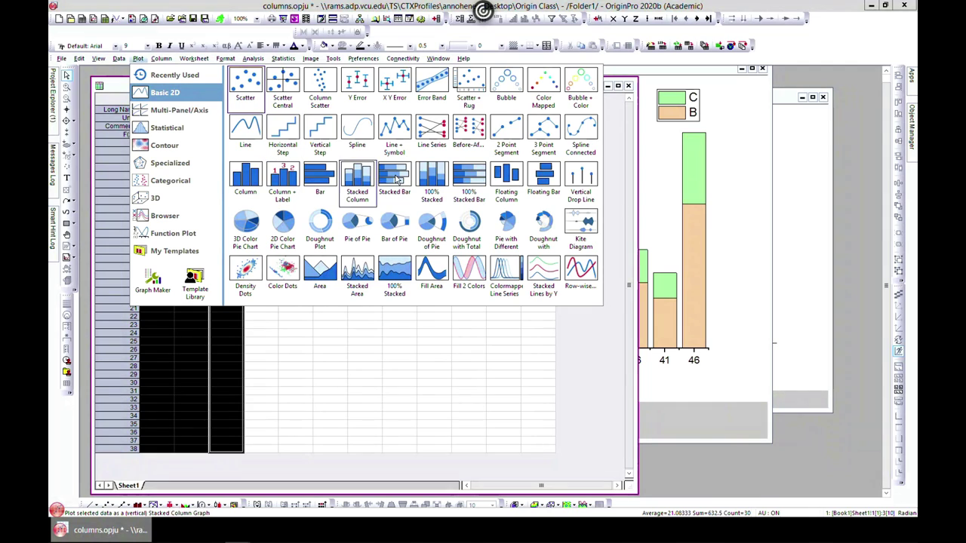
click(430, 176)
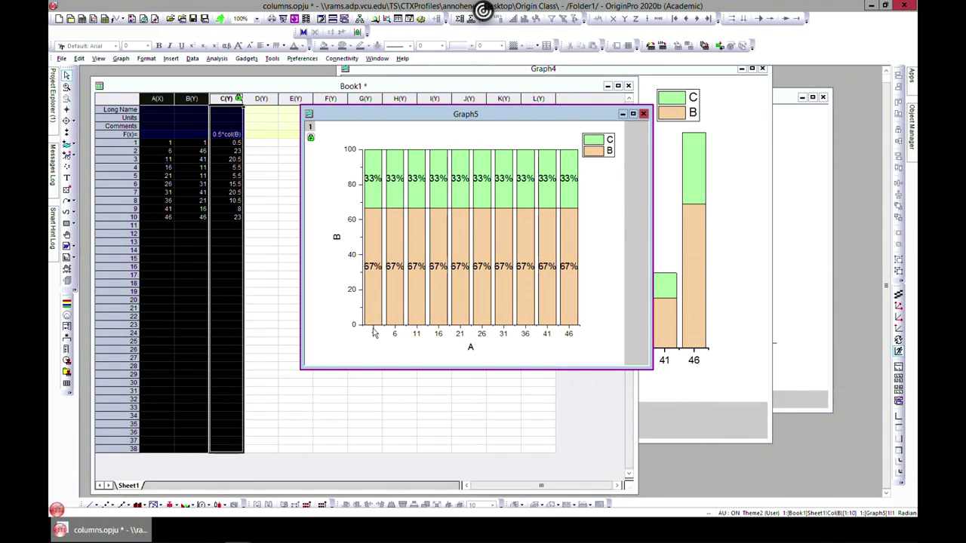
- Examine the B and C shares of the column at A value 1 and shift the graph window away from the worksheet data
mouse_move(372, 285)
mouse_move(375, 245)
mouse_move(376, 224)
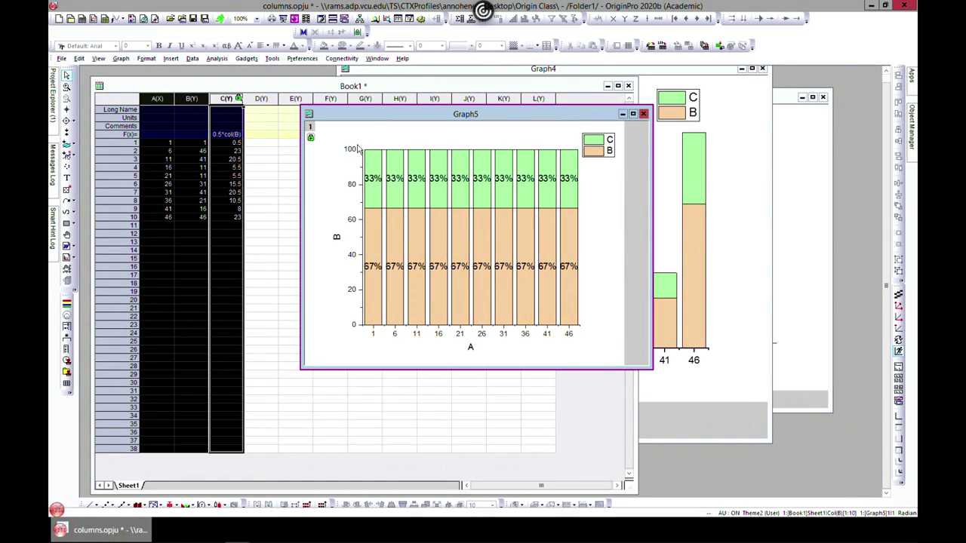
drag(357, 121, 384, 119)
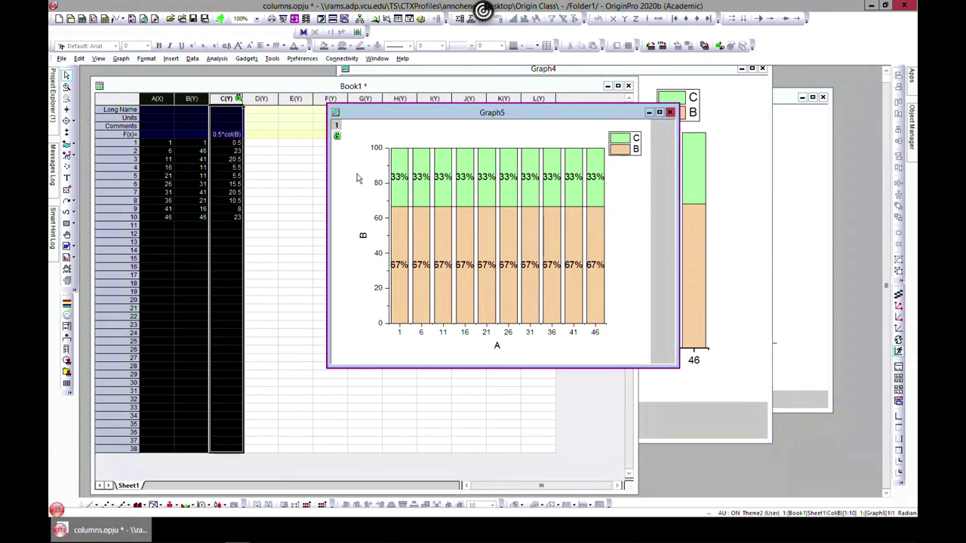
- Copy the values of column C in the worksheet and paste them into column D
click(272, 174)
click(232, 101)
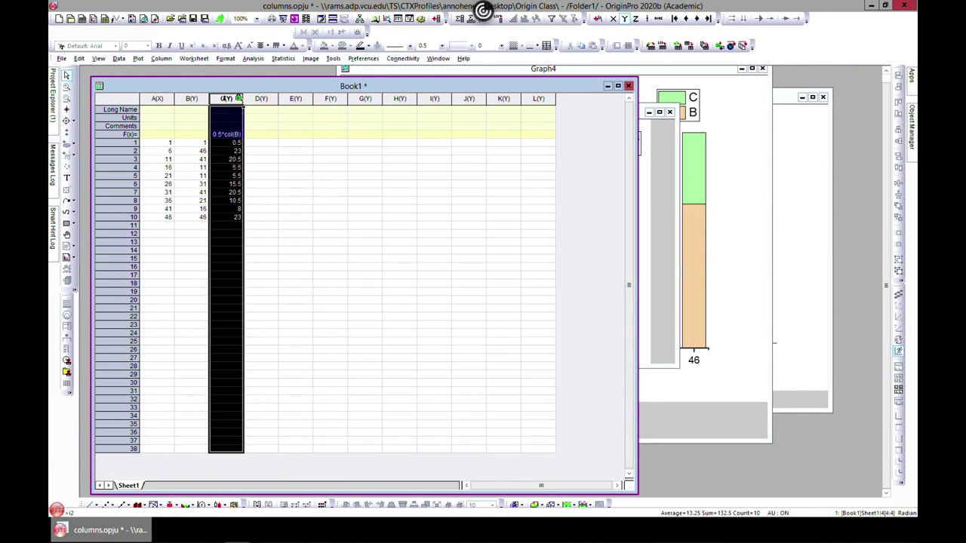
right_click(226, 100)
mouse_move(332, 121)
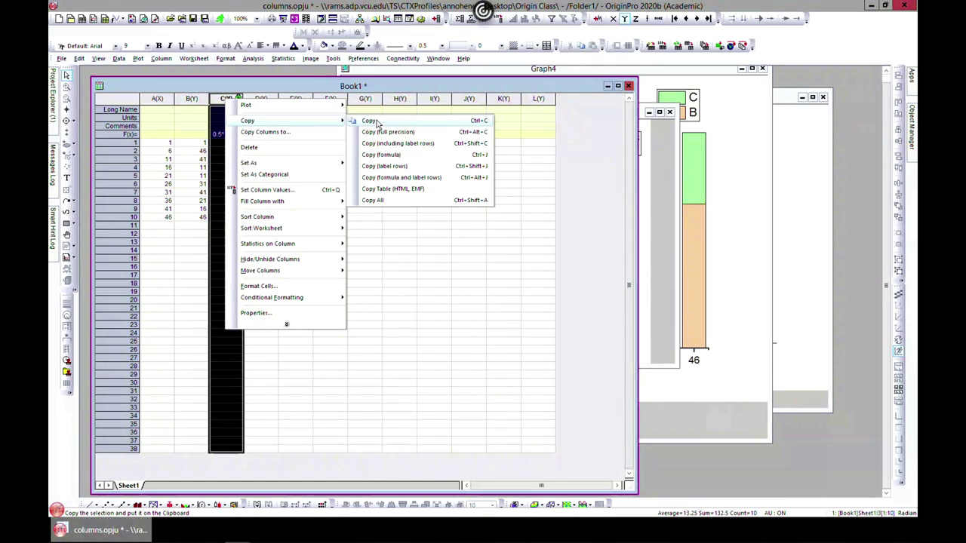
click(370, 120)
click(261, 99)
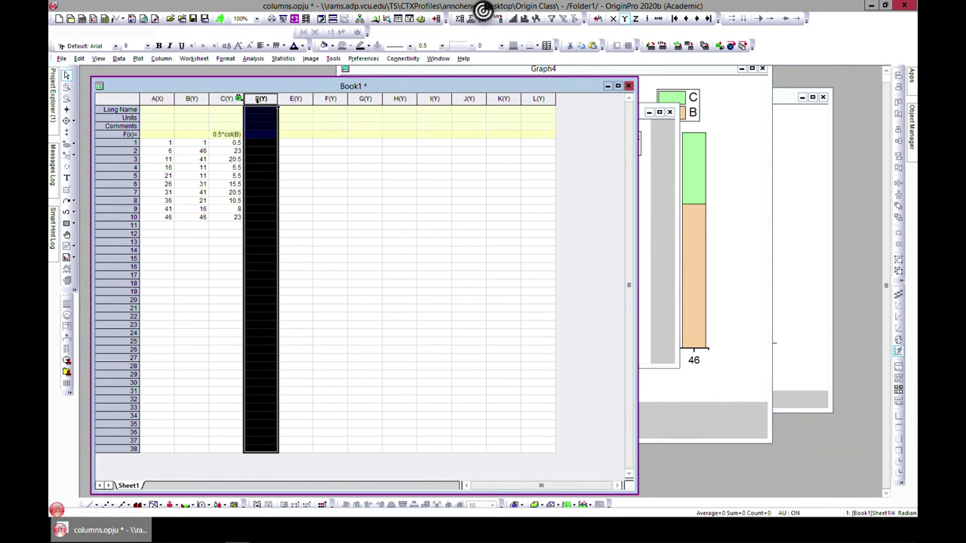
right_click(260, 113)
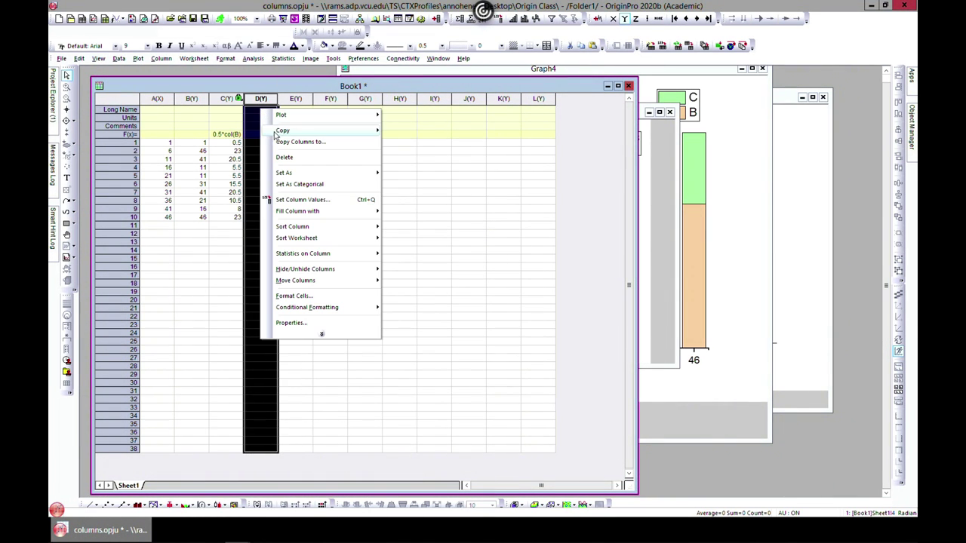
click(434, 266)
click(254, 98)
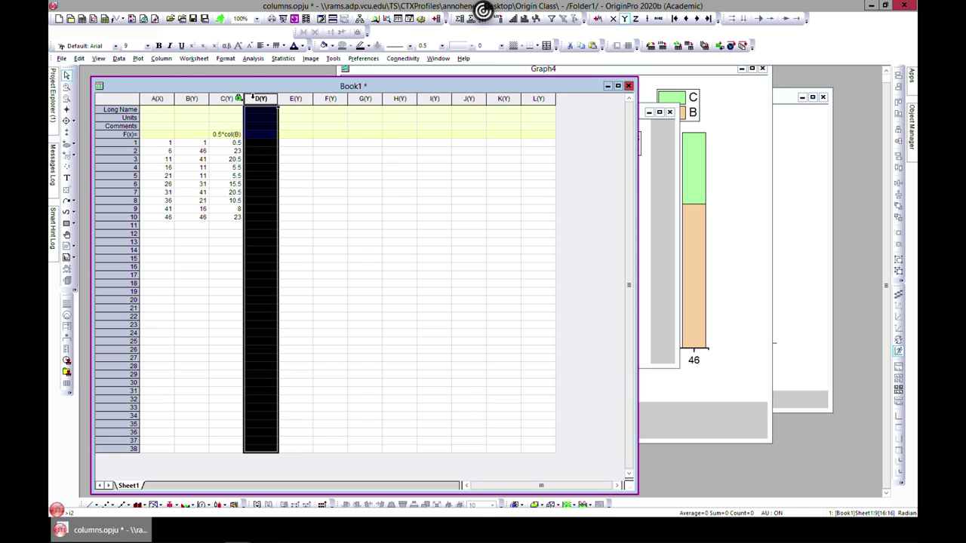
key(ctrl+v)
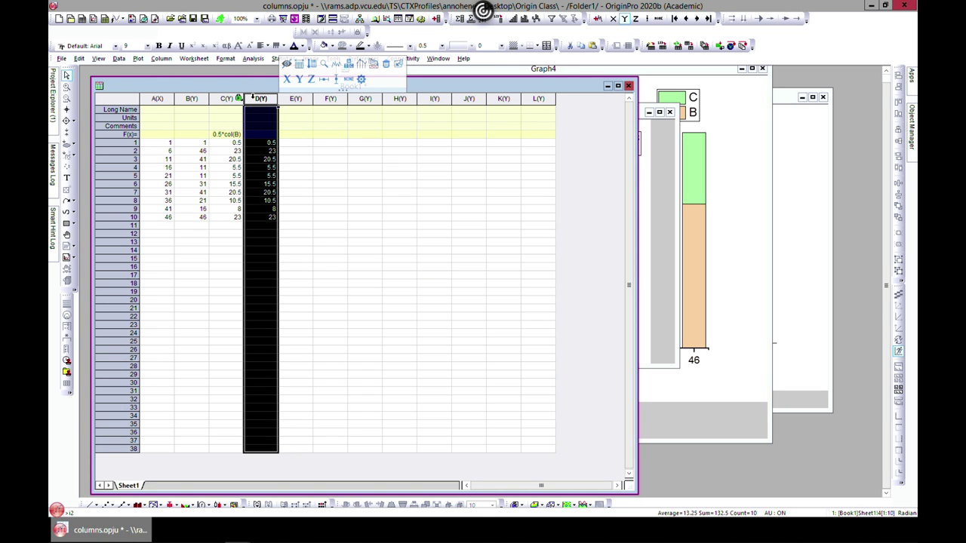
click(302, 167)
- Plot worksheet columns A through D as a 100% Stacked Column graph and move the graph window clear of the data
click(154, 99)
shift+click(189, 98)
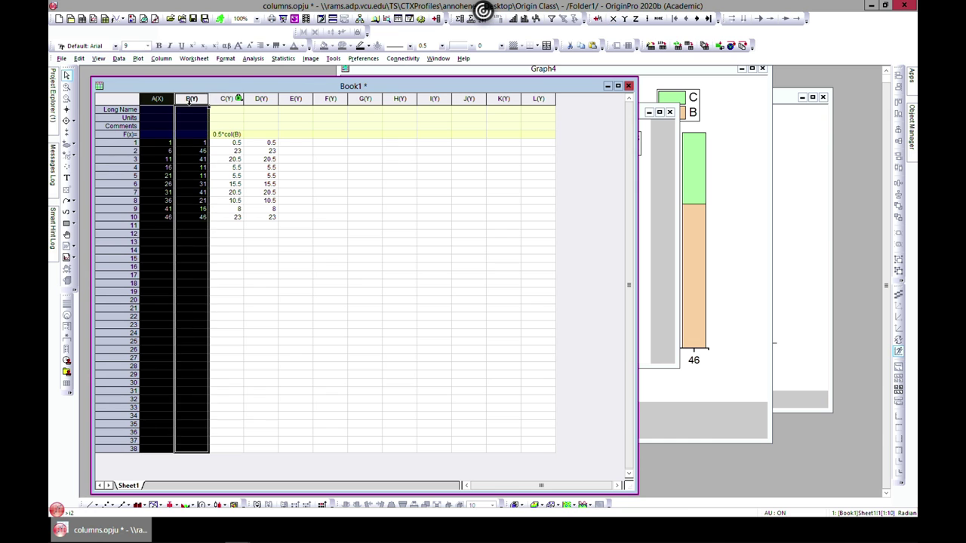
shift+click(226, 99)
shift+click(260, 99)
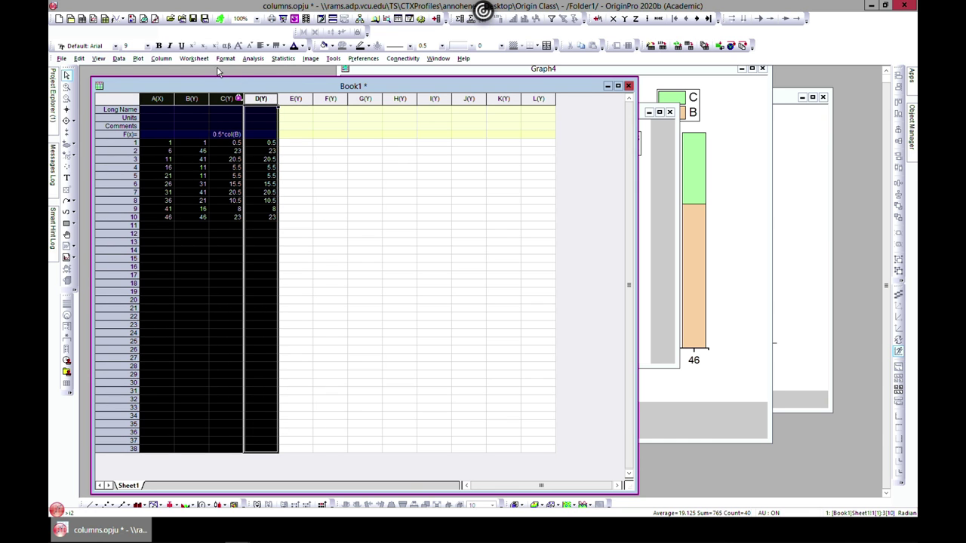
click(152, 59)
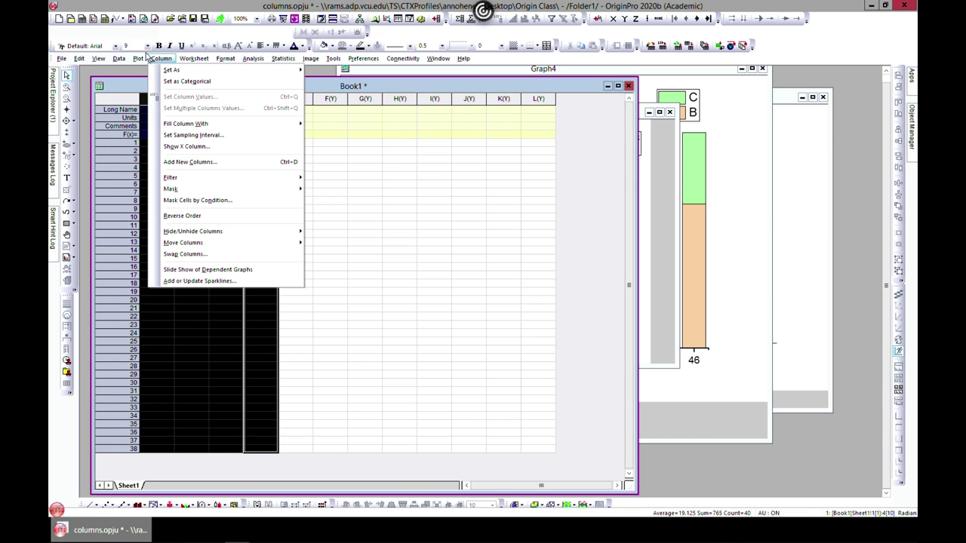
mouse_move(138, 62)
mouse_move(155, 95)
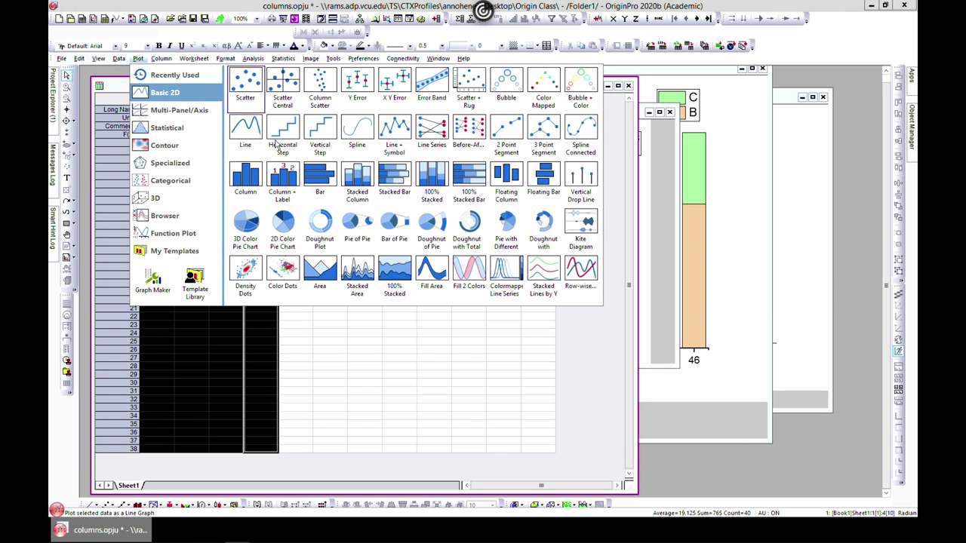
click(444, 202)
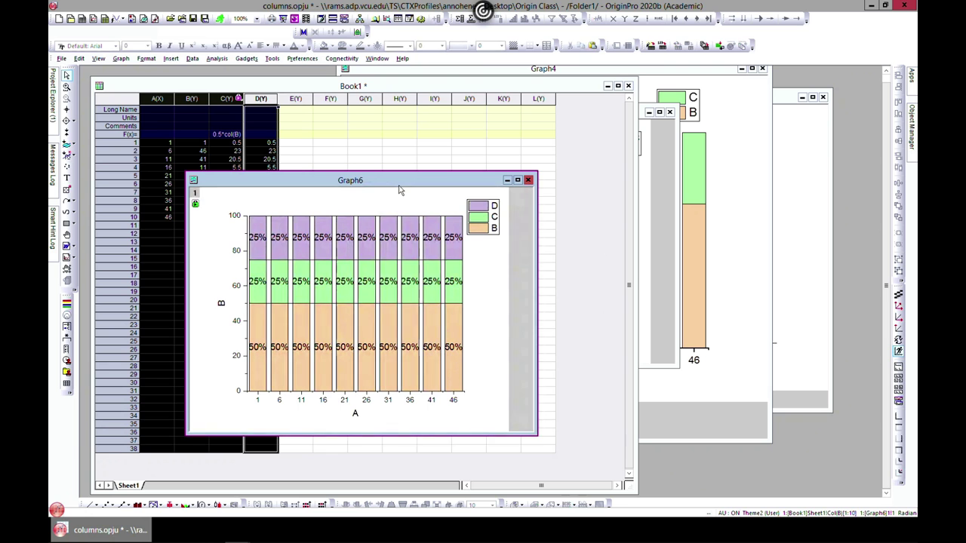
drag(402, 190, 574, 110)
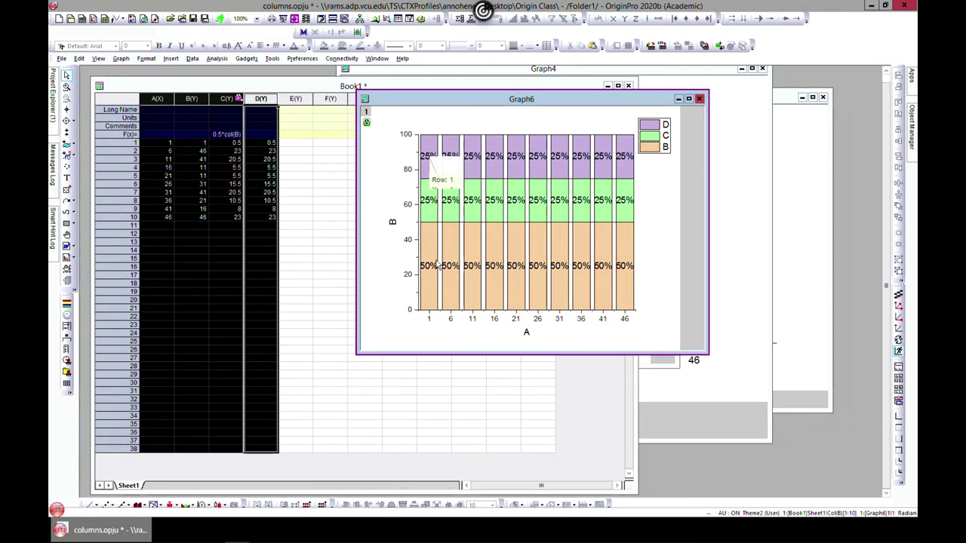
- Enable Connect Line in the display properties of the B columns in the new graph and apply it
click(437, 261)
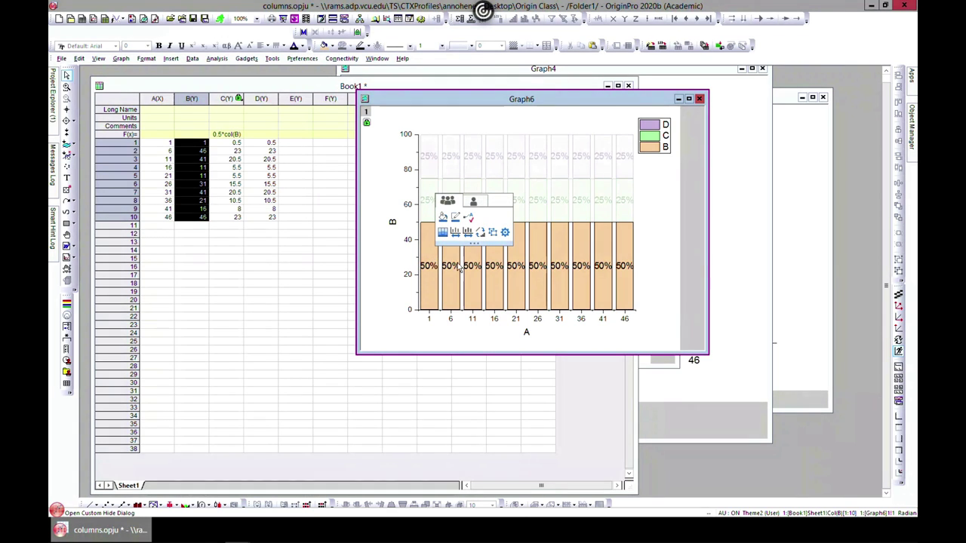
double_click(430, 249)
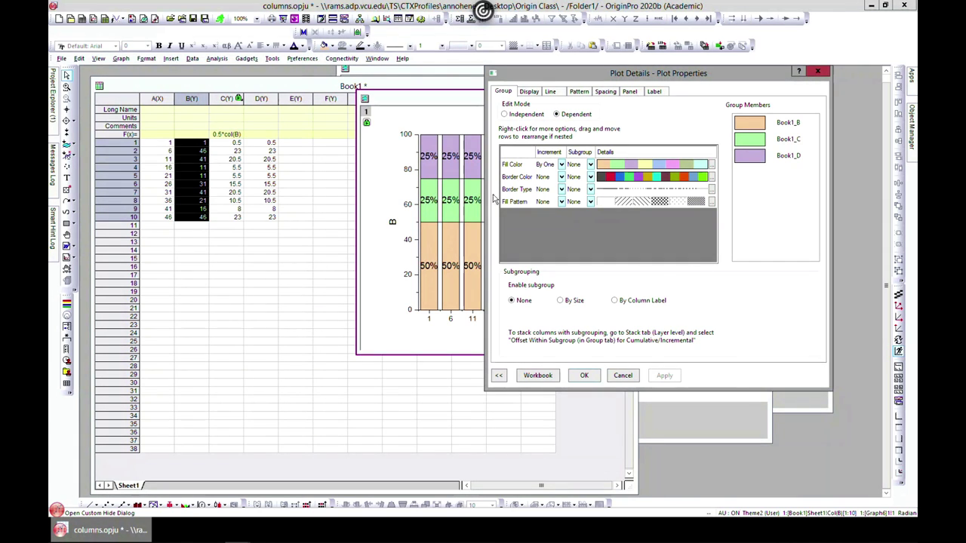
click(528, 91)
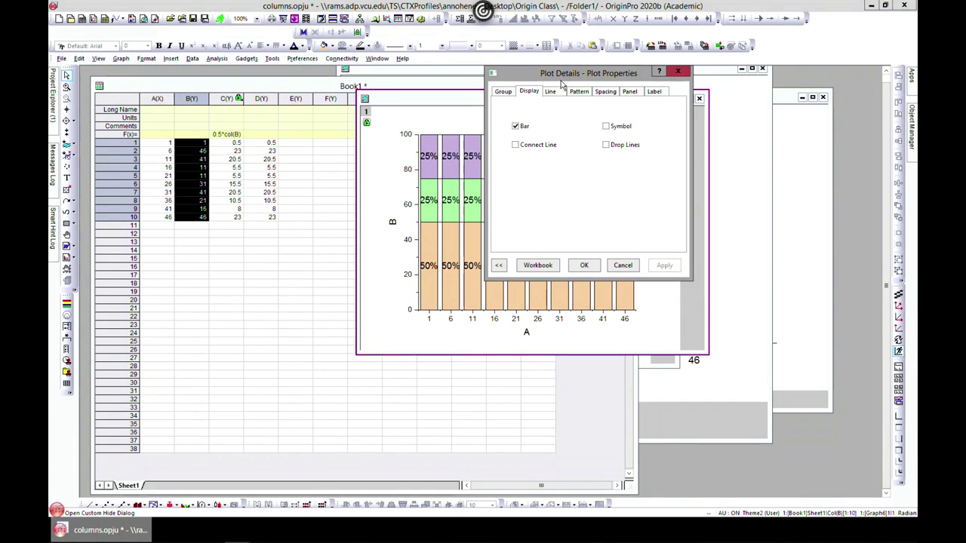
click(551, 91)
click(528, 91)
click(516, 146)
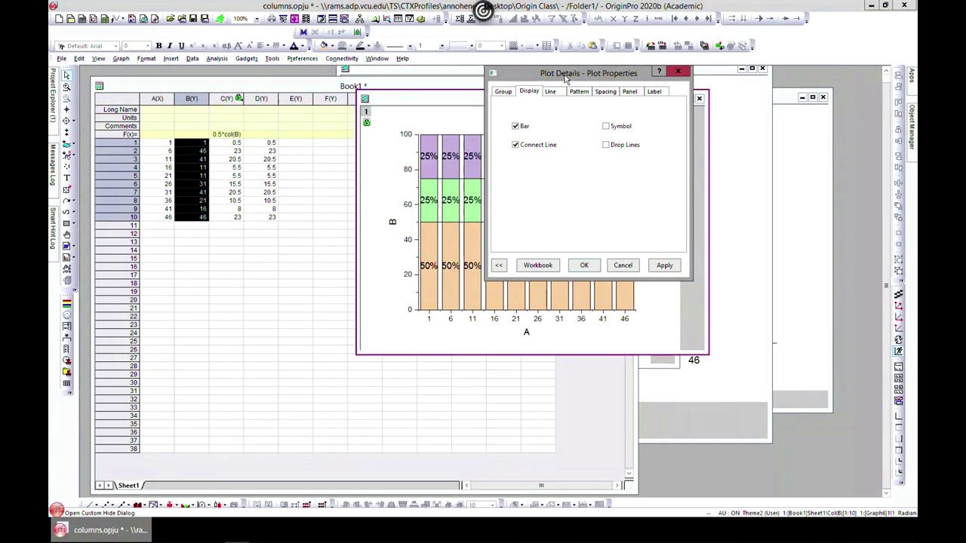
drag(566, 78, 605, 81)
click(702, 268)
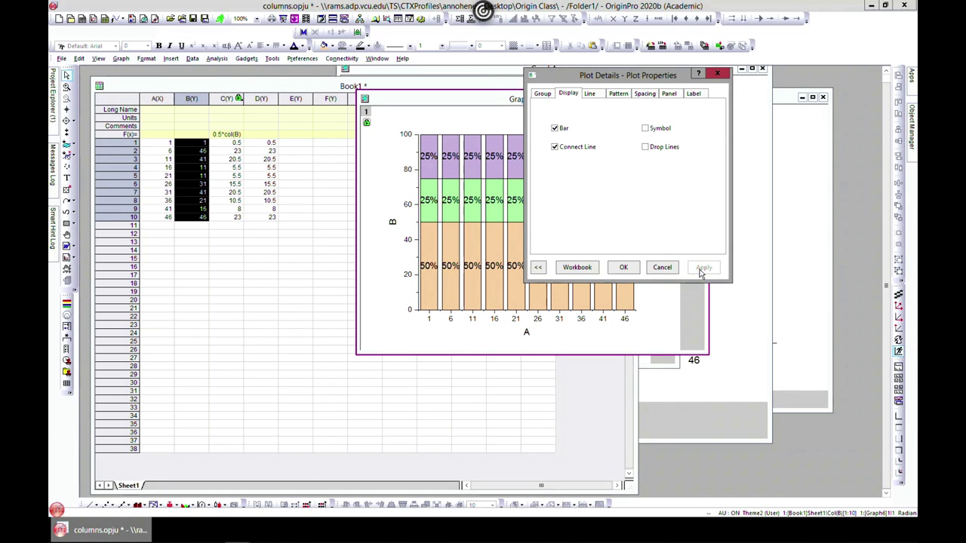
- Try displaying the stacked data with Bar disabled and only Connect Line enabled
click(555, 146)
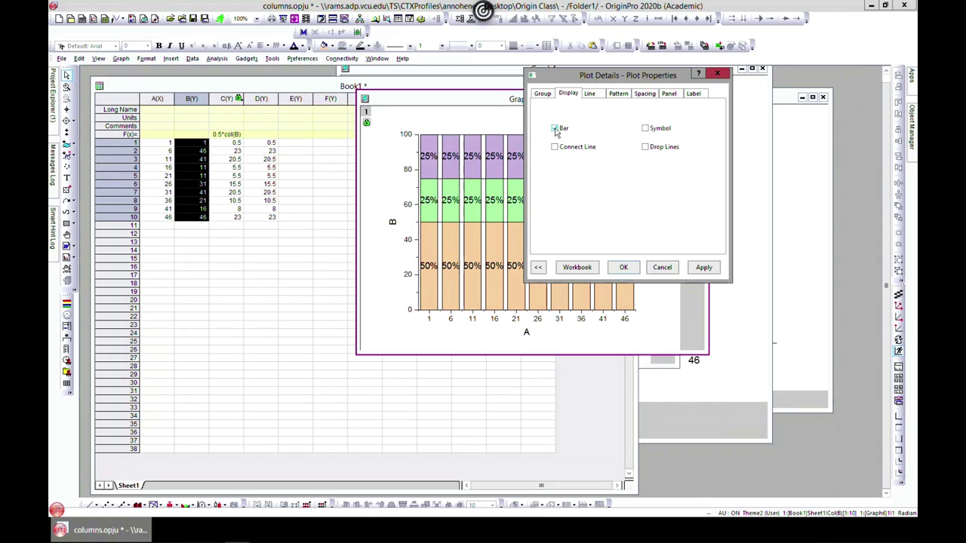
click(555, 146)
click(700, 269)
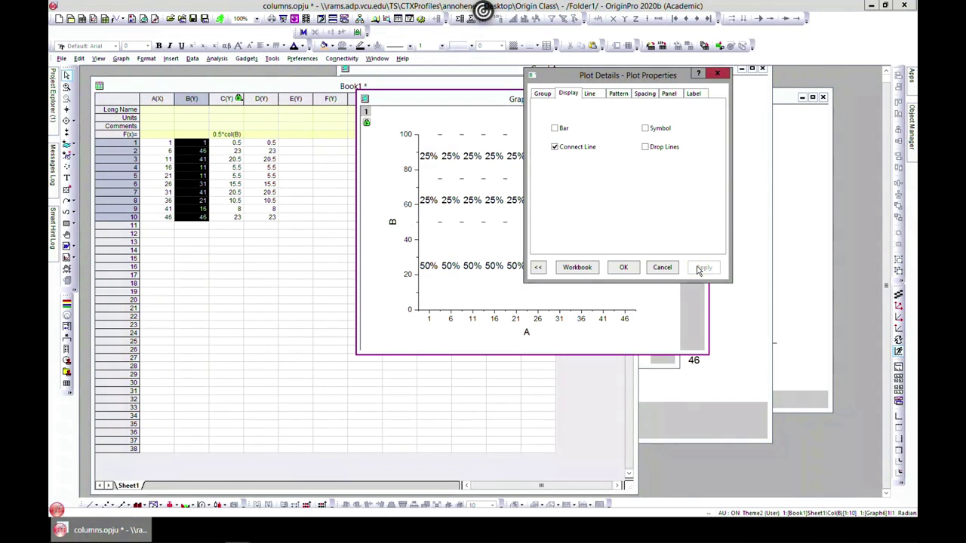
- Restore the Bar display without Connect Line, check the border and fill pattern settings, and close the plot properties
click(555, 147)
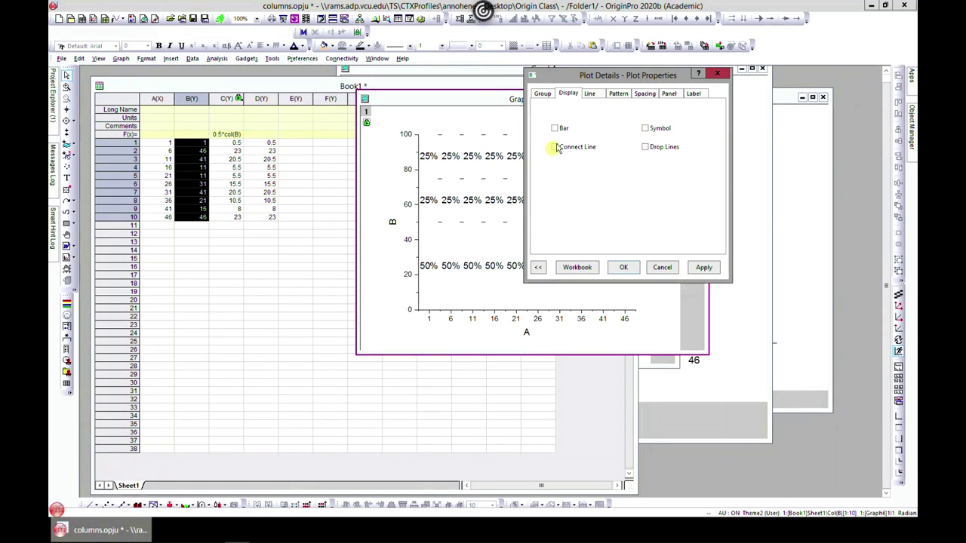
click(703, 267)
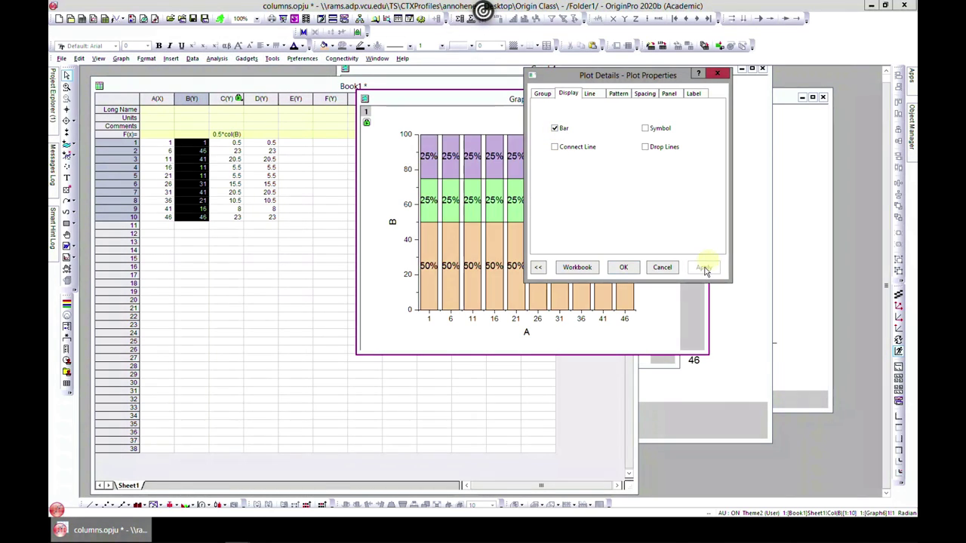
click(630, 96)
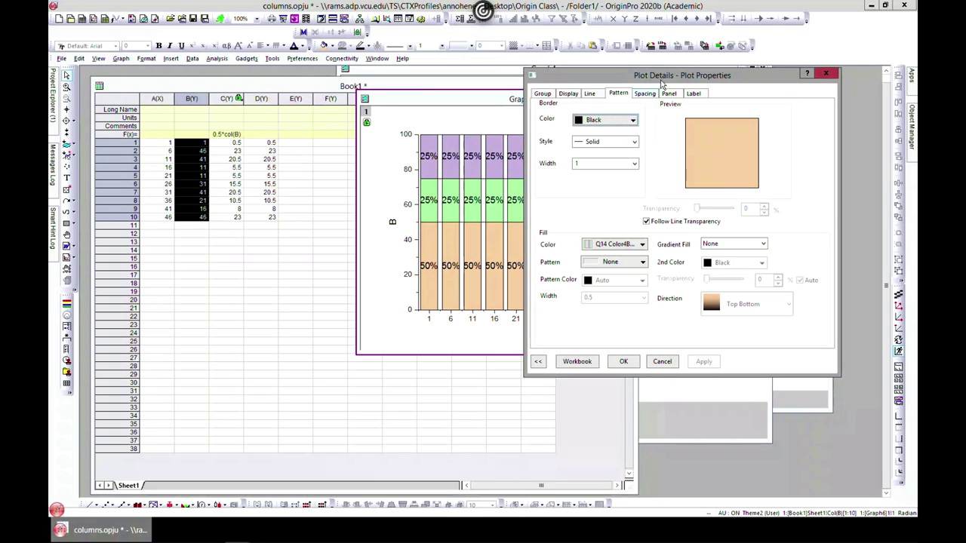
click(826, 73)
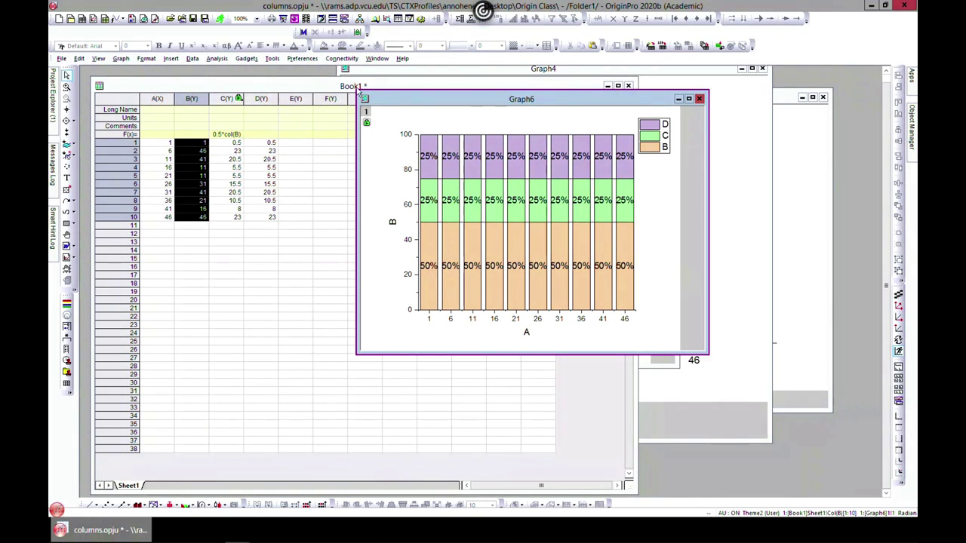
click(241, 85)
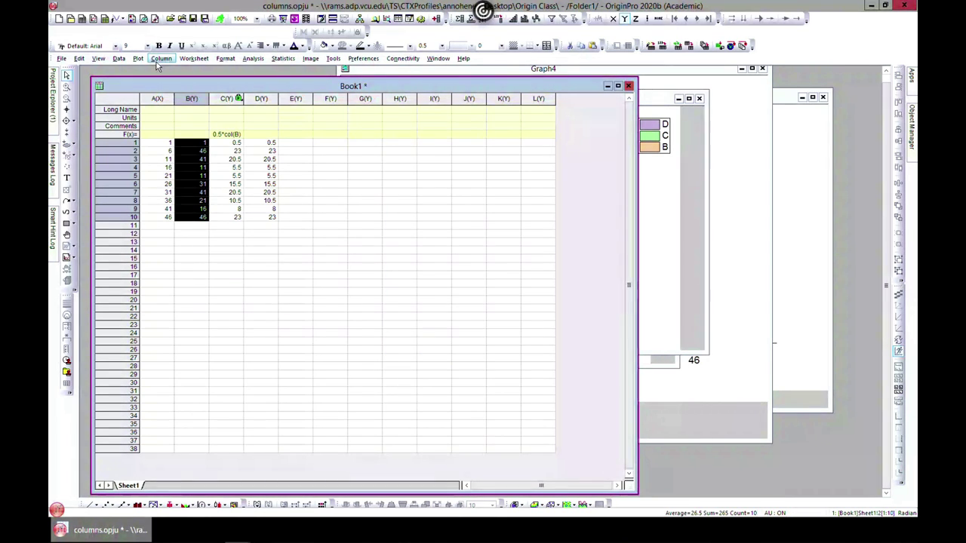
click(158, 59)
click(138, 58)
mouse_move(156, 98)
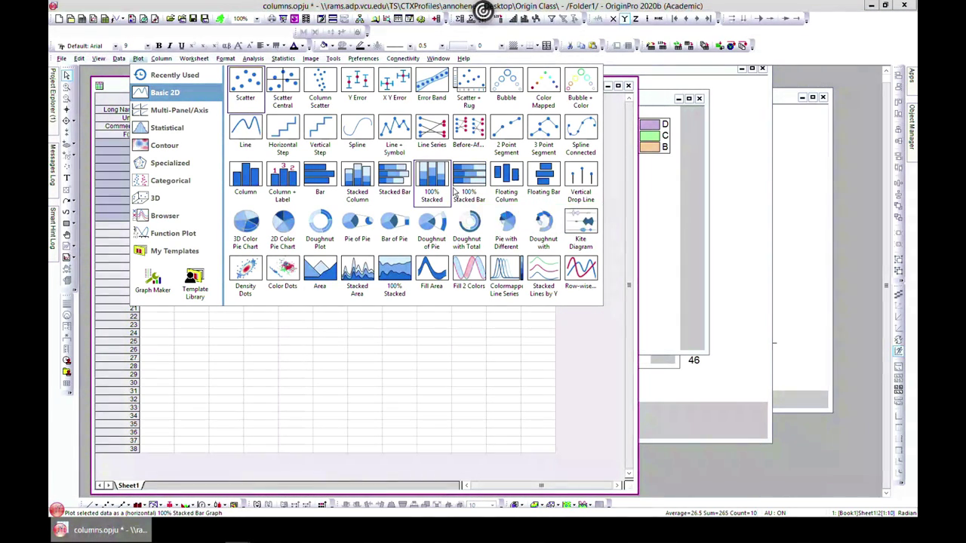
click(429, 344)
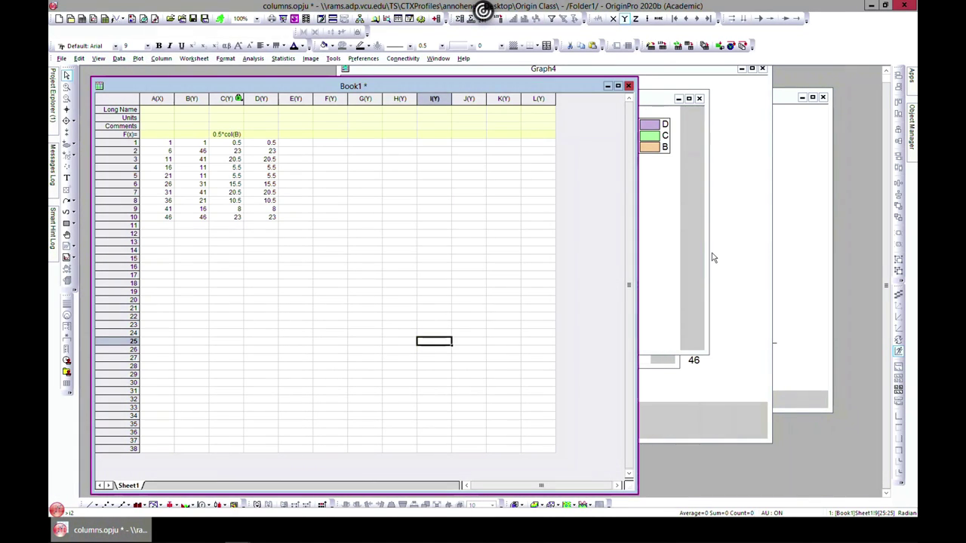
- Bring Graph6 back to the front and inspect the B, C and D shares of its stacked columns
click(453, 70)
click(804, 190)
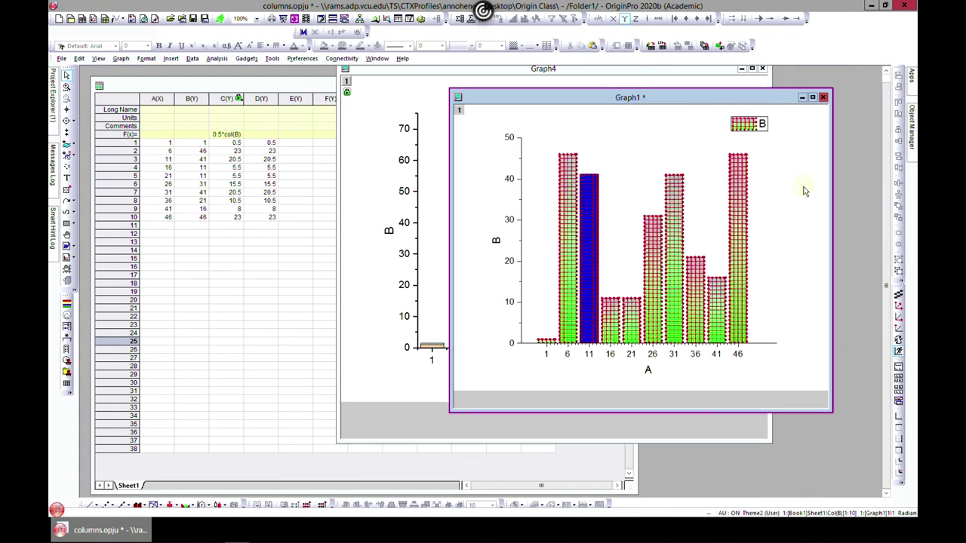
click(52, 94)
double_click(77, 215)
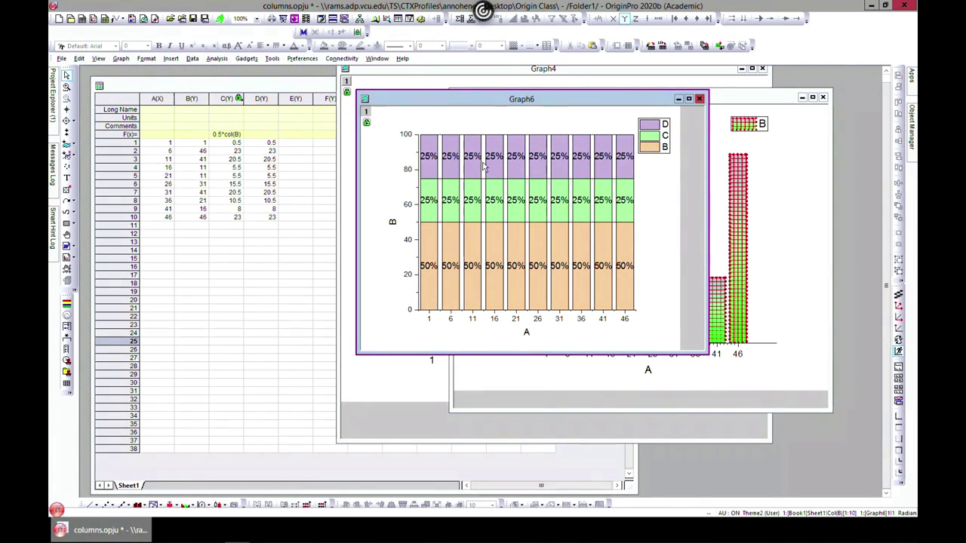
mouse_move(472, 305)
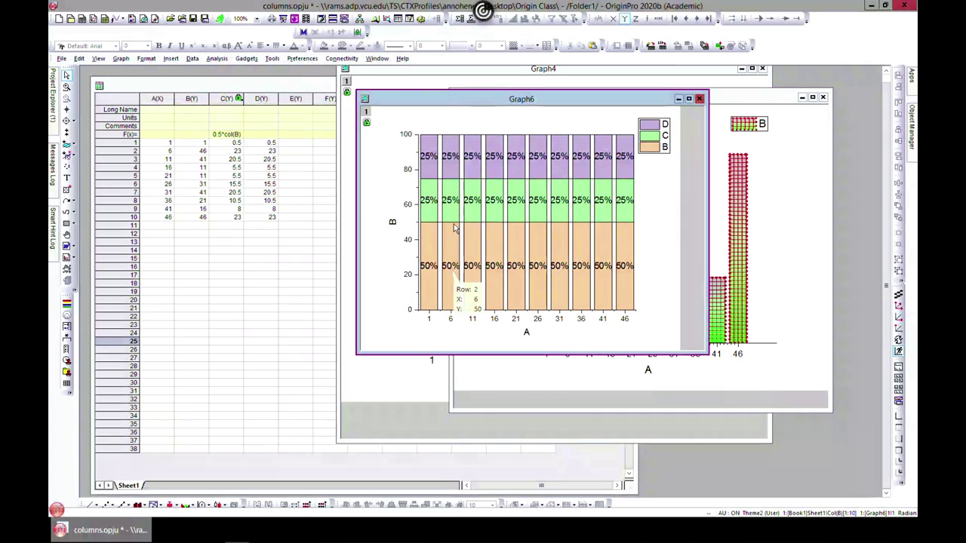
mouse_move(622, 227)
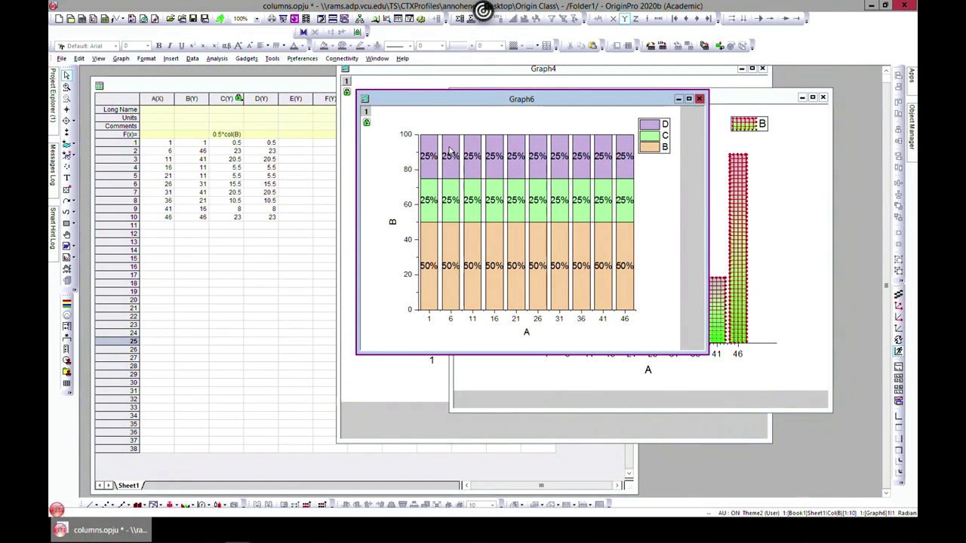
mouse_move(454, 134)
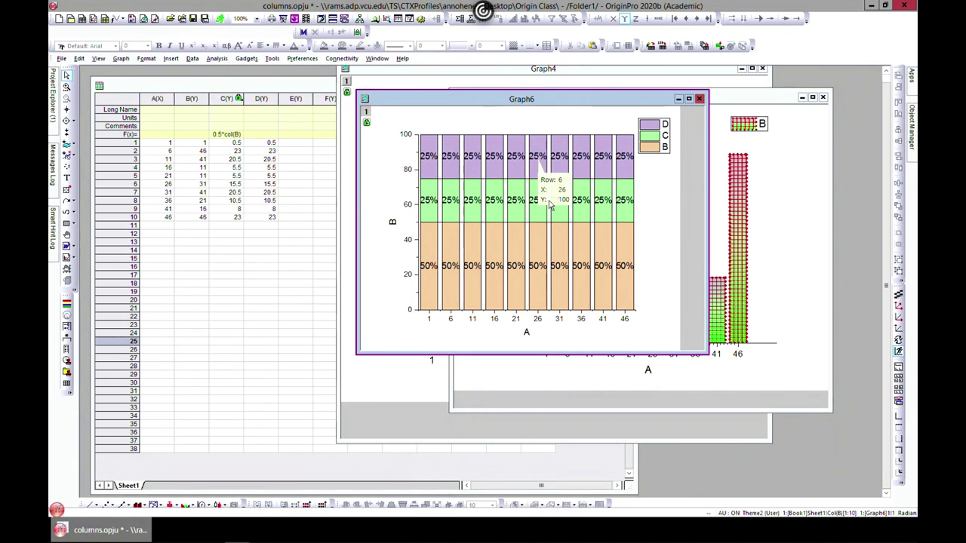
- Review the label properties of the percentage labels on the B segments and close the dialog
click(452, 270)
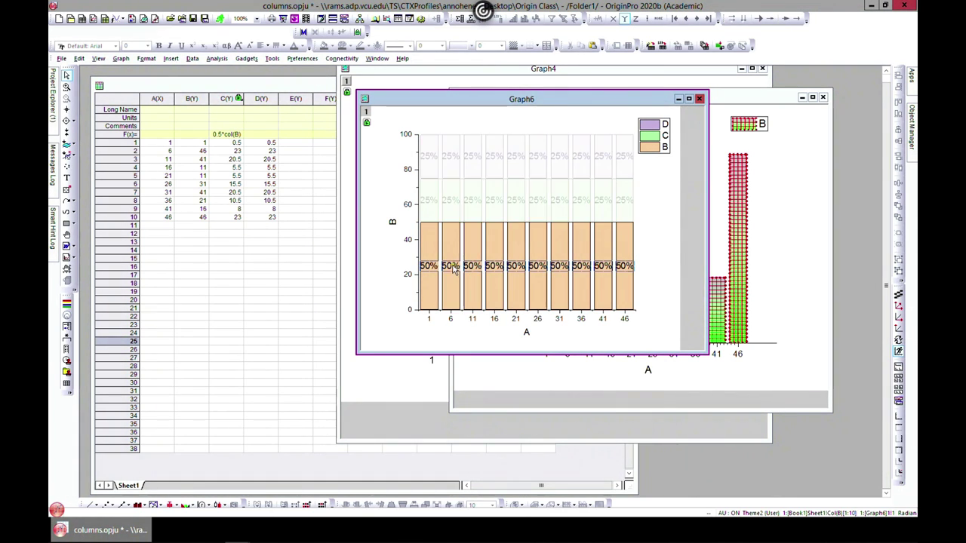
double_click(452, 268)
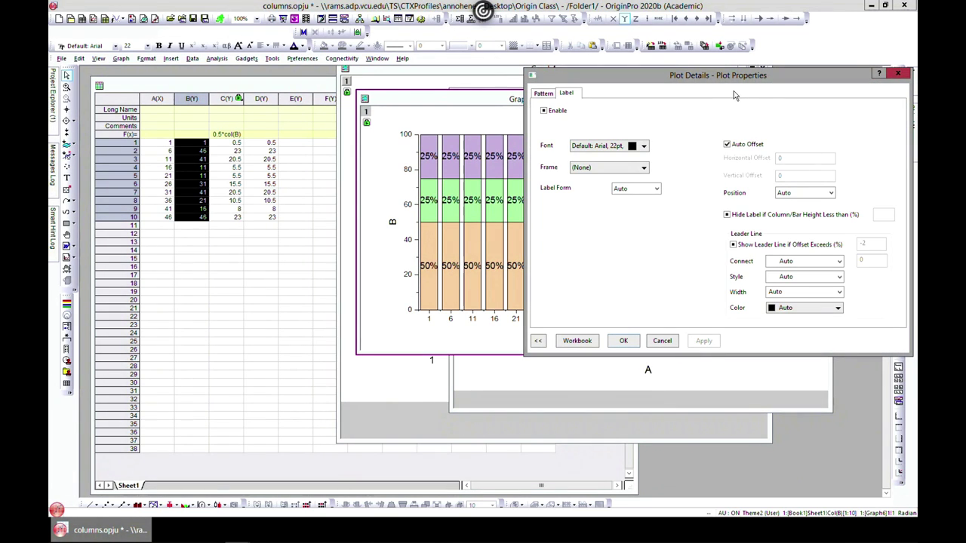
drag(849, 84, 793, 87)
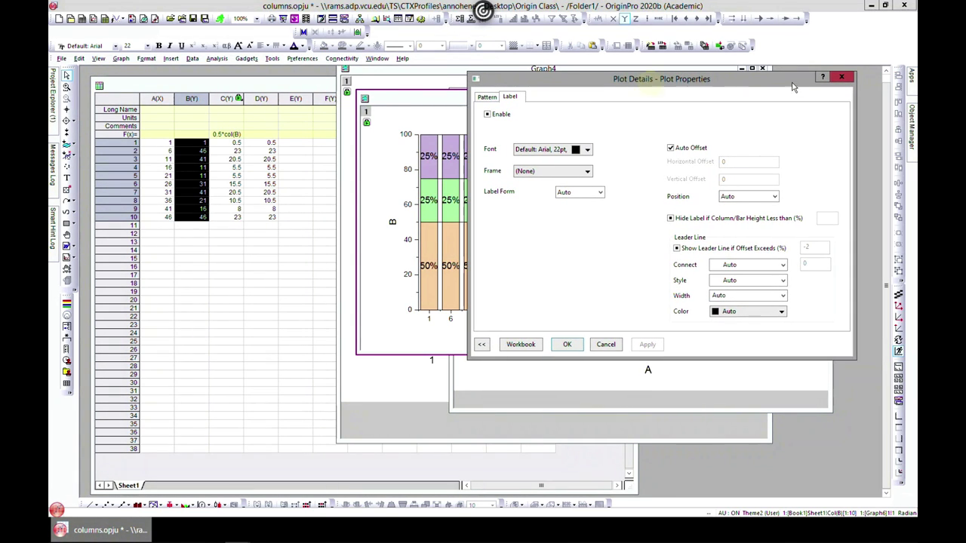
click(841, 77)
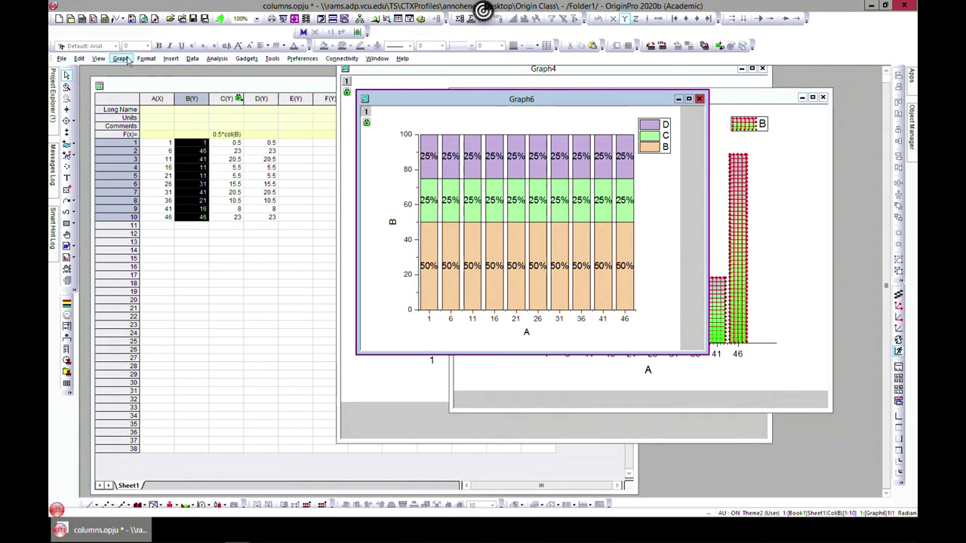
- Return to the worksheet and read the description of the Floating Column plot type among the Basic 2D graphs
click(157, 86)
click(138, 59)
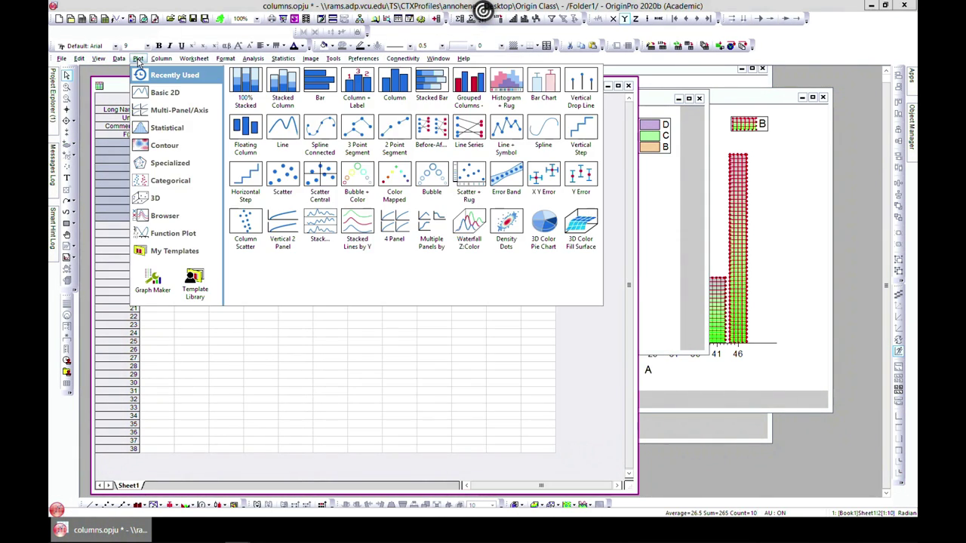
click(165, 92)
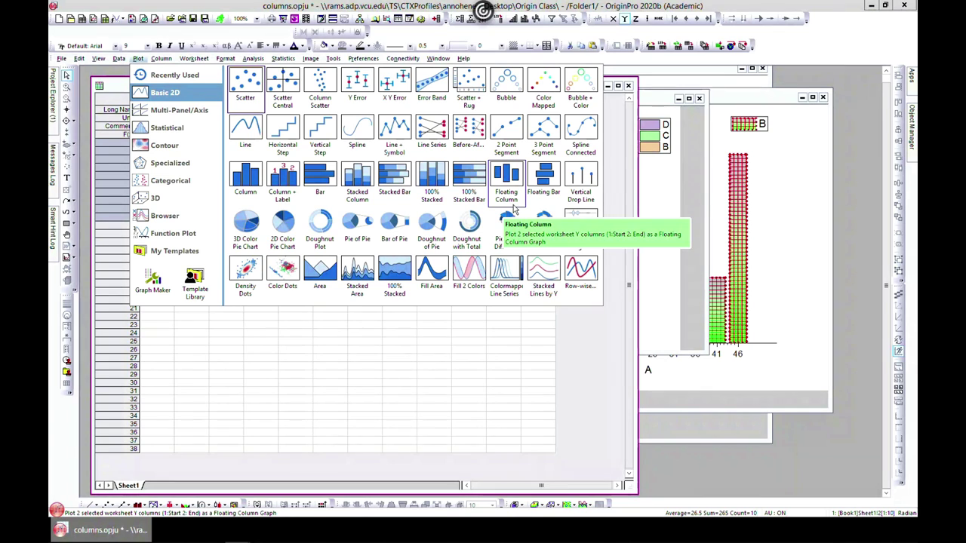
click(392, 365)
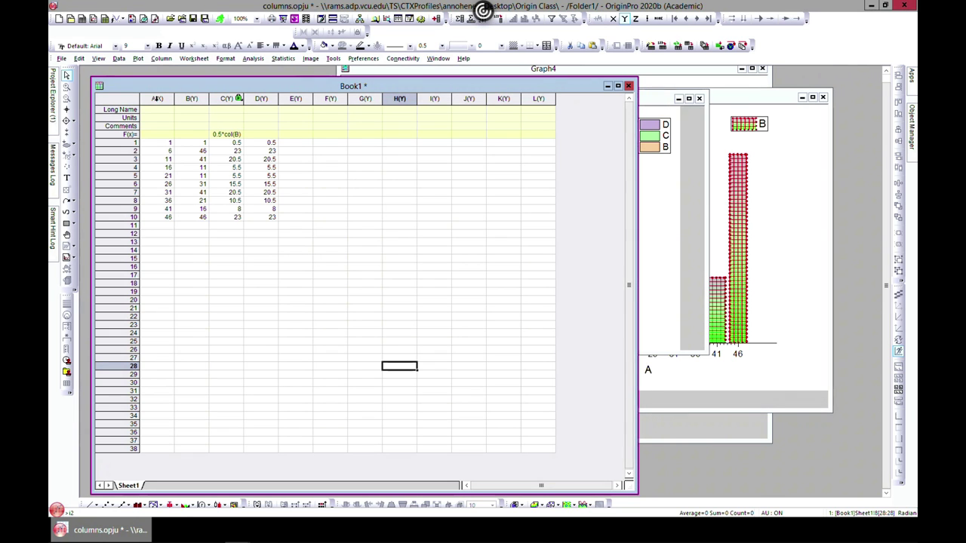
- Plot worksheet columns A, B and C as a Floating Column graph
click(158, 99)
ctrl+click(191, 99)
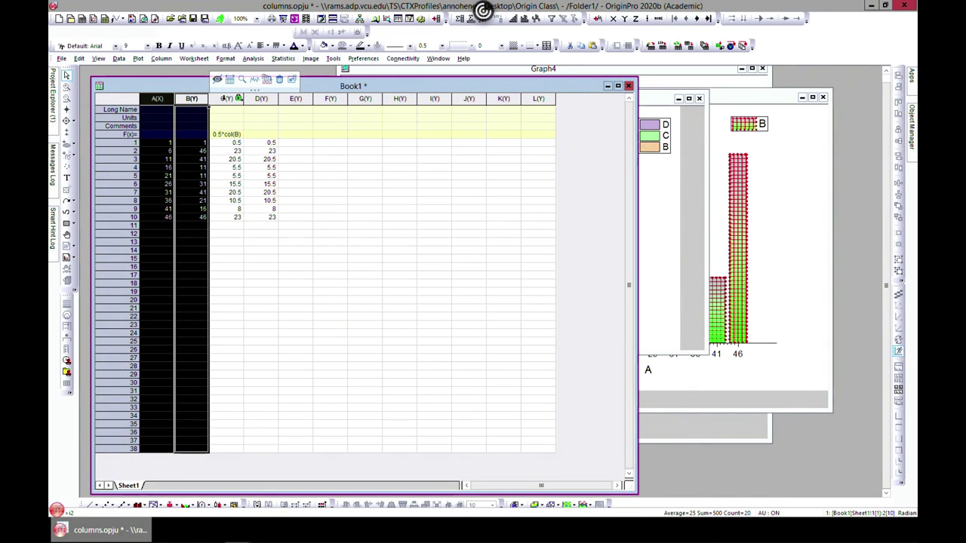
ctrl+click(226, 98)
click(138, 58)
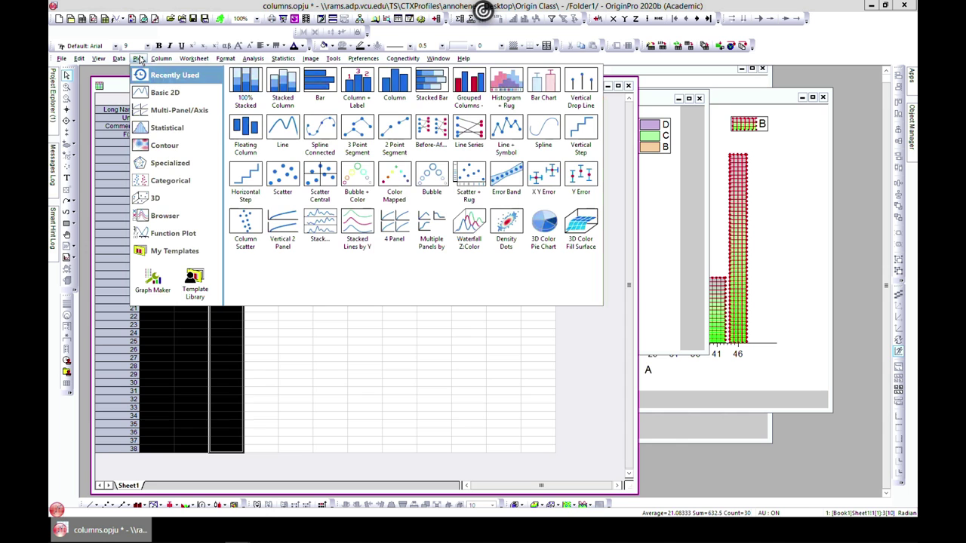
mouse_move(154, 92)
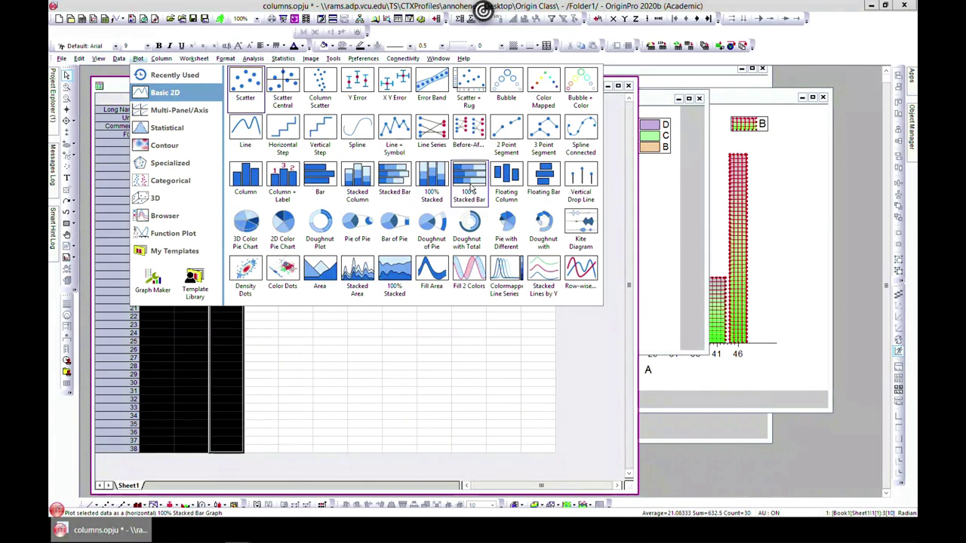
click(512, 194)
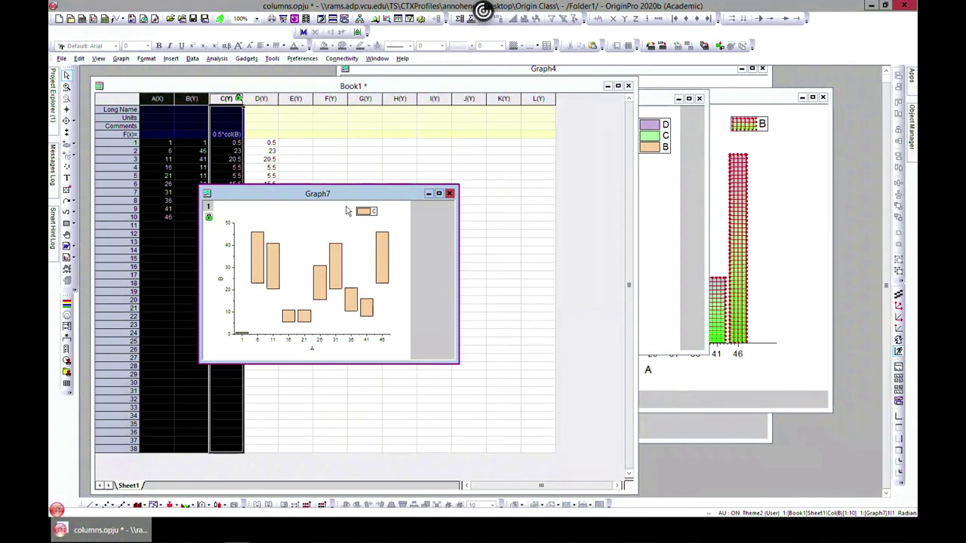
- Enlarge the floating column graph beside the worksheet data, compare its columns with the B and C values, and select the column at A = 6
drag(354, 194, 564, 116)
drag(666, 282, 859, 411)
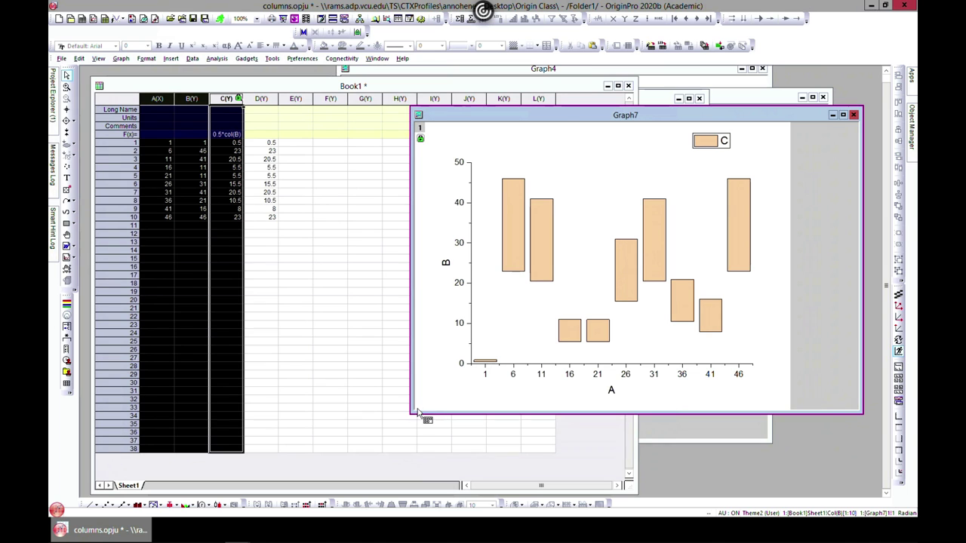
drag(418, 414, 358, 433)
click(295, 183)
click(727, 227)
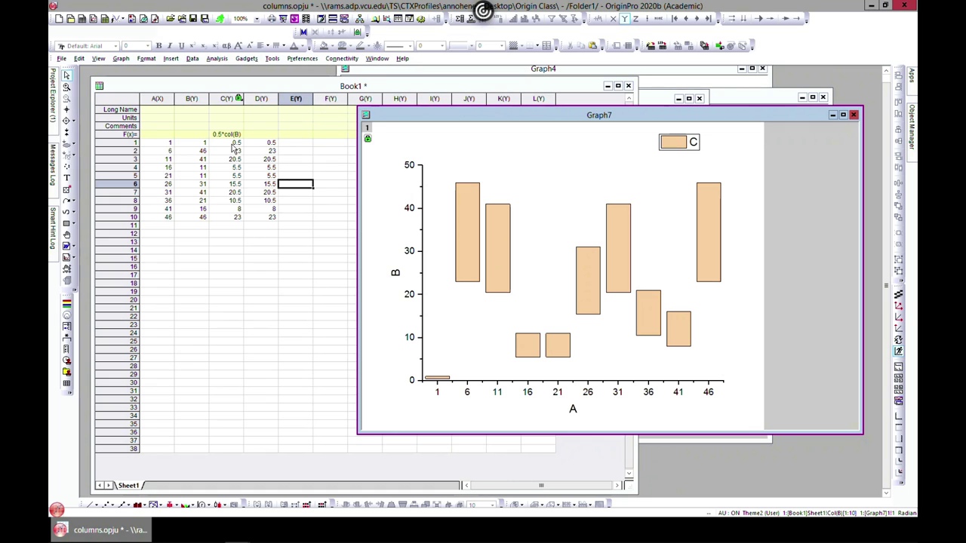
mouse_move(444, 380)
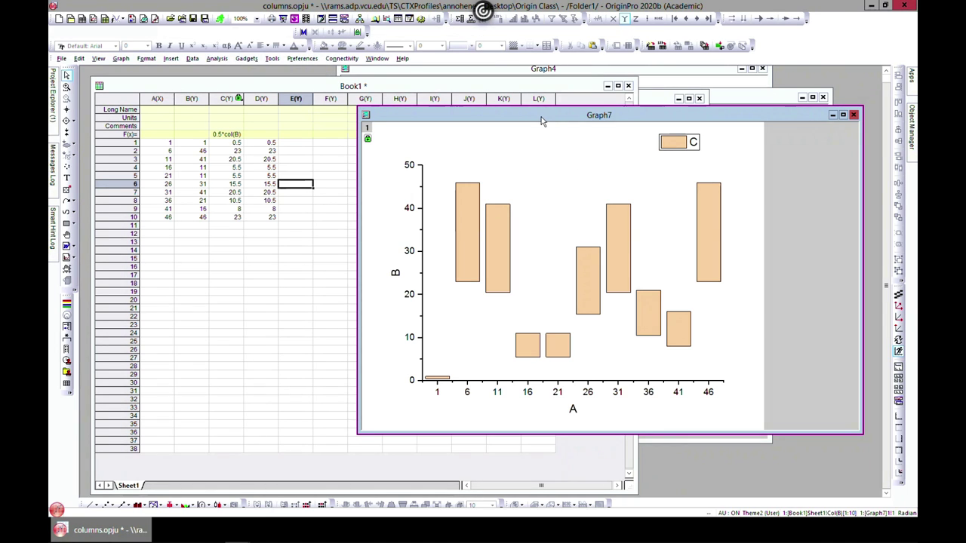
drag(544, 119, 524, 111)
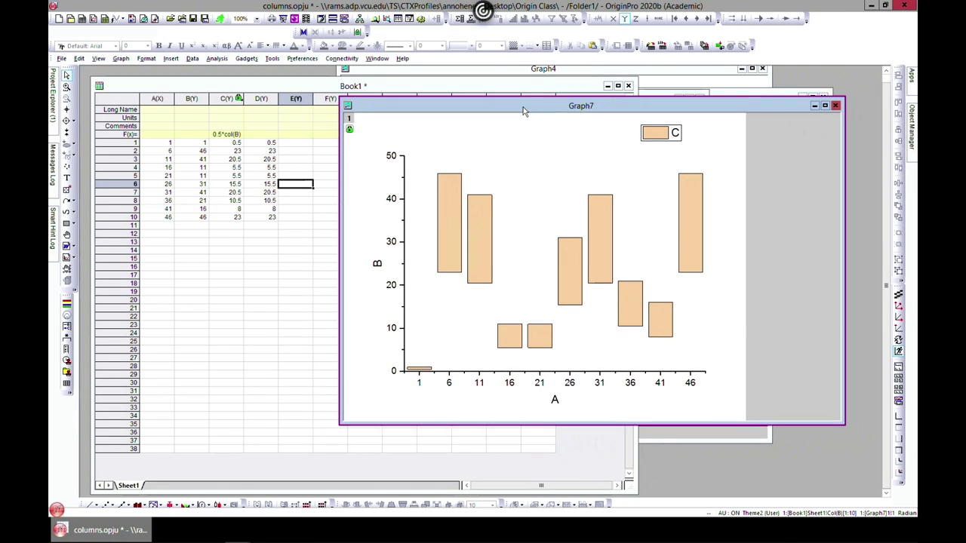
click(451, 218)
click(451, 219)
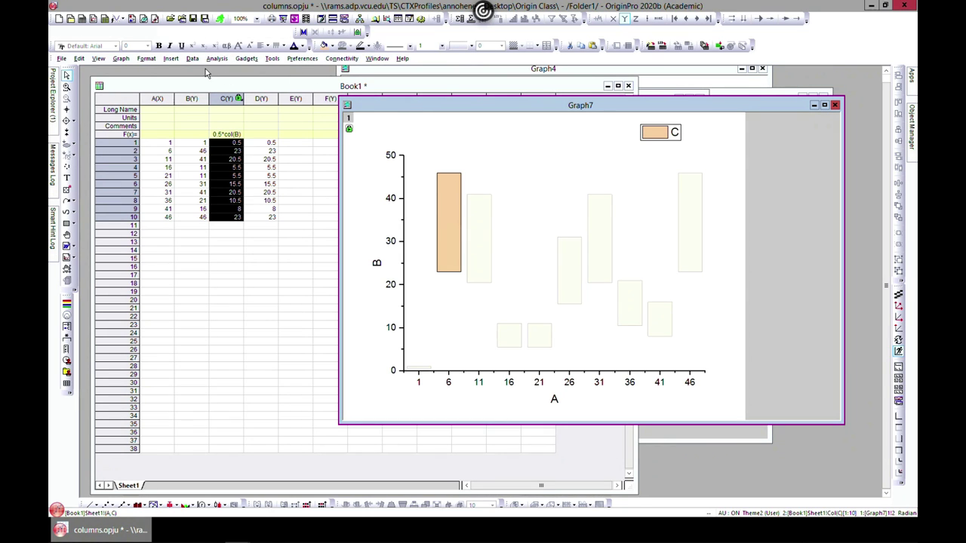
- Read the description of the Vertical Drop Line plot type among the Basic 2D graphs and return to Graph7
click(155, 89)
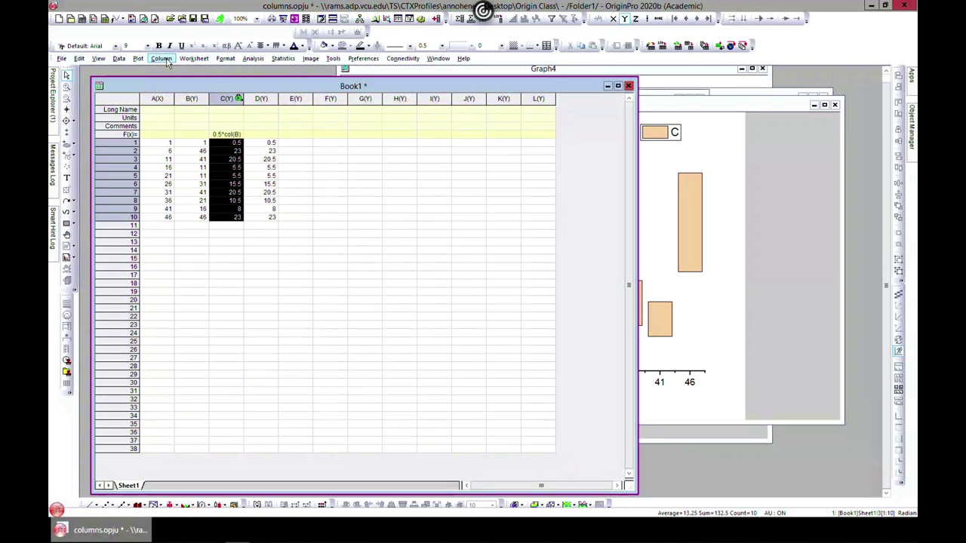
click(162, 59)
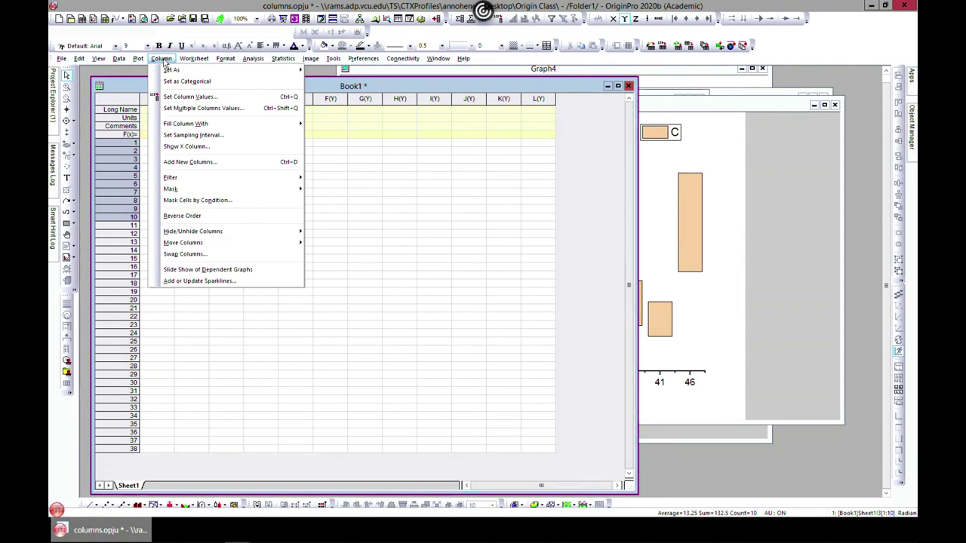
mouse_move(140, 60)
mouse_move(157, 94)
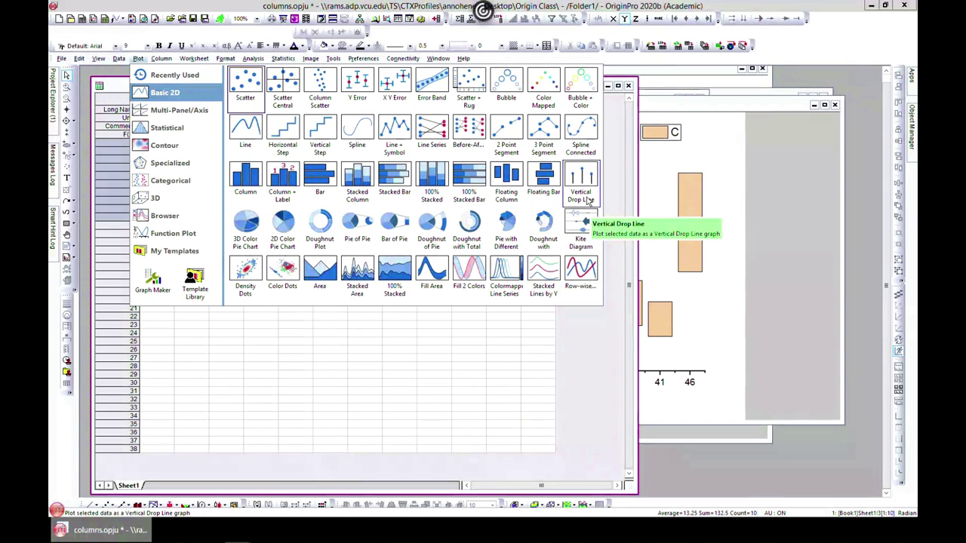
click(679, 227)
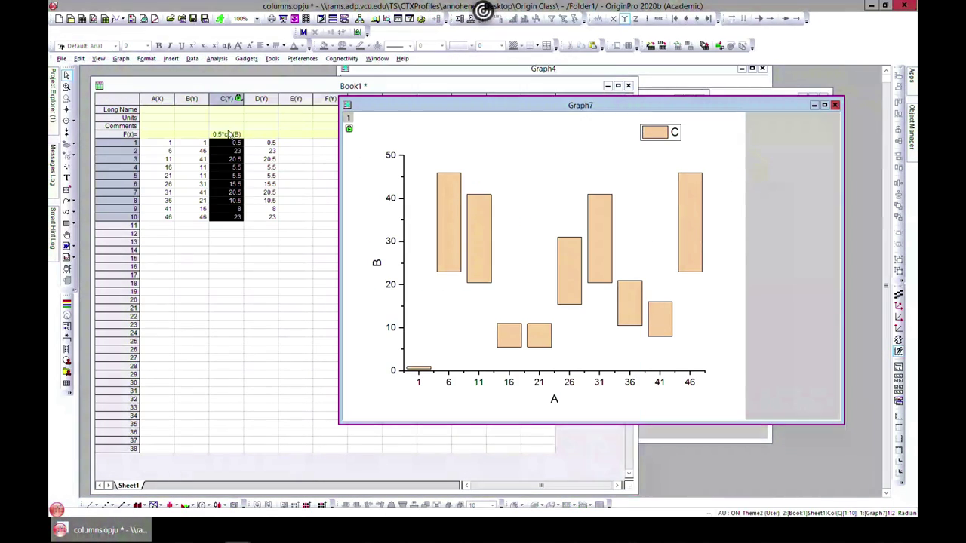
- Plot worksheet columns A, B and C as a Vertical Drop Line graph and enlarge its window over the worksheet
click(159, 99)
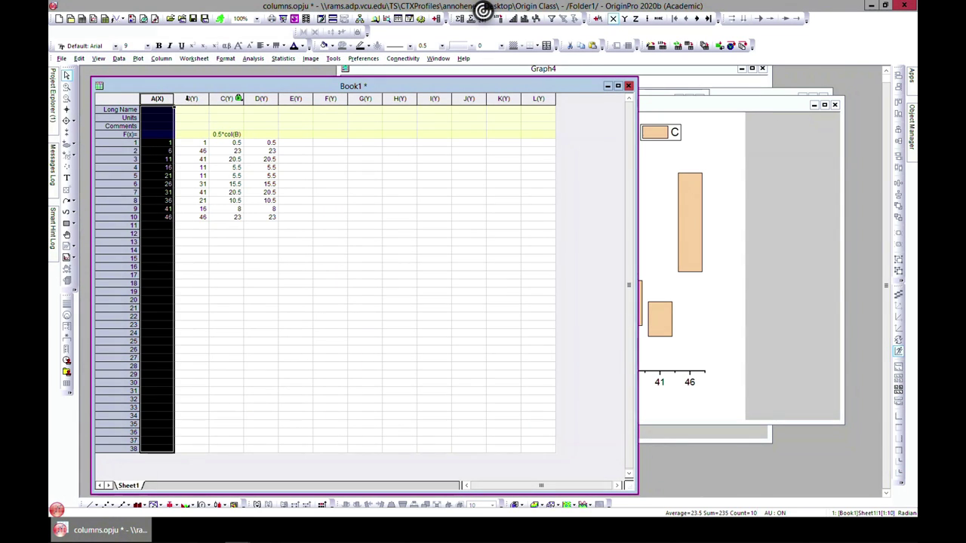
shift+click(190, 99)
shift+click(225, 98)
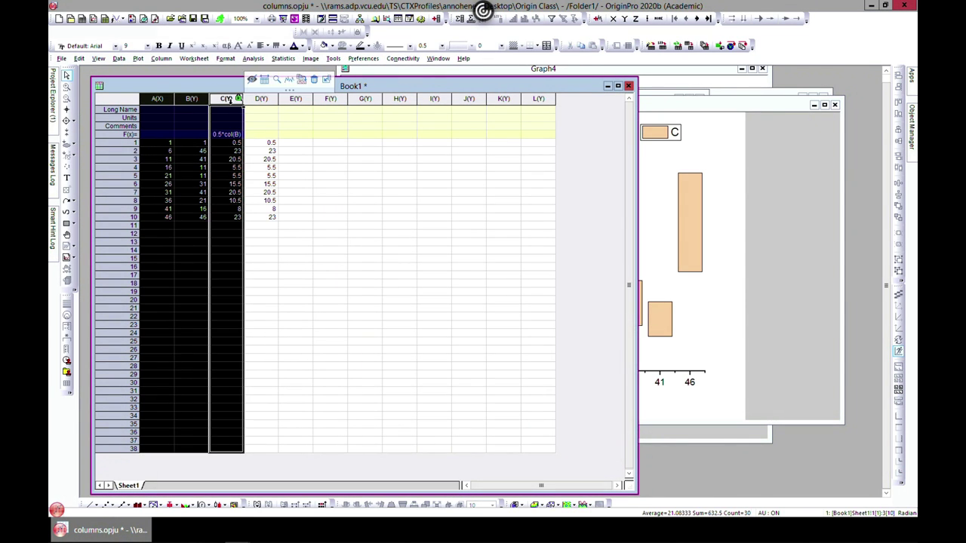
click(138, 59)
mouse_move(140, 94)
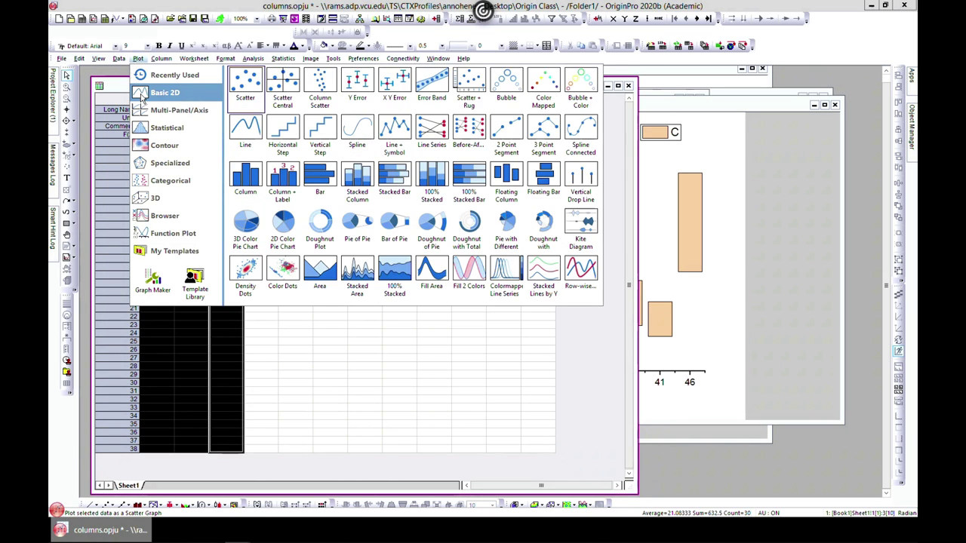
click(586, 182)
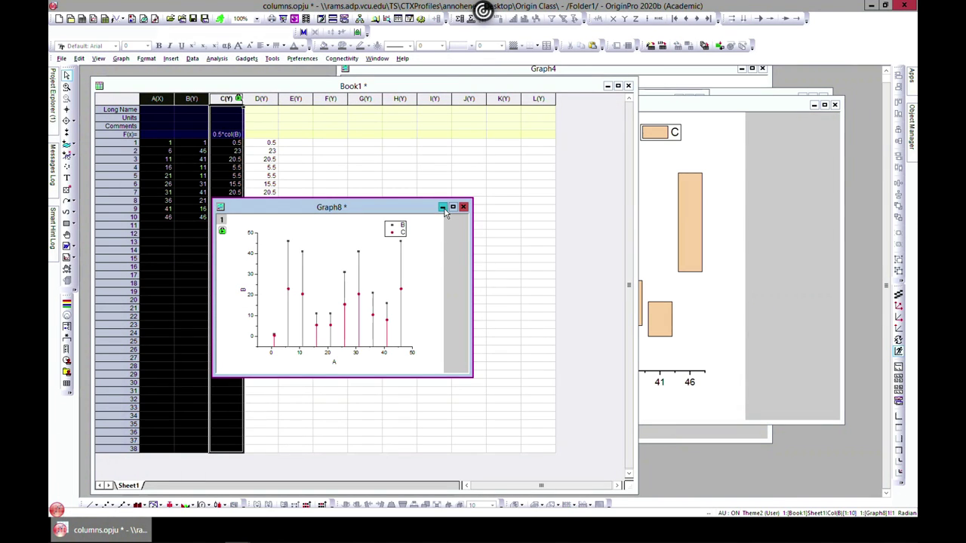
drag(403, 211, 464, 116)
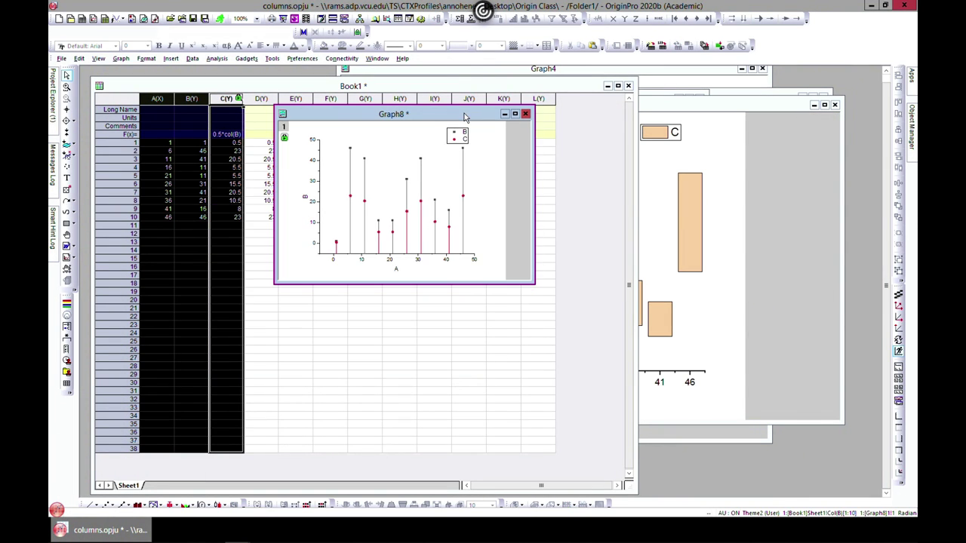
drag(533, 284, 802, 437)
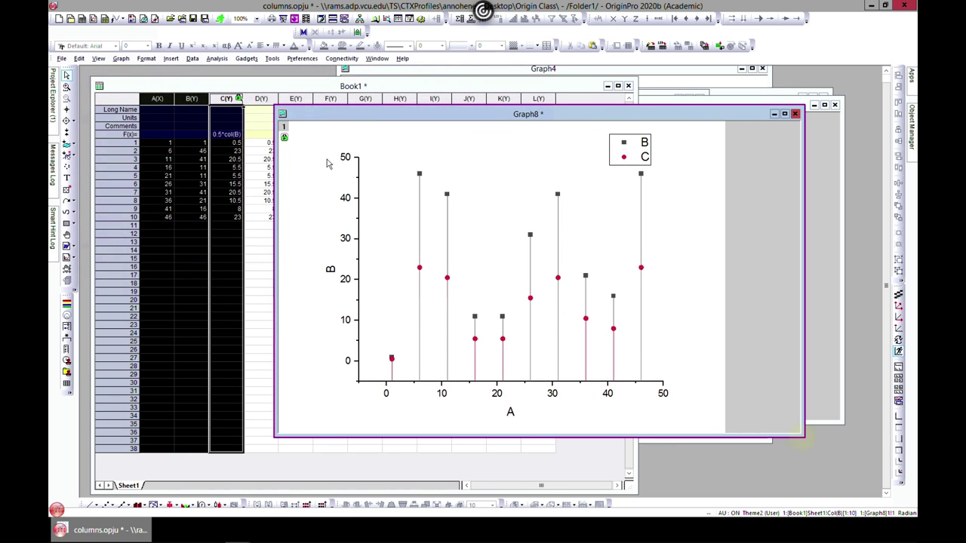
- Read the description of the Stacked Column plot type among the Basic 2D graphs and bring Graph8 back to the front
click(159, 81)
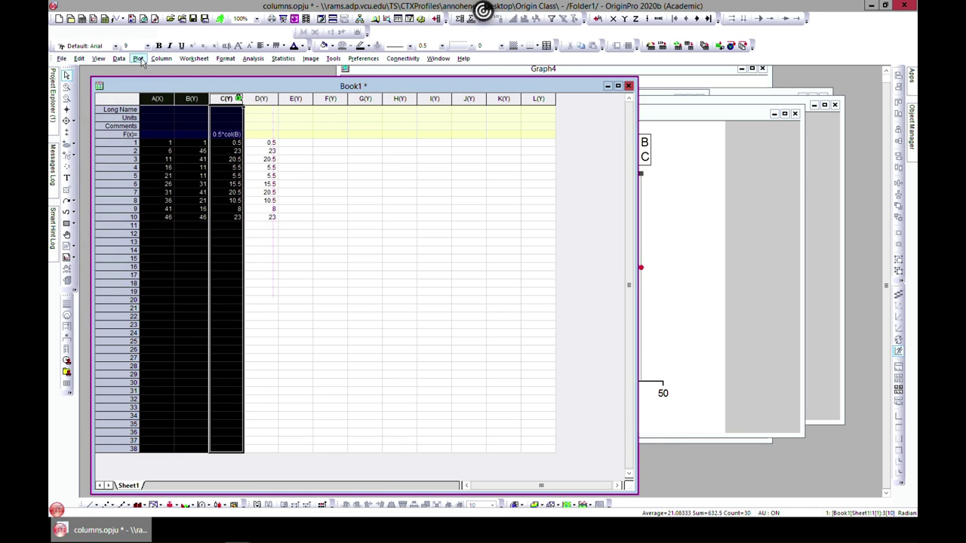
click(161, 59)
mouse_move(139, 64)
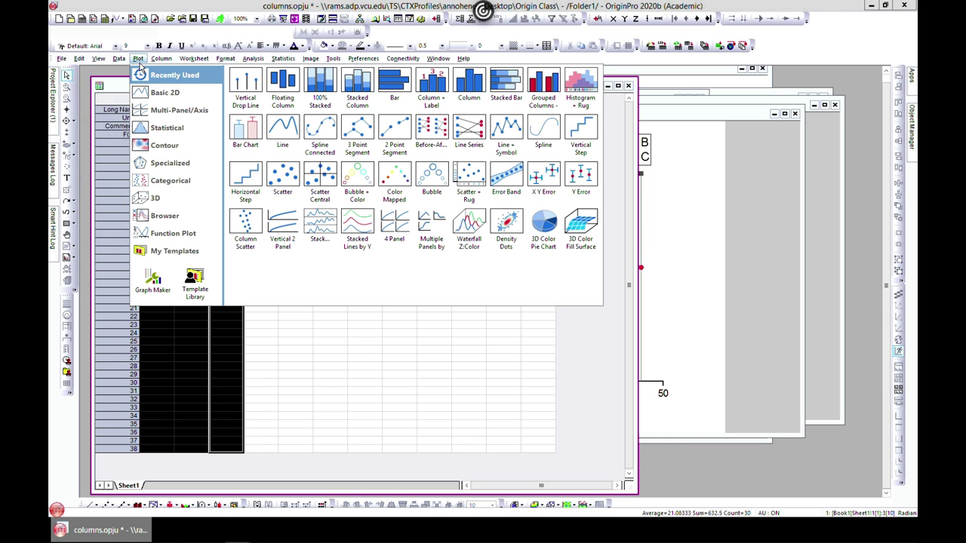
mouse_move(159, 95)
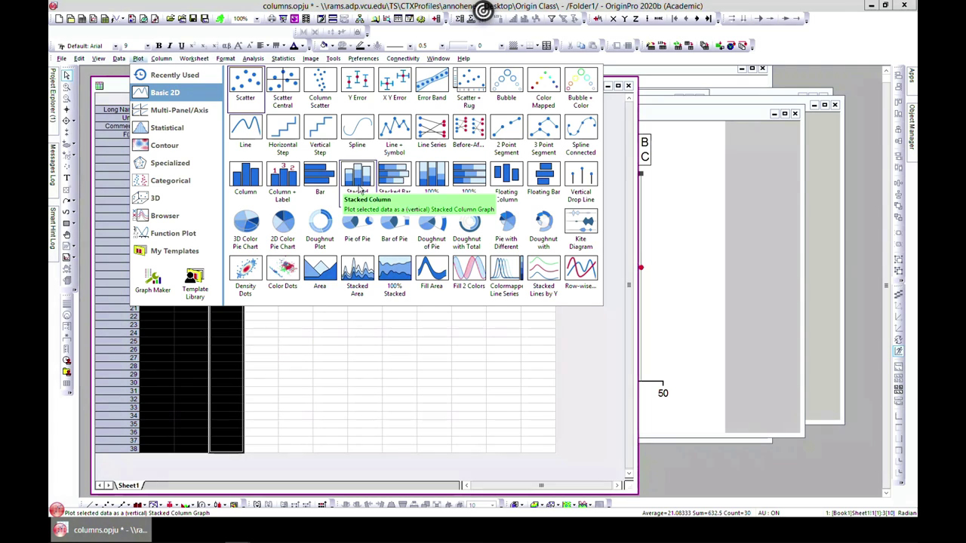
click(580, 177)
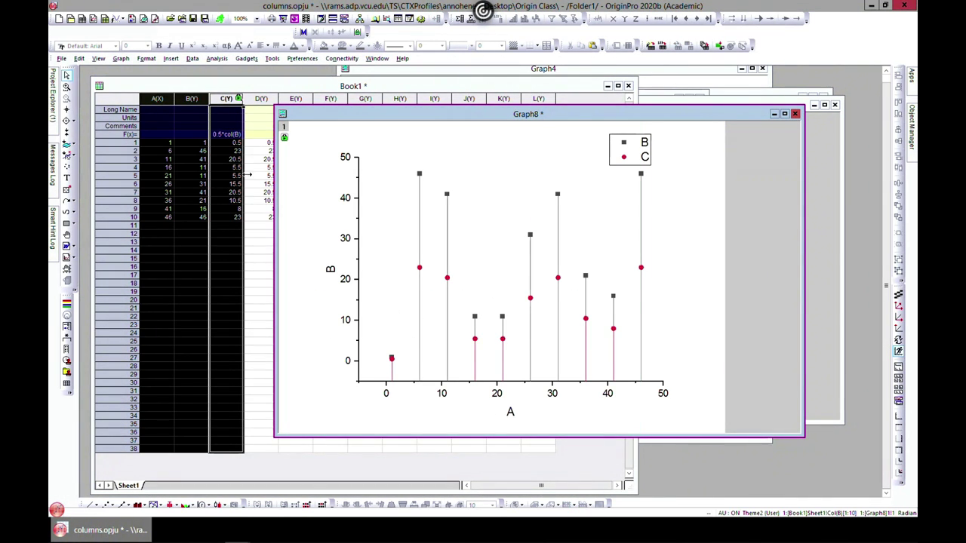
- Clear the worksheet column selection and compare the B and C drop lines in Graph8 with their legend entries
click(225, 233)
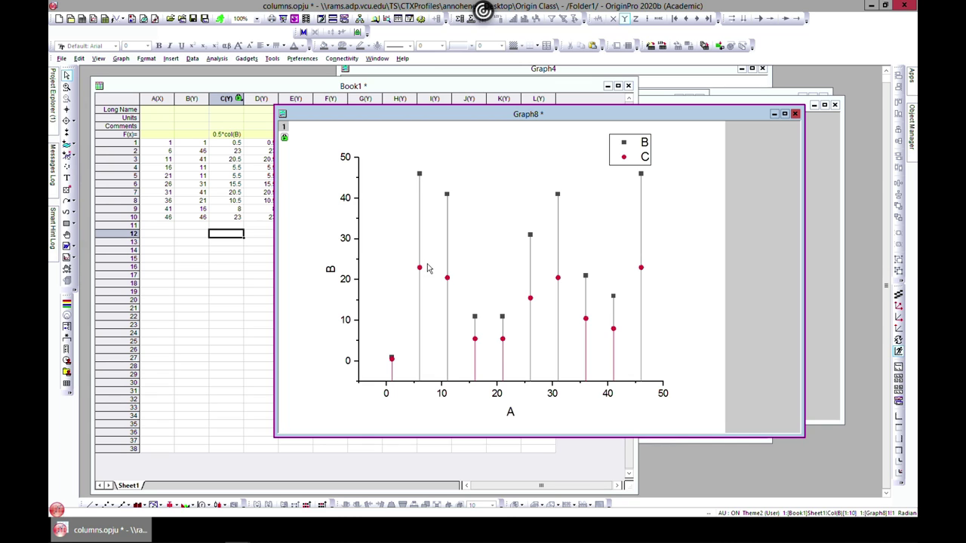
click(644, 154)
click(679, 194)
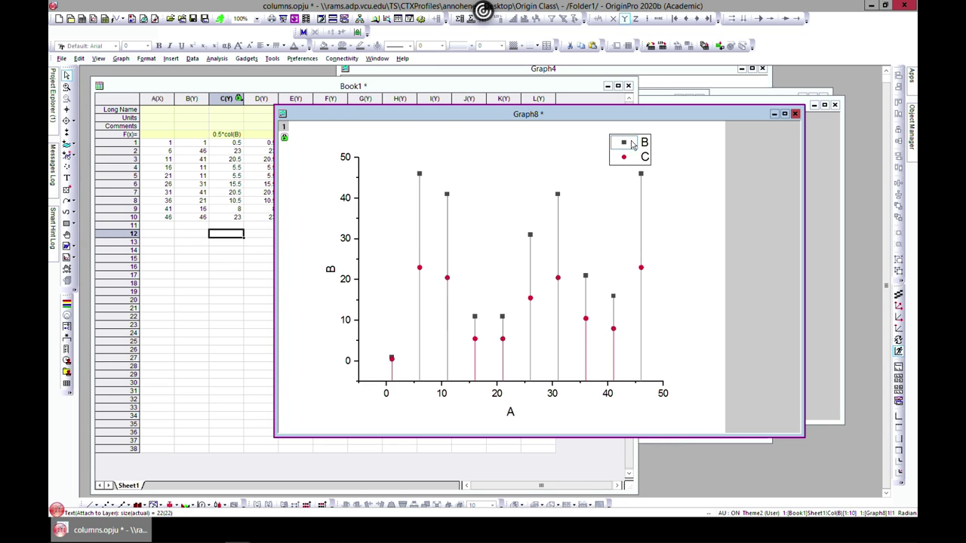
- Try the Independent edit mode for the drop line group, restore Dependent, and close the plot properties
click(420, 310)
double_click(420, 310)
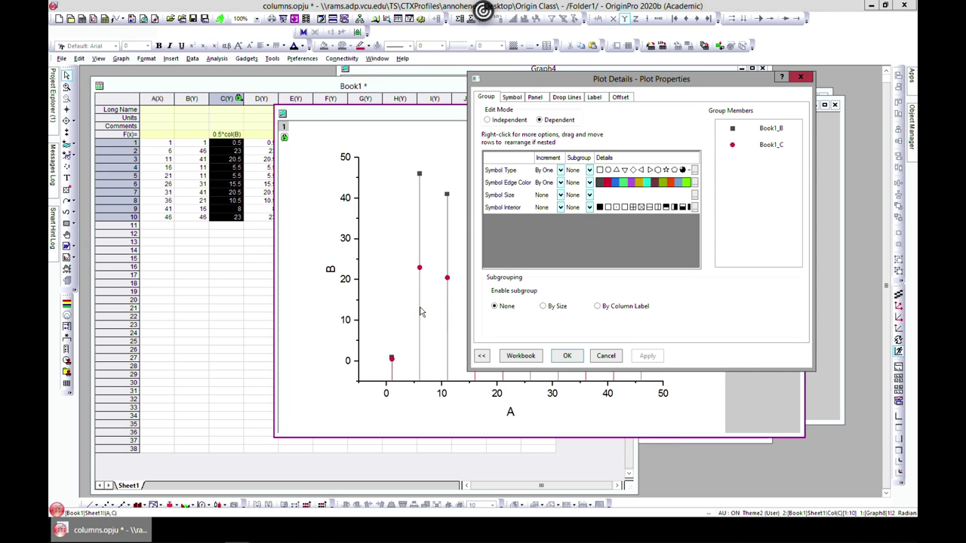
click(506, 121)
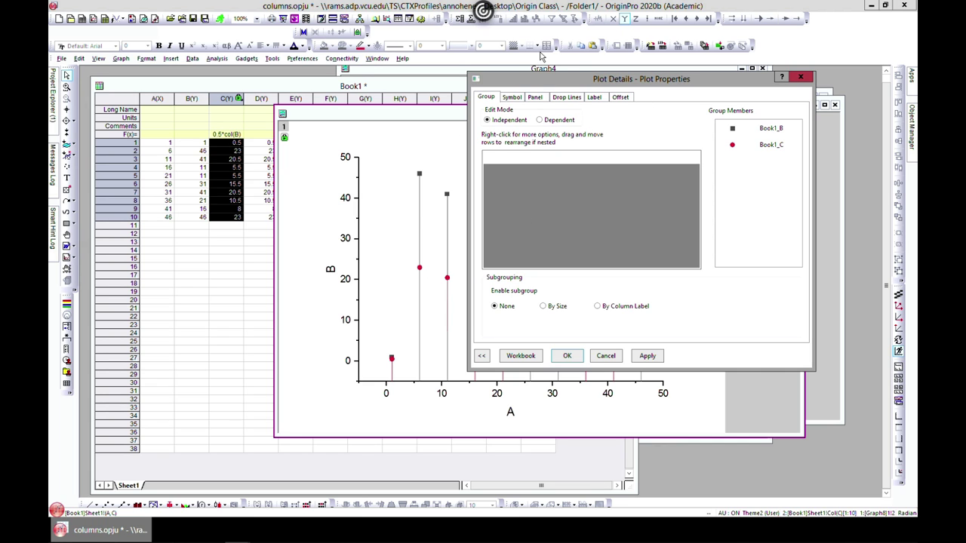
click(547, 120)
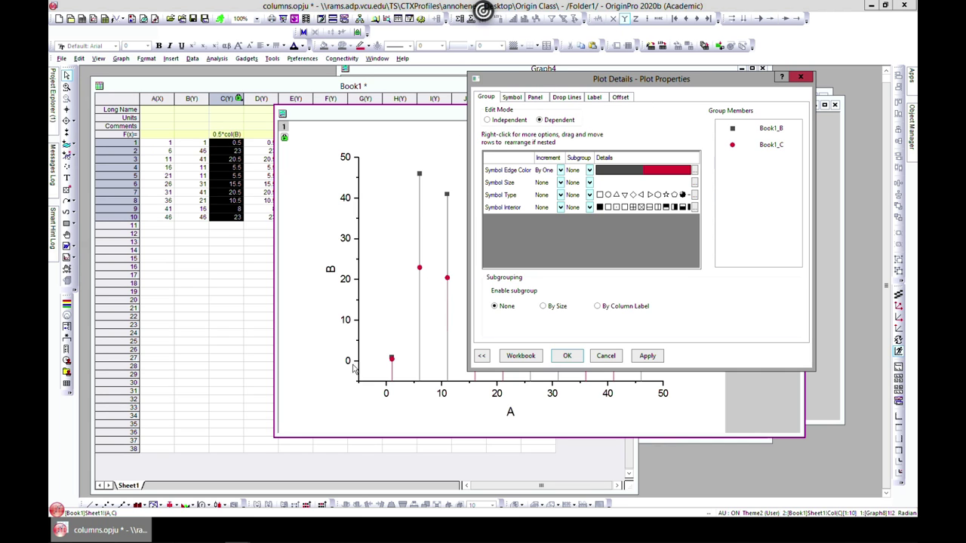
click(800, 77)
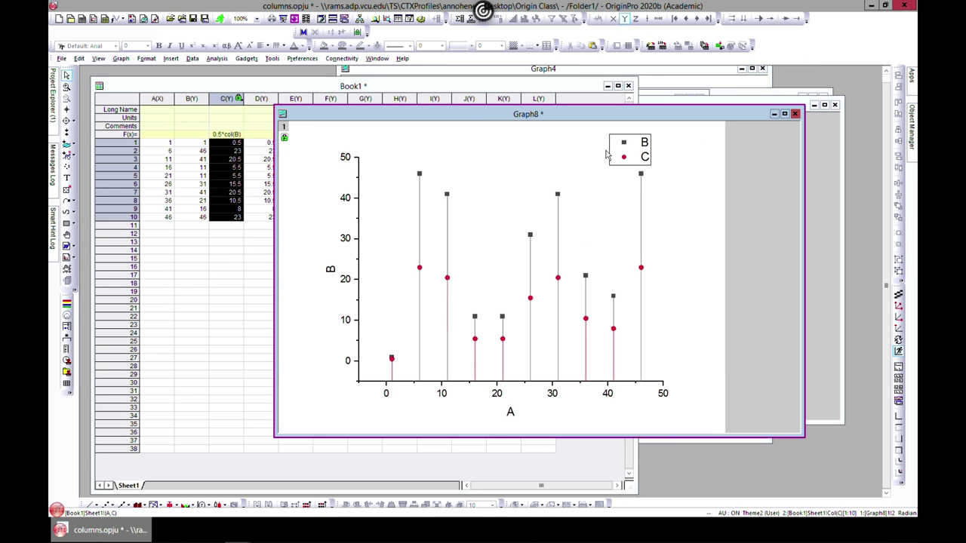
- Minimize the drop line graph and review the column and bar plot types available for the worksheet data
drag(574, 115, 547, 116)
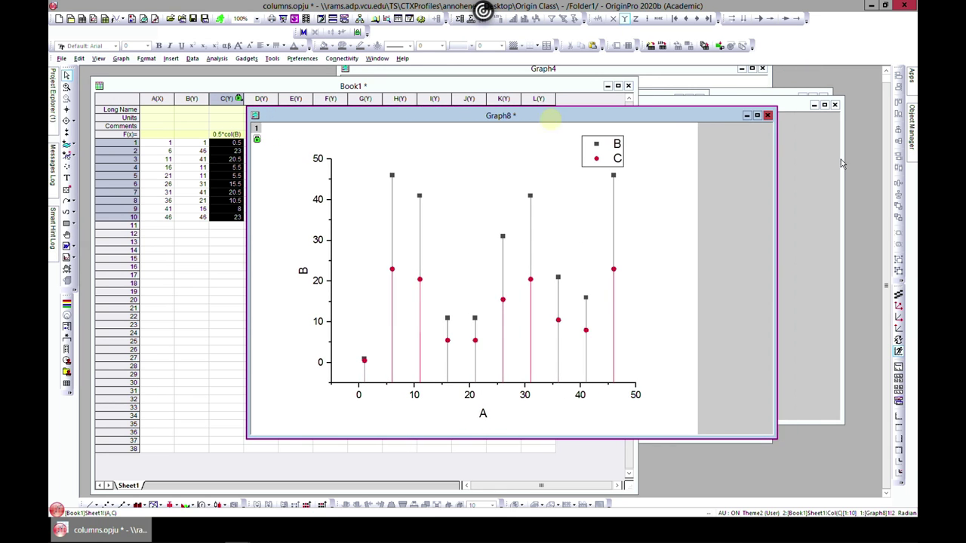
click(746, 116)
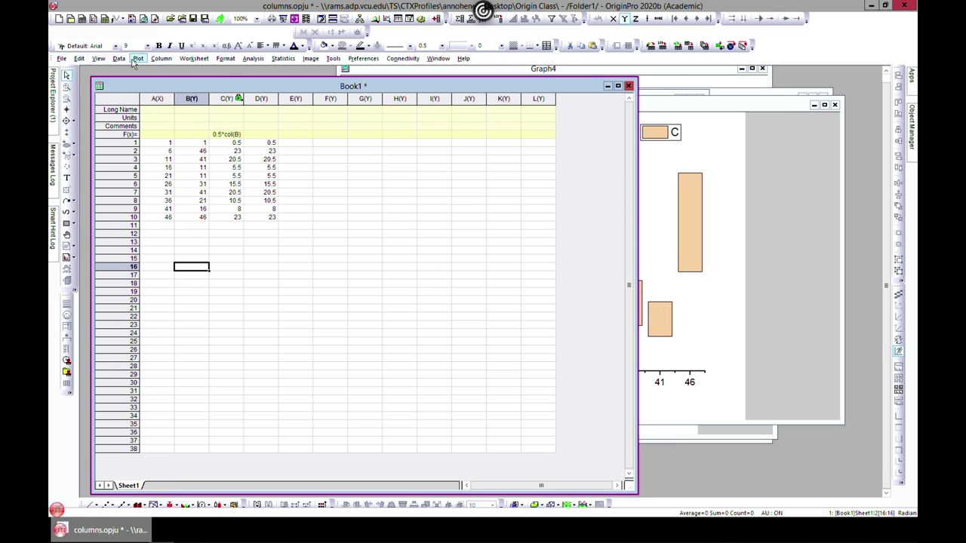
click(136, 59)
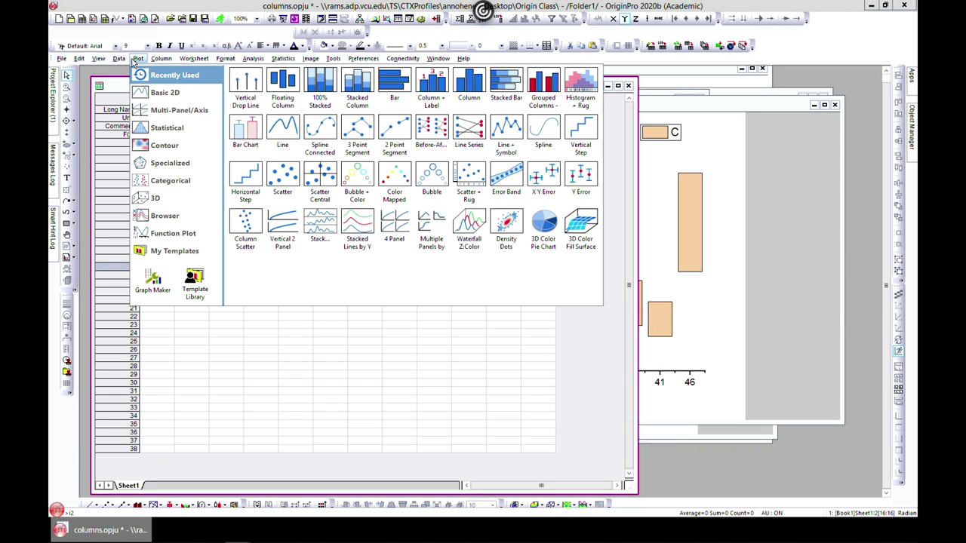
mouse_move(159, 92)
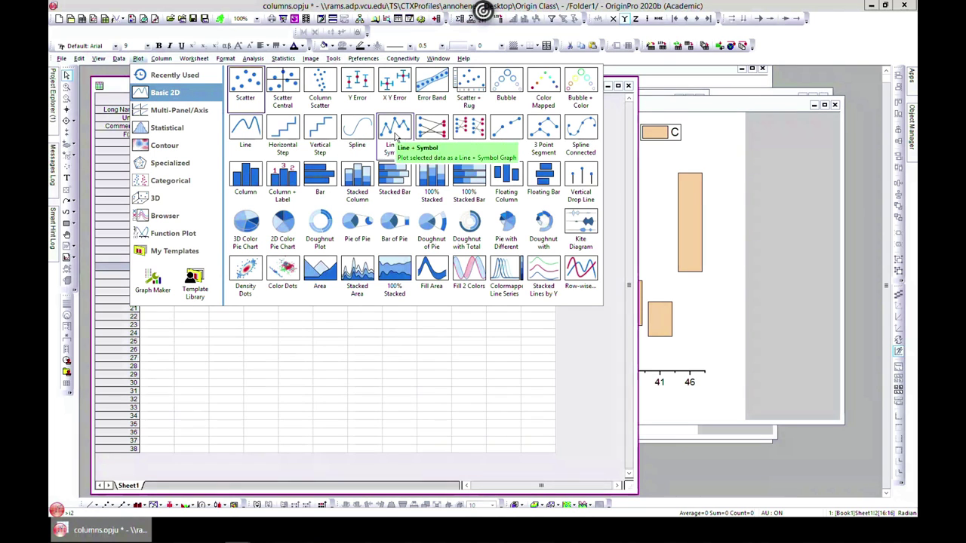
click(147, 510)
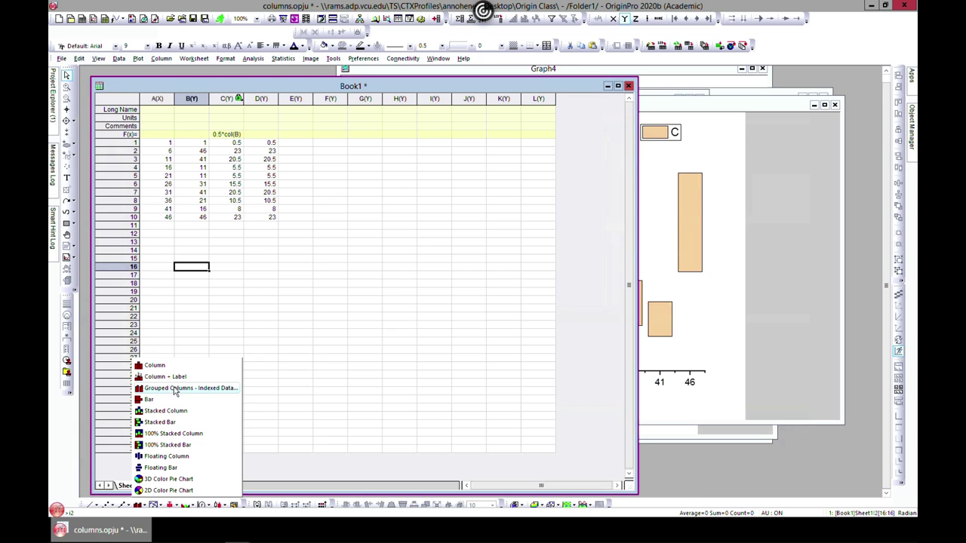
- Copy the data block in rows 1 to 10 of columns A to D into columns H to K, starting at row 1
click(159, 138)
drag(161, 143, 274, 221)
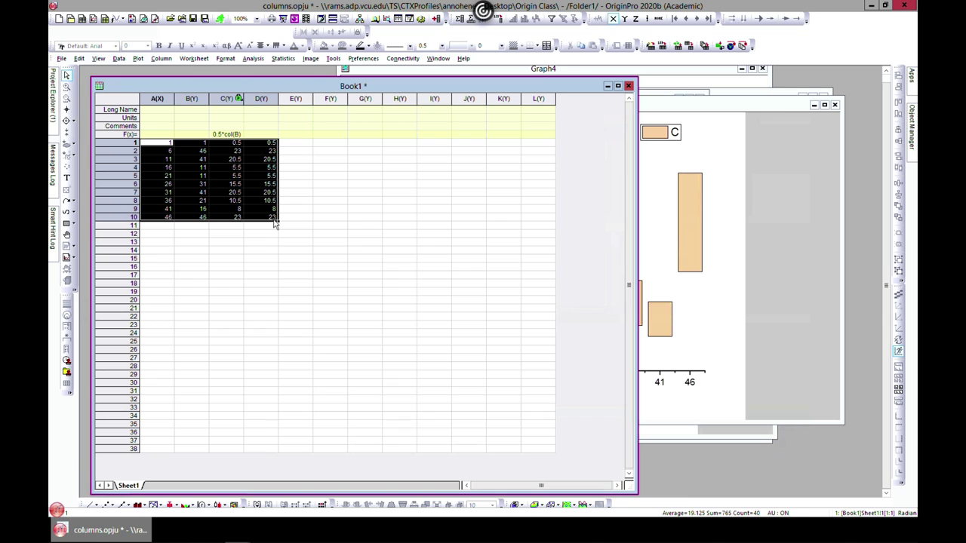
right_click(164, 150)
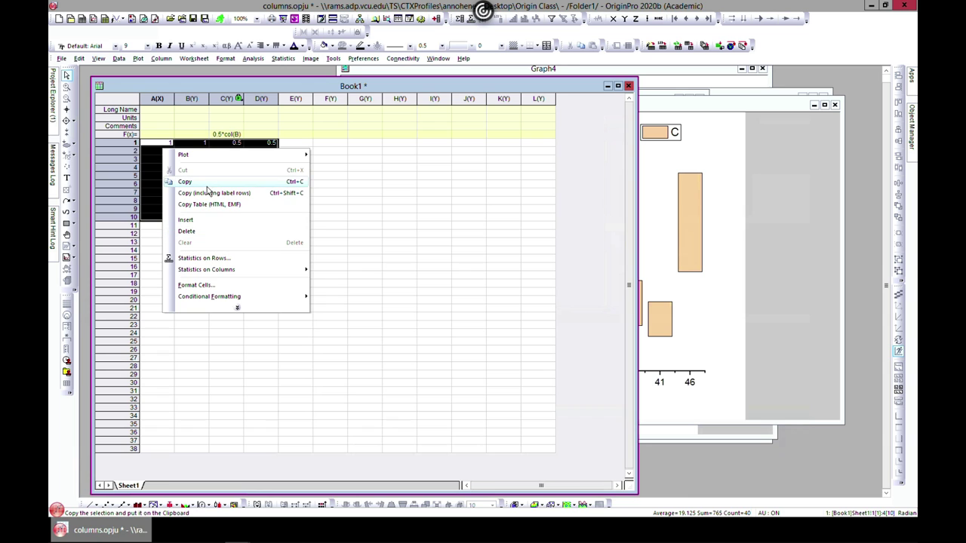
click(208, 186)
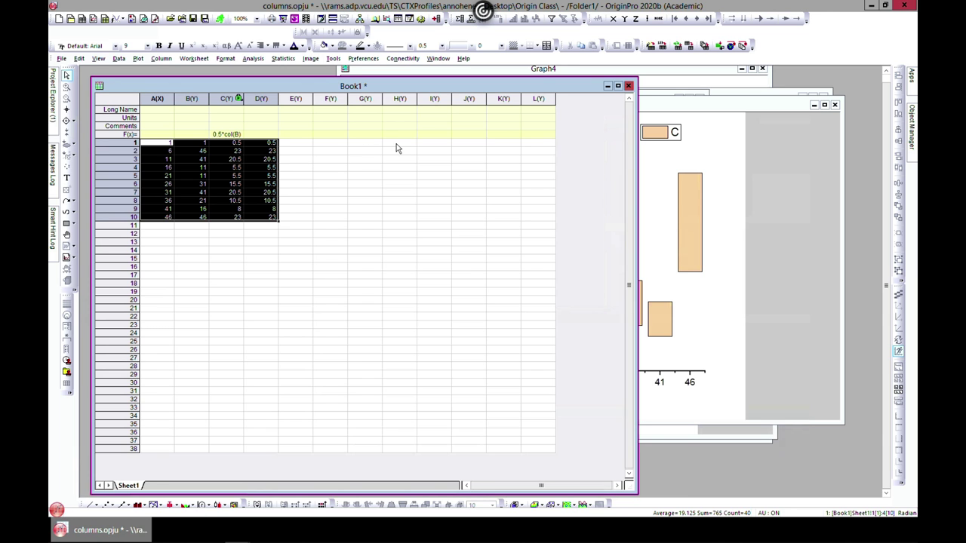
click(398, 143)
right_click(399, 144)
click(411, 191)
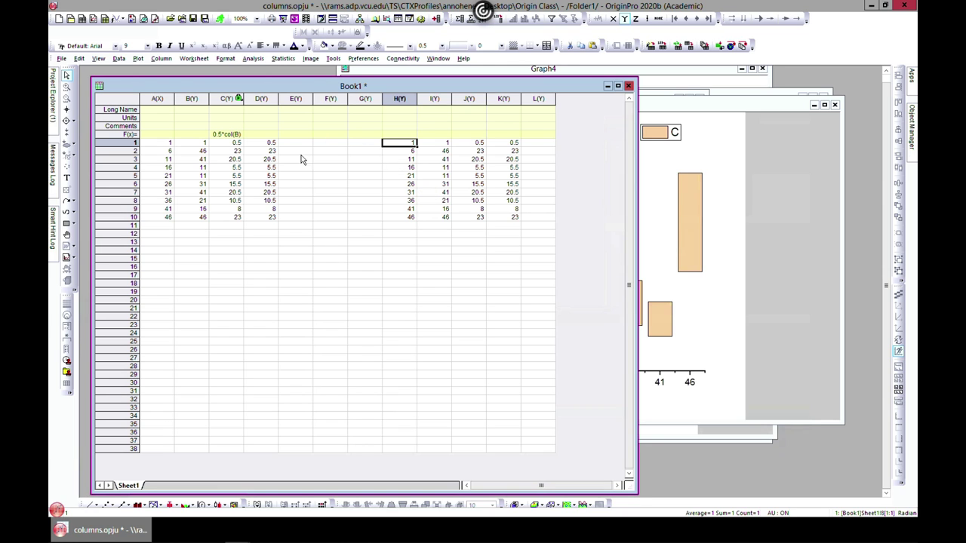
- Enter the group label A in rows 1 to 4 of column F
click(323, 144)
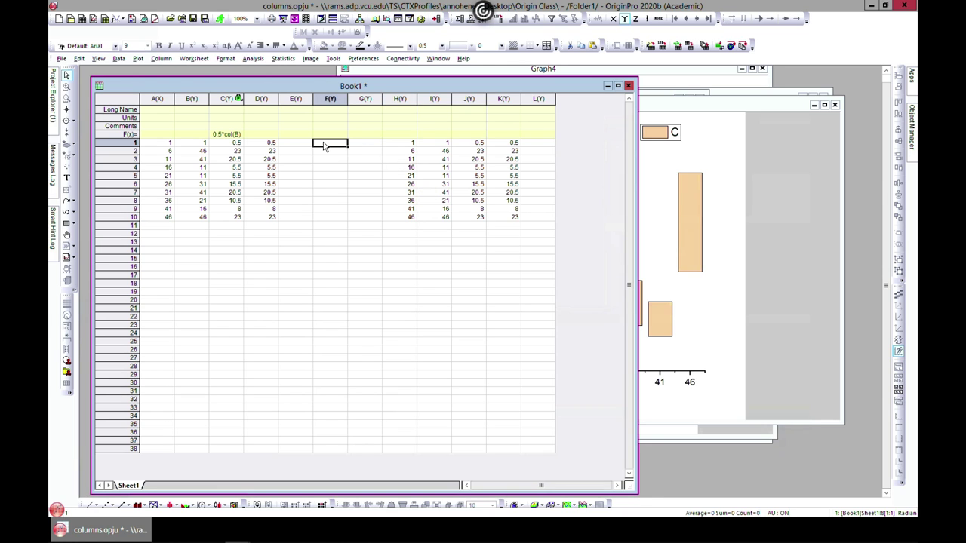
text(A)
key(Return)
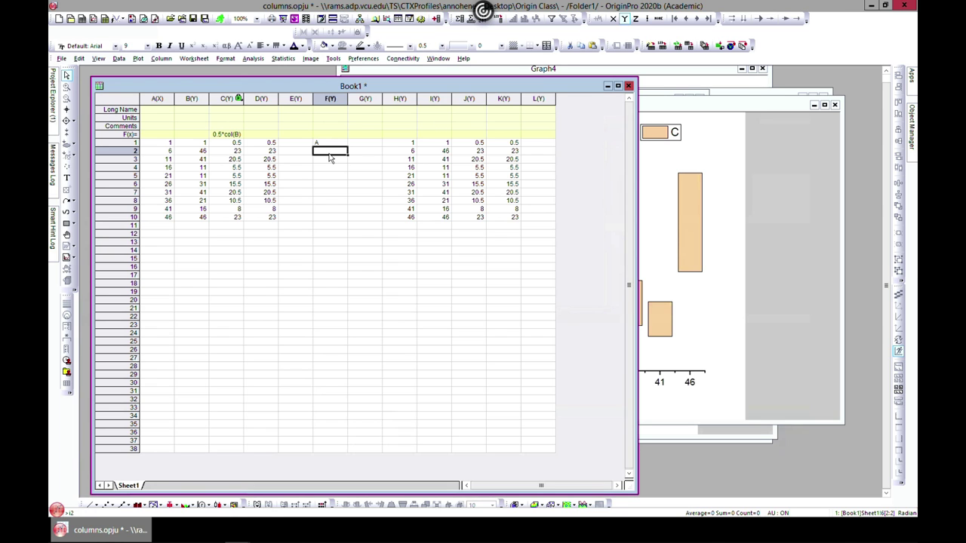
text(A)
click(327, 166)
text(A)
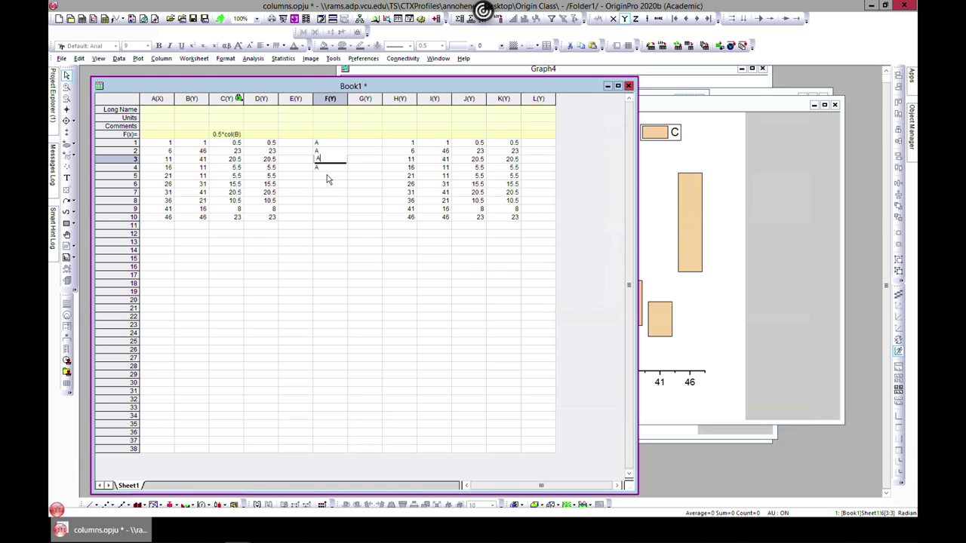
- Continue the column F labels with B in rows 5 and 6, C in rows 7 and 8, and D in rows 9 and 10
click(327, 178)
text(B)
key(Return)
text(B)
key(Return)
text(C)
key(Return)
text(C)
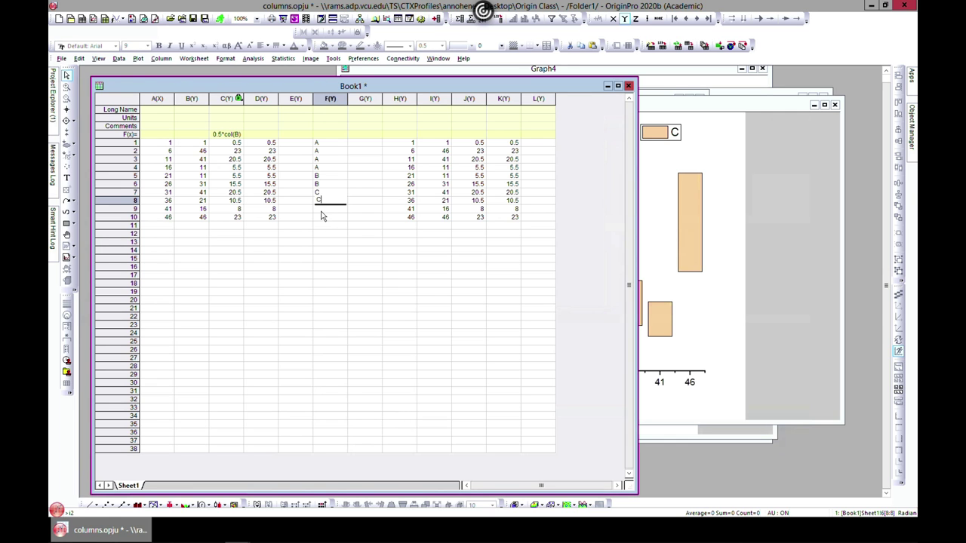
key(Return)
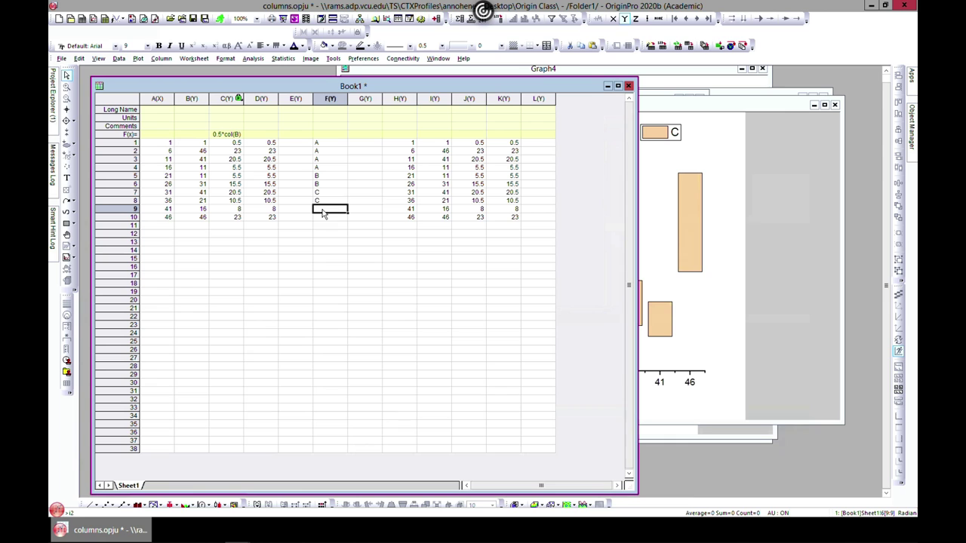
text(D)
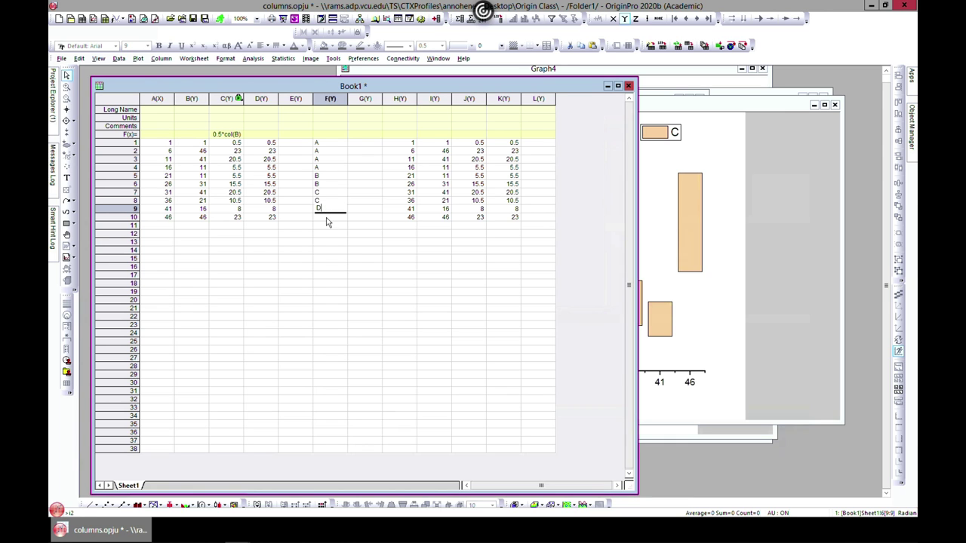
key(Return)
text(D)
click(361, 225)
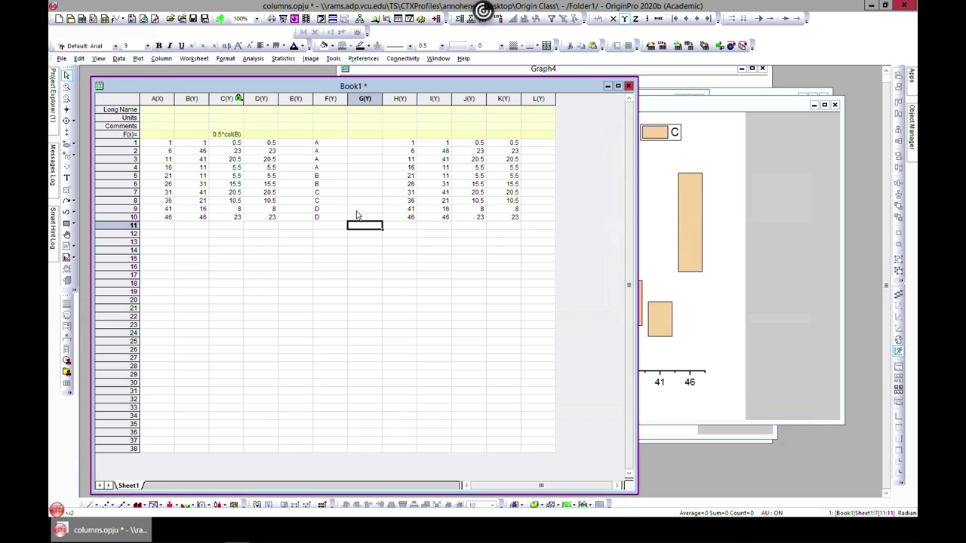
- Enter the second group label F in rows 1 to 4 of column G
click(365, 142)
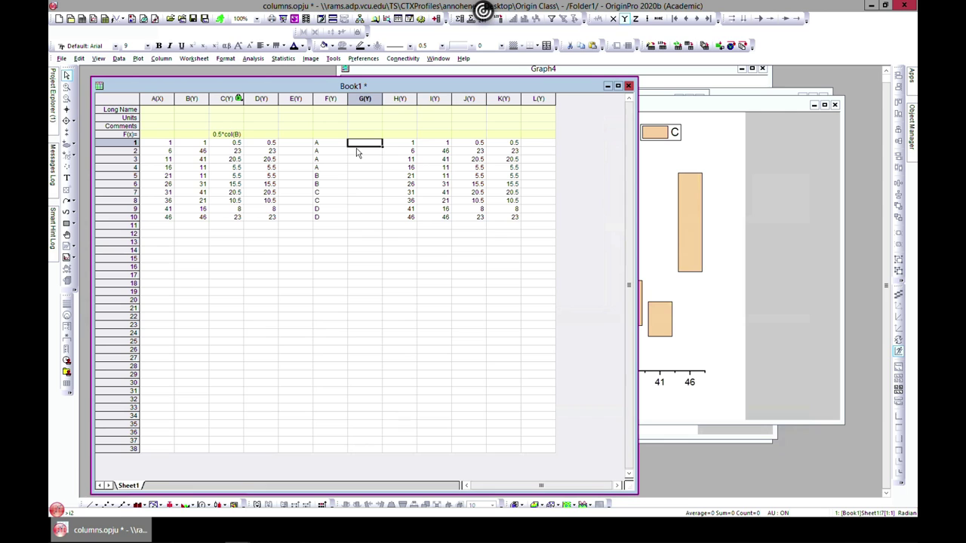
text(F)
key(Return)
text(F)
key(Return)
text(F)
key(Return)
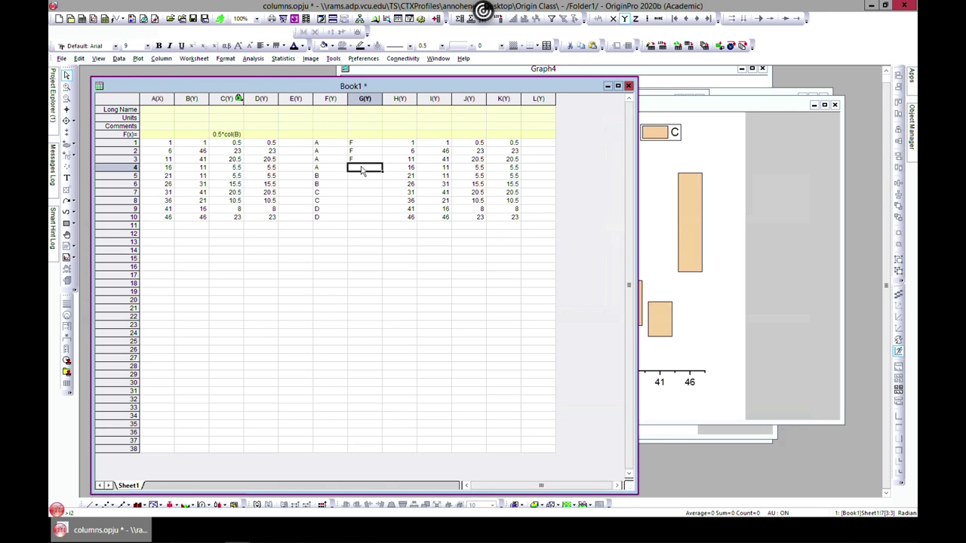
text(F)
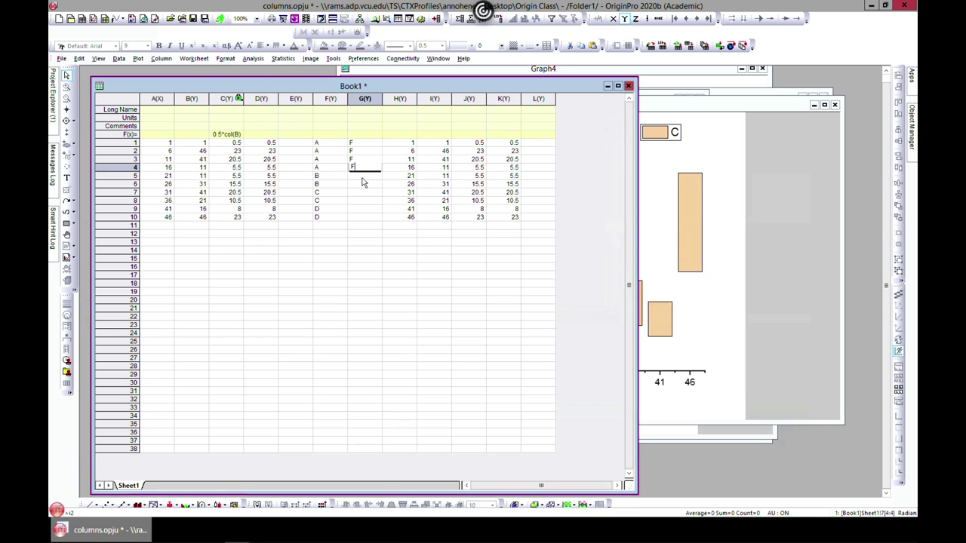
key(Return)
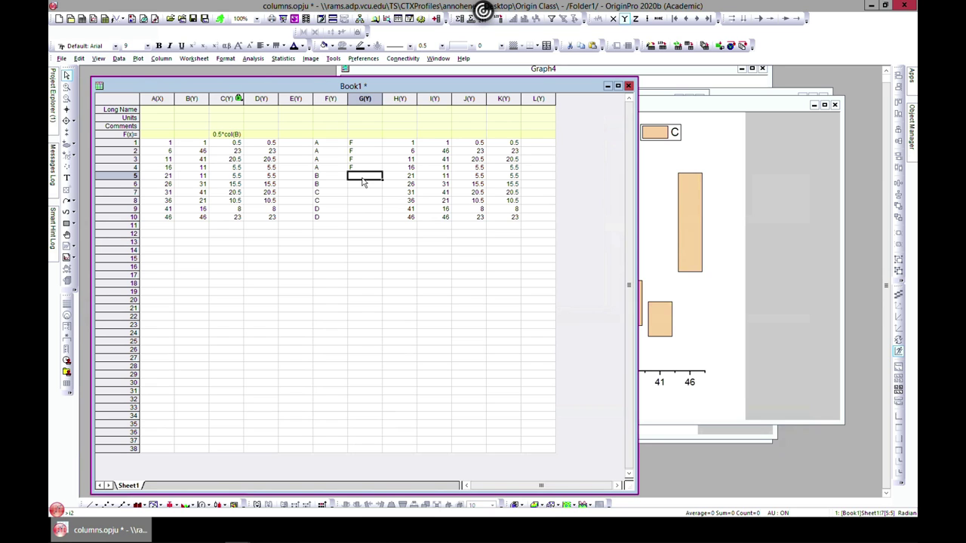
- Continue the column G labels with G in rows 5 to 8 and H in rows 9 and 10
text(GG)
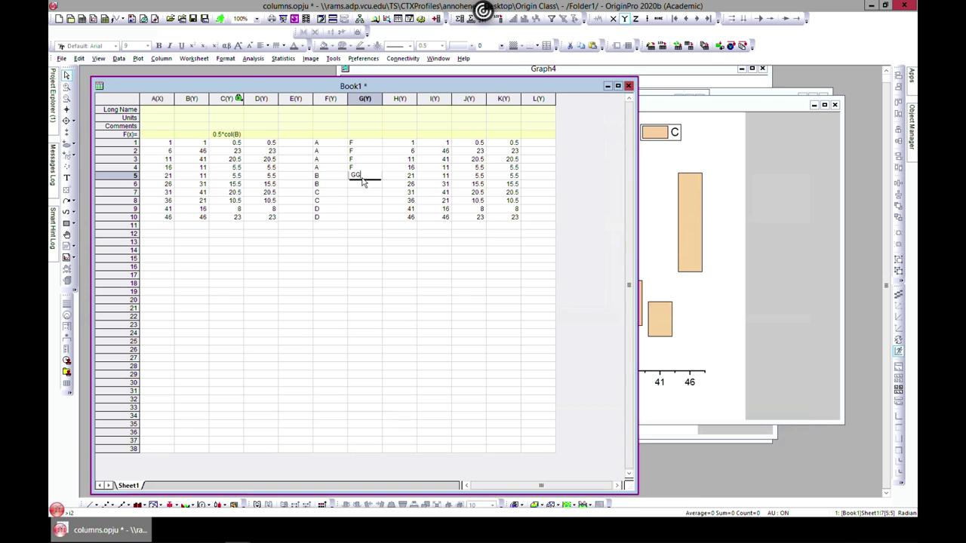
key(Return)
text(G)
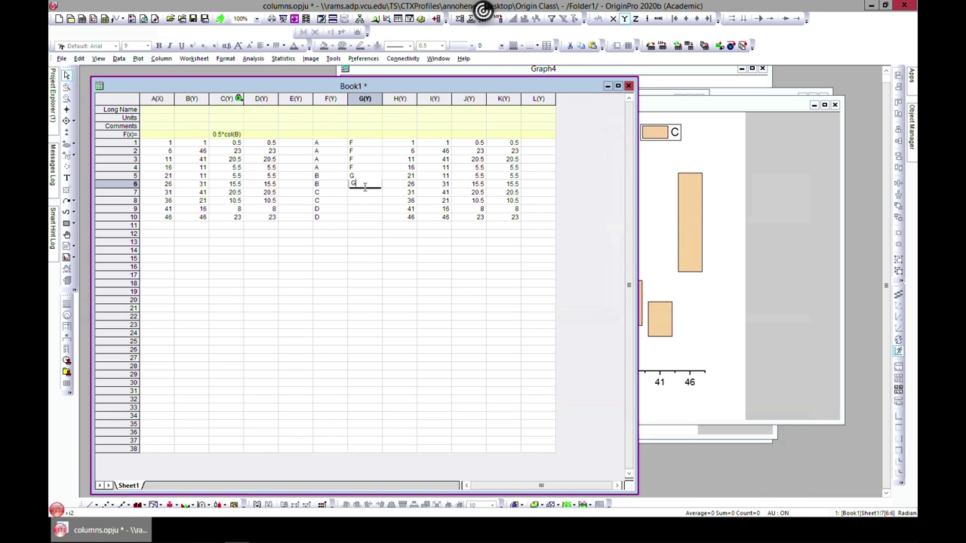
key(Return)
text(G)
key(Return)
text(G)
key(Return)
text(H)
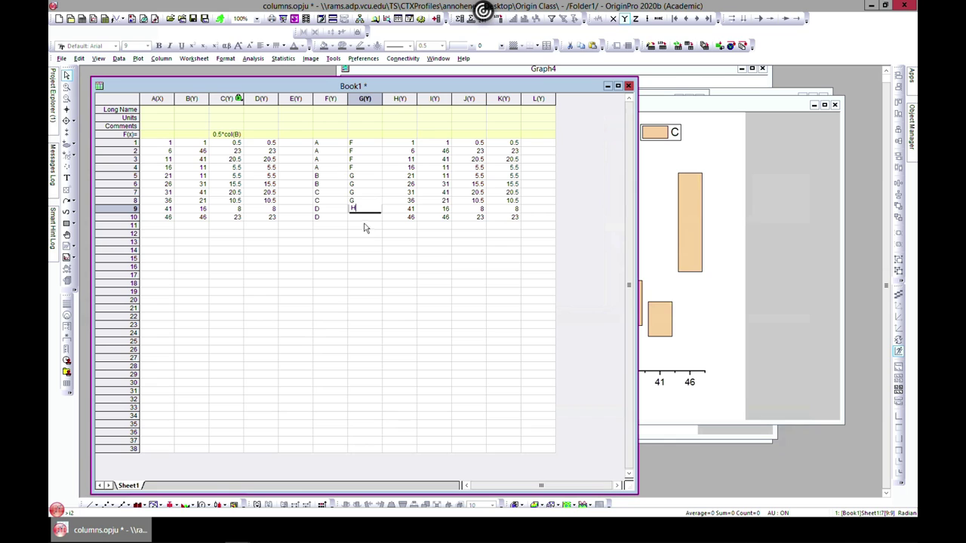
key(Return)
text(H)
click(362, 234)
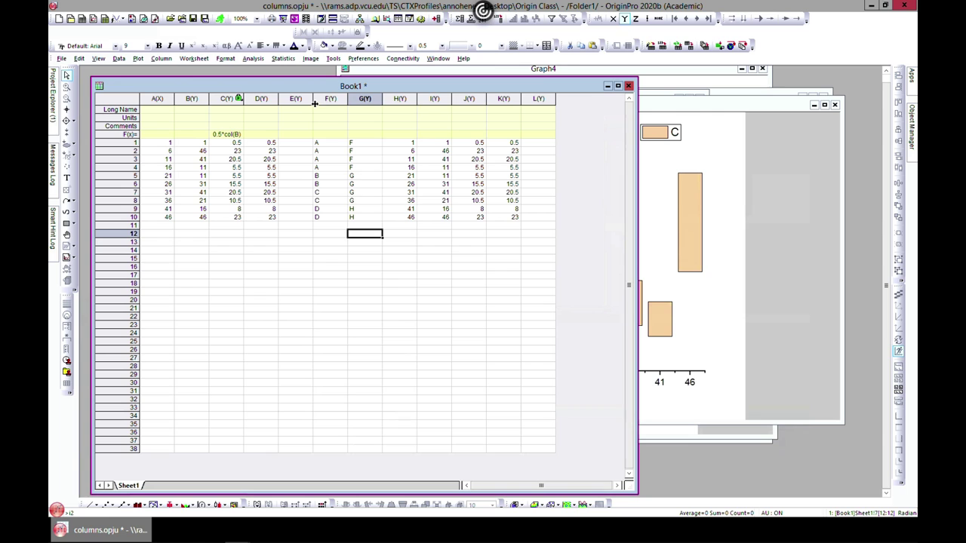
- Set the designation of label columns G and F to Disregard
click(362, 99)
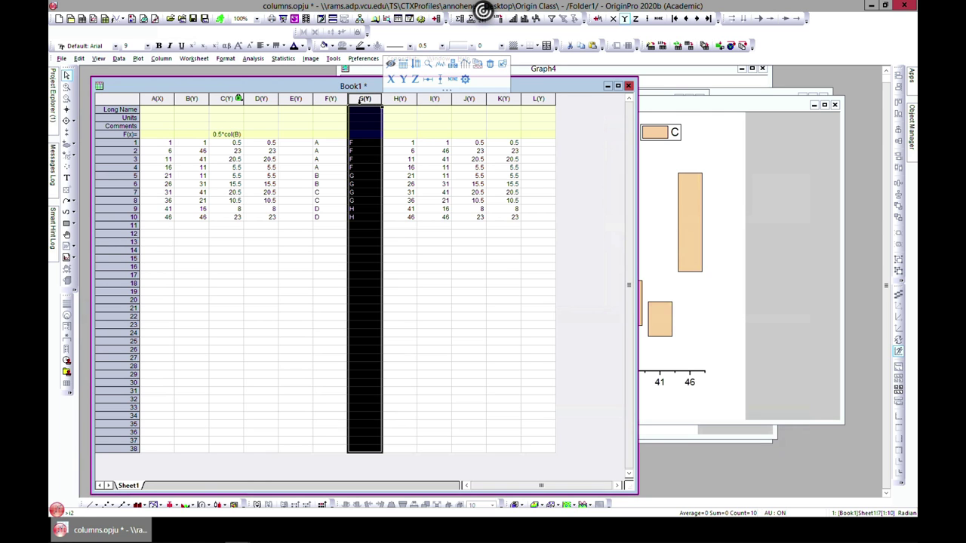
right_click(363, 98)
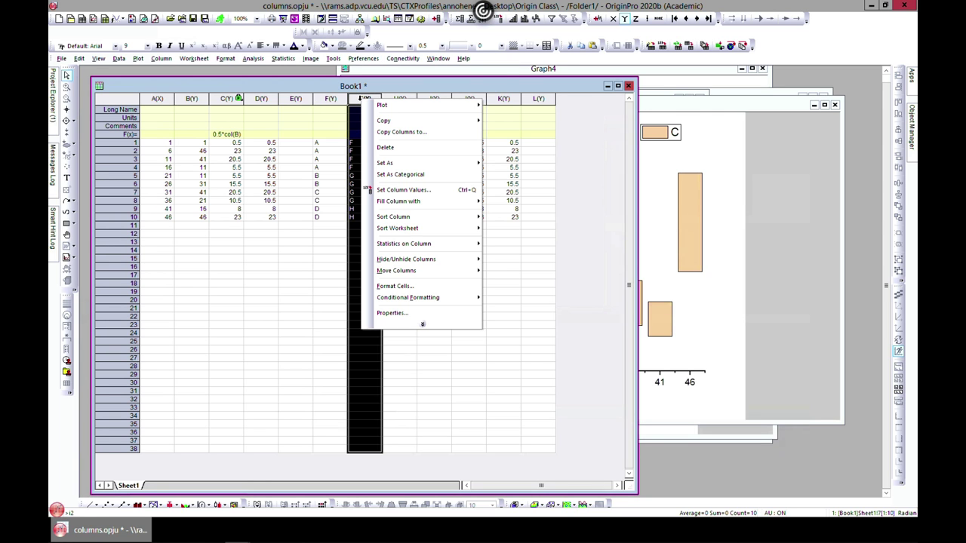
mouse_move(382, 164)
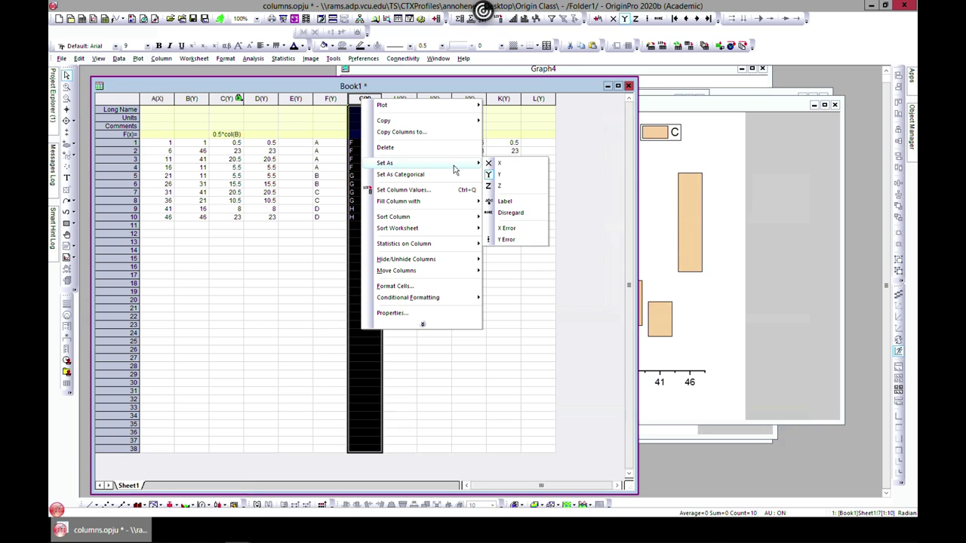
click(510, 213)
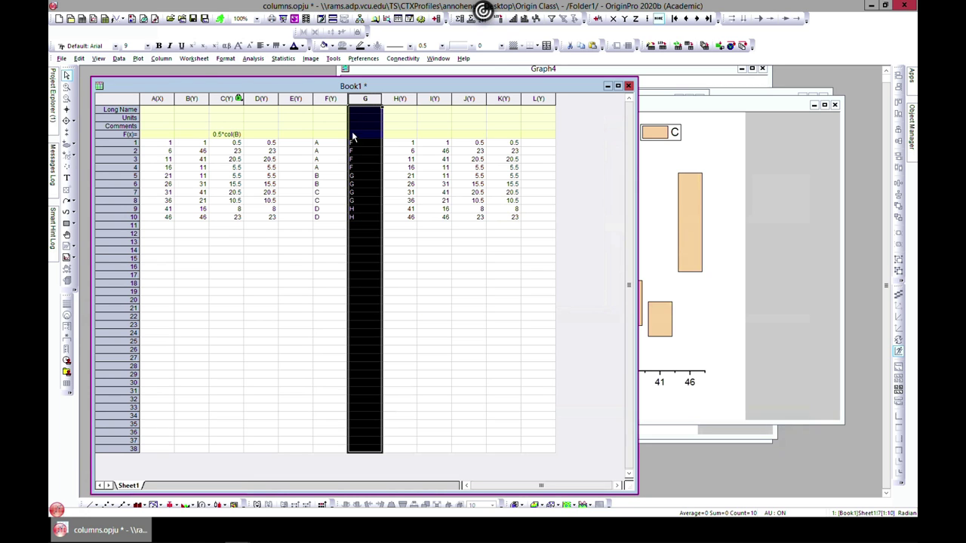
click(331, 99)
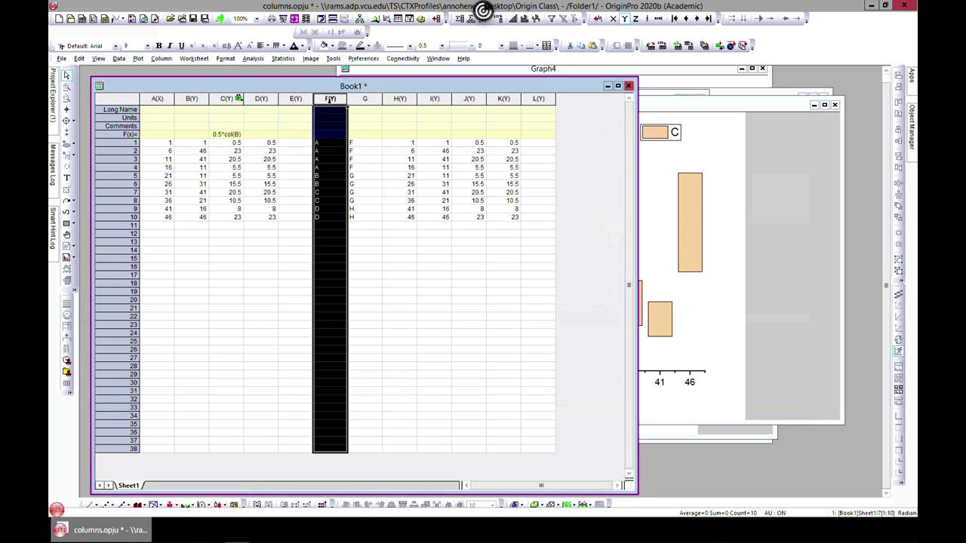
right_click(330, 101)
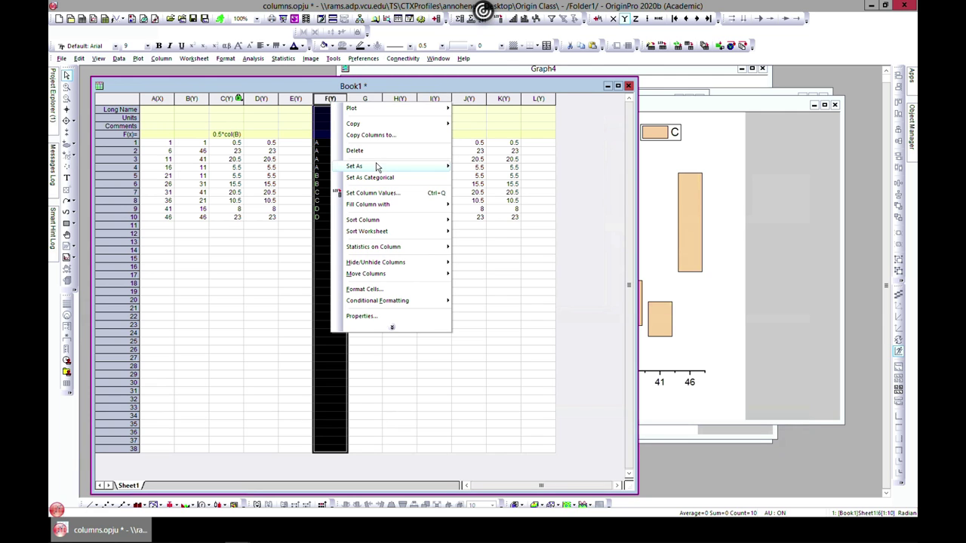
mouse_move(379, 167)
click(489, 217)
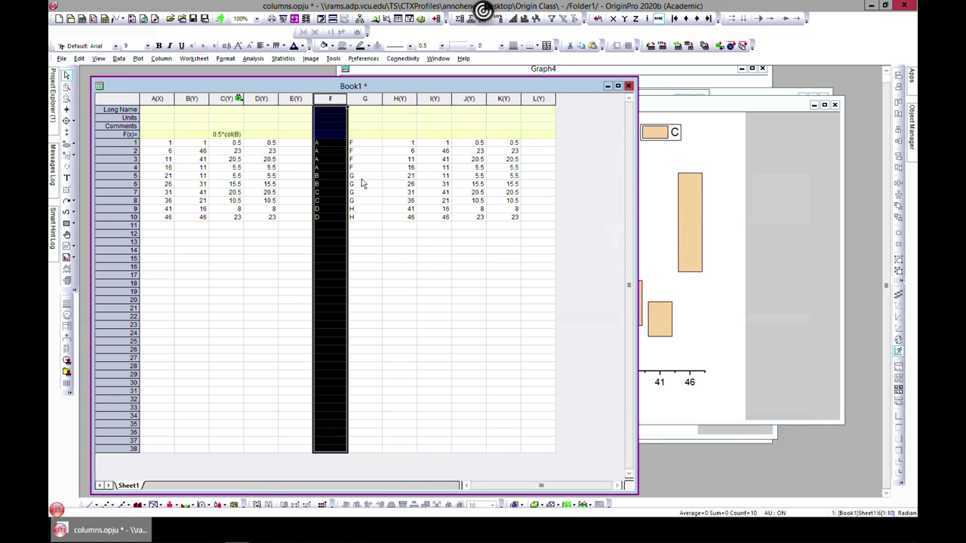
- Start a Grouped Columns - Indexed Data plot with column H as data and move its dialog clear of the worksheet values
click(400, 98)
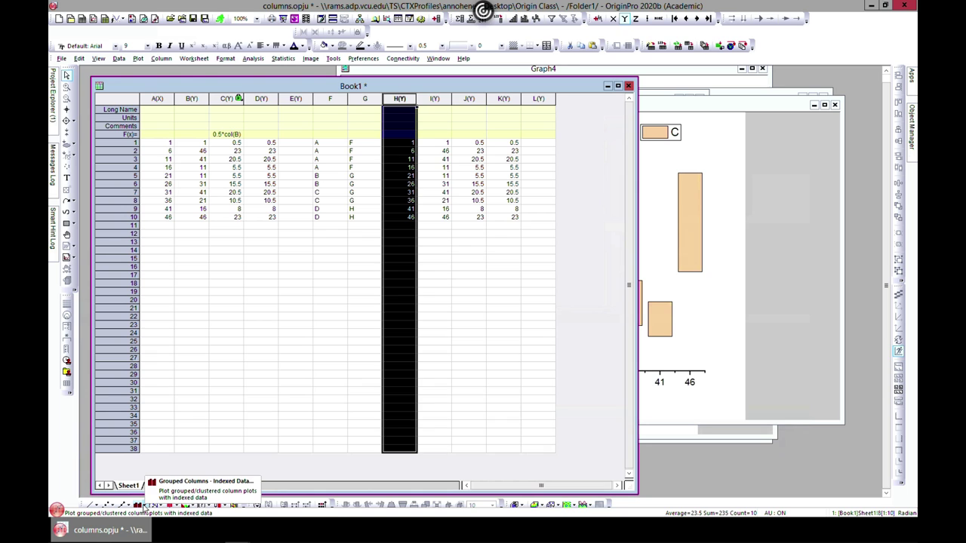
click(144, 509)
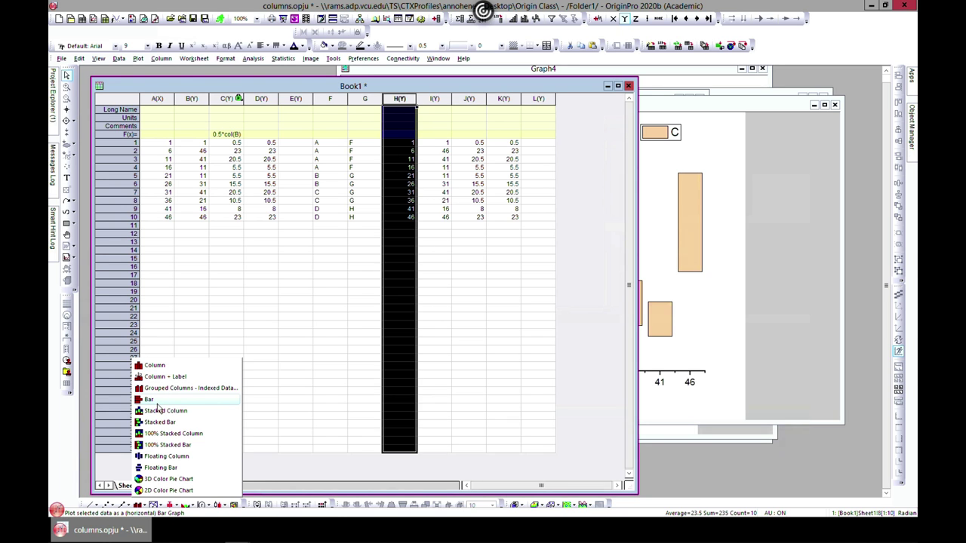
click(157, 390)
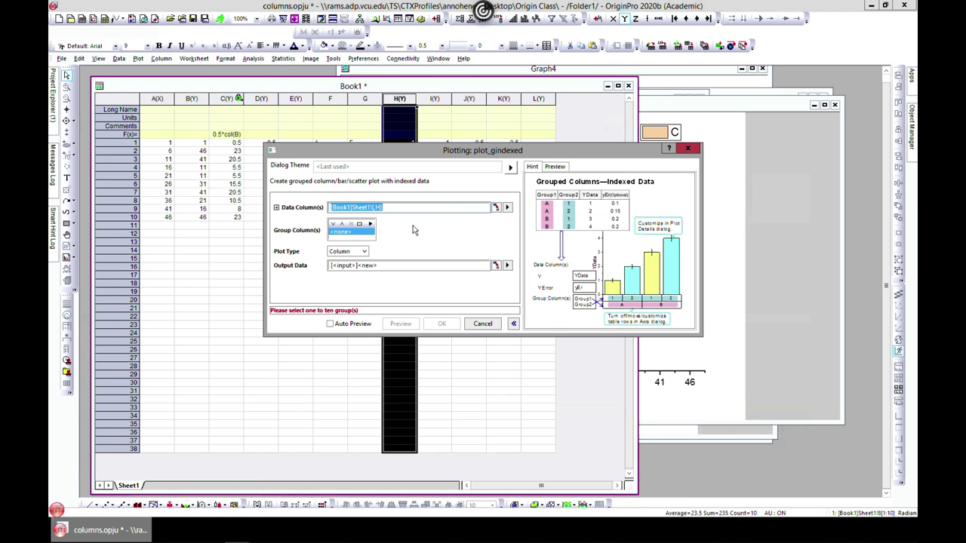
drag(414, 158, 468, 261)
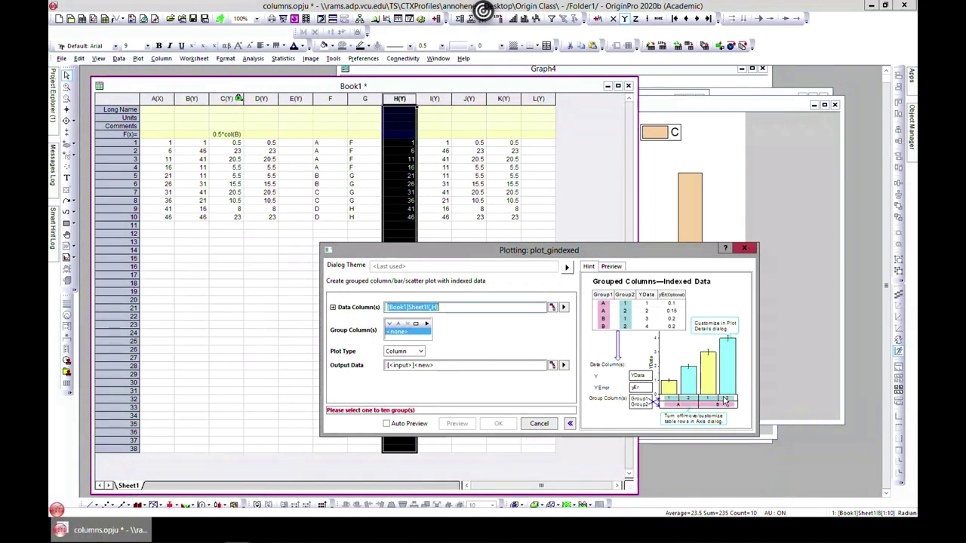
- Add columns F and G as the group columns, create the grouped column graph, and move its window off the output data
click(427, 324)
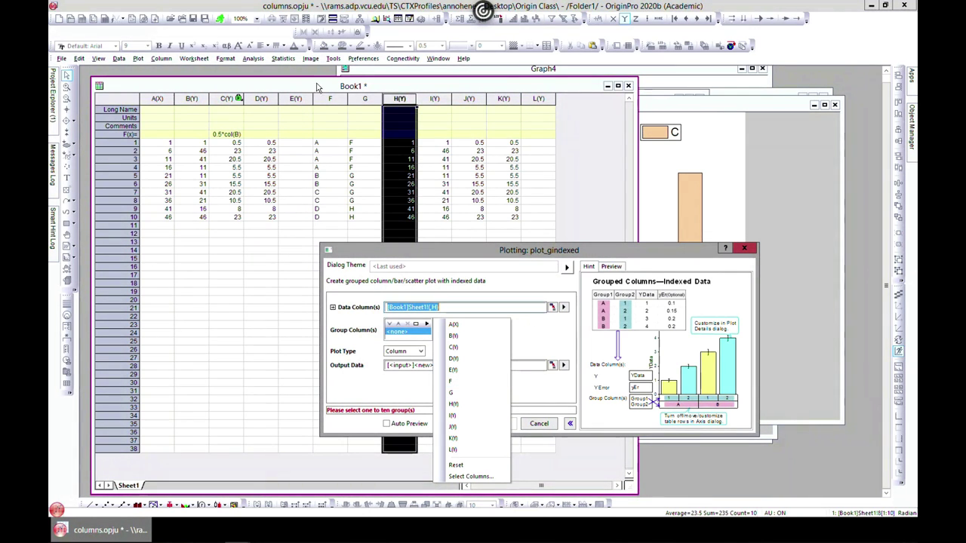
click(466, 384)
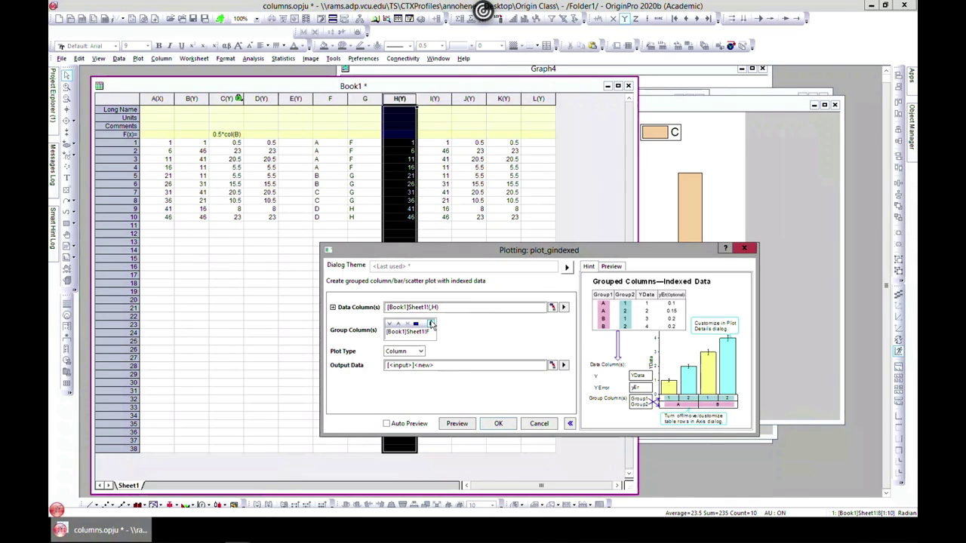
click(431, 323)
click(455, 392)
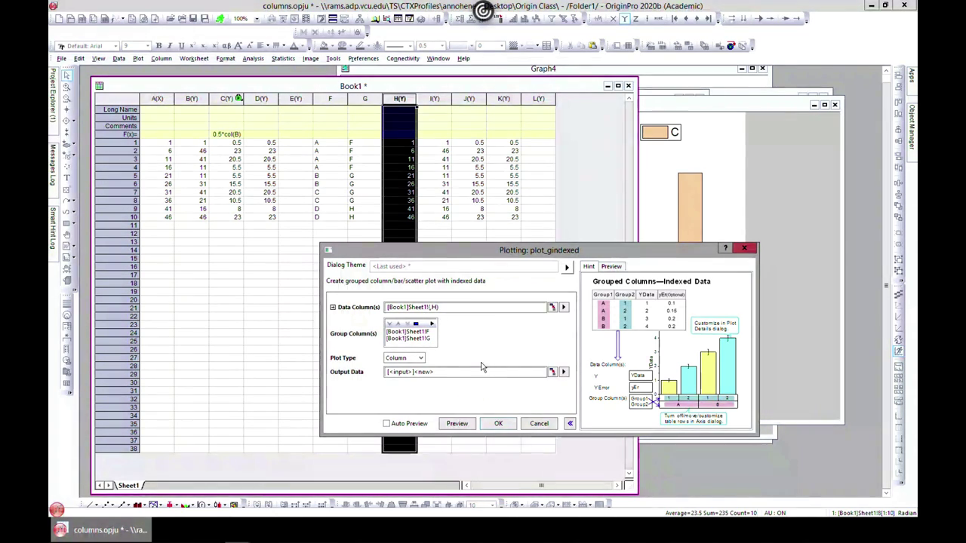
click(498, 423)
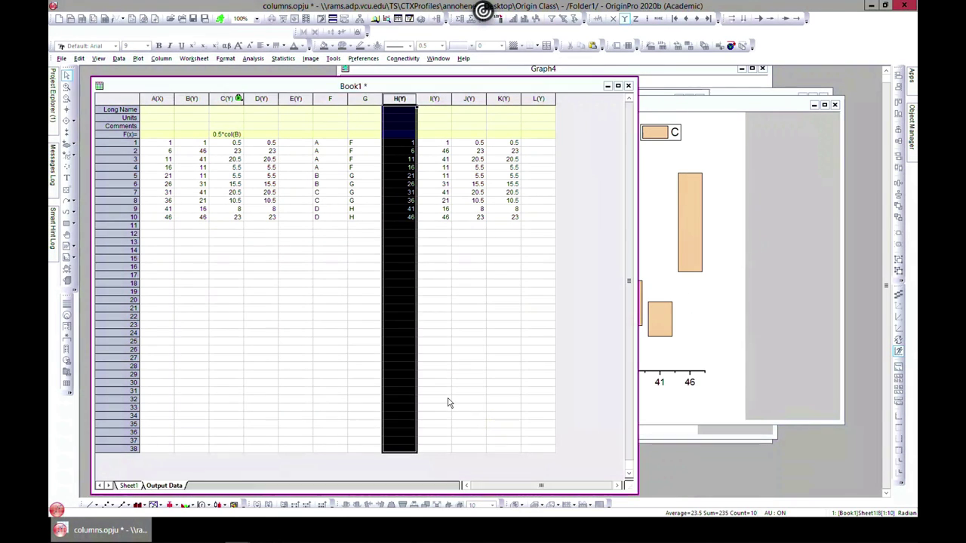
mouse_move(269, 86)
mouse_down()
mouse_move(396, 139)
mouse_move(568, 171)
mouse_move(592, 158)
mouse_move(587, 137)
mouse_up()
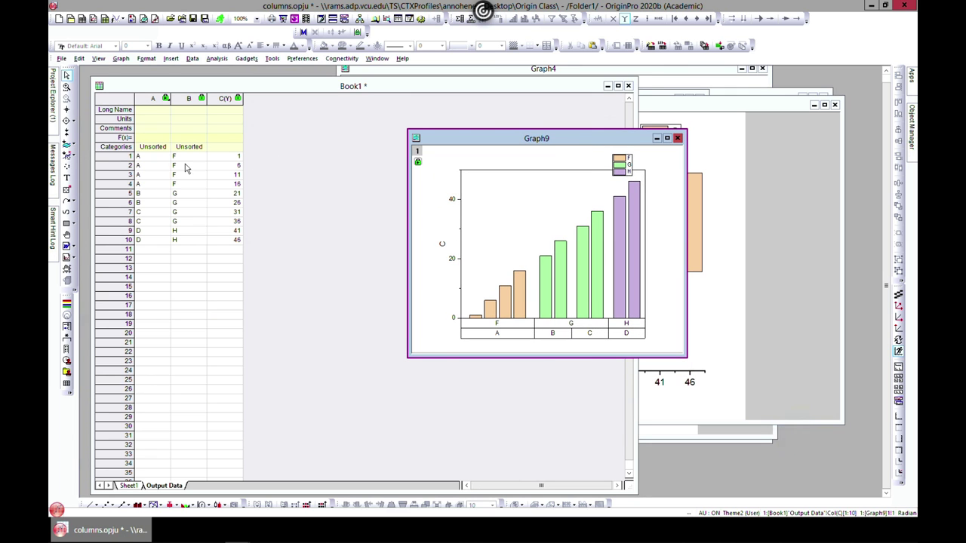
- Bring the grouped column graph in front of the Output Data sheet and enlarge its window toward both corners
click(138, 489)
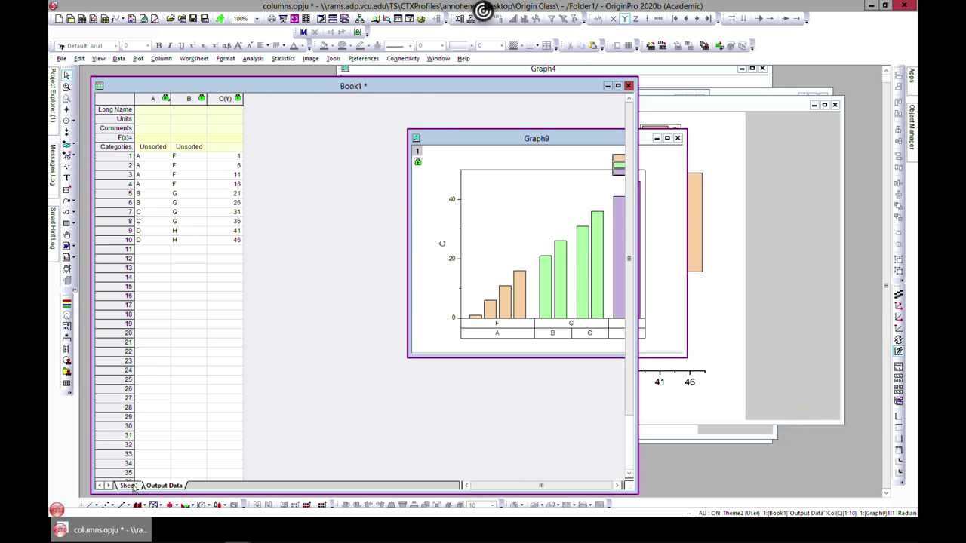
click(159, 487)
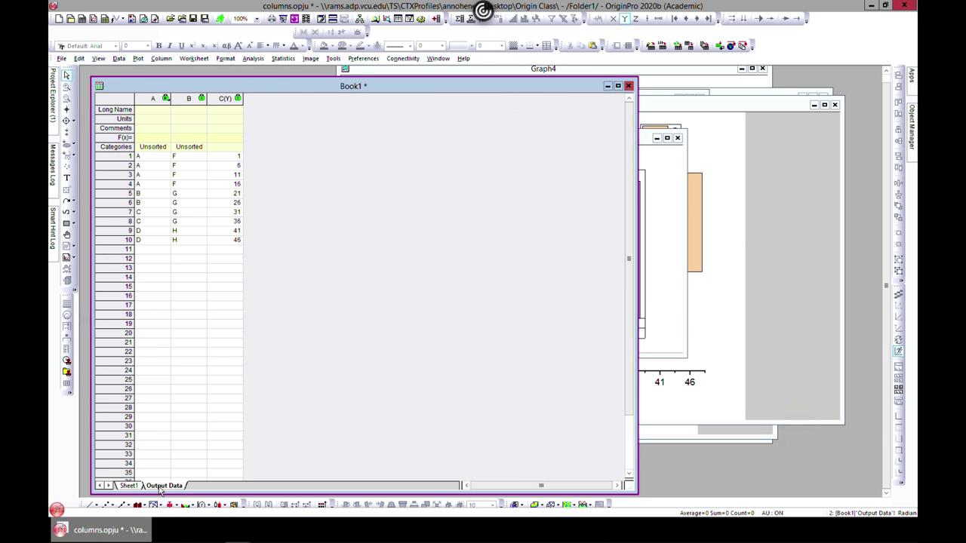
click(675, 290)
drag(681, 353, 771, 447)
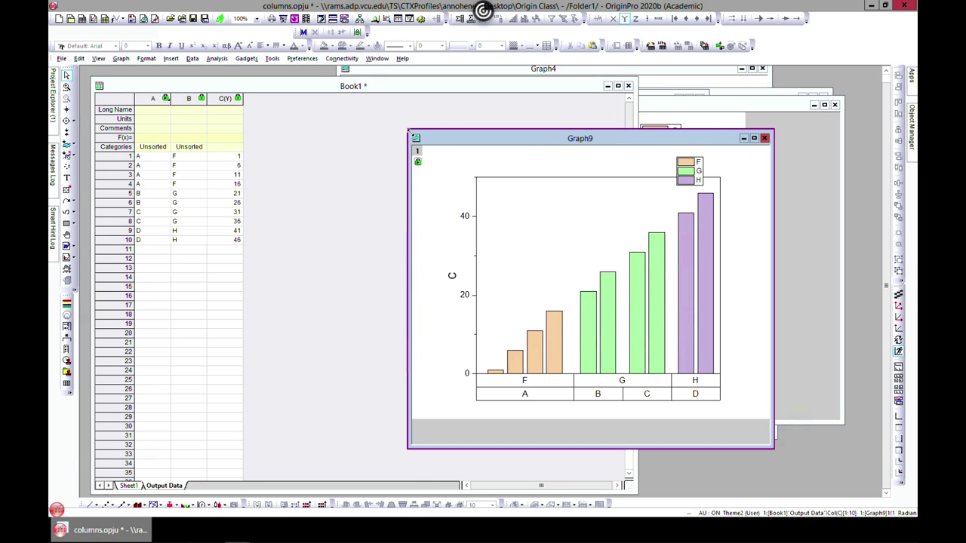
drag(389, 118, 312, 66)
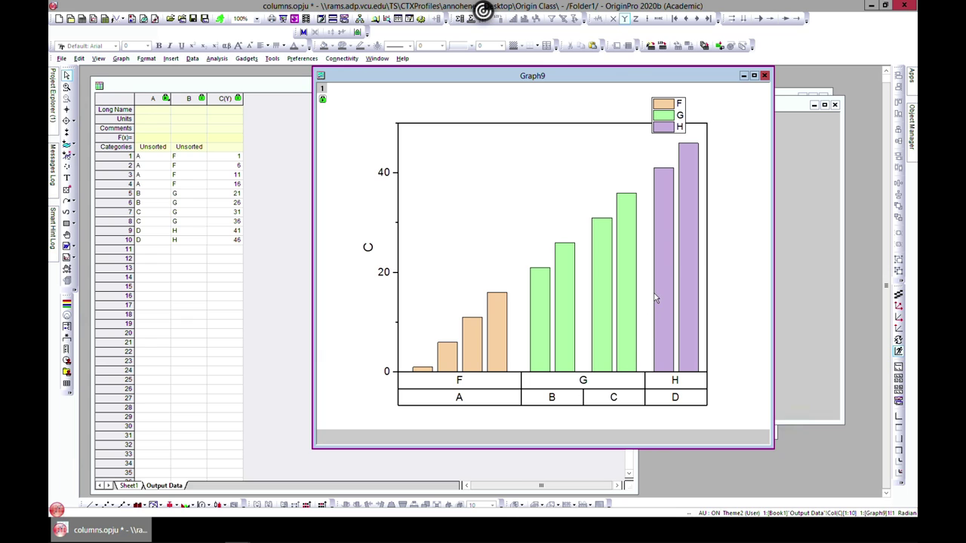
- Move the grouped column graph's legend into the empty plot area above the group F columns
click(461, 402)
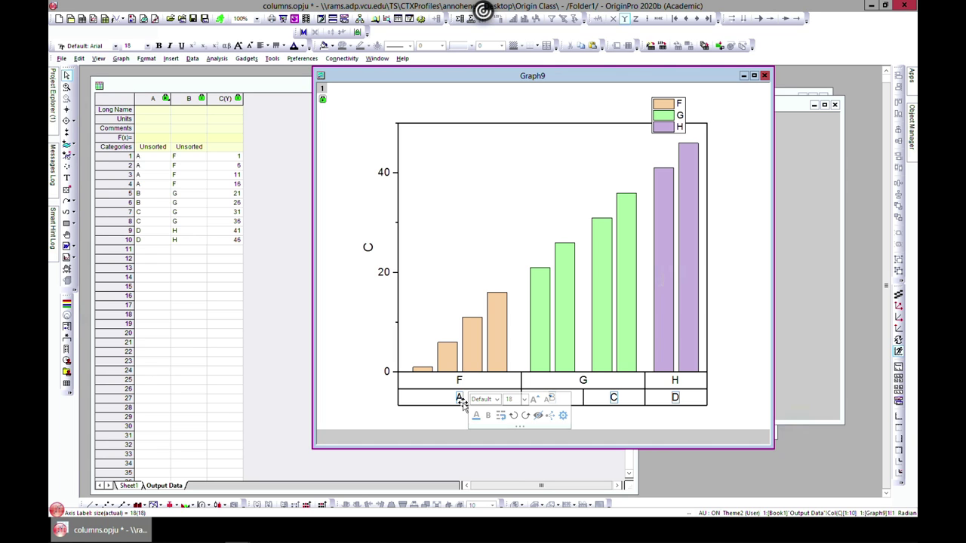
click(459, 400)
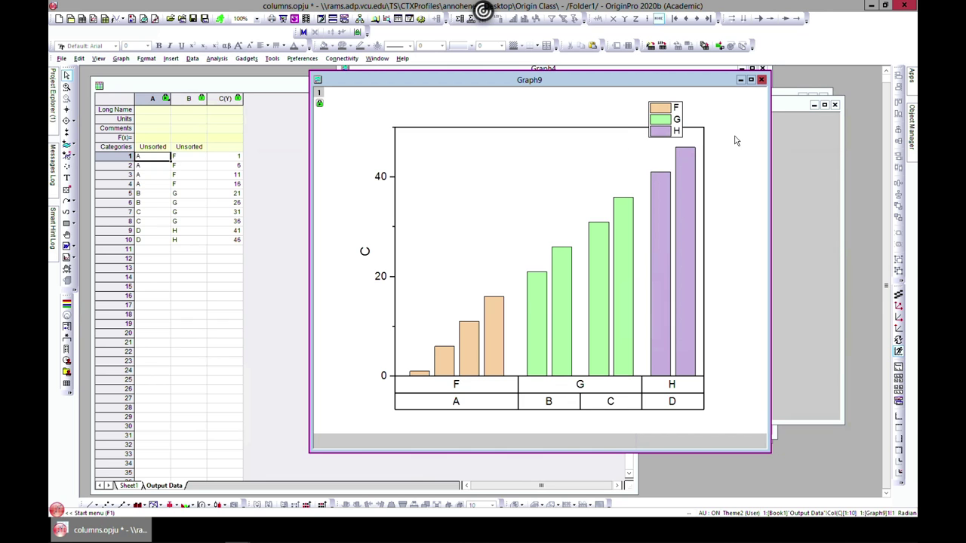
click(678, 122)
drag(679, 122, 486, 238)
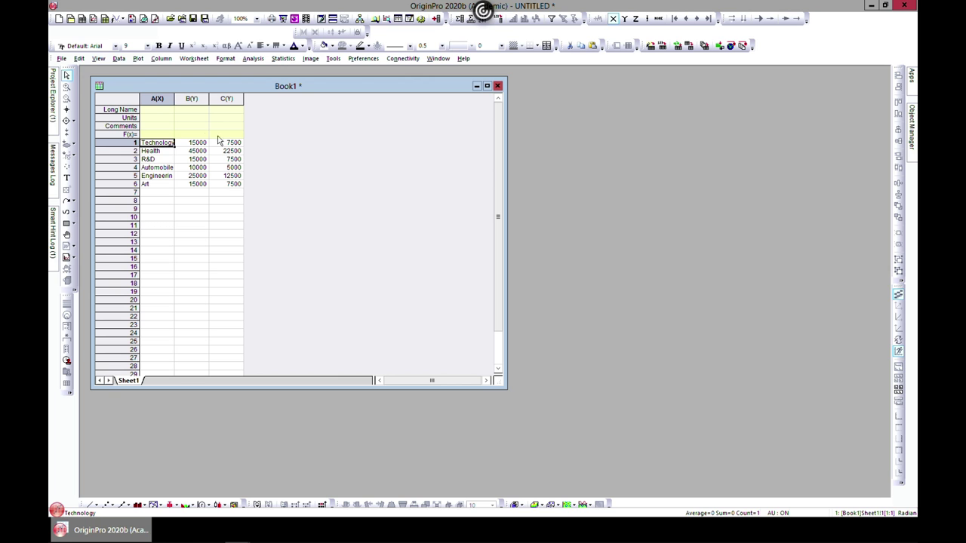
click(161, 59)
click(134, 59)
click(138, 60)
mouse_move(146, 93)
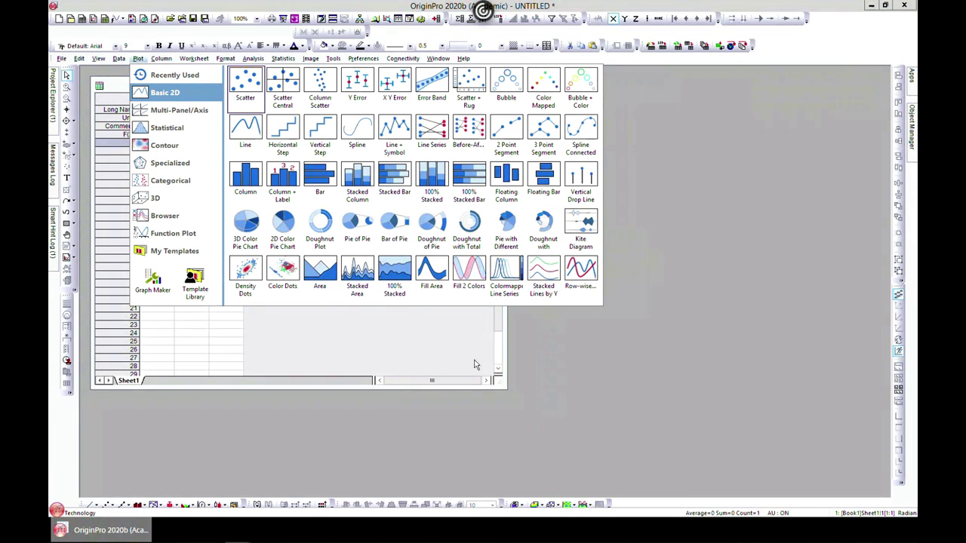
click(498, 379)
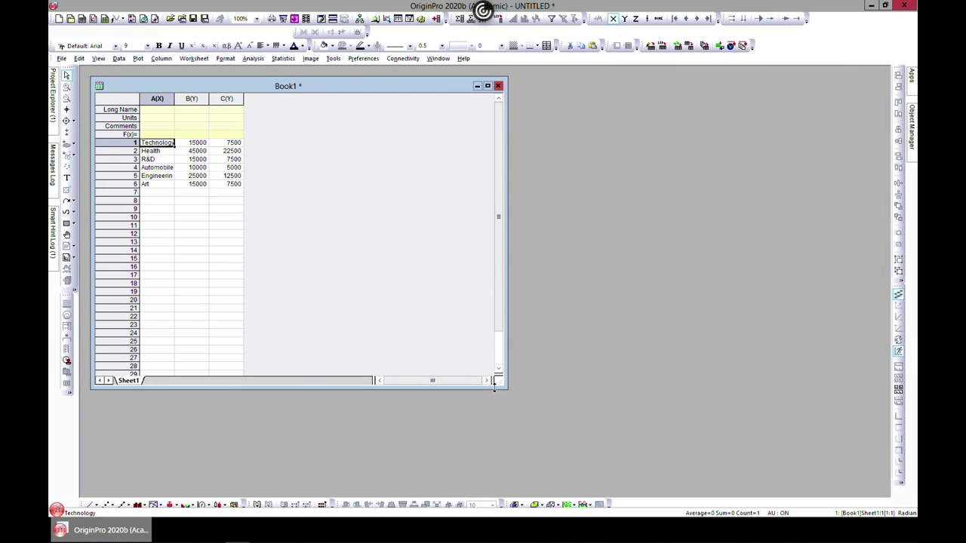
- Enlarge the workbook window and save the new project as pdk in the Origin Class folder
drag(501, 388, 671, 475)
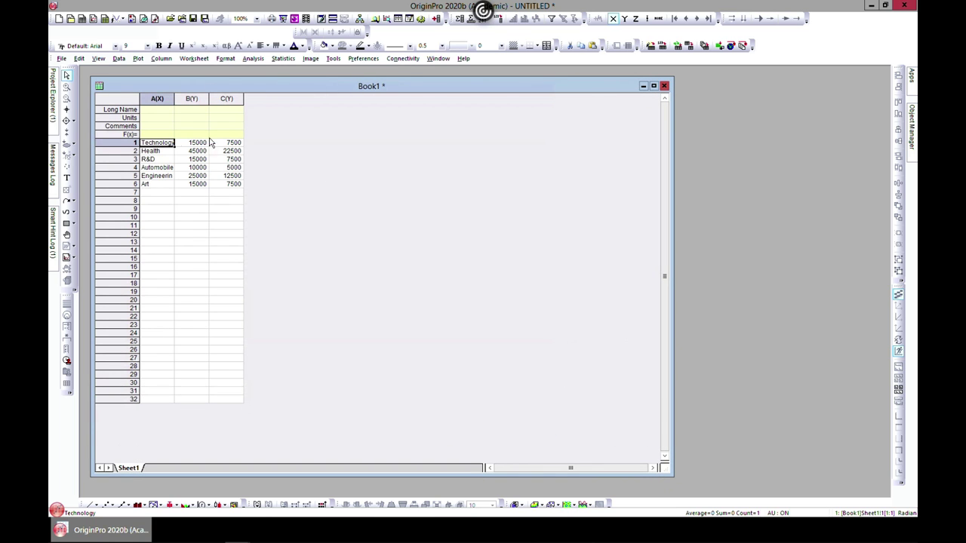
click(205, 125)
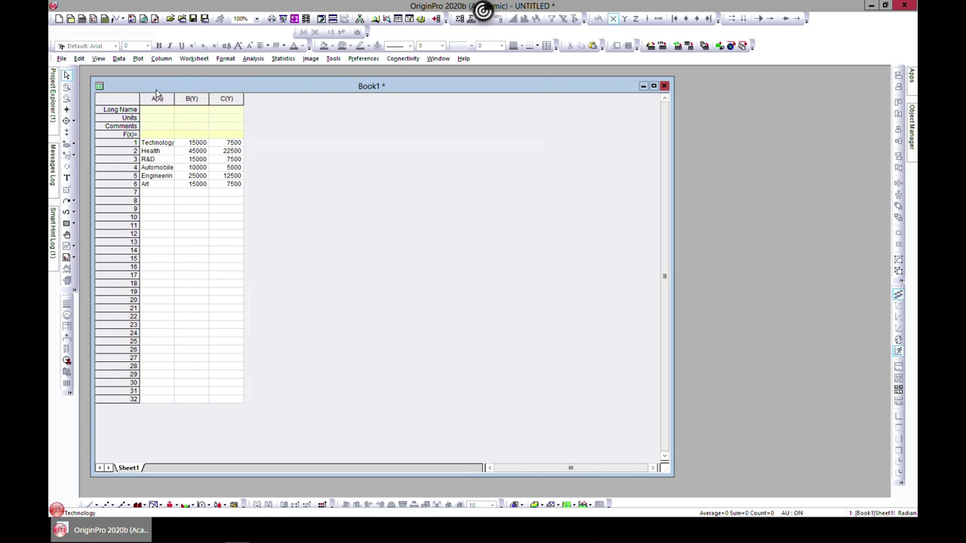
click(64, 59)
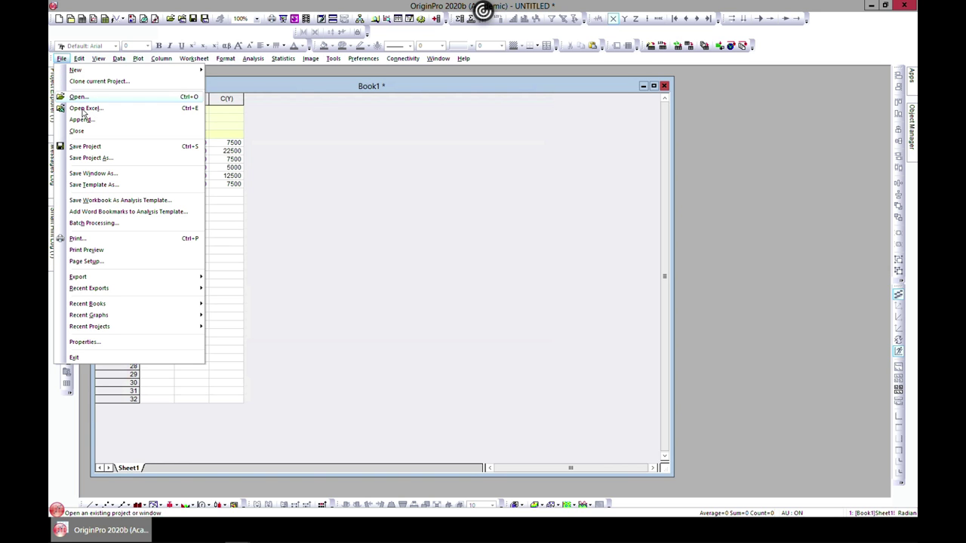
click(87, 147)
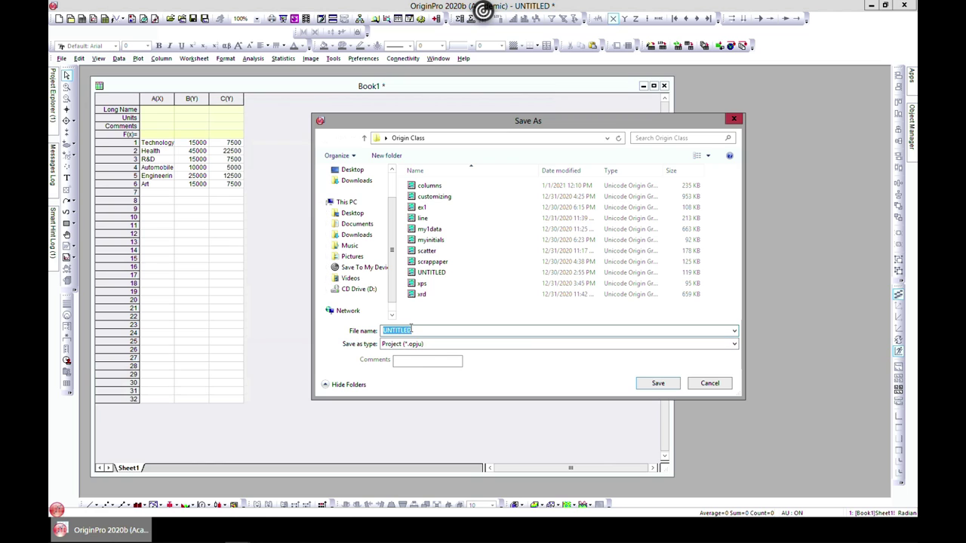
text(pd)
click(659, 384)
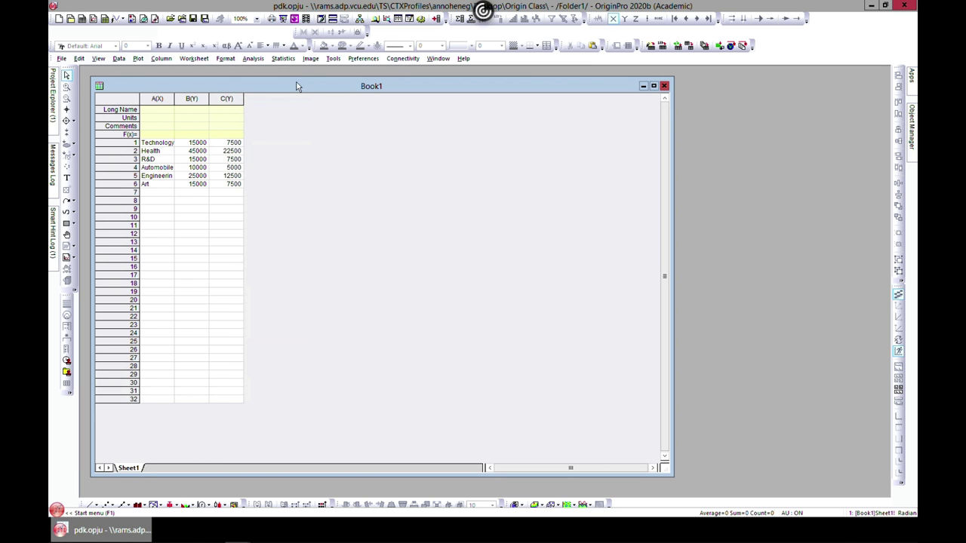
- Create a 3D Color Pie Chart from columns A and B and move its window off the worksheet data
drag(297, 86, 299, 83)
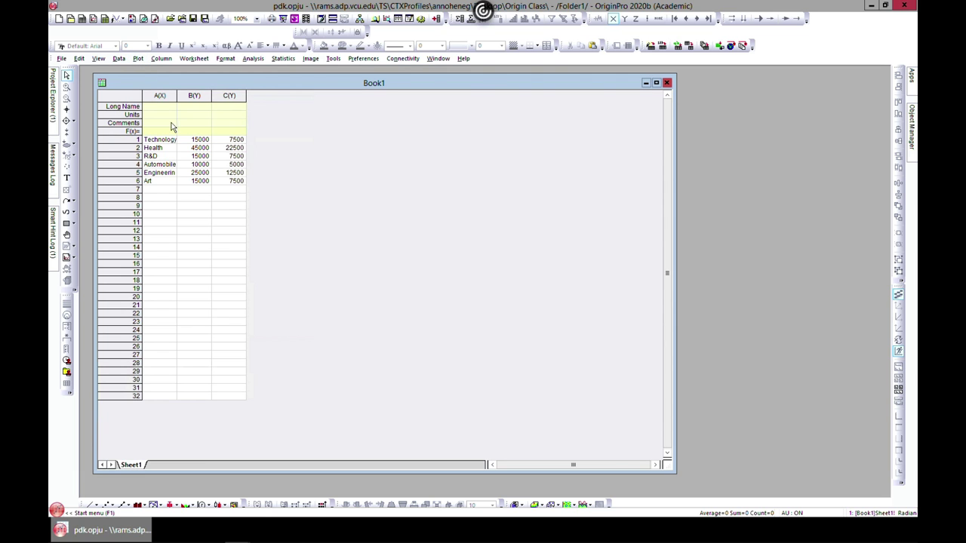
click(162, 96)
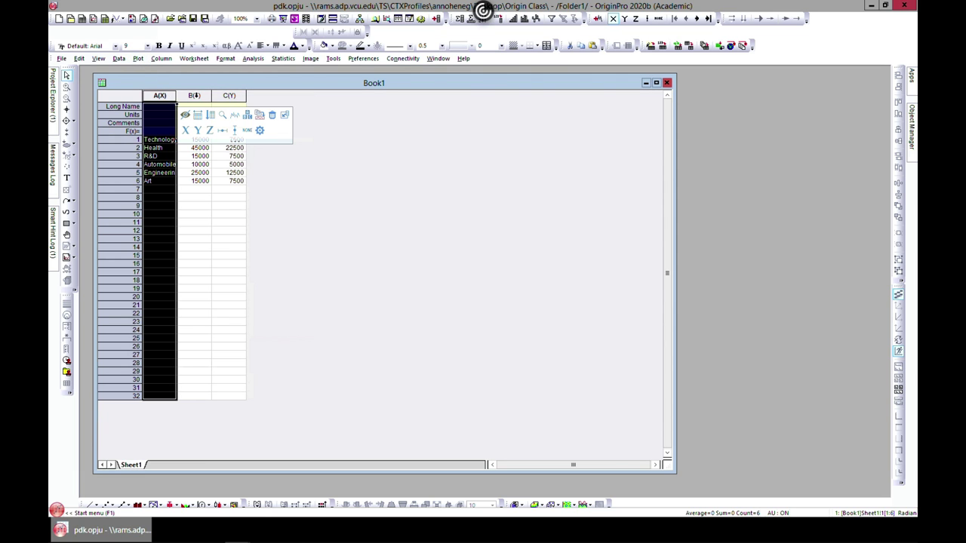
shift+click(197, 96)
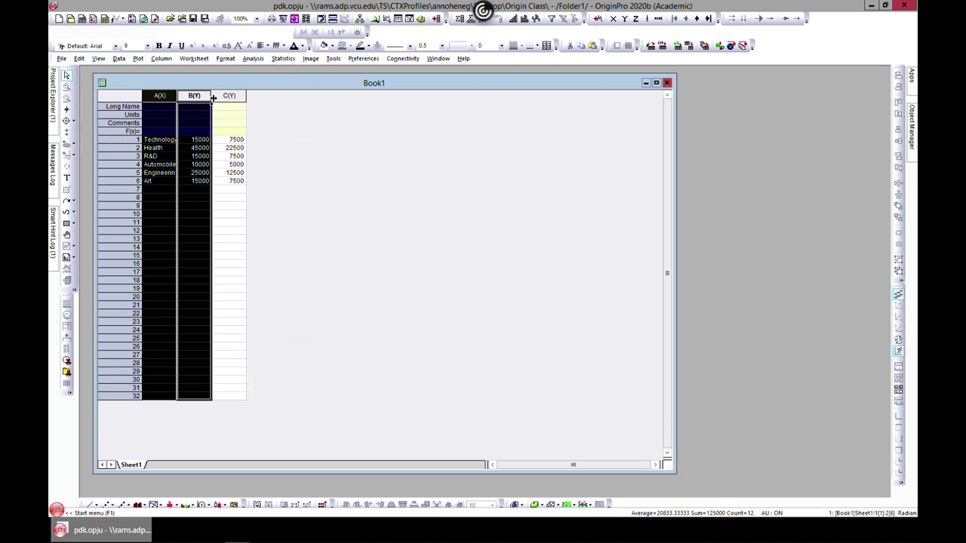
click(138, 58)
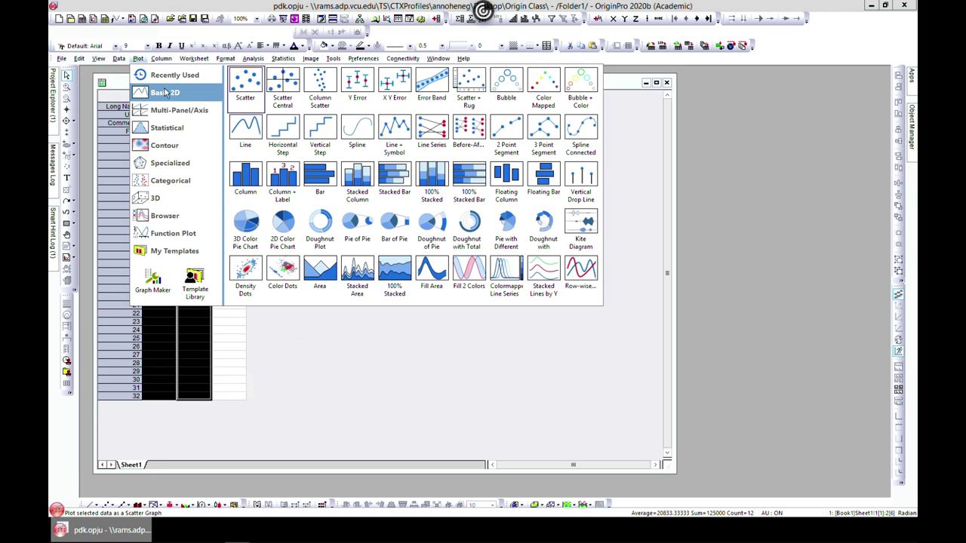
click(249, 234)
drag(328, 100, 486, 107)
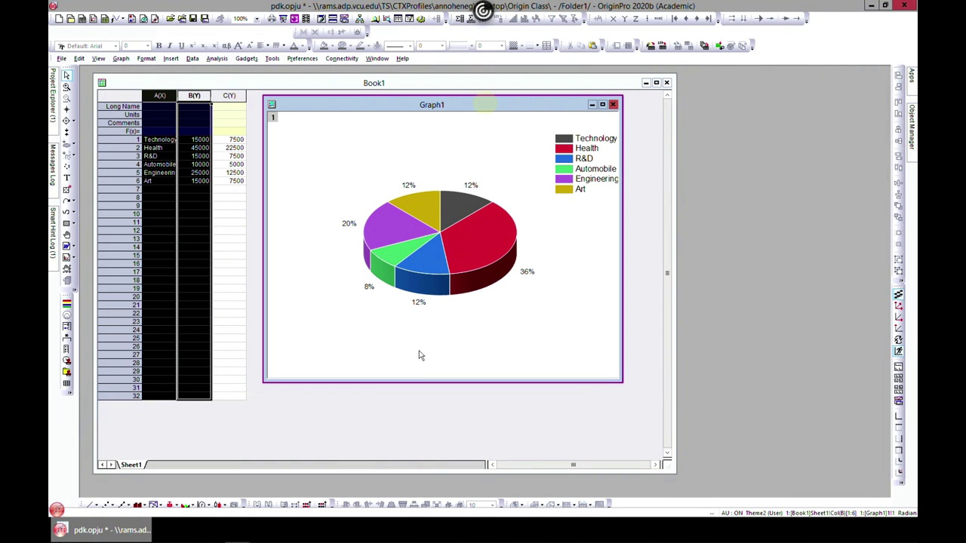
- Arrange the pie chart and workbook side by side, narrowing the workbook window so it no longer overlaps the chart
click(602, 104)
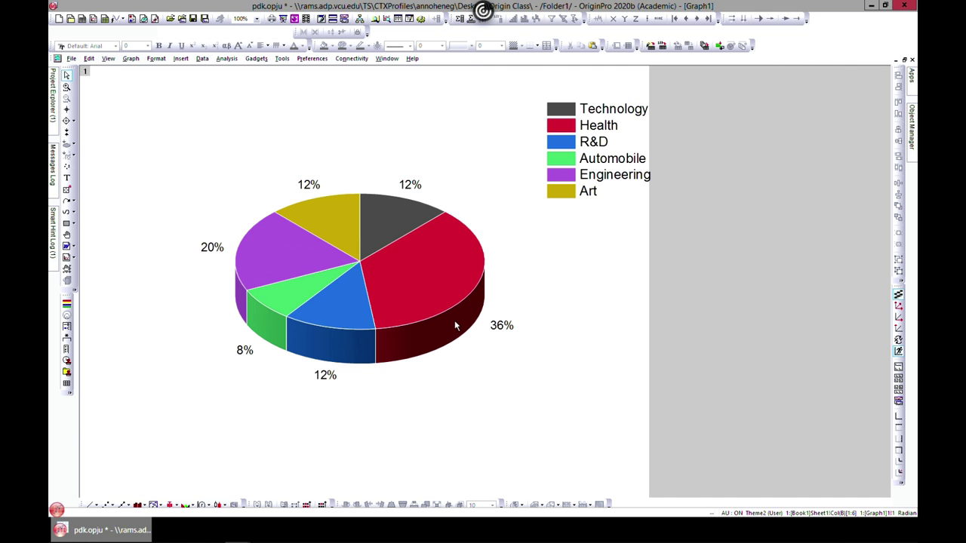
click(904, 59)
drag(347, 112, 528, 133)
click(190, 148)
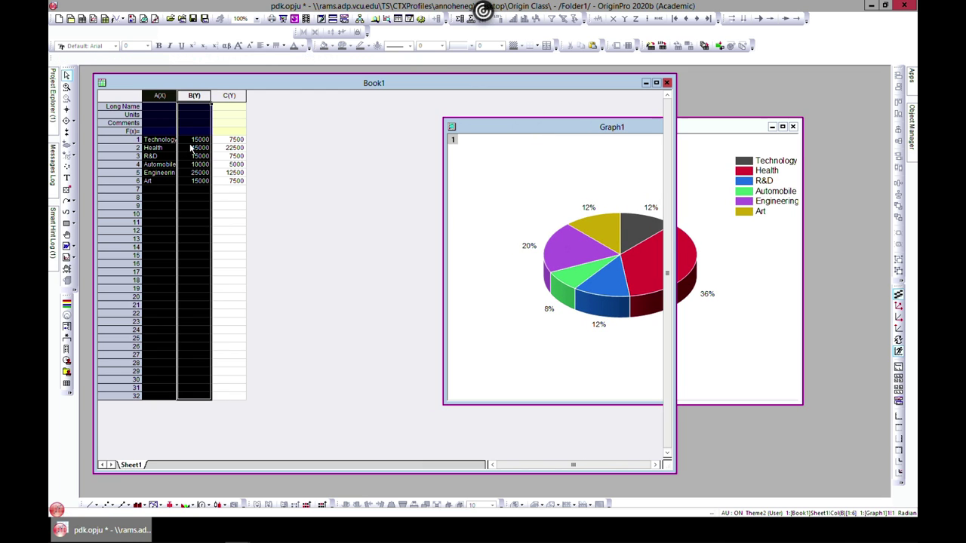
drag(666, 249, 445, 248)
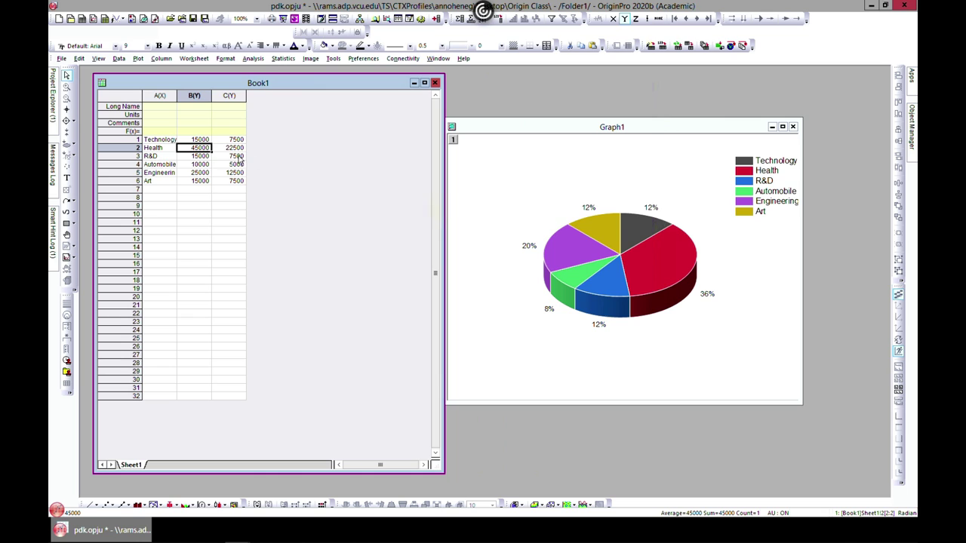
- Set the Health value in column B to 75000 and restore it to 45000
double_click(194, 147)
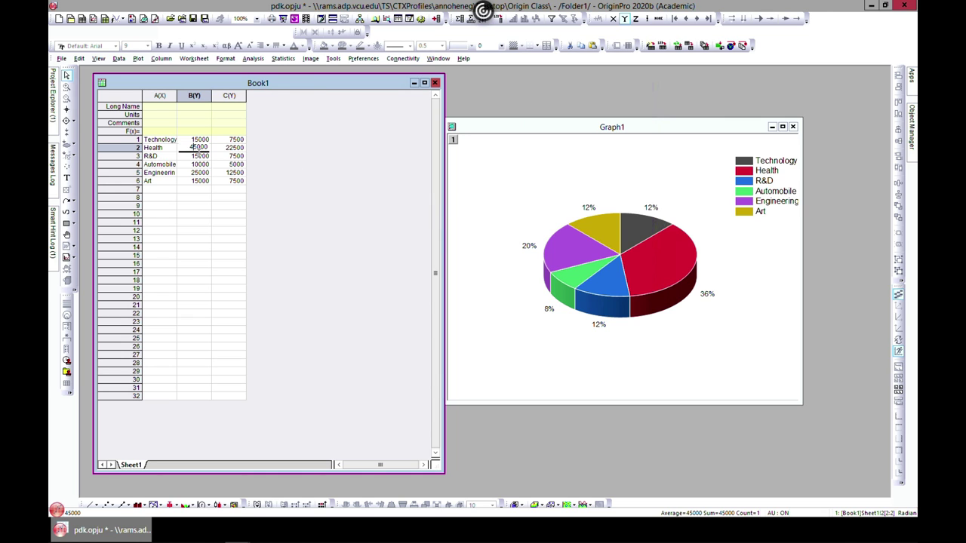
click(296, 193)
double_click(197, 148)
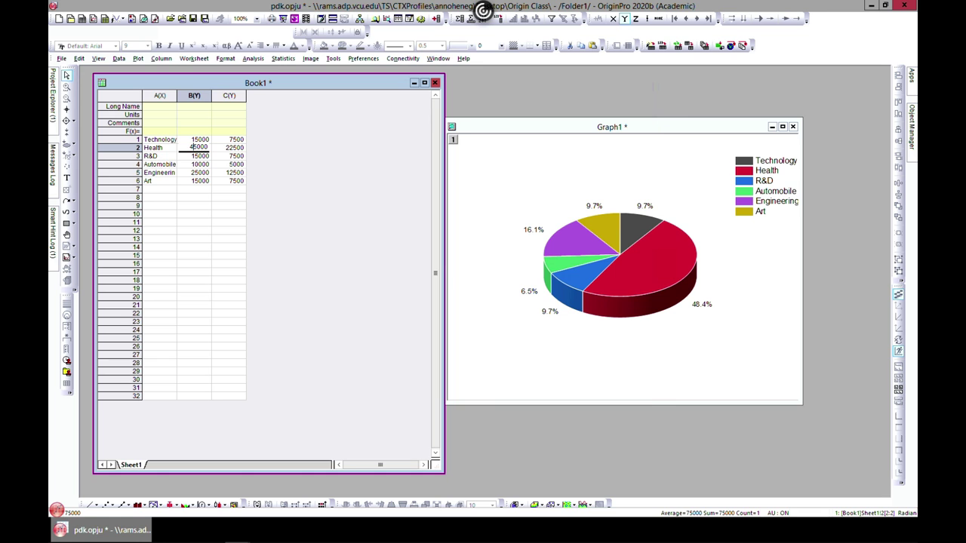
click(305, 171)
- Maximize the pie chart window and examine its data label choices and the customizable mini toolbar commands
click(625, 128)
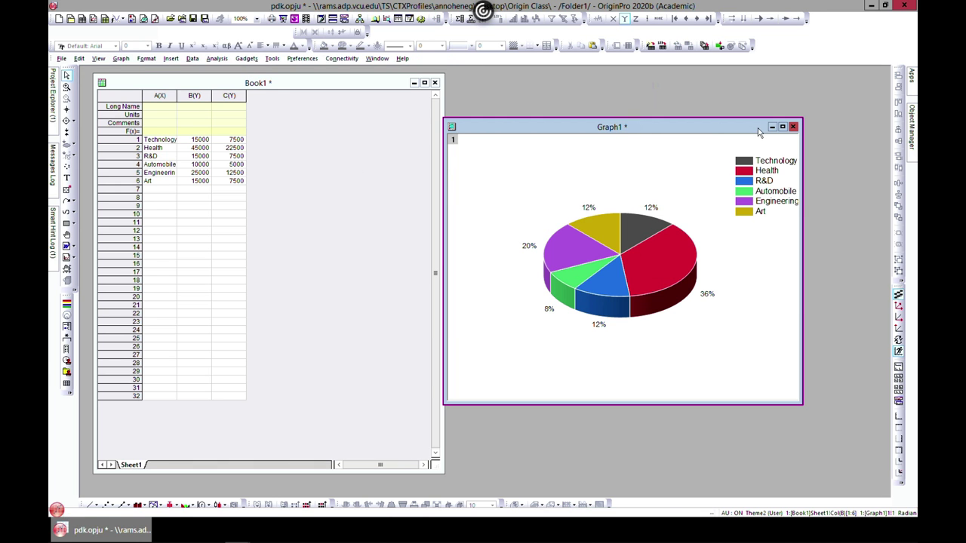
click(781, 127)
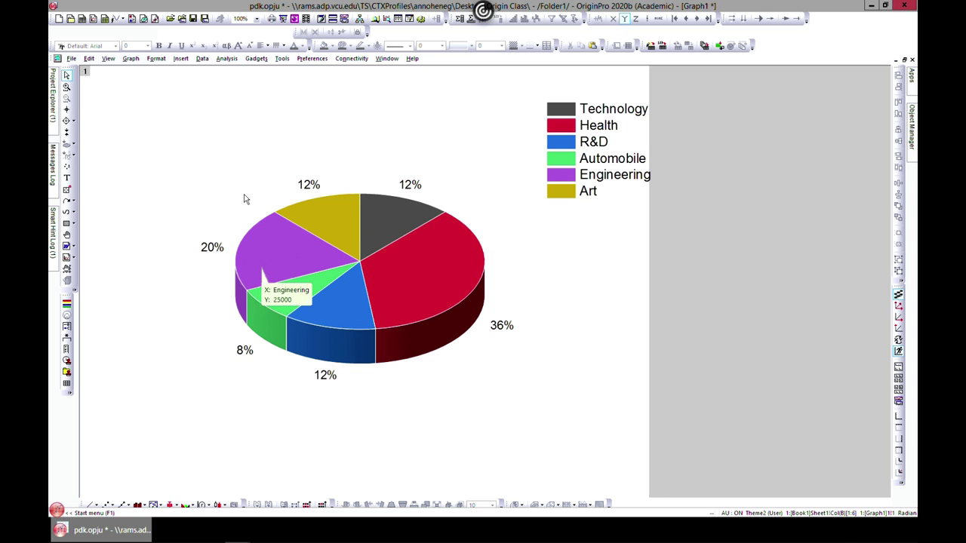
click(376, 281)
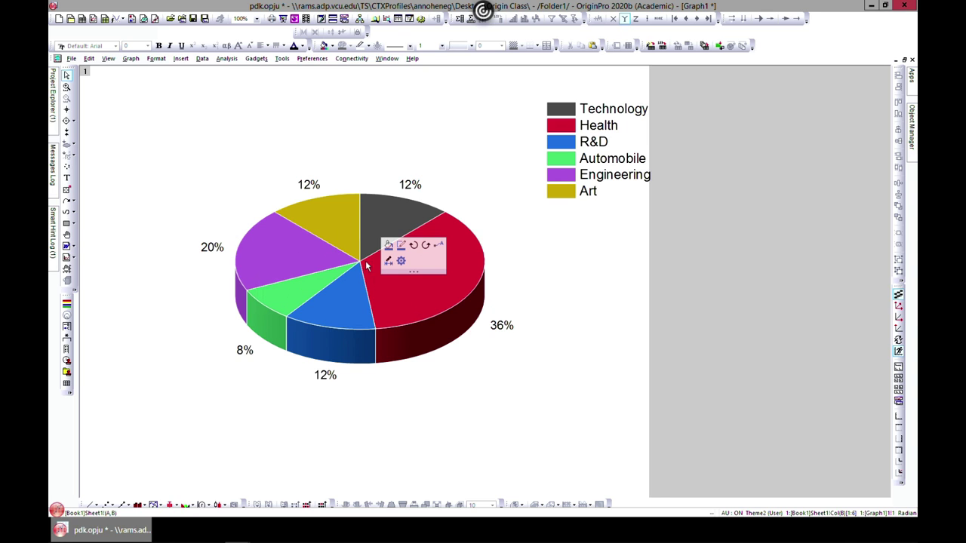
mouse_move(369, 262)
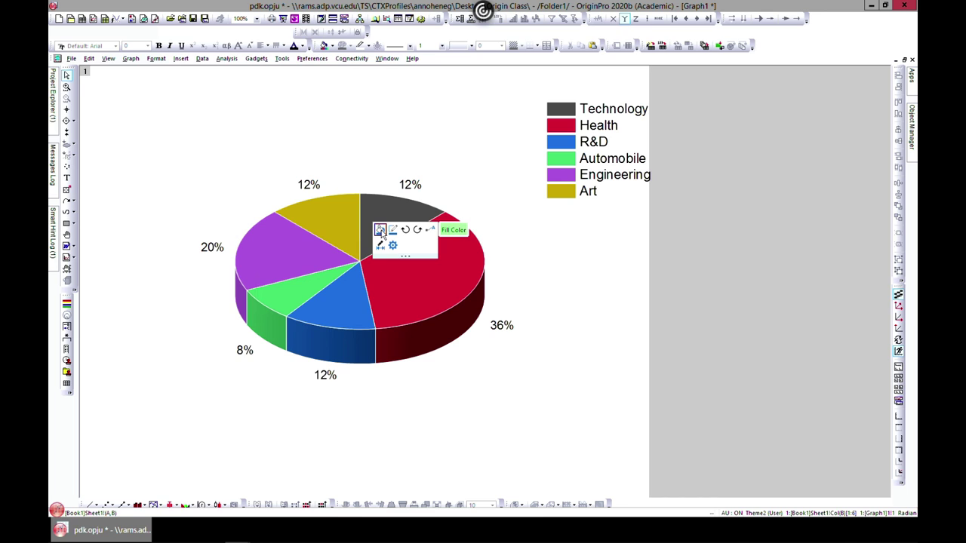
click(430, 231)
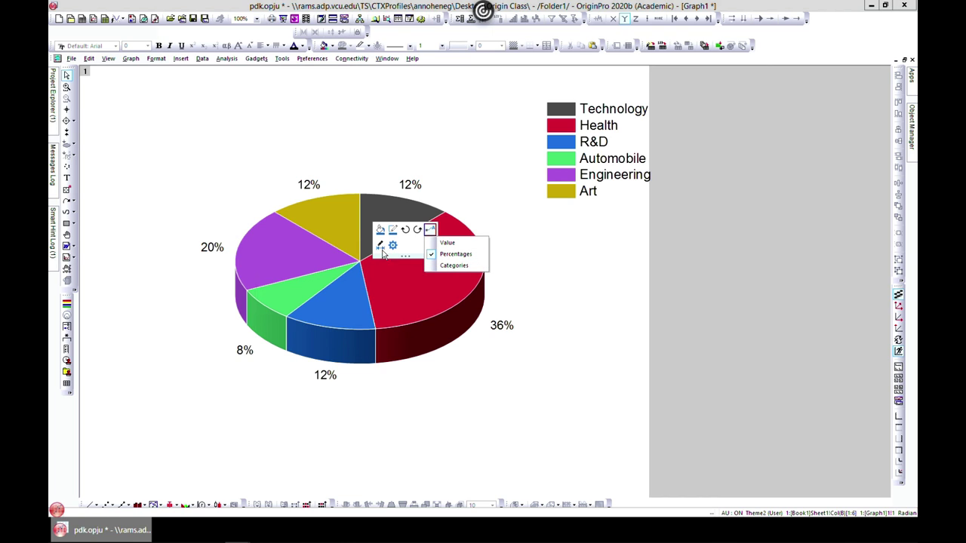
click(415, 255)
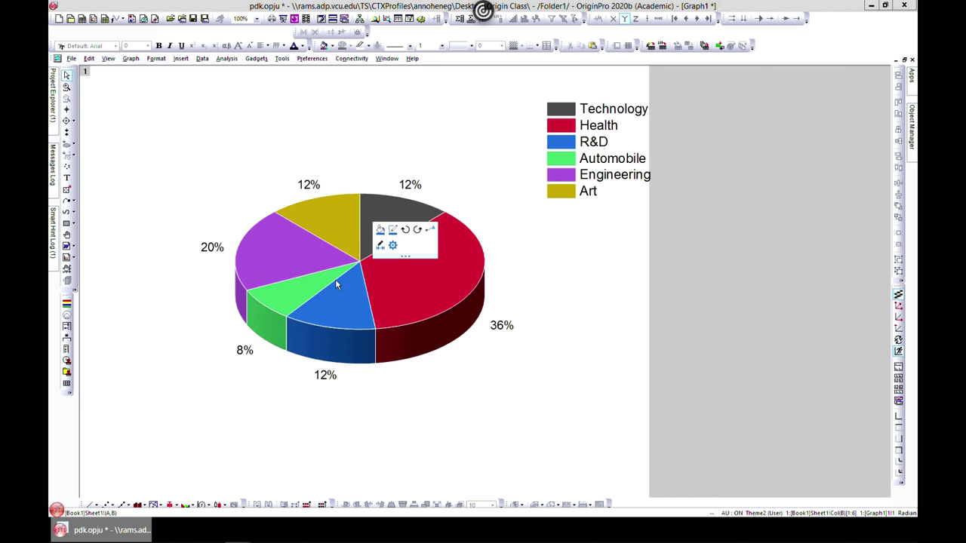
click(408, 260)
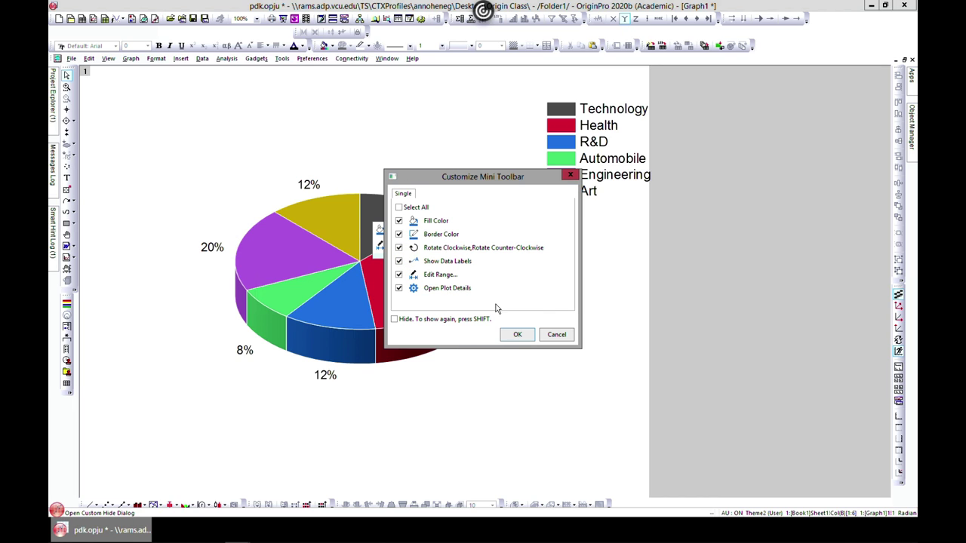
click(570, 176)
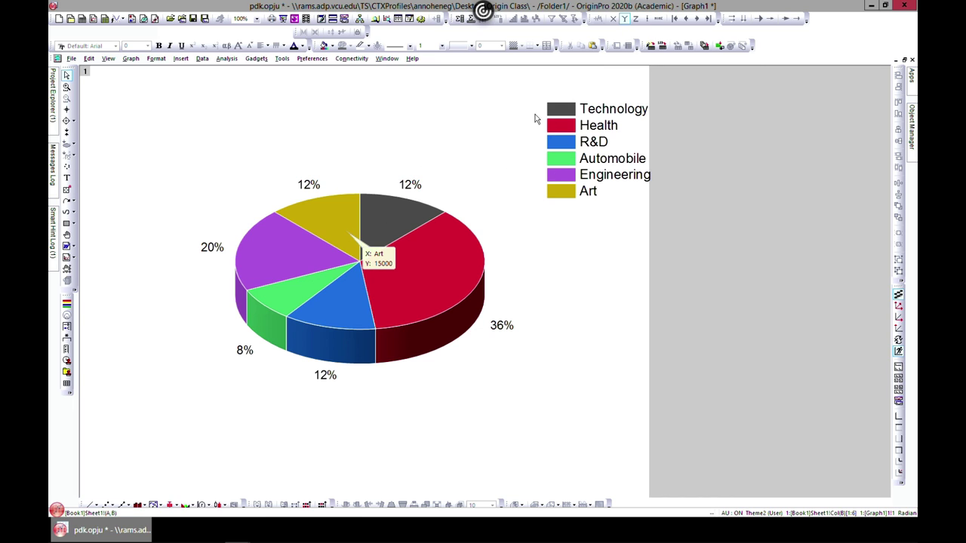
- Open the plot properties of the whole pie, move the dialog off the chart, and set the wedge border color to Black
click(623, 111)
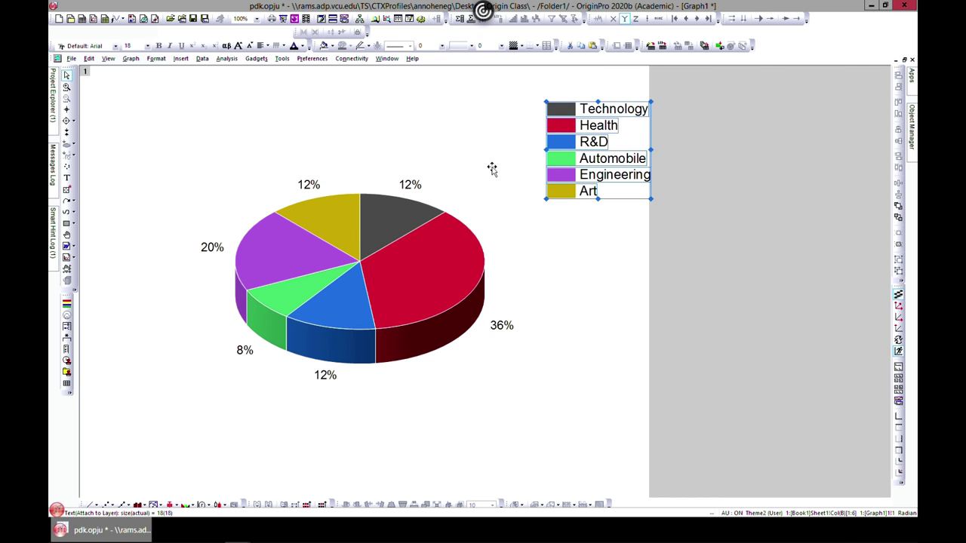
double_click(359, 264)
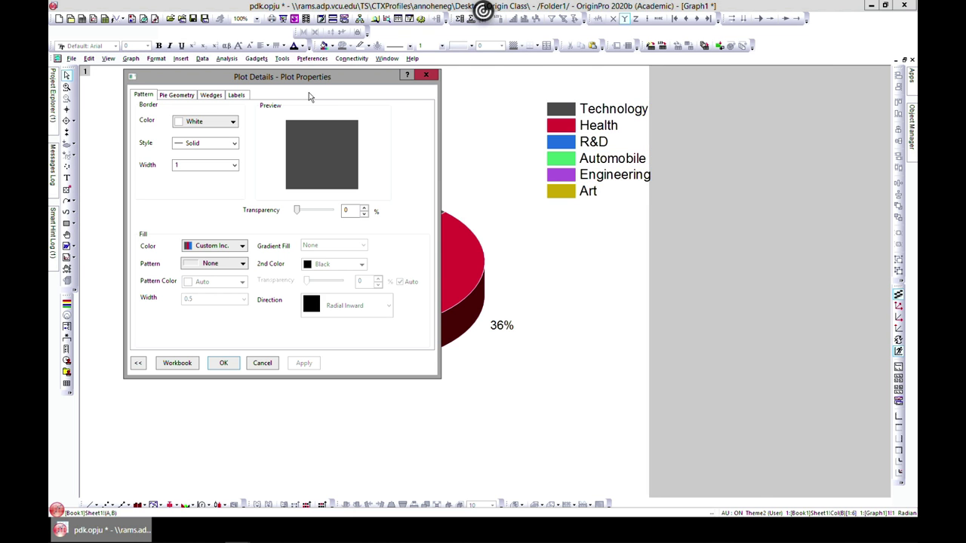
drag(305, 85, 693, 163)
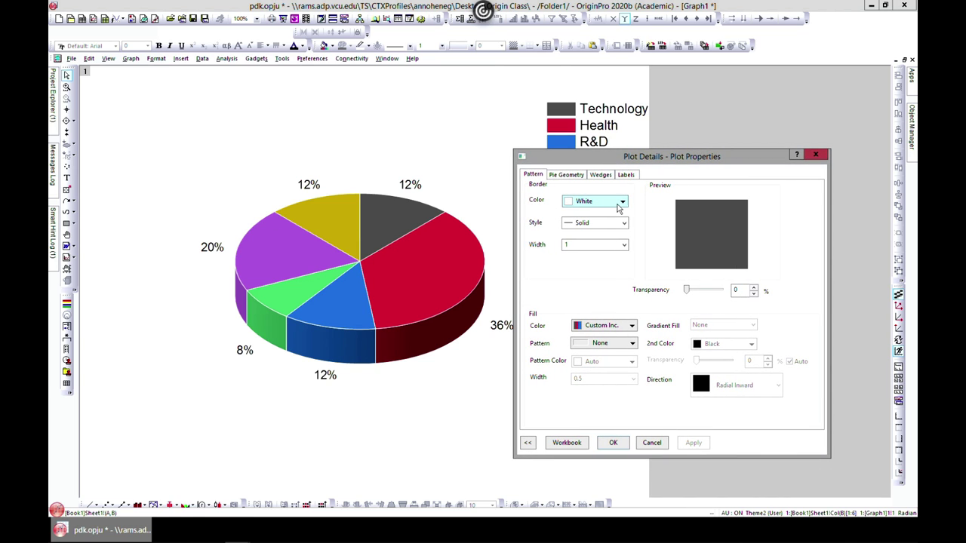
click(528, 443)
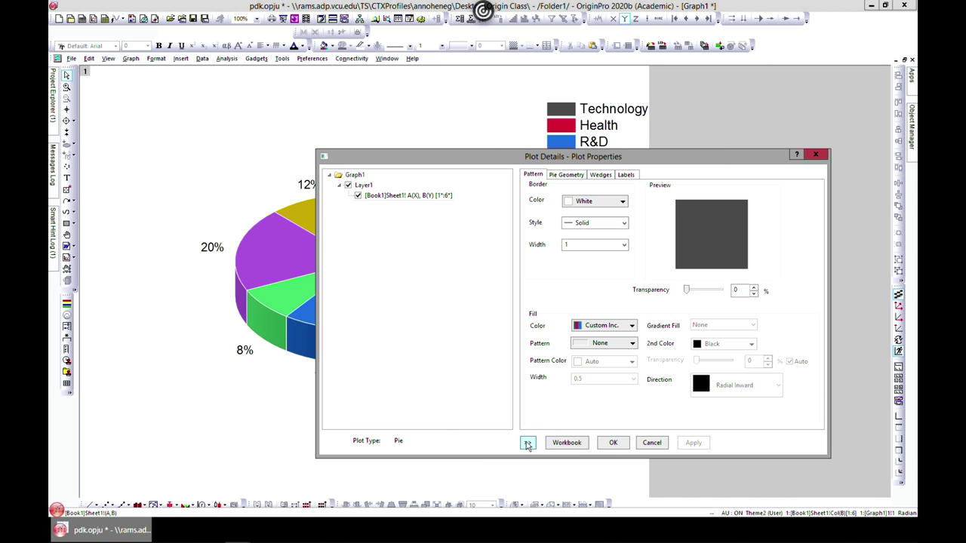
click(528, 445)
click(623, 201)
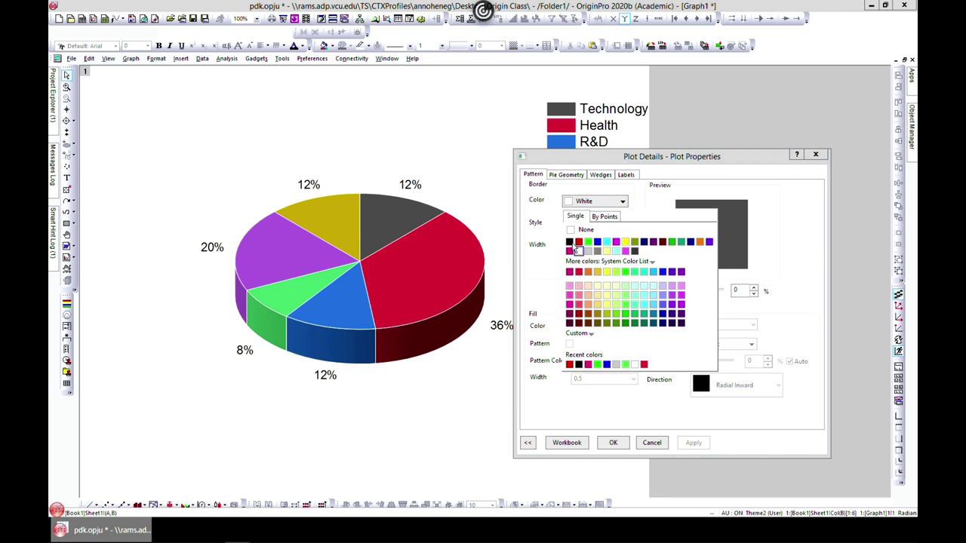
click(569, 242)
click(694, 444)
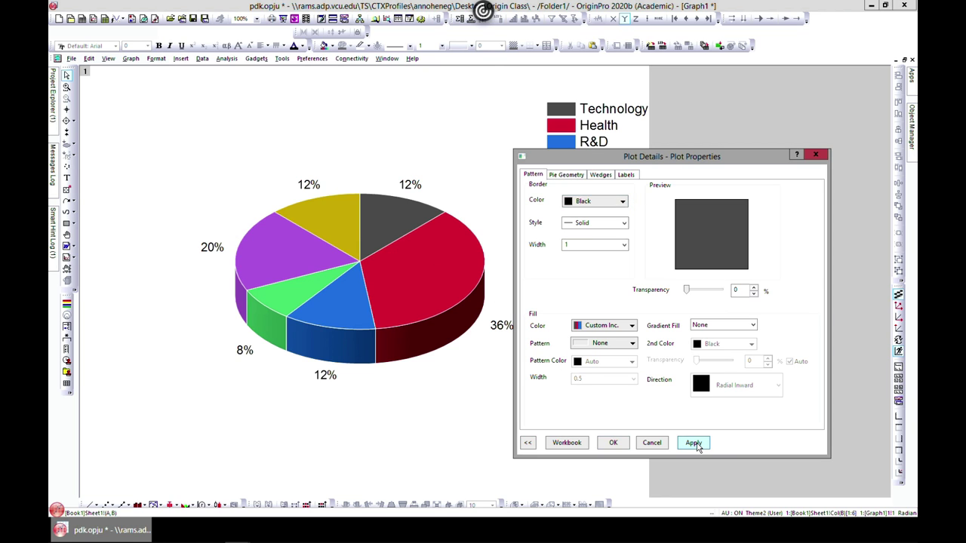
- Keep the wedge border style as Solid, set the border width to 3, and apply it
click(617, 223)
click(603, 231)
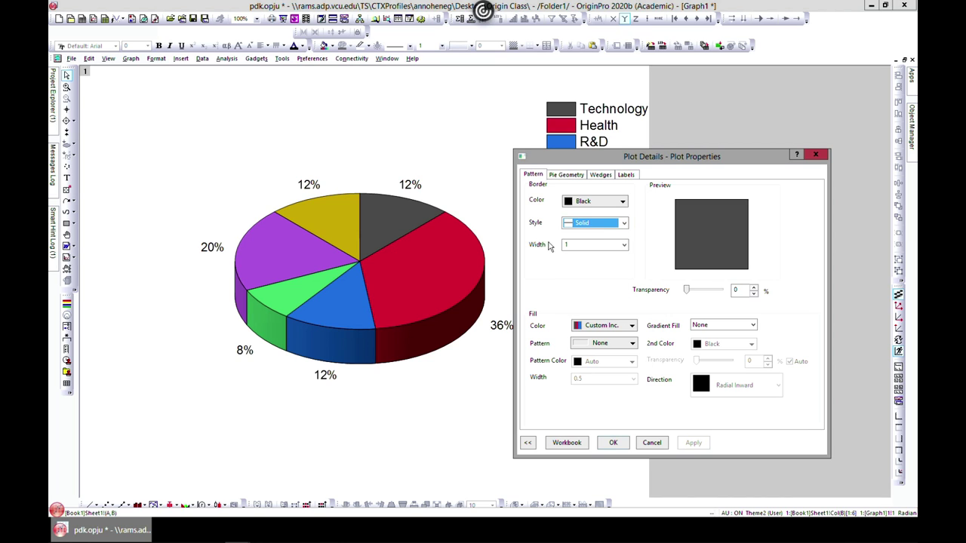
click(624, 245)
click(596, 300)
click(694, 443)
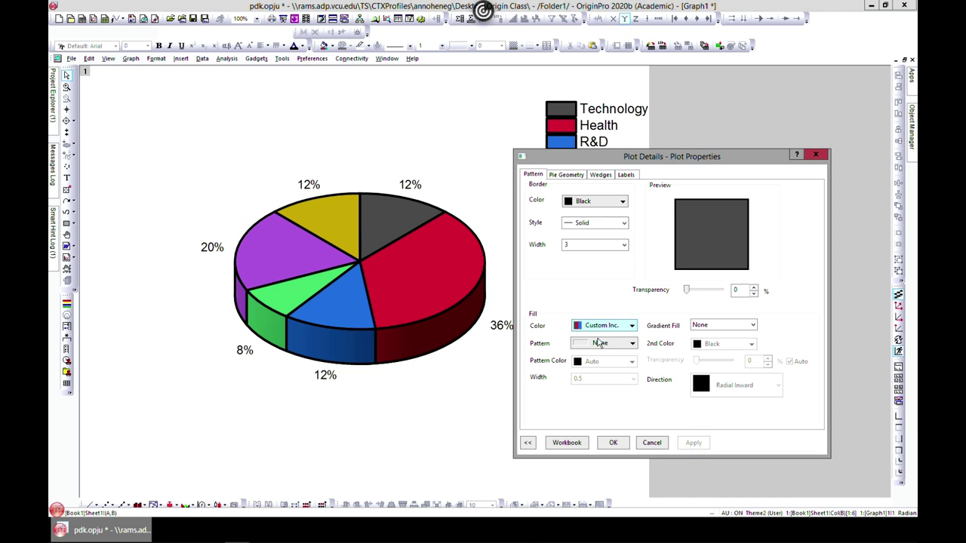
click(630, 330)
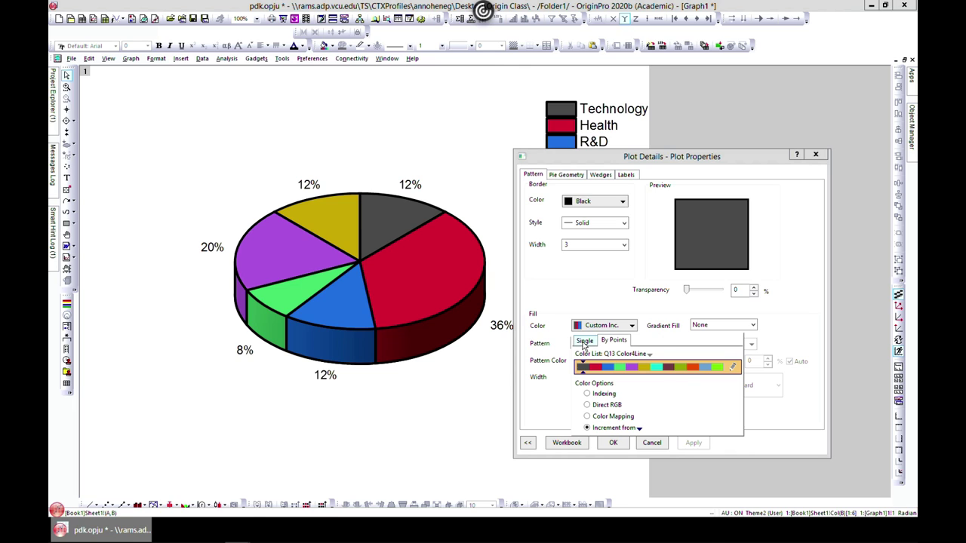
click(652, 356)
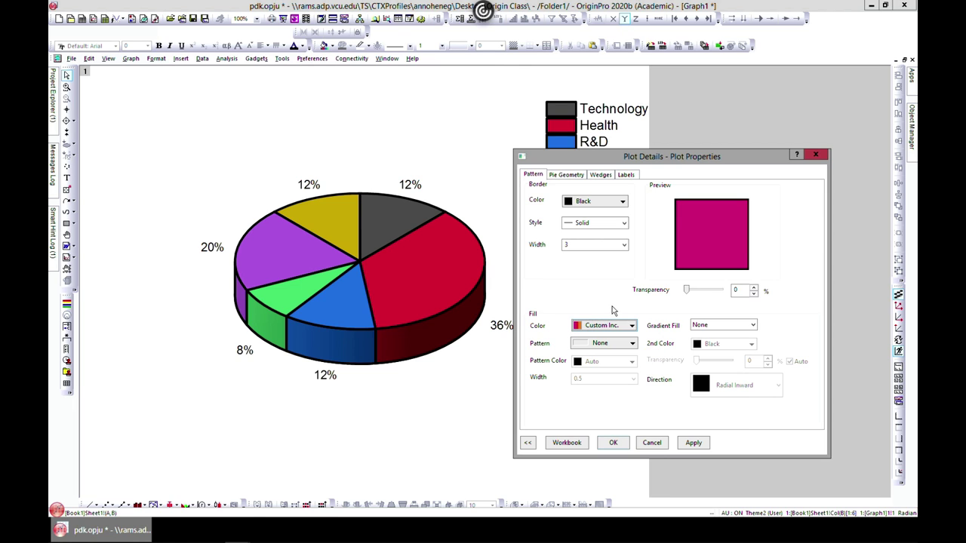
click(632, 325)
click(591, 341)
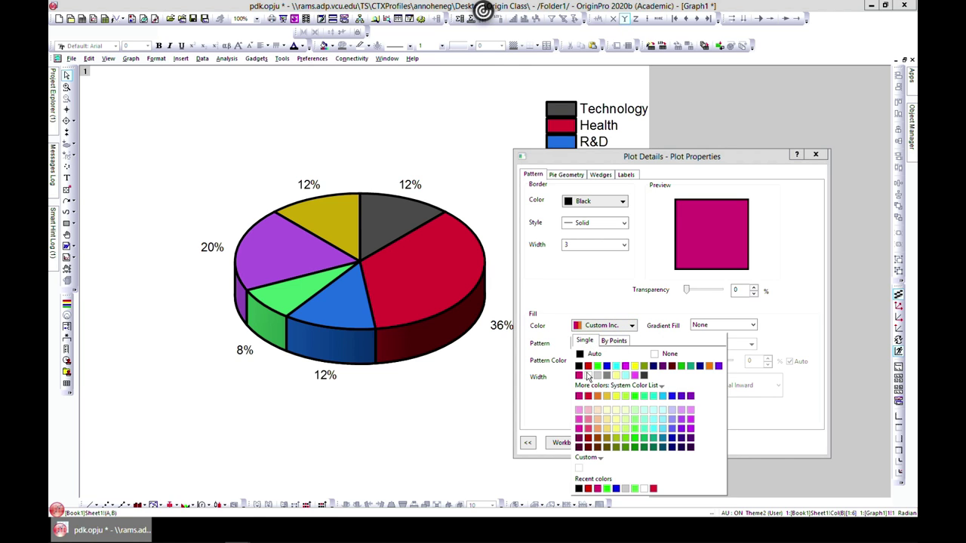
click(584, 291)
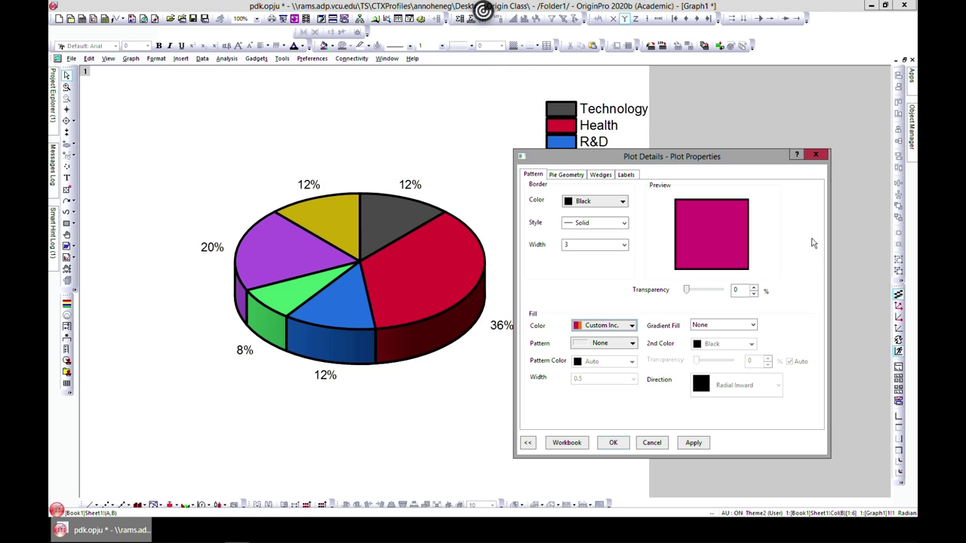
click(814, 155)
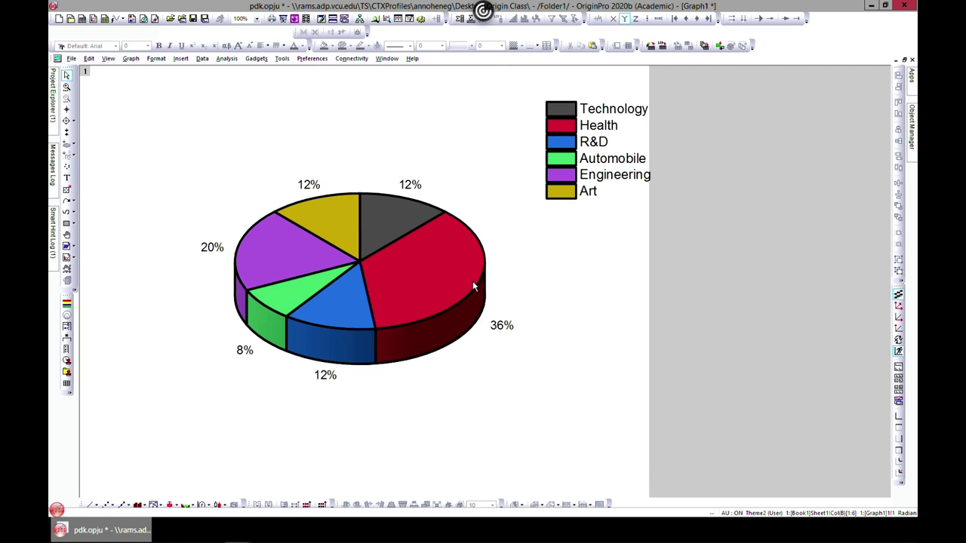
- Examine the plot properties of the whole pie and of the individual R&D and Health wedges
double_click(423, 278)
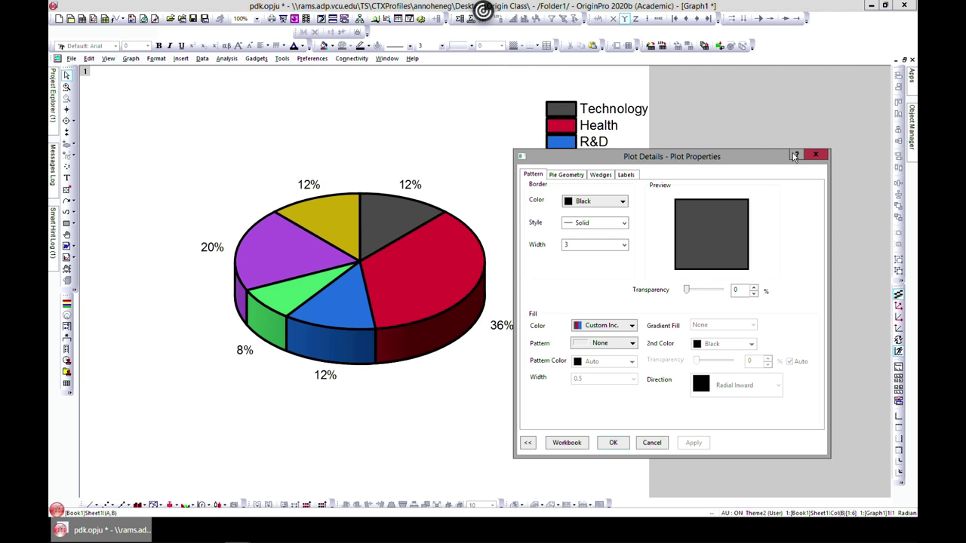
click(824, 155)
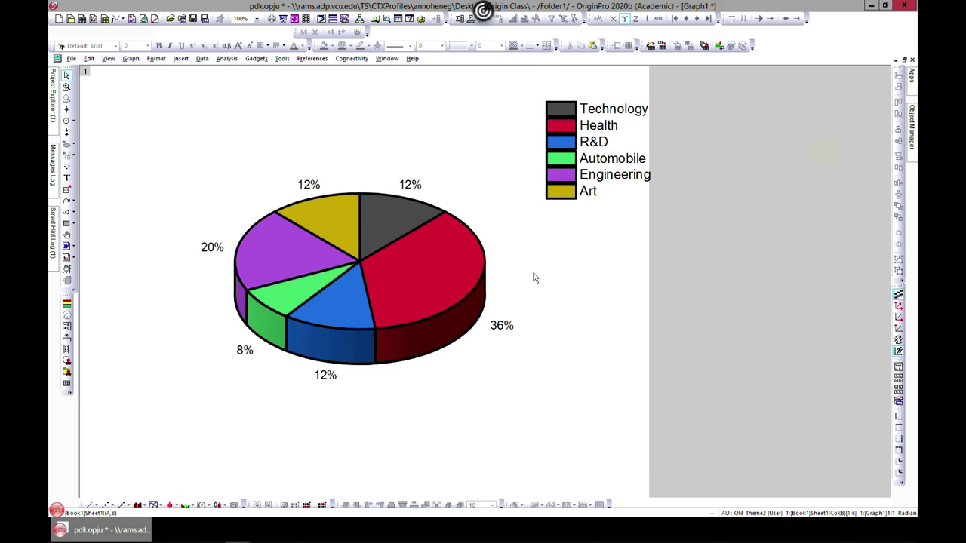
click(344, 287)
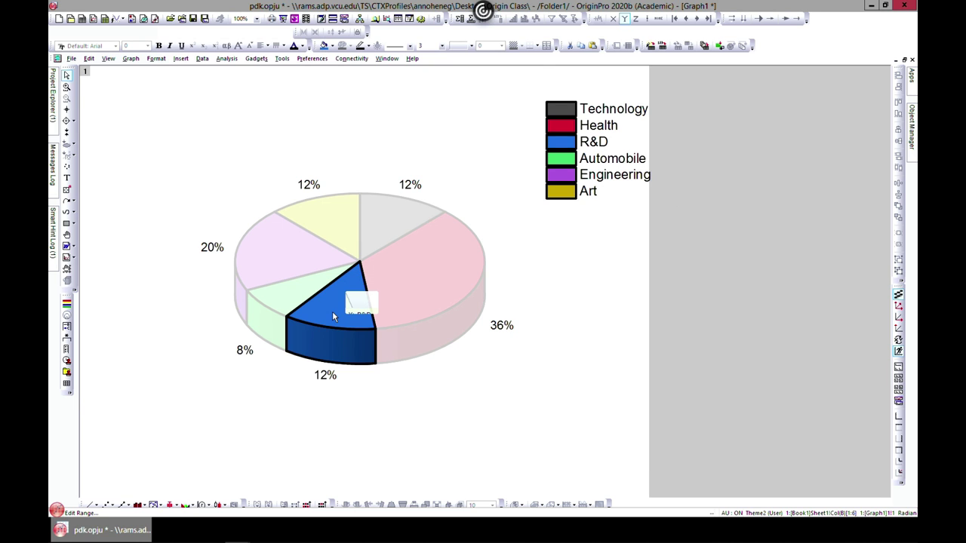
double_click(332, 317)
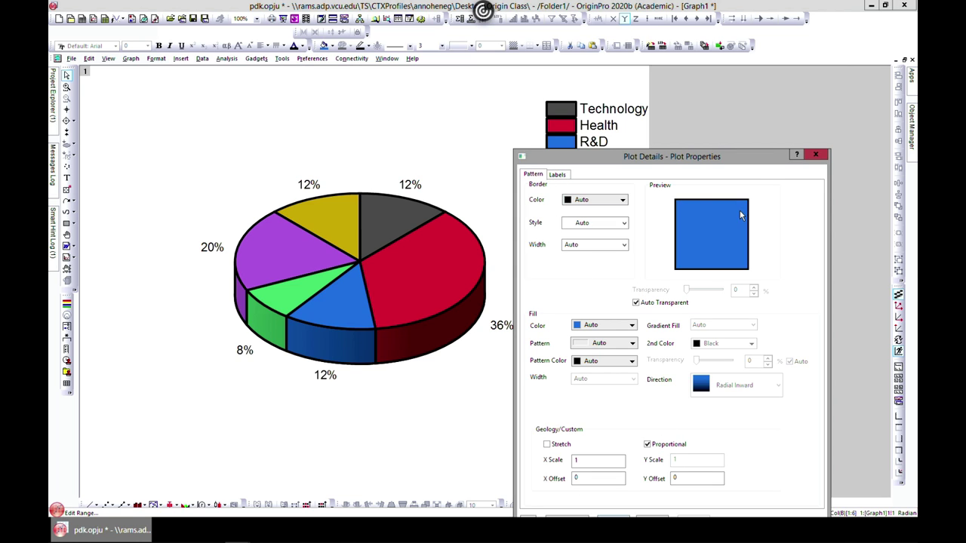
click(816, 155)
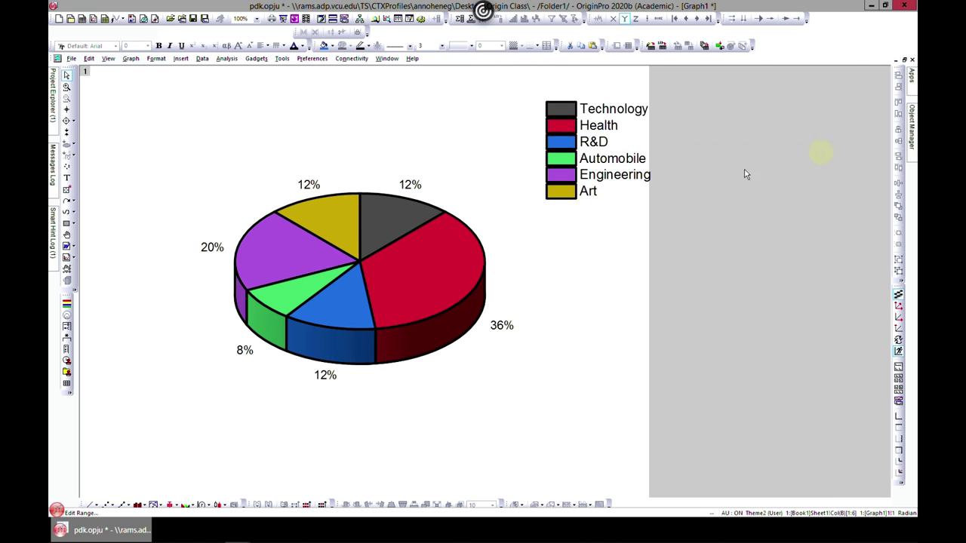
double_click(399, 277)
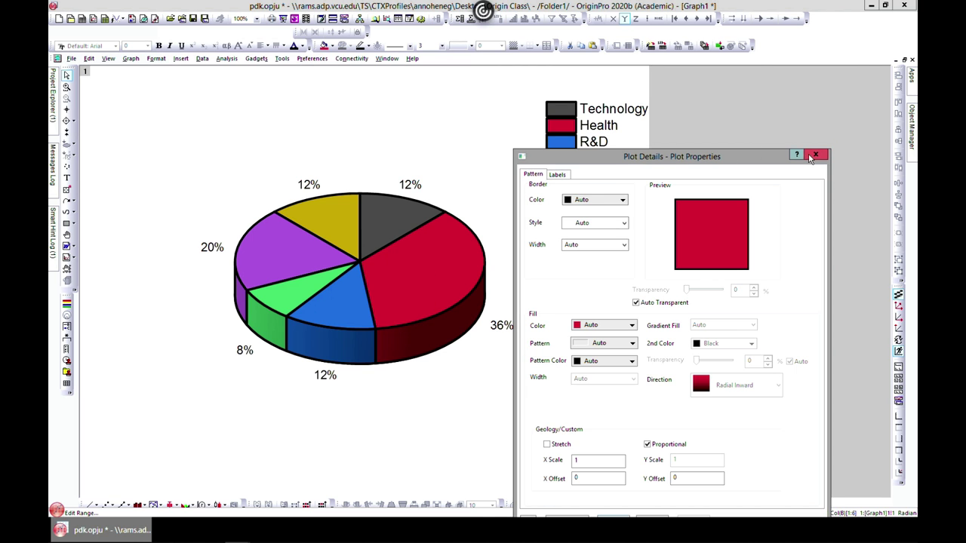
click(814, 156)
- Set the view angle of the whole pie to 90 degrees in its geometry settings and apply it
mouse_move(369, 266)
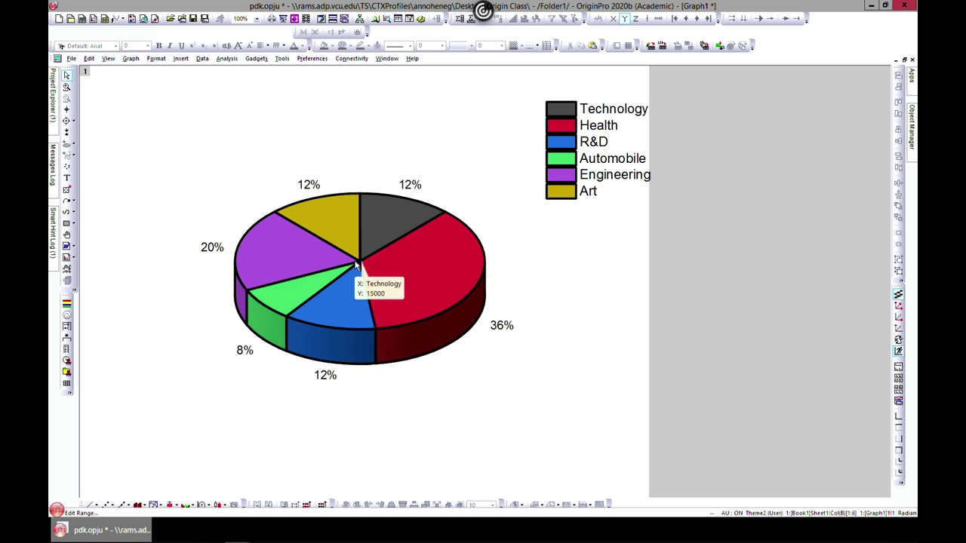
double_click(358, 263)
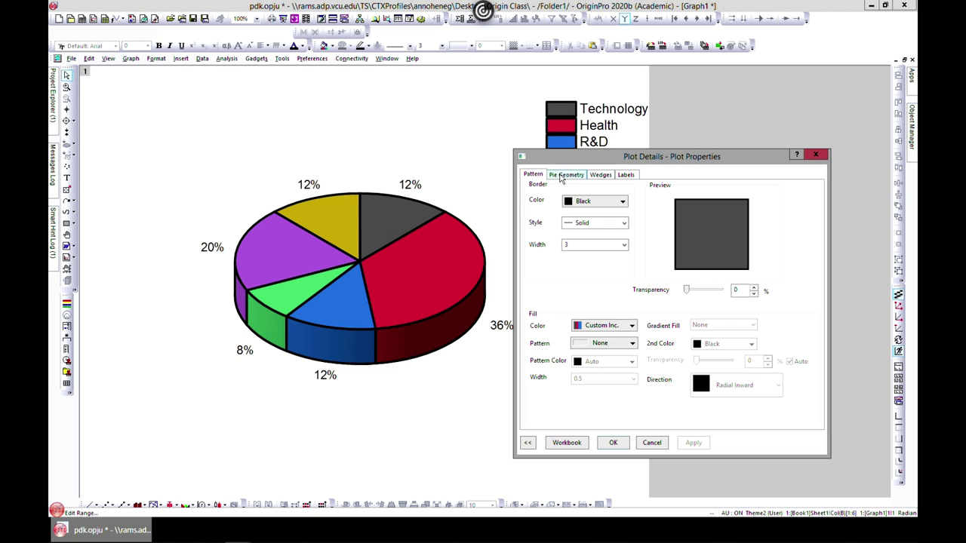
click(561, 177)
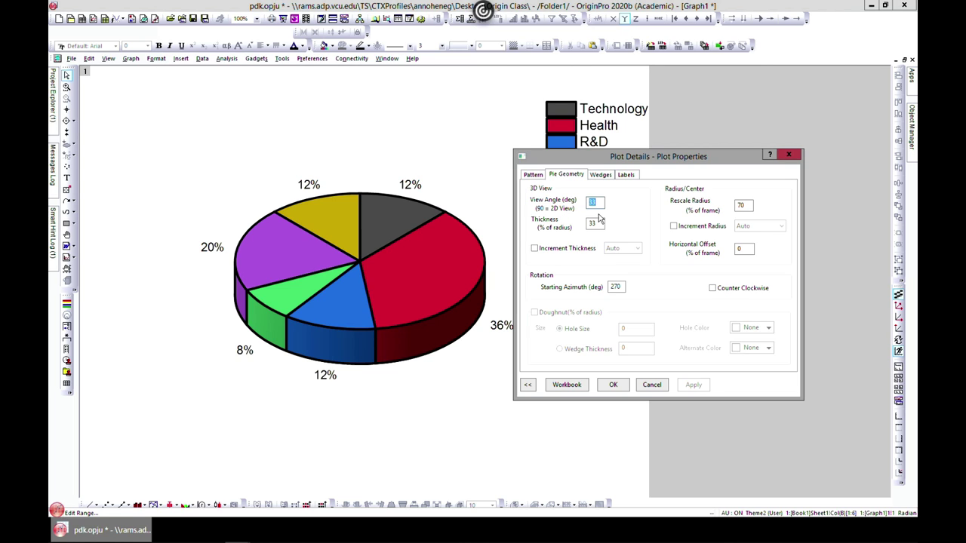
text(90)
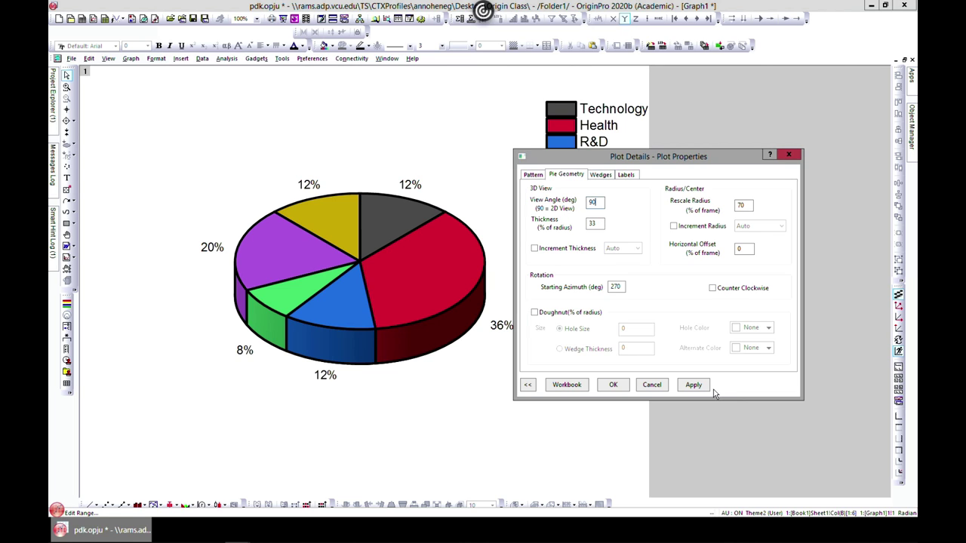
click(705, 386)
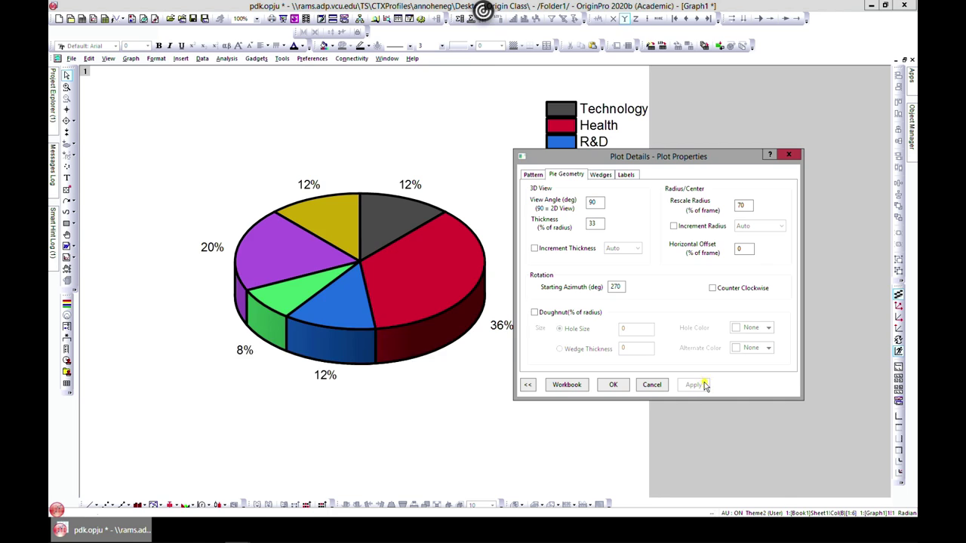
- Set the pie's 3D view angle to 45 degrees, apply it, and close the plot properties
double_click(598, 202)
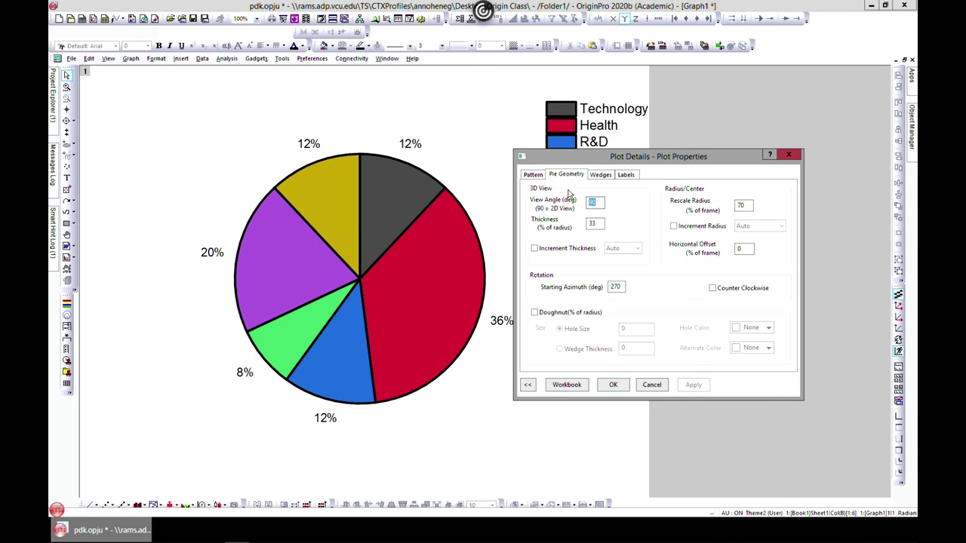
text(45)
click(701, 386)
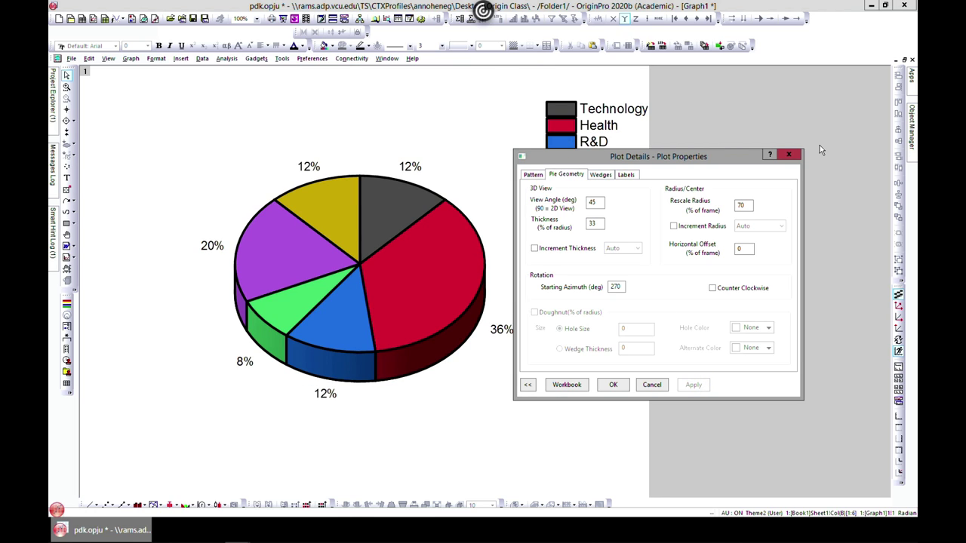
click(789, 155)
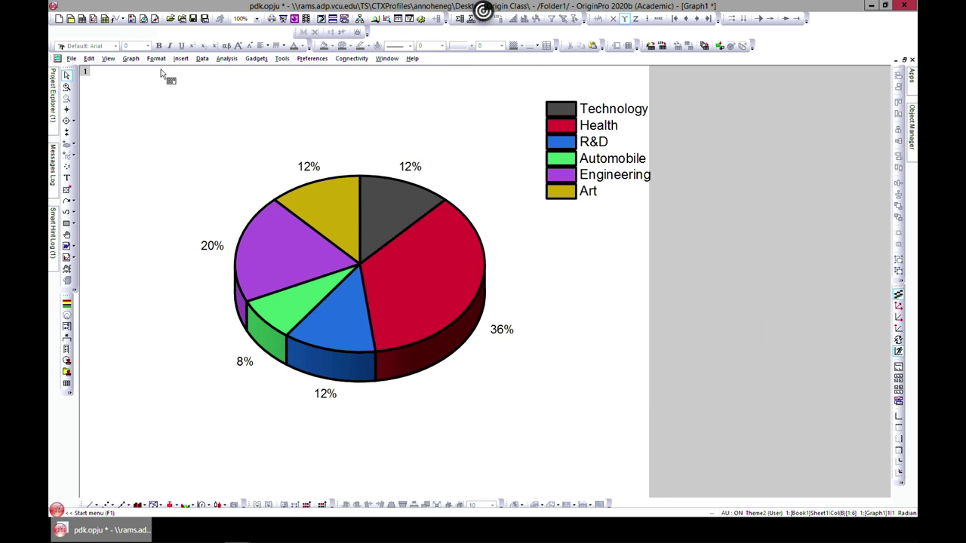
- Restore the graph window beside the workbook and examine the Basic 2D plot types available for the selected column B data
click(904, 59)
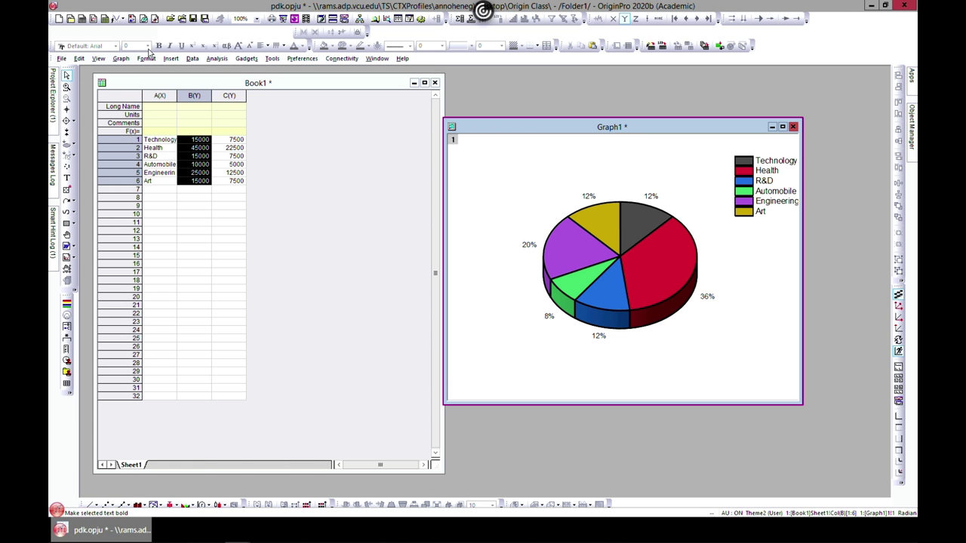
click(124, 82)
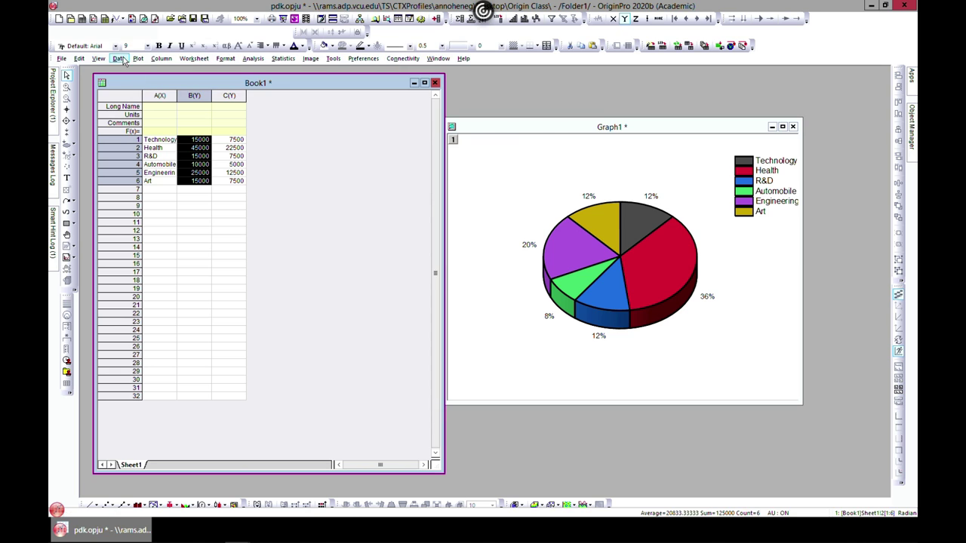
click(137, 59)
click(167, 92)
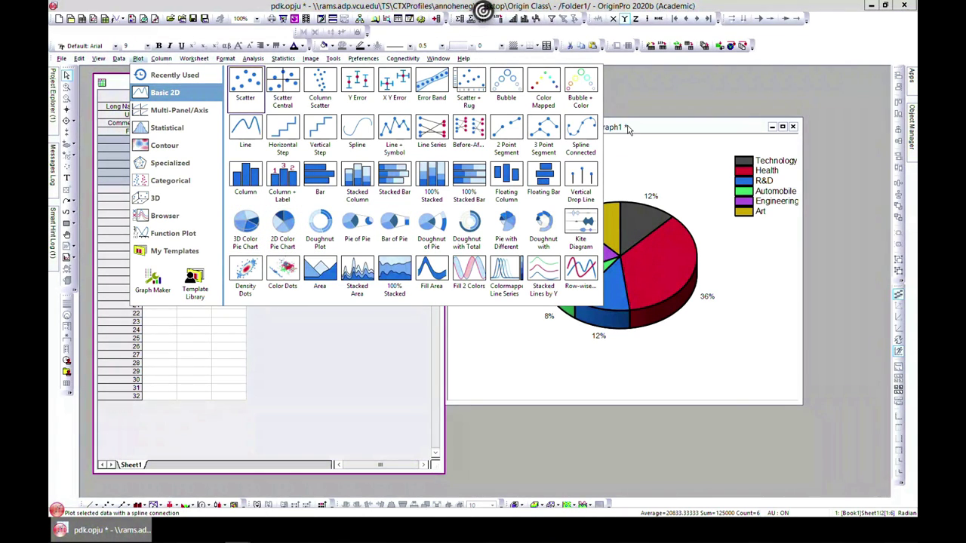
click(684, 124)
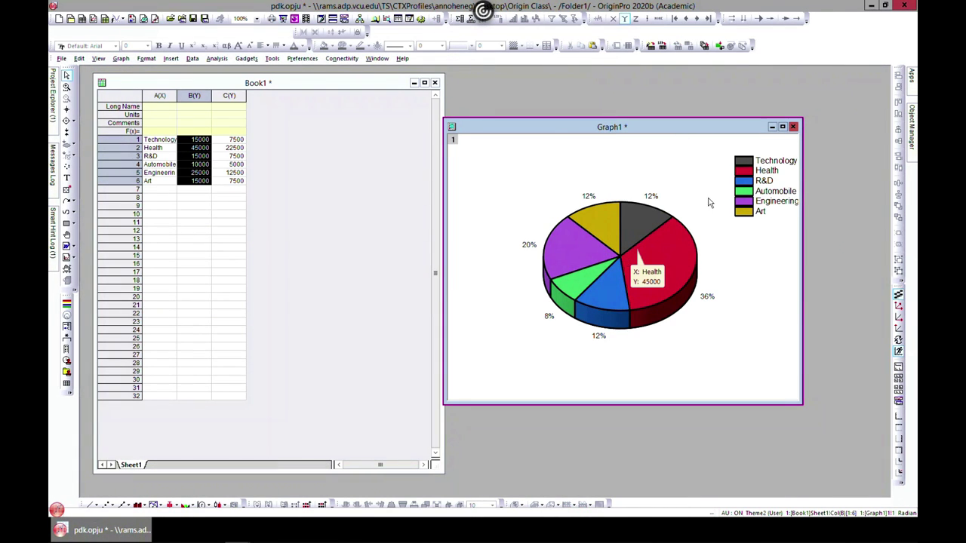
- Maximize the pie chart window and set the pie thickness to 300 % of radius
click(782, 127)
double_click(362, 263)
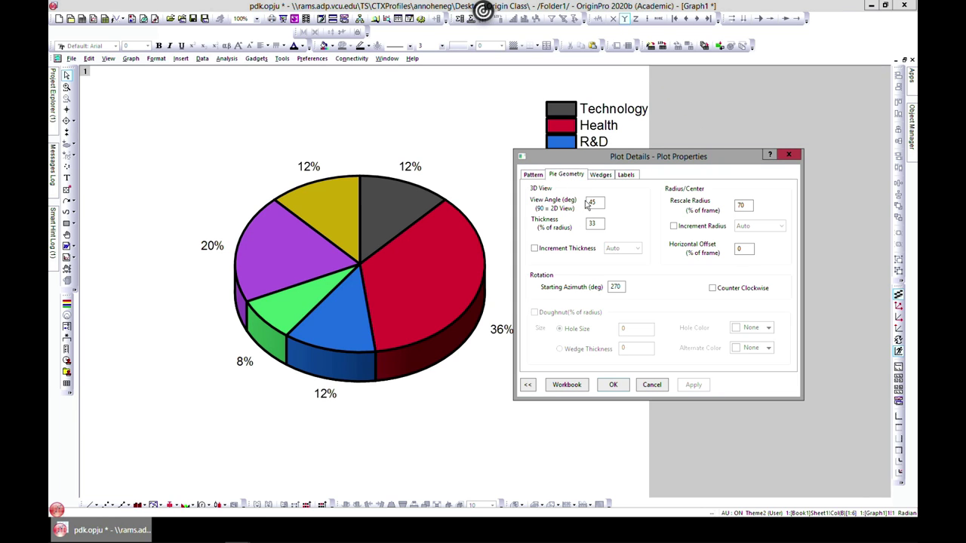
drag(600, 223, 583, 223)
click(597, 225)
key(BackSpace)
text(00)
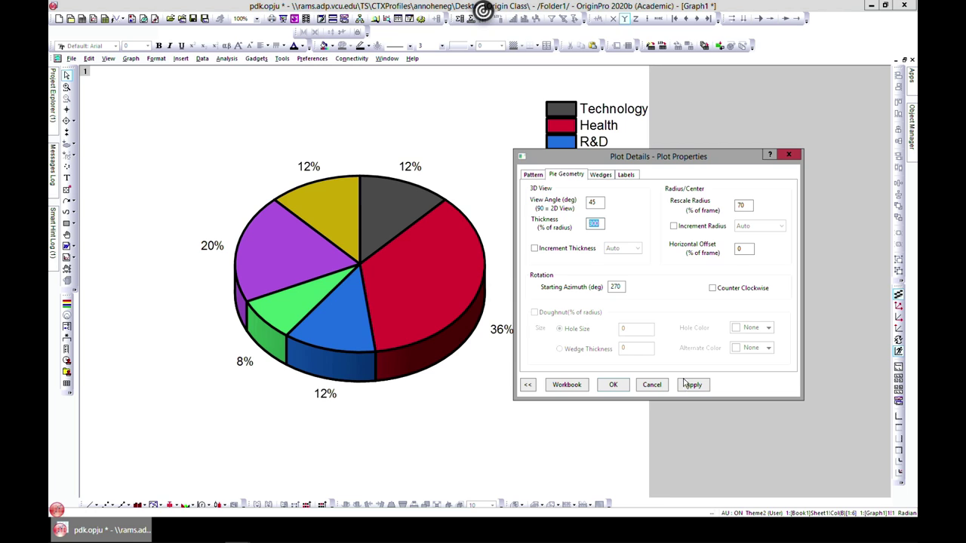
click(691, 385)
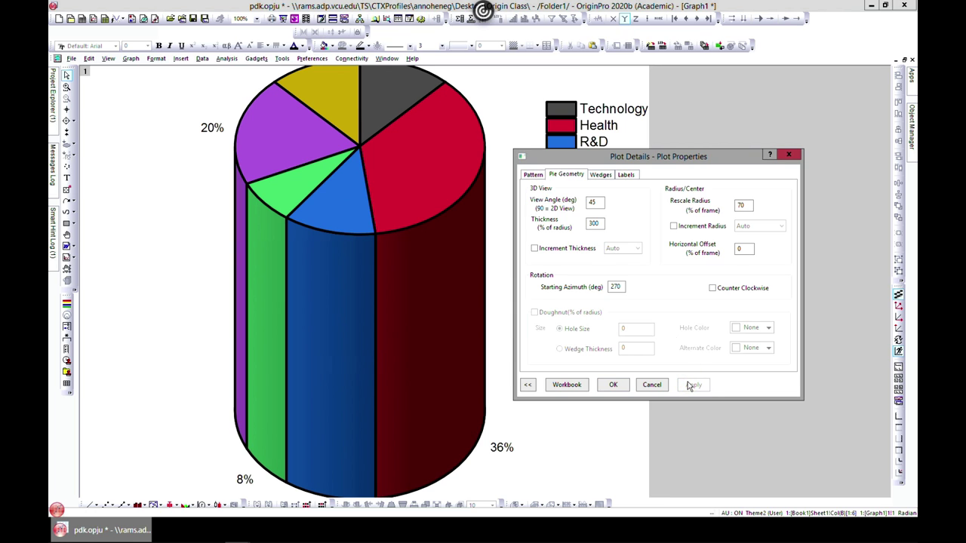
- Reduce the pie thickness to 30 % of radius and apply it
click(599, 224)
key(BackSpace)
click(694, 384)
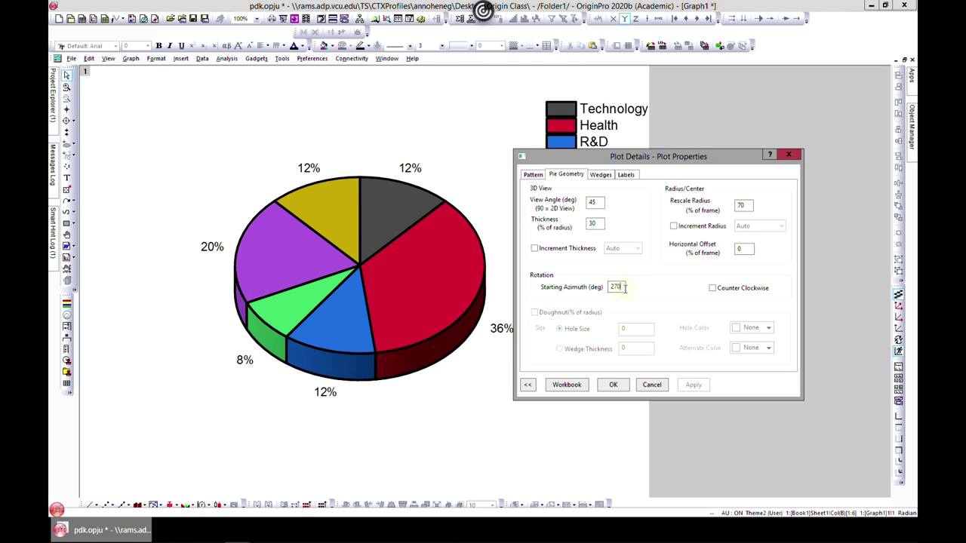
- Apply a starting azimuth of 27 degrees to the pie and explode its Technology wedge
click(692, 386)
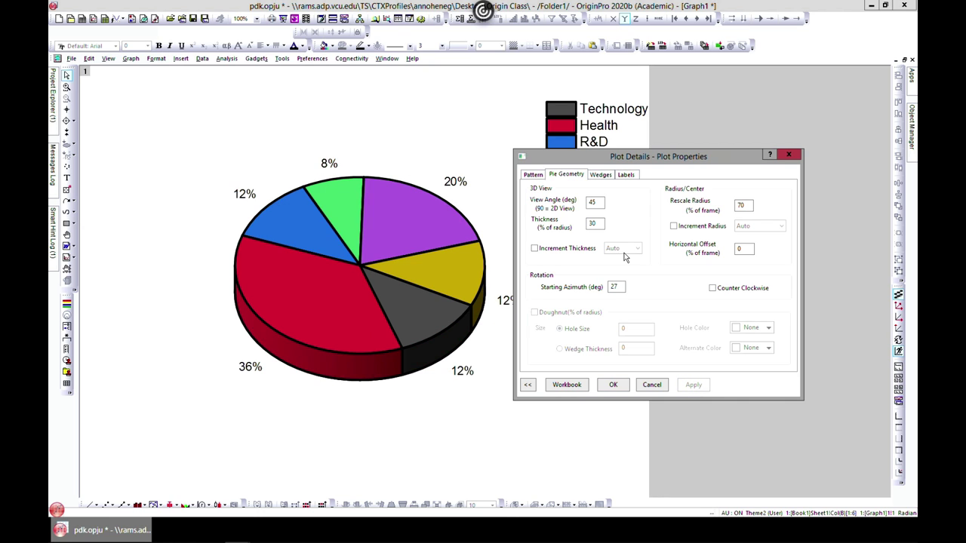
click(599, 175)
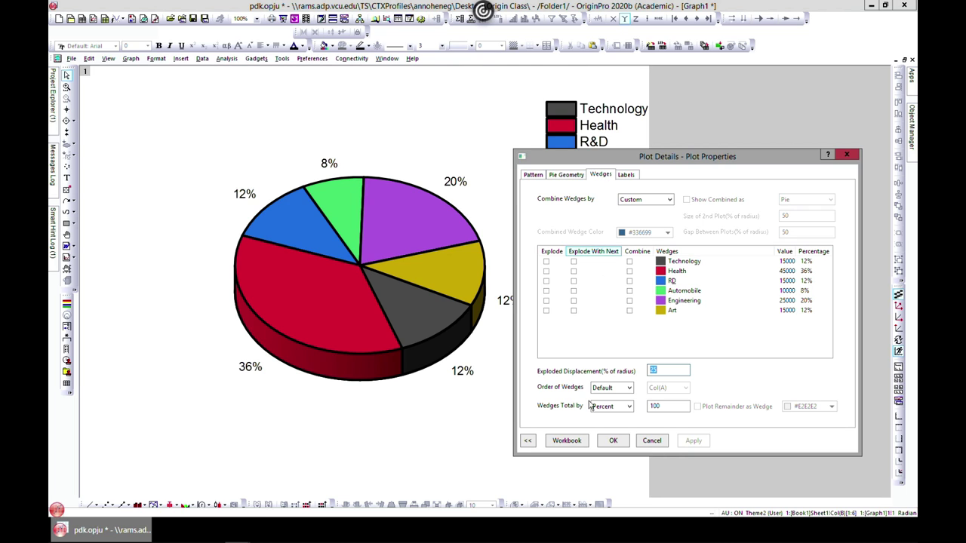
click(546, 261)
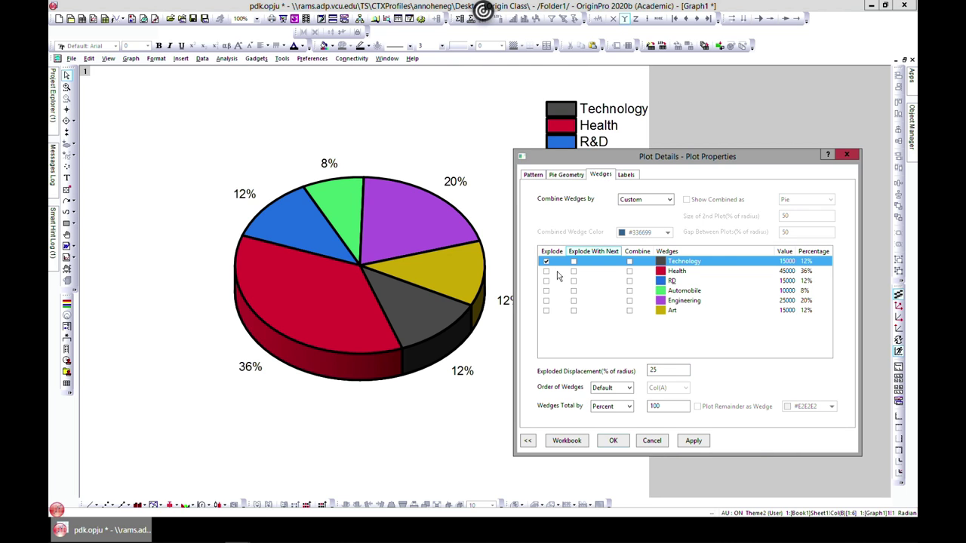
click(694, 440)
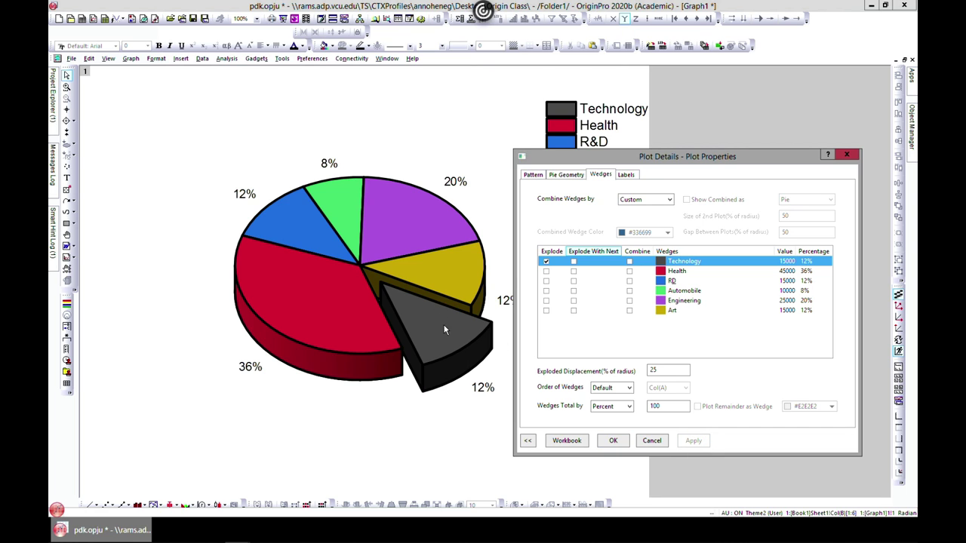
- Set the exploded wedge's displacement to 50 % of radius and apply it
click(663, 371)
key(BackSpace)
key(BackSpace)
text(0)
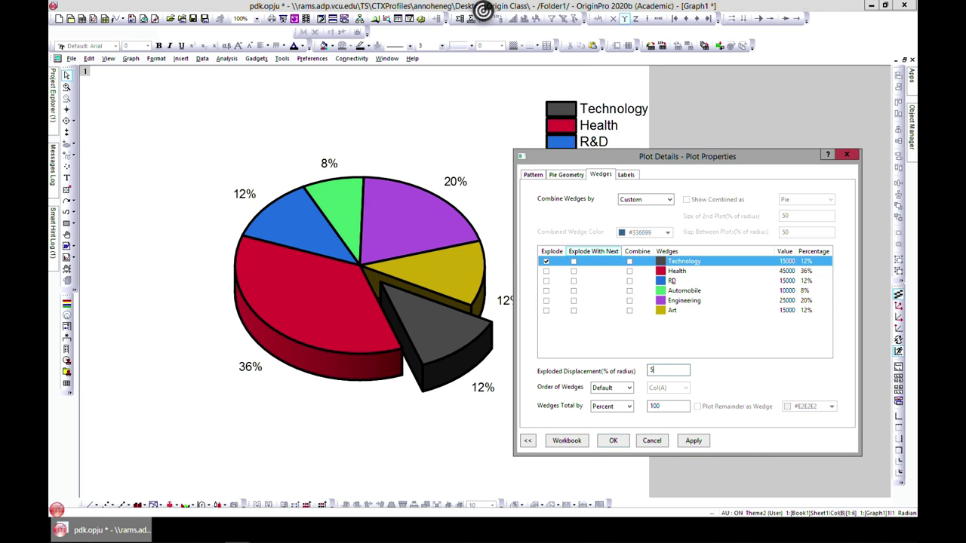
click(693, 440)
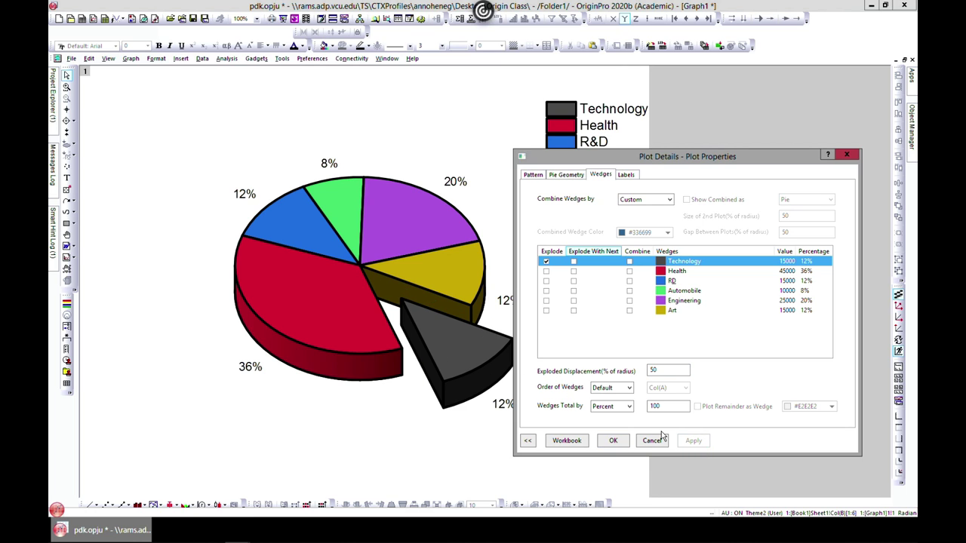
- Add the values to the percentages in the pie's wedge labels and apply the change
click(628, 175)
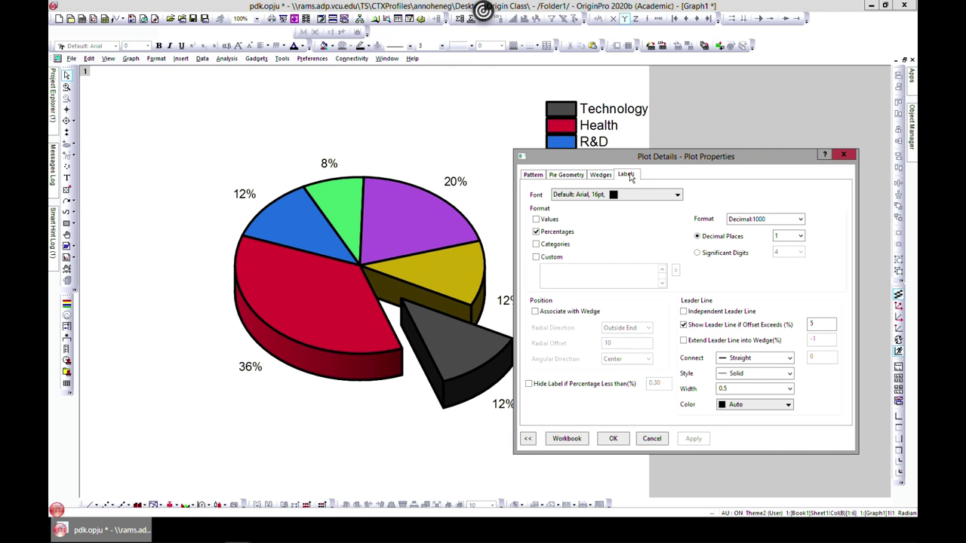
drag(602, 161, 631, 77)
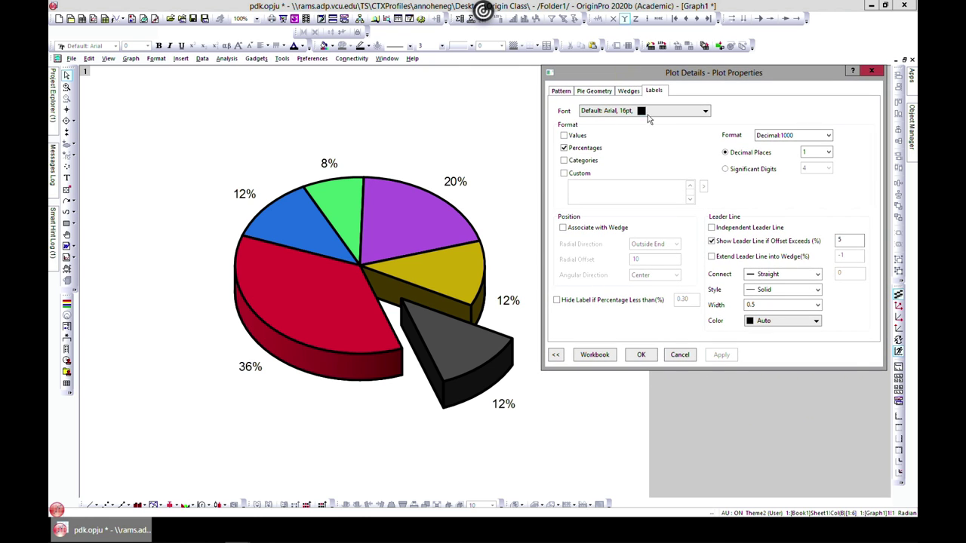
click(706, 111)
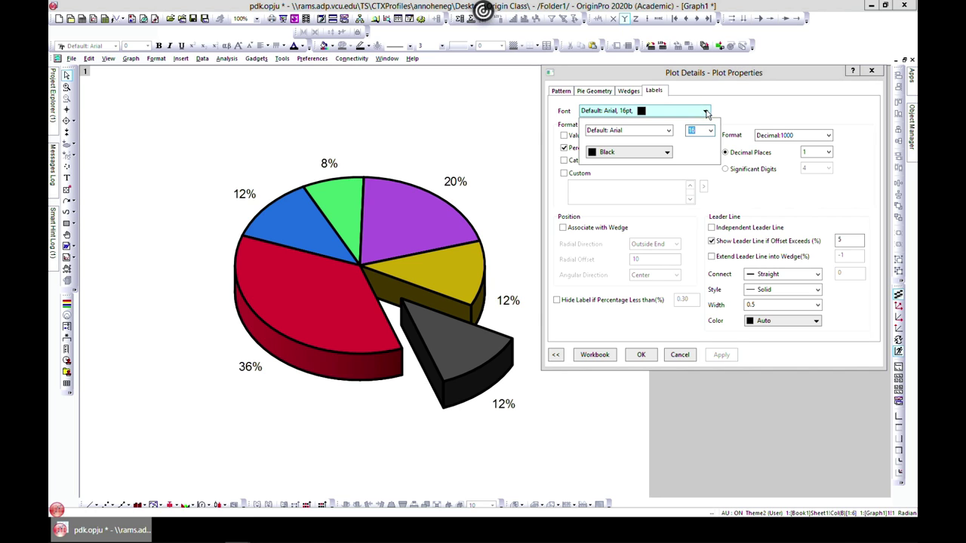
click(654, 178)
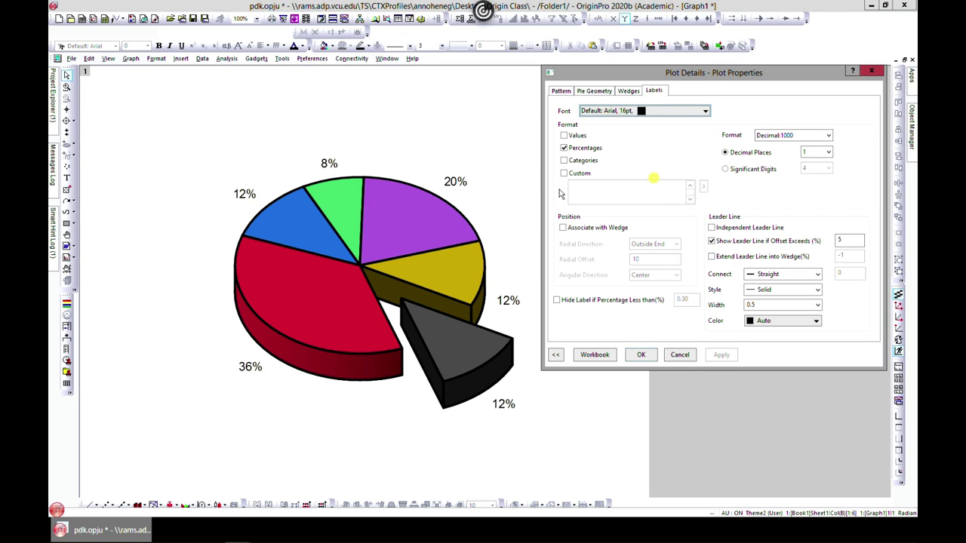
click(565, 137)
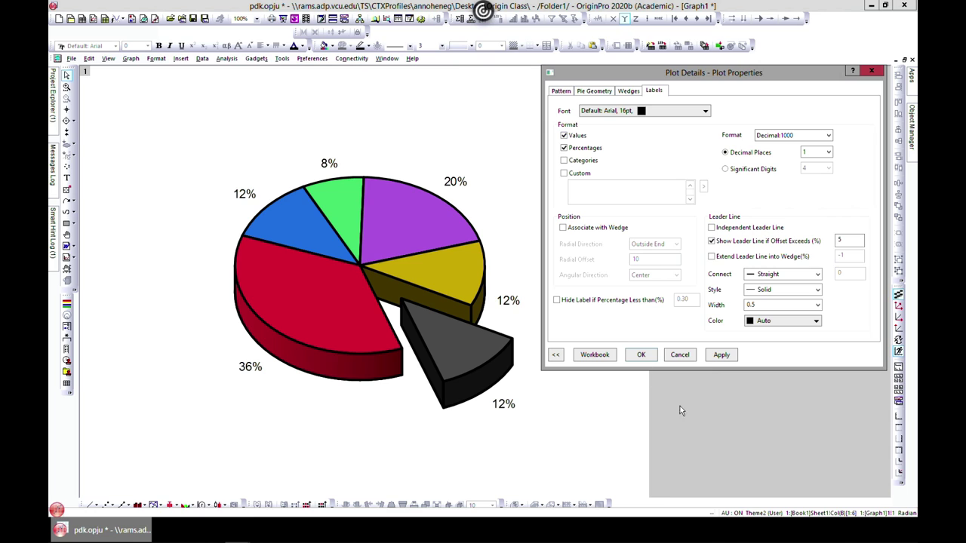
click(721, 355)
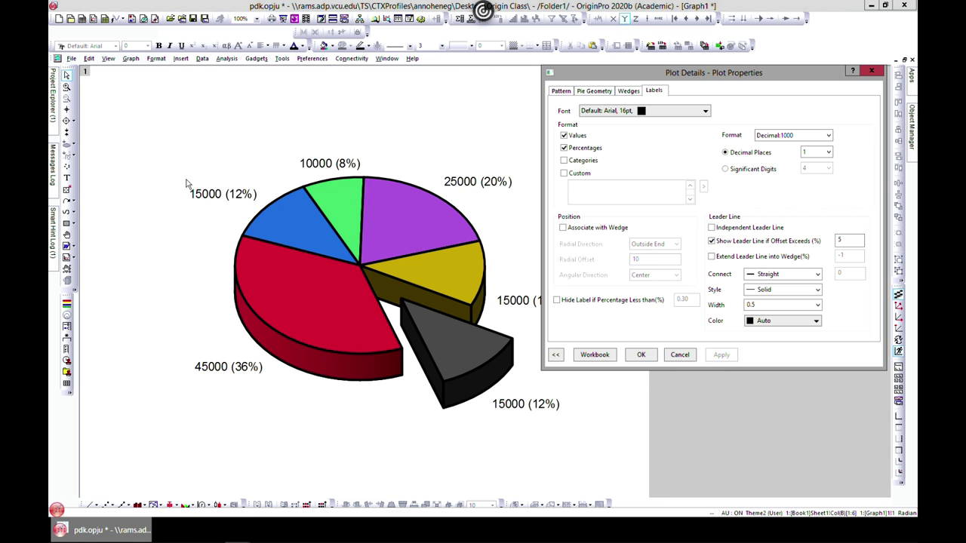
- Replace the values with the category names in the wedge labels, keeping the percentages, and apply the change
click(564, 136)
click(563, 160)
click(721, 355)
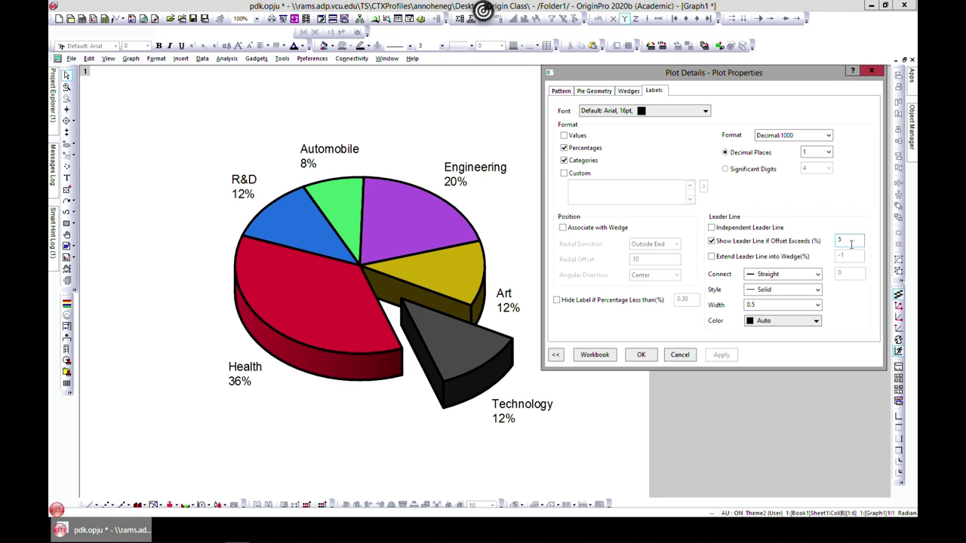
- Set the label leader lines to 3-Seg Polyline with a width of 3, apply, and close the plot properties
click(806, 277)
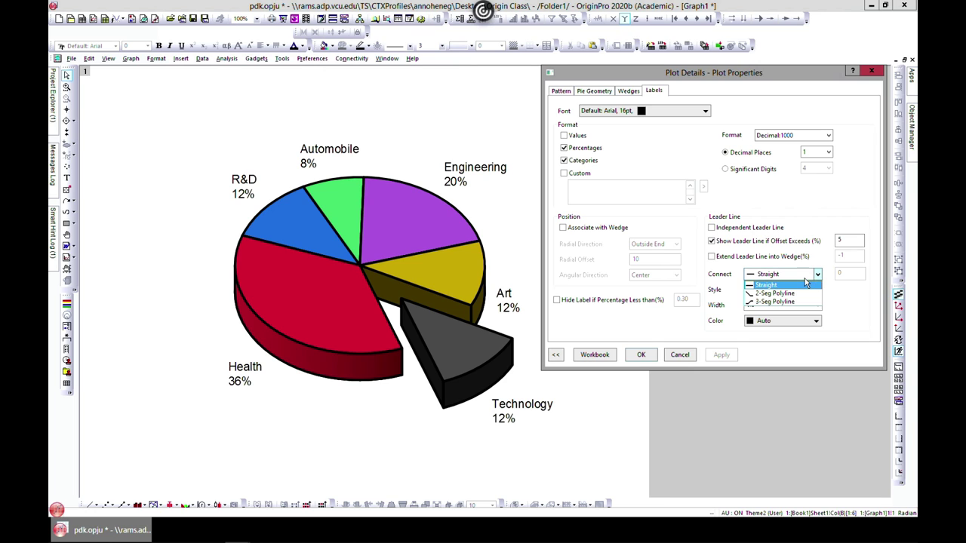
click(775, 302)
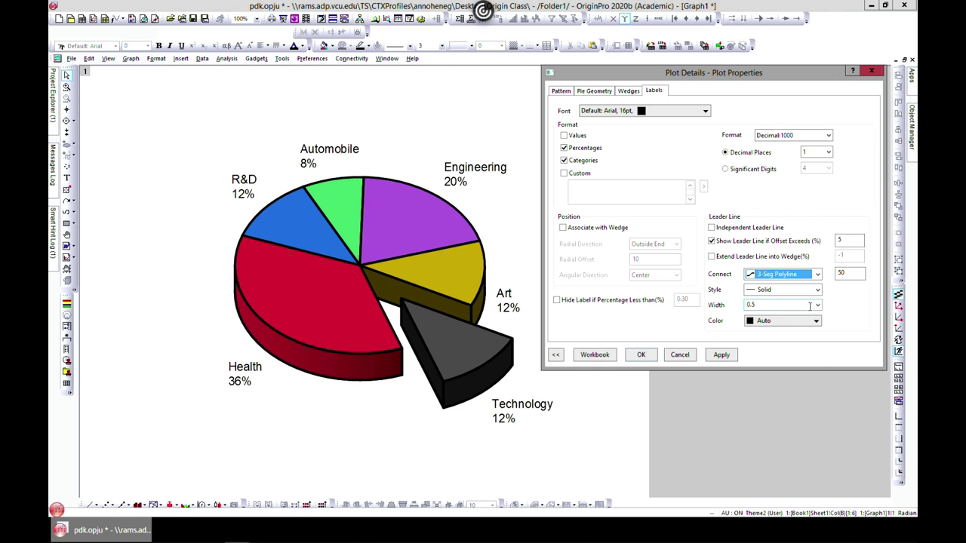
click(809, 306)
click(817, 306)
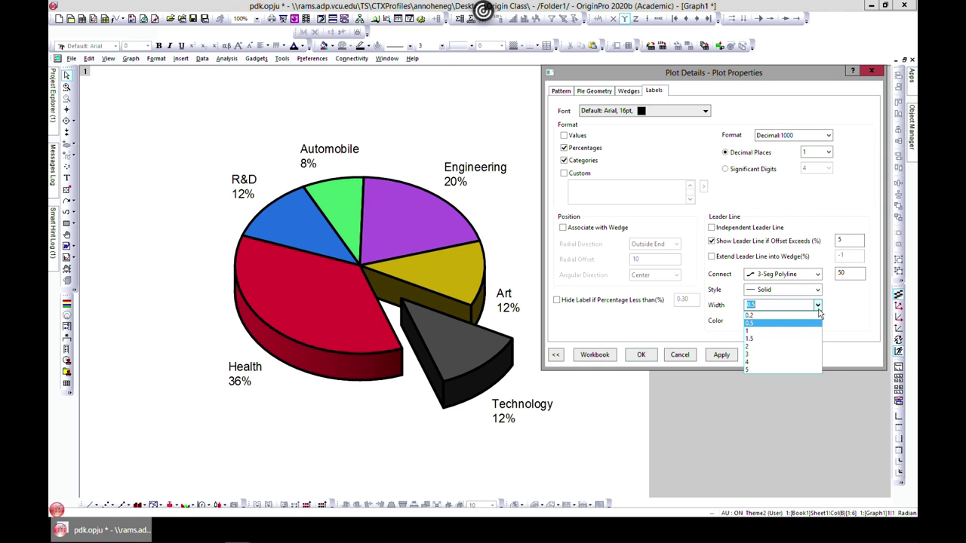
click(764, 353)
click(721, 355)
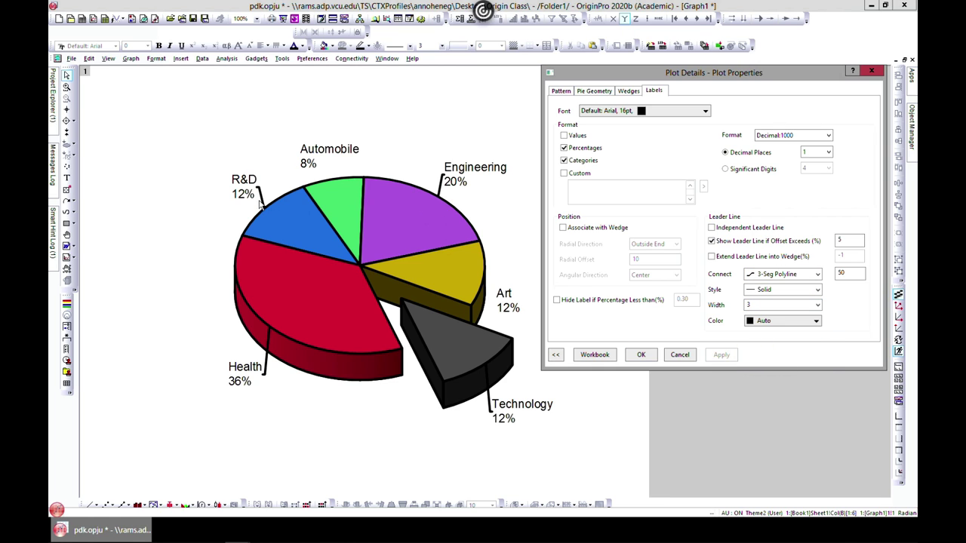
click(640, 355)
- Move the R&D, Automobile, Engineering, Health, Technology and Art labels outward from the pie to extend their leader lines
drag(213, 188, 130, 175)
drag(315, 156, 331, 117)
drag(486, 172, 502, 124)
drag(236, 374, 190, 395)
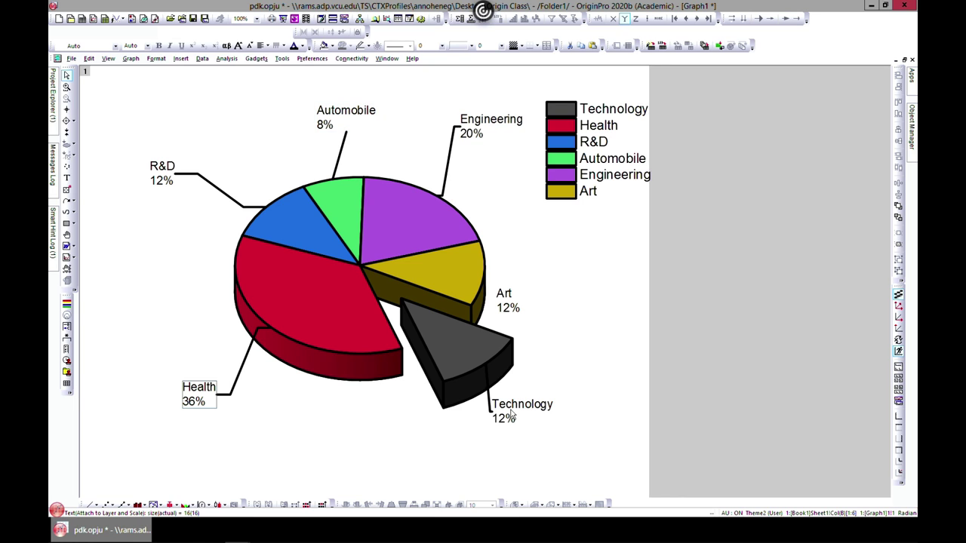
click(528, 407)
drag(555, 407, 592, 444)
drag(506, 301, 602, 273)
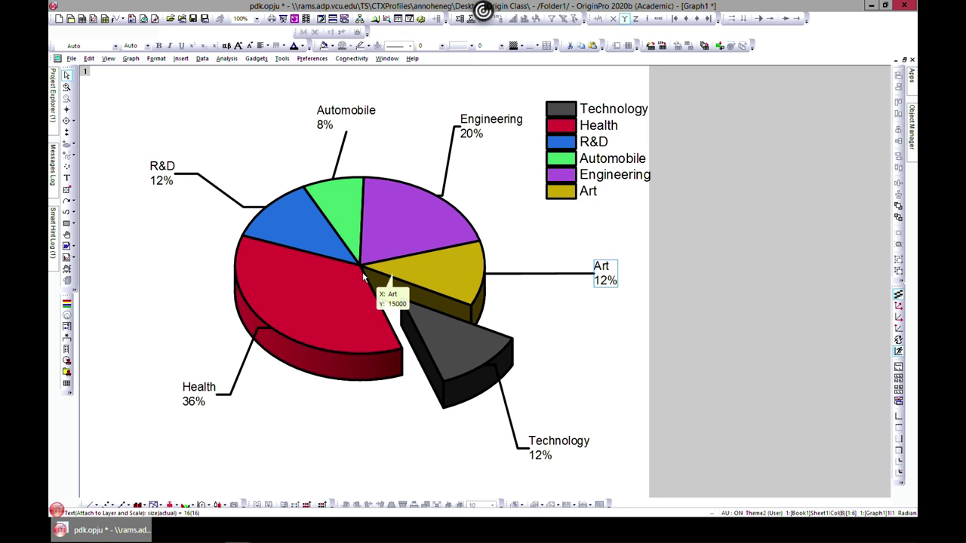
click(771, 341)
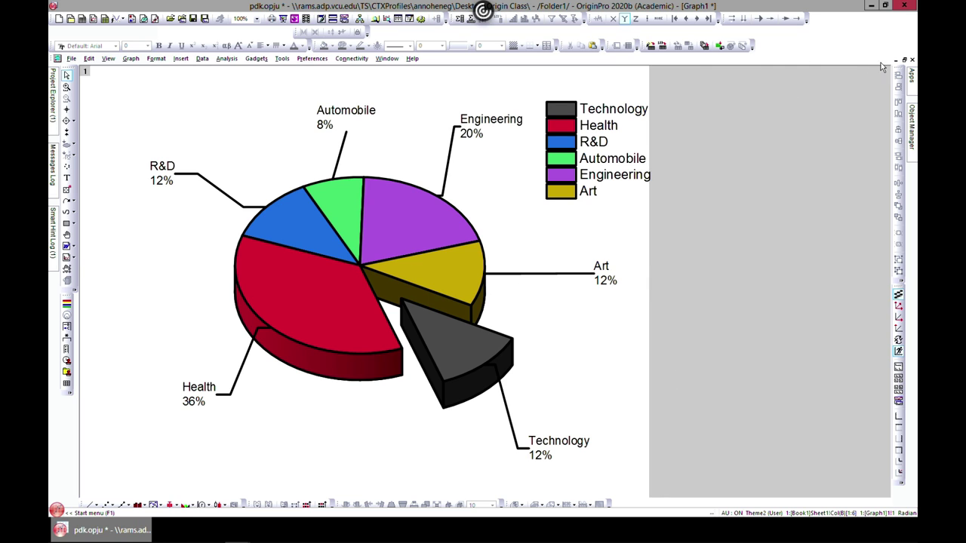
- Restore the pie graph window, place it beside the workbook, and make the workbook active
click(905, 61)
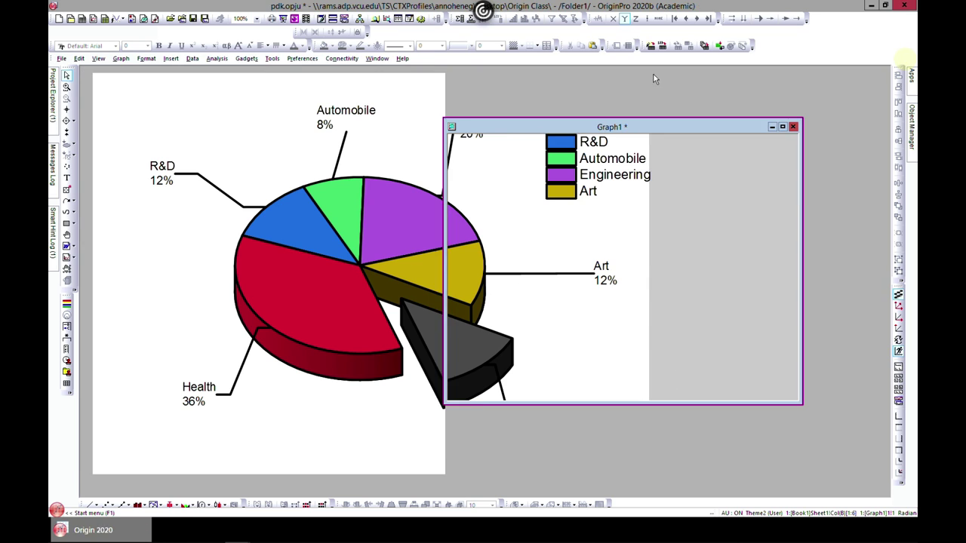
drag(496, 126, 517, 103)
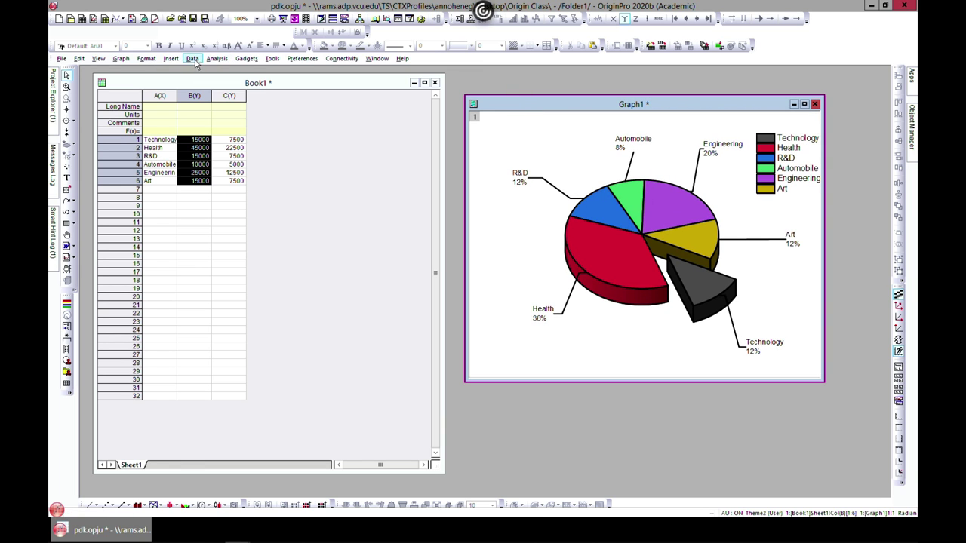
key(ctrl+Tab)
click(137, 59)
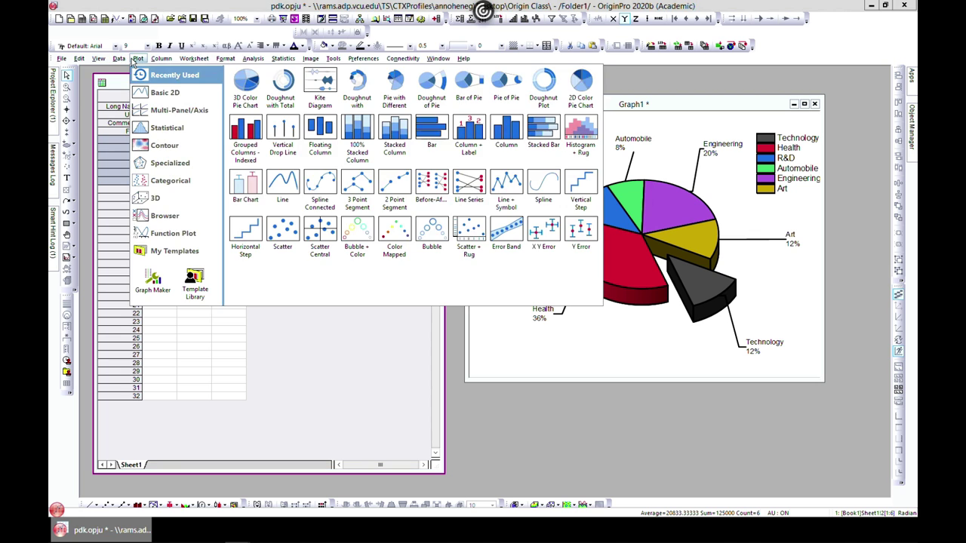
mouse_move(165, 93)
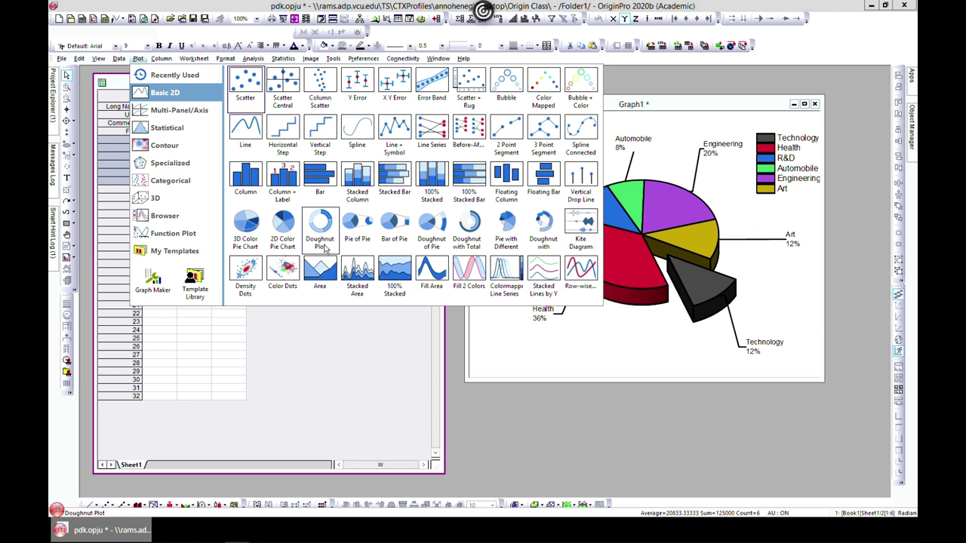
click(332, 328)
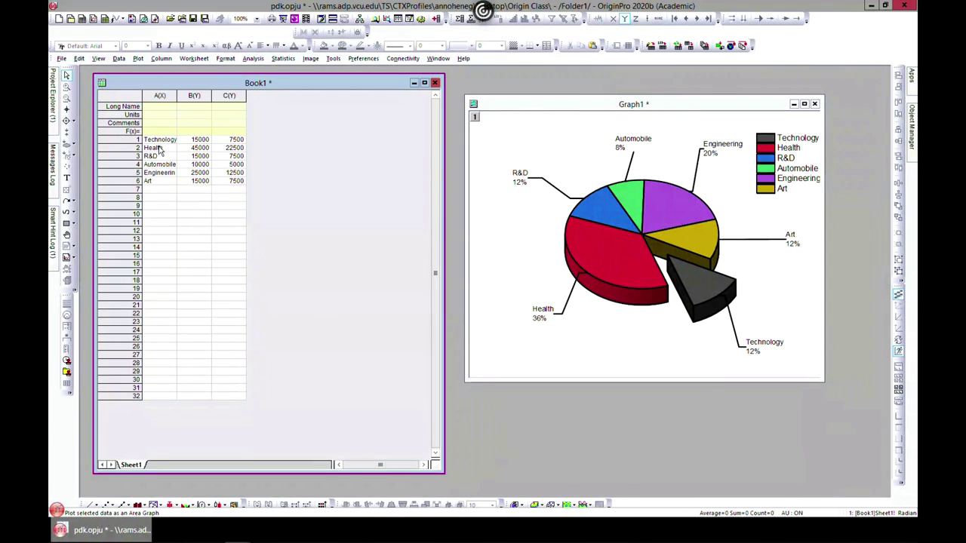
- Create a Basic 2D Doughnut Plot from worksheet columns A and B and maximize its graph window
click(159, 96)
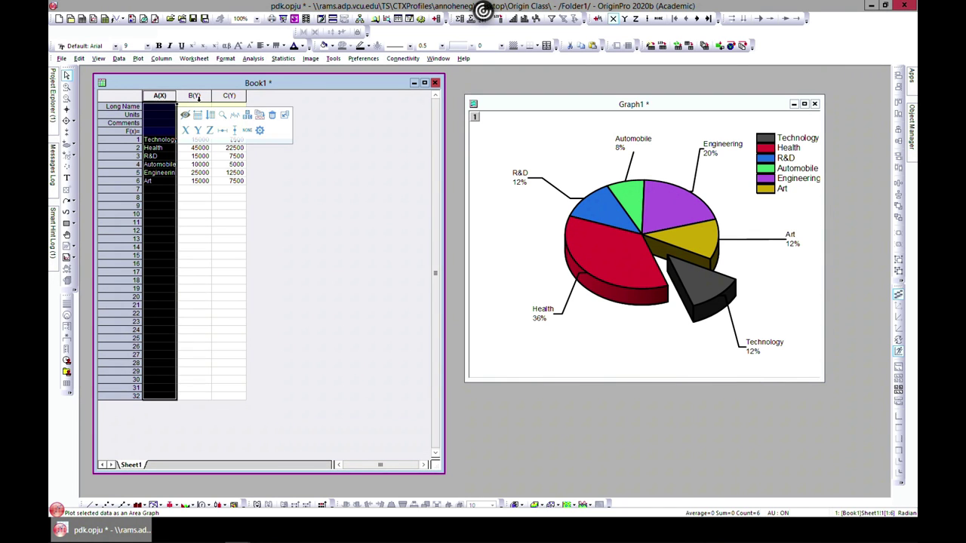
shift+click(194, 97)
click(138, 58)
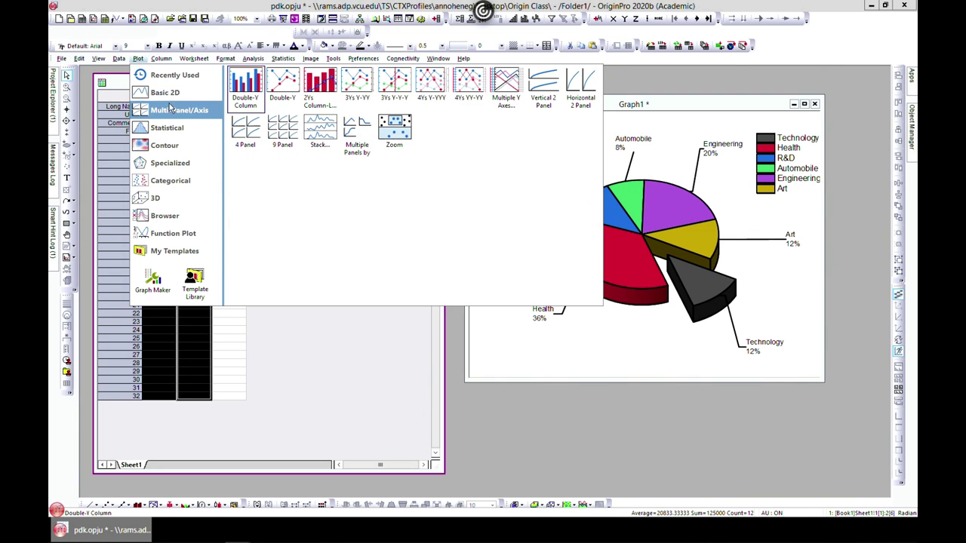
mouse_move(172, 95)
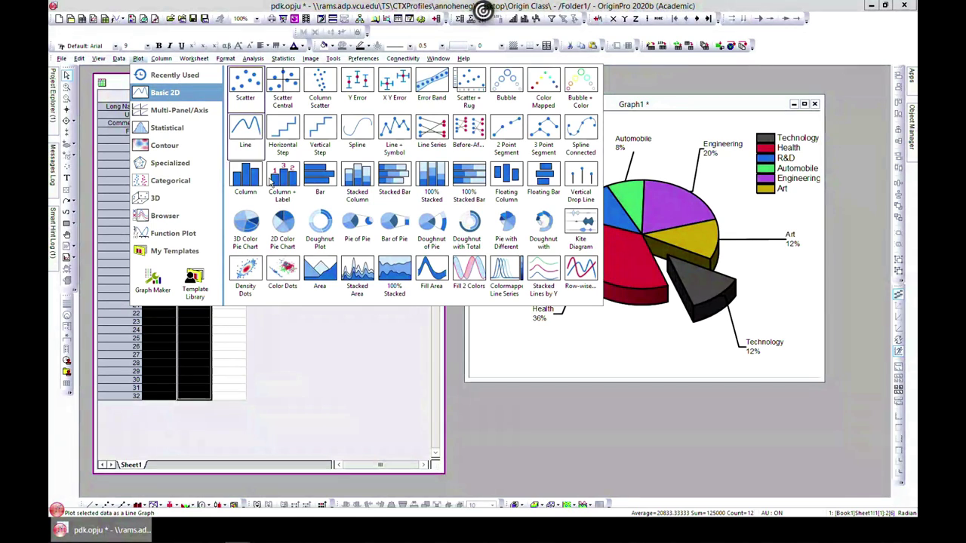
click(318, 230)
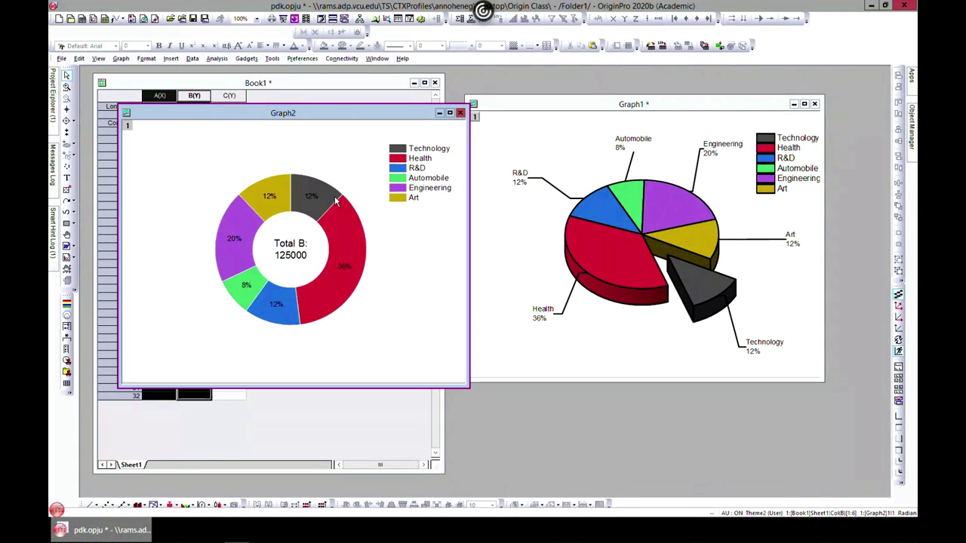
click(450, 113)
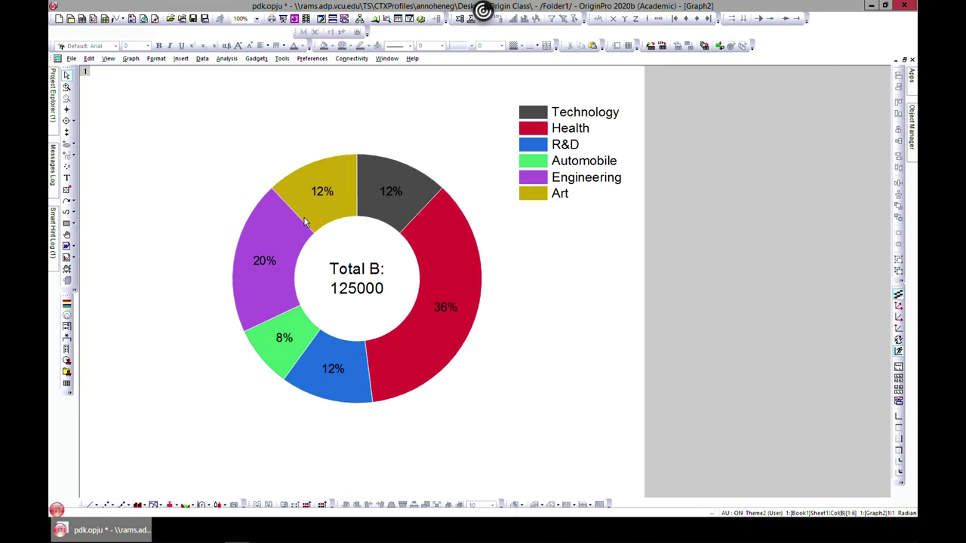
- Set the doughnut's hole color to Red in the pie geometry properties and apply it
click(361, 290)
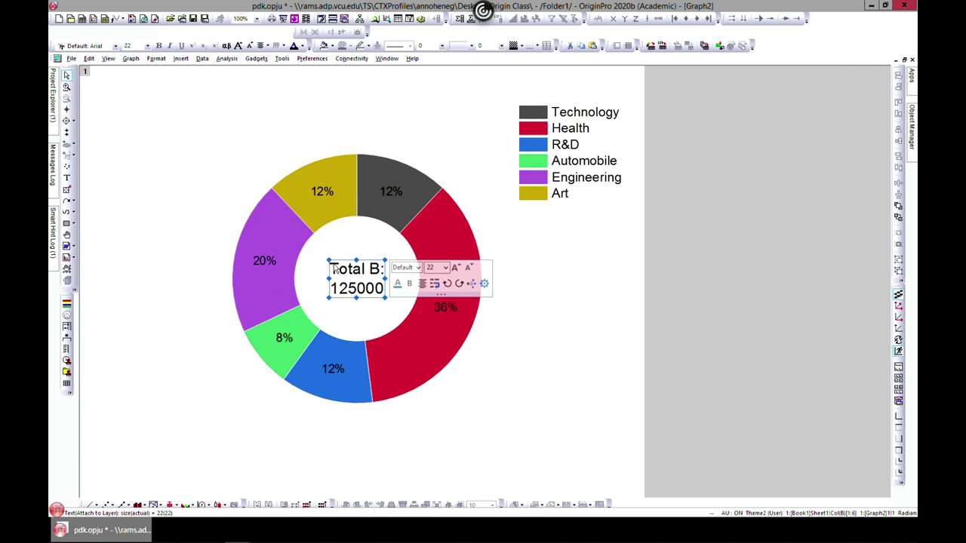
double_click(397, 225)
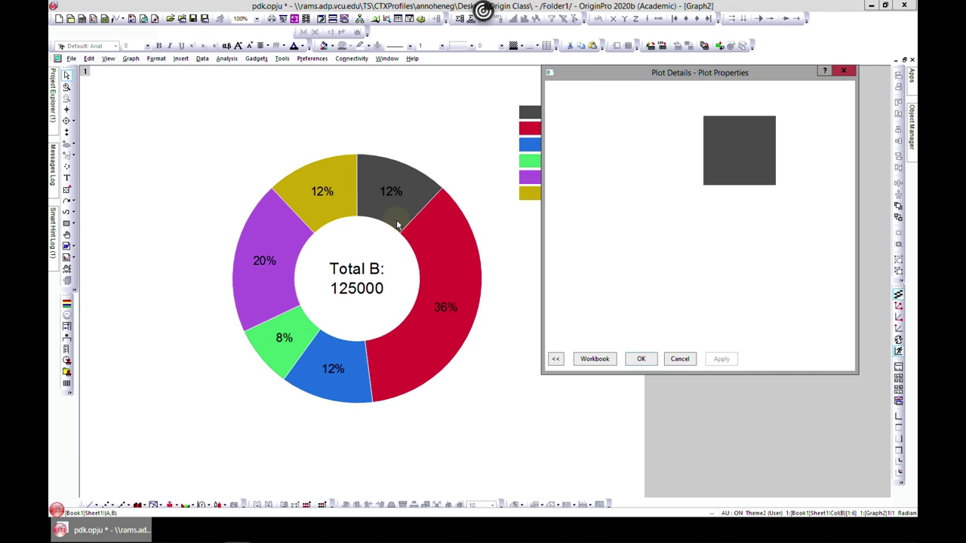
click(604, 92)
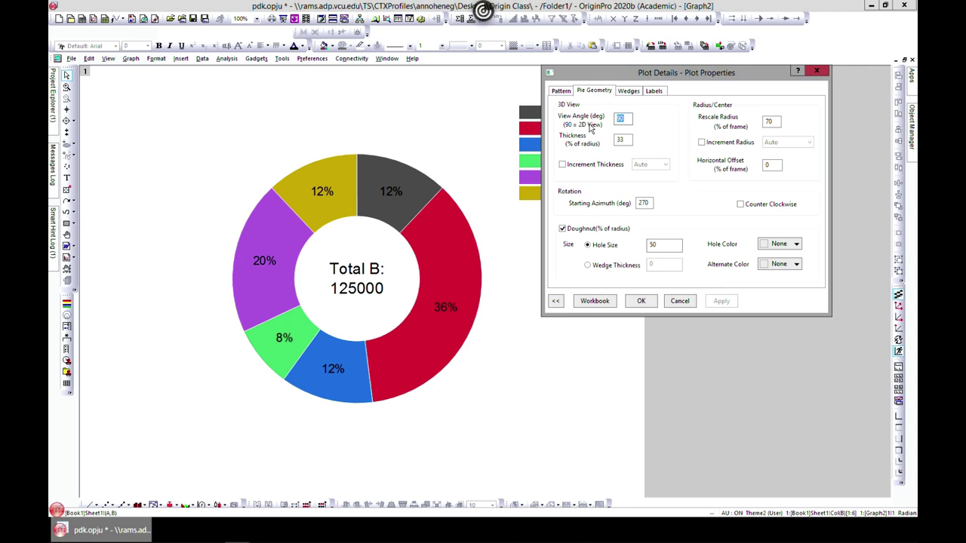
click(795, 244)
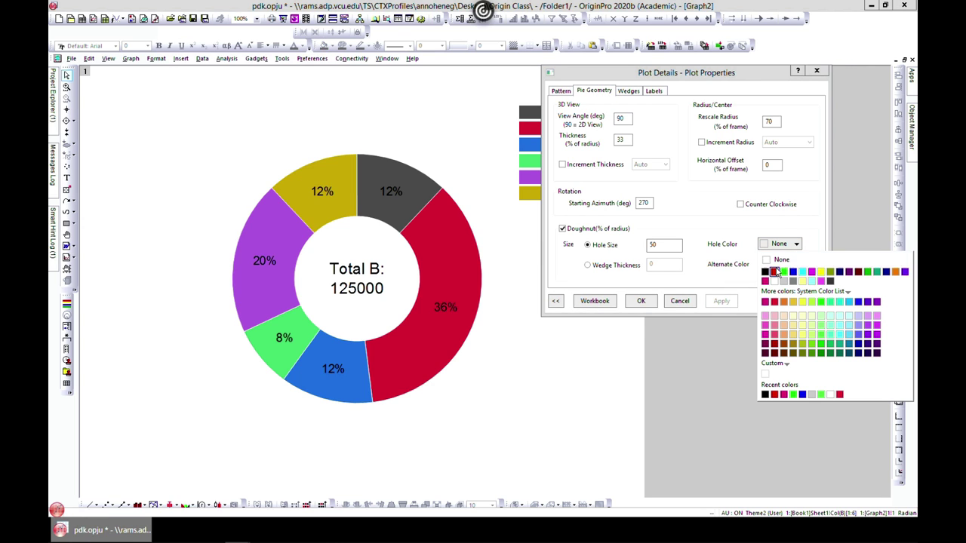
click(774, 272)
click(720, 301)
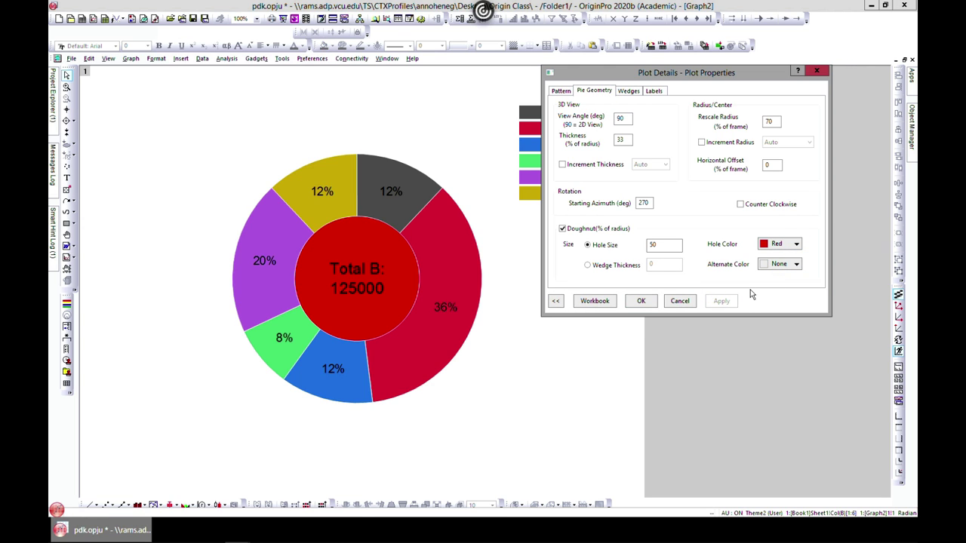
- Size the doughnut by wedge thickness instead of hole size, with a value of 50, and apply it
click(588, 265)
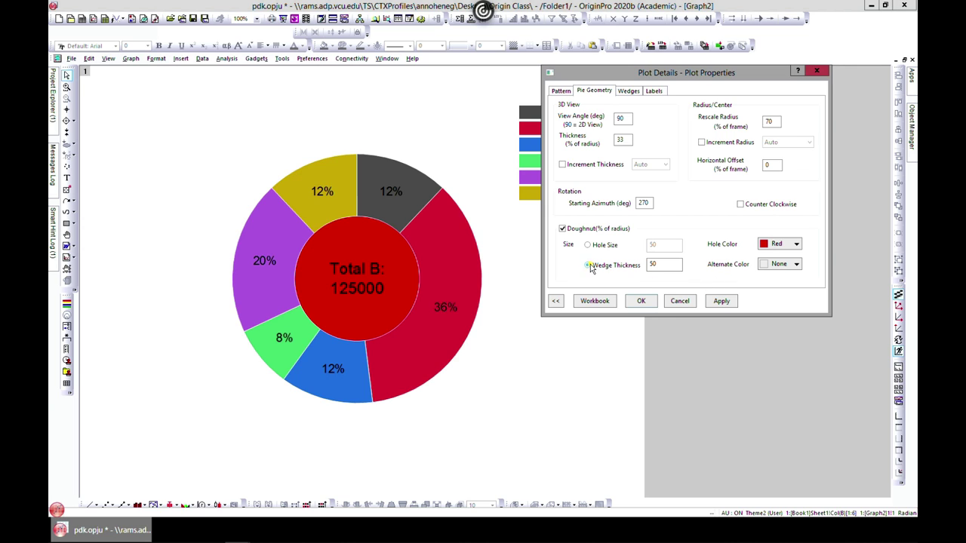
double_click(664, 264)
text(50)
click(723, 302)
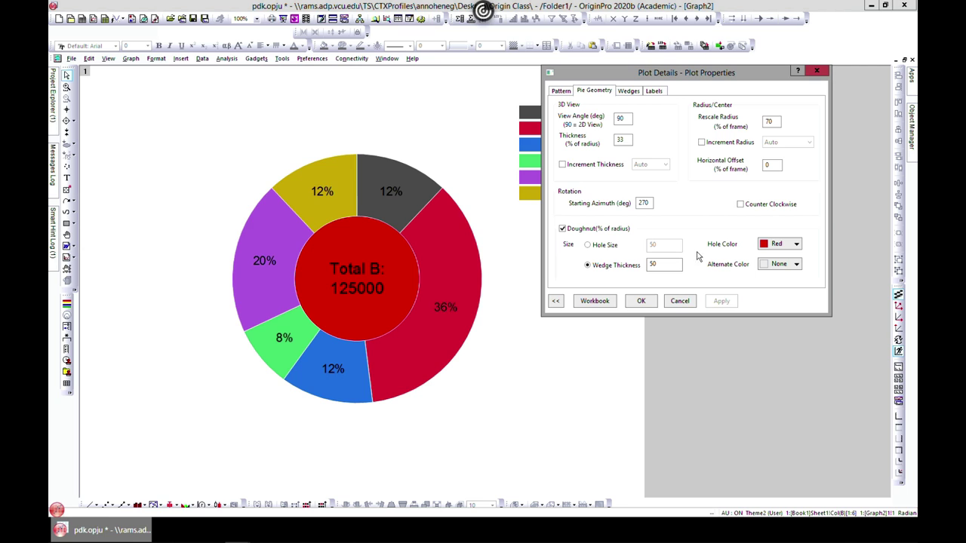
- Set the doughnut plot's 3D view angle to 80 degrees, apply it, and close the plot properties
drag(628, 118, 599, 120)
text(80)
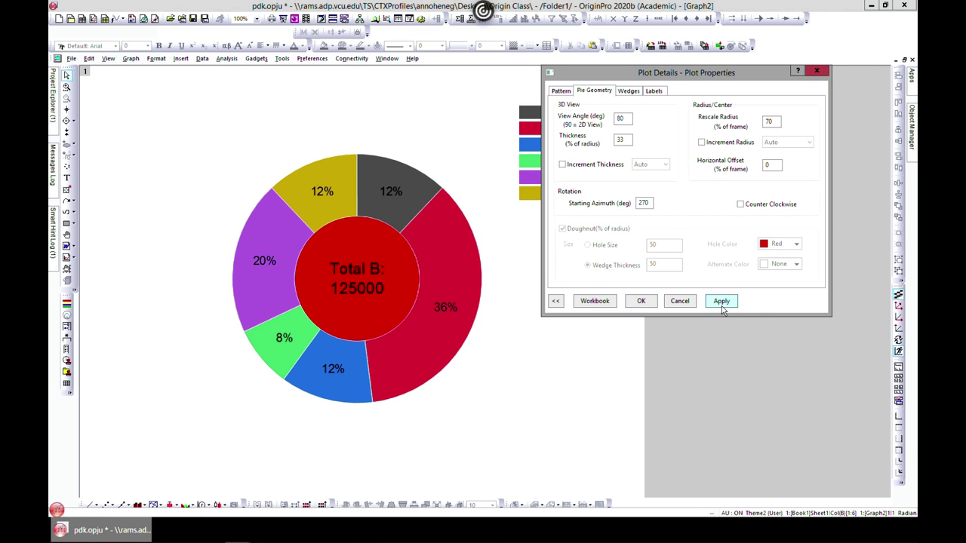
click(721, 302)
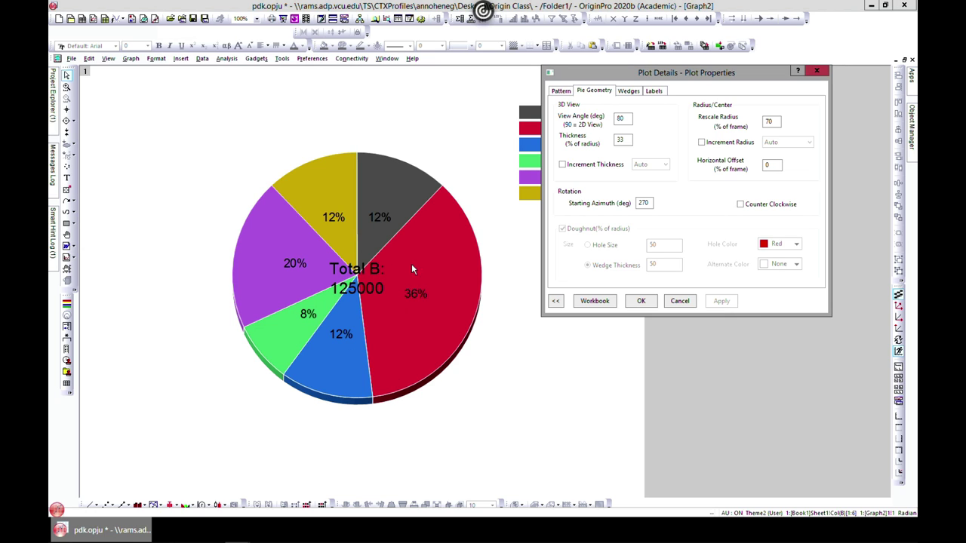
click(815, 71)
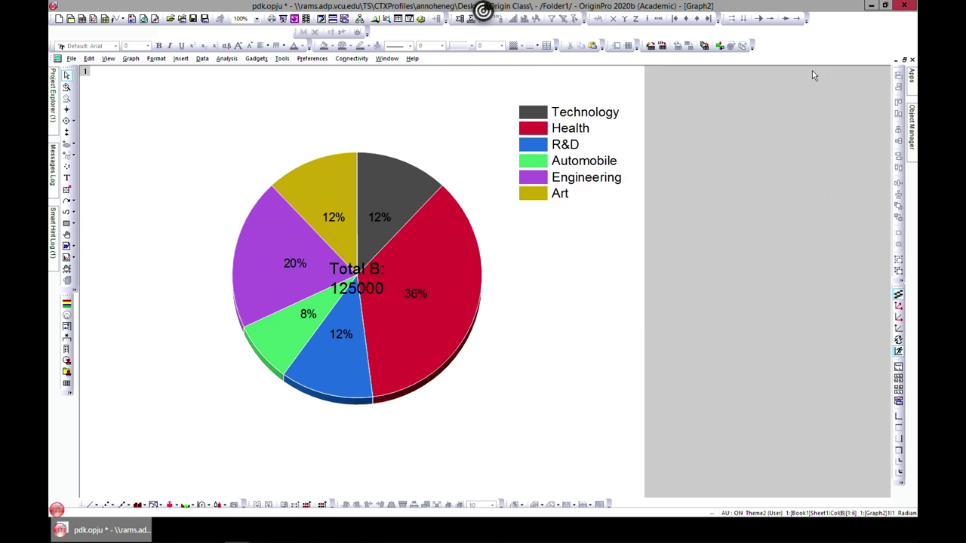
- Restore the maximized doughnut graph window and bring the workbook to the front
click(903, 59)
drag(369, 120, 384, 125)
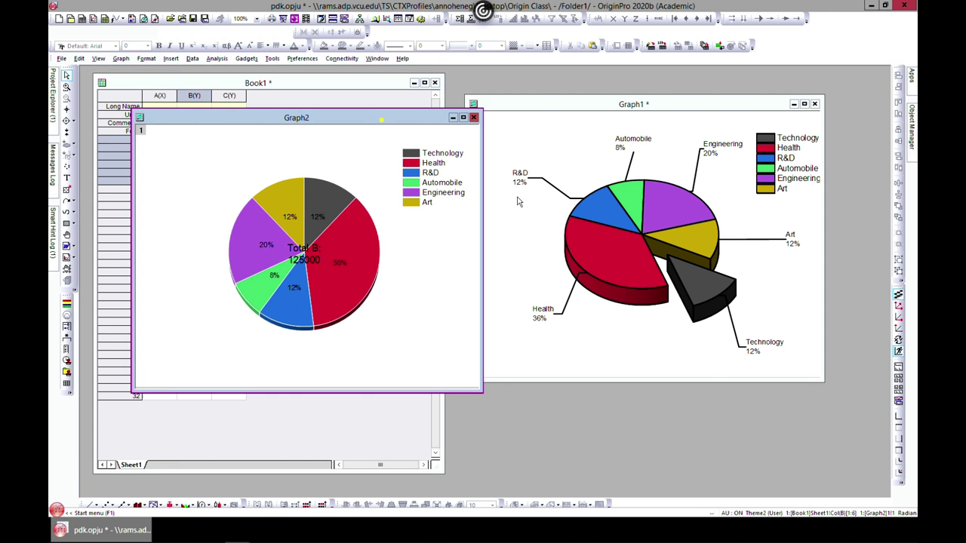
click(148, 83)
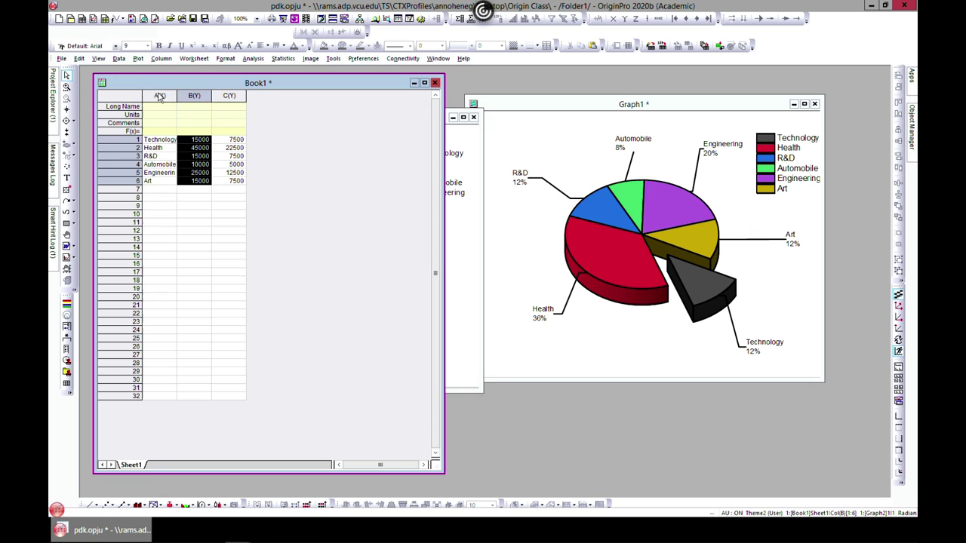
- Create a Basic 2D Pie of Pie chart from worksheet columns A and B and maximize its graph window
click(176, 94)
shift+click(200, 96)
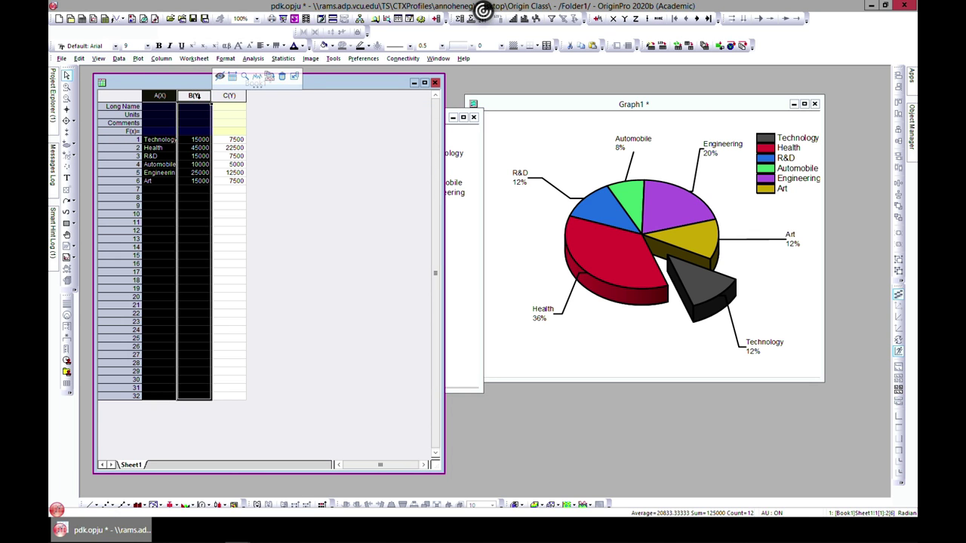
click(138, 58)
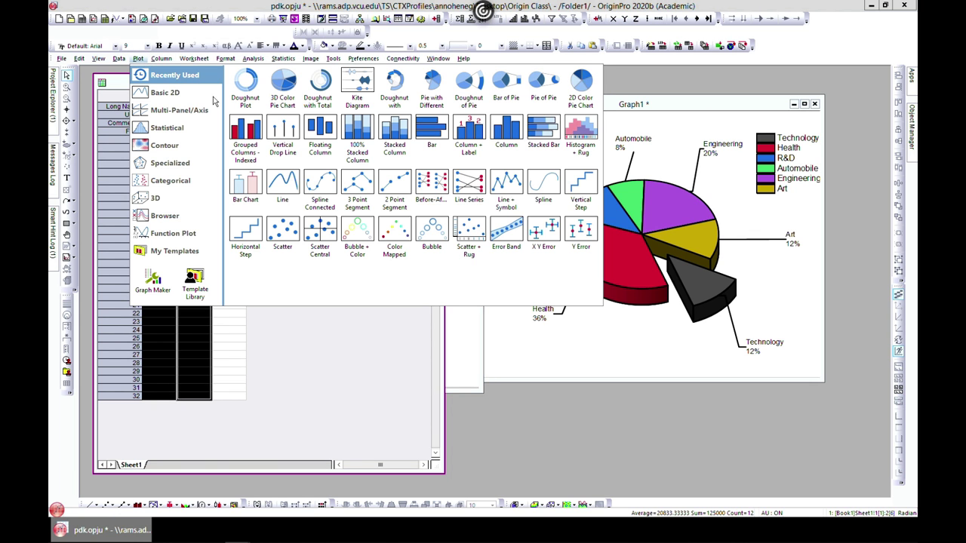
mouse_move(180, 95)
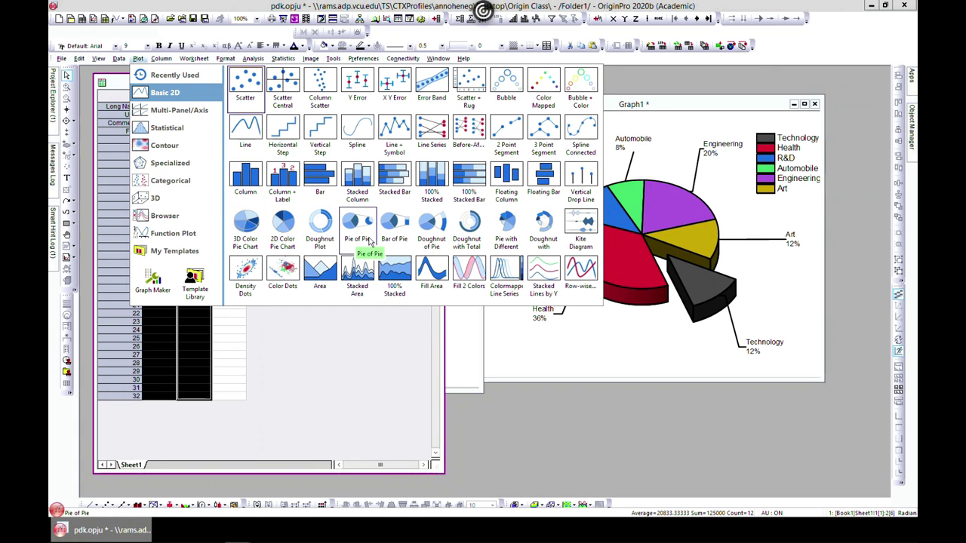
click(369, 237)
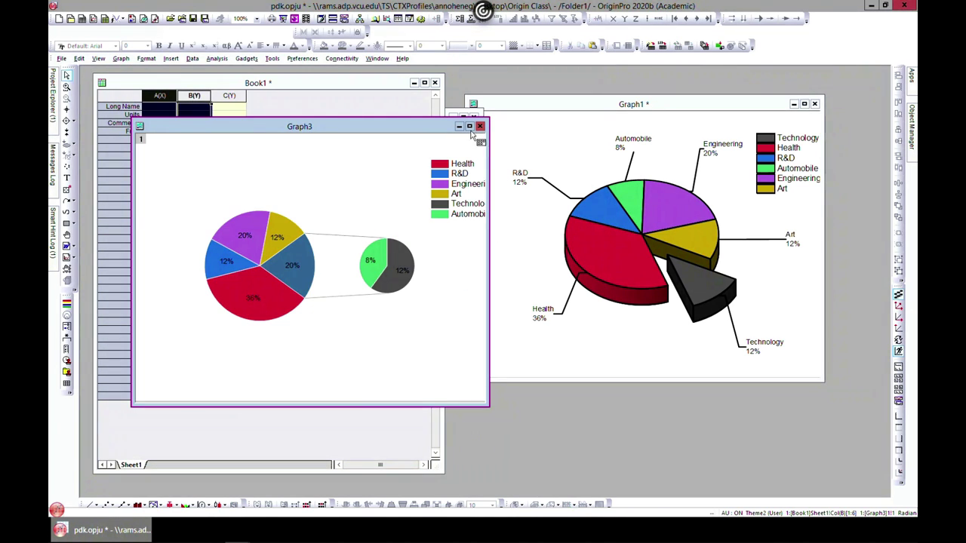
click(468, 126)
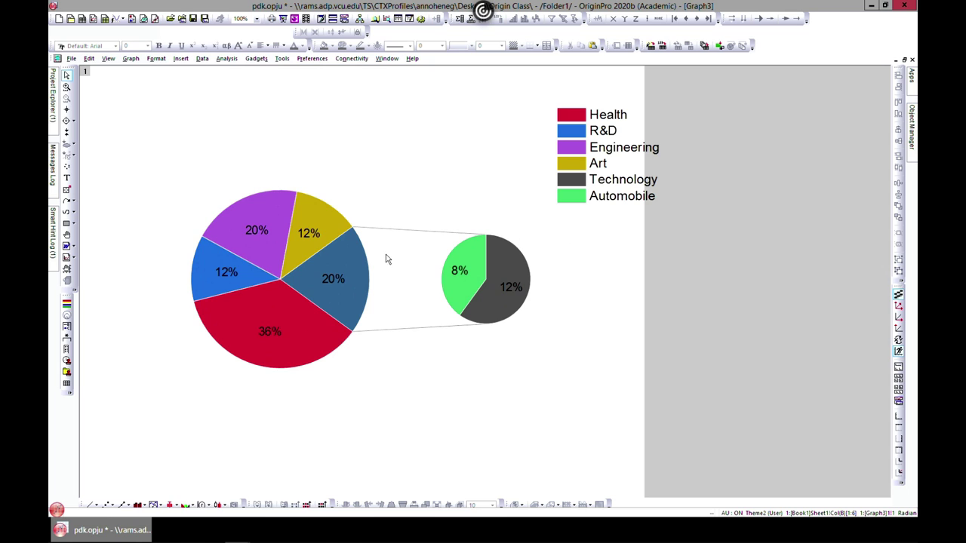
- Examine the data tips of the main pie's wedges and the secondary pie's wedges against the legend
mouse_move(339, 279)
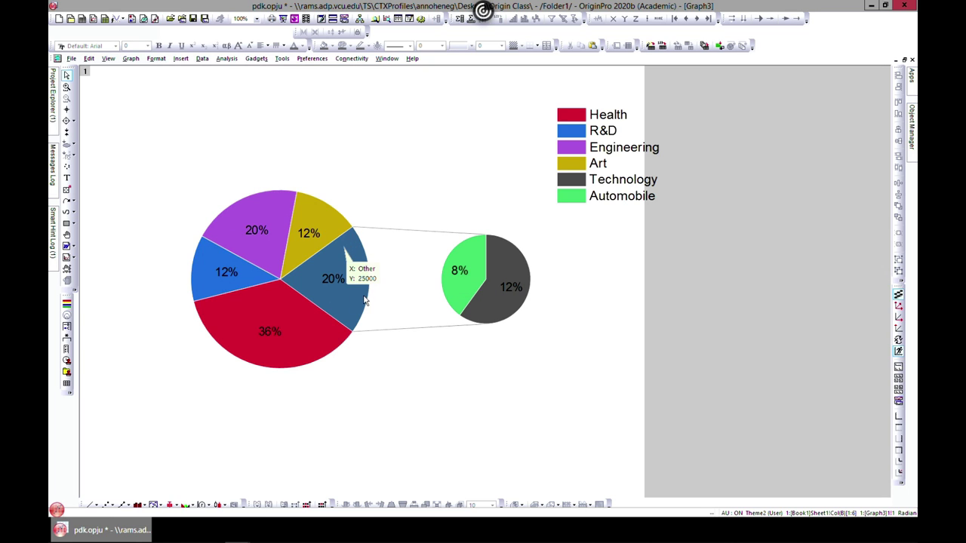
mouse_move(338, 333)
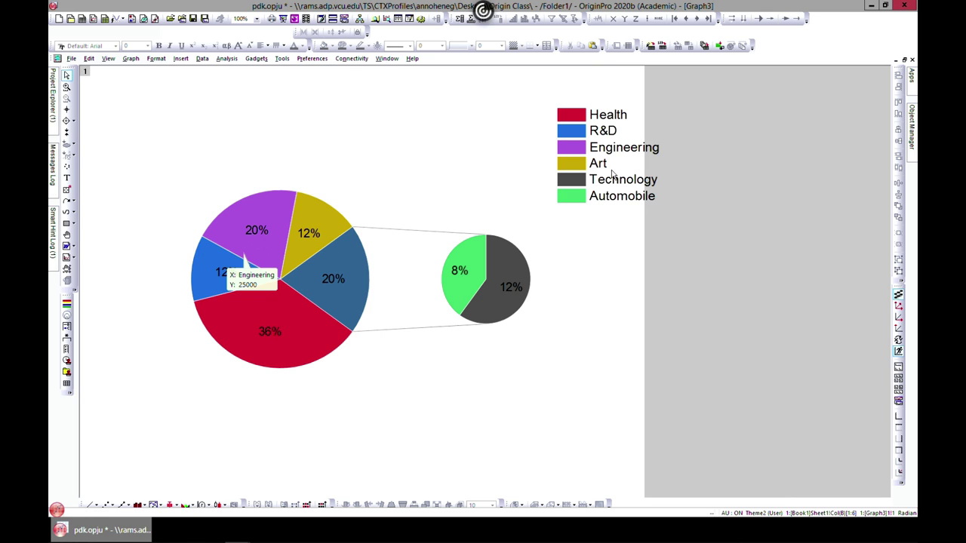
mouse_move(305, 234)
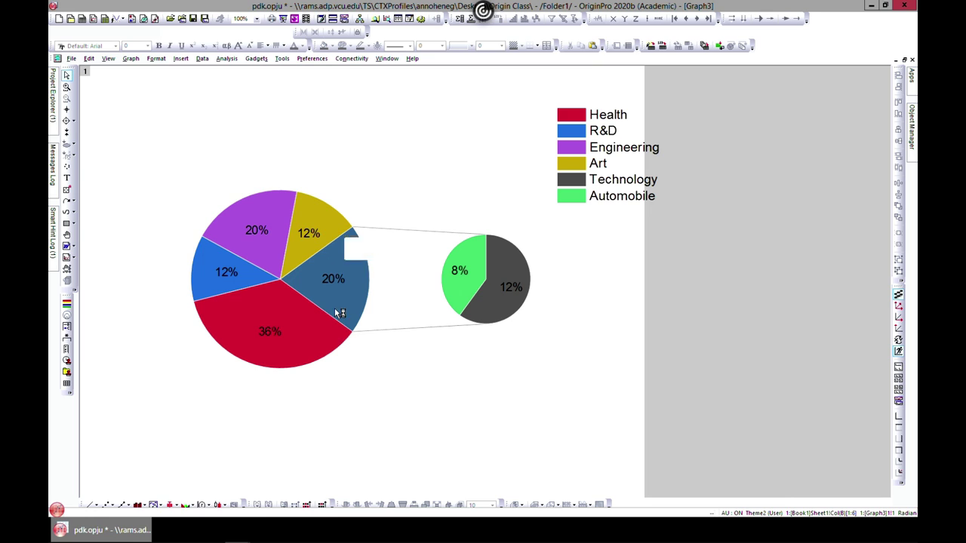
mouse_move(344, 243)
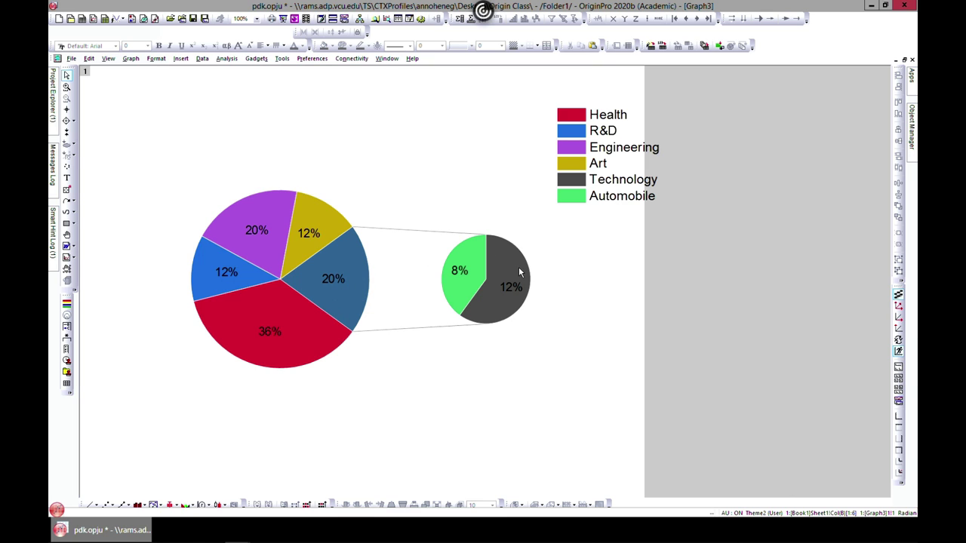
mouse_move(464, 292)
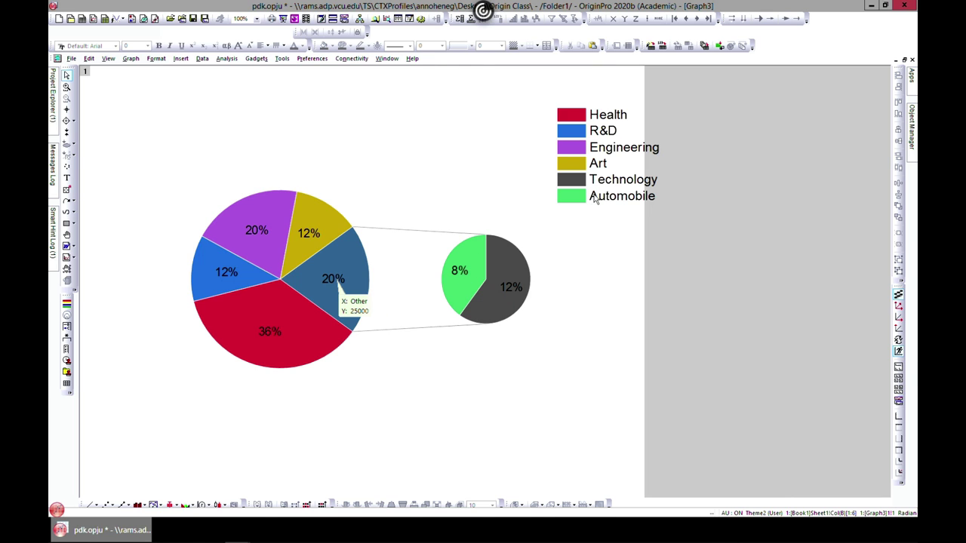
mouse_move(587, 198)
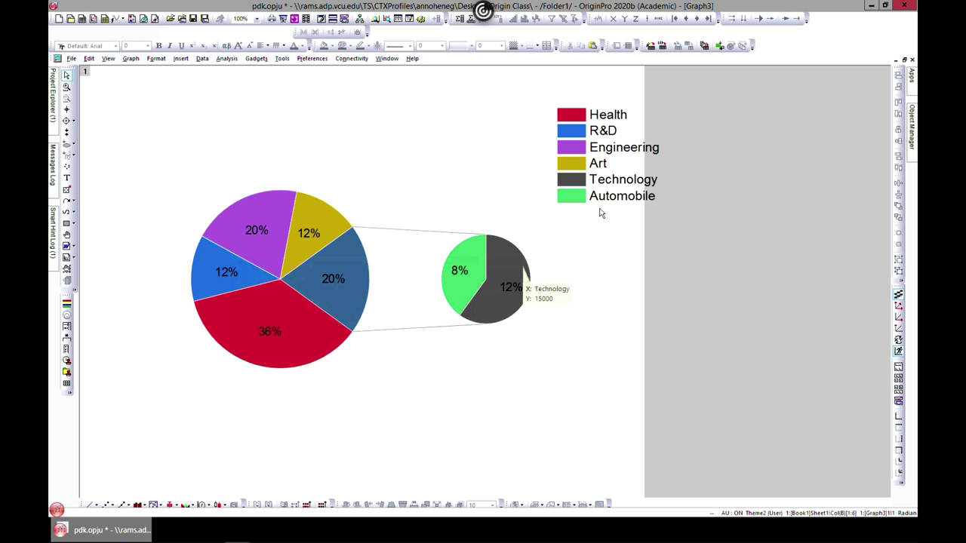
- Add the Art and Engineering wedges to the combined wedges shown in the secondary pie
double_click(454, 279)
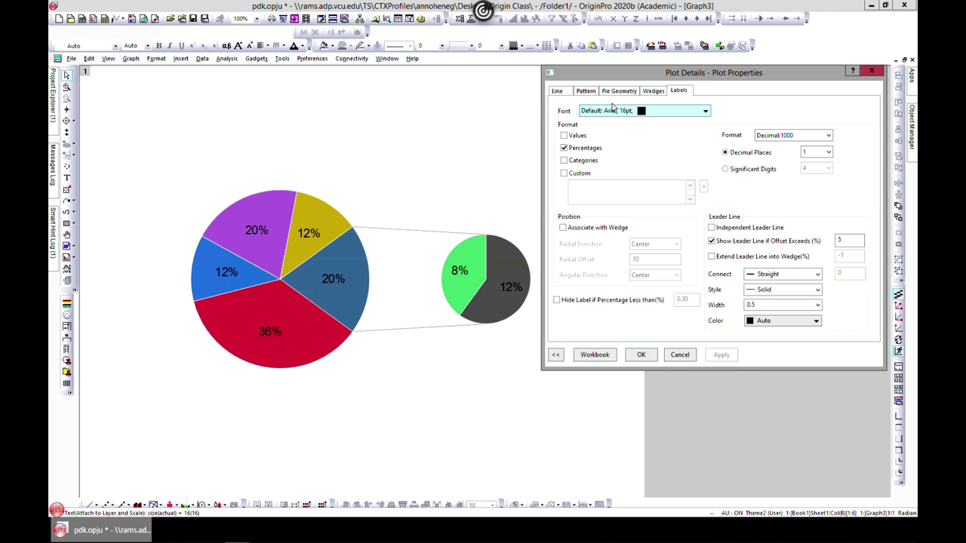
click(653, 93)
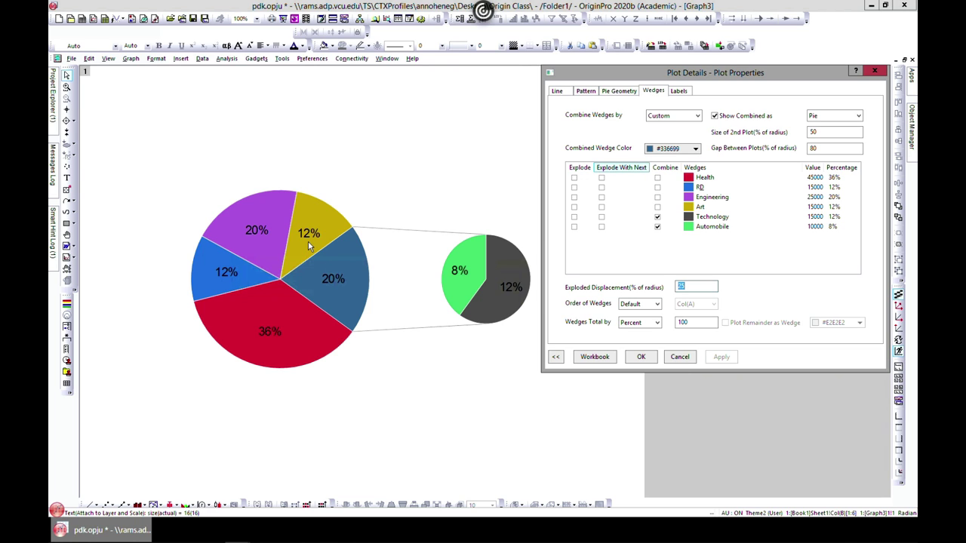
click(657, 207)
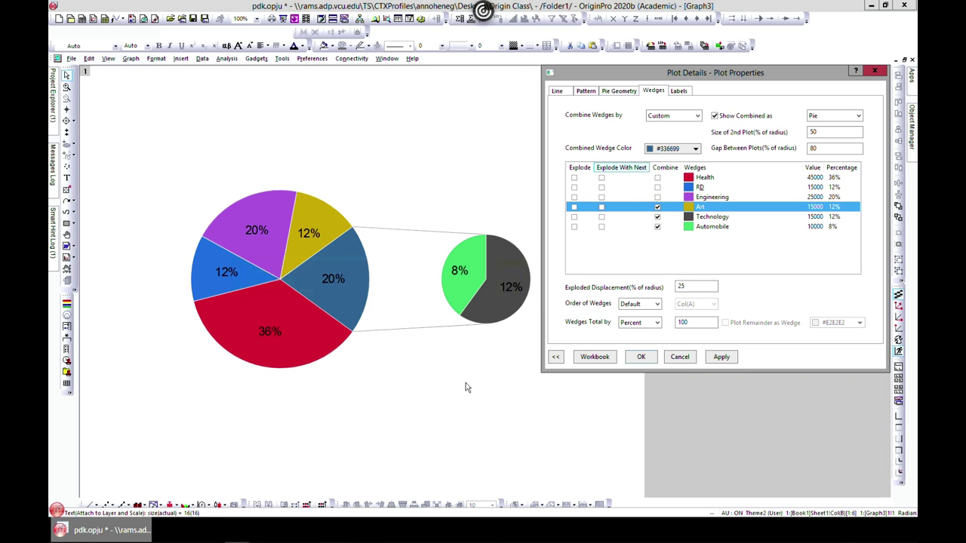
click(721, 357)
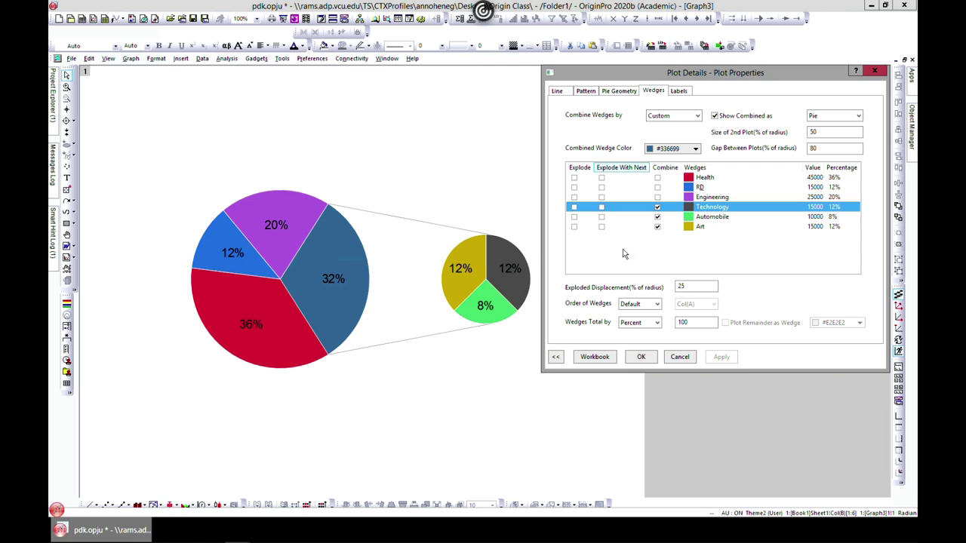
click(657, 197)
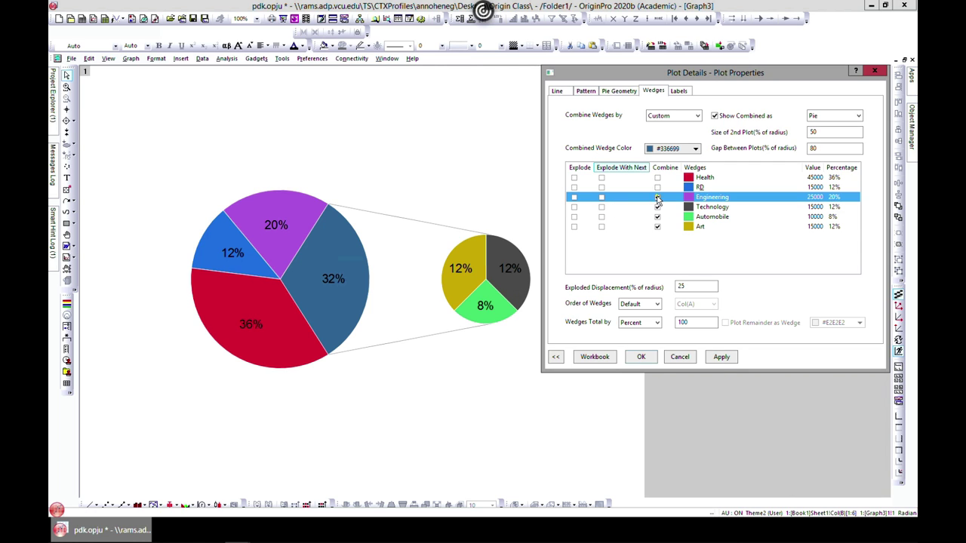
- Apply Engineering as a combined wedge of the pie chart and set its 3D view angle to 45 degrees
click(719, 356)
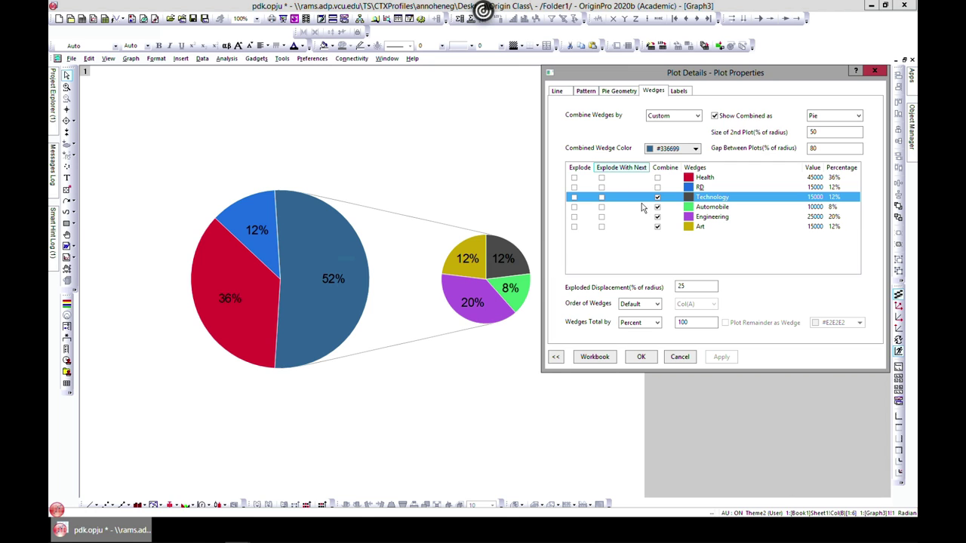
click(619, 91)
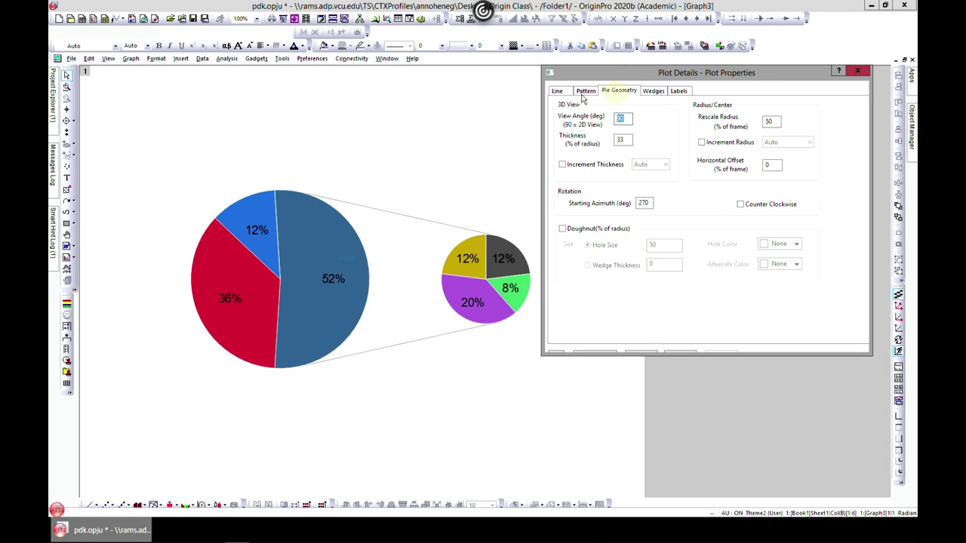
click(586, 92)
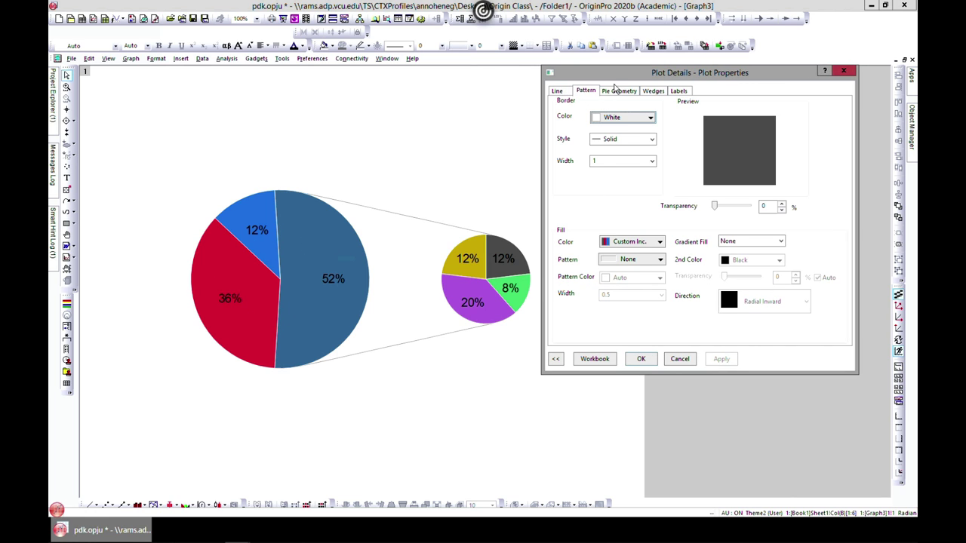
click(618, 90)
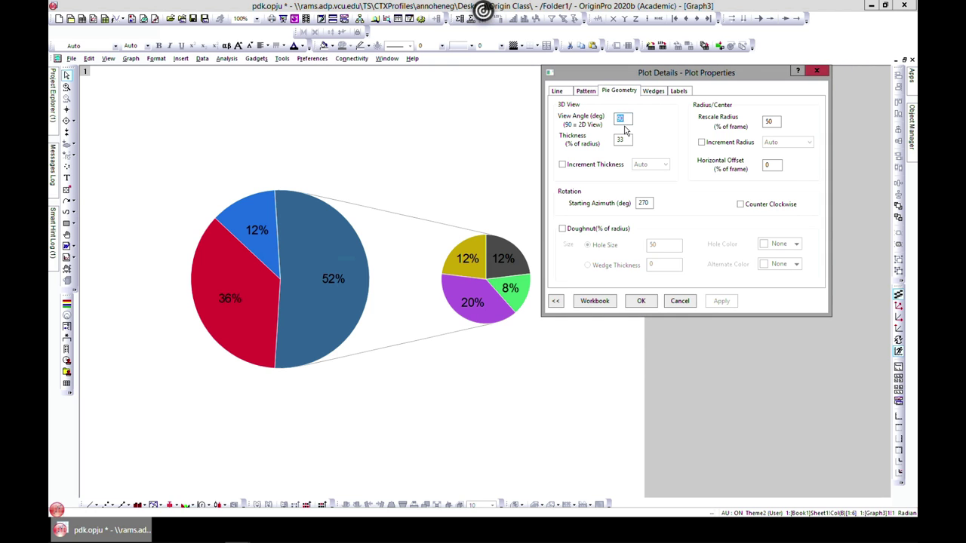
text(45)
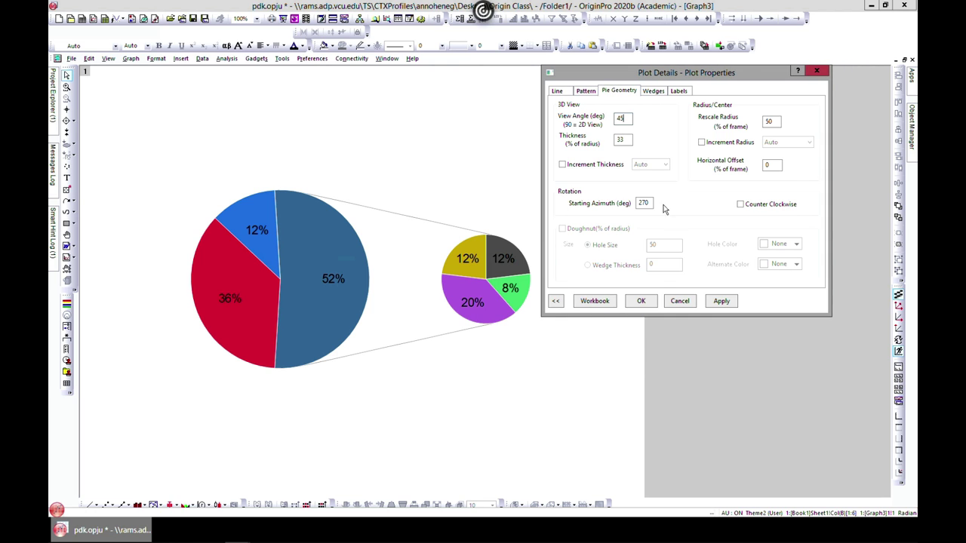
click(641, 301)
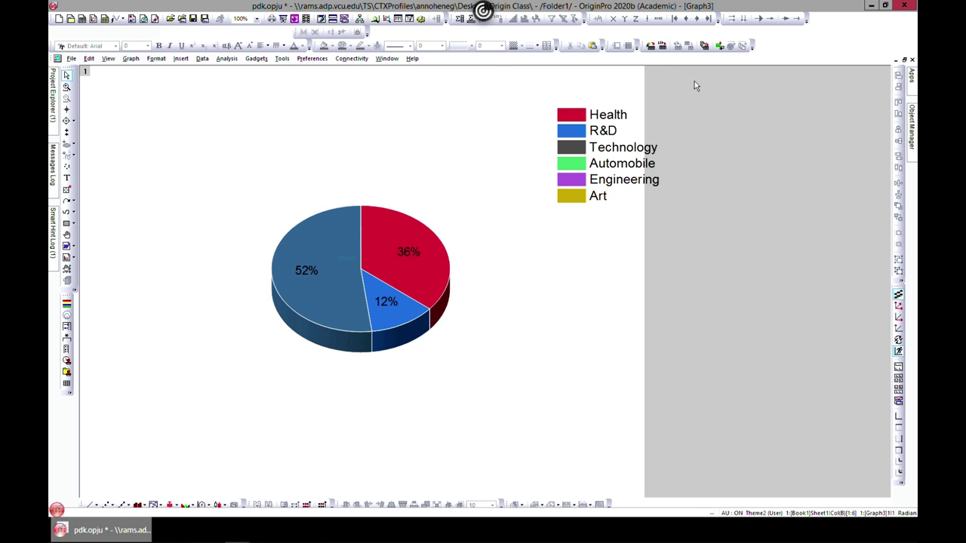
- Restore the maximized Graph3 window and move it off the worksheet to bring Book1 forward
click(904, 59)
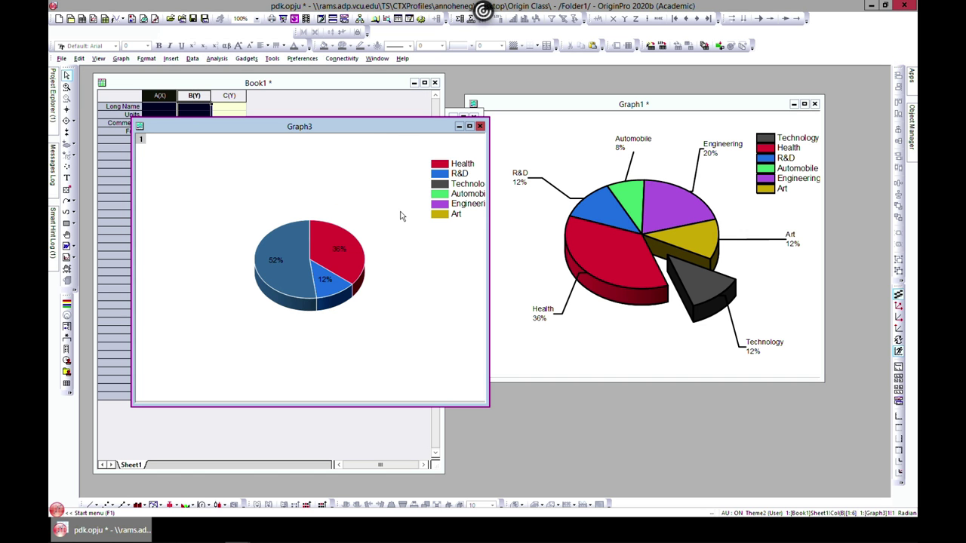
drag(365, 135, 582, 210)
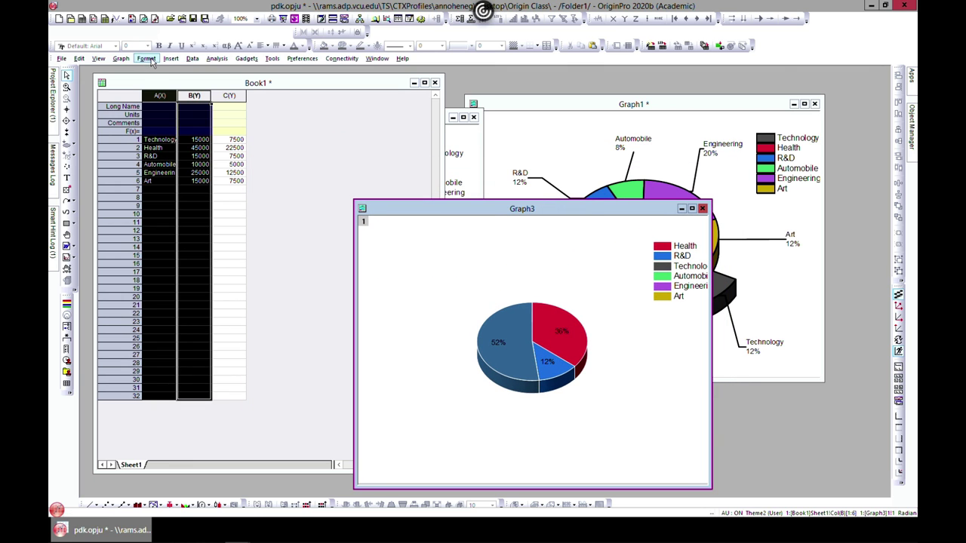
click(133, 78)
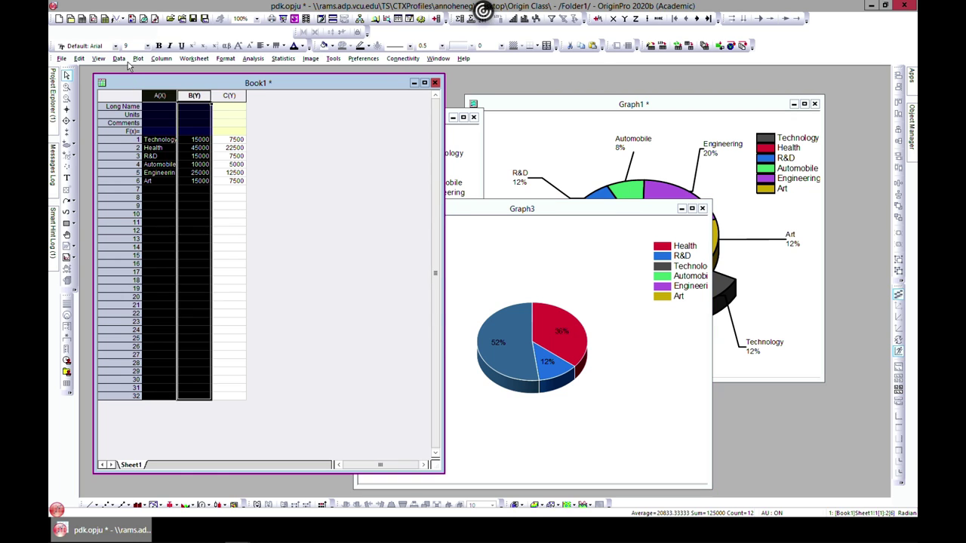
- Plot the selected columns A(X) and B(Y) as a Bar of Pie chart and move its window clear of the data
click(139, 58)
mouse_move(175, 93)
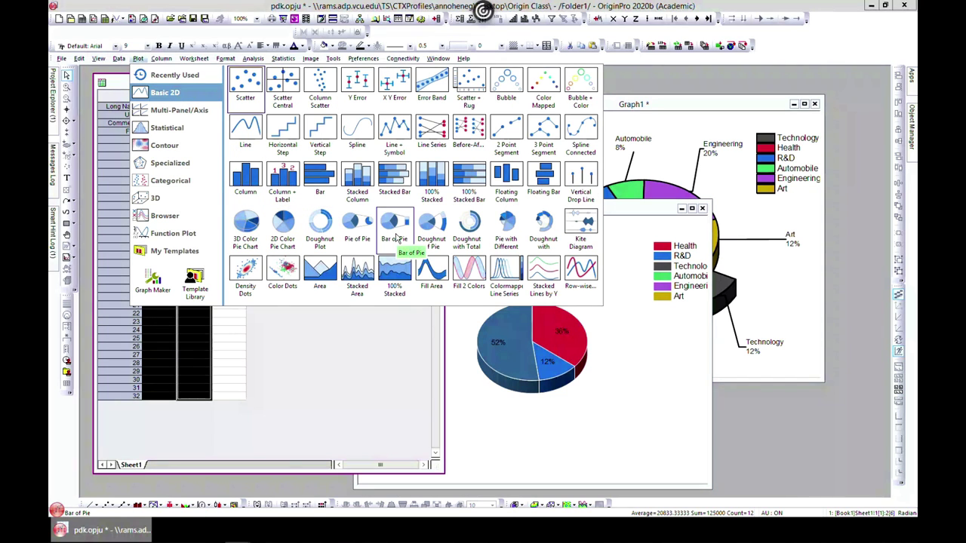
click(395, 227)
mouse_move(401, 272)
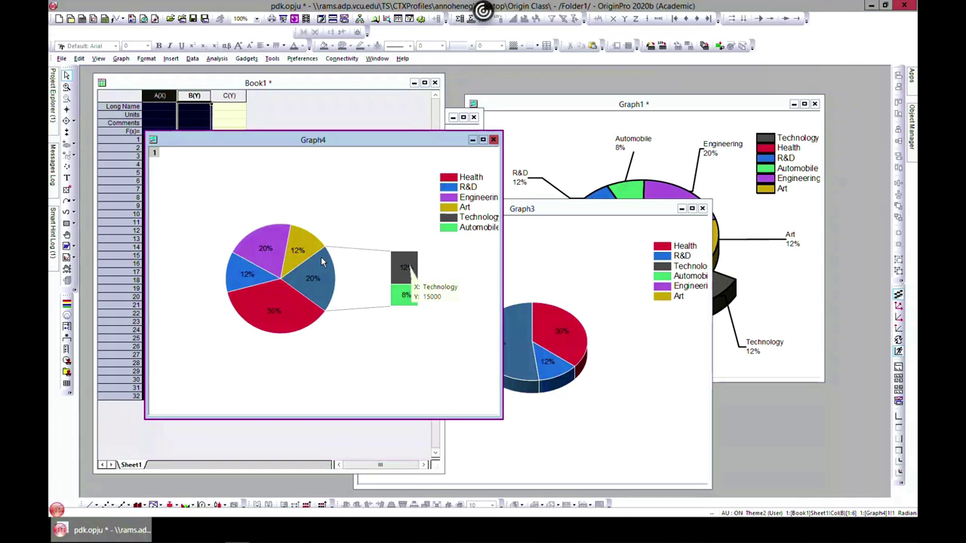
drag(347, 140, 567, 157)
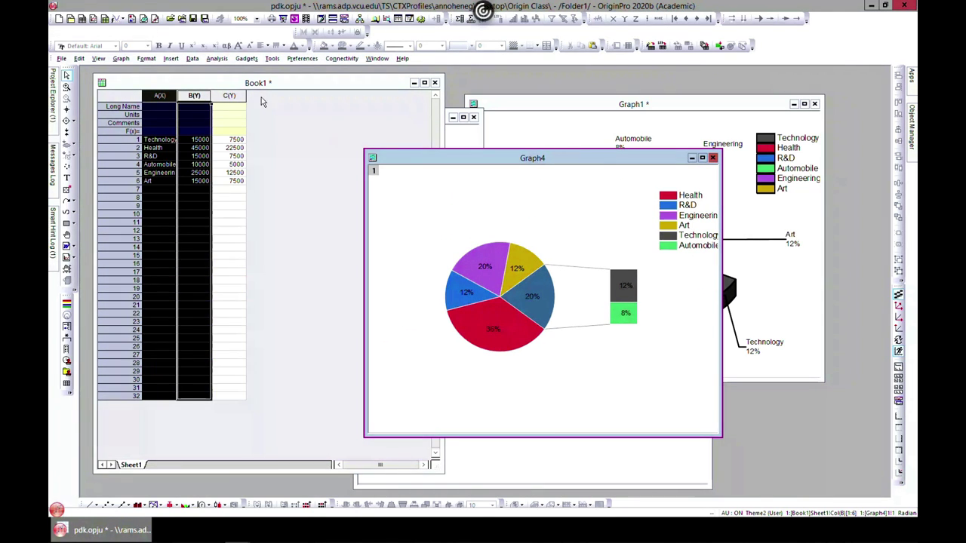
- Plot columns A(X) and B(Y) as a Doughnut of Pie chart and move its window clear of the worksheet data
click(138, 59)
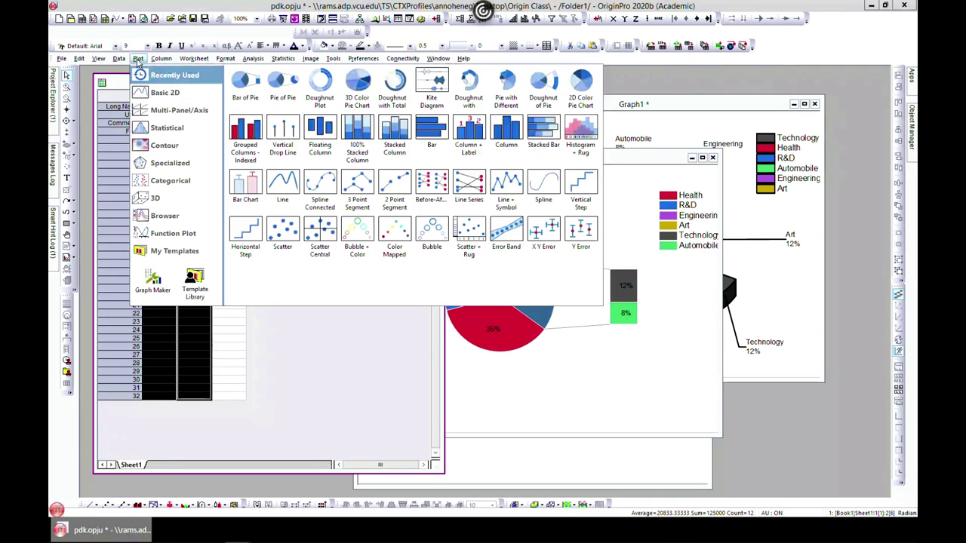
mouse_move(155, 92)
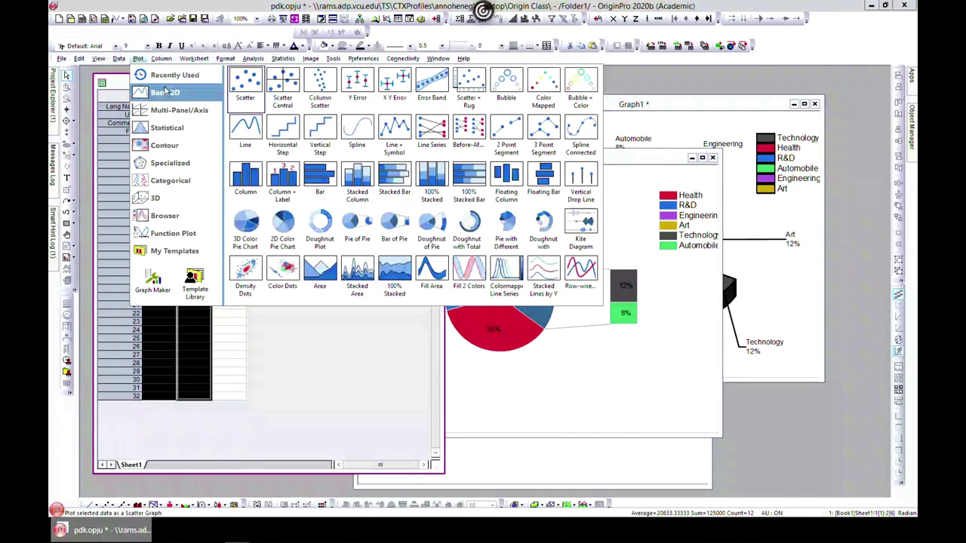
click(430, 248)
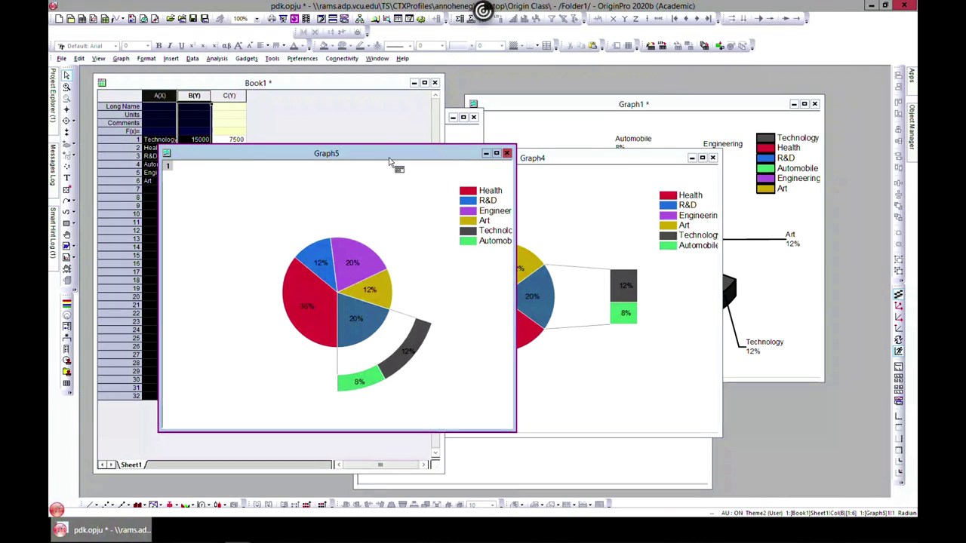
mouse_move(391, 155)
mouse_down()
mouse_move(539, 145)
mouse_move(624, 123)
mouse_up()
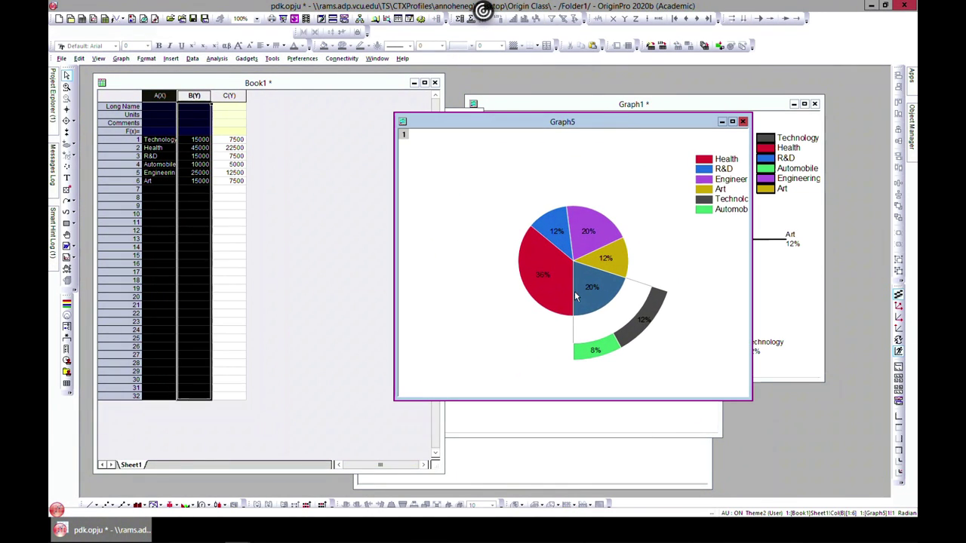
- Change the Doughnut of Pie chart's combined wedges so that only Health and Automobile are combined
mouse_move(578, 276)
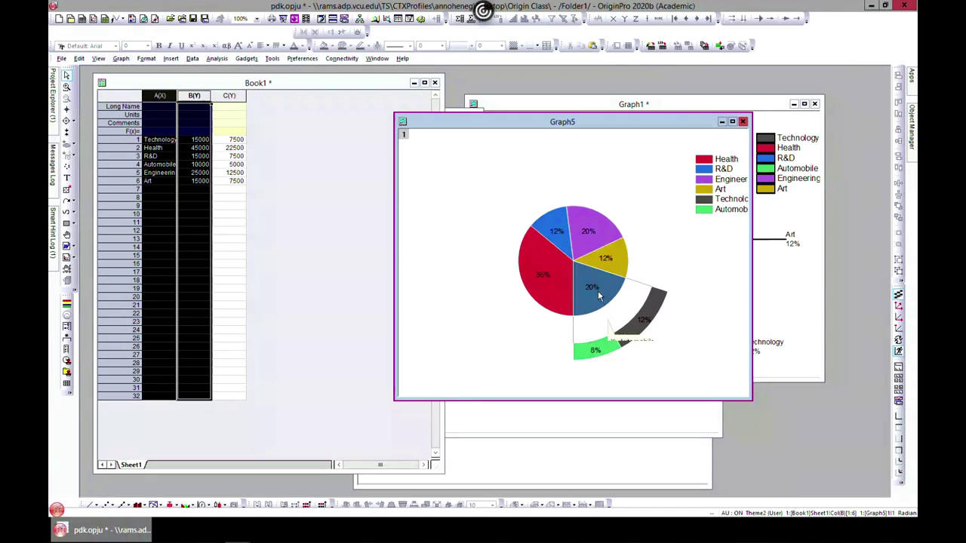
double_click(595, 345)
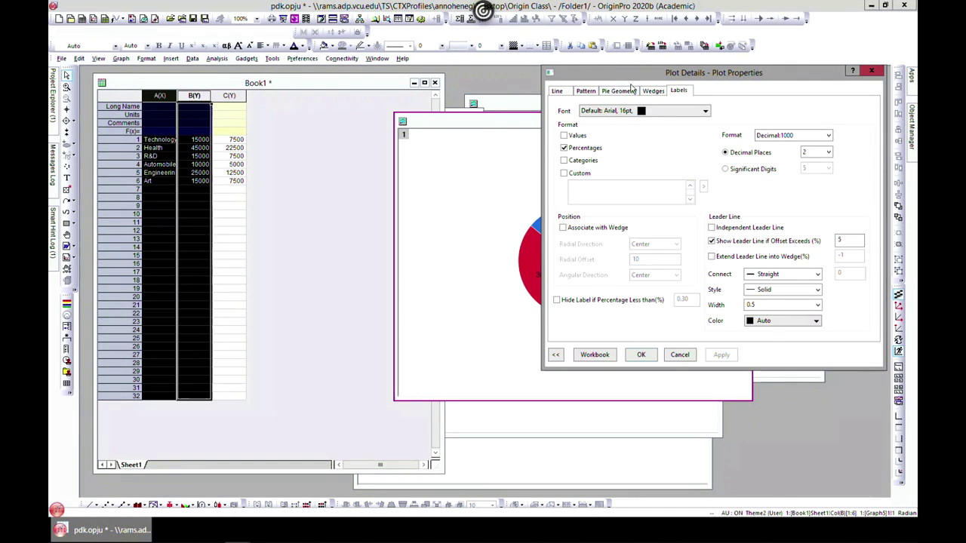
click(653, 92)
click(657, 177)
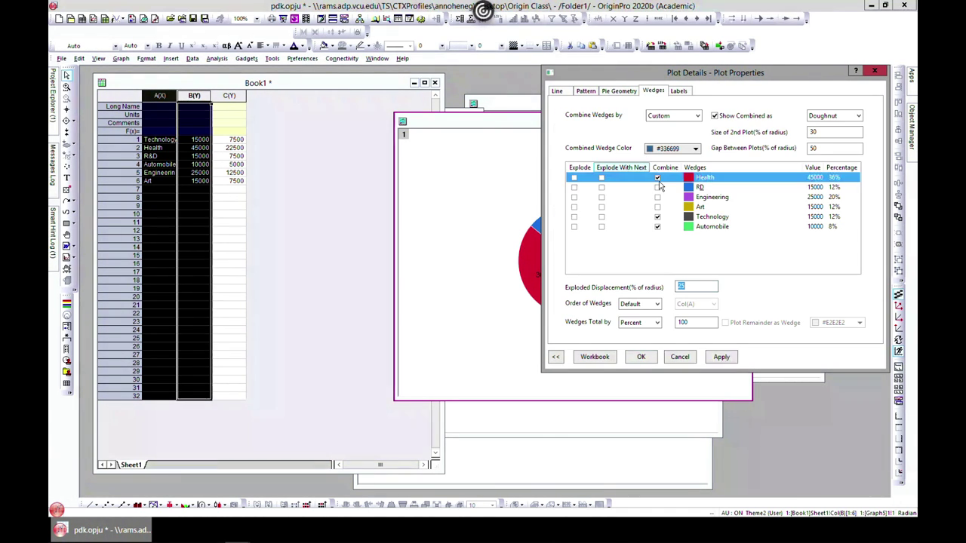
click(657, 197)
click(657, 218)
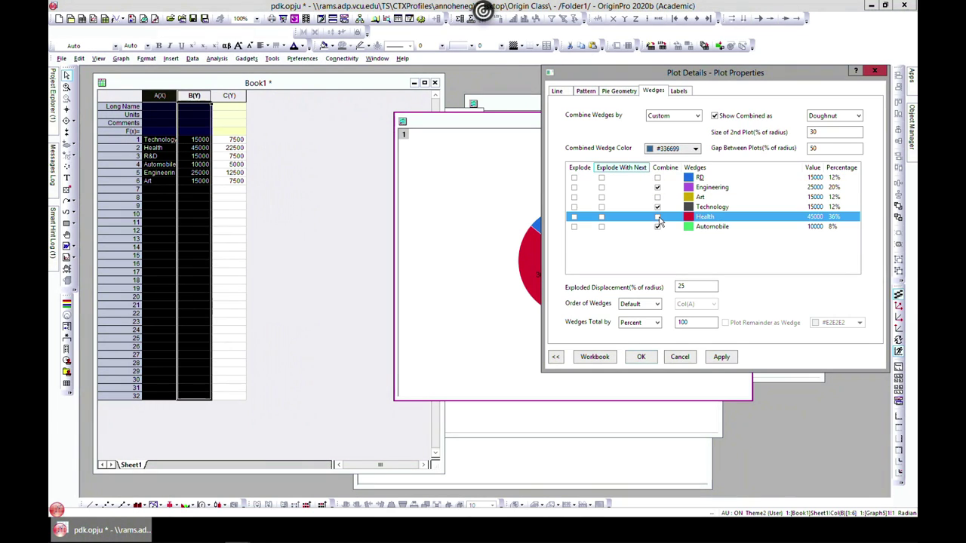
click(657, 212)
click(657, 207)
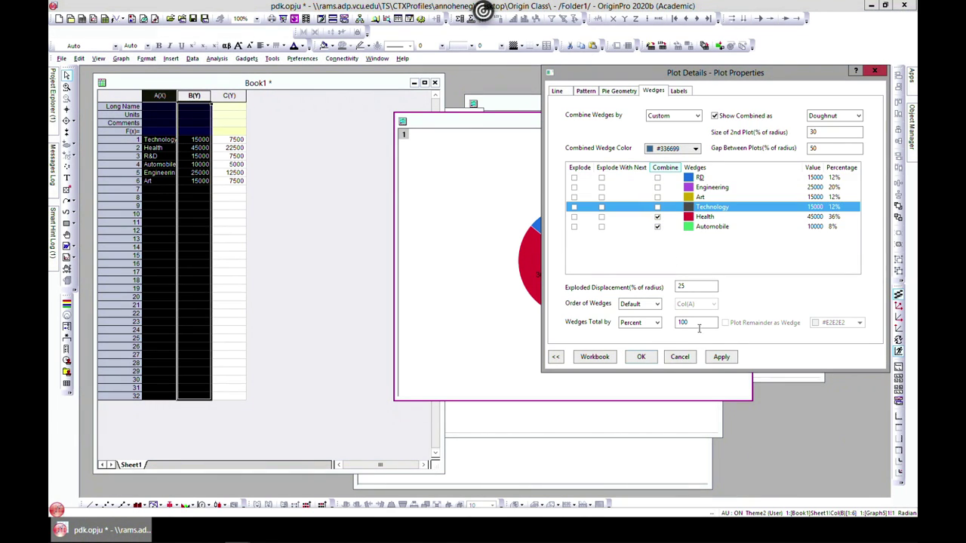
click(721, 357)
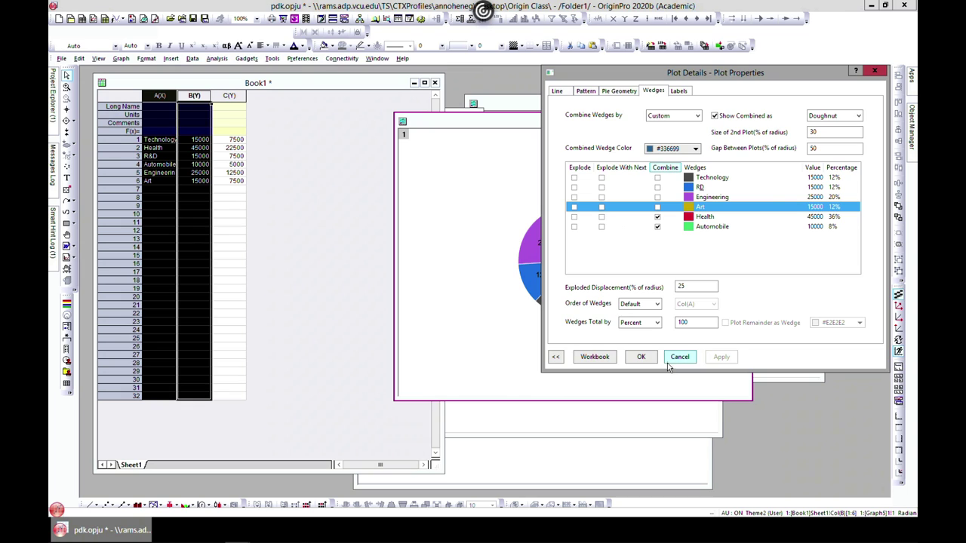
click(654, 360)
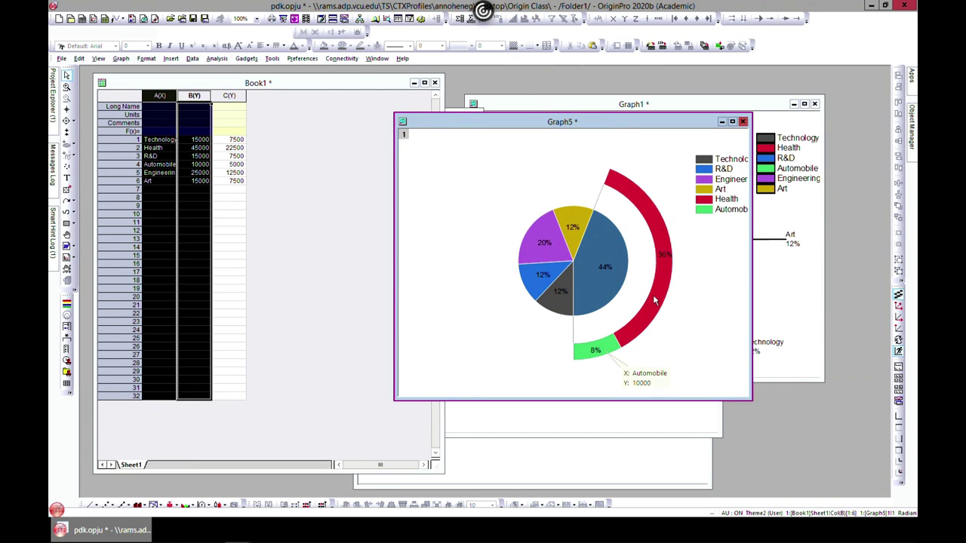
- Plot columns A(X) and B(Y) of Book1 as a pie chart with different radii and move its window off the data
drag(613, 125, 471, 132)
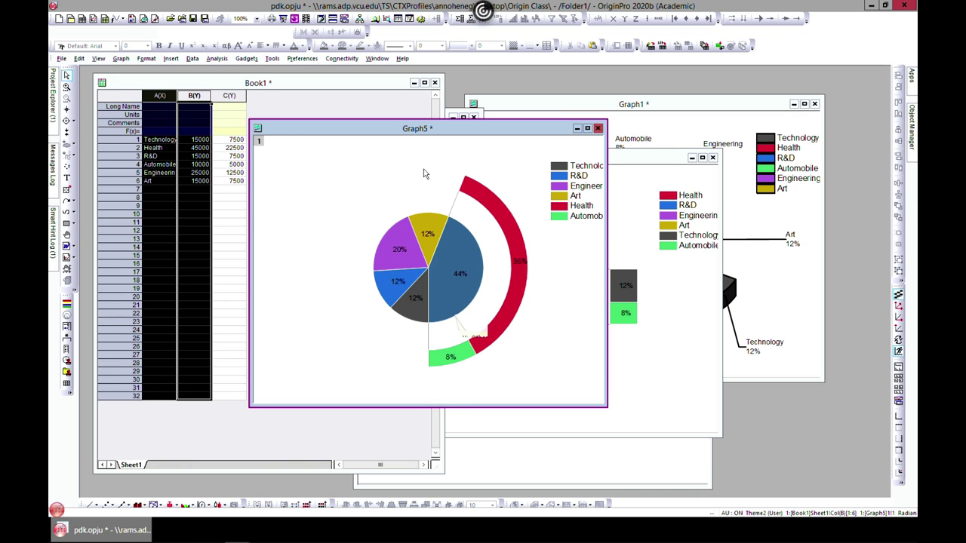
click(323, 93)
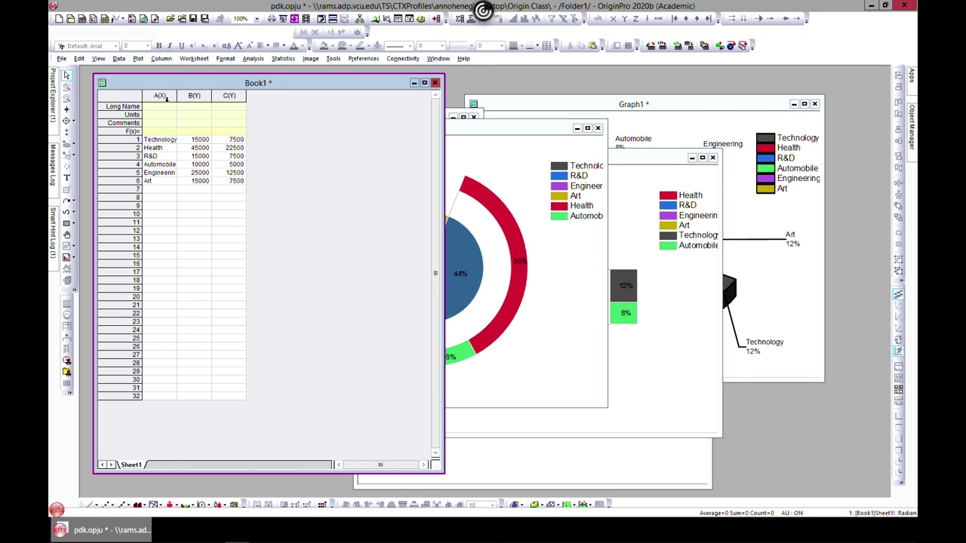
click(162, 96)
shift+click(190, 96)
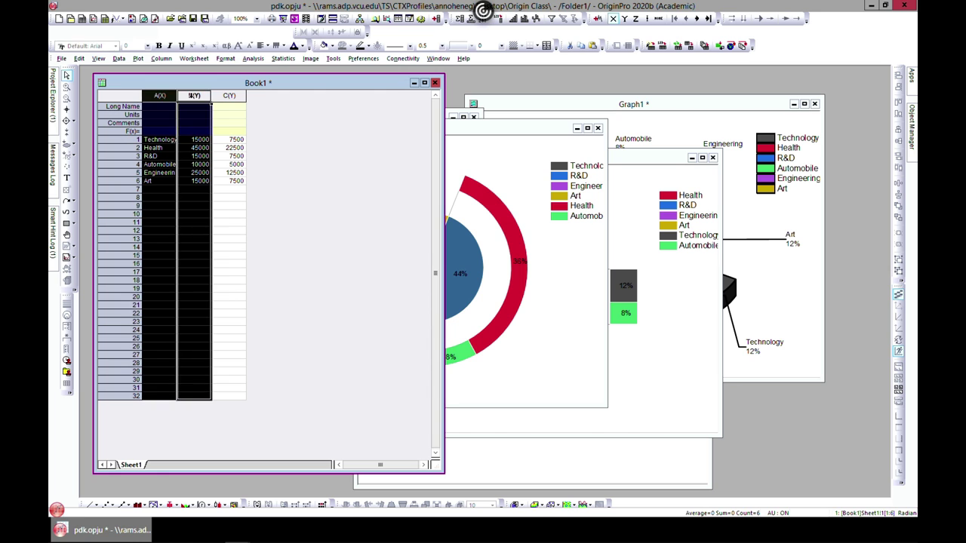
click(161, 58)
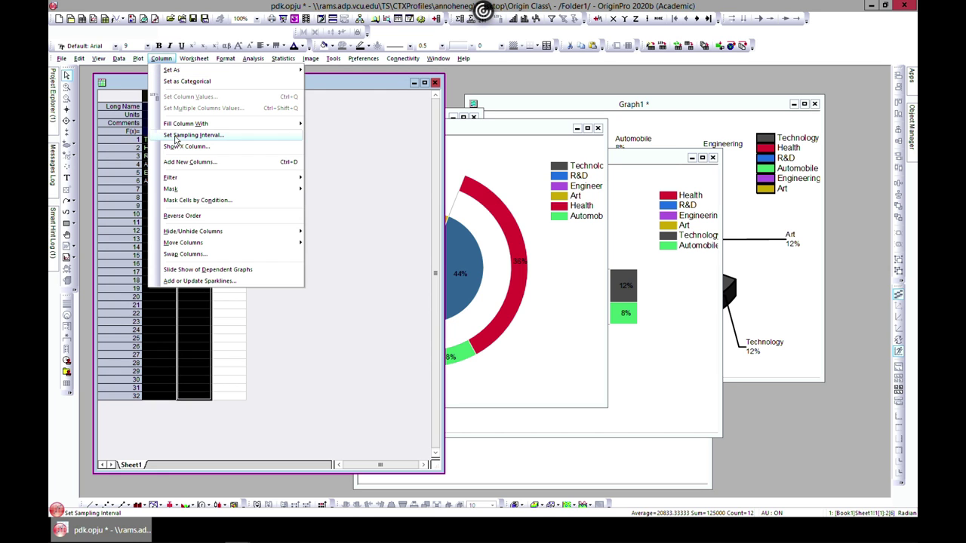
mouse_move(184, 123)
mouse_move(139, 59)
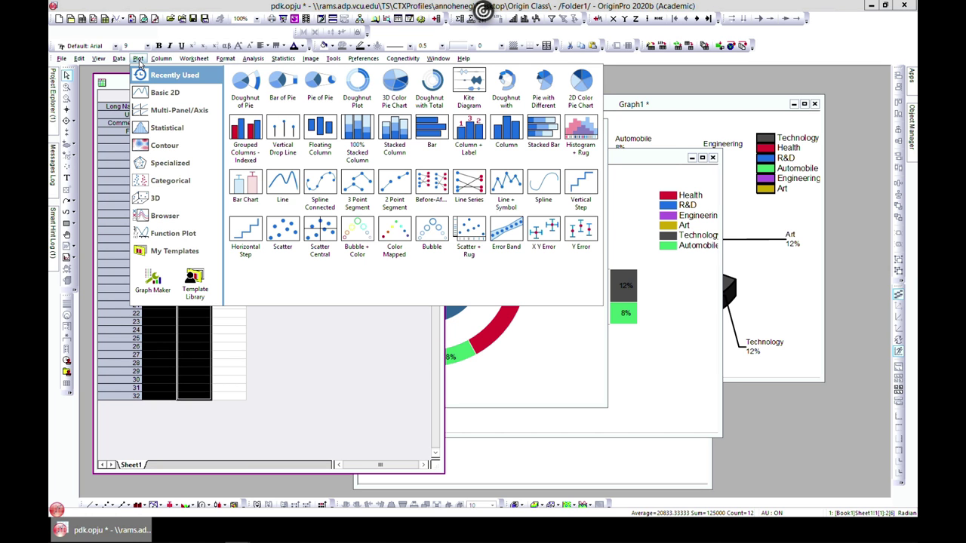
mouse_move(156, 95)
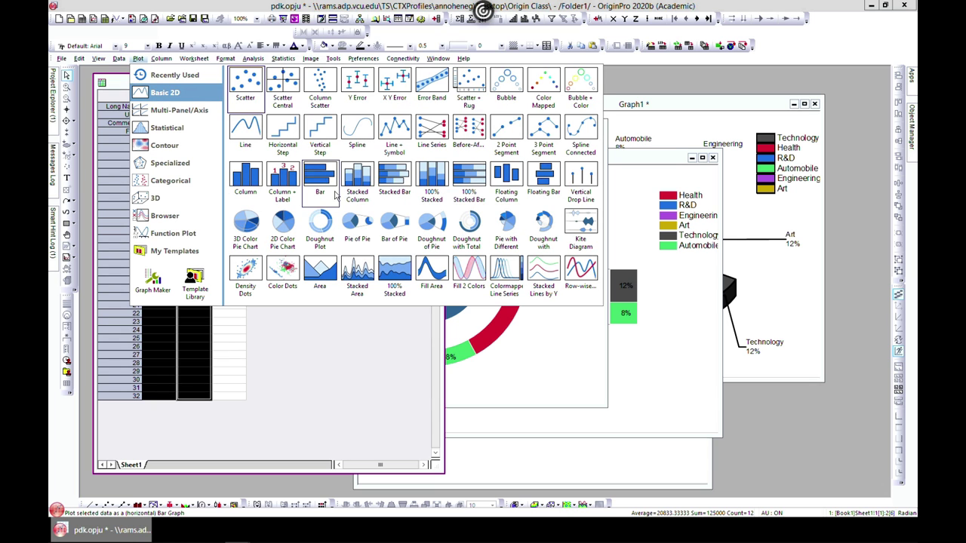
click(505, 227)
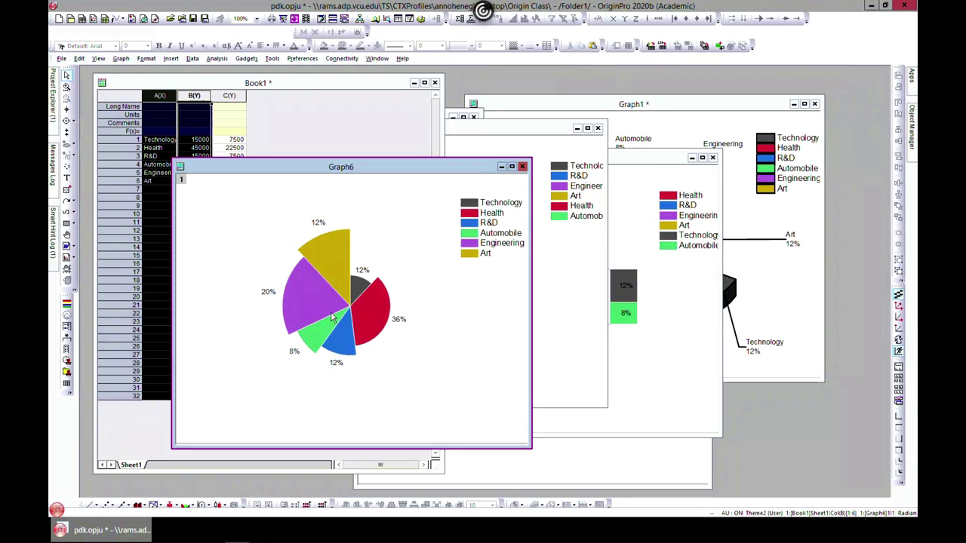
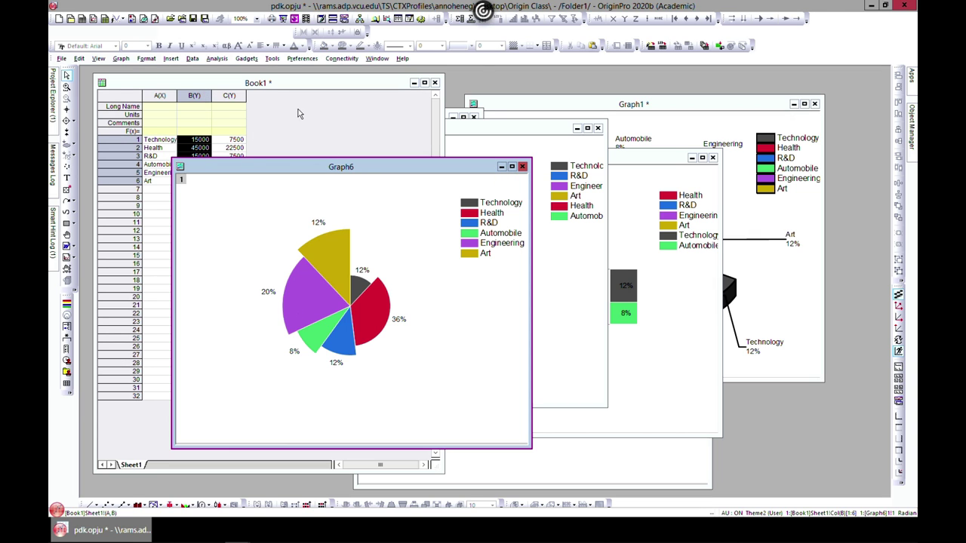
drag(316, 169, 395, 182)
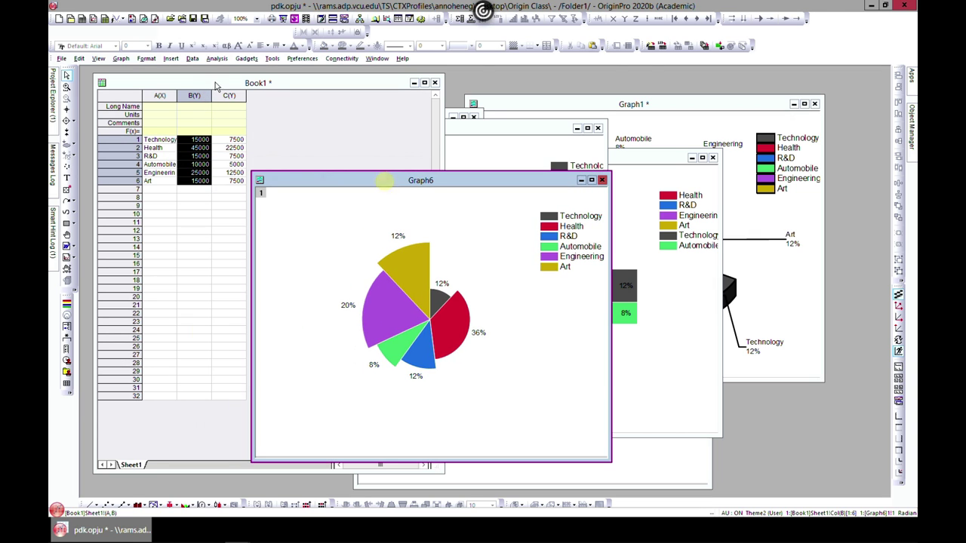
- Plot the B(Y) values in rows 1 to 6 as a Kite Diagram and move its window clear of the worksheet data
click(248, 134)
click(161, 58)
click(138, 58)
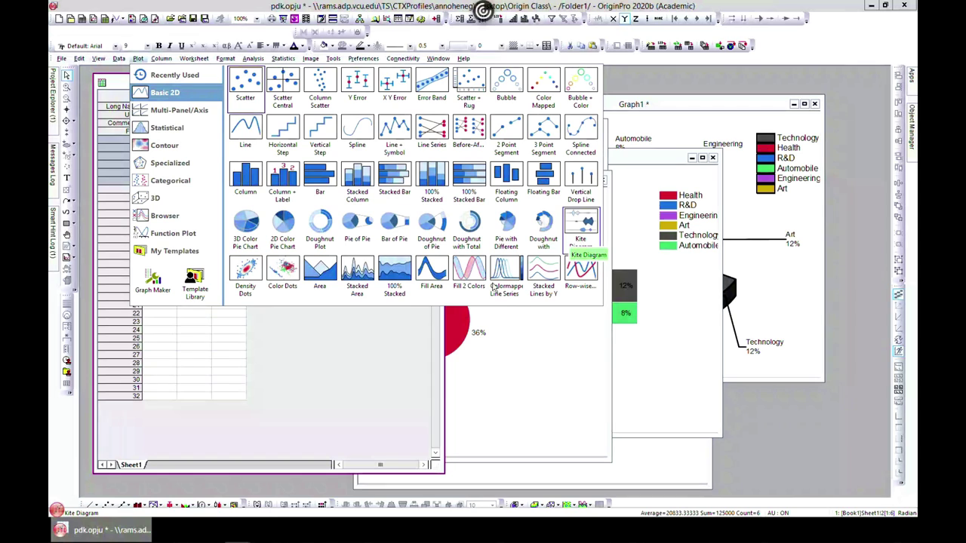
click(573, 236)
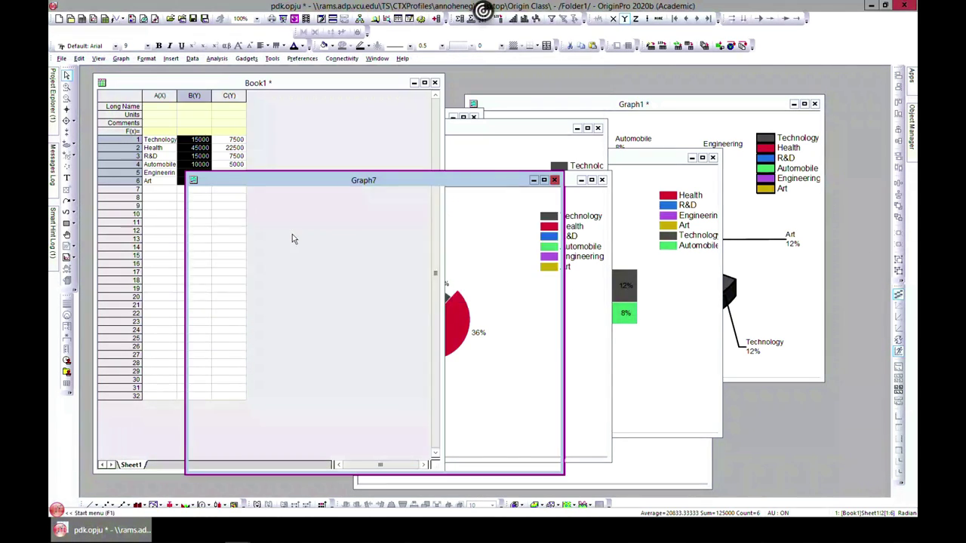
drag(395, 182, 497, 135)
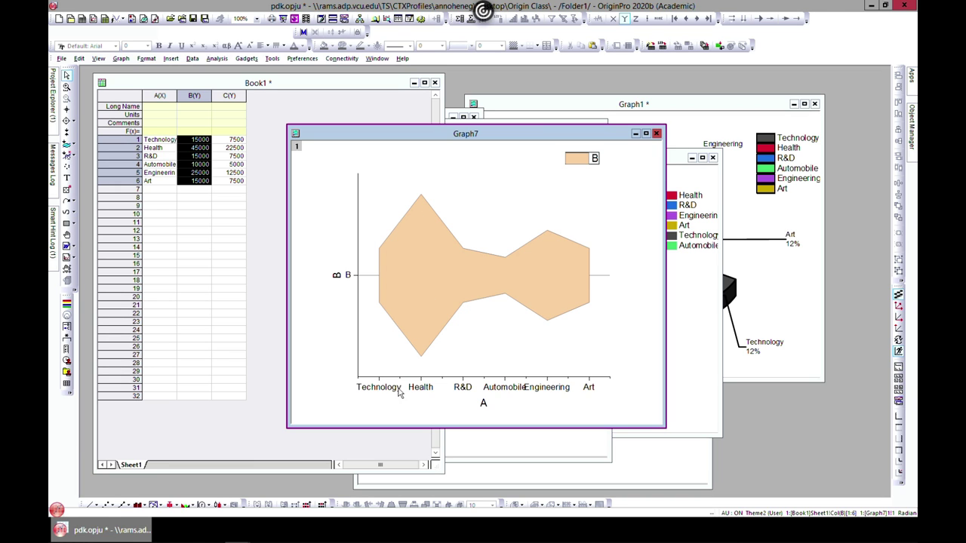
- Review the Kite Diagram's pattern and spacing properties and reposition its window beside the other graphs
drag(424, 143, 343, 137)
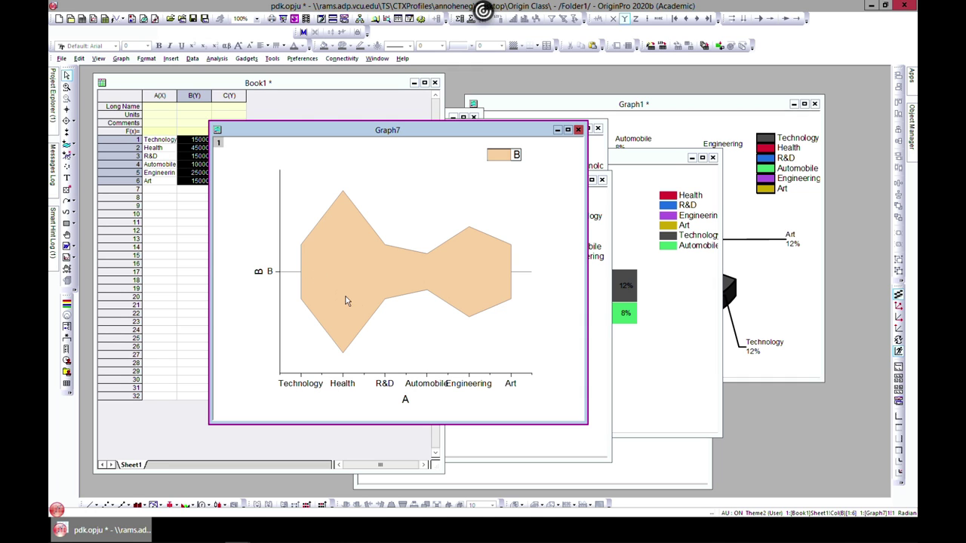
double_click(378, 290)
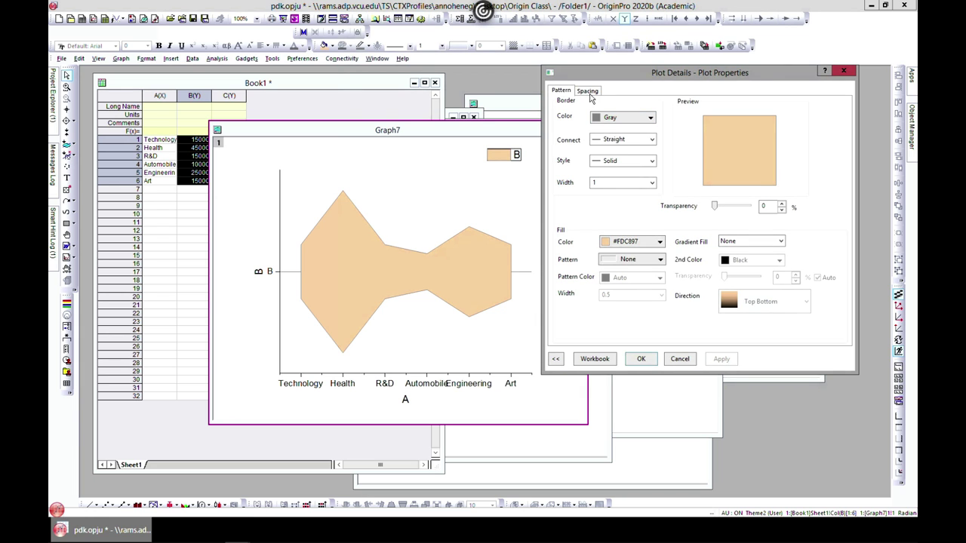
click(588, 91)
click(555, 91)
click(844, 71)
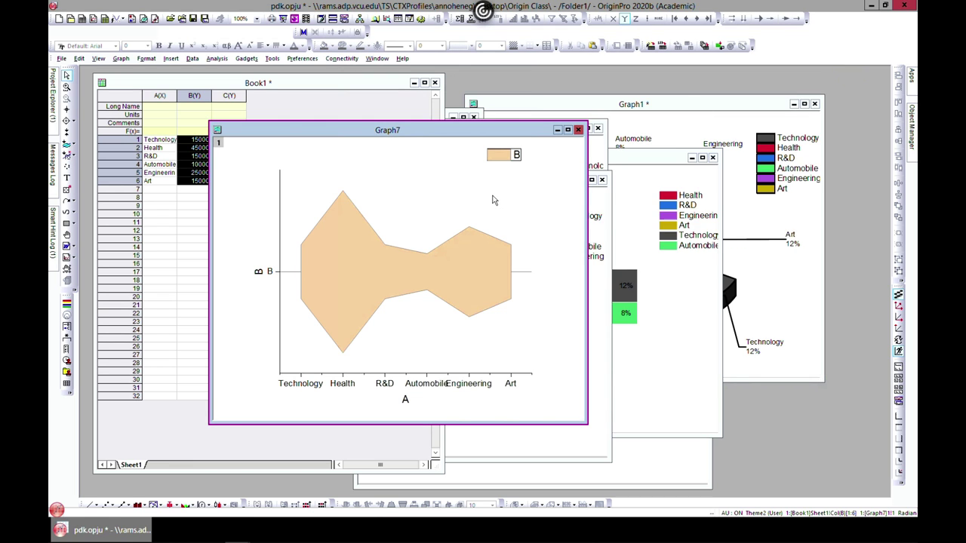
drag(412, 137, 513, 138)
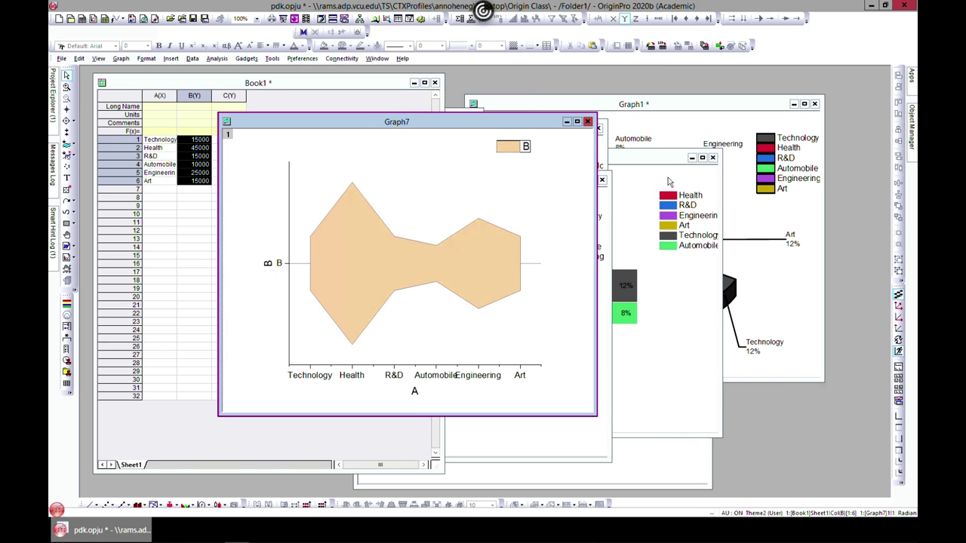
- Bring the 3D pie chart in Graph1 to the front and maximize its window
click(746, 230)
drag(650, 104, 563, 87)
click(732, 221)
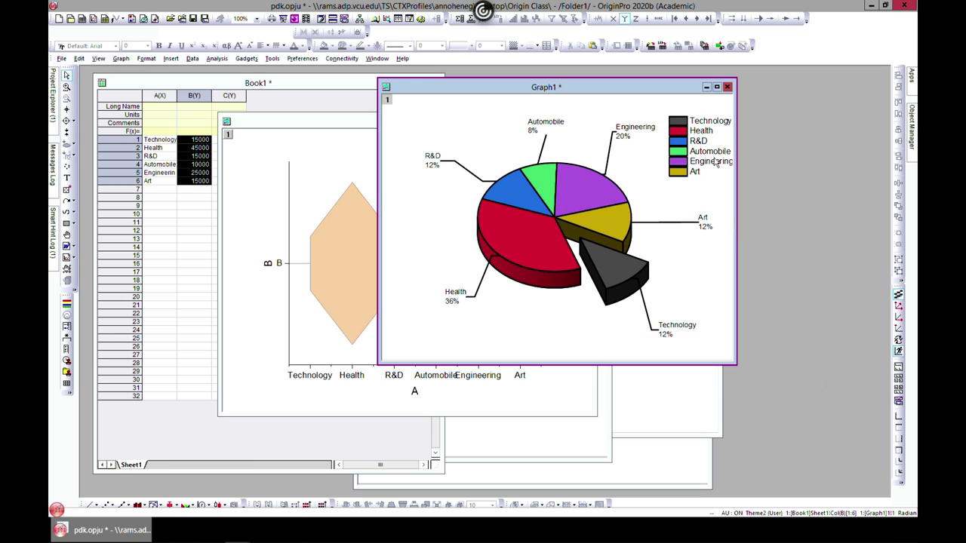
click(717, 87)
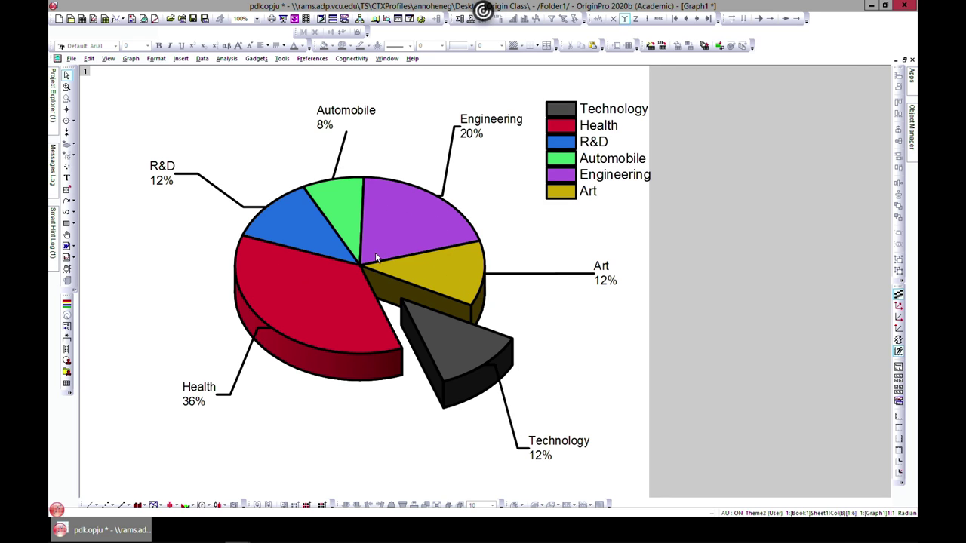
mouse_move(313, 297)
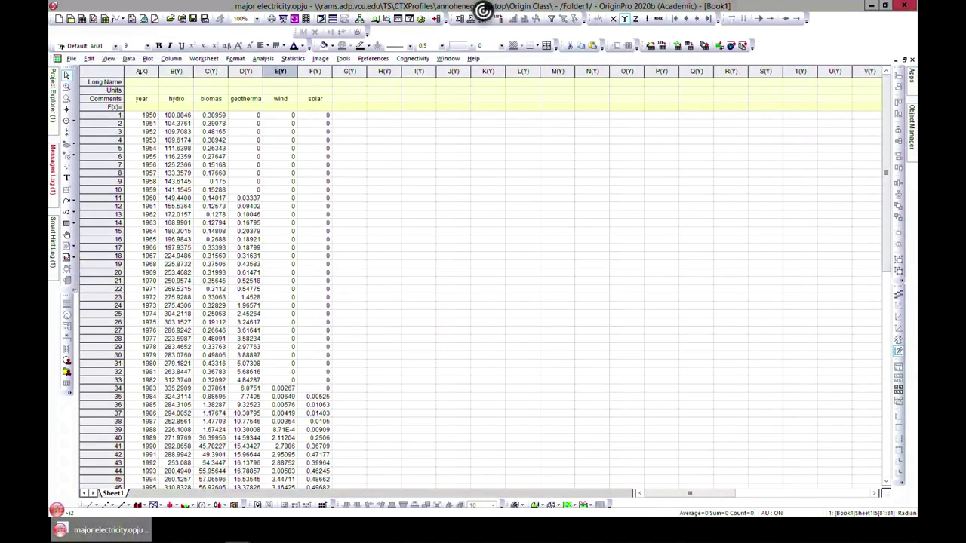
- Plot columns A(X) through F(Y) of the electricity worksheet as an Area graph and move the legend clear of the plot
click(160, 73)
drag(161, 73, 283, 72)
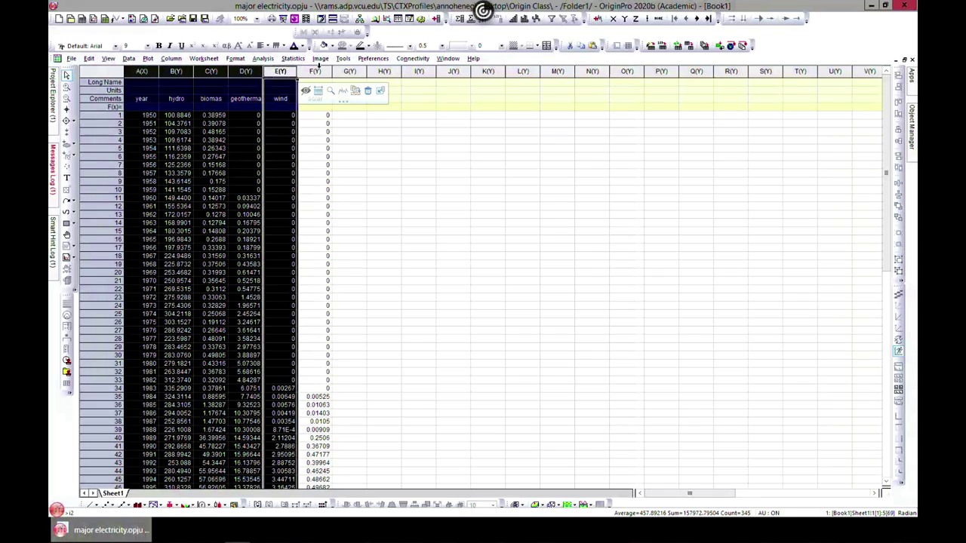
shift+click(316, 70)
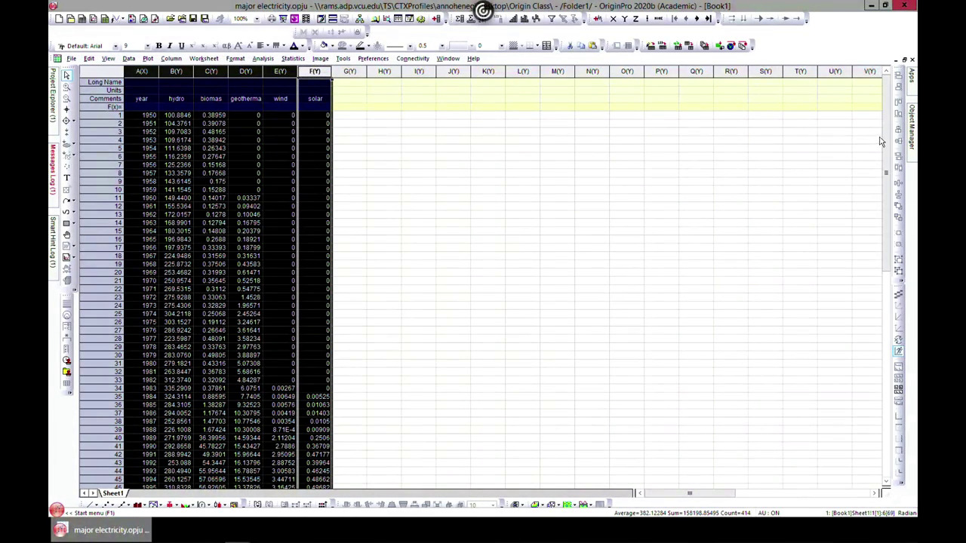
drag(888, 149, 862, 113)
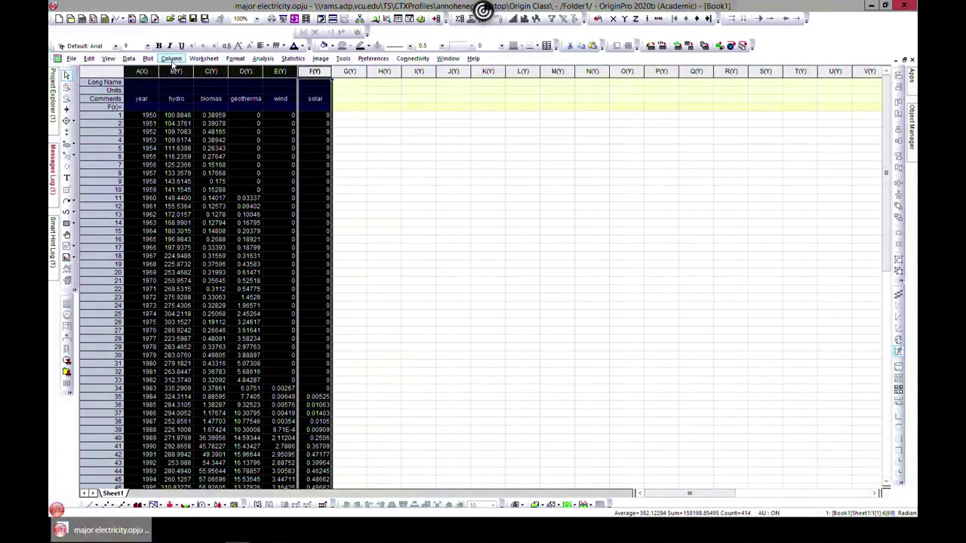
click(147, 60)
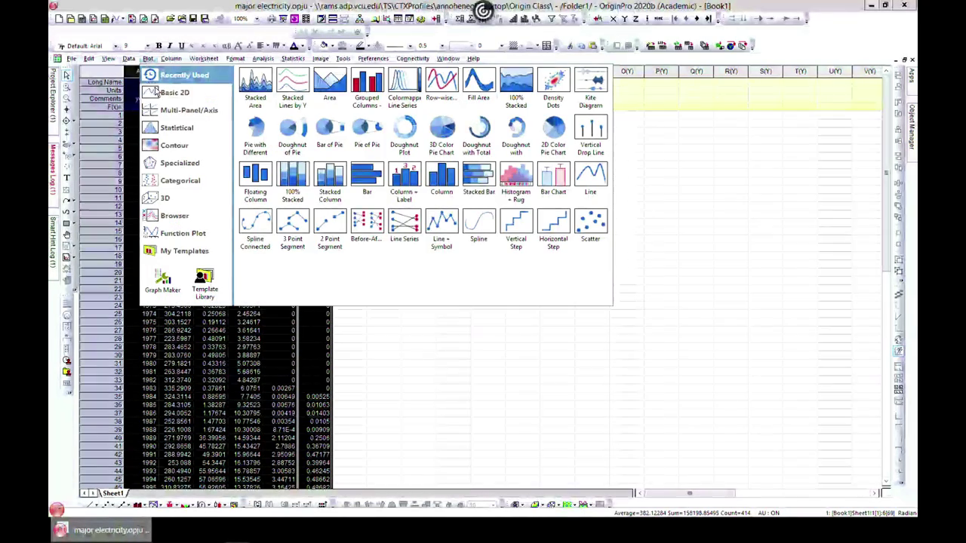
mouse_move(181, 92)
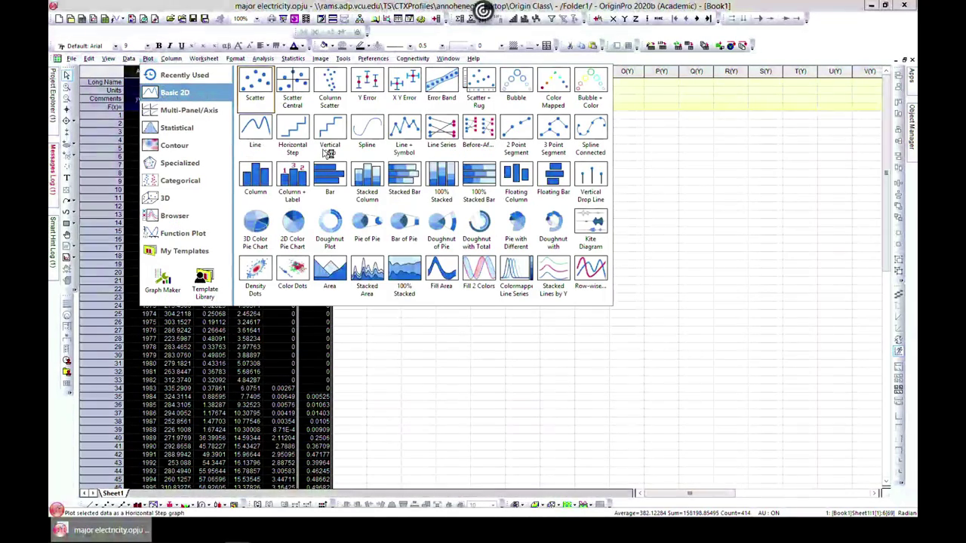
click(330, 273)
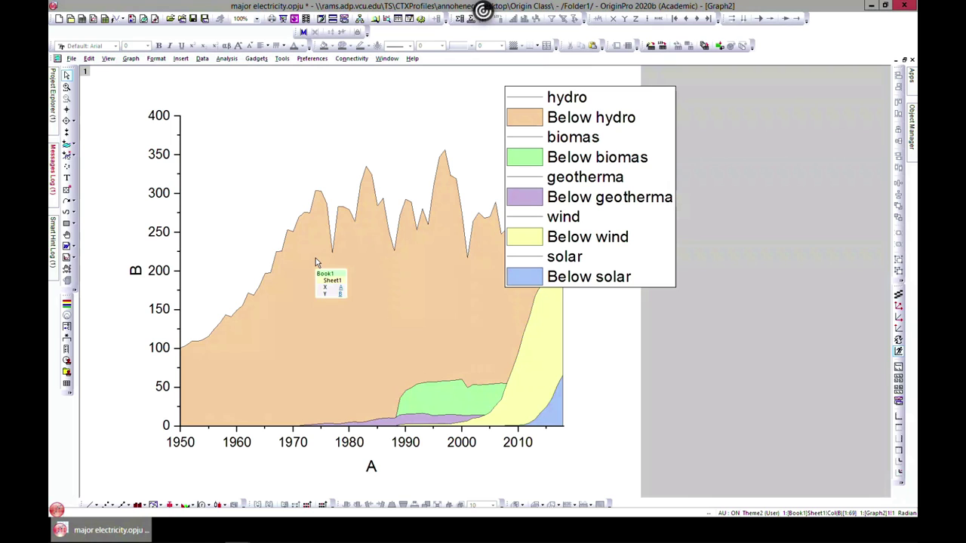
click(657, 117)
drag(664, 108, 783, 146)
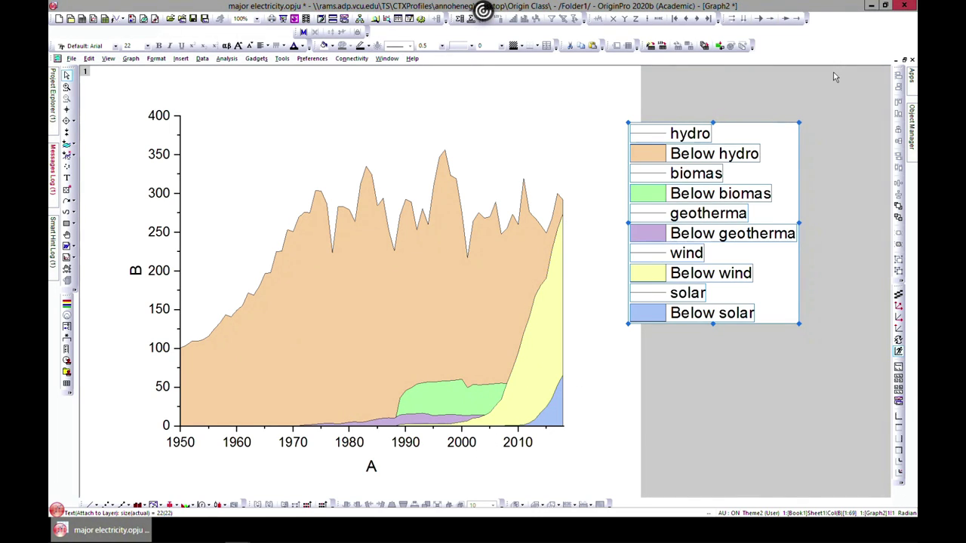
- Inspect the group, line and symbol properties of the area plot
double_click(381, 251)
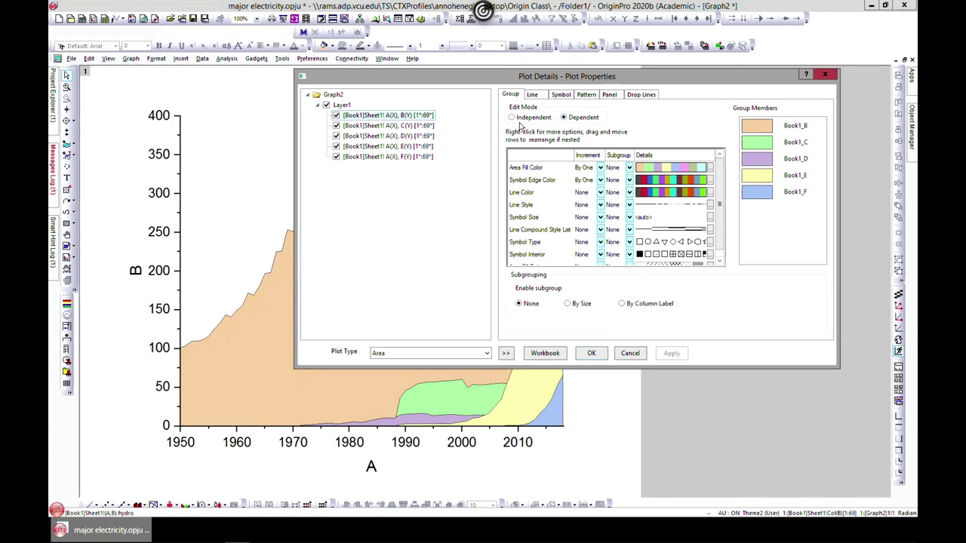
click(537, 96)
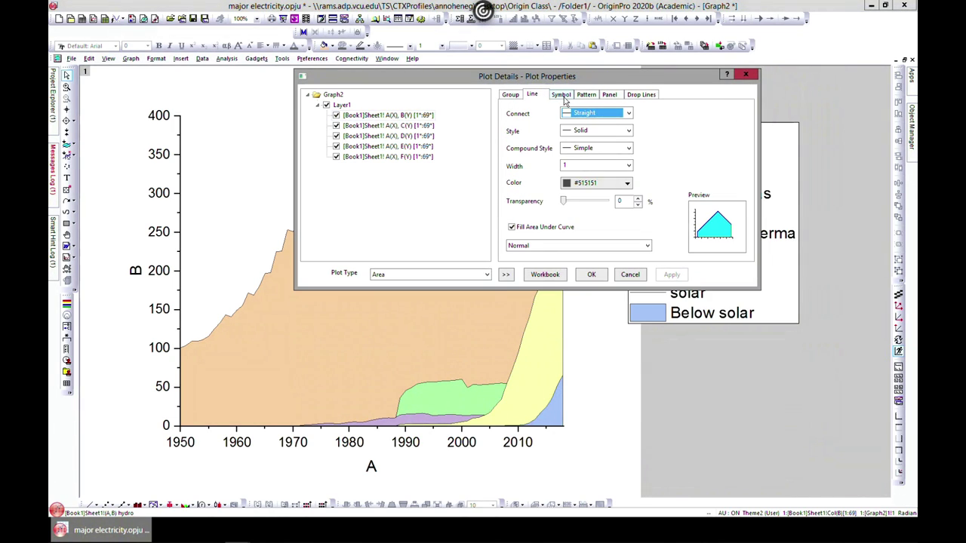
click(562, 96)
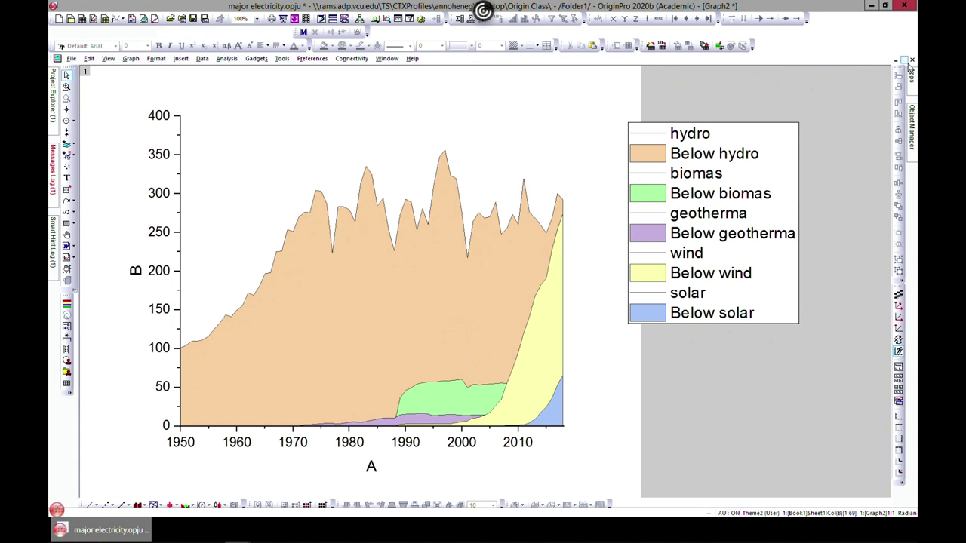
- Try switching the area graph's plot type to Line and review the other plot types offered
double_click(442, 304)
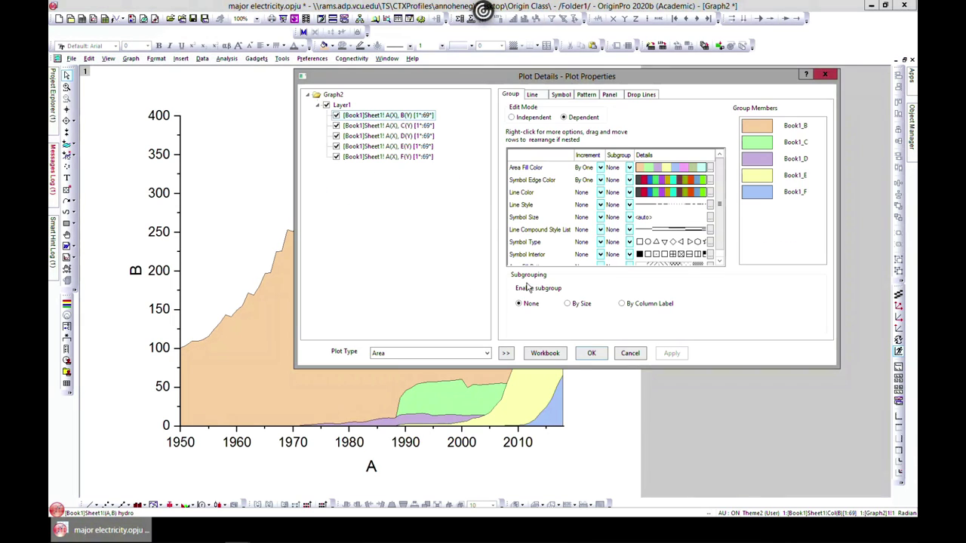
click(533, 95)
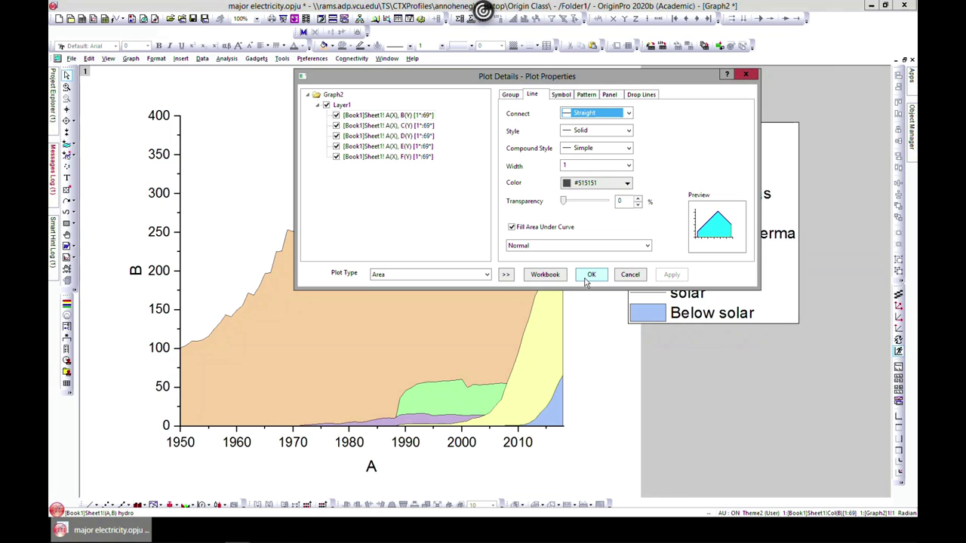
click(485, 274)
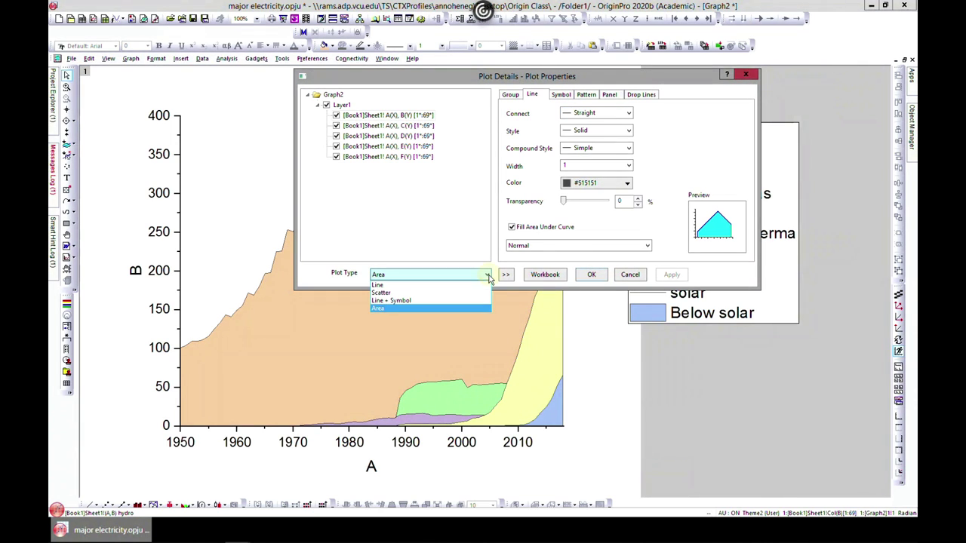
click(468, 285)
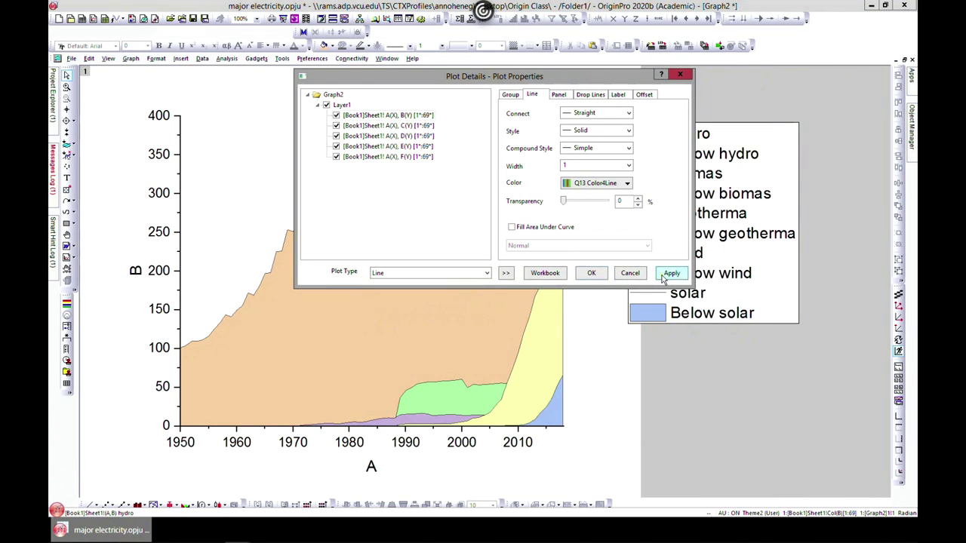
click(670, 275)
drag(542, 72, 614, 88)
click(560, 289)
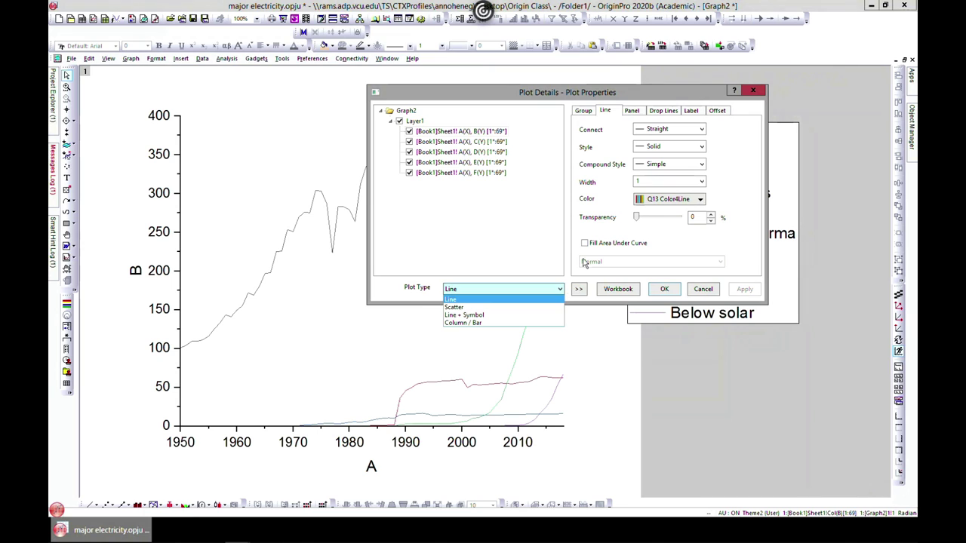
click(697, 290)
click(698, 290)
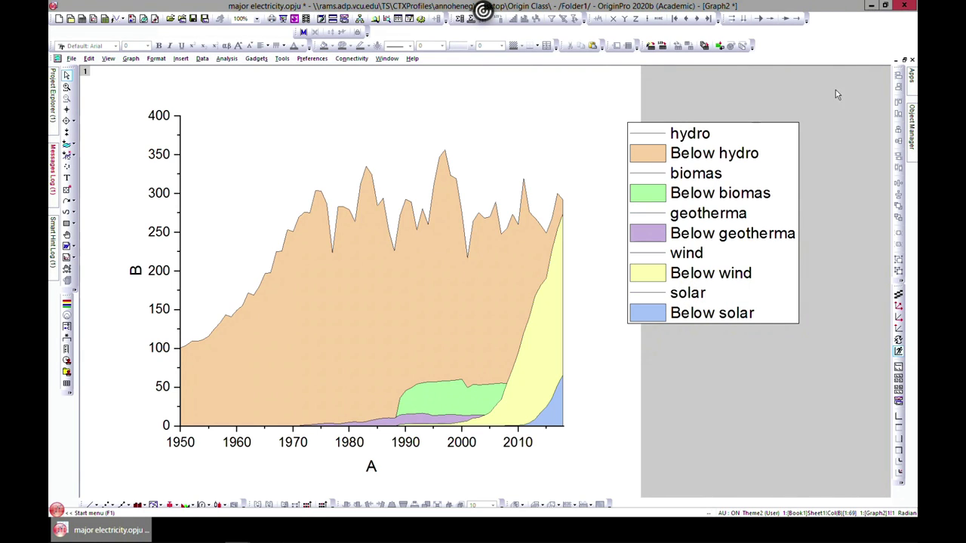
- Plot Book1 columns A(X) through F(Y) as a Stacked Area graph, maximized with its legend moved clear of the data
click(903, 60)
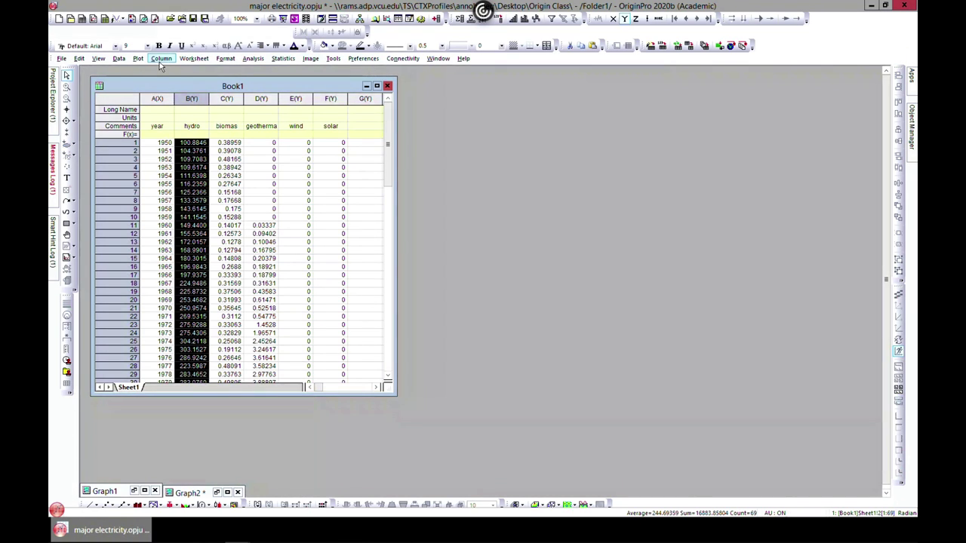
click(155, 99)
shift+click(192, 99)
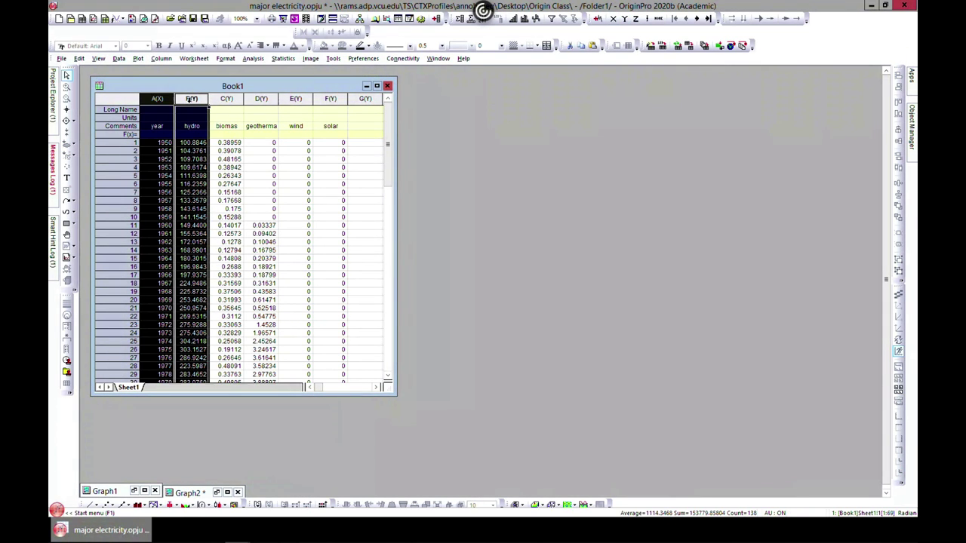
shift+click(226, 99)
shift+click(261, 99)
shift+click(296, 98)
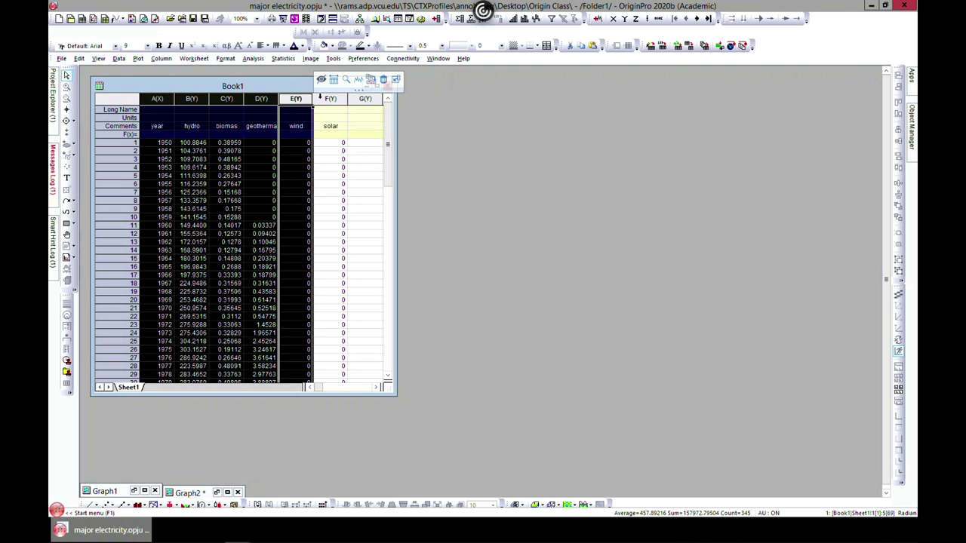
shift+click(330, 99)
click(139, 58)
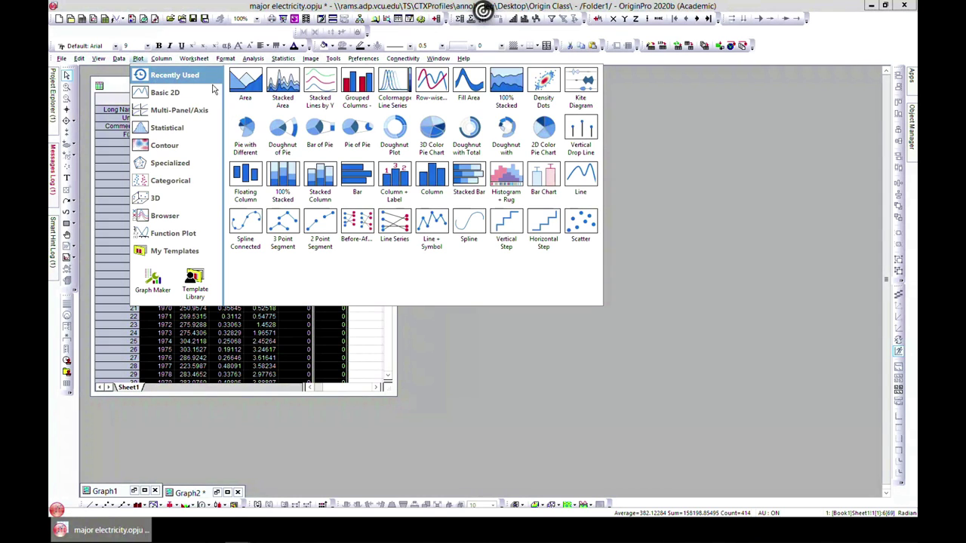
mouse_move(188, 95)
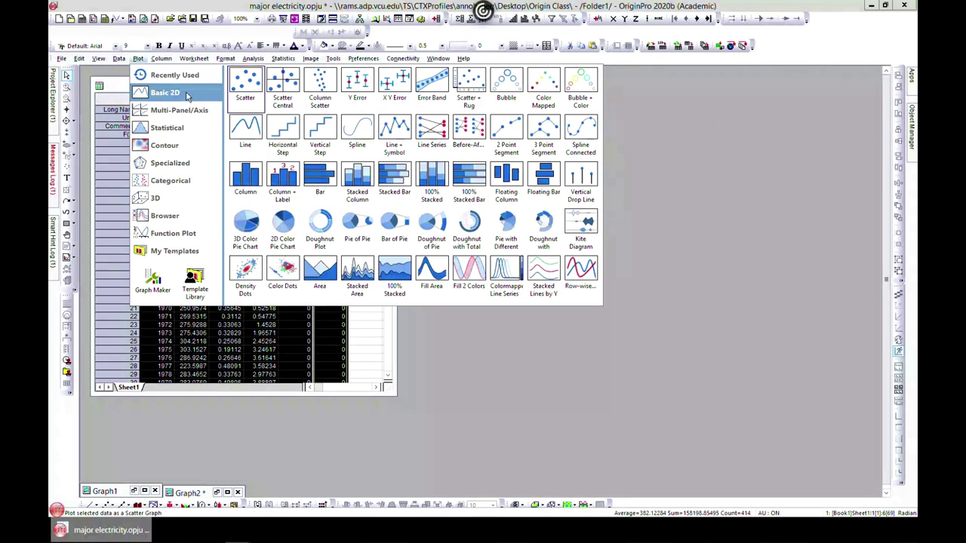
click(357, 270)
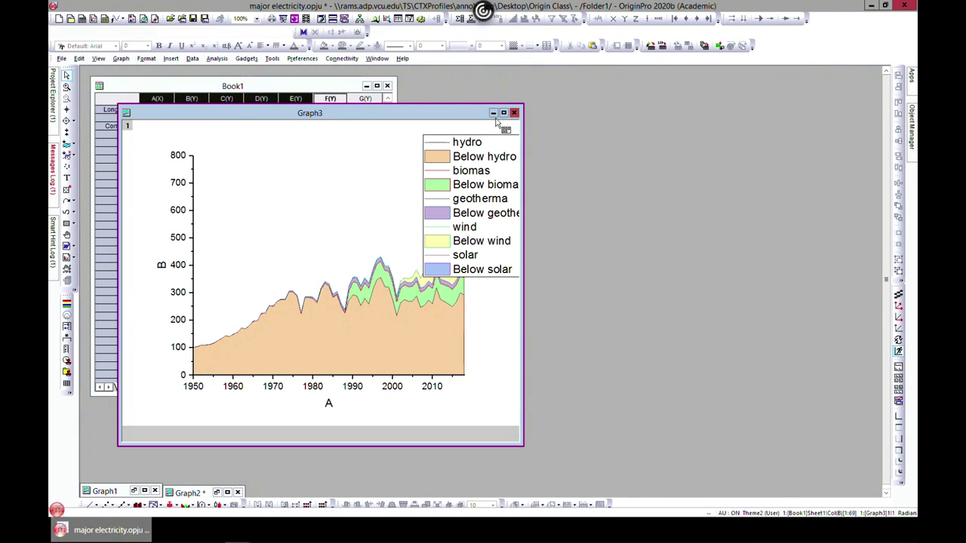
click(503, 113)
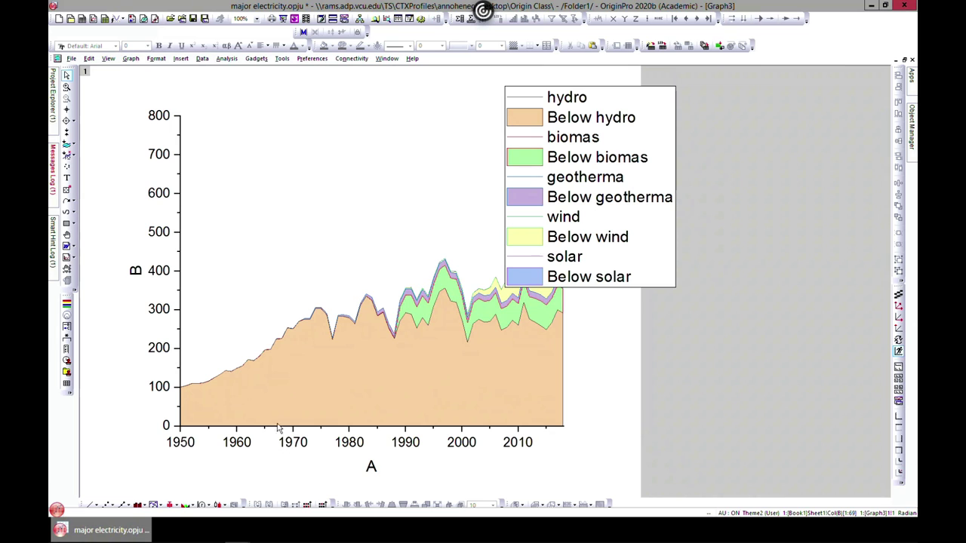
drag(661, 151, 743, 134)
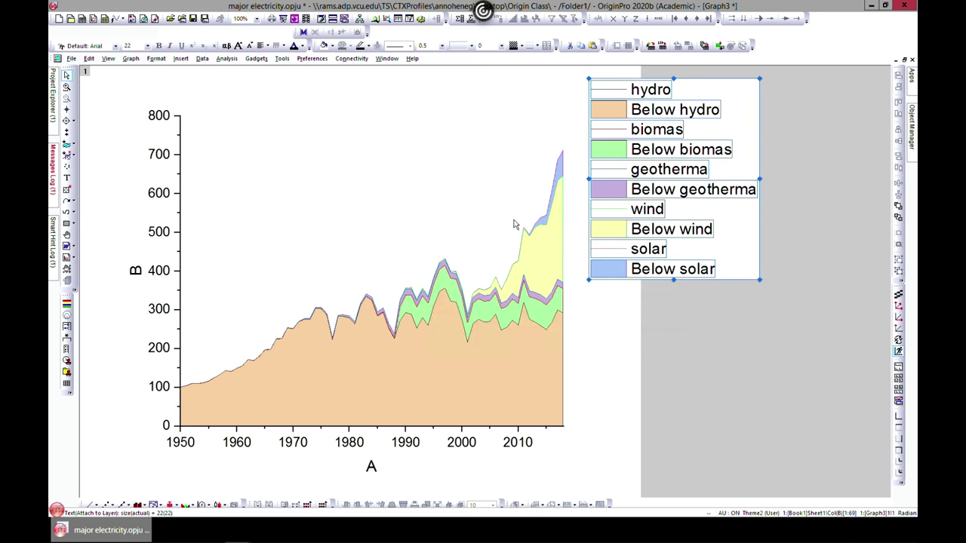
- Set the stacked area graph's X axis scale to run from 1990 to 2000
double_click(421, 428)
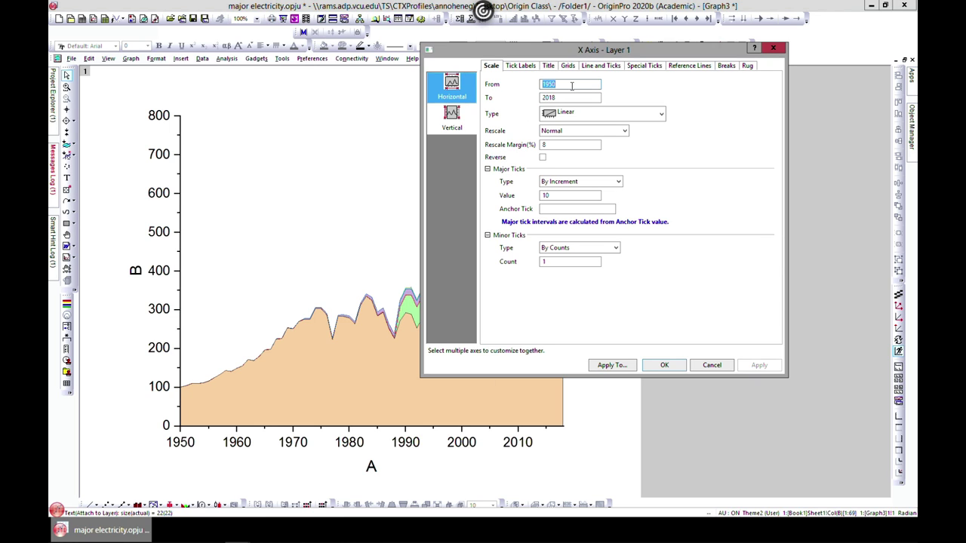
text(1)
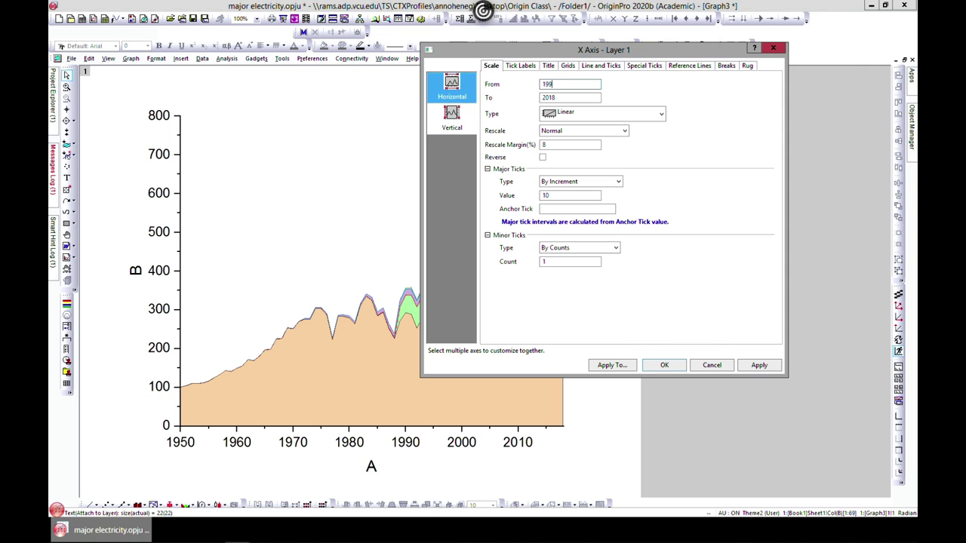
key(Tab)
text(2)
click(756, 366)
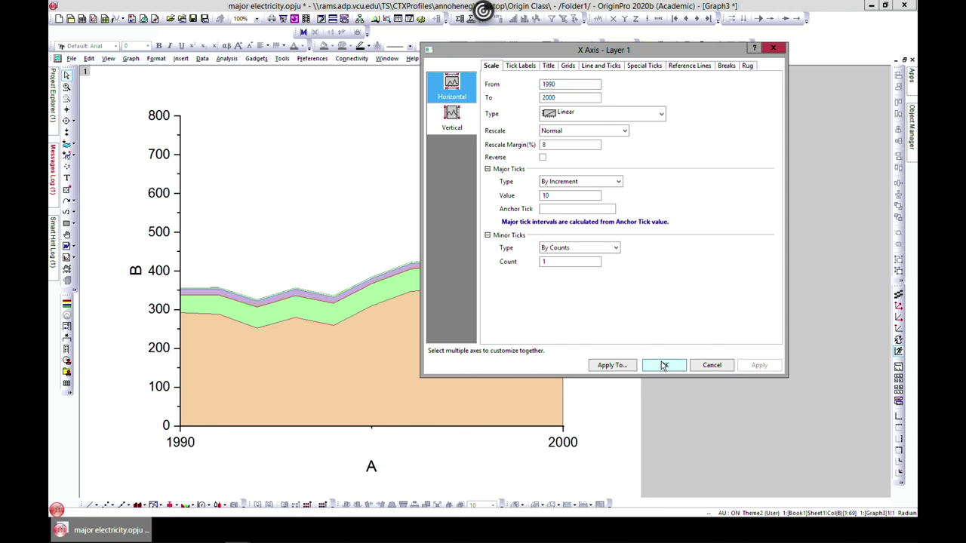
click(663, 365)
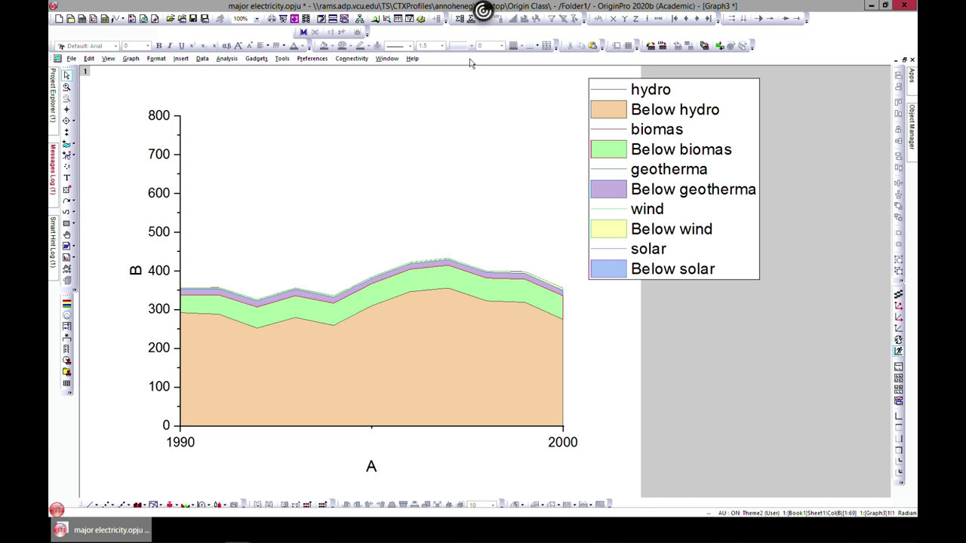
- Restore the stacked area graph window and plot Book1 columns A(X) through F(Y) as a 100% Stacked Area graph
click(905, 59)
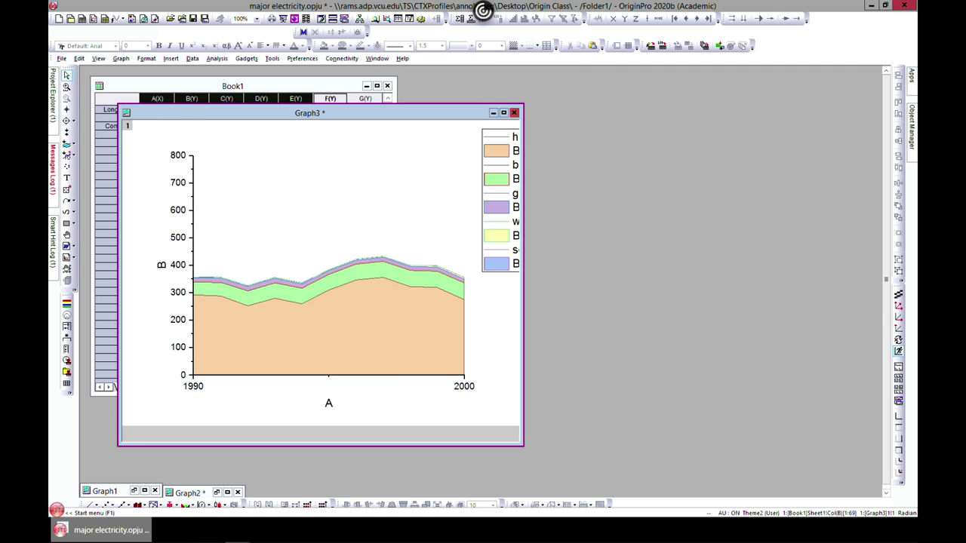
click(314, 80)
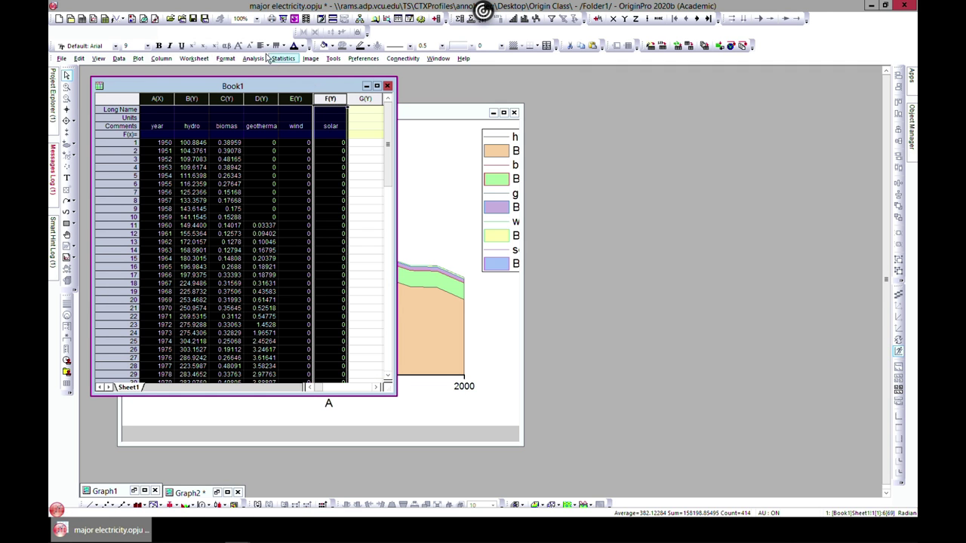
click(161, 58)
click(138, 58)
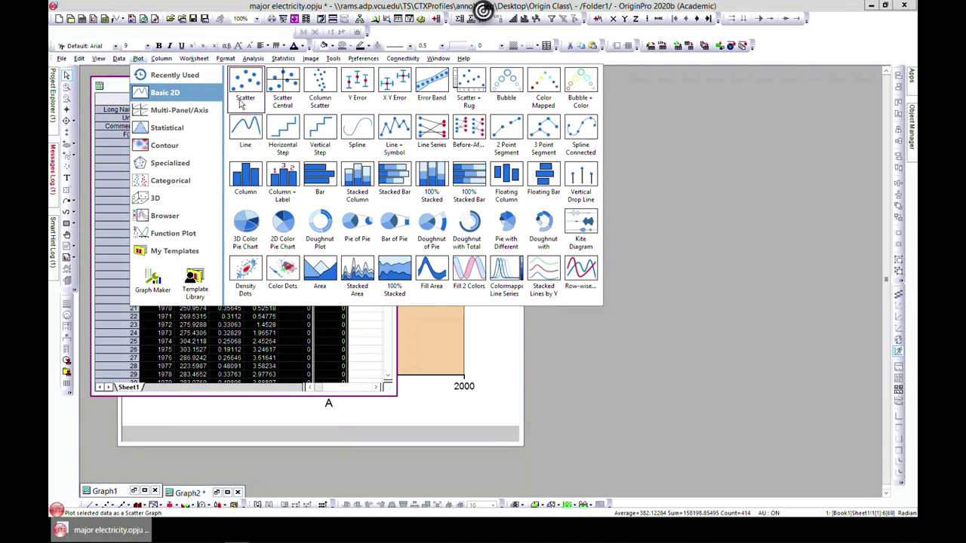
click(400, 277)
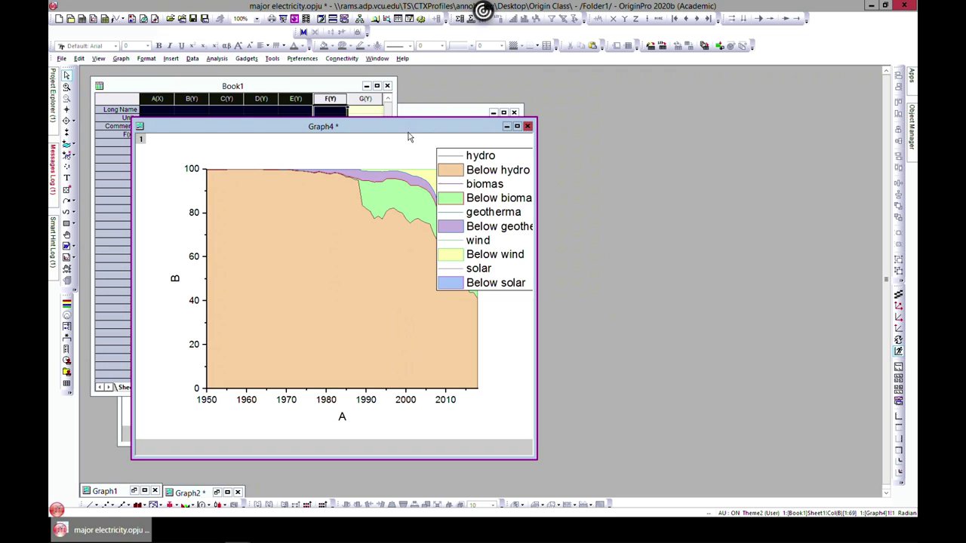
- Delete the legend of the 100% stacked area graph and shift its window slightly
click(516, 159)
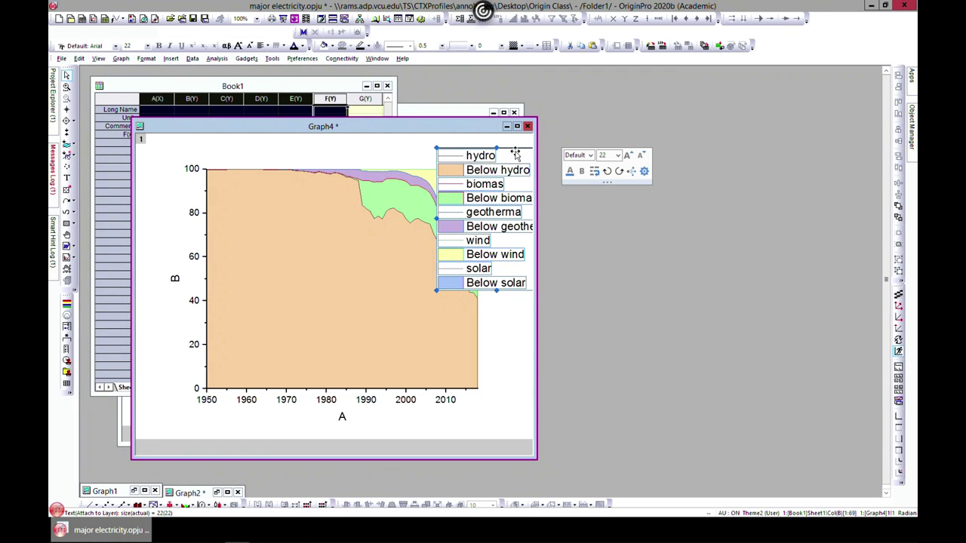
key(Delete)
click(632, 188)
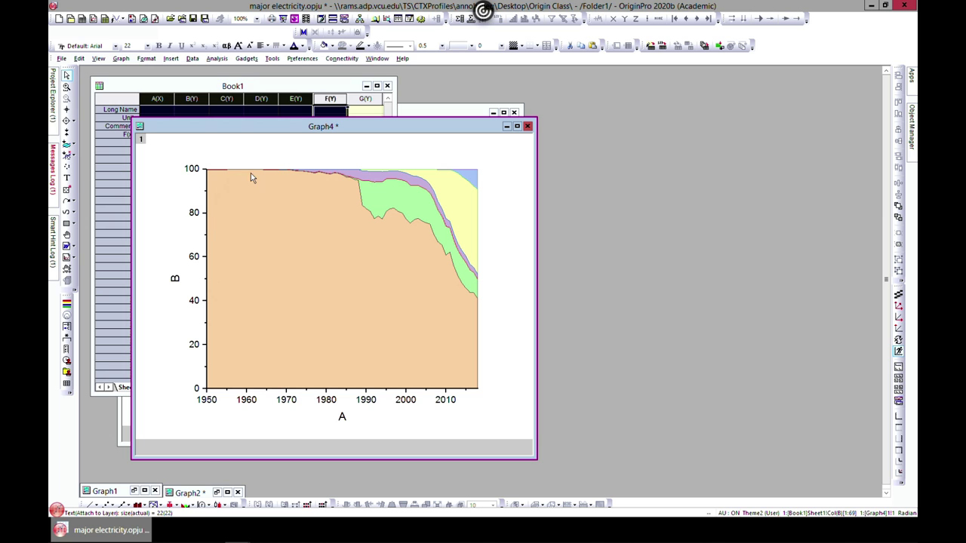
mouse_move(262, 187)
click(564, 240)
drag(456, 132, 430, 138)
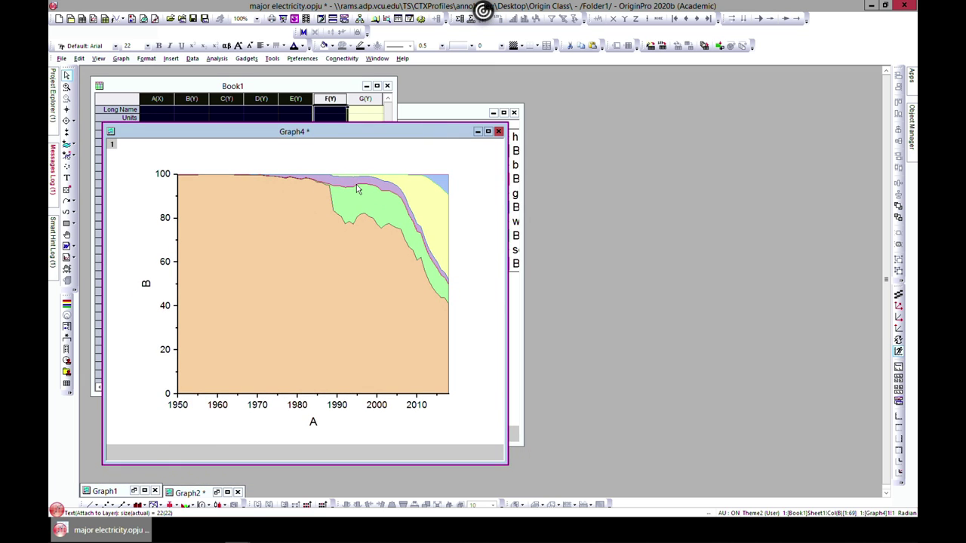
- Highlight the hydro, biomas, geothermal, wind and solar plots one by one to identify their areas in the 100% stacked graph
mouse_move(443, 183)
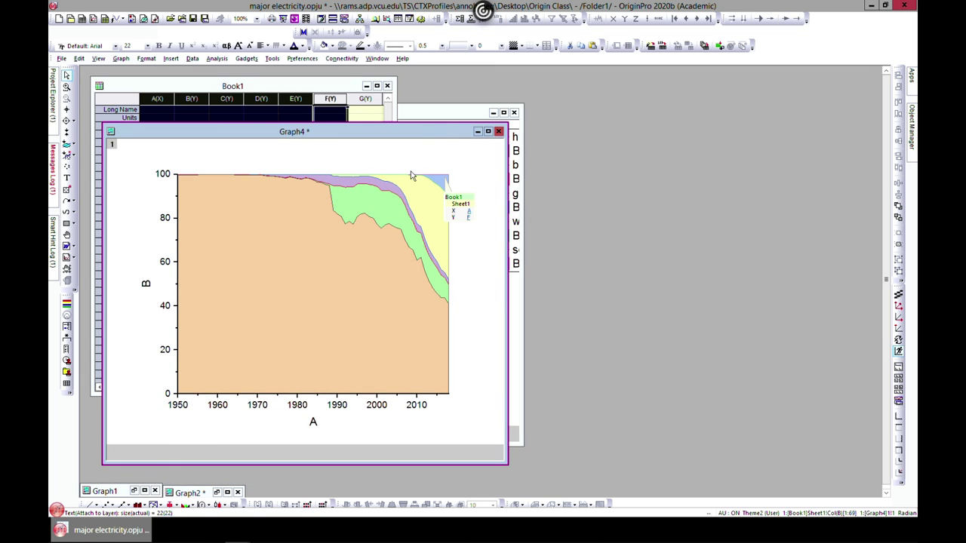
mouse_move(915, 141)
click(877, 111)
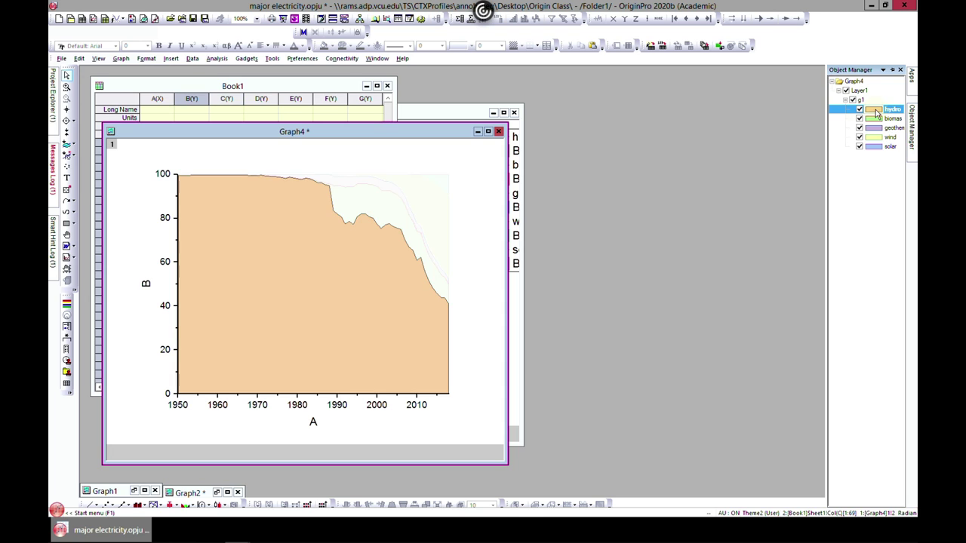
click(879, 118)
click(878, 127)
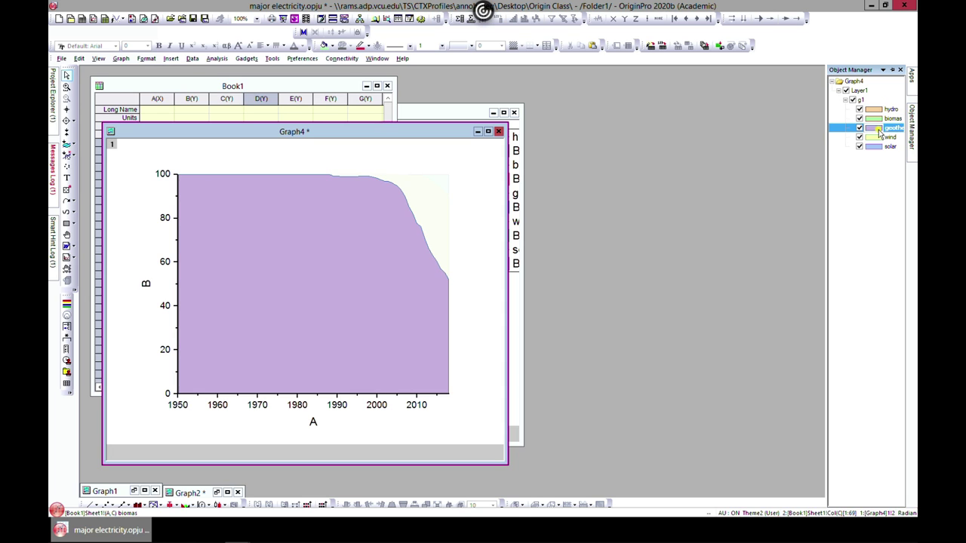
click(879, 137)
click(878, 147)
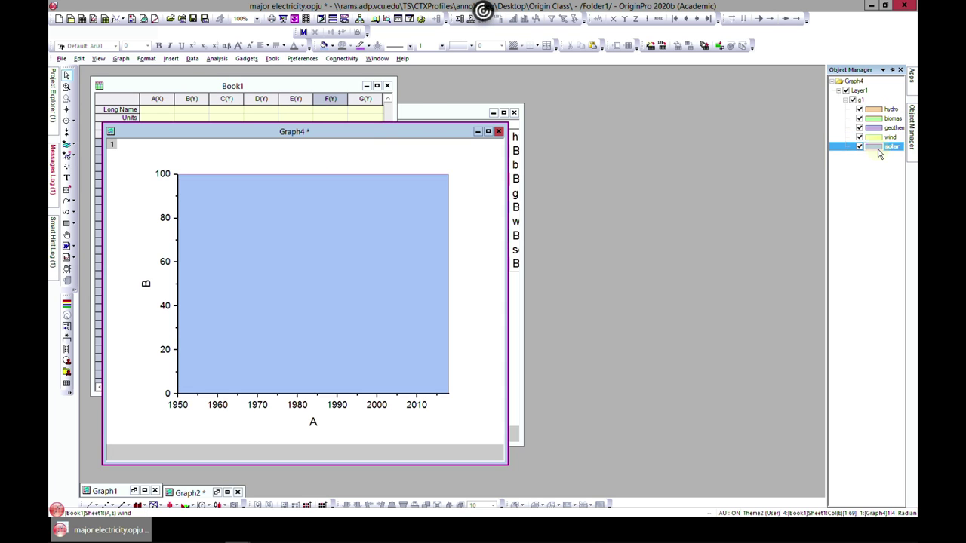
- Plot Book1 columns A(X) through F(Y) as a Stacked Lines by Y Offsets graph and maximize its window
double_click(417, 133)
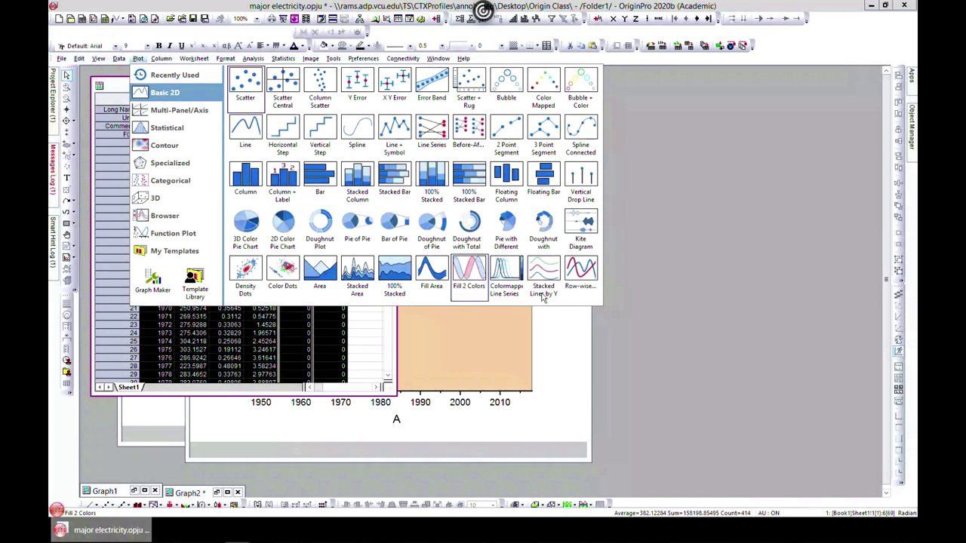
click(543, 270)
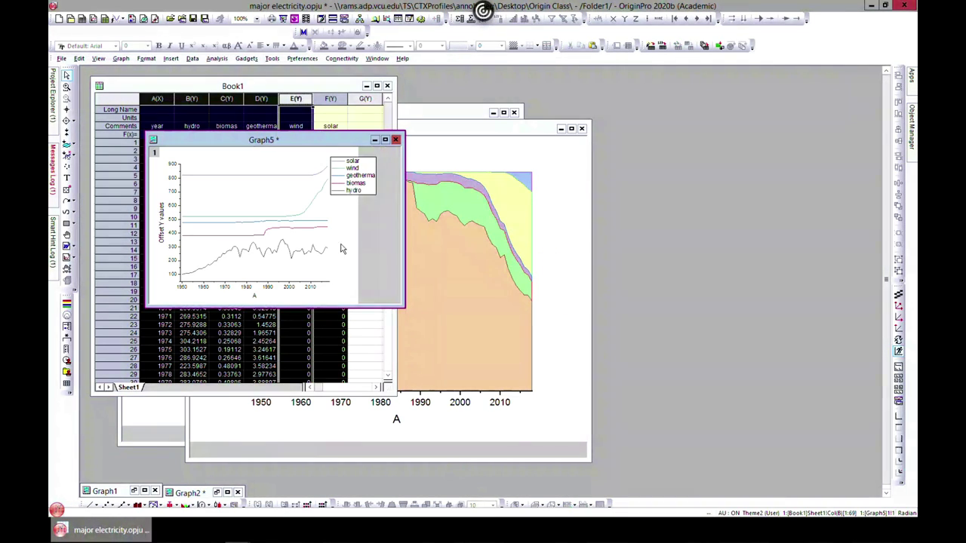
click(385, 139)
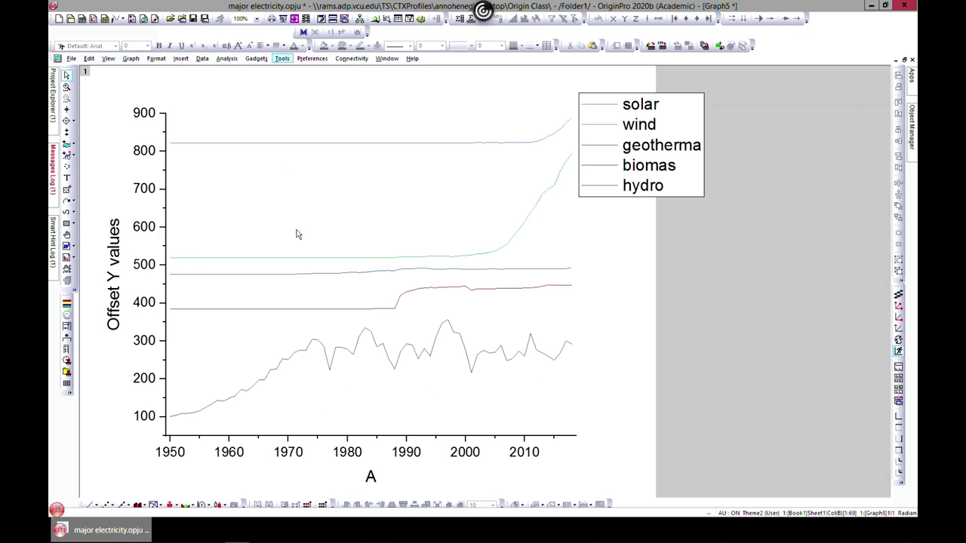
- Change the stacked lines graph's plot type to Scatter, then restore its window and move it clear of the worksheet
double_click(333, 368)
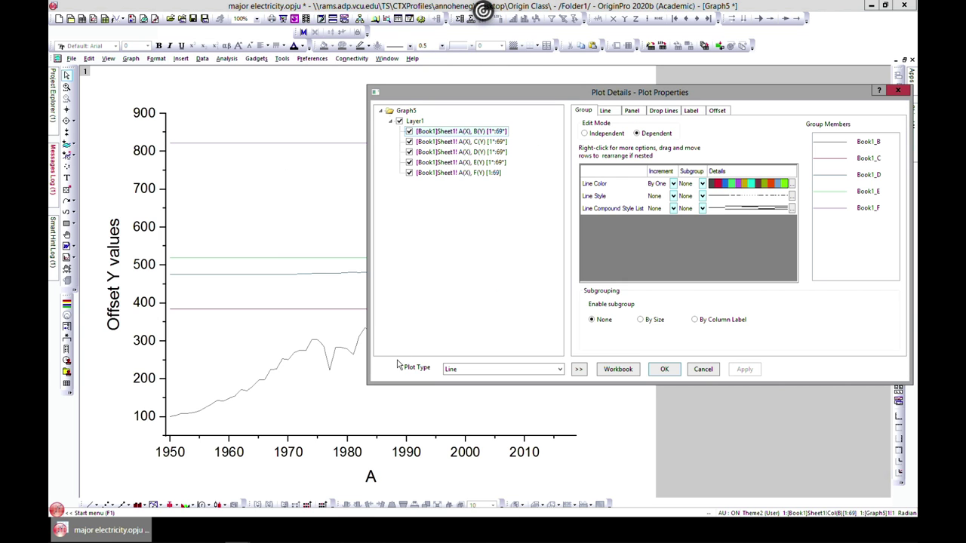
click(554, 370)
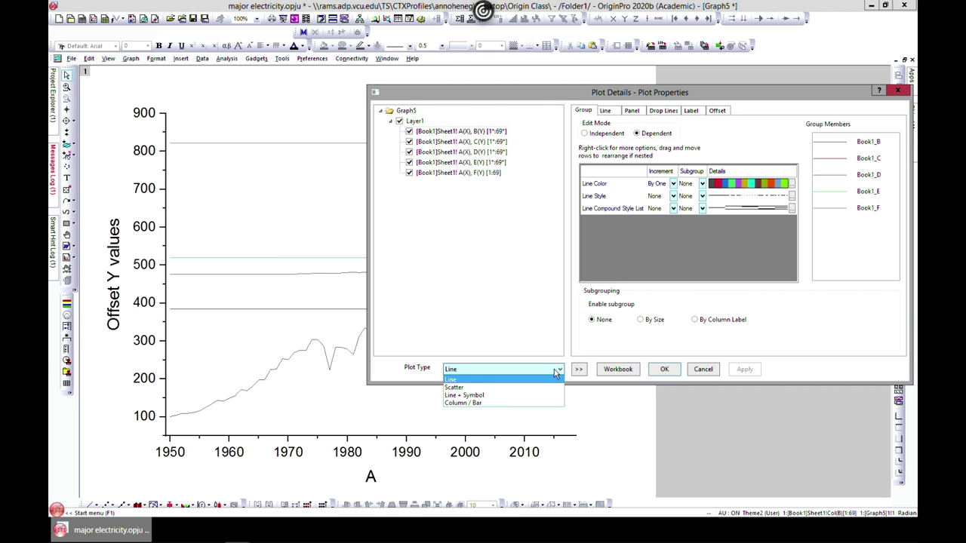
click(549, 388)
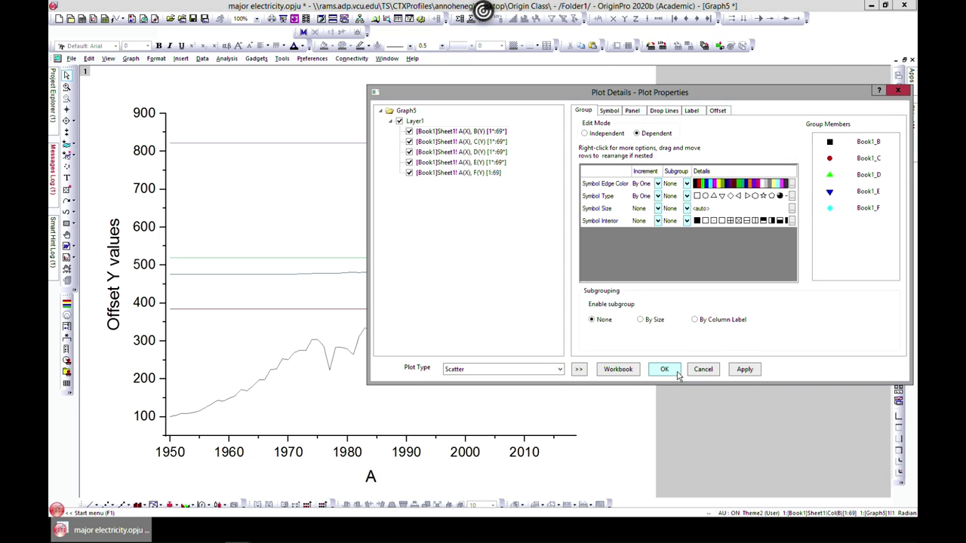
click(744, 370)
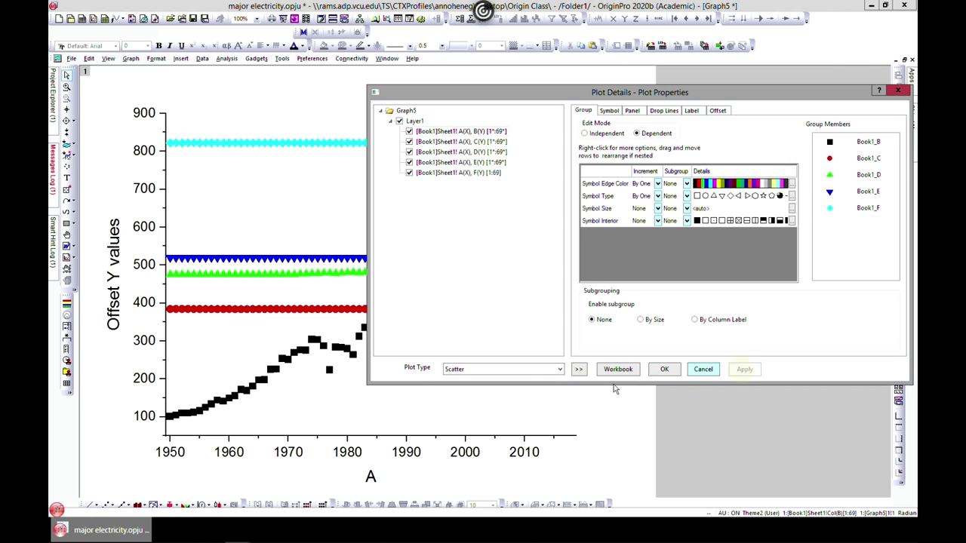
drag(718, 99, 536, 76)
click(713, 70)
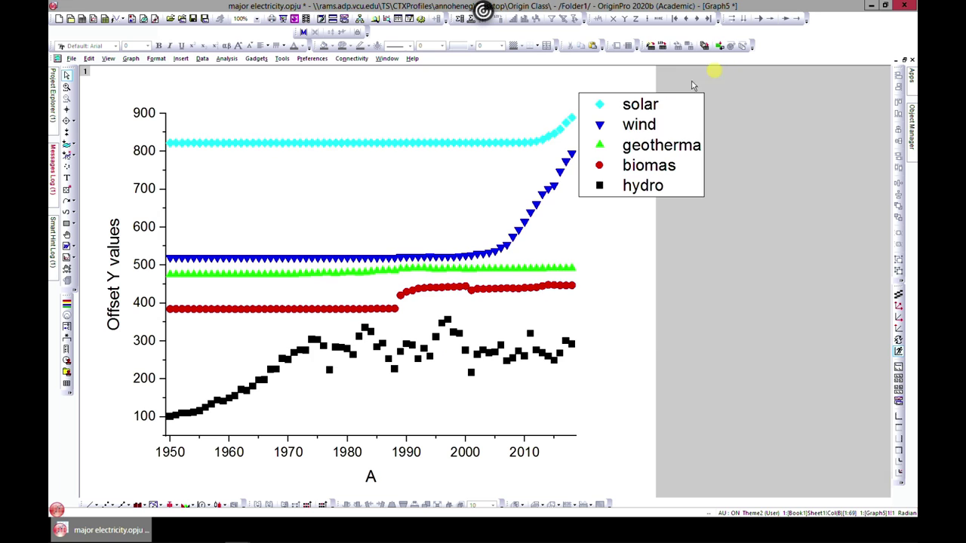
click(904, 61)
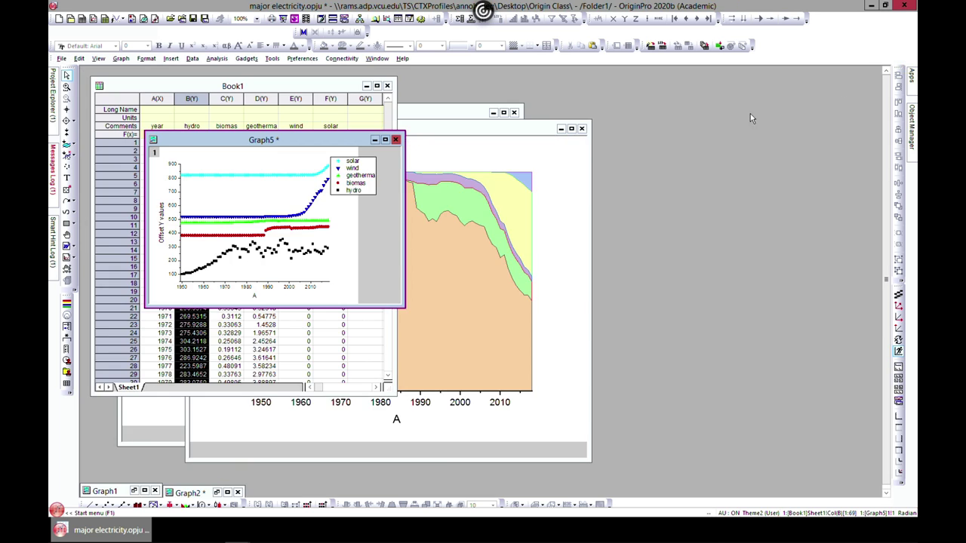
drag(339, 141, 650, 127)
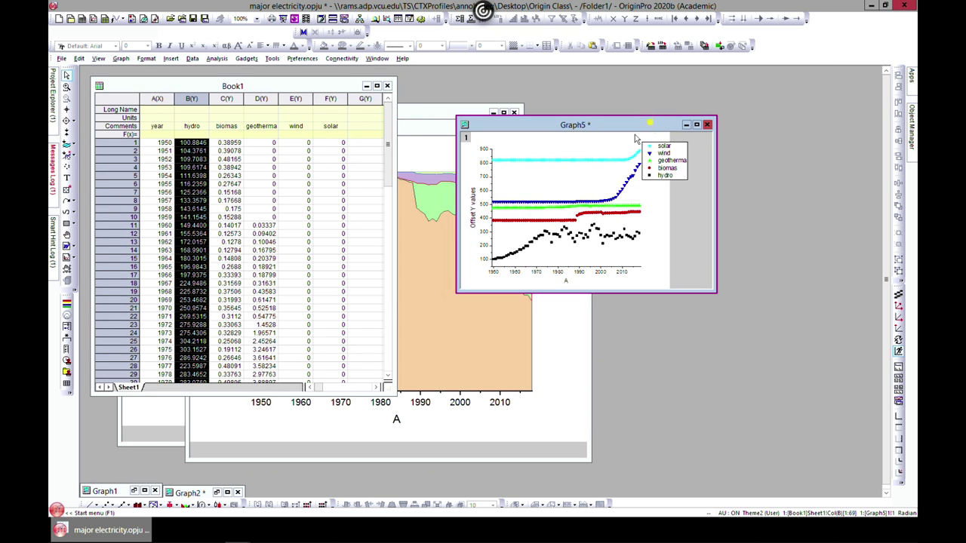
- Open the minimized Graph1 maximized and examine the hydropower and wind areas of the customized renewable energy graph
click(145, 491)
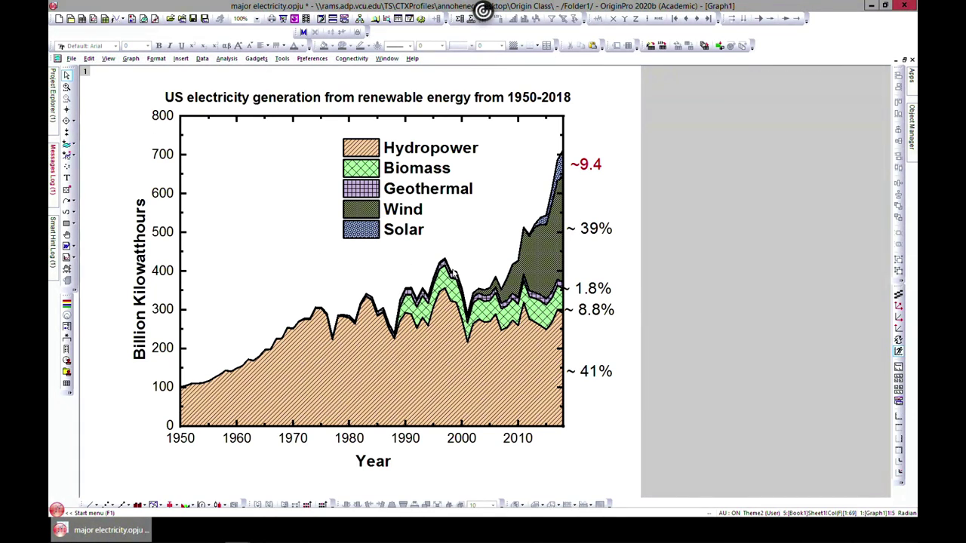
click(455, 379)
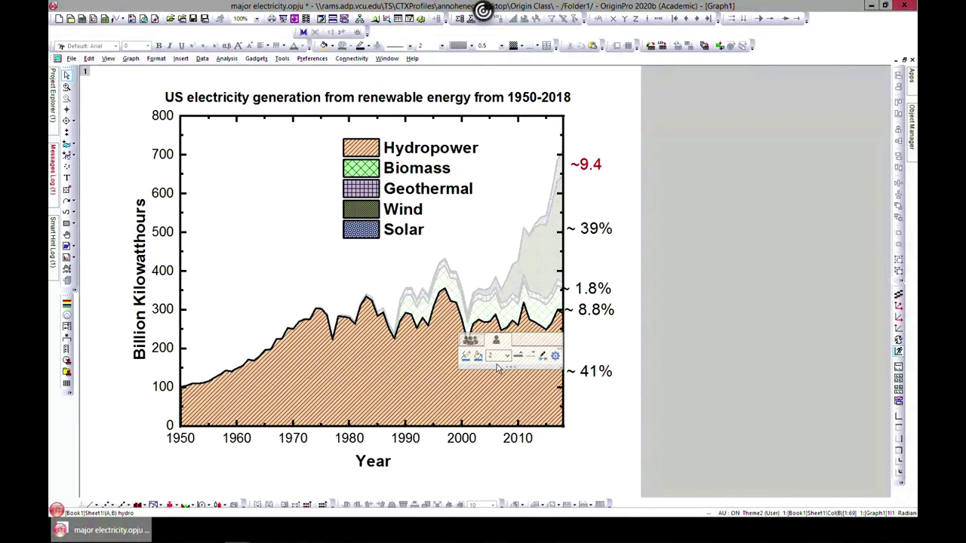
click(560, 288)
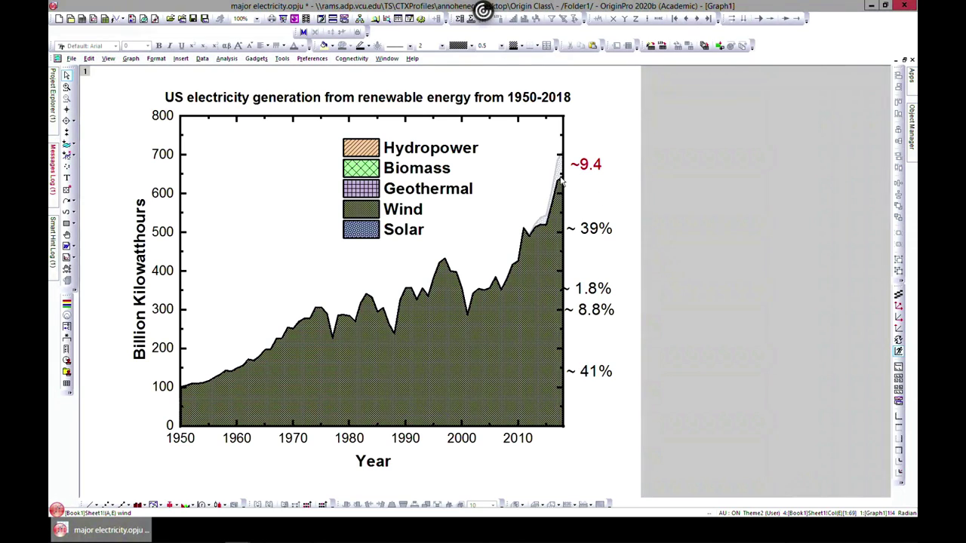
click(699, 229)
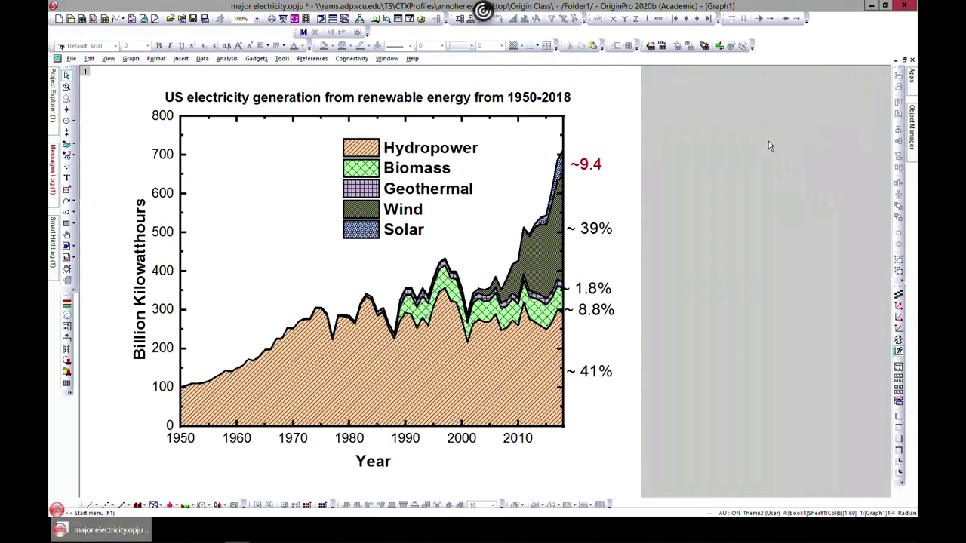
- Restore the Graph1 window and arrange it side by side with the Book1 worksheet
click(905, 58)
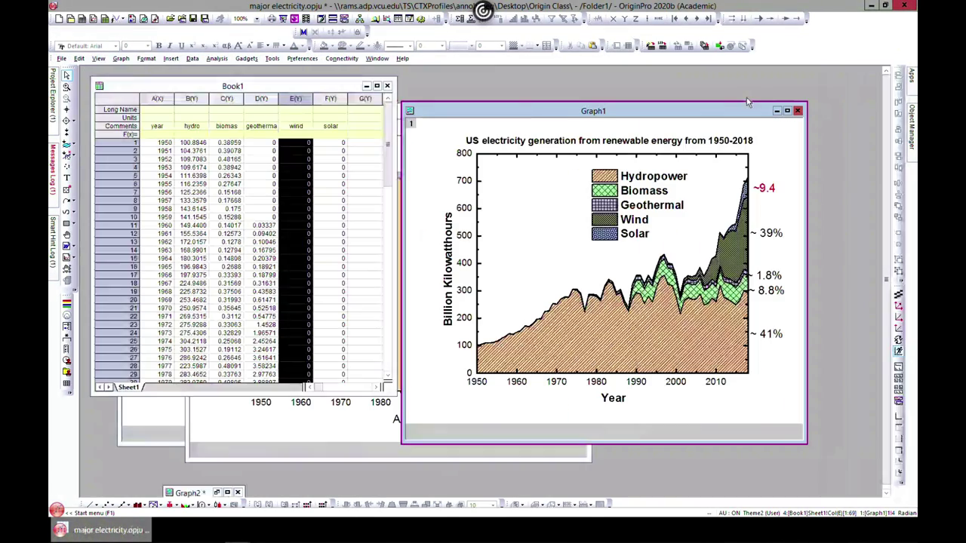
drag(513, 111, 558, 90)
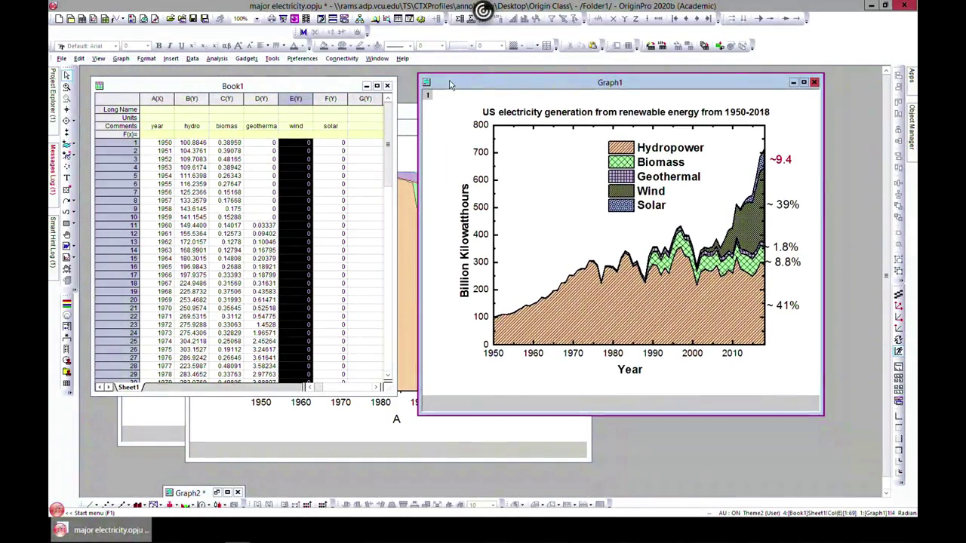
drag(339, 90, 337, 85)
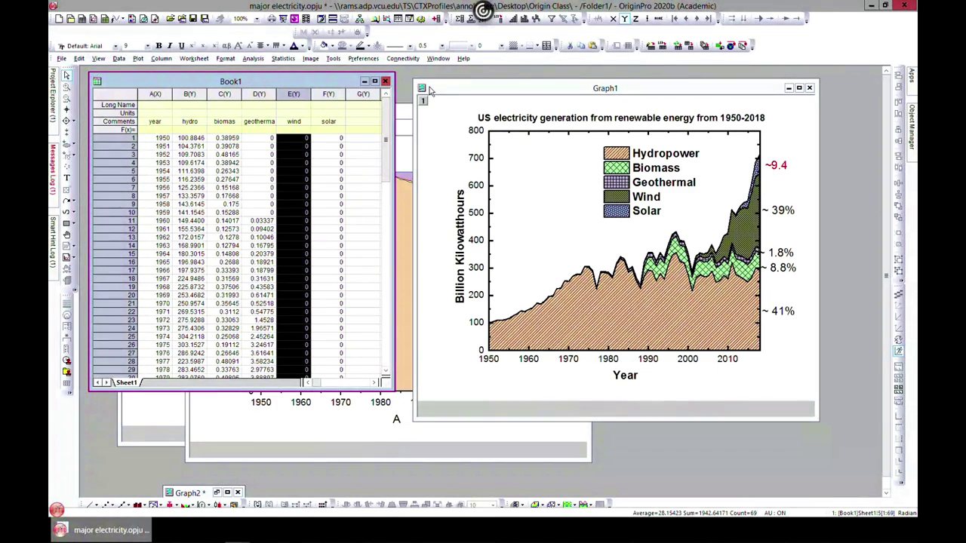
- Open the ex2 project from the Origin Class folder
click(63, 59)
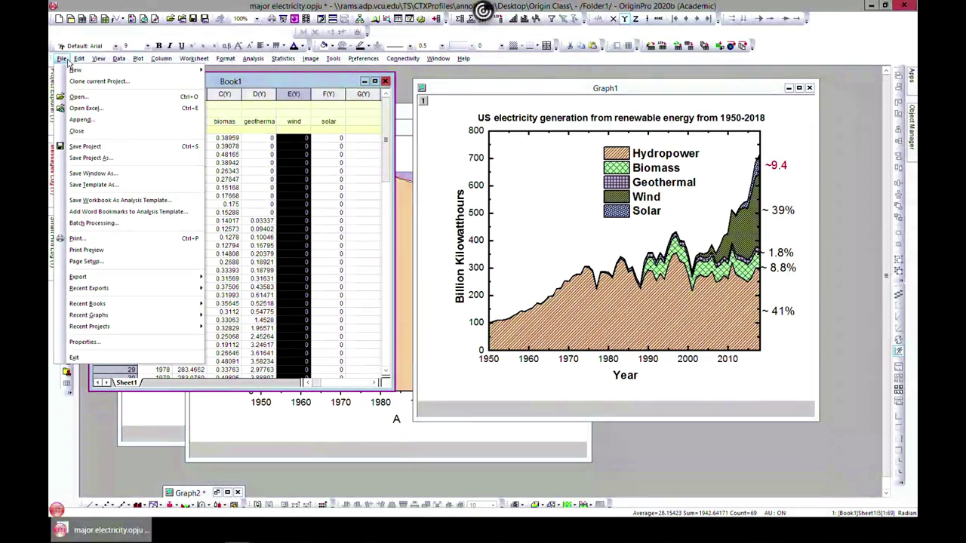
click(77, 96)
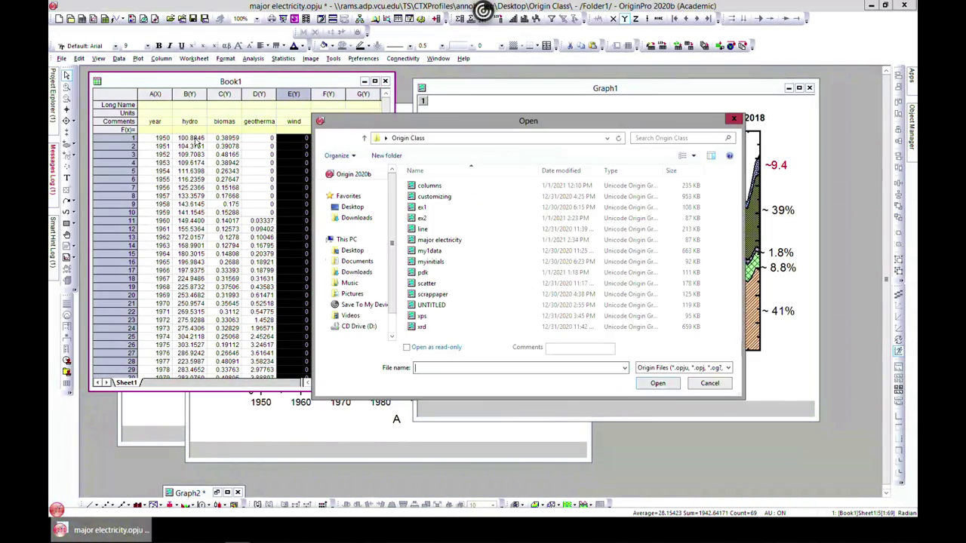
double_click(424, 219)
click(441, 286)
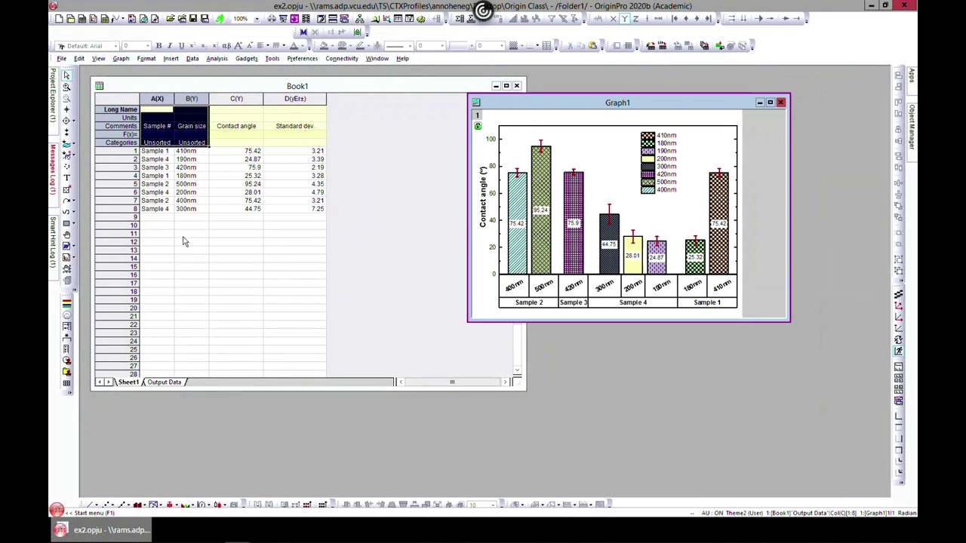
- Review Book1's contact angle and standard deviation data, then view the grouped column chart in Graph1 maximized
drag(573, 103, 539, 103)
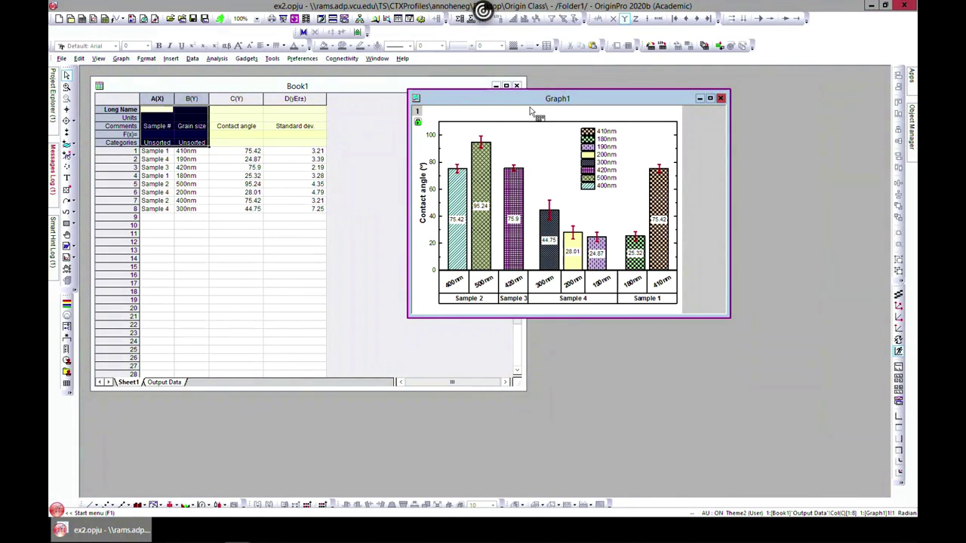
click(504, 85)
click(259, 265)
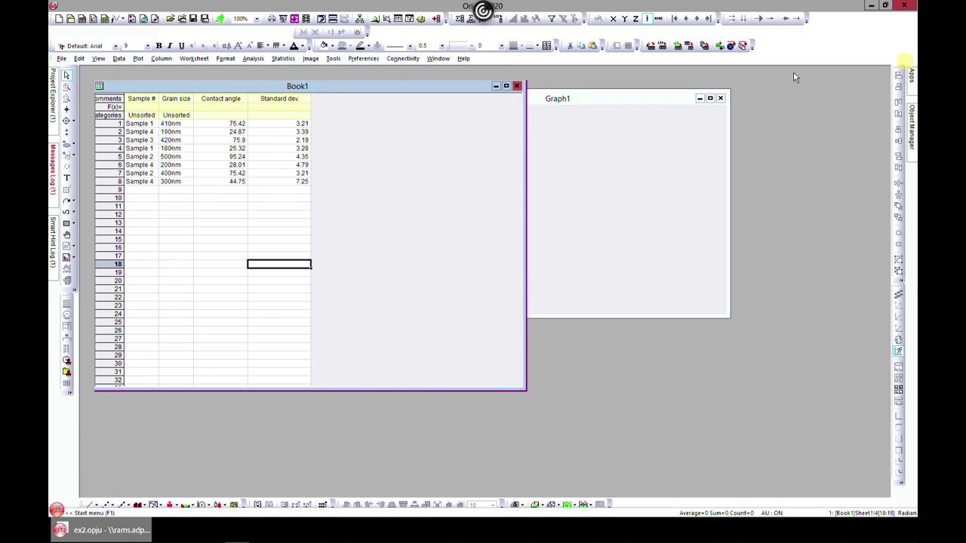
click(903, 59)
click(587, 95)
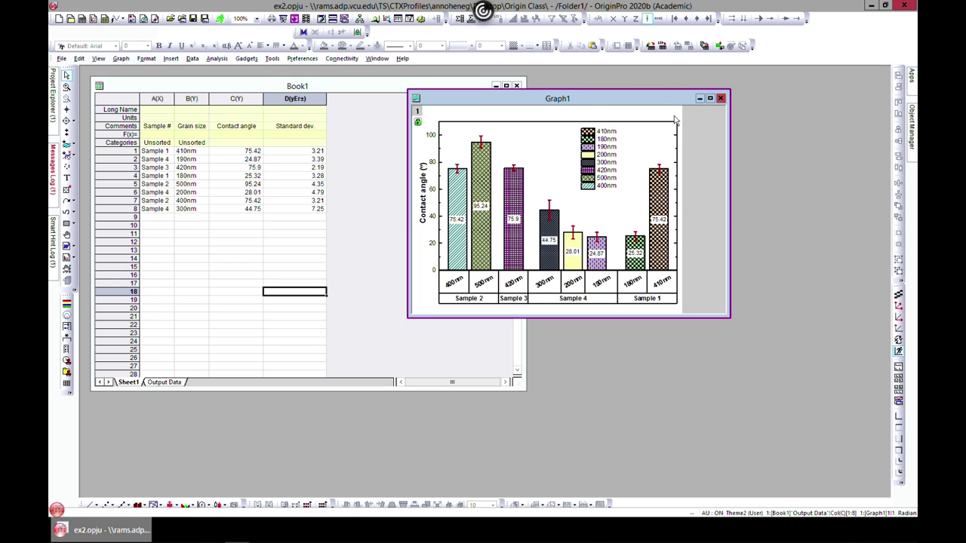
click(709, 99)
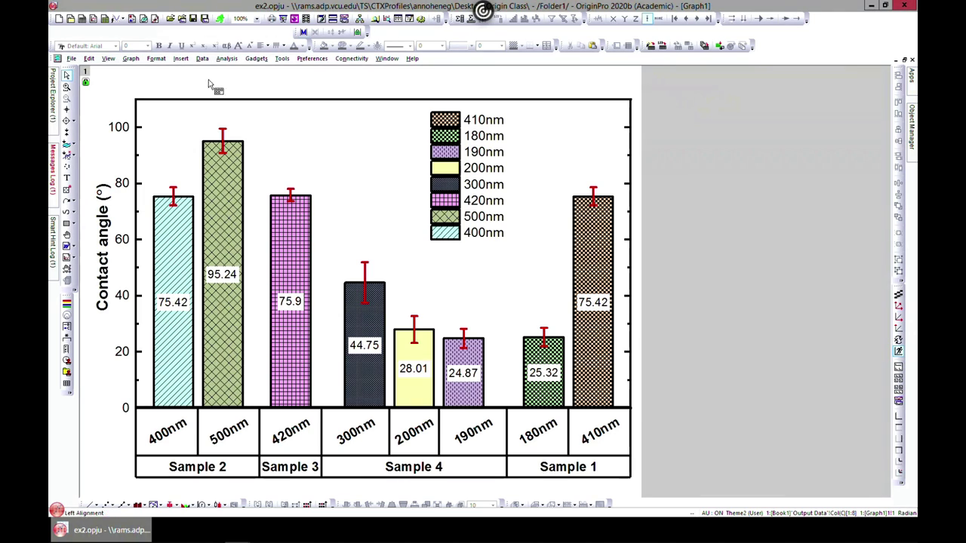
- Examine the sample groups, legend and error bars of Graph1's grouped column chart, and look through the available column plot types
mouse_move(369, 375)
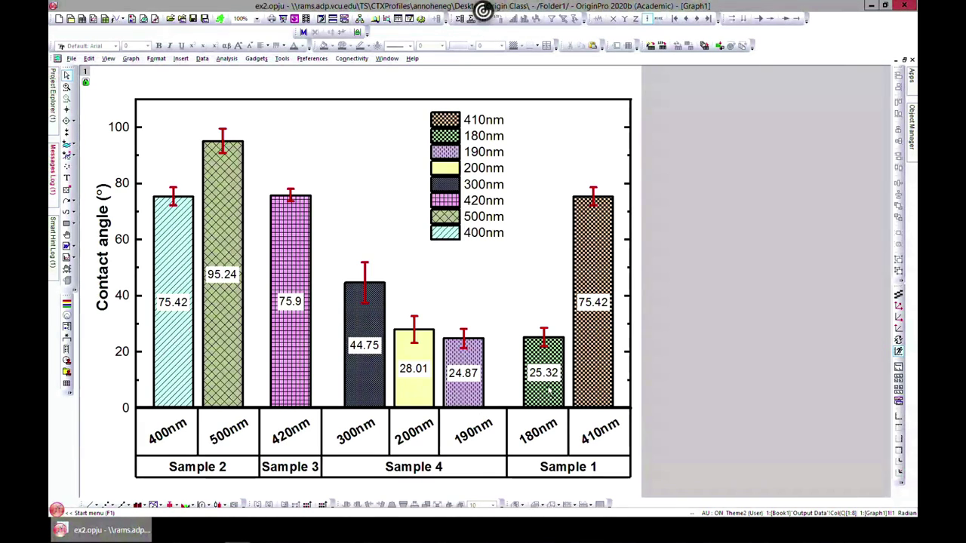
mouse_move(548, 392)
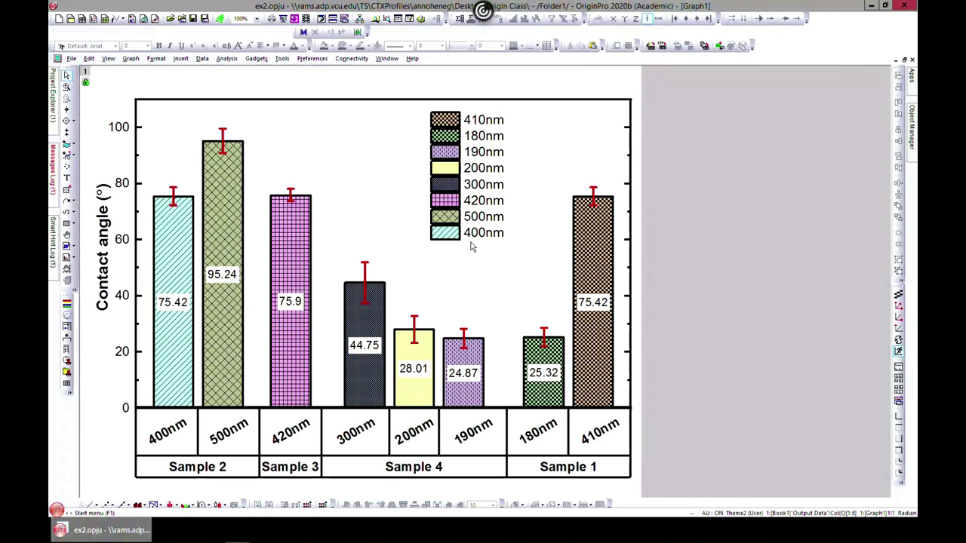
click(908, 62)
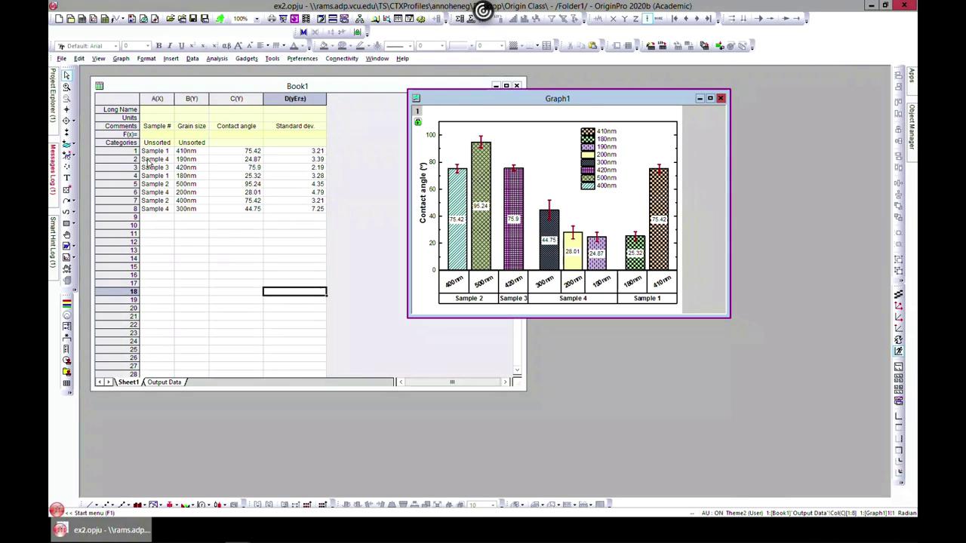
mouse_move(437, 98)
mouse_down()
mouse_move(394, 101)
mouse_move(432, 110)
mouse_up()
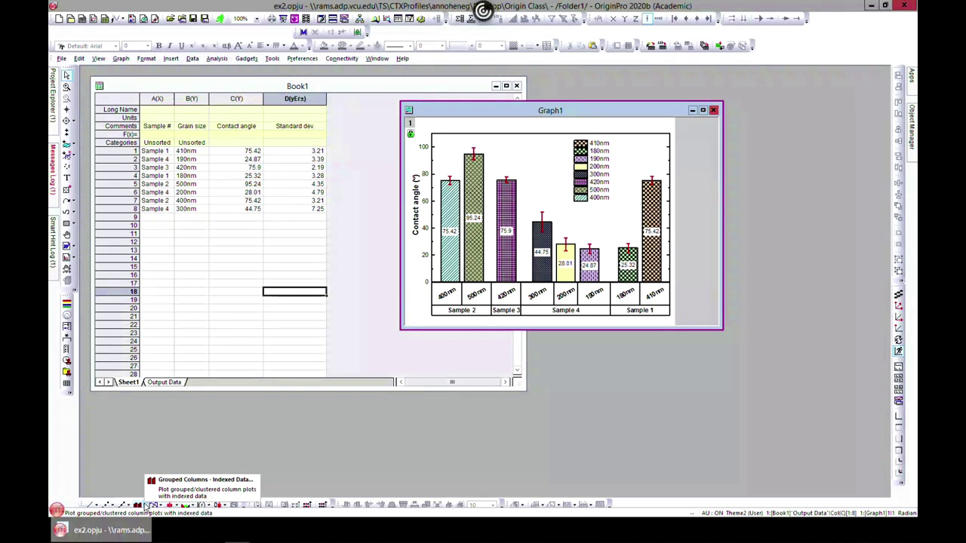
click(145, 507)
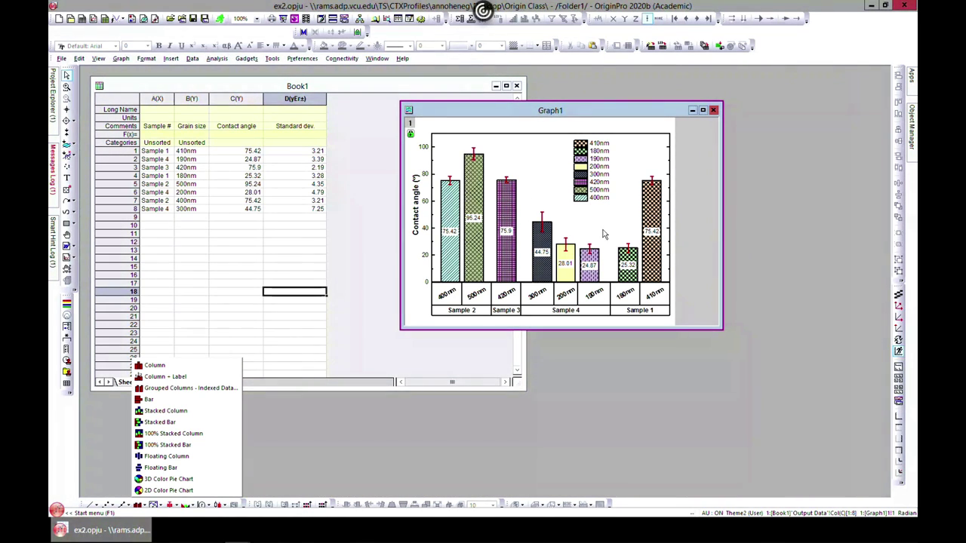
click(704, 112)
drag(624, 117, 601, 109)
click(680, 103)
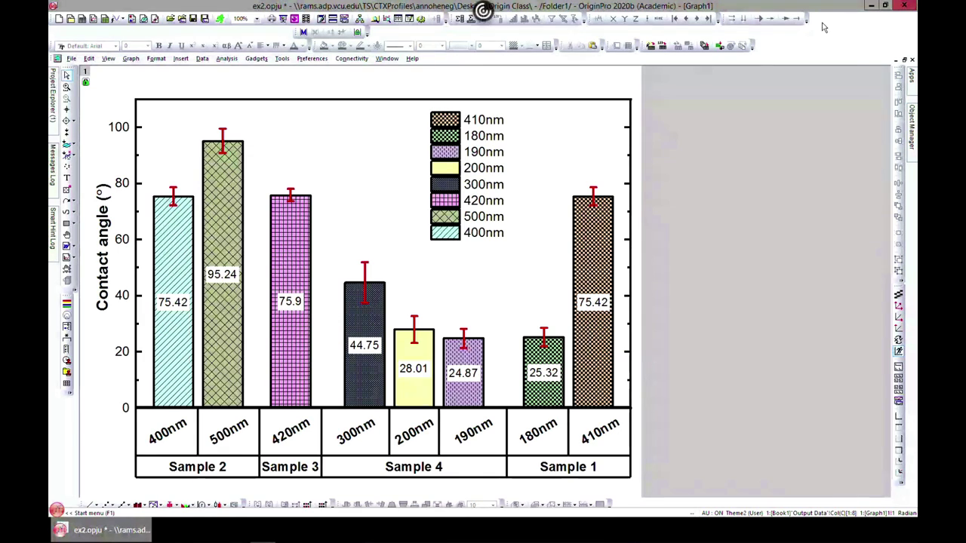
- Restore the Graph1 window, enlarge it and arrange it beside the Book1 worksheet
click(904, 61)
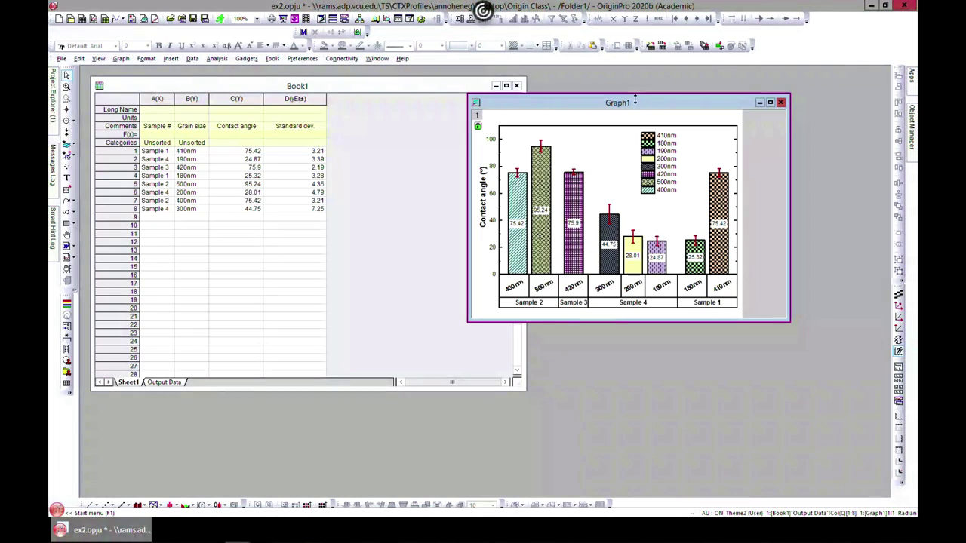
drag(633, 106, 682, 110)
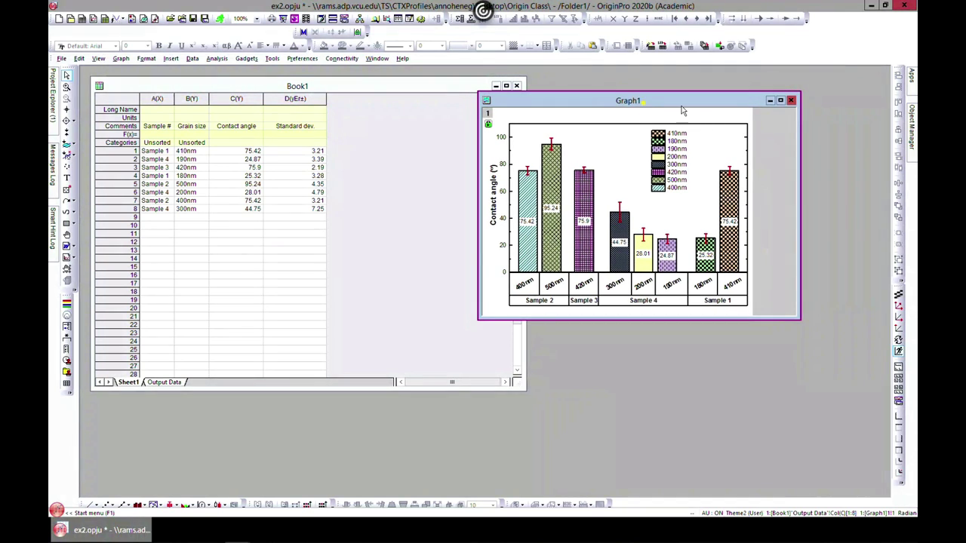
click(780, 100)
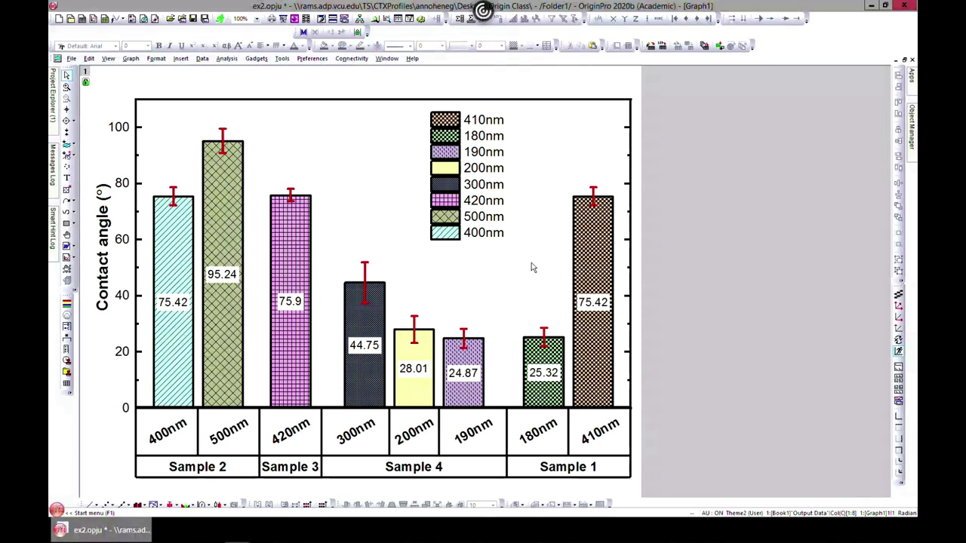
click(904, 59)
drag(614, 108, 687, 105)
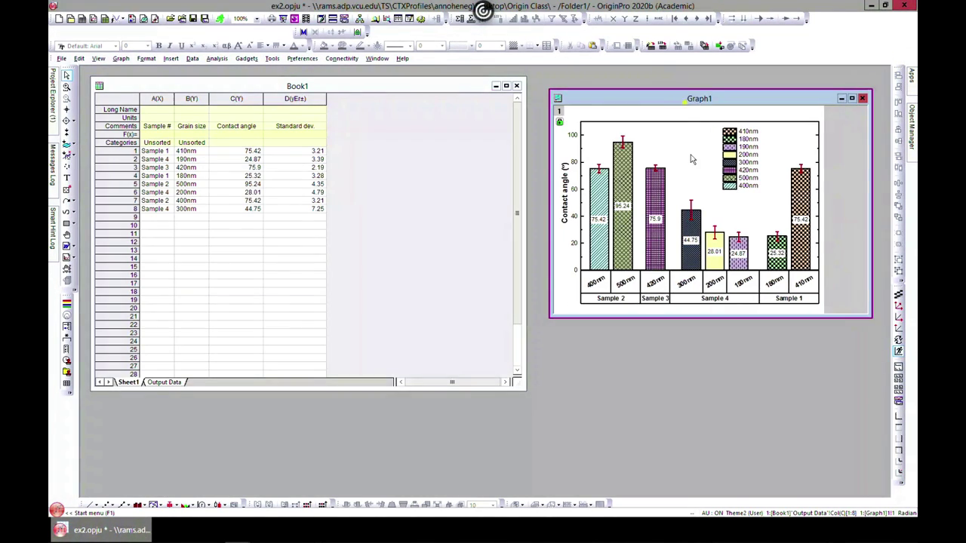
drag(550, 317, 495, 385)
drag(219, 85, 207, 85)
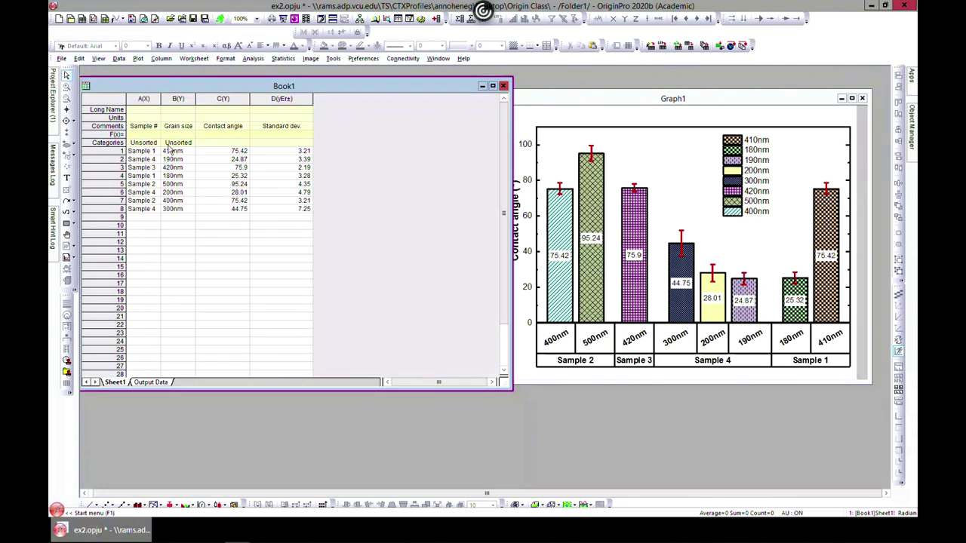
- Copy data rows 1 to 8 of Book1's columns A to D into a new workbook, and enlarge and reposition its window
drag(140, 151, 273, 219)
key(ctrl+c)
right_click(230, 162)
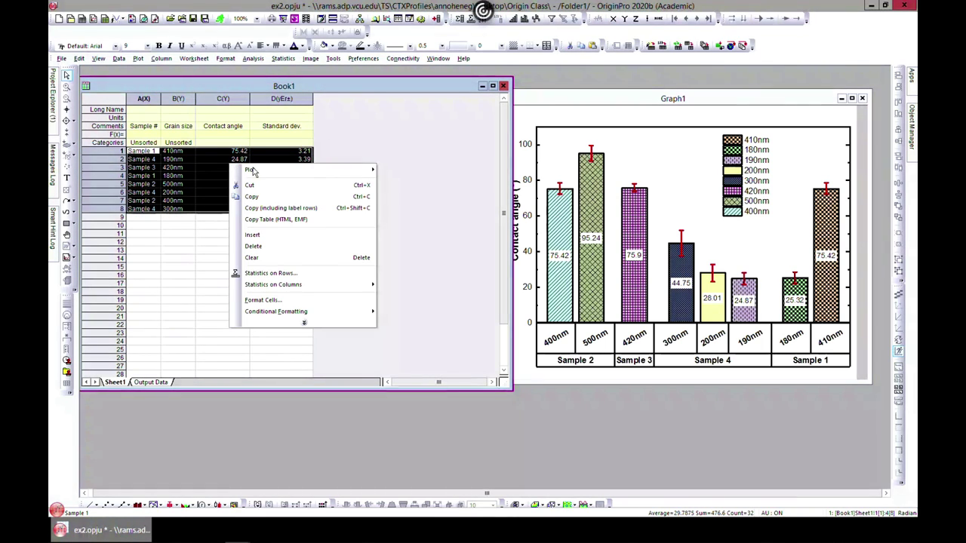
click(255, 197)
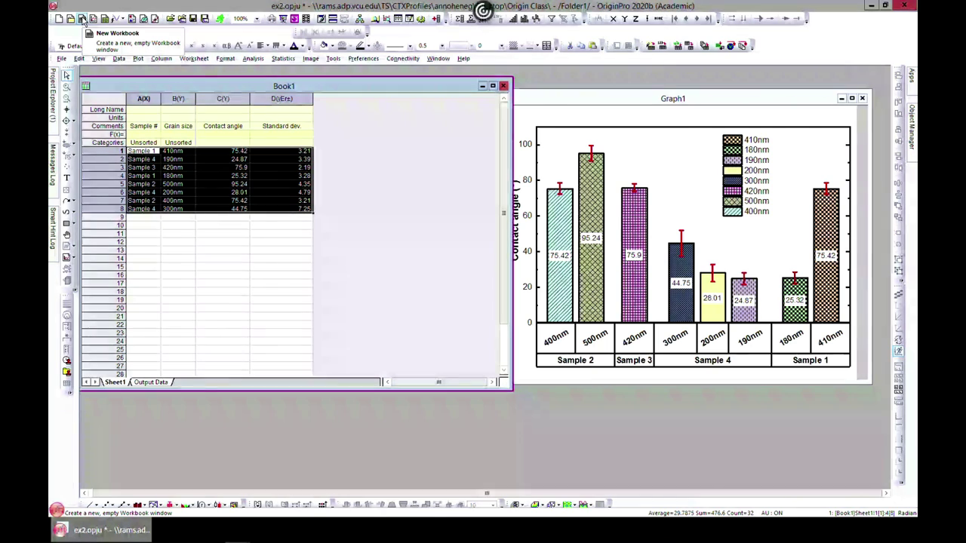
click(83, 19)
click(169, 155)
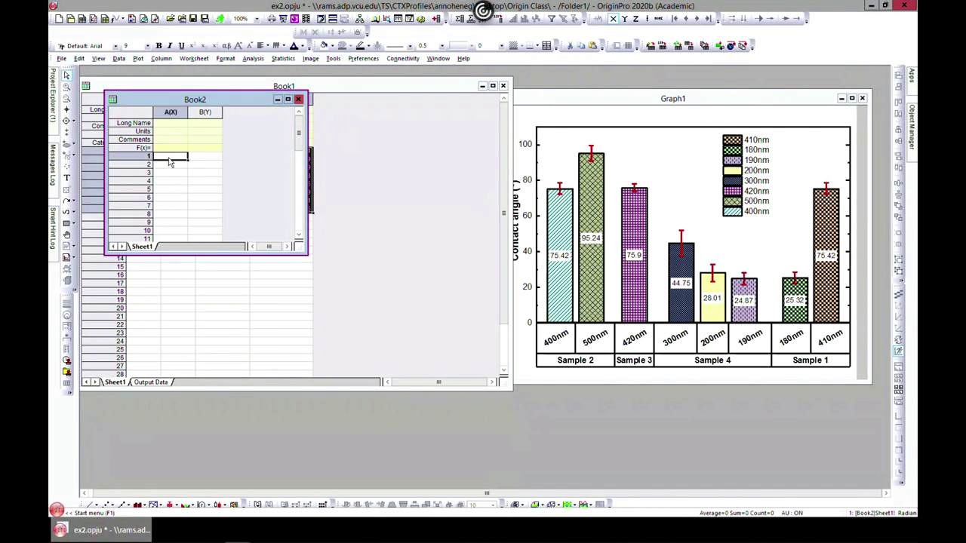
right_click(170, 156)
click(201, 208)
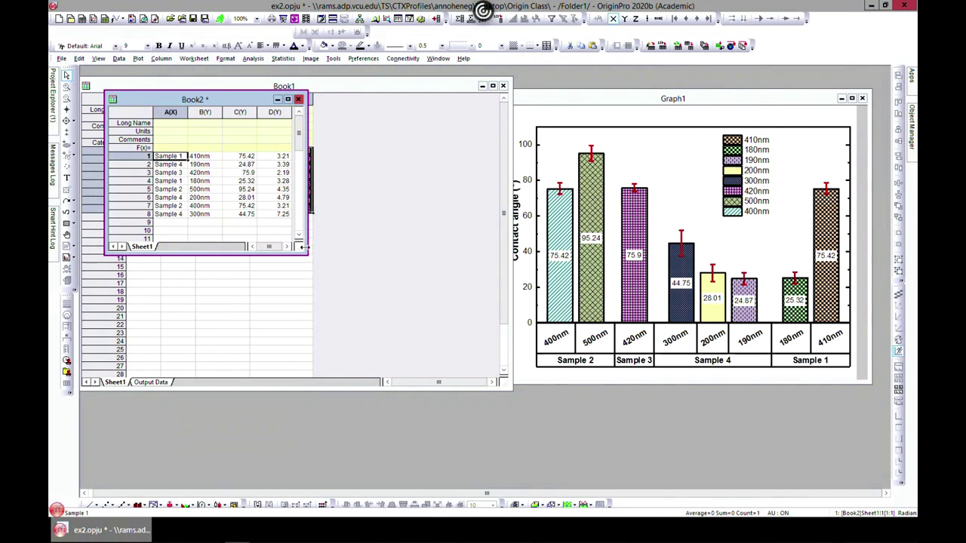
drag(306, 253, 387, 351)
drag(289, 102, 437, 180)
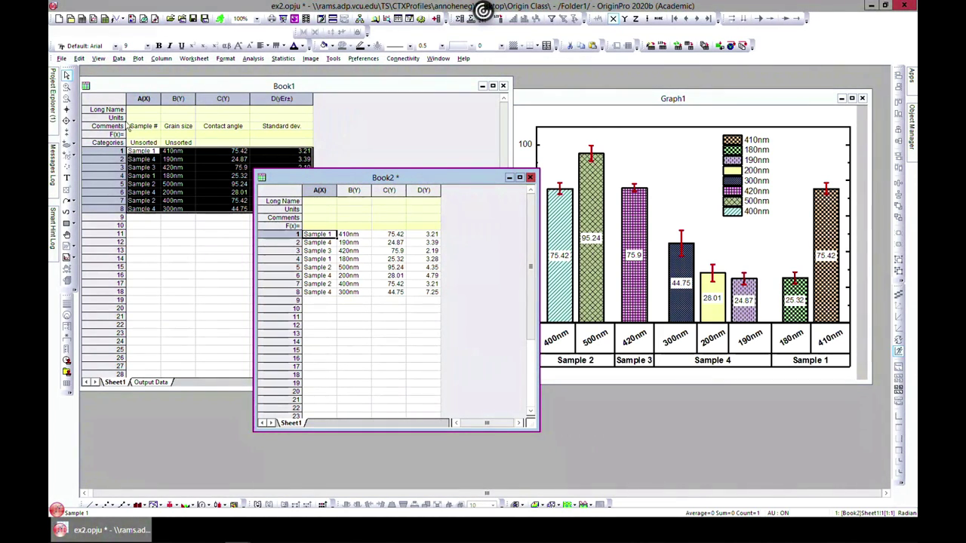
- Copy Book1's Comments row with the column descriptions into the Comments row of Book2
click(106, 126)
key(ctrl+c)
right_click(124, 127)
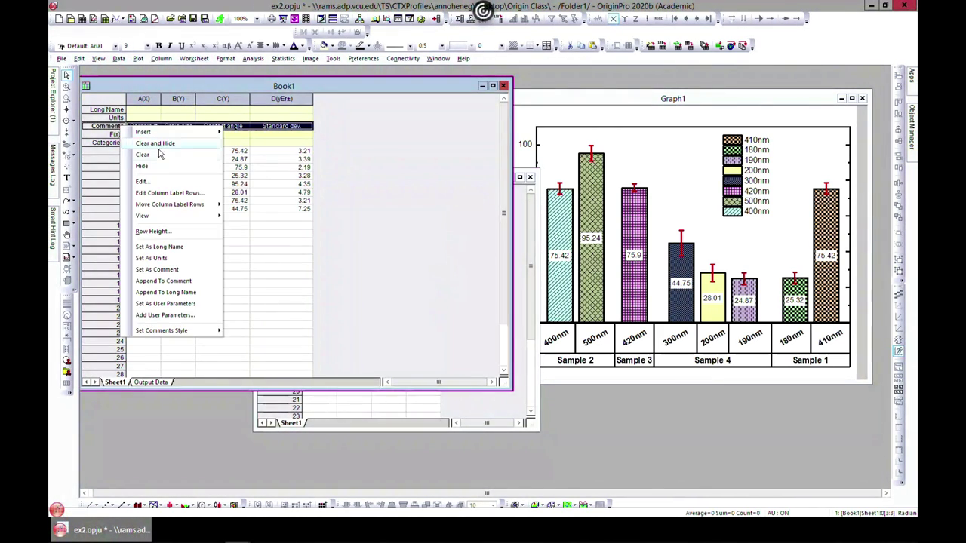
click(118, 128)
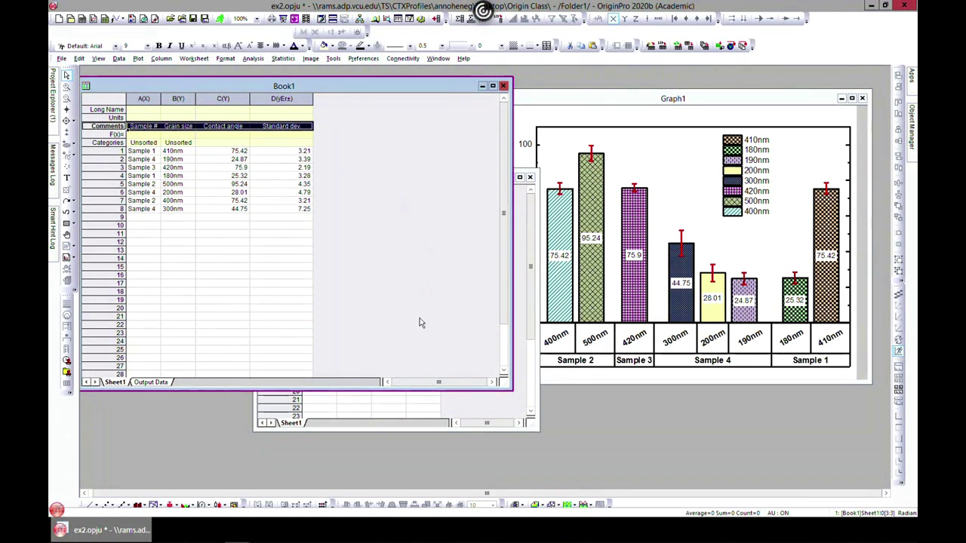
click(354, 407)
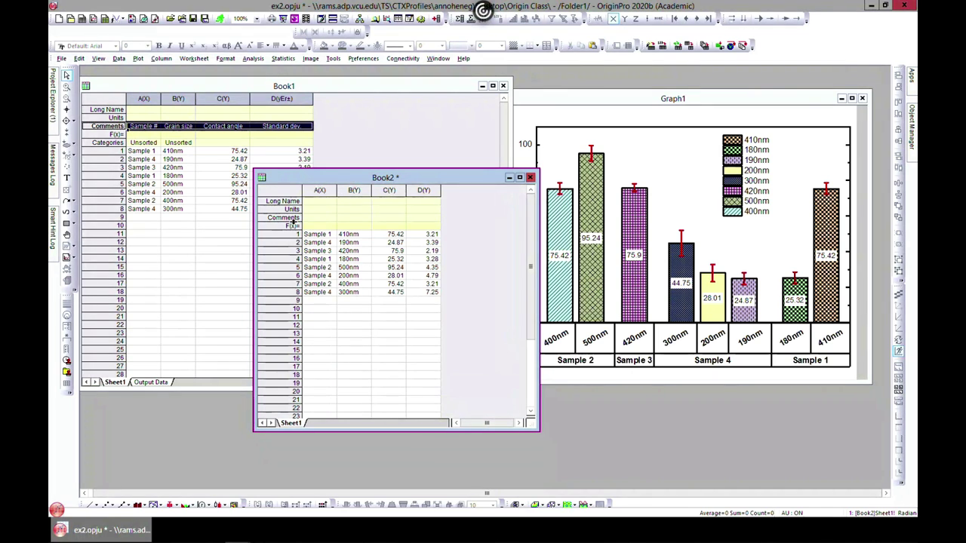
click(283, 217)
key(ctrl+v)
- Maximize Book2 and set its standard deviation column D as Y Error
click(519, 178)
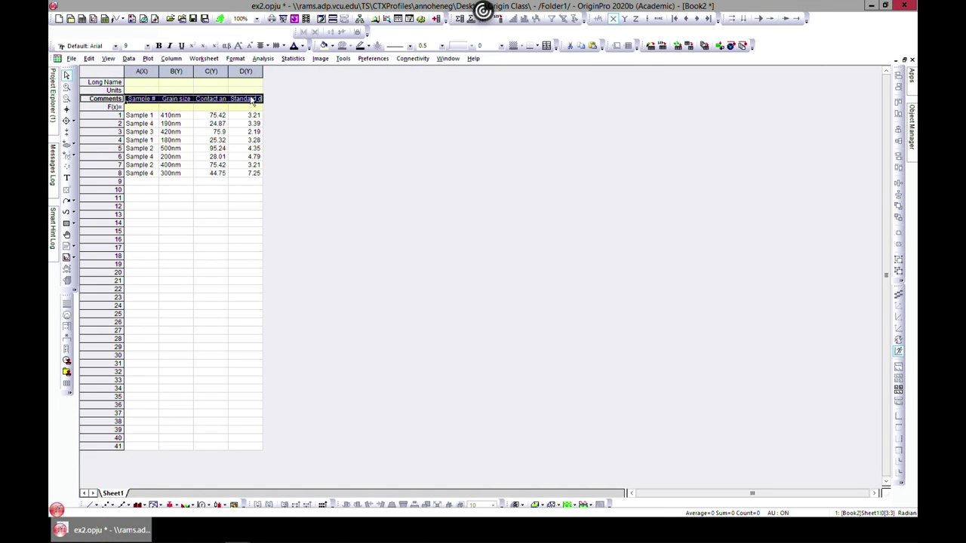
click(246, 72)
right_click(246, 72)
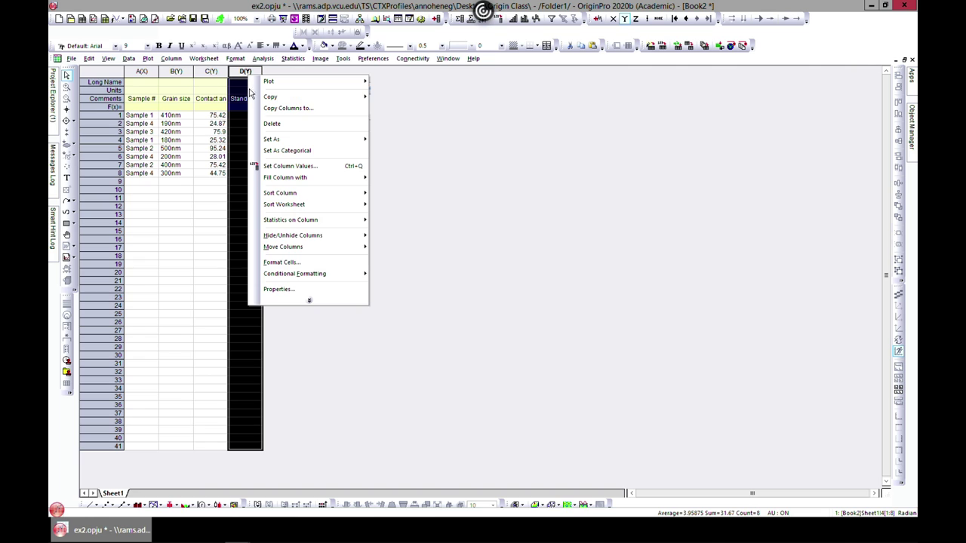
mouse_move(285, 142)
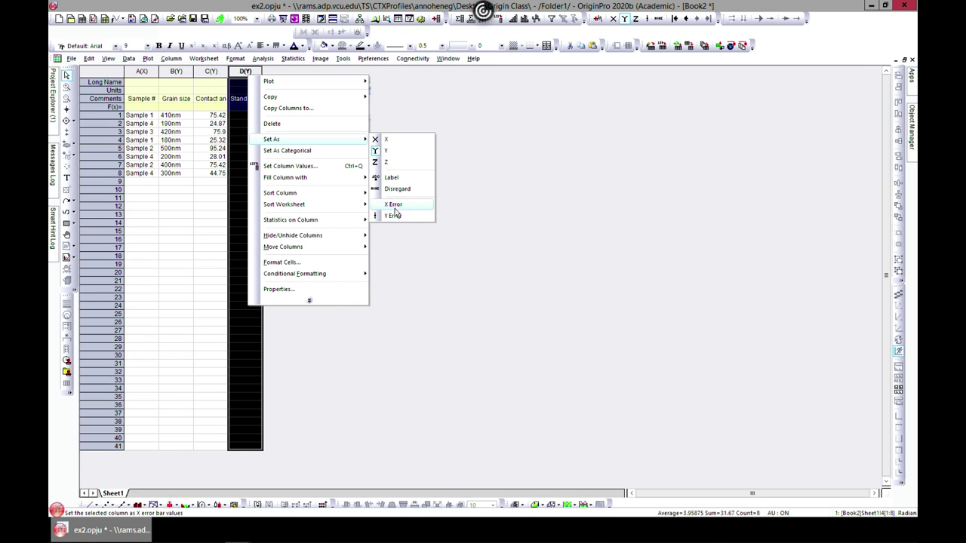
click(393, 216)
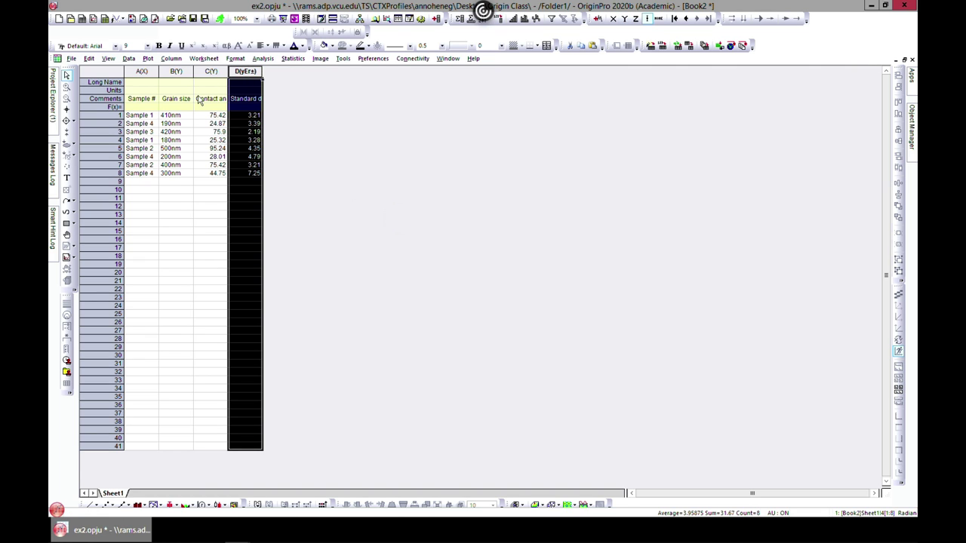
- Set up a Grouped Columns - Indexed Data plot of Book2's columns C and D, with columns A and B as group columns
click(146, 70)
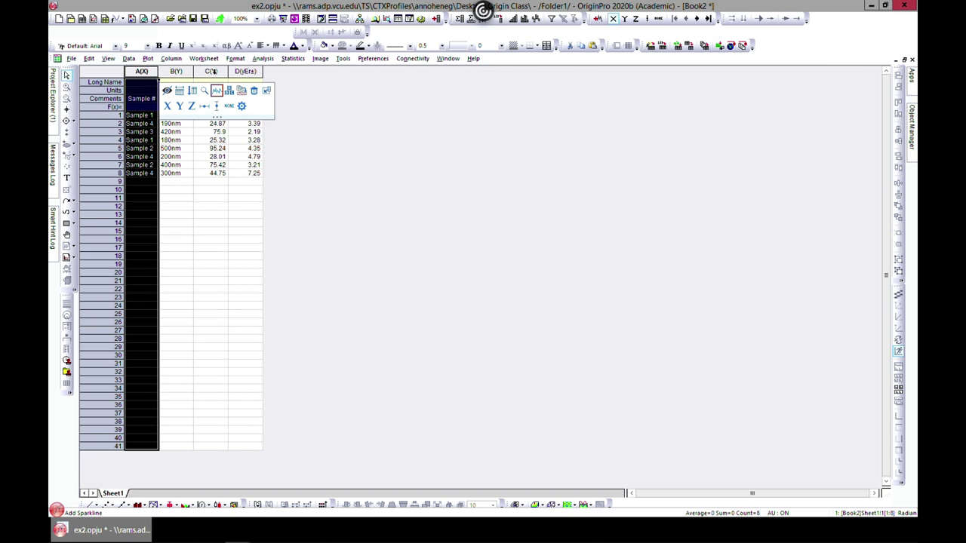
click(210, 71)
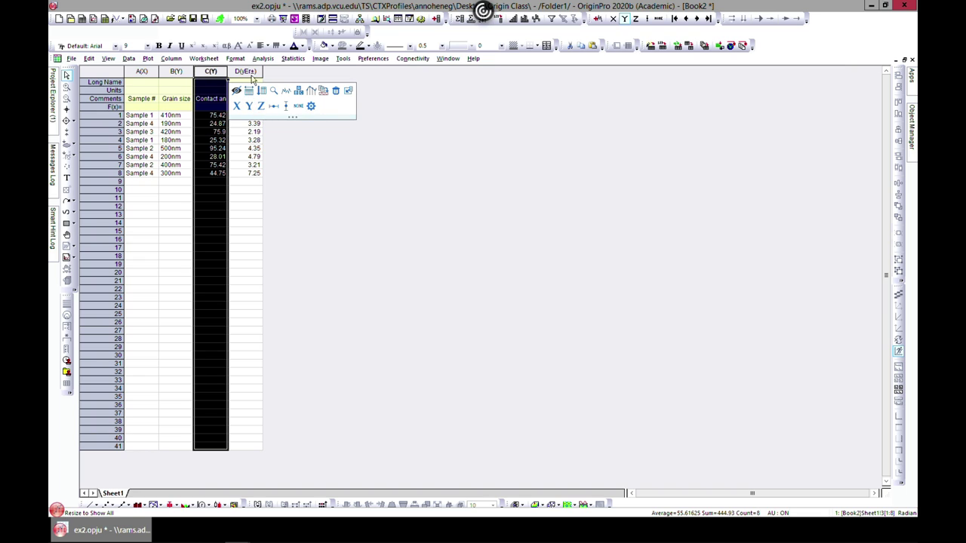
shift+click(245, 71)
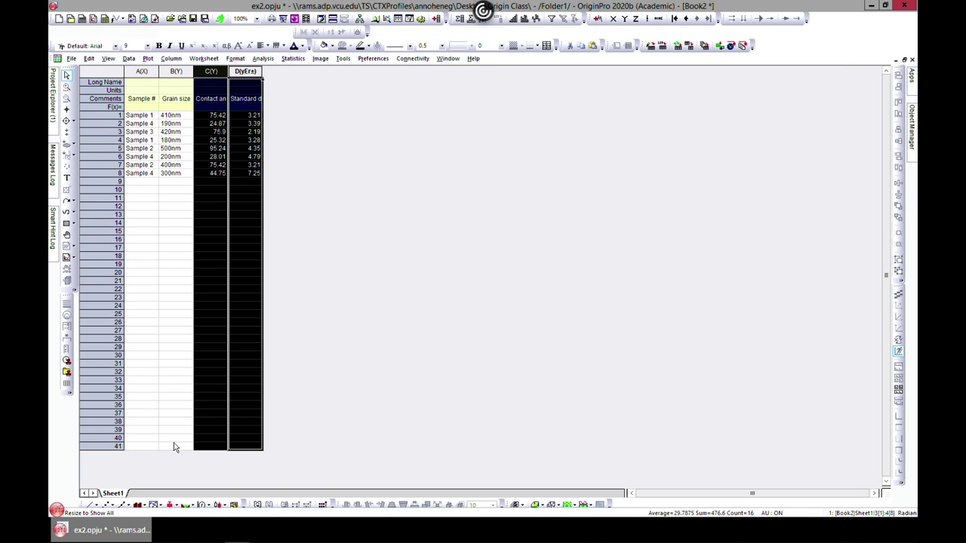
click(144, 506)
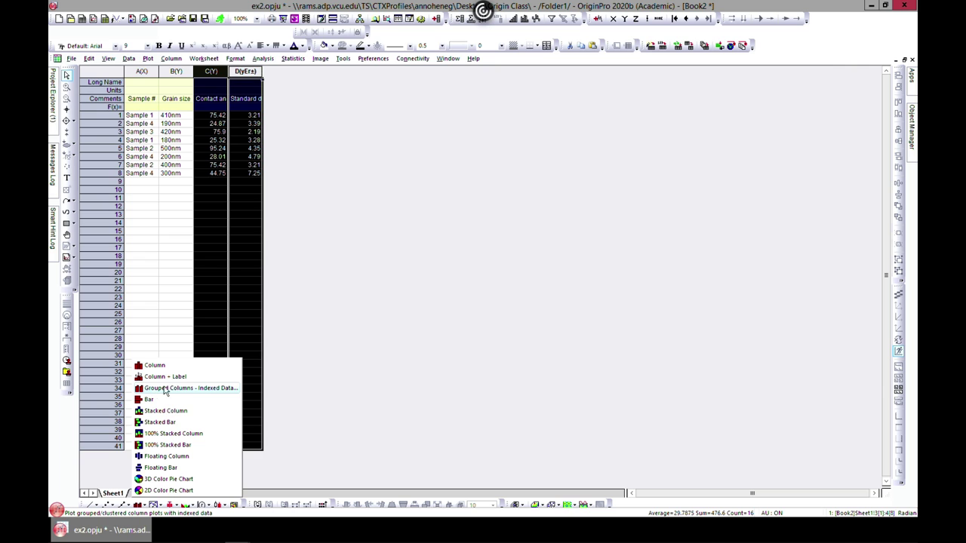
click(223, 388)
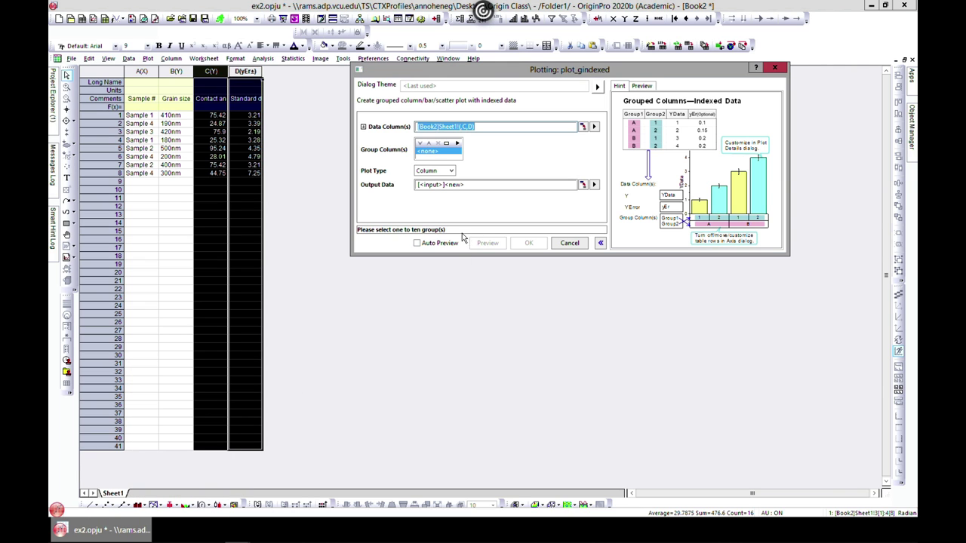
click(457, 143)
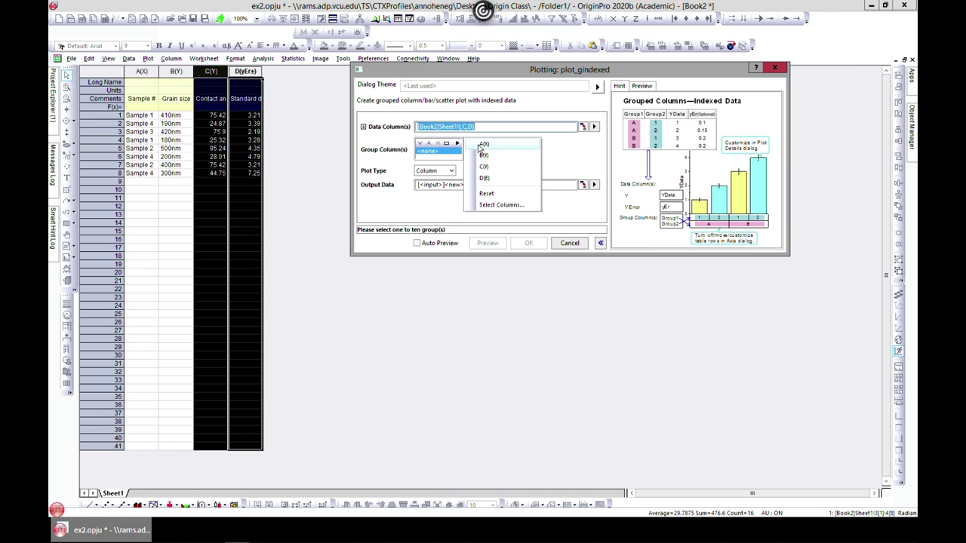
click(482, 144)
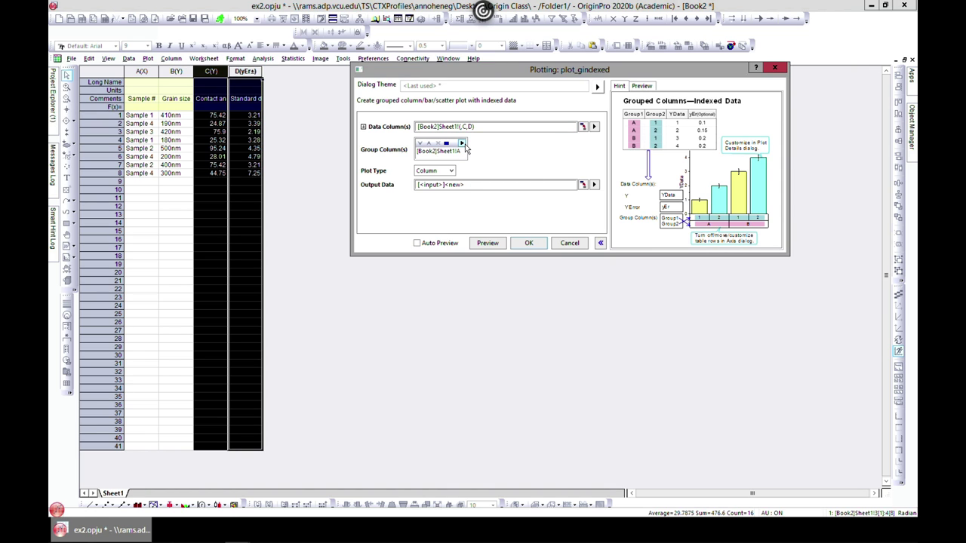
click(463, 144)
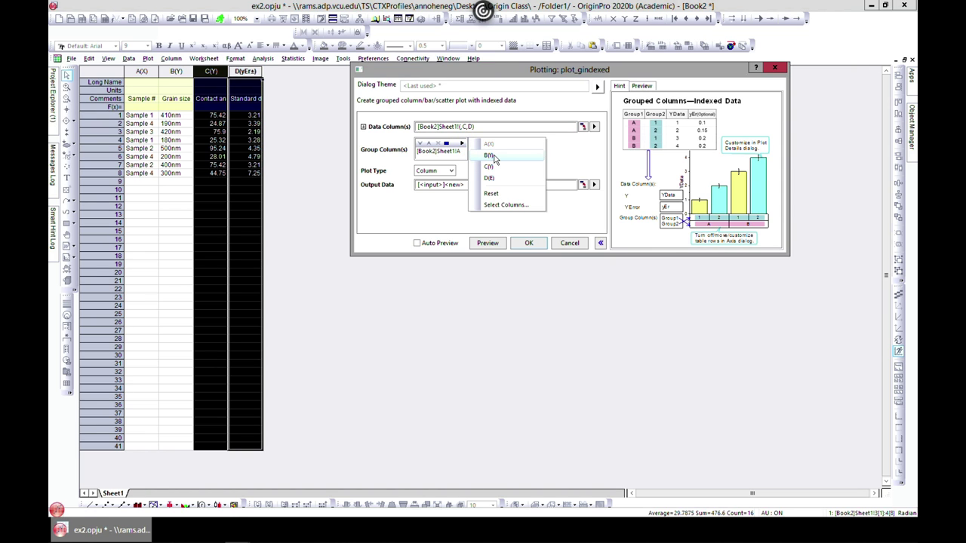
click(490, 156)
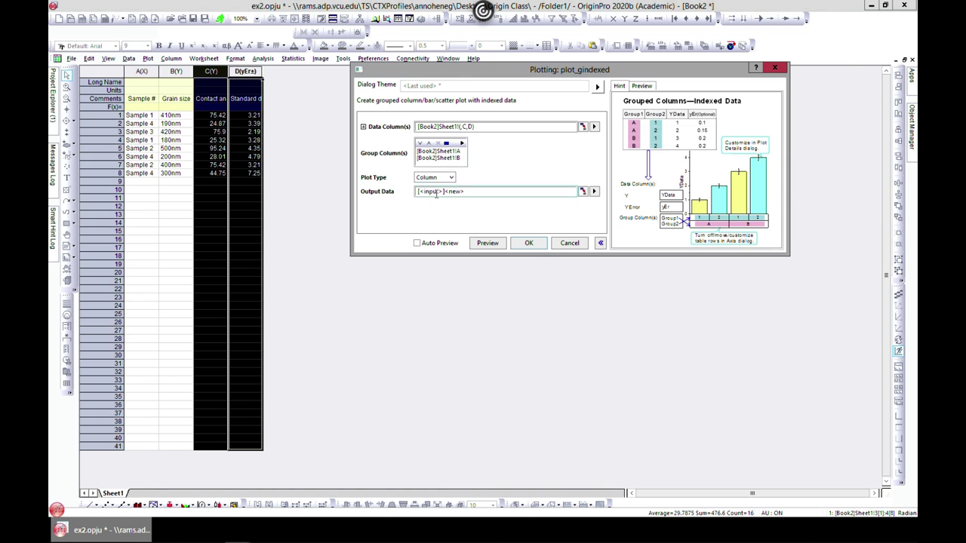
- Preview and create the grouped column graph, and move its legend to the empty area above the Sample 4 columns
click(487, 243)
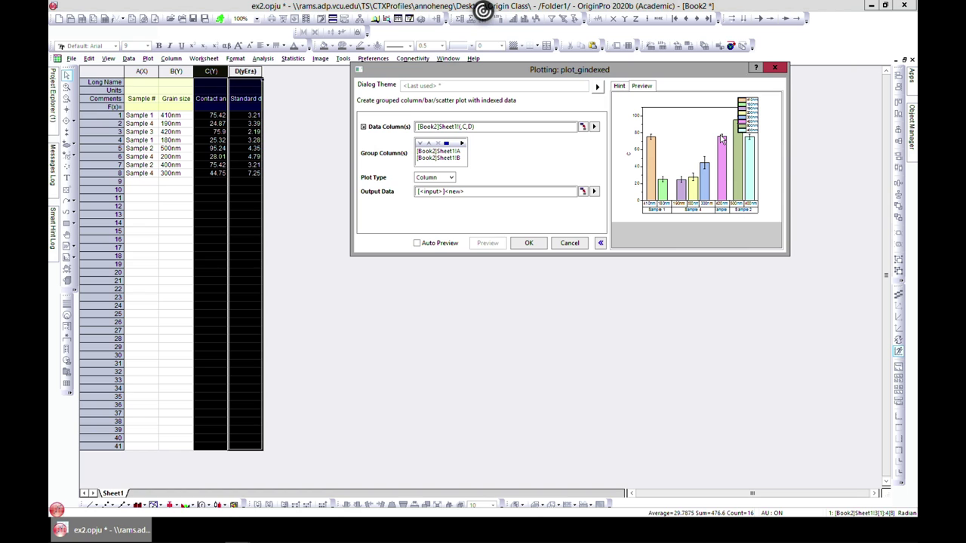
click(418, 243)
click(529, 244)
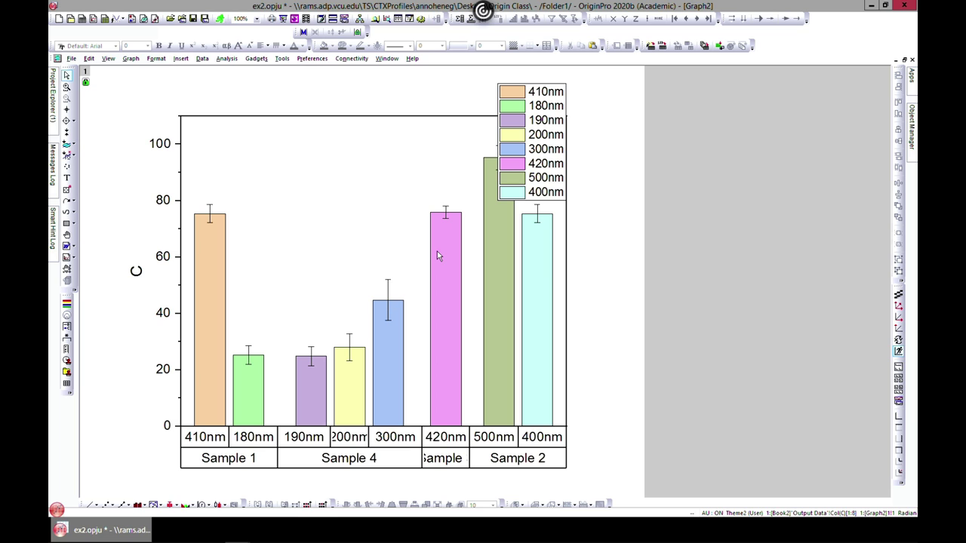
click(549, 156)
drag(549, 156, 341, 190)
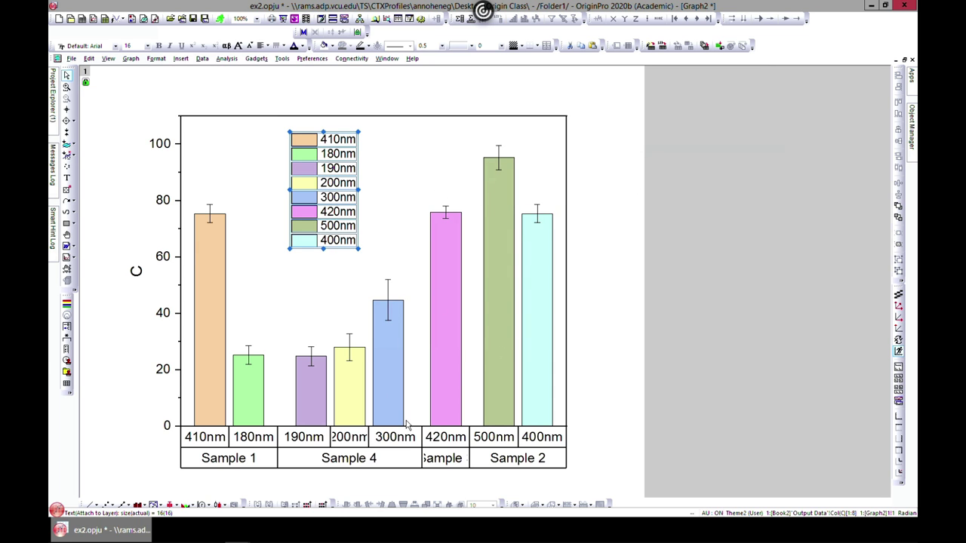
- Restore Graph2 from its maximized state and position its window next to the finished Graph1 for comparison
click(903, 59)
drag(390, 210, 342, 140)
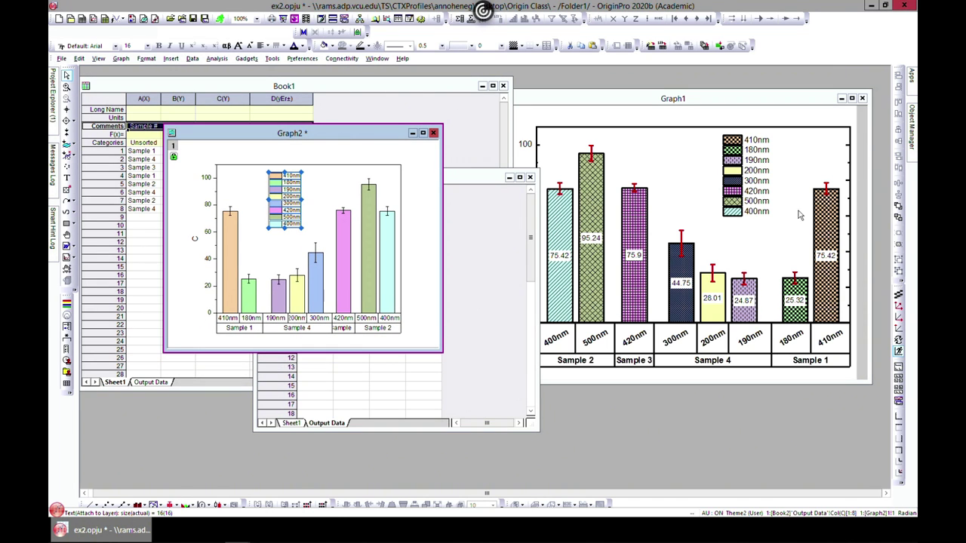
click(427, 189)
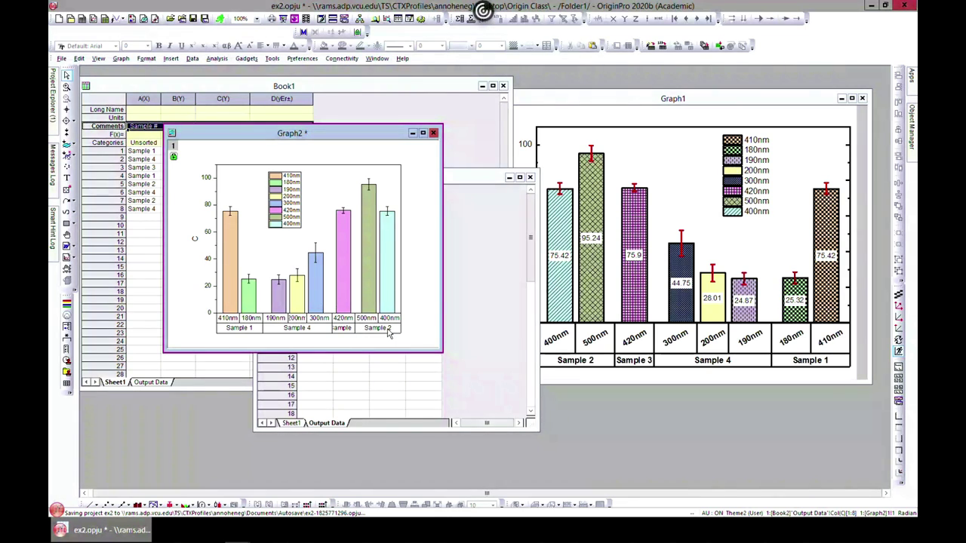
drag(360, 134, 408, 122)
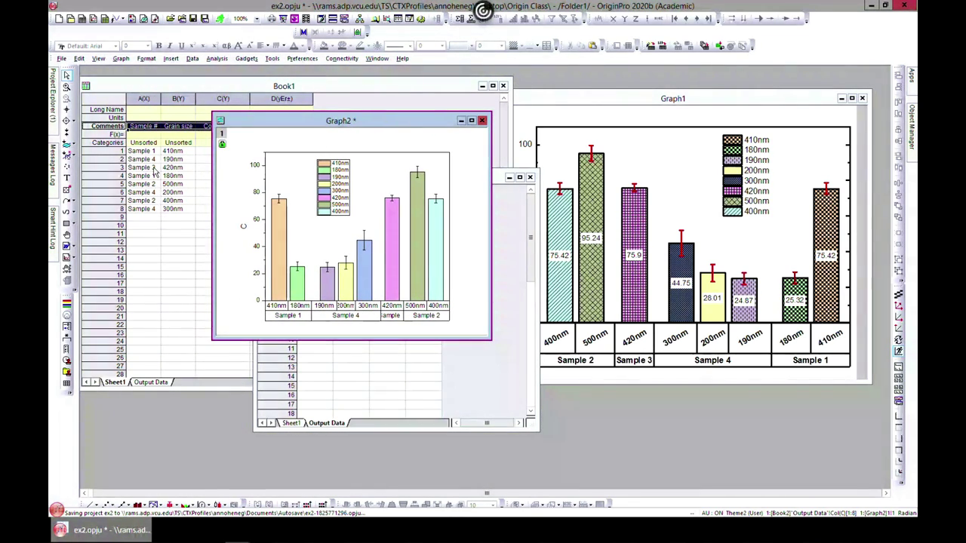
drag(283, 120, 258, 117)
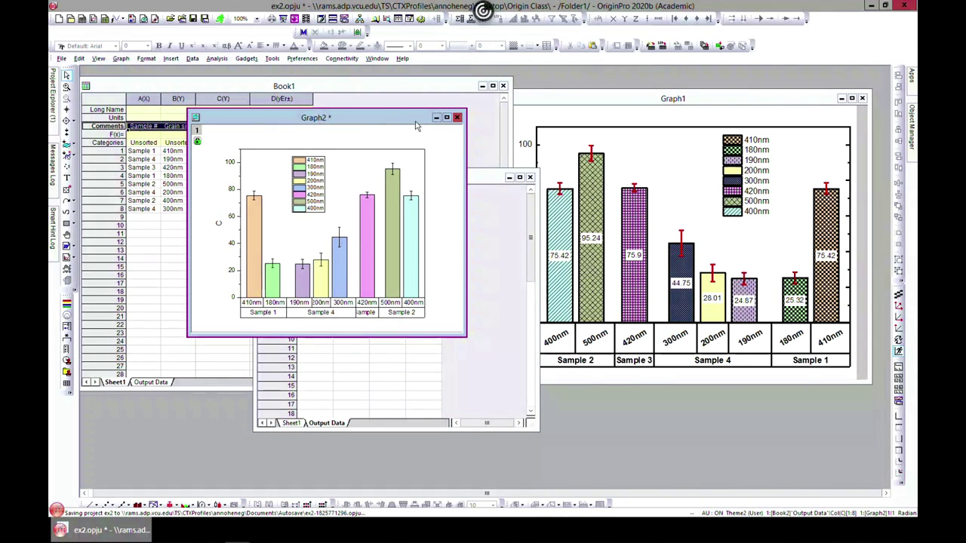
- Reverse the column order in Graph2 by setting the X axis scale from 8.5 to 0.5
double_click(344, 313)
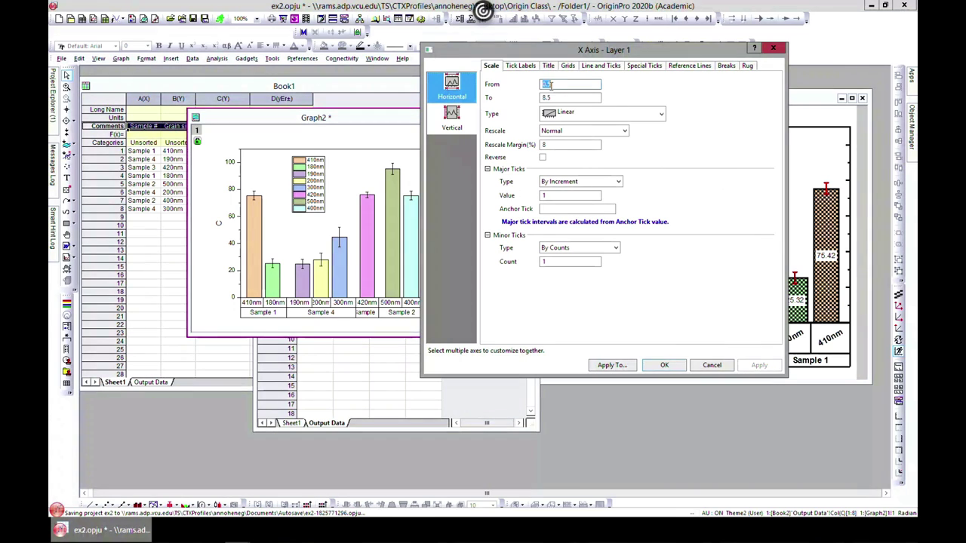
drag(548, 52, 497, 95)
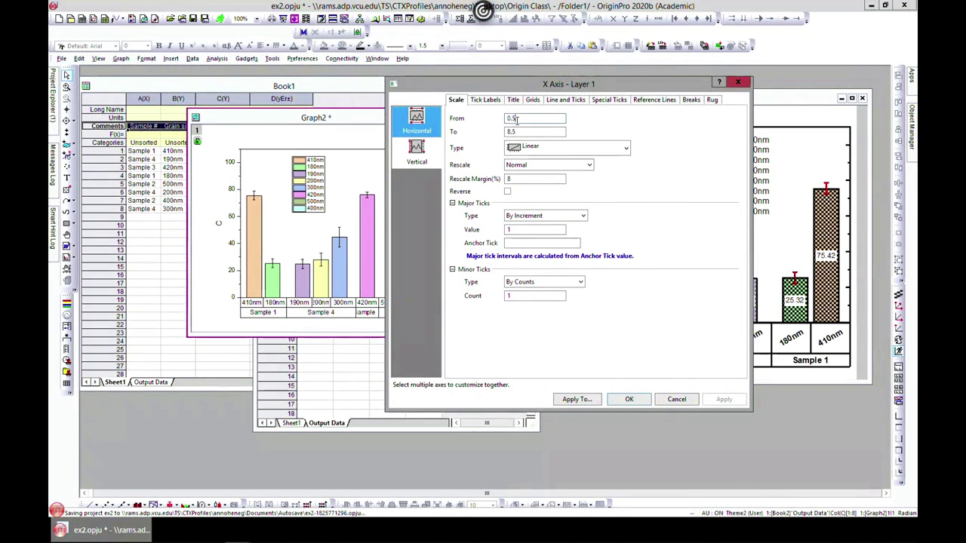
text(8)
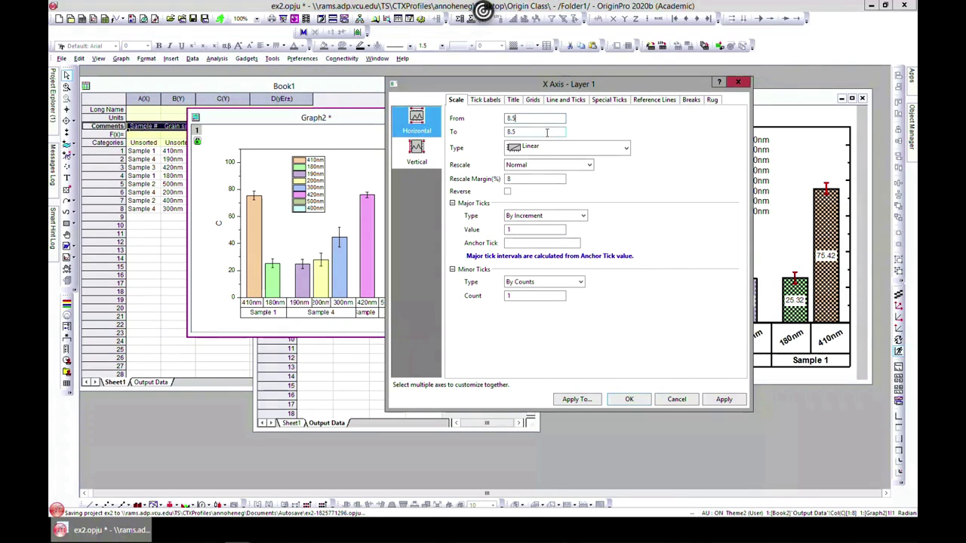
key(Tab)
text(0)
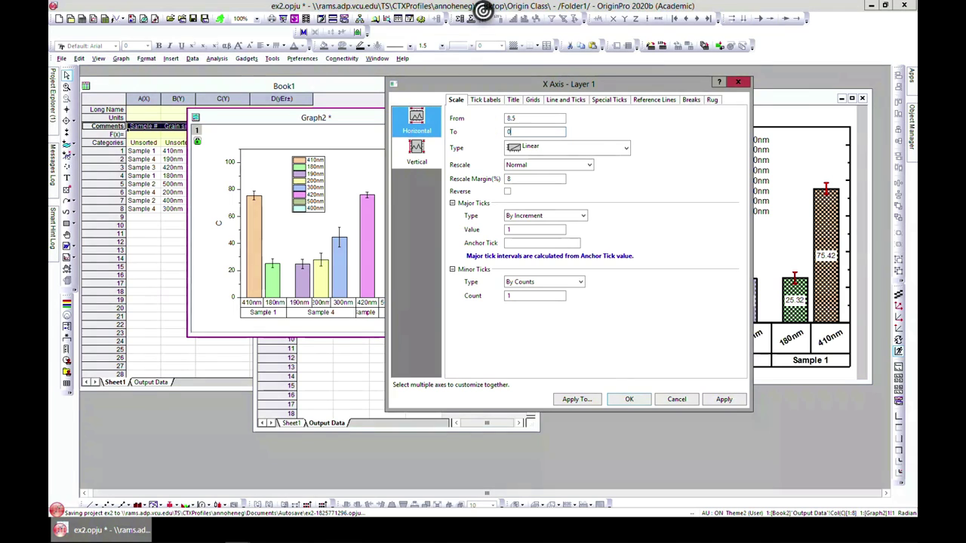
text(.5)
click(724, 399)
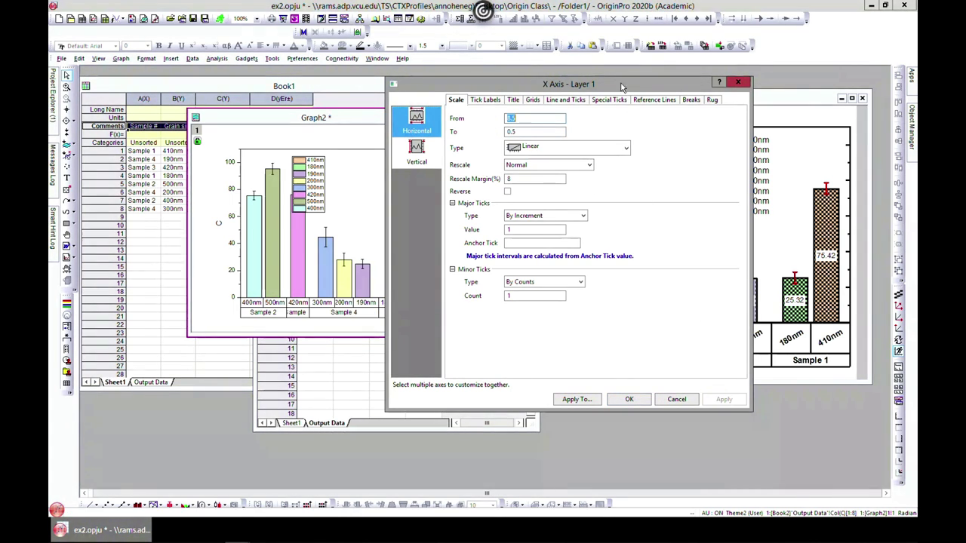
- Set the line thickness of Graph2's bottom axis to 3
mouse_move(622, 85)
mouse_down()
mouse_move(720, 481)
mouse_move(666, 287)
mouse_move(481, 161)
mouse_move(556, 122)
mouse_move(573, 95)
mouse_move(590, 96)
mouse_move(529, 89)
mouse_move(608, 83)
mouse_move(351, 110)
mouse_move(624, 105)
mouse_move(610, 98)
mouse_up()
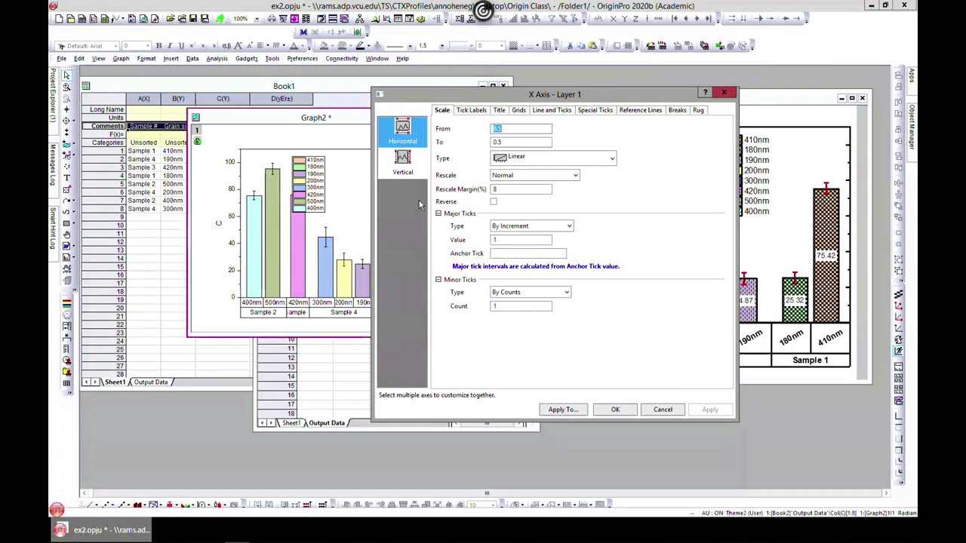
drag(415, 96, 225, 73)
click(373, 89)
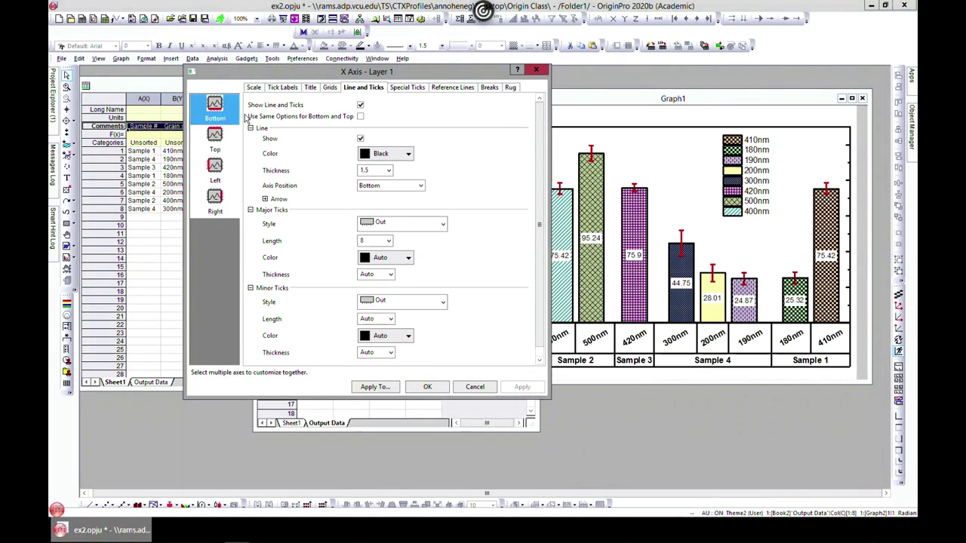
click(385, 170)
click(377, 220)
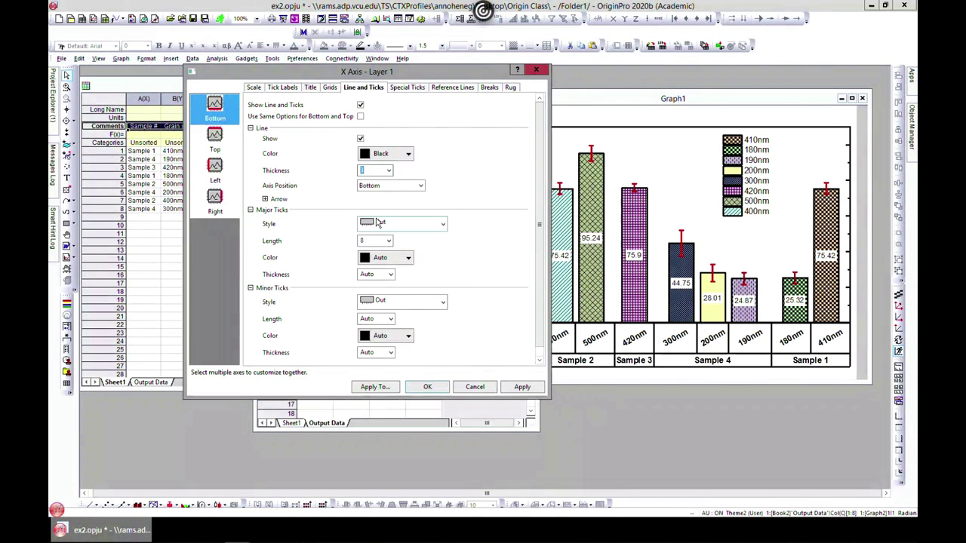
click(522, 387)
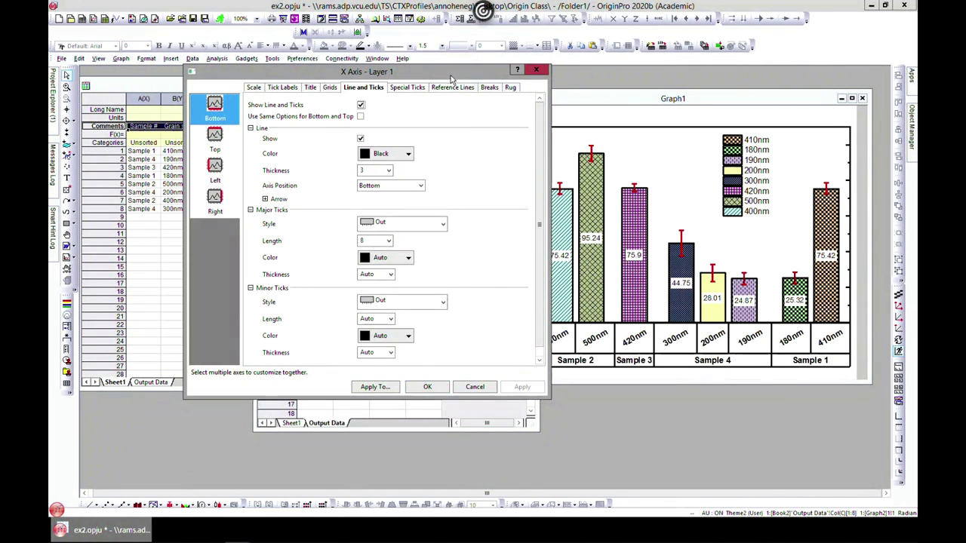
- Set the line thickness of Graph2's top axis to 3
drag(513, 75, 603, 126)
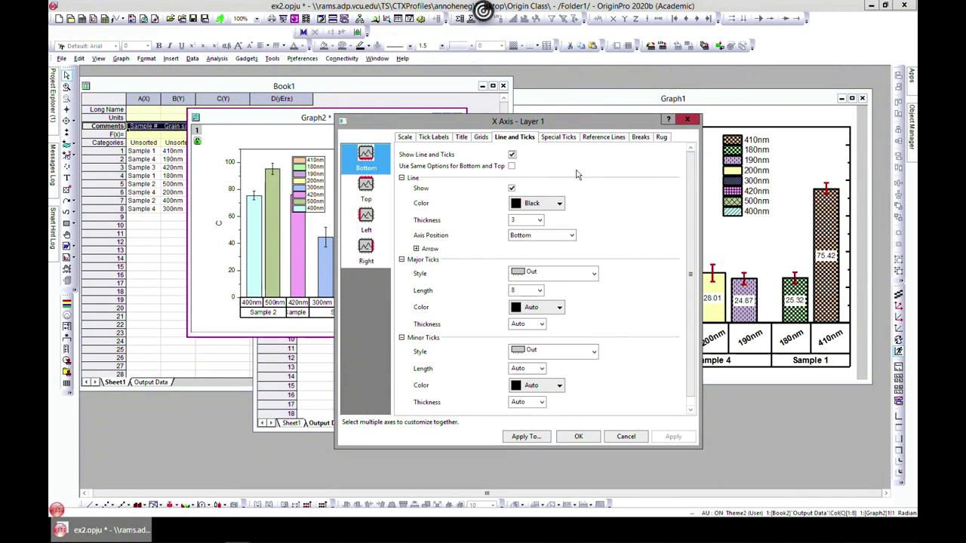
click(367, 185)
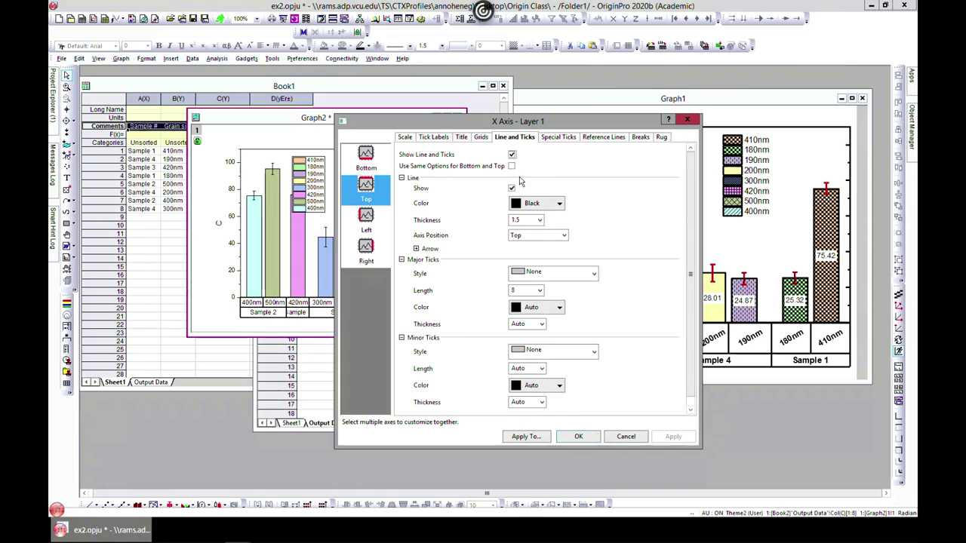
click(539, 220)
click(533, 283)
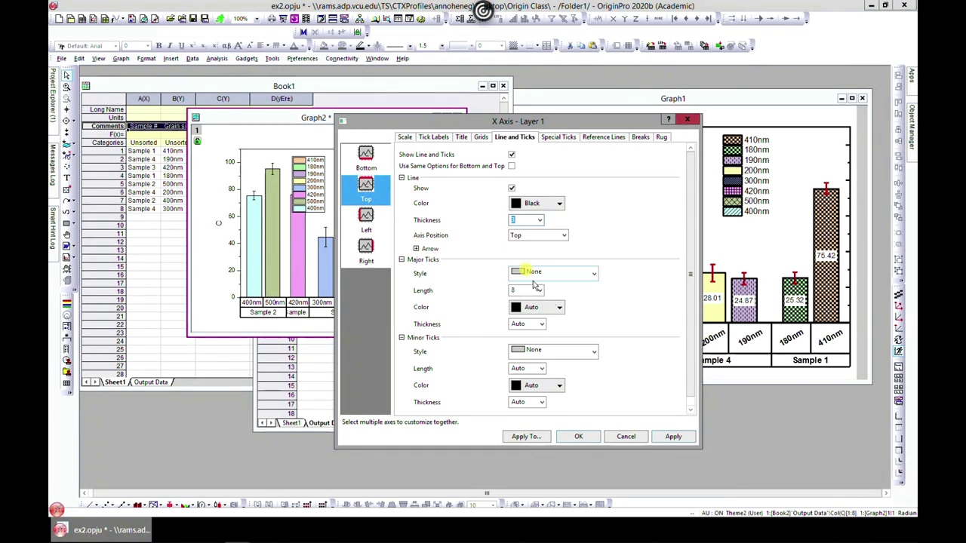
click(676, 437)
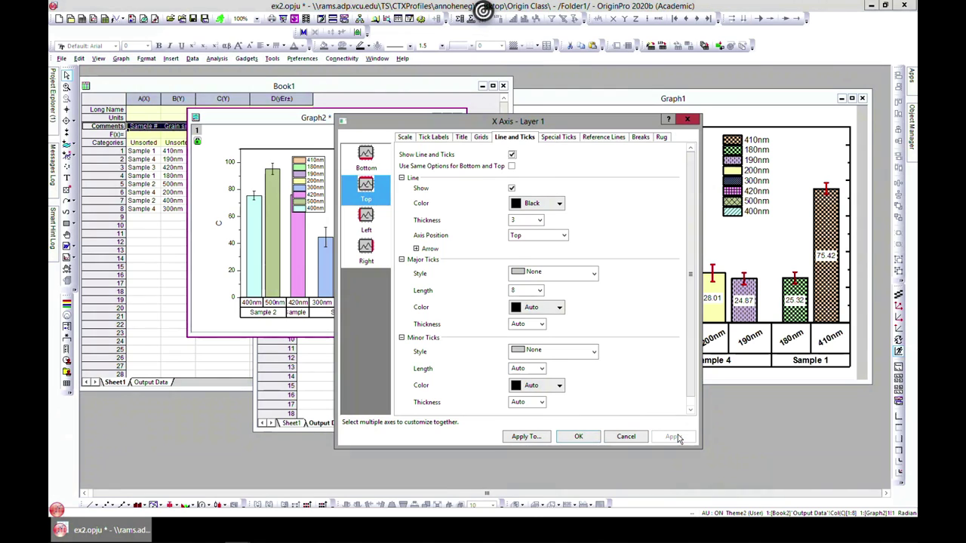
- Give the left axis line thickness 3 and inward major and minor ticks, and use the same options for the right axis
click(366, 217)
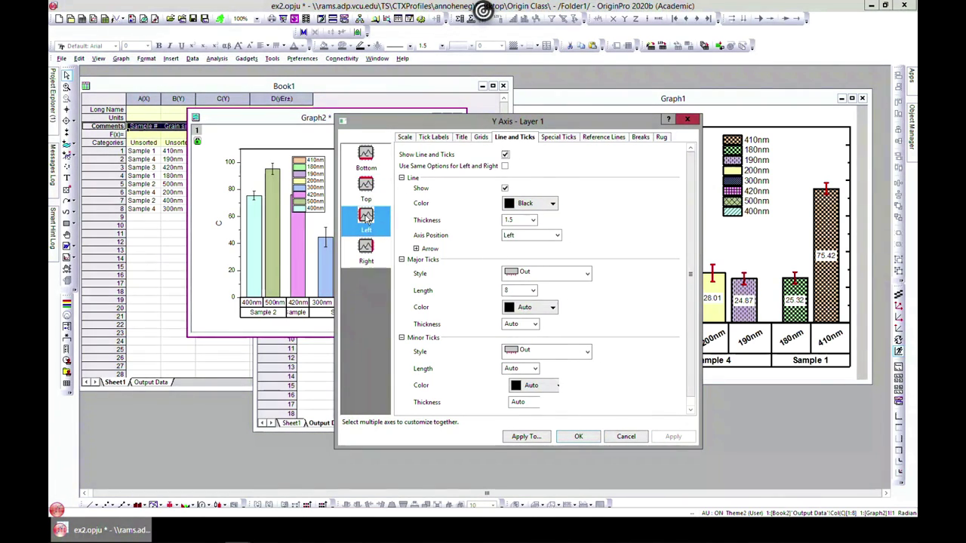
click(532, 220)
click(518, 270)
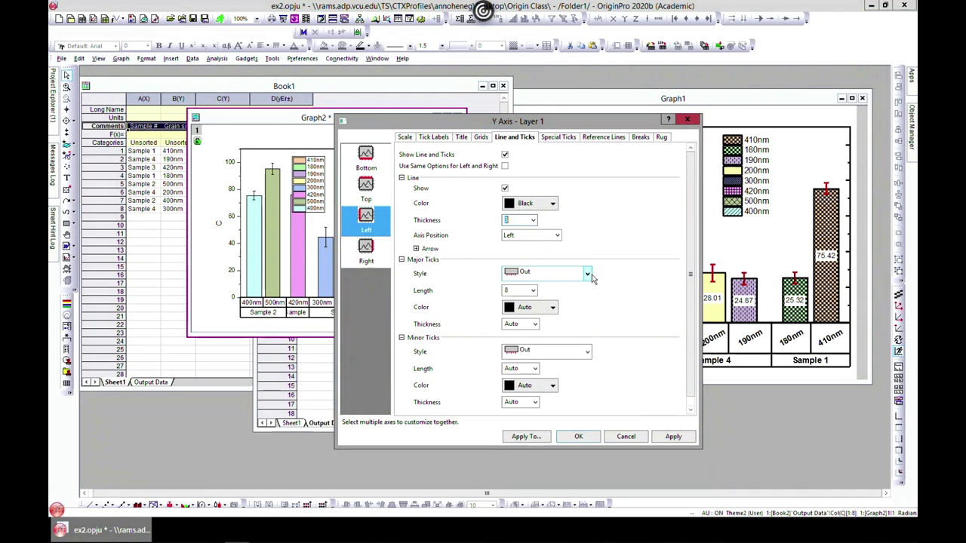
click(584, 273)
click(558, 299)
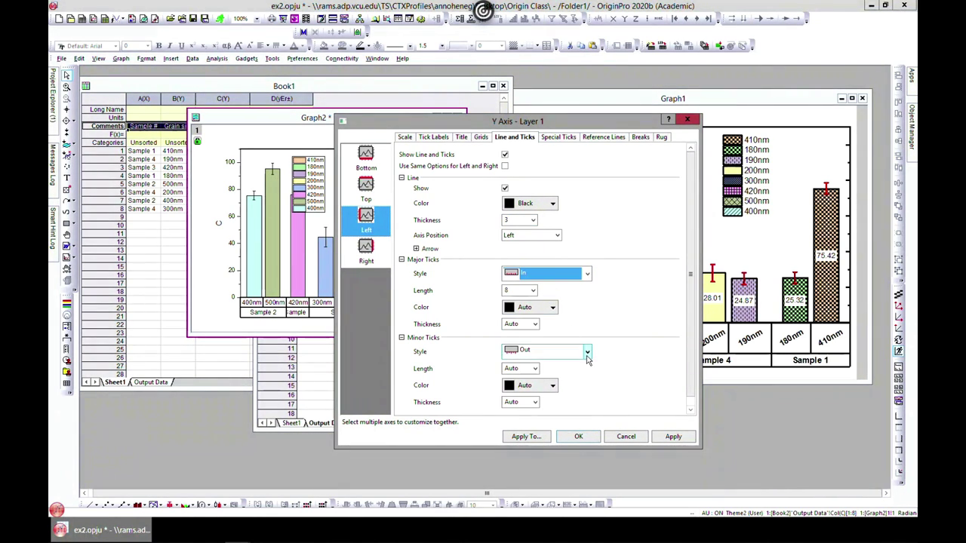
click(587, 350)
click(554, 381)
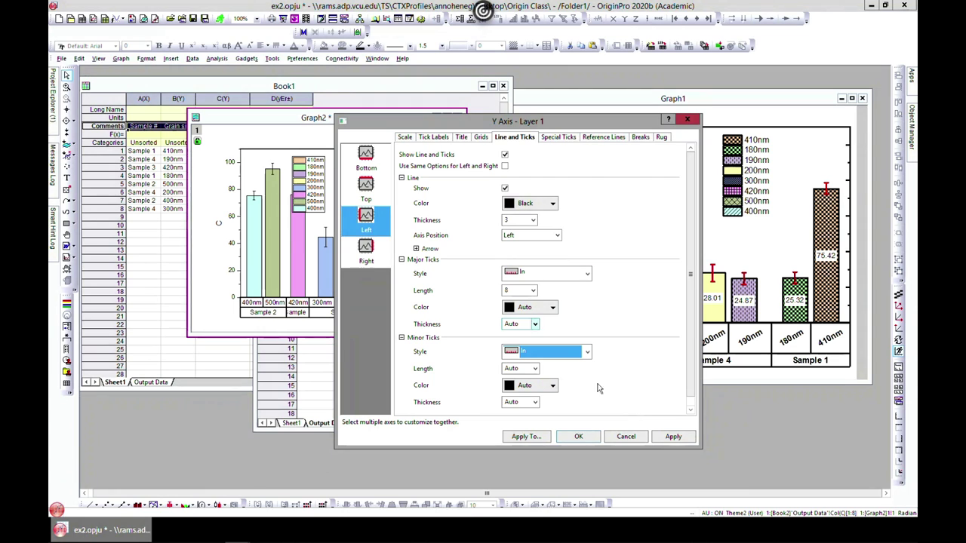
click(672, 438)
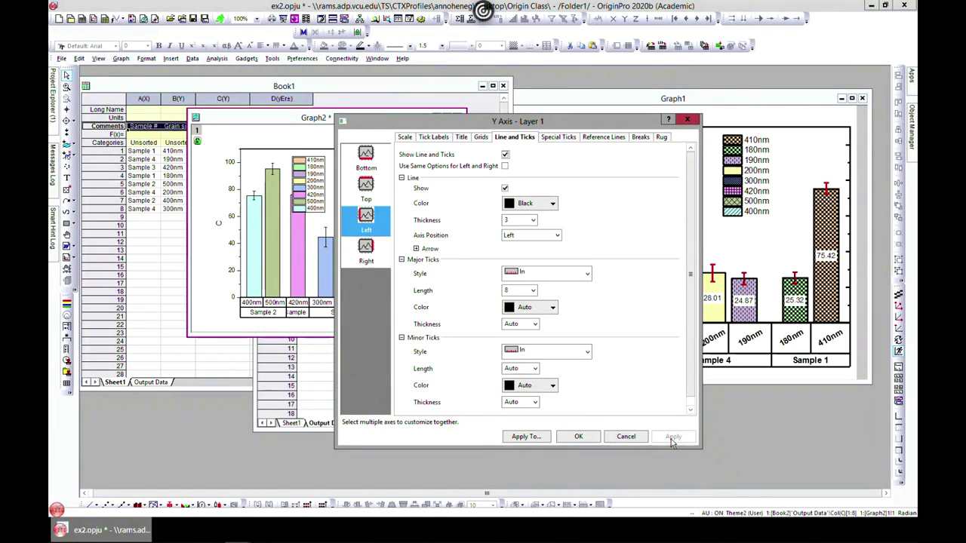
click(505, 166)
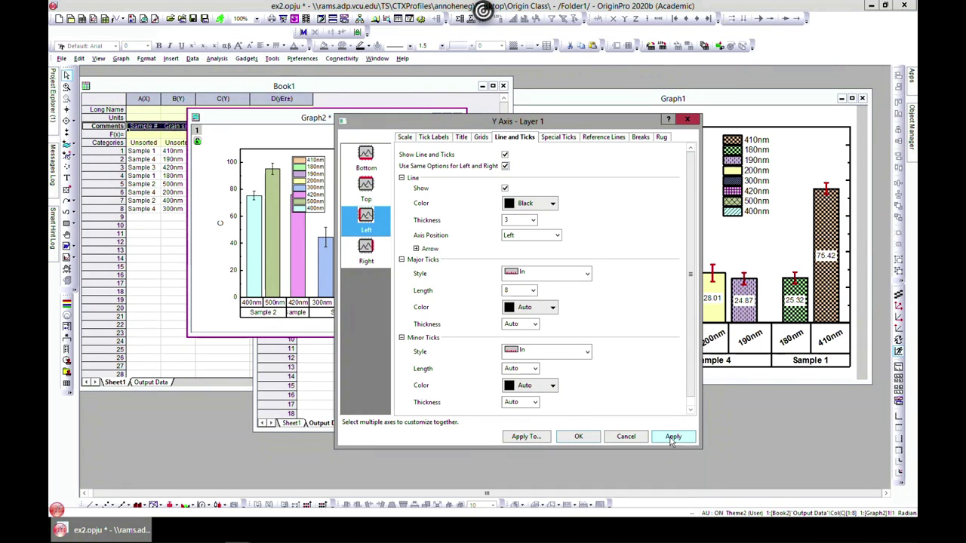
click(575, 436)
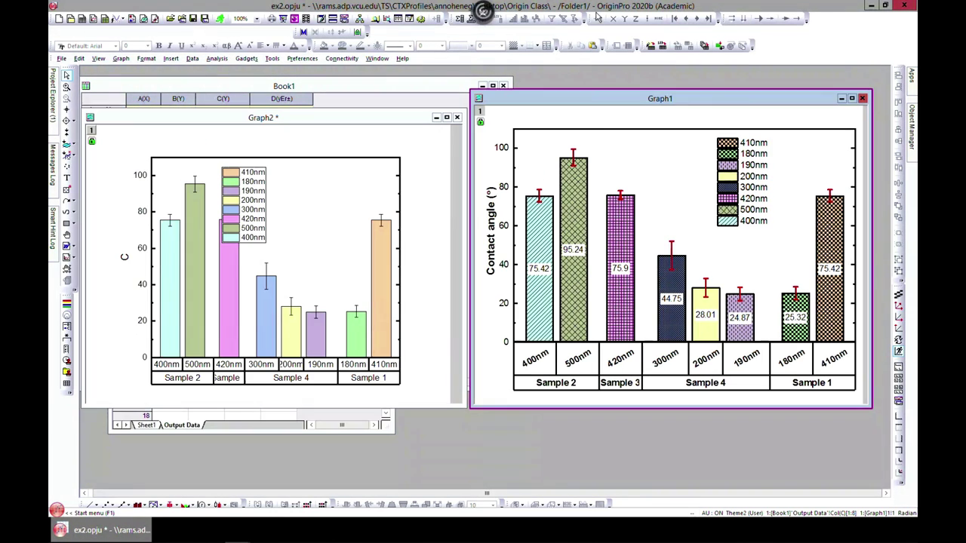
- Line up Graph1 beside Graph2 and make both rows of Graph2's X axis labels bold
drag(588, 100, 590, 112)
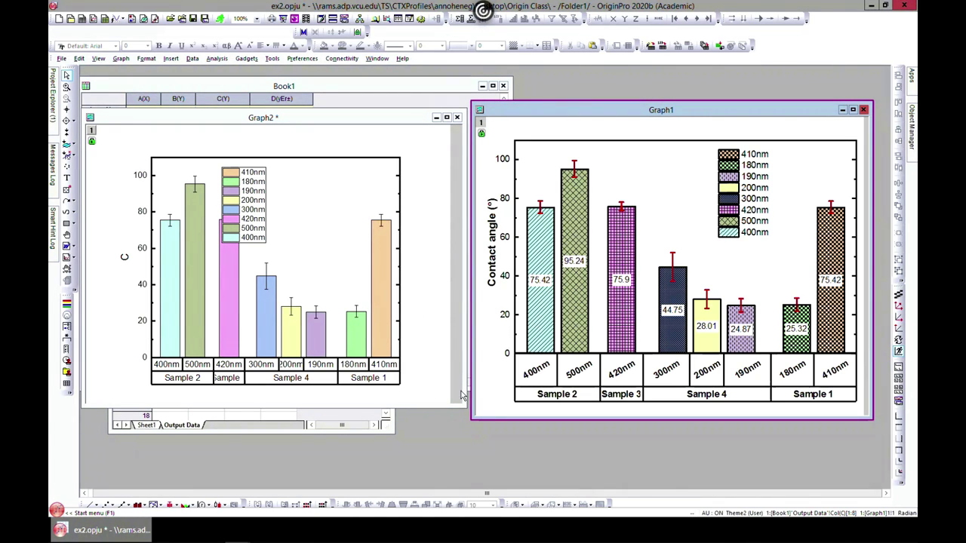
click(217, 381)
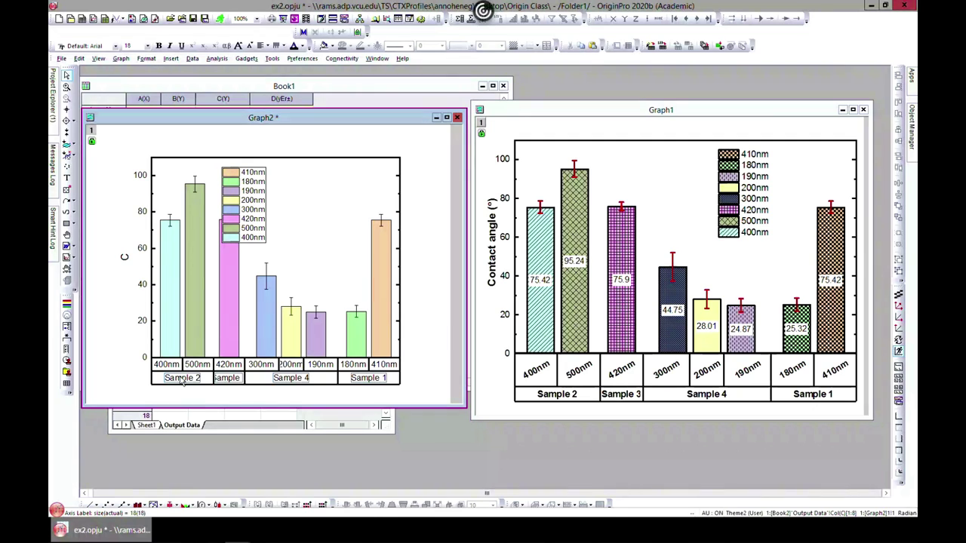
click(225, 397)
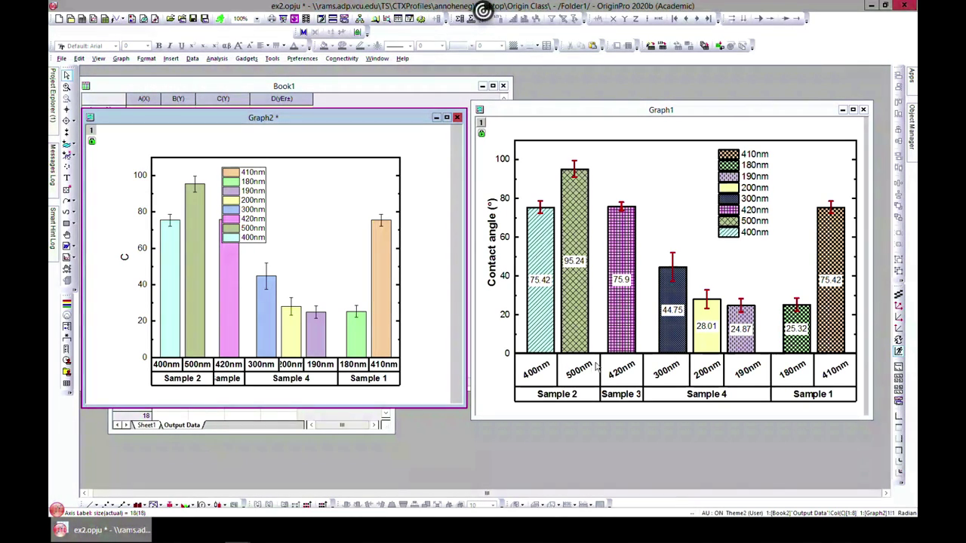
- Rotate Graph2's grain size tick labels so they slant upward like those in Graph1
click(178, 368)
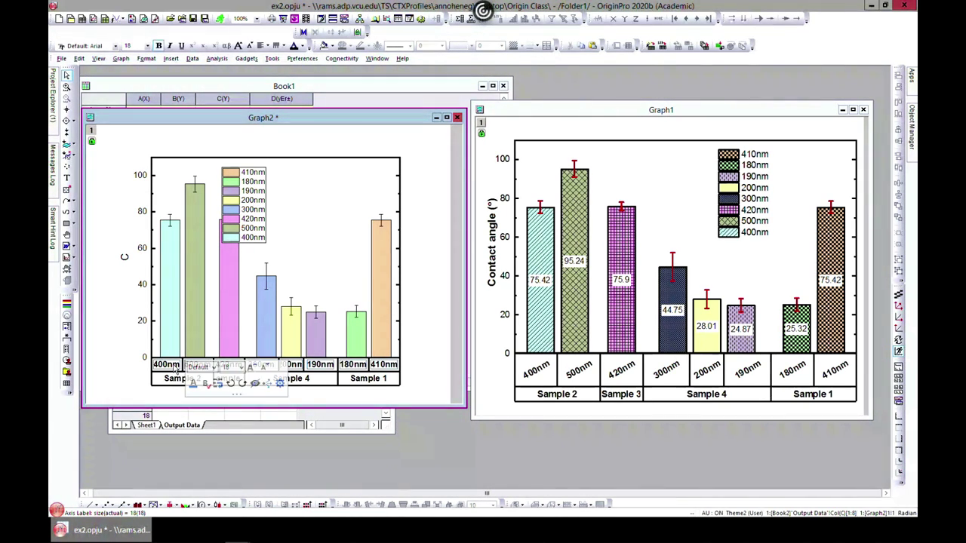
click(245, 386)
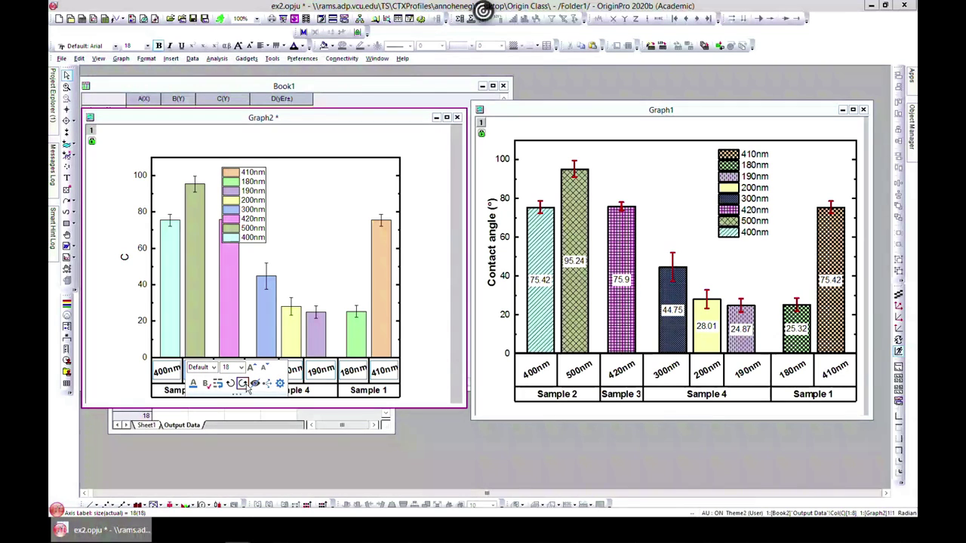
click(409, 309)
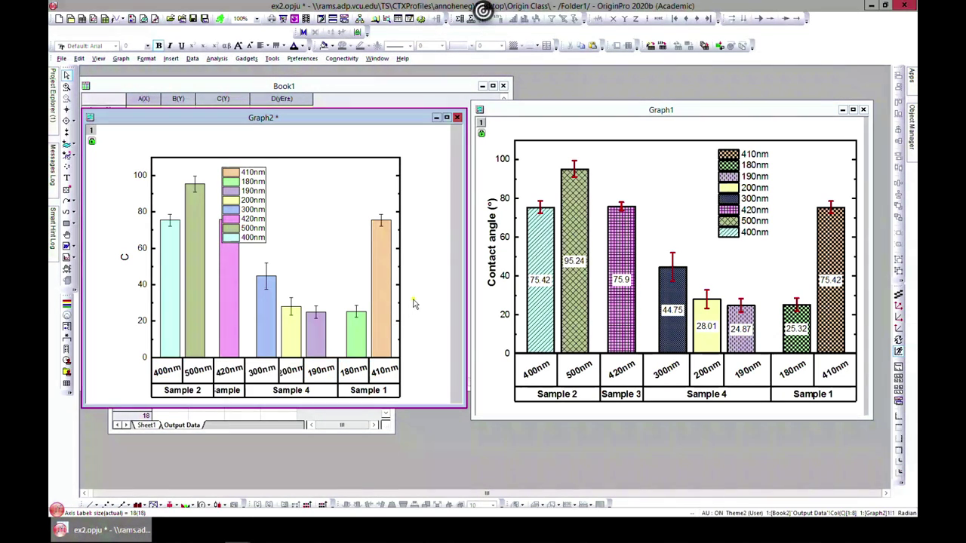
- Maximize Graph2 and fit its layers to the page without maintaining the layer aspect ratios
click(216, 370)
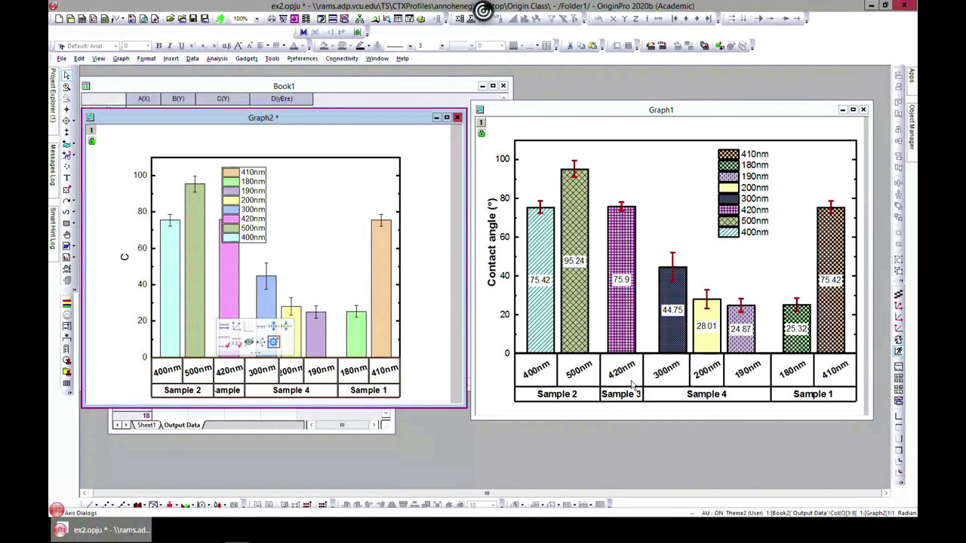
click(428, 302)
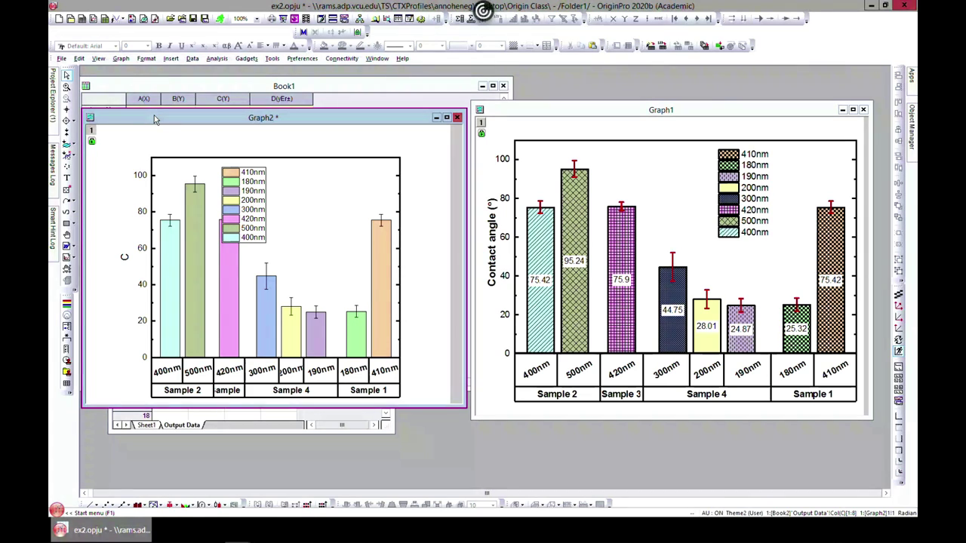
click(120, 59)
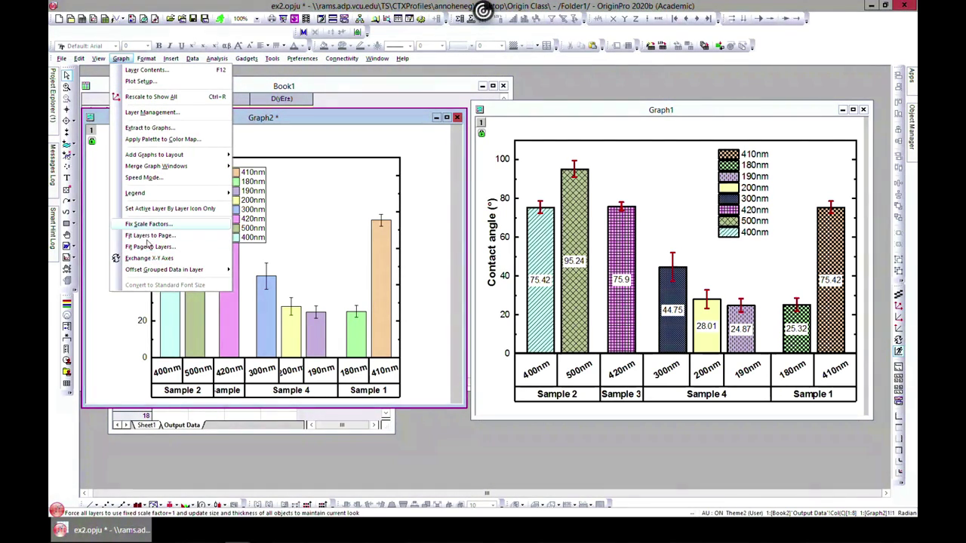
click(446, 117)
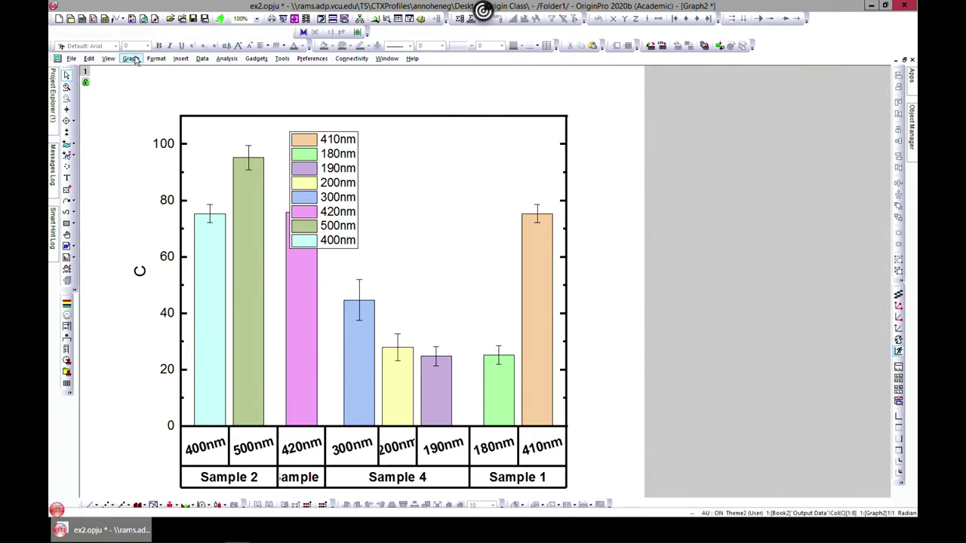
click(131, 59)
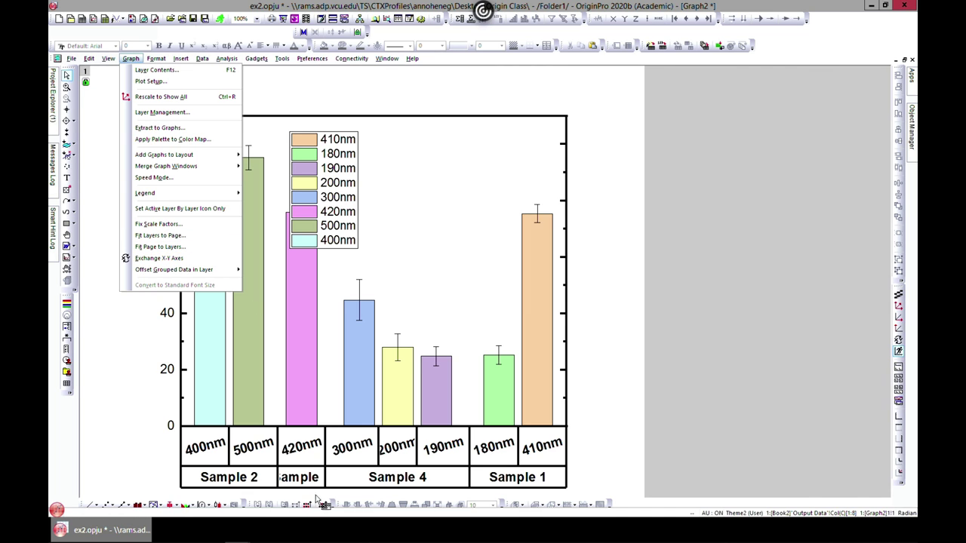
click(160, 237)
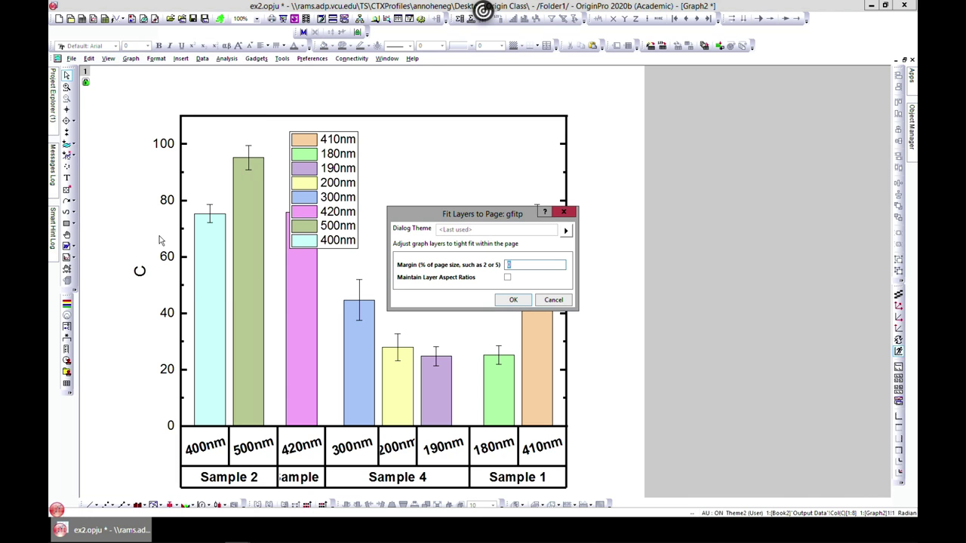
click(510, 300)
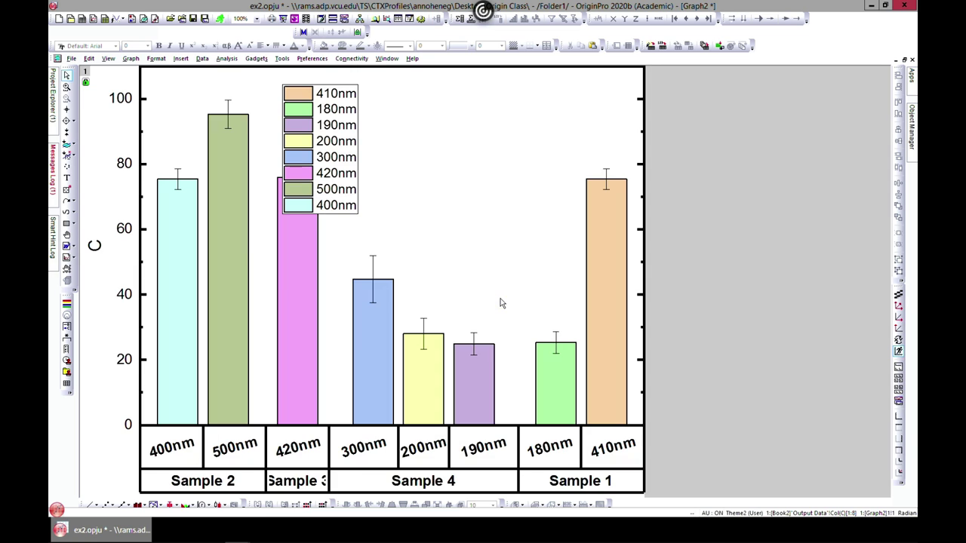
- Fit Graph2's page to its layers with Tight margin control, adjusting both height and width
click(130, 59)
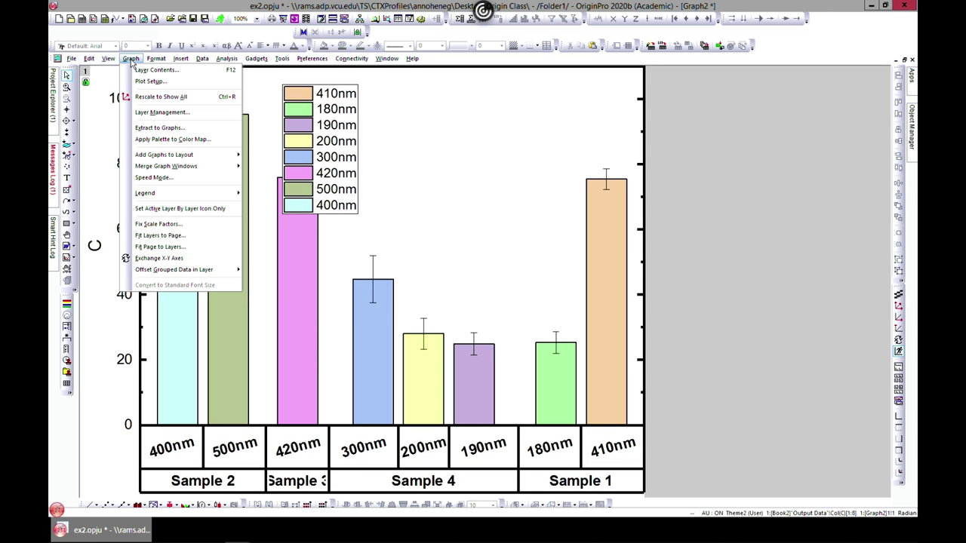
click(167, 249)
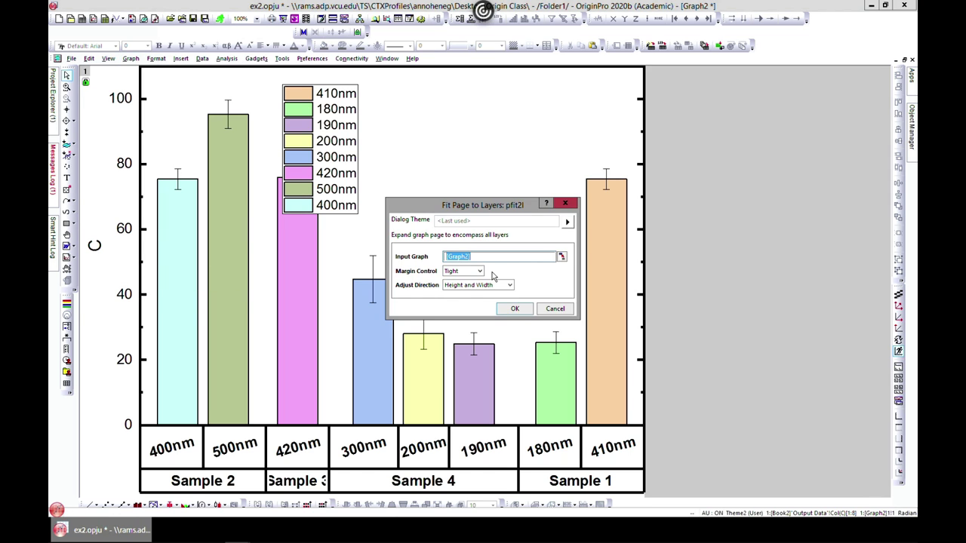
click(514, 309)
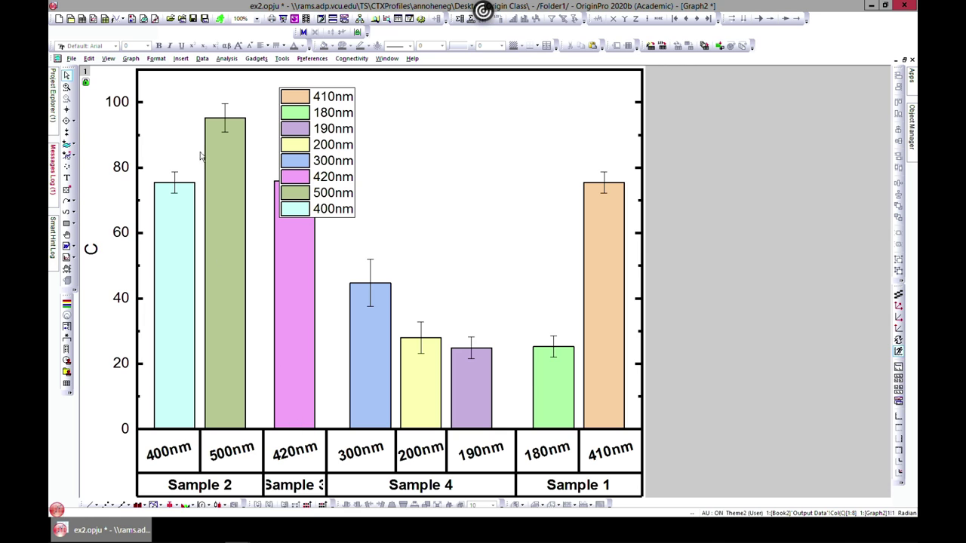
- Set Graph2's sample name labels to font size 16 and move the legend off the 420nm column into the empty area above the 200nm column
click(228, 486)
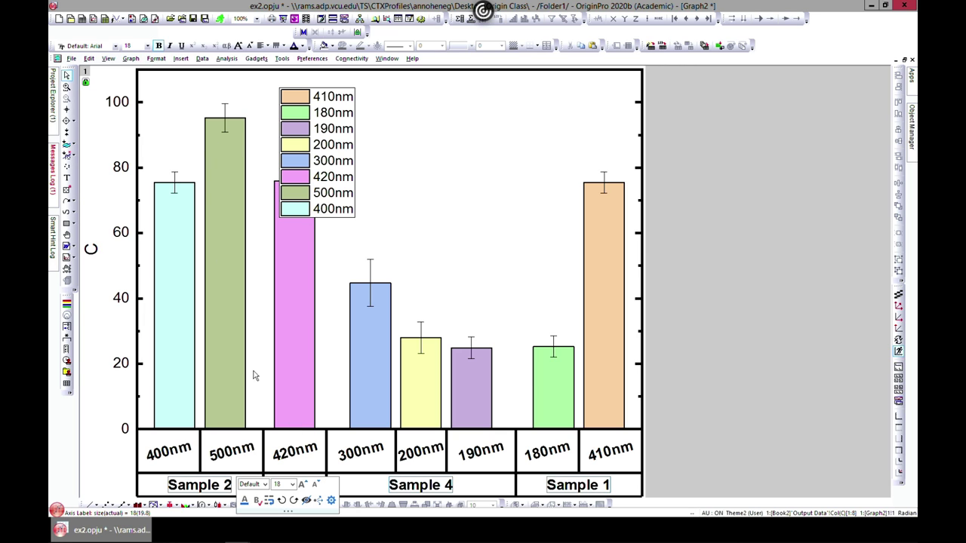
click(293, 487)
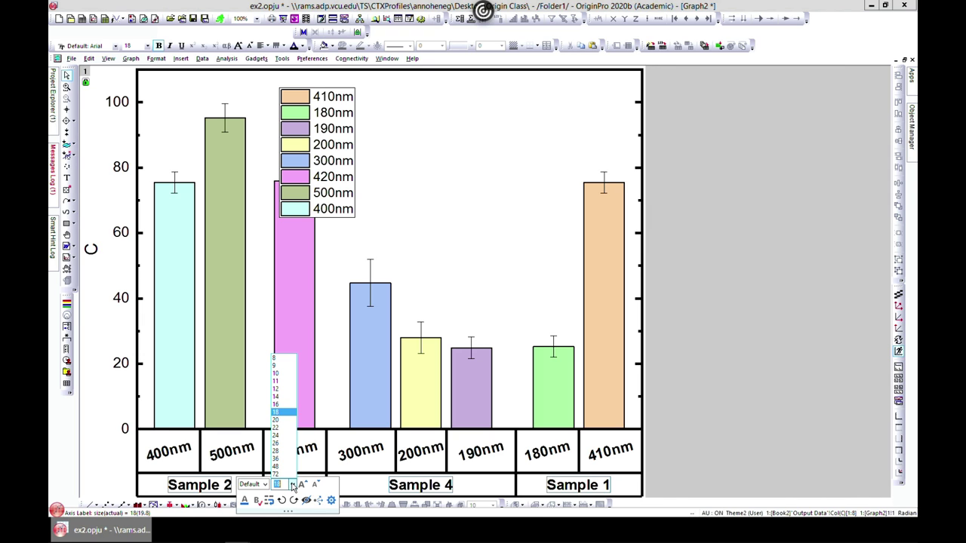
click(280, 408)
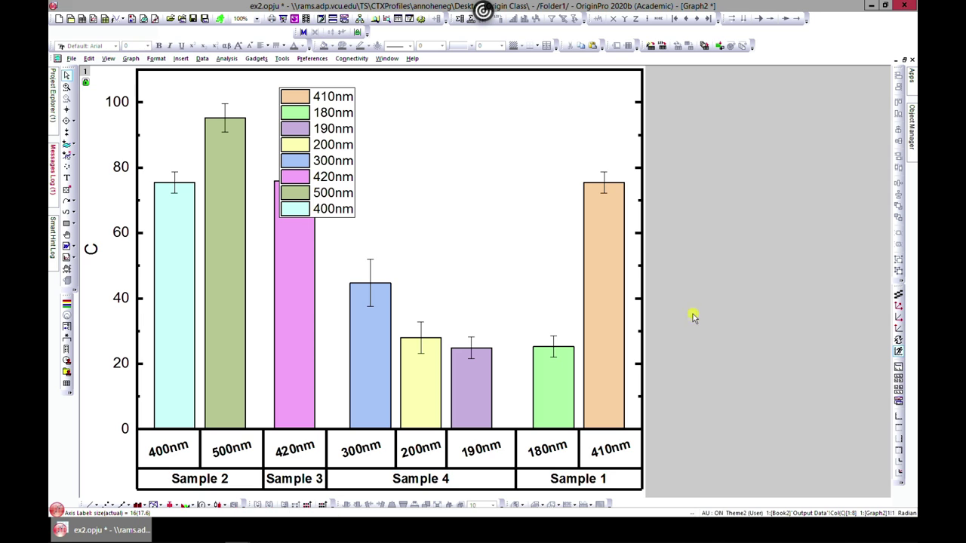
click(903, 60)
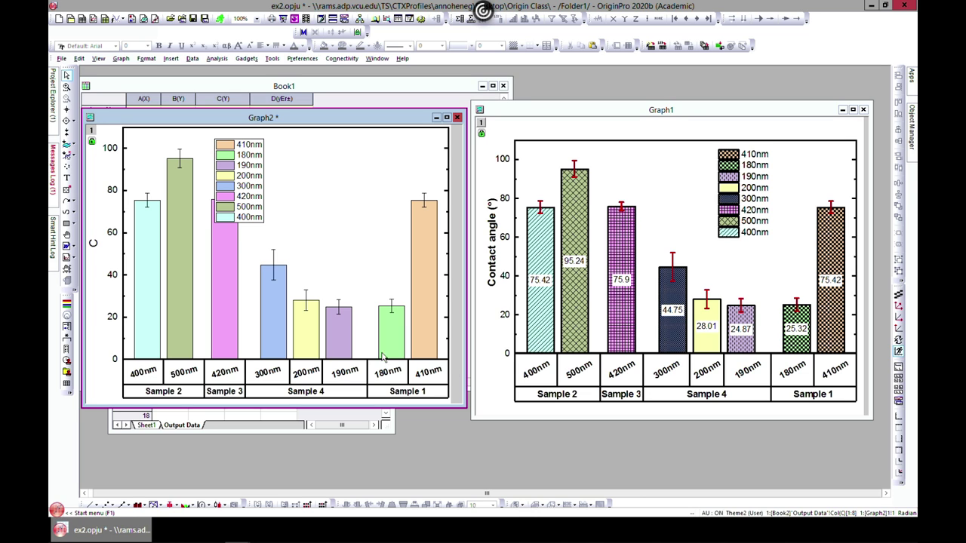
drag(296, 221, 398, 234)
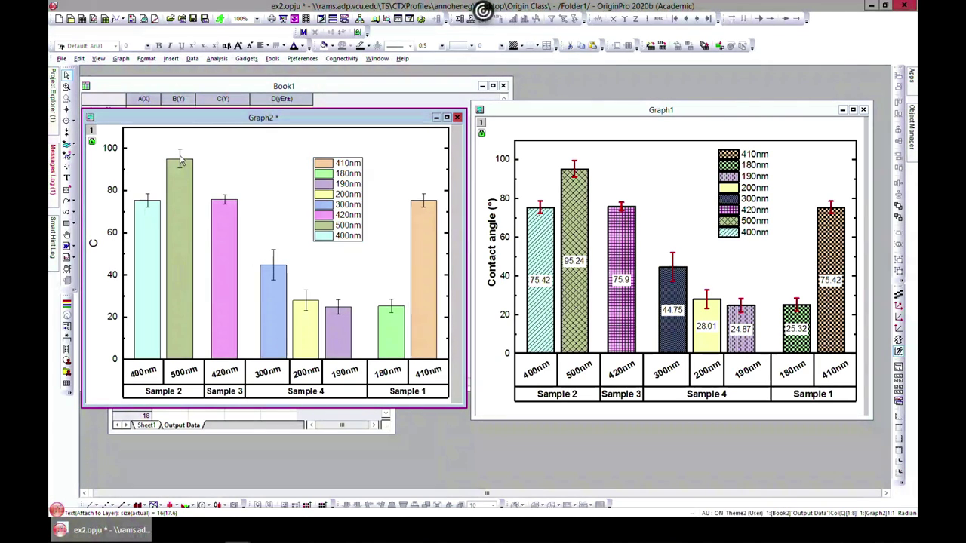
- Set the line width of Graph2's error bars to 3 and their color to red, then restore the window beside Graph1
double_click(391, 118)
double_click(225, 114)
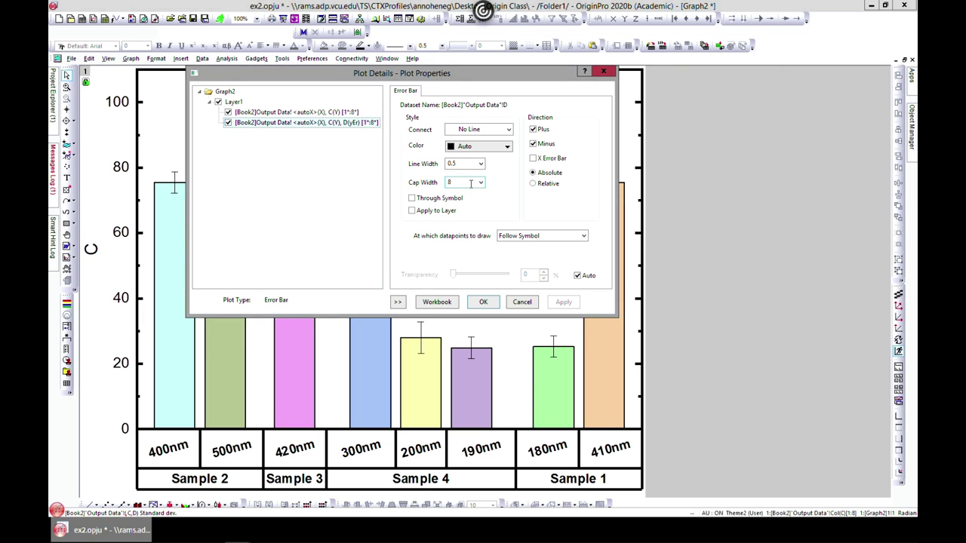
click(479, 164)
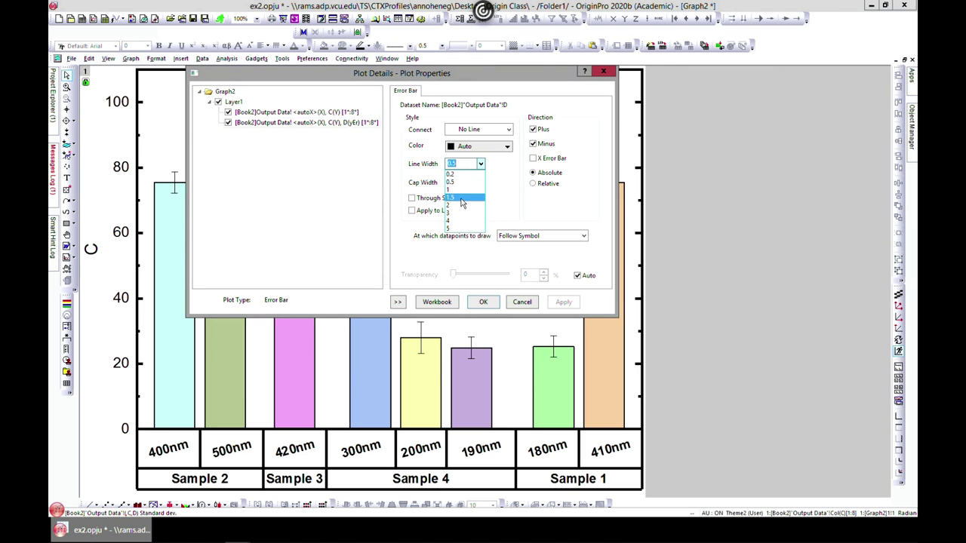
click(460, 213)
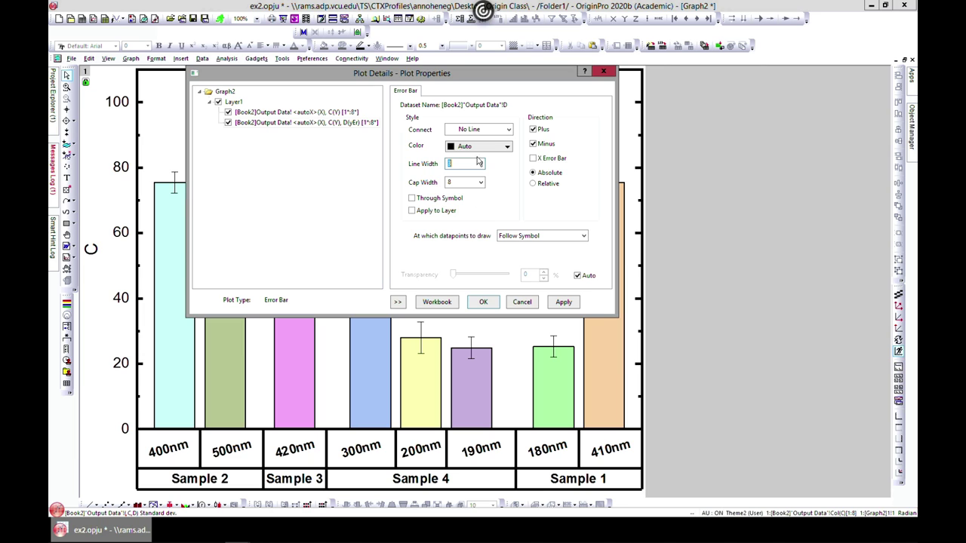
click(504, 147)
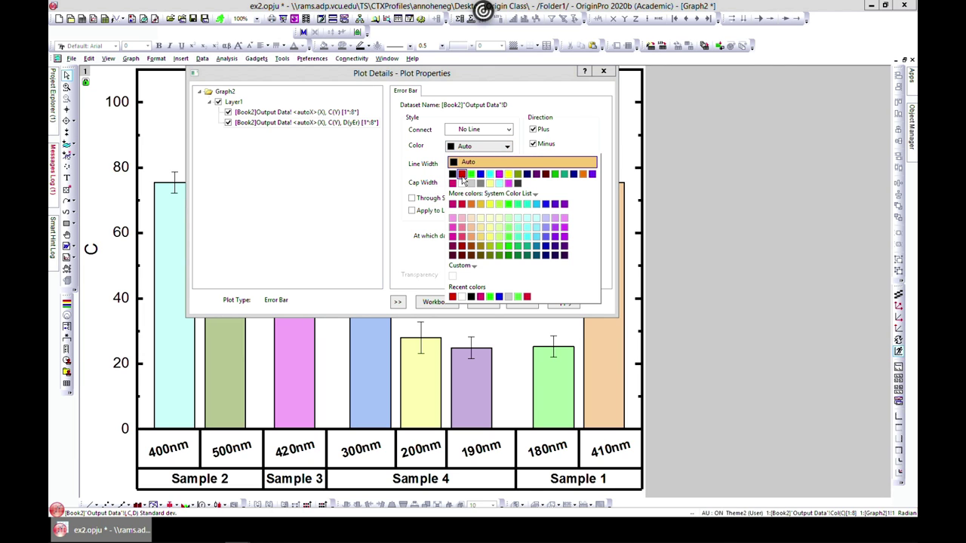
click(460, 174)
click(486, 302)
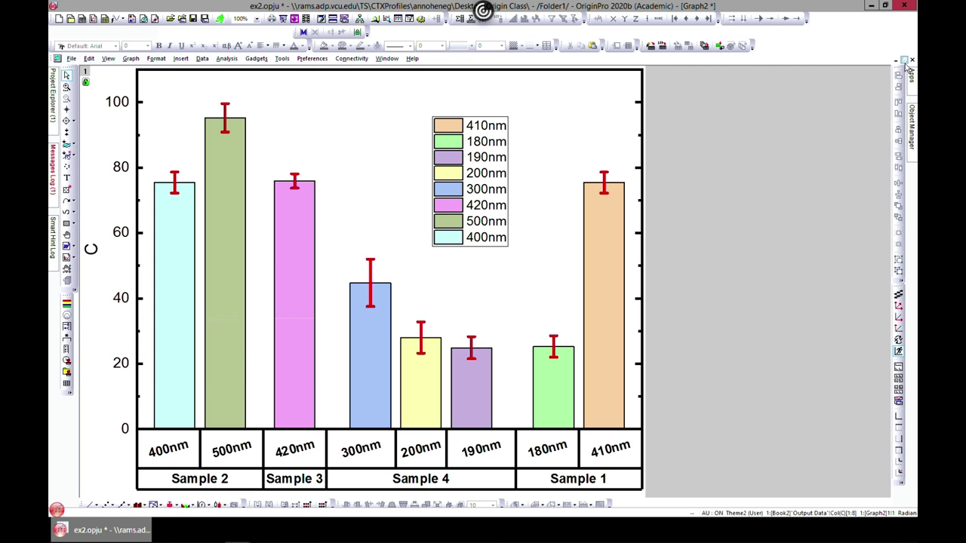
click(904, 60)
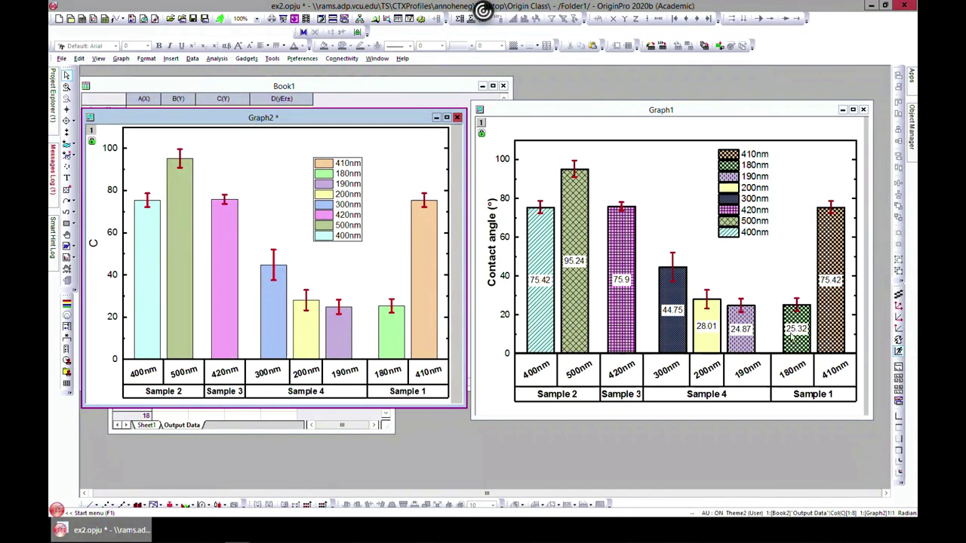
- Examine how Graph2's 400nm, 500nm and 420nm columns can be selected individually or as a whole plot, clearing each selection
mouse_move(180, 298)
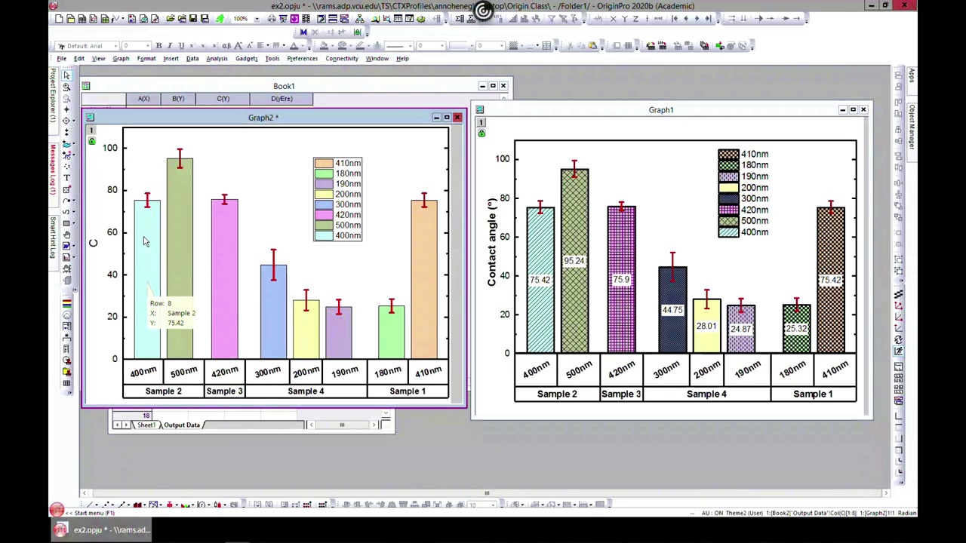
click(146, 243)
click(143, 298)
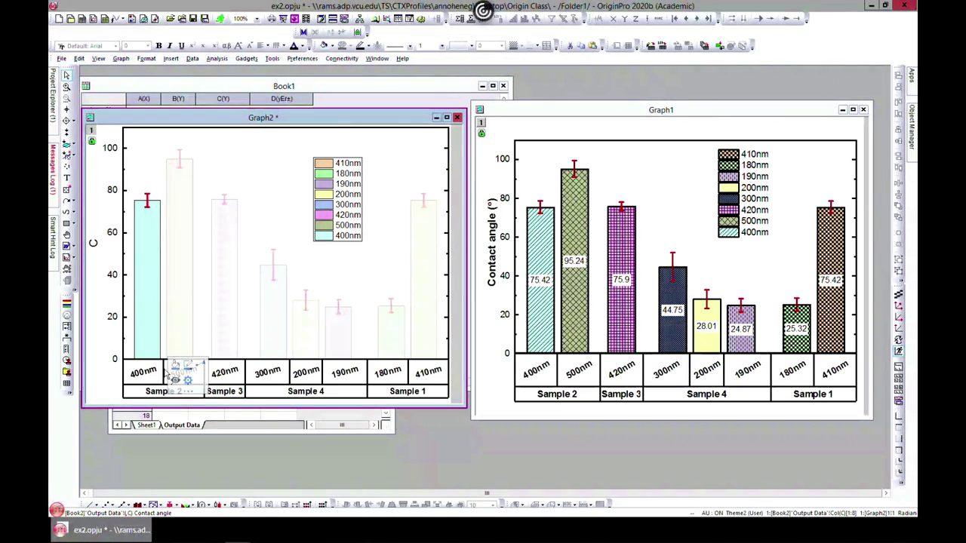
click(222, 169)
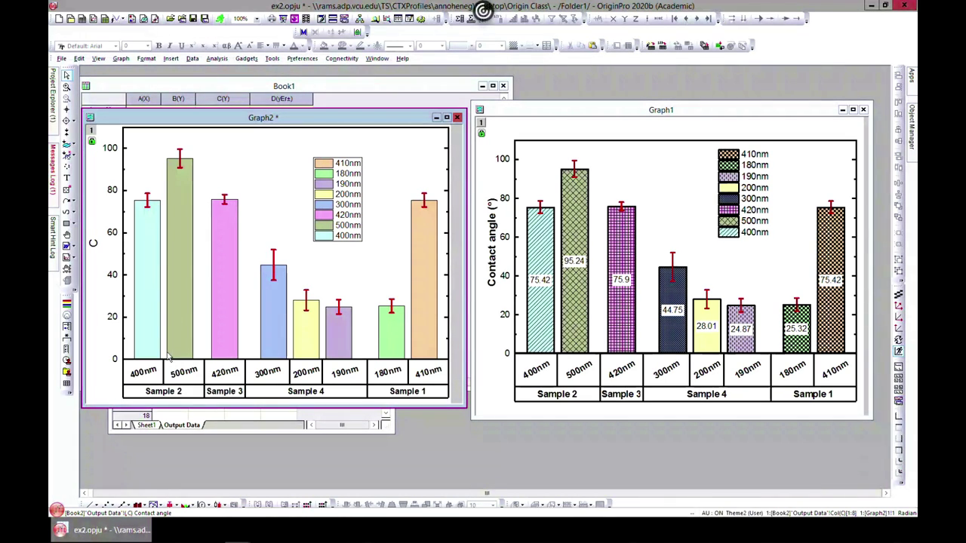
mouse_move(170, 229)
click(178, 196)
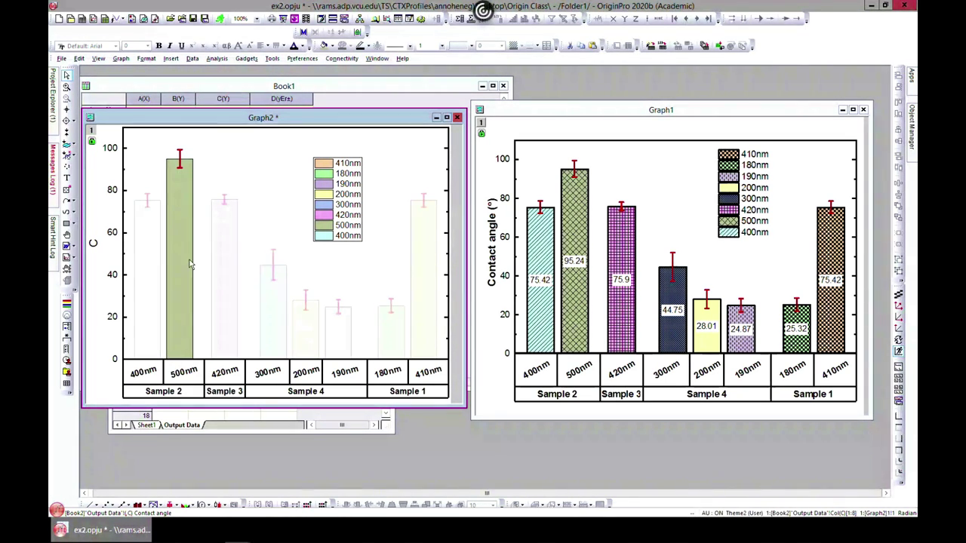
click(242, 171)
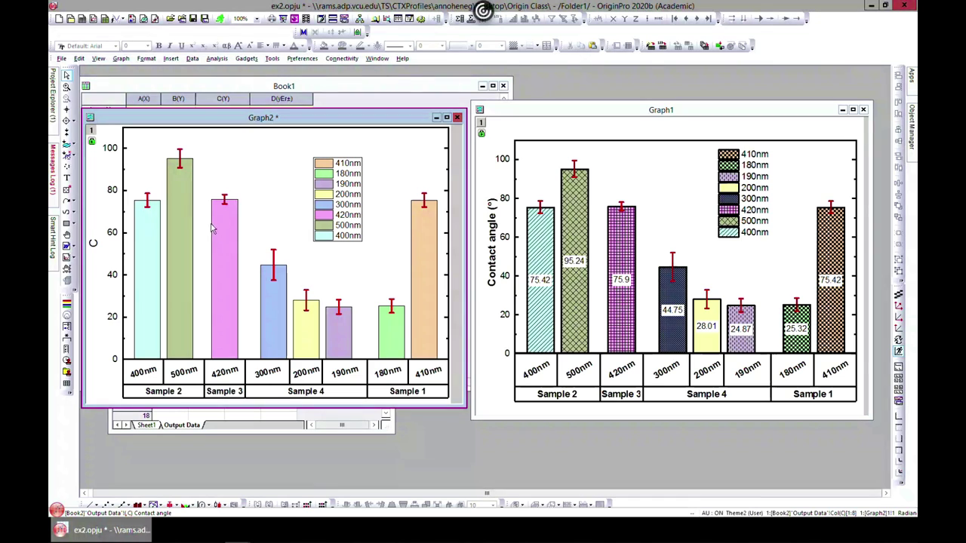
click(230, 295)
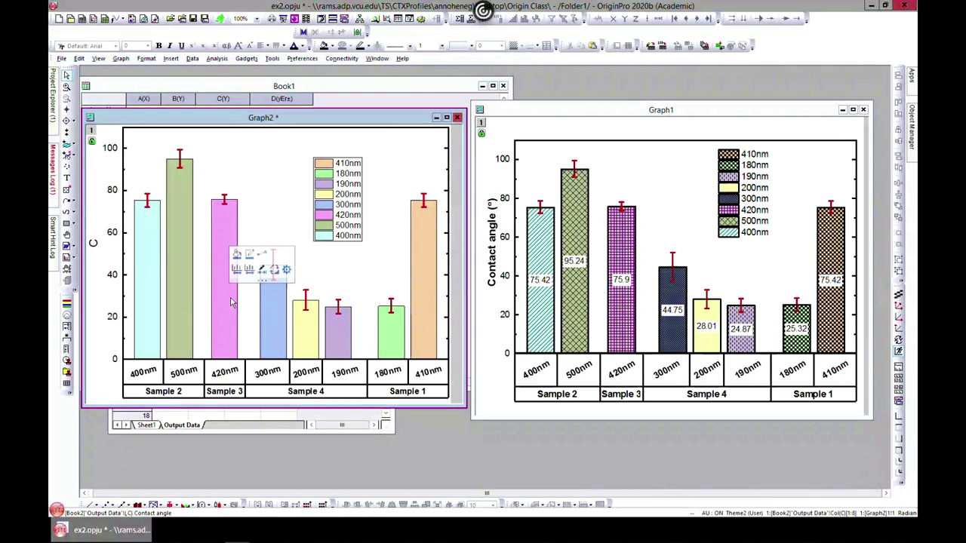
click(230, 296)
click(246, 167)
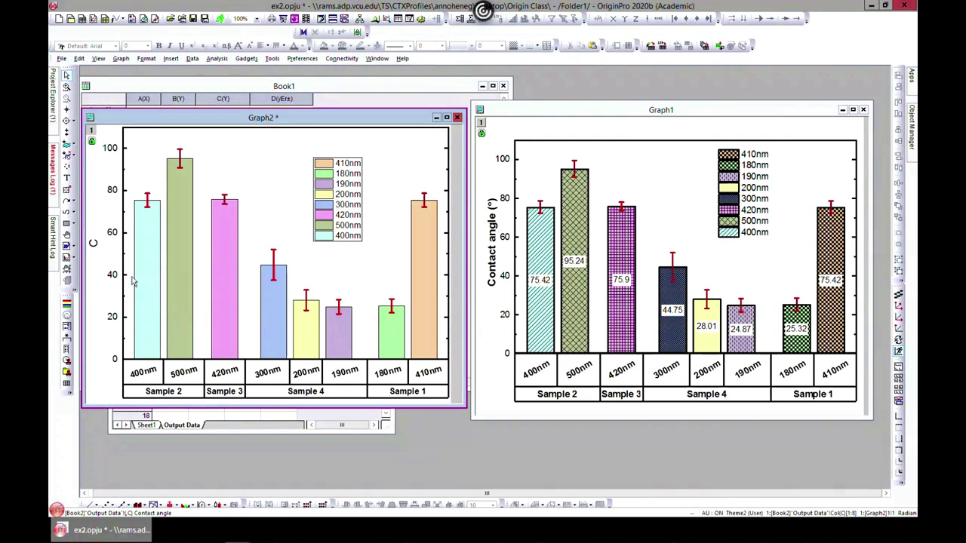
- Set the border width of Graph2's columns to 3, keeping the solid black outline
double_click(177, 337)
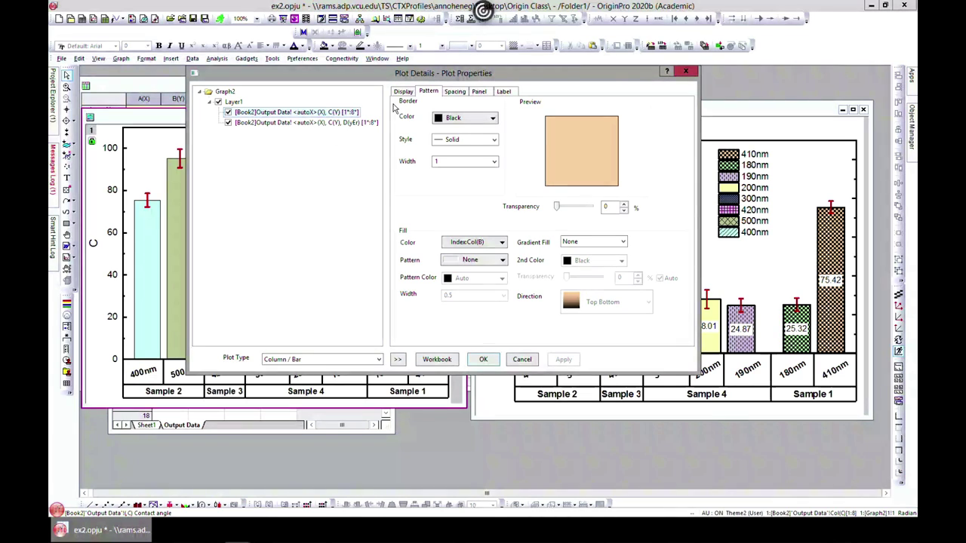
drag(598, 73, 588, 120)
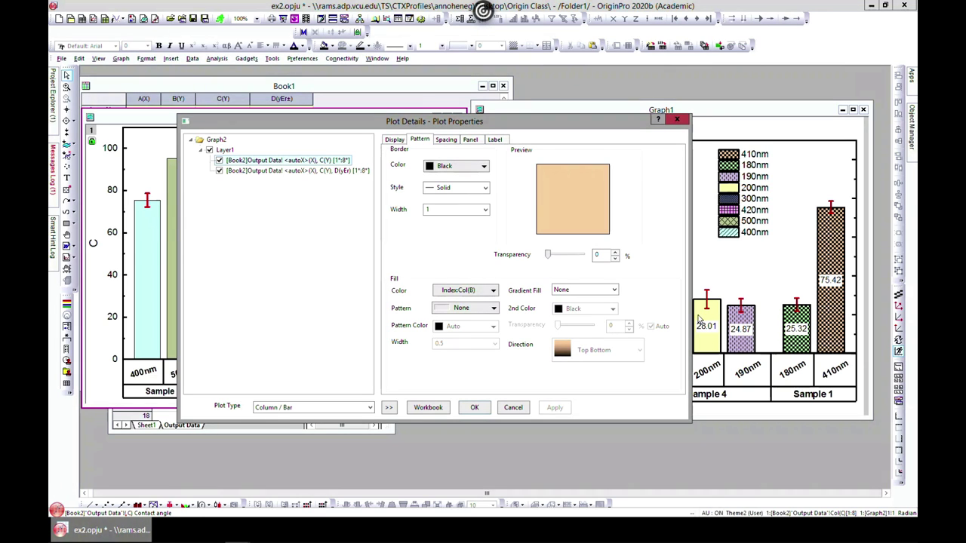
click(485, 210)
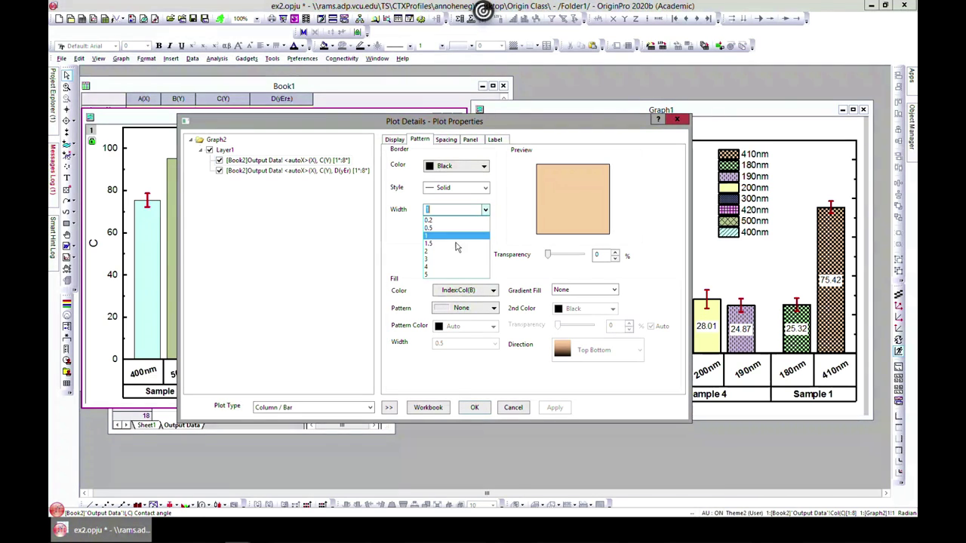
click(444, 259)
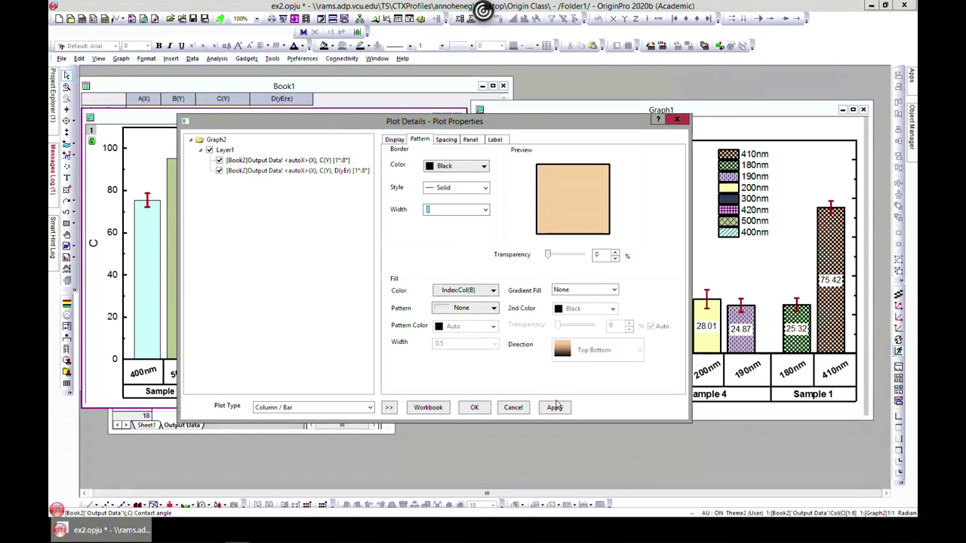
click(472, 408)
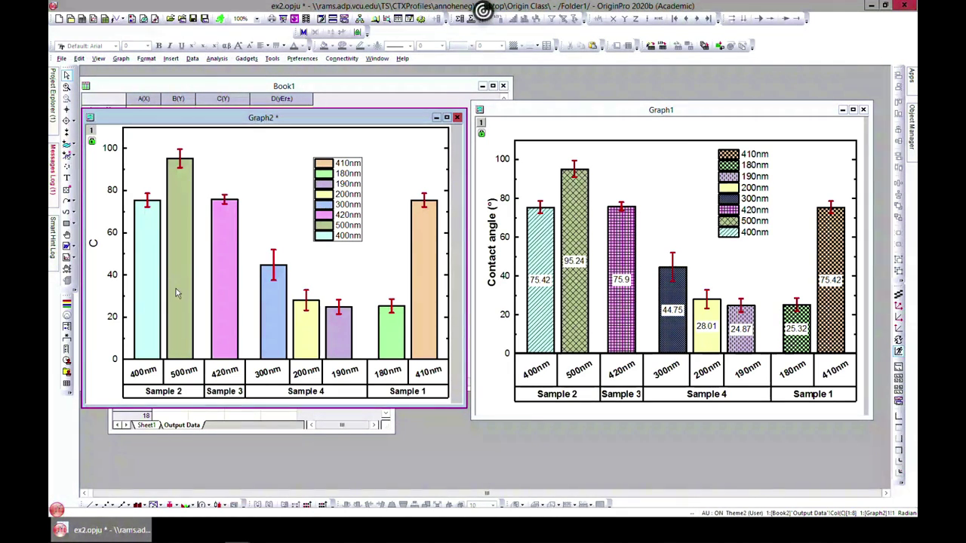
- Replace Graph2's Y axis title with "Contact angle (°)", inserting the degree sign from the symbol map
mouse_move(175, 289)
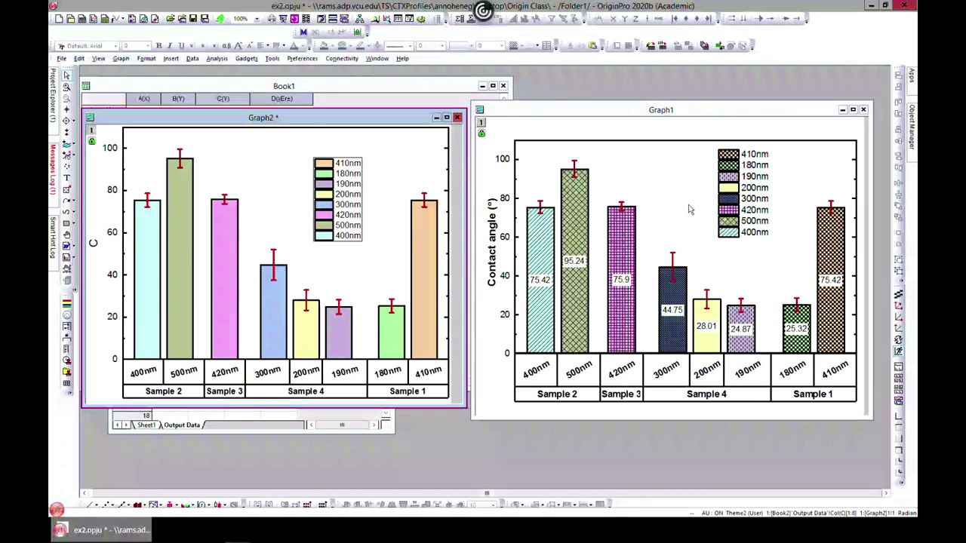
click(95, 249)
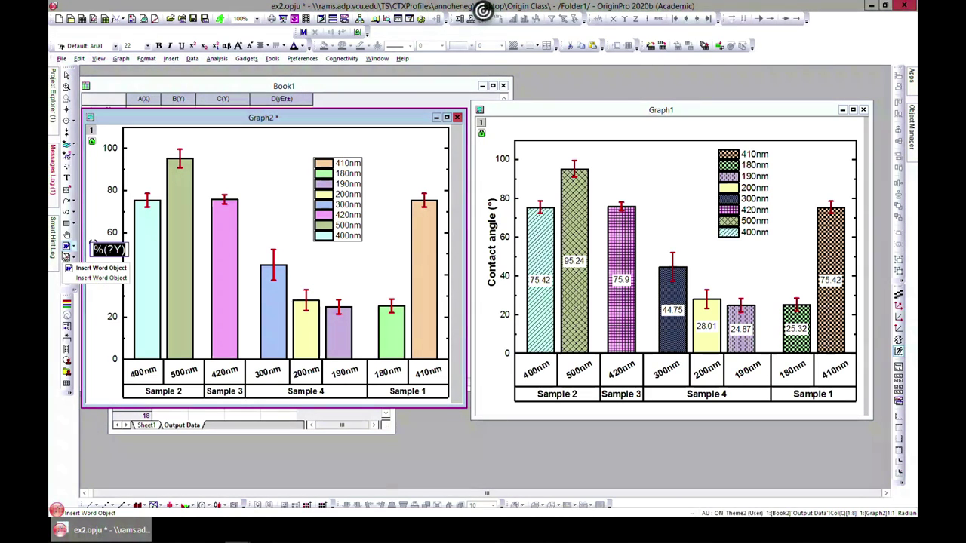
text(Conta)
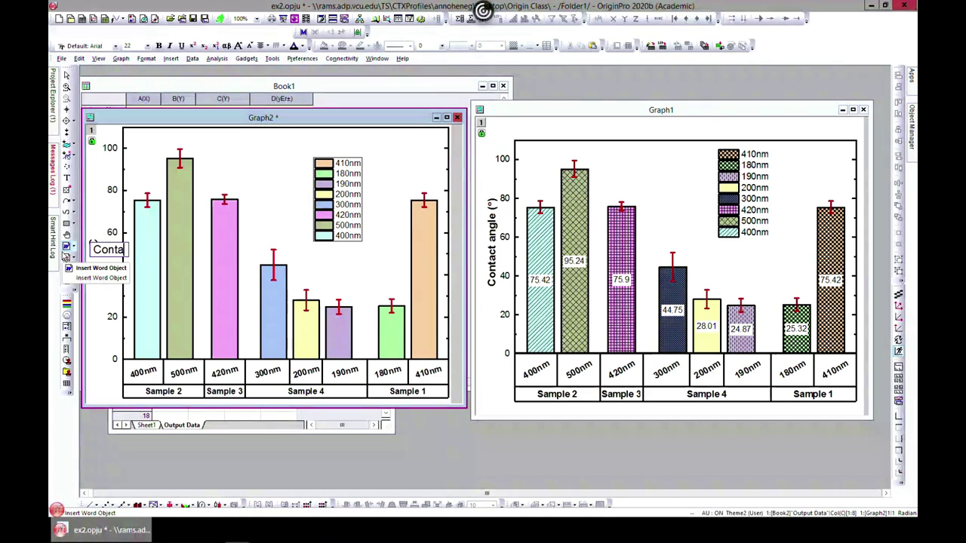
text(ct angle ()
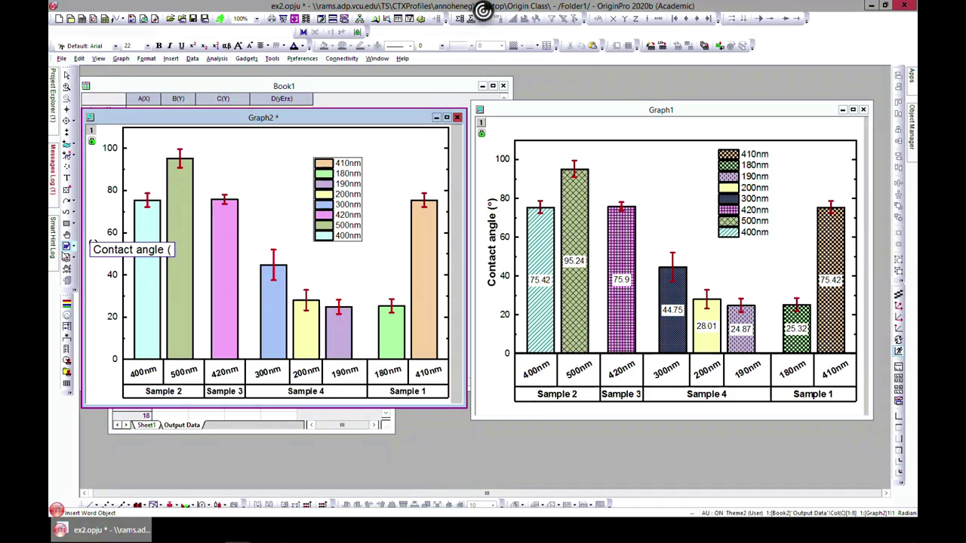
key(ctrl+m)
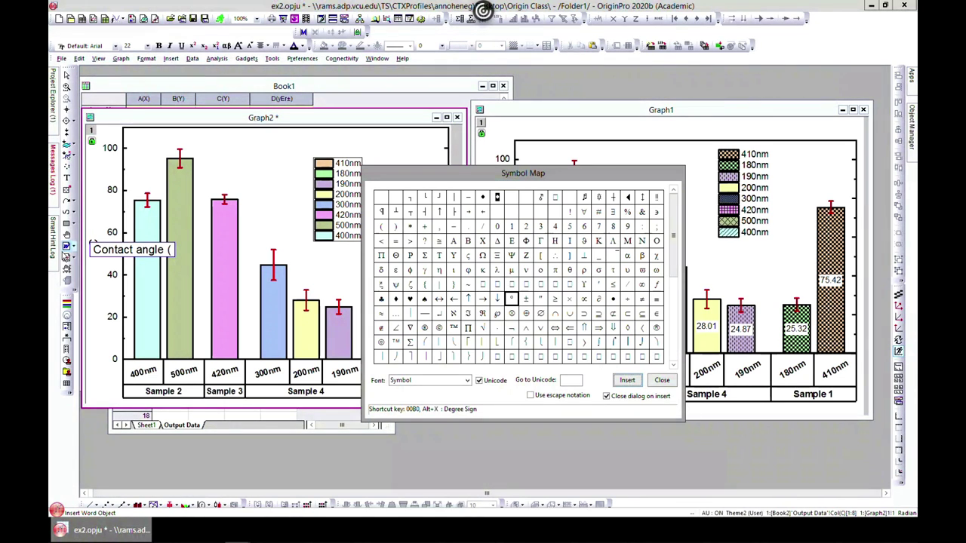
click(627, 379)
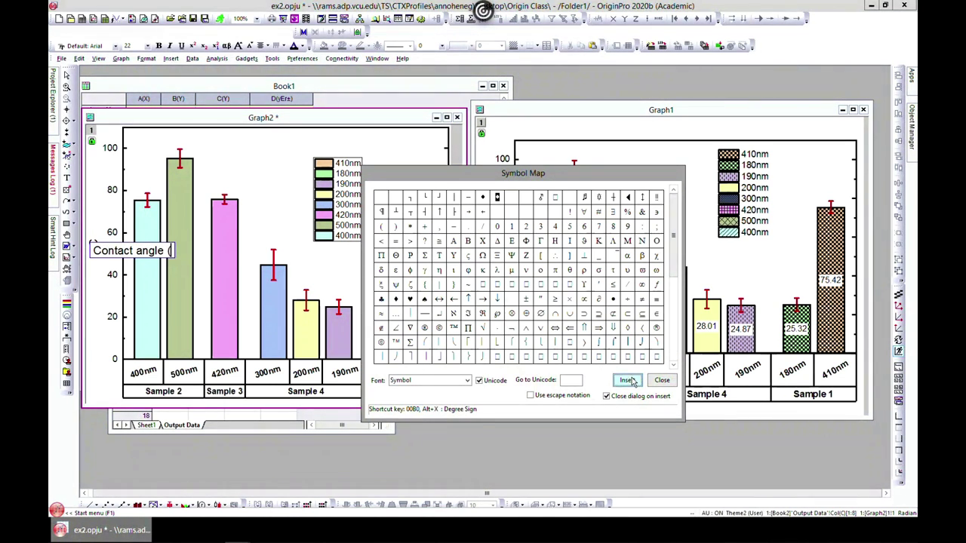
text())
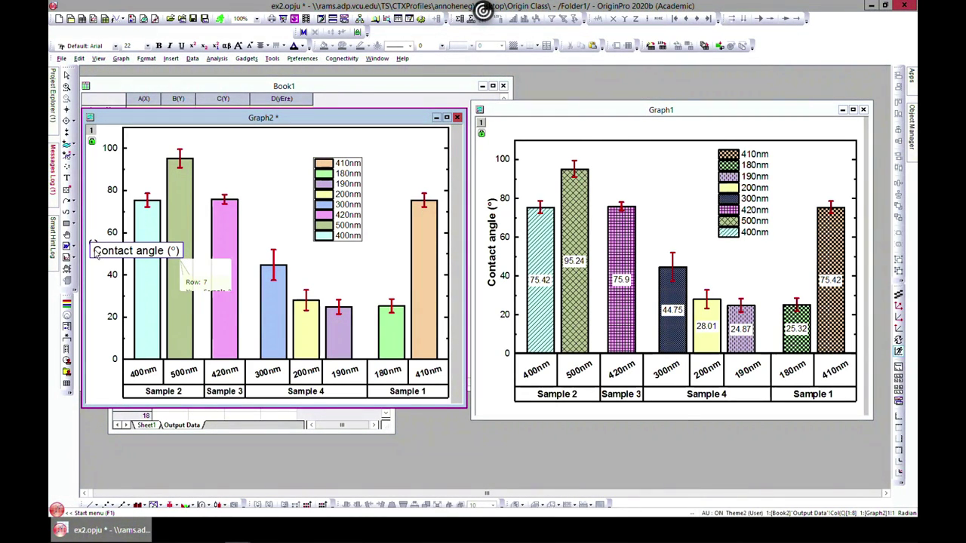
- Make Graph2's entire Y axis title bold and shift it slightly closer to the axis numbers
drag(96, 255, 195, 264)
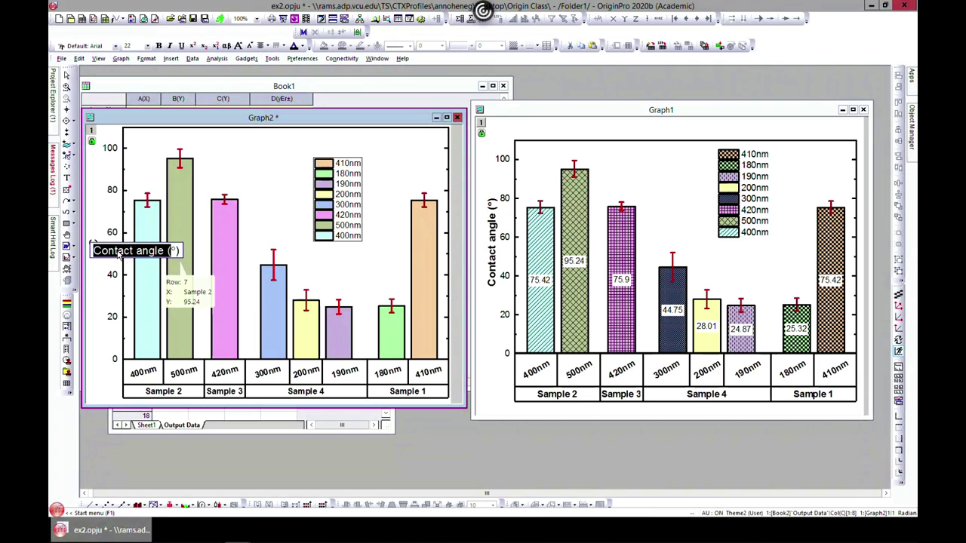
click(92, 257)
drag(98, 255, 194, 258)
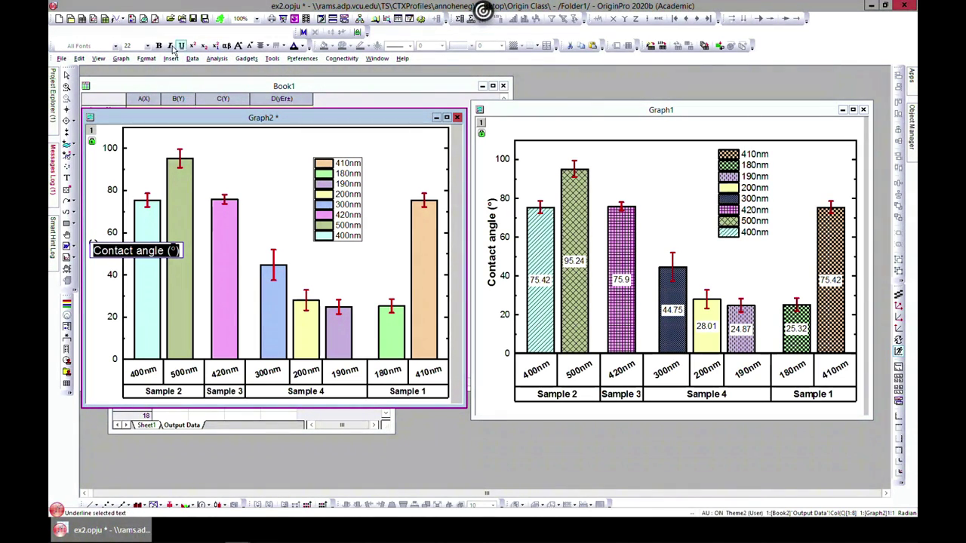
click(102, 208)
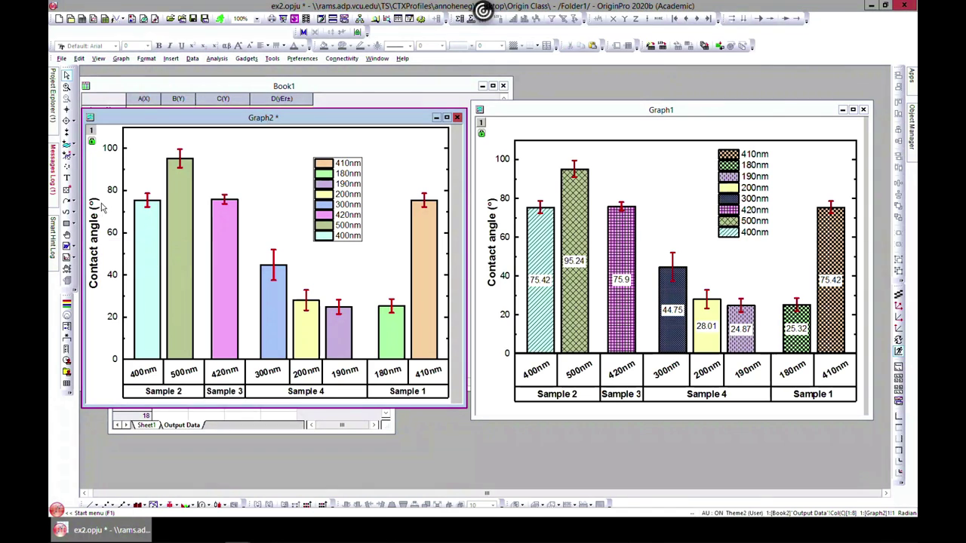
click(97, 242)
click(200, 335)
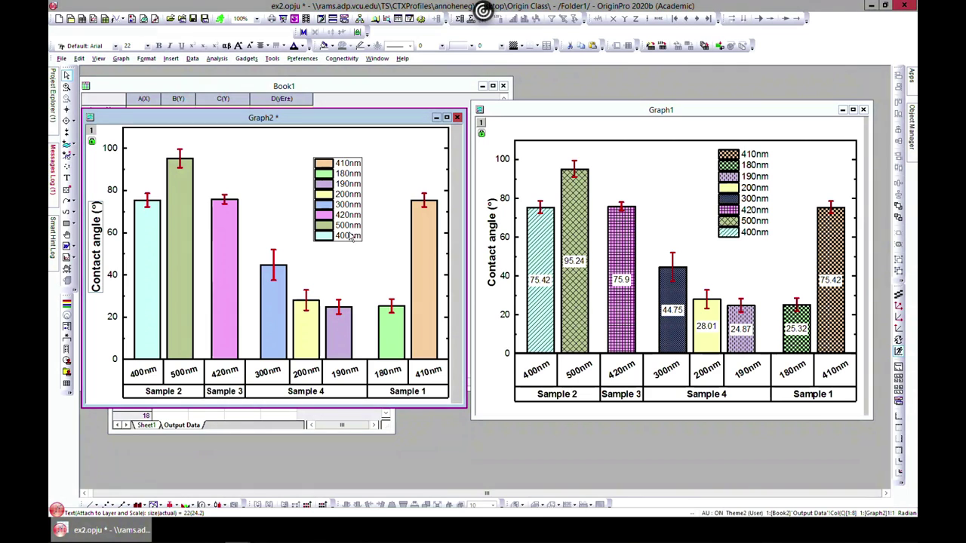
- Fill only Graph2's 400nm column with the Dense diagonal line pattern, keeping its automatic colors
click(145, 223)
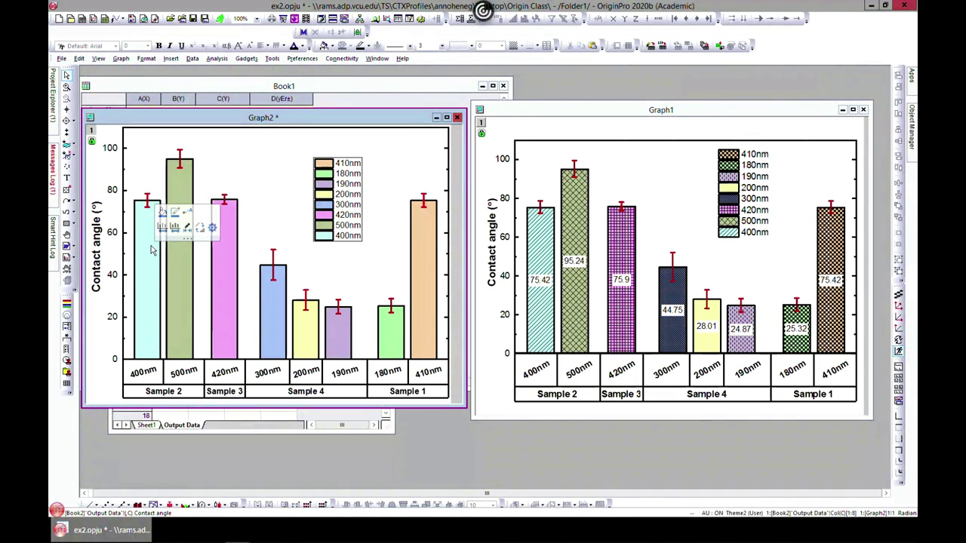
click(151, 251)
double_click(156, 279)
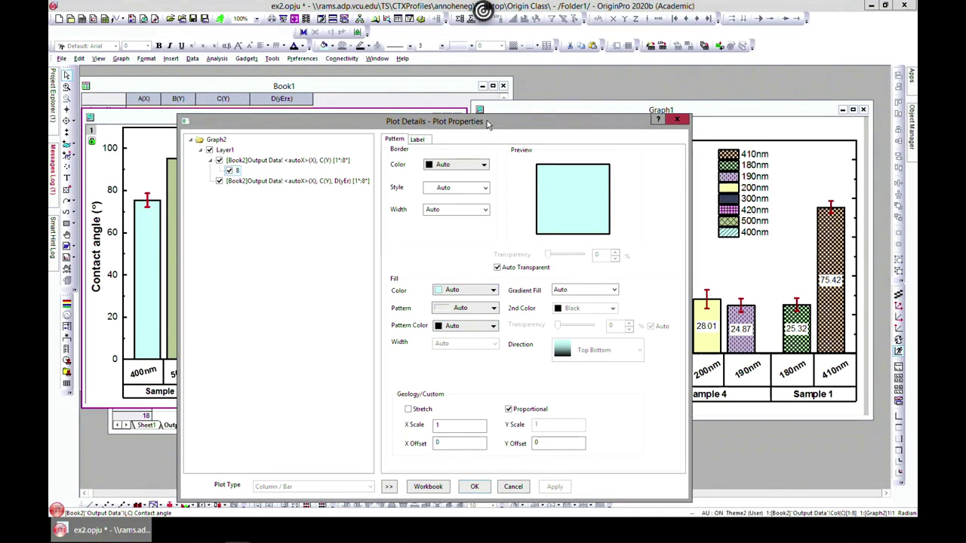
drag(487, 128, 507, 100)
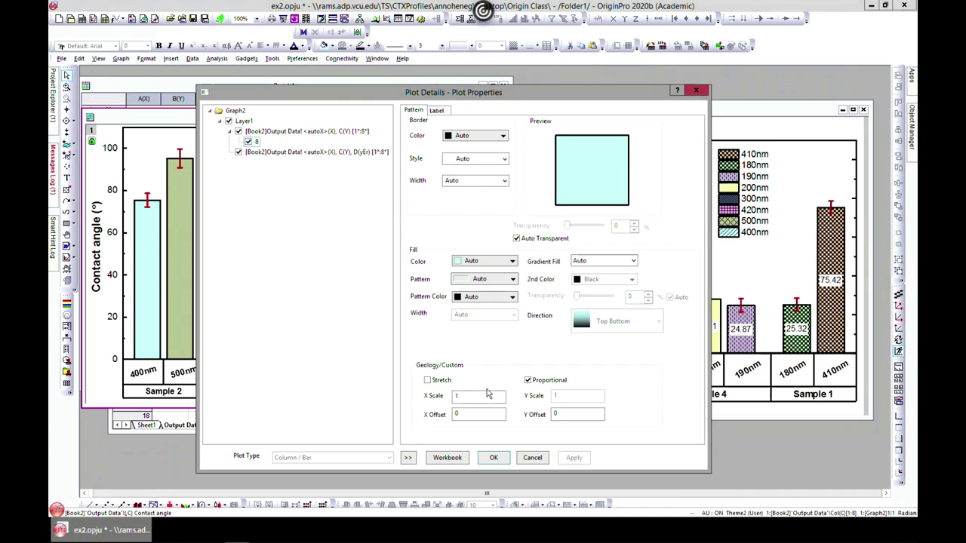
click(512, 279)
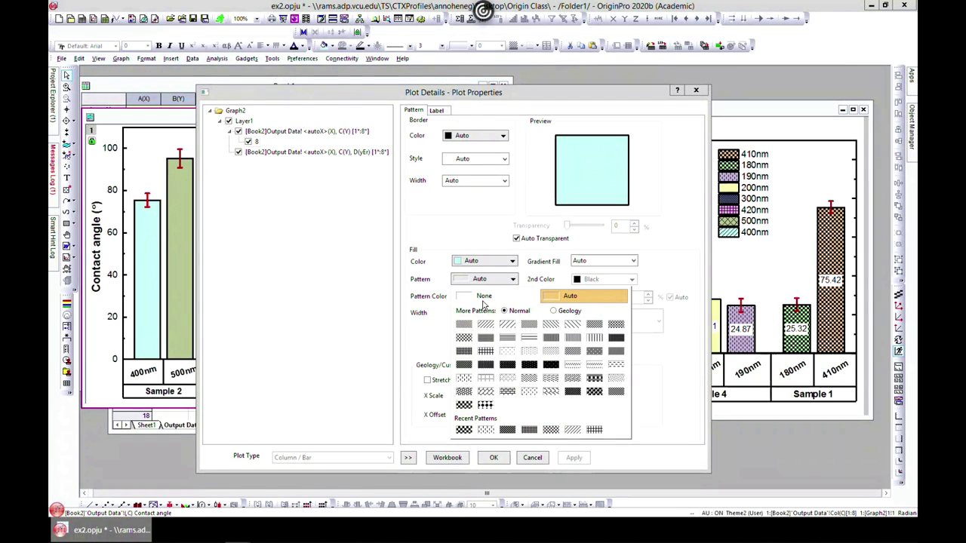
click(463, 324)
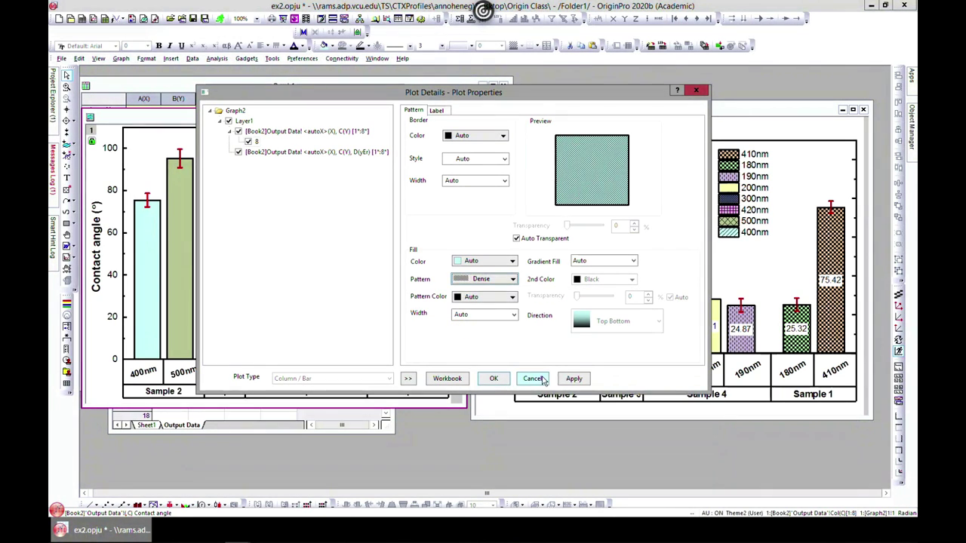
click(574, 380)
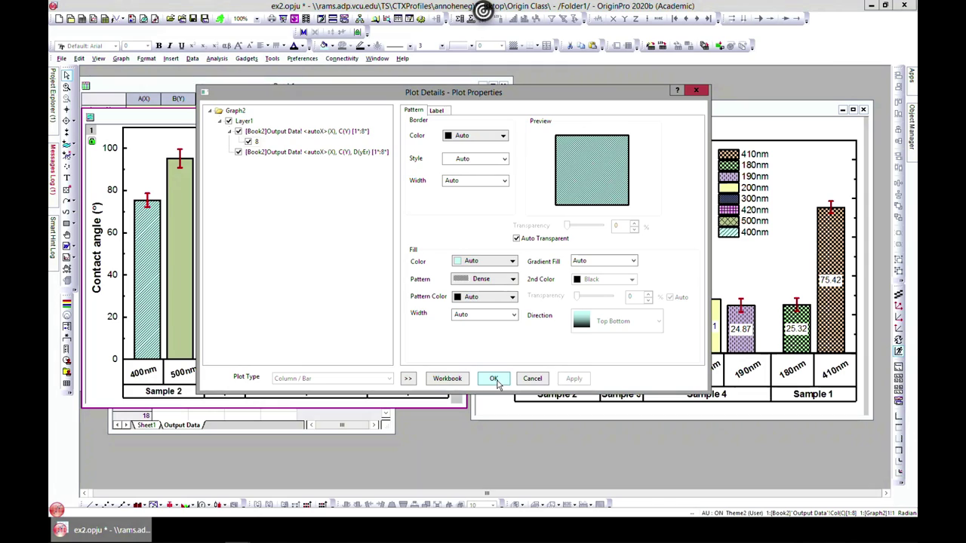
click(497, 381)
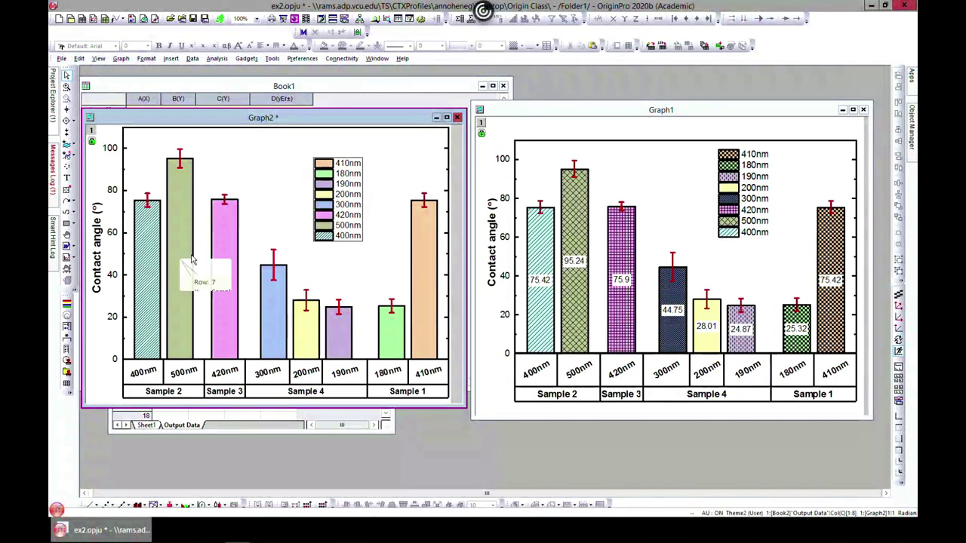
- Fill only Graph2's 500nm column with the Sparse diagonal crosshatch pattern
click(185, 245)
click(181, 231)
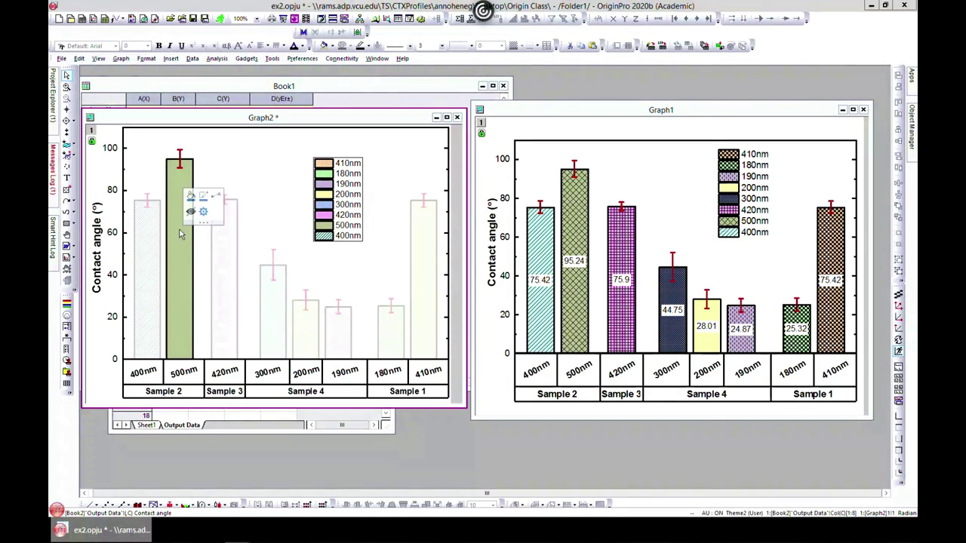
double_click(180, 230)
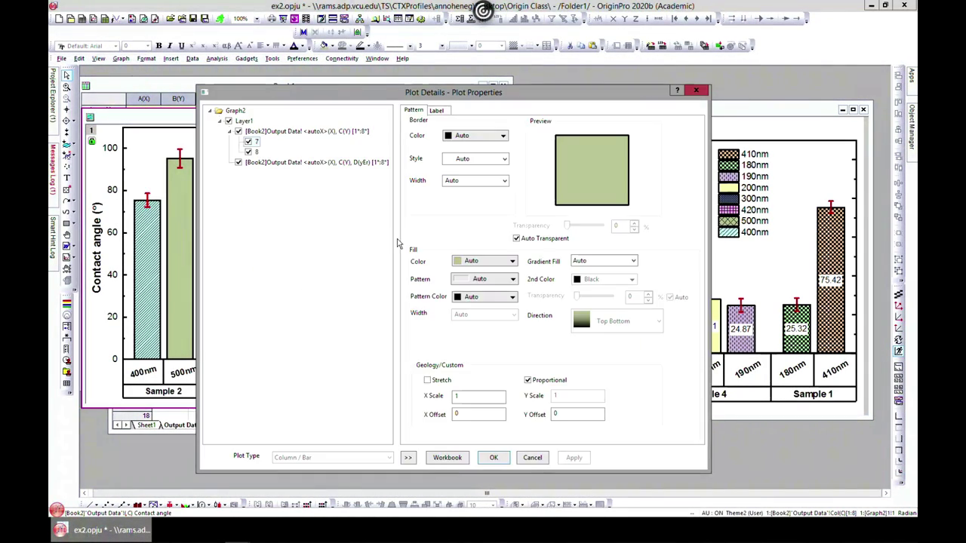
click(511, 279)
click(462, 339)
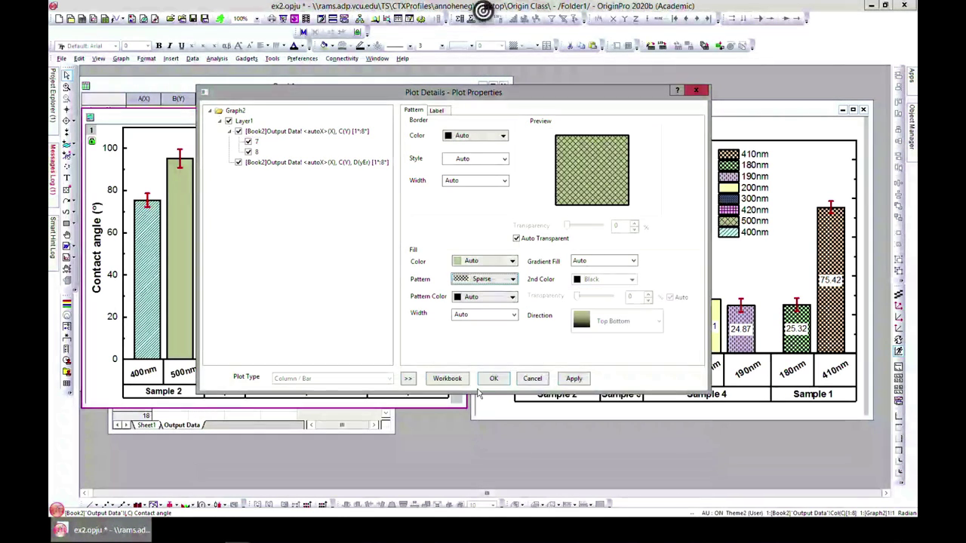
click(493, 377)
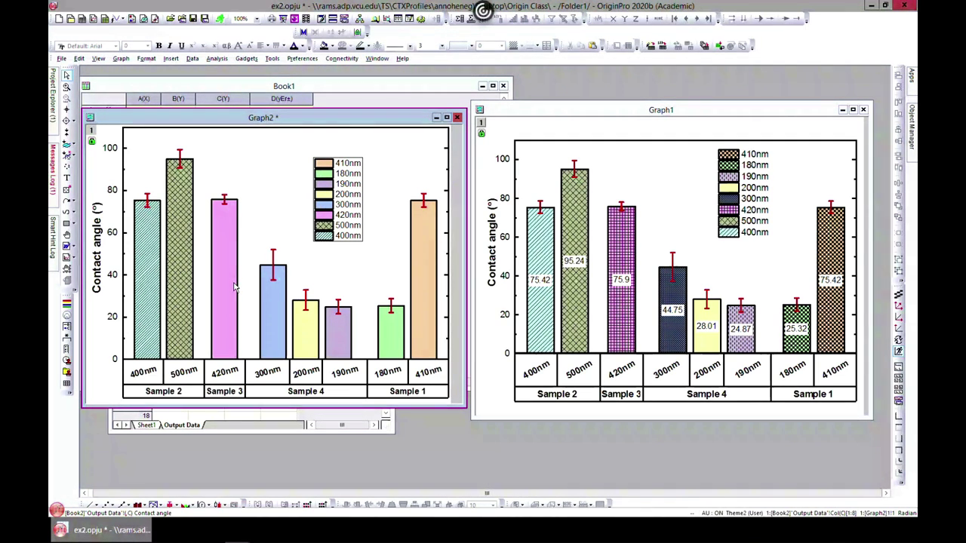
- Fill only Graph2's 420nm column with the Medium square grid pattern
double_click(225, 239)
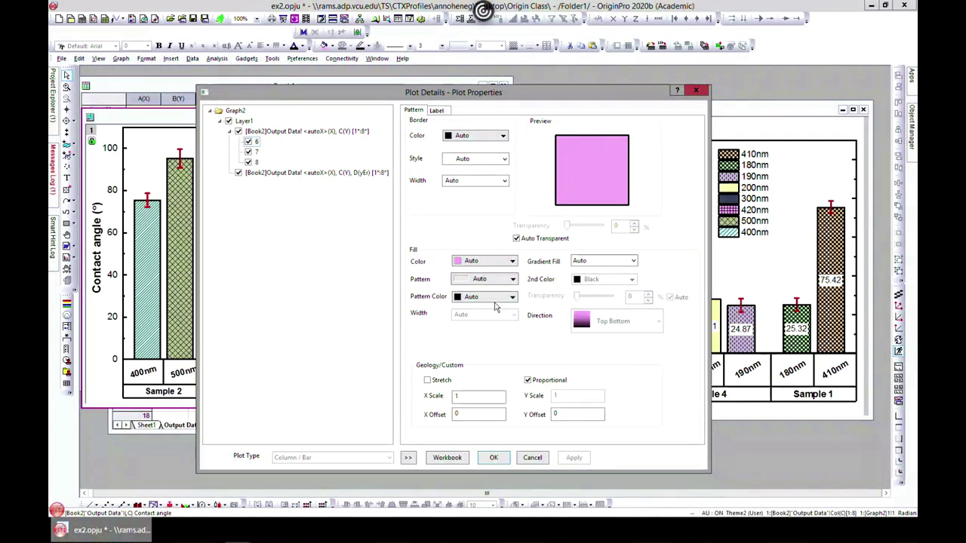
click(513, 286)
click(509, 398)
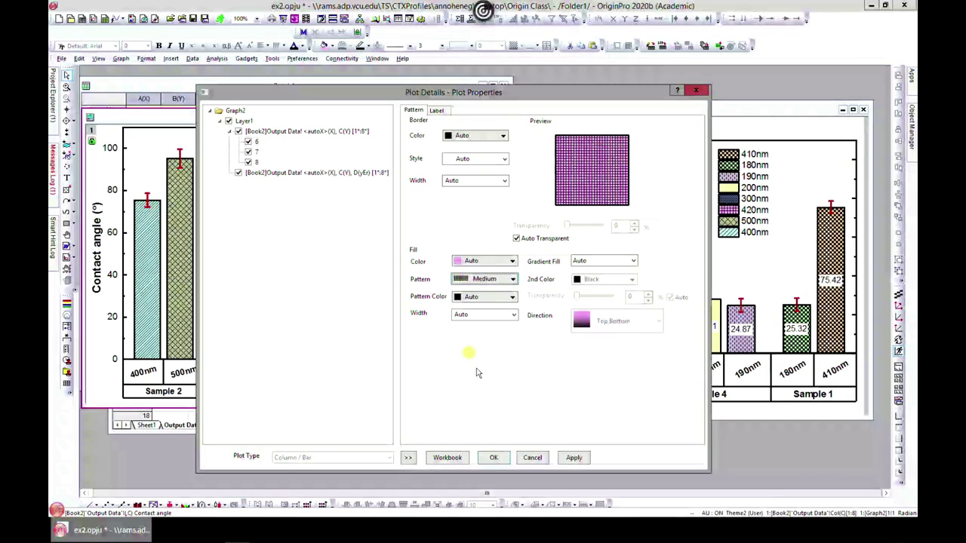
click(494, 379)
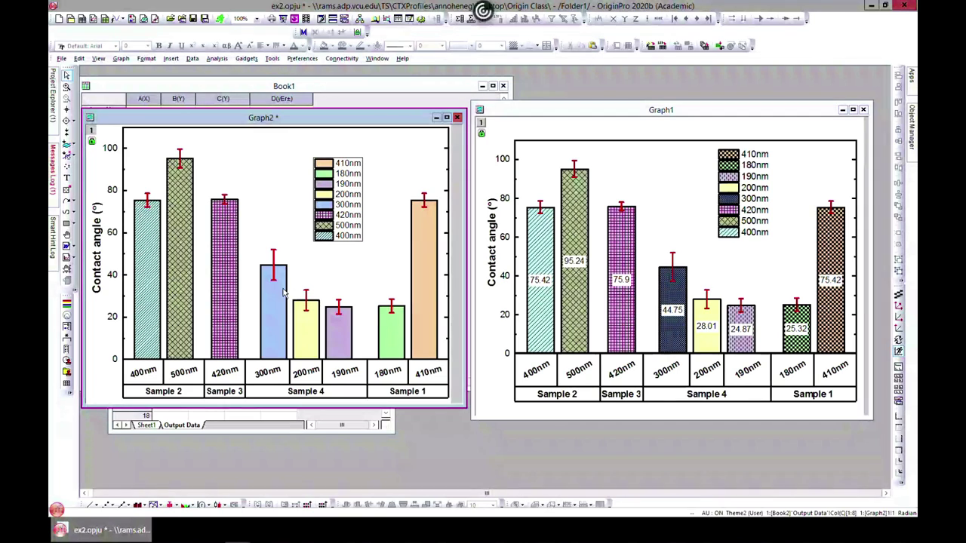
- Fill only Graph2's 300nm column with the 60% pattern
click(274, 336)
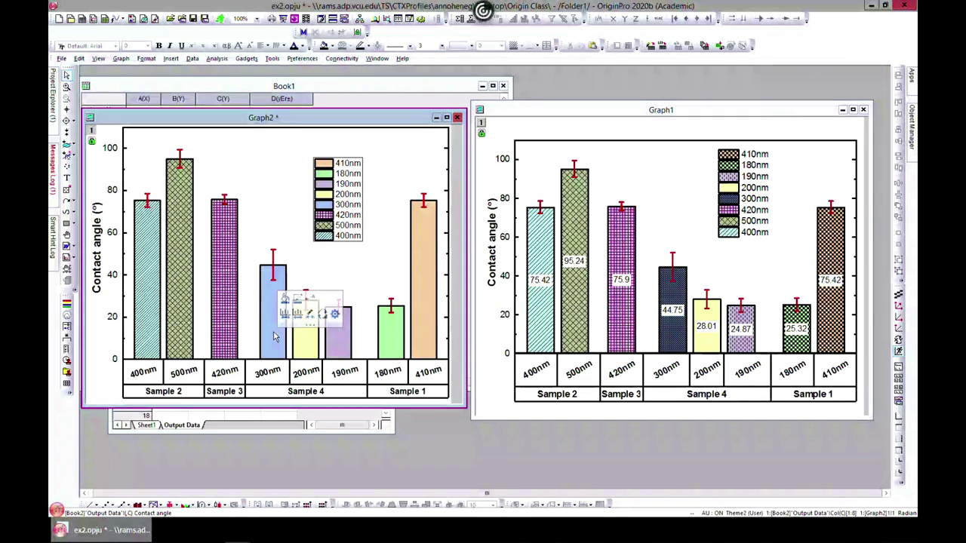
click(274, 320)
double_click(273, 320)
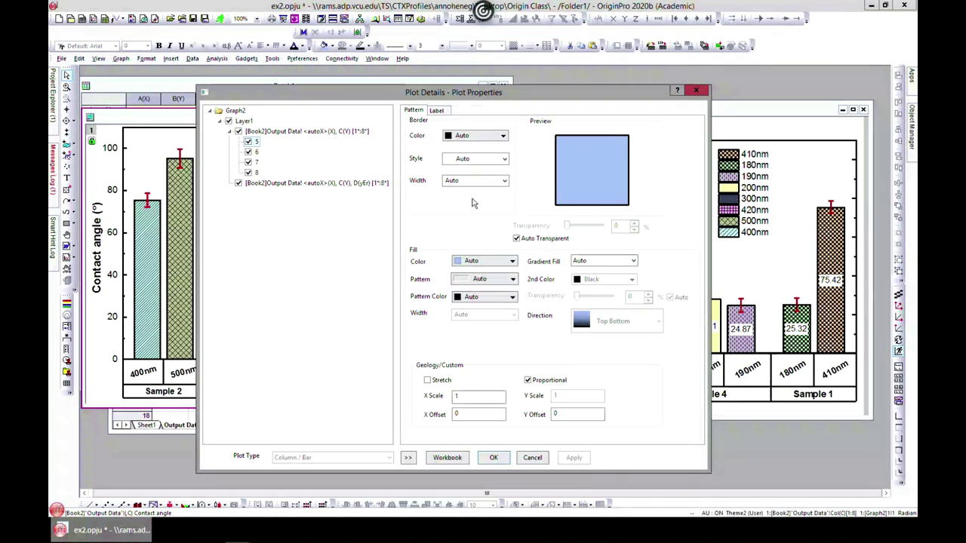
click(513, 280)
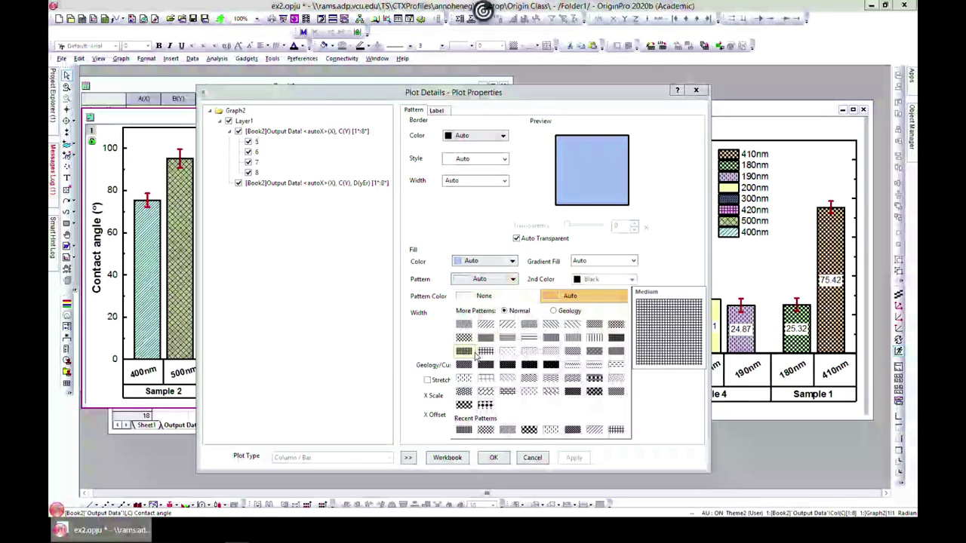
click(466, 365)
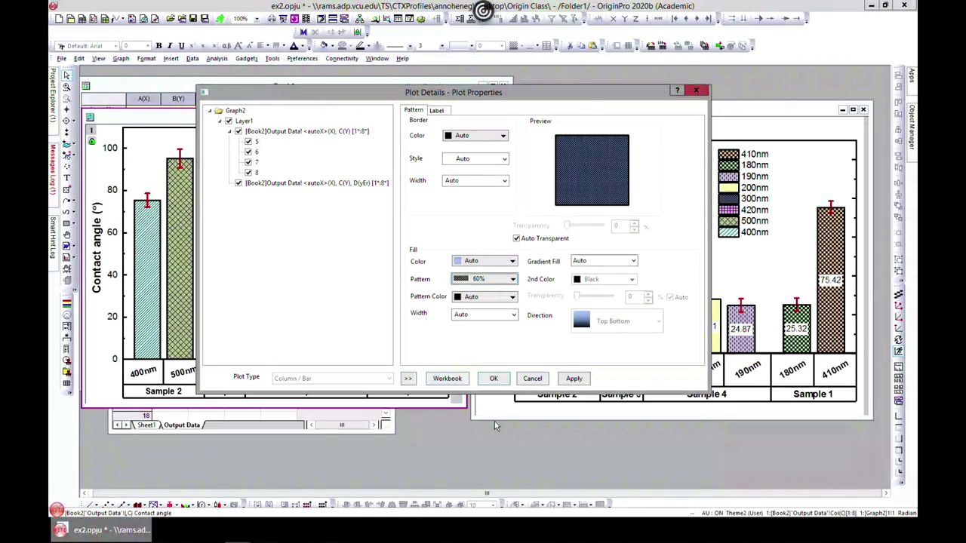
click(494, 378)
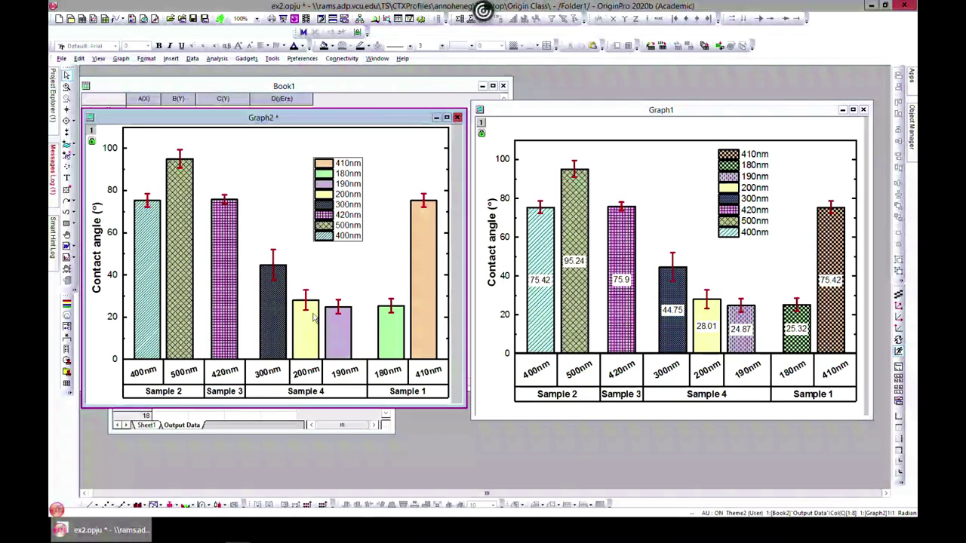
- Fill only Graph2's 200nm column with the DashedVertical pattern
click(314, 346)
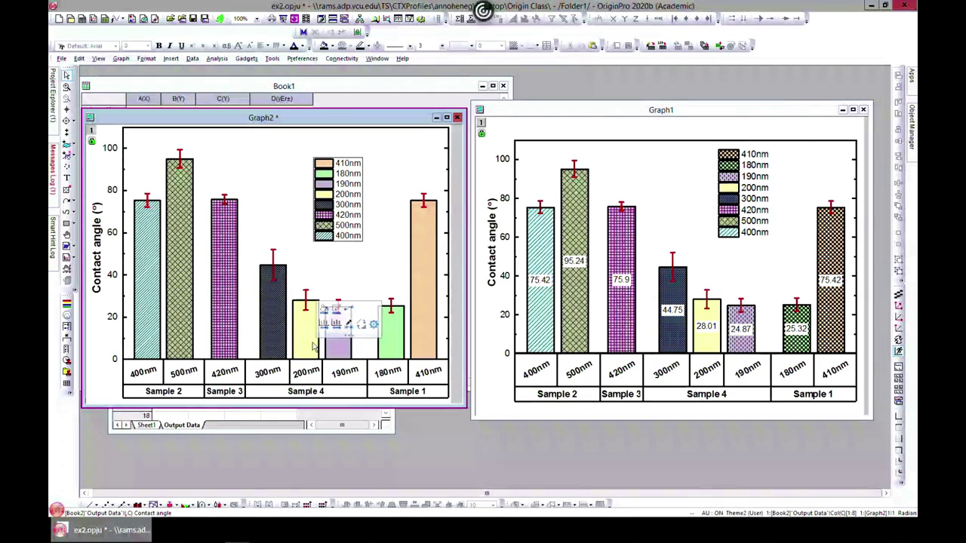
click(314, 345)
double_click(313, 346)
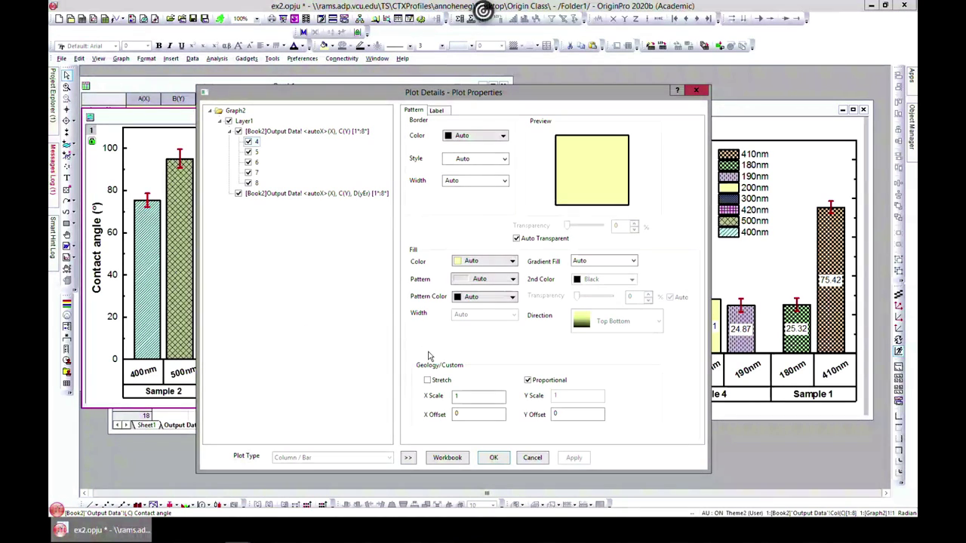
click(497, 279)
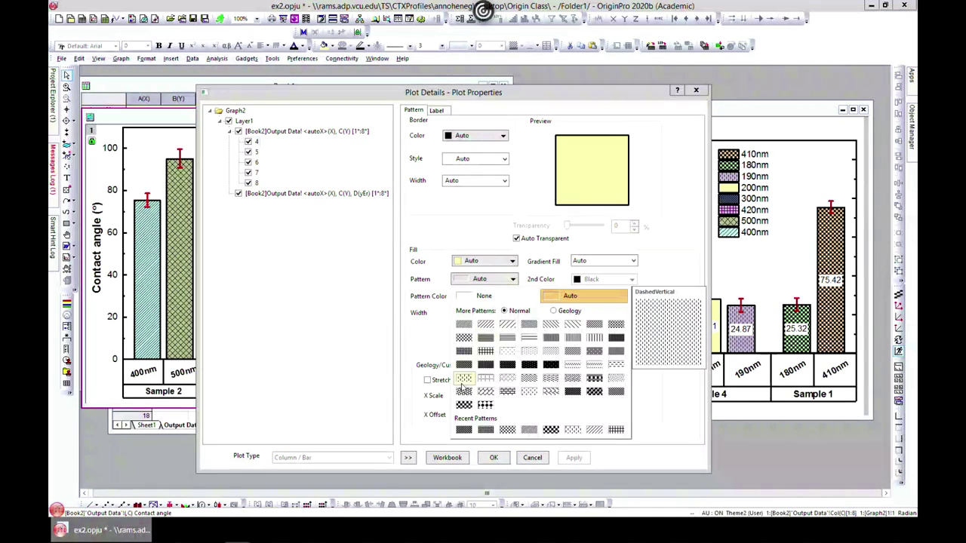
click(463, 378)
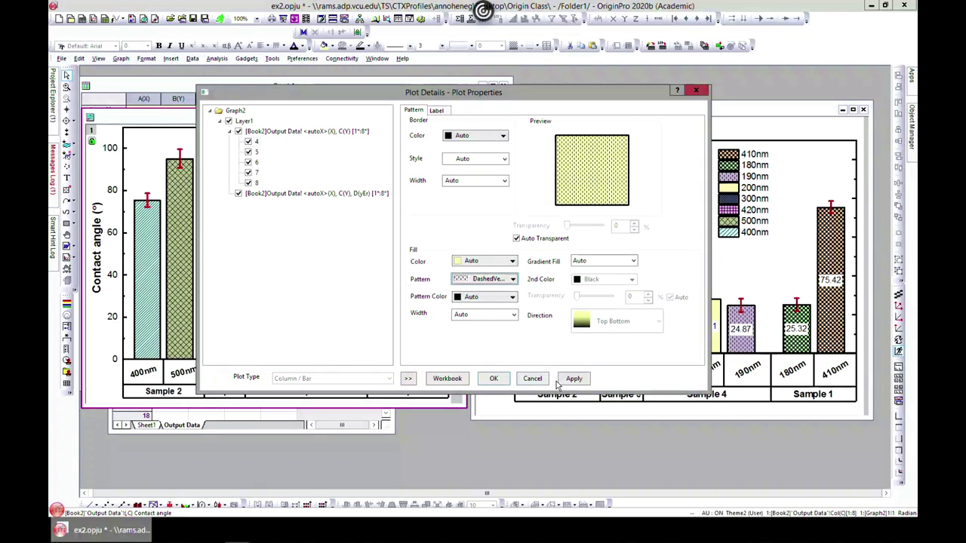
click(494, 377)
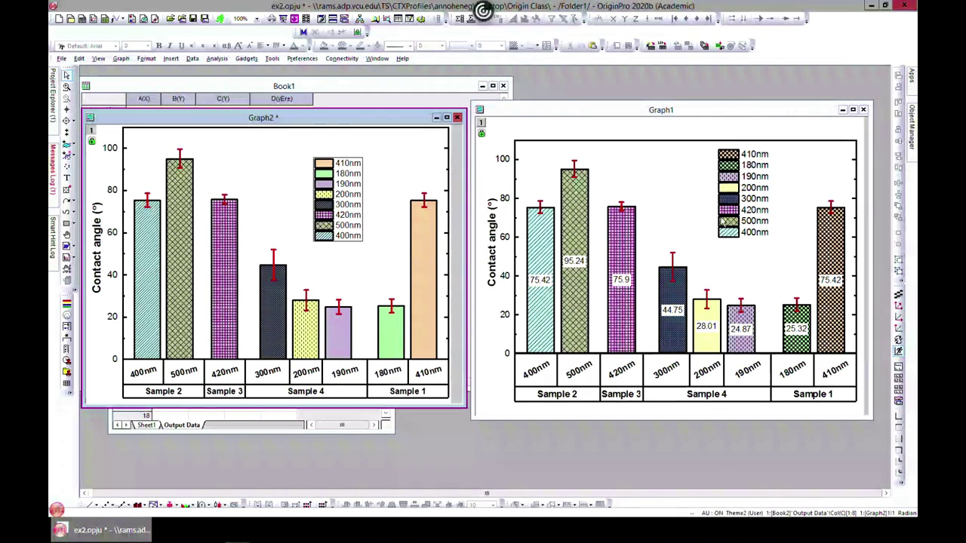
- Apply the Shingle fill pattern to Graph2's whole column plot, covering the unpatterned 190nm, 180nm and 410nm columns
double_click(349, 329)
click(507, 279)
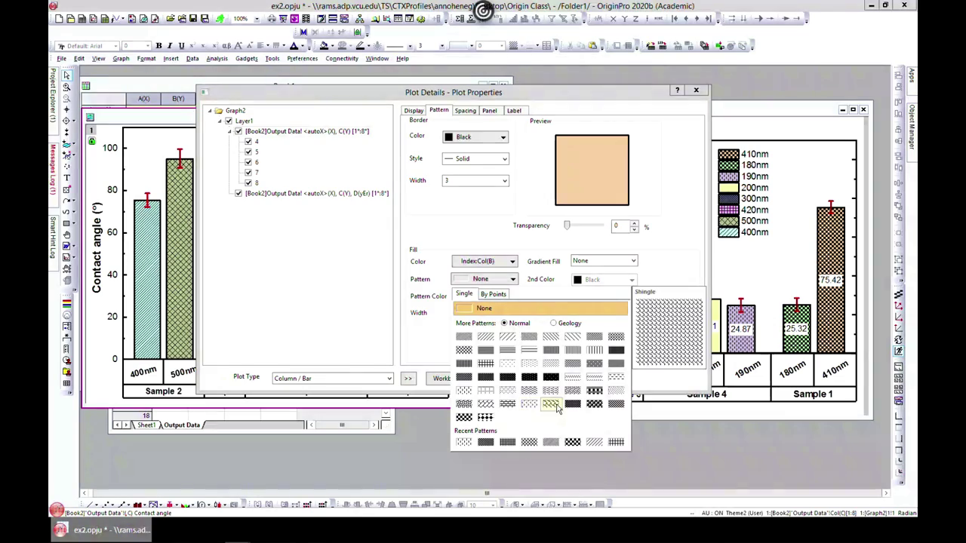
click(529, 405)
click(494, 379)
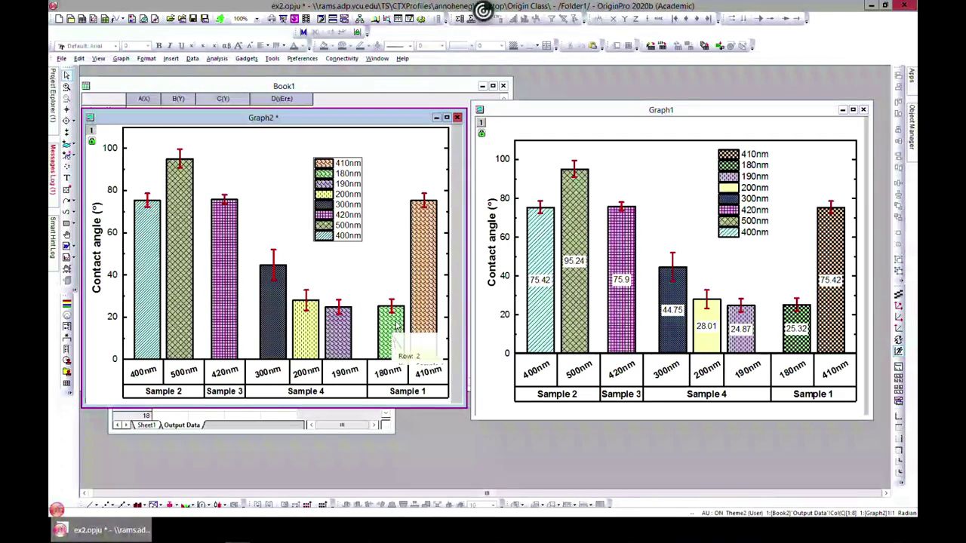
- Give only Graph2's 180nm column its own darker fill pattern, distinct from the Shingle pattern
click(395, 347)
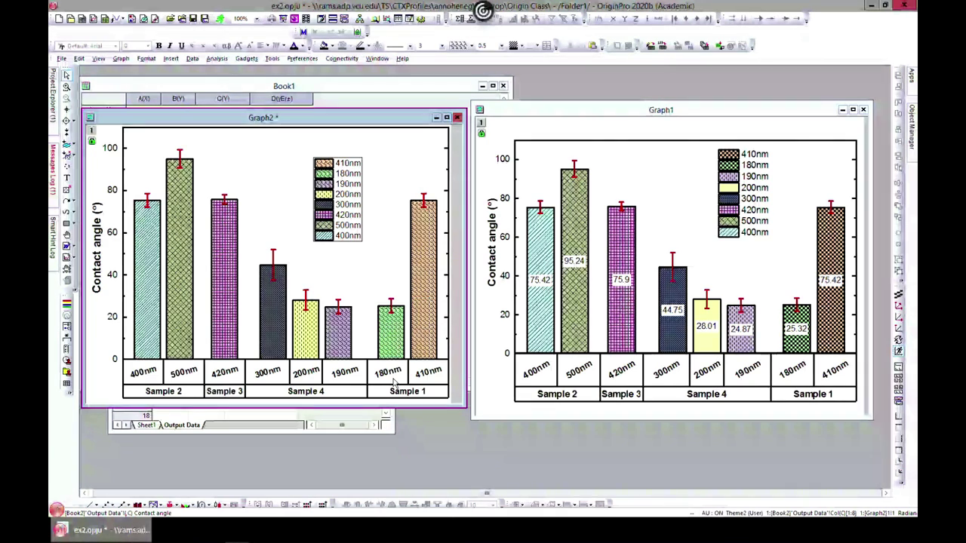
double_click(396, 345)
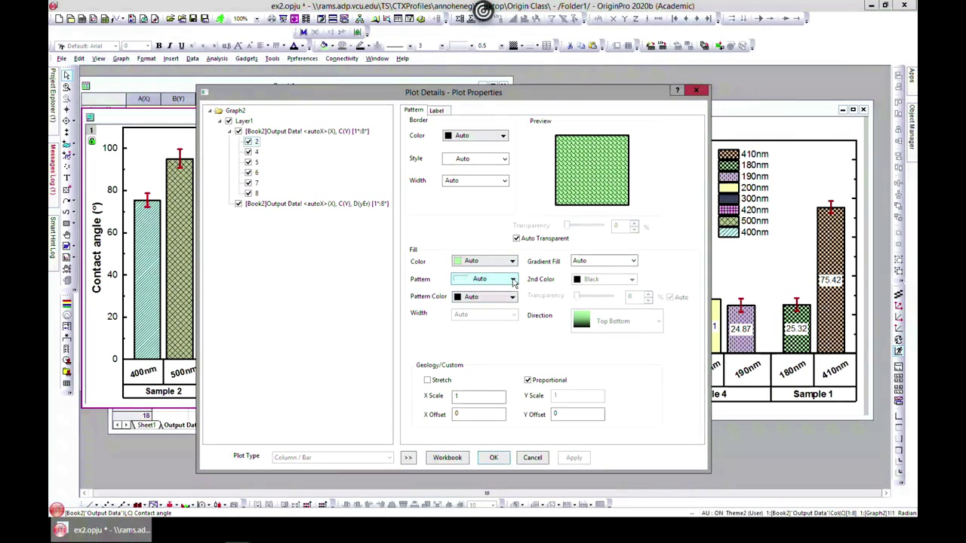
click(513, 281)
click(592, 394)
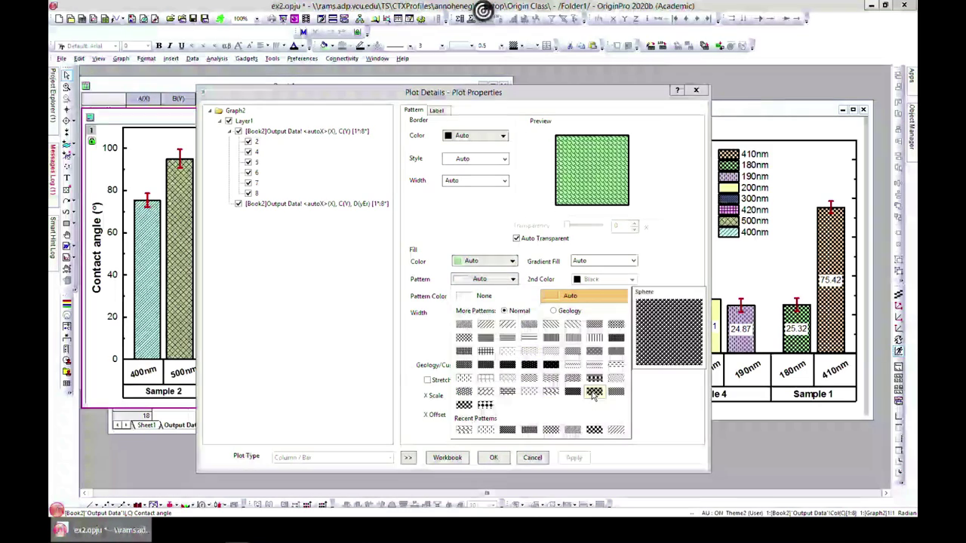
click(491, 379)
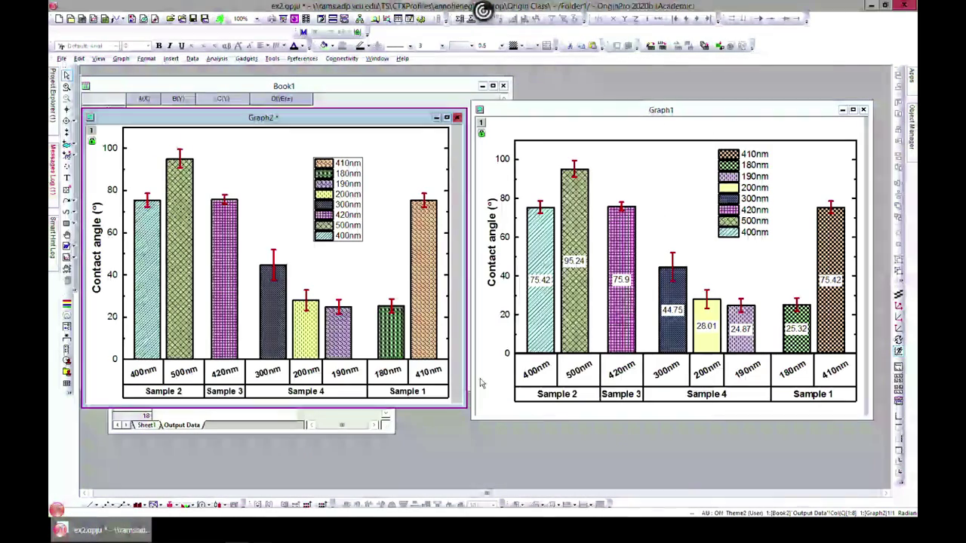
- Fill only Graph2's 410nm column with a dense, nearly black dotted pattern
mouse_move(426, 279)
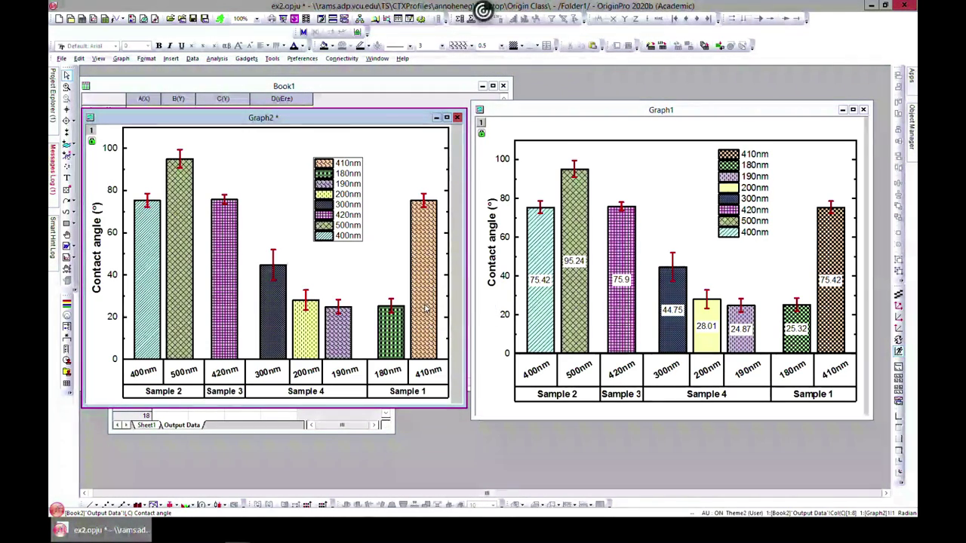
click(431, 329)
double_click(431, 330)
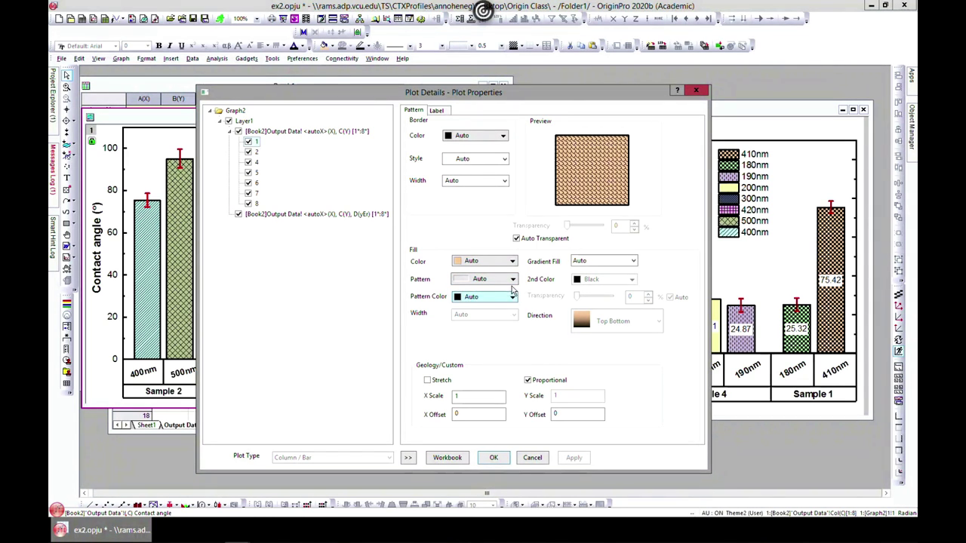
click(512, 279)
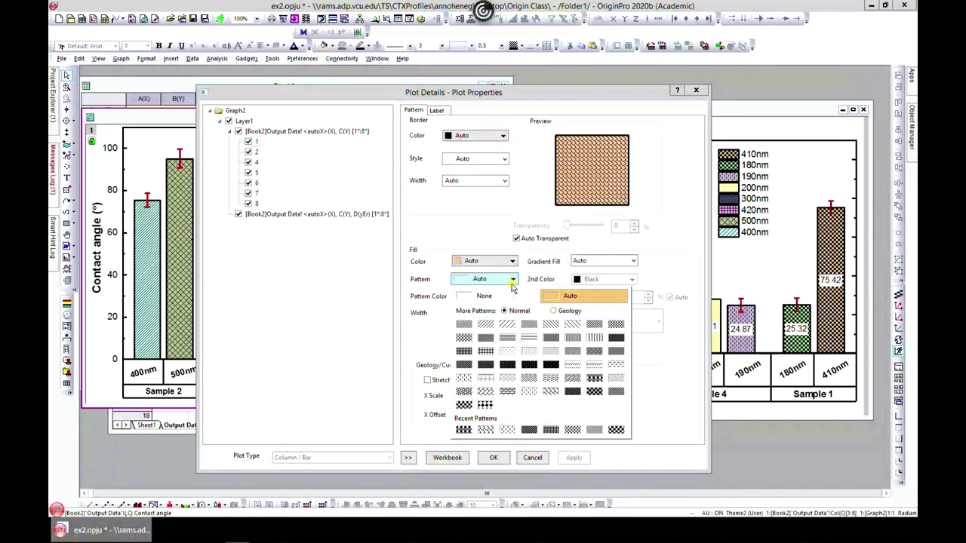
click(528, 365)
click(506, 375)
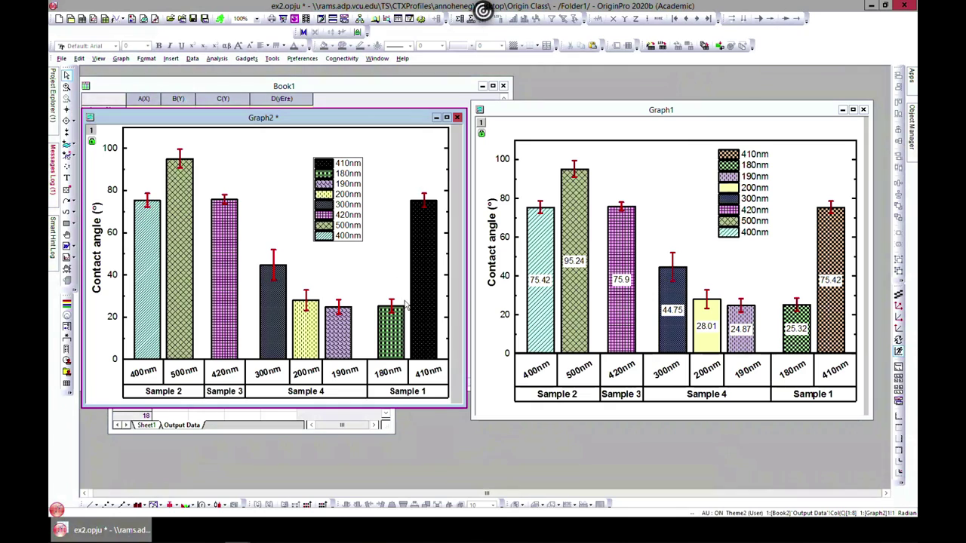
- Enable value labels on all of Graph2's columns and set their position to Center
mouse_move(426, 282)
double_click(265, 276)
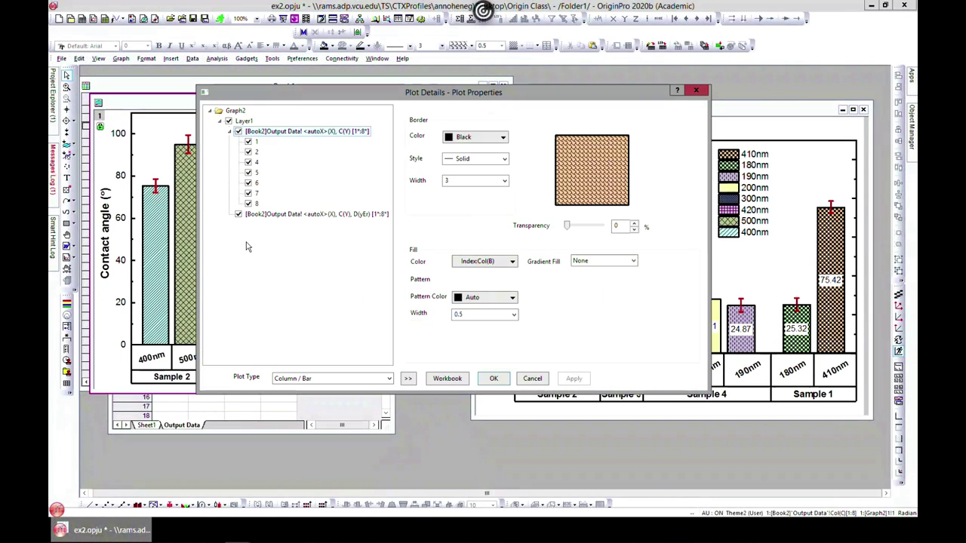
click(513, 113)
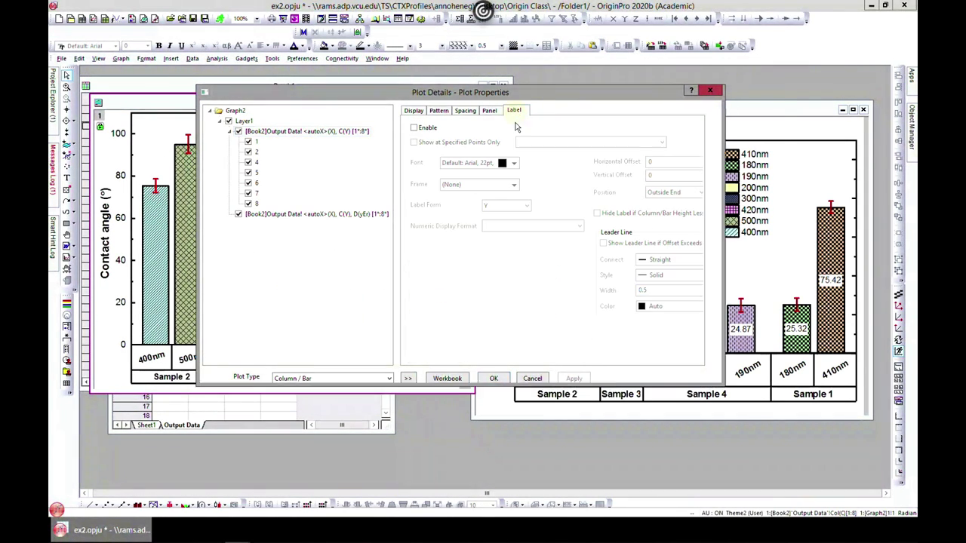
click(414, 128)
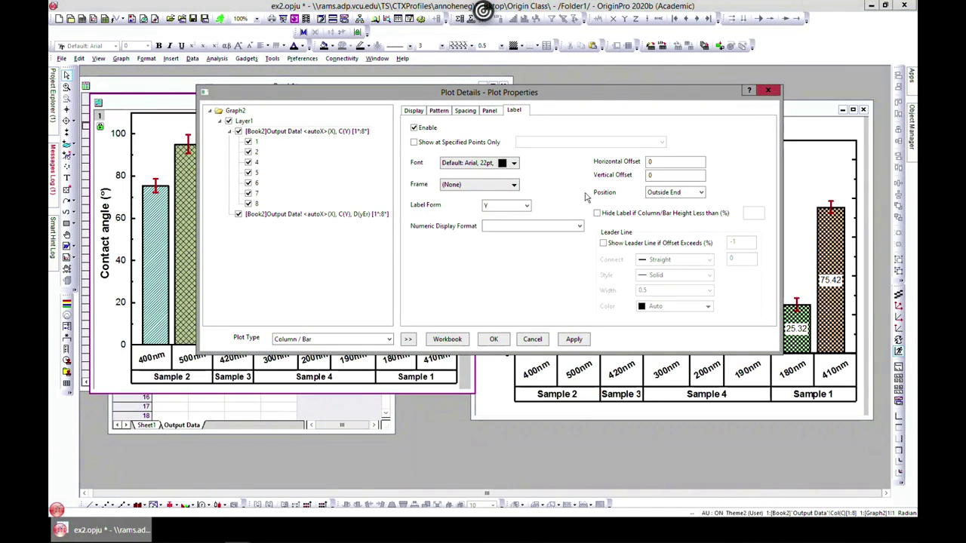
click(659, 195)
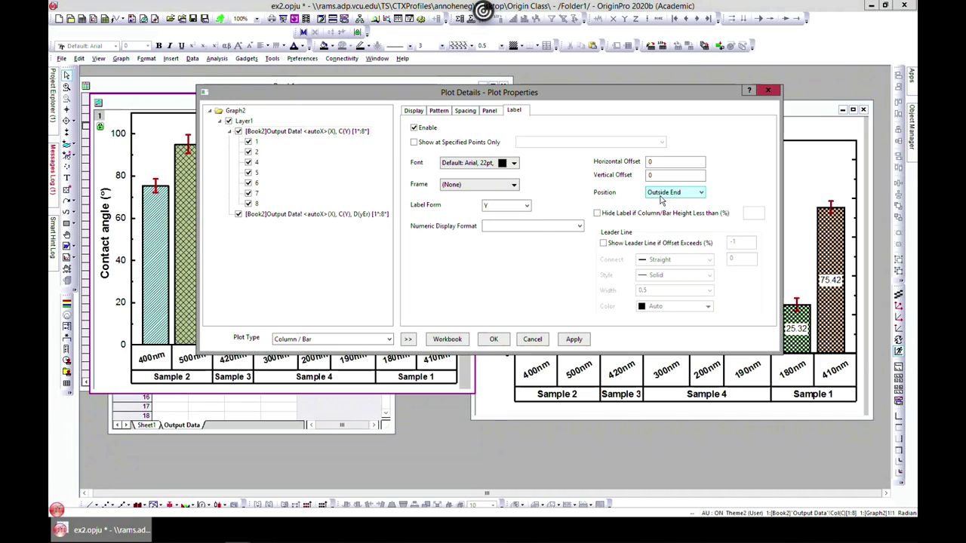
click(574, 338)
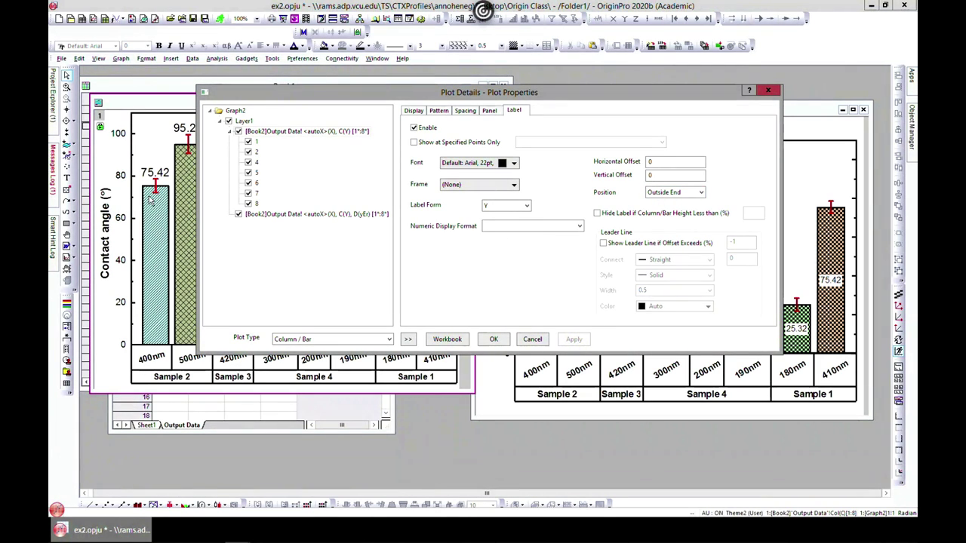
click(701, 194)
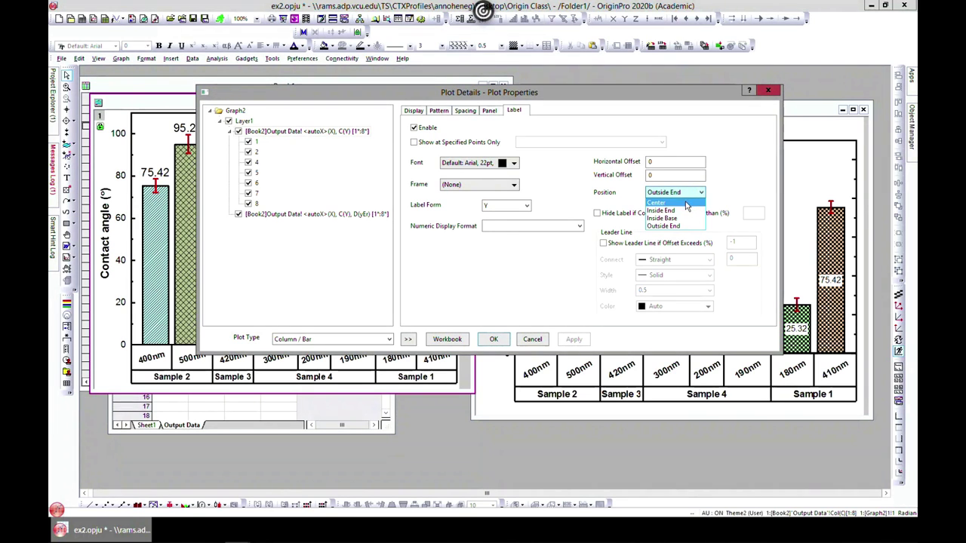
click(656, 203)
click(571, 340)
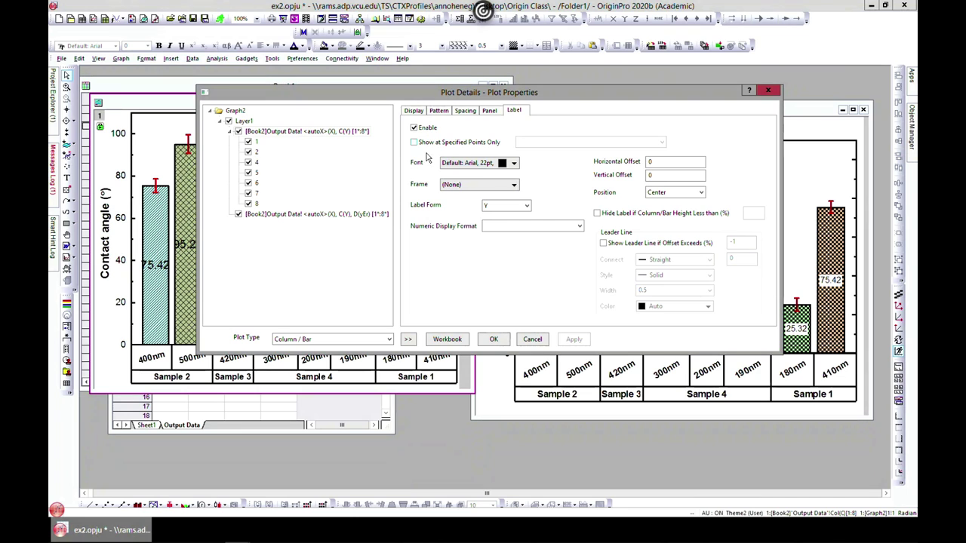
- Frame Graph2's column labels with a Box that has a White border
click(514, 185)
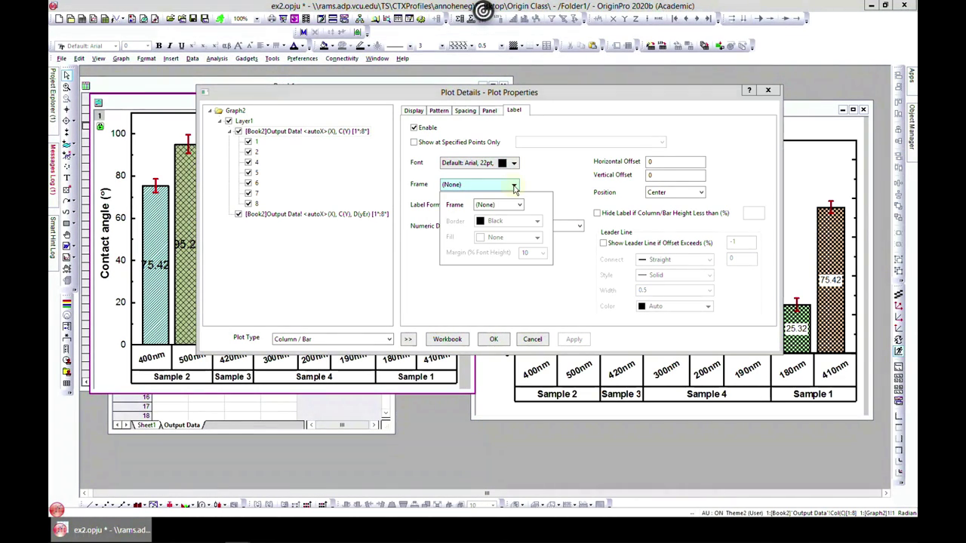
click(519, 204)
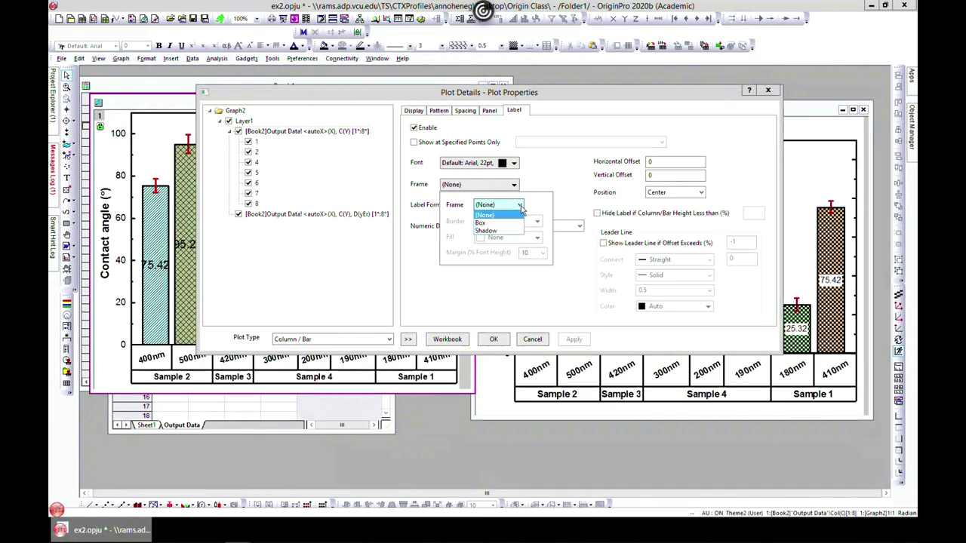
click(519, 224)
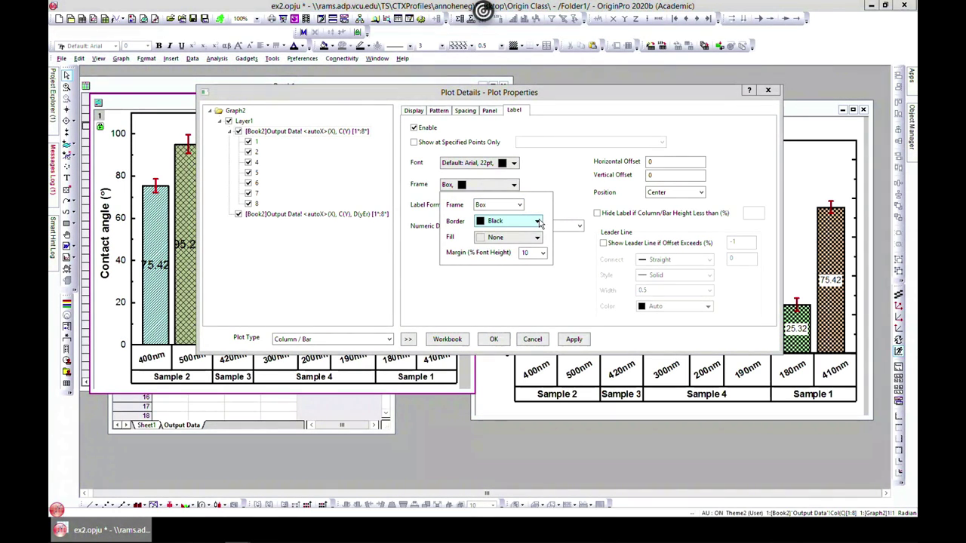
click(538, 221)
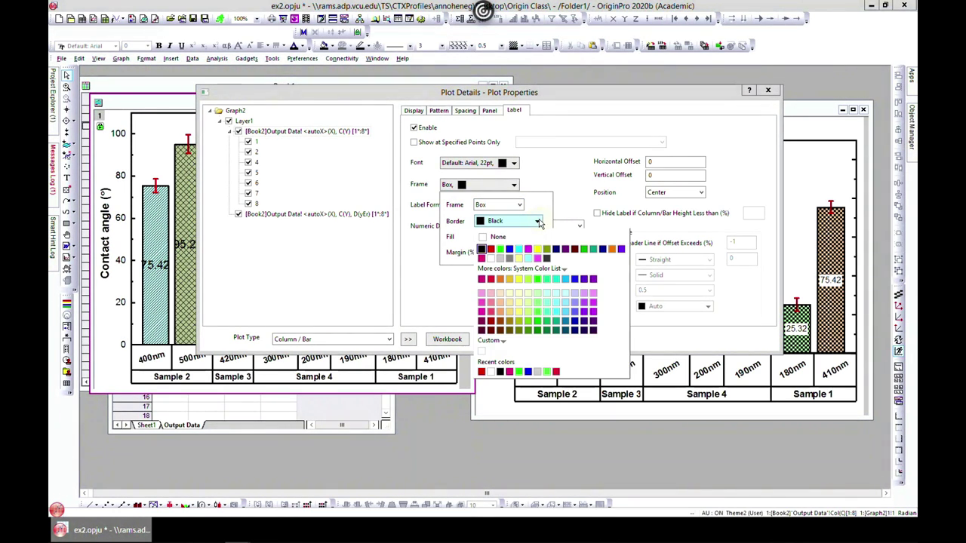
click(490, 258)
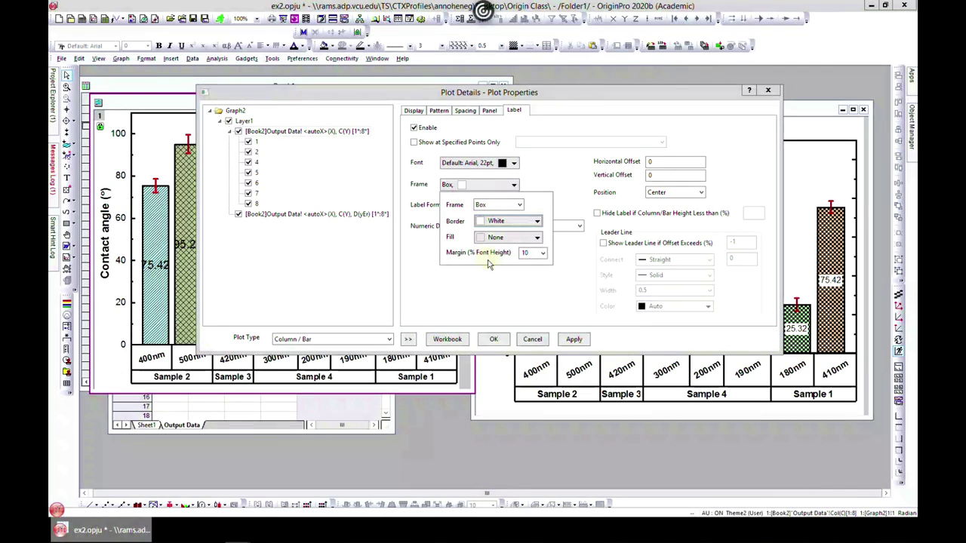
click(575, 339)
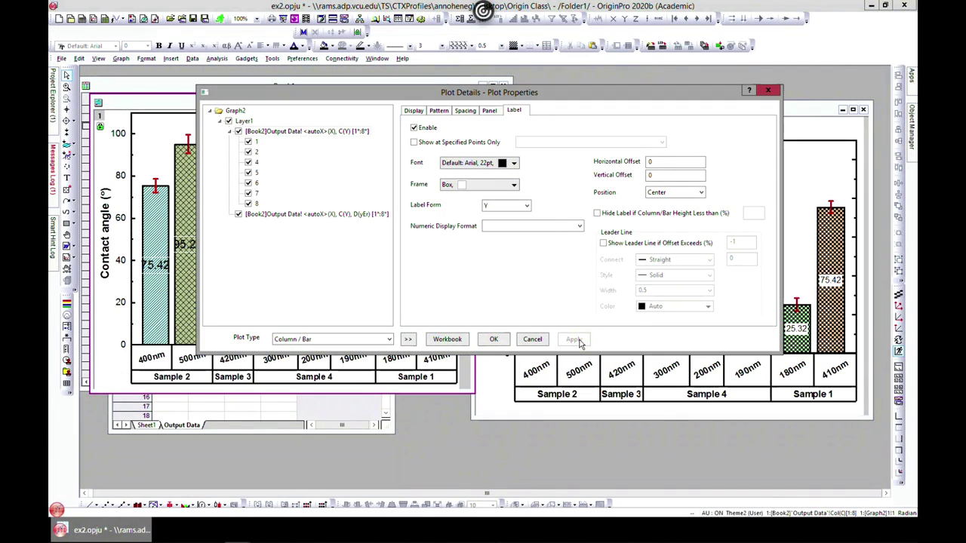
- Fill the box frames of Graph2's column labels with White
click(514, 185)
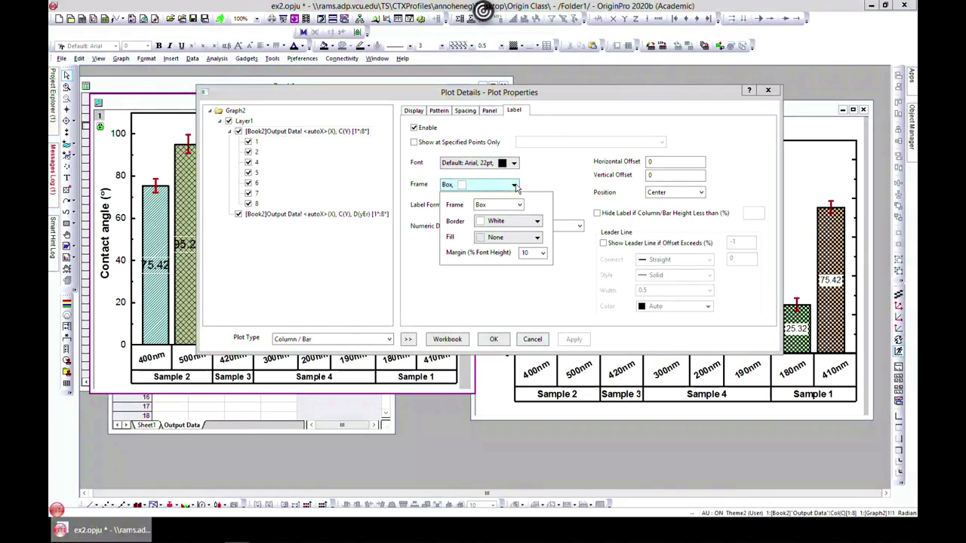
click(536, 224)
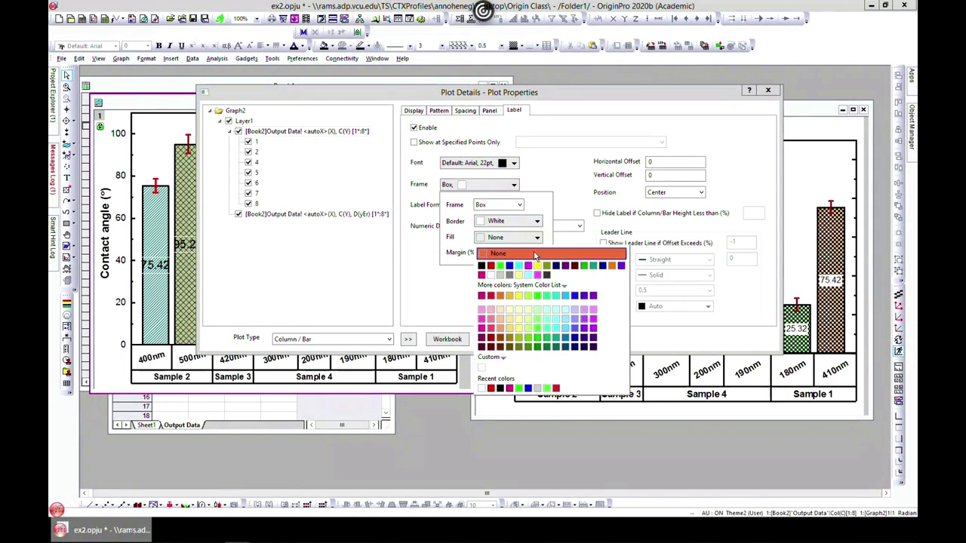
click(489, 280)
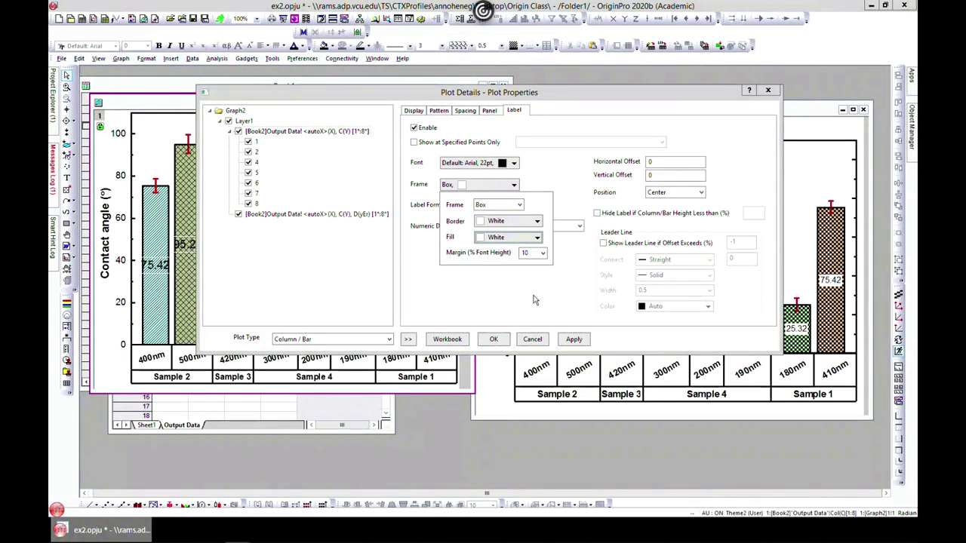
click(575, 339)
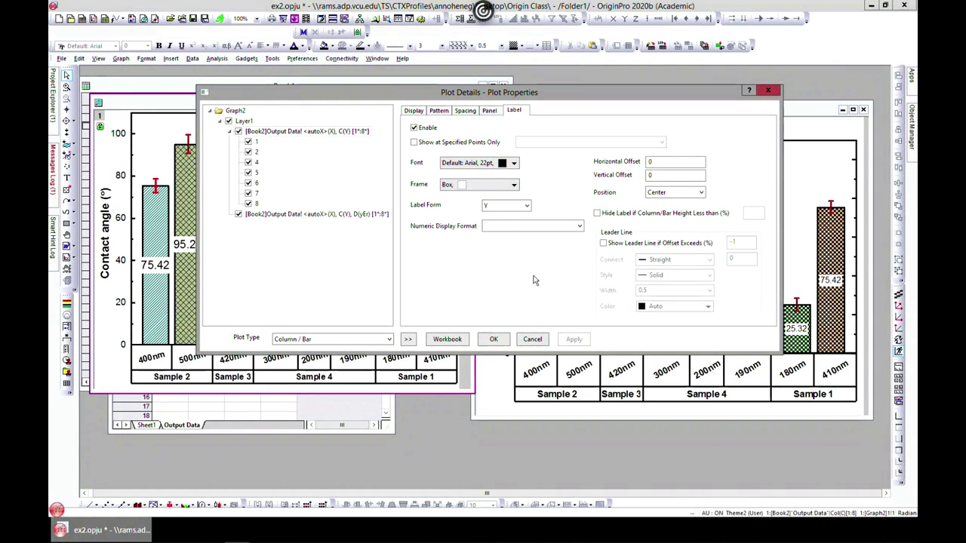
- Set the border color of Graph2's column label frames to None
click(513, 185)
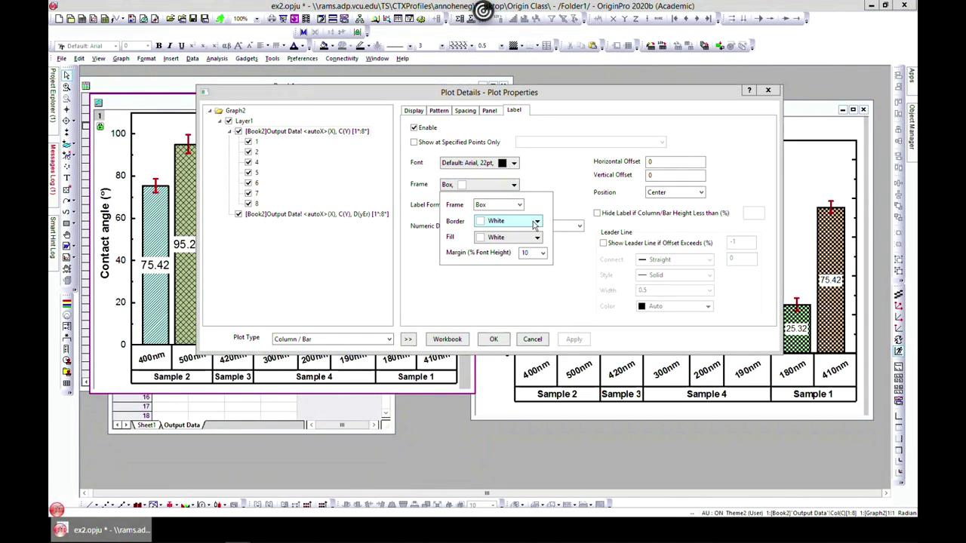
click(535, 222)
click(494, 256)
click(495, 218)
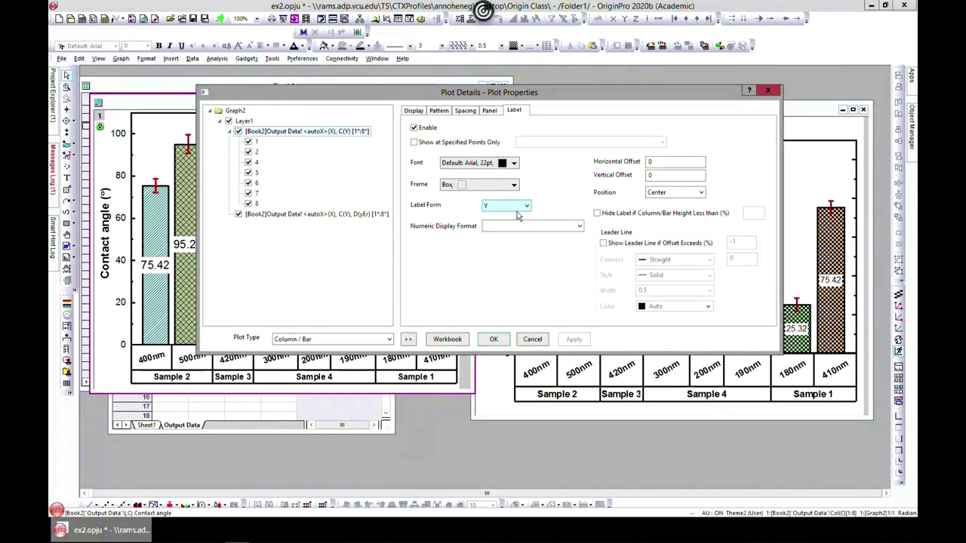
- Set the font size of Graph2's column labels to 14 pt and close the plot properties
click(514, 163)
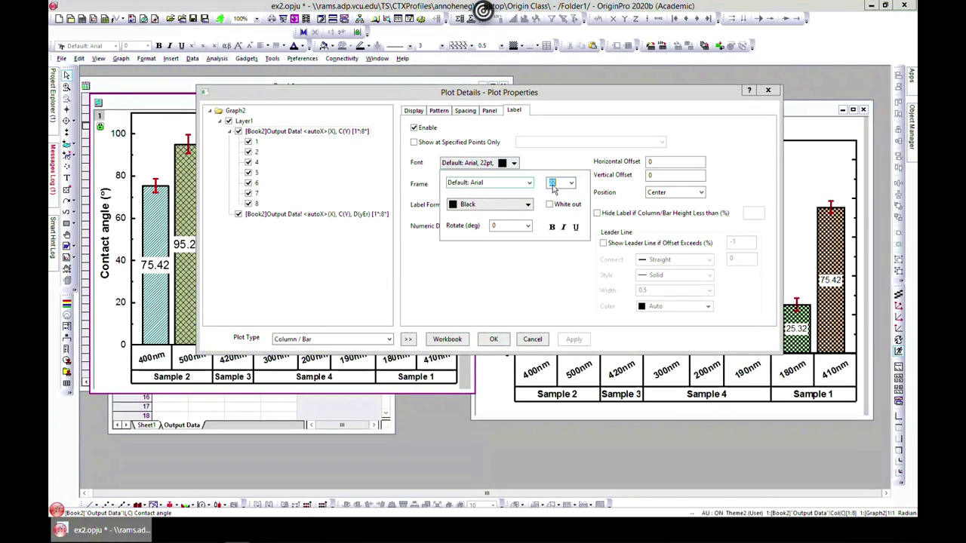
click(560, 238)
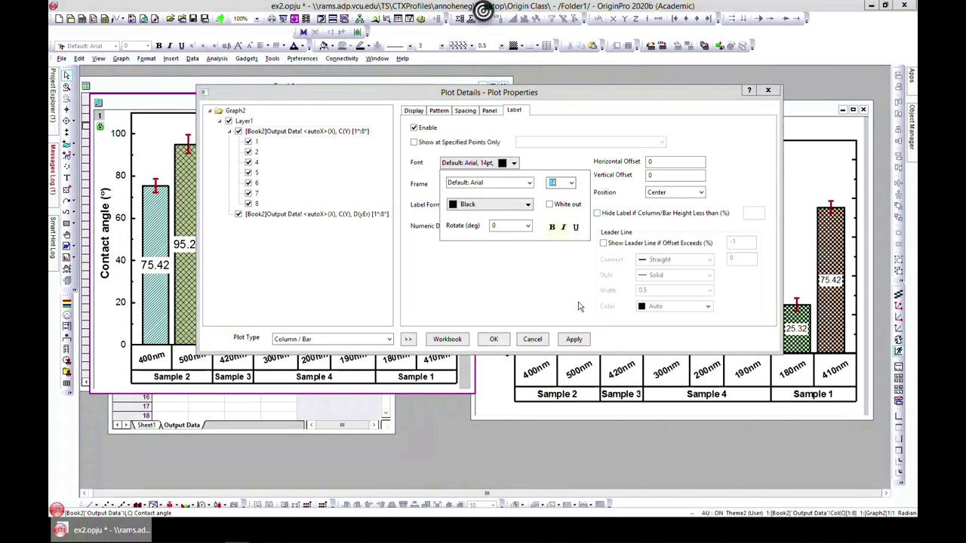
click(574, 339)
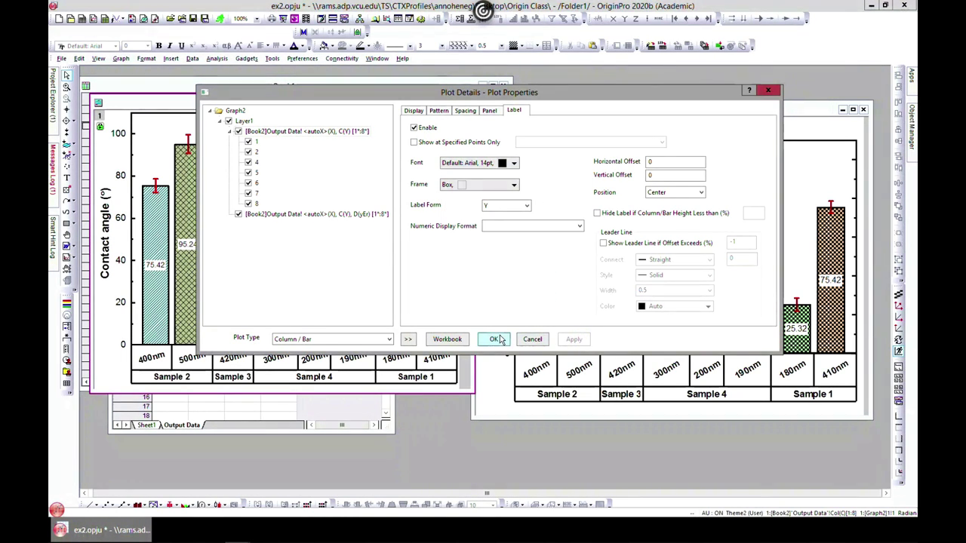
click(494, 338)
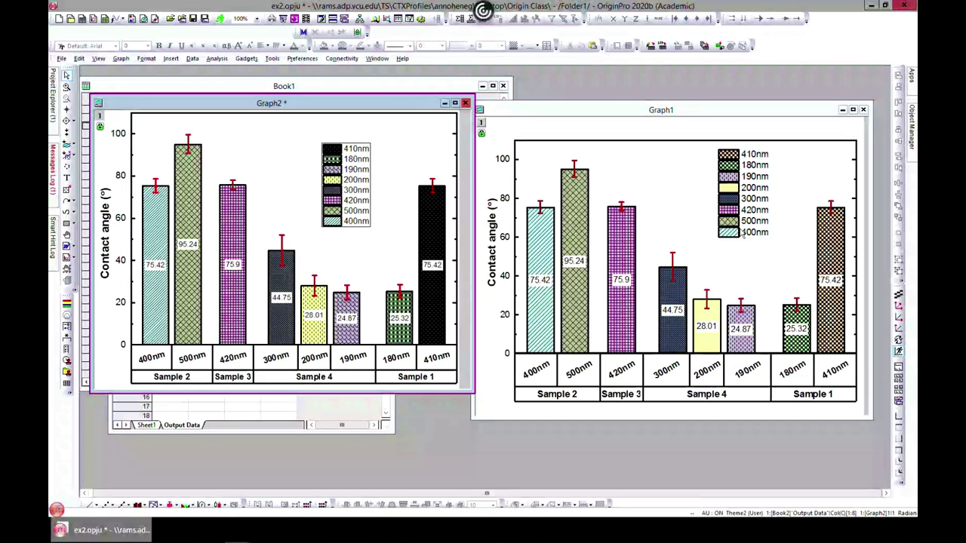
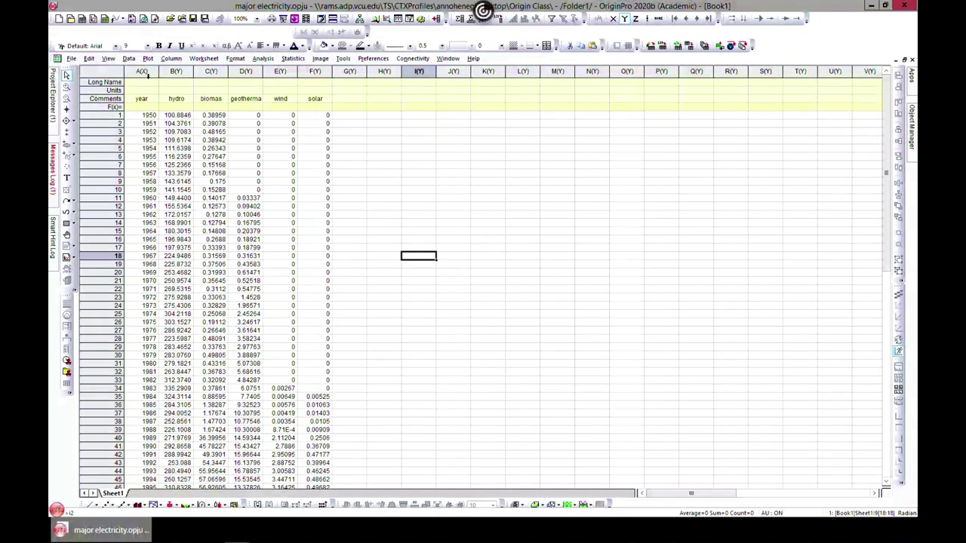
click(148, 59)
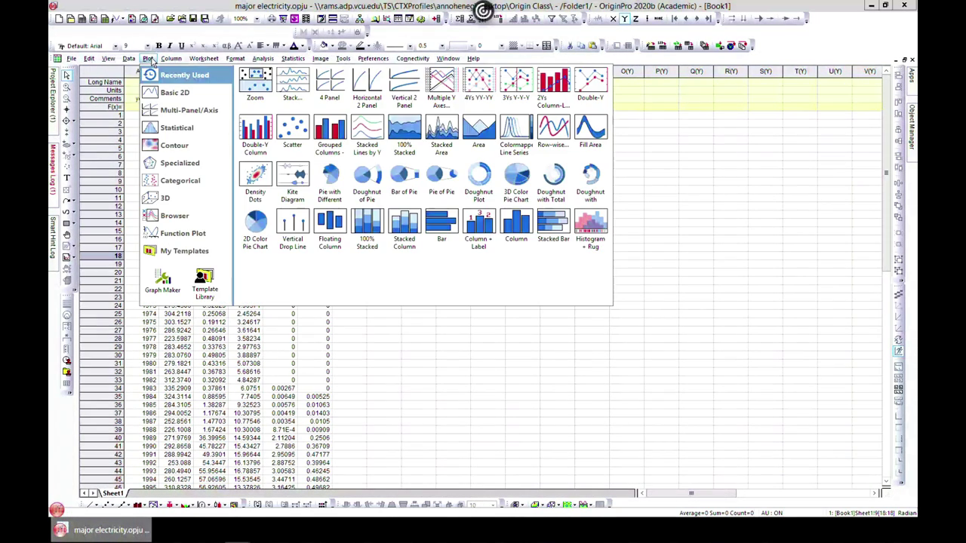
mouse_move(167, 115)
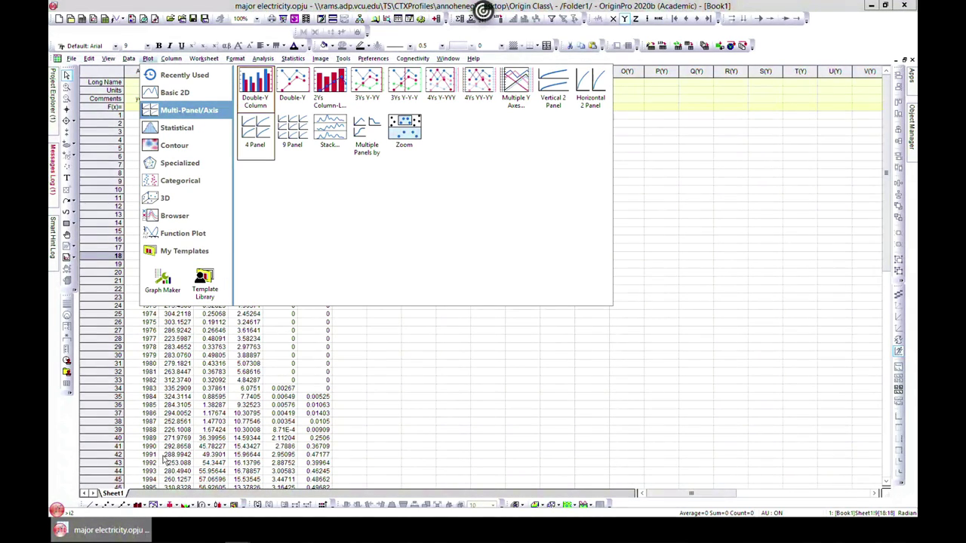
click(157, 407)
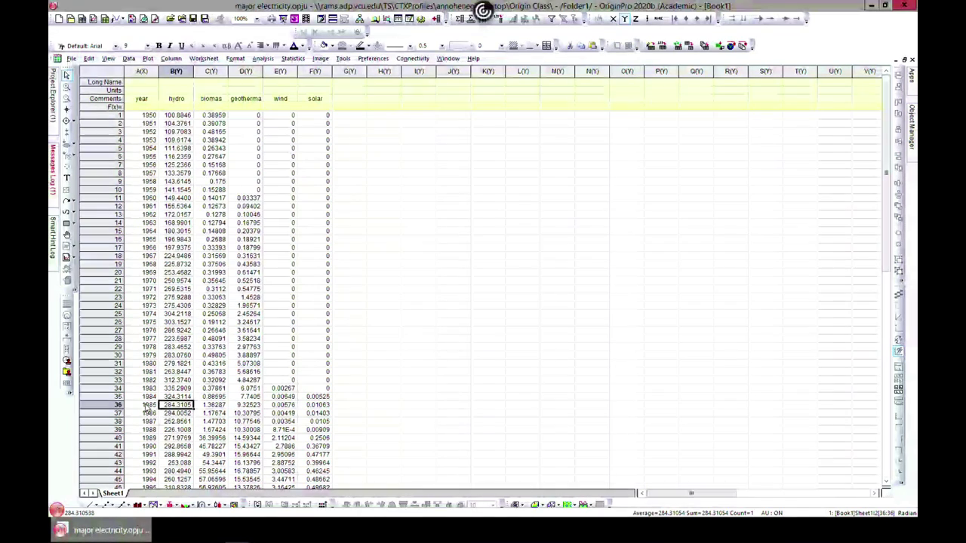
- Plot the 1985–1996 rows of the year, hydro and biomas columns as a Double-Y Column graph
drag(157, 407, 215, 463)
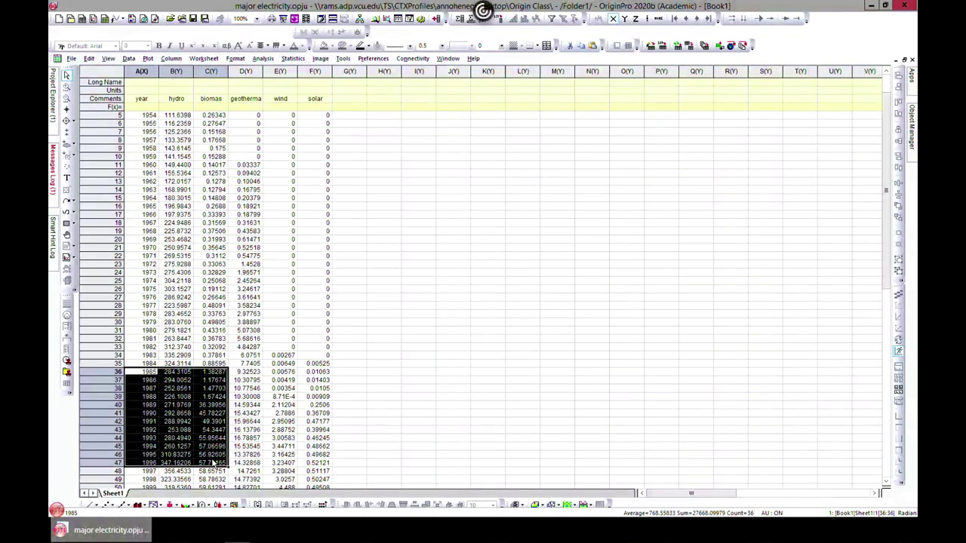
click(148, 59)
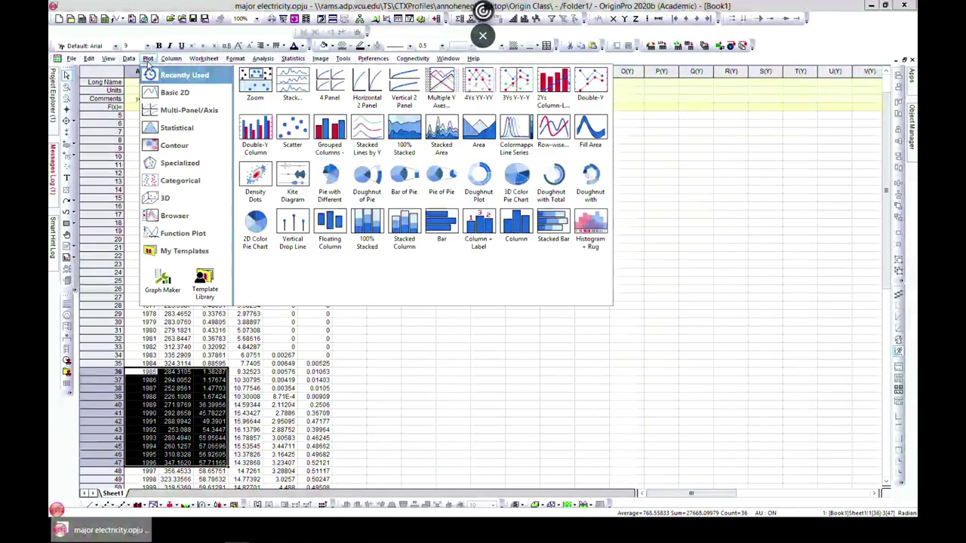
mouse_move(175, 93)
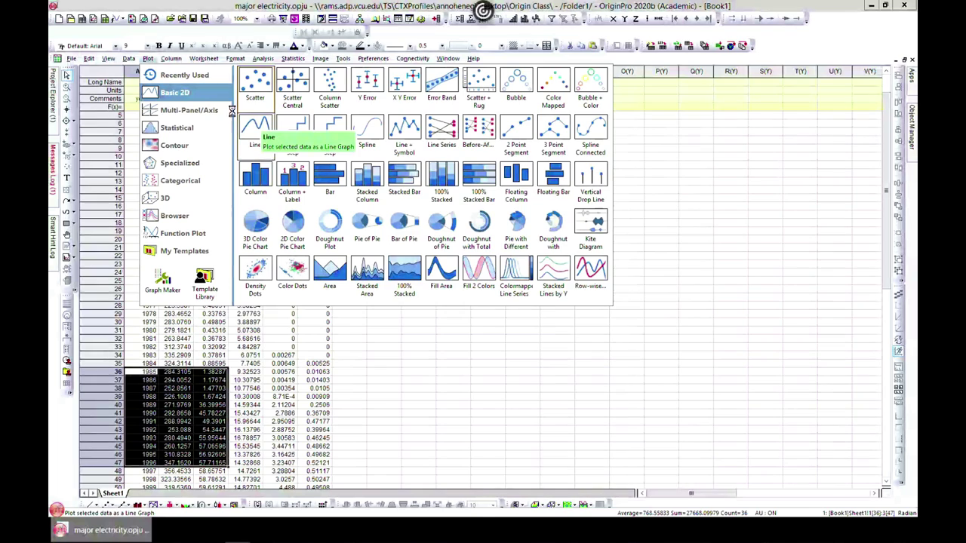
mouse_move(226, 111)
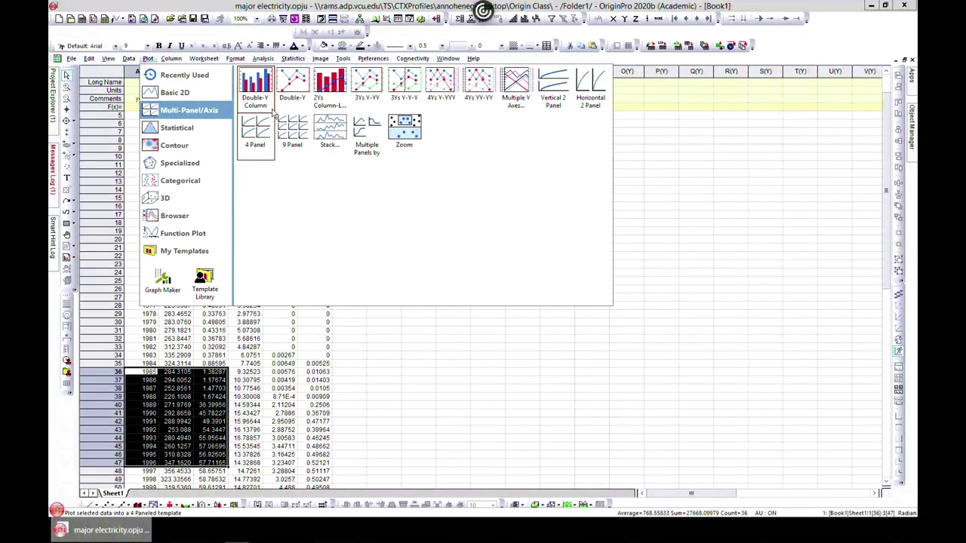
click(255, 87)
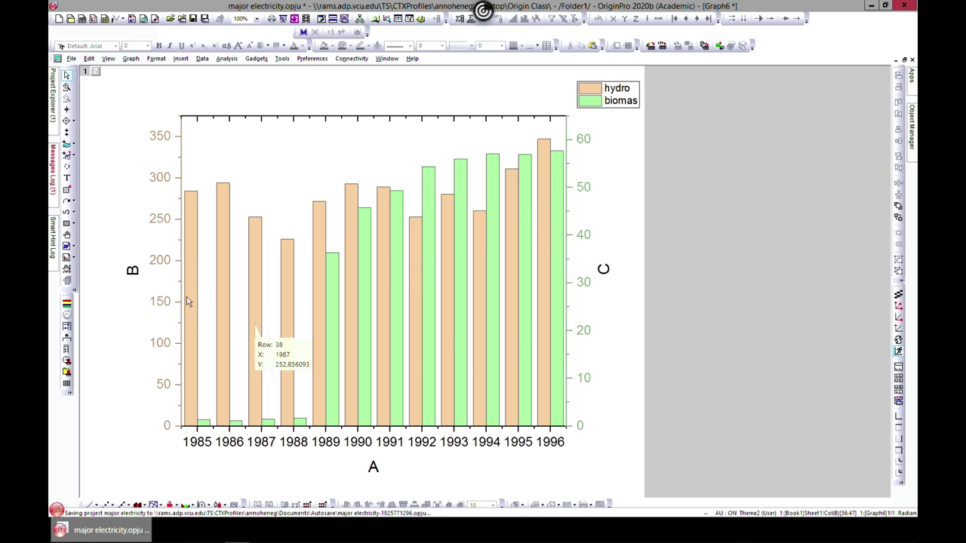
- Highlight the biomas and hydro column series in turn to compare them against their own Y axes
click(363, 240)
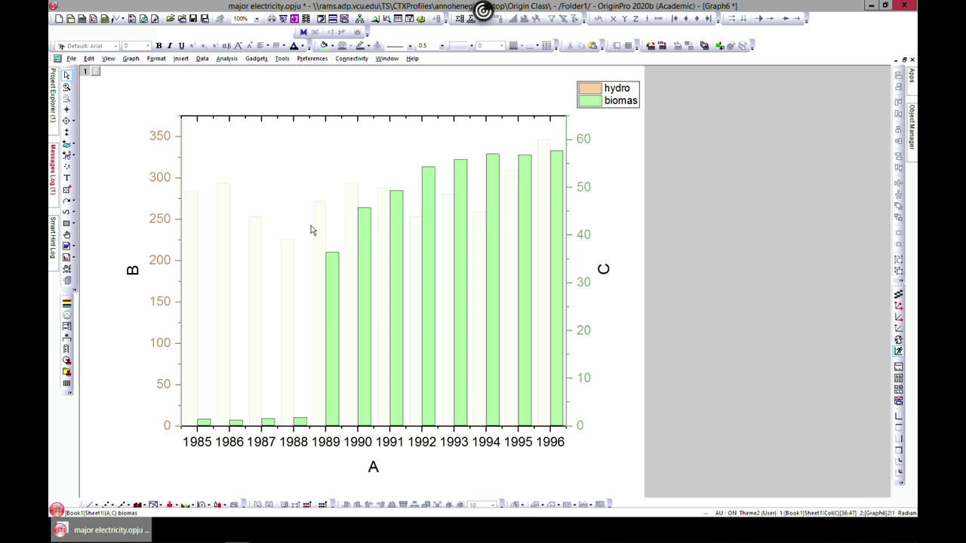
click(312, 227)
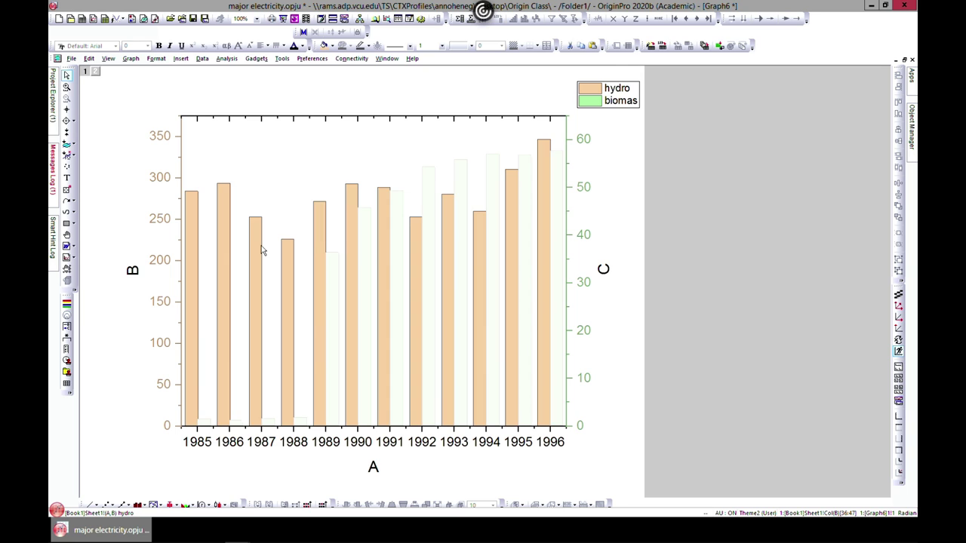
click(262, 250)
click(404, 259)
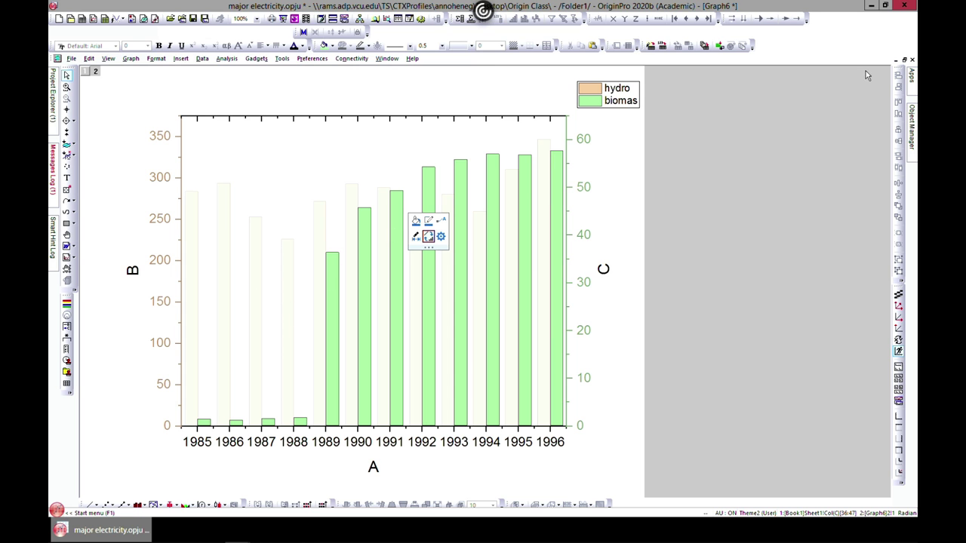
- Restore Graph6 to a floating window, move it clear of the worksheet and activate Book1
click(904, 60)
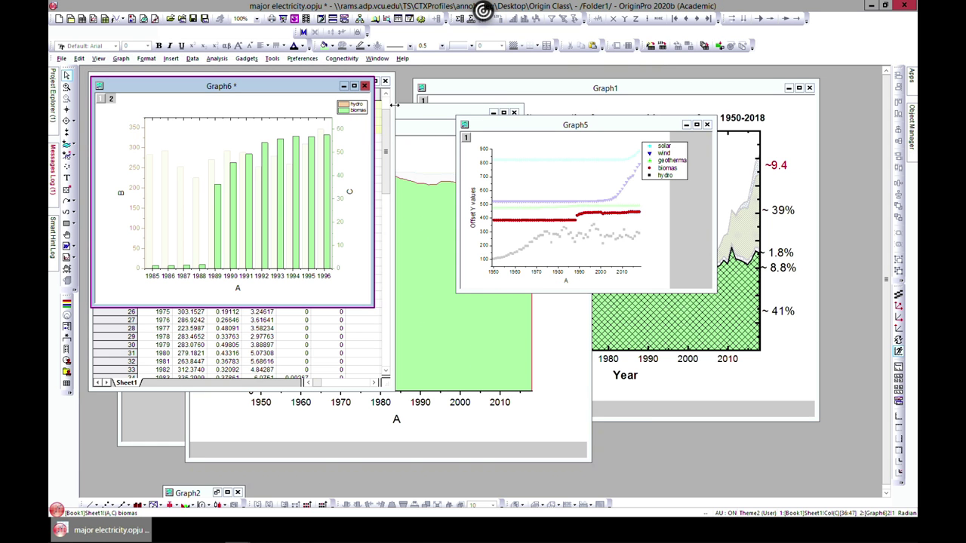
drag(308, 94, 627, 128)
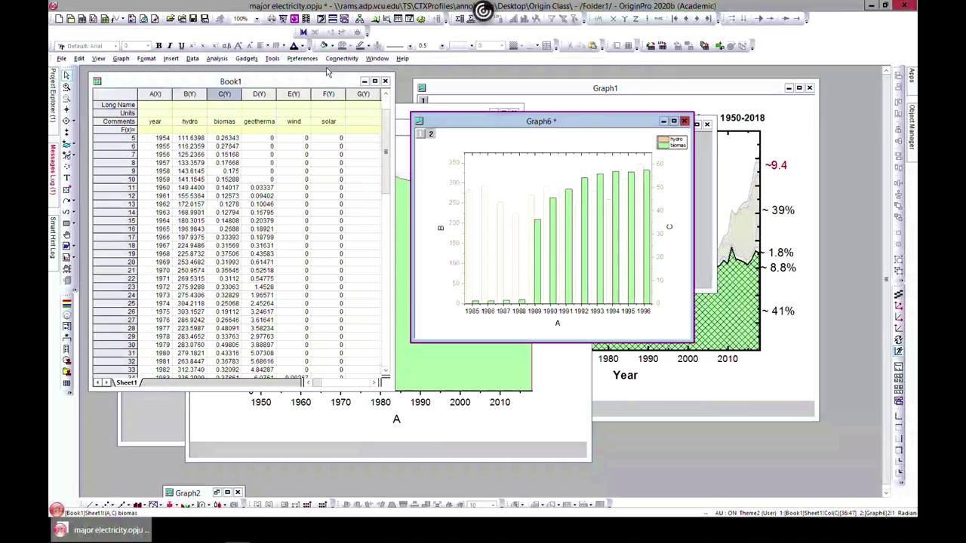
click(350, 103)
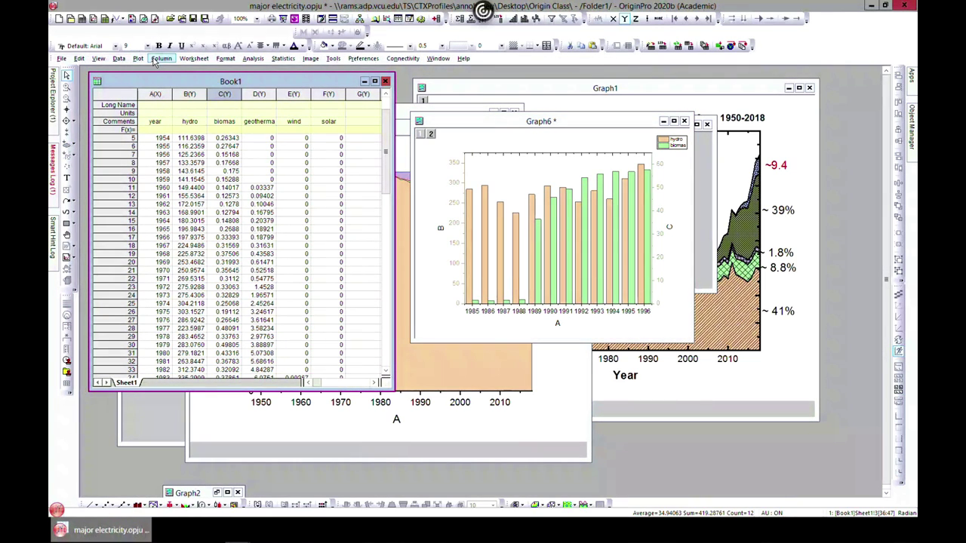
click(161, 58)
click(139, 58)
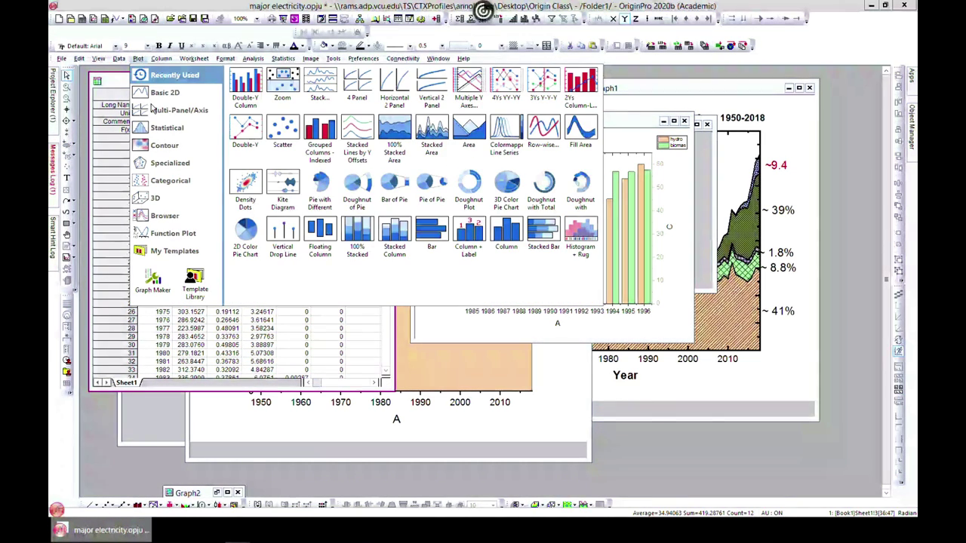
mouse_move(180, 112)
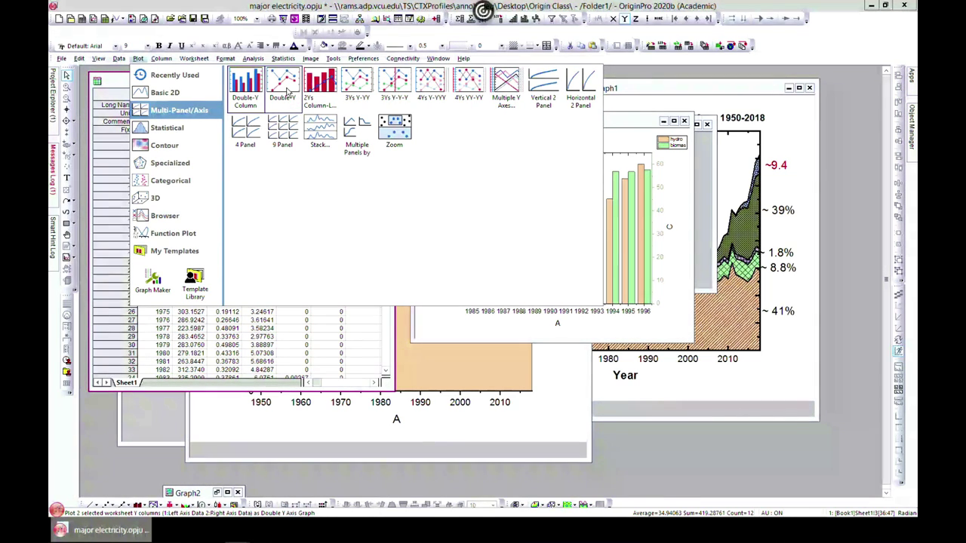
click(176, 389)
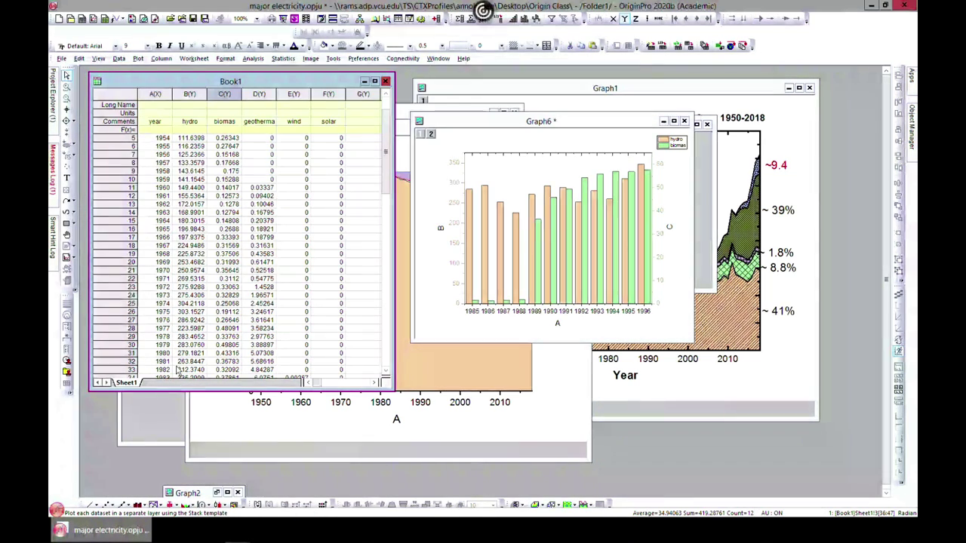
- Plot the complete year, hydro and biomas columns as a Double-Y graph and maximize its window
click(151, 93)
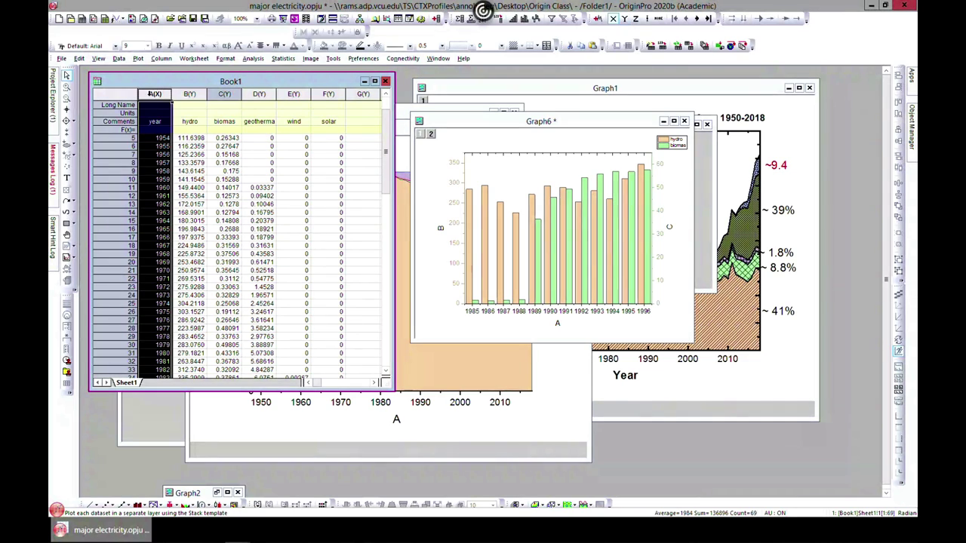
shift+click(188, 95)
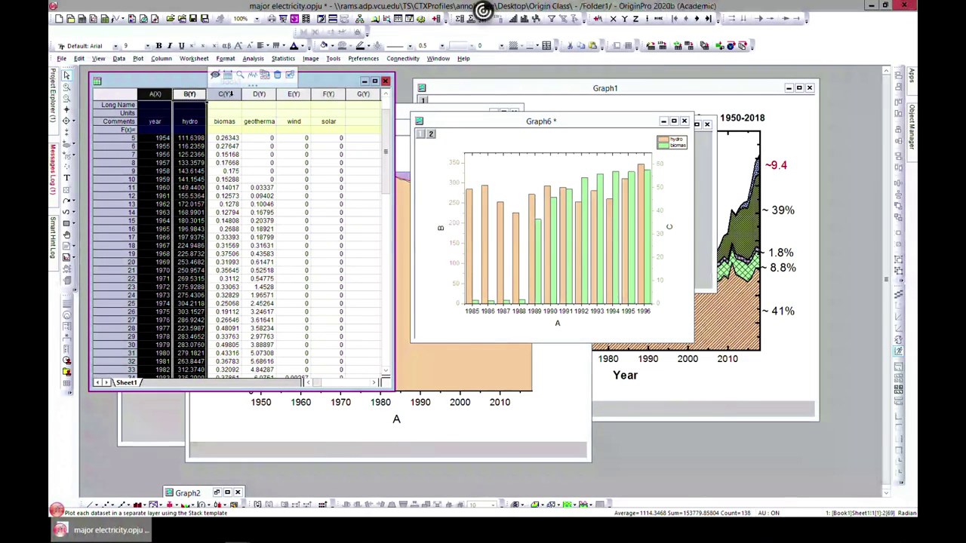
shift+click(223, 95)
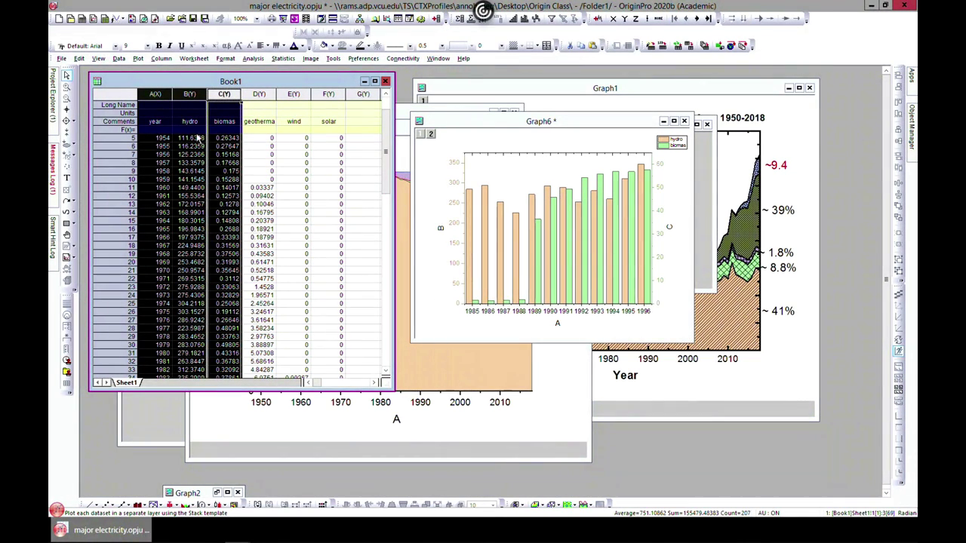
click(138, 59)
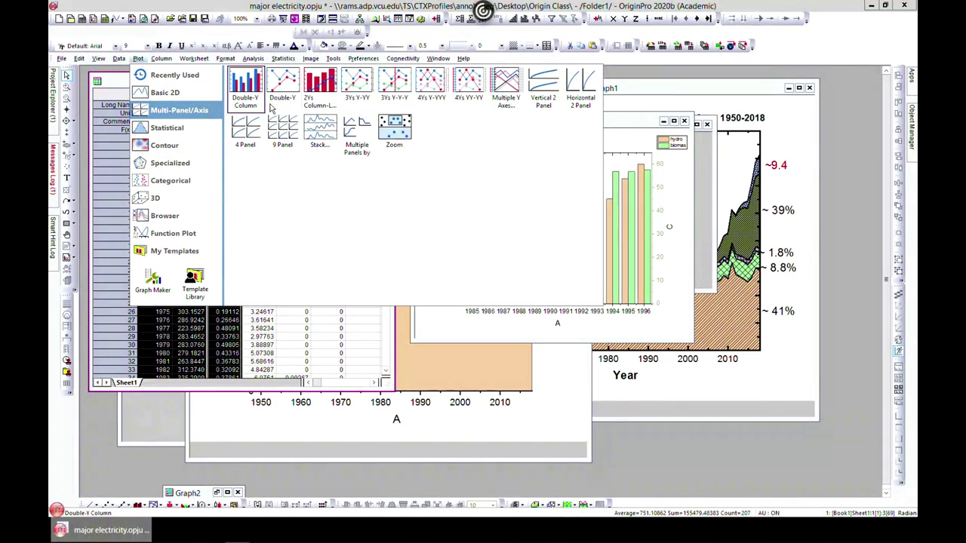
click(281, 89)
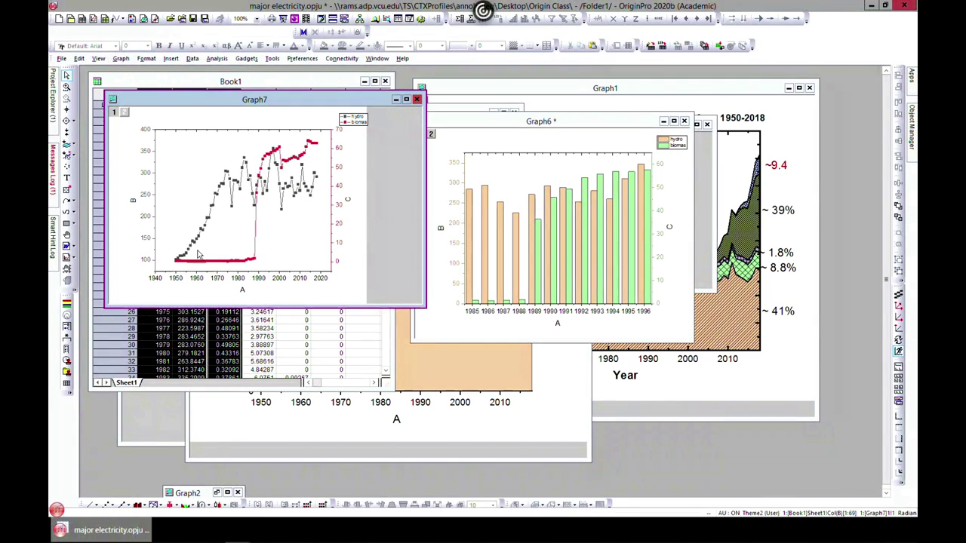
click(406, 100)
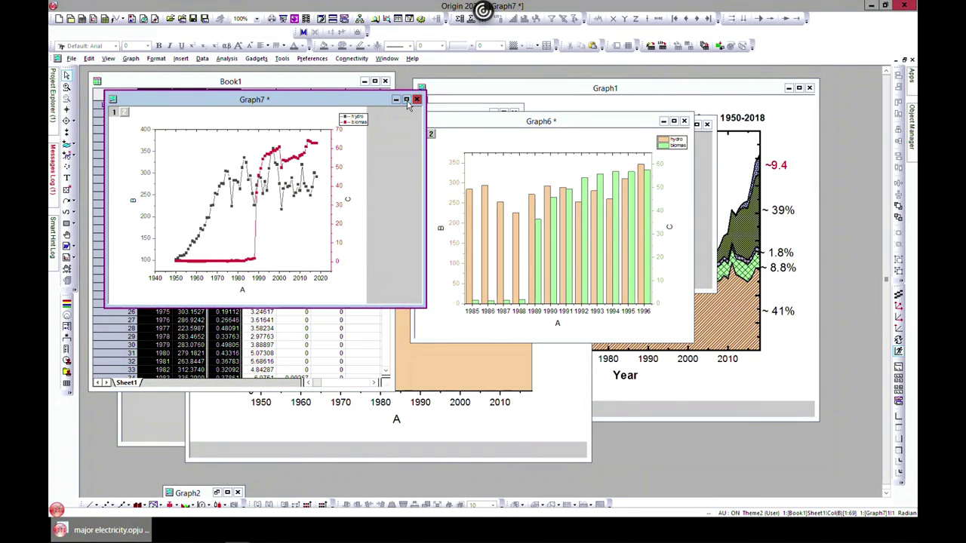
click(406, 99)
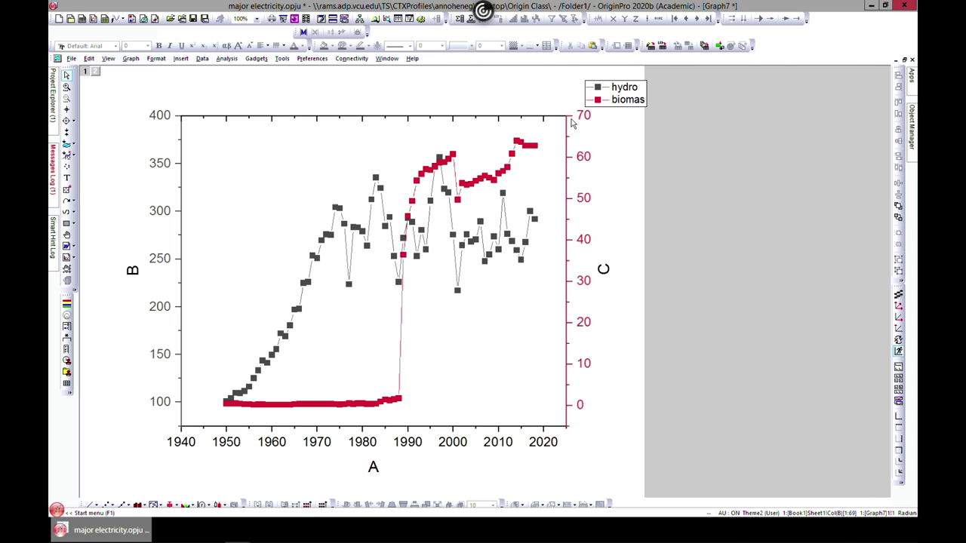
- Examine the Layer 2 Y axis scale settings and the available layer choices, leaving the axis dialog without changes
click(569, 201)
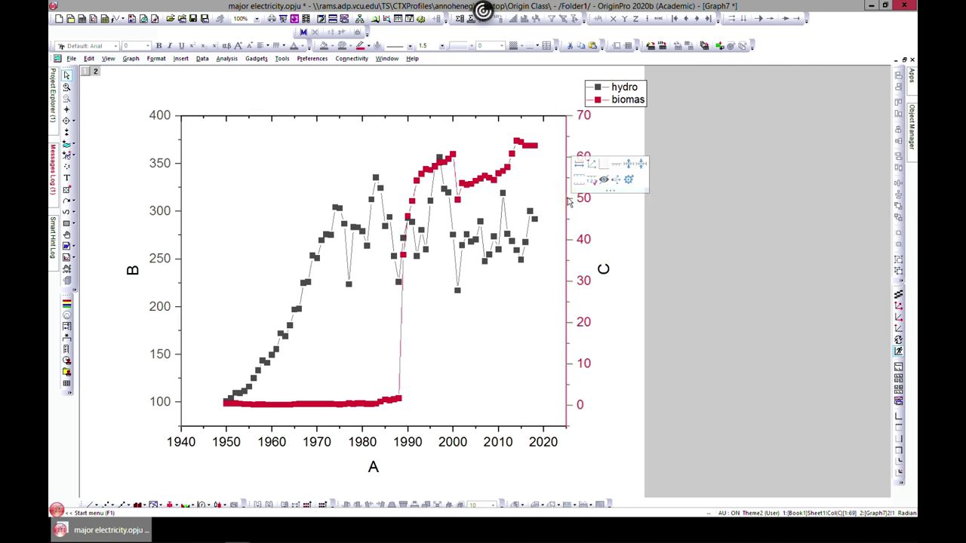
click(181, 269)
double_click(570, 260)
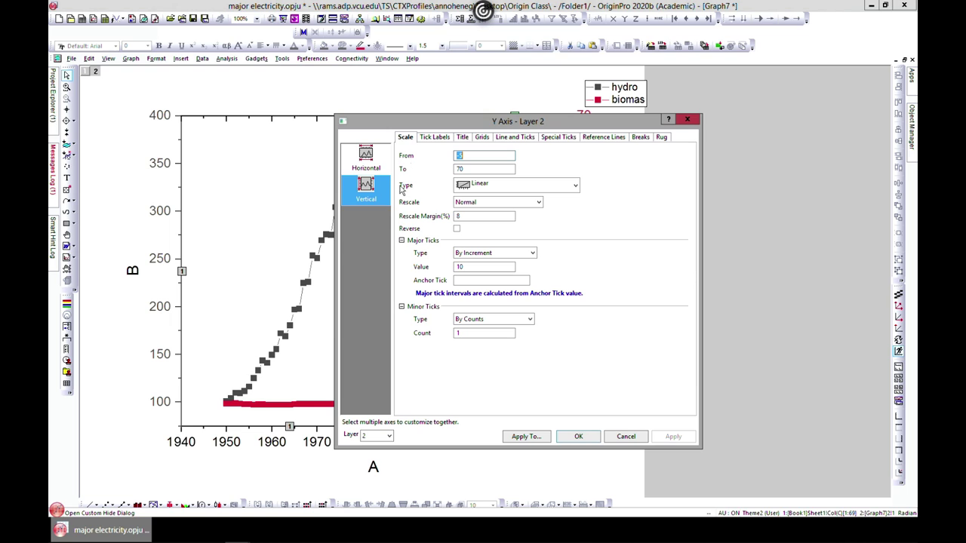
click(377, 436)
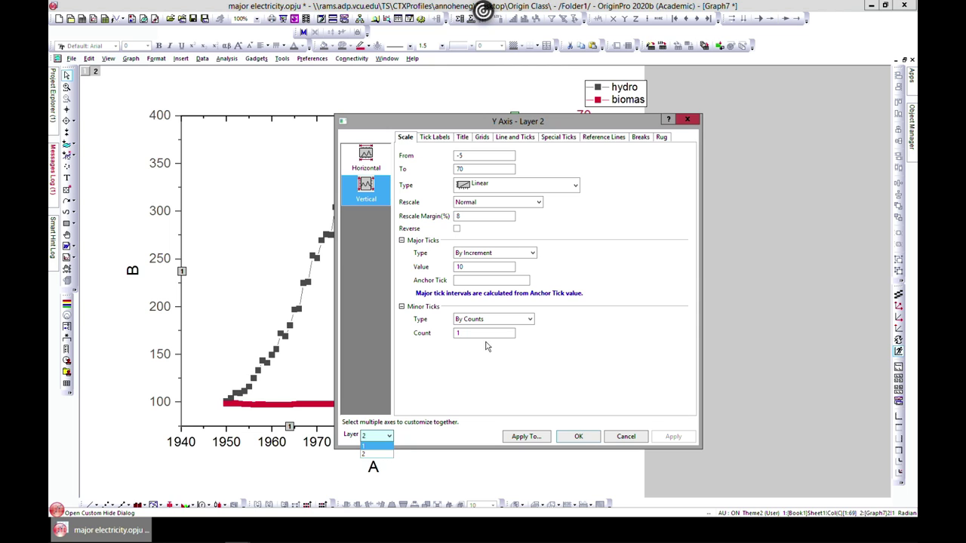
click(678, 125)
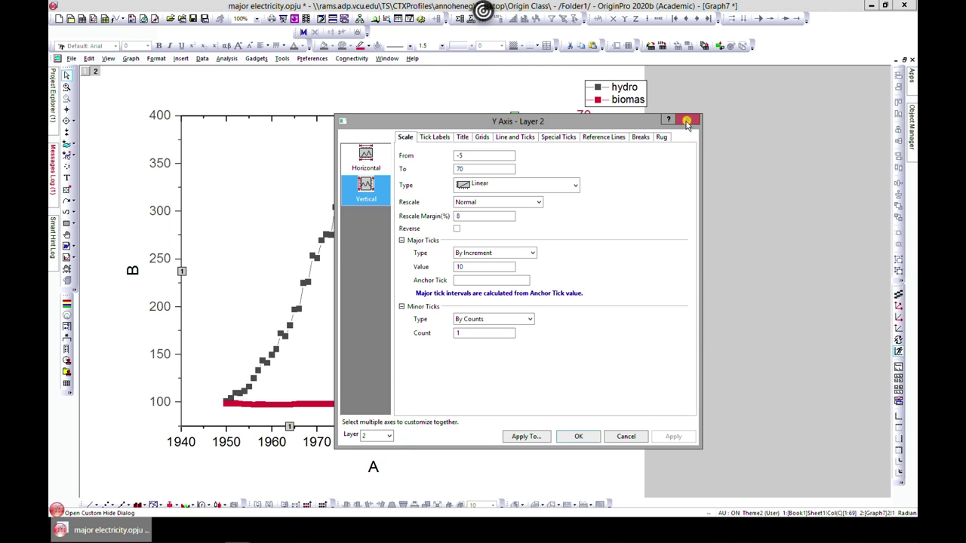
click(688, 120)
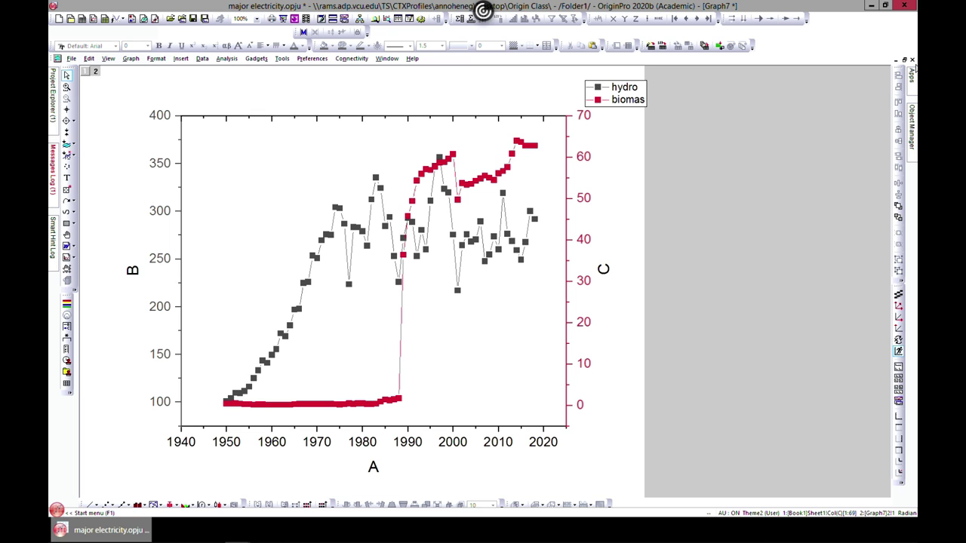
- Restore Graph7 to a floating window and bring the Book1 worksheet to the front
click(904, 59)
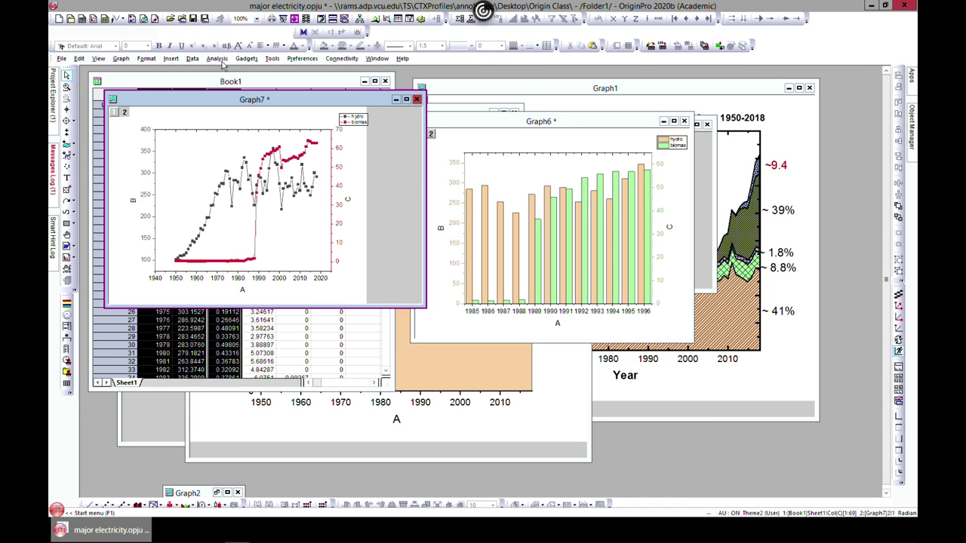
click(178, 82)
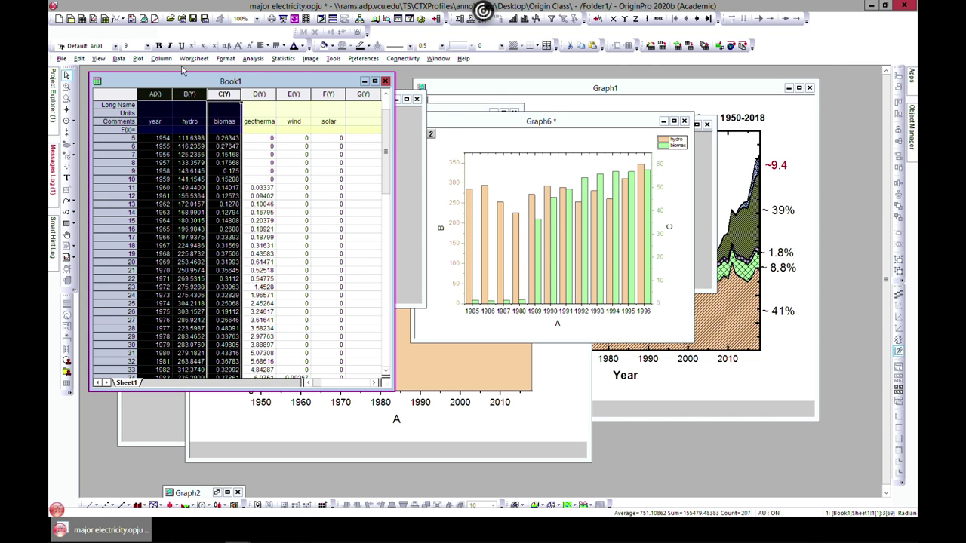
click(194, 58)
click(194, 59)
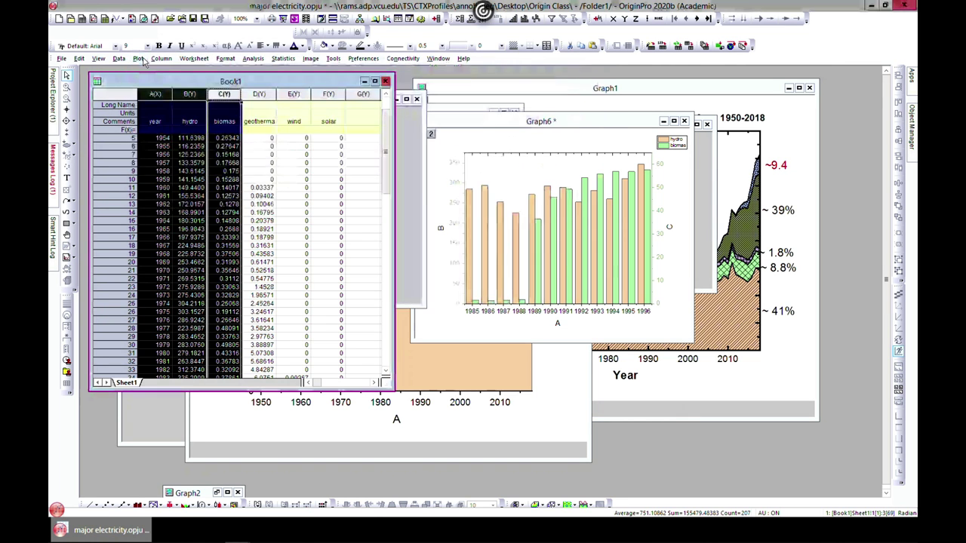
- Add the geothermal column to the selected year, hydro and biomas columns, plot them as a 3Ys Y-Y-Y graph and maximize its window
click(138, 58)
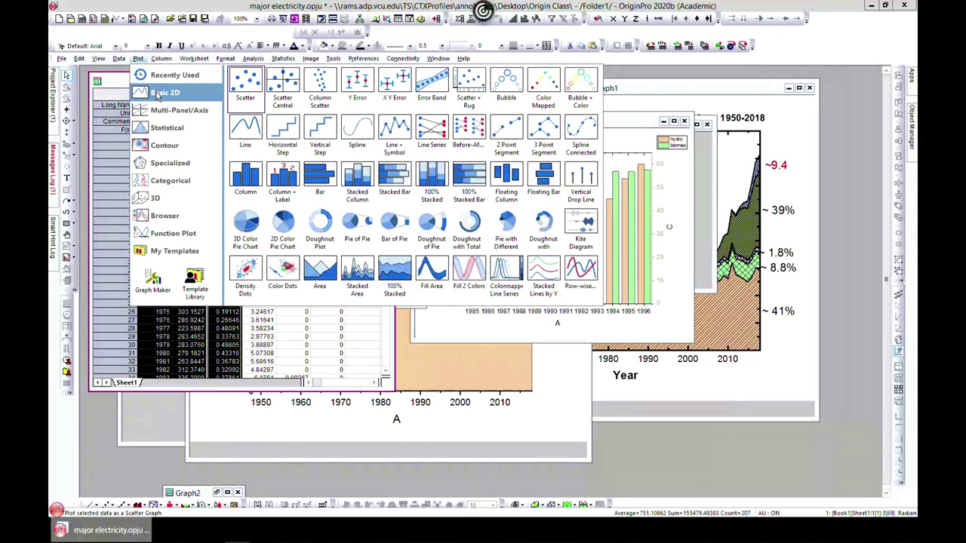
mouse_move(169, 112)
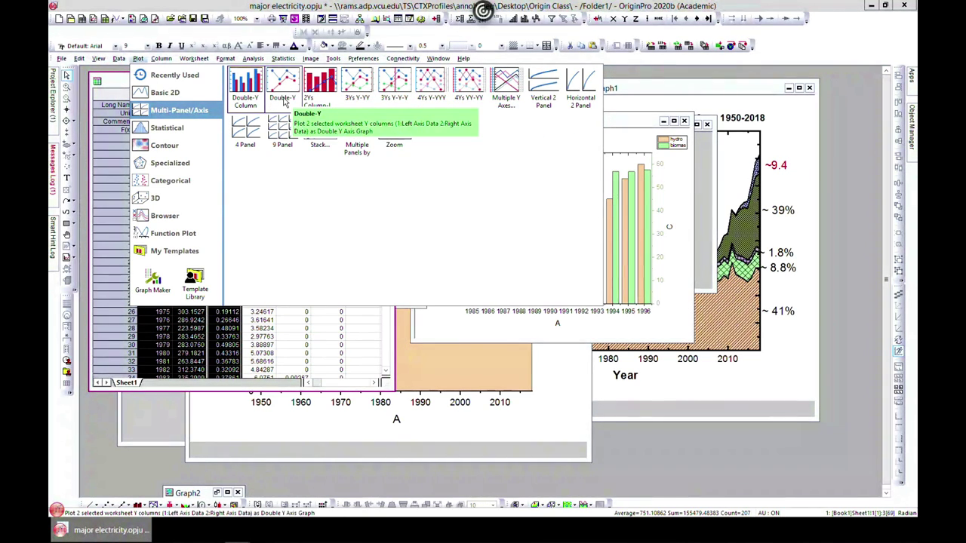
click(220, 391)
ctrl+click(259, 94)
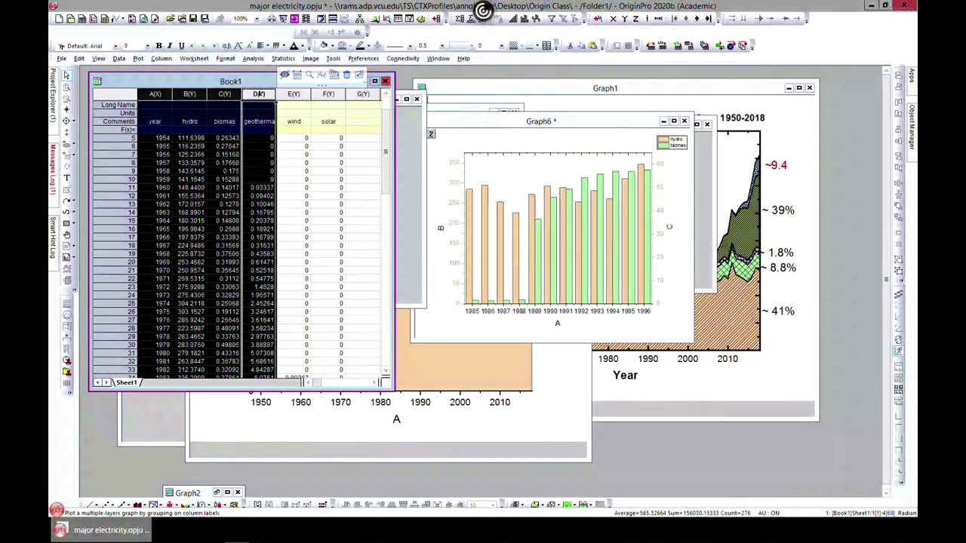
click(138, 58)
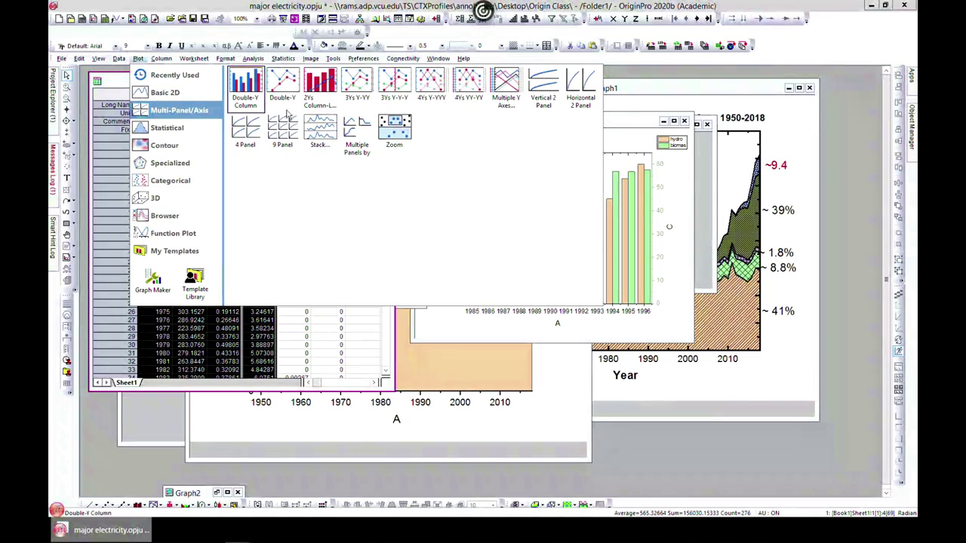
click(393, 91)
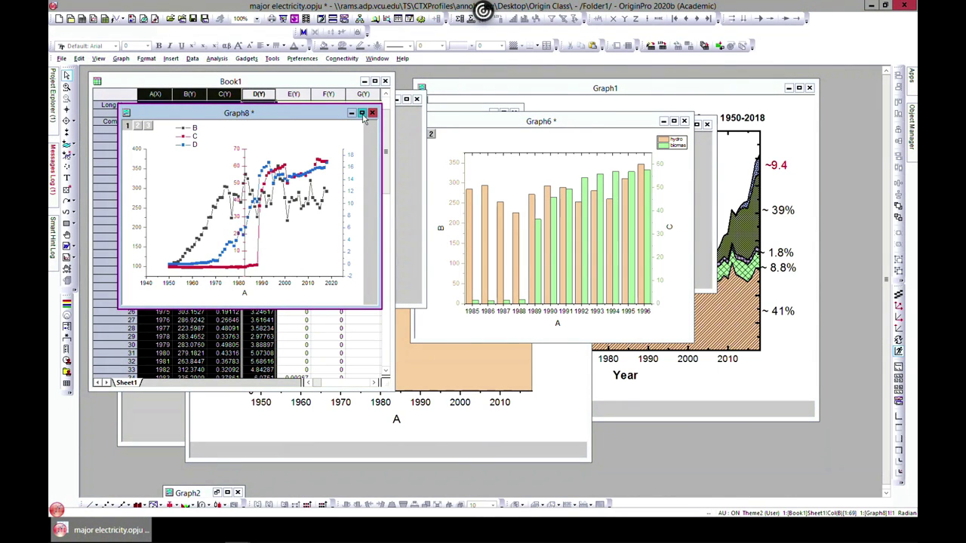
click(362, 113)
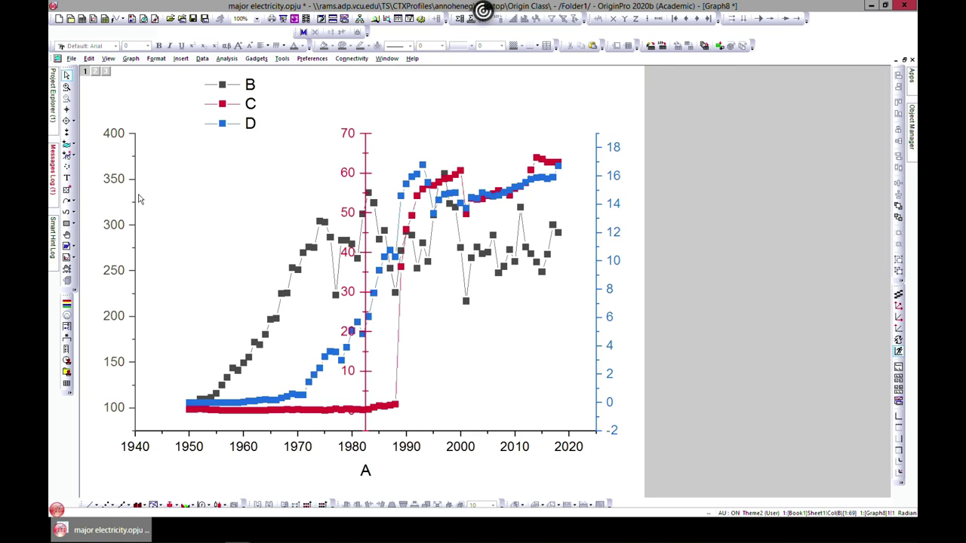
- Move the red biomas and blue geothermal Y axes beside the hydro axis, placing them at about 1945 and 1948 on the X axis
click(366, 155)
drag(357, 145, 163, 156)
click(598, 148)
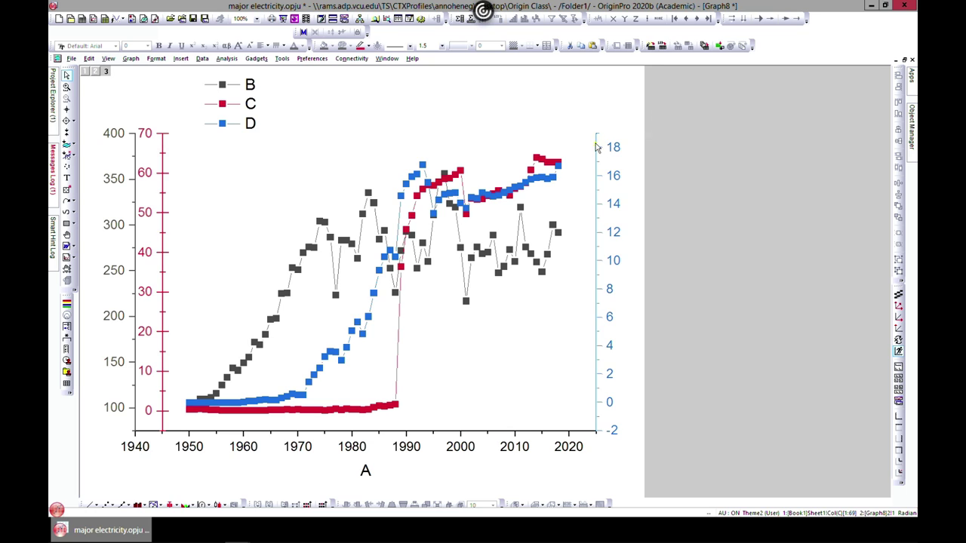
drag(596, 146, 179, 150)
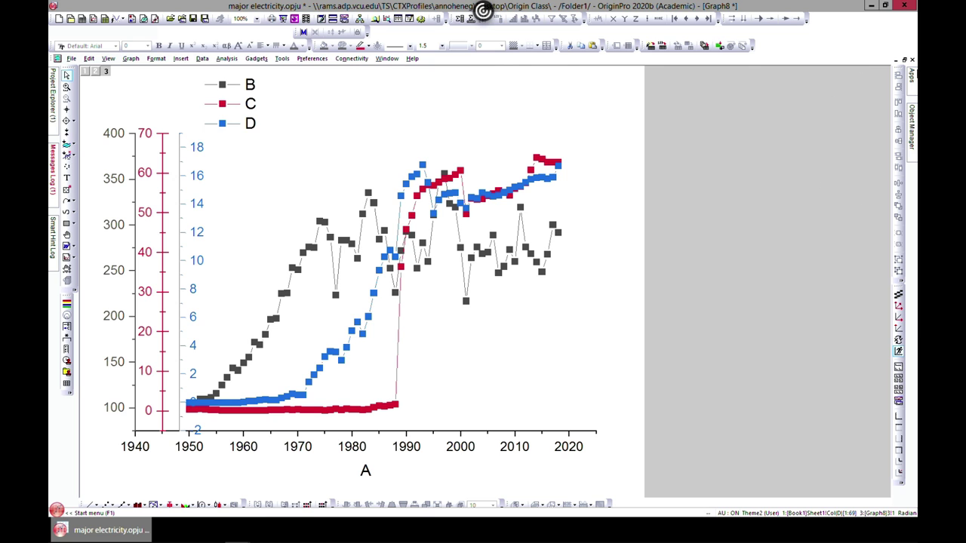
- Restore Graph8 to a floating window, move it clear of the worksheet and activate Book1
click(905, 59)
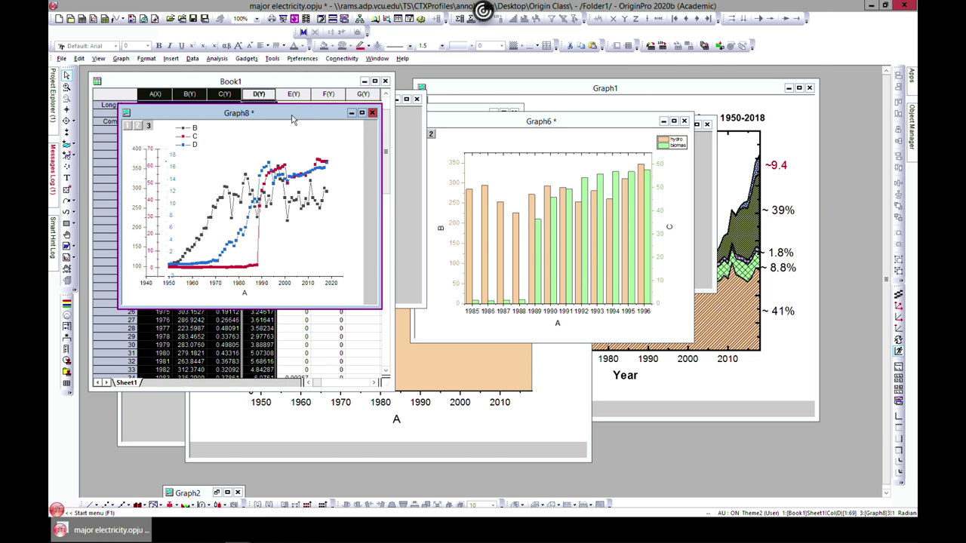
drag(293, 119, 569, 172)
click(149, 81)
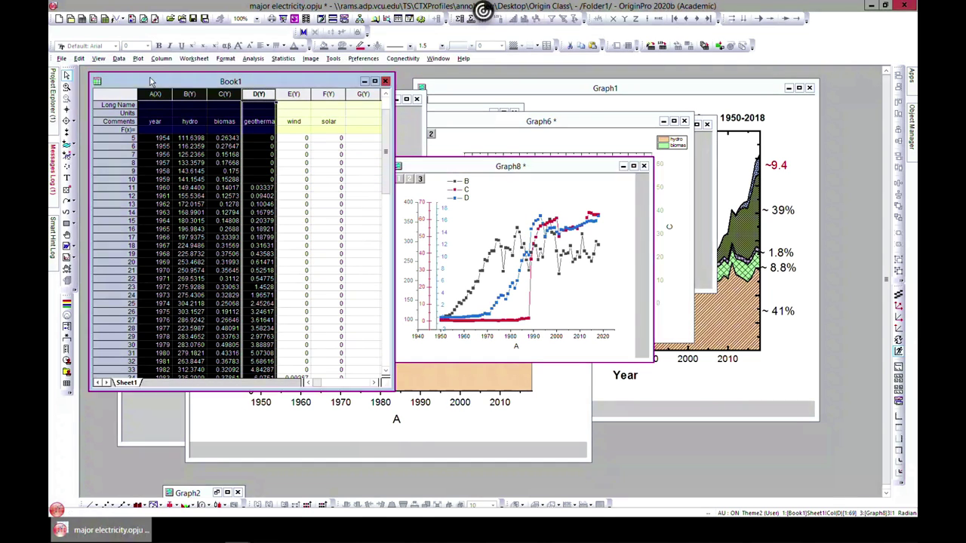
- Examine the Multiple Y Axes plotting options for the selected columns, leaving the dialog without creating a graph
click(161, 59)
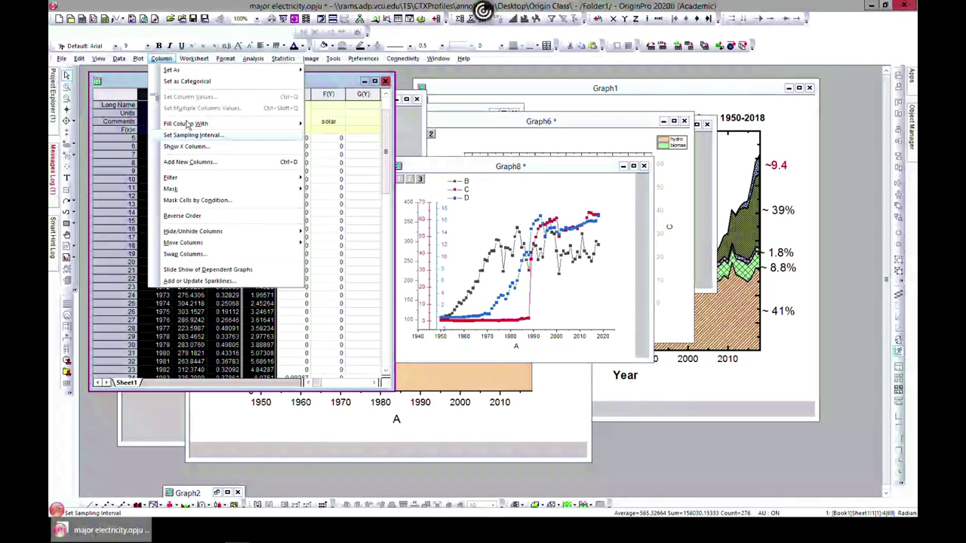
click(163, 59)
click(164, 61)
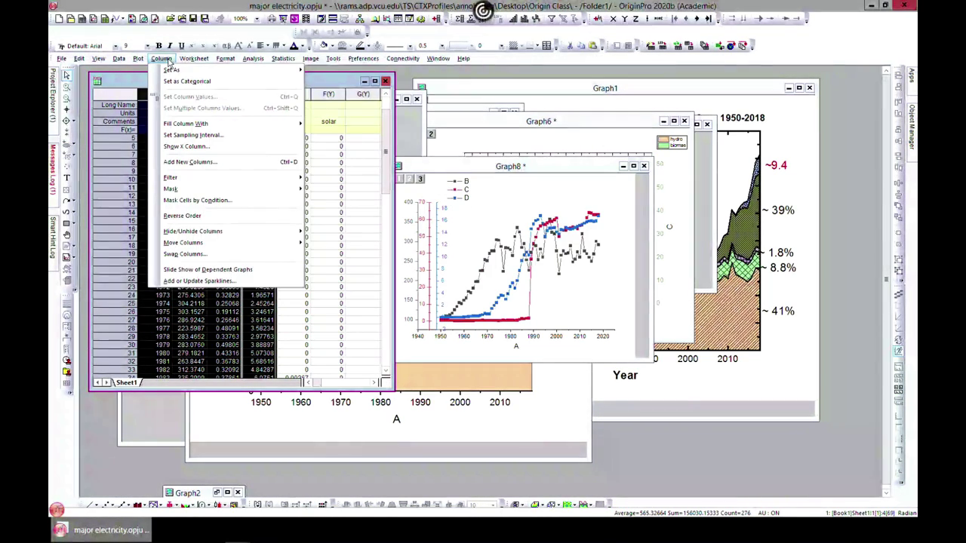
mouse_move(138, 60)
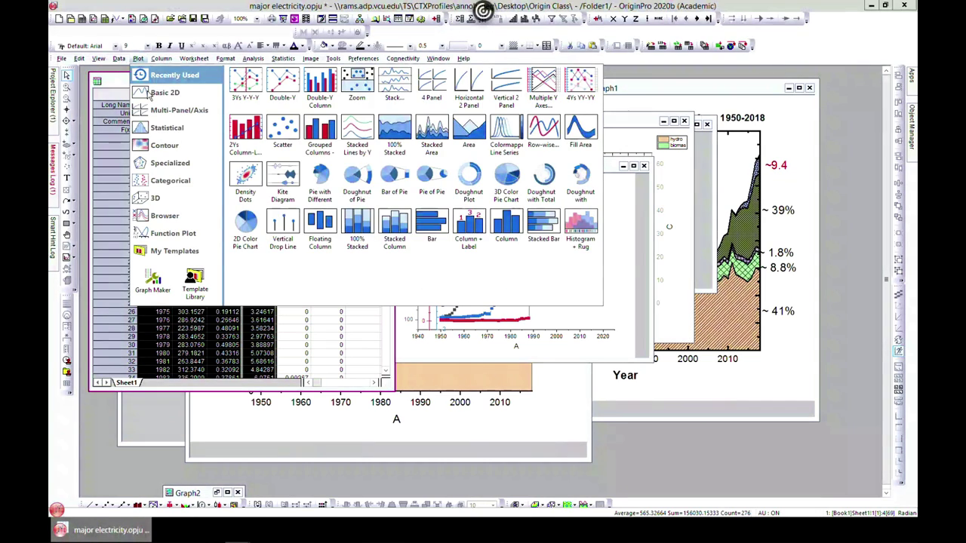
mouse_move(173, 110)
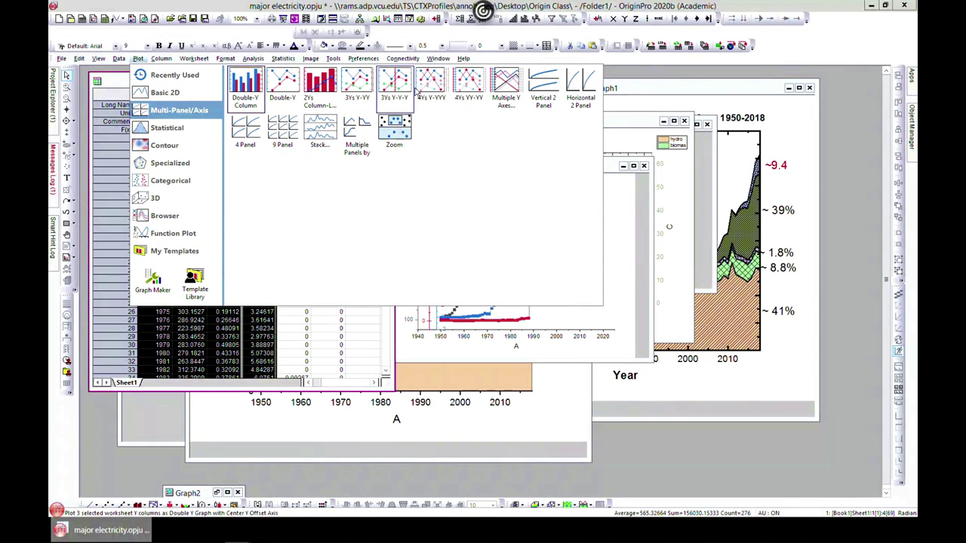
click(506, 84)
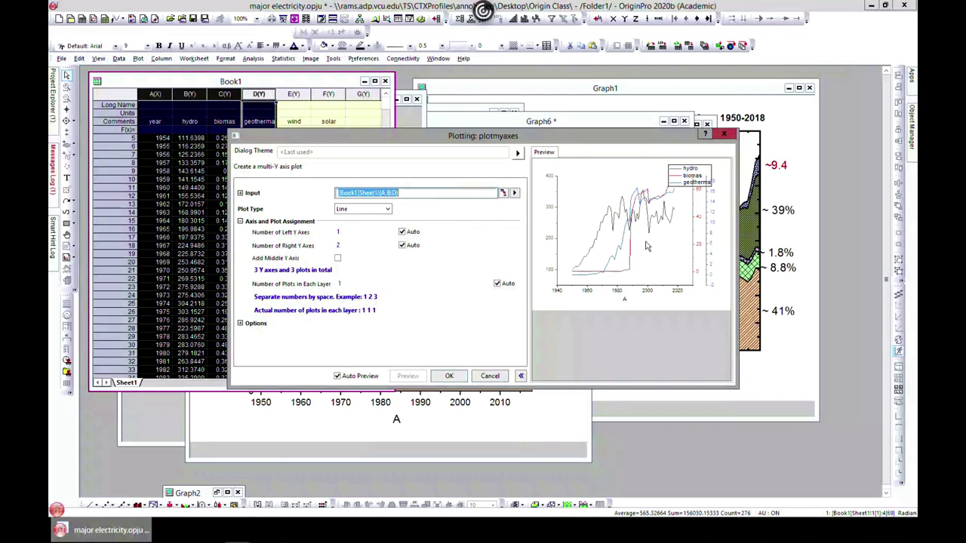
click(724, 134)
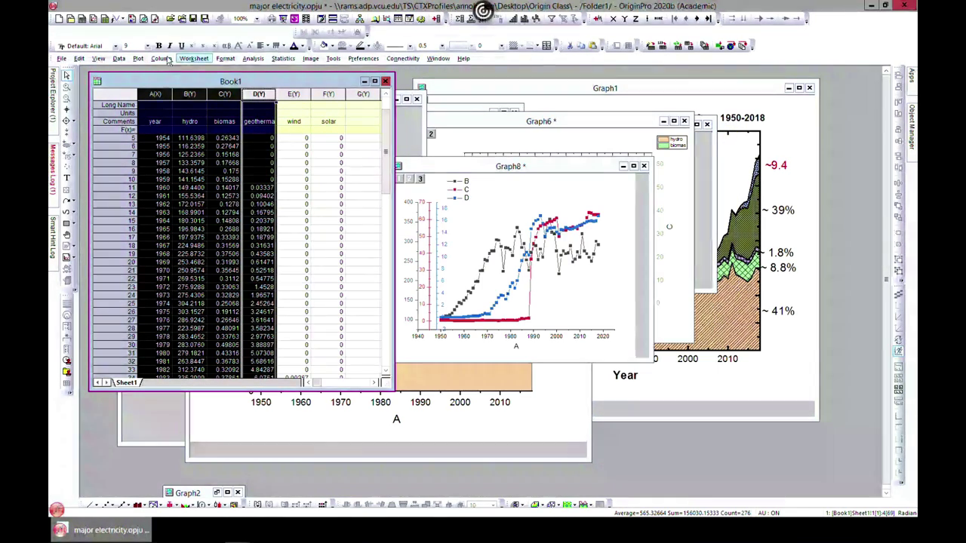
- Plot the complete year, hydro and biomas columns as a 2Ys Column-LineSymbol graph
click(136, 60)
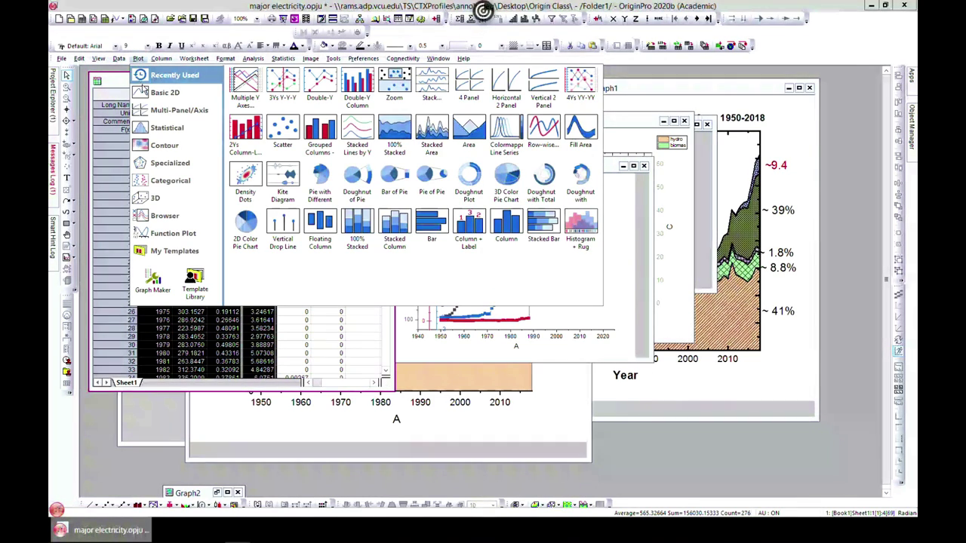
mouse_move(161, 126)
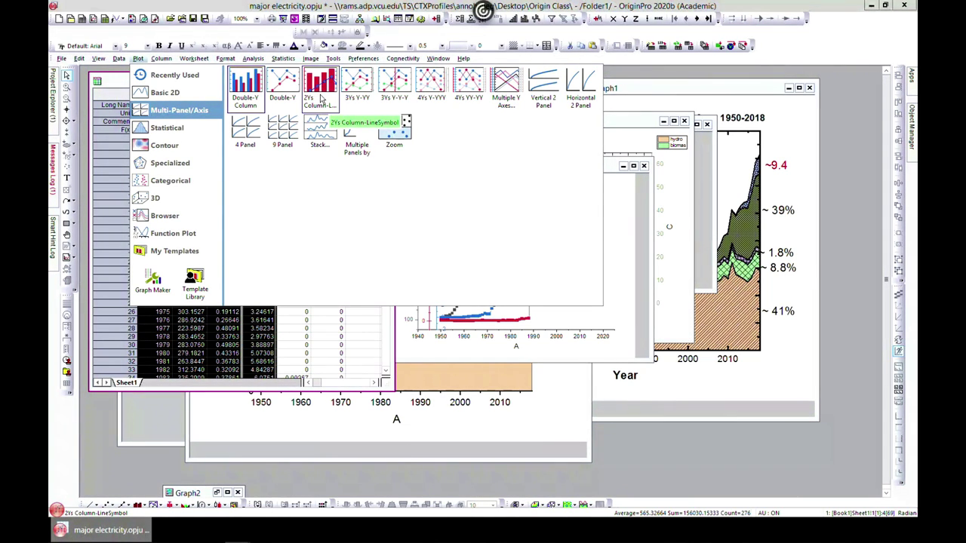
click(224, 345)
click(154, 93)
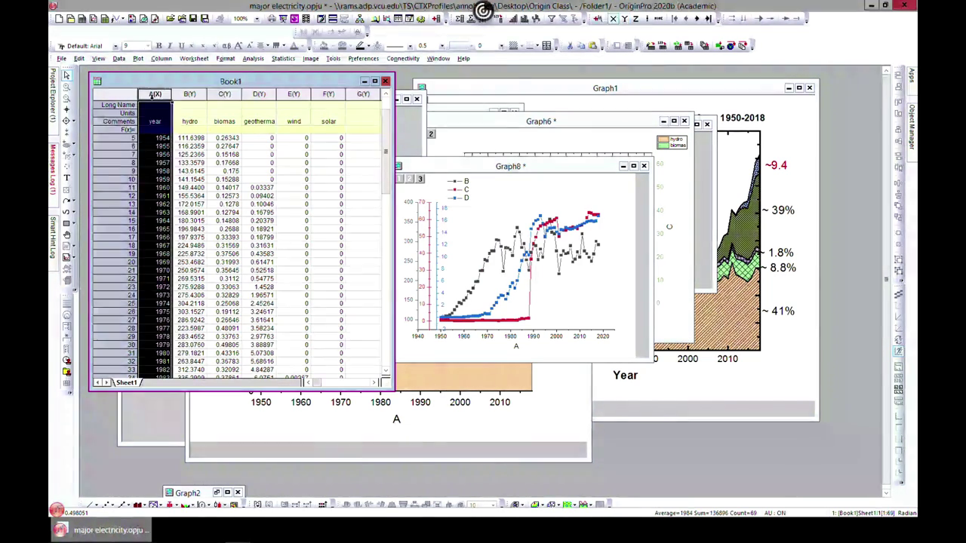
ctrl+click(186, 94)
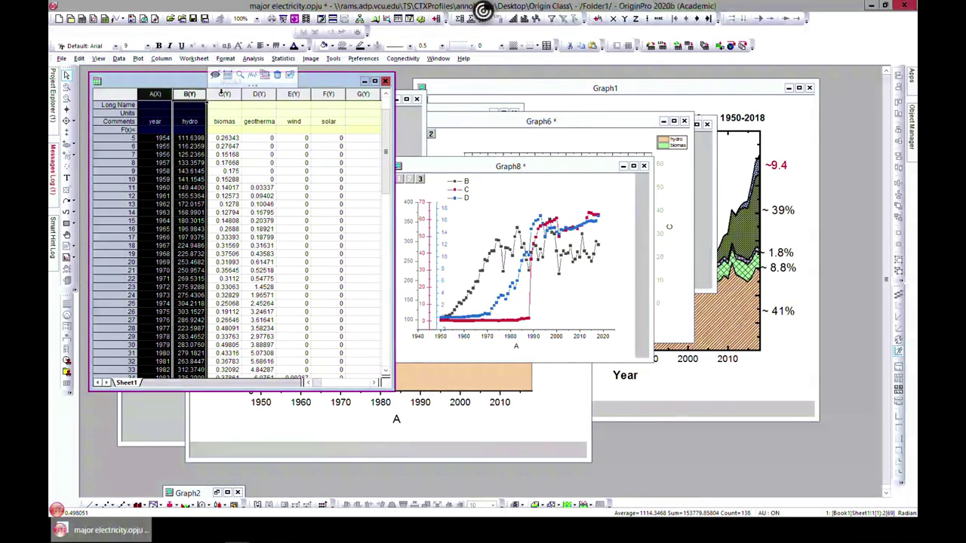
ctrl+click(224, 93)
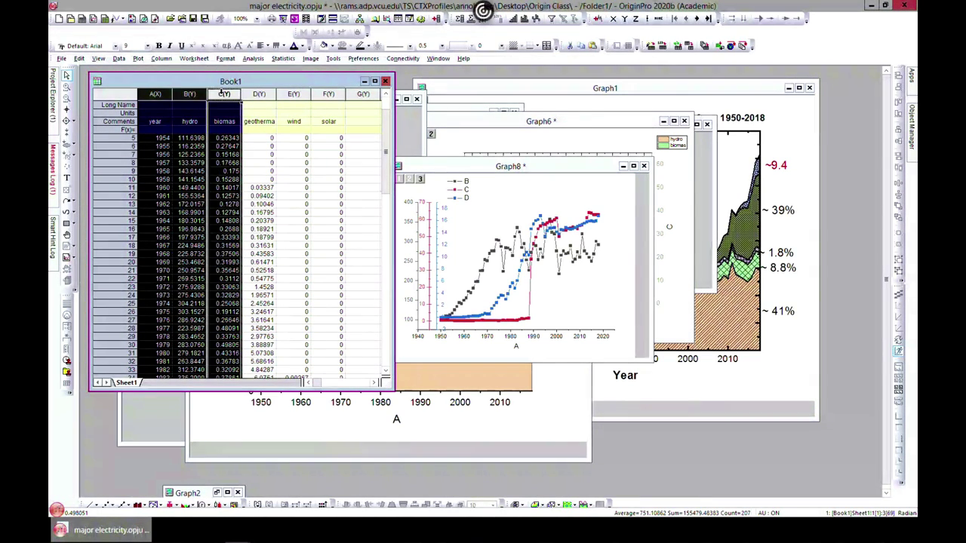
click(161, 59)
click(138, 58)
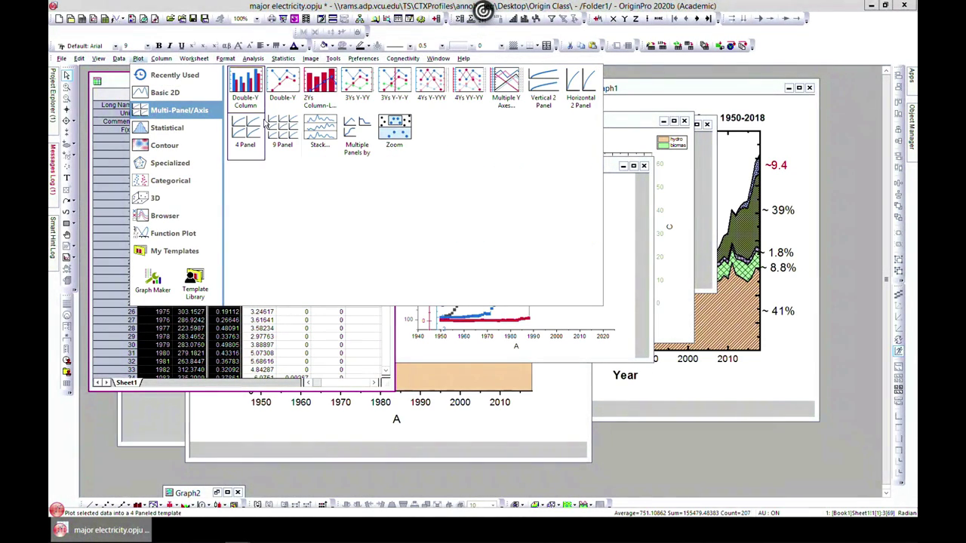
click(319, 87)
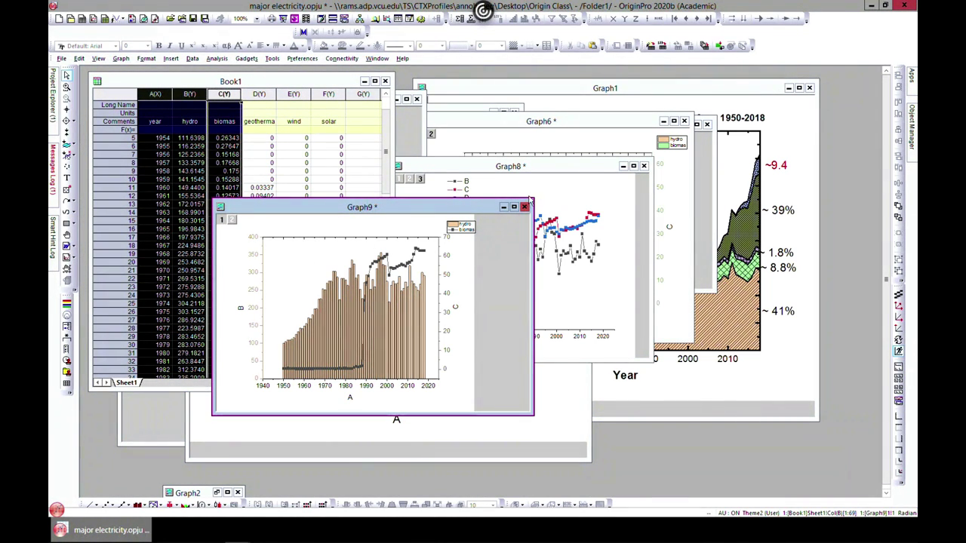
- Close the column and line-symbol graph of the complete columns and delete its window
click(513, 208)
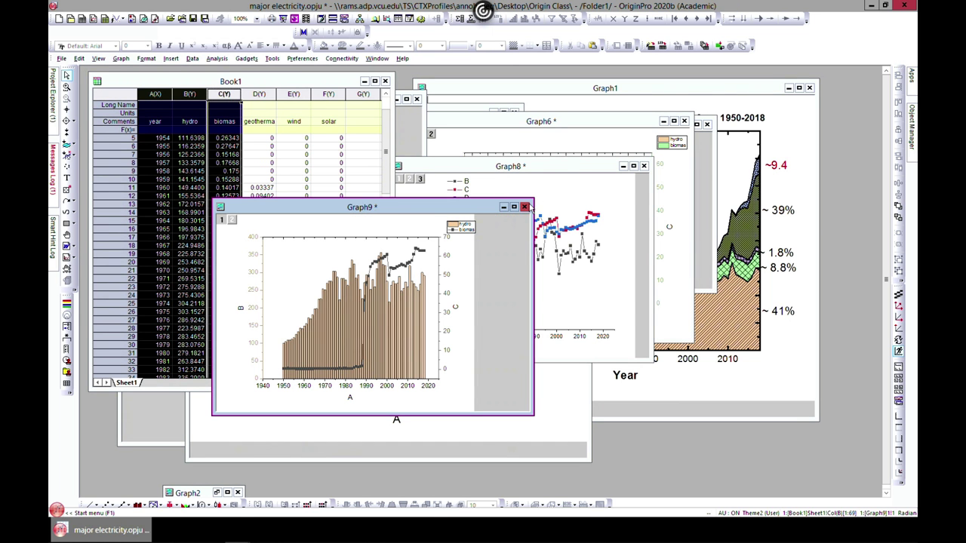
click(524, 207)
click(412, 290)
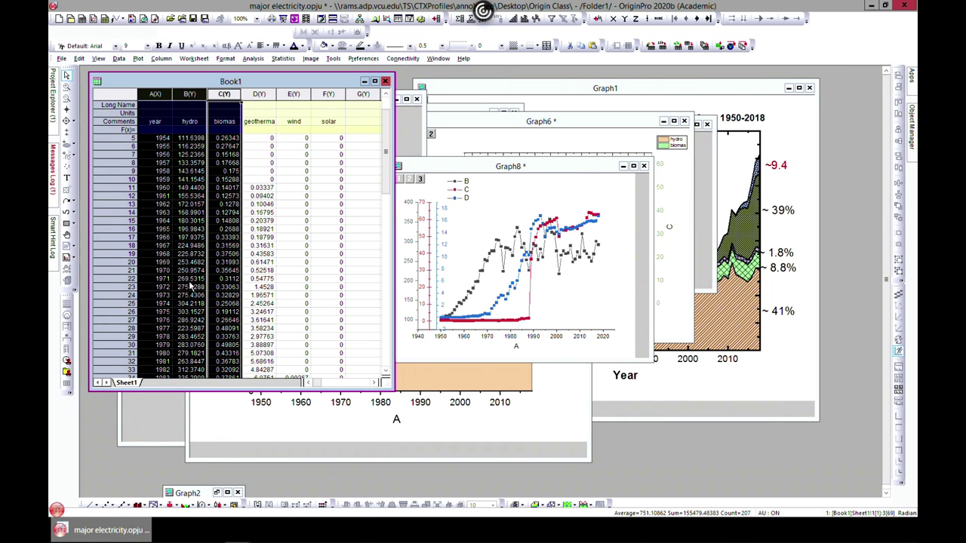
- Plot rows 22 to 32 (1971–1981) of the year, hydro and biomas columns as a 2Ys Column-LineSymbol graph and maximize its window
click(161, 279)
drag(162, 287, 240, 368)
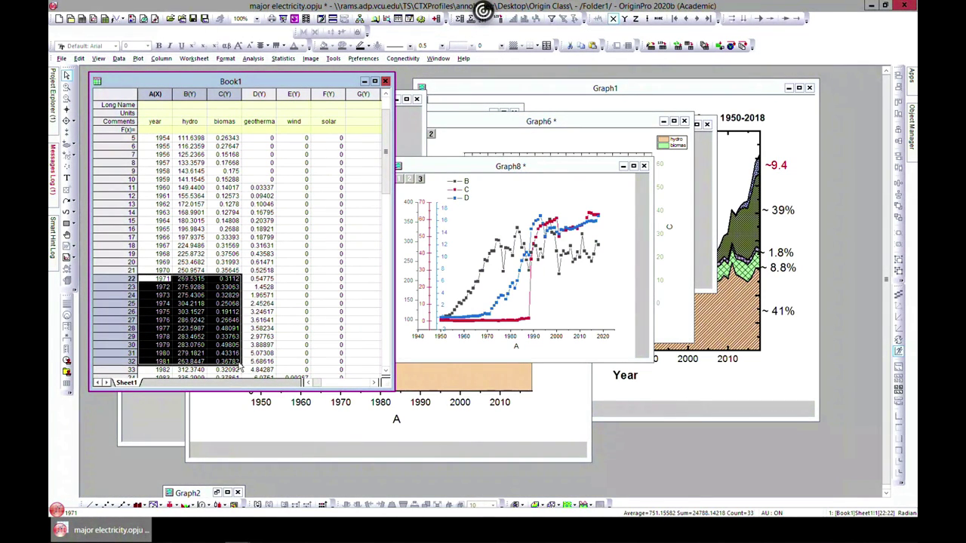
click(138, 59)
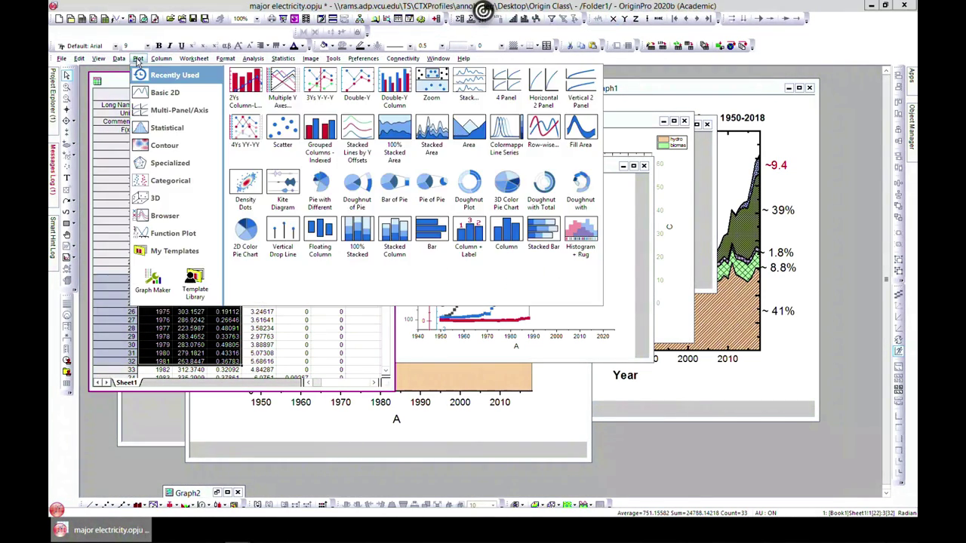
mouse_move(184, 114)
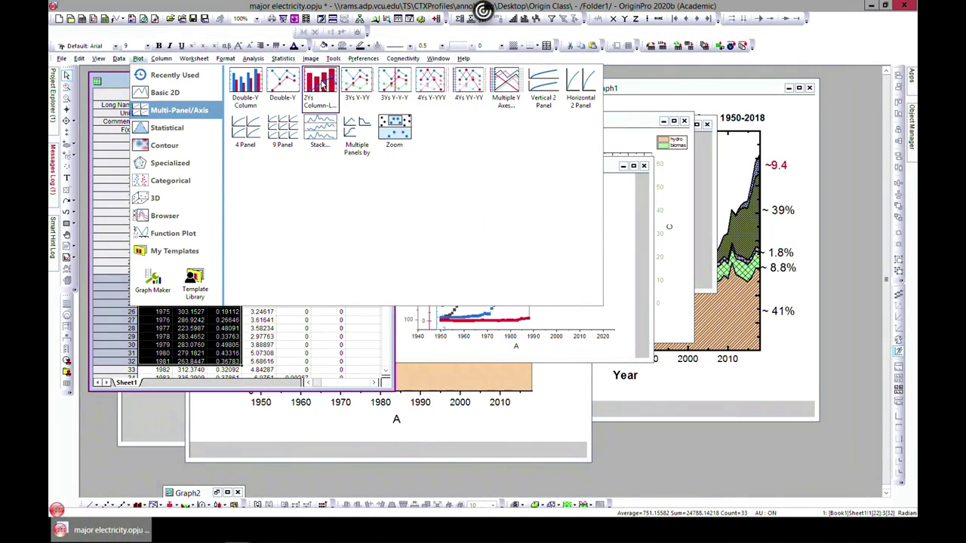
click(320, 85)
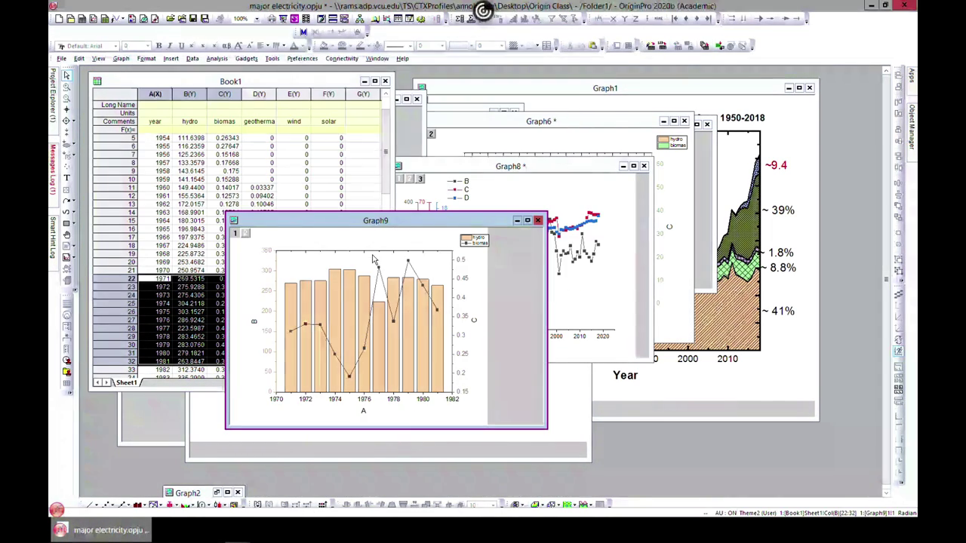
click(526, 221)
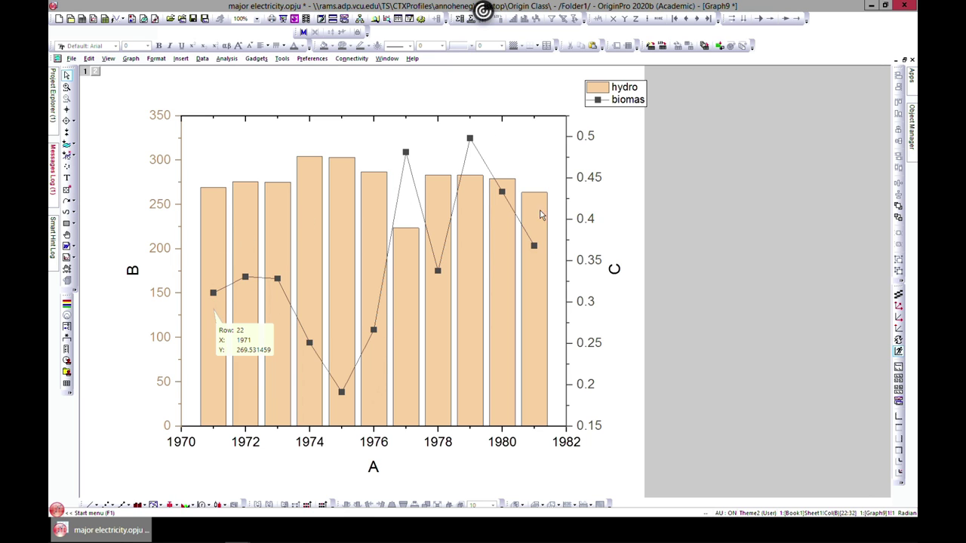
- Examine the plot details of the hydro columns, including their border and fill pattern settings, and close them without changes
double_click(450, 218)
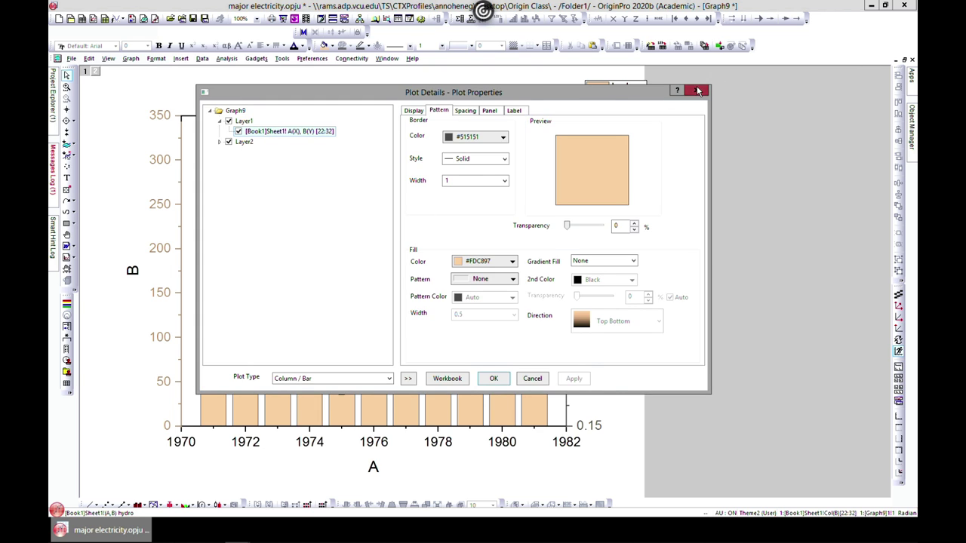
click(695, 90)
mouse_move(233, 392)
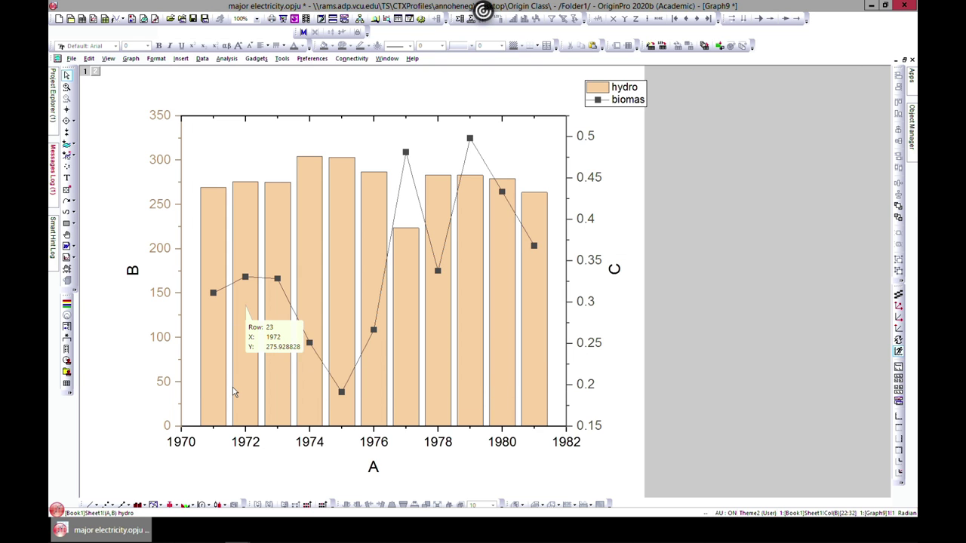
double_click(250, 407)
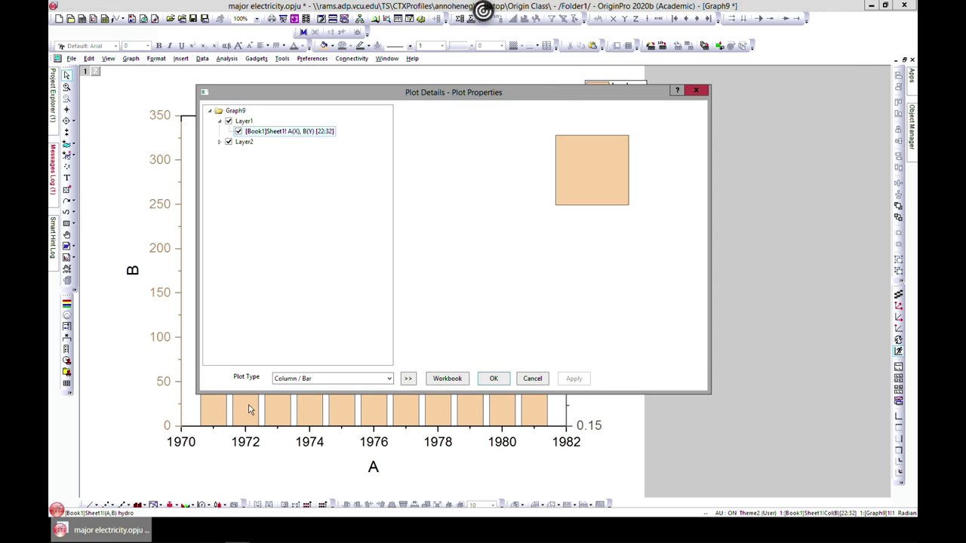
click(704, 91)
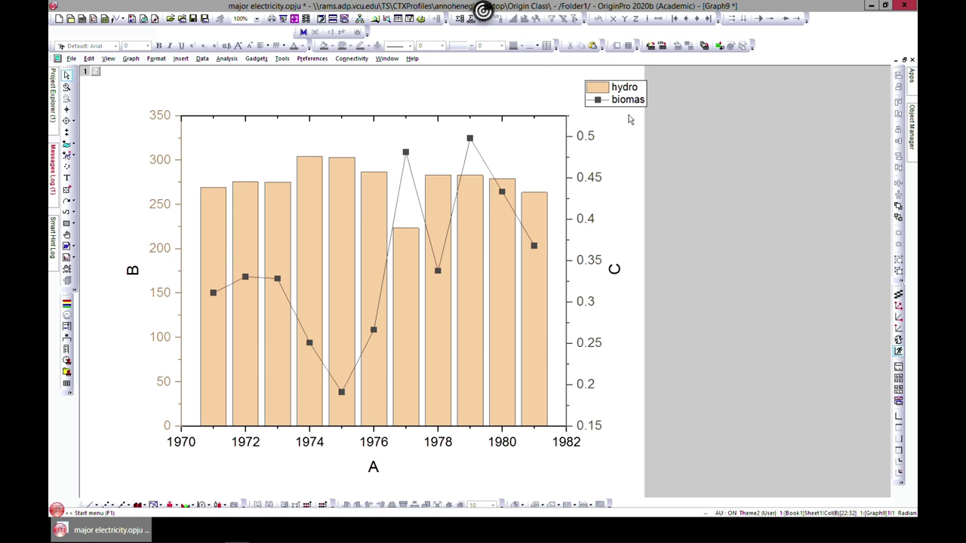
- Restore Graph9 to a floating window and move it clear of the Book1 worksheet
click(906, 60)
drag(349, 218, 468, 187)
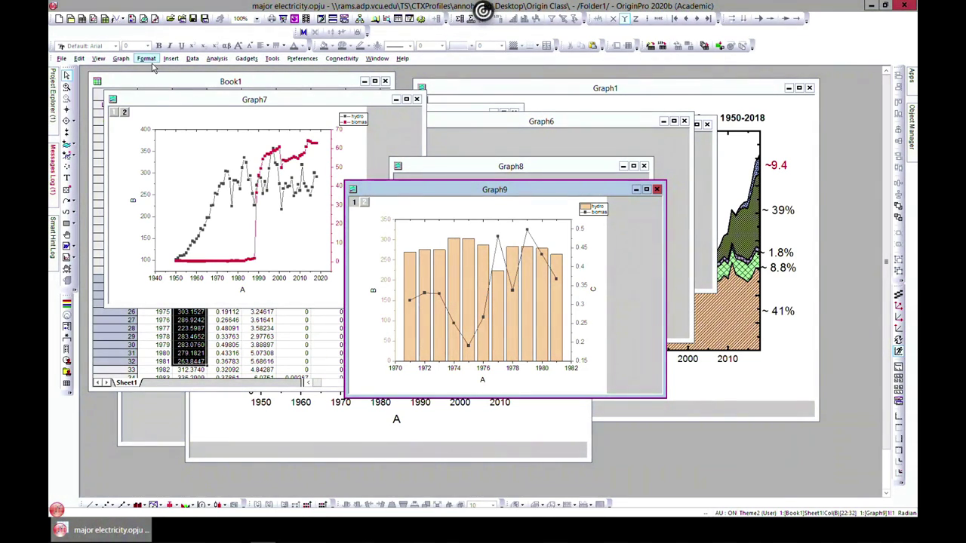
- Bring the Book1 worksheet to the front and clear the row selection in its hydro column
click(150, 80)
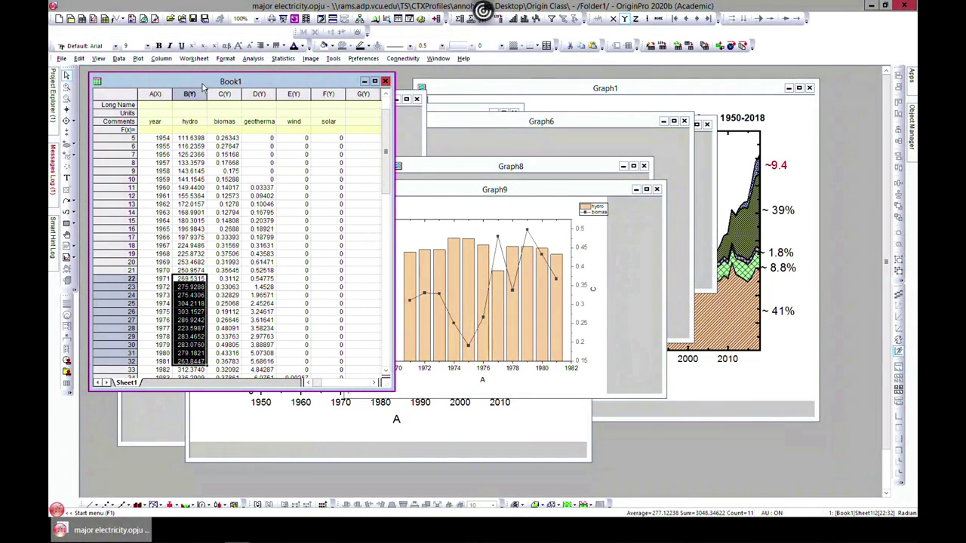
click(186, 129)
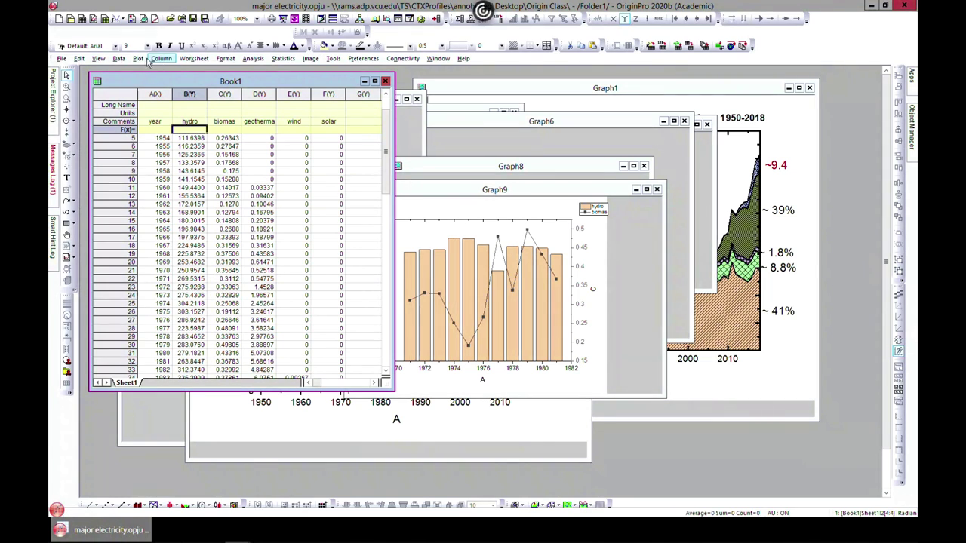
click(138, 59)
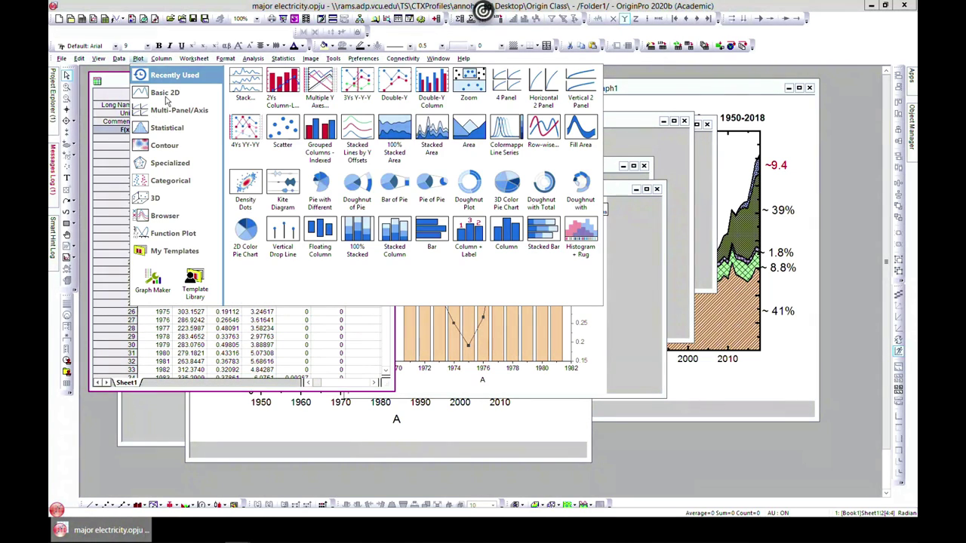
mouse_move(169, 112)
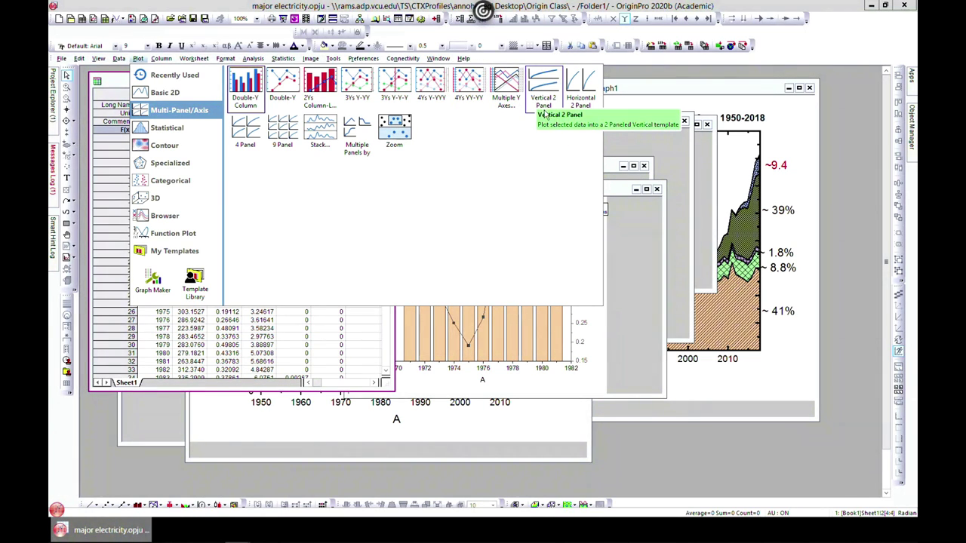
click(335, 353)
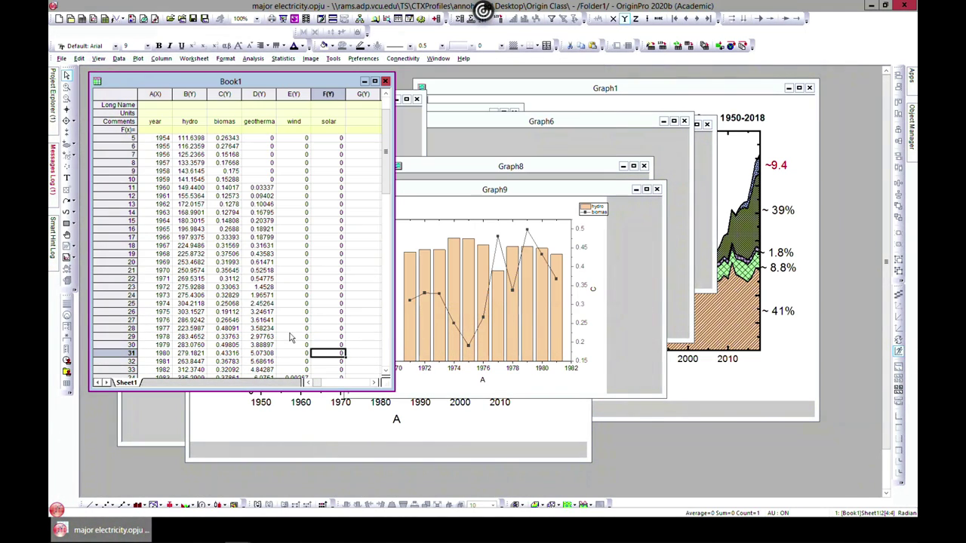
- Plot the complete year, hydro and biomas columns as a Vertical 2 Panel graph and maximize its window
click(155, 94)
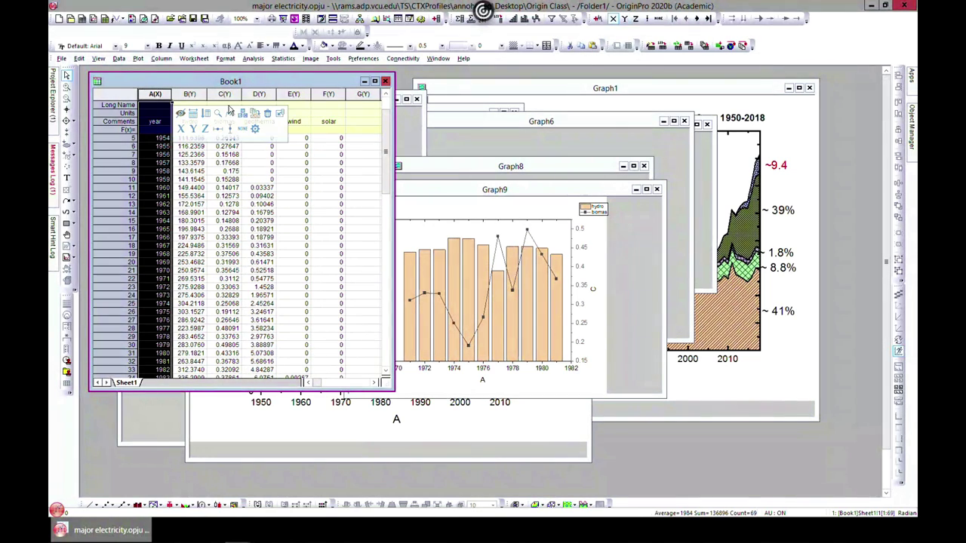
shift+click(190, 94)
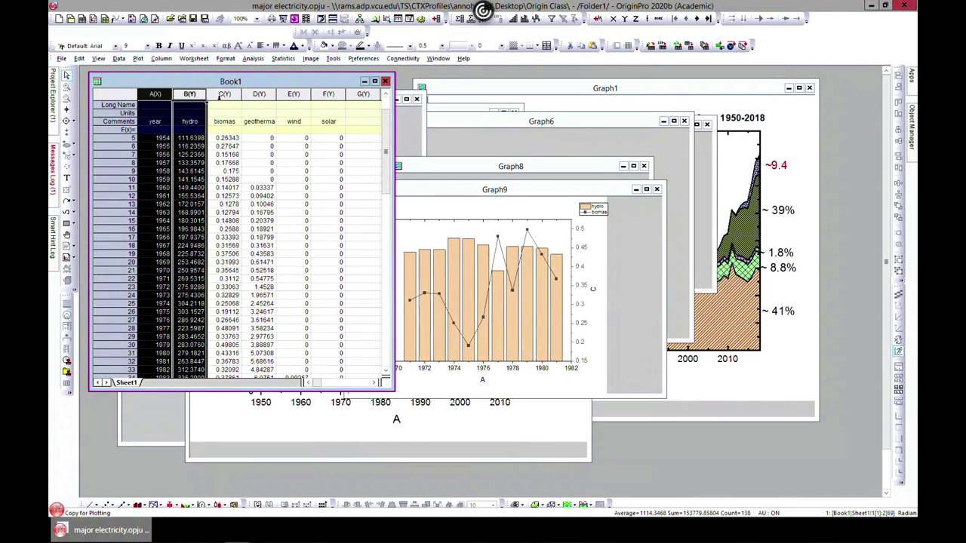
shift+click(224, 94)
click(138, 59)
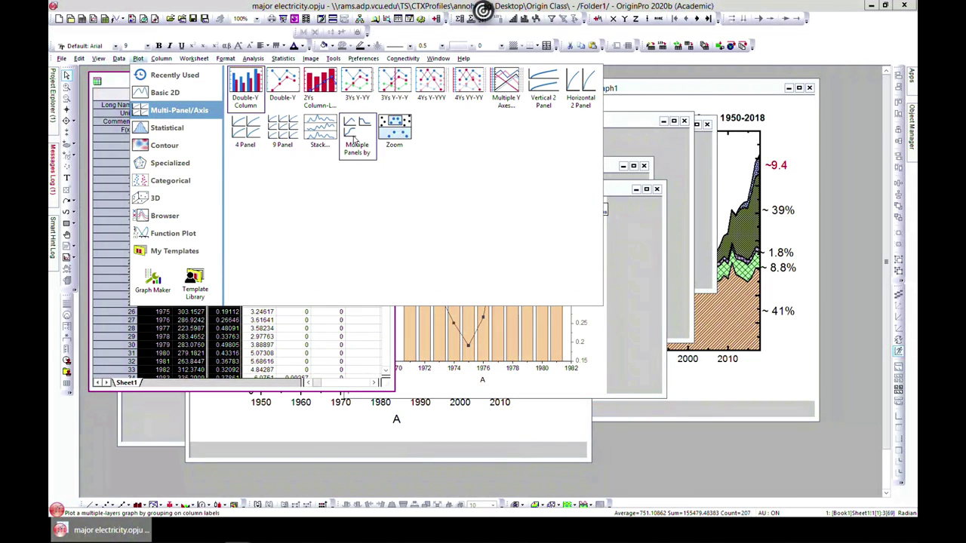
click(537, 89)
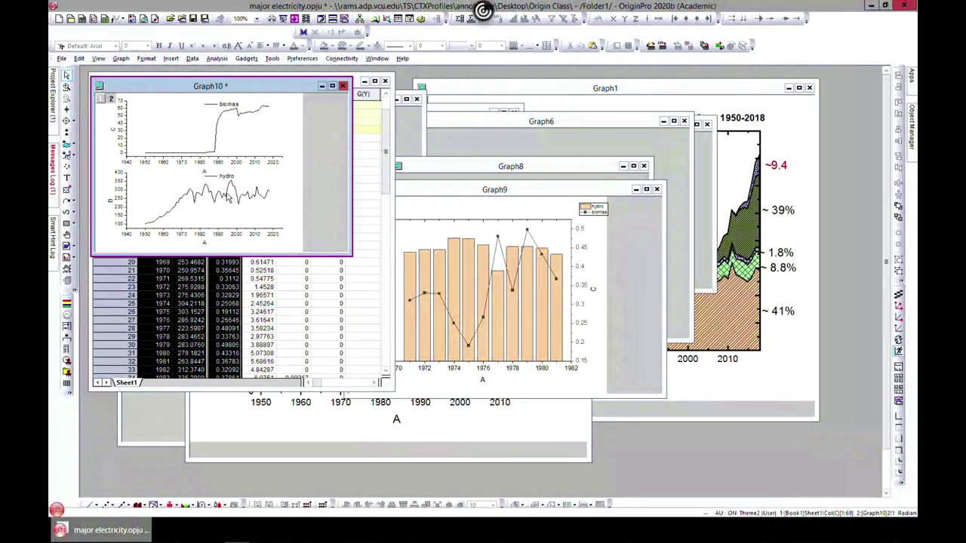
click(333, 87)
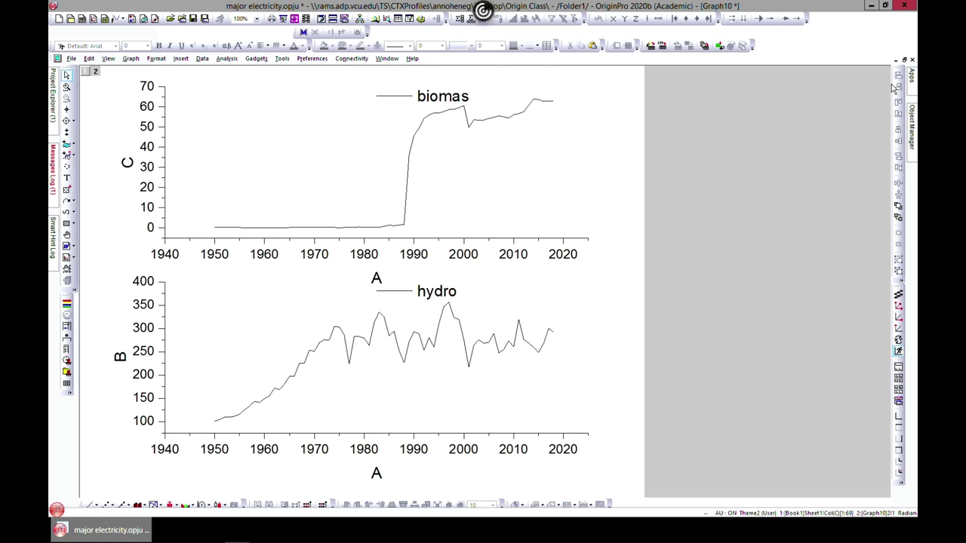
- Examine the X axis scale settings of layer 2 and layer 1 in the vertical two-panel graph and close them without changes
click(396, 239)
double_click(390, 257)
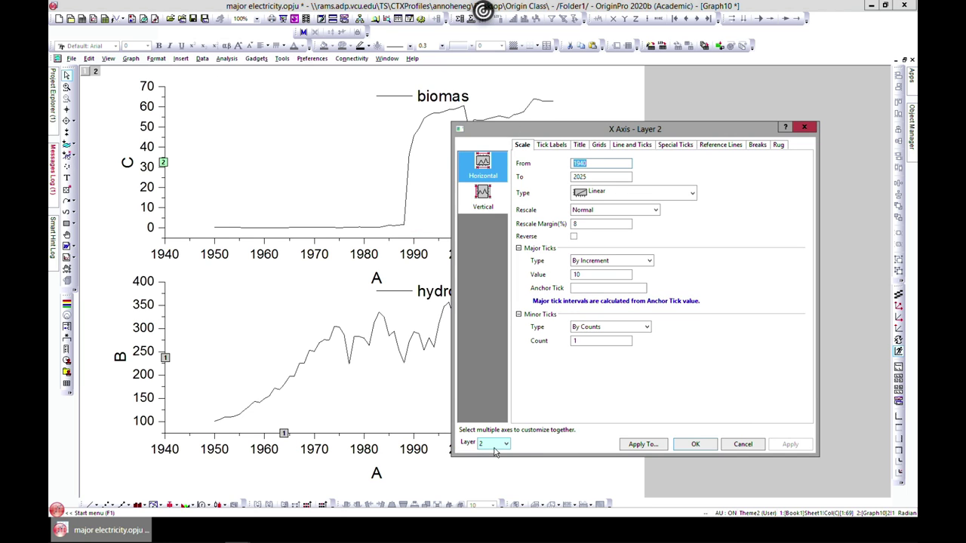
click(495, 453)
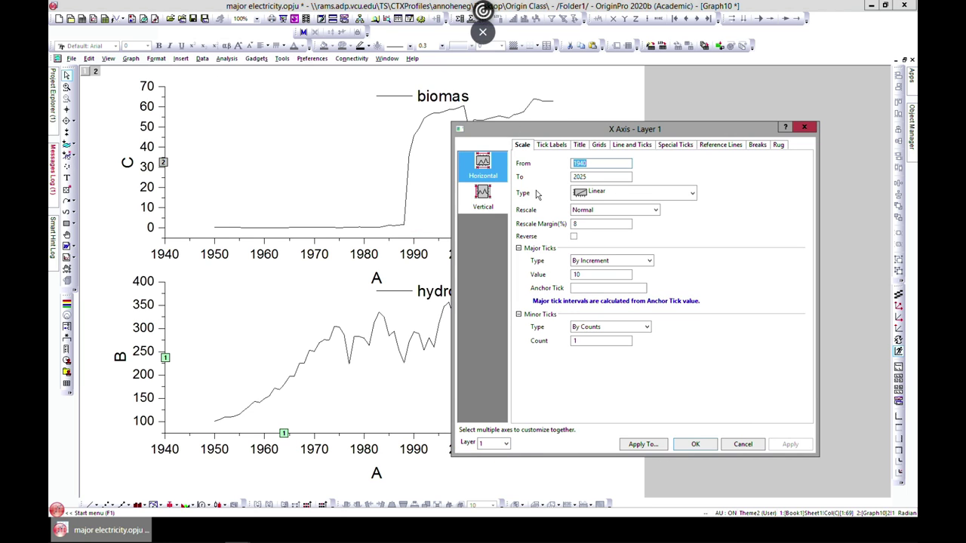
click(804, 127)
- Restore Graph10 to a floating window and move it clear of the Book1 worksheet
click(904, 58)
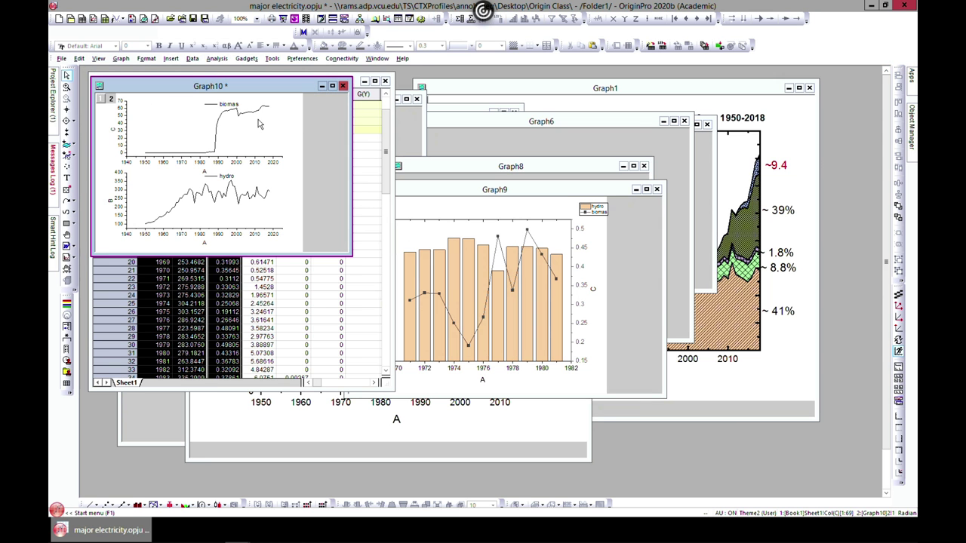
drag(260, 89, 595, 200)
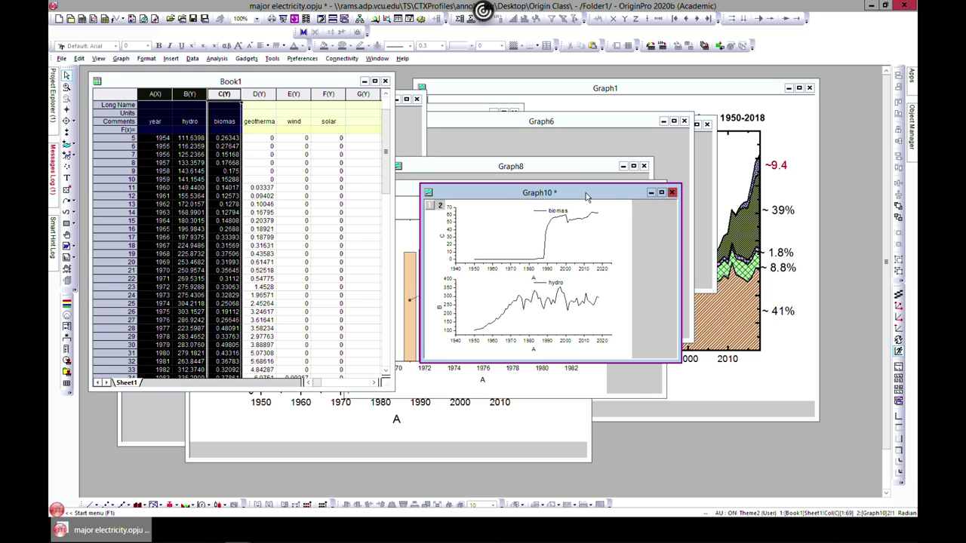
click(125, 59)
mouse_move(187, 60)
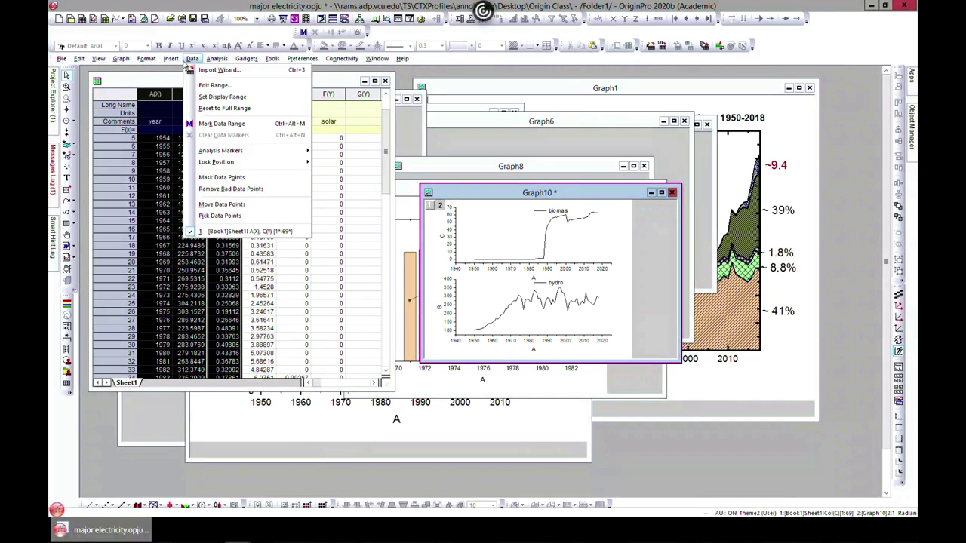
click(141, 61)
click(100, 59)
- Plot the selected year, hydro and biomas columns of Book1 as a Horizontal 2 Panel graph and maximize its window
click(100, 84)
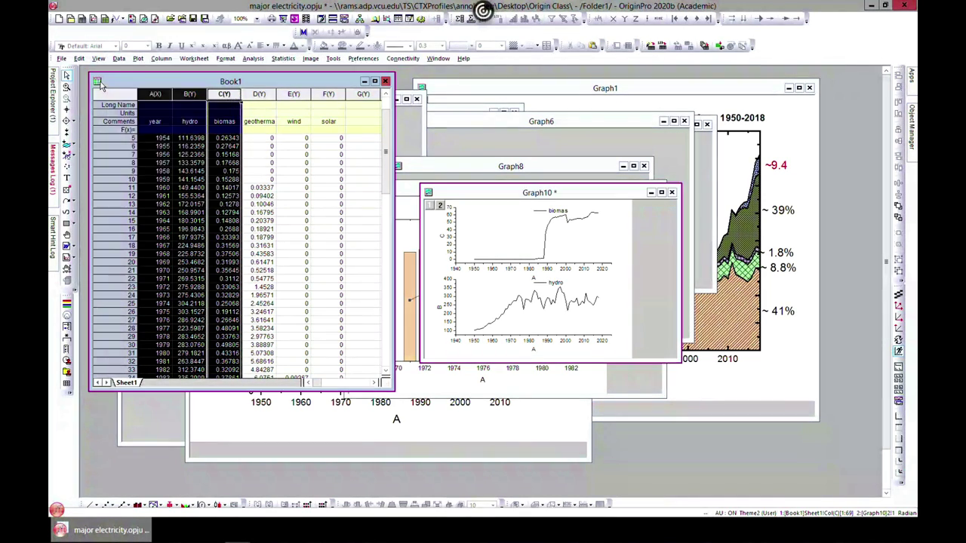
click(98, 82)
click(138, 58)
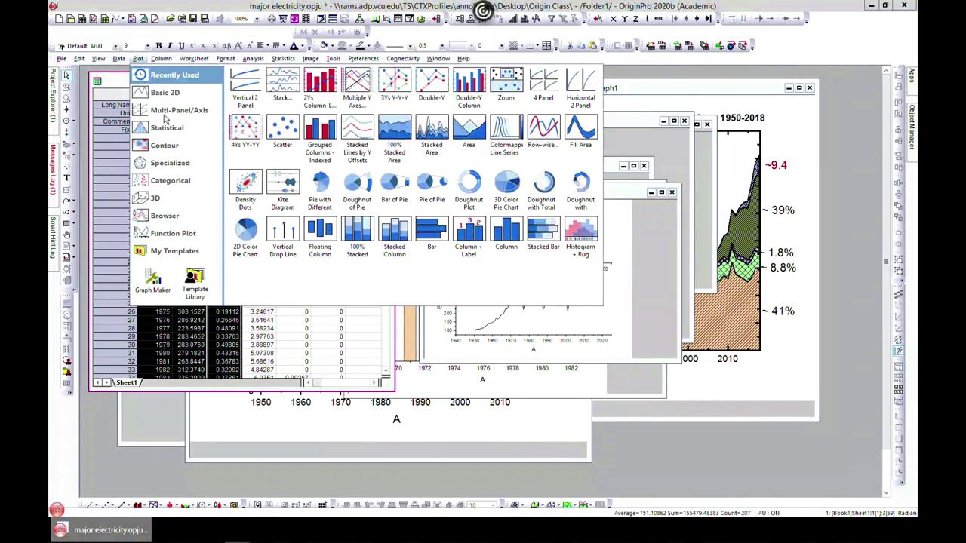
mouse_move(193, 99)
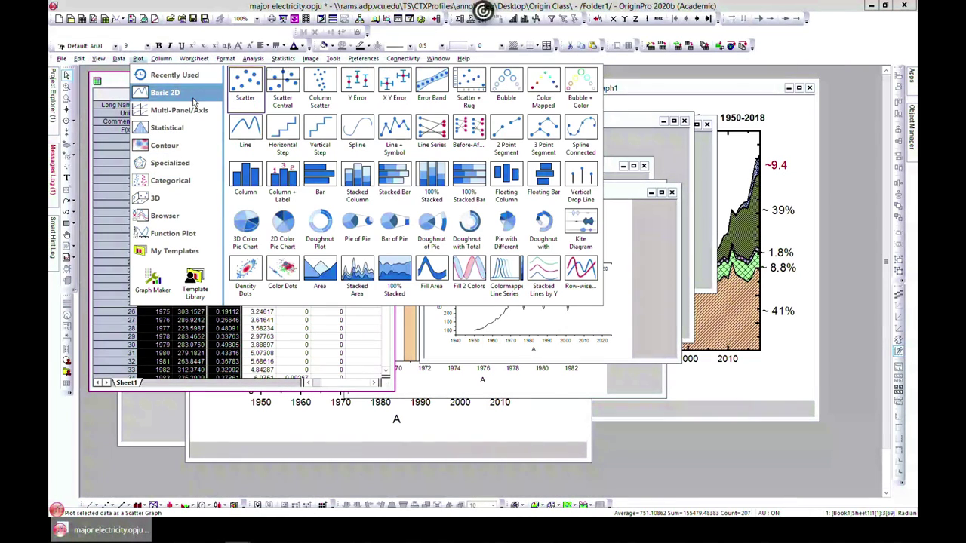
mouse_move(200, 116)
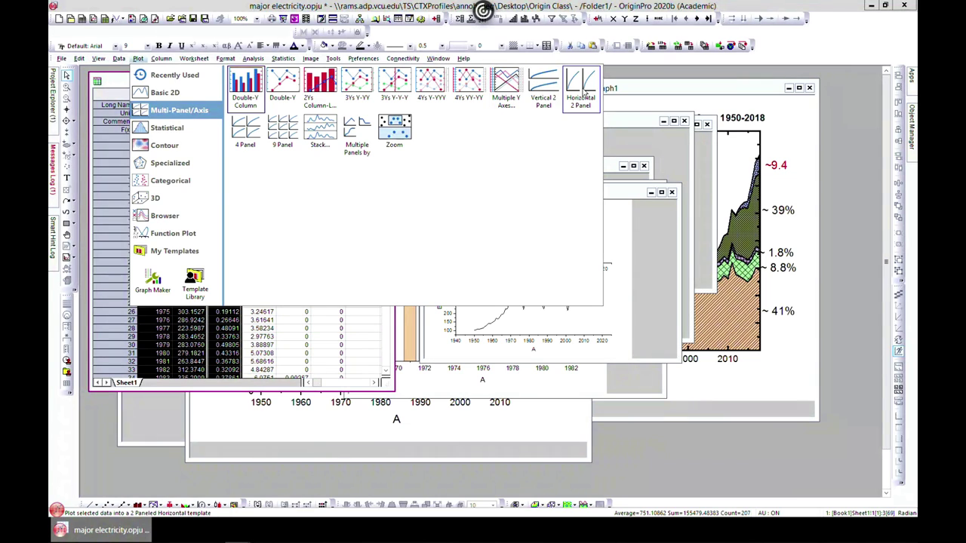
key(Escape)
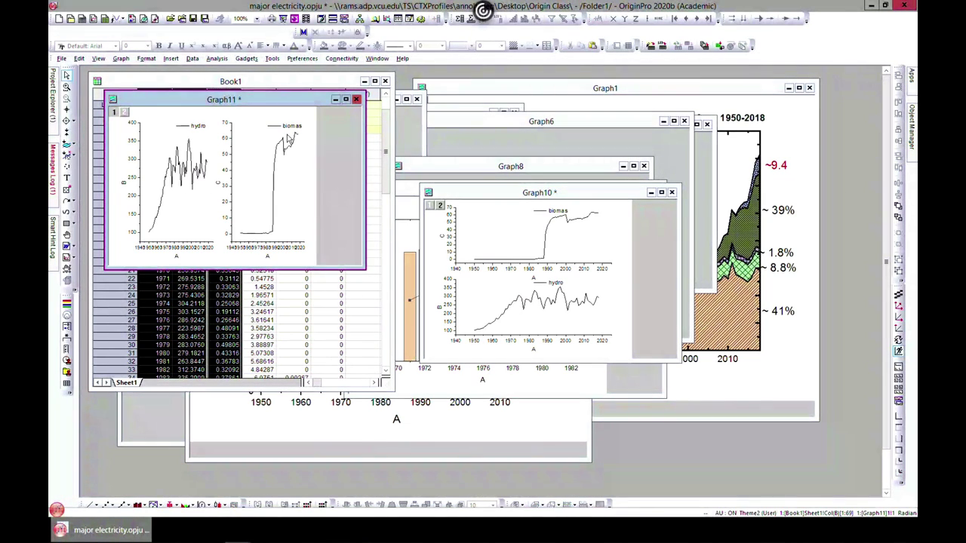
click(345, 99)
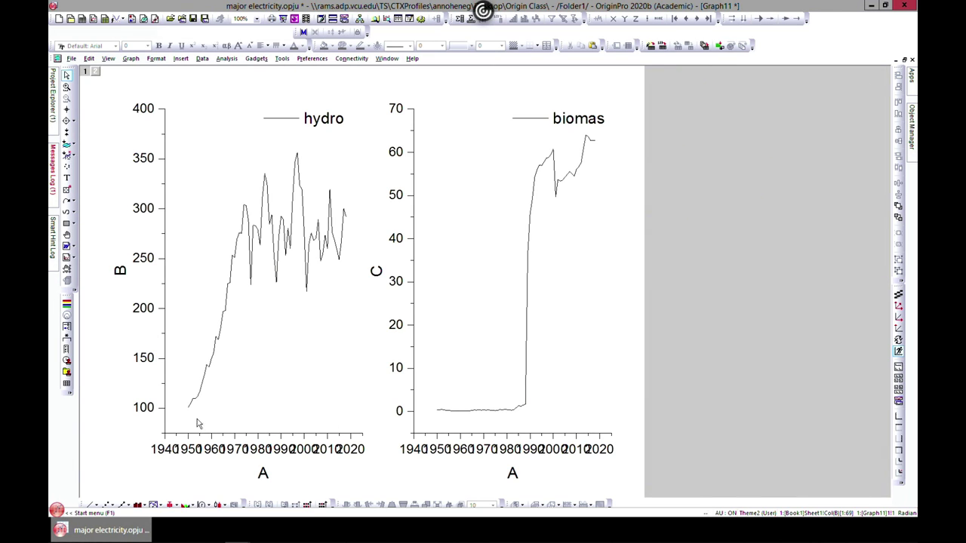
- Restore Graph11 to a floating window and move it off the Book1 data columns
click(233, 435)
click(904, 59)
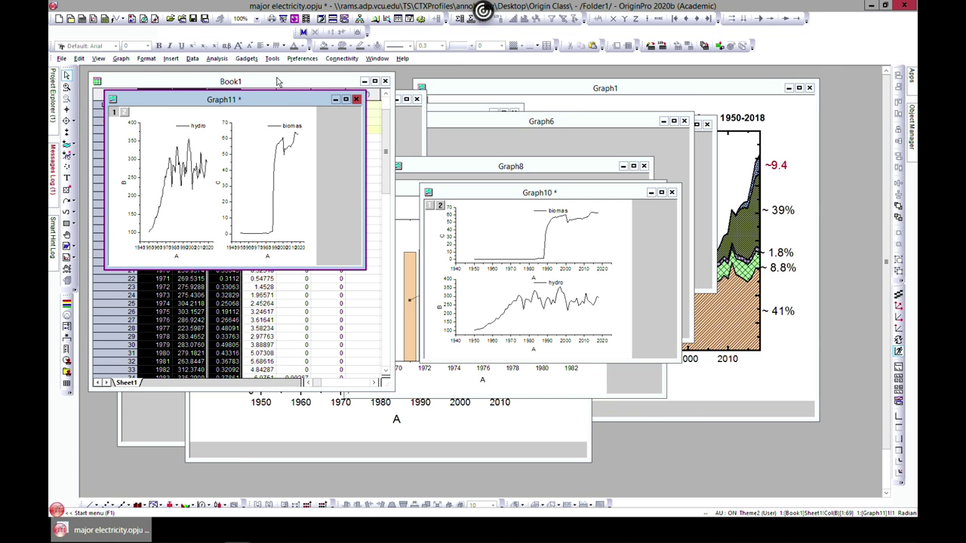
drag(164, 99, 389, 140)
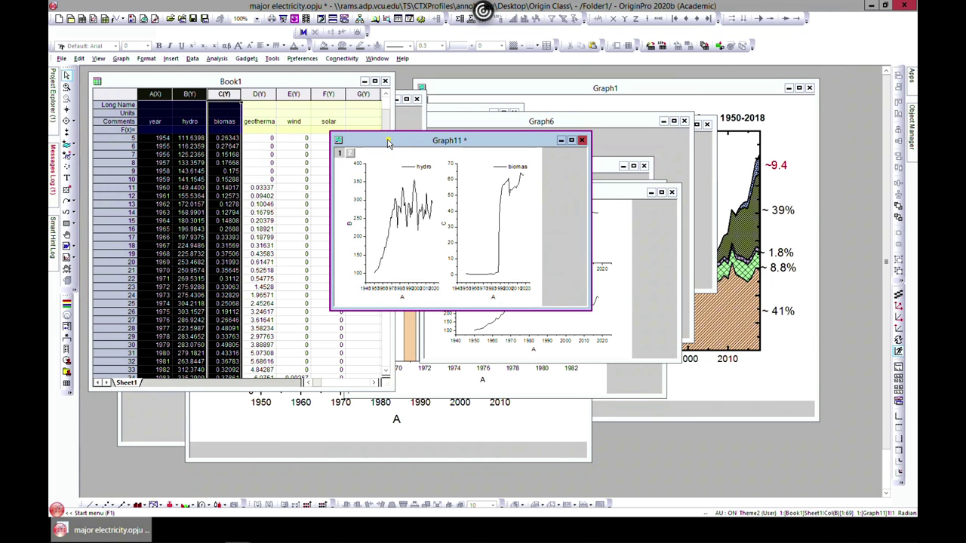
- Plot the selected year, hydro and biomas columns of Book1 as a 4 Panel graph
click(189, 81)
click(161, 59)
click(160, 61)
click(159, 60)
mouse_move(138, 60)
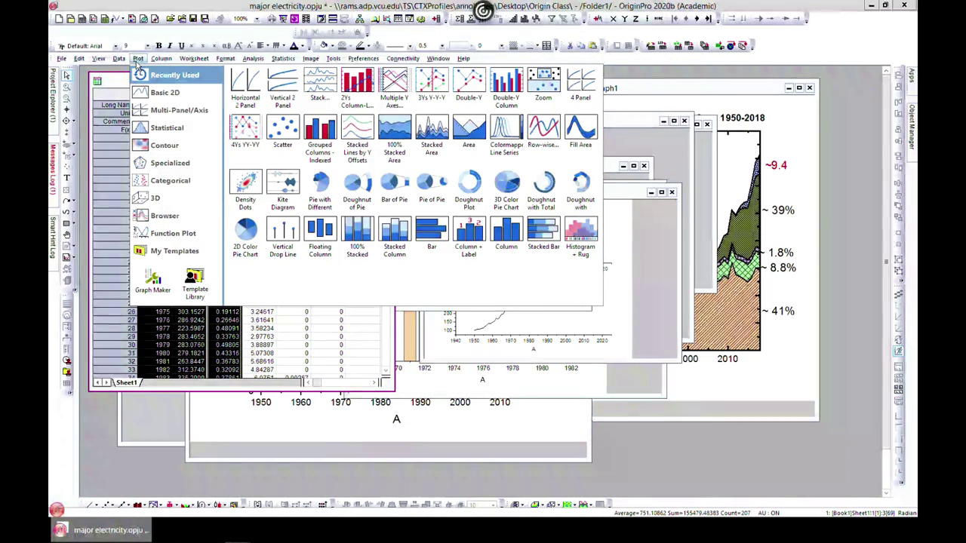
mouse_move(149, 110)
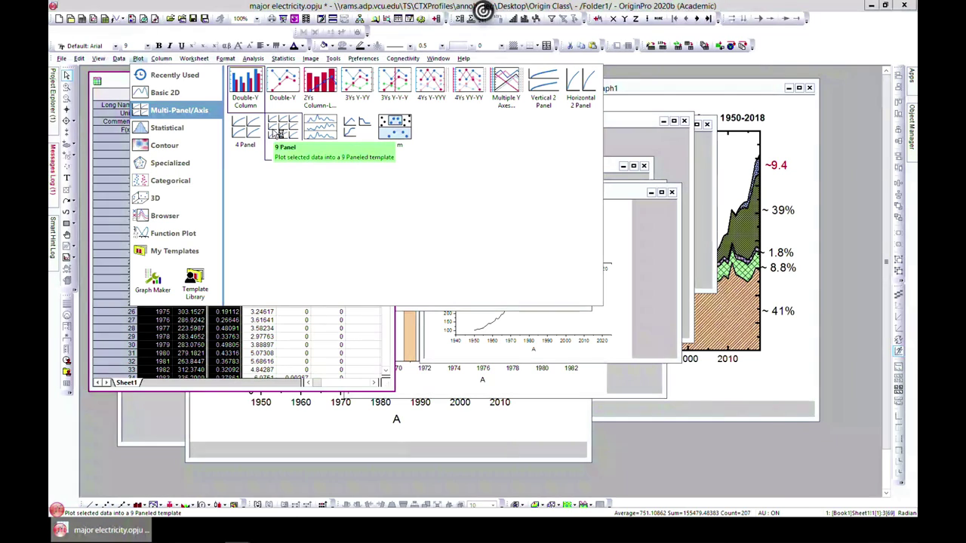
click(245, 128)
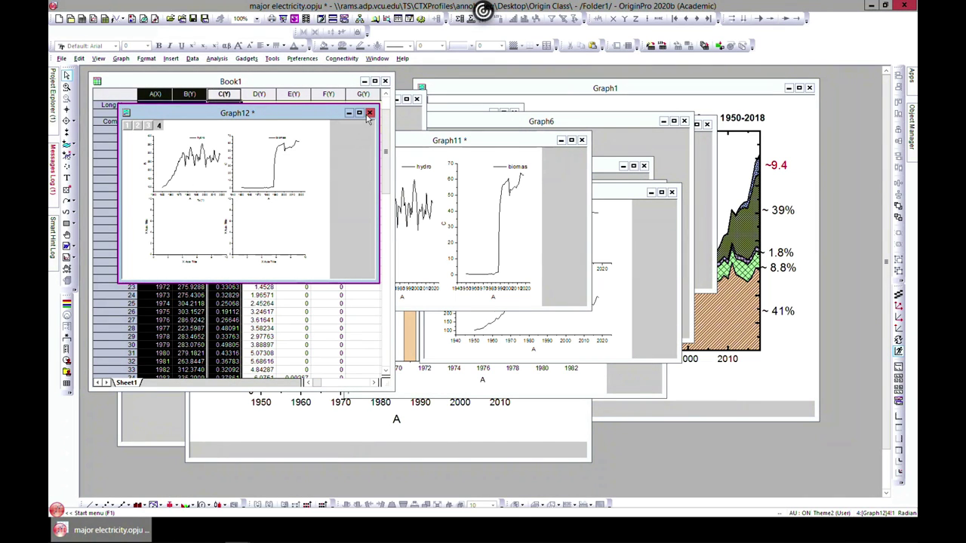
- Plot the year, hydro, biomas and geotherma columns of Book1 as a vertically stacked line graph, keeping the default Stack options
click(286, 81)
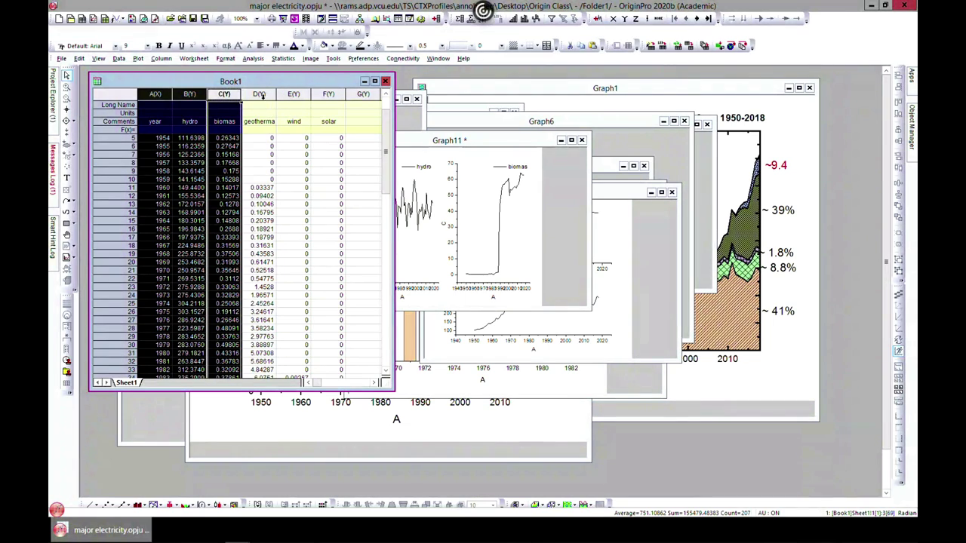
click(263, 95)
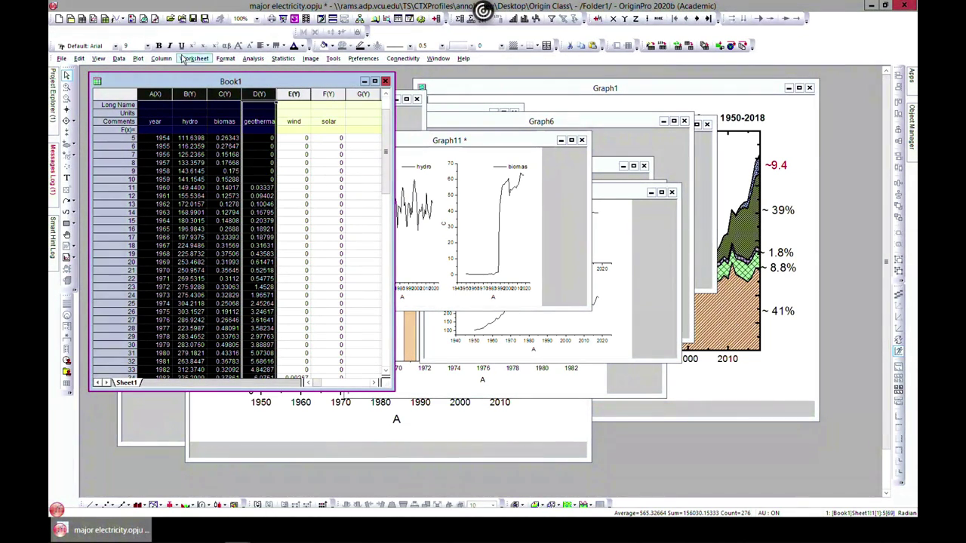
click(138, 59)
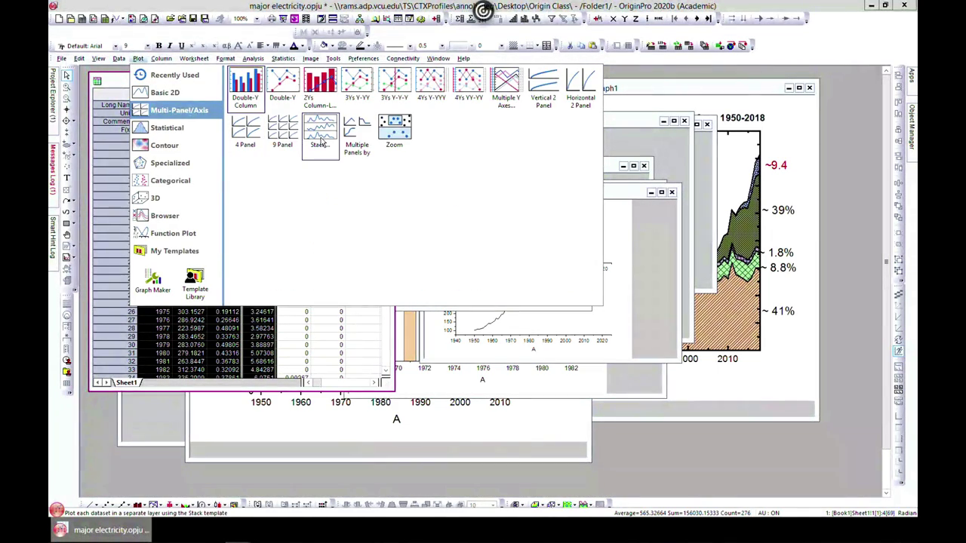
click(321, 140)
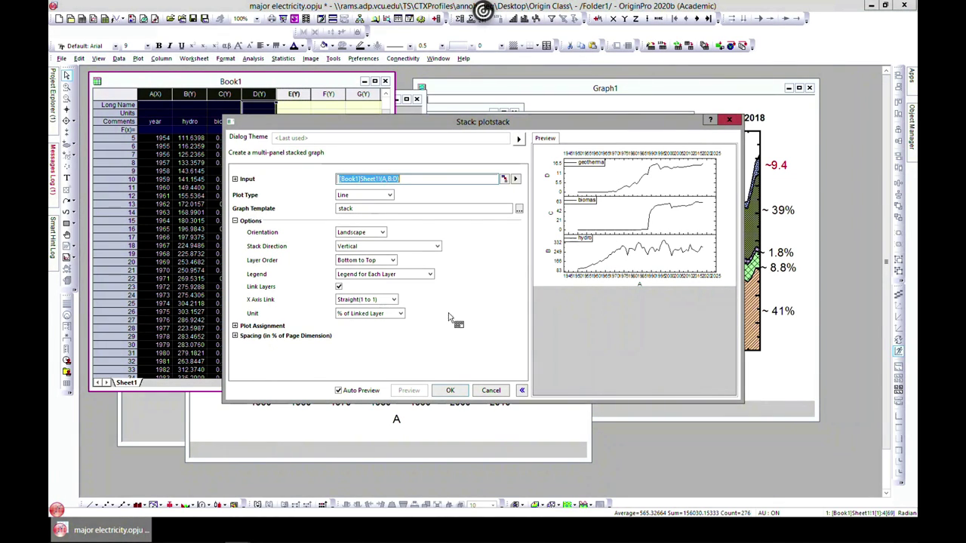
click(451, 391)
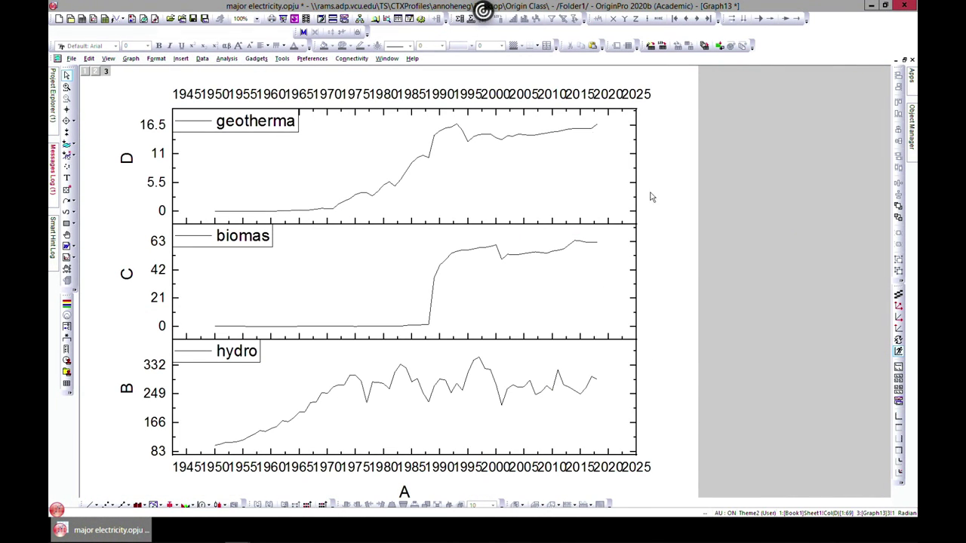
- Examine the hydro, biomas and geotherma panels of the stacked graph by selecting each layer in turn
click(329, 422)
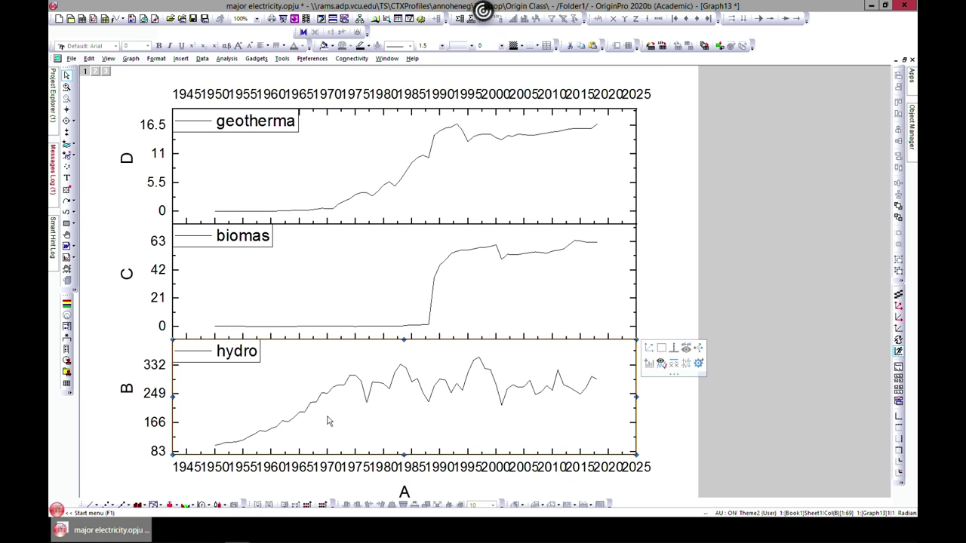
click(304, 293)
click(350, 176)
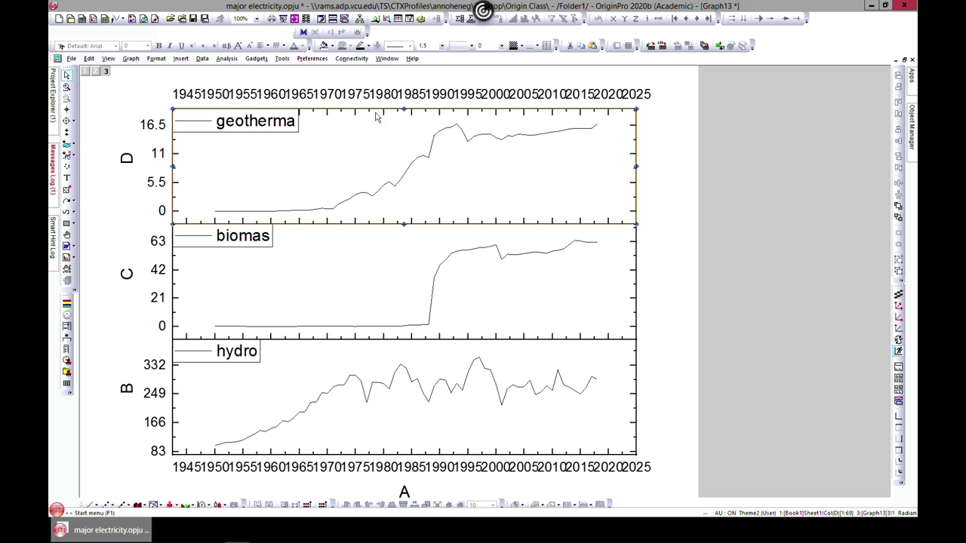
- Restore Graph13 to a floating window and maximize it again
click(903, 60)
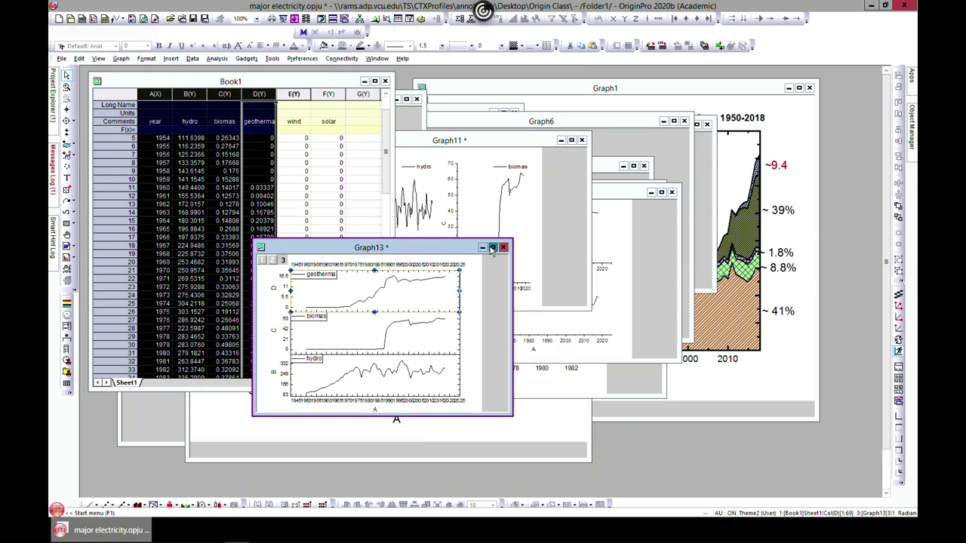
double_click(348, 250)
click(491, 247)
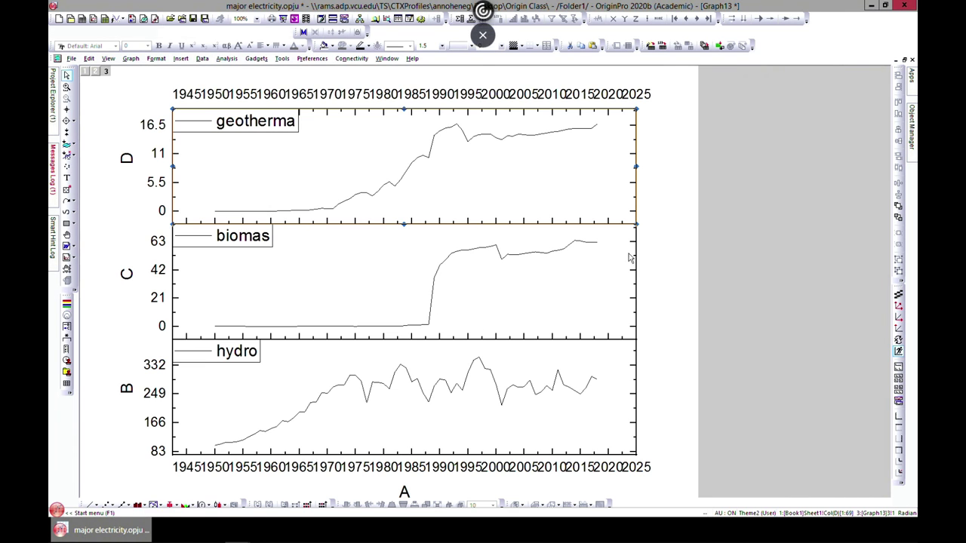
- Try a Multiple Panels by Label line graph of Book1's year, hydro, biomas and geotherma columns with Auto Preview on, and delete the resulting graph
key(ctrl+F5)
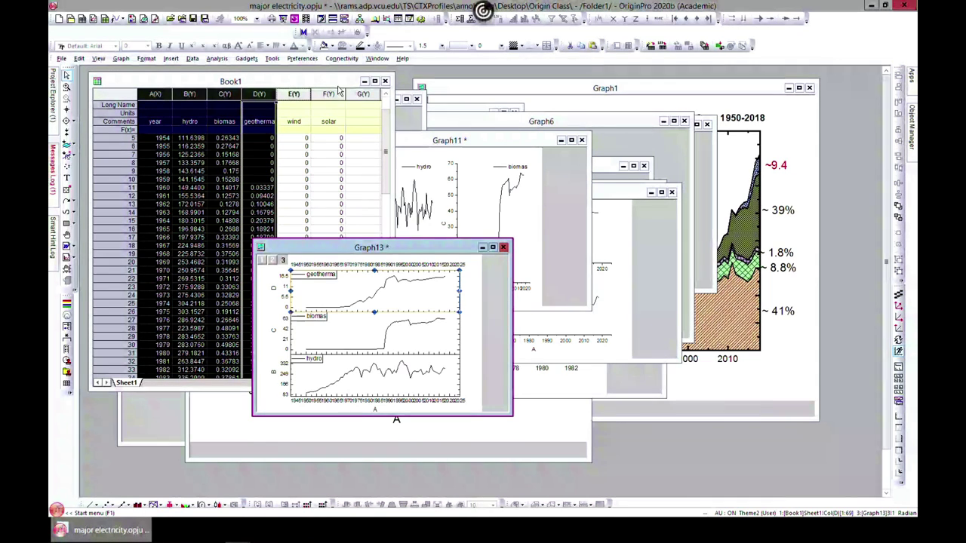
click(248, 81)
click(161, 59)
mouse_move(138, 59)
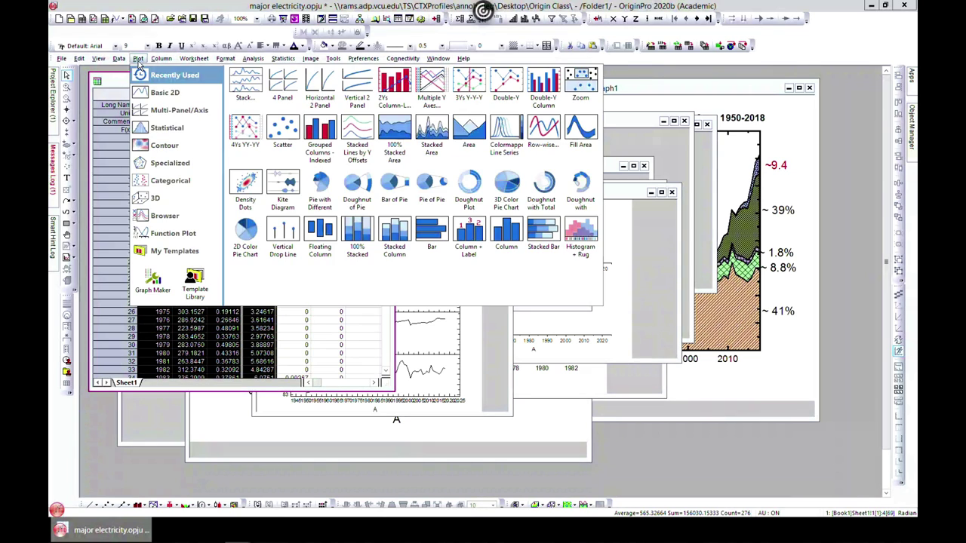
mouse_move(155, 111)
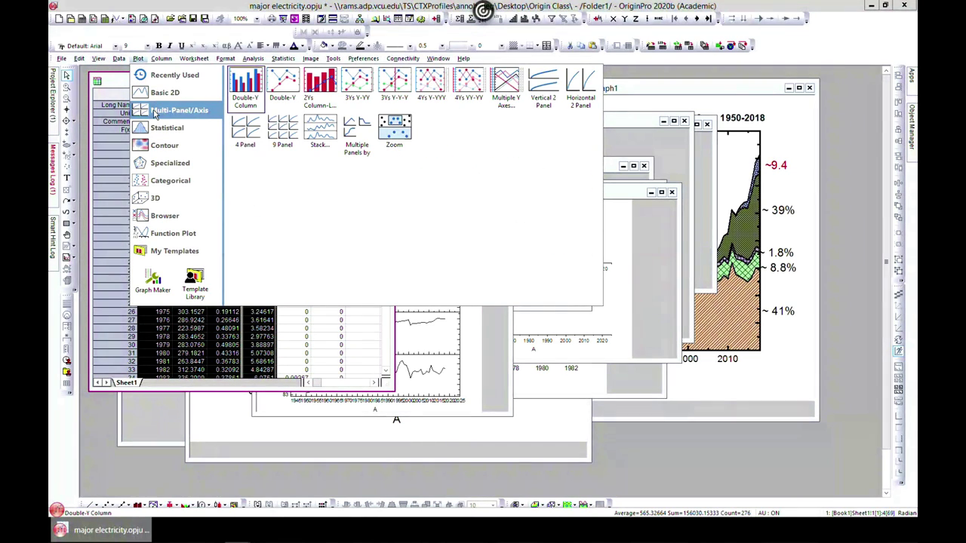
click(357, 135)
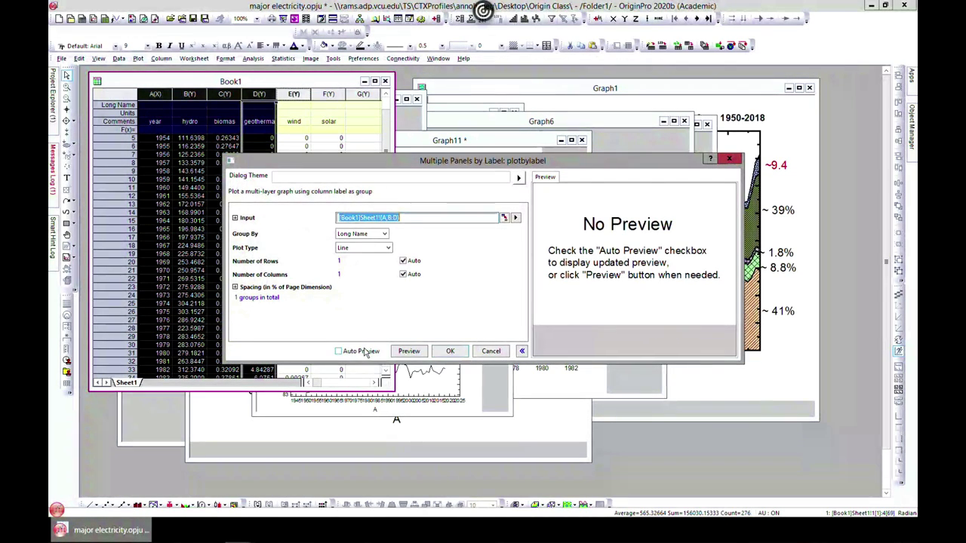
click(339, 352)
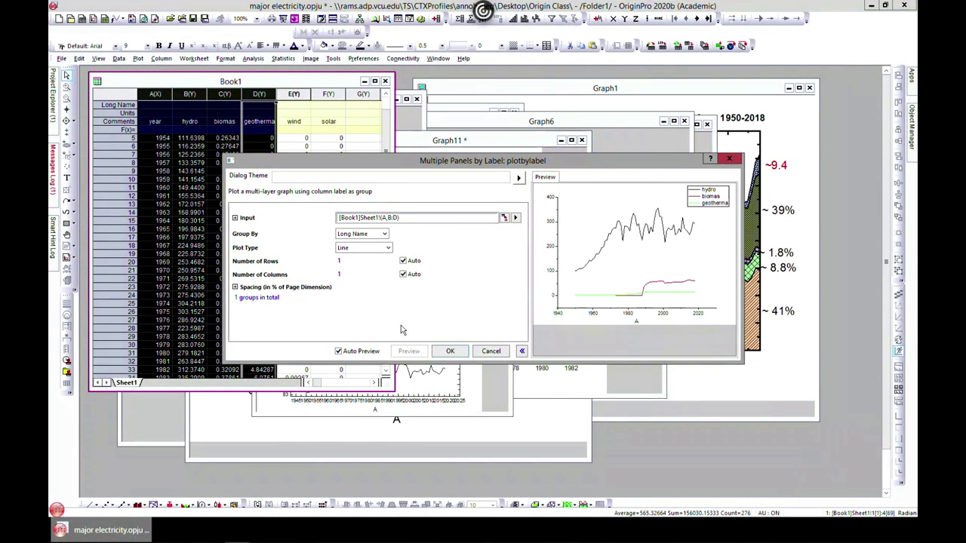
click(449, 351)
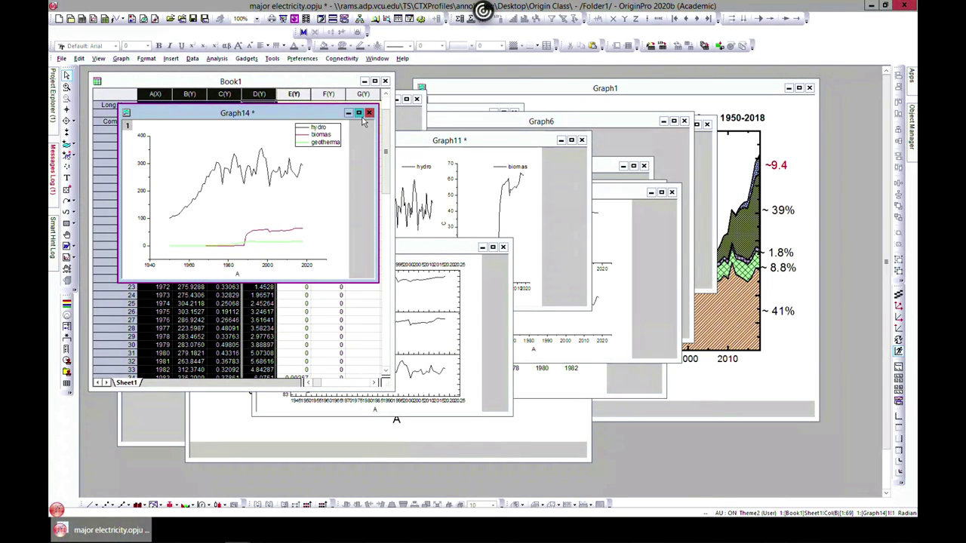
click(368, 112)
click(407, 287)
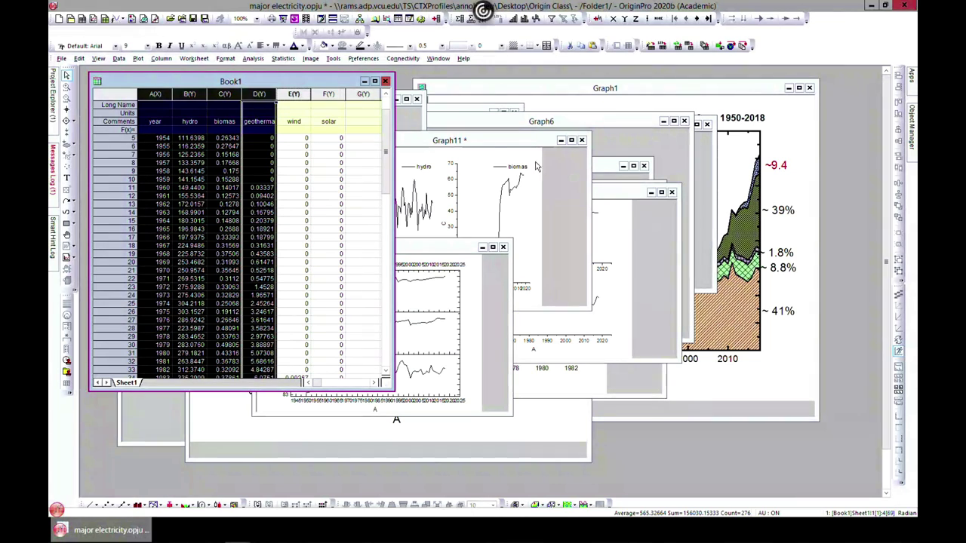
- Review the existing multi-panel and multi-axis graphs by bringing Graph11 and Graph8 to the front
click(470, 141)
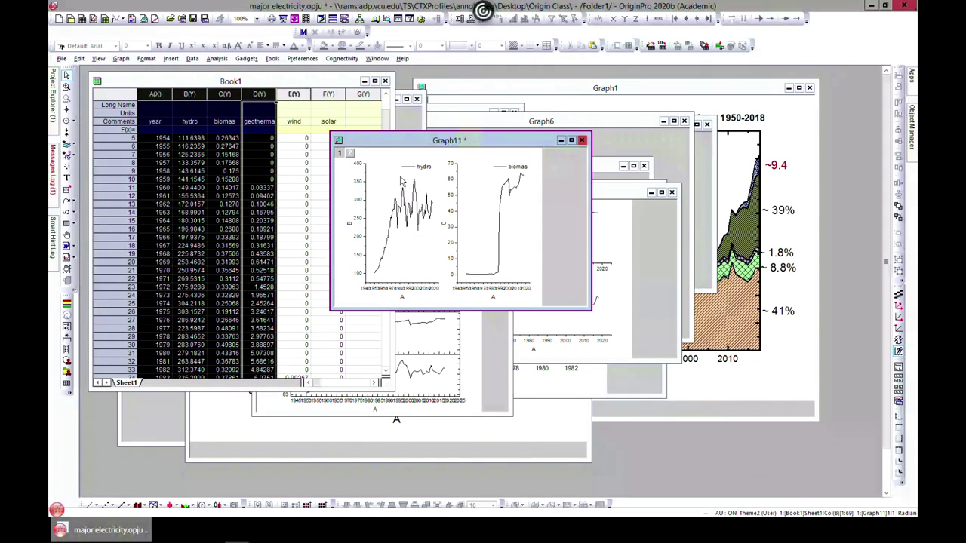
click(638, 217)
click(602, 172)
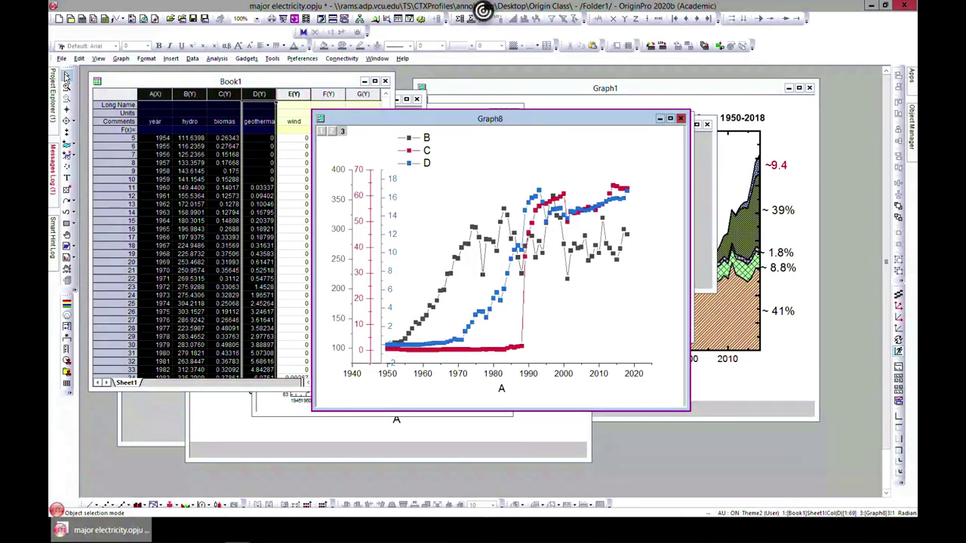
- Open the xrd project, saving the changes to major electricity, and move its Graph1 window over the Book1 worksheet
click(61, 59)
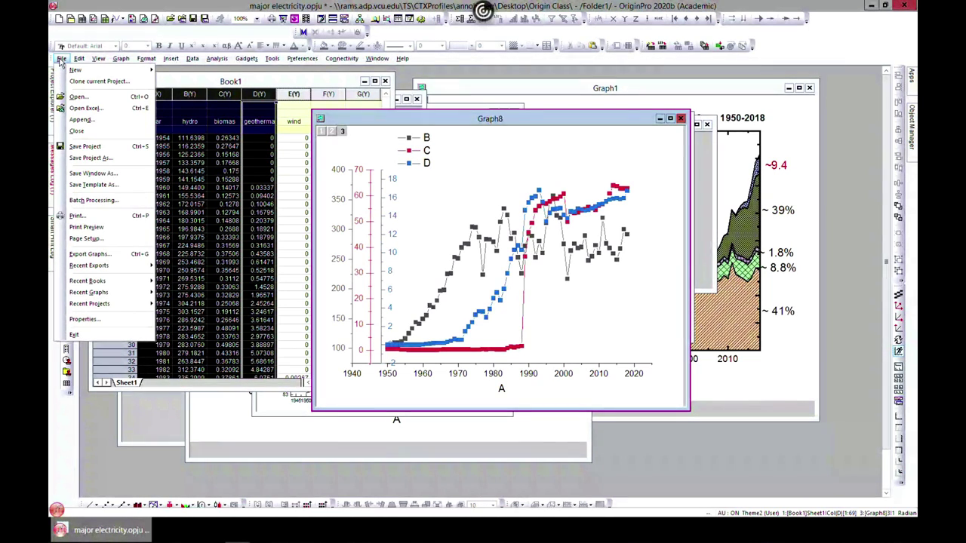
click(77, 96)
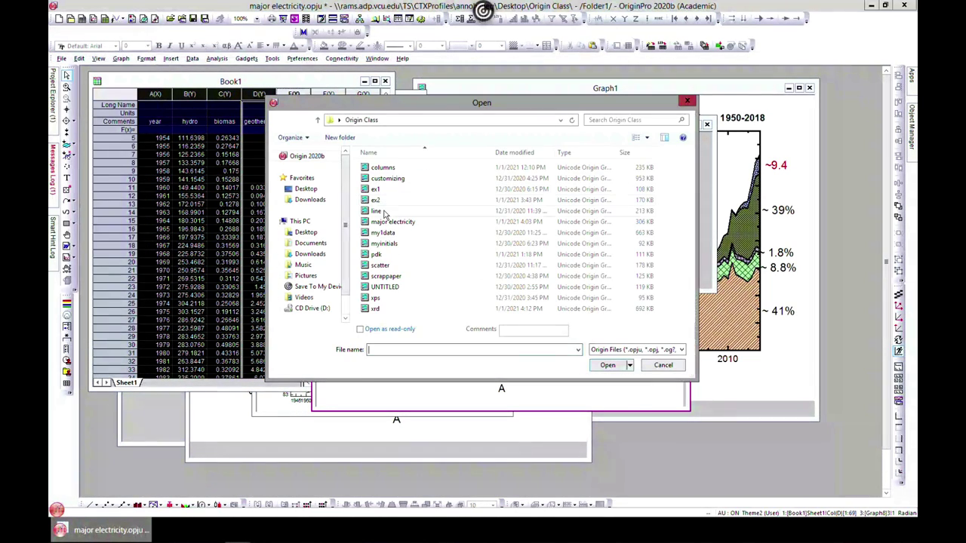
double_click(385, 308)
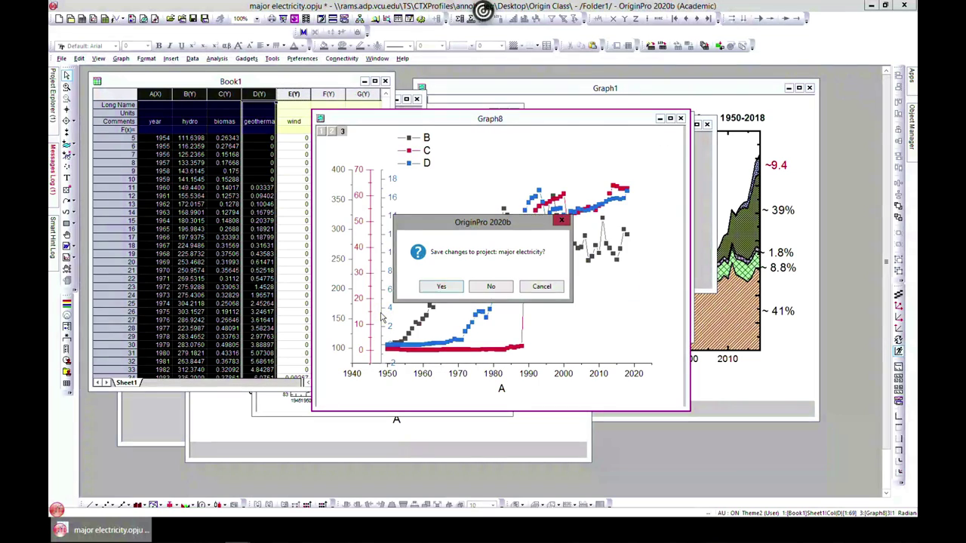
click(442, 286)
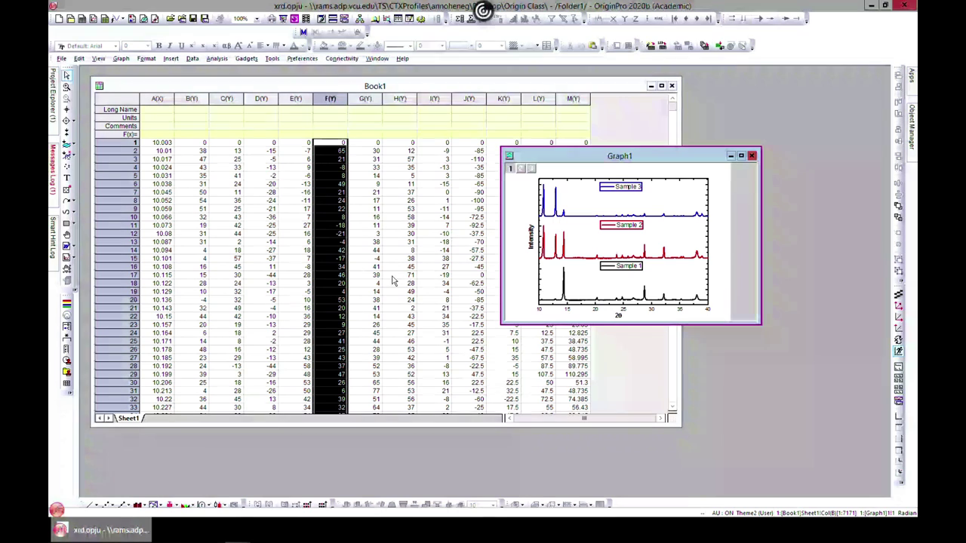
drag(622, 157, 474, 131)
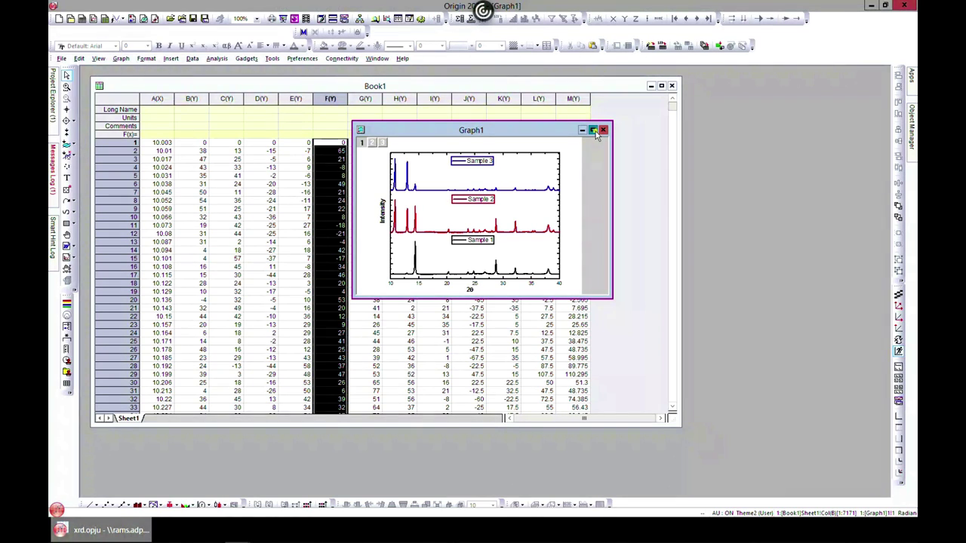
- Centre the 2θ axis title beneath the x axis of Graph1, and return the graph to its smaller window
click(593, 131)
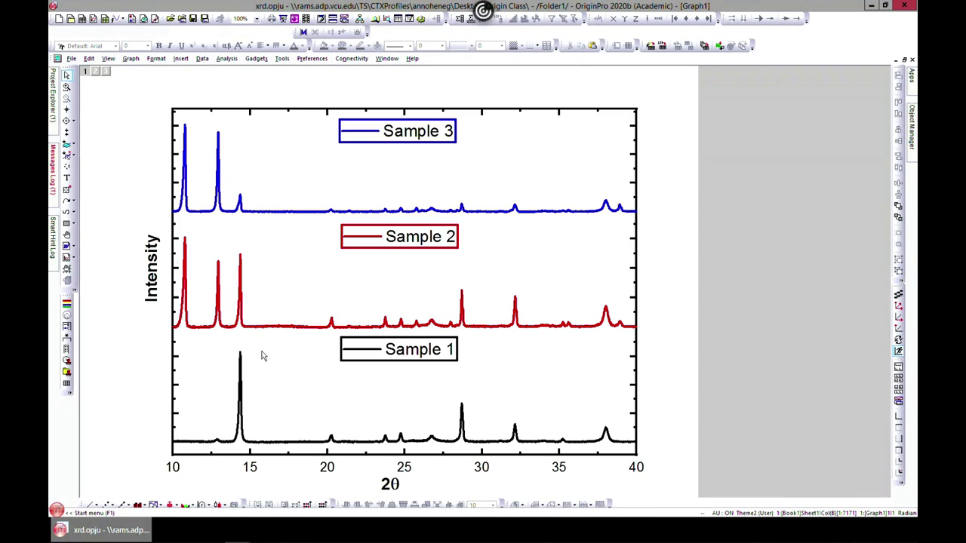
click(904, 59)
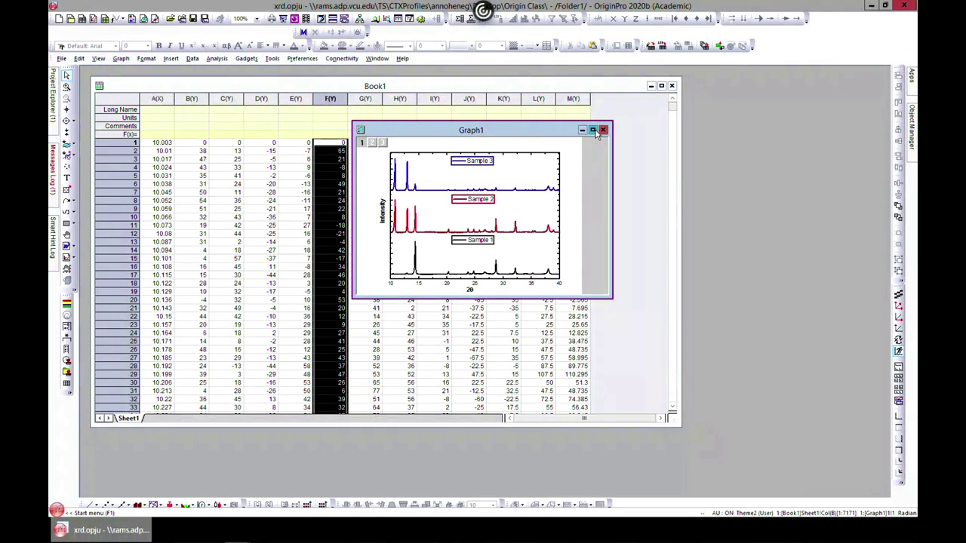
click(593, 130)
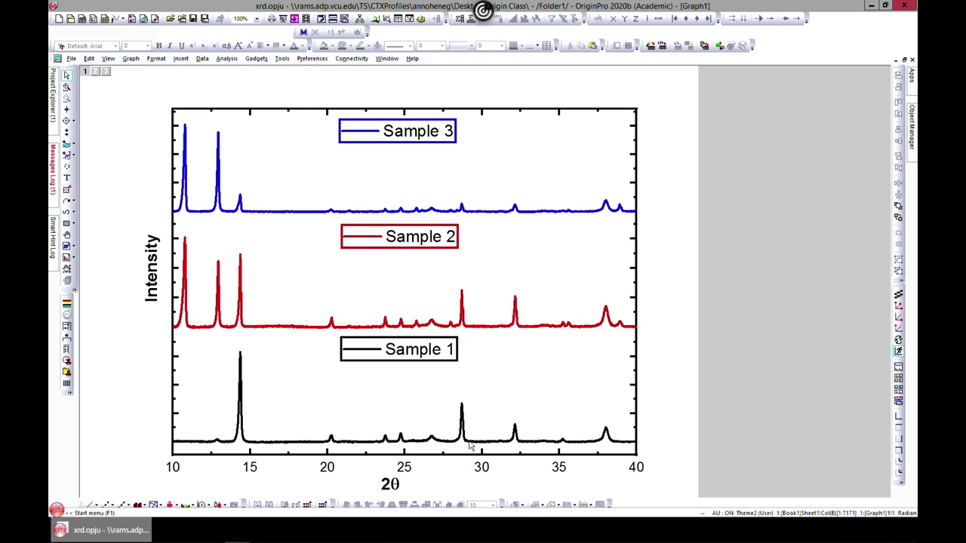
click(390, 484)
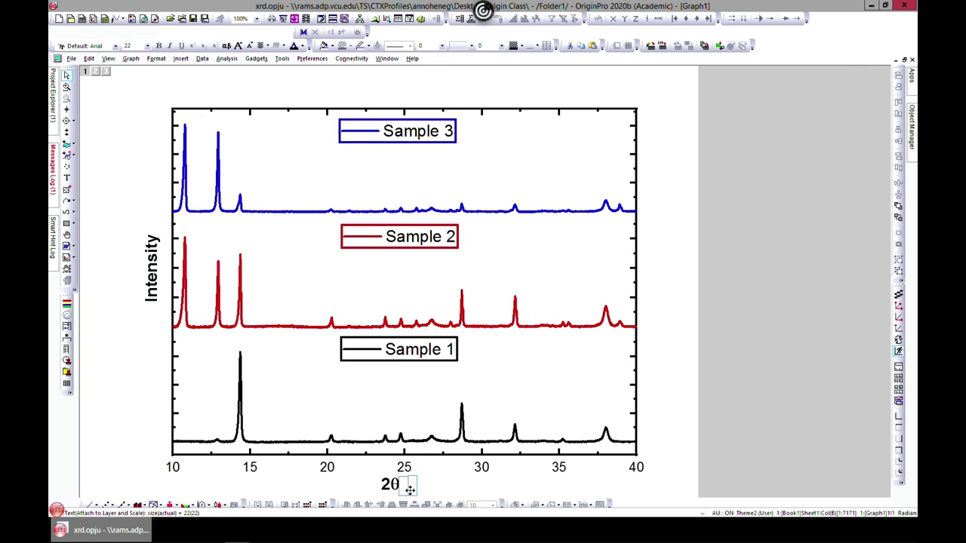
drag(403, 490, 416, 493)
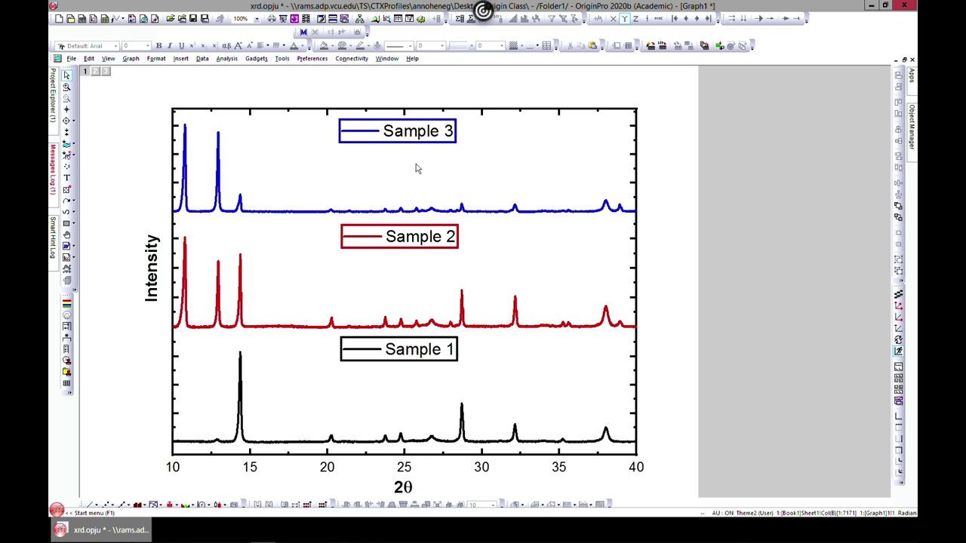
click(904, 60)
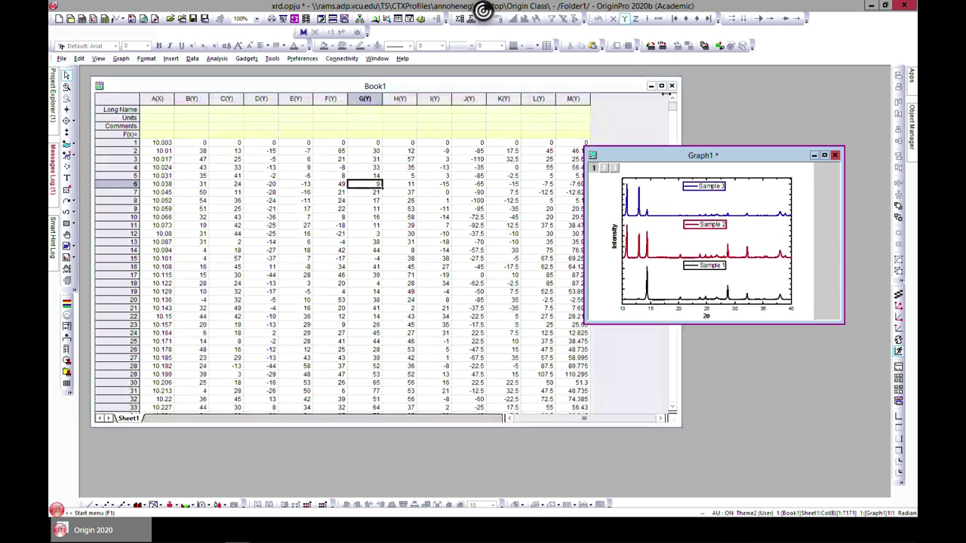
- Start a multi-panel stacked plot from columns A, B, D and L of Book1
click(248, 87)
click(157, 99)
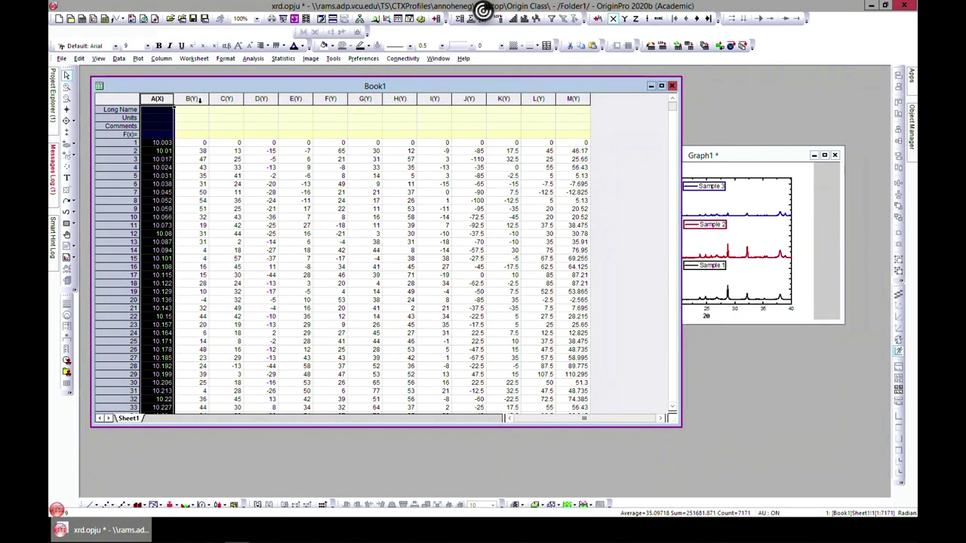
shift+click(191, 99)
ctrl+click(260, 99)
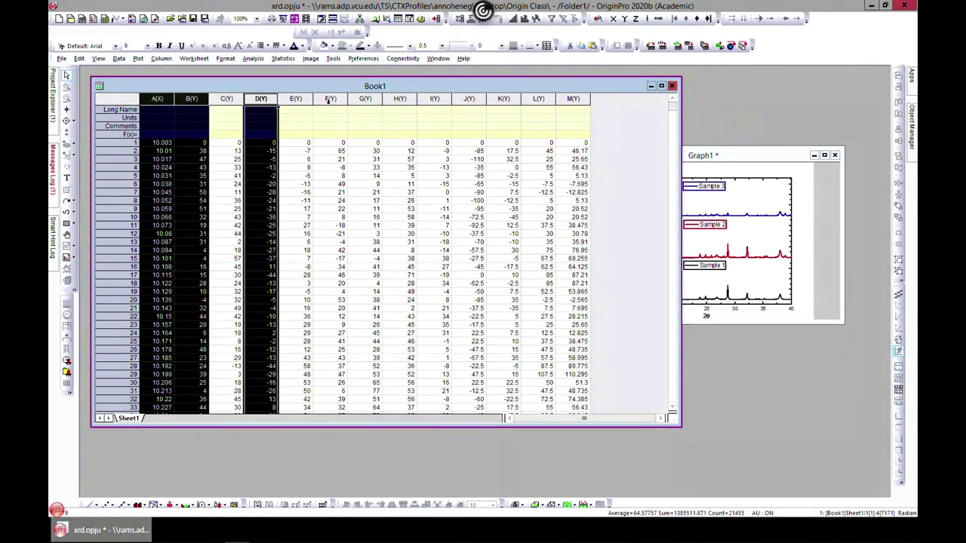
ctrl+click(538, 99)
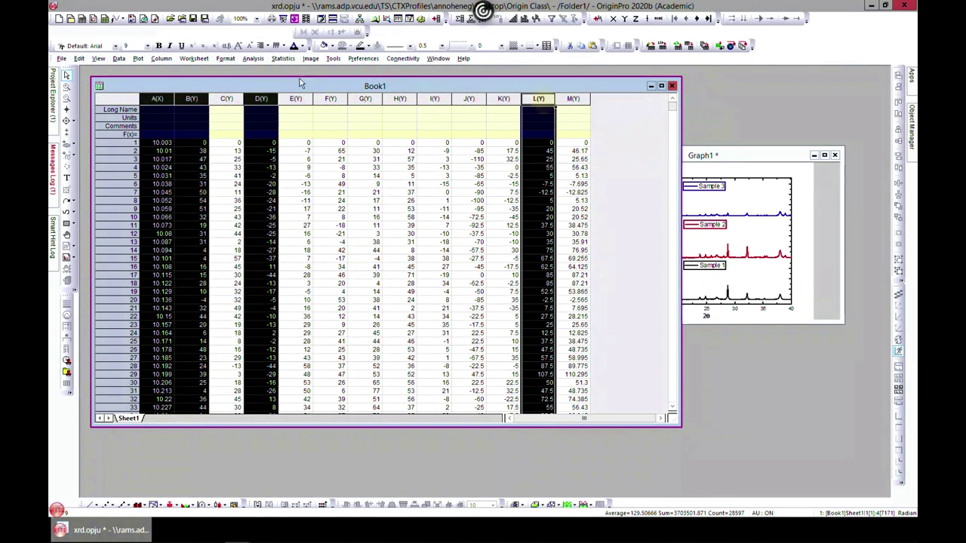
click(138, 61)
mouse_move(158, 113)
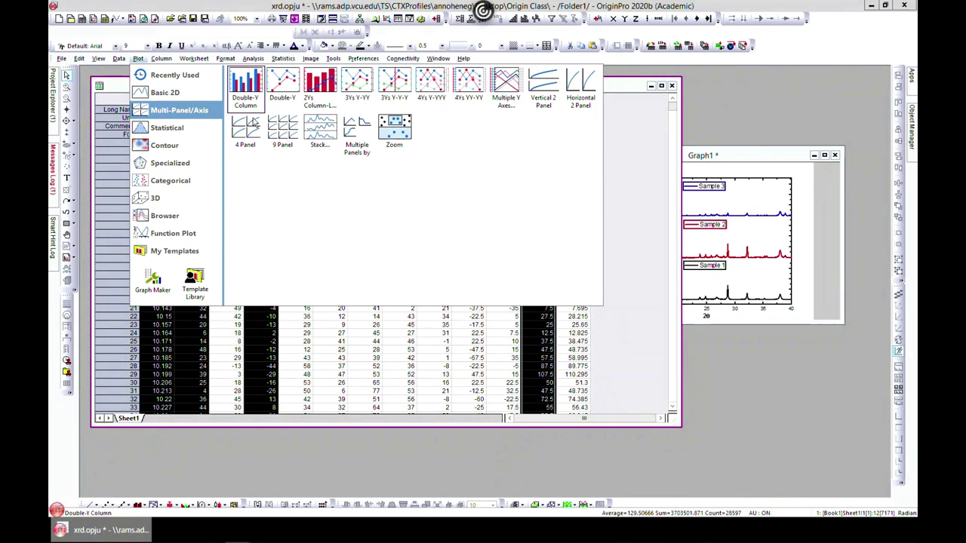
click(318, 135)
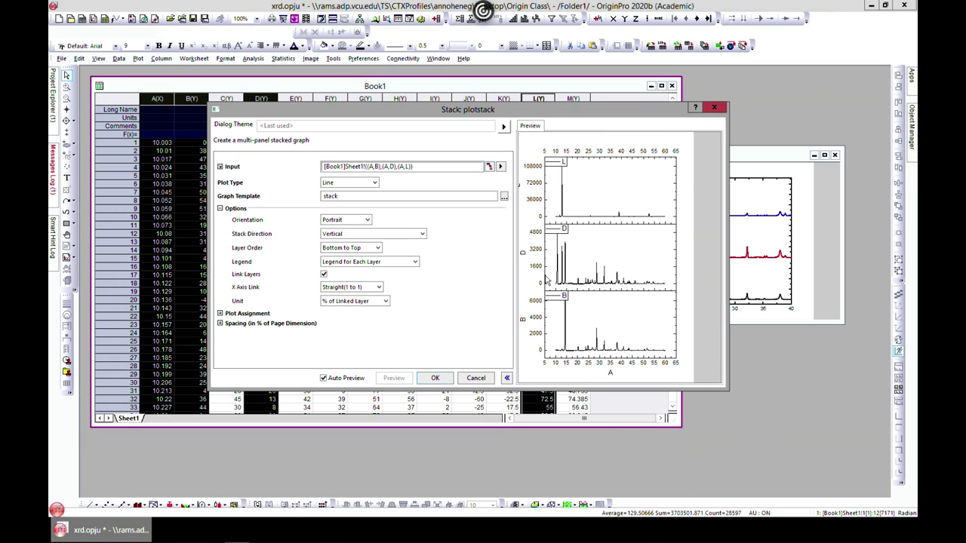
- Create the stacked graph in landscape orientation with bottom-to-top layer order, and maximize its window
click(366, 219)
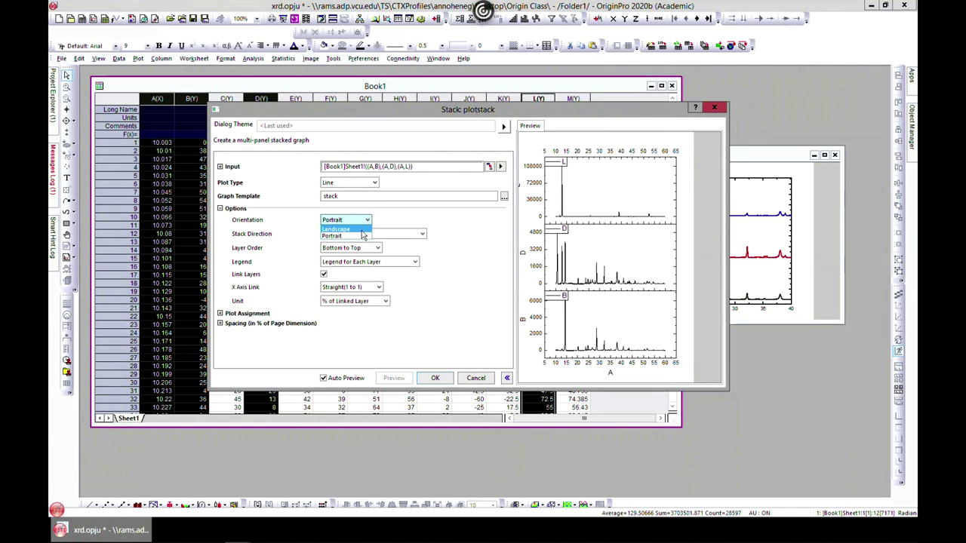
click(361, 231)
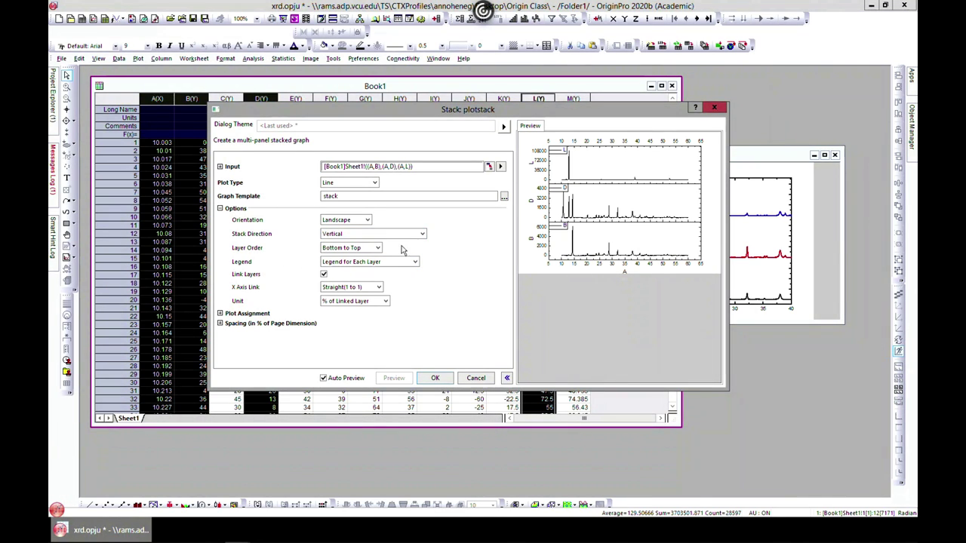
click(353, 248)
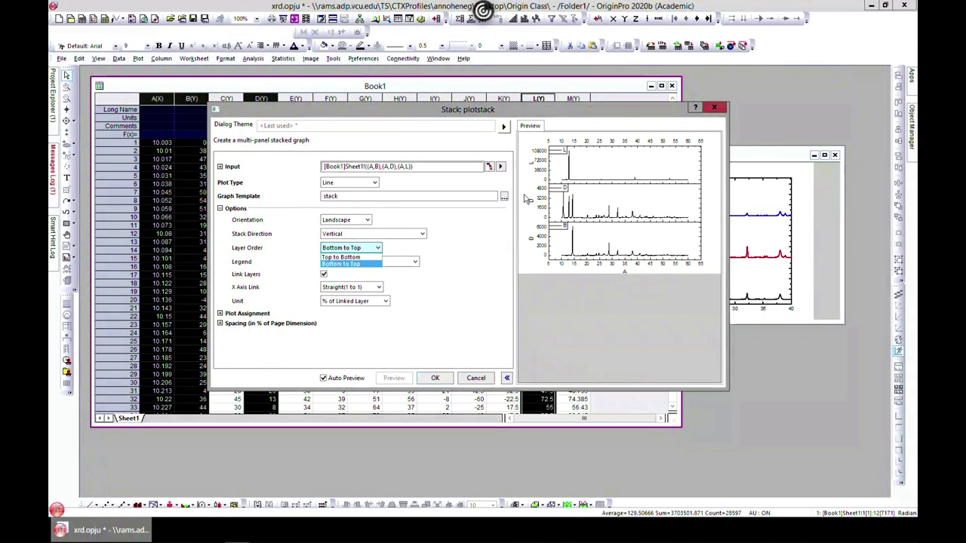
click(429, 379)
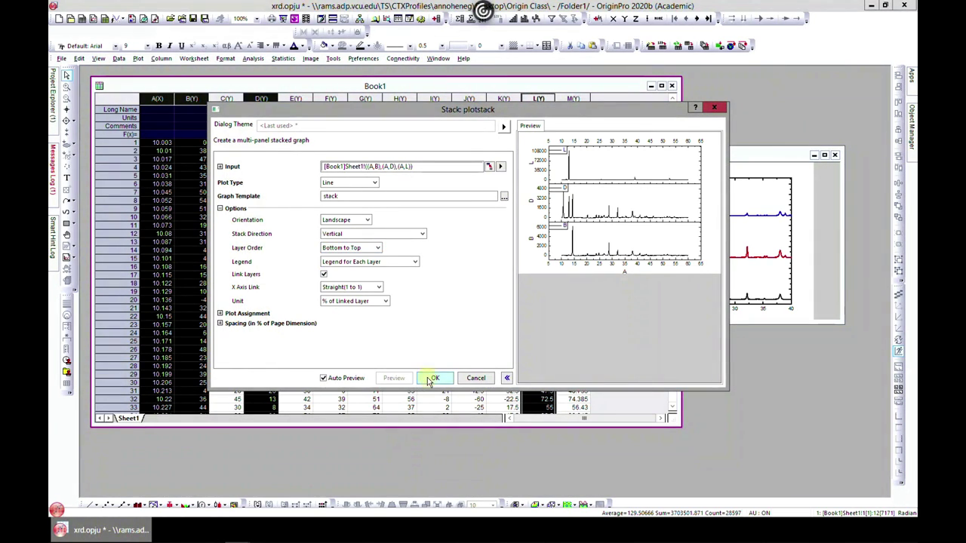
click(428, 380)
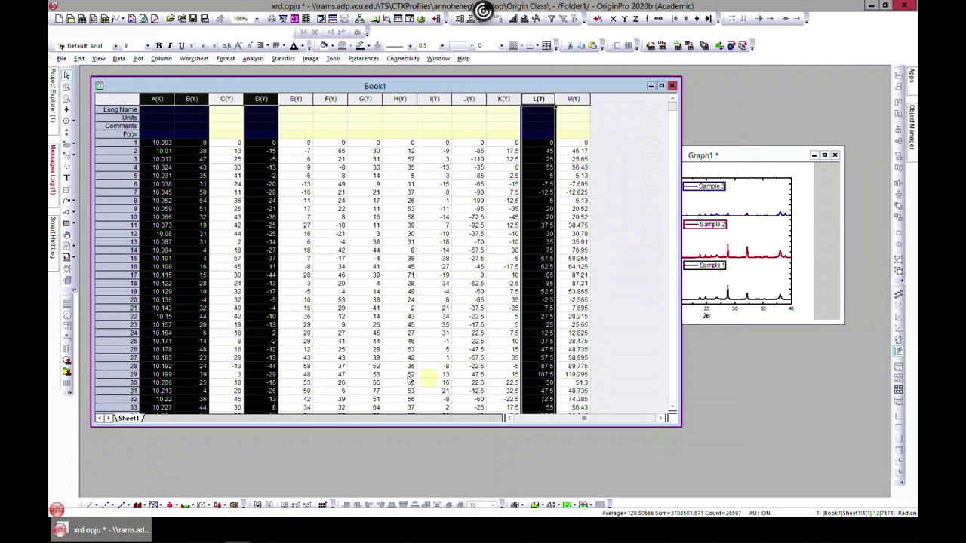
click(465, 220)
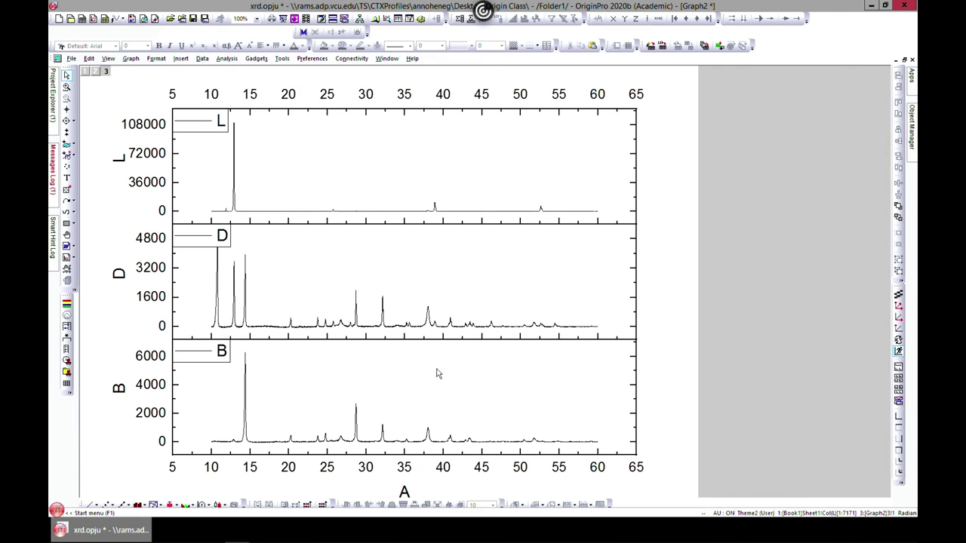
- Compare the new stacked graph with the formatted Graph1, and return to the maximized Graph2
click(903, 59)
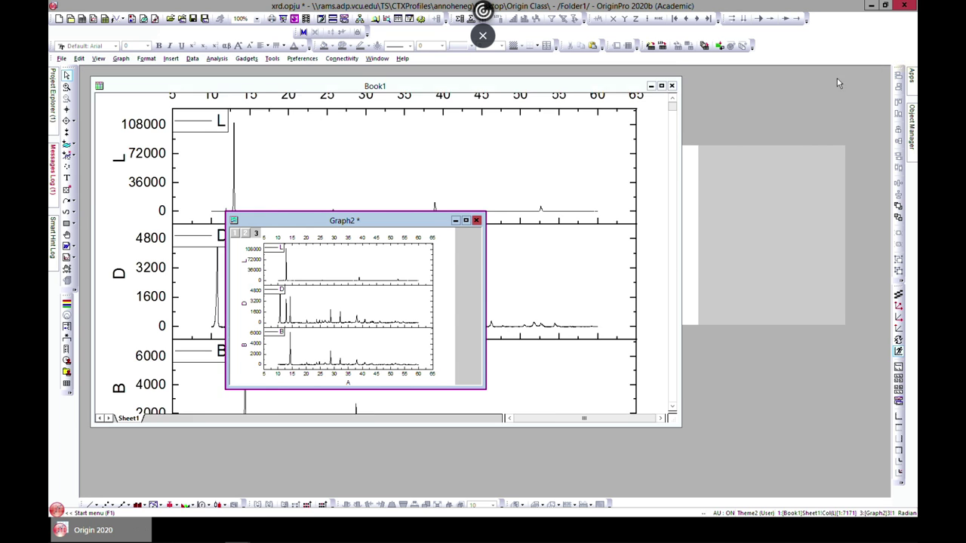
click(743, 155)
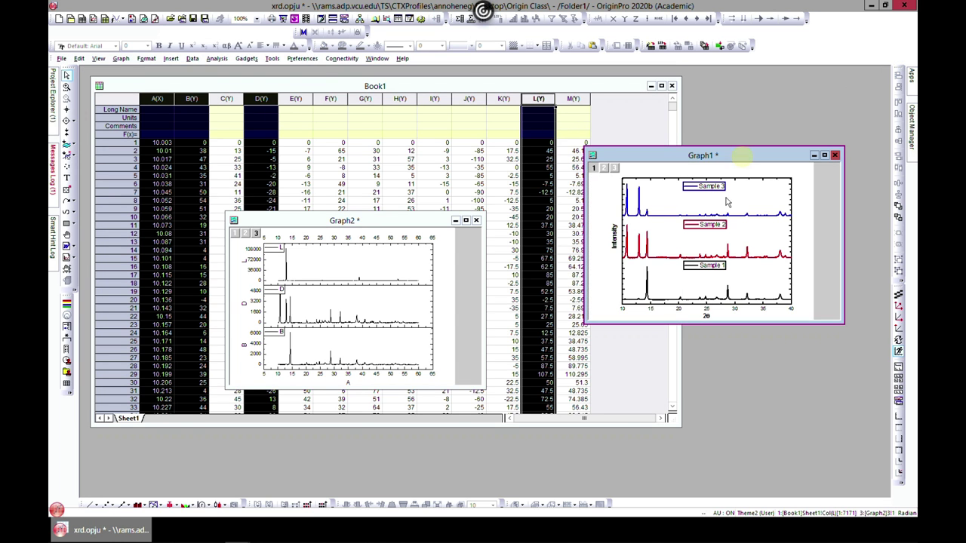
click(466, 220)
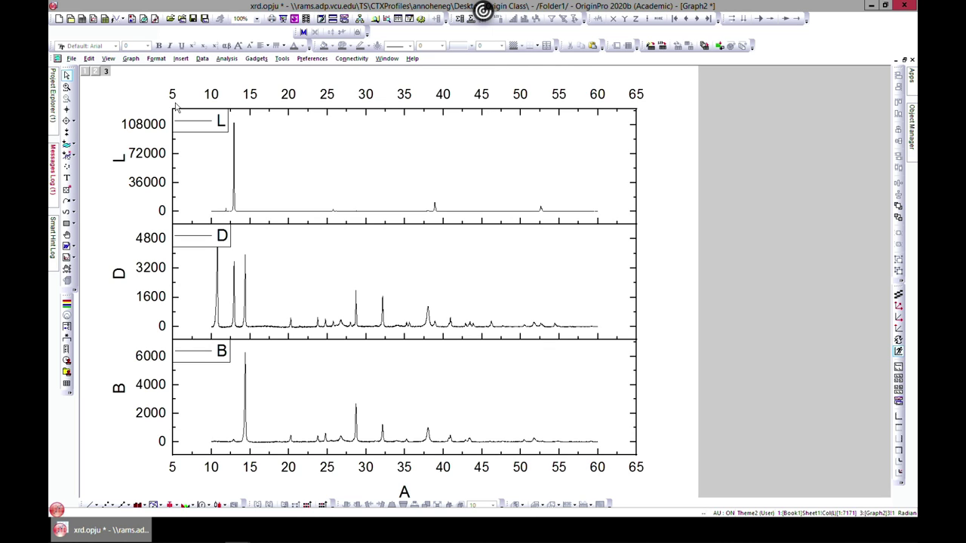
- Delete the y-axis tick labels from all three panels and the y-axis titles of the L and B panels
click(136, 130)
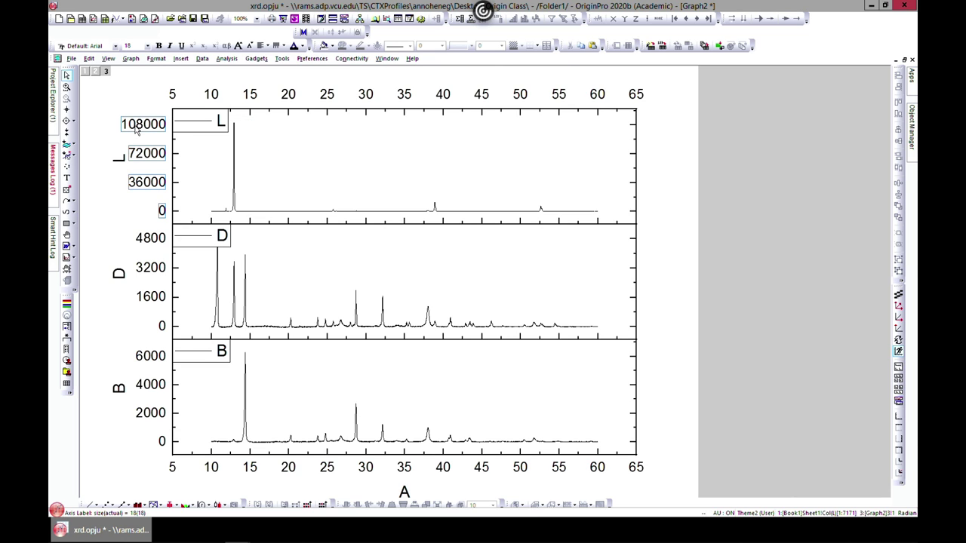
key(Delete)
click(160, 239)
key(Delete)
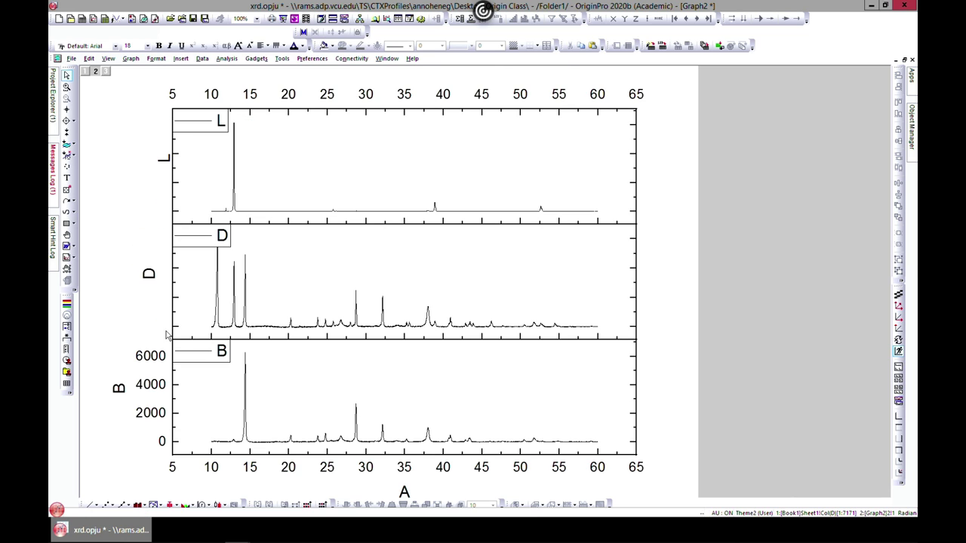
click(158, 360)
key(Delete)
click(148, 389)
click(165, 161)
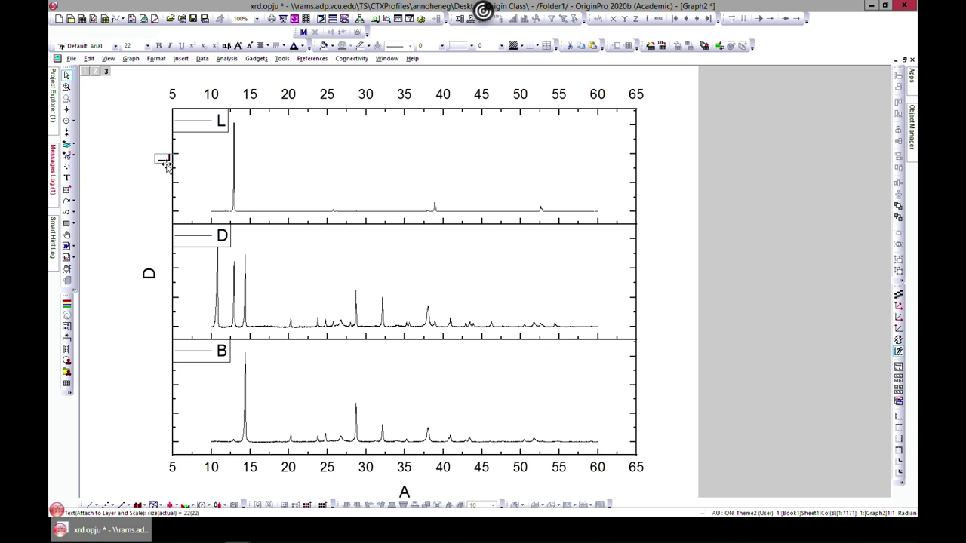
- Replace the middle panel's y-axis title with "Intensity" in bold
click(162, 275)
double_click(163, 275)
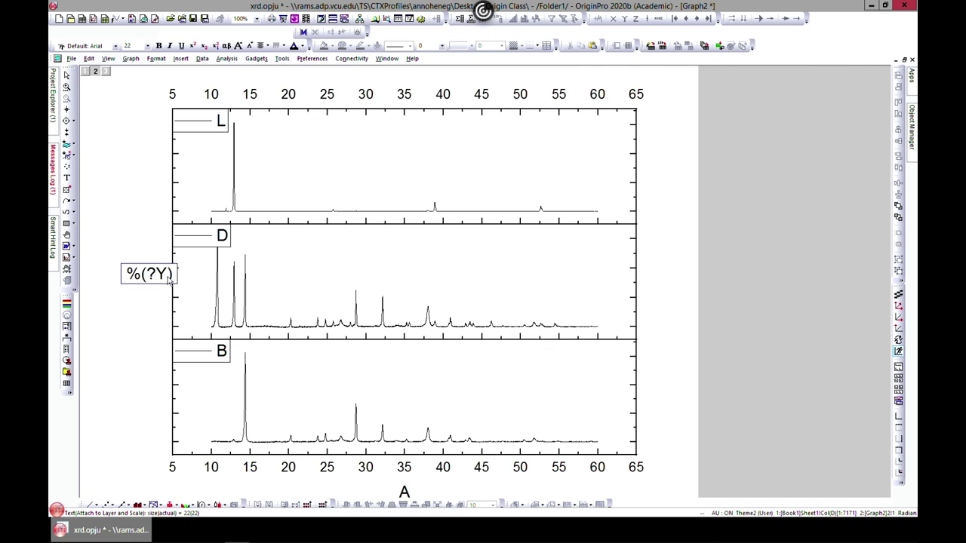
drag(134, 275, 125, 275)
click(159, 46)
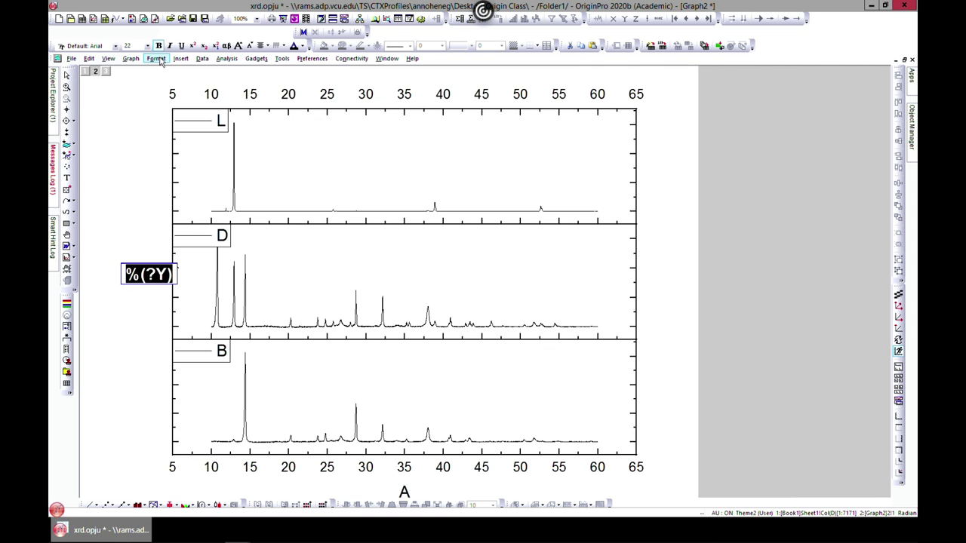
text(Inte)
text(y)
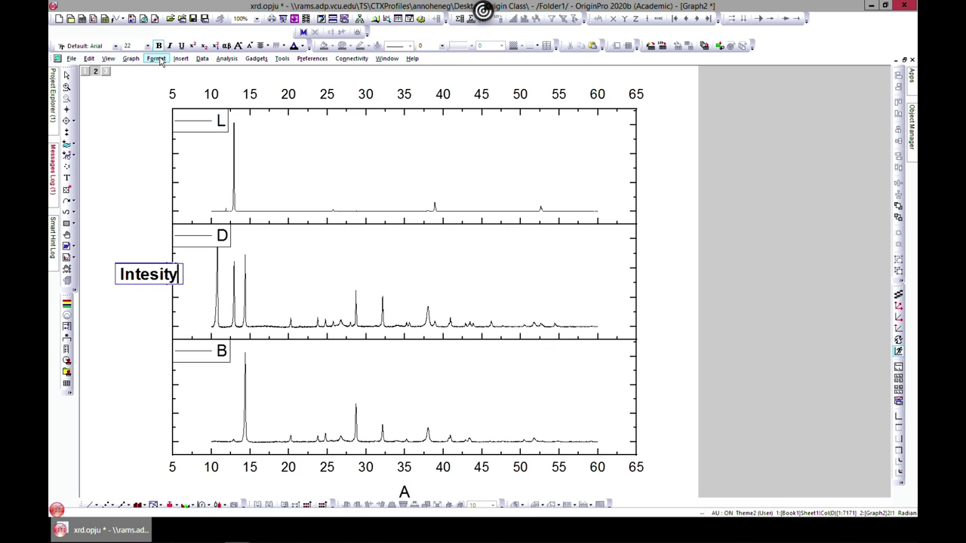
key(BackSpace)
key(BackSpace)
key(BackSpace)
key(BackSpace)
text(nsity)
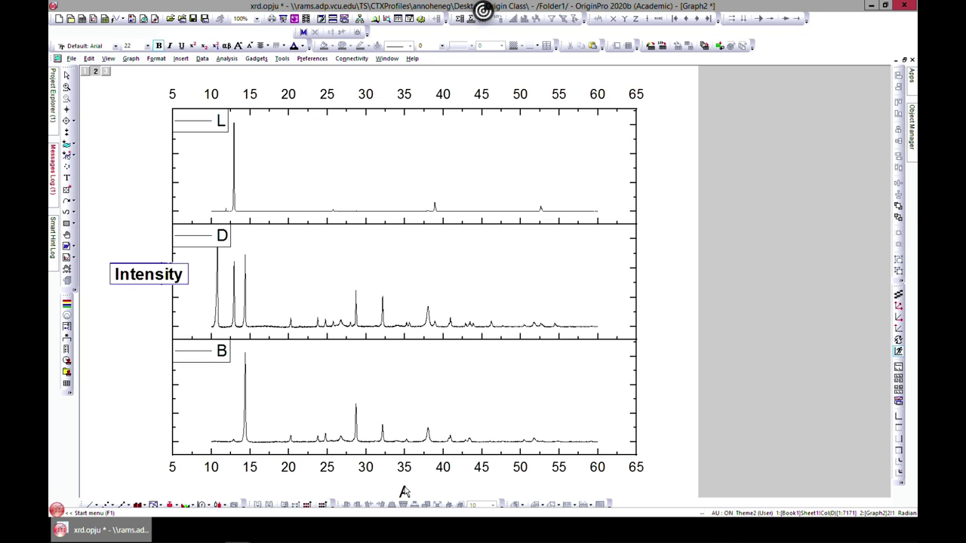
- Replace the x-axis title with "2θ" in bold and delete the tick labels above the uppermost panel
click(405, 491)
double_click(406, 491)
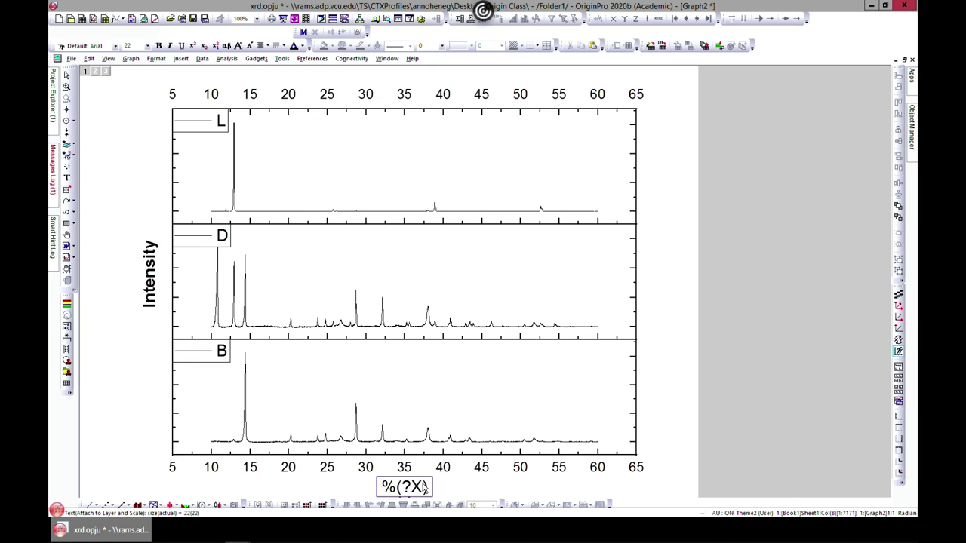
drag(432, 487, 377, 488)
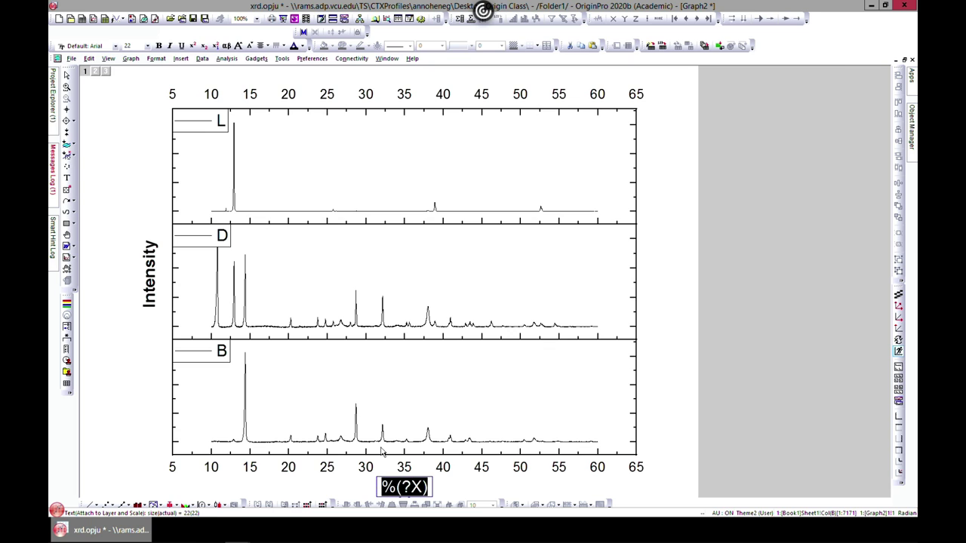
click(158, 46)
text(2)
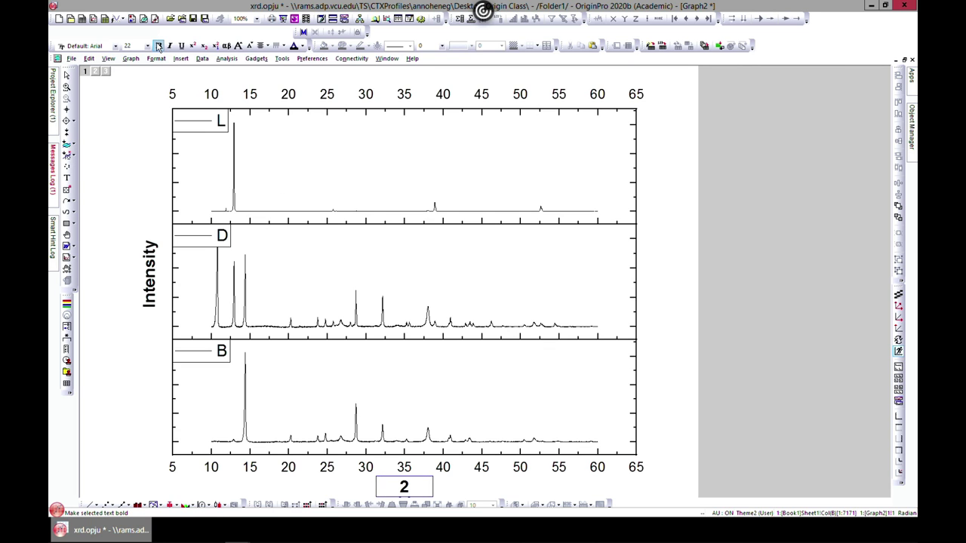
key(ctrl+m)
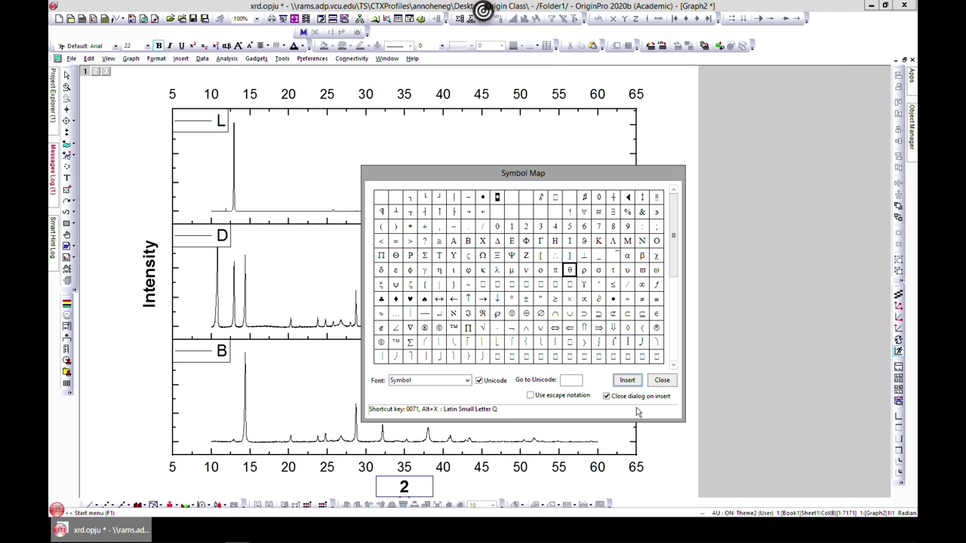
click(627, 381)
click(768, 282)
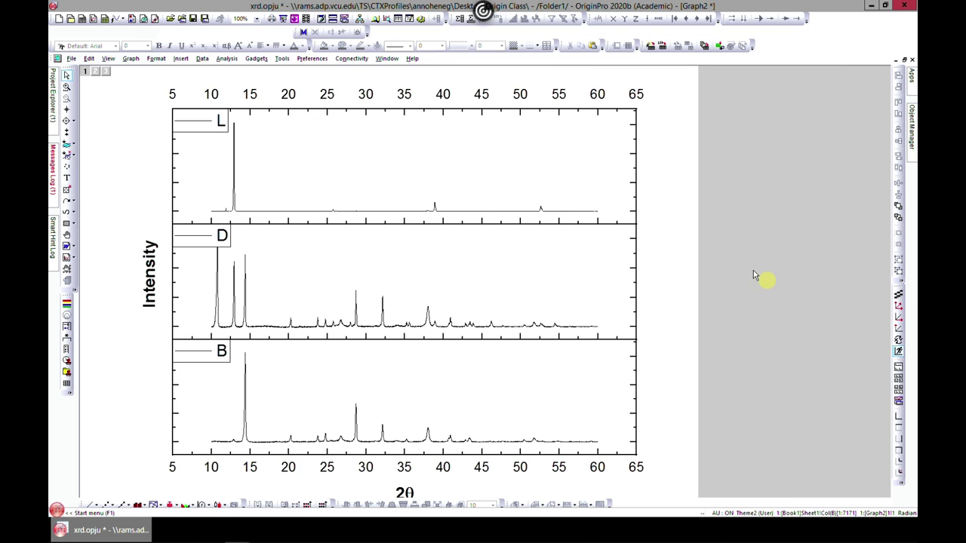
click(172, 94)
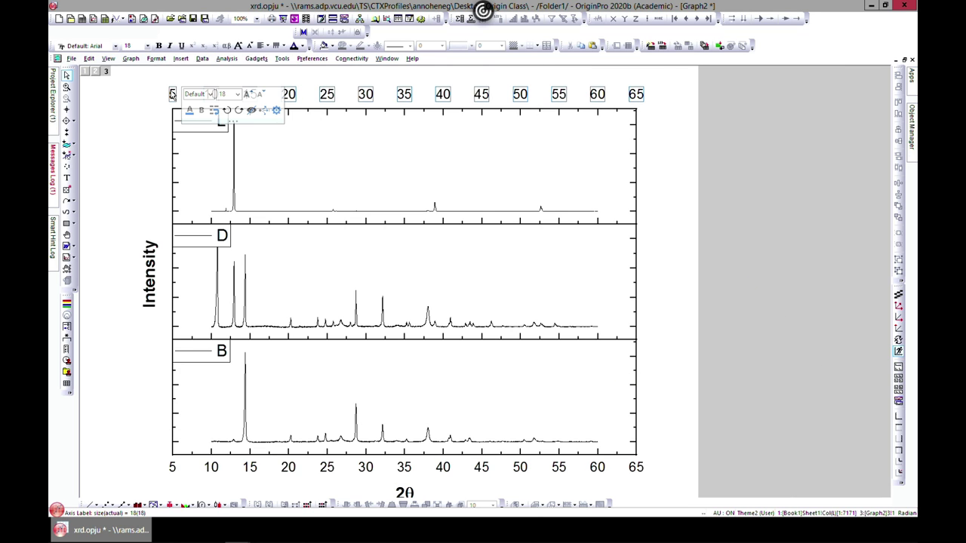
key(Delete)
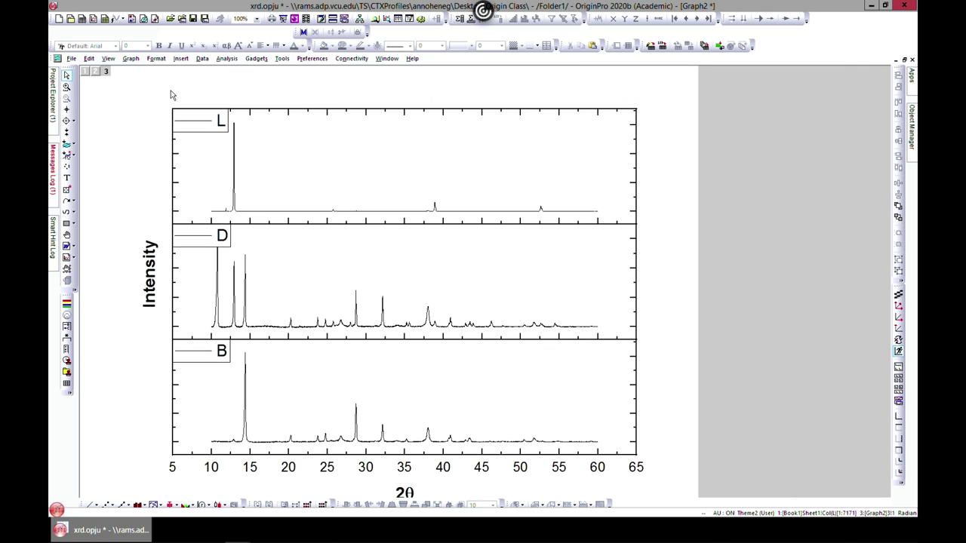
- Move the L, D and B legends to the upper middle of their respective panels
click(219, 126)
click(220, 125)
drag(219, 126, 421, 143)
click(215, 241)
click(222, 239)
click(242, 245)
drag(348, 260, 460, 251)
click(224, 353)
drag(224, 353, 405, 361)
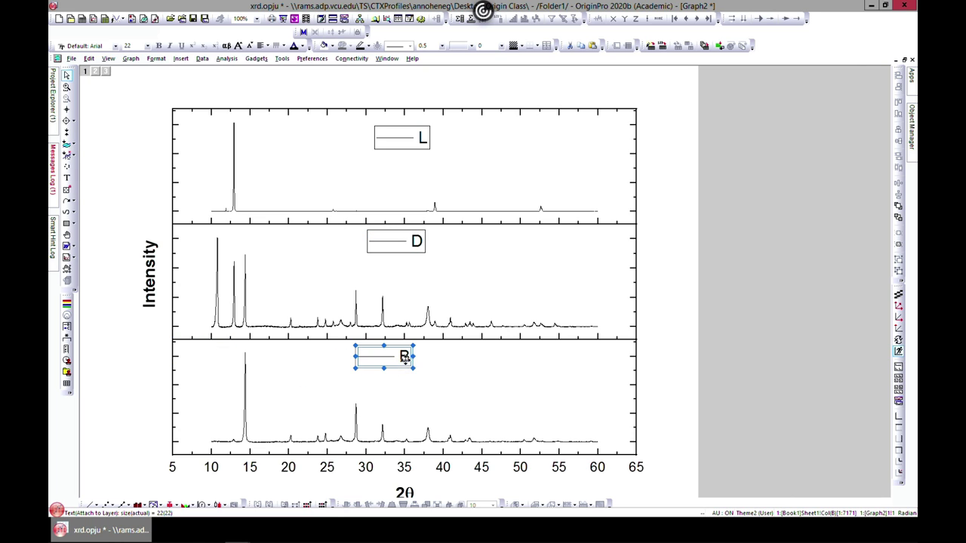
- Replace the lowest panel's legend text with "Sample 1"
double_click(408, 367)
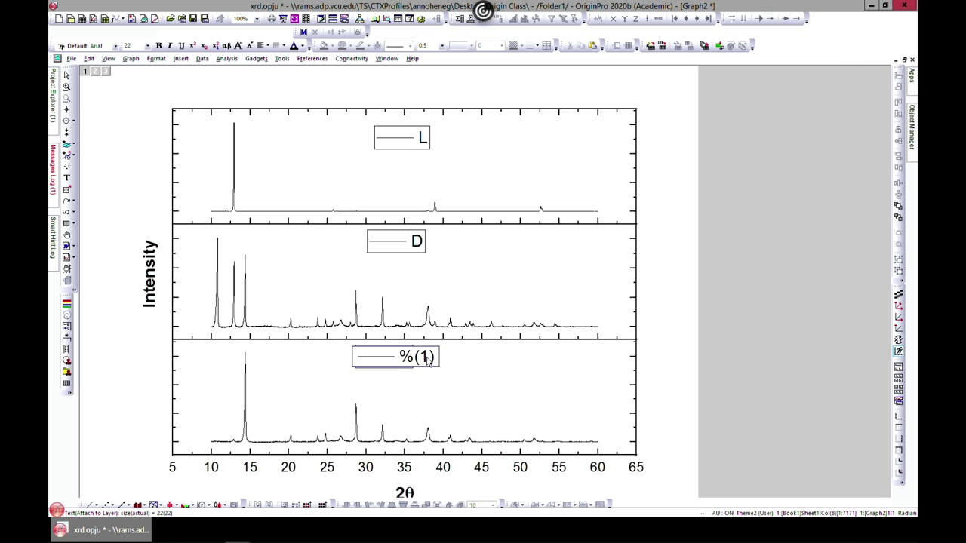
drag(432, 359, 400, 357)
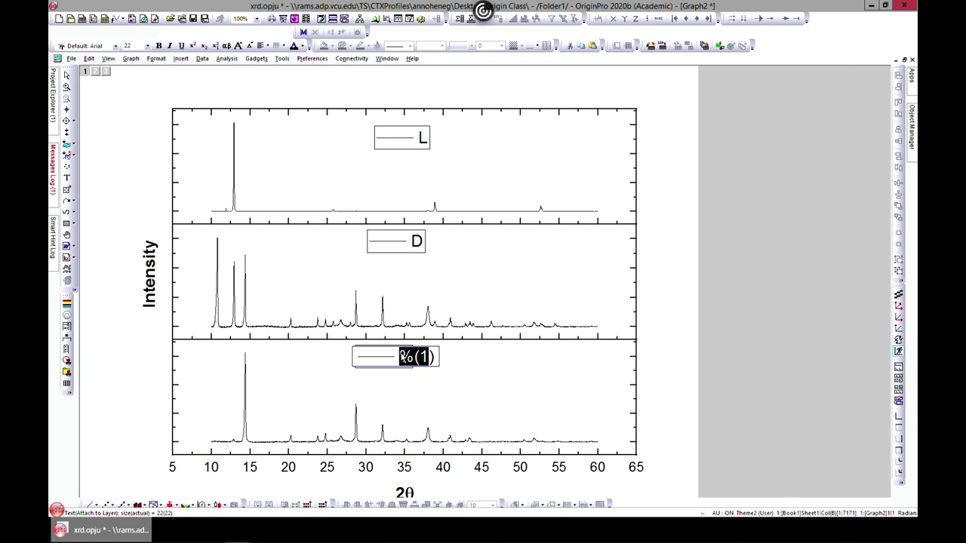
text(Sample 1)
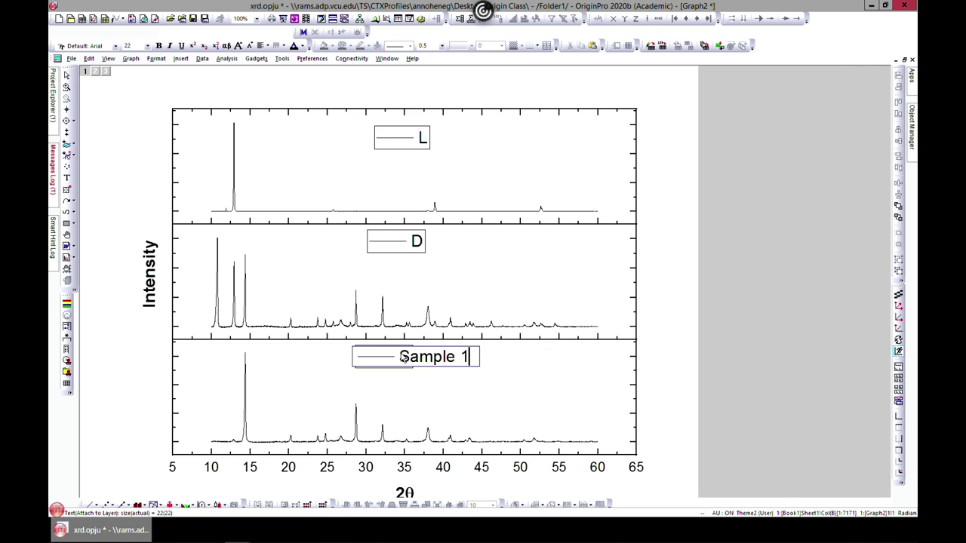
- Replace the middle panel's legend text with "Sample 2"
click(424, 241)
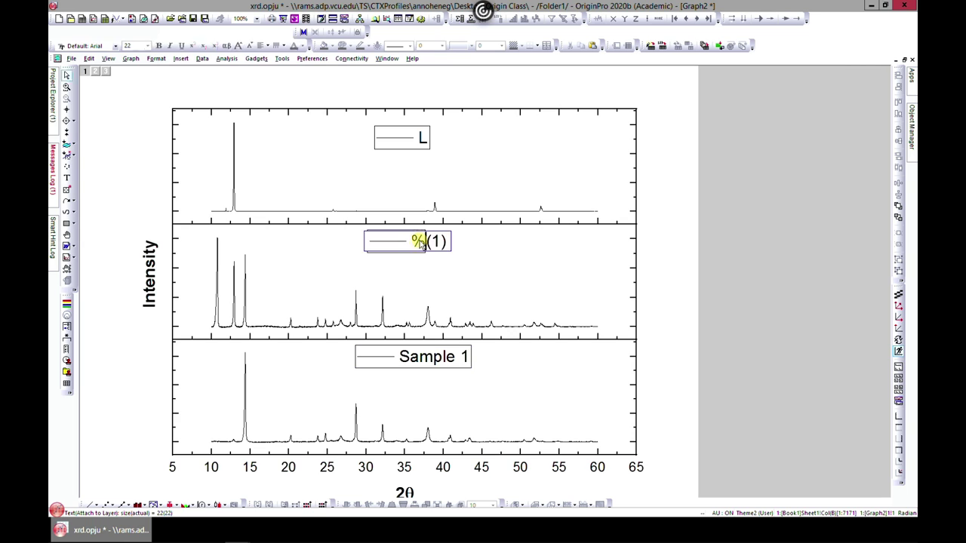
double_click(413, 243)
drag(410, 241, 447, 239)
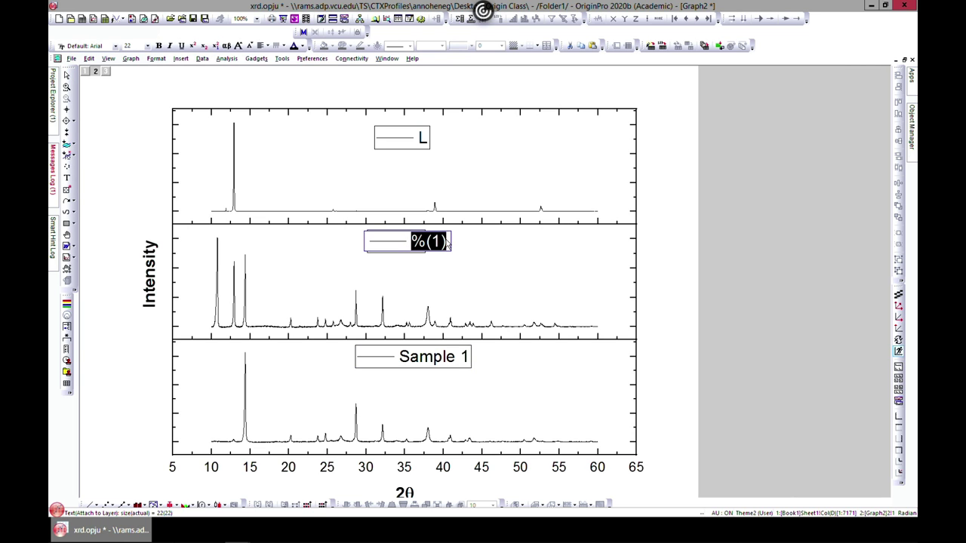
text(Sample)
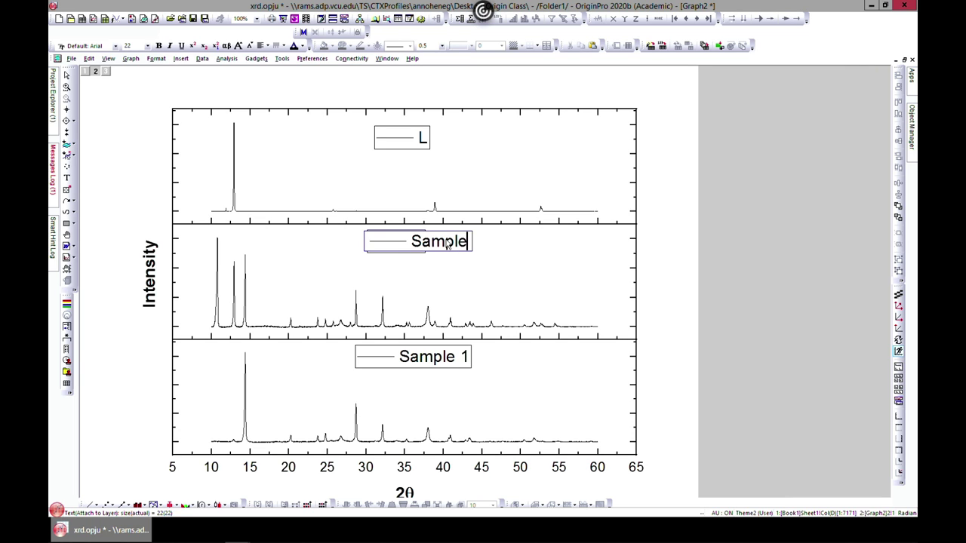
text( 2)
- Replace the uppermost panel's legend text with "Sample 3"
click(425, 140)
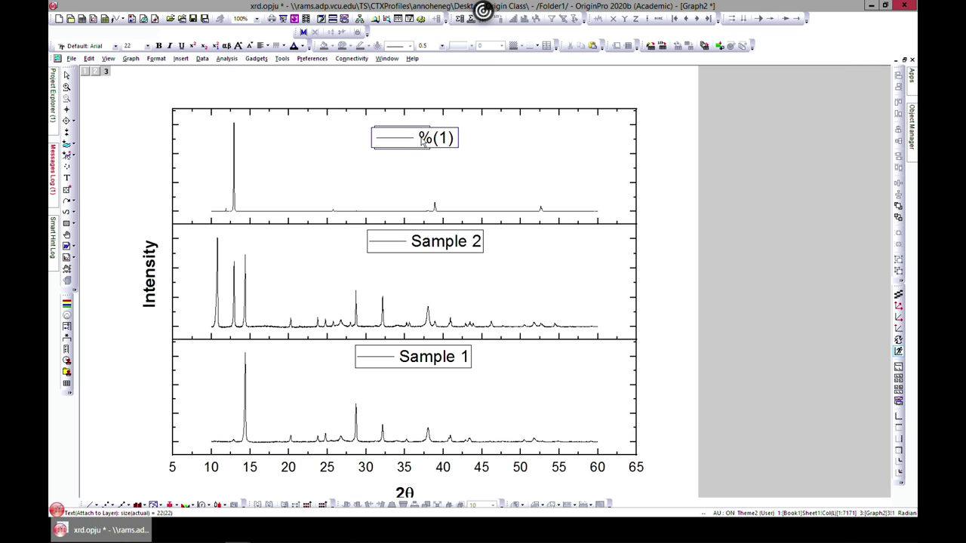
drag(417, 138, 465, 141)
text(Sample)
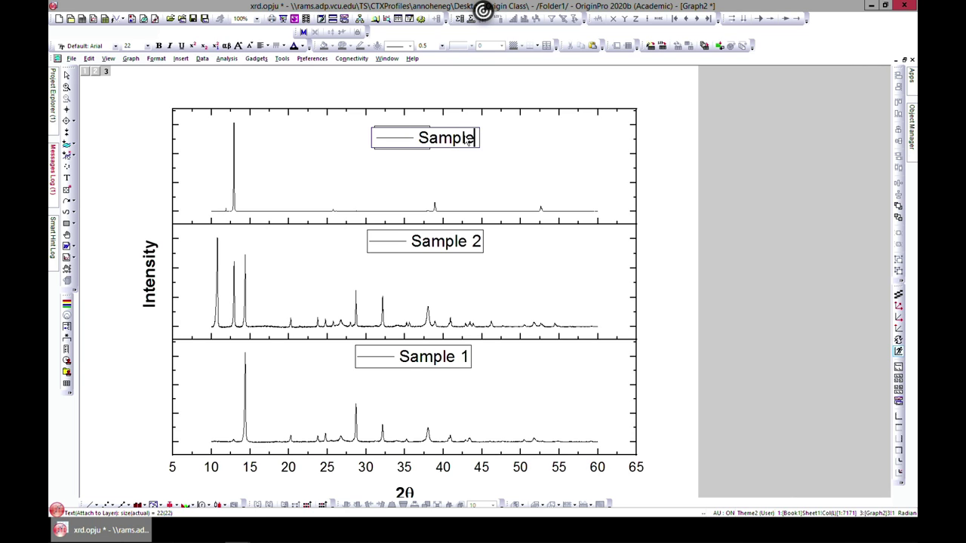
text( 3)
click(591, 286)
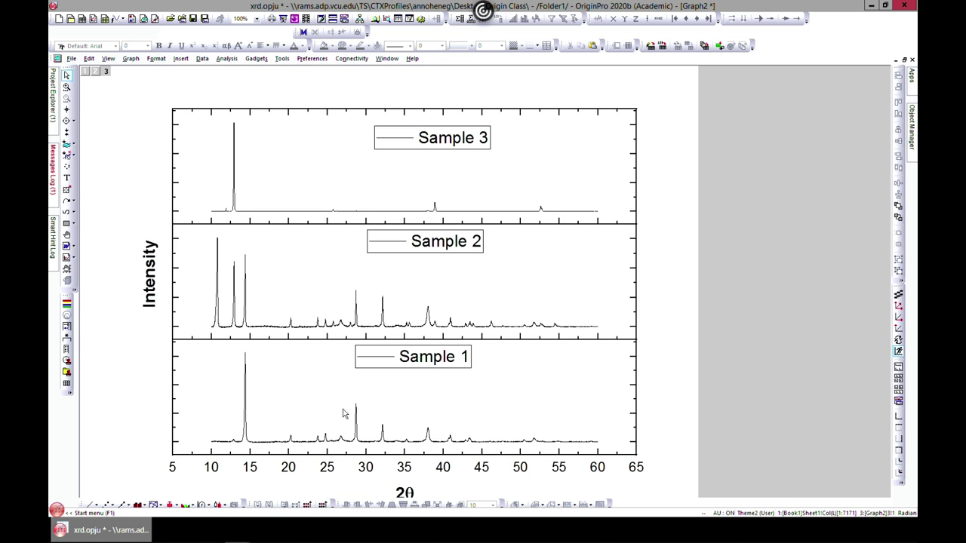
- Set the x-axis scale of the stacked panels to run from 10 to 40
click(275, 462)
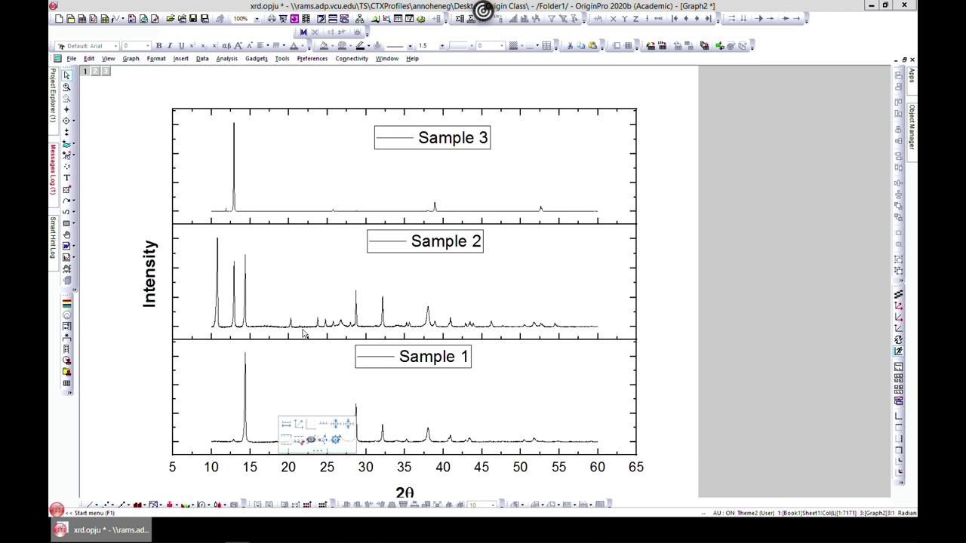
double_click(279, 451)
drag(593, 134, 597, 97)
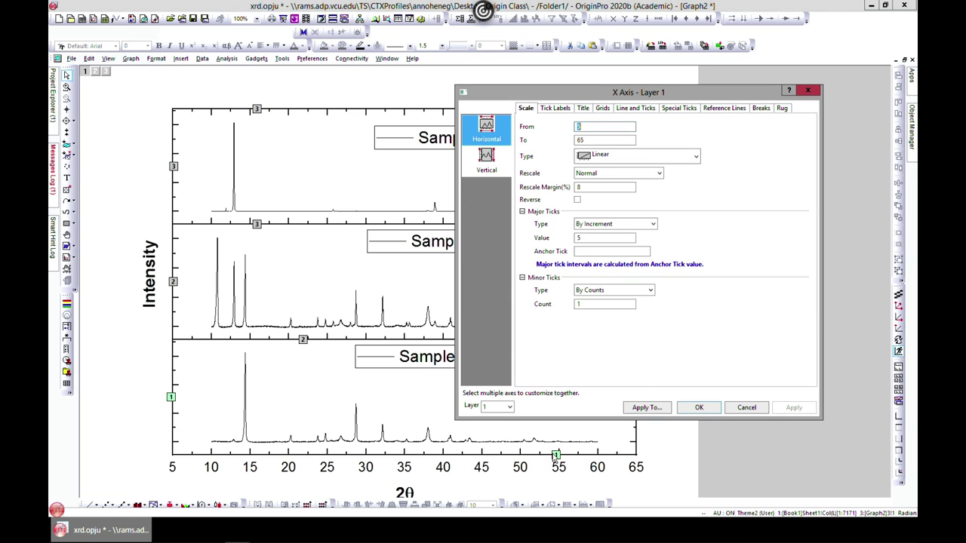
drag(571, 92, 472, 68)
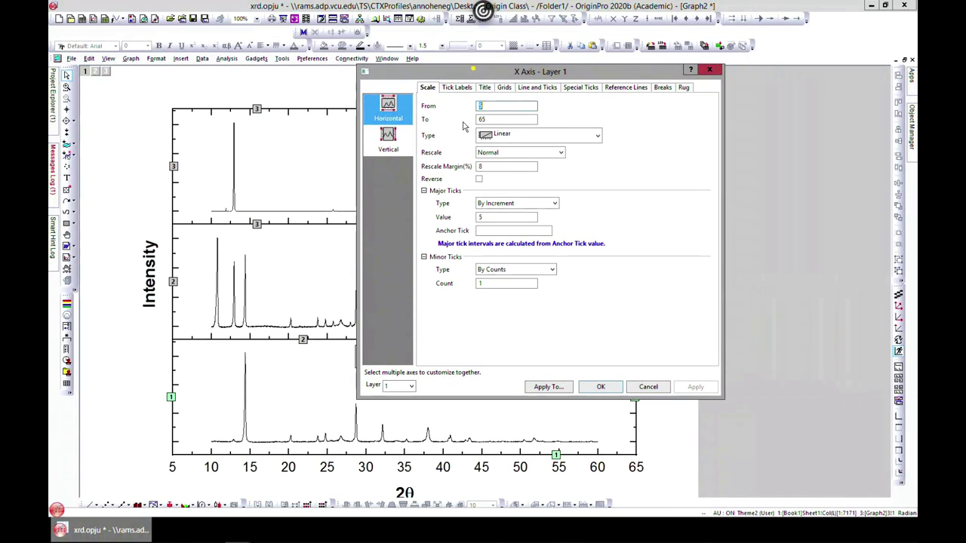
click(399, 385)
click(477, 333)
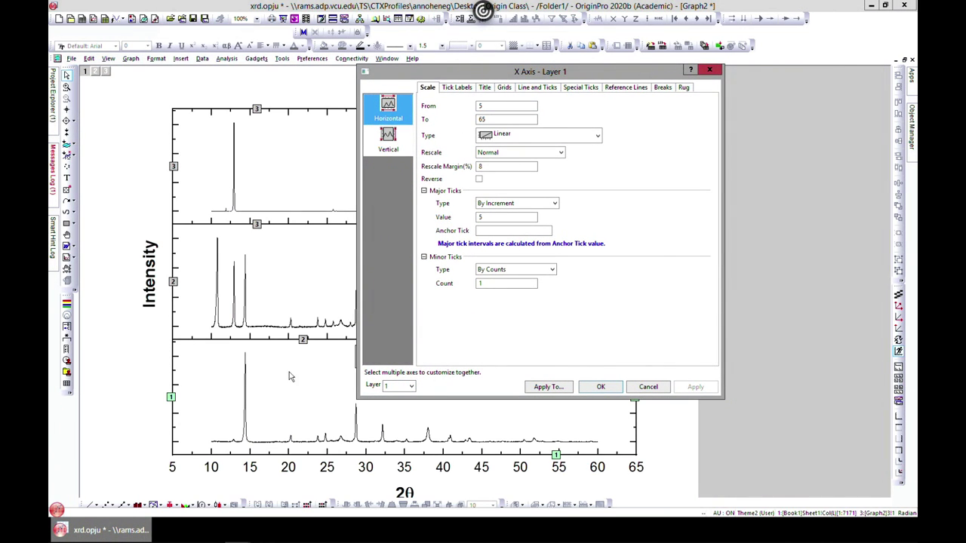
double_click(481, 106)
text(10)
double_click(515, 119)
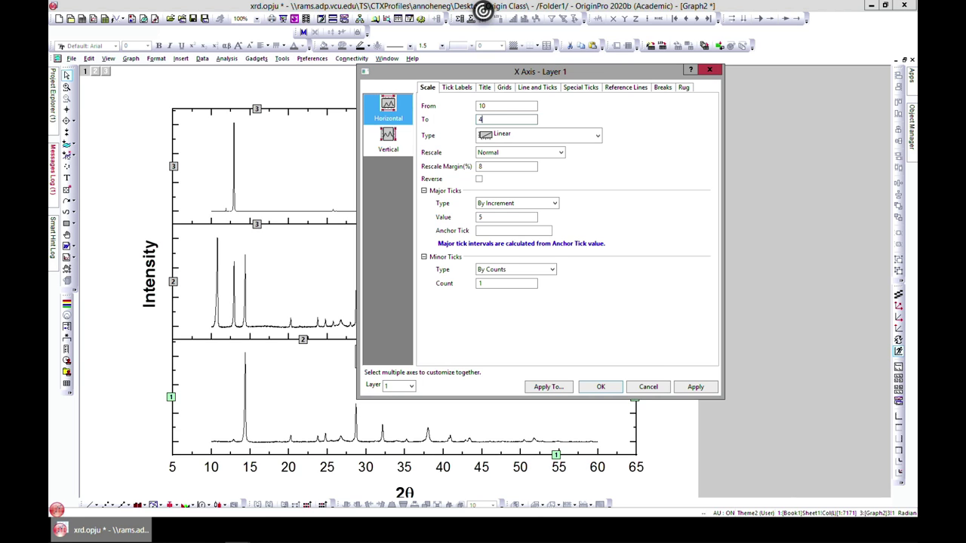
text(40)
click(695, 390)
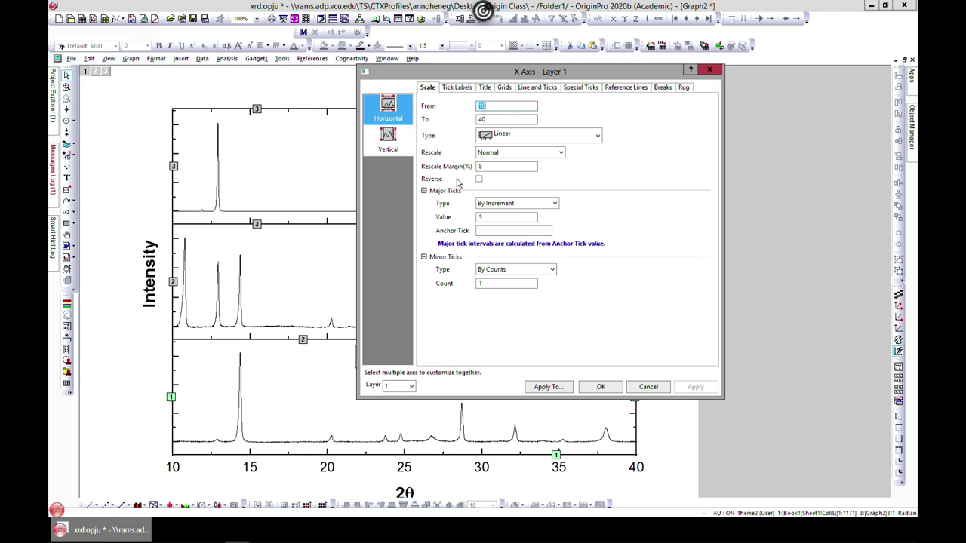
- Set the line thickness of the lowest panel's bottom x-axis to 3 and close the axis settings
click(542, 88)
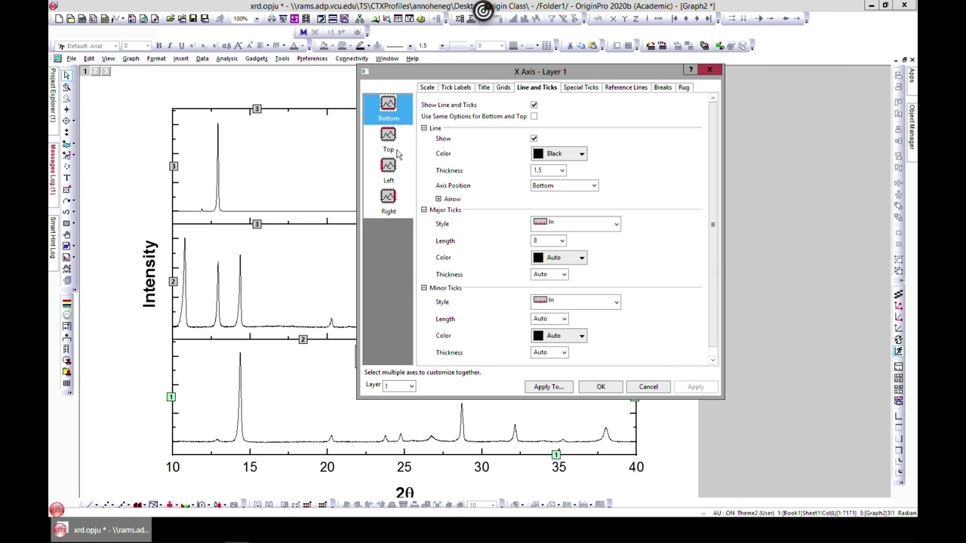
click(551, 171)
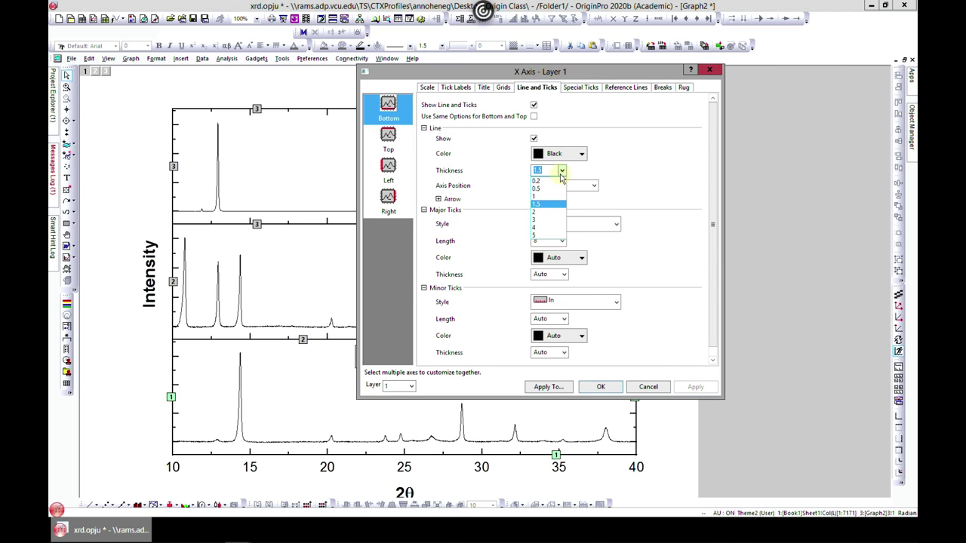
click(548, 224)
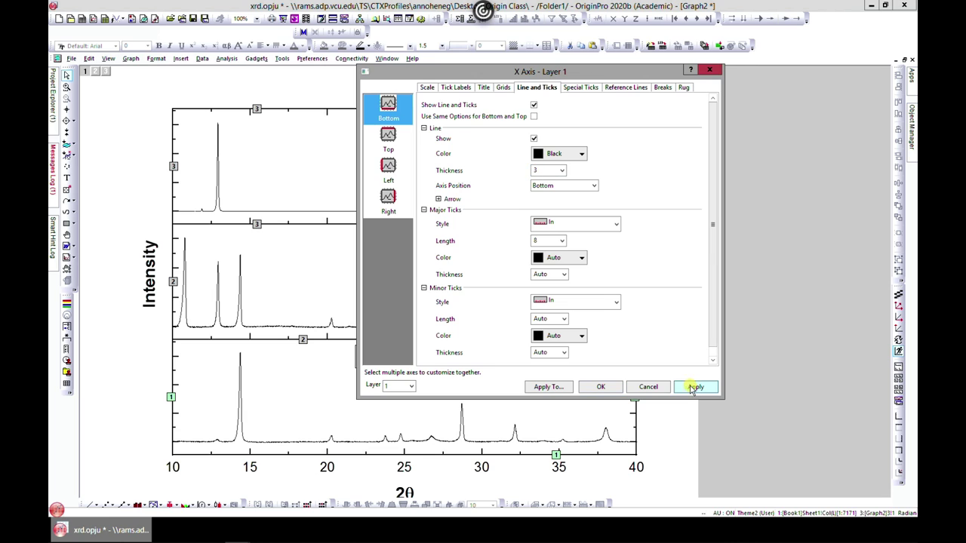
click(693, 388)
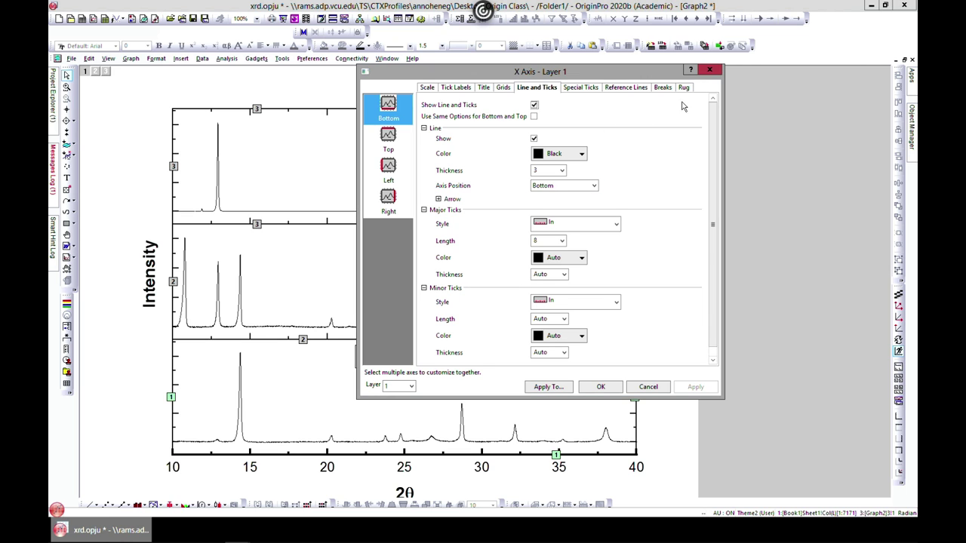
click(709, 70)
- Set the lowest panel's left y-axis line thickness to 3 and use the same options for its right axis
click(191, 401)
click(246, 356)
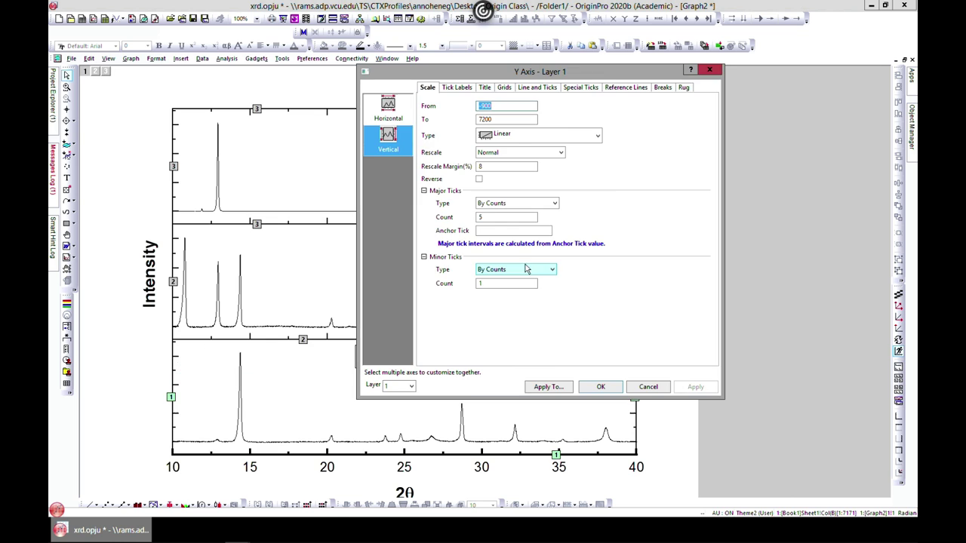
click(537, 88)
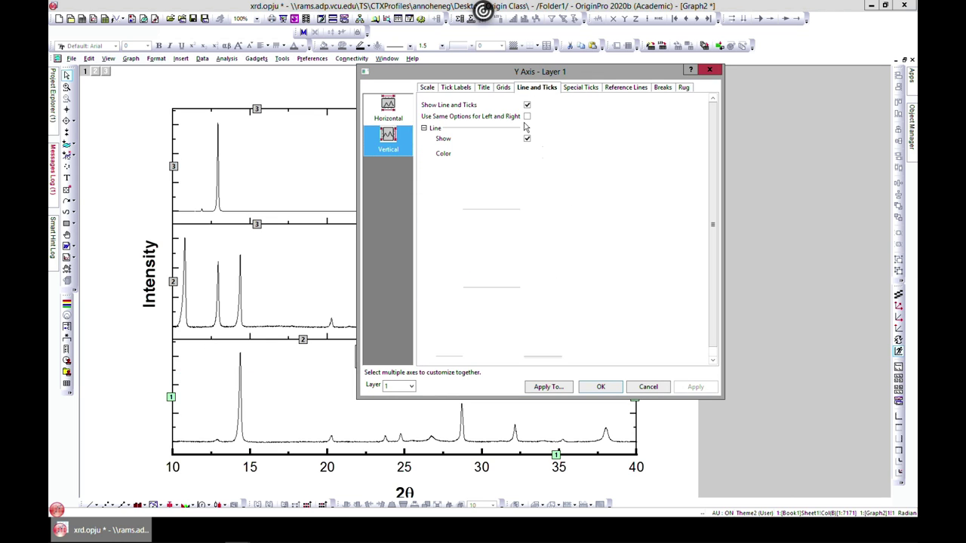
click(555, 171)
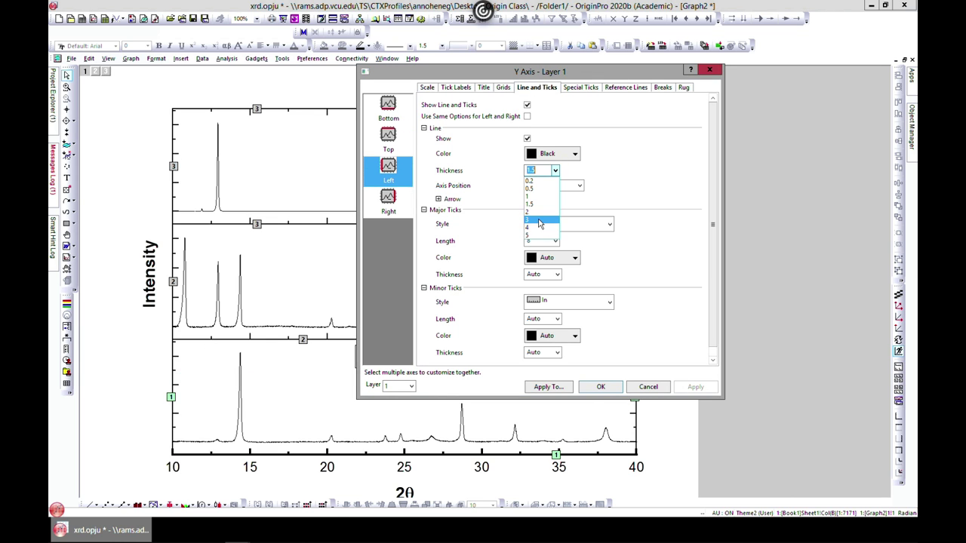
click(540, 217)
click(690, 387)
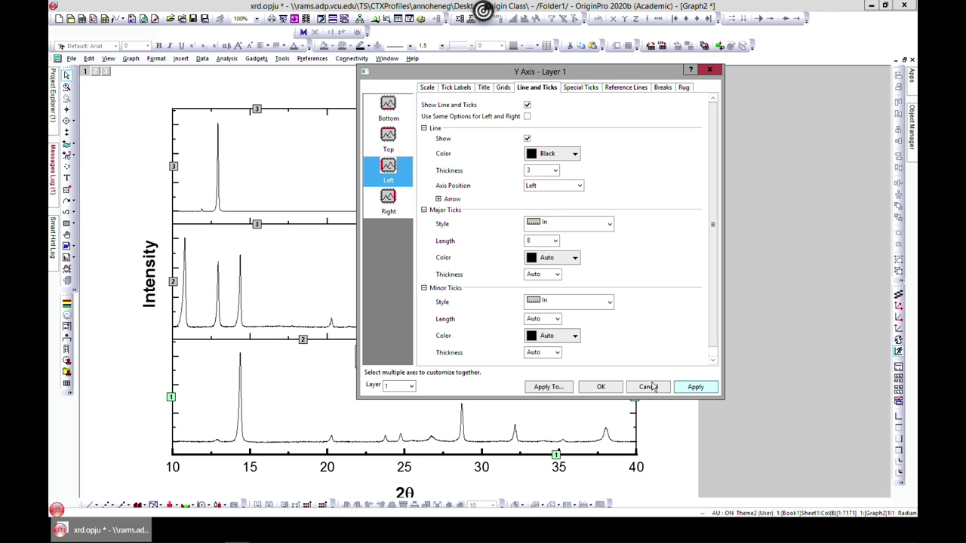
click(527, 116)
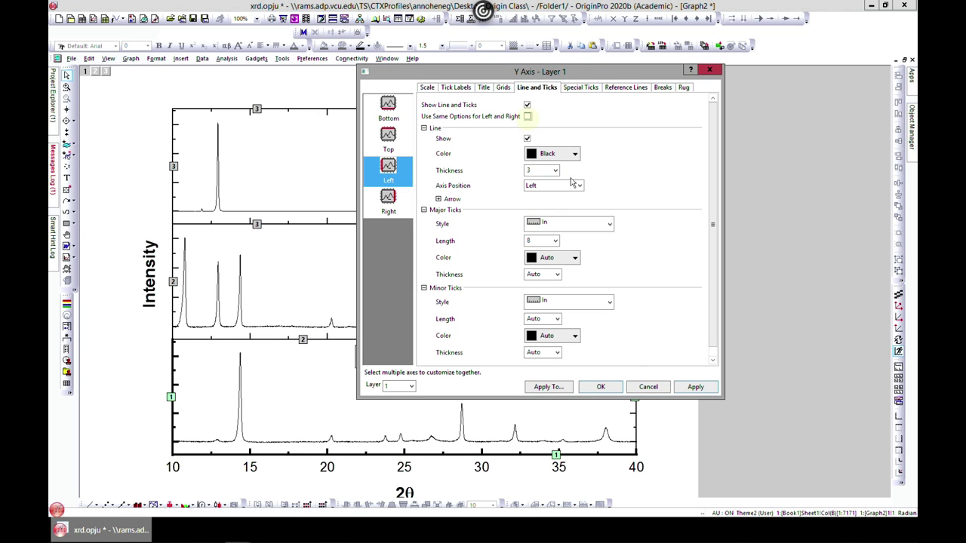
click(695, 387)
click(597, 387)
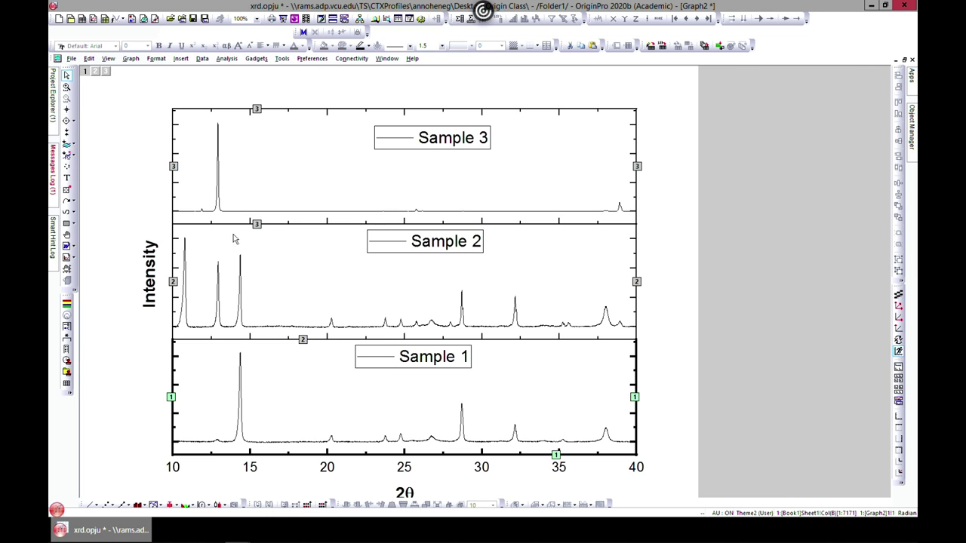
- Set the middle panel's left y-axis line thickness to 3 and use the same options for its right axis
click(174, 264)
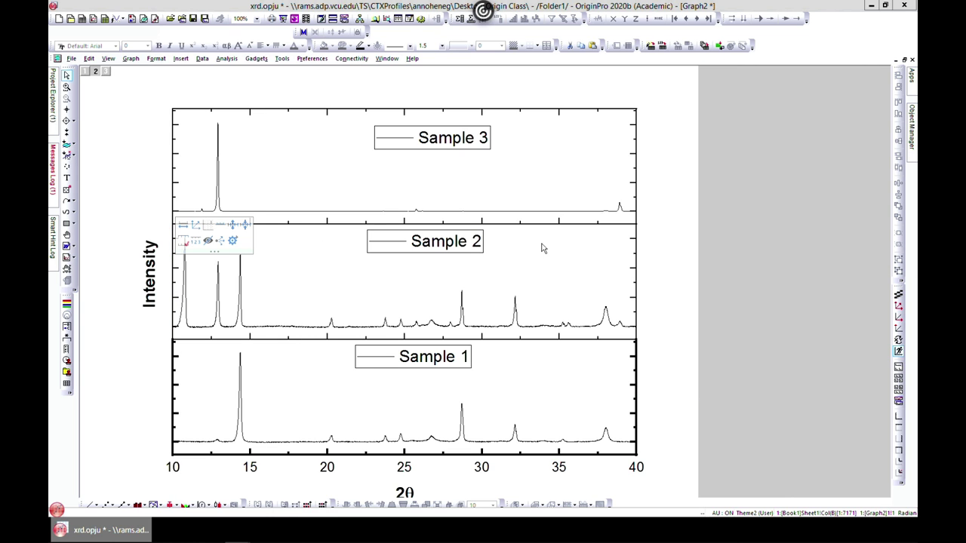
double_click(541, 248)
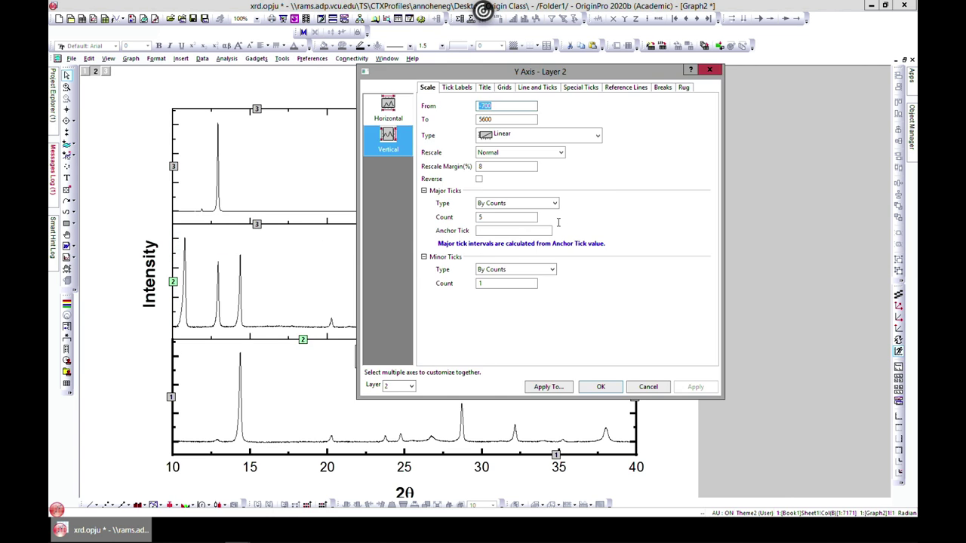
click(542, 88)
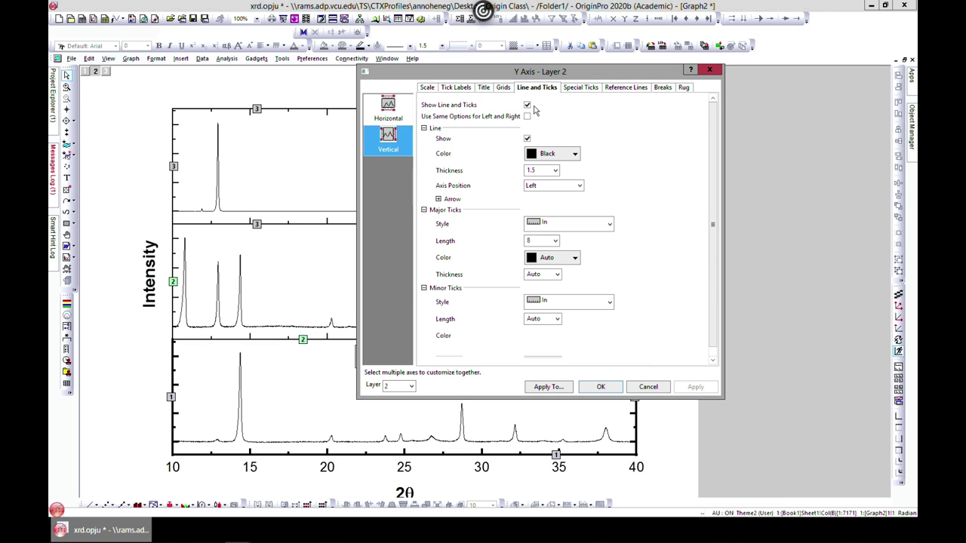
click(555, 171)
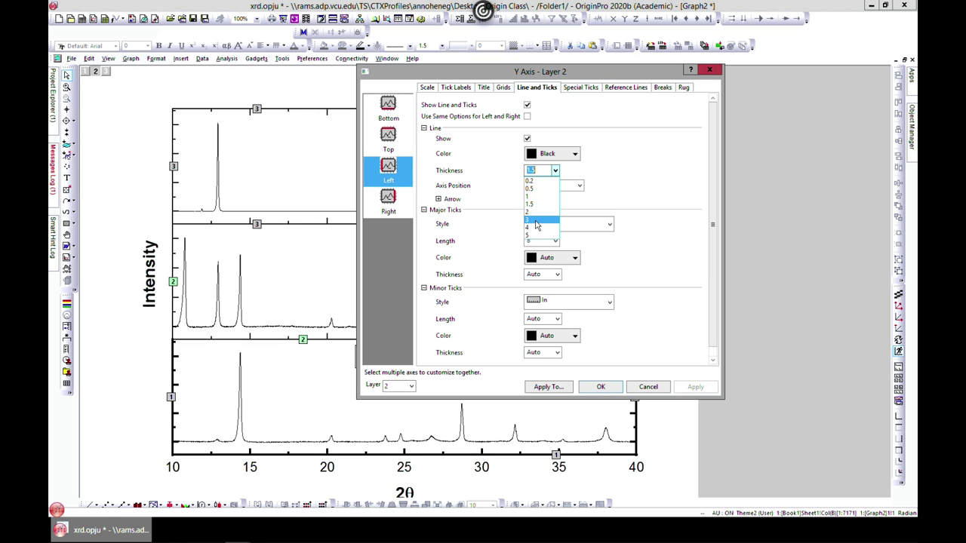
click(534, 219)
click(693, 388)
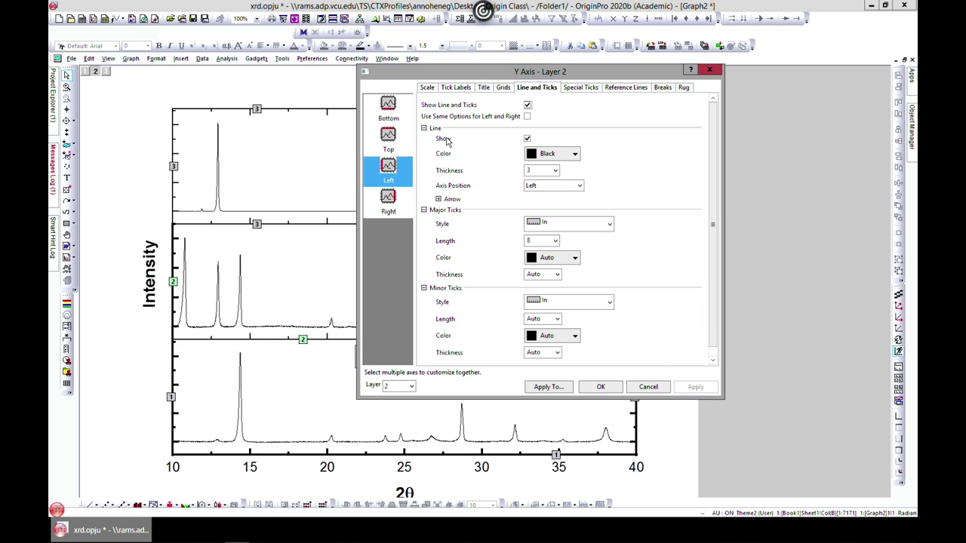
click(527, 117)
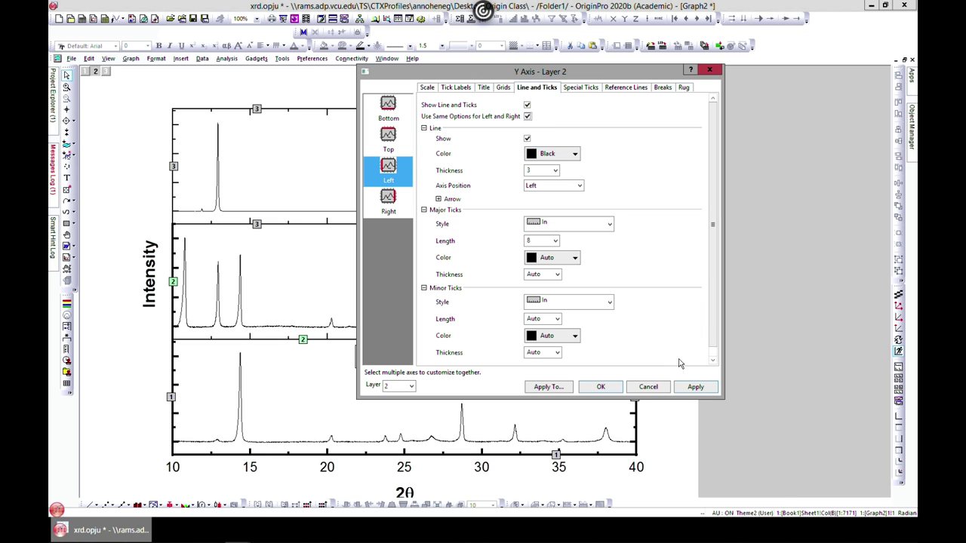
click(693, 387)
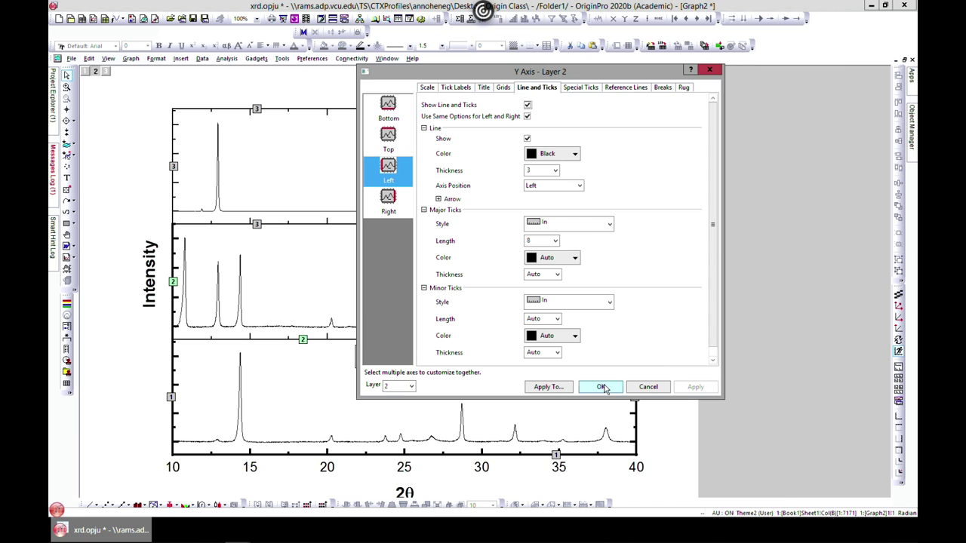
click(602, 388)
- Set the top panel's left y-axis line thickness to 3 and use the same options for its right axis
double_click(174, 145)
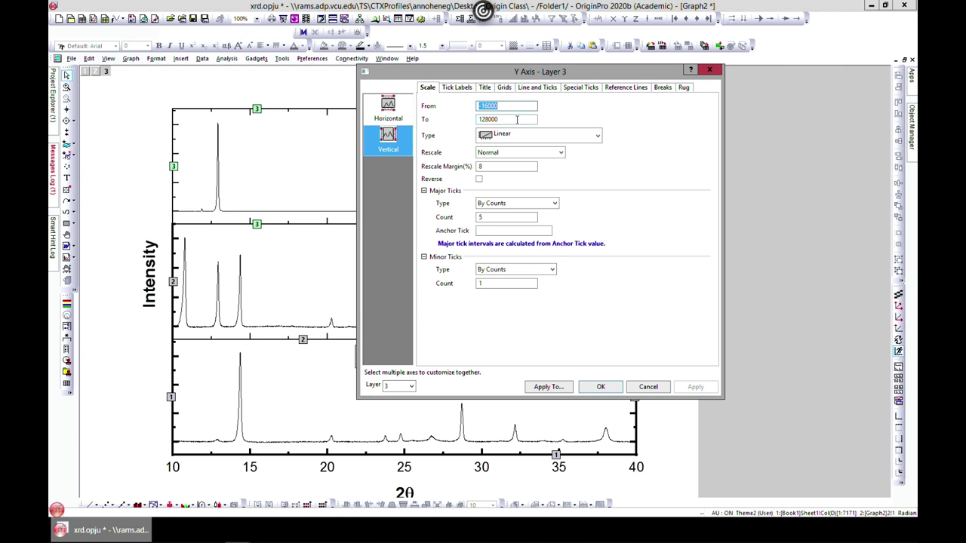
click(537, 87)
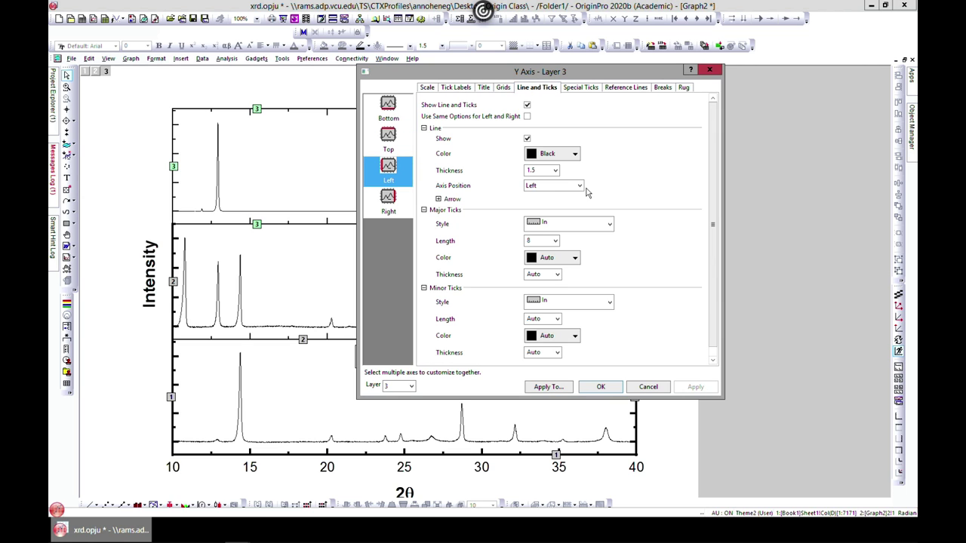
click(555, 171)
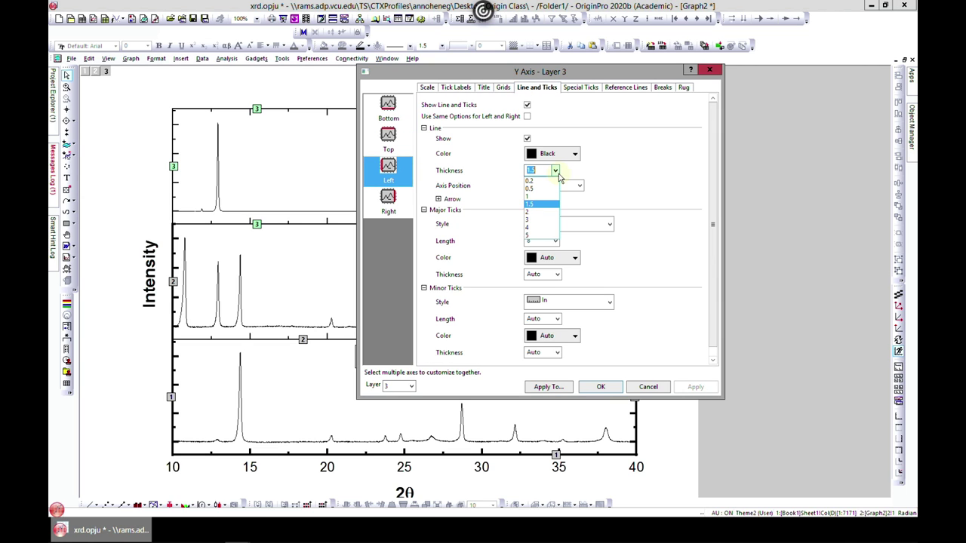
click(540, 223)
double_click(610, 224)
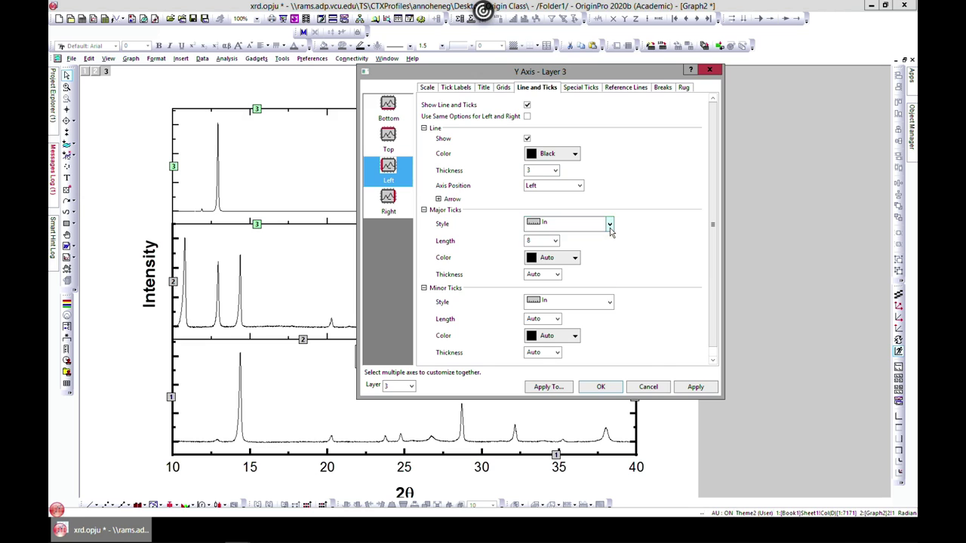
click(690, 387)
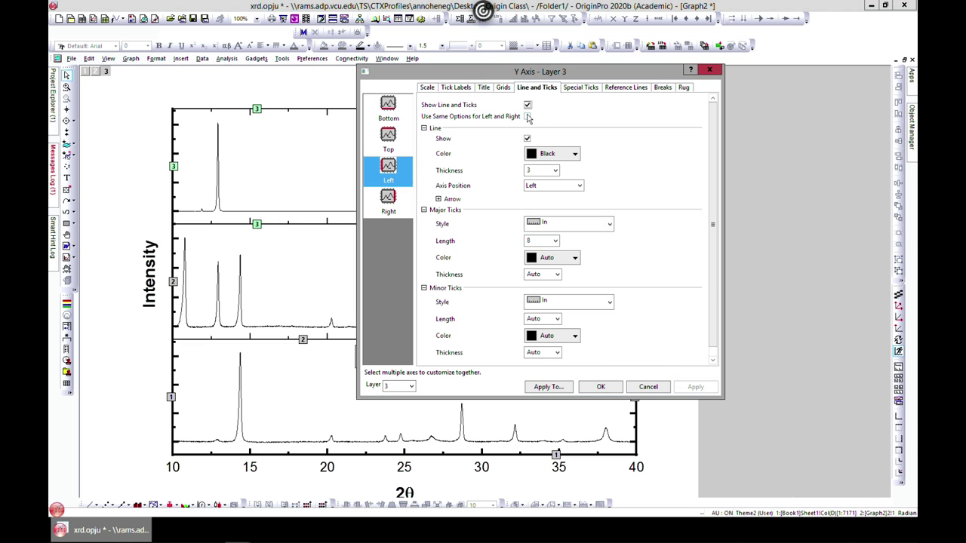
click(681, 385)
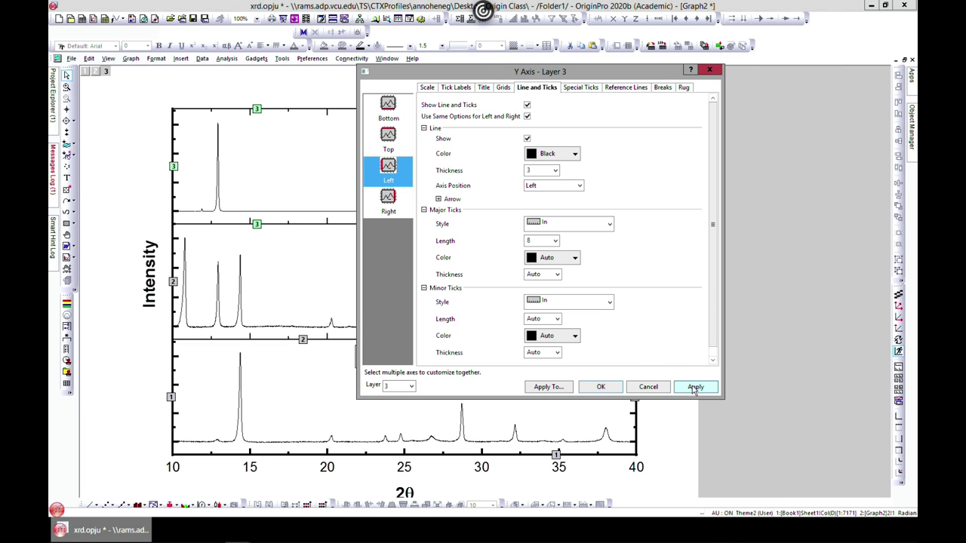
click(600, 386)
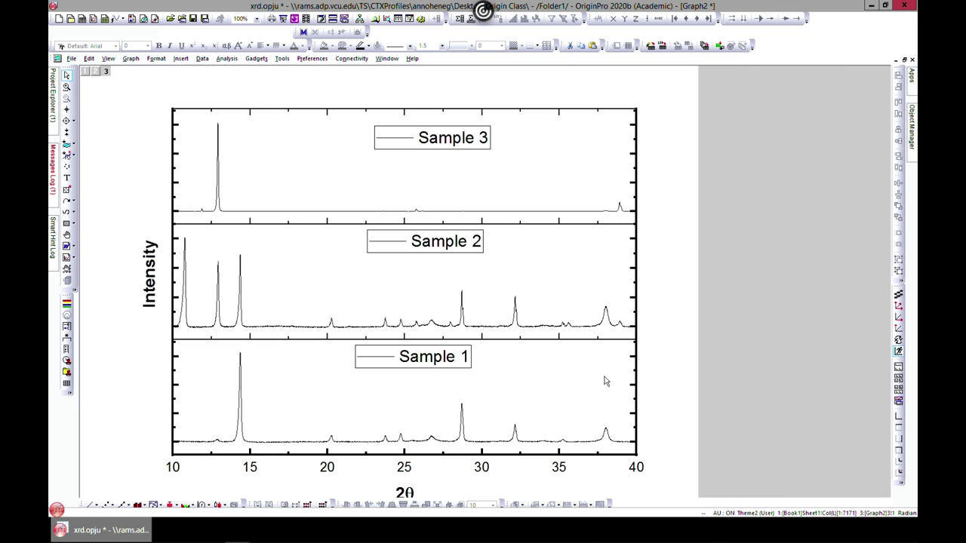
- Set the line thickness of the top panel's upper x-axis to 3 and close the axis settings
mouse_move(448, 114)
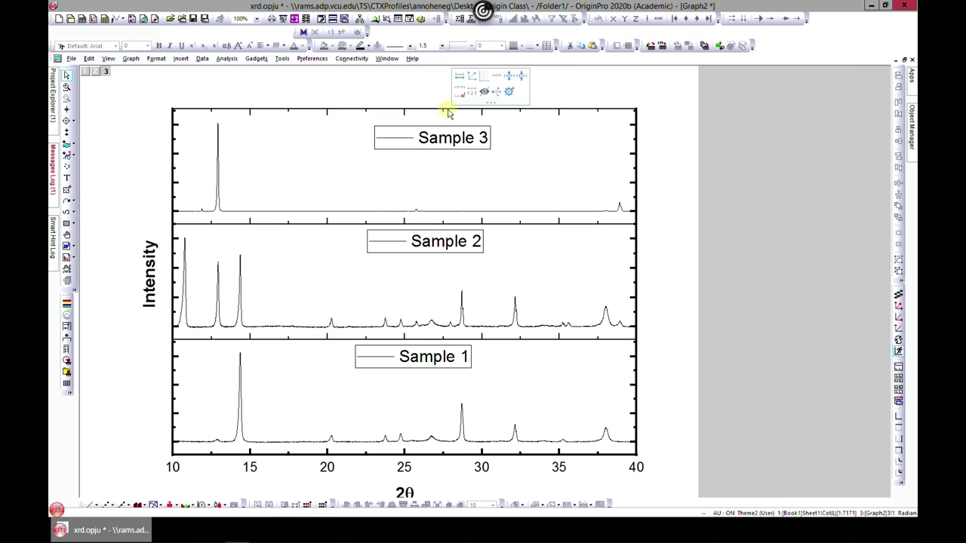
double_click(448, 111)
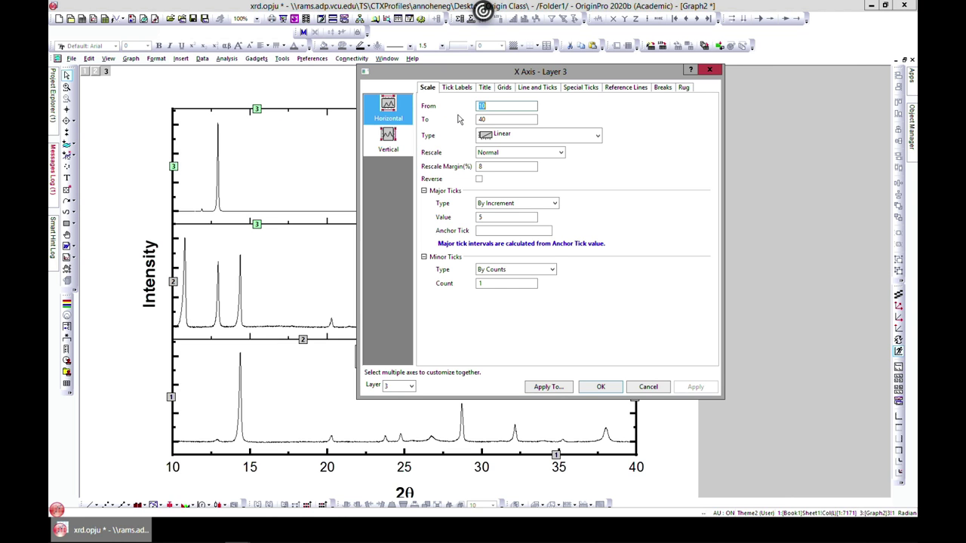
click(524, 88)
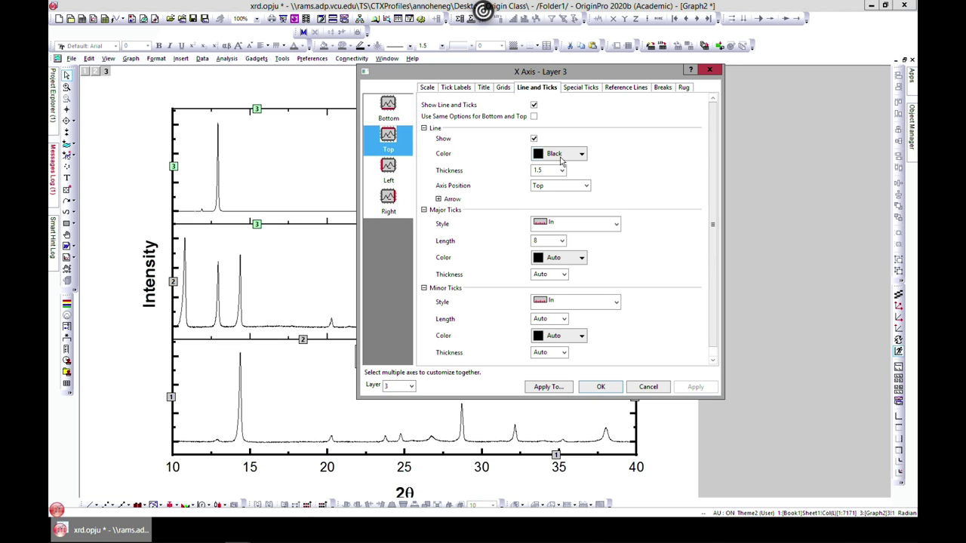
click(562, 170)
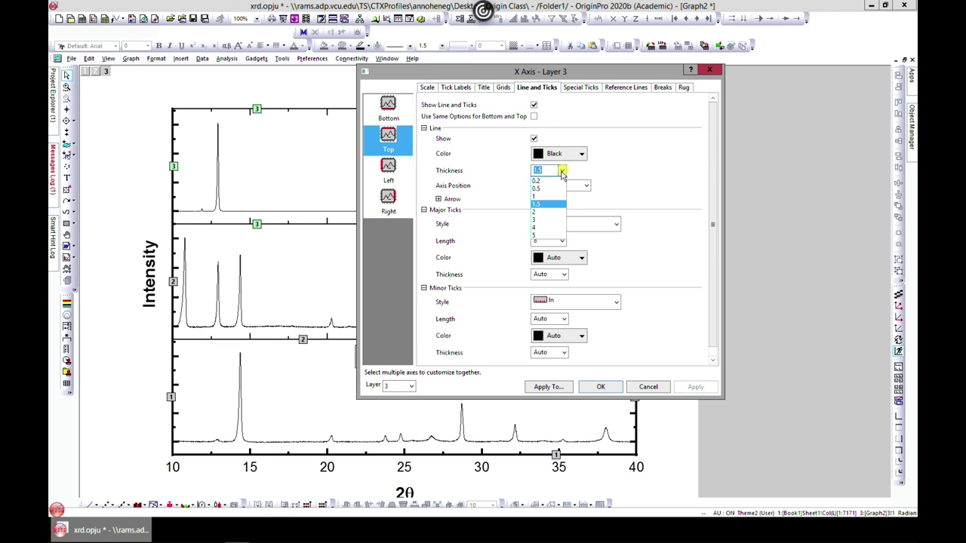
click(550, 214)
click(694, 387)
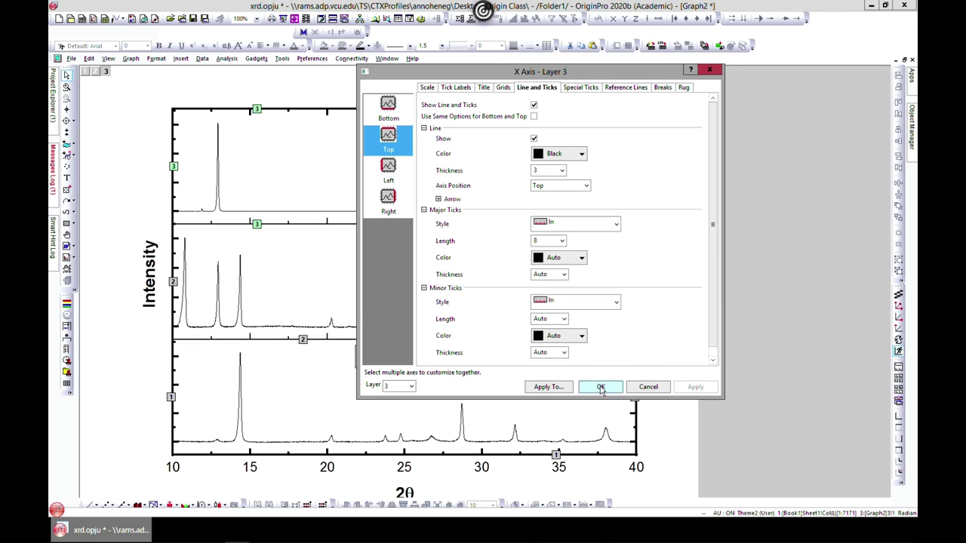
click(601, 387)
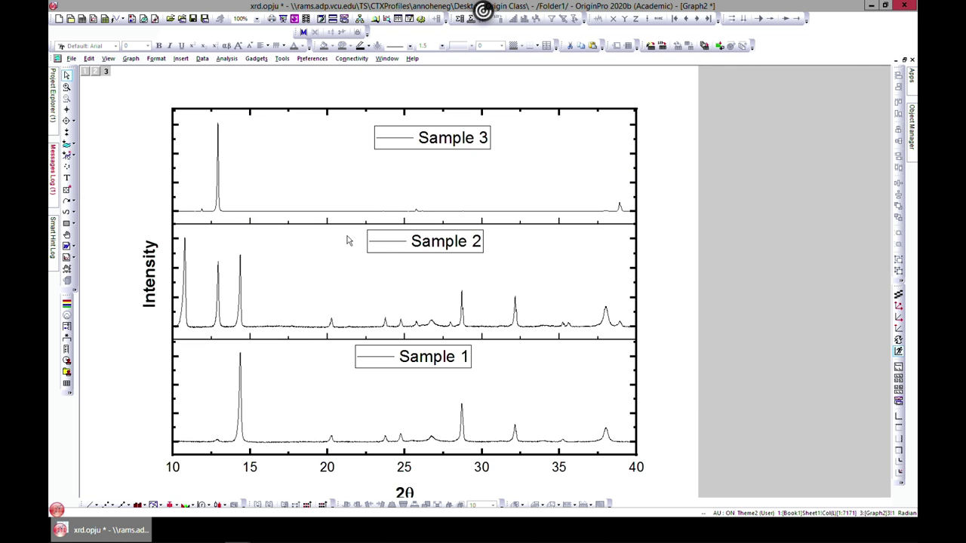
- Remove the two horizontal axis lines that separate the three stacked panels
click(304, 231)
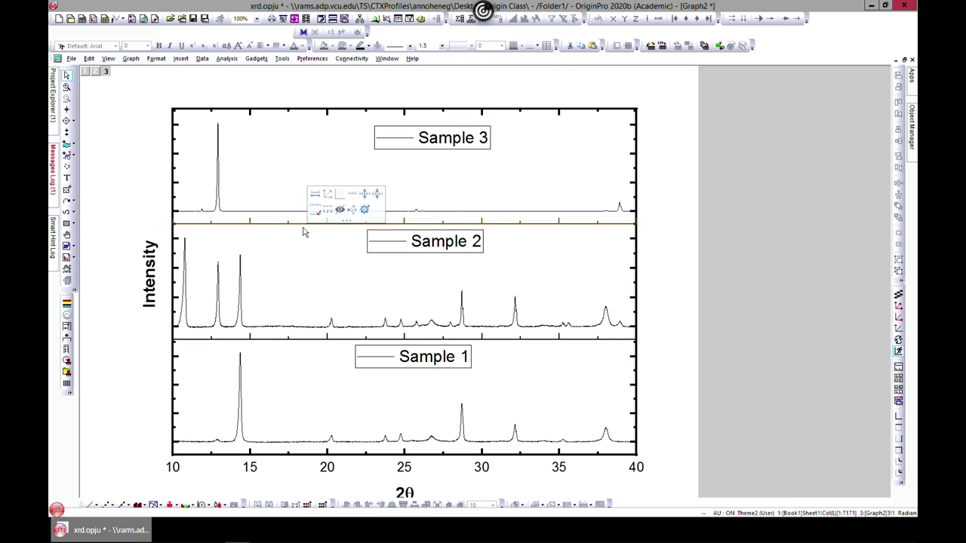
key(Escape)
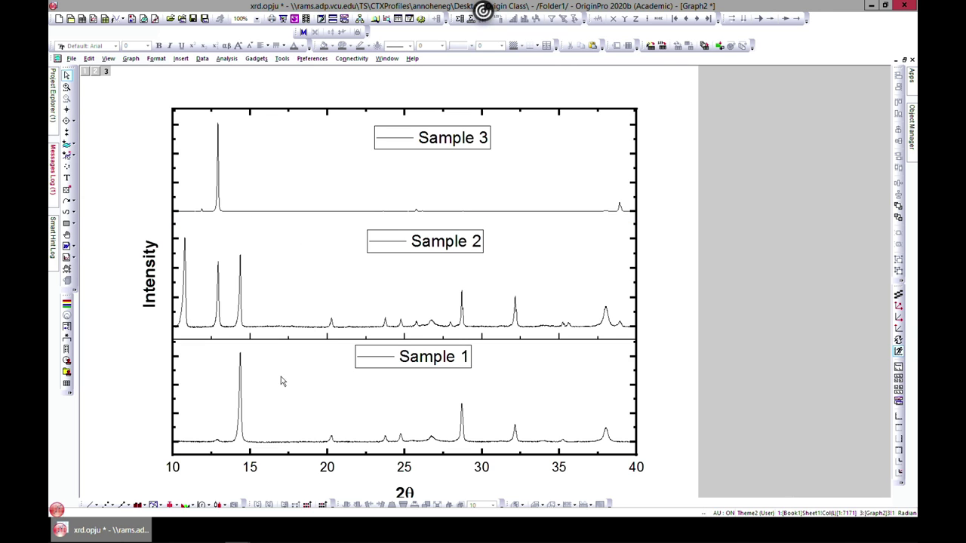
click(285, 347)
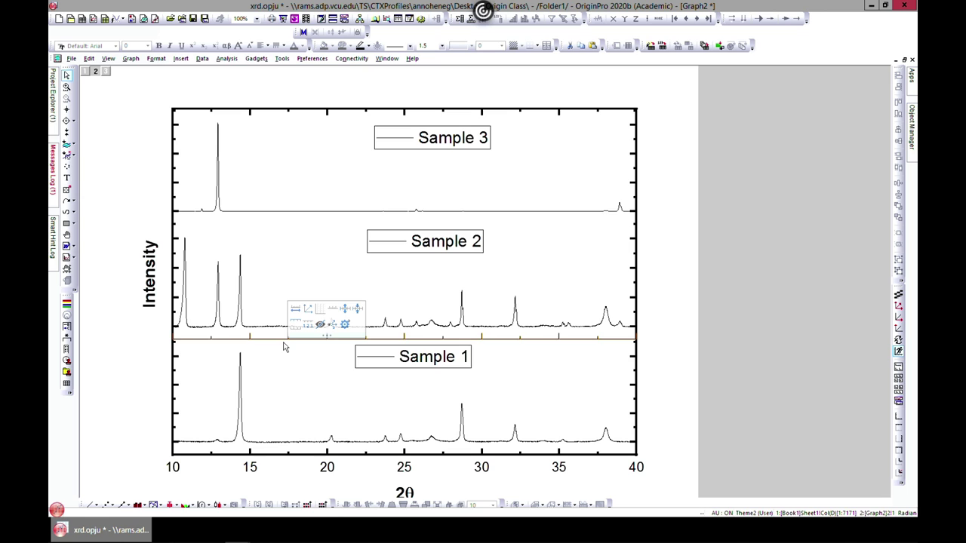
key(Escape)
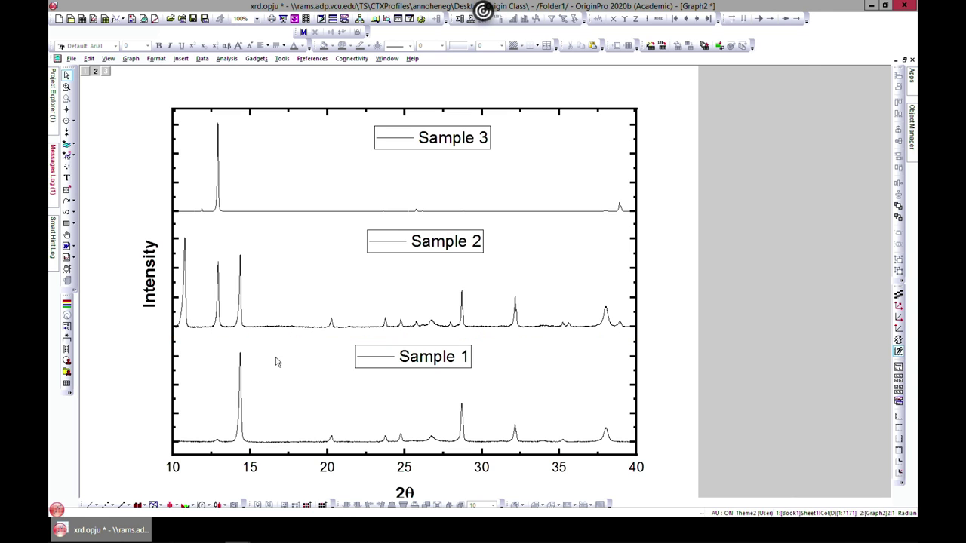
- Check the finished Graph1 example and set the Sample 1 curve's line width to 3 in Graph2
click(904, 59)
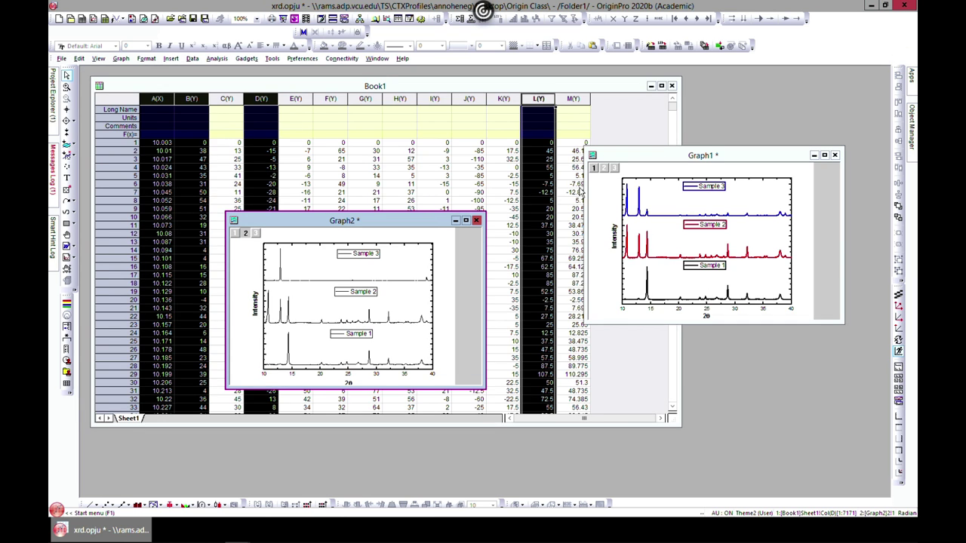
click(465, 220)
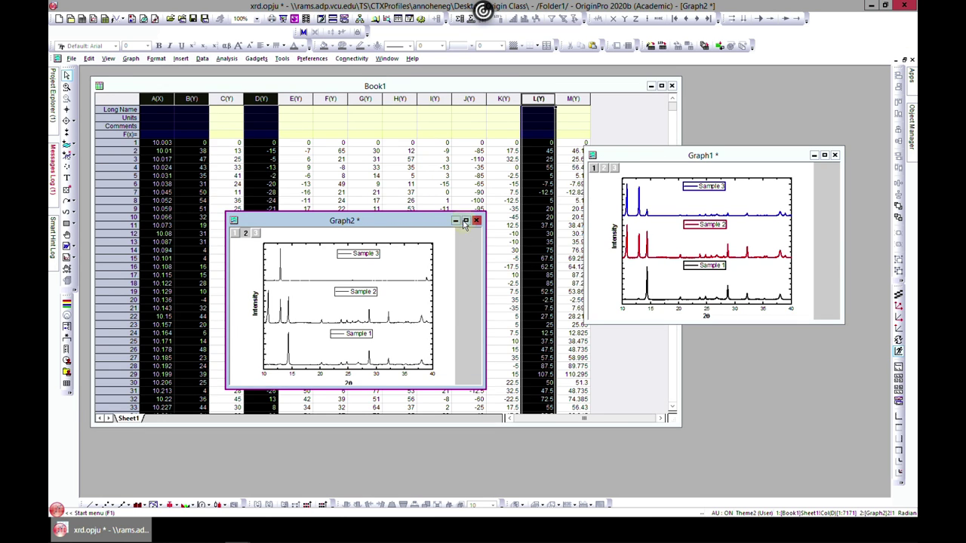
double_click(238, 434)
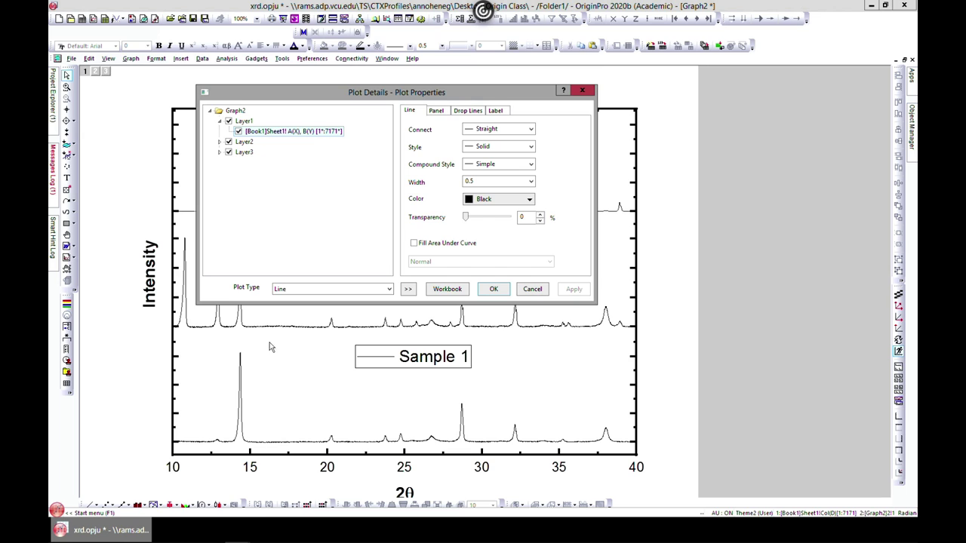
click(530, 182)
click(476, 232)
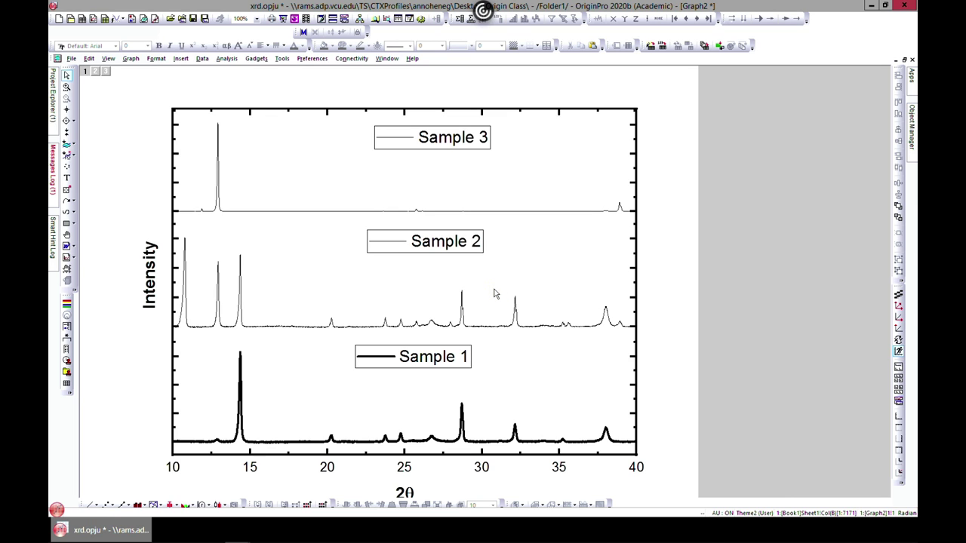
- Set the Sample 2 curve in the middle panel to red with a line width of 3
double_click(240, 297)
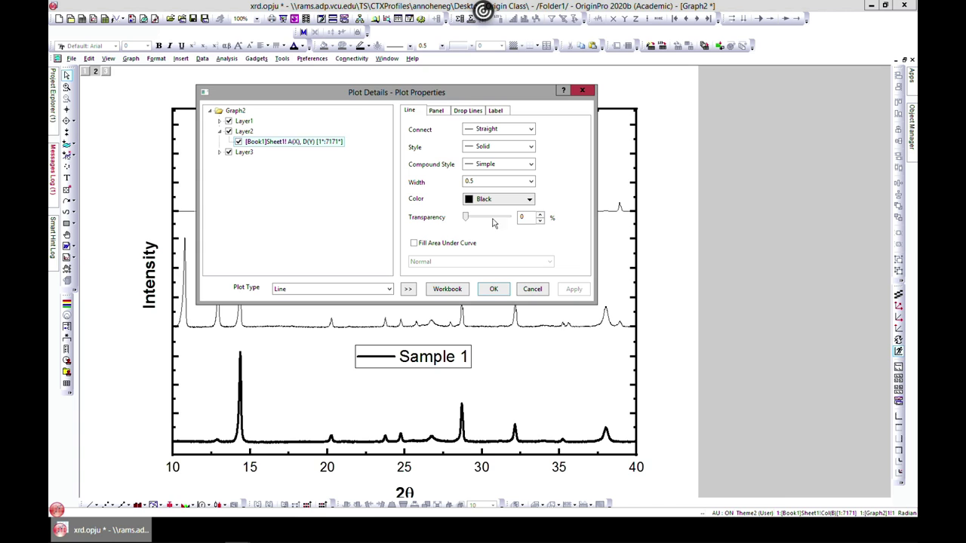
click(520, 200)
click(479, 225)
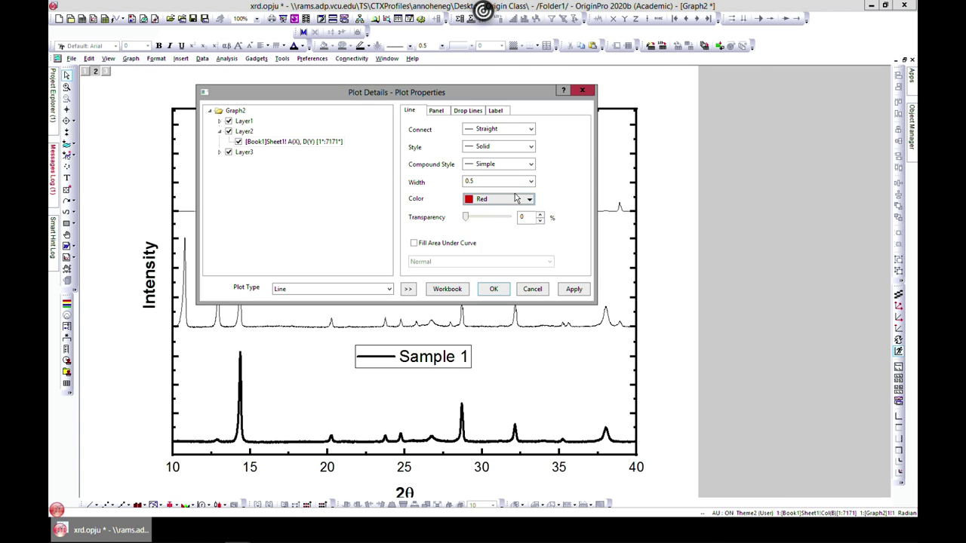
click(531, 182)
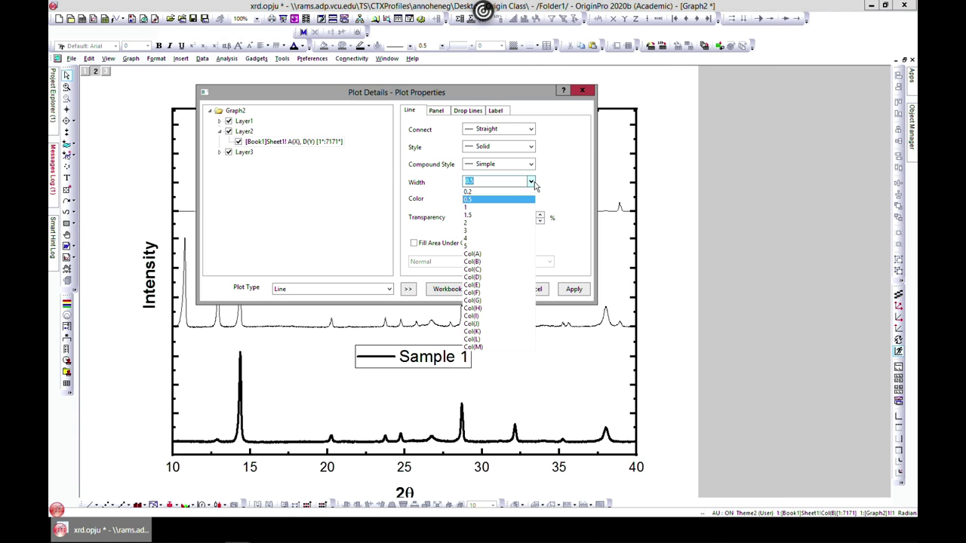
click(478, 231)
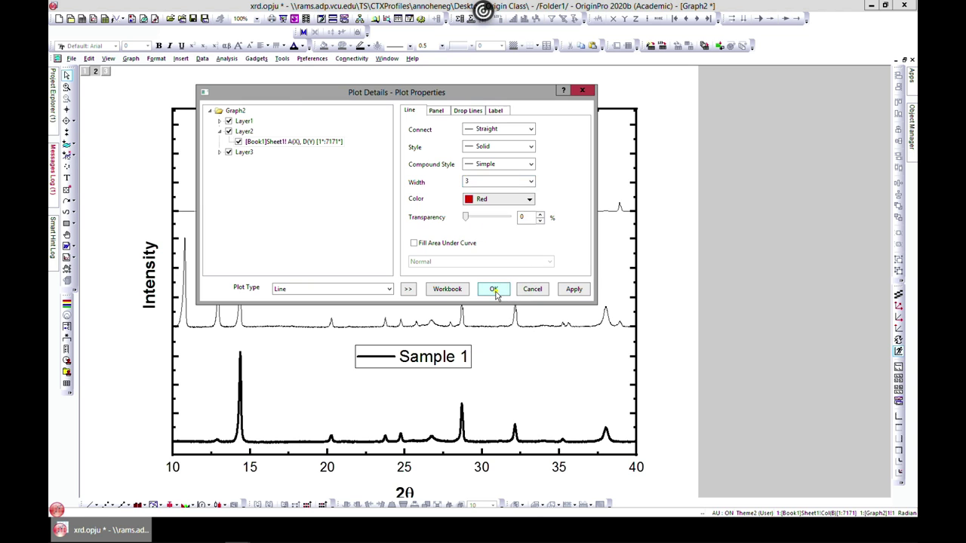
click(494, 289)
- Set the Sample 3 curve in the top panel to blue with a line width of 3
double_click(341, 212)
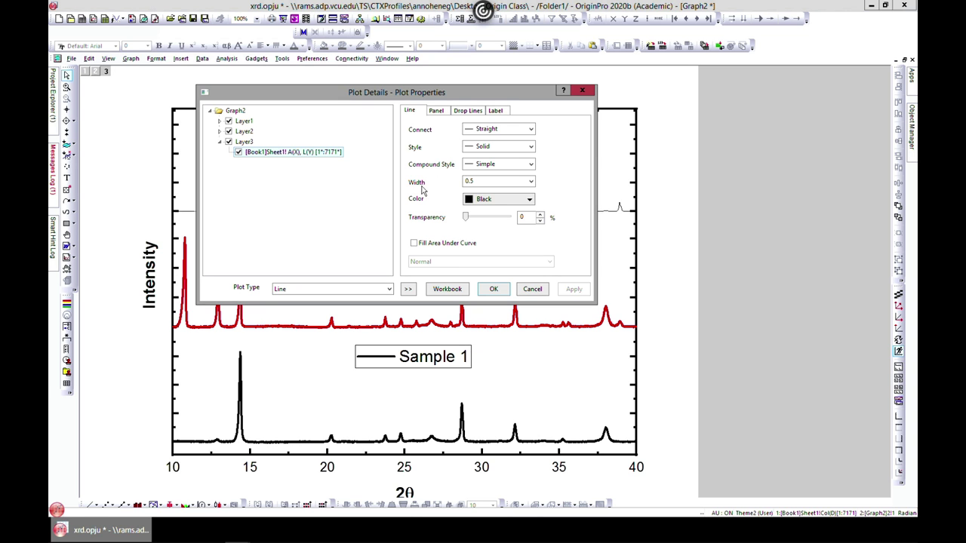
click(523, 200)
click(497, 226)
double_click(511, 182)
click(522, 186)
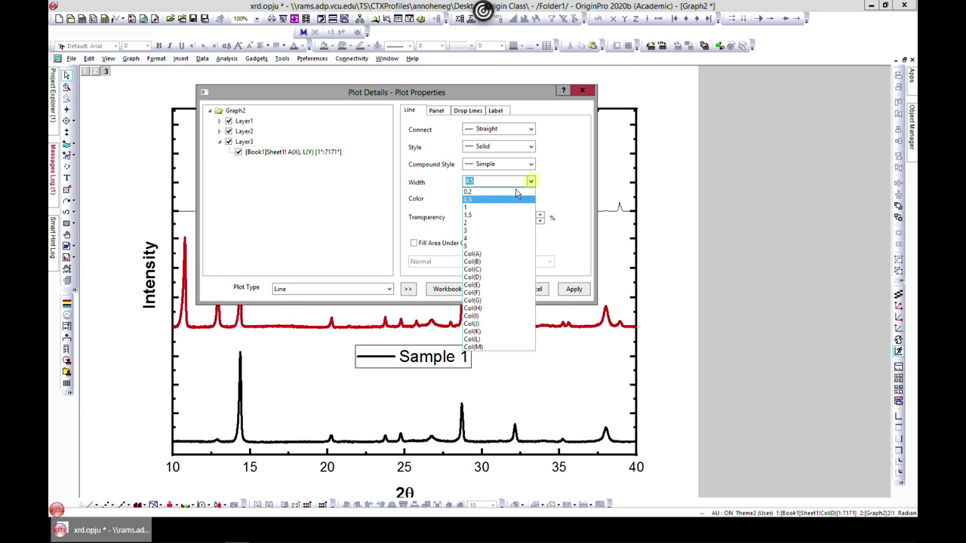
click(490, 231)
click(495, 287)
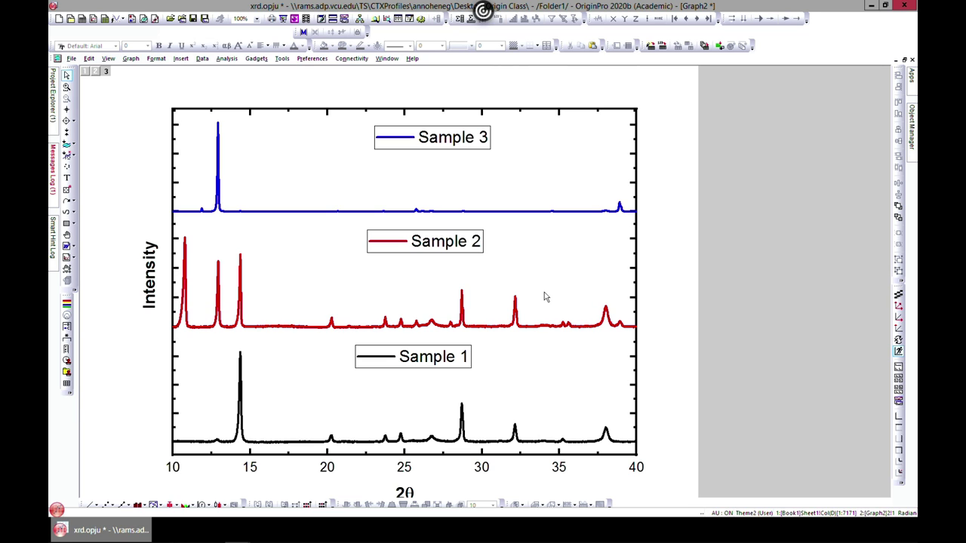
- Shift the Sample 3 legend slightly left and move the 2θ title up closer to the x-axis
click(441, 141)
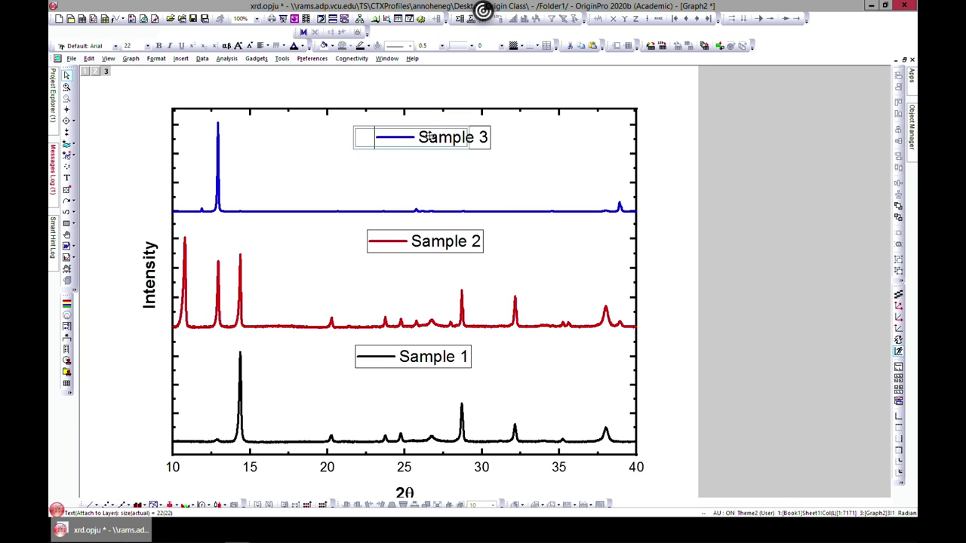
drag(441, 143, 428, 144)
drag(405, 496, 384, 476)
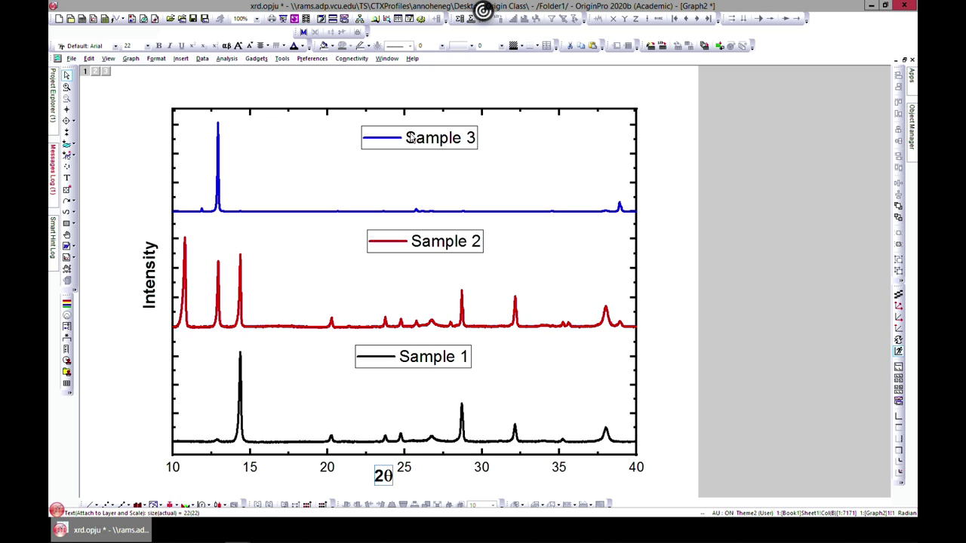
- Set the Sample 3 legend frame's fill color to blue and change its border width
click(450, 143)
right_click(451, 143)
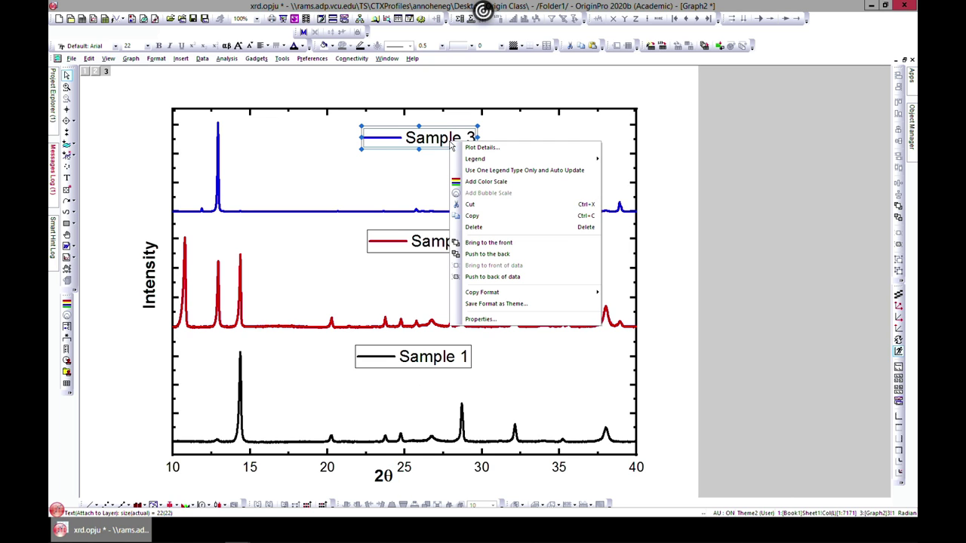
click(480, 319)
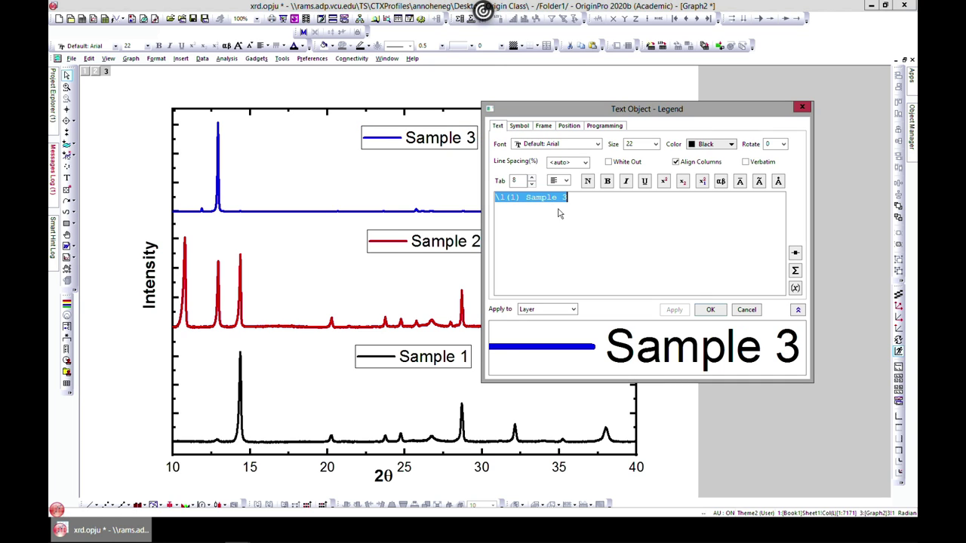
click(543, 126)
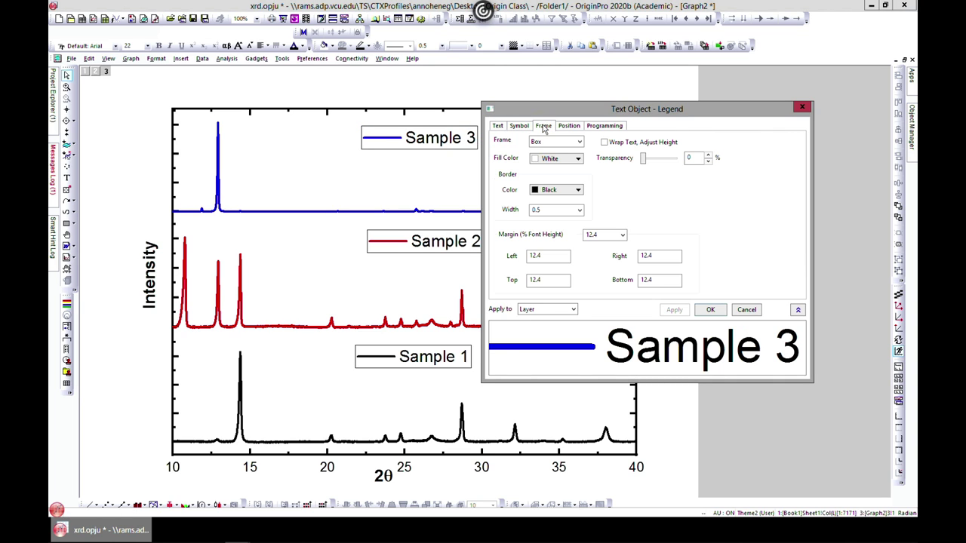
click(580, 165)
click(566, 191)
click(579, 209)
click(543, 266)
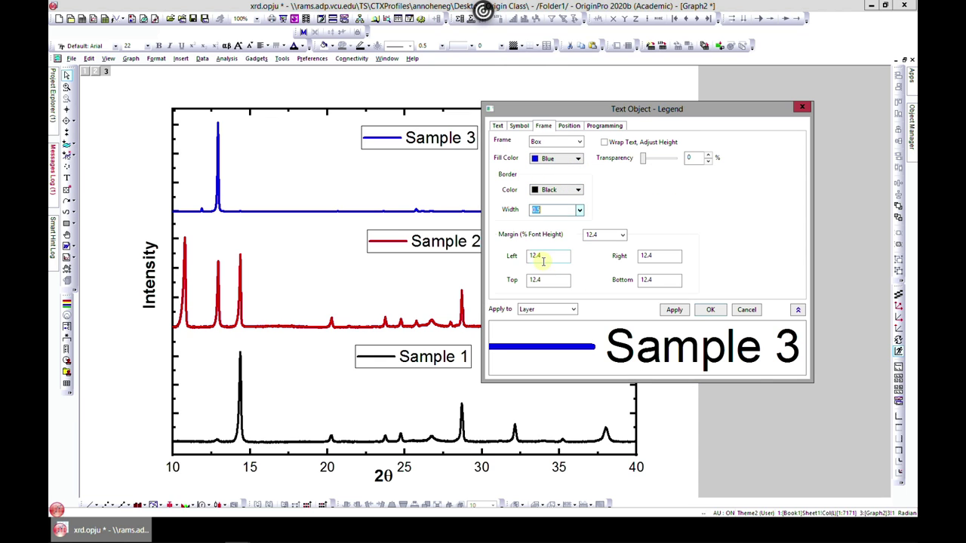
click(579, 209)
click(544, 267)
click(710, 310)
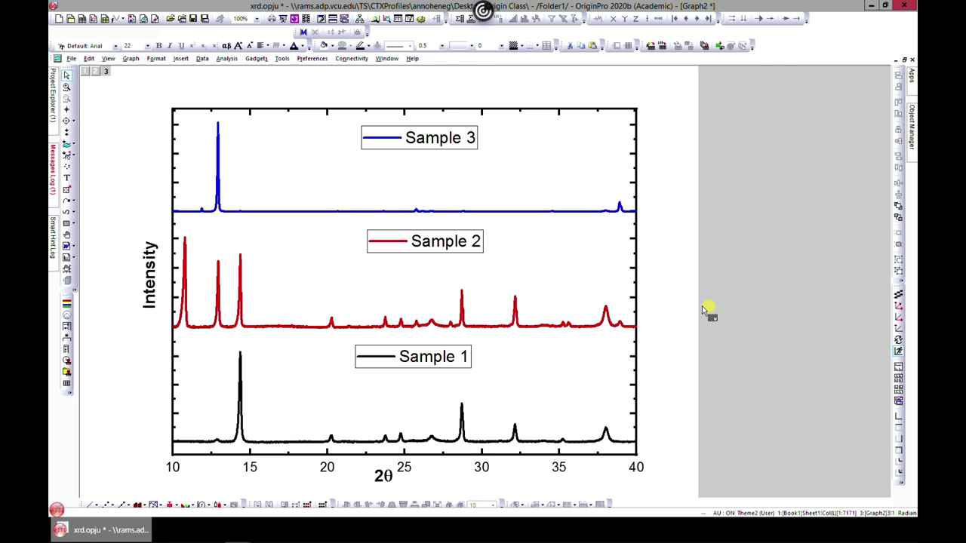
- Set the Sample 3 legend frame's fill color to None and its border color to blue
right_click(443, 143)
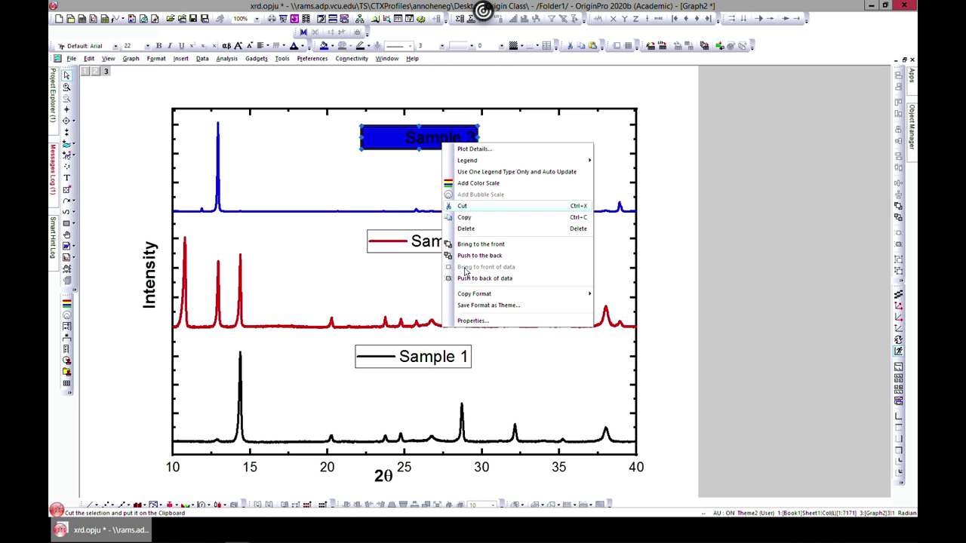
click(473, 321)
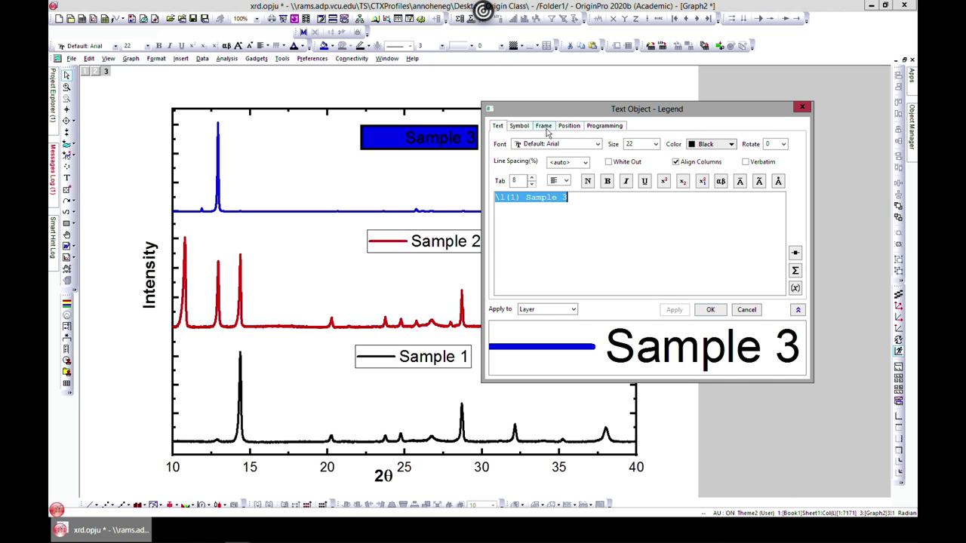
click(544, 126)
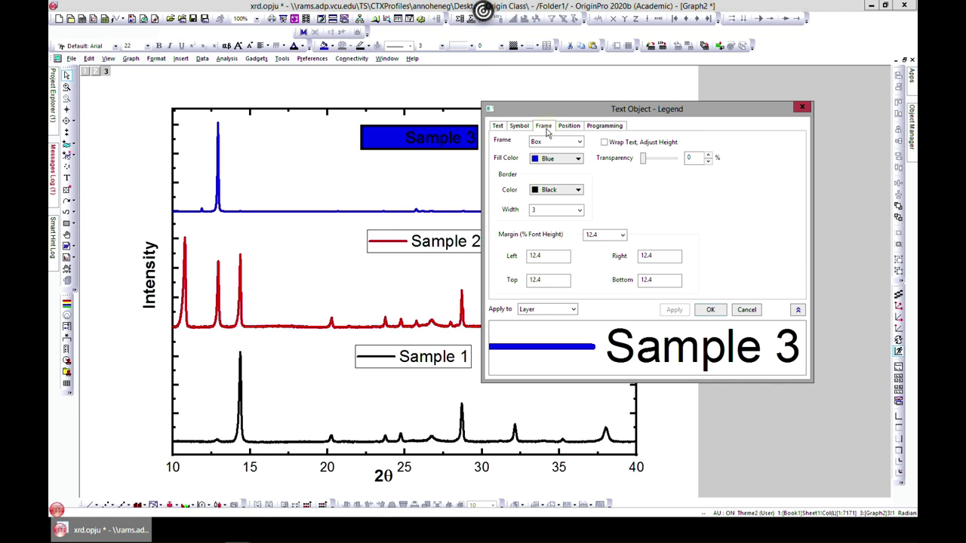
click(578, 159)
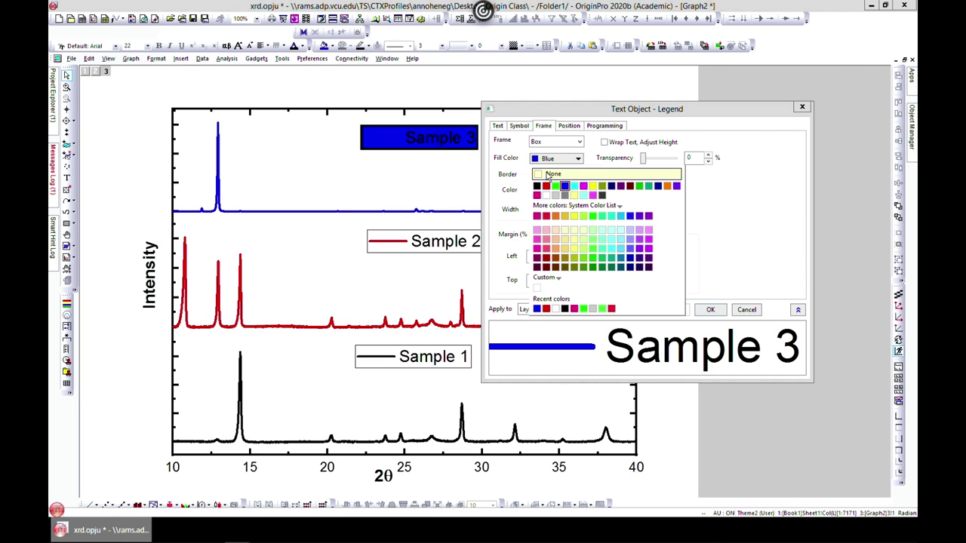
click(551, 174)
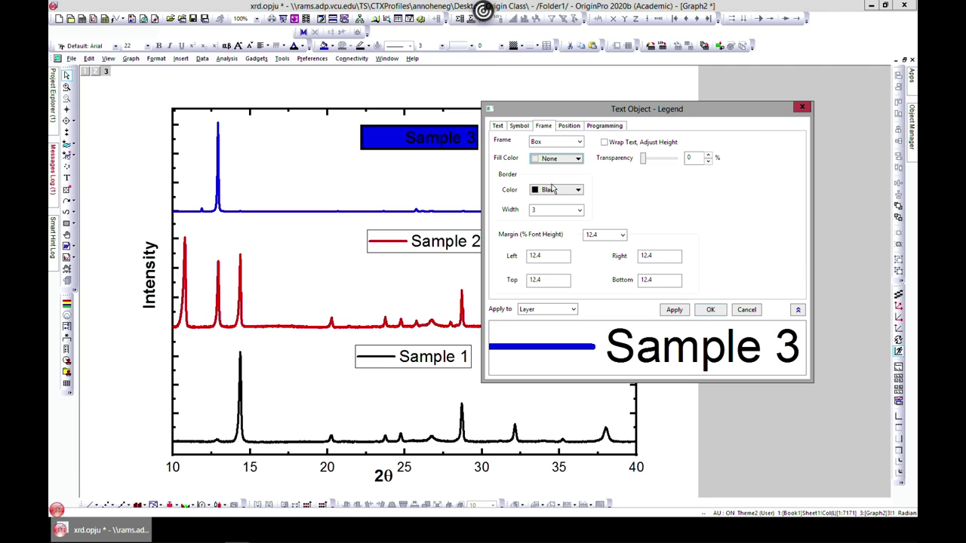
click(578, 192)
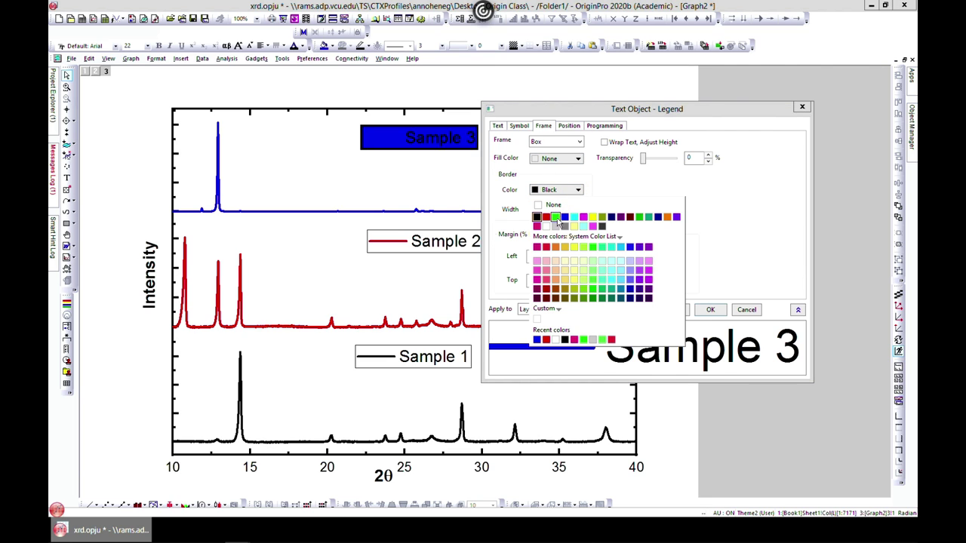
click(564, 221)
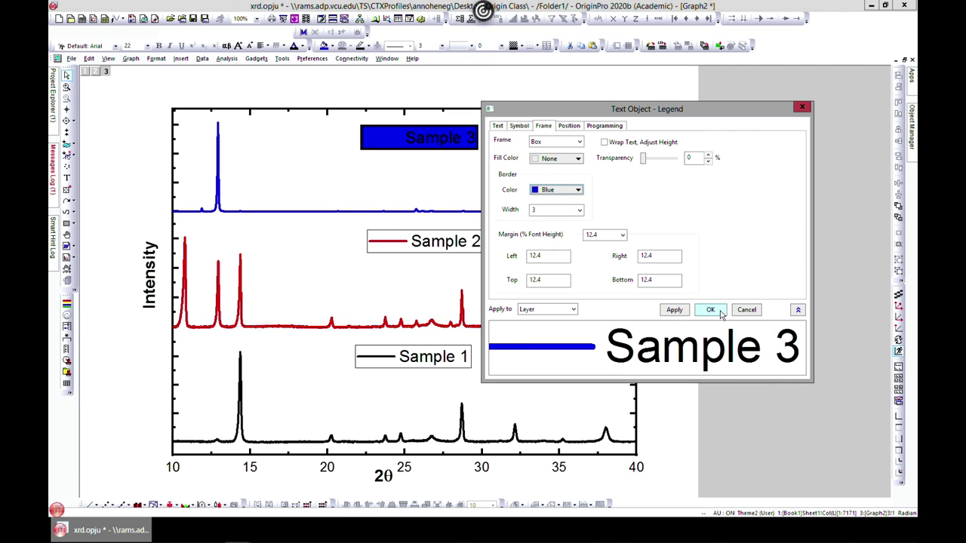
click(674, 310)
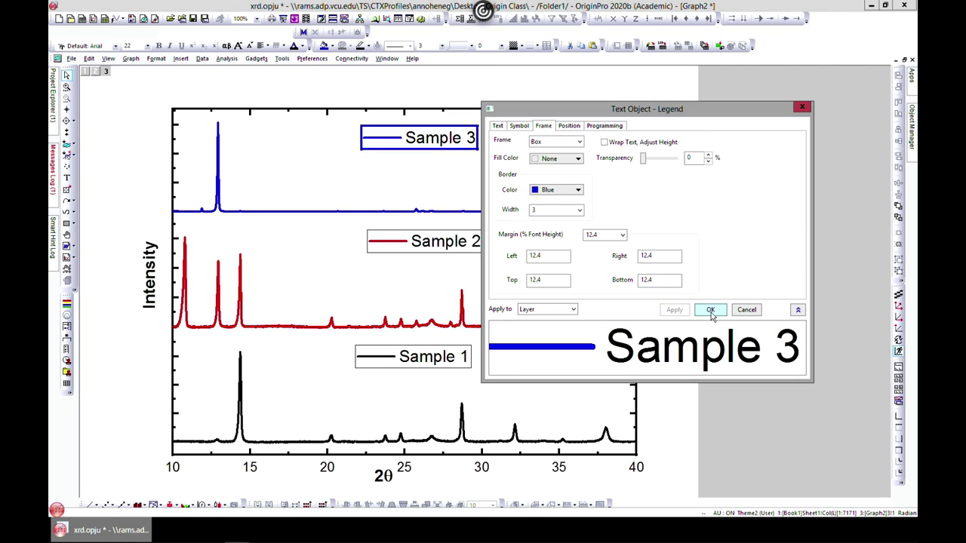
click(710, 313)
- Give the Sample 2 legend frame a red border with a width of 3
click(456, 247)
right_click(450, 243)
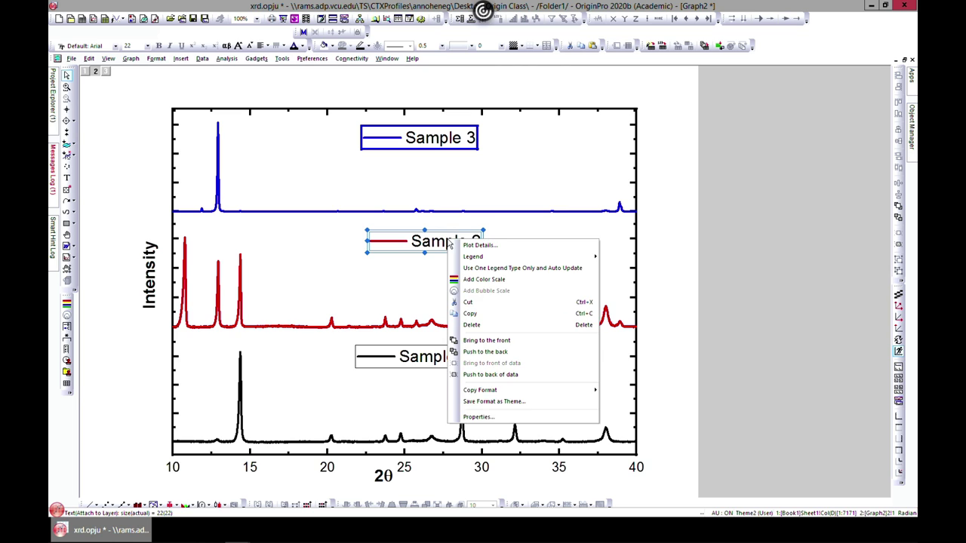
click(481, 416)
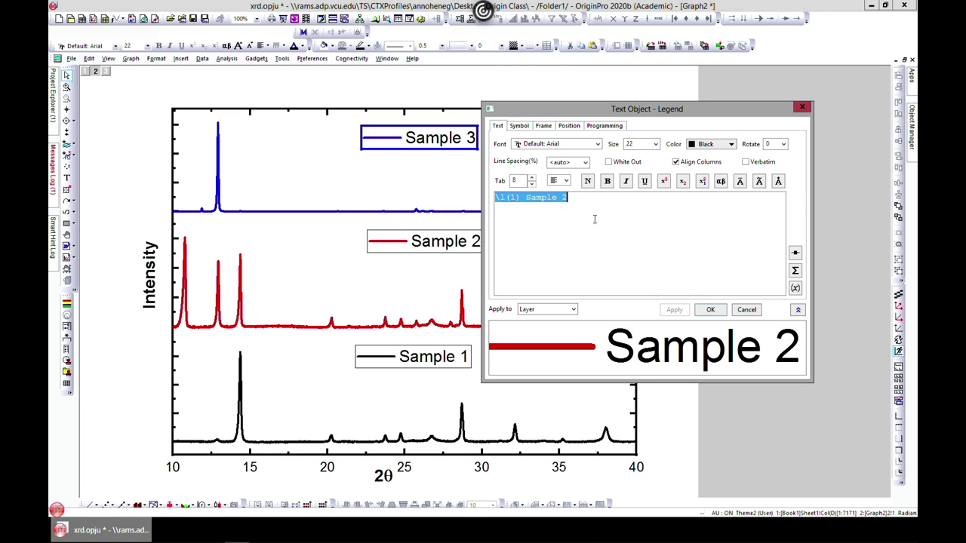
click(543, 126)
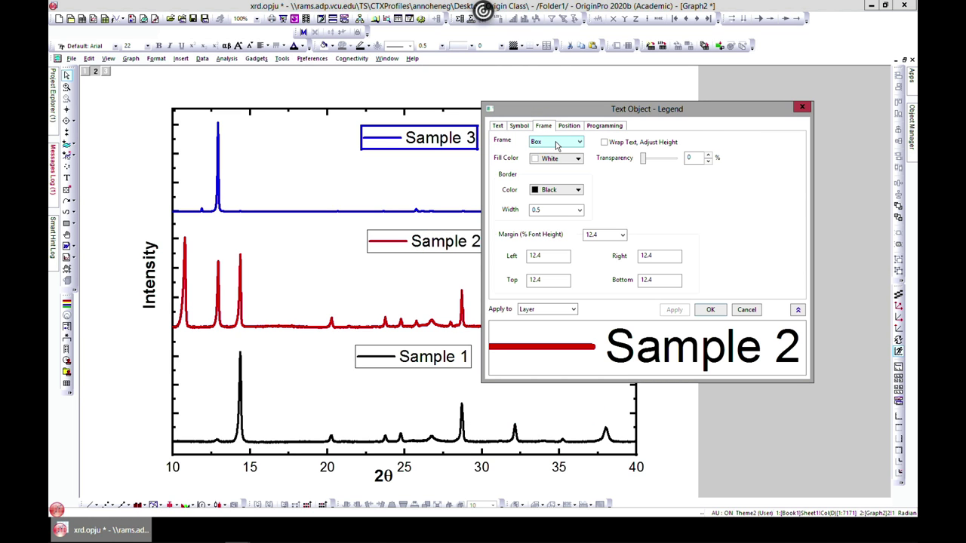
click(578, 190)
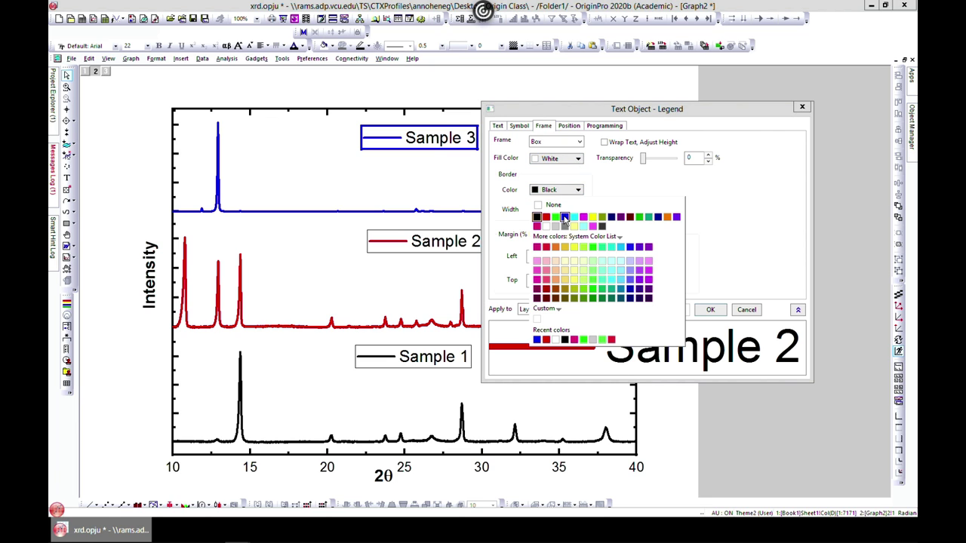
click(546, 217)
click(578, 211)
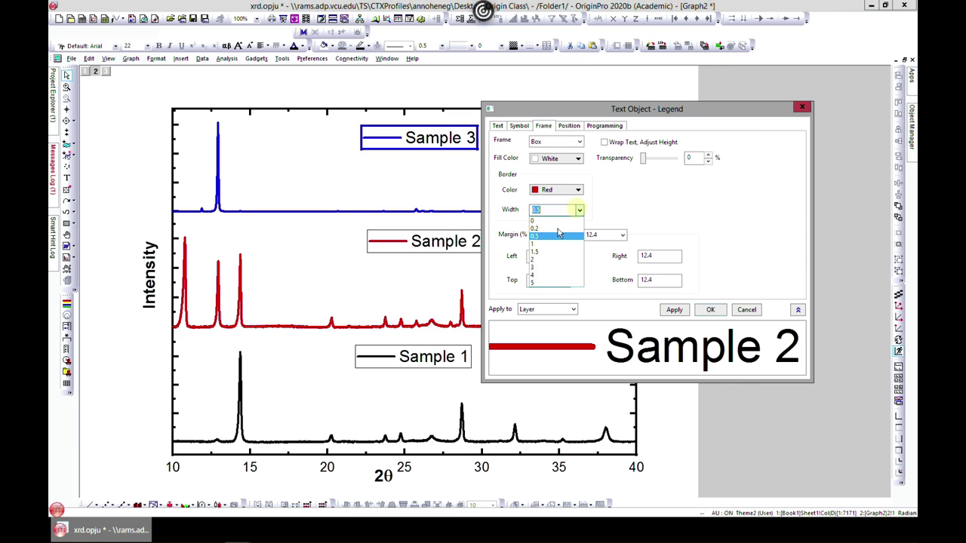
click(544, 275)
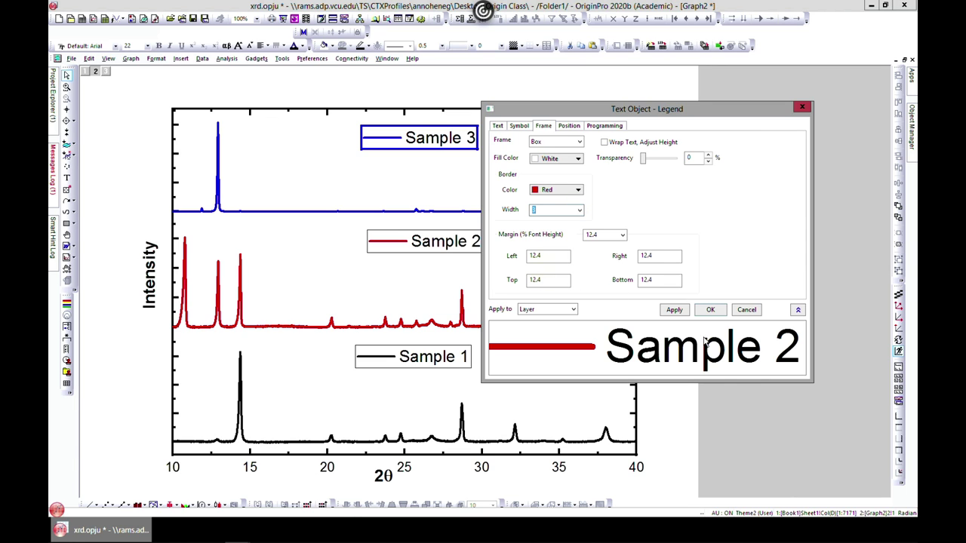
click(674, 310)
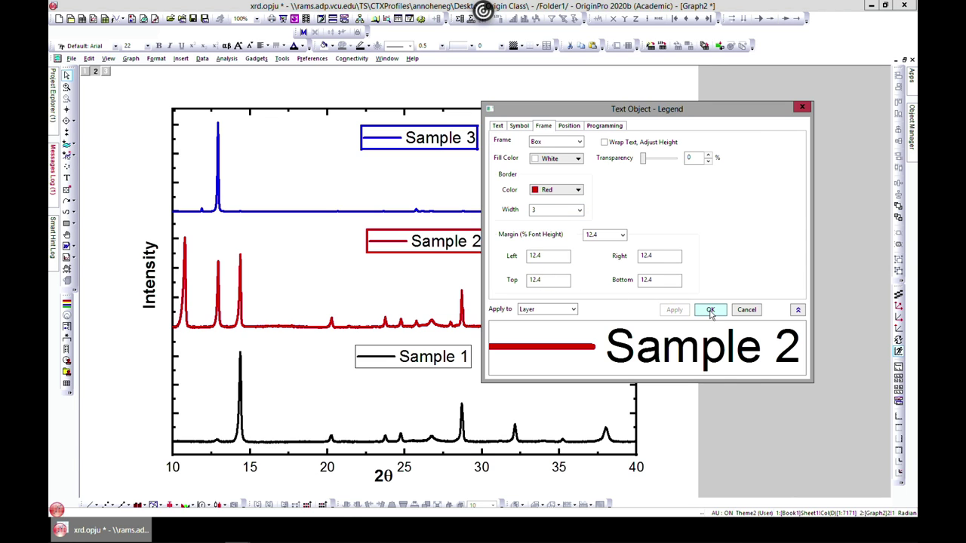
click(710, 310)
- Set the Sample 1 legend frame's border width to 3, keeping its border color black
click(427, 357)
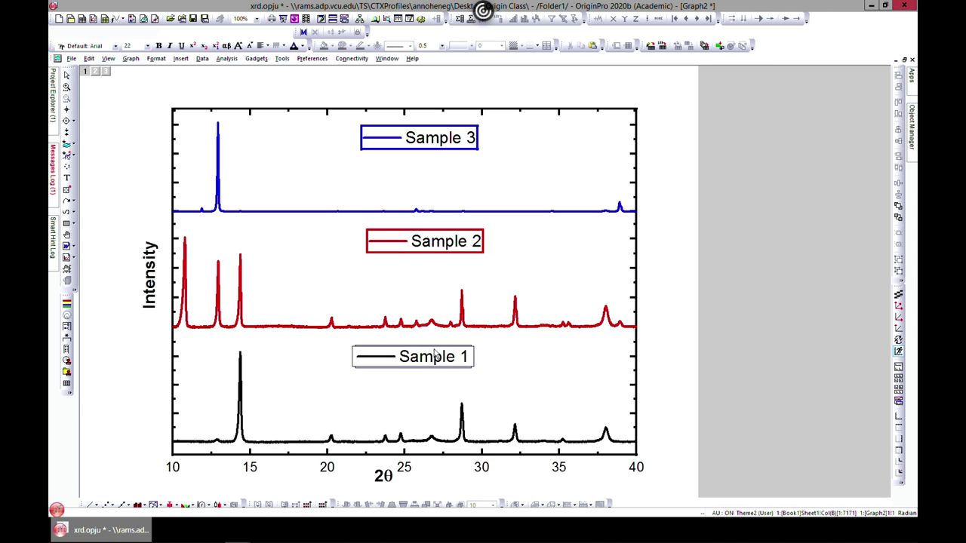
right_click(447, 359)
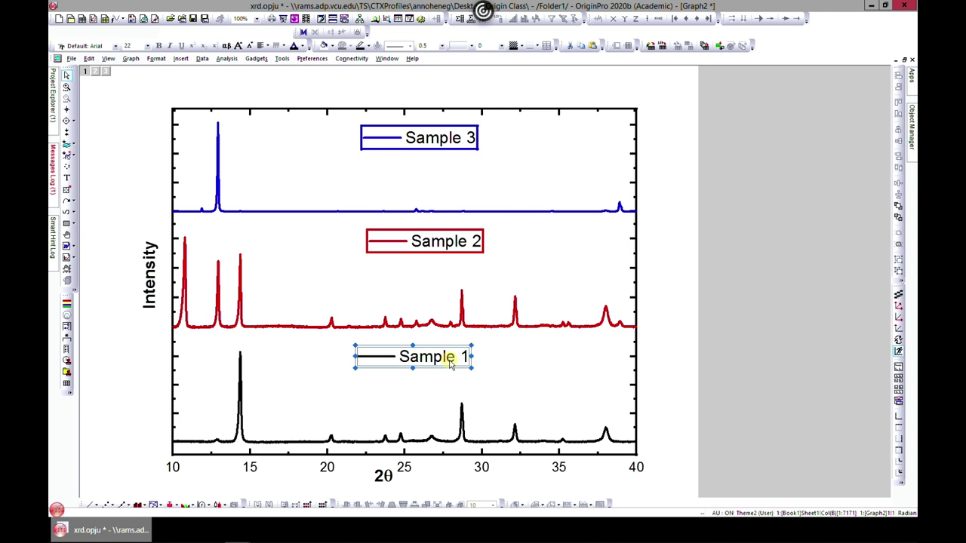
click(476, 354)
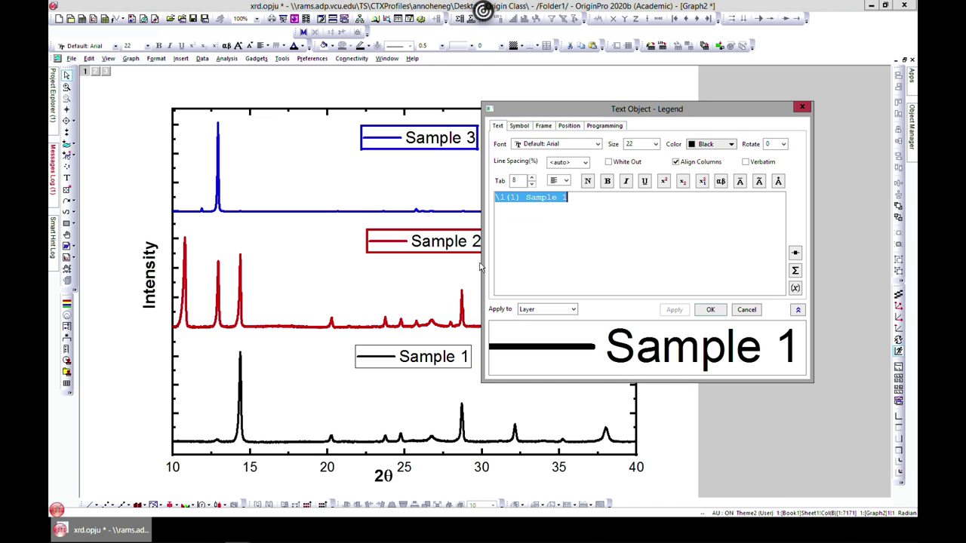
click(543, 126)
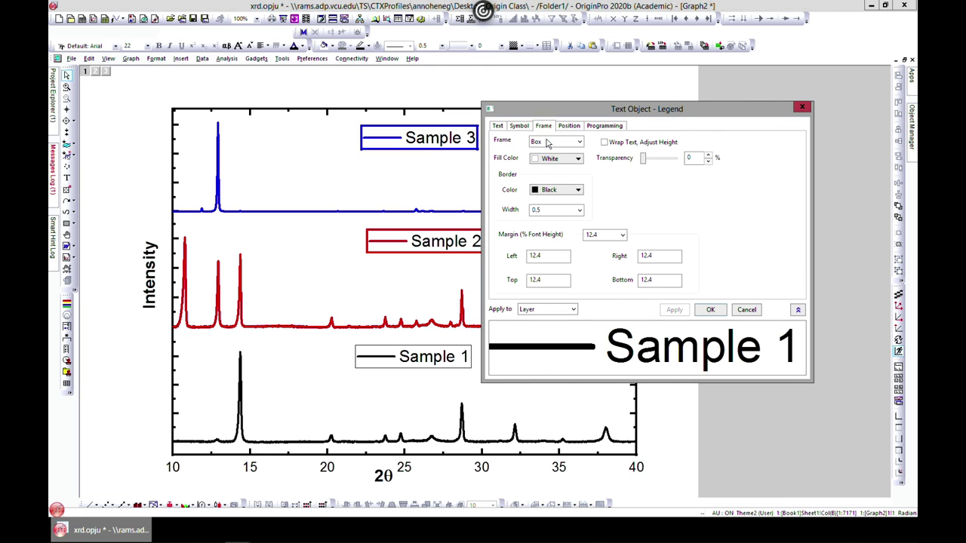
click(578, 143)
click(578, 143)
click(578, 191)
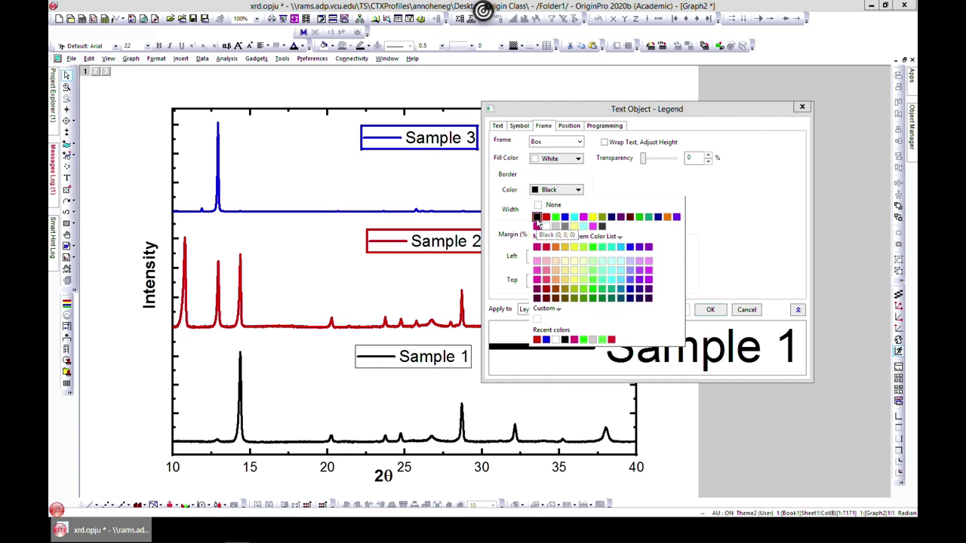
click(625, 187)
click(576, 213)
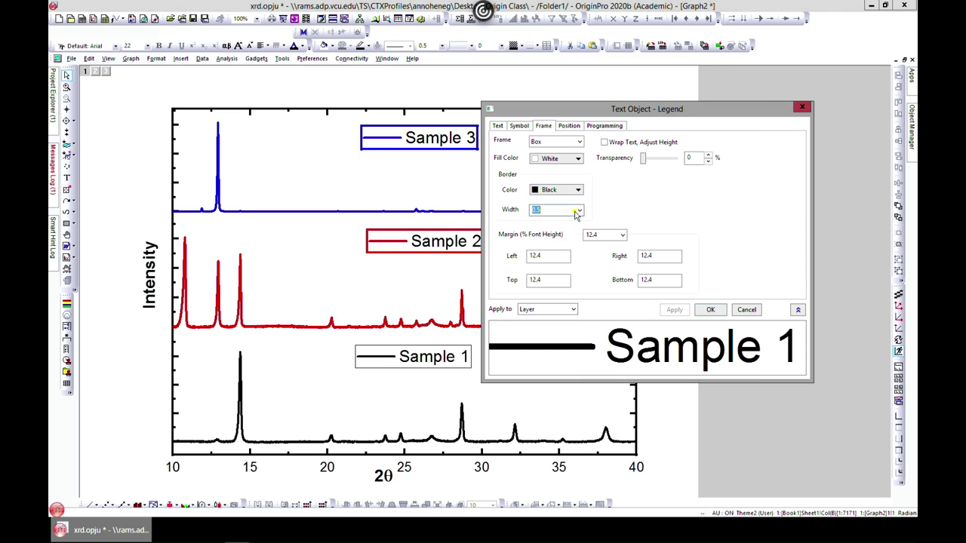
click(579, 211)
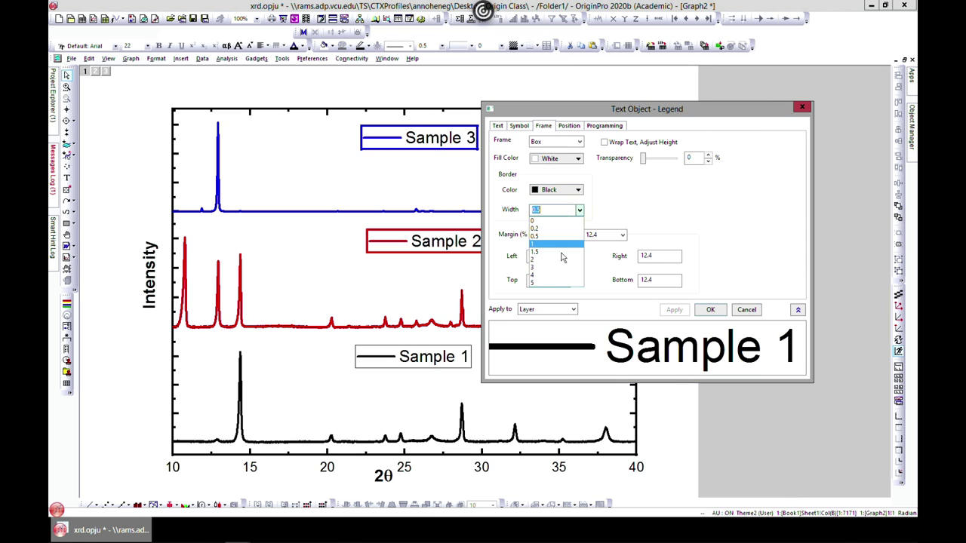
click(545, 268)
click(674, 310)
click(711, 313)
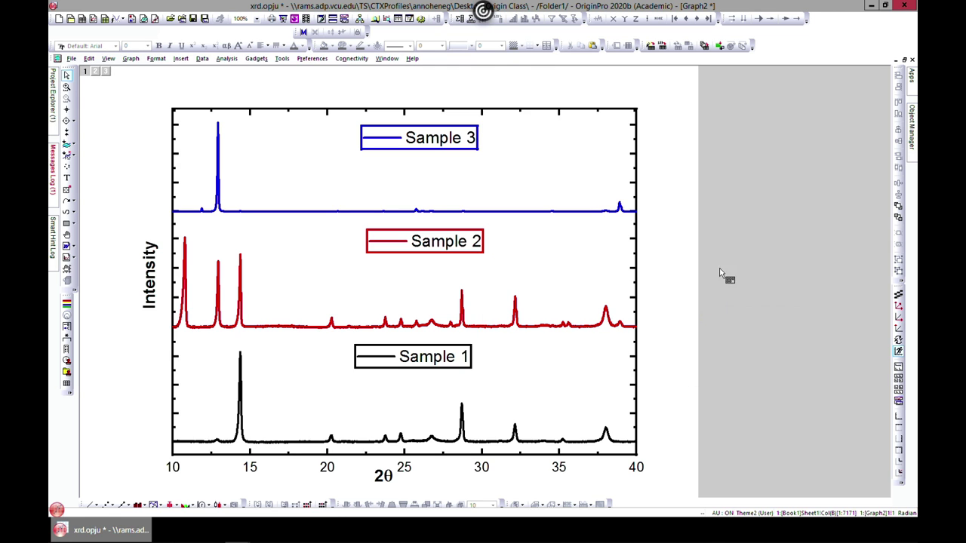
- Restore the maximized XRD graph window to a smaller floating size and reposition it in the workspace
click(903, 59)
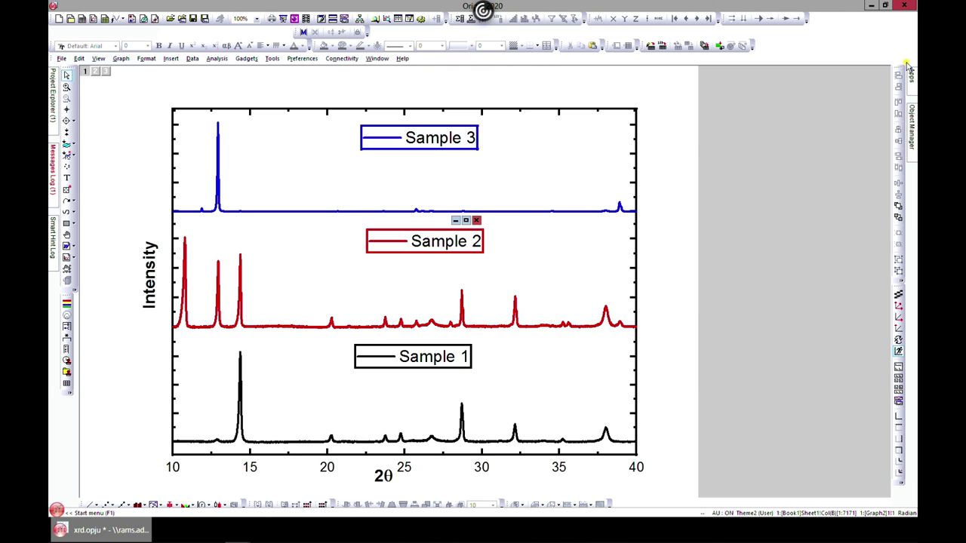
drag(411, 230, 482, 165)
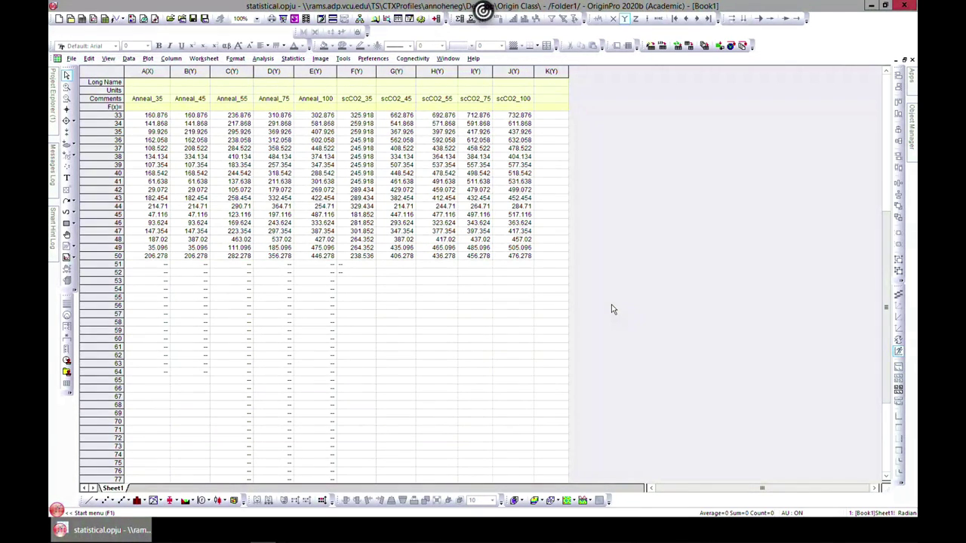
- Restore the maximized Book1 worksheet of statistical.opju to a floating window and move it toward the workspace's upper-left area
click(903, 59)
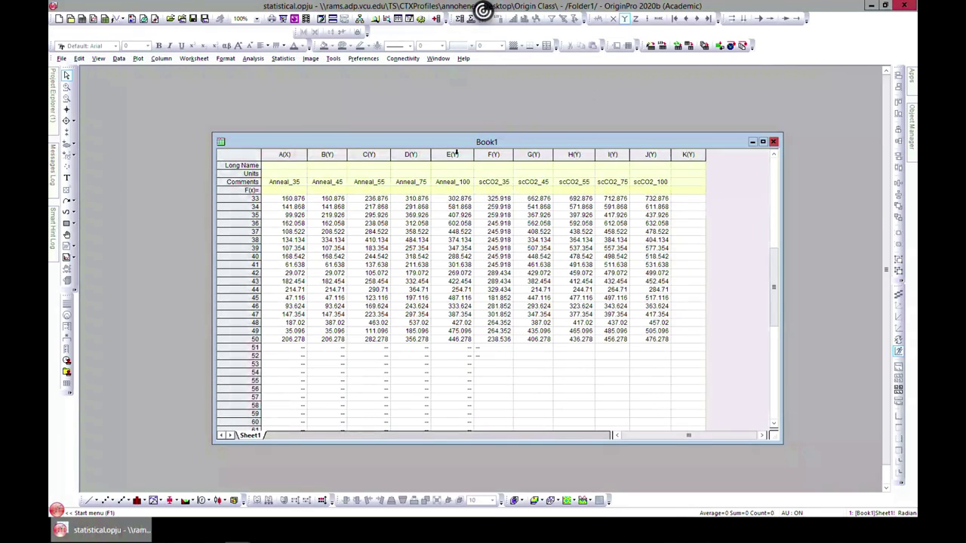
drag(446, 144, 412, 123)
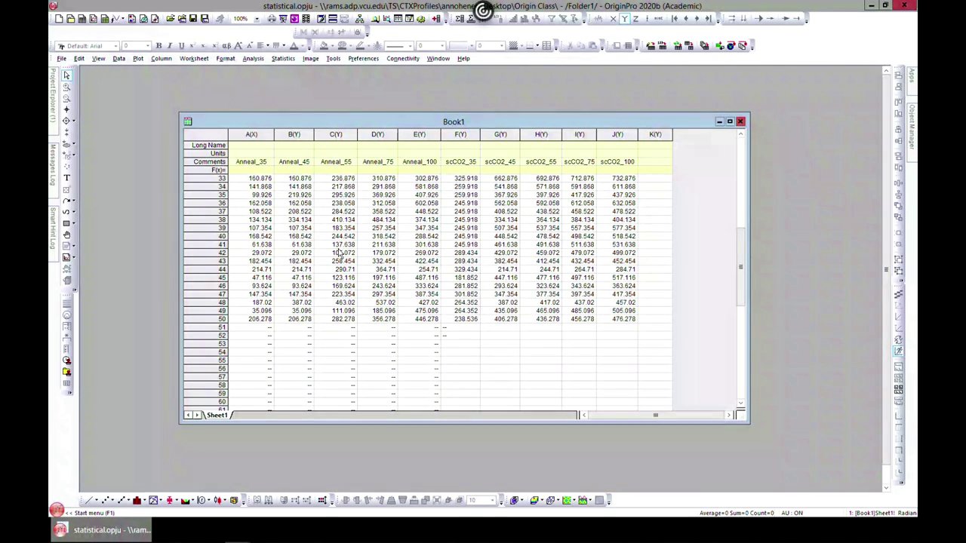
drag(292, 119, 266, 102)
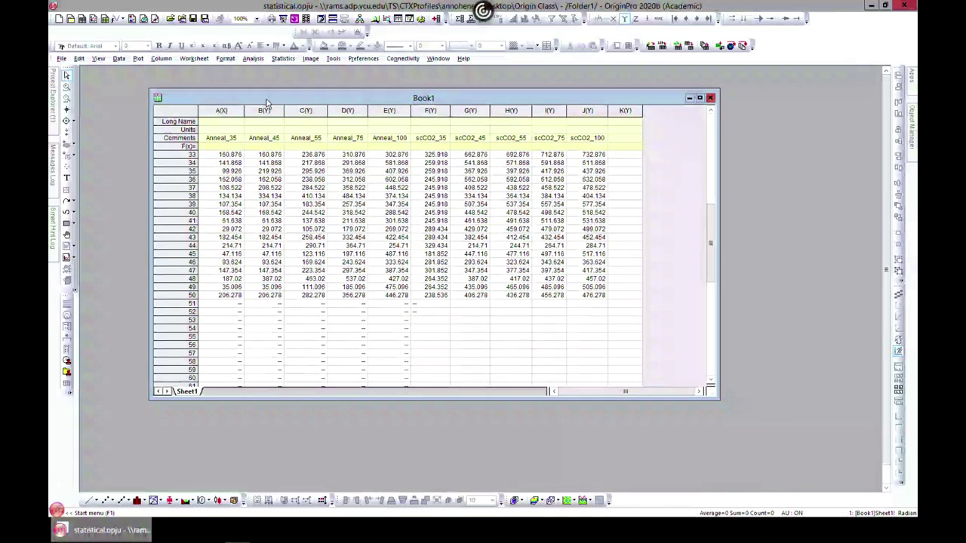
click(138, 59)
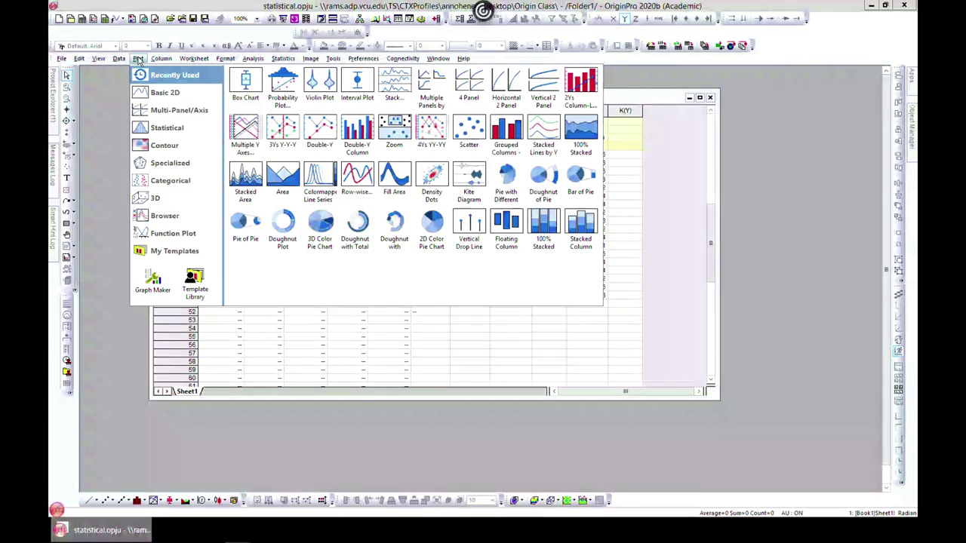
mouse_move(167, 129)
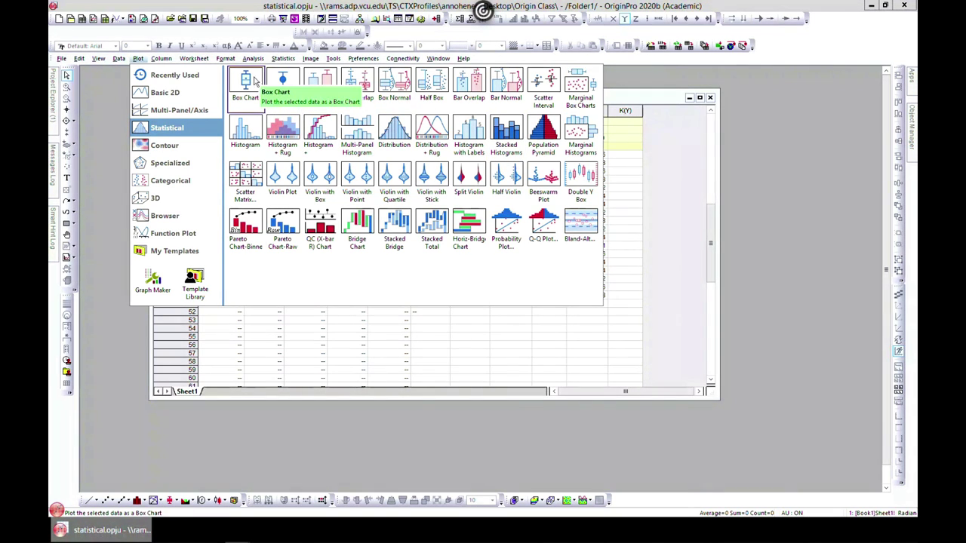
key(Escape)
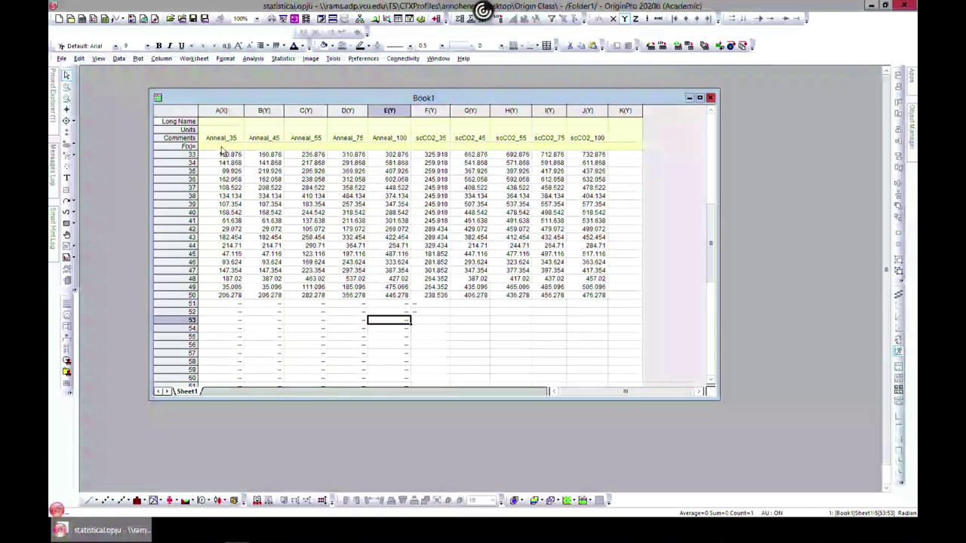
- Plot the five Anneal columns, A through E, of Book1 as a statistical Box Chart
click(221, 110)
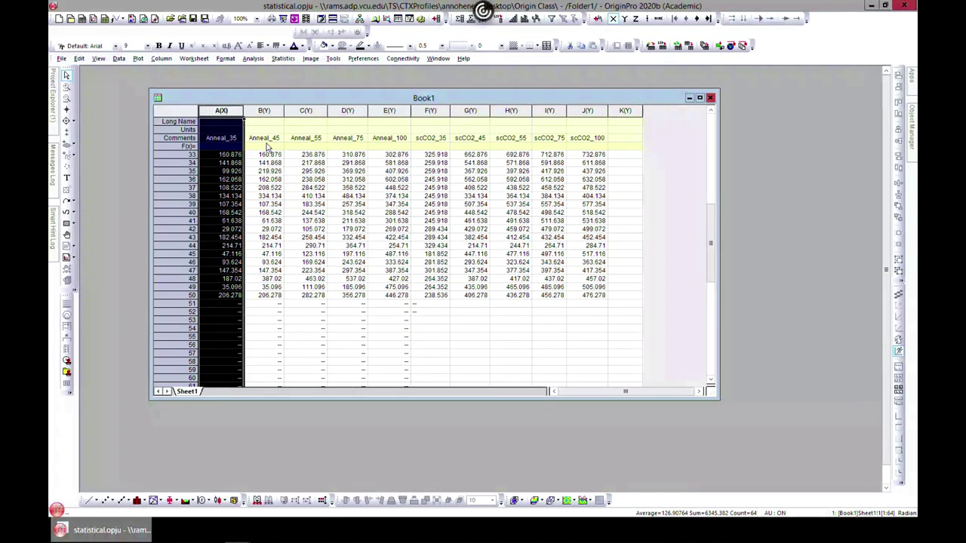
ctrl+click(264, 110)
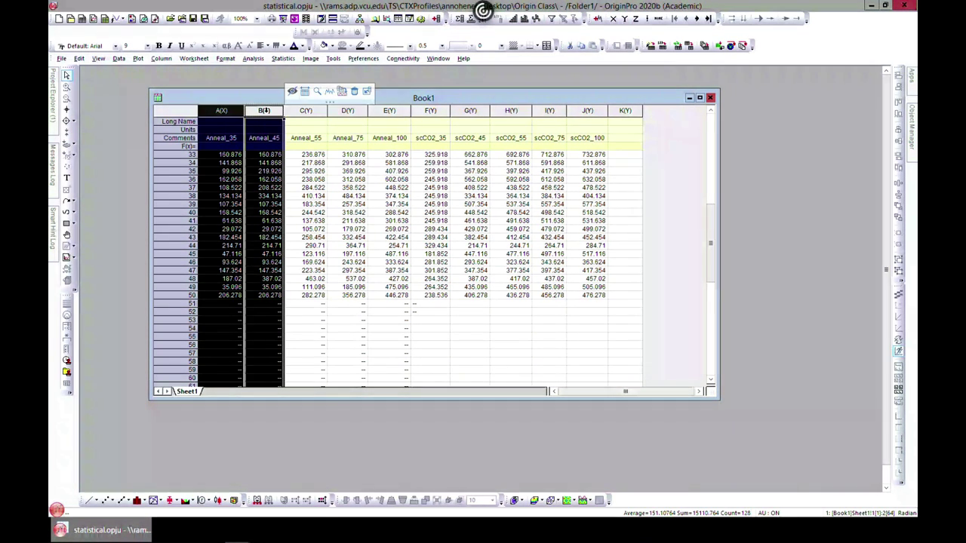
ctrl+click(306, 110)
ctrl+click(341, 111)
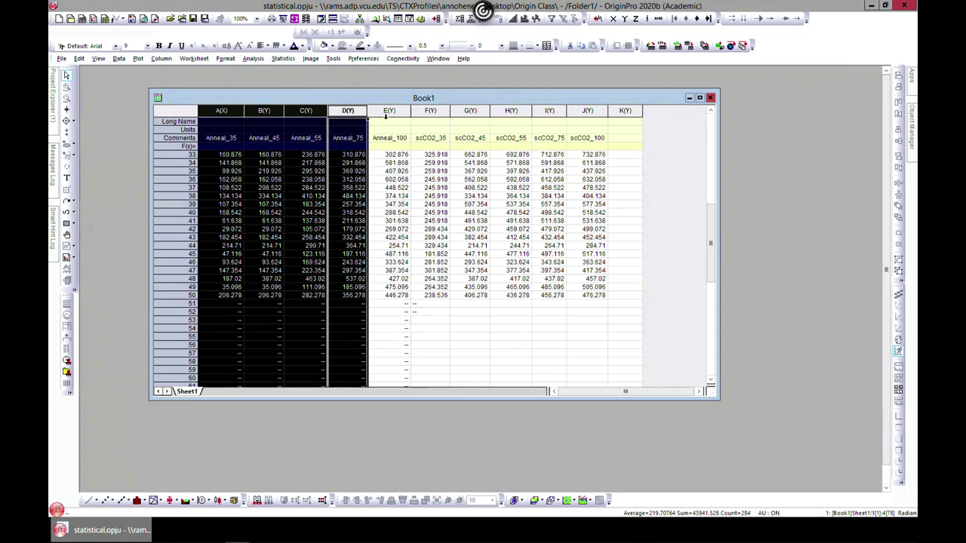
ctrl+click(388, 111)
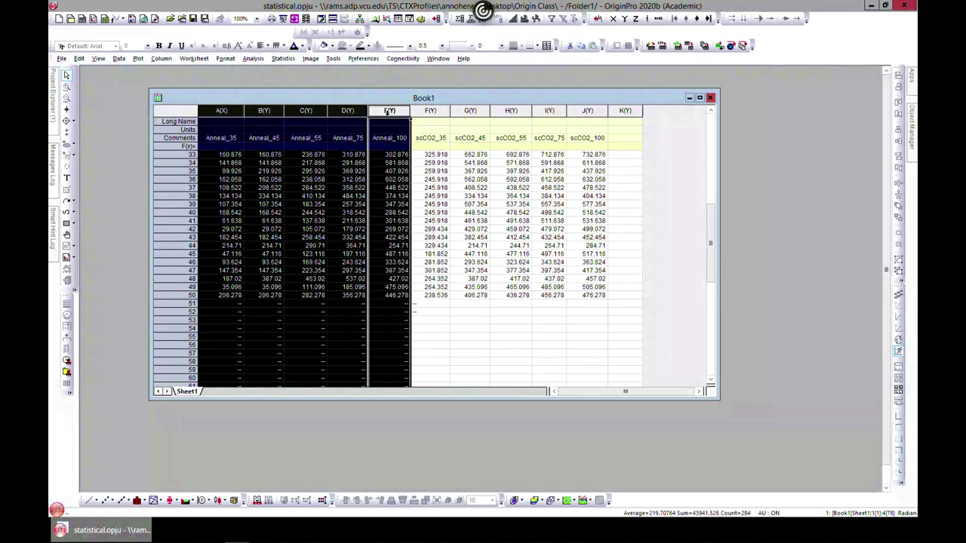
click(139, 59)
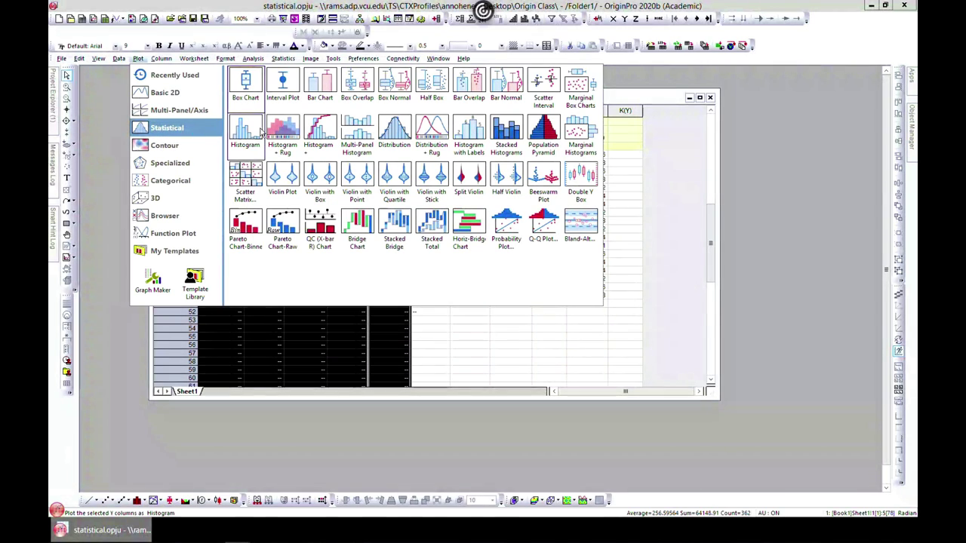
click(245, 84)
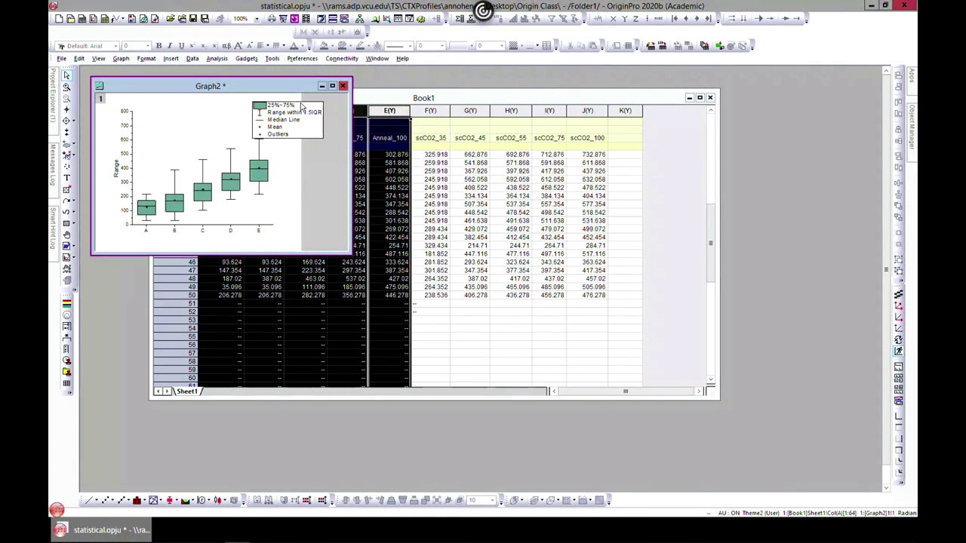
- Move the box chart's legend to the empty area above boxes A to C, and reposition the floating graph window over the worksheet
click(332, 86)
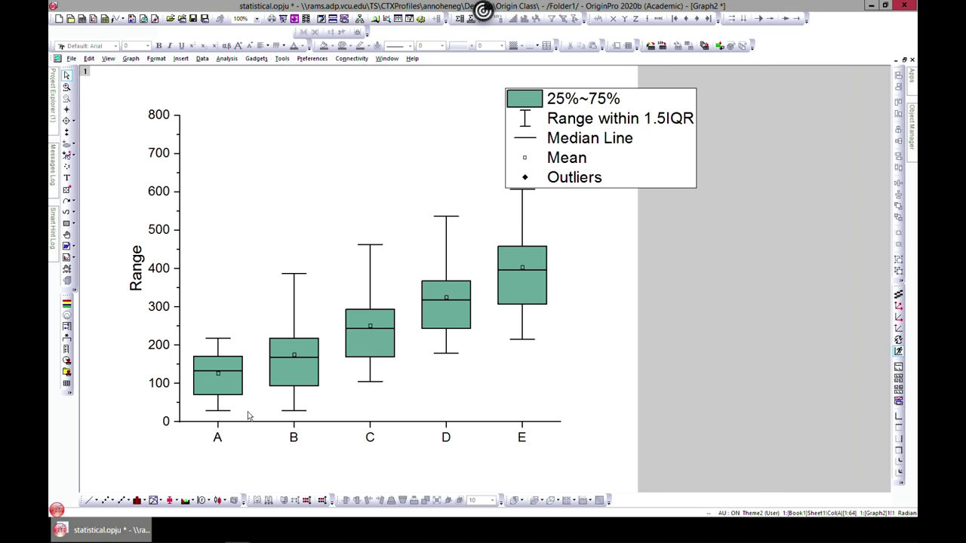
drag(632, 115, 285, 129)
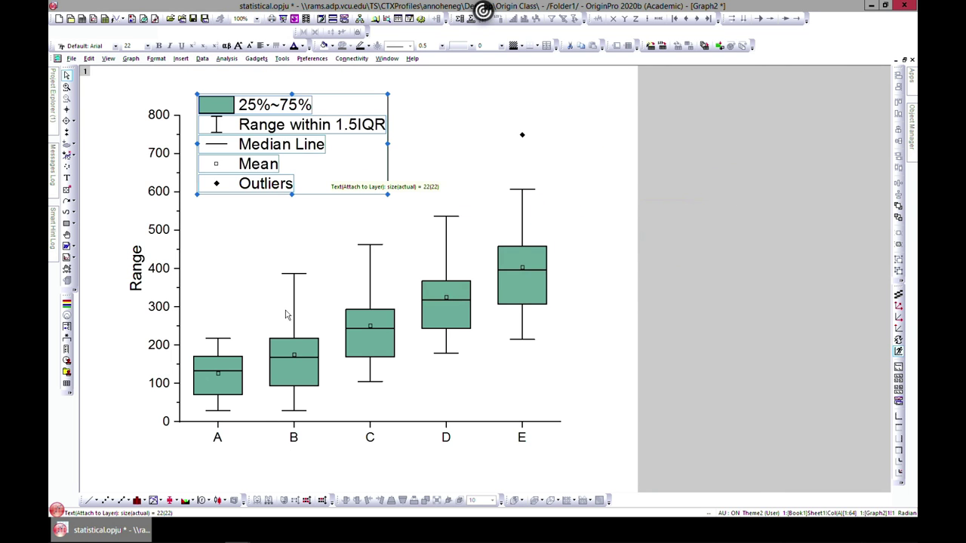
click(903, 60)
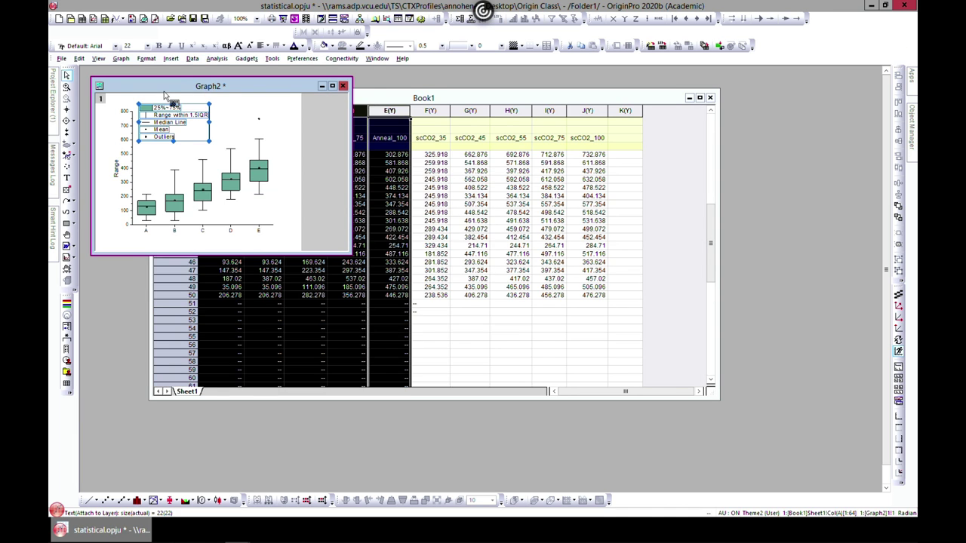
drag(185, 110, 298, 184)
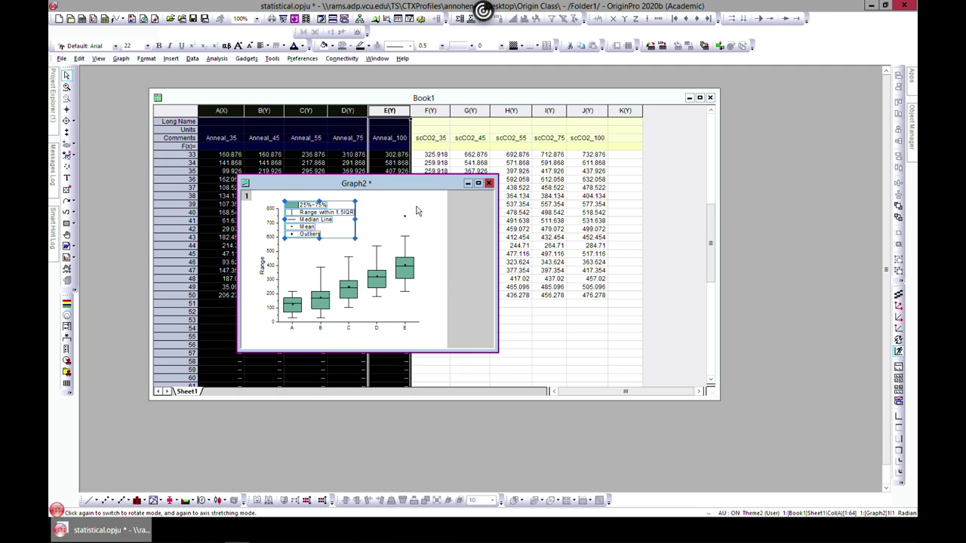
click(478, 184)
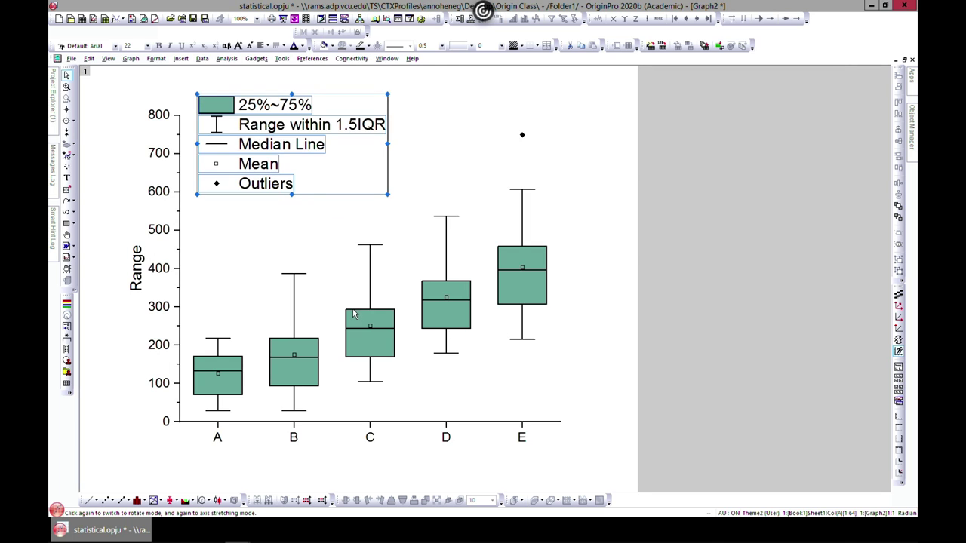
click(763, 203)
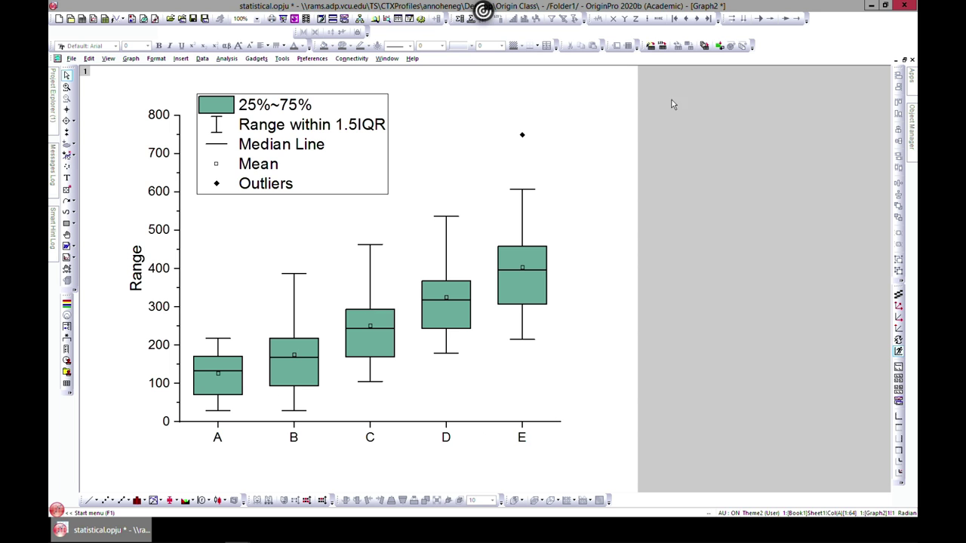
- Open Graph1 from the project and examine its finished box chart of crystal size versus temperature
click(906, 56)
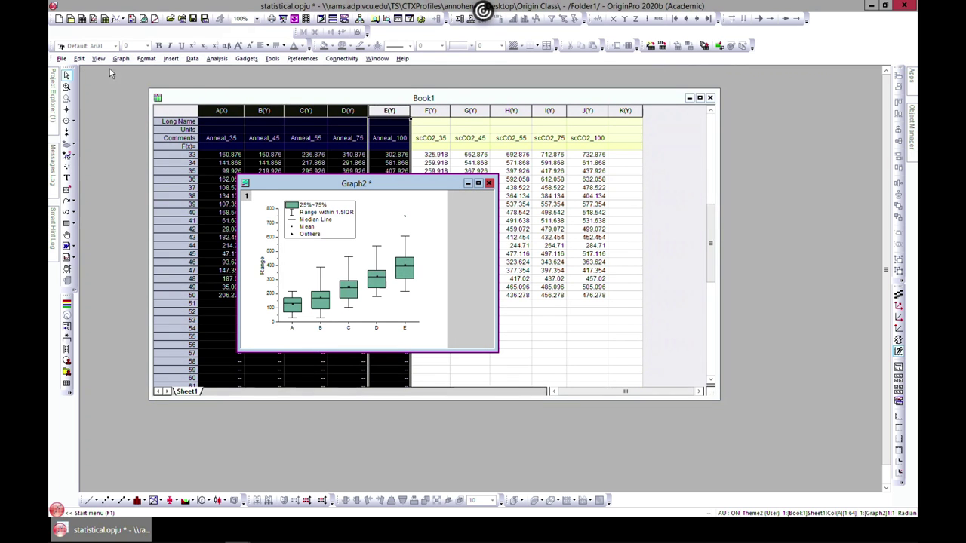
mouse_move(54, 83)
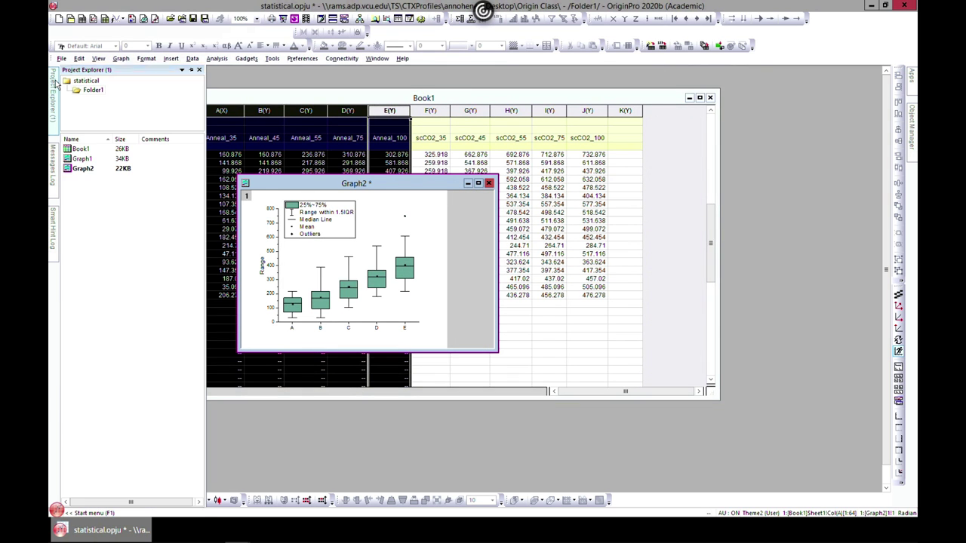
click(83, 159)
double_click(82, 159)
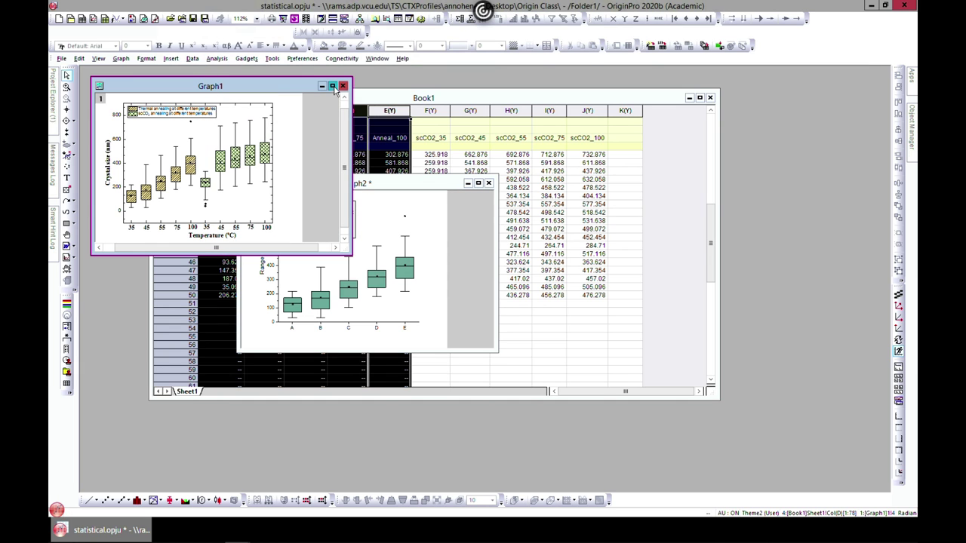
click(332, 86)
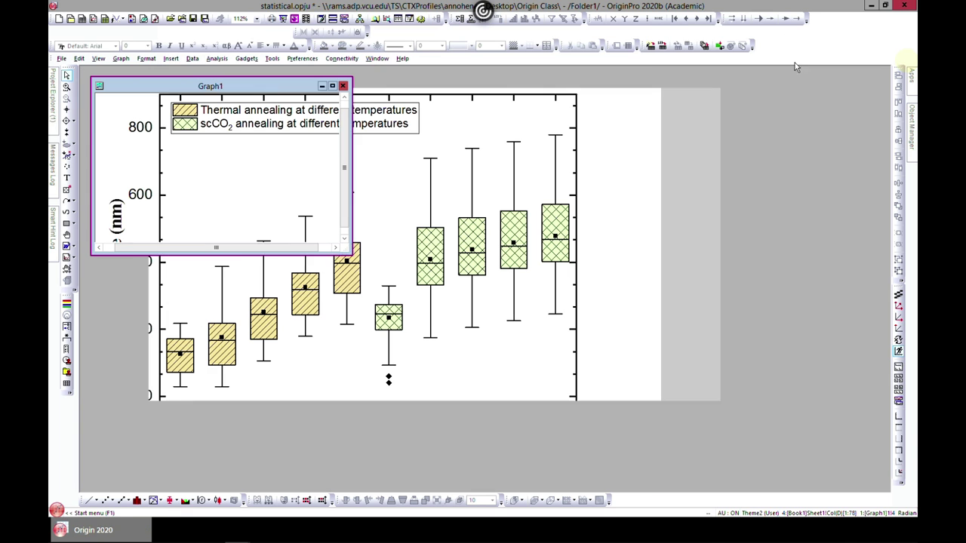
click(905, 60)
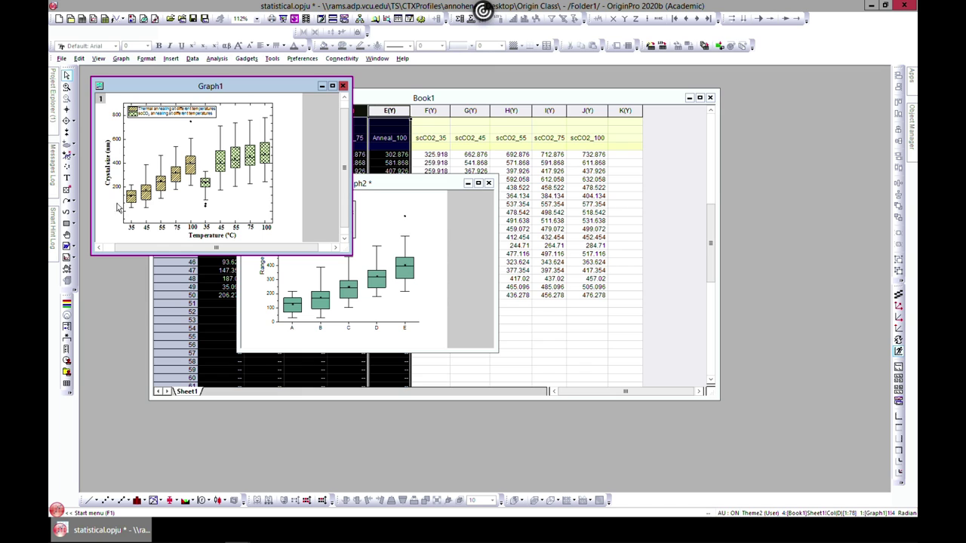
- Return to the Graph2 box chart, maximize it and move its legend slightly lower, beside the vertical axis
click(414, 184)
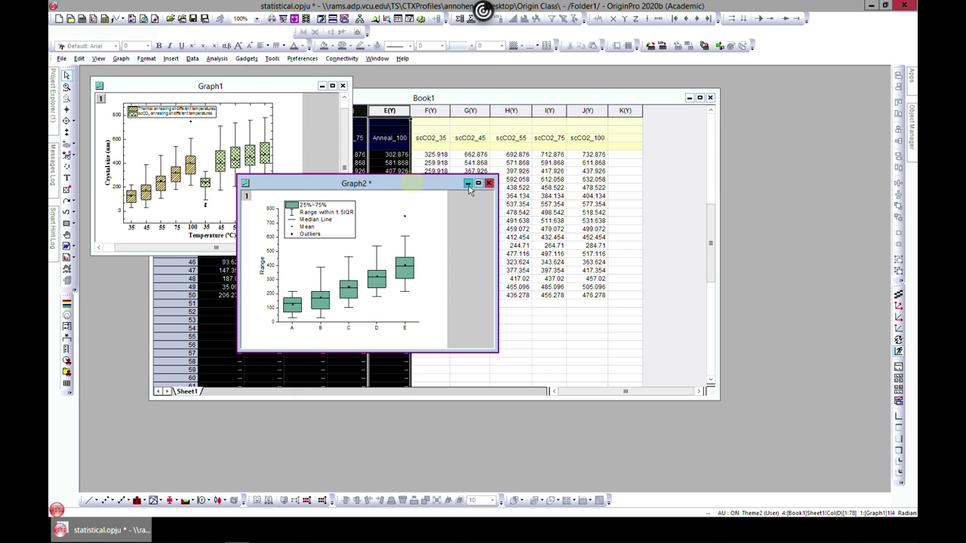
click(477, 182)
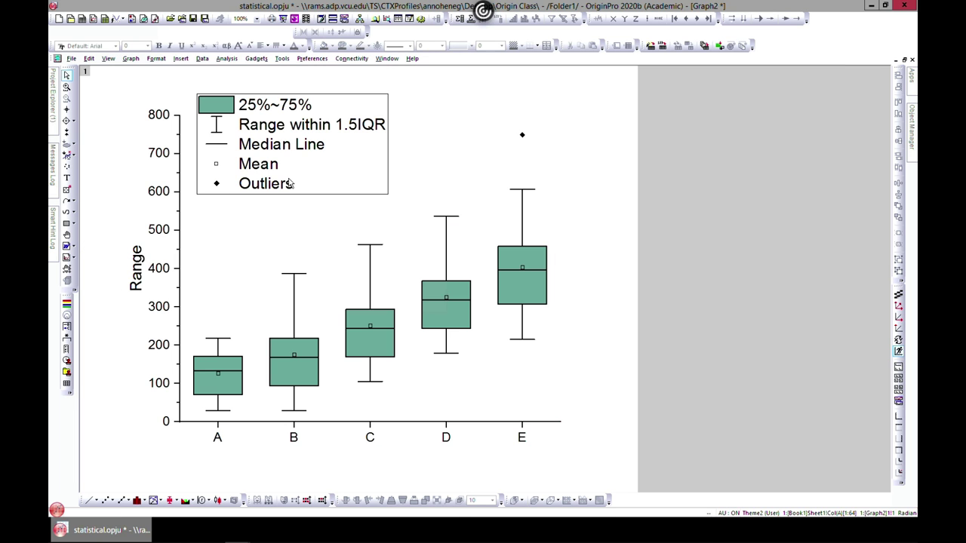
drag(328, 185, 319, 219)
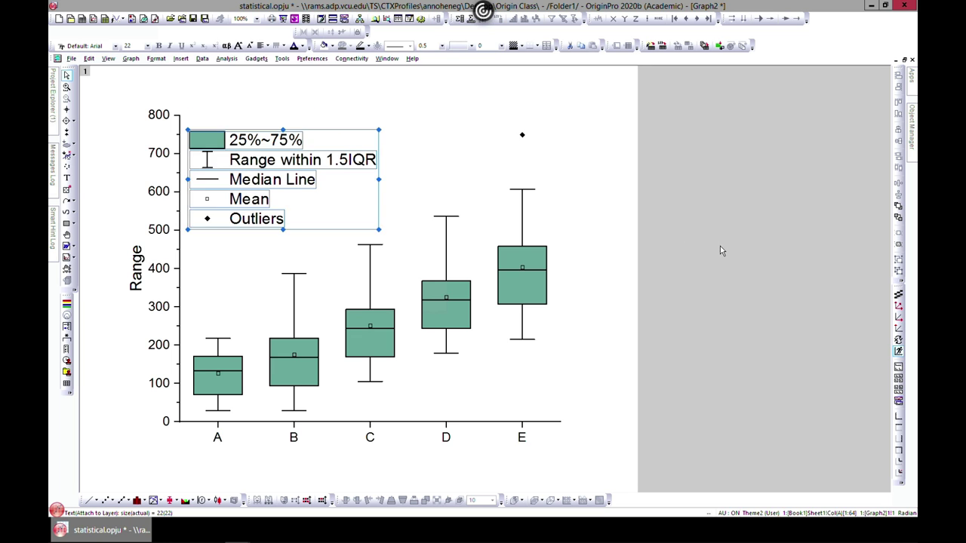
click(720, 243)
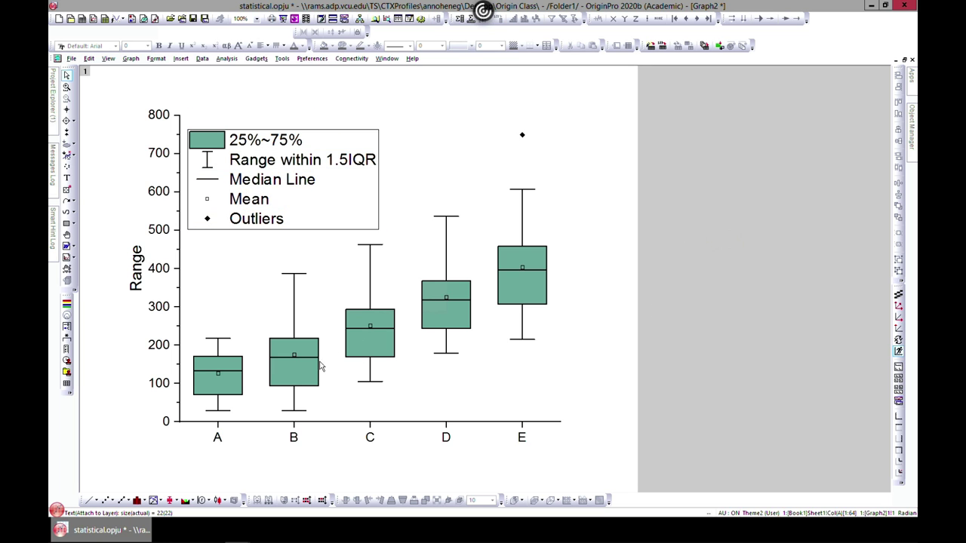
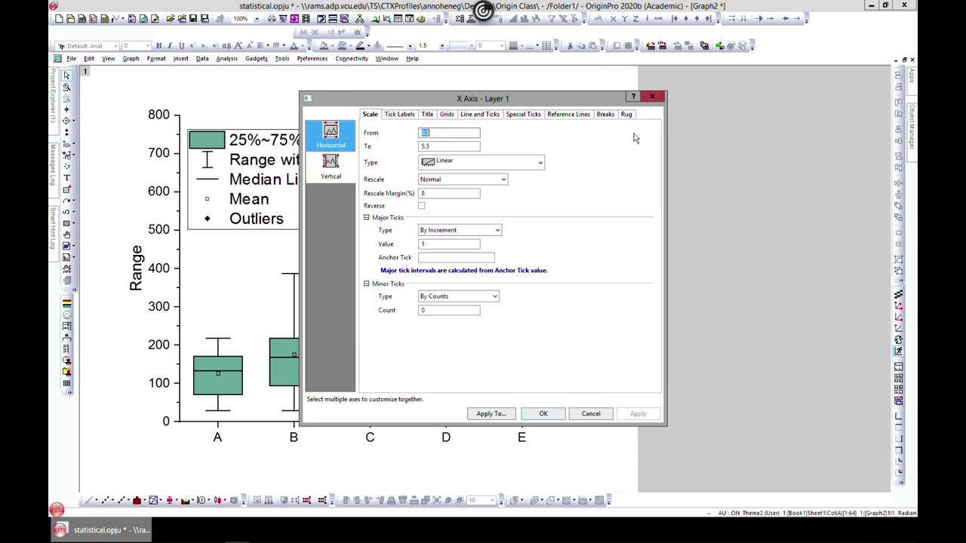
click(652, 97)
double_click(386, 441)
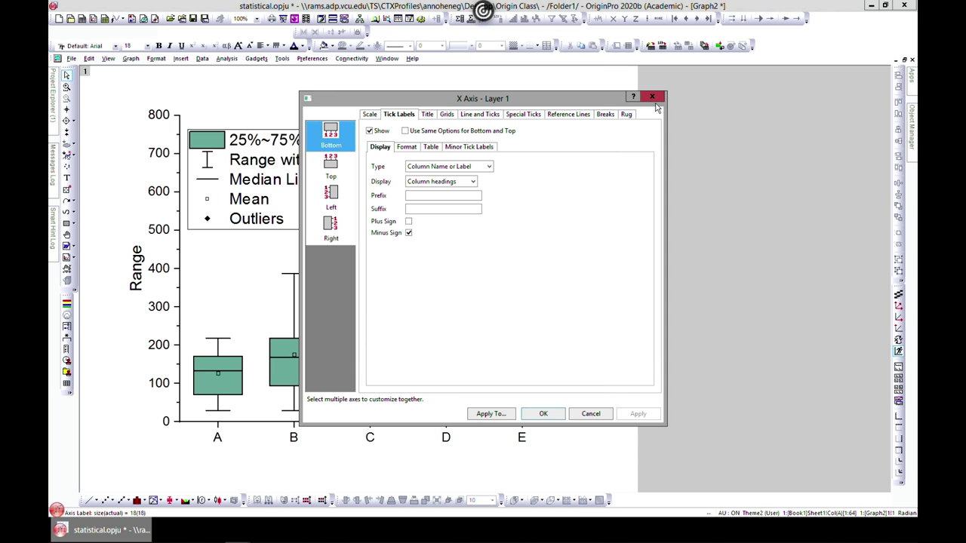
click(656, 98)
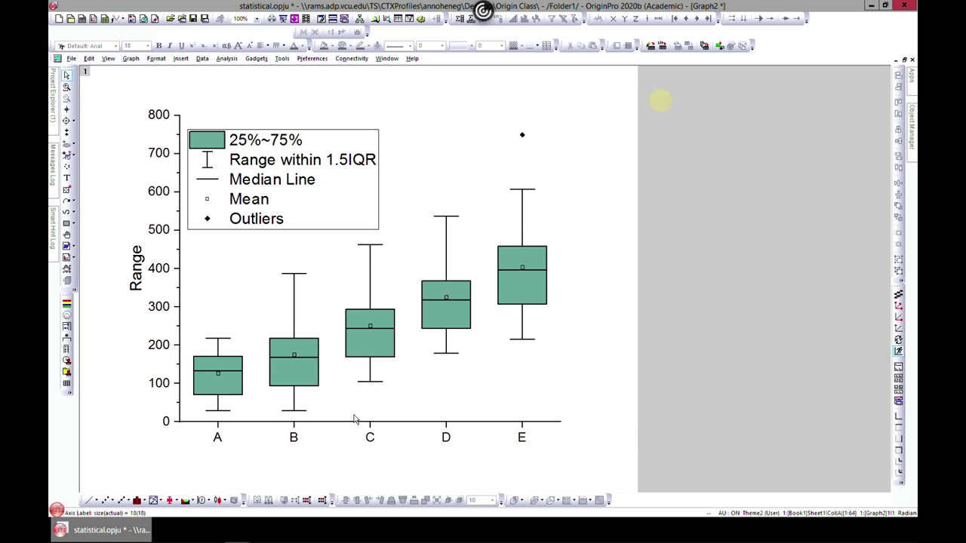
- Delete the x-axis tick labels A to E and add the text "qq" beneath the first box
click(218, 437)
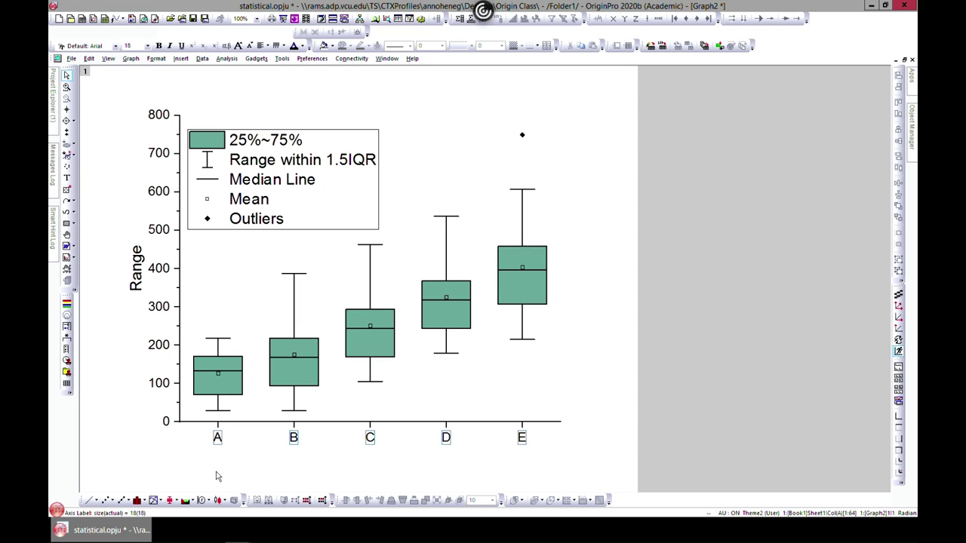
key(Delete)
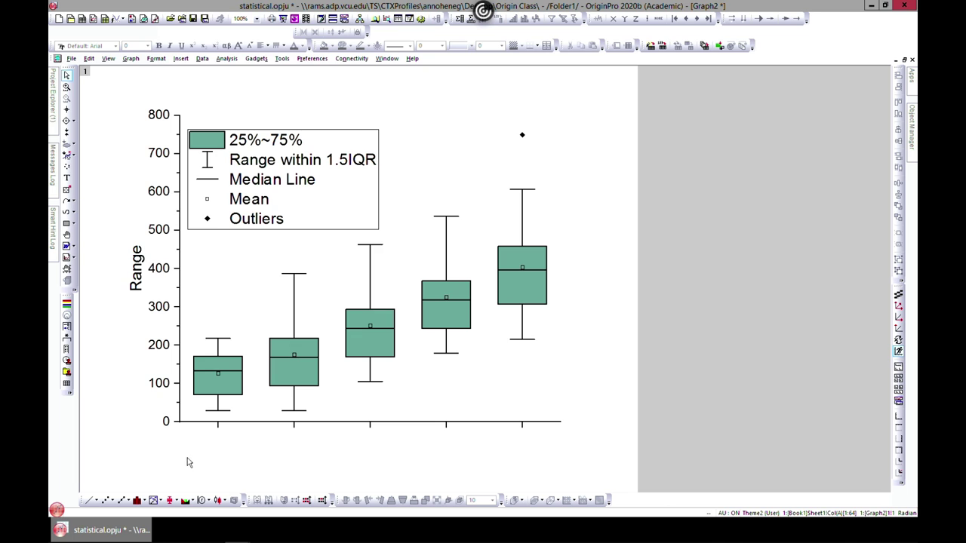
click(66, 180)
click(211, 443)
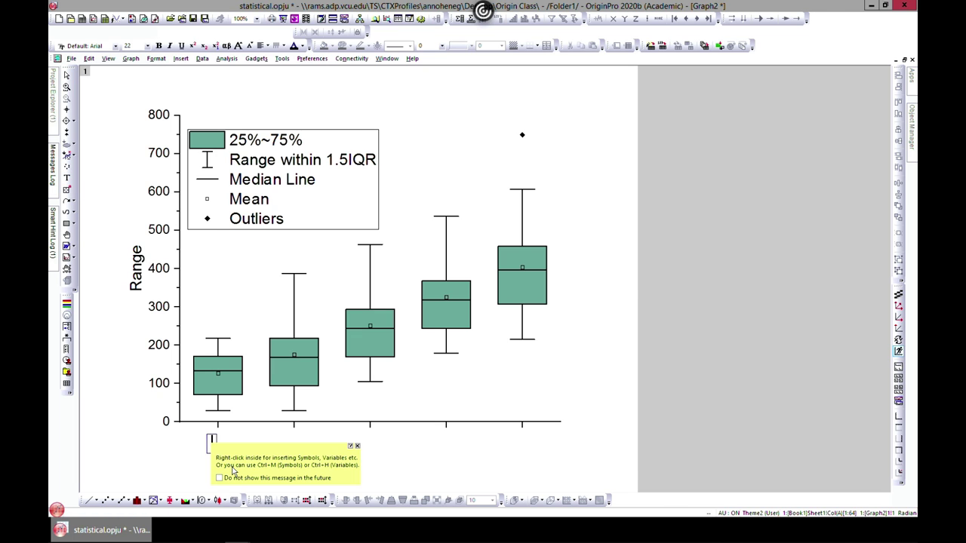
text(qq)
click(427, 461)
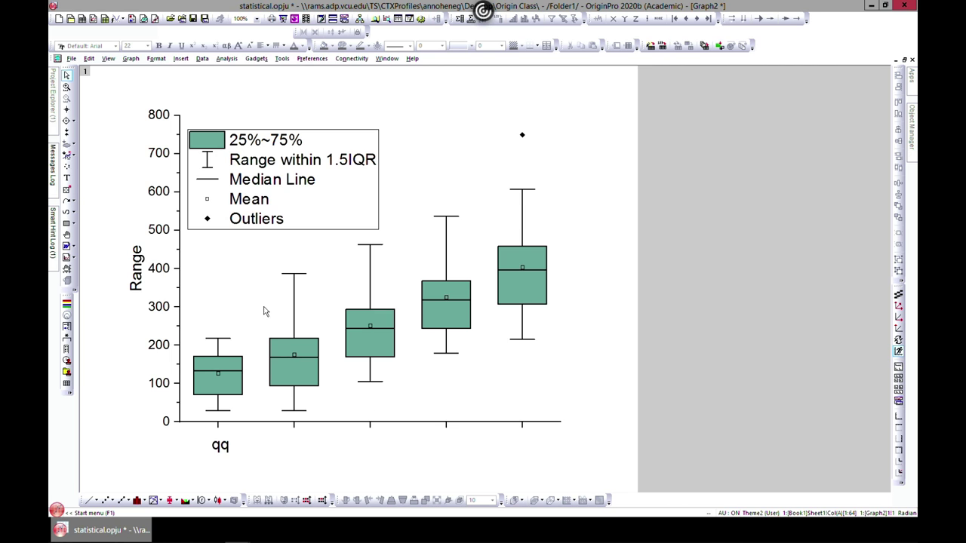
- Open the box chart's plot properties, try the Independent edit mode with the column A and C plots, and set the group back to Dependent
double_click(232, 386)
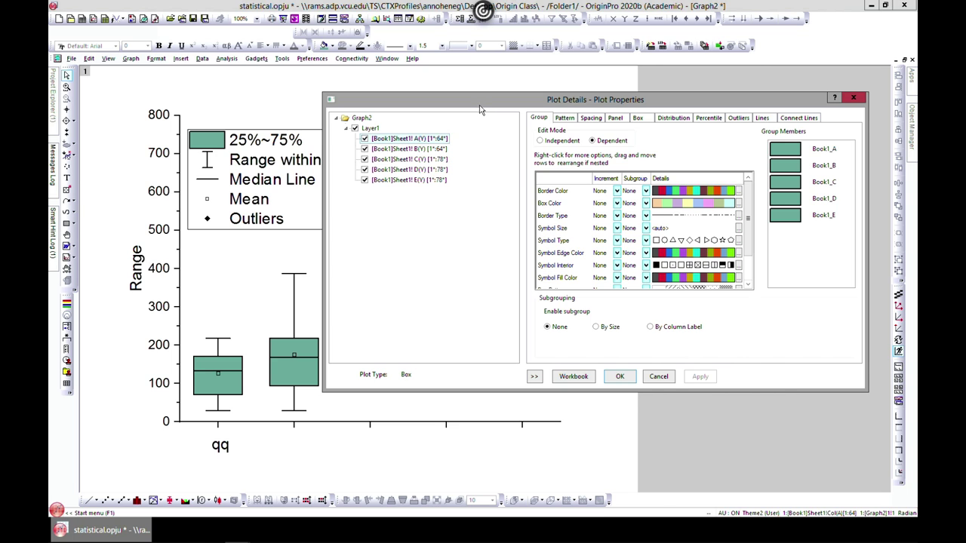
click(534, 376)
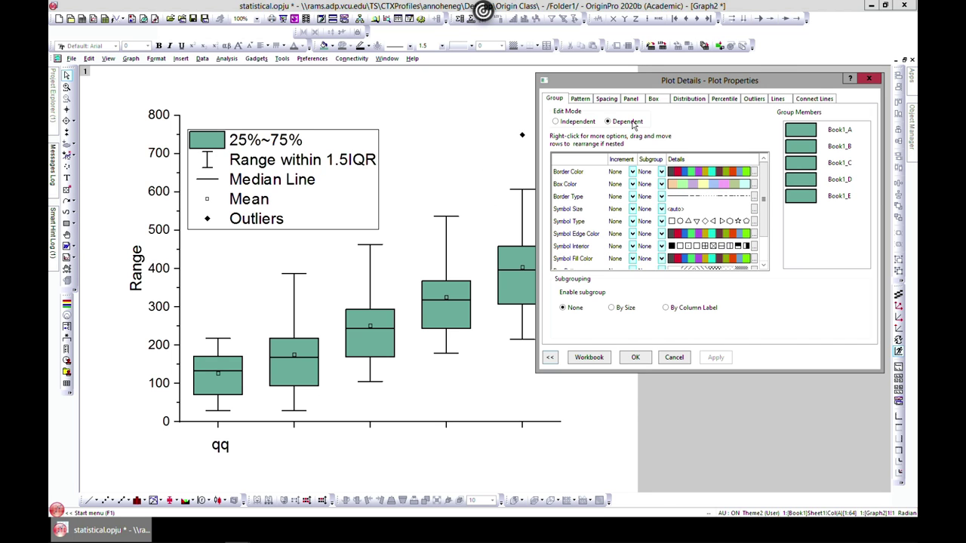
click(618, 123)
click(556, 122)
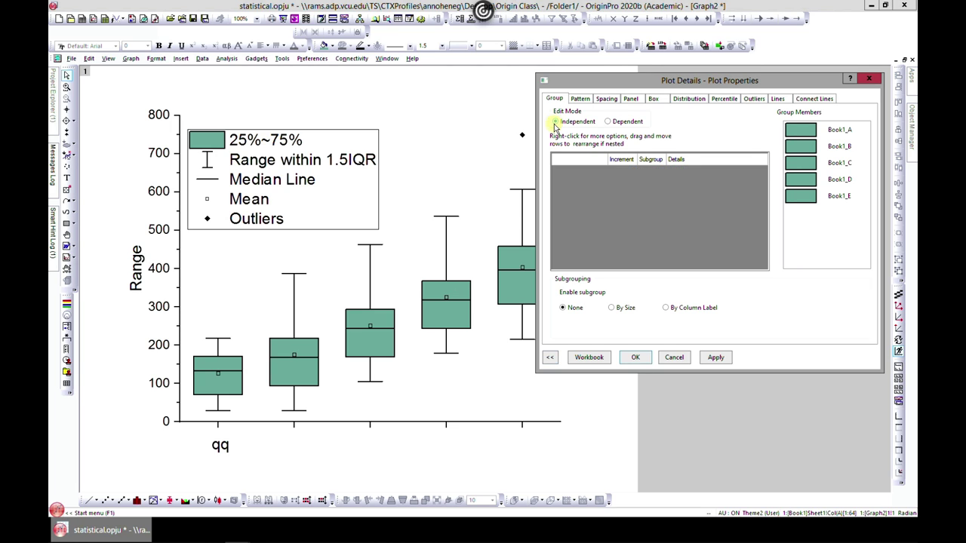
click(549, 357)
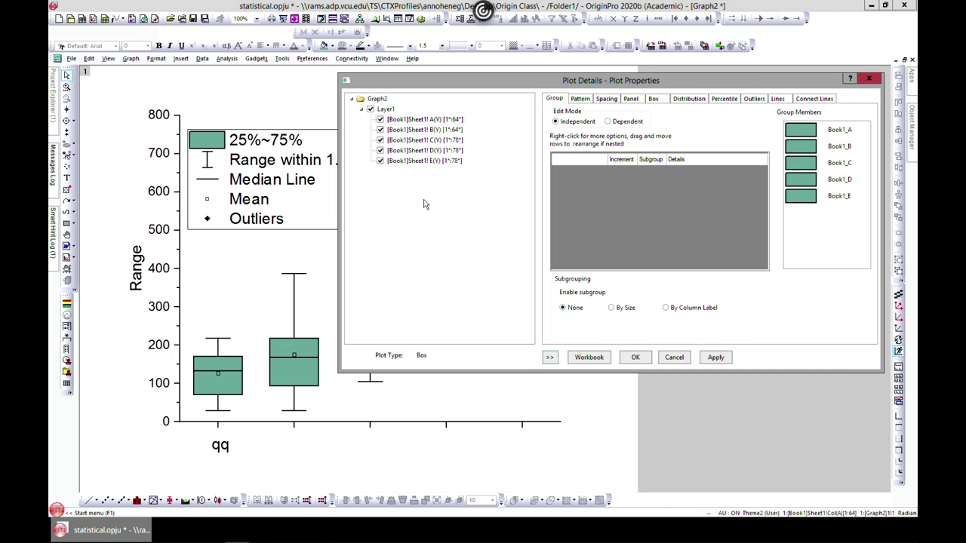
click(396, 120)
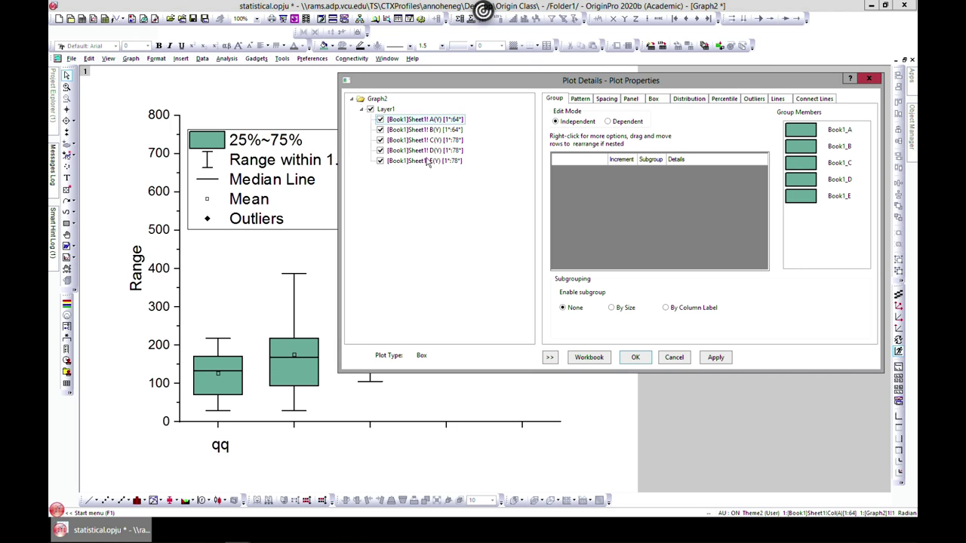
click(411, 140)
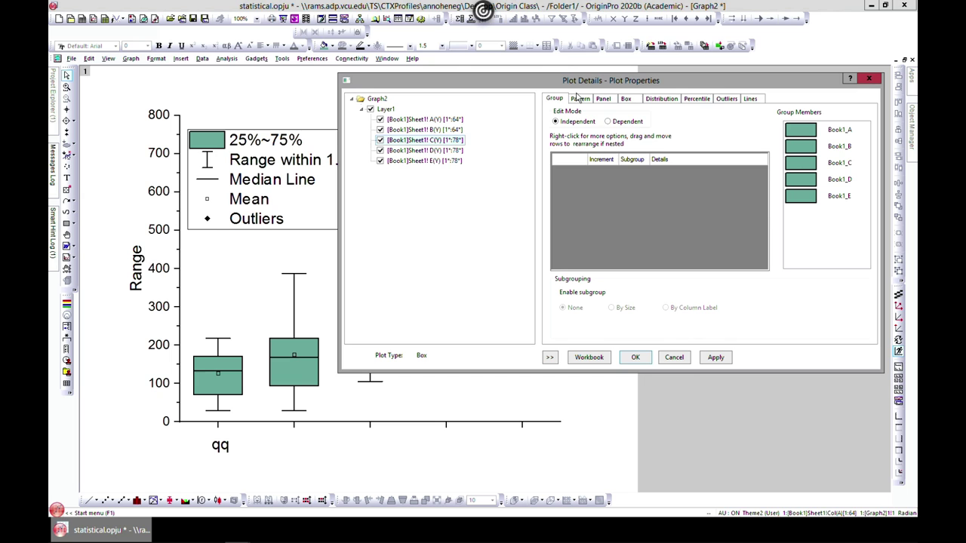
click(609, 123)
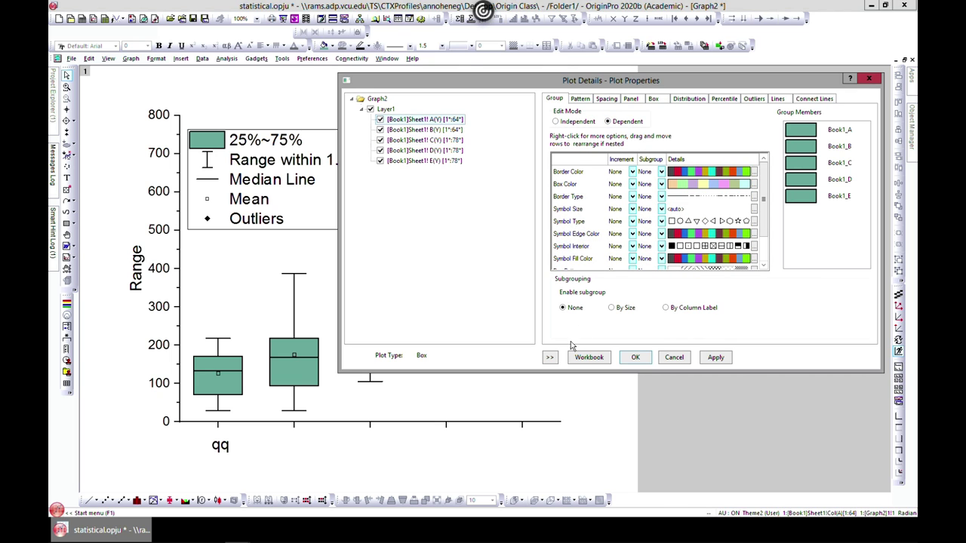
- Set the border color of all the boxes to Blue with the Solid style and apply it to the chart
click(550, 358)
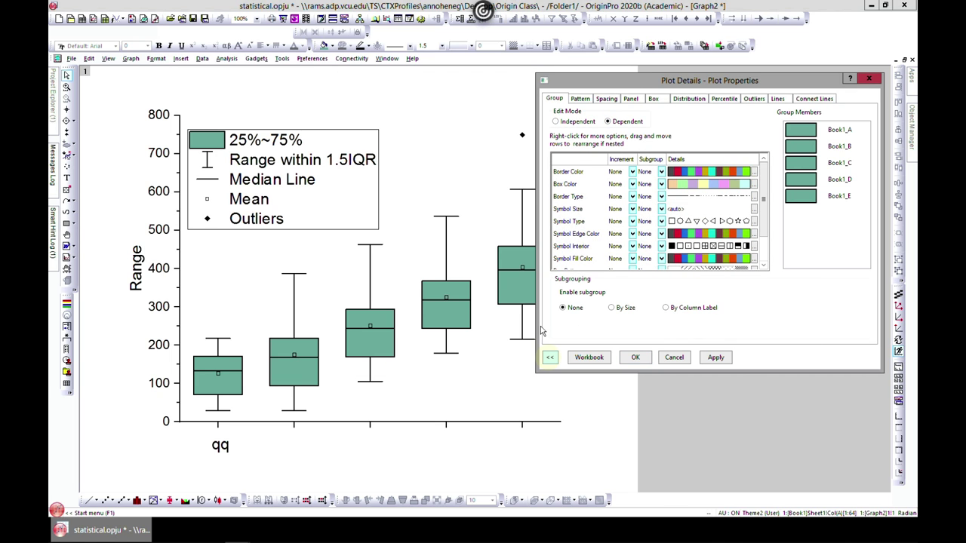
click(579, 100)
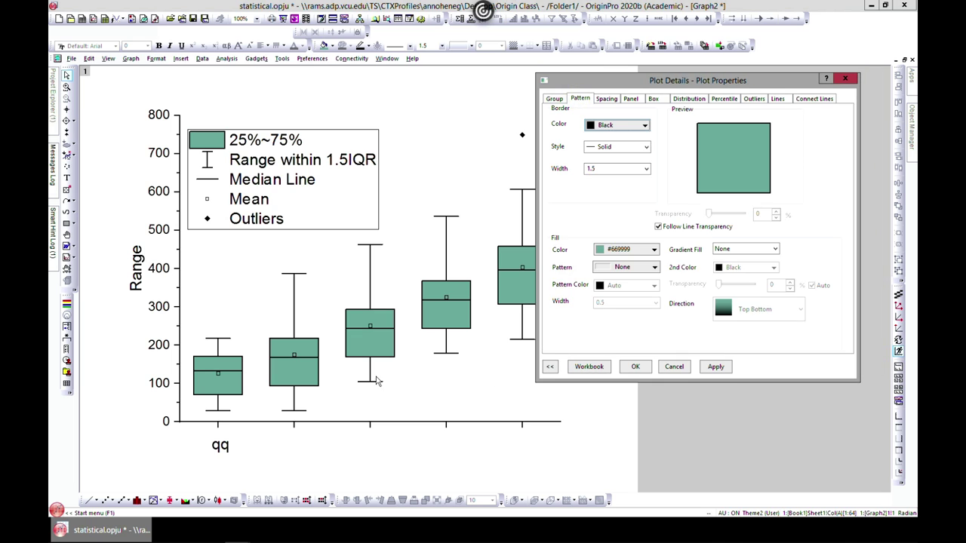
click(645, 127)
click(626, 157)
click(716, 366)
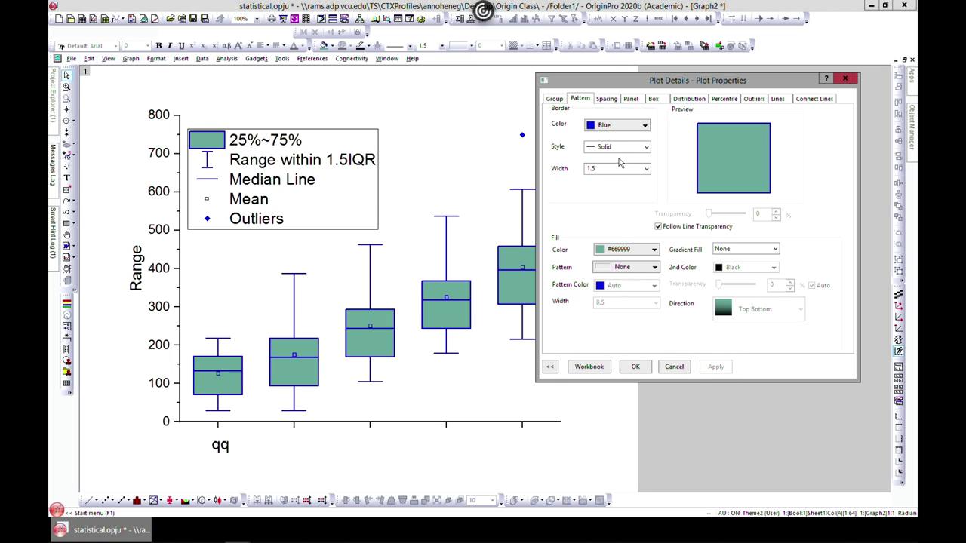
click(646, 147)
click(578, 187)
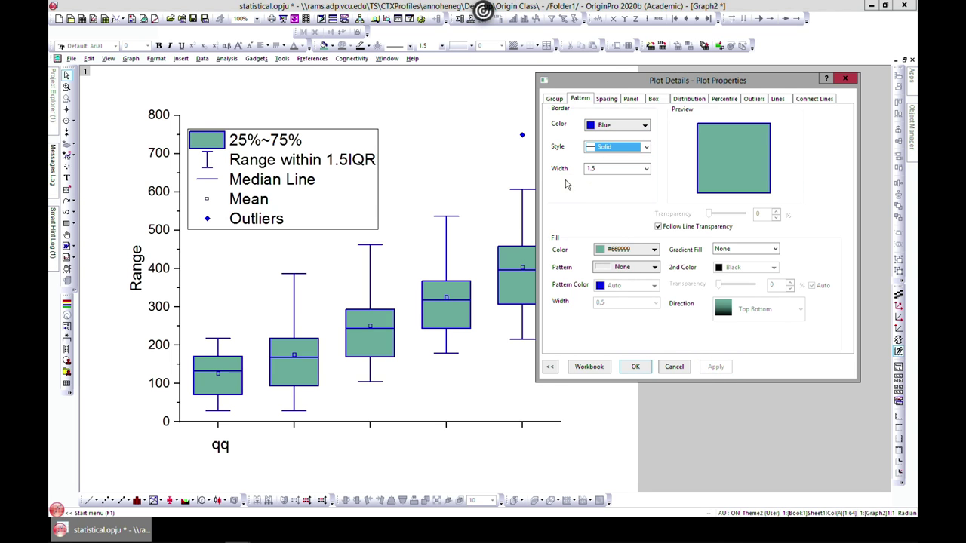
- Give the boxes the Sparse fill pattern and the bright green fill color #3CFF3C
click(654, 250)
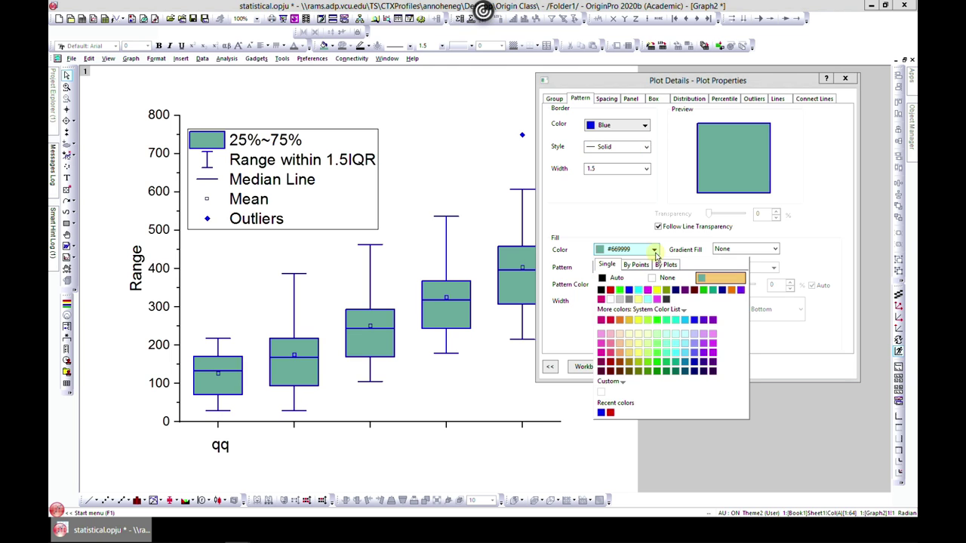
click(585, 312)
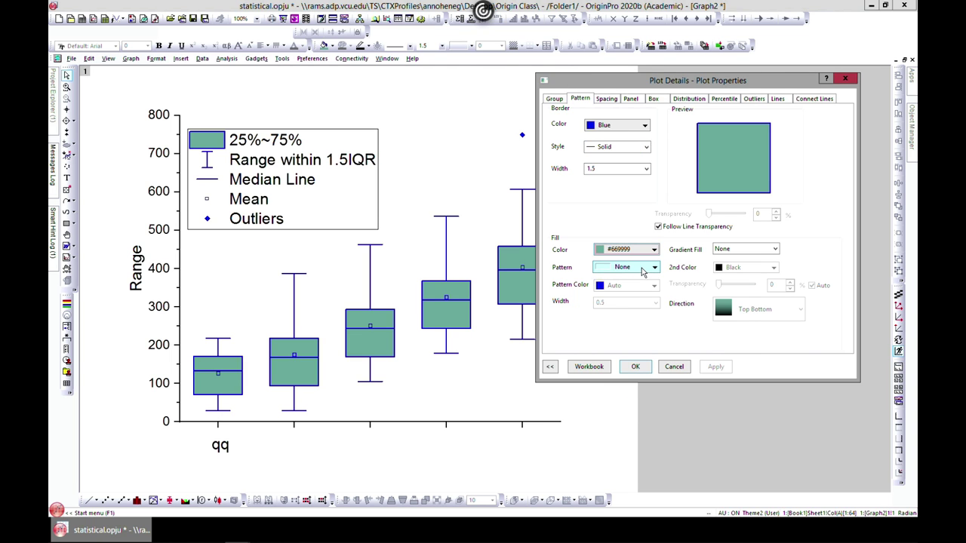
click(642, 270)
click(607, 338)
click(715, 367)
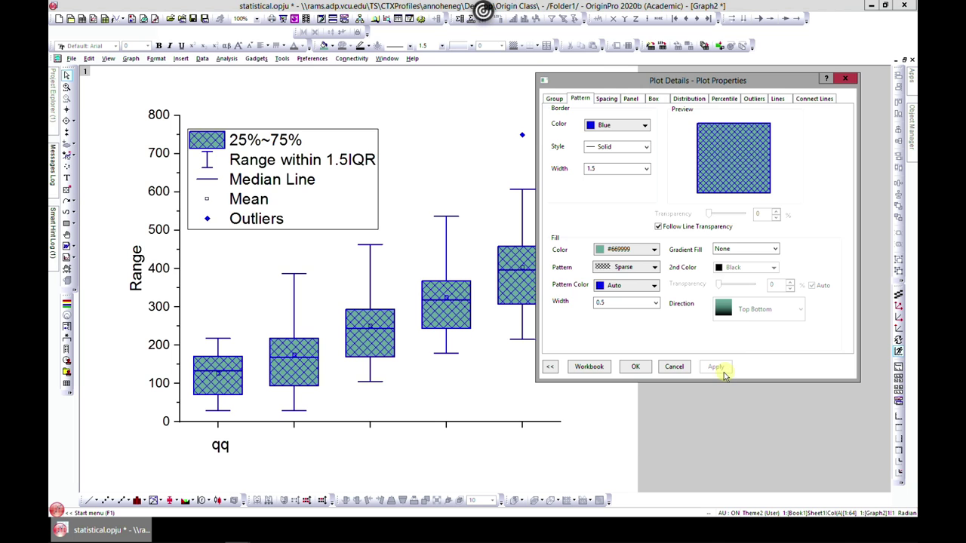
click(649, 251)
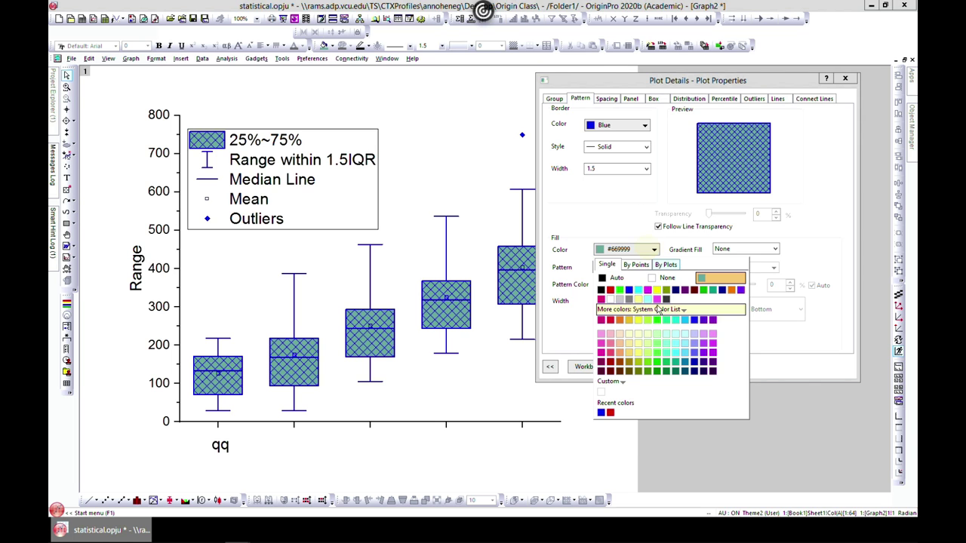
click(654, 353)
click(715, 367)
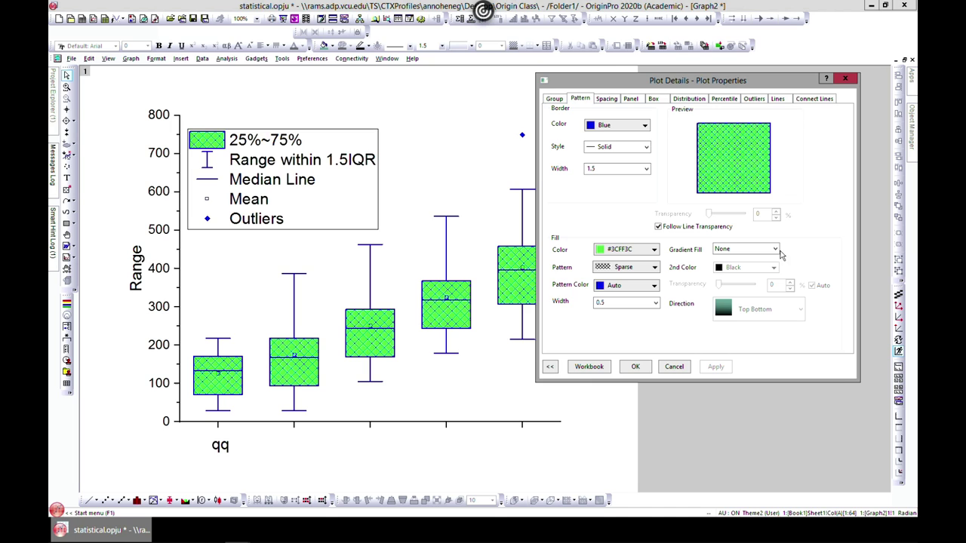
- Set the gap between the boxes to 40% and apply it
click(608, 101)
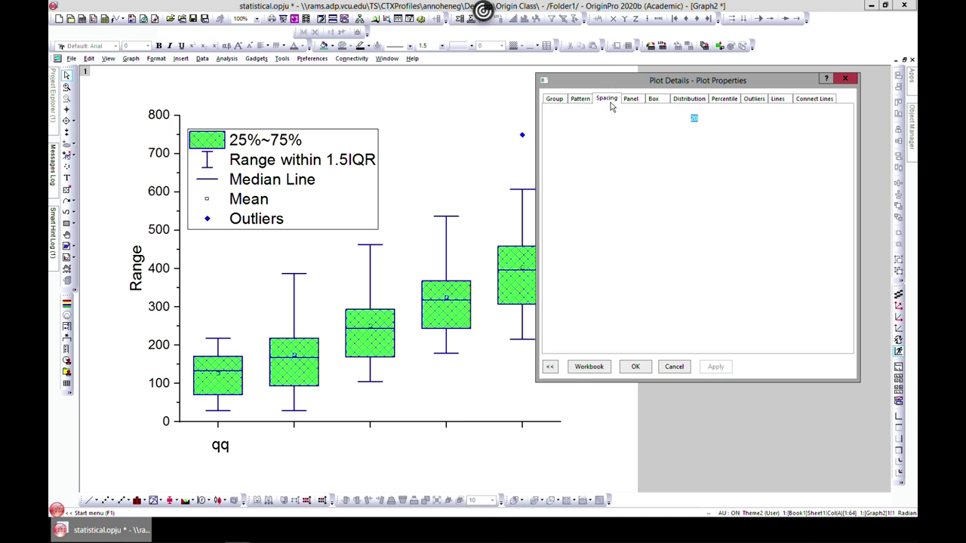
click(714, 118)
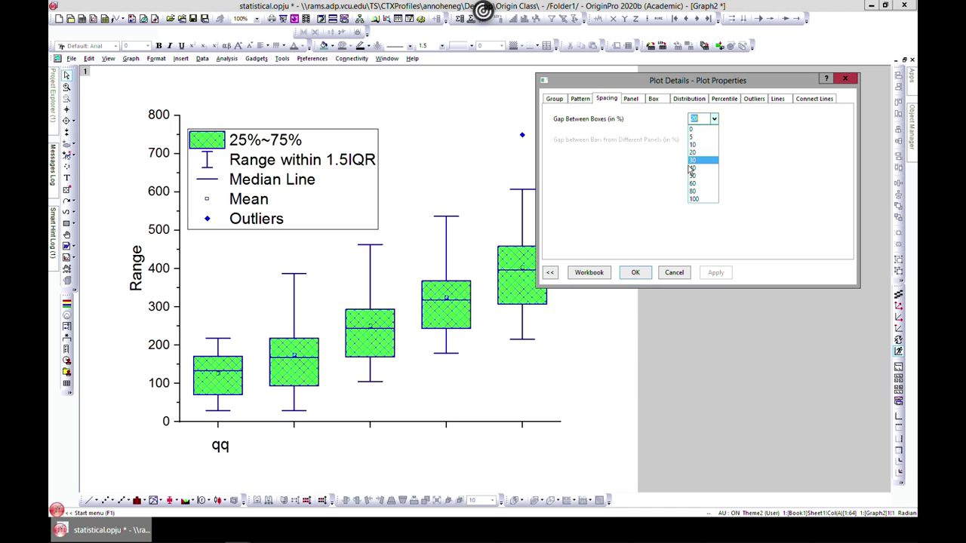
click(692, 167)
click(715, 273)
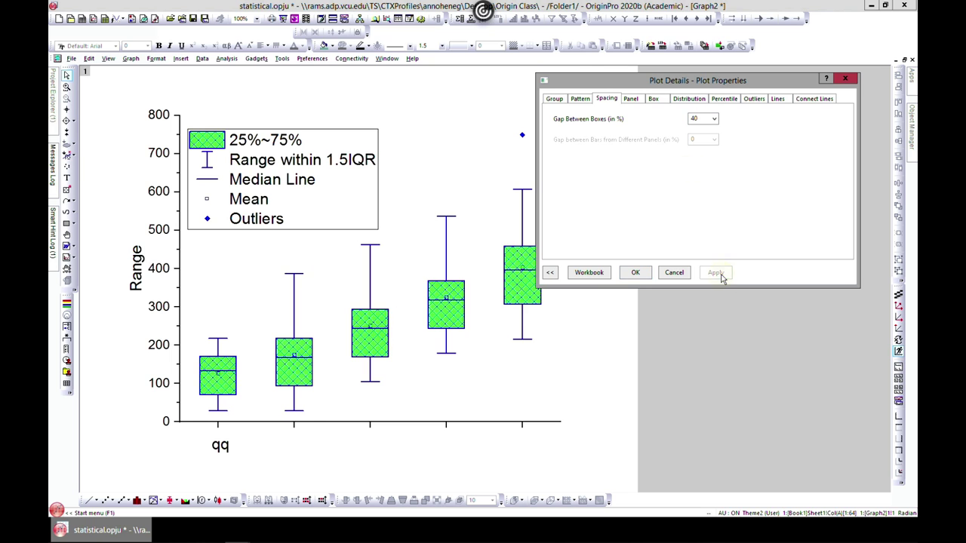
- Try the Data and Box + Data Overlap types on the box plots, applying each one
click(631, 98)
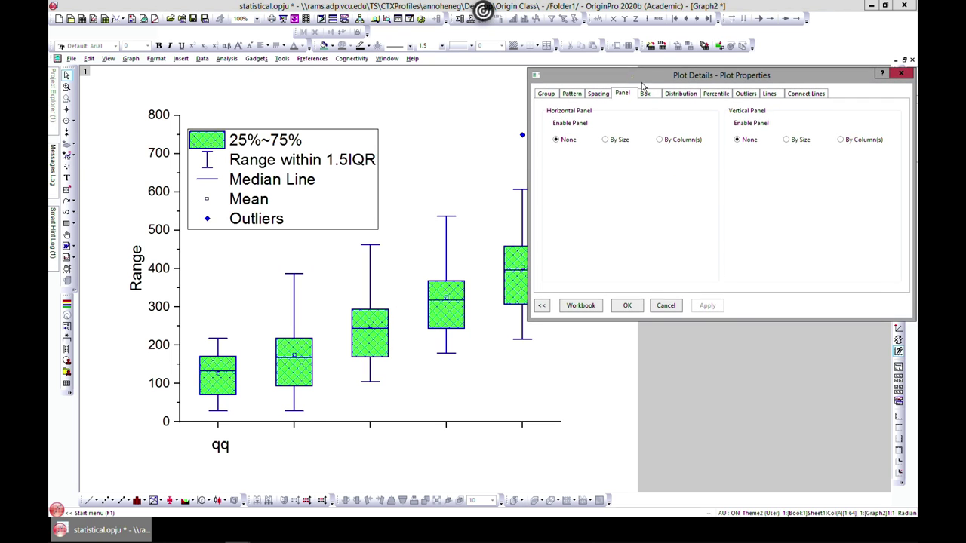
click(648, 93)
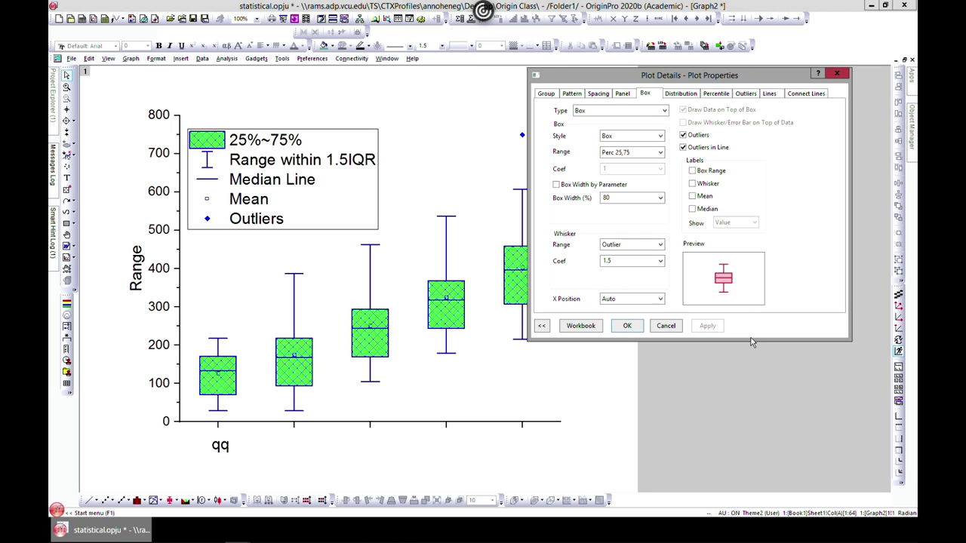
click(662, 111)
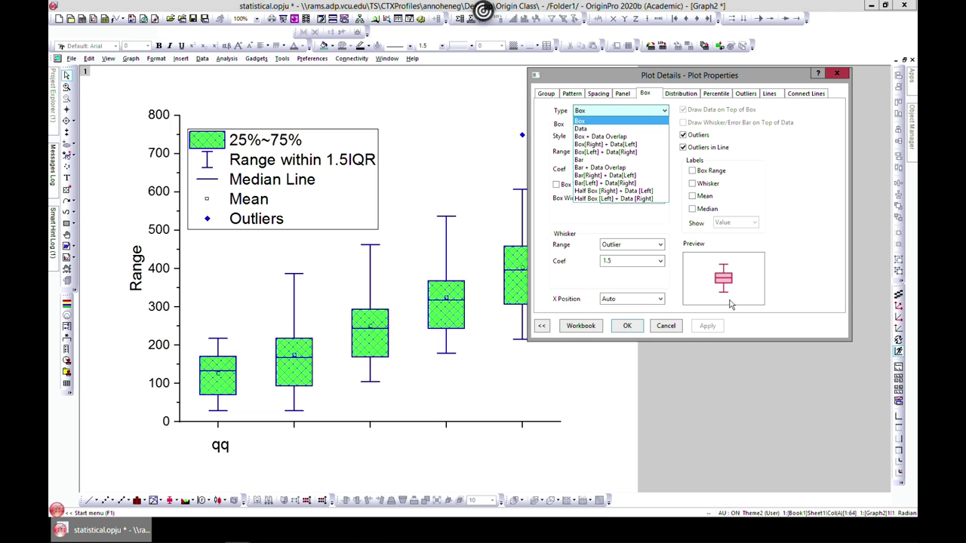
click(607, 129)
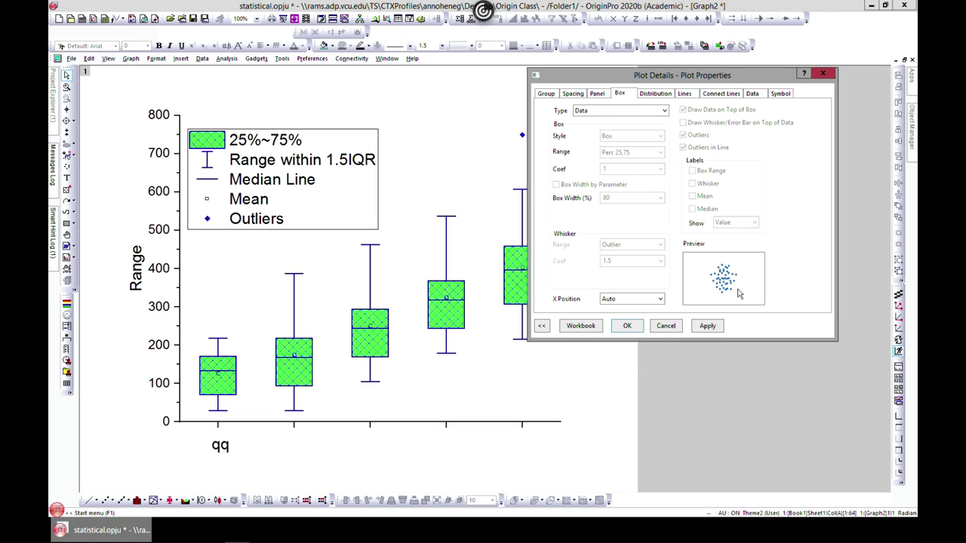
click(709, 326)
click(661, 113)
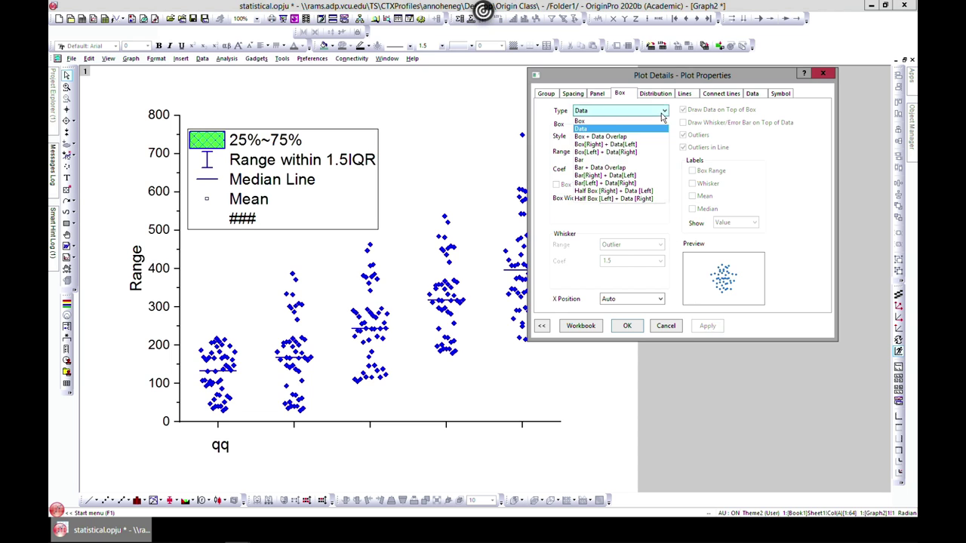
click(611, 143)
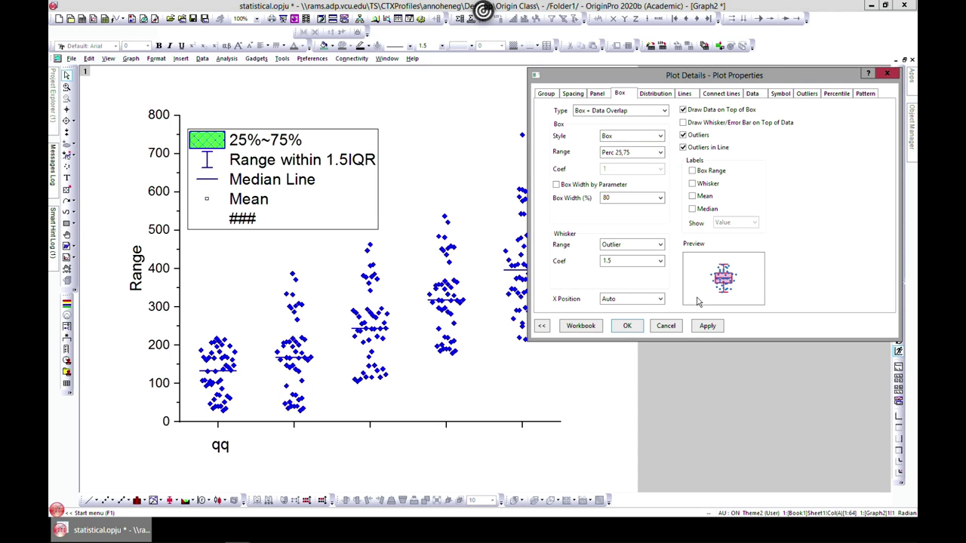
click(706, 326)
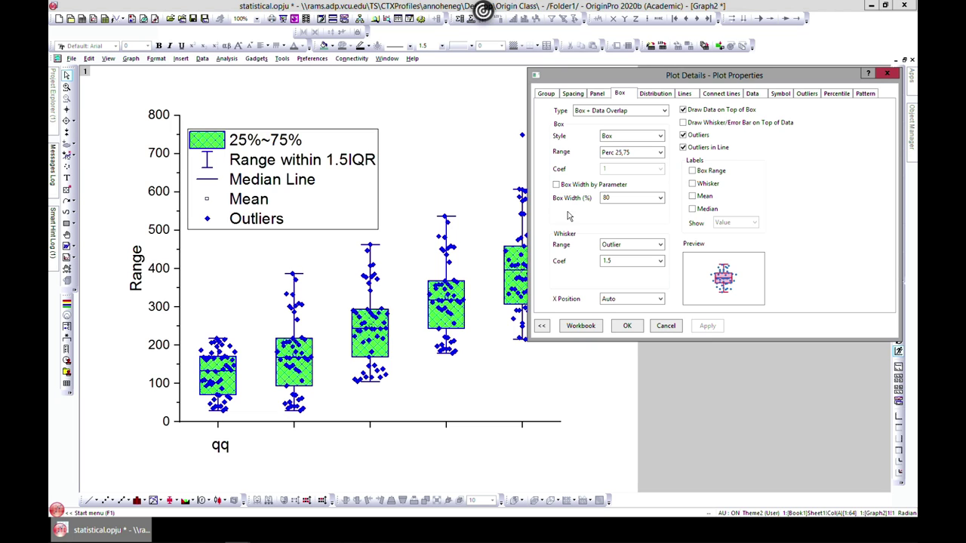
- Try the Box[Right] + Data[Left] and Bar plot types, applying each one
click(662, 111)
click(638, 146)
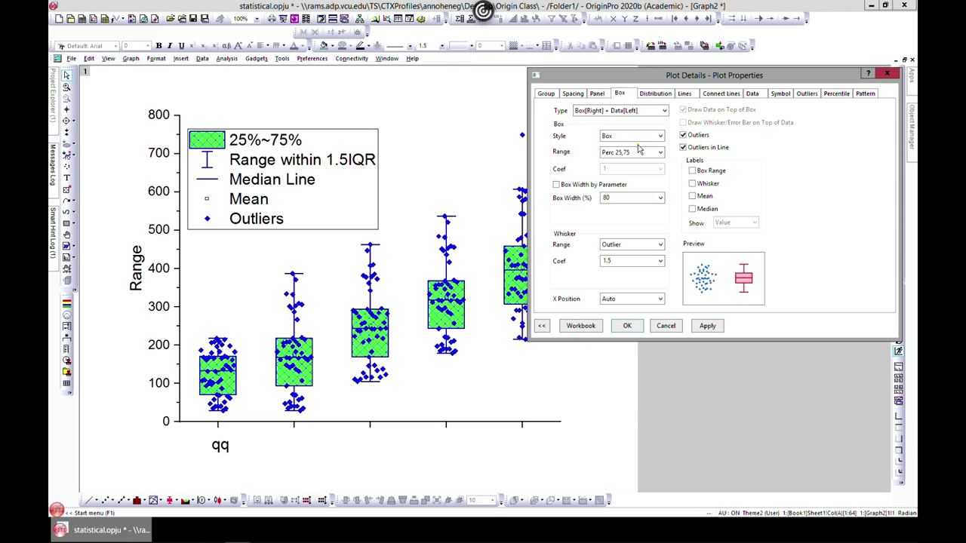
click(706, 325)
click(662, 135)
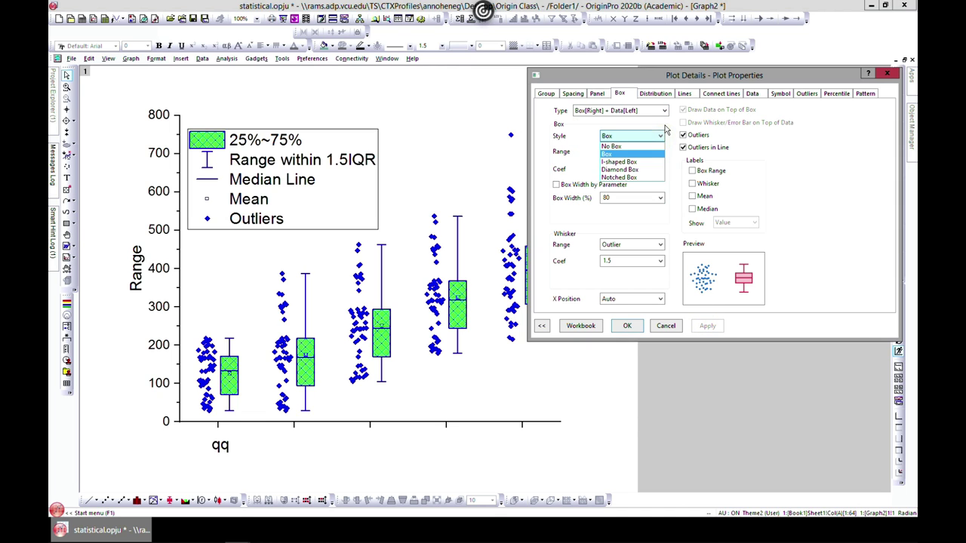
click(667, 112)
click(667, 112)
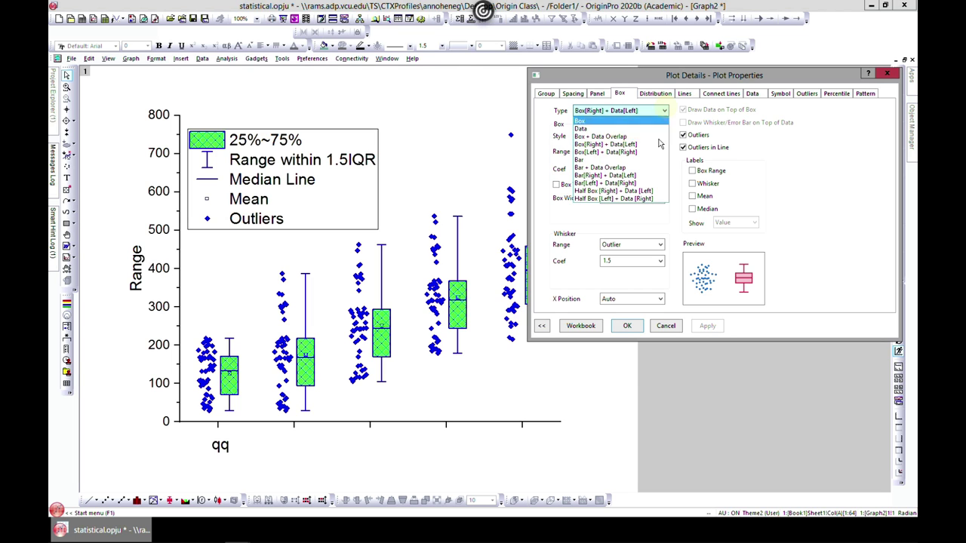
click(626, 164)
click(707, 325)
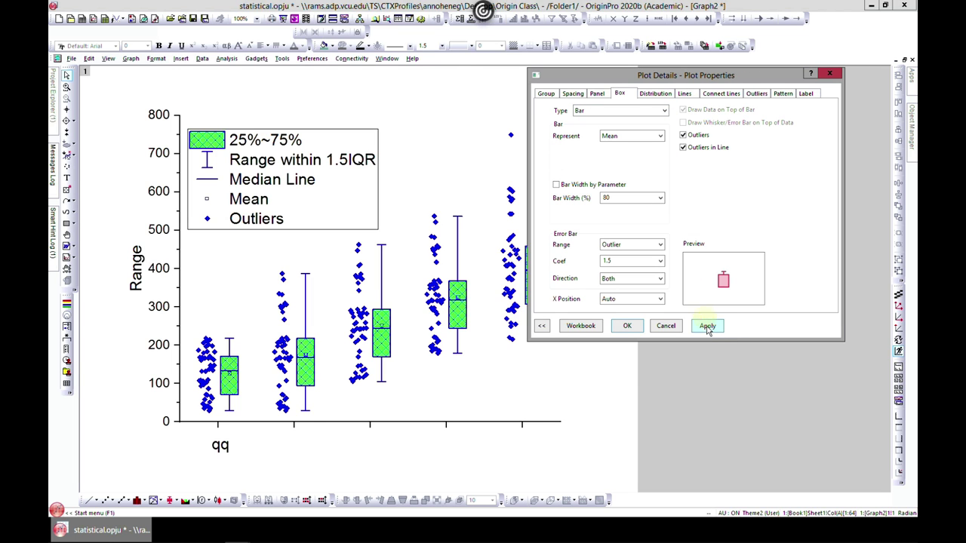
- Try the Bar[Right] + Data[Left] and Bar[Left] + Data[Right] plot types, applying each one
click(663, 111)
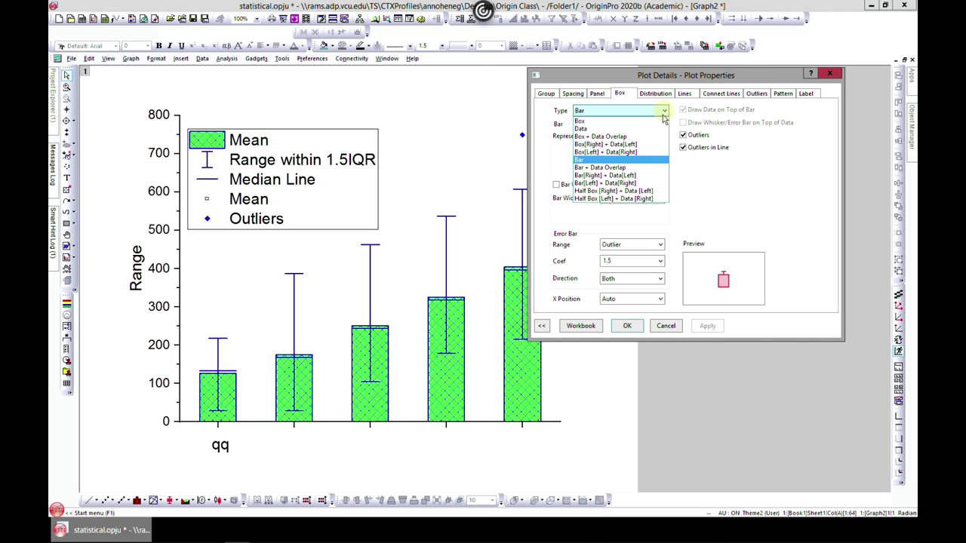
click(629, 175)
click(707, 325)
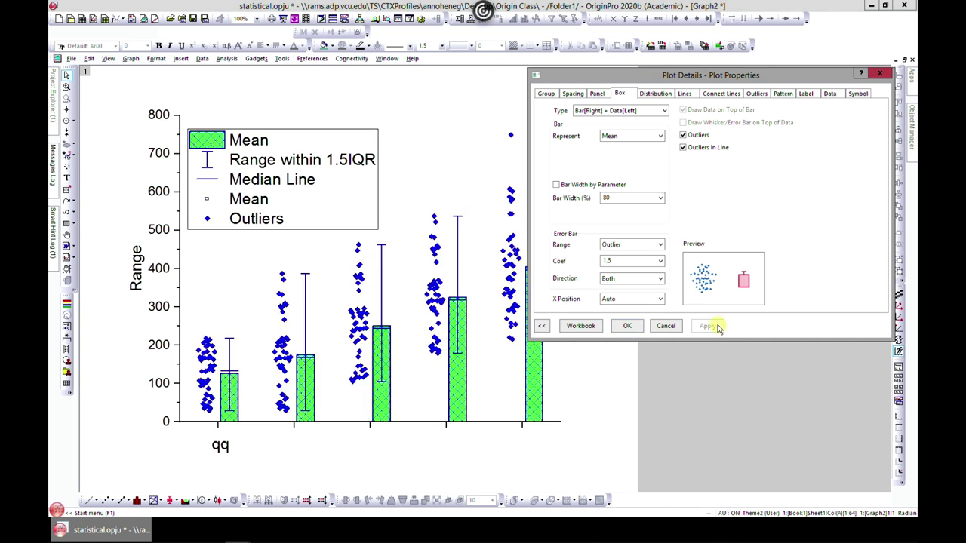
click(655, 111)
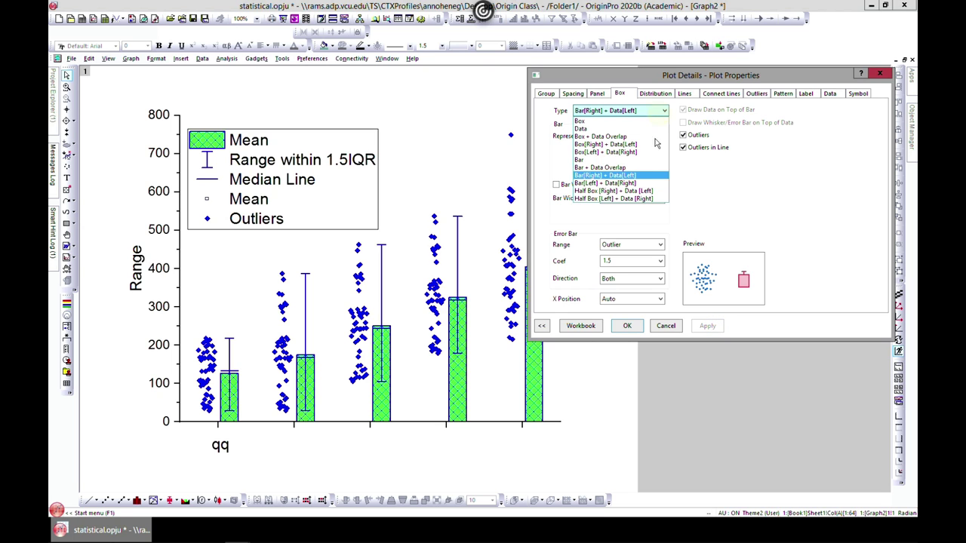
click(631, 184)
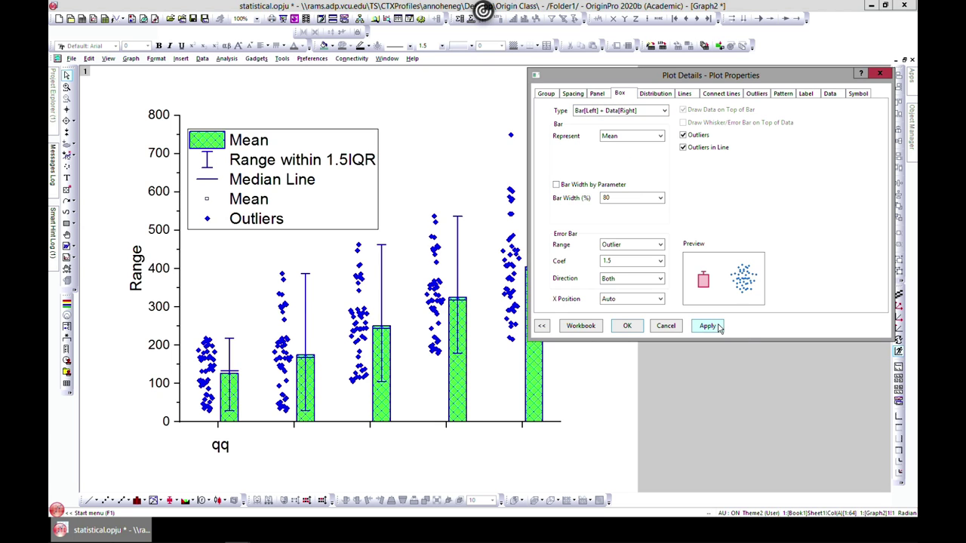
click(713, 327)
- Try the Half Box [Left] + Data [Right] type and set the plots back to the Box type
click(659, 112)
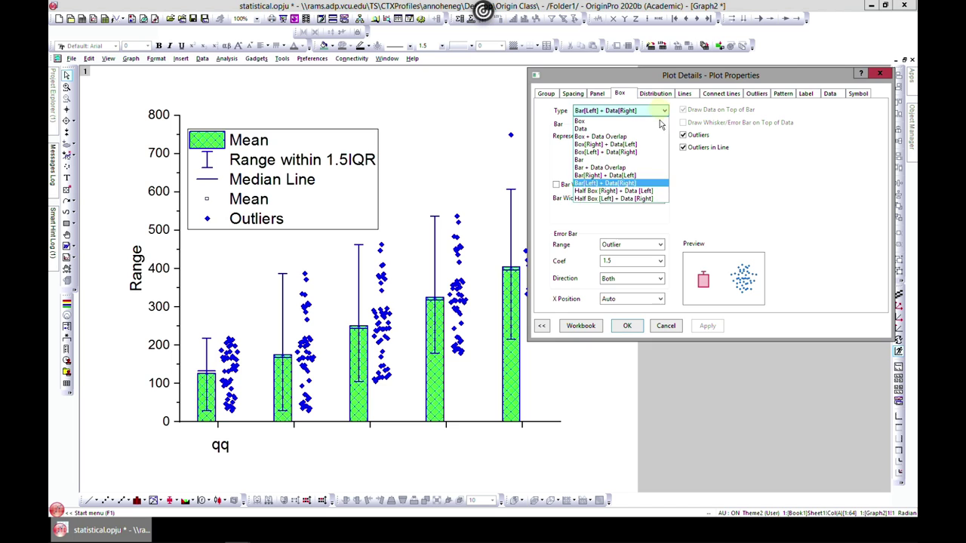
click(636, 197)
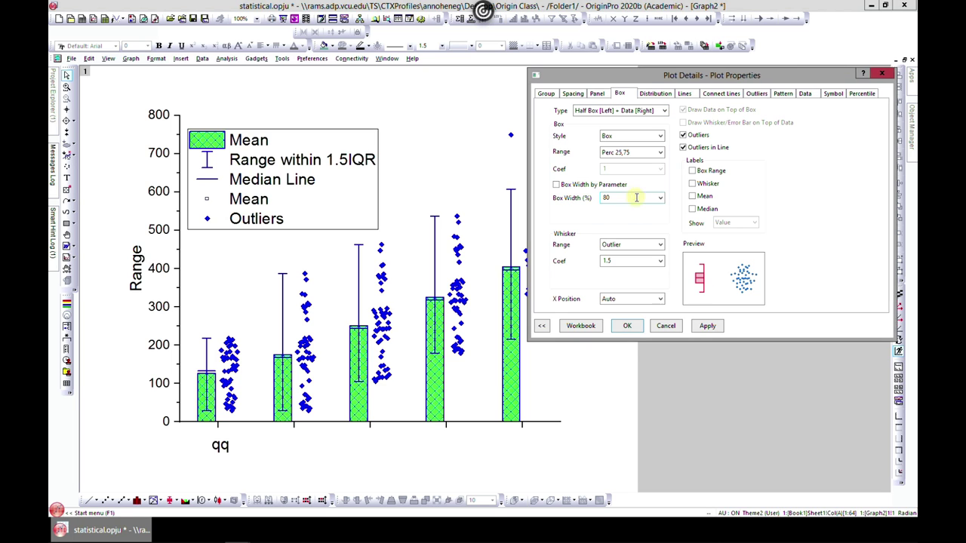
click(706, 326)
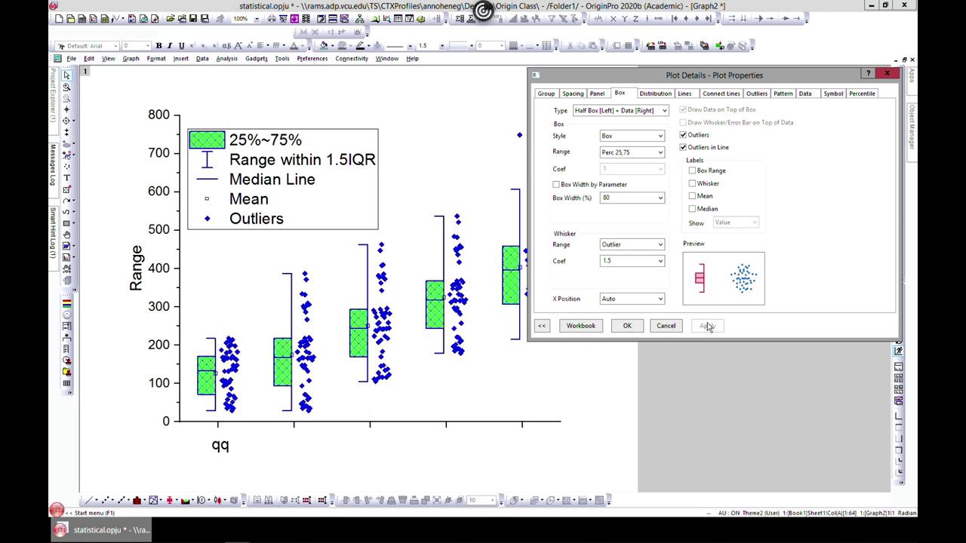
click(651, 111)
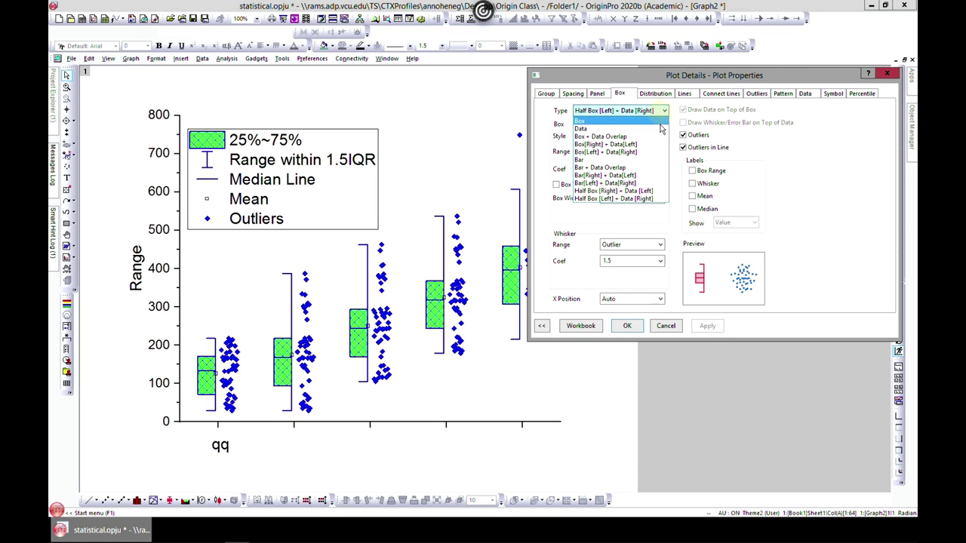
click(635, 123)
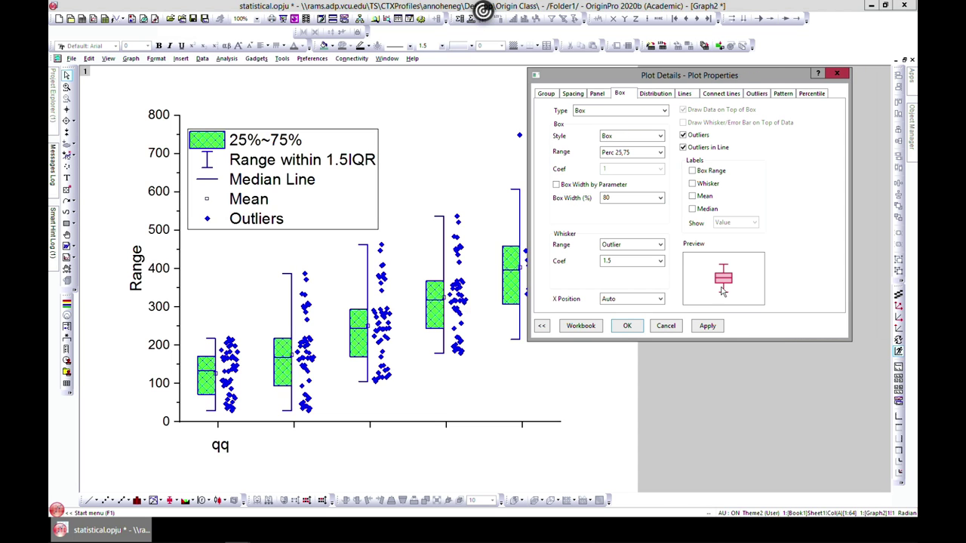
click(707, 326)
- Try the I-shaped Box style on the plots and apply it
click(660, 136)
click(618, 161)
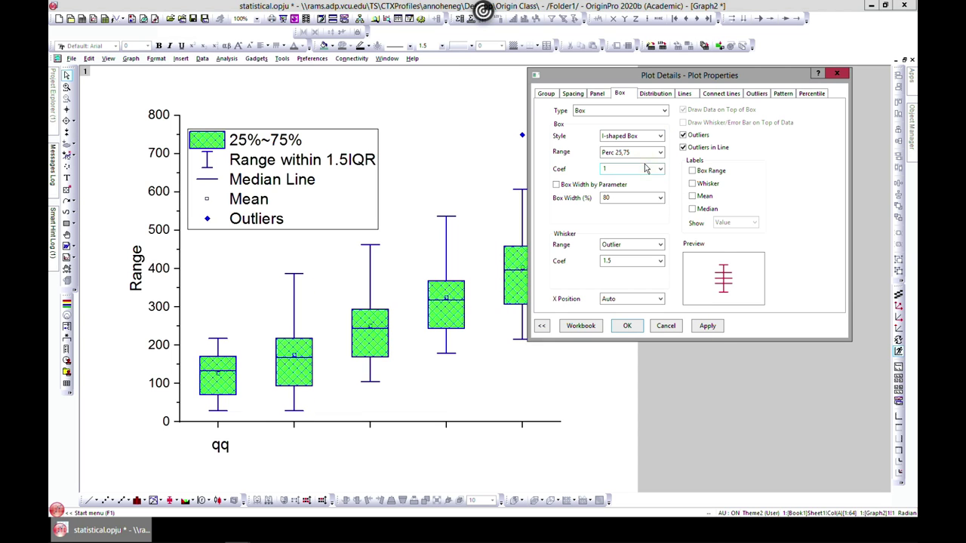
click(708, 326)
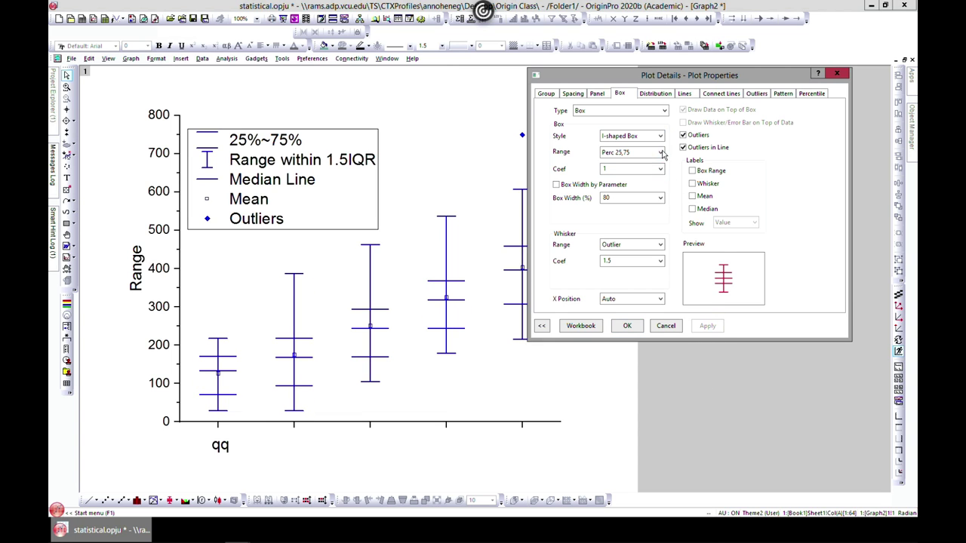
- Try the Diamond Box and Notched Box styles on the plots, applying each one
click(660, 137)
click(618, 160)
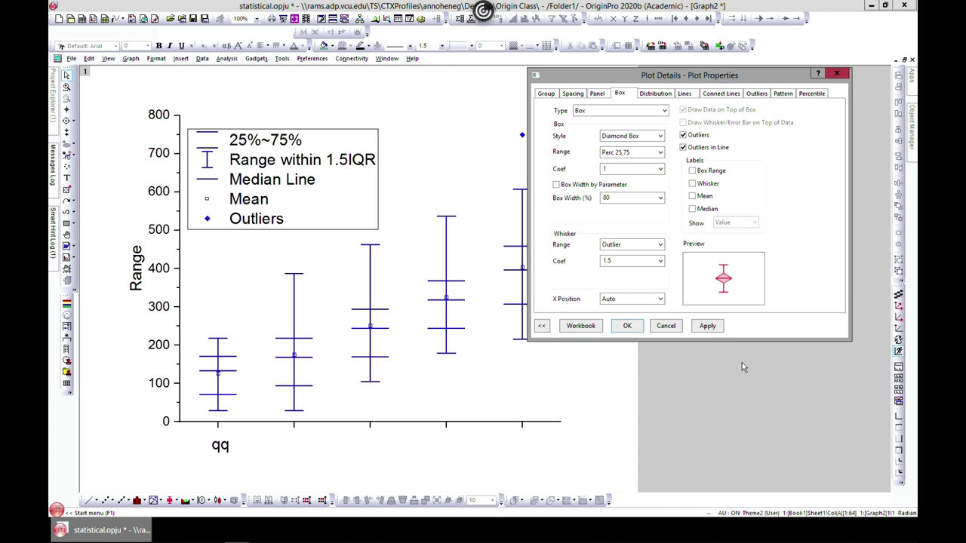
click(706, 326)
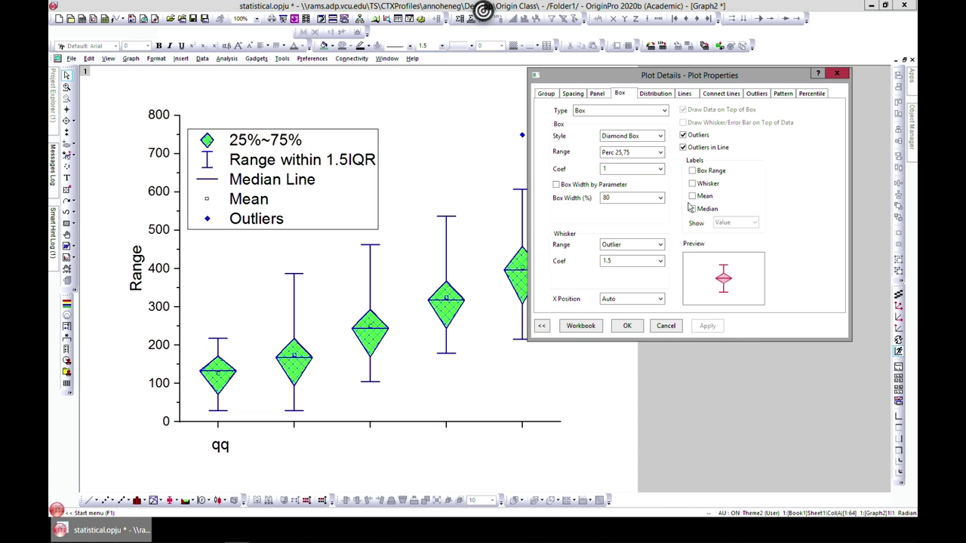
click(660, 137)
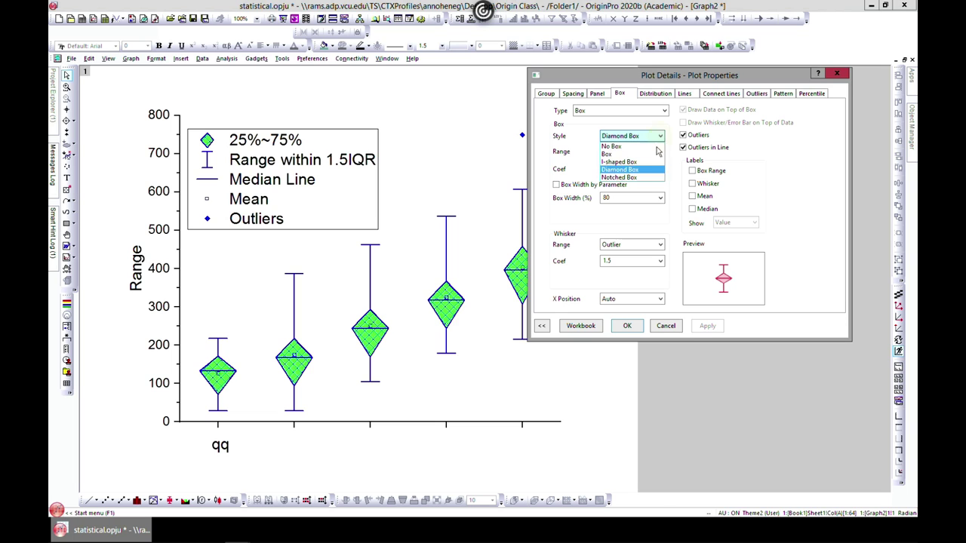
click(641, 173)
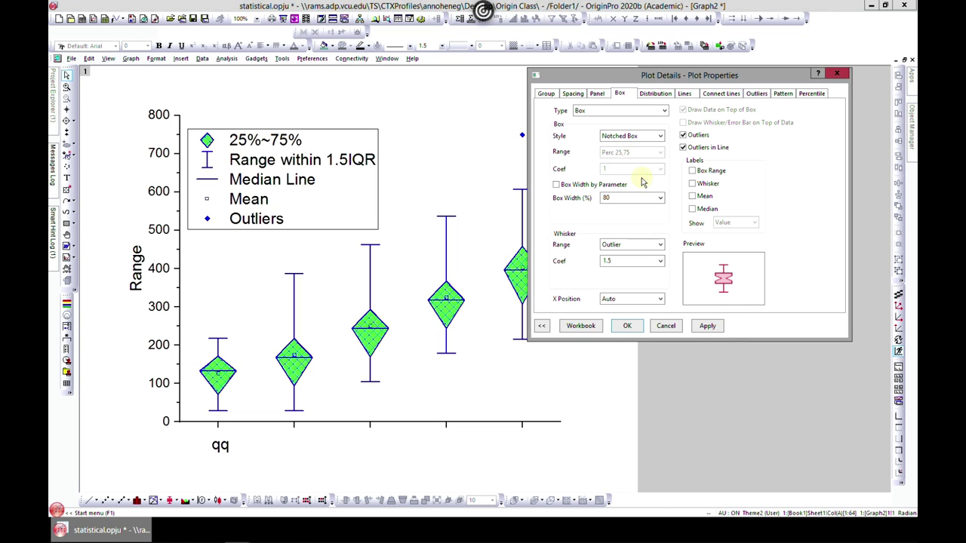
click(708, 326)
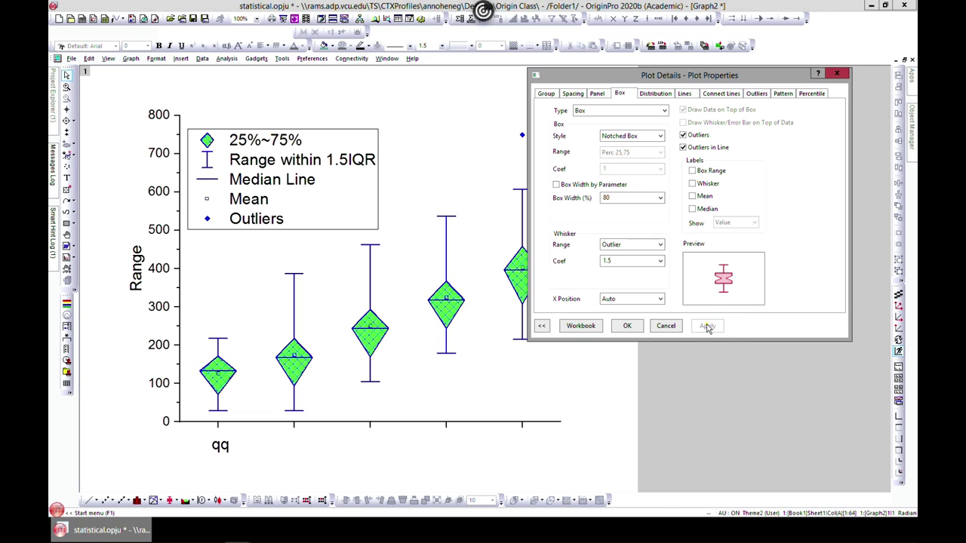
- Set the plots back to the Box style with a box range coefficient of 2
click(659, 137)
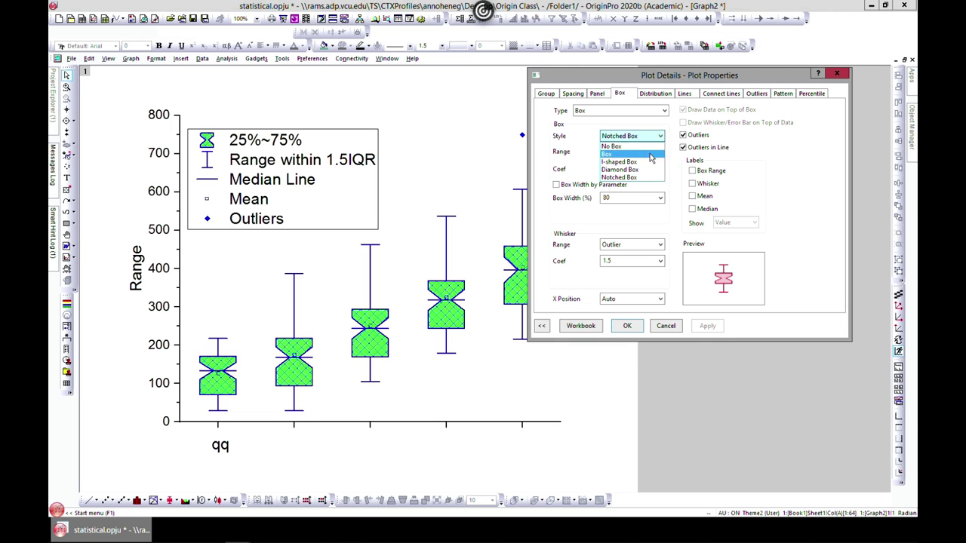
click(641, 154)
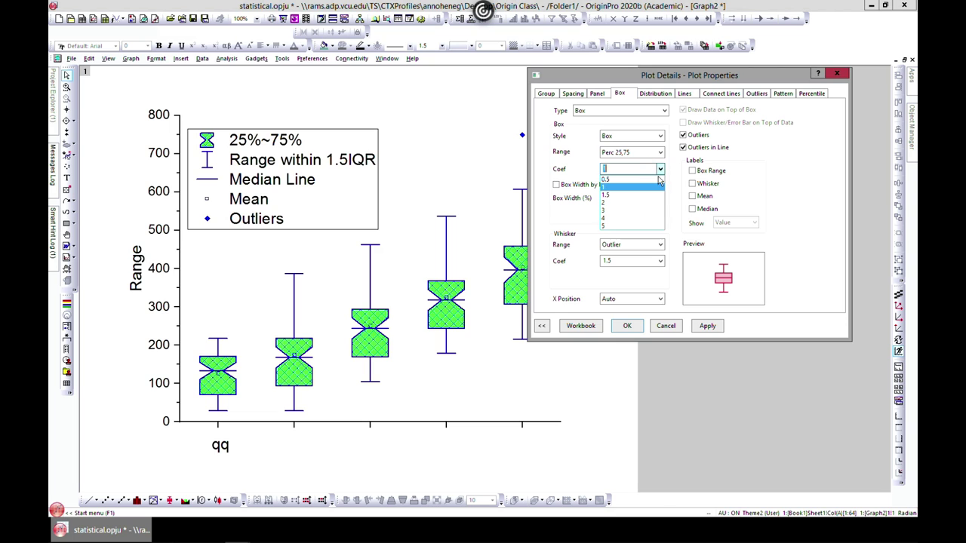
click(659, 186)
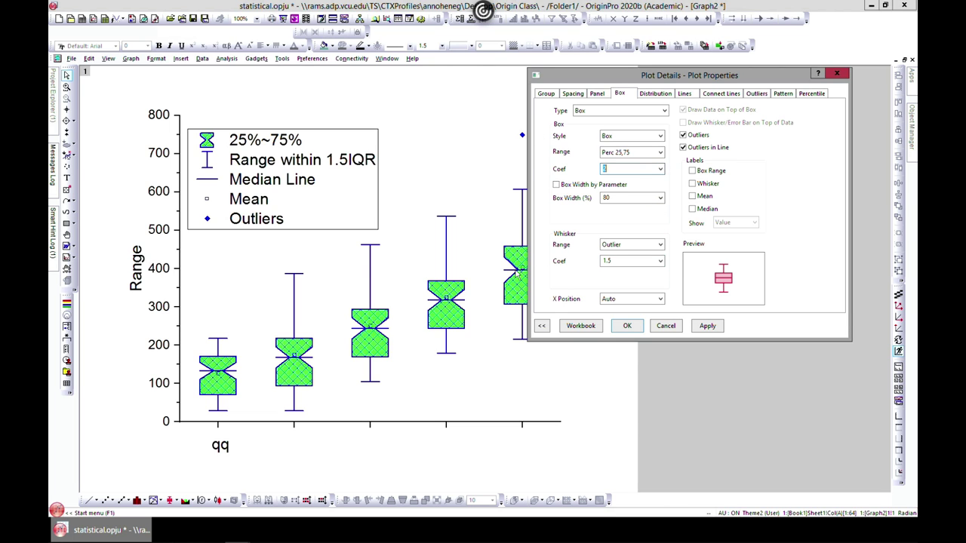
- Try the SD whisker range on the box plots and apply it
click(661, 247)
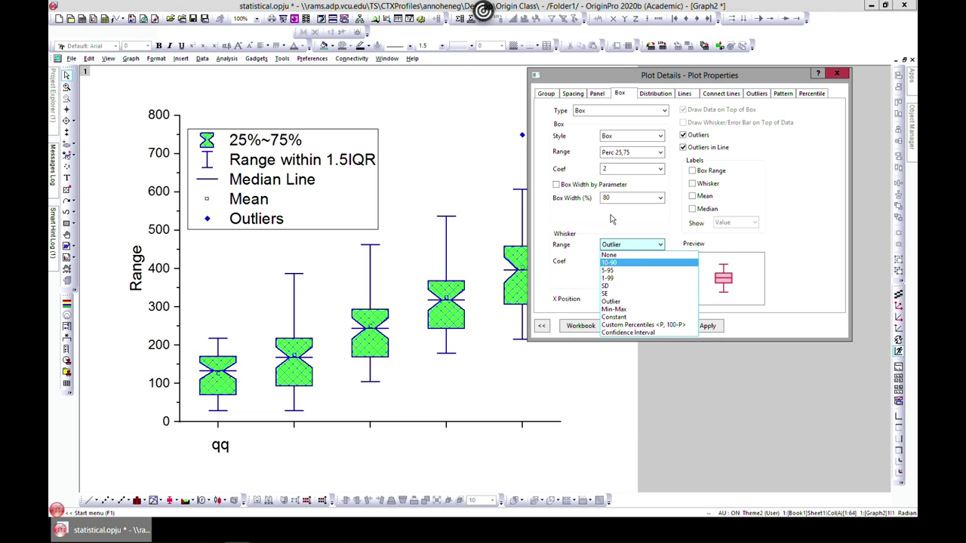
click(613, 287)
click(707, 326)
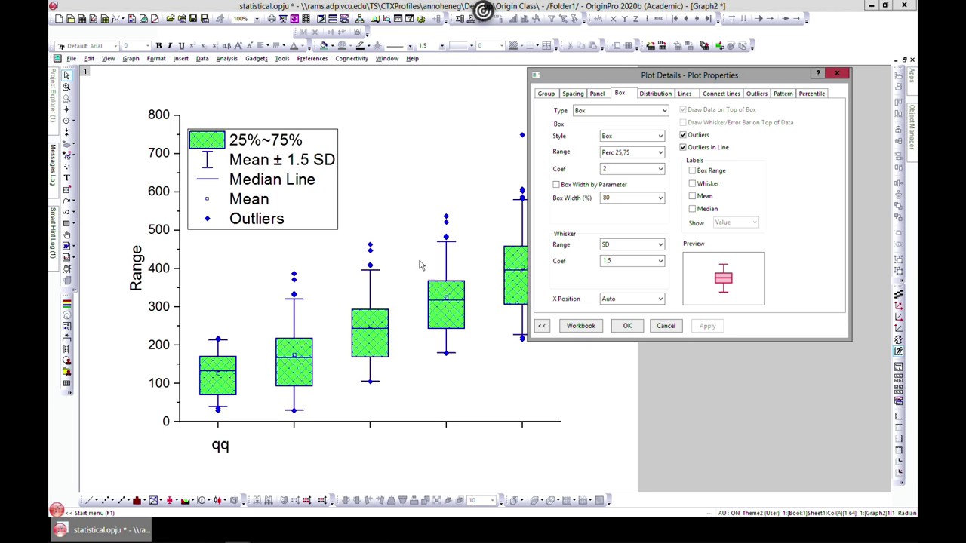
- Set the whisker range of the box plots to Min-Max and apply it
click(659, 249)
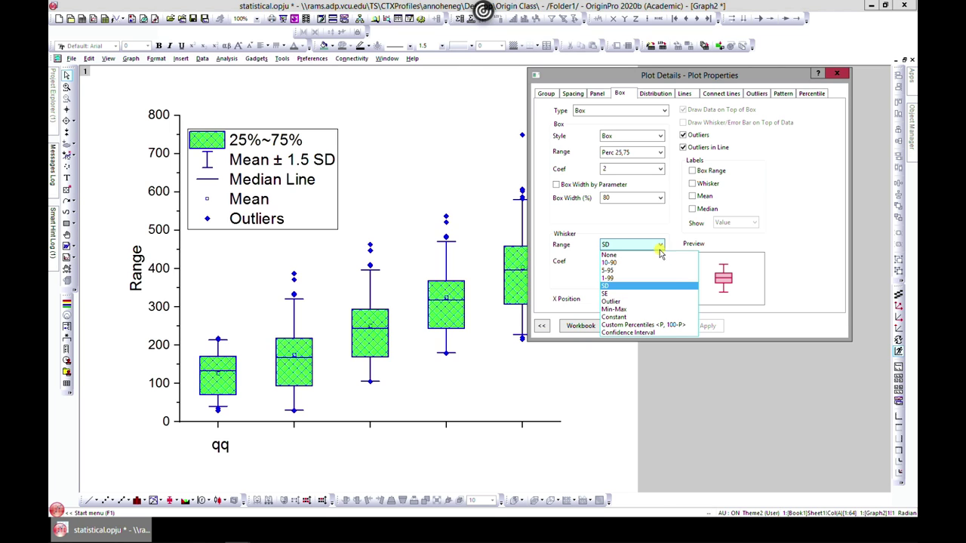
click(638, 311)
click(698, 329)
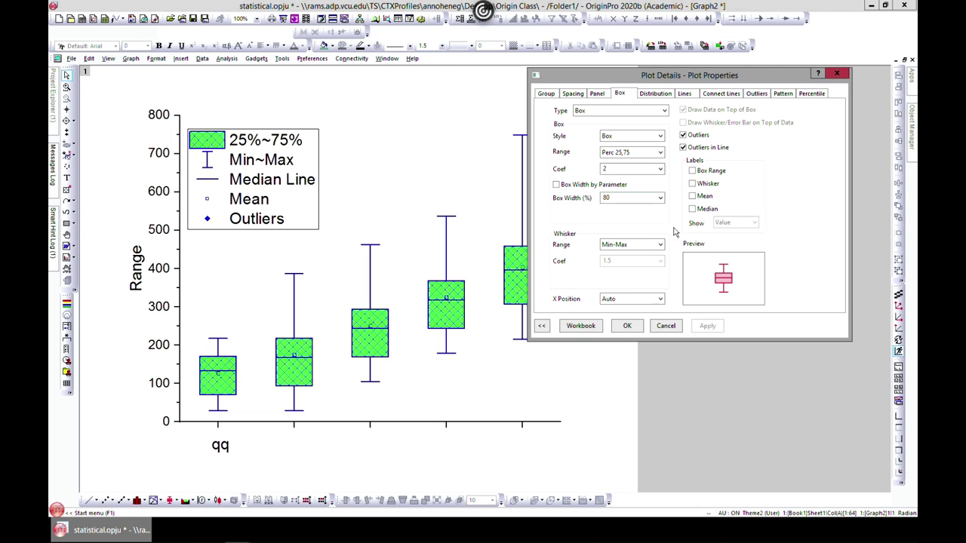
- Try the Box Range value labels on the plots, then turn them off again
click(692, 171)
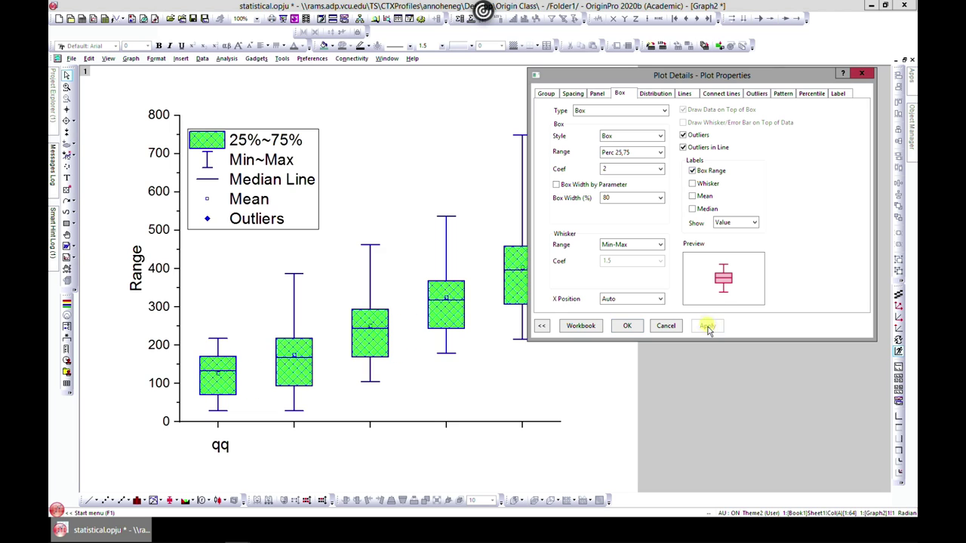
click(707, 325)
click(693, 172)
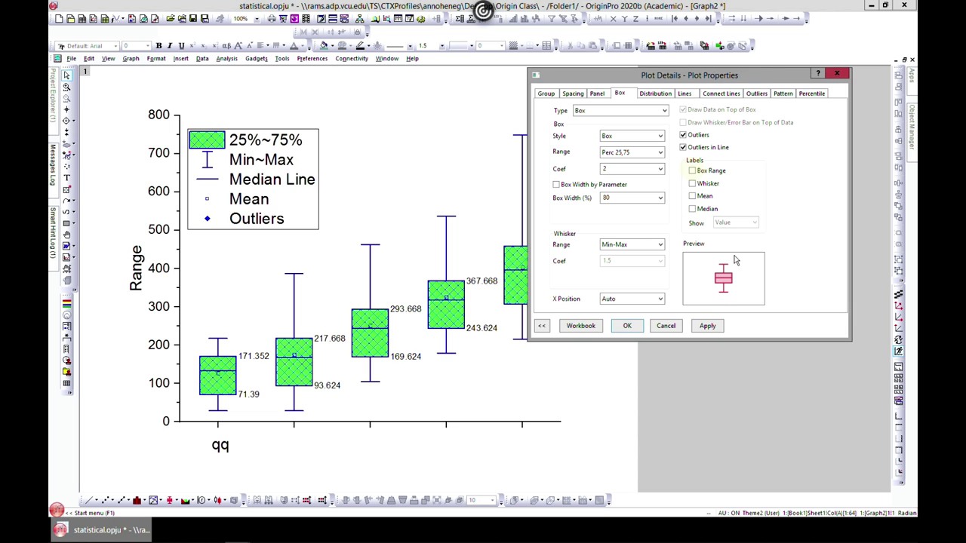
- Try a Normal distribution curve on the box plots and apply it
click(655, 94)
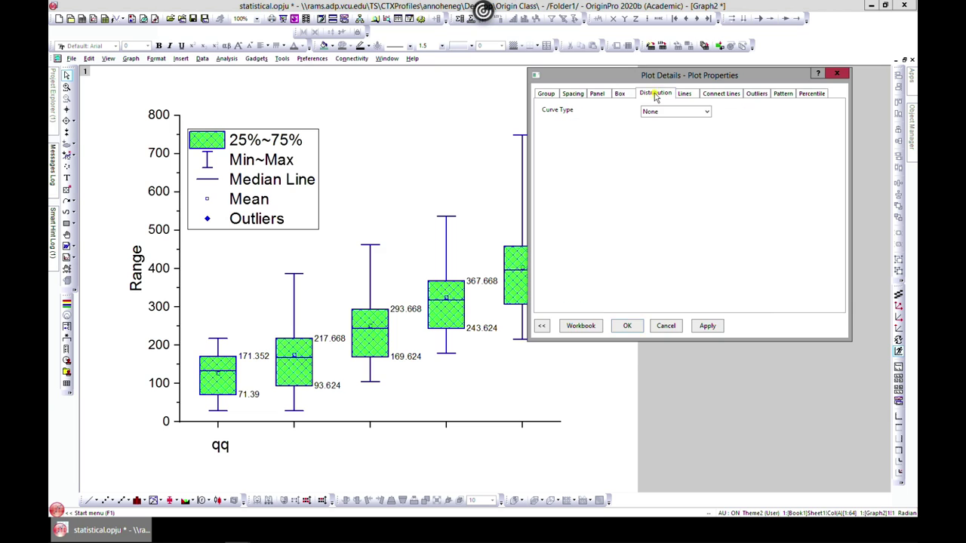
click(707, 113)
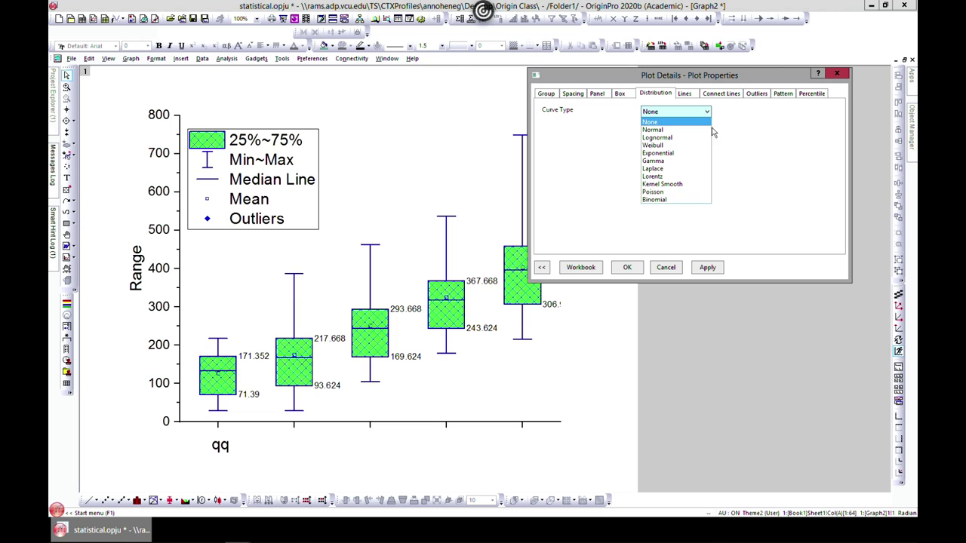
click(686, 130)
click(707, 268)
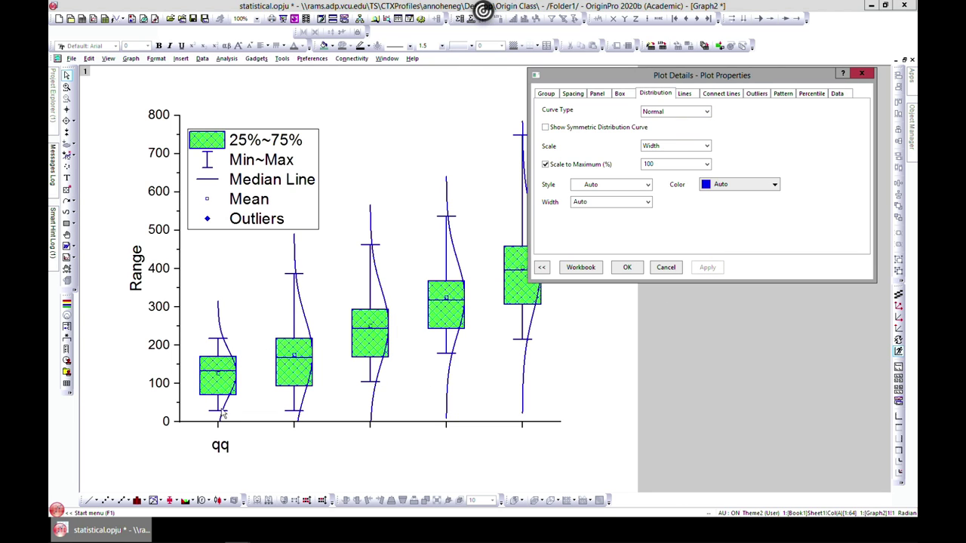
- Try the Exponential and Lorentz distribution curve types, applying each one
click(709, 113)
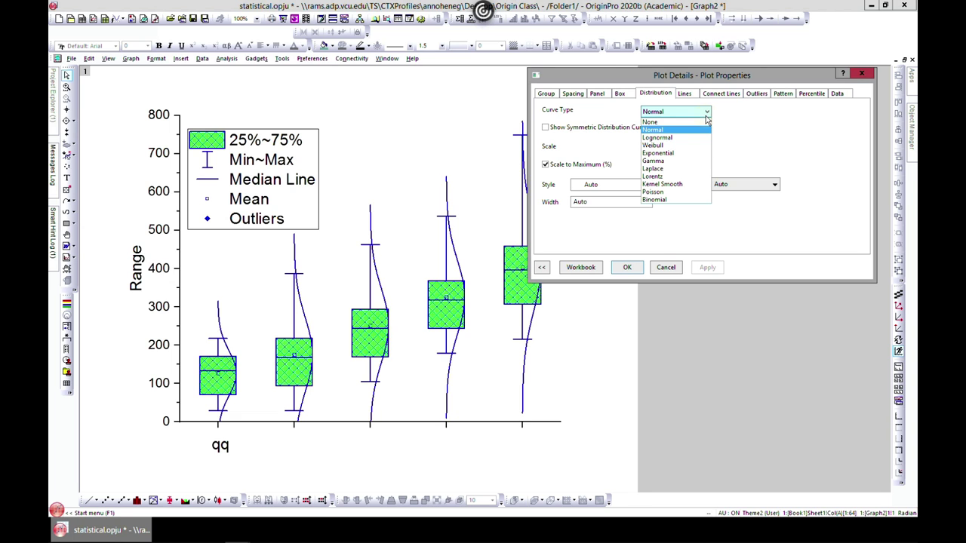
click(683, 153)
click(707, 267)
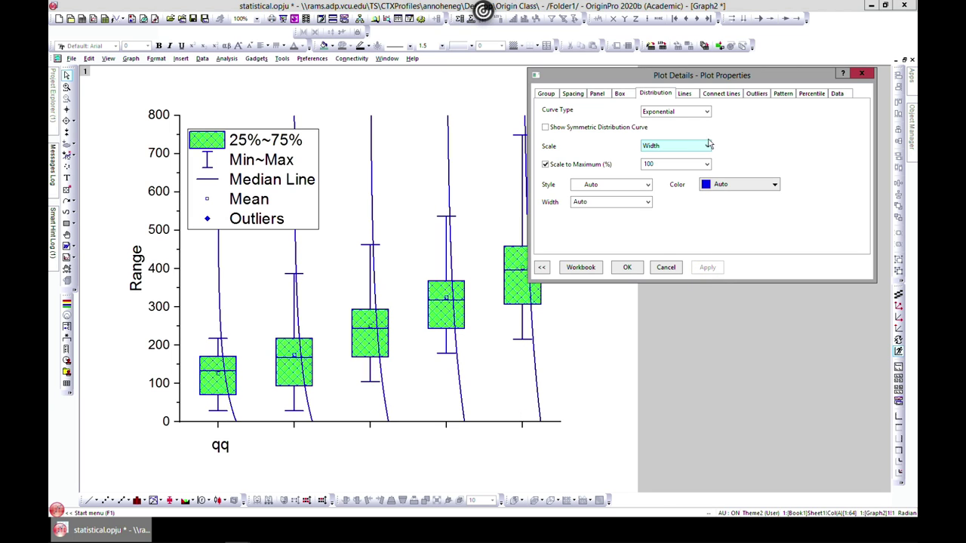
click(707, 111)
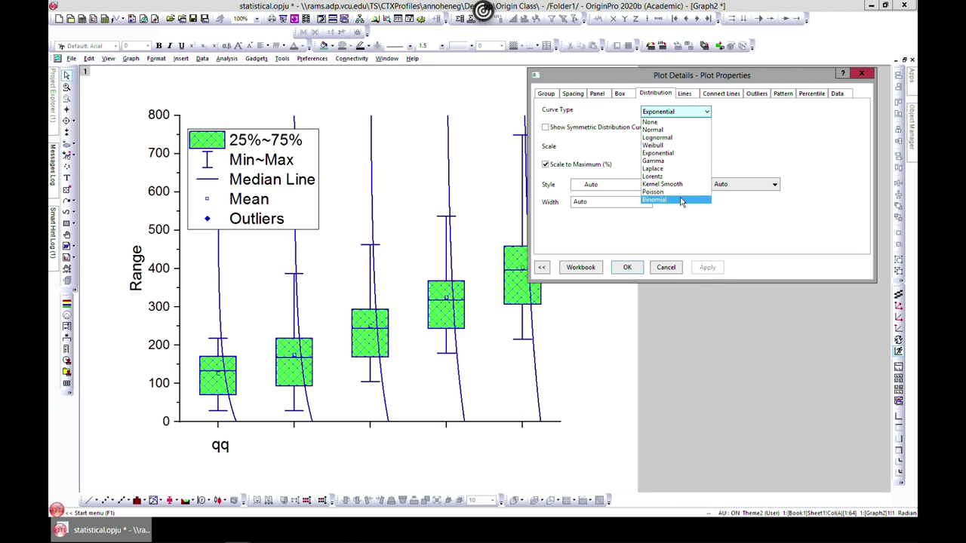
click(679, 178)
click(708, 267)
- Set the distribution curve type to Binomial and apply it
click(707, 112)
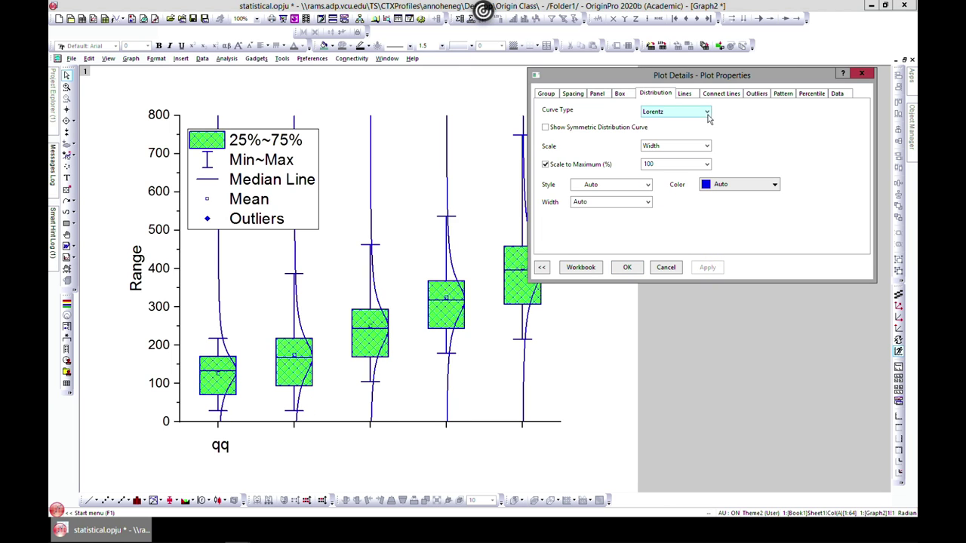
click(687, 200)
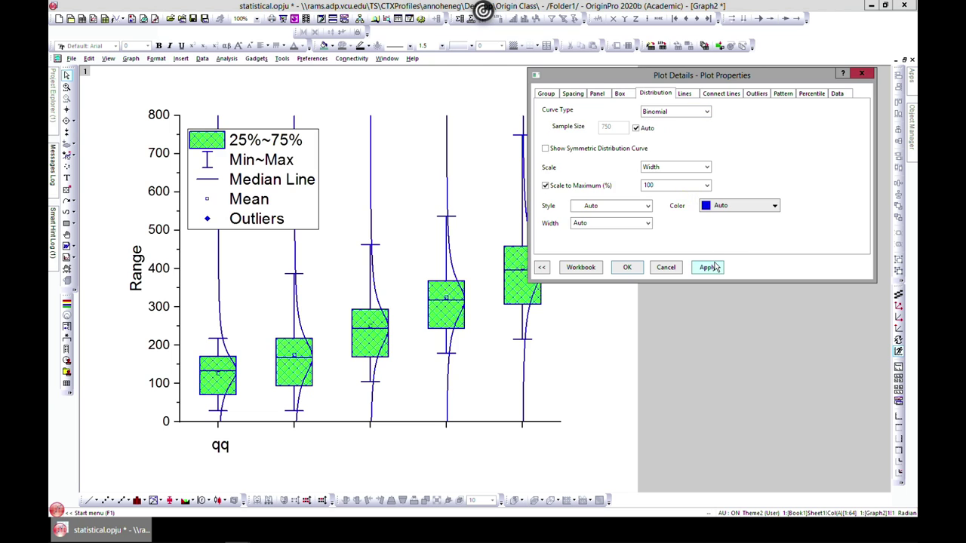
click(713, 267)
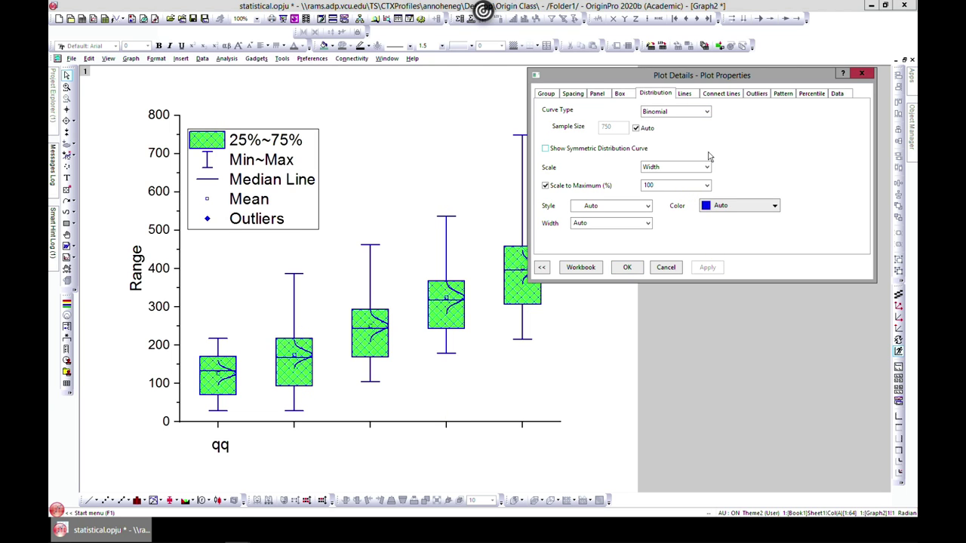
click(649, 207)
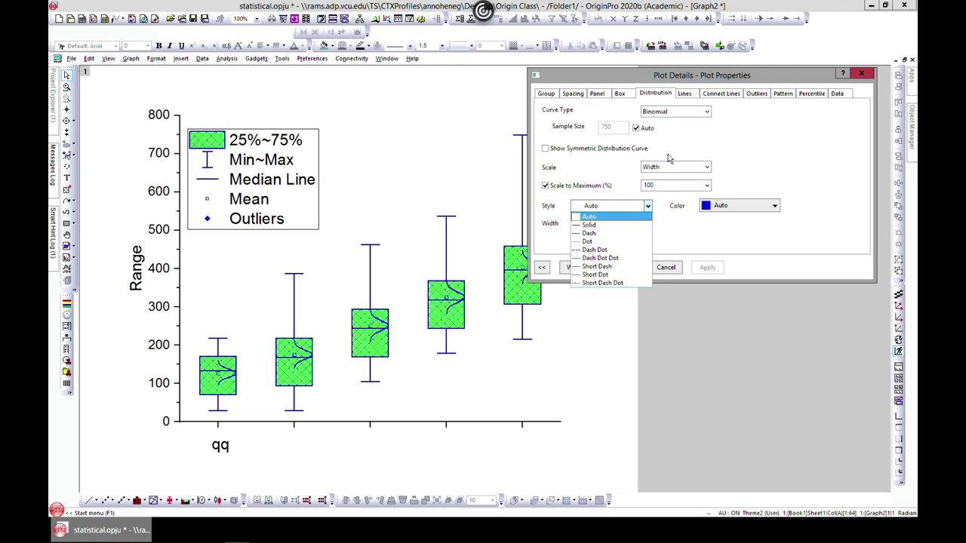
click(705, 113)
click(705, 114)
click(775, 165)
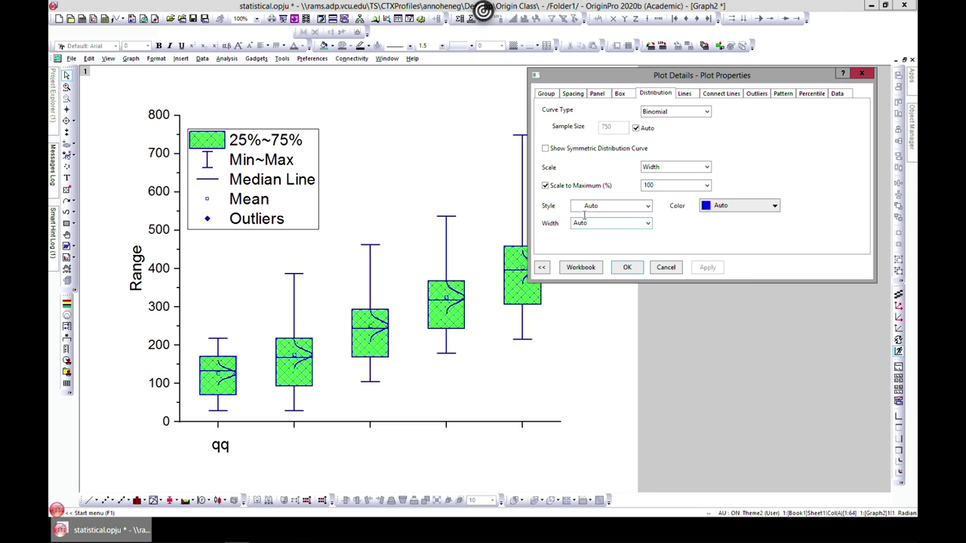
- Set the distribution curve color to Red and apply it
click(774, 206)
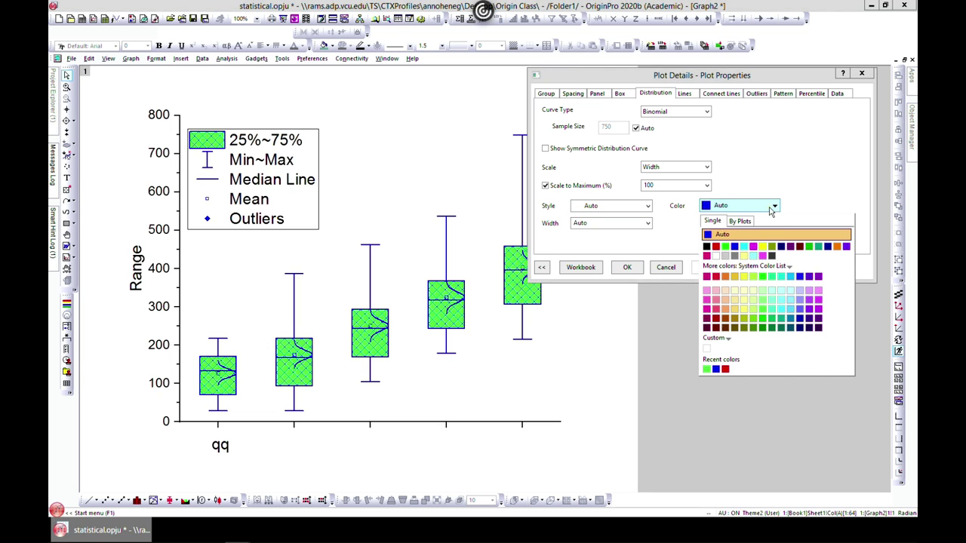
click(718, 252)
click(707, 268)
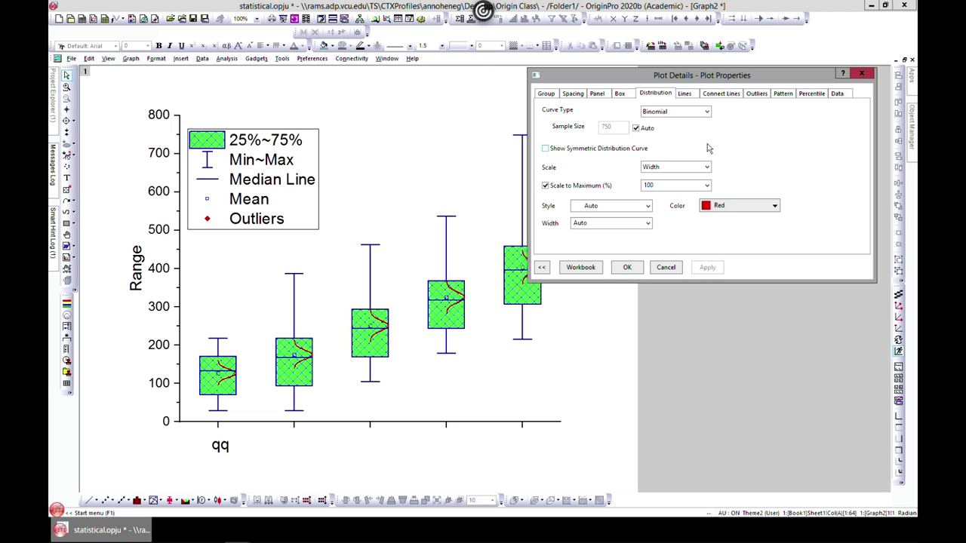
- Set the whisker line color to light yellow (#EDE76D) and apply it
click(687, 95)
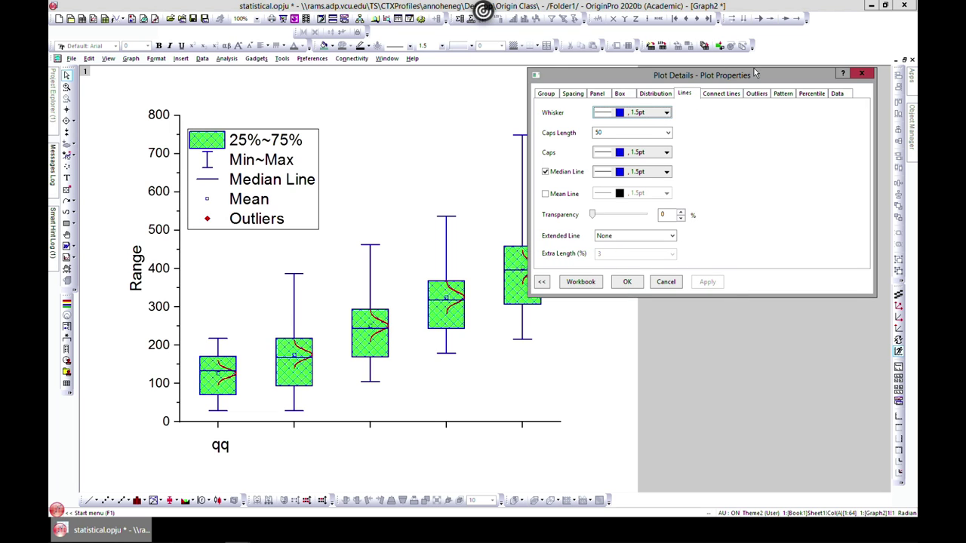
click(664, 112)
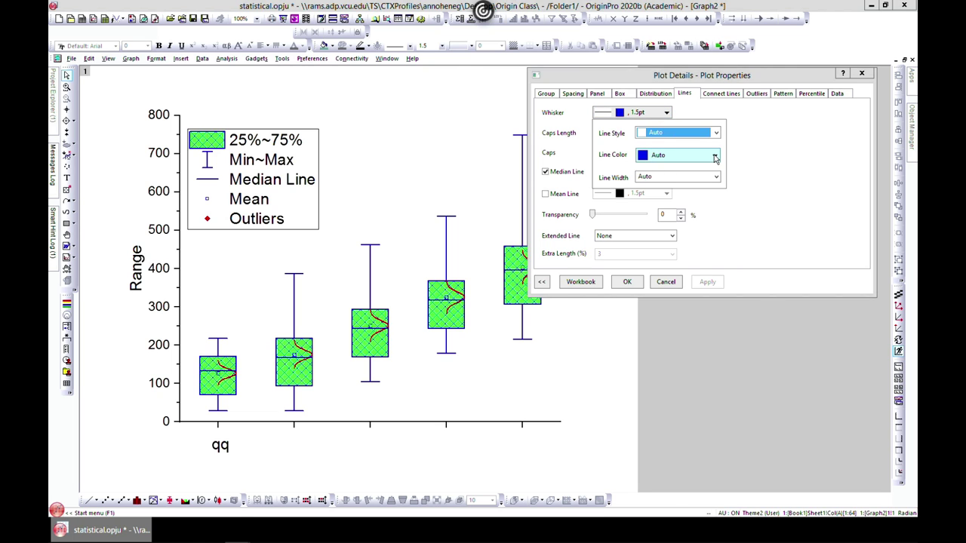
click(715, 156)
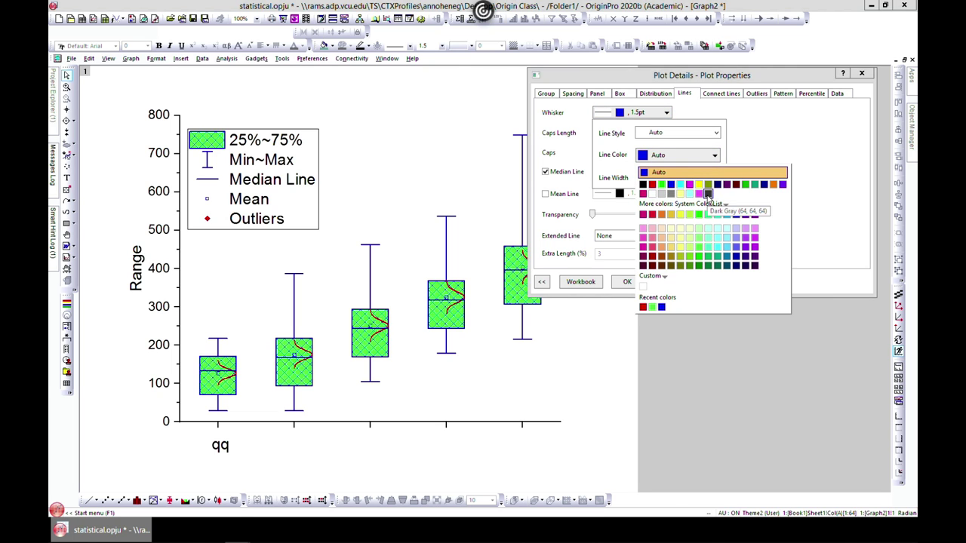
click(679, 248)
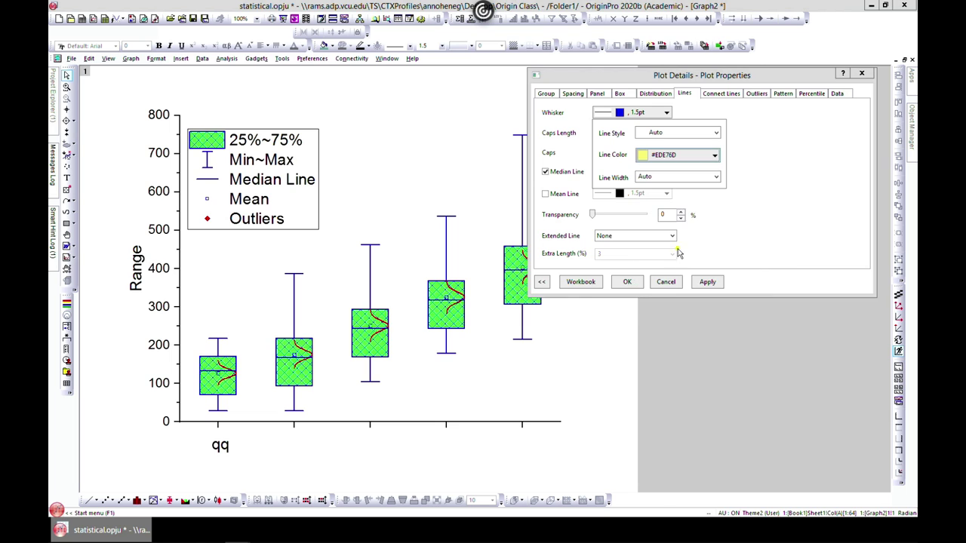
click(707, 282)
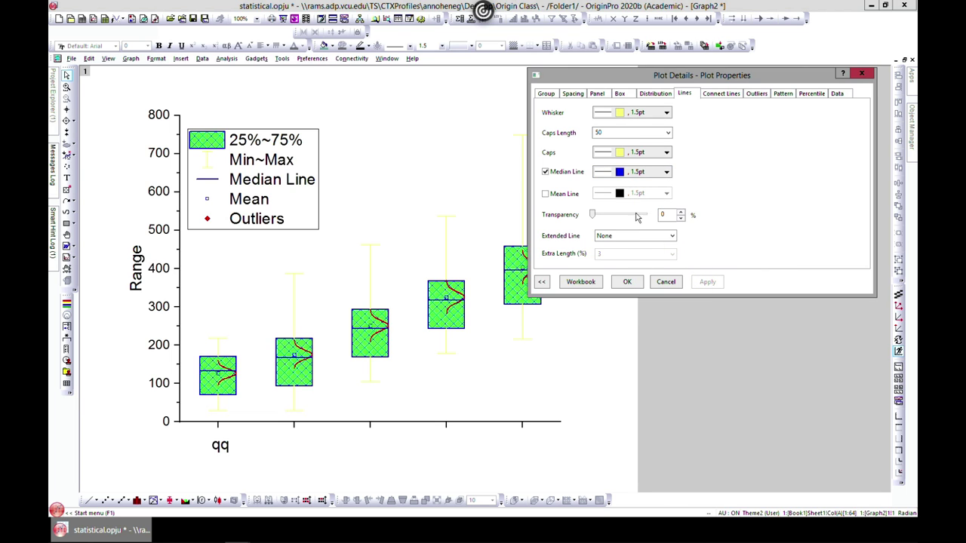
- Set the median line color to purple and apply it
click(664, 172)
click(707, 216)
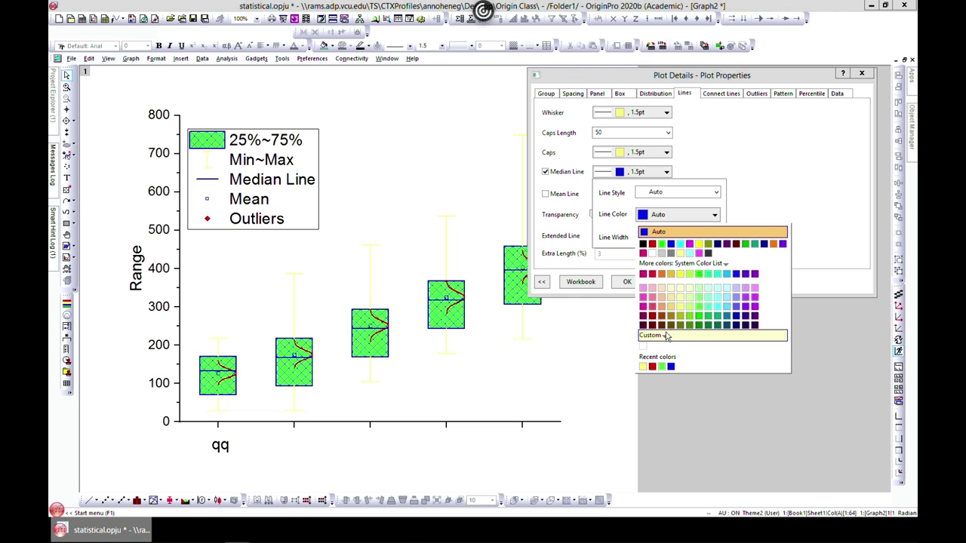
click(754, 274)
click(706, 282)
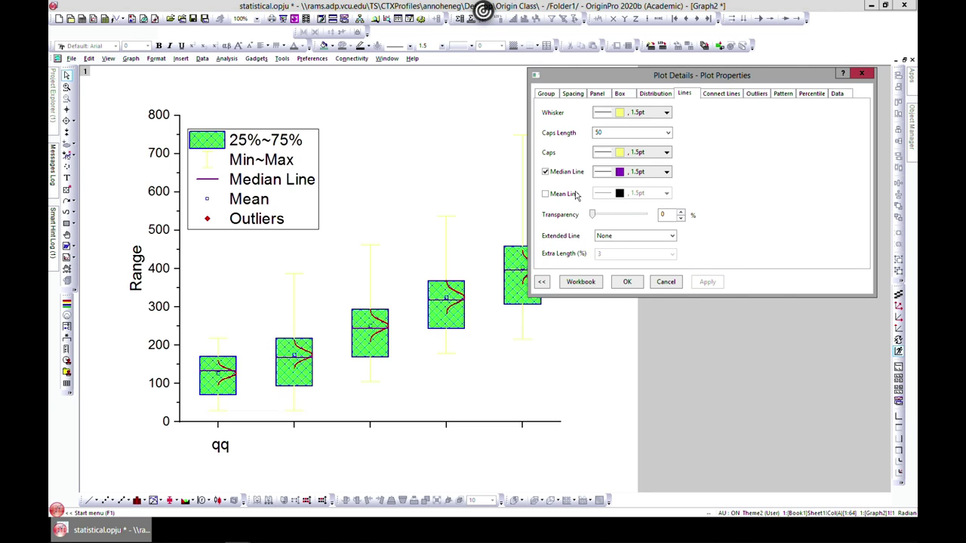
- Connect the box means with a line and apply it
click(714, 97)
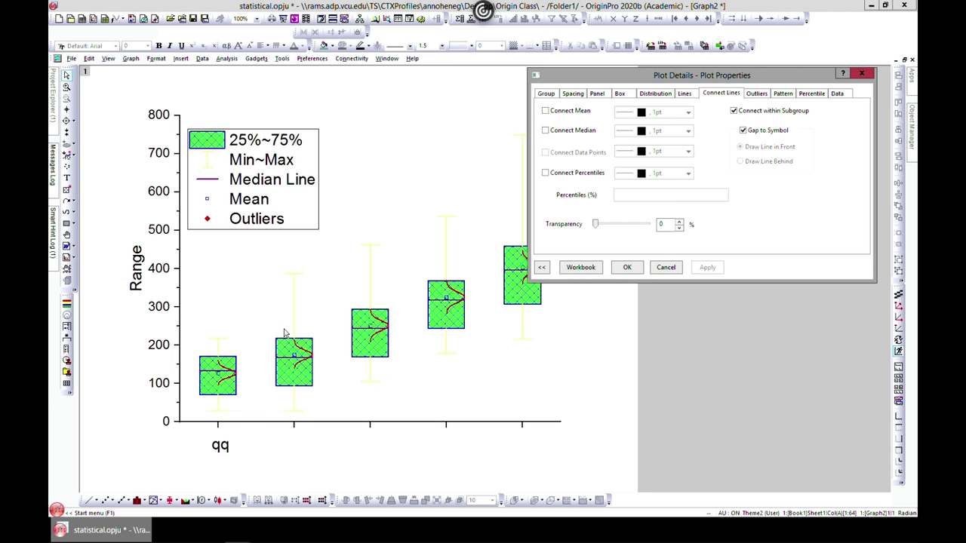
click(544, 111)
click(706, 267)
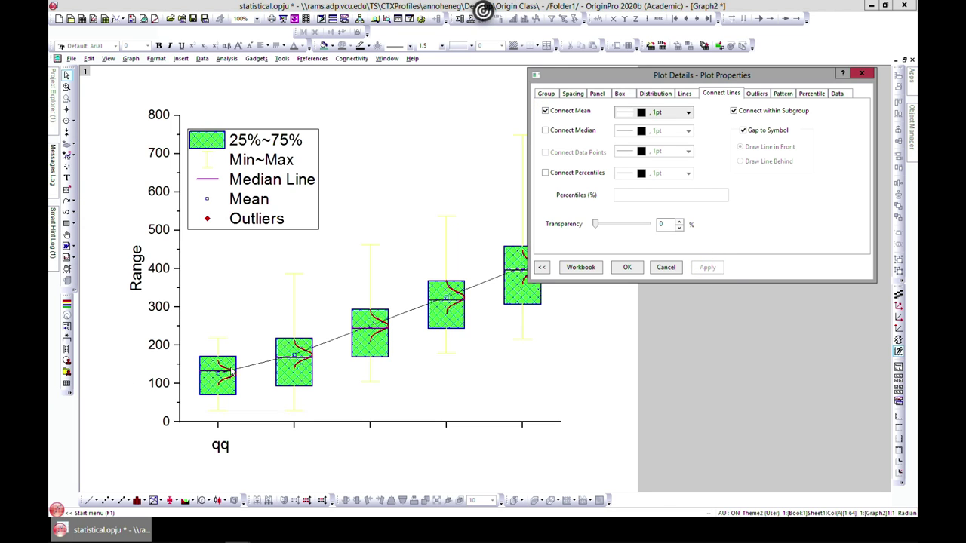
- Turn off the mean connecting line, connect the box medians instead and apply it
click(545, 111)
click(544, 131)
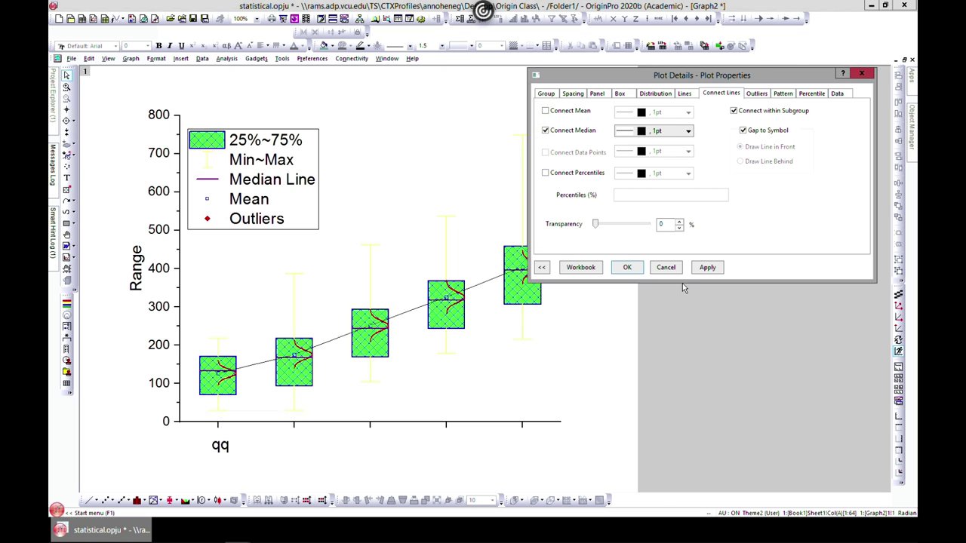
click(706, 267)
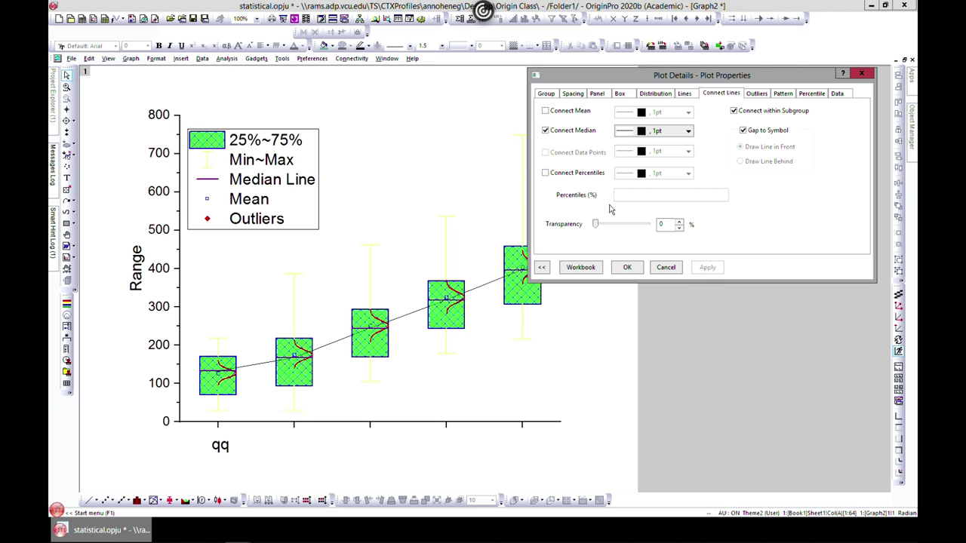
- Turn off the median connecting line and try the option for connecting percentiles
click(544, 131)
click(545, 174)
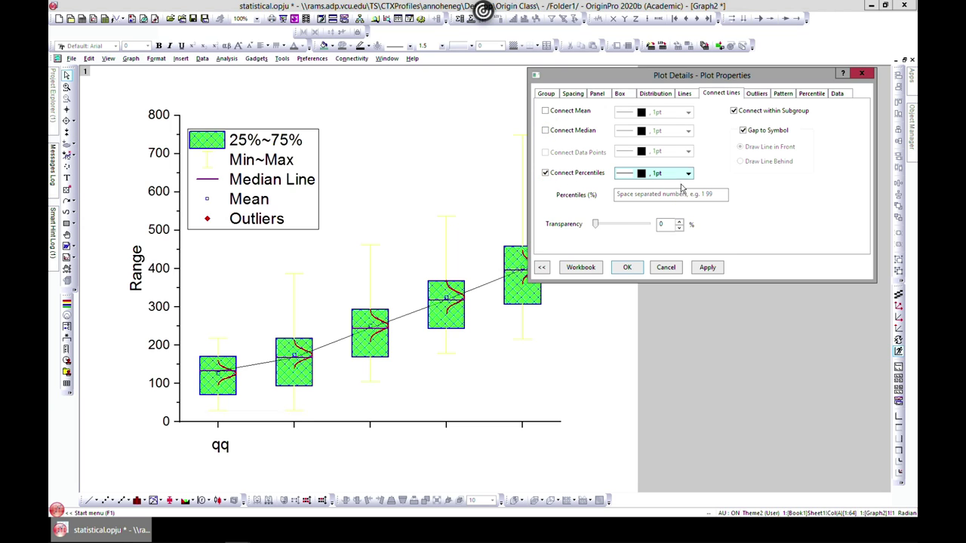
click(545, 174)
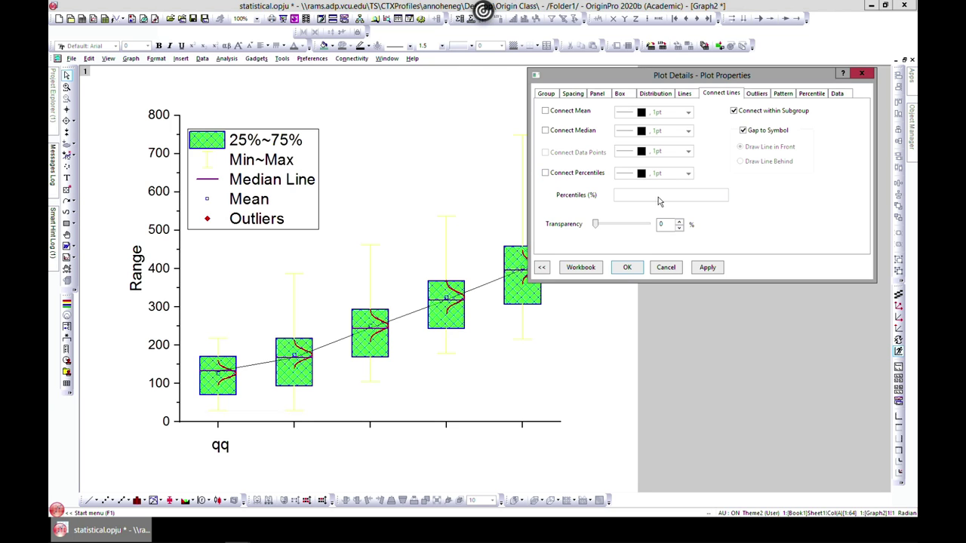
- Replace the automatic outlier symbol with a solid square and apply it
click(756, 94)
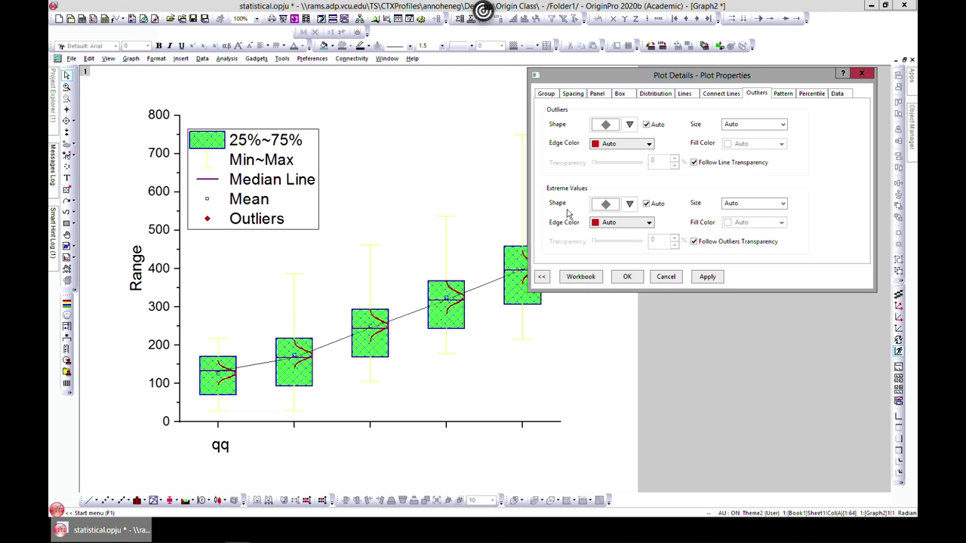
click(647, 126)
click(646, 125)
click(629, 124)
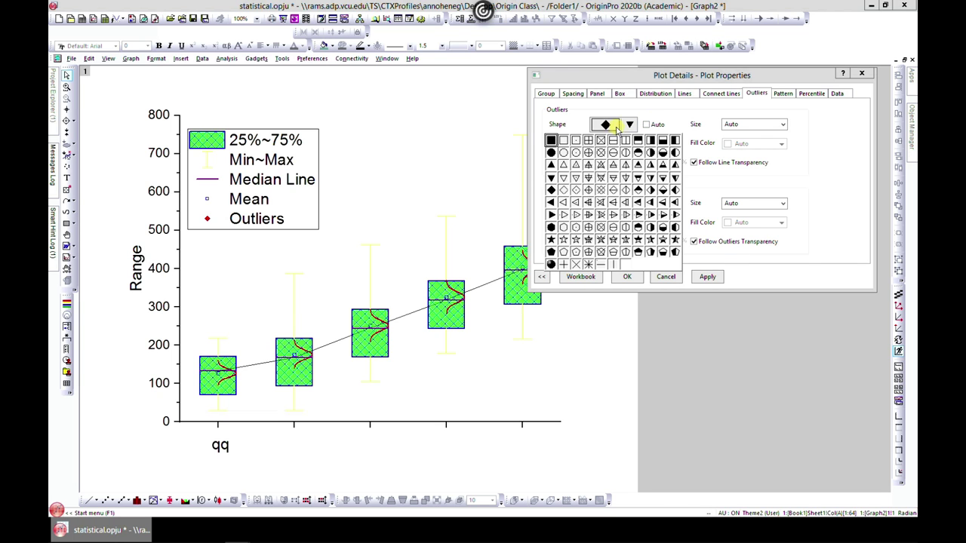
click(551, 141)
click(700, 278)
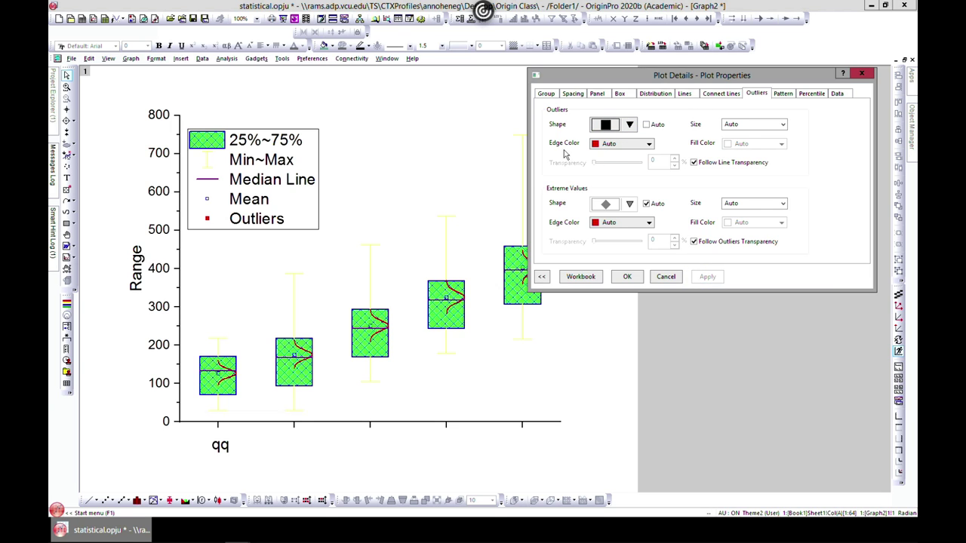
- Set the outlier edge color to Wine and apply it
click(649, 145)
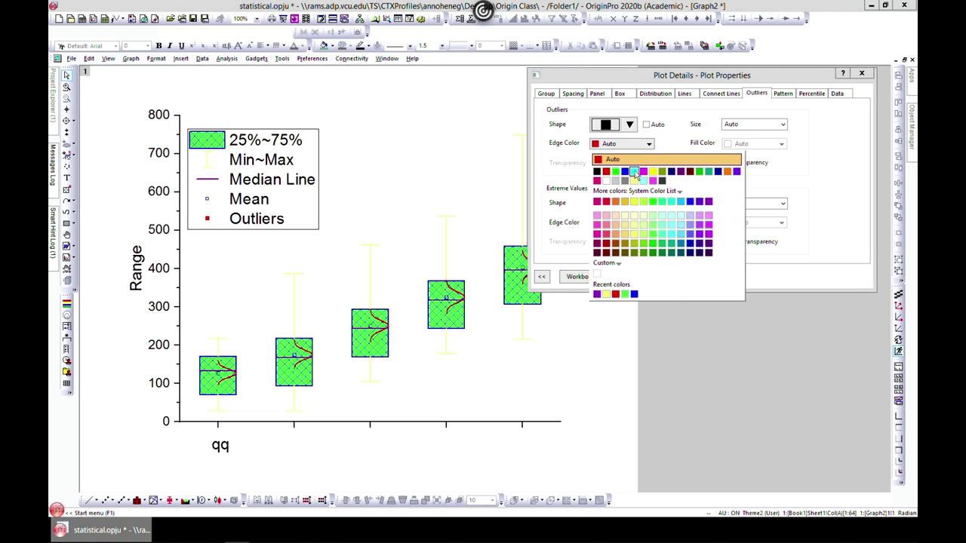
click(688, 172)
click(707, 277)
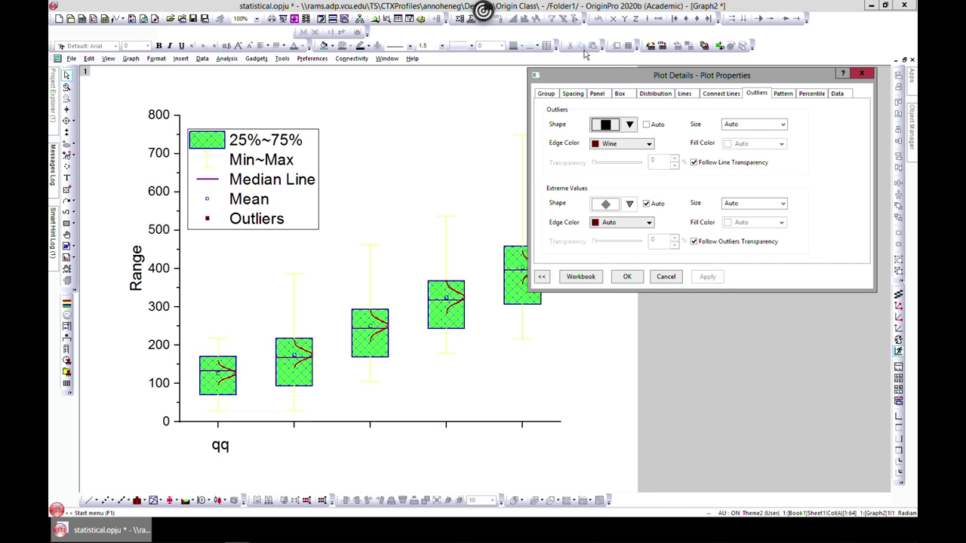
- Change the box plot type to Data and apply it
click(653, 94)
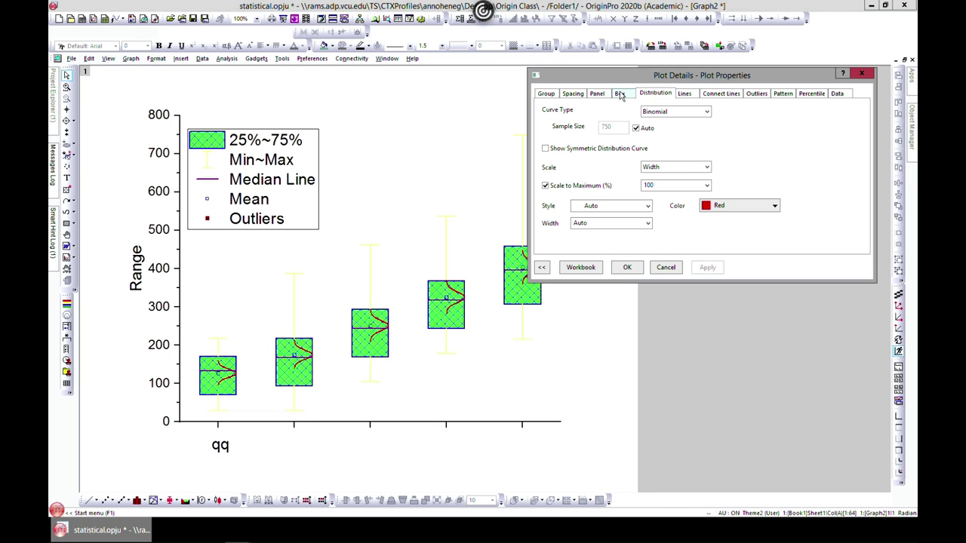
click(619, 93)
click(648, 111)
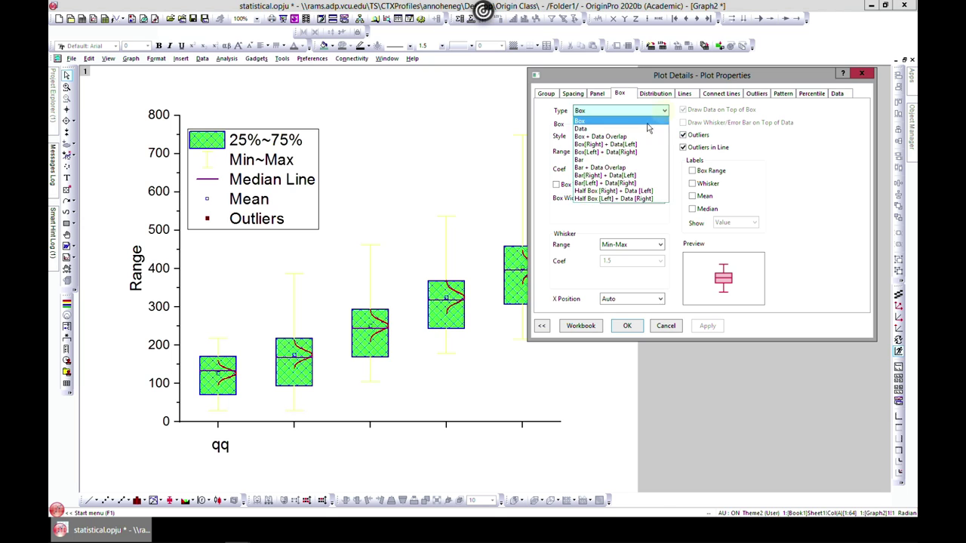
click(647, 129)
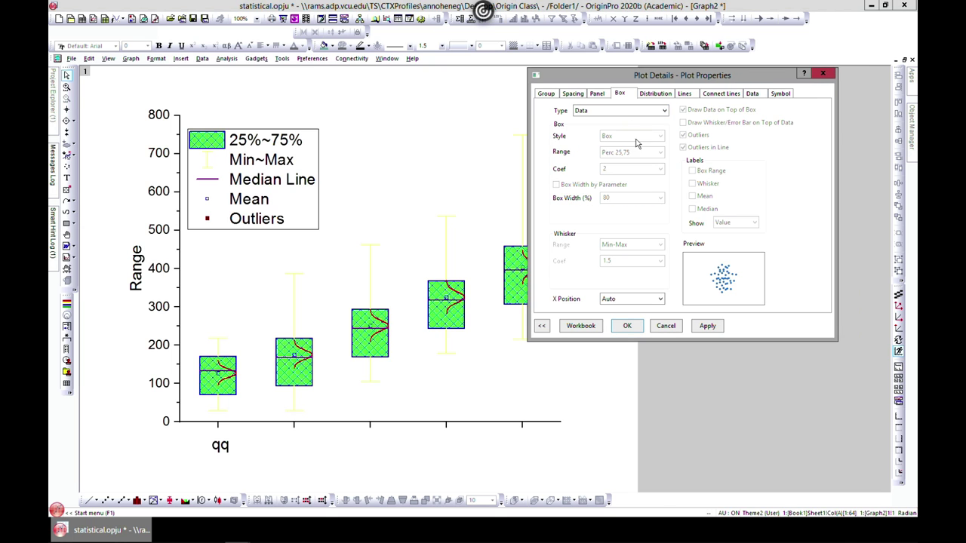
click(706, 327)
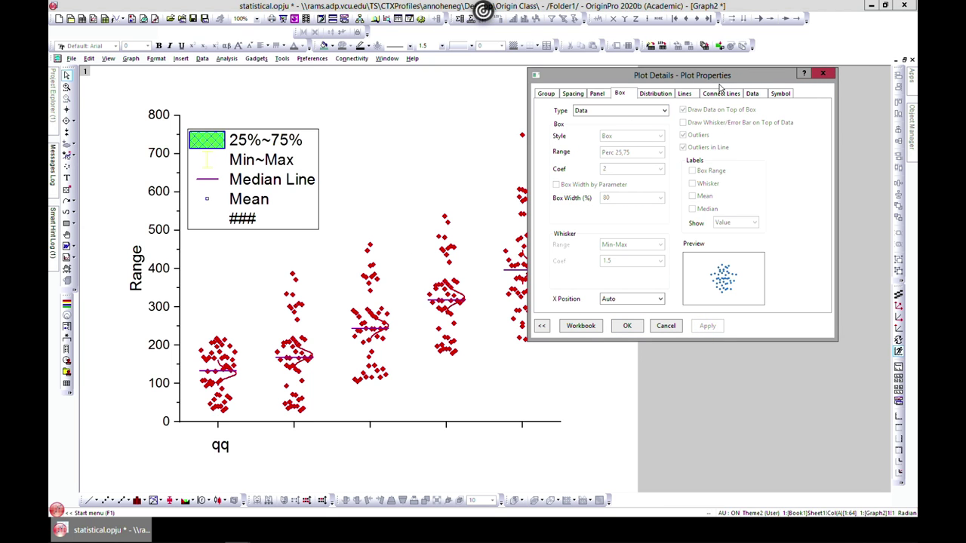
- Set the data display type to Bin Bars and apply it to the chart
click(684, 96)
click(717, 96)
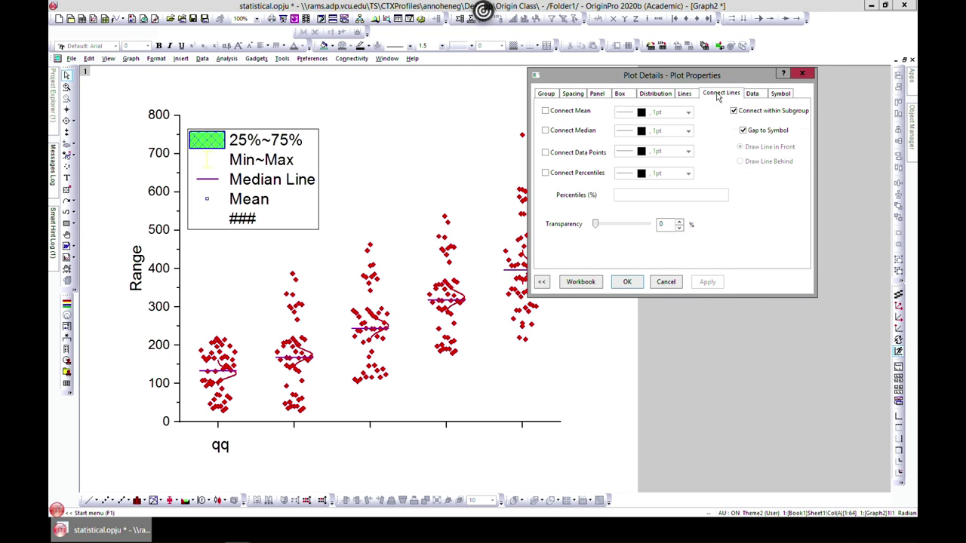
click(749, 97)
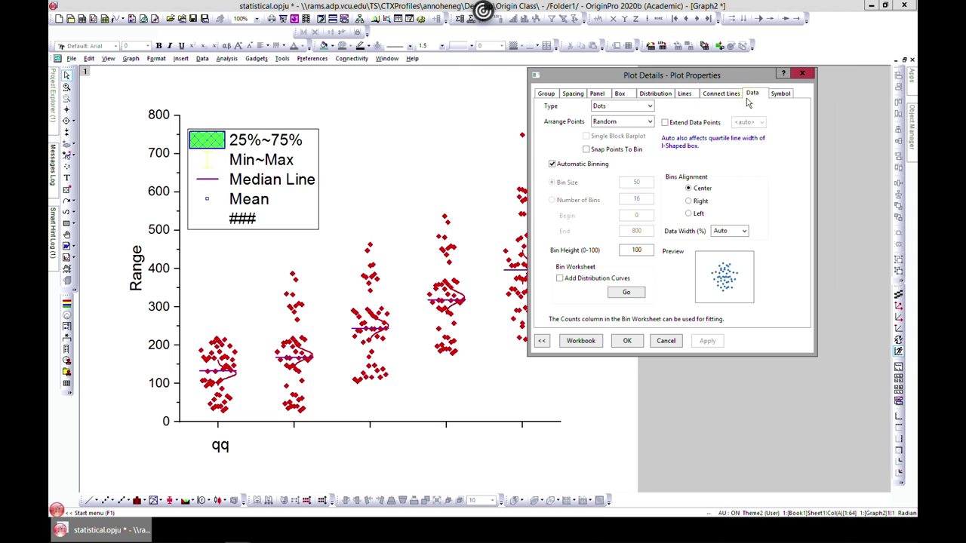
click(711, 96)
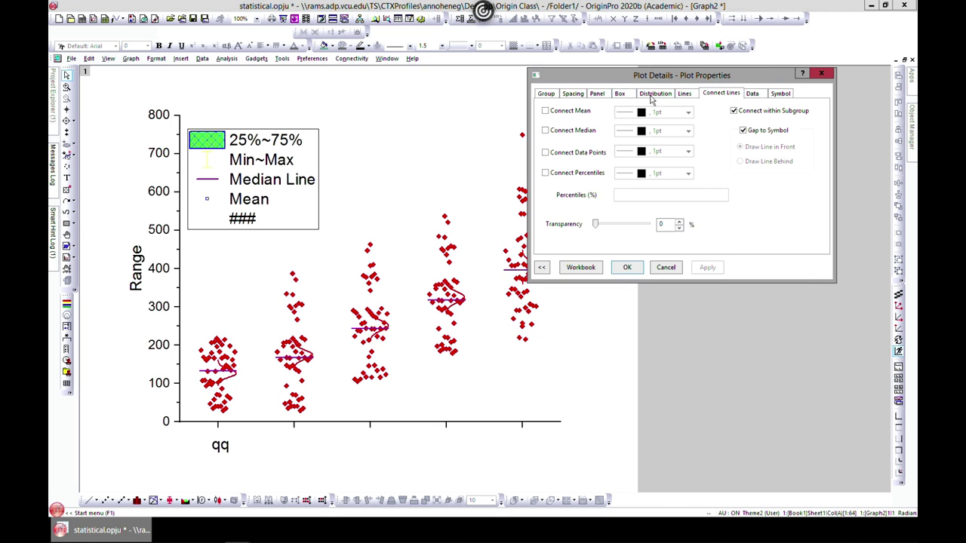
click(752, 96)
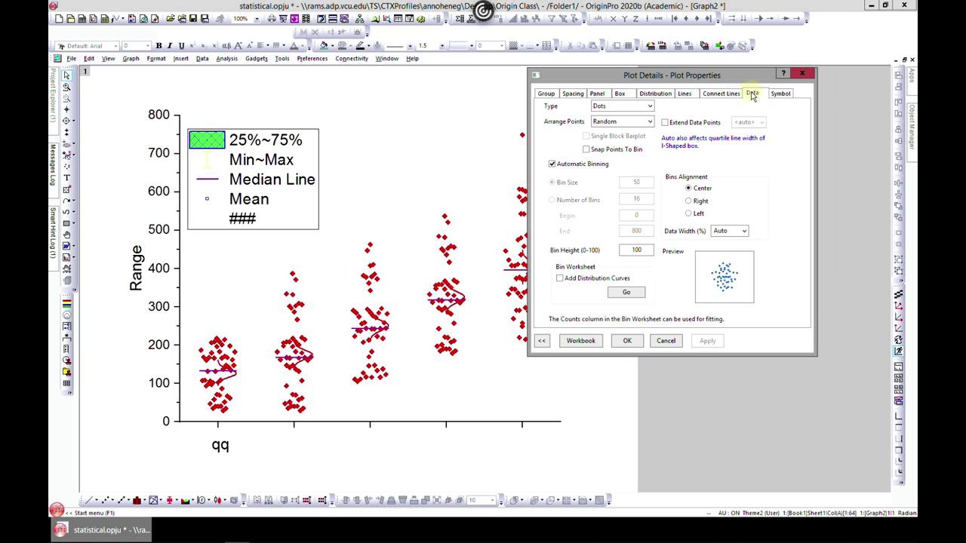
click(648, 108)
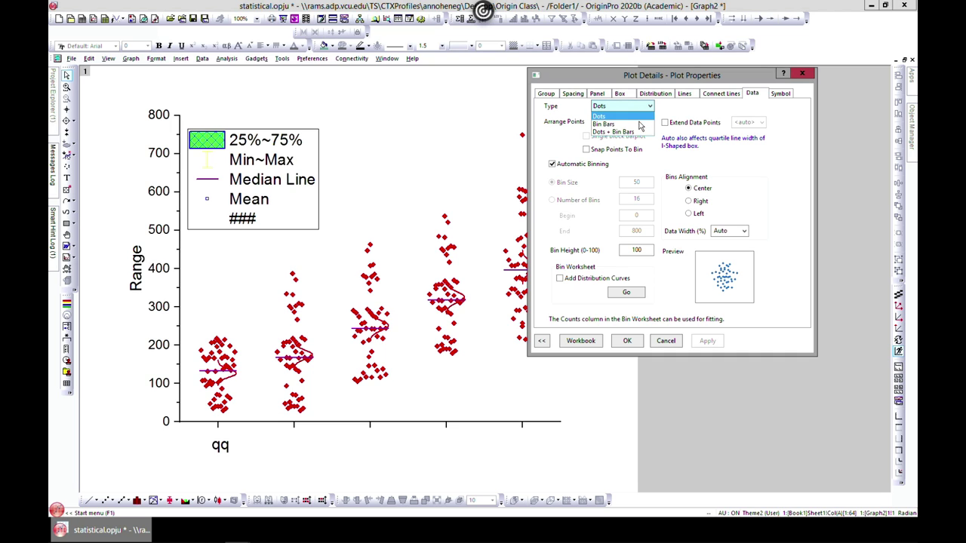
click(638, 123)
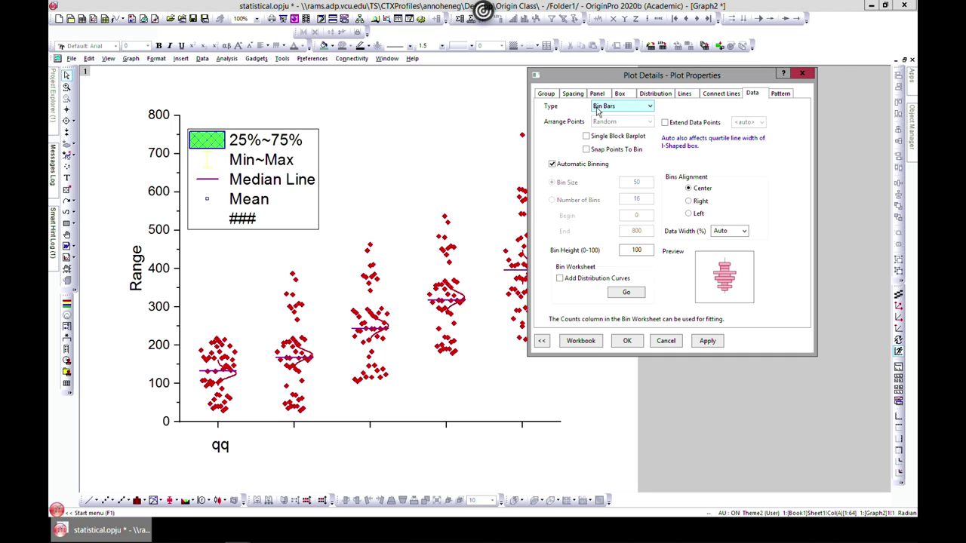
click(707, 341)
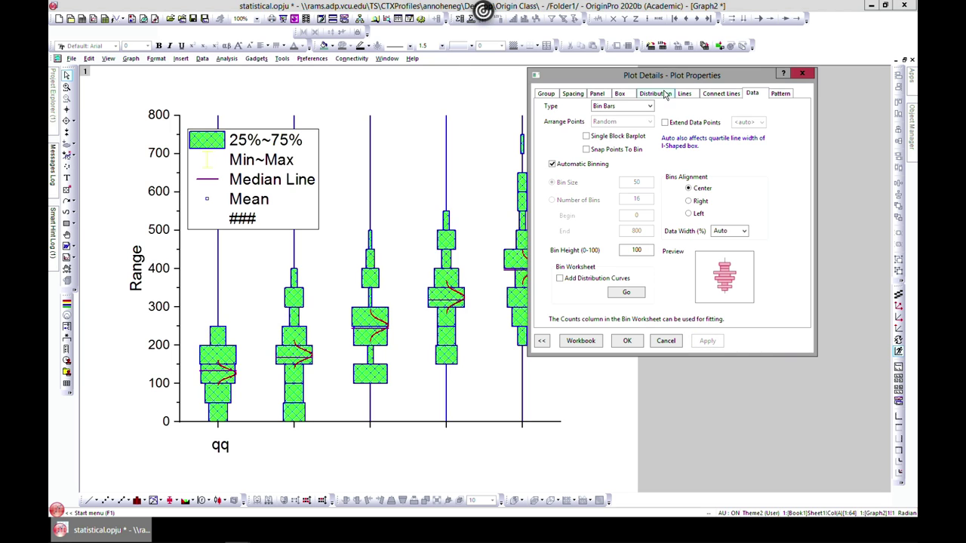
- Set the box plot type to Box[Right] + Data[Left], keeping the Box style, and apply it
click(621, 94)
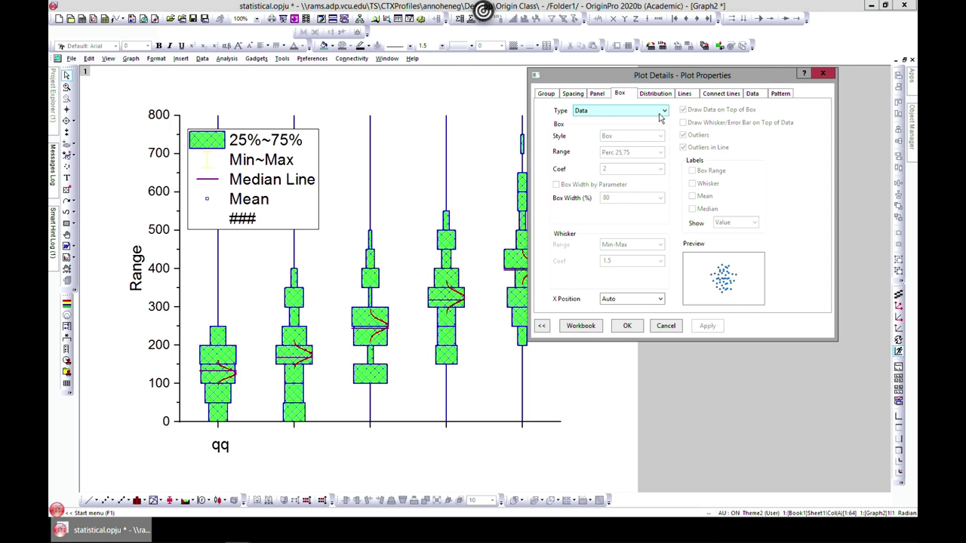
click(626, 111)
click(637, 137)
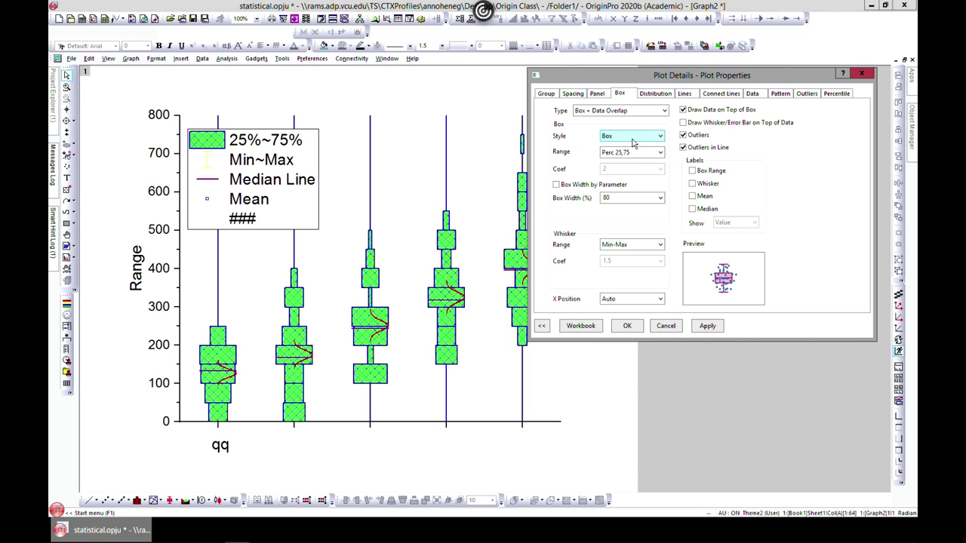
click(648, 136)
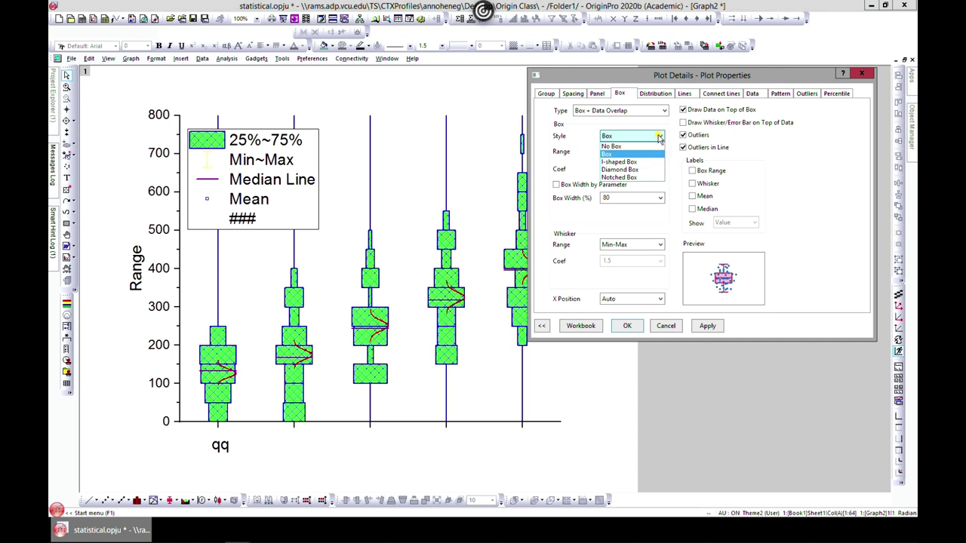
click(660, 112)
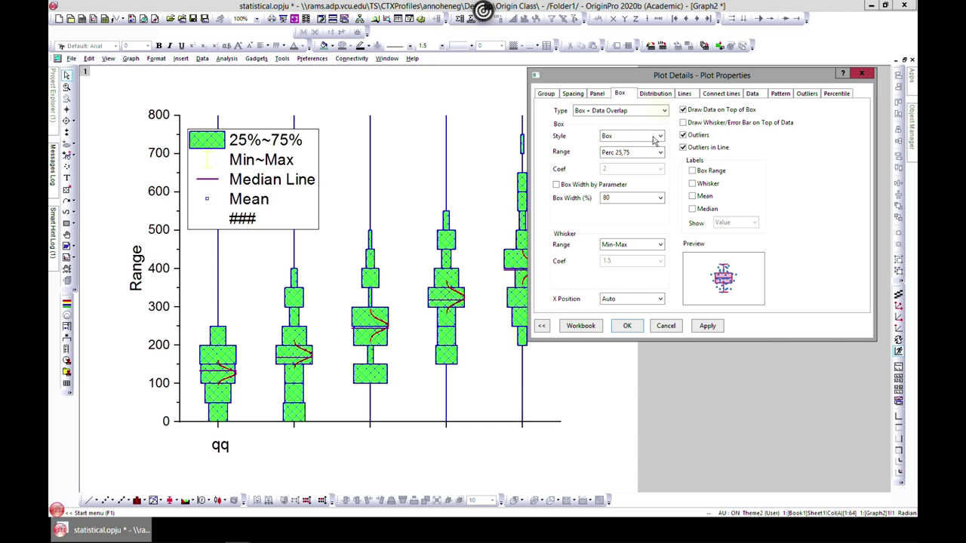
click(661, 111)
click(642, 145)
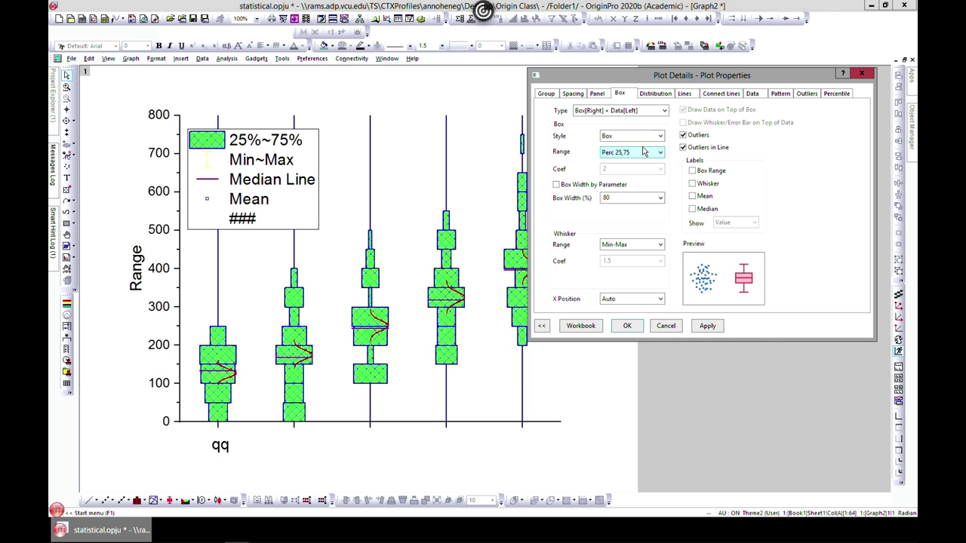
click(708, 326)
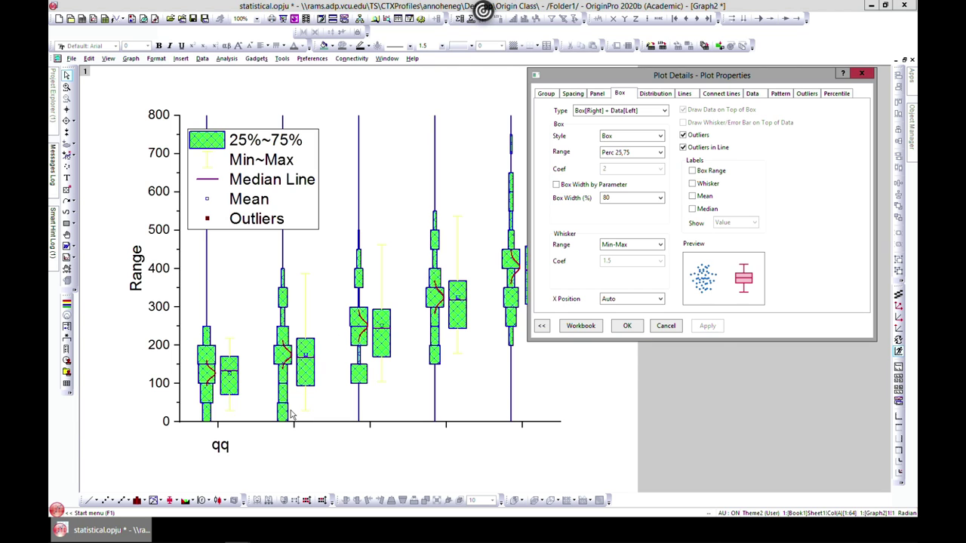
- Set the data display type beside the boxes to Dots and apply it
click(752, 93)
click(647, 106)
click(622, 116)
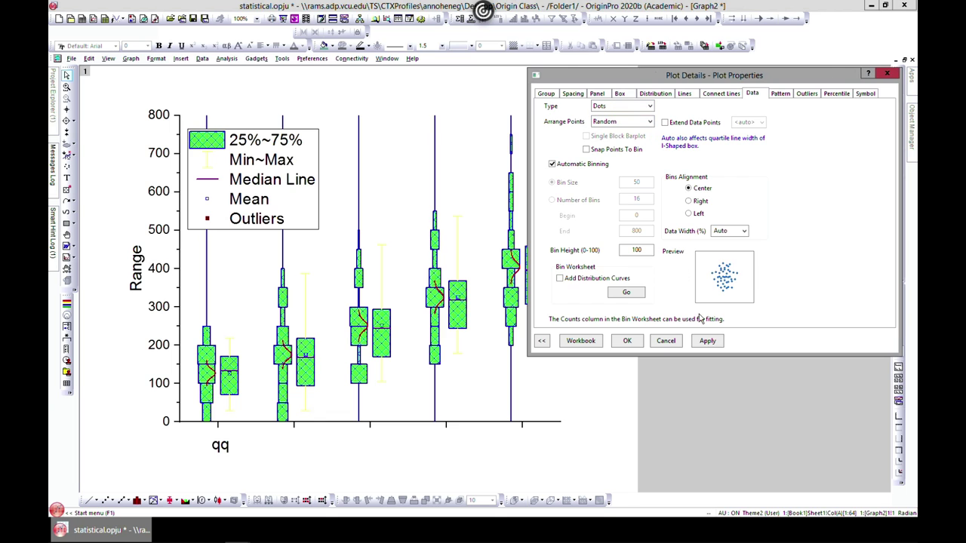
click(707, 340)
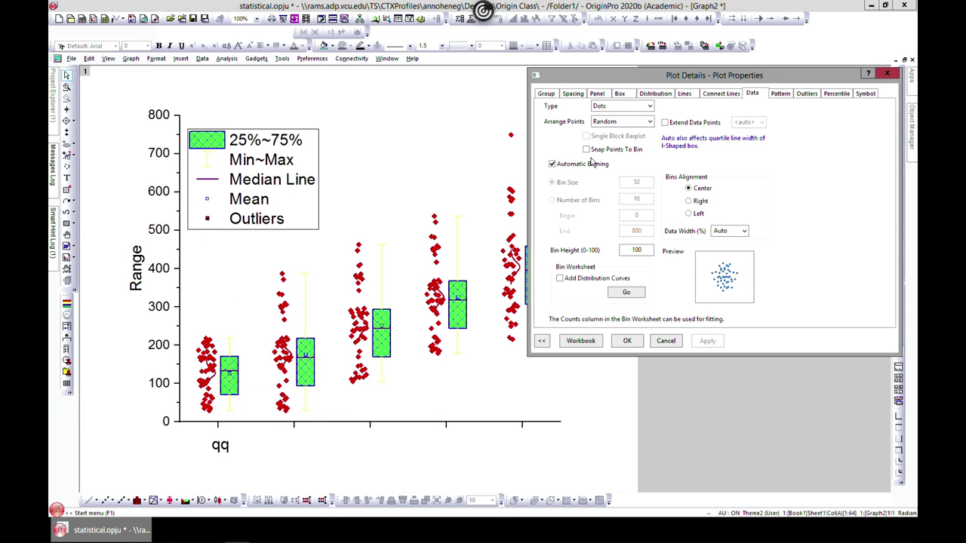
- Review the distribution, box, percentile and symbol settings and close the plot properties
click(664, 95)
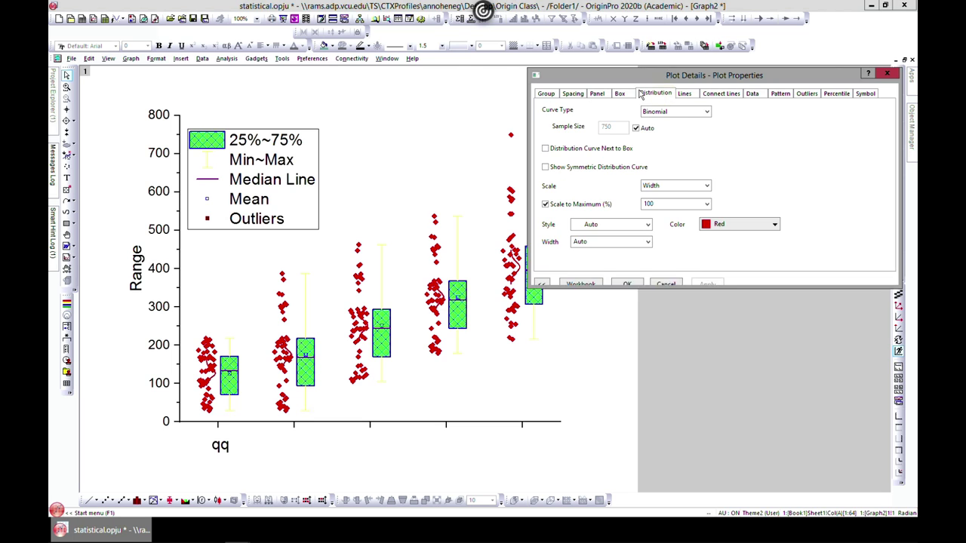
click(619, 93)
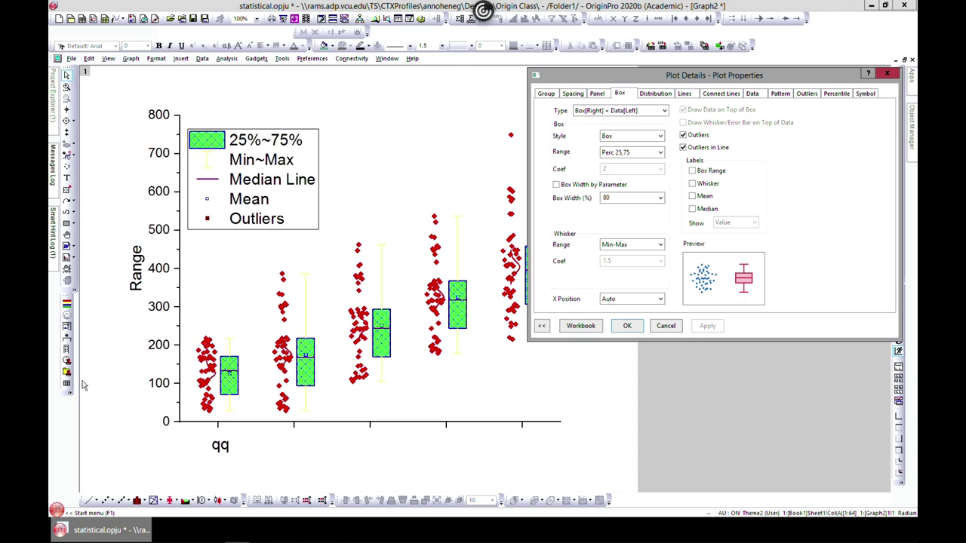
click(834, 94)
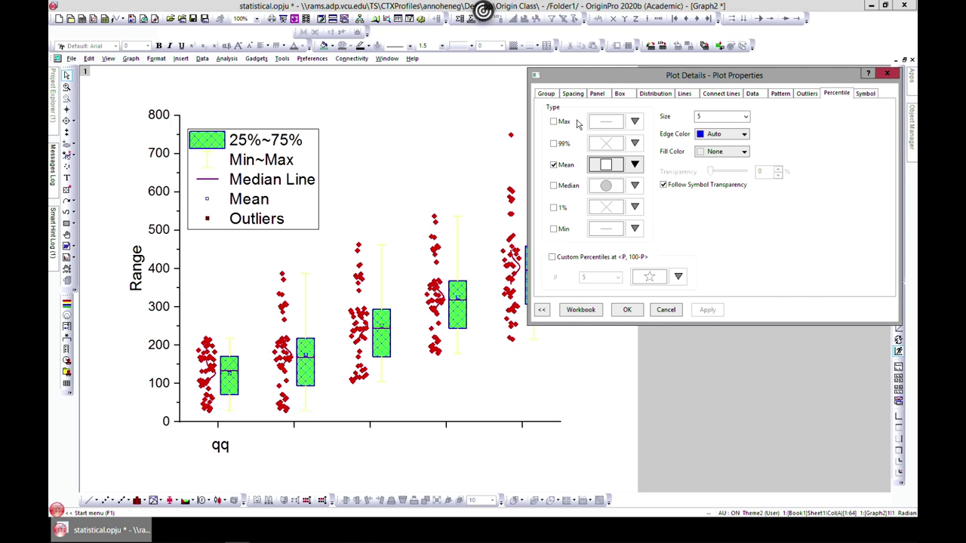
click(865, 93)
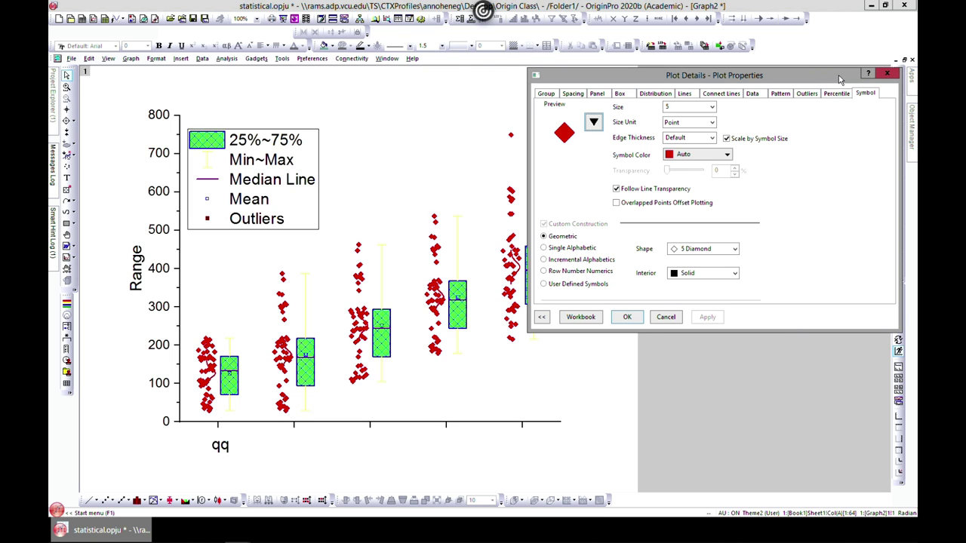
click(887, 74)
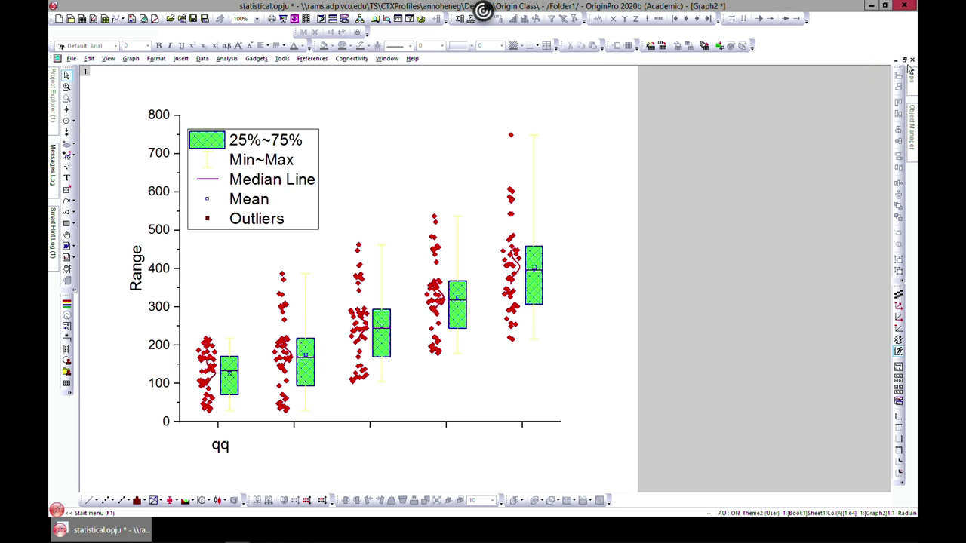
- Plot the Anneal_35 and Anneal_45 columns of Book1 as a statistical Interval Plot and maximize the new graph
click(904, 59)
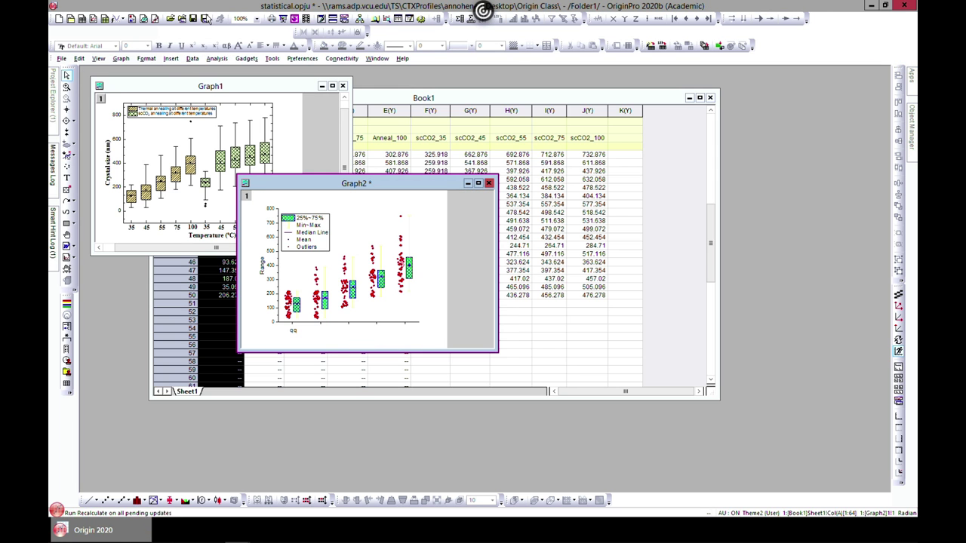
click(380, 102)
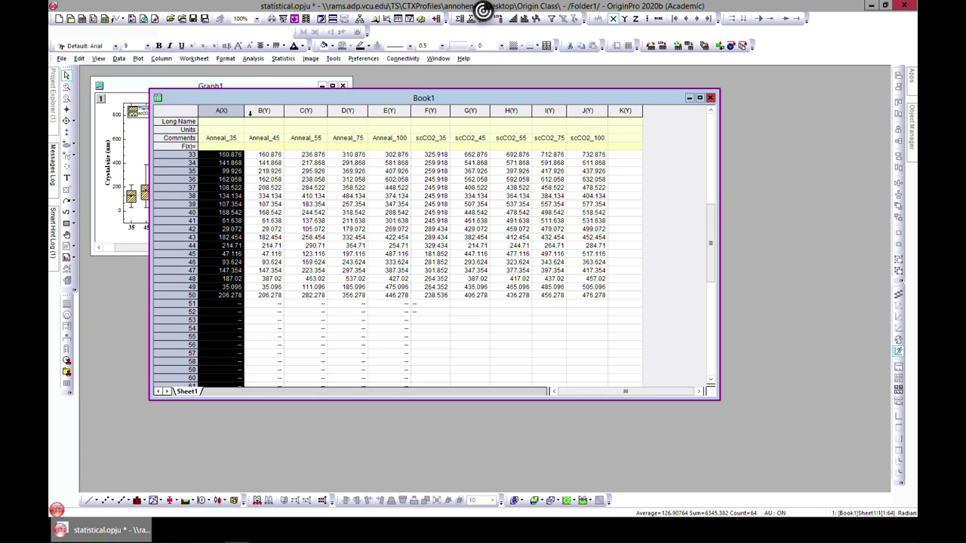
ctrl+click(273, 111)
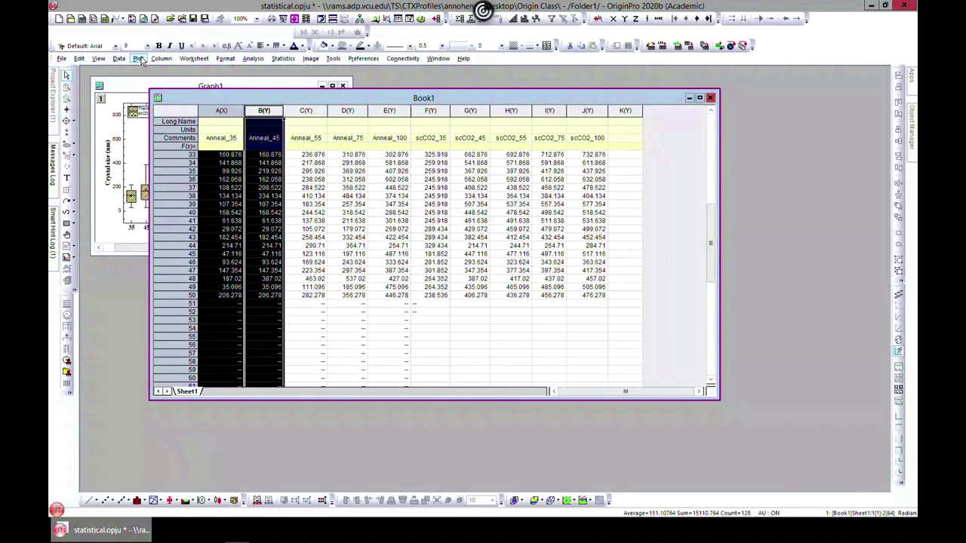
click(138, 59)
mouse_move(166, 96)
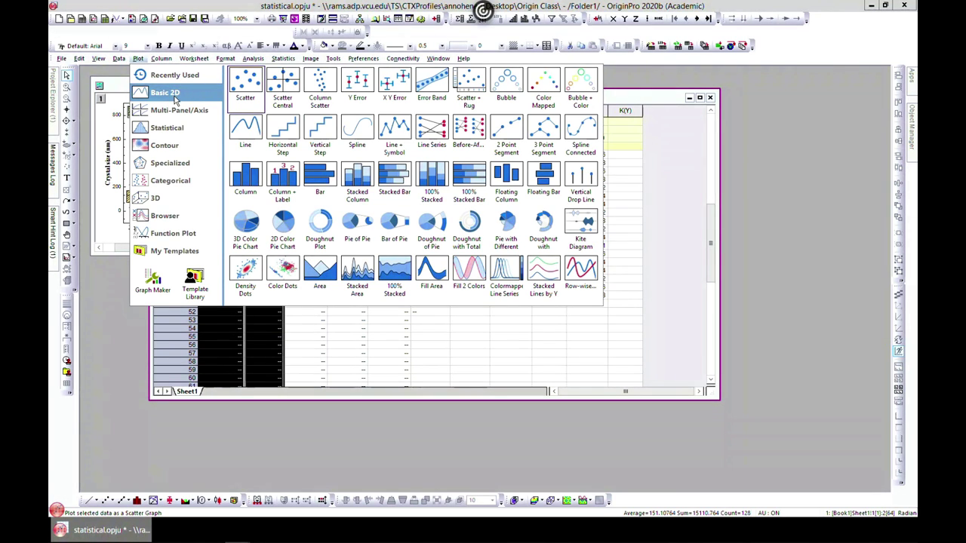
mouse_move(172, 134)
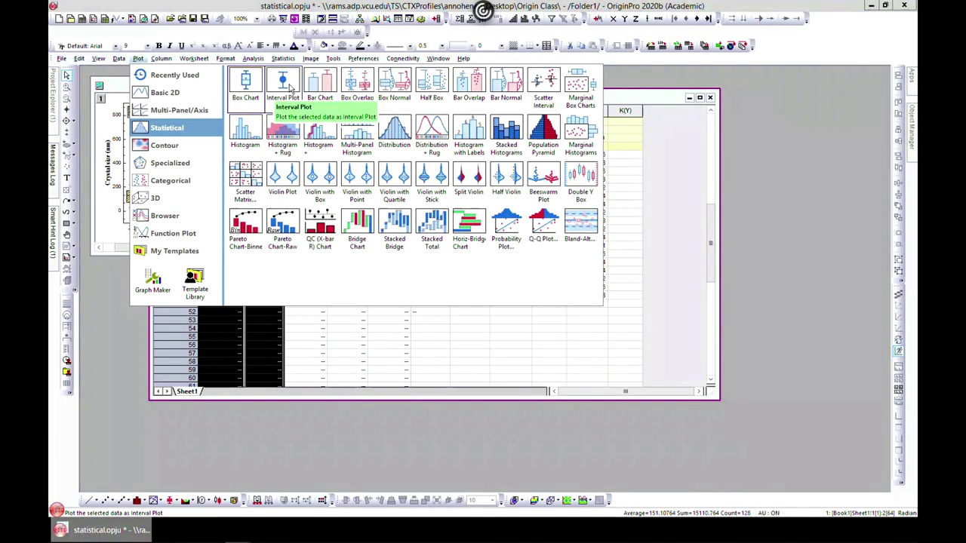
click(289, 88)
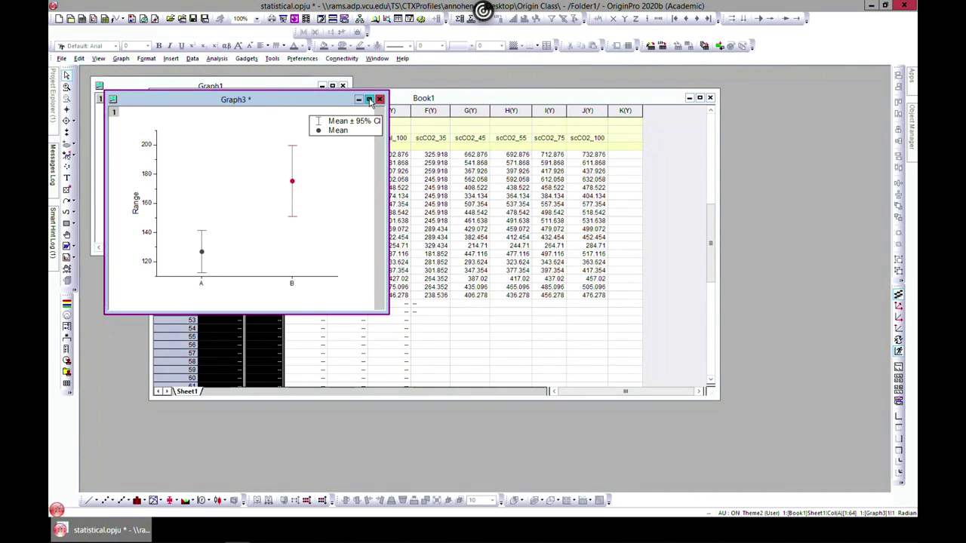
click(369, 99)
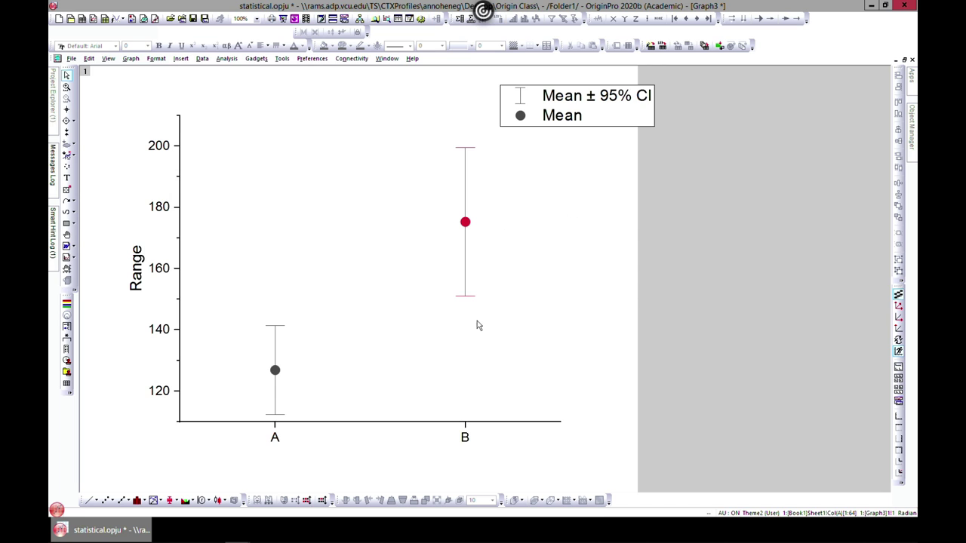
- Examine the group, pattern, spacing and box settings in the interval plot's properties
double_click(464, 223)
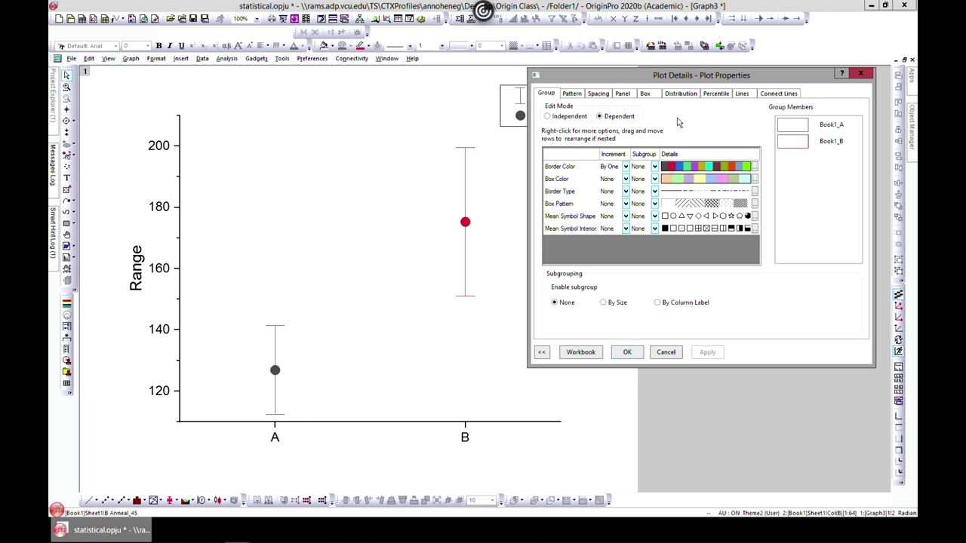
click(573, 94)
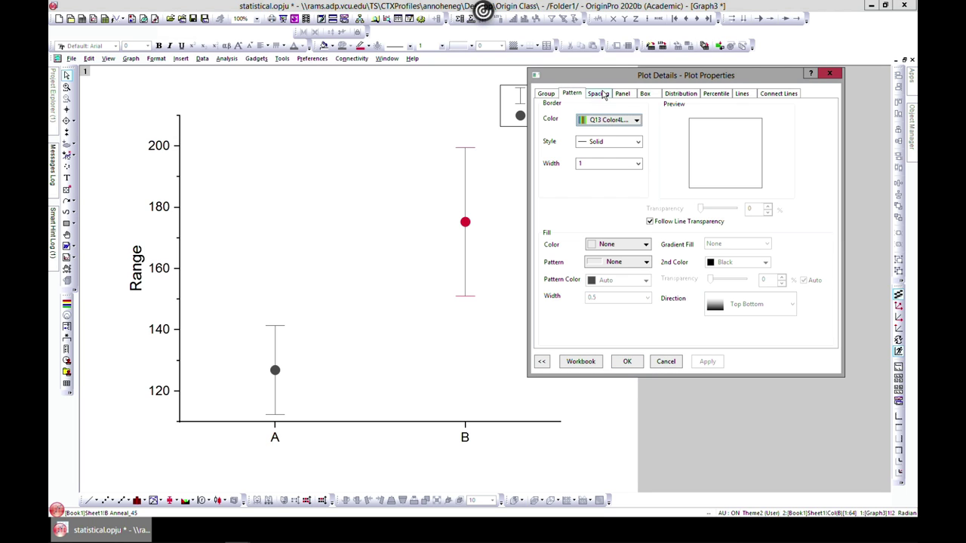
click(608, 95)
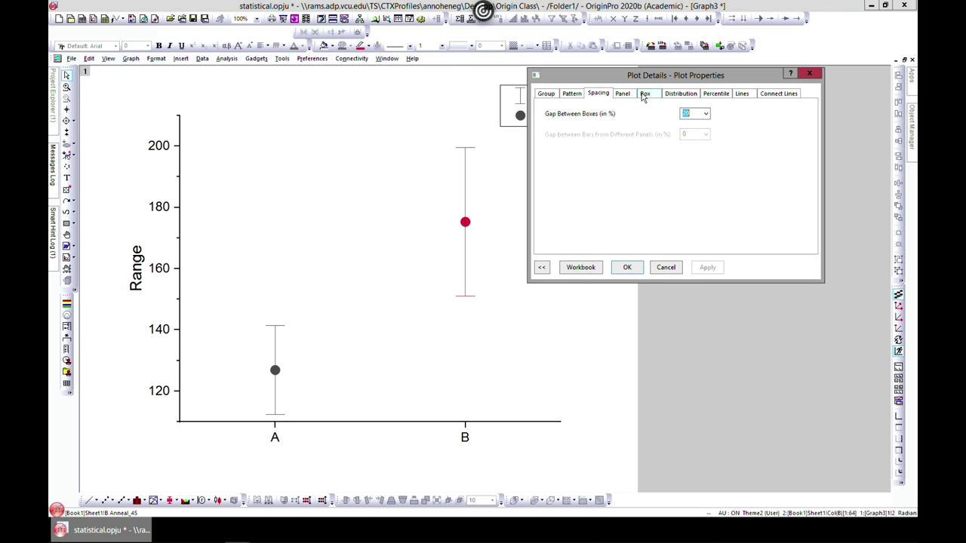
click(644, 94)
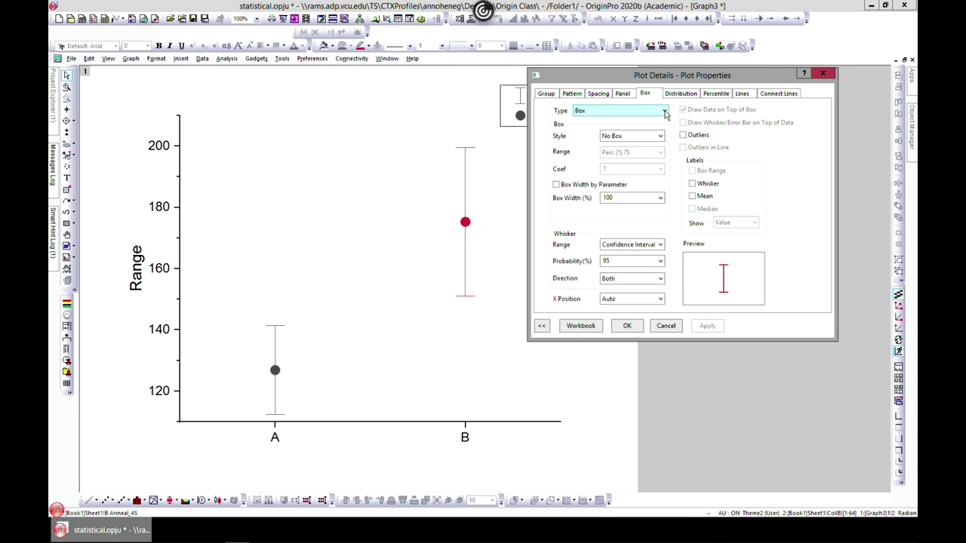
- Try the Data, Bar + Data Overlap and Half Box [Right] + Data [Left] plot types, then discard the changes
click(663, 111)
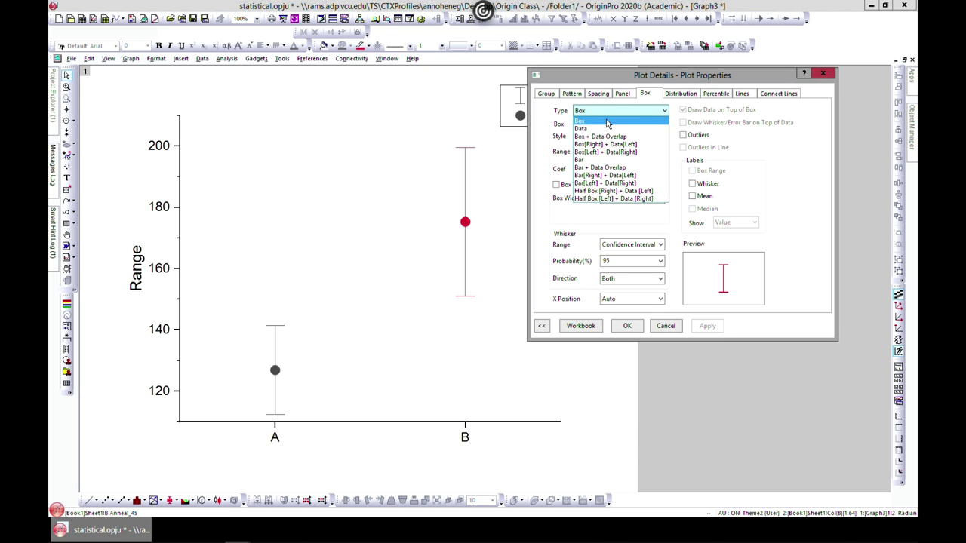
click(588, 160)
click(613, 111)
click(615, 136)
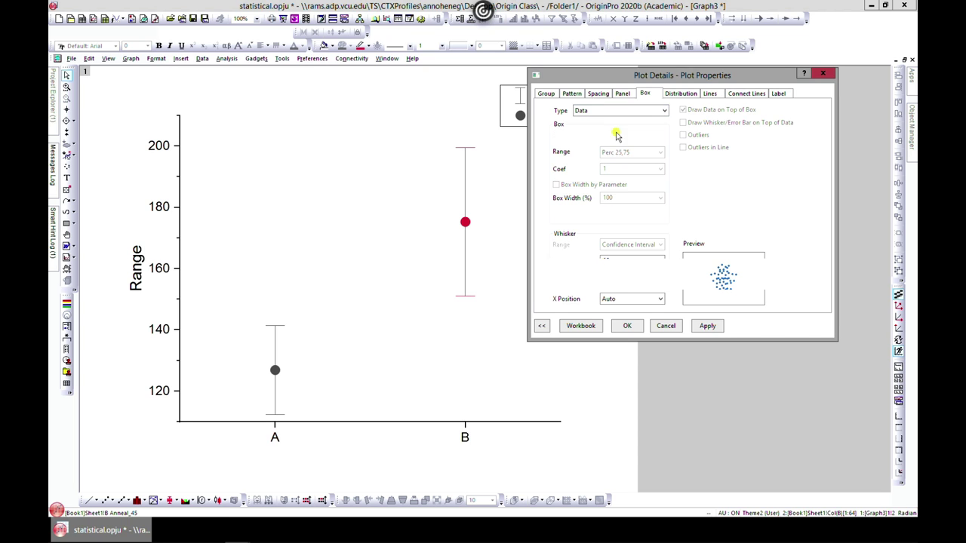
click(641, 110)
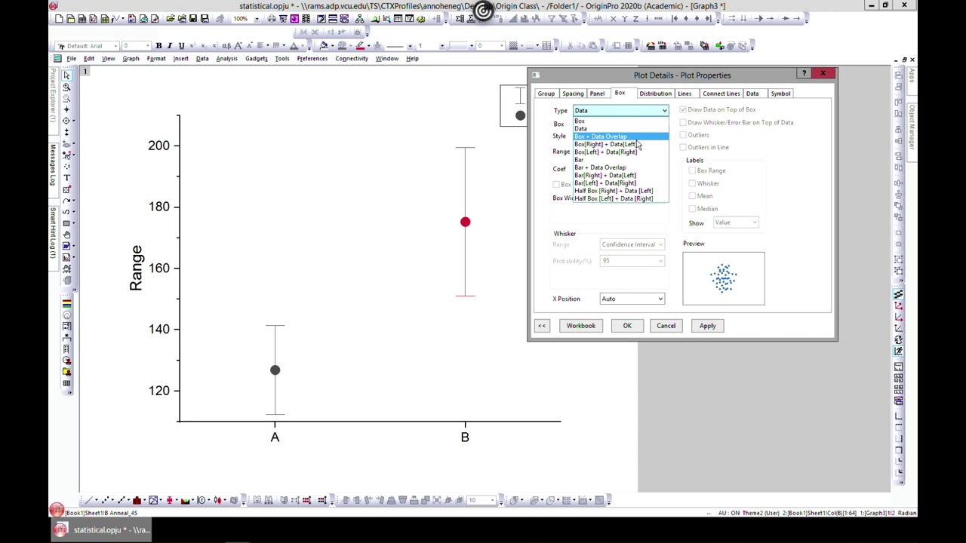
click(623, 167)
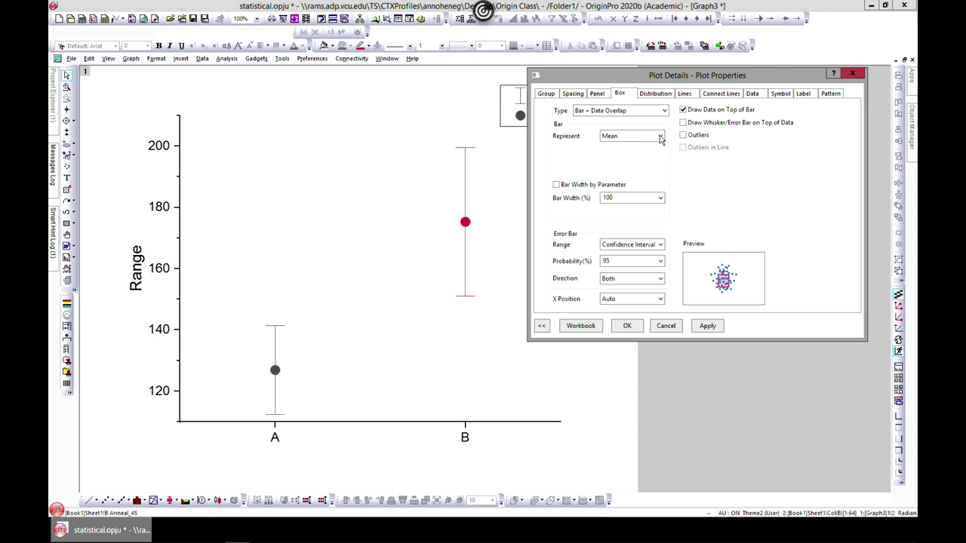
click(662, 111)
click(638, 189)
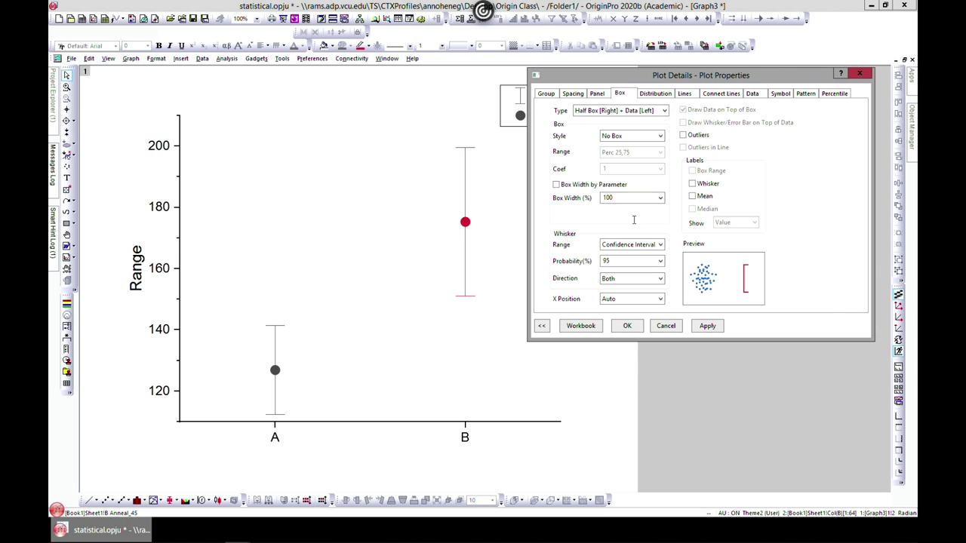
click(666, 326)
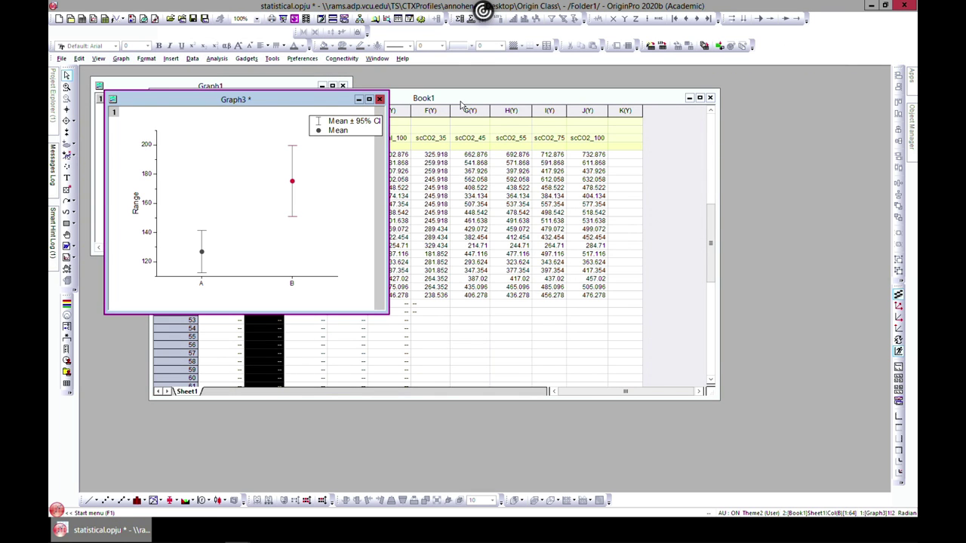
click(462, 102)
click(138, 58)
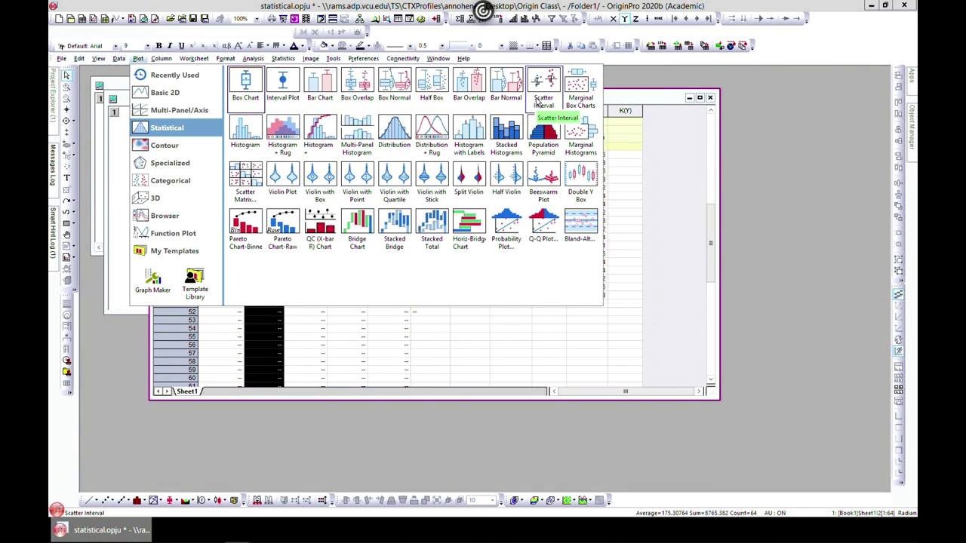
key(Escape)
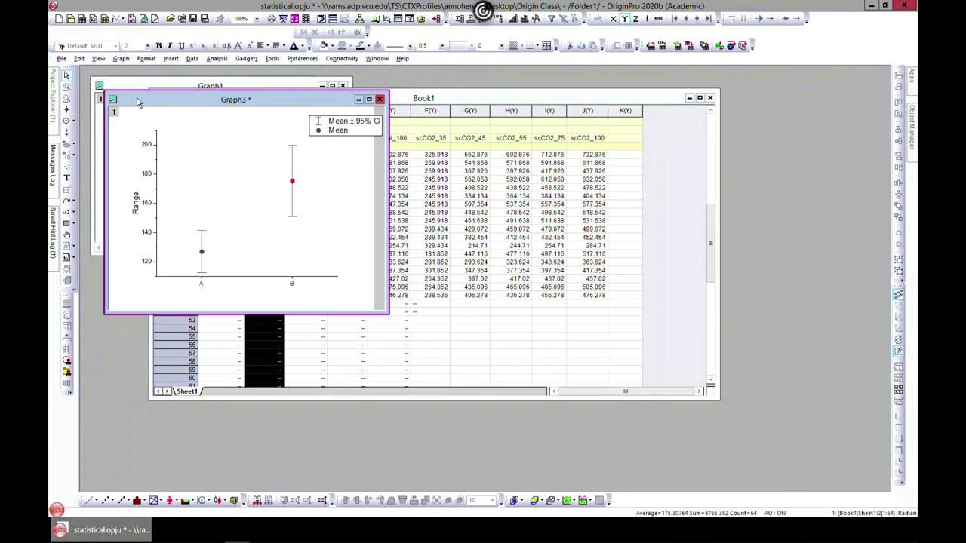
- Set the interval plot's type to Bar[Left] + Data[Right], keeping the bars representing the mean, and apply it
double_click(293, 184)
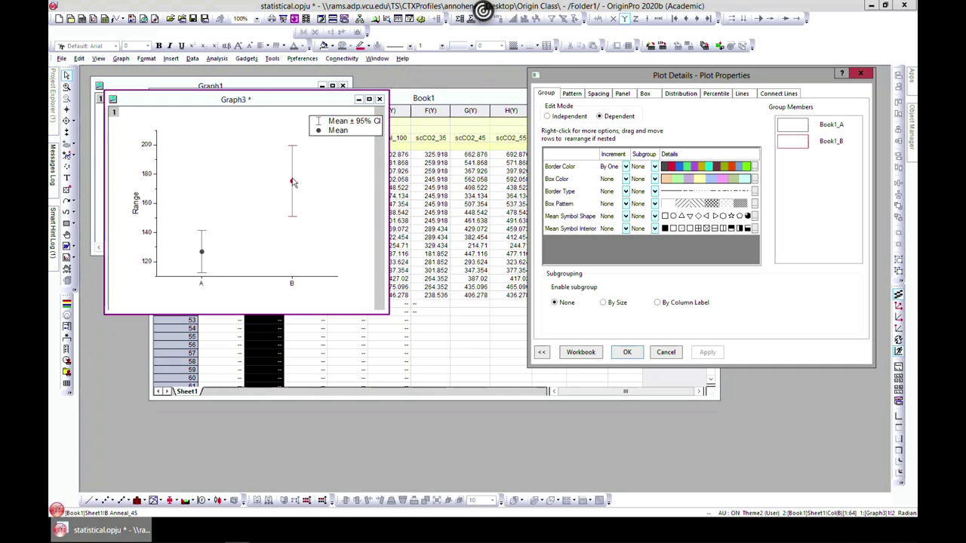
click(679, 93)
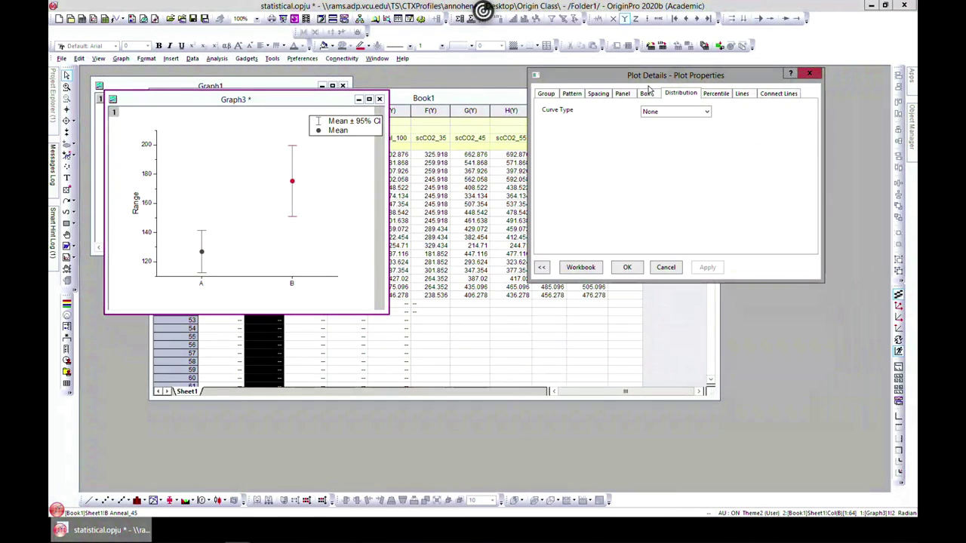
click(644, 93)
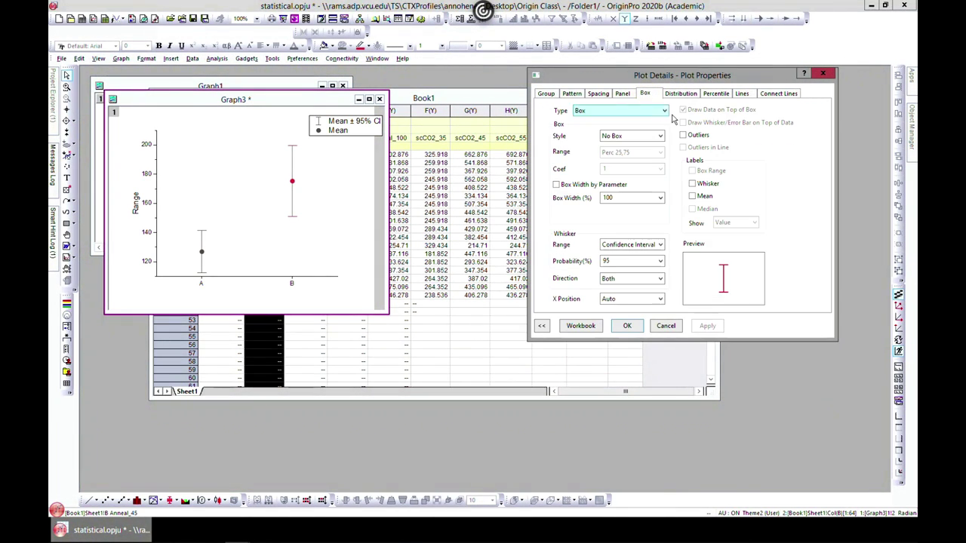
click(626, 111)
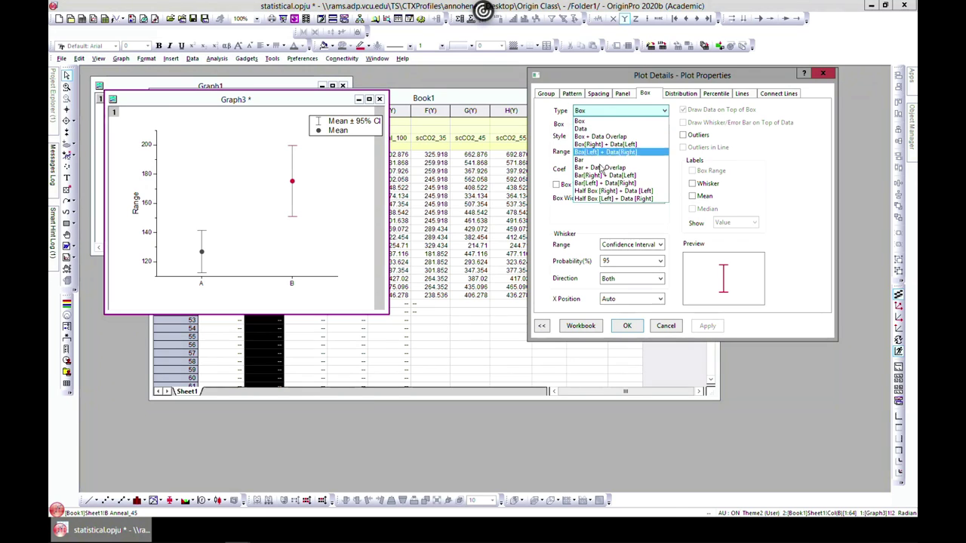
click(604, 175)
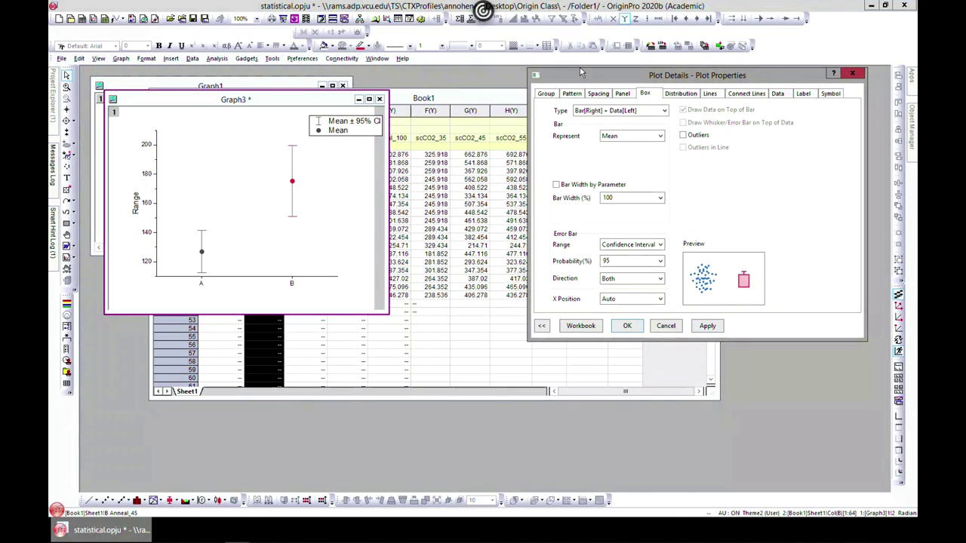
click(630, 111)
click(619, 187)
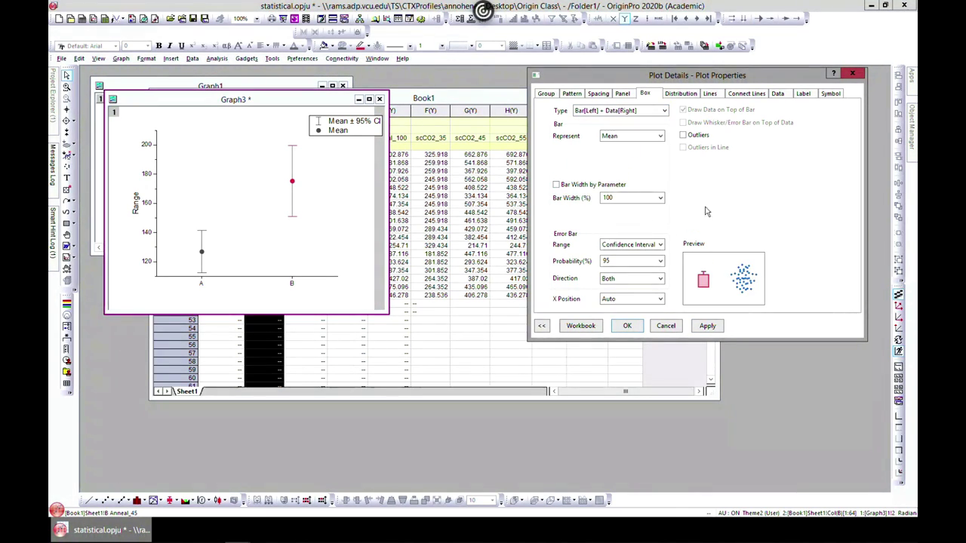
click(630, 111)
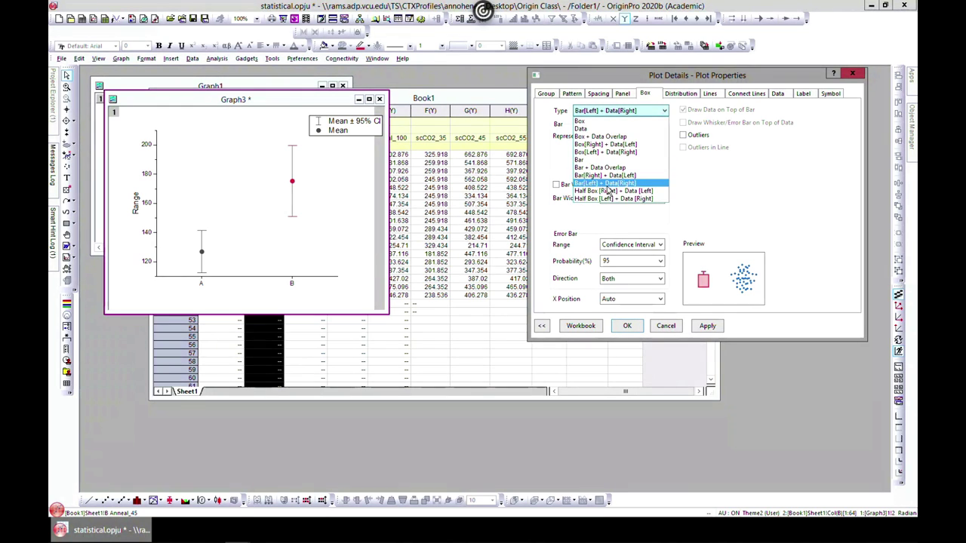
click(615, 183)
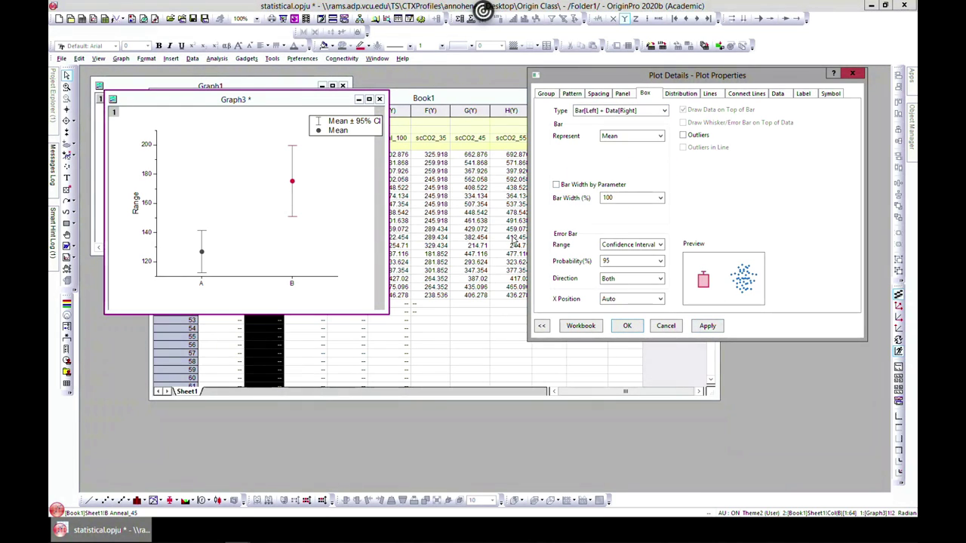
click(707, 326)
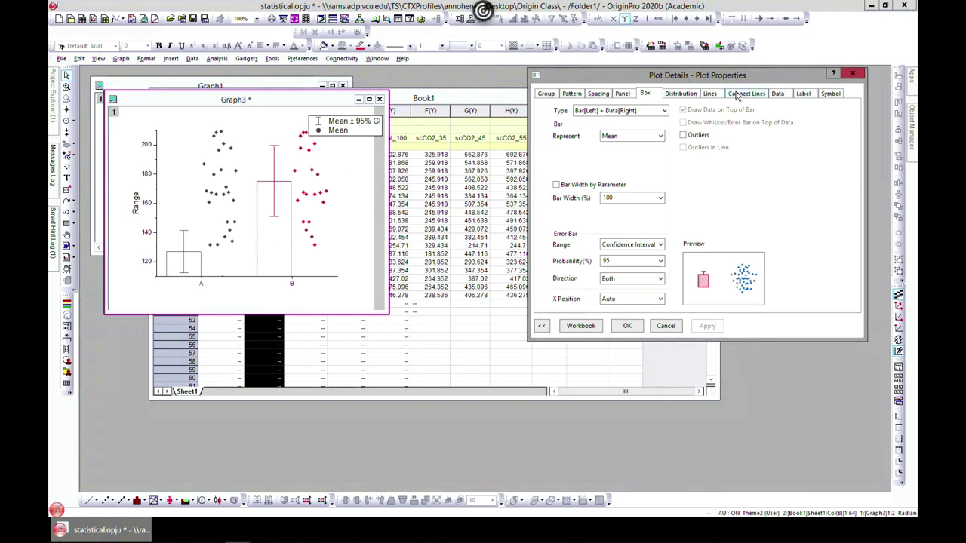
- Review the data point settings, close the plot properties and return to the Book1 worksheet in a maximized window
click(778, 94)
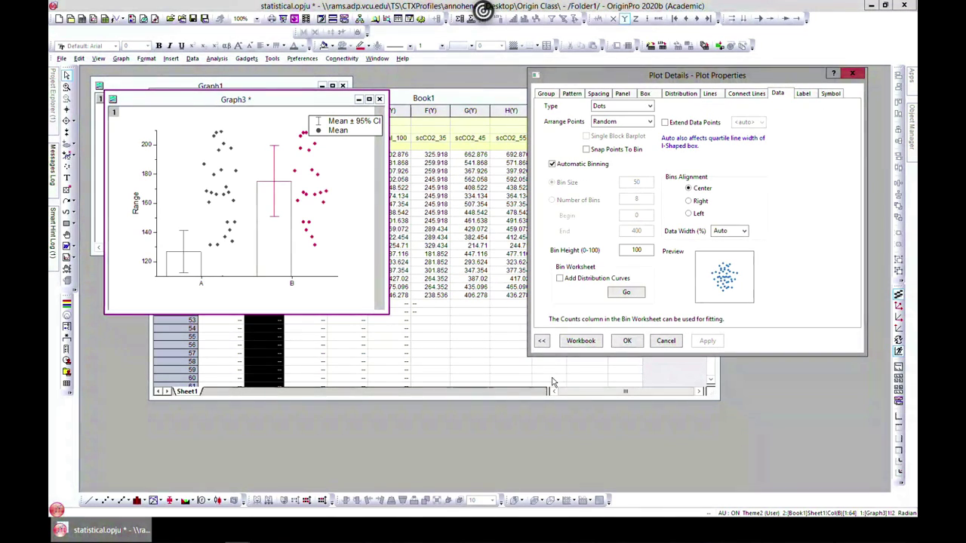
click(666, 341)
drag(234, 102, 427, 128)
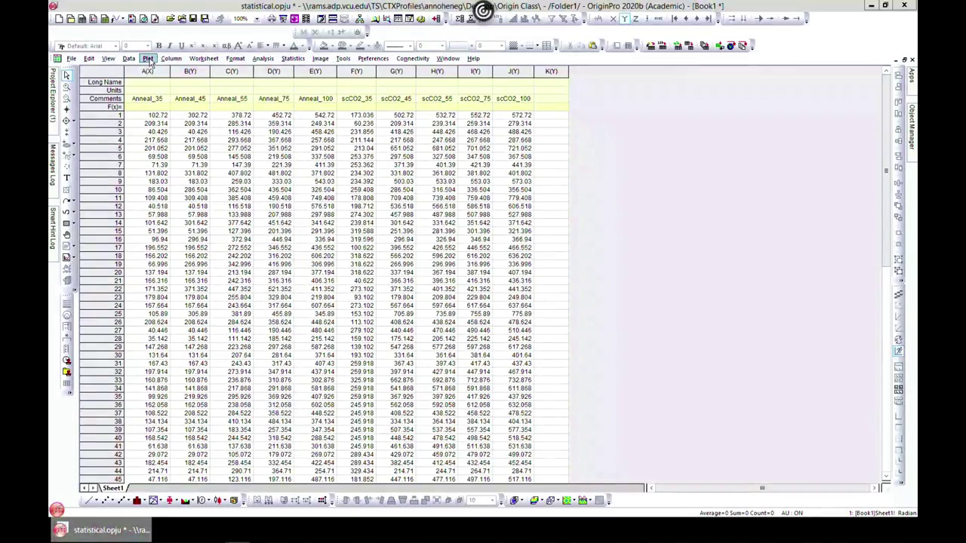
- Plot the Anneal_45 column of the Book1 worksheet as a histogram
click(148, 58)
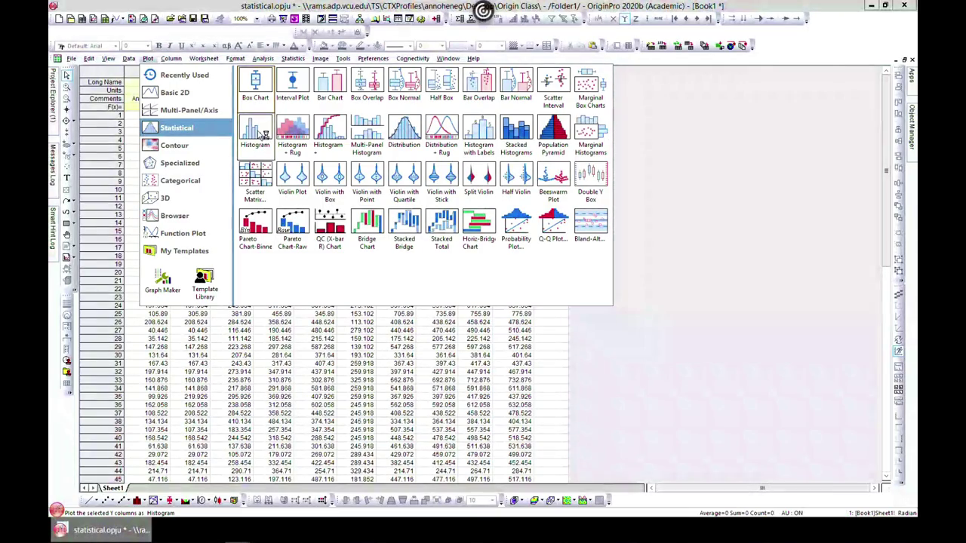
key(Escape)
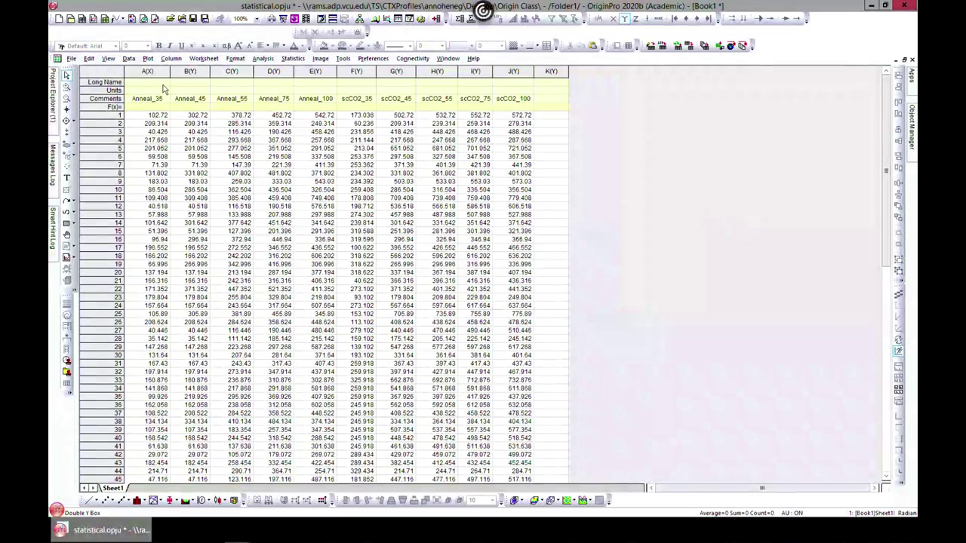
click(168, 72)
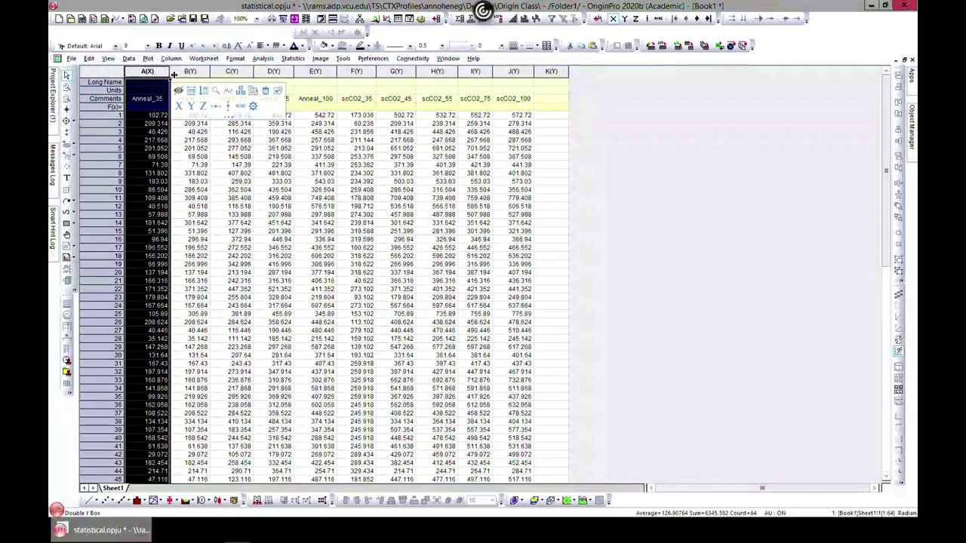
click(185, 71)
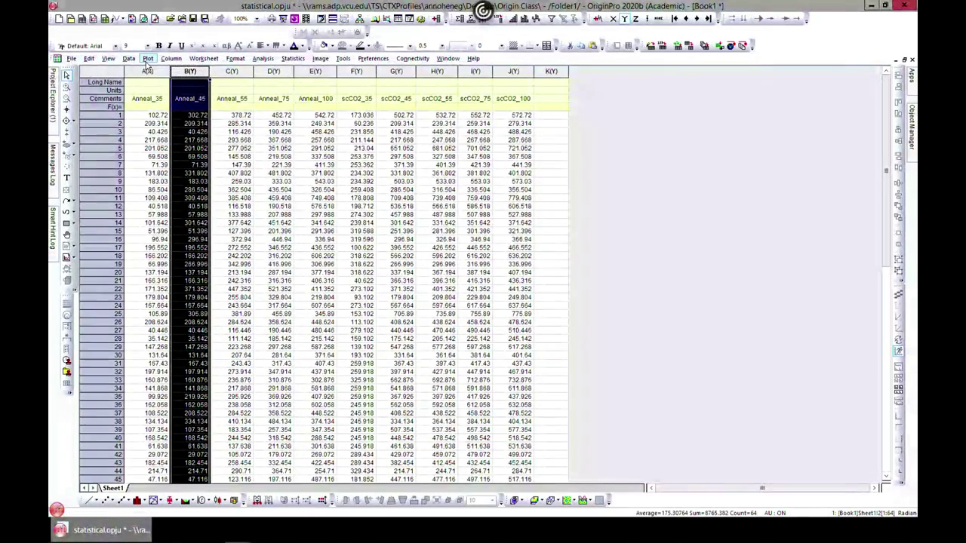
click(148, 59)
mouse_move(176, 127)
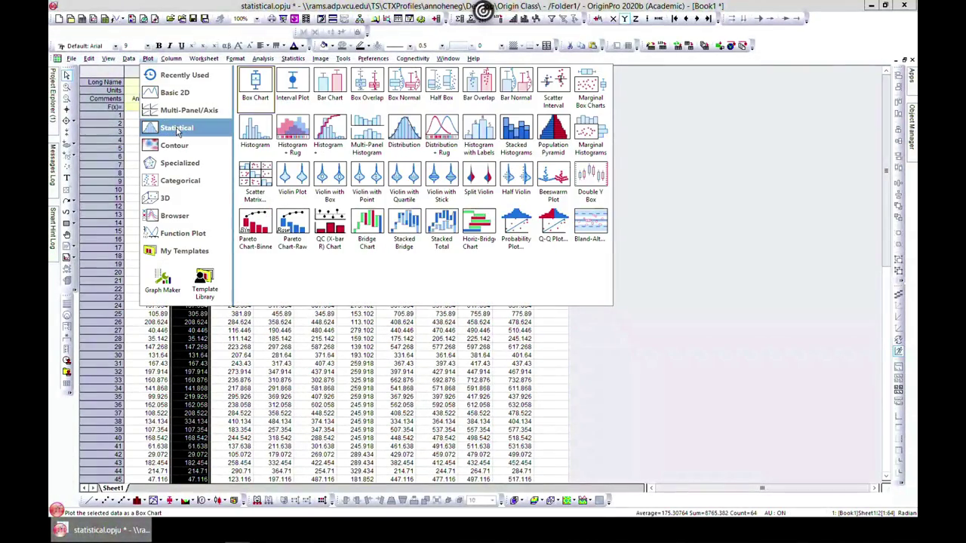
click(261, 158)
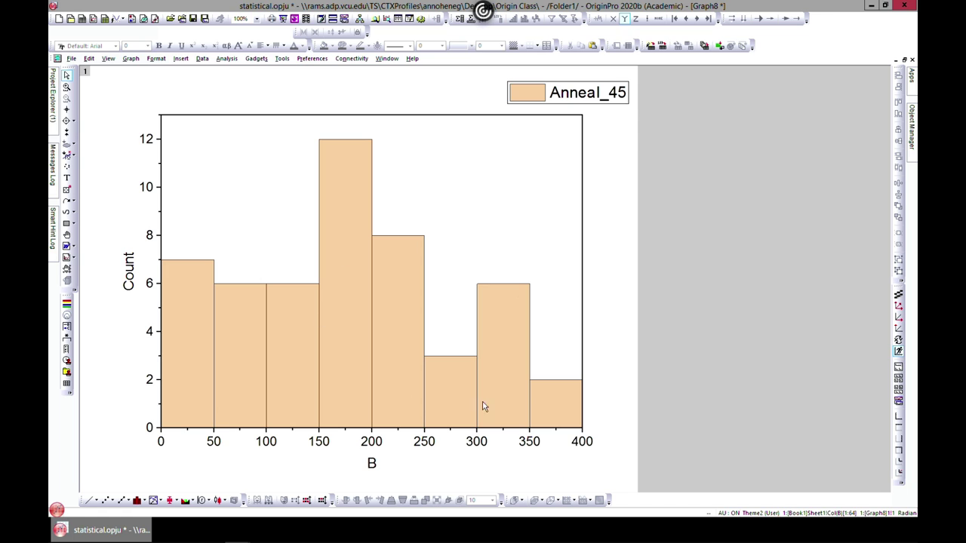
- Give the histogram bars a red dashed border with a width of 3 and apply it
mouse_move(338, 286)
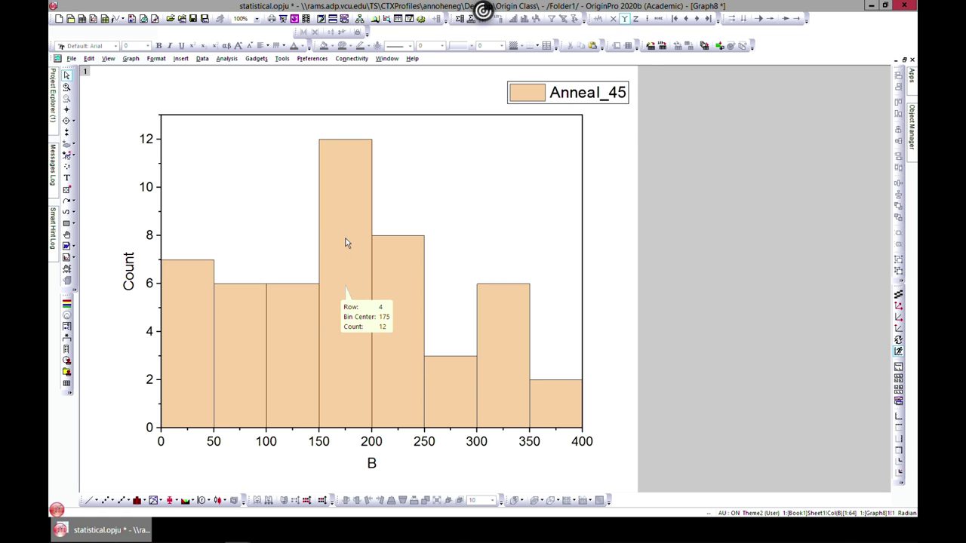
double_click(344, 199)
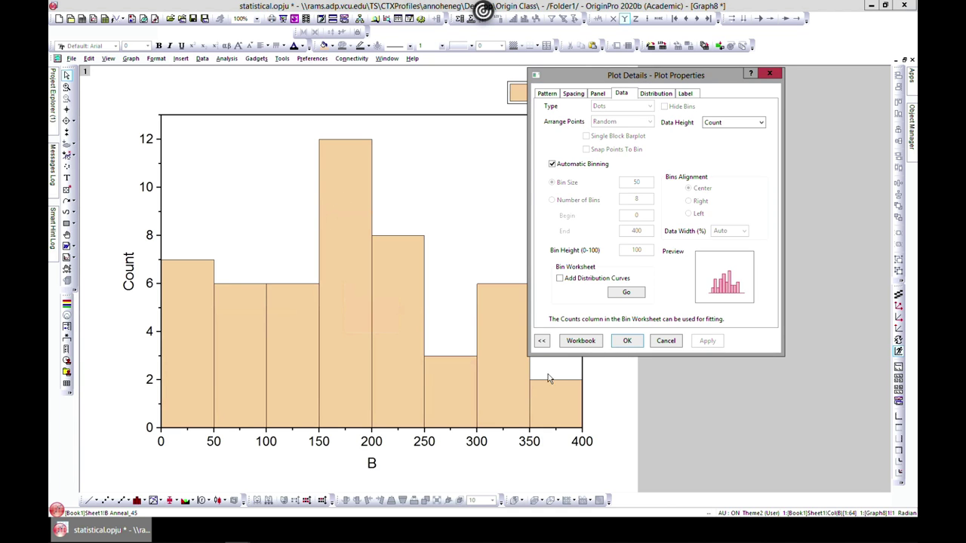
click(540, 342)
click(548, 94)
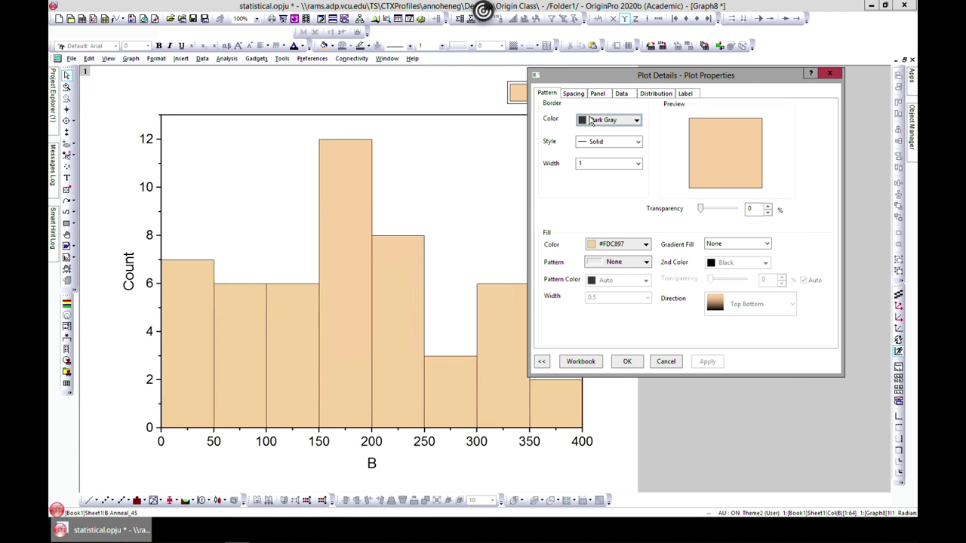
click(634, 121)
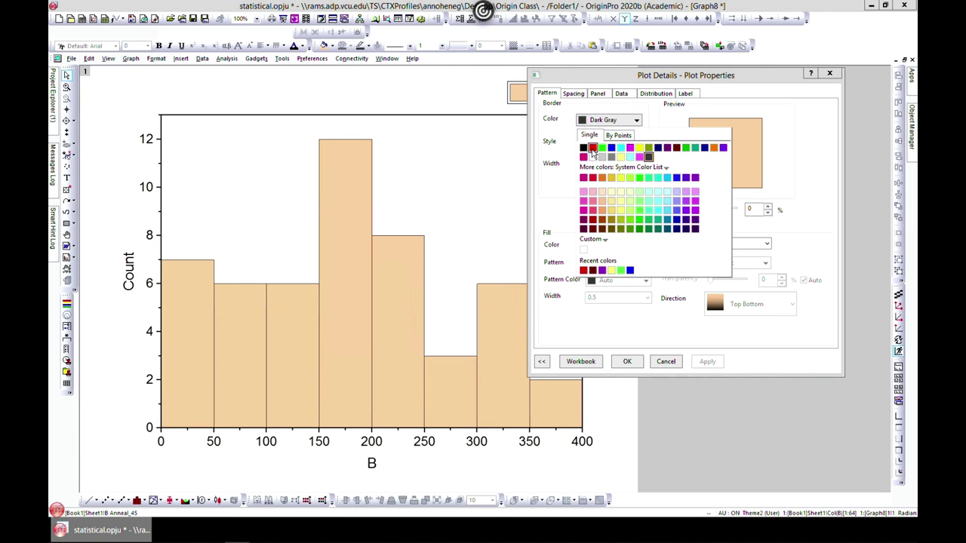
click(593, 148)
click(638, 141)
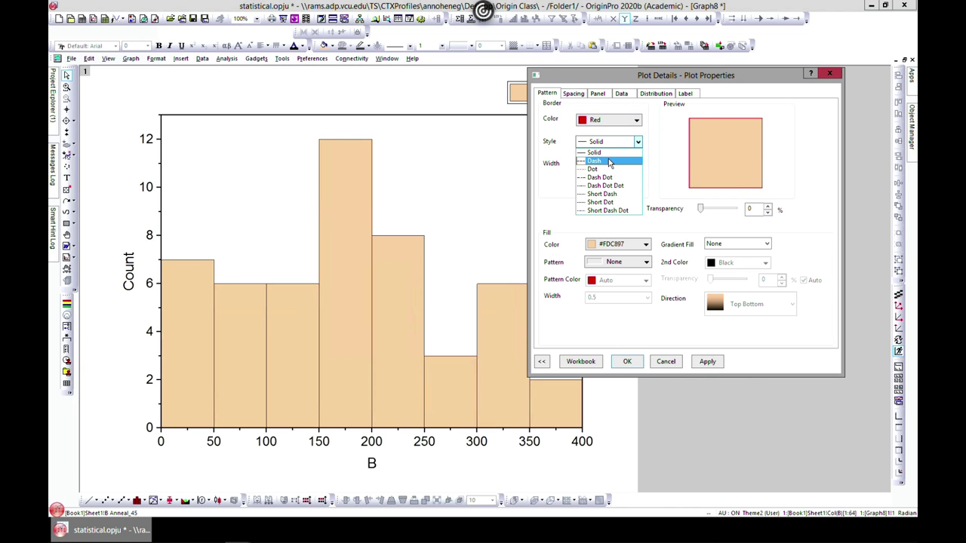
click(594, 161)
click(638, 164)
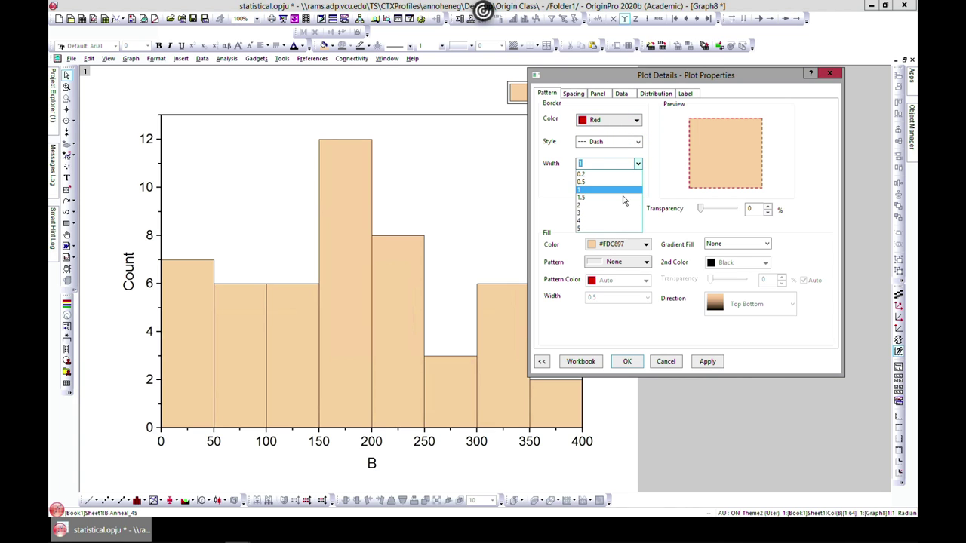
click(620, 218)
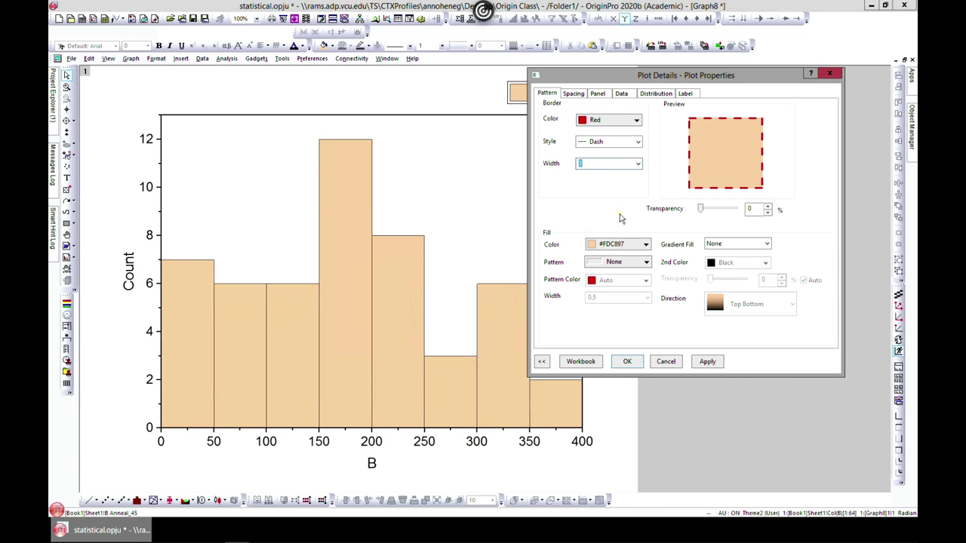
click(709, 362)
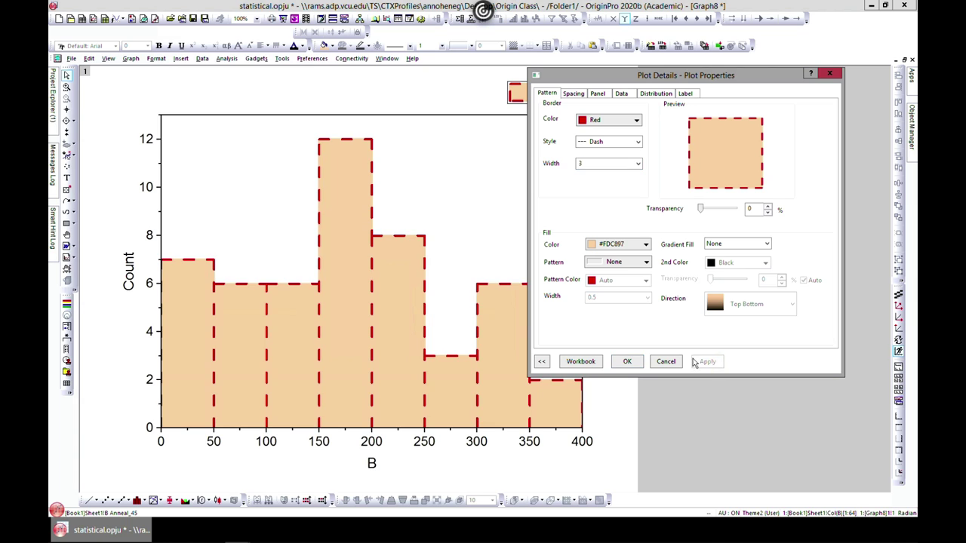
- Try a red fill with the Sparse pattern on the histogram bars
click(645, 246)
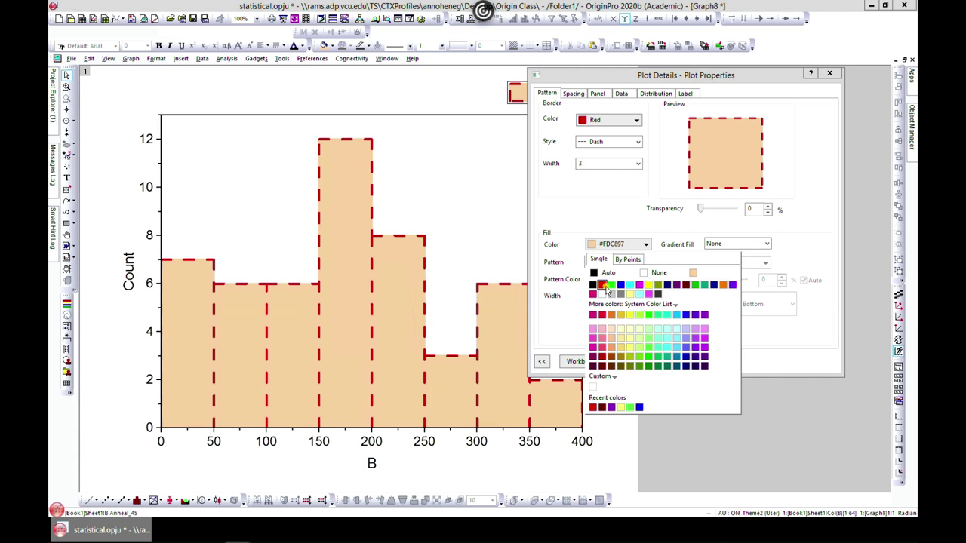
click(607, 289)
click(707, 362)
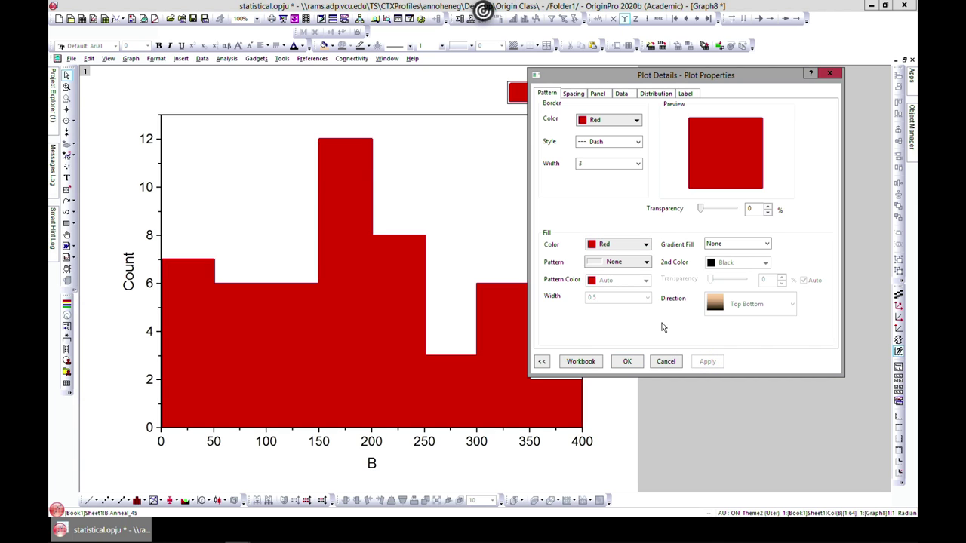
click(645, 262)
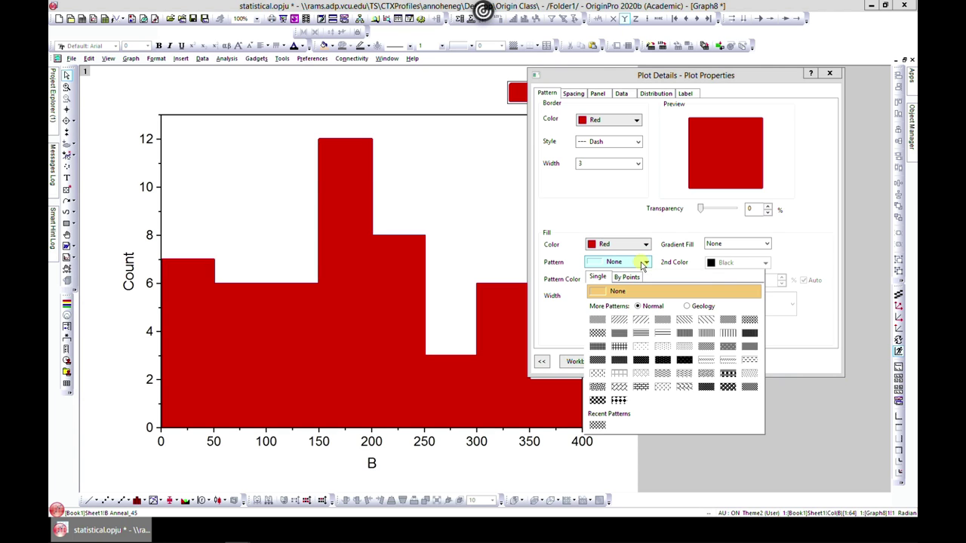
click(599, 333)
click(706, 361)
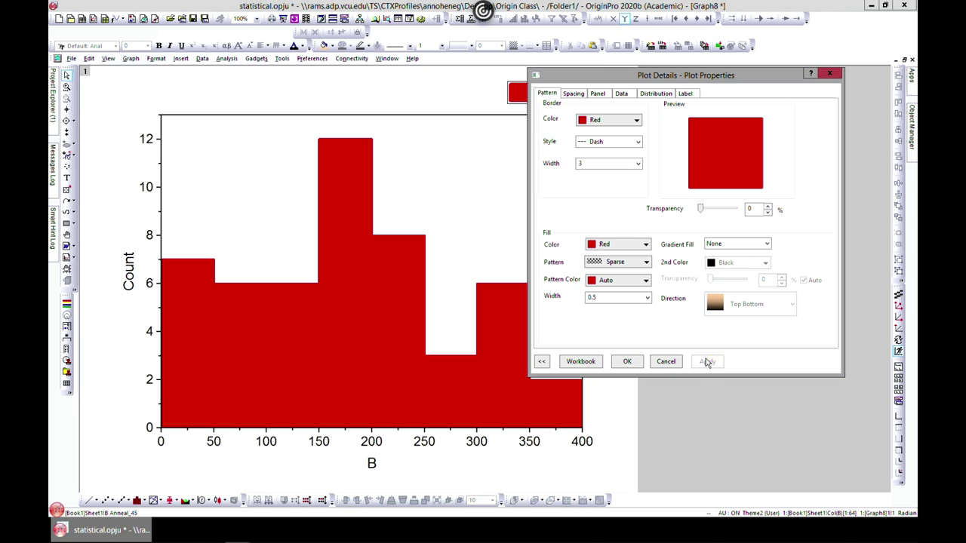
- Set the bars' border style to Solid and their fill color to Pink, applying both changes
click(637, 142)
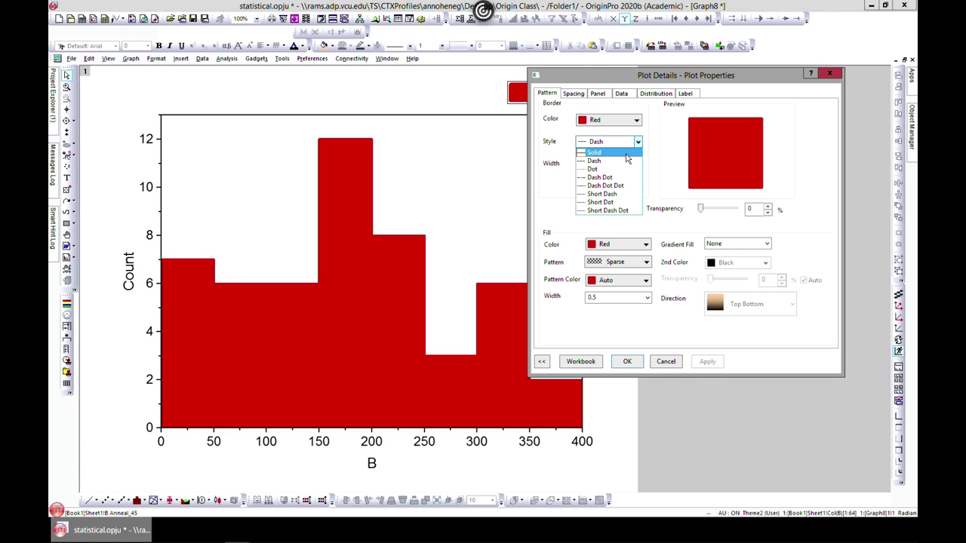
click(628, 154)
click(716, 361)
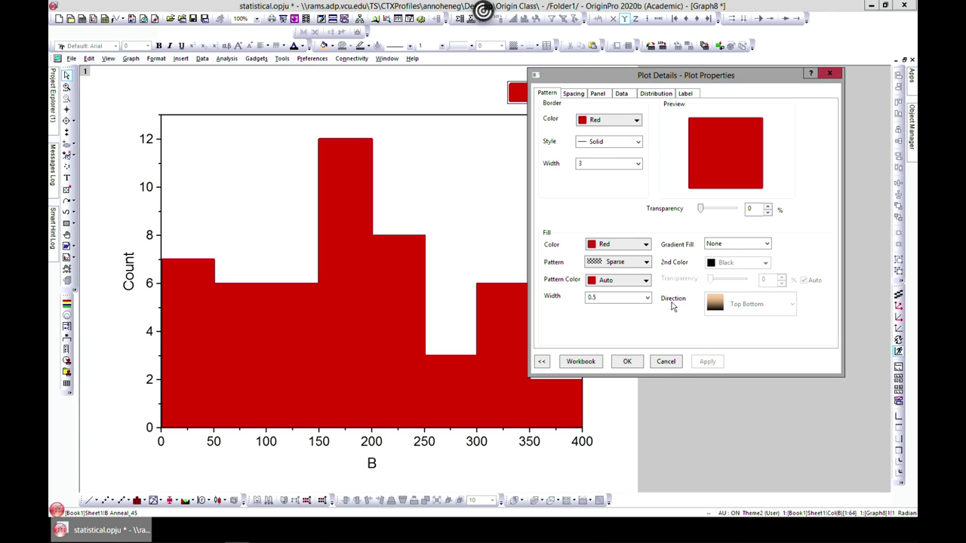
click(646, 246)
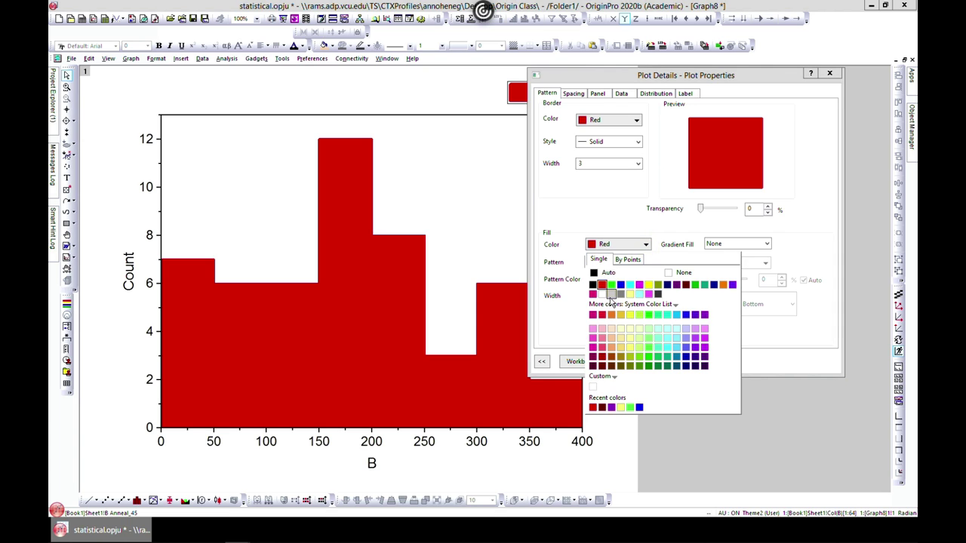
click(593, 293)
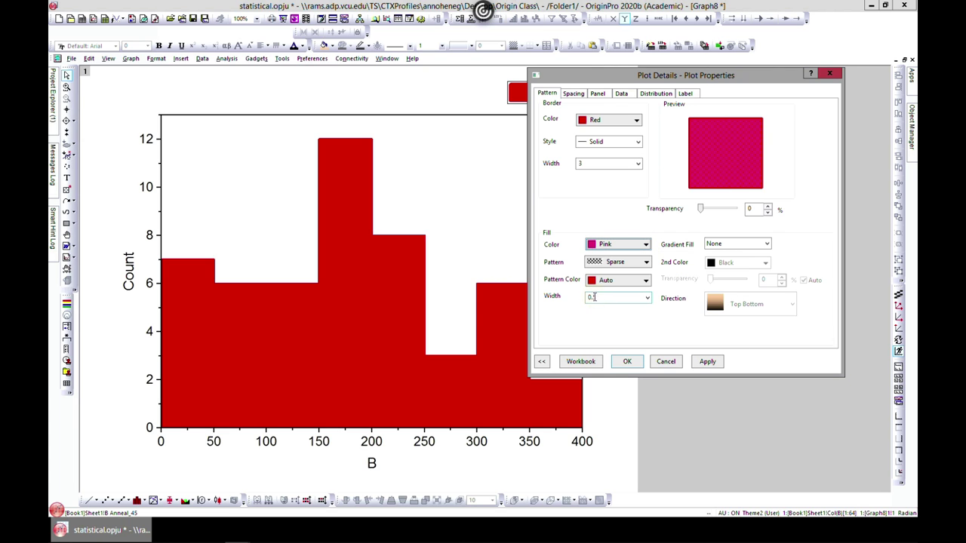
click(704, 362)
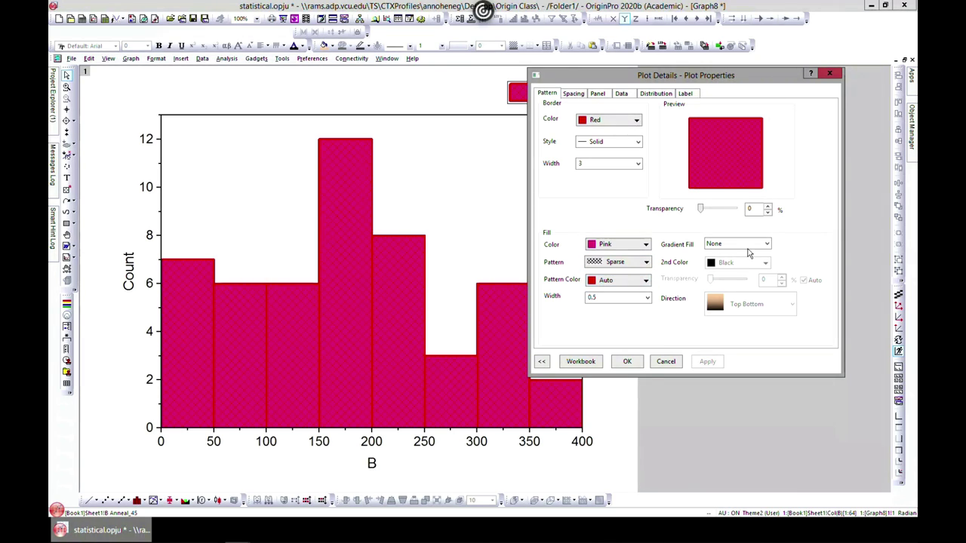
- Change the fill pattern of the histogram bars to 60% and apply it
click(645, 261)
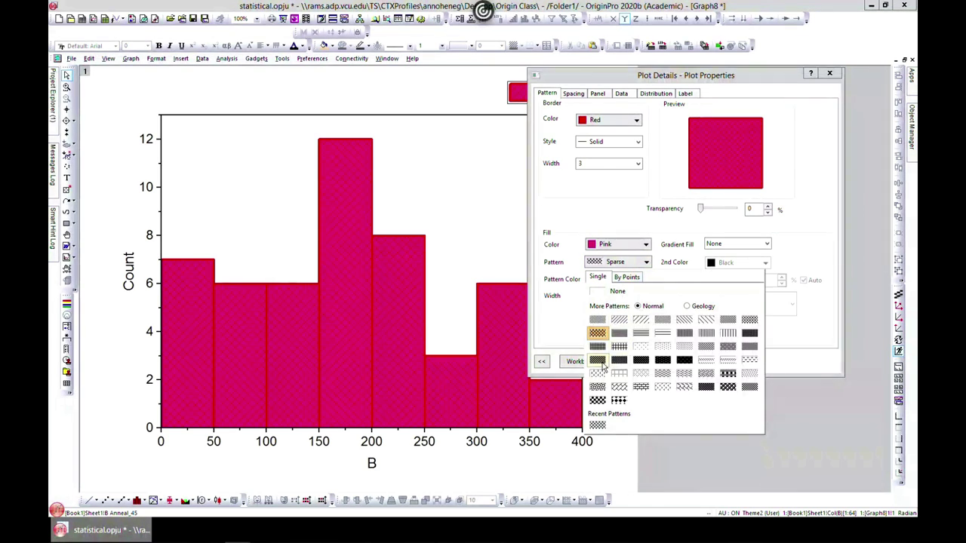
click(606, 367)
click(706, 361)
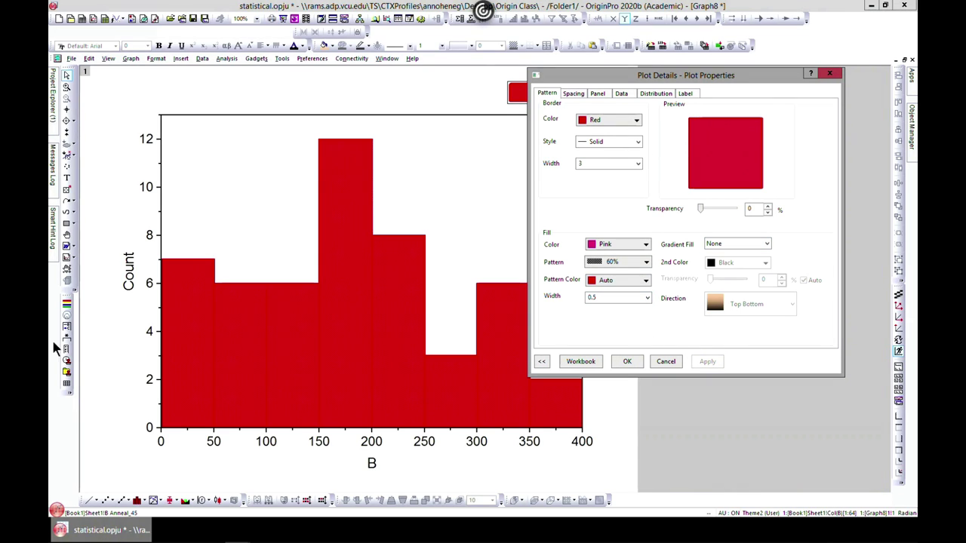
- Try a 40% gap between the histogram bars, then set the gap back to 0
click(574, 93)
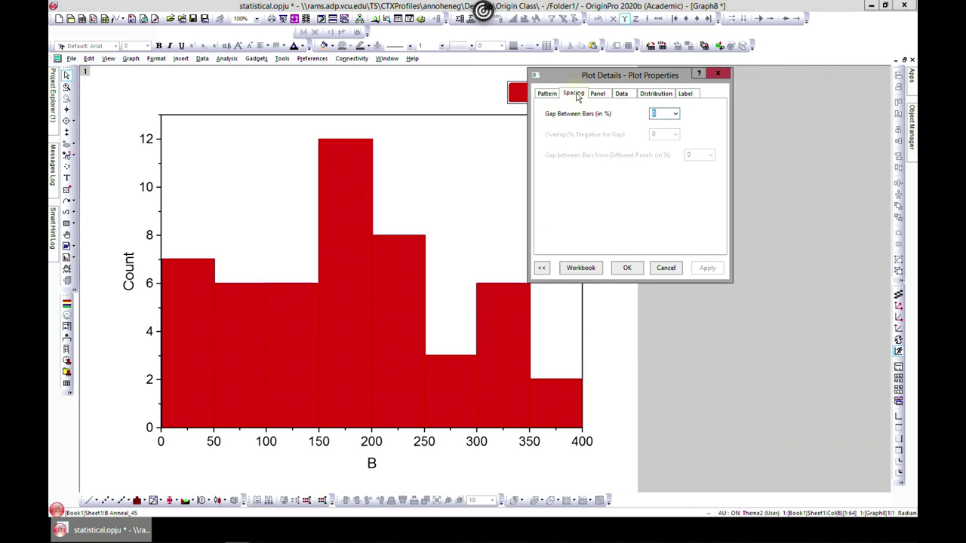
click(675, 114)
click(656, 171)
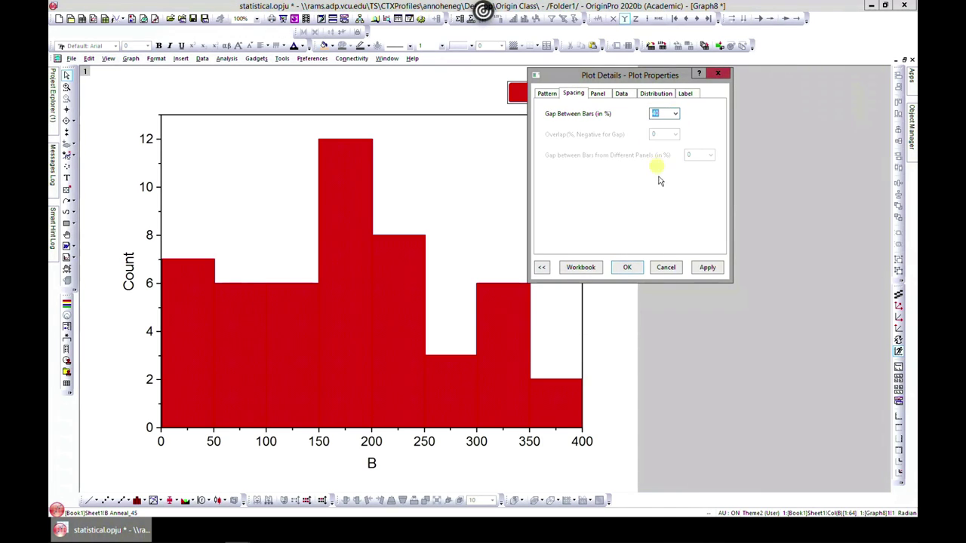
click(707, 268)
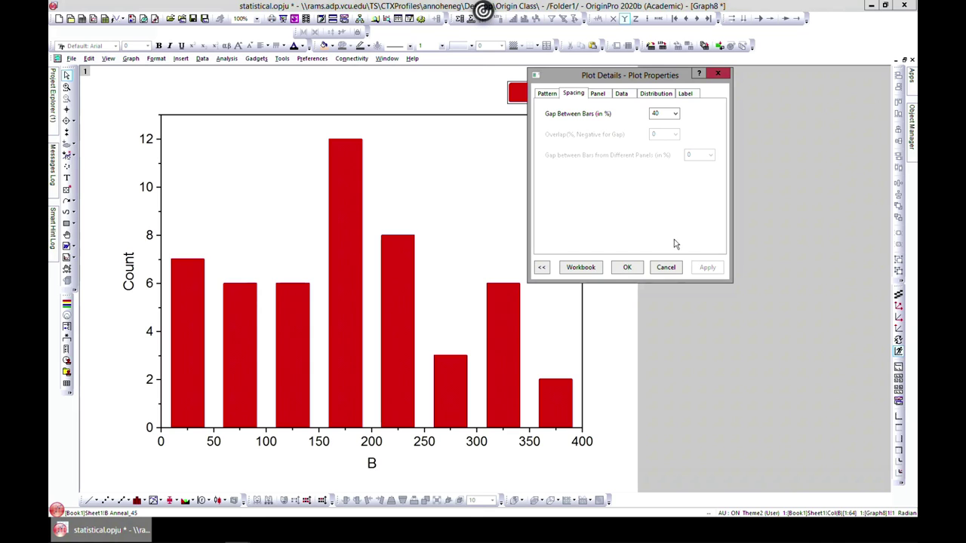
click(675, 113)
click(661, 124)
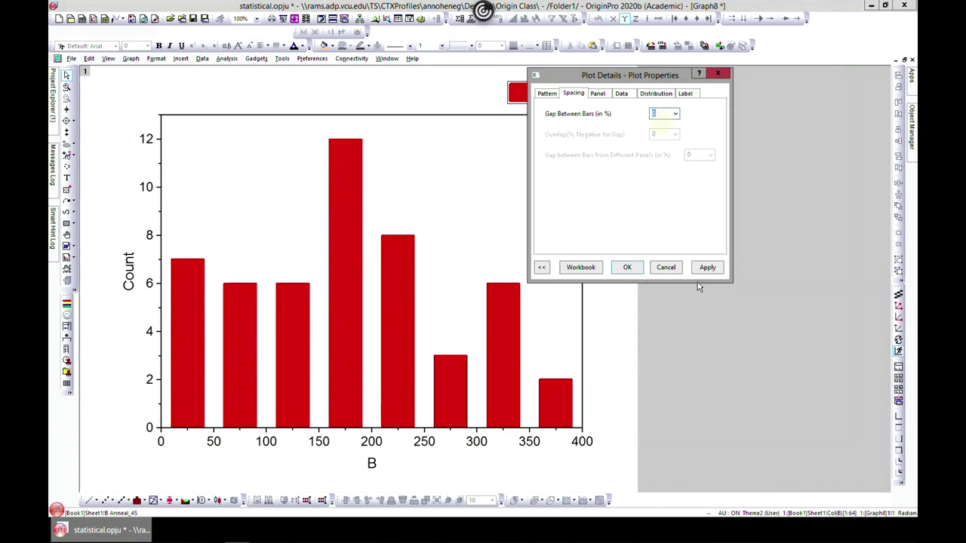
click(705, 268)
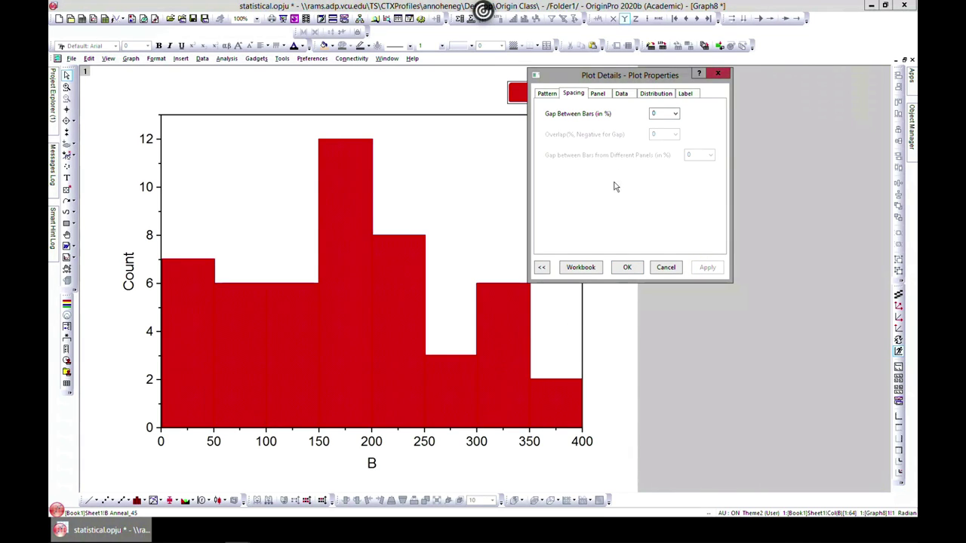
- Review the histogram's panel and data settings, switching automatic binning off and on again
click(598, 94)
click(621, 94)
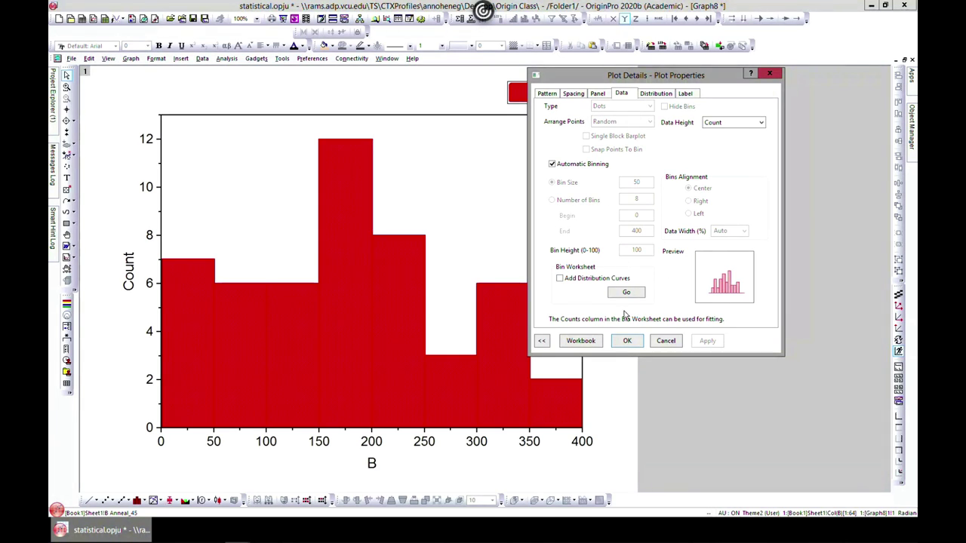
click(553, 165)
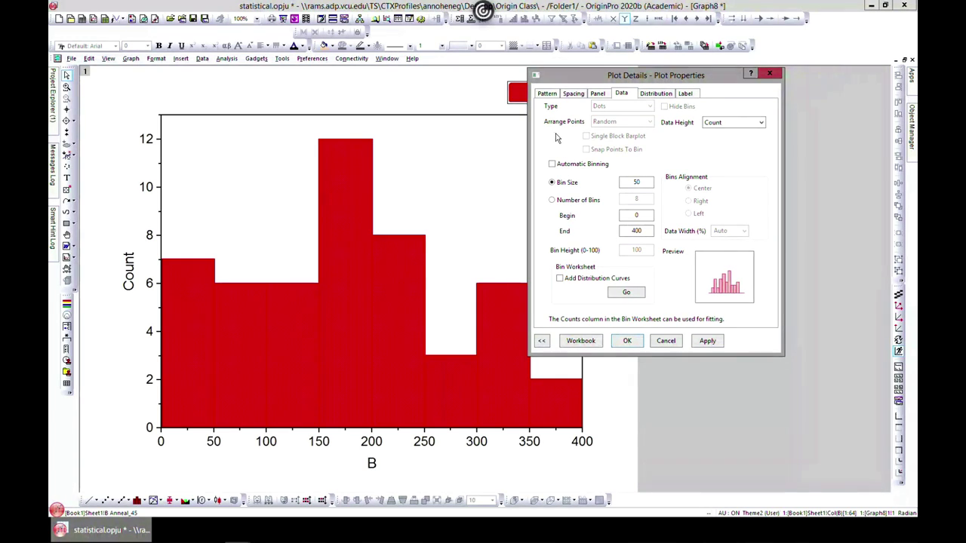
click(553, 164)
- Add a Lorentz distribution curve to the histogram and apply it
click(655, 93)
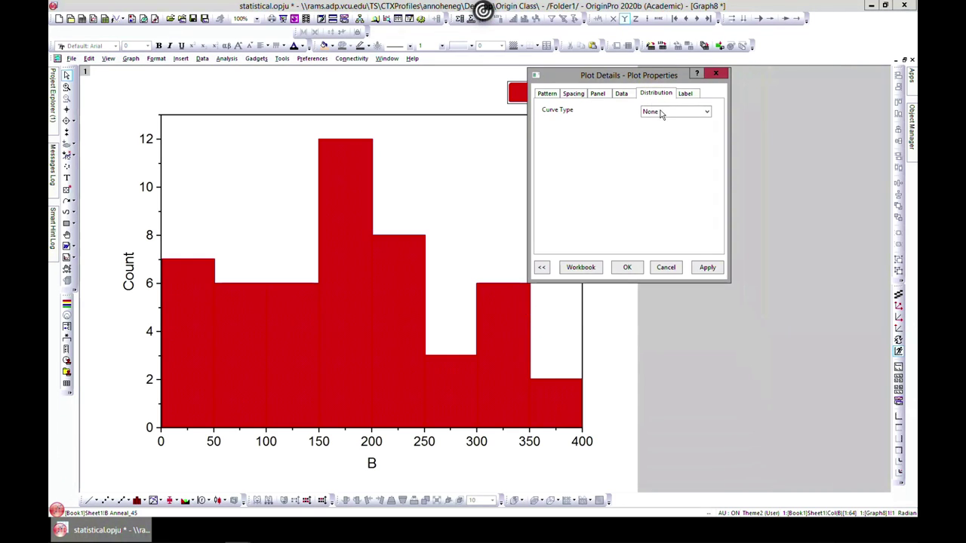
click(680, 113)
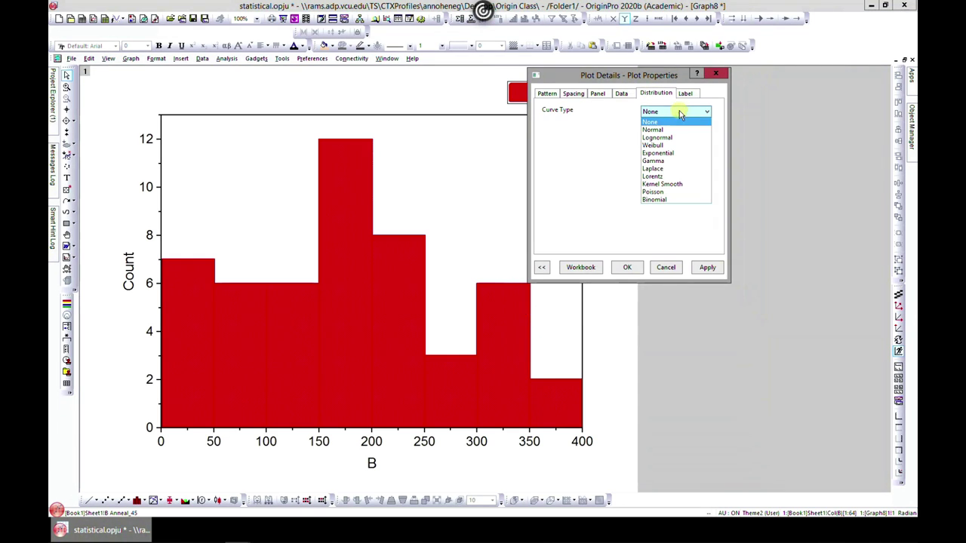
click(661, 178)
click(709, 268)
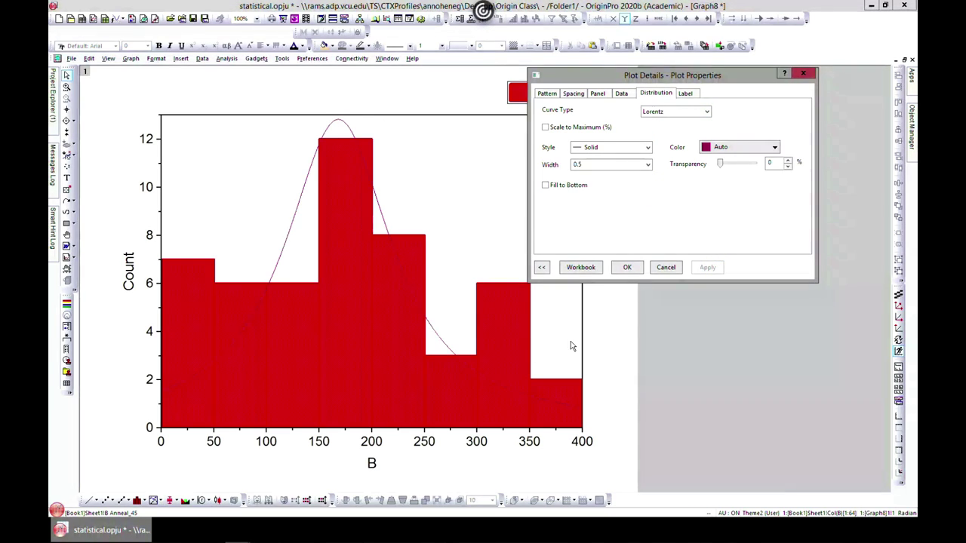
- Try a Binomial distribution curve on the Anneal_45 histogram, then change the curve type to Exponential and apply it
click(709, 112)
click(681, 199)
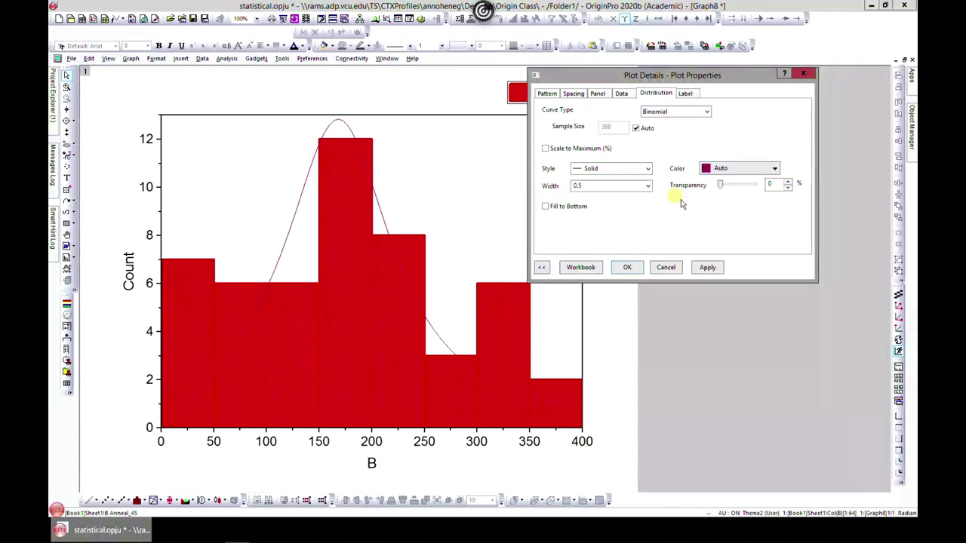
click(708, 268)
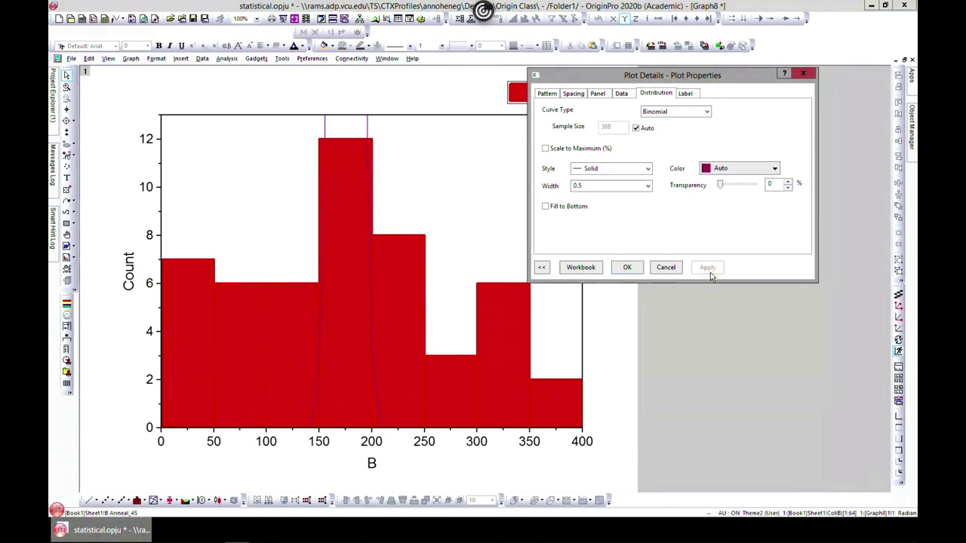
click(707, 112)
click(657, 152)
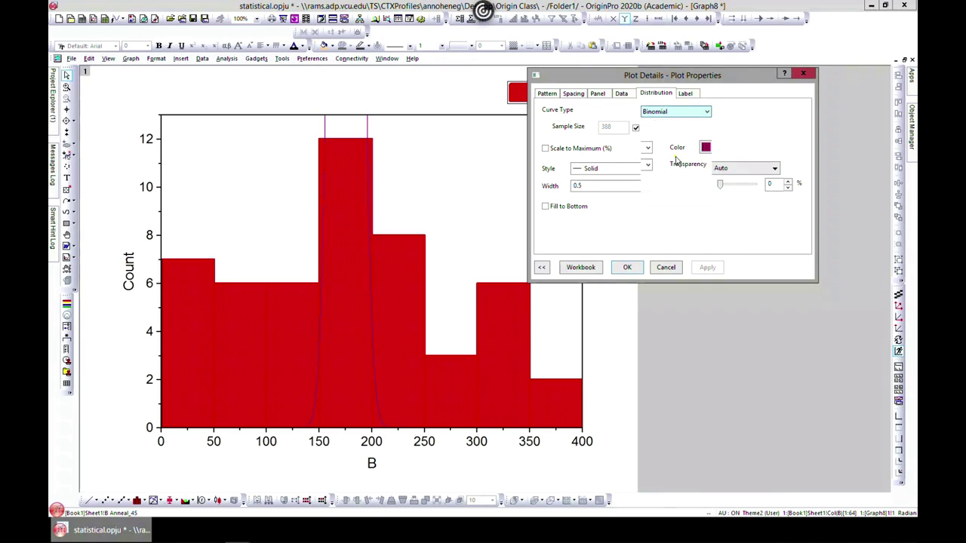
click(709, 269)
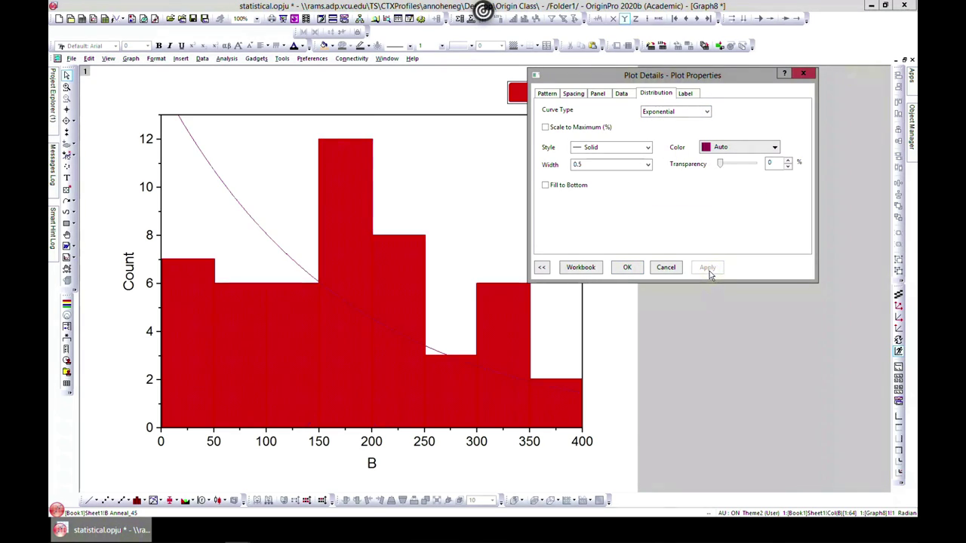
- Check the histogram's label settings and close the plot properties
click(685, 93)
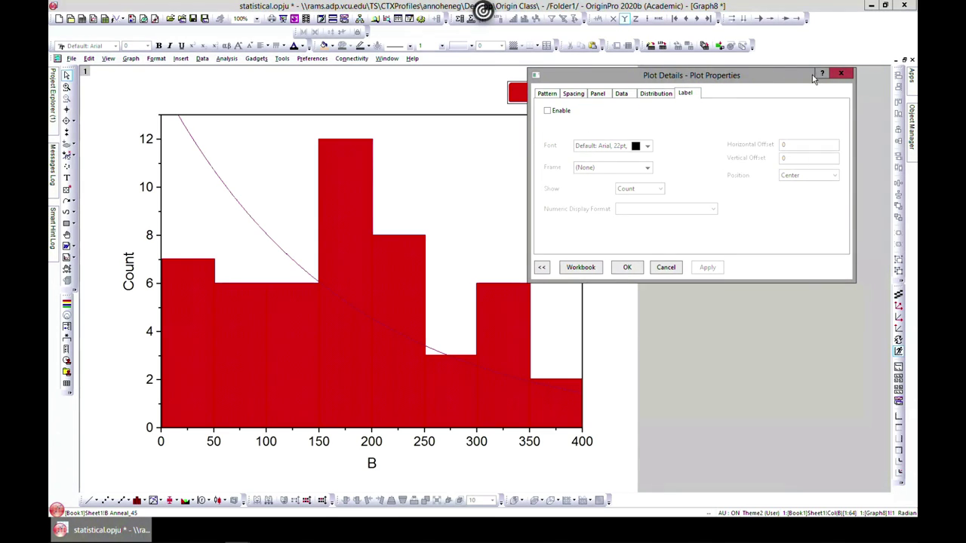
drag(769, 72, 709, 77)
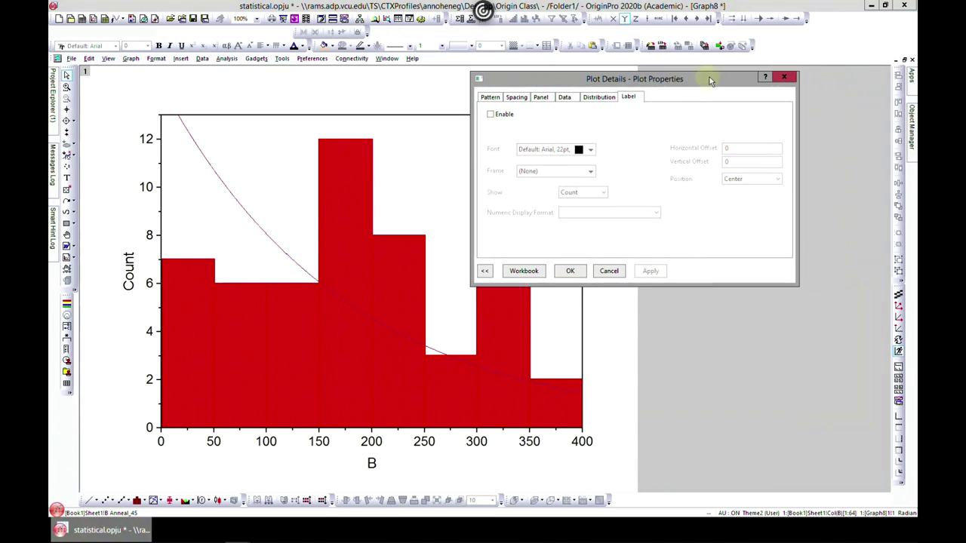
click(786, 79)
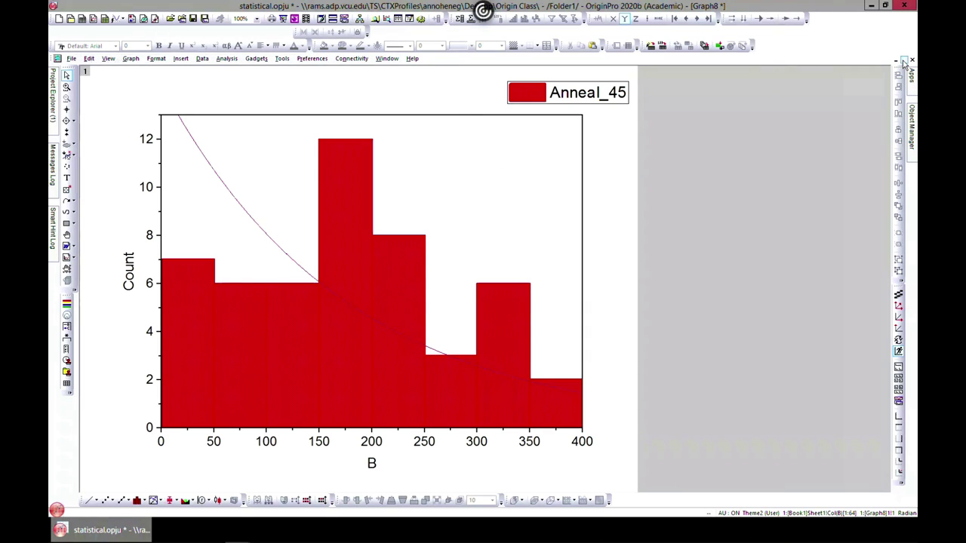
- Restore the graph window to uncover Book1 and plot a histogram of the Anneal_45, Anneal_55, Anneal_75 and Anneal_100 columns
click(903, 61)
drag(358, 123, 528, 187)
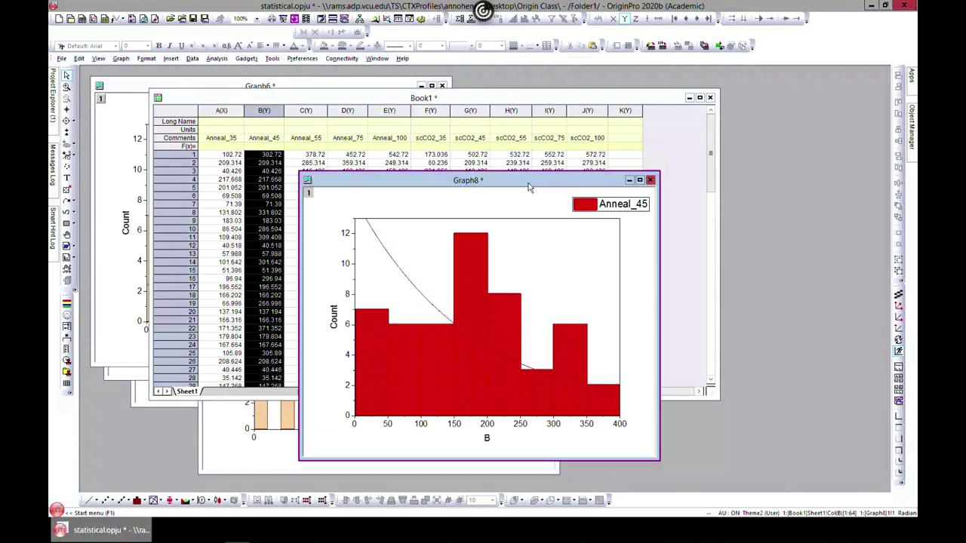
mouse_move(366, 104)
mouse_down()
mouse_move(355, 94)
mouse_move(339, 102)
mouse_move(379, 103)
mouse_up()
click(296, 102)
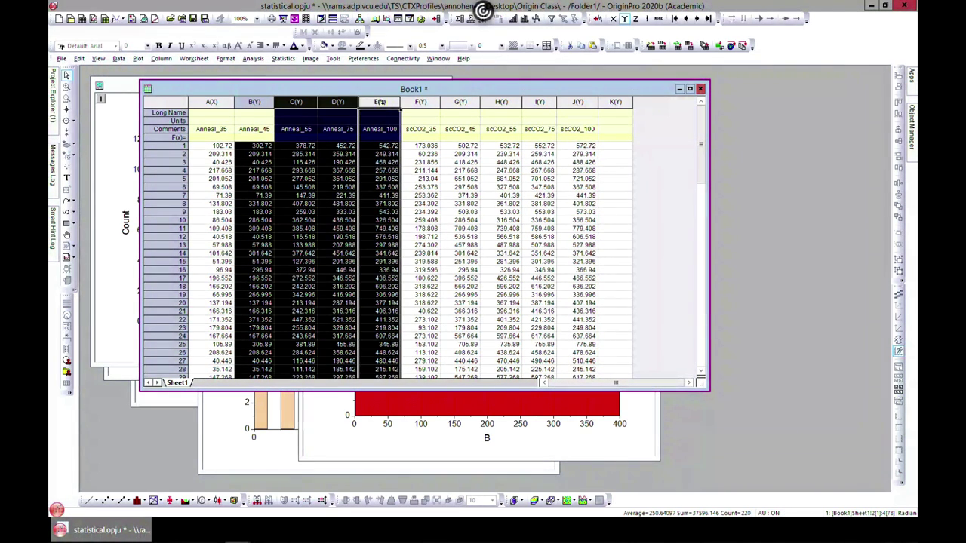
click(138, 58)
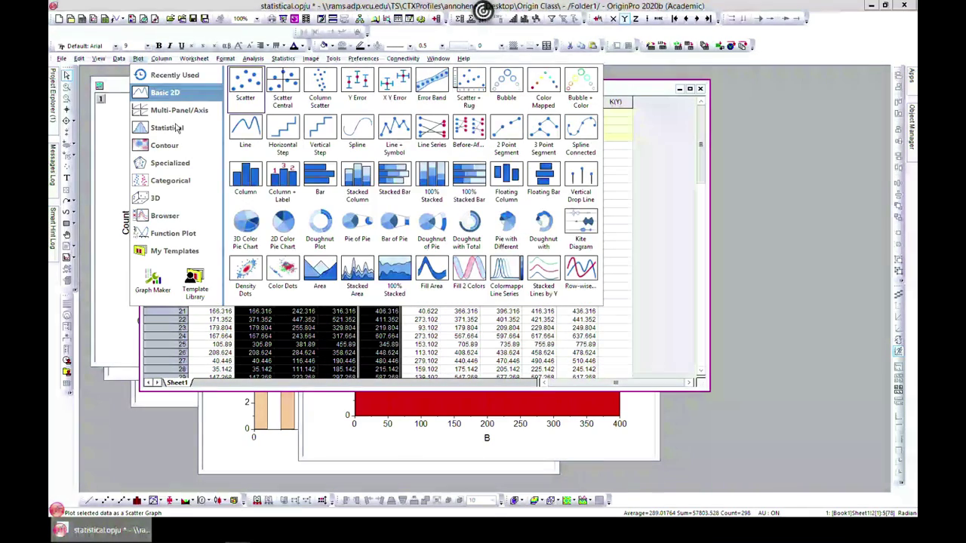
mouse_move(172, 137)
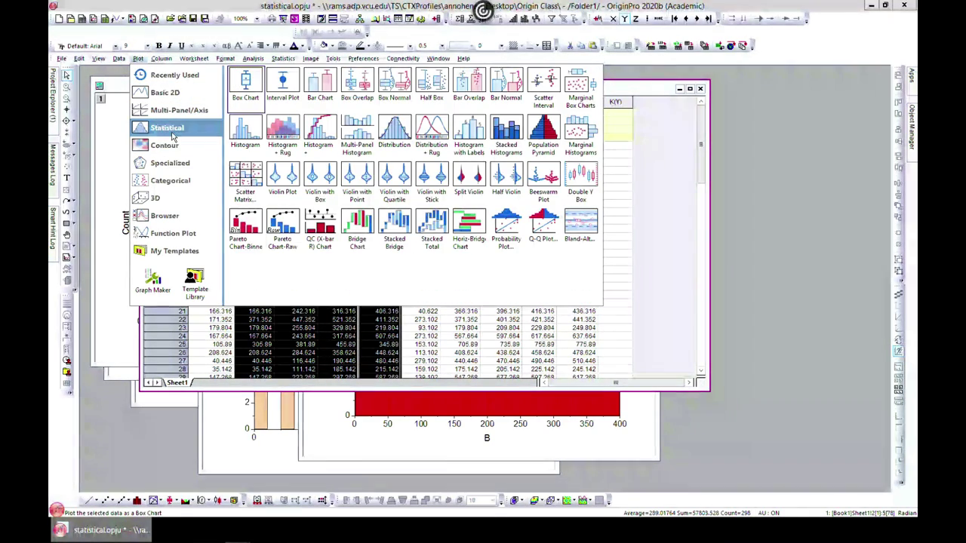
click(240, 145)
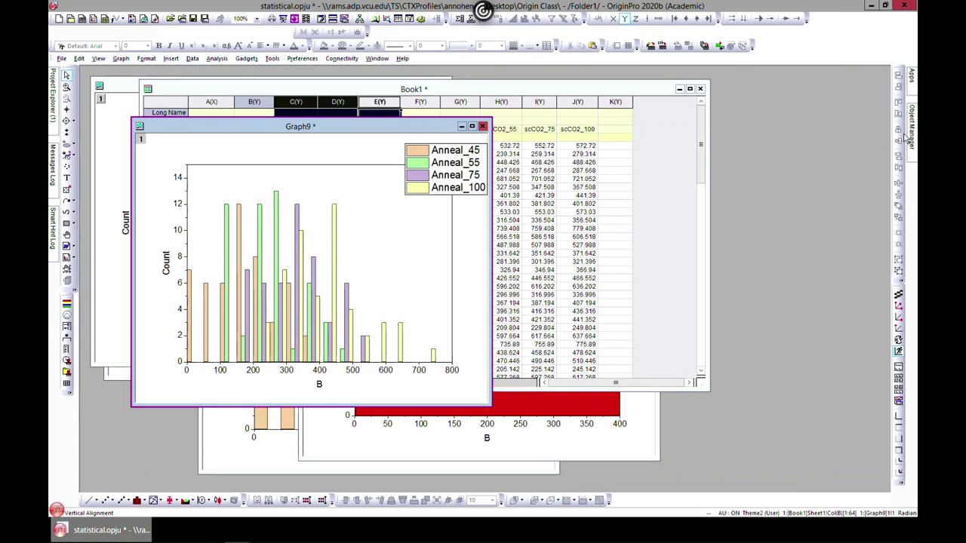
- Hide the Anneal_100, Anneal_75 and Anneal_55 plots in the grouped histogram, then show them again one by one
mouse_move(912, 133)
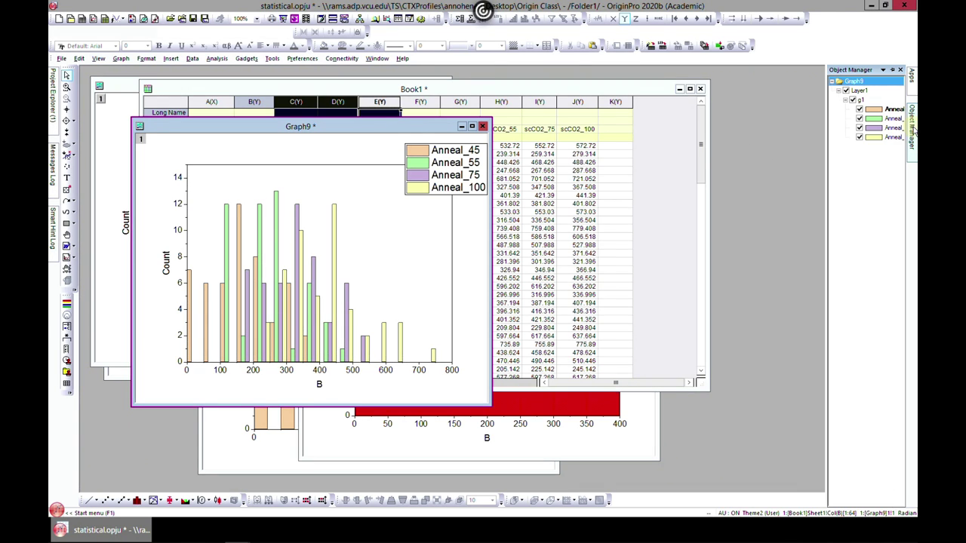
click(859, 138)
click(860, 128)
click(859, 119)
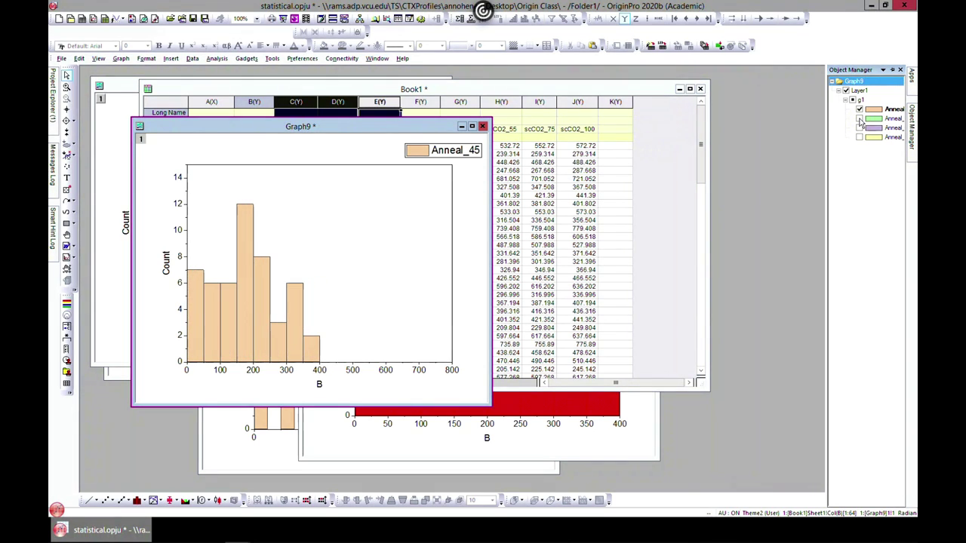
click(860, 119)
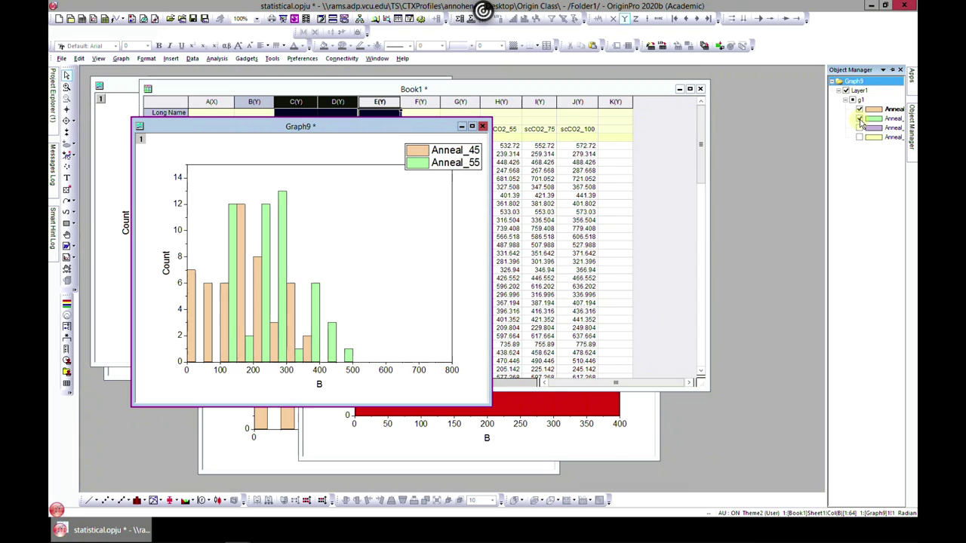
click(859, 128)
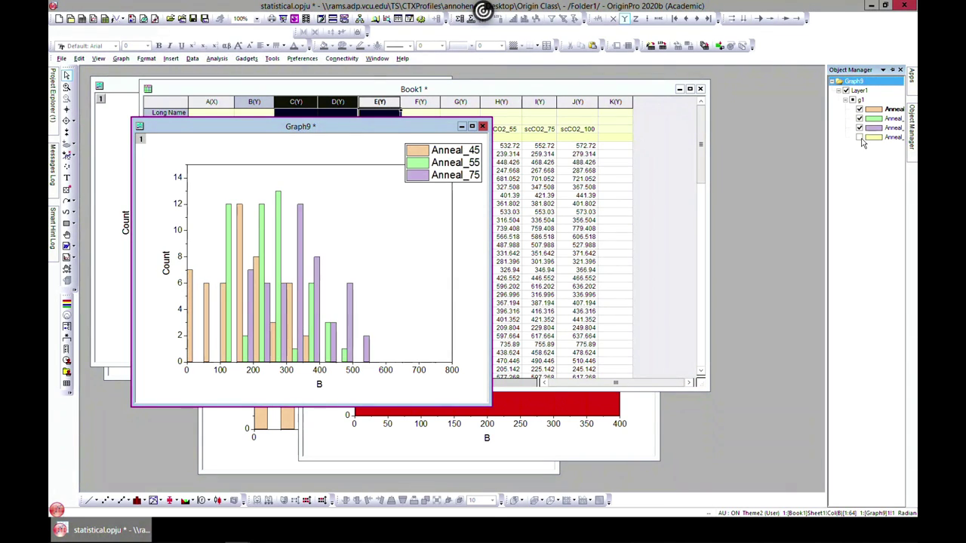
click(859, 137)
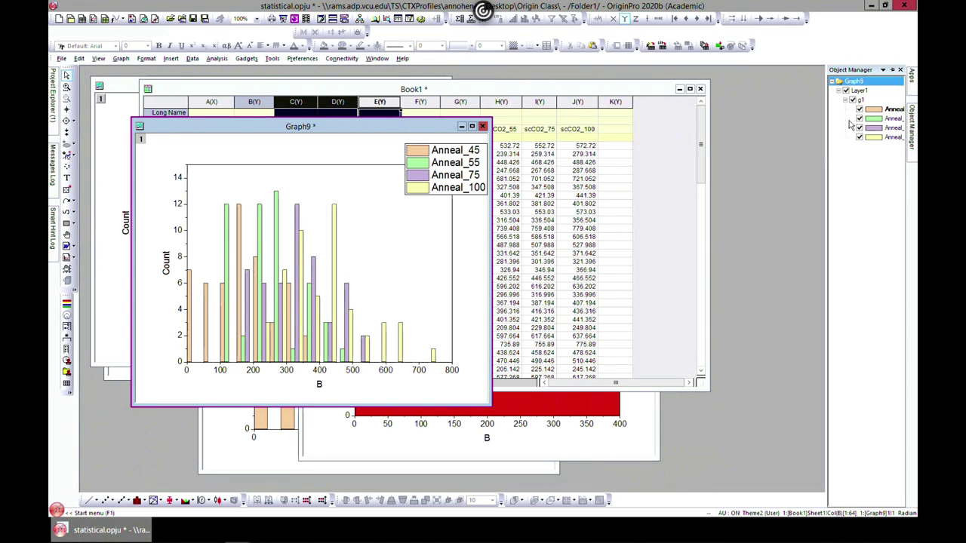
- Review the grouped histogram's panel and distribution settings without changing them
double_click(260, 260)
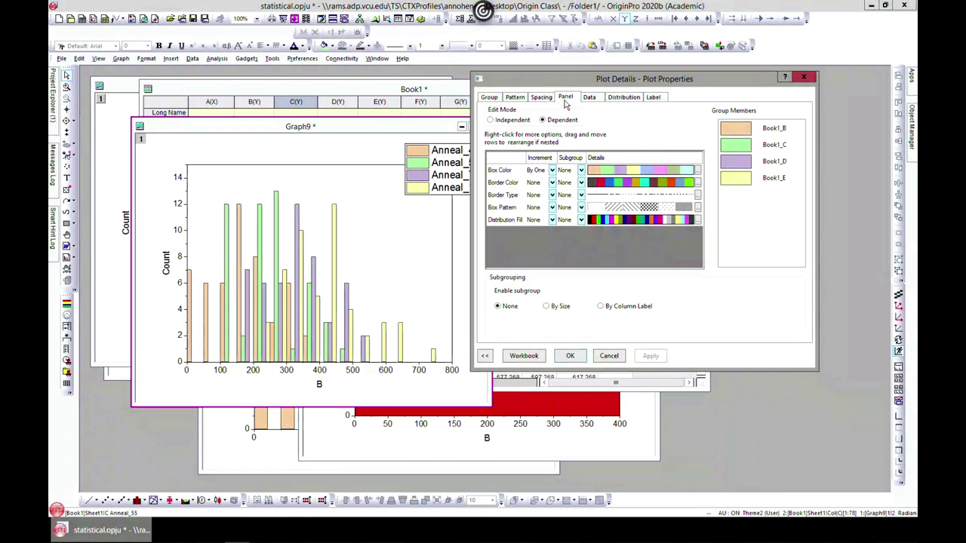
click(564, 98)
click(626, 99)
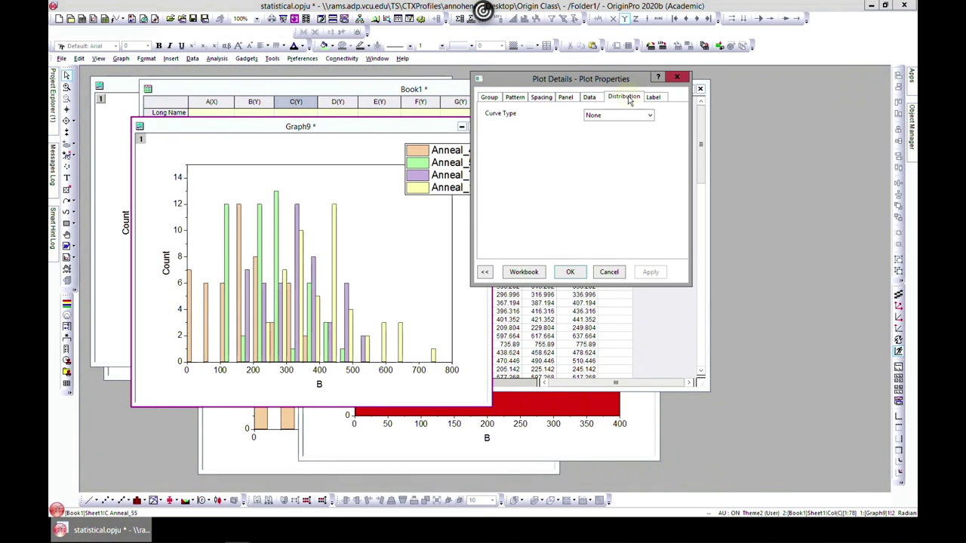
click(676, 77)
- Return to Book1 and create a Histogram + Rug plot from the Anneal_55 column
click(494, 96)
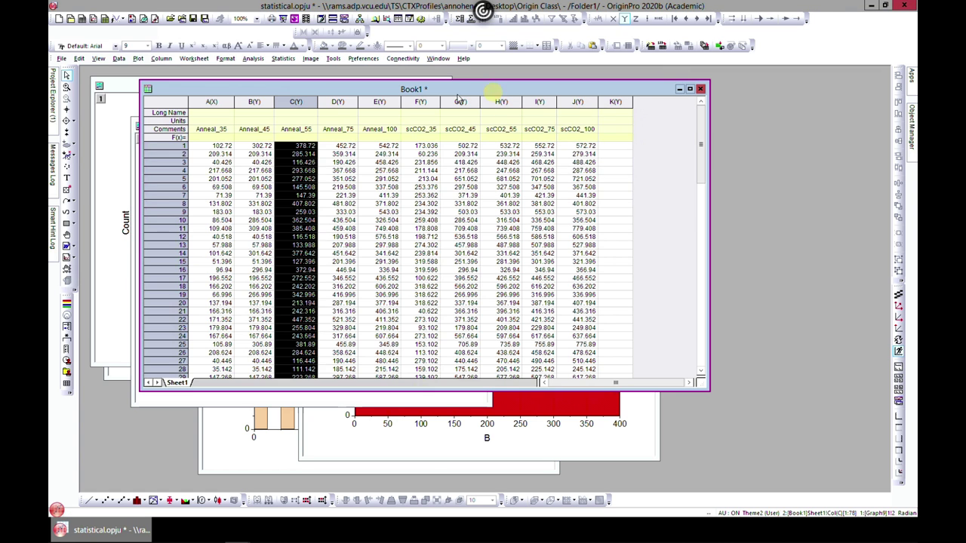
click(139, 59)
mouse_move(161, 134)
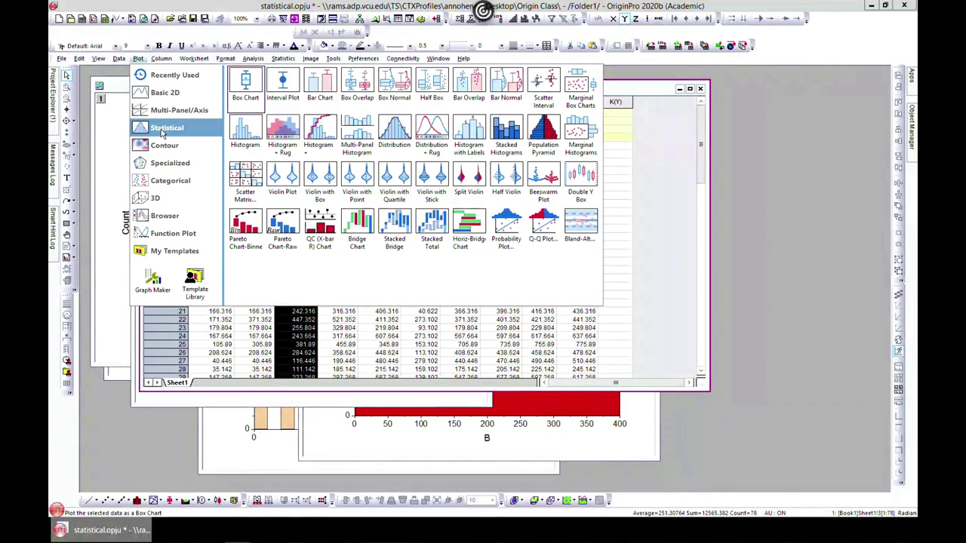
click(283, 140)
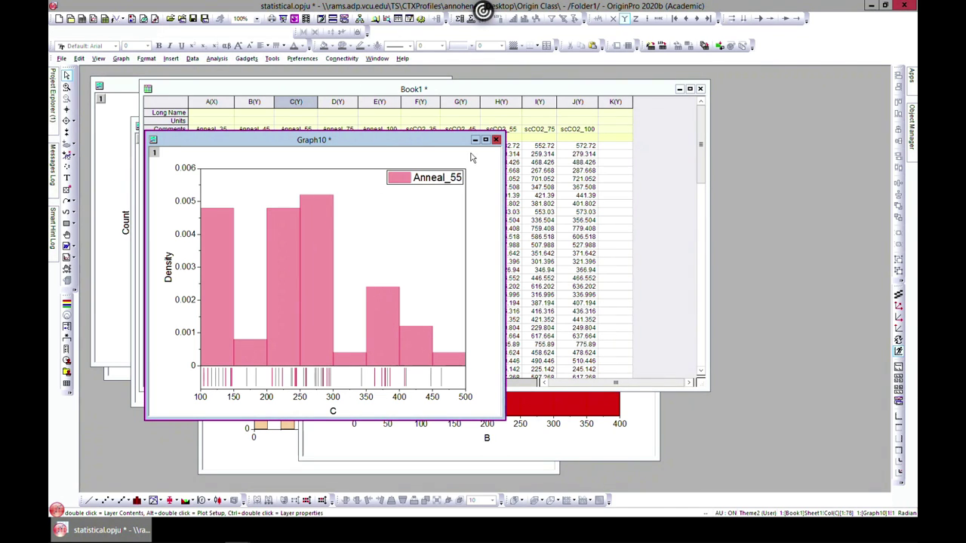
- Create a Histogram + Probabilities graph from the Anneal_55 column and move its window clear of the Results Log
click(451, 91)
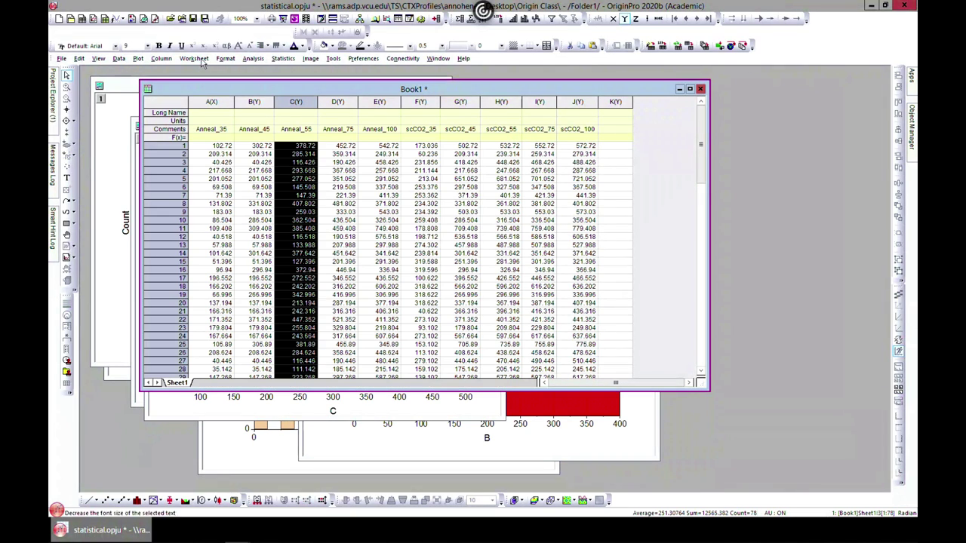
click(138, 59)
mouse_move(164, 145)
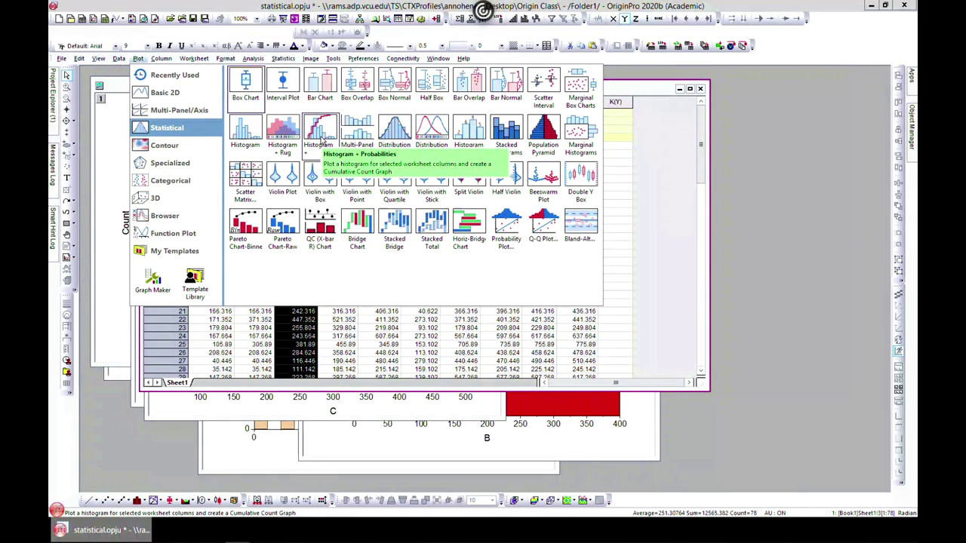
click(321, 142)
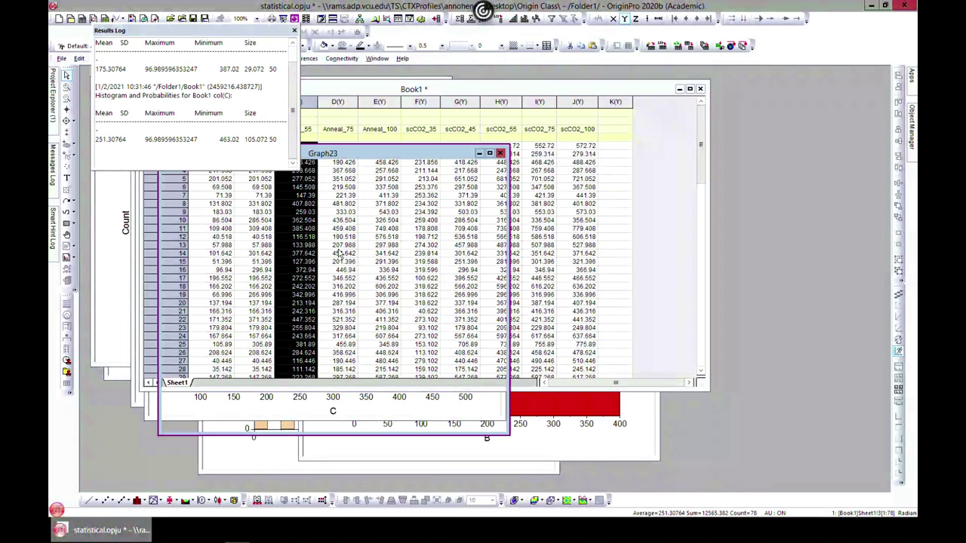
mouse_move(348, 156)
mouse_down()
mouse_move(405, 161)
mouse_move(480, 142)
mouse_up()
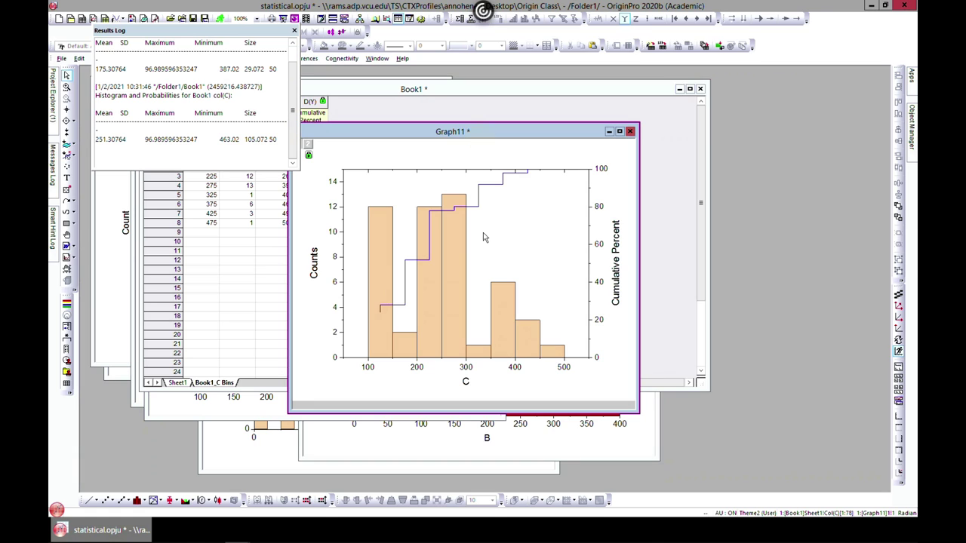
click(92, 61)
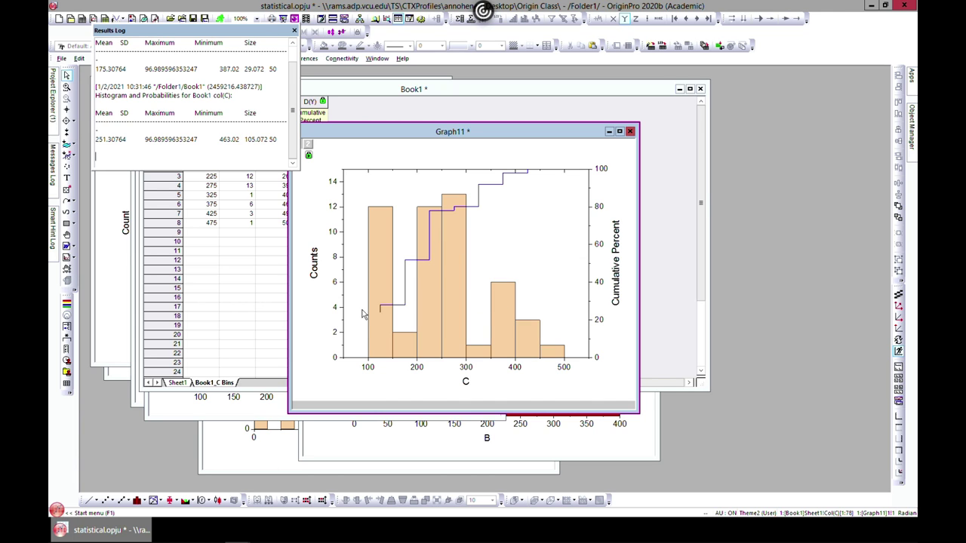
mouse_move(468, 200)
drag(387, 127, 425, 103)
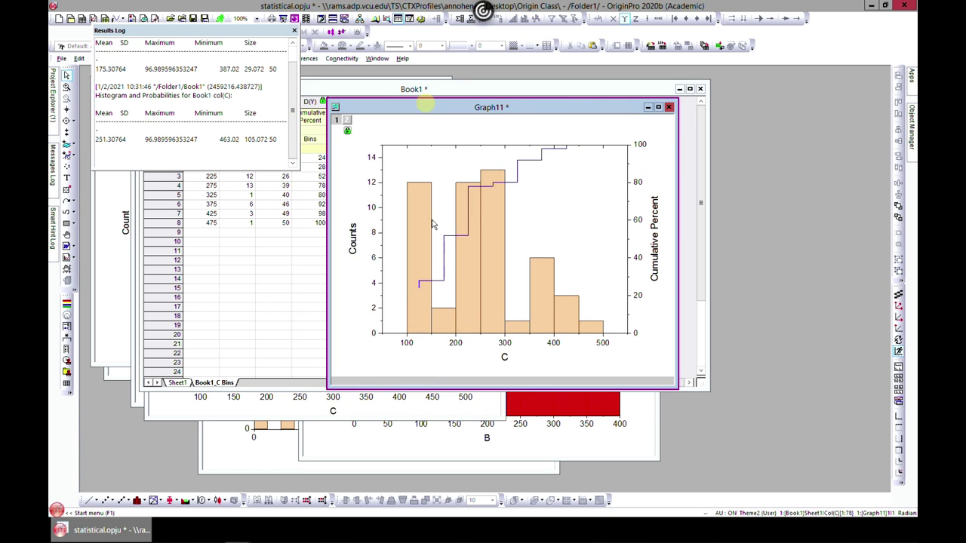
- Add a Weibull distribution curve to the bars of the Histogram + Probabilities graph and apply it
double_click(530, 245)
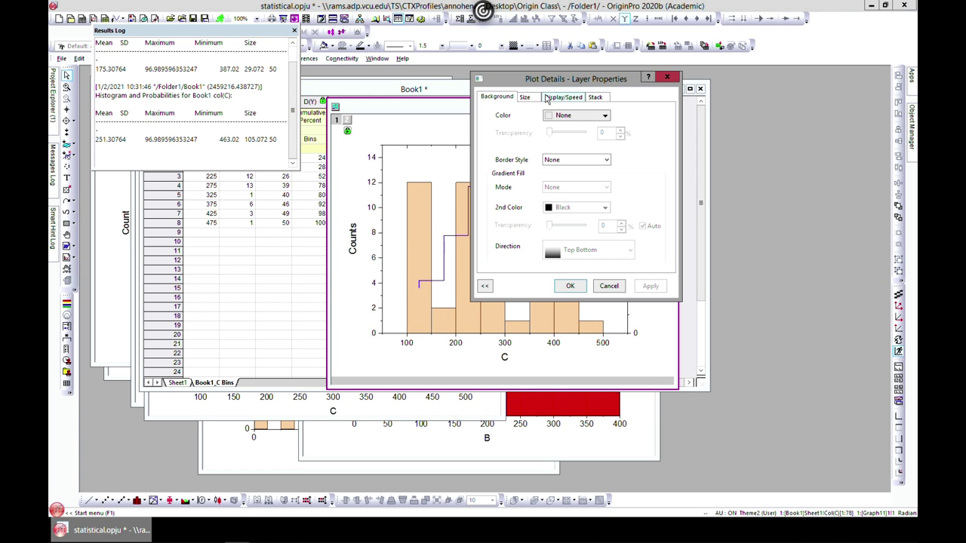
click(669, 78)
double_click(501, 209)
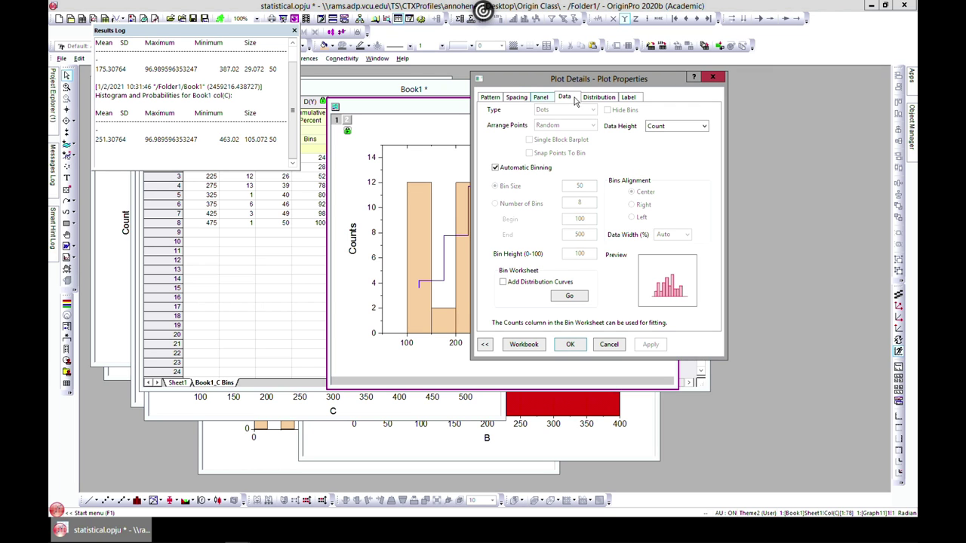
click(596, 97)
click(641, 116)
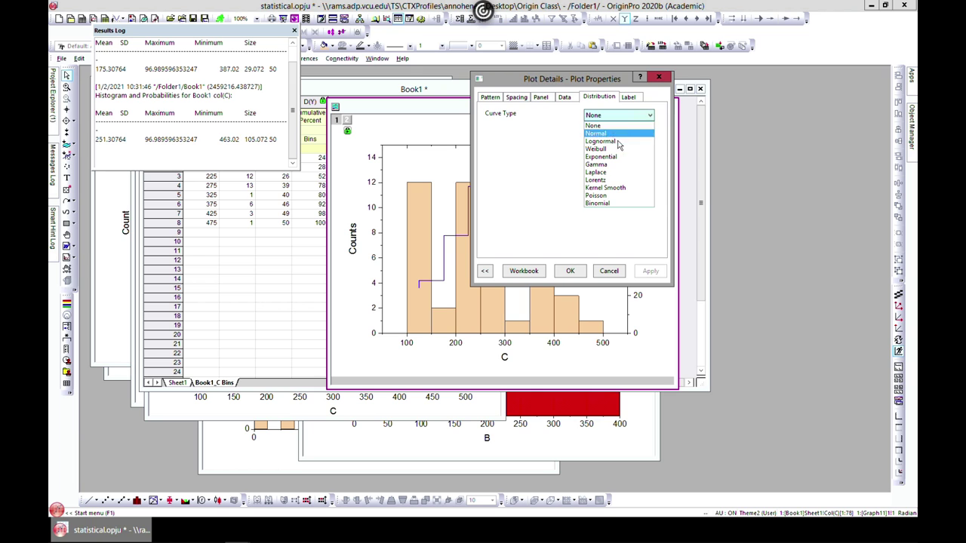
click(610, 149)
click(652, 274)
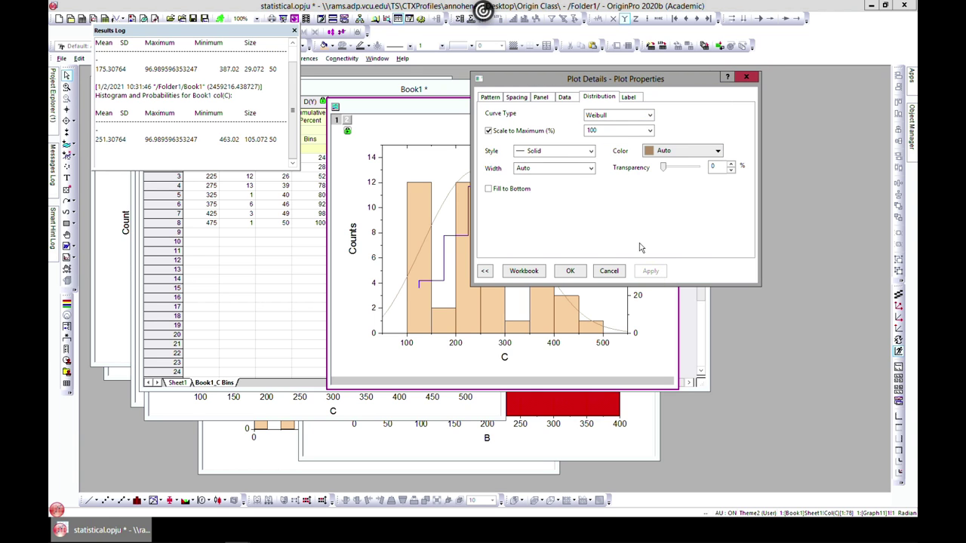
- Review the panel, data and spacing settings of the probabilities histogram, close them and examine the plotted data points
click(541, 98)
click(564, 97)
click(516, 97)
click(661, 77)
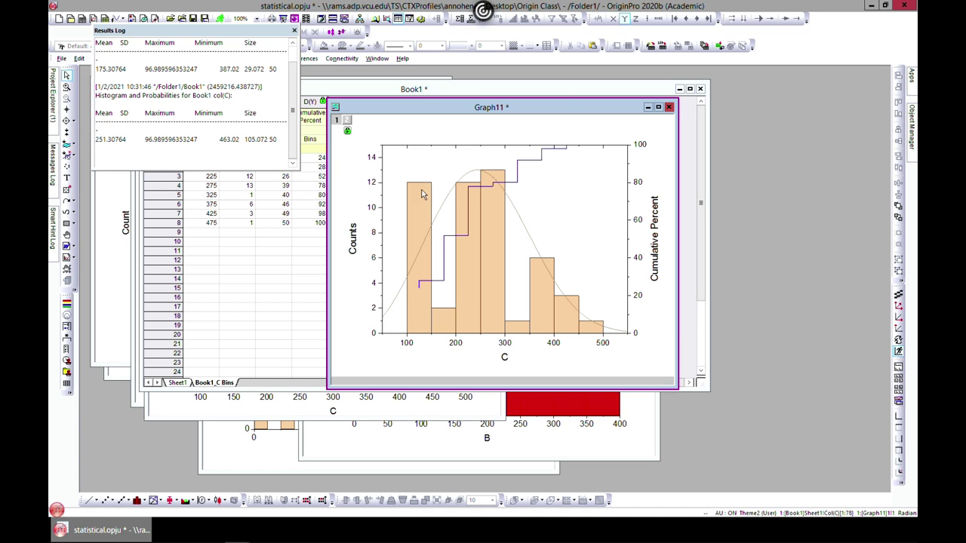
mouse_move(401, 283)
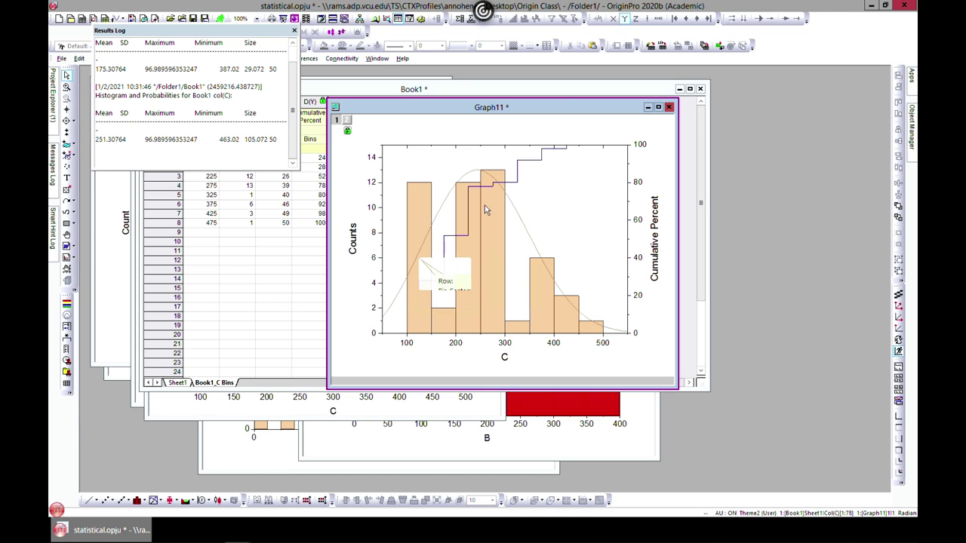
mouse_move(487, 208)
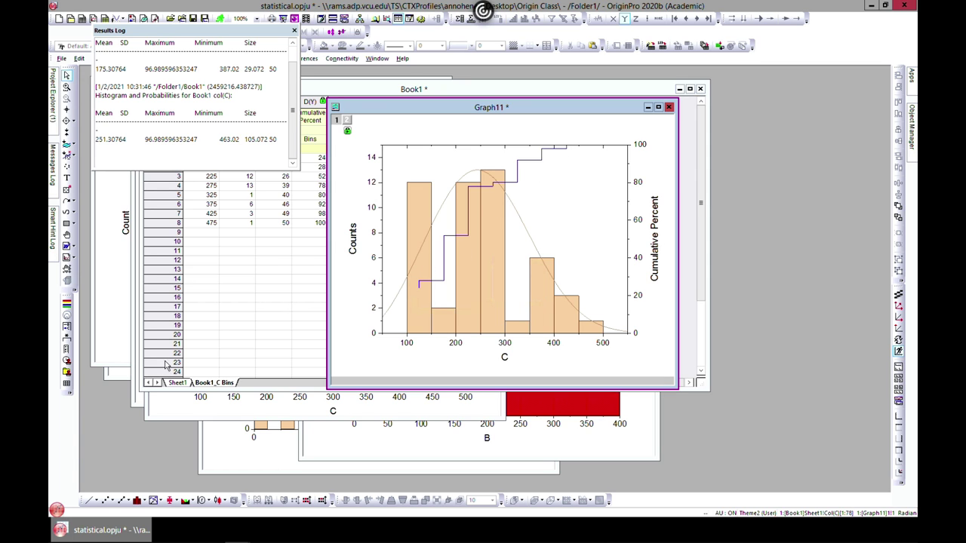
- Bring Book1 to the front, move it clear of the graphs, show Sheet1 and close the Results Log
drag(140, 31, 163, 174)
click(219, 91)
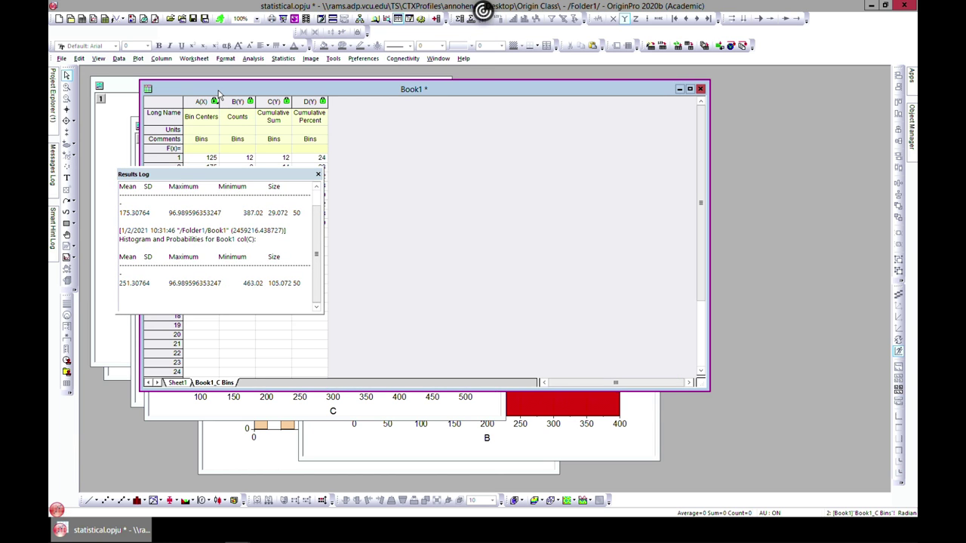
drag(219, 91, 304, 108)
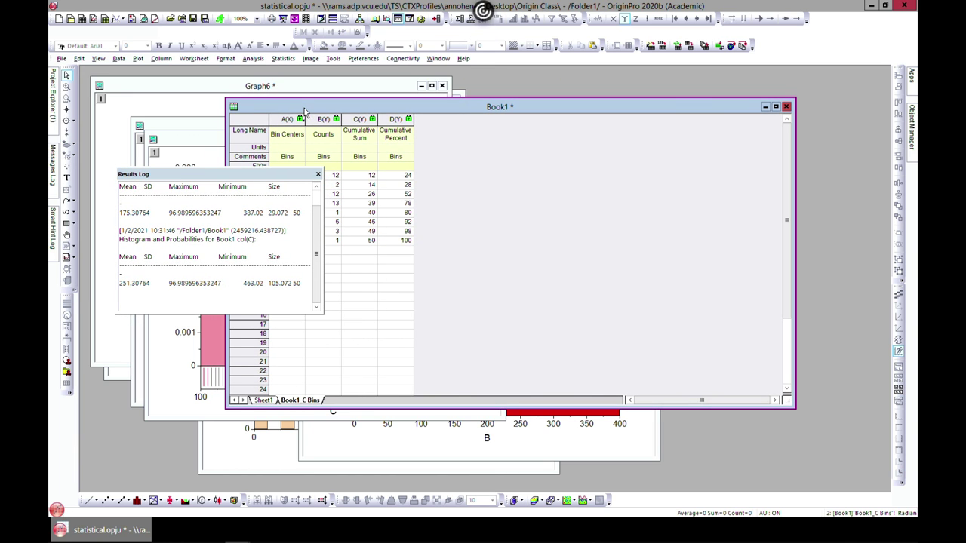
click(262, 401)
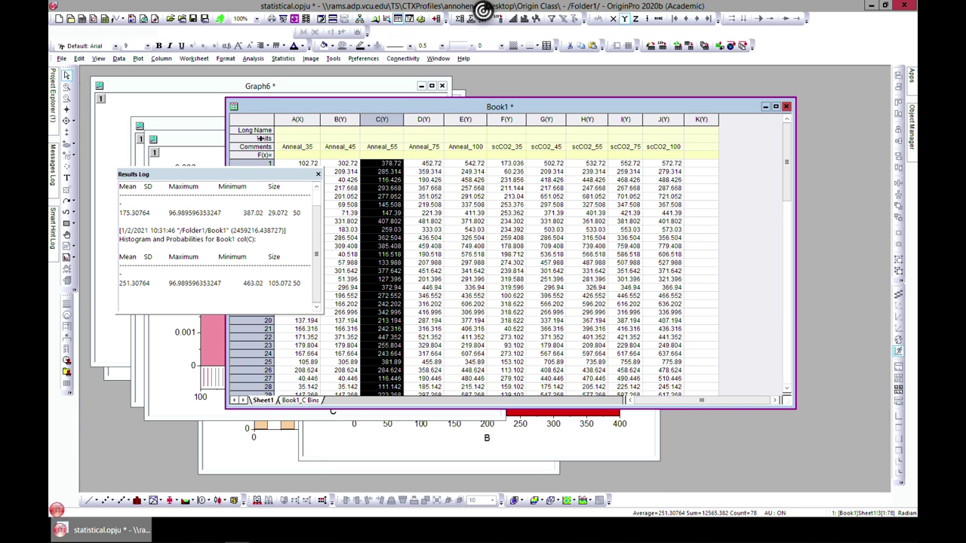
click(316, 175)
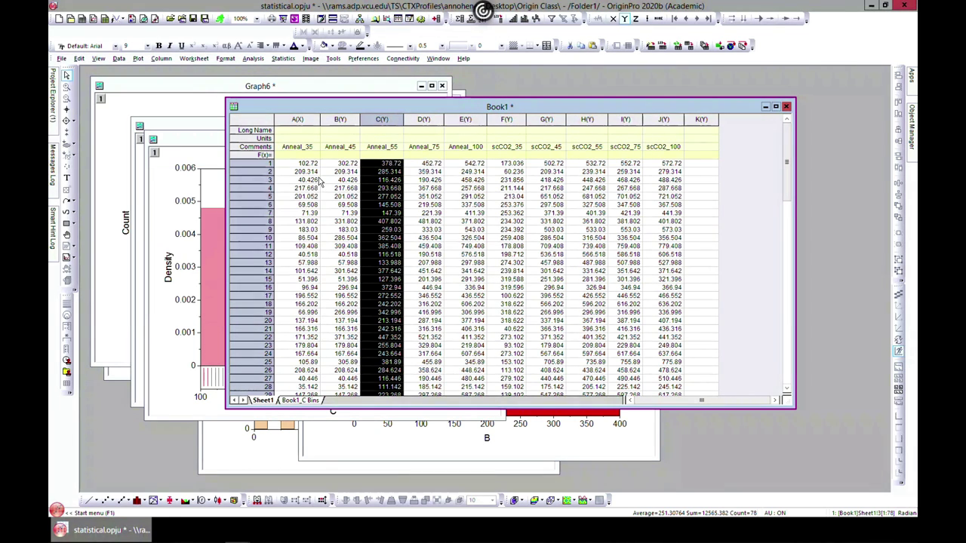
- Create a Distribution plot from the Anneal_55 column
click(138, 58)
mouse_move(167, 127)
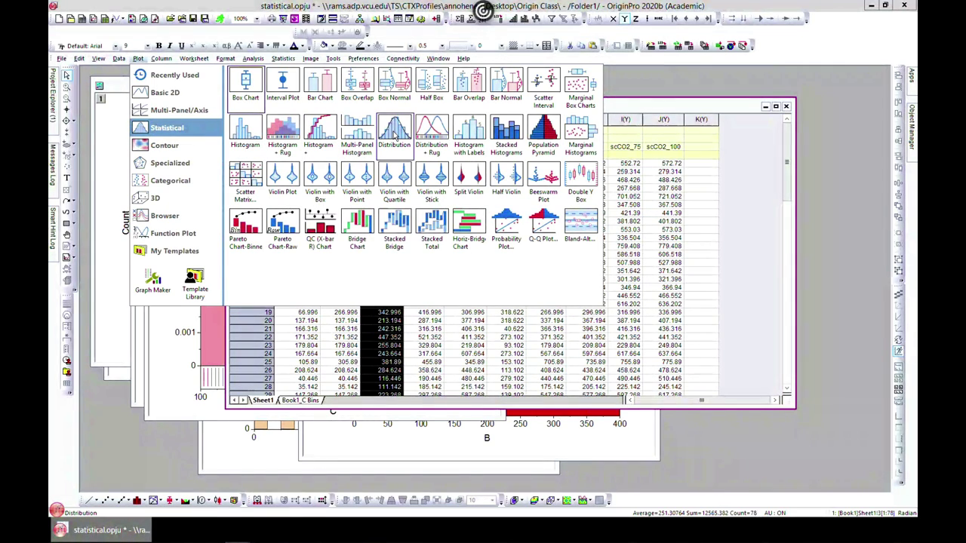
click(392, 134)
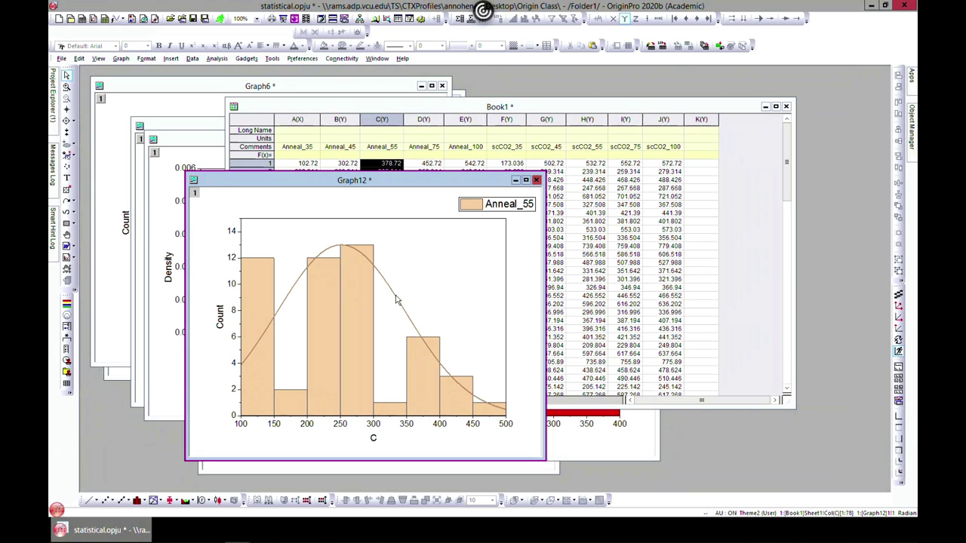
- Change the curve type of the Anneal_55 distribution plot to Lognormal and shift the graph window slightly
double_click(365, 275)
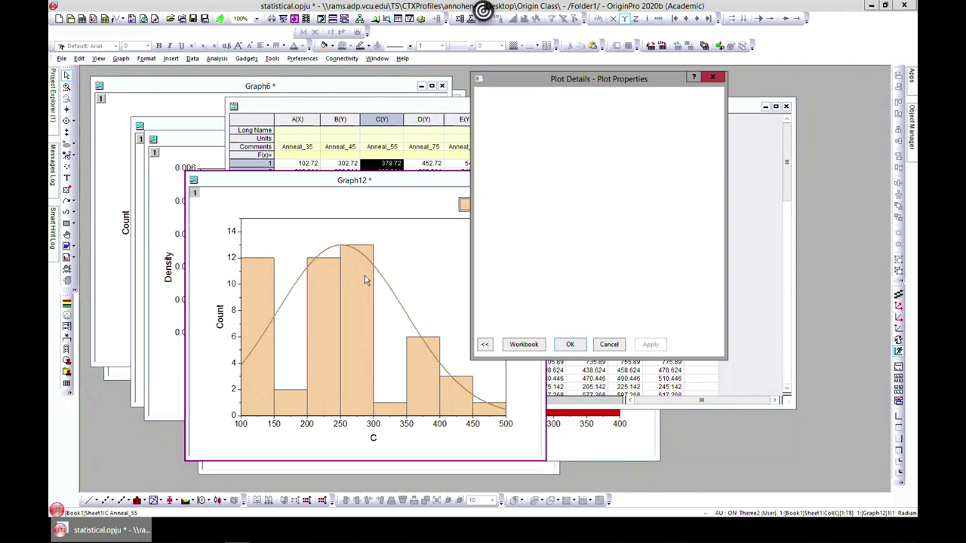
click(587, 98)
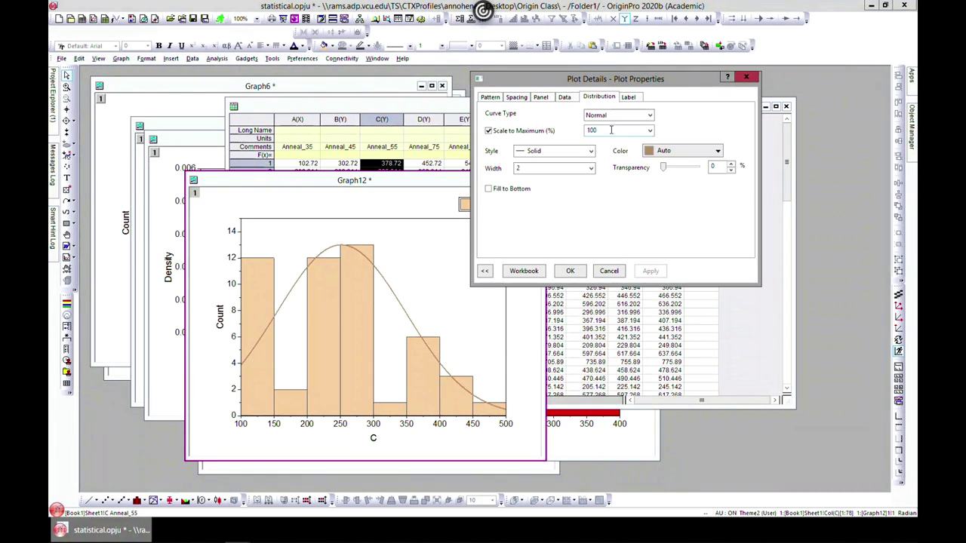
click(649, 117)
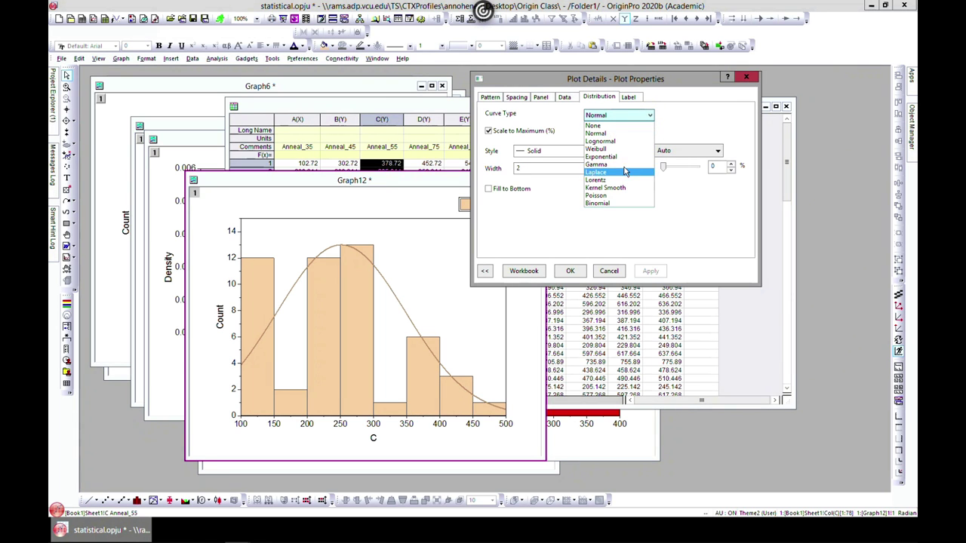
click(616, 142)
click(652, 271)
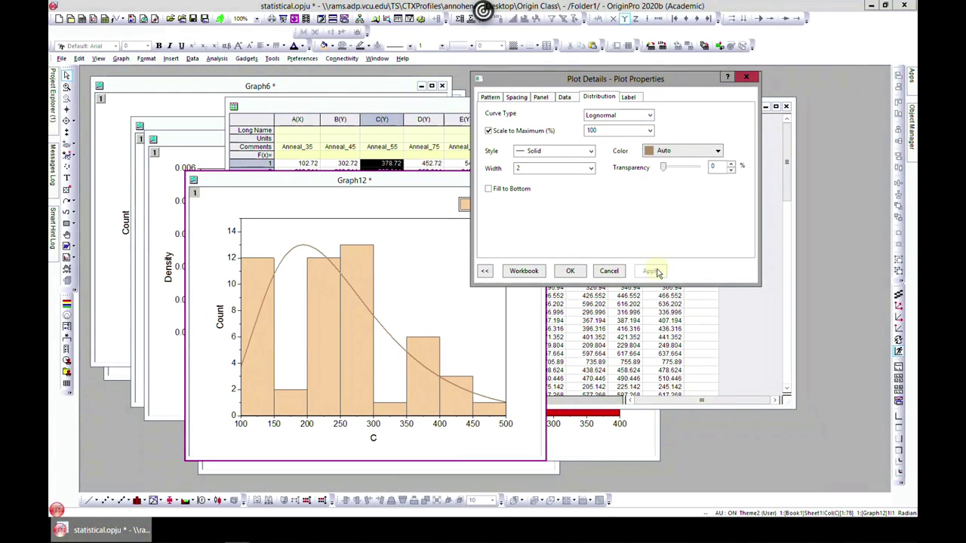
click(568, 271)
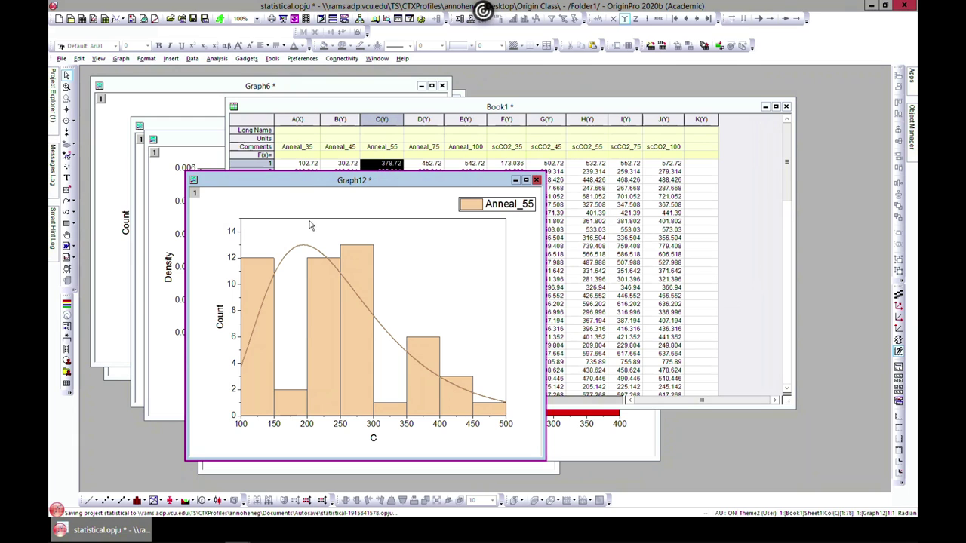
drag(347, 182, 397, 177)
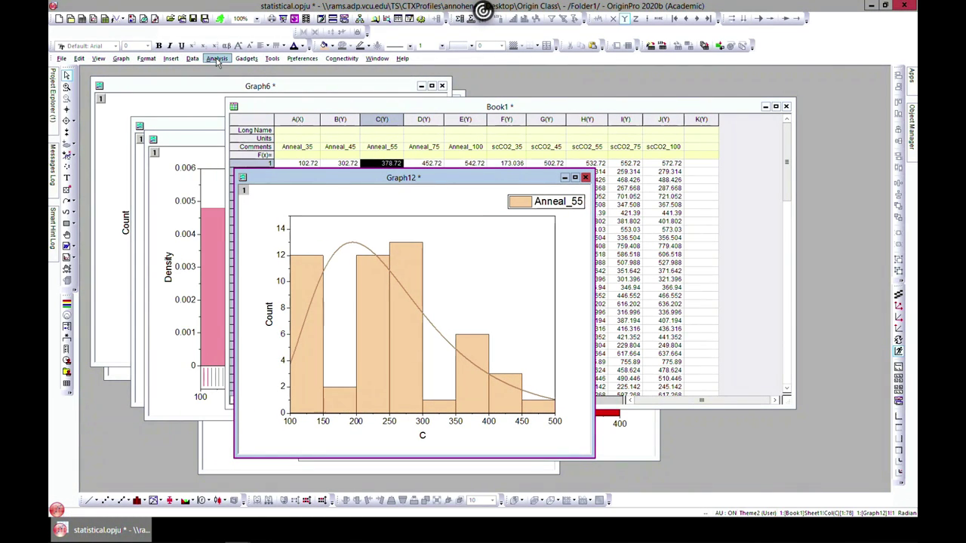
- Return to Book1, add the Anneal_75 column to the Anneal_55 selection and bring up the statistical plot types
click(217, 59)
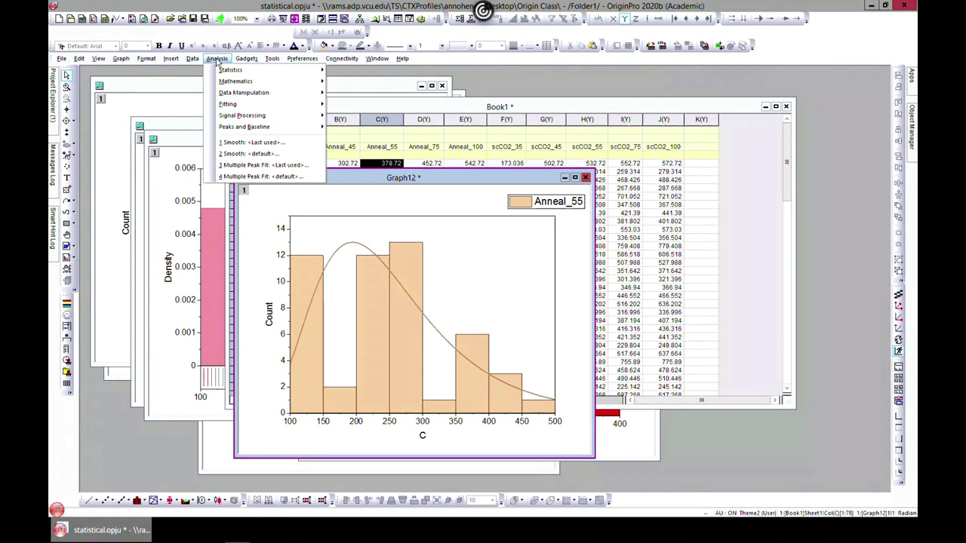
click(366, 111)
click(161, 59)
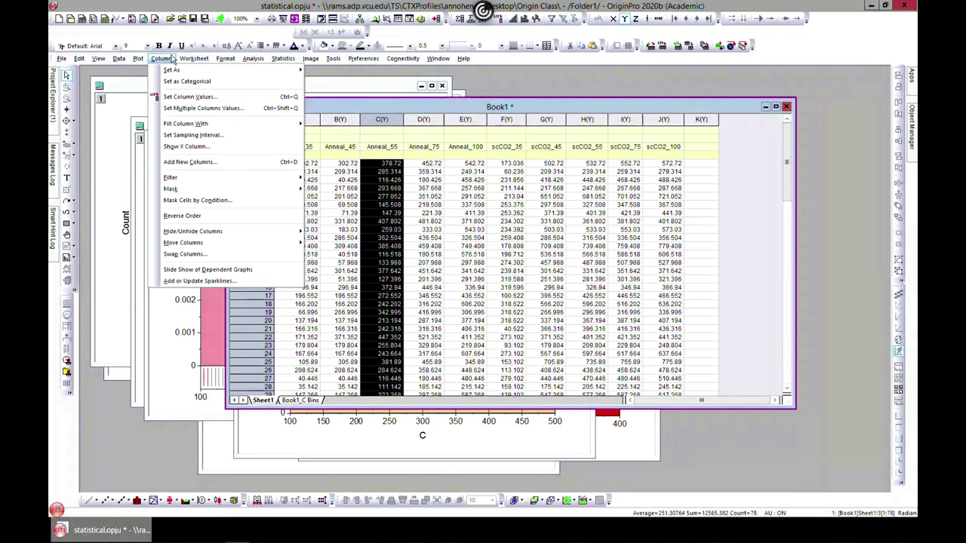
click(138, 59)
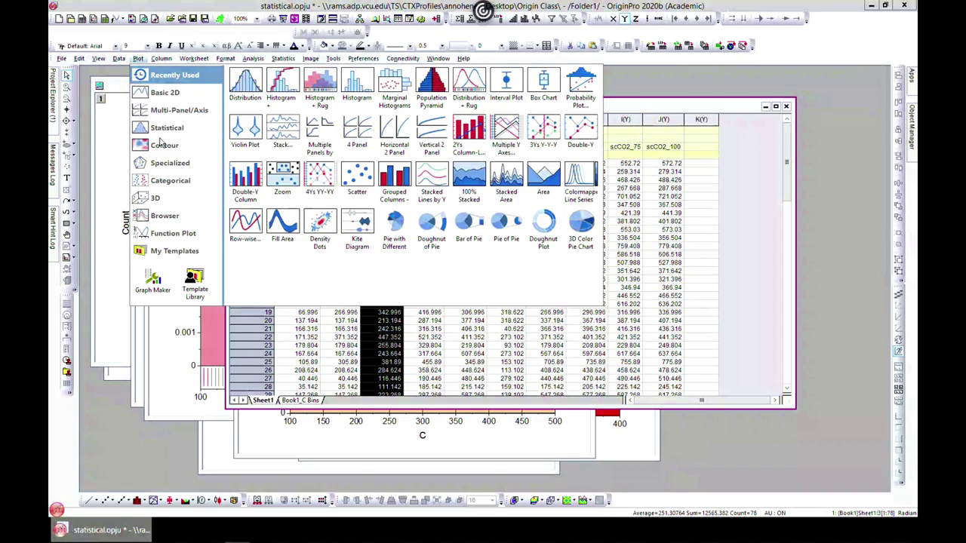
mouse_move(163, 130)
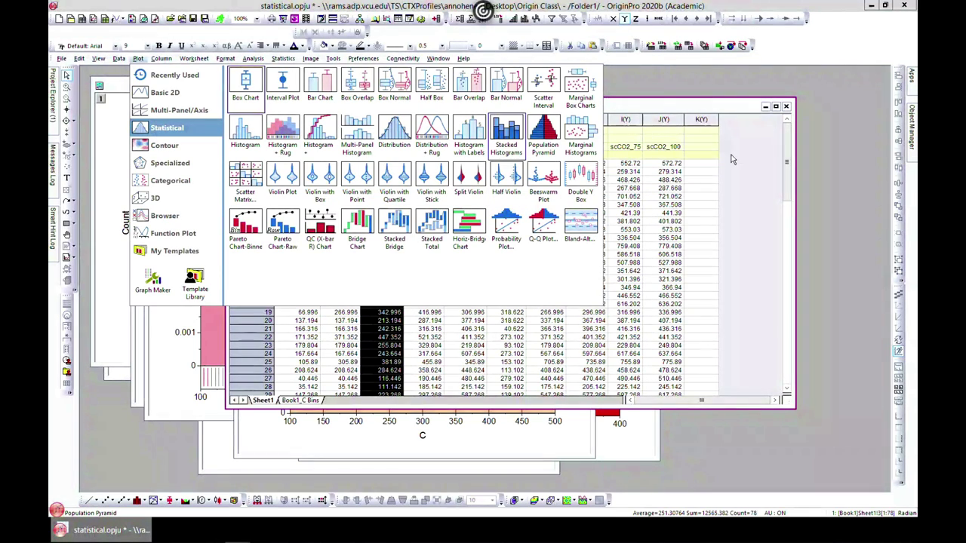
click(705, 136)
ctrl+click(432, 119)
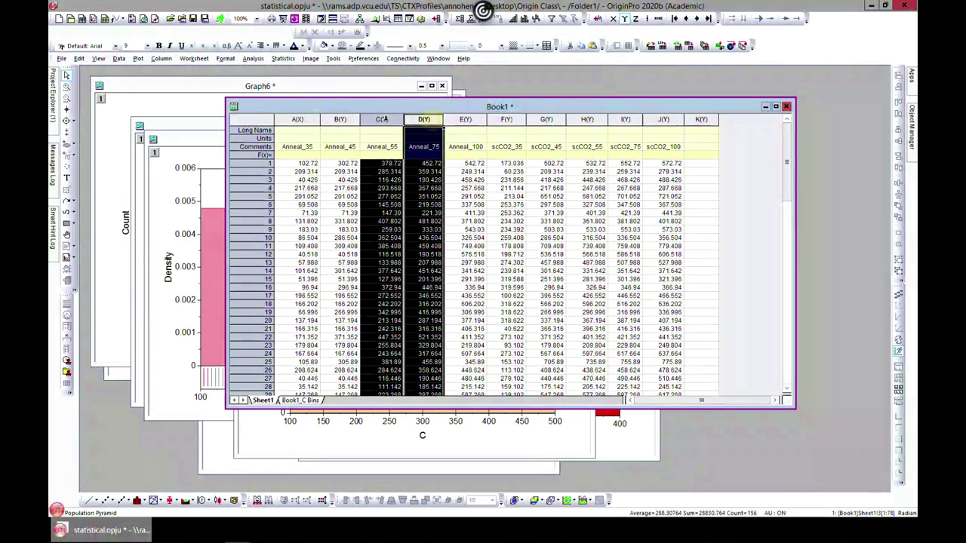
click(138, 58)
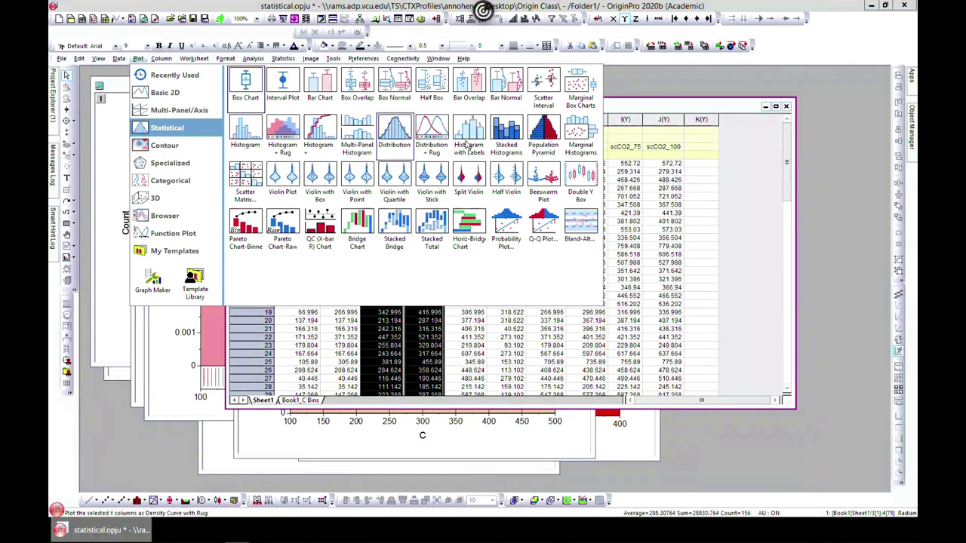
- Plot the selected Anneal_55 and Anneal_75 columns as stacked histograms and move the new graph window up over the workbook
click(506, 134)
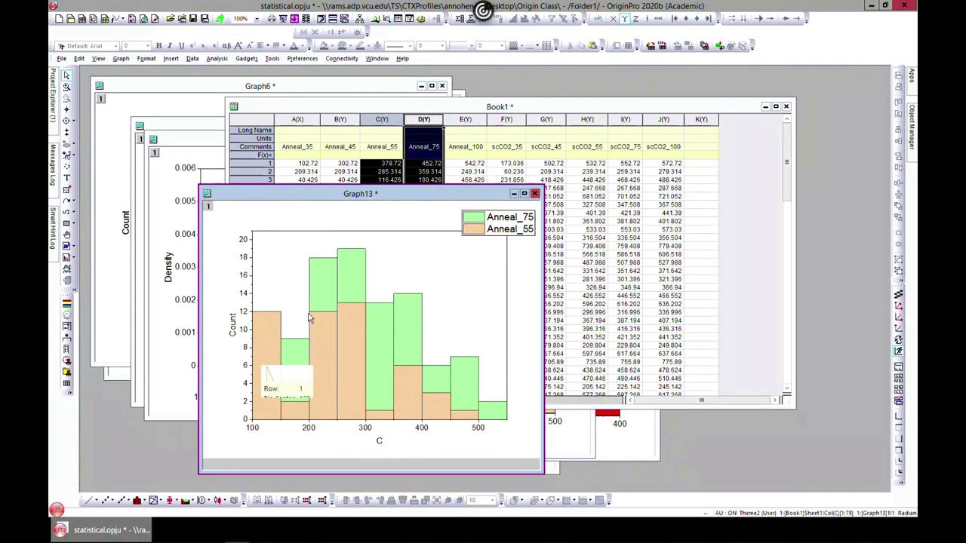
drag(370, 193, 393, 164)
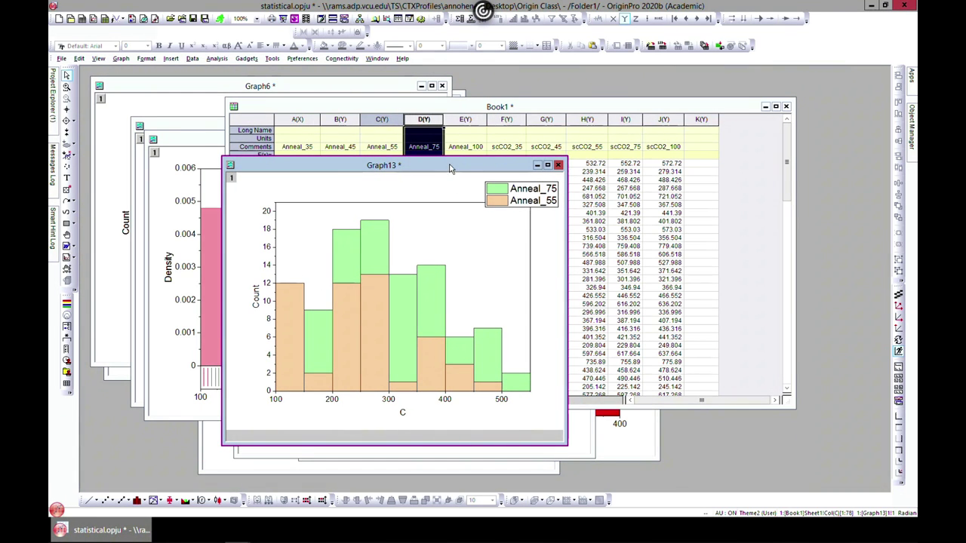
drag(457, 164, 419, 127)
- Enable and apply count labels on the bars of the stacked histogram, and close its plot properties
double_click(395, 248)
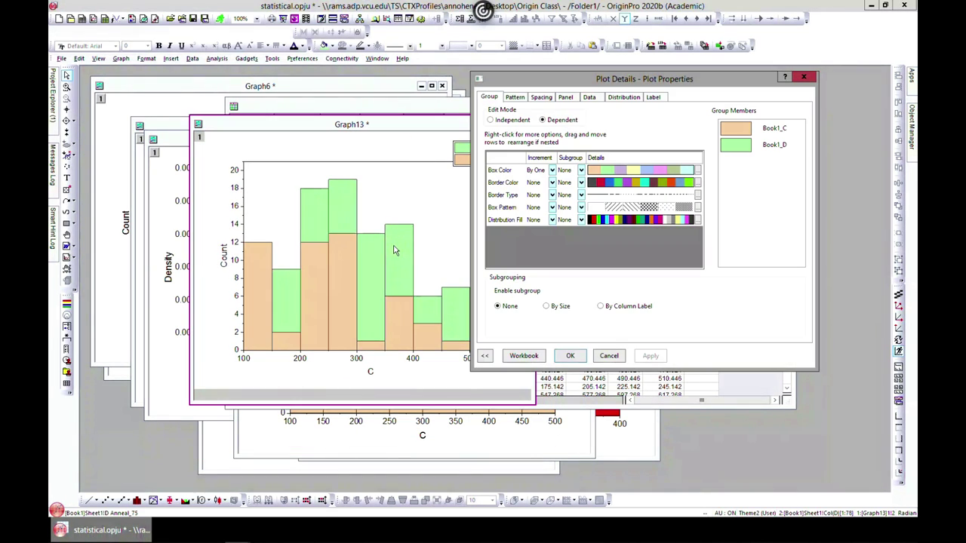
click(654, 98)
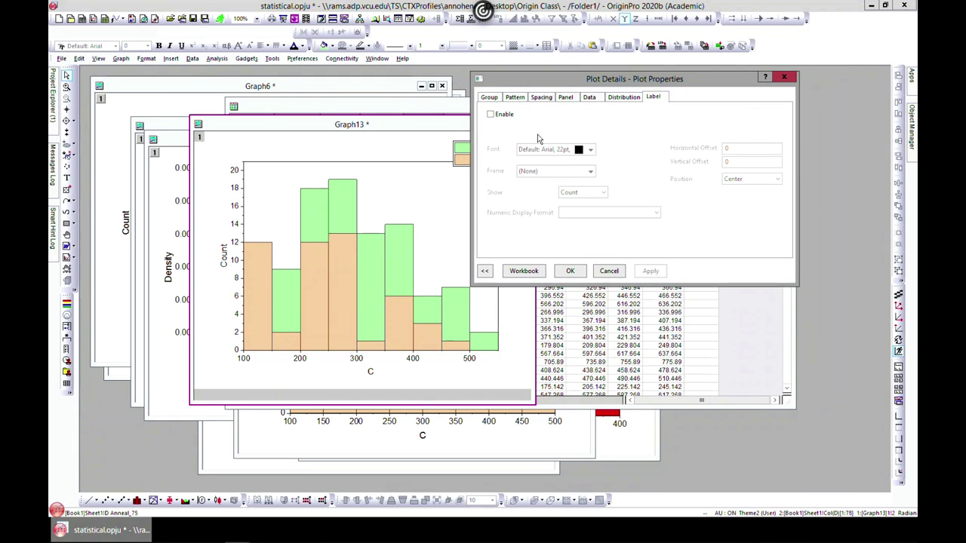
click(491, 114)
click(650, 271)
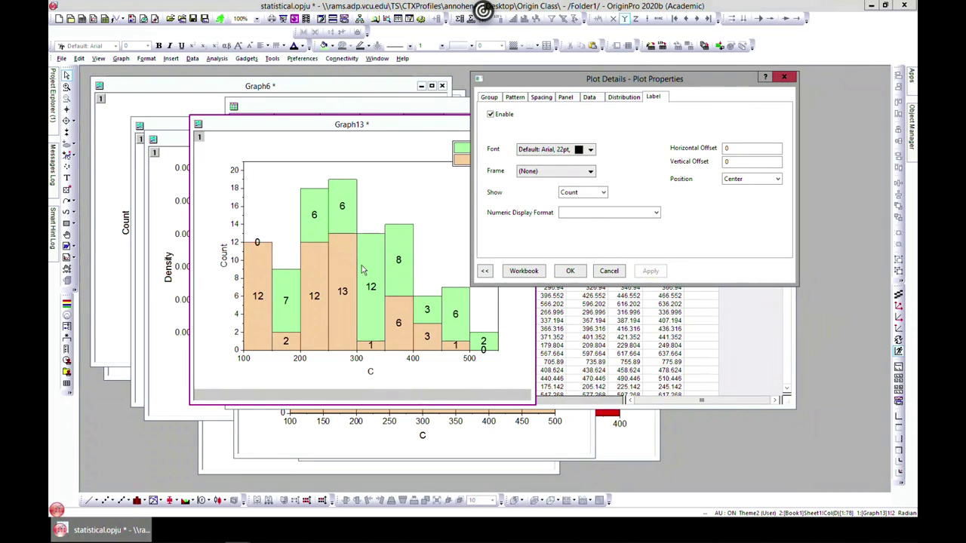
click(490, 115)
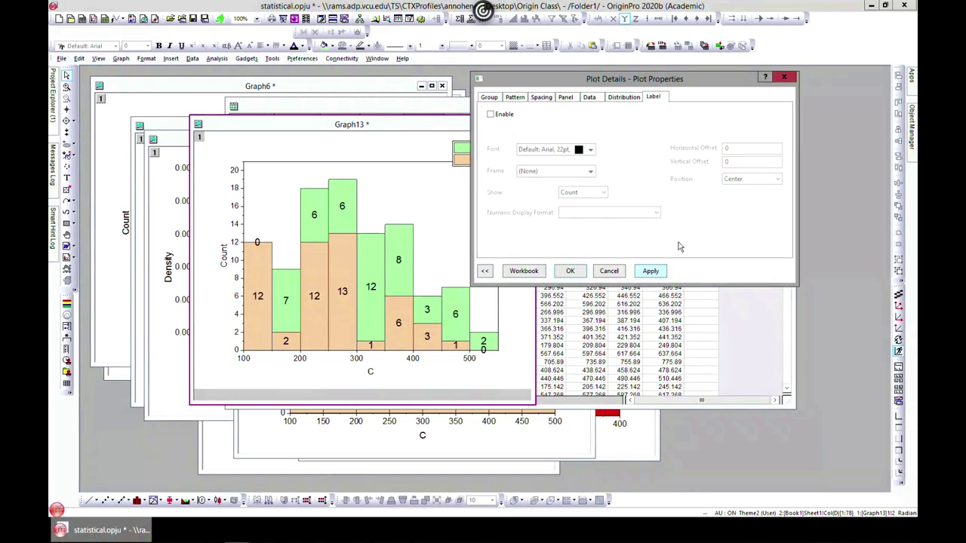
click(785, 78)
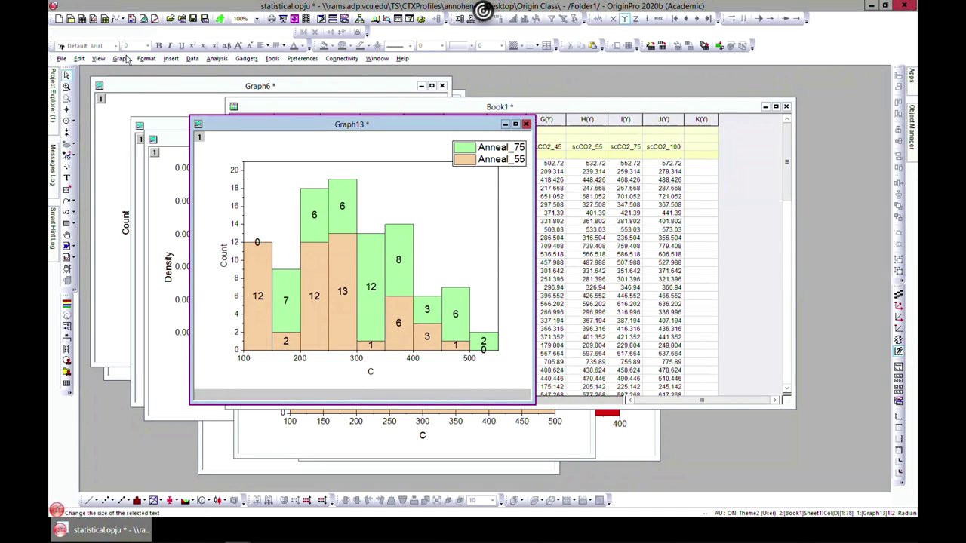
- Plot the Anneal_75 and Anneal_100 columns of Book1 as a population pyramid and move the graph window up
click(623, 111)
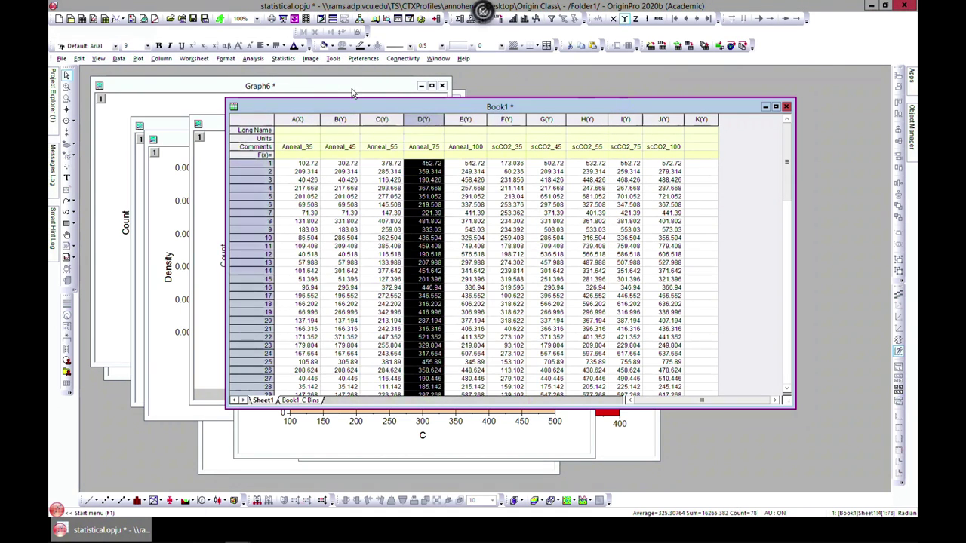
ctrl+click(465, 119)
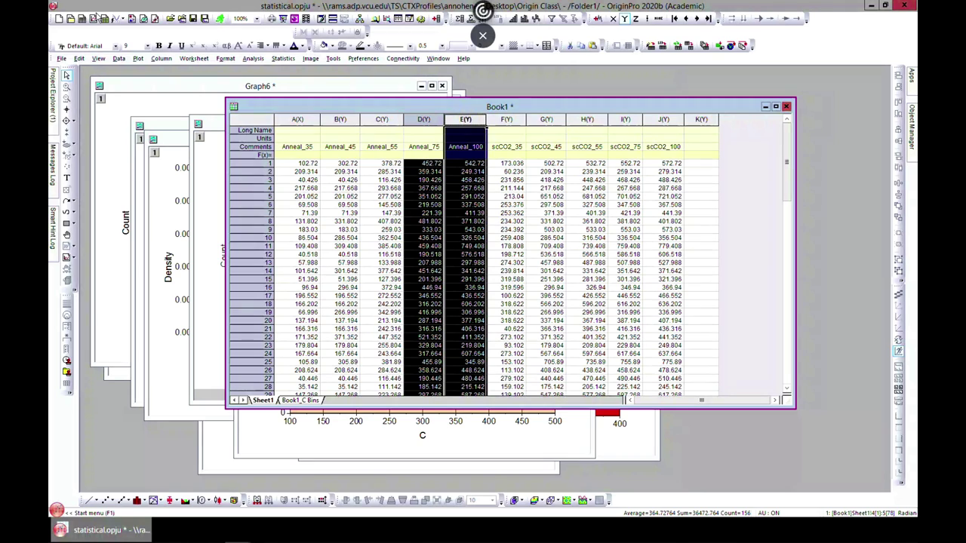
click(138, 58)
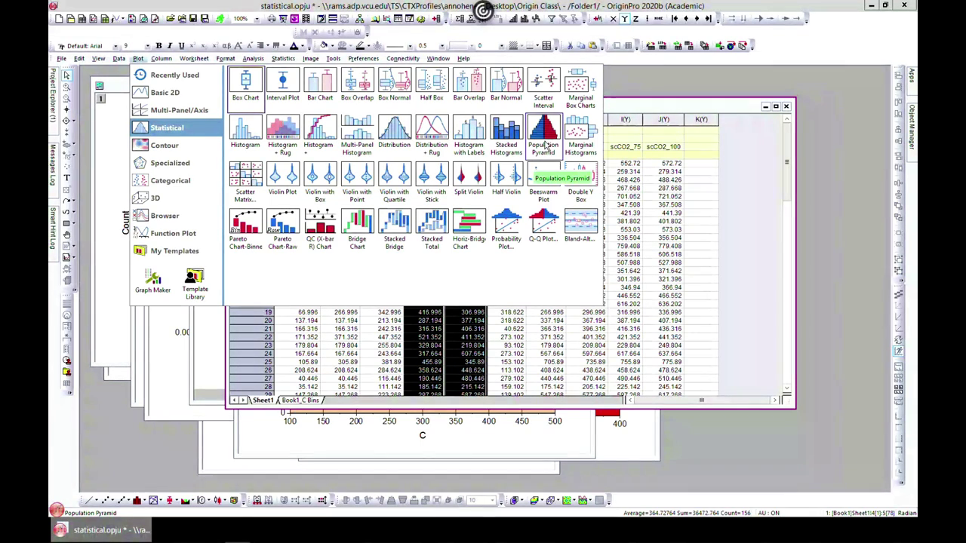
click(545, 146)
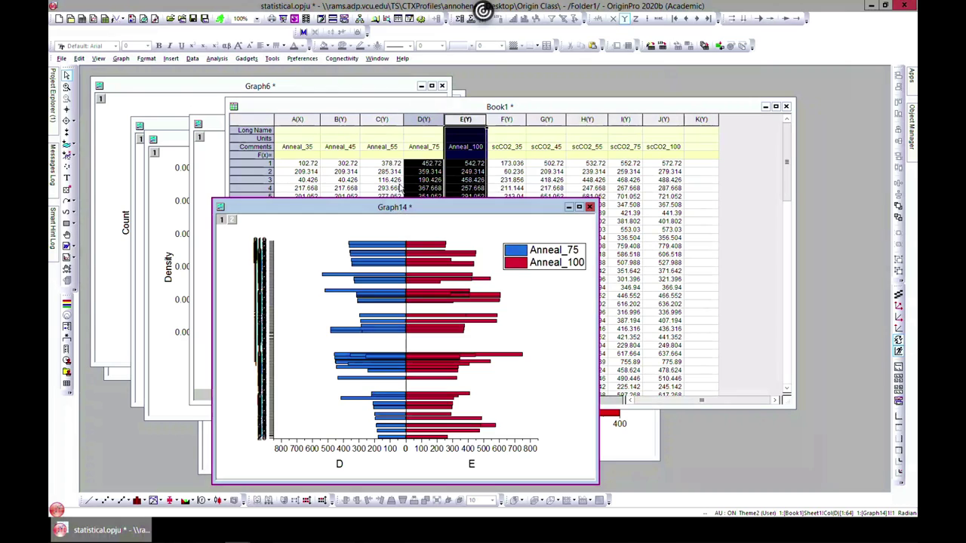
drag(401, 206, 420, 128)
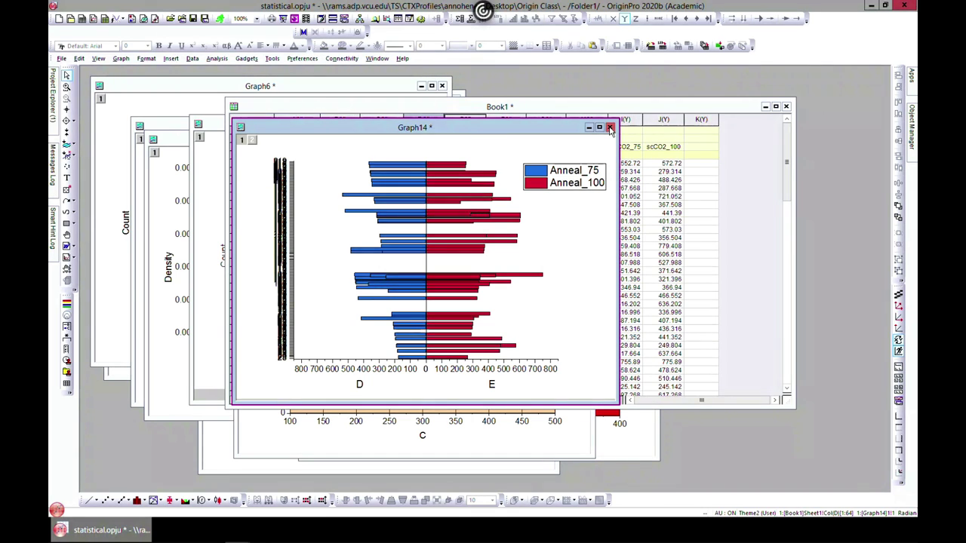
- Select rows 1 to 10 of the scCO2_35 and scCO2_45 columns in Book1
click(615, 110)
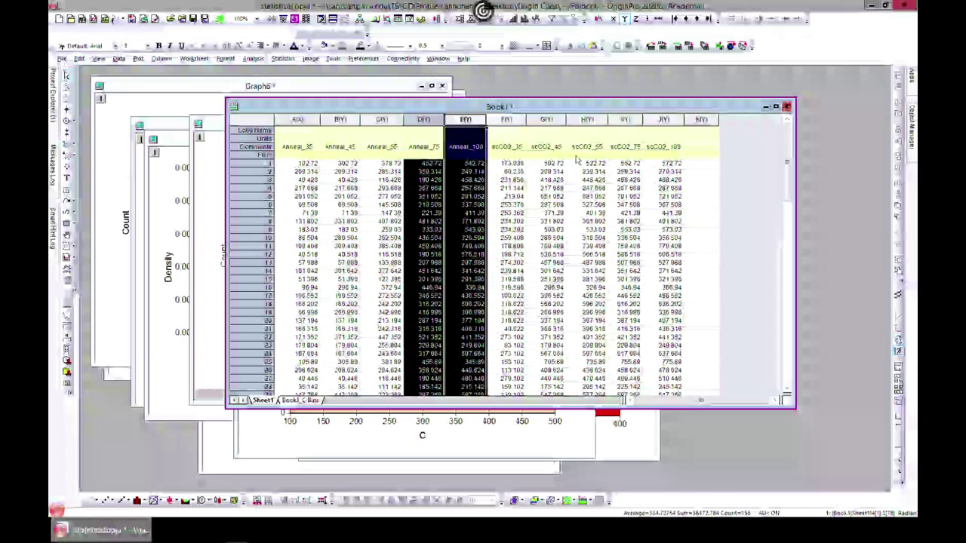
click(507, 163)
drag(536, 173, 550, 239)
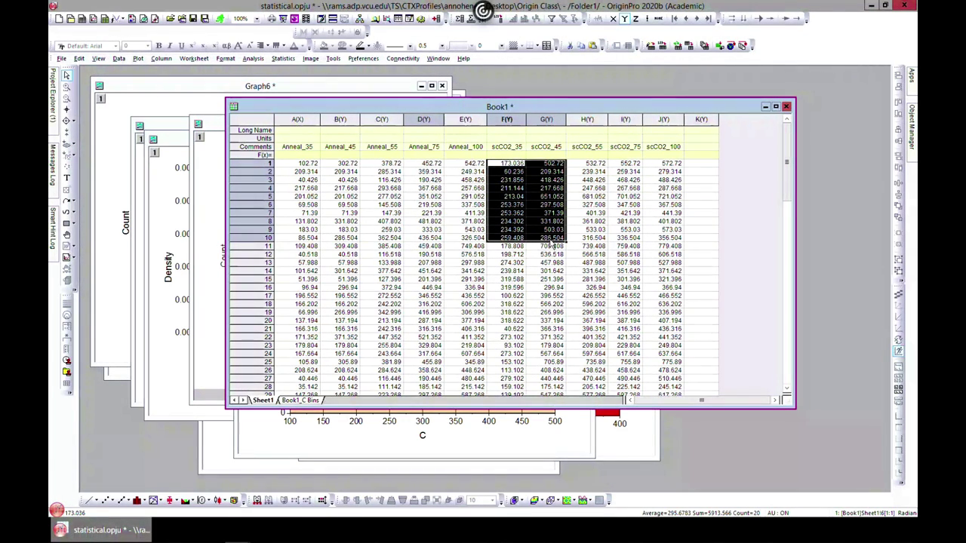
- Try a population pyramid of the selected scCO2_35 and scCO2_45 rows and delete the resulting graph
click(138, 59)
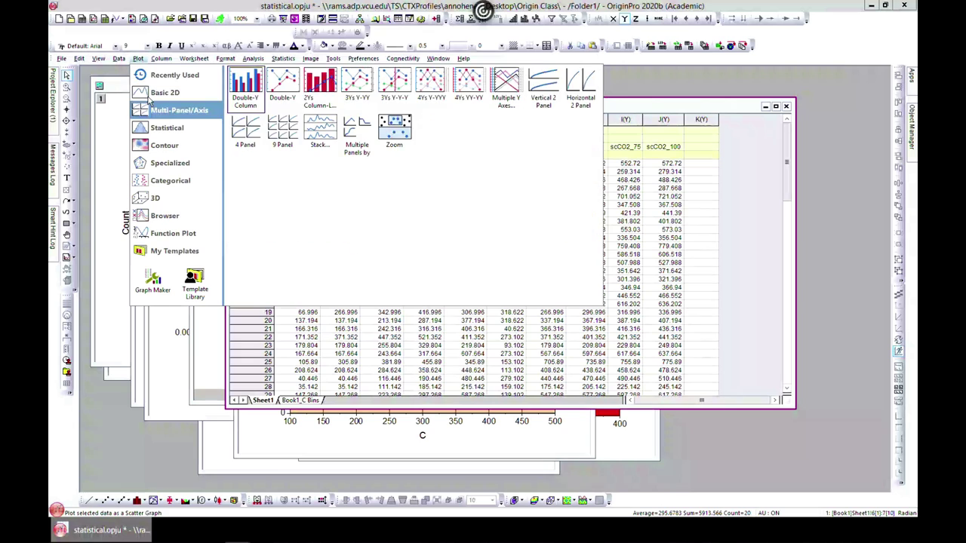
mouse_move(167, 134)
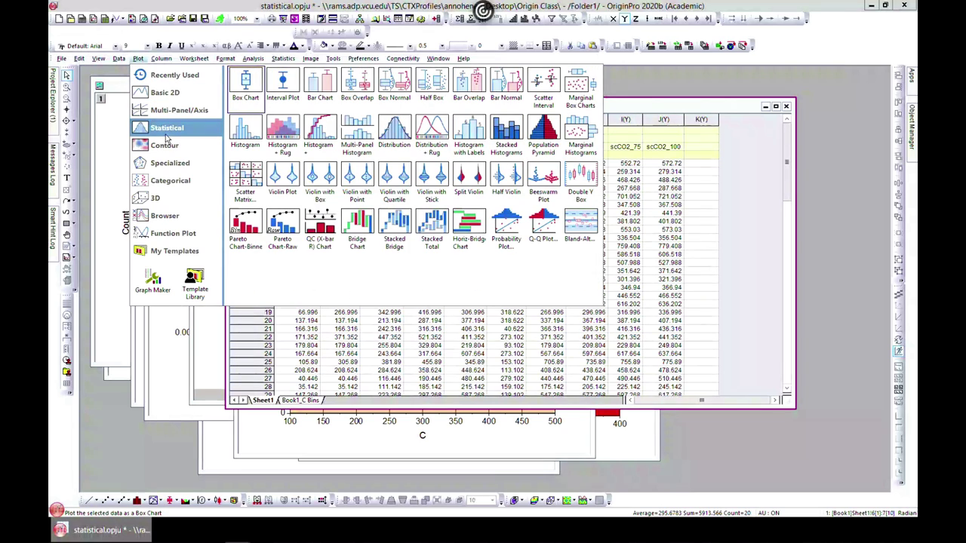
click(528, 139)
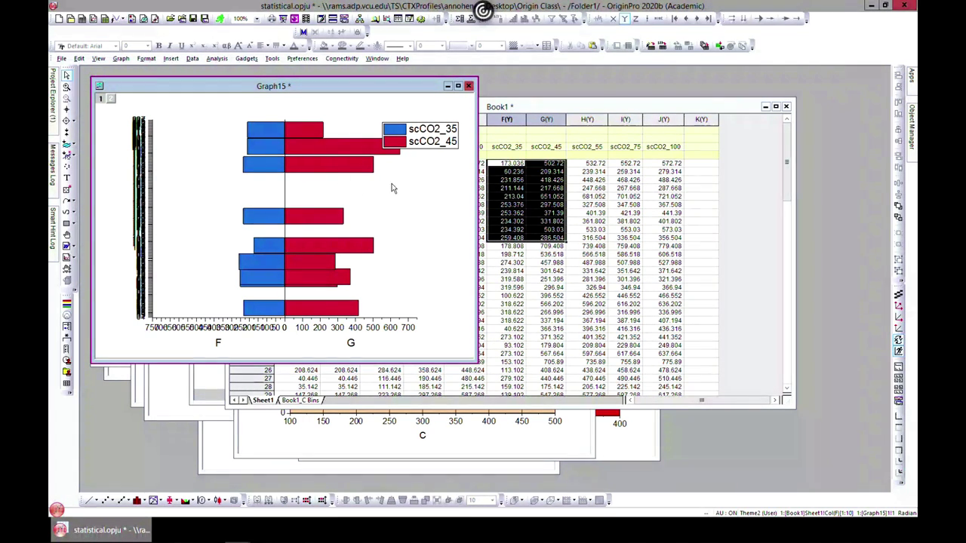
click(468, 85)
click(416, 287)
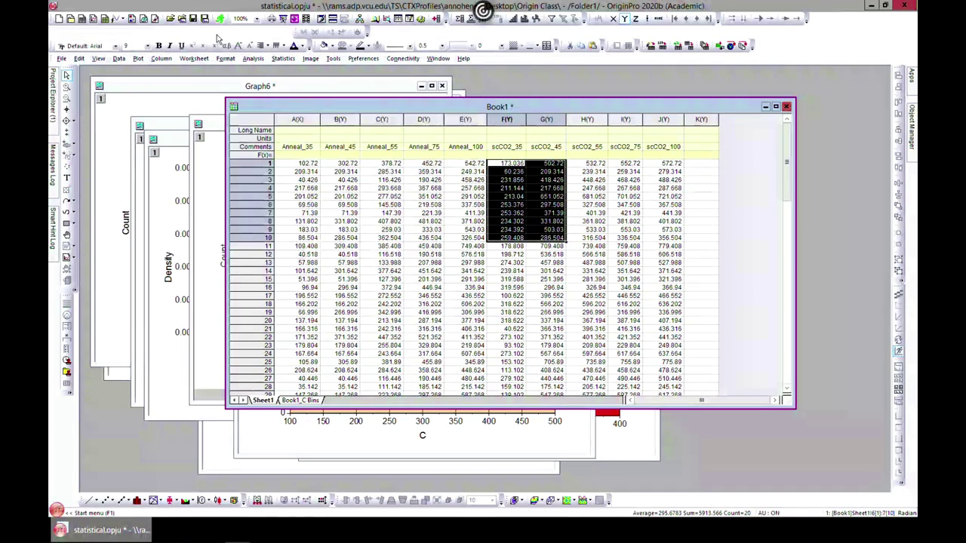
- Plot the selected scCO2_35 and scCO2_45 rows as marginal histograms and move the graph window over the workbook
click(139, 60)
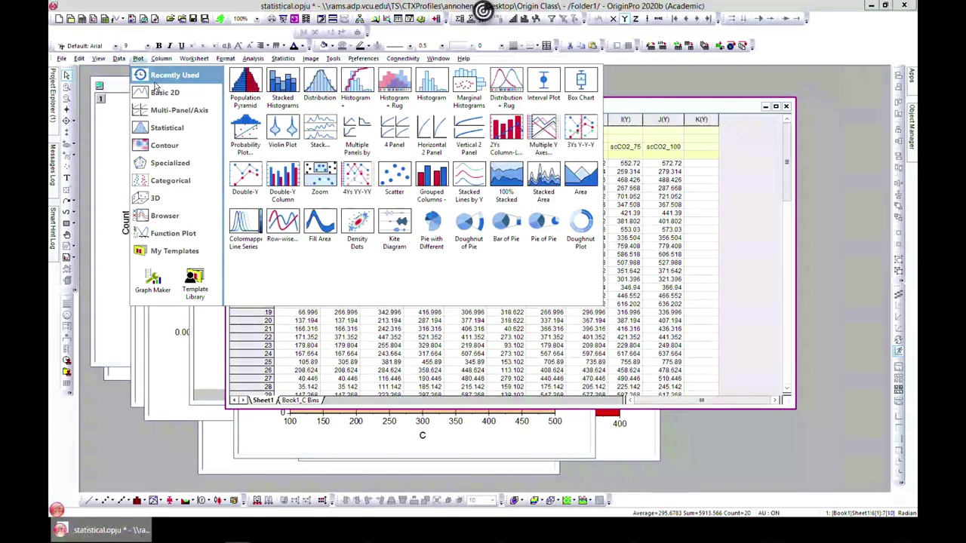
click(162, 90)
click(168, 129)
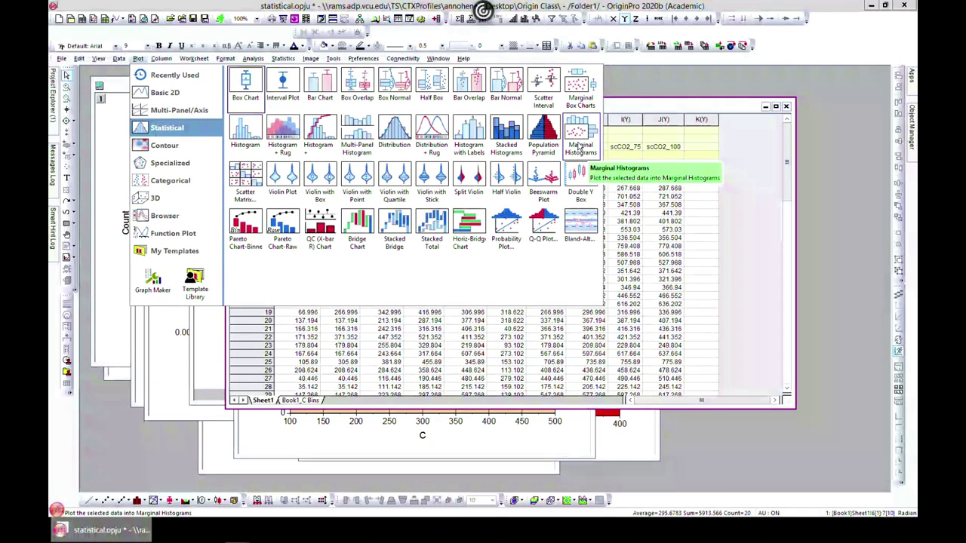
click(578, 145)
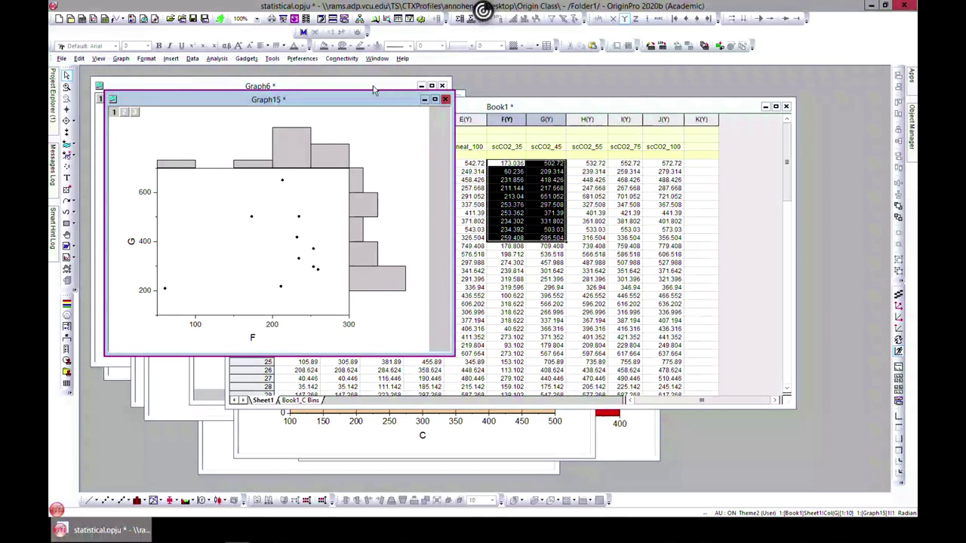
drag(369, 101, 627, 113)
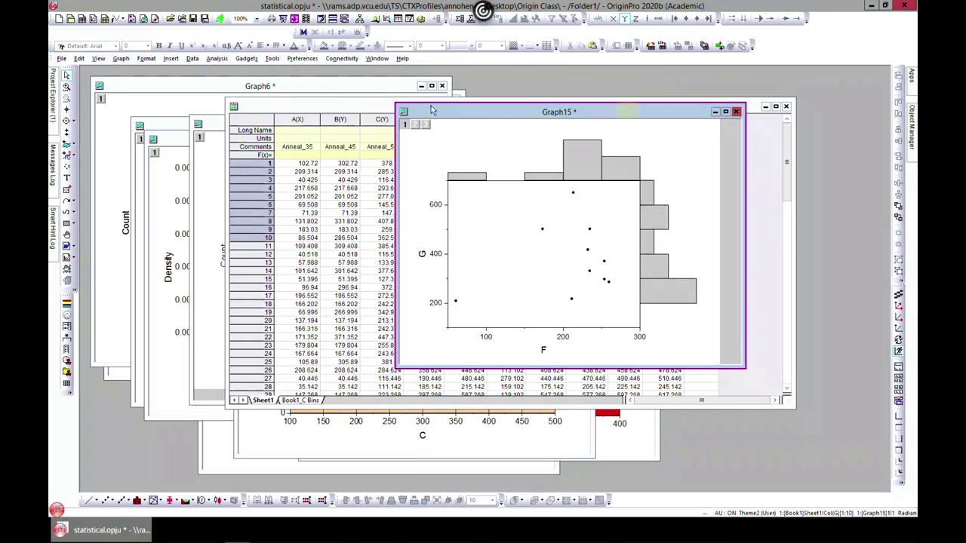
- Rearrange the Book1, Anneal_45 histogram and population pyramid windows, and enlarge the population pyramid window
drag(279, 109, 356, 161)
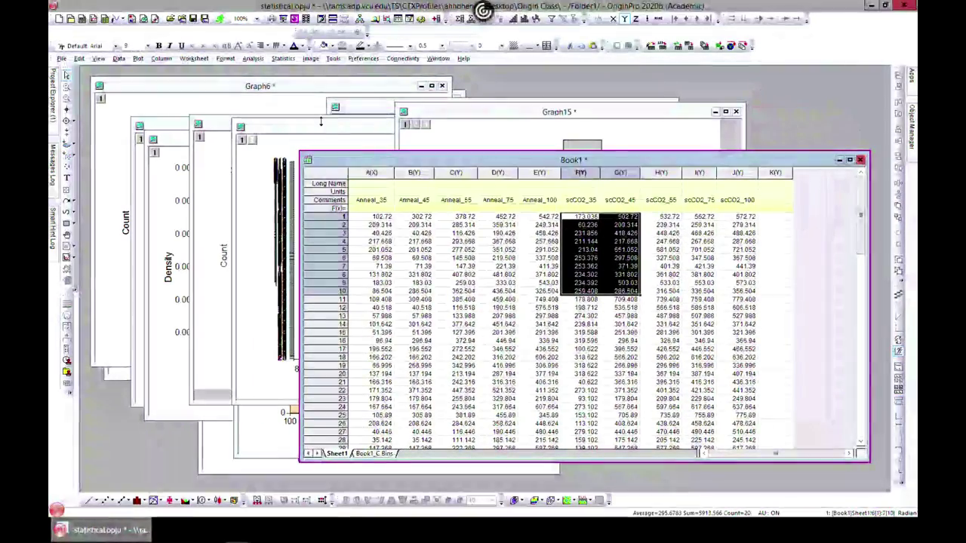
click(248, 95)
click(203, 94)
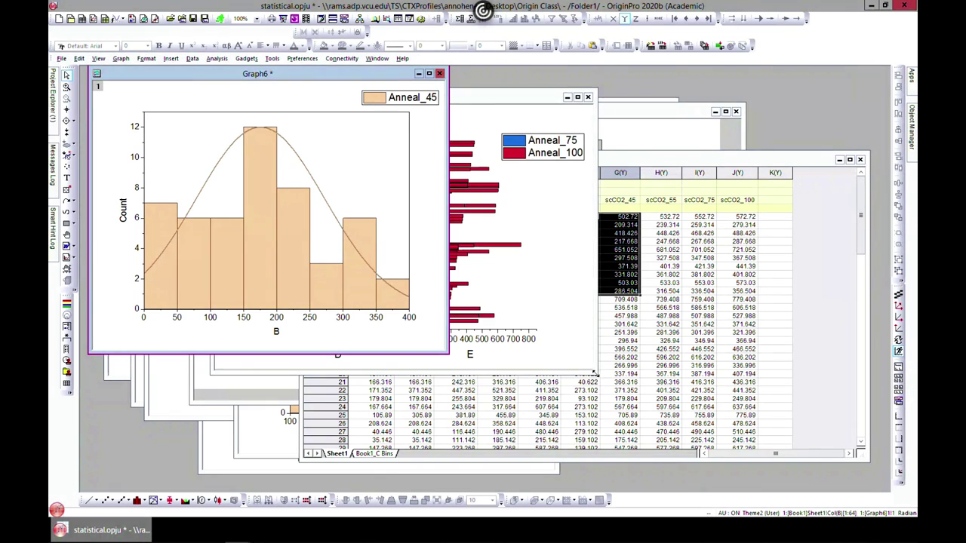
drag(594, 373, 630, 408)
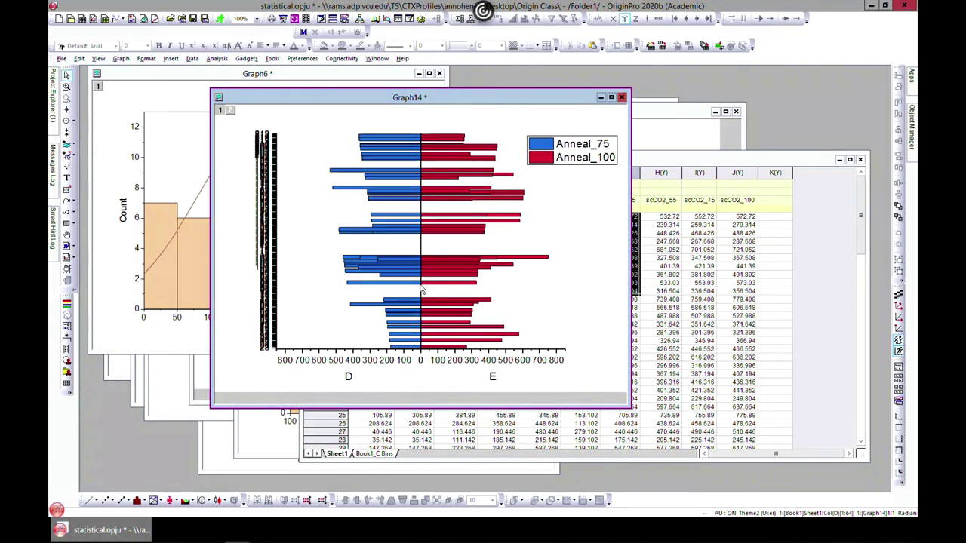
- Open the layer properties of the Anneal_45 histogram and view its size settings
click(165, 161)
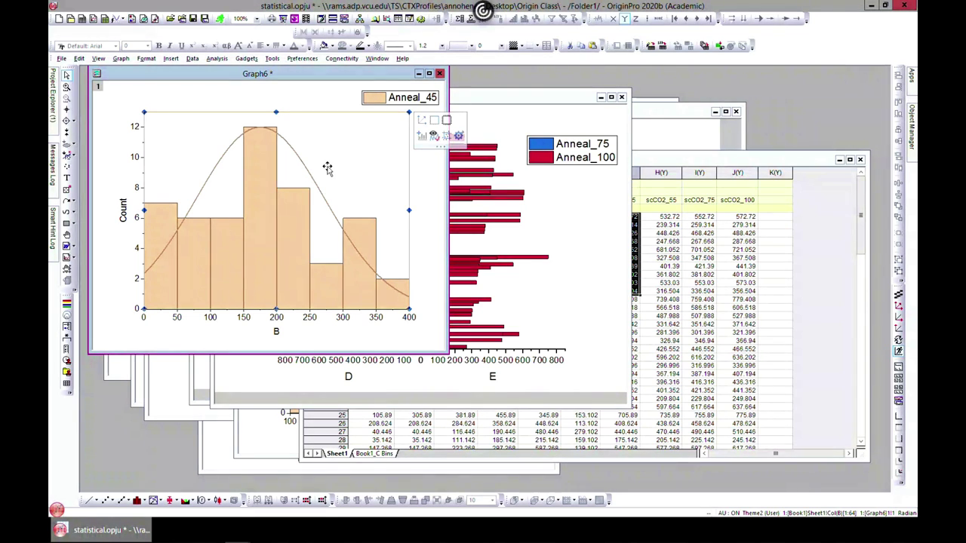
double_click(320, 231)
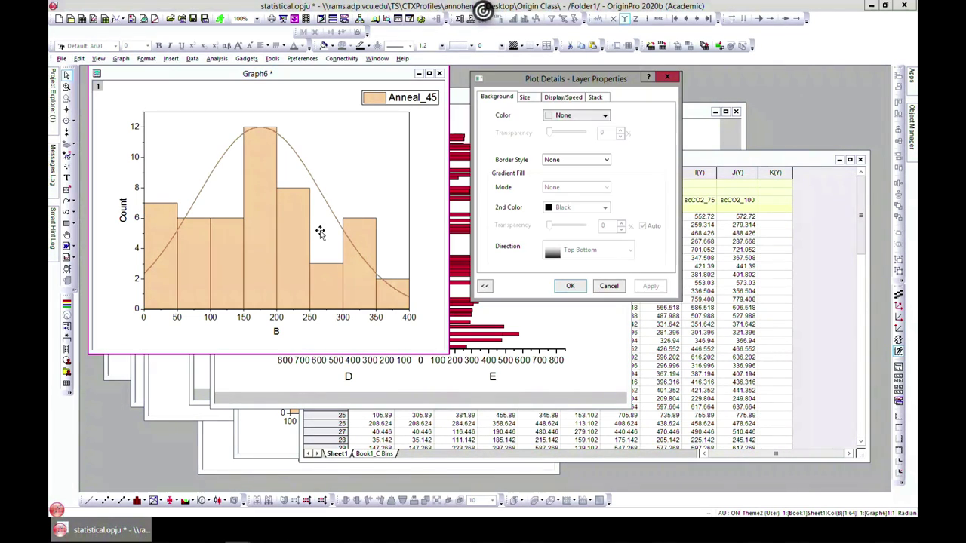
click(535, 98)
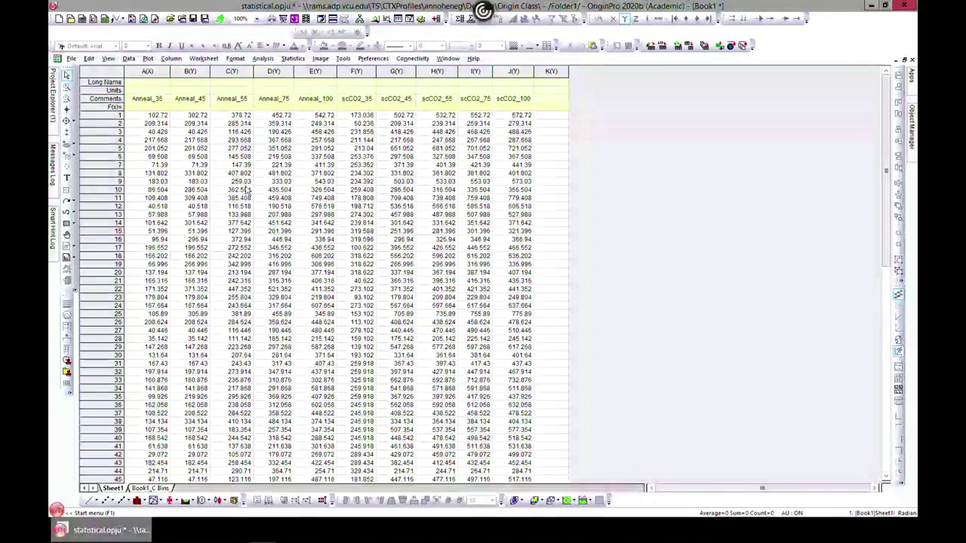
- Plot the Anneal_35 column as a violin plot, restore the graph window to normal size and move it over the worksheet
click(148, 71)
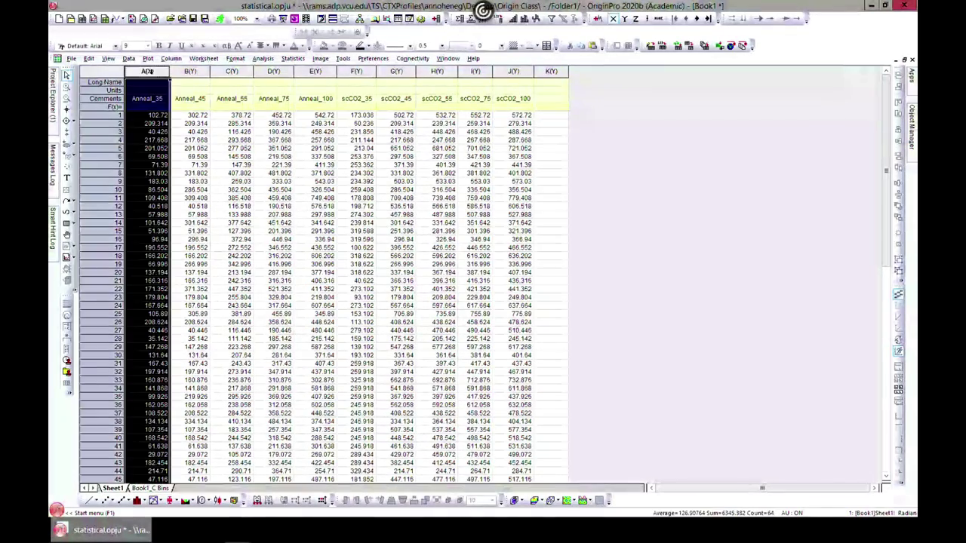
click(148, 59)
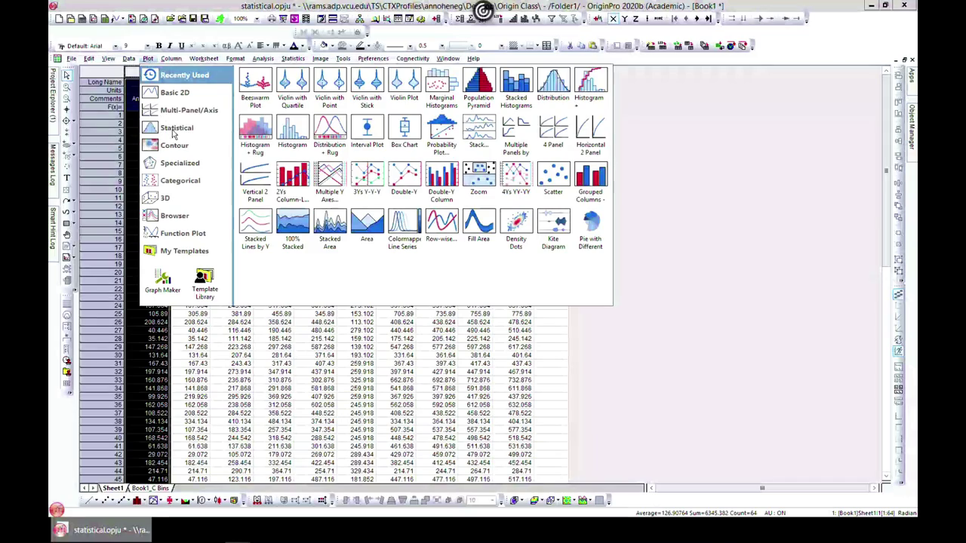
mouse_move(176, 134)
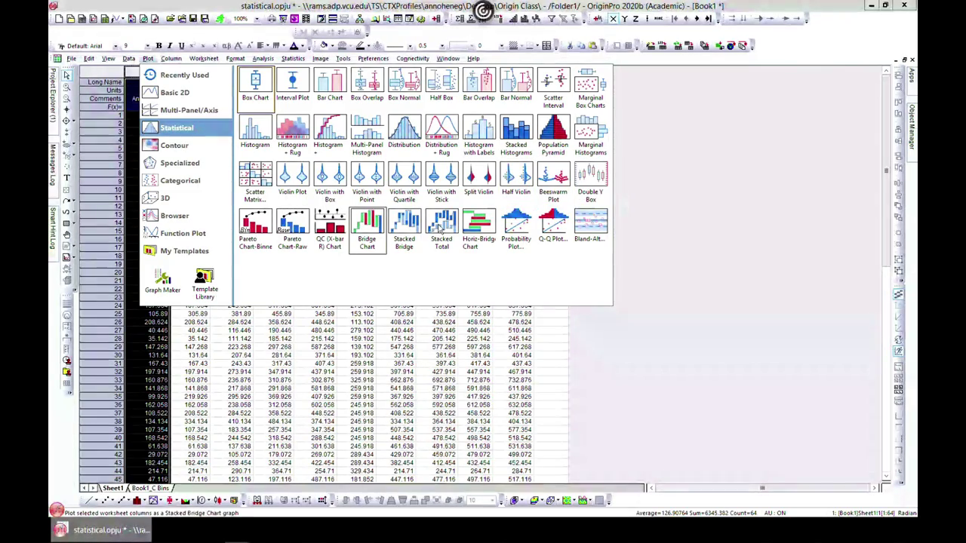
click(303, 183)
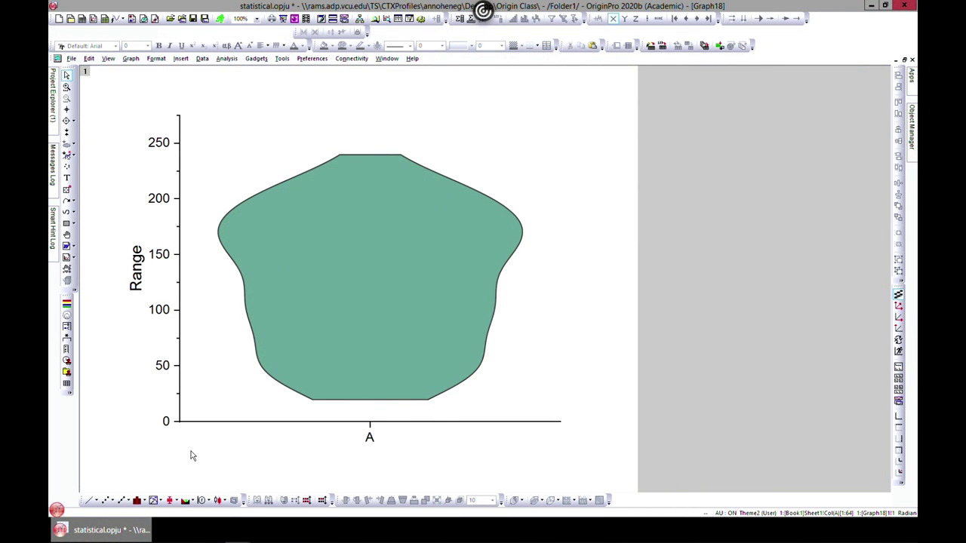
click(904, 59)
drag(338, 181, 622, 215)
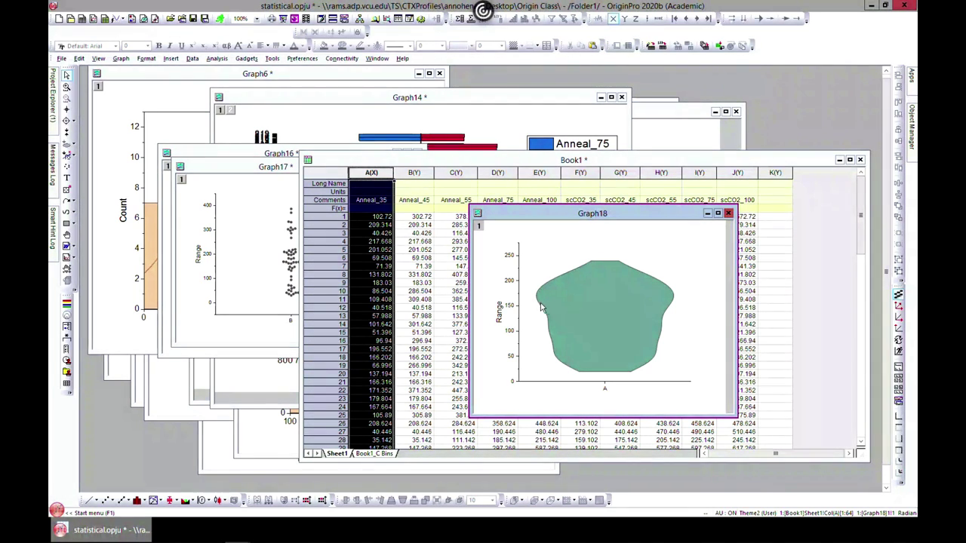
- Maximize the violin plot window and apply the Normal curve type to the plot's distribution
click(717, 213)
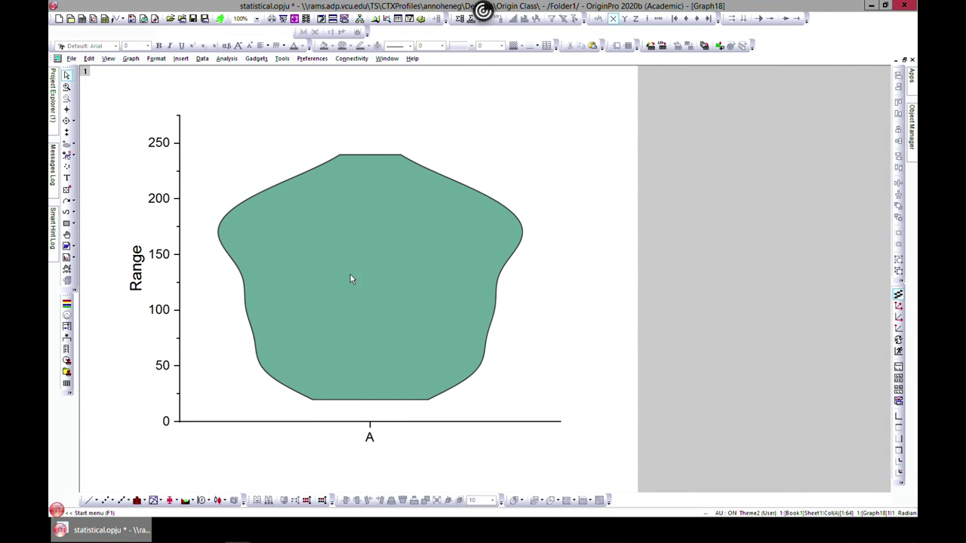
double_click(384, 295)
click(629, 92)
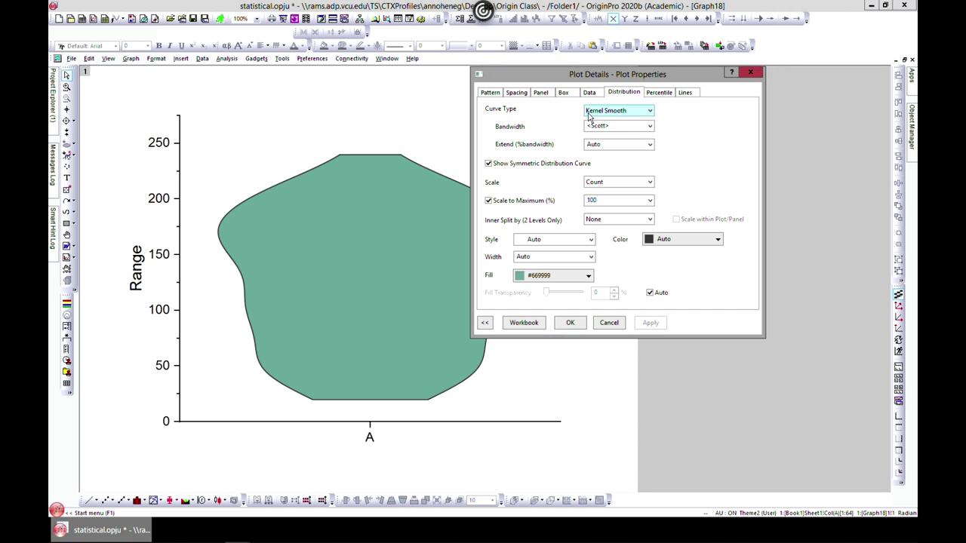
click(651, 111)
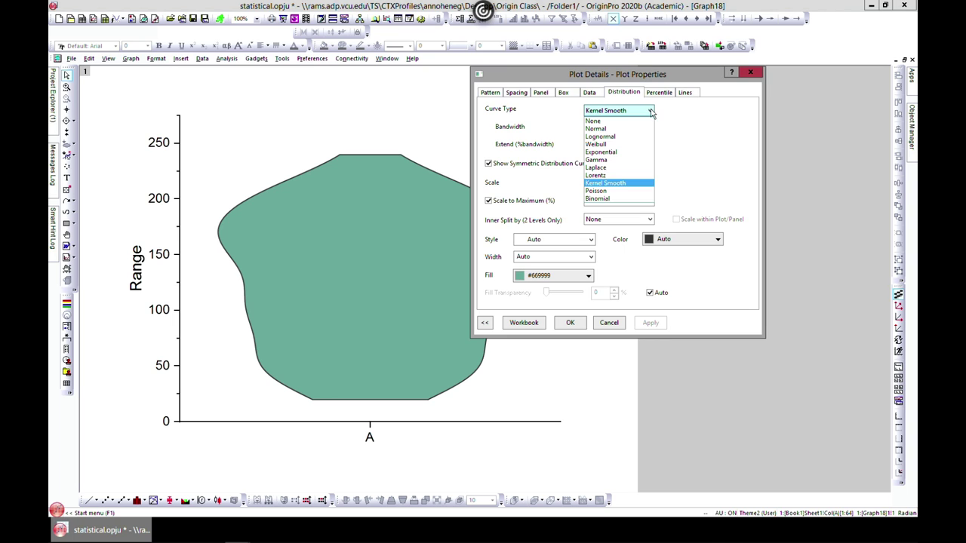
click(615, 120)
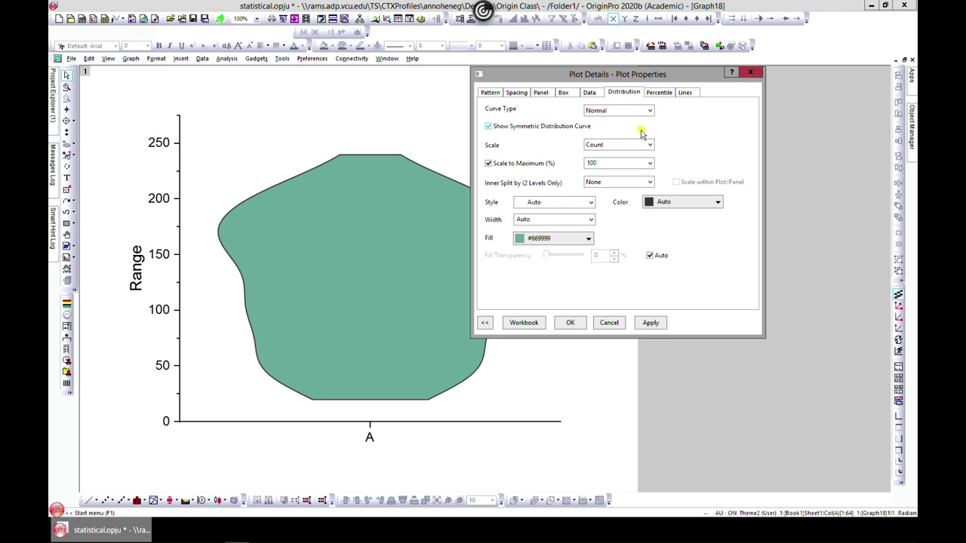
click(650, 285)
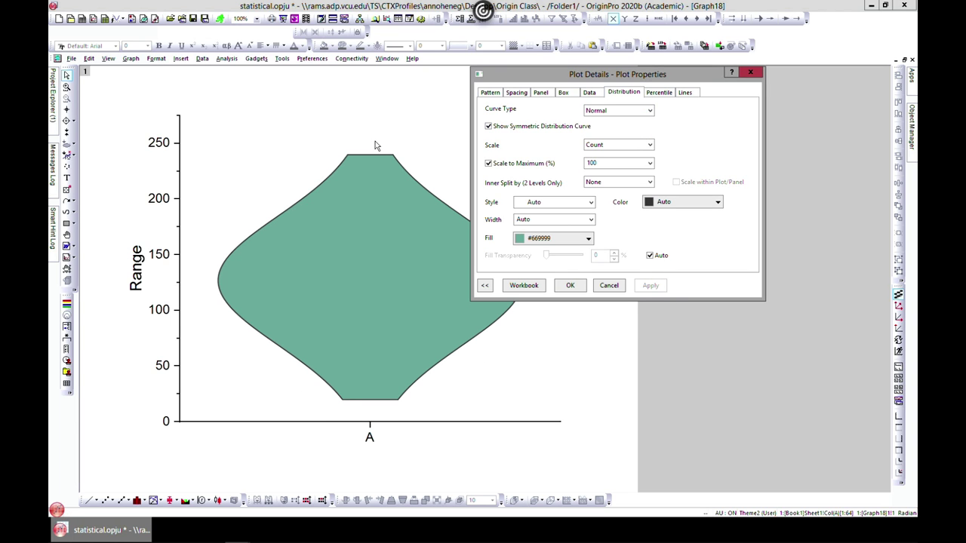
- Apply the Exponential curve type to the violin's distribution, followed by the Lorentz curve type
click(650, 111)
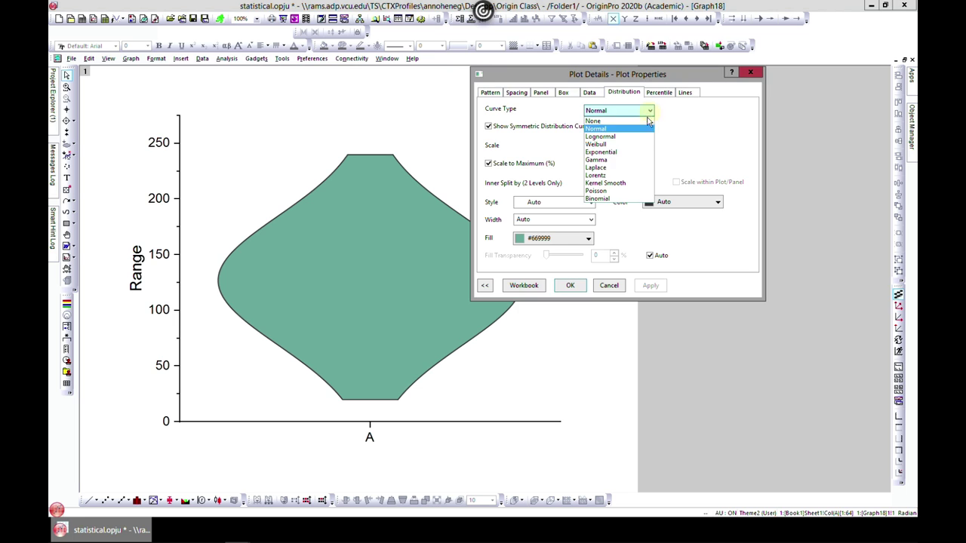
click(624, 152)
click(652, 286)
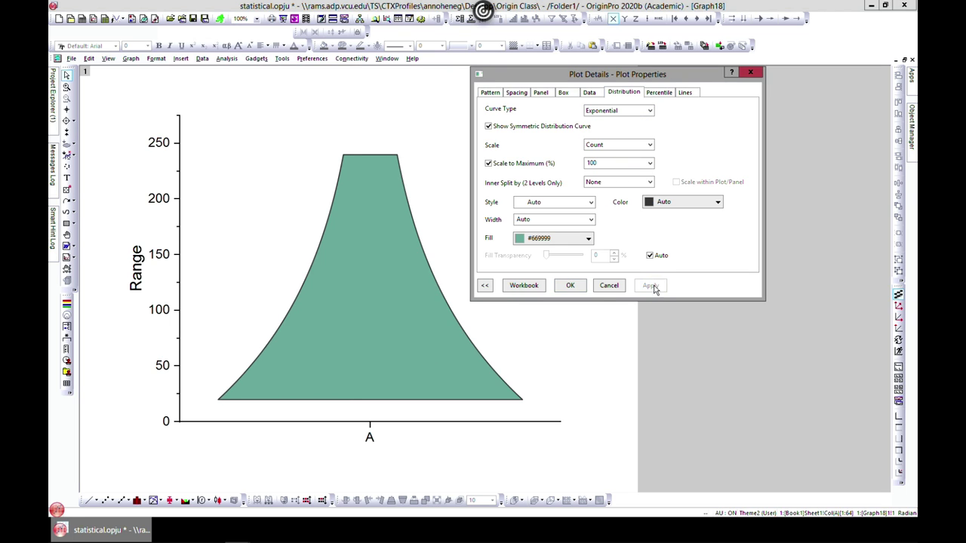
click(648, 111)
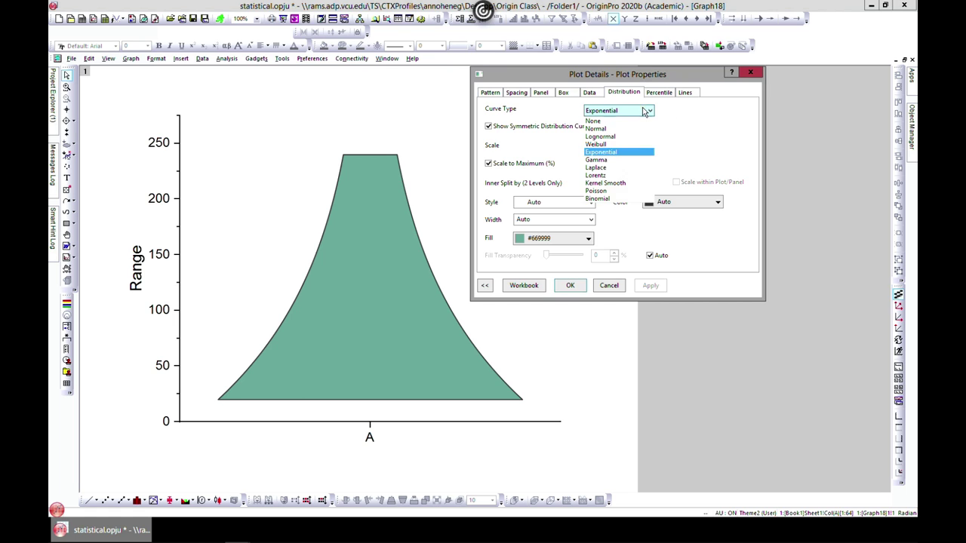
click(619, 176)
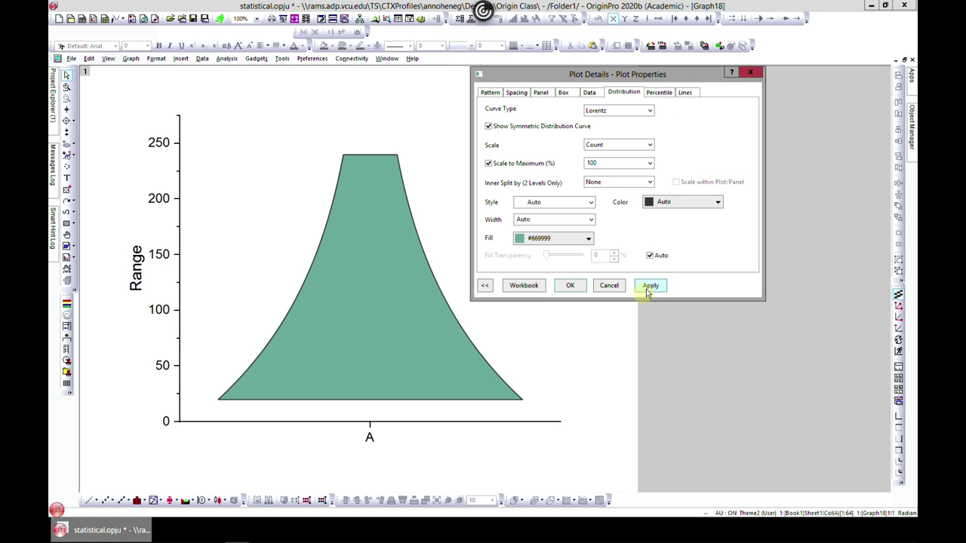
click(649, 288)
- Apply the Poisson curve type to the violin's distribution, and return it to Kernel Smooth
click(649, 109)
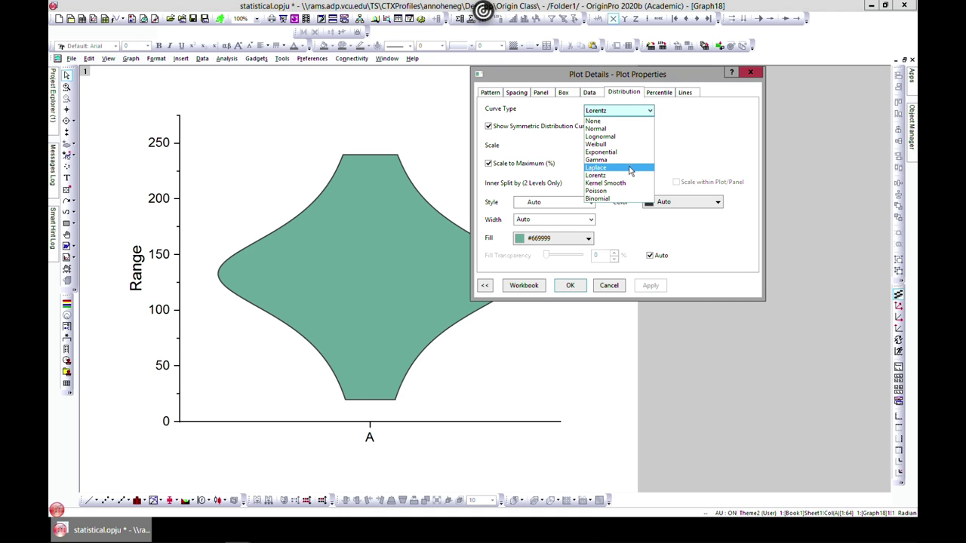
click(629, 191)
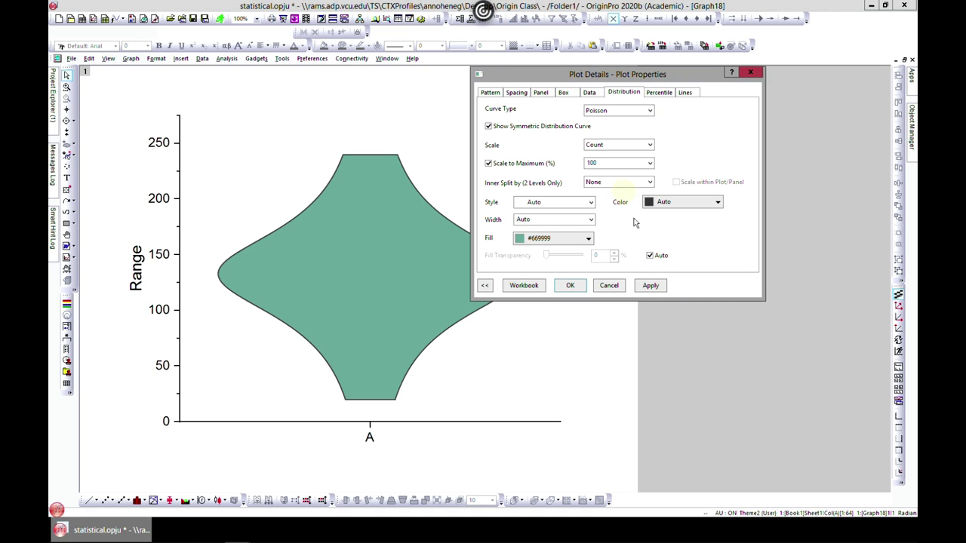
click(651, 286)
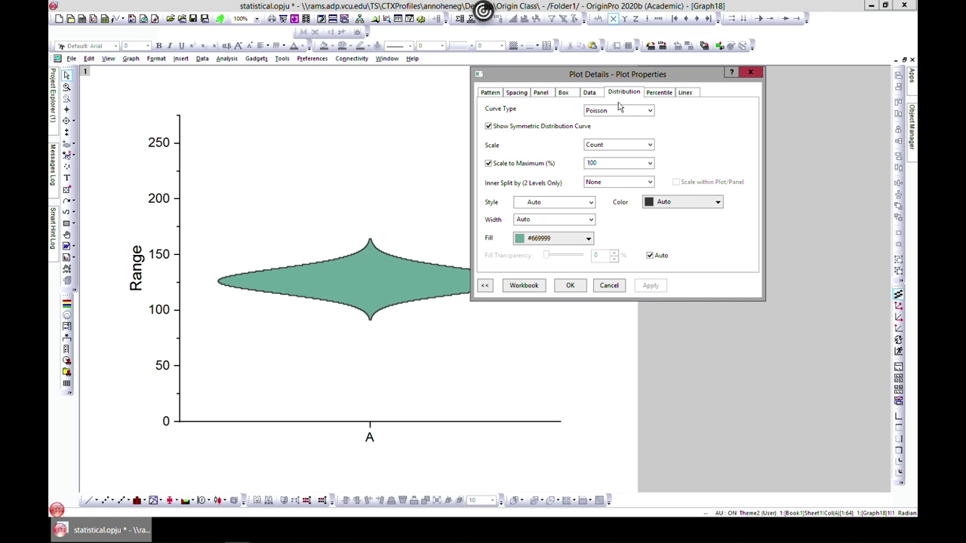
click(649, 110)
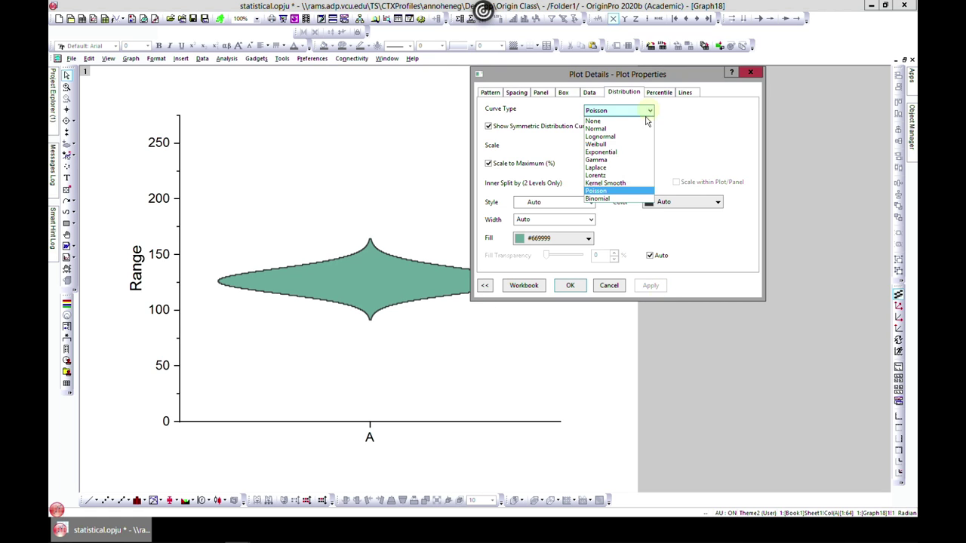
click(620, 183)
click(650, 323)
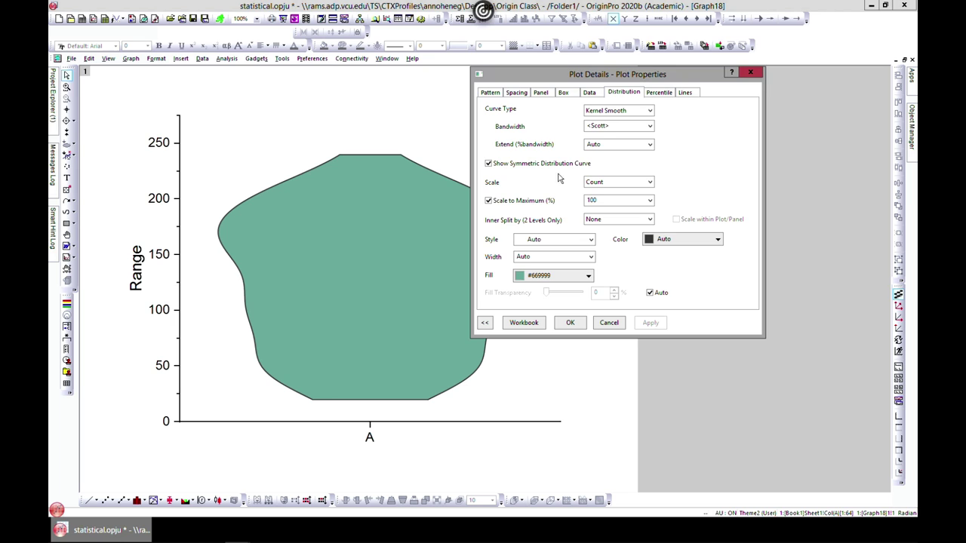
- Look through the spacing, panel and data settings of the violin plot and close its properties
click(514, 93)
click(540, 92)
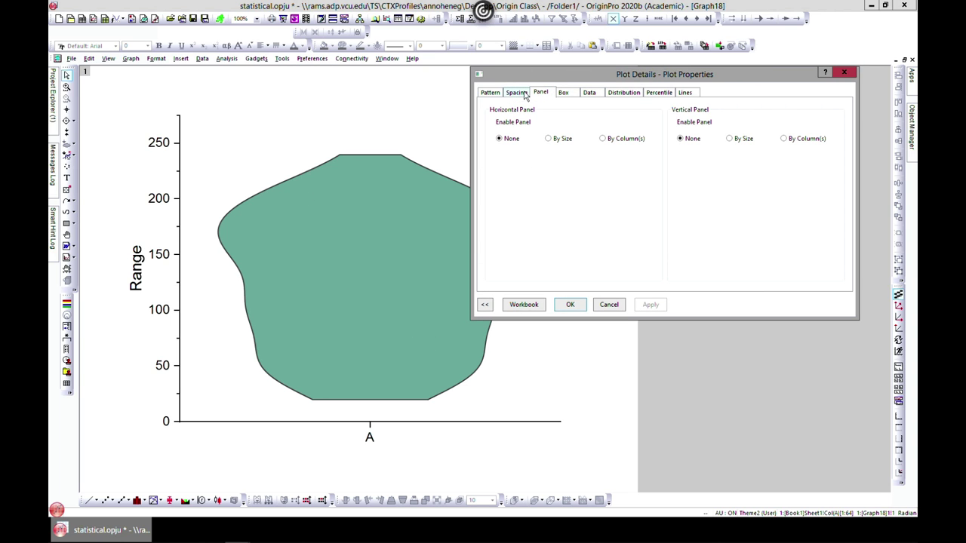
click(589, 93)
click(593, 106)
click(594, 108)
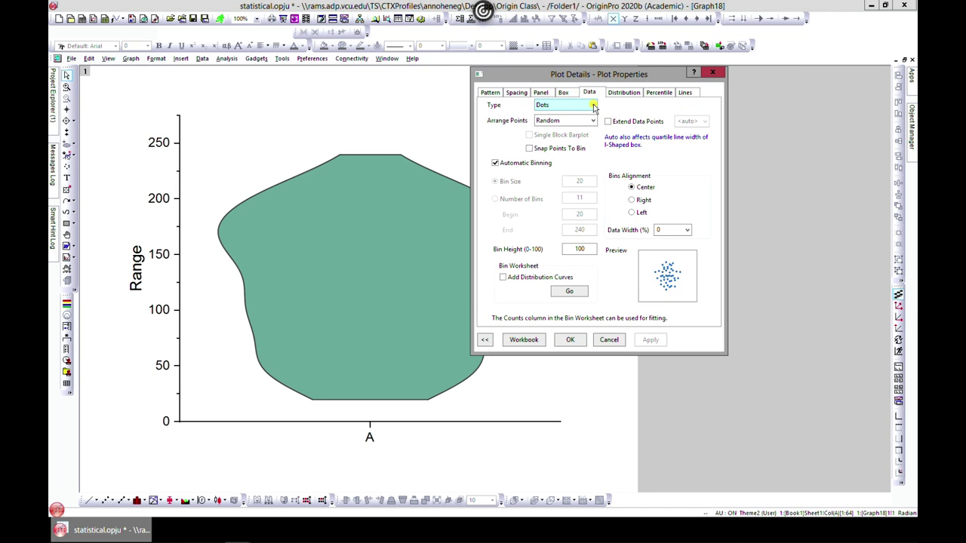
click(712, 73)
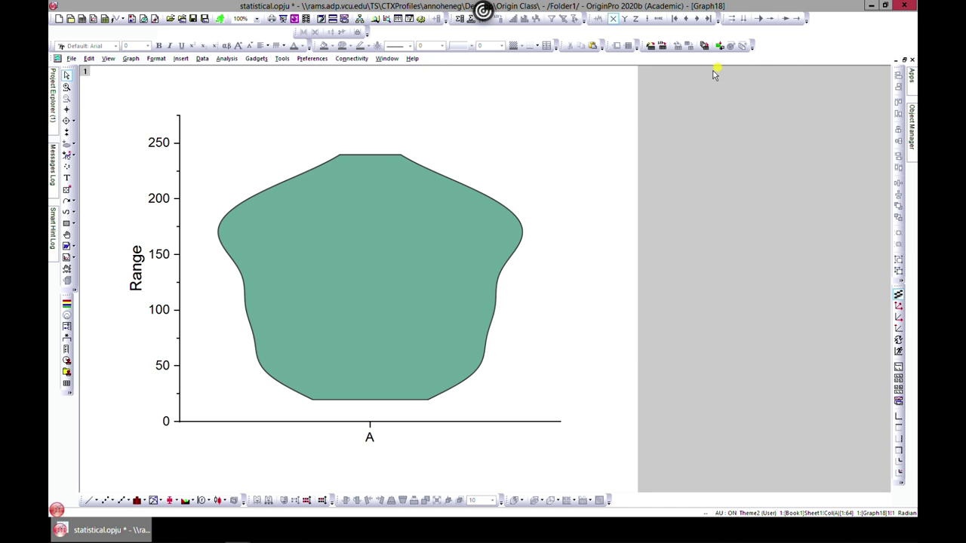
- Reopen the violin plot's properties and set its box type to Data
double_click(408, 196)
click(542, 92)
click(562, 93)
click(608, 111)
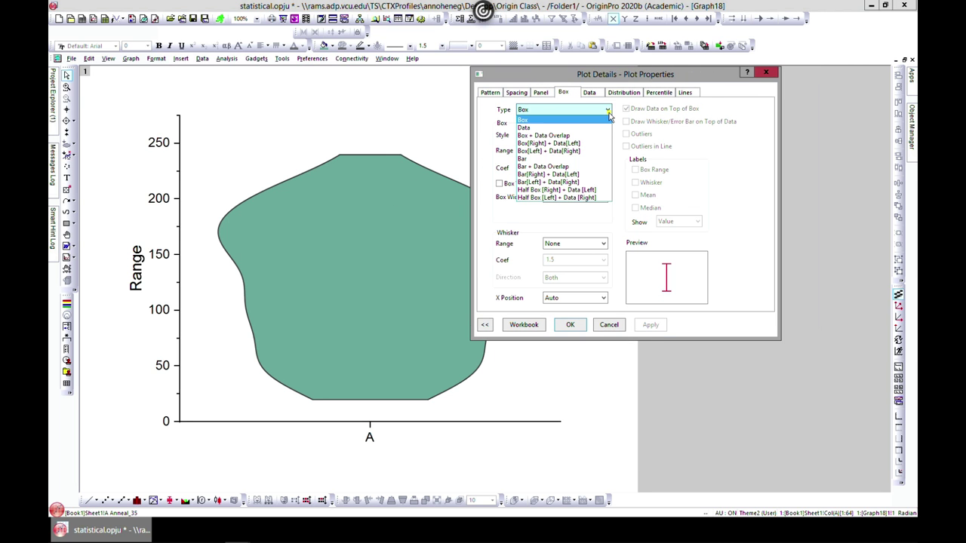
click(576, 128)
click(651, 324)
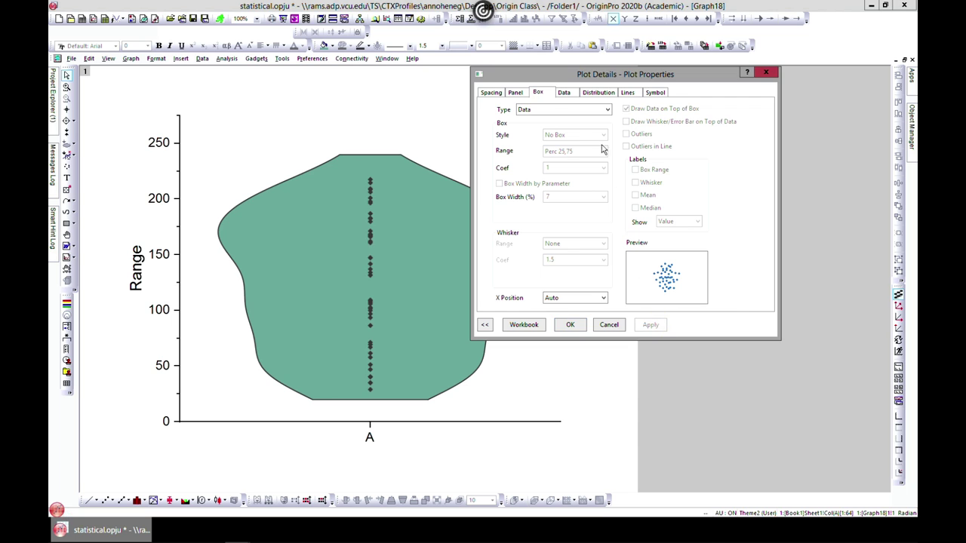
- Apply the Box + Data Overlap type to the violin plot, followed by Box[Right] + Data[Left]
click(608, 109)
click(573, 137)
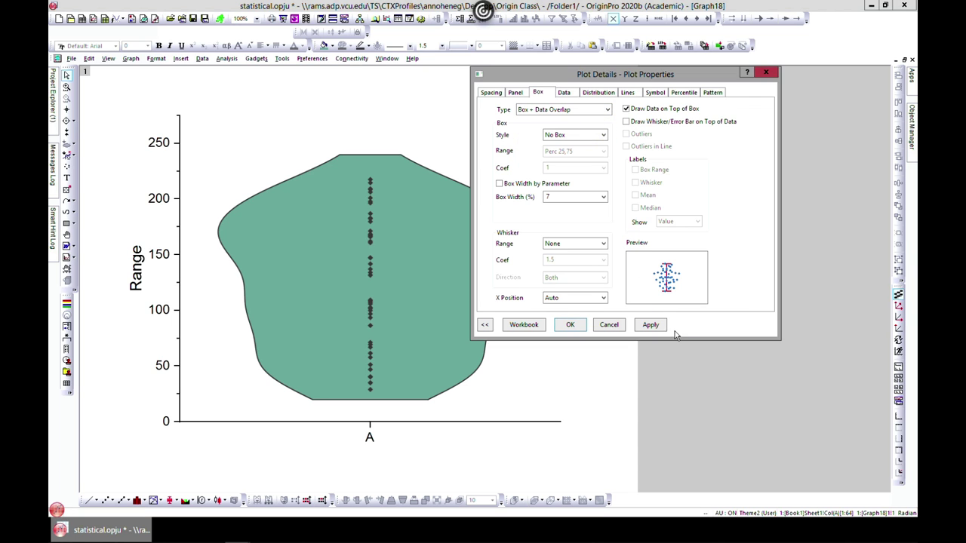
click(652, 326)
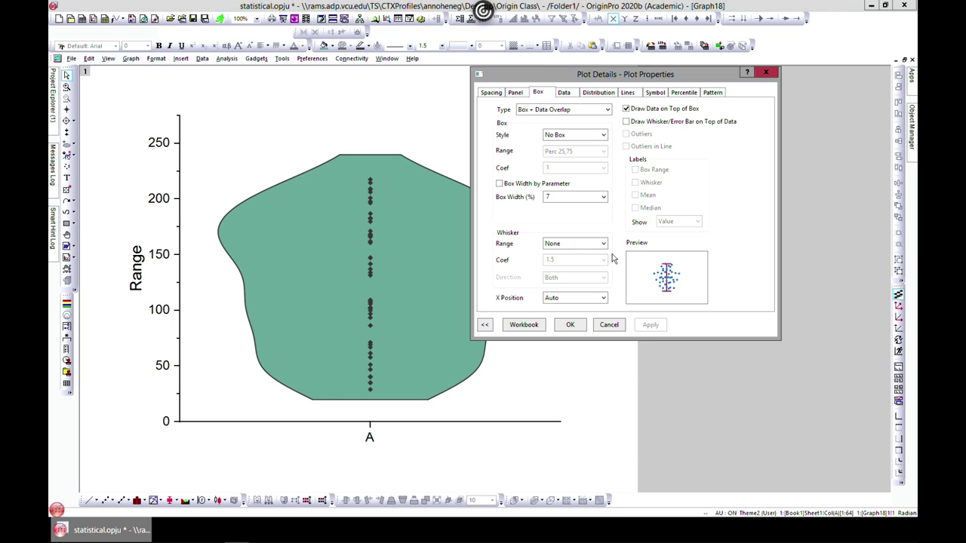
click(605, 109)
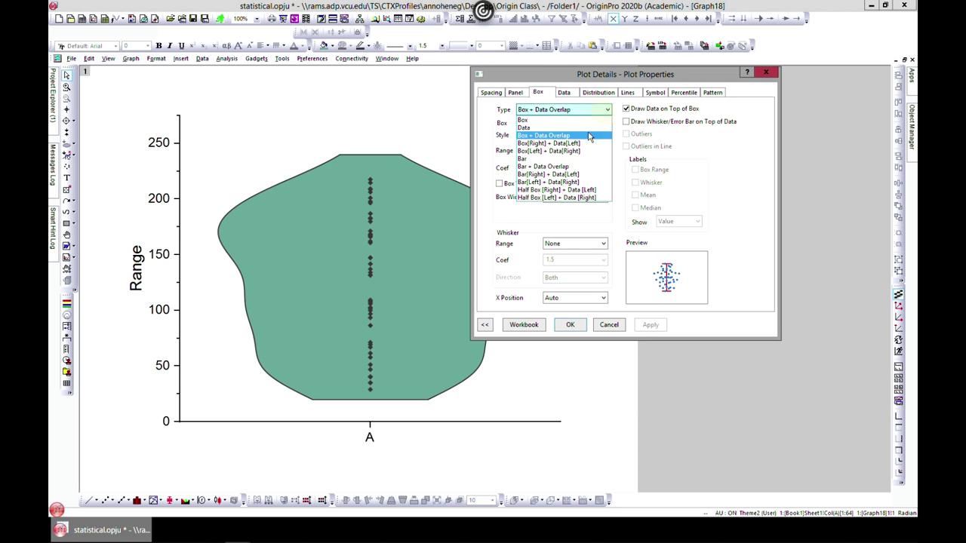
click(562, 146)
click(649, 325)
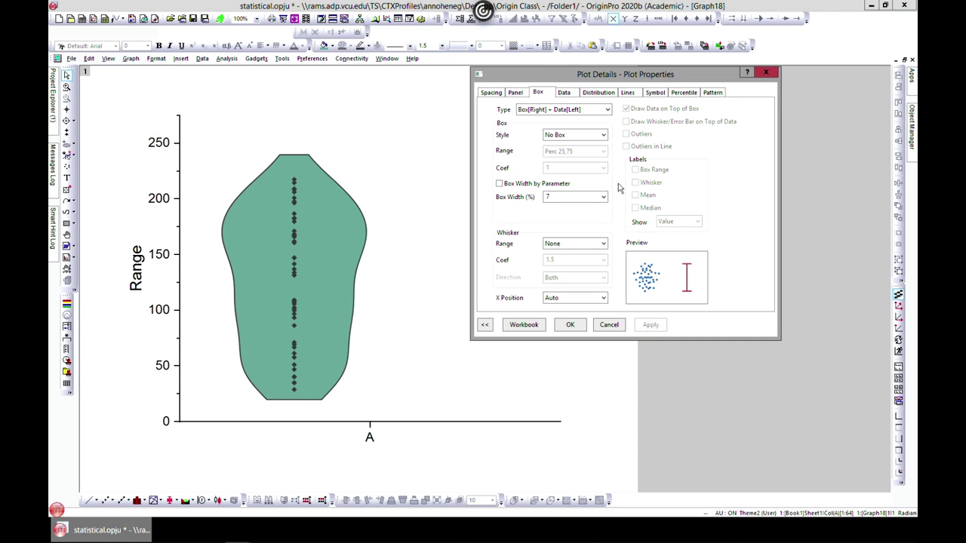
- Set the violin plot to Half Box [Left] + Data [Right] with the I-shaped Box style, and restore the graph window to normal size
click(605, 110)
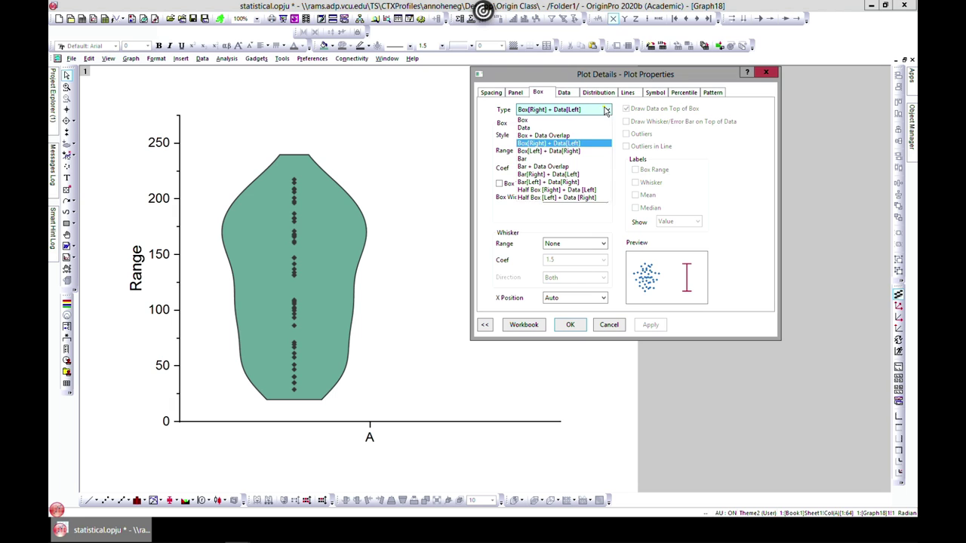
click(586, 198)
click(649, 326)
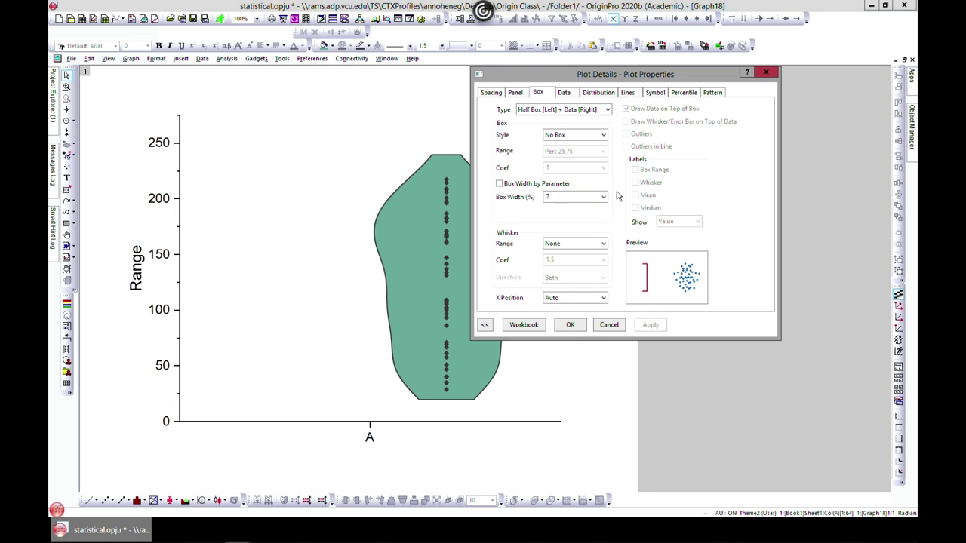
click(597, 135)
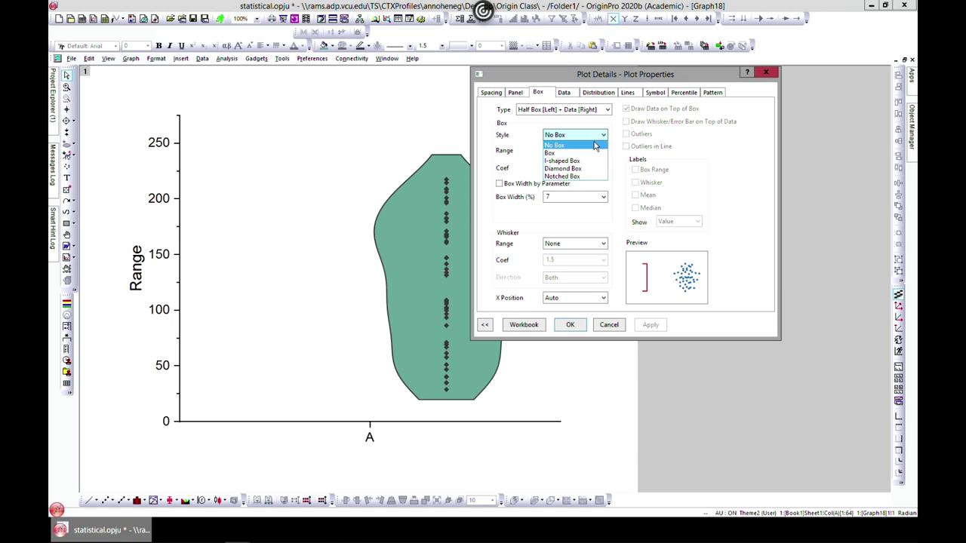
click(586, 161)
click(650, 325)
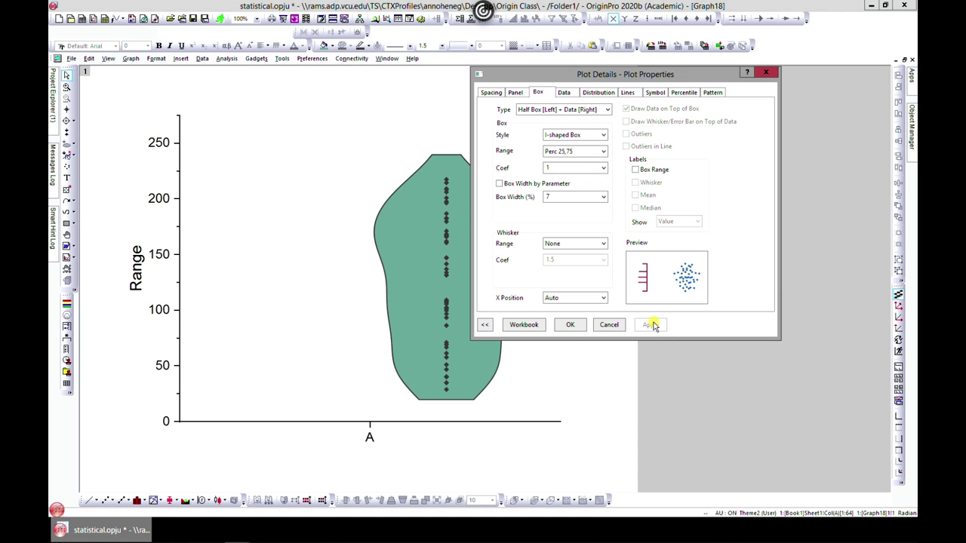
click(762, 73)
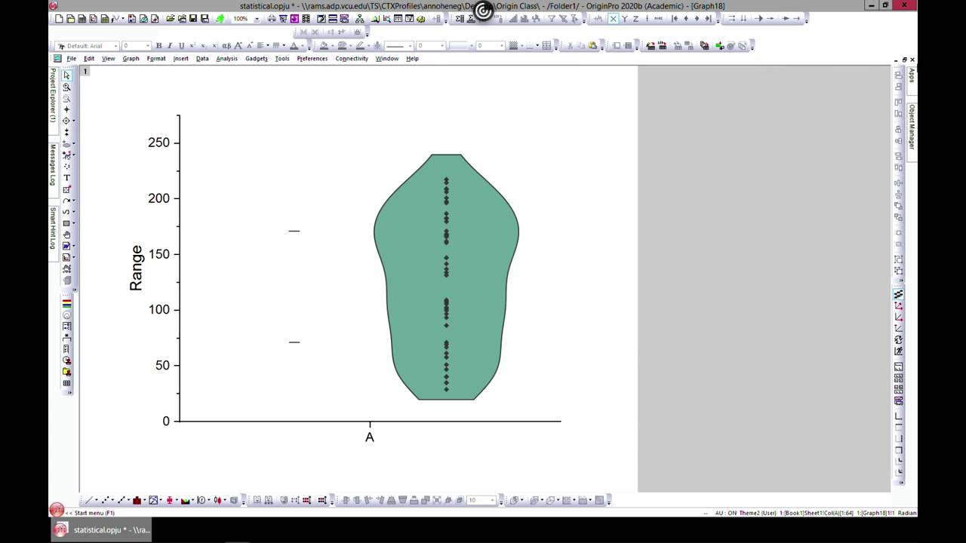
click(904, 60)
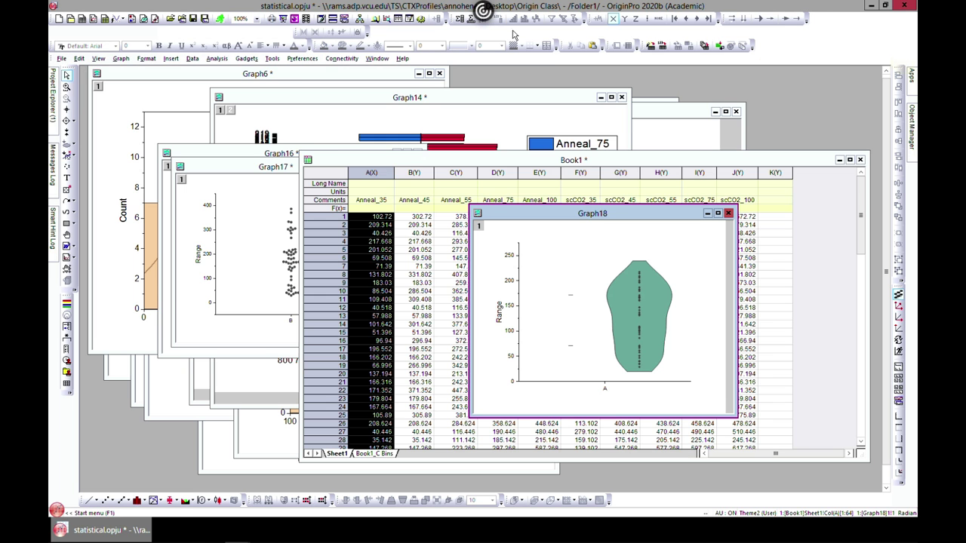
- Plot the Anneal_35 column of Book1 as a Violin with Stick graph and move the new graph window up, clear of the column's lower rows
click(349, 162)
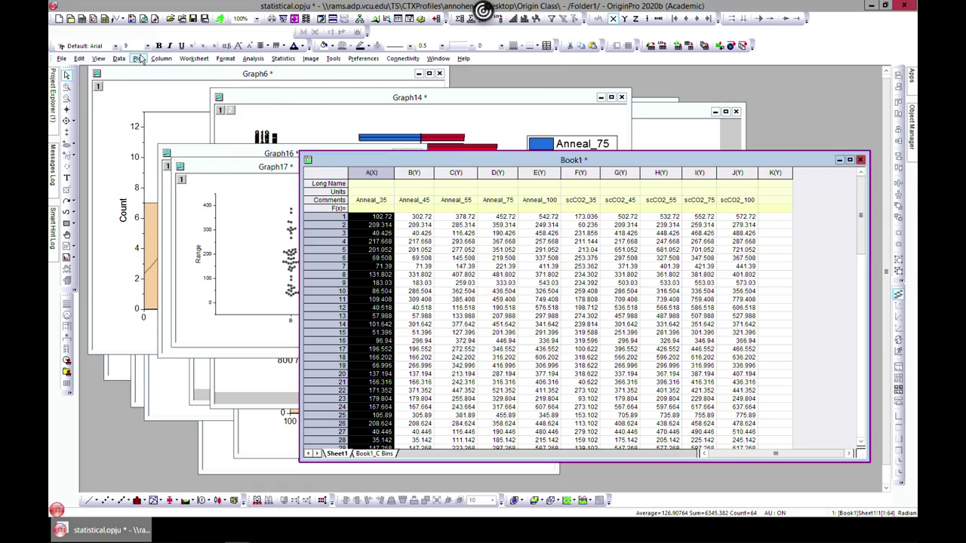
click(140, 59)
mouse_move(166, 127)
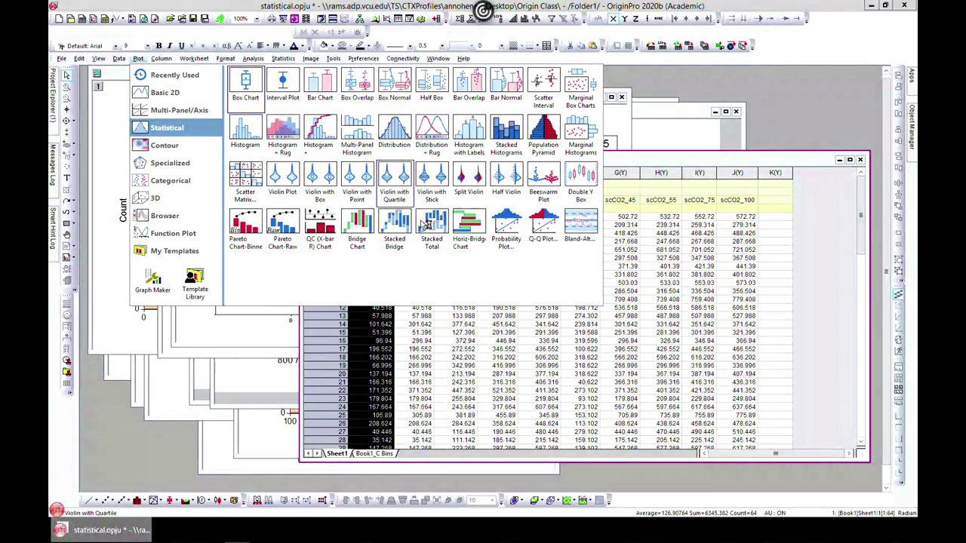
click(426, 180)
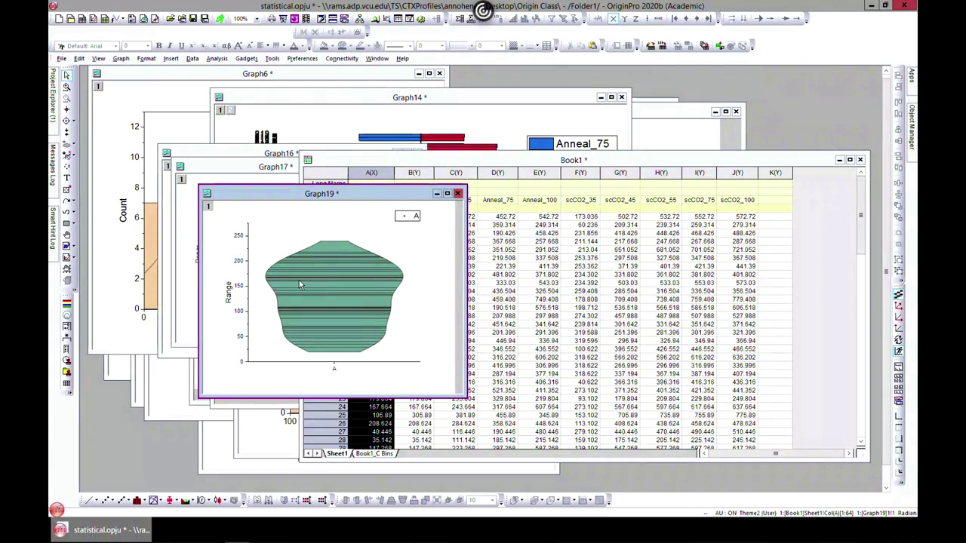
drag(405, 197, 392, 136)
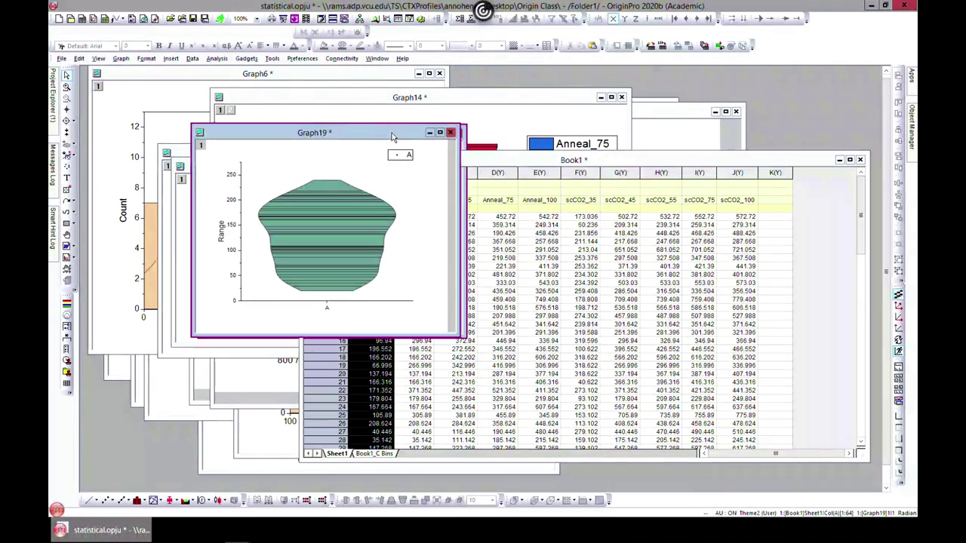
- Plot the Anneal_35 column of Book1 as a Half Violin graph and move the Book1 window higher in the workspace
click(534, 166)
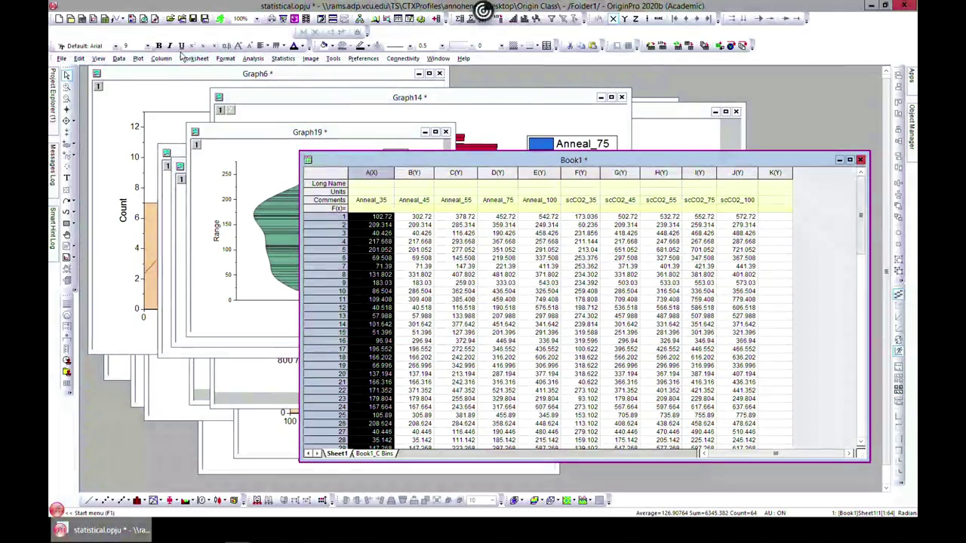
click(138, 58)
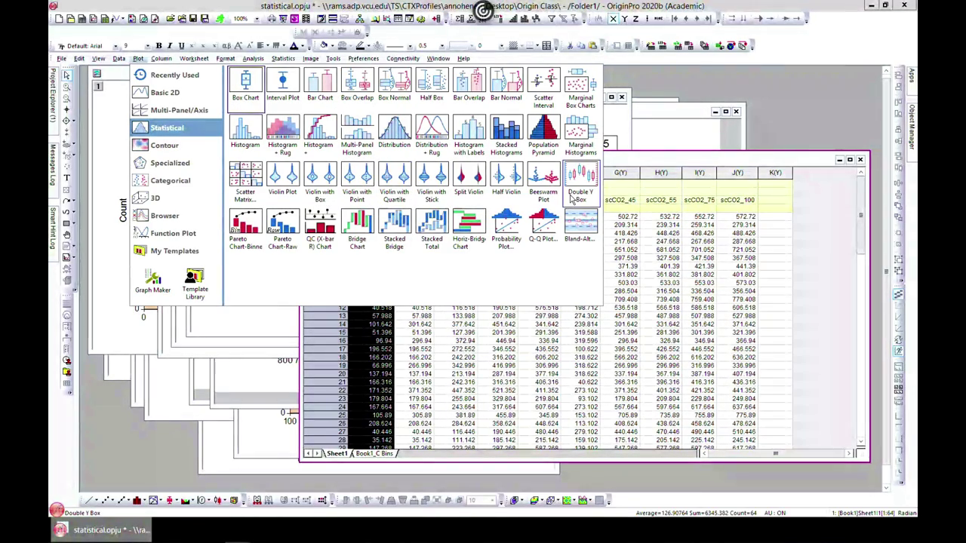
click(511, 191)
drag(637, 160, 646, 99)
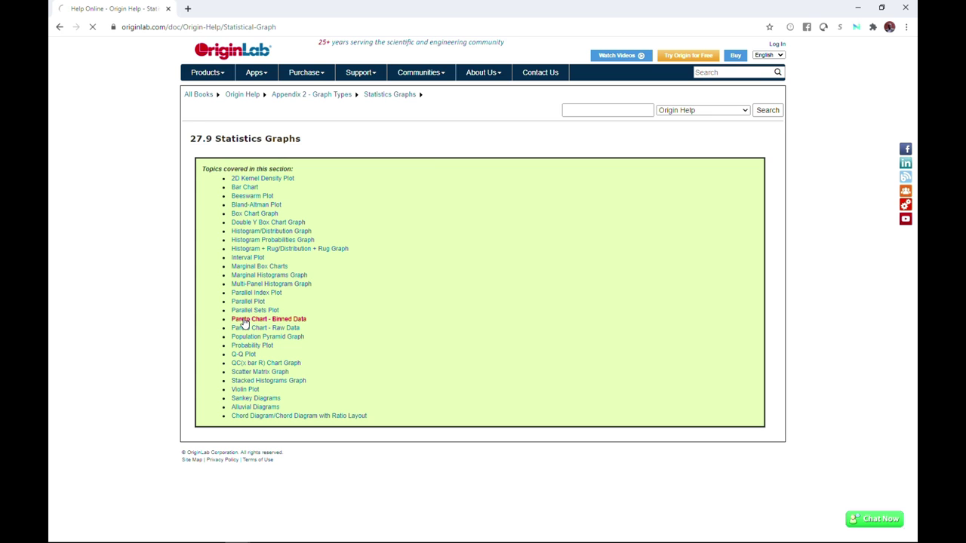
- Examine the Origin Help page on the Pareto Chart for binned data in the web browser and return to the Statistics Graphs list
scroll(280, 343, down, 3)
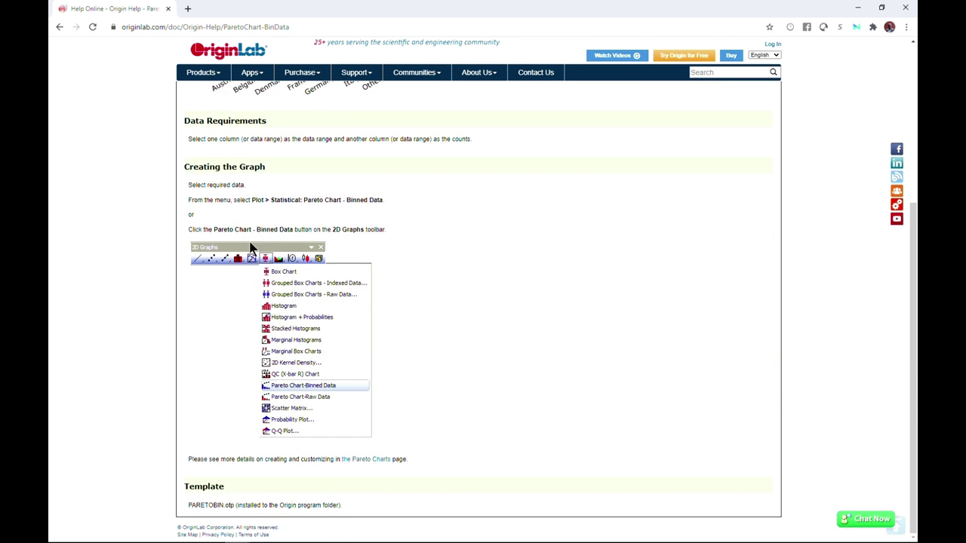
scroll(200, 176, up, 3)
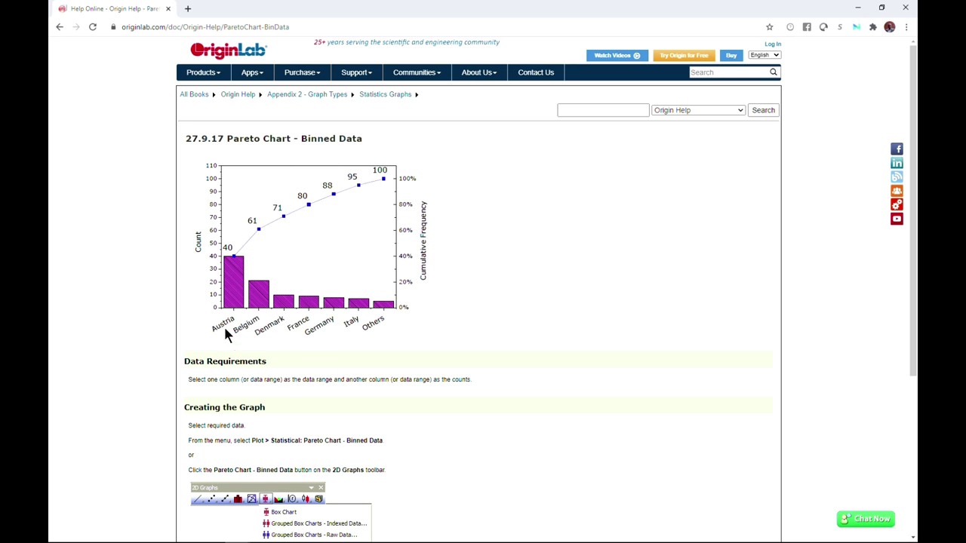
scroll(355, 358, down, 1)
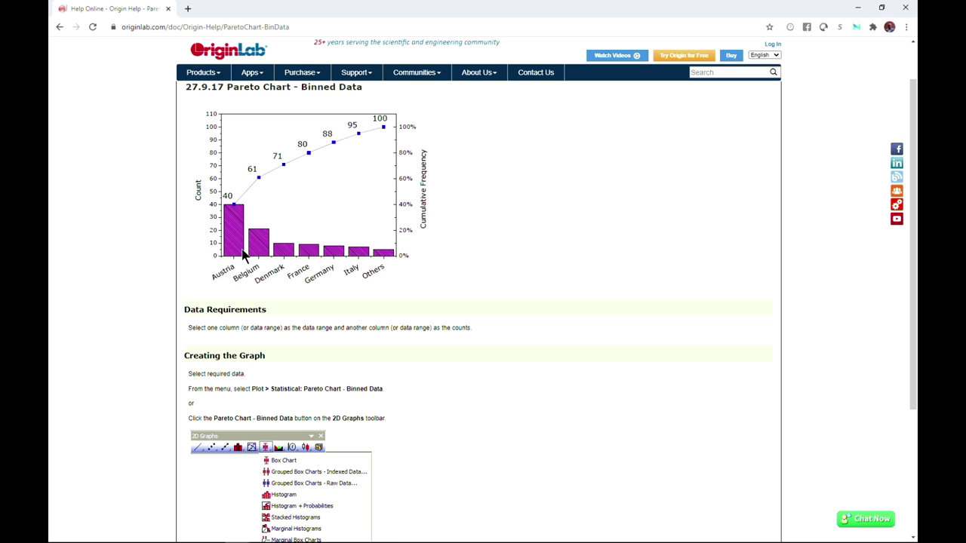
scroll(273, 339, down, 3)
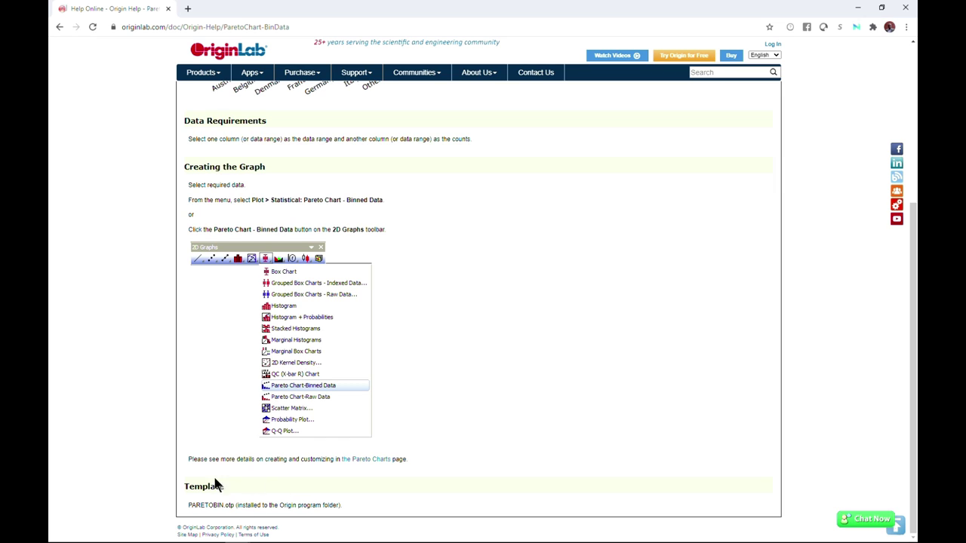
scroll(207, 384, up, 1)
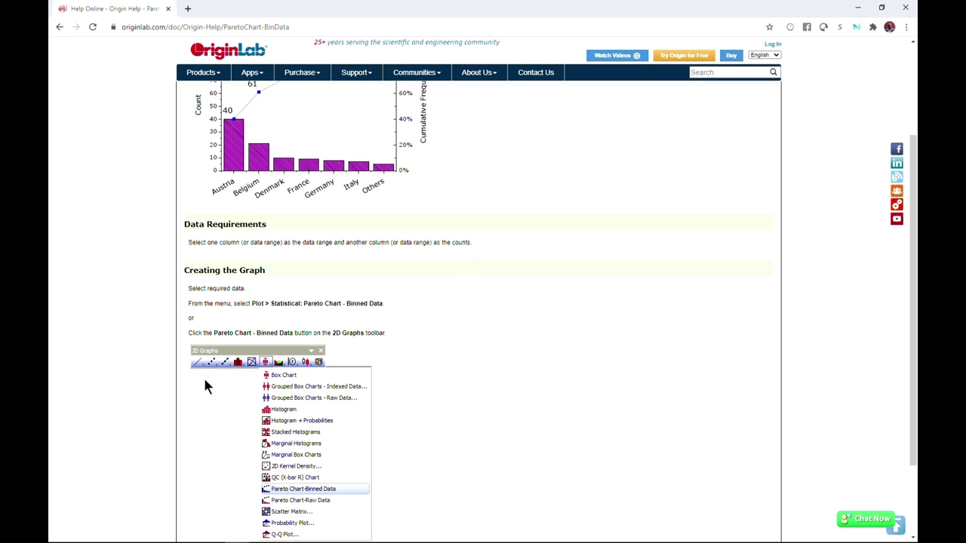
scroll(233, 373, down, 1)
scroll(245, 423, up, 4)
click(59, 25)
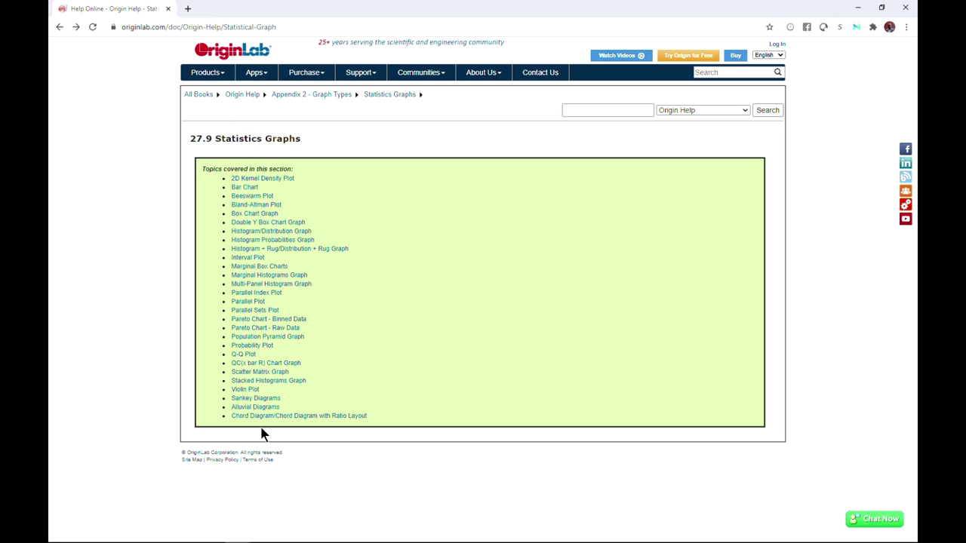
- Open the Q-Q Plot help page and review its example graph, data requirements and plotting dialog
click(238, 356)
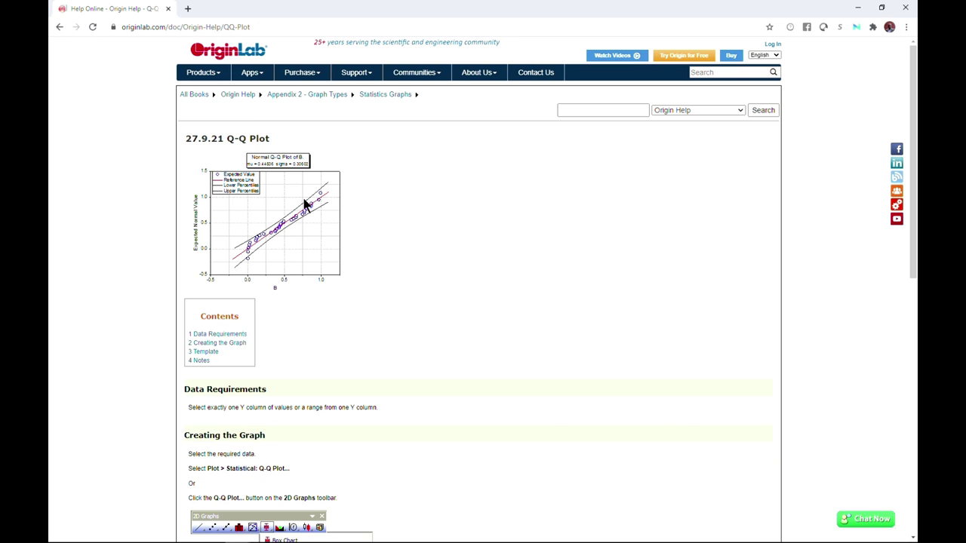
scroll(305, 205, down, 7)
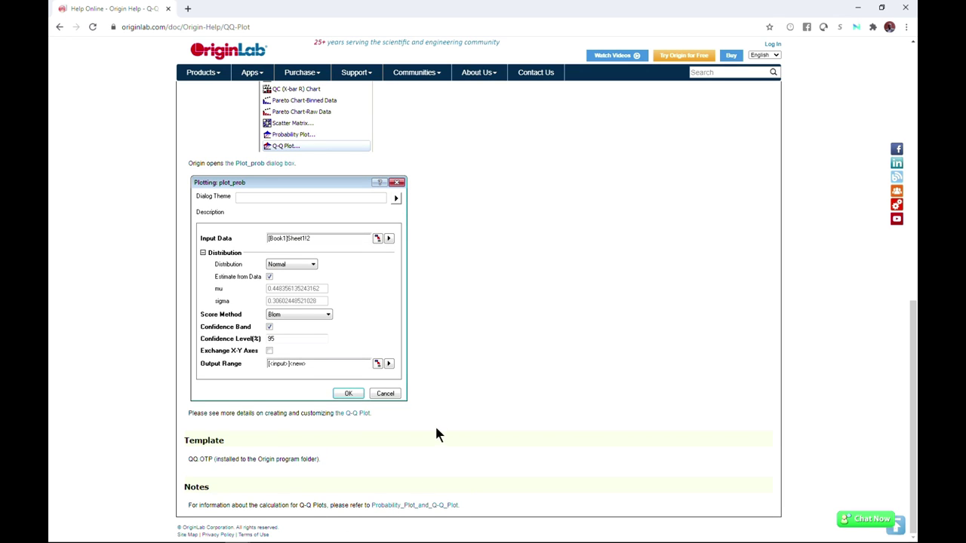
scroll(242, 123, up, 5)
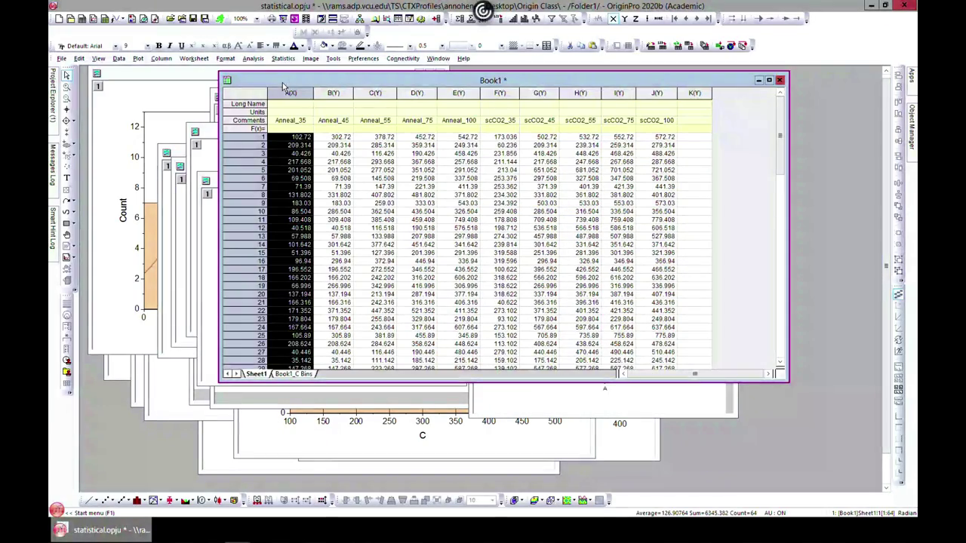
- Switch back to OriginPro, open Graph1 from the project, examine its box chart maximized and restore its window to normal size
drag(282, 83, 252, 98)
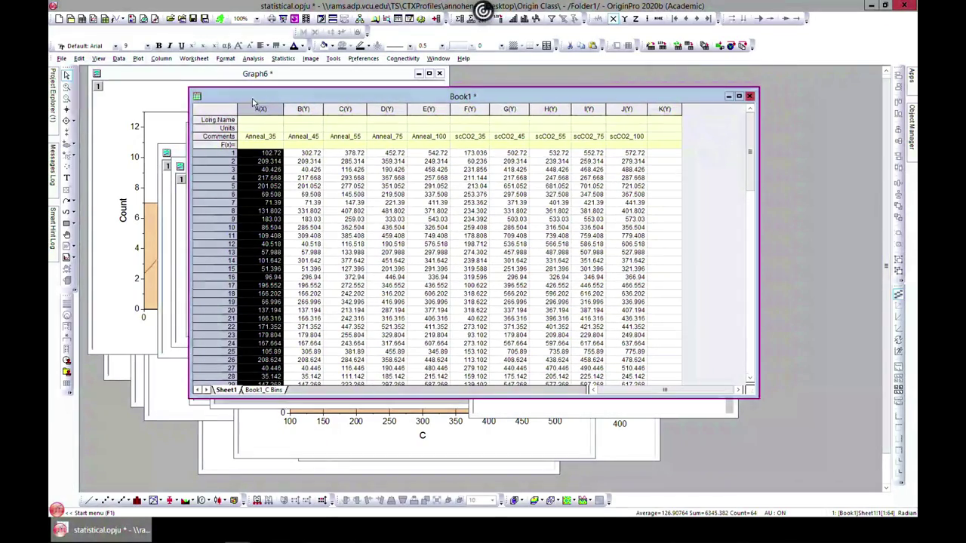
click(53, 95)
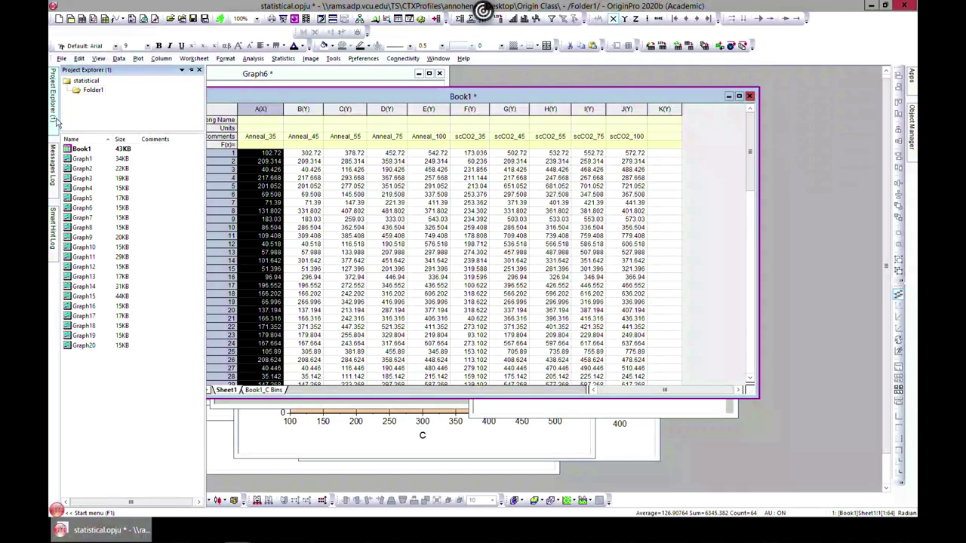
double_click(82, 158)
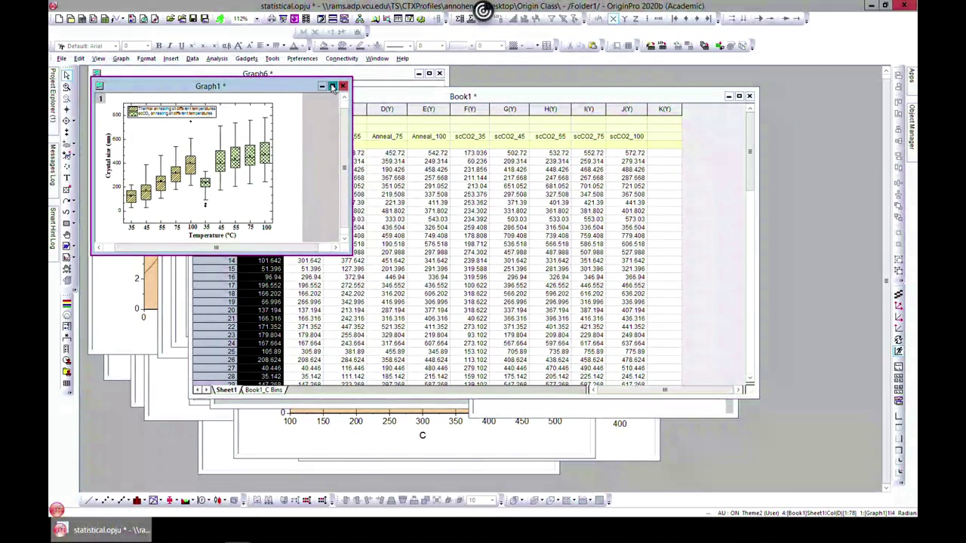
click(332, 86)
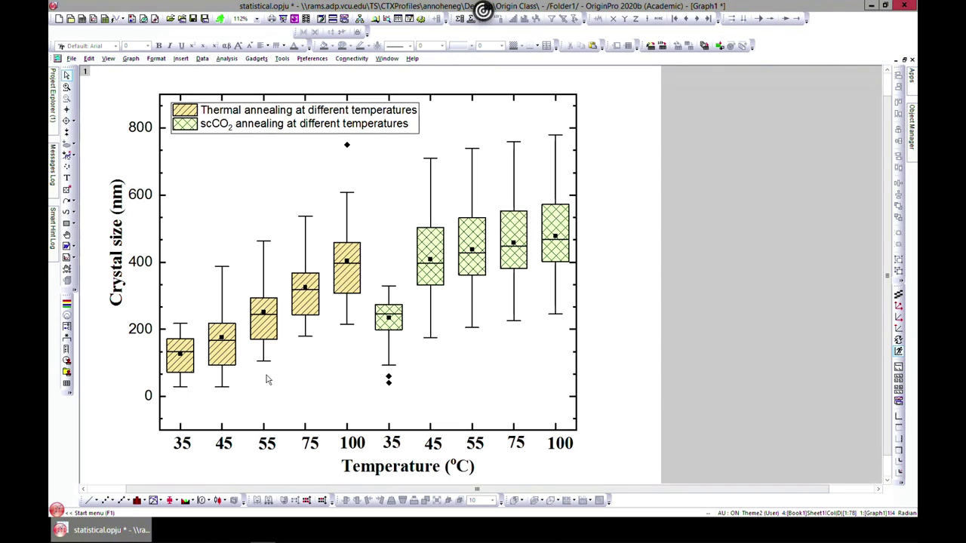
click(903, 59)
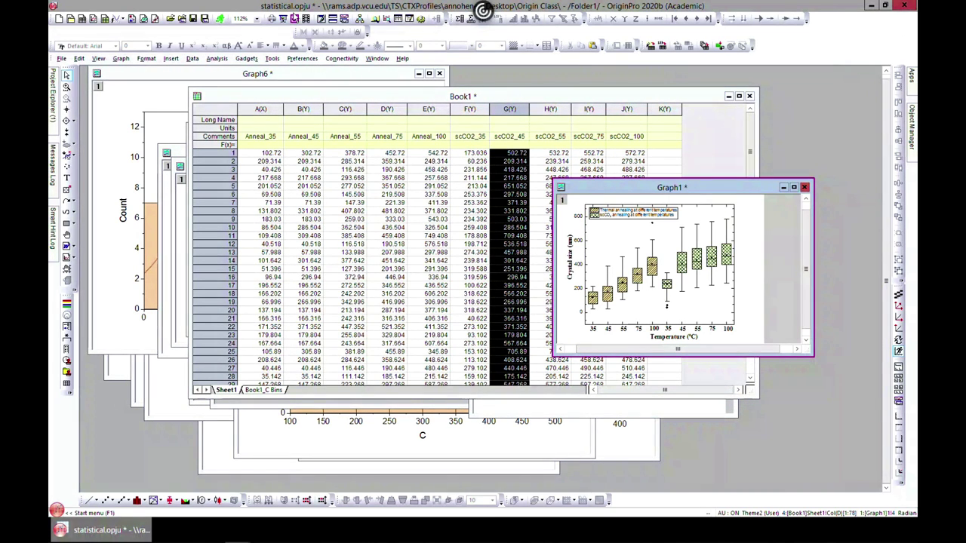
- Plot all Book1 data columns from Anneal_35 through scCO2_100 as a Box Chart
click(342, 100)
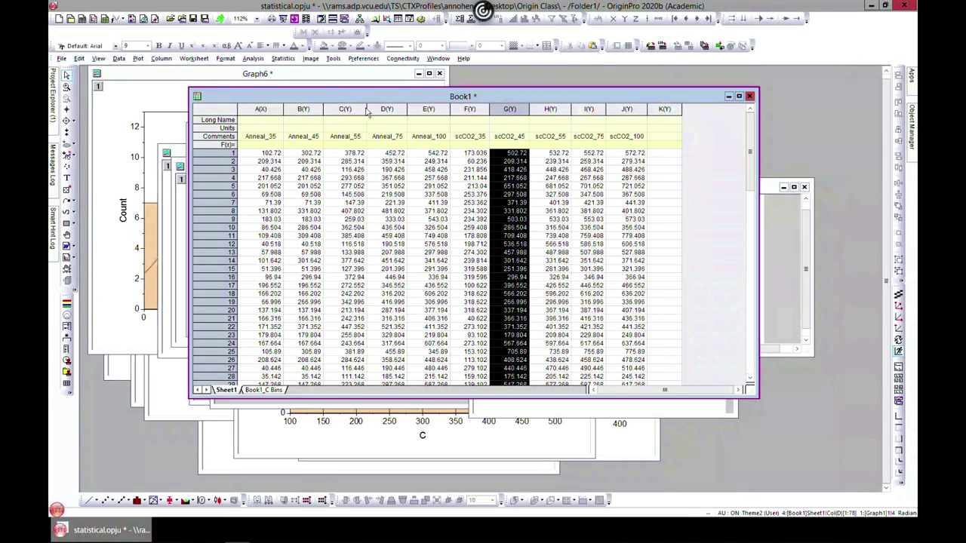
click(272, 111)
drag(304, 111, 626, 111)
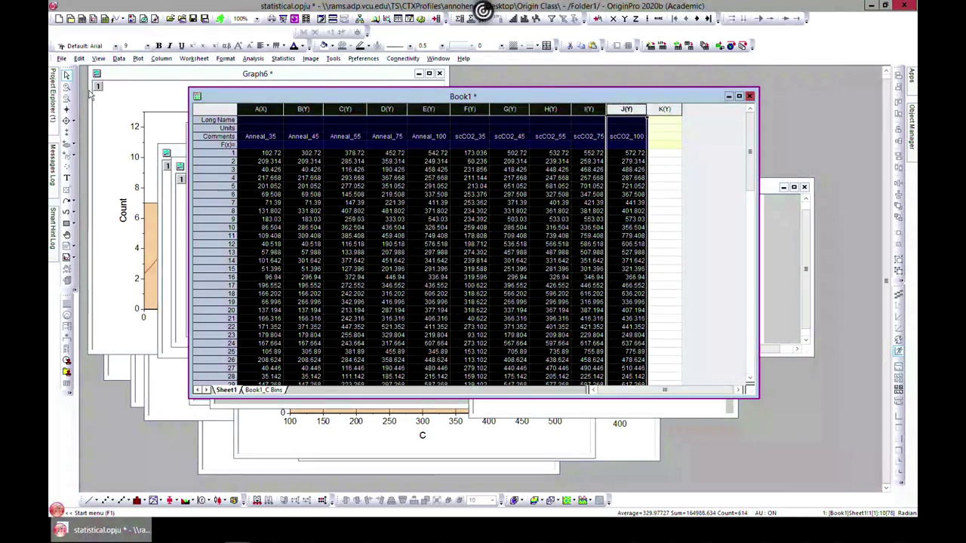
click(138, 59)
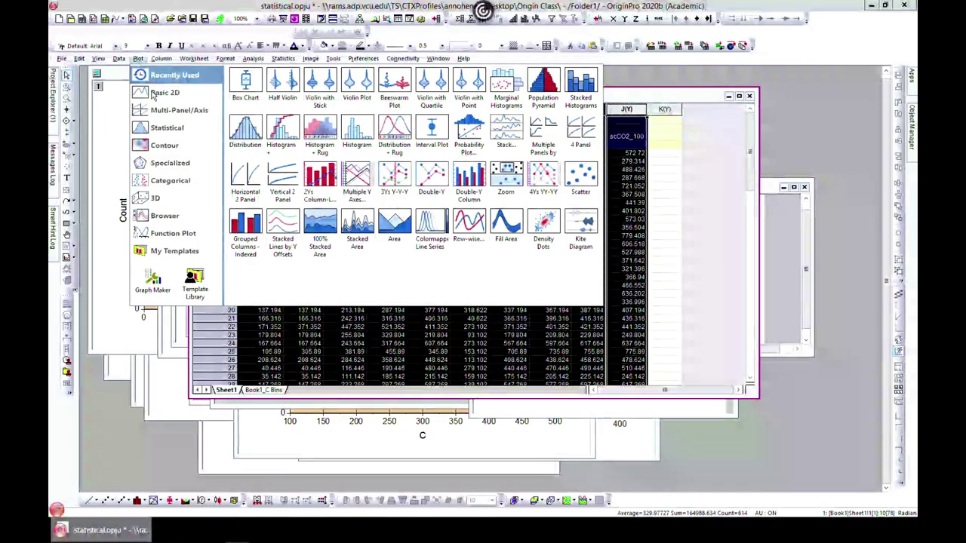
mouse_move(167, 127)
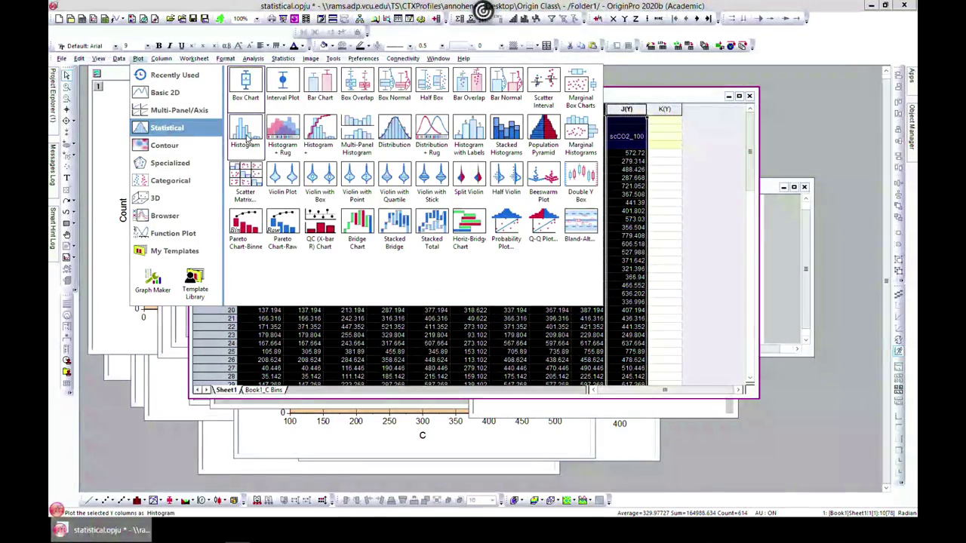
click(247, 94)
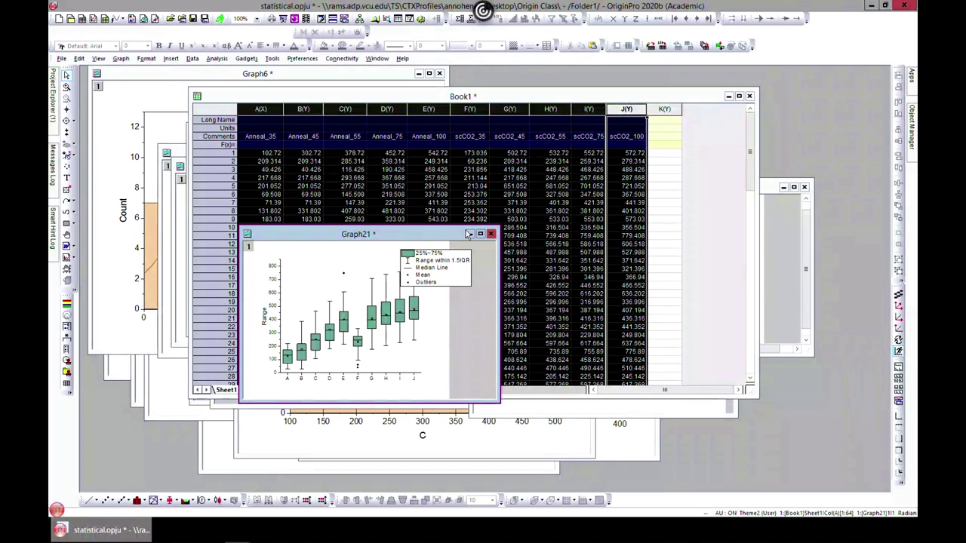
- Bring Graph1 forward for comparison and move the new box chart's legend to the upper-left area of its plot
click(763, 243)
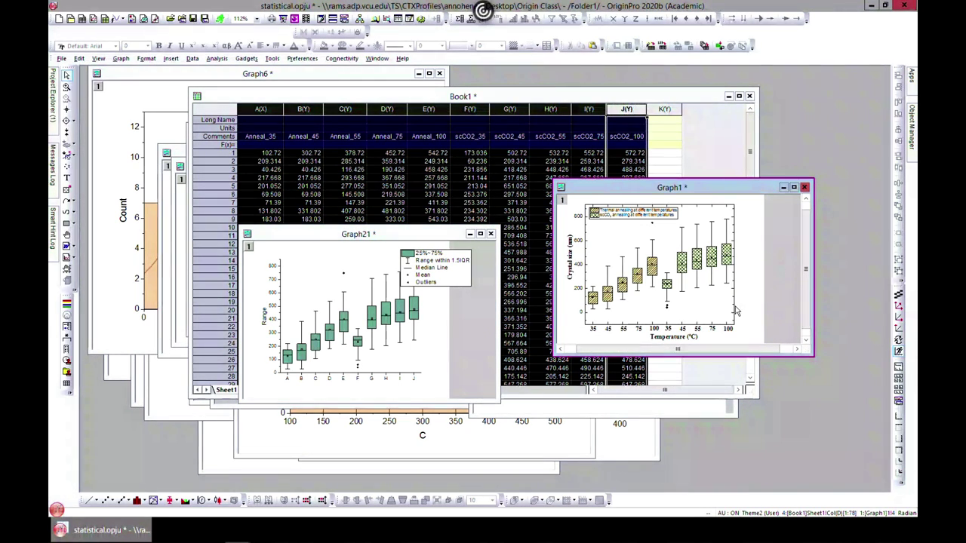
click(436, 279)
drag(436, 279, 327, 289)
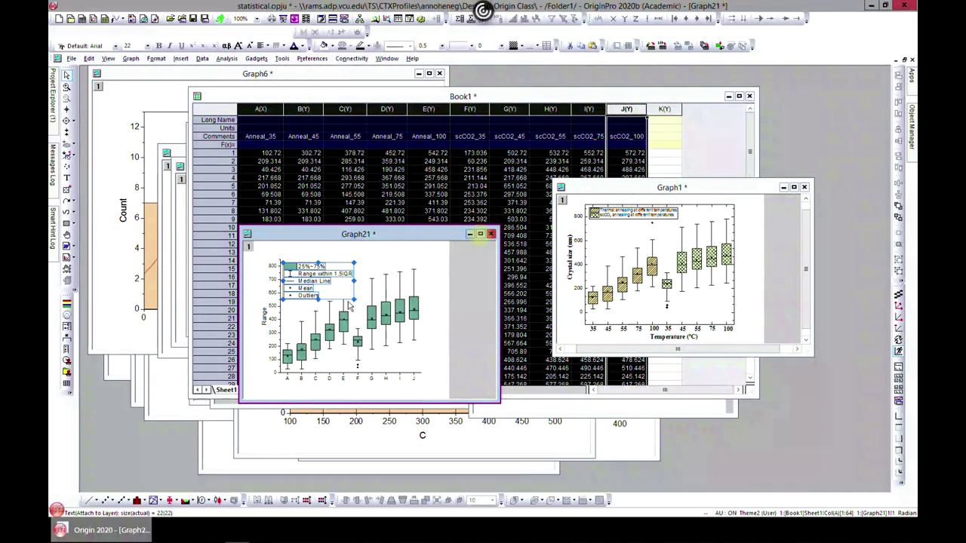
- Maximize the new box chart's window and delete the column-letter tick labels of its X axis
click(480, 236)
click(202, 439)
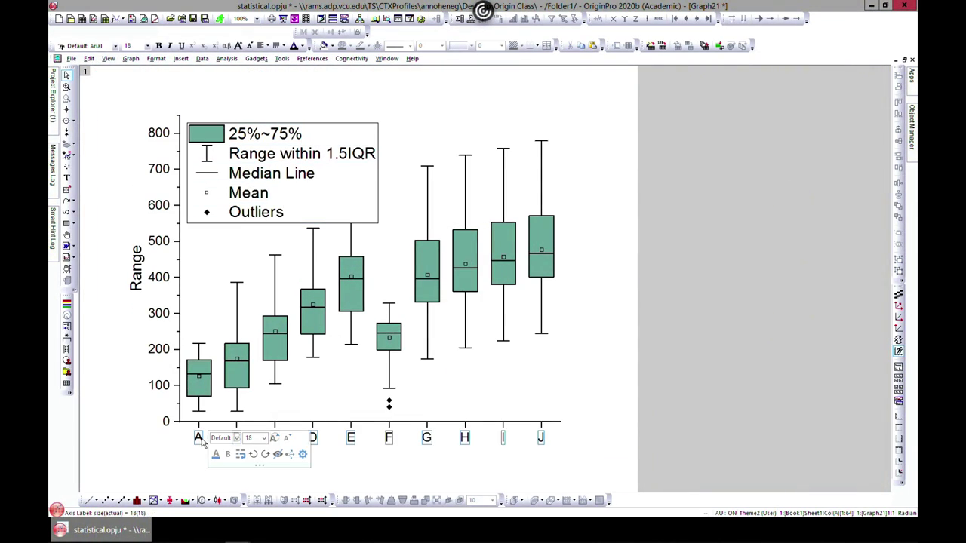
key(Delete)
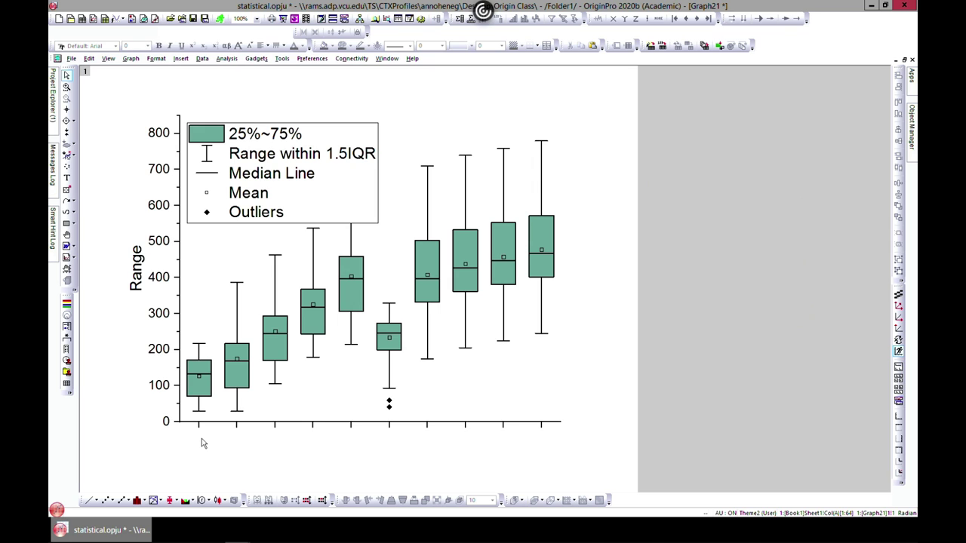
- Open the axis settings of the box chart and set the bottom X axis line thickness to 3
click(180, 284)
double_click(181, 280)
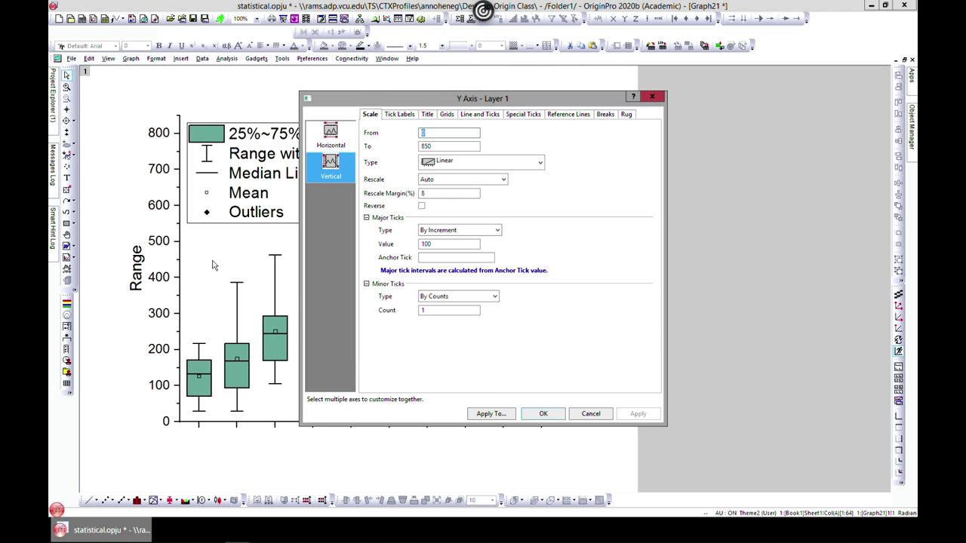
click(336, 138)
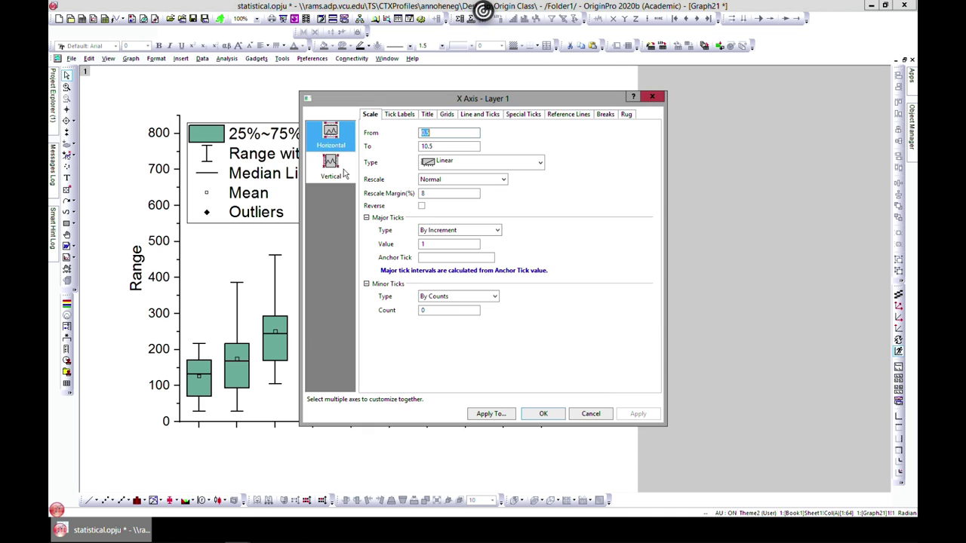
click(467, 118)
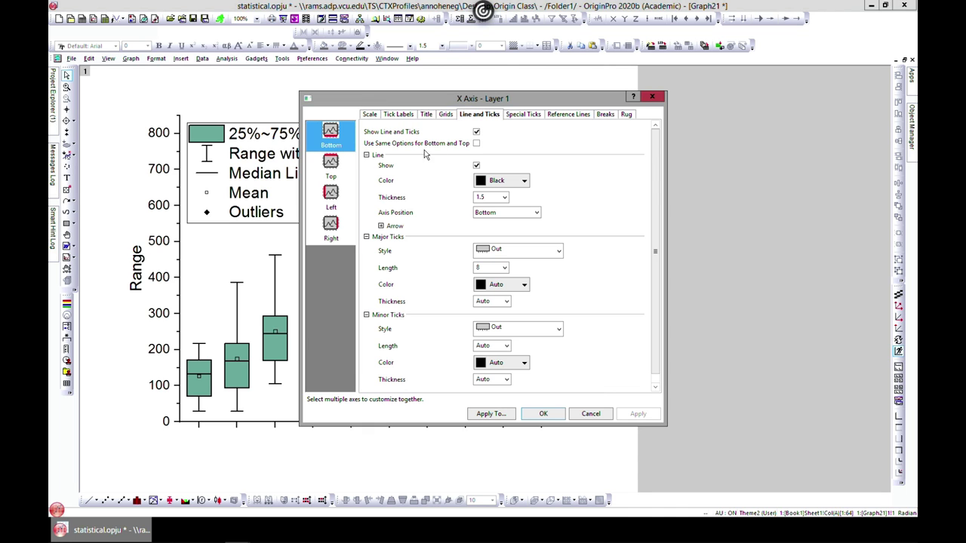
click(504, 197)
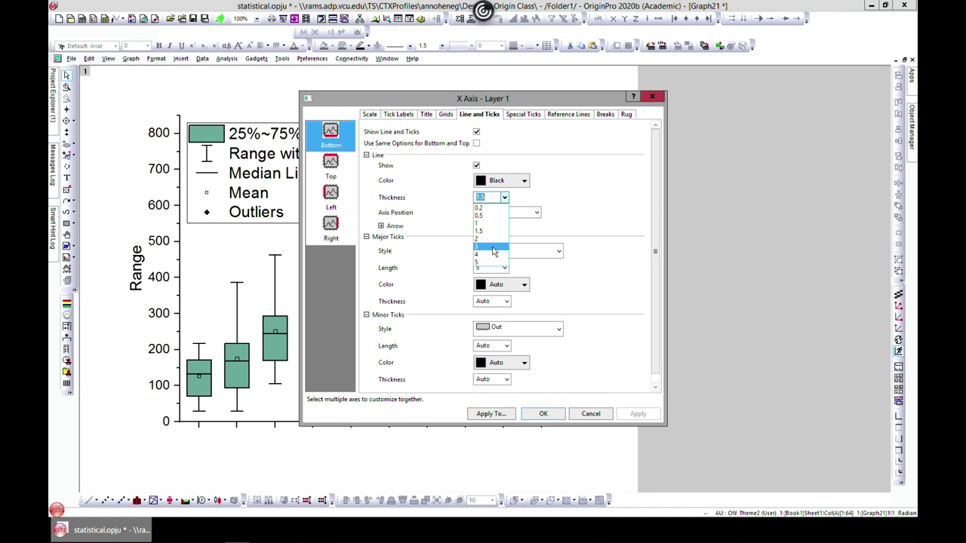
click(493, 251)
- Set the bottom axis's major and minor tick styles to In, and apply the same options to the top axis
click(558, 251)
click(534, 284)
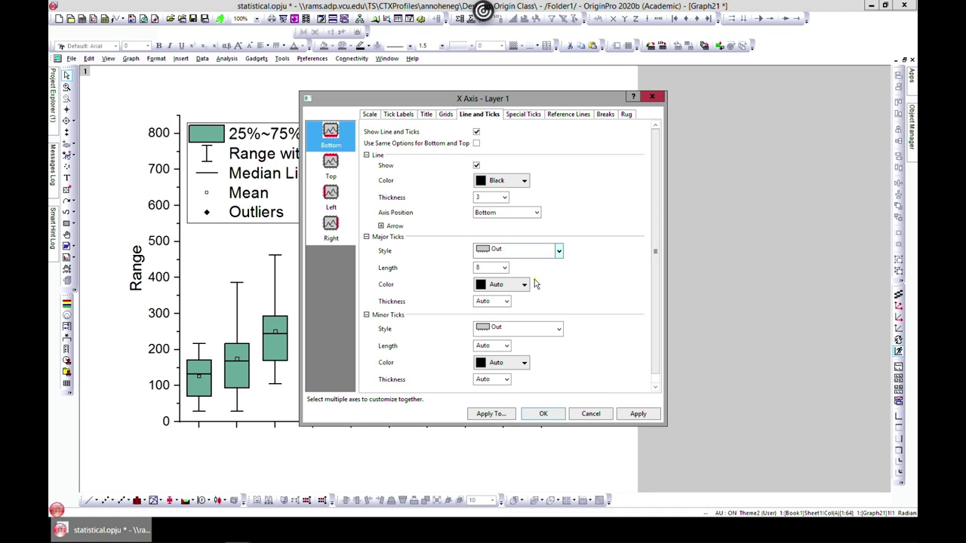
key(Up)
click(559, 329)
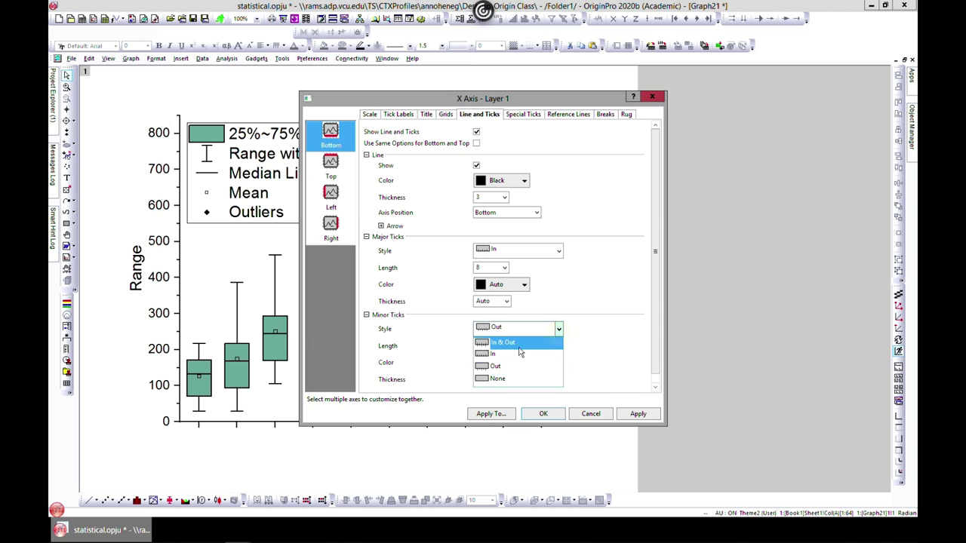
click(513, 350)
click(634, 414)
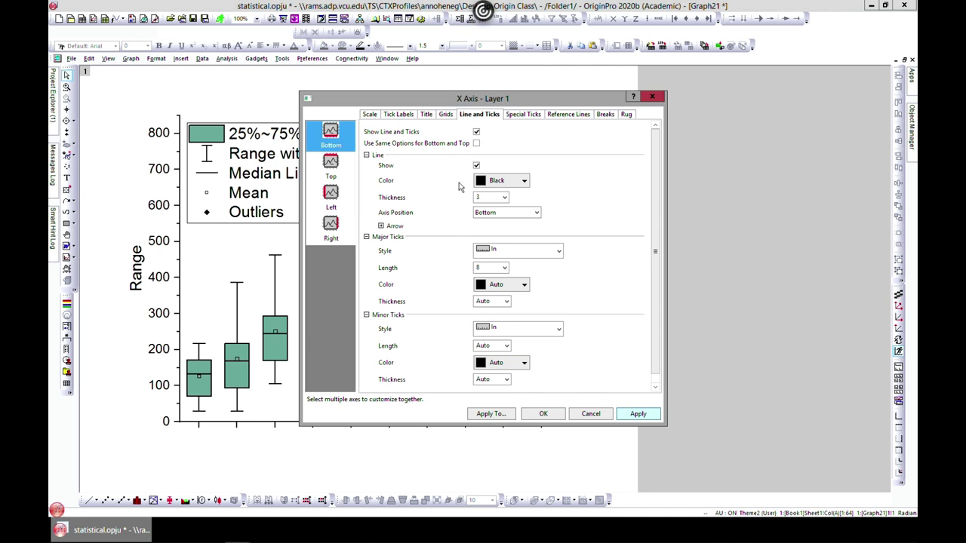
click(623, 417)
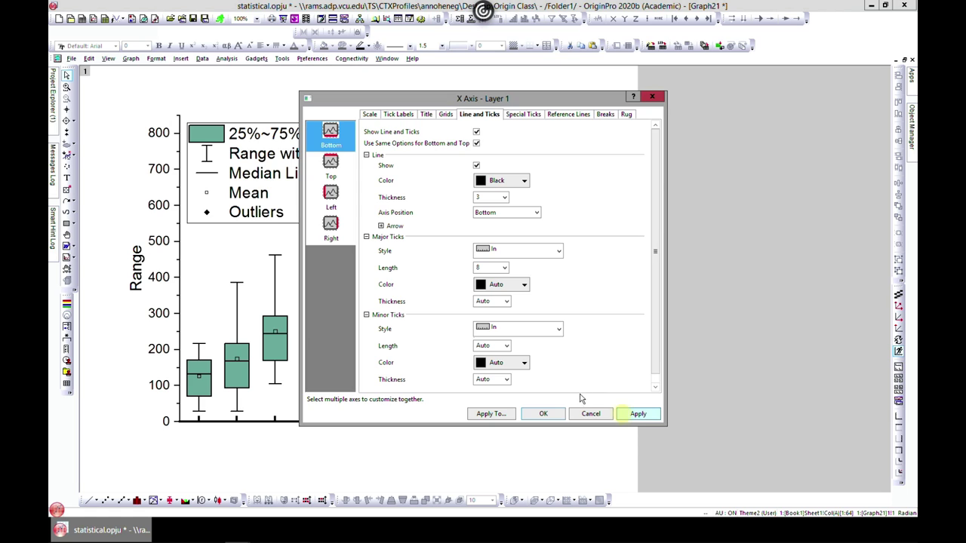
- Set the line thickness of the left Y axis to 3
click(330, 195)
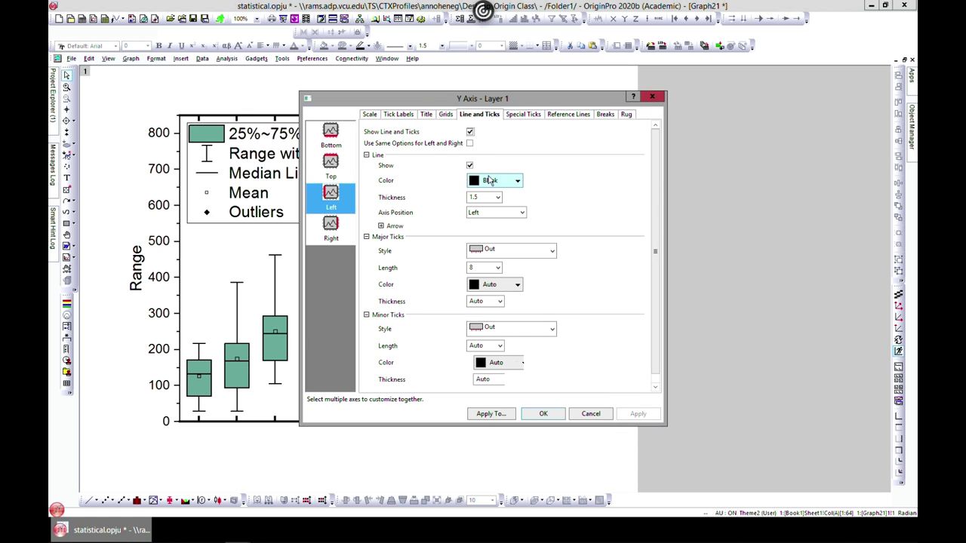
click(495, 198)
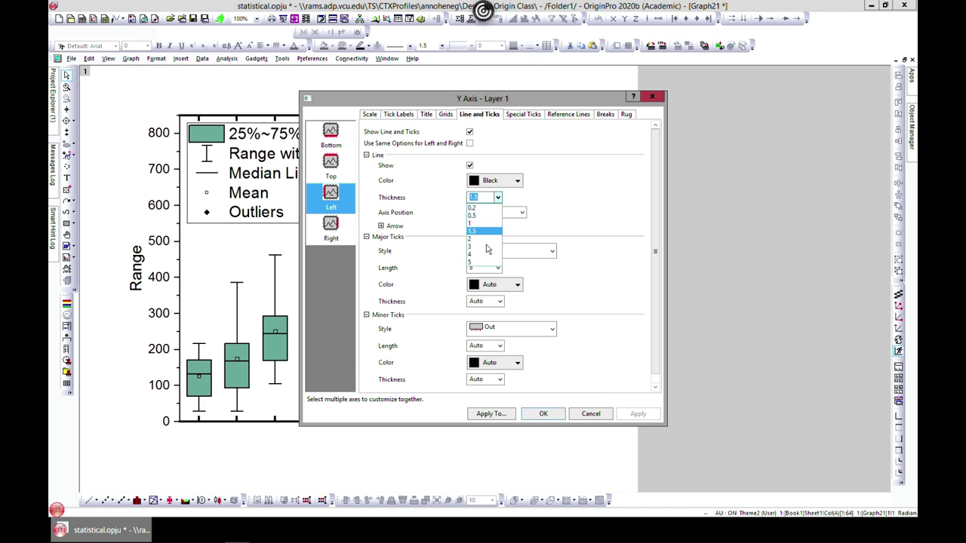
click(483, 249)
- Set the left axis's major and minor tick styles to In, and apply the same options to the right axis
click(552, 250)
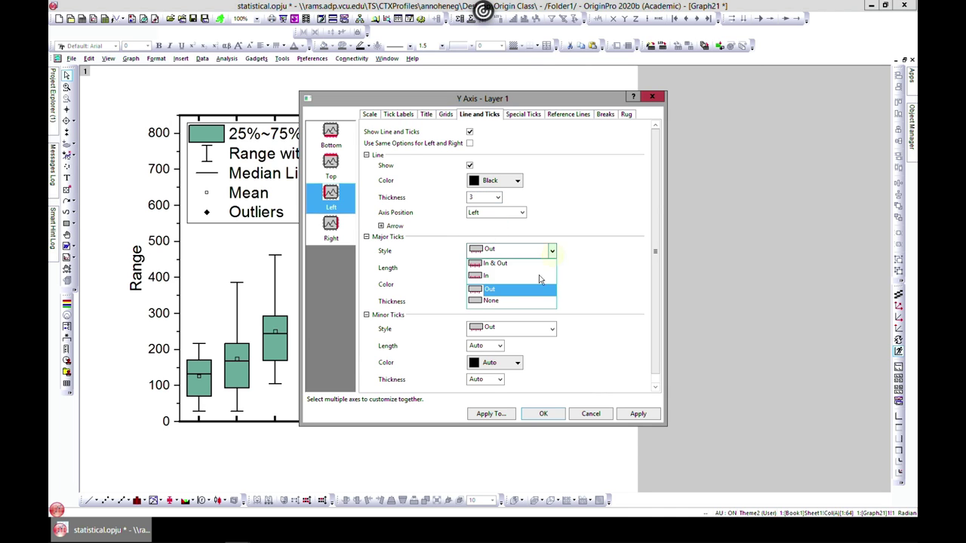
click(524, 276)
click(552, 329)
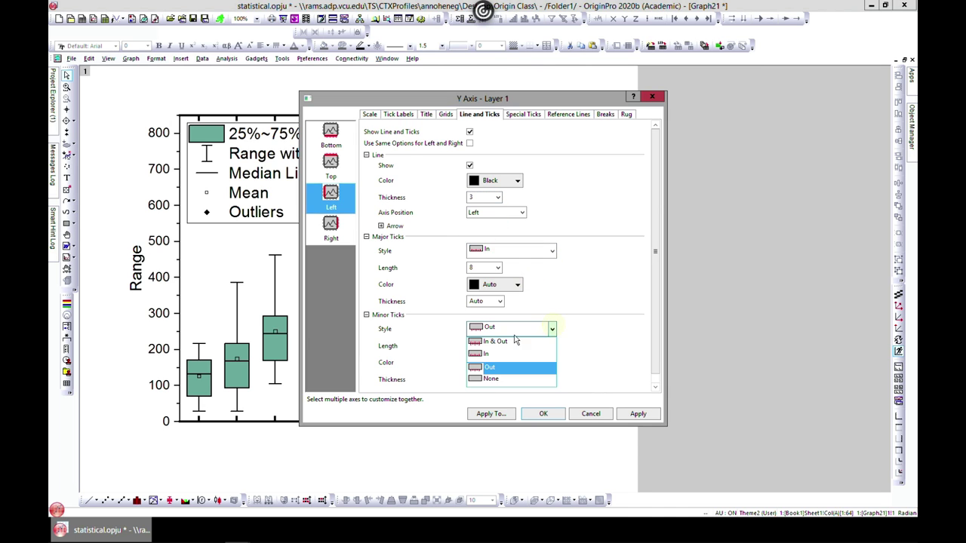
click(501, 356)
click(637, 418)
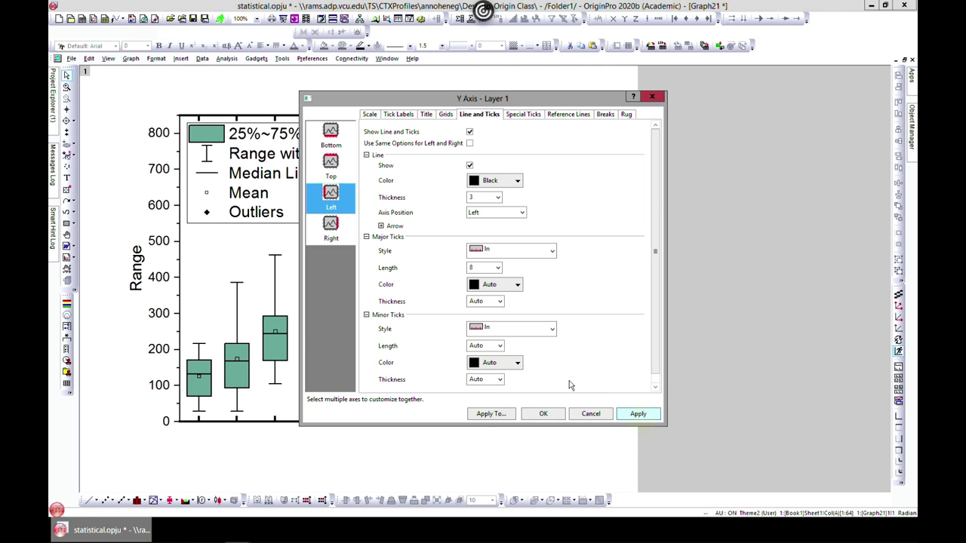
click(469, 143)
click(639, 417)
click(539, 414)
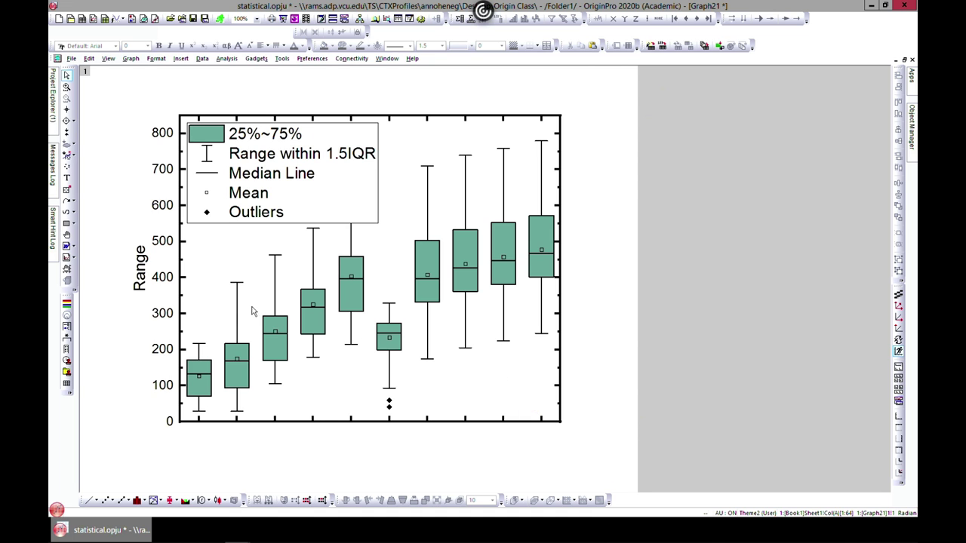
- Change the Y axis title of the box chart to "Crystal size (nm)"
double_click(149, 274)
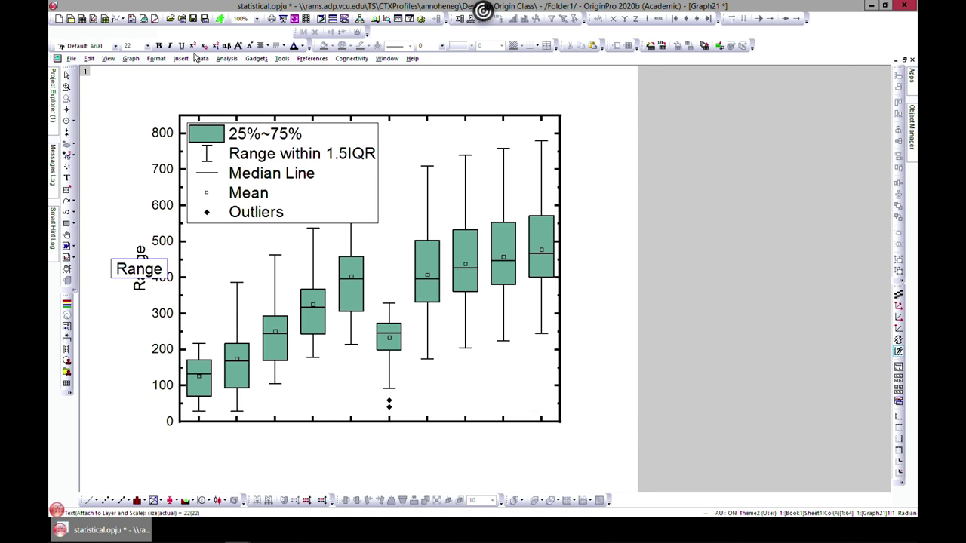
drag(167, 269, 110, 259)
key(BackSpace)
text(cRY)
key(BackSpace)
key(BackSpace)
key(BackSpace)
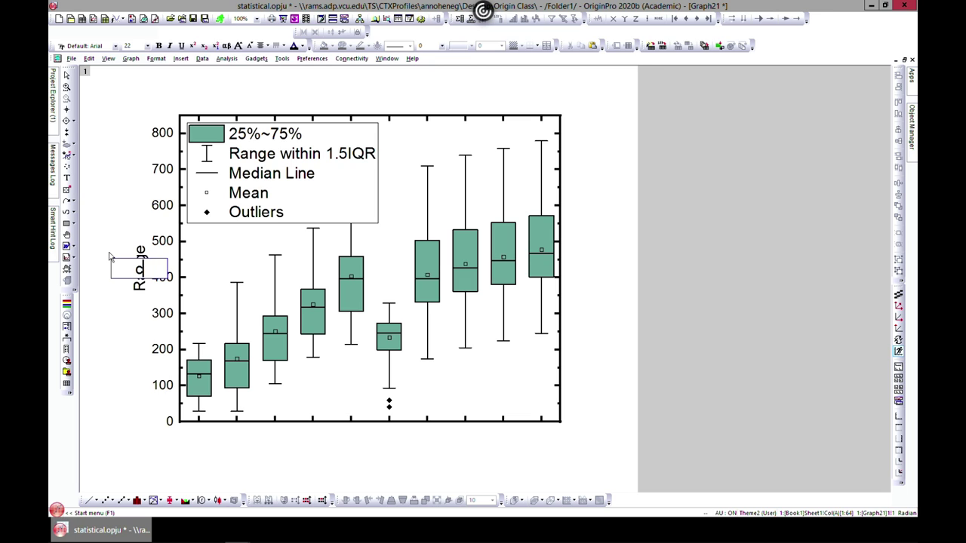
text(Crystal si)
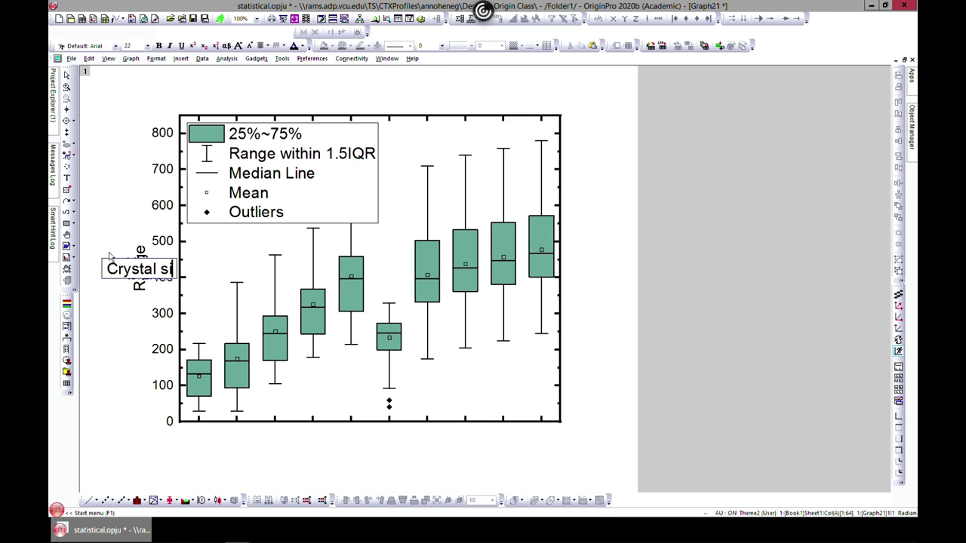
text(ze ()
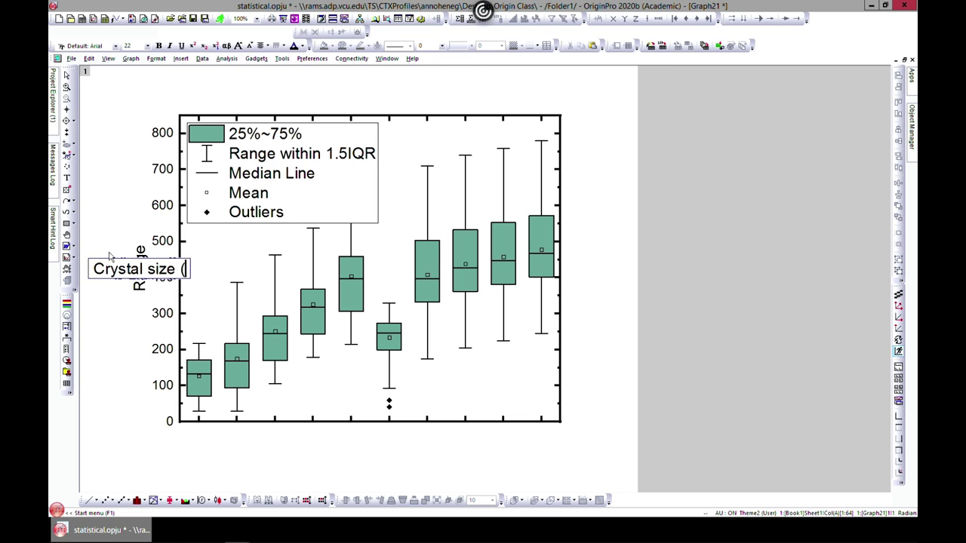
text(nm))
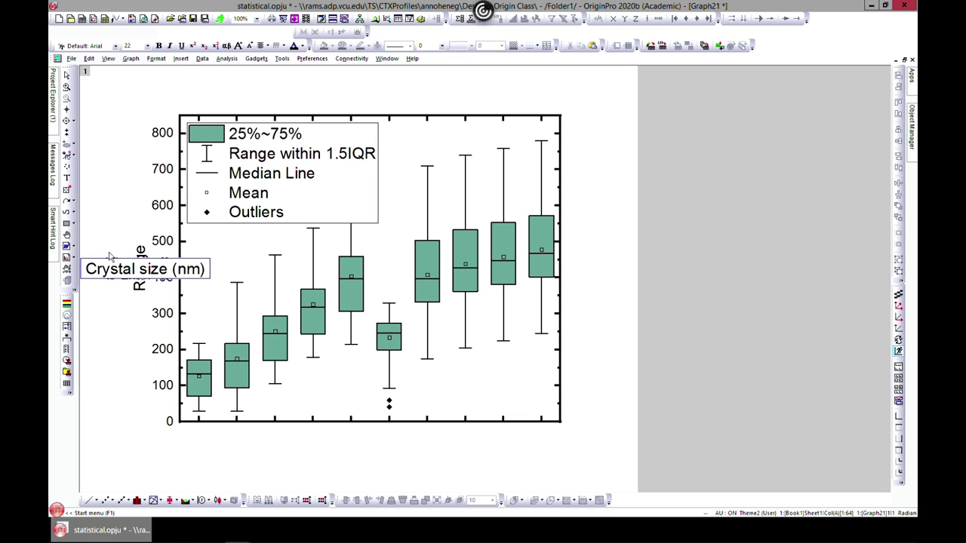
click(144, 337)
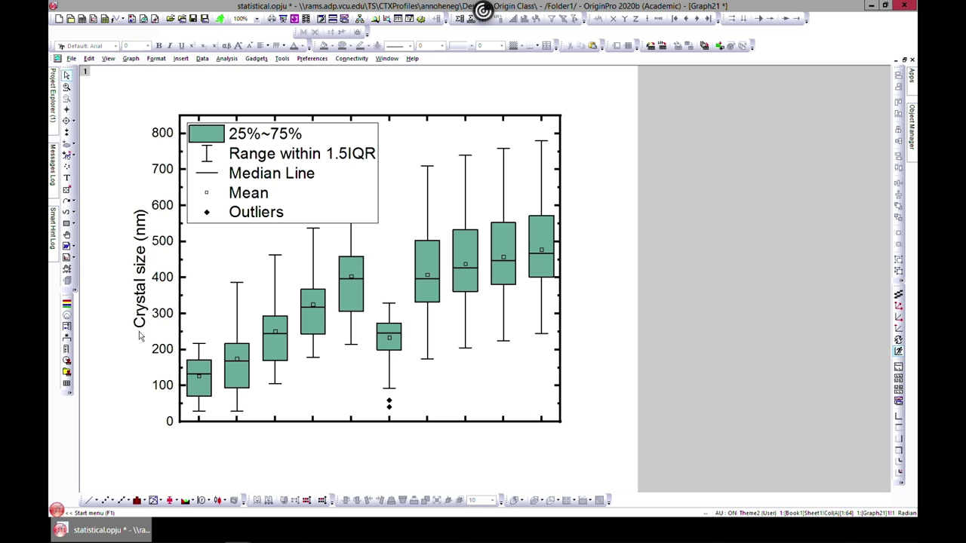
- Add a text label reading 35 below the X axis under the first box
click(66, 182)
click(200, 436)
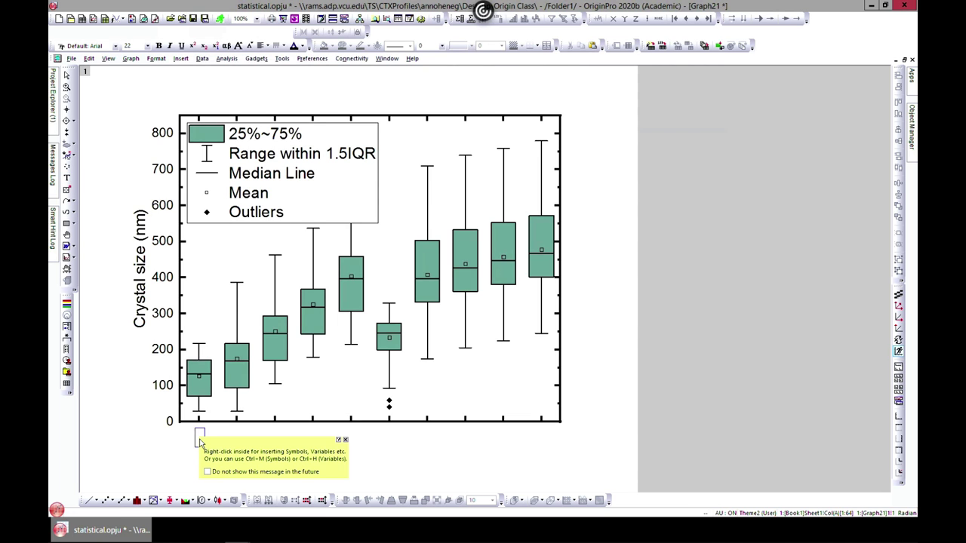
click(200, 451)
click(205, 444)
- Copy the 35 label and paste five copies of it below the plot
right_click(208, 444)
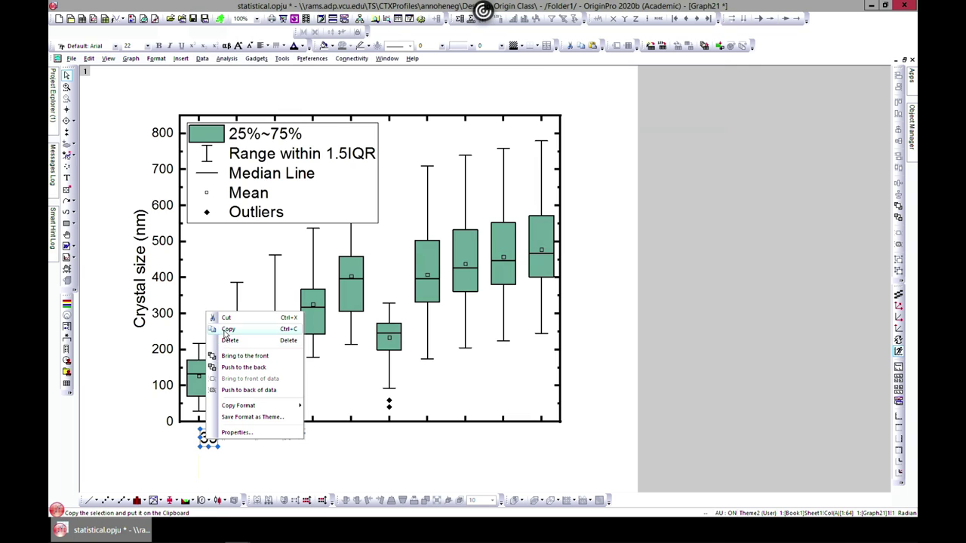
key(Escape)
click(243, 443)
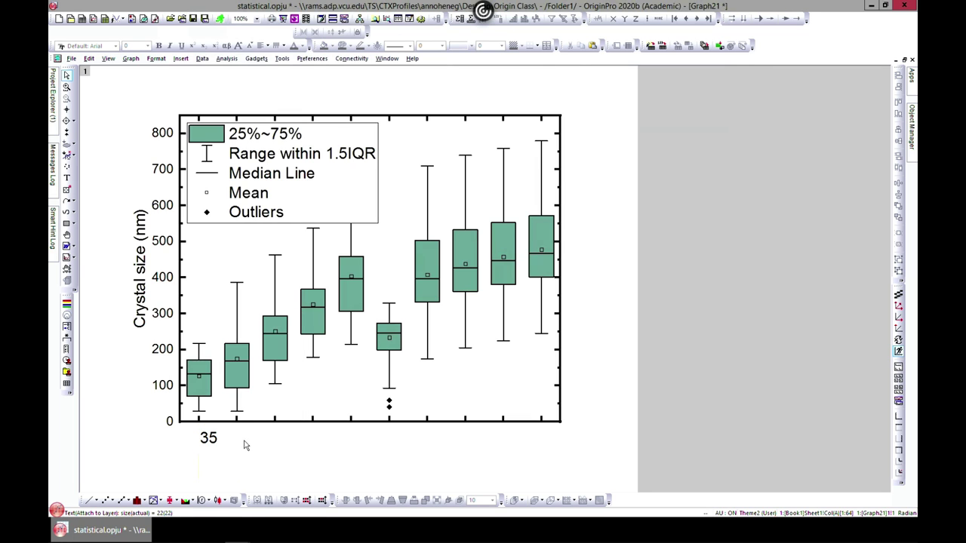
key(ctrl+v)
click(339, 456)
key(ctrl+v)
click(260, 449)
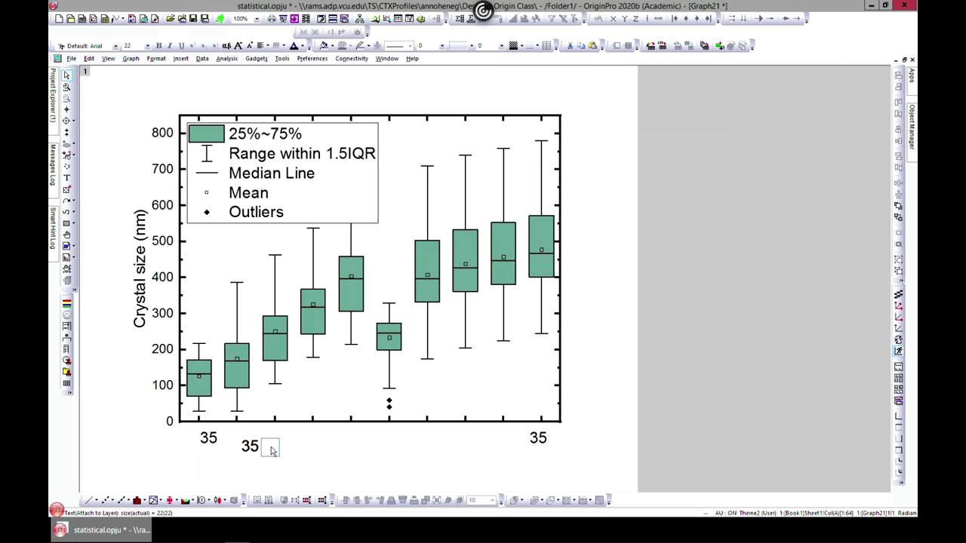
key(ctrl+v)
click(260, 450)
key(ctrl+v)
click(250, 449)
key(ctrl+v)
- Move four of the pasted 35 labels beneath the second through fifth boxes
click(249, 449)
drag(320, 443, 317, 441)
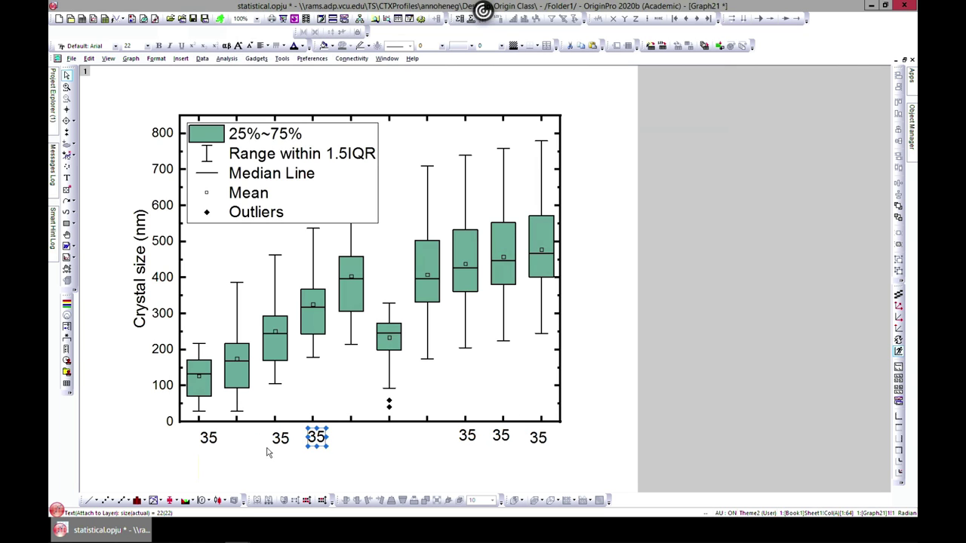
drag(461, 437, 239, 438)
drag(496, 438, 346, 440)
- Change the label under the second box to 45 and the one under the third box to 55
click(235, 441)
text(45)
click(282, 439)
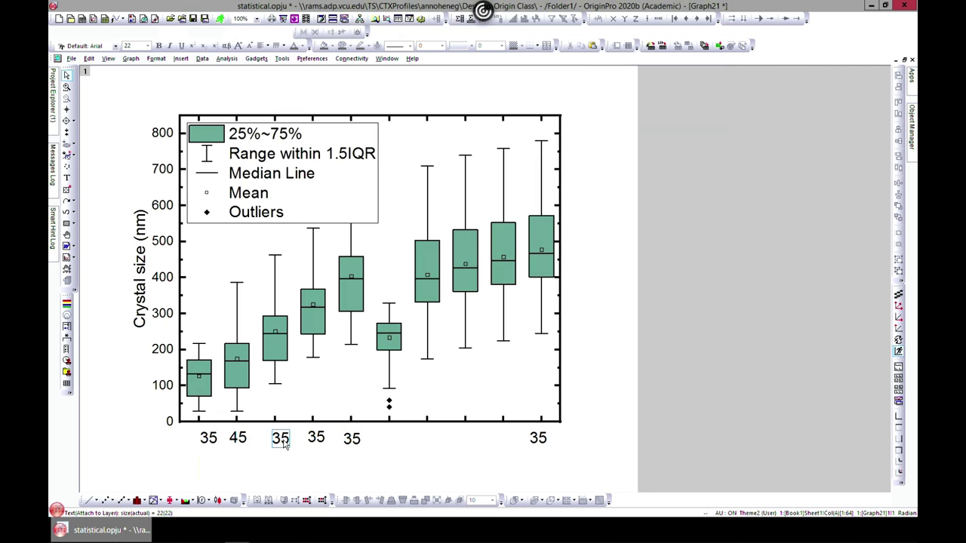
click(279, 440)
key(BackSpace)
text(5)
- Change the label under the fourth box to 75 and the one under the fifth box to 100
click(316, 439)
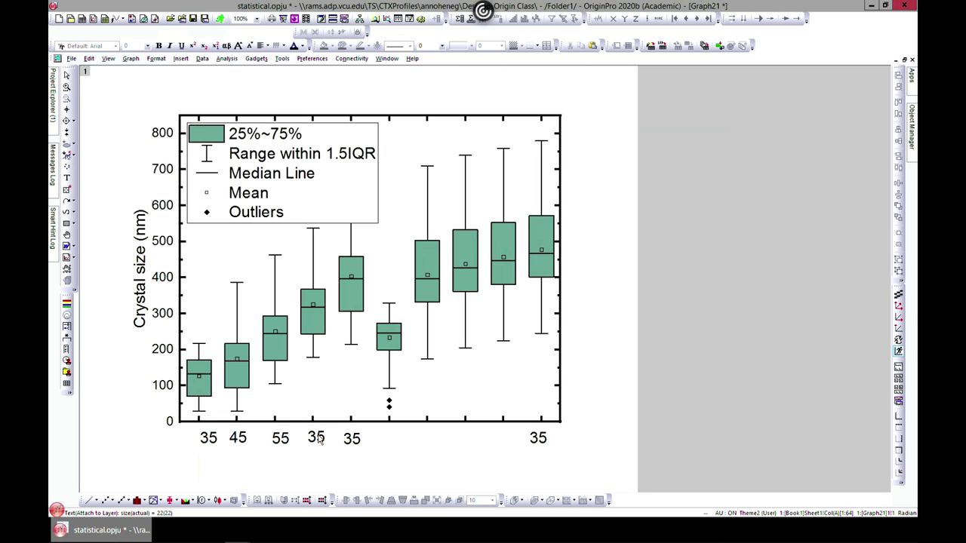
click(318, 441)
key(BackSpace)
text(7)
click(353, 444)
click(353, 443)
click(351, 439)
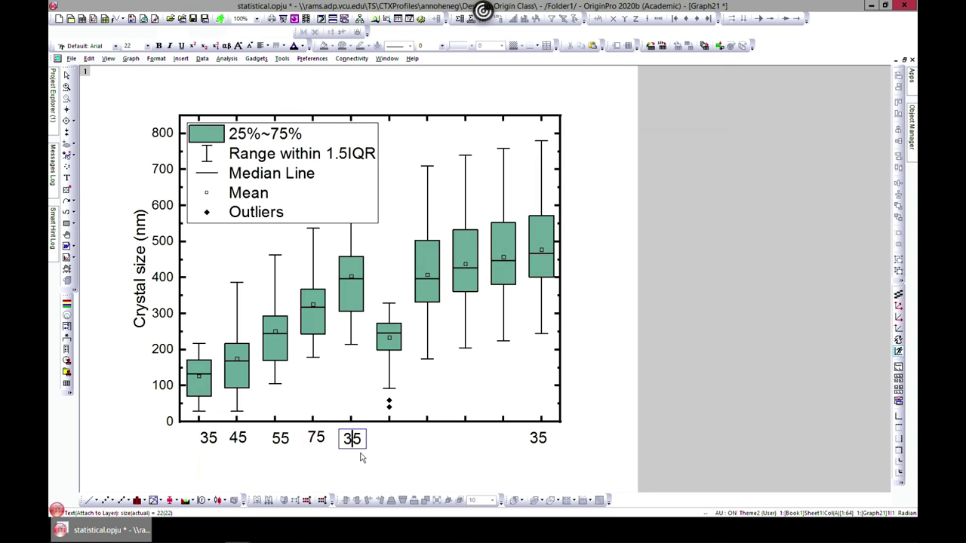
key(BackSpace)
key(BackSpace)
text(100)
- Delete the spare 35 label under the last box
click(539, 447)
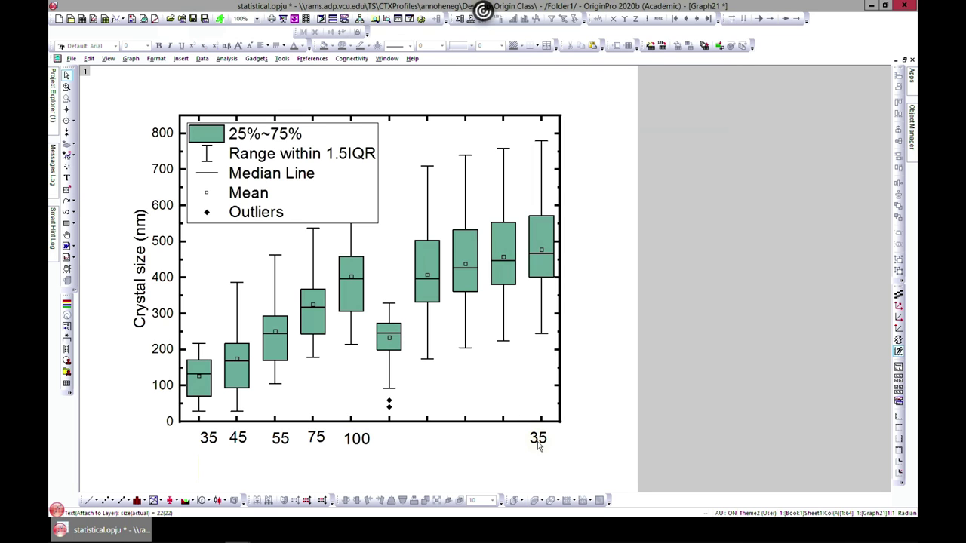
click(539, 444)
key(Delete)
- Align the 35, 55, 75 and 100 labels beneath the tick marks of their boxes
click(358, 444)
drag(358, 443, 352, 442)
click(283, 441)
drag(283, 442, 315, 442)
click(318, 442)
click(212, 444)
drag(212, 443, 201, 444)
click(220, 450)
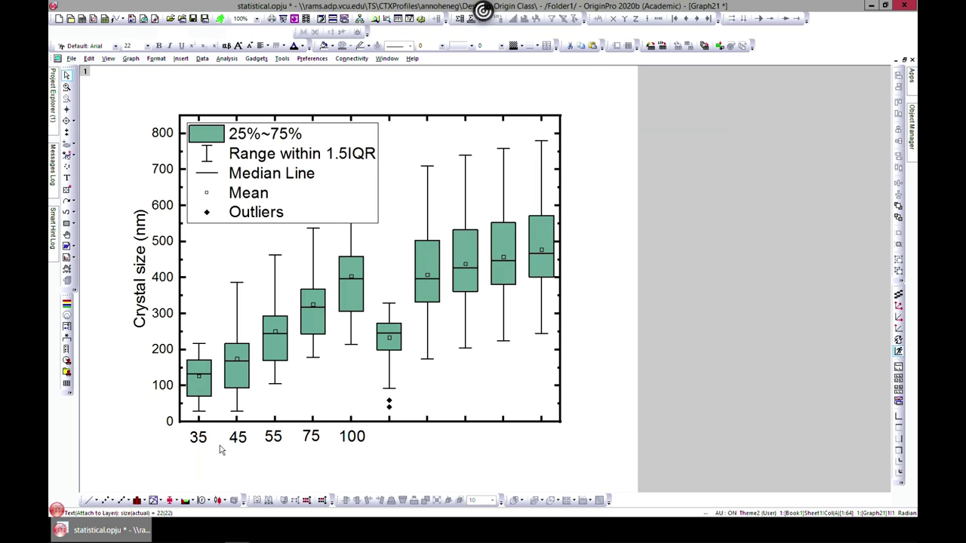
- Copy the five labels 35, 45, 55, 75 and 100 together and paste the set beneath the remaining five boxes
click(197, 444)
shift+click(242, 445)
shift+click(276, 445)
shift+click(321, 442)
shift+click(358, 440)
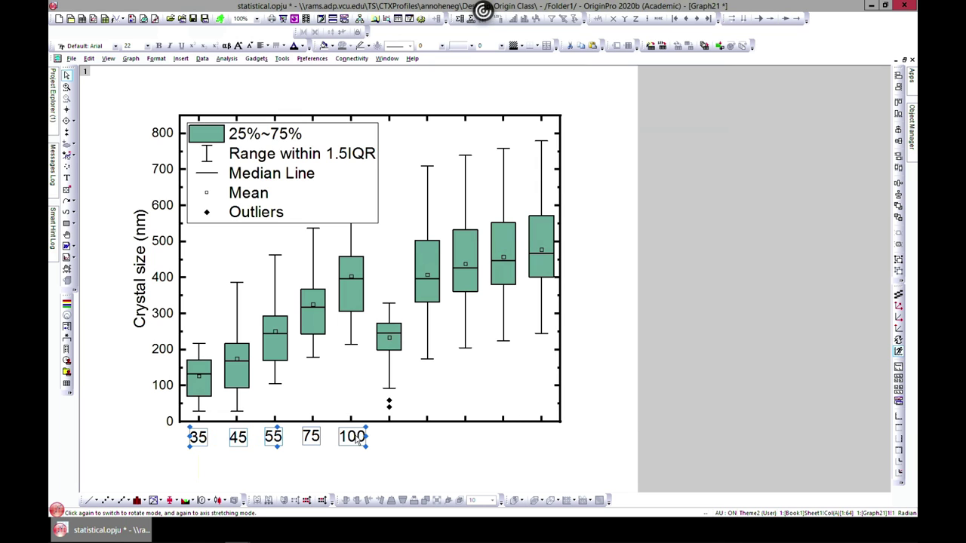
right_click(197, 436)
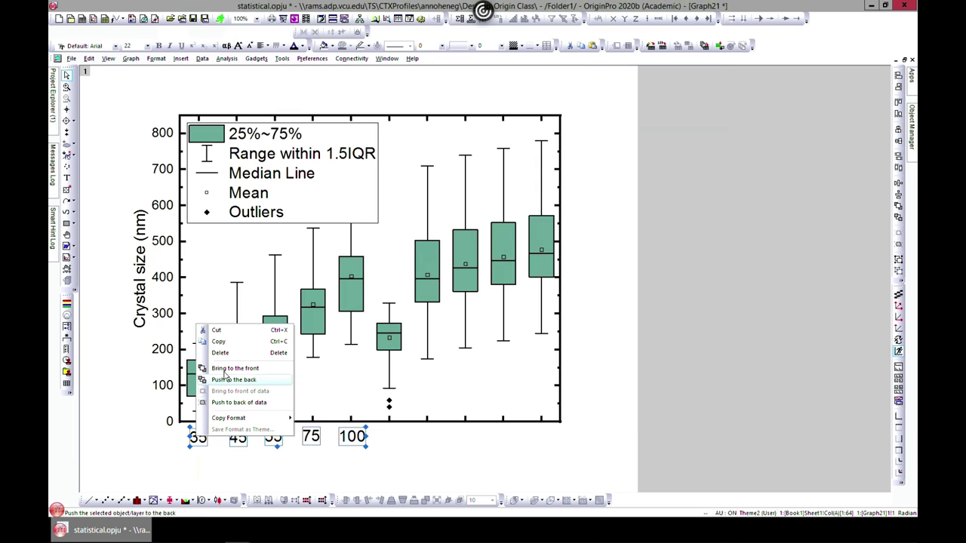
key(Escape)
click(412, 463)
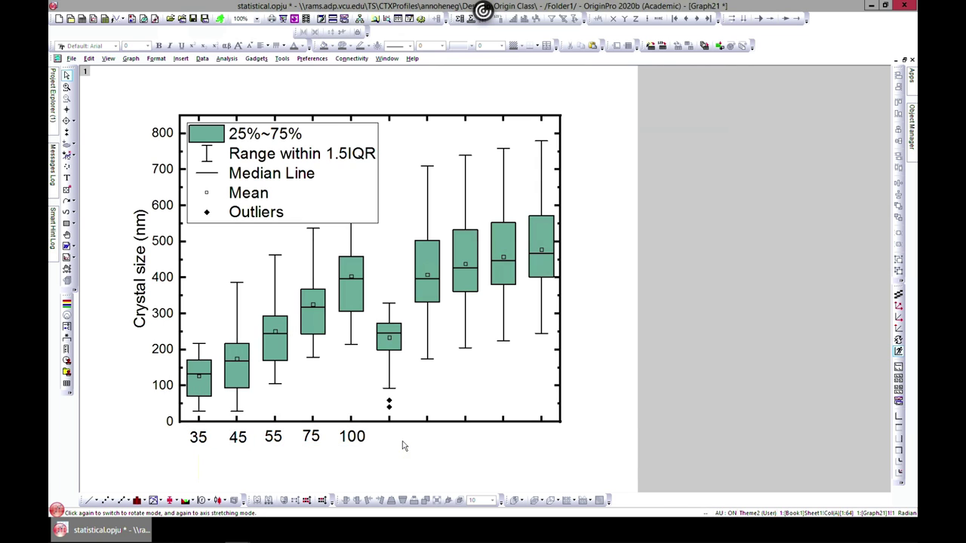
right_click(403, 445)
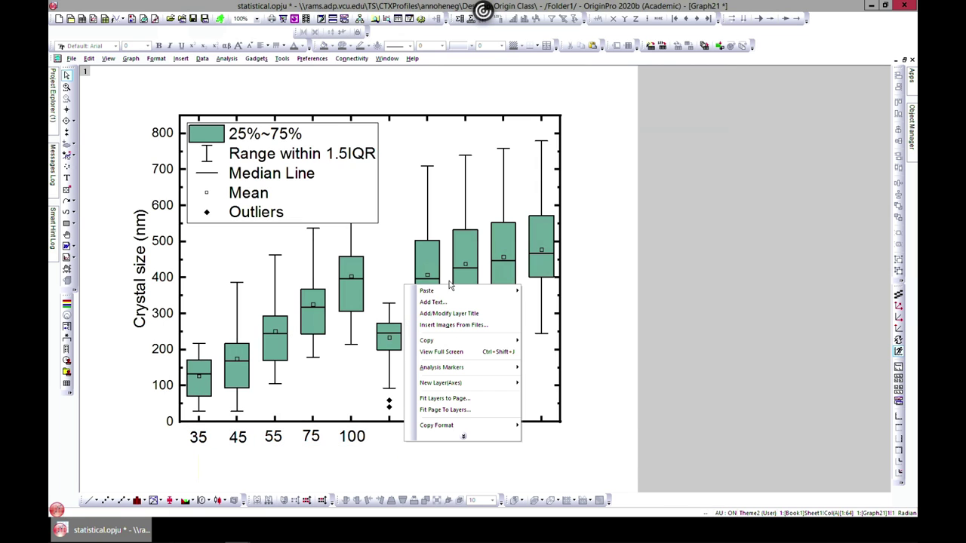
mouse_move(470, 293)
click(539, 292)
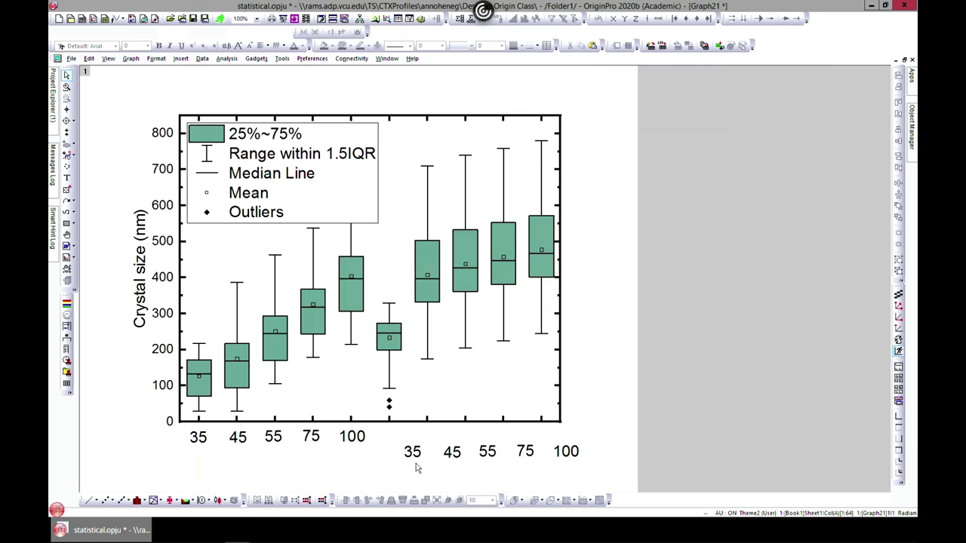
- Position the pasted 35, 45, 55, 75 and 100 labels under the sixth through tenth boxes, in line with the first set
drag(412, 456, 392, 444)
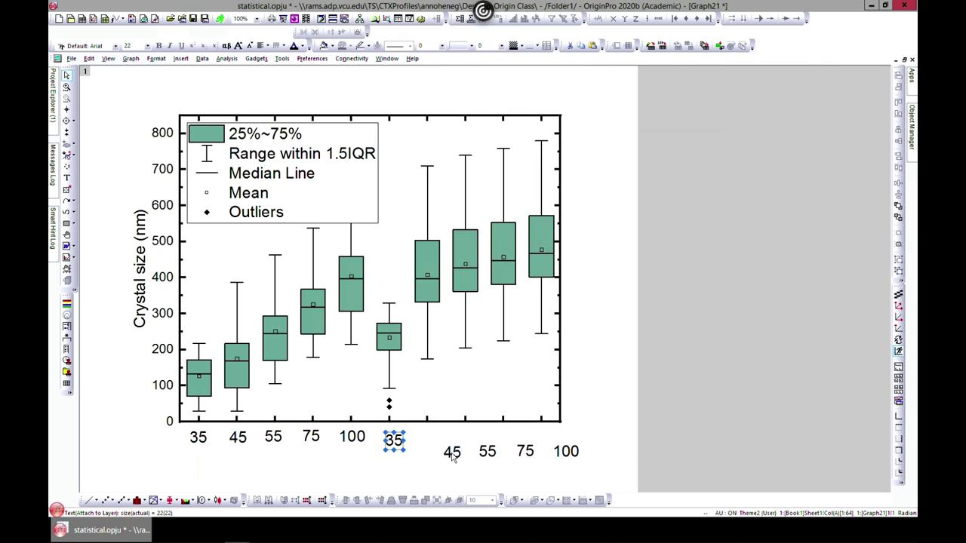
mouse_move(452, 451)
mouse_down()
mouse_move(426, 439)
mouse_move(463, 436)
mouse_up()
drag(531, 455, 507, 443)
drag(571, 455, 546, 455)
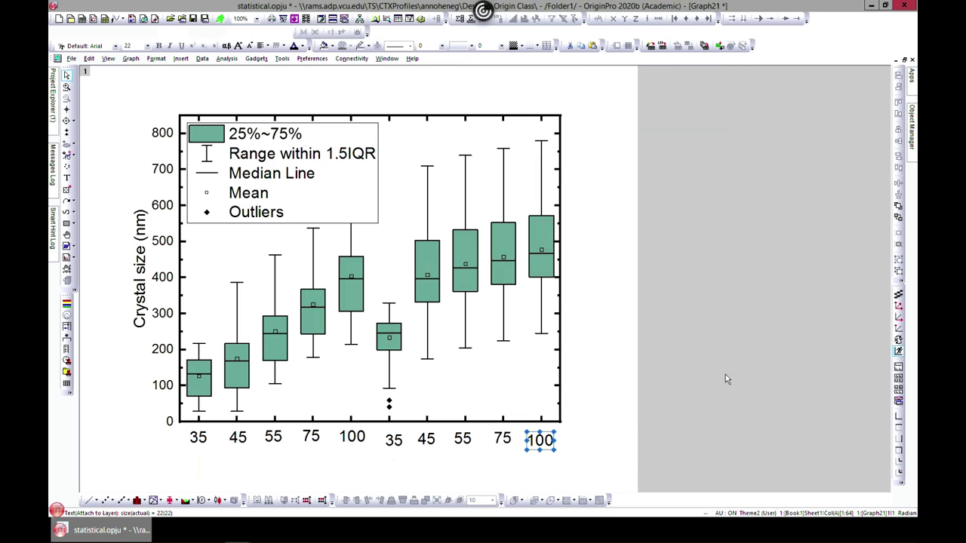
click(420, 466)
drag(396, 445, 393, 442)
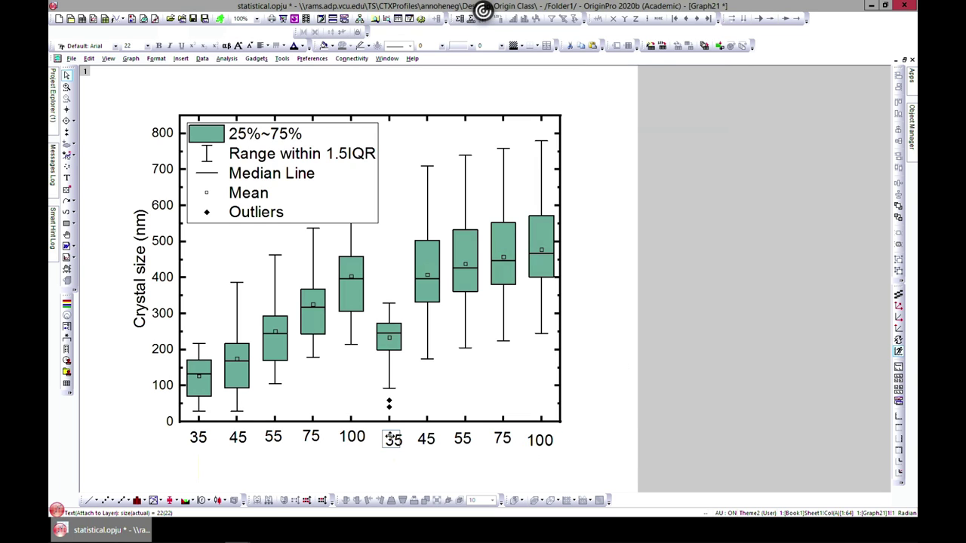
click(321, 461)
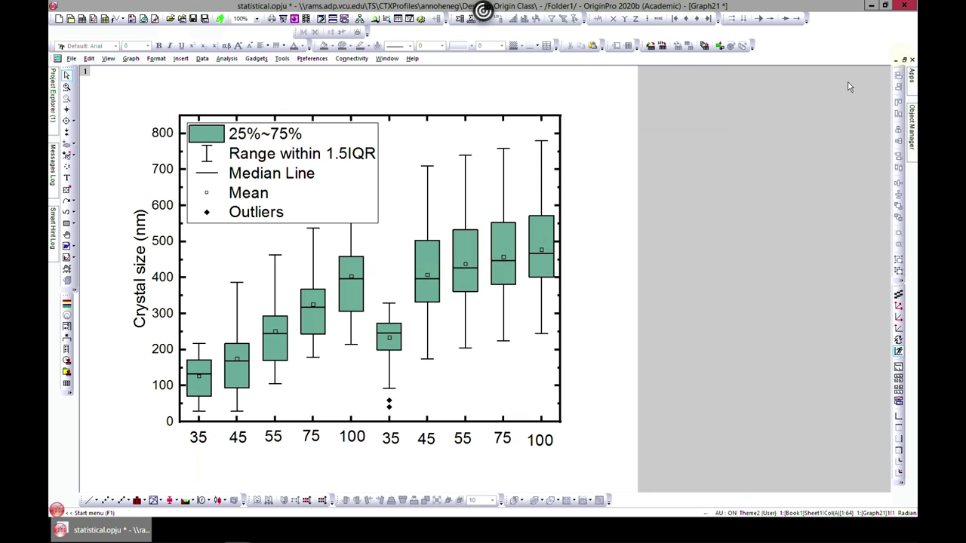
- Copy the Temperature (ºC) axis title from Graph1 and paste it below the x-axis labels in Graph21
click(904, 59)
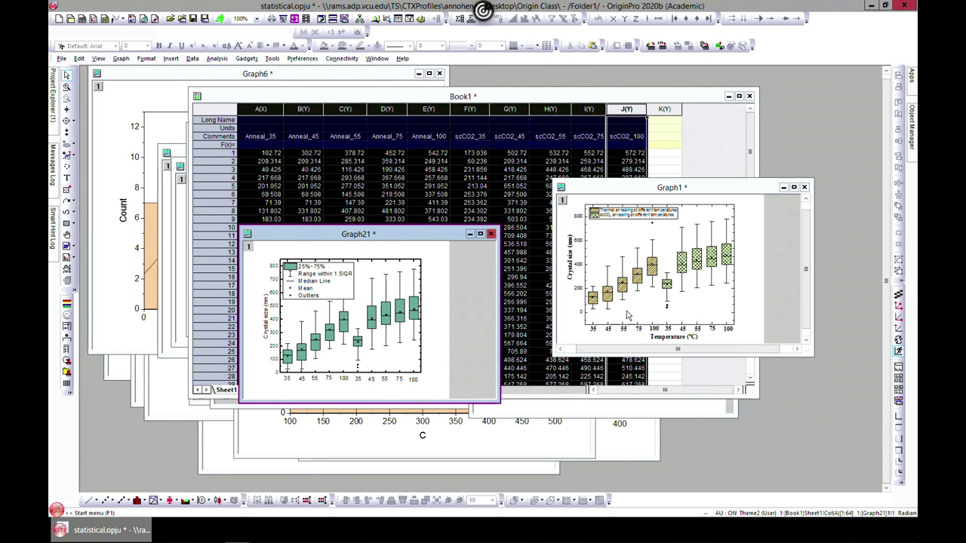
click(676, 338)
right_click(676, 340)
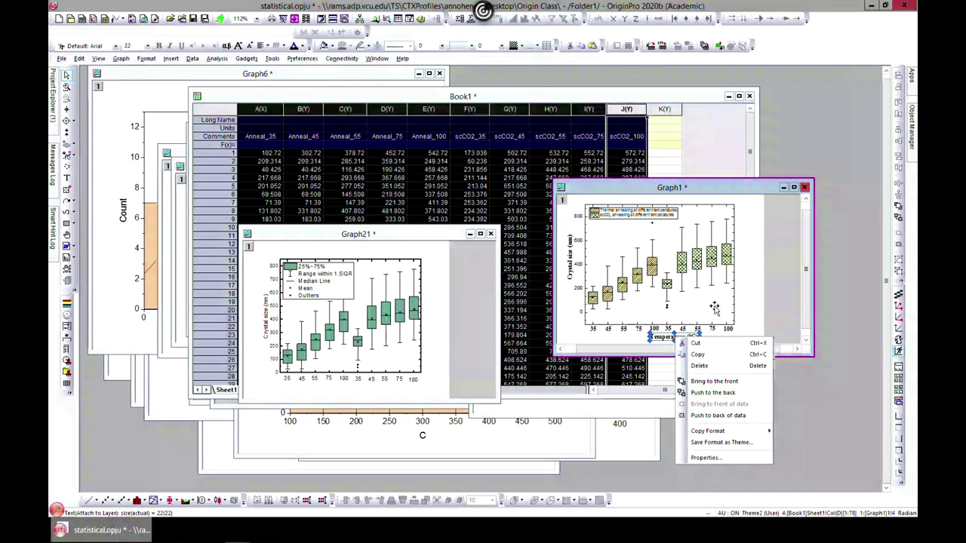
click(713, 351)
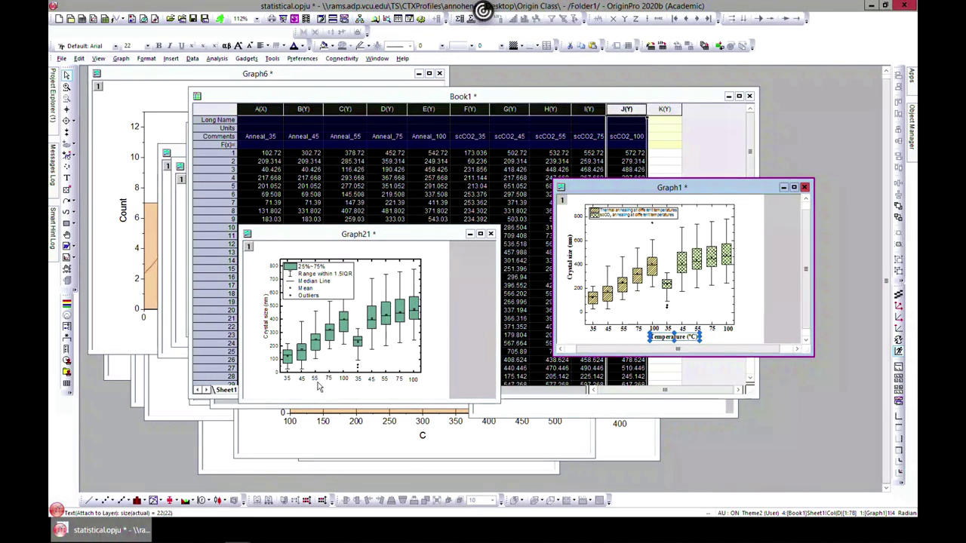
click(338, 394)
right_click(339, 395)
mouse_move(362, 238)
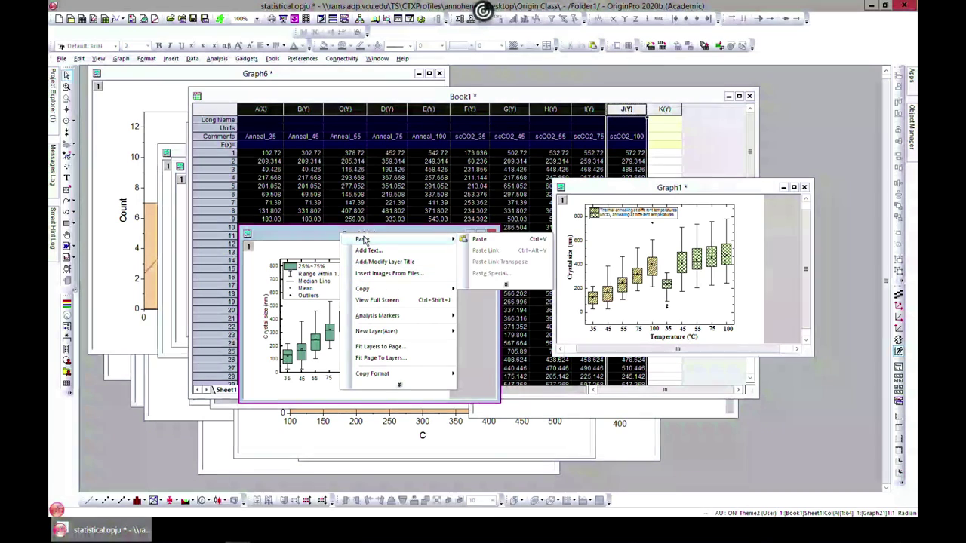
click(491, 240)
- Position the pasted Temperature (ºC) title centrally beneath the x-axis labels and maximize Graph21
drag(375, 398, 349, 397)
click(480, 346)
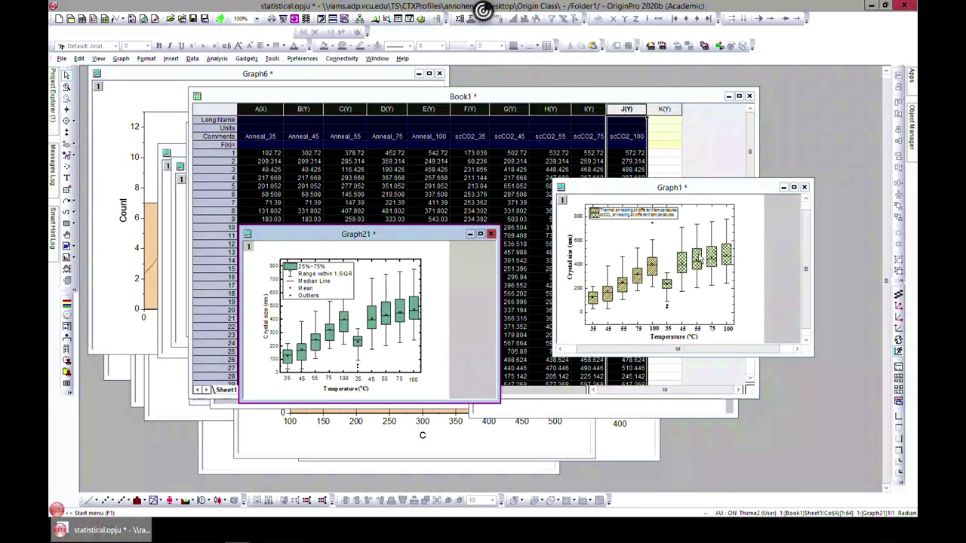
click(480, 233)
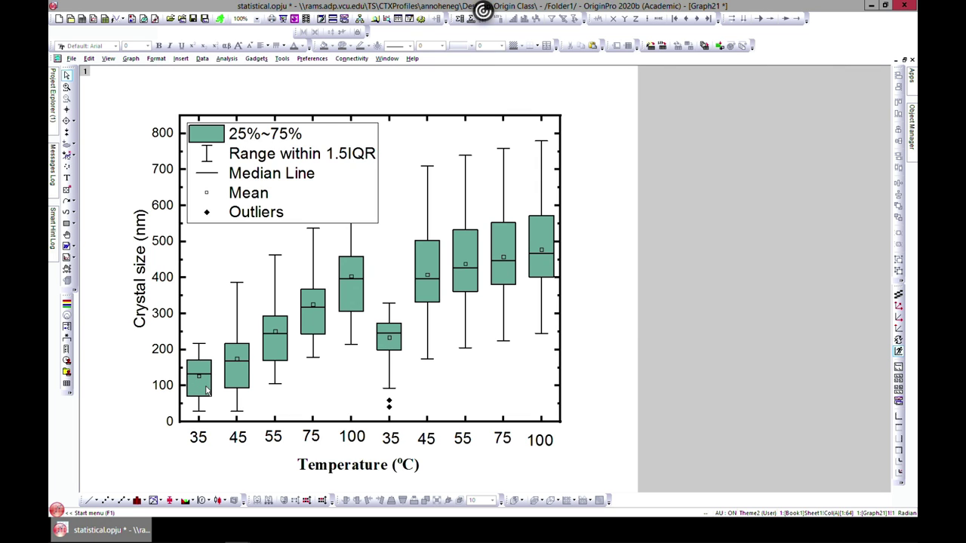
- Set the fill color of all the grouped boxes to #E6AF2D and apply it
double_click(204, 383)
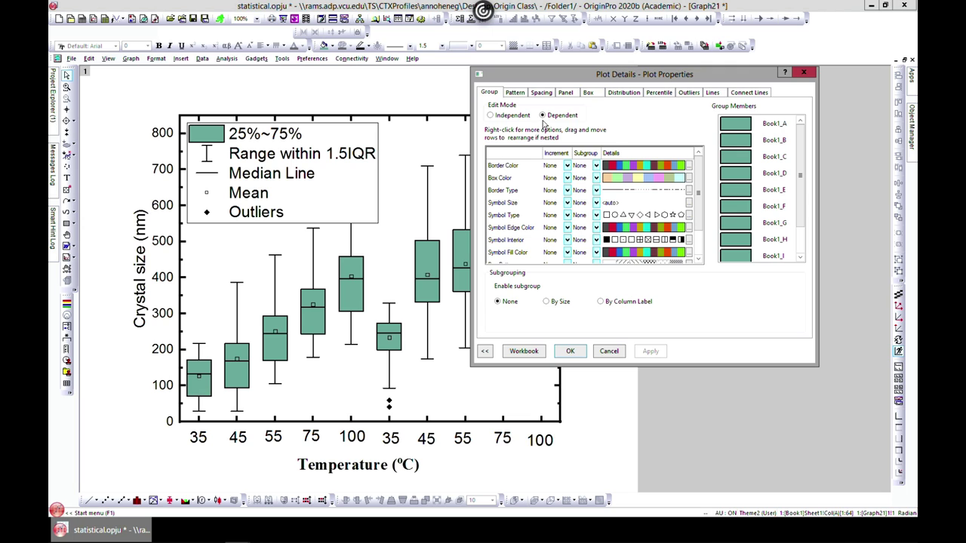
click(518, 93)
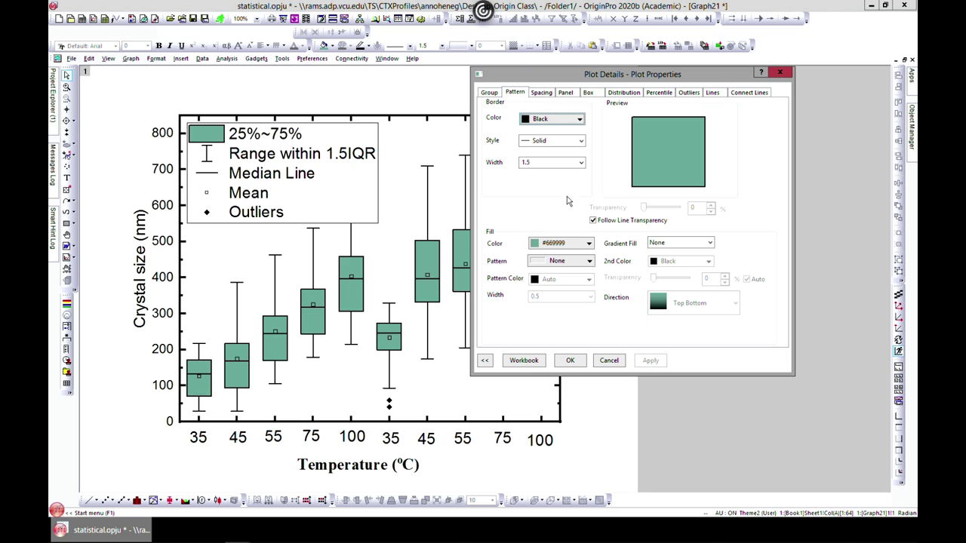
click(589, 245)
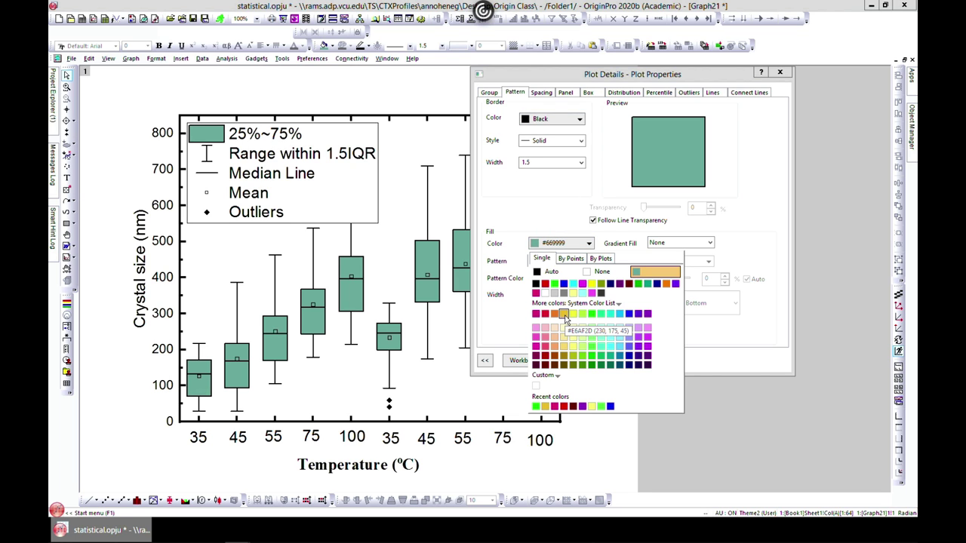
click(545, 407)
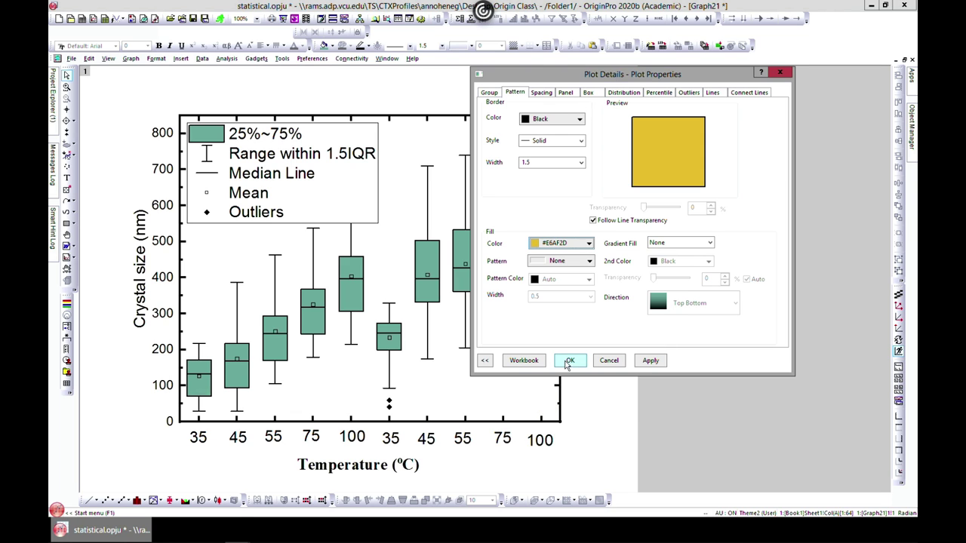
click(642, 360)
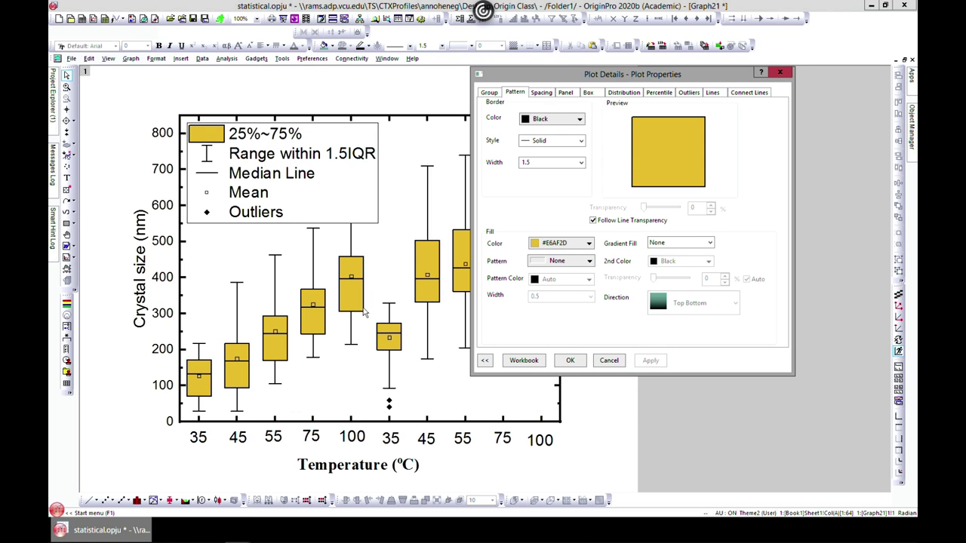
- Give all the boxes the Medium diagonal line fill pattern and accept the plot properties
click(589, 262)
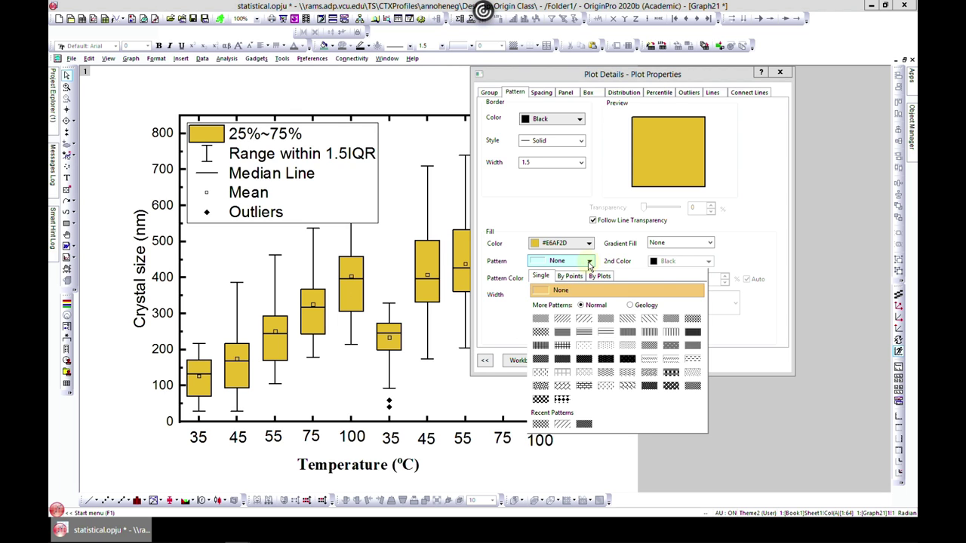
click(562, 320)
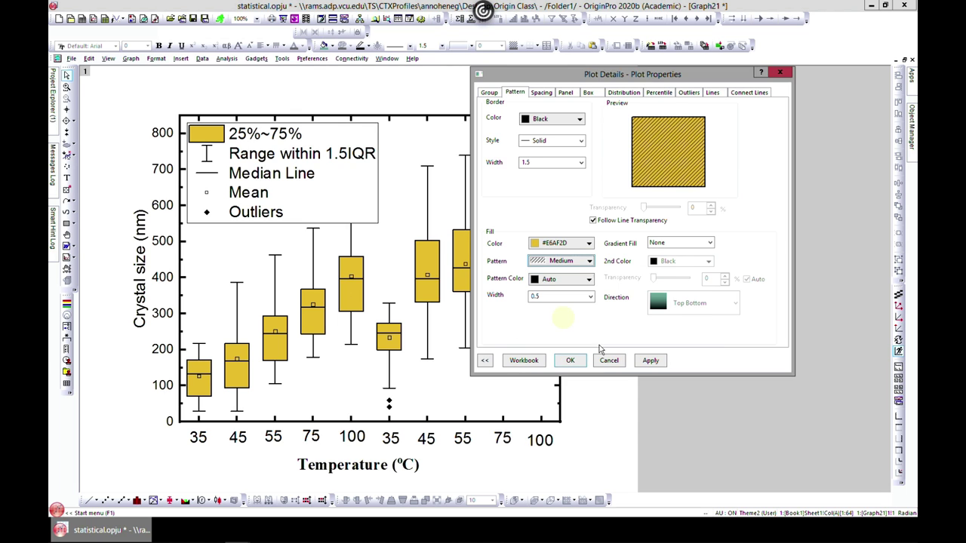
click(650, 361)
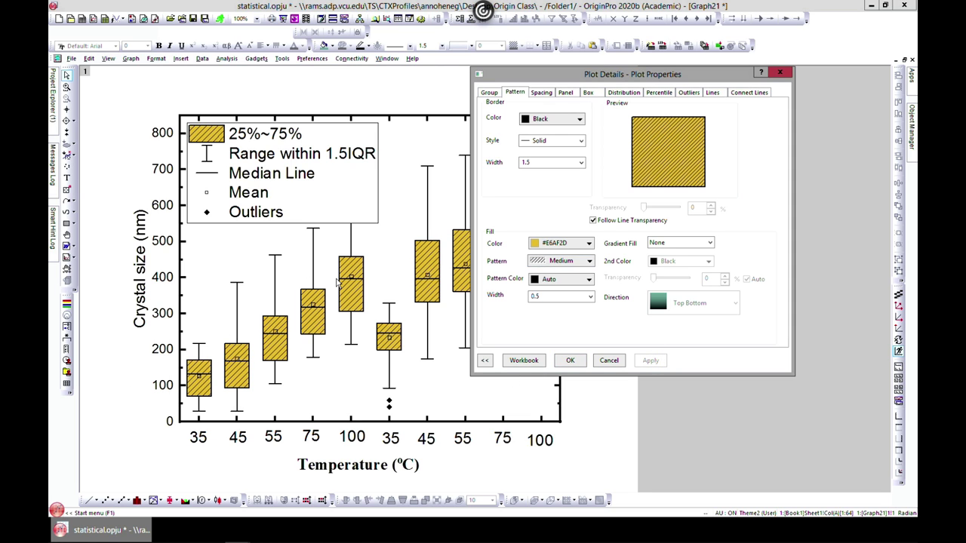
click(570, 360)
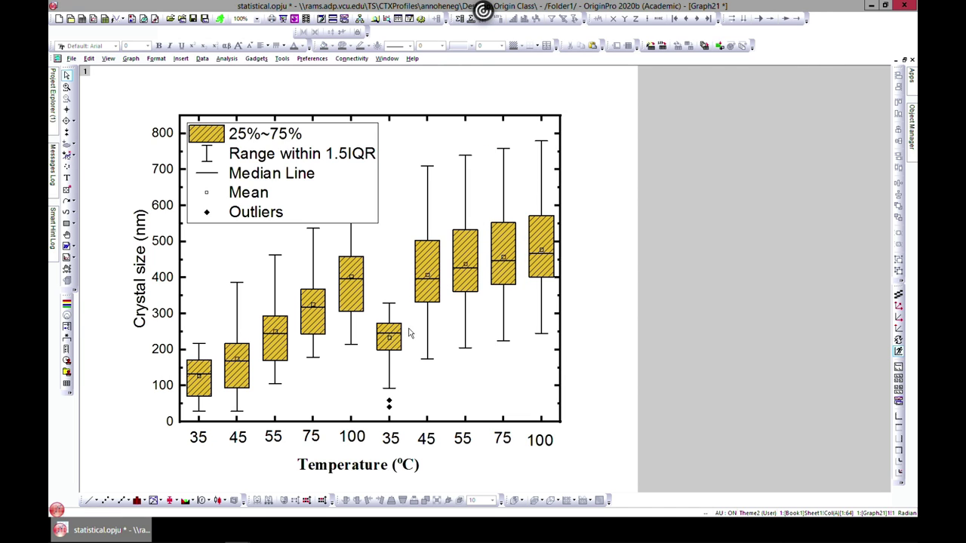
- Switch the box plot group's edit mode to Independent so each box can be formatted separately
double_click(392, 347)
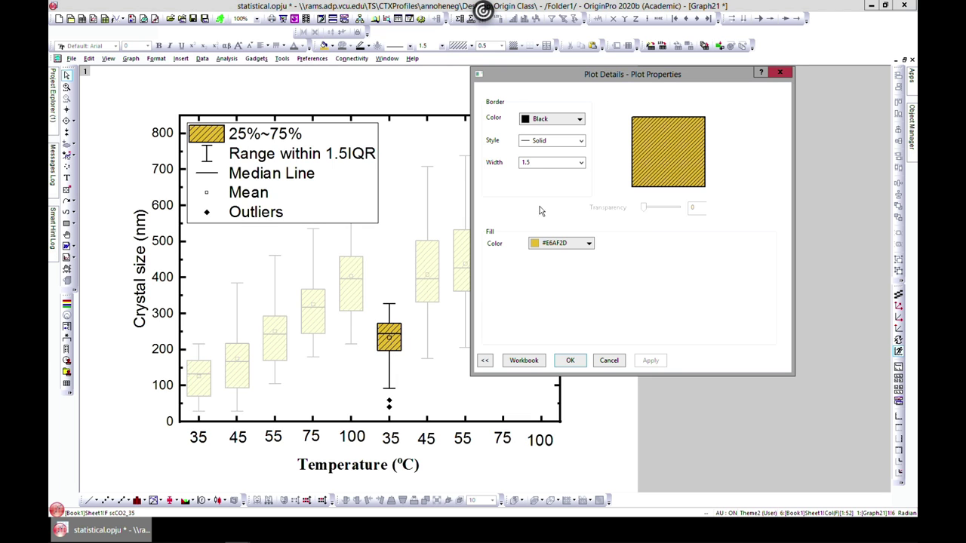
click(490, 92)
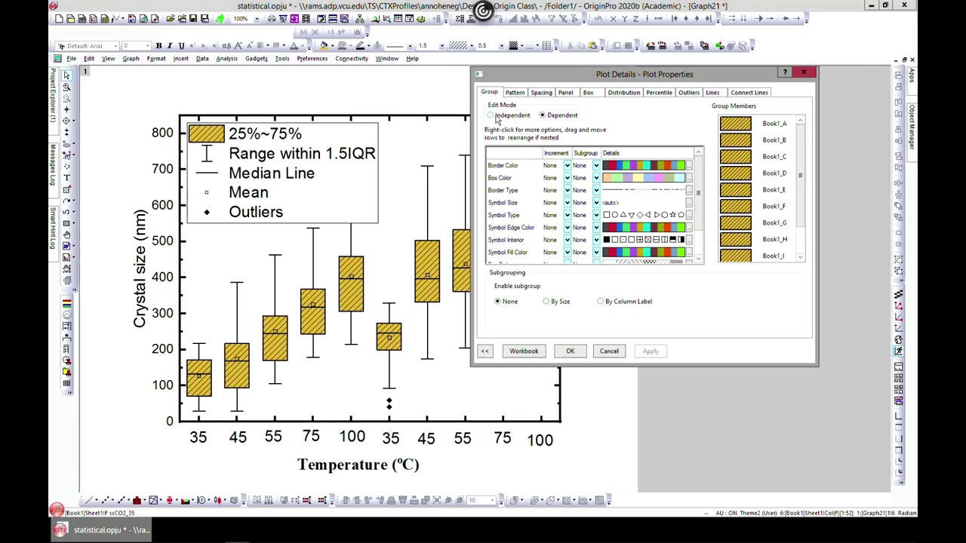
click(491, 115)
click(569, 350)
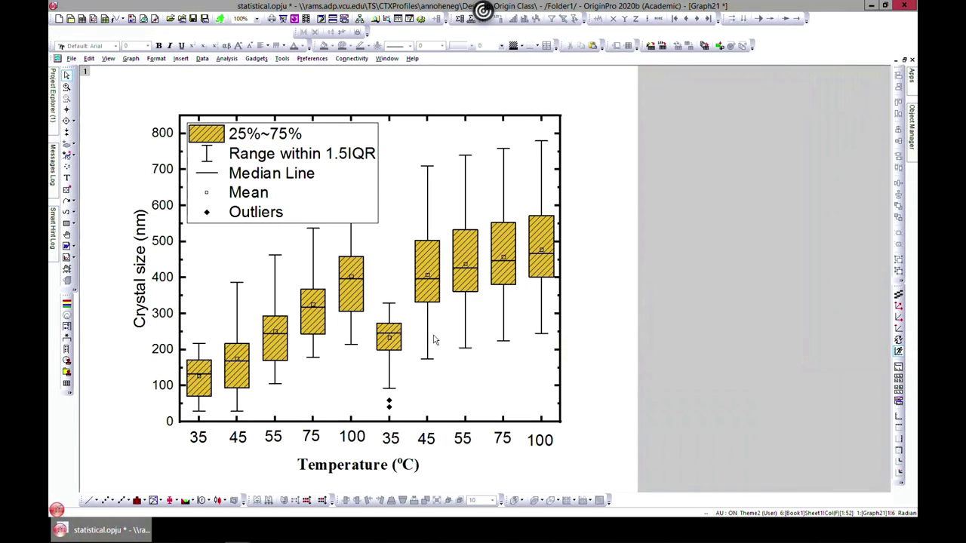
- Format the sixth box (scCO2_35) with a Green fill and the Sparse crosshatch pattern
click(397, 340)
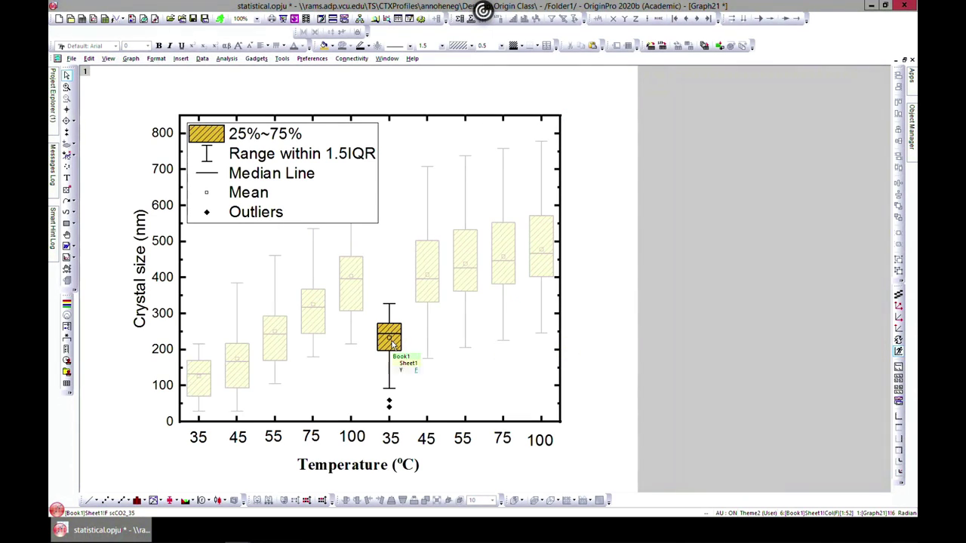
double_click(391, 343)
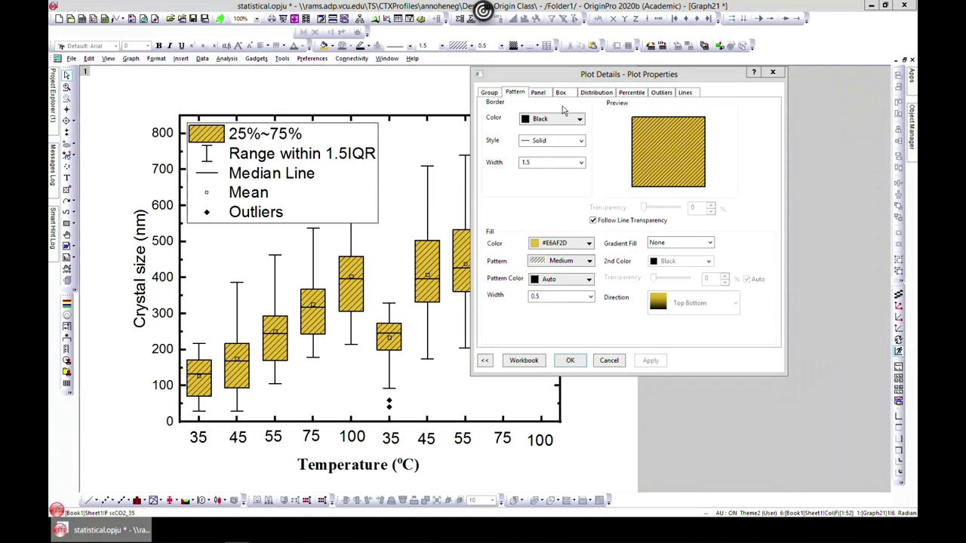
click(589, 243)
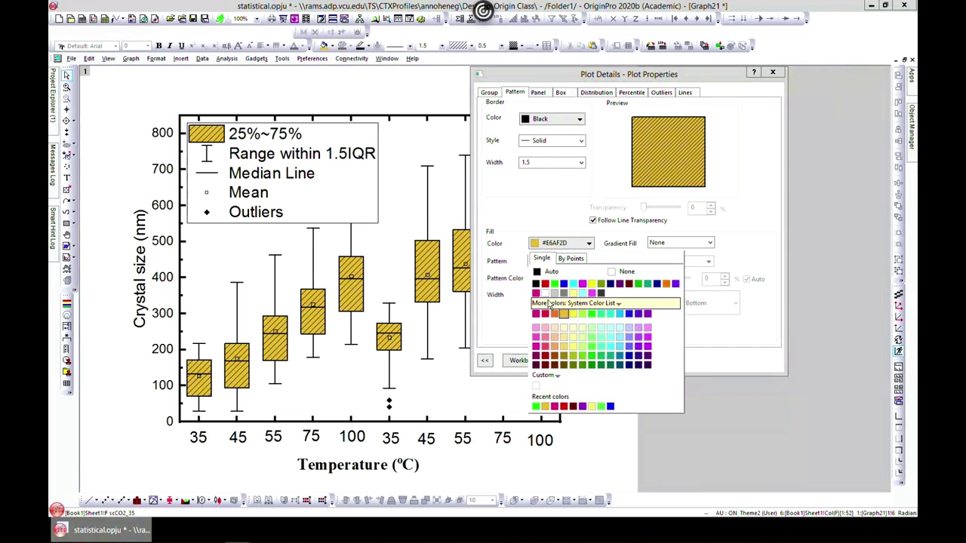
click(554, 284)
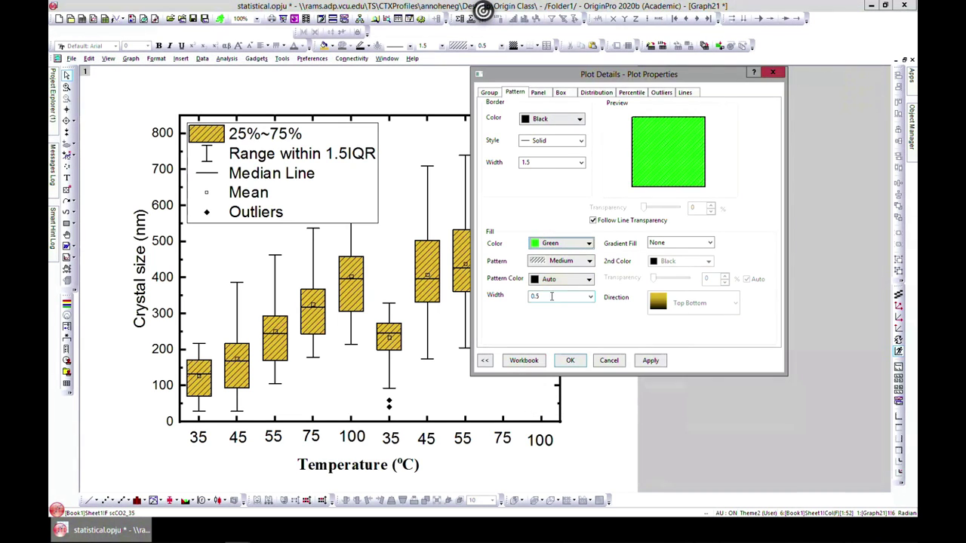
click(588, 260)
click(541, 332)
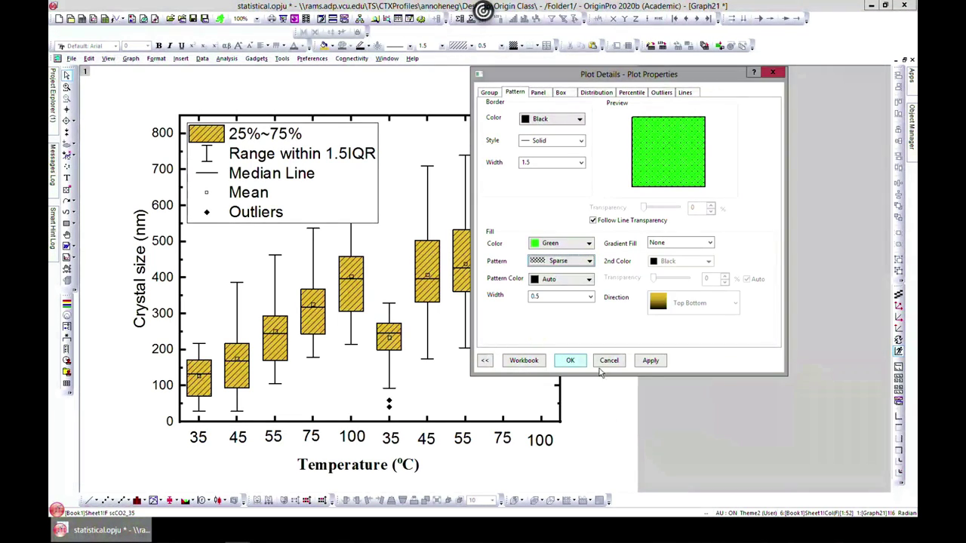
click(649, 360)
click(569, 360)
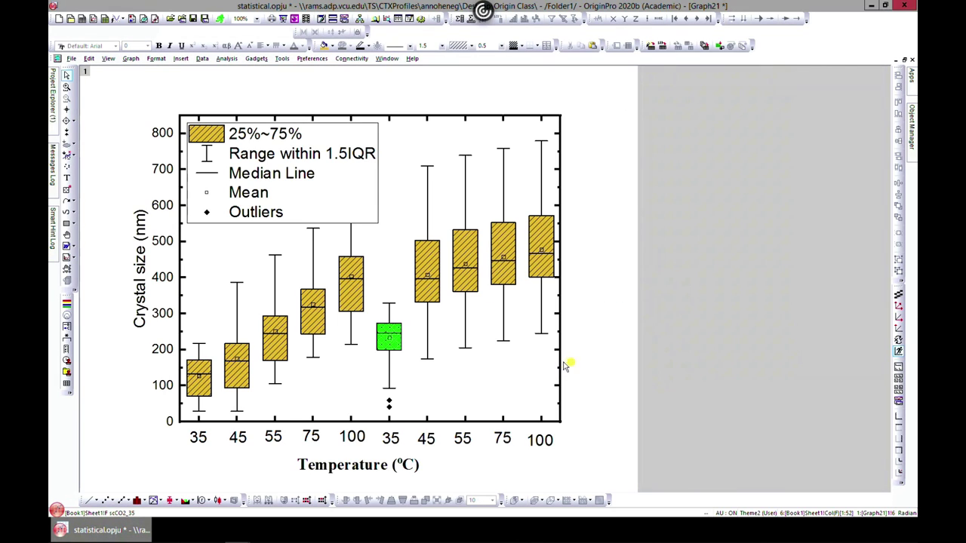
- Format the seventh box, labelled 45 in the second set, with a Green fill and the Sparse crosshatch pattern
click(431, 298)
double_click(431, 298)
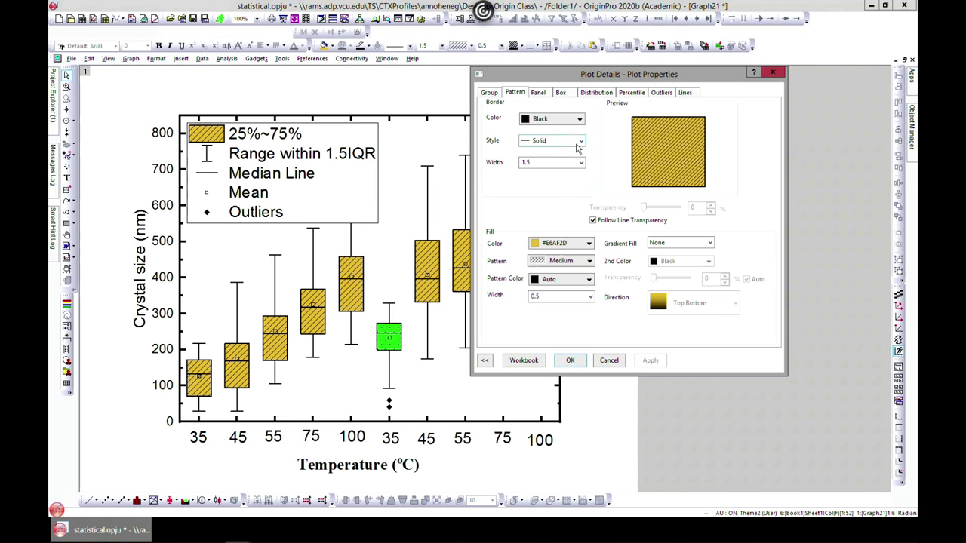
click(589, 244)
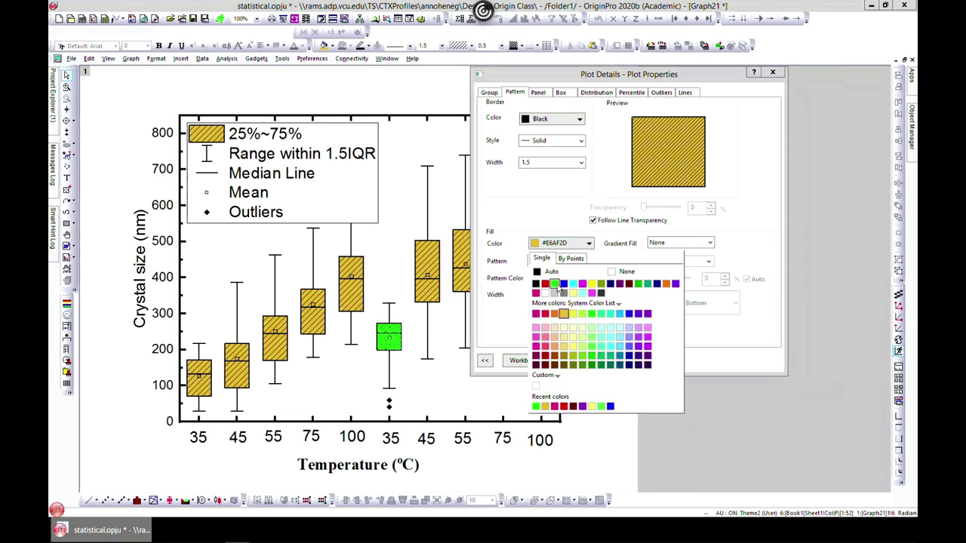
click(554, 285)
click(590, 261)
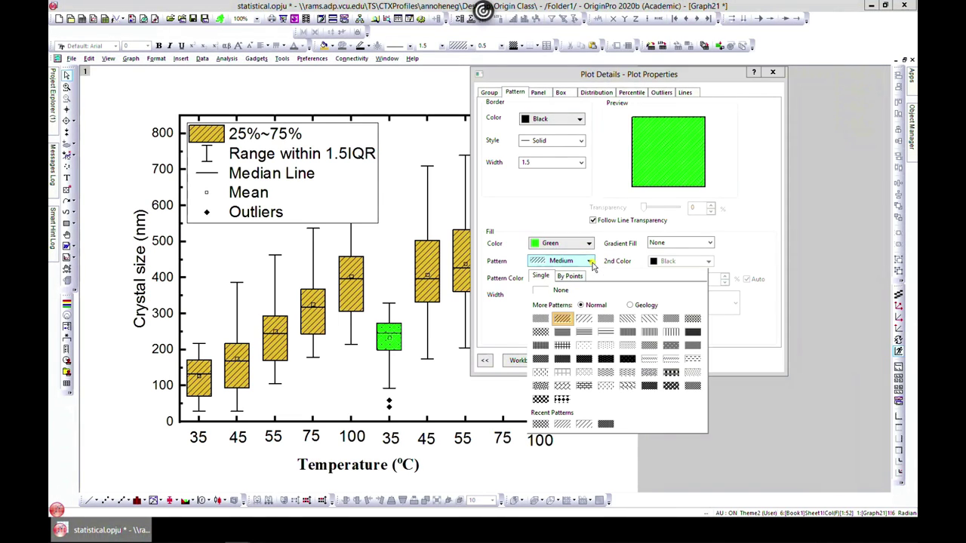
click(540, 332)
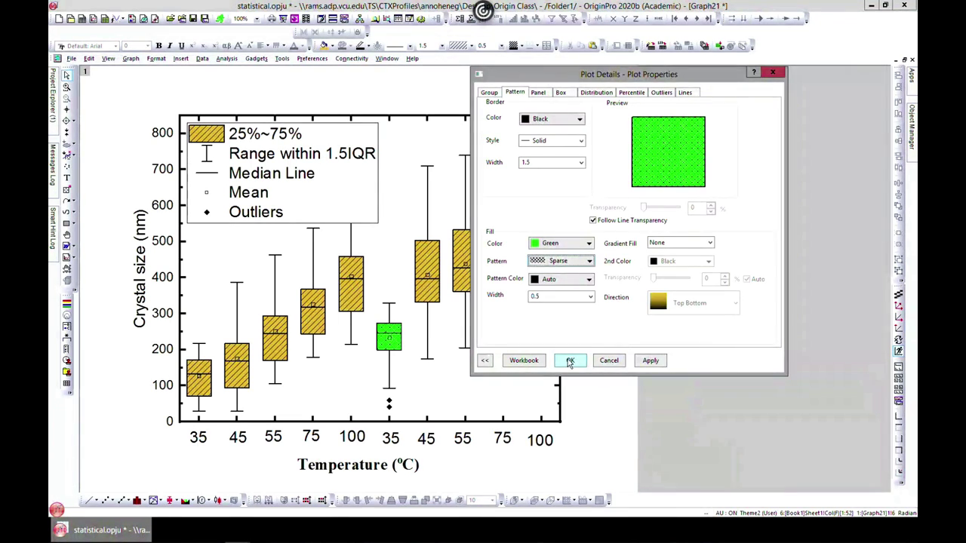
click(570, 361)
- Format the eighth box (scCO2_55) with the Sparse crosshatch pattern and a Green fill
click(462, 261)
double_click(462, 261)
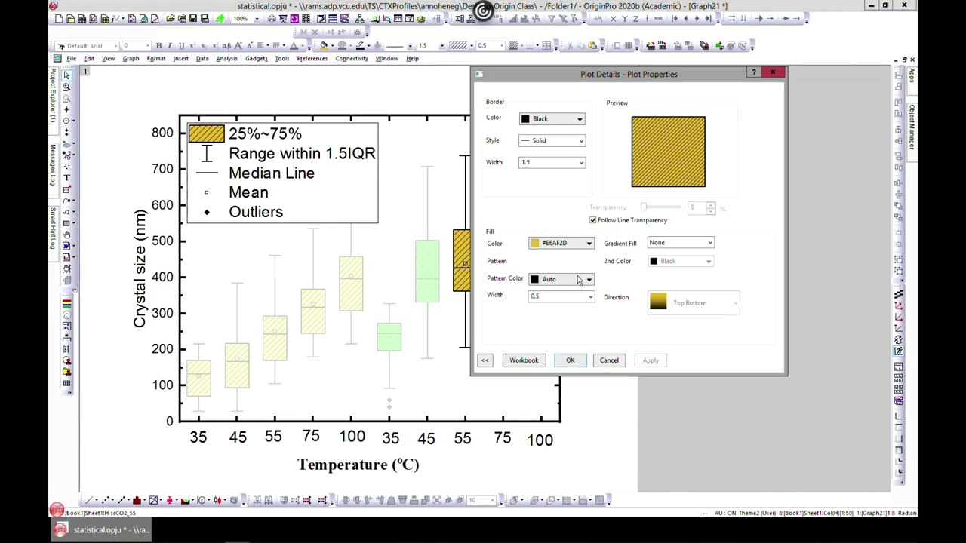
click(589, 261)
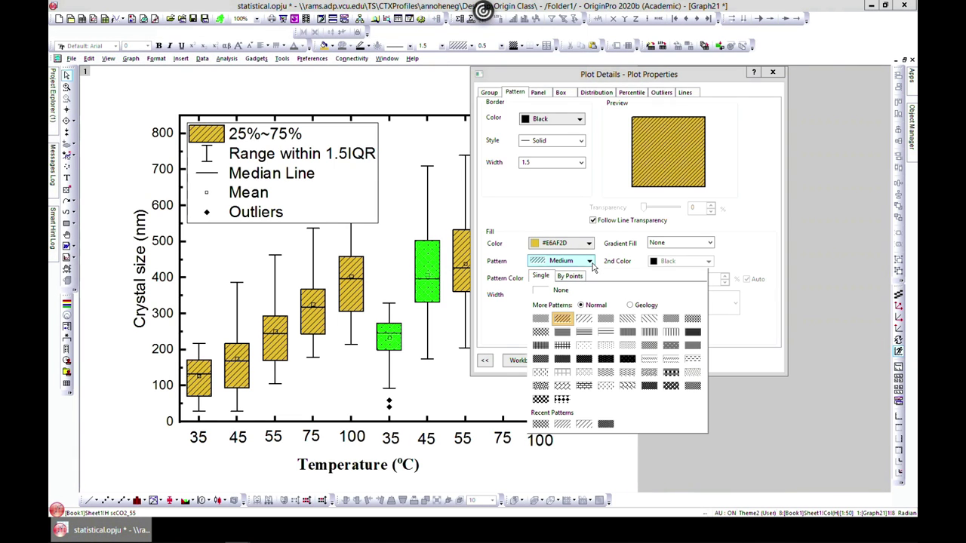
click(540, 332)
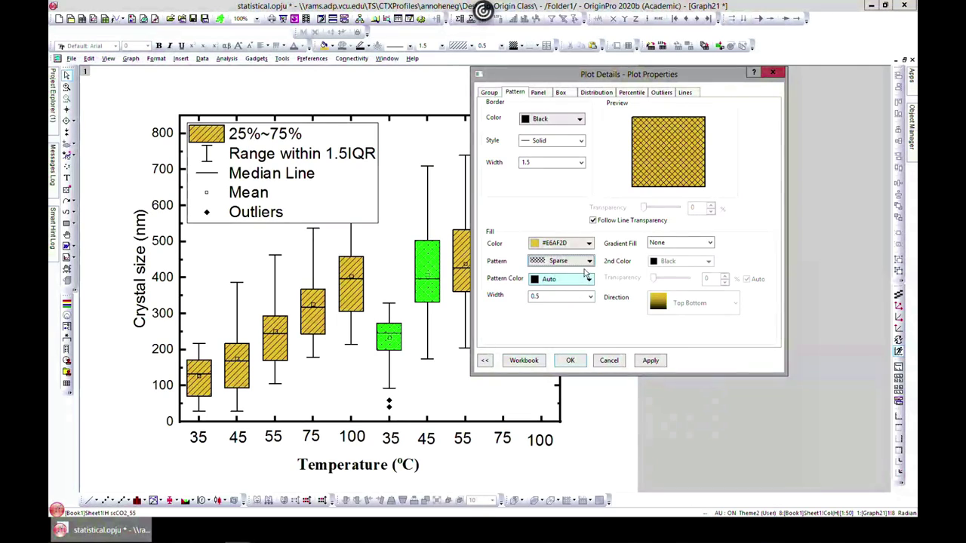
click(589, 243)
click(555, 290)
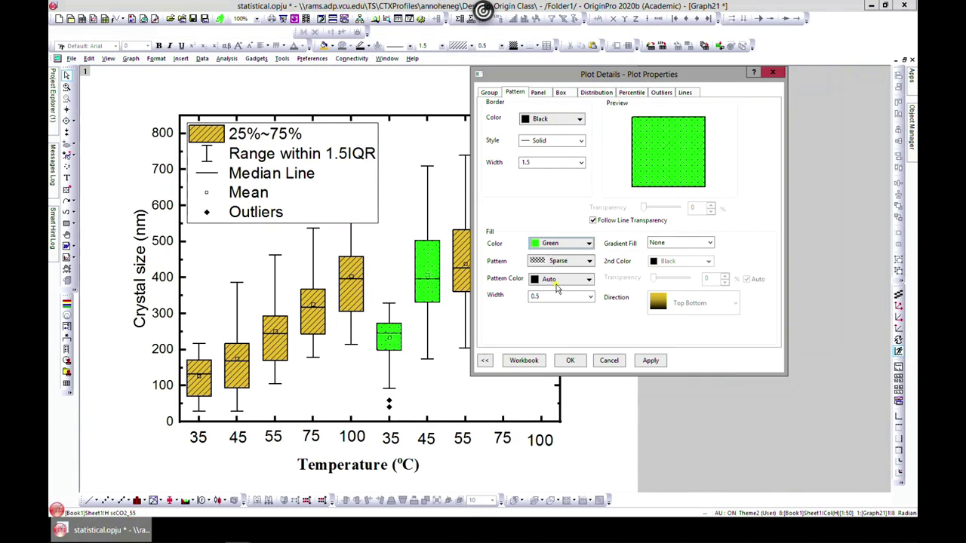
click(558, 353)
- Format the ninth box (scCO2_75) with a Green fill and the Sparse crosshatch pattern
double_click(509, 280)
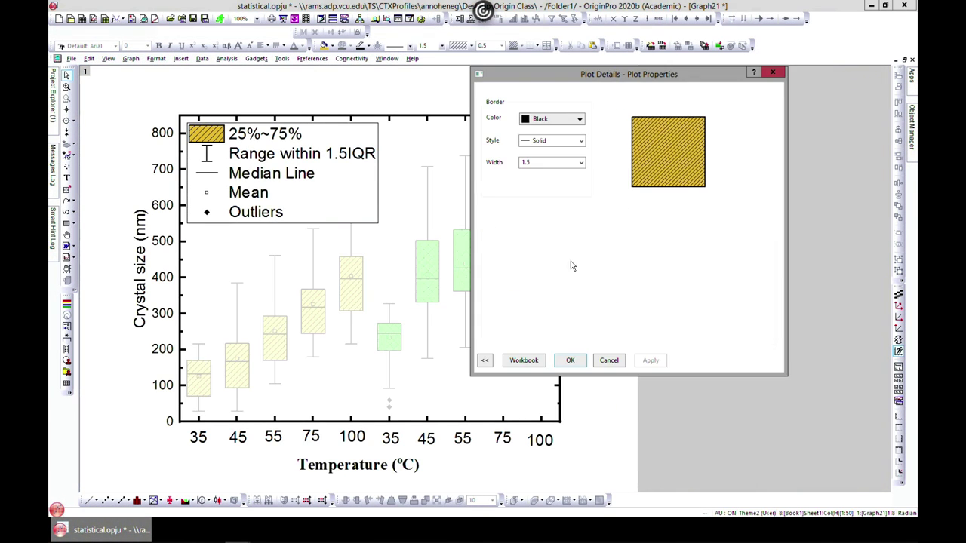
click(589, 244)
click(555, 289)
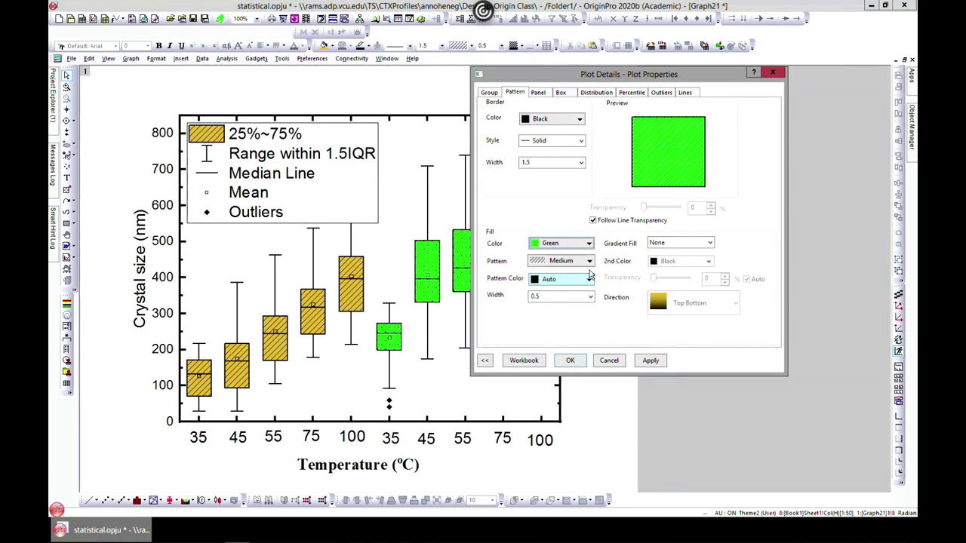
click(590, 260)
click(561, 319)
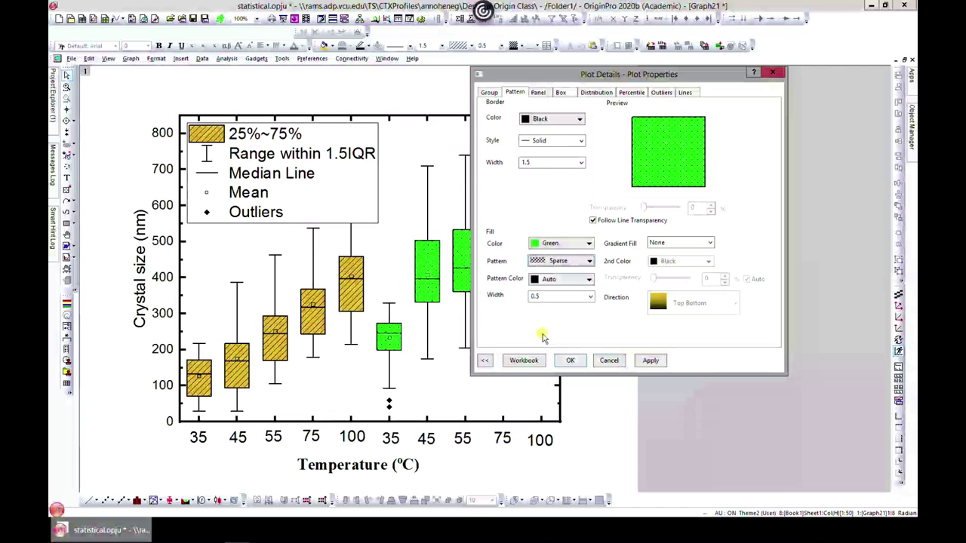
click(572, 361)
- Format the tenth box (scCO2_100) with the Sparse crosshatch pattern and a Green fill
double_click(538, 271)
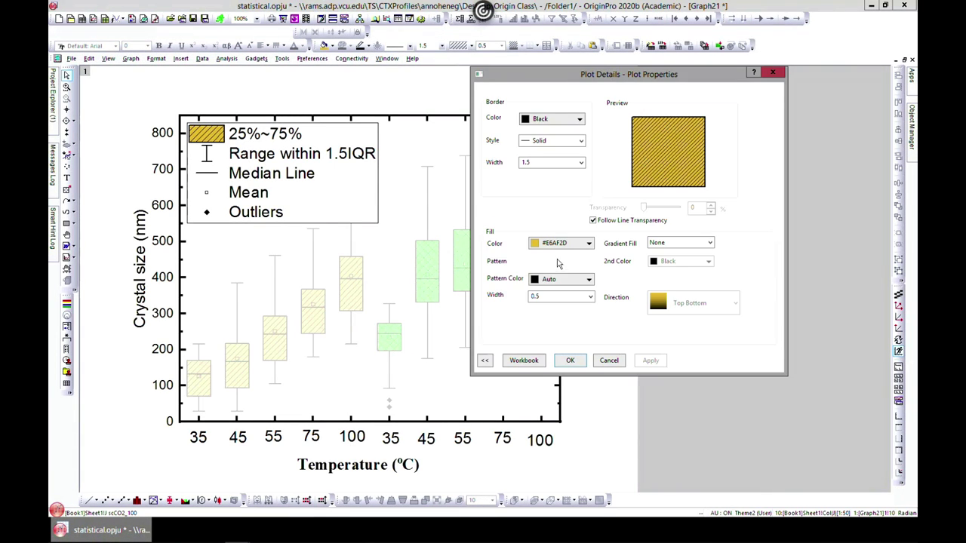
click(589, 260)
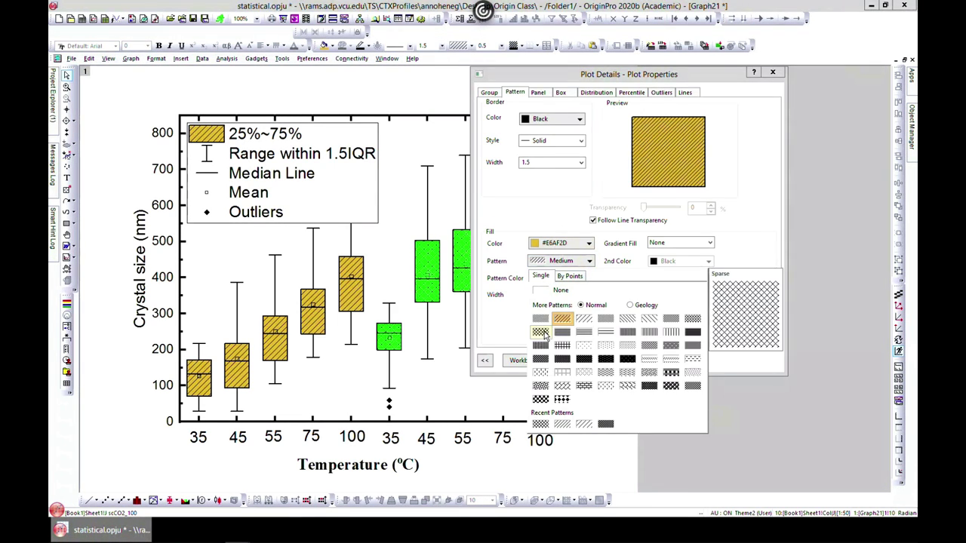
click(560, 319)
click(587, 243)
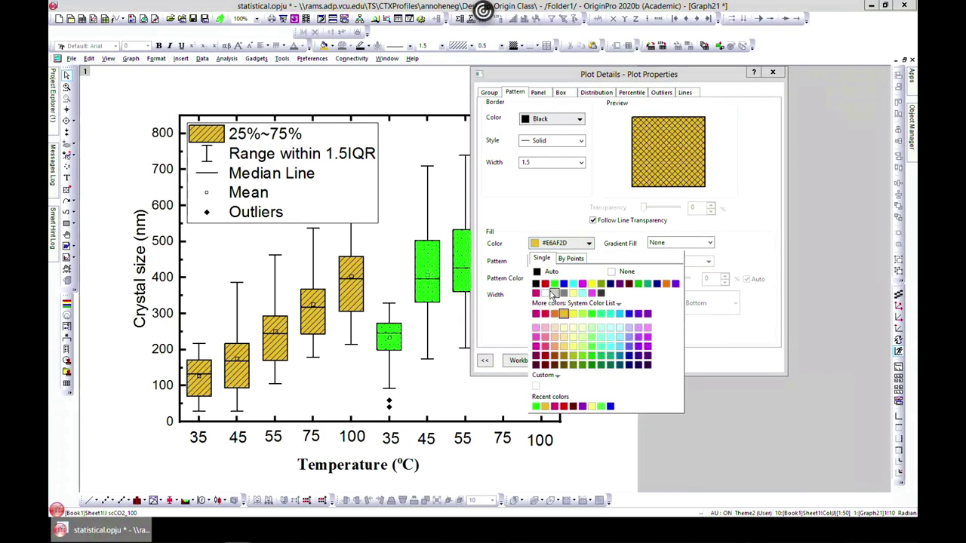
click(553, 284)
click(566, 360)
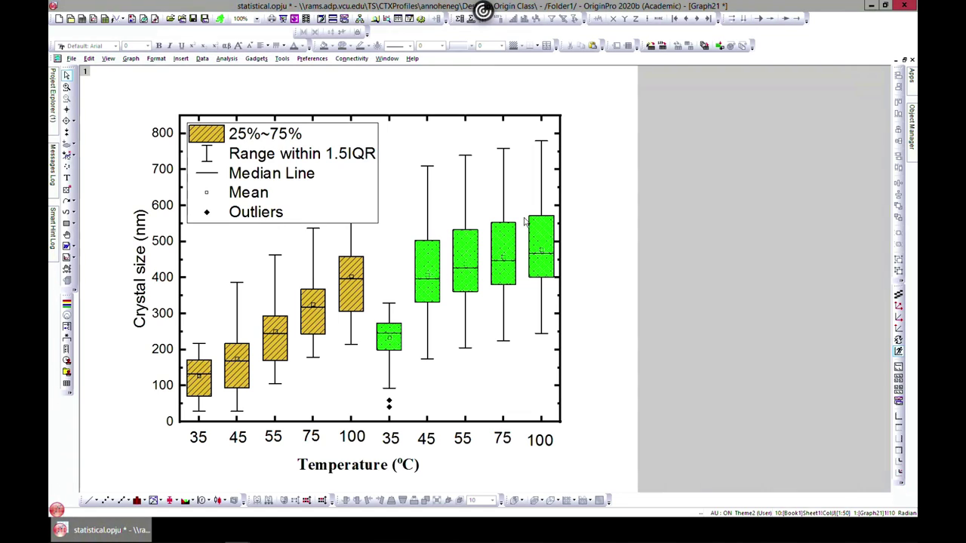
- Move the legend in Graph21 slightly away from the upper-left corner of the plot frame
drag(340, 203, 347, 218)
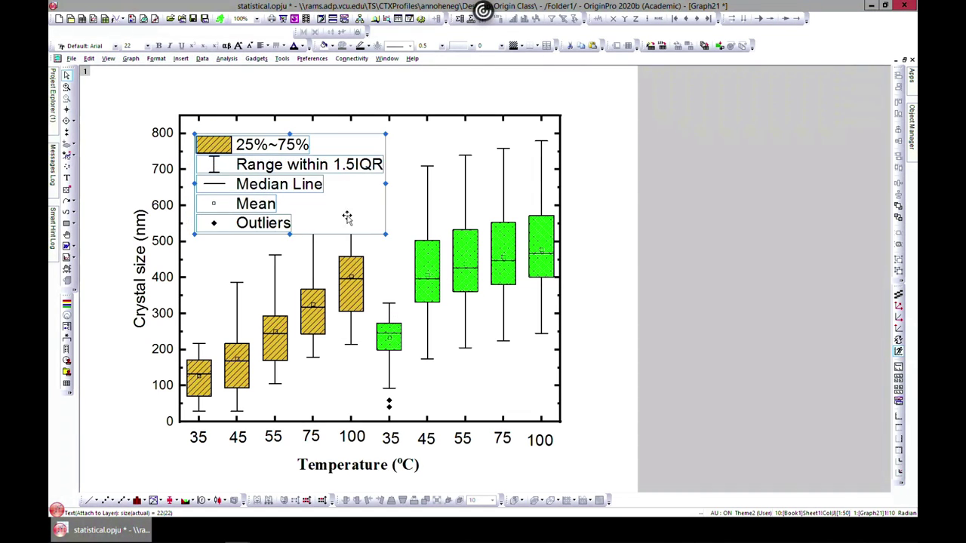
click(405, 198)
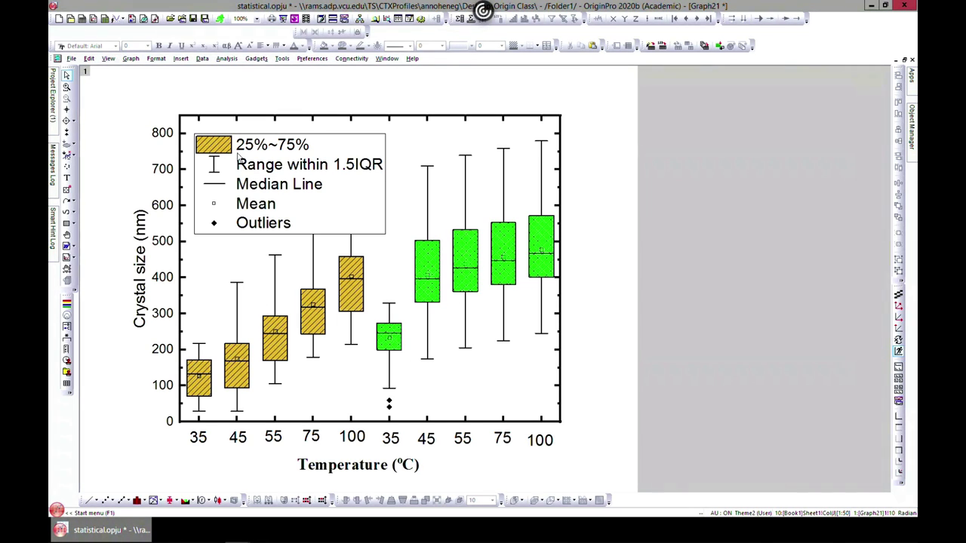
- Examine the two-entry legend in Graph1 as a reference and return to Graph21
click(906, 59)
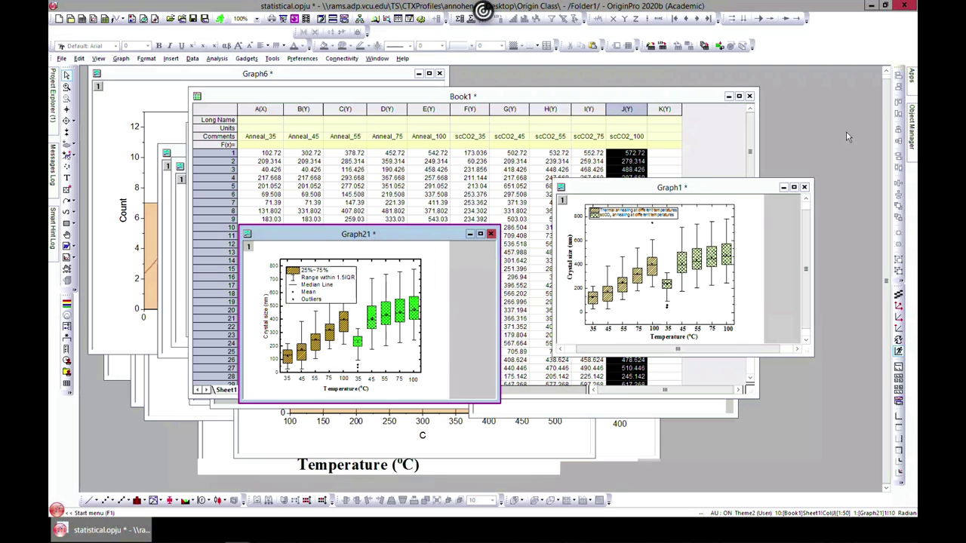
click(793, 187)
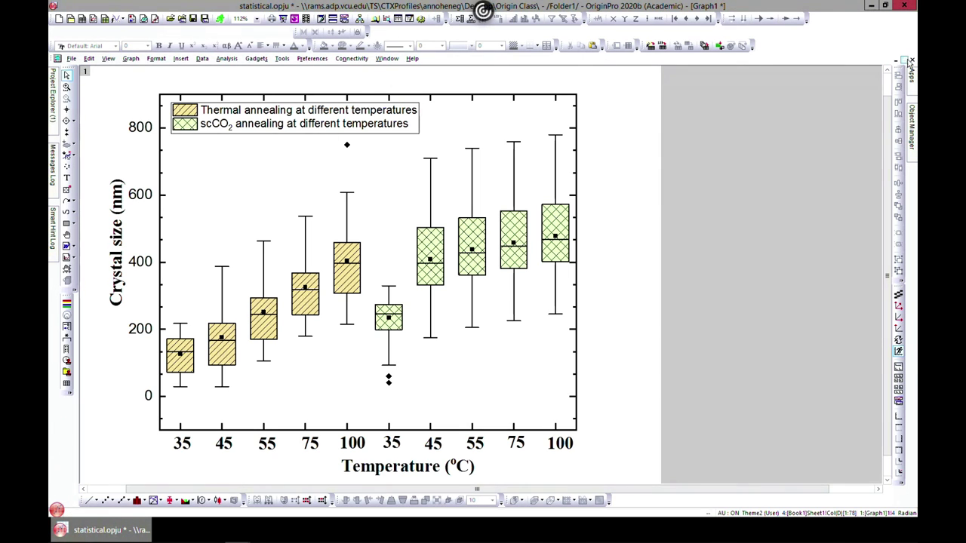
click(905, 59)
click(480, 234)
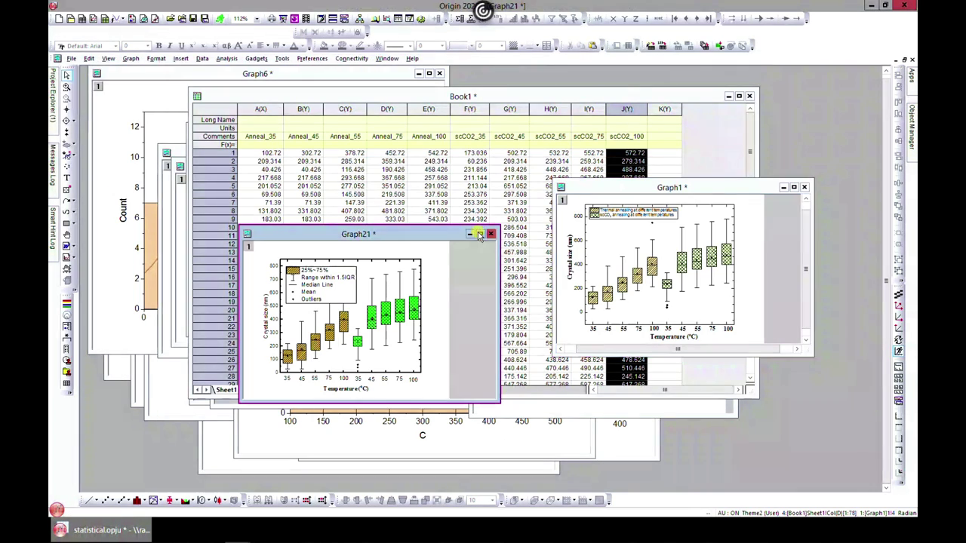
- Update Graph21's data plots legend in Update mode, with entries translated from the first comment line
click(332, 206)
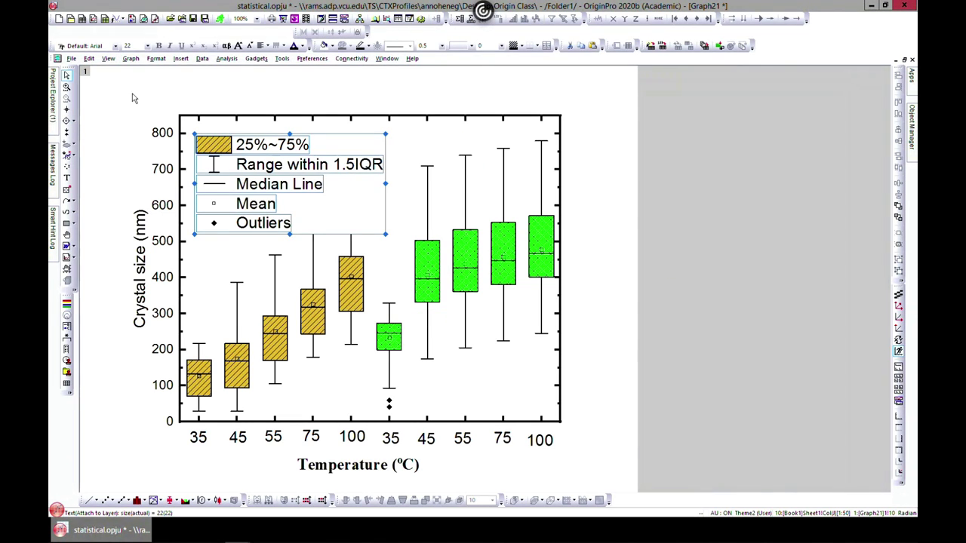
click(133, 59)
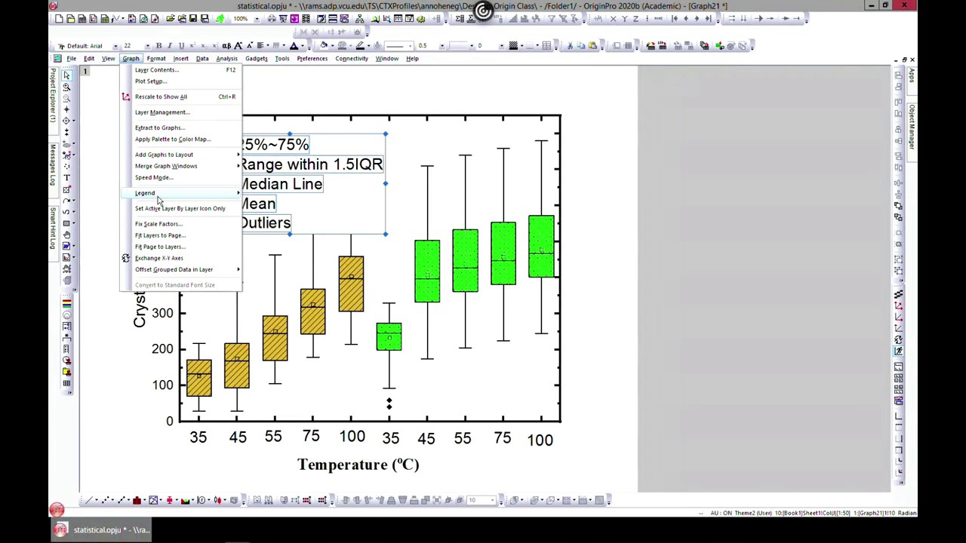
mouse_move(188, 193)
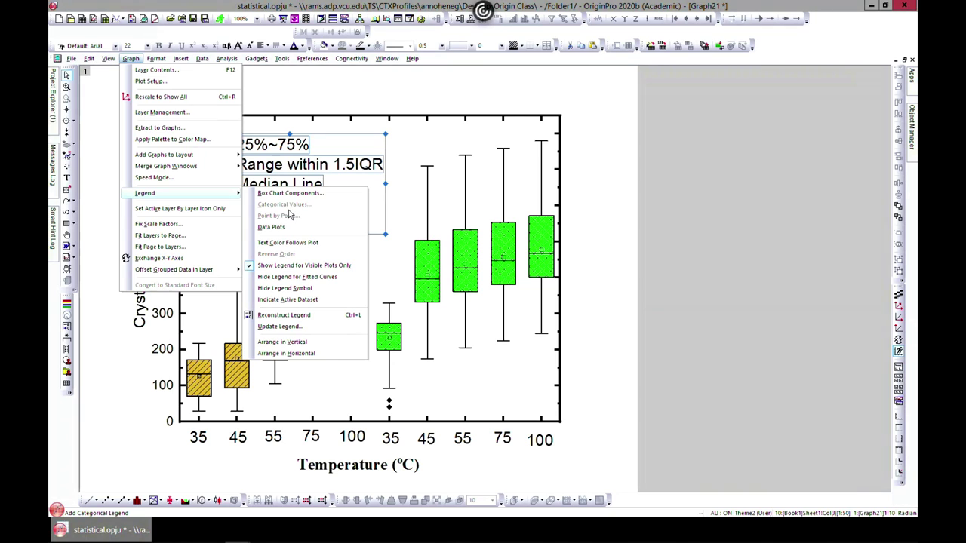
click(310, 329)
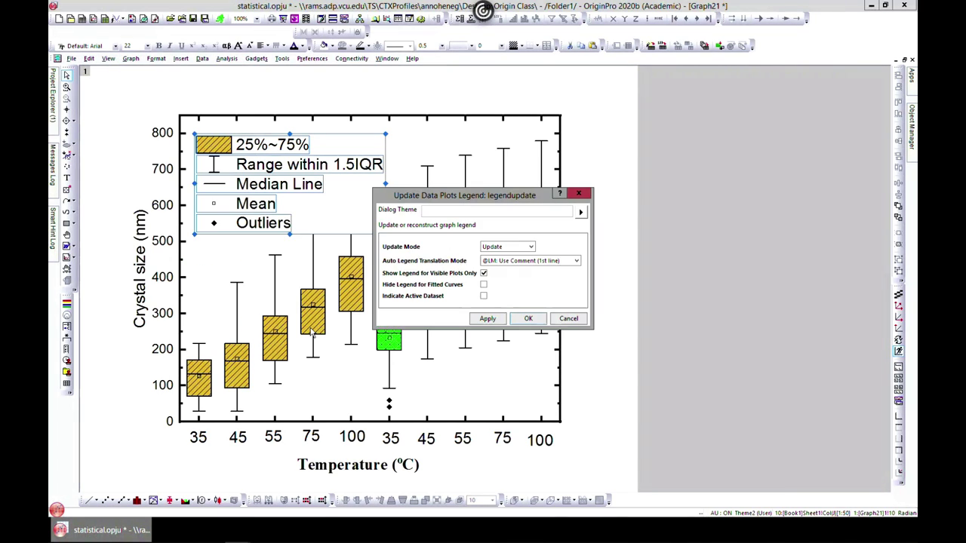
drag(485, 190, 512, 144)
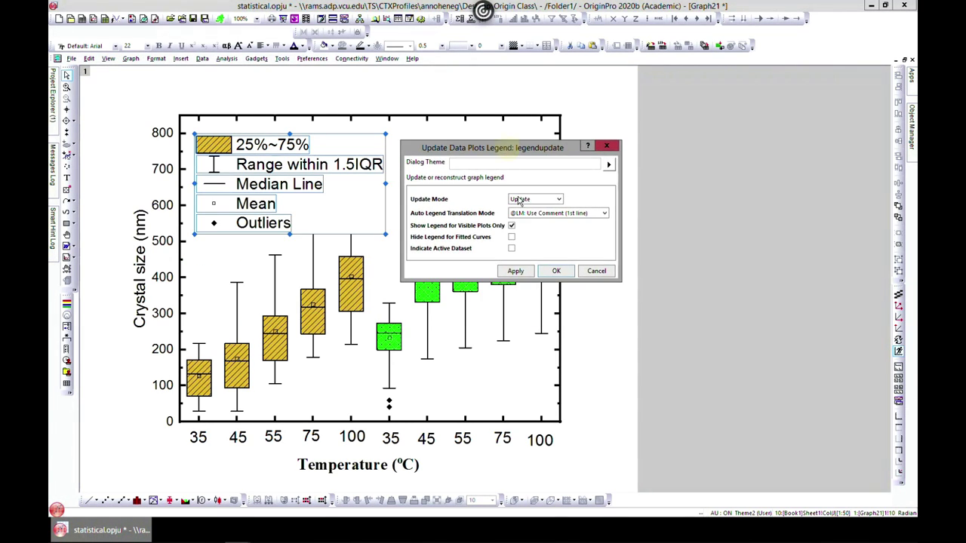
click(557, 199)
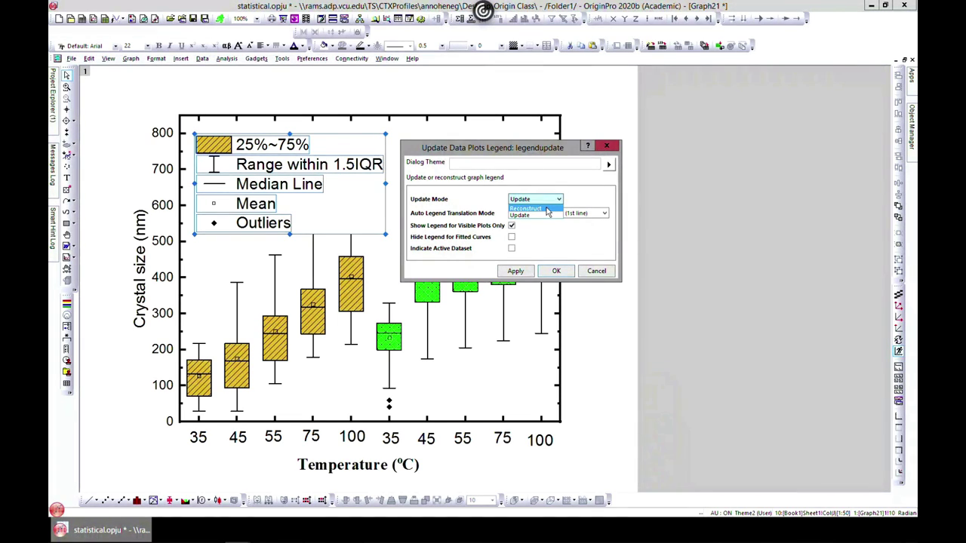
click(547, 209)
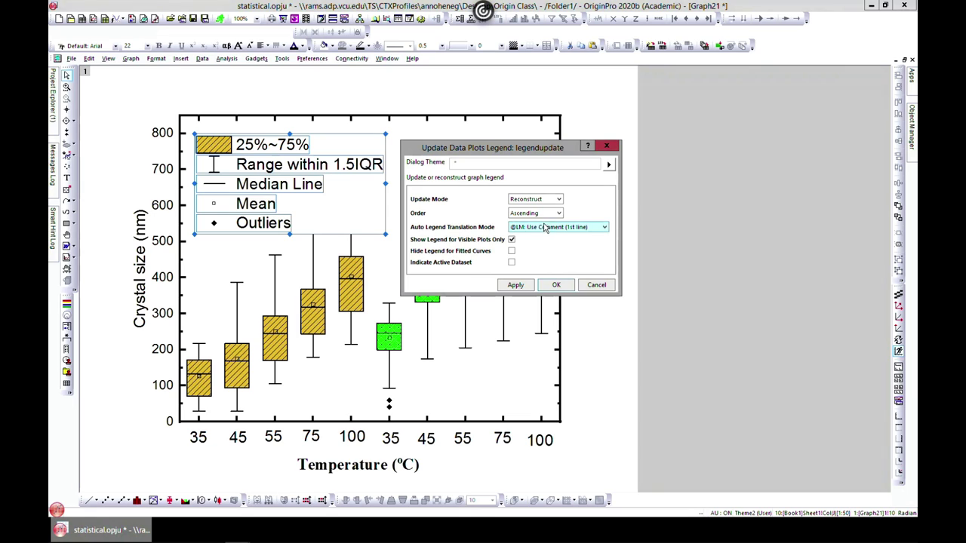
click(549, 213)
click(550, 214)
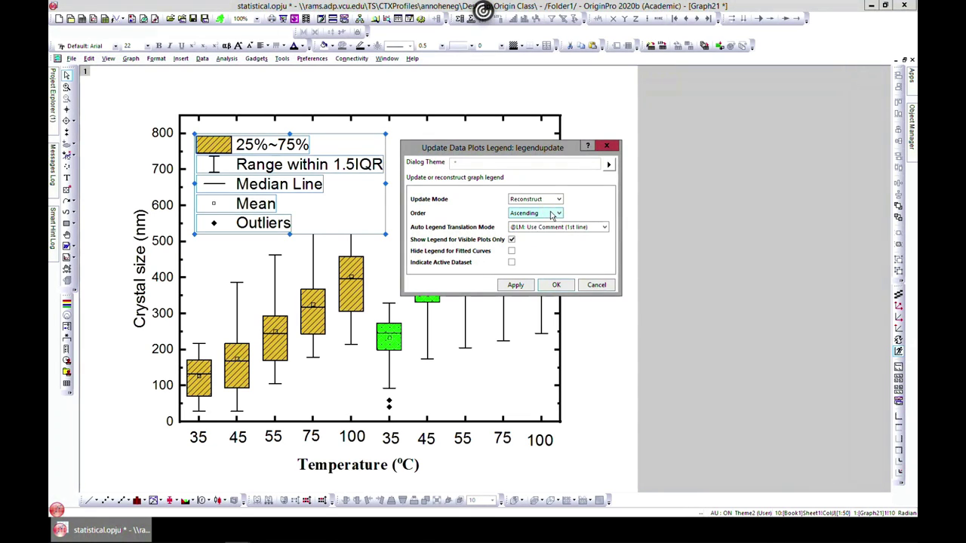
click(553, 199)
click(520, 215)
click(517, 273)
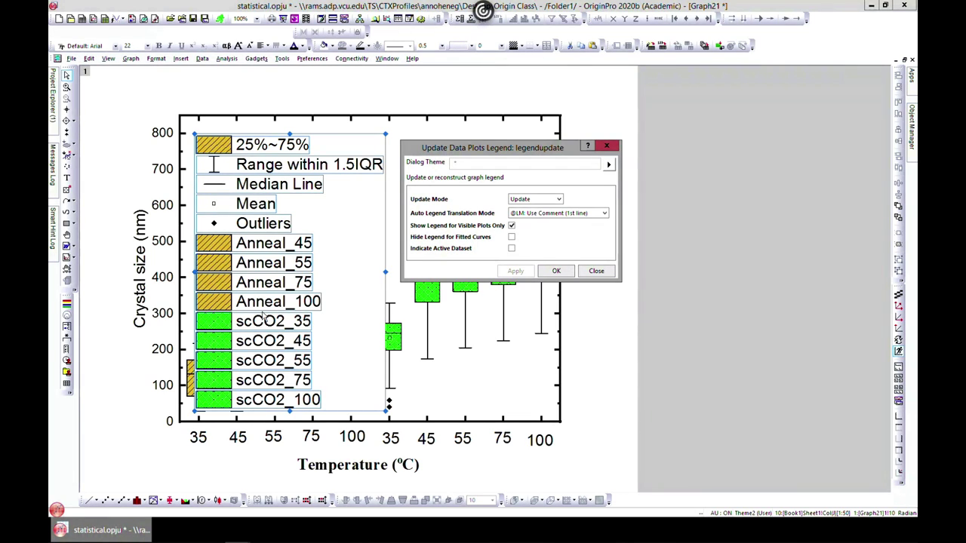
click(556, 272)
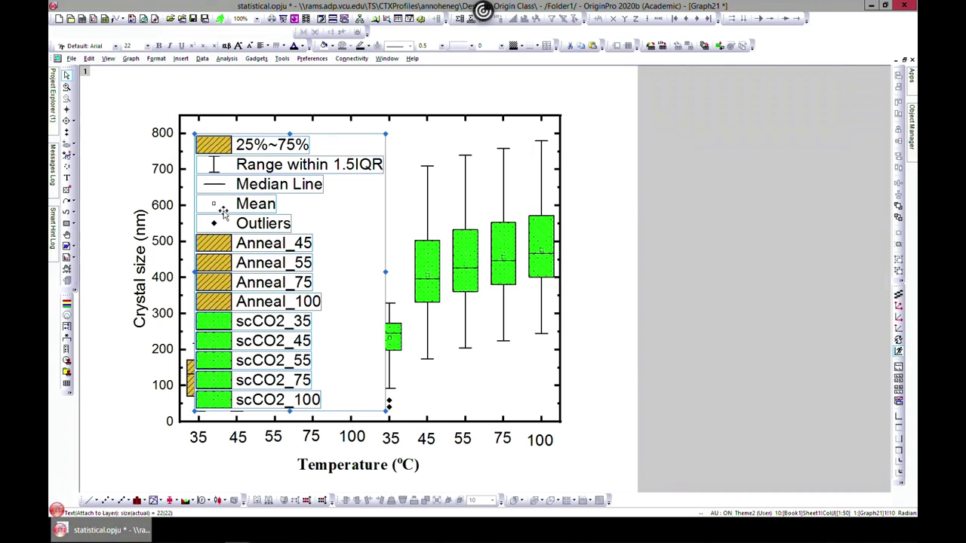
- Delete the five box component entries, from the 25%~75% range through Outliers, from the legend text
click(298, 235)
click(310, 229)
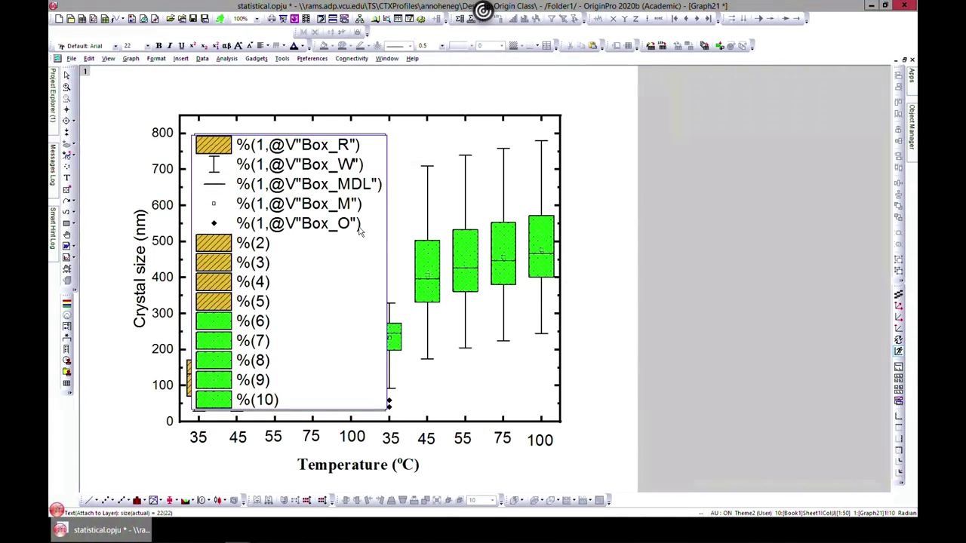
drag(361, 226, 201, 149)
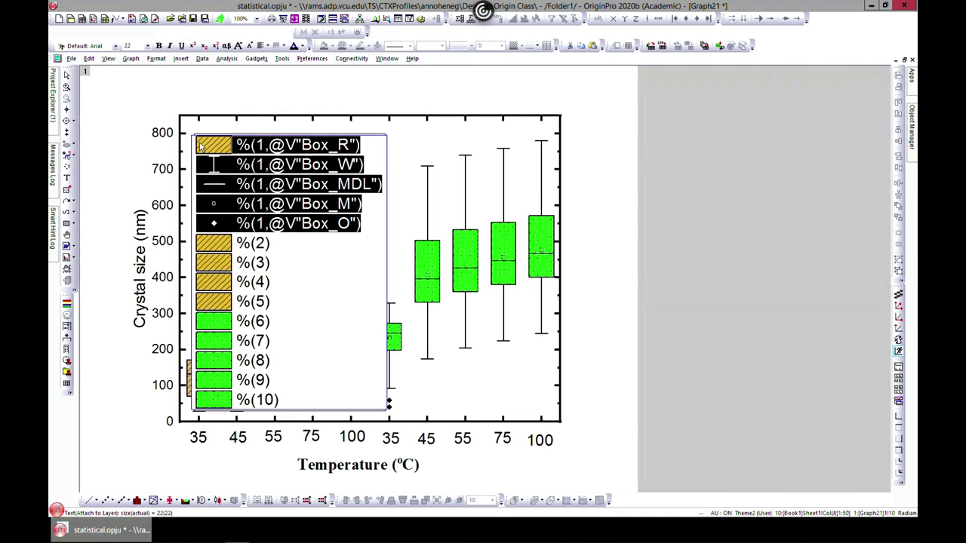
key(Delete)
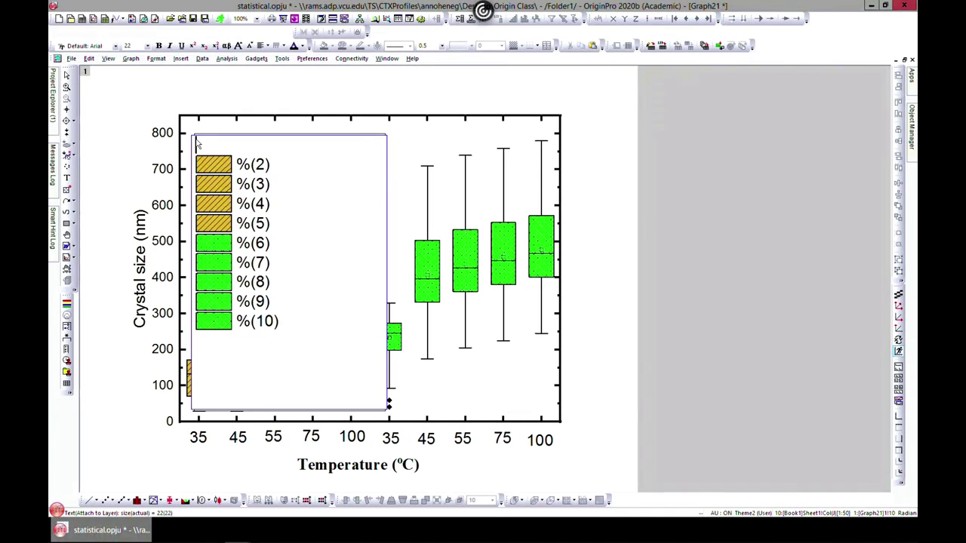
- Delete legend entries %(6) to %(9) and %(3) to %(5), keeping only %(2) and %(10)
drag(197, 282, 208, 243)
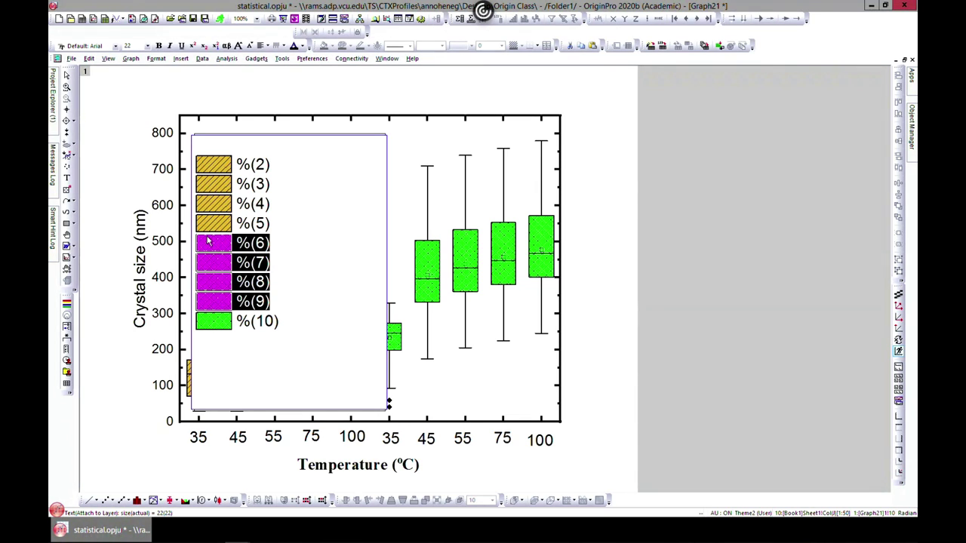
key(Delete)
drag(291, 239, 199, 195)
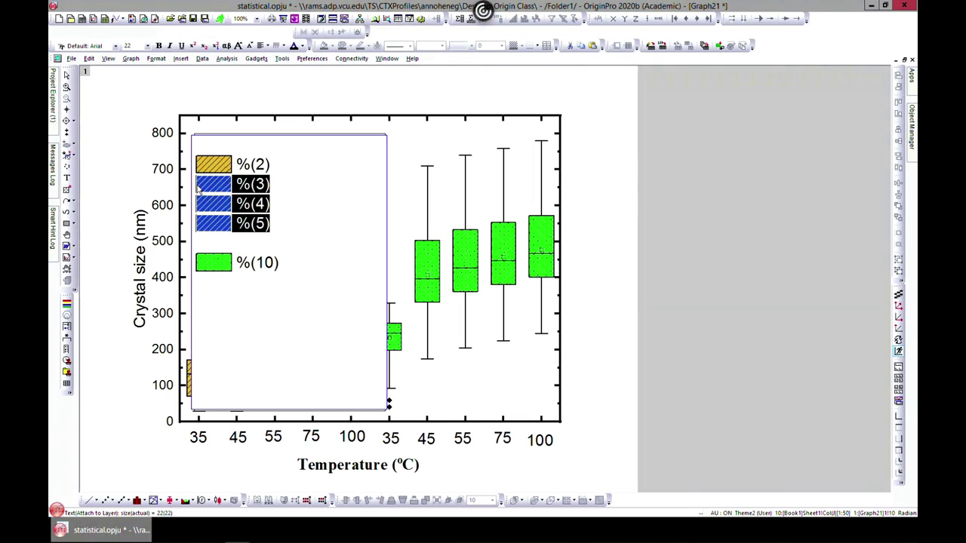
key(Delete)
key(Delete)
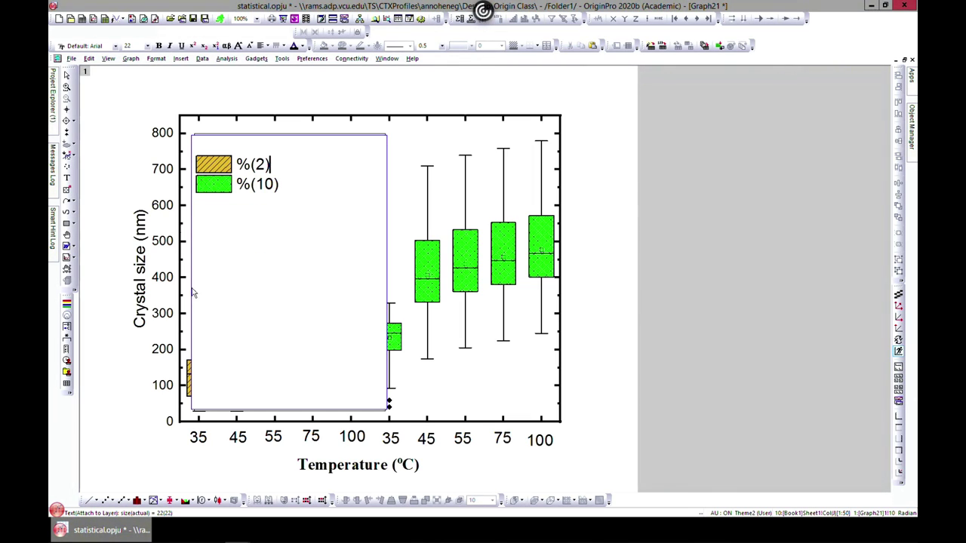
click(664, 313)
- Remove the empty first line above the %(2) entry in the legend text
click(227, 163)
double_click(225, 157)
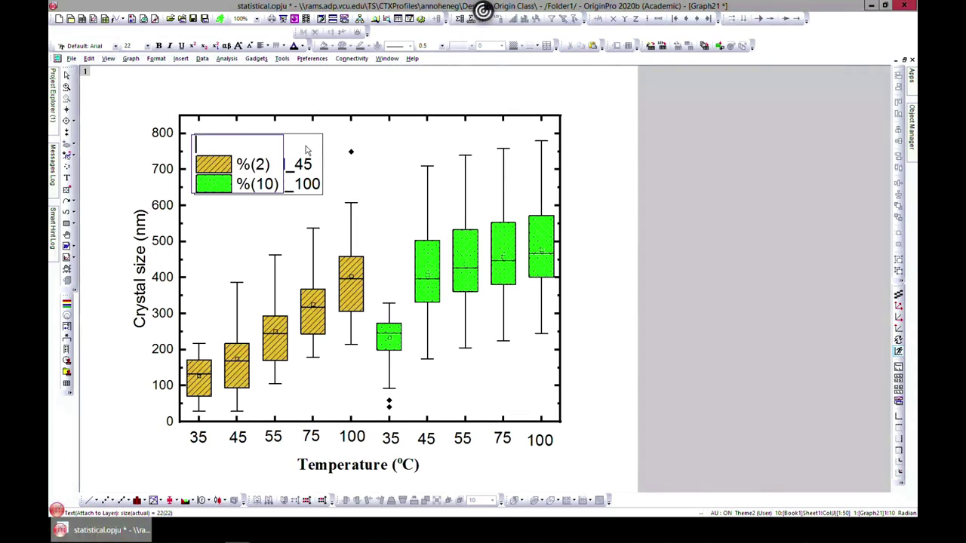
key(Delete)
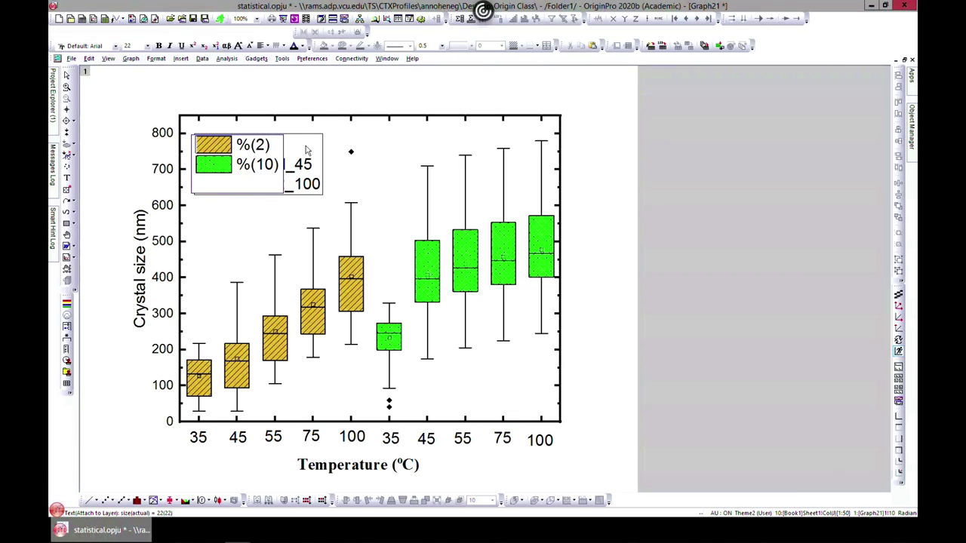
click(266, 238)
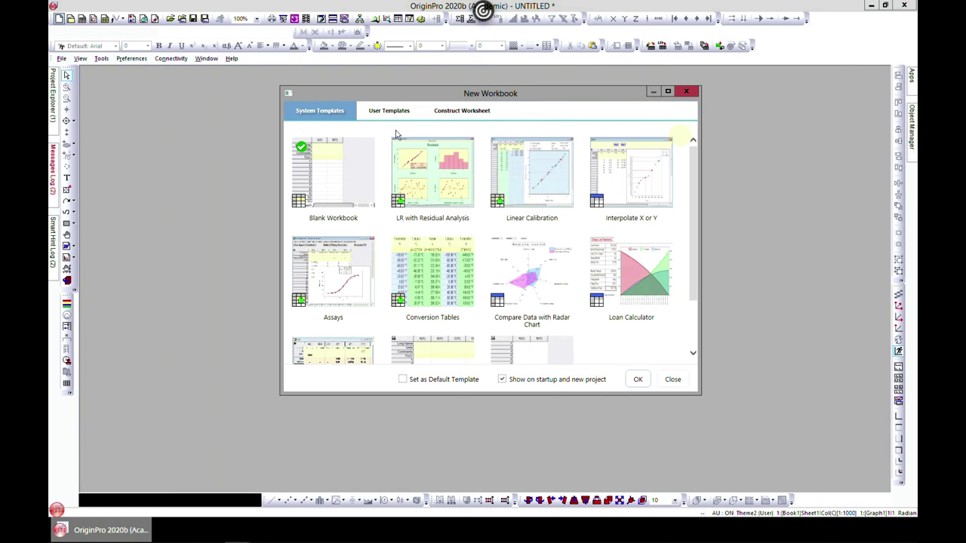
- Create a blank workbook in the new project and look through the available 3D plot types
double_click(335, 180)
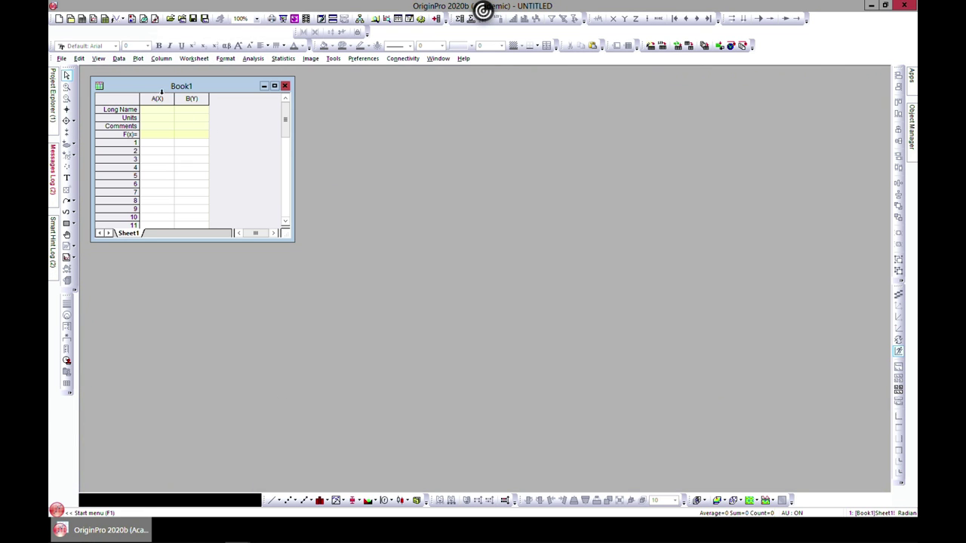
click(139, 60)
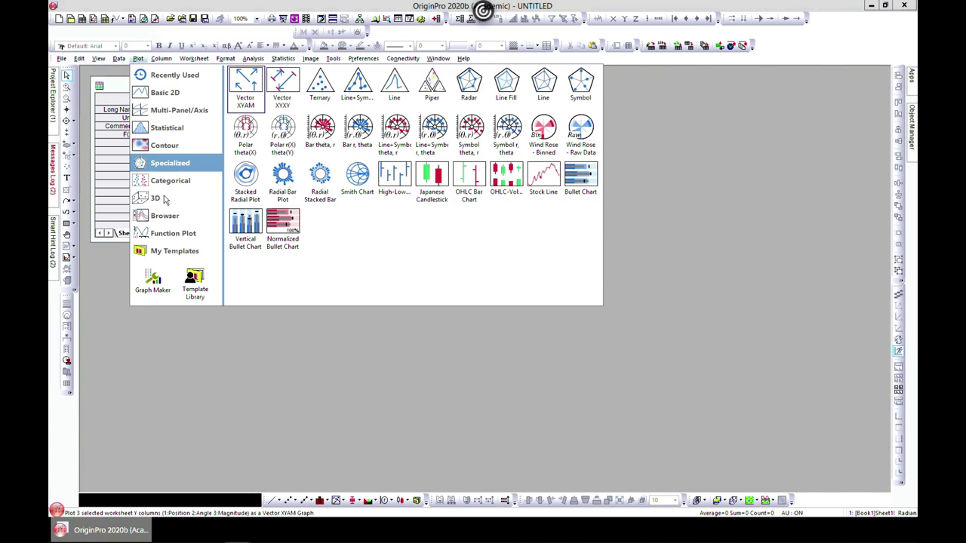
mouse_move(164, 204)
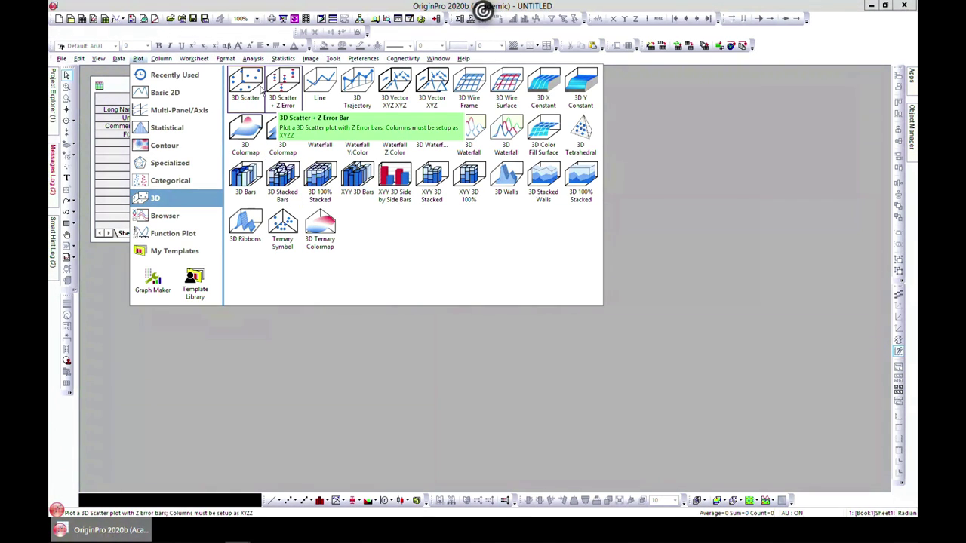
click(288, 328)
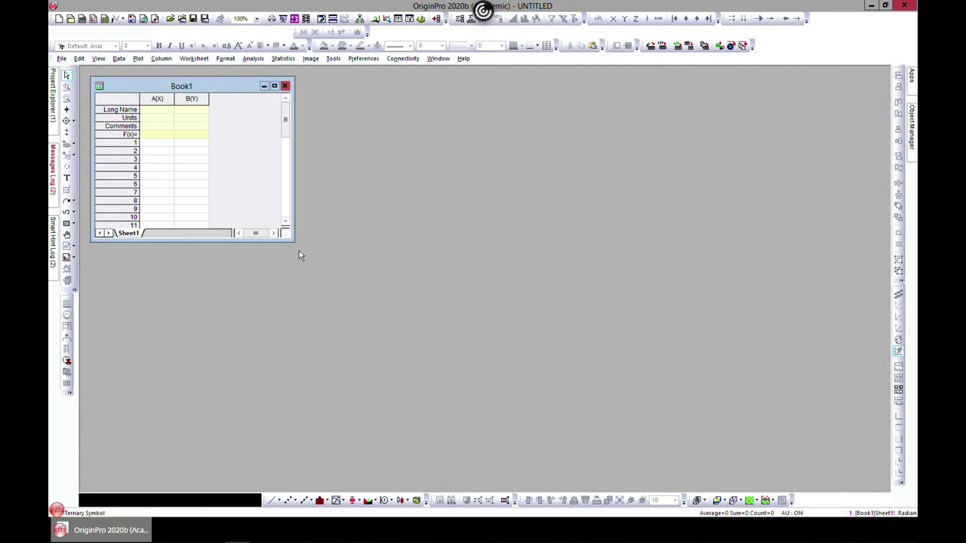
- Enlarge the Book1 window and add 10 new columns to the end of the worksheet
drag(293, 243, 626, 394)
click(157, 99)
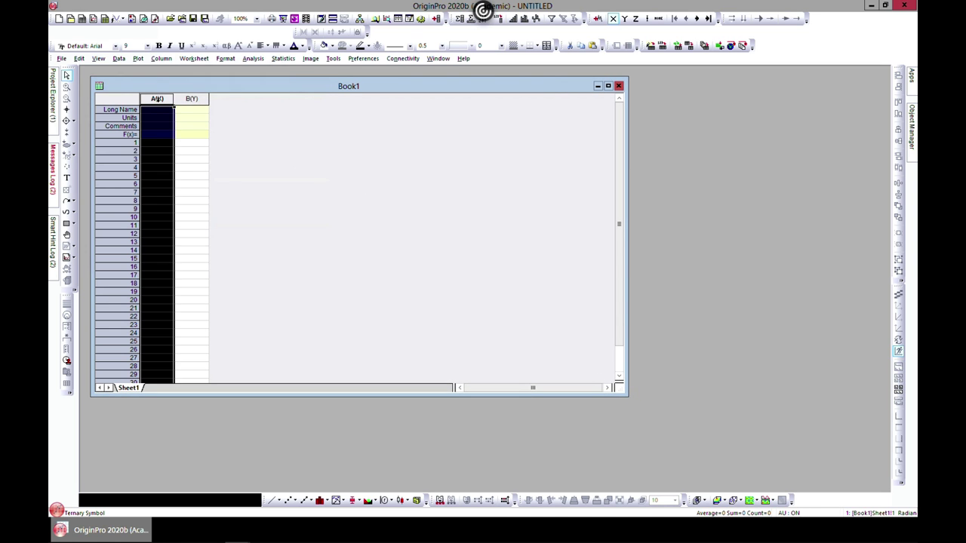
click(161, 59)
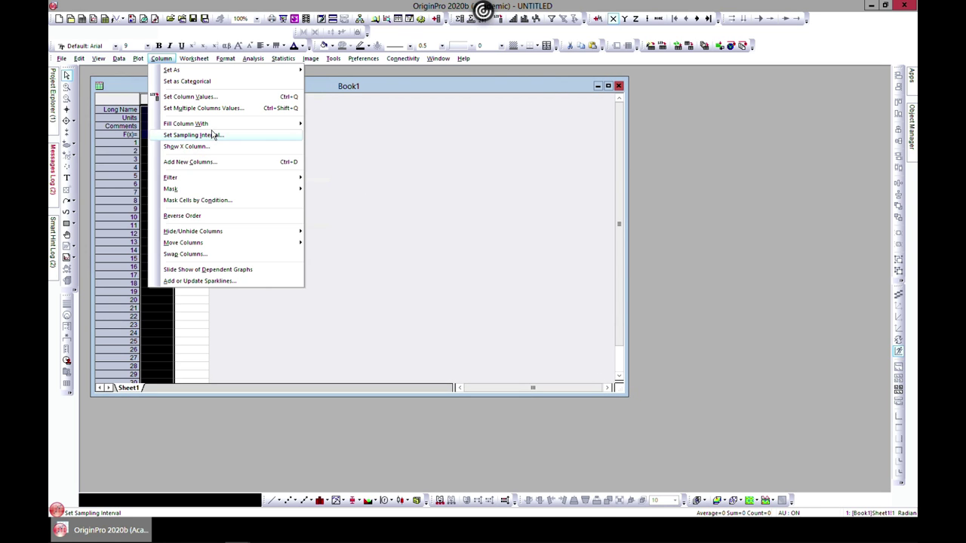
click(211, 163)
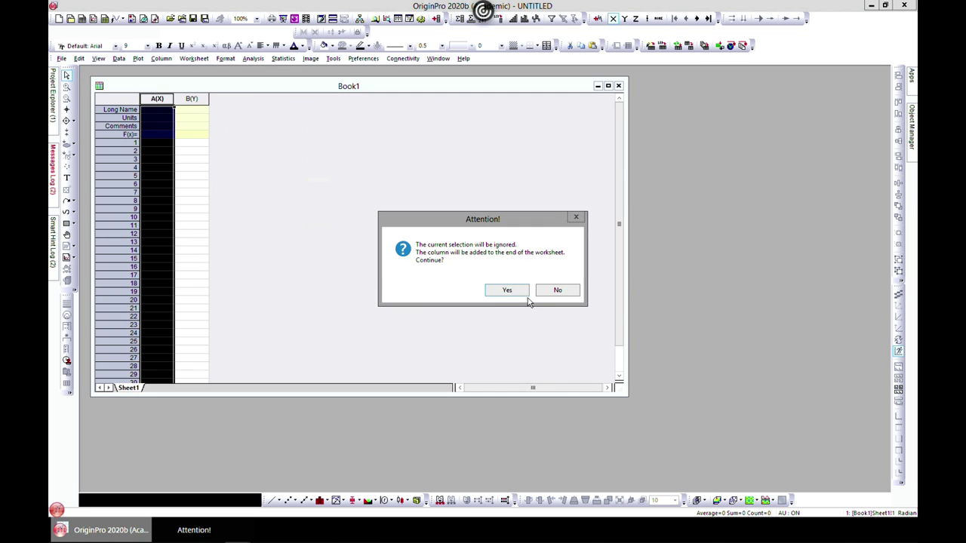
click(518, 292)
text(10)
click(538, 246)
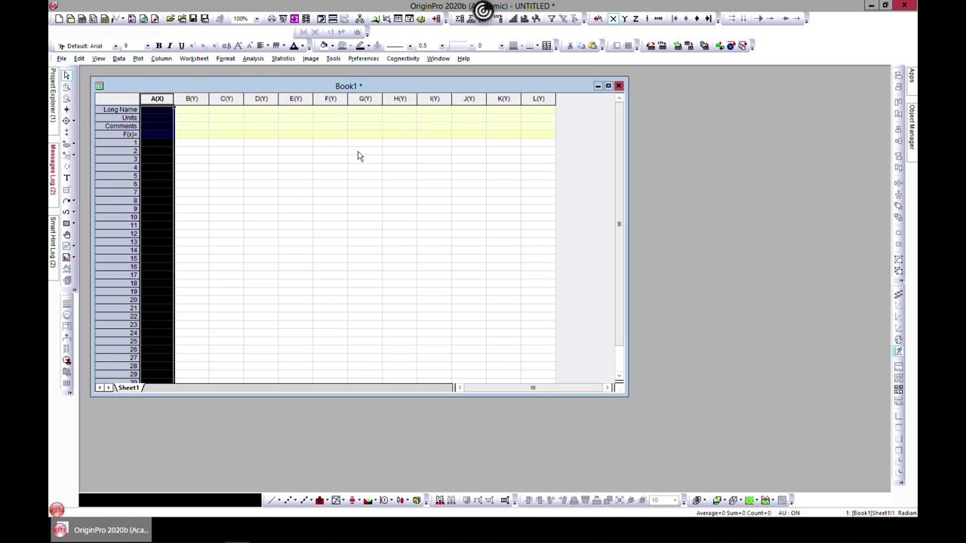
- Designate column C of the Book1 worksheet as a Z column
click(211, 125)
click(189, 99)
click(224, 98)
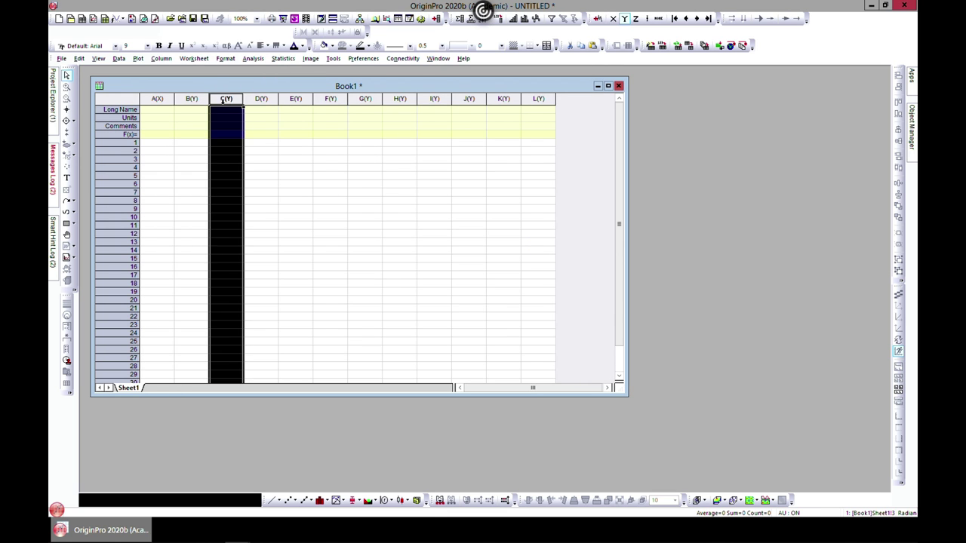
click(166, 99)
click(191, 99)
click(225, 99)
right_click(223, 101)
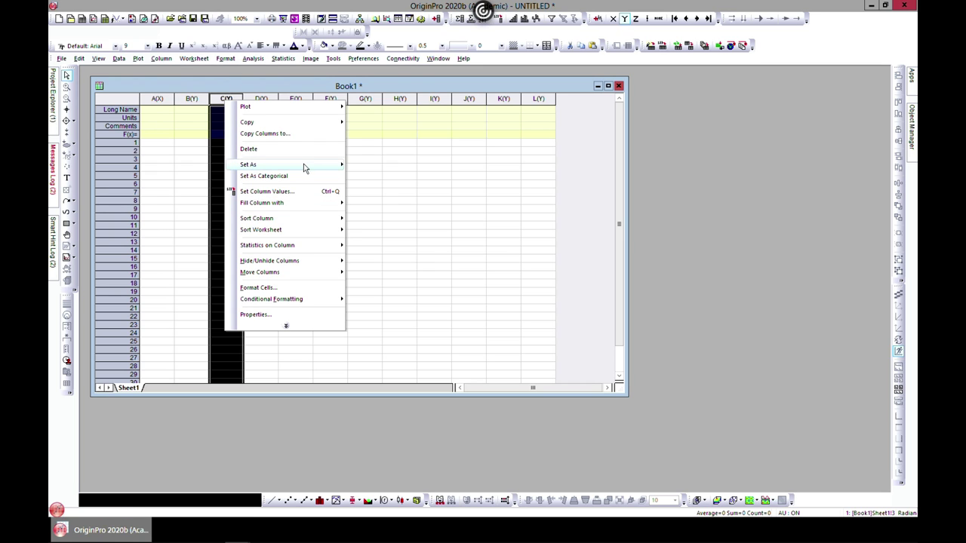
mouse_move(303, 163)
click(378, 187)
click(261, 192)
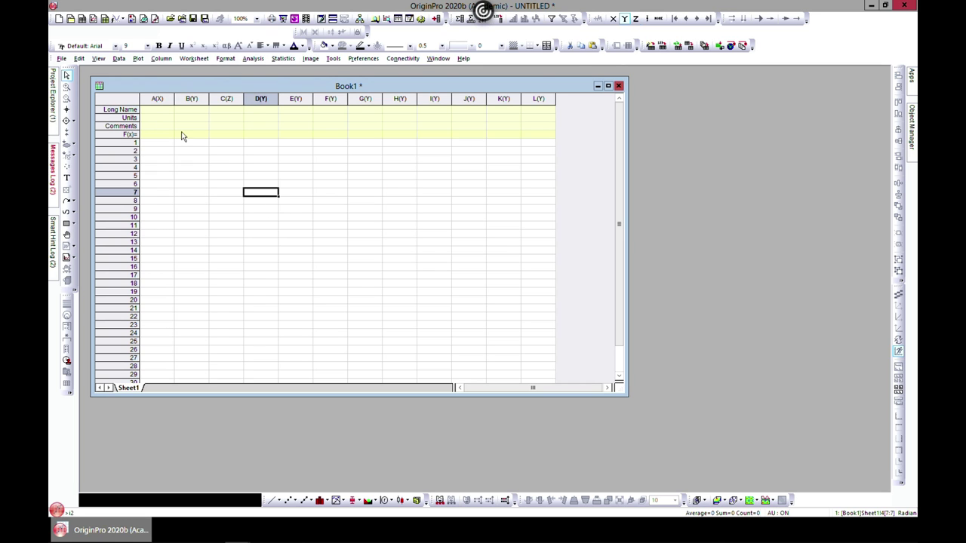
- Fill column A with a set of numbers from 1 to 1000, increment 1, in Repeat mode
click(153, 99)
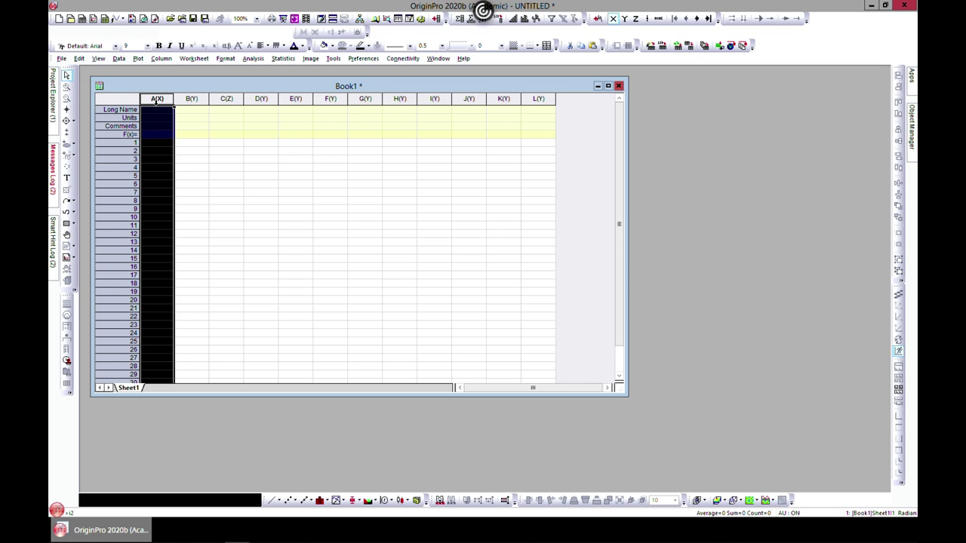
right_click(156, 100)
mouse_move(220, 170)
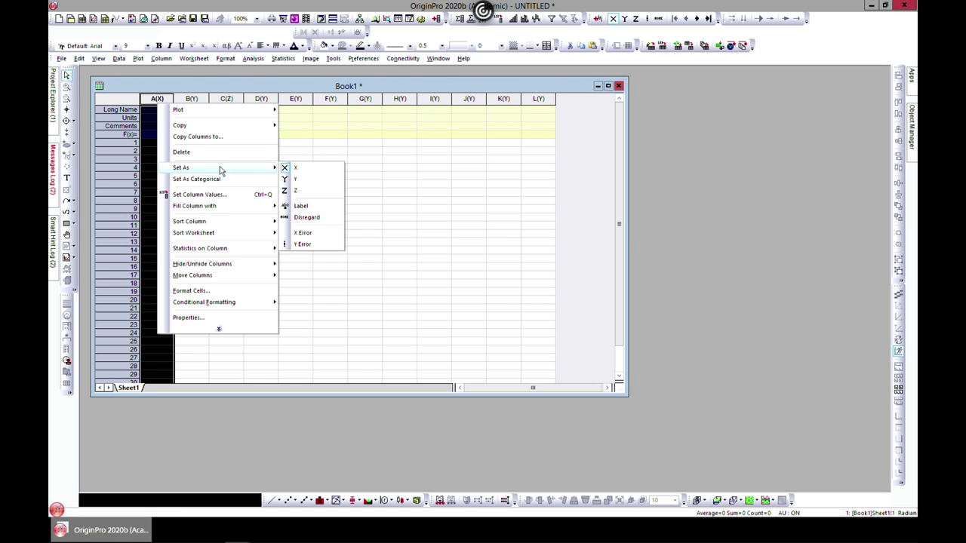
mouse_move(273, 209)
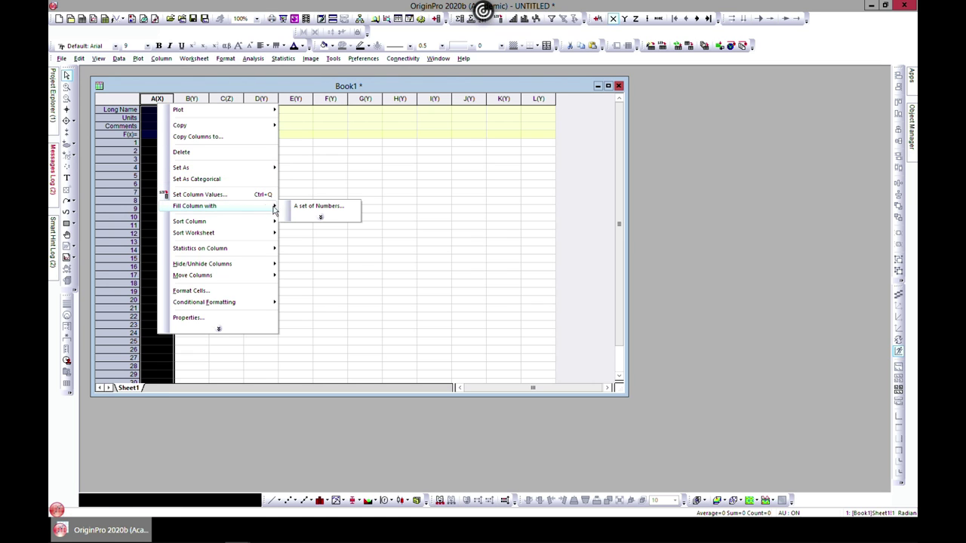
click(309, 207)
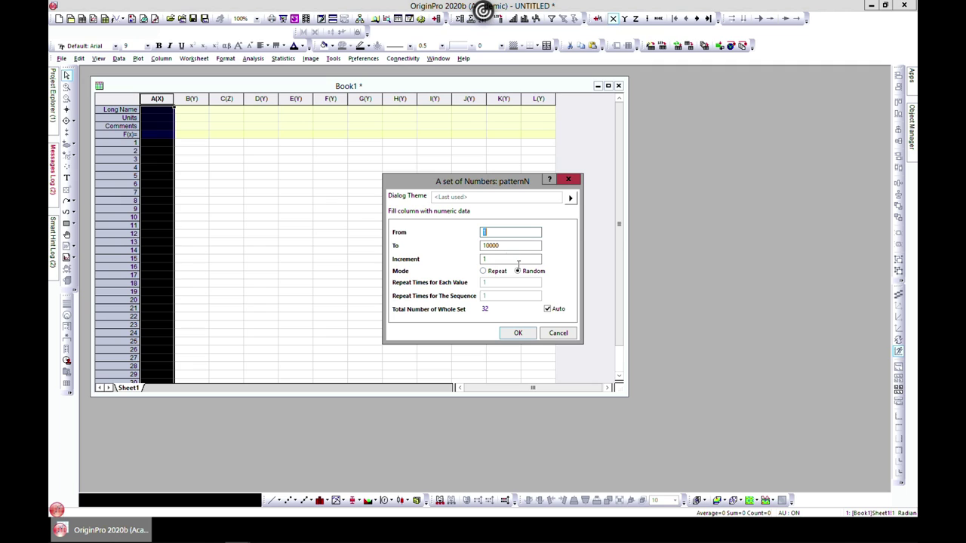
click(504, 251)
click(503, 249)
click(498, 278)
click(483, 271)
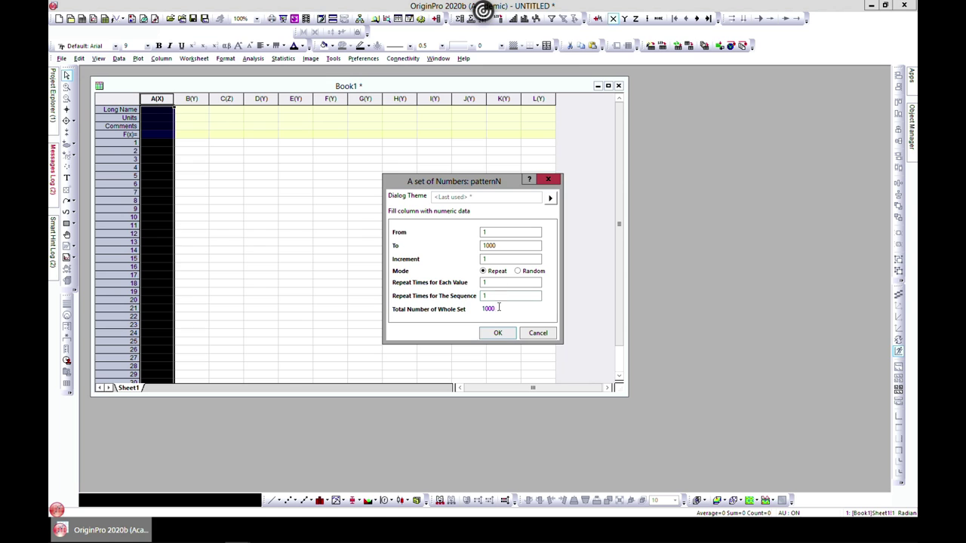
click(497, 334)
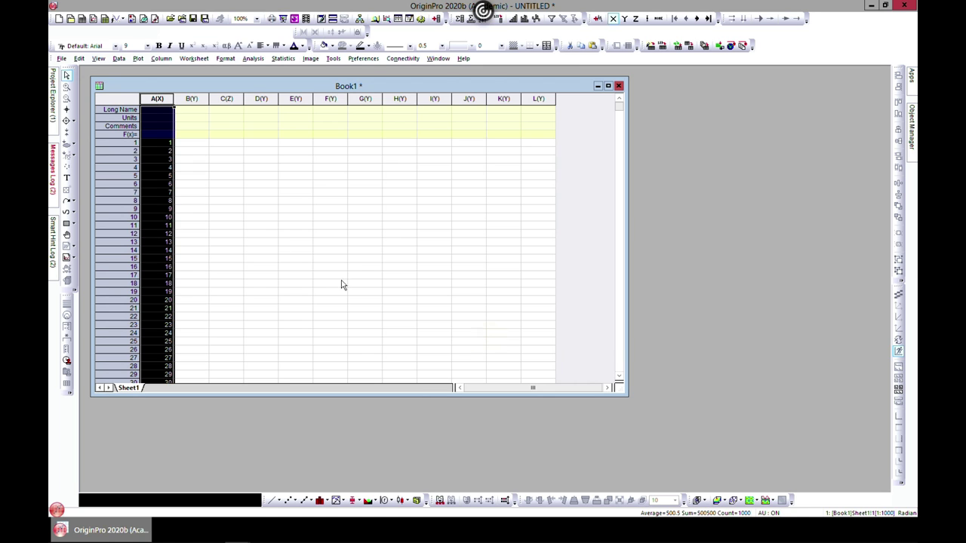
- Fill column B with a set of random numbers from 1 to 1000, increment 1
click(191, 100)
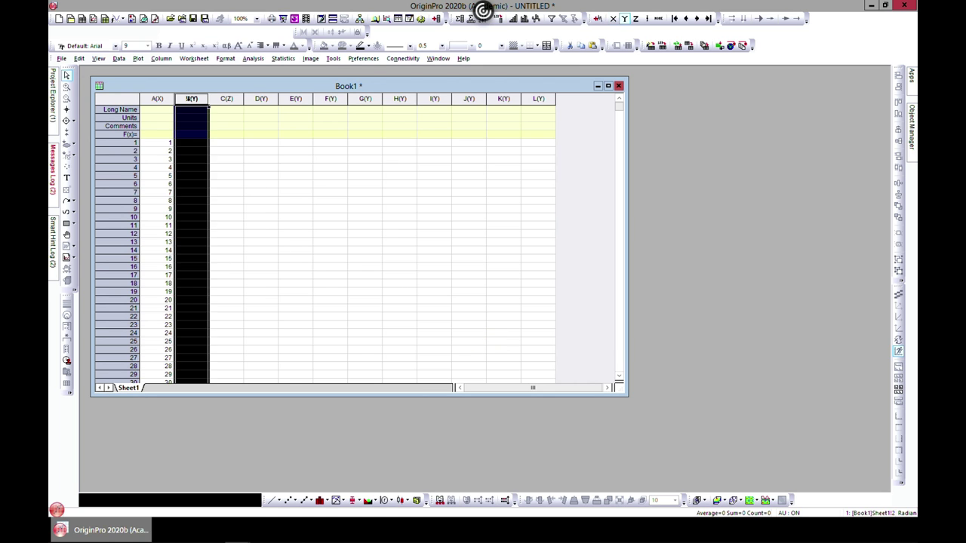
right_click(191, 99)
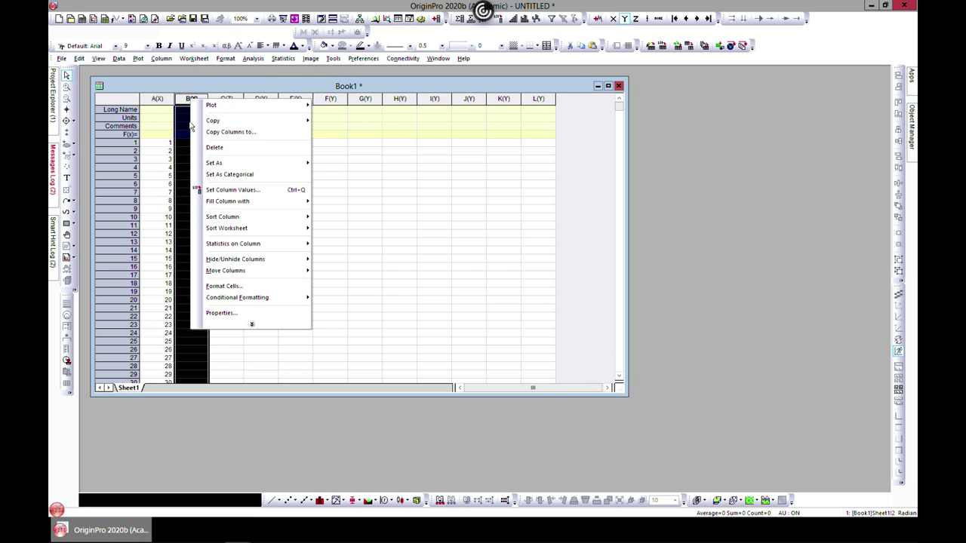
mouse_move(249, 202)
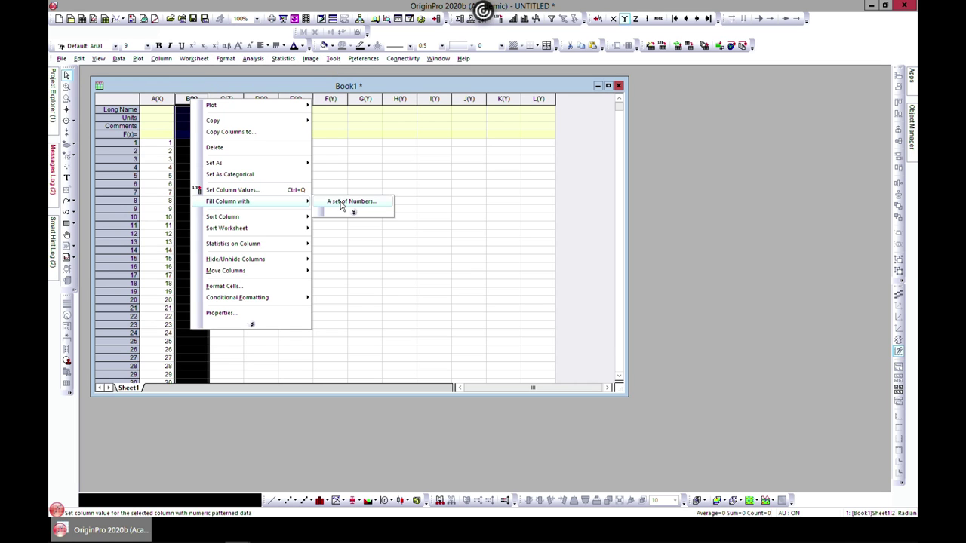
click(352, 201)
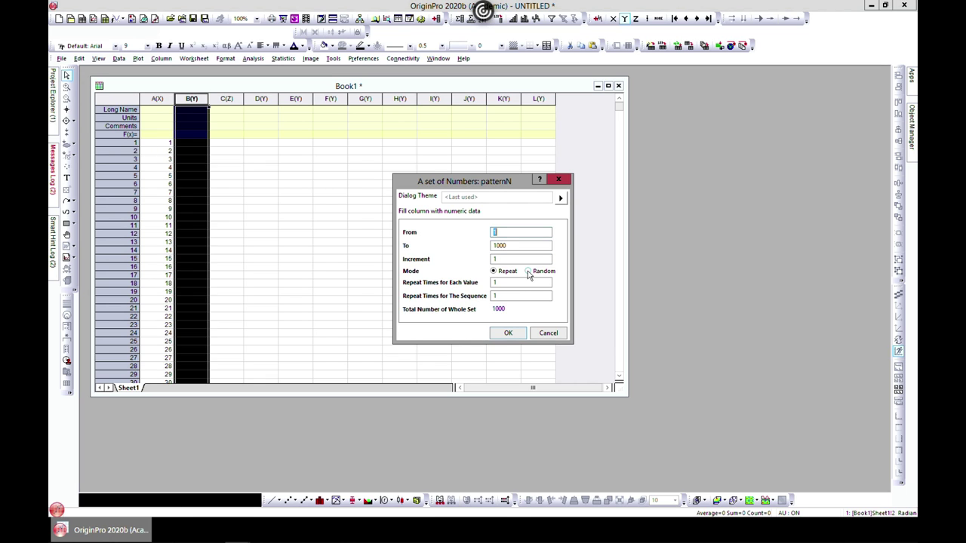
click(528, 271)
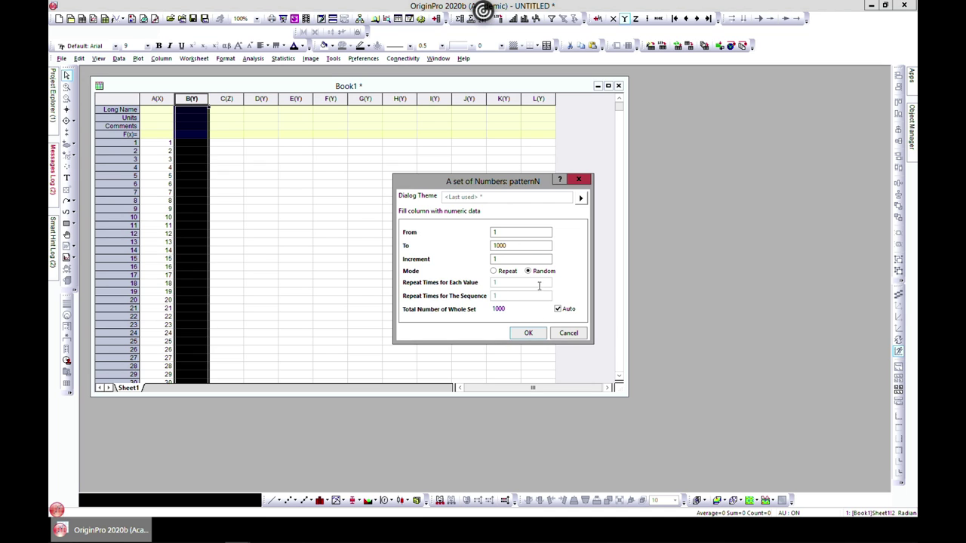
click(527, 334)
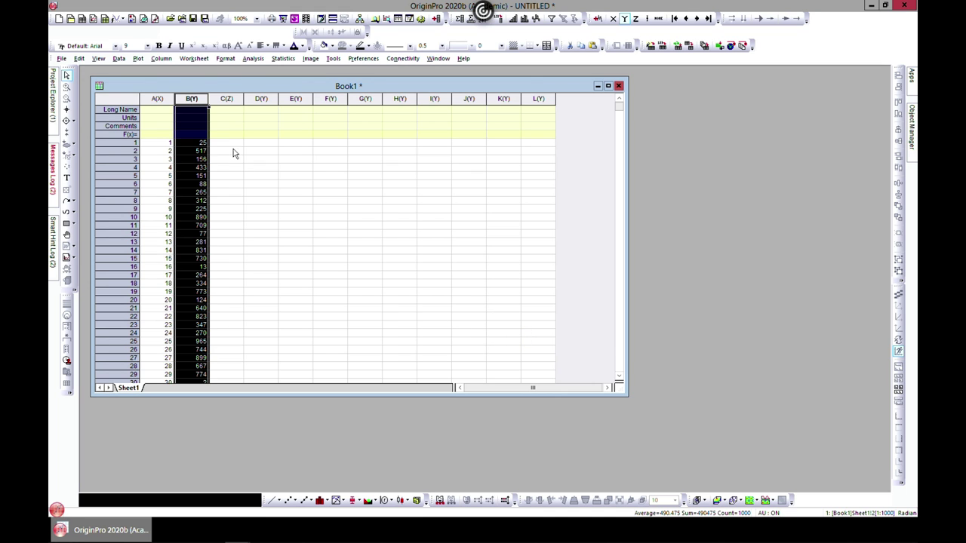
- Fill column C with a set of random numbers from 1 to 10000, increment 1
click(231, 100)
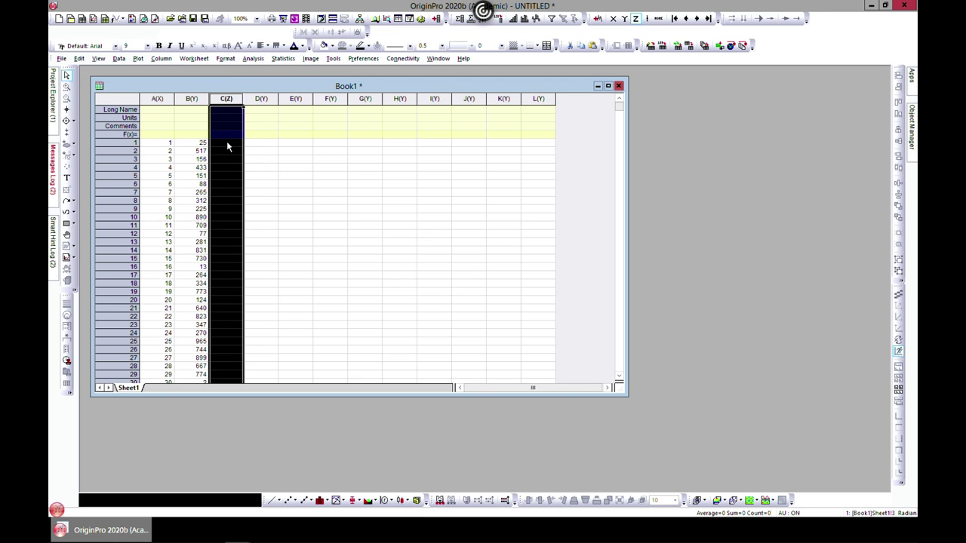
right_click(227, 144)
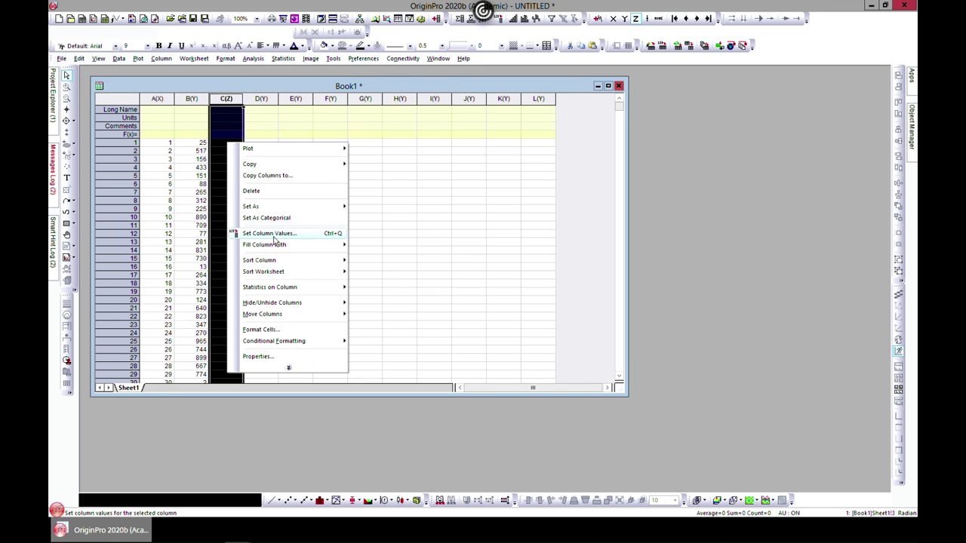
mouse_move(310, 247)
click(377, 246)
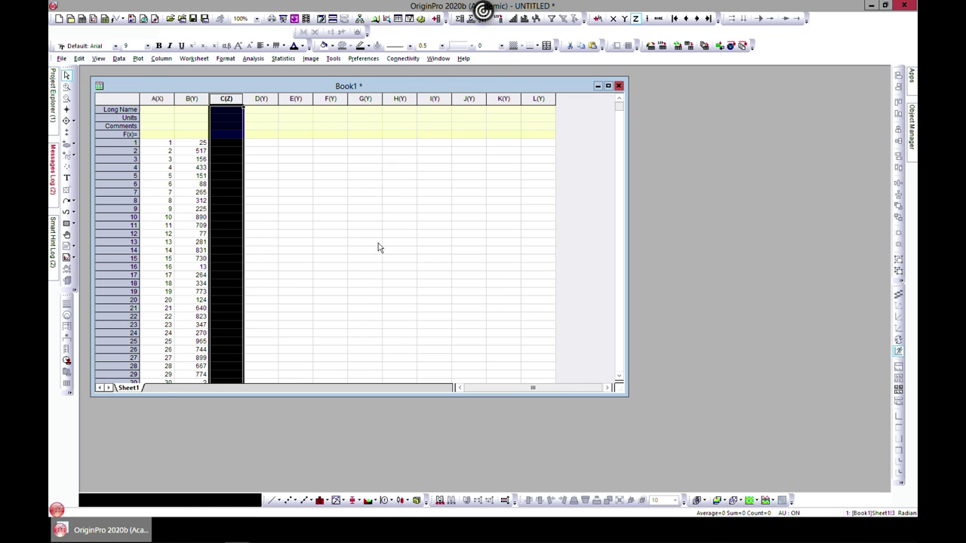
double_click(505, 247)
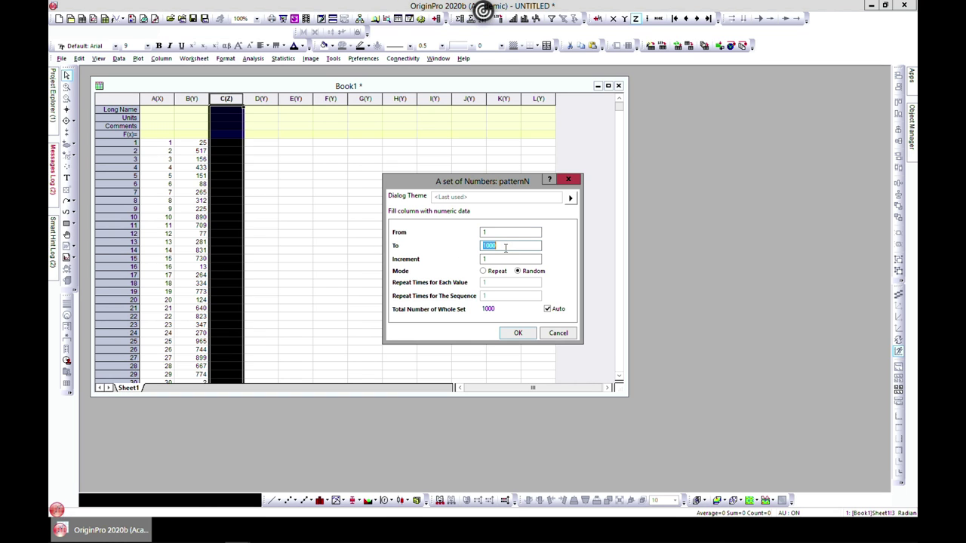
click(499, 246)
text(0)
click(518, 334)
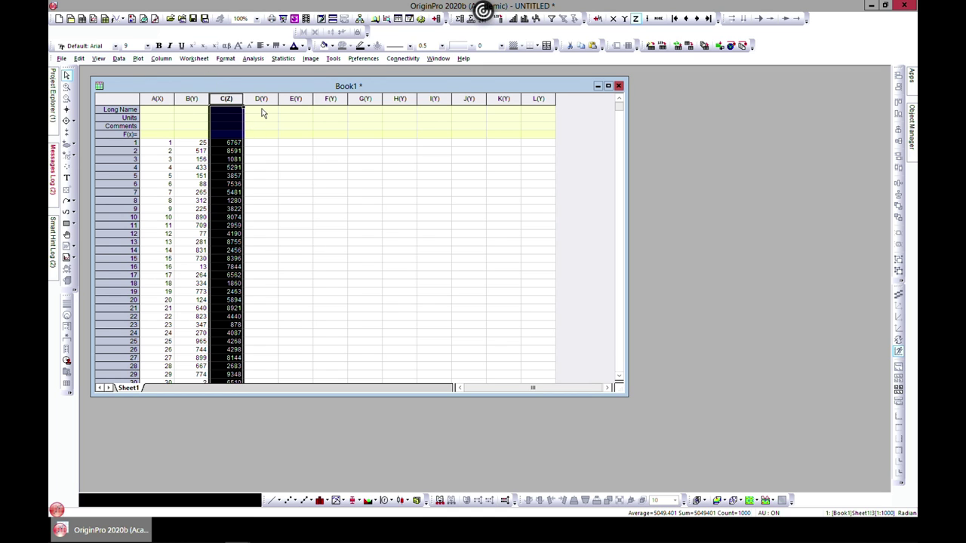
- Shift the workbook window slightly and save the project as 3d in the Origin Class folder
drag(196, 84, 221, 85)
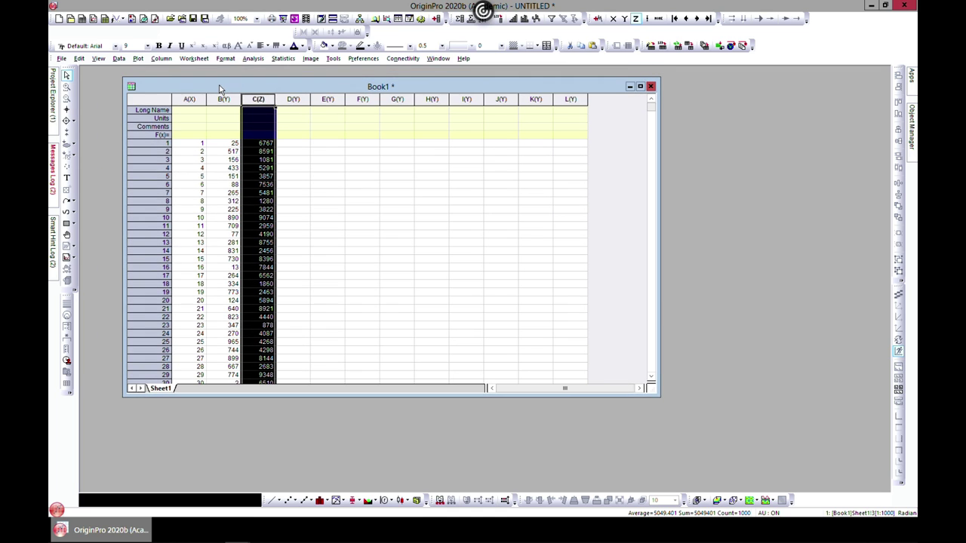
click(62, 59)
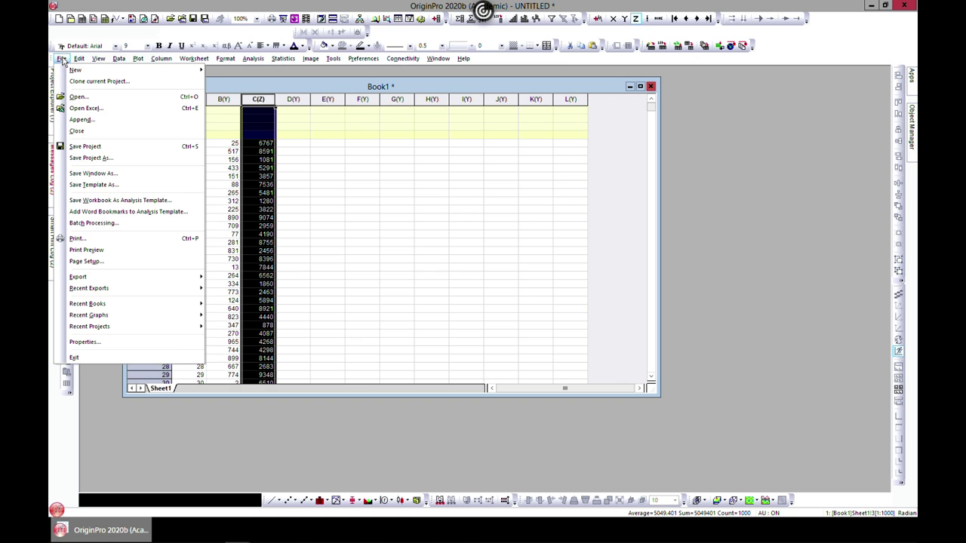
click(92, 157)
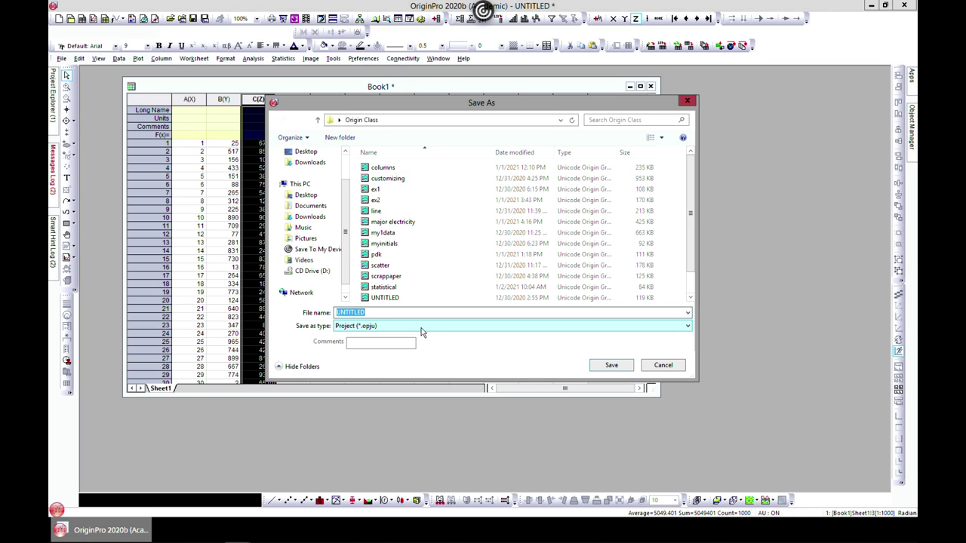
key(BackSpace)
click(609, 365)
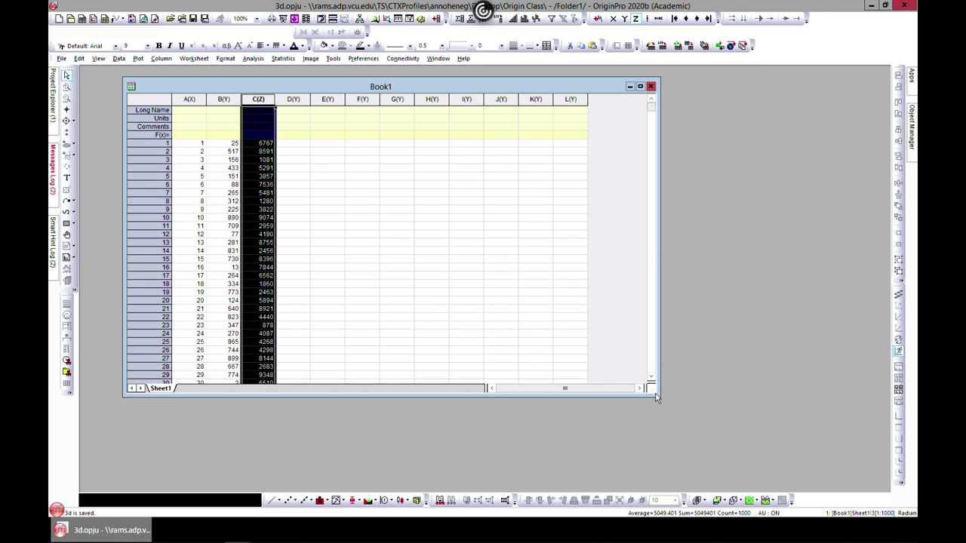
- Enlarge the workbook window and create a 3D Scatter plot from columns A, B and C
drag(696, 422, 719, 433)
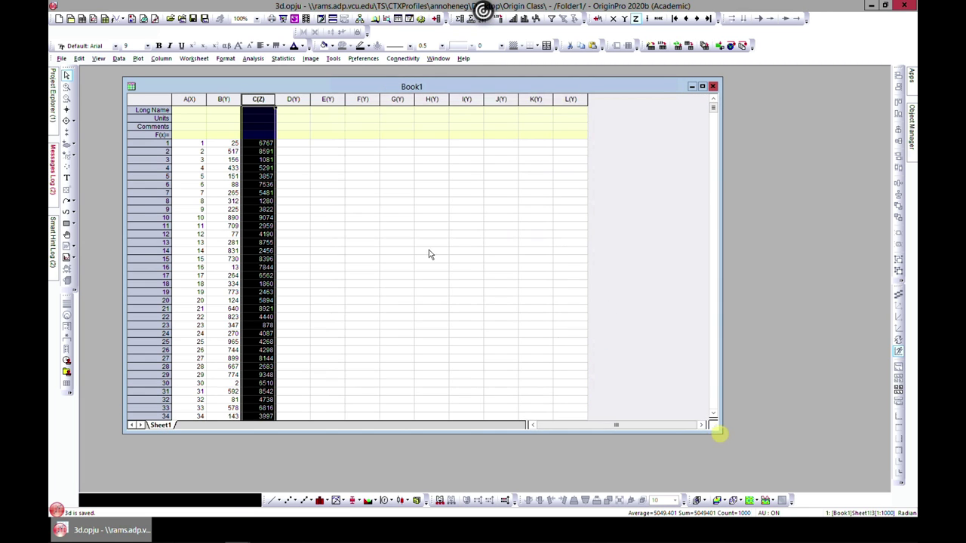
click(353, 187)
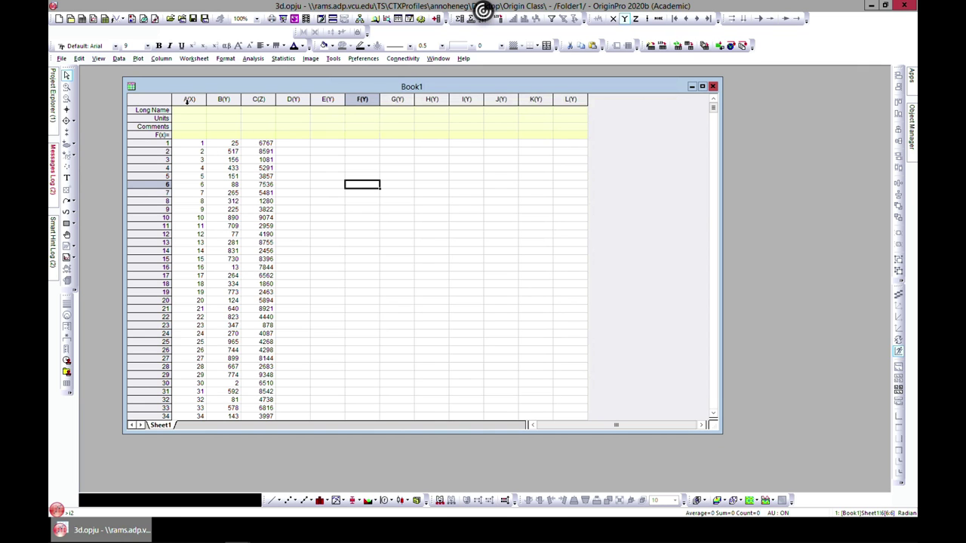
click(189, 100)
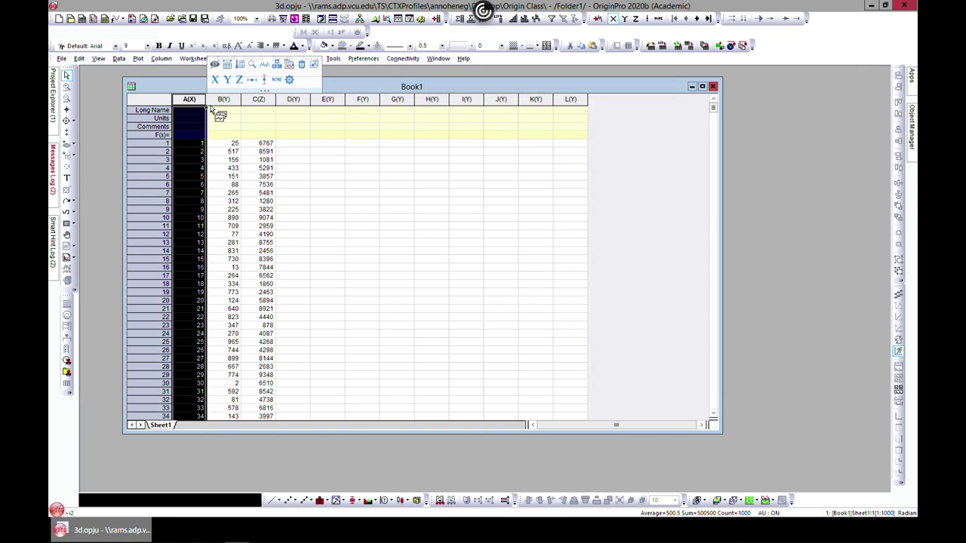
drag(219, 100, 261, 100)
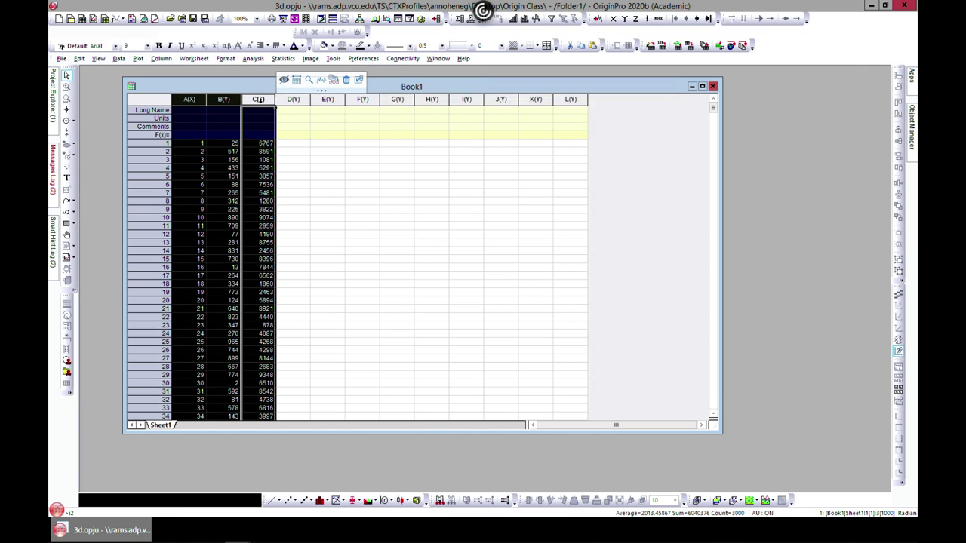
click(138, 59)
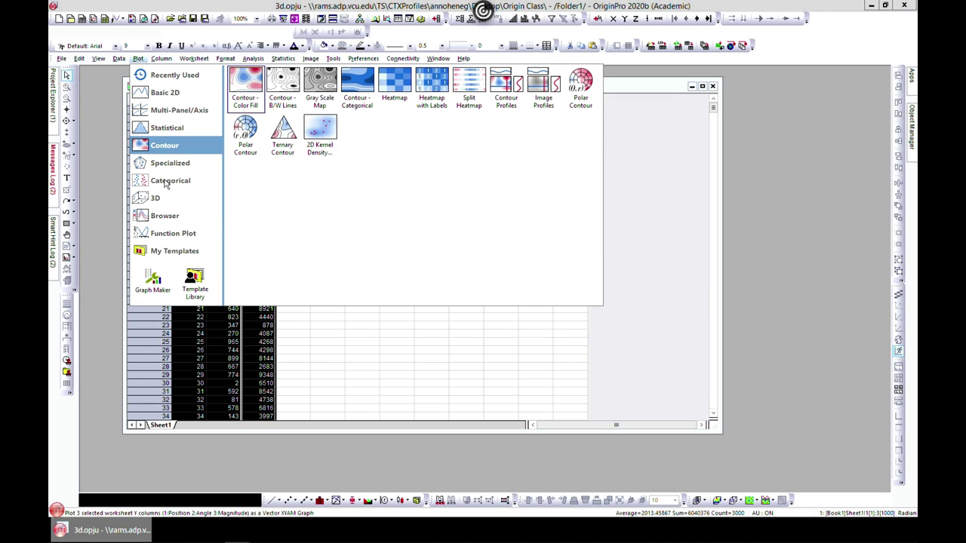
mouse_move(165, 199)
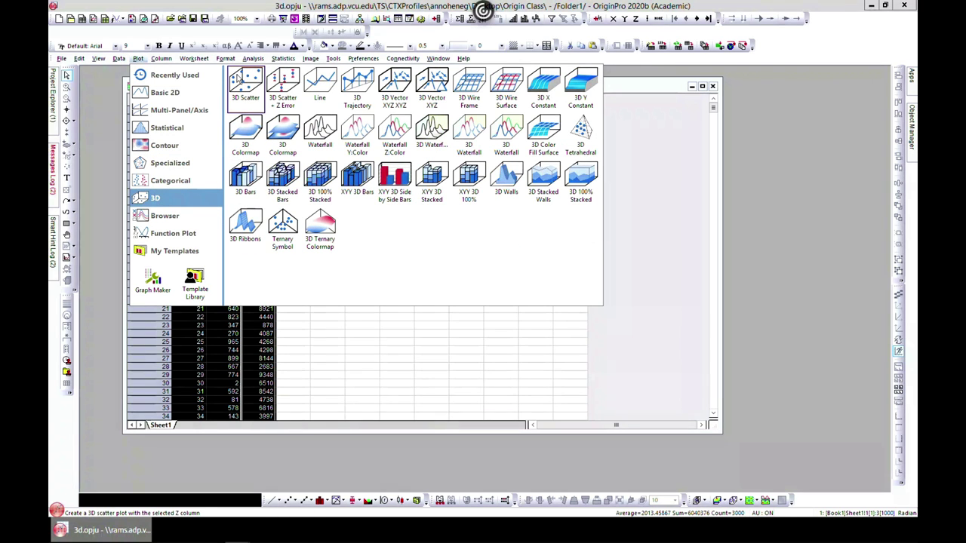
click(238, 79)
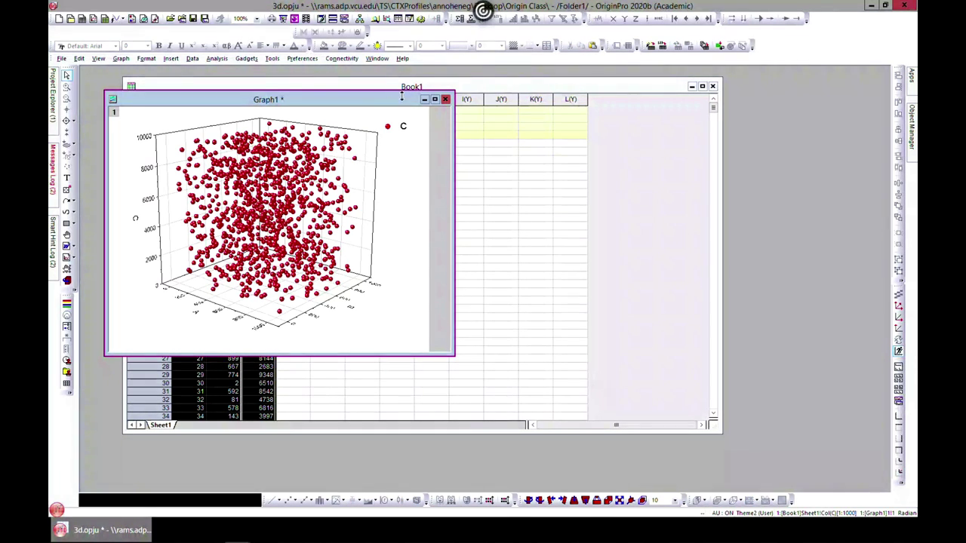
- Maximize the 3D scatter graph of the full data set and rotate it freely, returning it near its original orientation
click(435, 100)
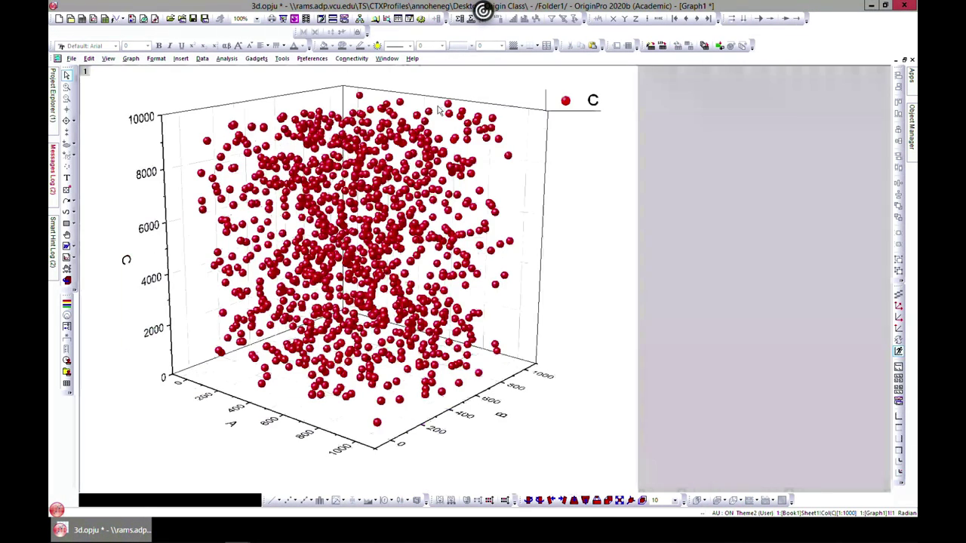
click(414, 336)
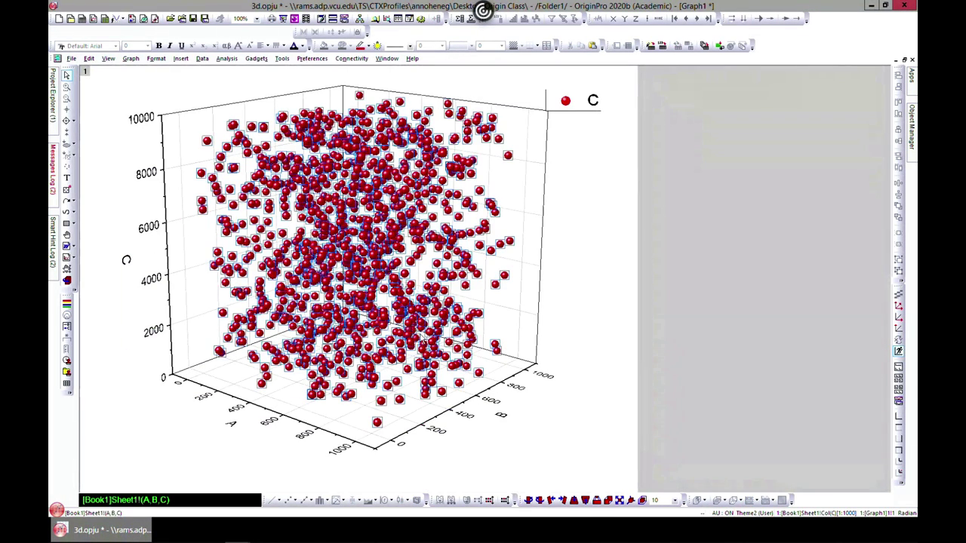
click(535, 275)
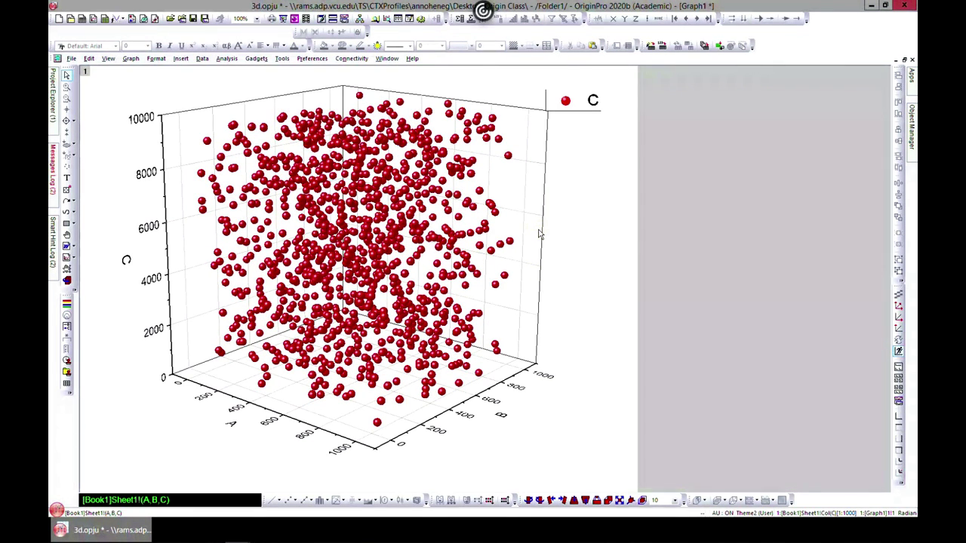
click(501, 273)
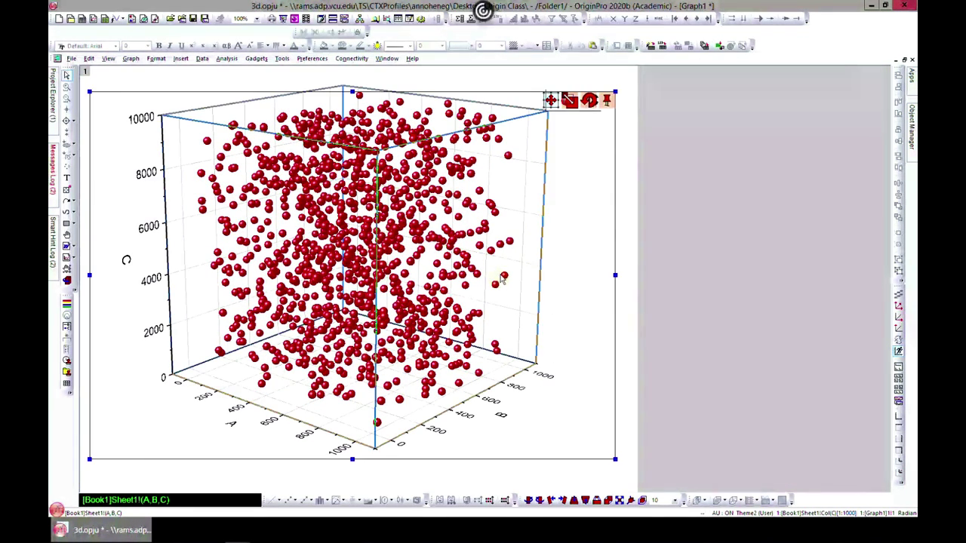
click(589, 101)
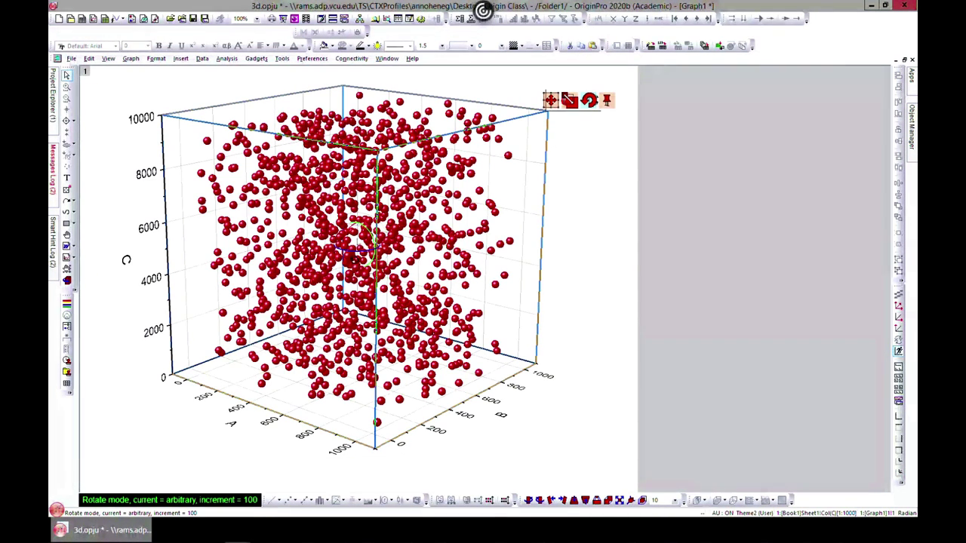
drag(126, 259, 375, 260)
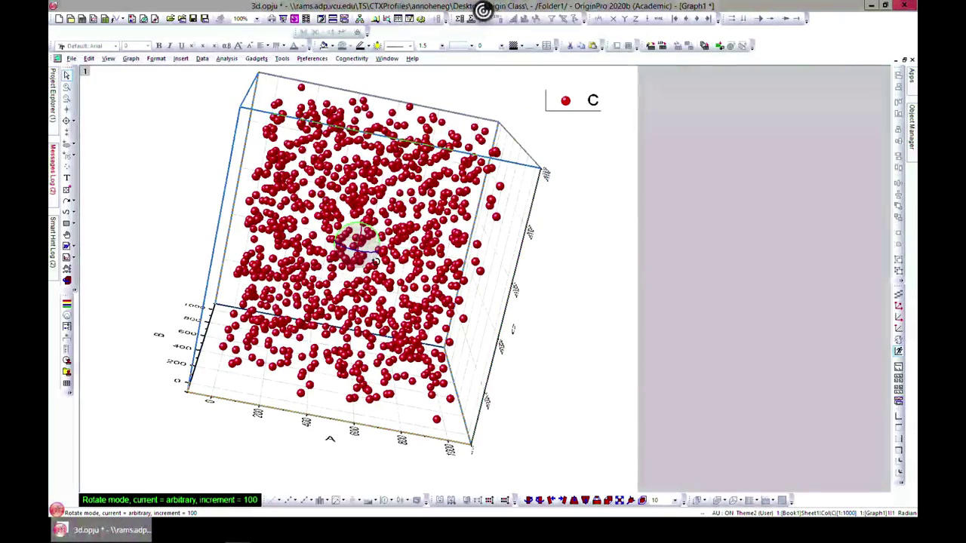
drag(375, 260, 423, 226)
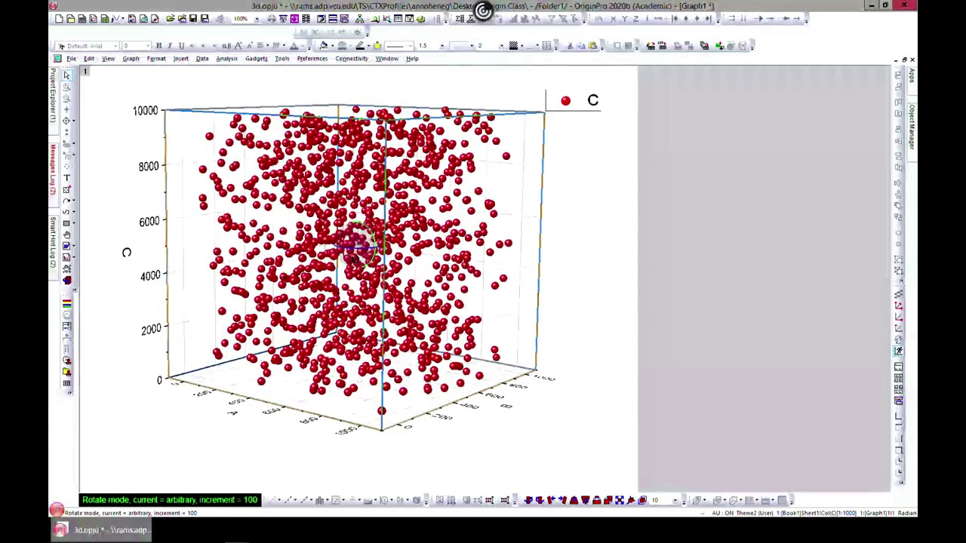
click(558, 235)
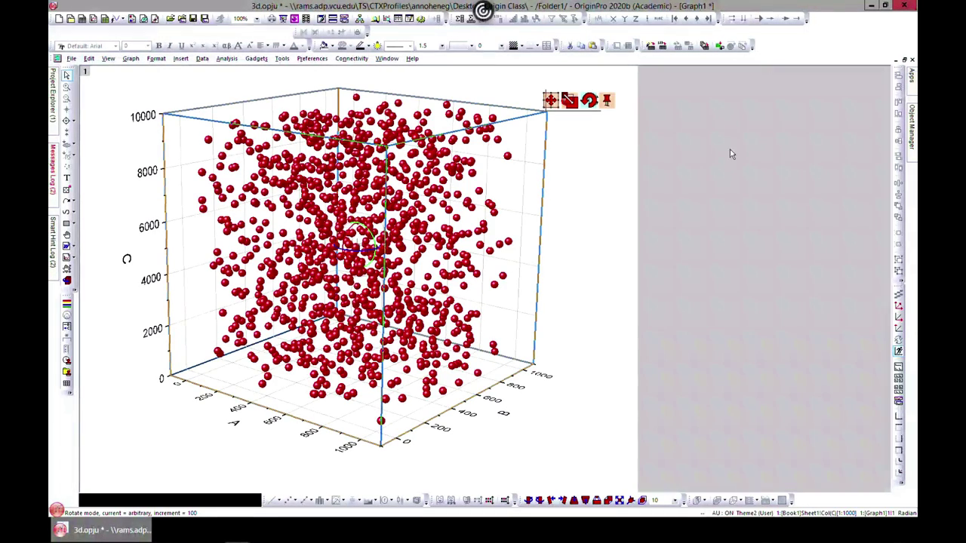
- Restore the graph window, move it off the data, and create a 3D Scatter plot from rows 1 to 10 of columns A to C
click(904, 58)
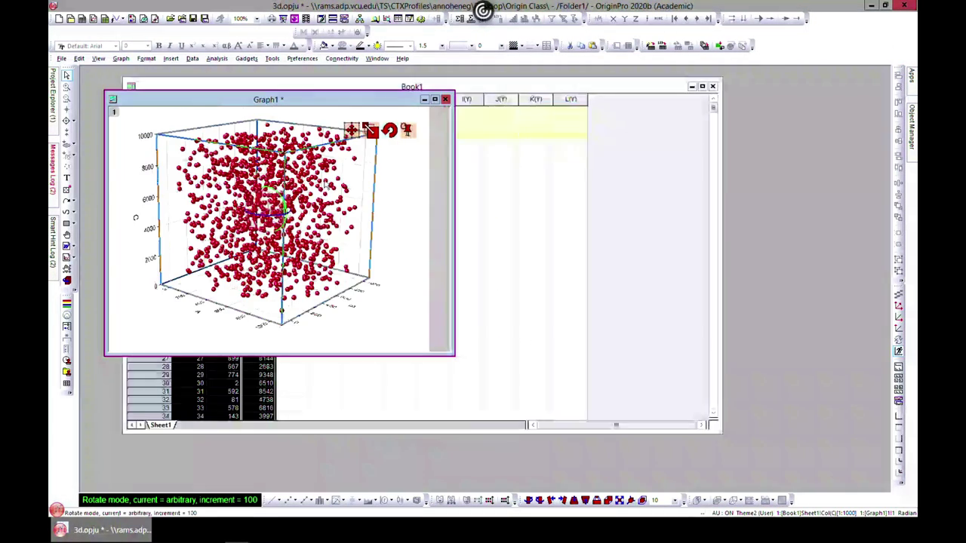
drag(301, 99, 608, 153)
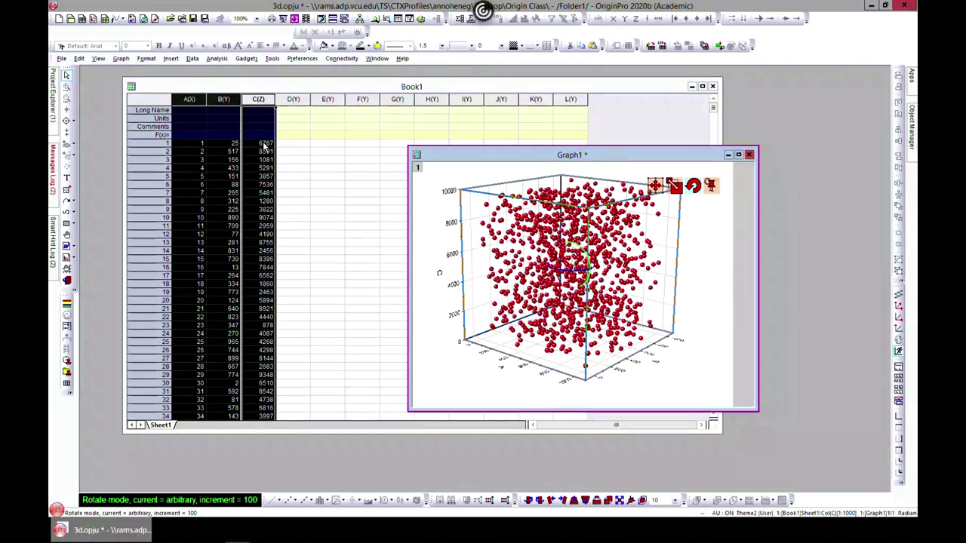
click(204, 143)
drag(200, 145, 253, 219)
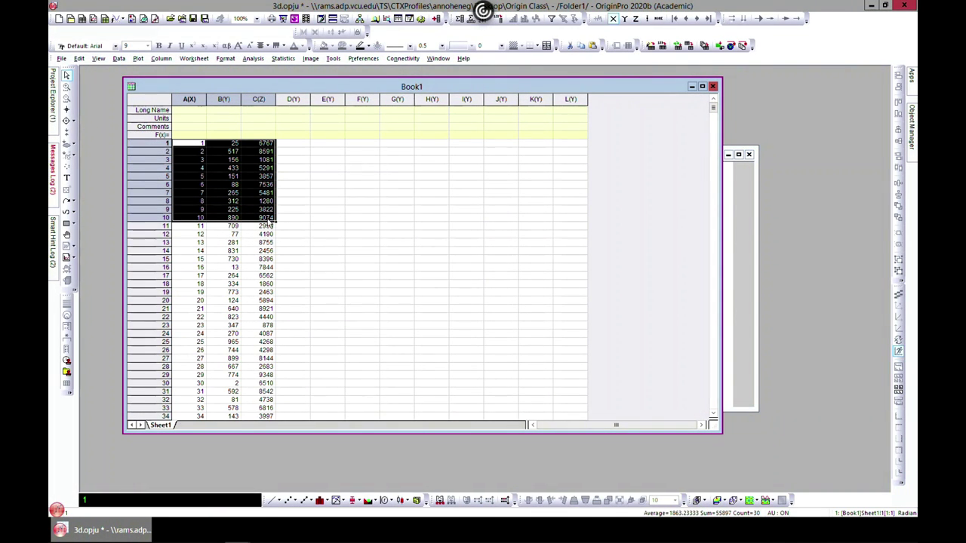
click(138, 58)
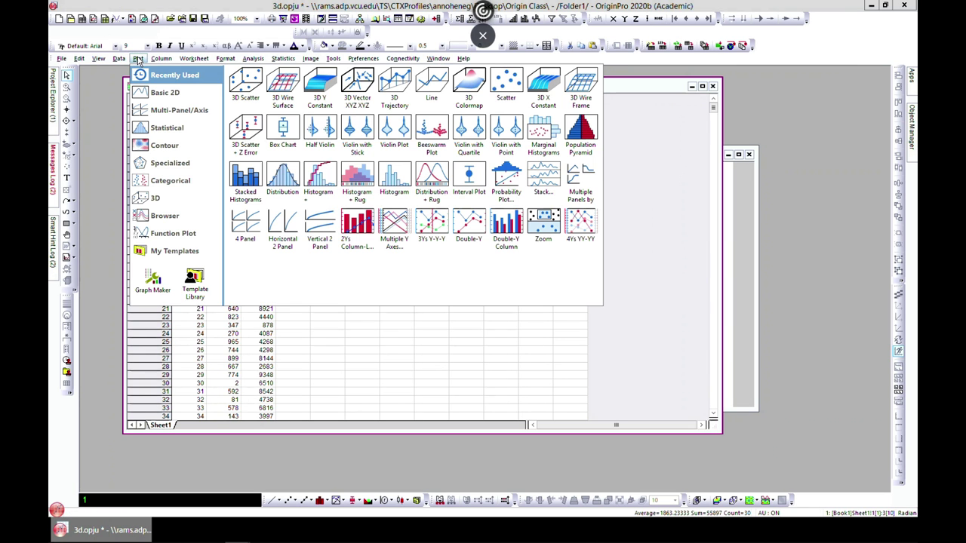
click(245, 89)
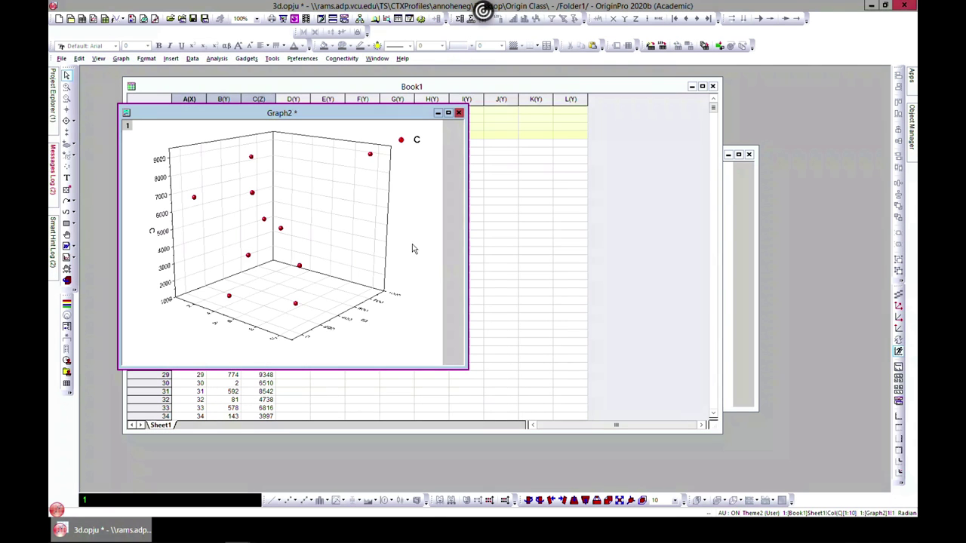
- Maximize the ten-point scatter graph and rotate it so that the B axis runs across the front
click(449, 113)
click(403, 249)
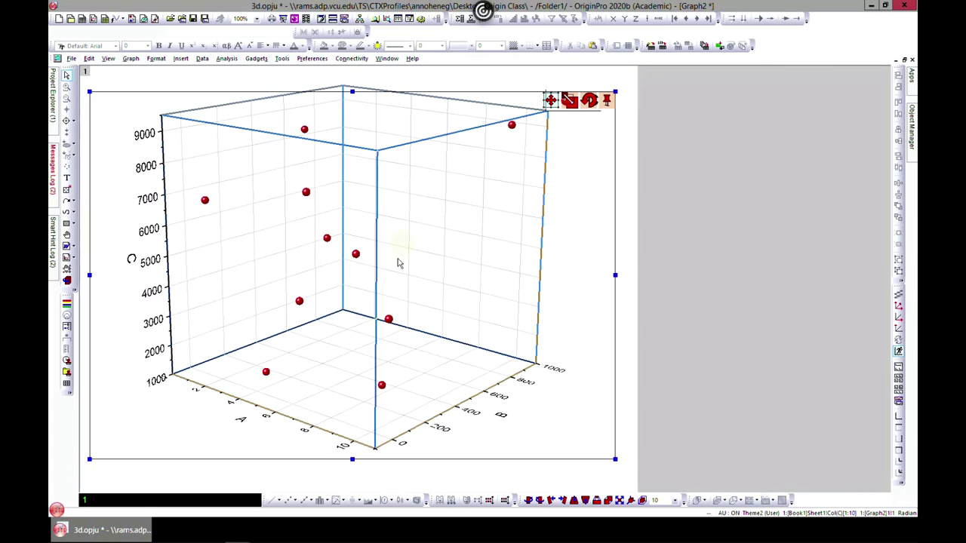
click(589, 100)
drag(347, 252, 382, 234)
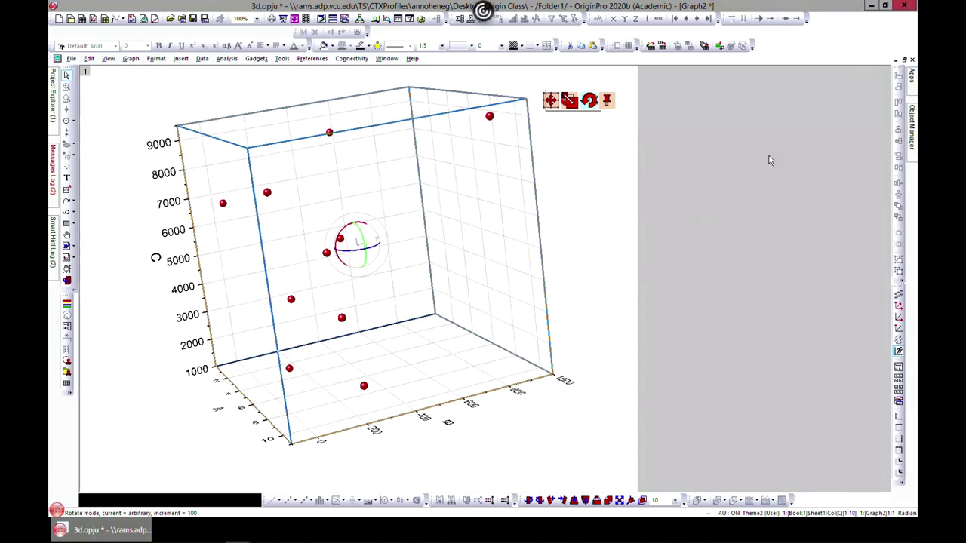
- Turn the XY, ZX and YZ projections of the ten-point scatter data on and back off
mouse_move(910, 119)
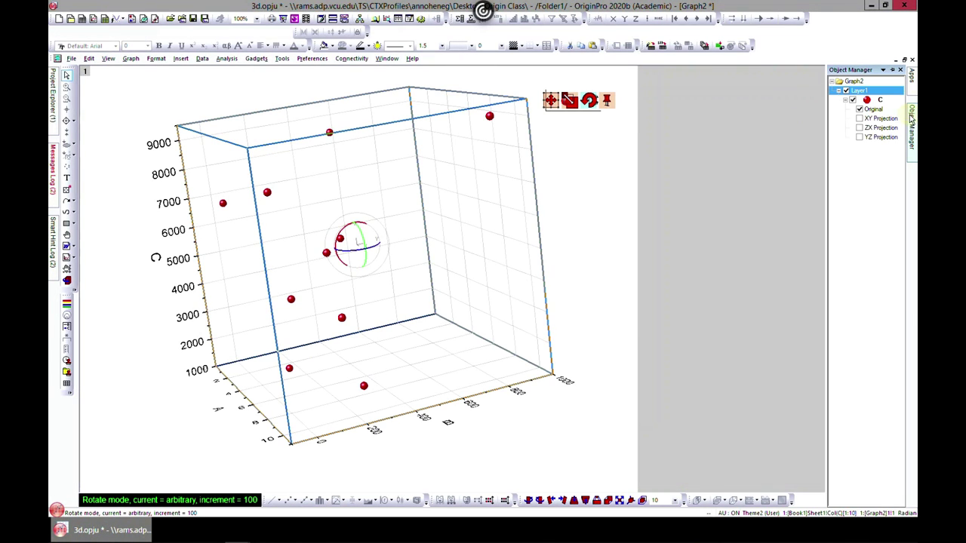
click(859, 120)
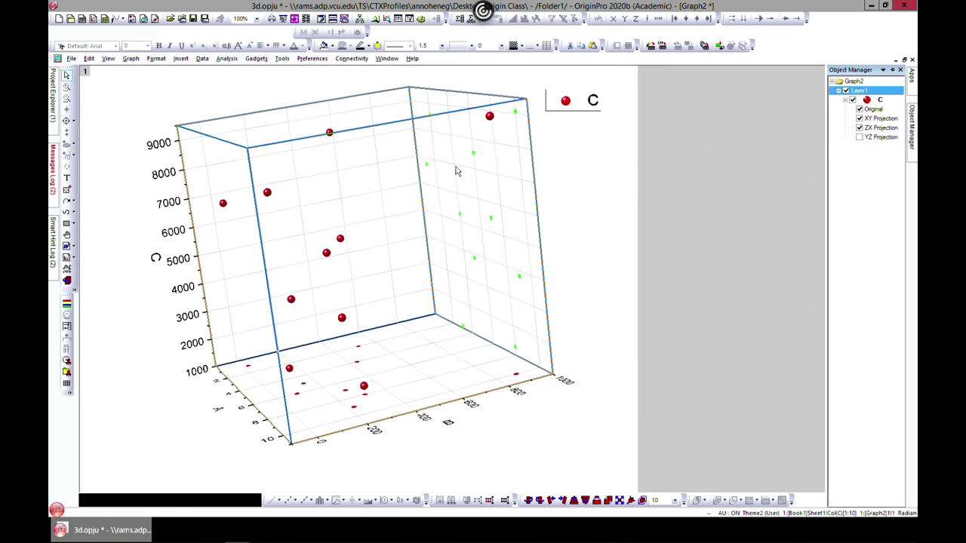
click(859, 137)
click(790, 132)
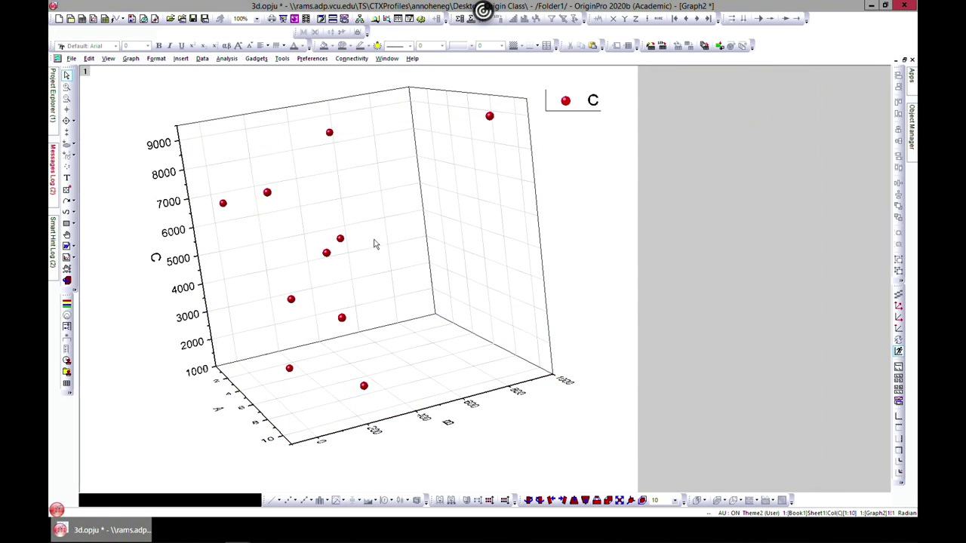
- Restore the ten-point graph window, reposition it over the workbook, and bring the full-data graph forward beside it
click(903, 62)
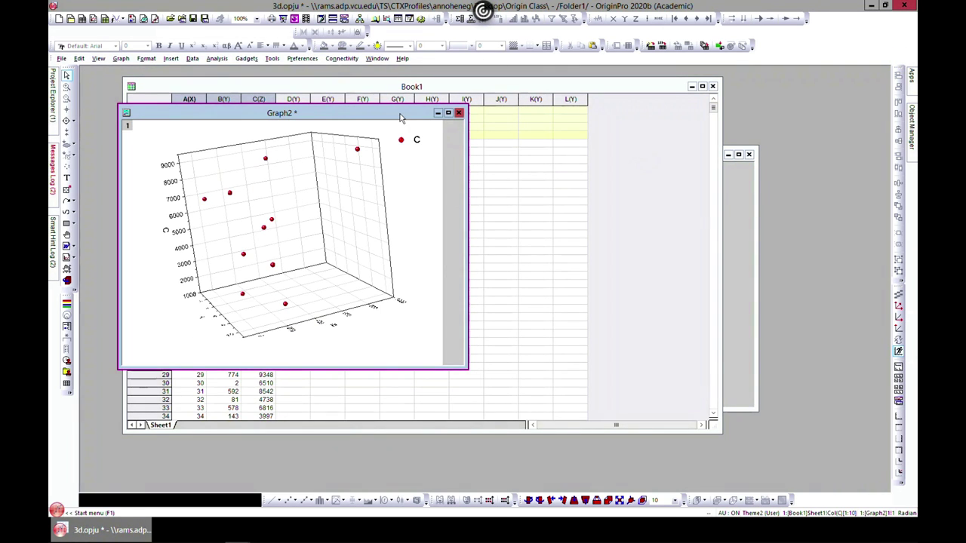
drag(405, 113, 423, 169)
click(746, 236)
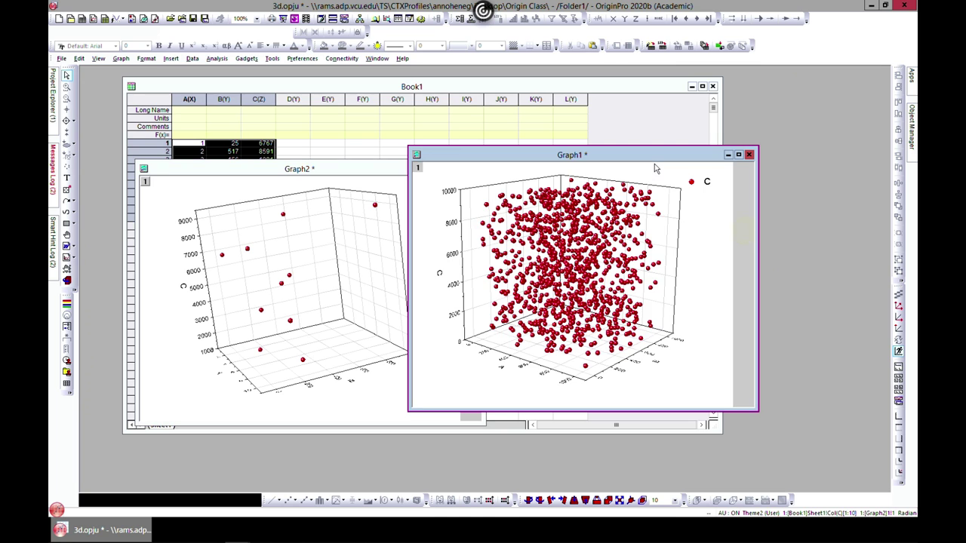
drag(676, 156, 636, 146)
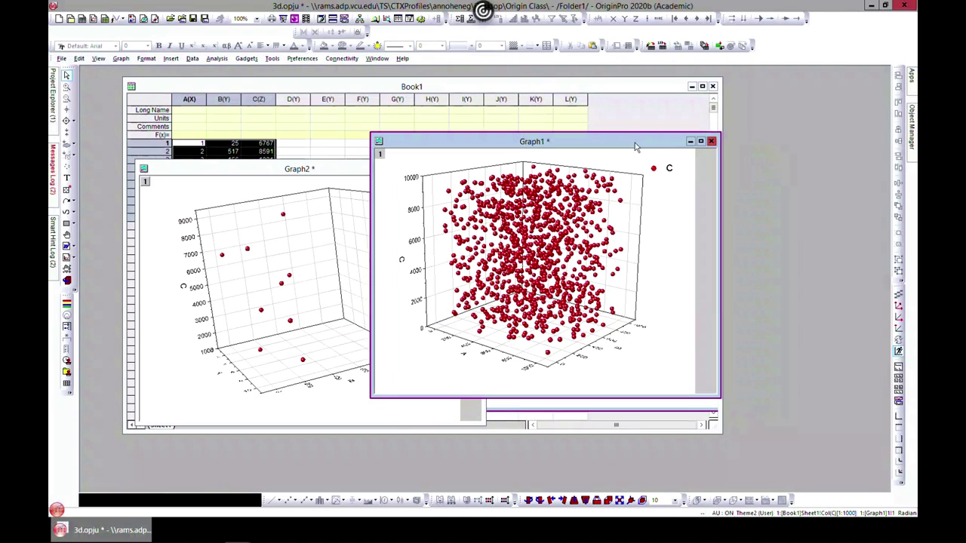
- Maximize the full-data scatter graph and open its layer properties, moving the dialog off the plot
click(699, 141)
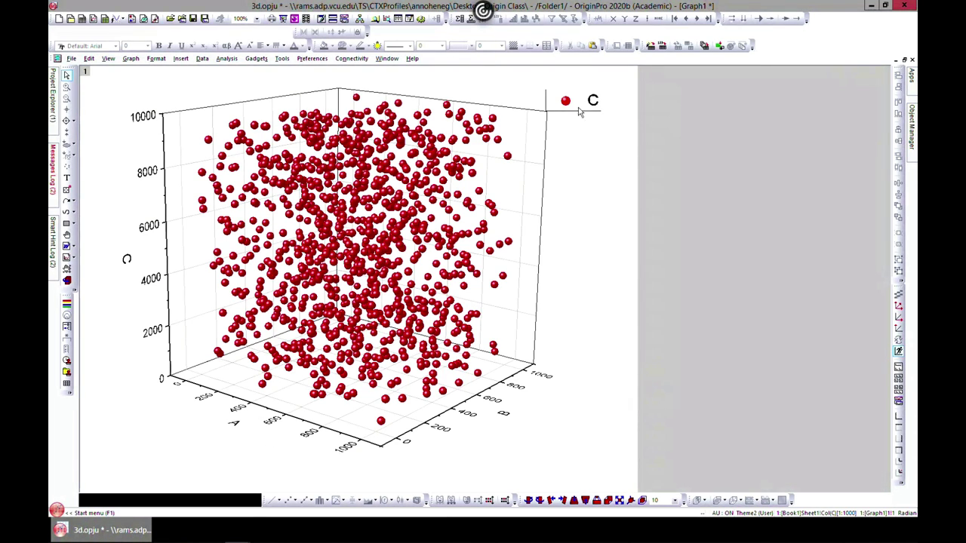
click(510, 234)
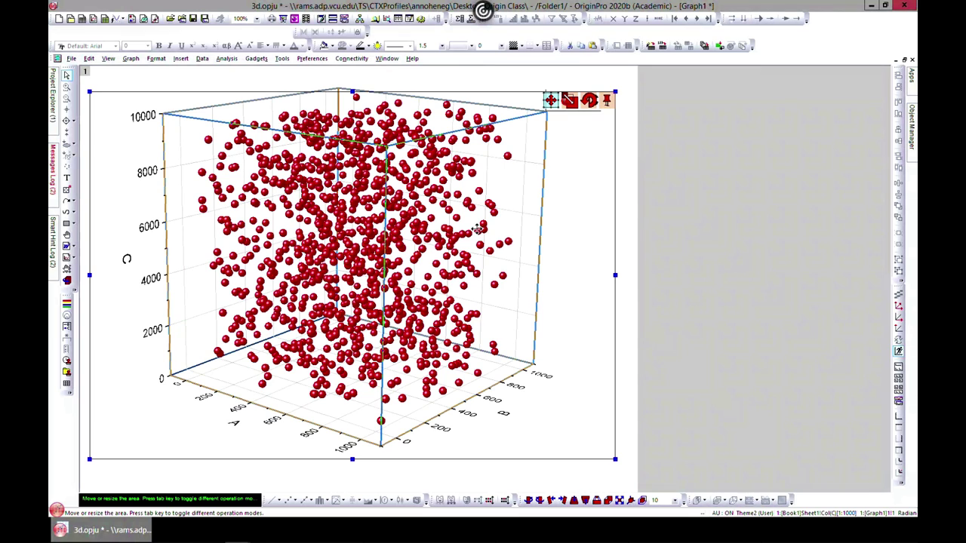
double_click(516, 211)
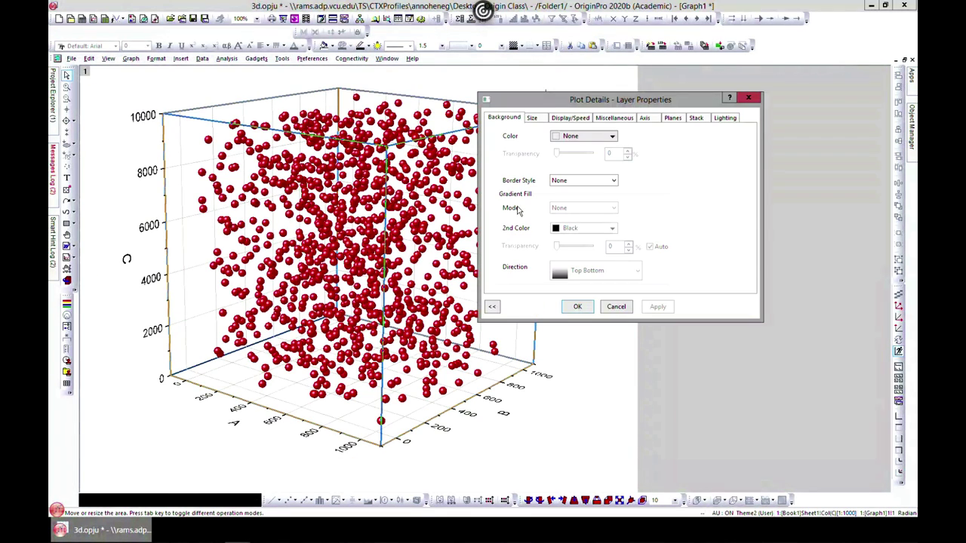
drag(555, 102, 590, 111)
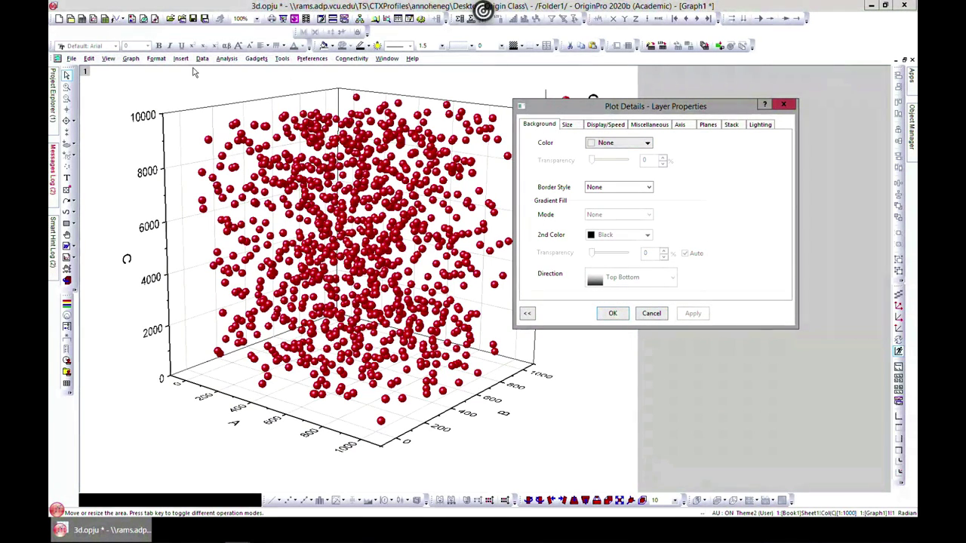
- Apply a #FF44AB background to the layer and test its transparency at 95% and 56%
click(648, 143)
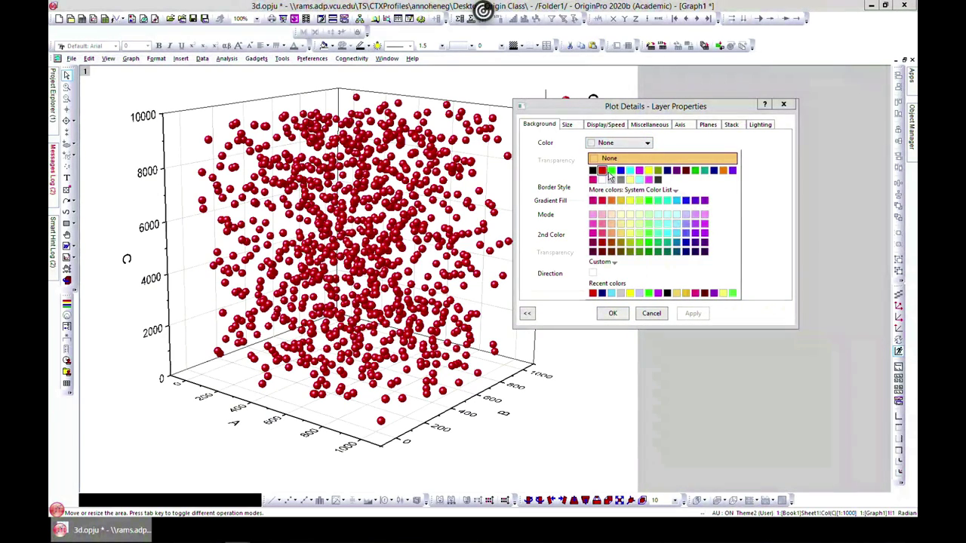
click(593, 234)
click(694, 314)
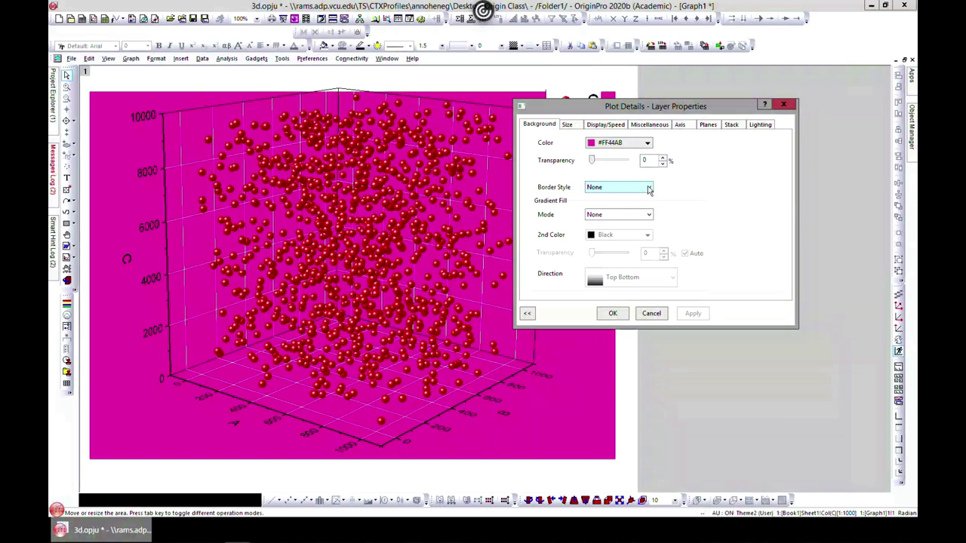
drag(593, 160, 625, 163)
click(693, 313)
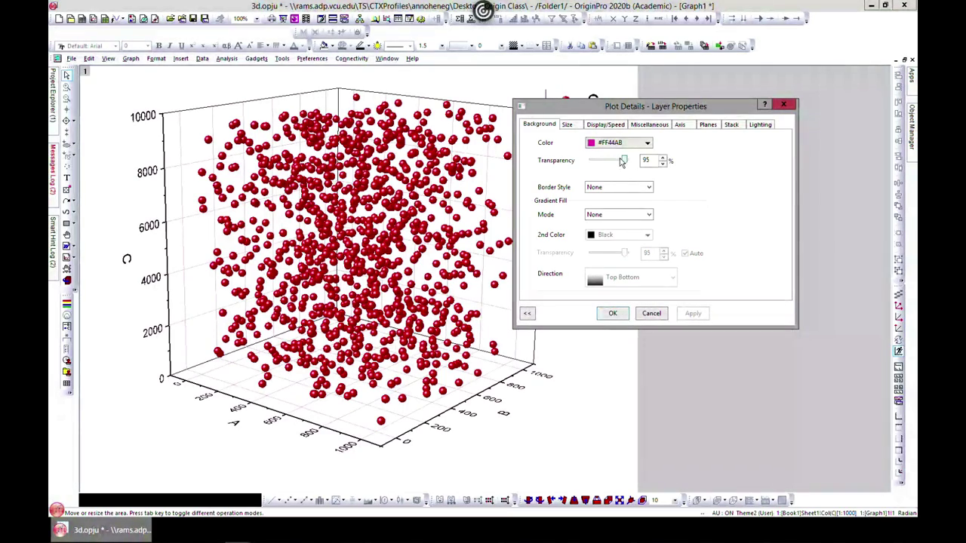
drag(626, 160, 609, 160)
click(693, 313)
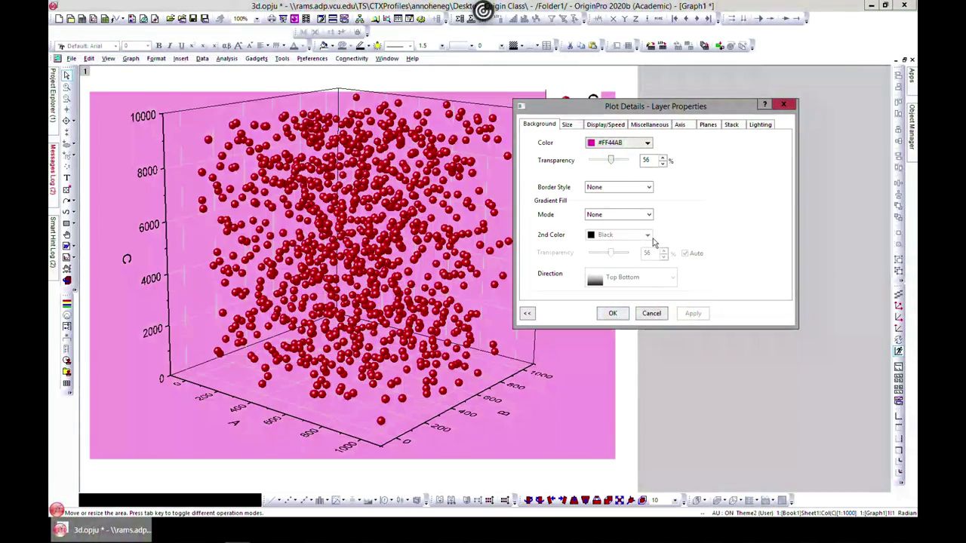
- Set the layer background colour to None and apply the Shadow border style
click(646, 143)
click(607, 158)
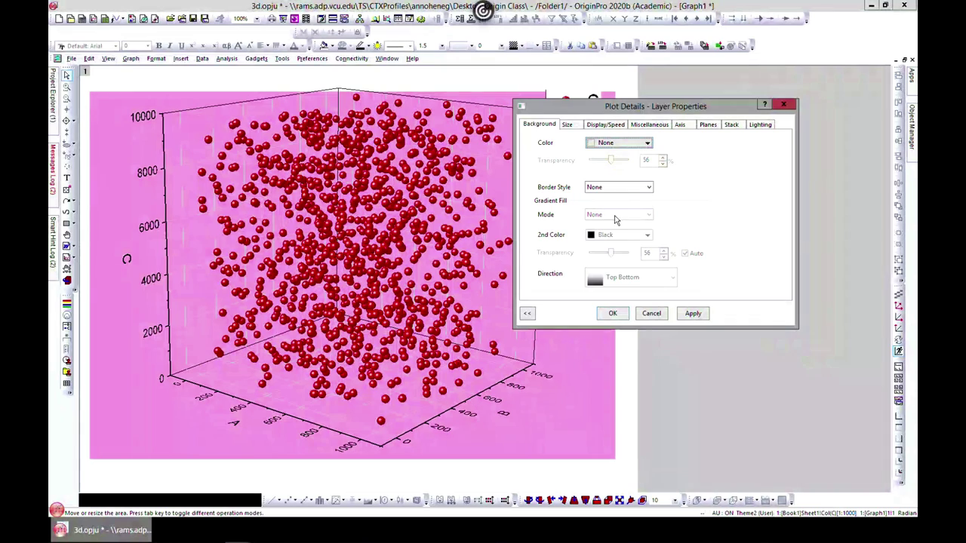
click(599, 188)
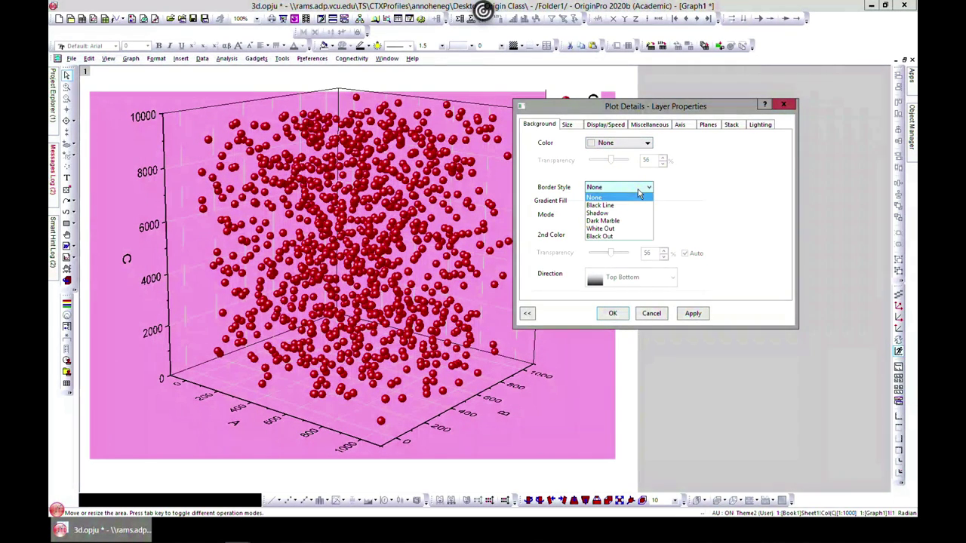
click(758, 207)
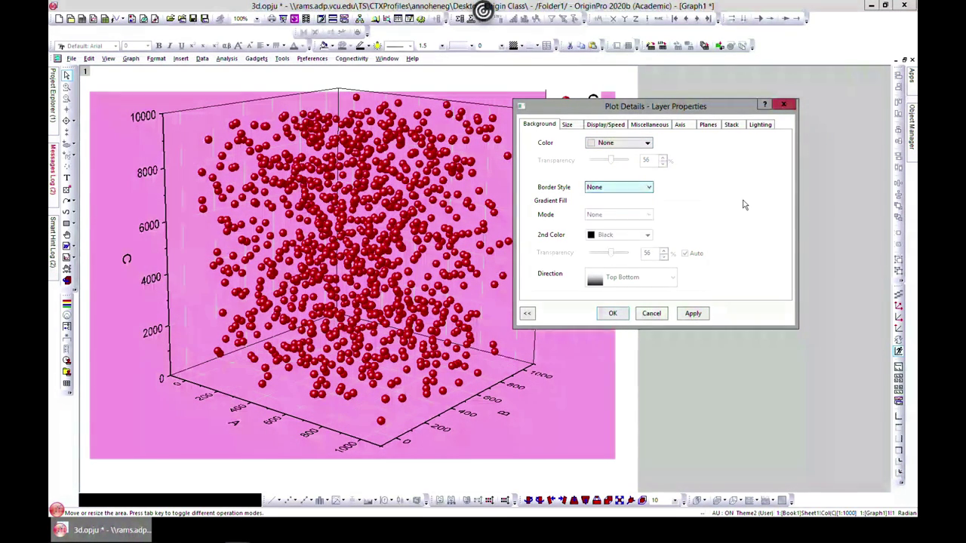
click(640, 190)
click(629, 213)
click(693, 313)
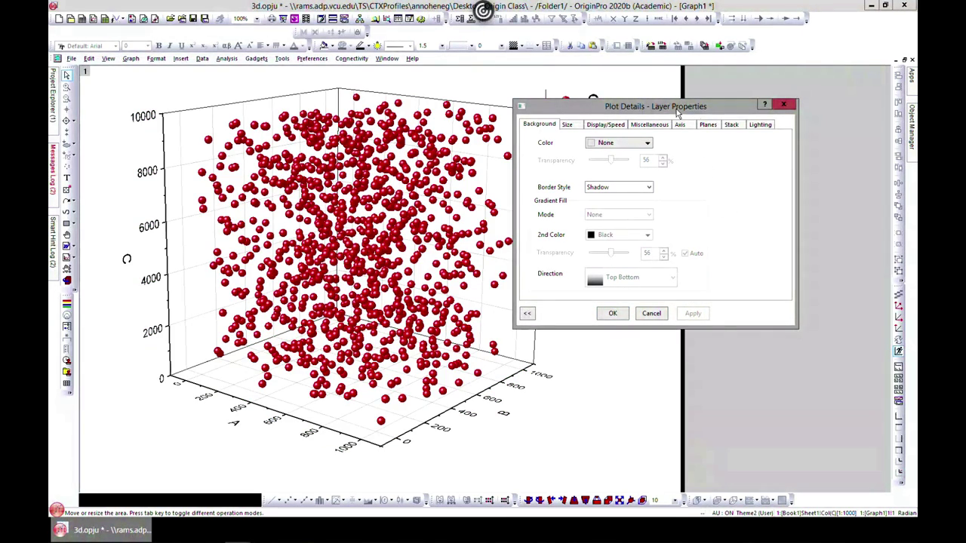
- Move the layer properties dialog clear of the legend and review the layer's size, display/speed and axis settings
drag(676, 111, 710, 137)
click(599, 148)
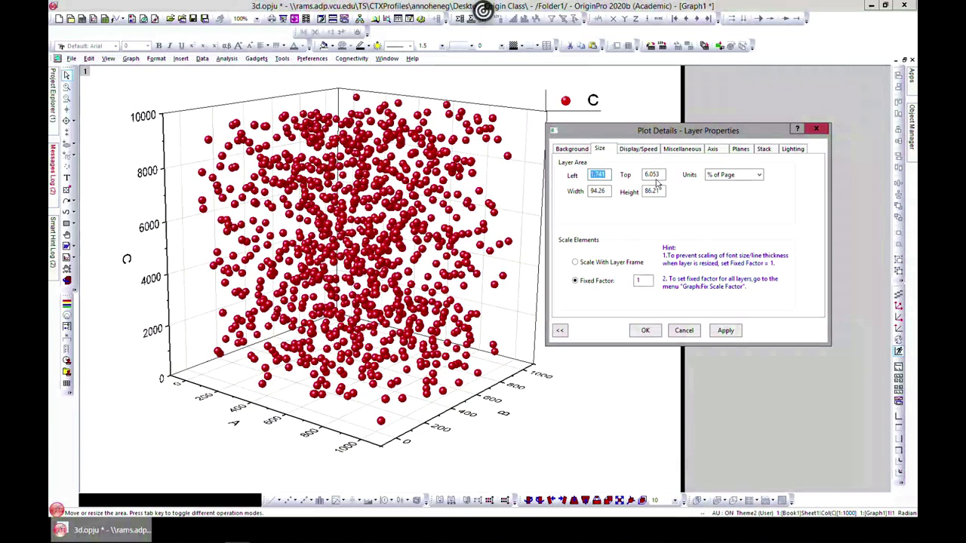
click(638, 148)
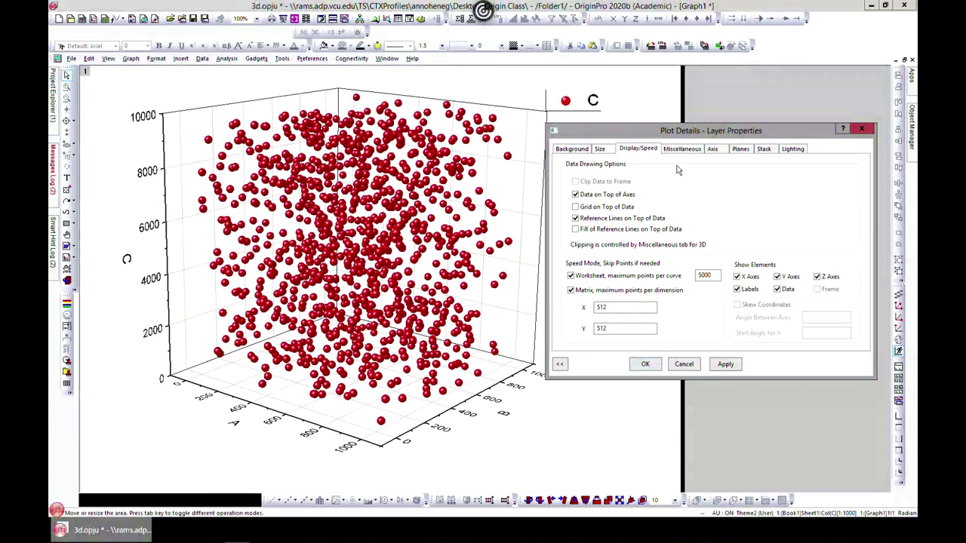
click(739, 151)
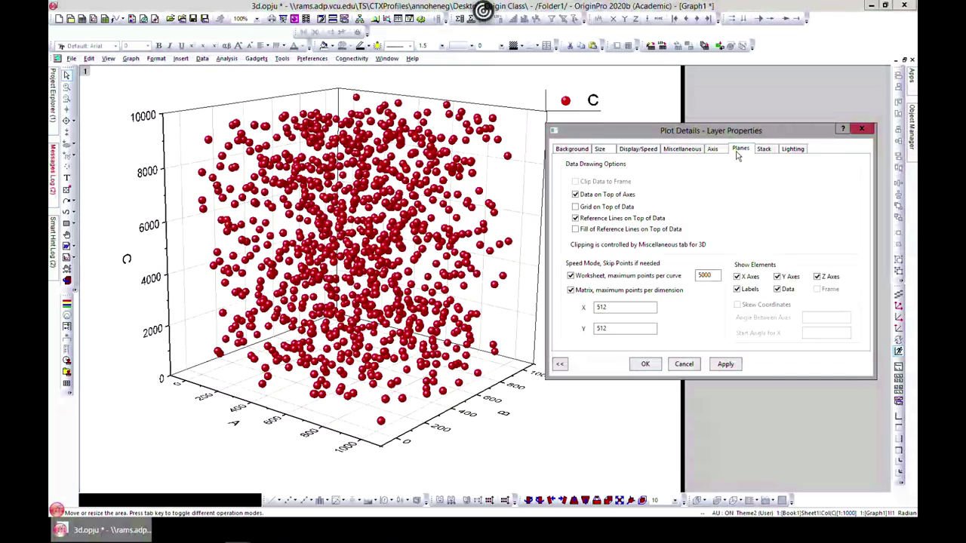
click(712, 149)
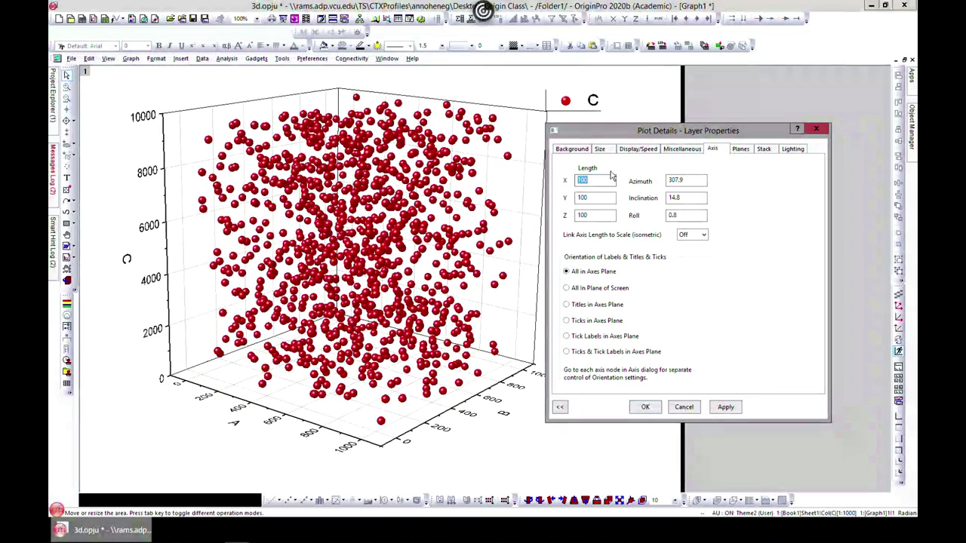
- Hide the XY plane's grid lines, apply the change, and show them again
click(737, 152)
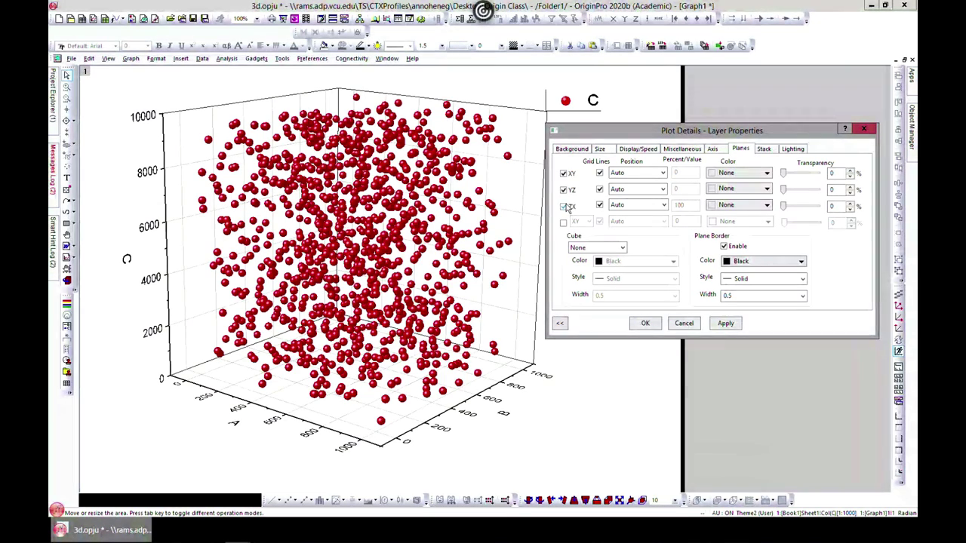
click(599, 174)
click(725, 323)
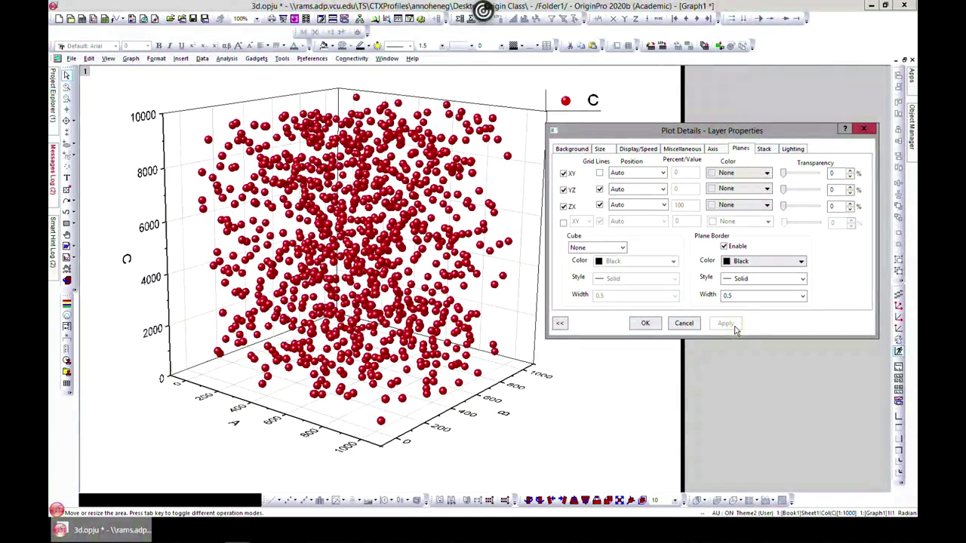
click(599, 174)
click(730, 325)
click(661, 173)
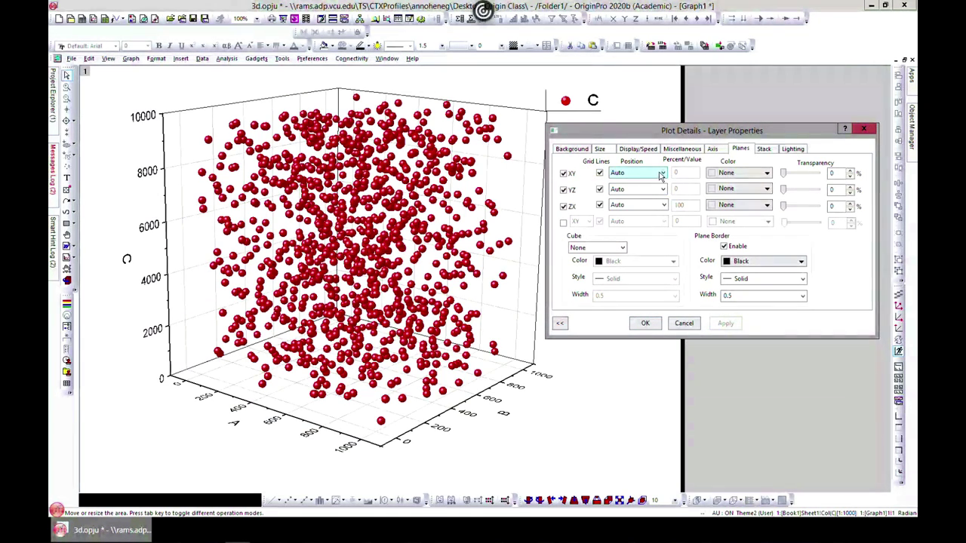
click(660, 174)
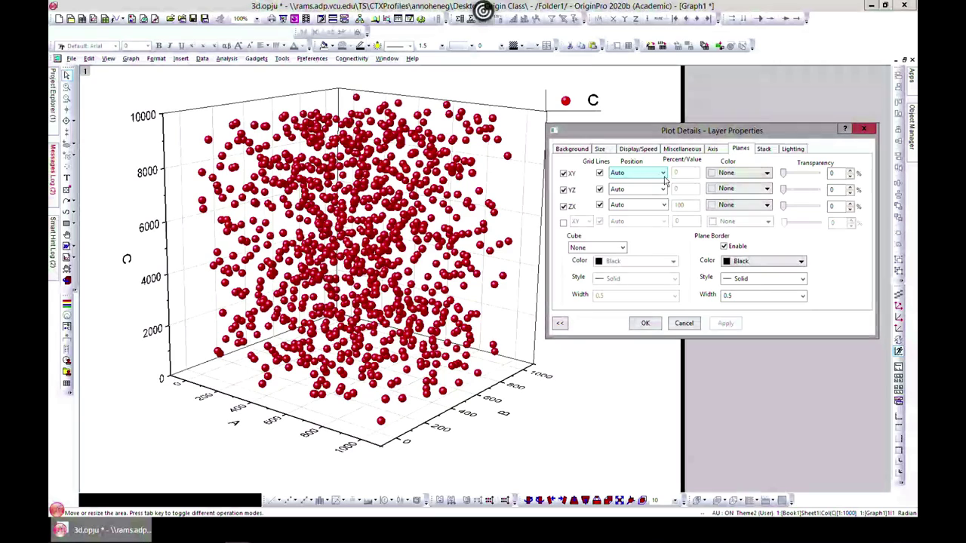
- Test a black fill on the XY plane and return its colour to None
click(763, 175)
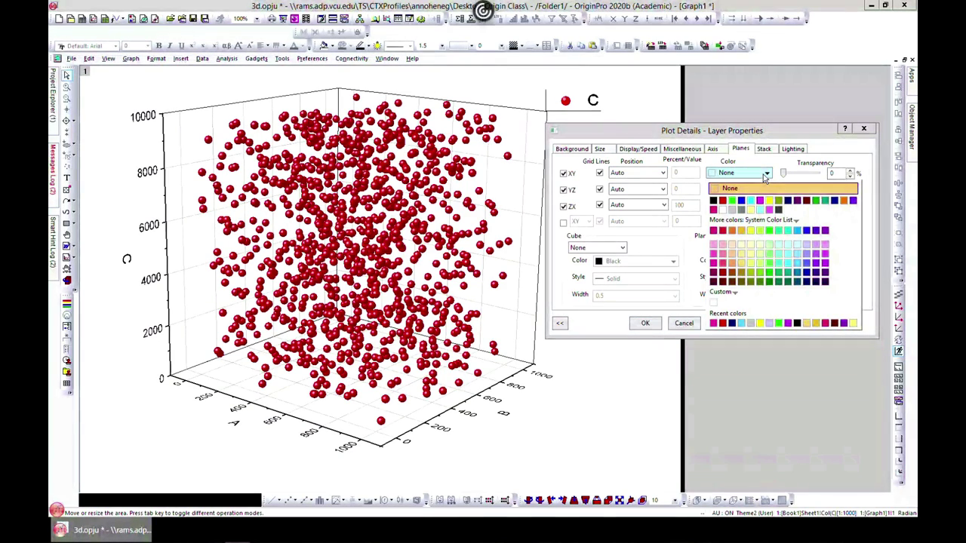
click(713, 200)
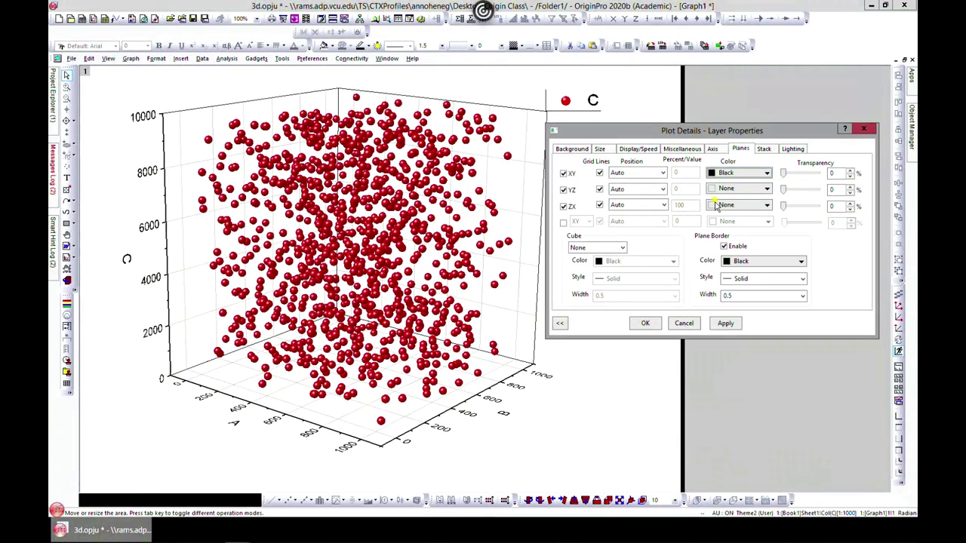
click(727, 323)
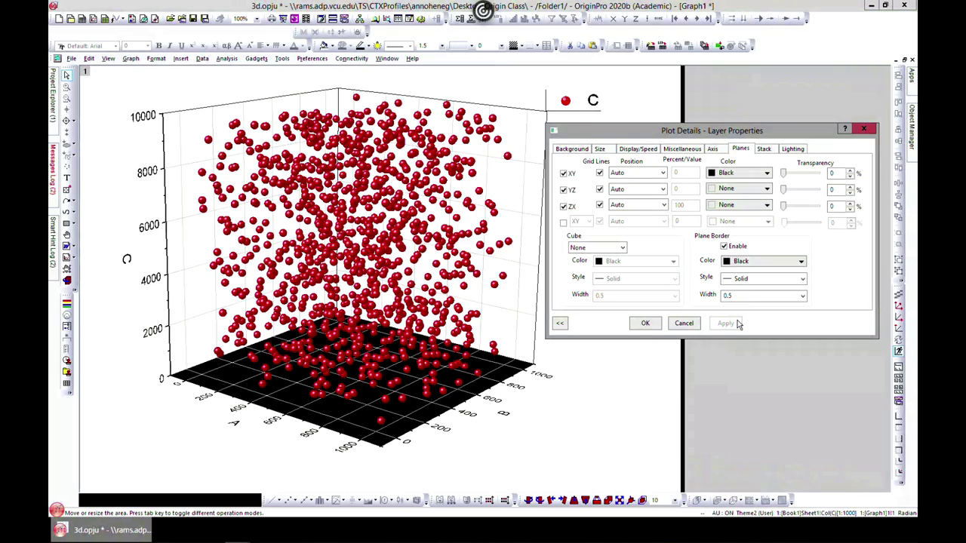
click(761, 173)
click(746, 190)
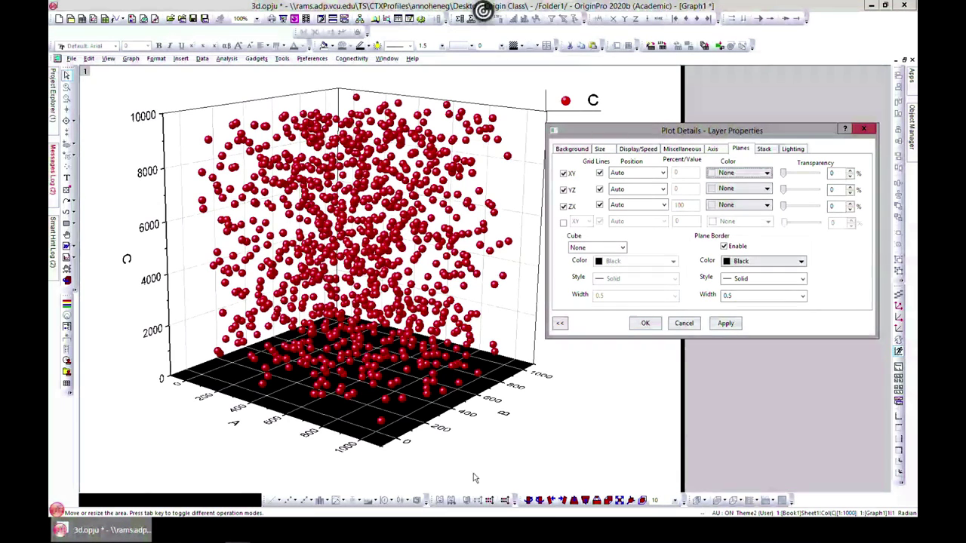
- Set the plot's cube frame to Whole Cube and apply it
click(616, 249)
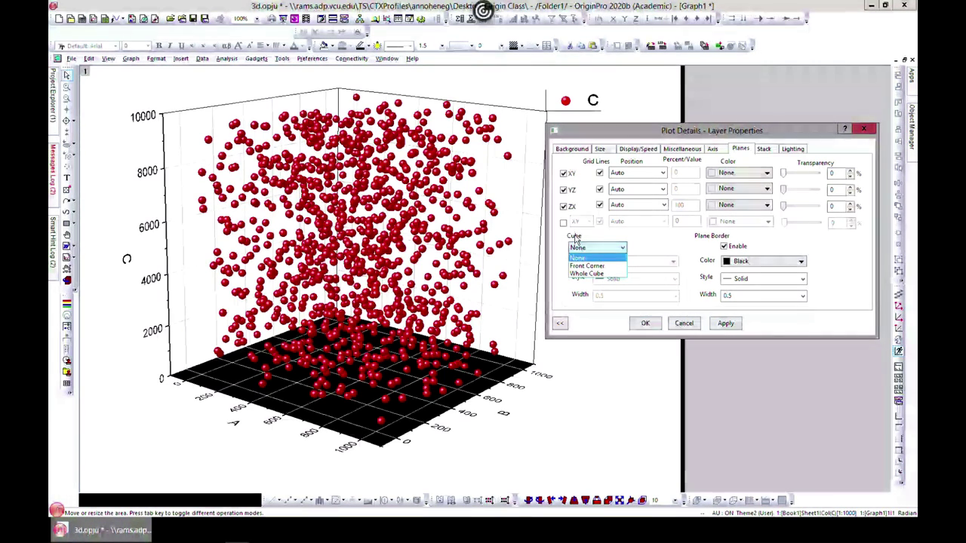
click(593, 277)
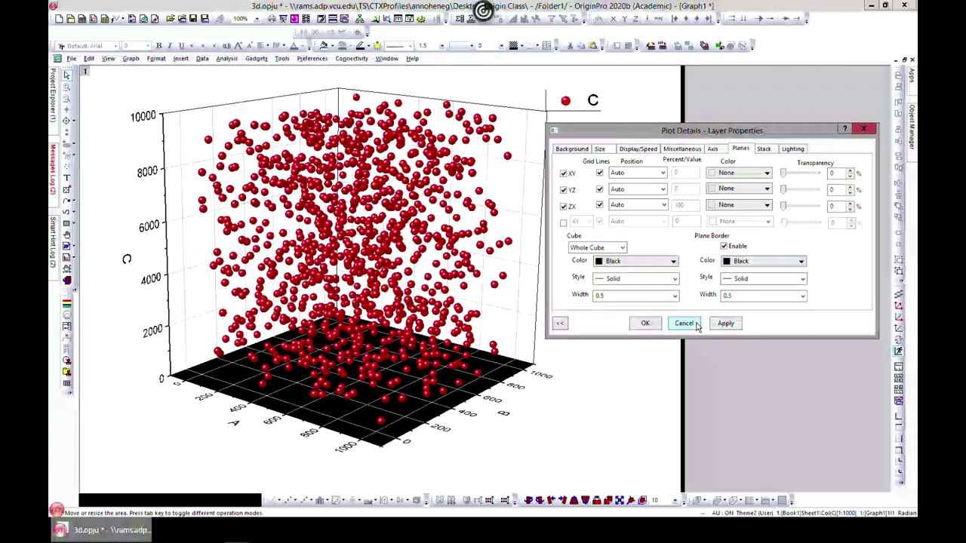
click(725, 322)
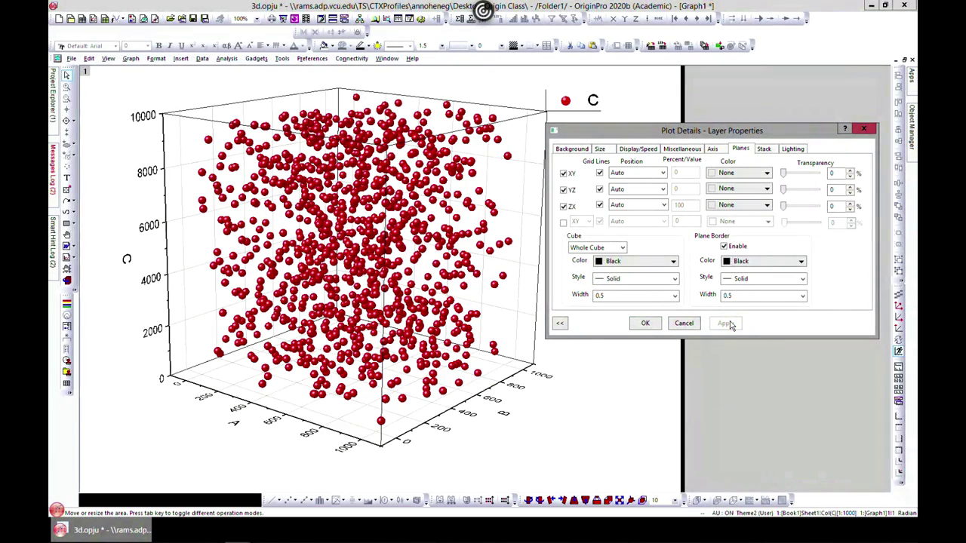
- Set the cube frame's line width to 3 and its line style to Dash, applying both
click(675, 280)
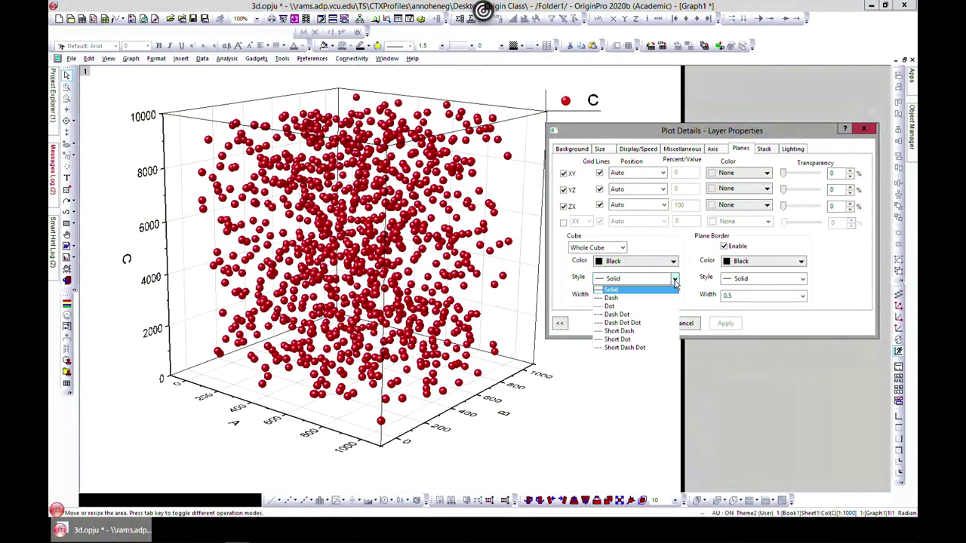
click(664, 296)
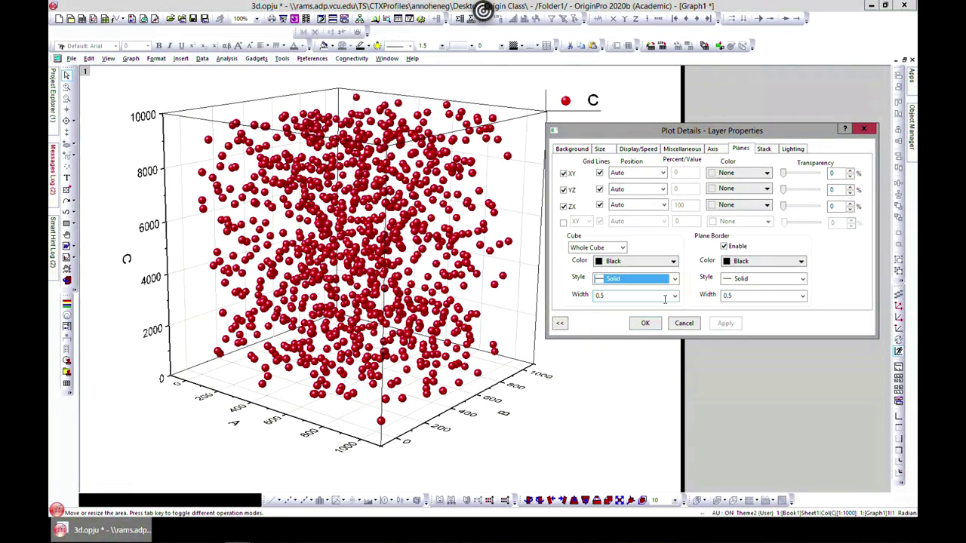
click(670, 296)
click(639, 349)
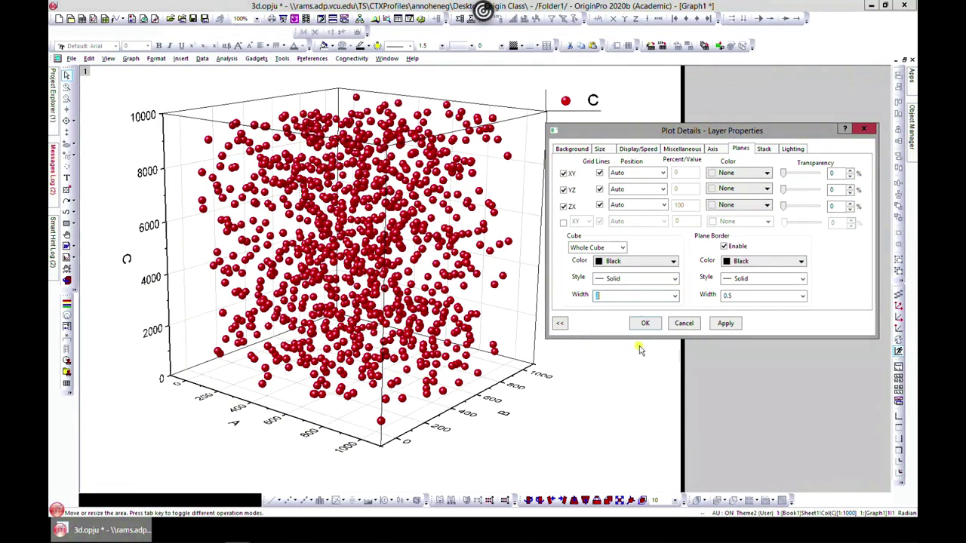
click(727, 324)
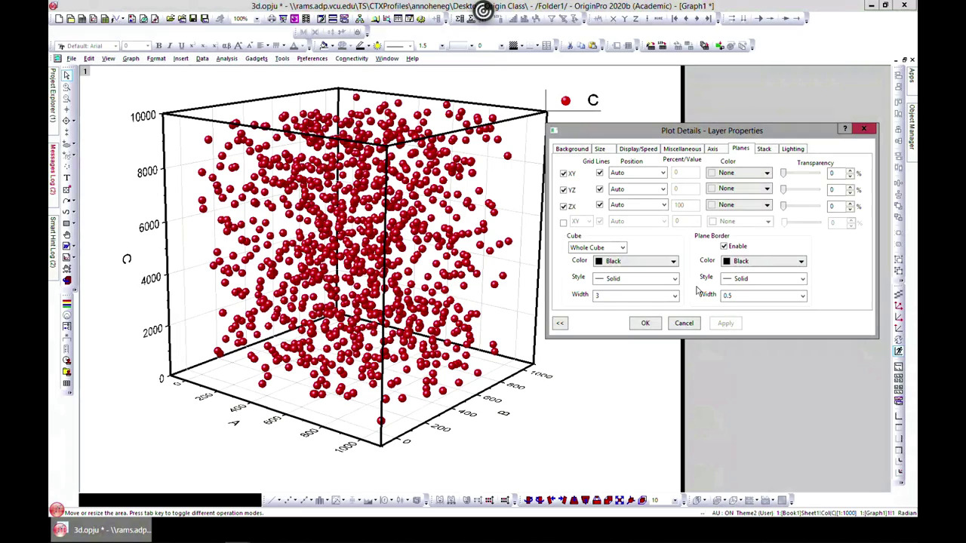
click(673, 279)
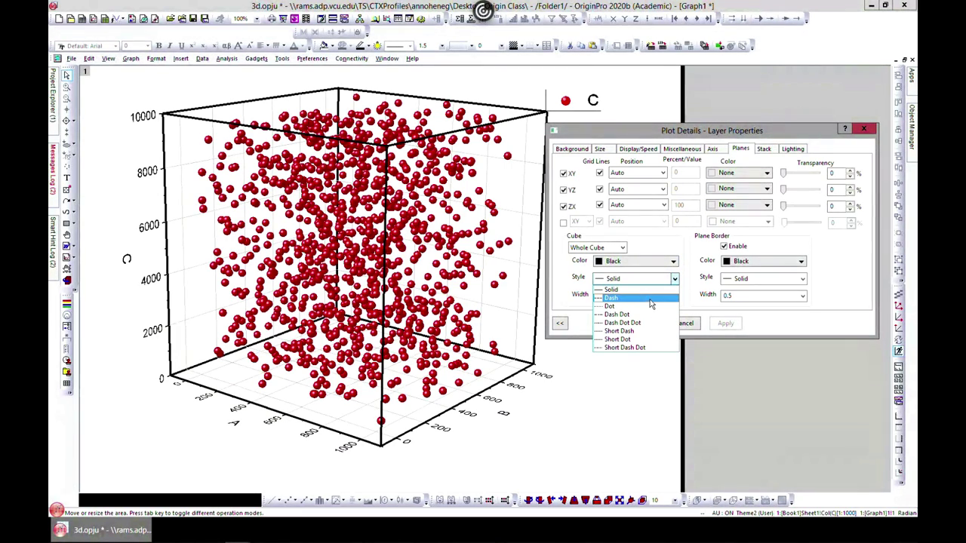
click(650, 299)
click(724, 324)
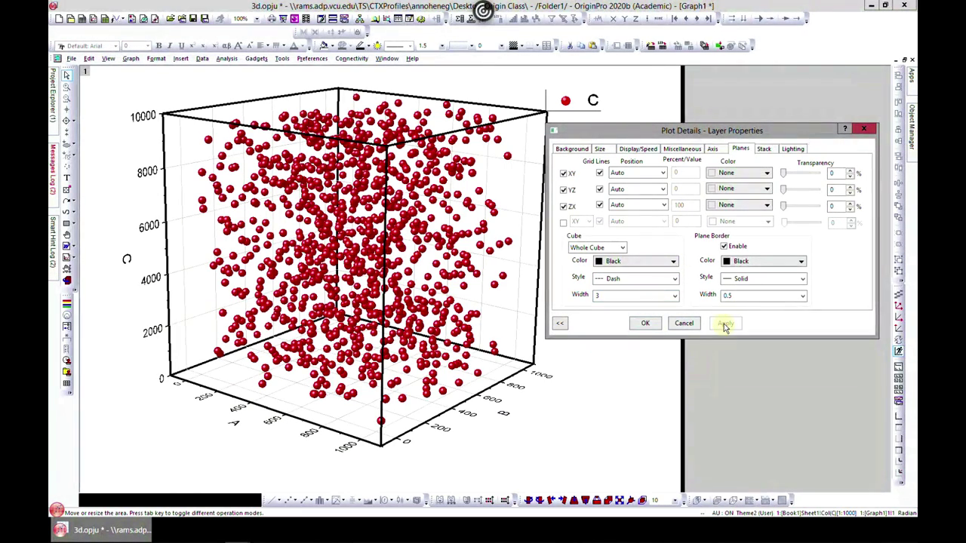
- Colour the plane border red and the cube frame blue, applying both changes
click(800, 262)
click(737, 277)
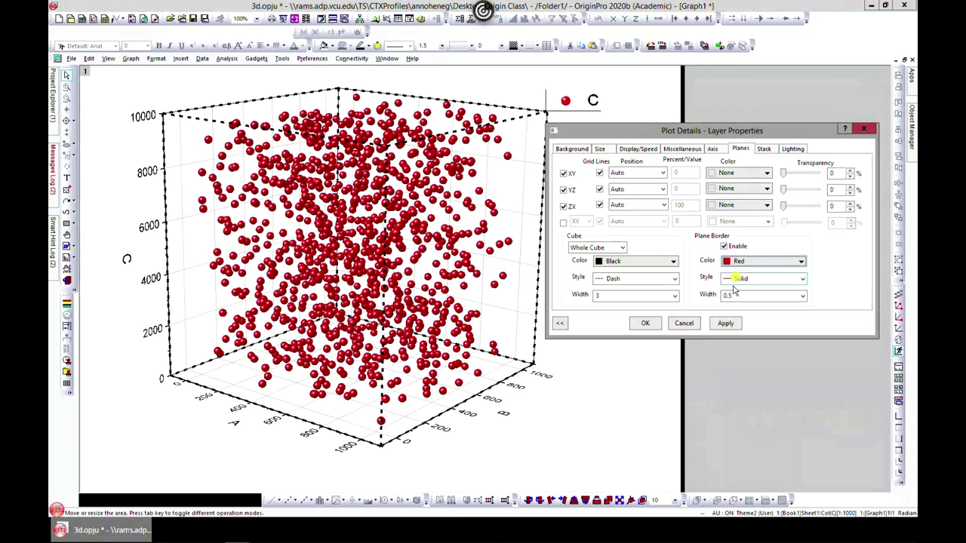
click(725, 324)
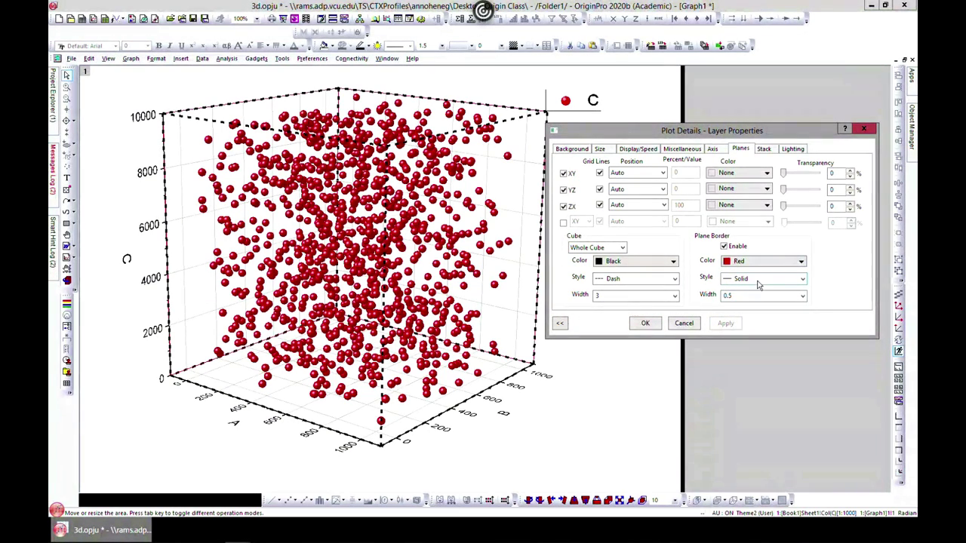
click(673, 262)
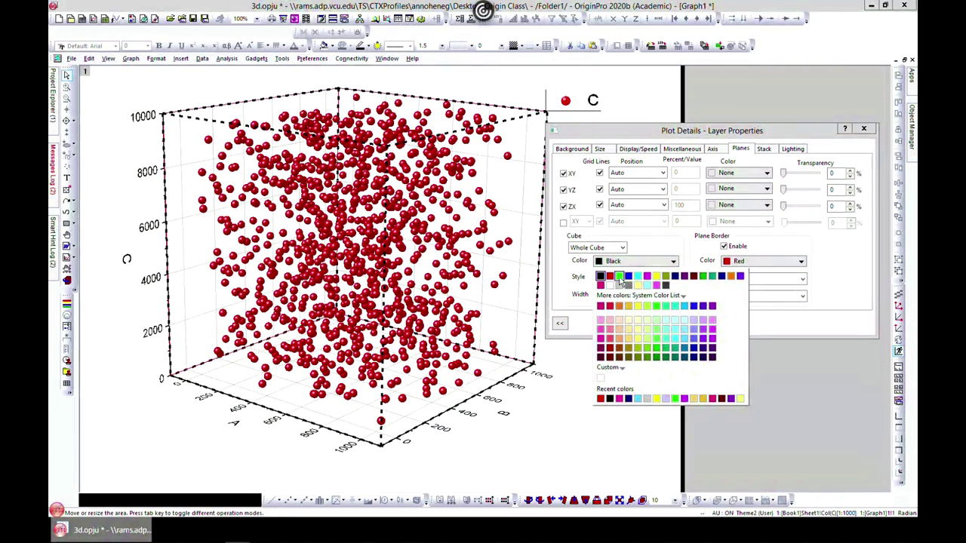
click(628, 276)
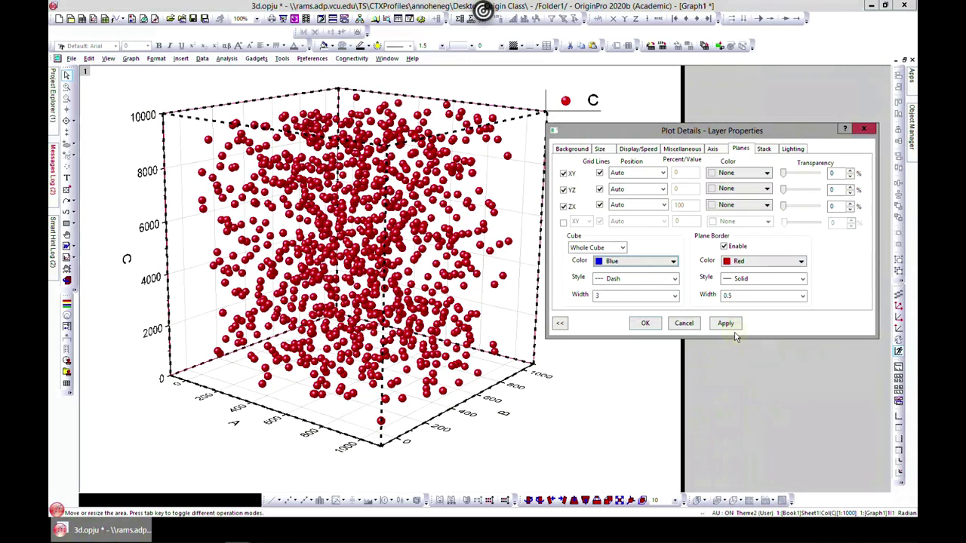
click(729, 324)
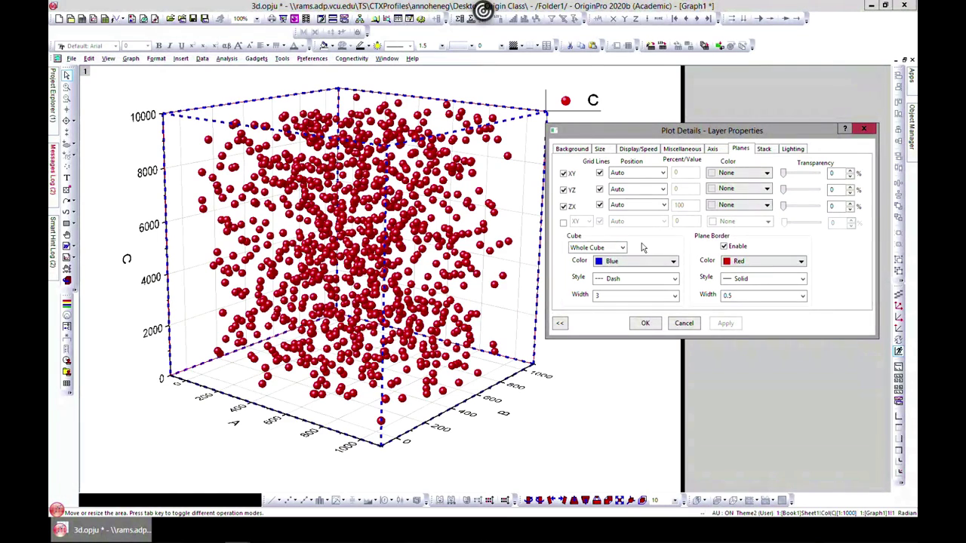
- Apply directional lighting to the layer with ambient light colour #A000C8
click(763, 149)
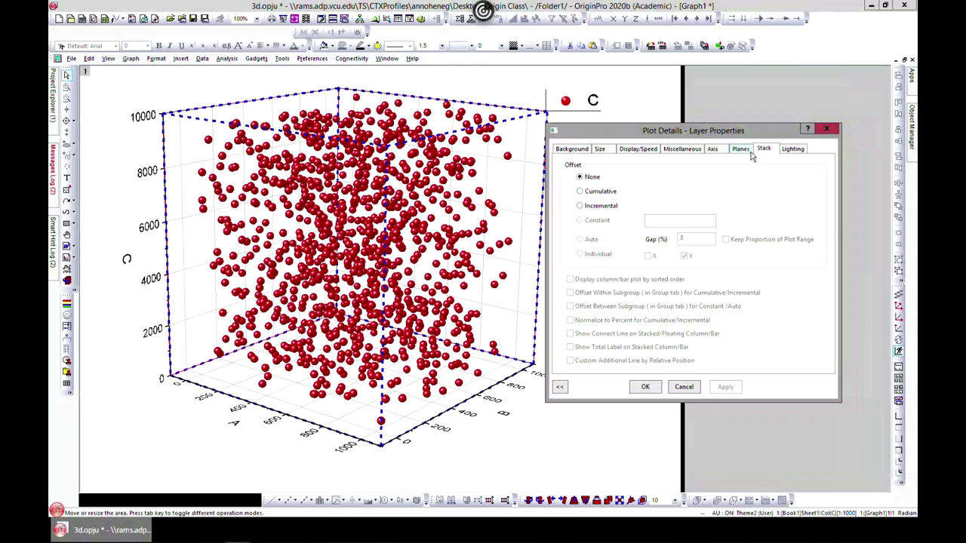
click(791, 149)
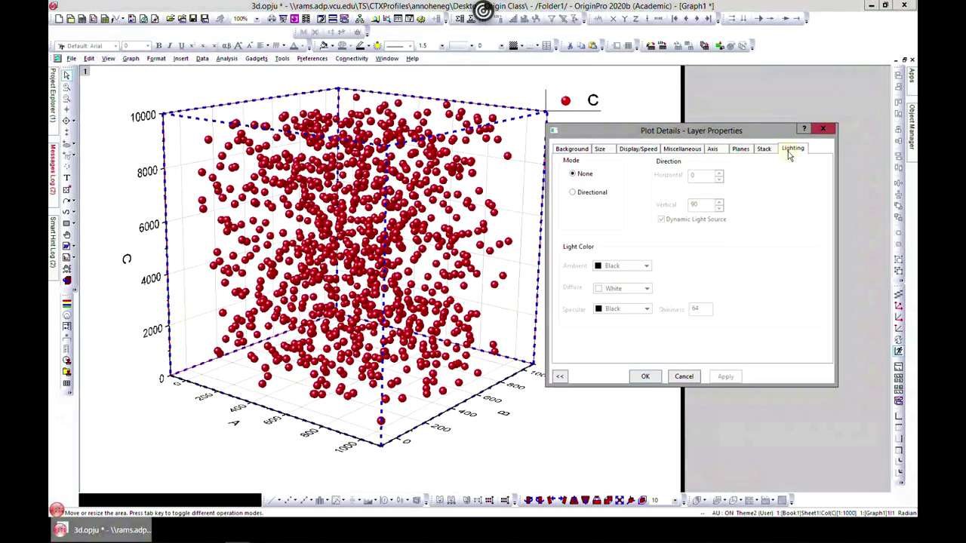
click(572, 193)
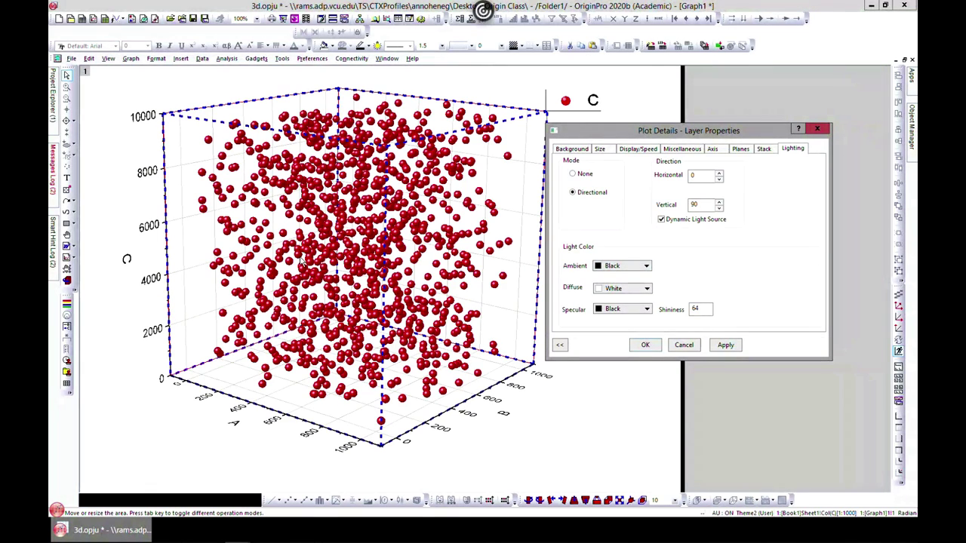
click(645, 267)
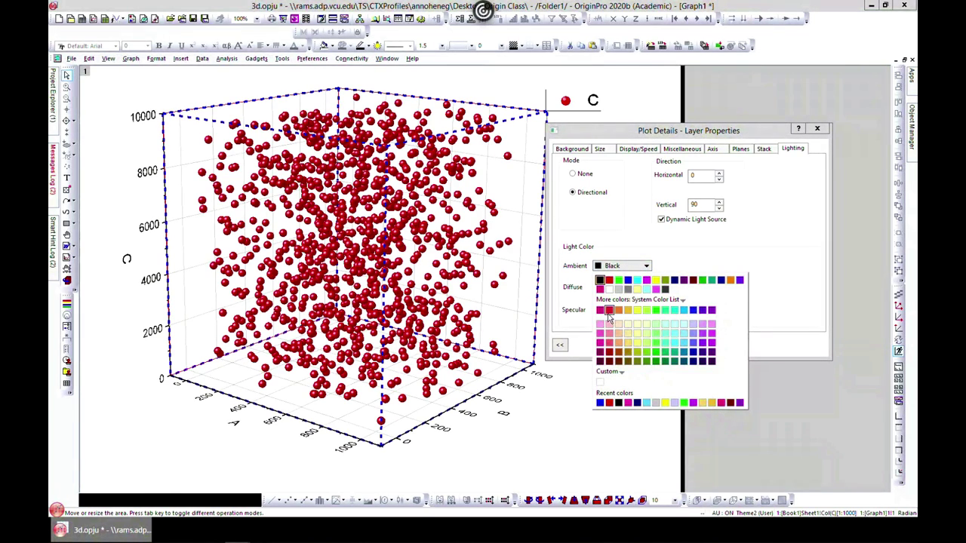
click(711, 311)
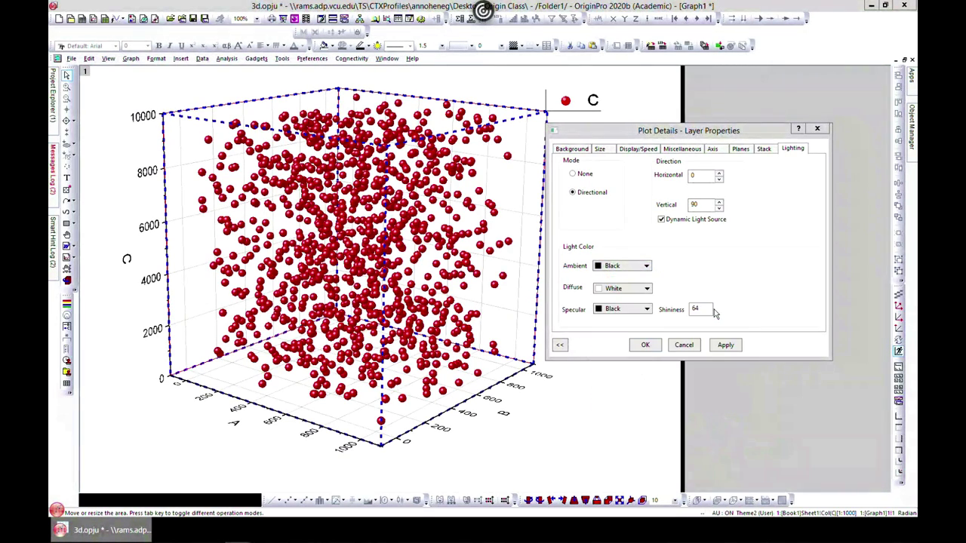
click(725, 345)
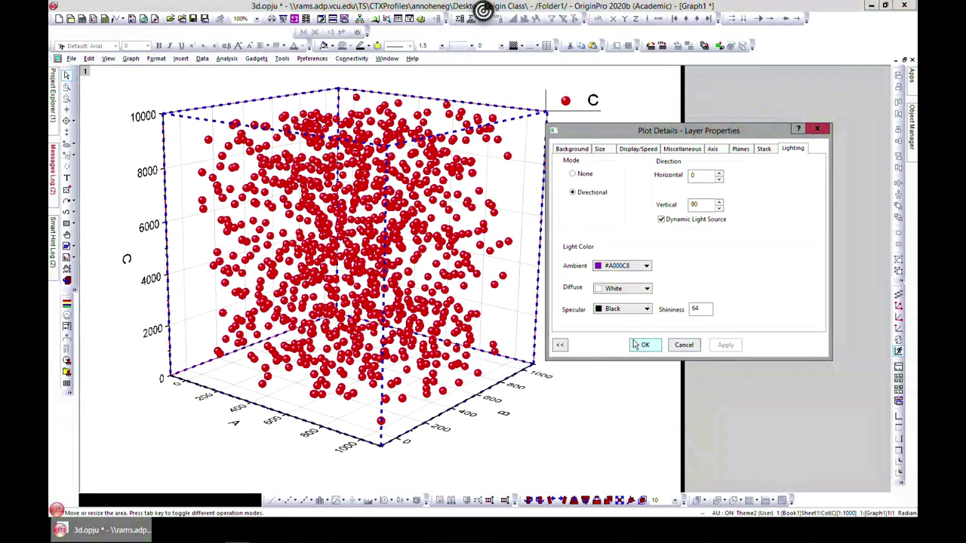
- Set the ambient light colour back to Black and apply it
click(646, 267)
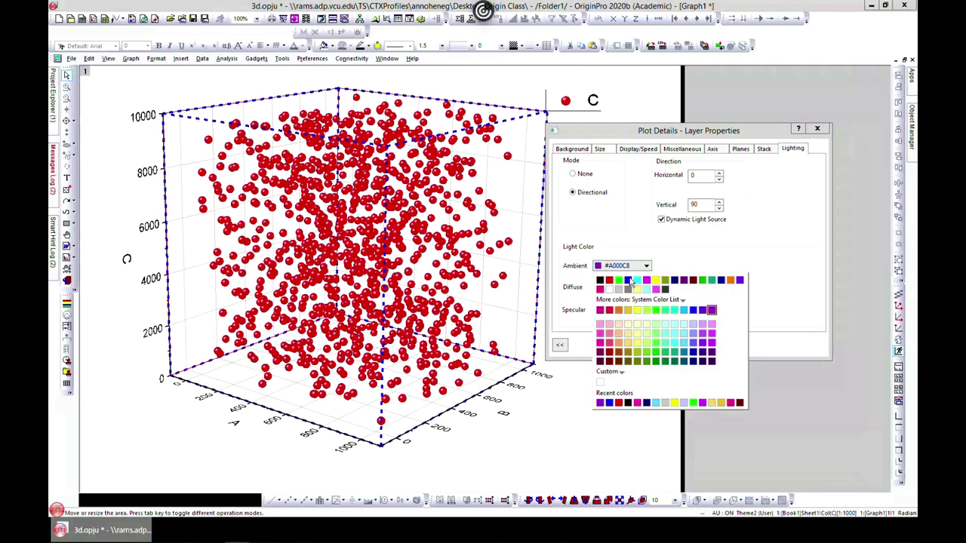
click(600, 280)
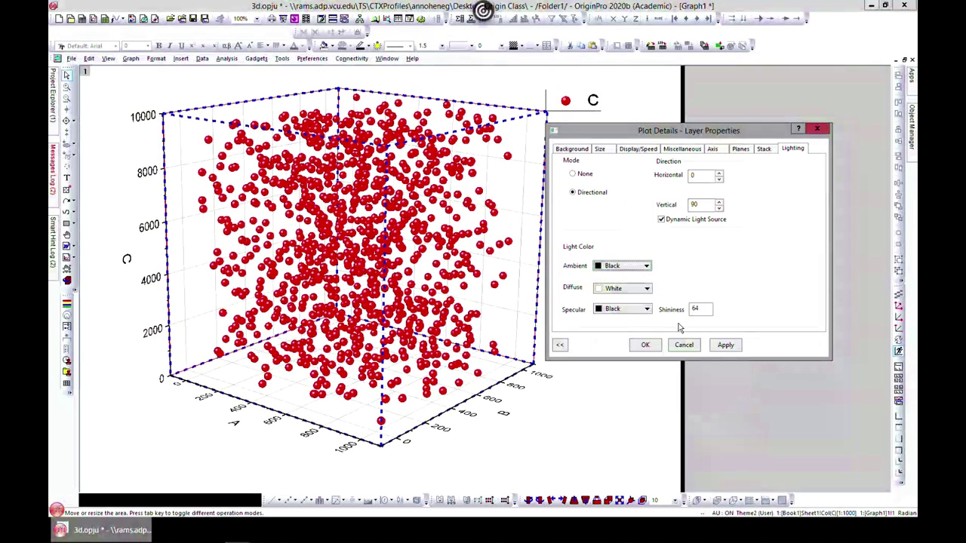
click(726, 345)
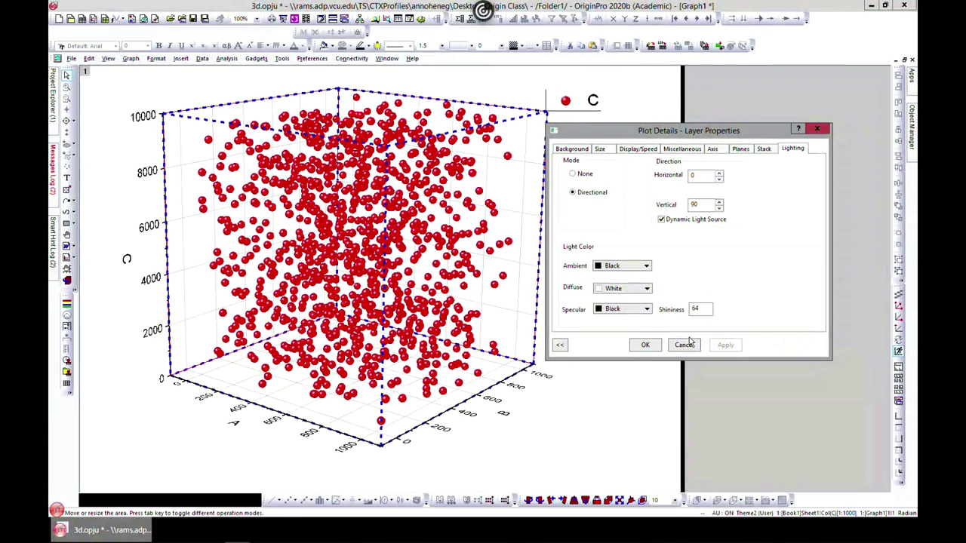
- Accept the layer properties and open the plot properties of the scatter points
click(645, 345)
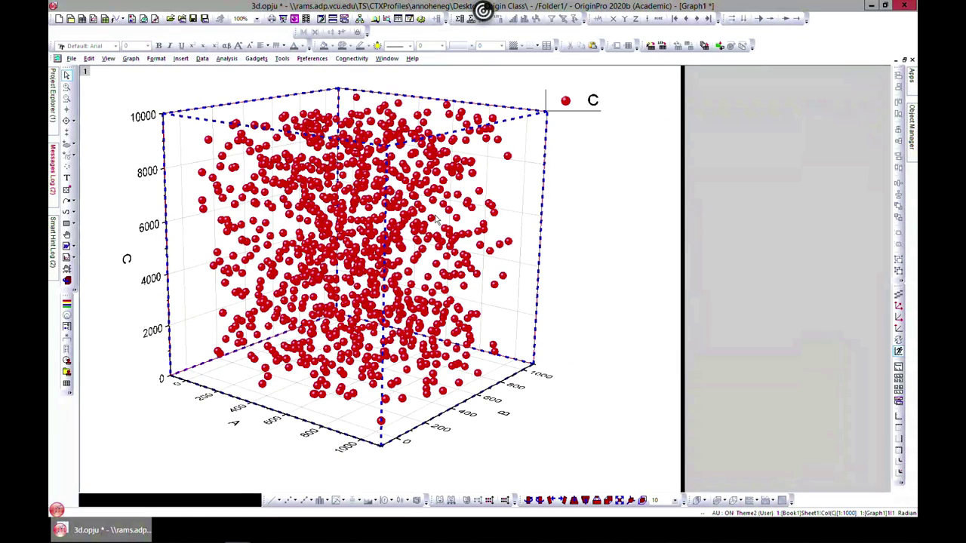
click(457, 220)
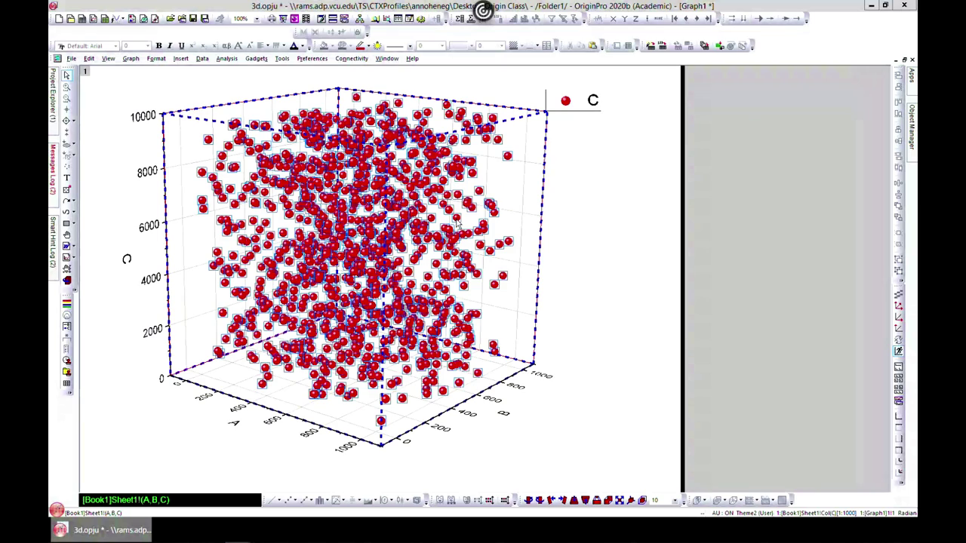
double_click(456, 219)
drag(595, 132, 617, 124)
click(583, 143)
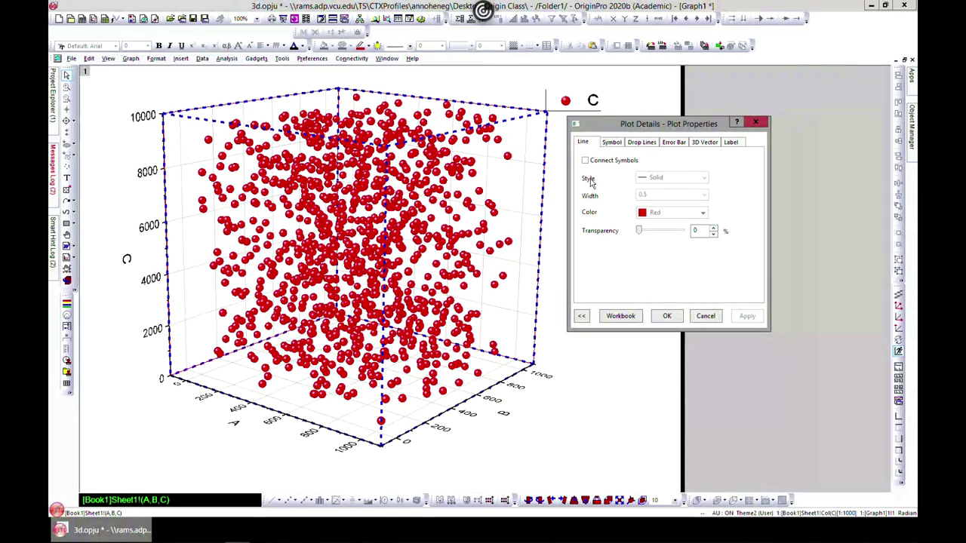
- Connect the scatter symbols with lines, apply the change, and view the symbol settings
click(584, 161)
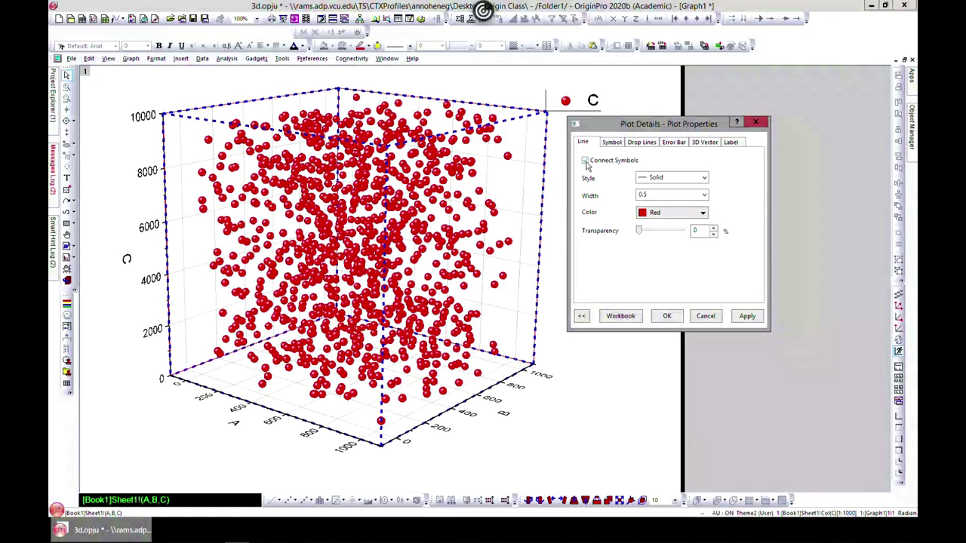
click(747, 316)
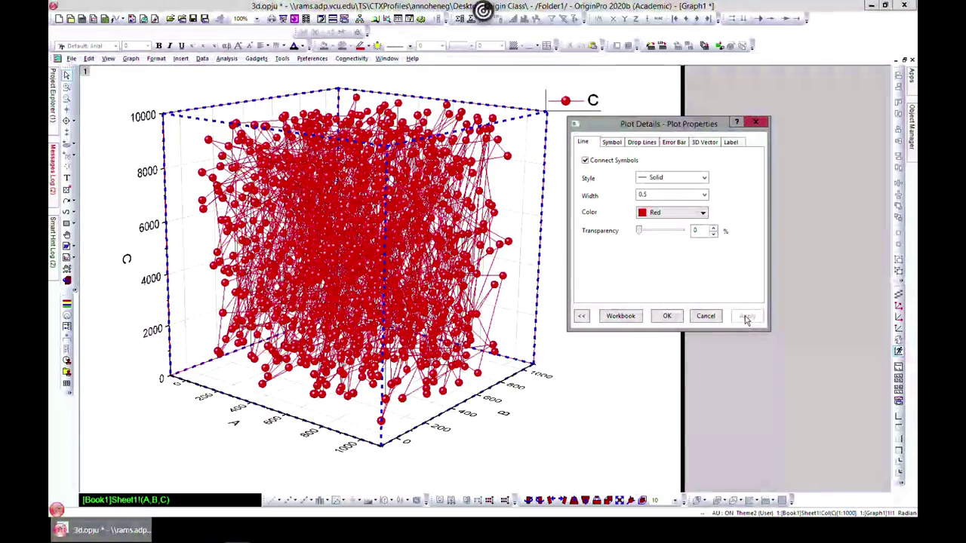
click(585, 160)
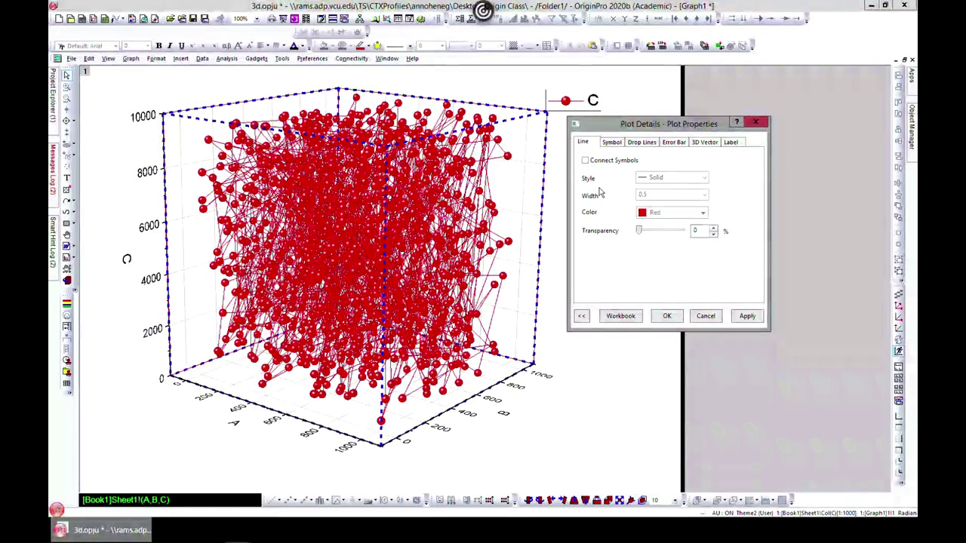
click(585, 161)
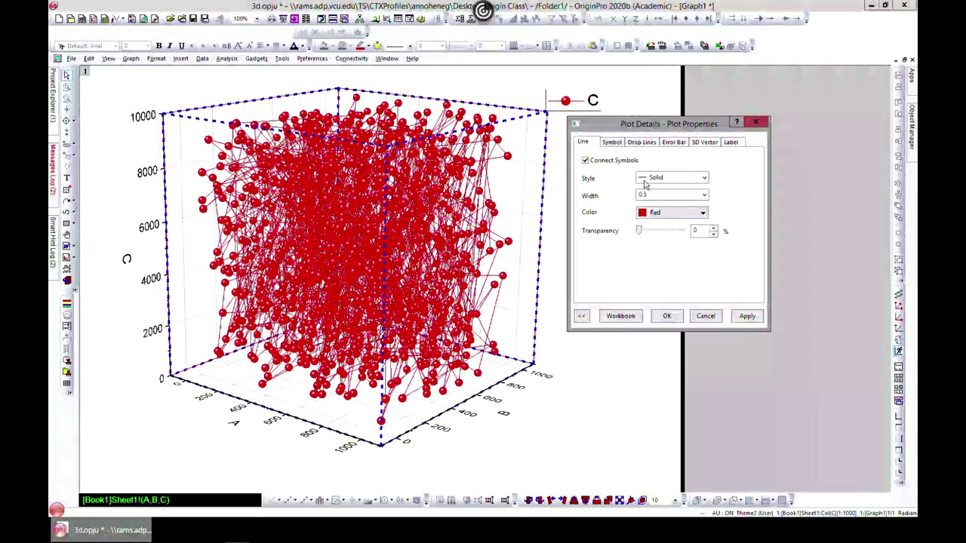
click(611, 143)
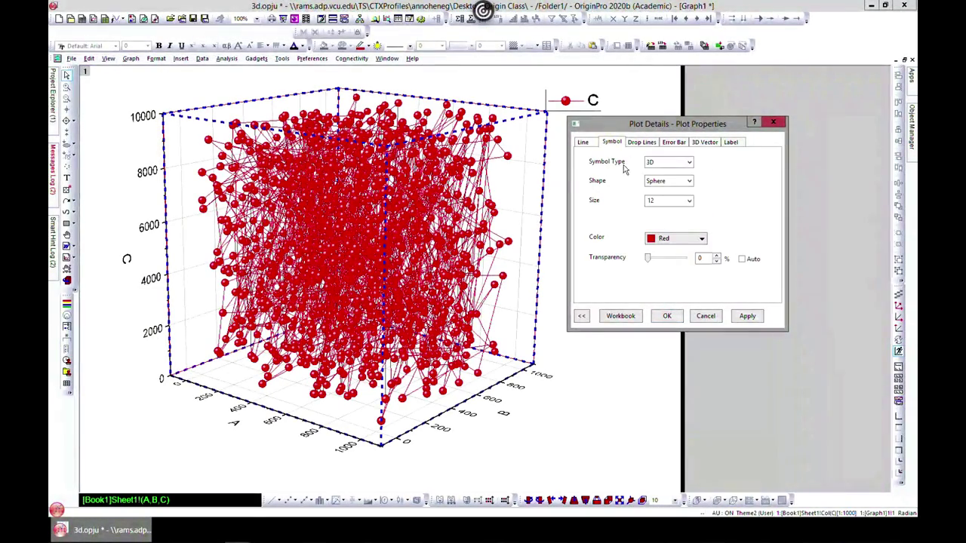
- Remove the connecting lines between the scatter symbols and apply the change
click(583, 143)
click(585, 161)
click(747, 315)
- Set the symbol type of the scatter points to 2D and apply it
click(612, 142)
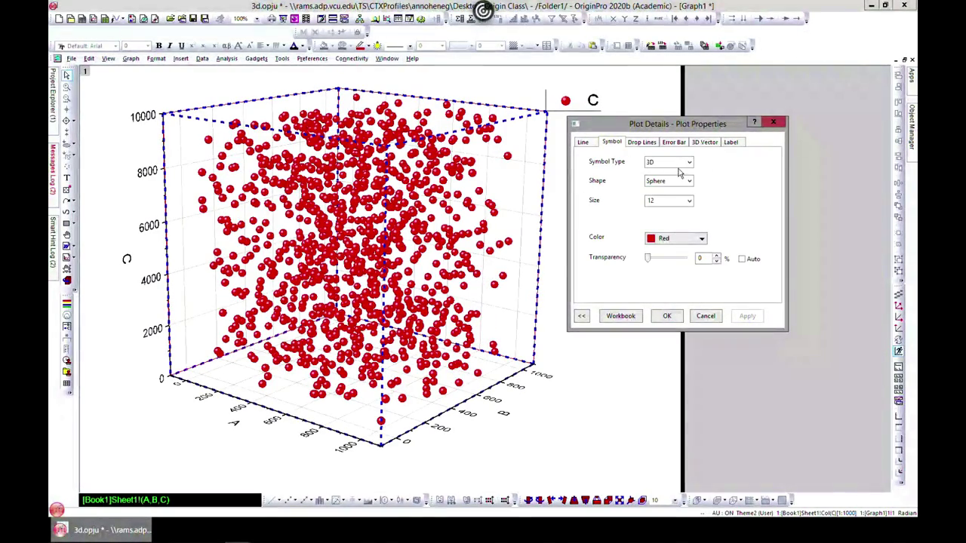
click(687, 164)
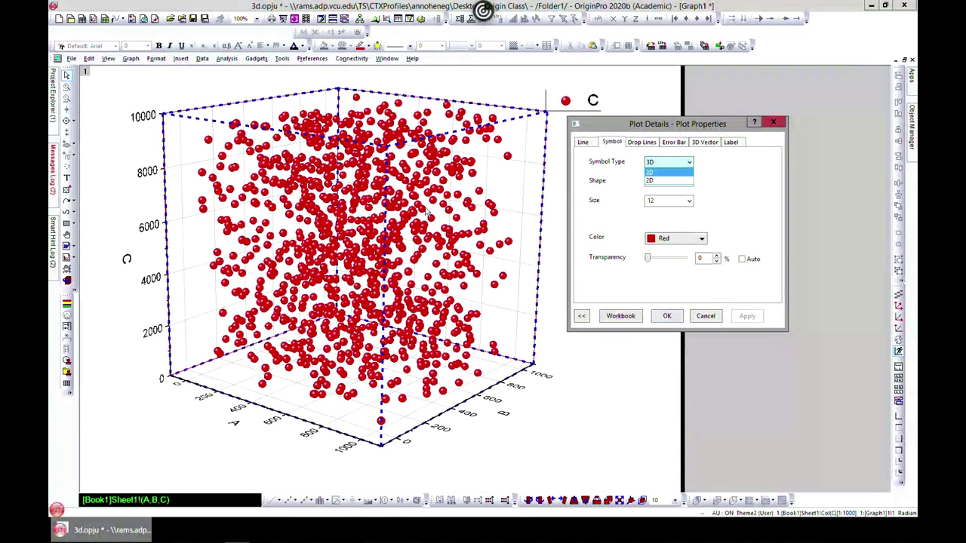
click(651, 182)
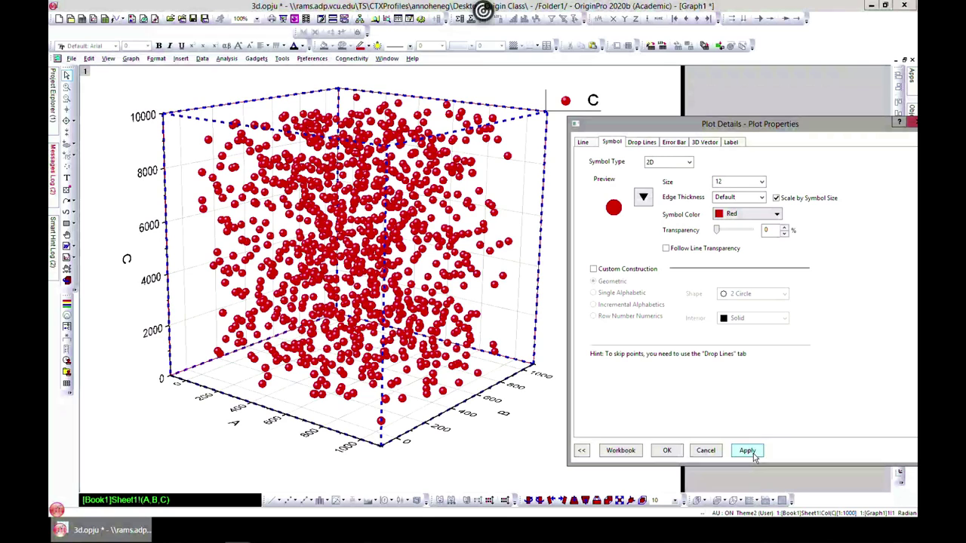
click(747, 450)
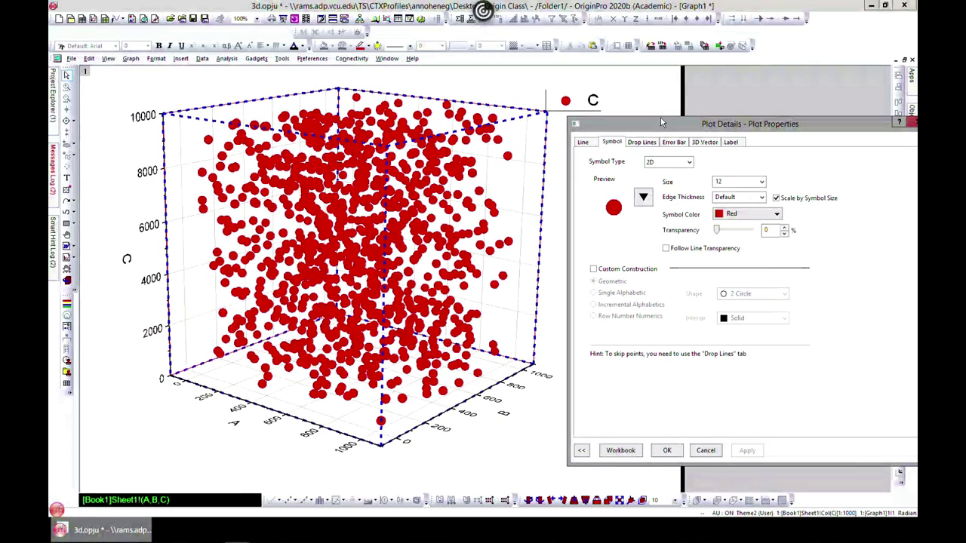
- Set the symbol type of the scatter points back to 3D and apply it
click(688, 161)
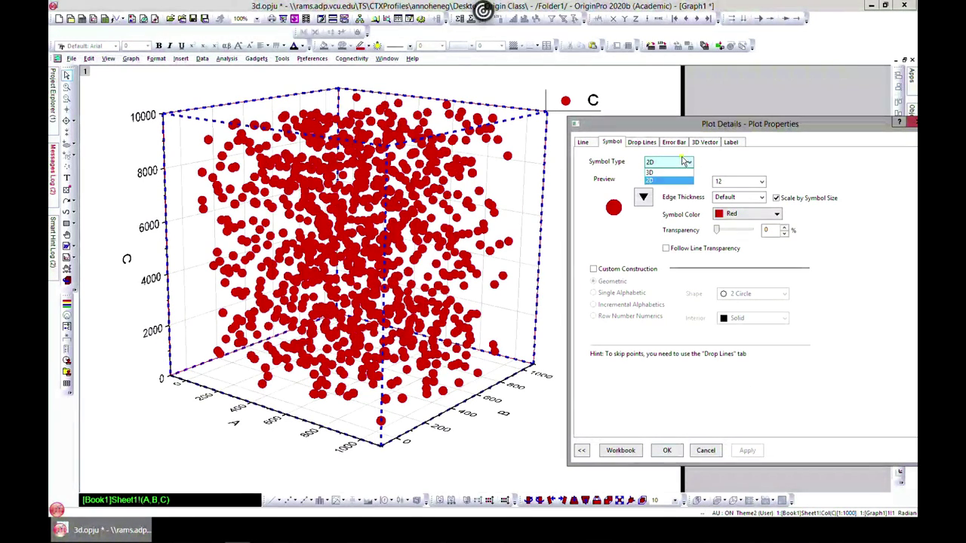
click(653, 173)
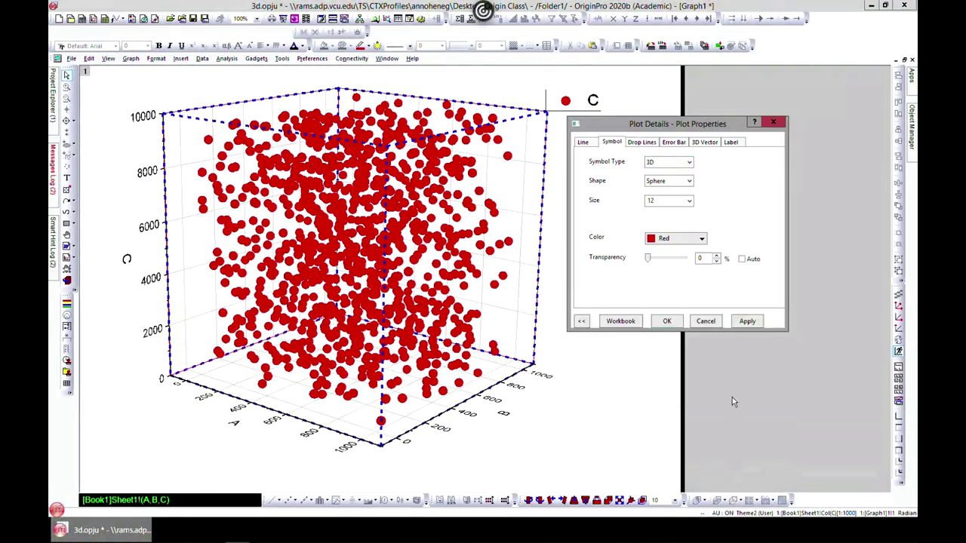
click(746, 316)
- Try Dot and Star as the 3D symbol shape, applying each one
click(688, 181)
click(678, 193)
click(747, 316)
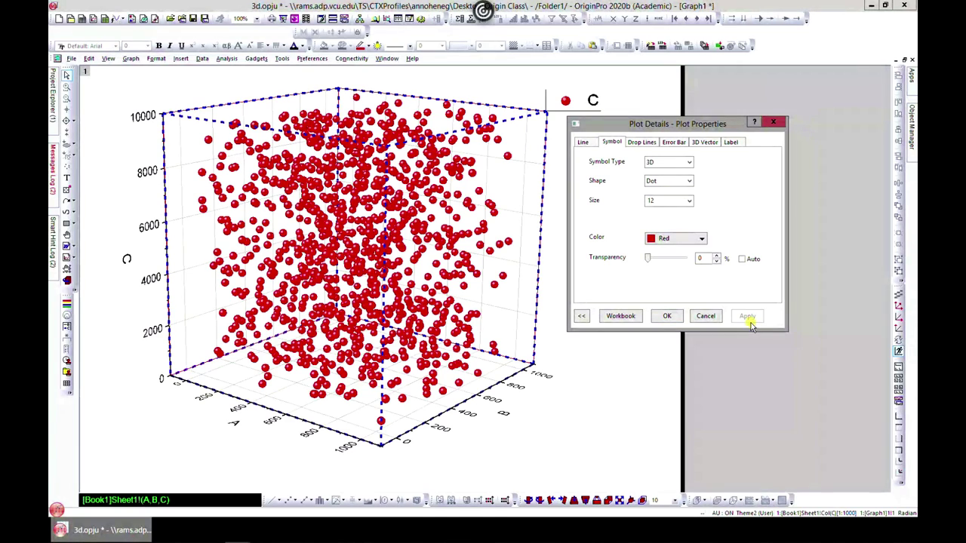
click(688, 181)
click(678, 214)
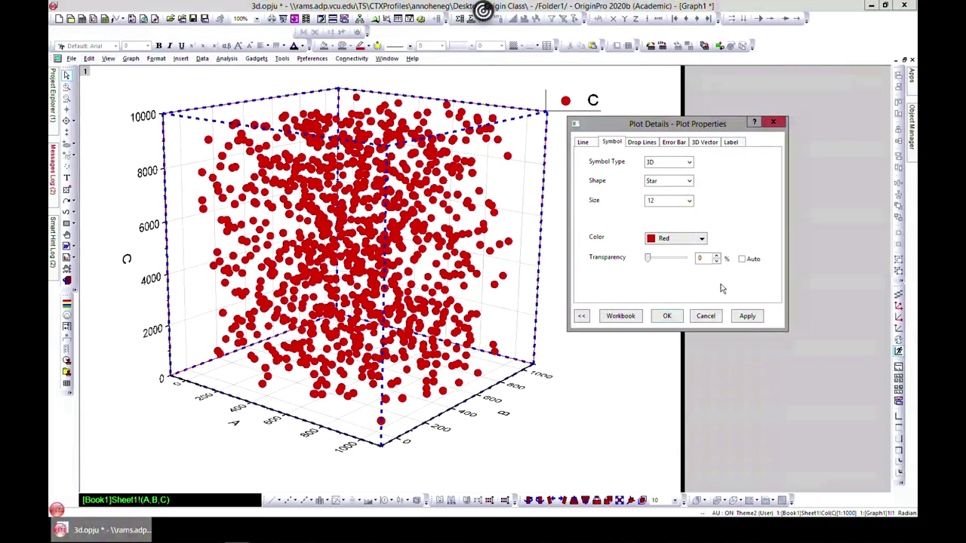
click(746, 317)
- Set the 3D symbol shape to Tetrahedron and apply it
click(688, 182)
click(663, 221)
click(743, 316)
- Set the 3D symbol shape back to Sphere and apply it
click(688, 181)
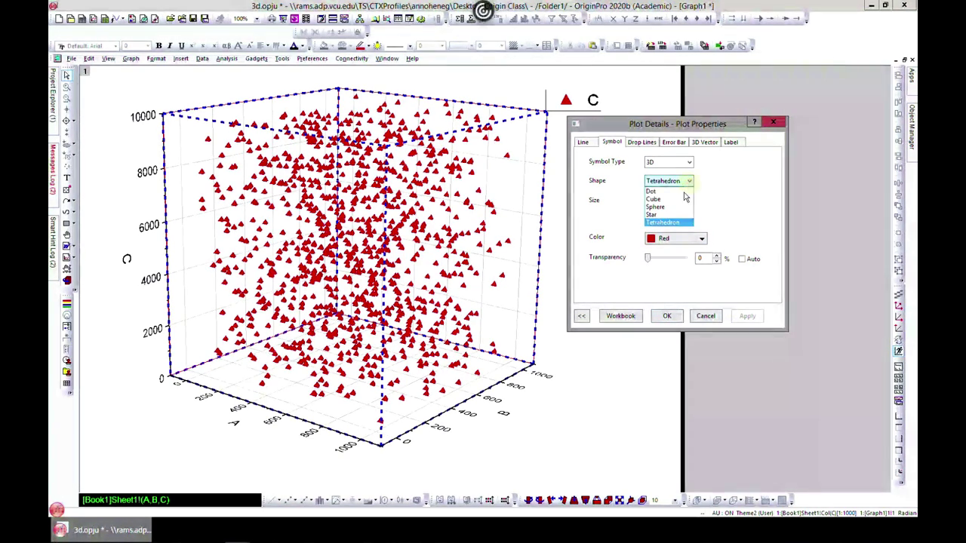
click(676, 208)
click(745, 316)
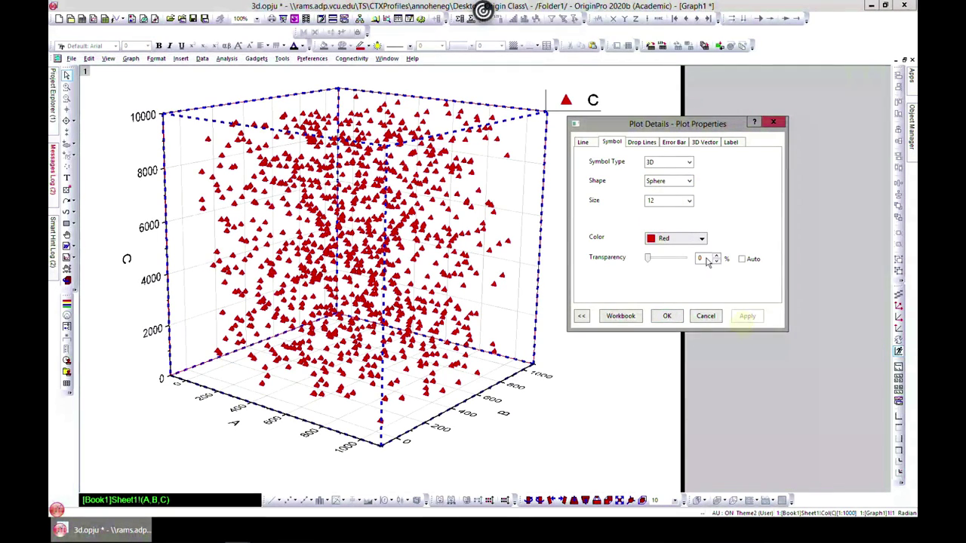
- Colour the sphere symbols Blue and set their transparency to 34%, applying both changes
click(701, 238)
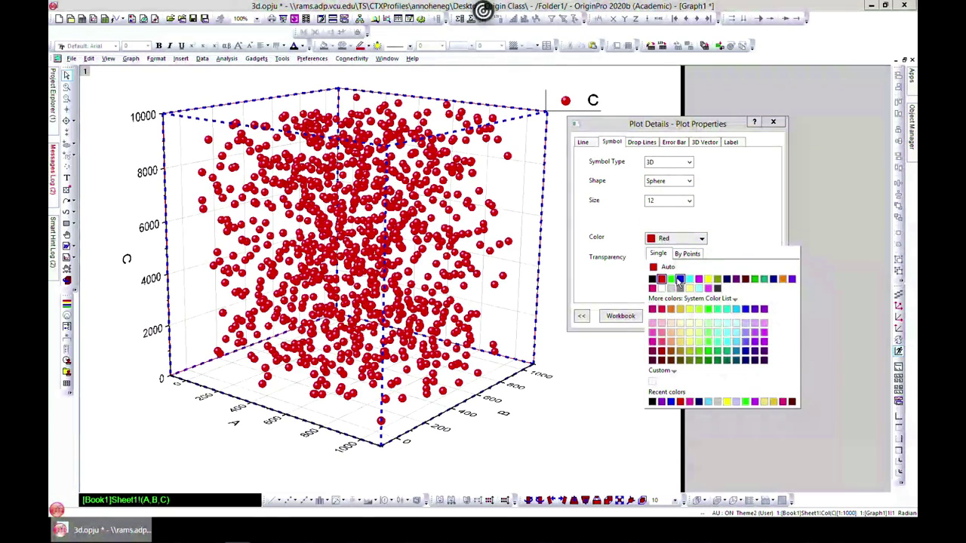
click(680, 278)
click(743, 316)
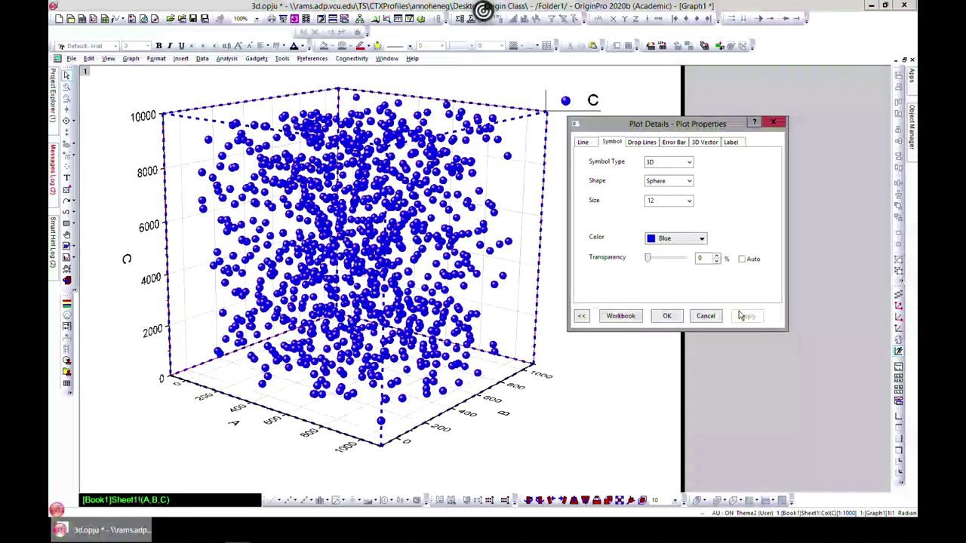
drag(649, 260, 660, 258)
click(746, 317)
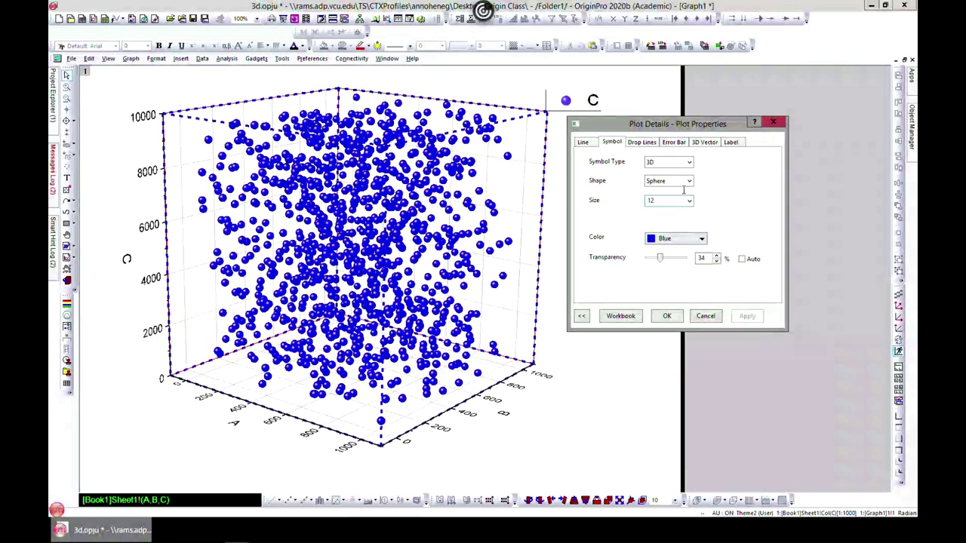
- Add drop lines parallel to the X axis to the scatter points and apply them
click(643, 141)
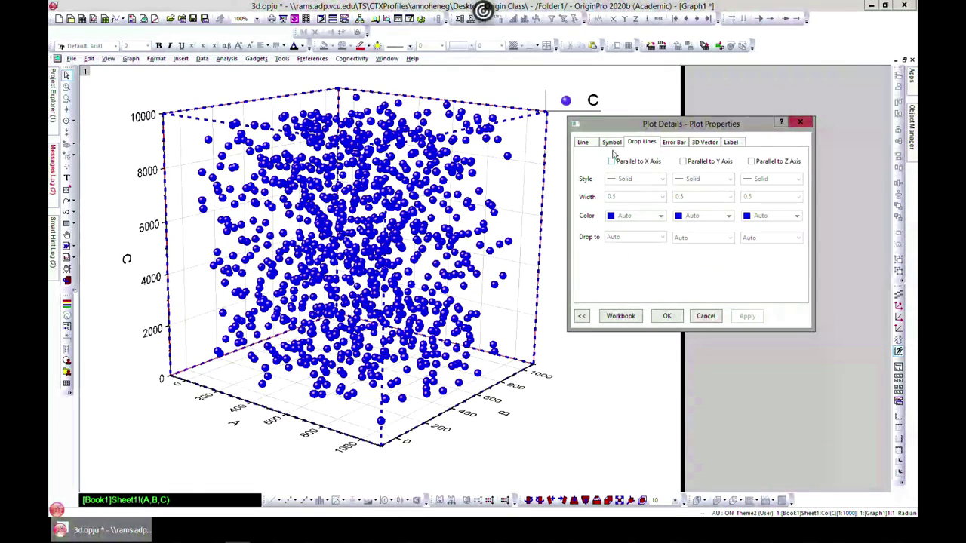
drag(623, 130, 617, 120)
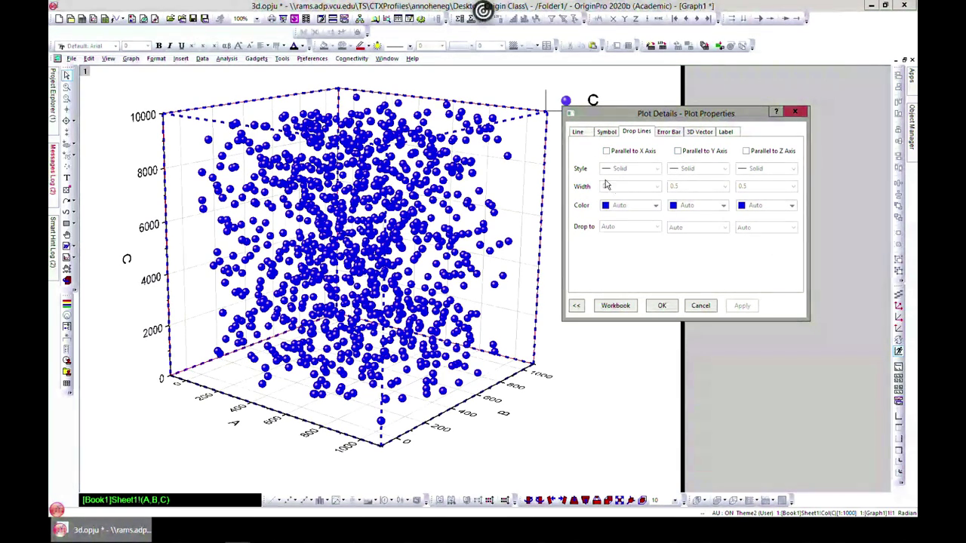
click(607, 151)
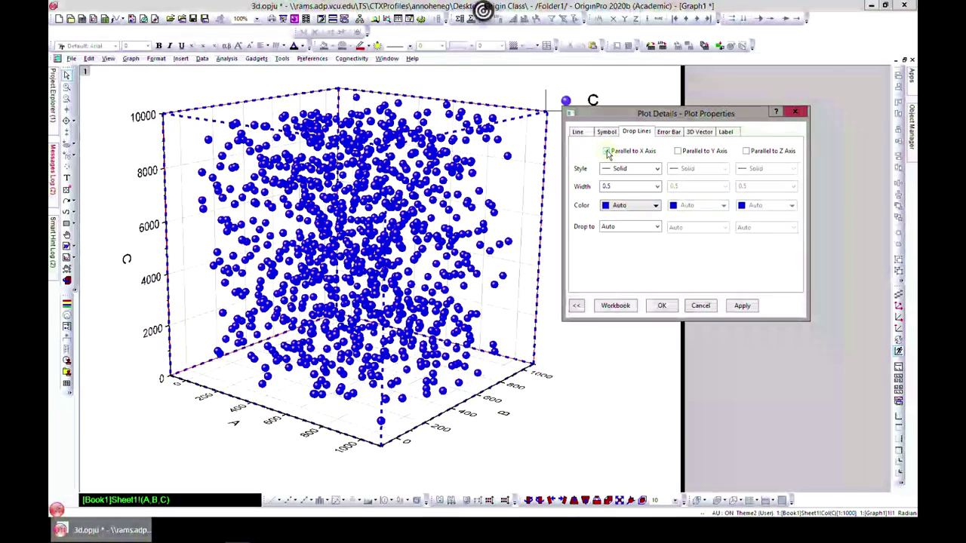
click(743, 306)
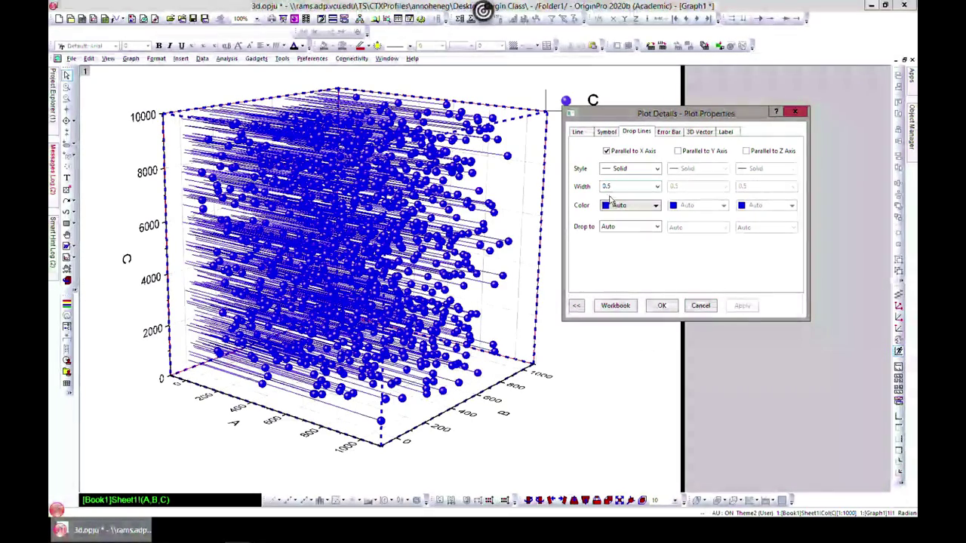
- Untick the X-axis drop lines, view the error bar, 3D vector and label options, and close the plot properties without applying
click(606, 152)
click(668, 132)
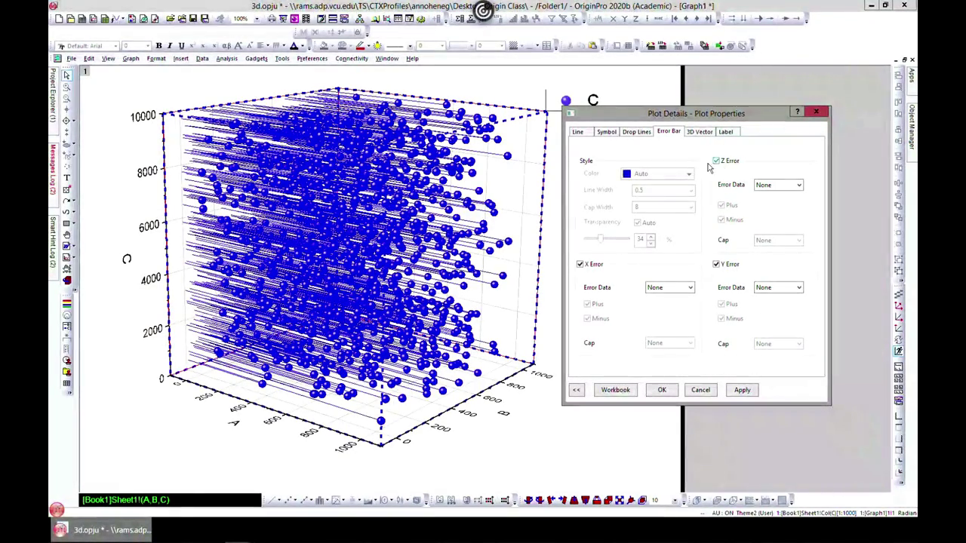
click(698, 132)
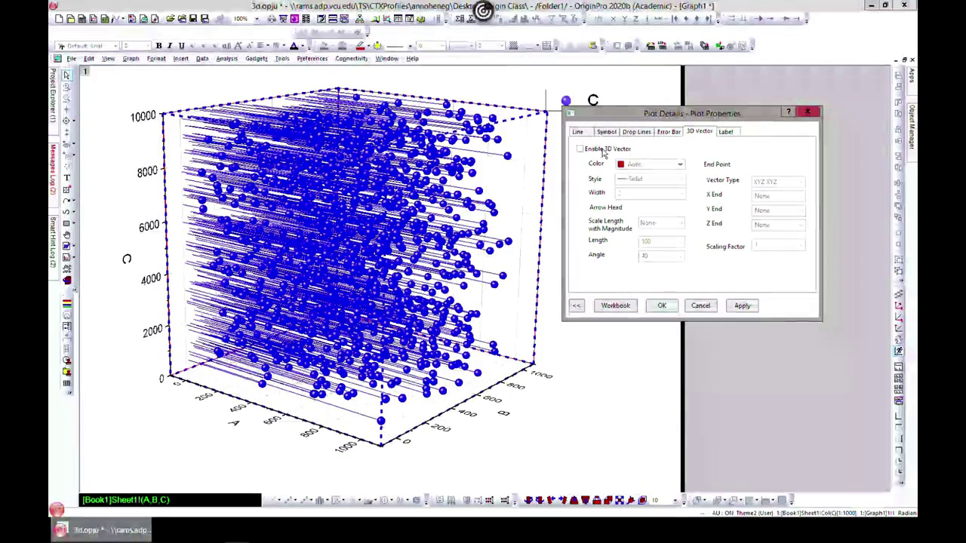
click(725, 131)
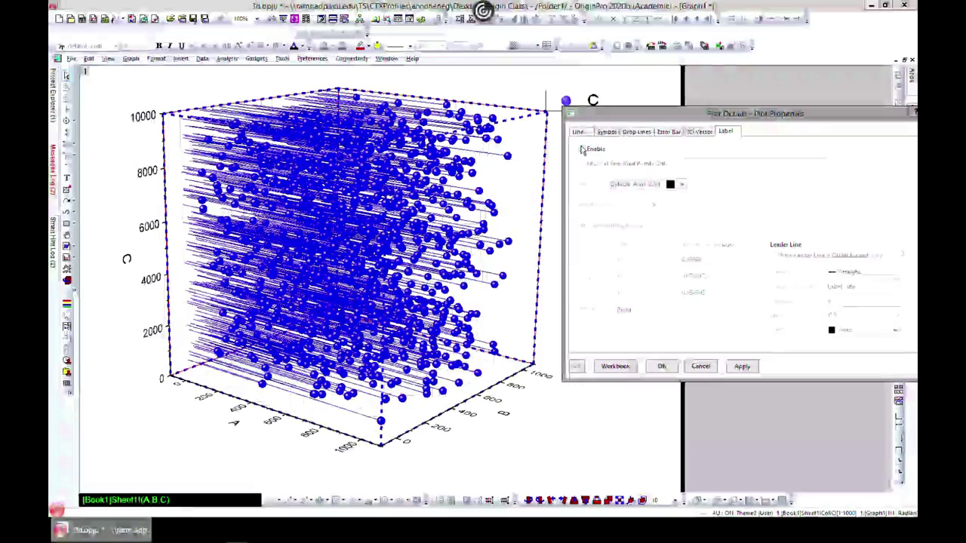
drag(908, 113, 843, 111)
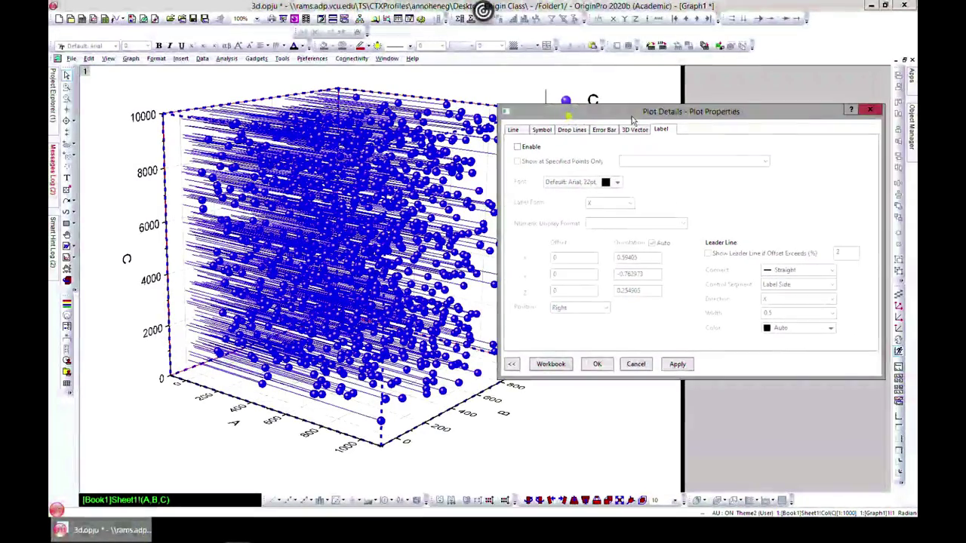
click(870, 110)
- Restore Graph1 to a smaller window, bring the Book1 worksheet to the front and select column C(Z)
click(907, 62)
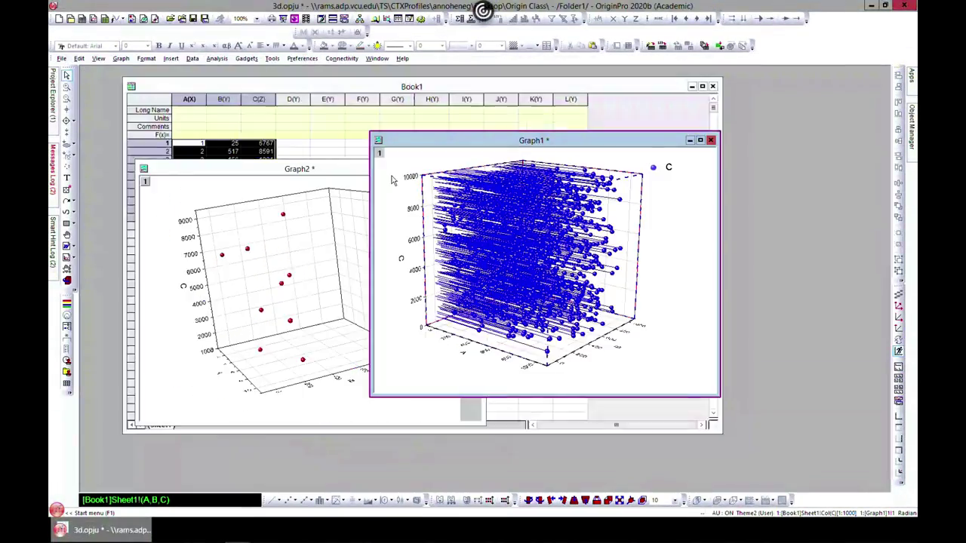
click(267, 84)
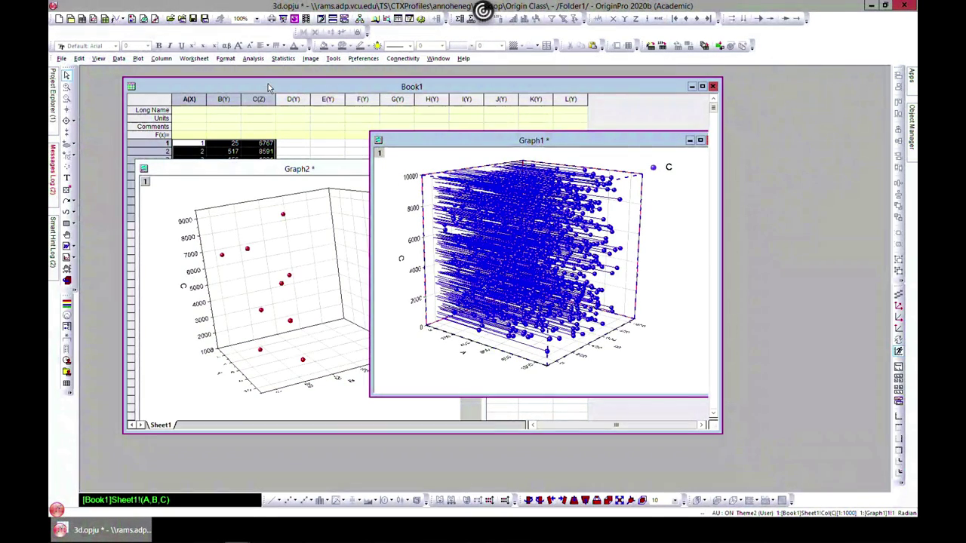
click(258, 99)
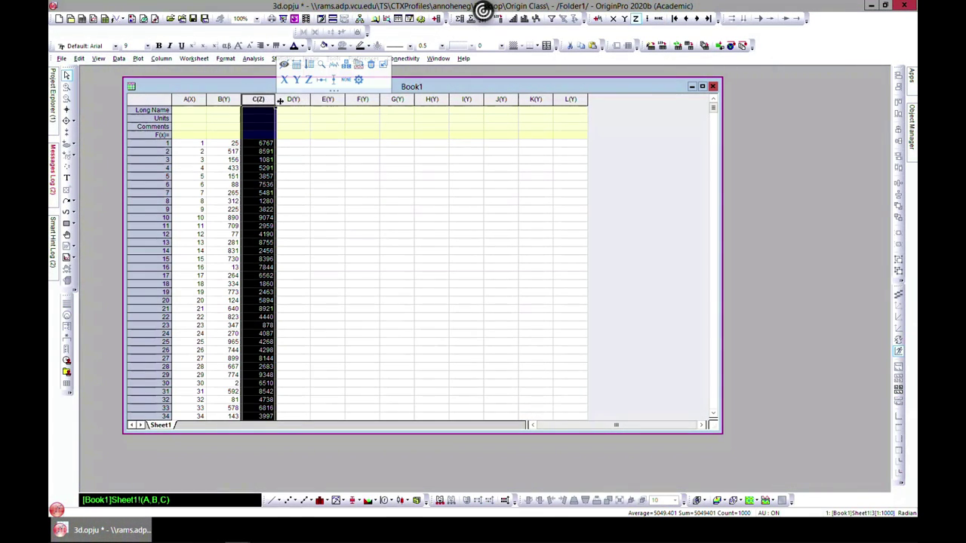
- Look through the plot types offered for the empty column D and dismiss the list
click(293, 99)
right_click(293, 99)
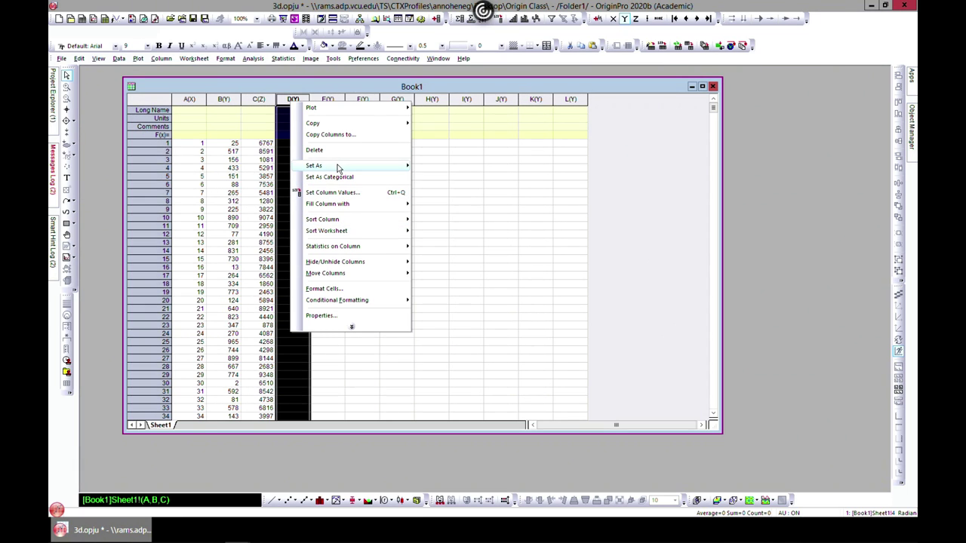
mouse_move(358, 167)
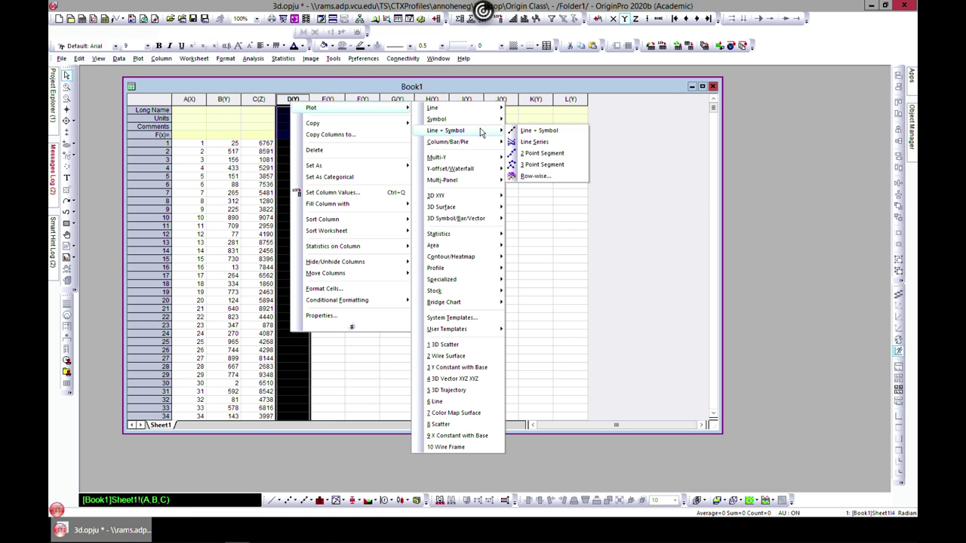
click(642, 136)
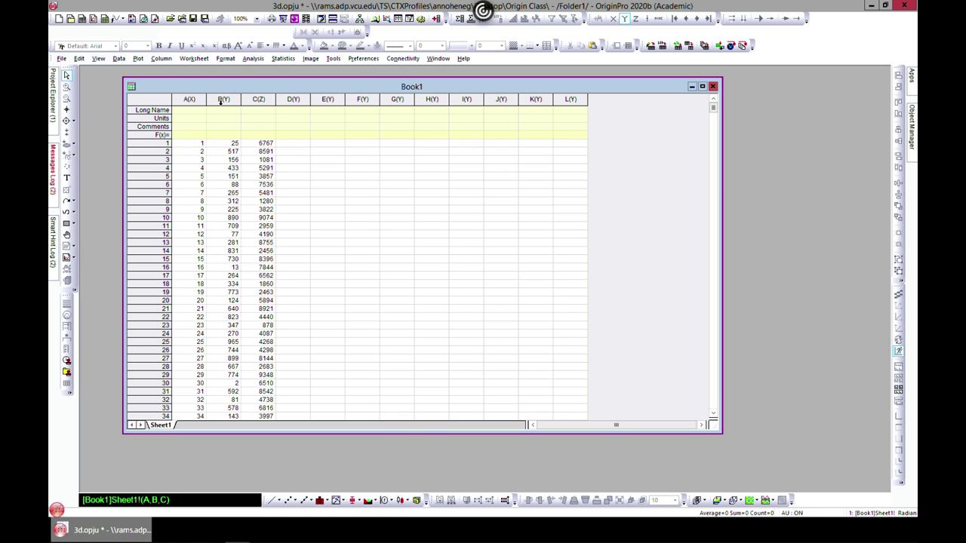
- Copy columns A to C and paste their data into columns D to F, starting at row 1
click(187, 100)
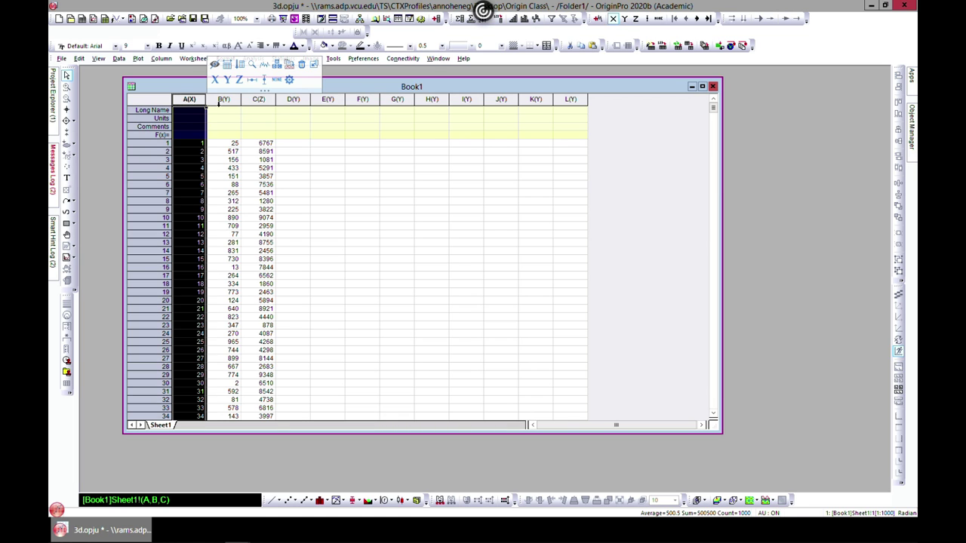
shift+click(223, 100)
shift+click(258, 100)
right_click(224, 112)
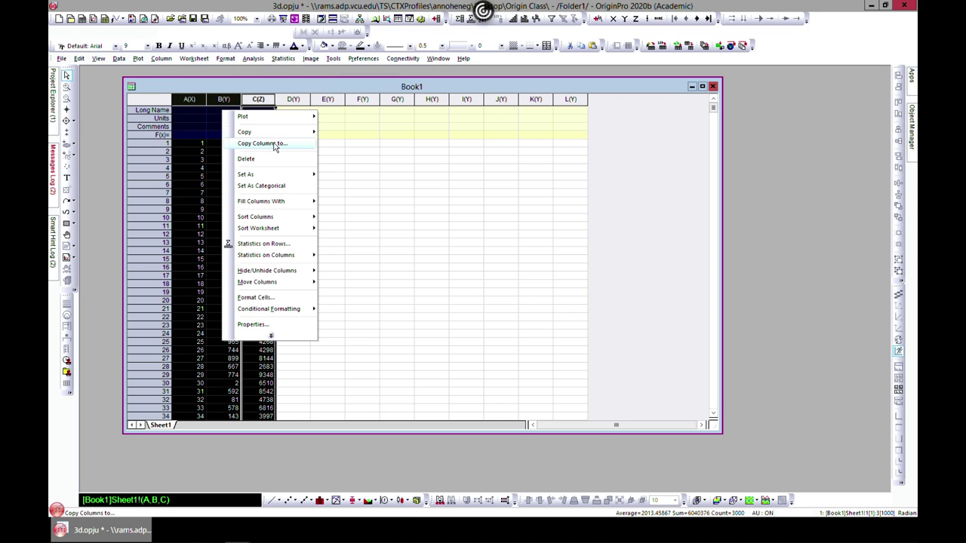
mouse_move(315, 132)
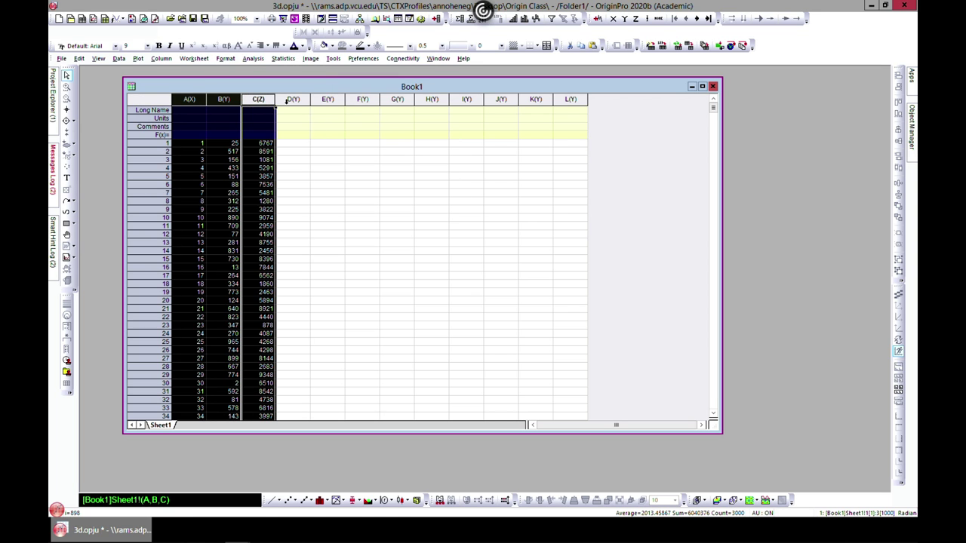
click(289, 100)
right_click(290, 103)
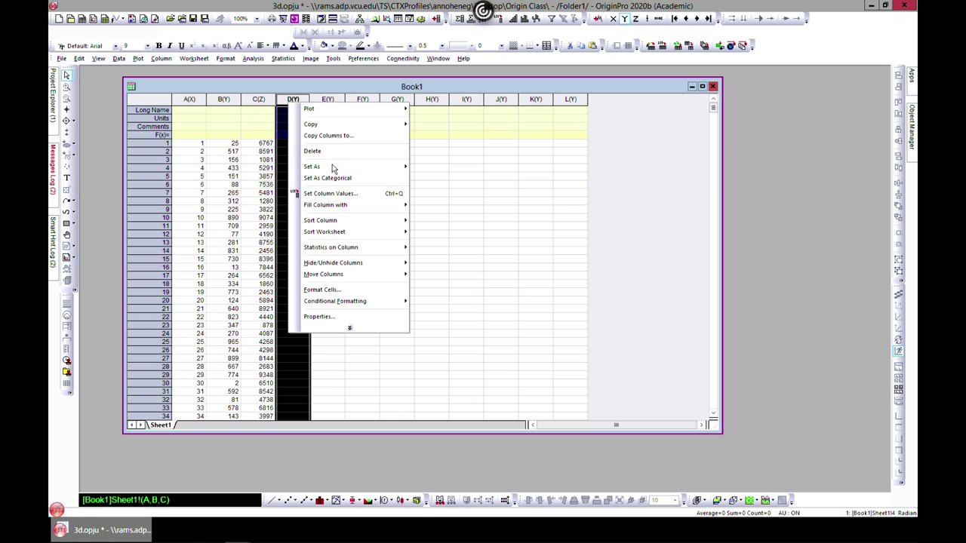
mouse_move(330, 168)
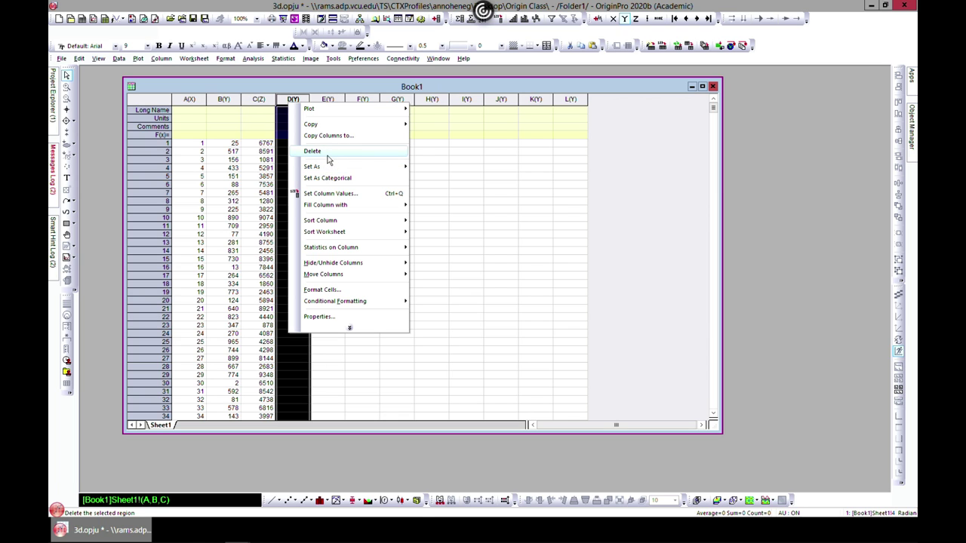
click(519, 202)
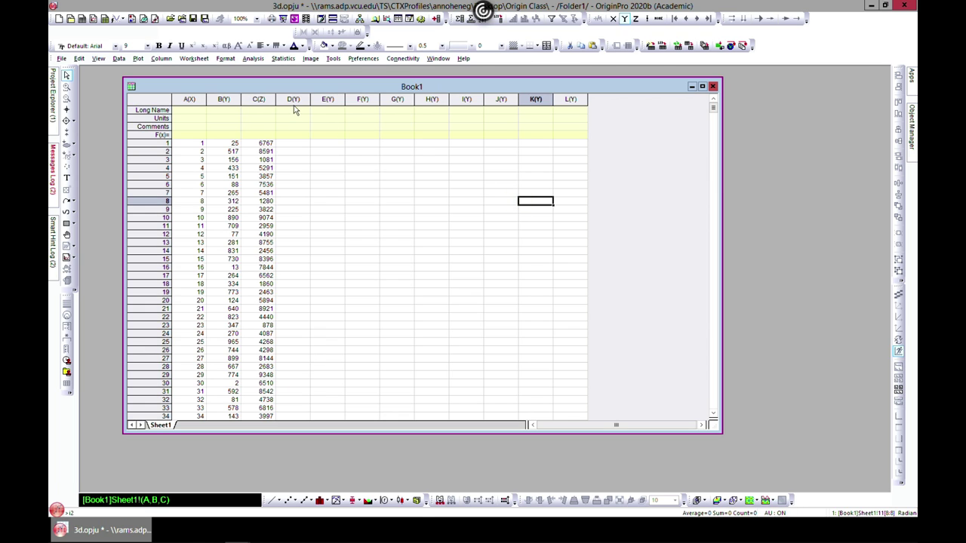
click(296, 146)
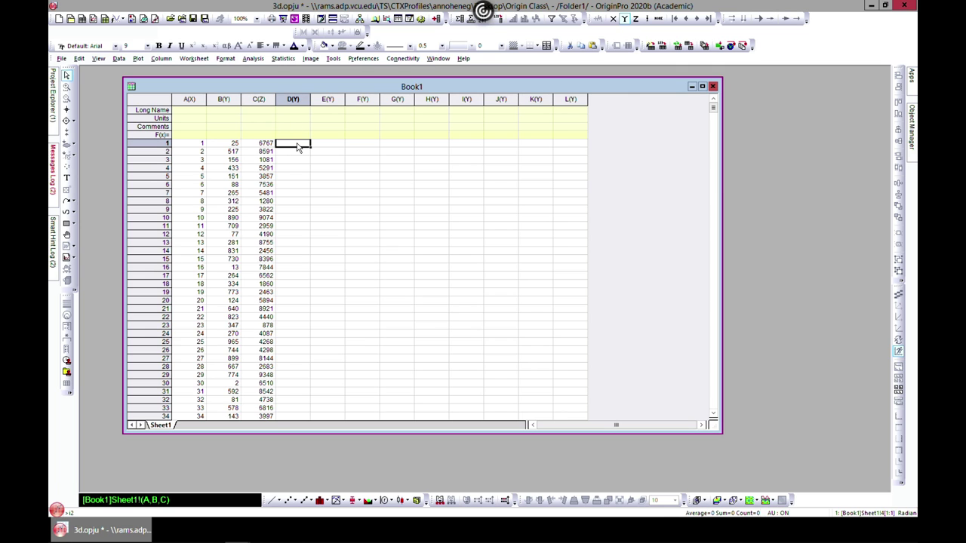
key(ctrl+v)
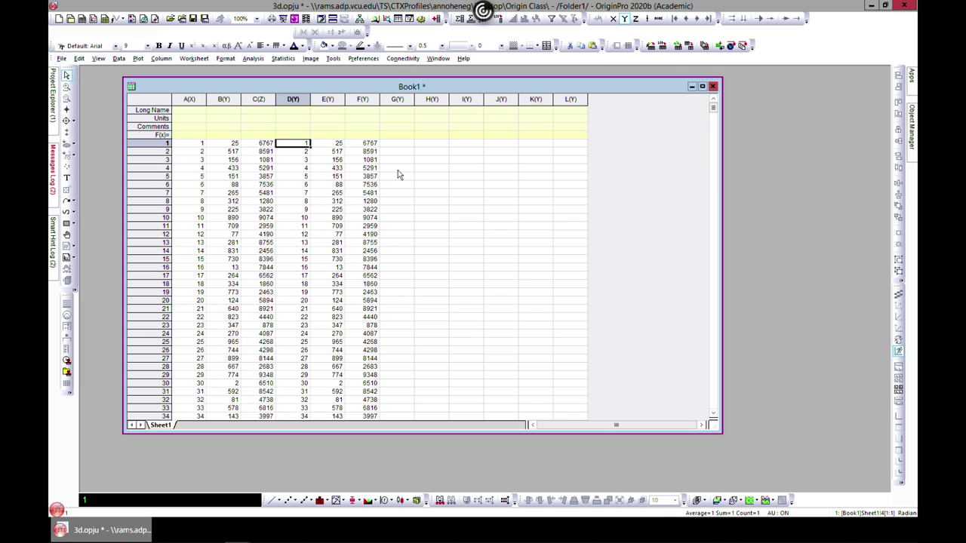
- Designate column B as X and columns C and D as Y
click(225, 101)
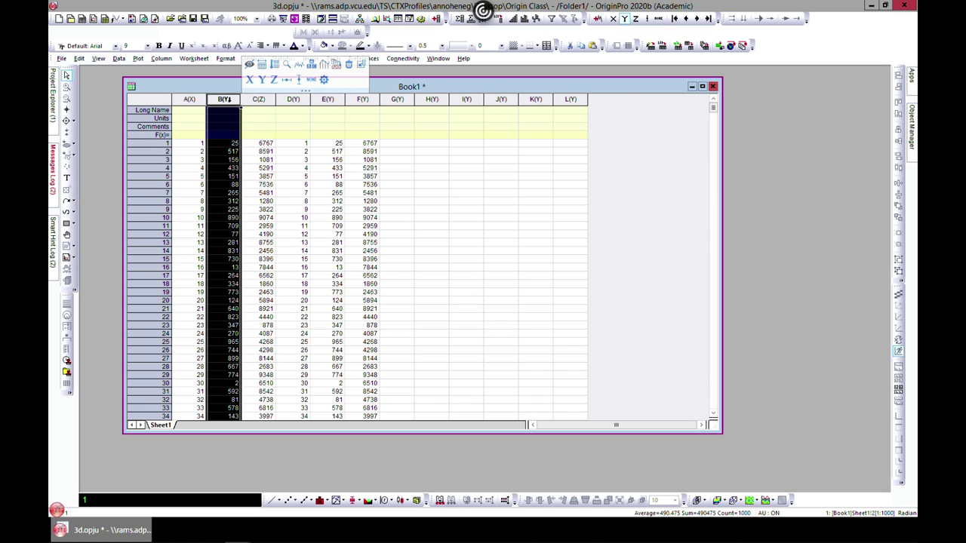
right_click(240, 109)
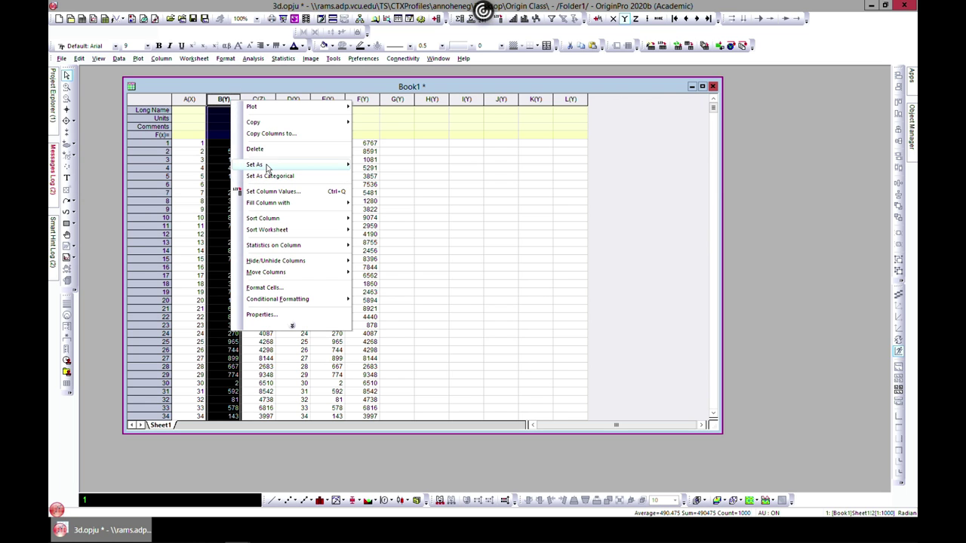
mouse_move(269, 166)
click(379, 166)
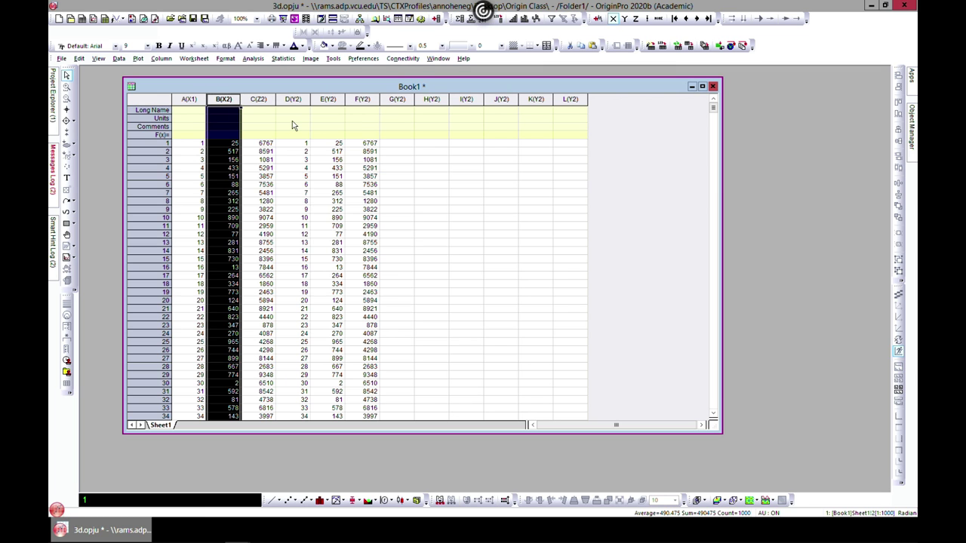
right_click(262, 99)
mouse_move(307, 169)
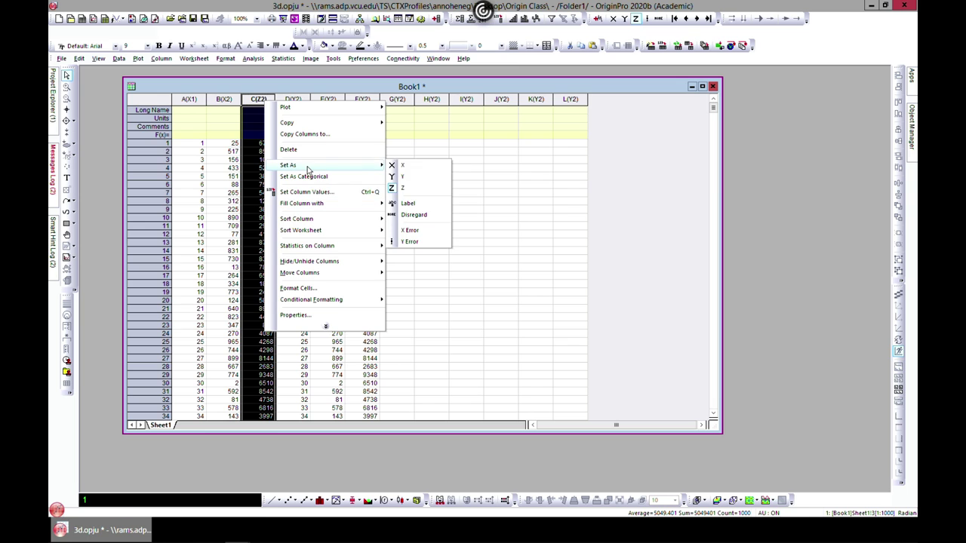
click(402, 176)
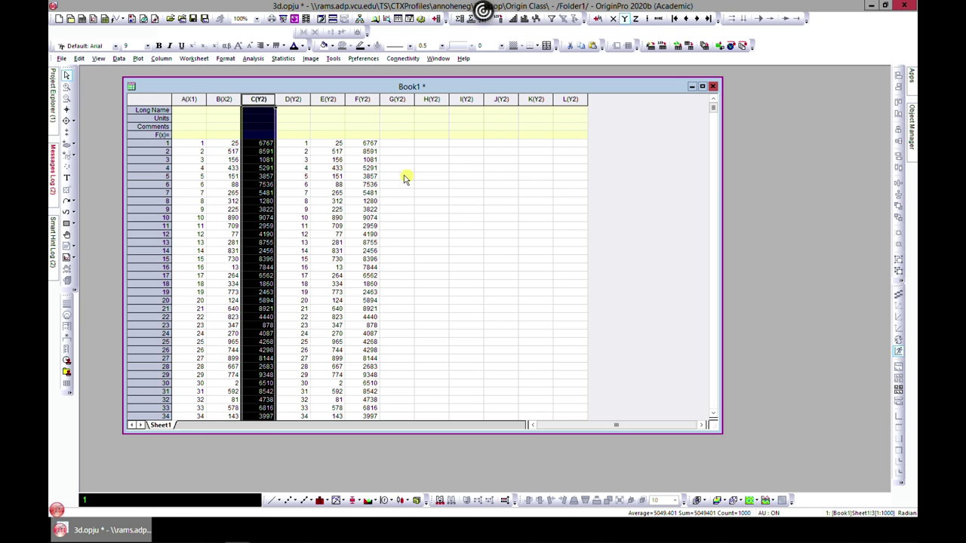
right_click(293, 99)
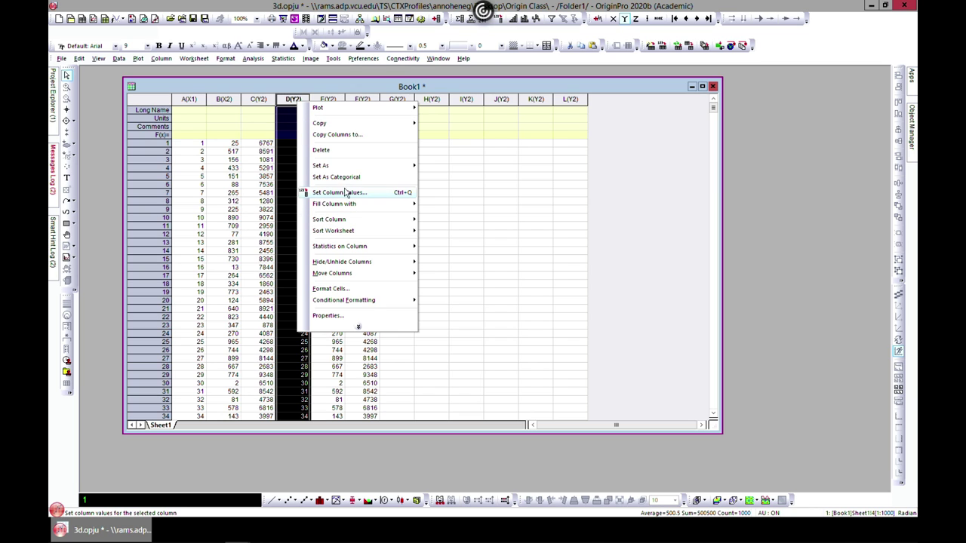
mouse_move(354, 165)
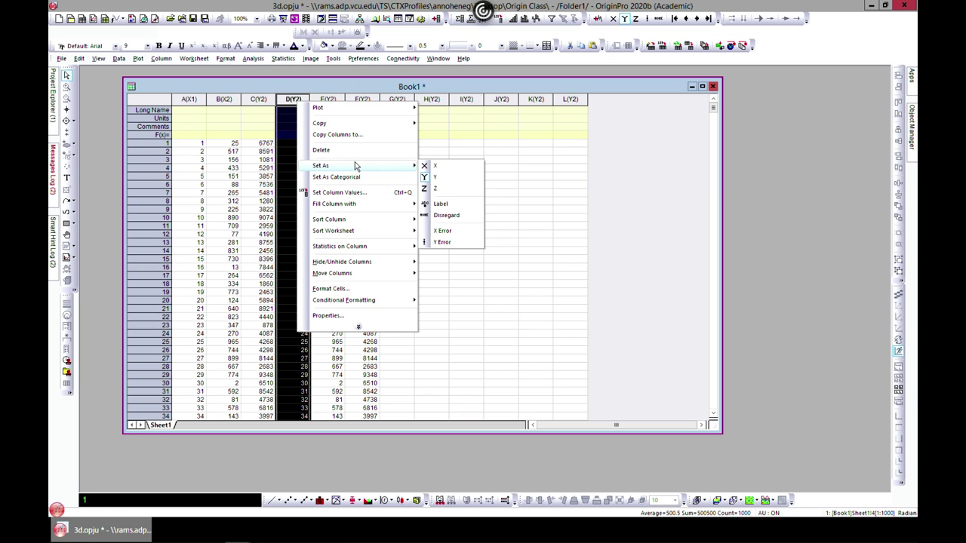
click(456, 181)
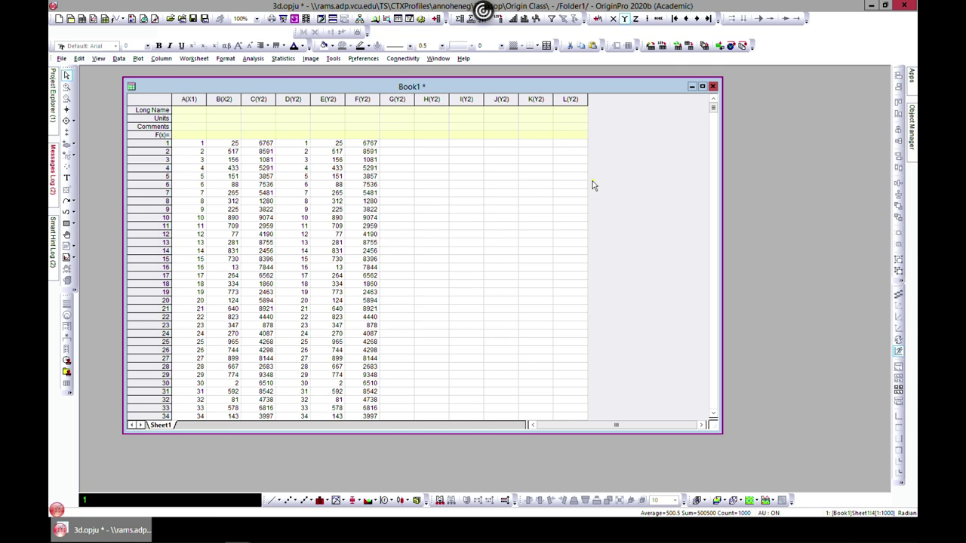
- Designate columns E and F as Z
click(329, 99)
right_click(343, 102)
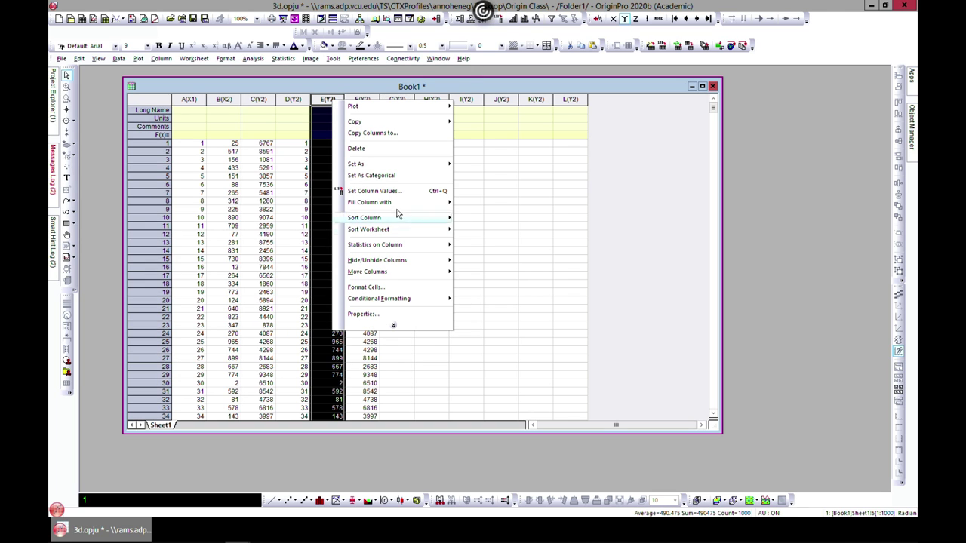
mouse_move(401, 167)
click(462, 187)
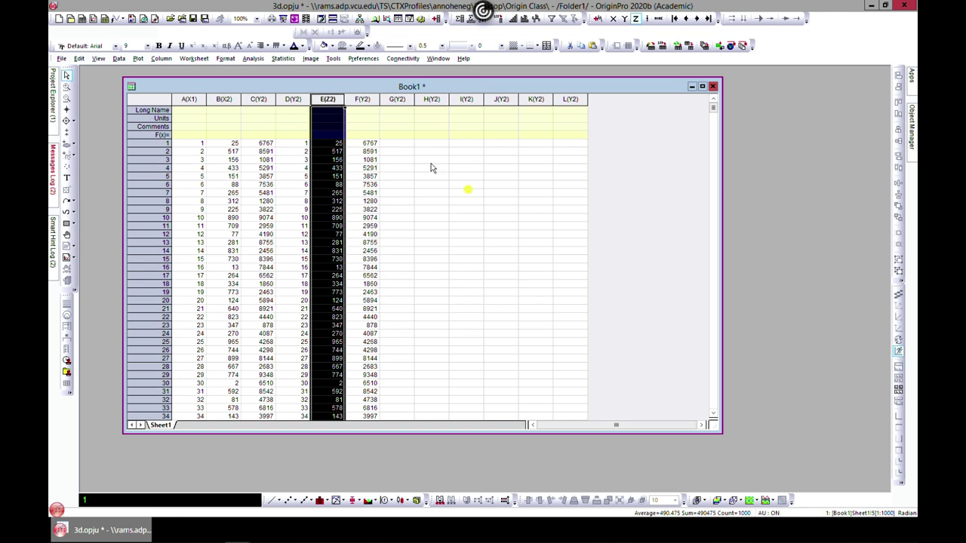
click(362, 99)
right_click(362, 100)
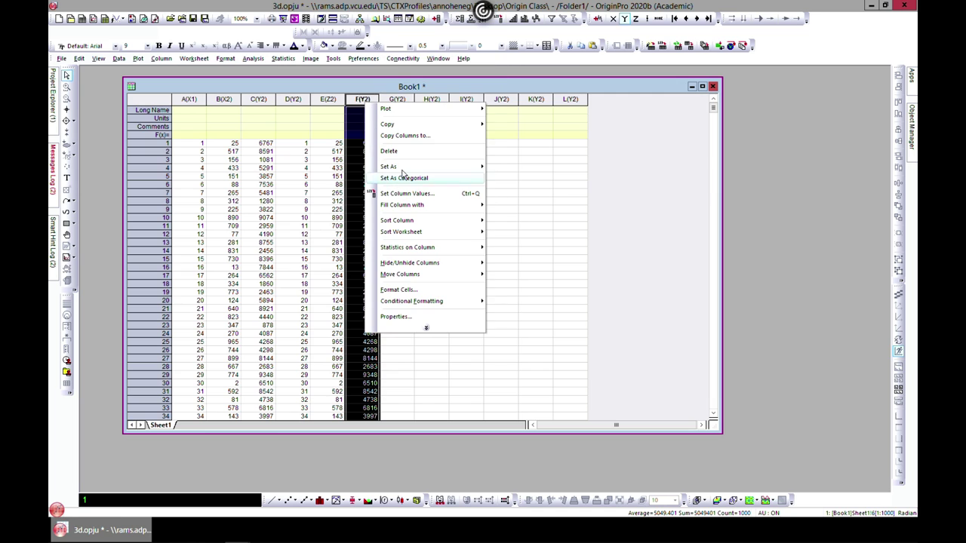
mouse_move(399, 167)
click(507, 190)
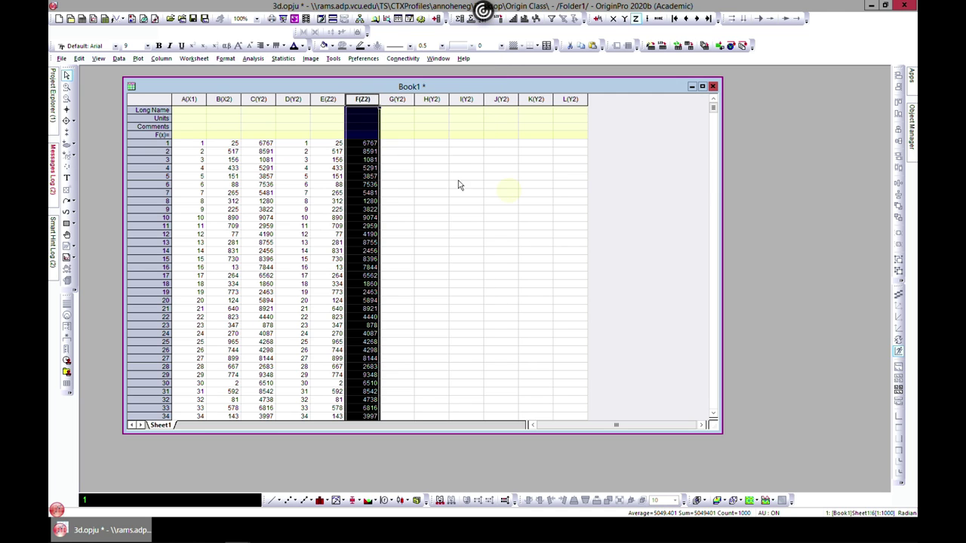
- Plot columns A, C, E and F together as a 3D Scatter + Z Error graph
click(183, 98)
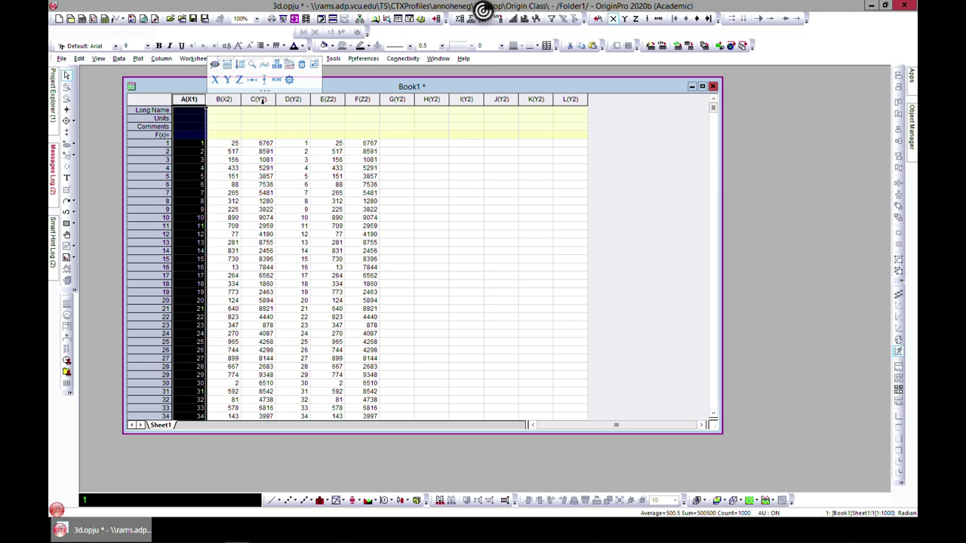
ctrl+click(262, 101)
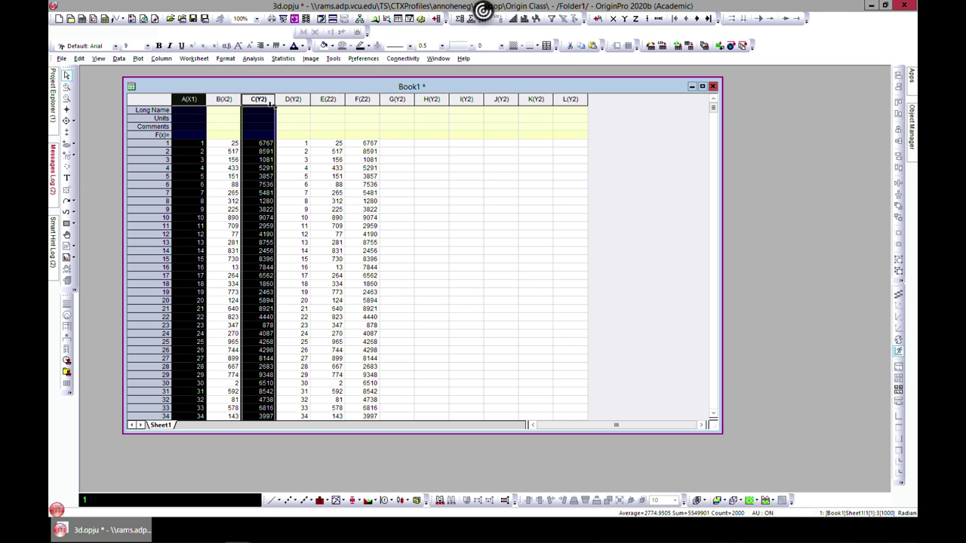
ctrl+click(328, 101)
ctrl+click(363, 100)
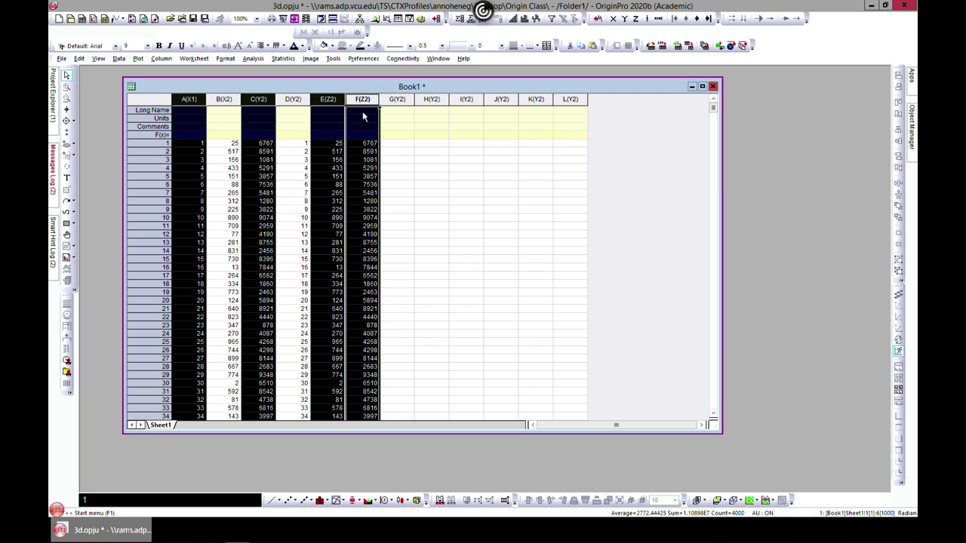
click(138, 59)
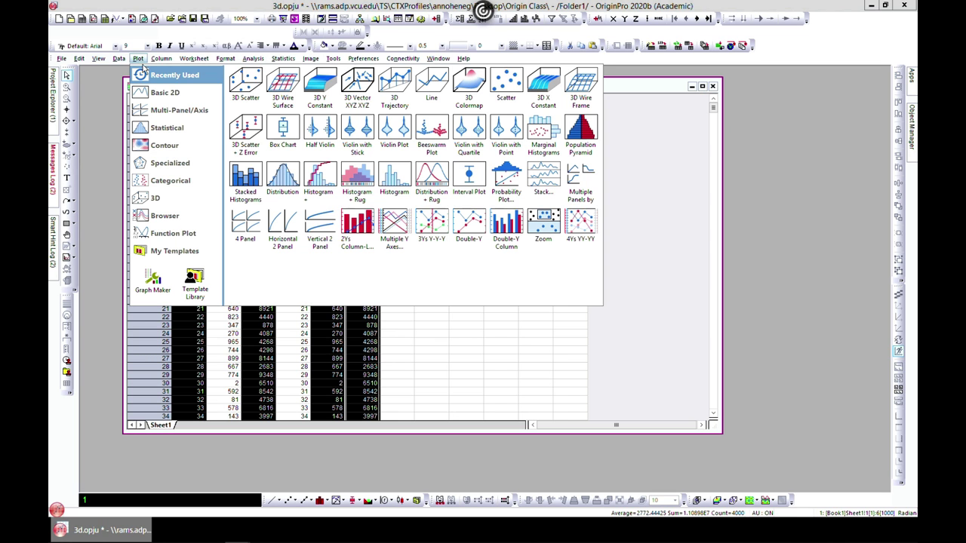
mouse_move(170, 202)
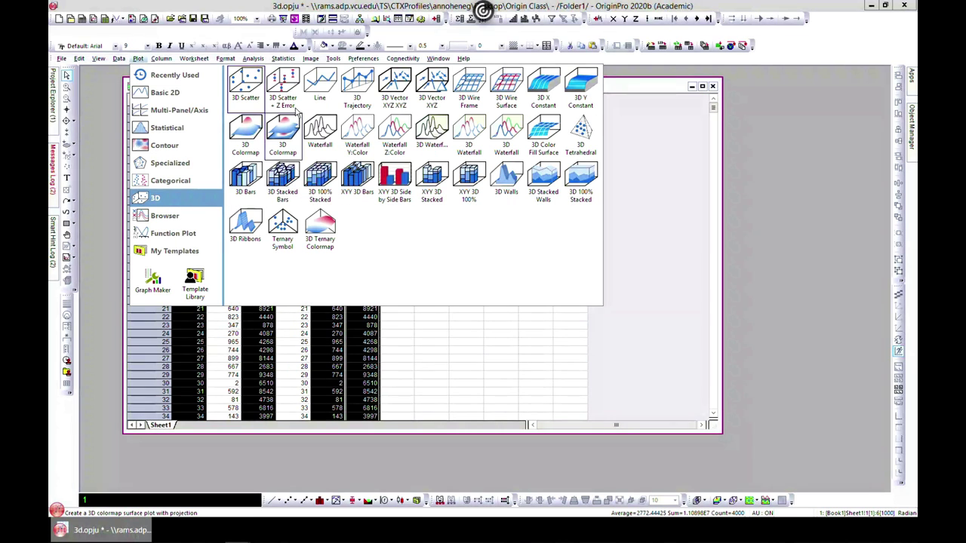
click(284, 95)
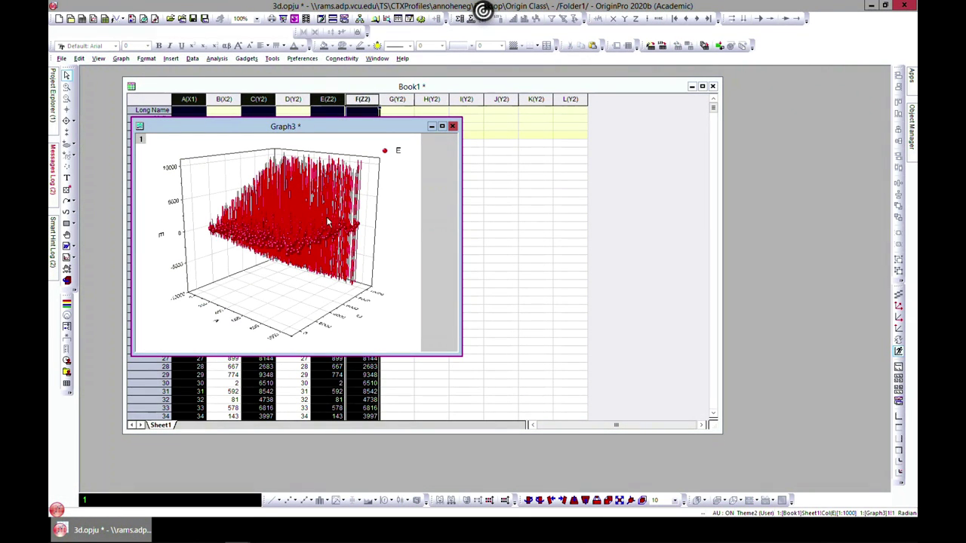
- Delete the new error-bar graph, Graph3, and minimize the Book1 worksheet
click(453, 127)
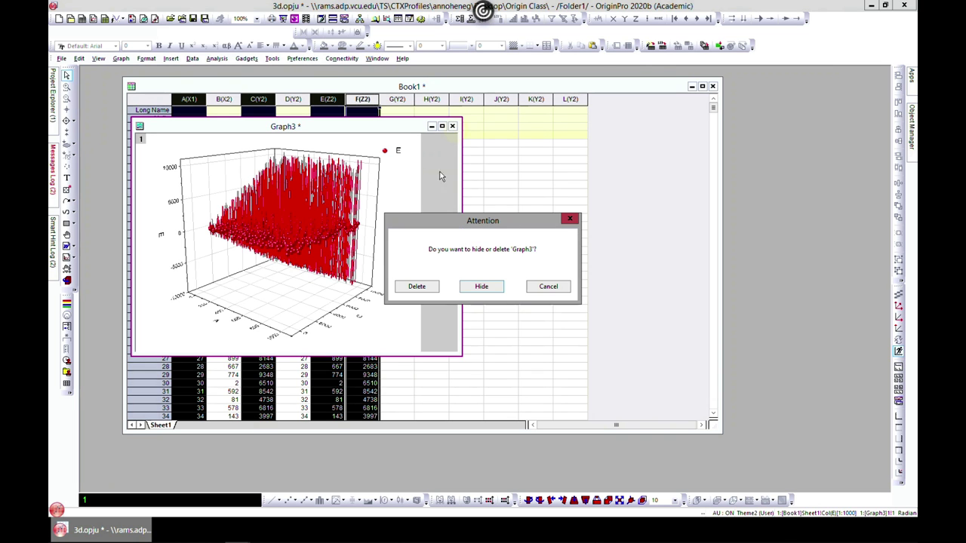
click(418, 287)
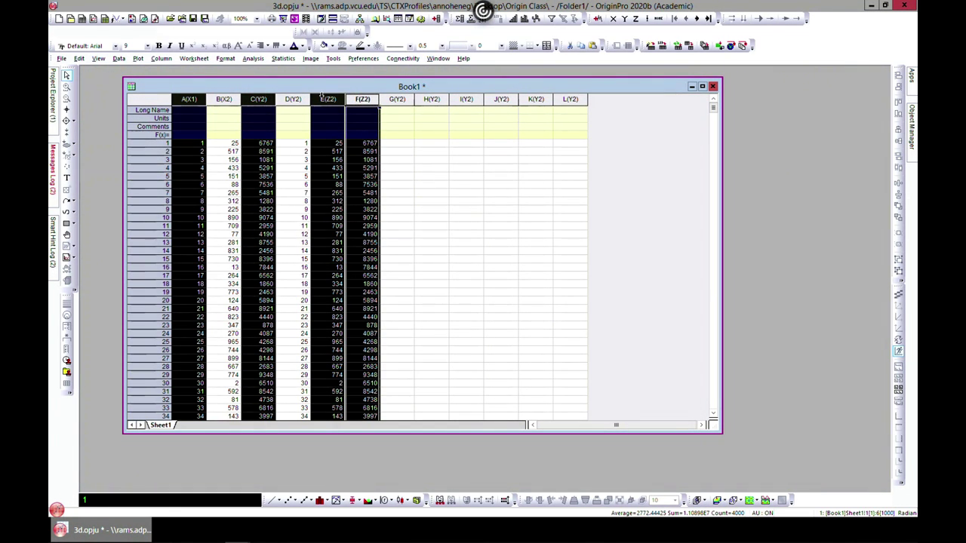
drag(324, 100, 417, 133)
click(691, 86)
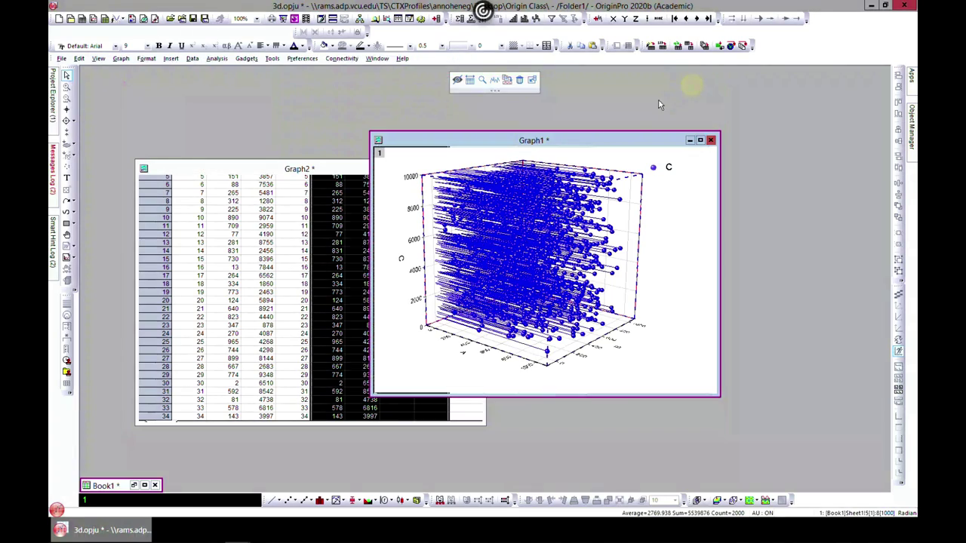
- Maximize Graph1, rotate its 3D scatter cube so the C axis stands on the opposite side, and restore the window to its smaller size
drag(578, 142, 502, 132)
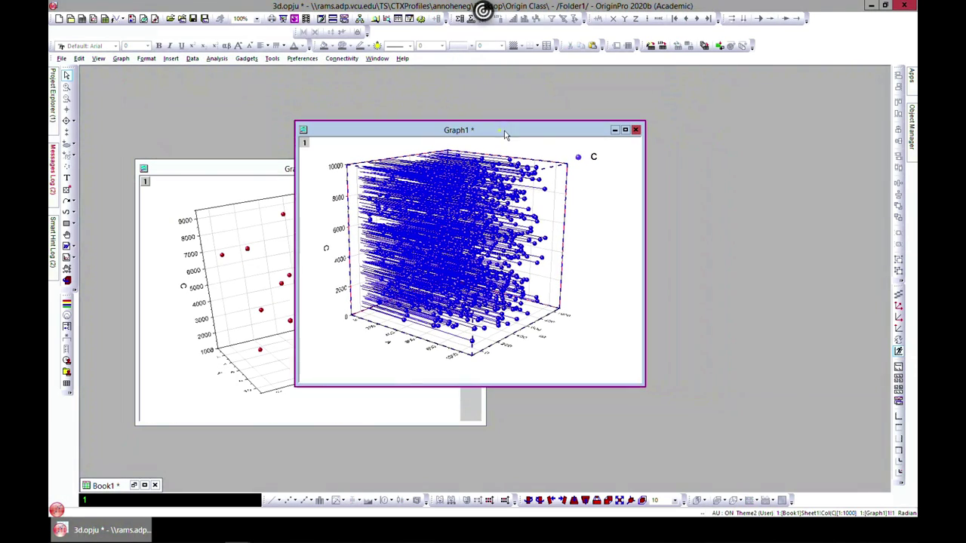
click(625, 130)
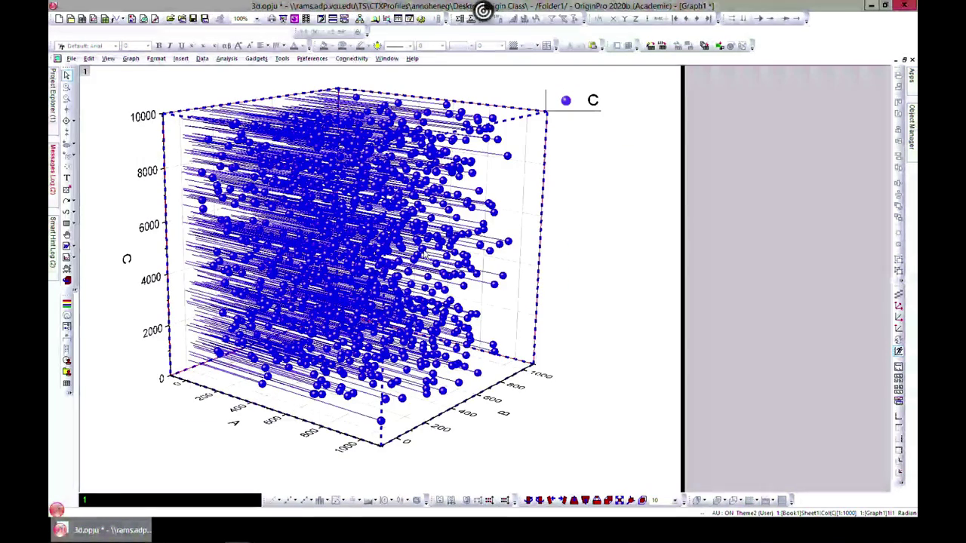
click(385, 260)
click(528, 172)
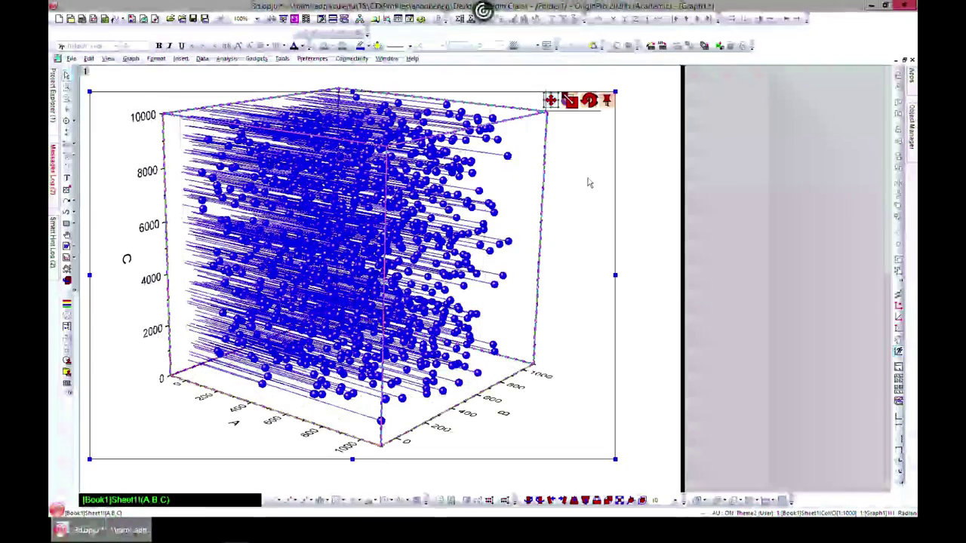
click(528, 157)
click(589, 101)
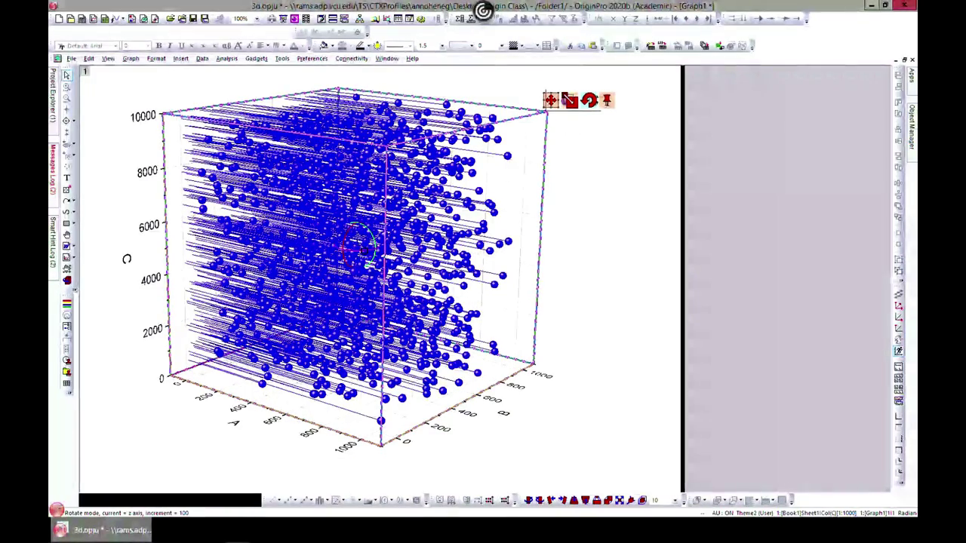
drag(127, 259, 214, 377)
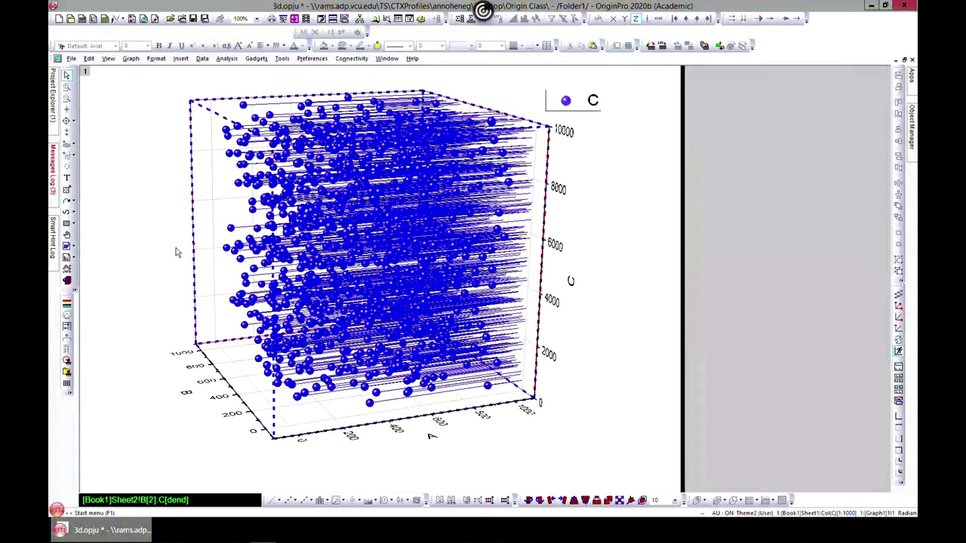
click(905, 62)
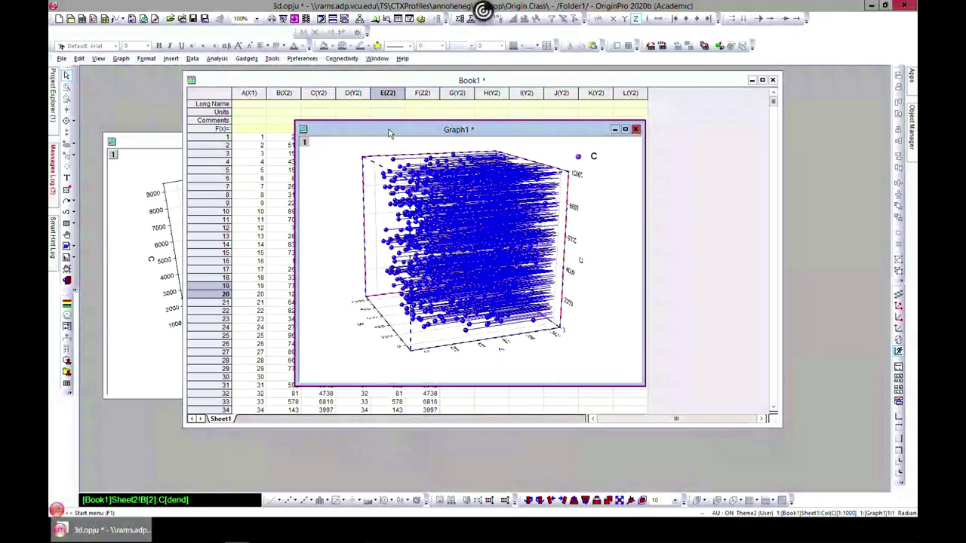
- Copy columns A through C from Sheet1 of the Book1 worksheet
click(356, 81)
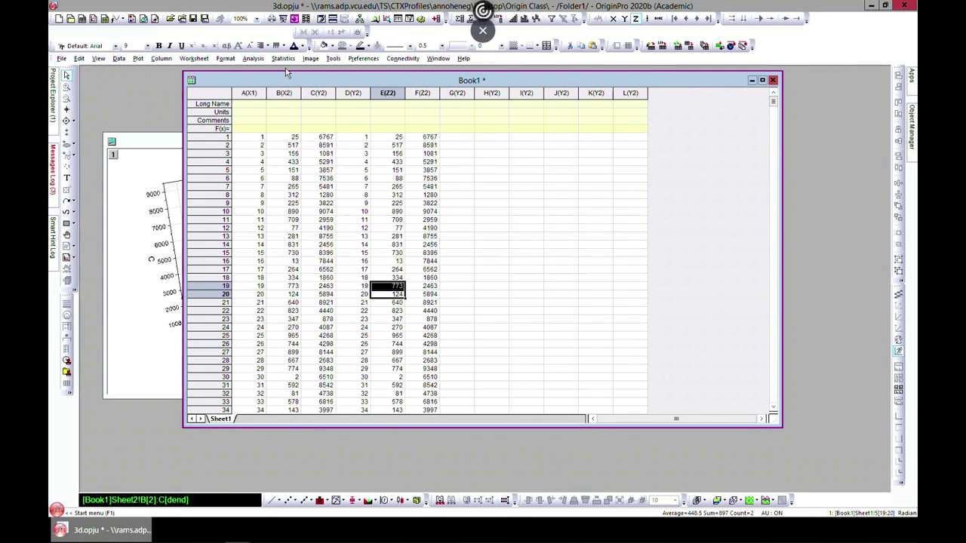
click(247, 94)
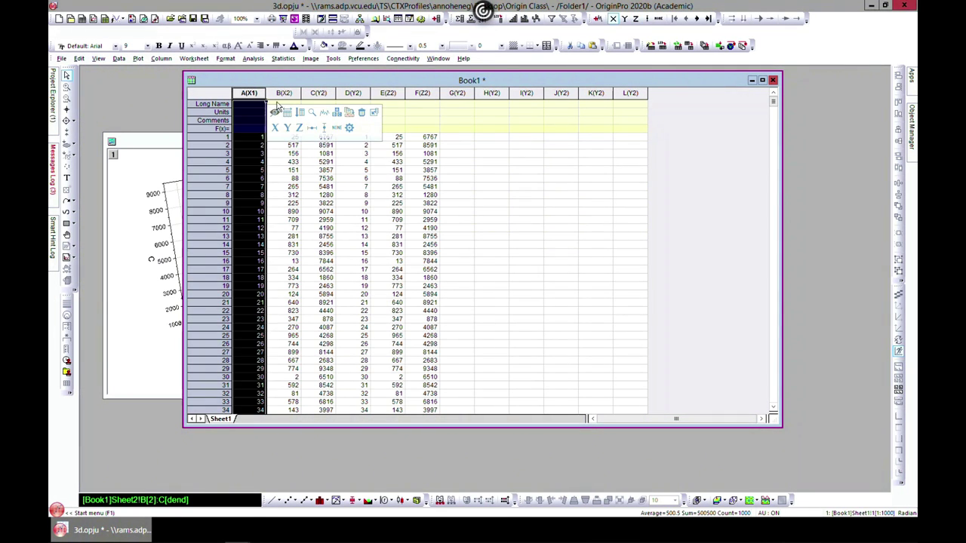
shift+click(284, 93)
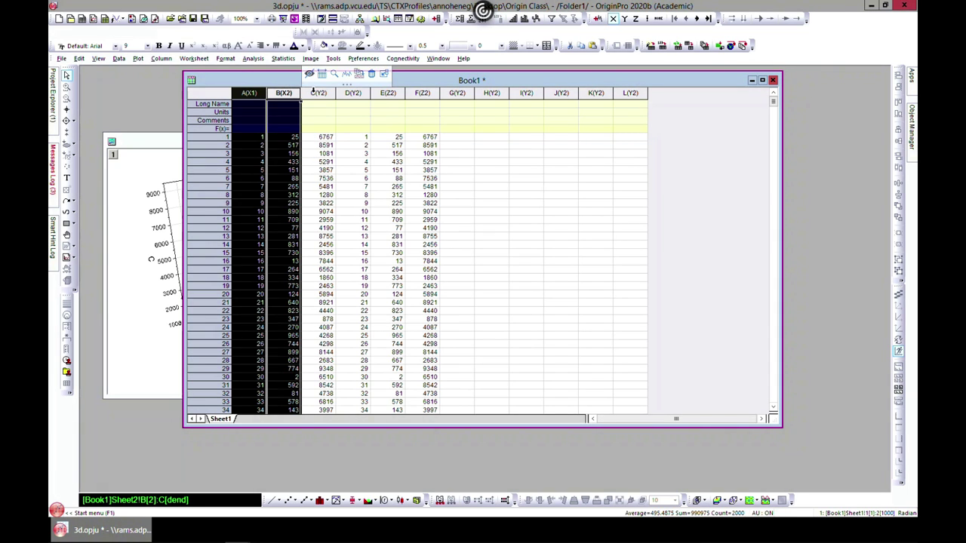
shift+click(318, 93)
right_click(253, 145)
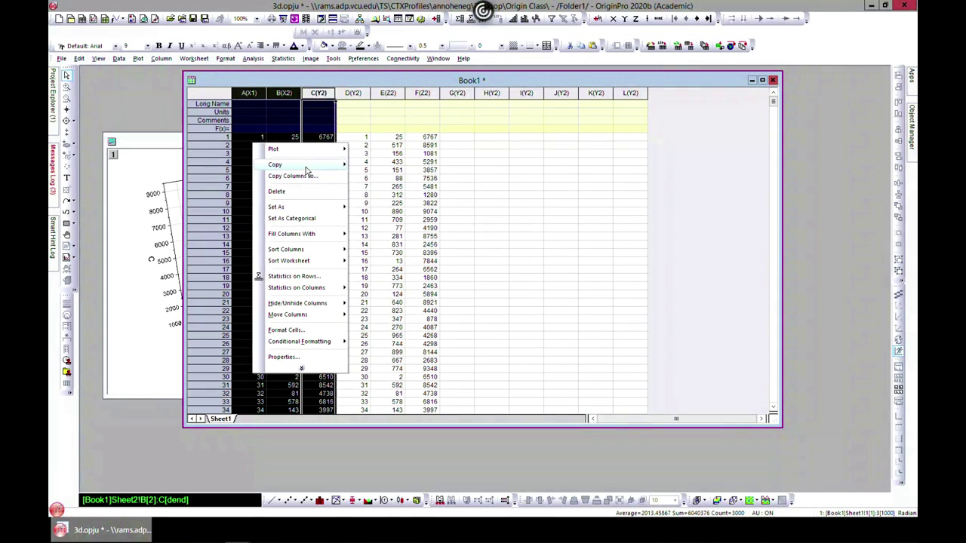
mouse_move(305, 165)
click(371, 165)
- Insert a new sheet into Book1 and paste the copied columns starting at the first cell of column A
right_click(221, 419)
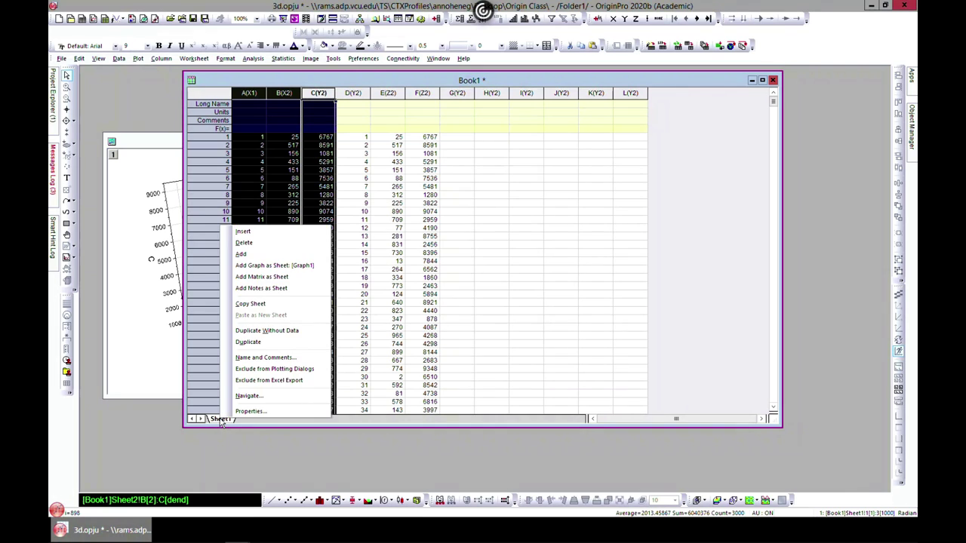
click(252, 232)
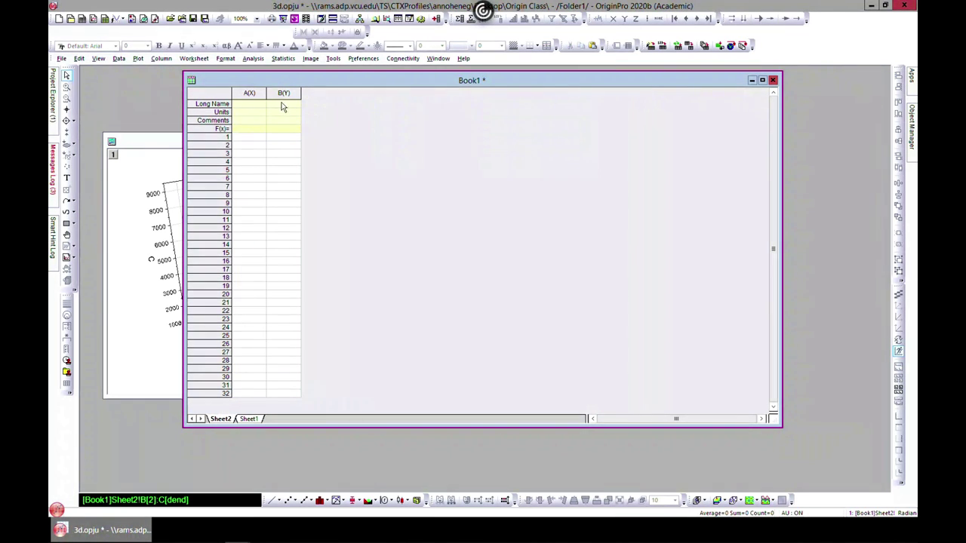
click(252, 136)
right_click(252, 137)
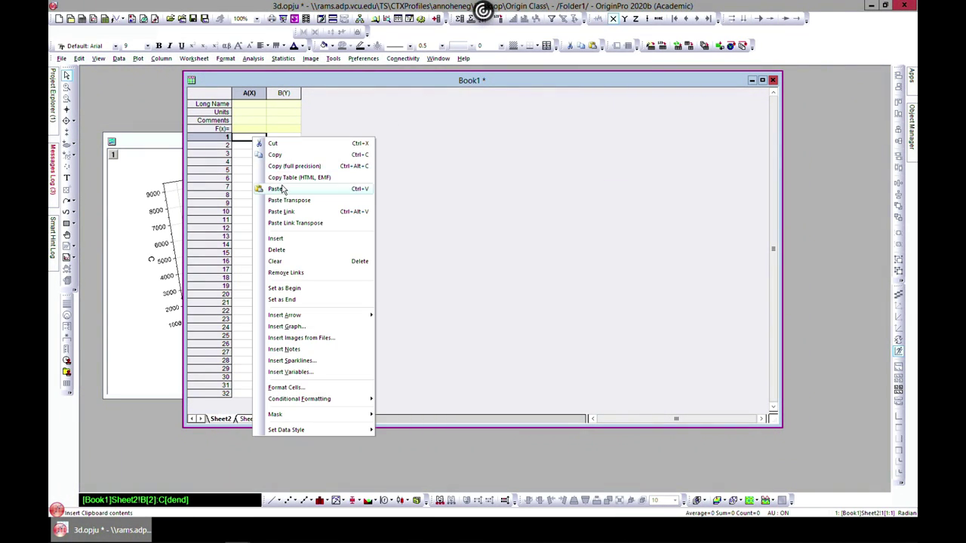
click(280, 187)
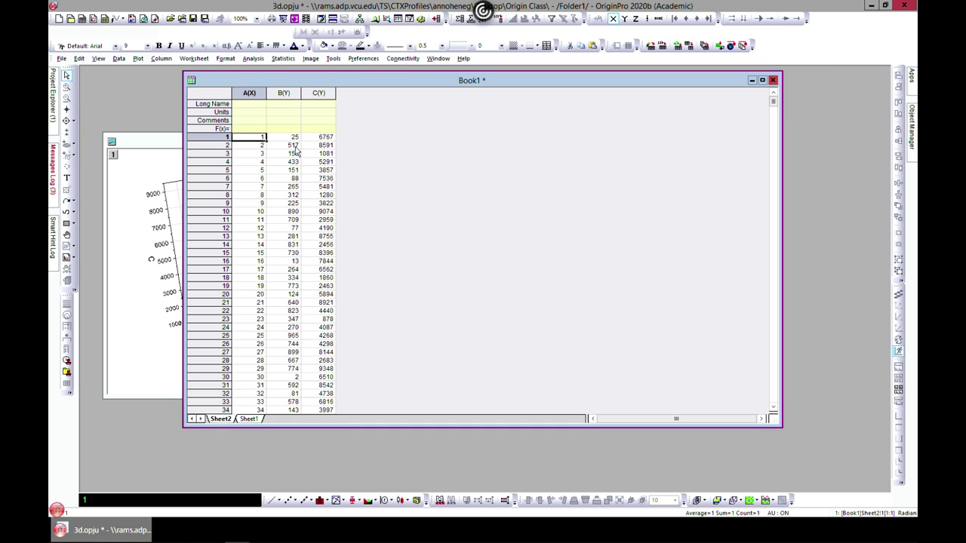
- Designate column C of the new sheet as Z
click(321, 91)
right_click(320, 90)
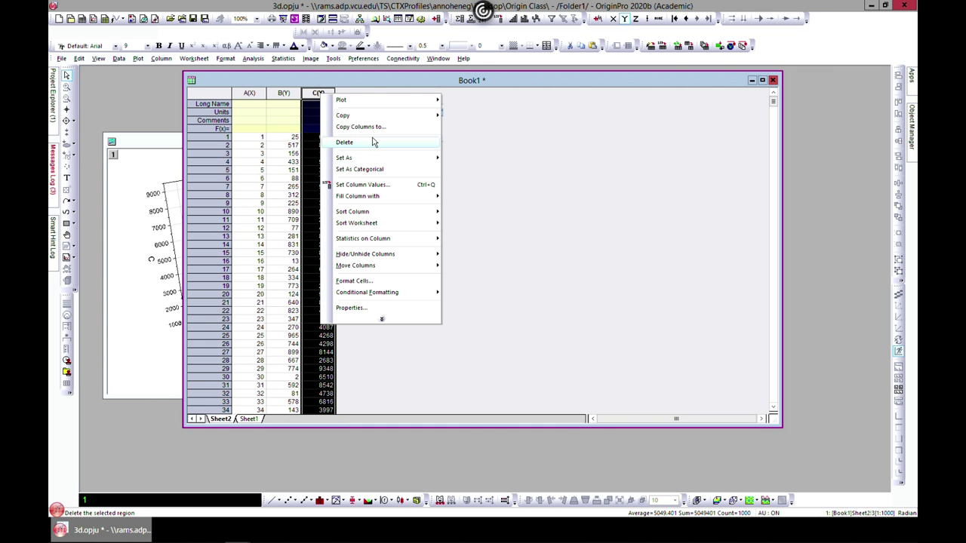
mouse_move(388, 162)
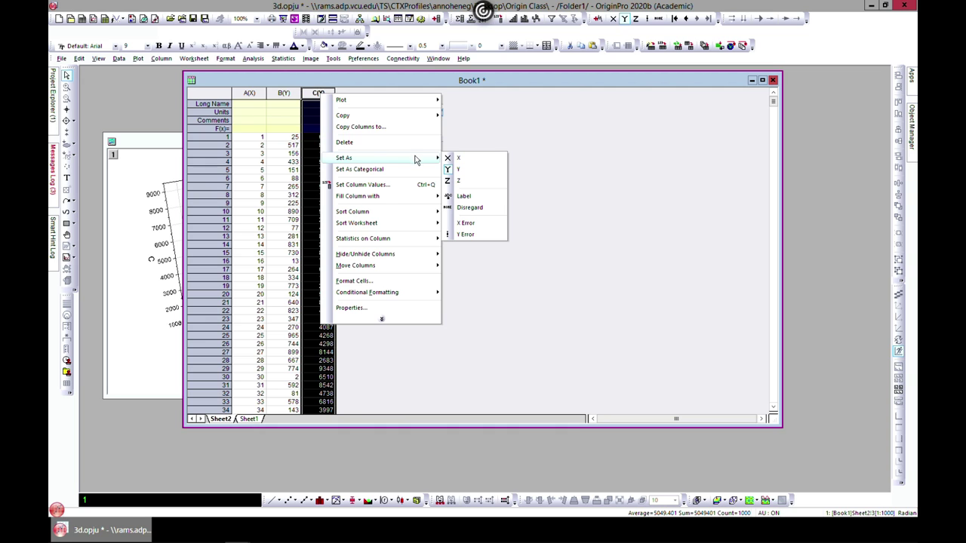
click(460, 181)
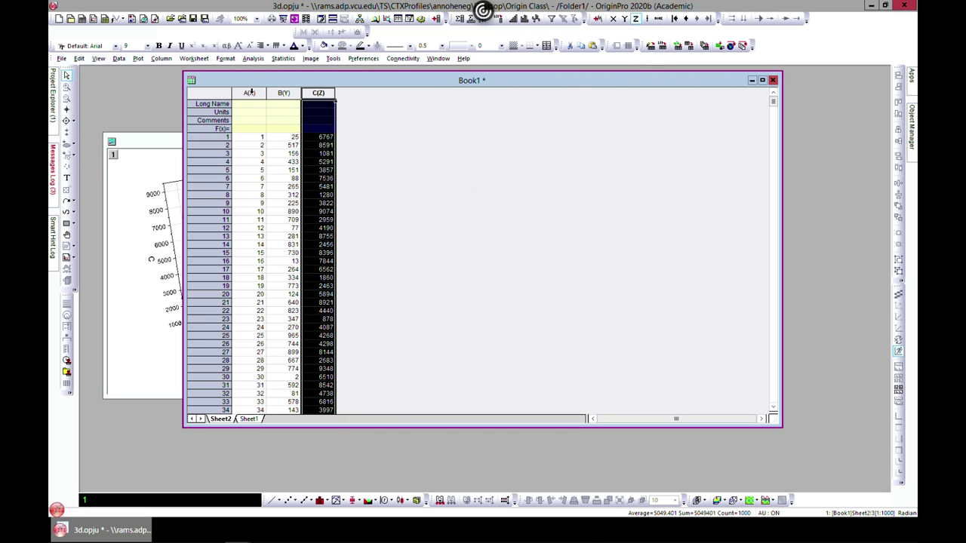
- Plot rows 1 to 10 of columns A, B and C as a 3D line graph
click(252, 92)
click(256, 138)
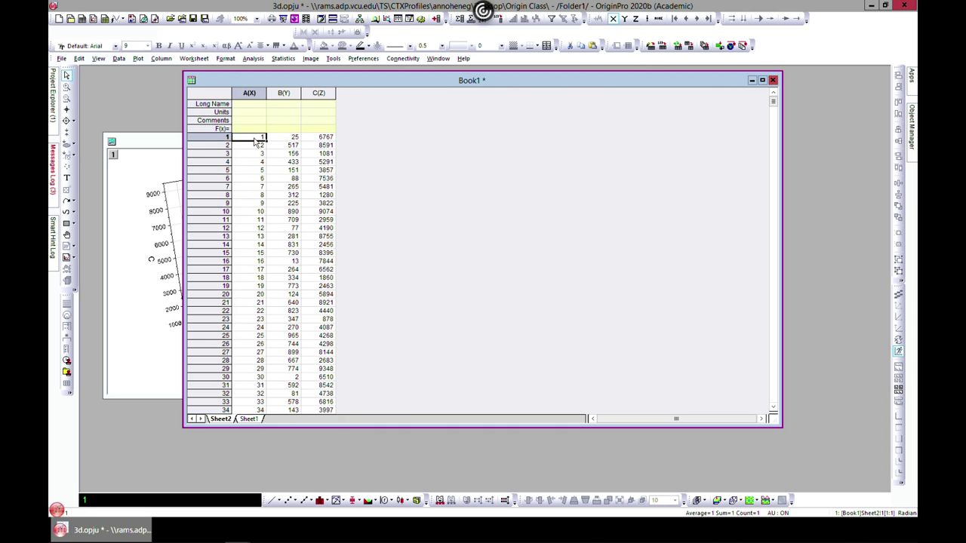
drag(256, 140, 325, 216)
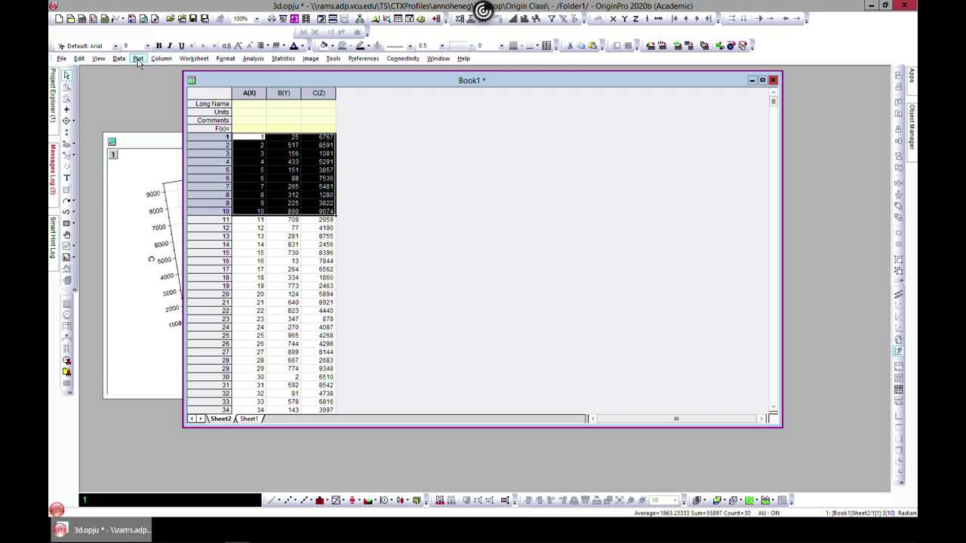
click(138, 58)
mouse_move(167, 204)
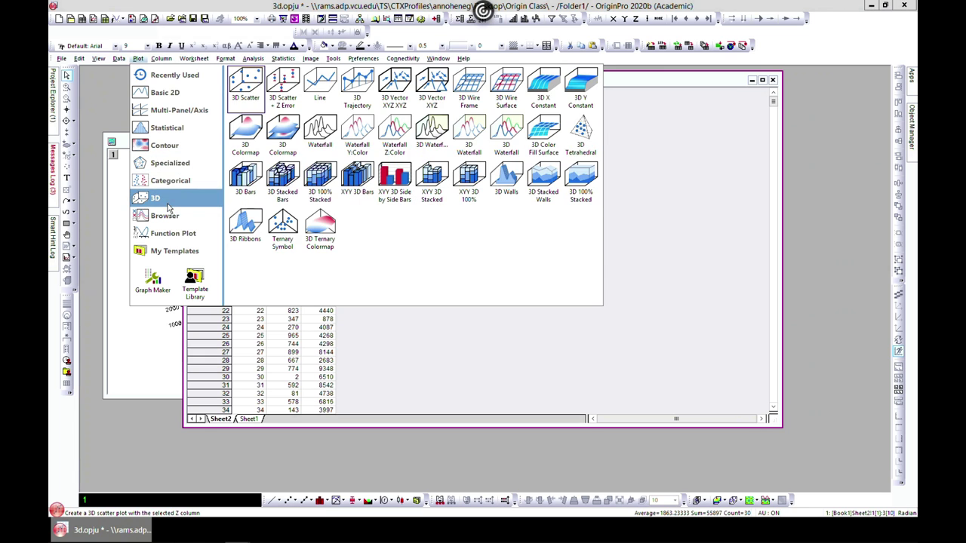
click(332, 141)
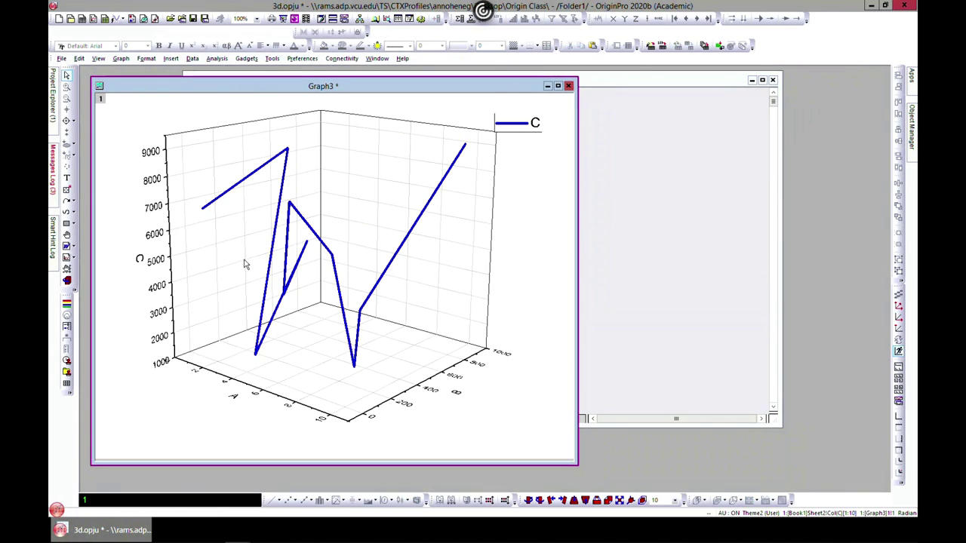
- Rotate the 3D line graph so its cube is tilted and seen slightly more from above
click(438, 206)
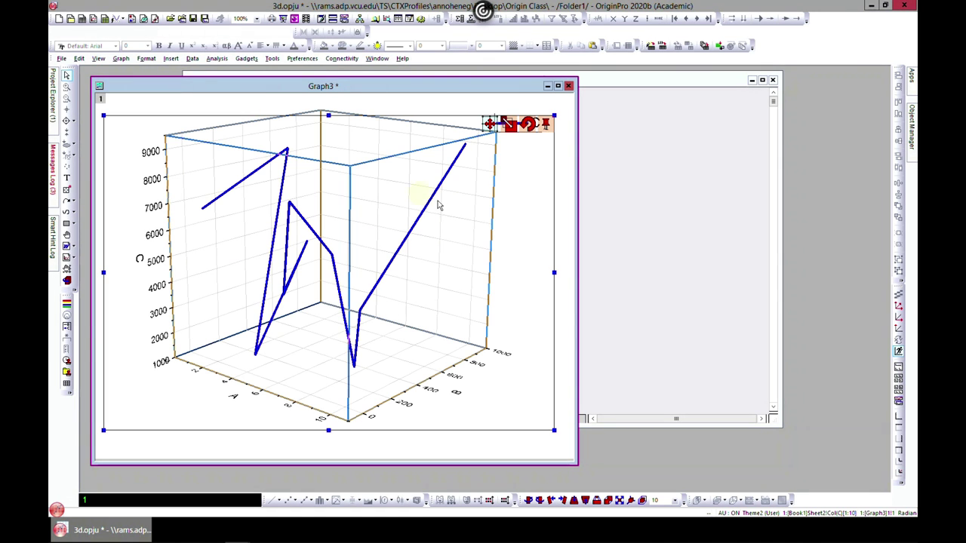
click(527, 124)
mouse_move(449, 218)
mouse_down()
mouse_move(400, 236)
mouse_move(412, 248)
mouse_move(419, 193)
mouse_move(405, 228)
mouse_move(448, 218)
mouse_move(455, 202)
mouse_move(448, 222)
mouse_up()
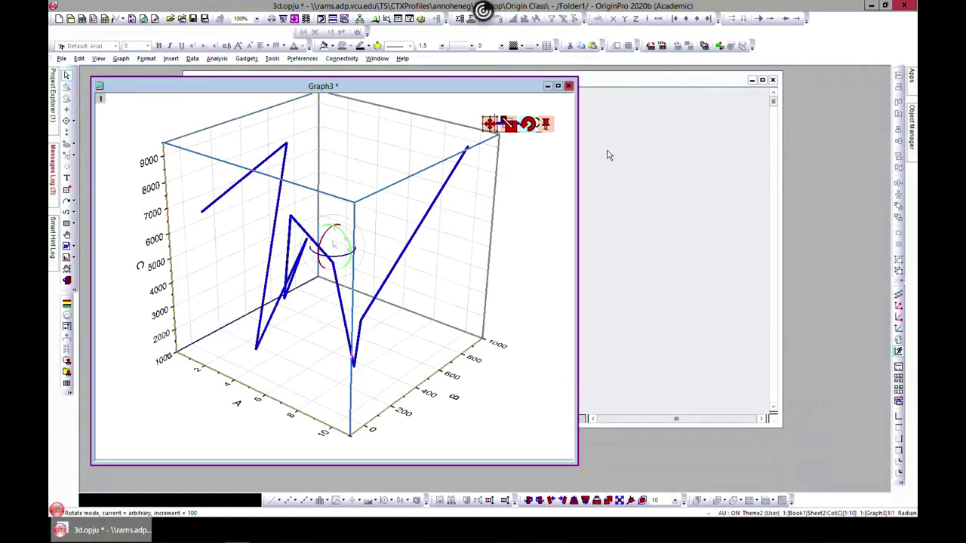
- Show the XY projection of plot C in the 3D line graph
mouse_move(910, 132)
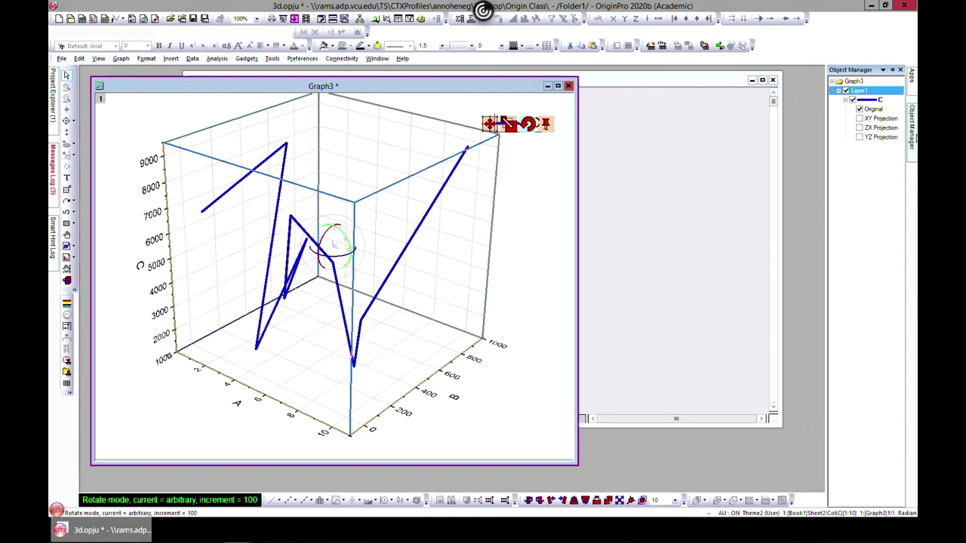
click(859, 118)
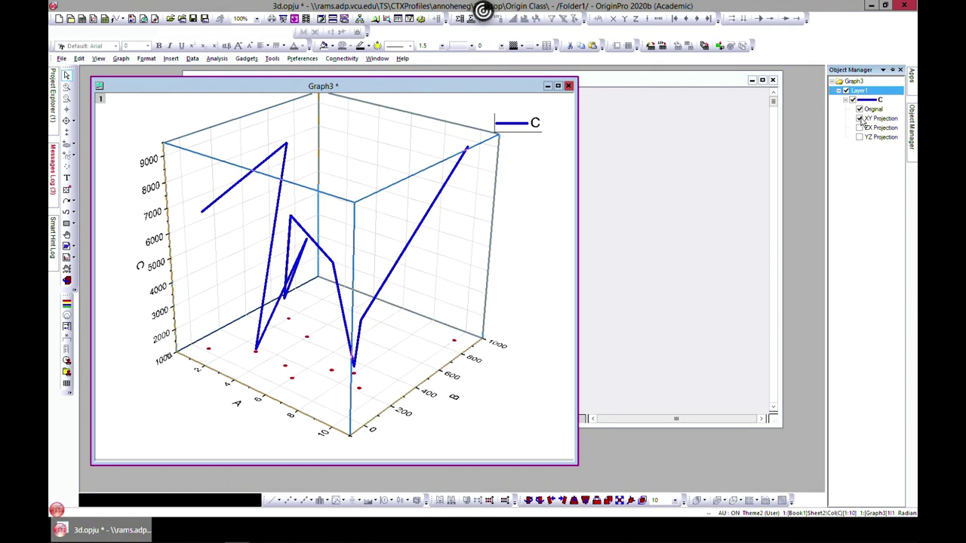
click(784, 155)
- Minimize the graph and plot rows 1 and 2 of Book1 columns A to C as a 3D line graph
click(548, 86)
click(285, 170)
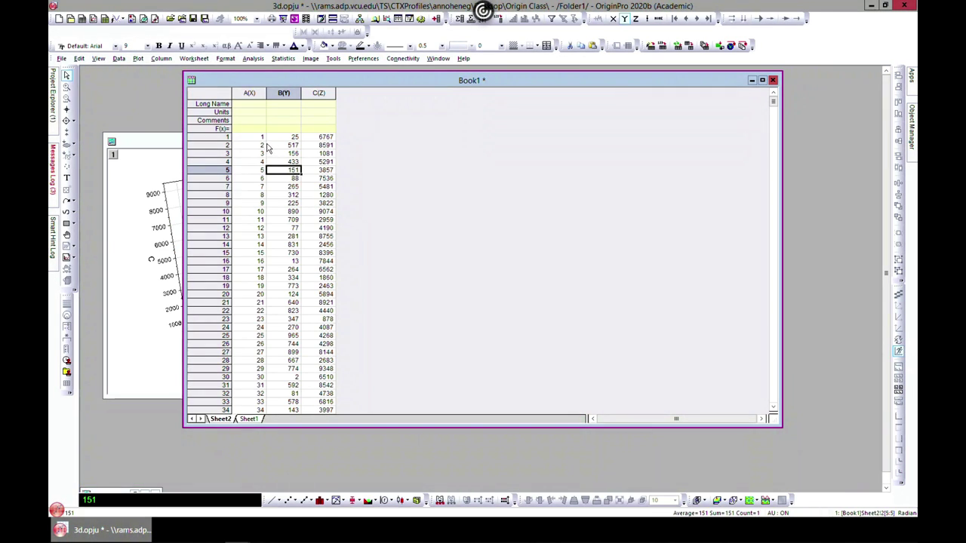
drag(260, 140, 314, 148)
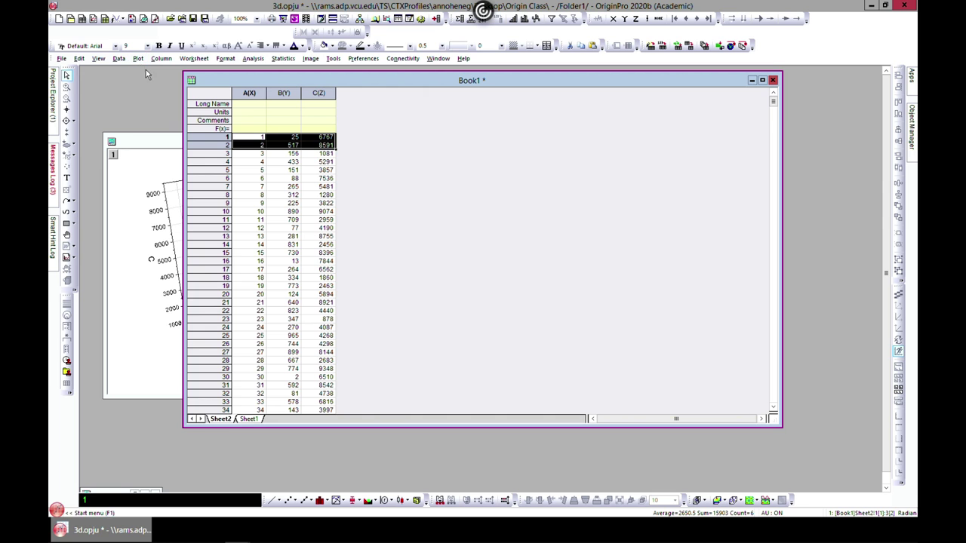
click(139, 58)
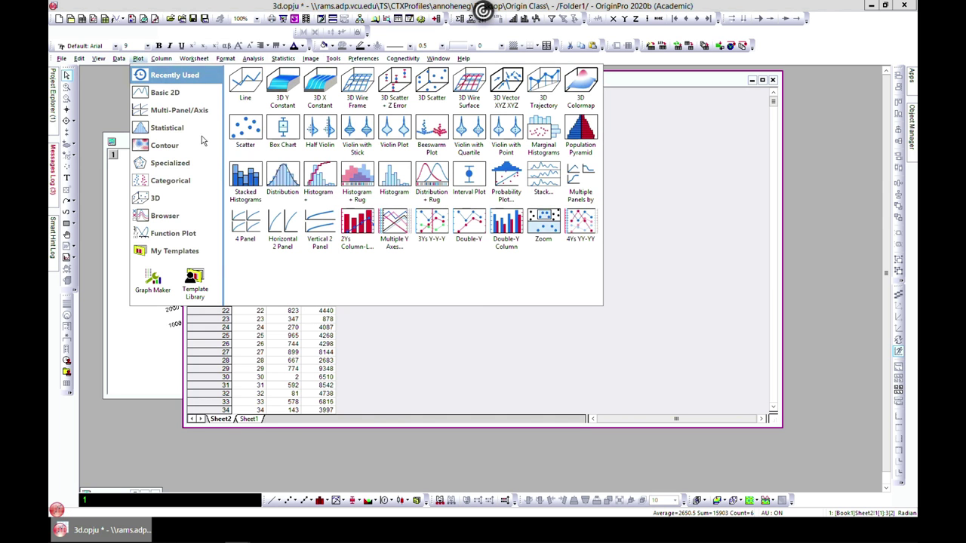
click(249, 82)
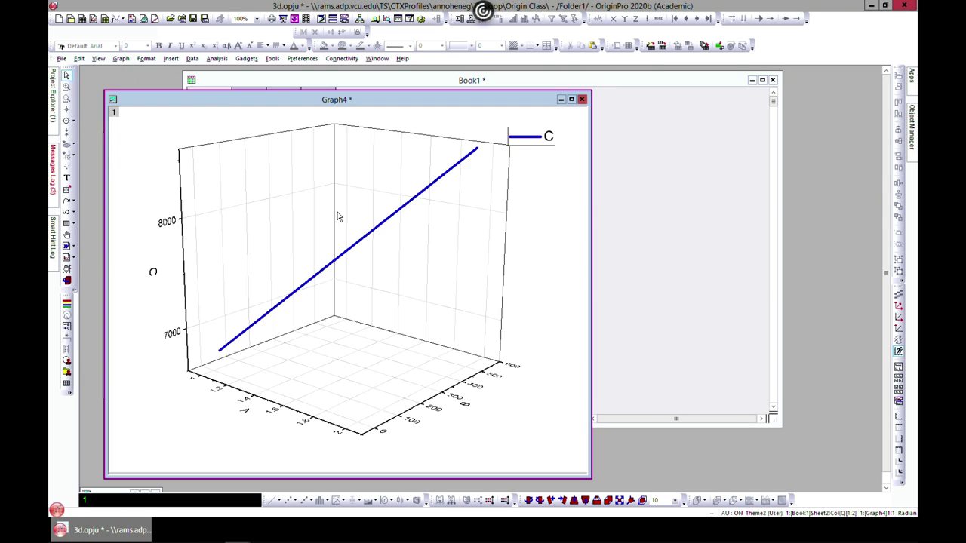
- Rotate the new two-point 3D line graph so that the cube is seen from below
click(410, 267)
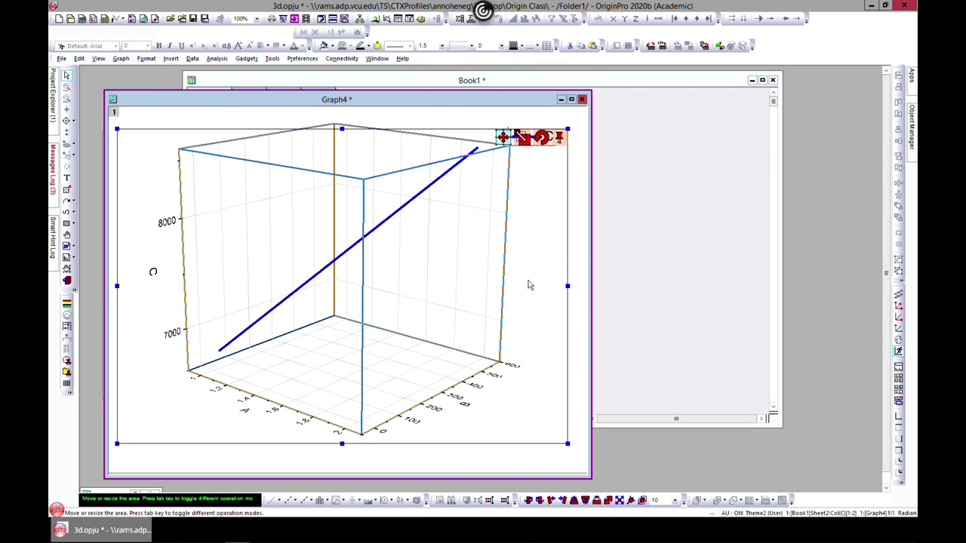
click(540, 137)
mouse_move(474, 226)
mouse_down()
mouse_move(435, 233)
mouse_move(493, 209)
mouse_move(491, 251)
mouse_move(509, 216)
mouse_move(502, 194)
mouse_move(459, 237)
mouse_move(479, 229)
mouse_up()
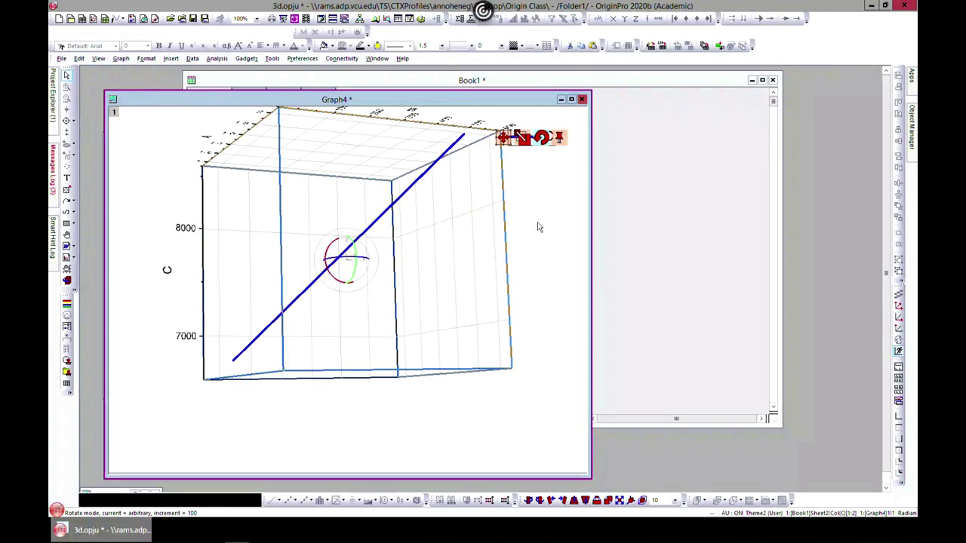
double_click(480, 228)
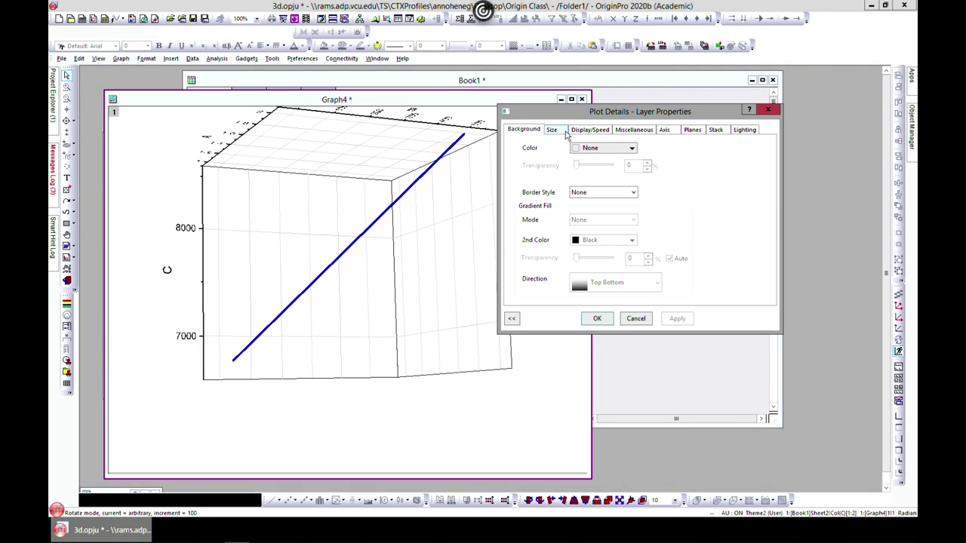
click(766, 111)
- Set the size of the 3D sphere symbols on the two-point line plot to 8
click(400, 204)
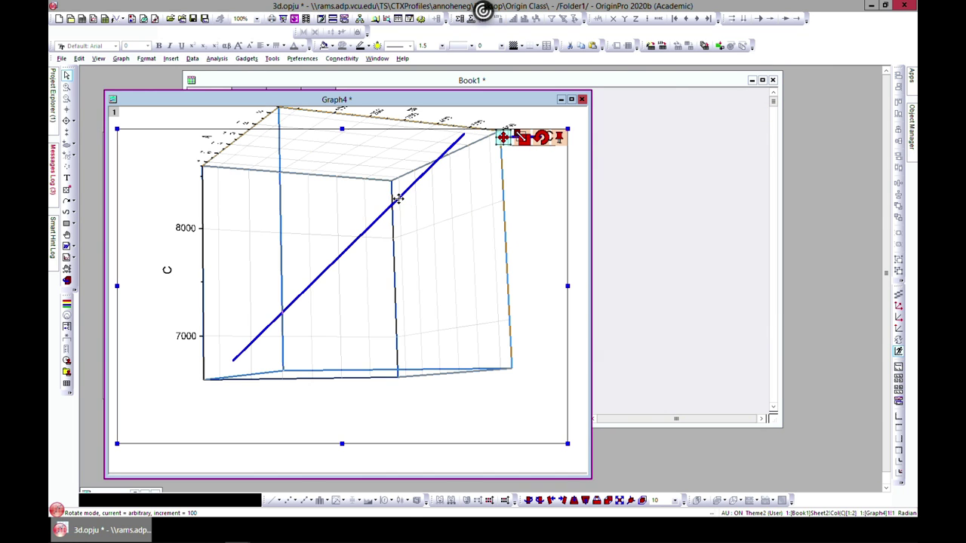
double_click(400, 203)
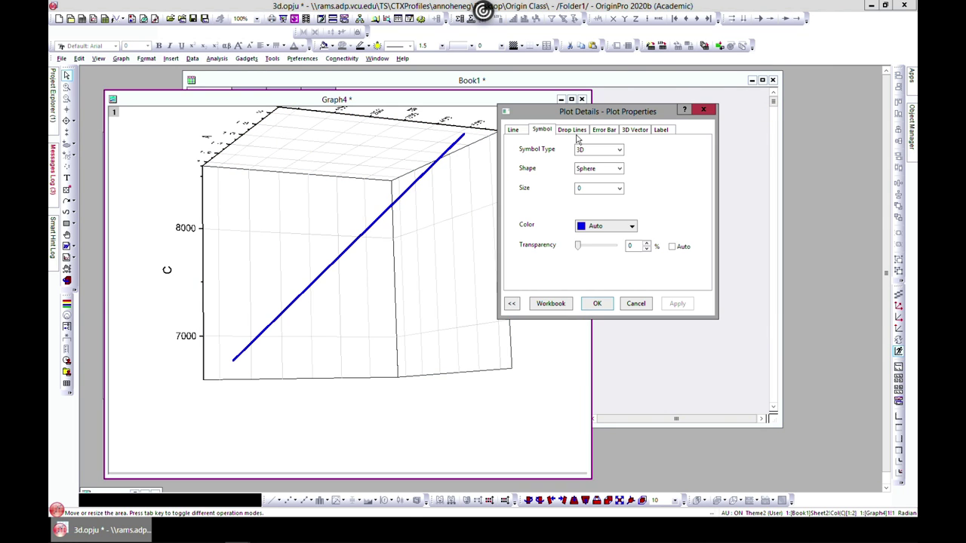
click(516, 132)
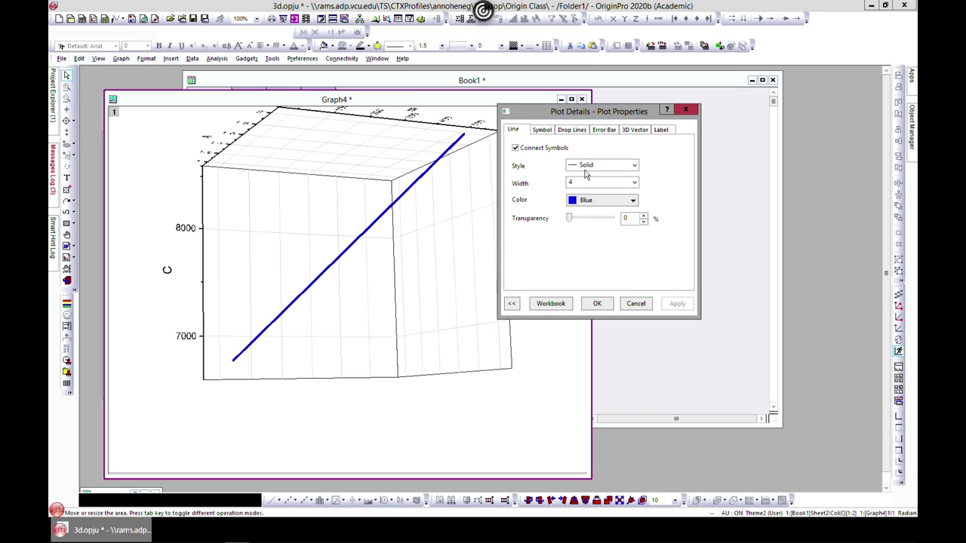
click(541, 130)
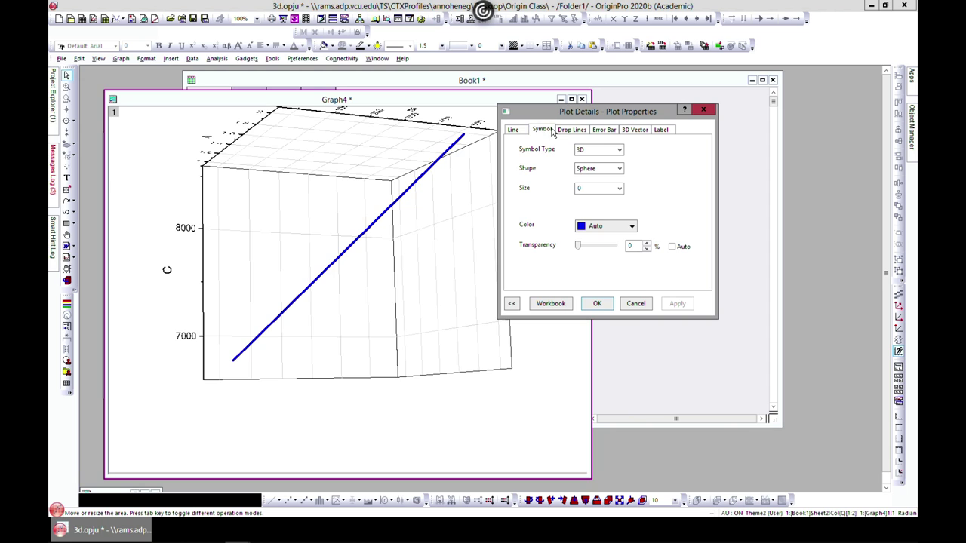
click(610, 151)
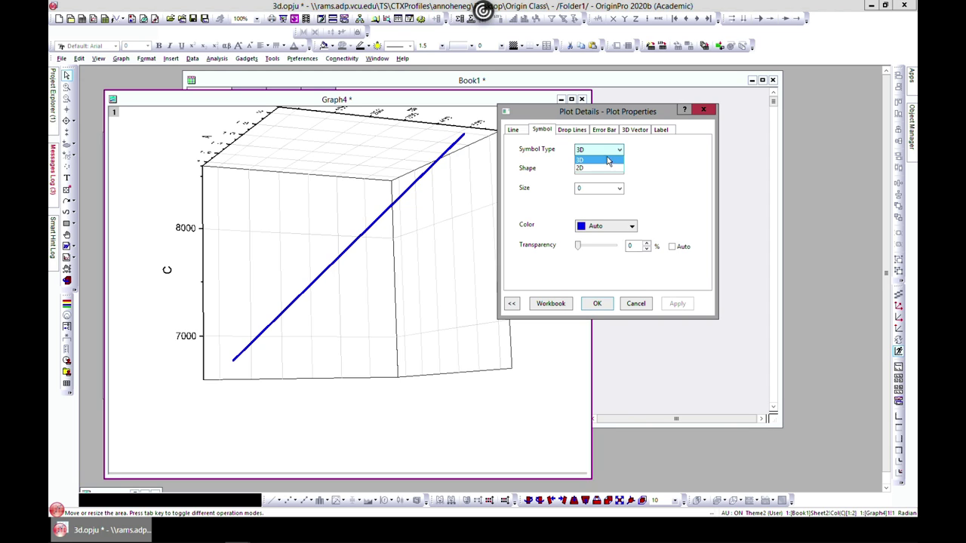
click(665, 179)
click(619, 190)
click(596, 229)
click(673, 305)
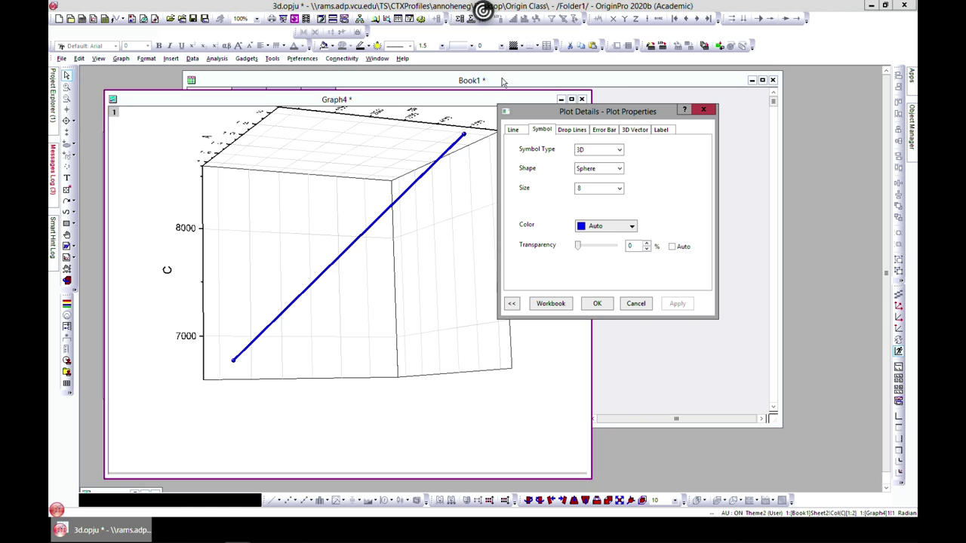
click(562, 128)
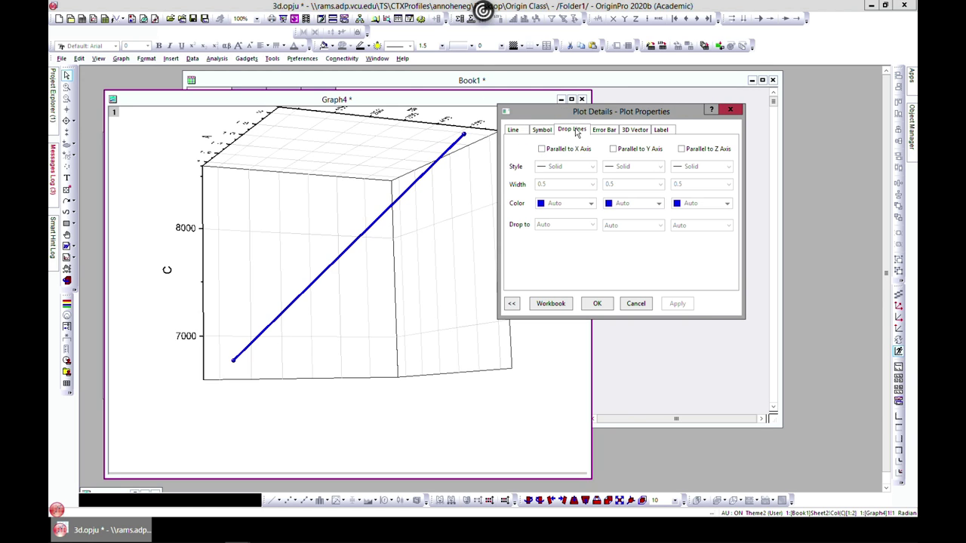
click(601, 130)
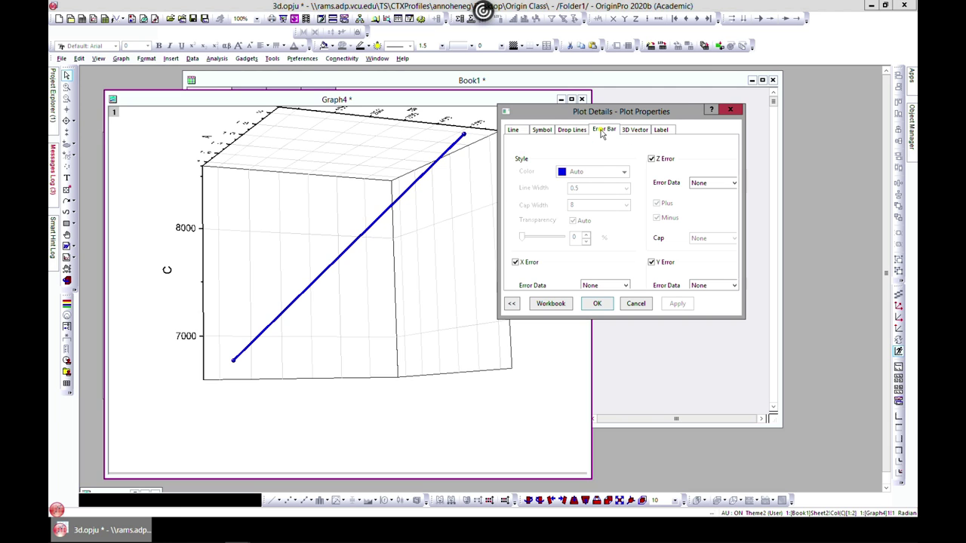
click(751, 110)
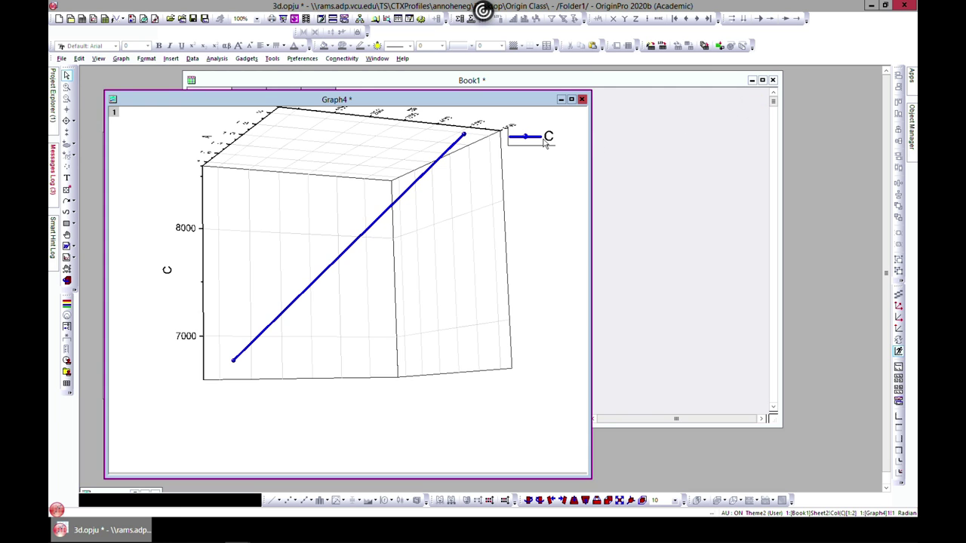
- Plot rows 1 to 10 of Book1 columns A to C as a 3D Trajectory graph and maximize its window
click(531, 84)
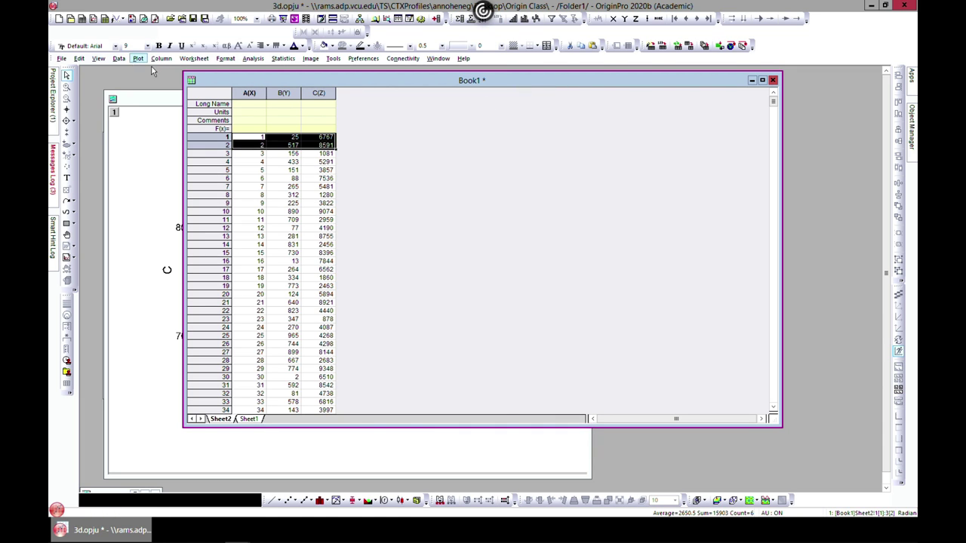
click(270, 195)
drag(249, 138, 323, 219)
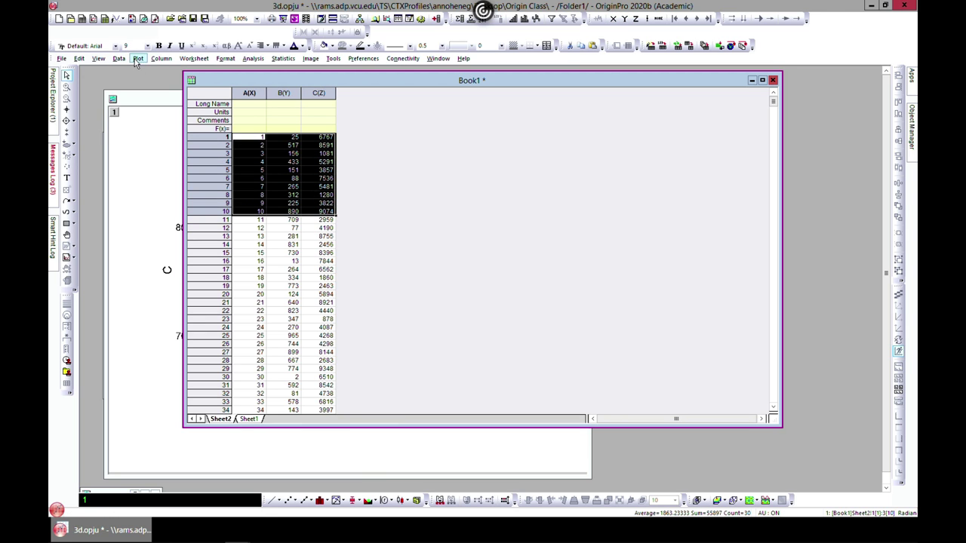
click(161, 59)
mouse_move(138, 59)
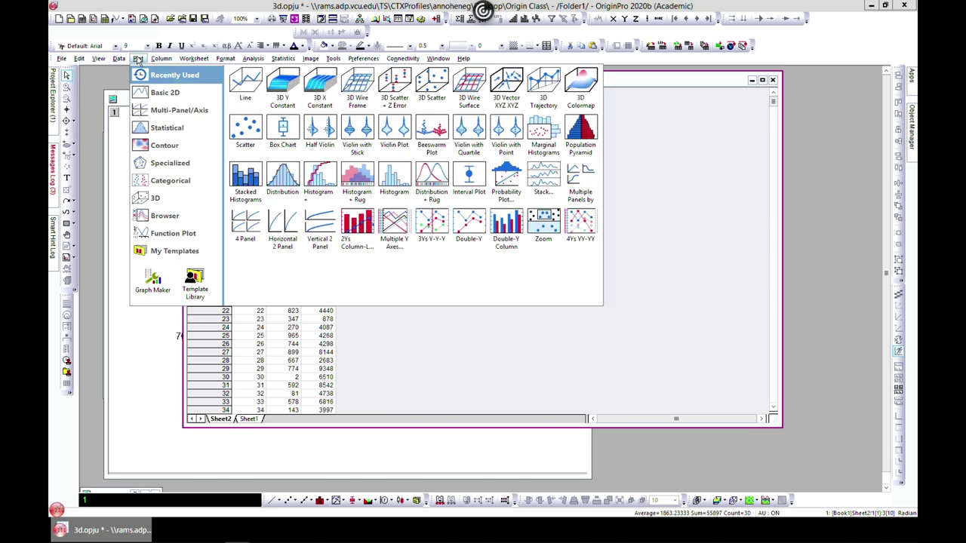
mouse_move(162, 197)
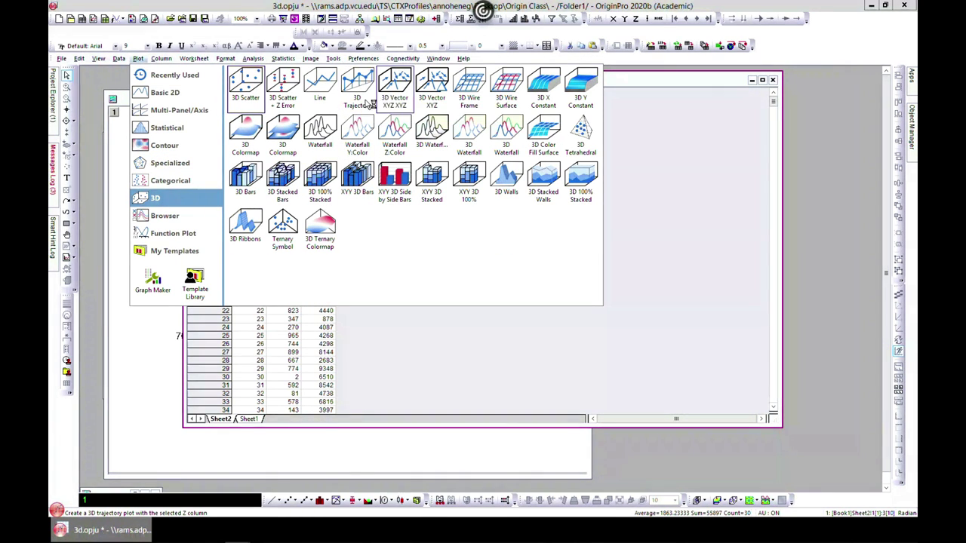
click(361, 92)
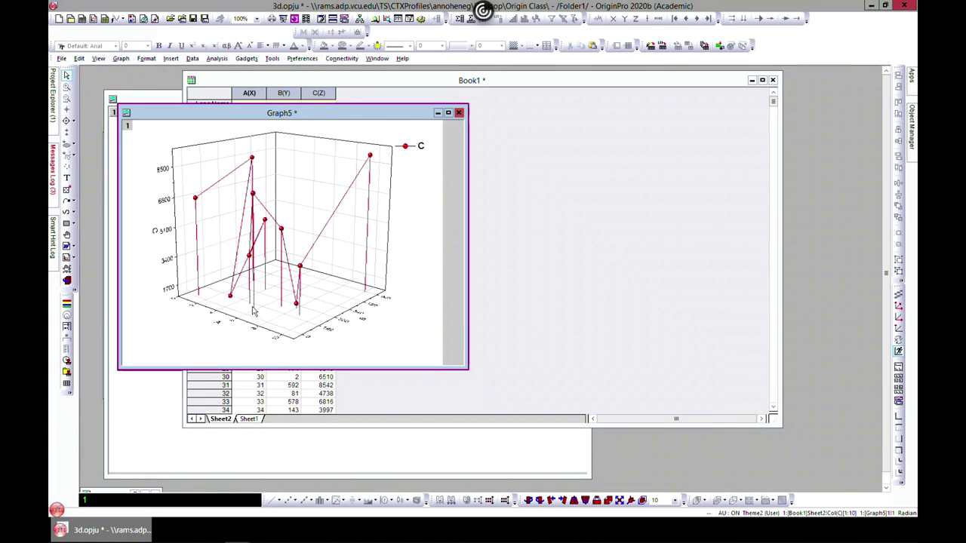
click(447, 113)
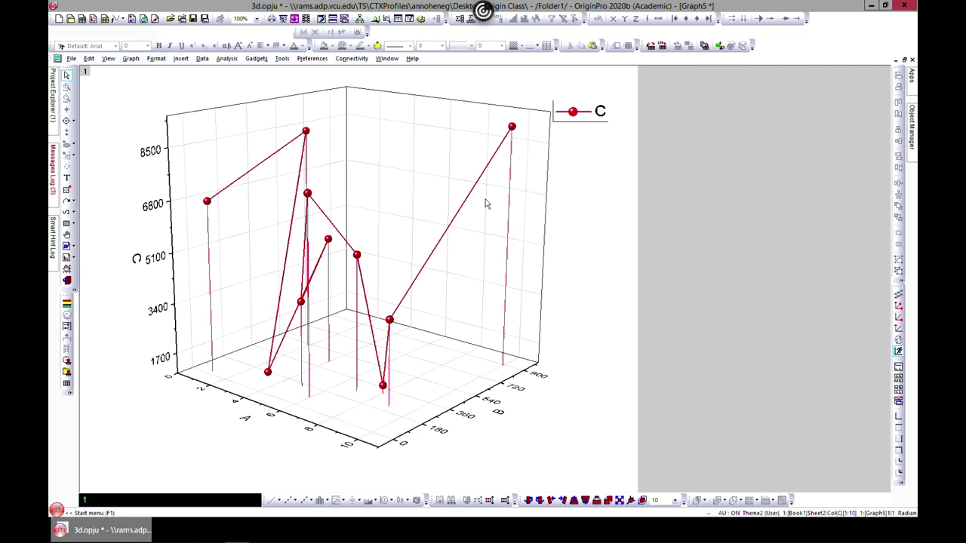
- Turn off Connect Symbols for the trajectory plot so only the symbols and drop lines are drawn
double_click(363, 283)
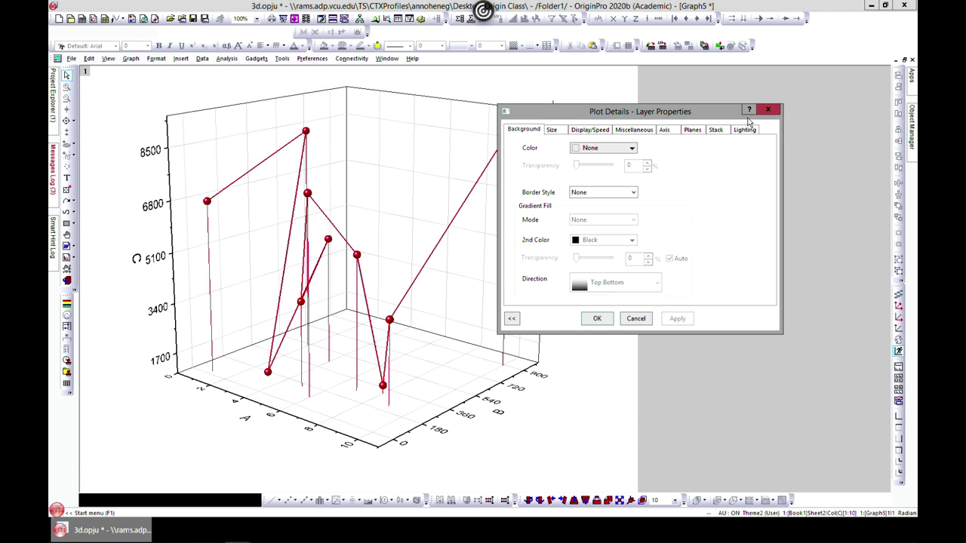
click(766, 110)
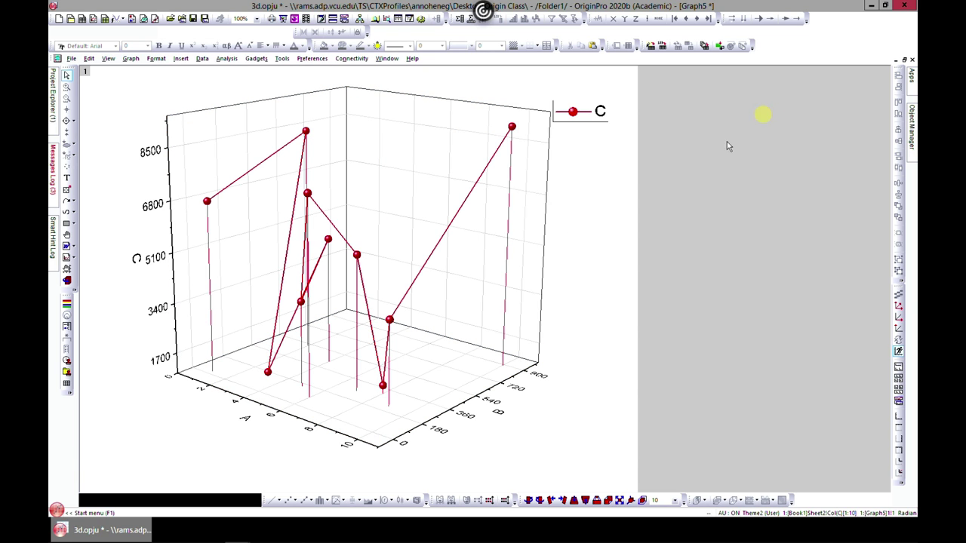
double_click(358, 260)
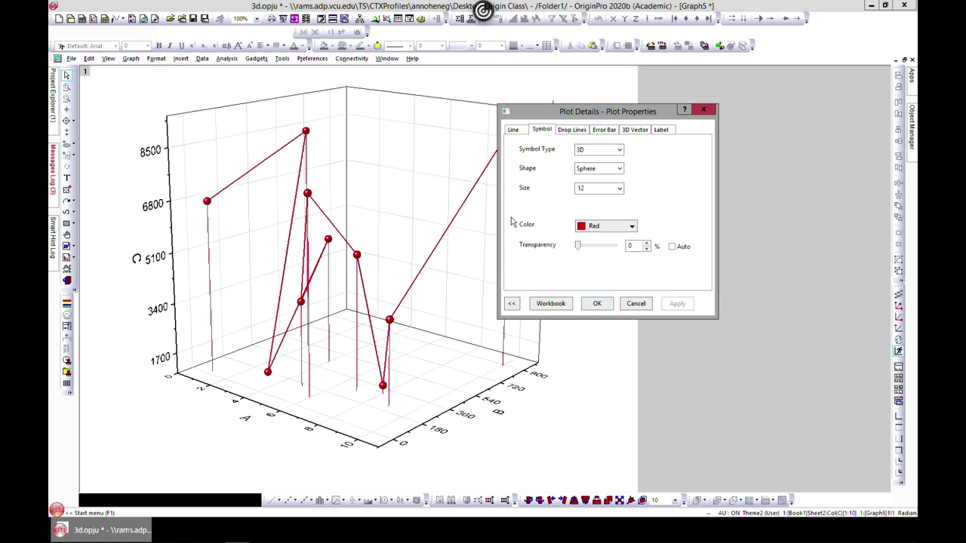
click(513, 131)
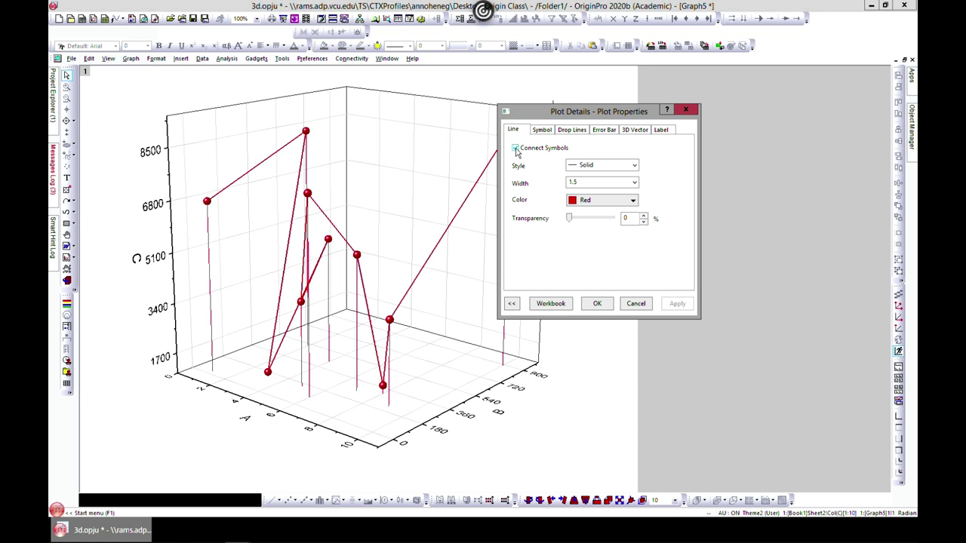
click(515, 149)
click(674, 304)
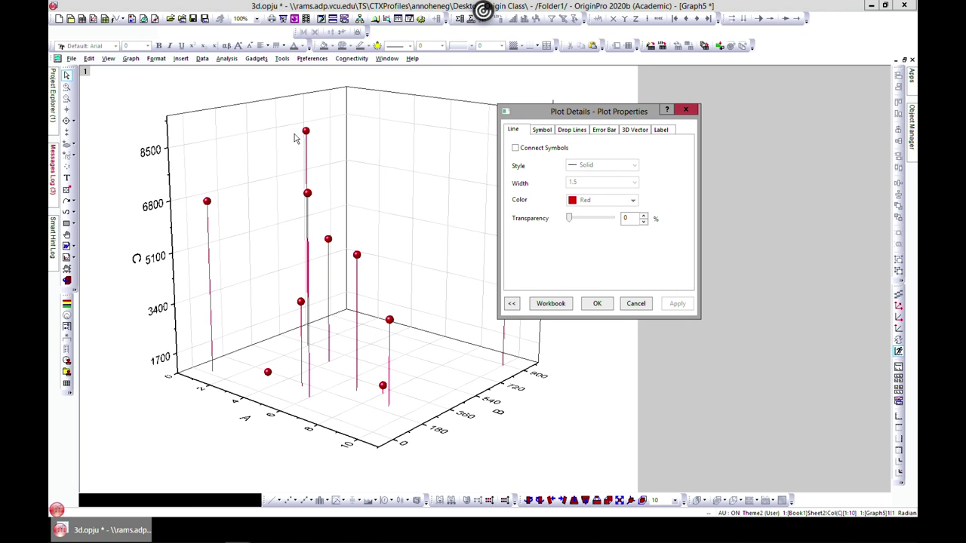
- Change the symbol shape of the trajectory plot to Star and close the plot details
click(602, 131)
click(570, 130)
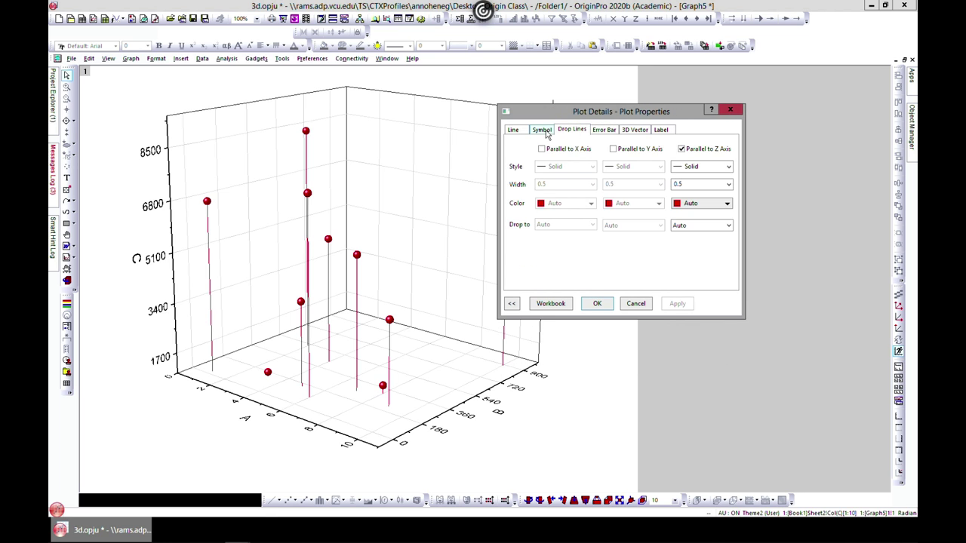
click(543, 131)
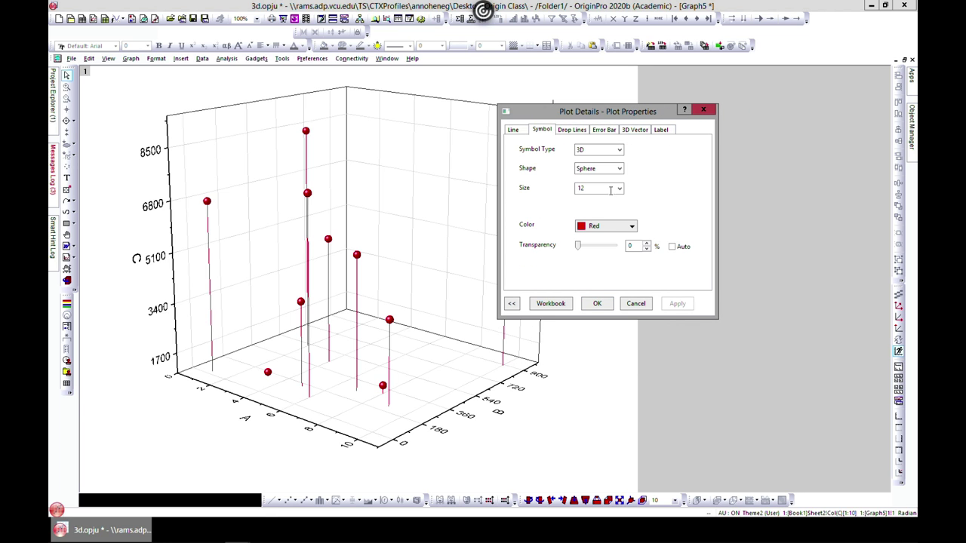
click(619, 169)
click(601, 200)
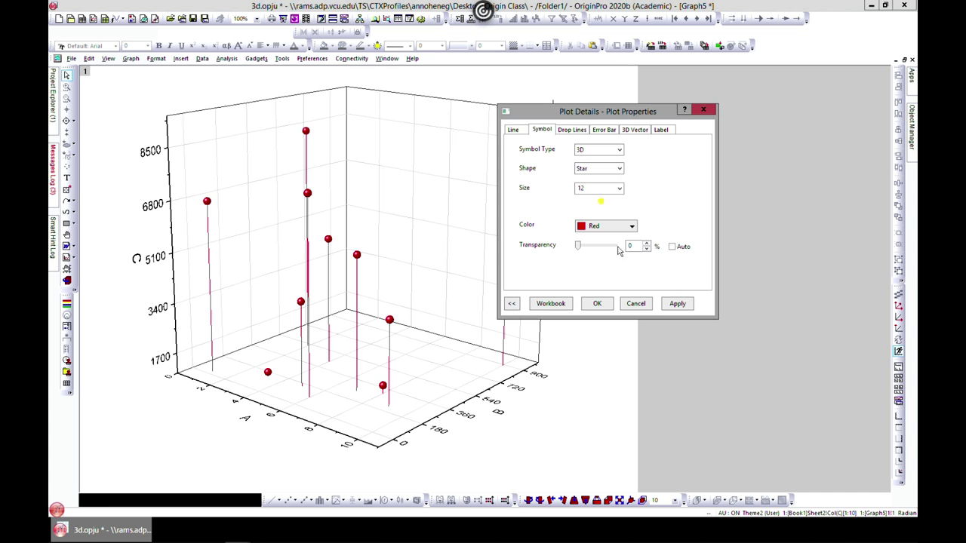
click(671, 304)
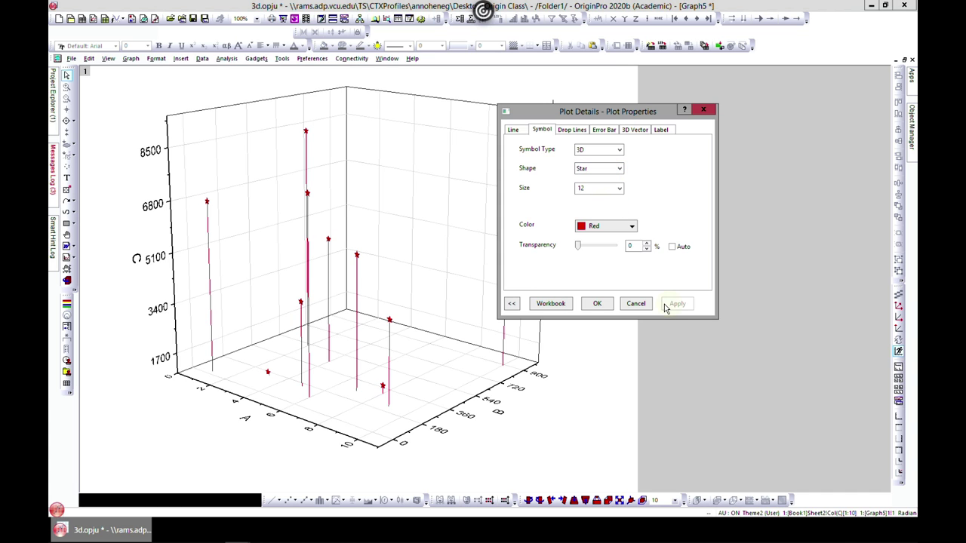
click(703, 113)
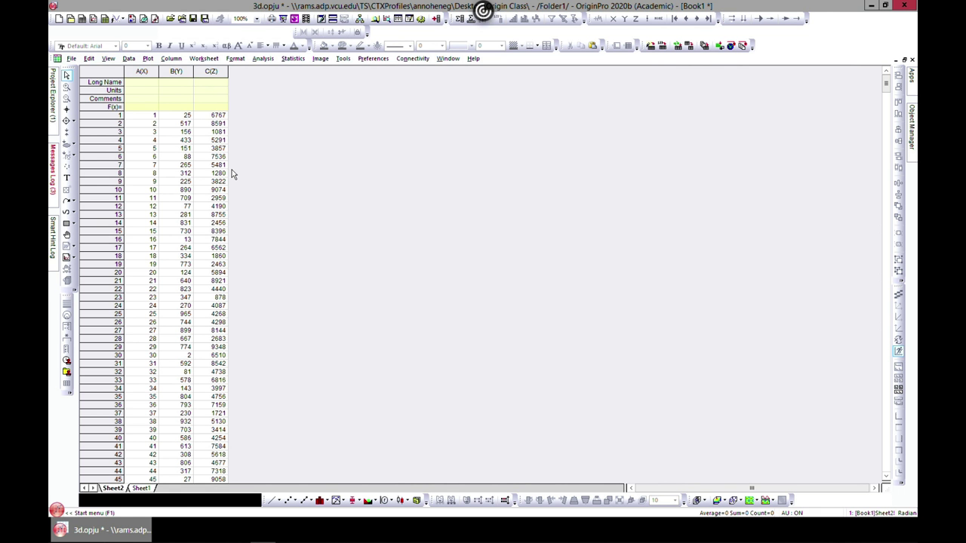
click(148, 58)
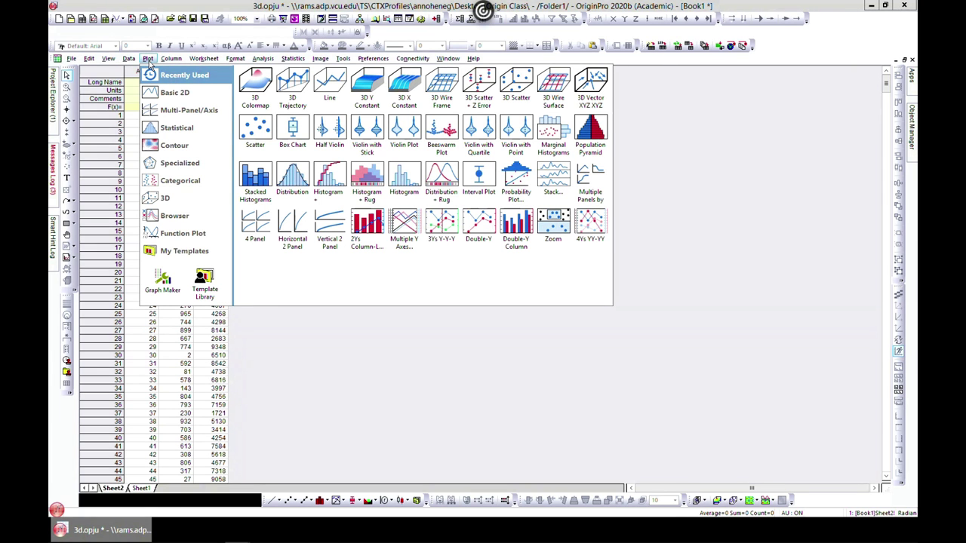
mouse_move(169, 199)
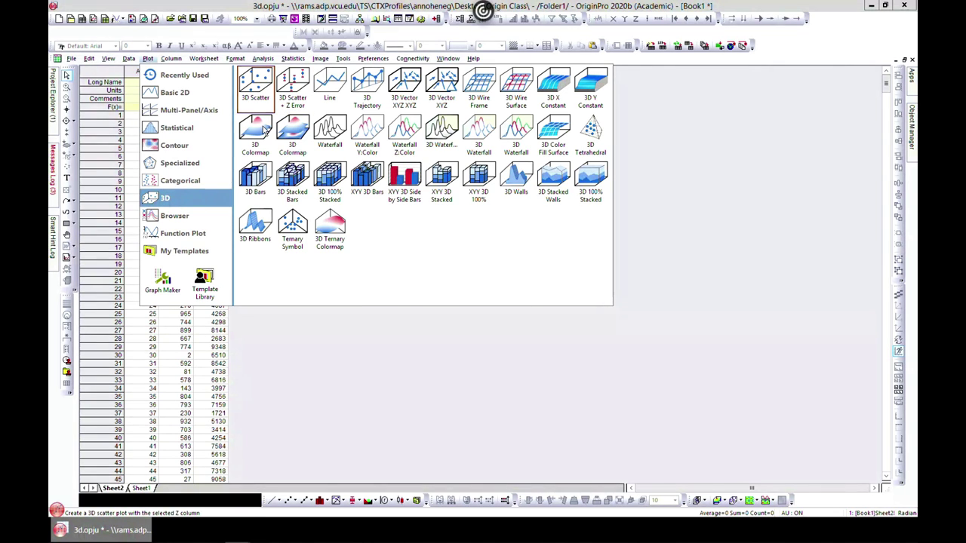
click(296, 398)
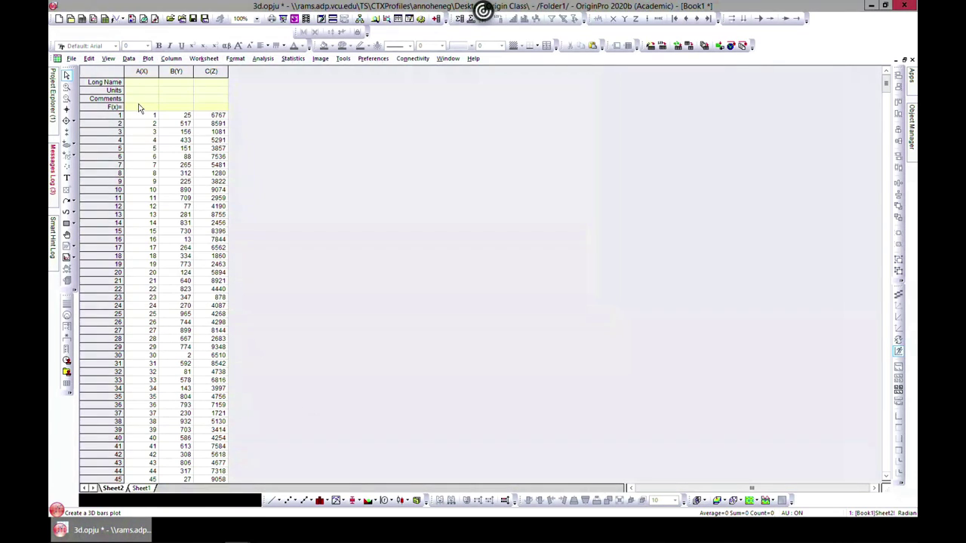
- Plot columns A to C of Book1 Sheet2 as a 3D color map surface and keep its graph window maximized
drag(141, 71, 210, 71)
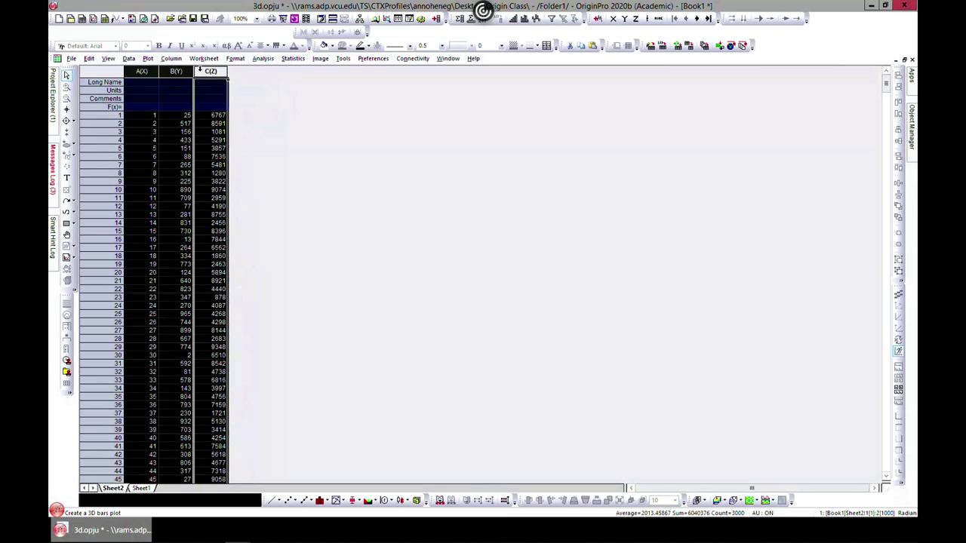
click(148, 59)
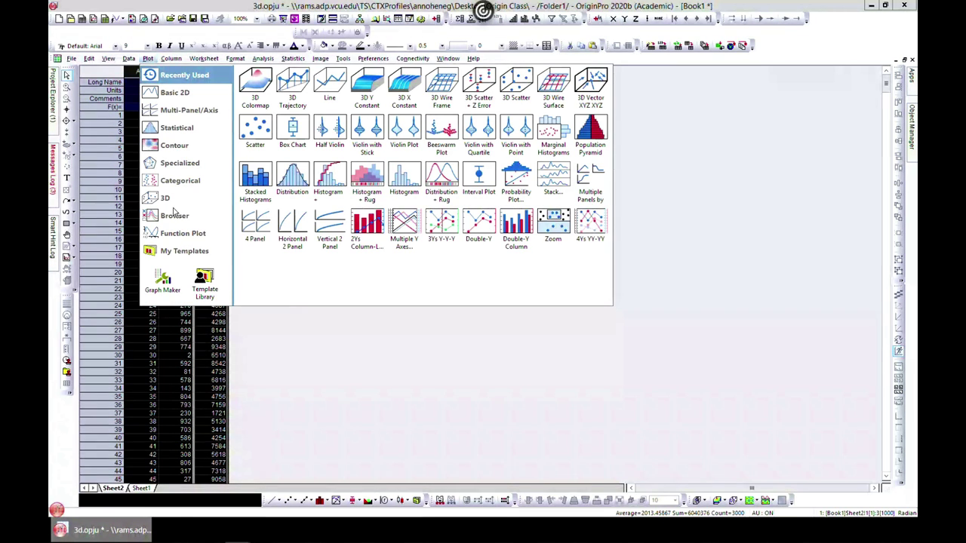
mouse_move(173, 209)
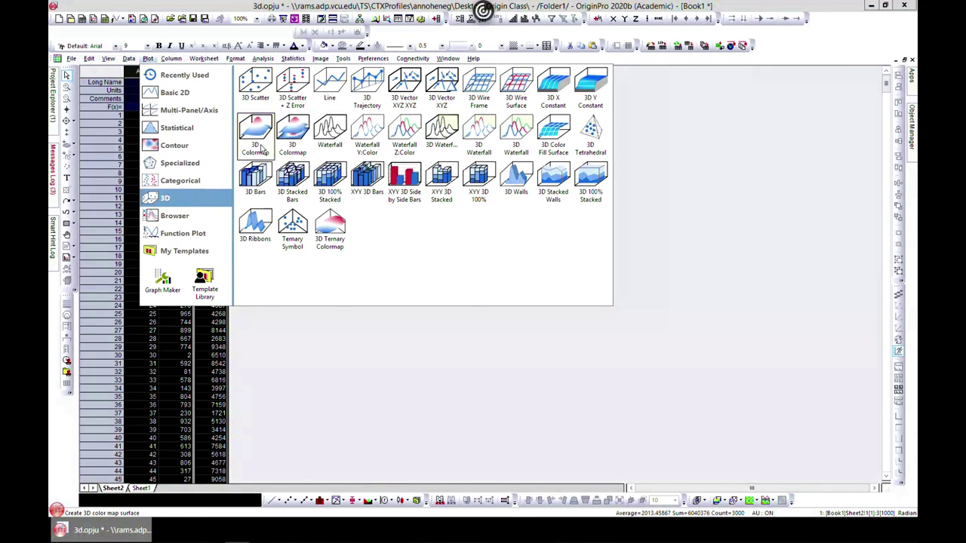
click(268, 154)
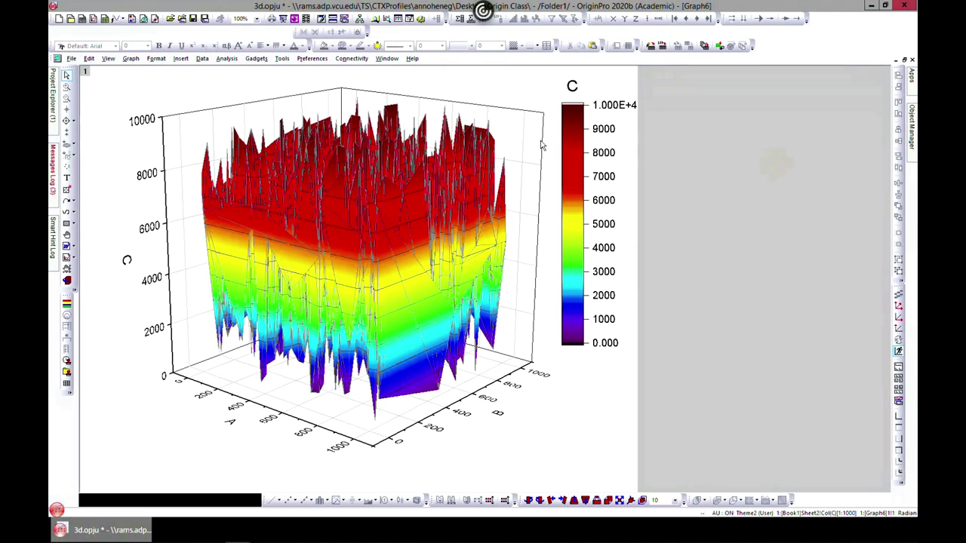
click(463, 159)
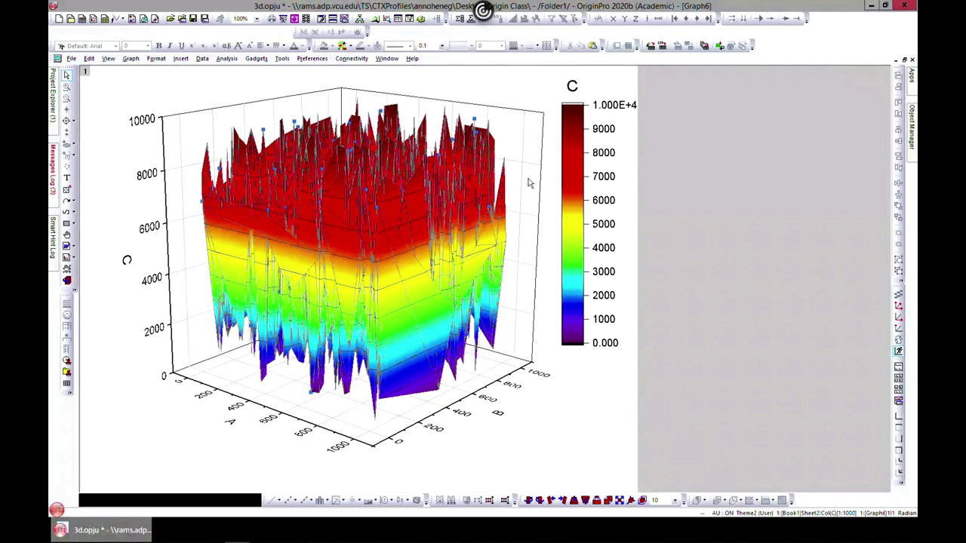
click(903, 59)
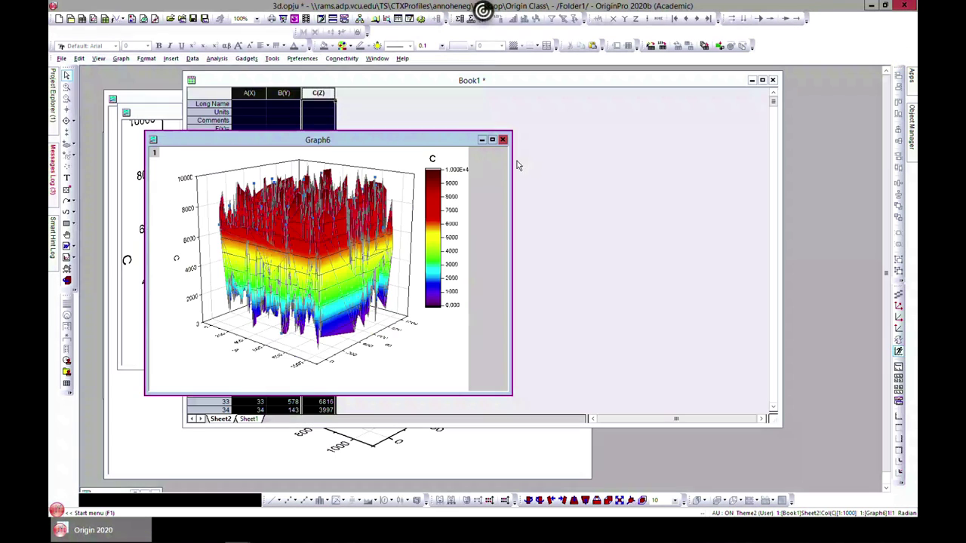
click(492, 139)
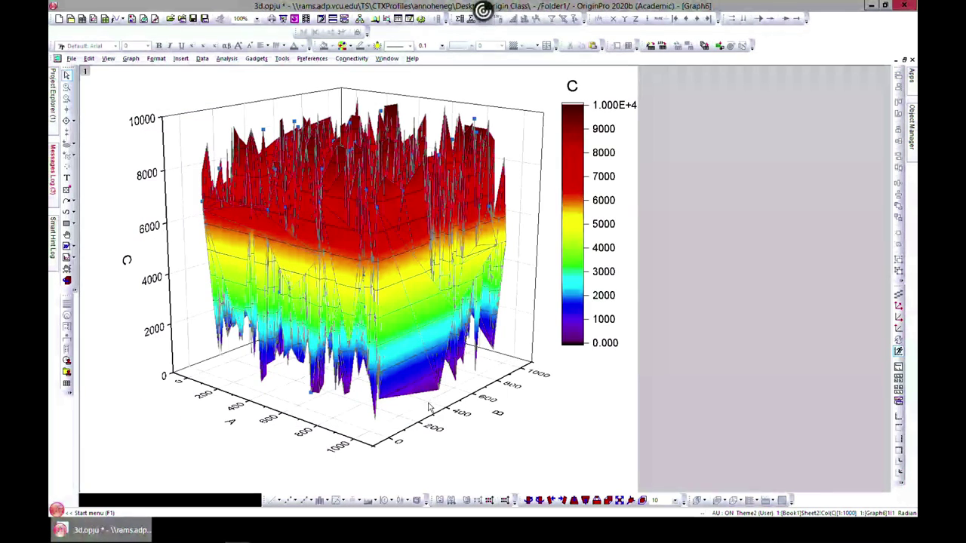
- Rotate the 3D color map surface freely until the graph is turned upside down and tilted
click(396, 133)
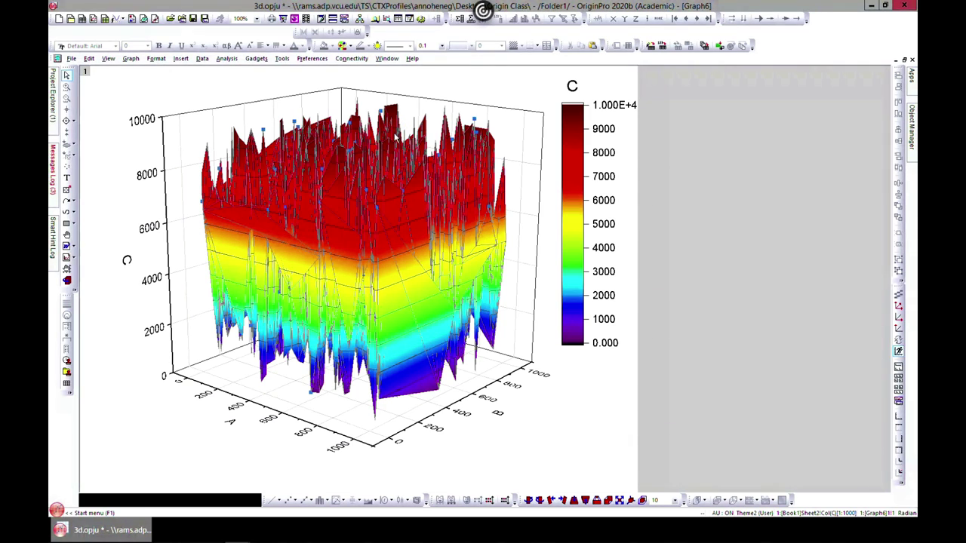
click(182, 129)
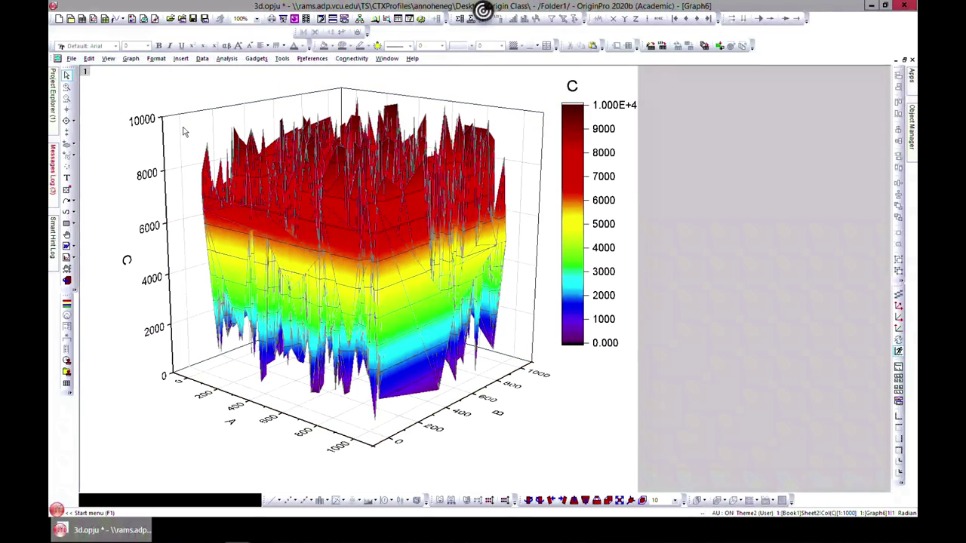
click(185, 135)
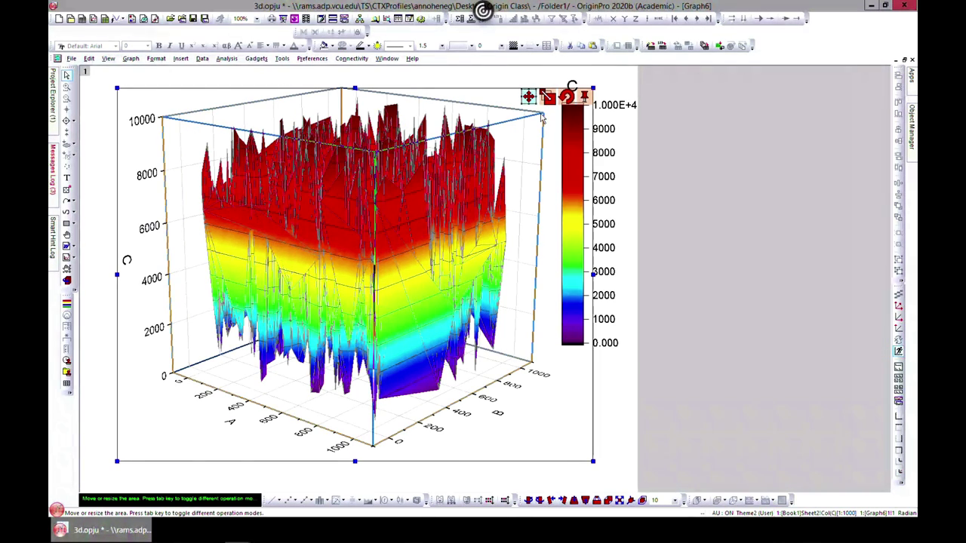
click(565, 98)
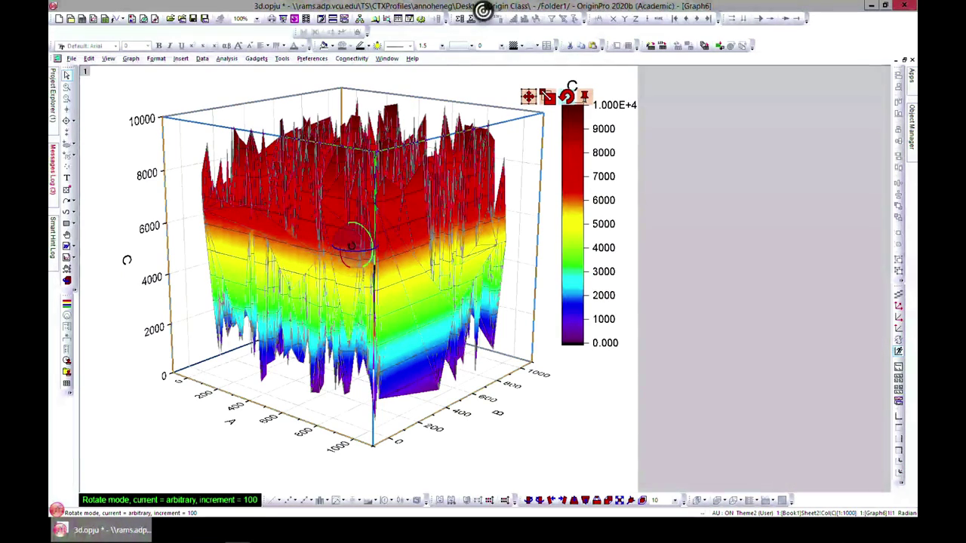
drag(127, 260, 456, 199)
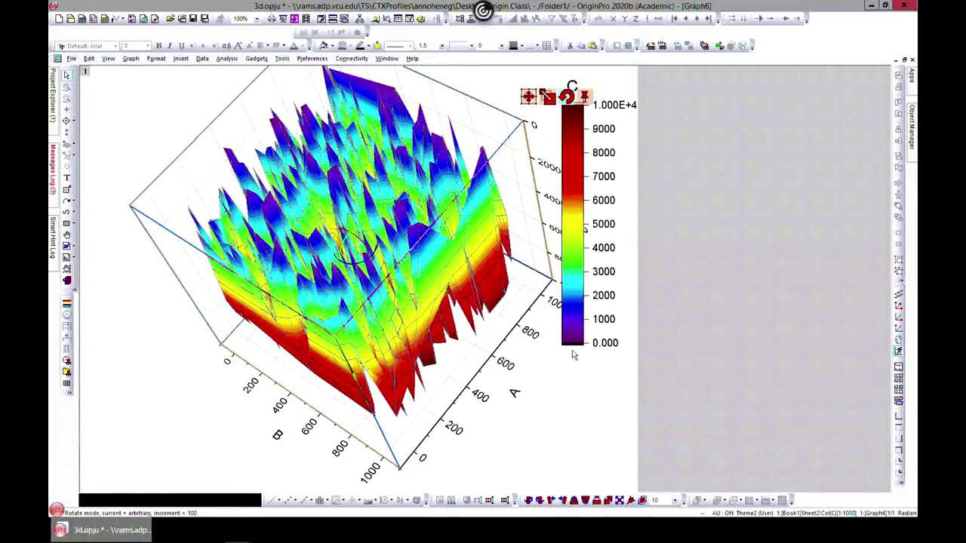
click(681, 264)
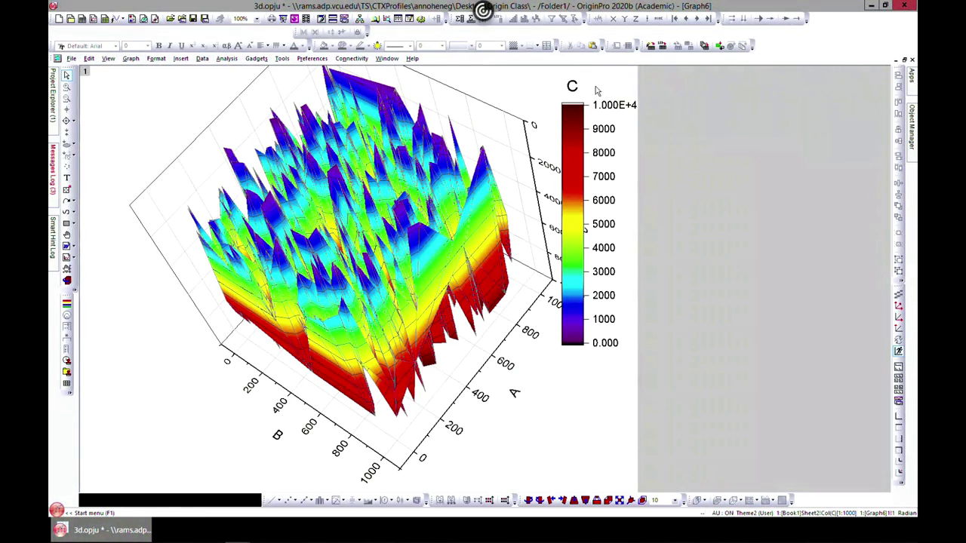
- Rotate the surface graph back to a tilted view with the Z axis pointing upward
right_click(505, 301)
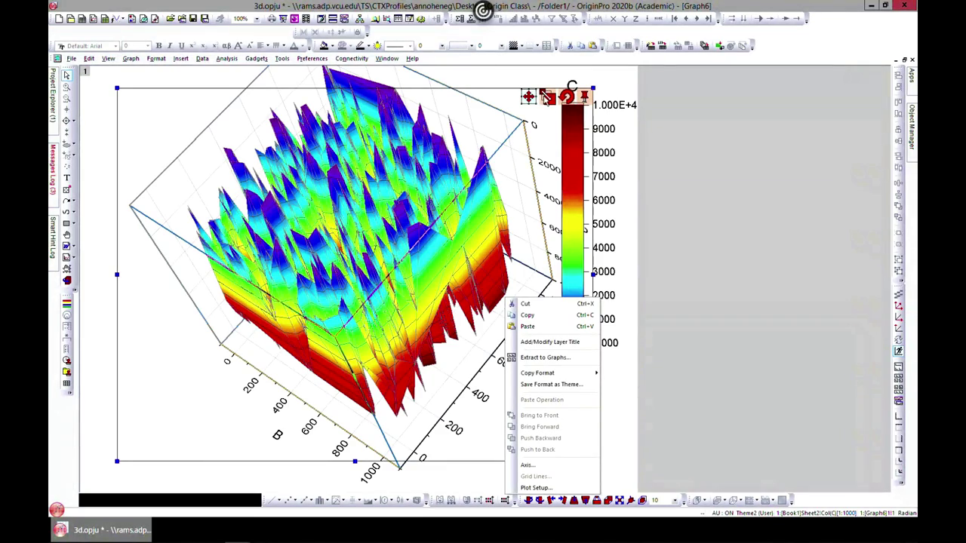
click(546, 98)
click(566, 97)
drag(392, 257, 415, 152)
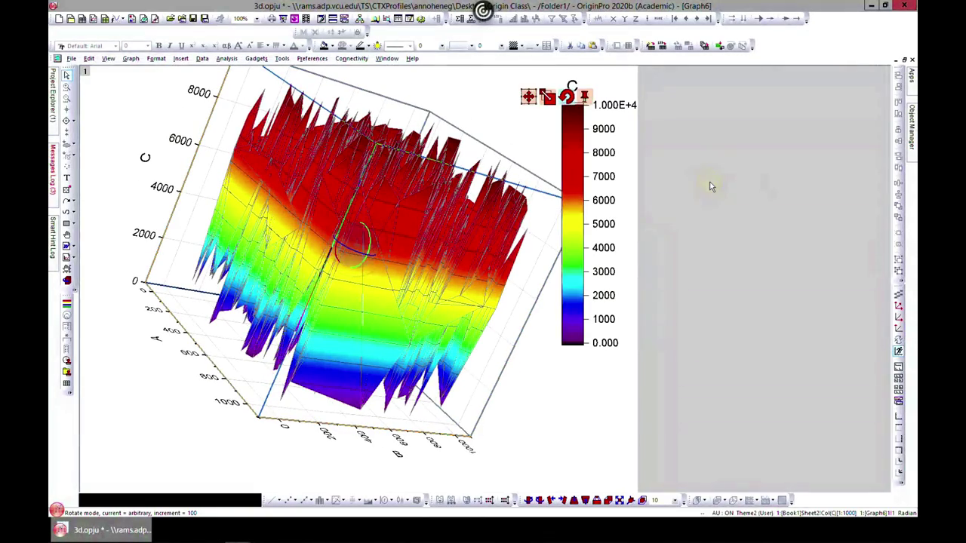
click(709, 186)
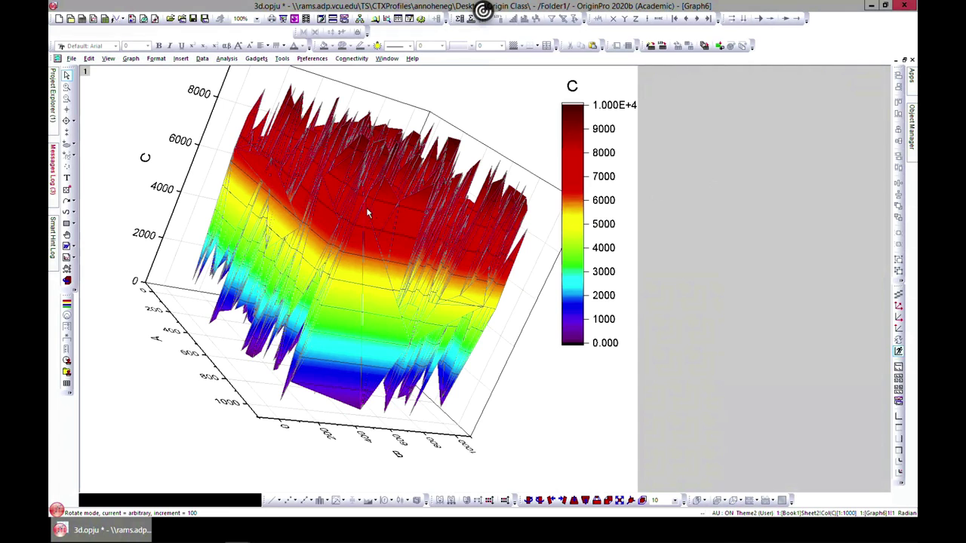
- Open the surface's plot details, try the Flat display, and turn it off again
double_click(403, 213)
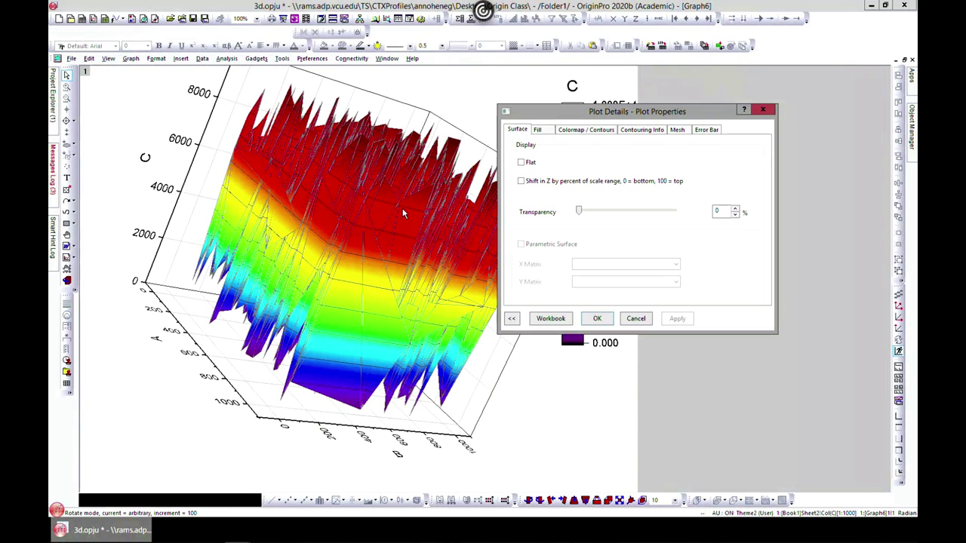
drag(580, 114, 614, 96)
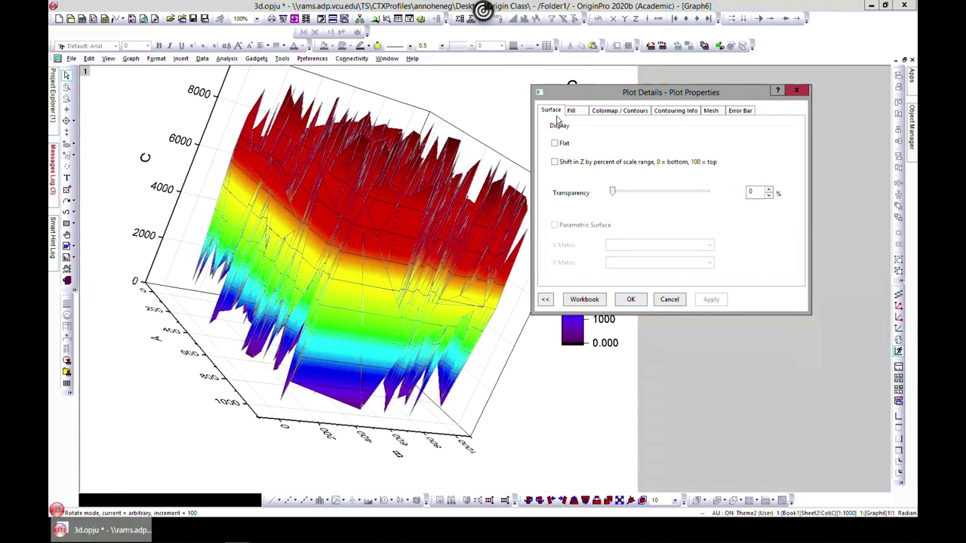
click(555, 143)
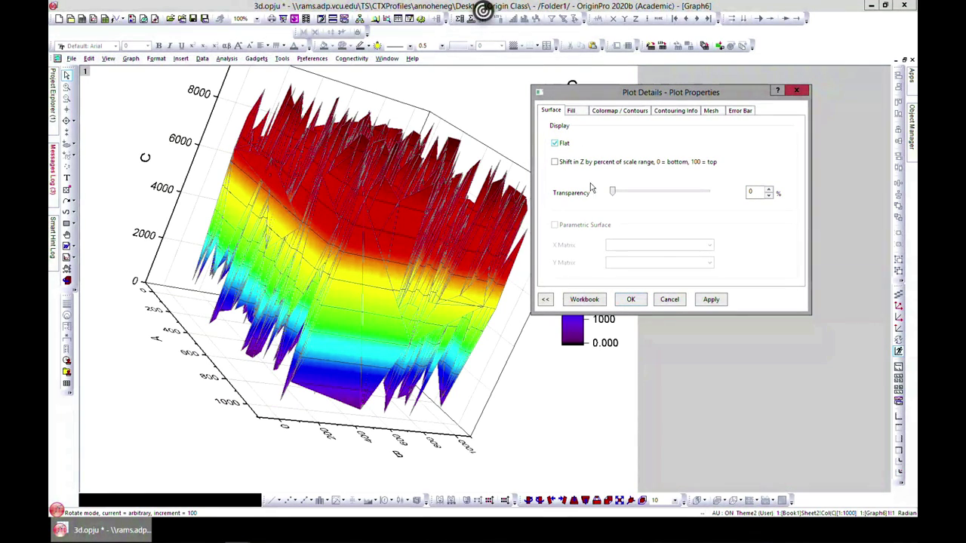
click(710, 300)
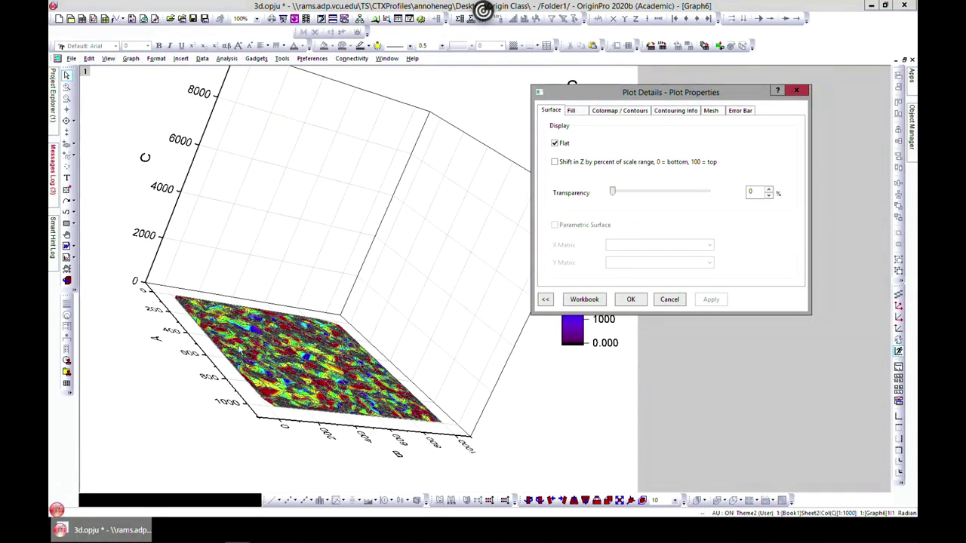
click(558, 147)
click(711, 299)
- Try filling the back surface in gray, applying it on and off to compare, and leave it off
click(575, 111)
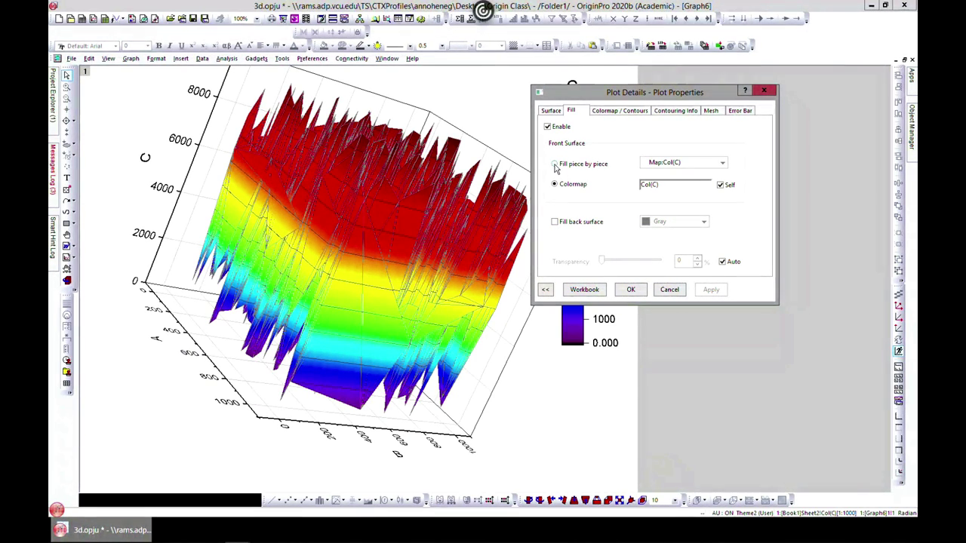
click(555, 222)
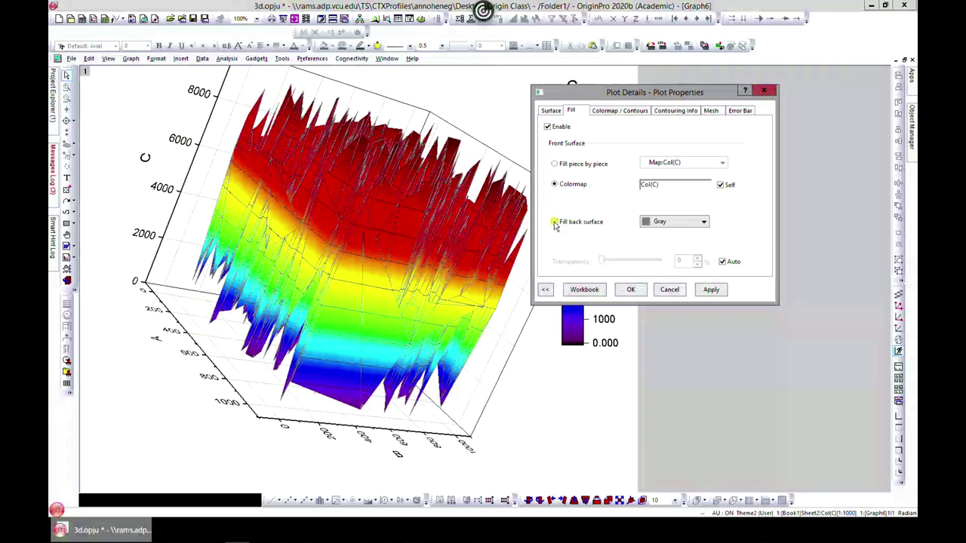
click(711, 290)
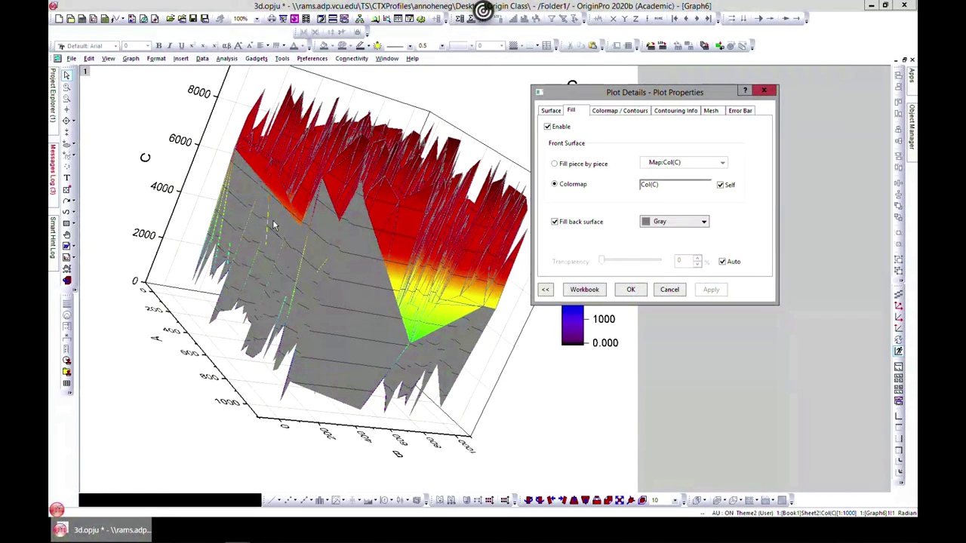
click(554, 222)
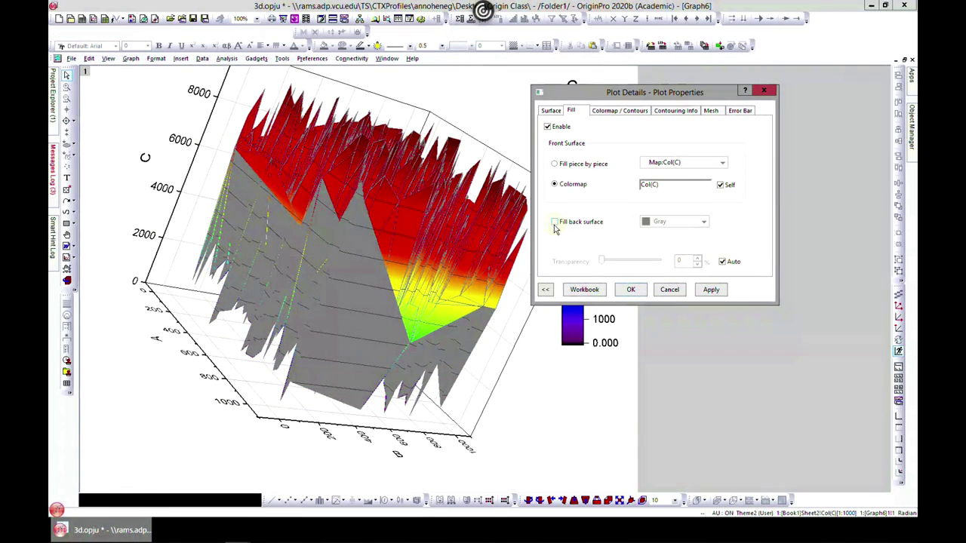
click(707, 294)
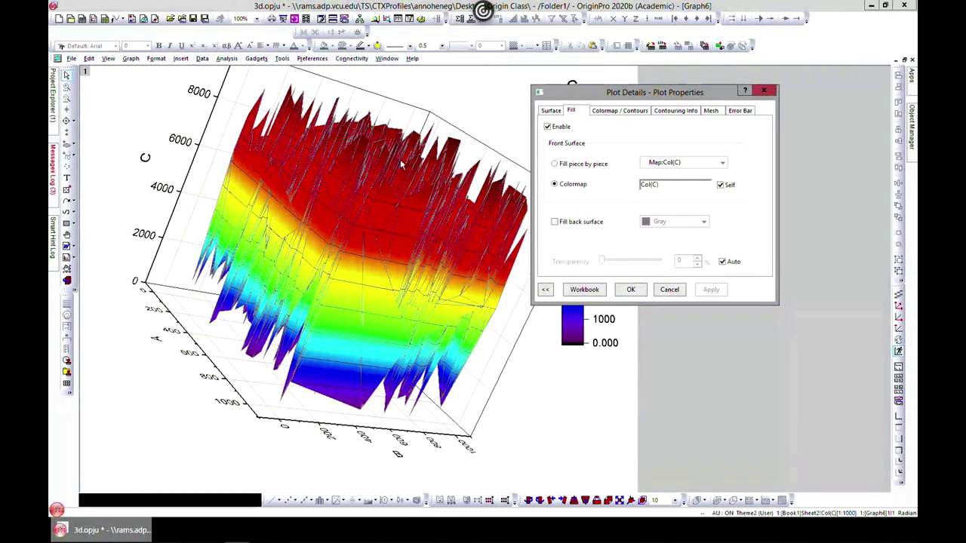
click(554, 222)
click(709, 290)
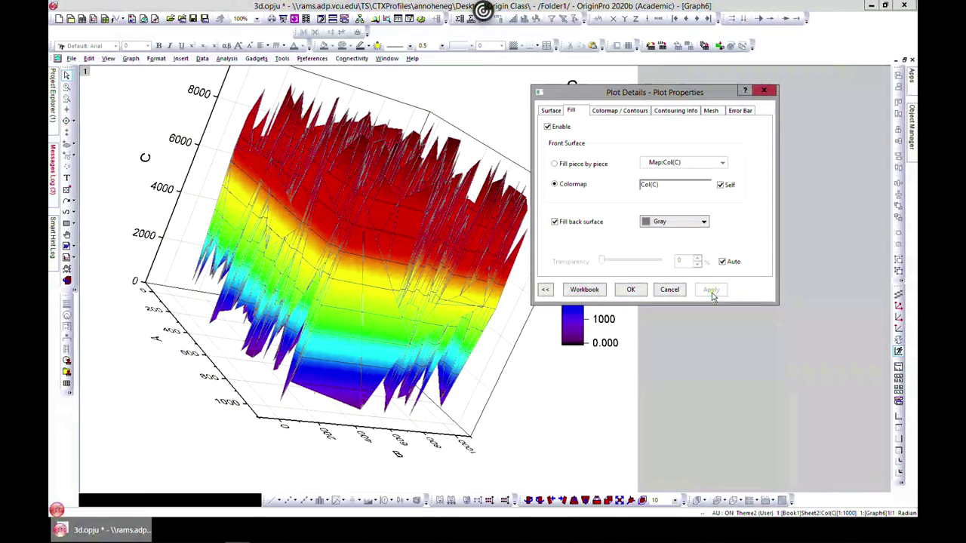
click(554, 222)
click(710, 289)
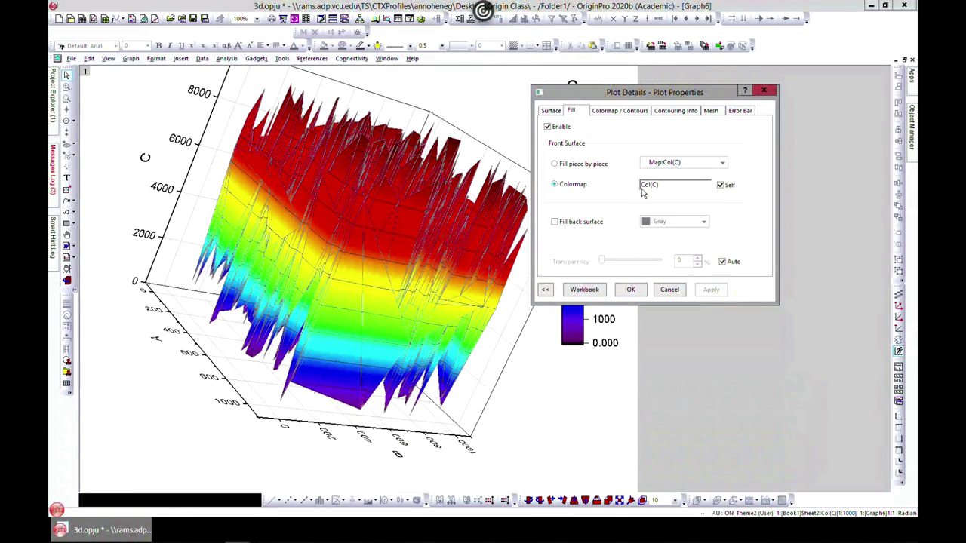
- Keep the colormap rescale mode at Normal, set the colormap transparency to 19%, and apply it with the graph uncovered
click(592, 113)
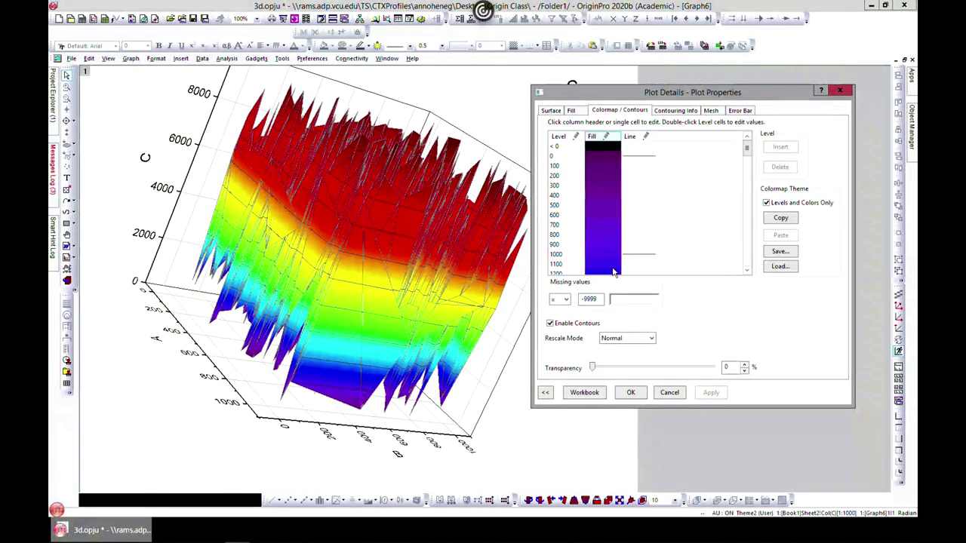
click(646, 339)
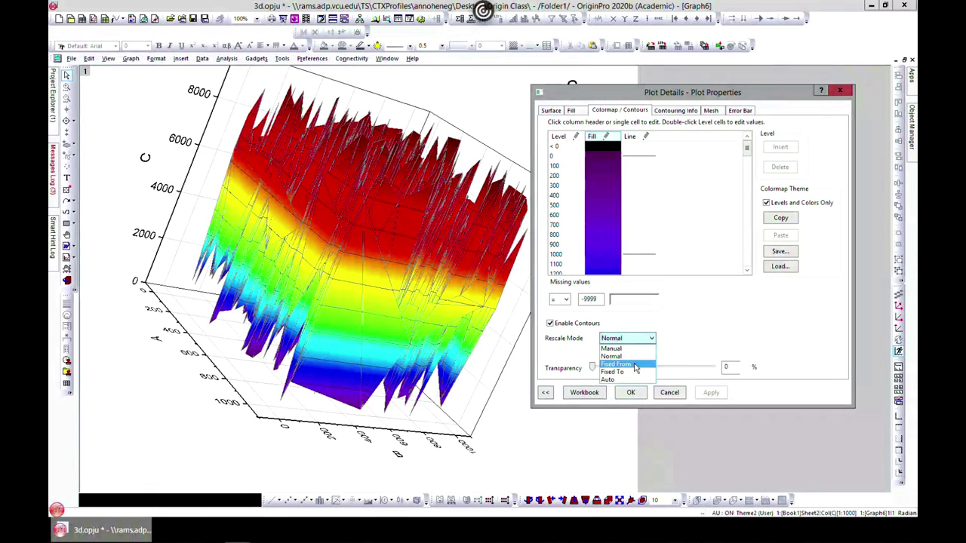
click(611, 356)
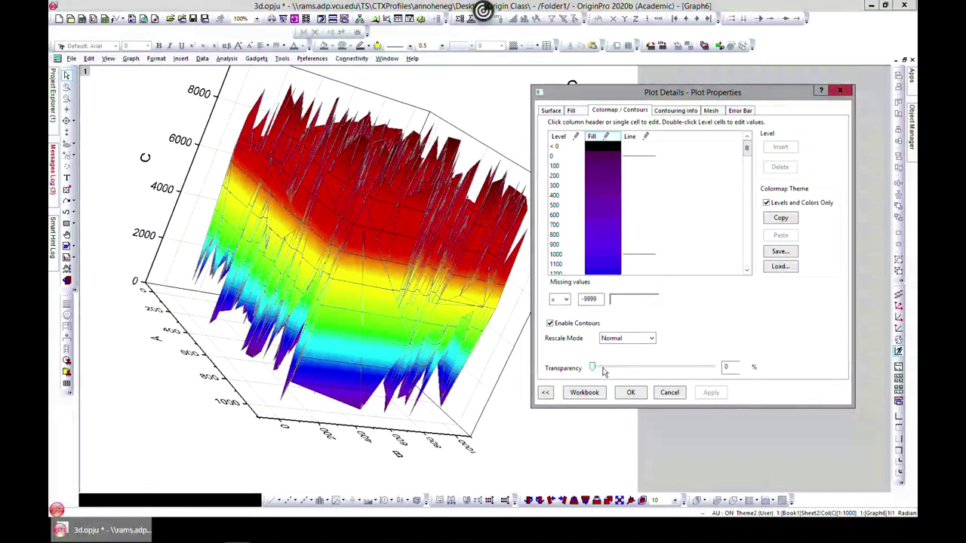
drag(603, 372, 623, 370)
click(711, 393)
drag(693, 92, 762, 133)
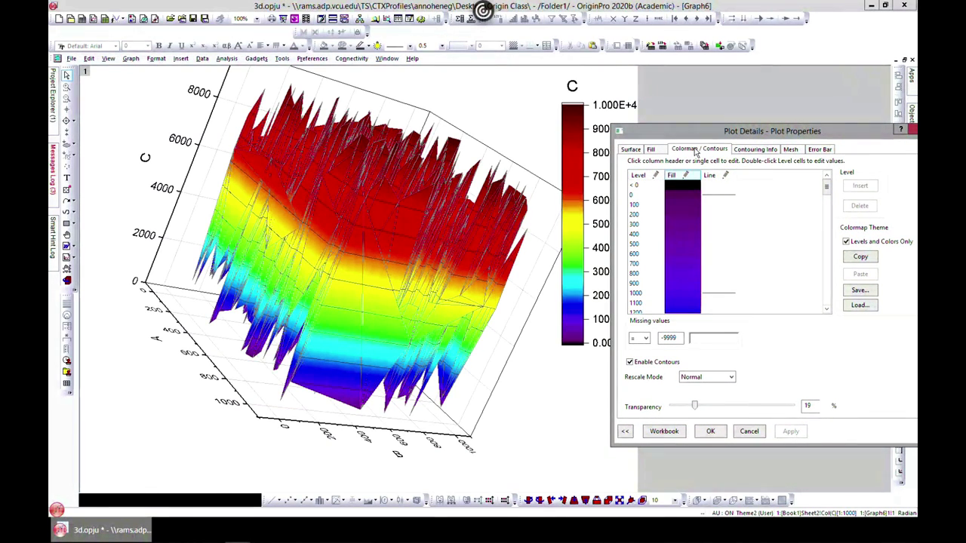
- In the surface's mesh settings, try a line width of 3, and set the mesh line width to 1
click(758, 149)
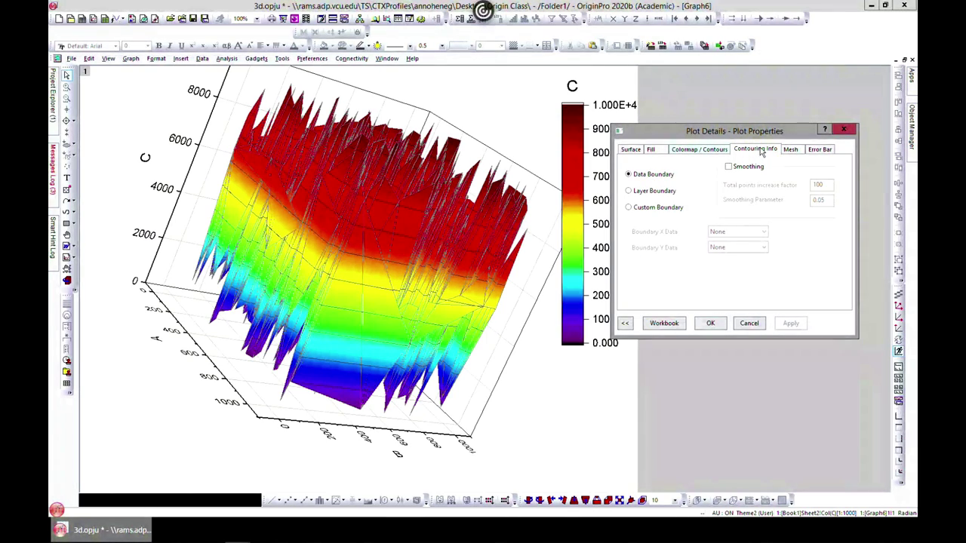
click(788, 148)
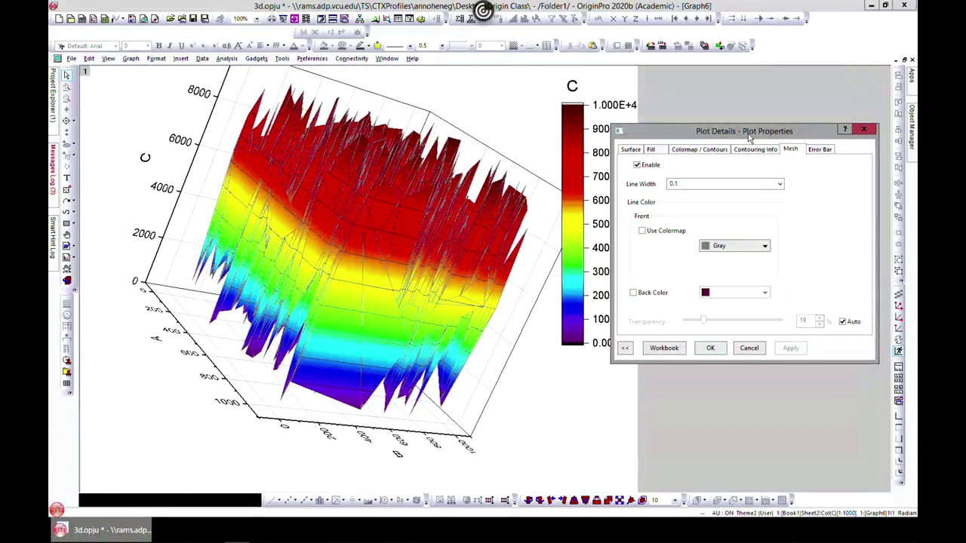
drag(749, 135, 748, 111)
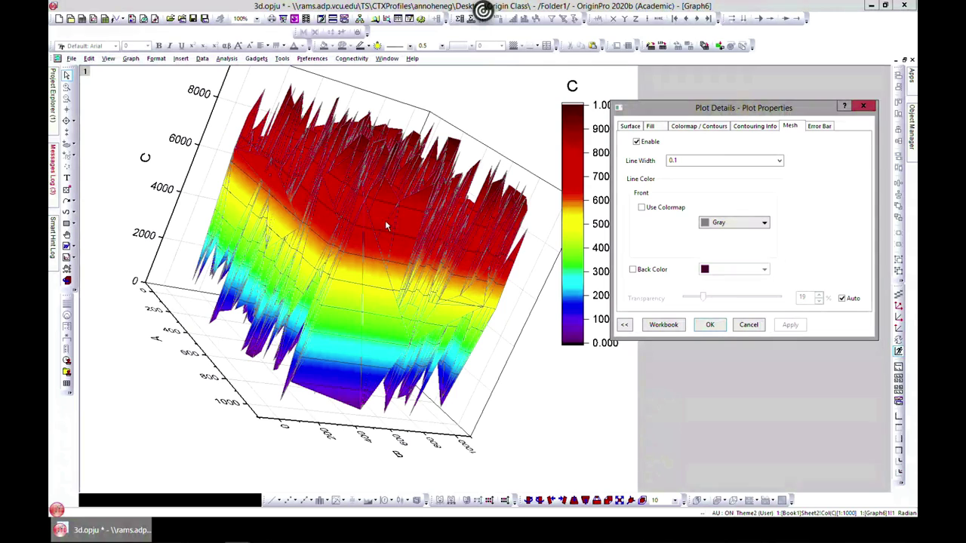
click(647, 143)
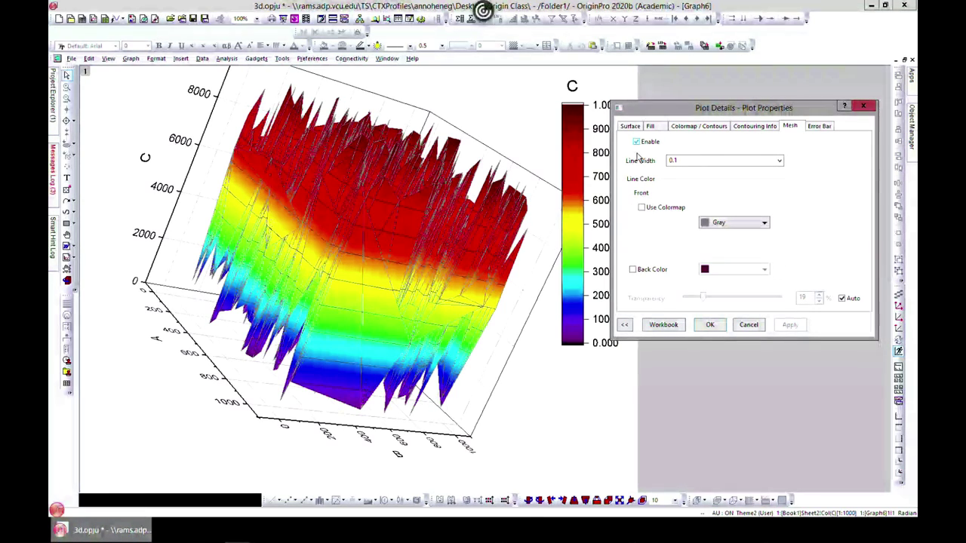
click(779, 160)
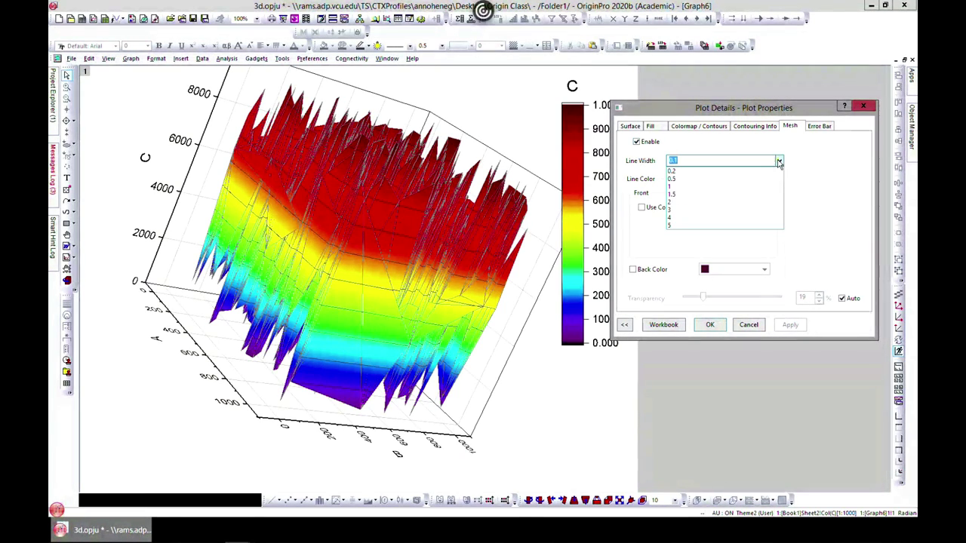
click(707, 210)
click(790, 325)
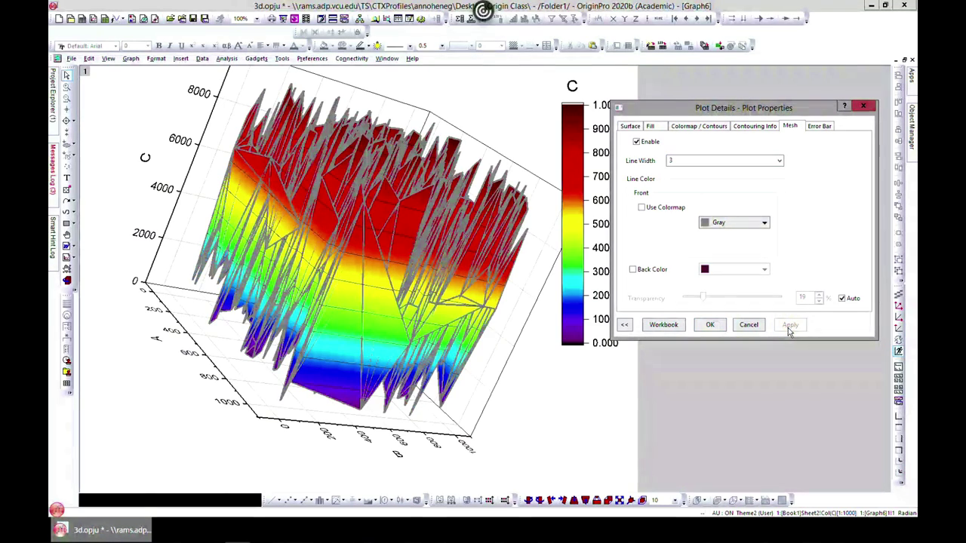
click(779, 160)
click(713, 195)
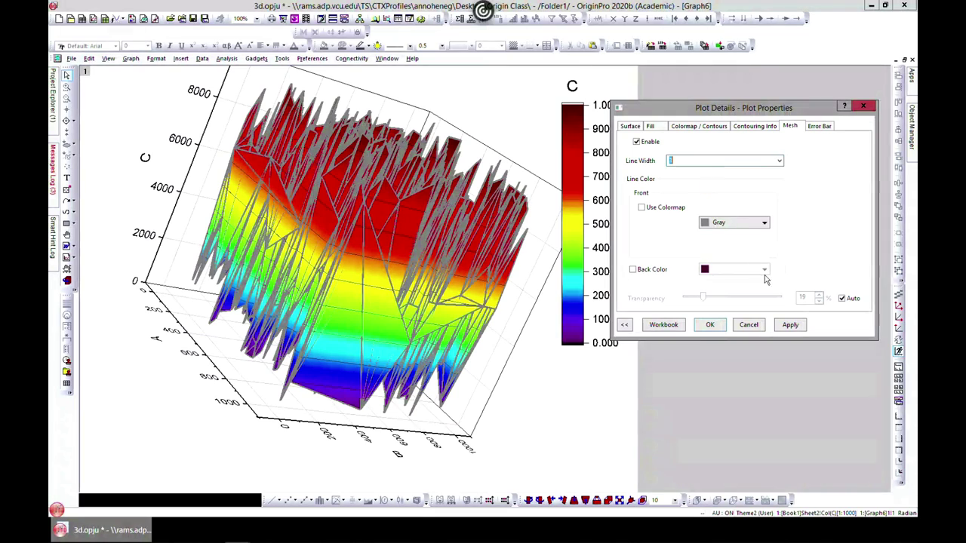
click(789, 324)
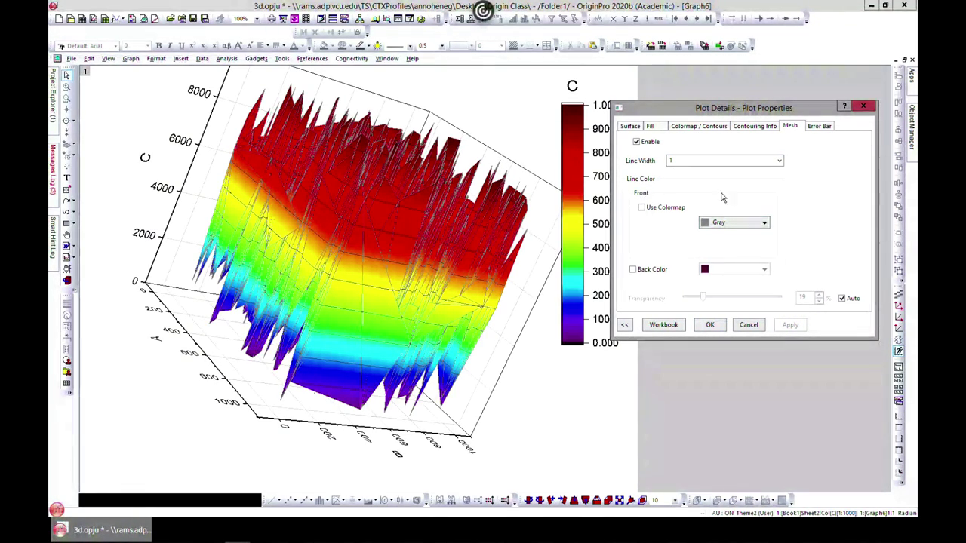
- Apply the colormap to the front mesh lines, compare with plain gray lines, and keep the colormap coloring on
click(641, 208)
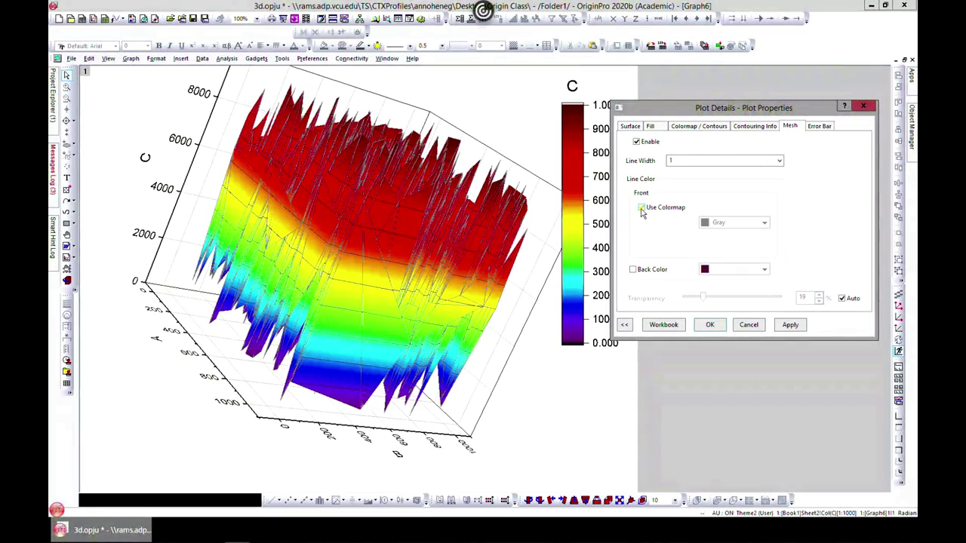
click(791, 326)
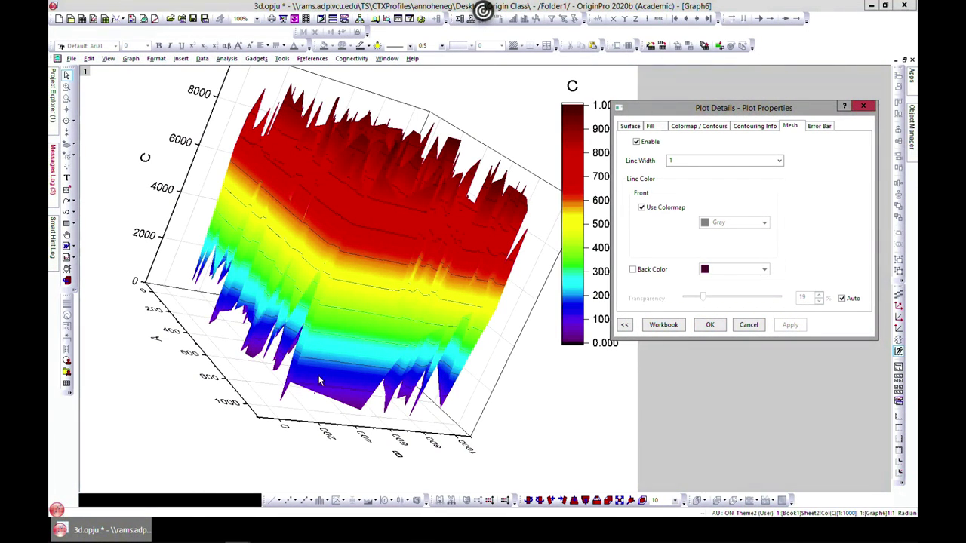
click(641, 208)
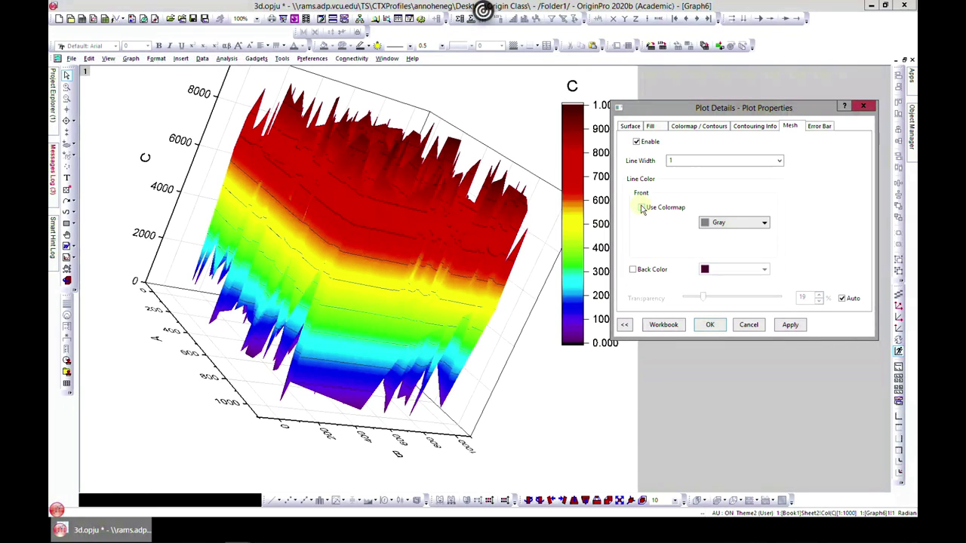
click(792, 326)
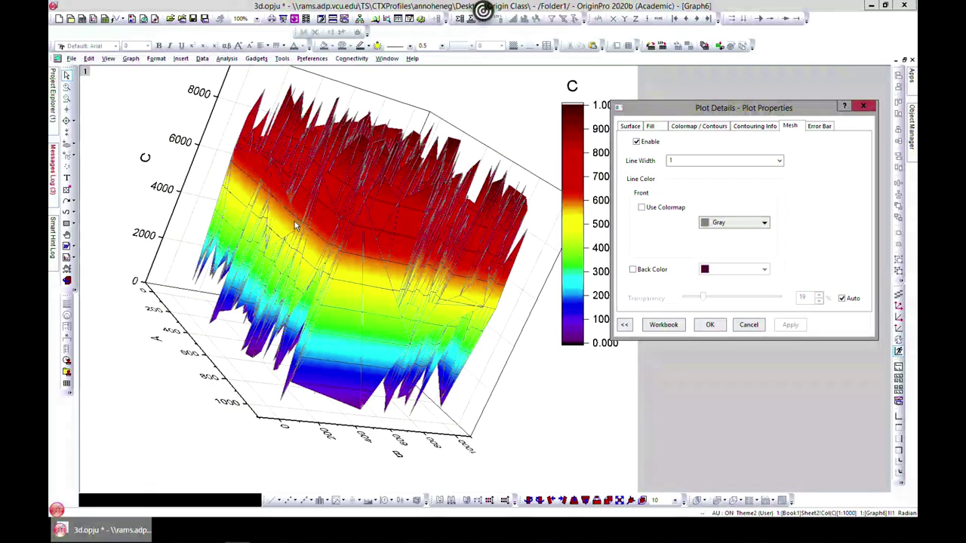
click(641, 208)
click(788, 325)
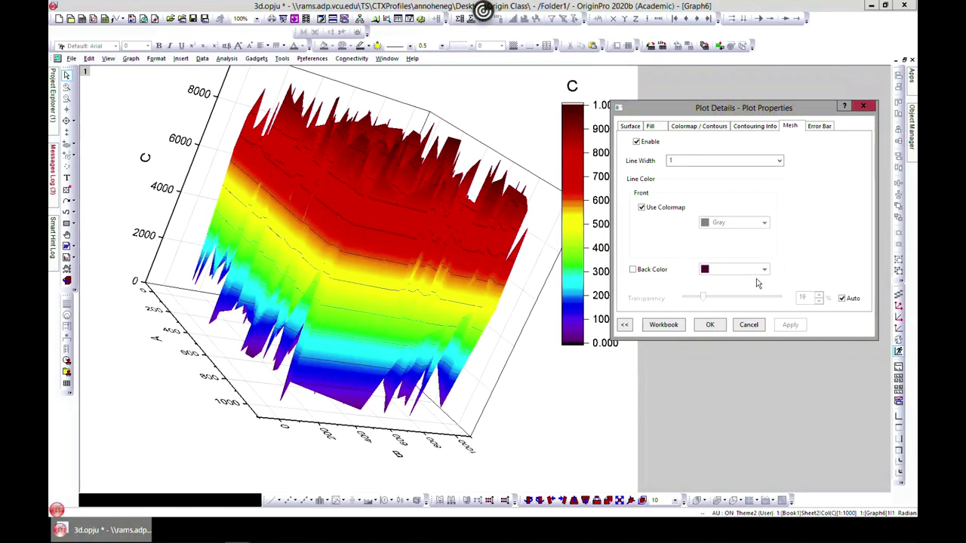
- Check the error bar settings, and try contour smoothing on the surface with Data Boundary, turning it off again
drag(789, 109, 781, 106)
click(814, 125)
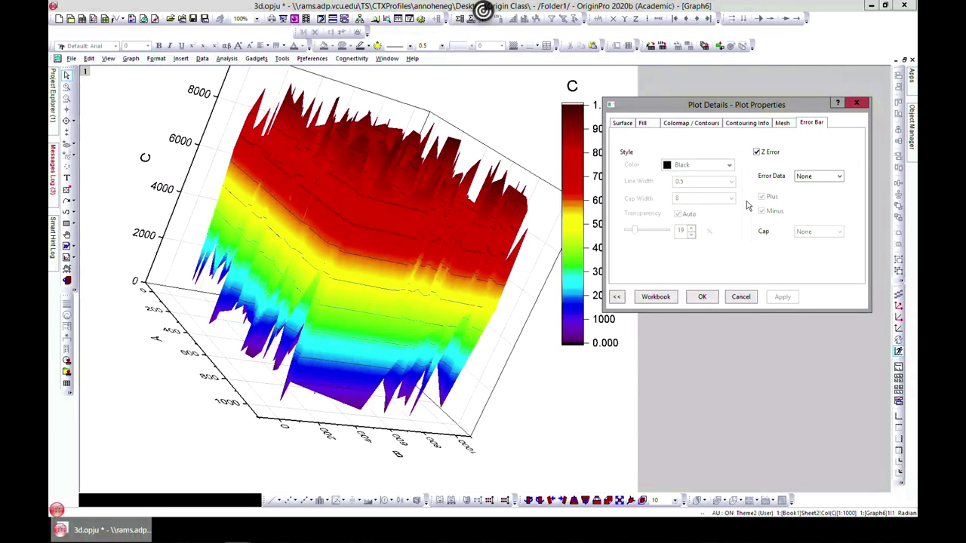
click(764, 126)
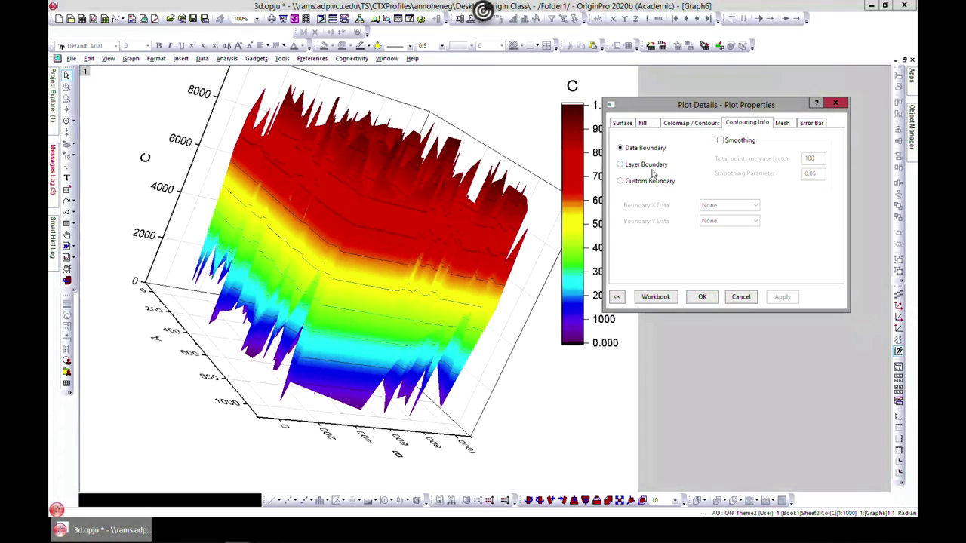
click(721, 144)
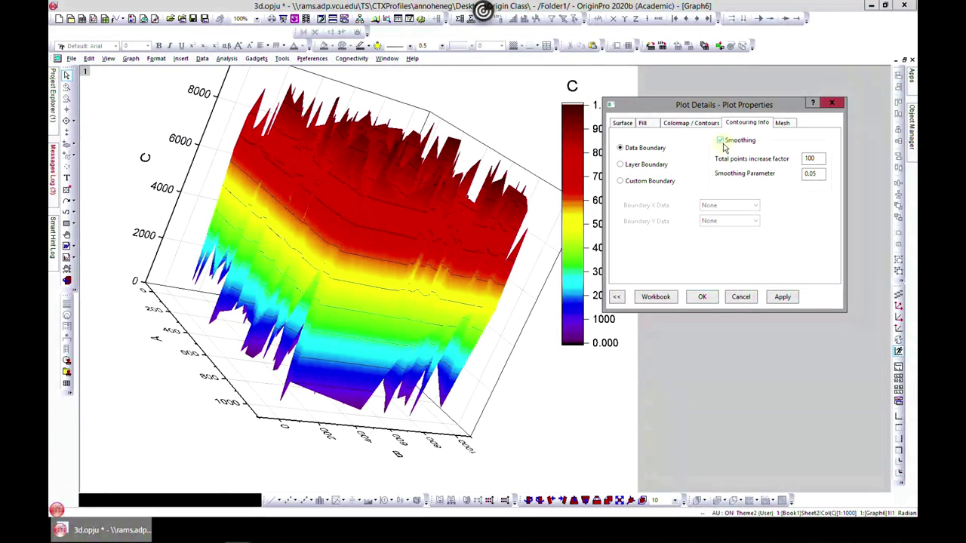
click(782, 298)
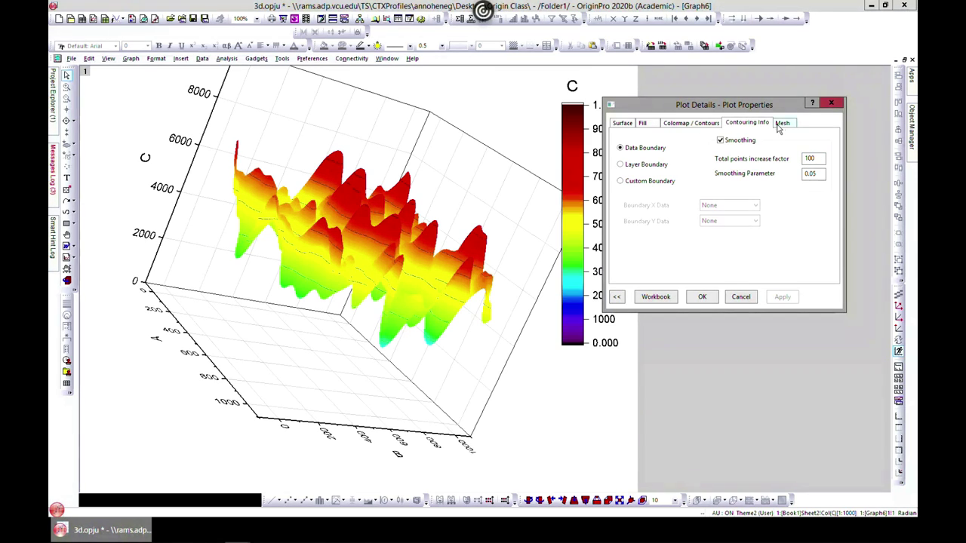
click(720, 141)
click(783, 297)
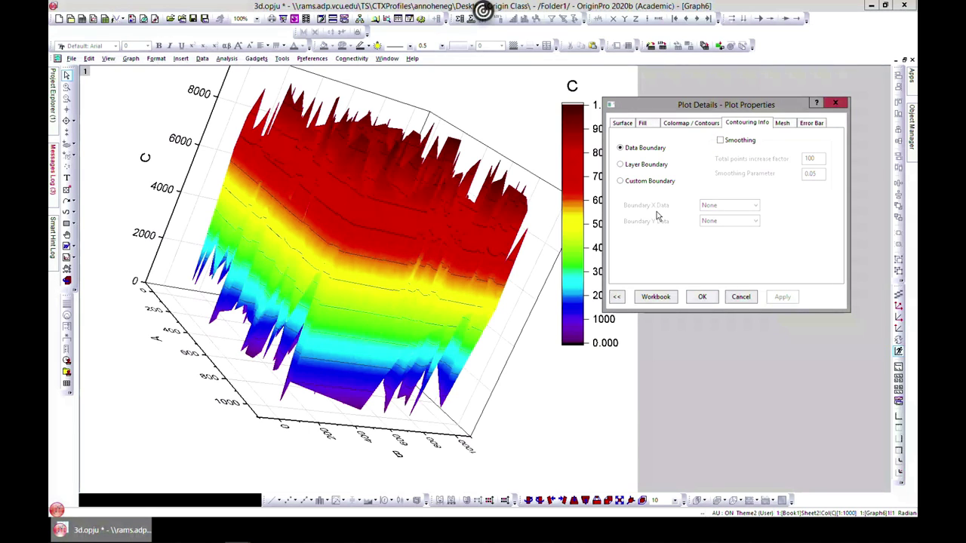
- Try the Layer Boundary option for the surface, return to Data Boundary without smoothing, and close the plot details
click(620, 164)
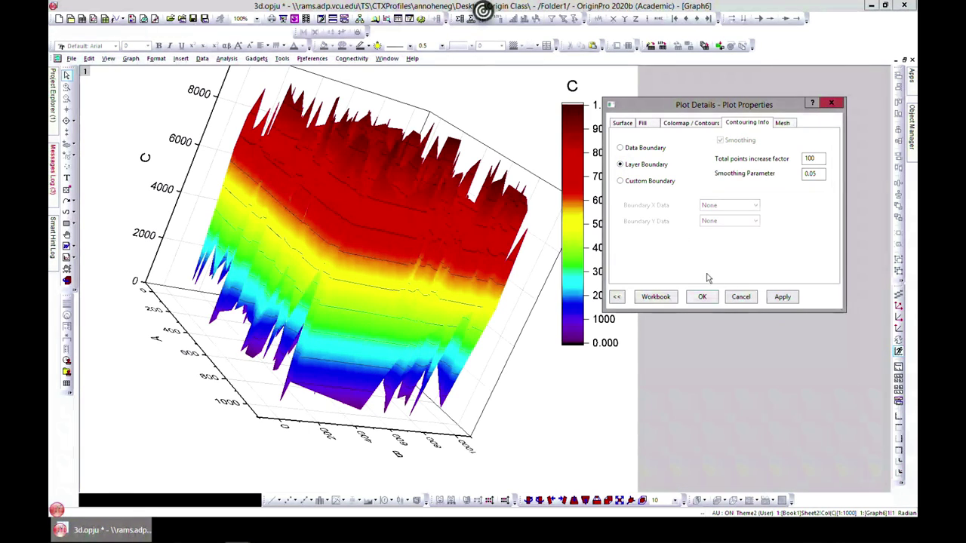
click(780, 297)
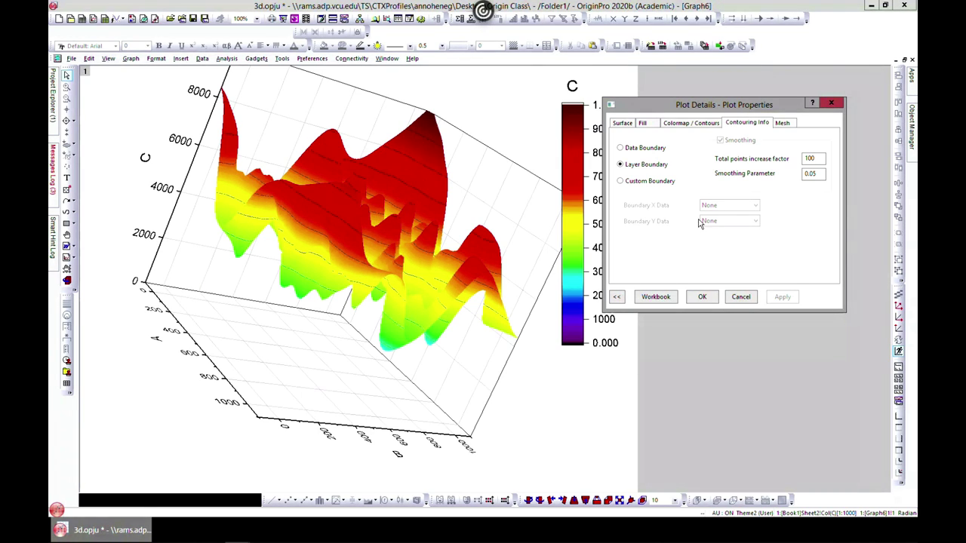
click(643, 148)
click(718, 140)
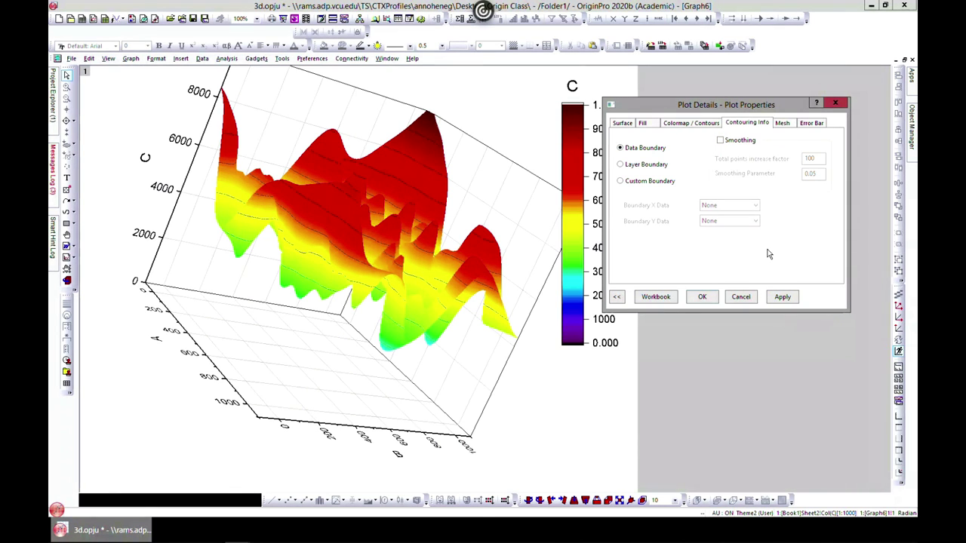
click(782, 297)
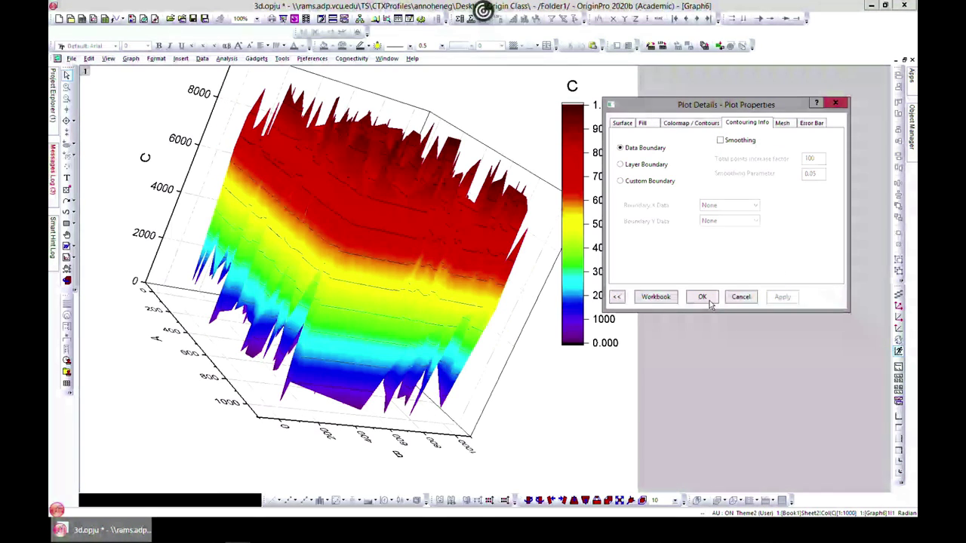
click(702, 297)
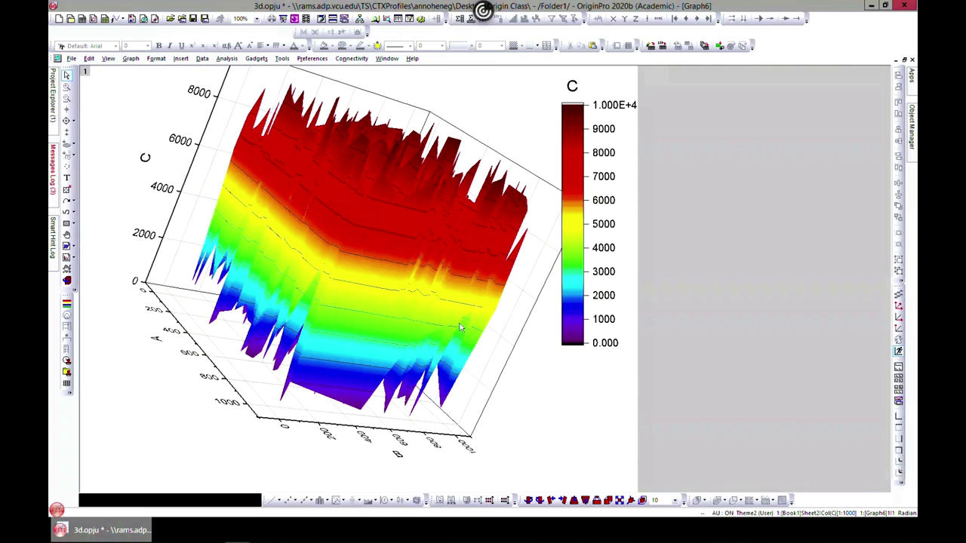
- Show the Whole Cube frame around the 3D graph layer in solid black with a width of 3
double_click(502, 317)
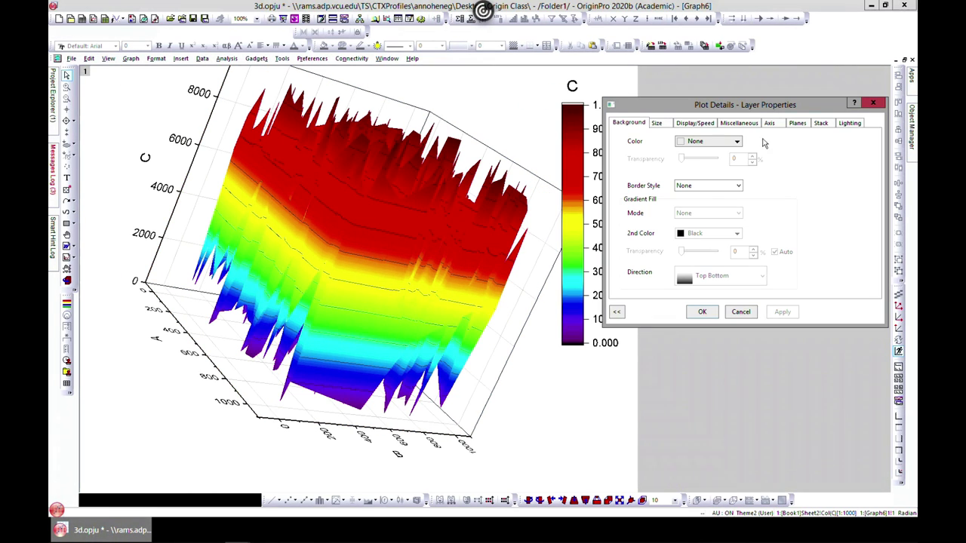
click(795, 124)
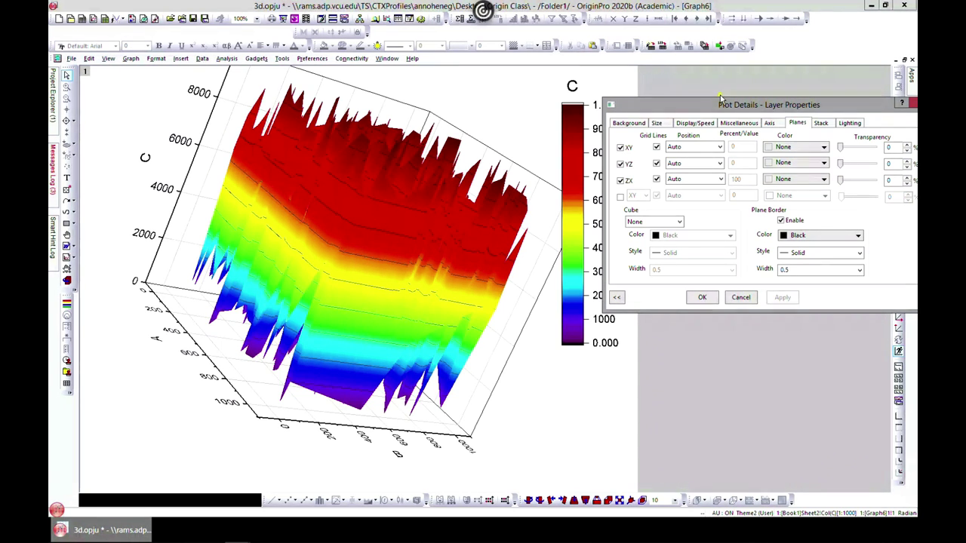
click(675, 222)
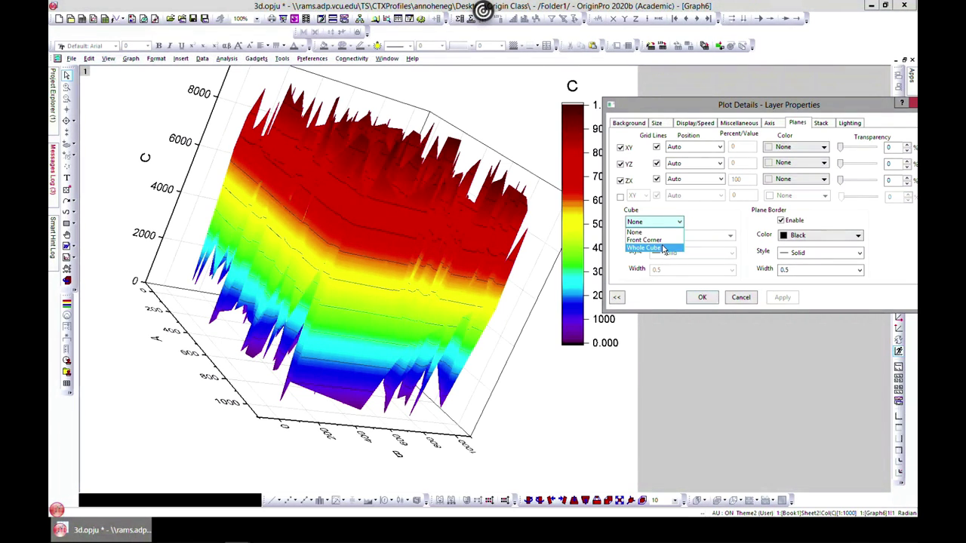
click(663, 248)
click(731, 270)
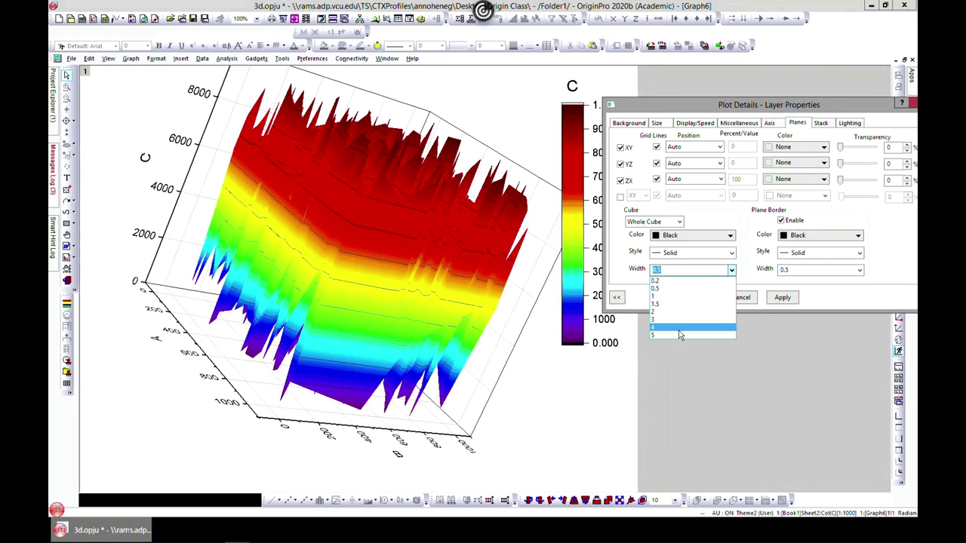
click(673, 319)
click(783, 298)
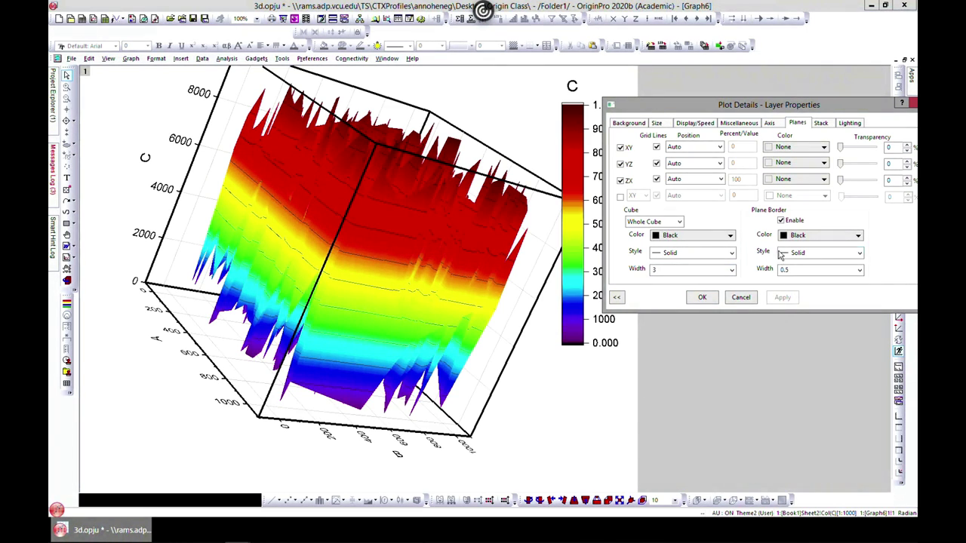
- Fill the layer background with the light violet color #EEACFF and set its transparency to 36%
drag(760, 108, 700, 98)
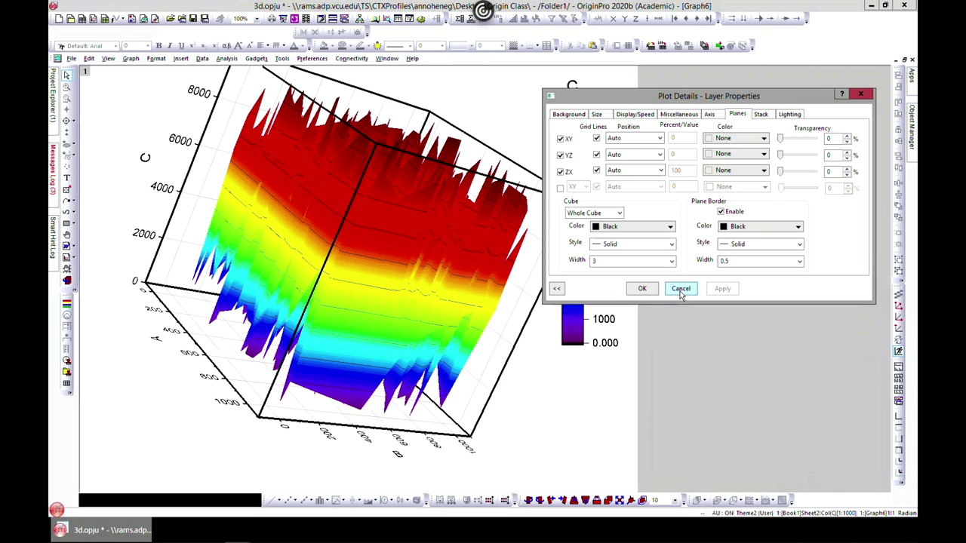
click(570, 117)
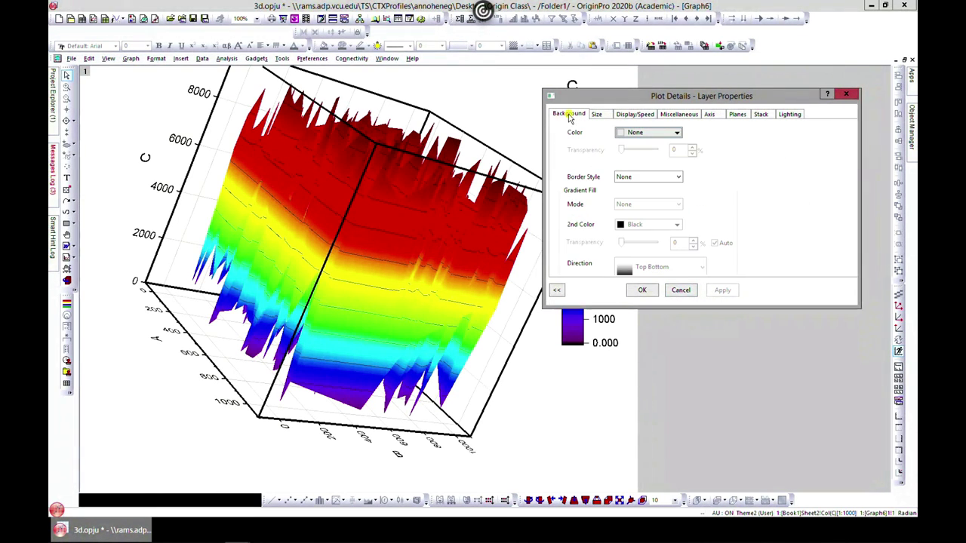
click(677, 133)
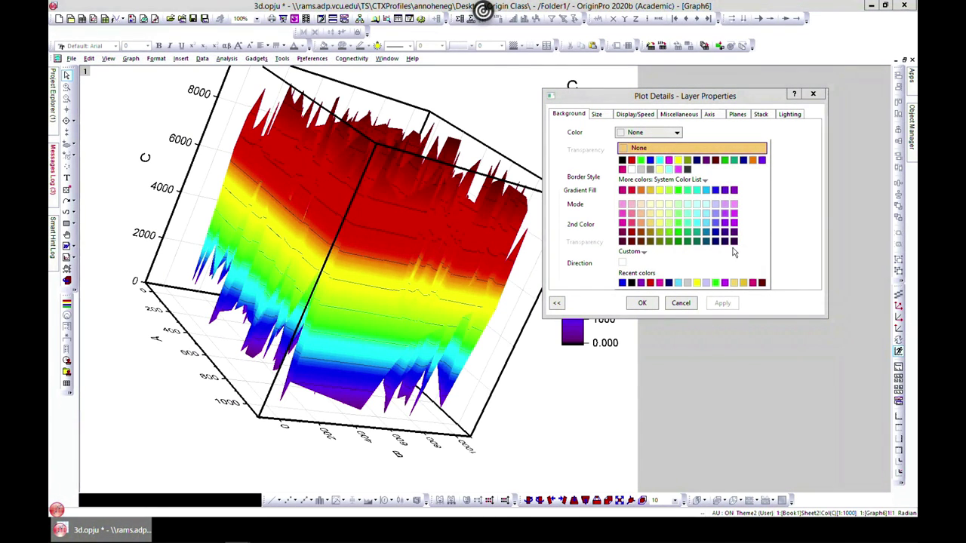
click(733, 204)
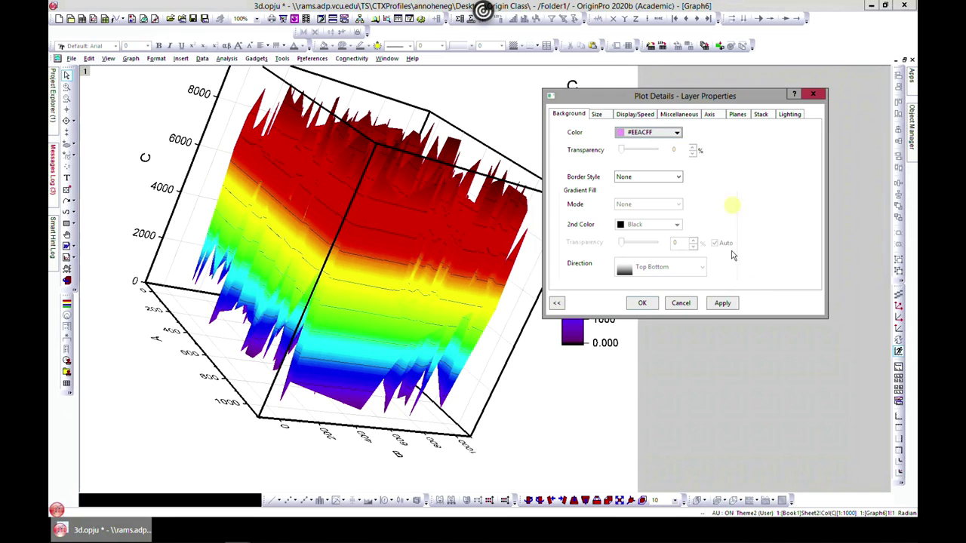
click(721, 303)
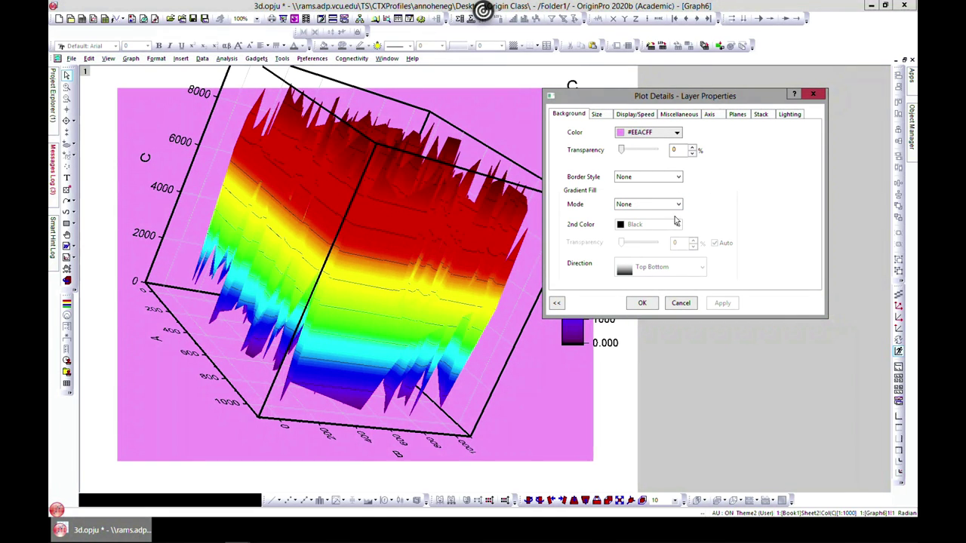
drag(621, 149, 634, 151)
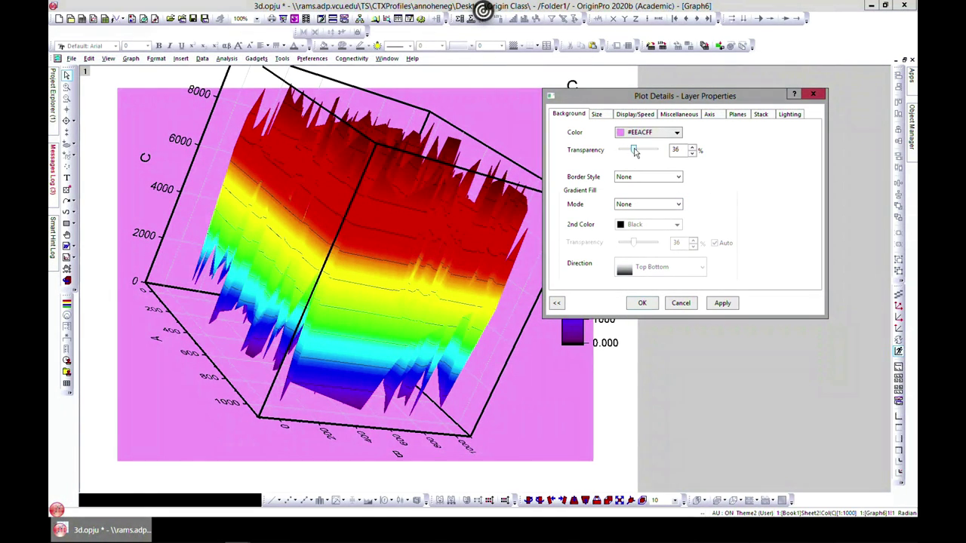
click(721, 304)
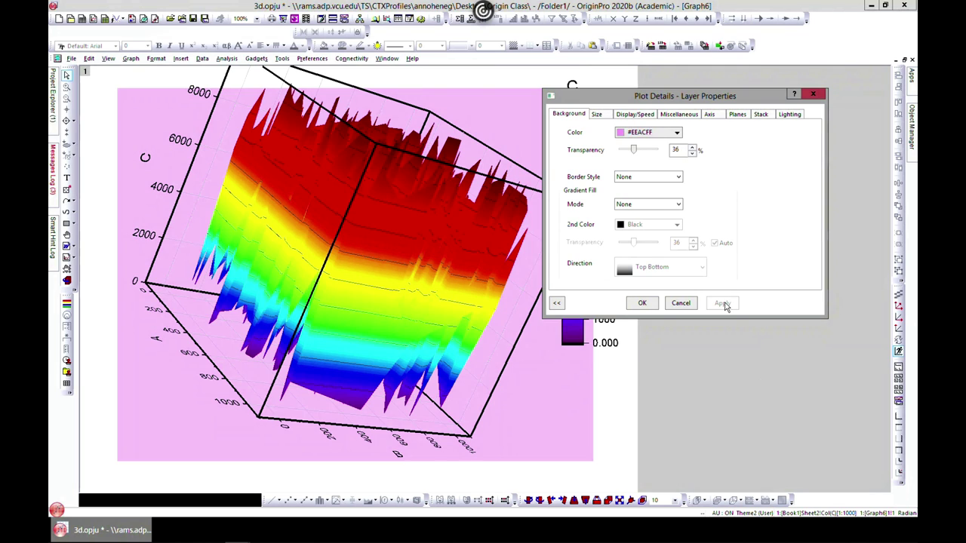
- Review the layer's size, display and speed, miscellaneous, axis, stack and planes settings, and close the layer properties
click(596, 114)
click(634, 114)
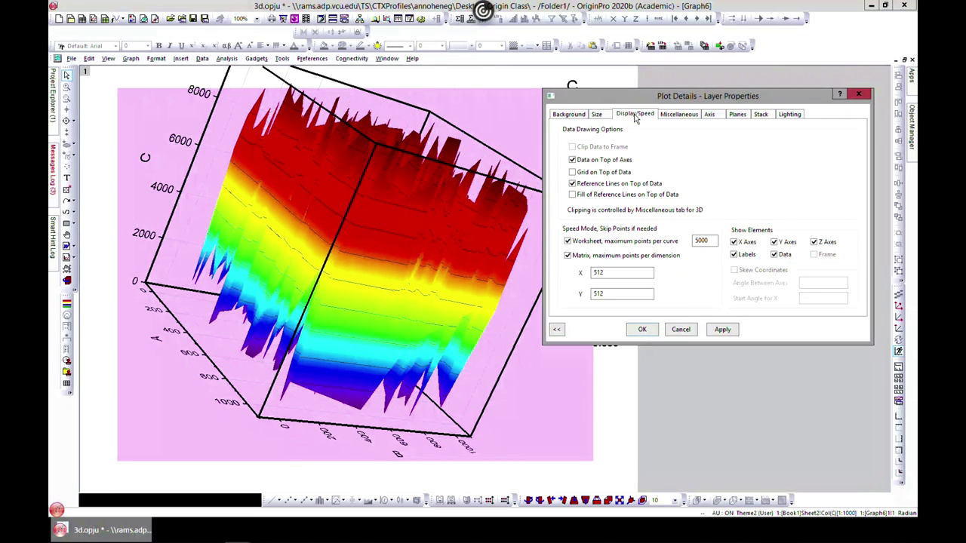
click(679, 115)
click(707, 115)
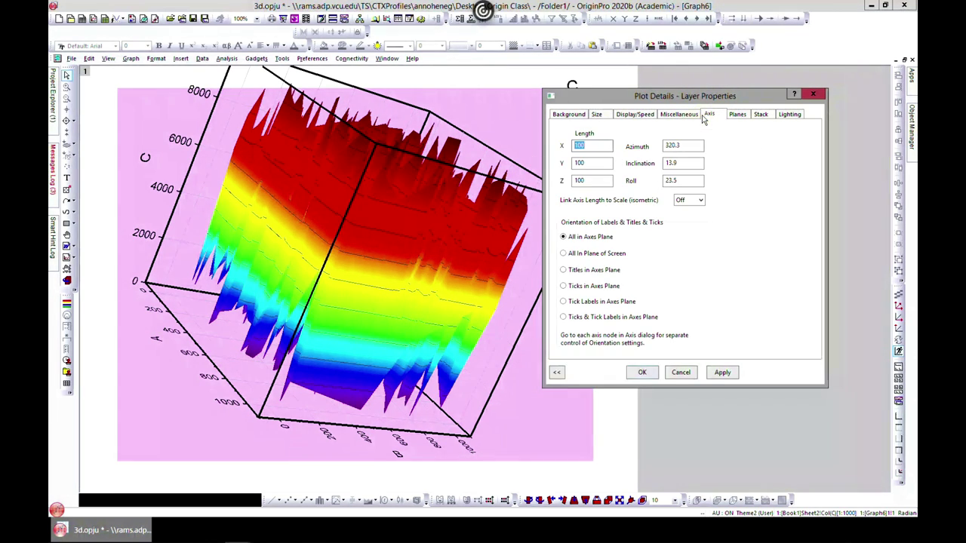
click(760, 114)
click(737, 114)
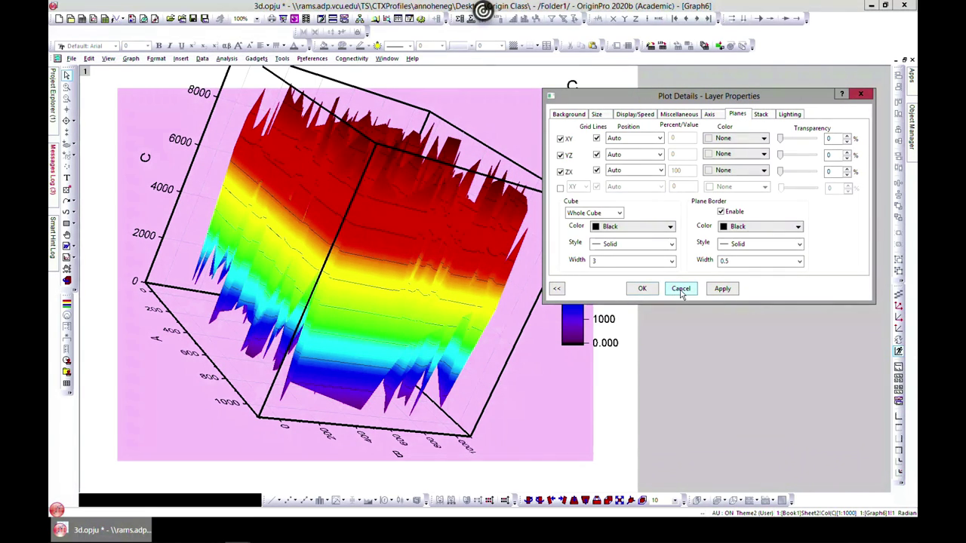
click(643, 289)
- Move the color scale legend lower beside the 3D graph, clear of the cube frame's upper corner
click(562, 251)
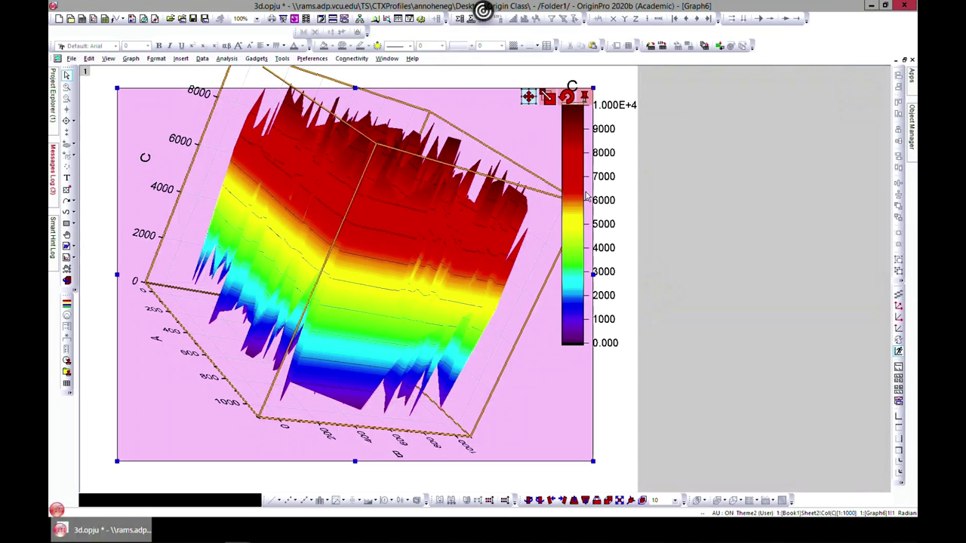
click(629, 137)
drag(601, 145, 606, 218)
- Rotate the 3D surface graph so that the cube stands upright with a vertical edge facing the front
click(455, 202)
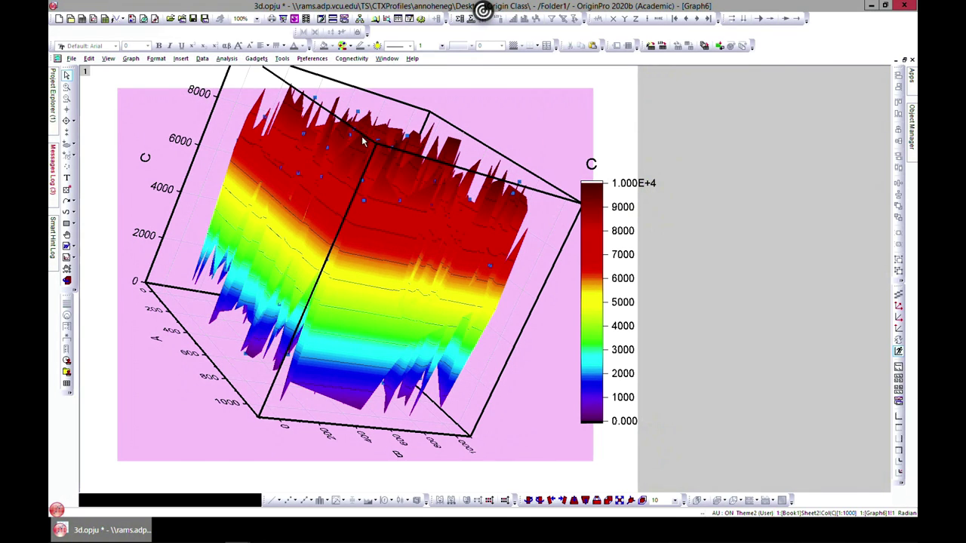
click(403, 103)
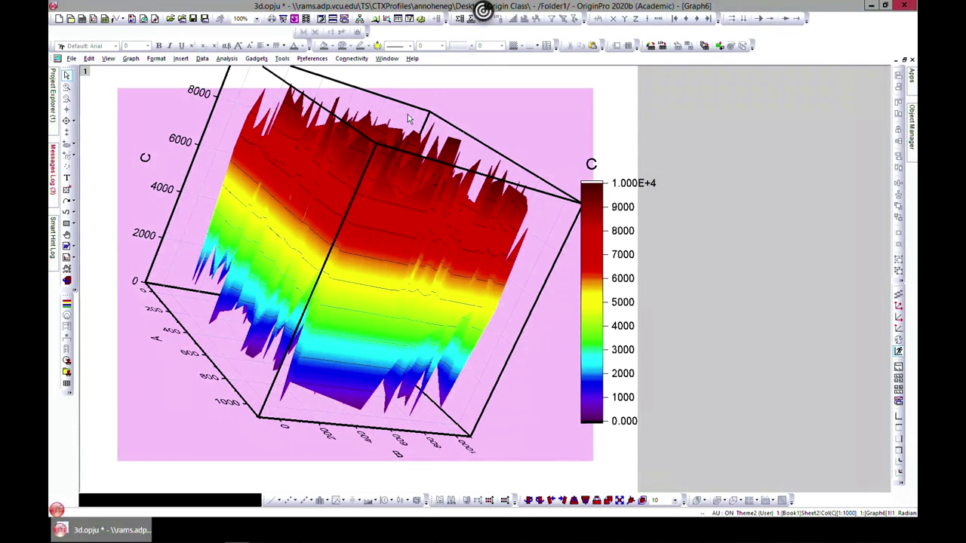
click(467, 419)
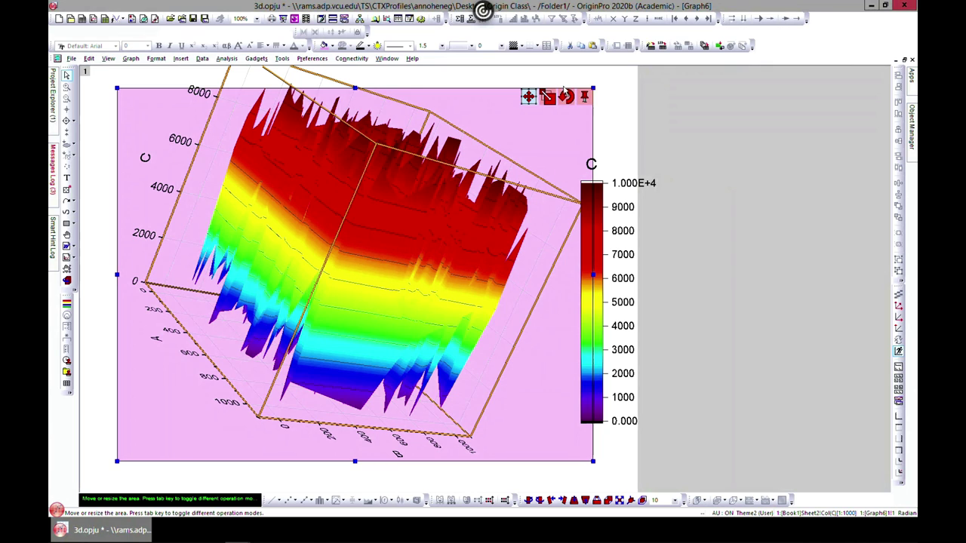
click(323, 255)
drag(343, 242, 653, 248)
- Review the surface and fill settings of the plot, and set the colormap's missing values condition to <
double_click(464, 221)
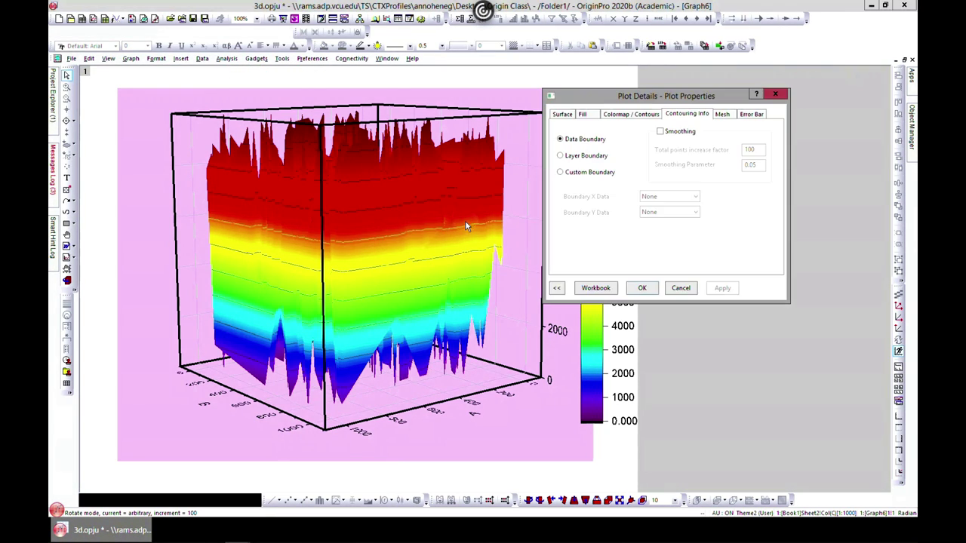
click(562, 114)
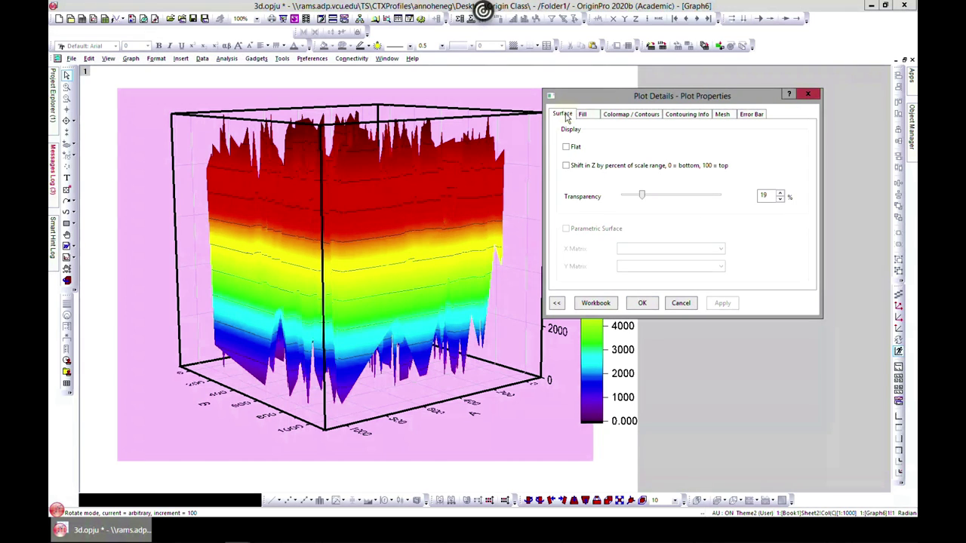
click(583, 115)
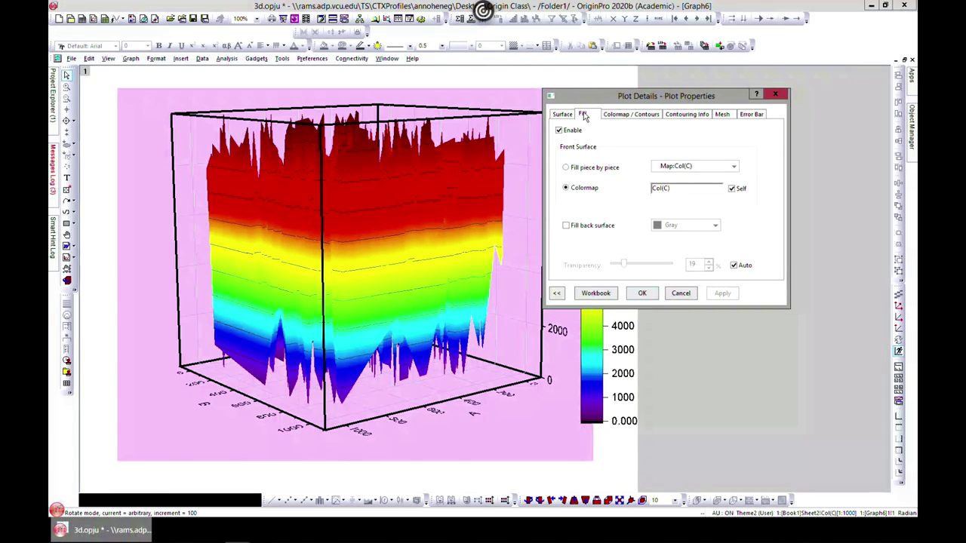
click(621, 116)
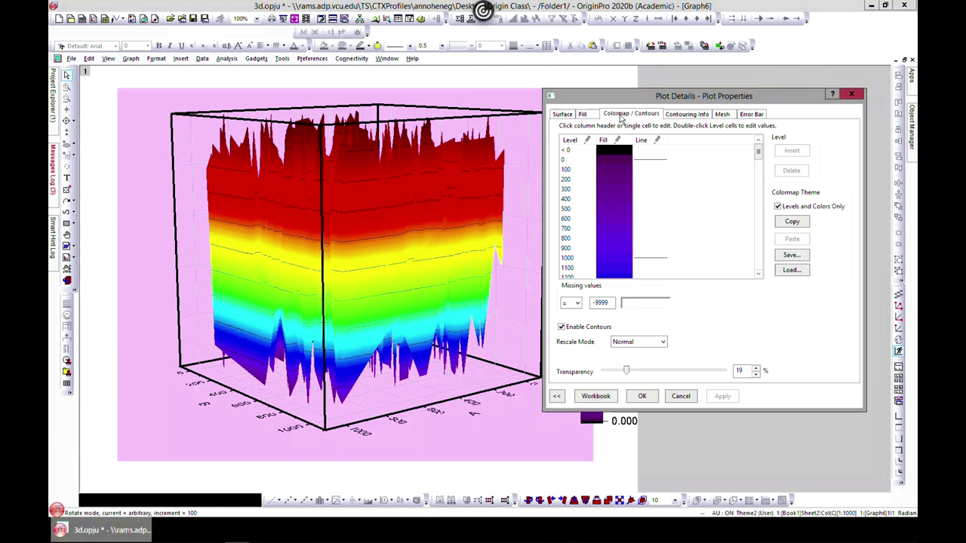
click(571, 302)
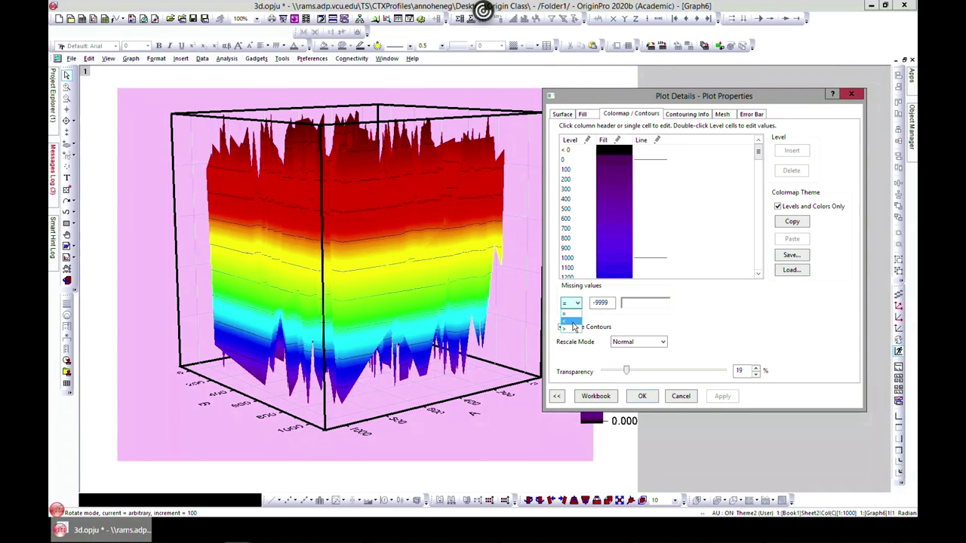
click(571, 320)
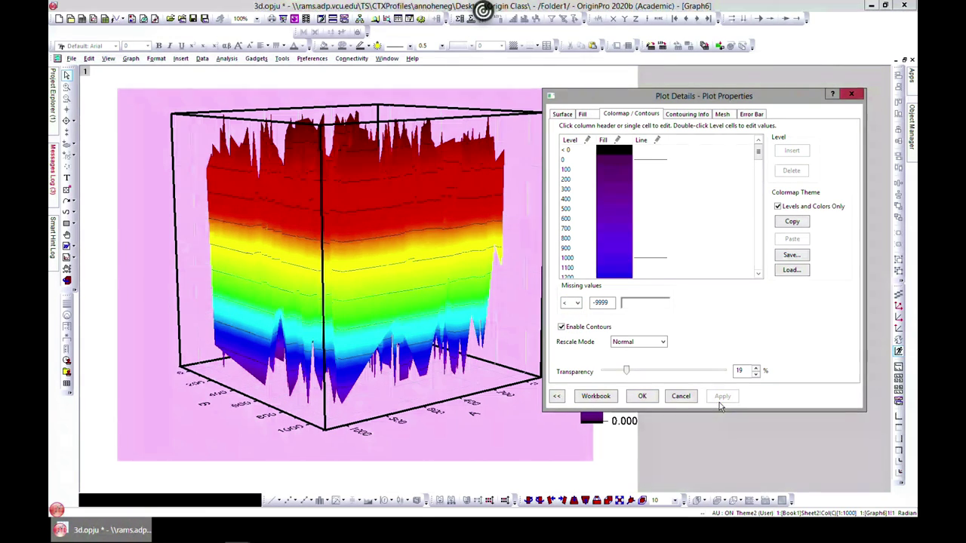
drag(641, 101, 558, 134)
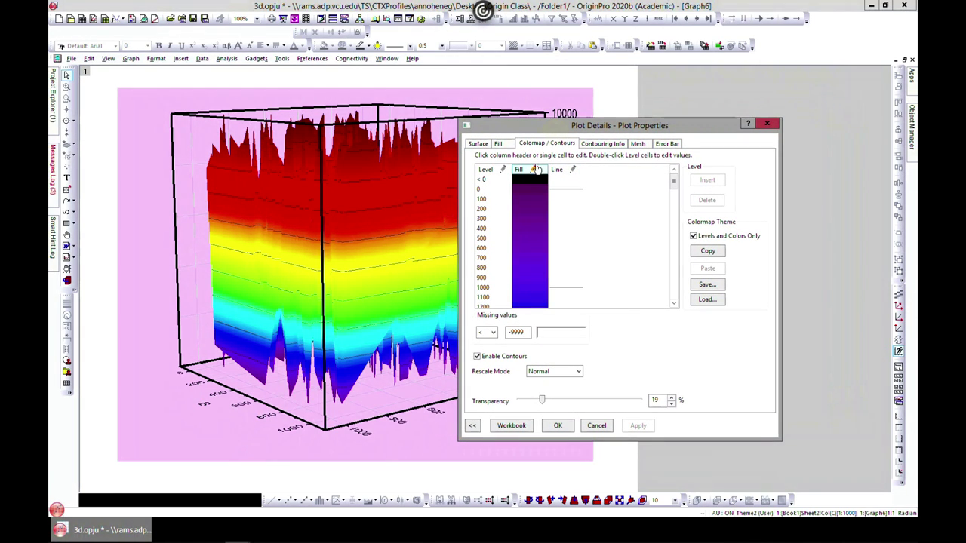
- Enable a separate back color for the surface's mesh lines and set it to Red
click(603, 143)
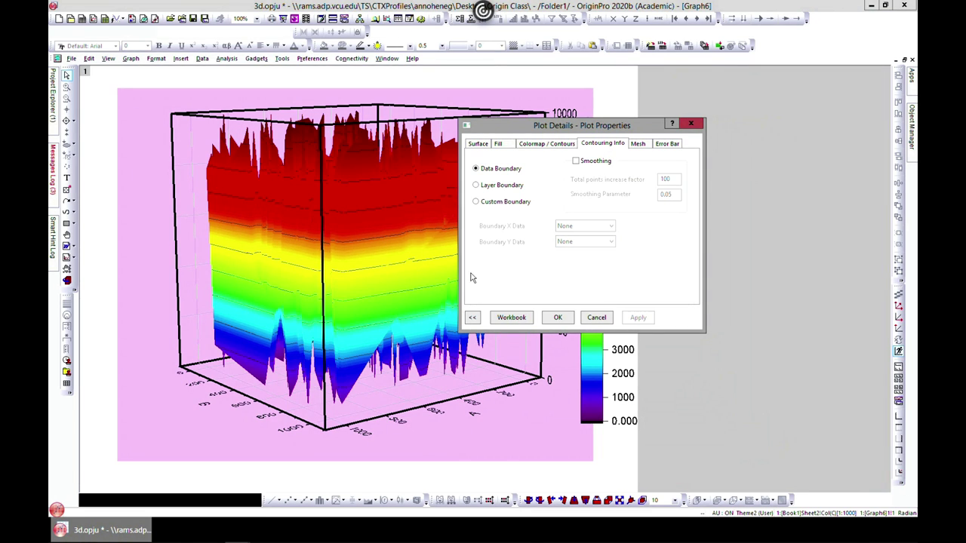
click(638, 144)
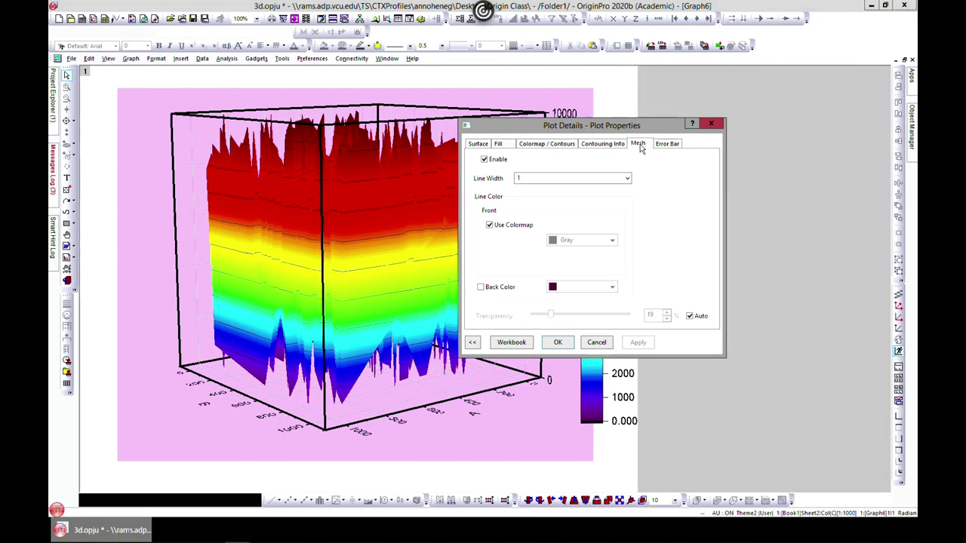
click(481, 287)
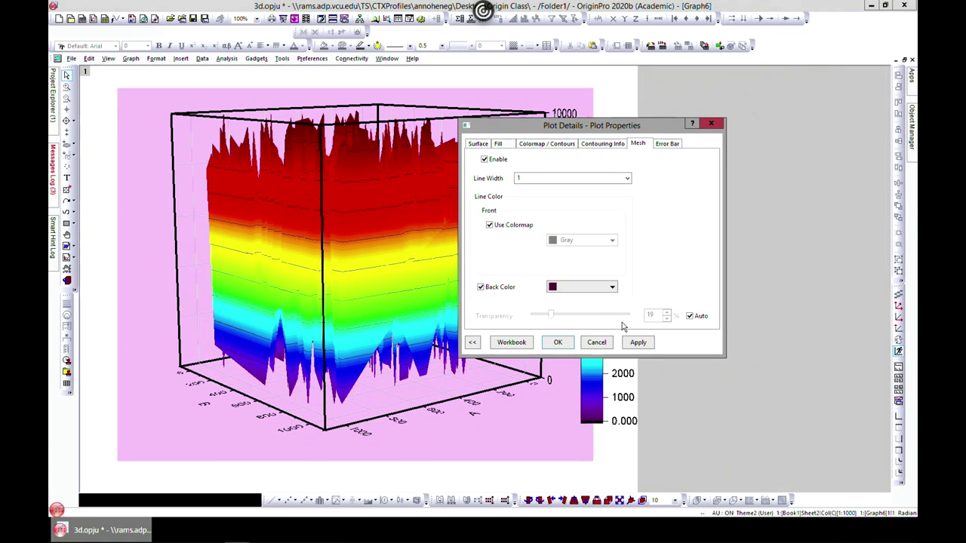
click(636, 342)
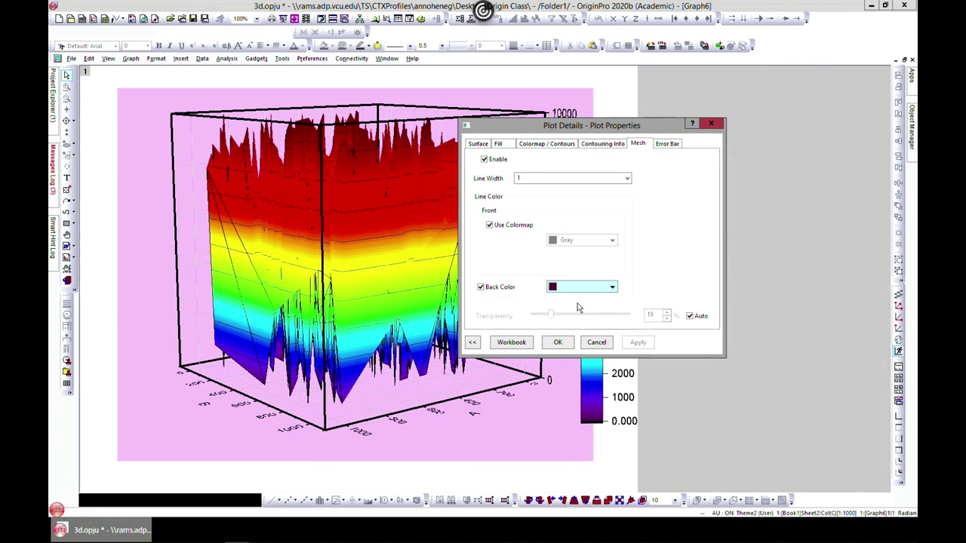
click(611, 287)
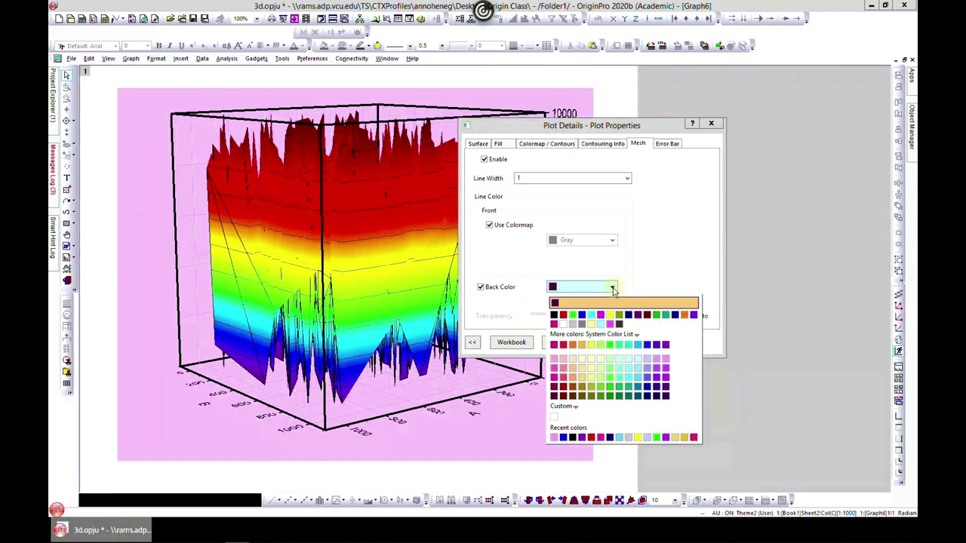
click(562, 314)
click(636, 343)
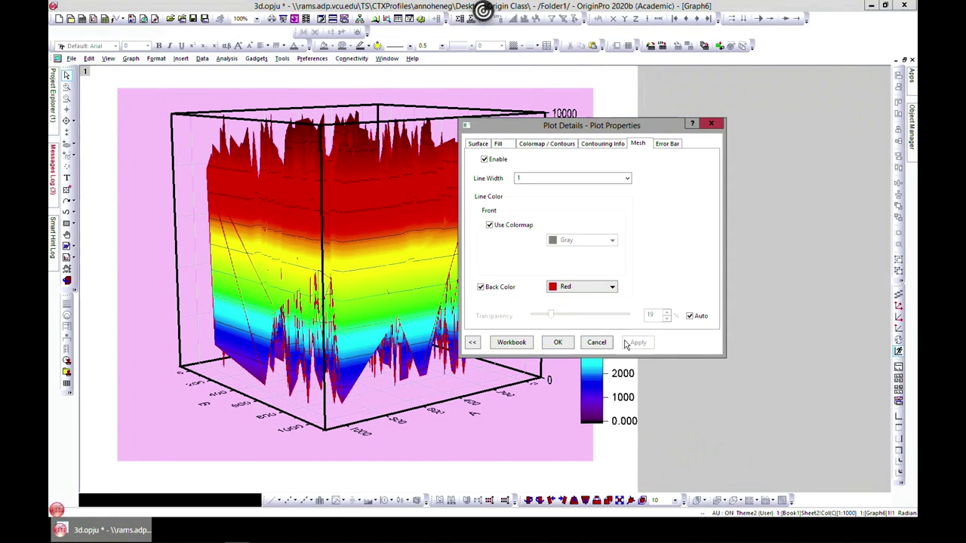
- Turn off the mesh back color, keep the colormap for the front lines, and apply the change
click(489, 225)
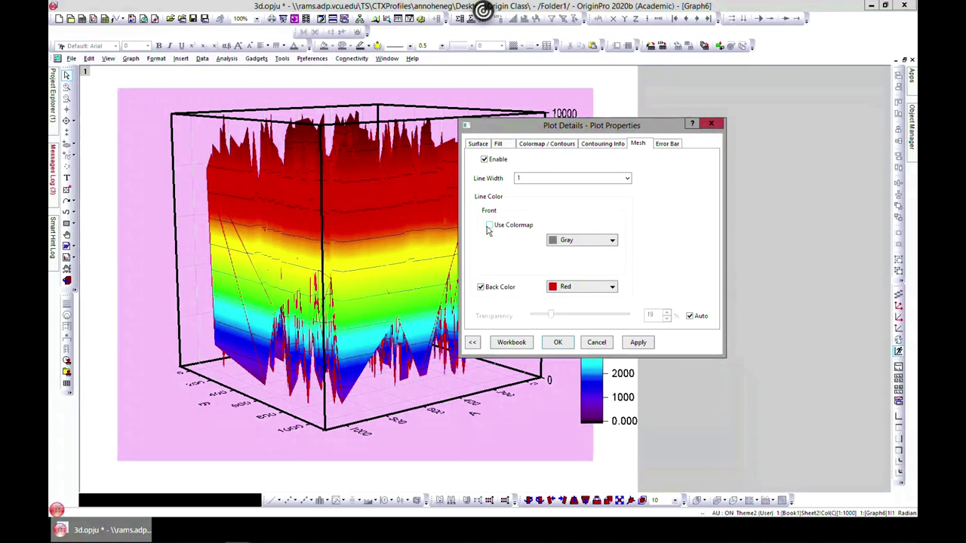
click(481, 287)
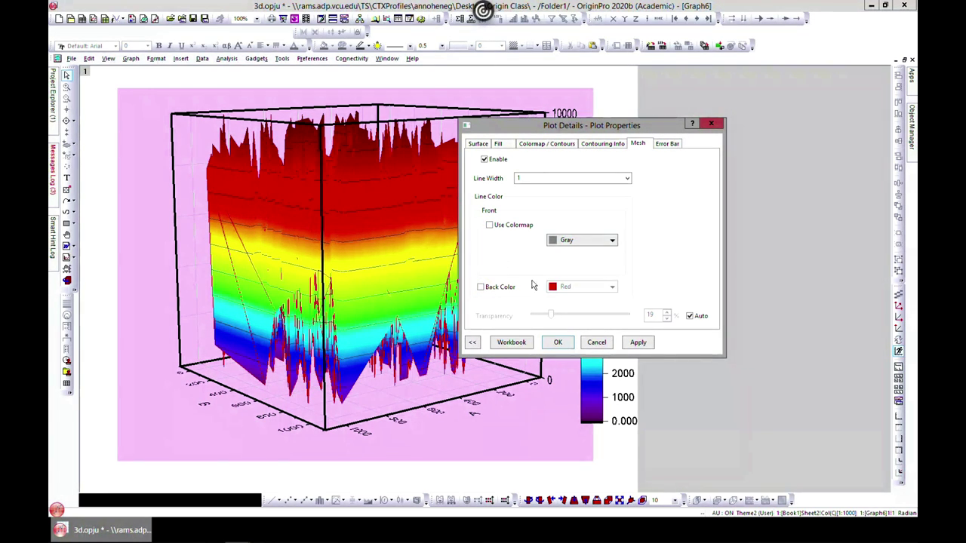
click(489, 225)
click(636, 343)
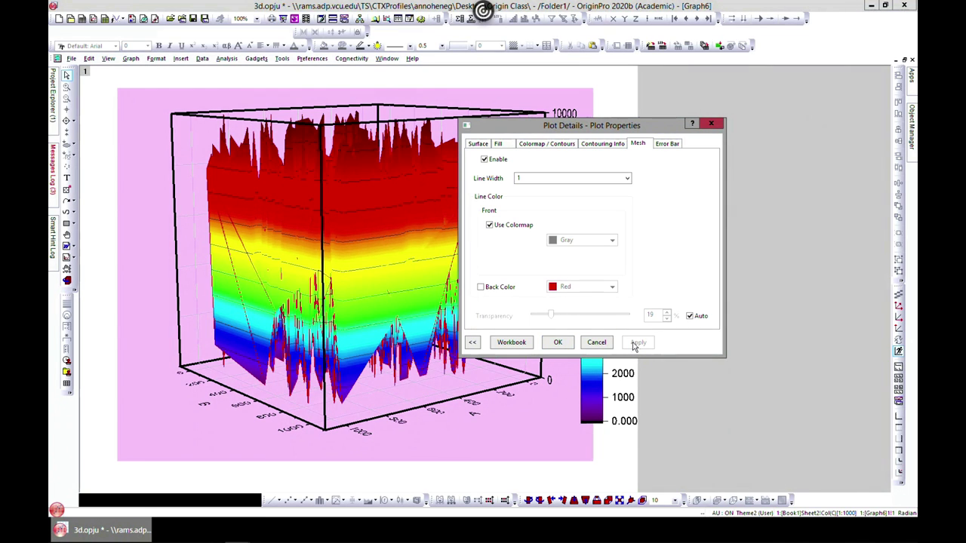
- Color the front mesh lines Green instead of using the colormap, and apply it to the surface
click(489, 225)
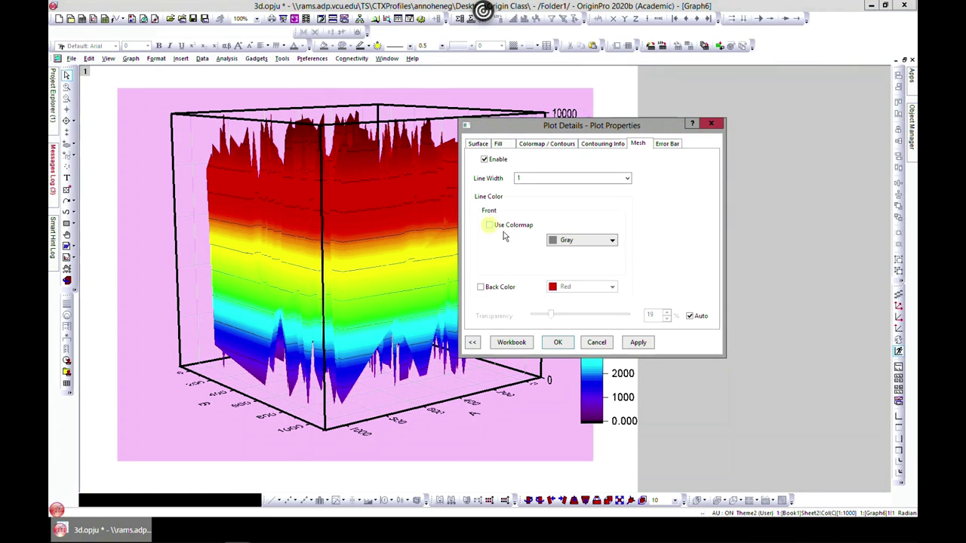
click(612, 241)
click(576, 256)
click(637, 343)
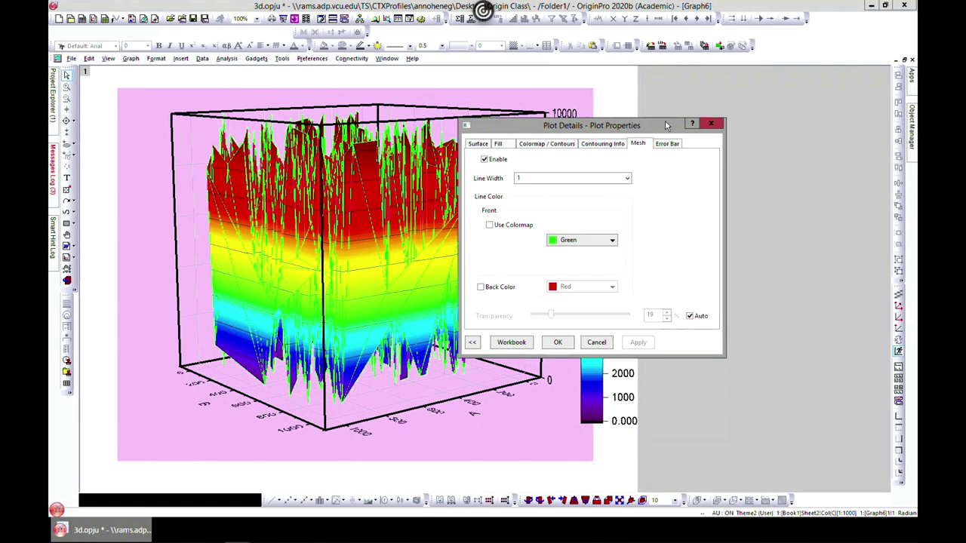
drag(650, 123, 715, 131)
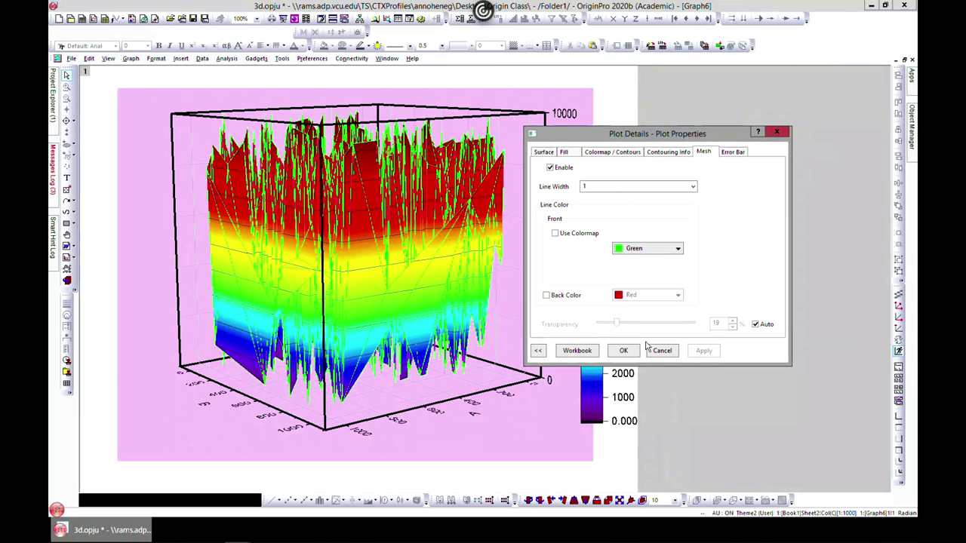
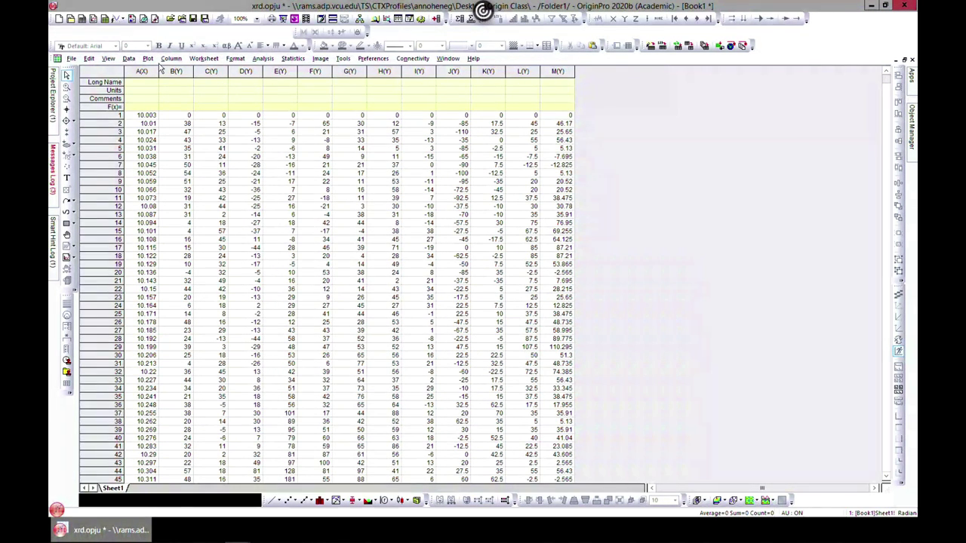
click(148, 60)
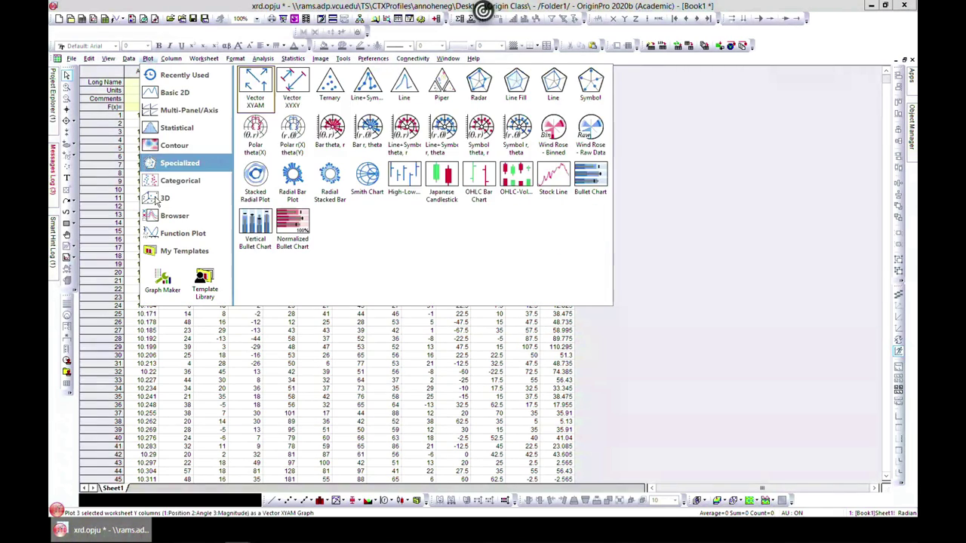
mouse_move(154, 199)
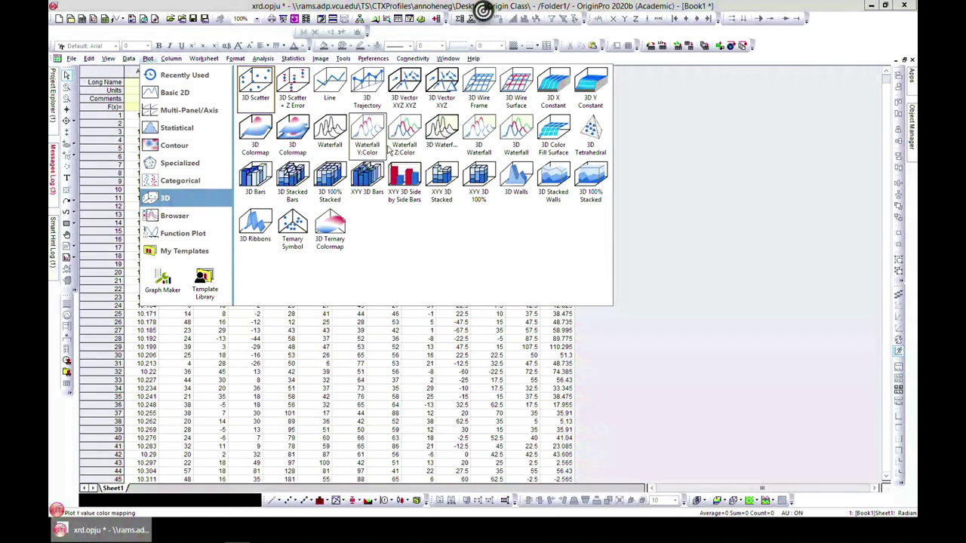
click(685, 273)
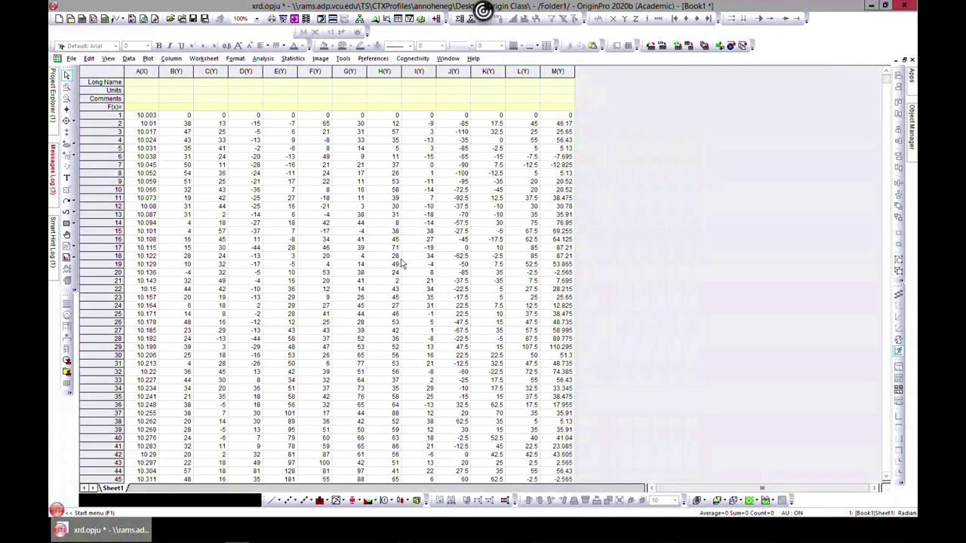
- Plot worksheet columns A through D of the XRD data as a 3D Waterfall graph
click(144, 72)
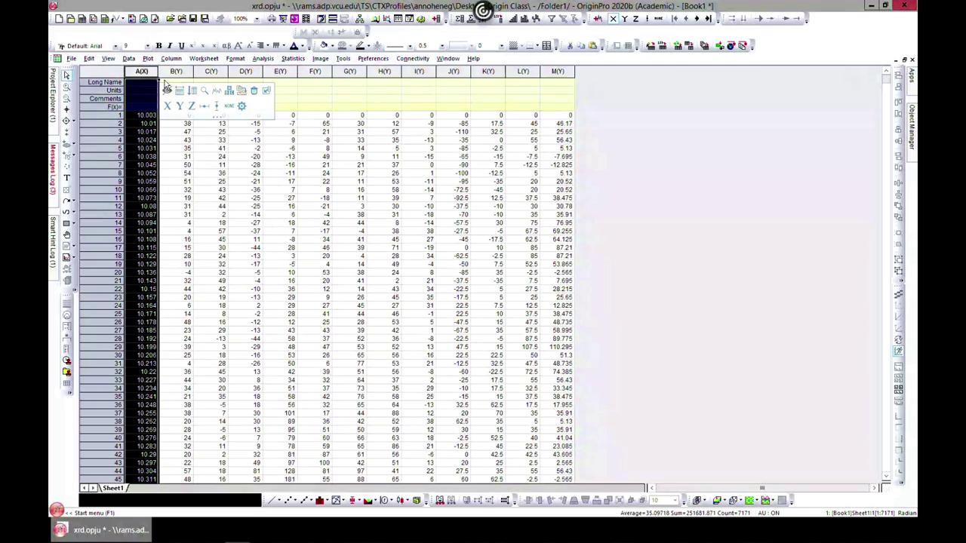
key(shift+Right)
key(shift+Right)
key(shift+Right)
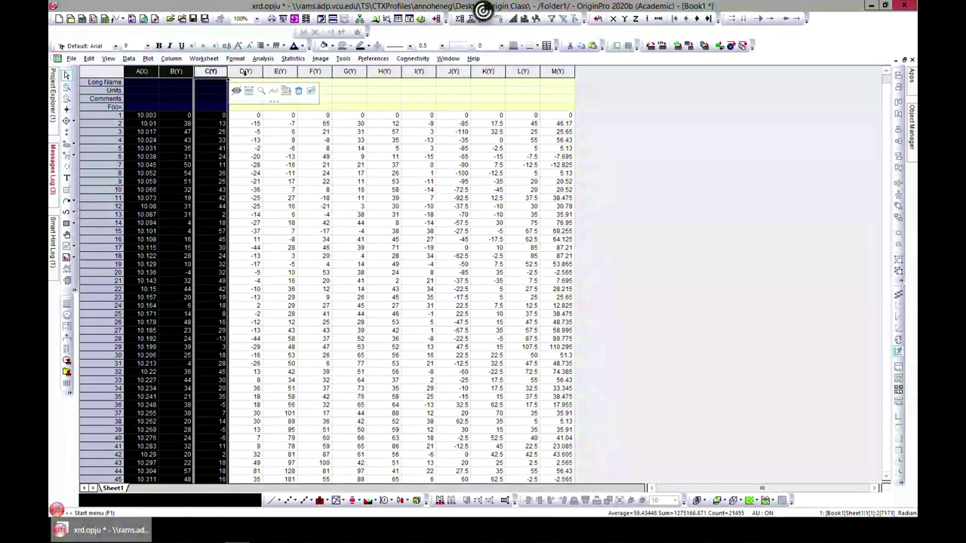
click(148, 58)
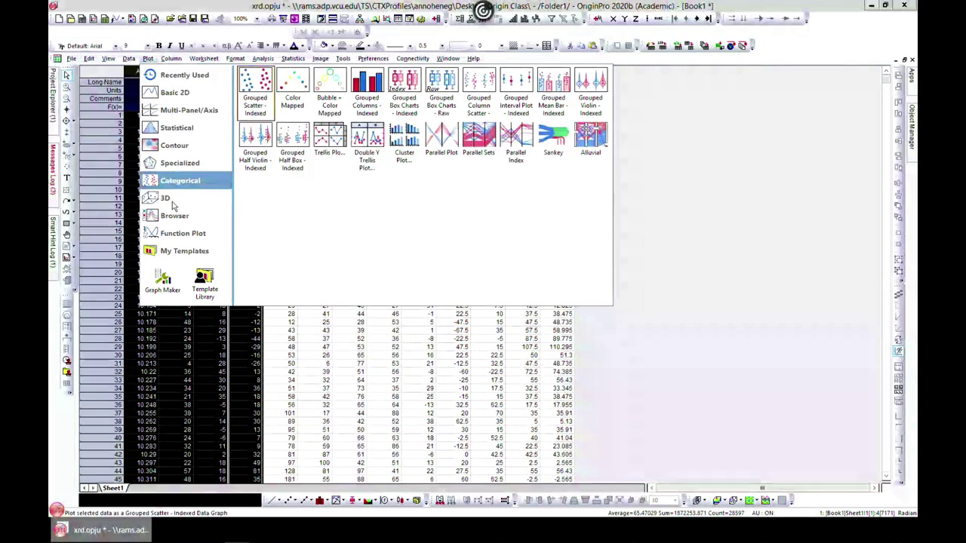
mouse_move(155, 198)
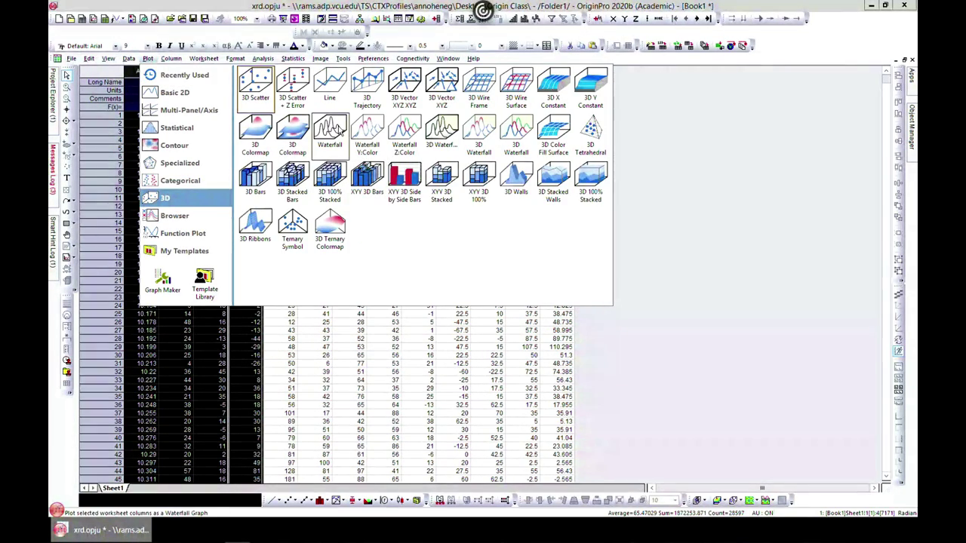
click(339, 132)
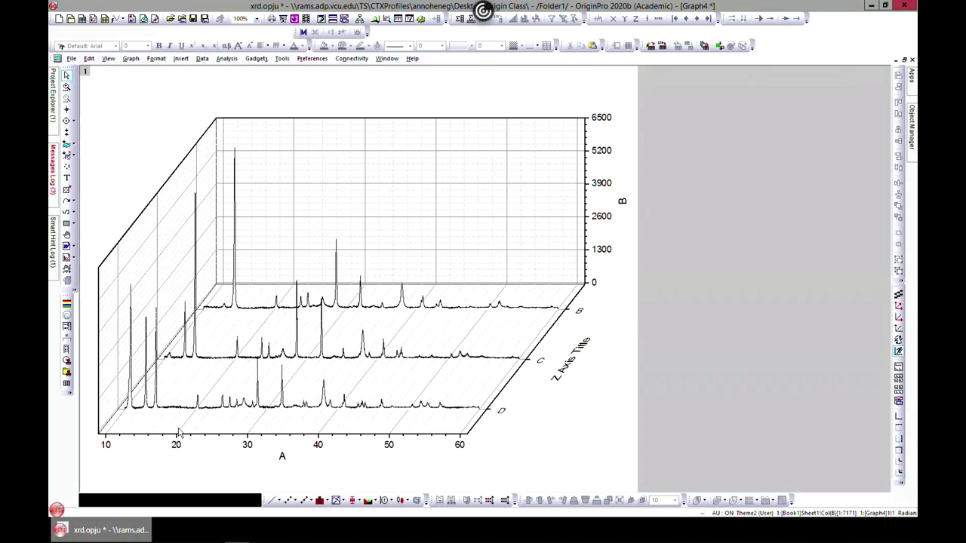
- Examine individual data points along the waterfall curves and compare the graph with its source worksheet
mouse_move(128, 397)
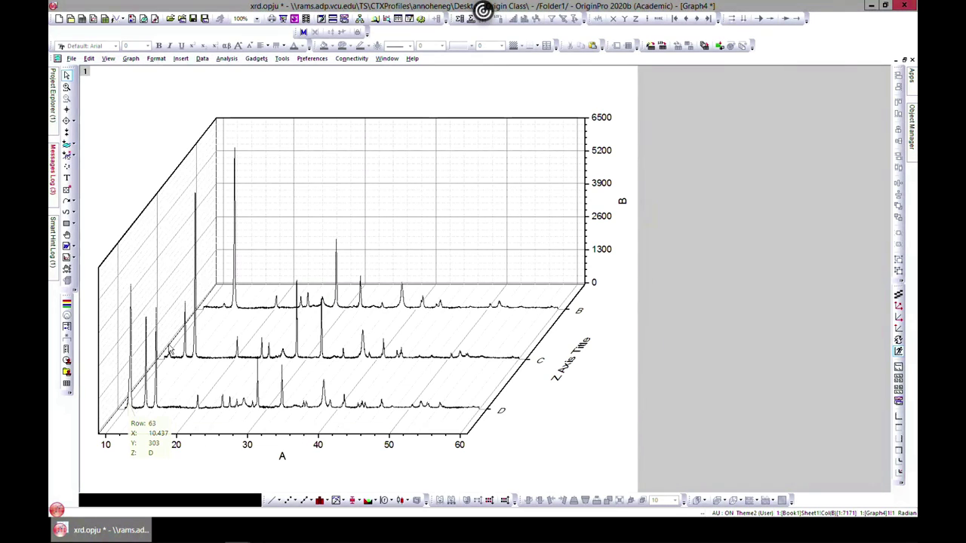
mouse_move(173, 363)
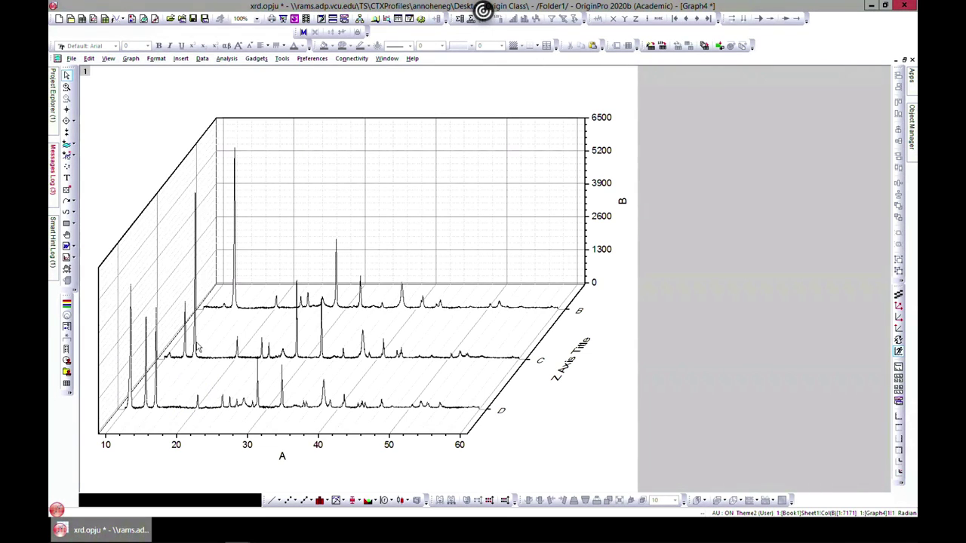
mouse_move(148, 326)
mouse_move(192, 314)
click(904, 60)
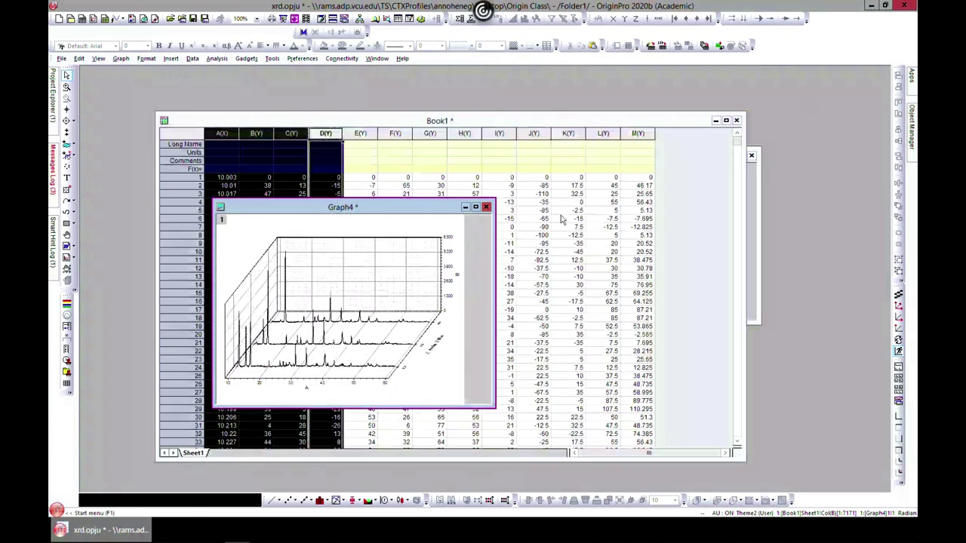
click(476, 207)
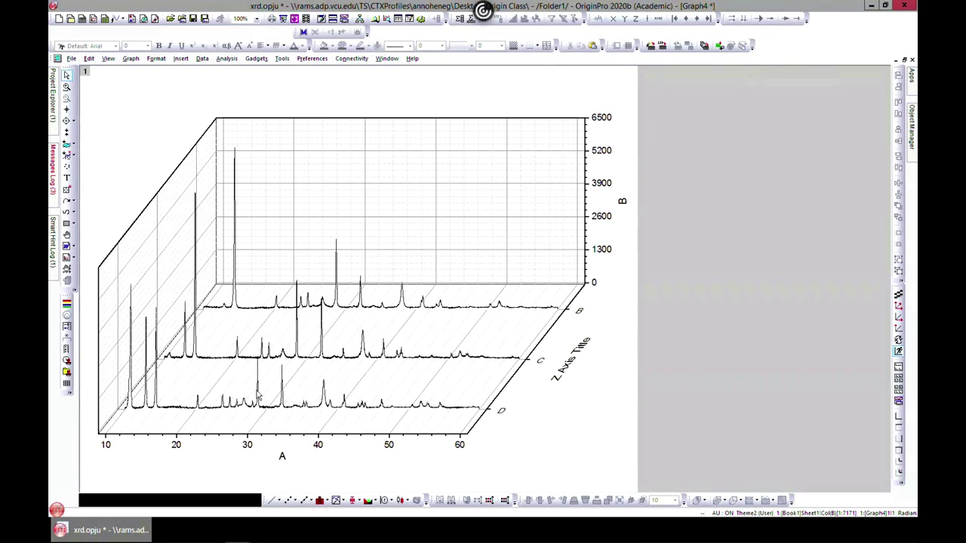
mouse_move(257, 391)
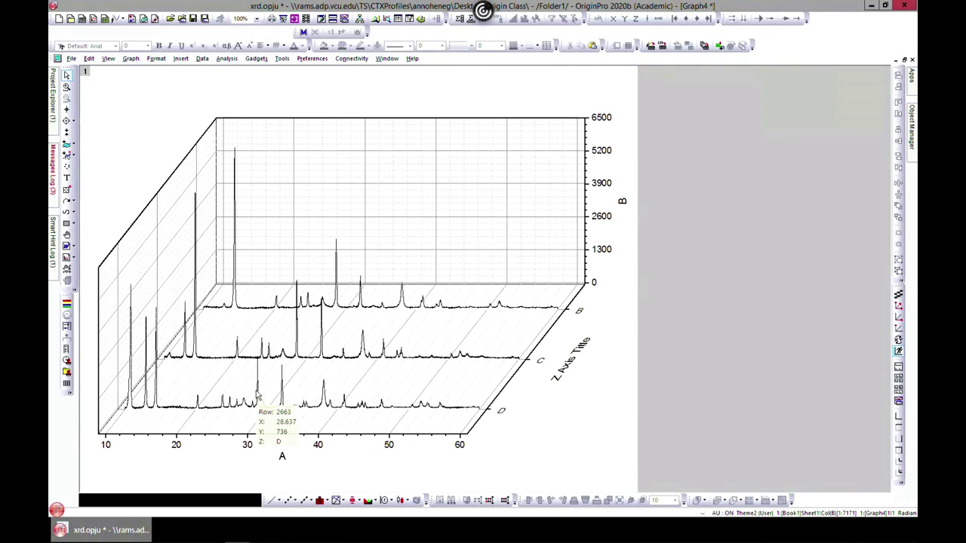
- Set the waterfall graph's X axis scale to run from 10 to 40
double_click(228, 440)
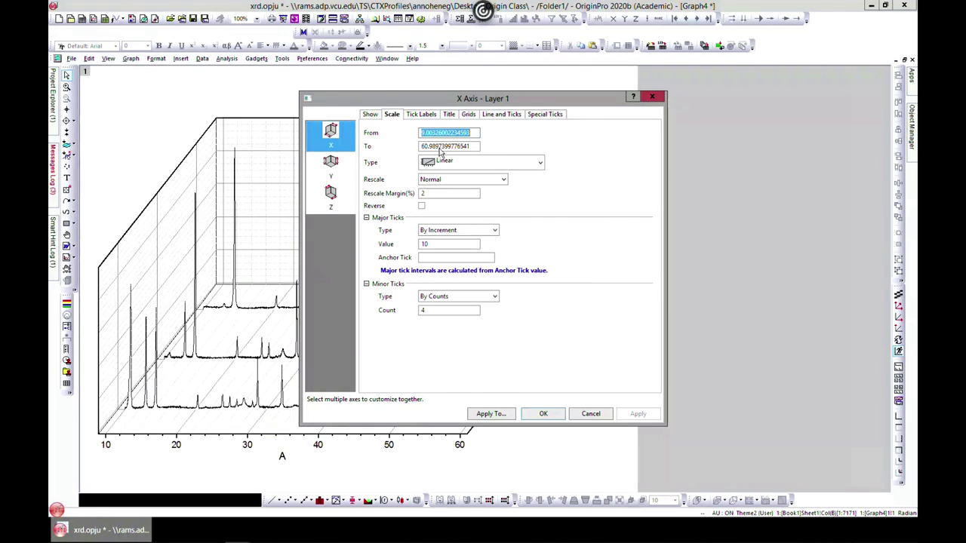
drag(483, 133, 392, 136)
text(10)
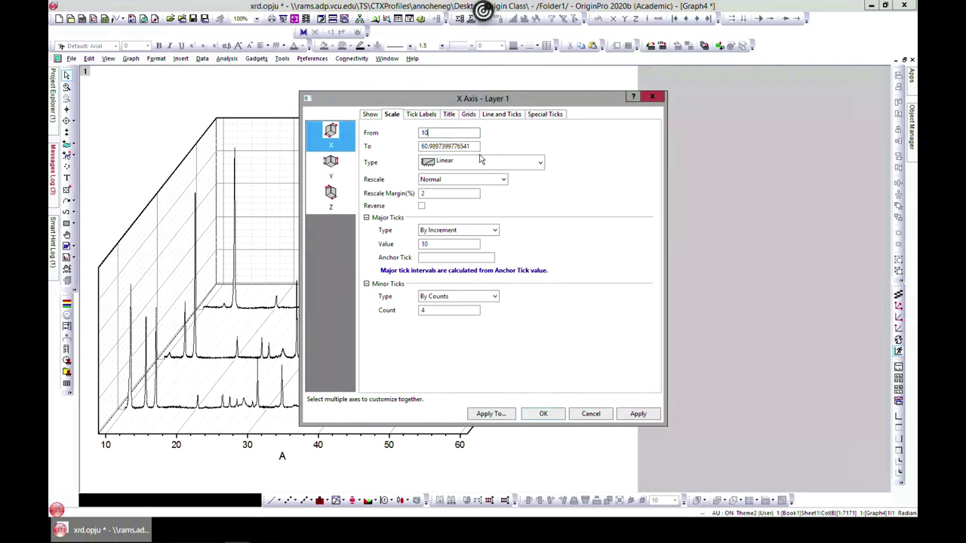
drag(475, 148, 398, 157)
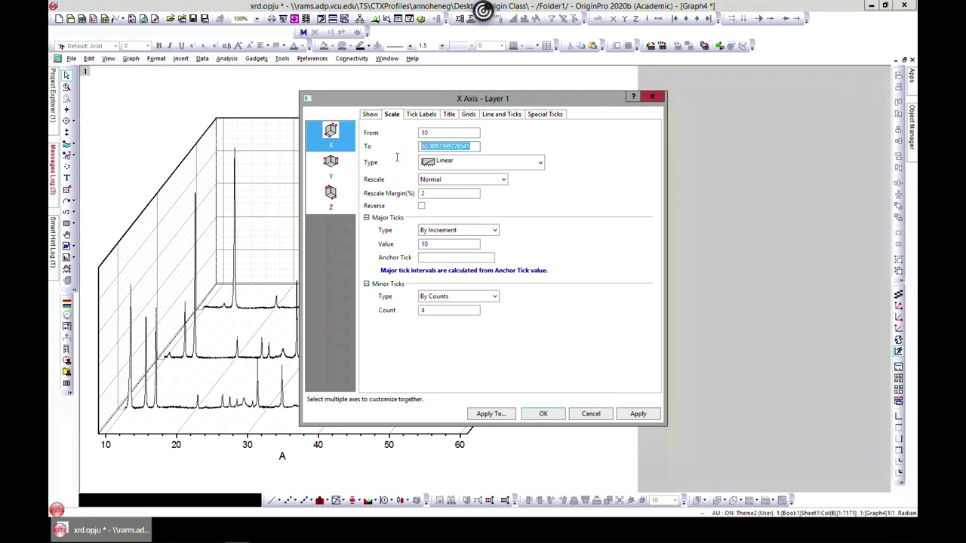
text(6)
text(0)
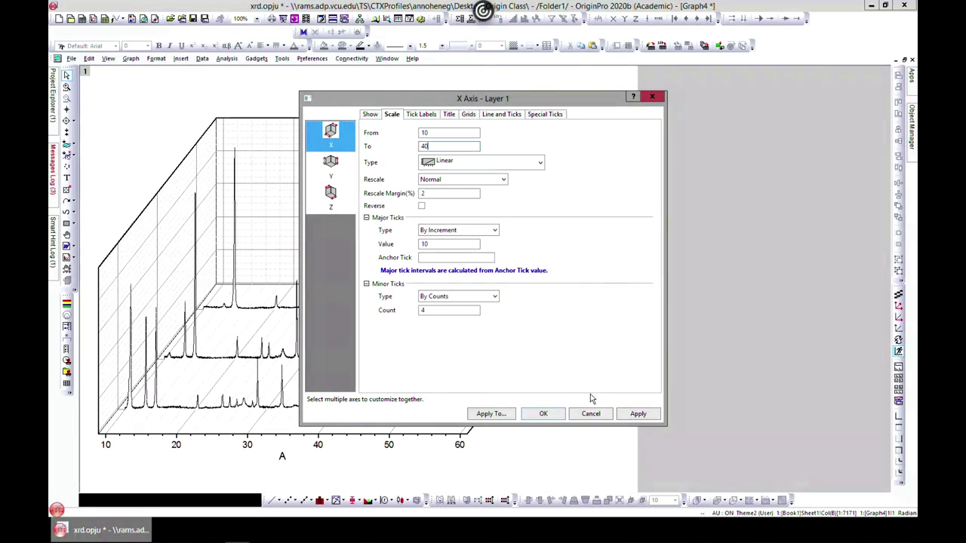
click(638, 414)
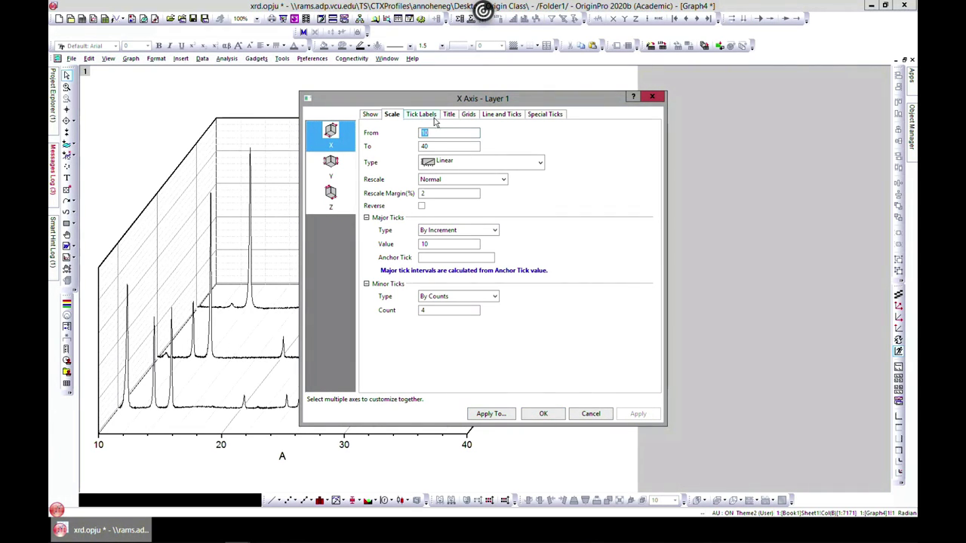
click(544, 414)
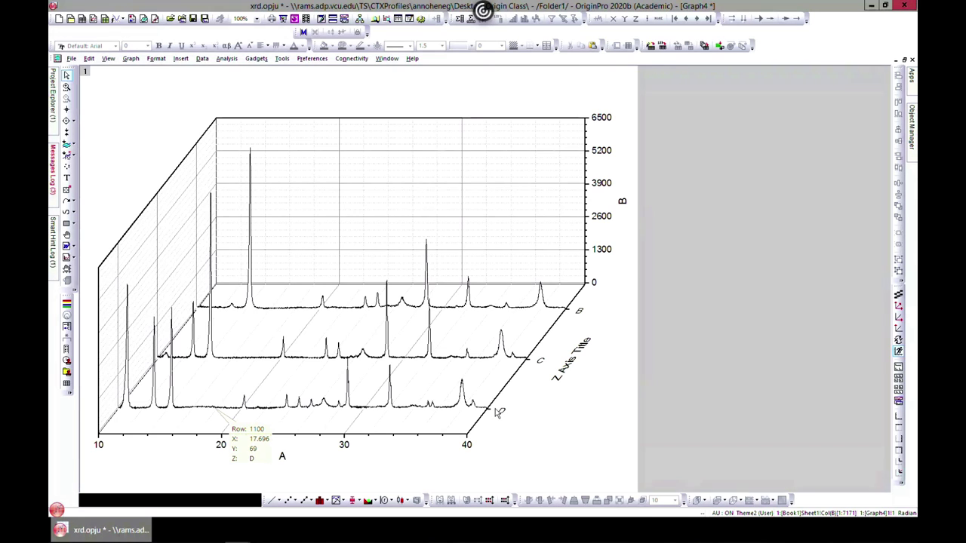
- Set the line width of the waterfall curves to 3 and color the lines Blue
double_click(171, 389)
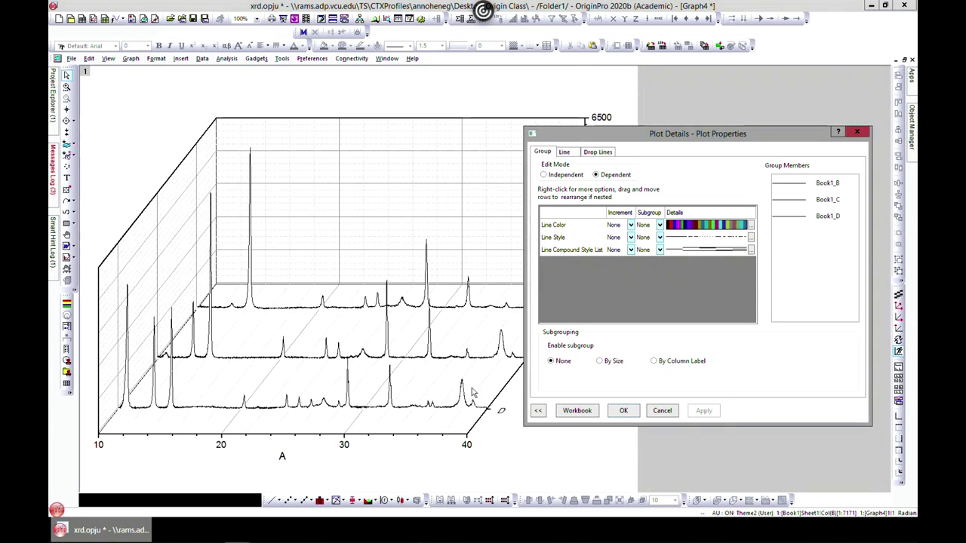
click(562, 157)
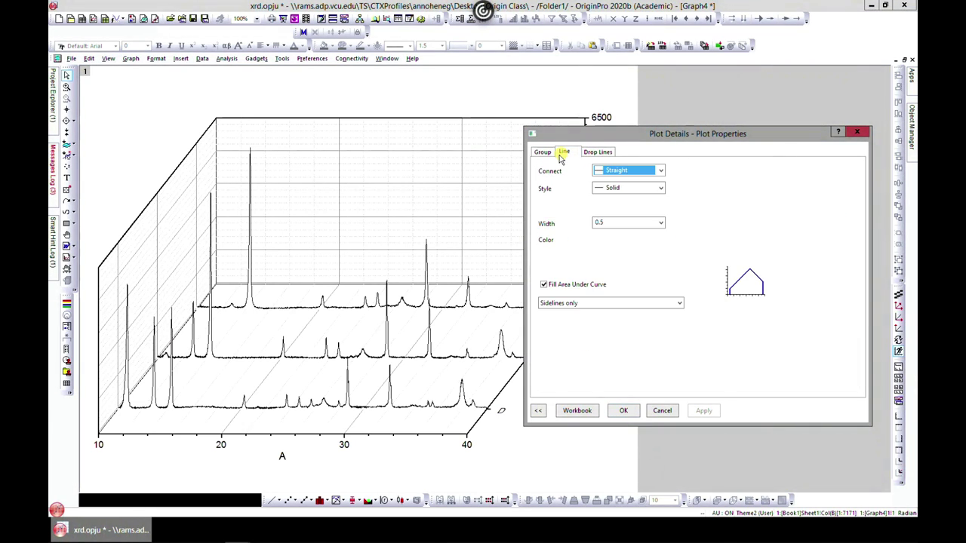
click(660, 222)
click(620, 272)
click(703, 333)
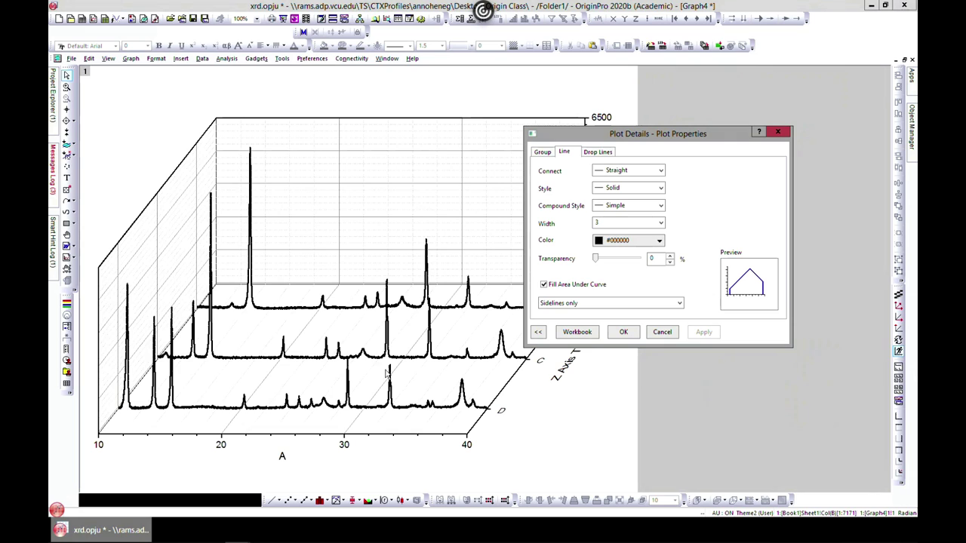
click(660, 240)
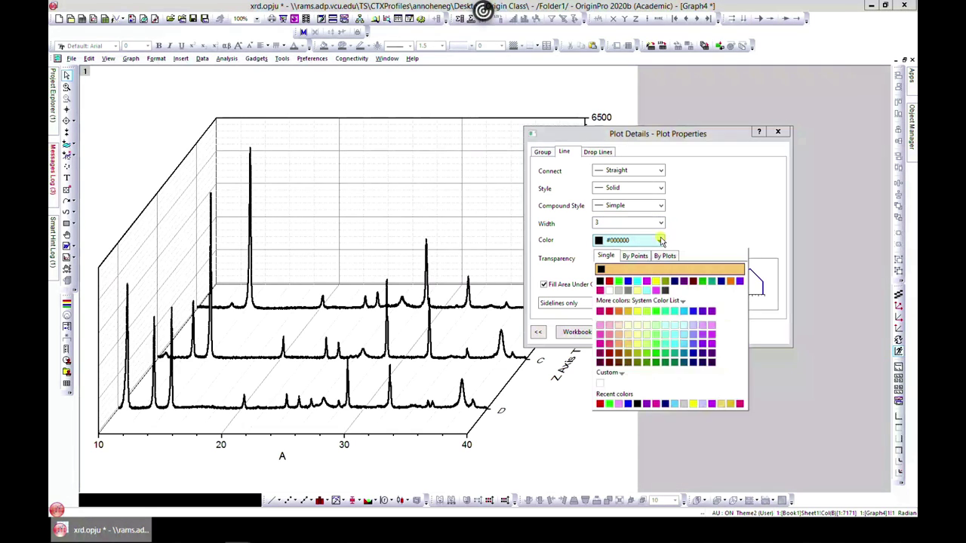
click(628, 281)
click(706, 332)
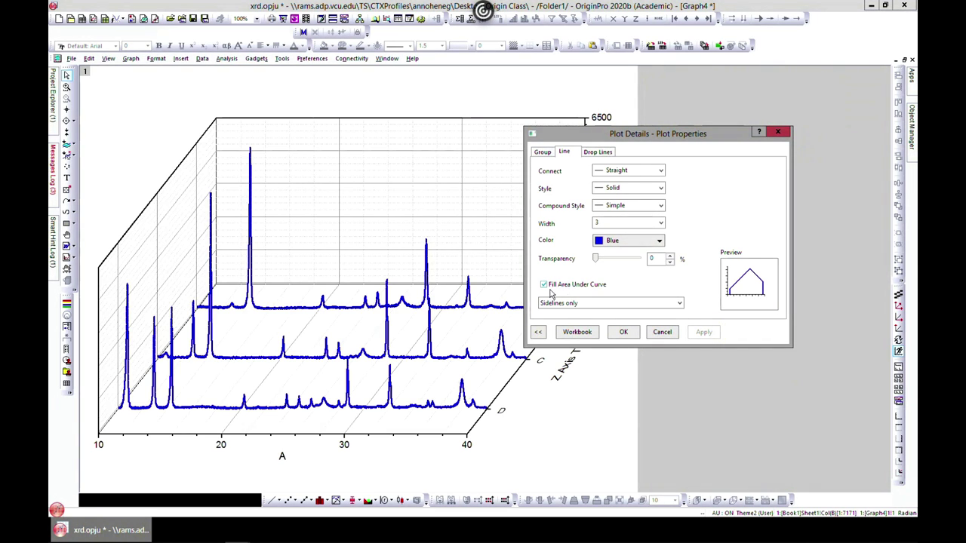
- Change the fill area under the curves to "Inclusive broken by missing values" and apply it
click(682, 305)
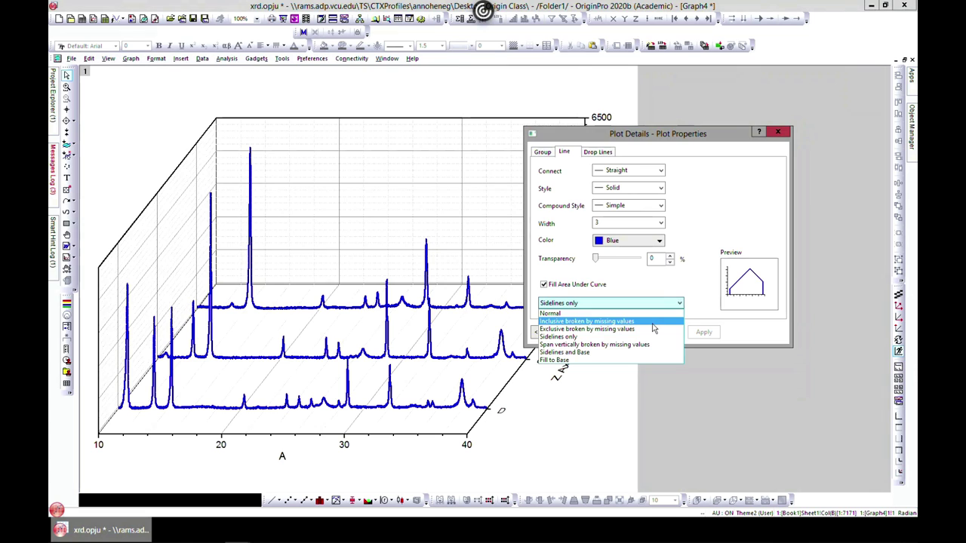
click(653, 322)
click(701, 346)
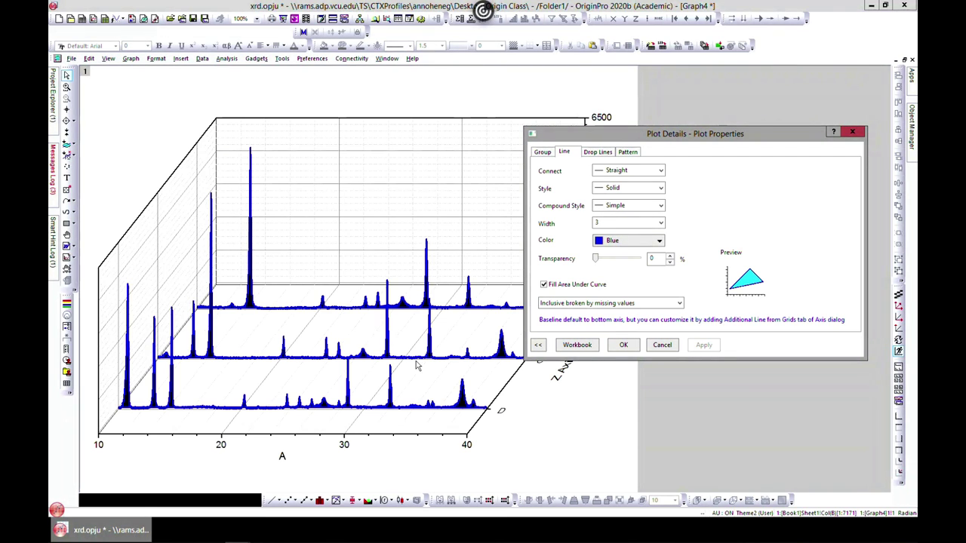
- Try vertical and horizontal drop lines on the curves one after the other, switching each off again
click(596, 151)
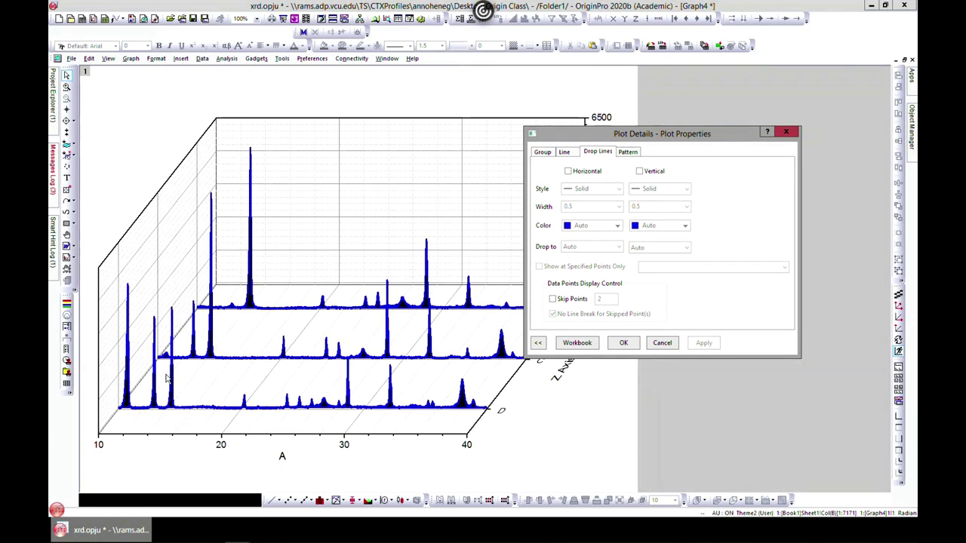
click(641, 172)
click(703, 343)
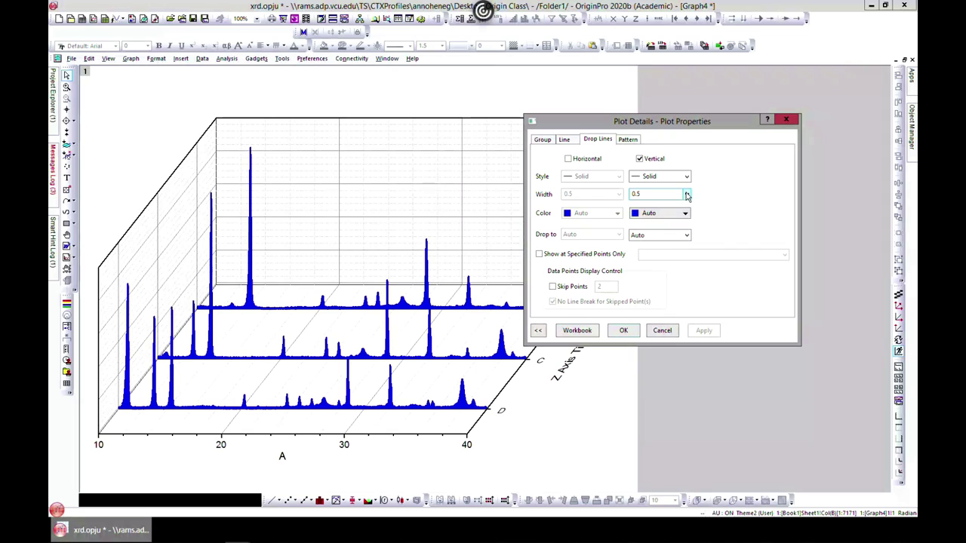
click(640, 159)
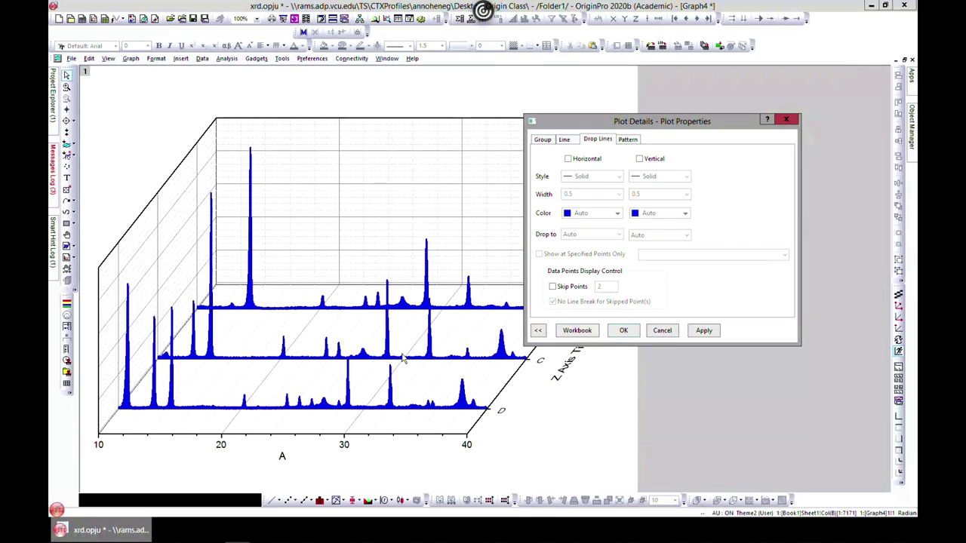
click(568, 161)
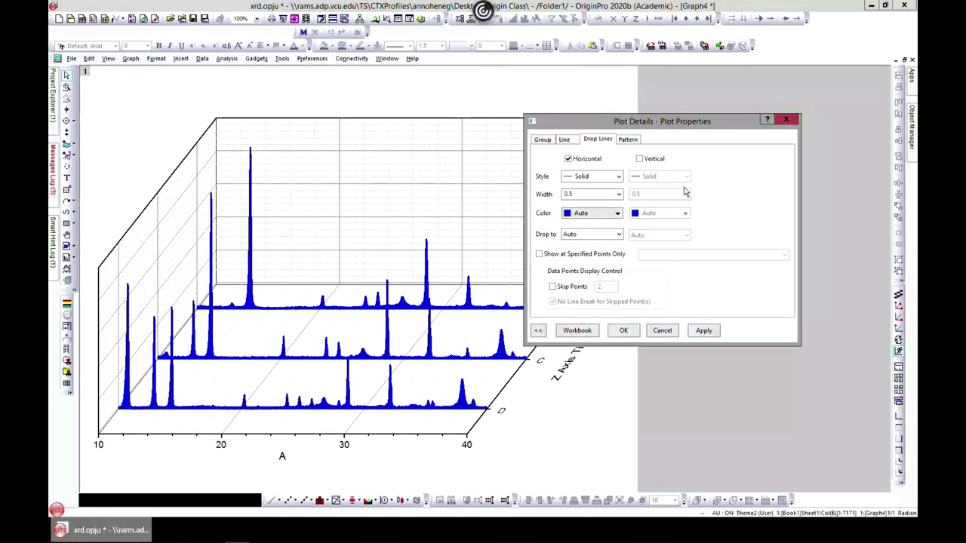
click(700, 331)
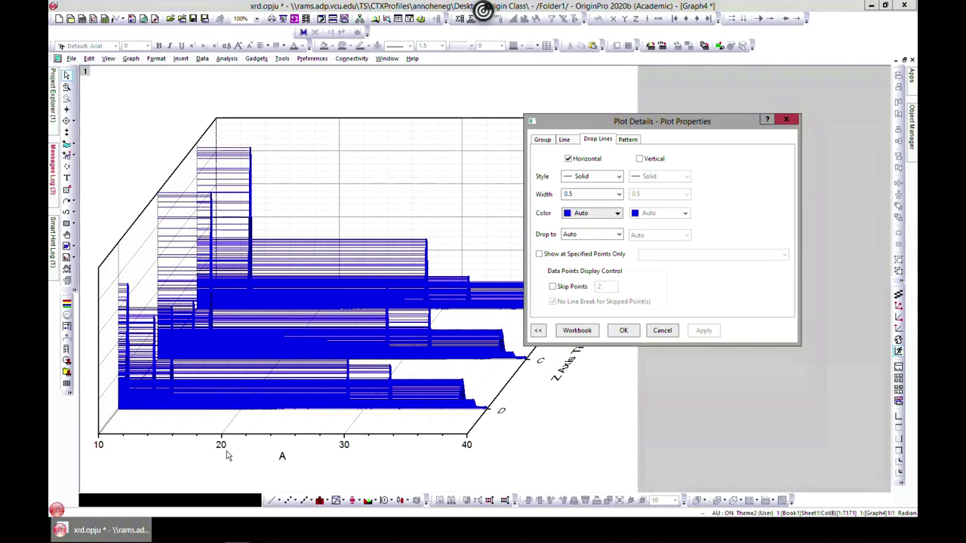
click(567, 158)
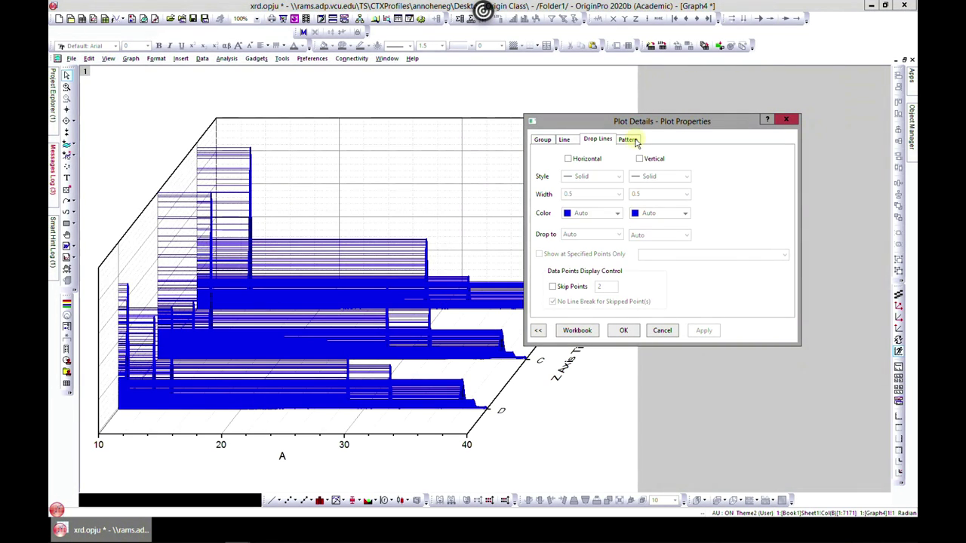
- Set the fill color under the waterfall curves to light violet (#EEACFF) and accept the plot properties
click(625, 141)
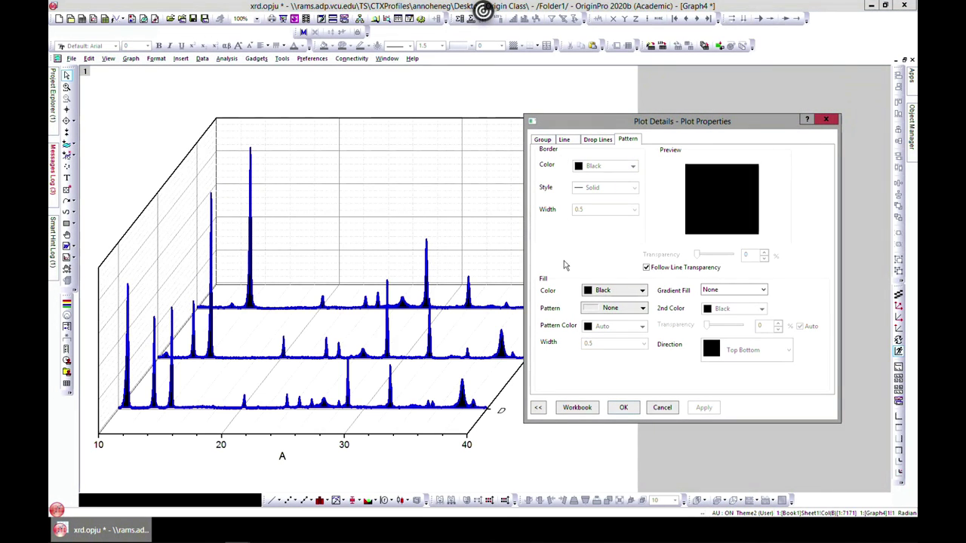
click(642, 291)
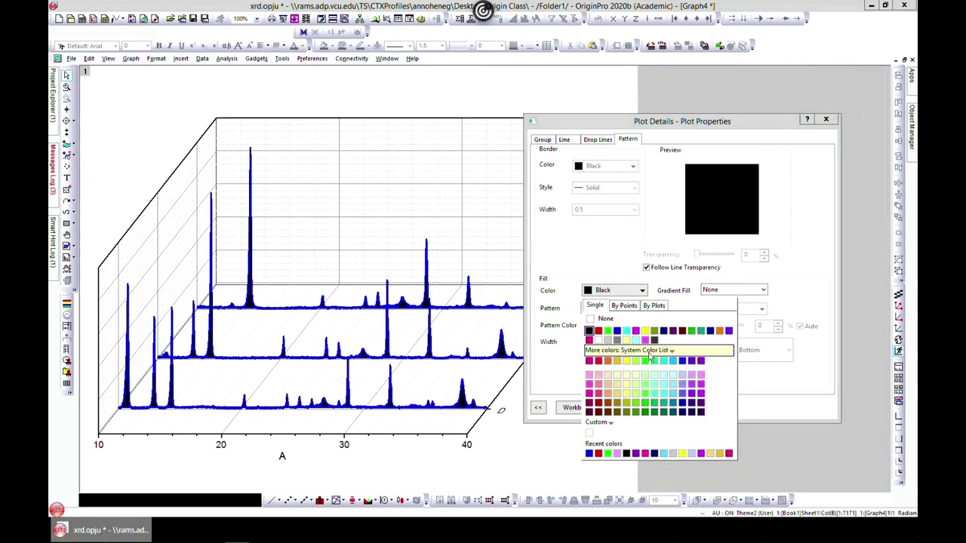
click(700, 379)
click(714, 408)
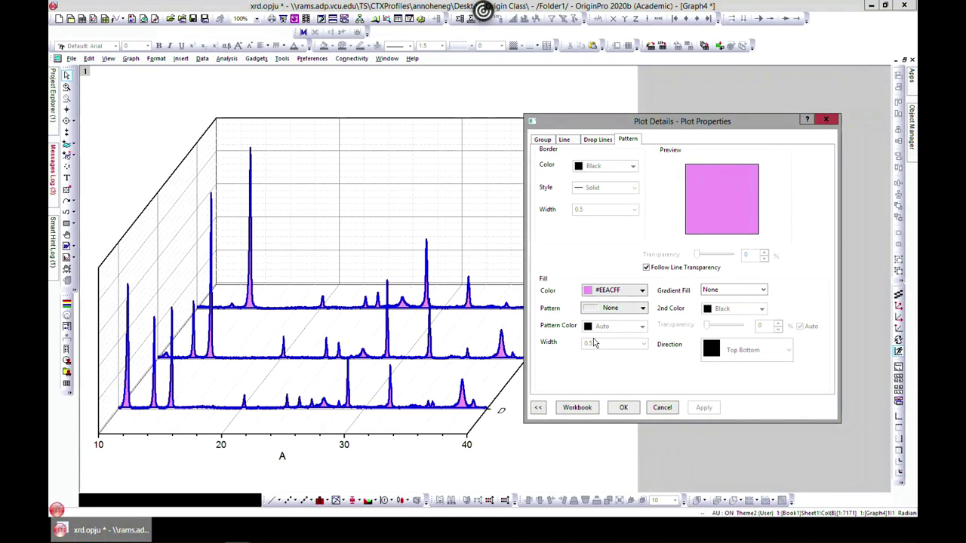
click(622, 407)
- Set the graph layer's background color to LT Gray and apply it
double_click(423, 210)
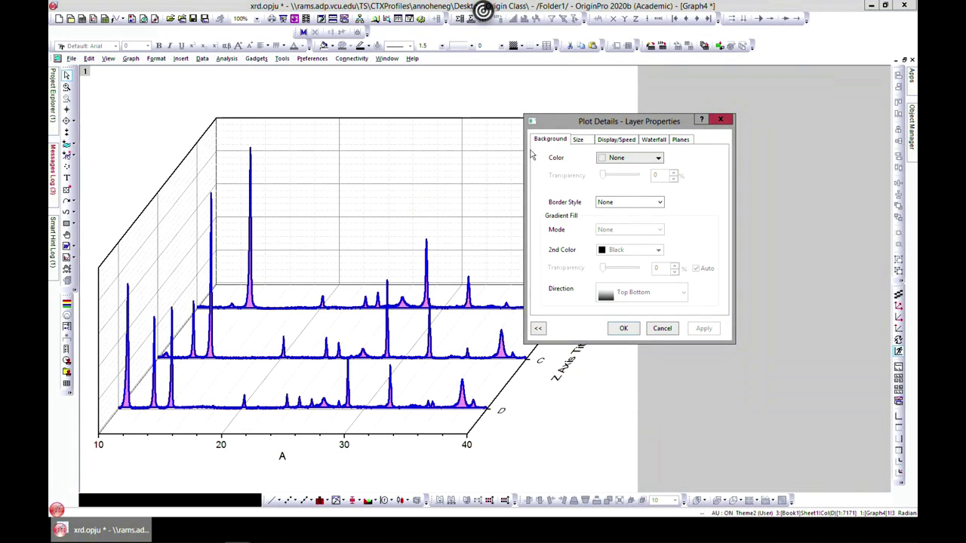
click(659, 158)
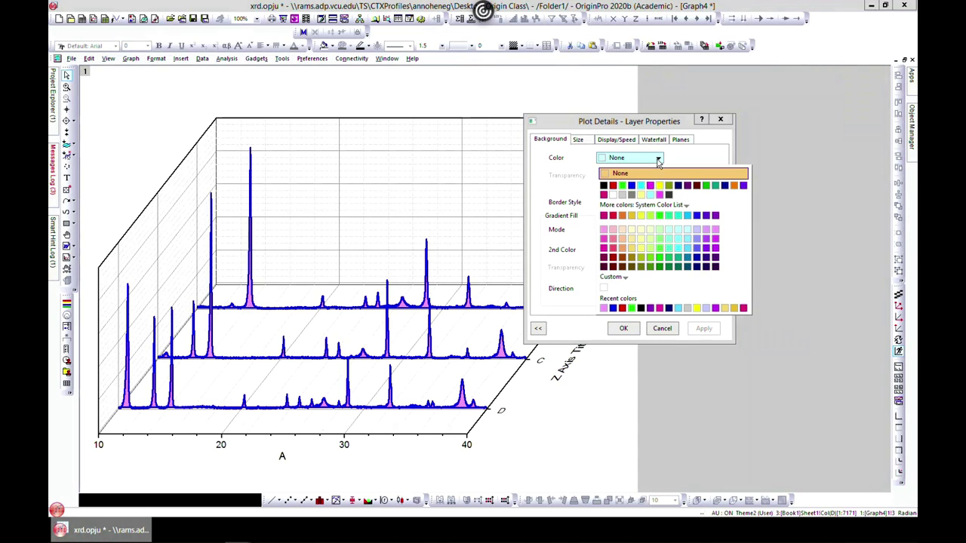
click(622, 195)
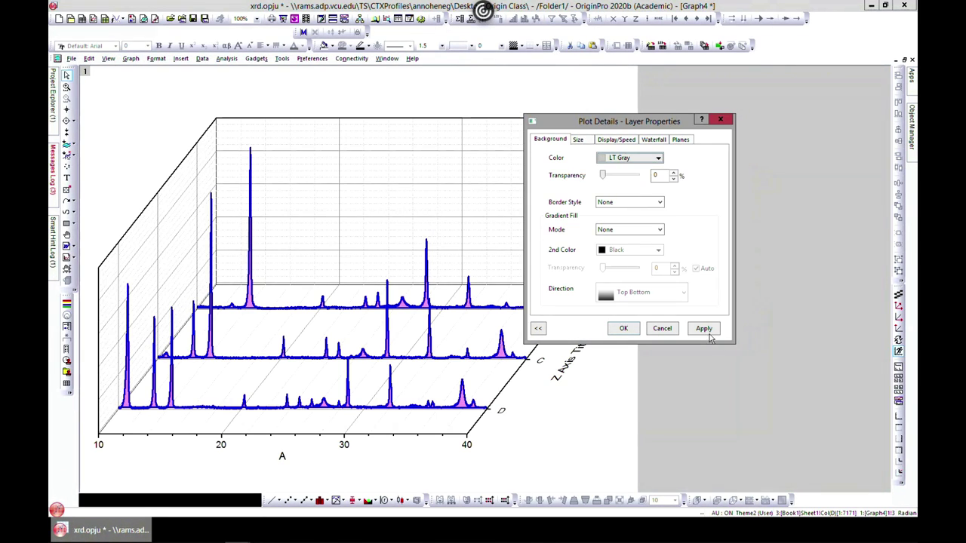
click(703, 329)
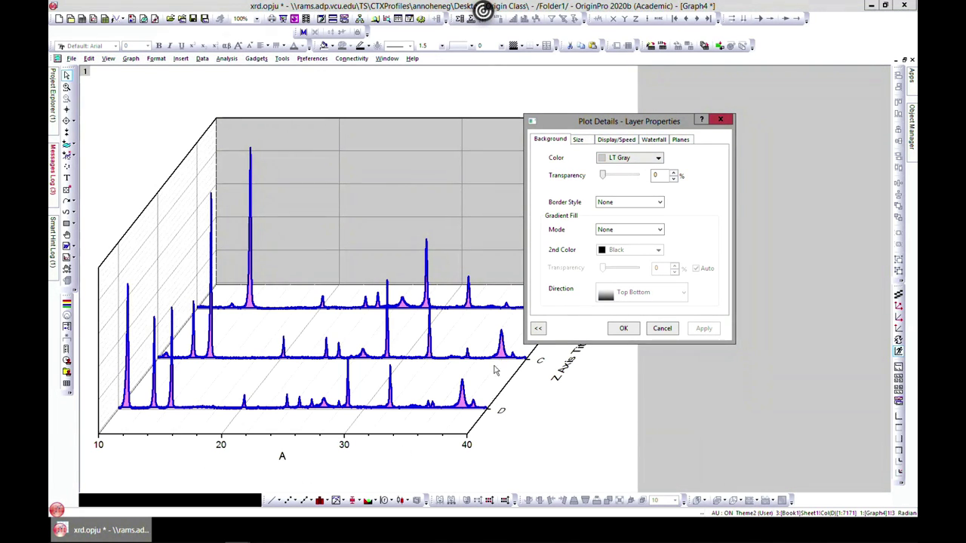
- Set the waterfall graph's XY plane color to pink (#FF7DC5) in the layer properties and apply it
click(577, 139)
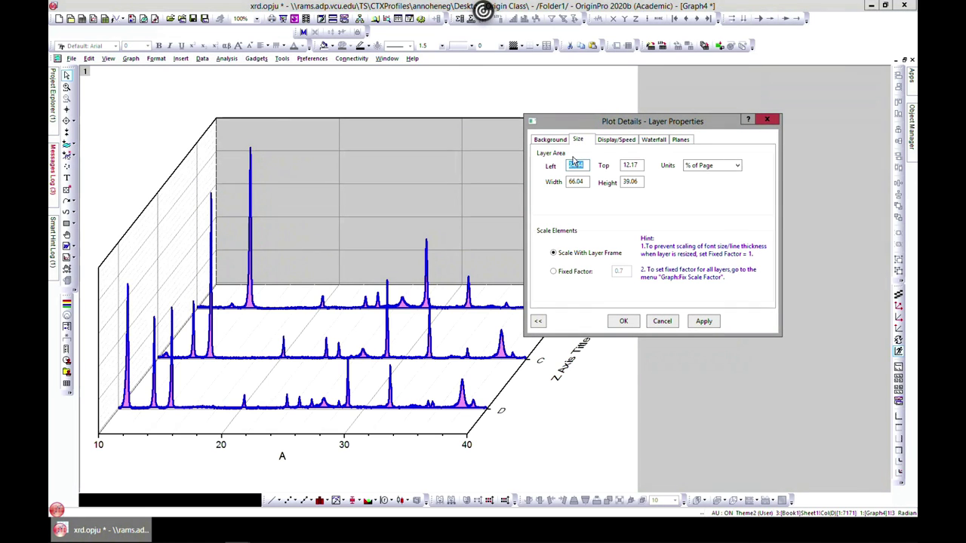
click(607, 140)
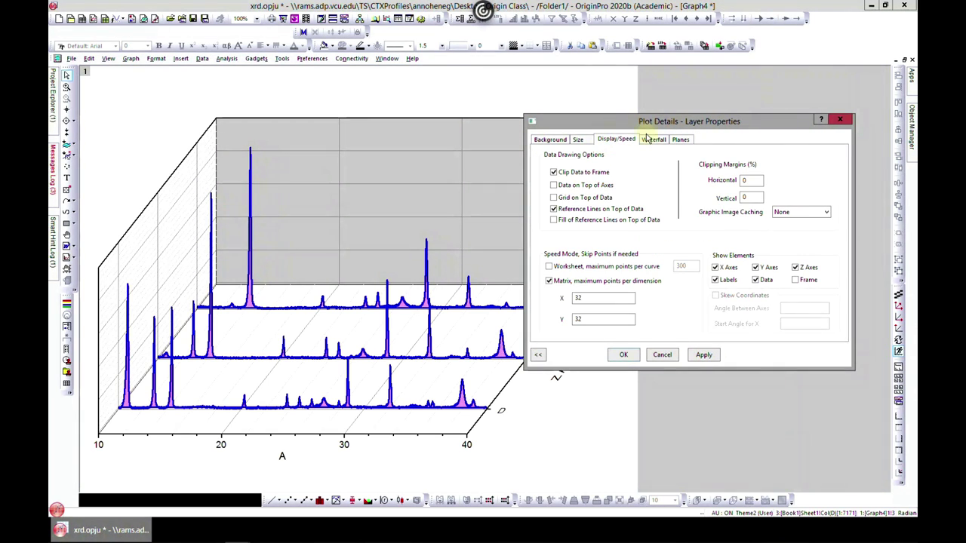
click(648, 138)
click(678, 140)
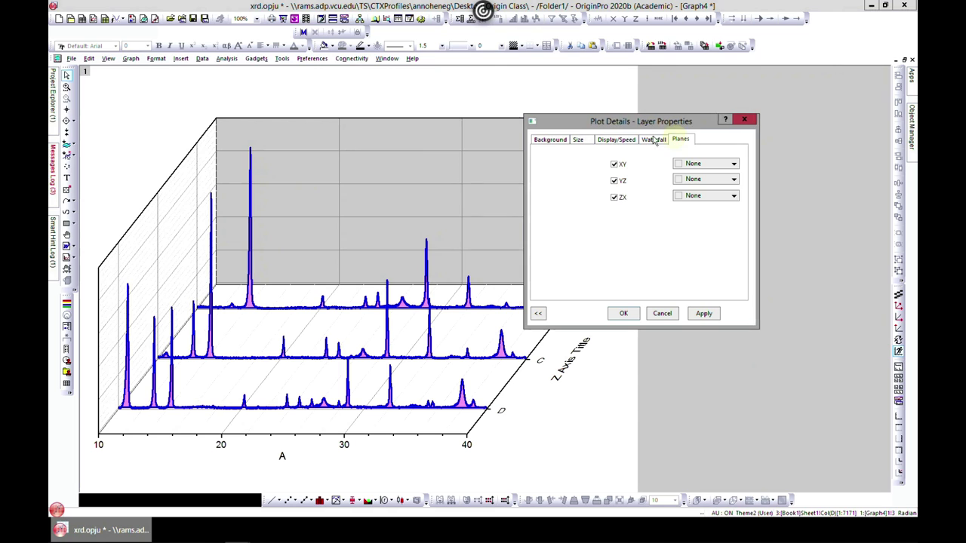
click(732, 165)
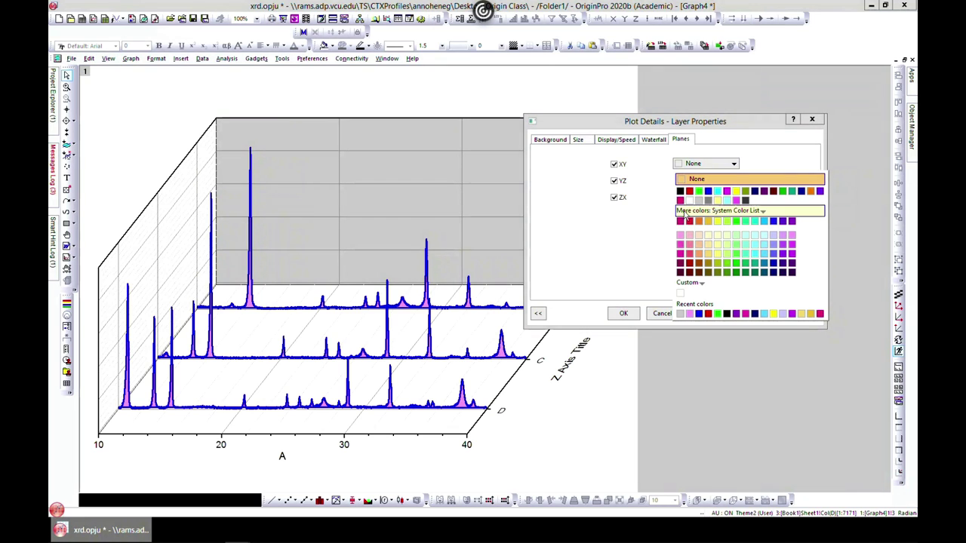
click(681, 244)
click(703, 314)
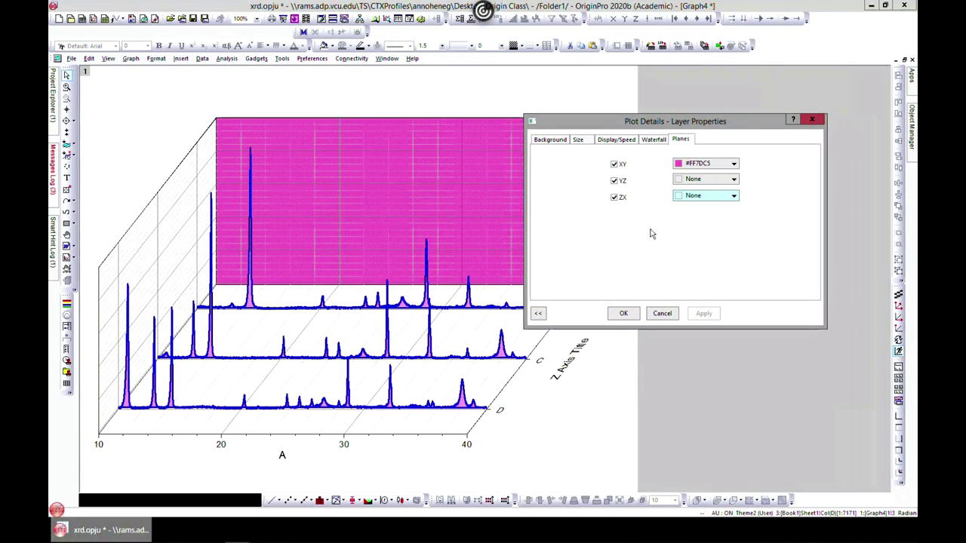
- Color the YZ plane light yellow (#EDE76D) and the ZX plane violet (#9D3CFF), apply both, and close the layer properties
click(705, 181)
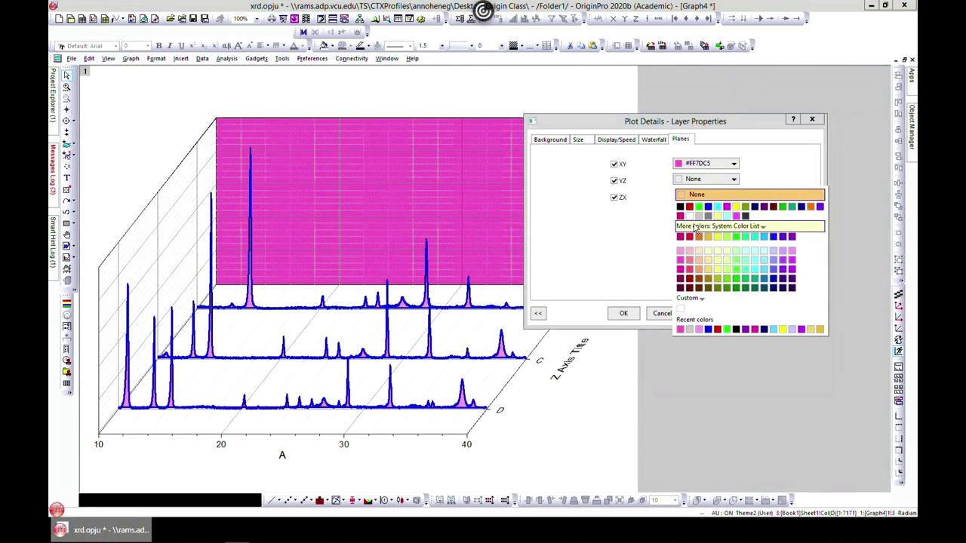
click(715, 270)
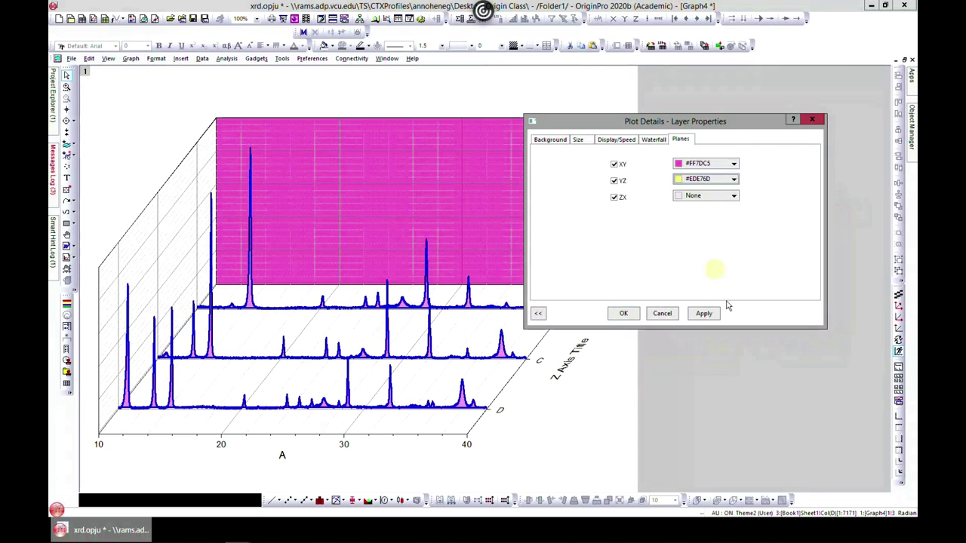
click(709, 313)
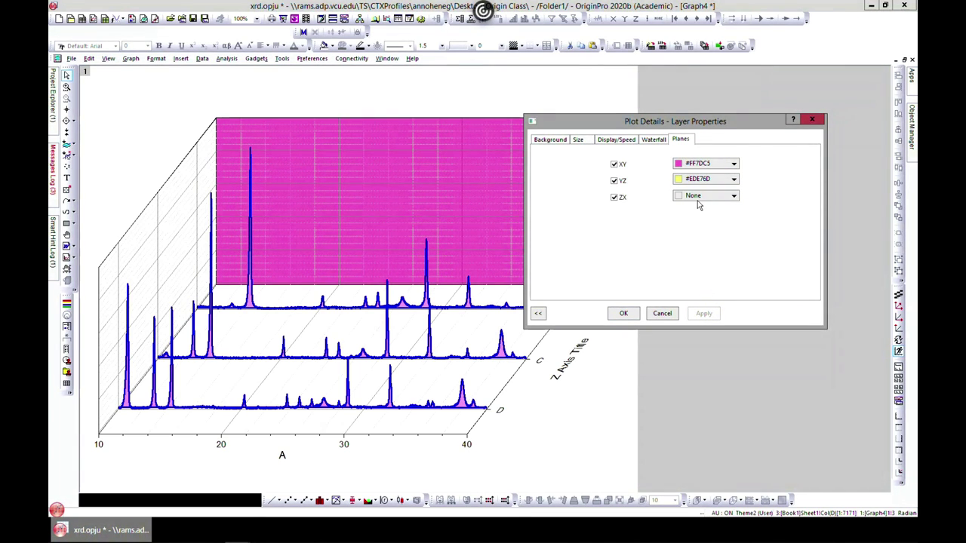
click(732, 196)
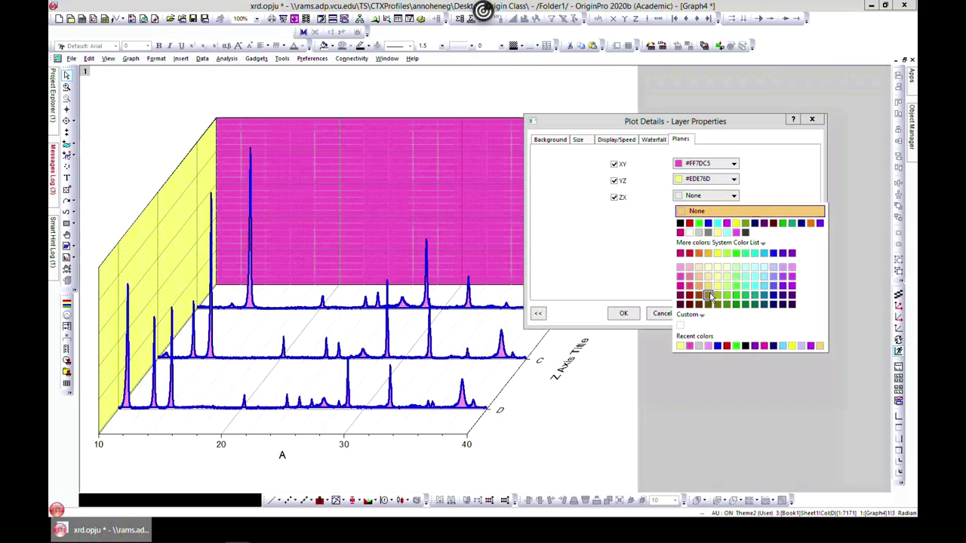
click(782, 295)
click(709, 313)
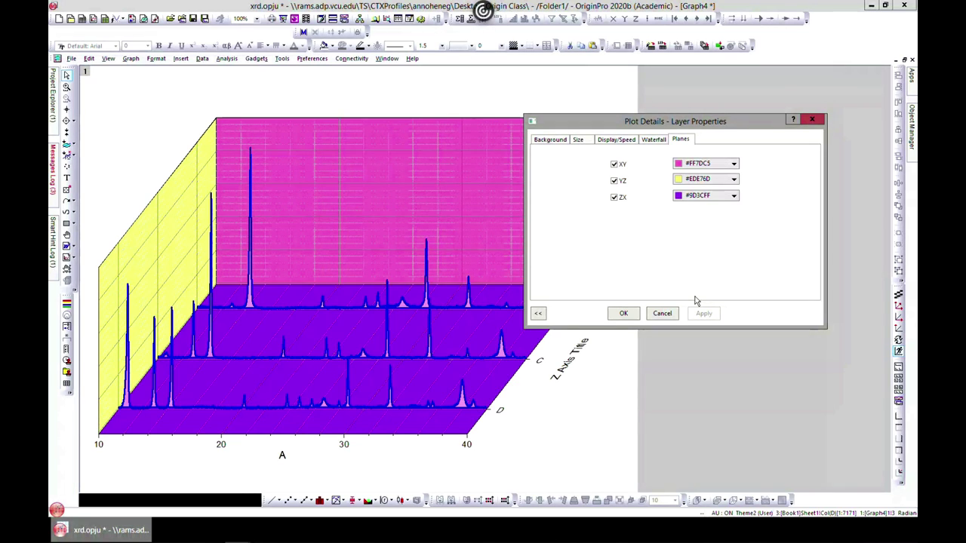
click(811, 120)
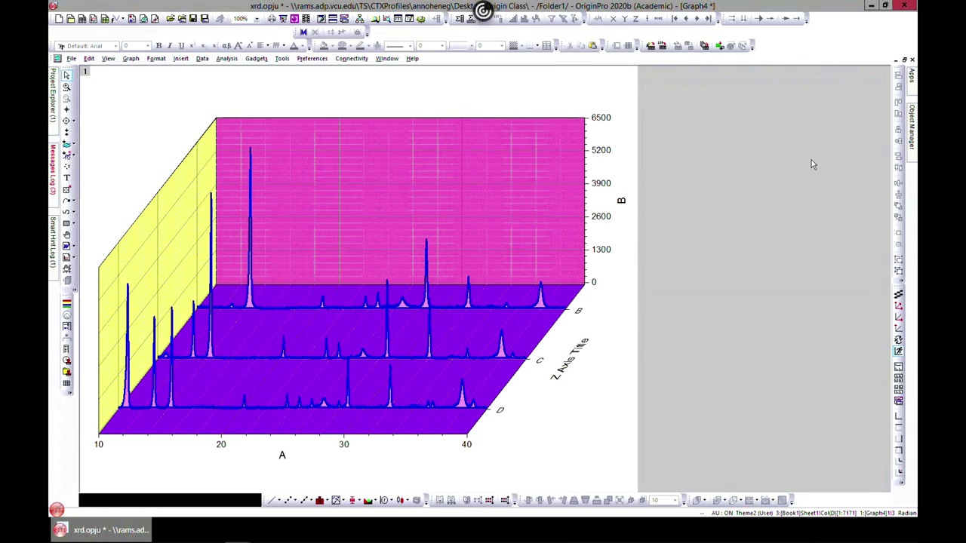
- Restore the maximized graph to a floating window, move it aside, and bring the Book1 worksheet to the front
click(903, 60)
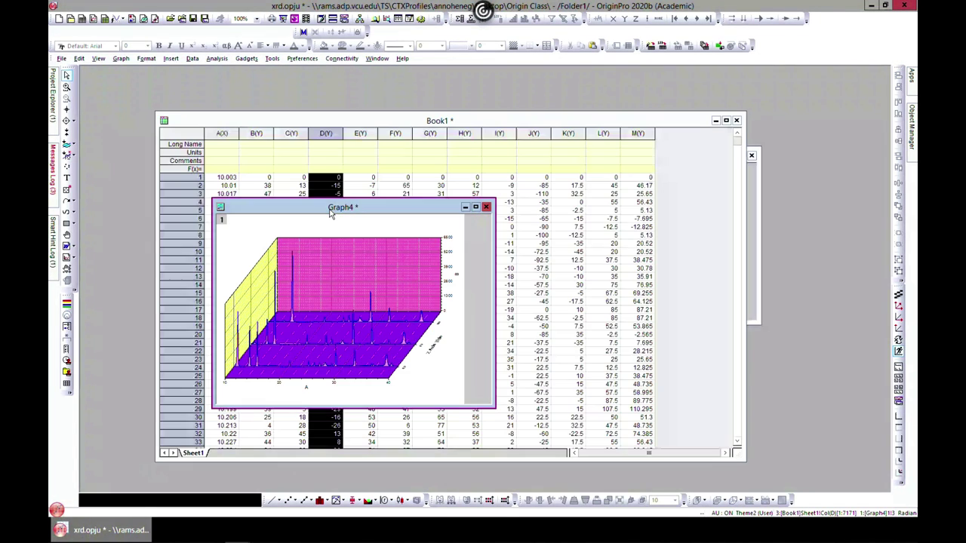
drag(329, 214, 482, 188)
click(339, 136)
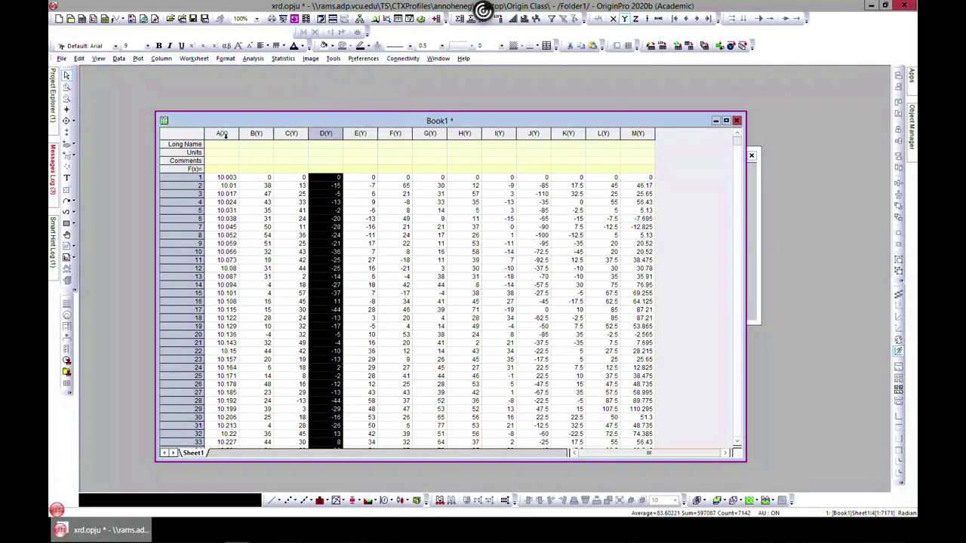
- Plot worksheet columns A through D as a 3D Waterfall Y:Color Mapping graph
click(222, 133)
shift+click(256, 133)
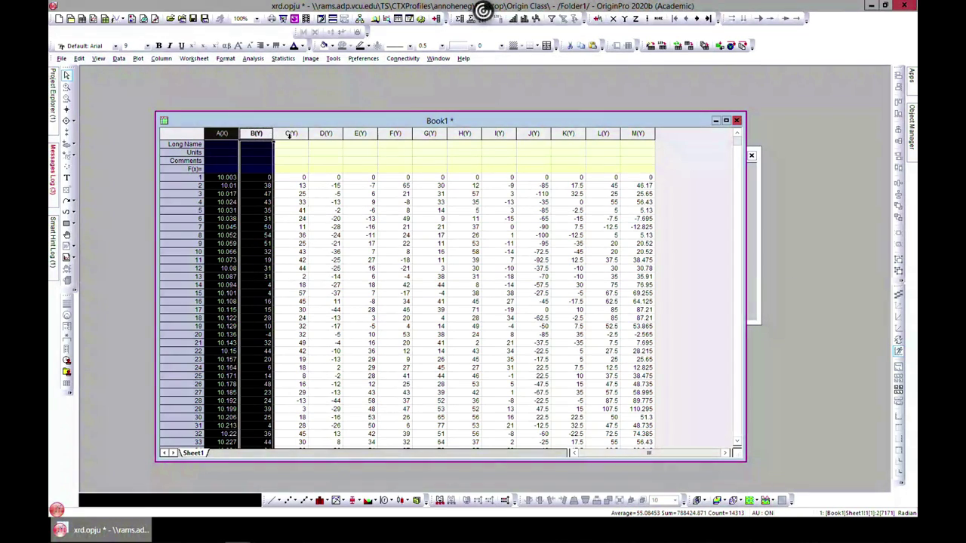
shift+click(291, 134)
ctrl+click(325, 134)
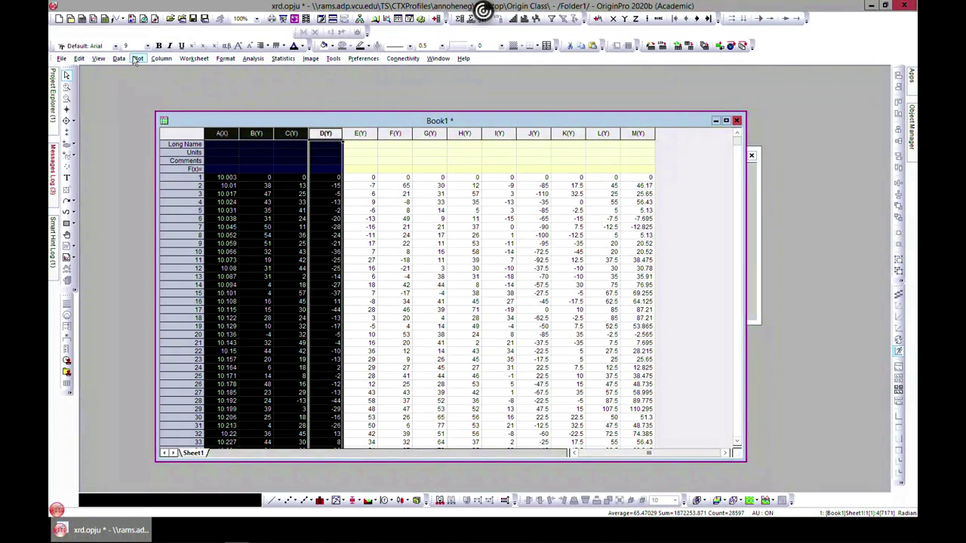
click(137, 58)
mouse_move(187, 147)
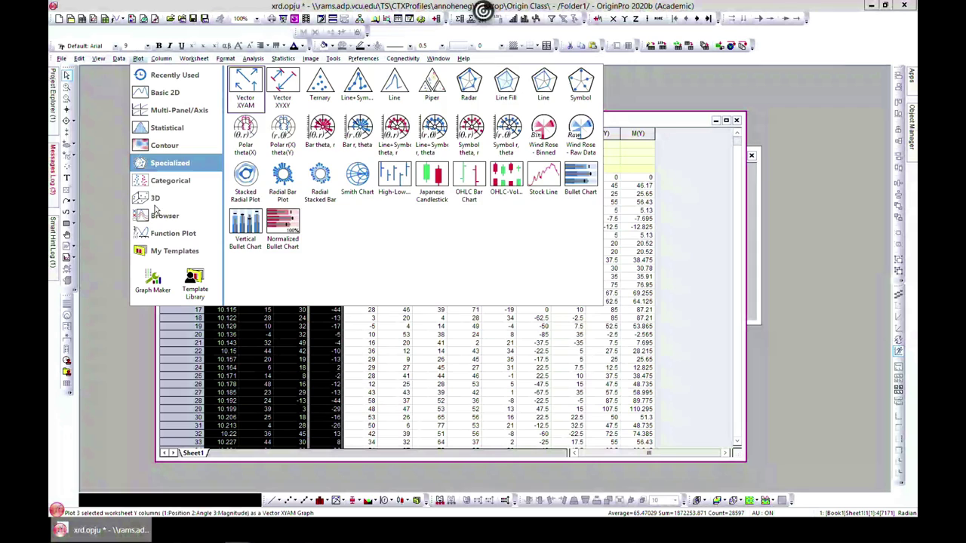
mouse_move(158, 198)
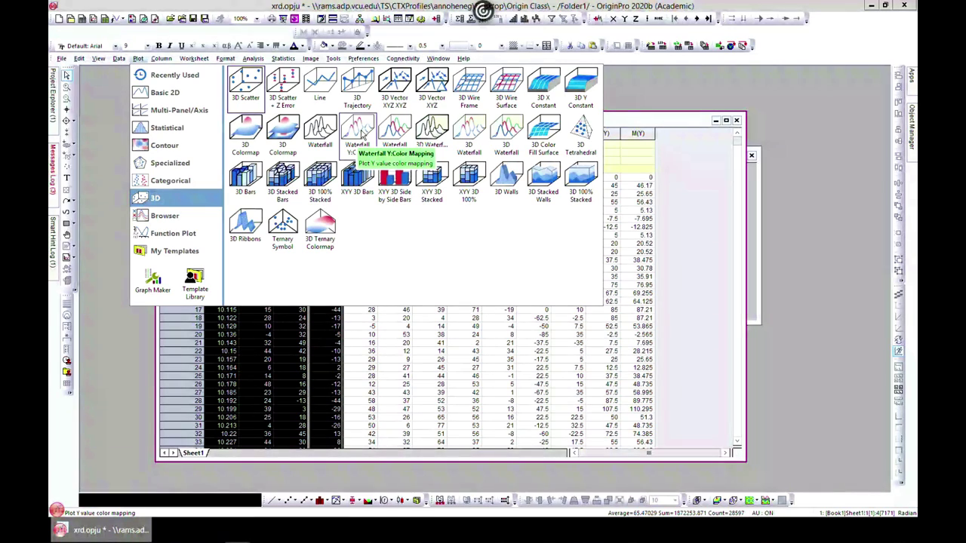
click(362, 134)
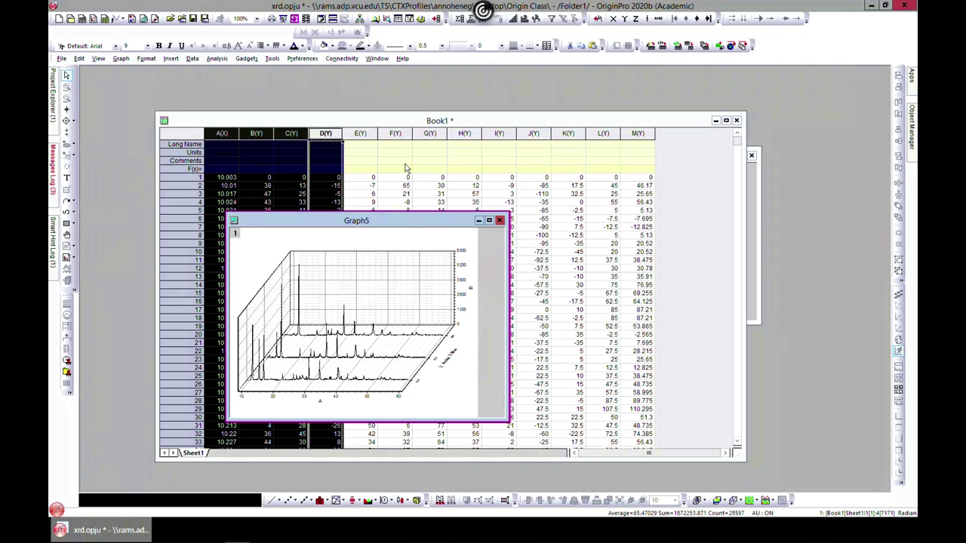
- Maximize the new color-mapped waterfall graph and add a color scale to it
drag(395, 219, 448, 164)
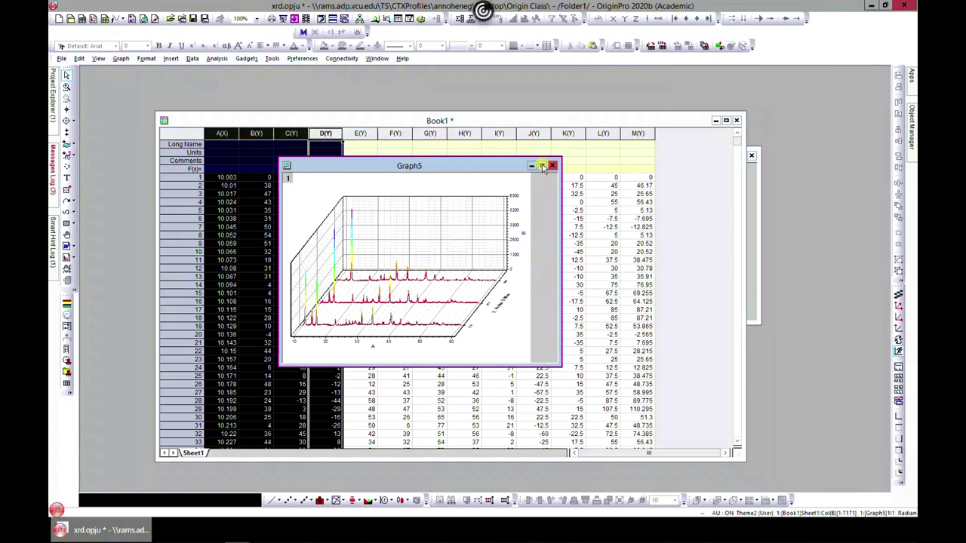
key(ctrl+F10)
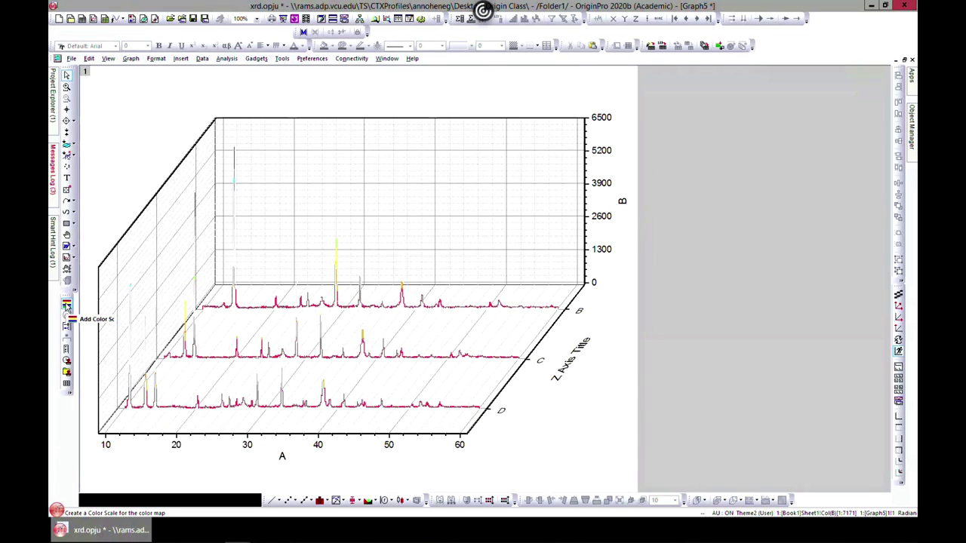
click(67, 326)
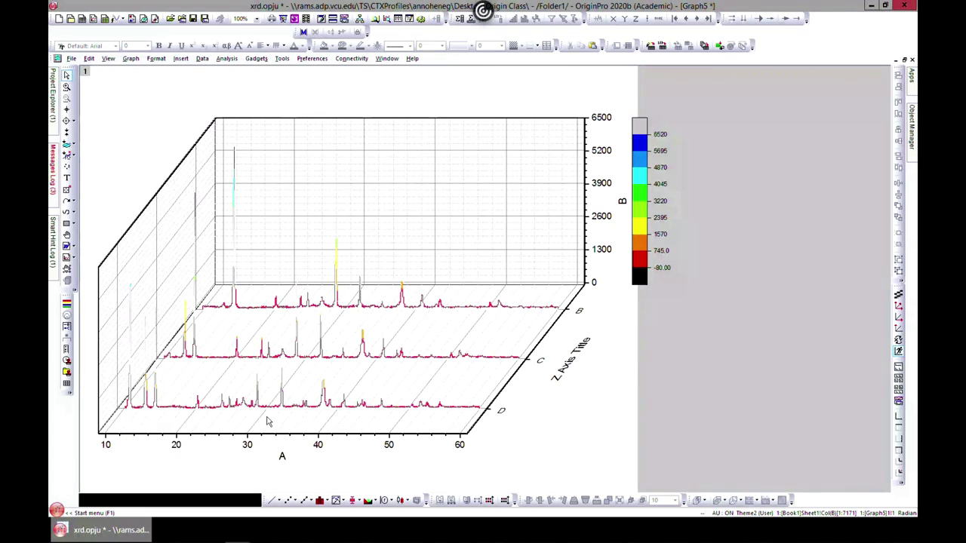
- Set the end of the X axis scale to 17 and accept the axis settings
double_click(177, 441)
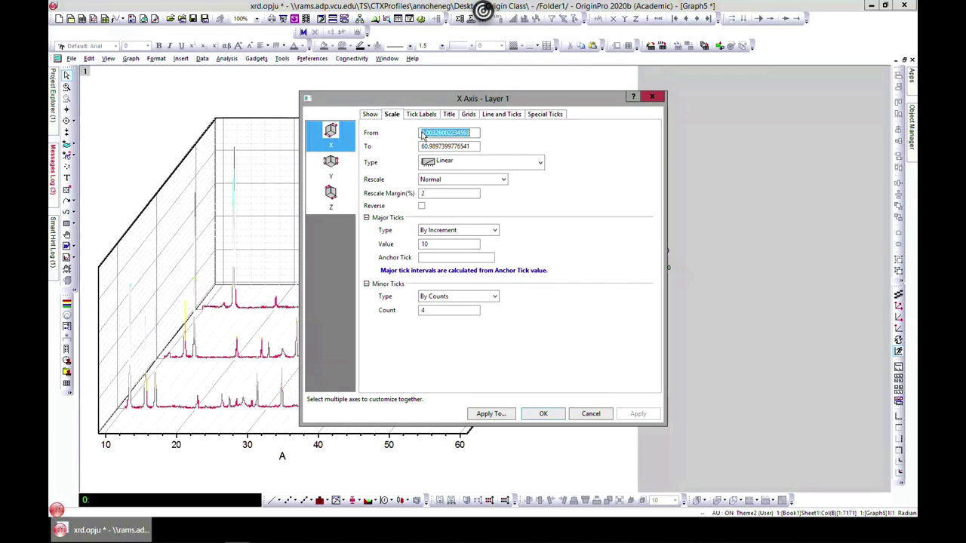
click(468, 146)
drag(451, 146, 375, 152)
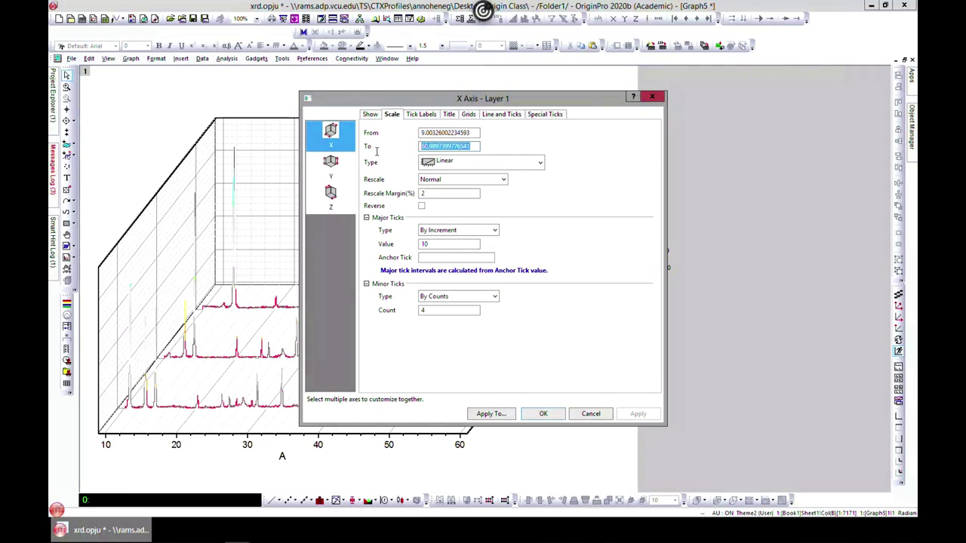
text(6)
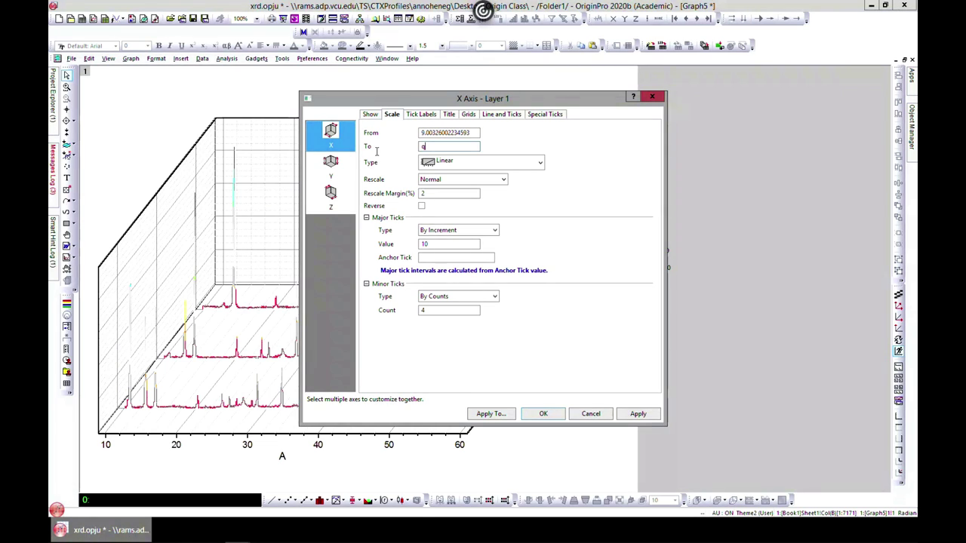
key(BackSpace)
text(17)
click(543, 414)
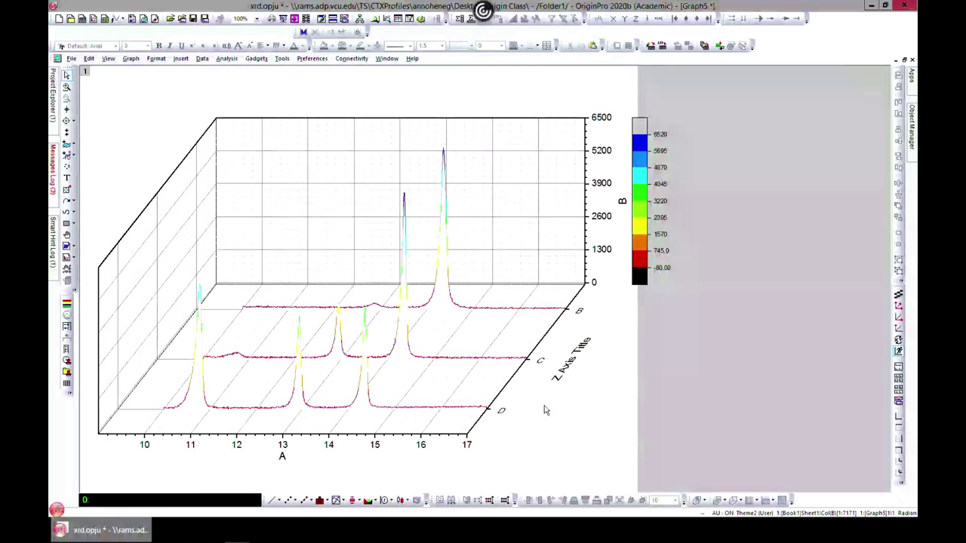
- Set the line width of the color-mapped waterfall curves to 3 and accept the plot properties
double_click(202, 350)
click(565, 139)
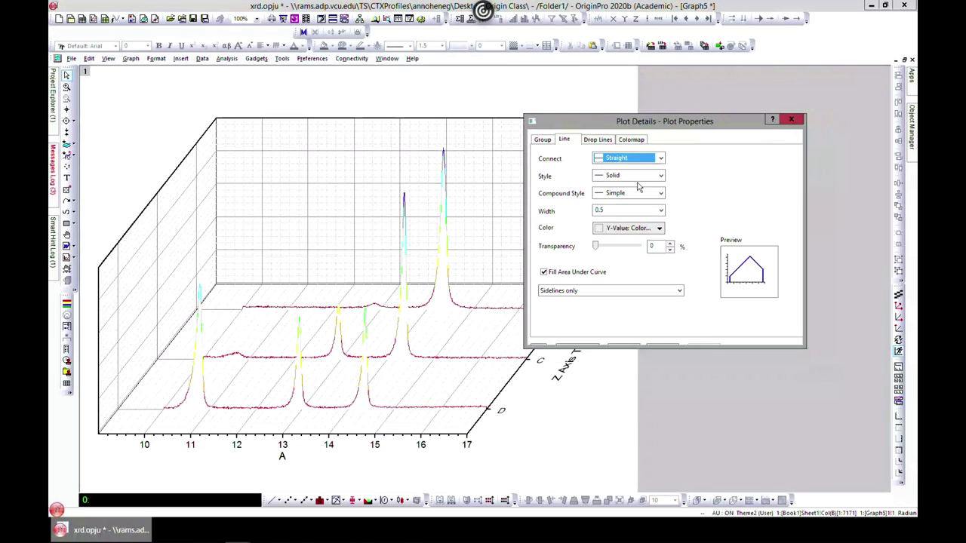
click(661, 211)
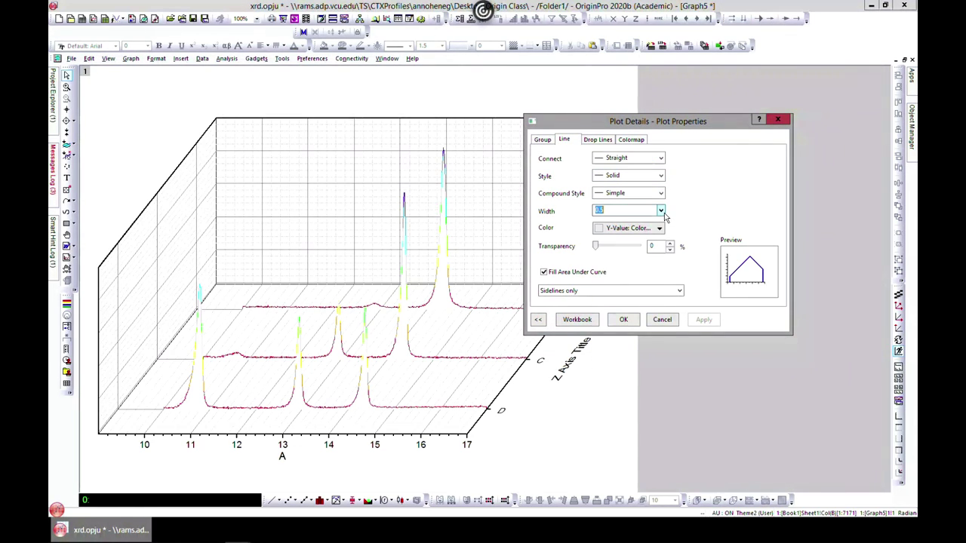
click(620, 264)
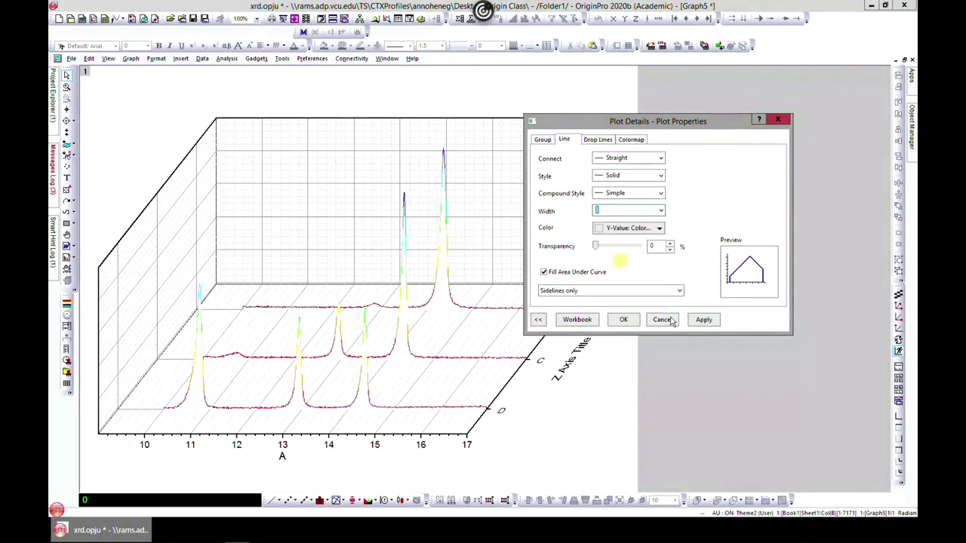
click(696, 319)
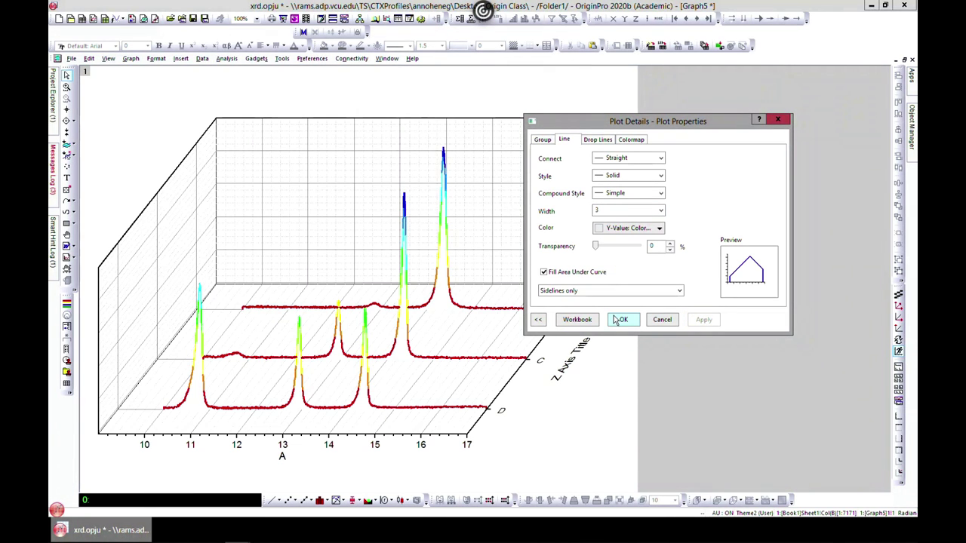
click(619, 319)
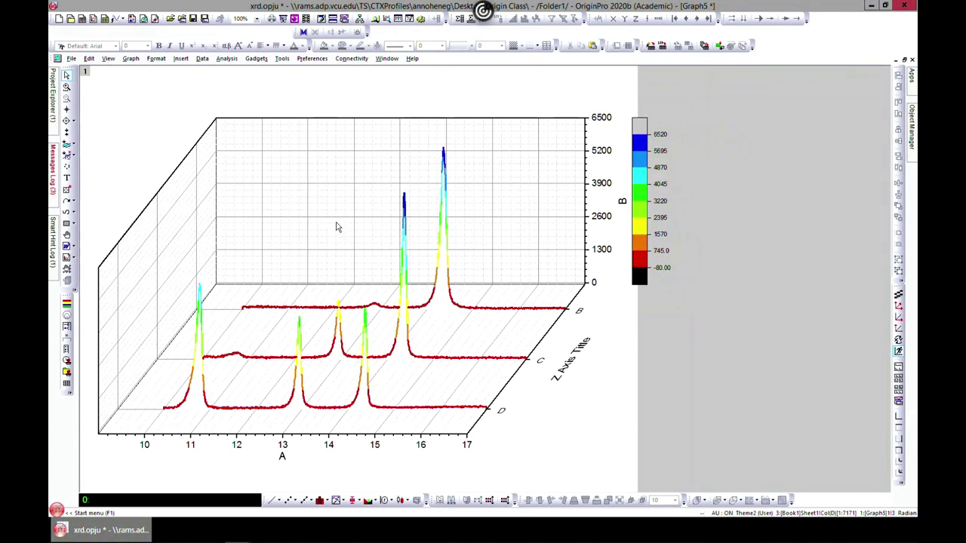
- Restore the graph window, return to the Book1 worksheet, and look over the available 3D plot types
click(904, 58)
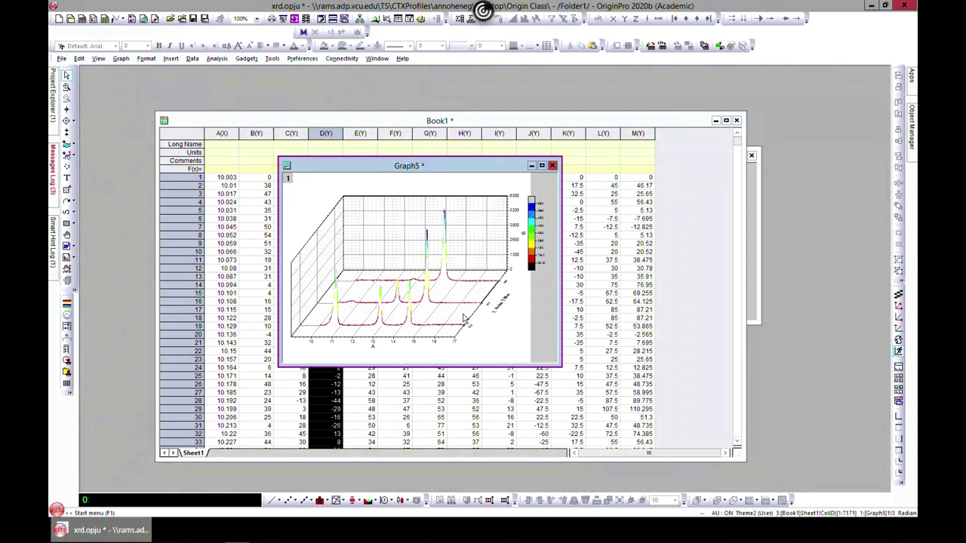
drag(326, 160, 281, 149)
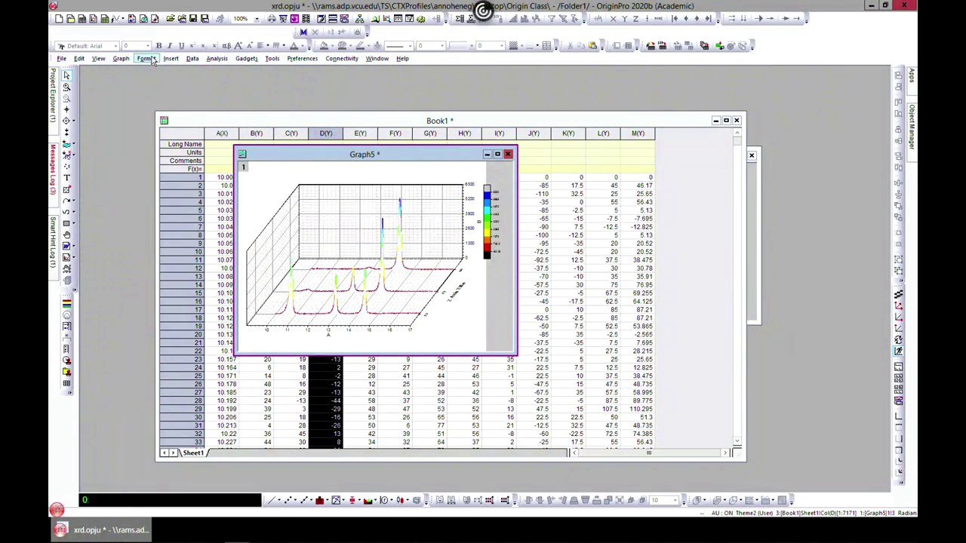
click(220, 122)
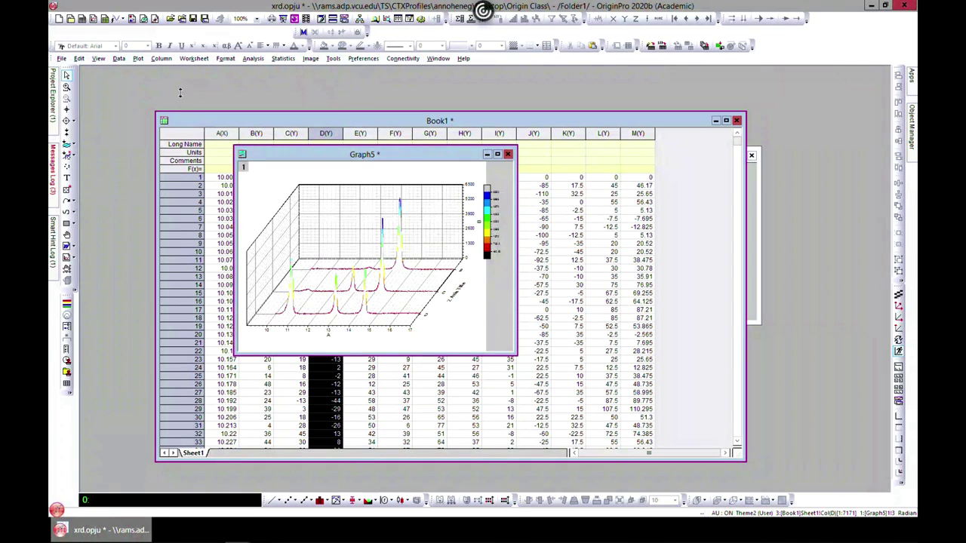
click(138, 58)
mouse_move(155, 197)
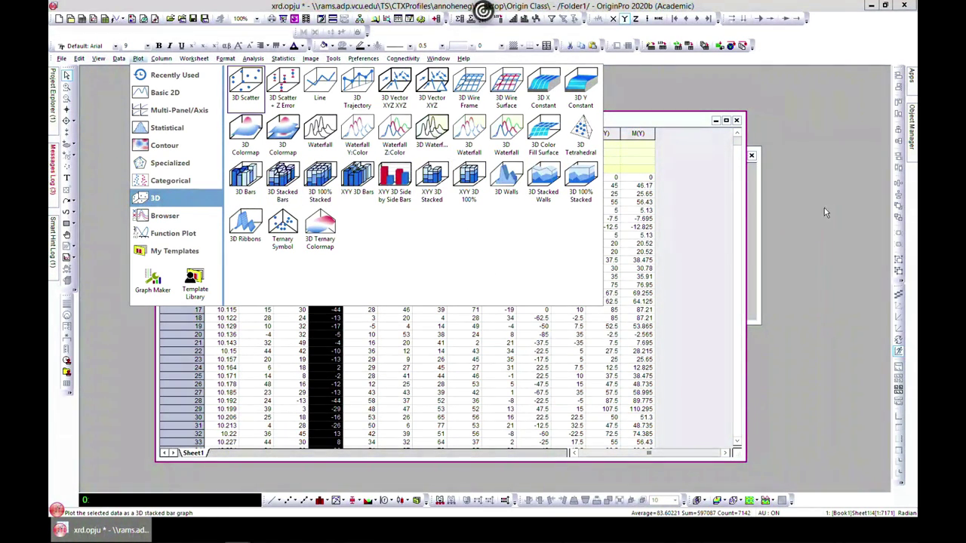
click(808, 183)
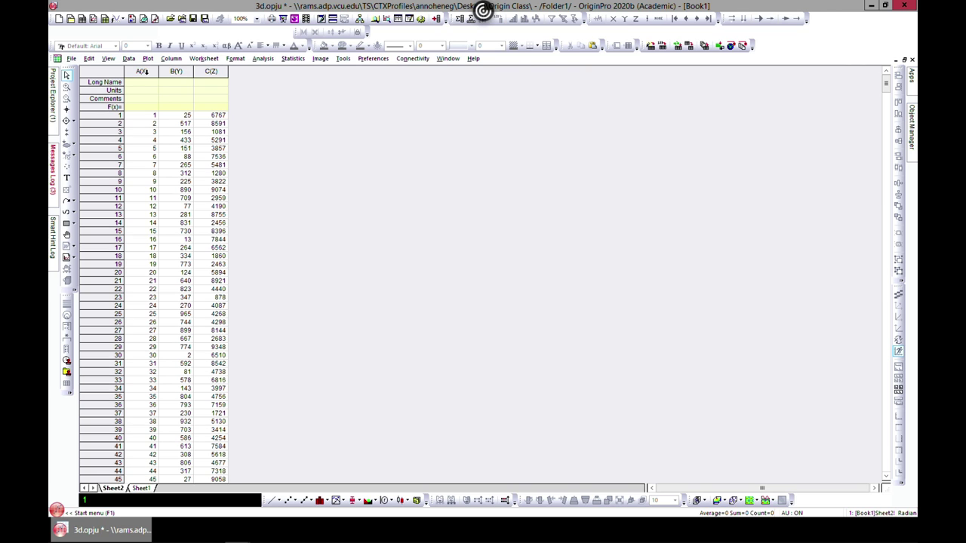
- Plot the full A(X), B(Y) and C(Z) columns of Sheet2 as a 3D Bars graph
click(142, 71)
shift+click(181, 71)
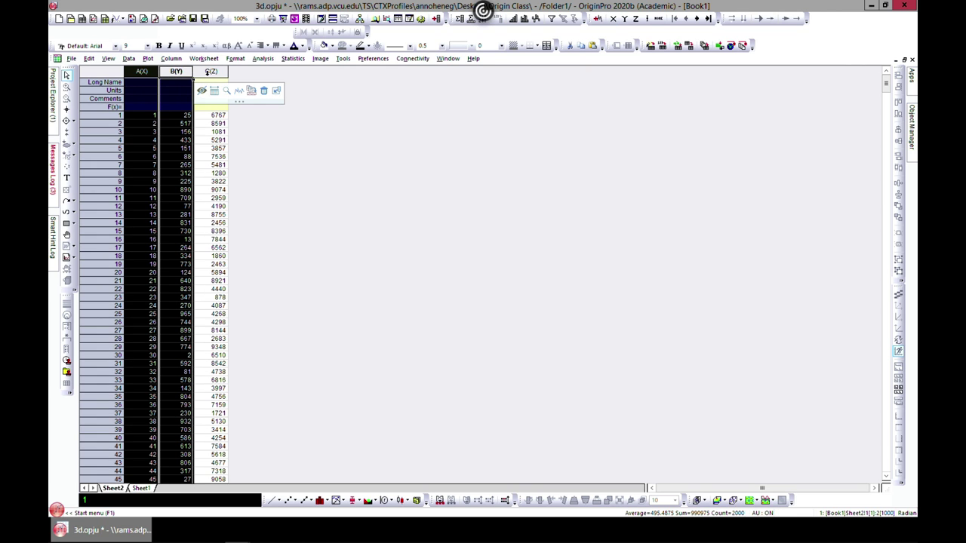
shift+click(211, 72)
click(147, 59)
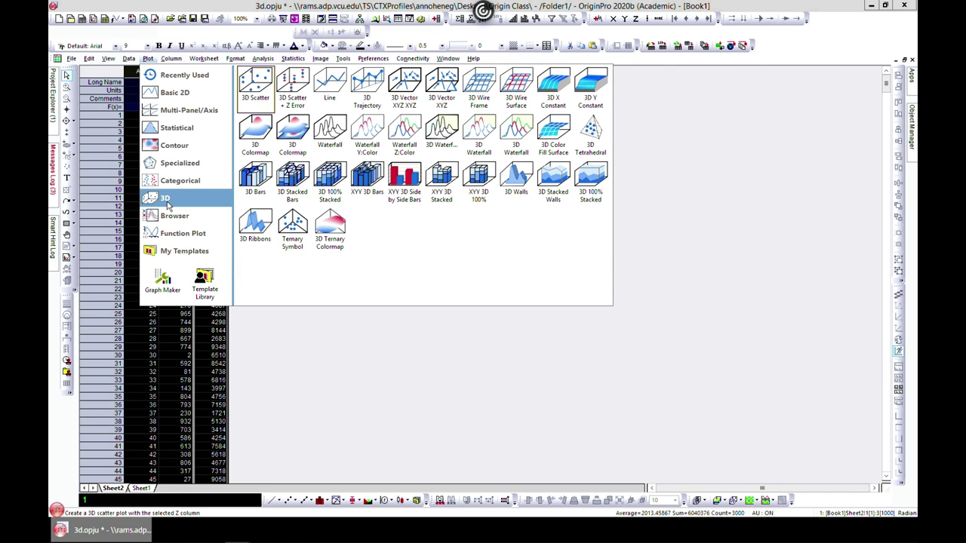
click(258, 182)
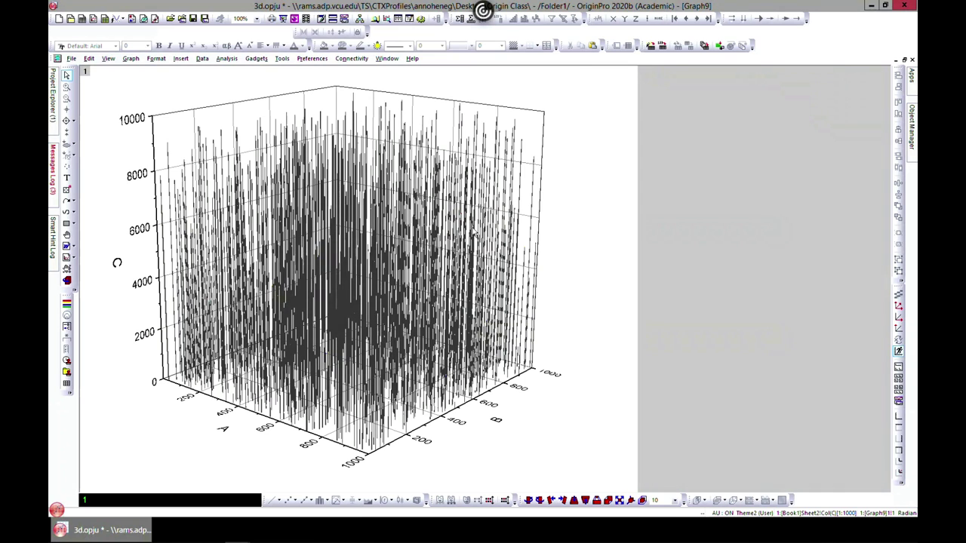
- Minimize the new 3D bar graph and bring the Book1 worksheet back to full size
click(903, 59)
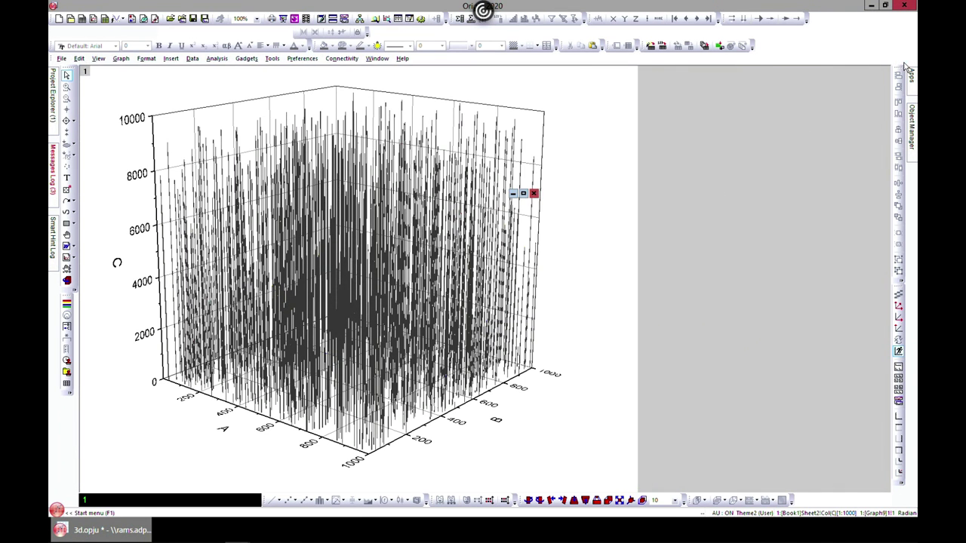
click(513, 193)
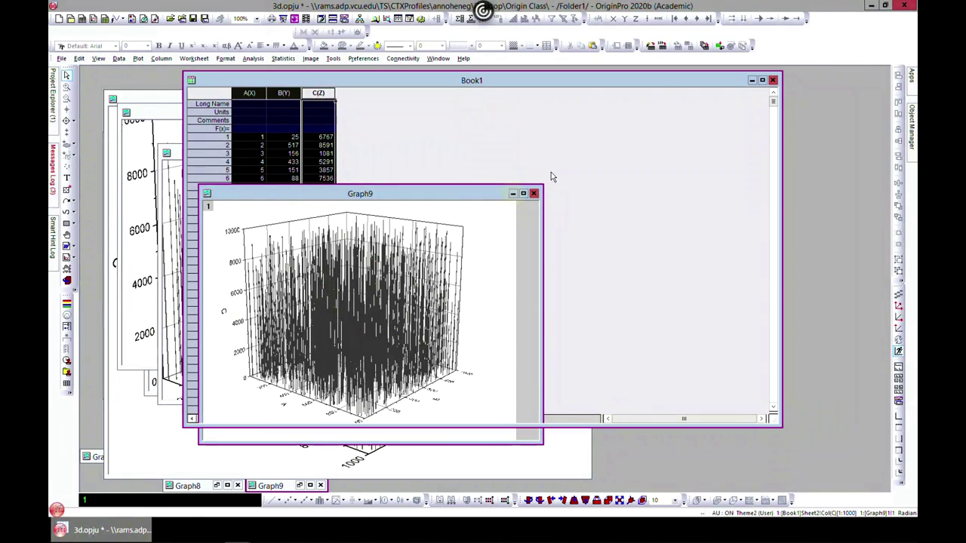
click(761, 80)
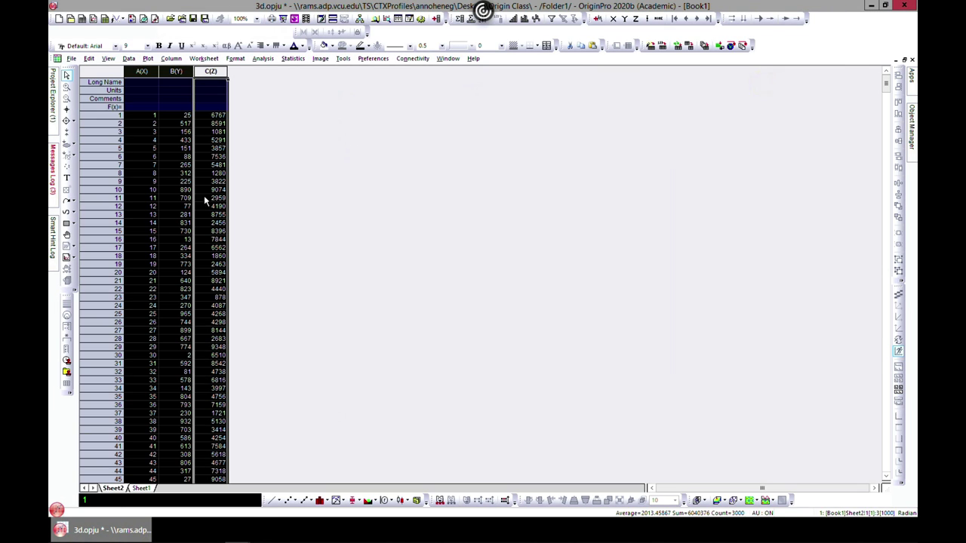
- Plot only rows 1 to 20 of columns A, B and C as a 3D Bars graph
click(150, 114)
drag(151, 114, 213, 275)
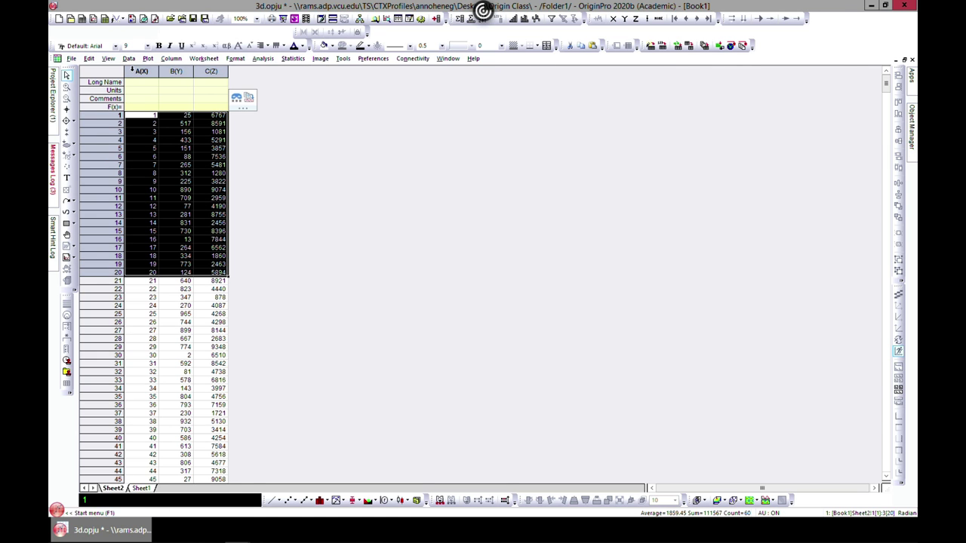
click(149, 59)
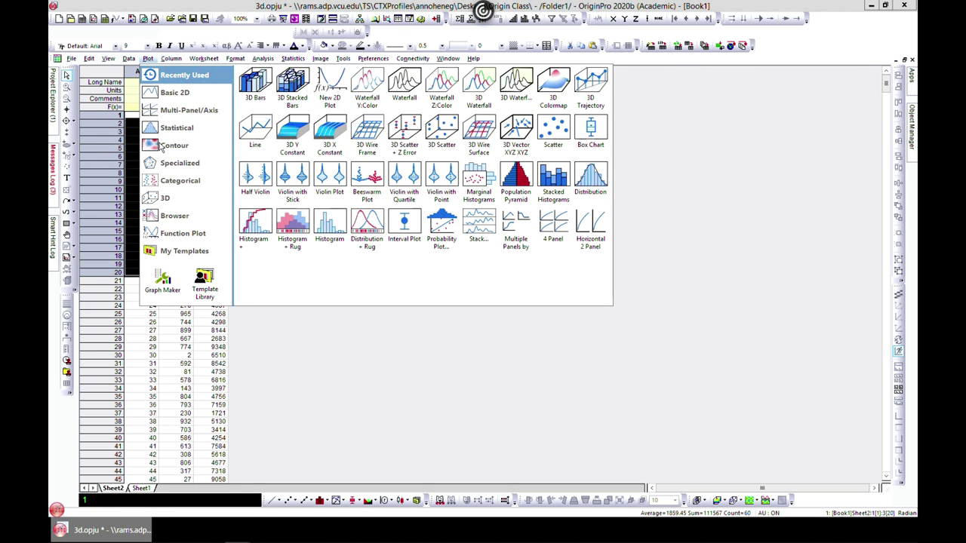
mouse_move(165, 198)
click(254, 174)
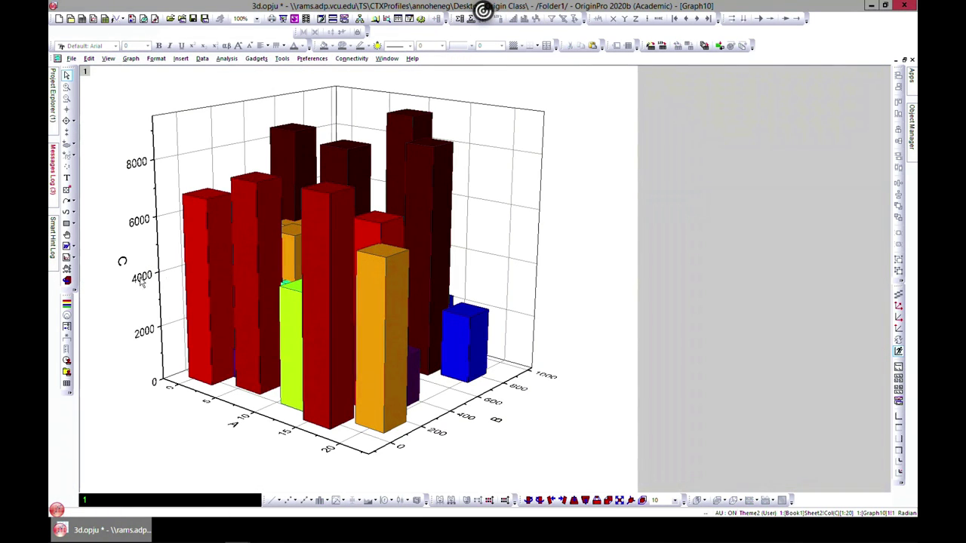
- Rotate the 20-row 3D bar graph slightly in rotate mode and deselect it
click(494, 229)
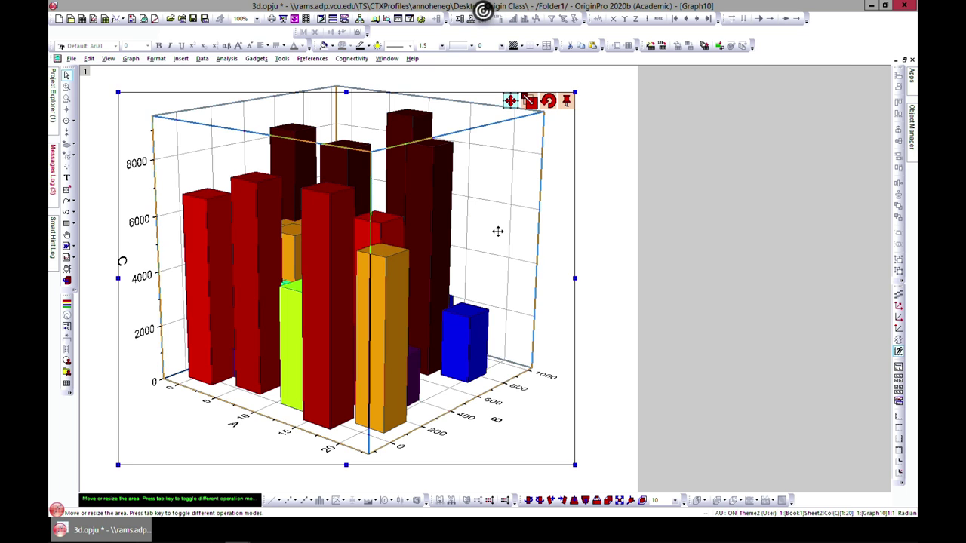
click(548, 100)
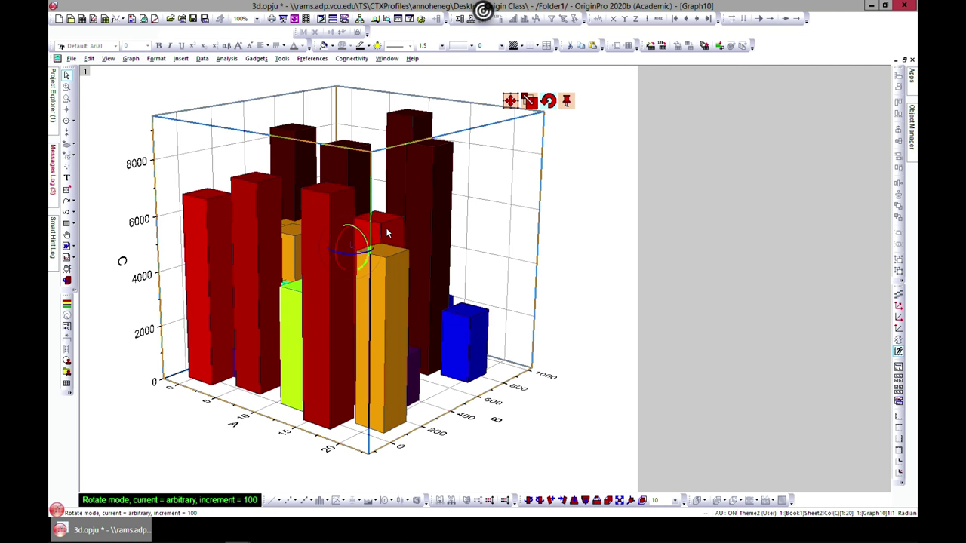
mouse_move(362, 256)
mouse_down()
mouse_move(355, 238)
mouse_move(345, 238)
mouse_move(349, 249)
mouse_move(351, 240)
mouse_move(335, 233)
mouse_move(347, 247)
mouse_move(348, 236)
mouse_move(330, 241)
mouse_move(347, 248)
mouse_move(353, 235)
mouse_move(349, 244)
mouse_up()
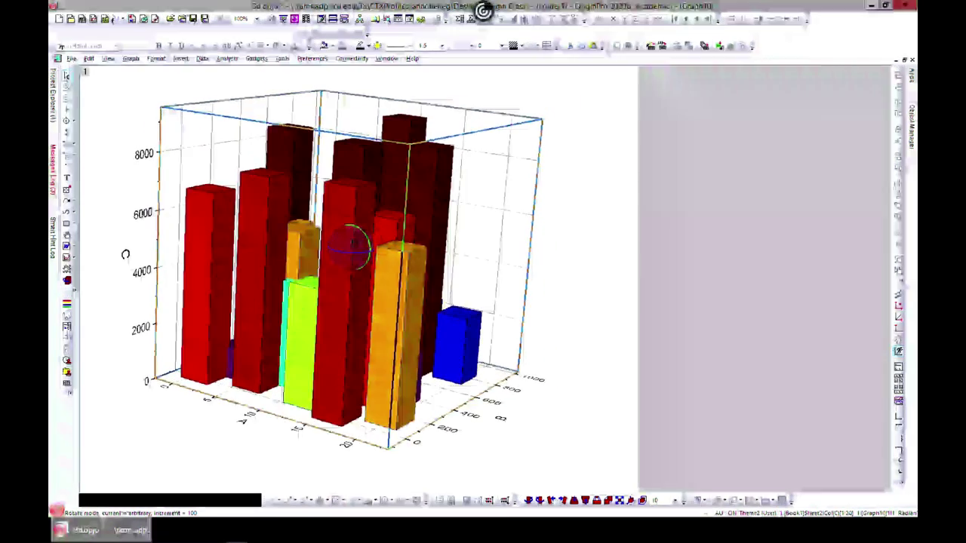
click(632, 243)
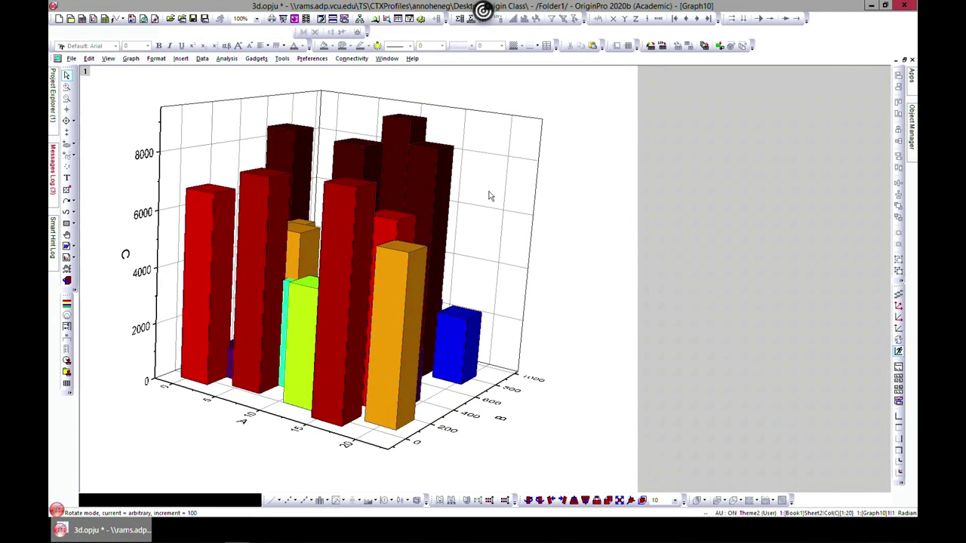
- Open the bar graph's layer properties and apply the Front Corner cube option for its planes
double_click(489, 196)
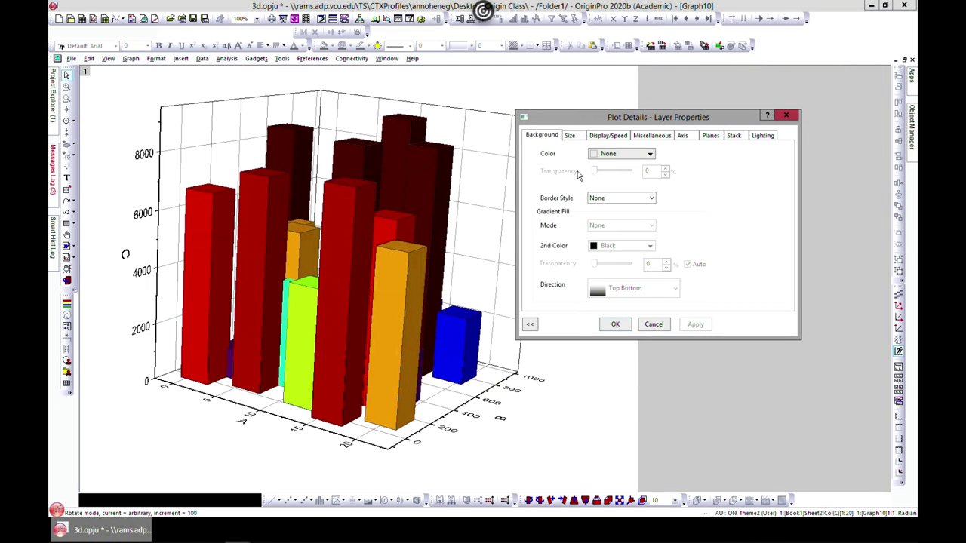
click(574, 136)
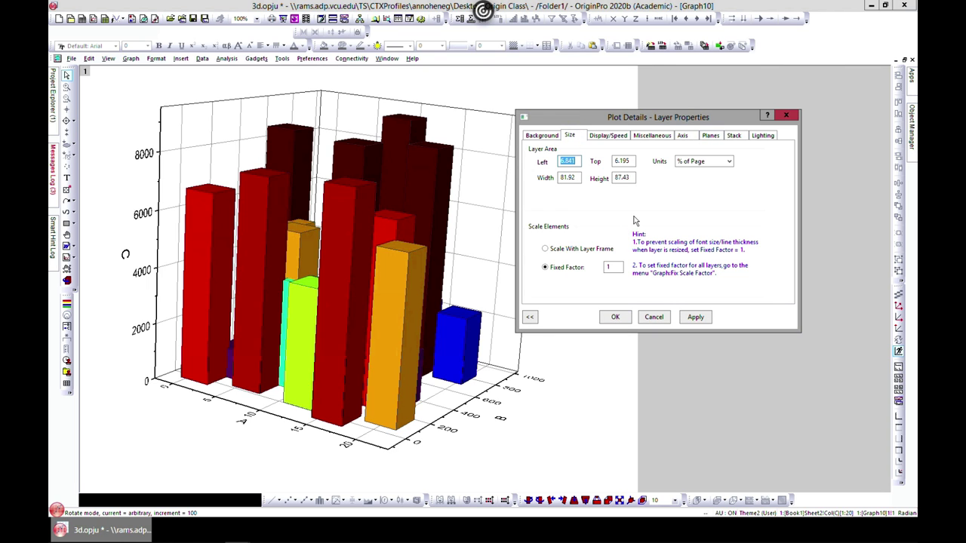
click(710, 136)
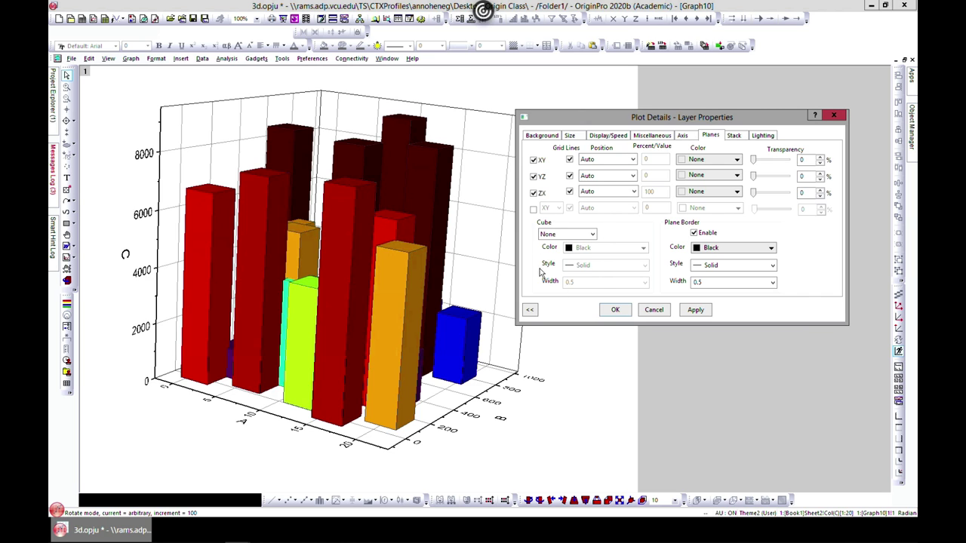
click(588, 235)
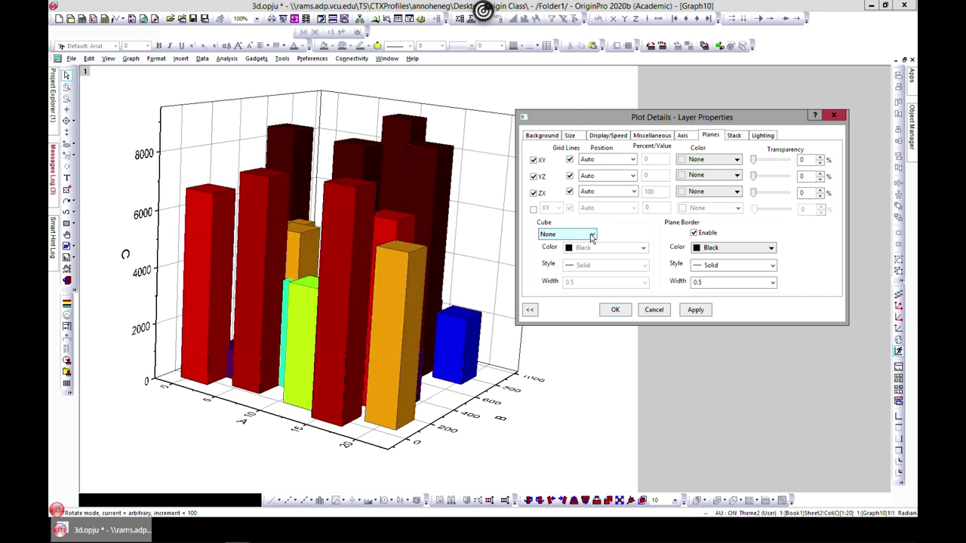
click(581, 253)
click(695, 309)
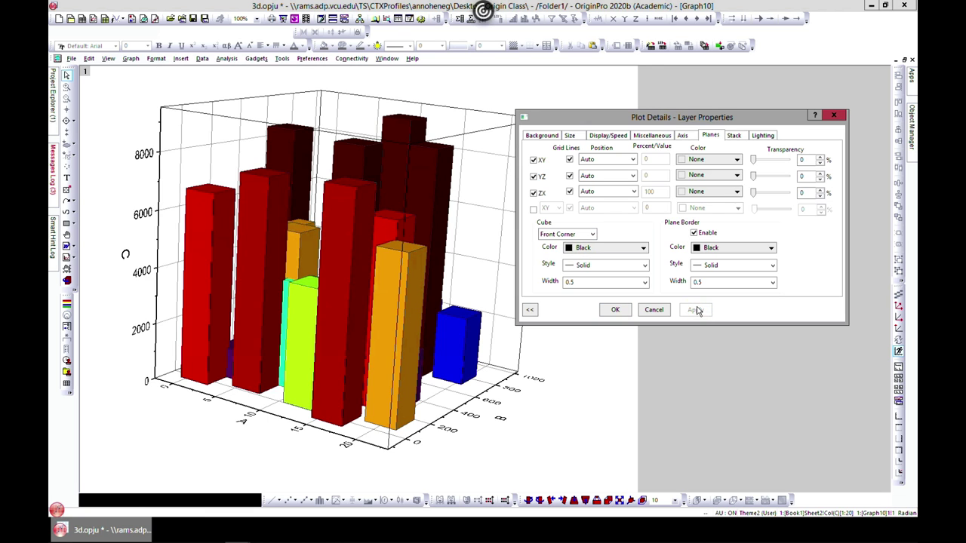
- Change the cube frame to Whole Cube with blue lines of width 5 and apply it
click(592, 234)
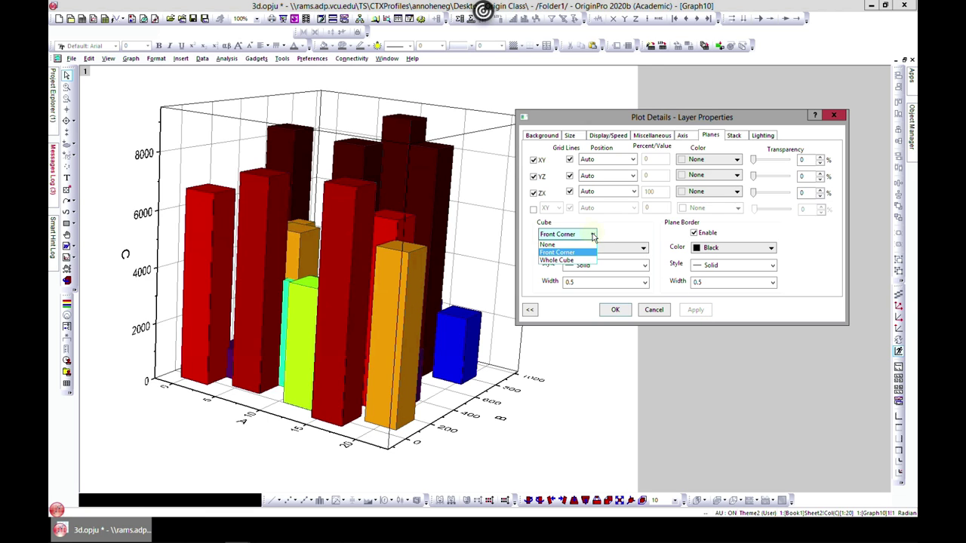
click(600, 263)
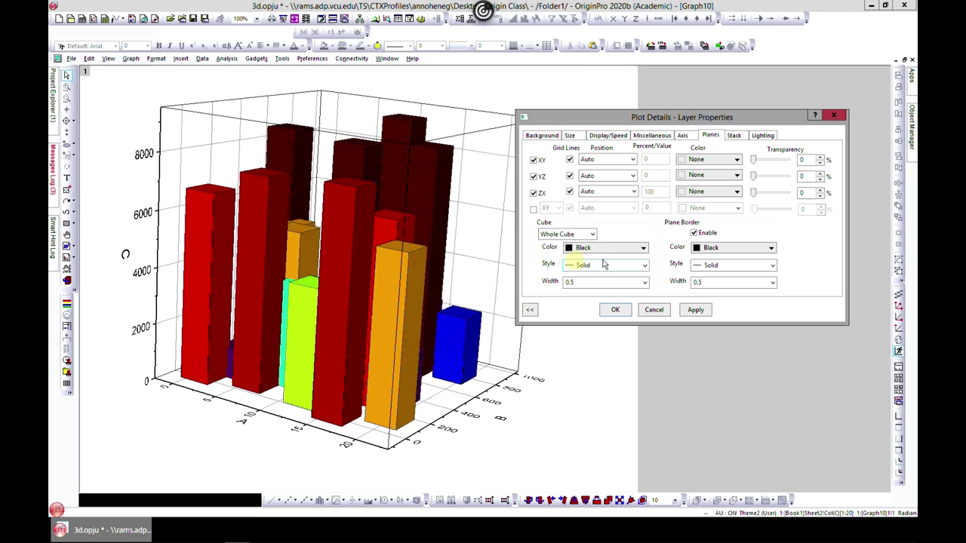
click(643, 252)
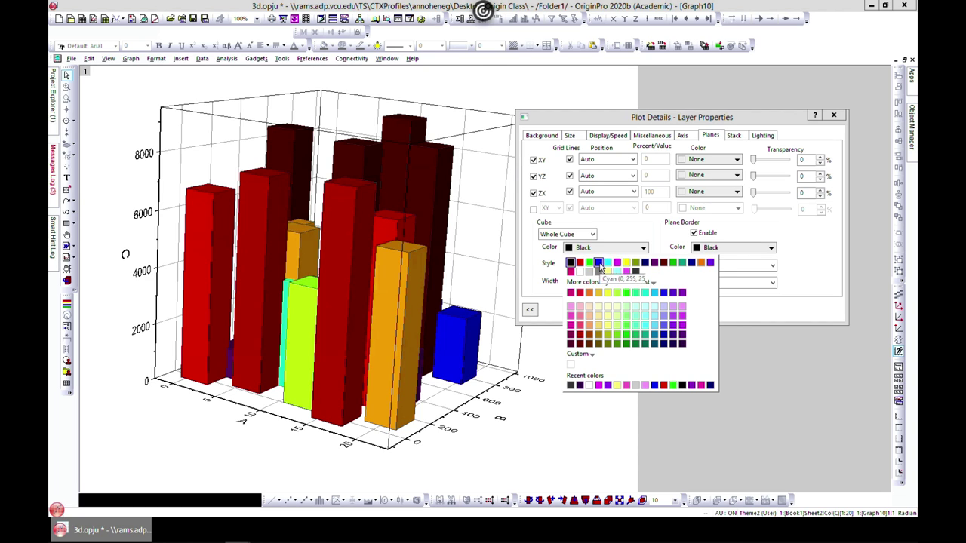
click(600, 263)
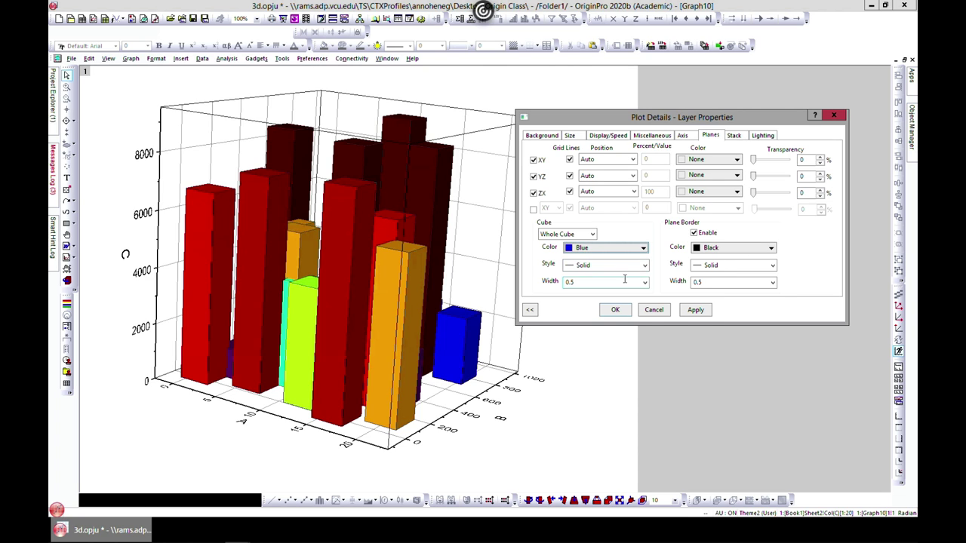
click(638, 282)
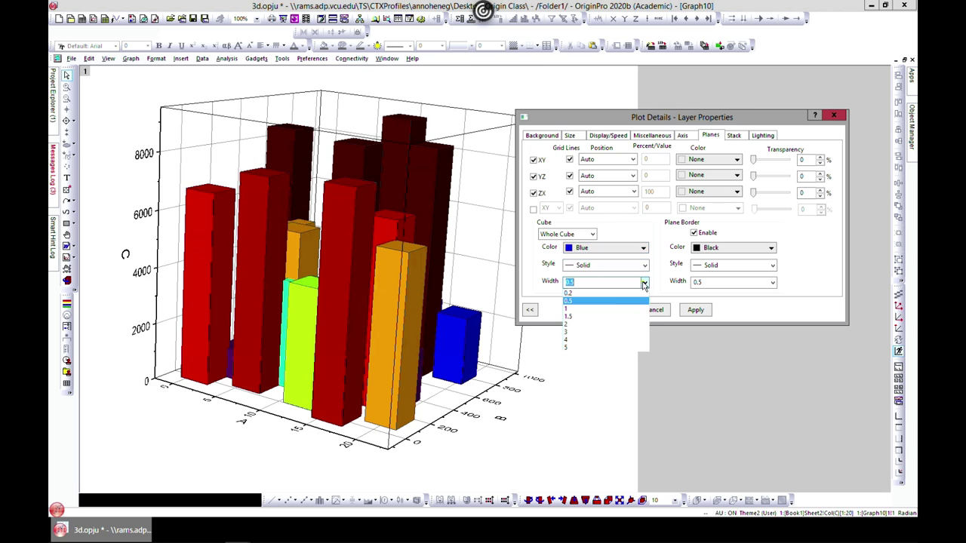
click(596, 347)
click(694, 311)
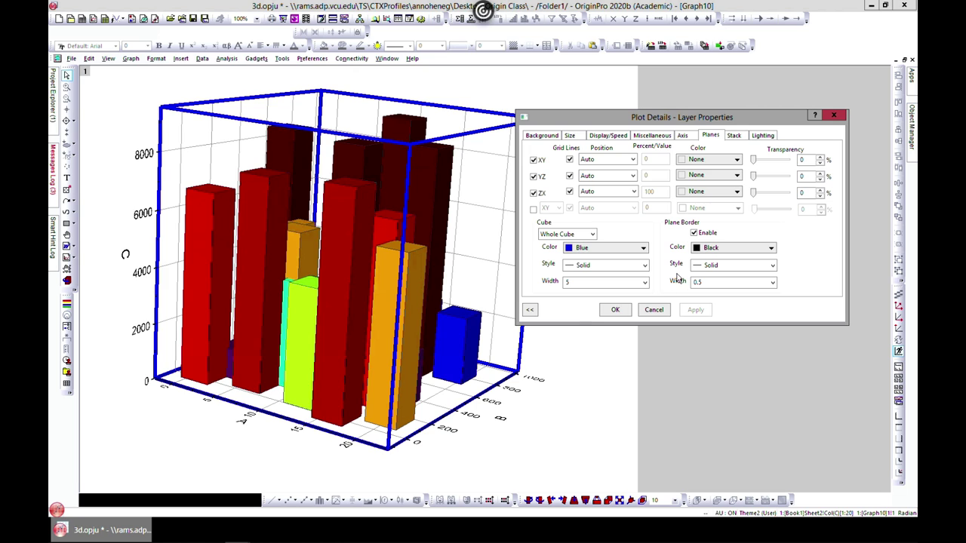
- Switch the layer lighting to Directional with a Cyan ambient light color and apply it
click(761, 135)
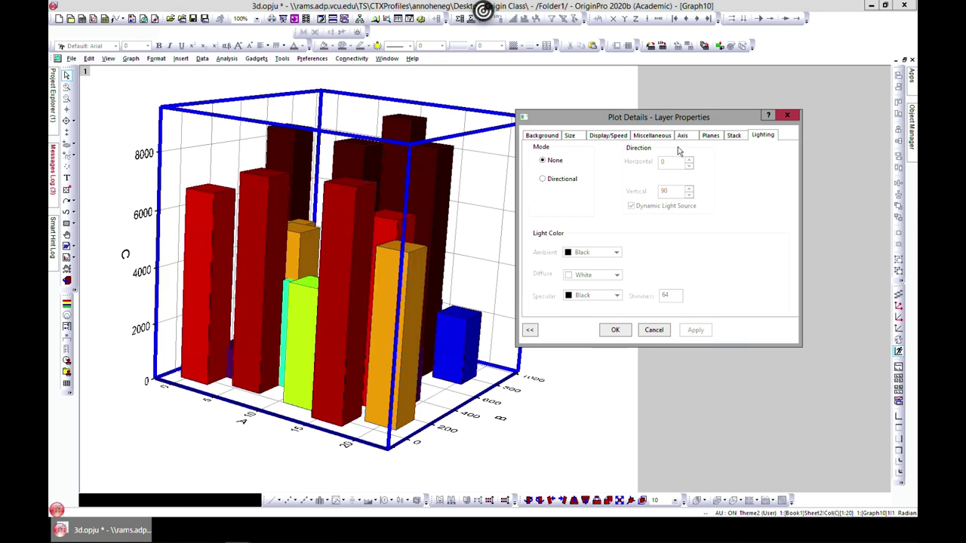
click(551, 183)
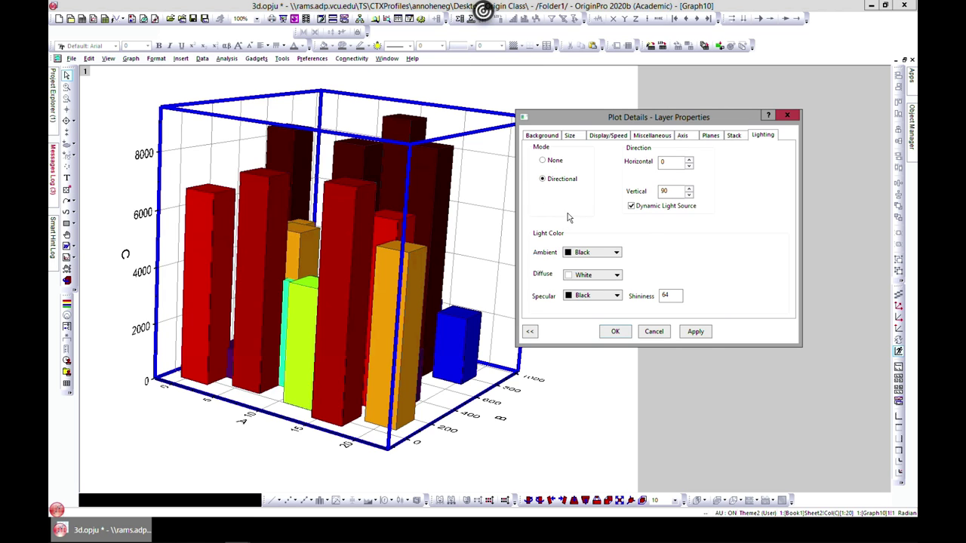
click(610, 255)
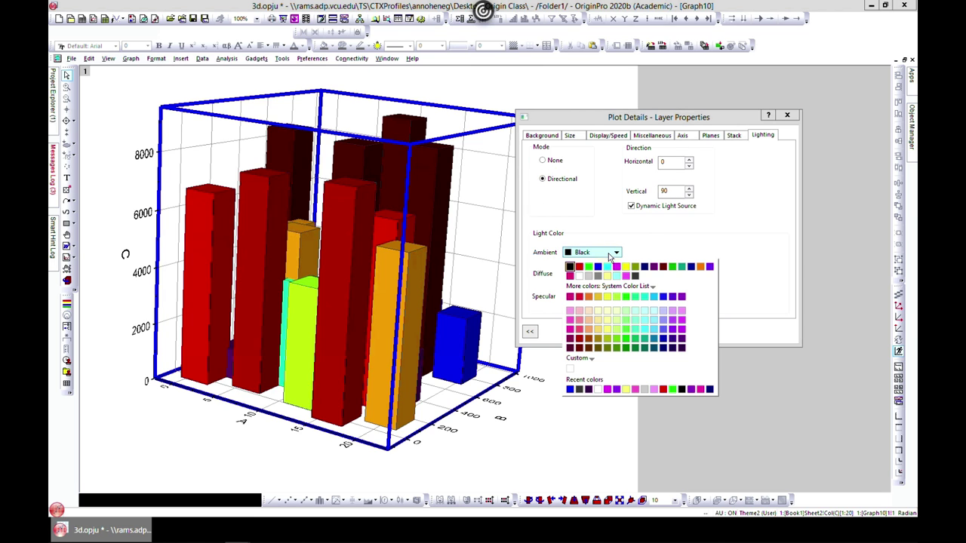
click(608, 268)
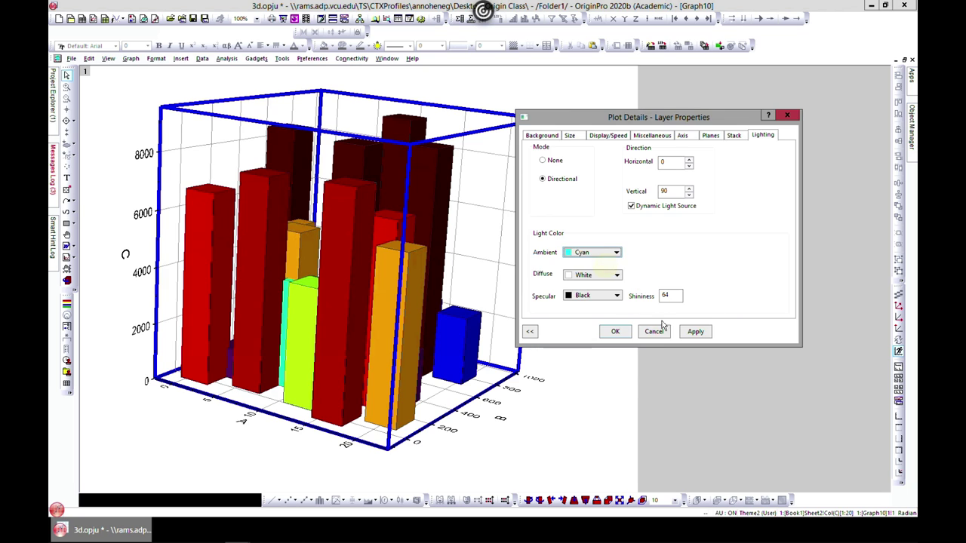
click(690, 333)
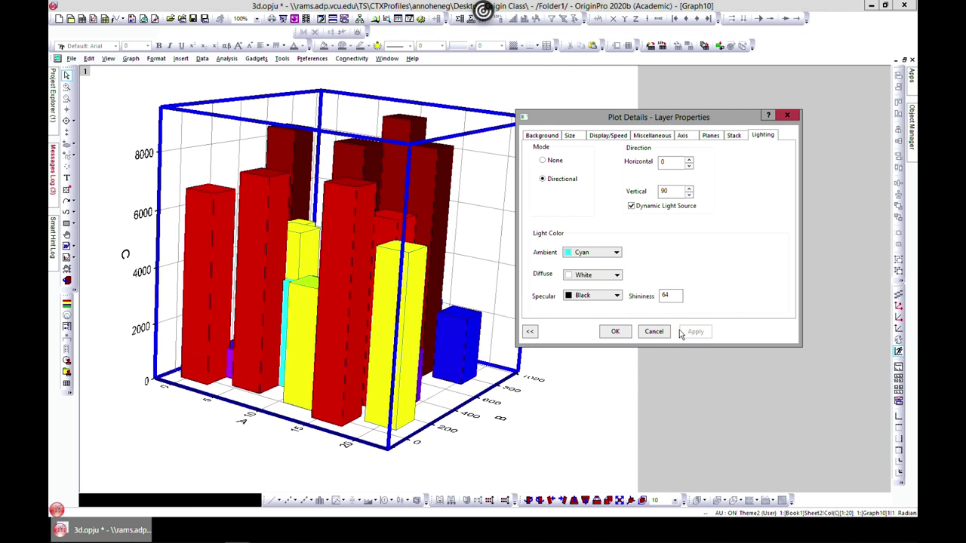
- Set the ambient light color to Dark Gray and apply it
click(613, 253)
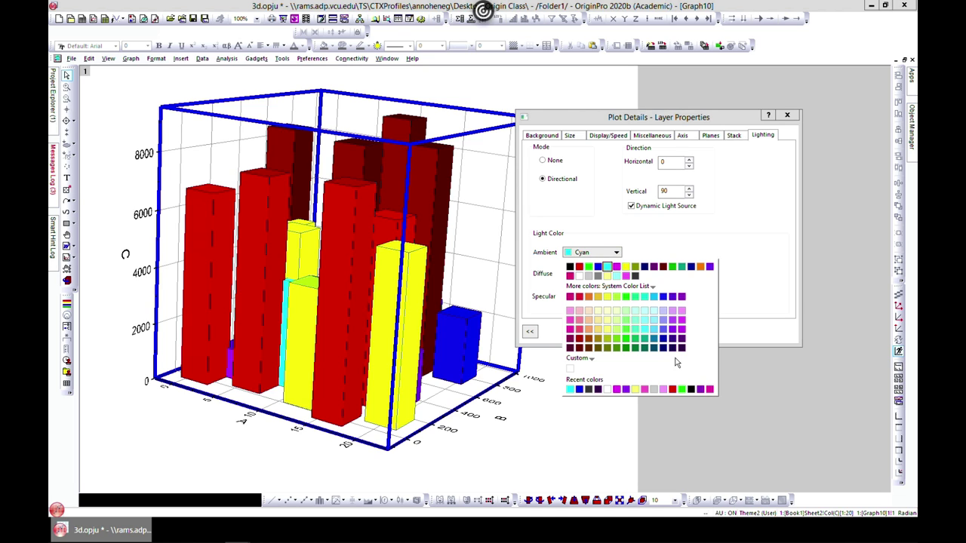
click(634, 276)
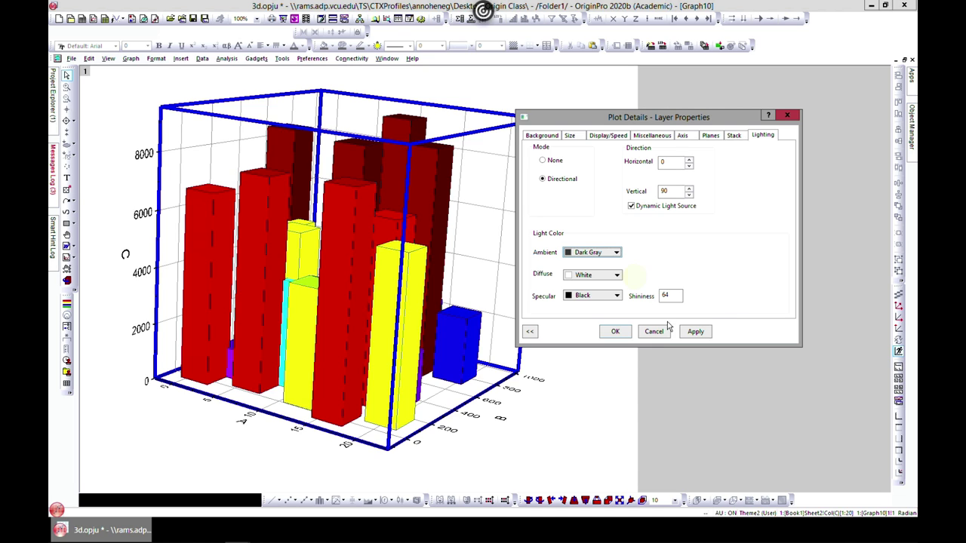
click(692, 332)
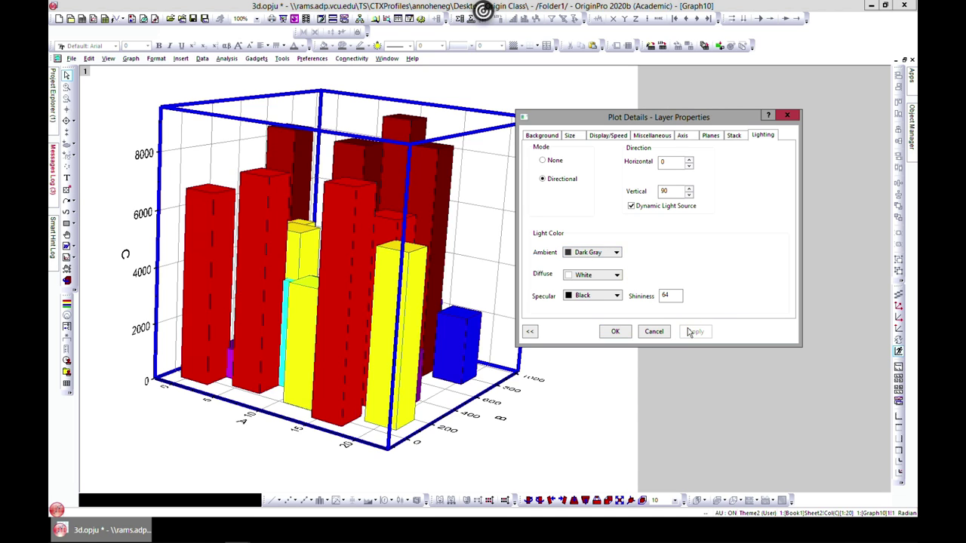
- Set the ambient light color to Black and accept the layer properties
click(615, 254)
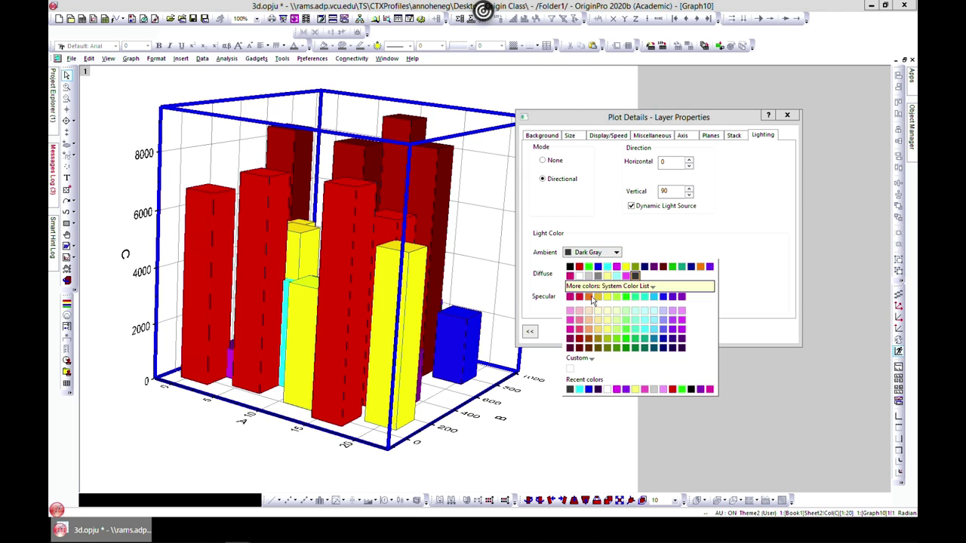
click(570, 267)
click(693, 333)
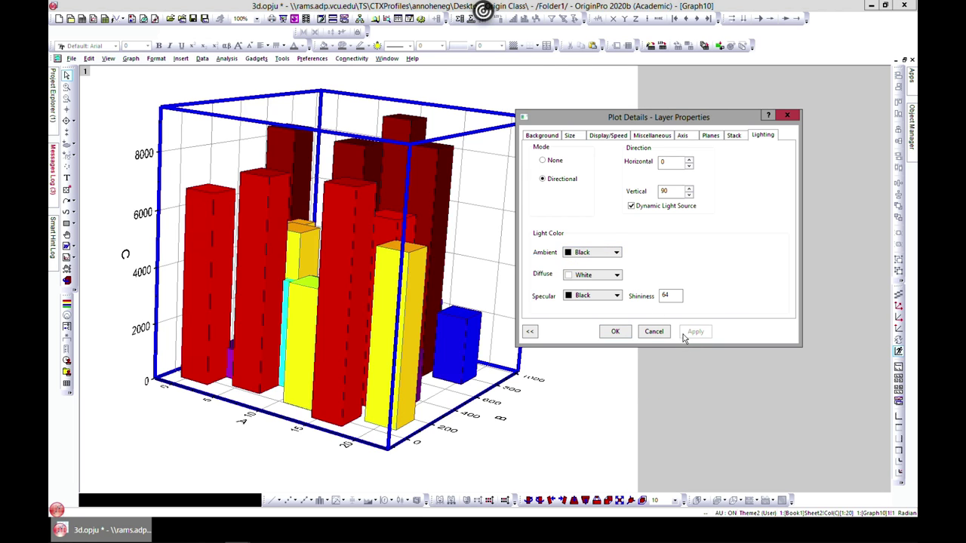
click(615, 332)
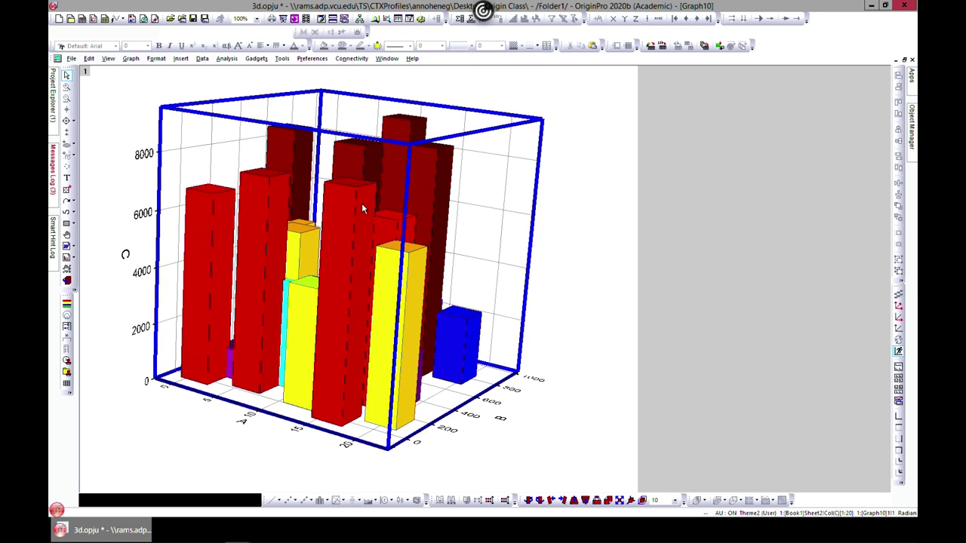
- Rotate the 3D bar graph so that the bars are viewed more from above
click(516, 282)
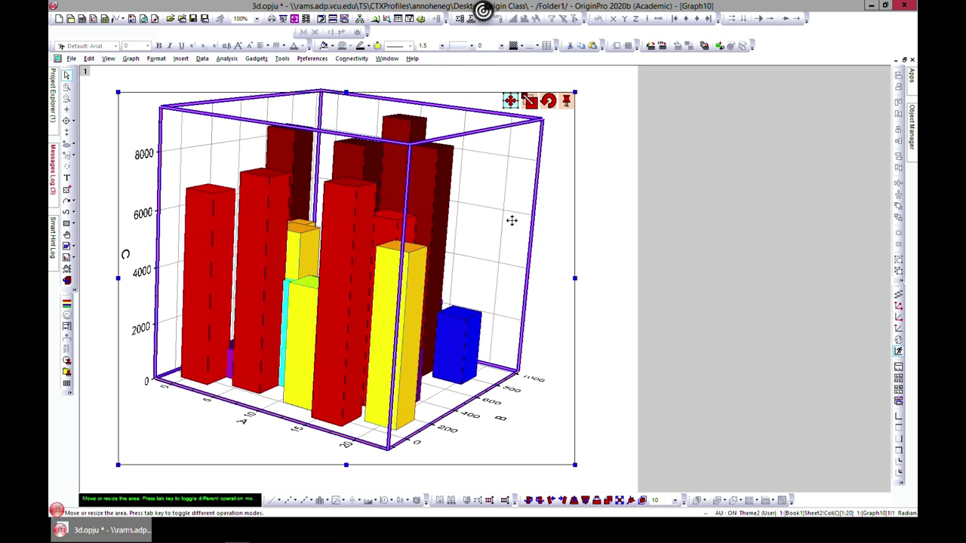
click(547, 103)
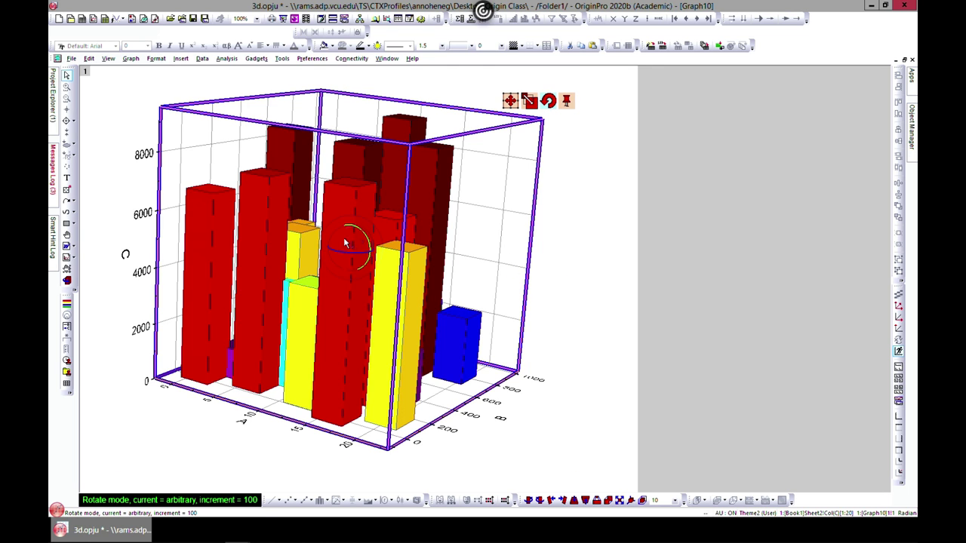
drag(346, 251, 344, 226)
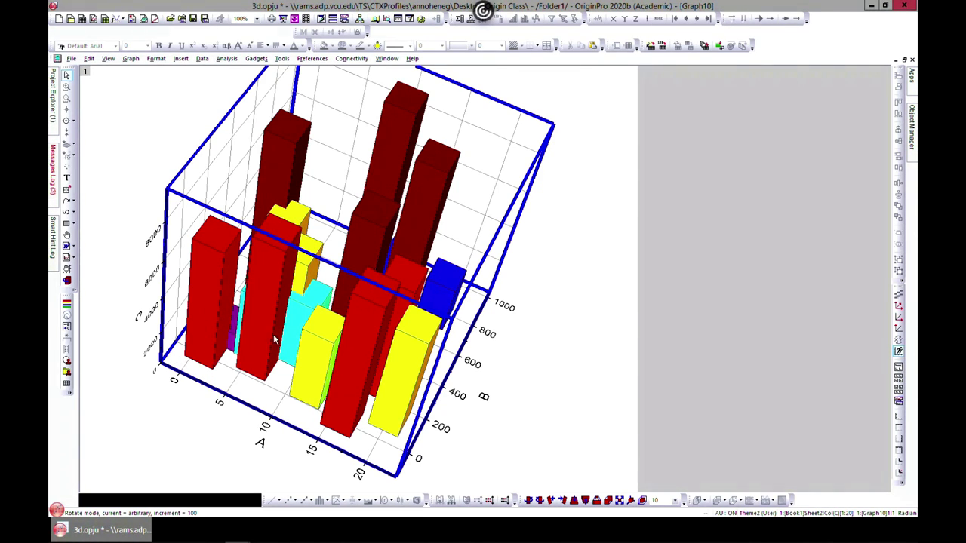
click(326, 208)
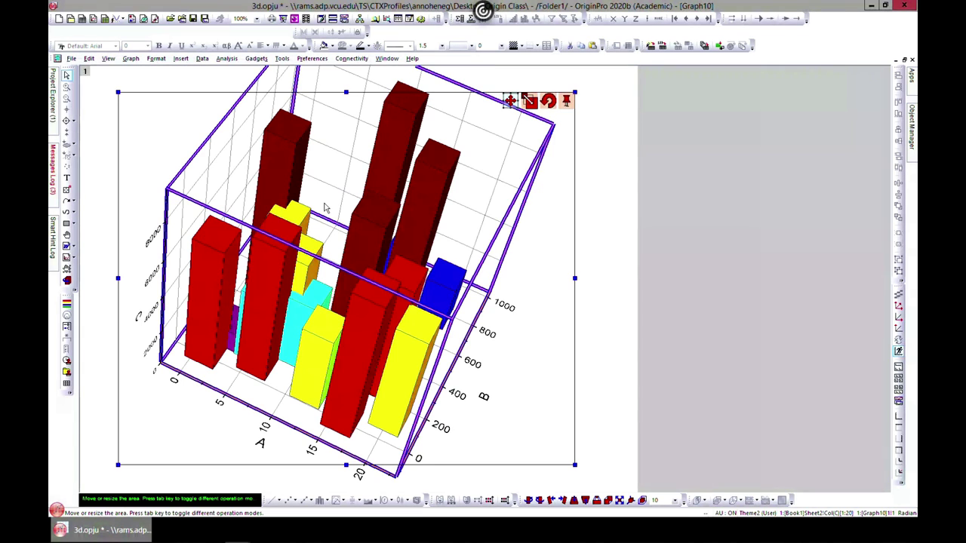
- Set the bars' border color to Blue and the border width to 2, and apply it
double_click(272, 281)
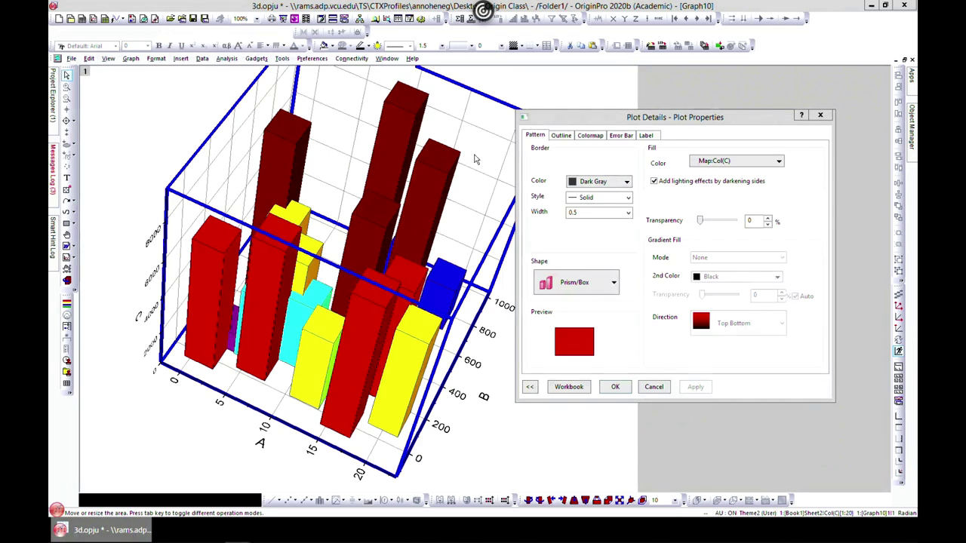
click(626, 183)
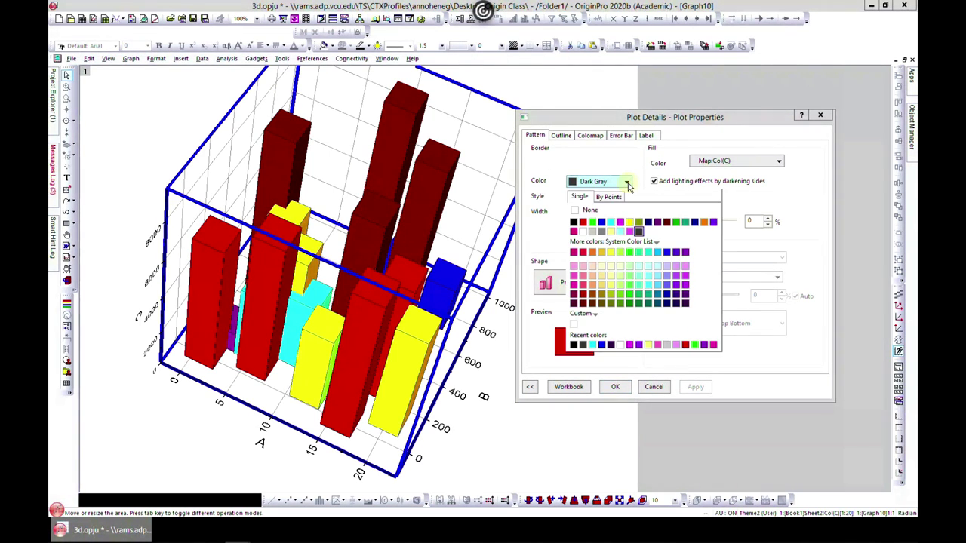
click(601, 221)
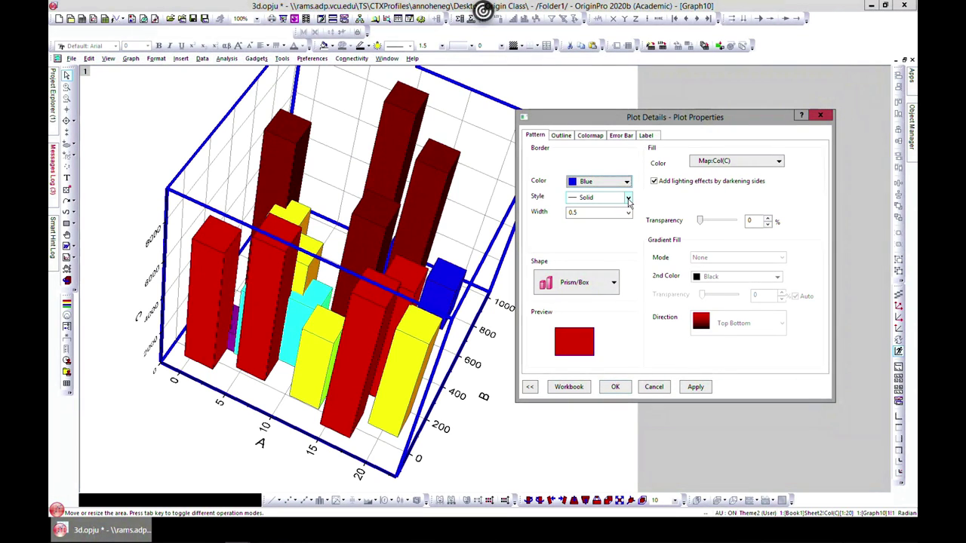
click(627, 213)
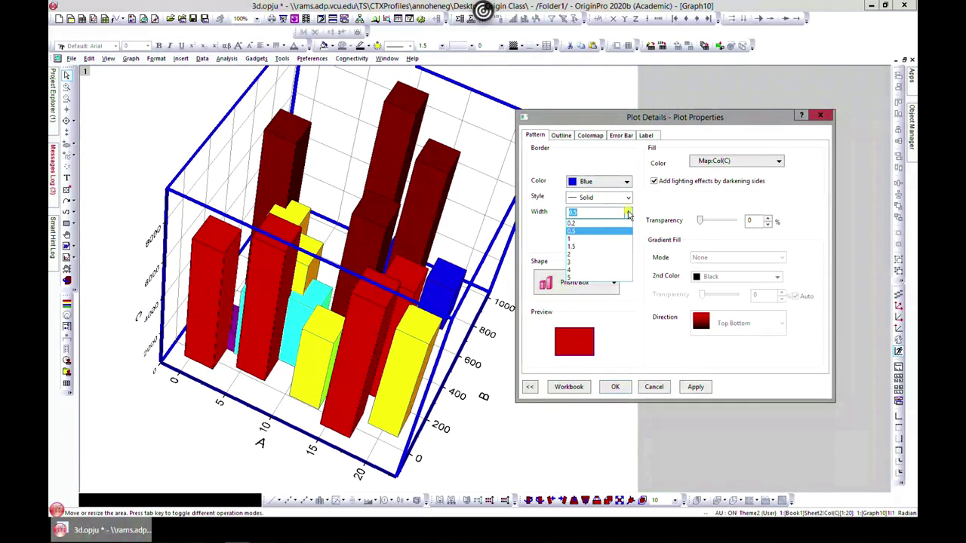
click(581, 238)
click(695, 387)
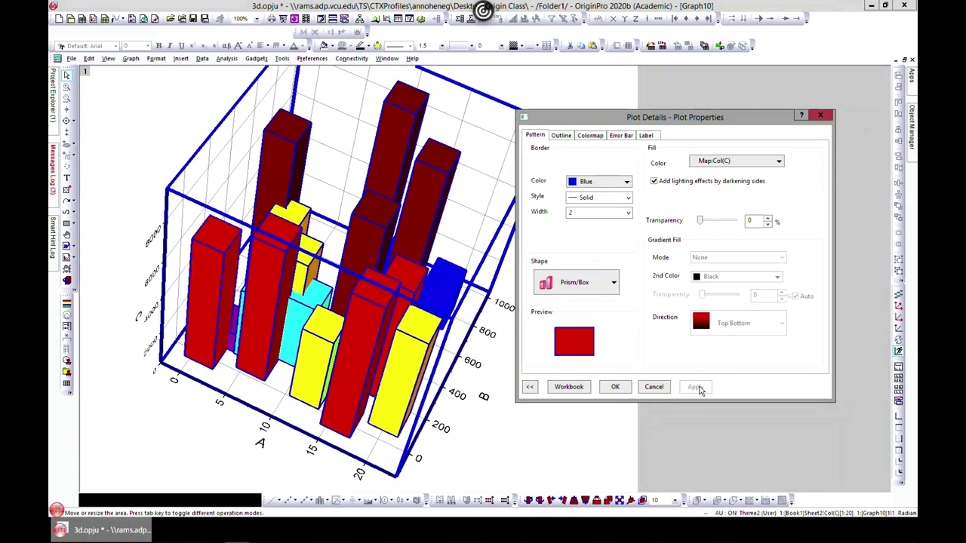
- Change the bars' border color to Black and apply it
click(626, 182)
click(573, 222)
click(696, 387)
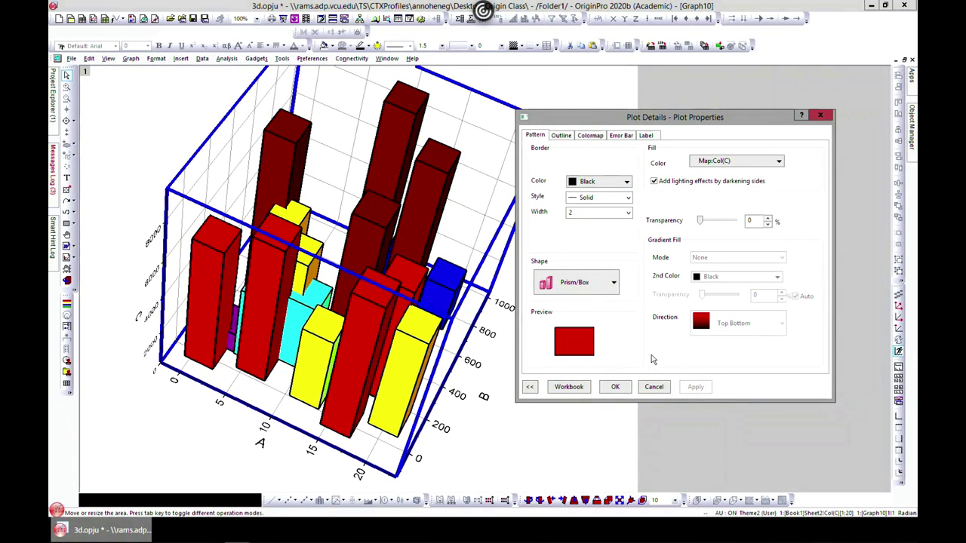
- Change the bar shape to Cylinder and apply it
click(612, 282)
click(568, 311)
click(695, 387)
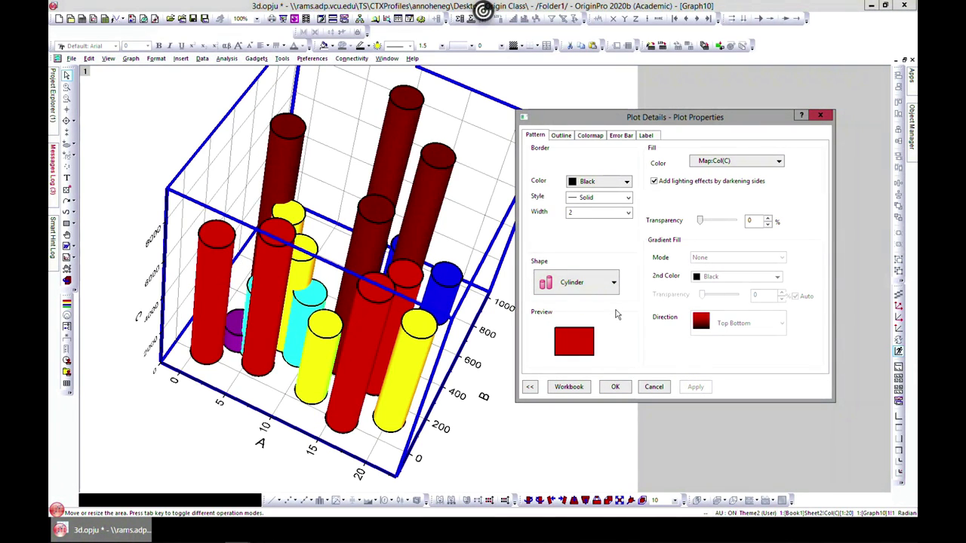
- Switch the bar shape from cylinders to Full Pyramid and apply it
click(613, 282)
click(592, 320)
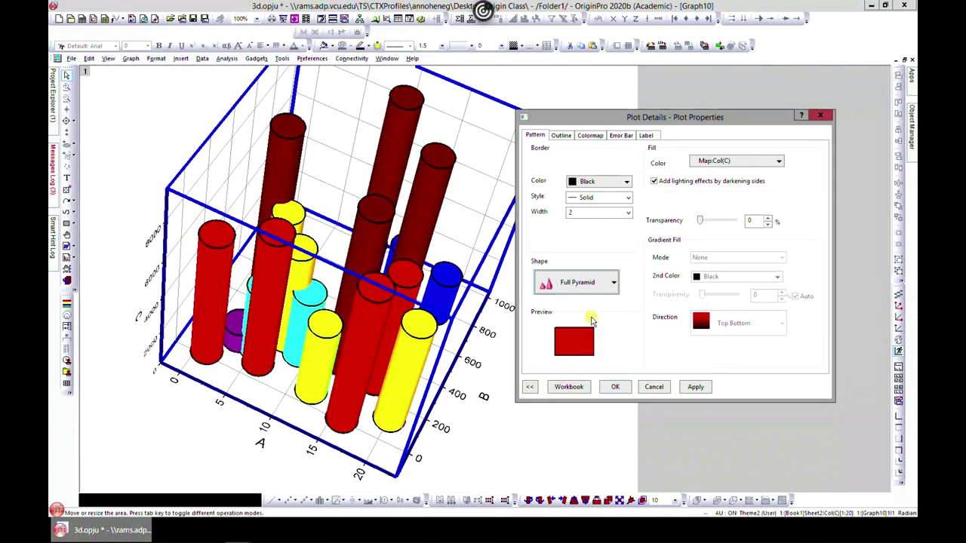
click(694, 387)
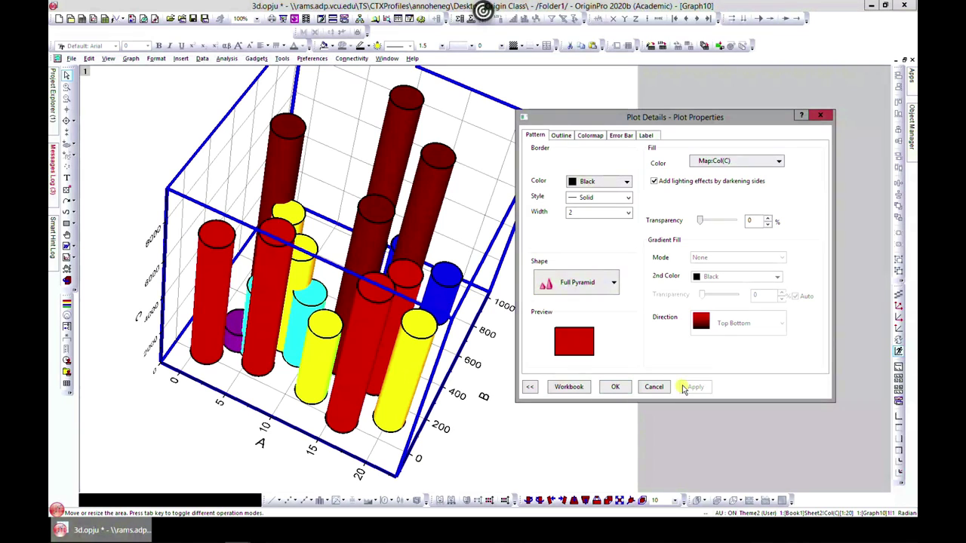
- Use the Increment list of shapes for the bars so each takes a different shape, and apply it
click(615, 283)
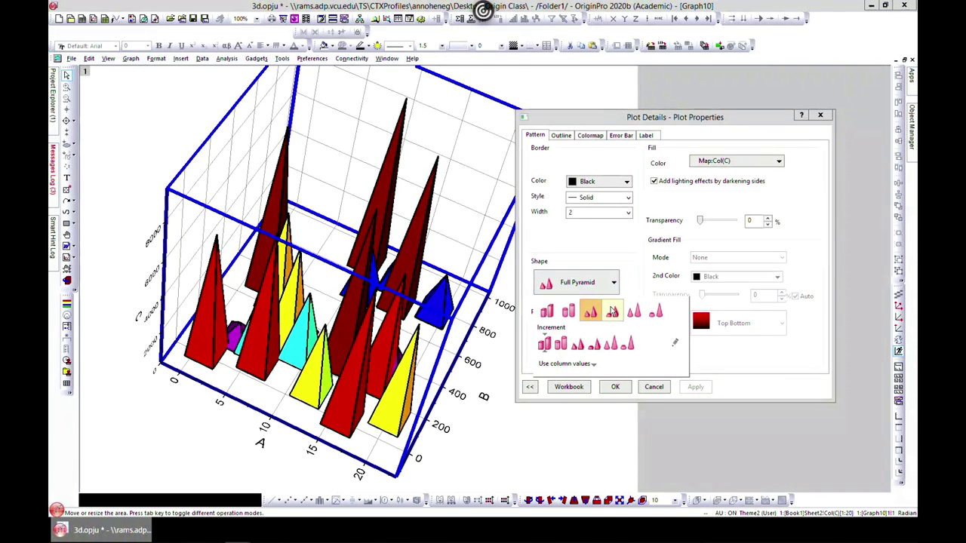
click(558, 345)
click(695, 387)
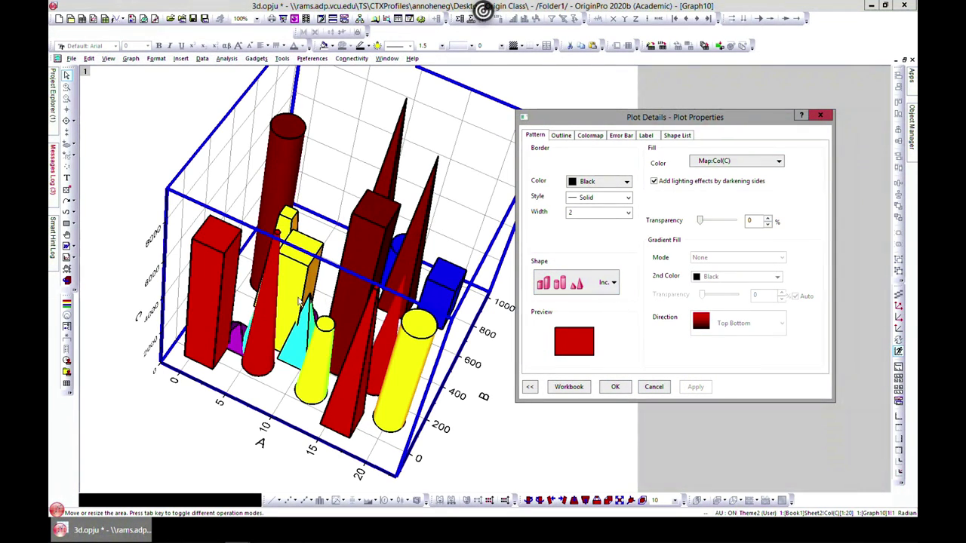
- Return all bars to the single Full Pyramid shape and apply it
click(612, 285)
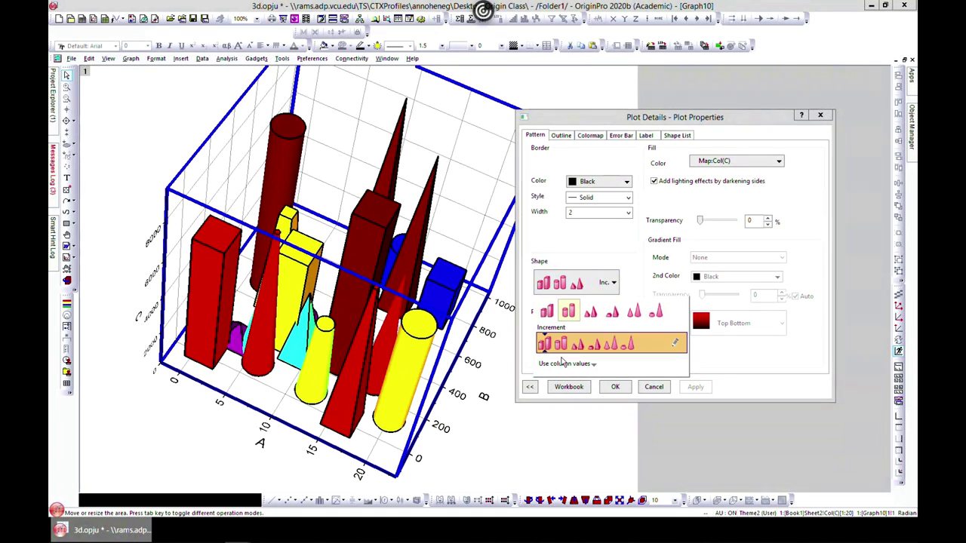
click(590, 312)
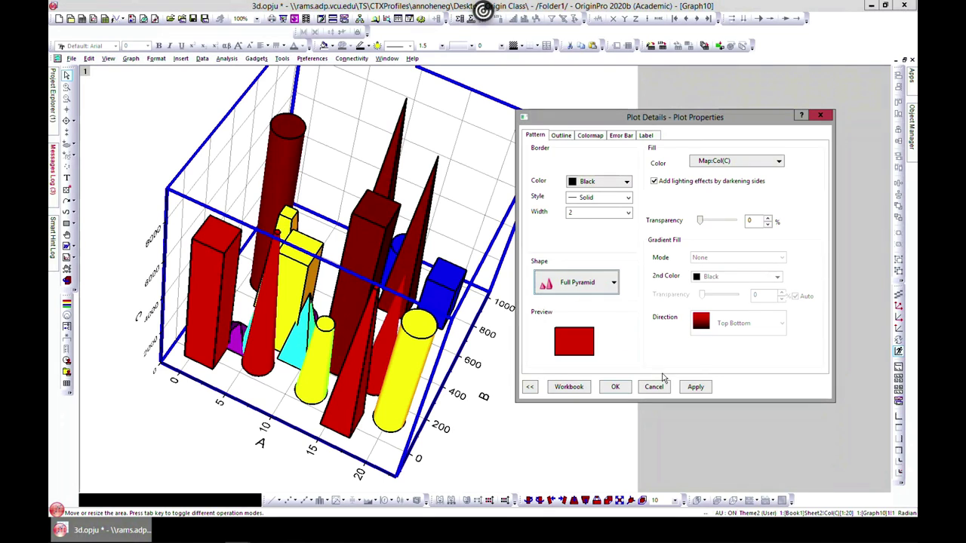
click(696, 387)
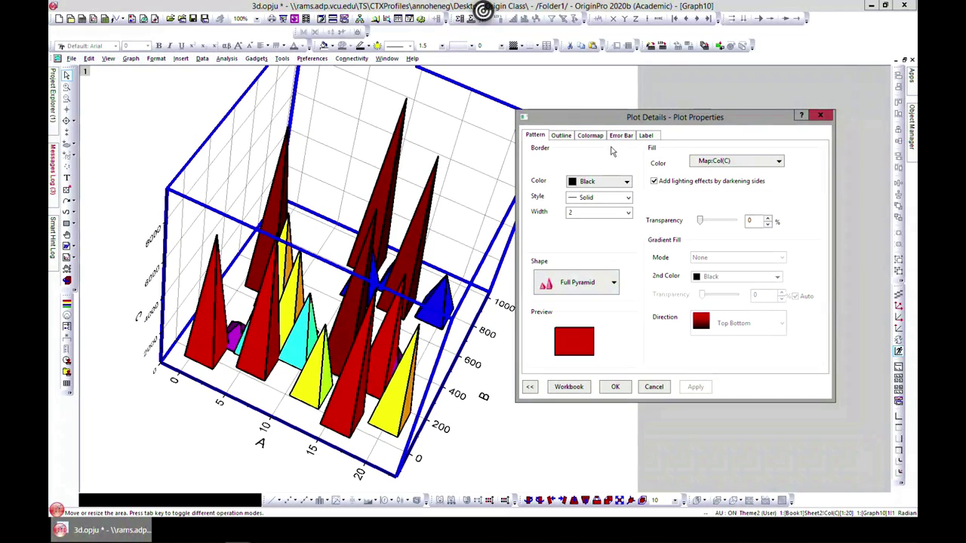
- Turn off Keep Shape in the bars' outline settings, apply it, and turn Keep Shape back on
click(563, 136)
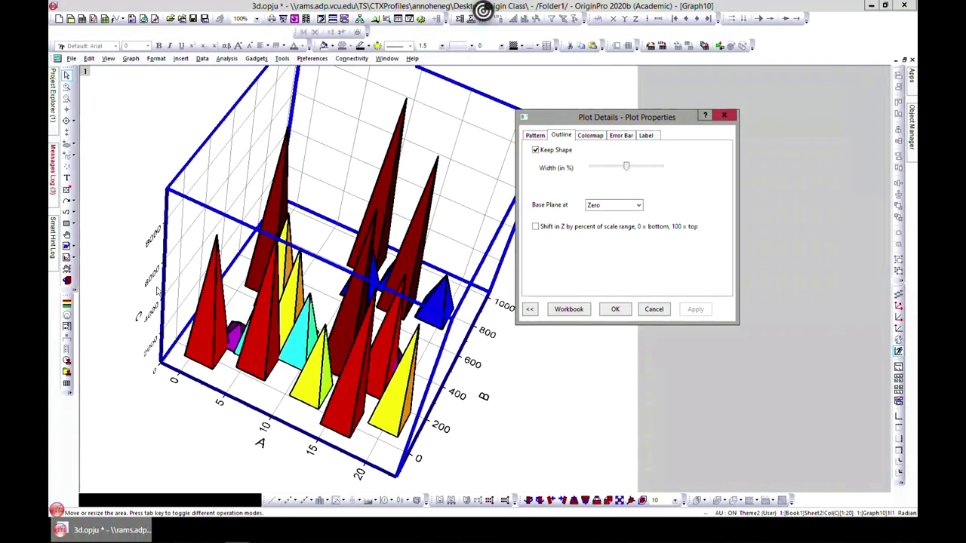
click(537, 152)
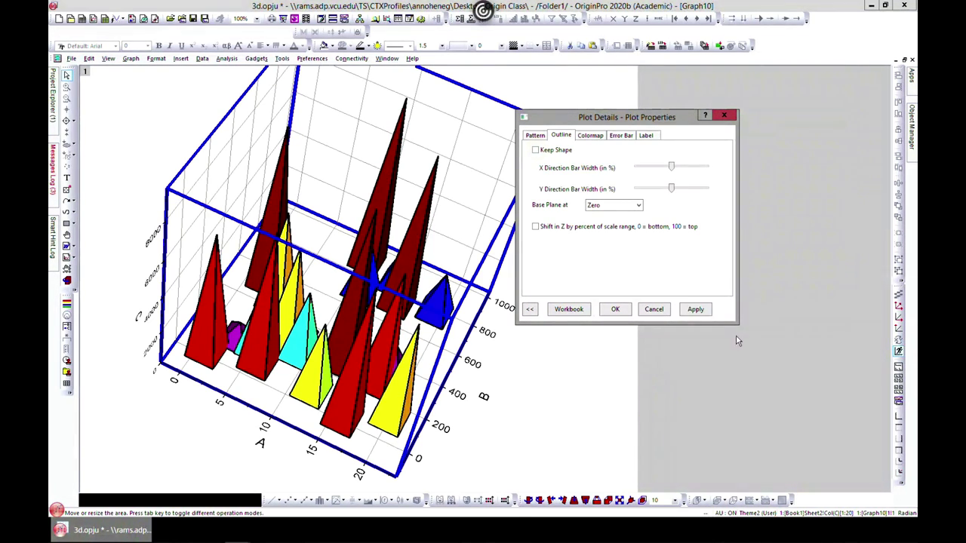
click(696, 310)
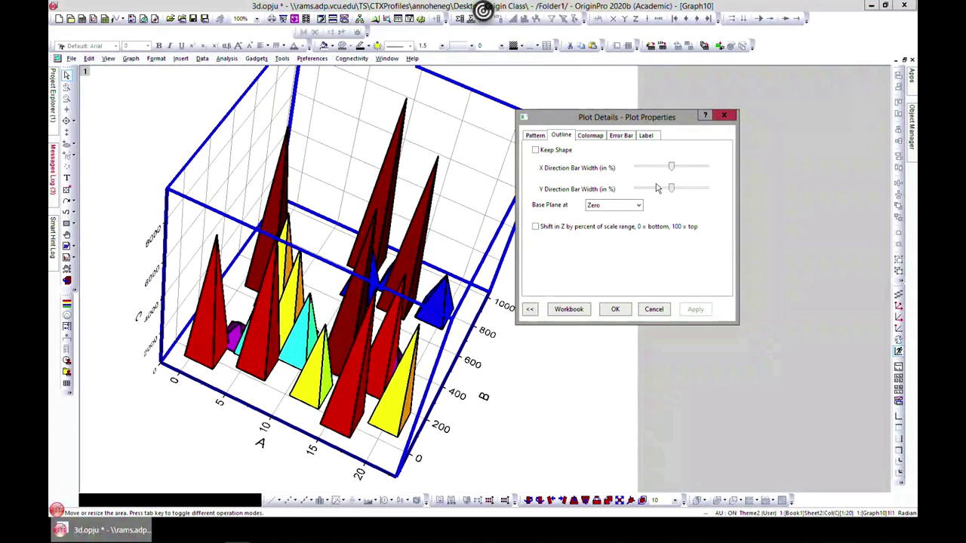
click(537, 150)
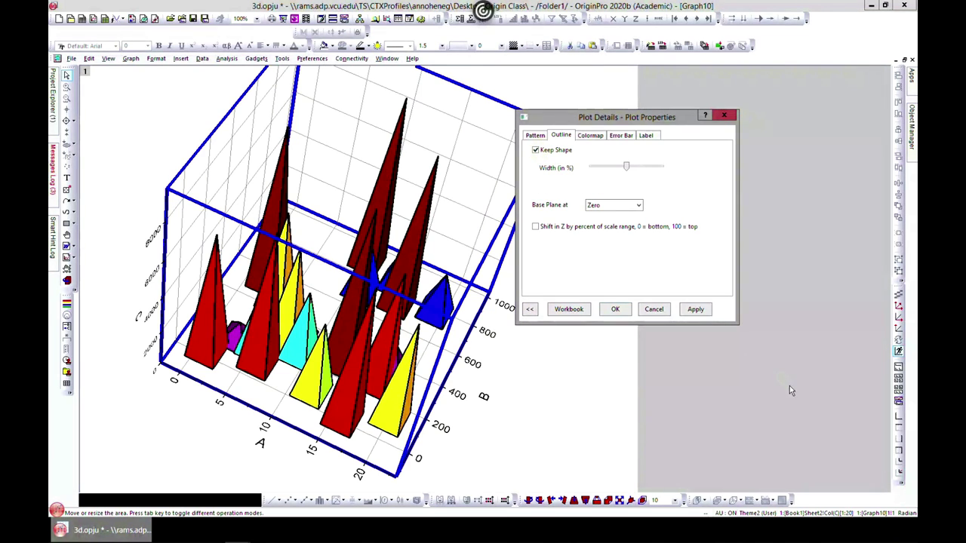
click(696, 310)
- Turn off Keep Shape, widen the X direction bar width to 85%, narrow the Y direction bar width, and apply both changes
click(554, 151)
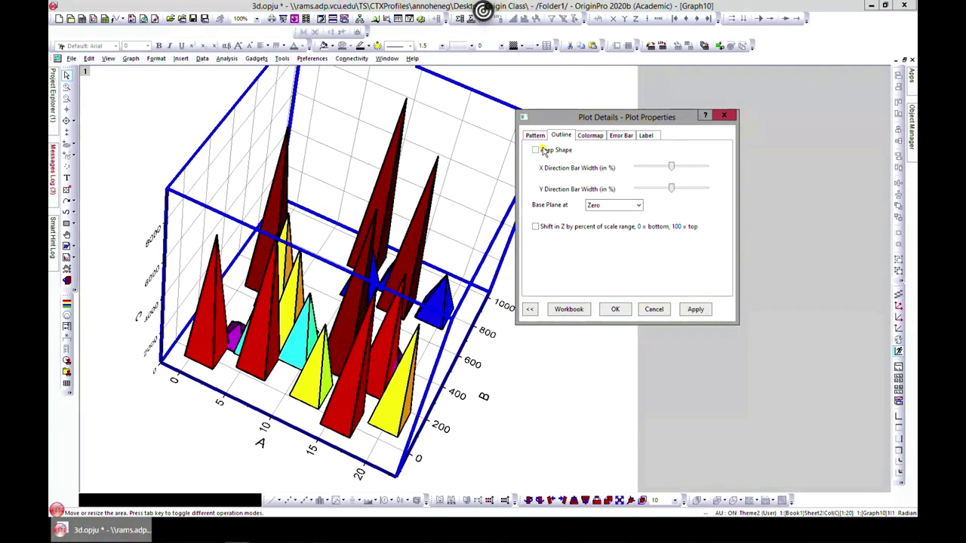
drag(670, 166, 695, 169)
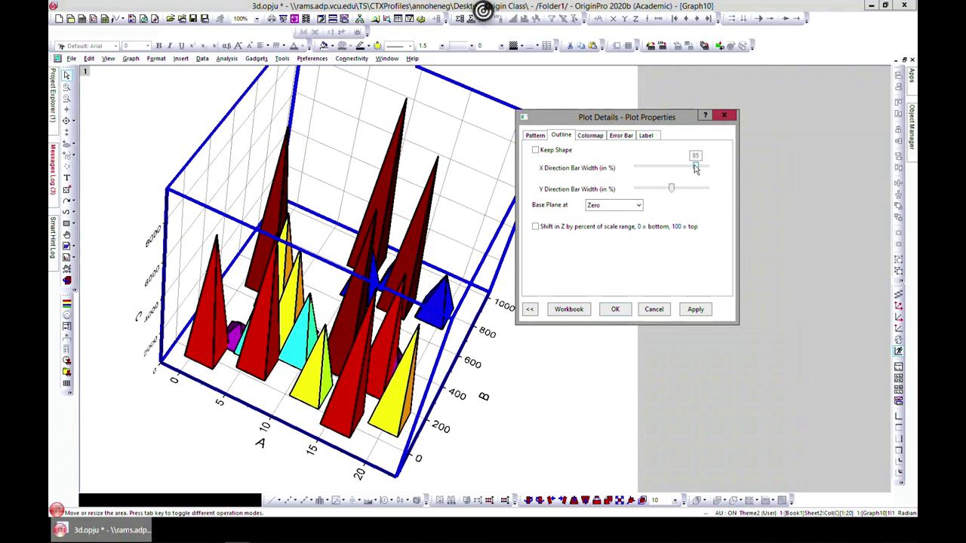
click(695, 309)
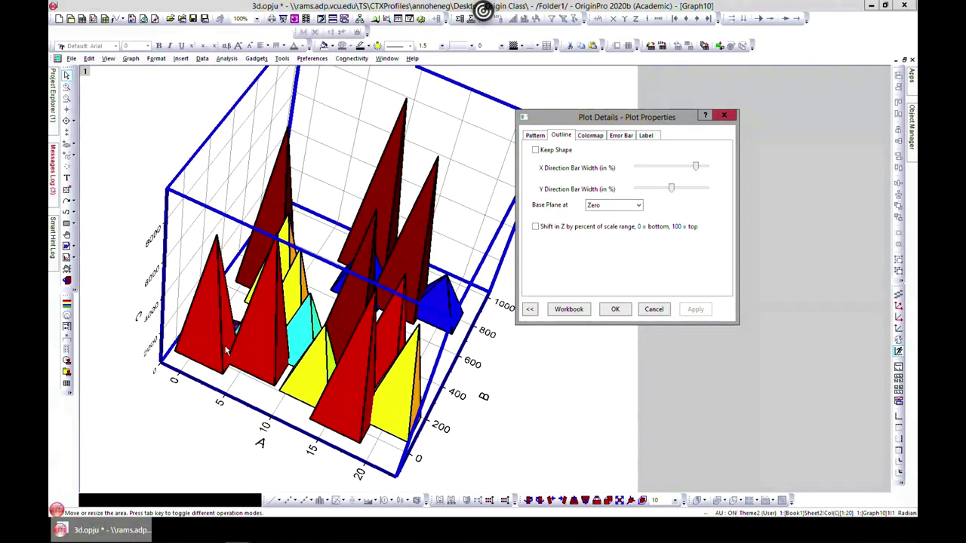
drag(672, 194, 645, 190)
click(694, 310)
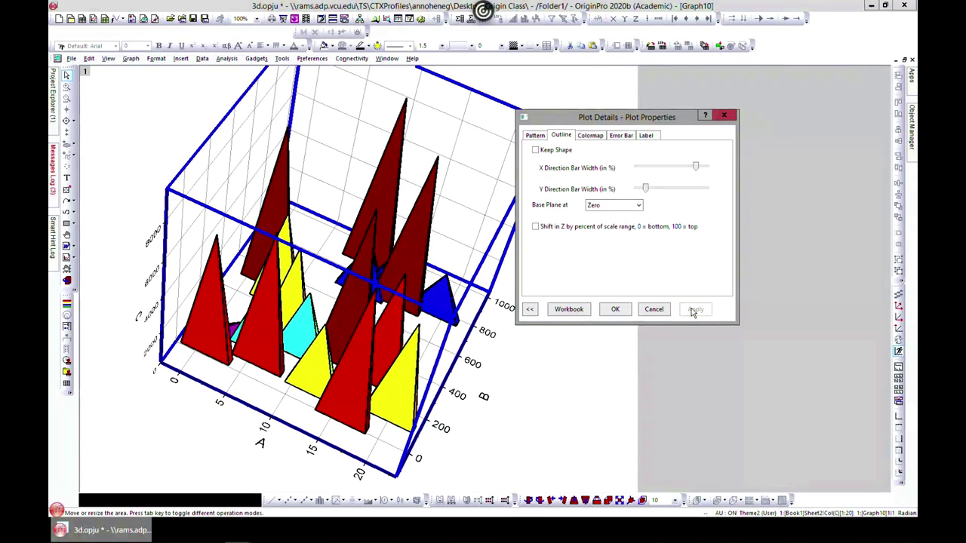
- Reduce the X direction bar width, enable Keep Shape again and apply the outline settings
drag(696, 167, 660, 169)
click(555, 151)
click(695, 310)
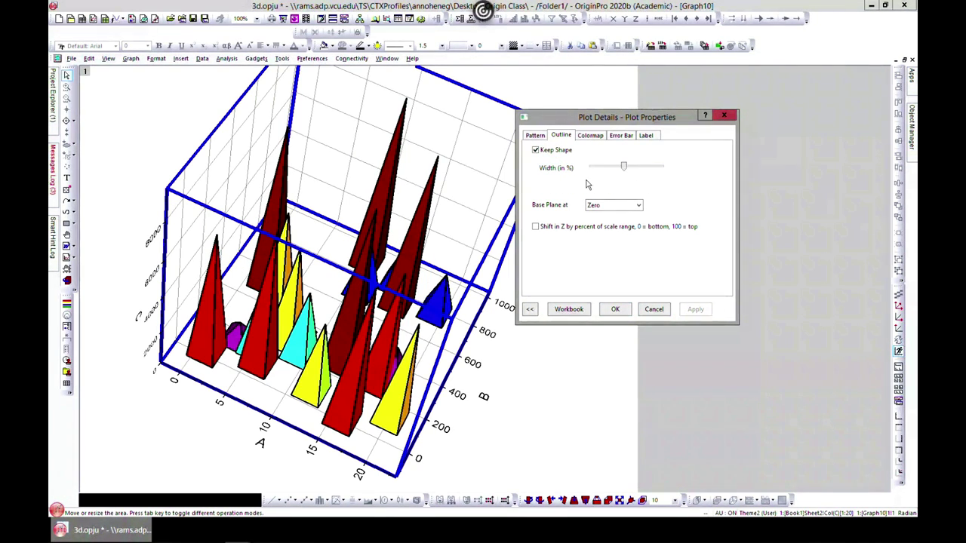
- Close the plot properties after viewing the colormap, and add a color scale to the graph
click(595, 136)
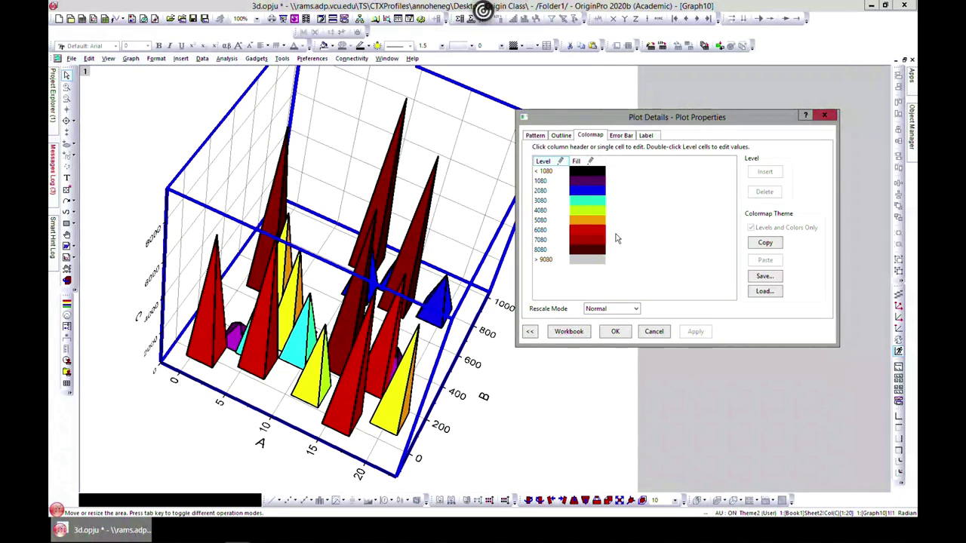
click(824, 115)
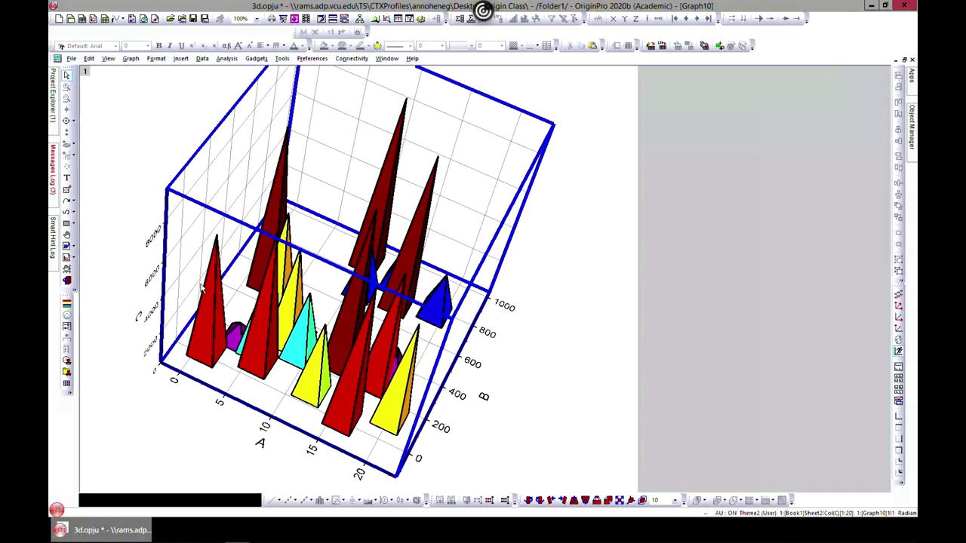
click(67, 304)
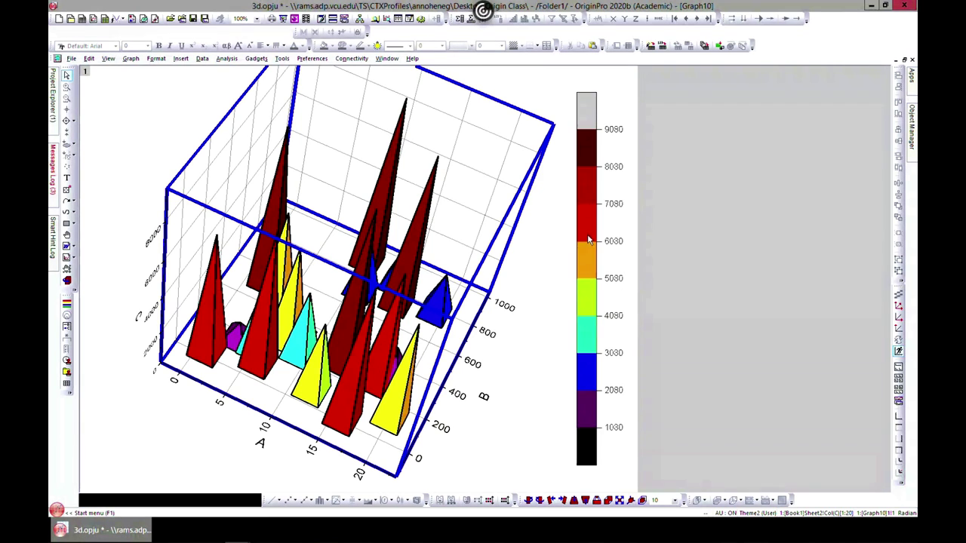
- Reopen the pyramids' colormap settings and inspect the level range options without changing them
double_click(413, 248)
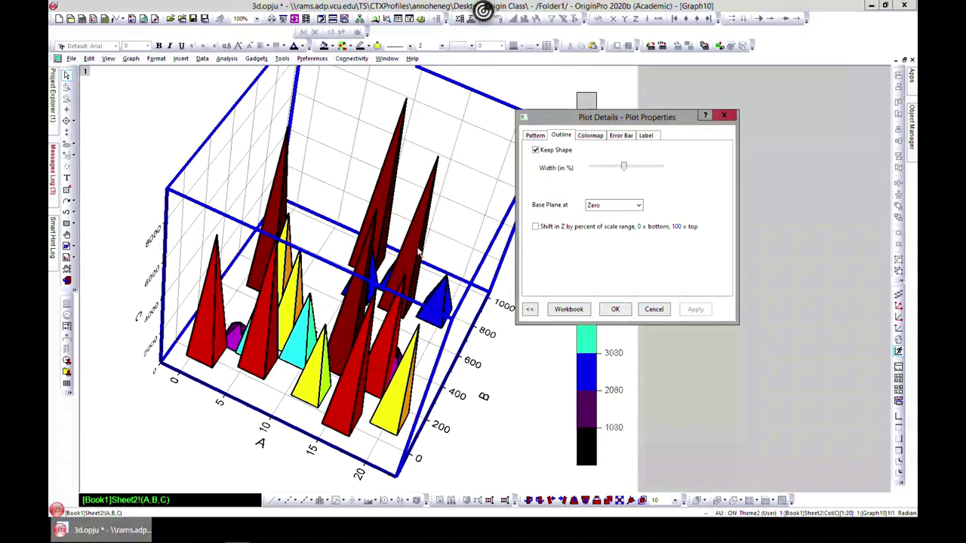
click(590, 135)
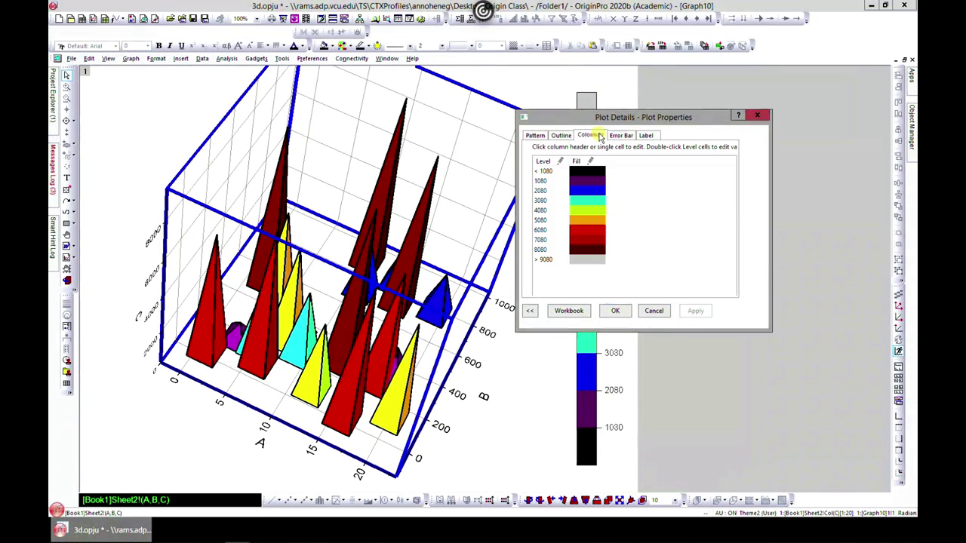
click(559, 162)
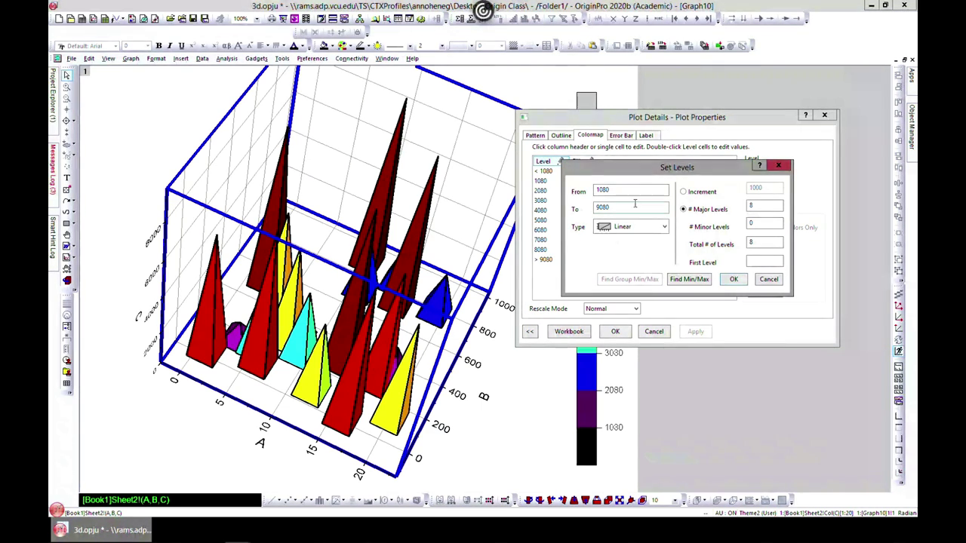
click(778, 164)
- Fill the pyramids' colormap with the Q13 Color4Line color list instead of the palette and apply it to the graph
click(589, 162)
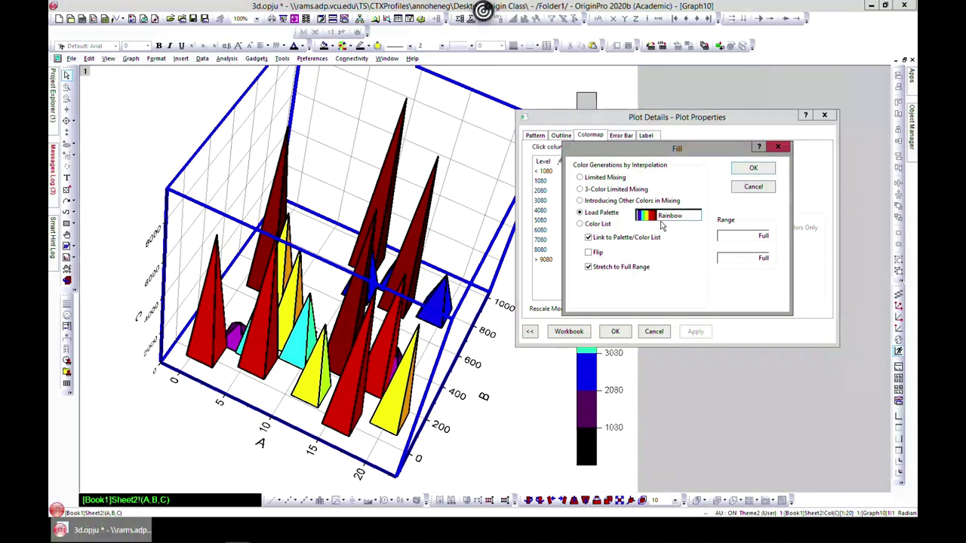
click(597, 225)
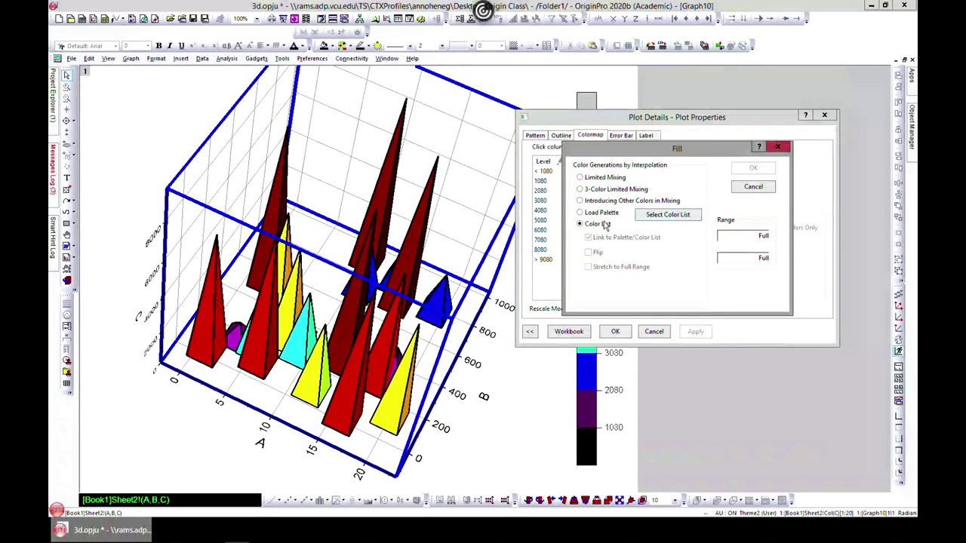
click(668, 216)
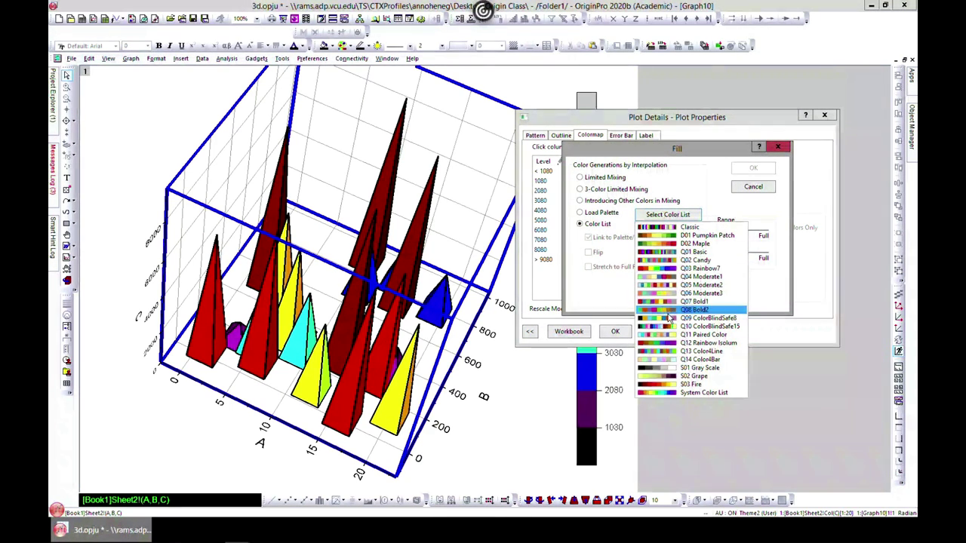
click(674, 352)
click(745, 170)
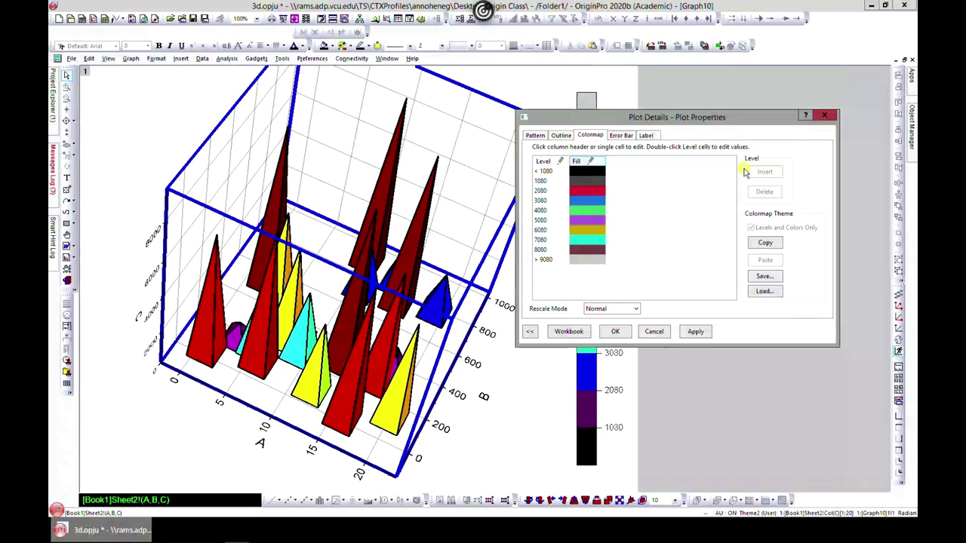
click(686, 336)
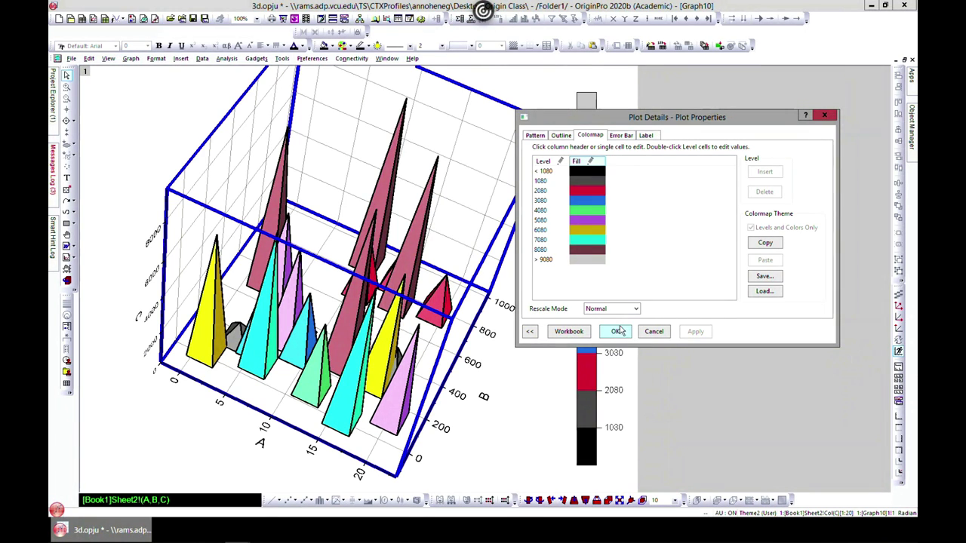
- View the pyramids' error bar and label settings and close the plot properties without changing them
click(622, 136)
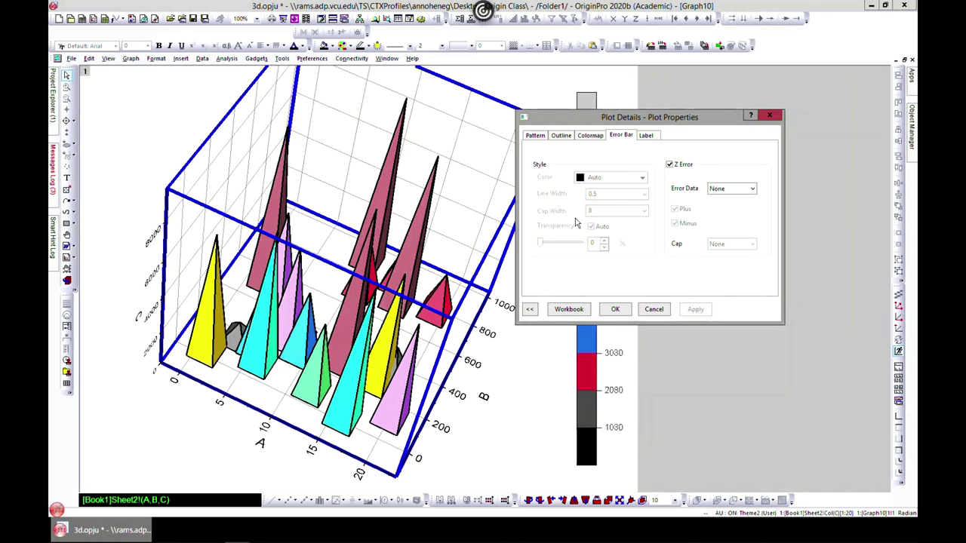
click(646, 139)
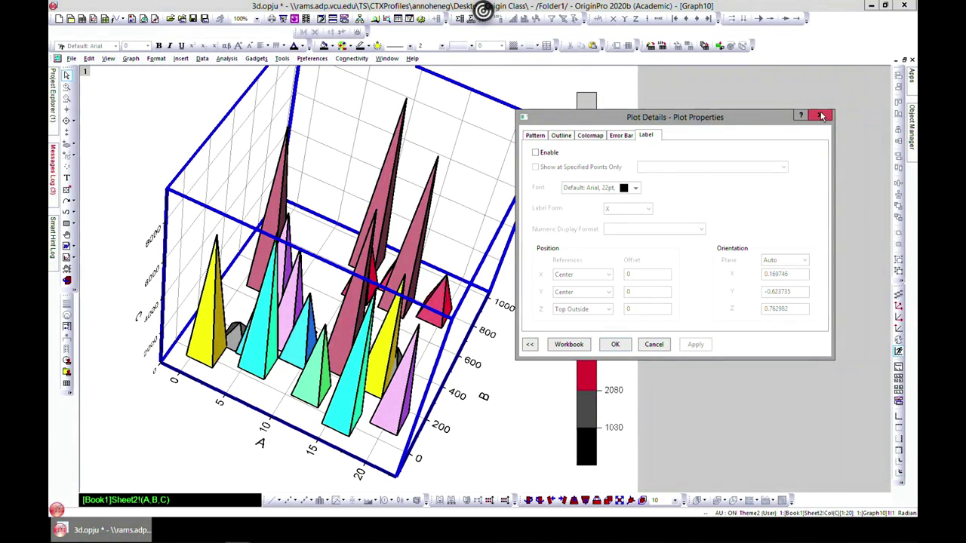
click(819, 115)
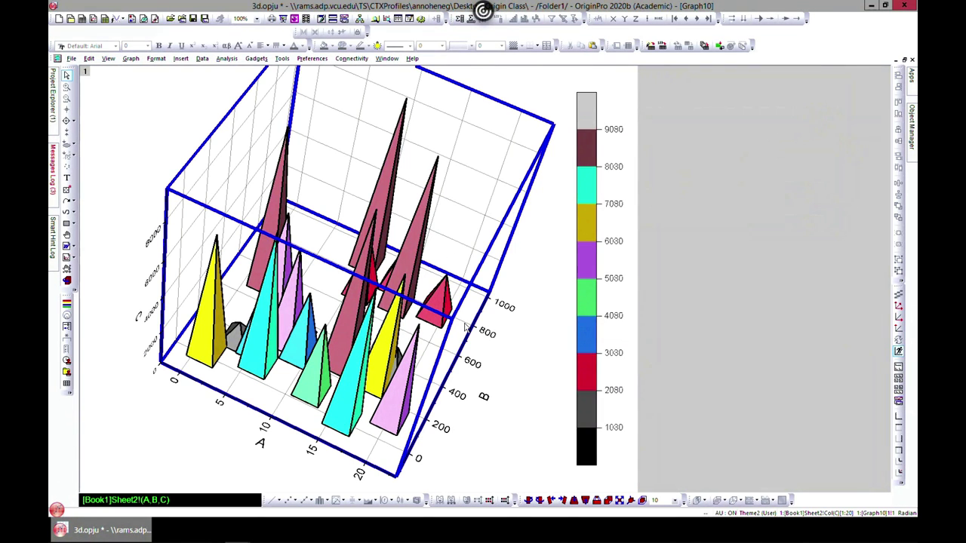
- Rotate the 3D pyramid graph freely so its A axis faces forward and the pyramids stand nearly upright
click(453, 264)
click(551, 110)
drag(365, 255, 367, 296)
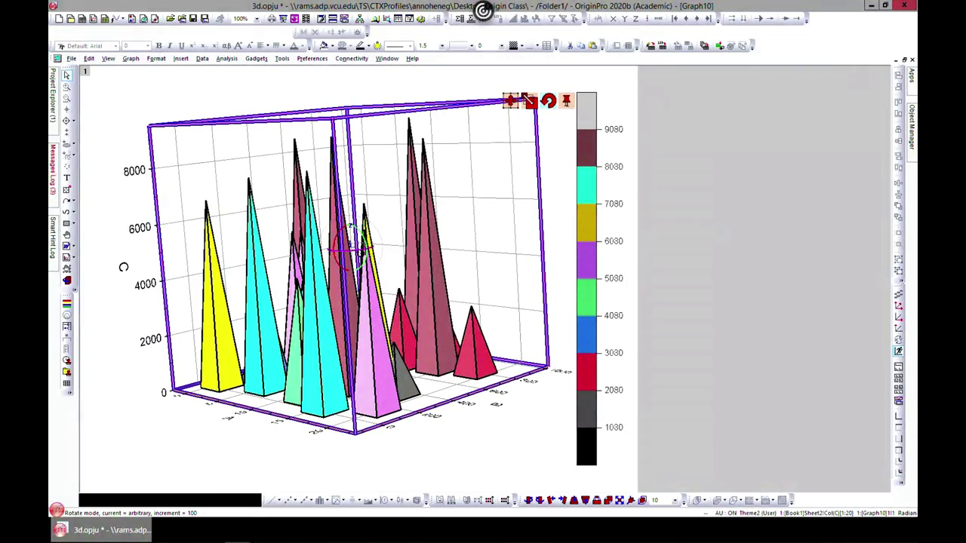
drag(355, 249, 393, 275)
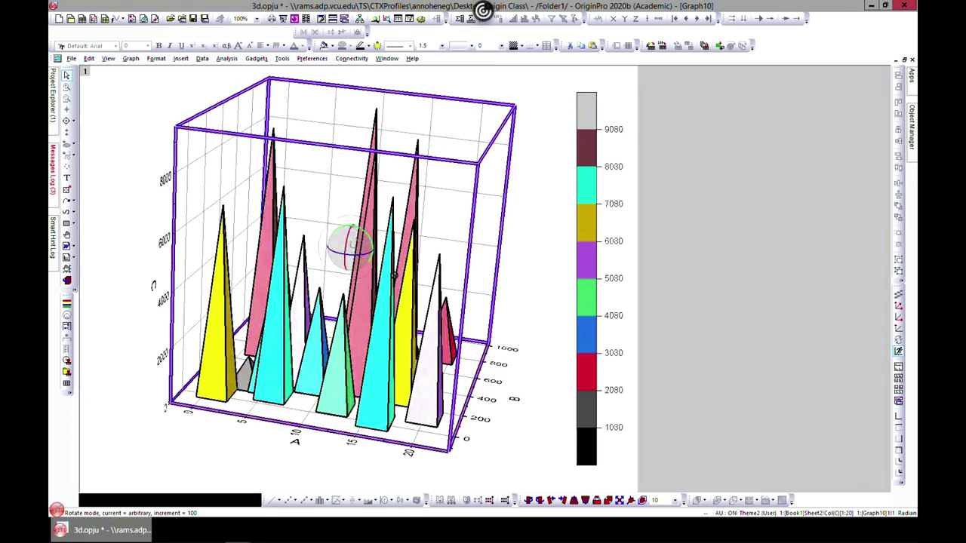
click(694, 280)
- Turn off the major grid lines in the graph's axis settings and shift the graph layer slightly to the left
double_click(393, 445)
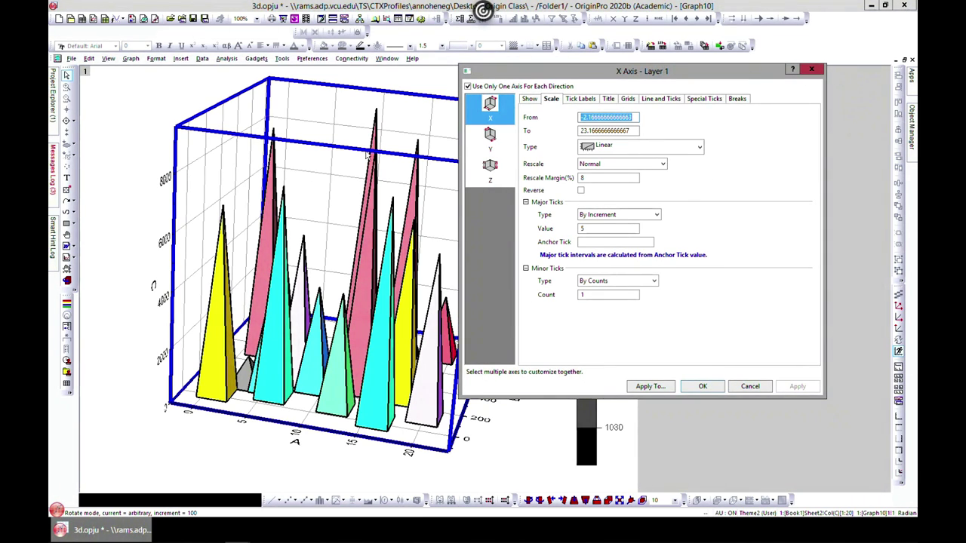
click(626, 98)
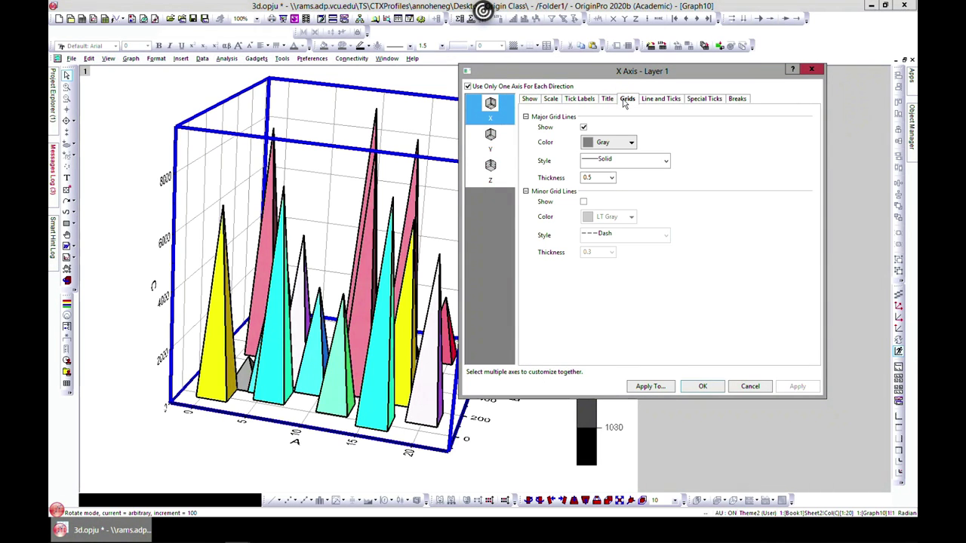
click(584, 127)
click(797, 386)
click(703, 386)
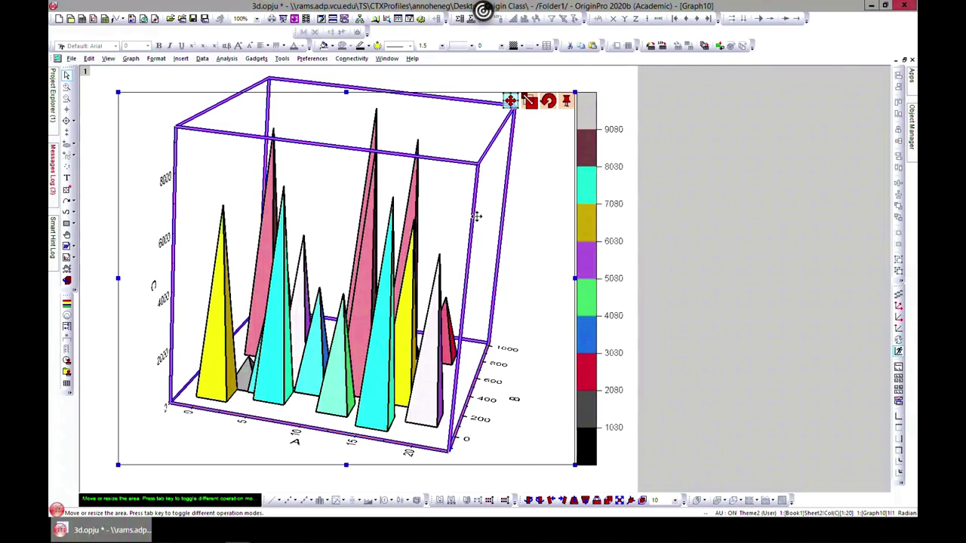
drag(478, 217, 471, 219)
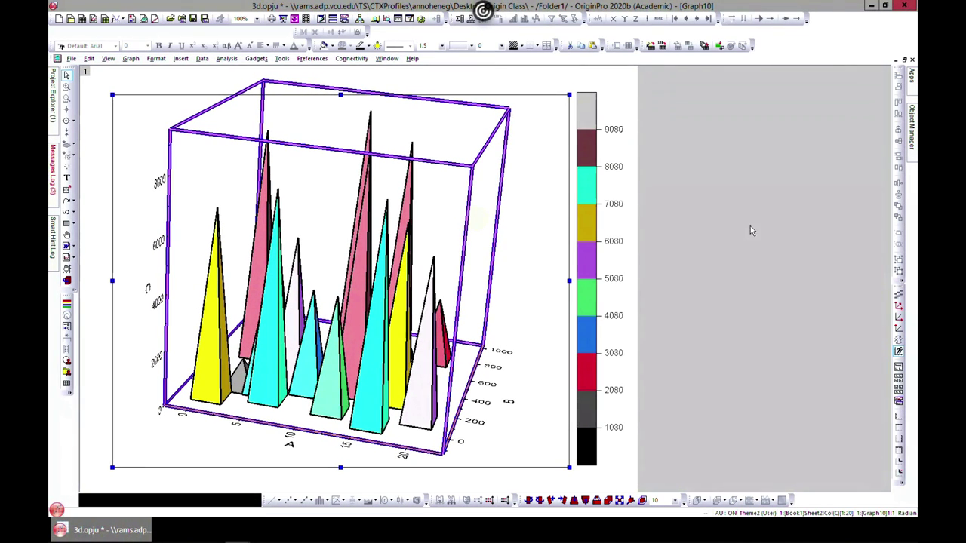
click(694, 219)
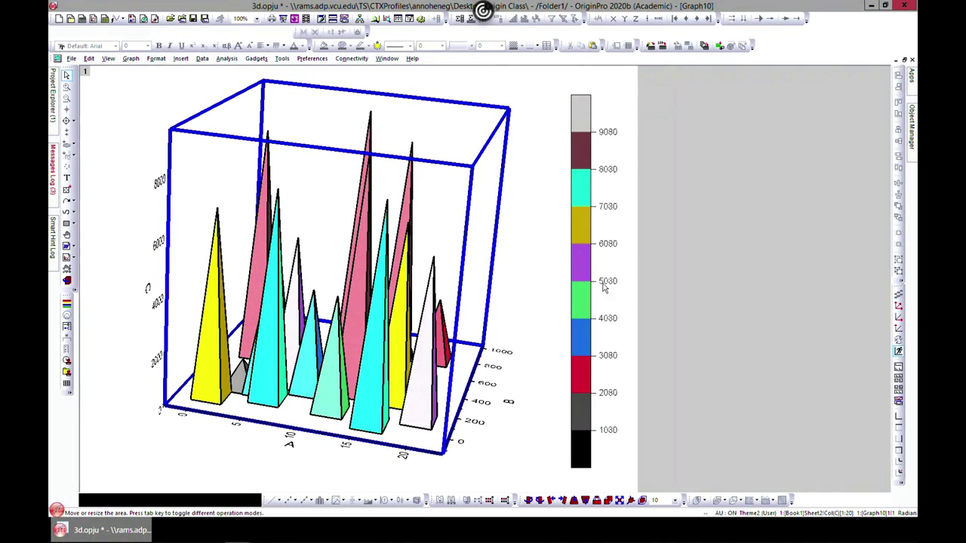
- Keep Graph10 without hiding or deleting it, restore it from full size, and switch to the Book1 worksheet
click(910, 60)
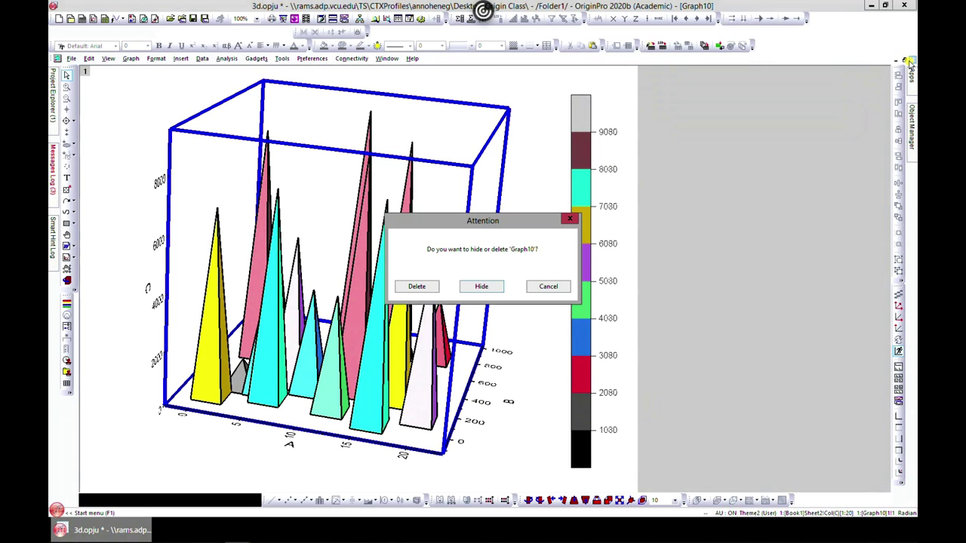
click(568, 218)
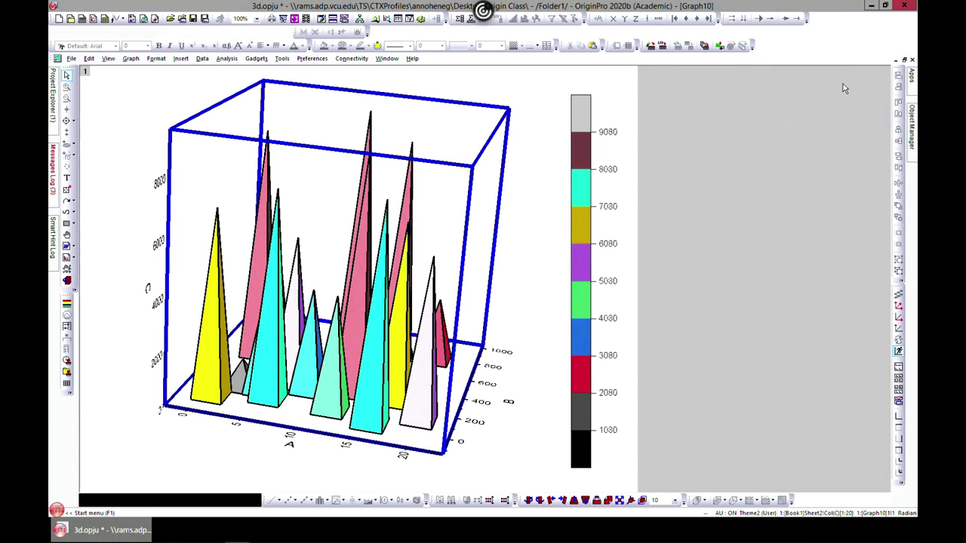
click(903, 59)
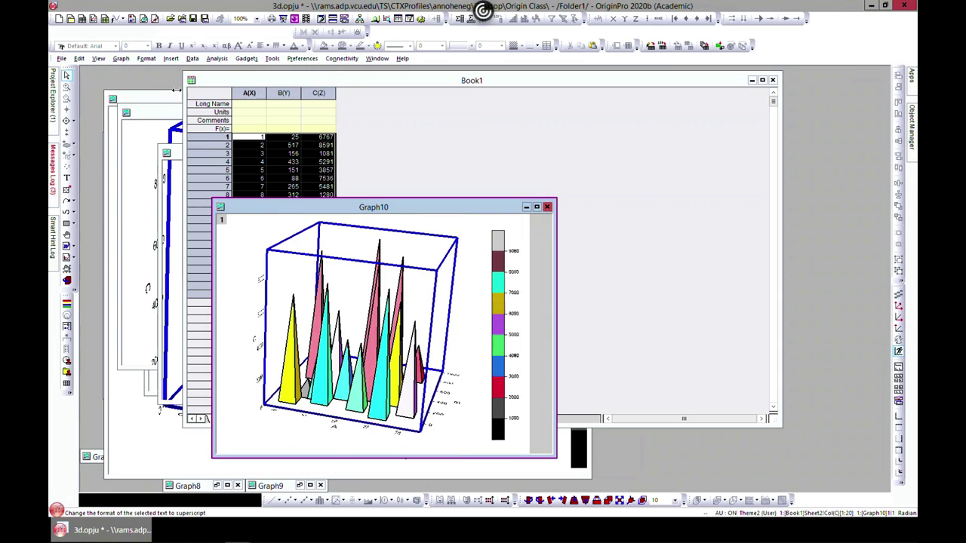
key(ctrl+Tab)
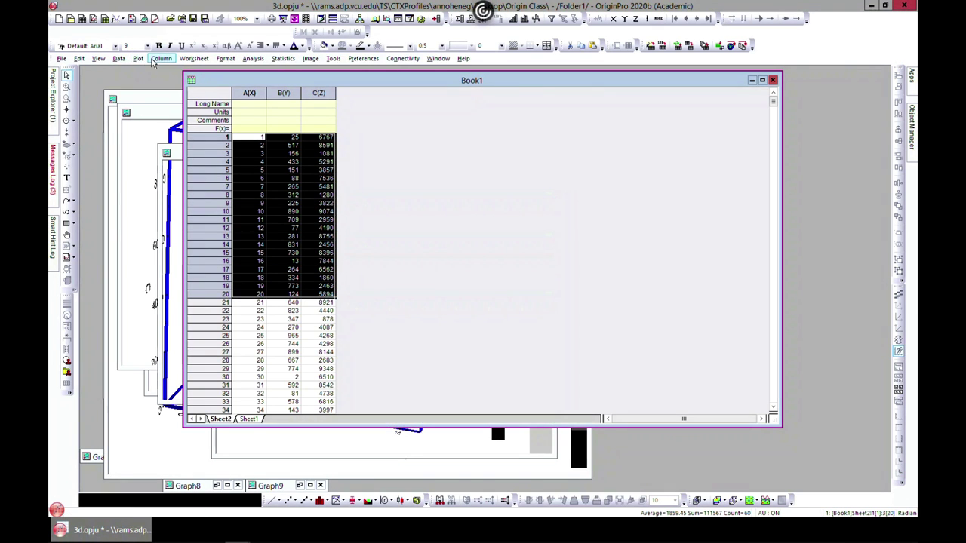
click(139, 59)
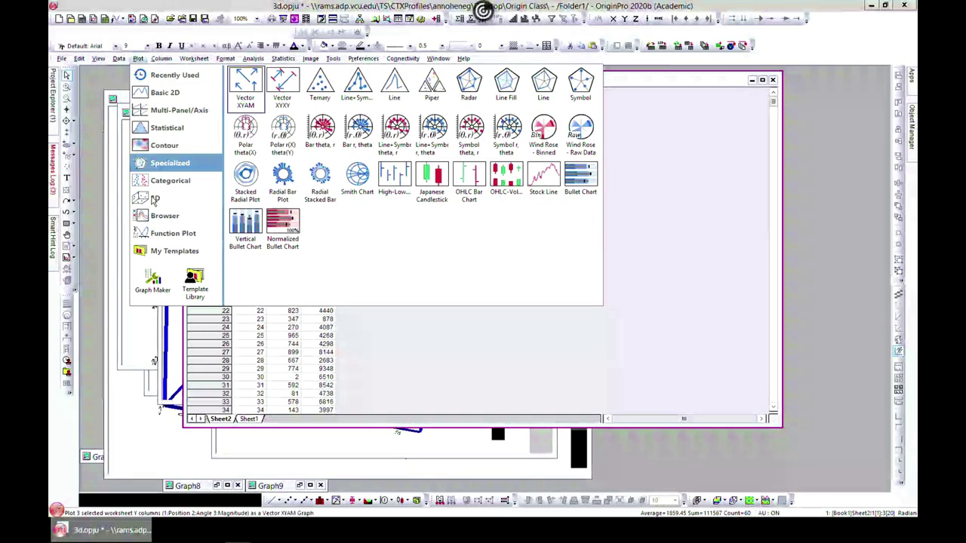
mouse_move(155, 198)
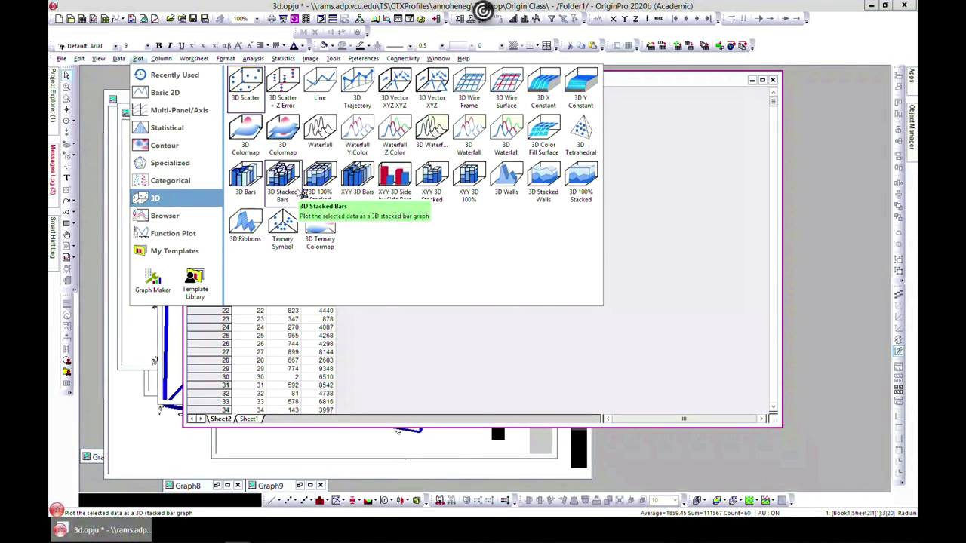
click(411, 339)
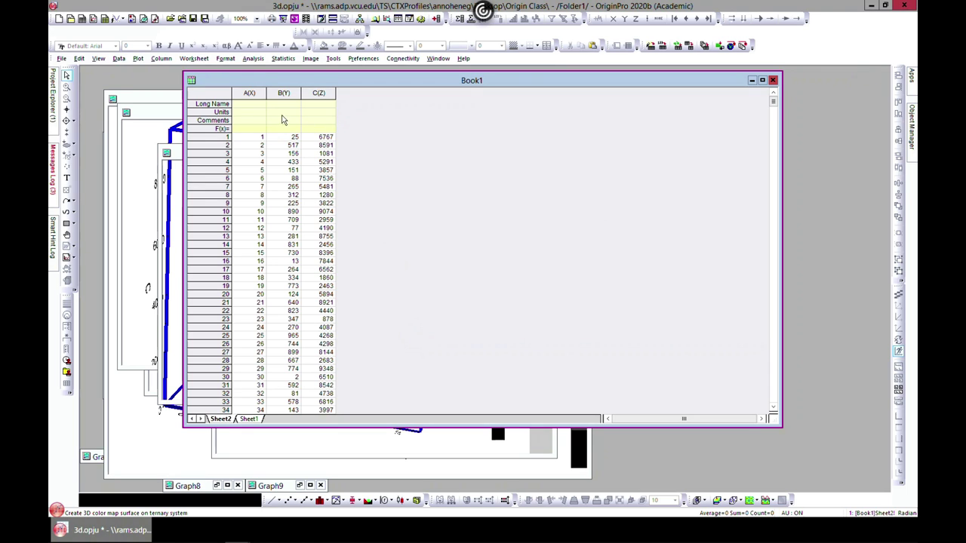
- Add 10 new columns to Sheet2 of Book1
click(161, 59)
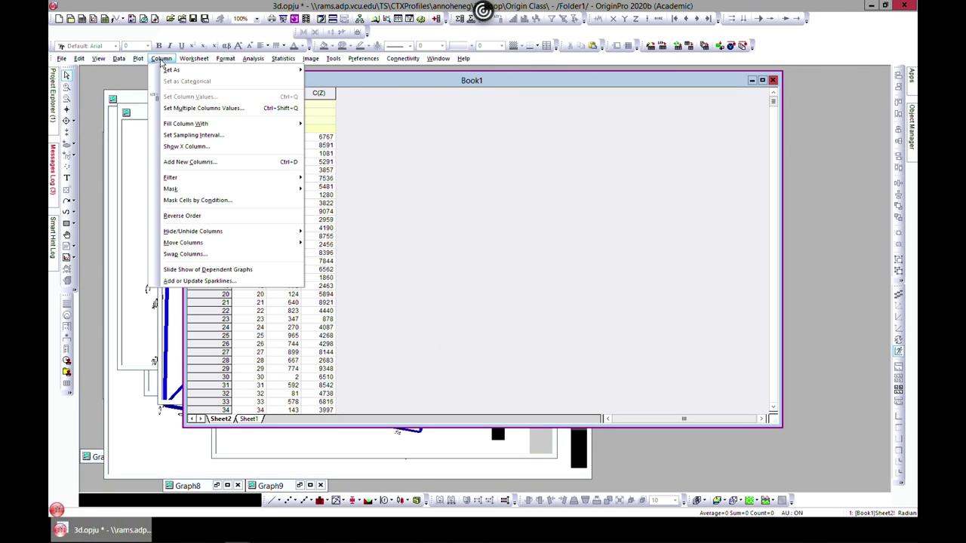
click(190, 162)
text(10)
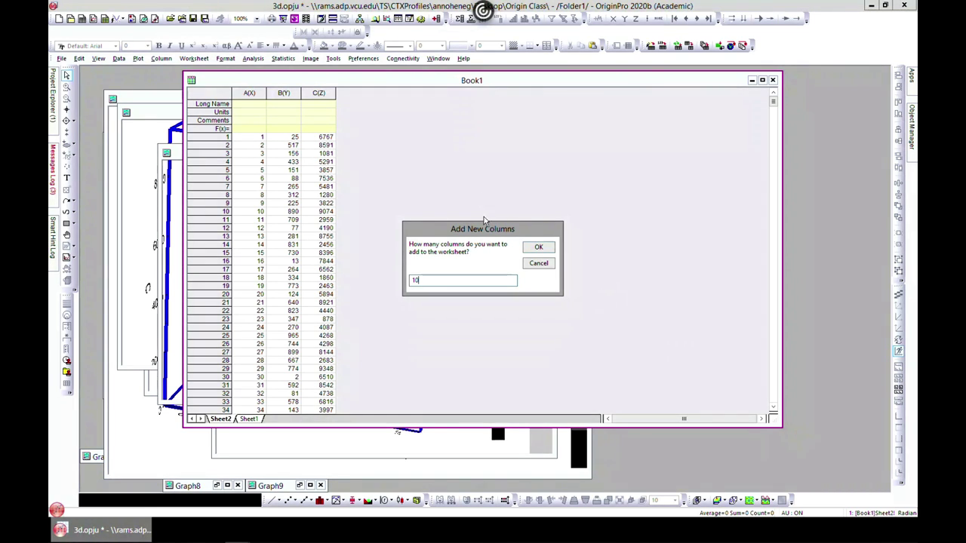
click(536, 249)
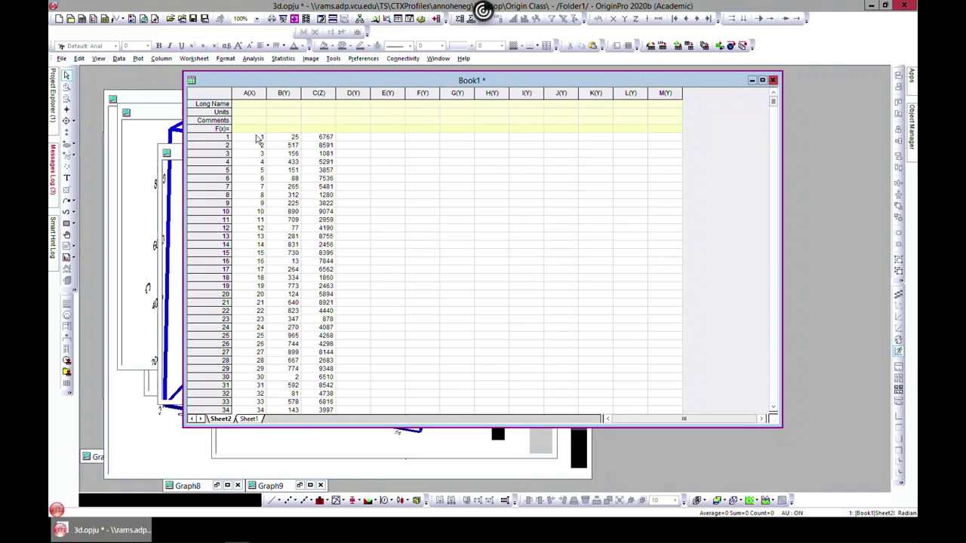
- Copy the data of columns A to C and paste it into columns D to F, starting at row 1
drag(249, 94, 318, 93)
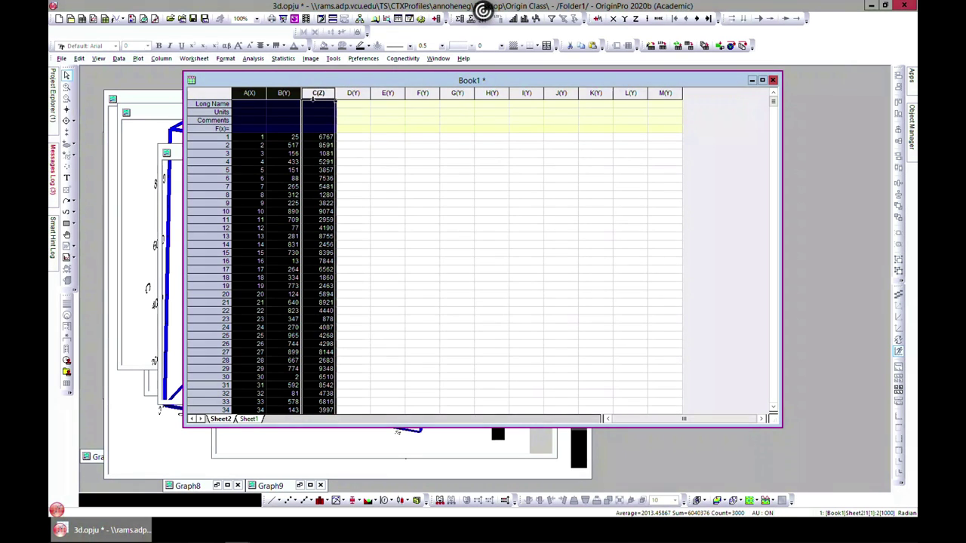
right_click(252, 152)
mouse_move(313, 176)
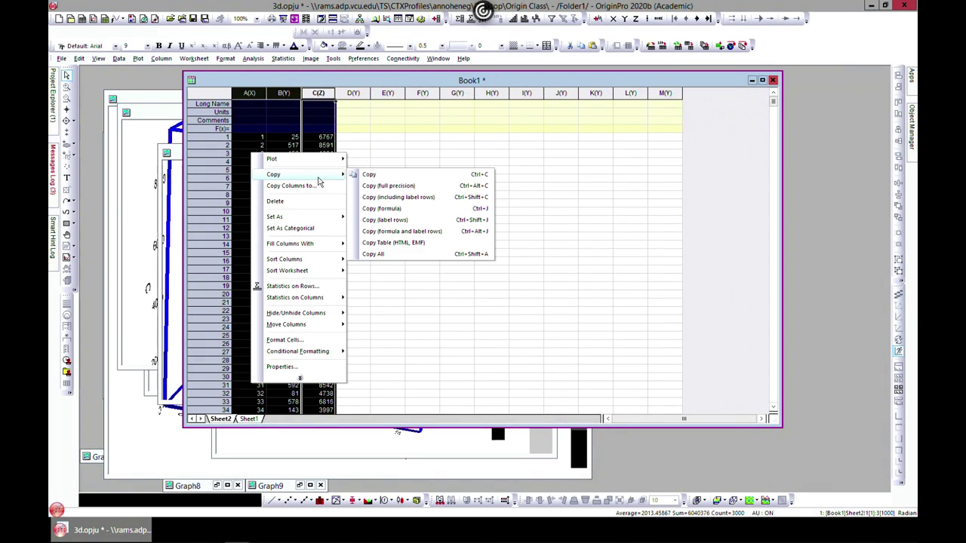
click(393, 177)
click(358, 140)
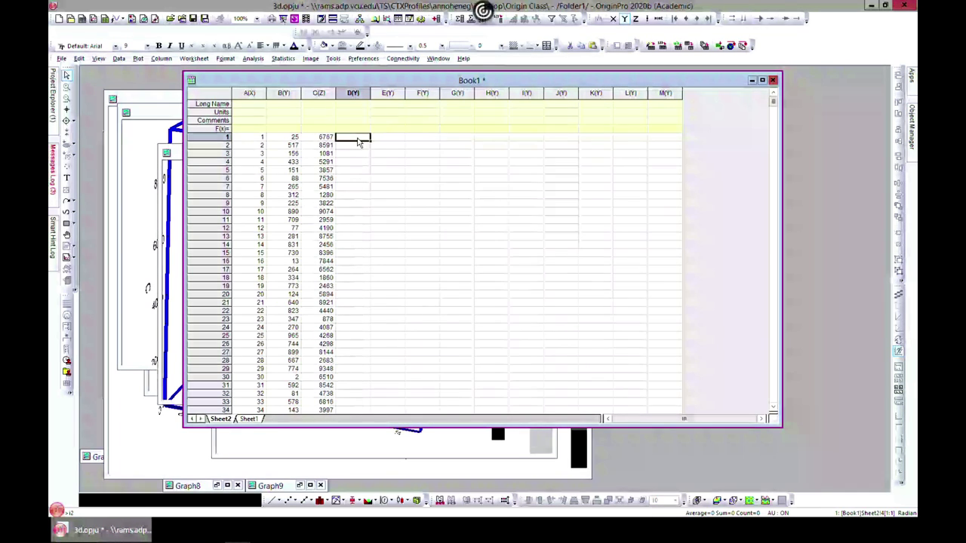
key(ctrl+v)
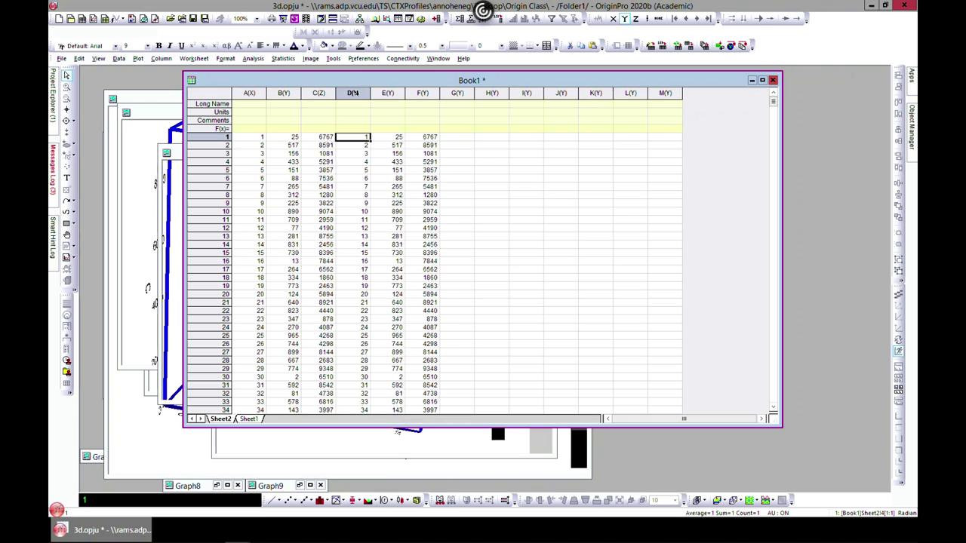
- Set column D as an X column and column F as a Z column
click(354, 93)
right_click(353, 92)
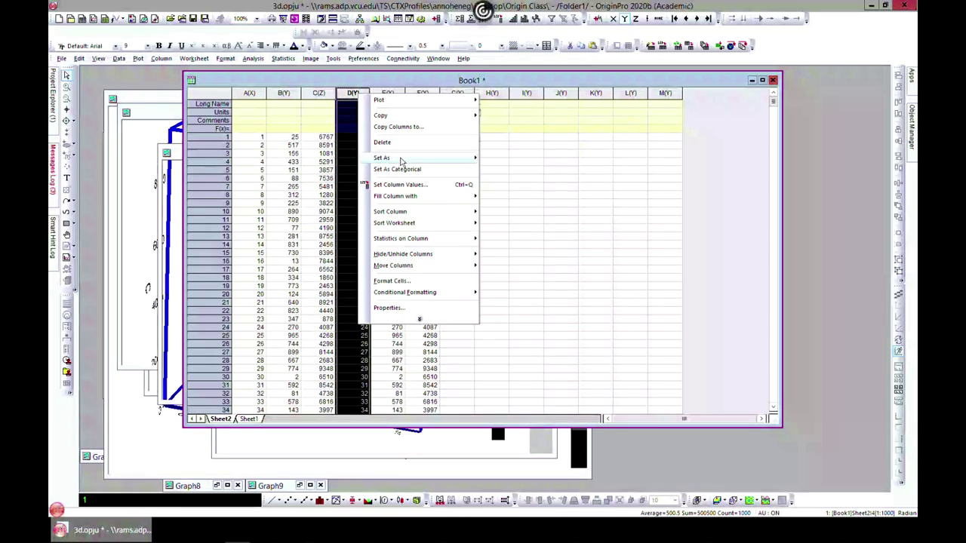
mouse_move(411, 160)
click(501, 160)
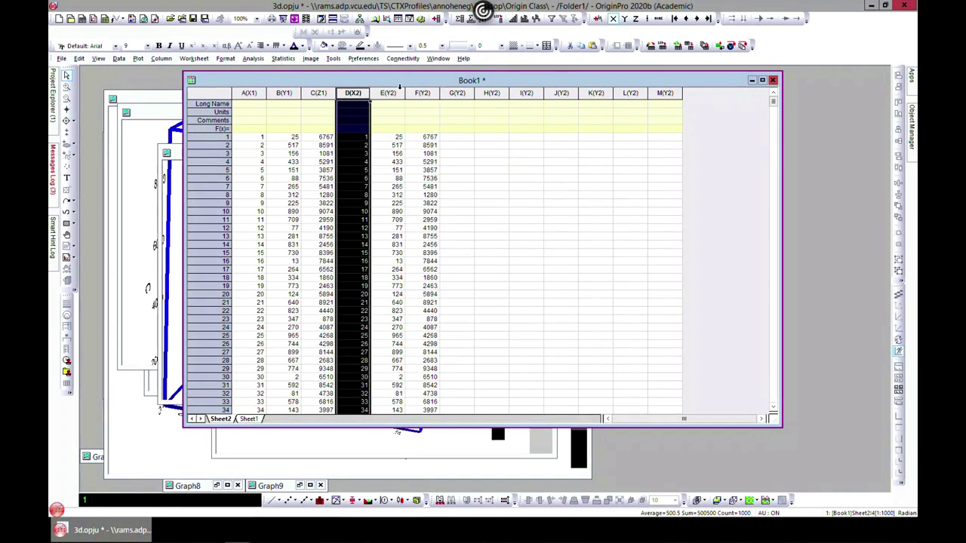
click(423, 93)
right_click(423, 93)
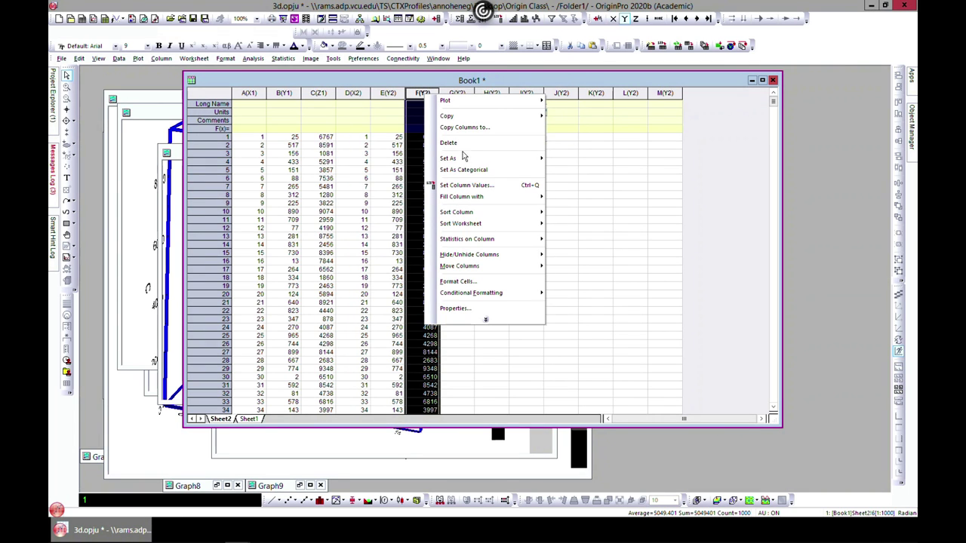
mouse_move(464, 162)
click(562, 184)
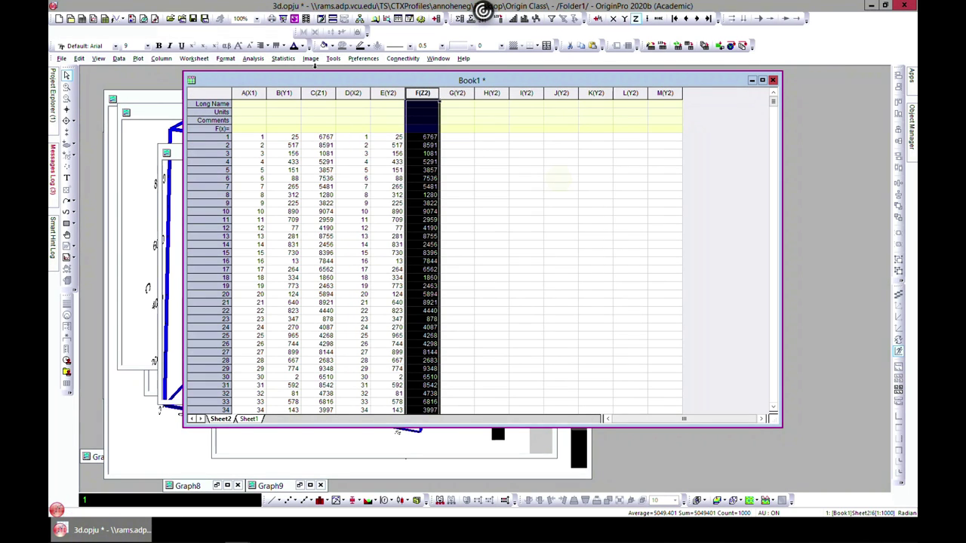
- Try plotting all rows of columns A to F as 3D stacked bars, and delete that graph
click(249, 93)
drag(249, 93, 422, 93)
click(138, 58)
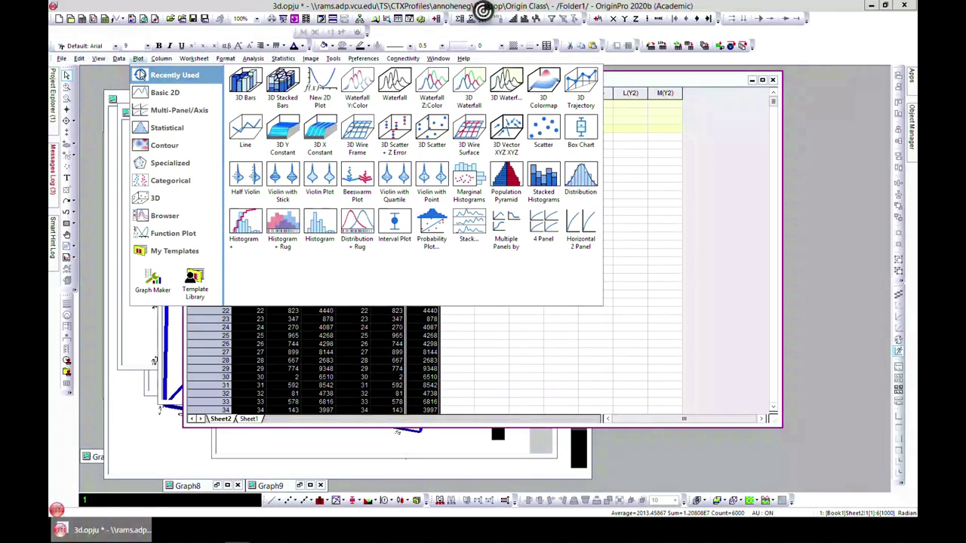
mouse_move(155, 198)
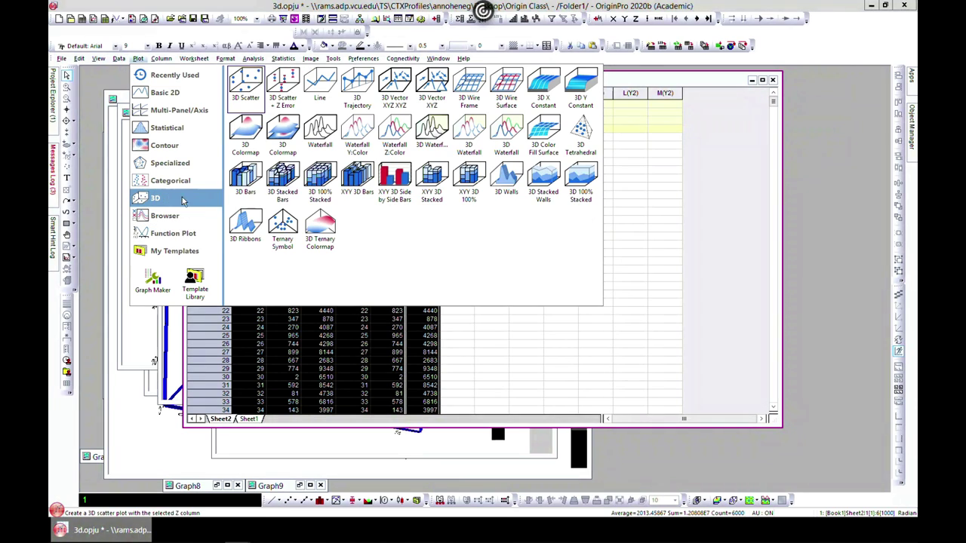
click(287, 186)
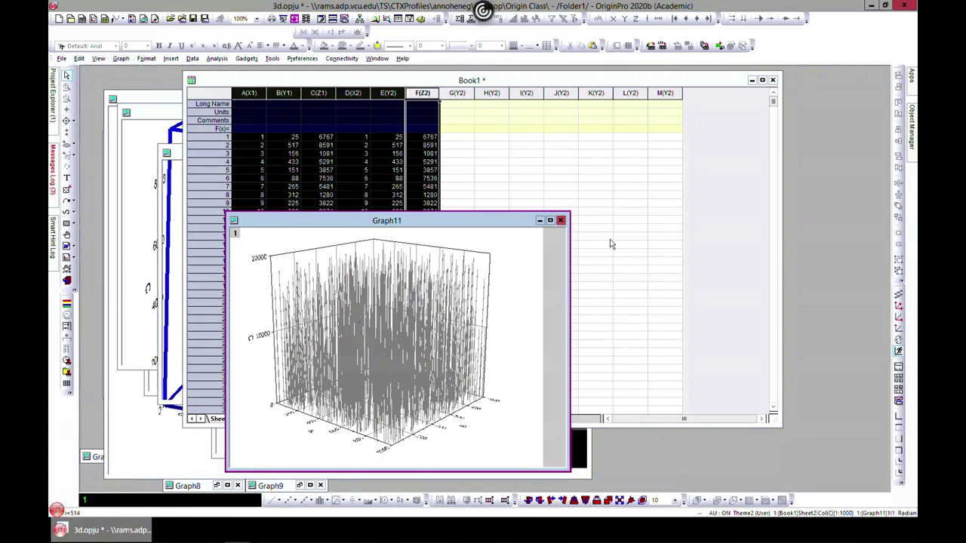
click(560, 221)
click(418, 290)
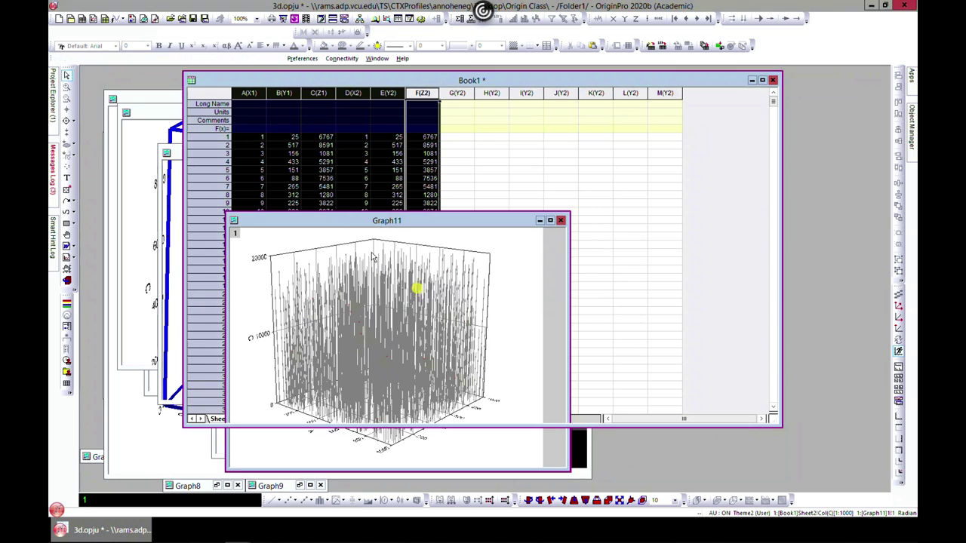
- Plot rows 1 to 10 of columns A to F as 3D stacked bars, and minimize the new graph
drag(261, 140, 427, 215)
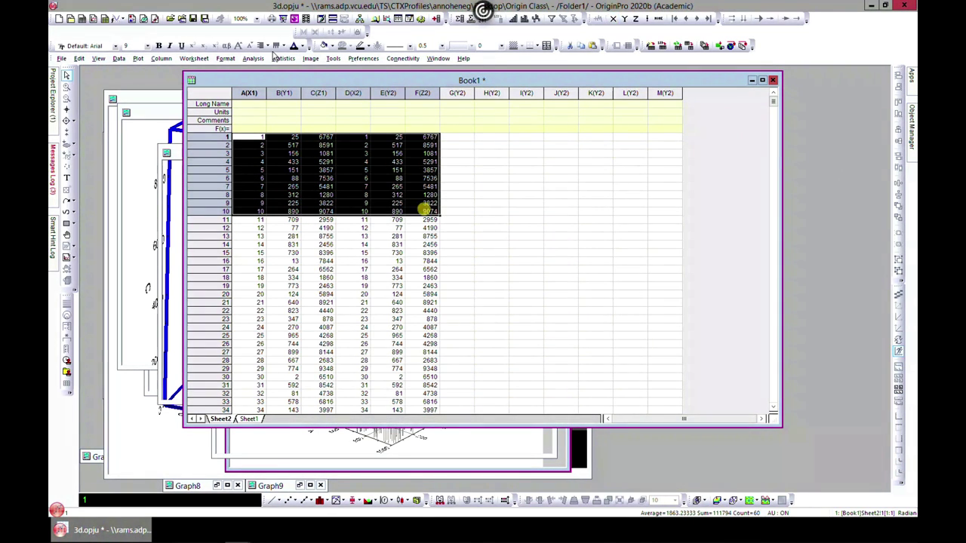
click(139, 60)
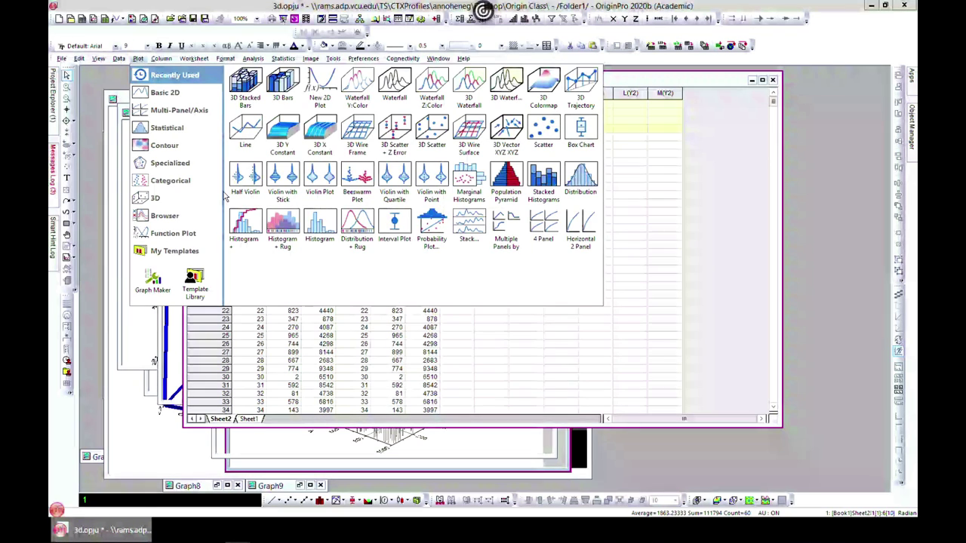
mouse_move(161, 202)
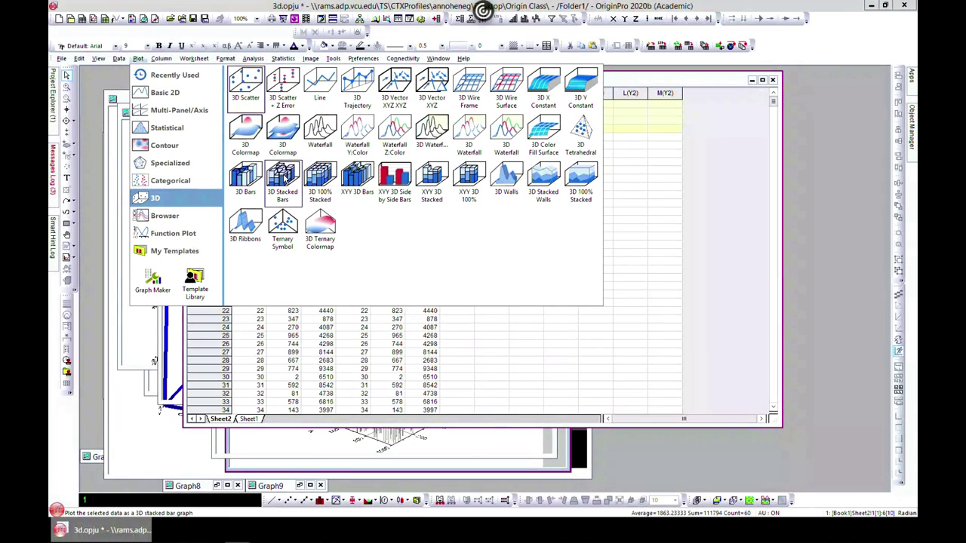
click(283, 173)
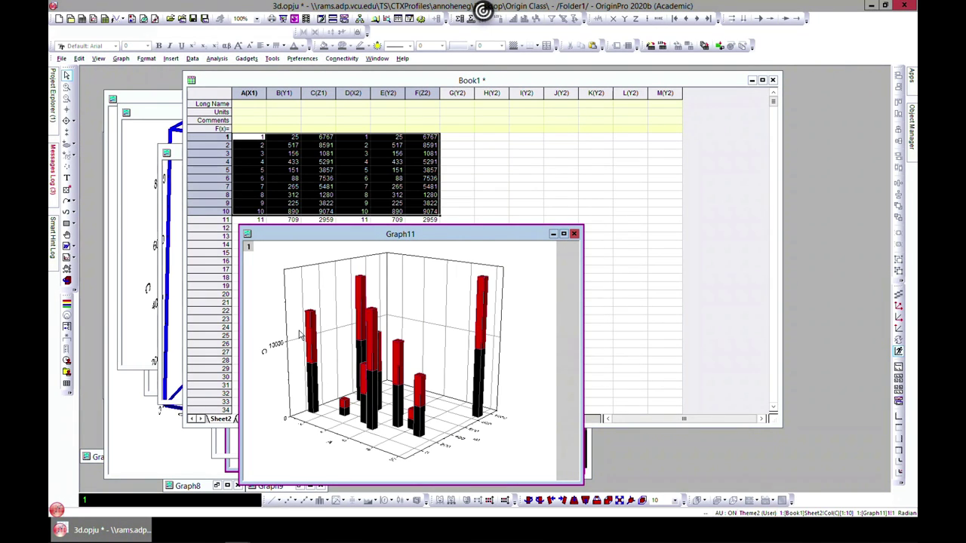
click(553, 235)
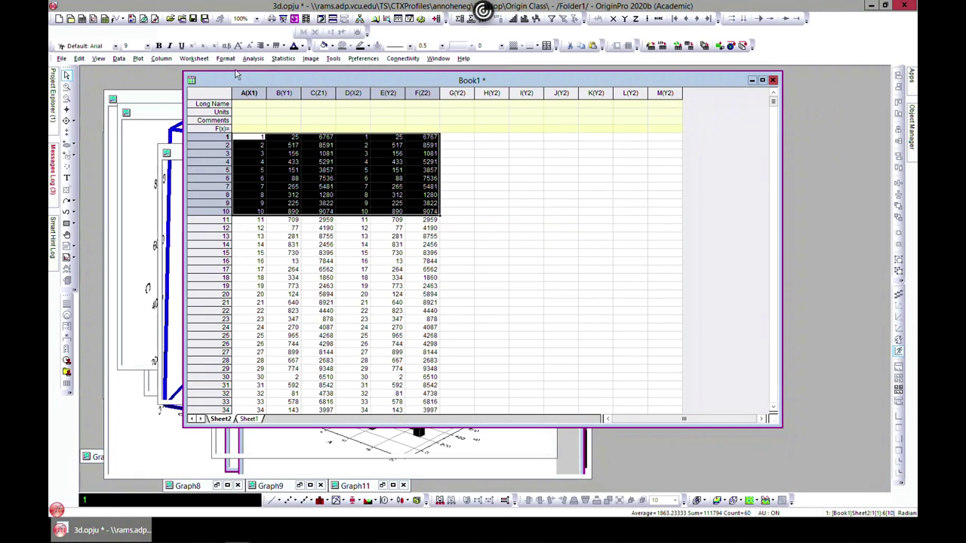
- Plot the same ten rows as 3D 100% stacked bars, view the graph at full size, and minimize it
click(138, 58)
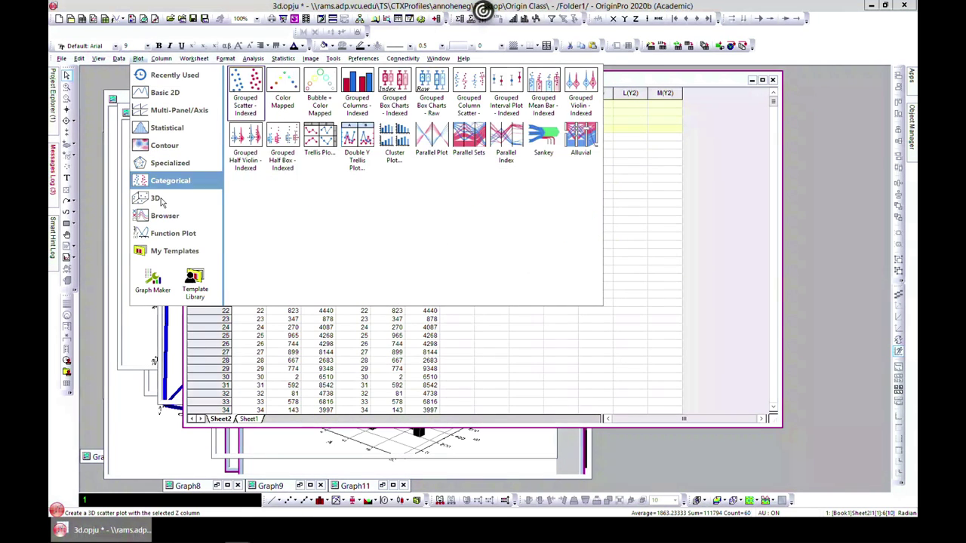
mouse_move(154, 198)
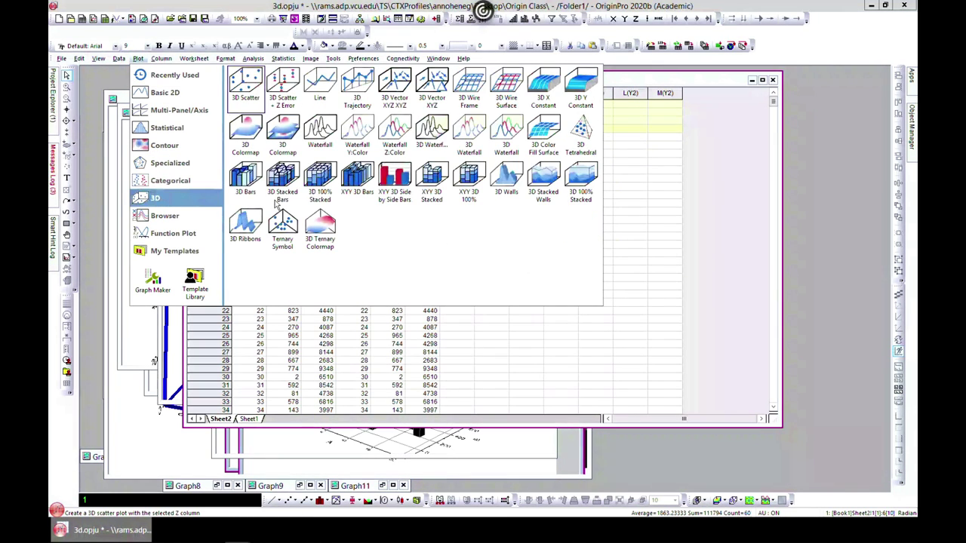
click(323, 190)
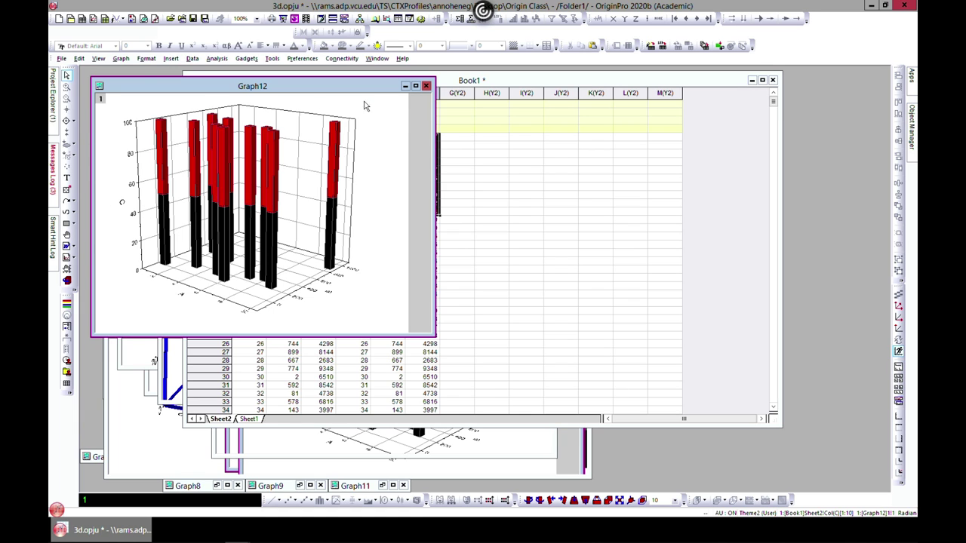
click(415, 86)
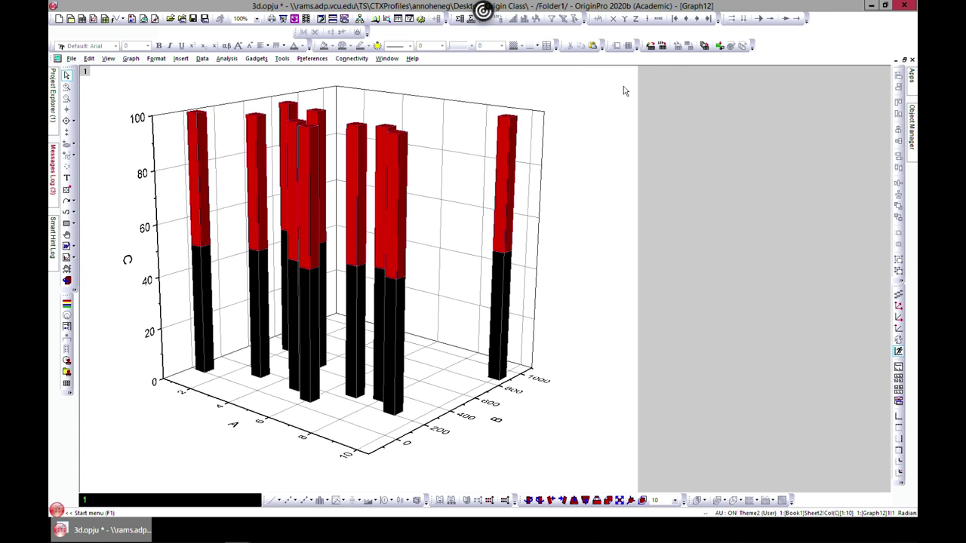
click(904, 61)
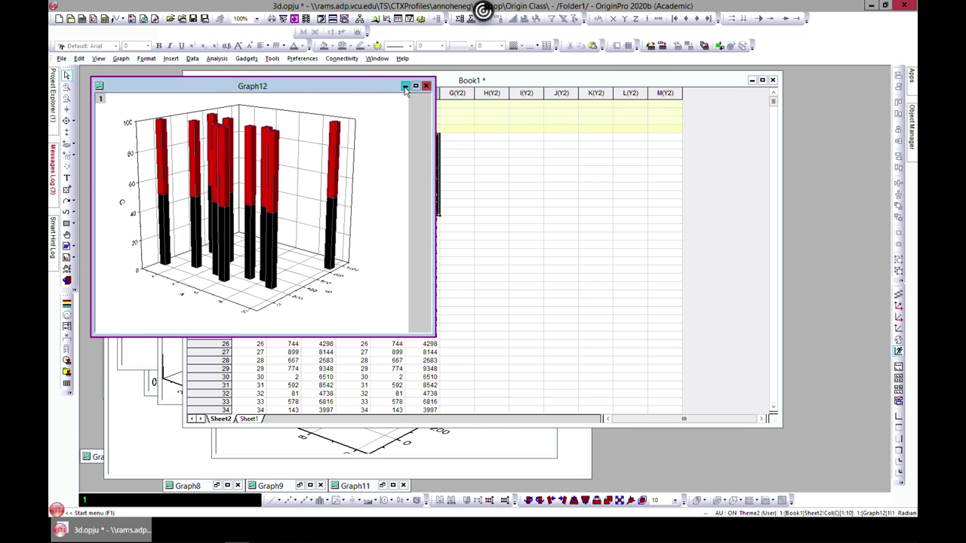
click(405, 86)
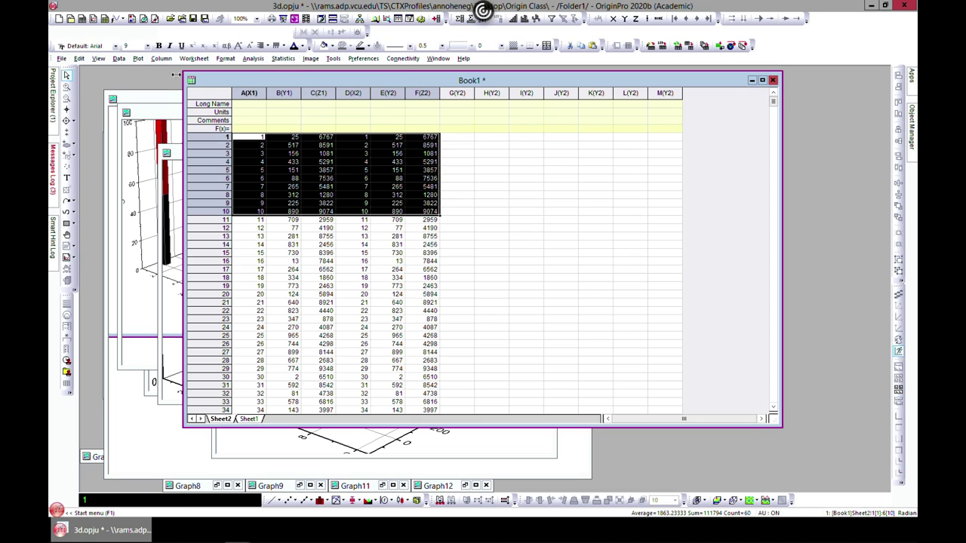
click(138, 59)
mouse_move(171, 196)
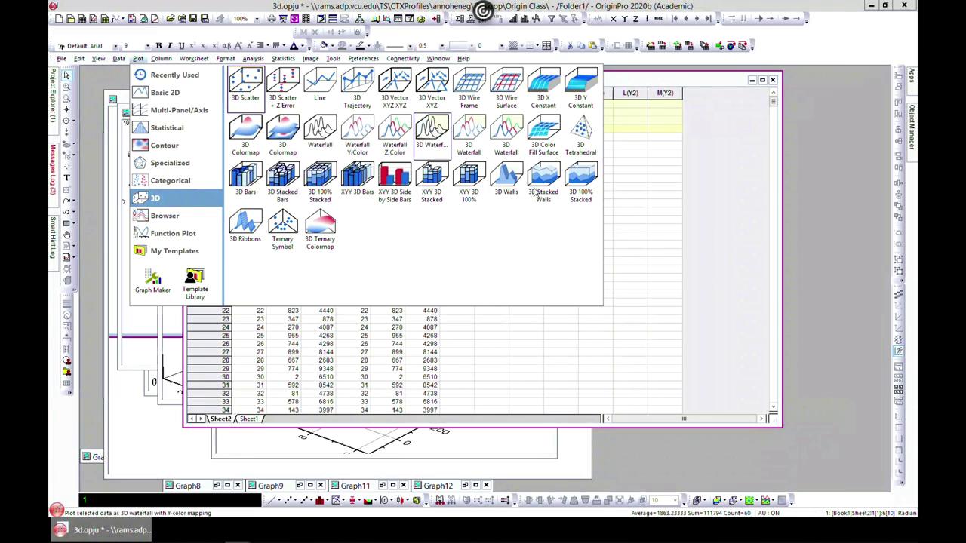
click(637, 195)
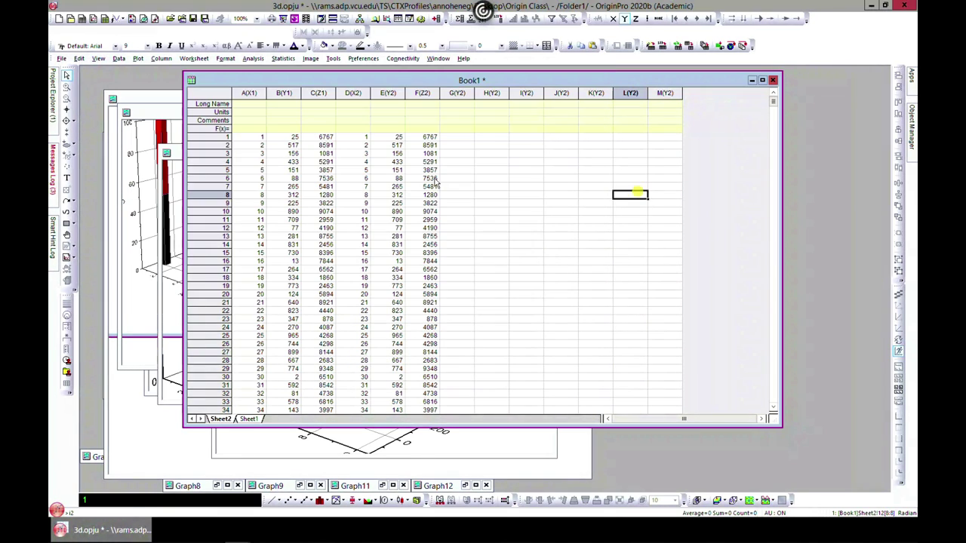
- Plot the full columns A and B as 3D walls, view the graph at full size, and minimize it
mouse_move(245, 92)
mouse_down()
mouse_move(317, 93)
mouse_move(240, 78)
mouse_move(204, 99)
mouse_move(230, 98)
mouse_up()
ctrl+click(211, 98)
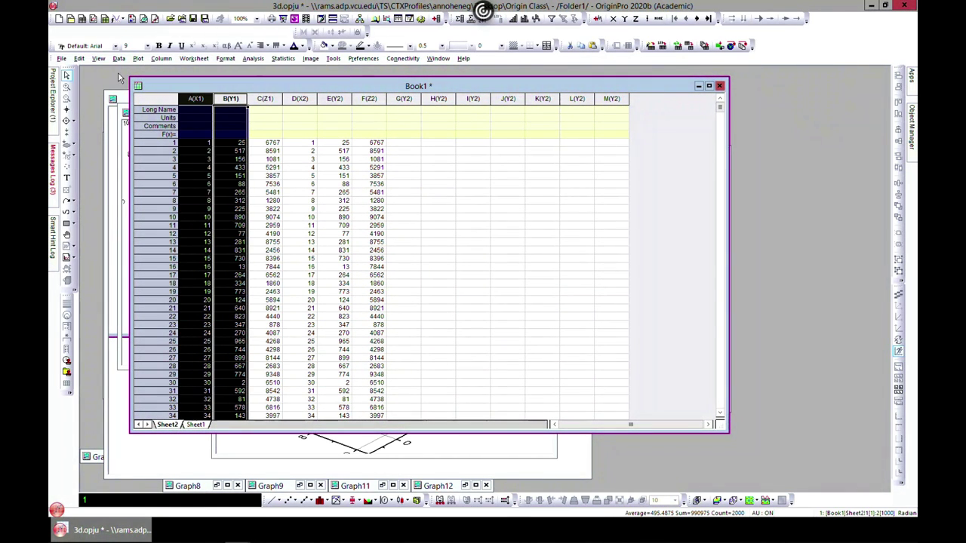
click(138, 58)
click(170, 163)
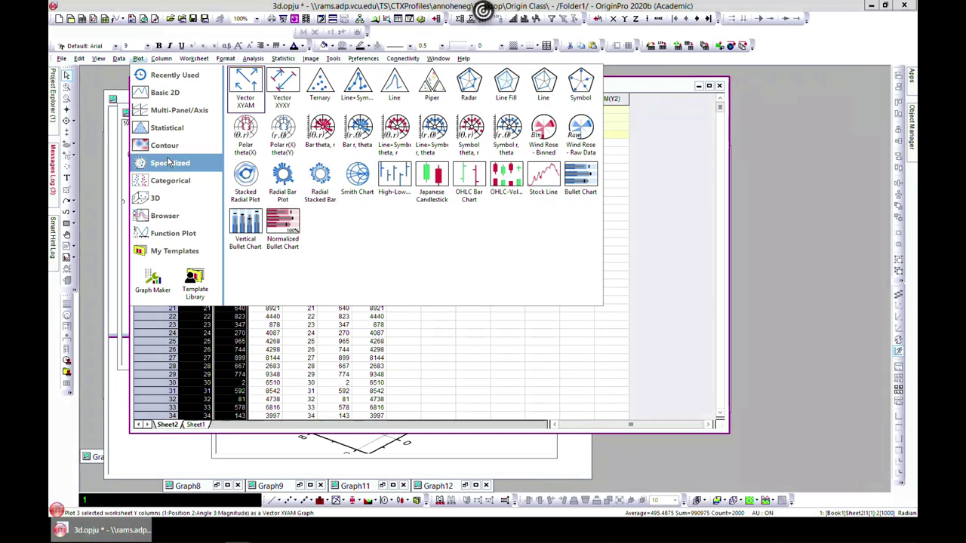
click(162, 199)
click(505, 185)
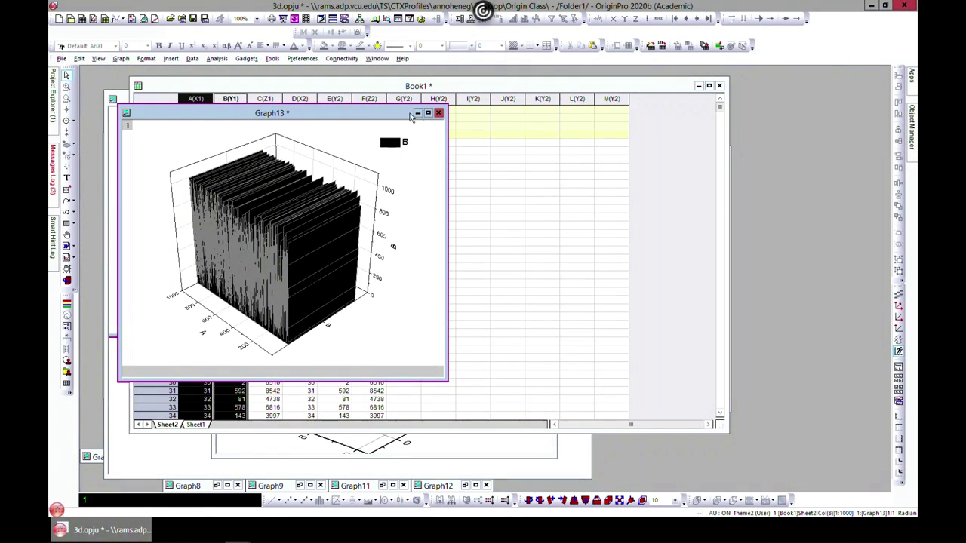
click(427, 113)
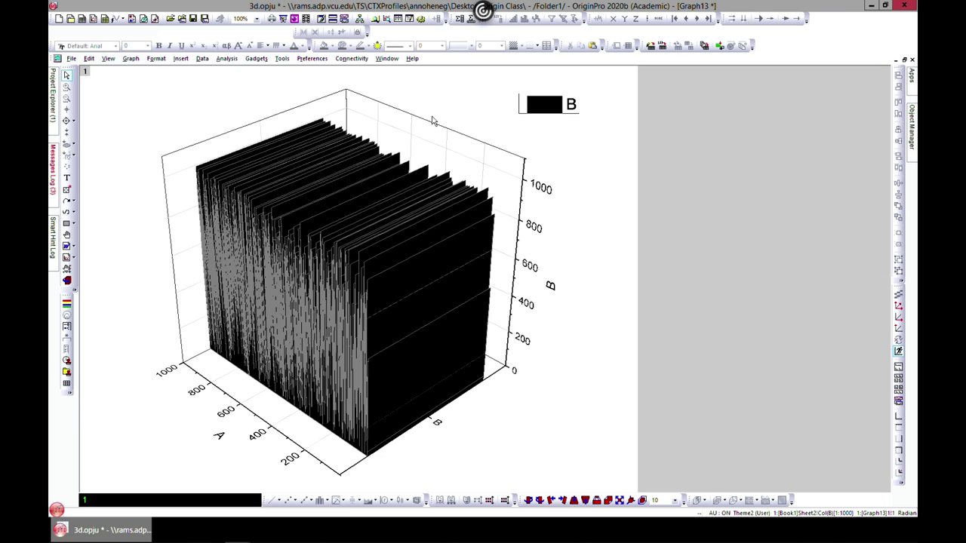
click(305, 287)
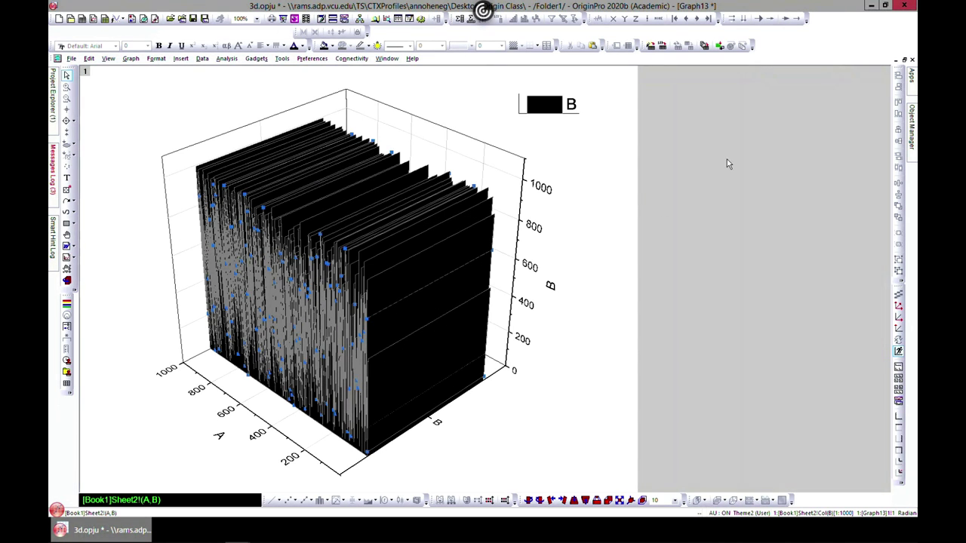
click(904, 59)
click(417, 113)
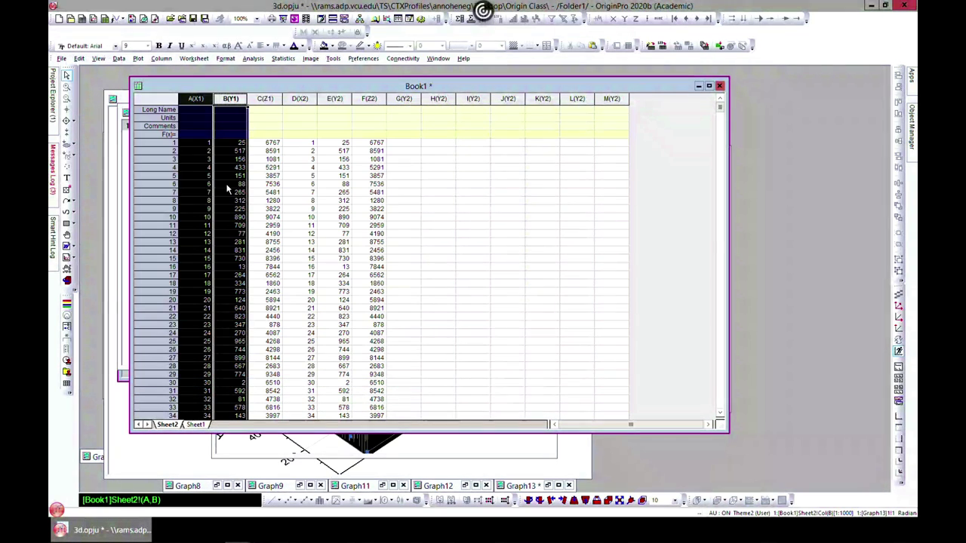
- Plot rows 1 to 20 of columns A and B as 3D walls, and maximize the new graph
drag(209, 143, 242, 302)
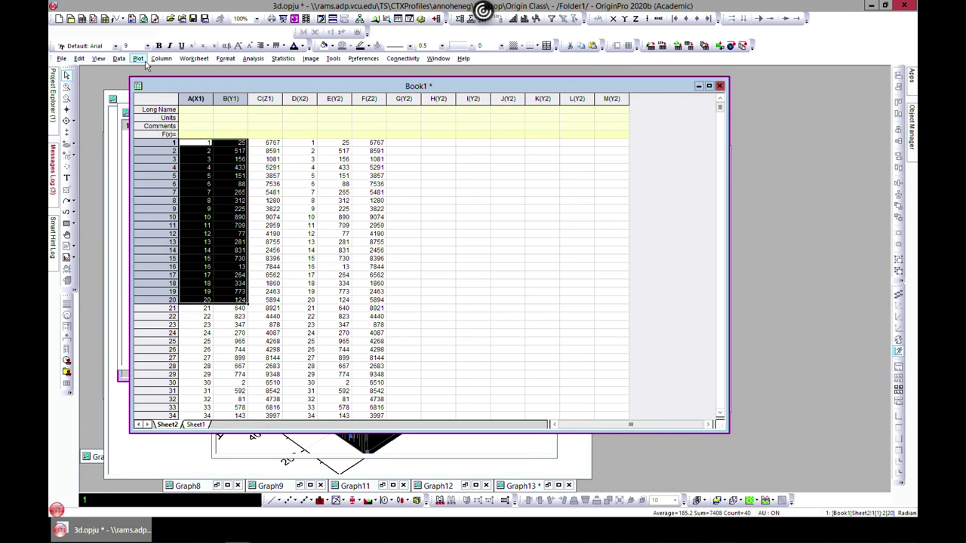
click(139, 59)
mouse_move(166, 198)
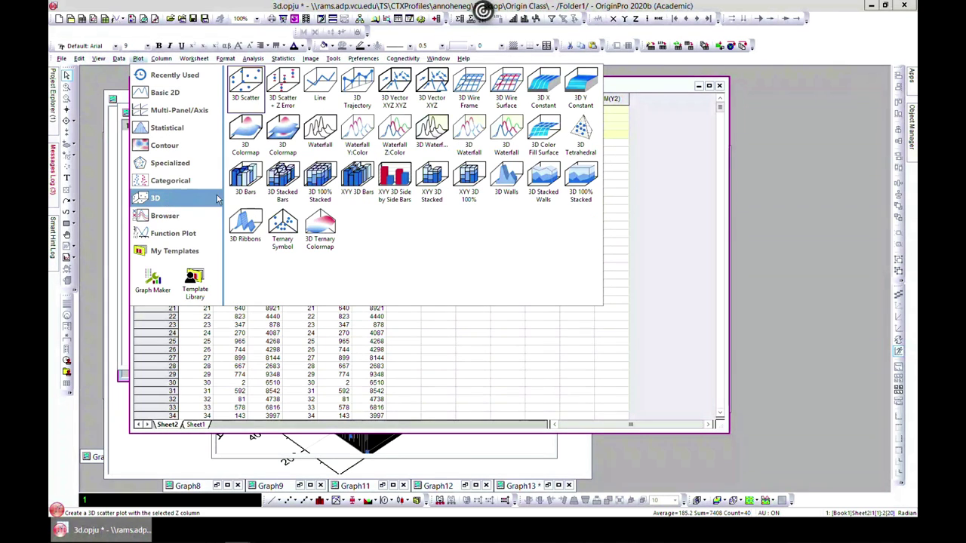
click(510, 177)
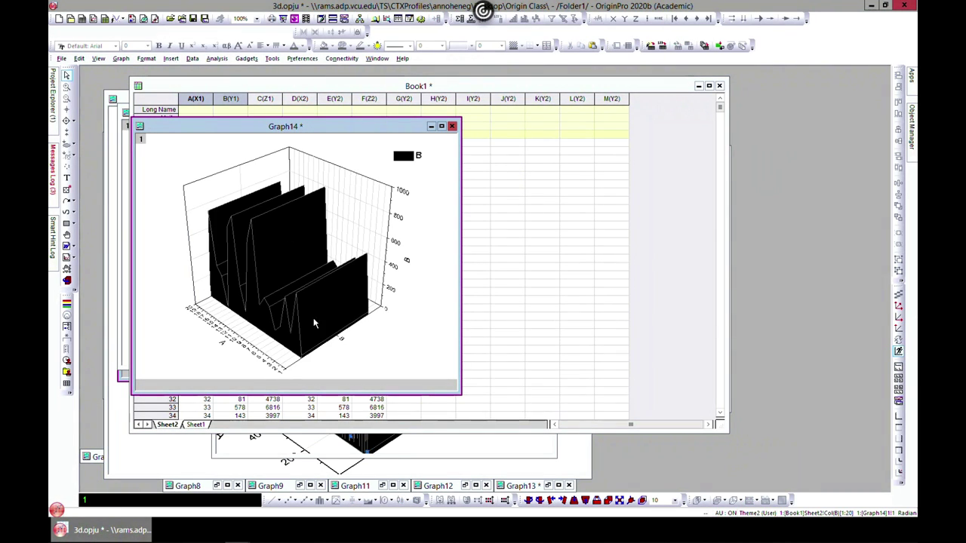
click(442, 126)
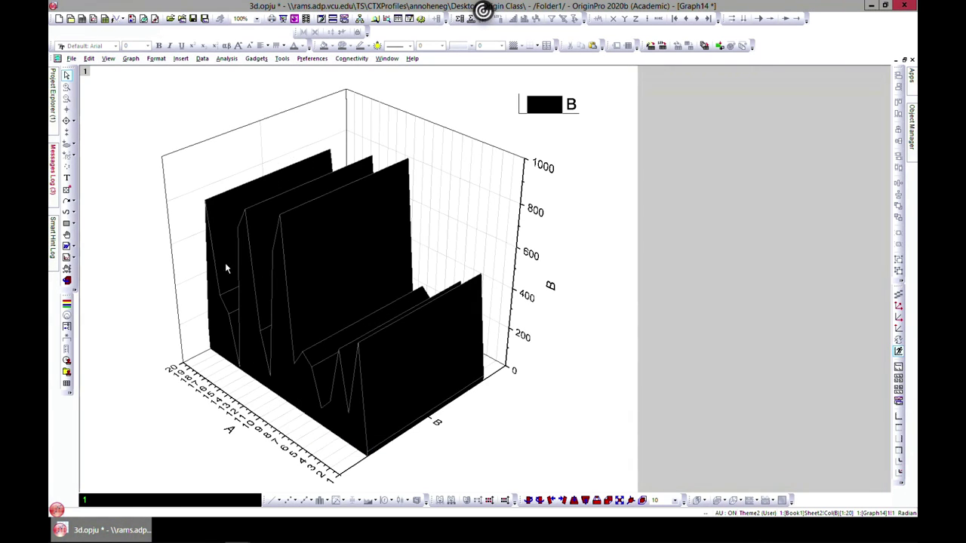
- Rotate the 3D walls graph freely to face its long side more directly, and restore the graph window from full size
click(453, 186)
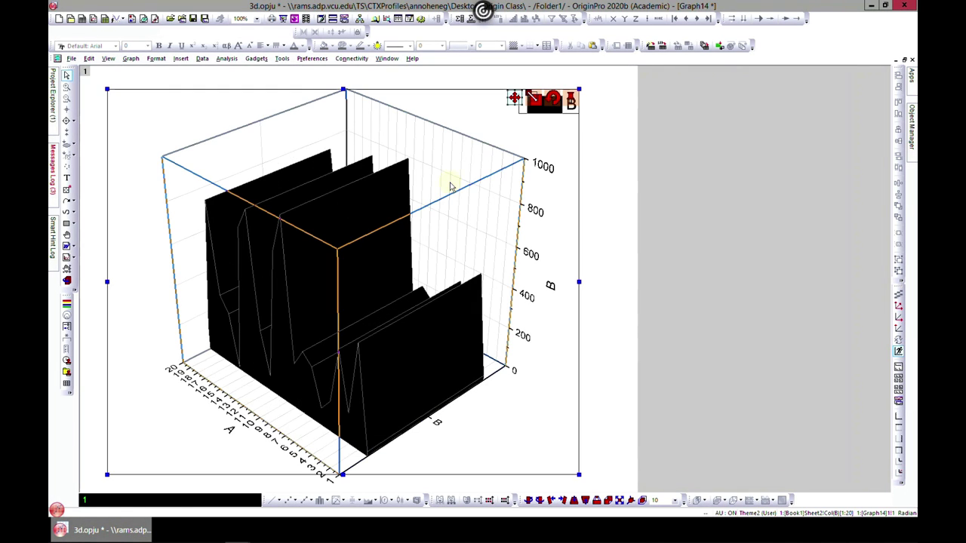
click(553, 100)
drag(344, 268, 285, 265)
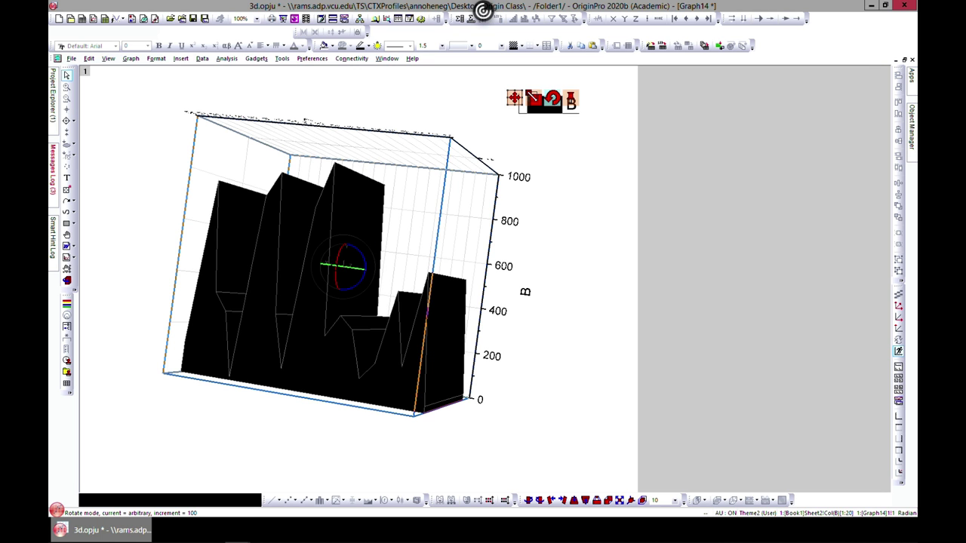
mouse_move(343, 267)
mouse_down()
mouse_move(309, 249)
mouse_move(370, 256)
mouse_move(335, 272)
mouse_up()
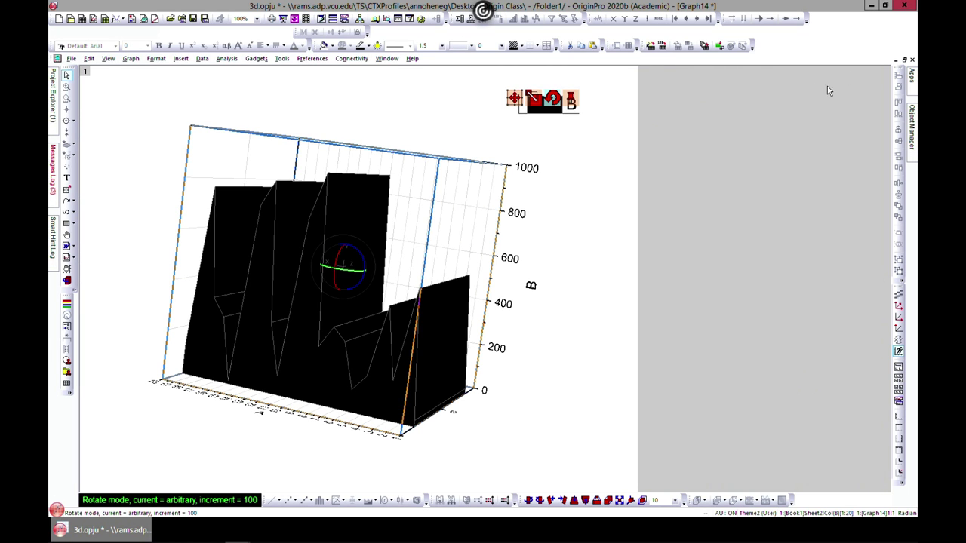
click(903, 61)
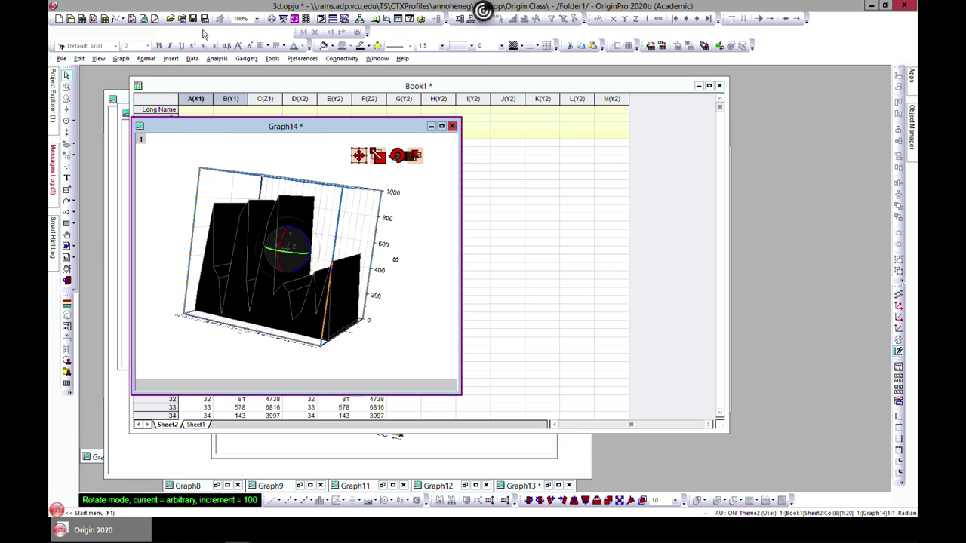
click(121, 59)
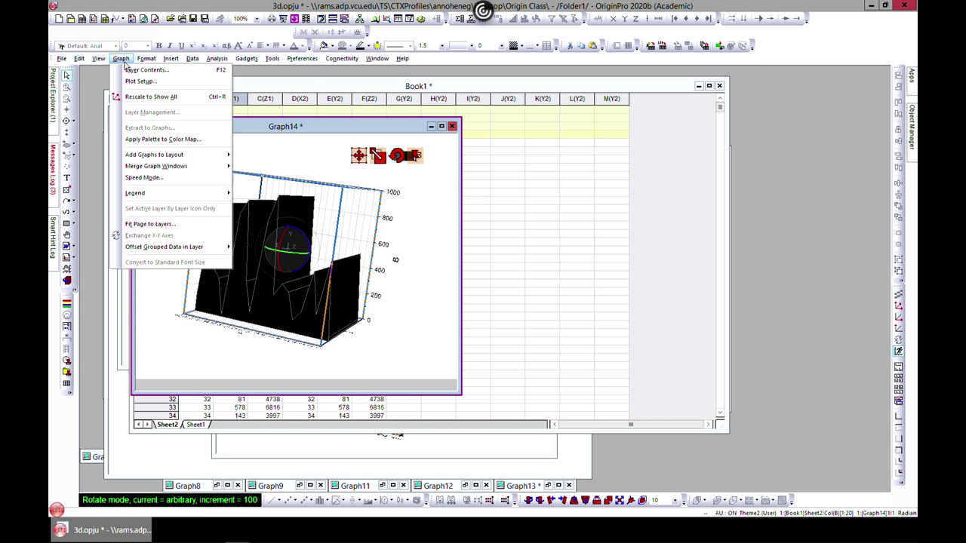
click(300, 99)
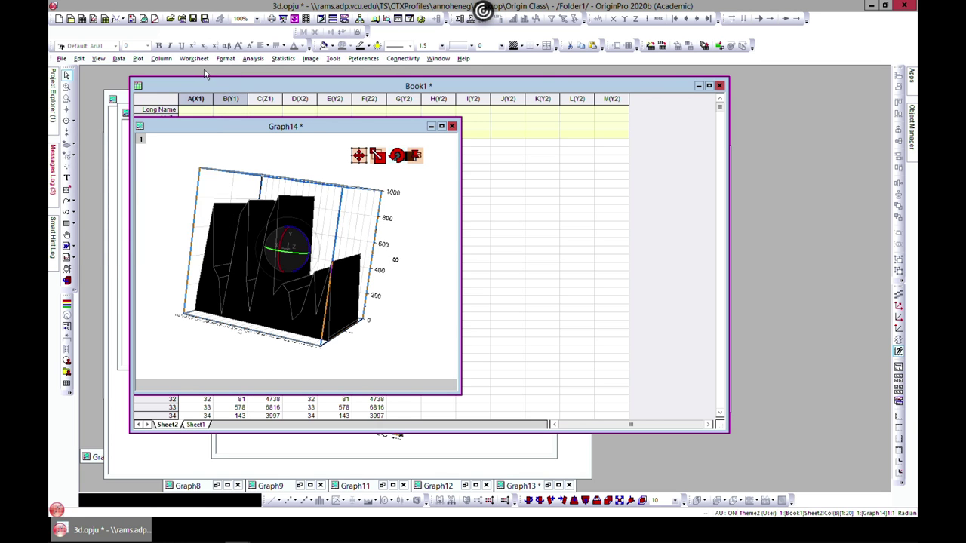
click(138, 59)
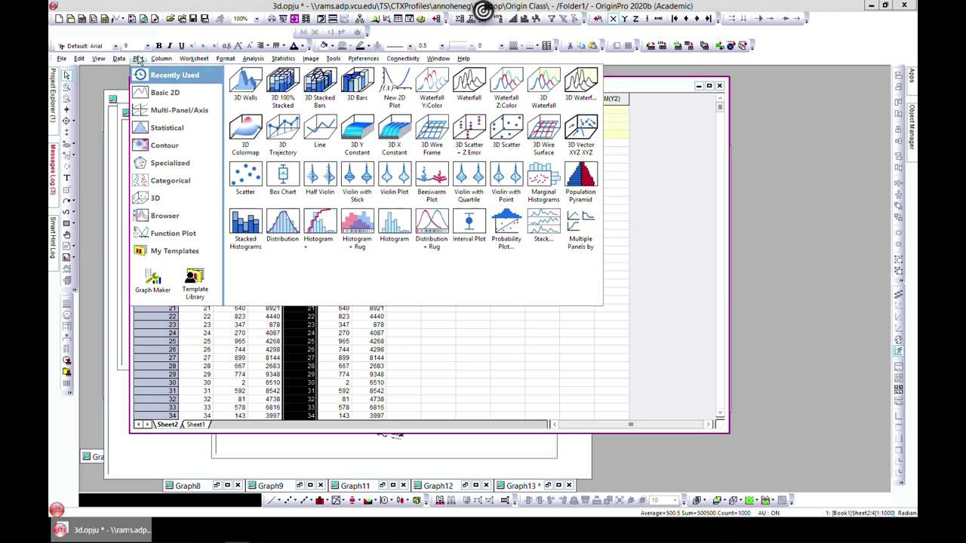
mouse_move(162, 200)
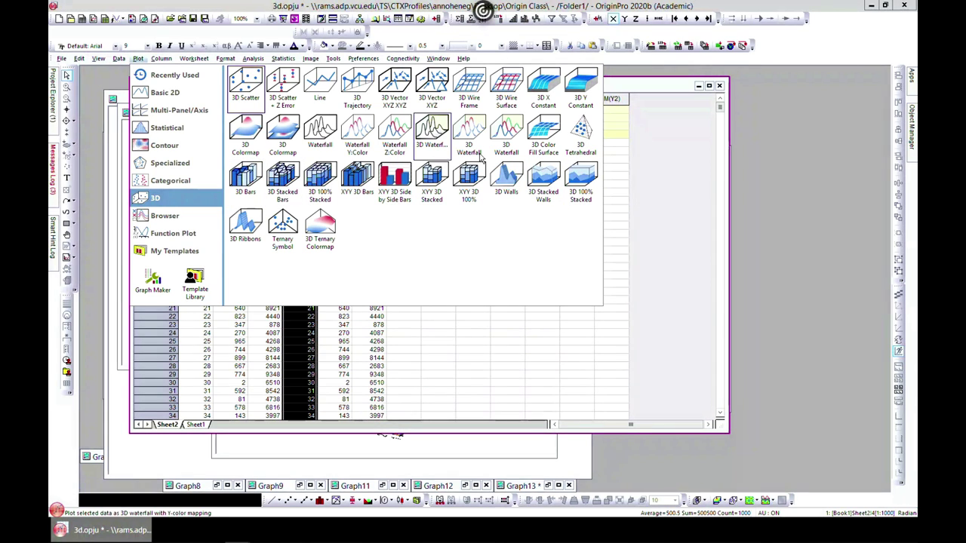
click(704, 267)
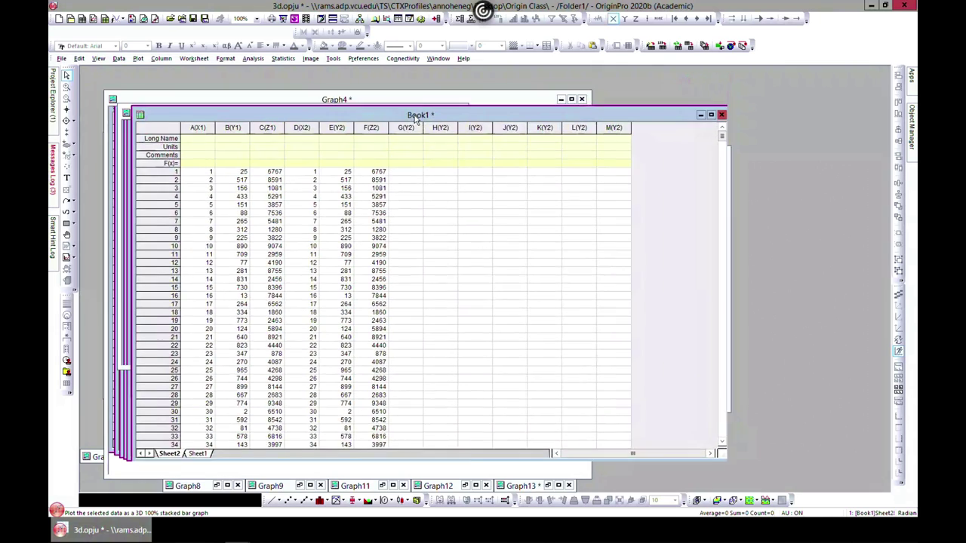
drag(414, 119, 528, 113)
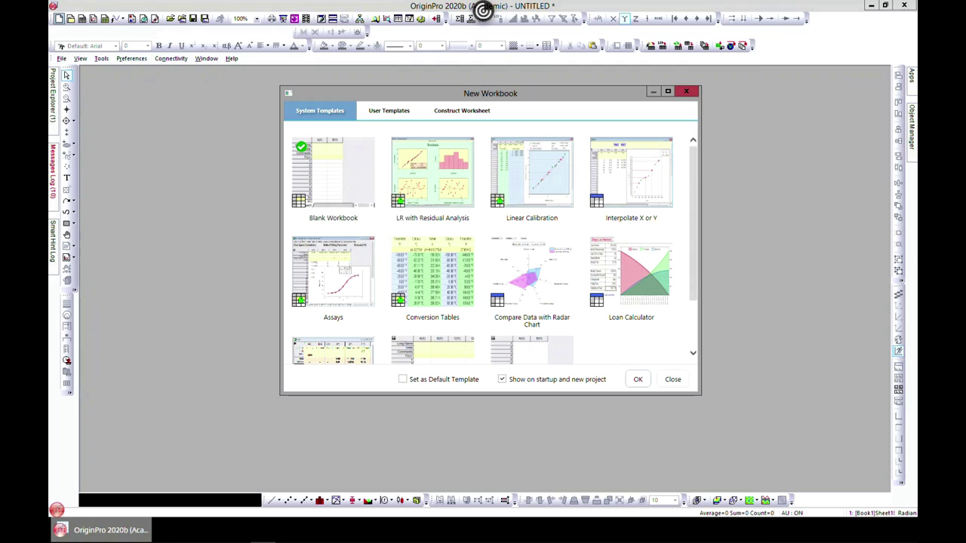
- Create a blank workbook and start a new 2D function plot
double_click(328, 162)
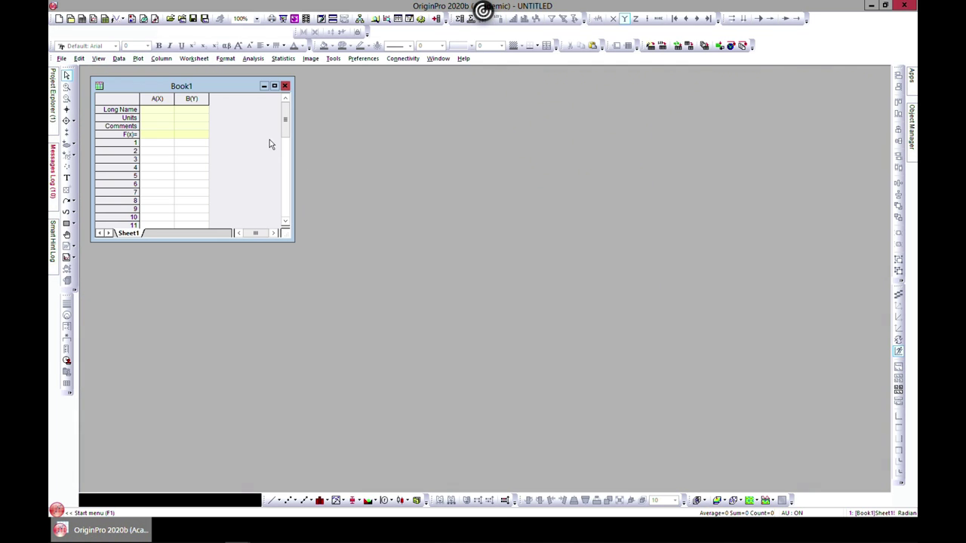
click(138, 59)
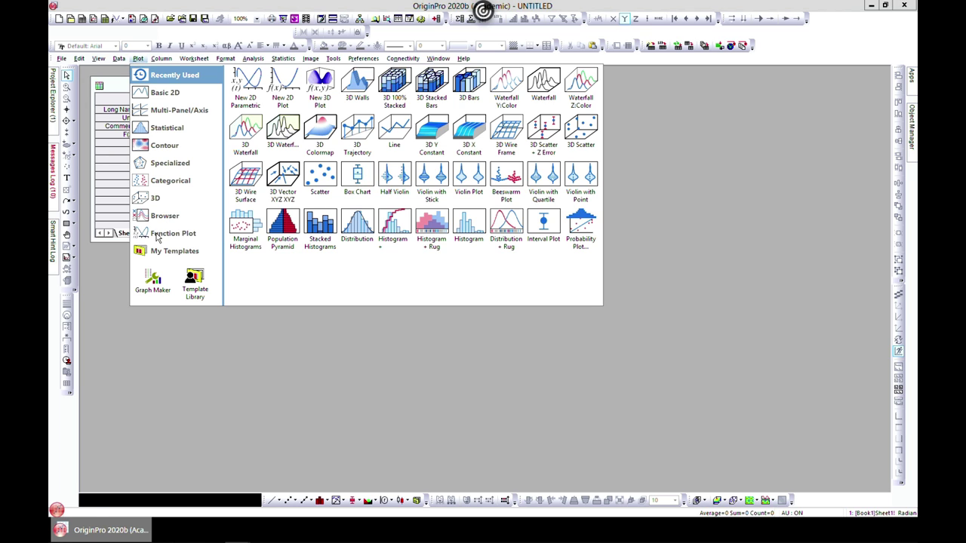
mouse_move(158, 239)
mouse_move(170, 216)
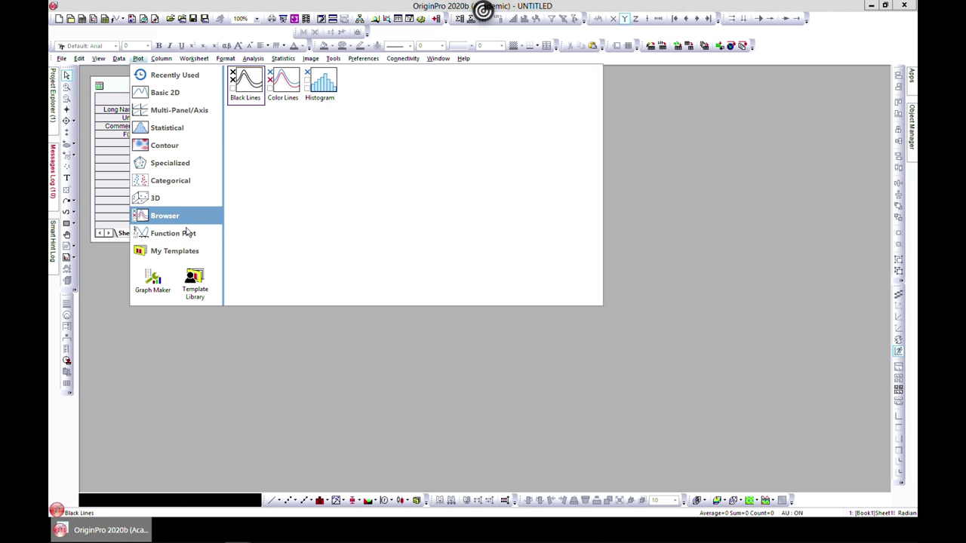
mouse_move(188, 241)
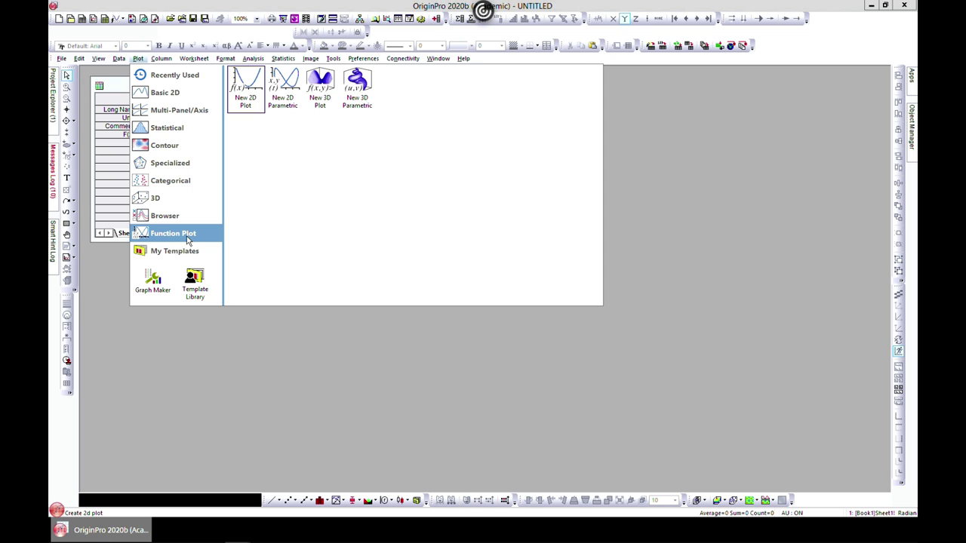
click(259, 99)
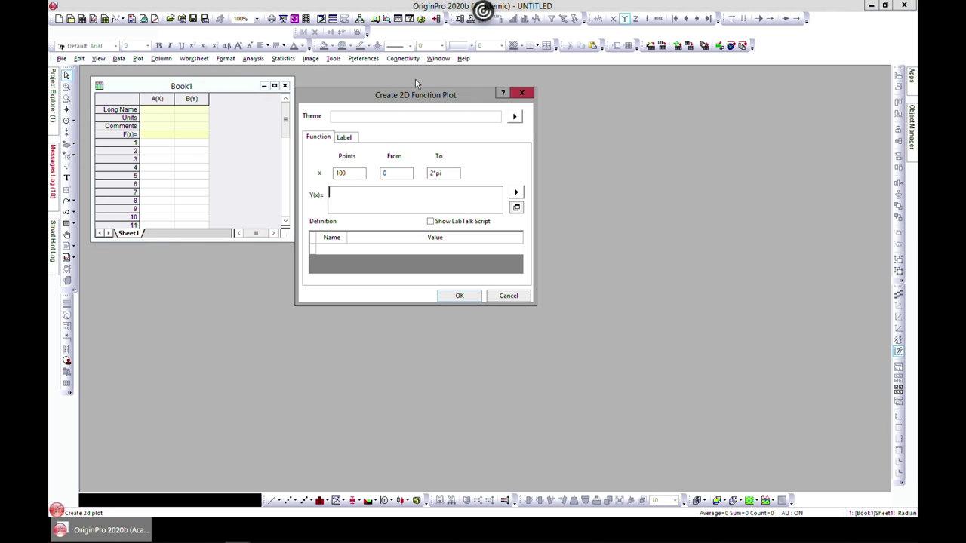
drag(399, 96, 432, 89)
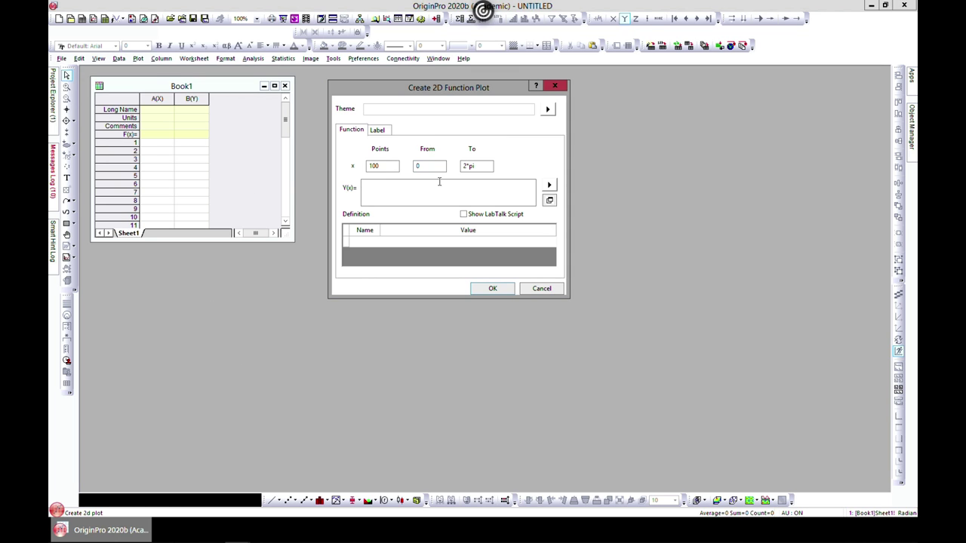
- Insert the math function exp(x) as the Y(x) formula of the 2D function plot
click(385, 169)
click(357, 191)
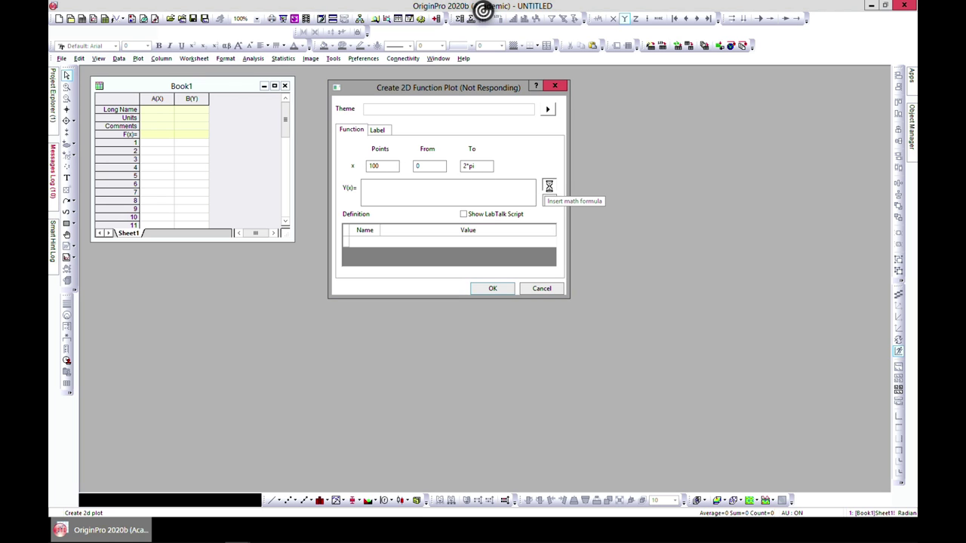
click(549, 185)
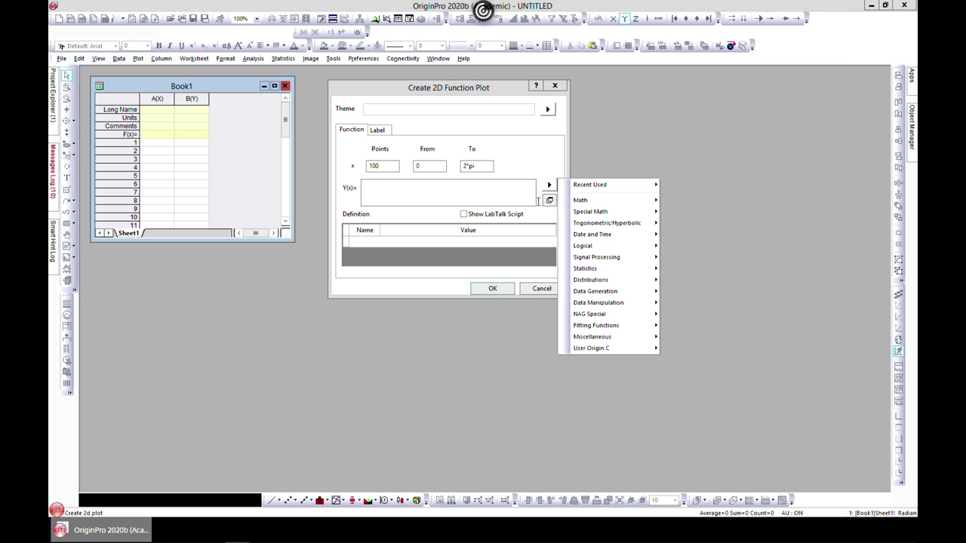
mouse_move(579, 203)
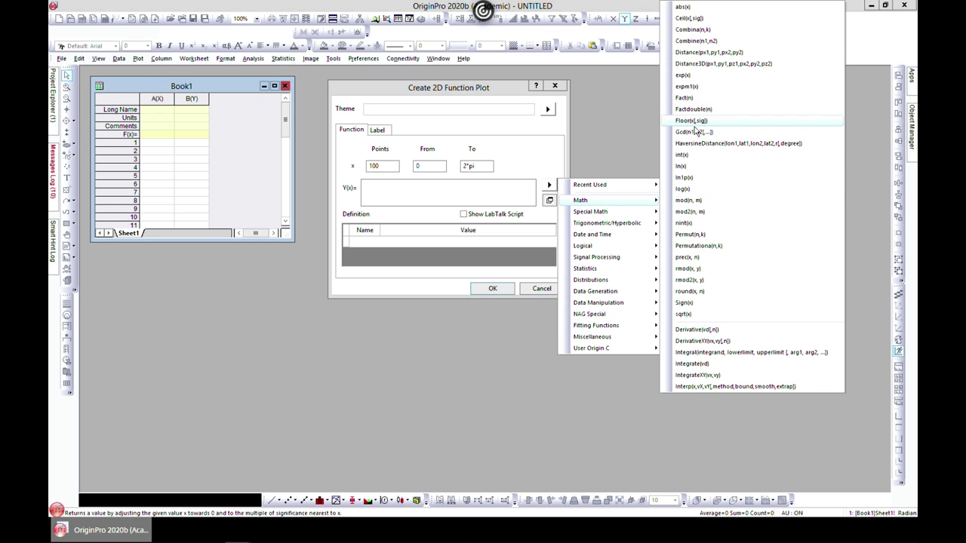
click(691, 76)
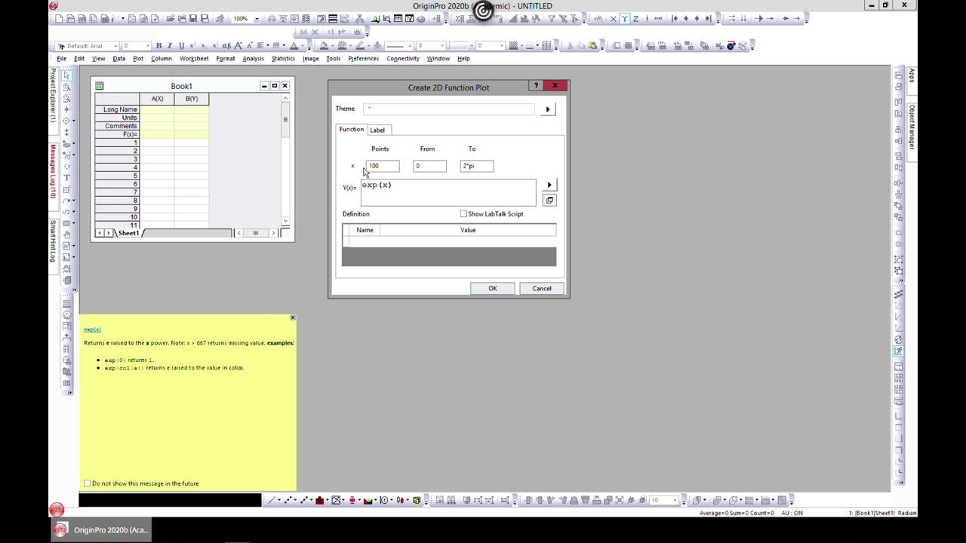
- Set the upper limit of x to 20 and generate the function plot
drag(489, 164, 440, 165)
text(20)
click(492, 291)
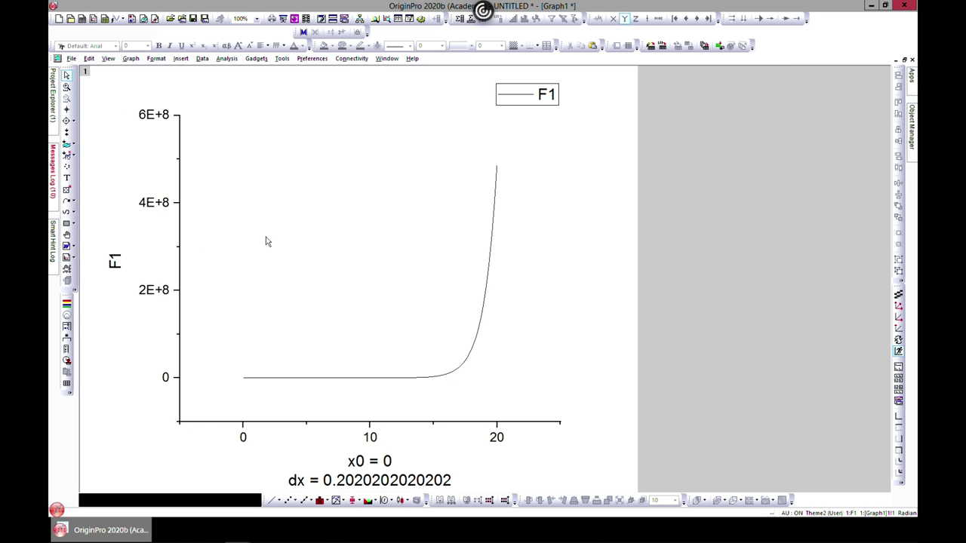
click(345, 99)
click(336, 422)
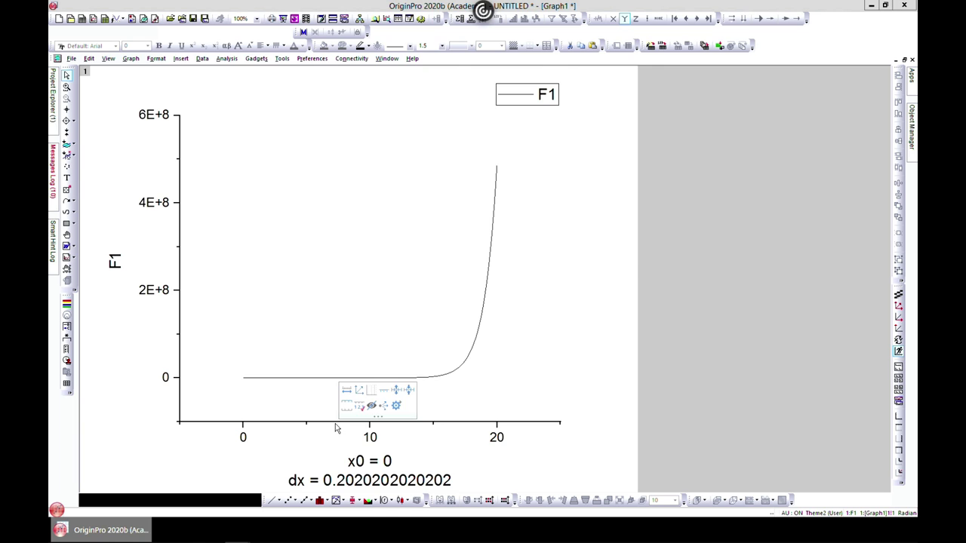
double_click(285, 425)
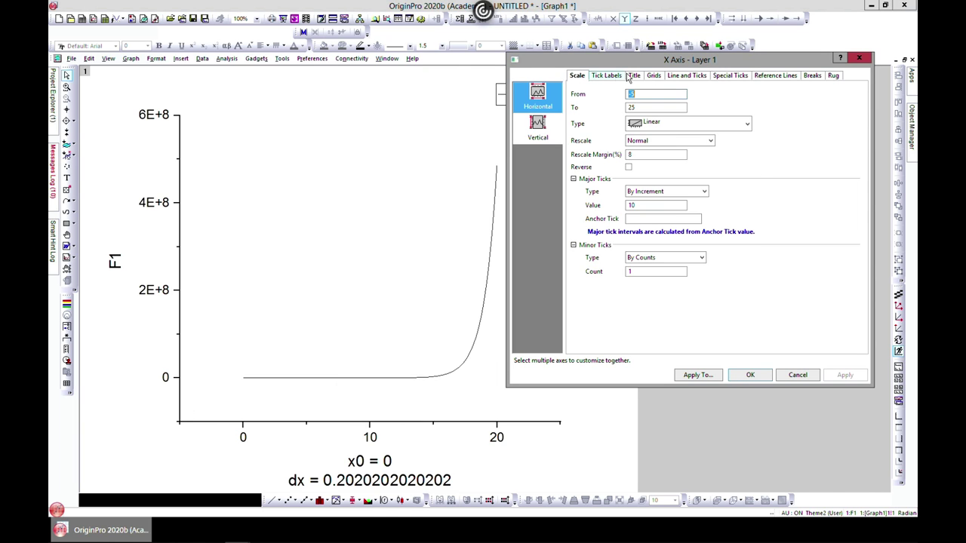
click(859, 59)
- Open the curve's plot properties, change its function to 2*exp(x), and apply it
double_click(485, 309)
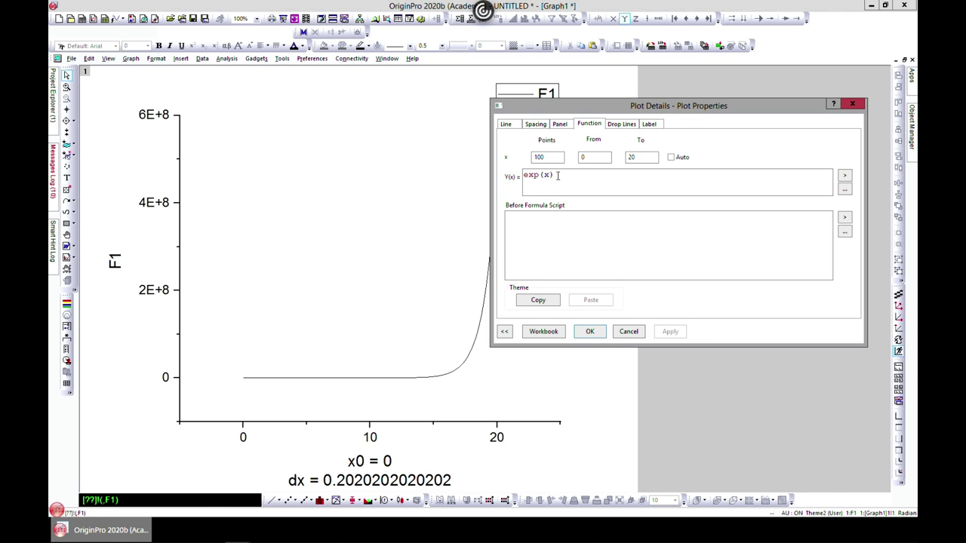
drag(590, 110, 603, 100)
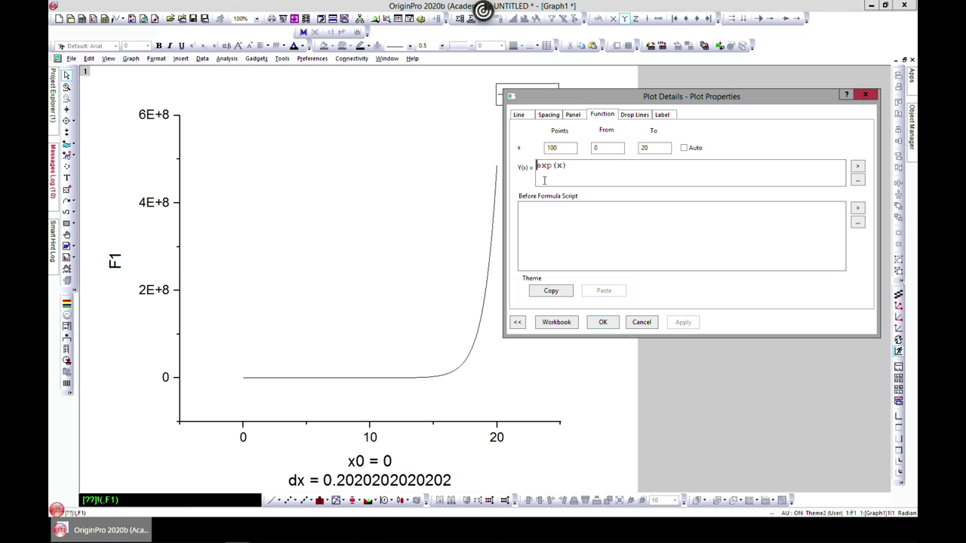
text(2)
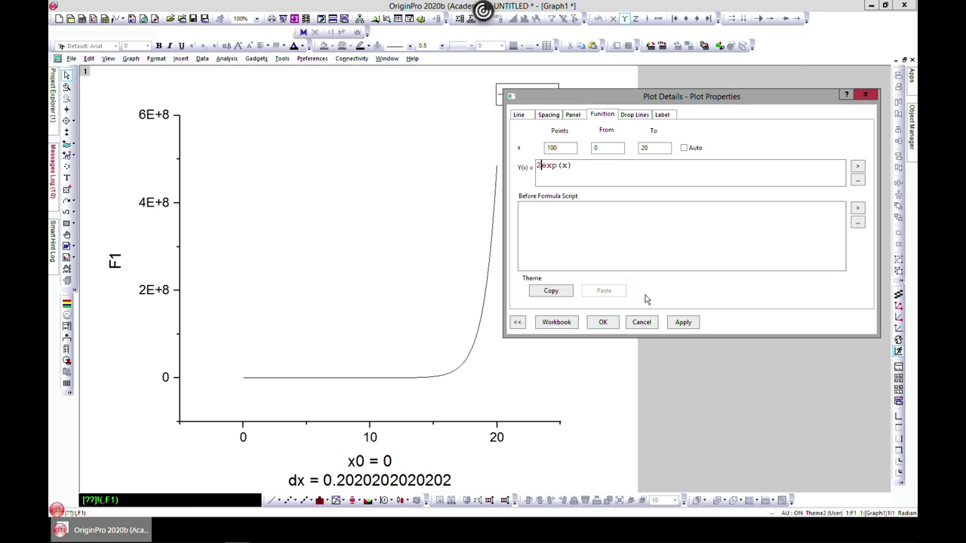
text(*)
click(682, 322)
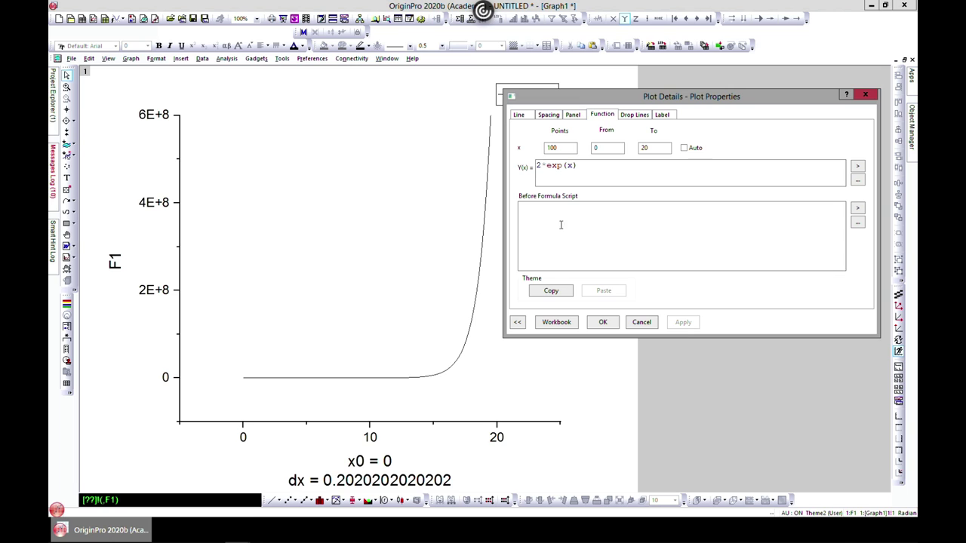
- Change the curve's function to 2*exp(3*x) and apply it
click(570, 182)
text(3)
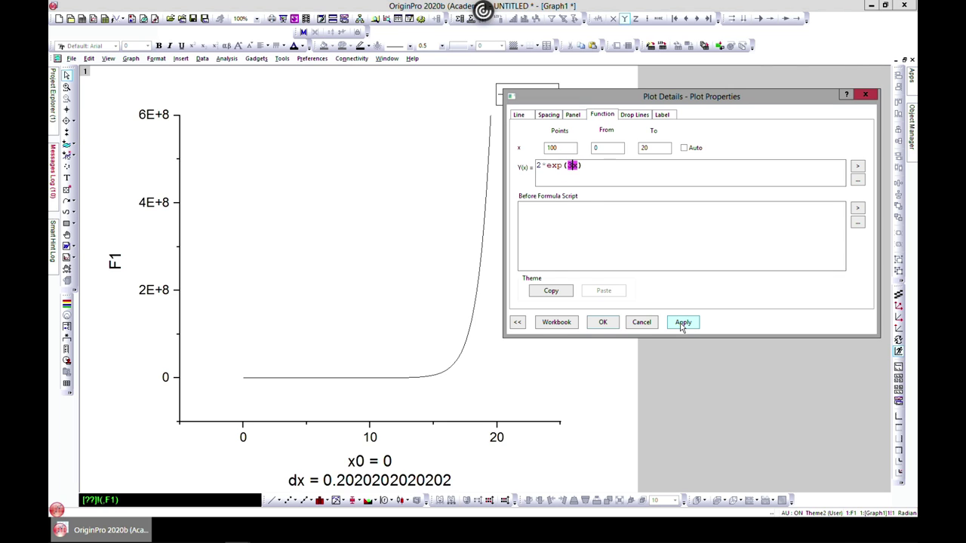
text(*)
click(682, 322)
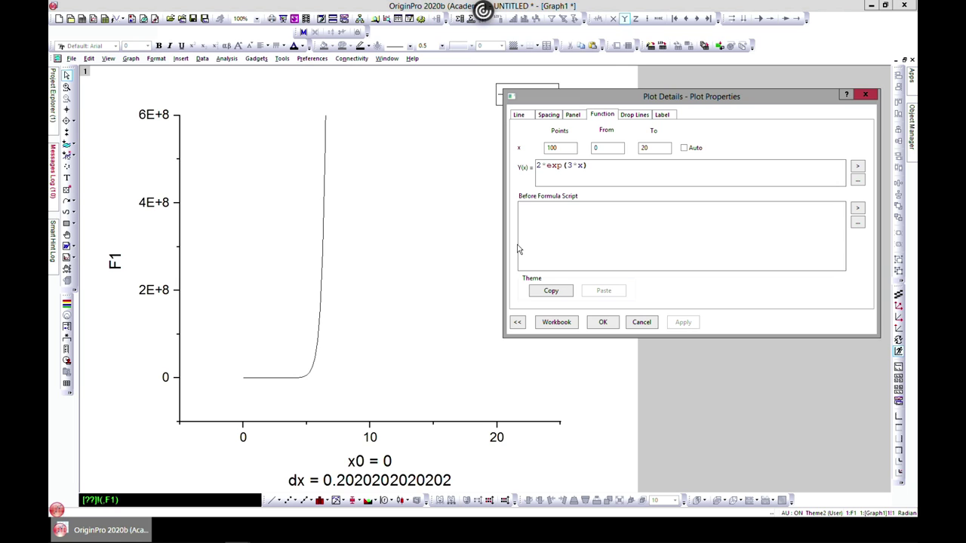
- Remove both multipliers from the formula so the function is exp(x), and apply it
click(578, 166)
key(BackSpace)
key(BackSpace)
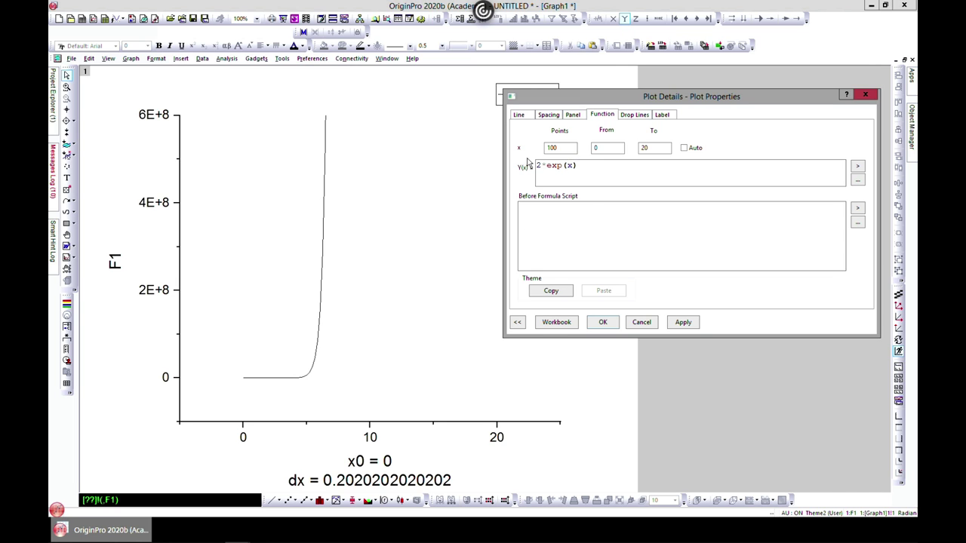
key(BackSpace)
key(BackSpace)
click(682, 323)
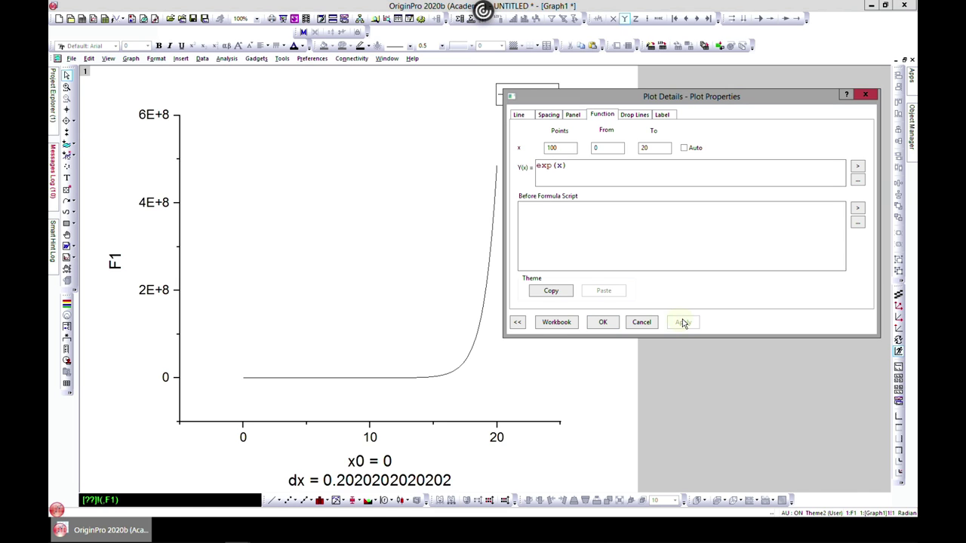
click(858, 169)
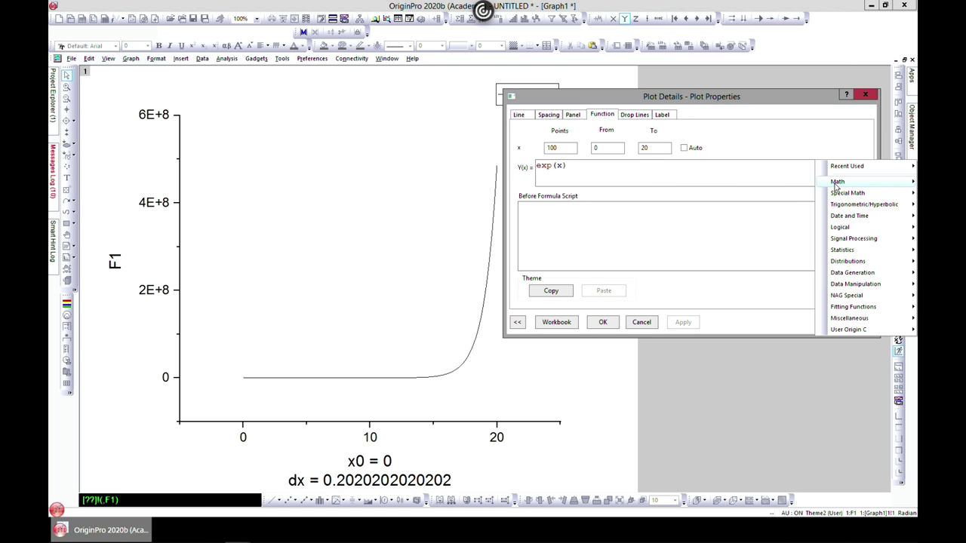
mouse_move(836, 184)
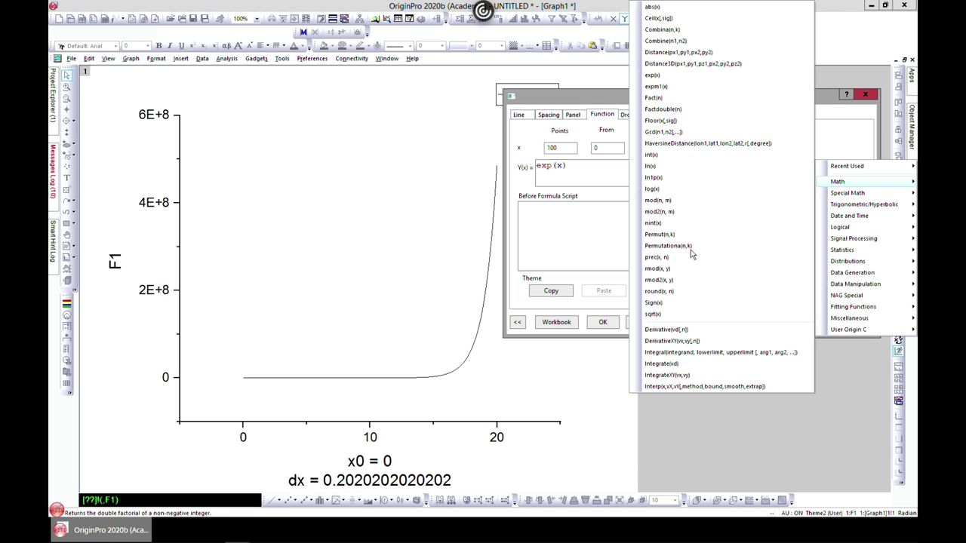
click(582, 168)
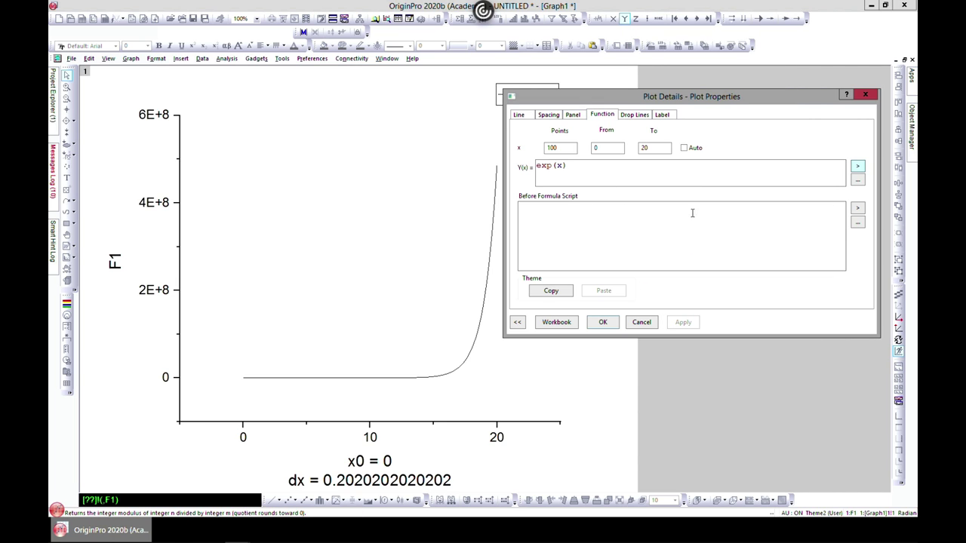
- Set the line width of the function curve to 3, keeping the straight connection and simple compound style
click(526, 117)
drag(655, 96, 700, 93)
click(685, 131)
click(685, 131)
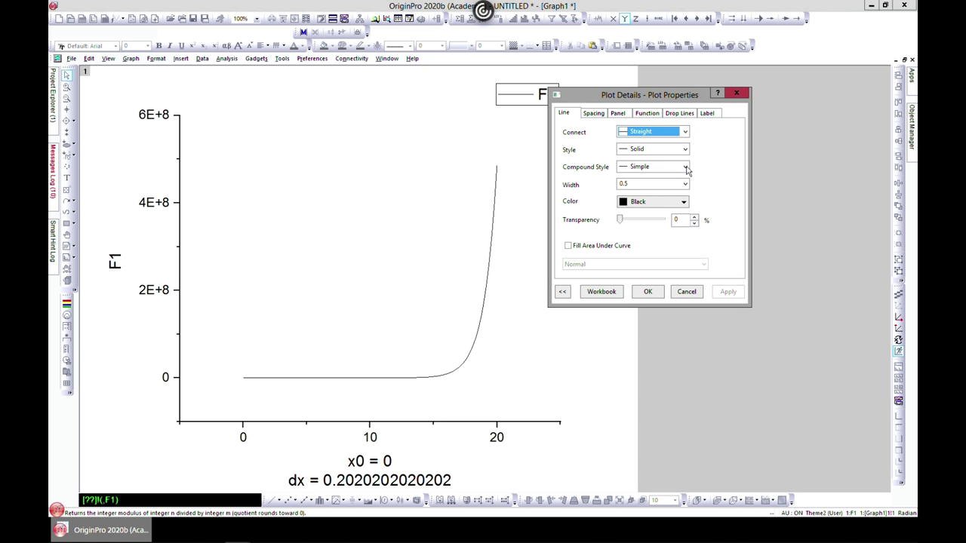
click(685, 167)
click(685, 170)
click(686, 169)
click(687, 180)
click(685, 184)
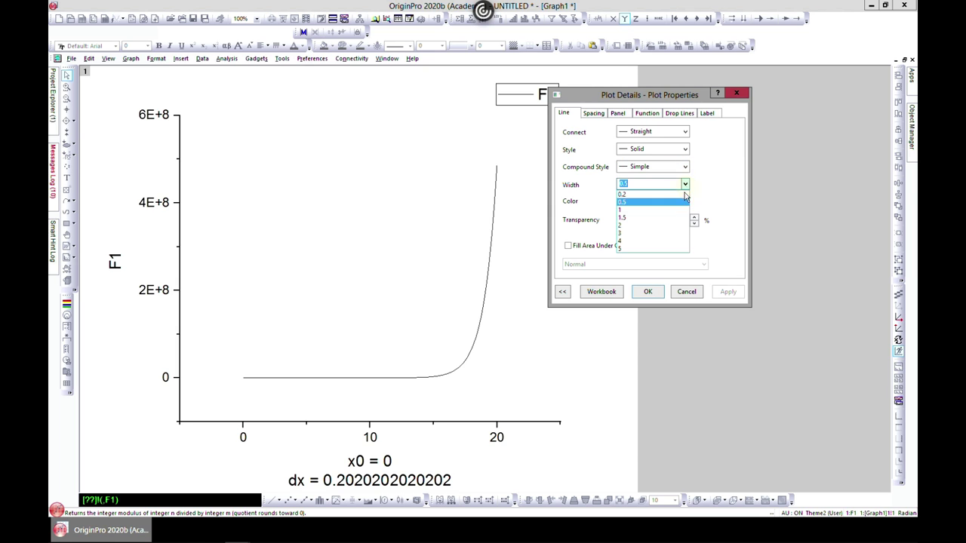
click(667, 234)
- Set the curve's line color to Green and apply the line formatting
click(684, 202)
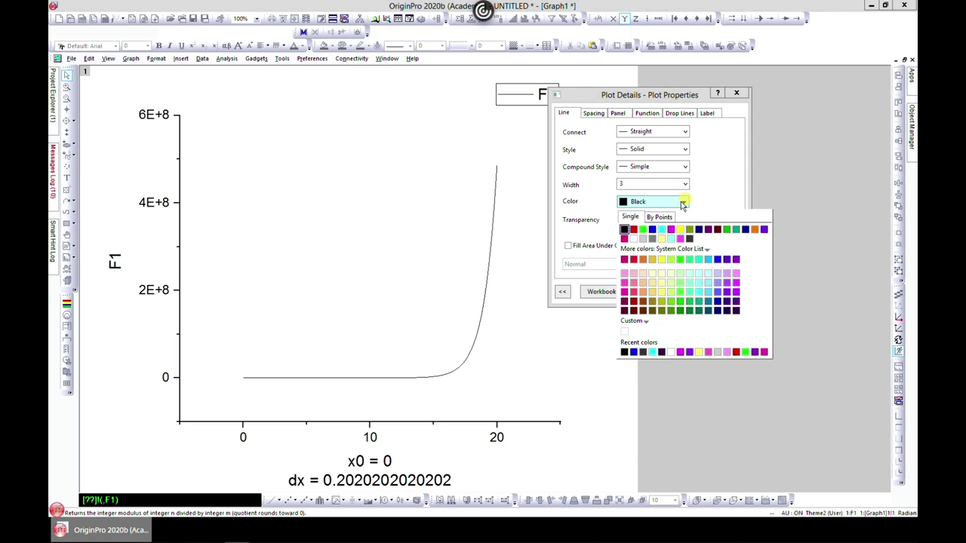
click(642, 229)
click(727, 292)
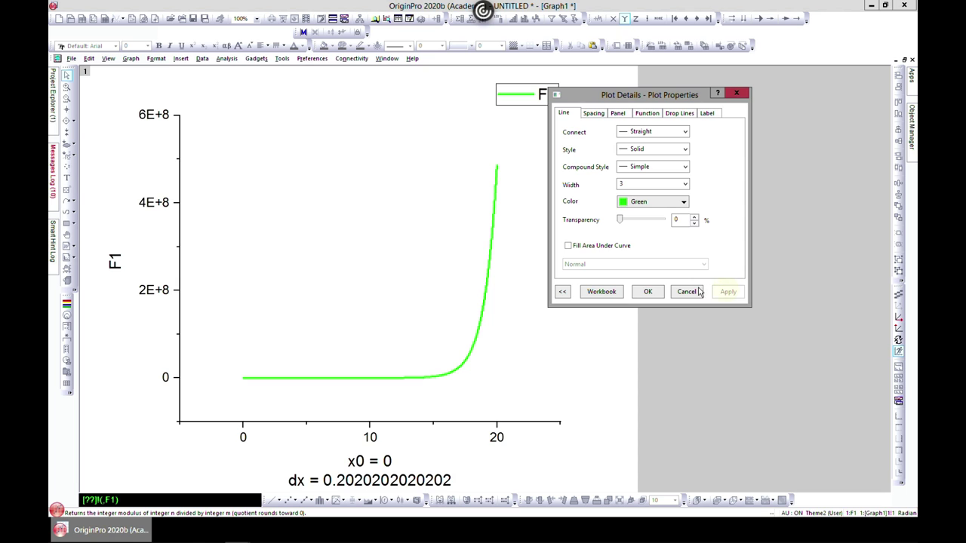
- Review the curve's spacing, panel and drop-line settings, then close the plot details and restore the graph window from its maximized state
click(594, 117)
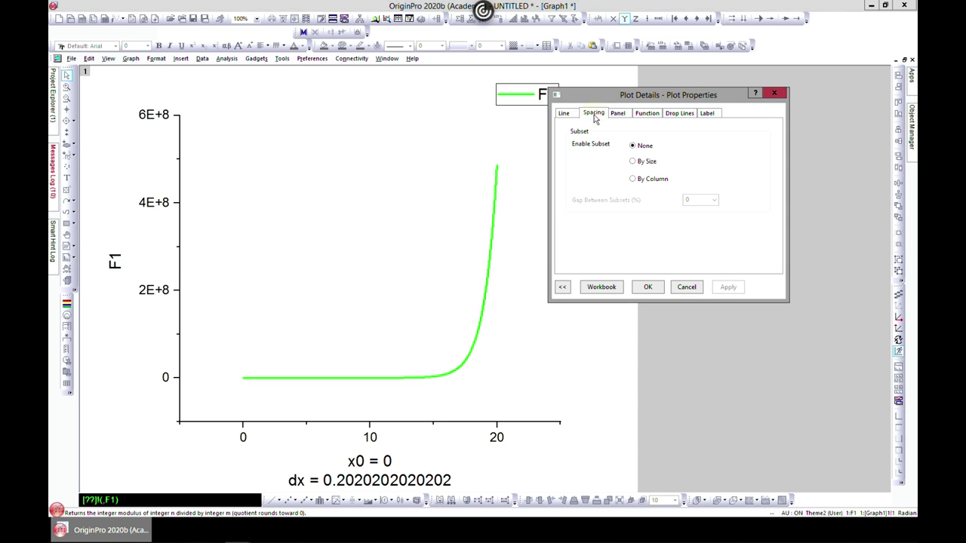
click(617, 114)
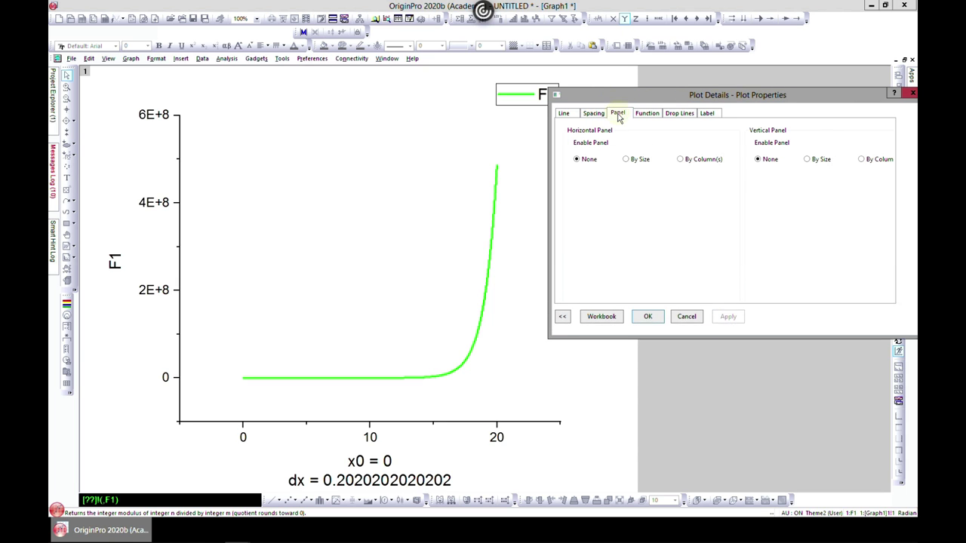
click(676, 114)
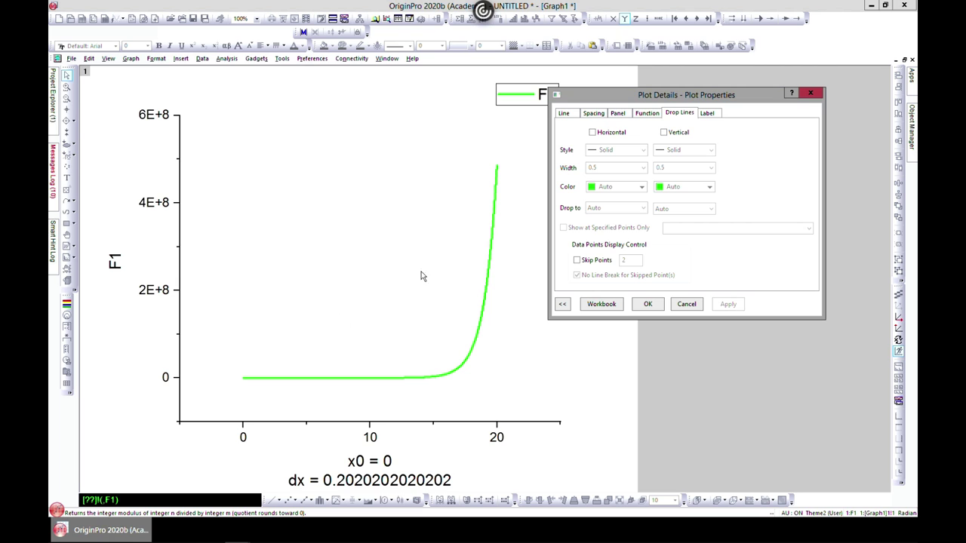
click(810, 93)
click(905, 60)
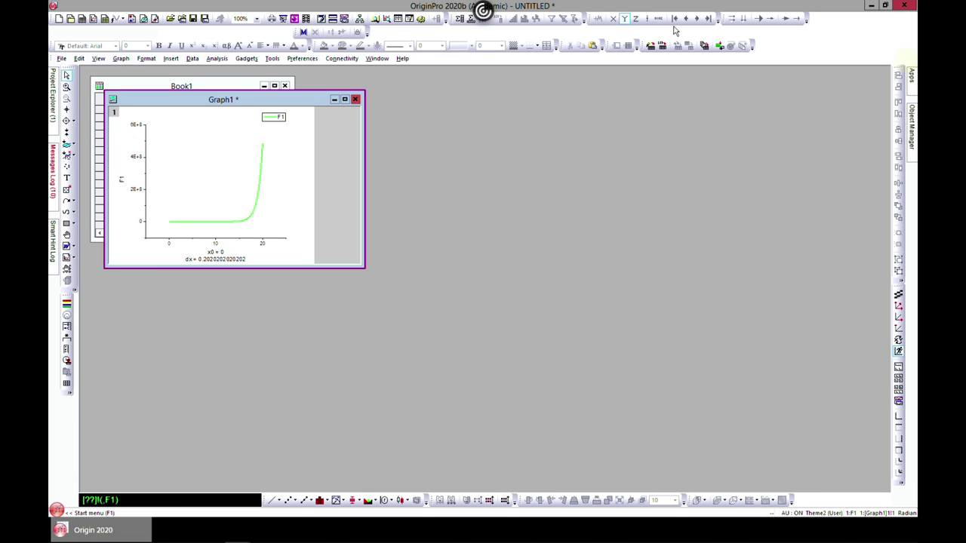
- Start a new 2D parametric function plot from the Book1 workbook and enter X(t) as a*cos(t)+(b/n)*cos(n*t)
click(236, 88)
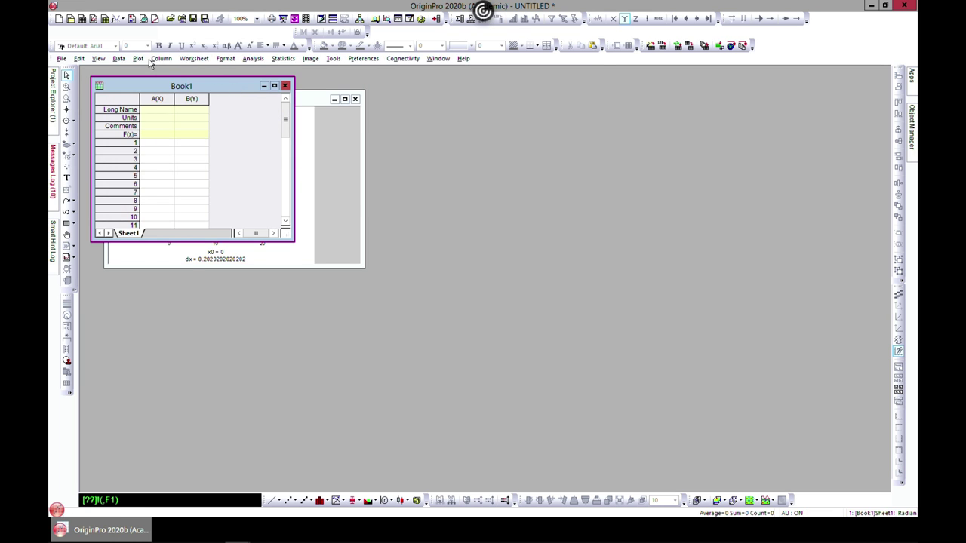
click(138, 59)
mouse_move(172, 236)
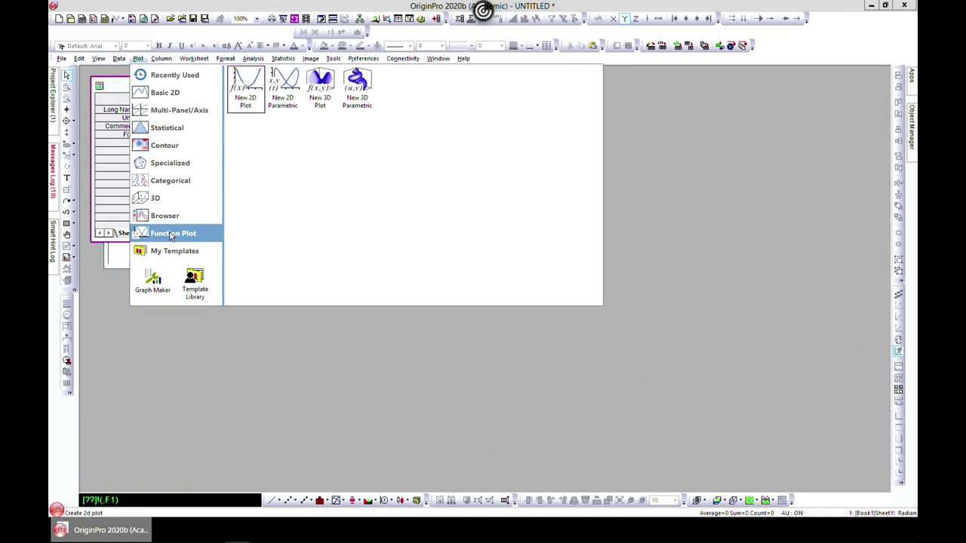
click(286, 89)
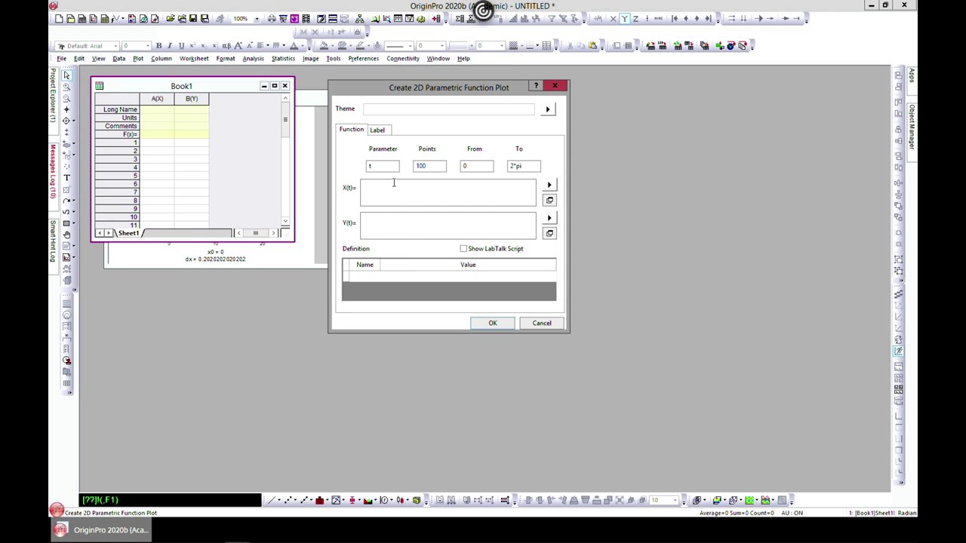
mouse_move(483, 11)
text(cos(t)
text(+ (b/n) * cos)
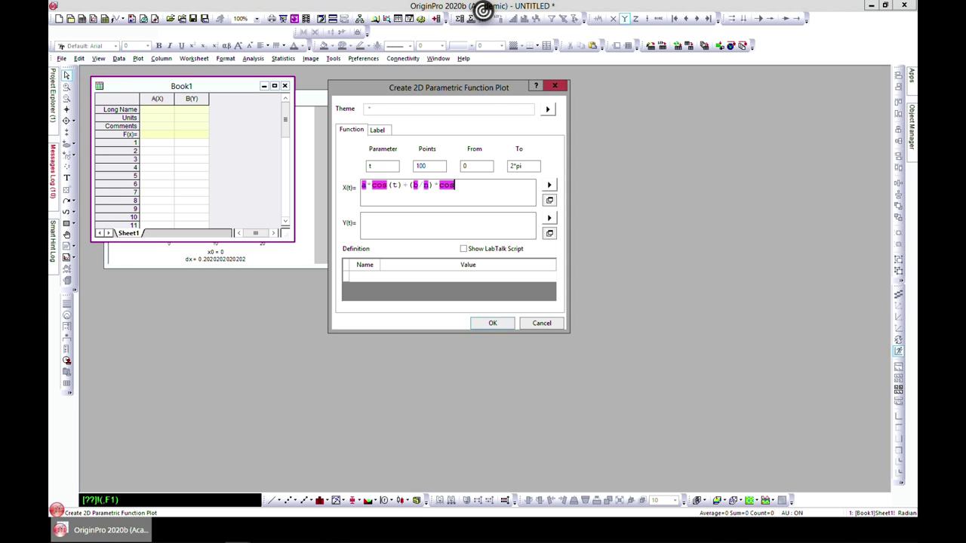
text((n*t)
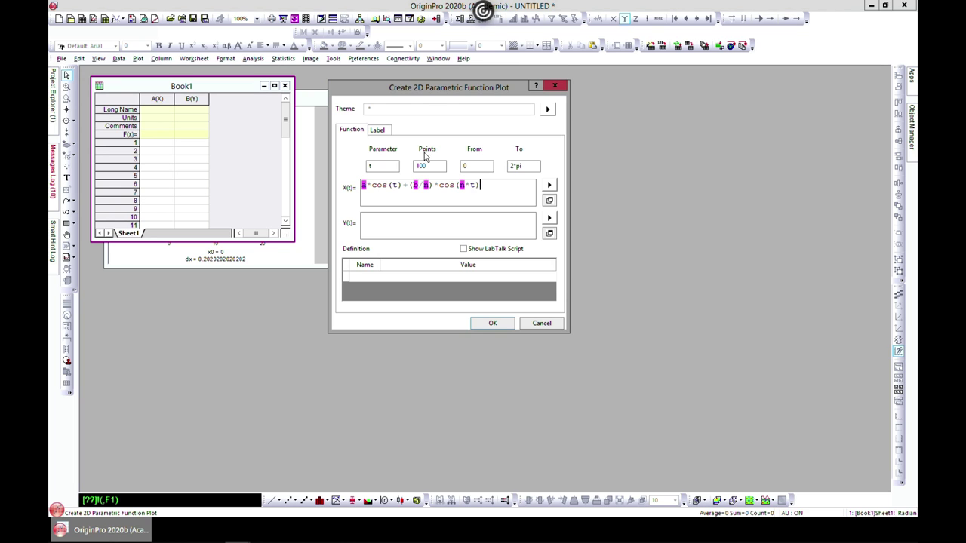
- Copy the whole X(t) formula into the Y(t) formula
drag(482, 189, 362, 188)
right_click(371, 189)
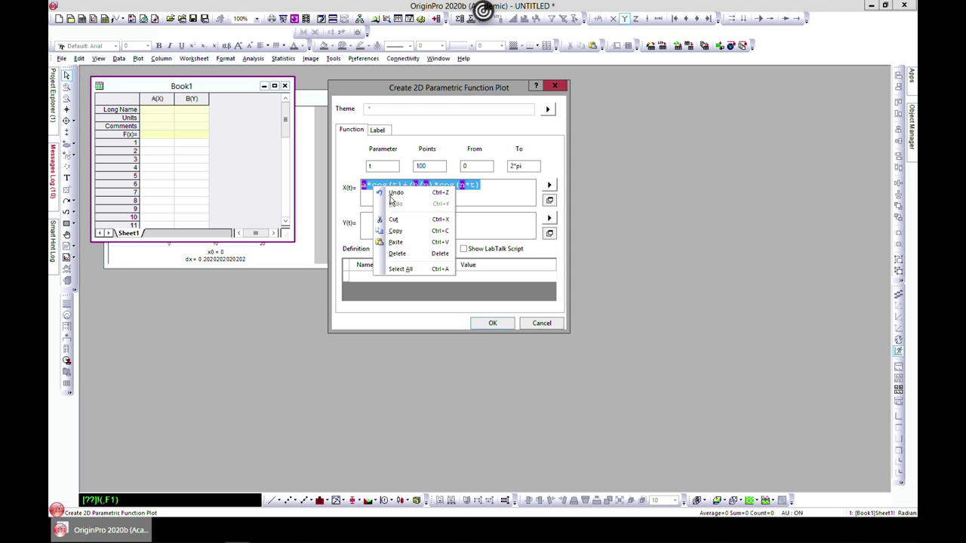
click(416, 238)
click(373, 223)
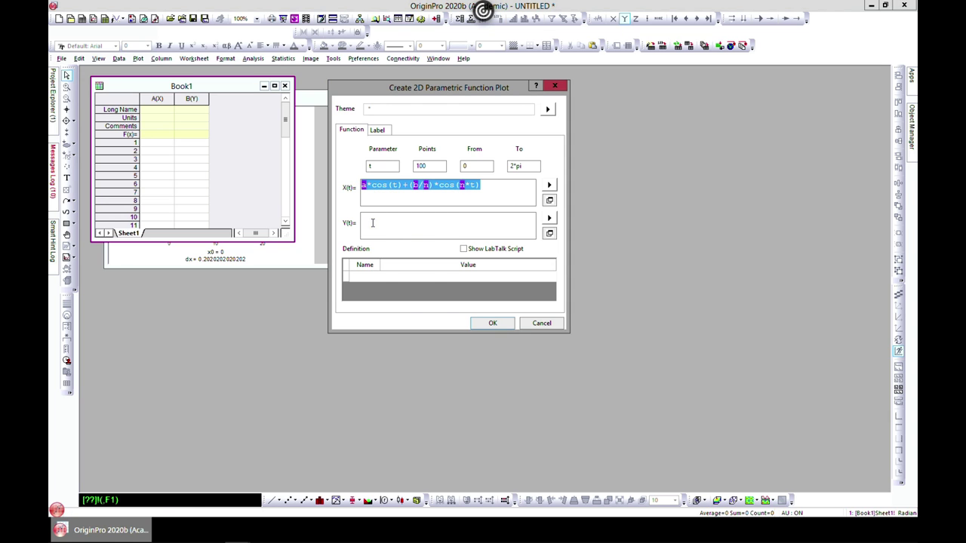
right_click(373, 223)
click(399, 279)
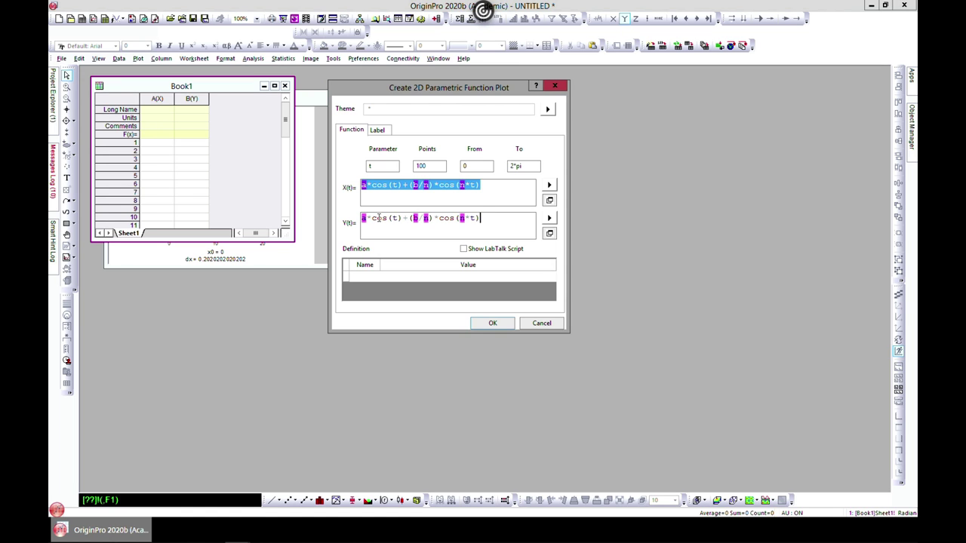
- Replace both cosines with sines and the plus sign with a minus, so Y(t) is a*sin(t)-(b/n)*sin(n*t)
key(BackSpace)
key(BackSpace)
key(BackSpace)
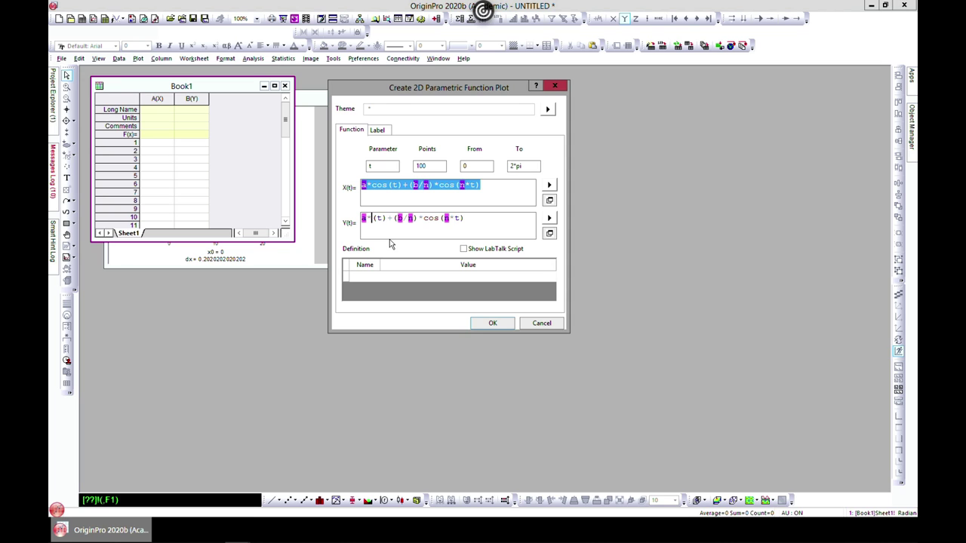
text(sin)
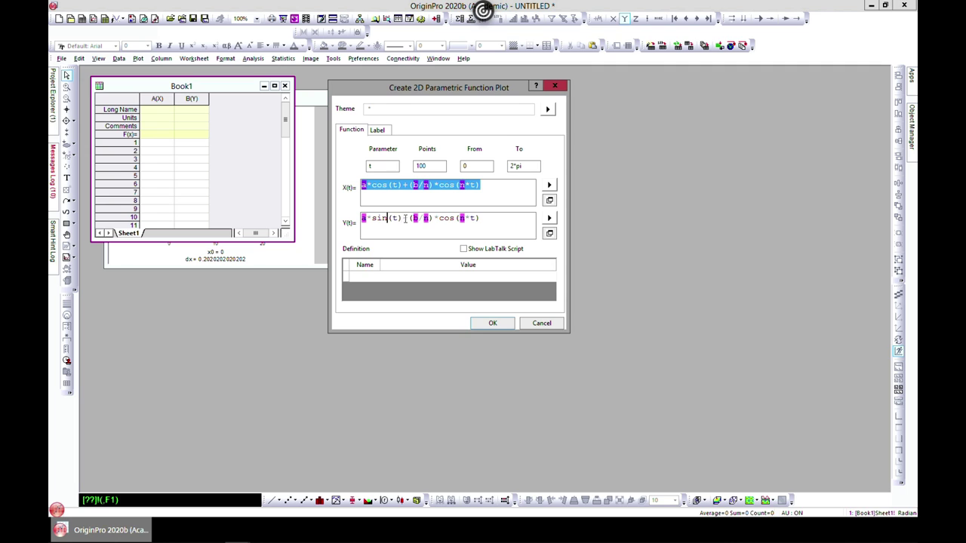
click(411, 219)
key(BackSpace)
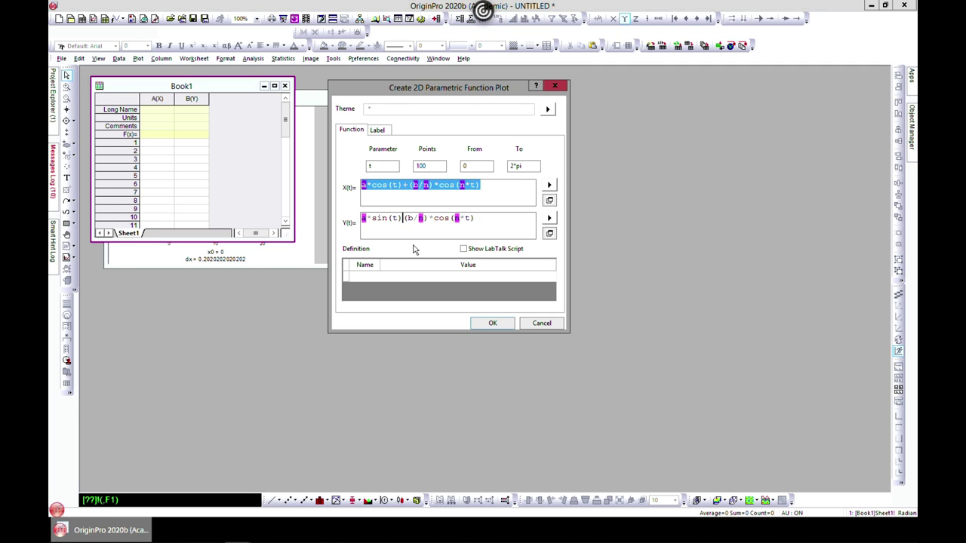
text(-)
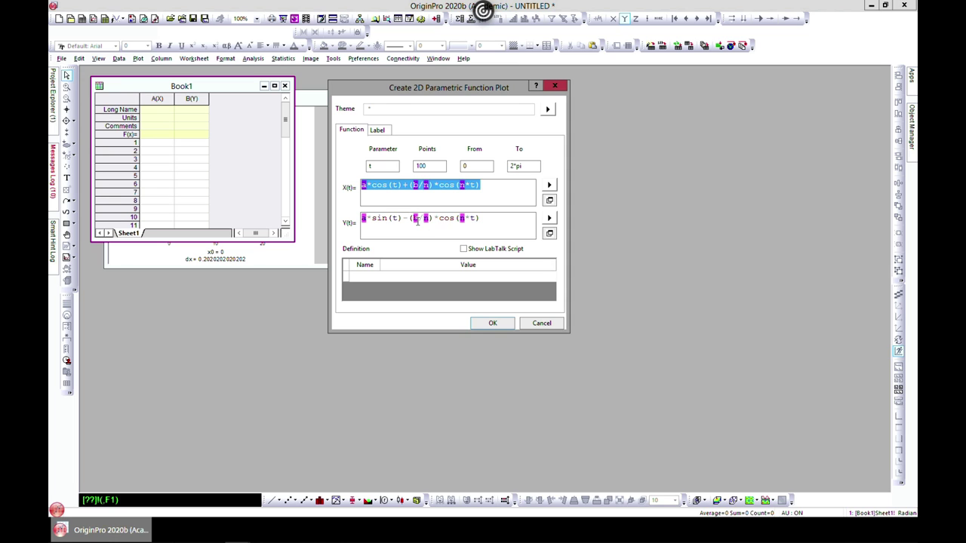
key(BackSpace)
key(BackSpace)
key(BackSpace)
text(sin)
key(End)
- Add a constant named a to the parametric plot's definitions and open its value for editing
click(353, 282)
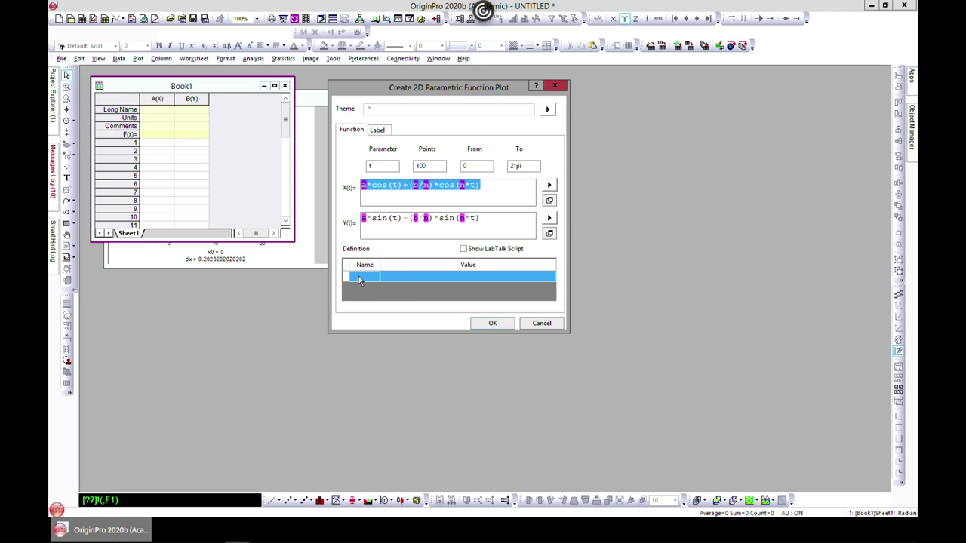
click(358, 276)
text(a)
click(411, 276)
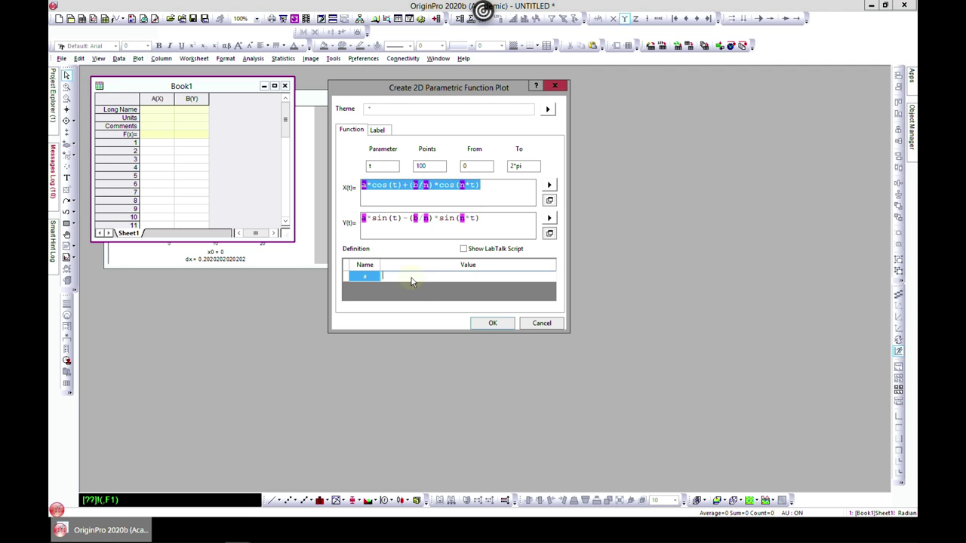
- Define the parametric function's constants as a = 2, b = 1 and n = 2
key(Return)
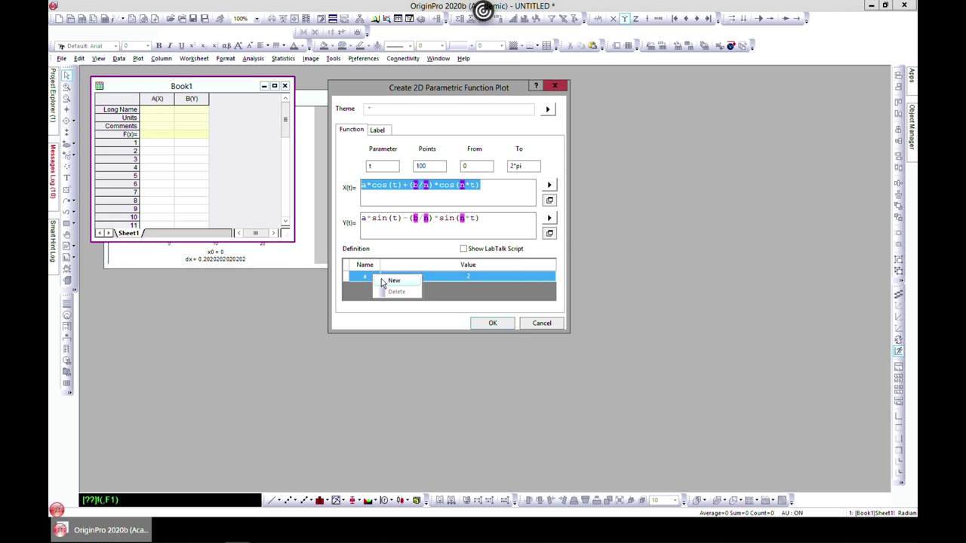
click(367, 288)
click(365, 288)
text(b)
click(425, 287)
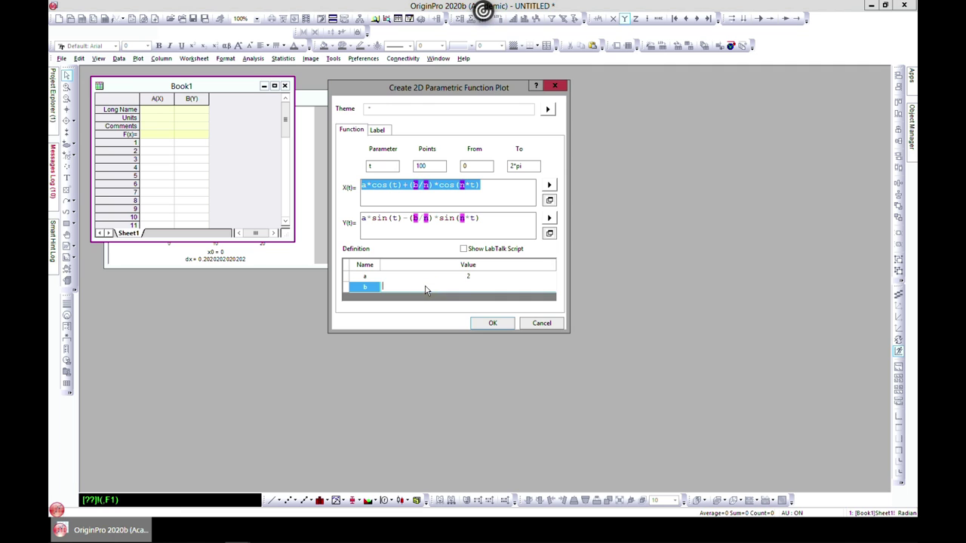
text(1)
click(415, 277)
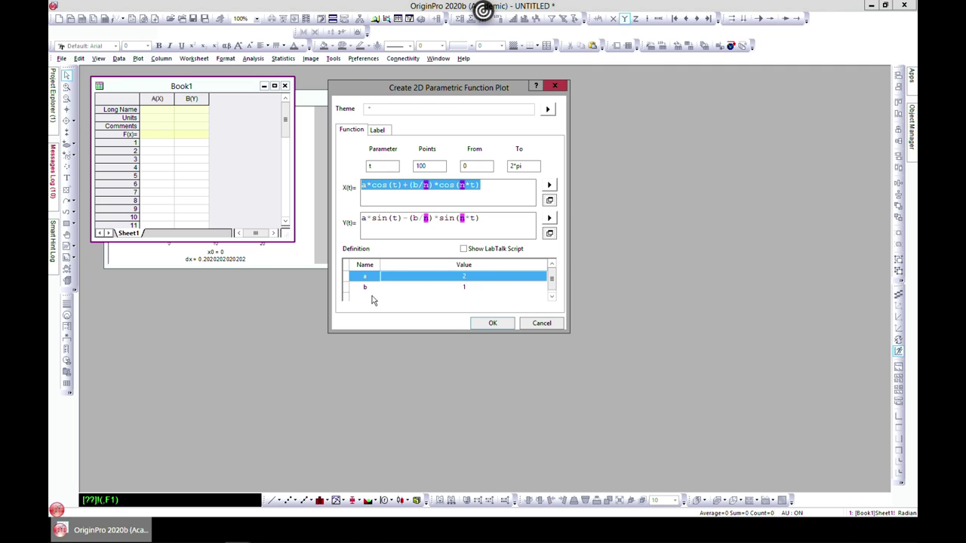
click(371, 299)
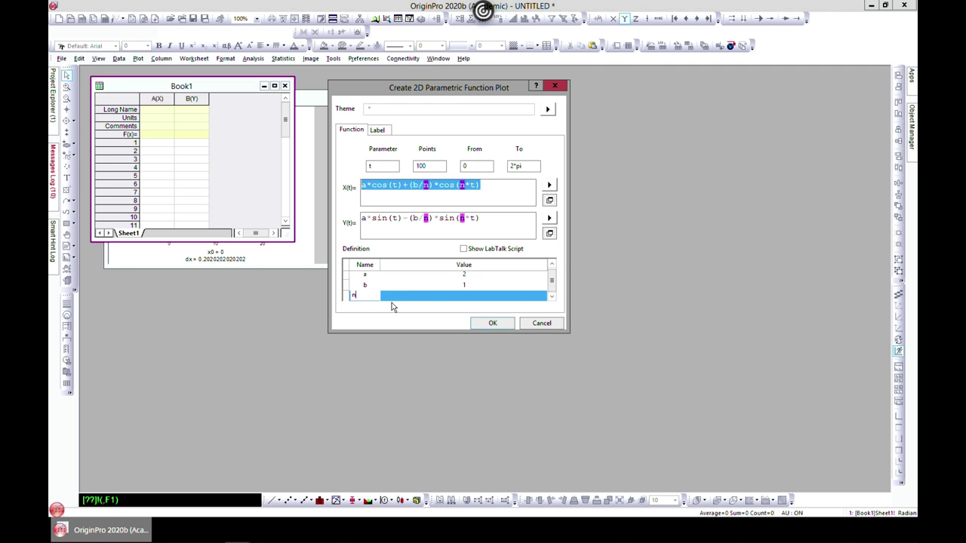
click(400, 297)
text(2)
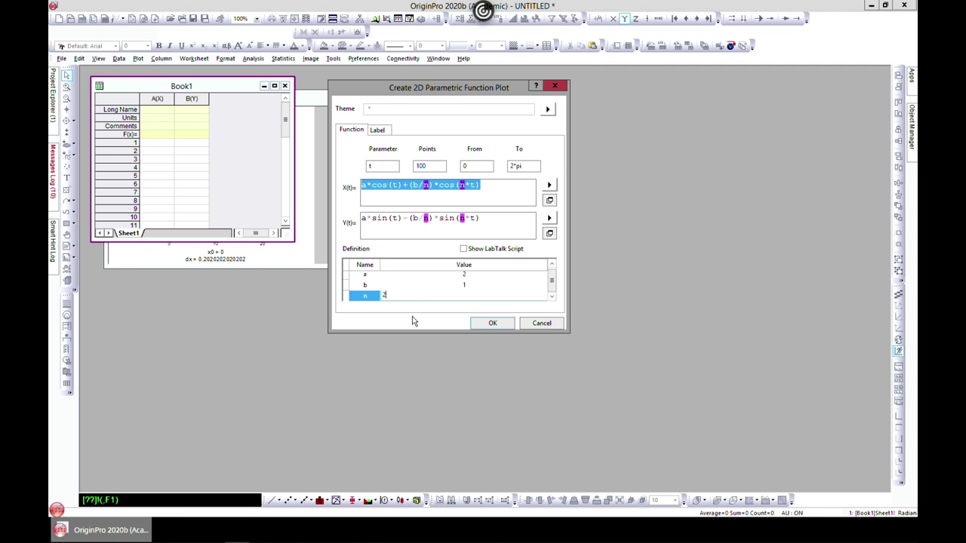
- Copy the X(t) expression a*cos(t)+(b/n)*cos(n*t) and create the 2D parametric plot
click(413, 199)
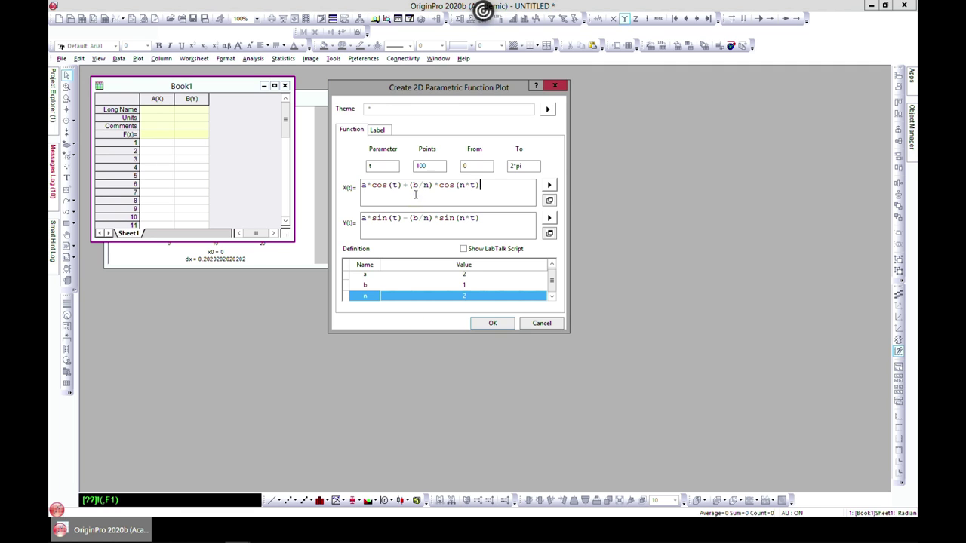
drag(482, 186, 359, 186)
right_click(384, 186)
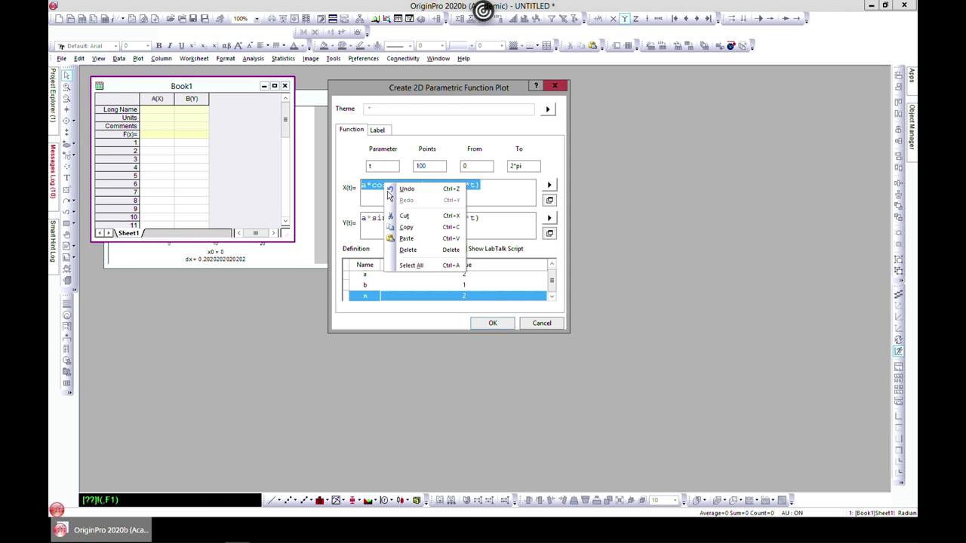
click(406, 229)
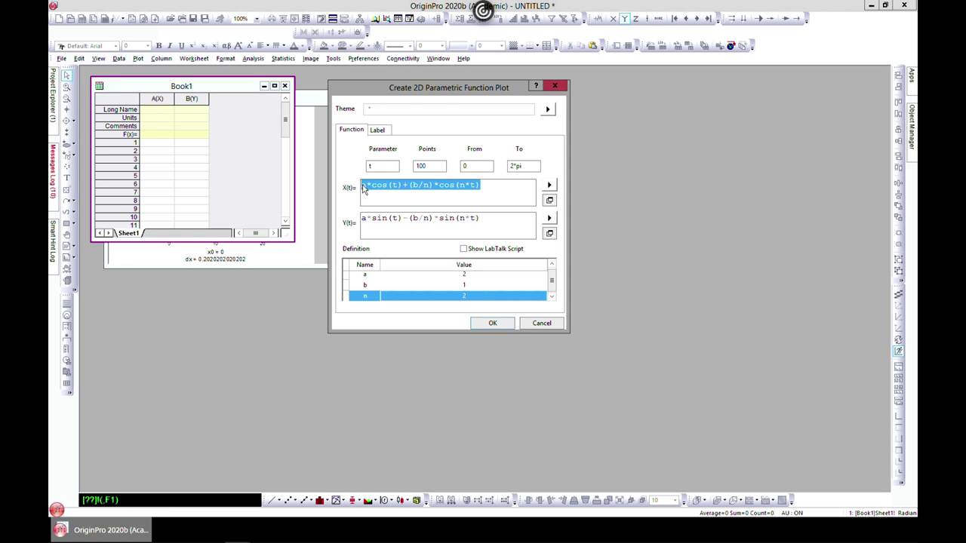
click(492, 323)
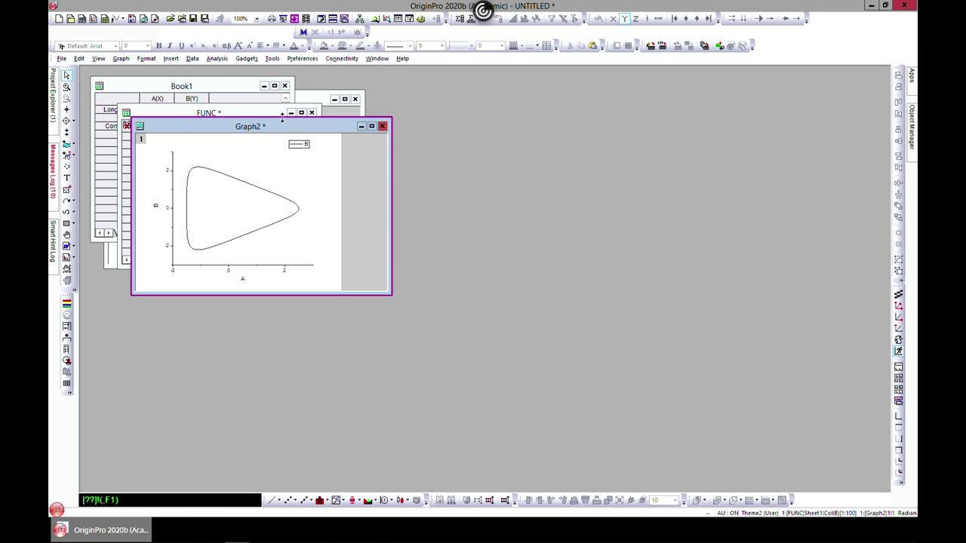
- Move the Graph2 window clear of the FUNC workbook and enlarge the workbook to show more rows
drag(276, 130, 436, 144)
drag(494, 152, 594, 133)
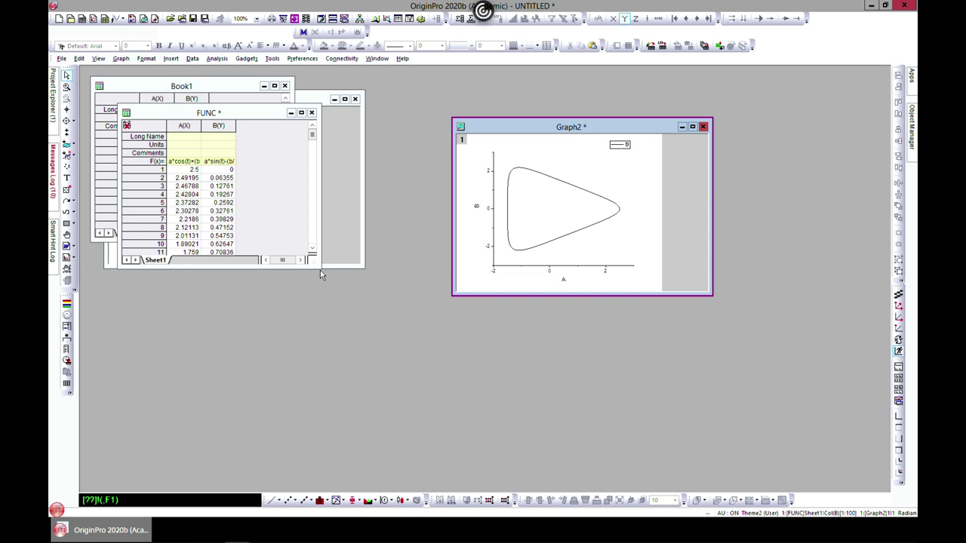
drag(316, 265, 416, 409)
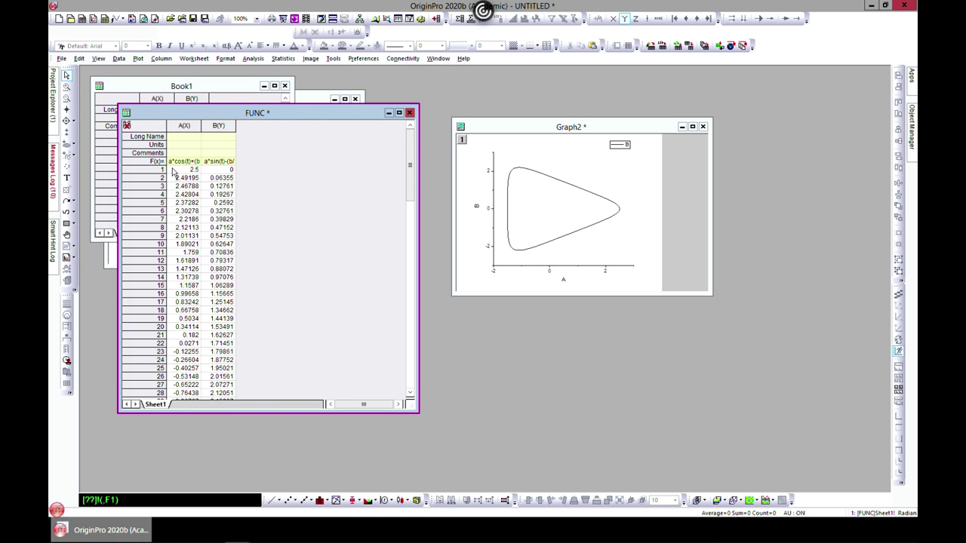
- Set the constant a to 7 in the parametric curve's before-formula script and apply the change
click(573, 217)
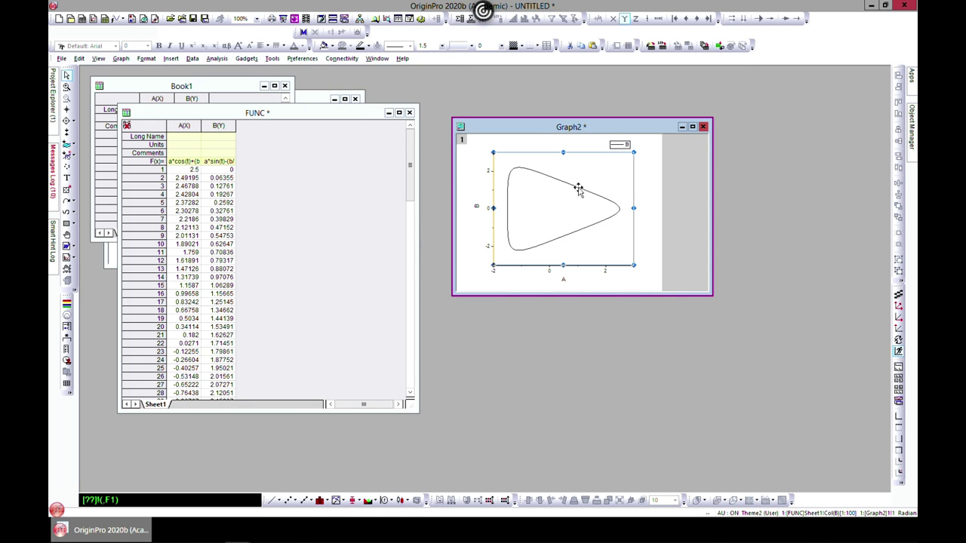
double_click(580, 190)
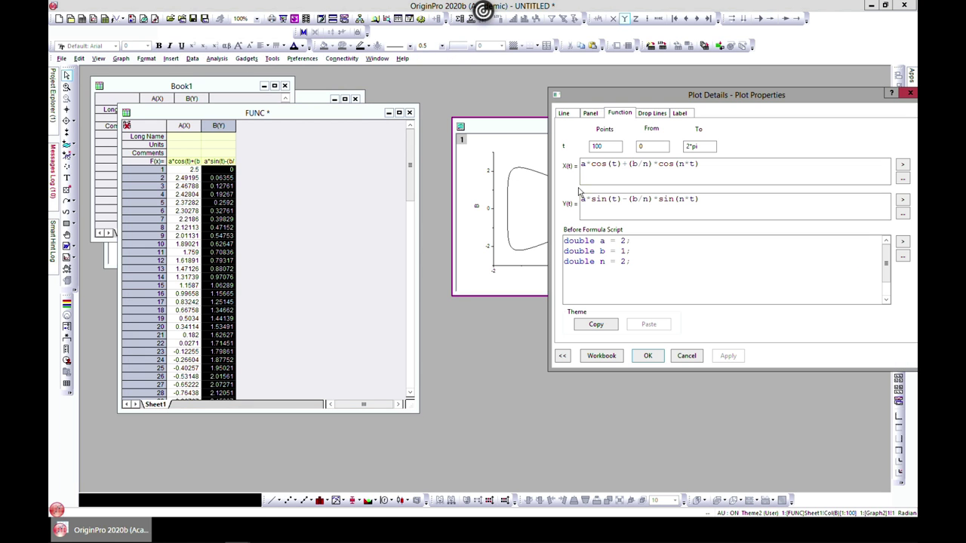
click(623, 240)
key(BackSpace)
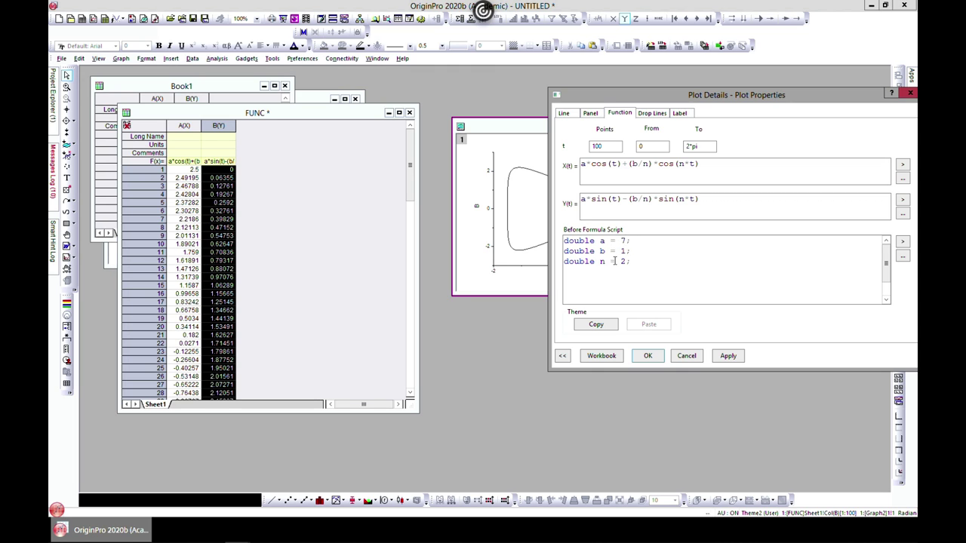
click(738, 359)
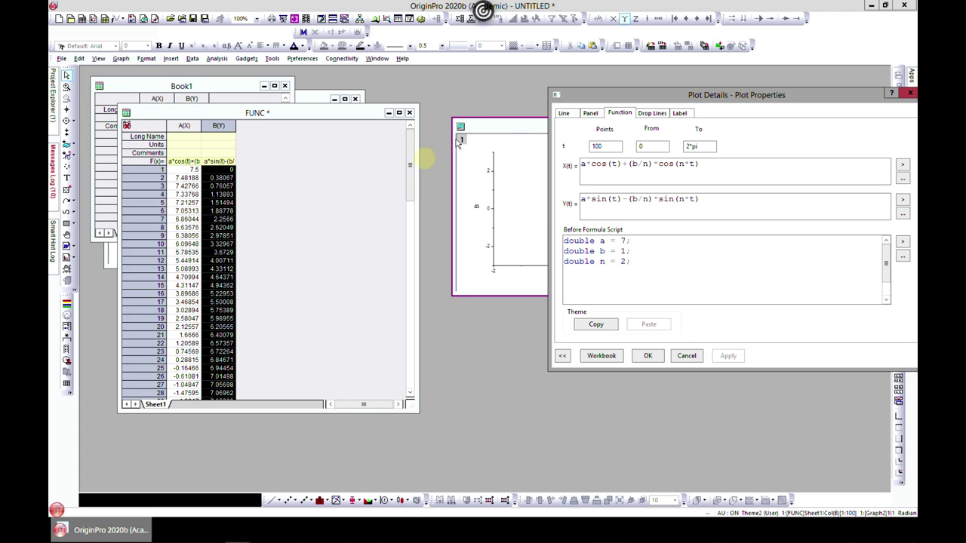
click(648, 356)
- Remove the Graph2 window and move the FUNC workbook beside Book1
drag(535, 127, 468, 132)
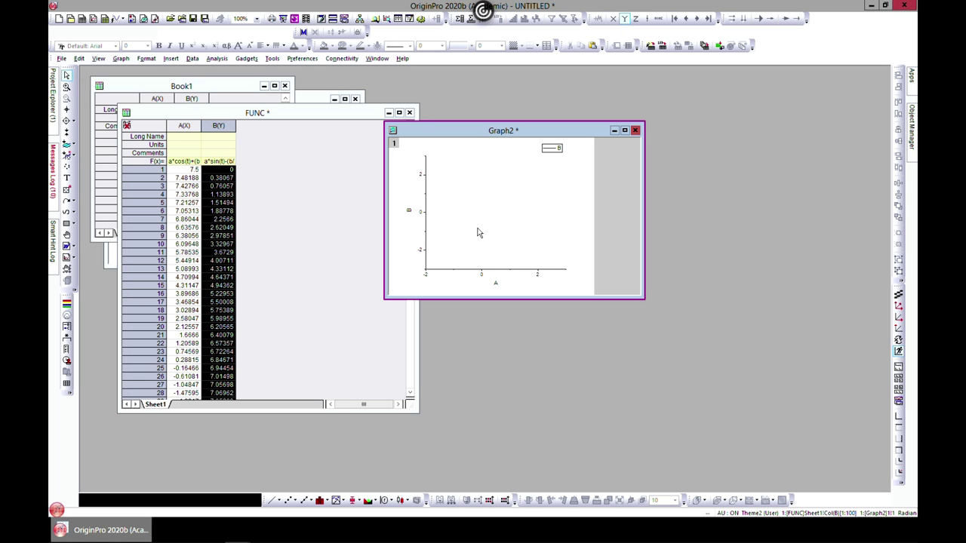
key(ctrl+z)
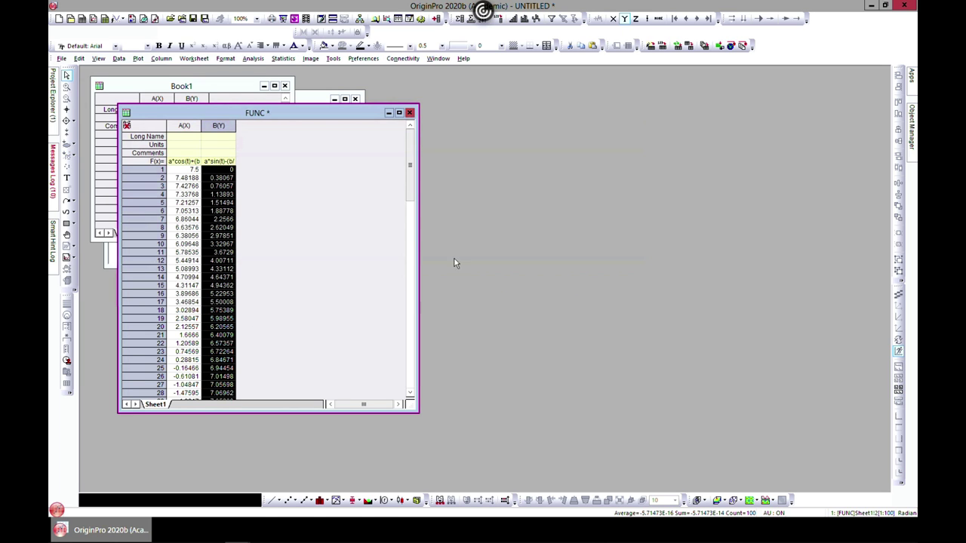
key(ctrl+z)
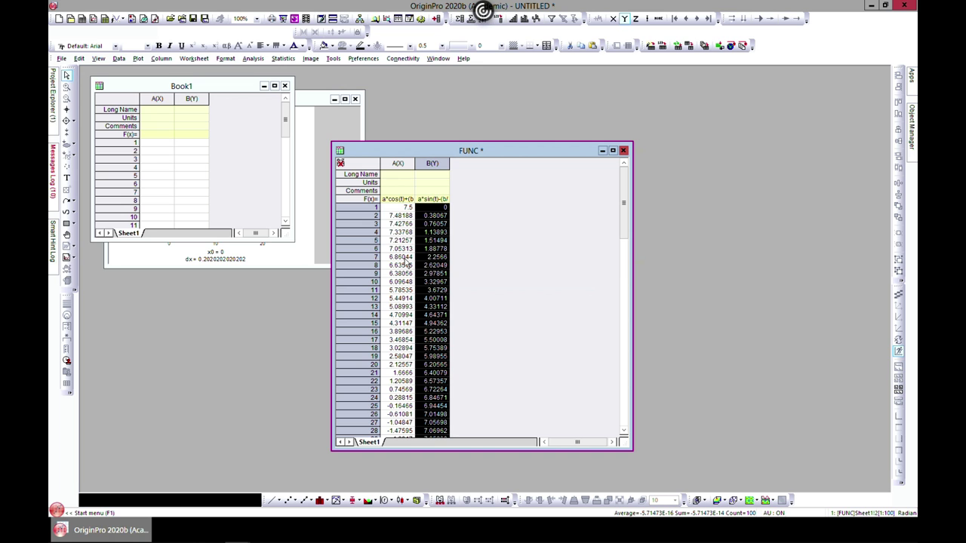
drag(490, 152, 505, 112)
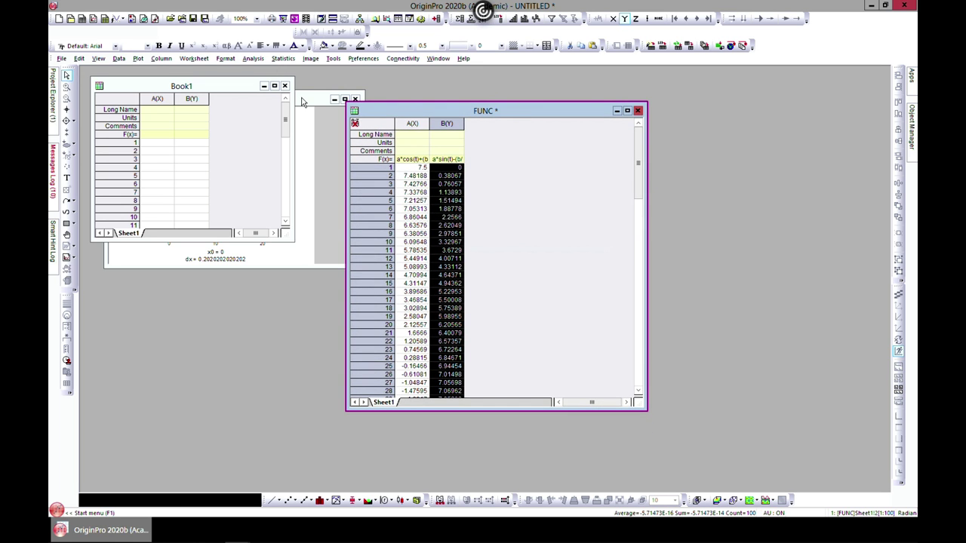
key(alt+1)
key(alt+1)
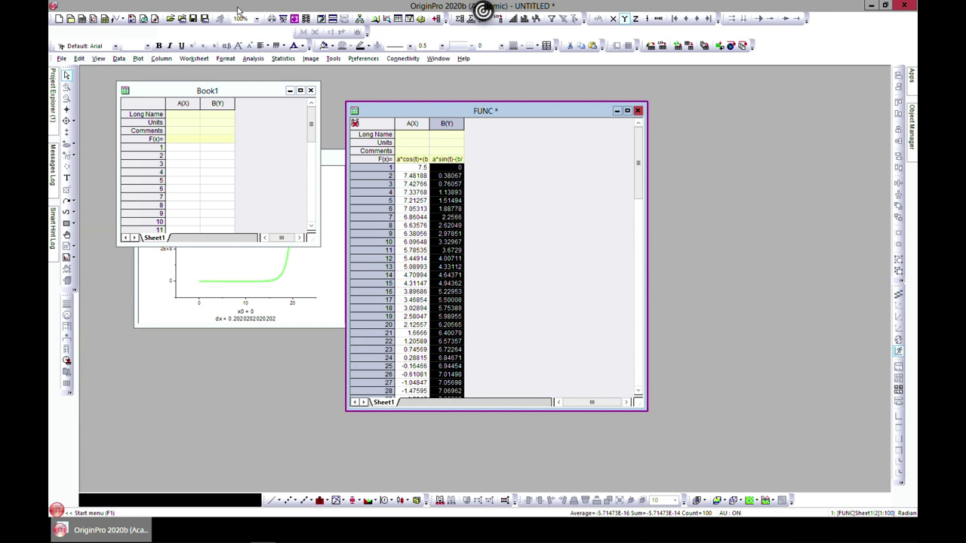
- Set up a new 3D function plot with upper limits of 20 for both x and y
click(138, 58)
mouse_move(187, 235)
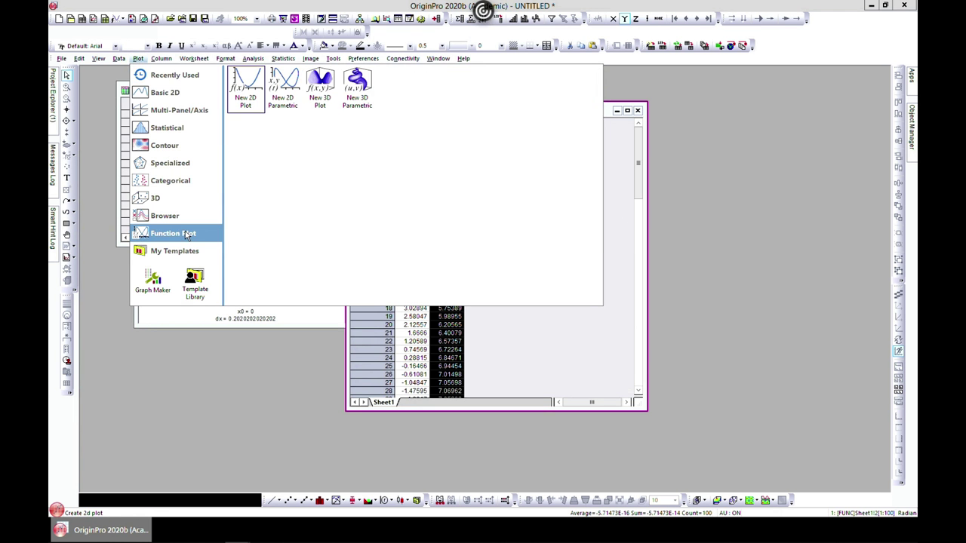
click(329, 103)
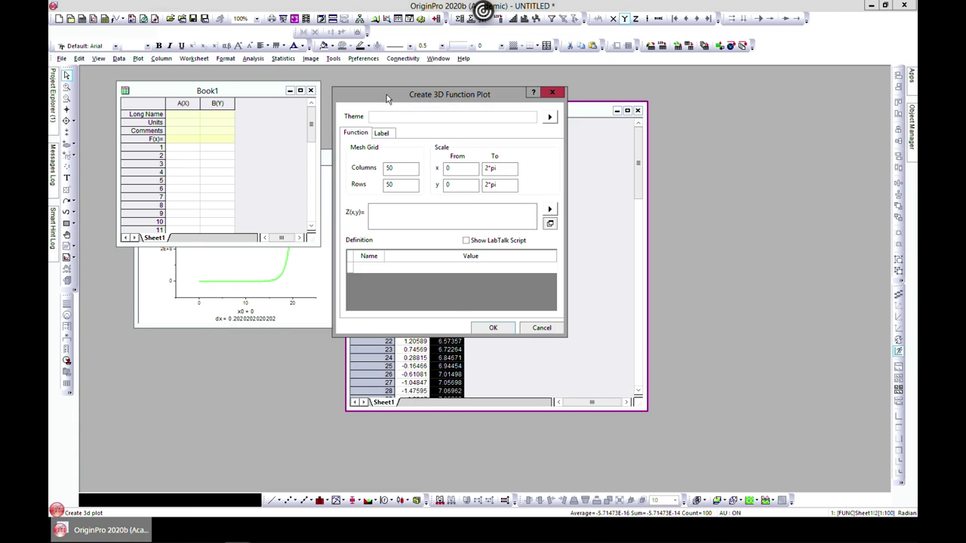
drag(386, 95, 351, 93)
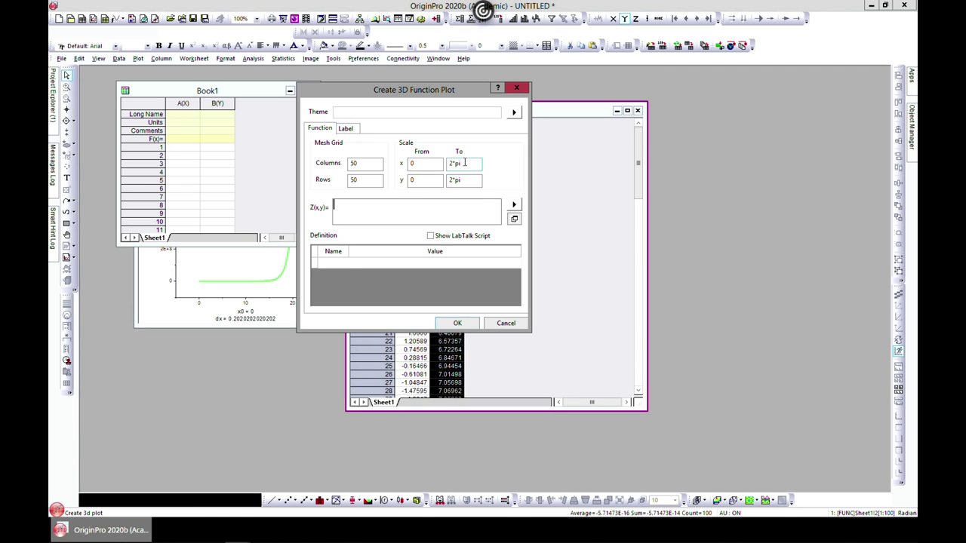
drag(463, 163, 442, 159)
text(2)
key(Tab)
text(2)
- Enter 3*X^3 as the first term of Z(x,y) and copy it
click(352, 211)
double_click(344, 204)
right_click(337, 210)
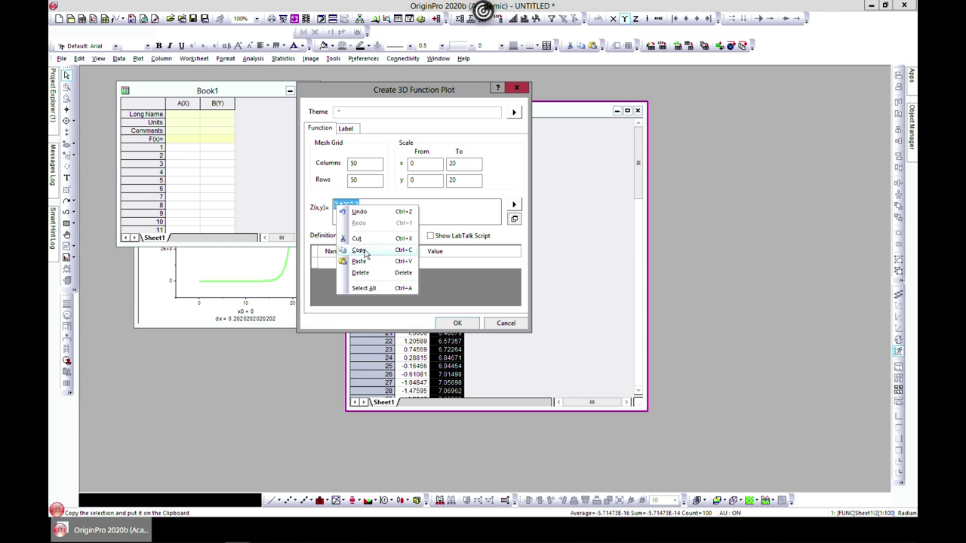
click(369, 254)
click(363, 207)
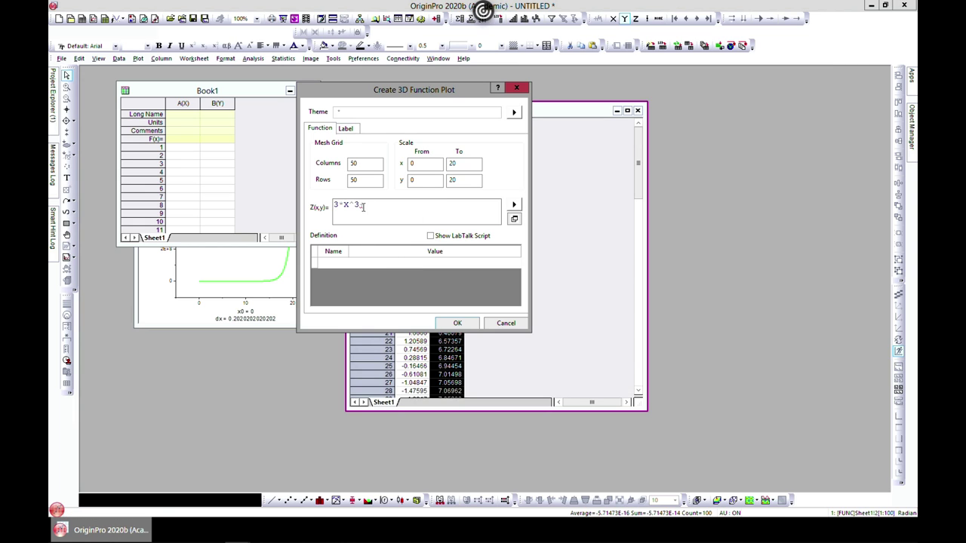
- Paste copies of the term into Z(x,y) and change the second one to +4*Y^3
key(ctrl+v)
key(ctrl+v)
key(ctrl+v)
click(368, 206)
key(BackSpace)
key(BackSpace)
text(;)
key(BackSpace)
text(+4)
click(379, 209)
key(BackSpace)
text(Y)
- Edit the remaining pasted terms so the Z(x,y) function ends with -X^2+6*Y^2
click(396, 209)
click(399, 208)
key(BackSpace)
key(BackSpace)
text(-)
key(Delete)
key(BackSpace)
text(2)
key(BackSpace)
text(6*Y)
click(440, 205)
text(2)
- Copy the full Z(x,y) expression 3*X^3+4*Y^3-X^2+6*Y^2 and create the 3D surface plot
drag(442, 204, 332, 202)
right_click(351, 206)
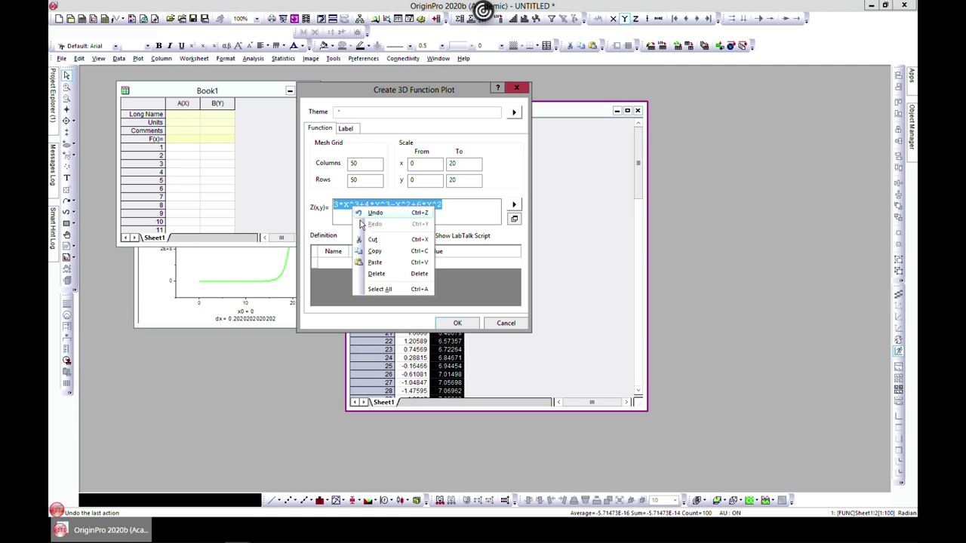
click(373, 257)
key(End)
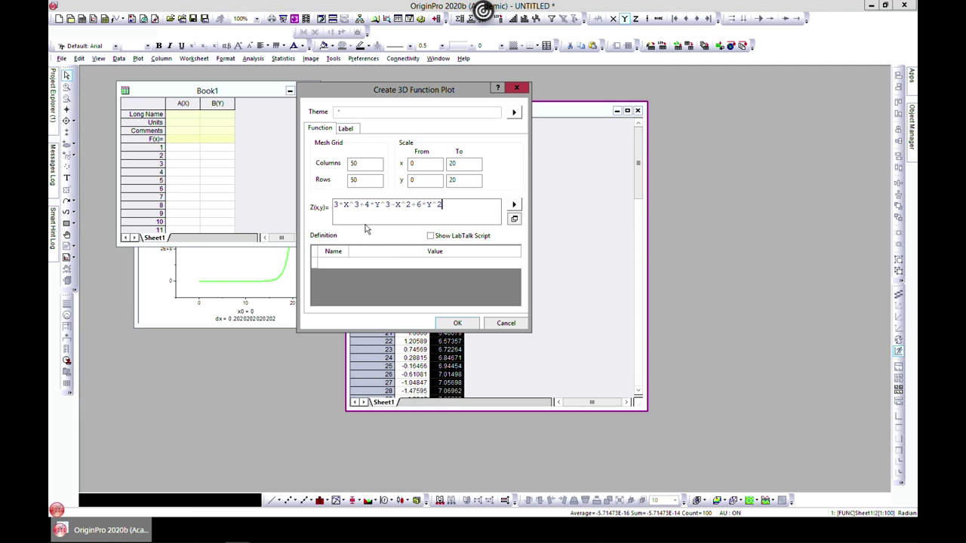
click(458, 325)
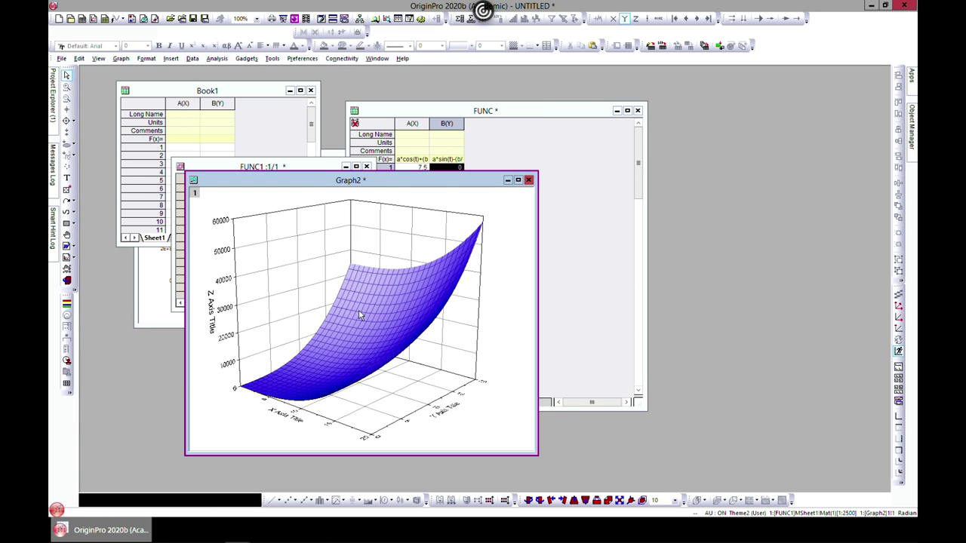
- Place the Graph2 surface plot beside the FUNC1 matrix window and enlarge the matrix window to show more rows
drag(378, 189, 501, 161)
click(511, 146)
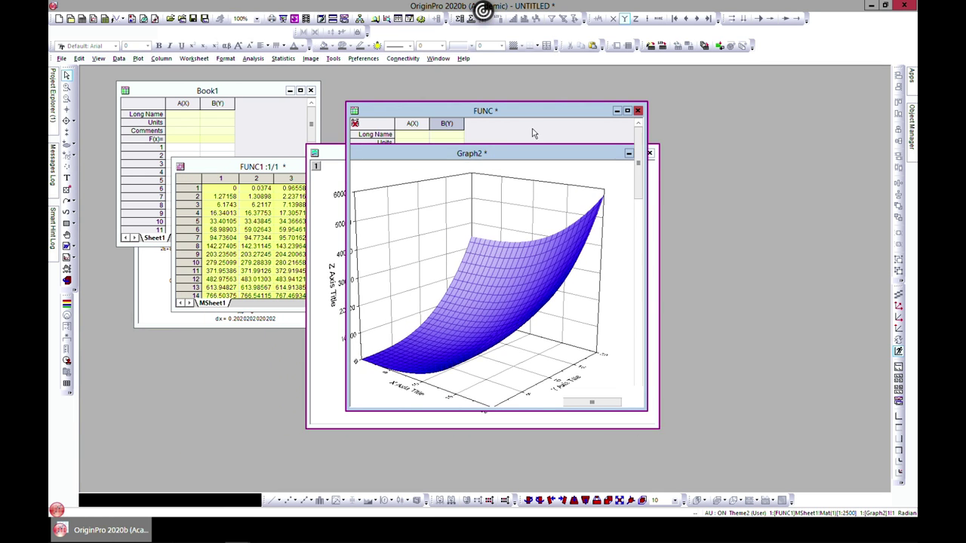
click(656, 248)
drag(256, 163, 219, 90)
click(400, 158)
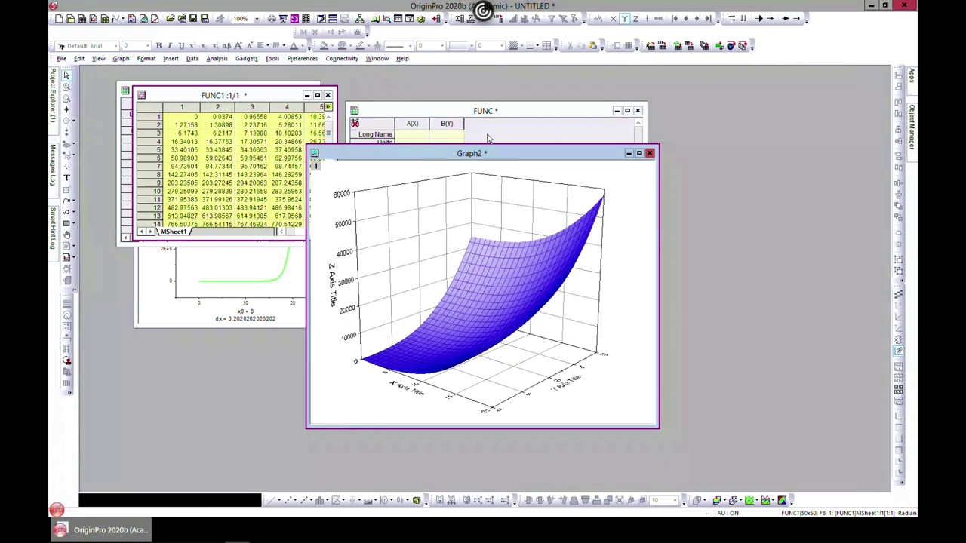
drag(487, 153, 621, 119)
drag(335, 237, 393, 339)
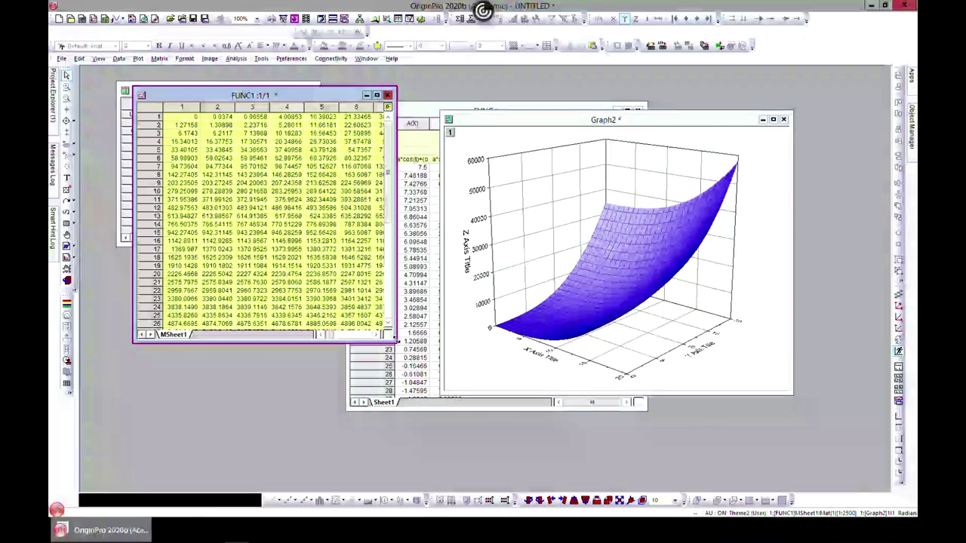
click(494, 123)
drag(494, 123, 469, 100)
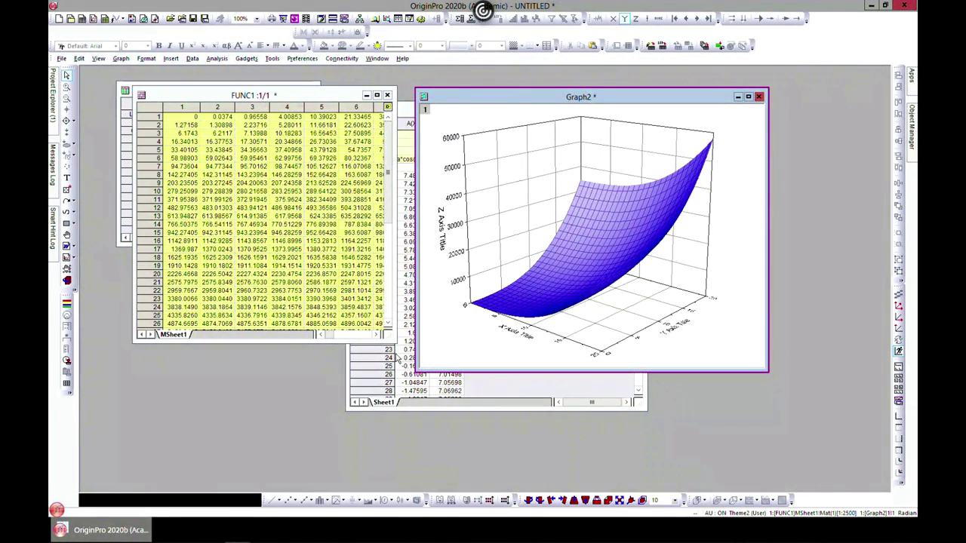
drag(393, 341, 367, 382)
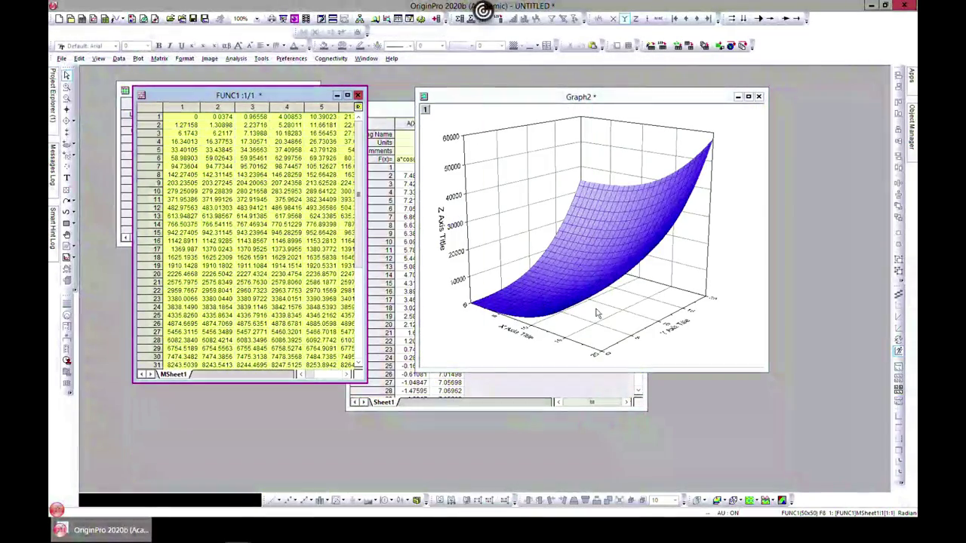
- Maximize the Graph2 window and rotate the 3D surface plot to tilt it toward a view from above
click(670, 99)
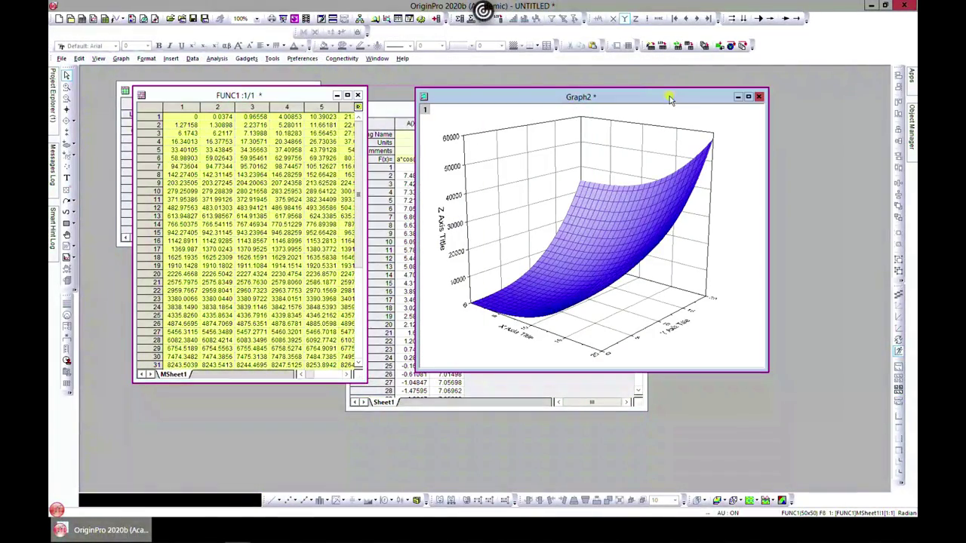
click(636, 219)
click(643, 155)
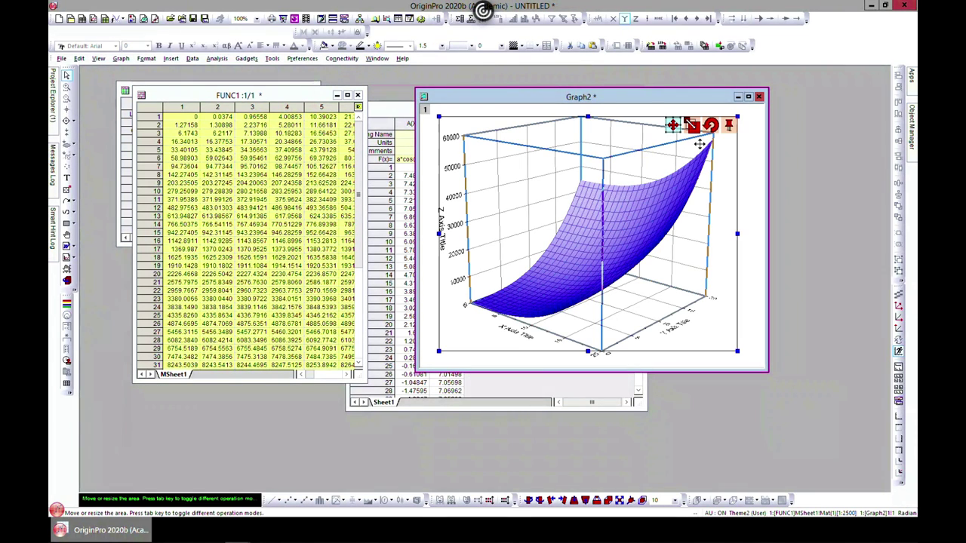
click(748, 96)
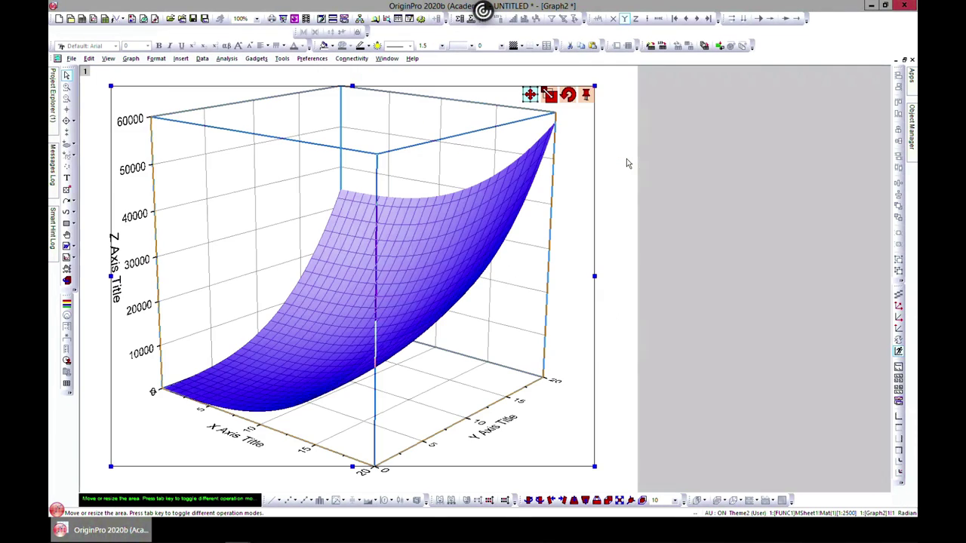
click(568, 95)
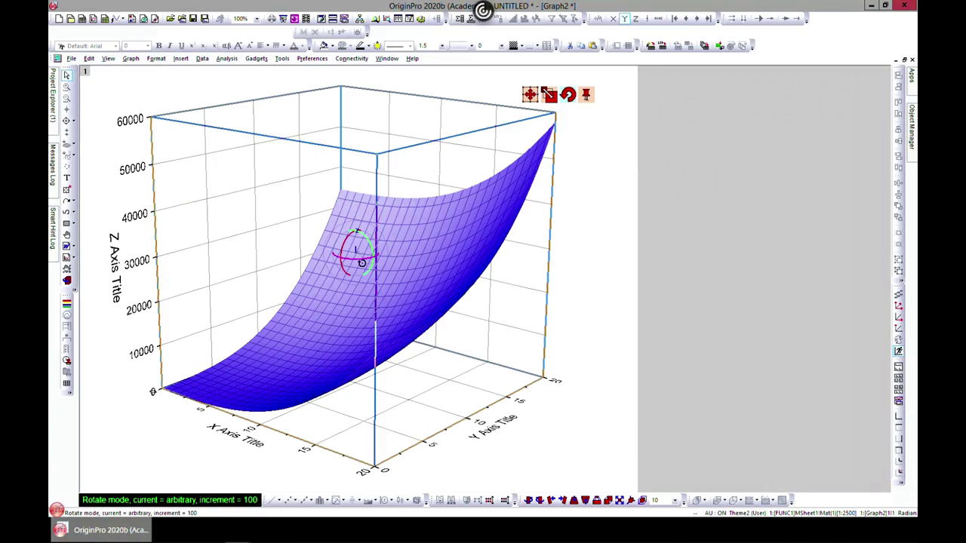
mouse_move(363, 261)
mouse_down()
mouse_move(377, 262)
mouse_move(360, 238)
mouse_move(350, 237)
mouse_move(355, 259)
mouse_move(345, 255)
mouse_move(352, 261)
mouse_move(355, 252)
mouse_up()
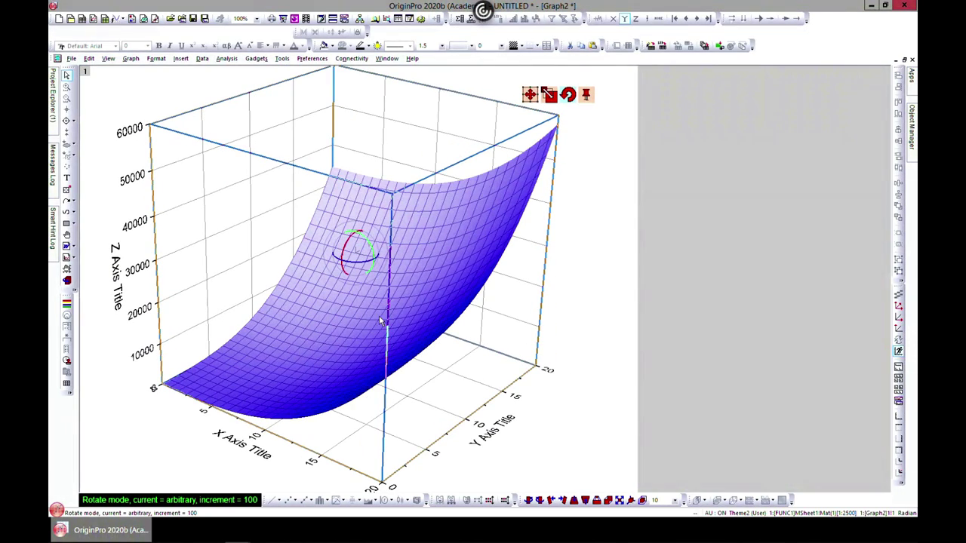
- Set the surface plot's function mesh grid to 500 columns and 500 rows and apply it
double_click(450, 238)
drag(624, 216, 579, 114)
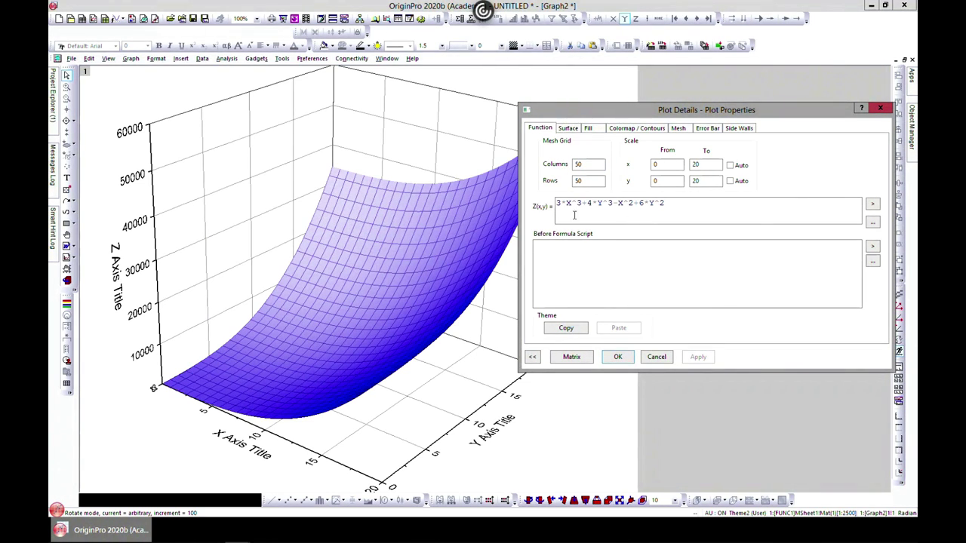
click(585, 166)
text(0)
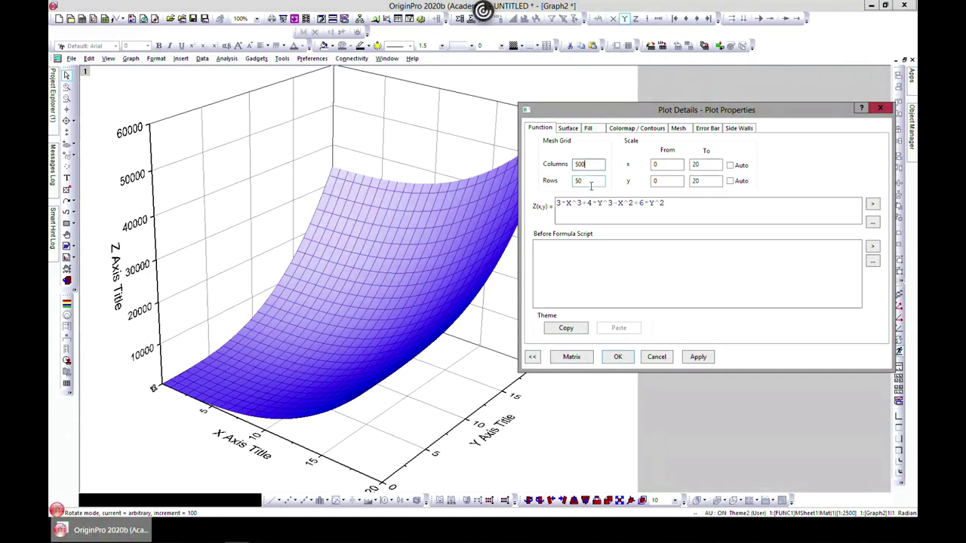
key(Tab)
text(500)
click(699, 360)
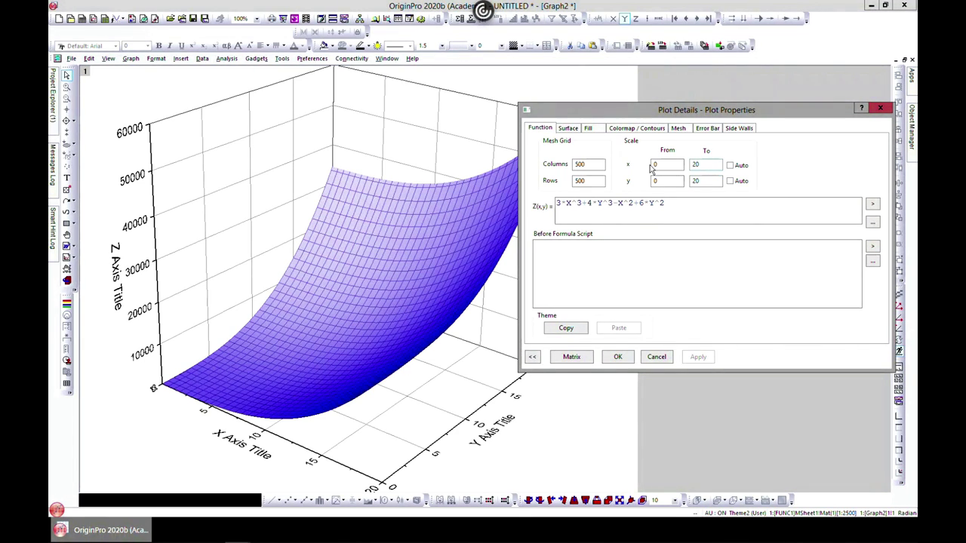
- Try 3*X^4 as the first term of the Z(x,y) function and apply it to the surface
click(580, 205)
key(BackSpace)
text(4)
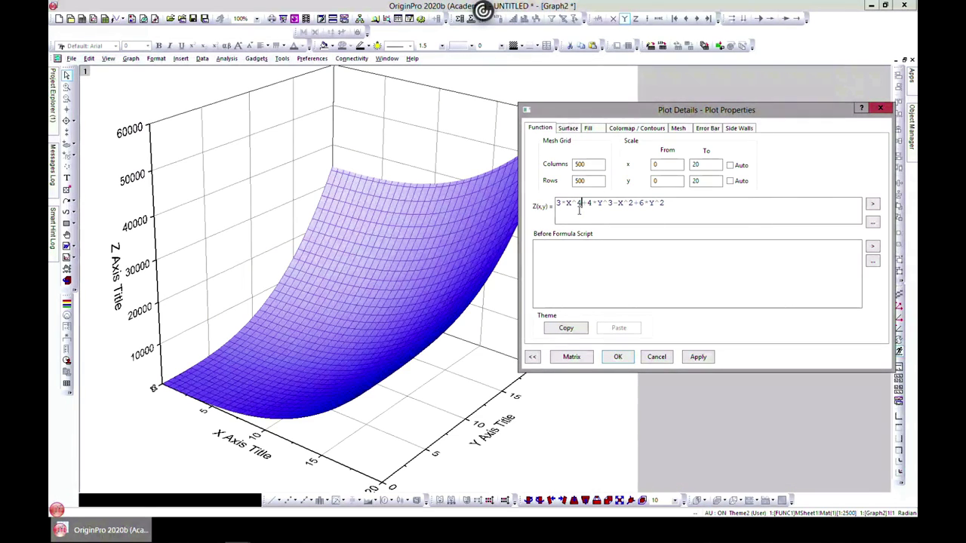
click(710, 359)
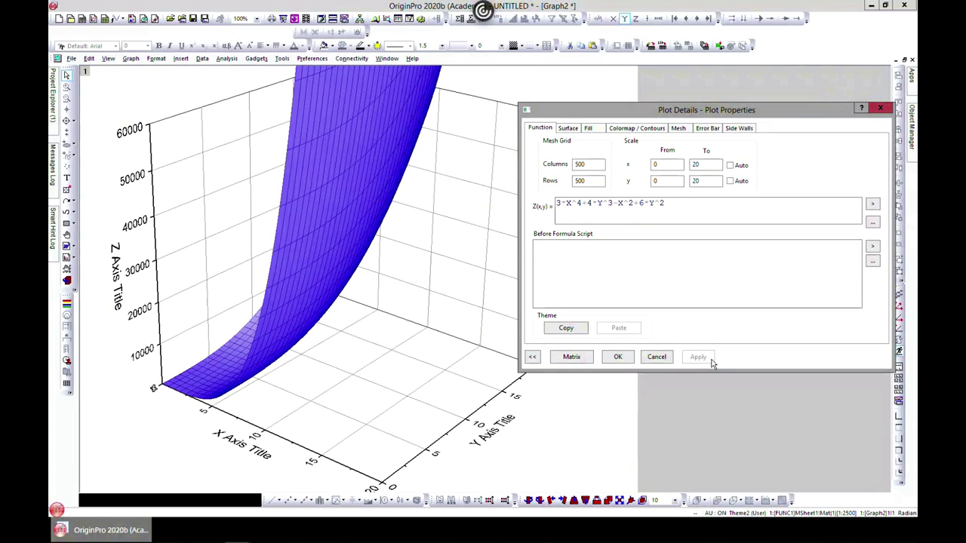
- Restore the first term of the Z(x,y) function to 3*X^3 and apply it
click(586, 205)
key(BackSpace)
text(3)
click(702, 359)
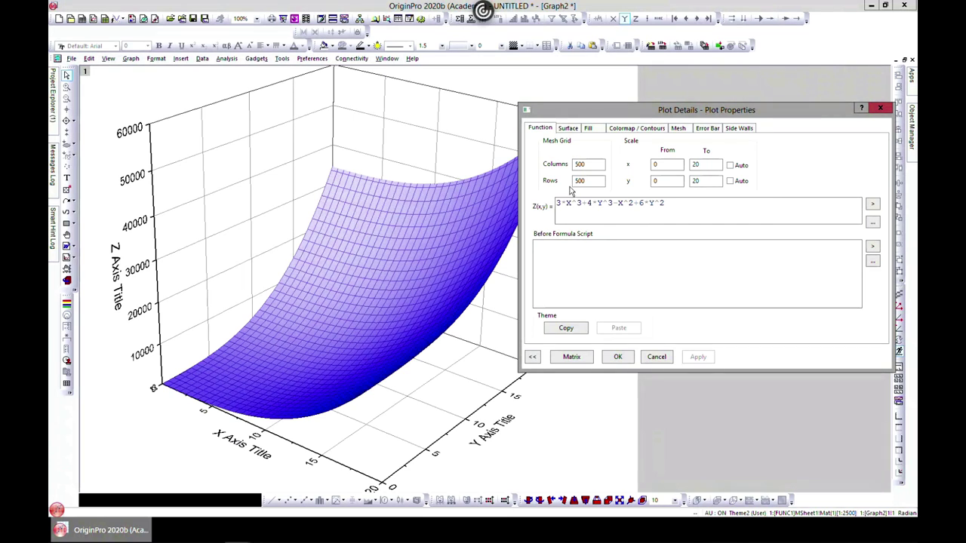
- Try a red piece-by-piece fill on the front surface, and set the fill color to Green
click(567, 128)
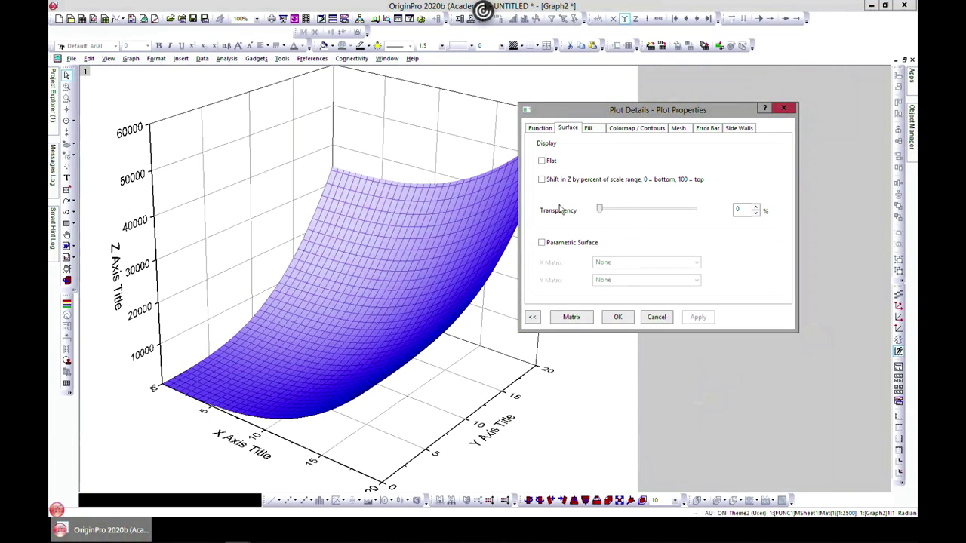
click(592, 130)
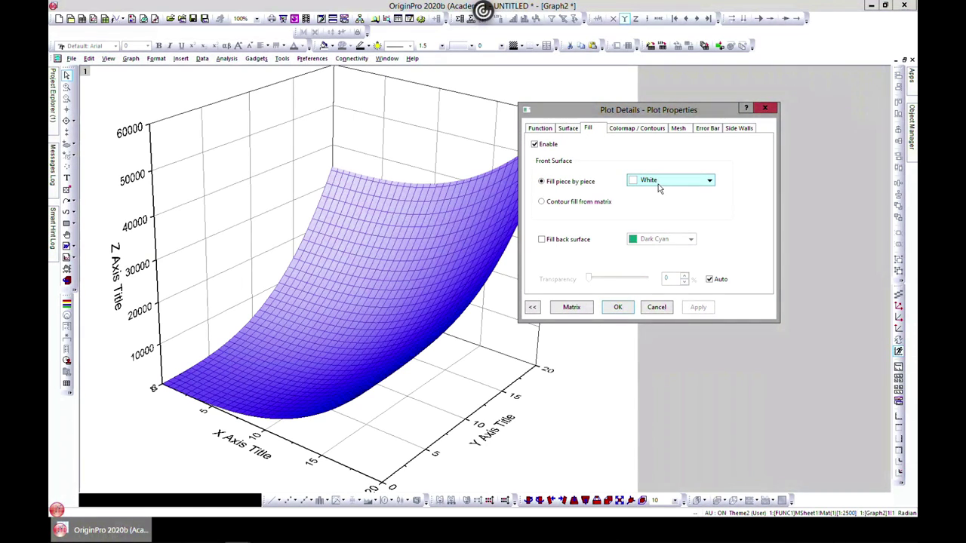
click(690, 184)
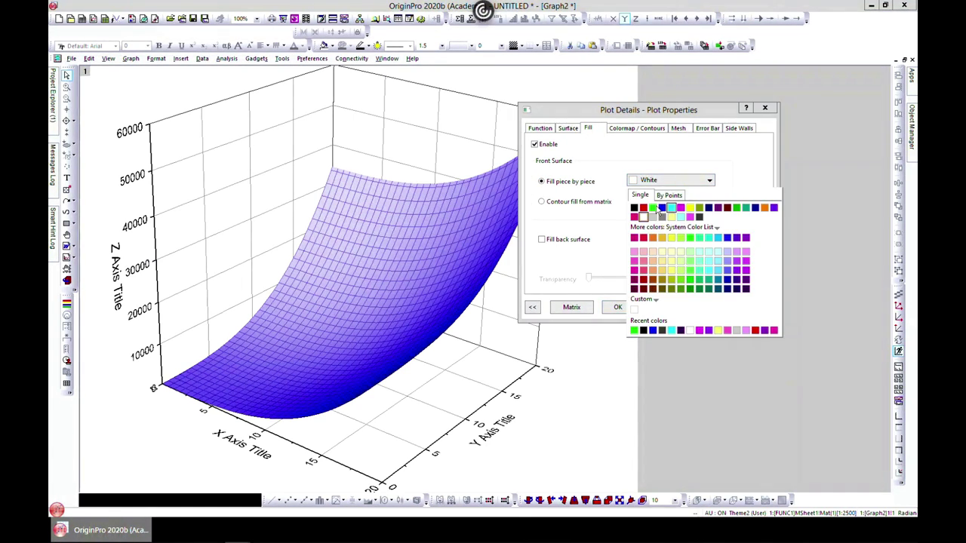
click(640, 208)
click(699, 308)
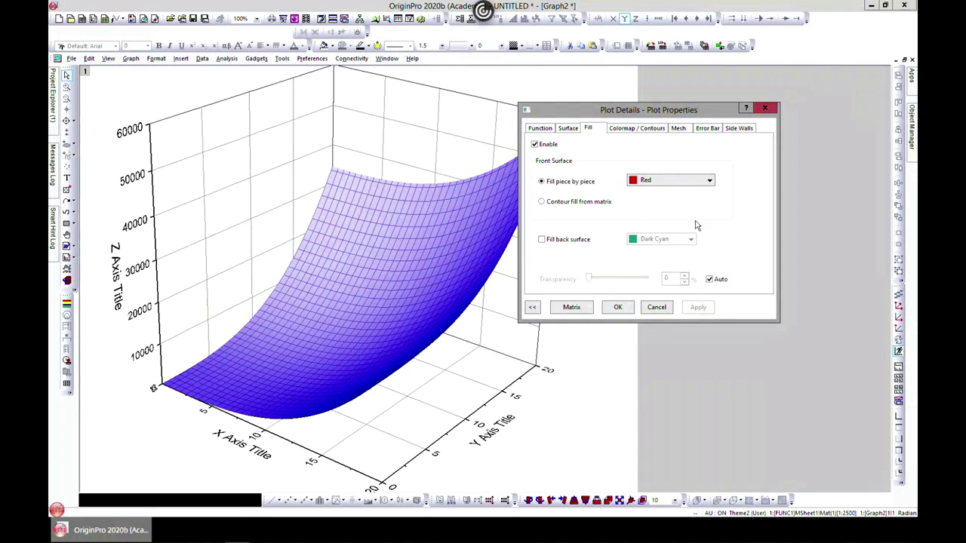
click(694, 183)
click(652, 205)
click(699, 308)
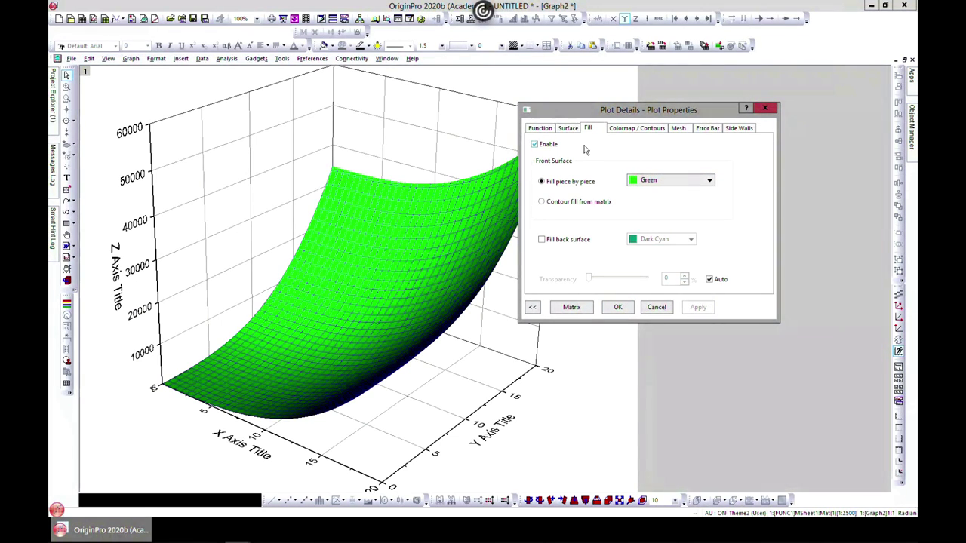
- Check the surface's colormap level settings without changing them, and add a color scale to the graph
click(617, 130)
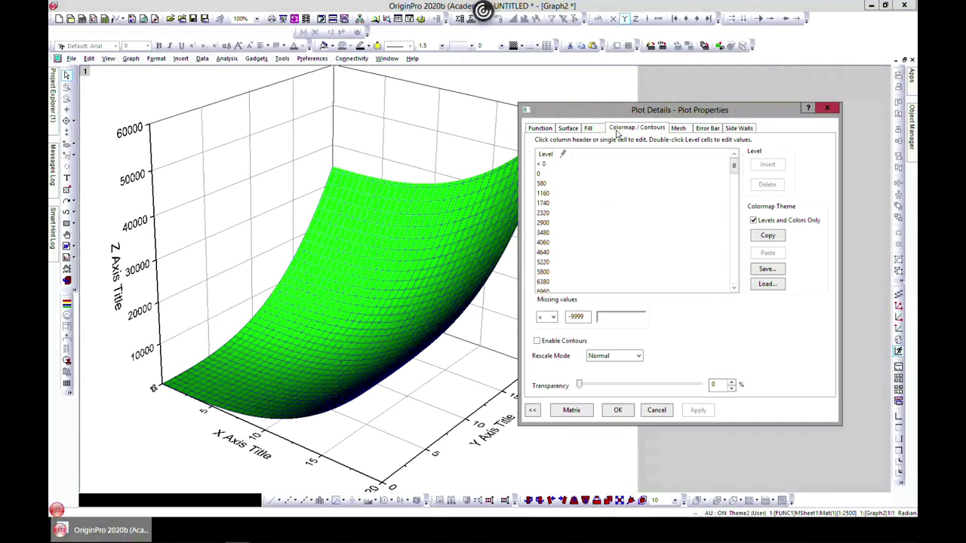
click(565, 155)
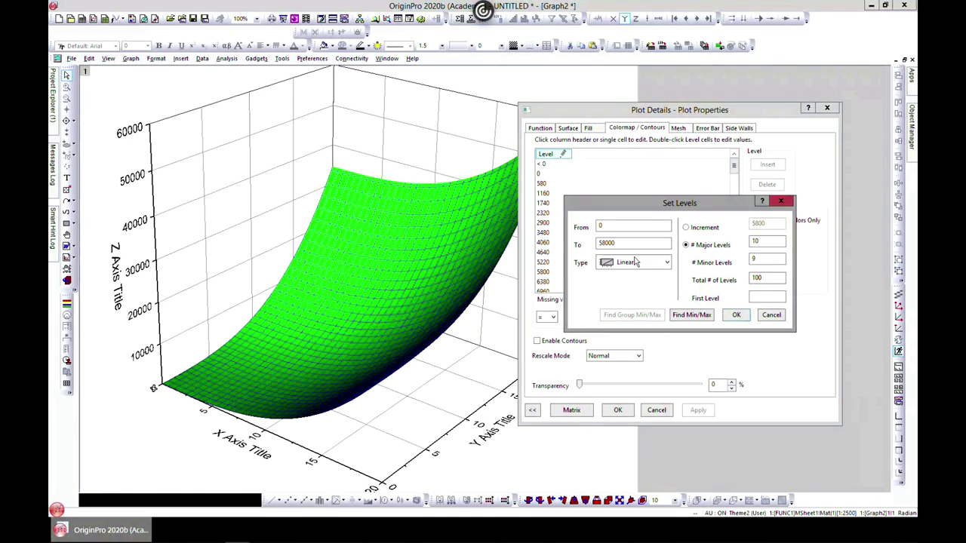
click(779, 201)
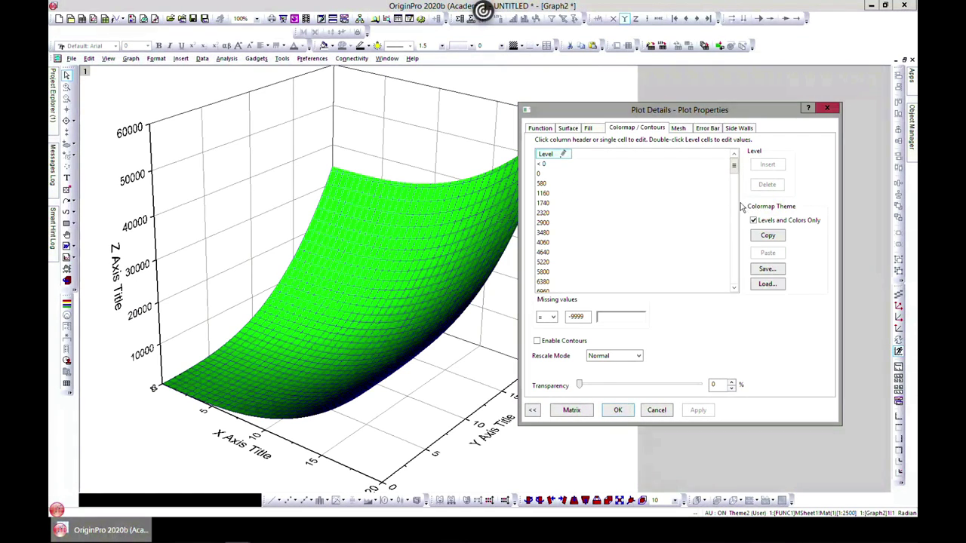
click(826, 109)
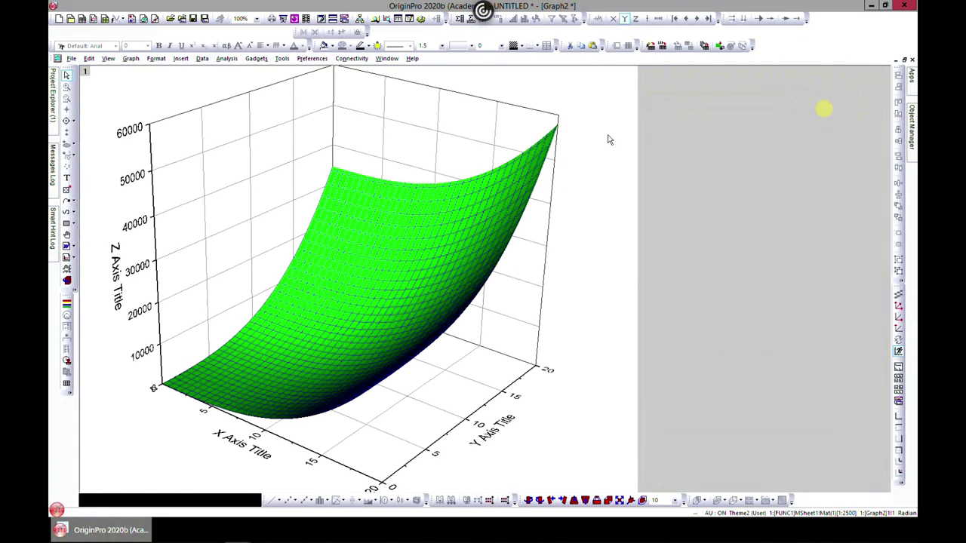
click(67, 304)
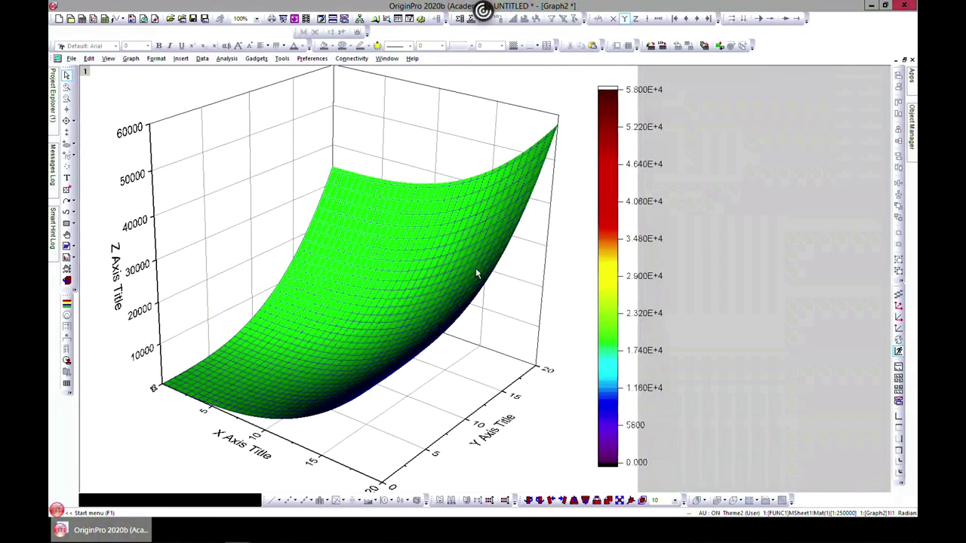
- Review the colormap levels once more and make the surface's front mesh lines use the colormap
double_click(428, 249)
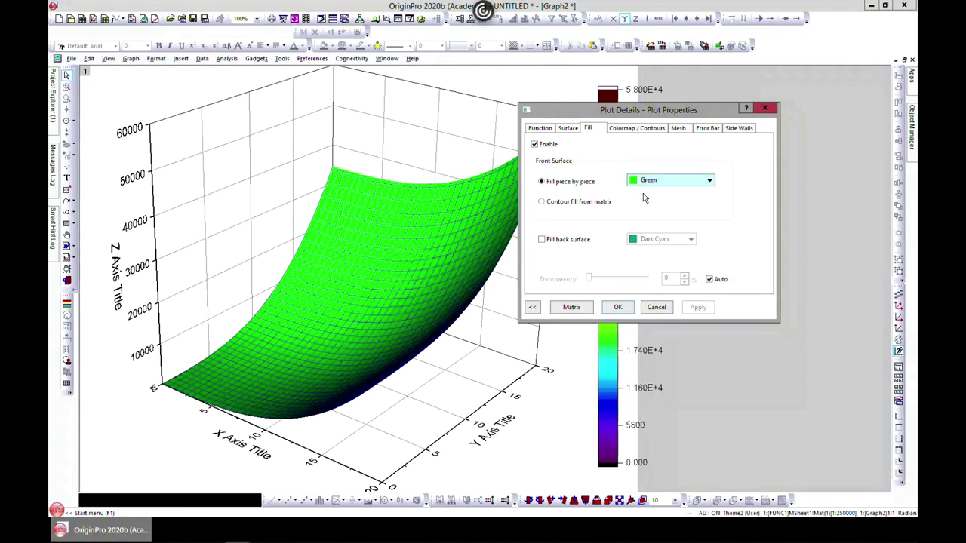
click(636, 127)
click(564, 154)
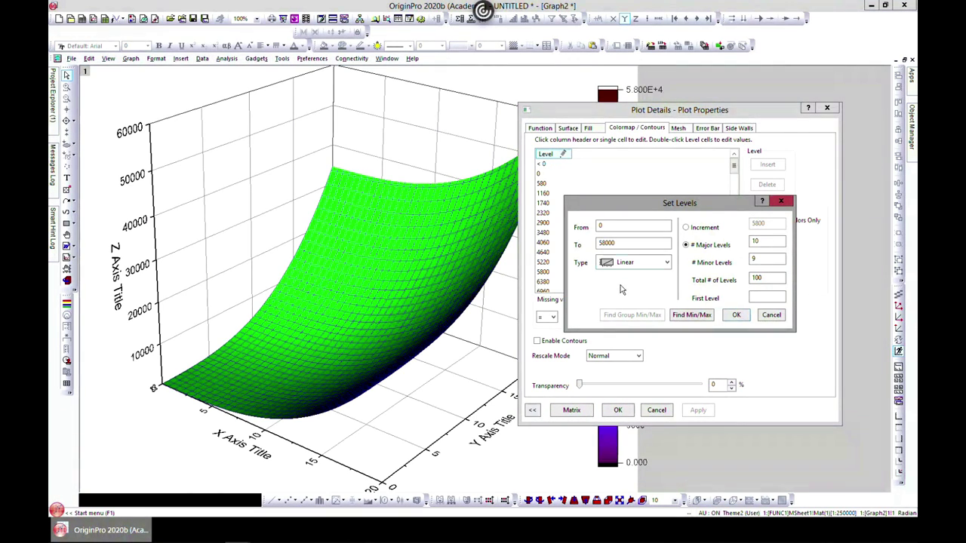
click(781, 202)
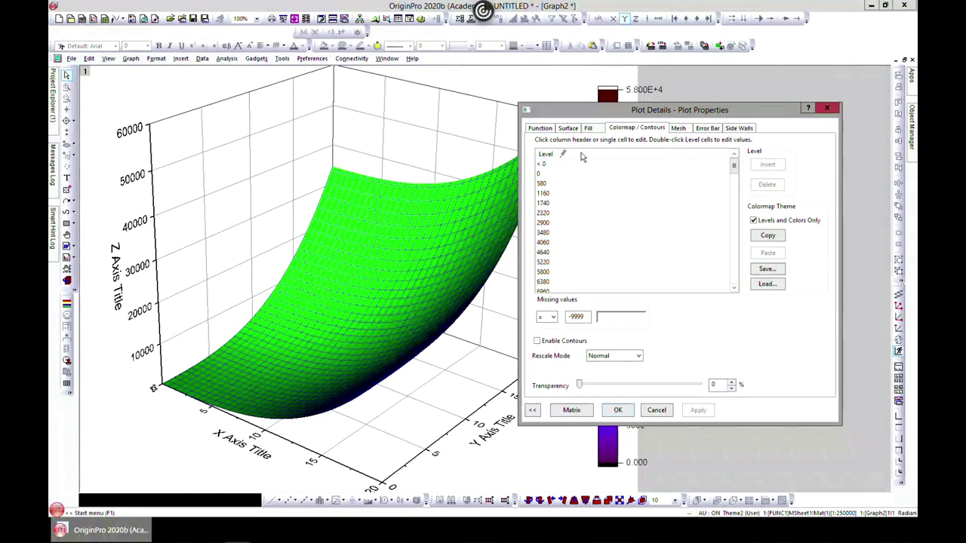
click(678, 128)
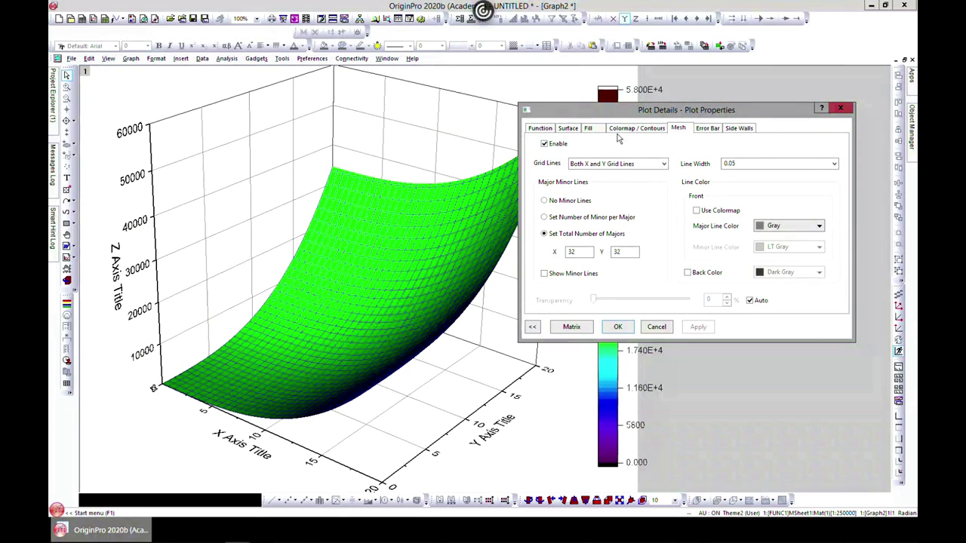
click(656, 169)
click(656, 169)
click(696, 211)
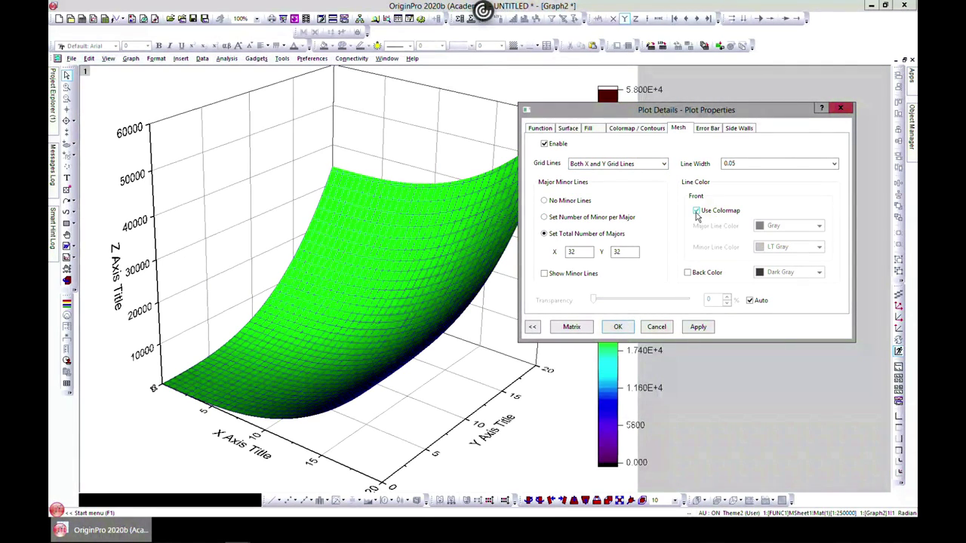
click(698, 327)
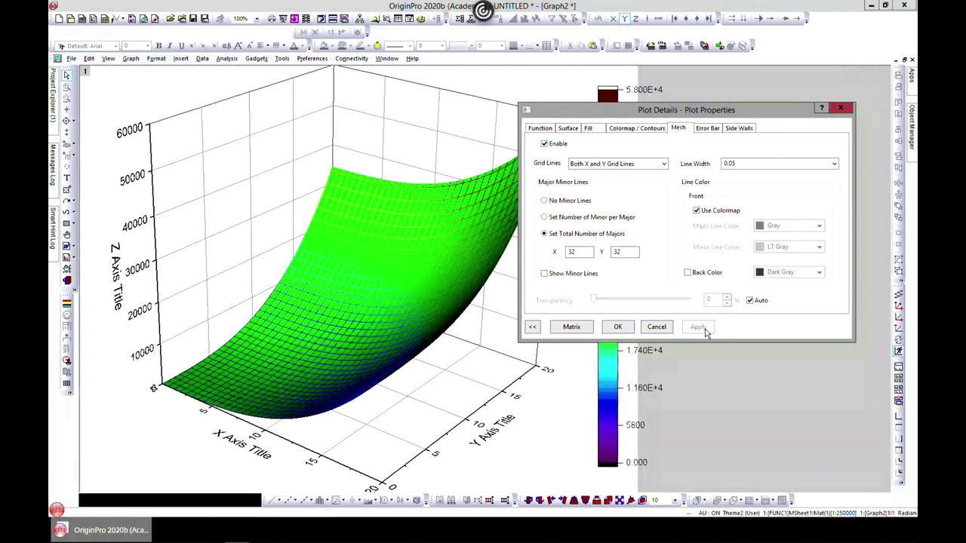
- Set the mesh line width of the surface to 1 and apply it
mouse_move(665, 120)
mouse_down()
mouse_move(699, 182)
mouse_move(789, 225)
mouse_move(684, 155)
mouse_move(654, 118)
mouse_up()
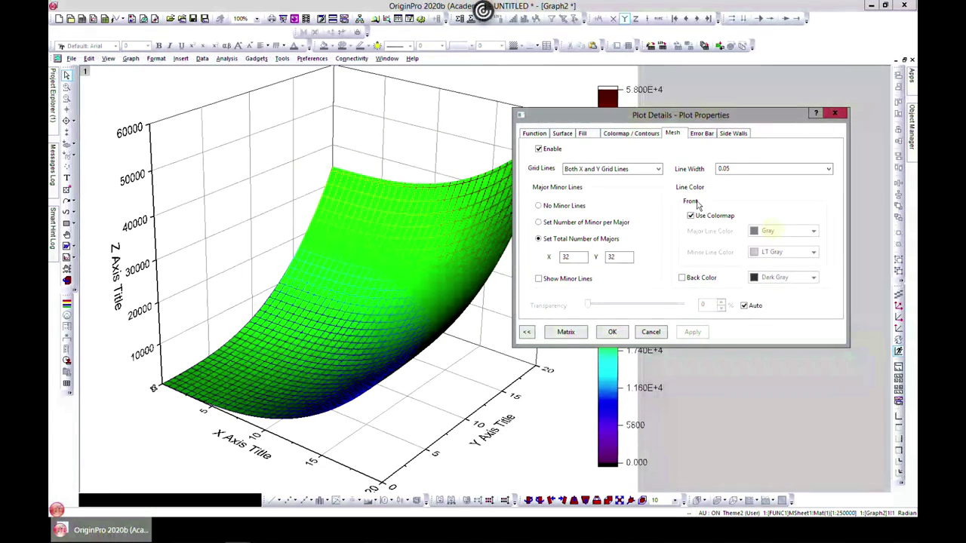
click(743, 169)
click(826, 172)
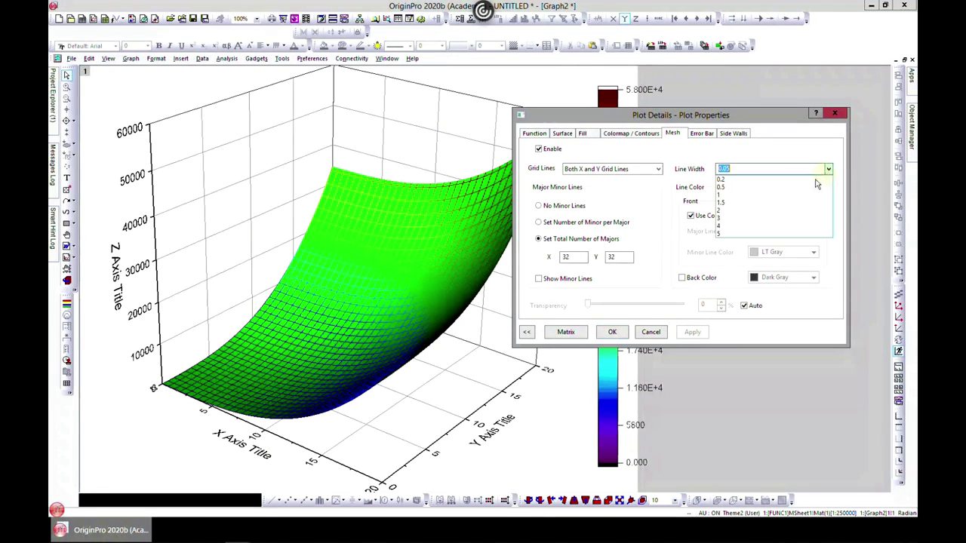
click(774, 196)
click(694, 333)
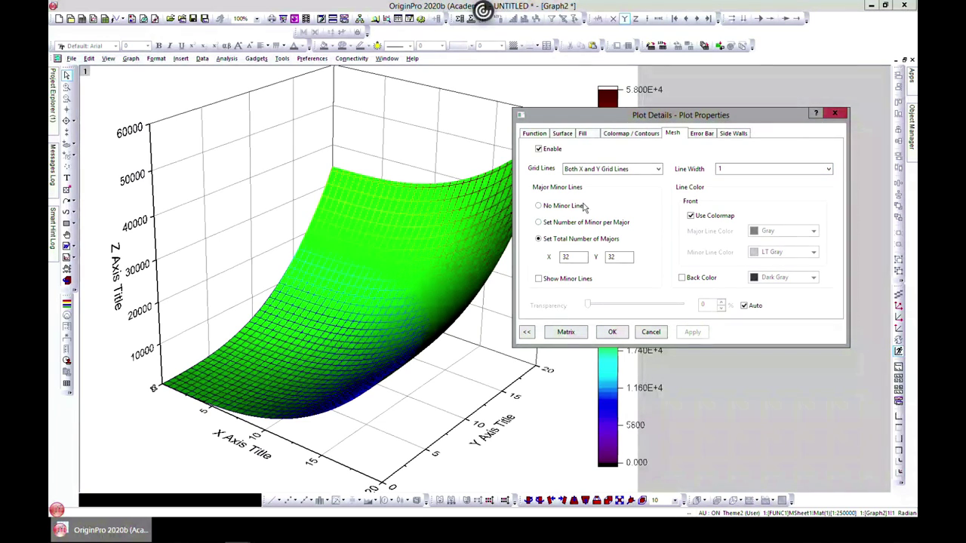
- Try enabling the surface's side walls, disable them again, and close the plot properties
click(700, 134)
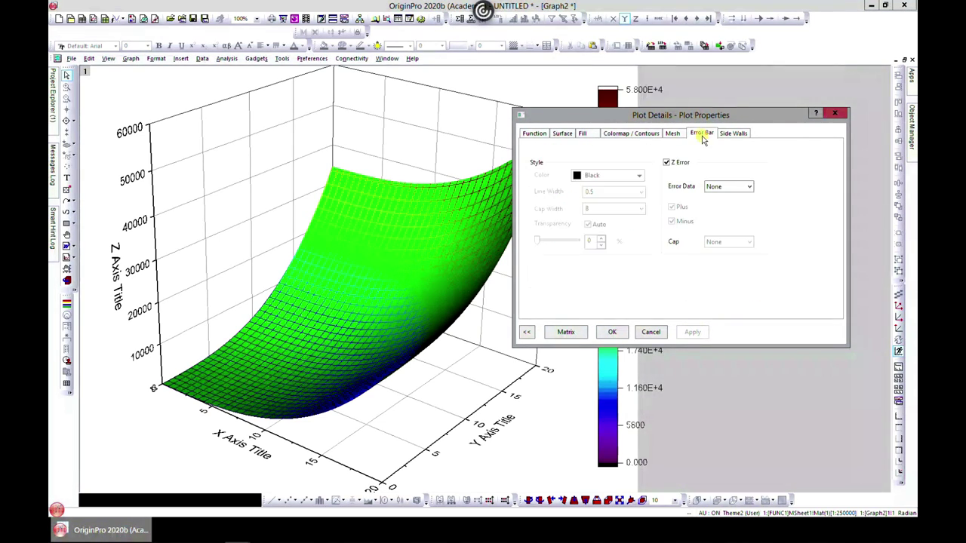
click(721, 135)
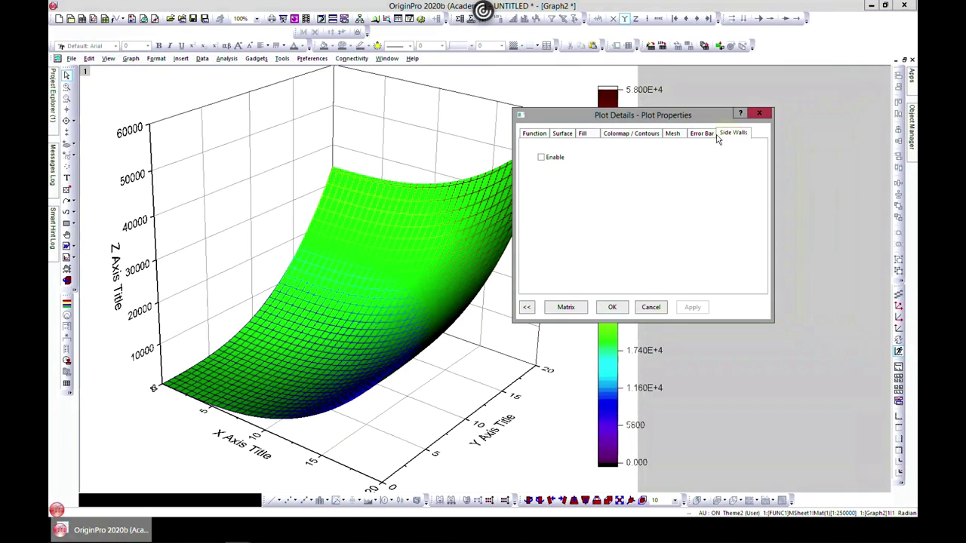
click(541, 157)
click(693, 308)
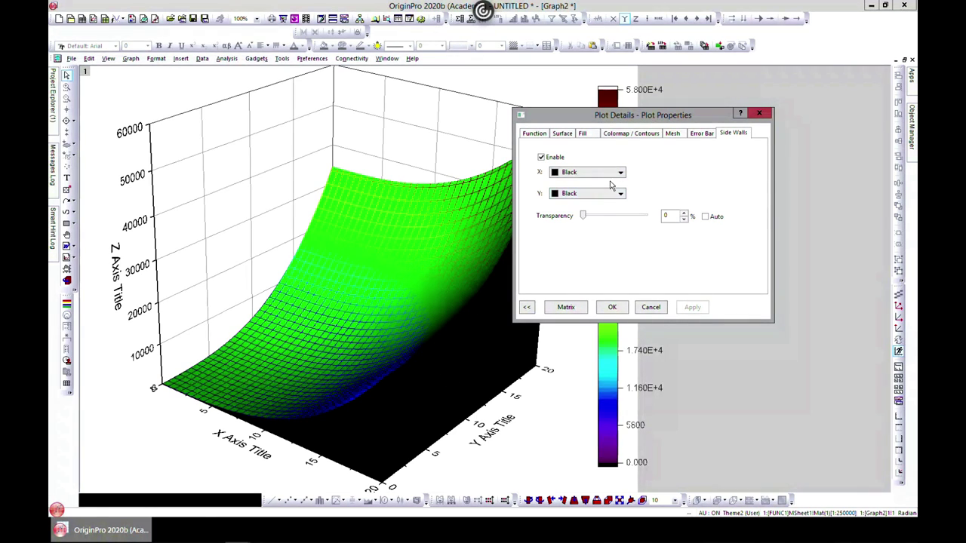
click(540, 157)
click(691, 309)
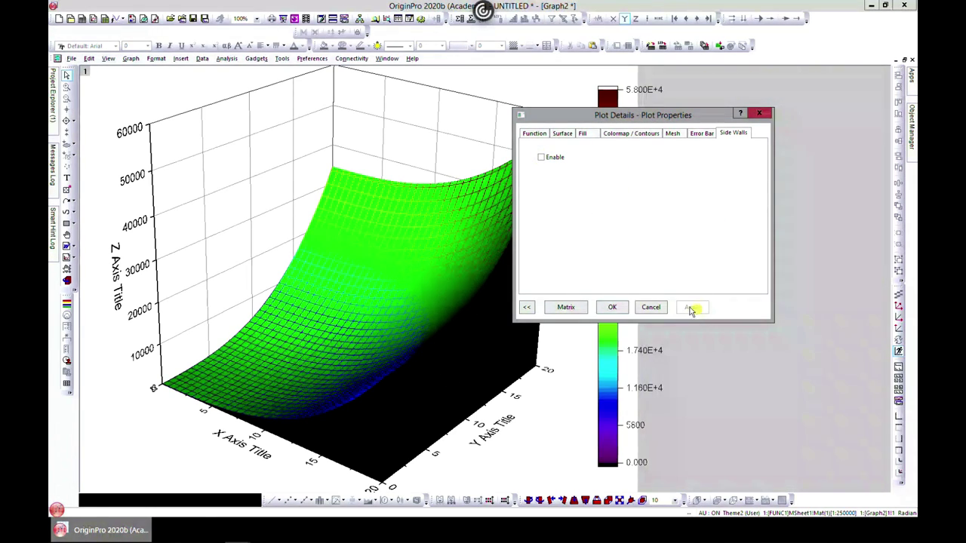
click(621, 312)
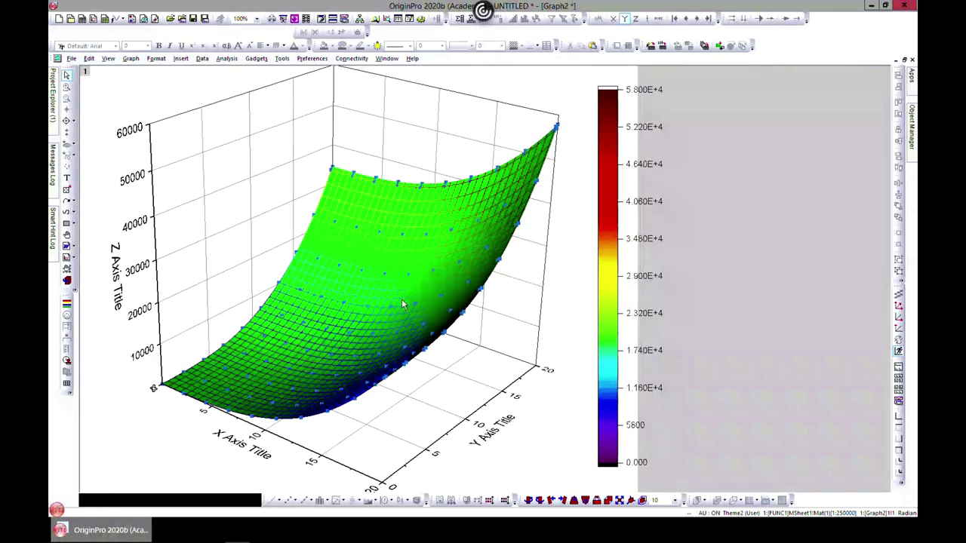
- Rotate the 3D graph until the X axis runs along the front of the surface
click(333, 134)
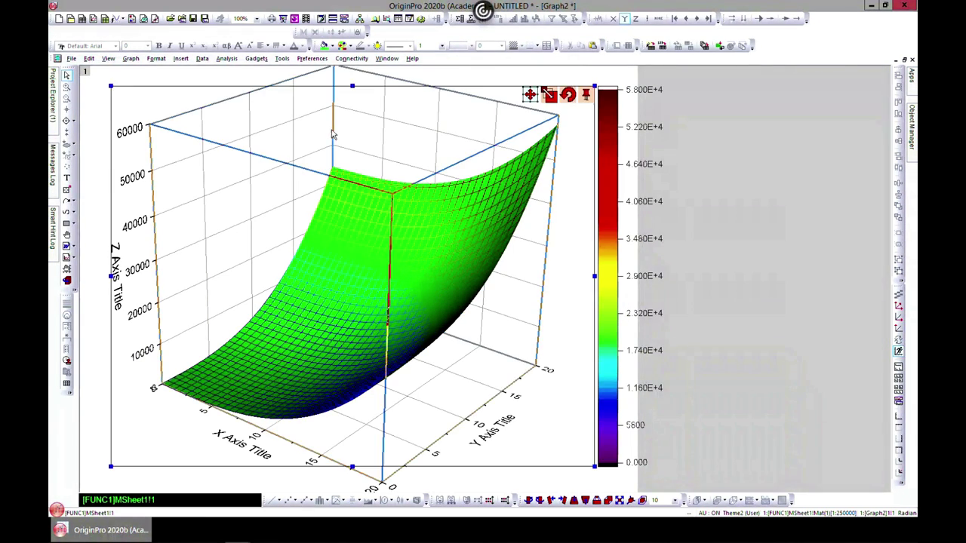
click(567, 93)
drag(355, 256, 356, 251)
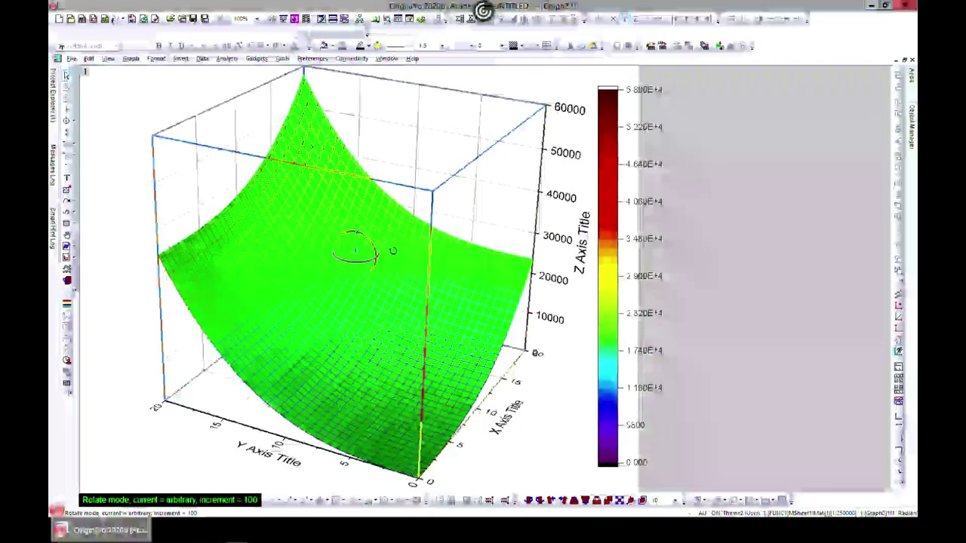
key(Left)
key(Left)
key(Left)
key(Left)
key(Left)
key(Left)
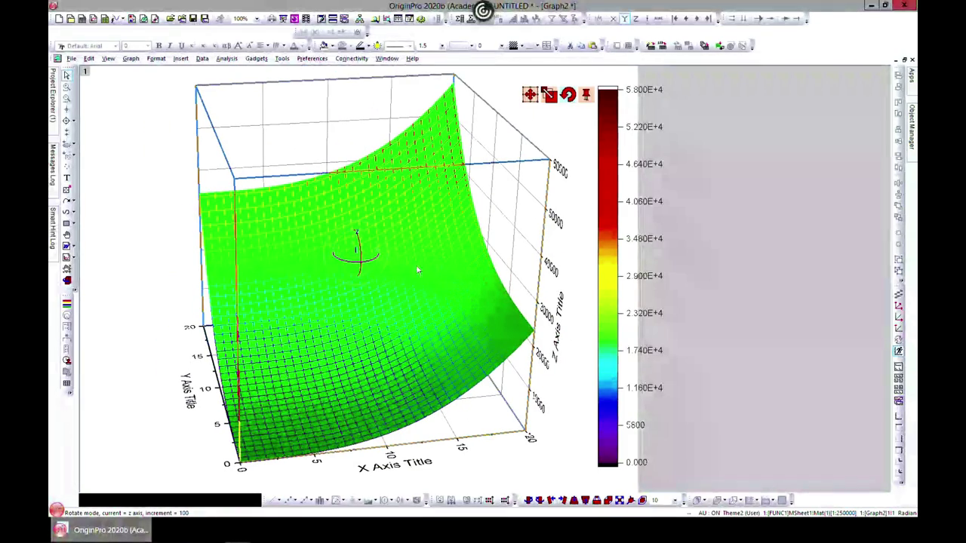
- Delete the color scale beside the surface and add a new one to the graph
click(608, 275)
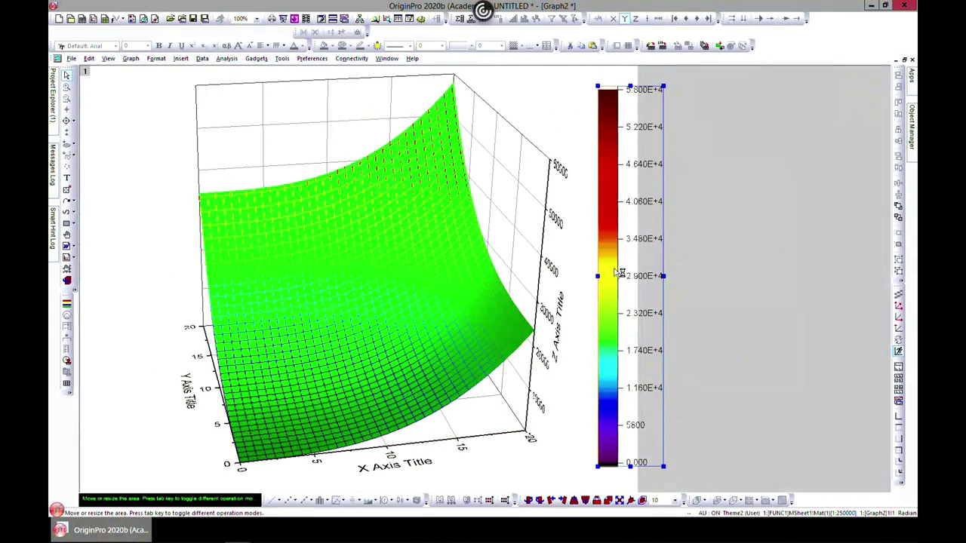
key(Delete)
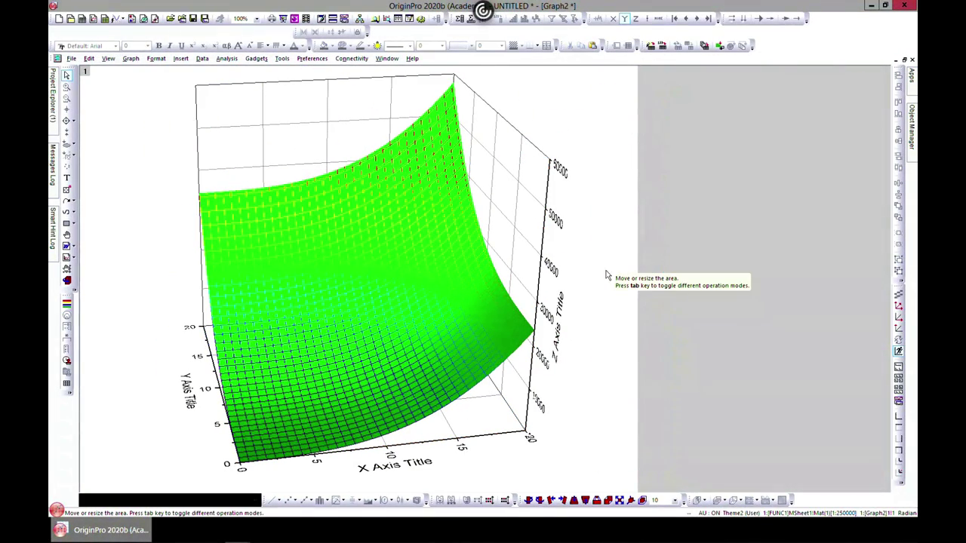
click(68, 304)
click(617, 265)
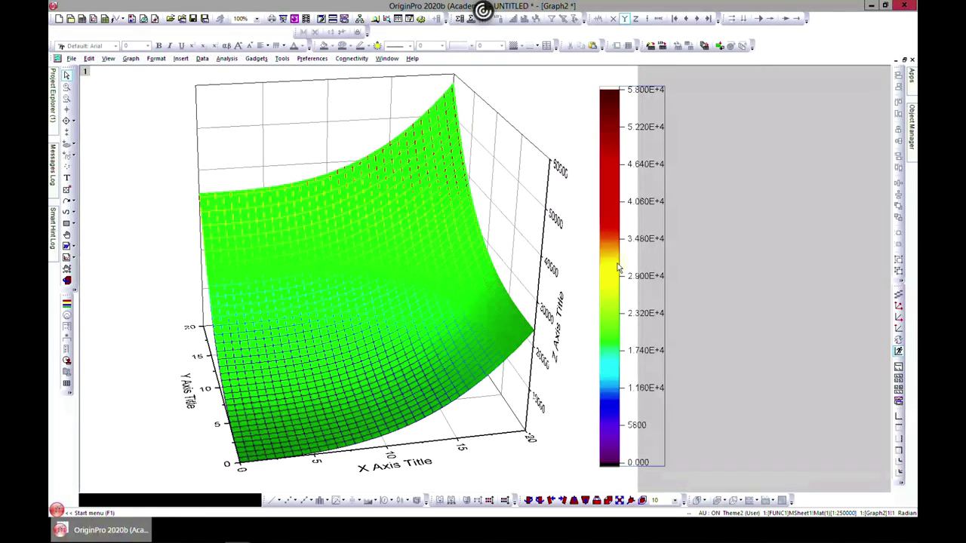
- Enclose the graph layer's planes in a Whole Cube frame with solid black lines of width 3
click(528, 199)
double_click(529, 199)
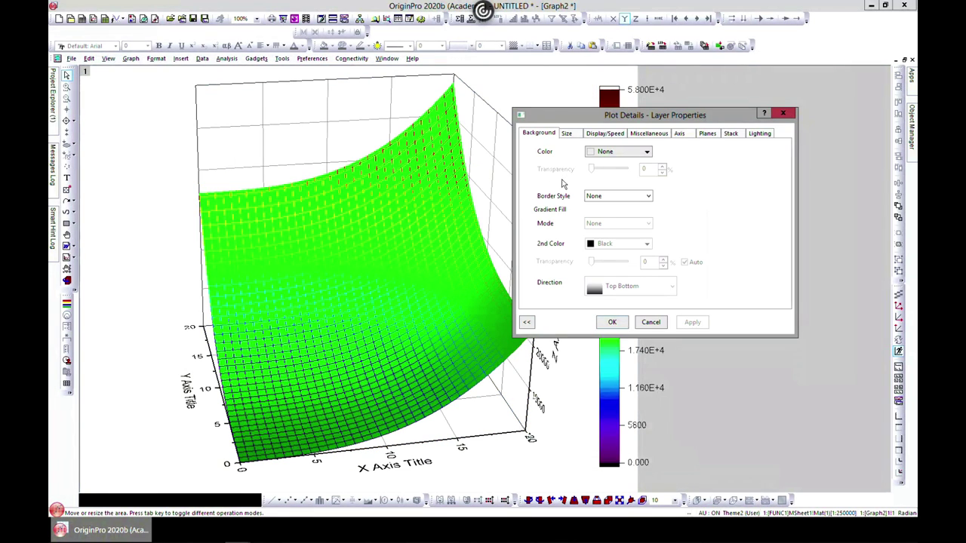
click(705, 134)
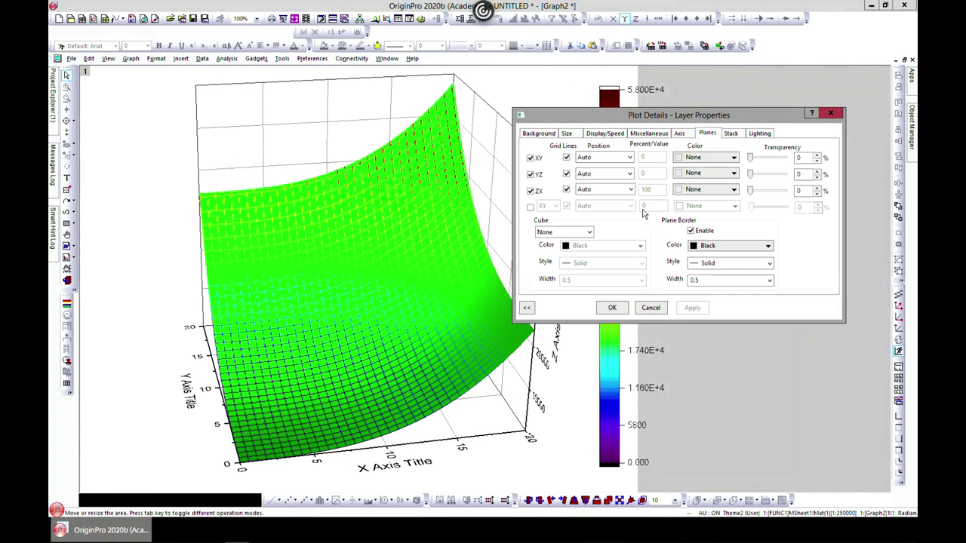
click(583, 234)
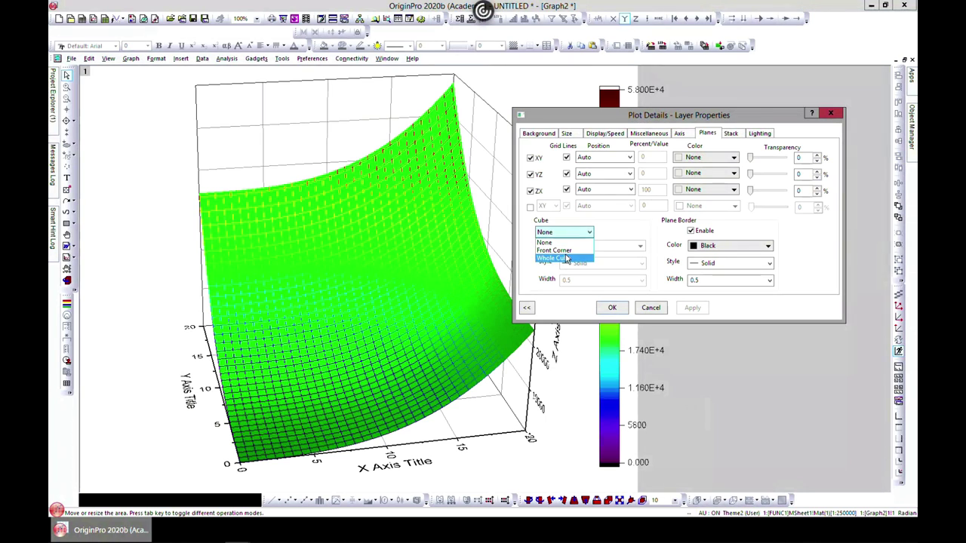
click(562, 258)
click(641, 263)
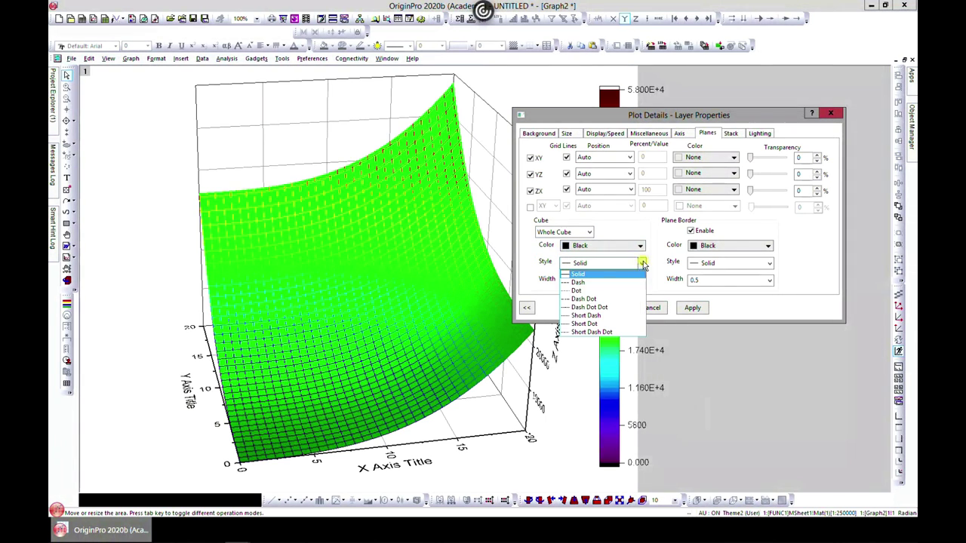
click(651, 251)
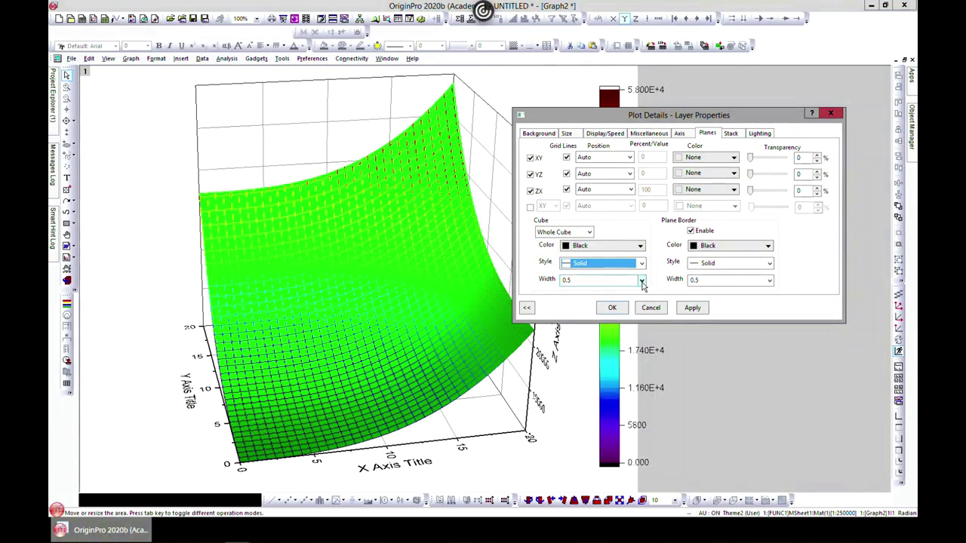
click(642, 281)
click(611, 320)
click(683, 310)
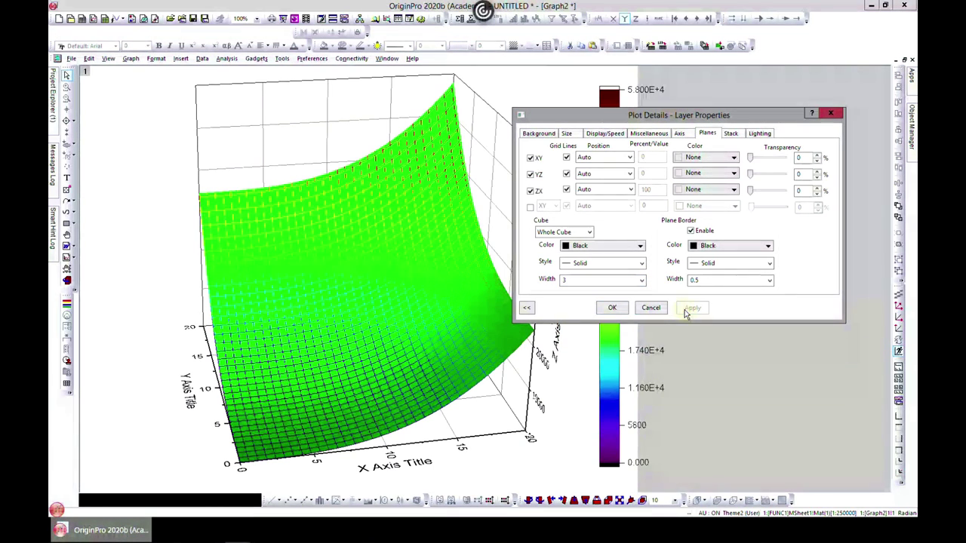
click(611, 308)
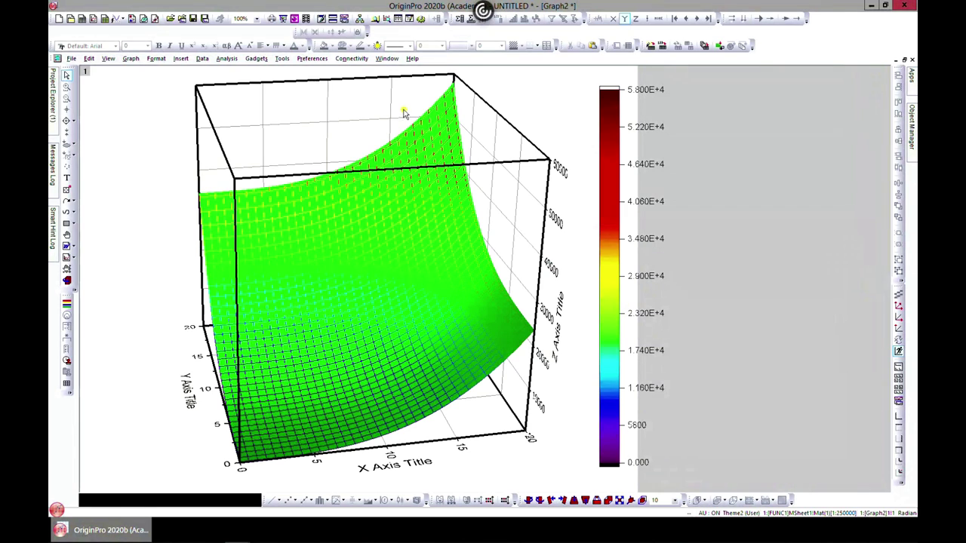
- Rotate the 3D graph so that the cube's corner at the axes' origin faces the front
click(484, 112)
click(356, 252)
drag(358, 253, 322, 264)
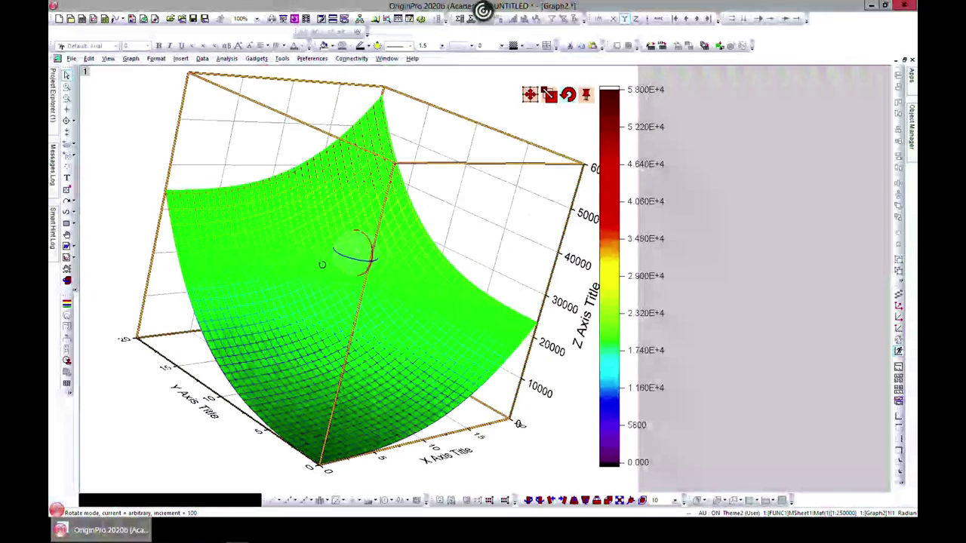
double_click(286, 228)
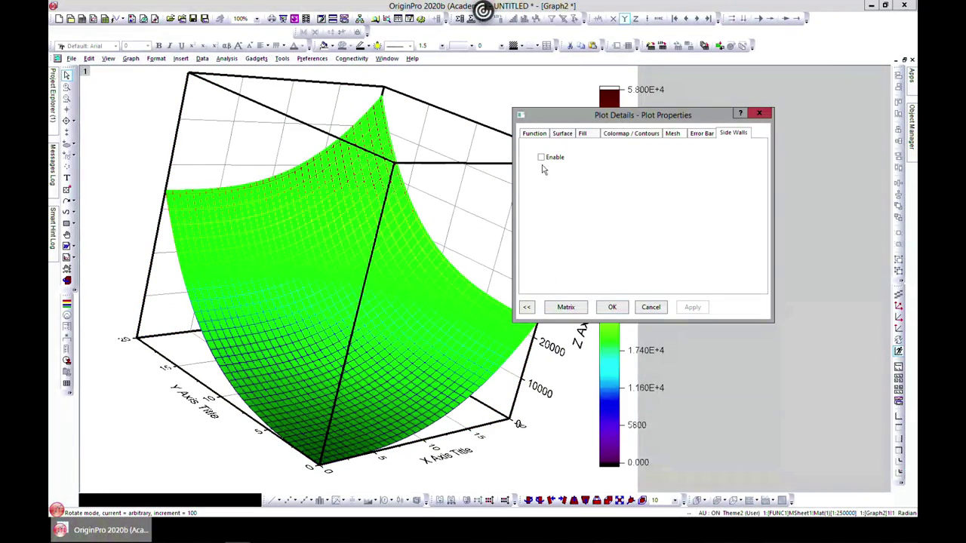
click(759, 114)
click(399, 214)
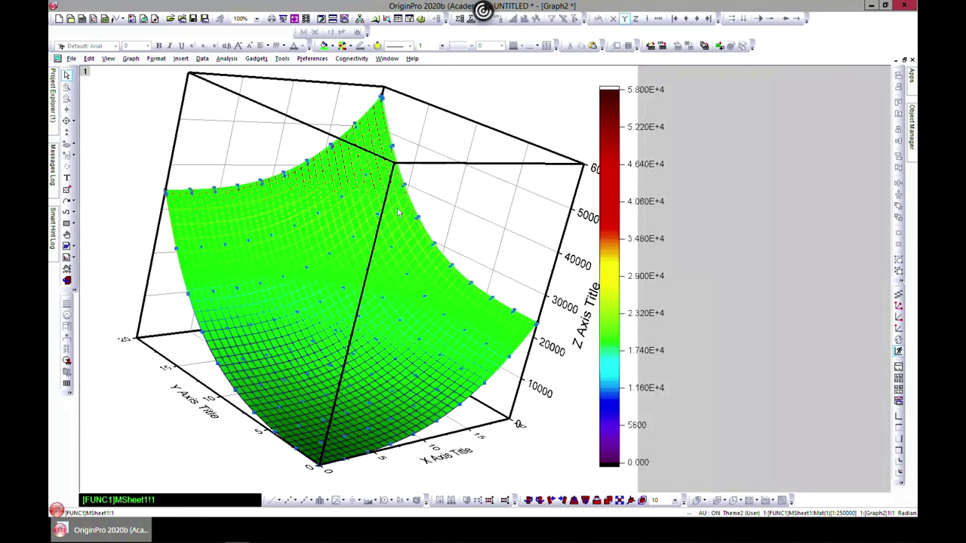
double_click(362, 178)
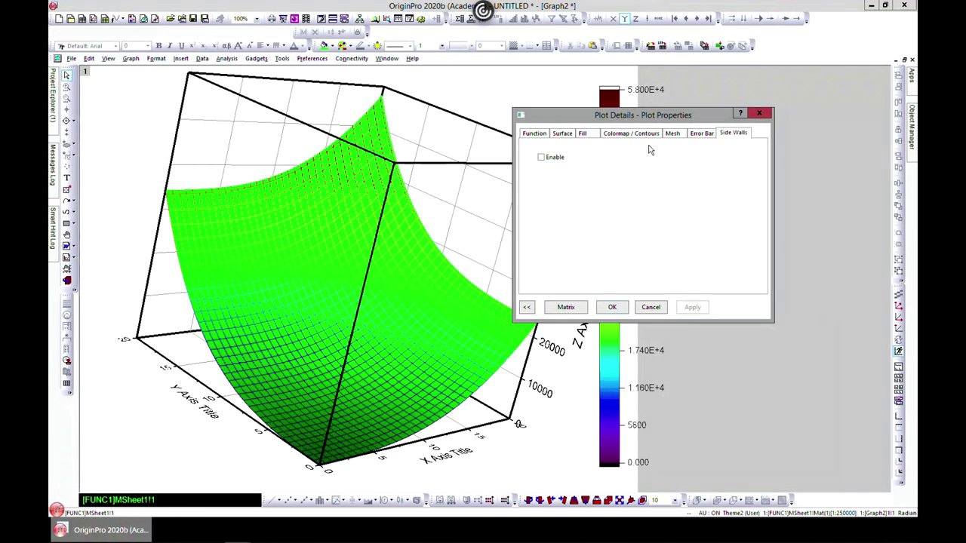
click(768, 113)
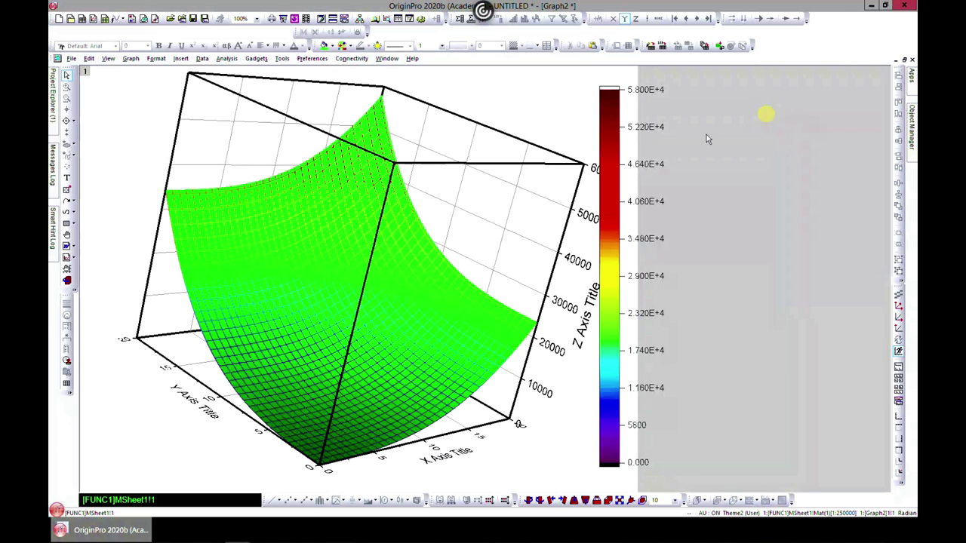
- Restore the Graph2 window from full size, rearrange it and the FUNC1 matrix window, and activate the Book1 workbook
click(532, 224)
click(568, 95)
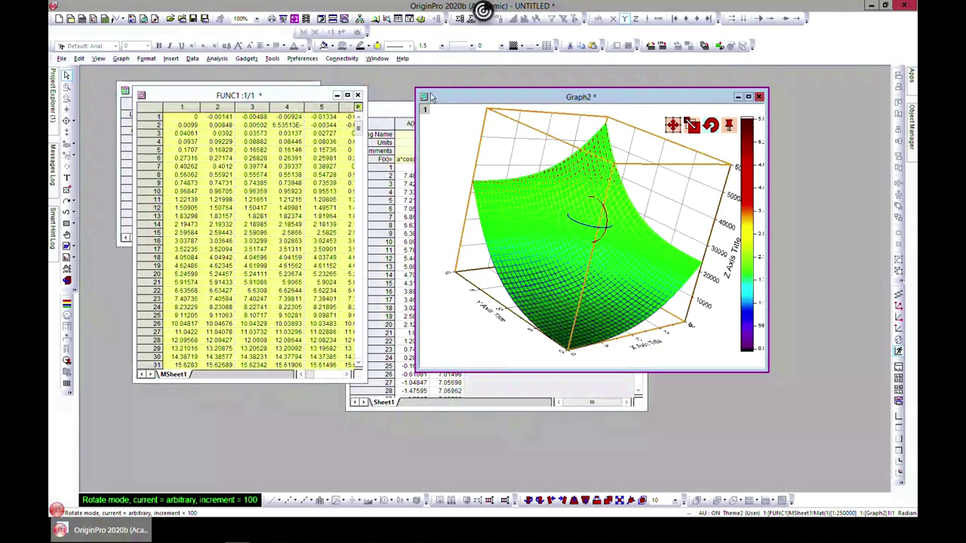
drag(454, 101, 348, 123)
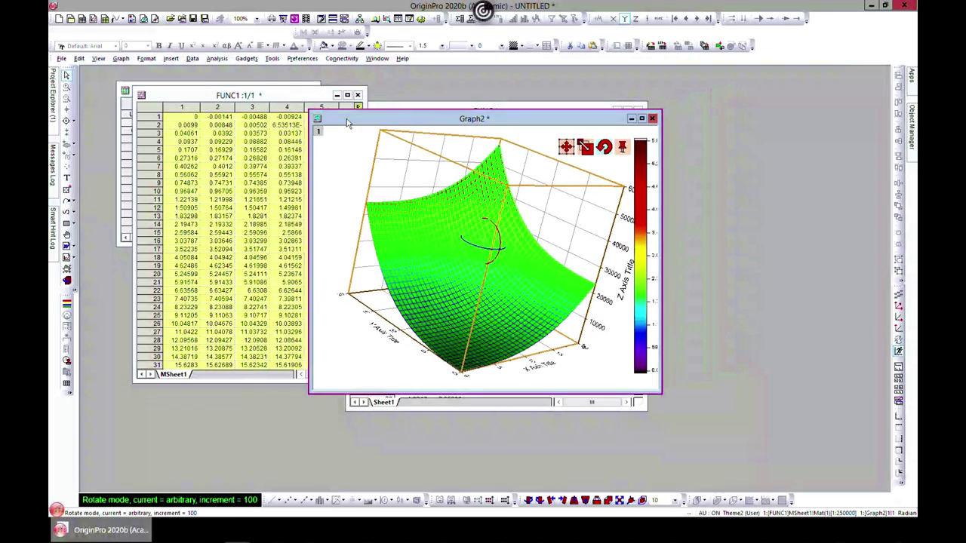
drag(234, 96, 253, 147)
click(231, 87)
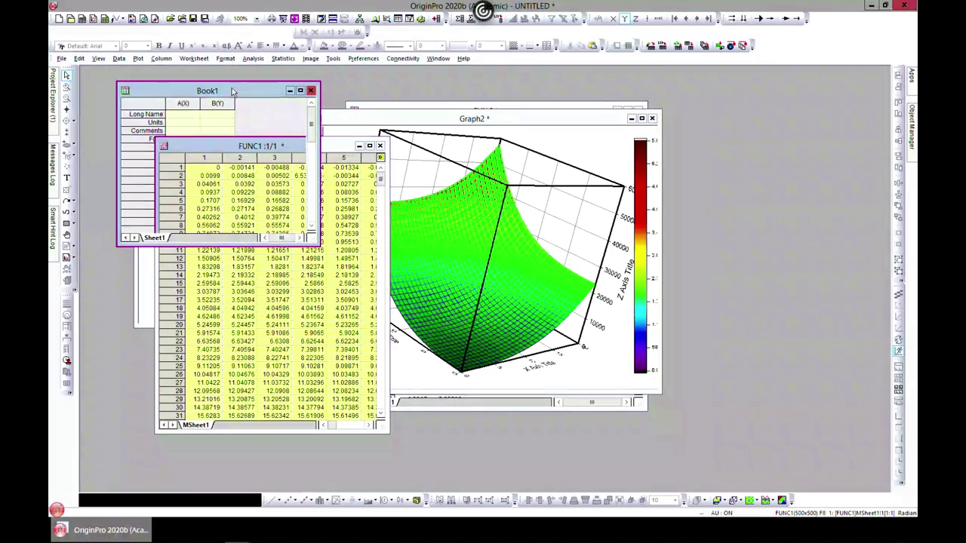
- Start a new 2D function plot and insert the math function exp(x) as Y(x)
click(140, 59)
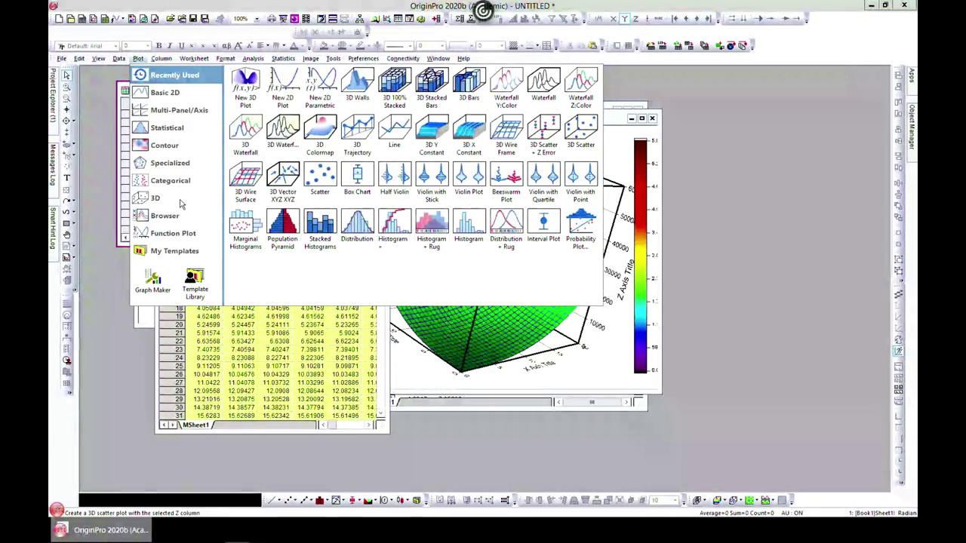
mouse_move(178, 208)
mouse_move(181, 233)
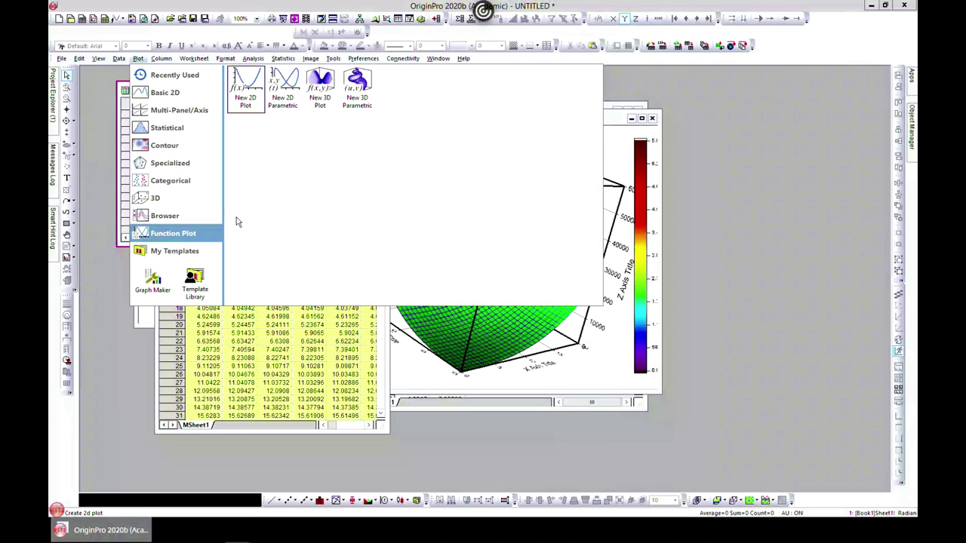
click(251, 88)
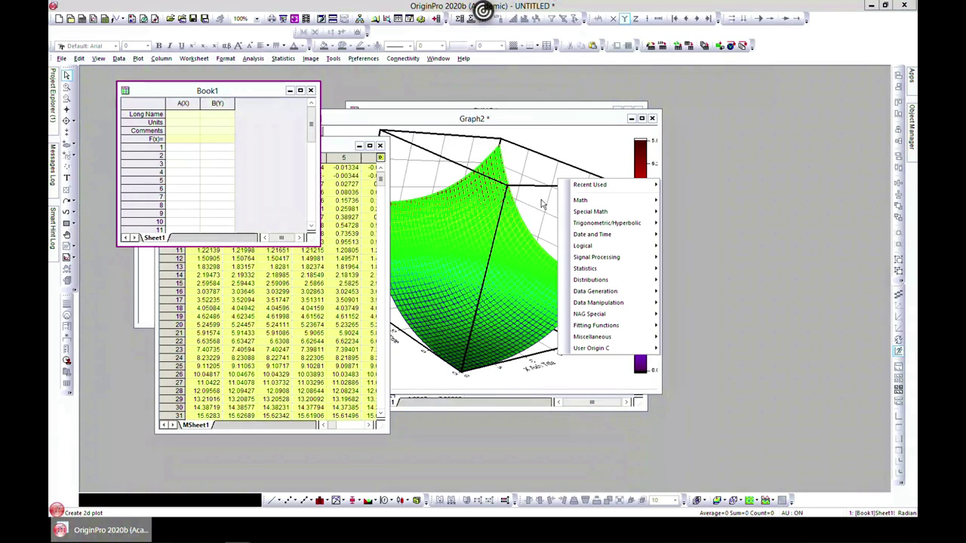
click(548, 187)
mouse_move(598, 203)
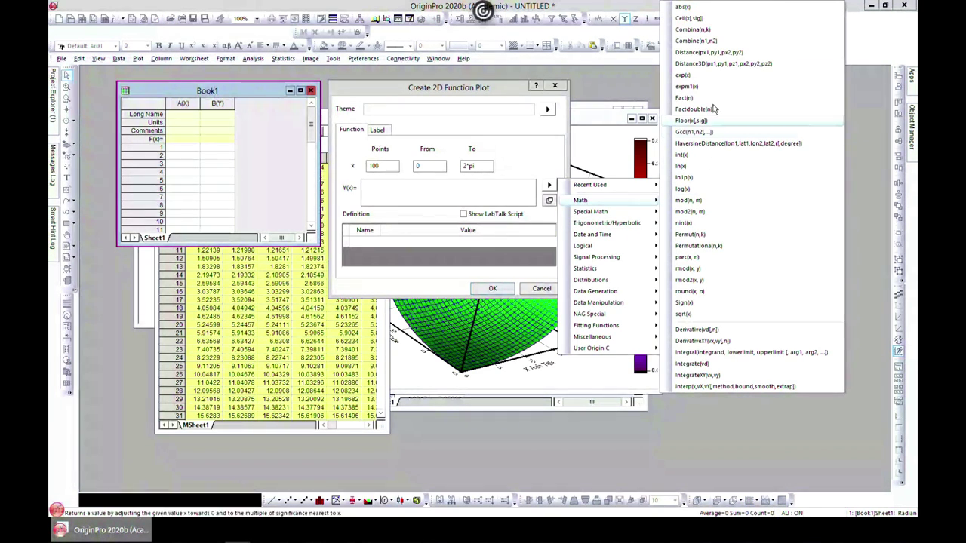
click(709, 75)
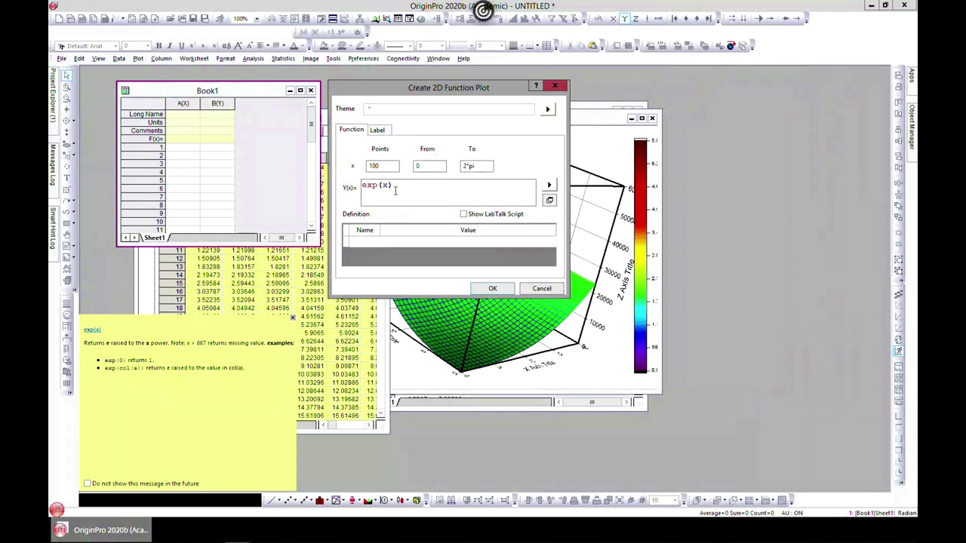
- Copy the 2D function plot's dialog settings and cancel the dialog without creating the plot
click(548, 110)
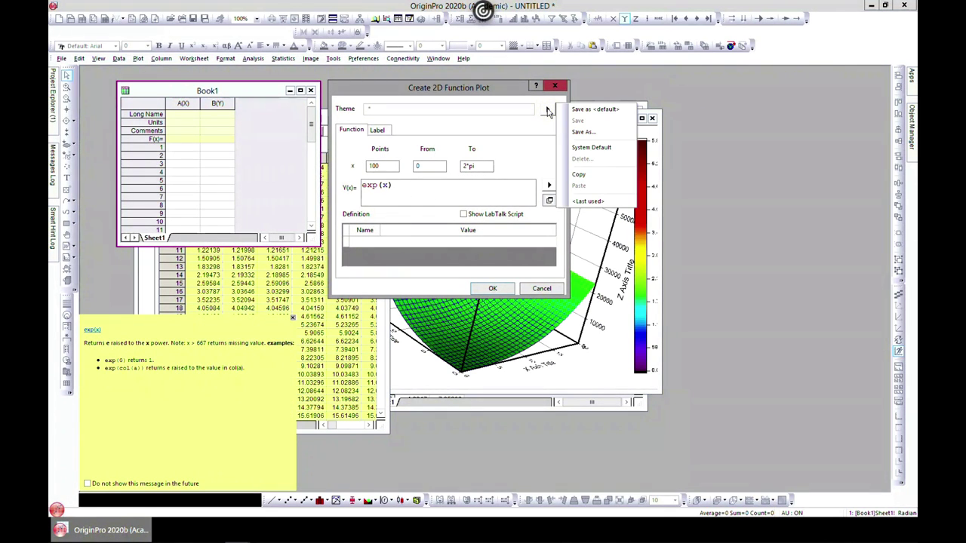
click(585, 175)
click(542, 289)
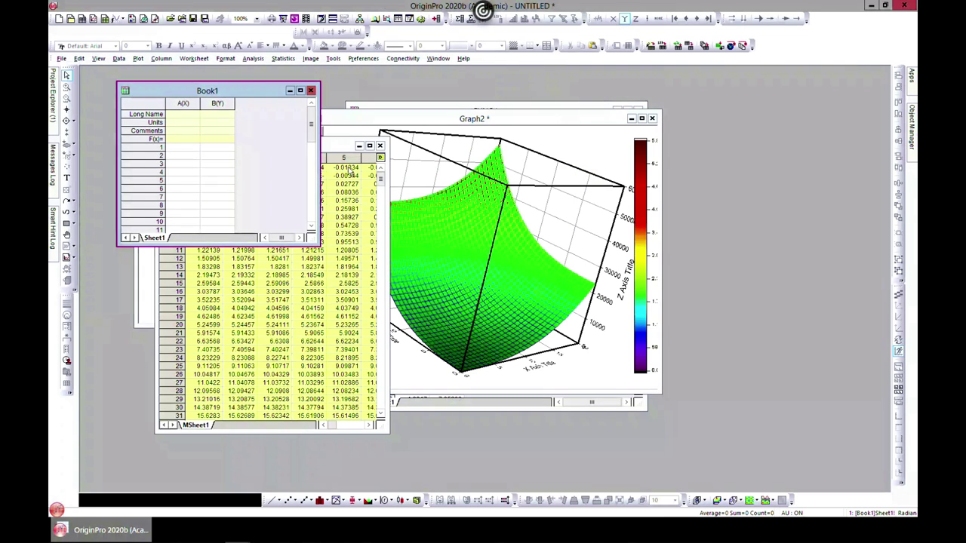
- Start another new 2D function plot and paste the copied dialog settings with exp(x) into it
click(61, 58)
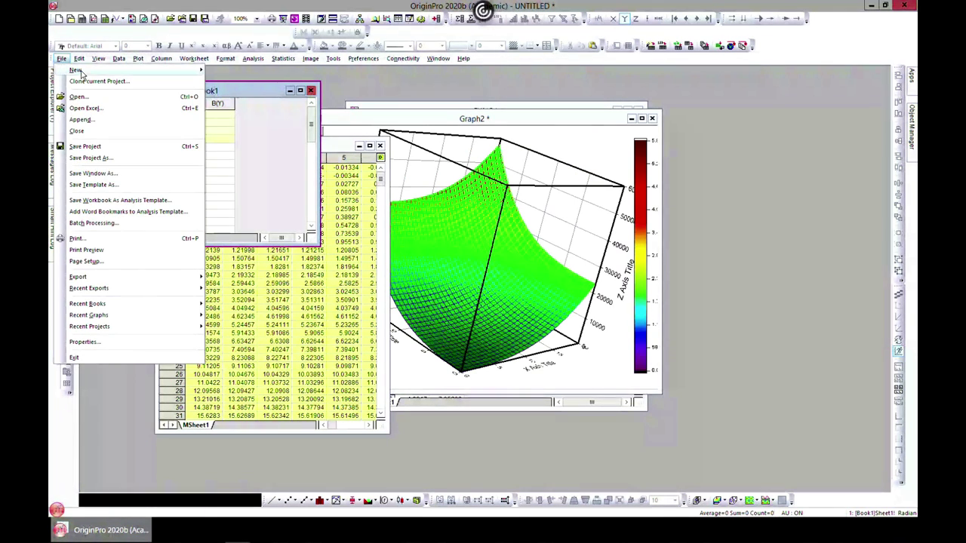
mouse_move(81, 73)
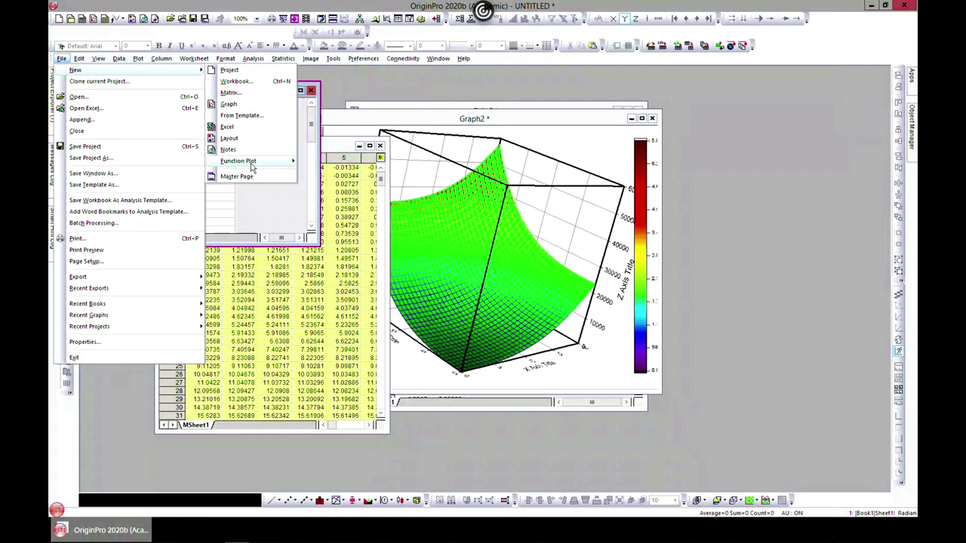
mouse_move(253, 167)
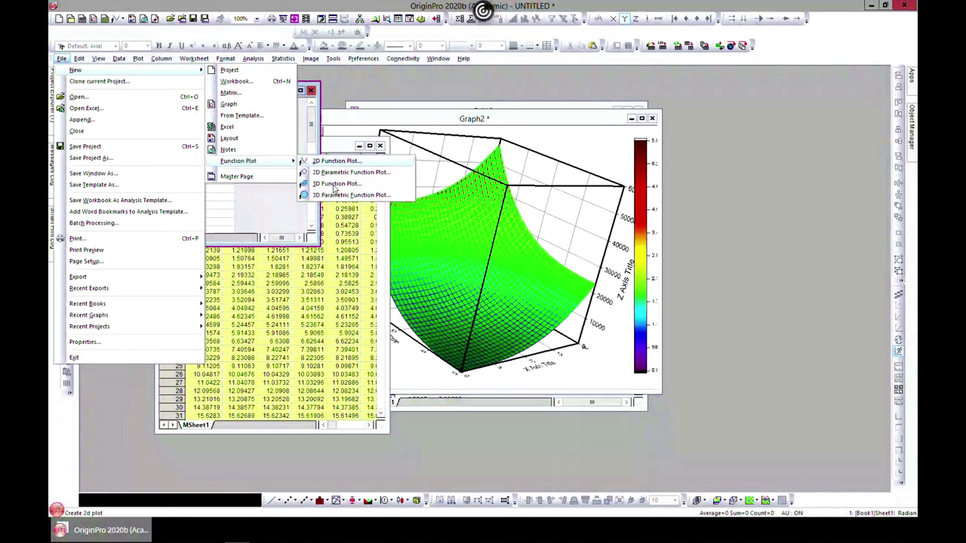
click(336, 161)
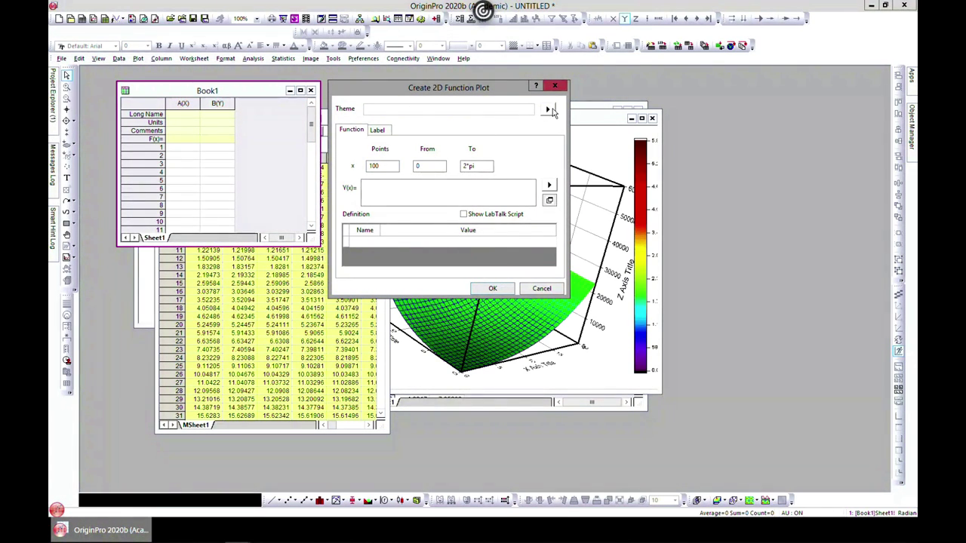
click(549, 109)
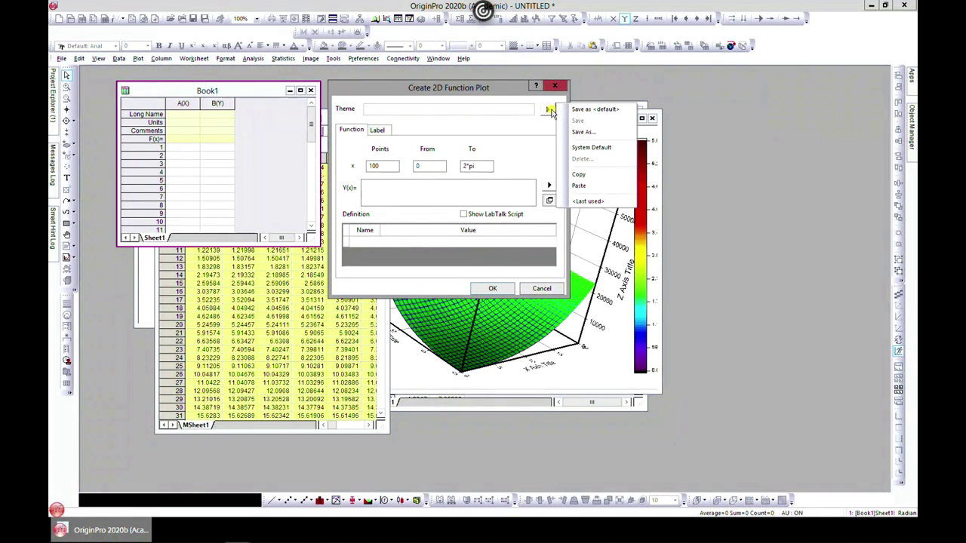
click(579, 187)
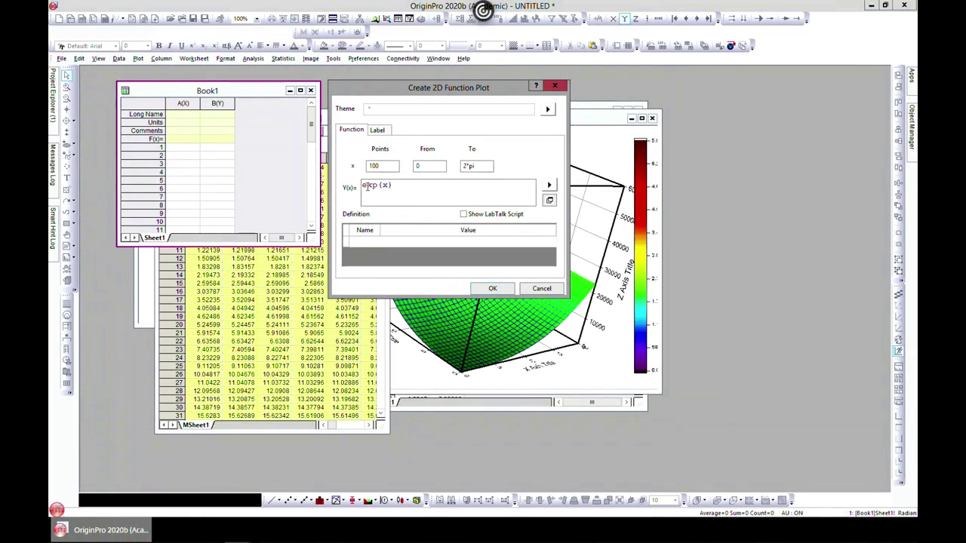
click(549, 110)
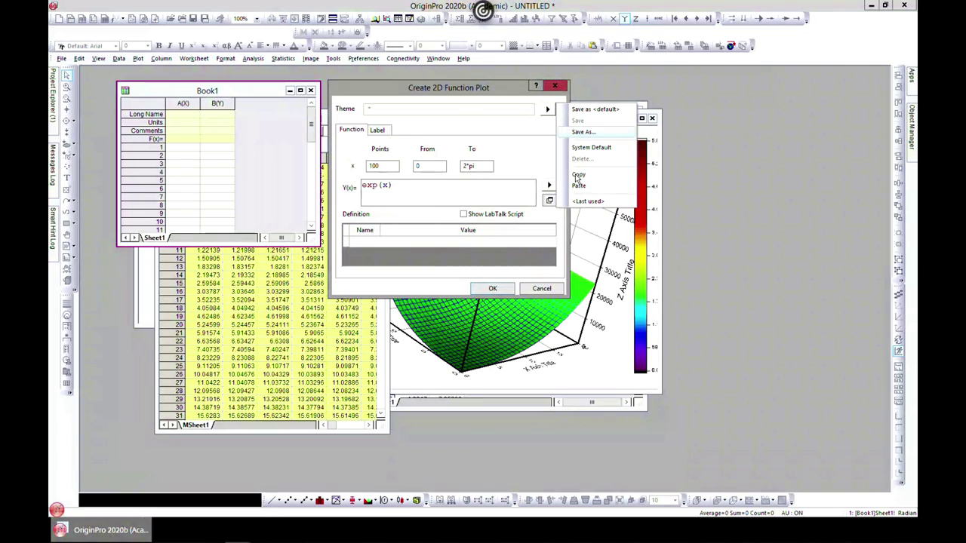
- Check the theme Save As option and the label settings of the 2D function plot without saving a theme
click(585, 133)
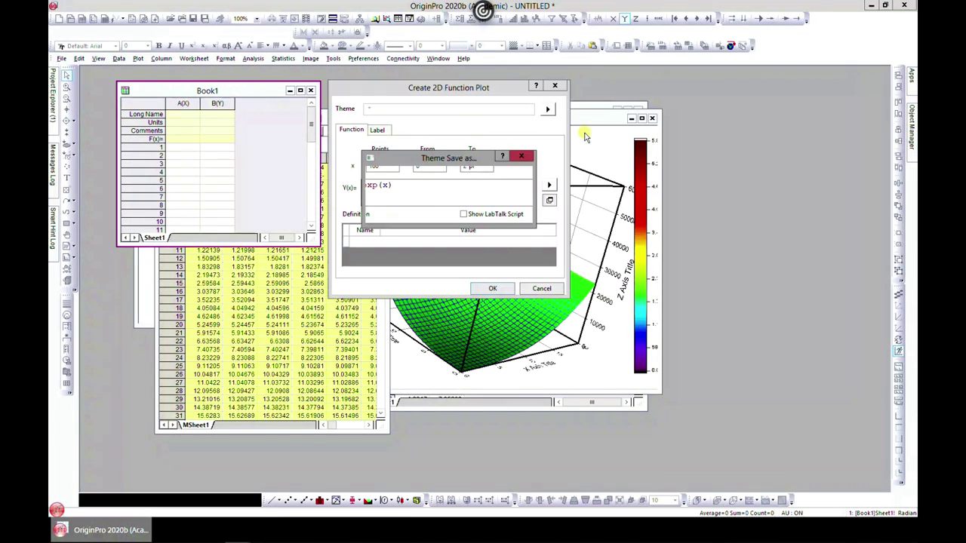
click(520, 156)
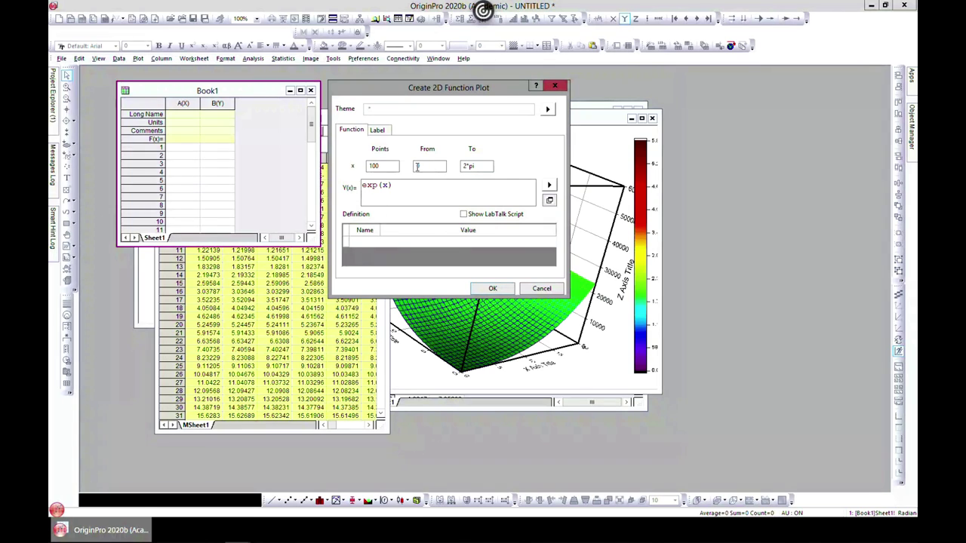
click(376, 131)
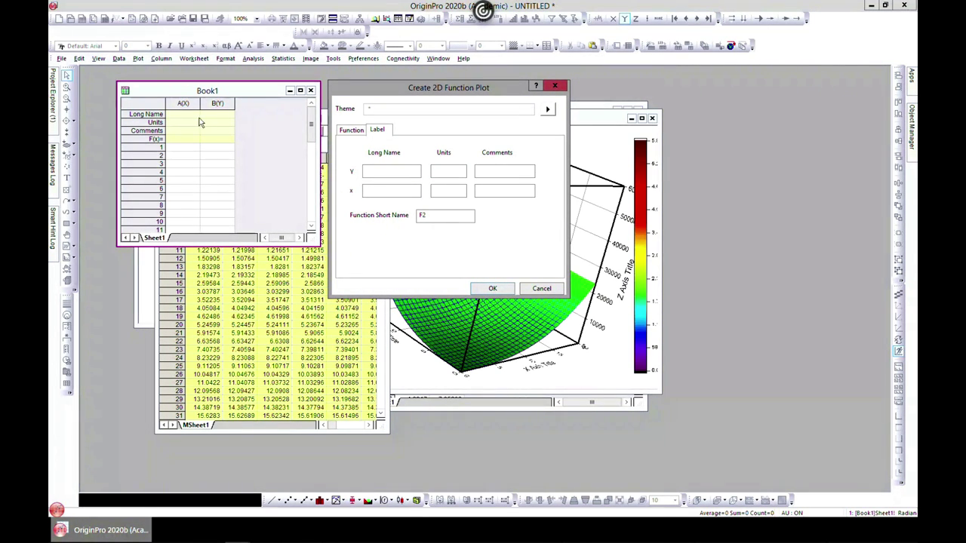
click(389, 174)
drag(414, 93, 508, 116)
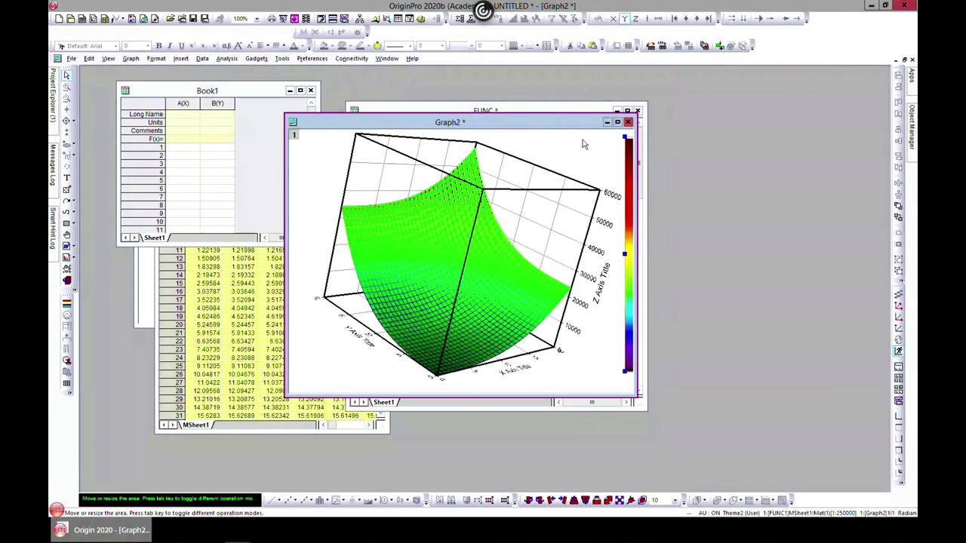
- View the Graph2 surface plot at full size, restore its window, and move it closer to Book1
click(623, 119)
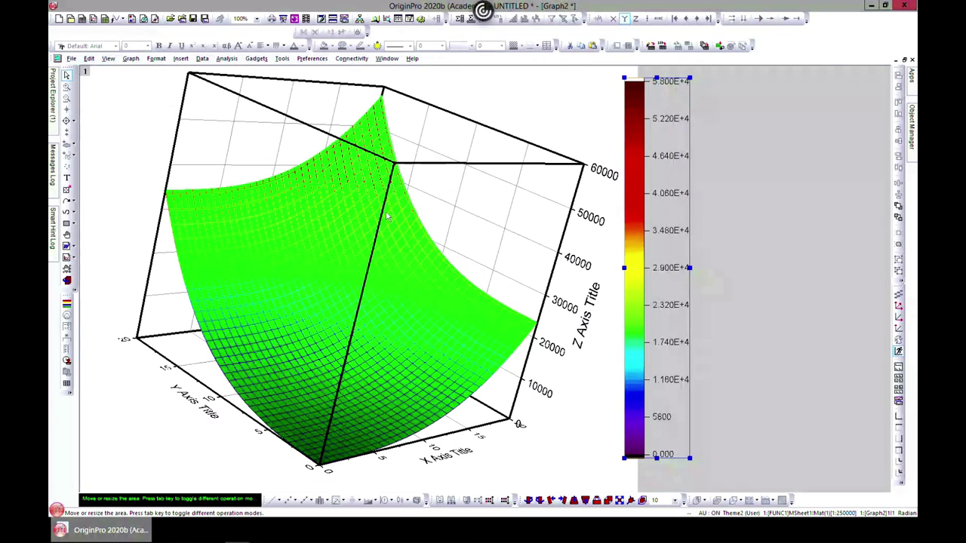
click(746, 218)
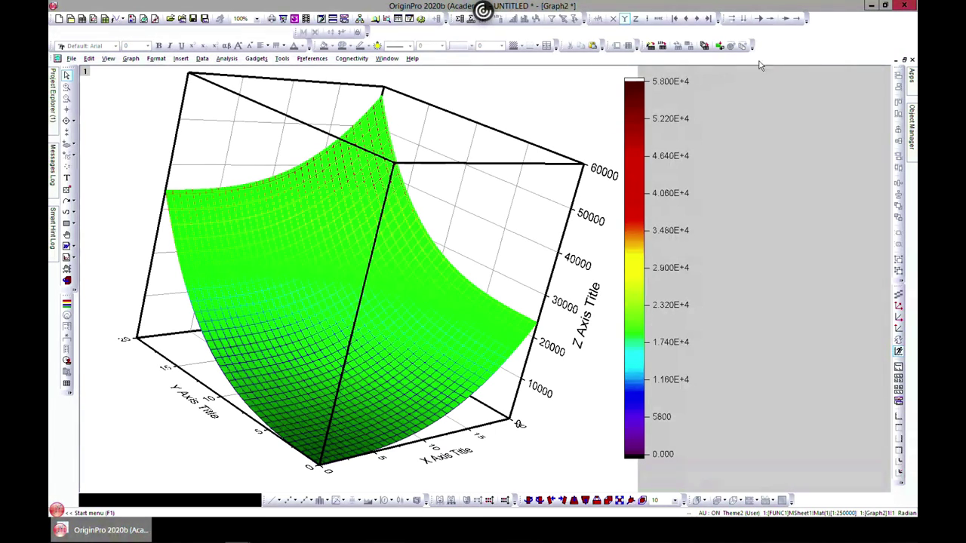
click(904, 59)
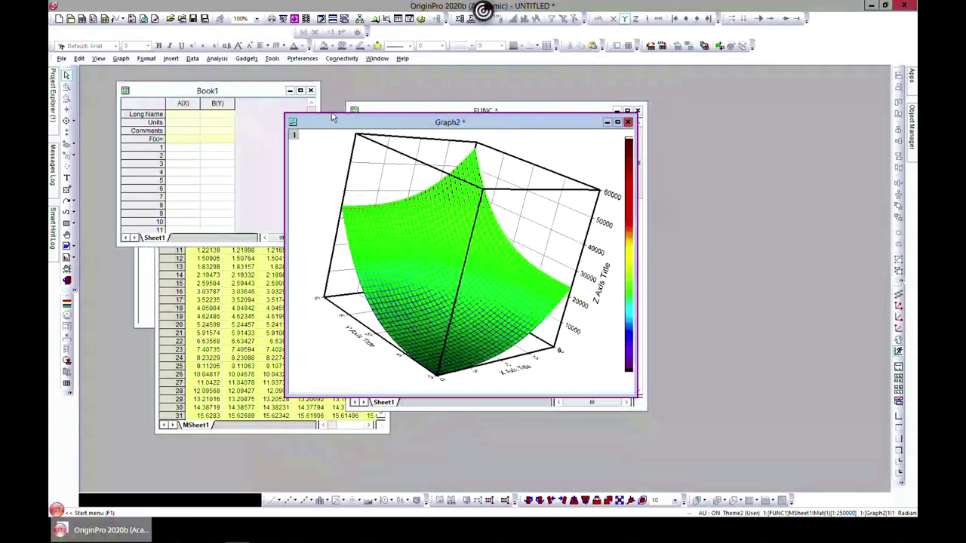
drag(333, 118, 282, 103)
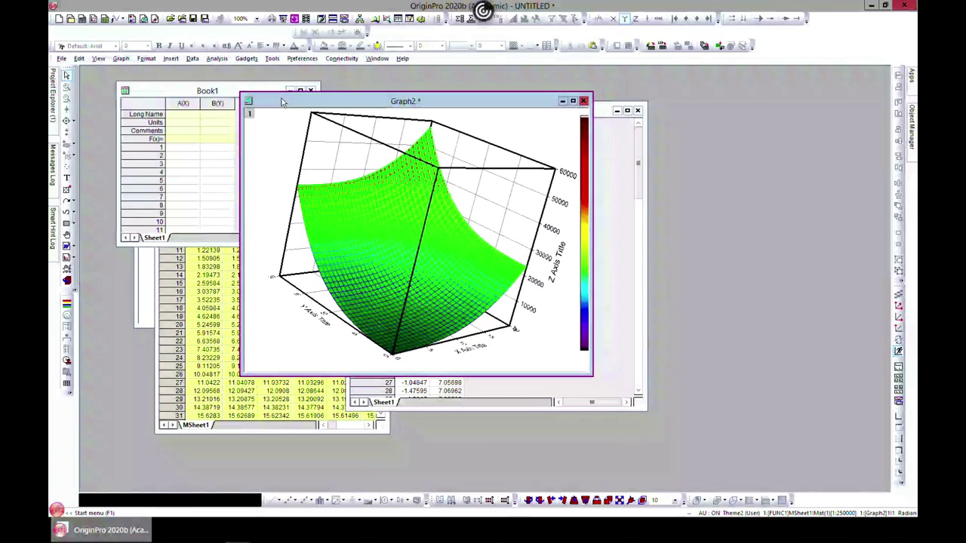
- With Book1 active, examine the available plot types, including the Basic 2D, 3D, Specialized and Contour categories
click(145, 92)
click(139, 59)
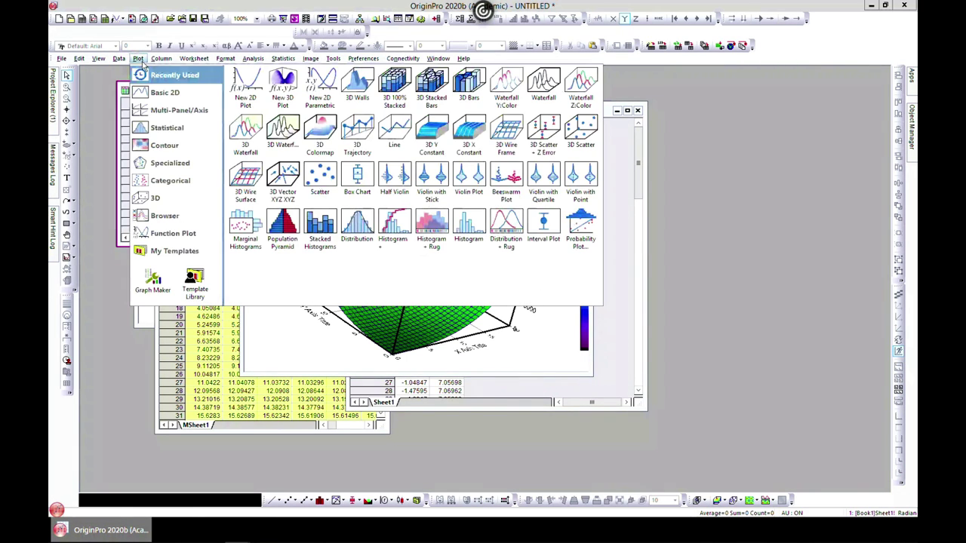
mouse_move(160, 92)
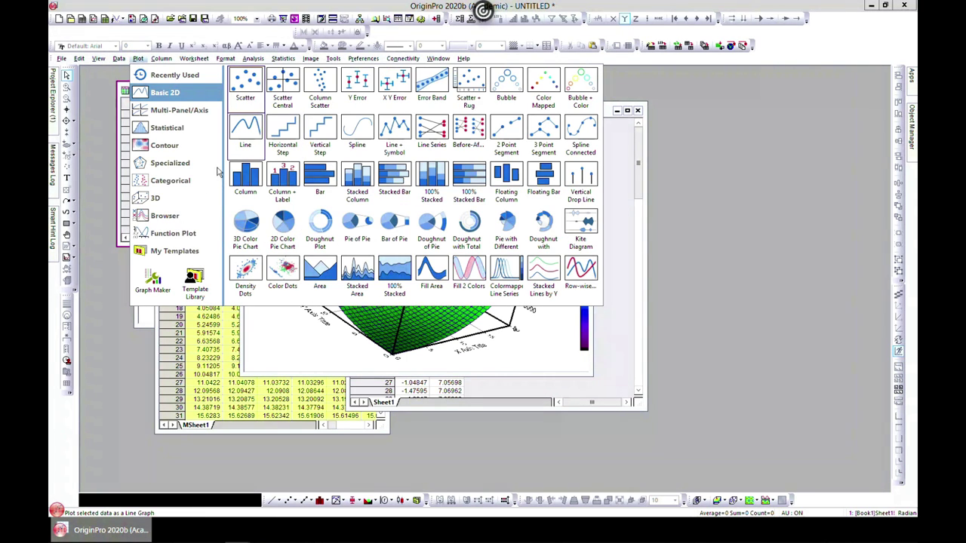
click(155, 198)
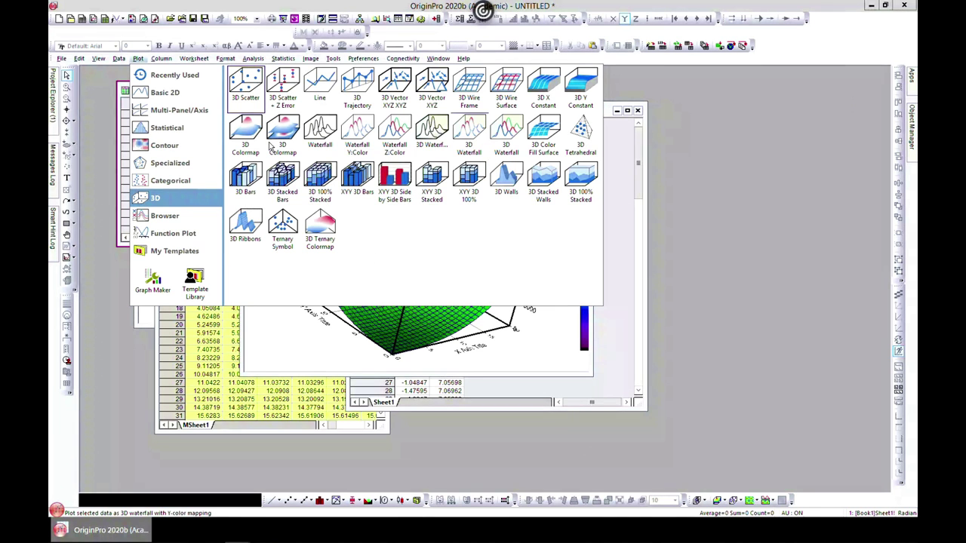
click(172, 180)
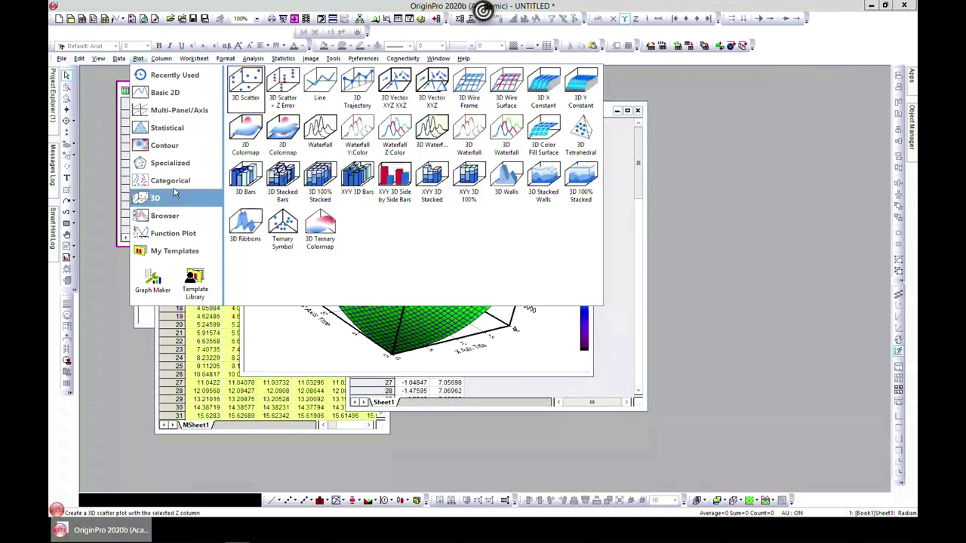
mouse_move(169, 133)
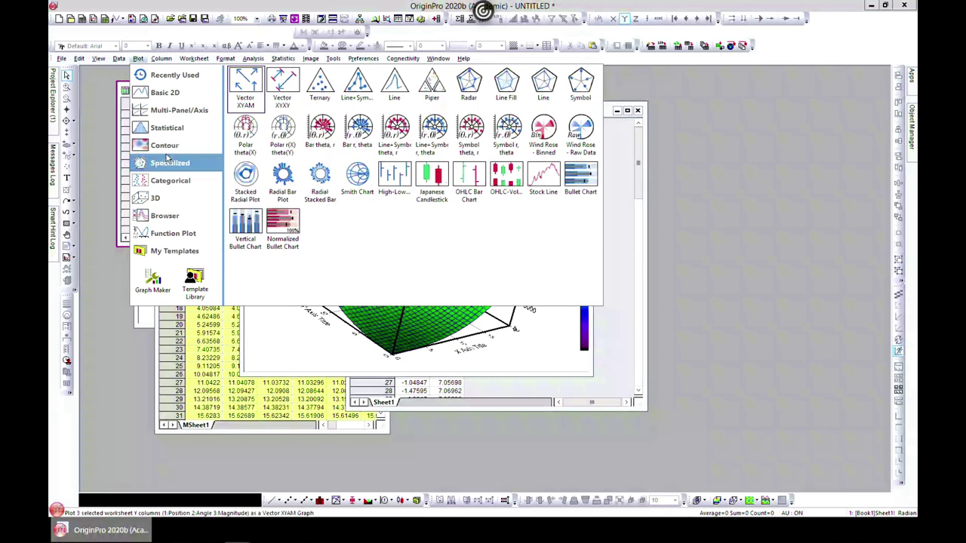
mouse_move(166, 151)
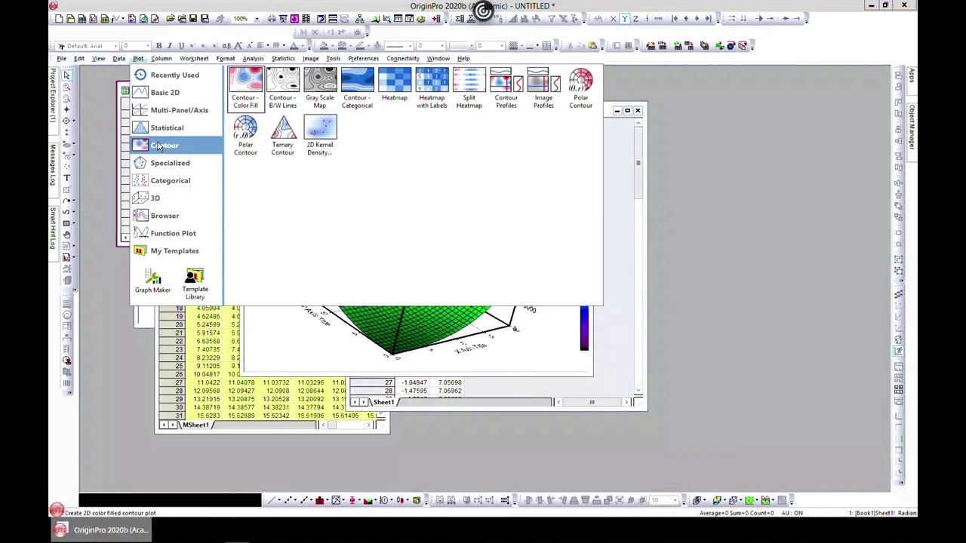
click(194, 58)
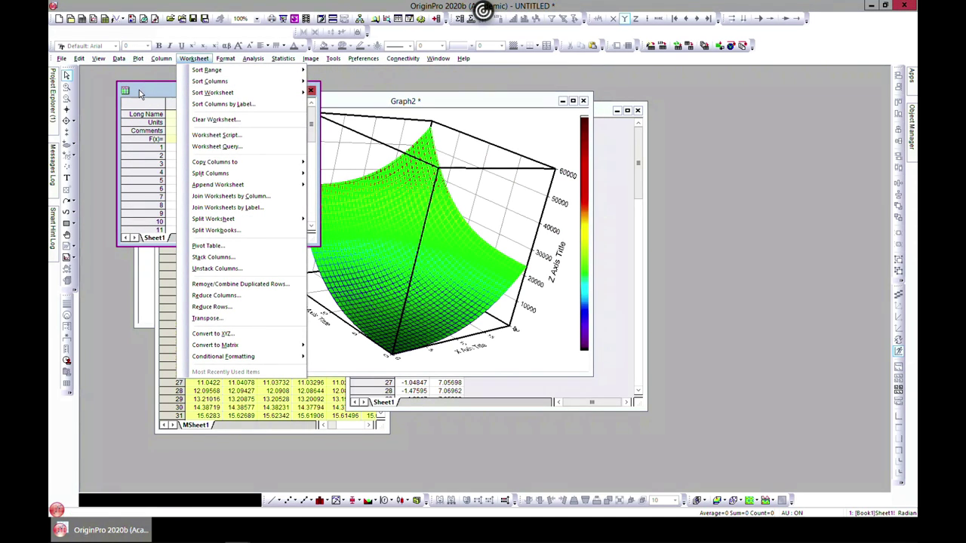
click(139, 90)
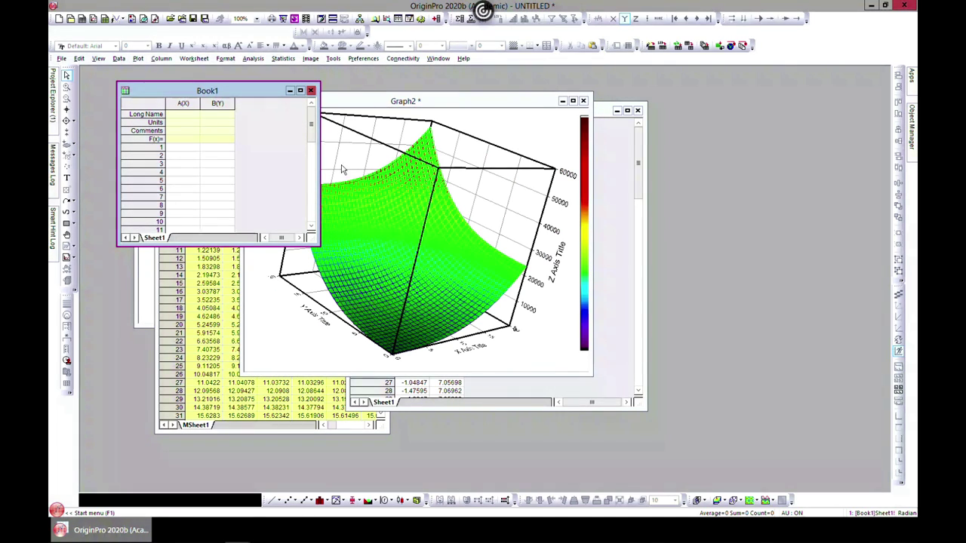
- Rearrange the Graph2 and Book1 windows so that they sit side by side without overlapping
drag(353, 106, 528, 112)
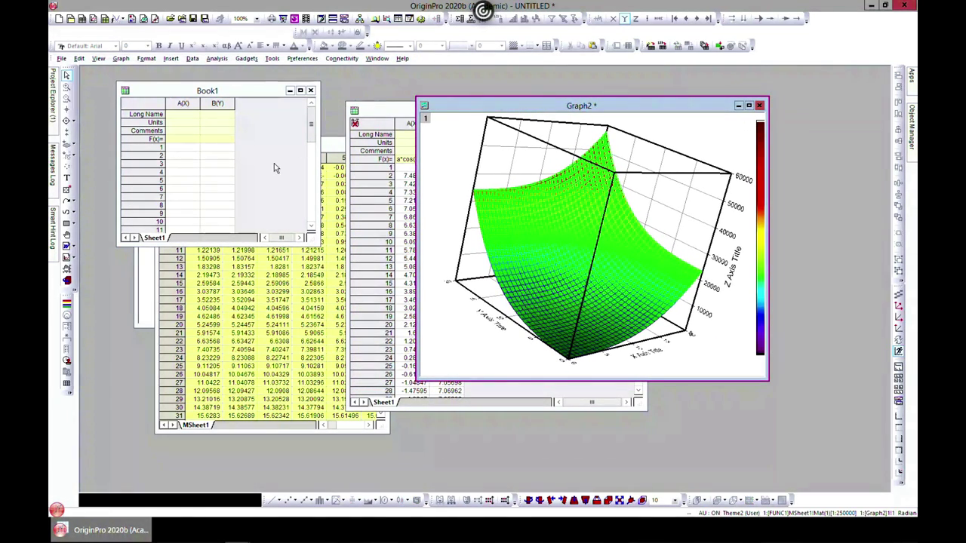
click(187, 104)
mouse_move(186, 91)
mouse_down()
mouse_move(255, 112)
mouse_move(203, 114)
mouse_move(170, 95)
mouse_up()
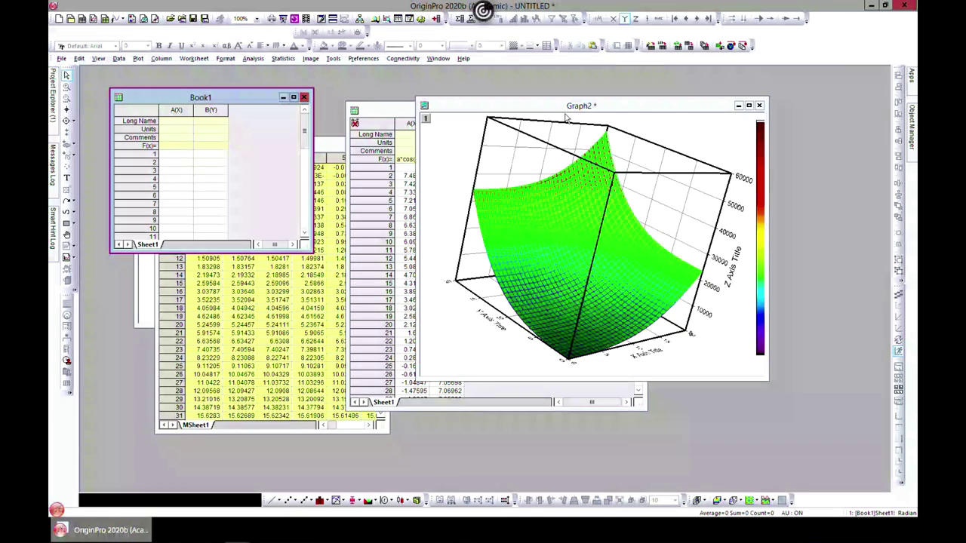
drag(559, 110, 496, 108)
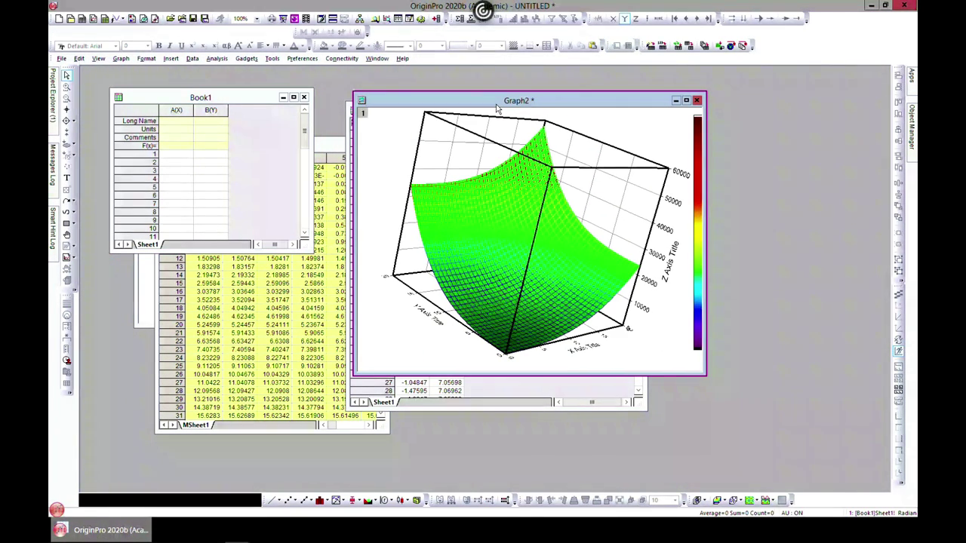
click(183, 92)
drag(182, 91, 151, 81)
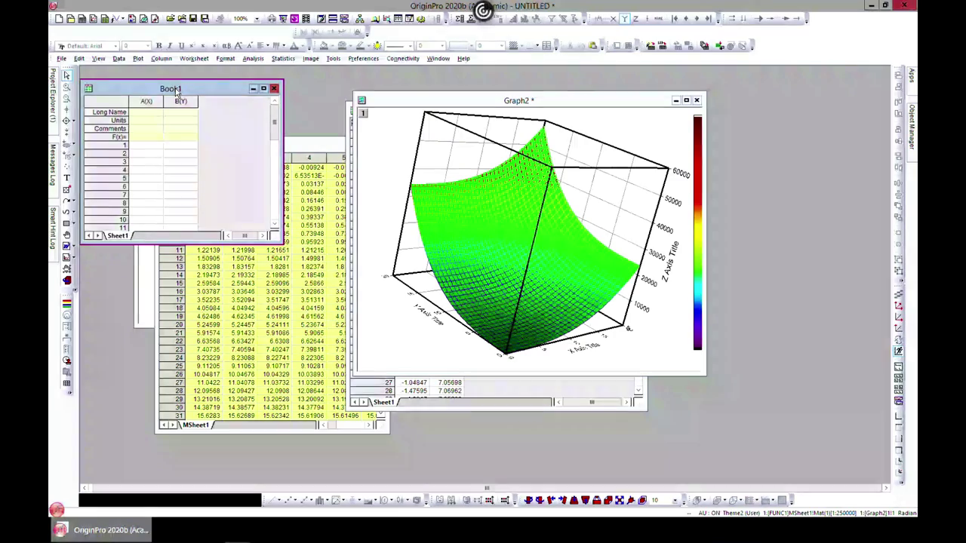
click(139, 60)
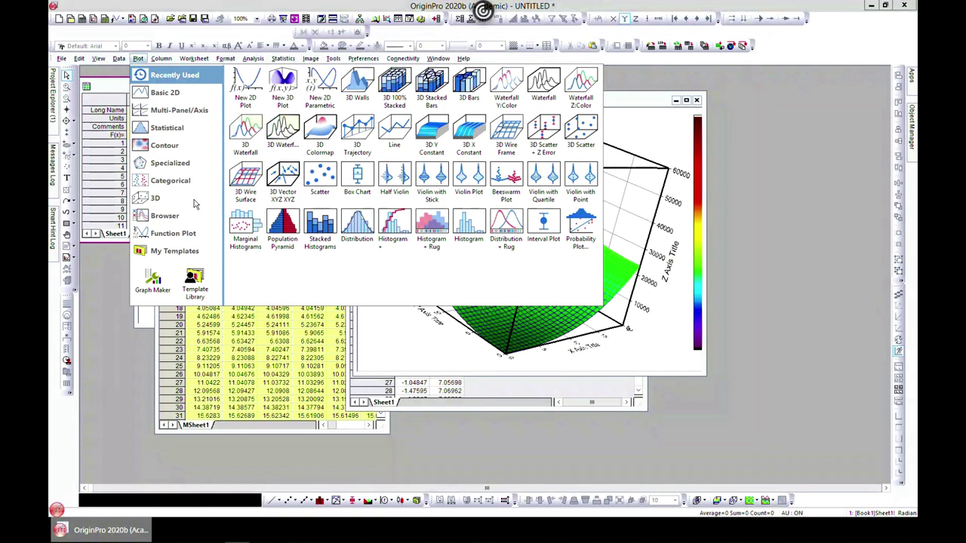
click(108, 258)
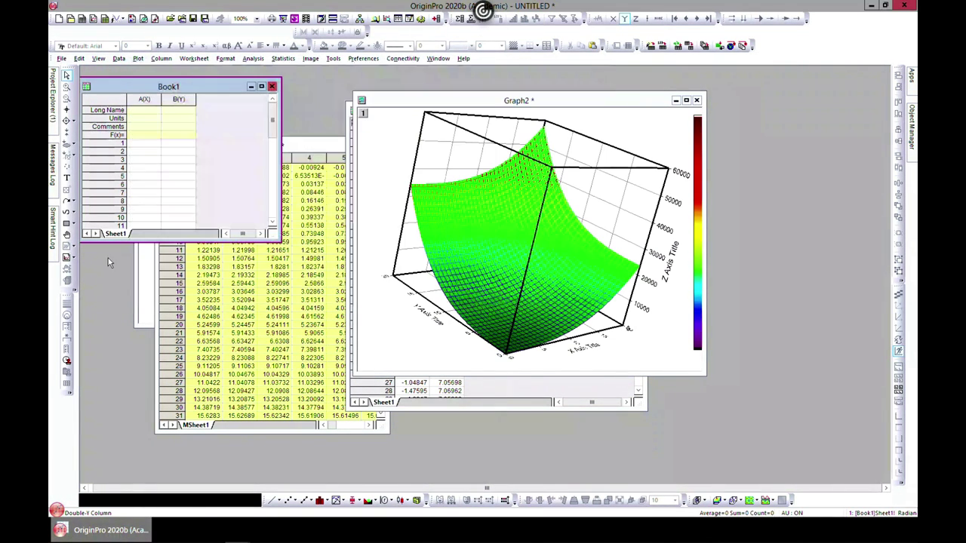
click(256, 60)
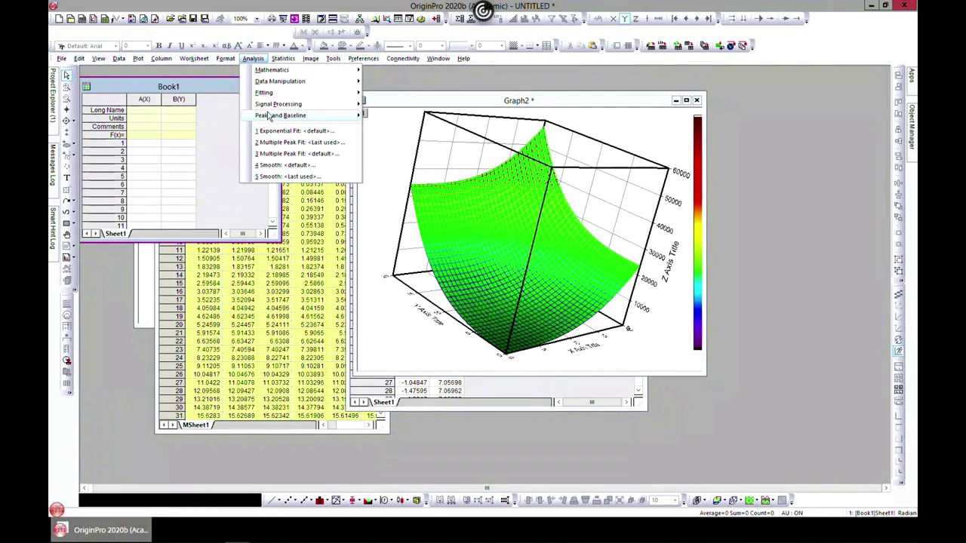
click(253, 58)
click(281, 58)
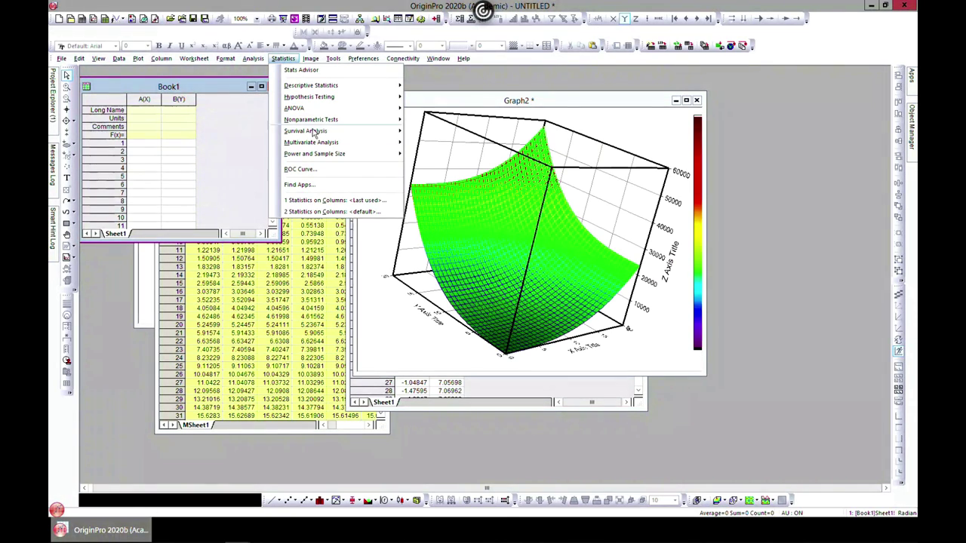
click(282, 58)
click(253, 58)
click(254, 58)
click(226, 59)
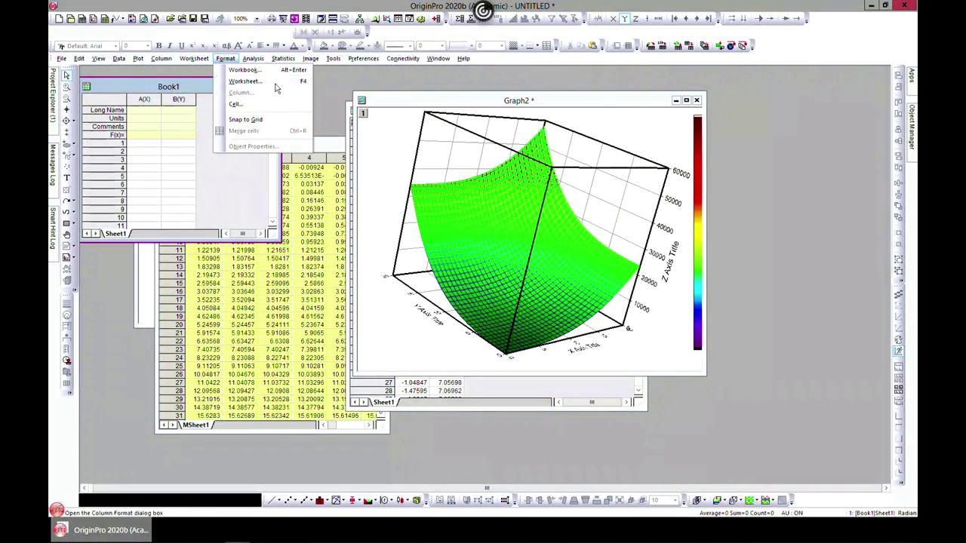
click(264, 110)
click(253, 58)
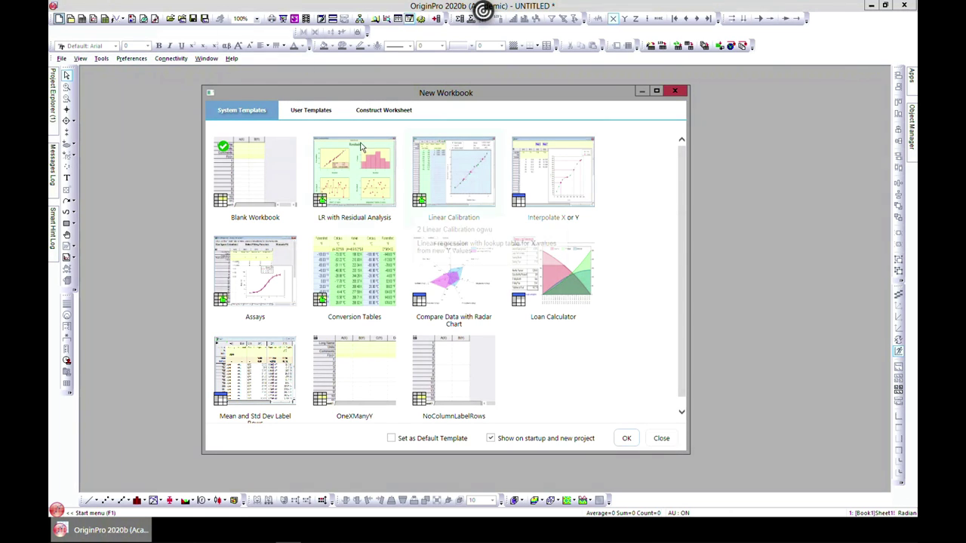
- Dismiss the New Workbook template selection and enlarge the blank Book1 window in the new project
key(Escape)
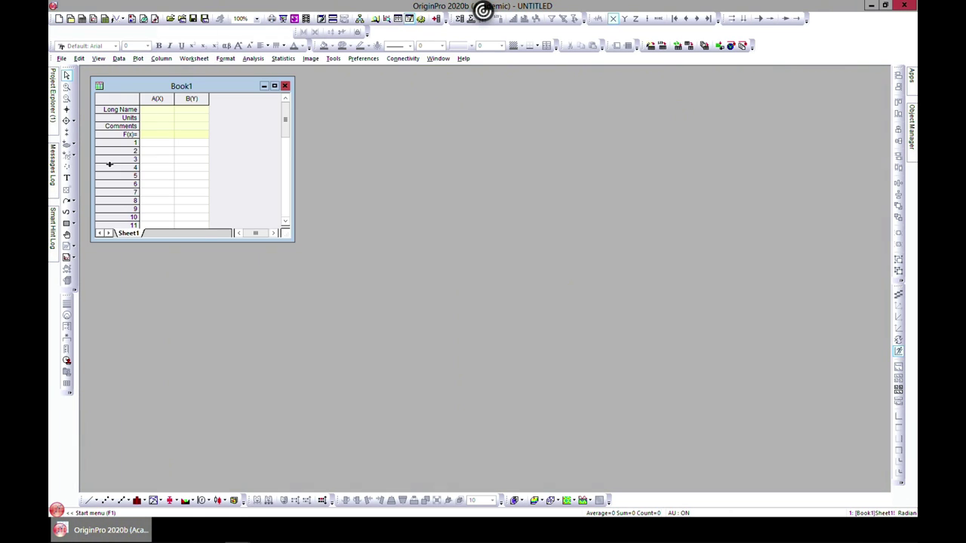
drag(293, 241, 539, 393)
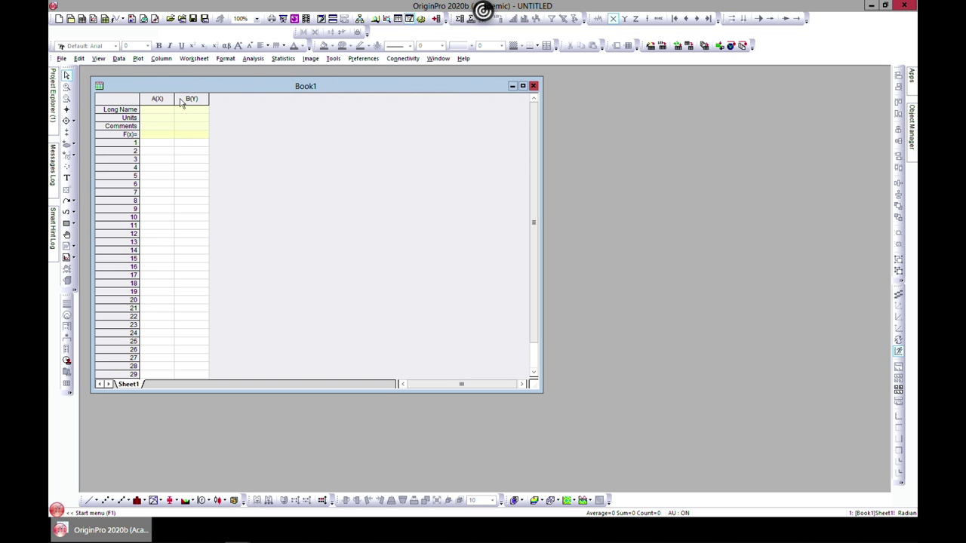
click(283, 58)
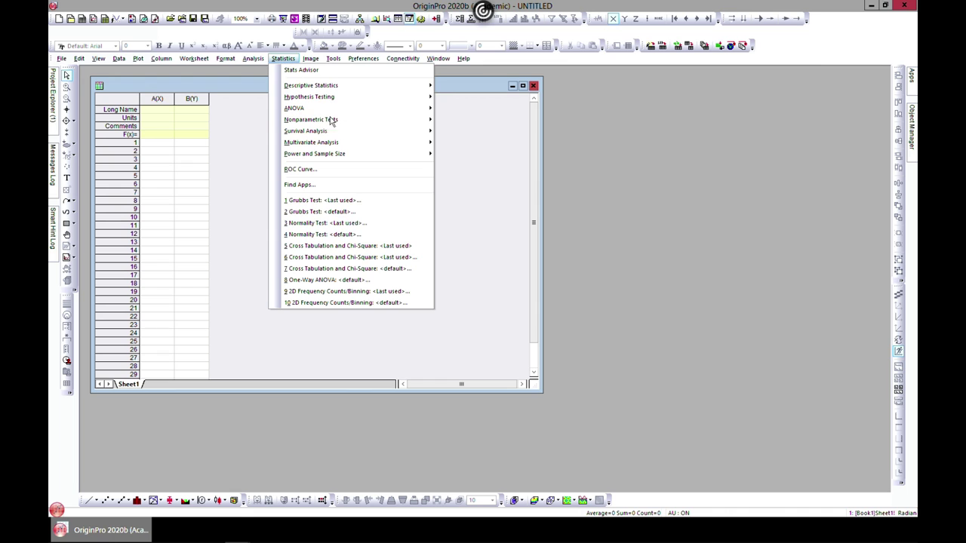
click(221, 134)
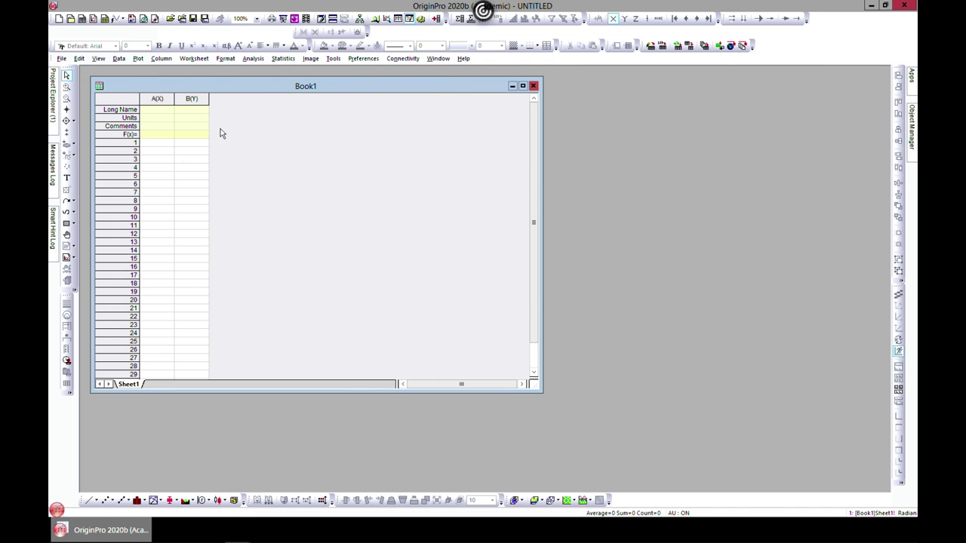
- Add 10 new columns to the Book1 worksheet
click(161, 58)
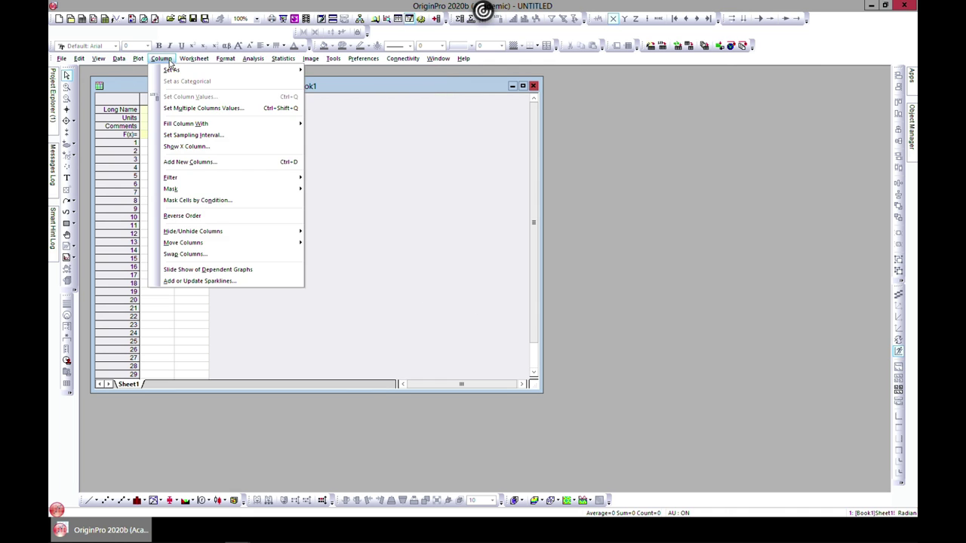
click(243, 163)
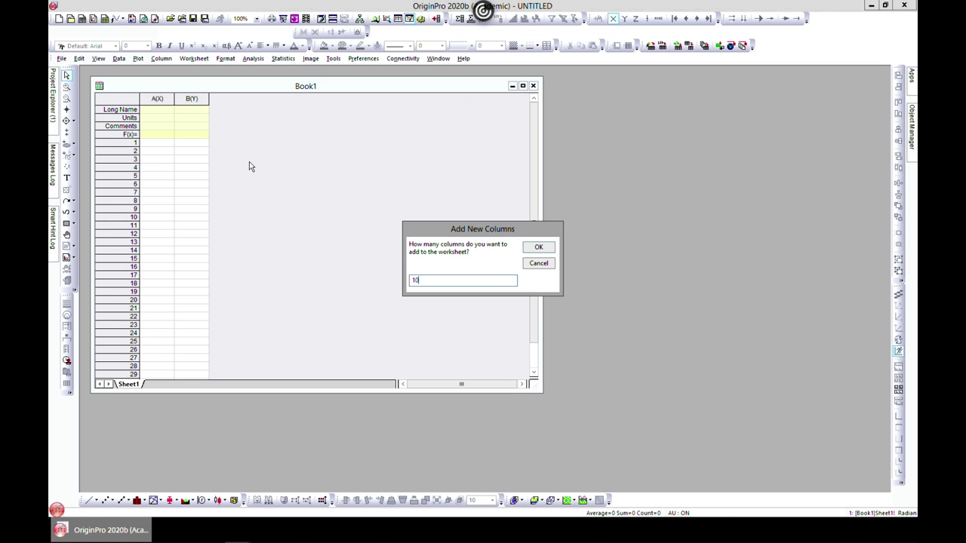
click(552, 247)
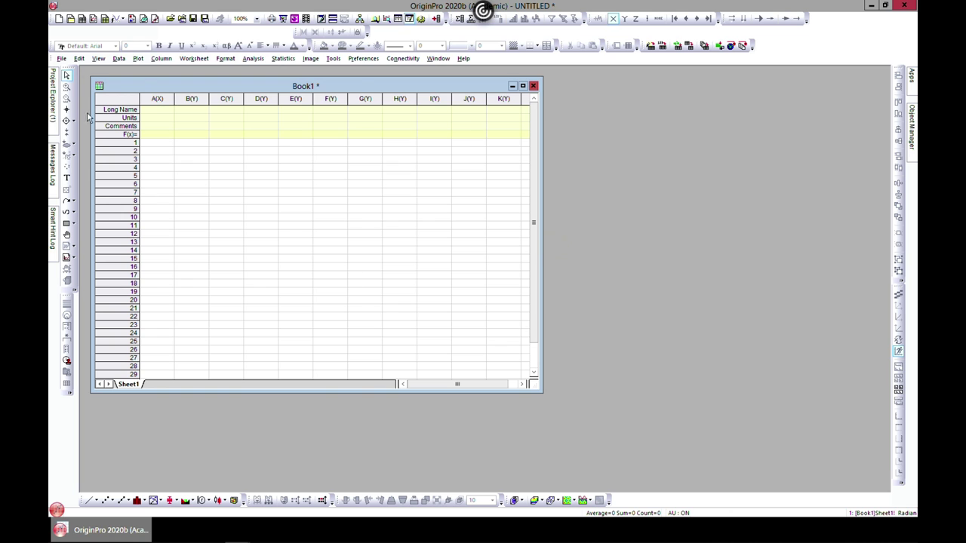
- Fill column A with a set of 1000 random numbers from 300000 to 500000, increment 1
click(148, 98)
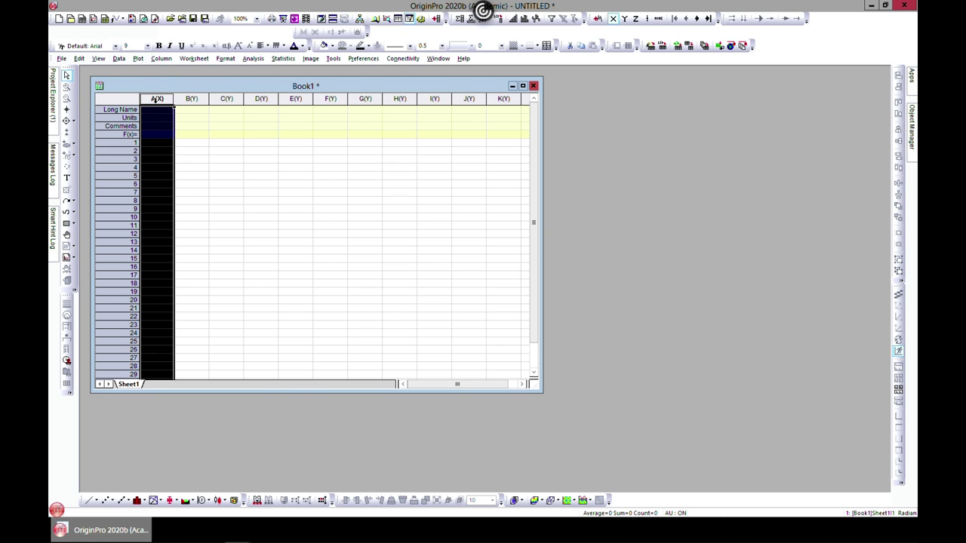
right_click(156, 99)
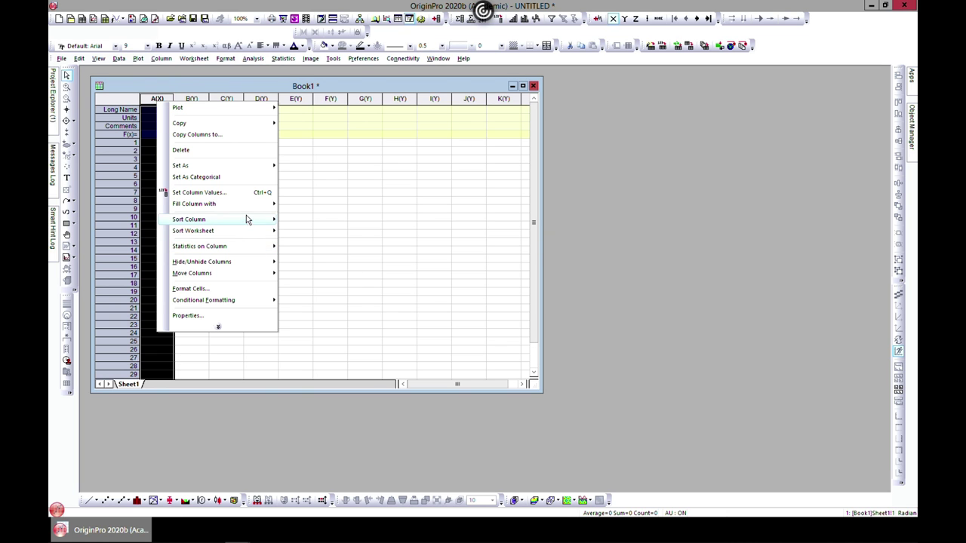
mouse_move(243, 205)
click(306, 205)
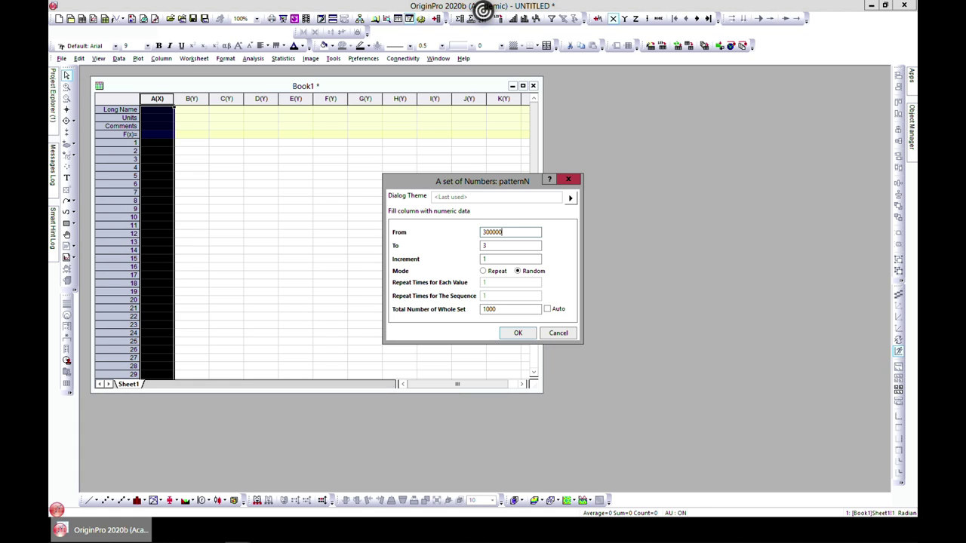
click(493, 234)
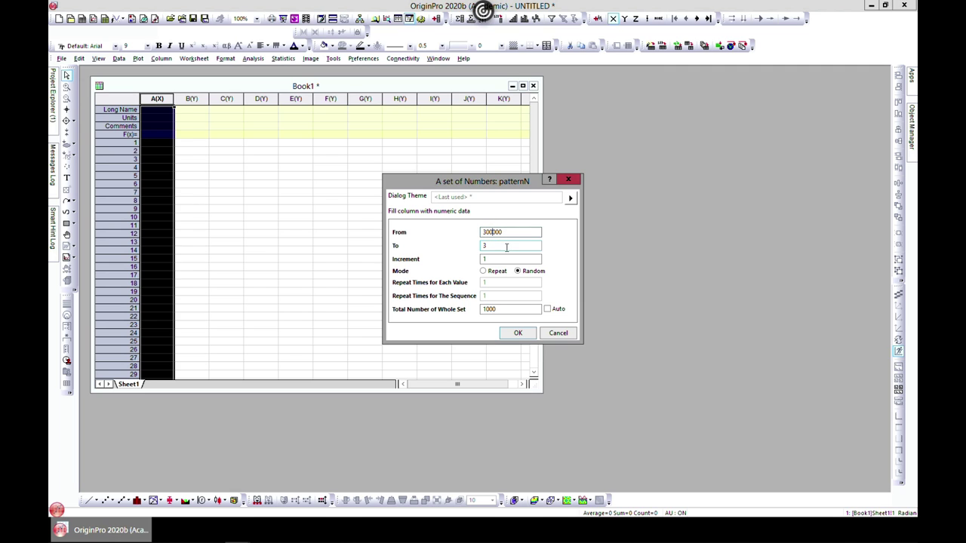
double_click(487, 247)
click(517, 333)
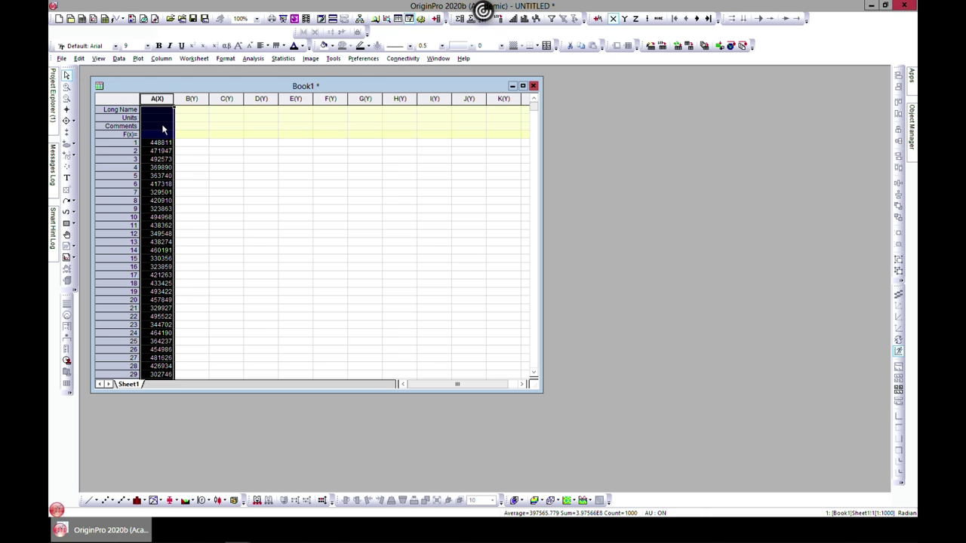
- Enter "Selling price" as the comment of column A and widen the column to fit the text
double_click(162, 126)
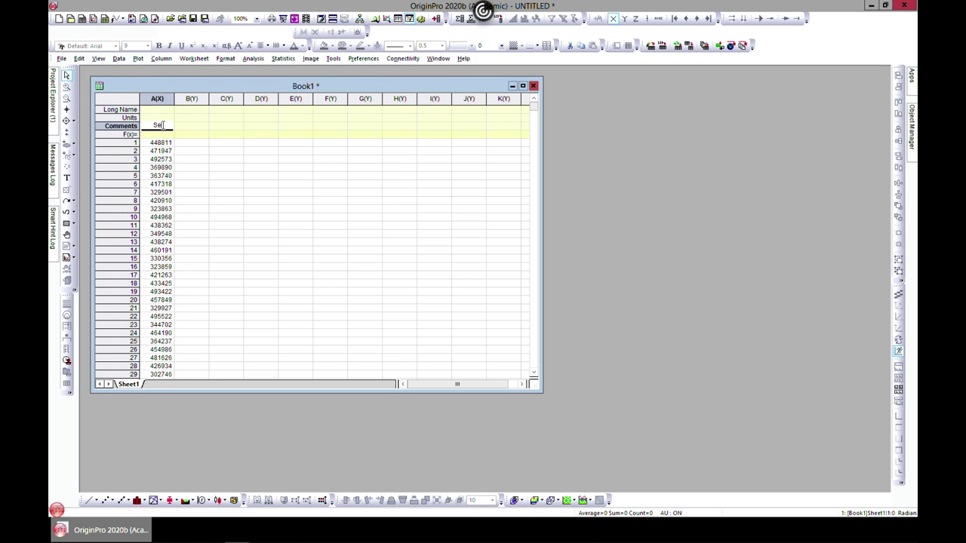
text(Selling price)
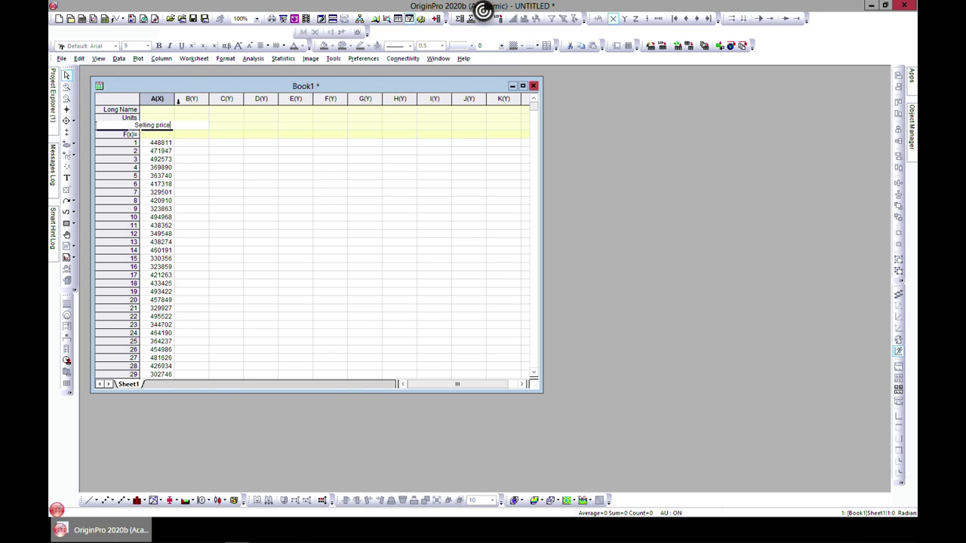
drag(174, 98, 192, 98)
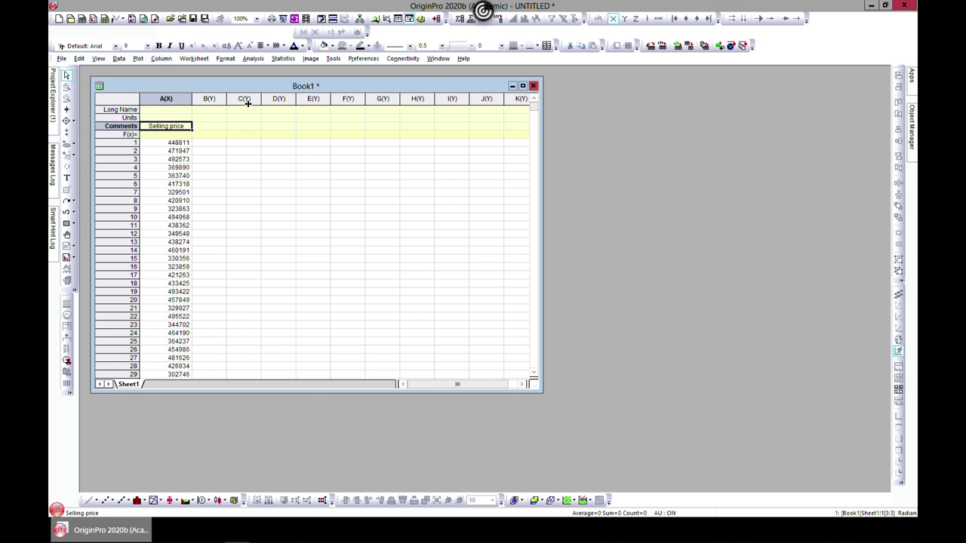
- Widen columns B and C and enter the comments "Region" for column B and "Bedroom" for column C
drag(234, 99, 254, 99)
double_click(211, 127)
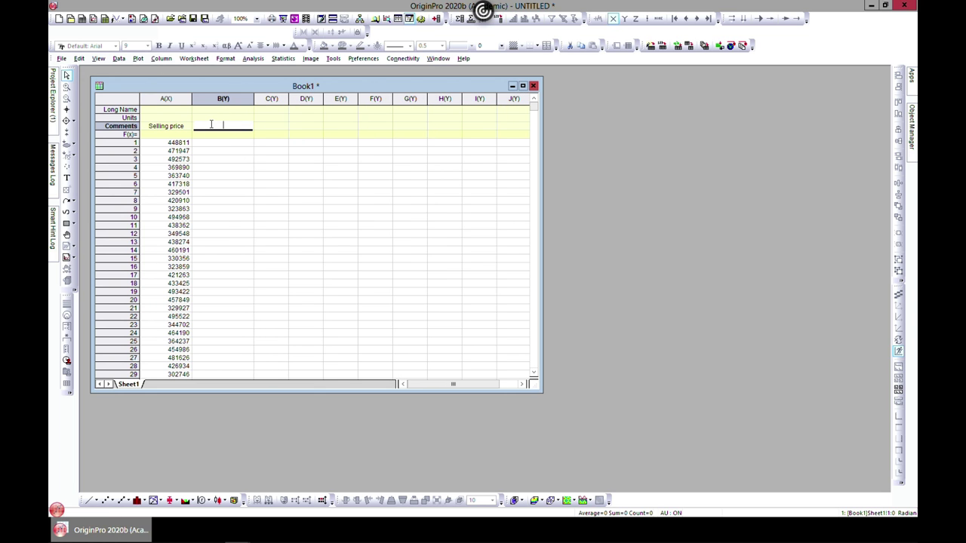
text(Region)
drag(290, 99, 310, 102)
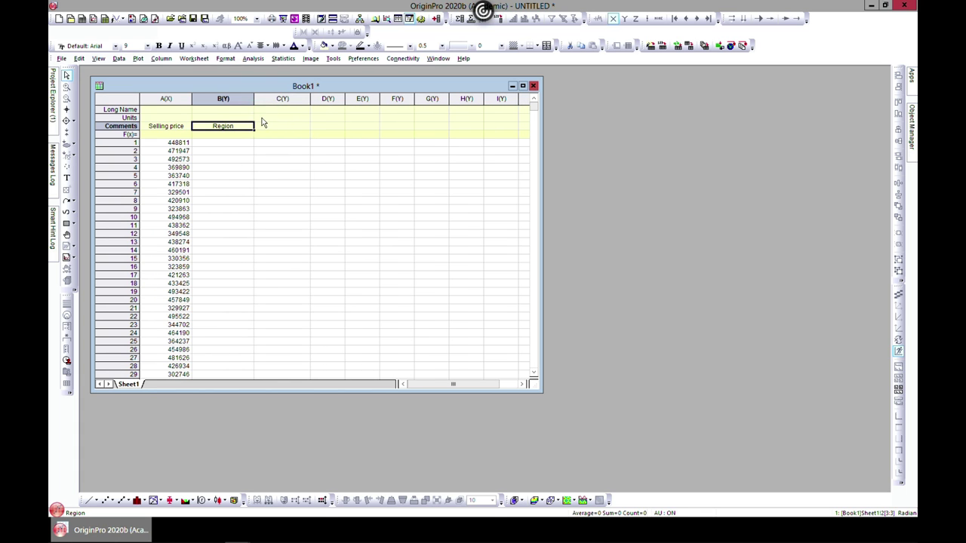
double_click(281, 126)
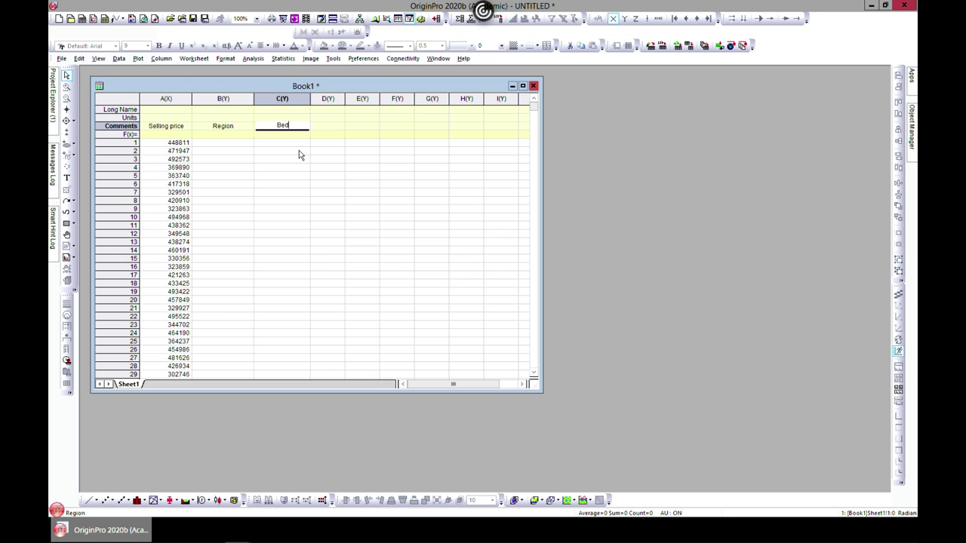
text(Bedroom)
- Fill the Region column with 1000 random numbers from 1 to 4
click(212, 100)
right_click(212, 101)
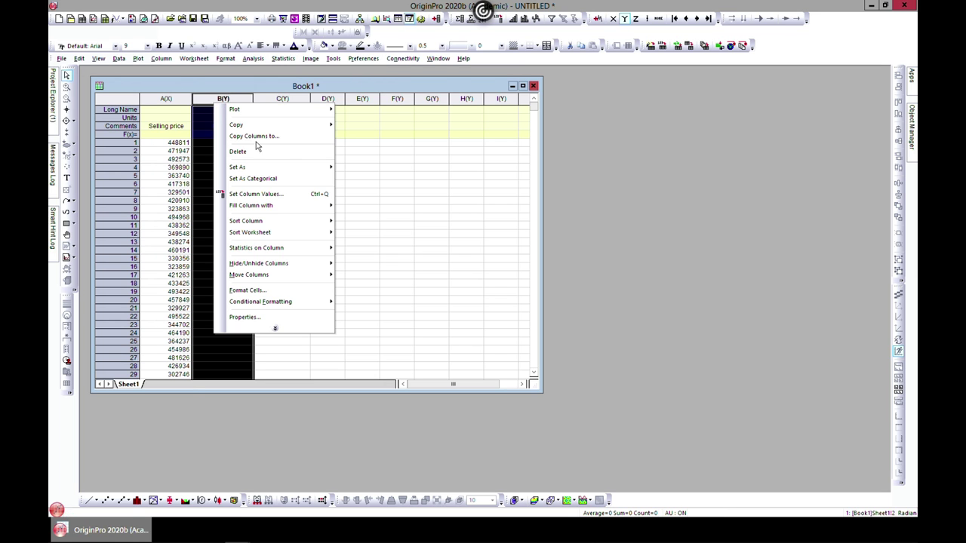
mouse_move(305, 203)
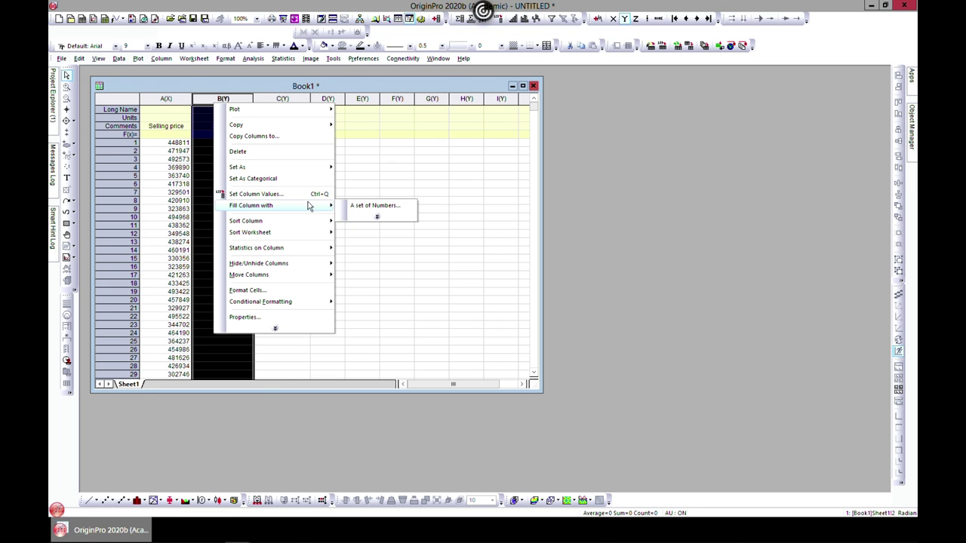
click(370, 206)
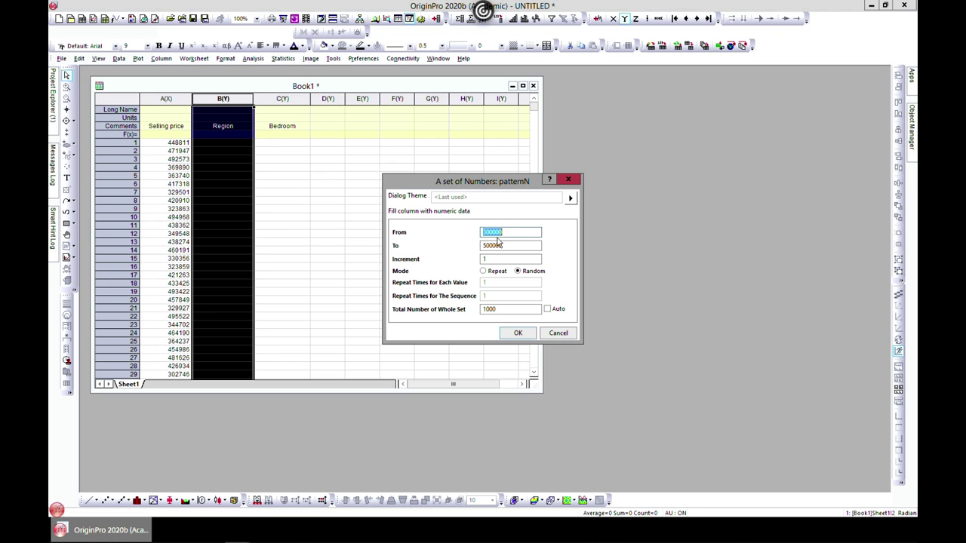
text(1)
key(Tab)
text(4)
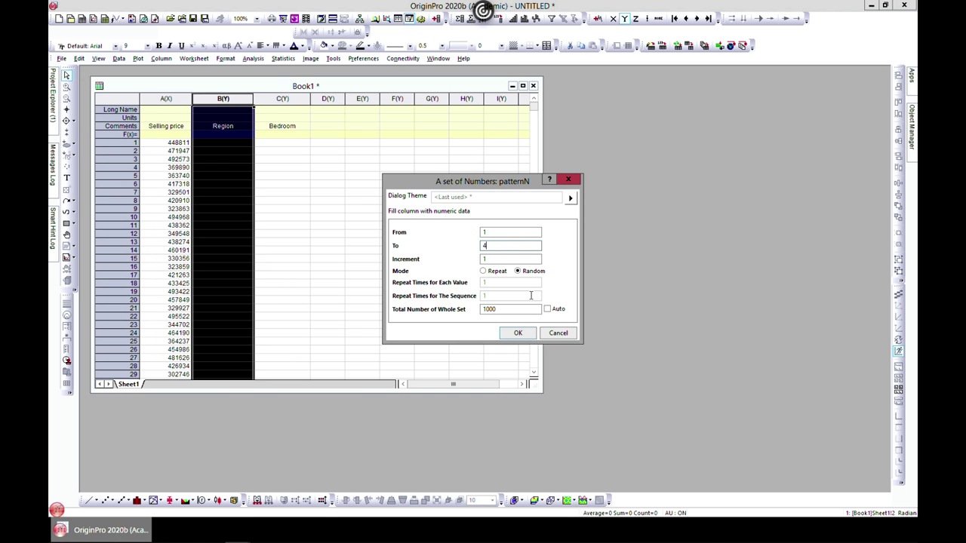
click(518, 333)
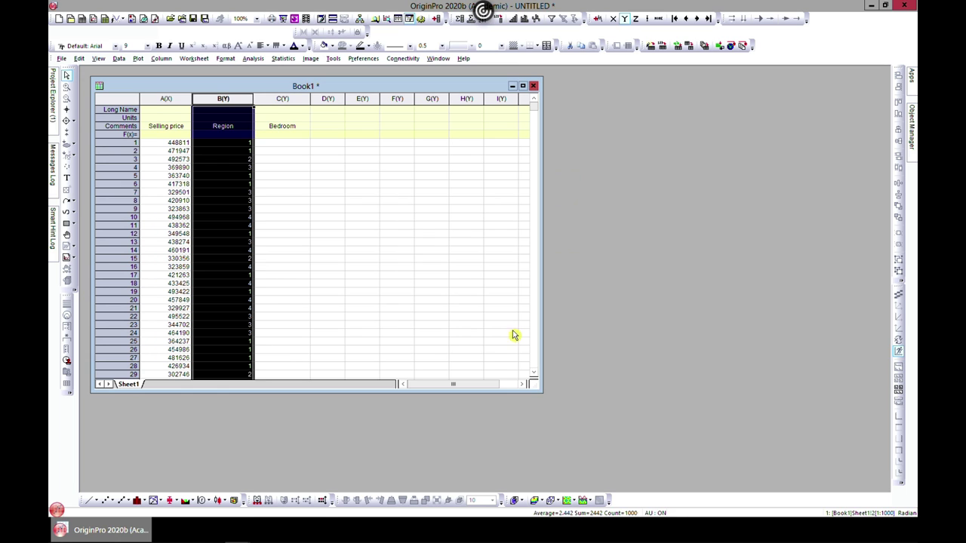
- Fill the Bedroom column with 1000 random numbers from 1 to 3
click(282, 99)
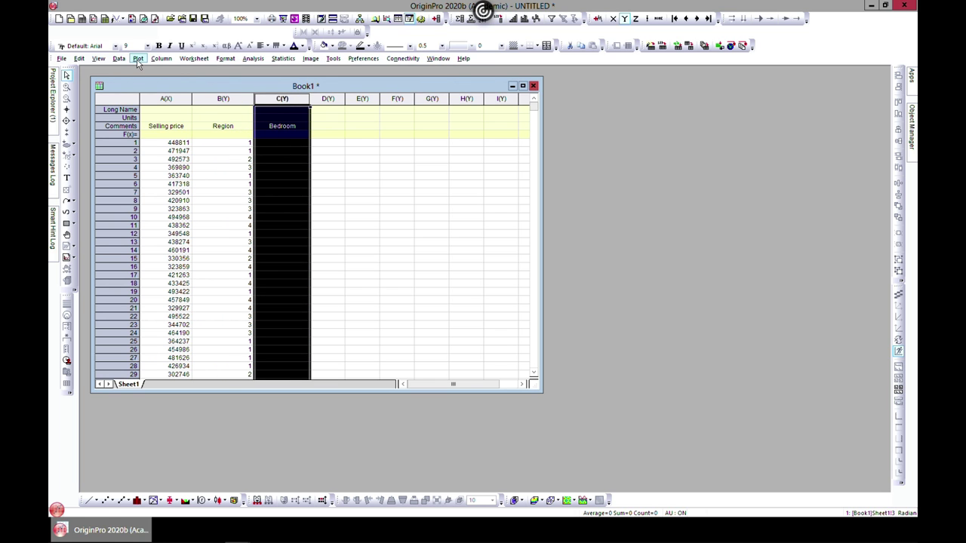
right_click(267, 119)
mouse_move(365, 224)
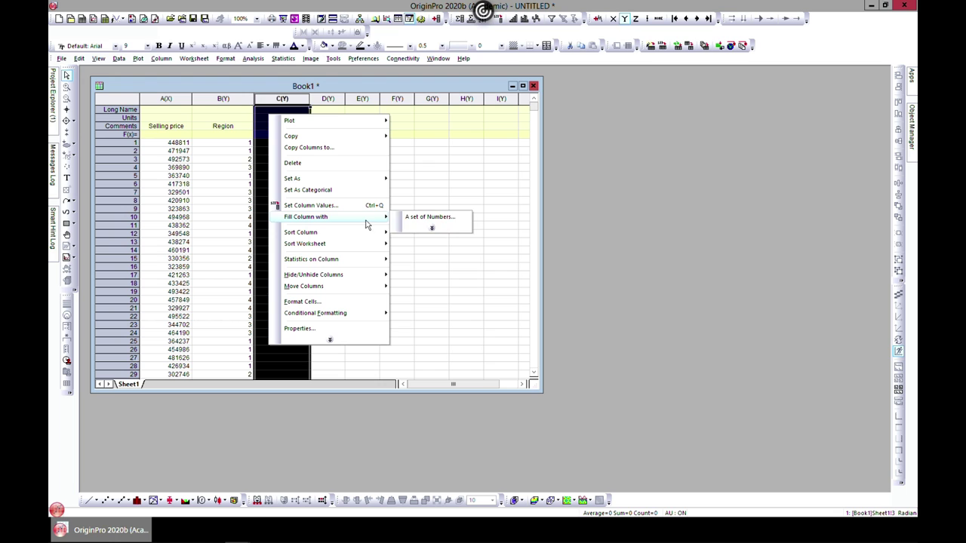
click(431, 221)
key(Tab)
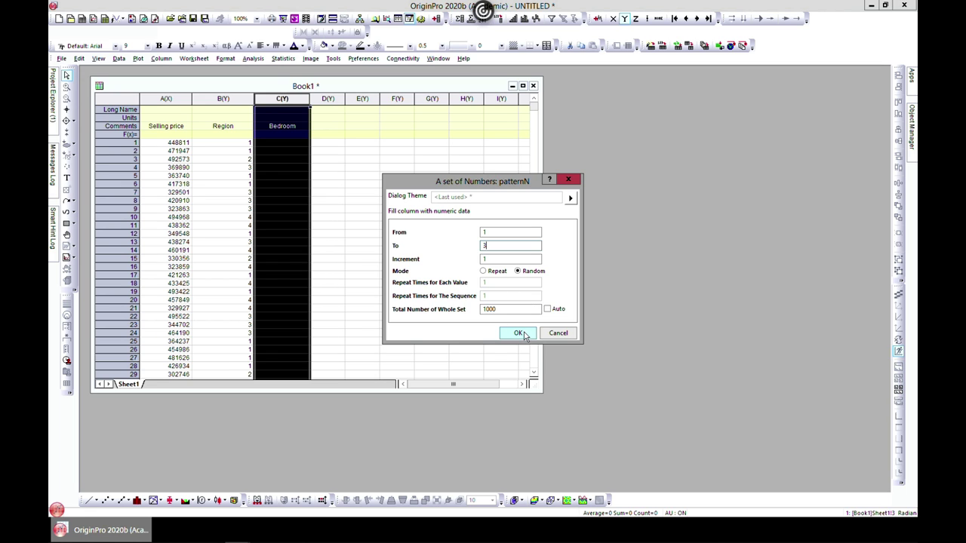
click(521, 333)
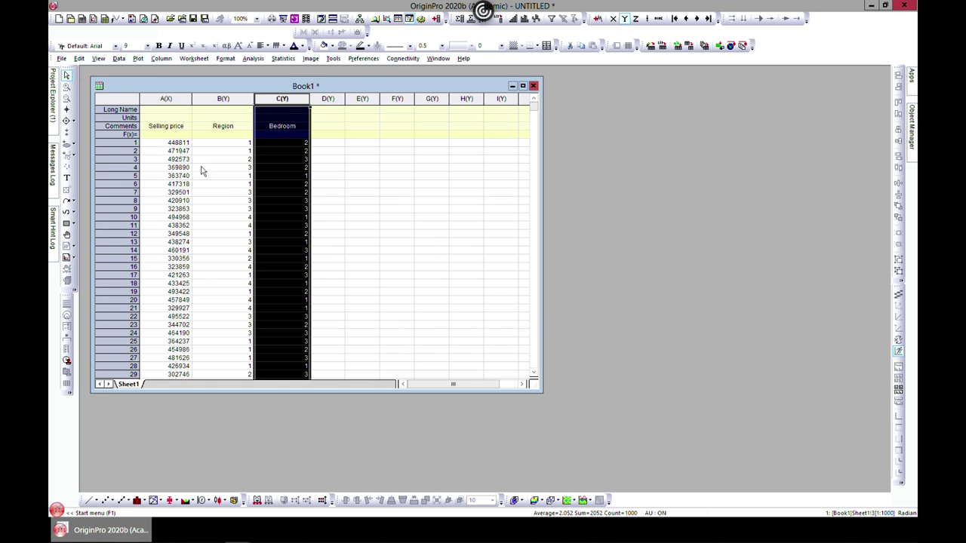
- Enlarge the Book1 window and save the project as "stats" in the Origin Class folder
drag(542, 392, 616, 435)
click(60, 59)
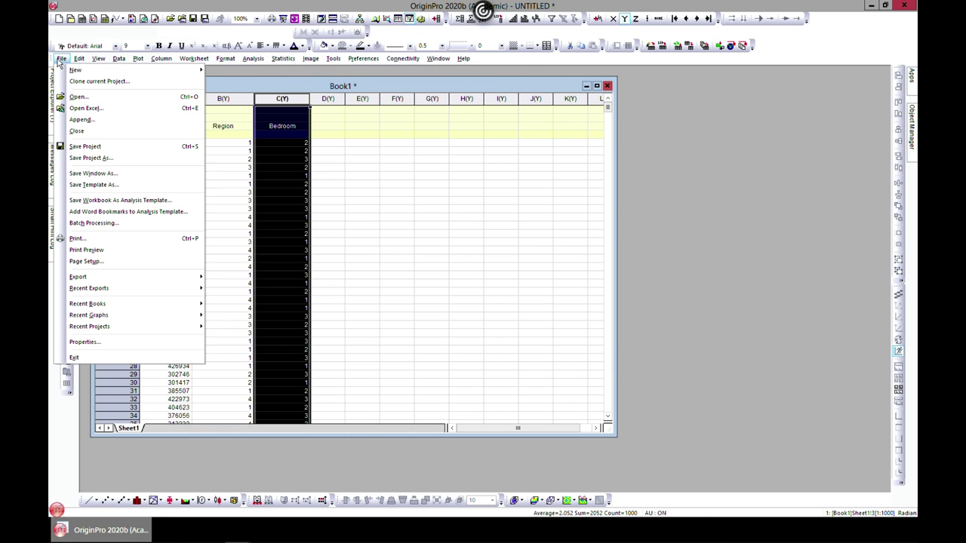
click(96, 146)
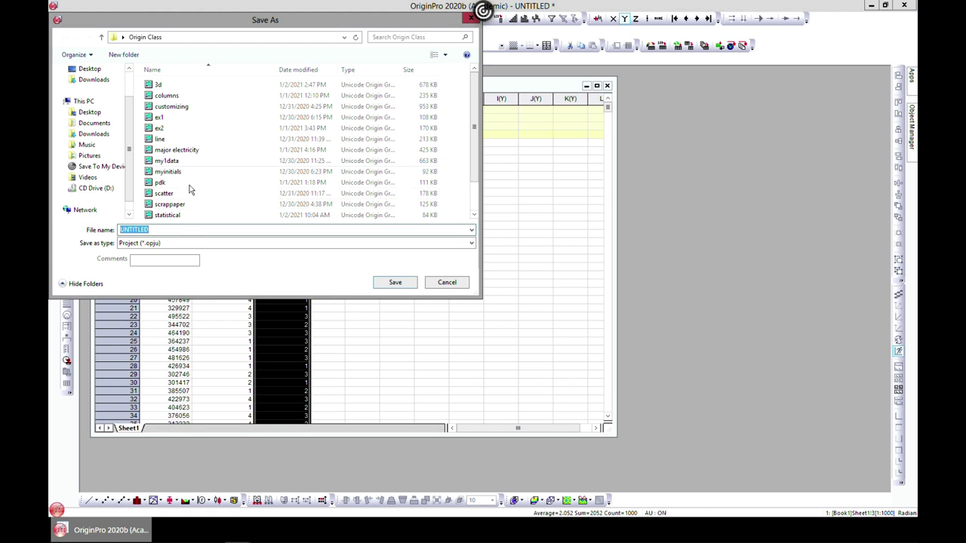
text(st)
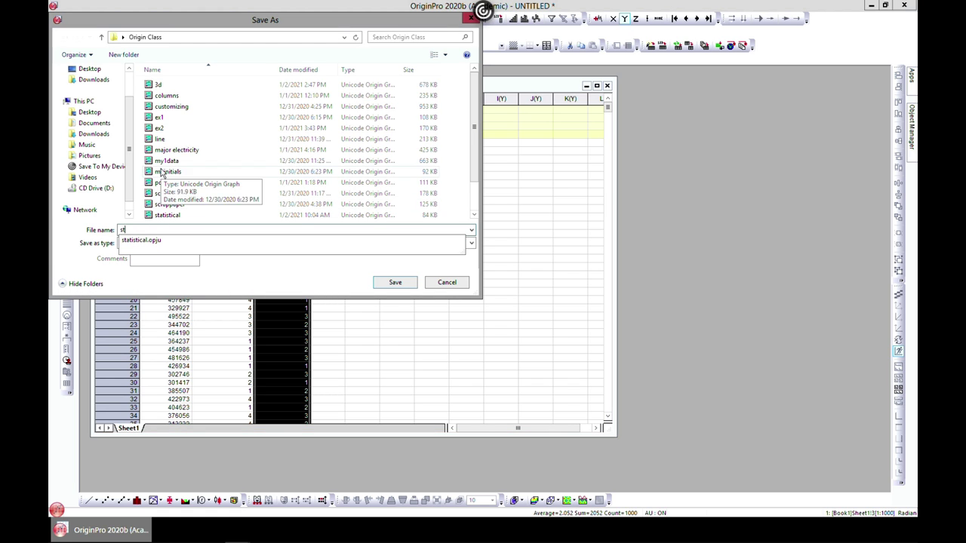
text(ats)
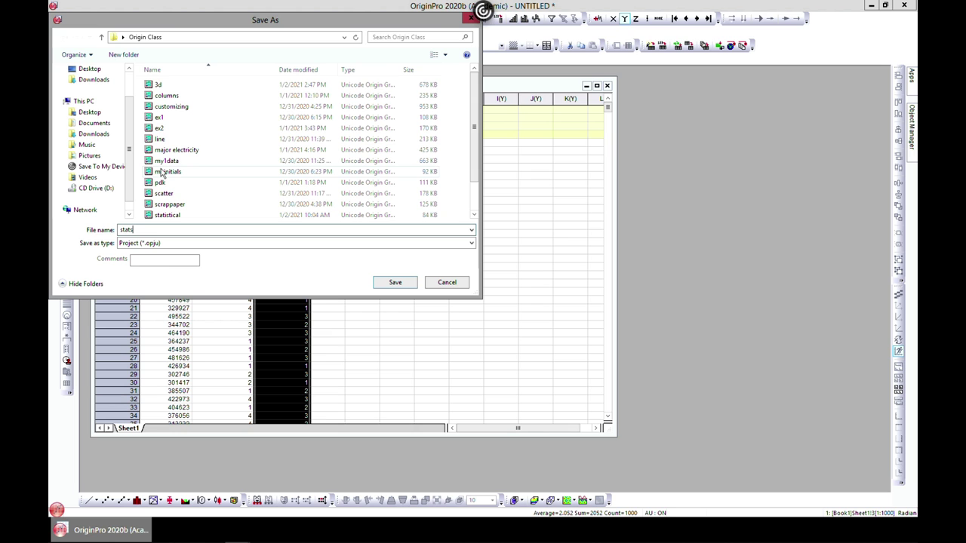
click(404, 284)
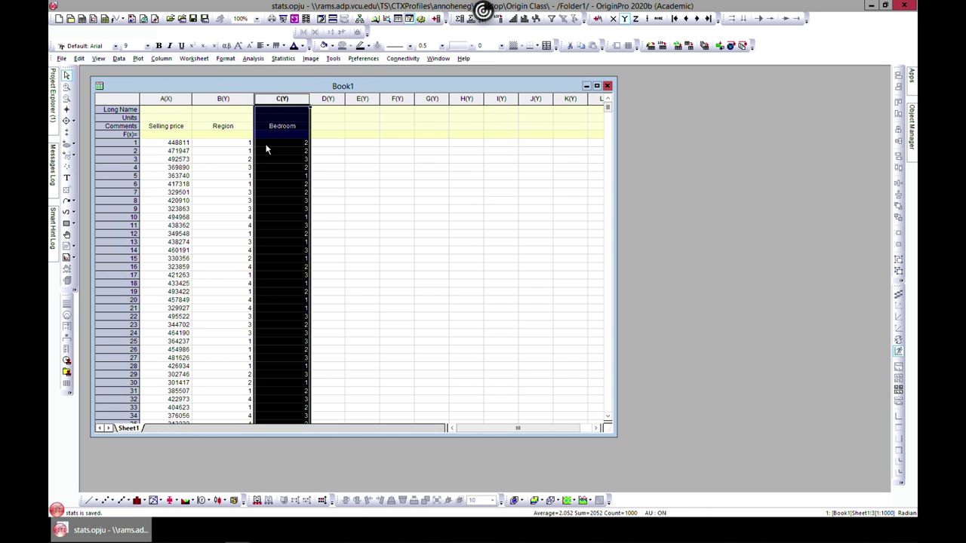
- Deselect the Bedroom column, then enlarge the Book1 window further and shift it slightly within the workspace
click(327, 160)
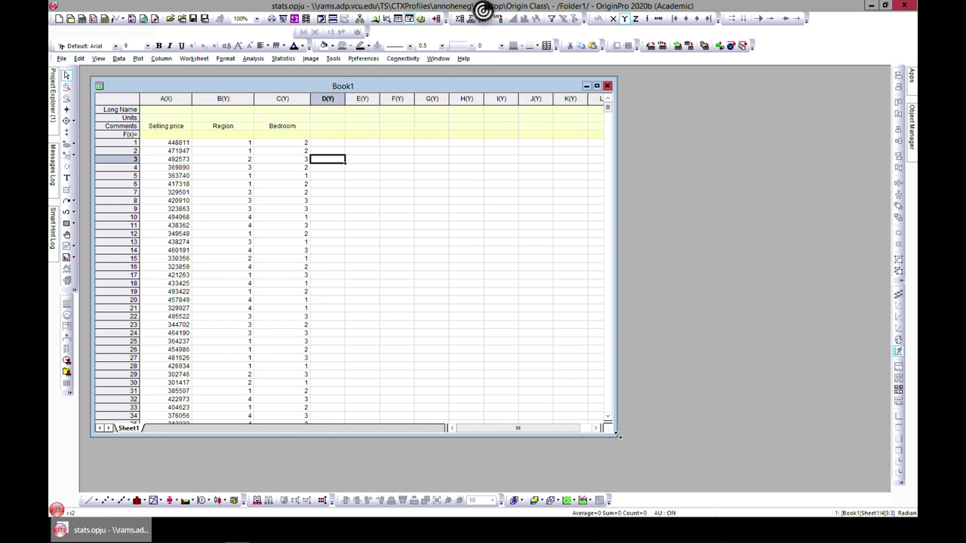
drag(613, 433, 665, 468)
drag(361, 90, 379, 91)
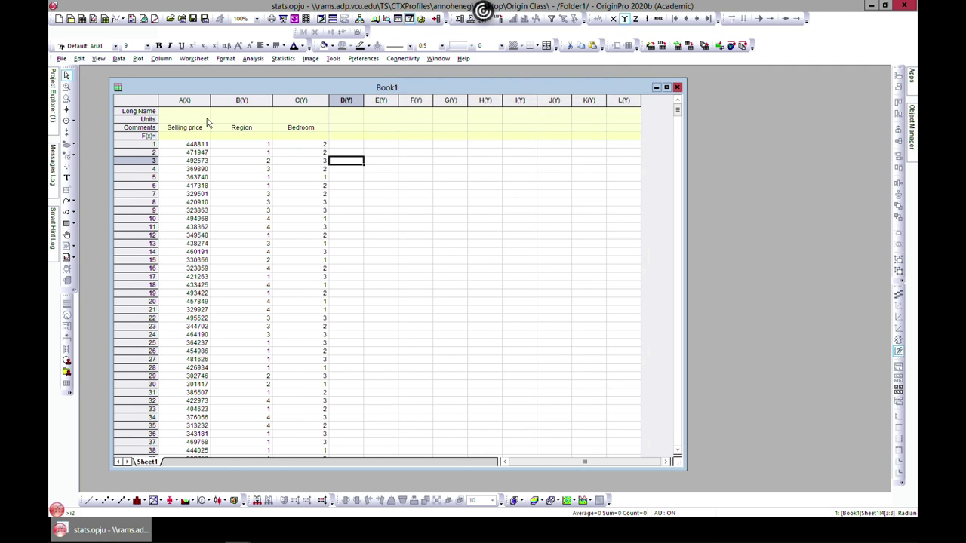
- Open the Stats Advisor and position it so the three data columns stay visible
click(285, 59)
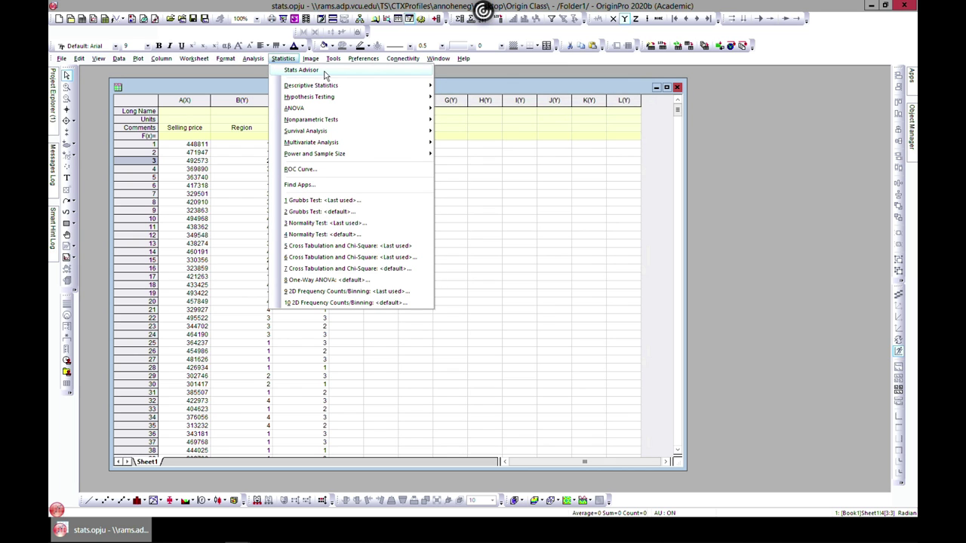
click(290, 60)
click(288, 60)
click(309, 70)
mouse_move(456, 76)
mouse_down()
mouse_move(420, 72)
mouse_move(465, 78)
mouse_up()
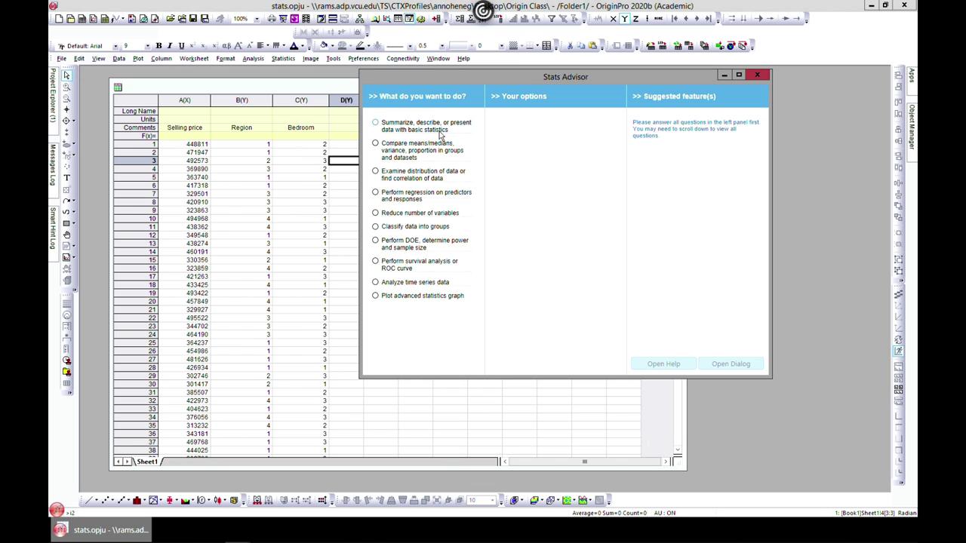
- In the Stats Advisor, choose summarizing data with basic statistics results, pick Statistics on Columns, and open and reposition its dialog
click(377, 124)
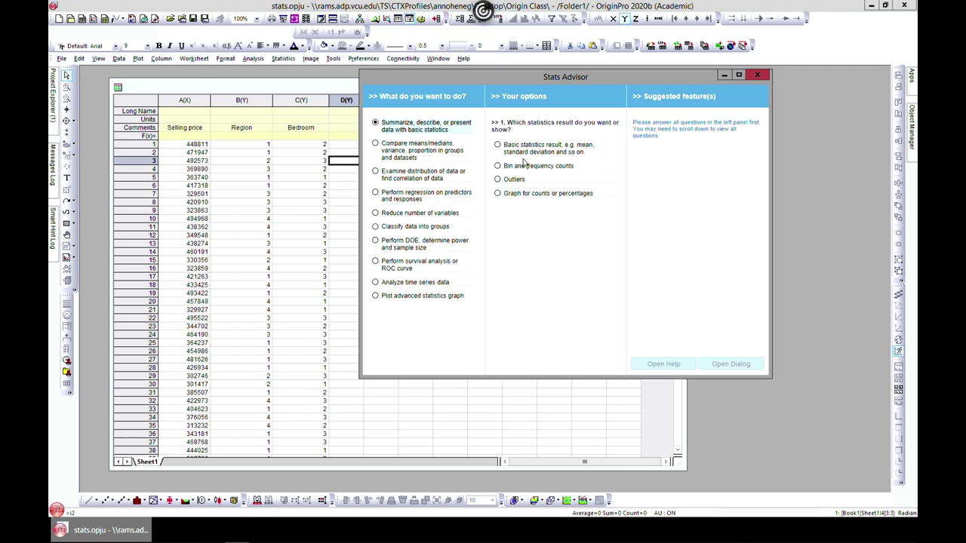
click(498, 146)
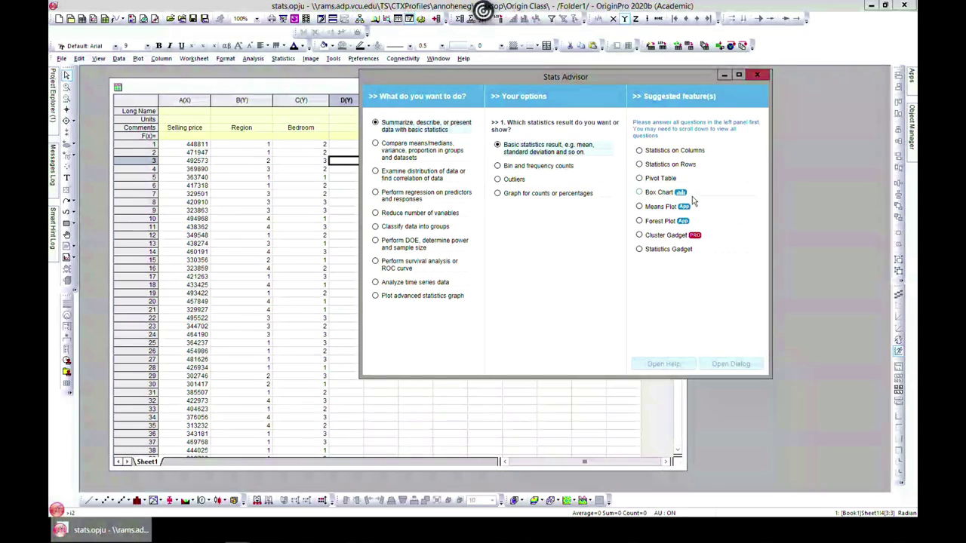
click(640, 152)
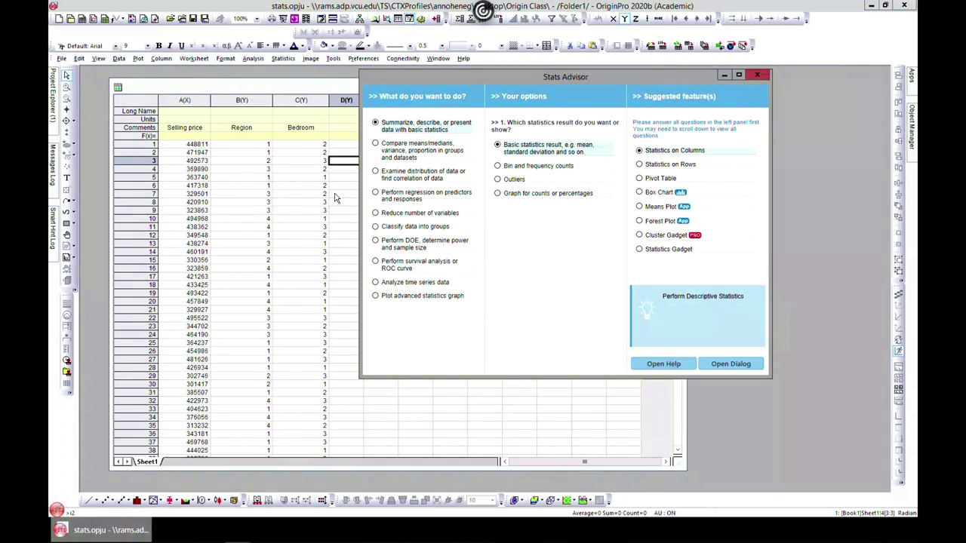
click(742, 363)
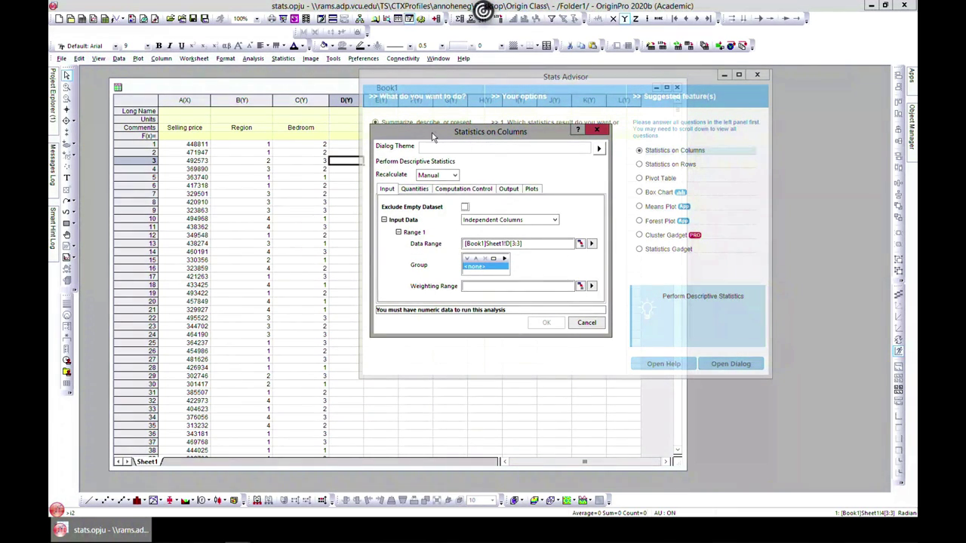
drag(434, 131, 452, 122)
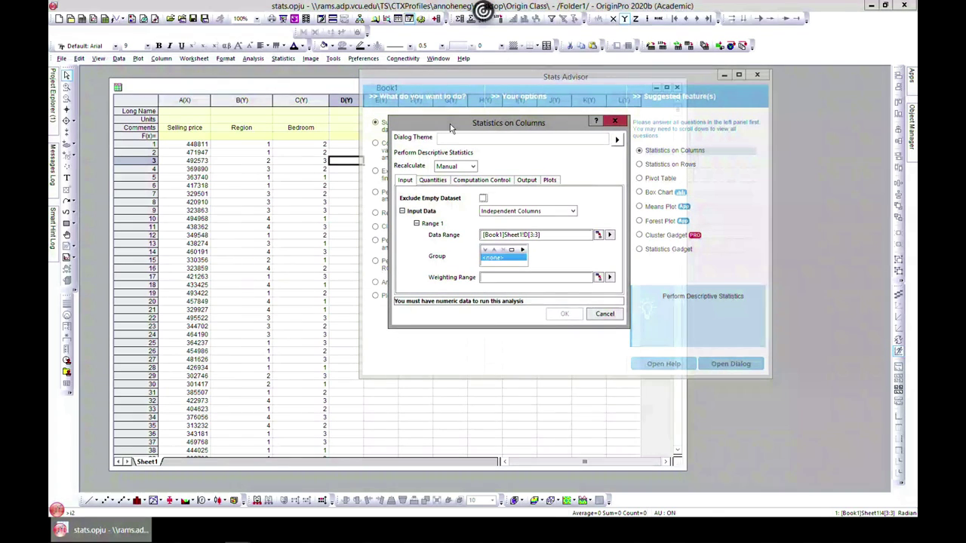
drag(465, 132, 443, 152)
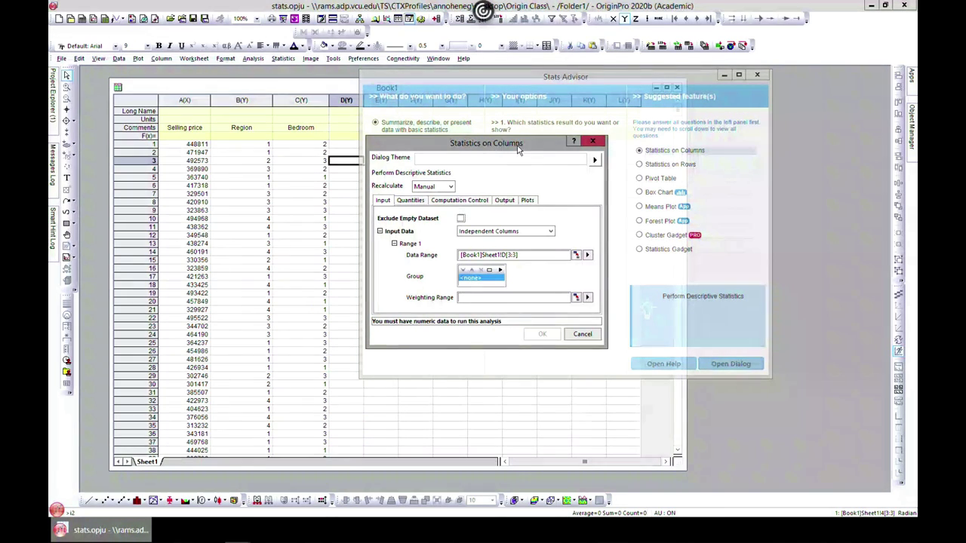
- Reposition the Statistics on Columns dialog, check the input data arrangements, and set the data range to column A
drag(495, 148, 529, 146)
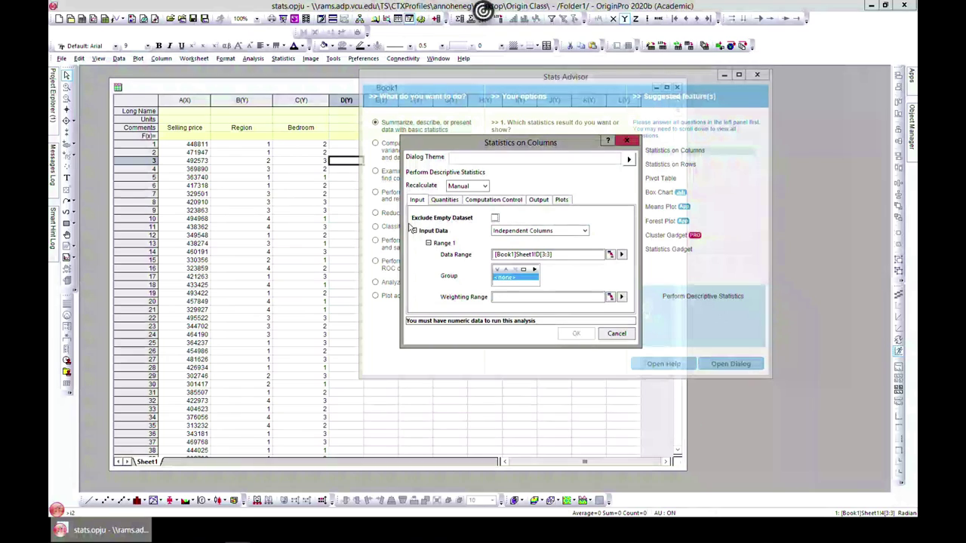
click(586, 231)
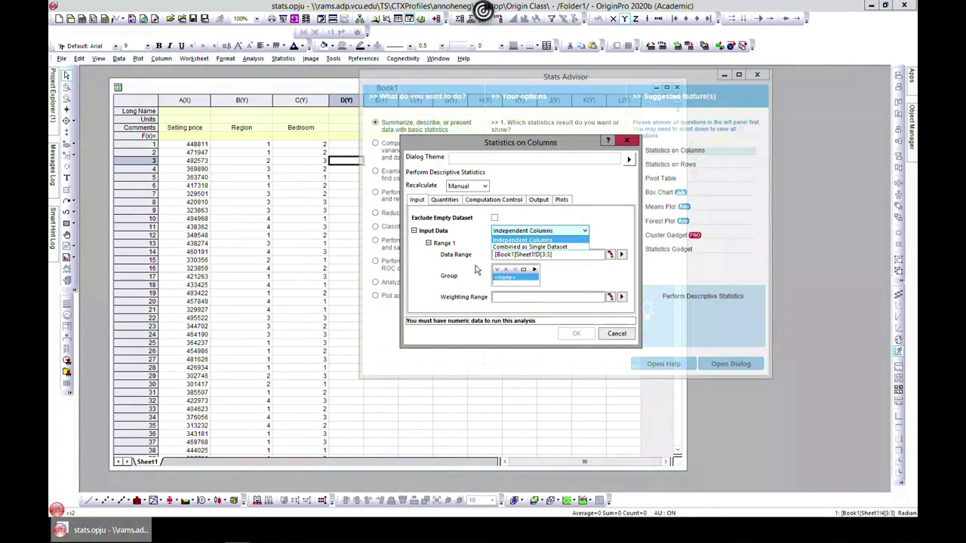
click(602, 224)
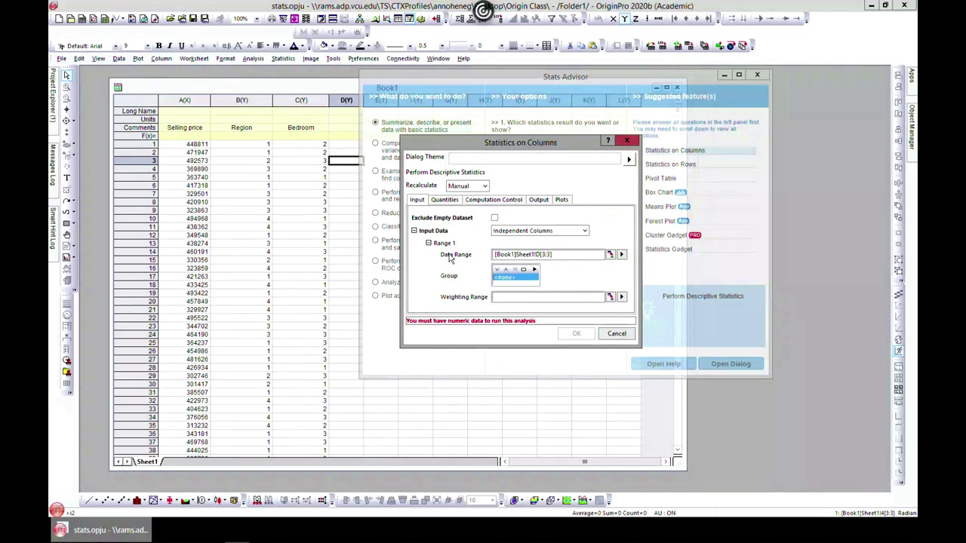
click(621, 255)
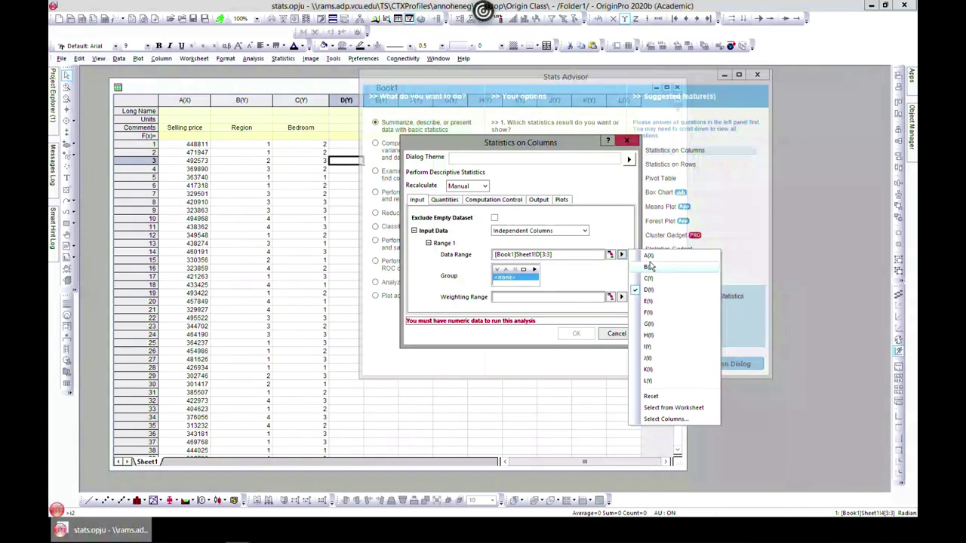
click(648, 266)
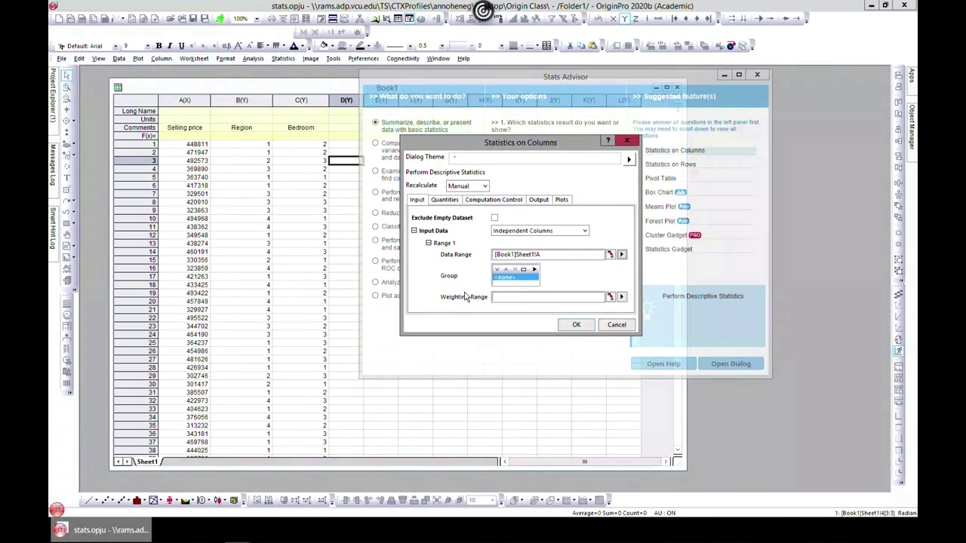
- Include Sum among the moments to compute and look through the available moment and quantile quantities
click(444, 200)
click(508, 318)
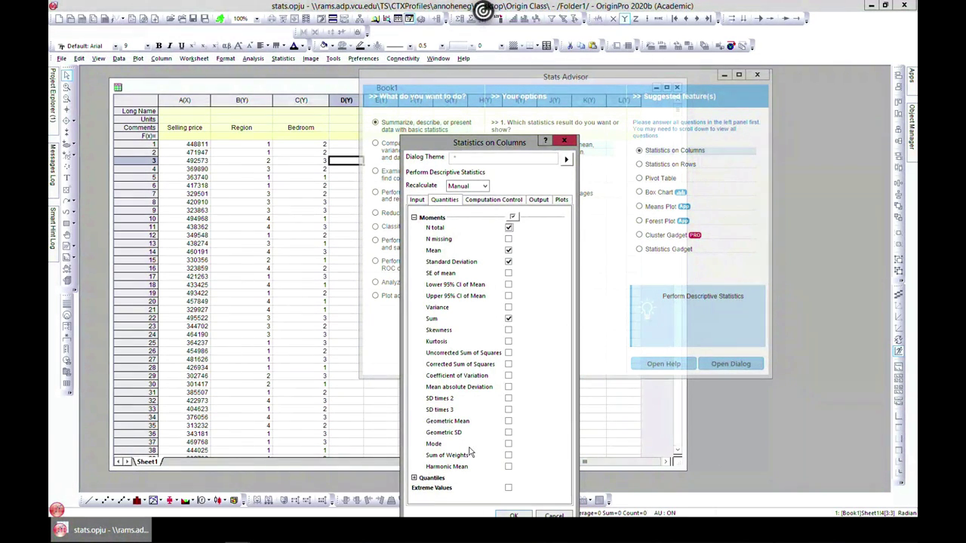
click(414, 477)
scroll(445, 454, down, 3)
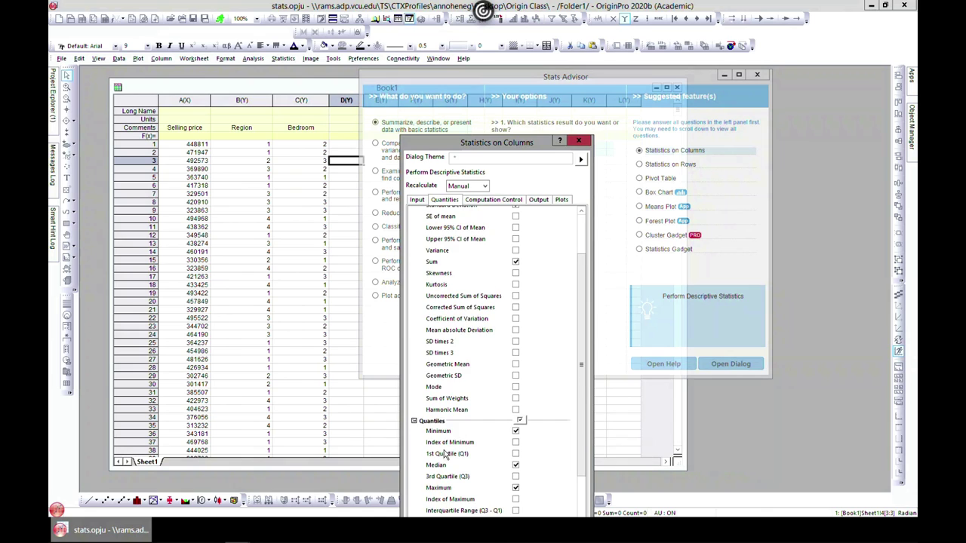
scroll(445, 454, down, 2)
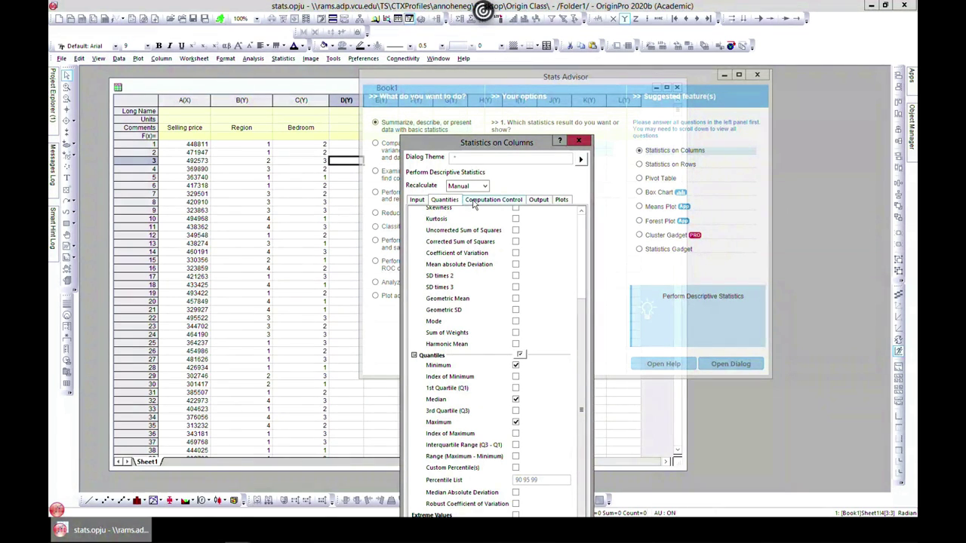
scroll(463, 342, up, 3)
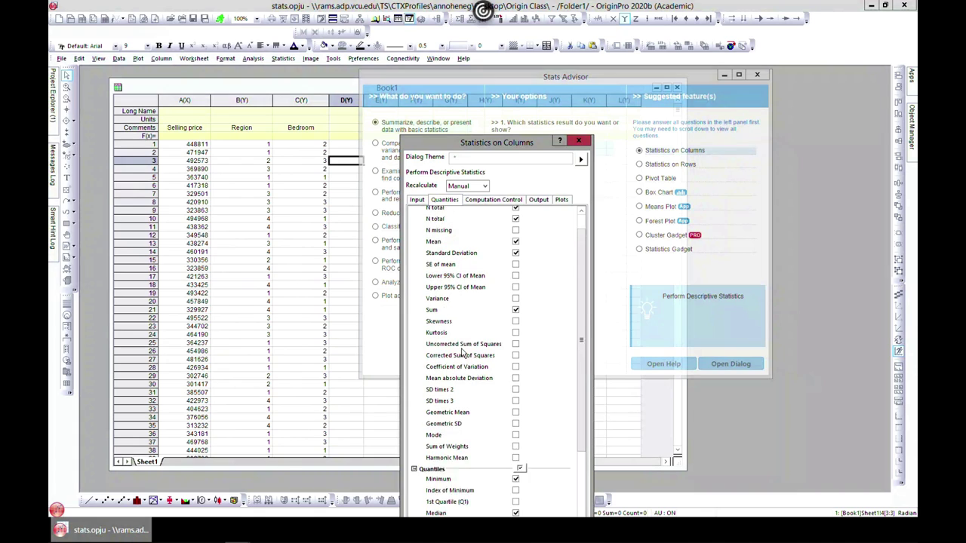
scroll(463, 351, up, 1)
- Check the weight methods offered in the computation control settings
click(499, 201)
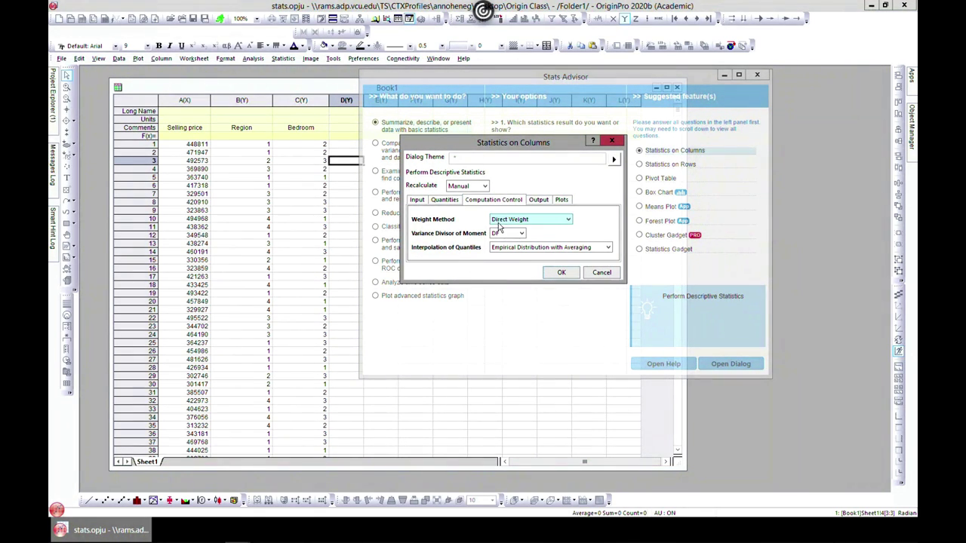
click(568, 219)
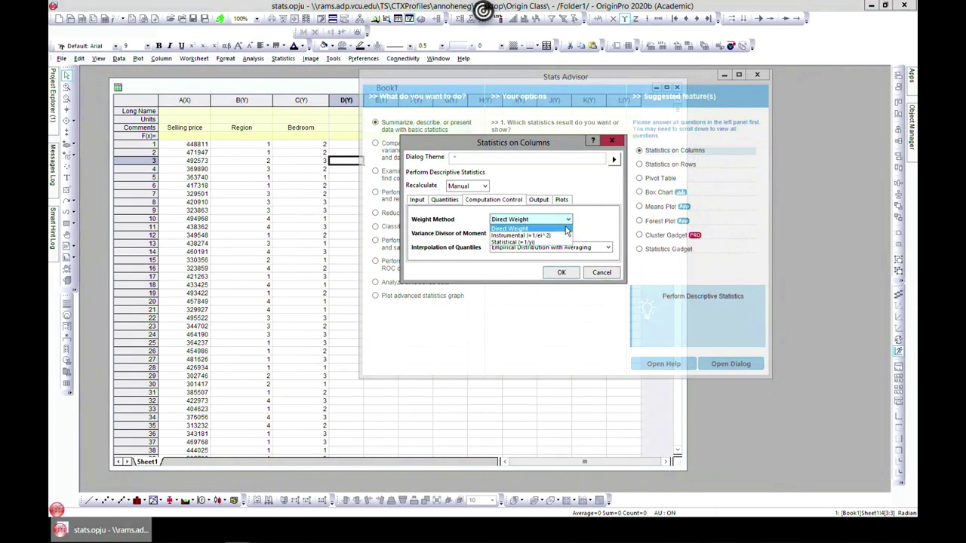
click(596, 225)
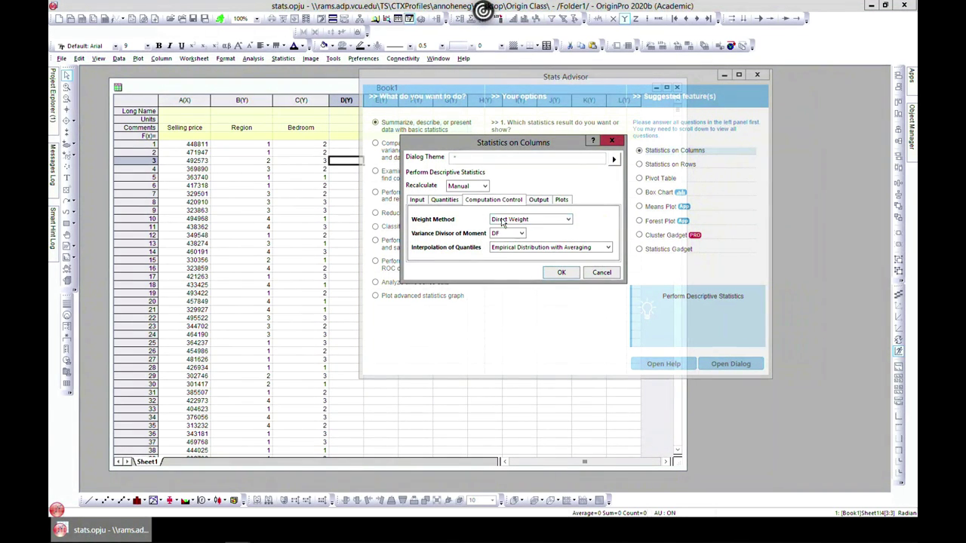
- Review the graph arrangement and optional report table settings, and run the descriptive statistics on column A
click(541, 202)
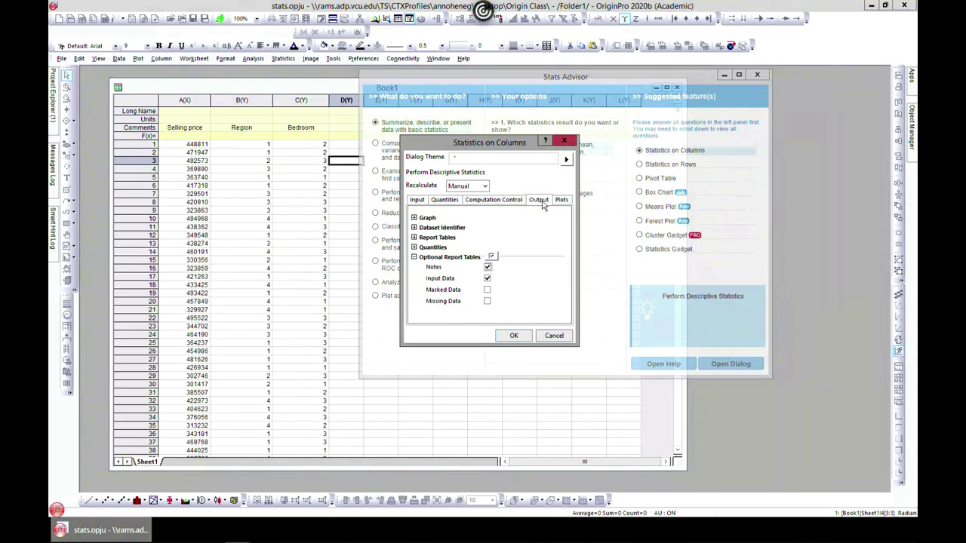
click(413, 218)
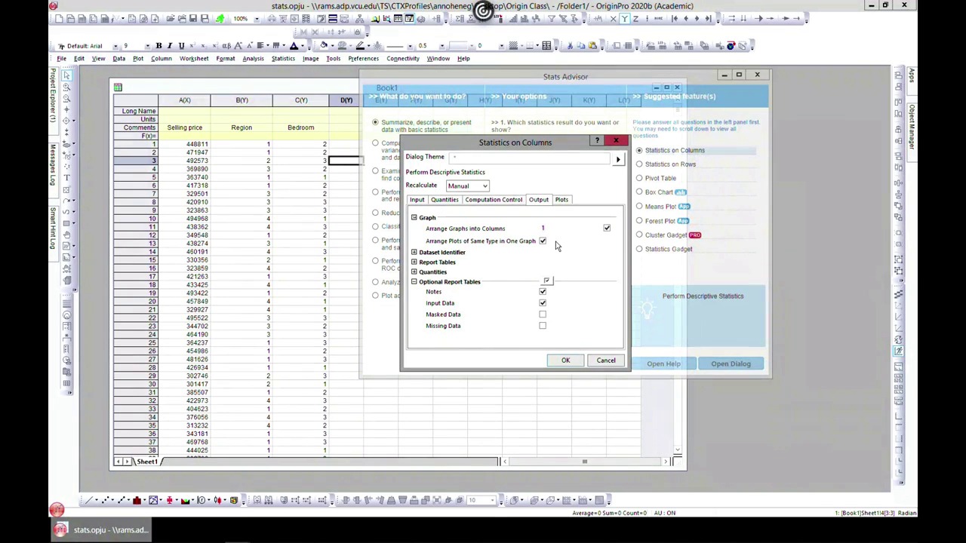
click(413, 218)
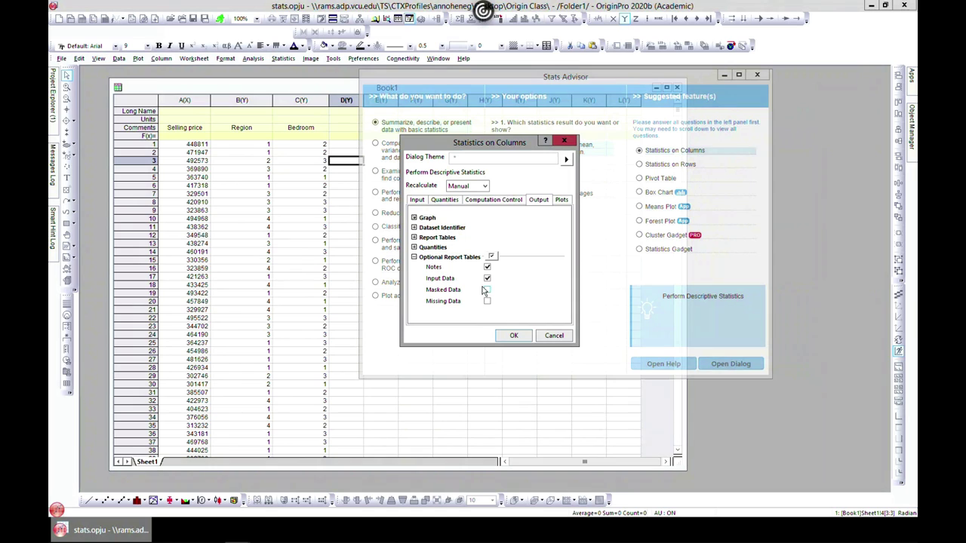
click(514, 337)
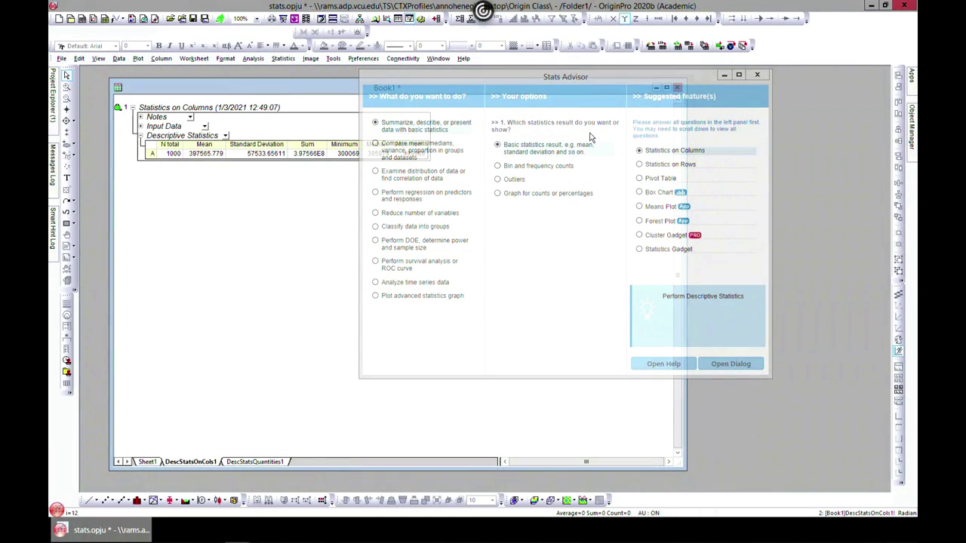
- Collapse the Stats Advisor and examine the descriptive statistics report alongside Sheet1 and the DescStatsQuantities1 sheet
click(725, 76)
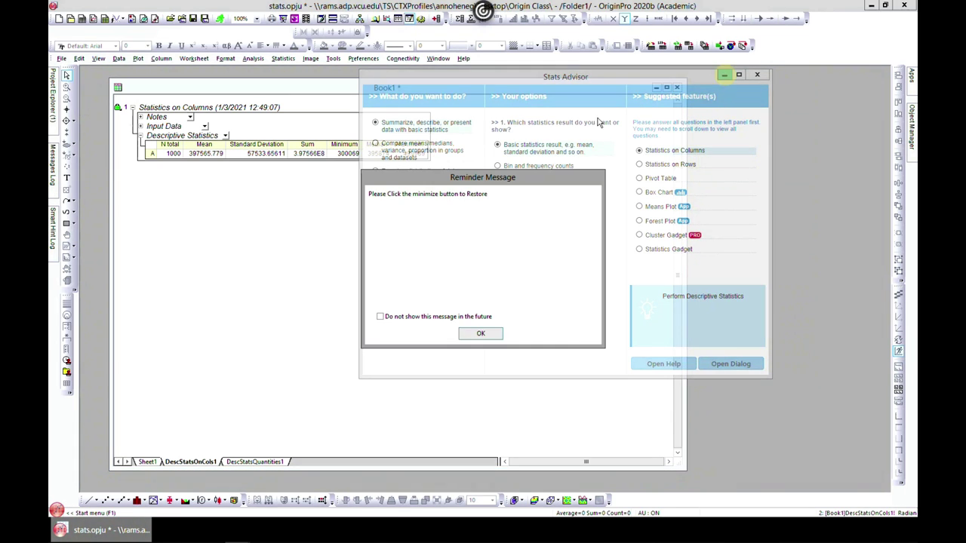
click(481, 333)
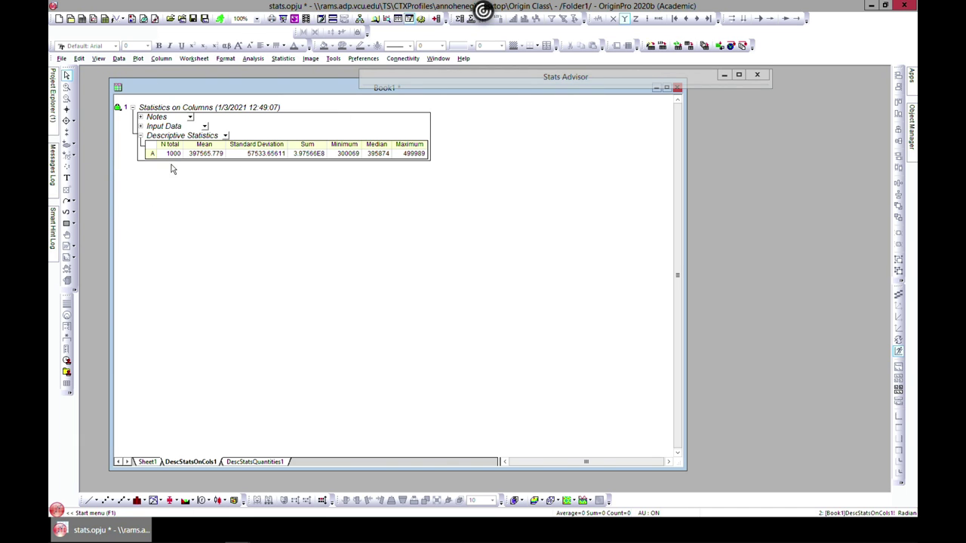
click(145, 462)
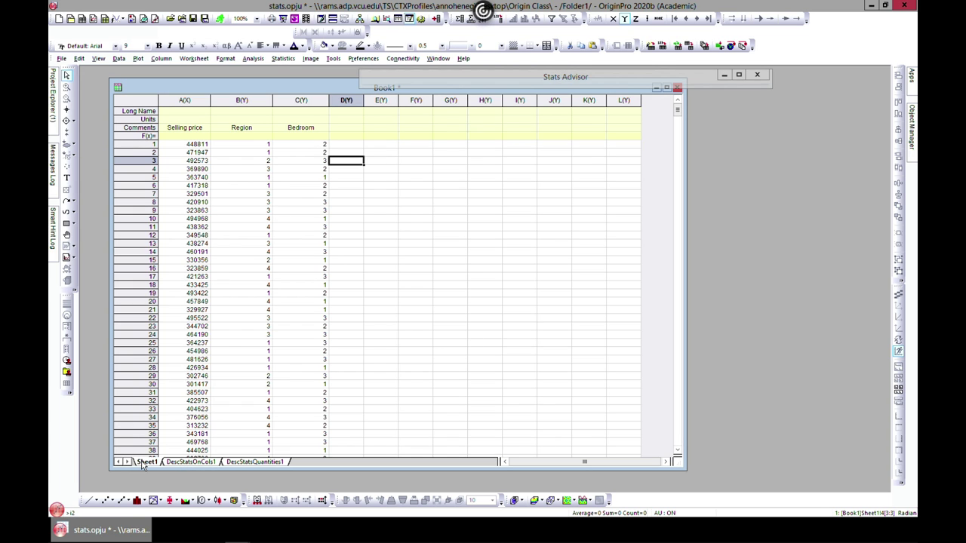
click(188, 462)
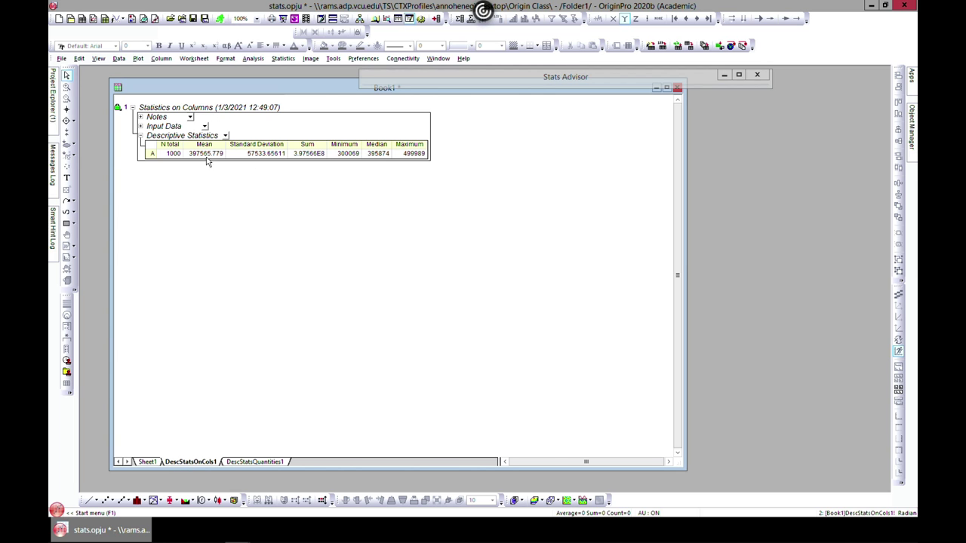
click(256, 462)
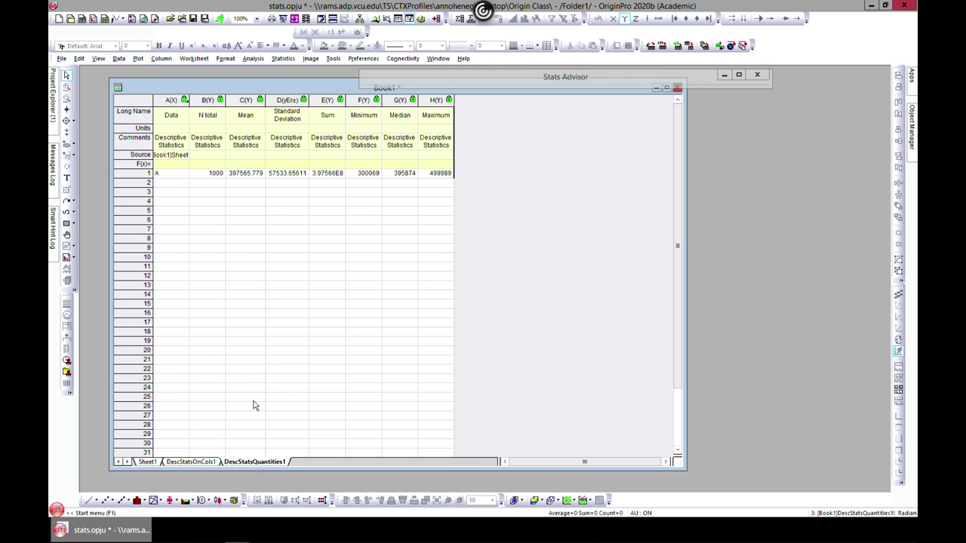
click(212, 463)
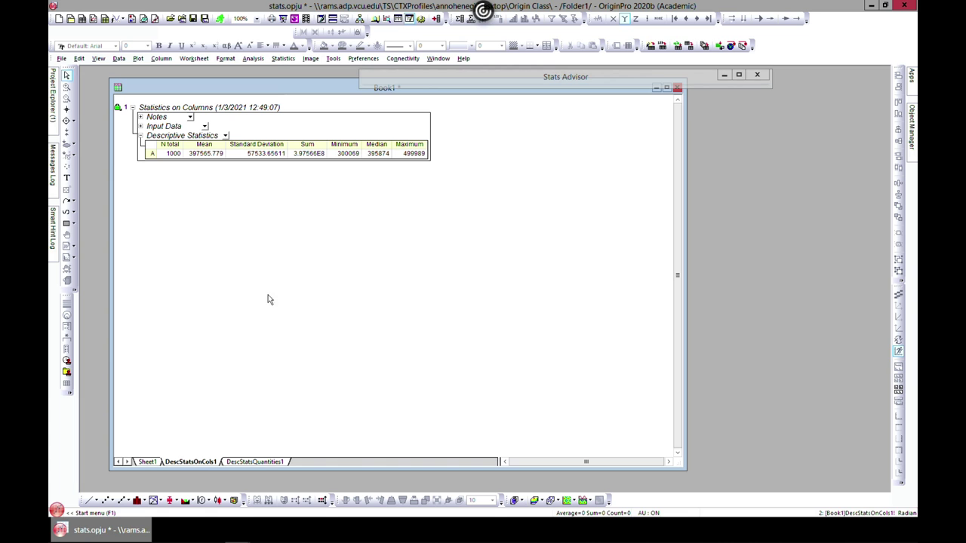
- Restore the Stats Advisor, explore its options for comparing means, examining distributions and reducing variables, and close it
click(740, 76)
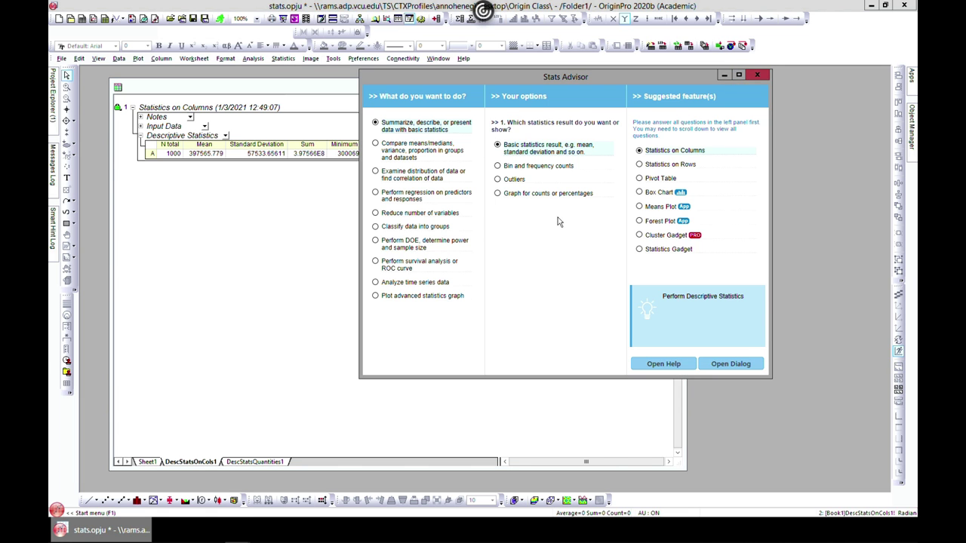
click(383, 147)
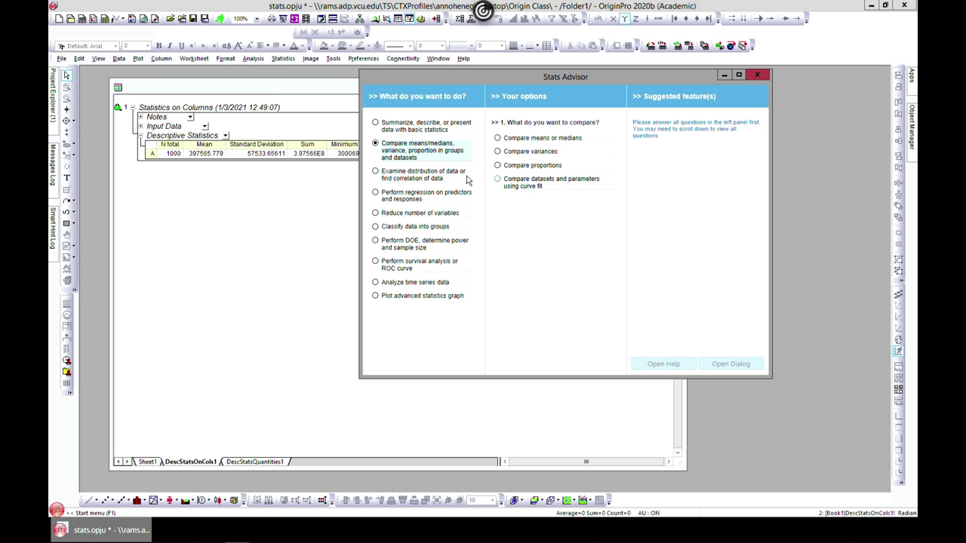
click(385, 175)
click(390, 213)
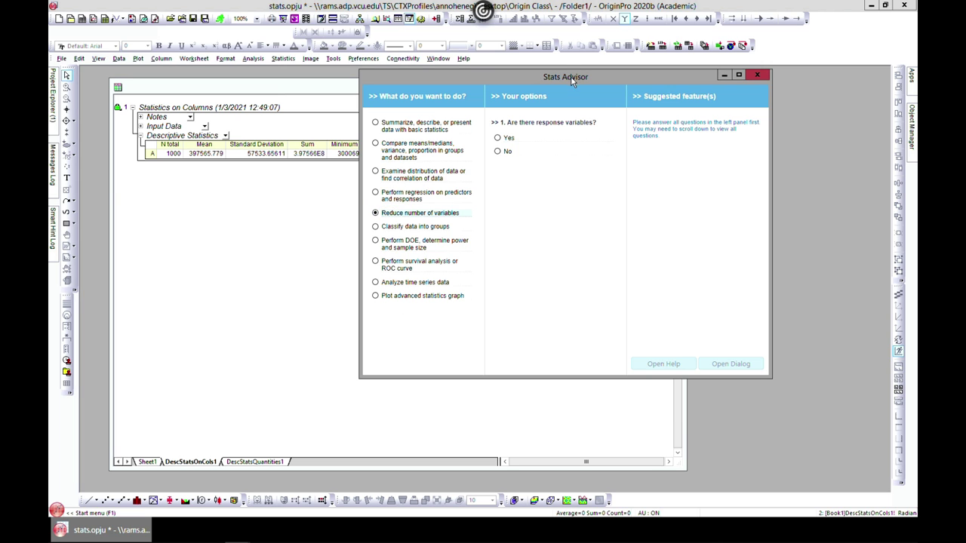
drag(570, 75, 516, 134)
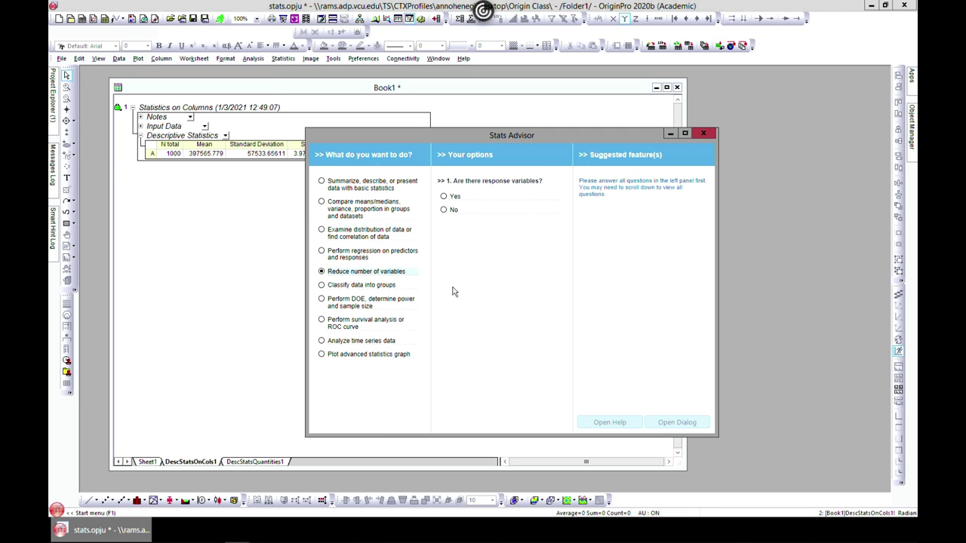
click(703, 135)
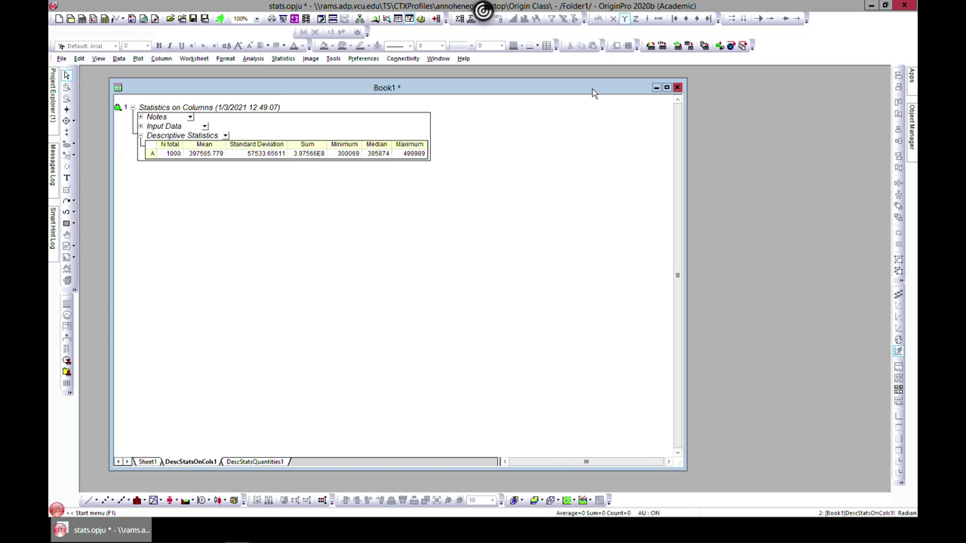
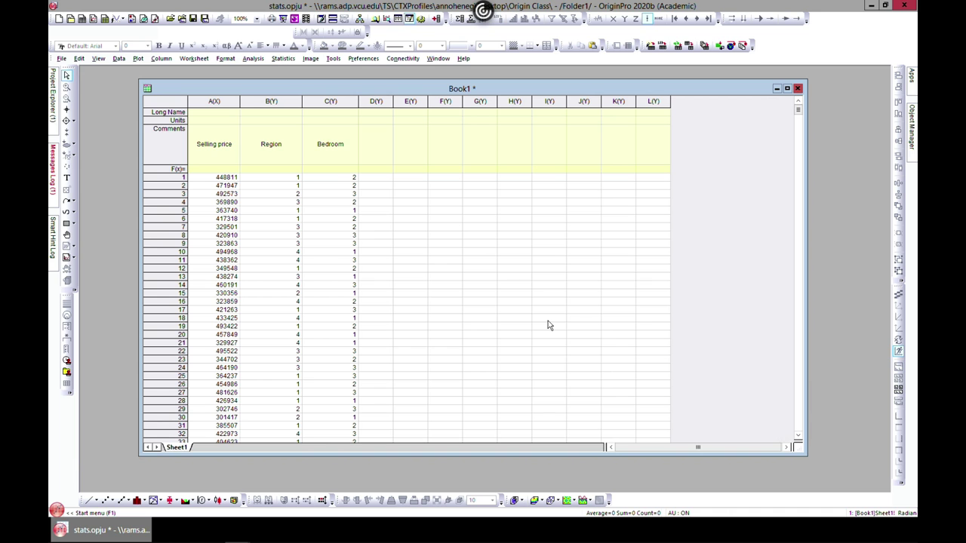
- Shift the Book1 window slightly, then open Set Values for the Selling price column and place the dialog clear of the data
mouse_move(475, 90)
mouse_down()
mouse_move(458, 80)
mouse_move(473, 87)
mouse_up()
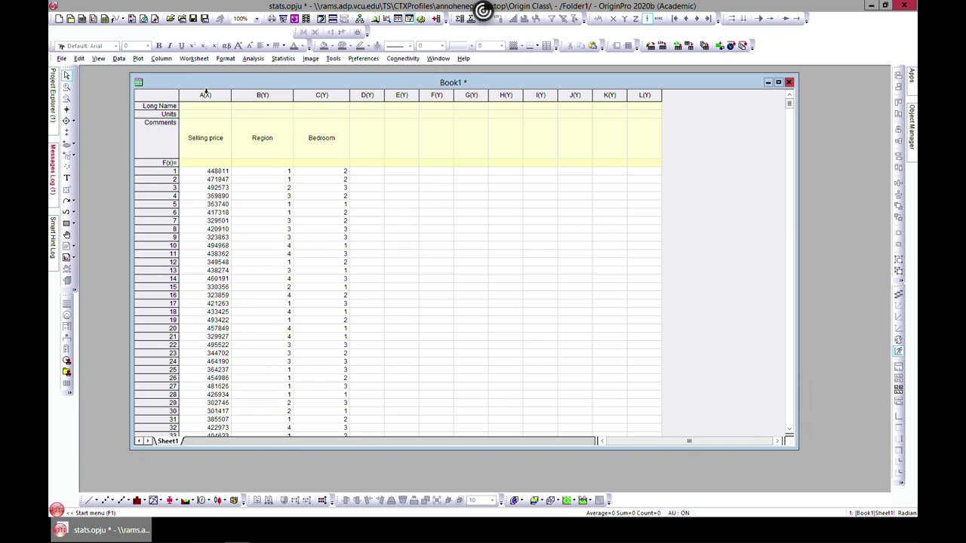
click(205, 94)
click(161, 58)
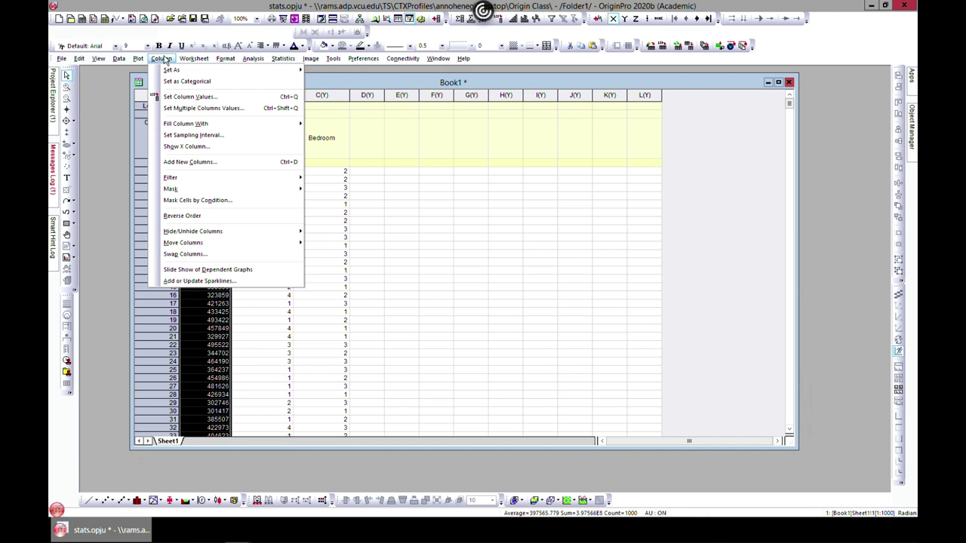
click(188, 97)
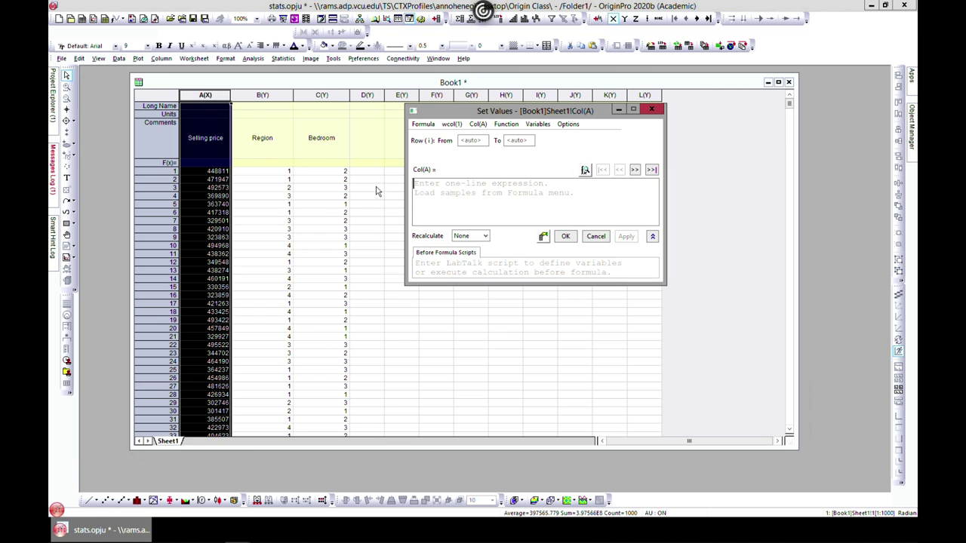
drag(471, 117, 552, 129)
- Browse the Statistics functions available for formulas in the Set Values dialog
click(593, 135)
key(Escape)
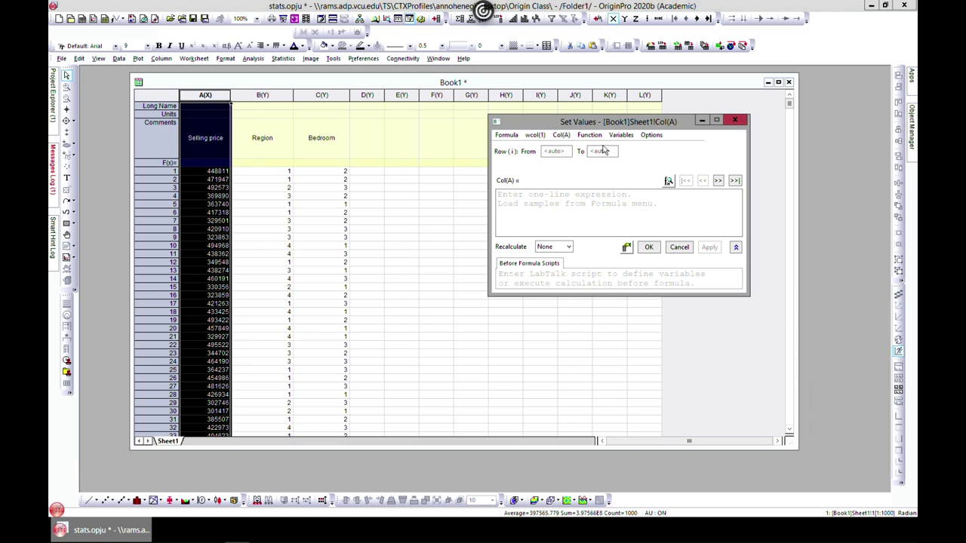
click(589, 136)
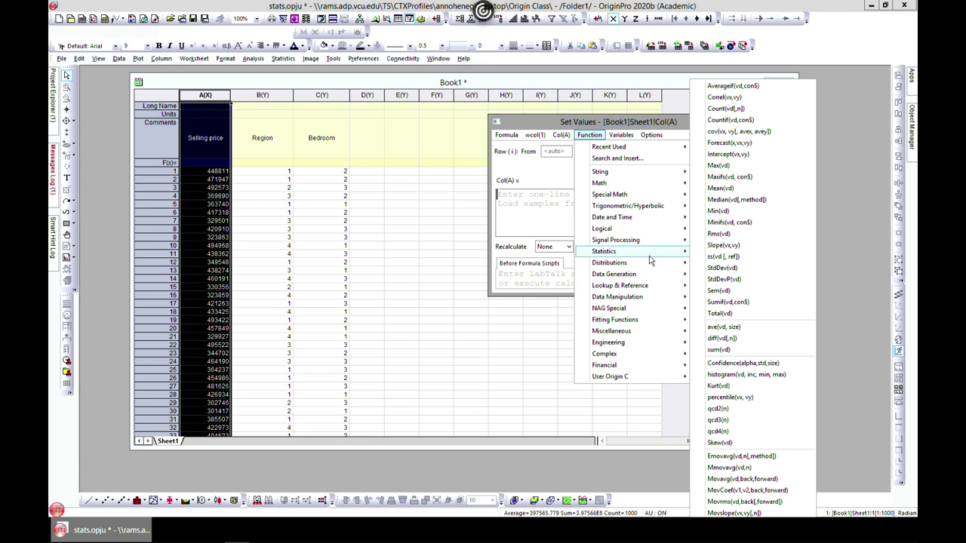
mouse_move(673, 253)
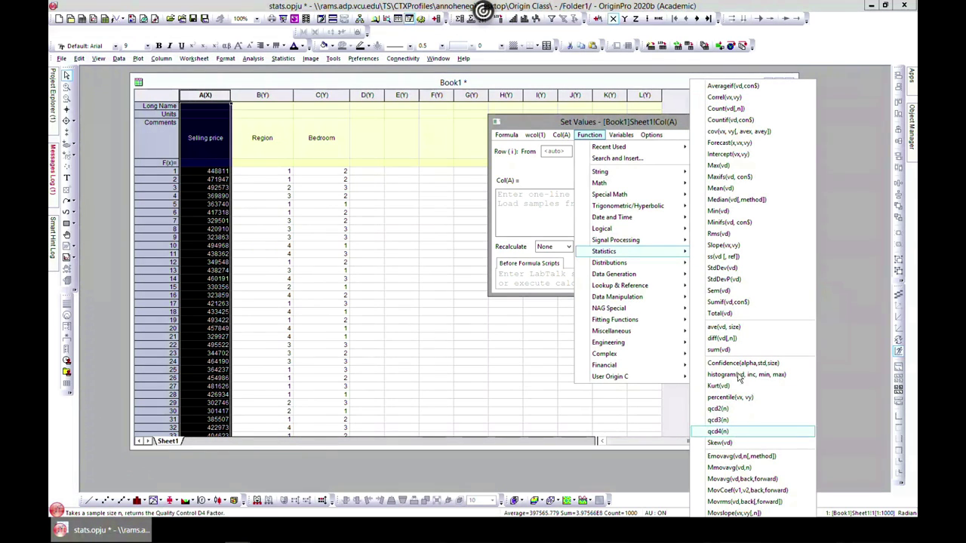
click(531, 174)
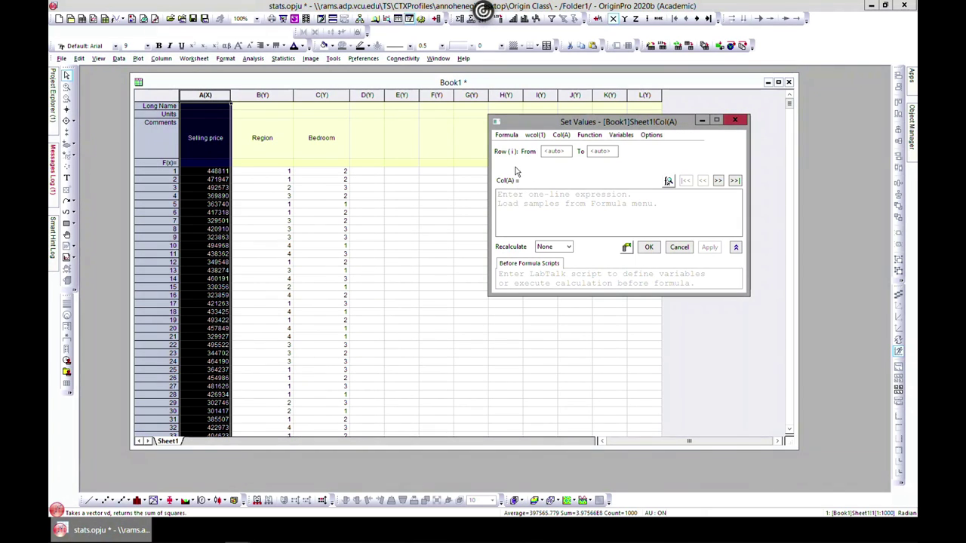
- Set the first cell of column E to the formula Mean(col(A)) using the Mean statistics function in Set Values
click(396, 174)
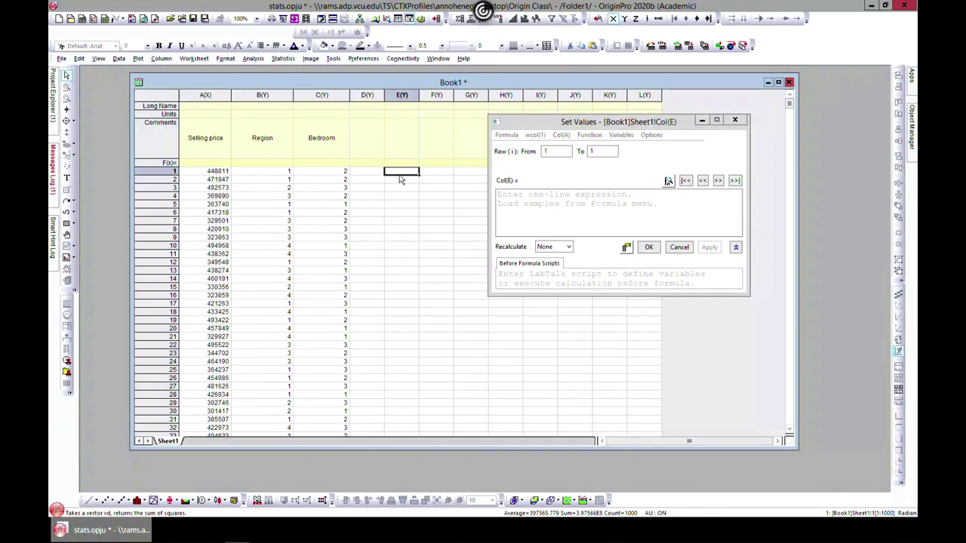
click(588, 135)
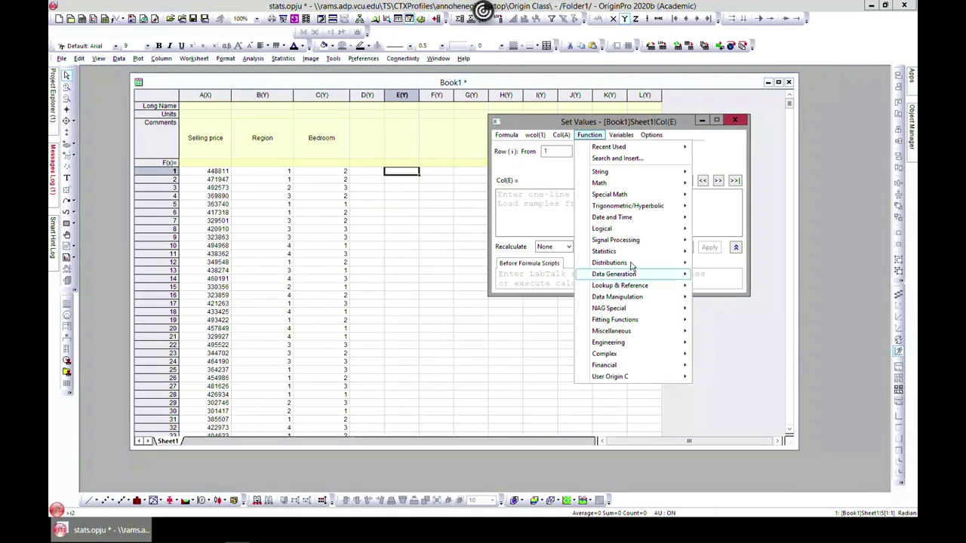
mouse_move(673, 251)
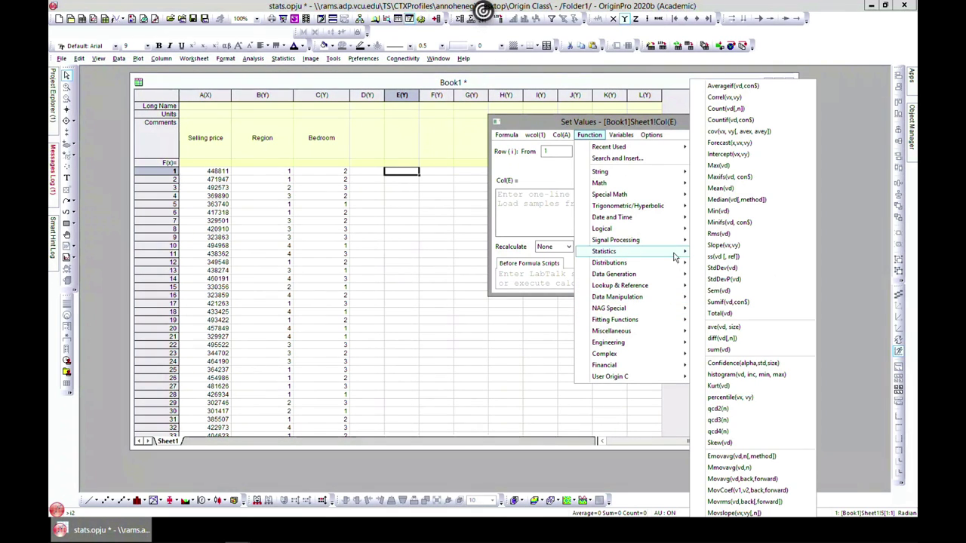
click(721, 188)
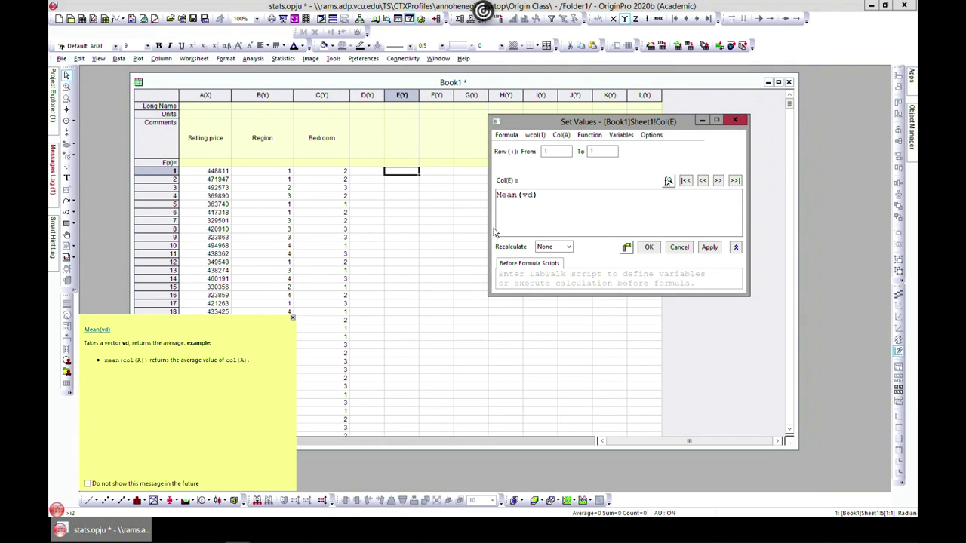
key(BackSpace)
key(BackSpace)
text(col)
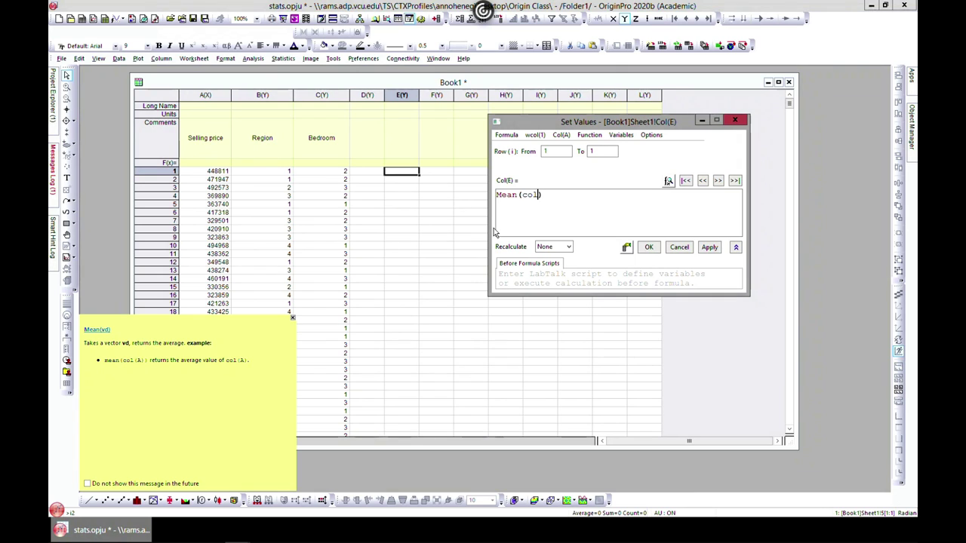
text((A))
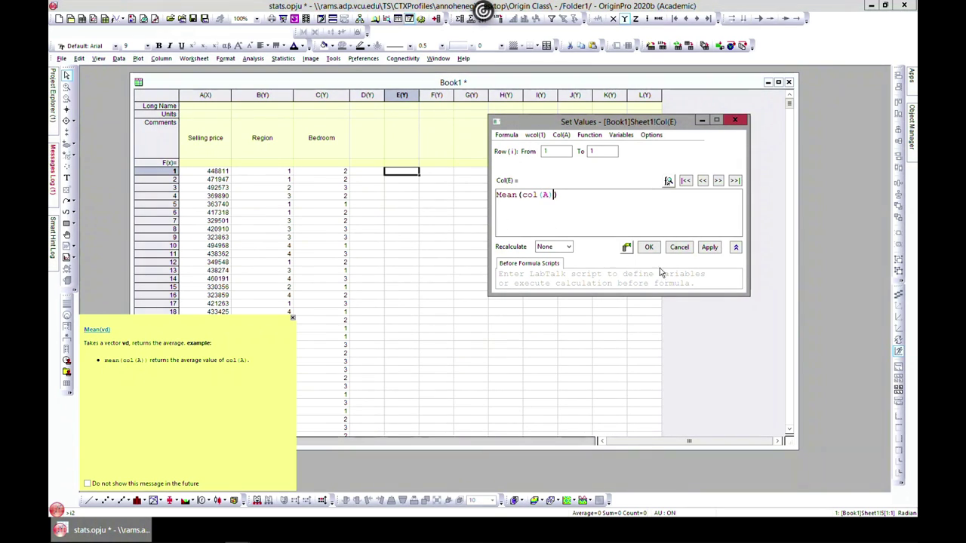
click(709, 247)
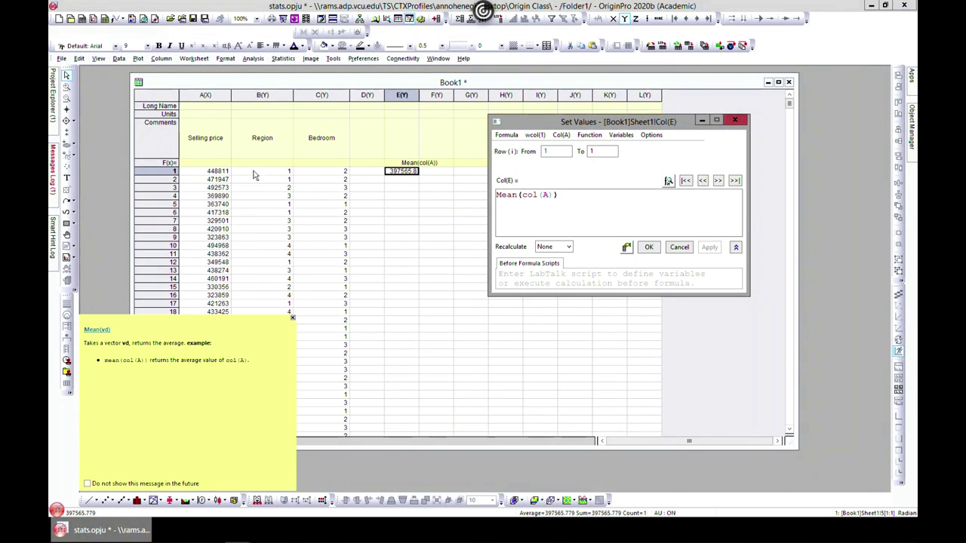
click(648, 248)
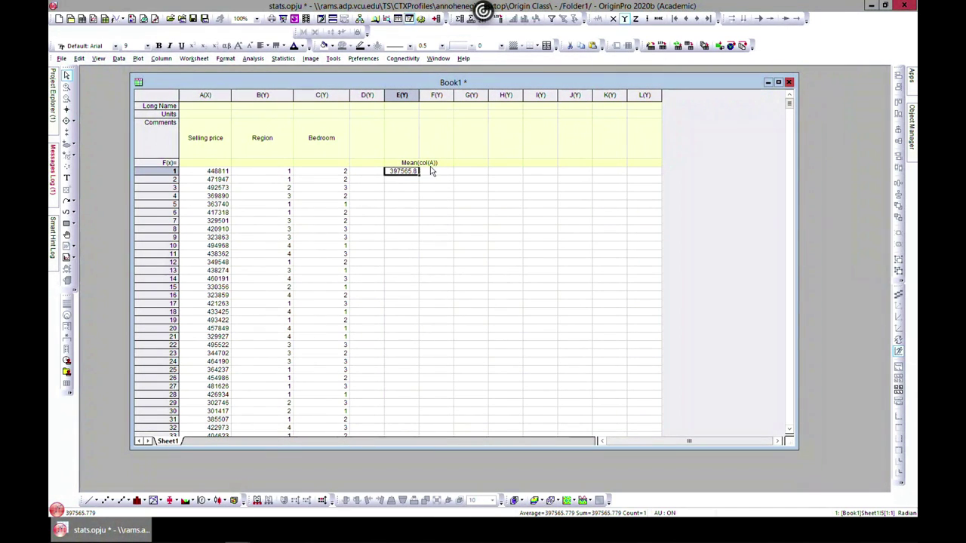
- Inspect the F(x) formula of column E and enter Mean(col(B) as the F(x) formula of column G
click(397, 163)
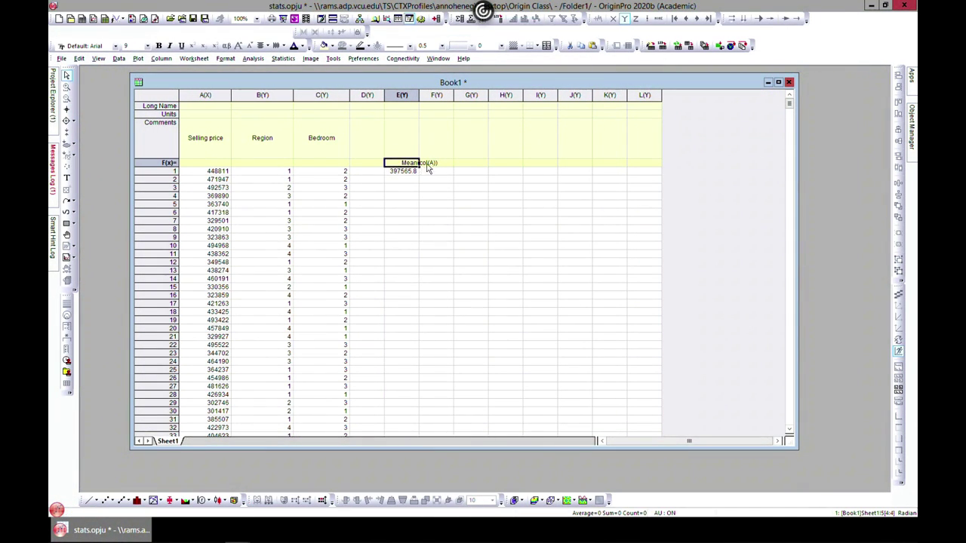
double_click(411, 164)
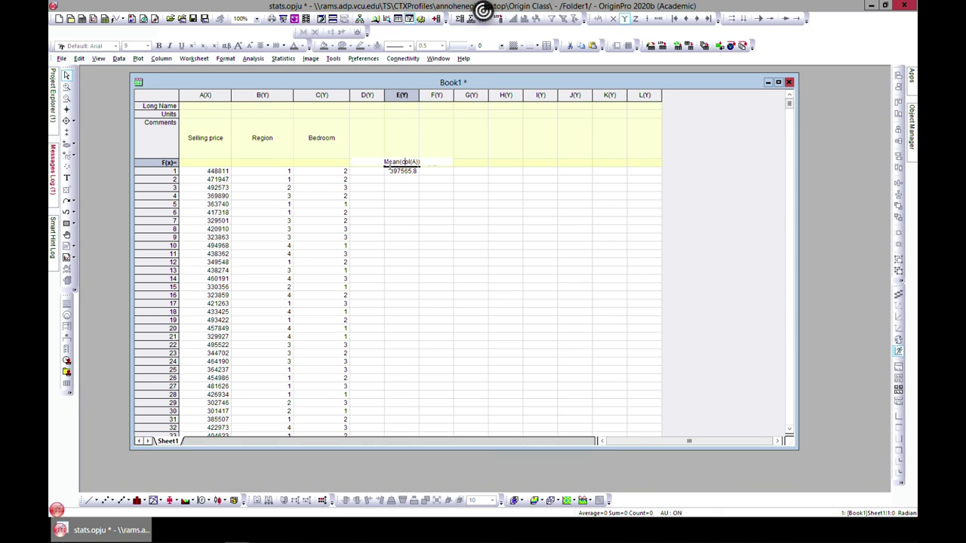
click(498, 228)
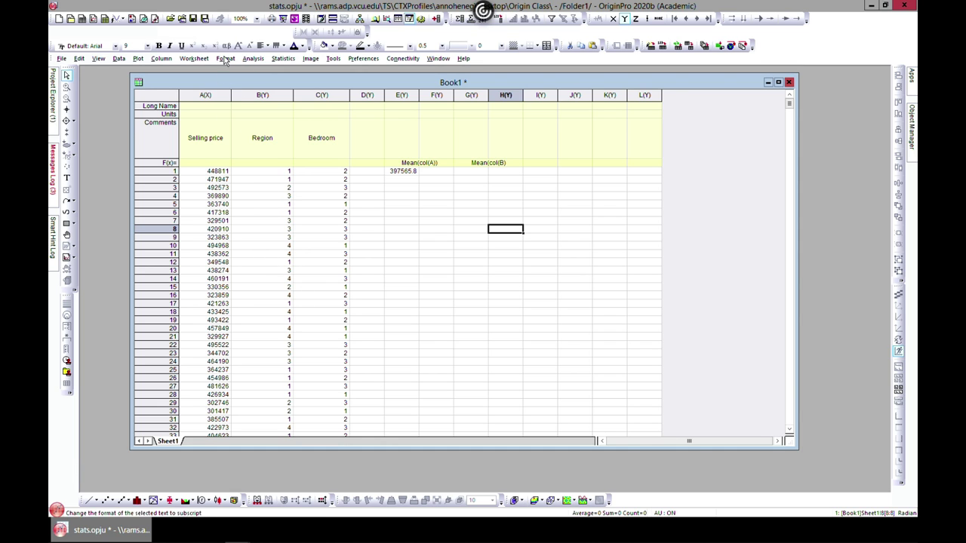
- Run Statistics on Columns on column A with N total, Mean, Standard Deviation and Sum among the computed quantities
click(283, 60)
mouse_move(328, 87)
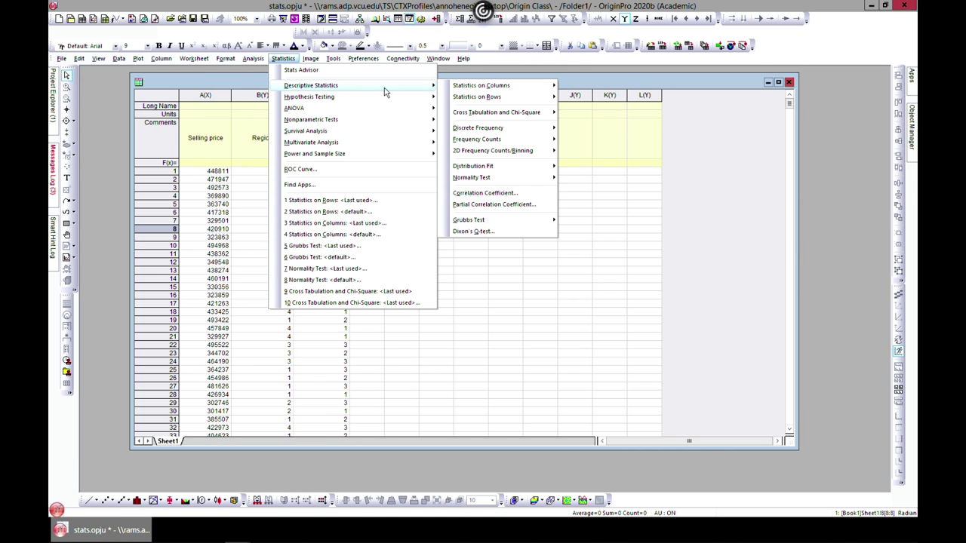
mouse_move(487, 88)
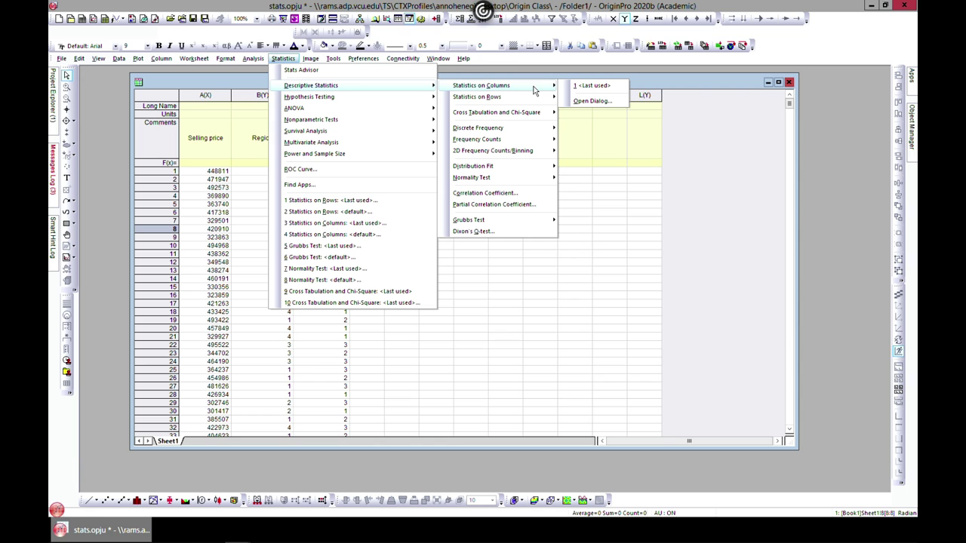
click(593, 101)
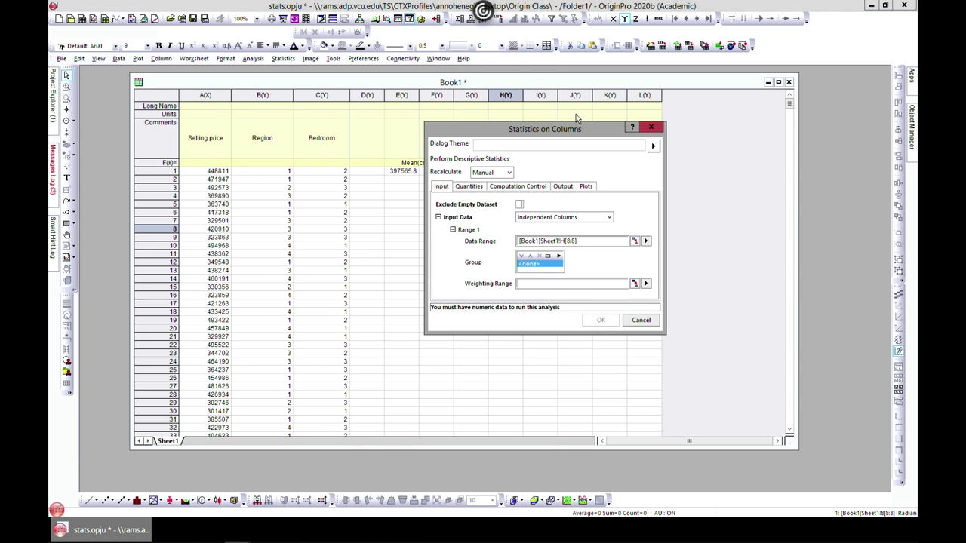
drag(547, 133, 527, 125)
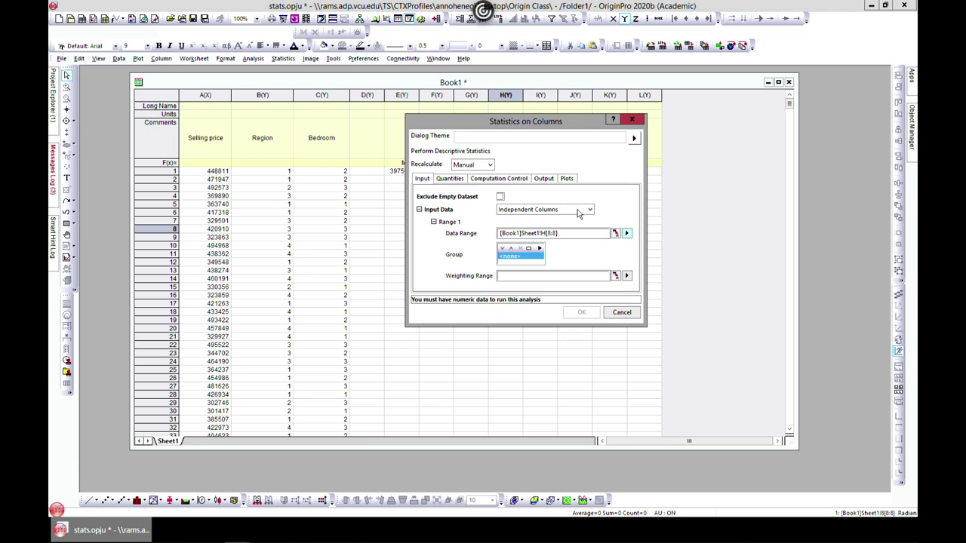
click(626, 235)
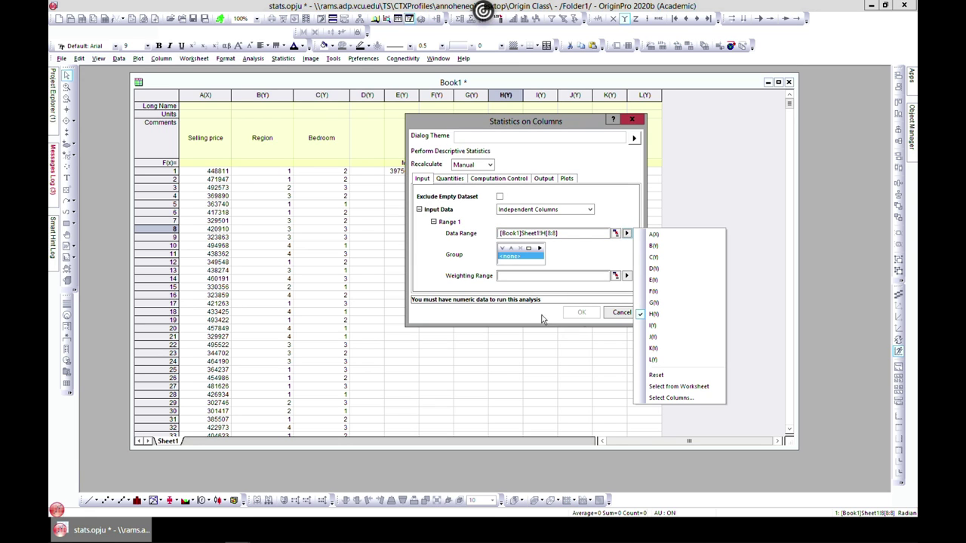
click(652, 236)
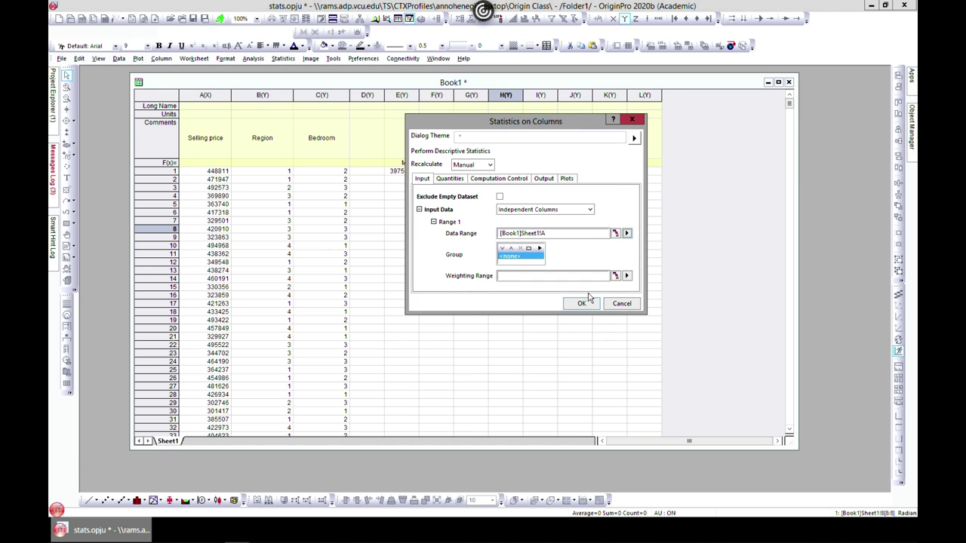
click(449, 180)
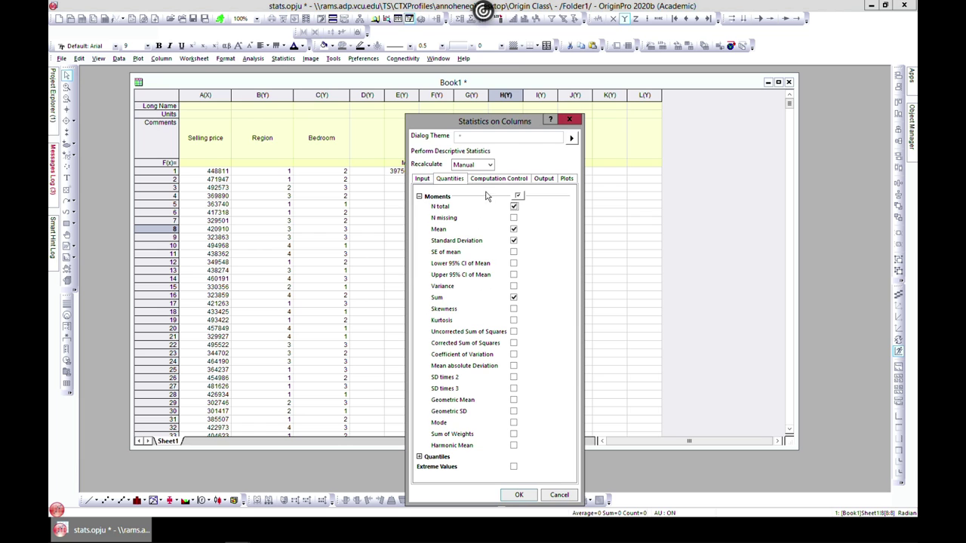
click(519, 495)
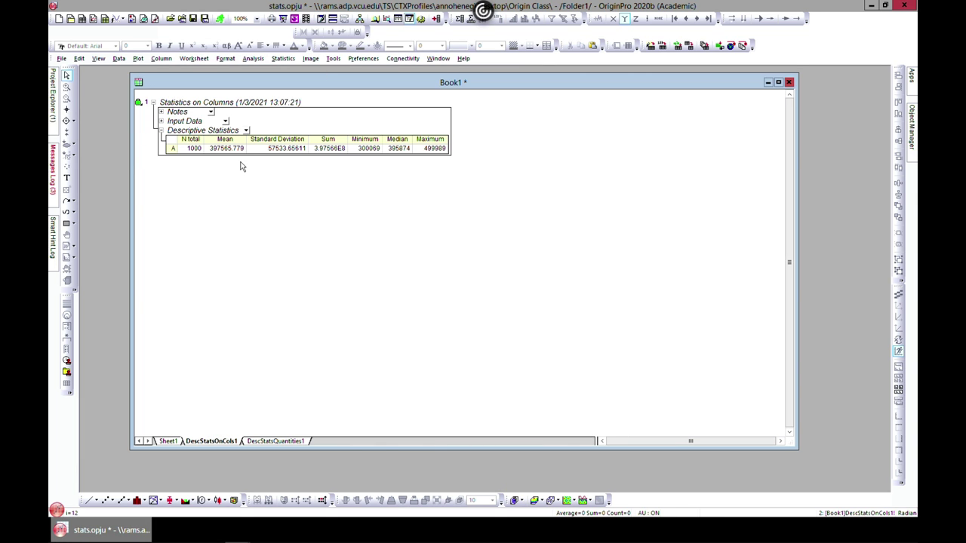
- Change the Statistics on Columns parameters so the data range is column B, and recalculate the report
right_click(139, 108)
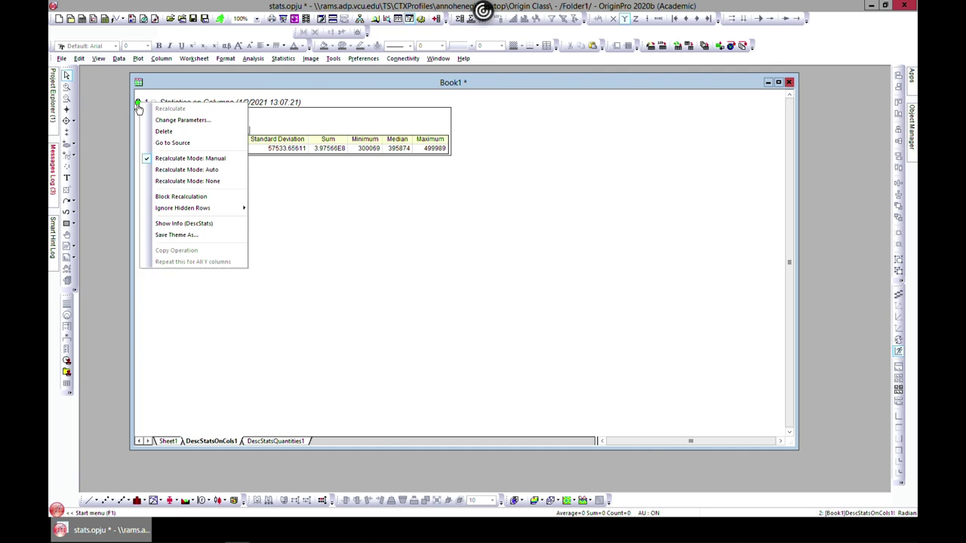
click(181, 120)
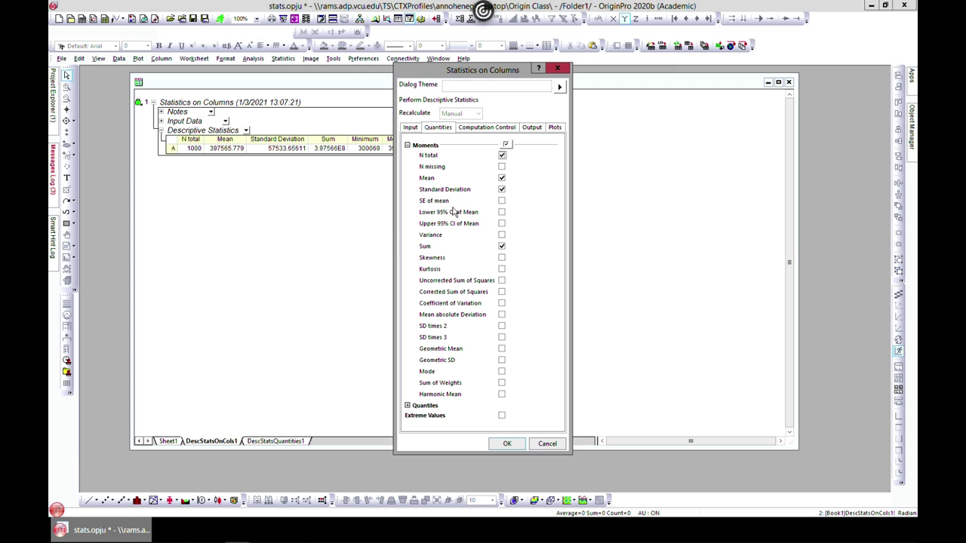
click(410, 127)
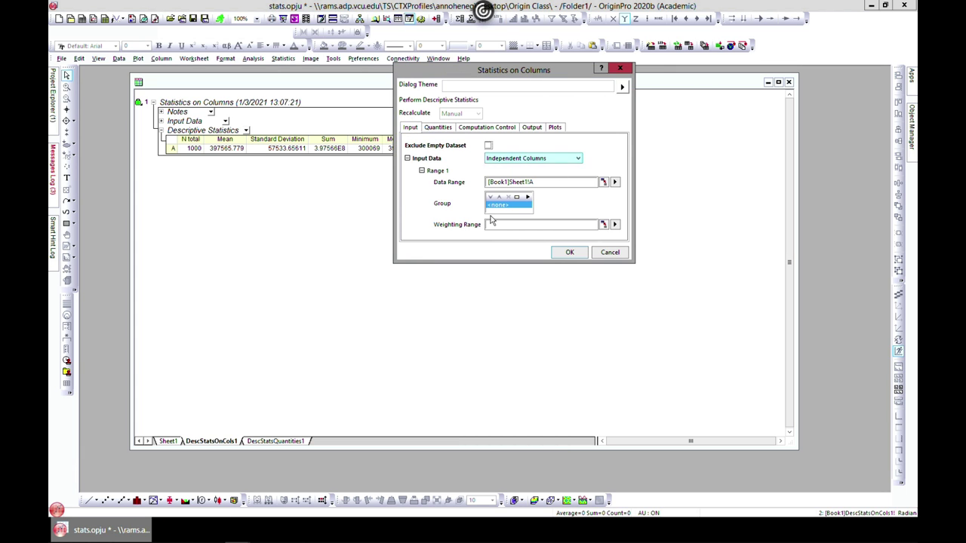
click(616, 183)
click(637, 194)
click(569, 254)
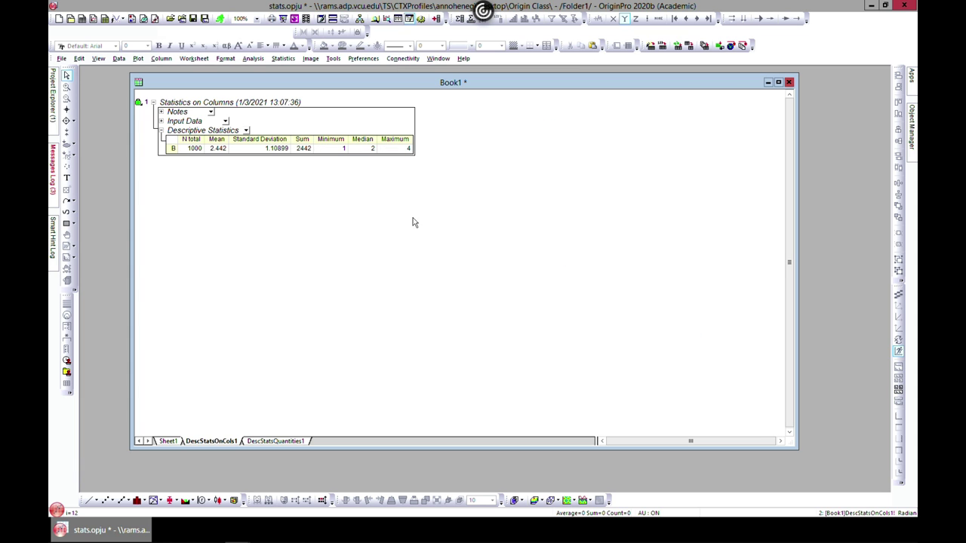
- Add columns A and C to the Statistics on Columns data range alongside column B, and recalculate the report
click(139, 106)
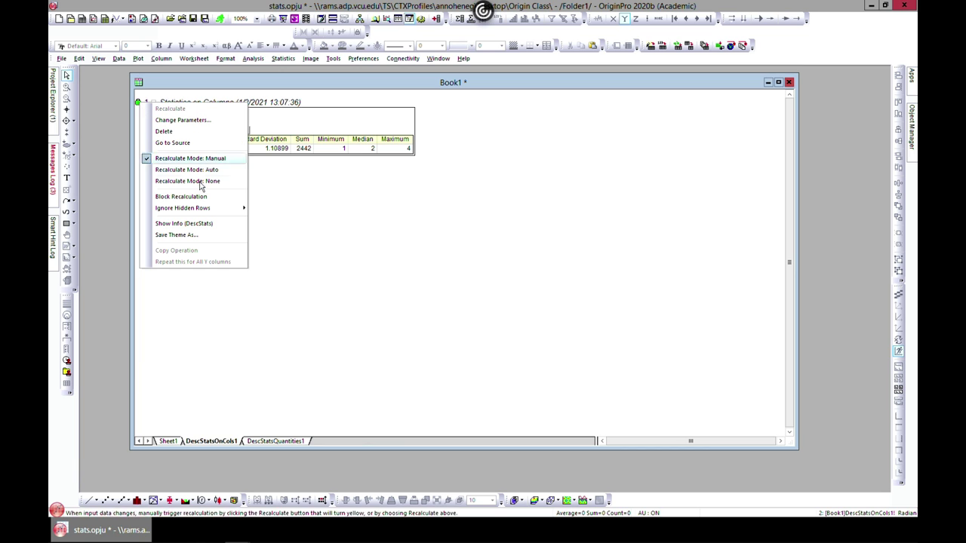
click(193, 125)
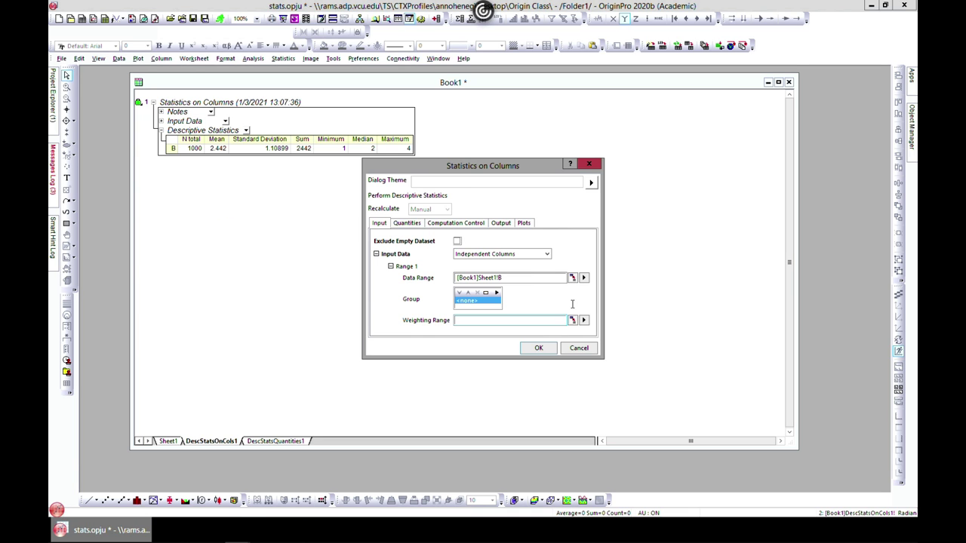
click(584, 279)
click(622, 443)
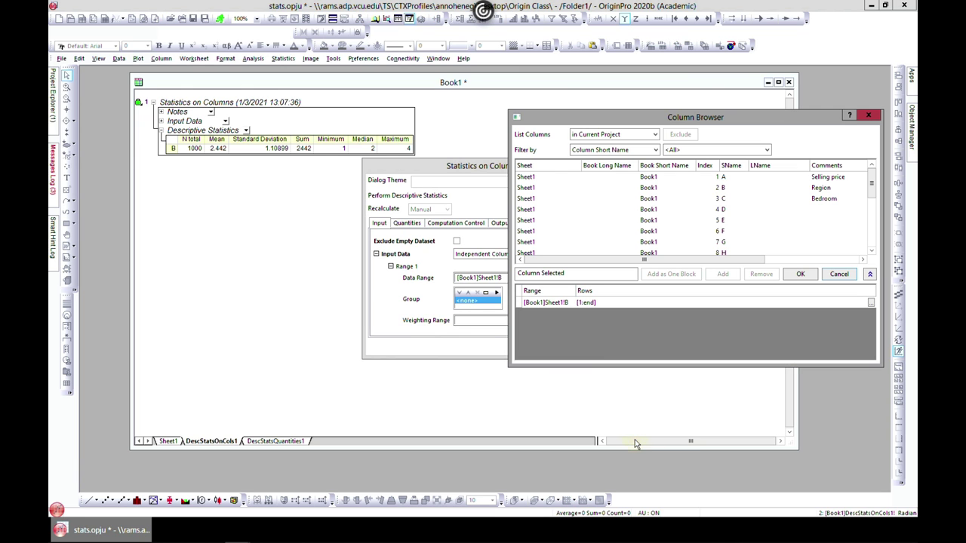
double_click(533, 178)
click(535, 199)
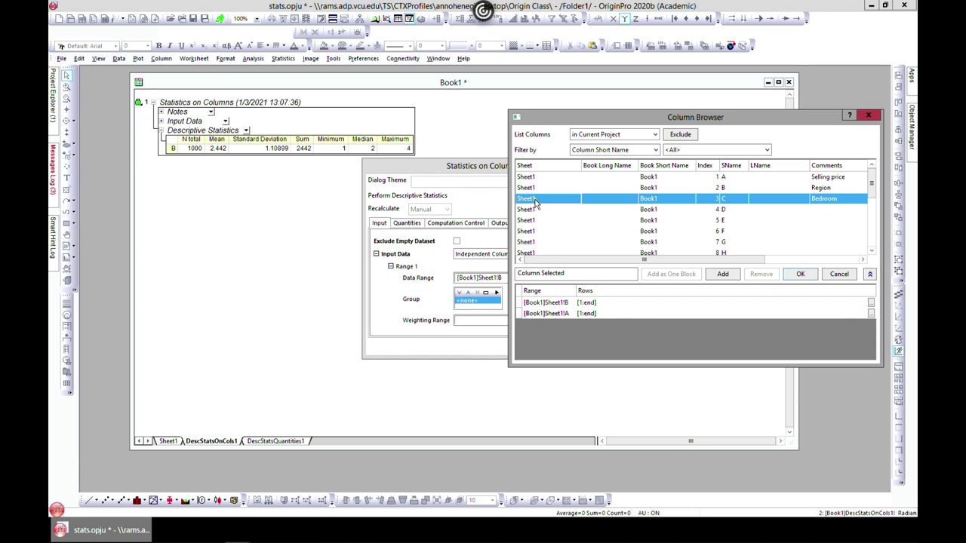
double_click(535, 200)
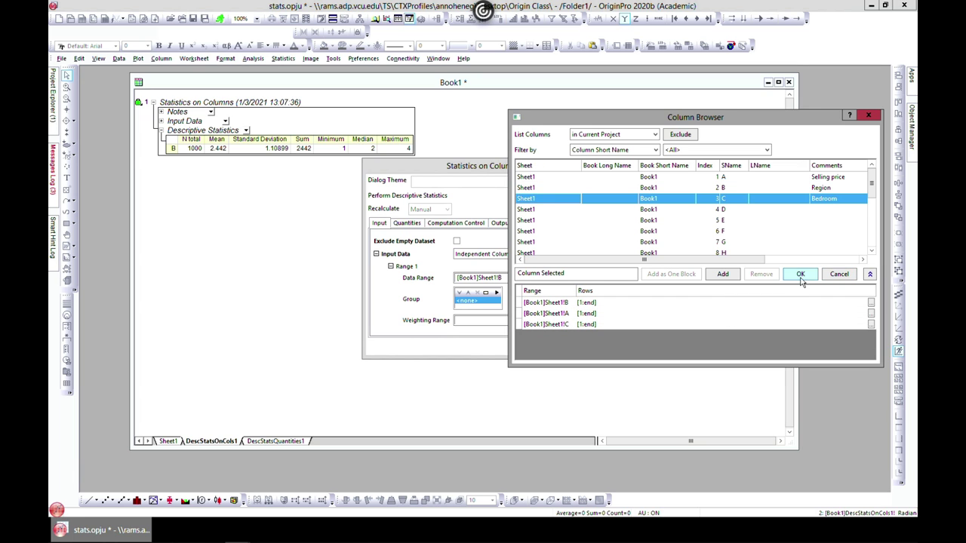
click(799, 274)
click(539, 349)
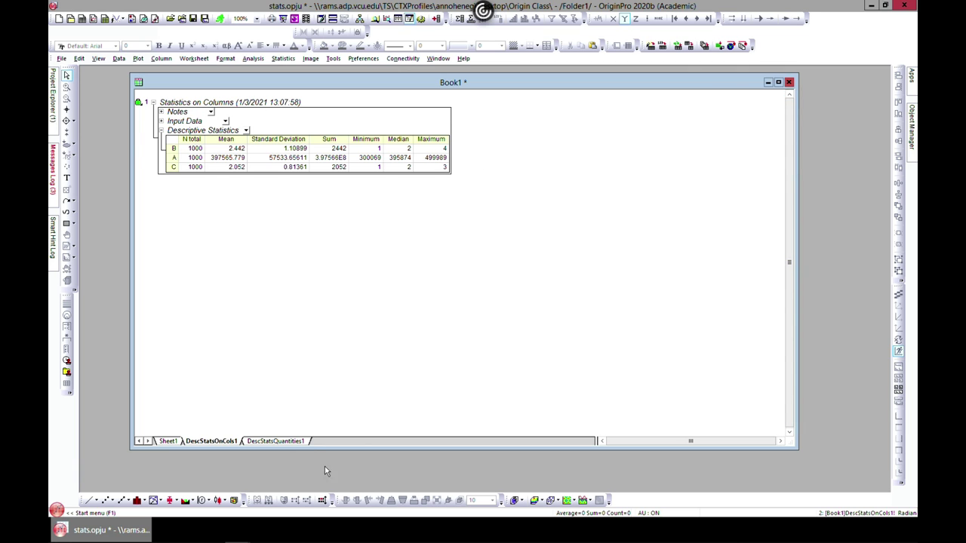
- Delete the DescStatsQuantities1 and DescStatsOnCols1 sheets from Book1
right_click(283, 443)
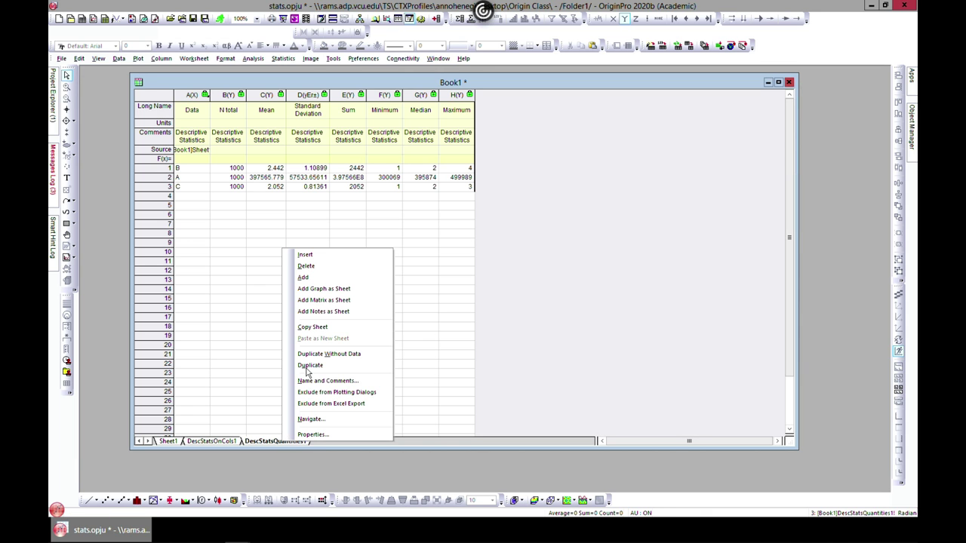
click(306, 266)
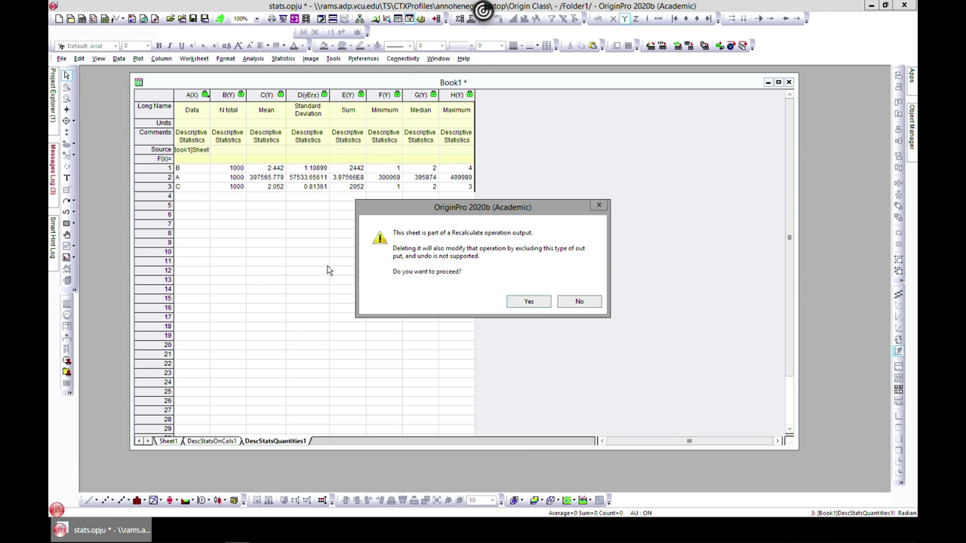
click(523, 299)
right_click(216, 442)
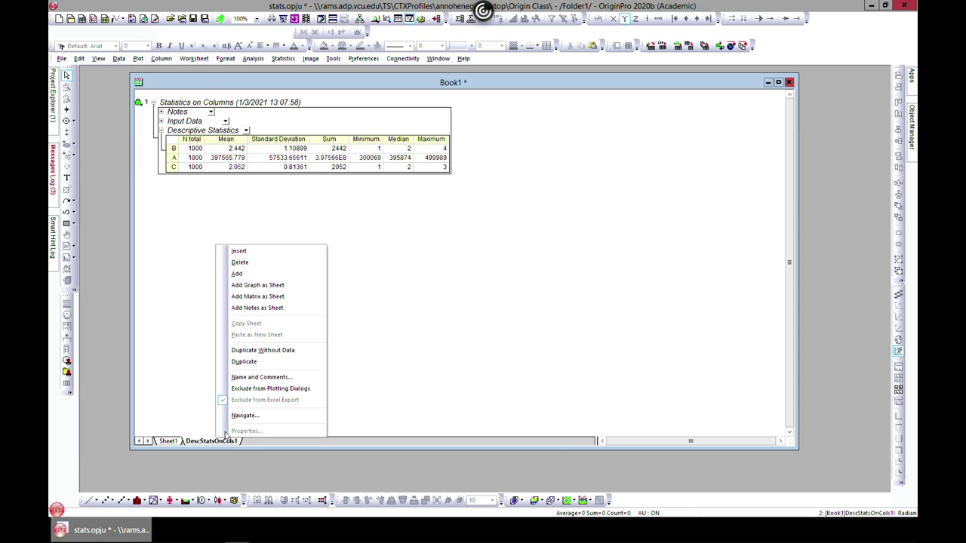
click(269, 268)
click(526, 294)
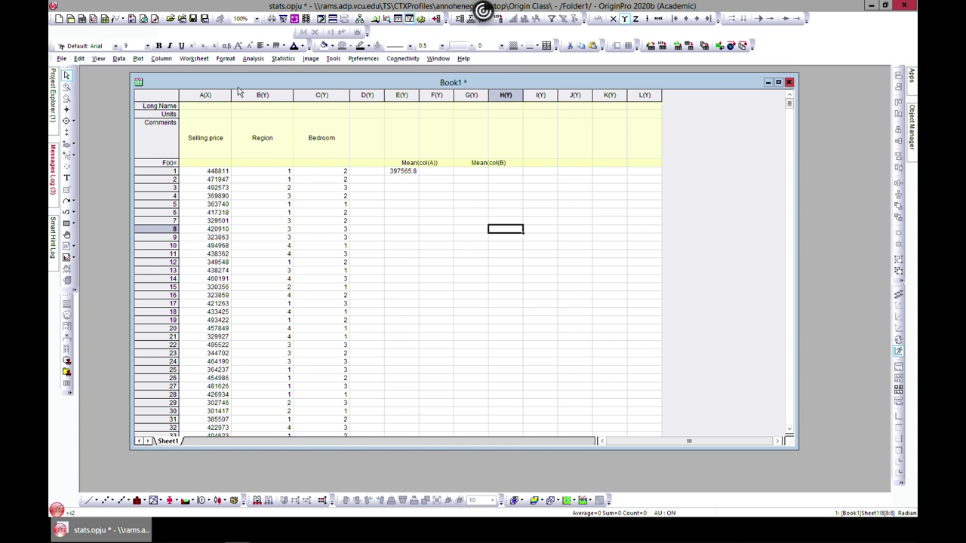
click(281, 59)
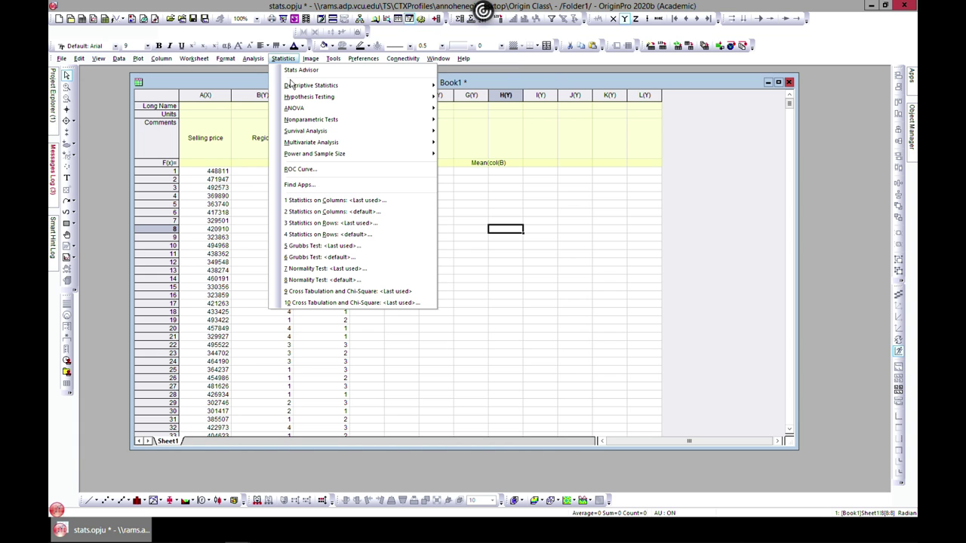
mouse_move(286, 88)
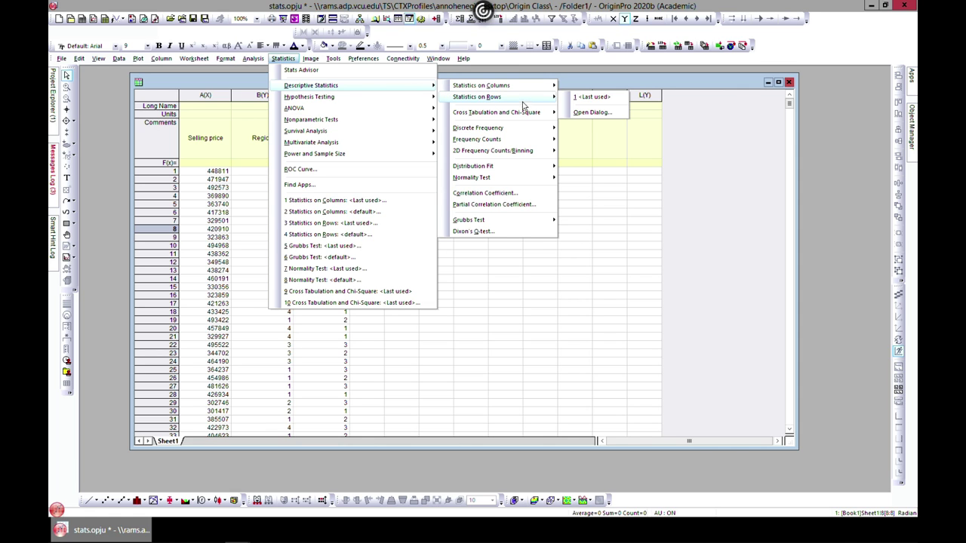
mouse_move(553, 98)
click(580, 113)
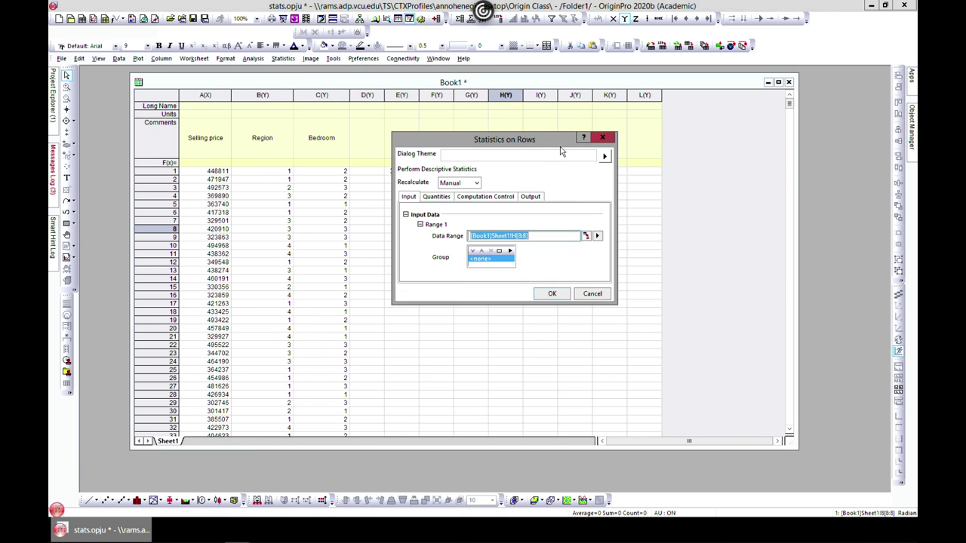
click(602, 137)
- Run Statistics on Rows on worksheet rows 4 to 7 with the default quantities
click(171, 196)
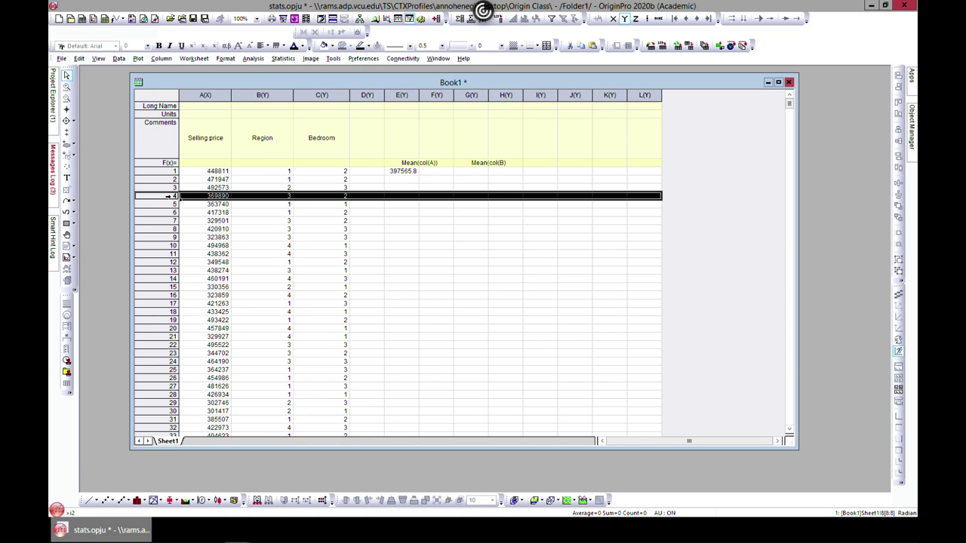
shift+click(172, 204)
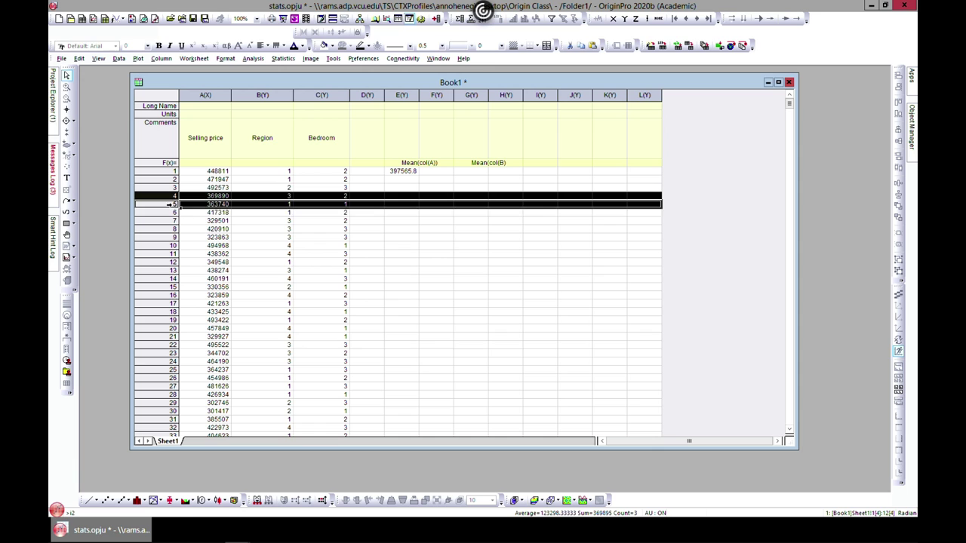
shift+click(172, 213)
shift+click(175, 220)
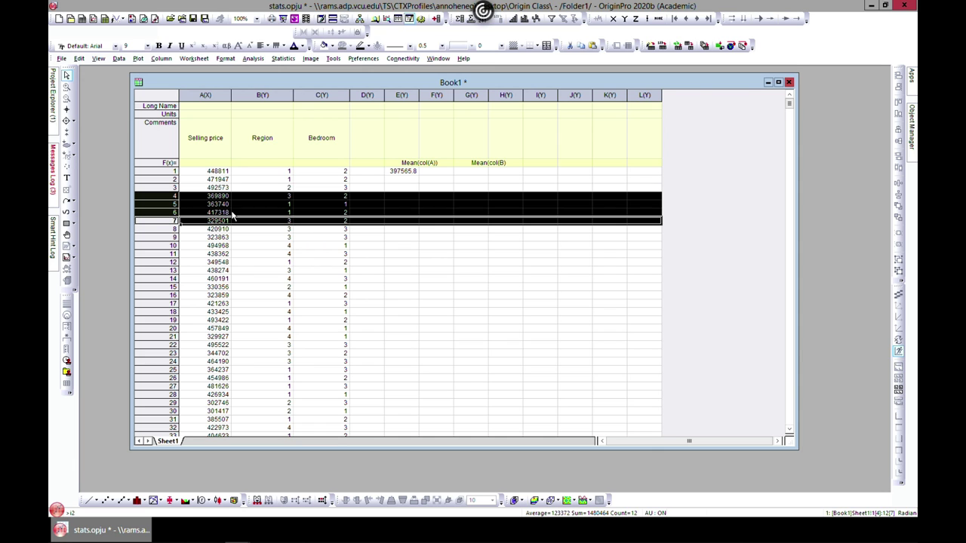
click(284, 59)
mouse_move(330, 88)
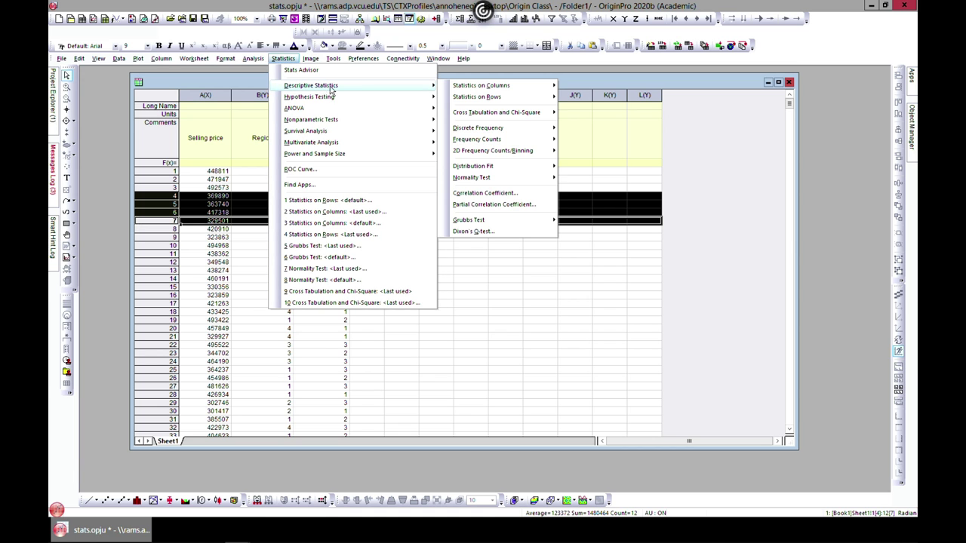
mouse_move(485, 106)
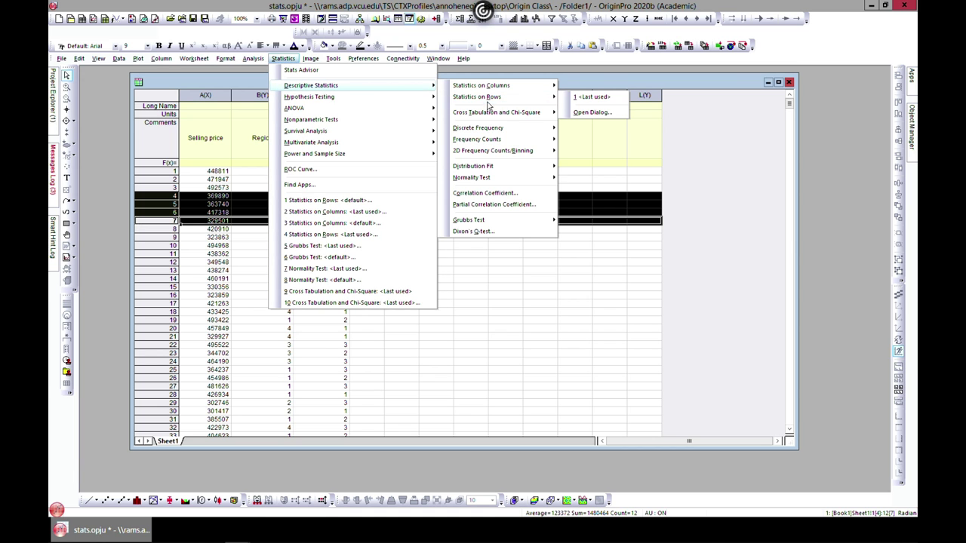
click(605, 114)
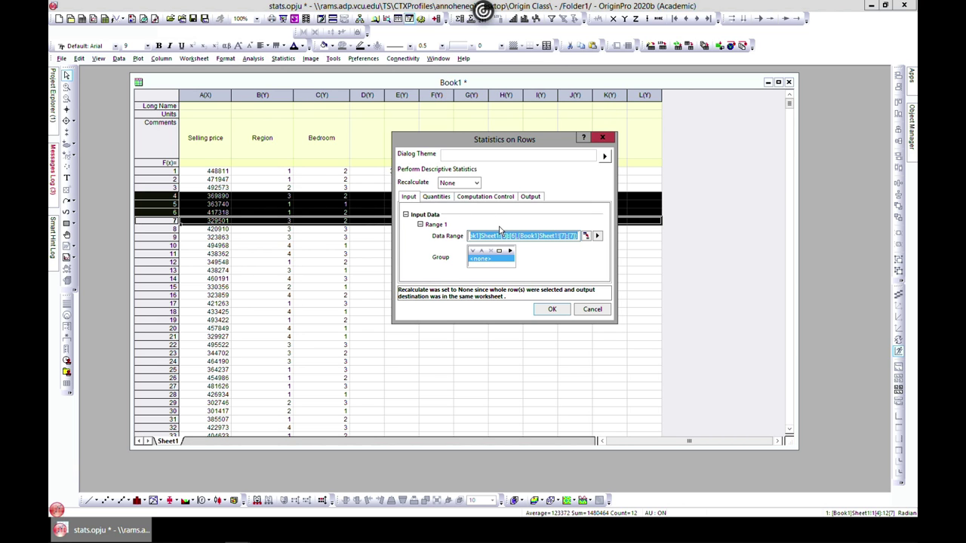
click(551, 310)
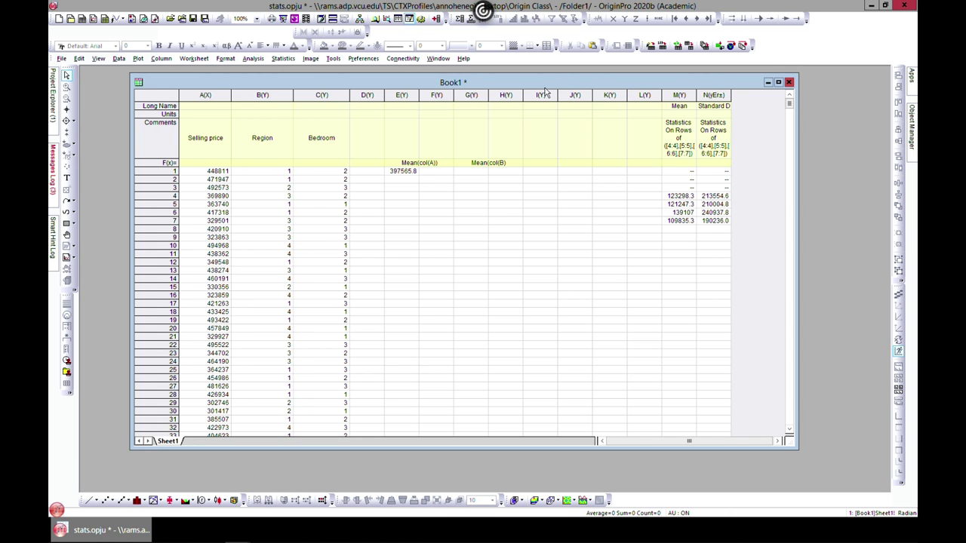
- Compute the statistics of column B in the Command Window with the command stats col(b)
drag(544, 88, 542, 91)
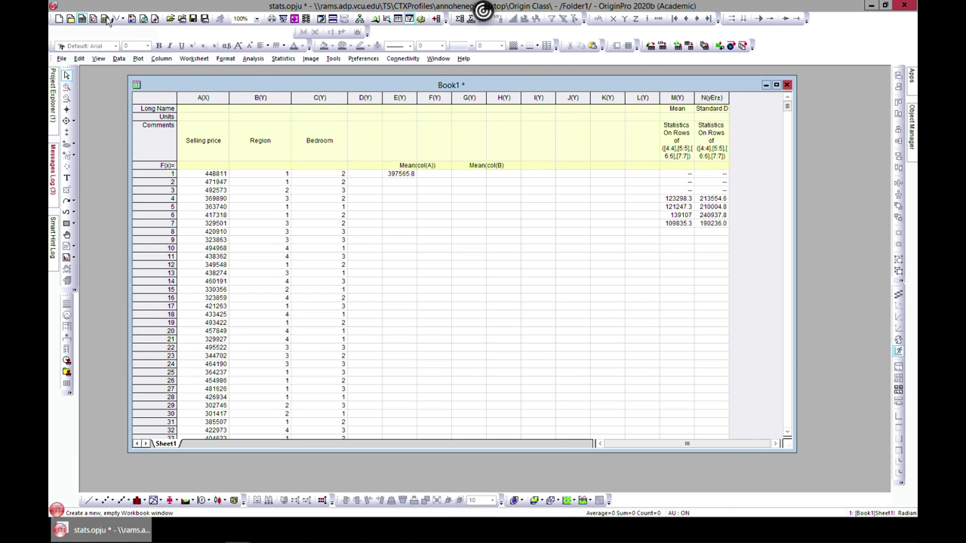
click(409, 19)
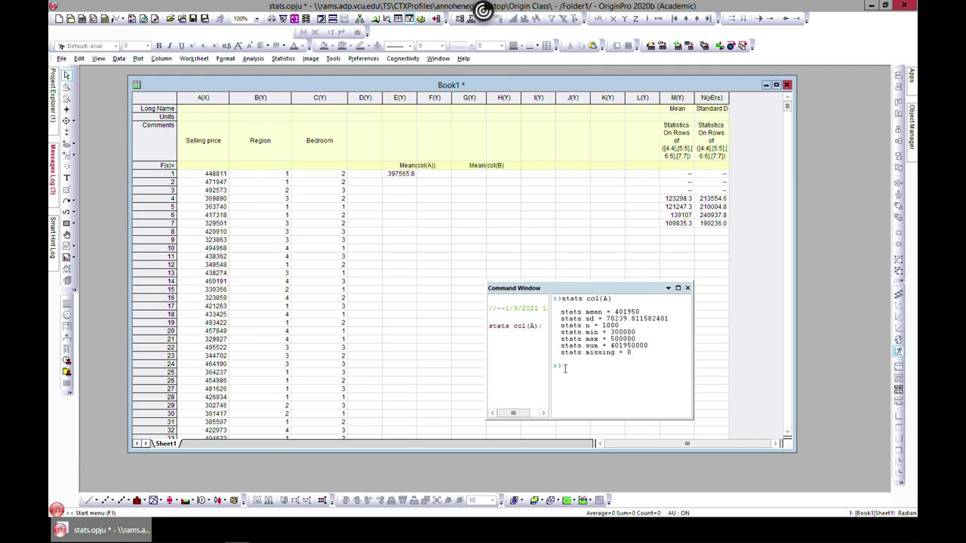
click(564, 368)
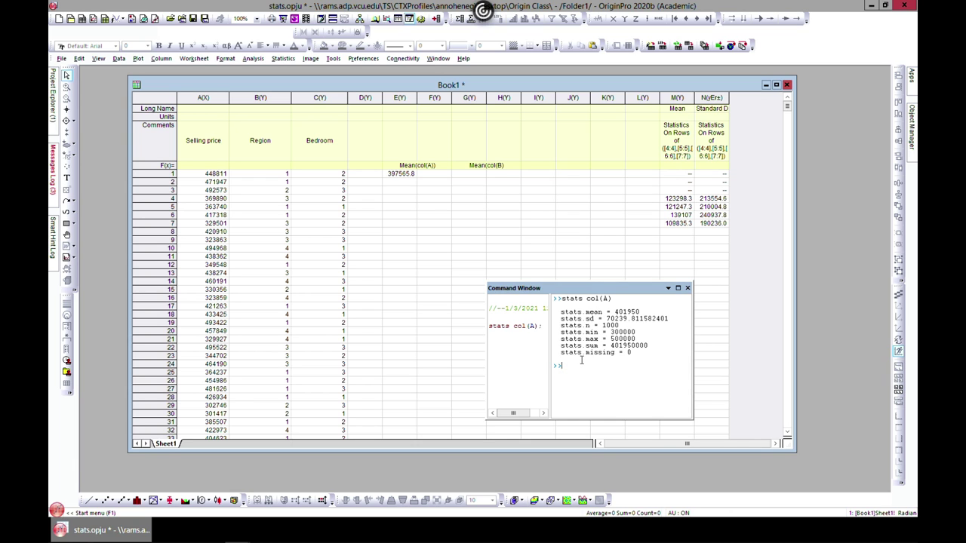
text(sta)
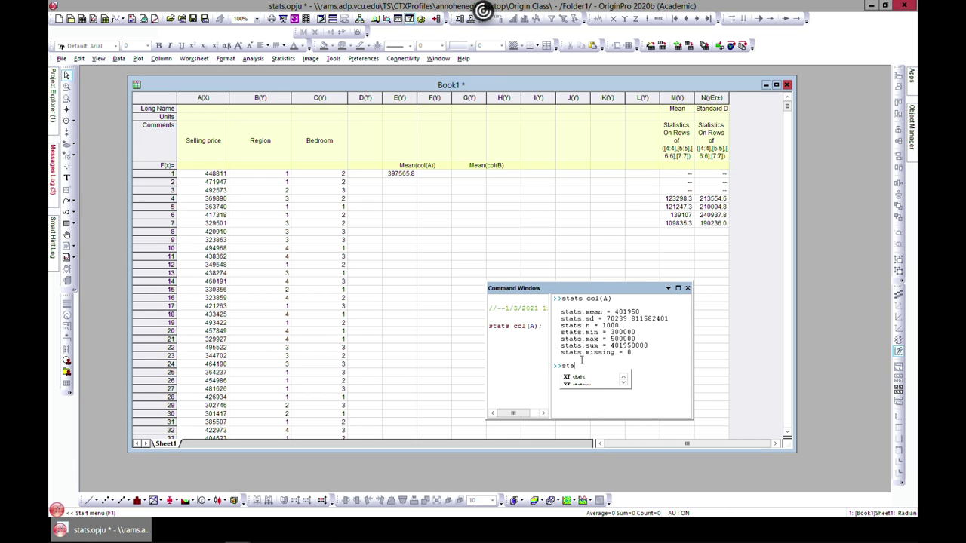
key(Down)
key(Return)
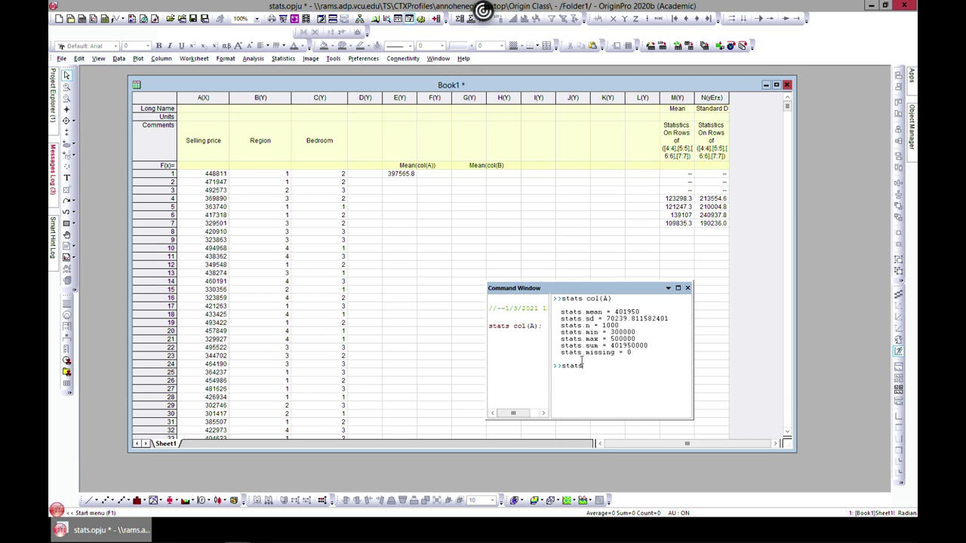
text(c)
key(BackSpace)
text(.)
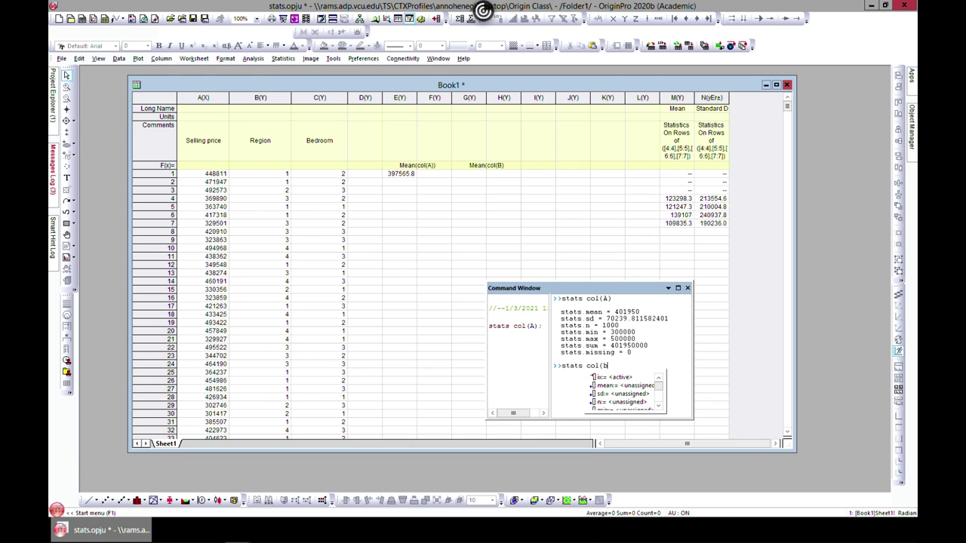
key(Return)
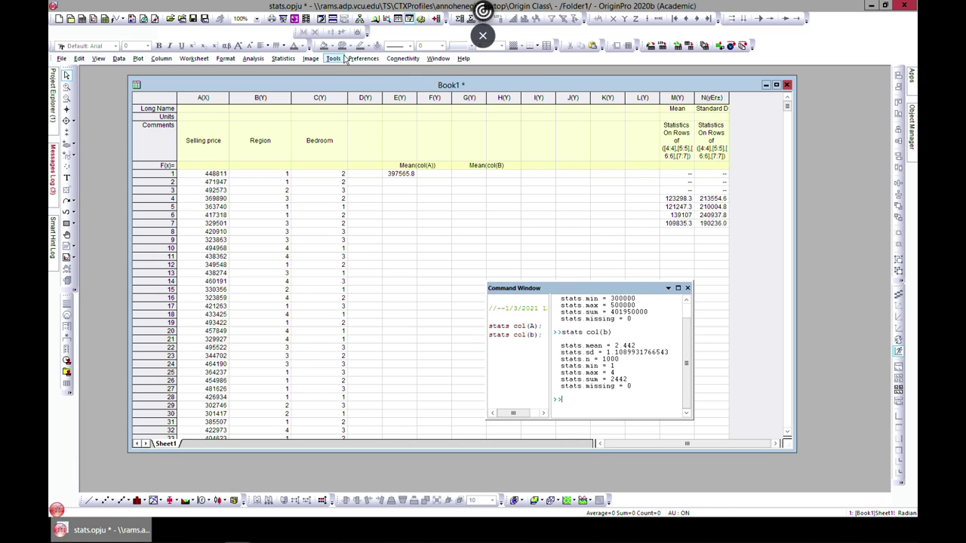
- Review the Moments quantities offered by Statistics on Columns, and close the dialog and the Command Window
click(283, 58)
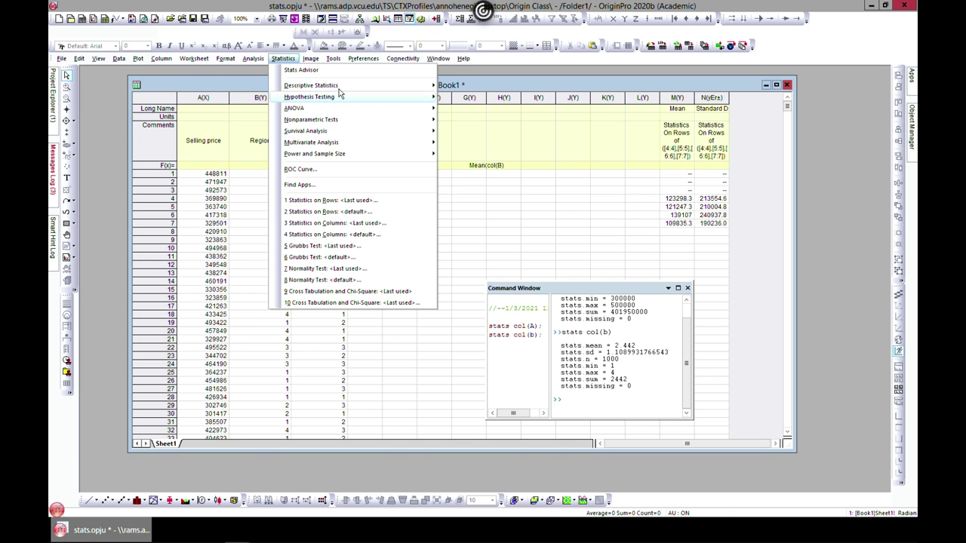
mouse_move(385, 85)
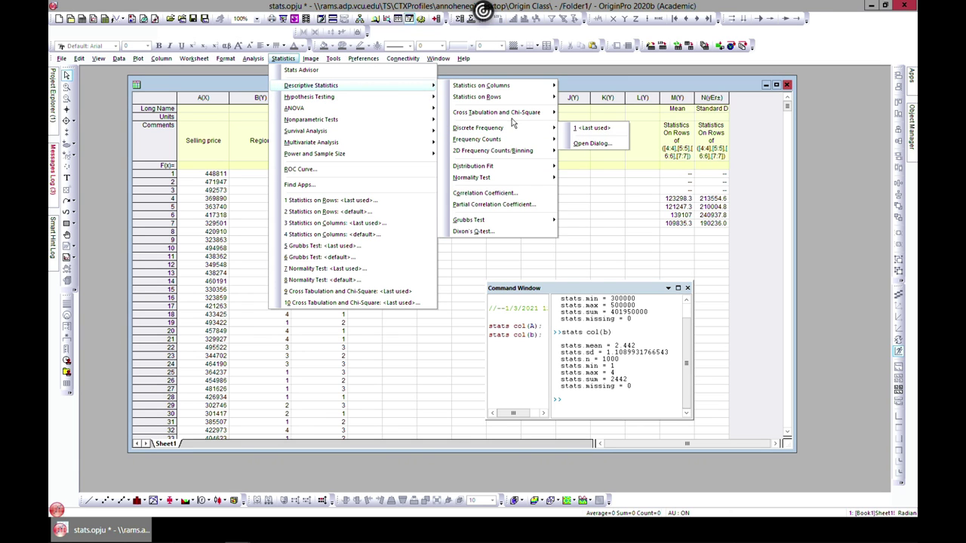
mouse_move(535, 85)
click(590, 108)
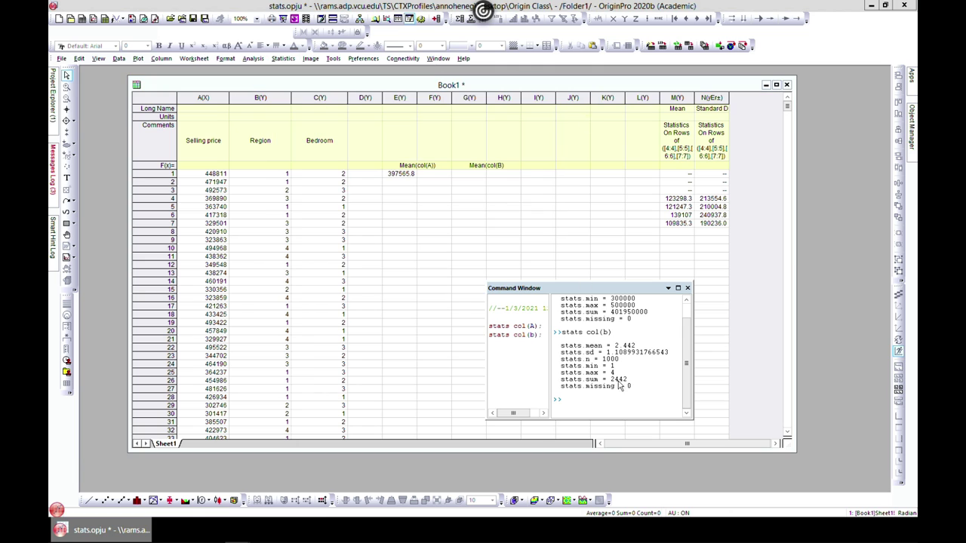
click(451, 179)
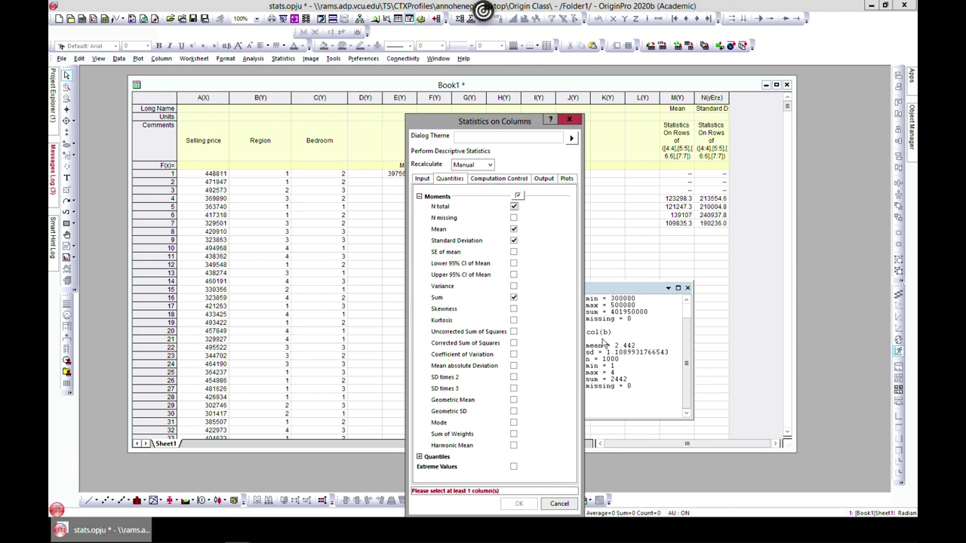
click(567, 121)
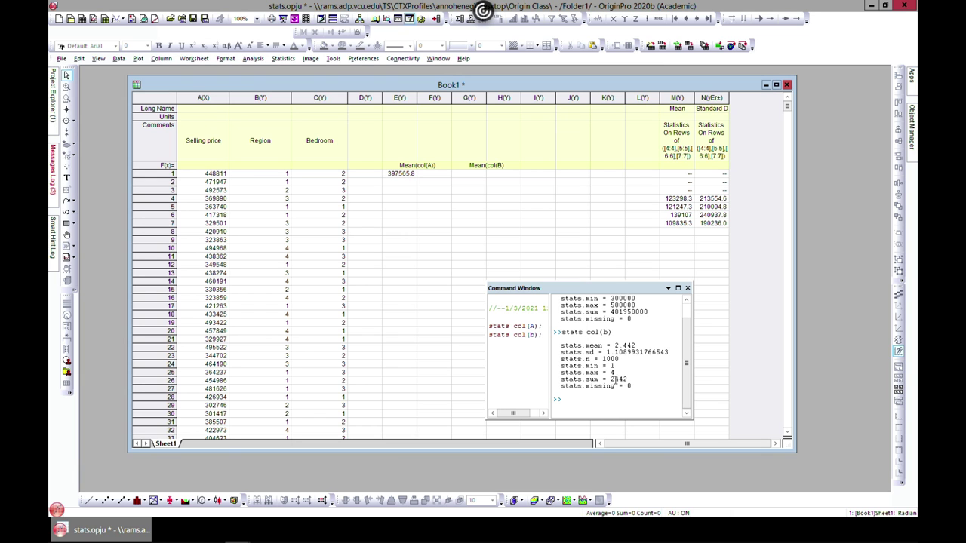
drag(613, 288, 581, 219)
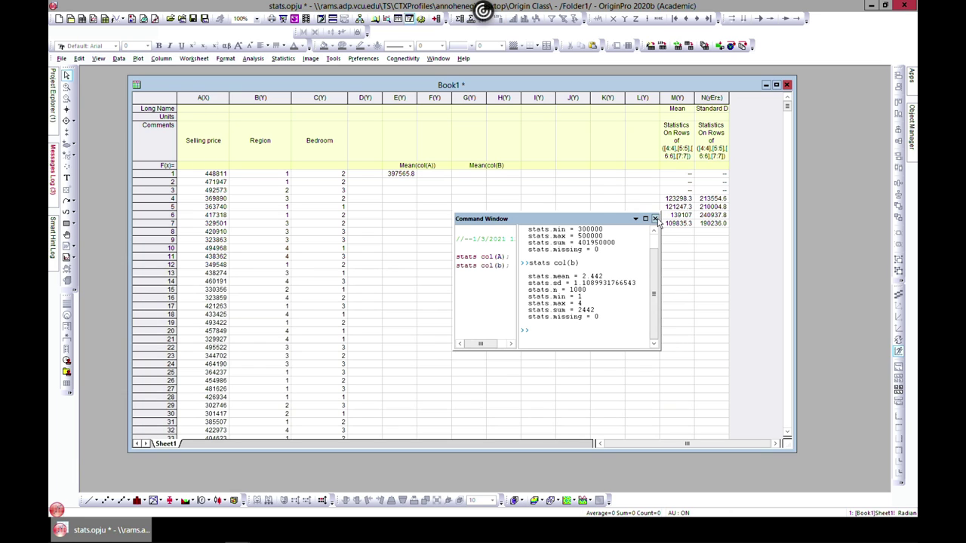
click(655, 219)
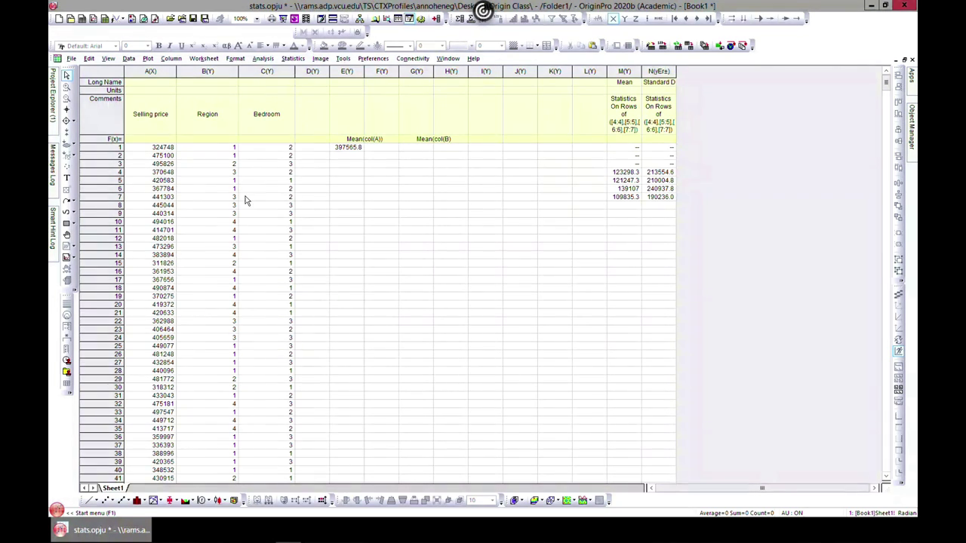
- Clear the Selling price column and refill it with 1000 random numbers from 300000 to 500000 in increments of 50000
click(151, 71)
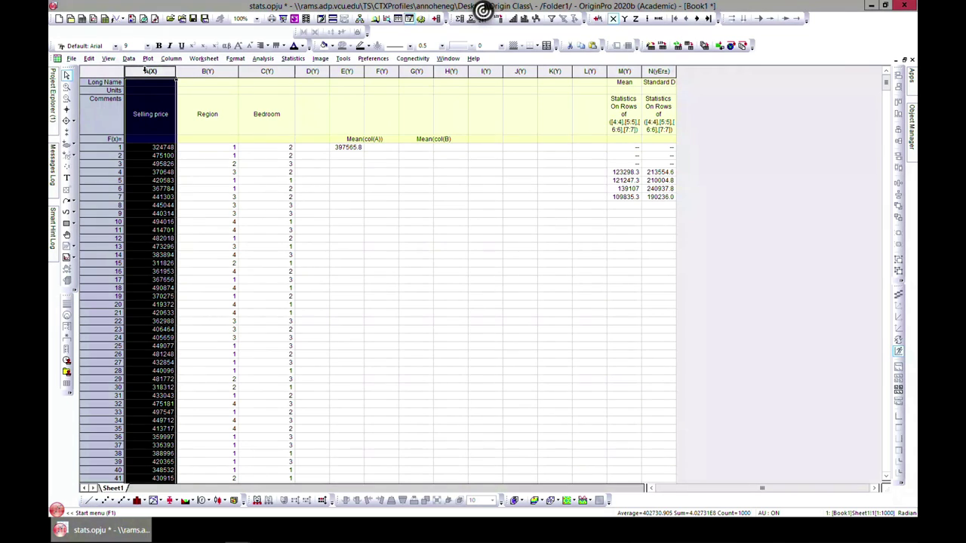
key(Delete)
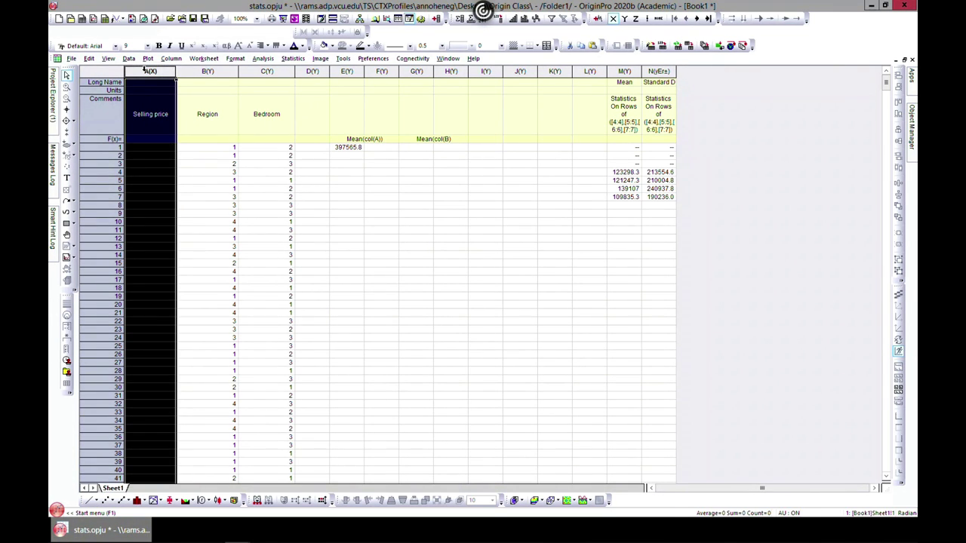
right_click(146, 89)
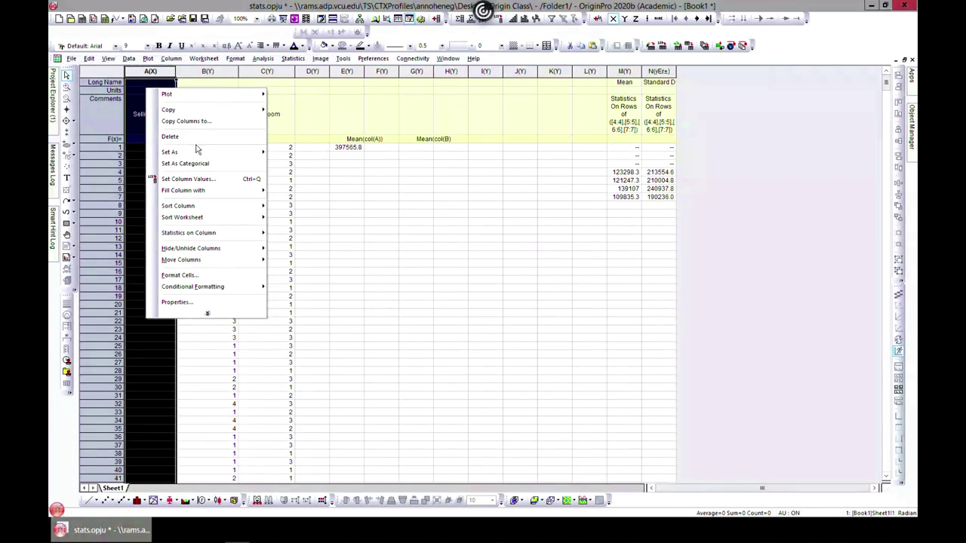
mouse_move(226, 190)
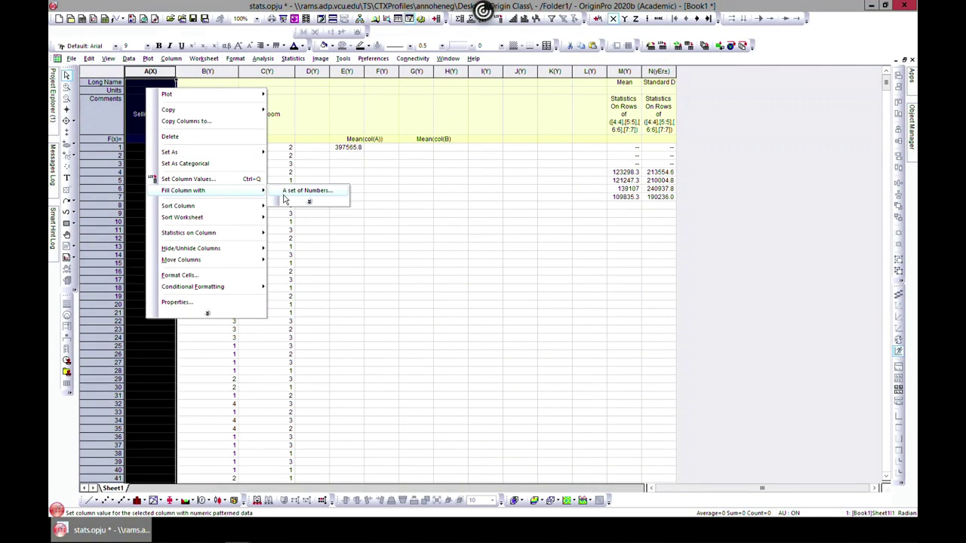
click(302, 198)
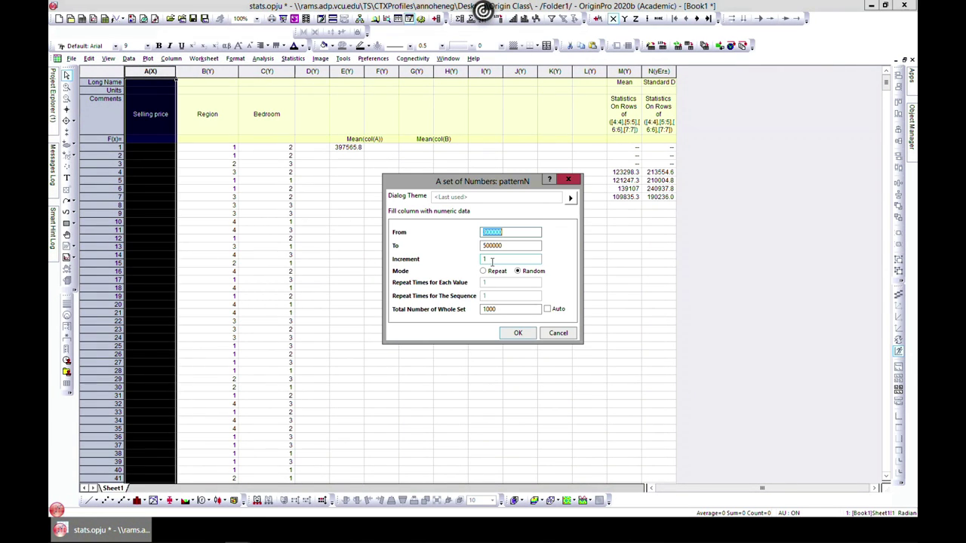
click(491, 260)
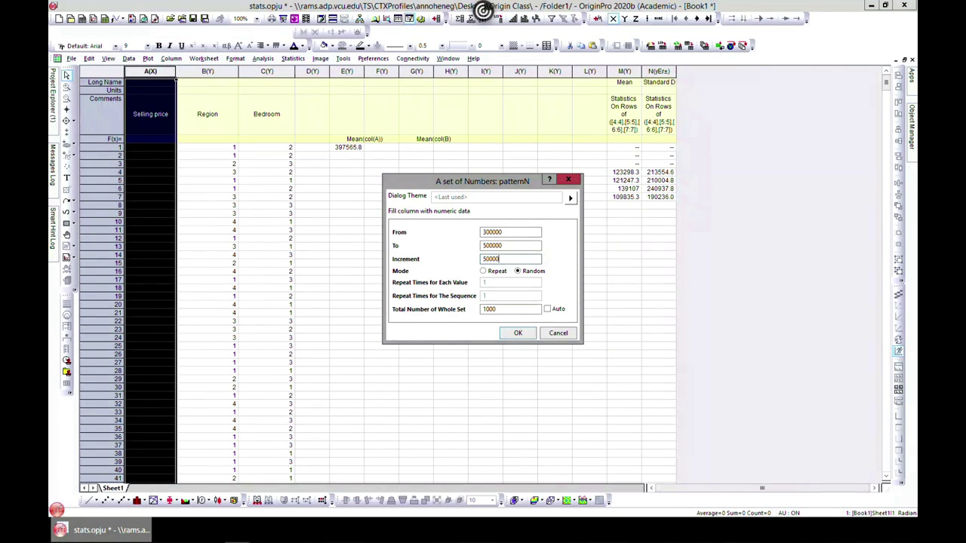
click(518, 333)
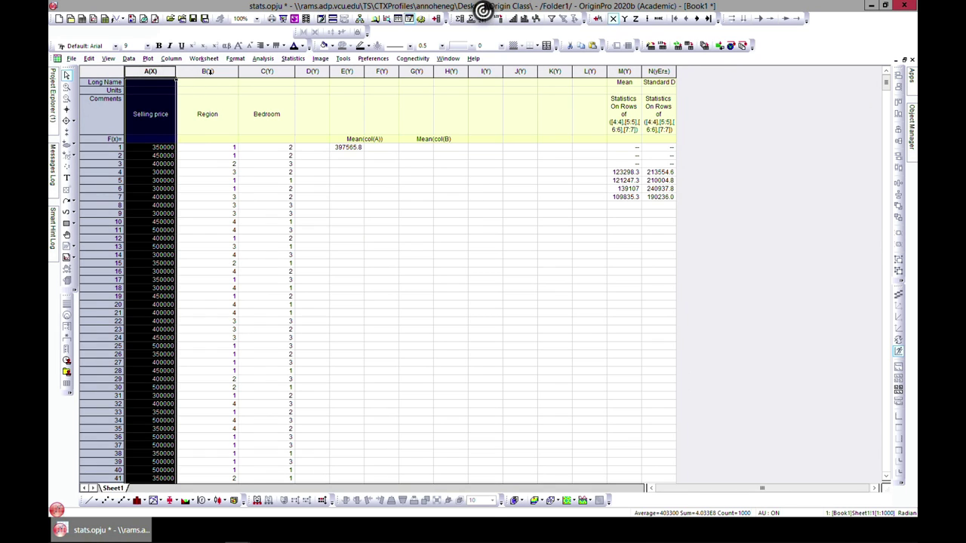
click(207, 71)
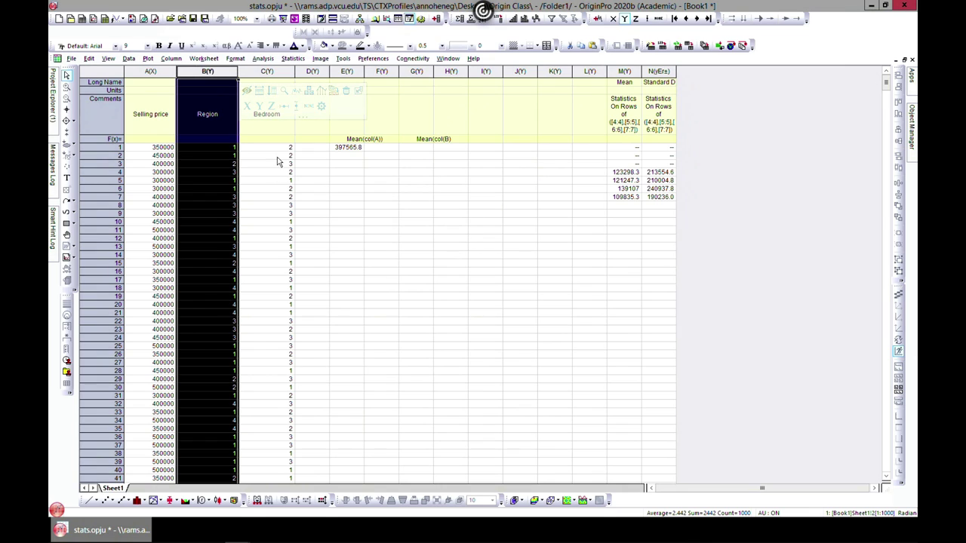
click(266, 71)
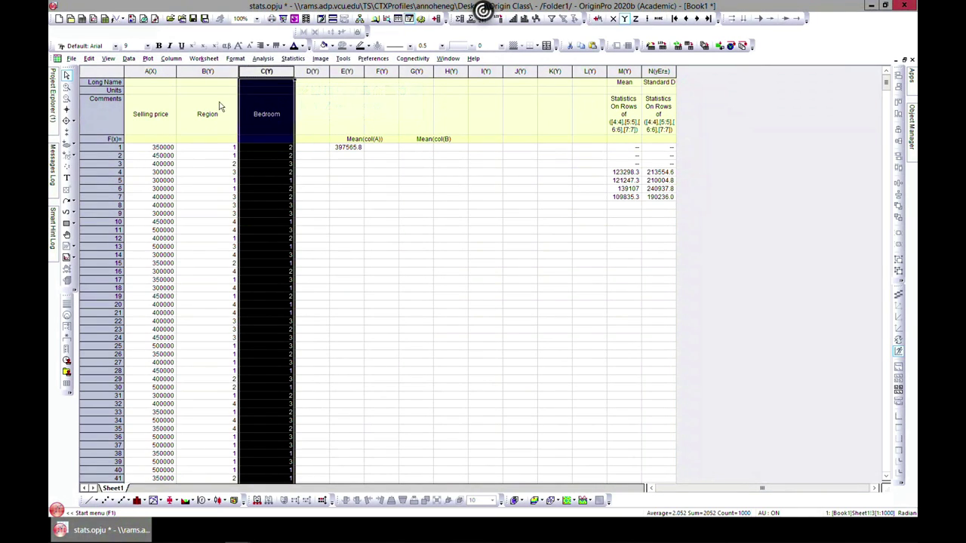
mouse_move(270, 73)
mouse_move(886, 82)
mouse_down()
mouse_move(888, 474)
mouse_move(886, 81)
mouse_up()
click(742, 222)
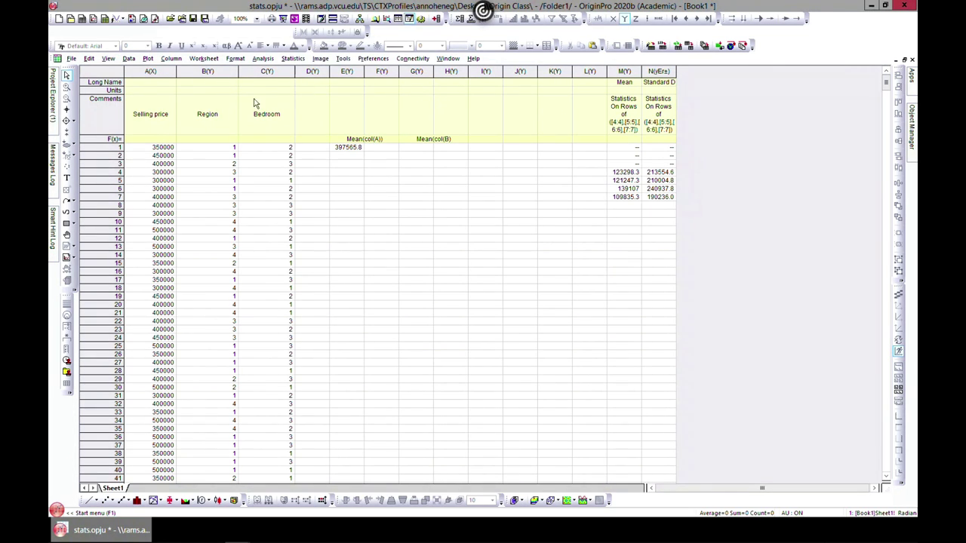
- Open the Cross Tabulation and Chi-Square dialog and assign column A, Selling price, as the row variable
click(151, 71)
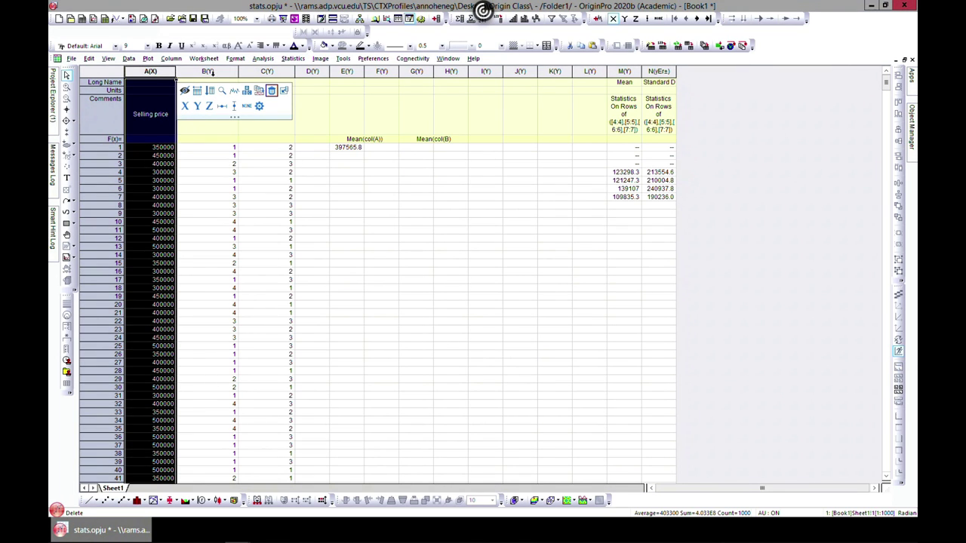
click(731, 144)
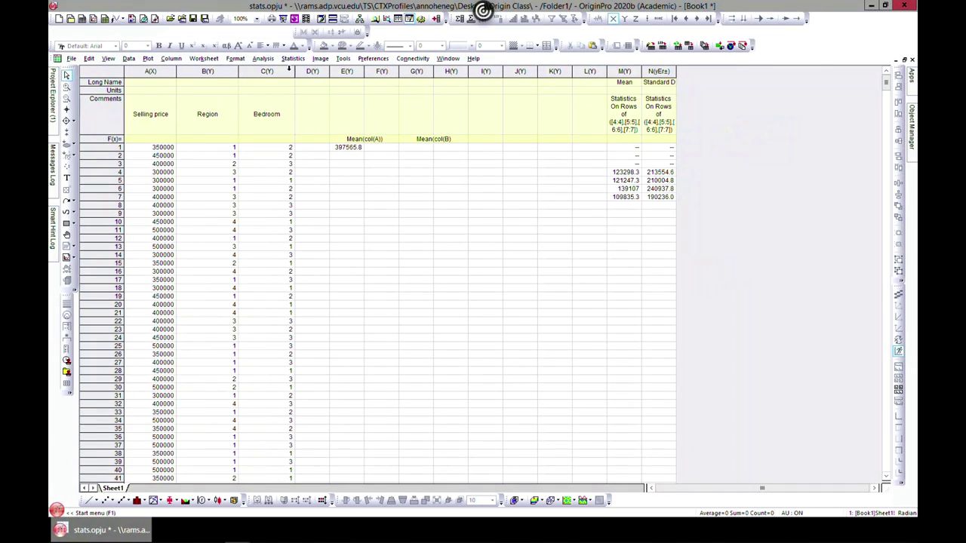
click(293, 60)
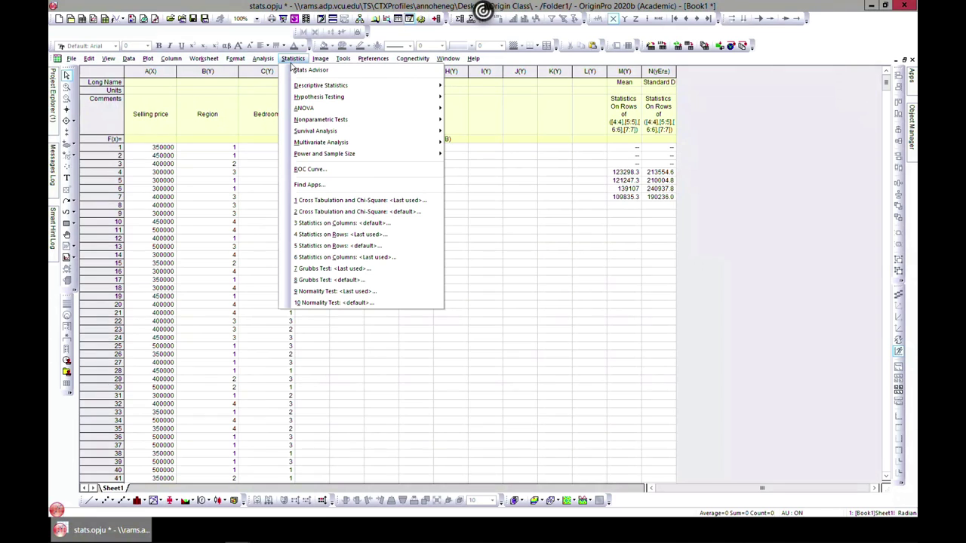
mouse_move(317, 87)
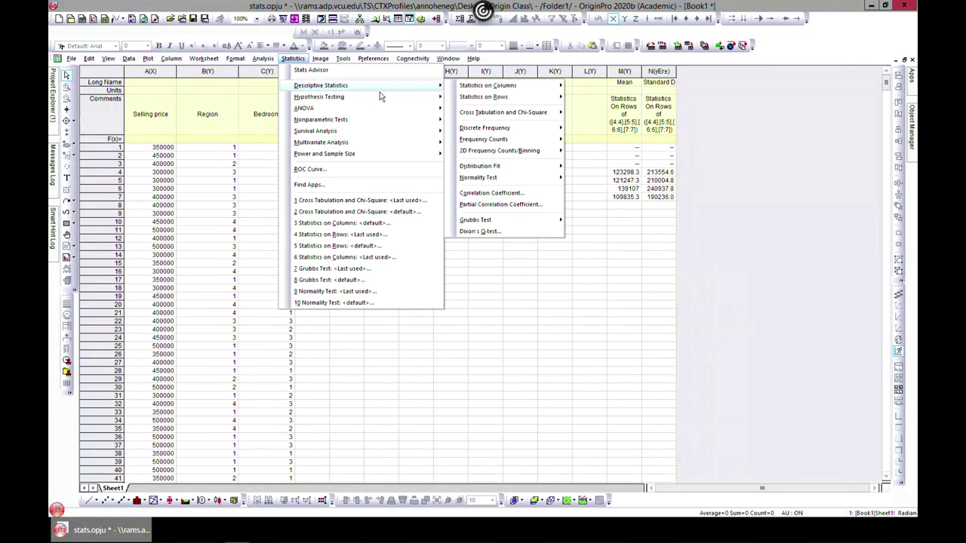
mouse_move(486, 117)
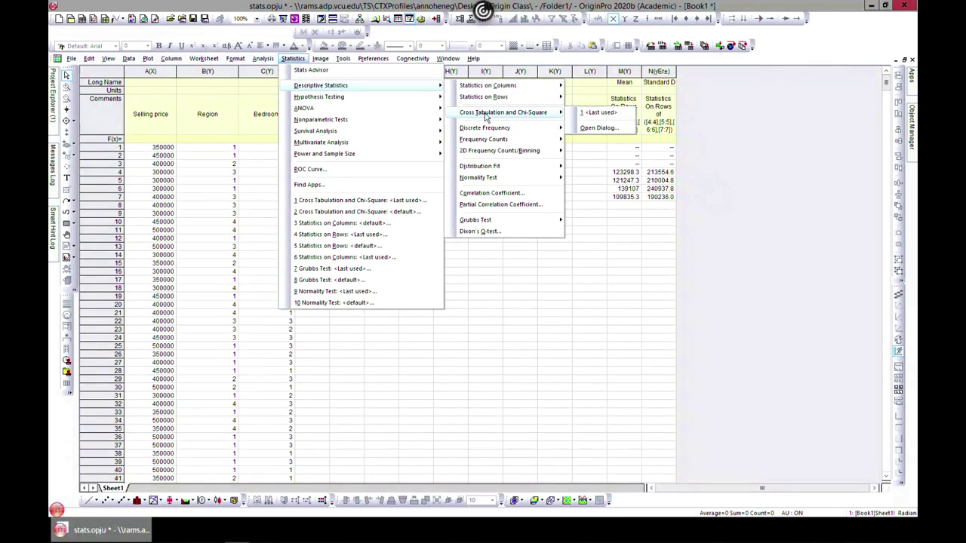
click(597, 128)
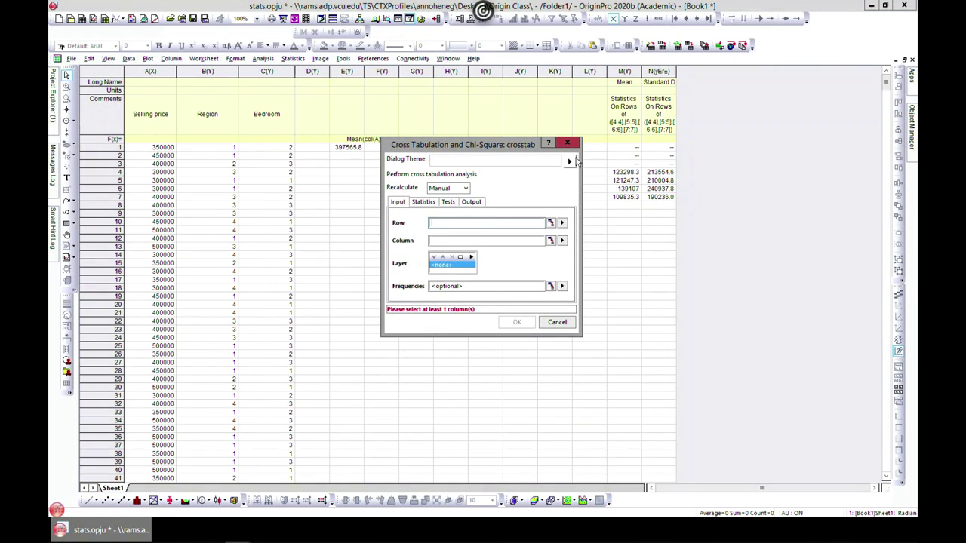
drag(469, 144, 457, 125)
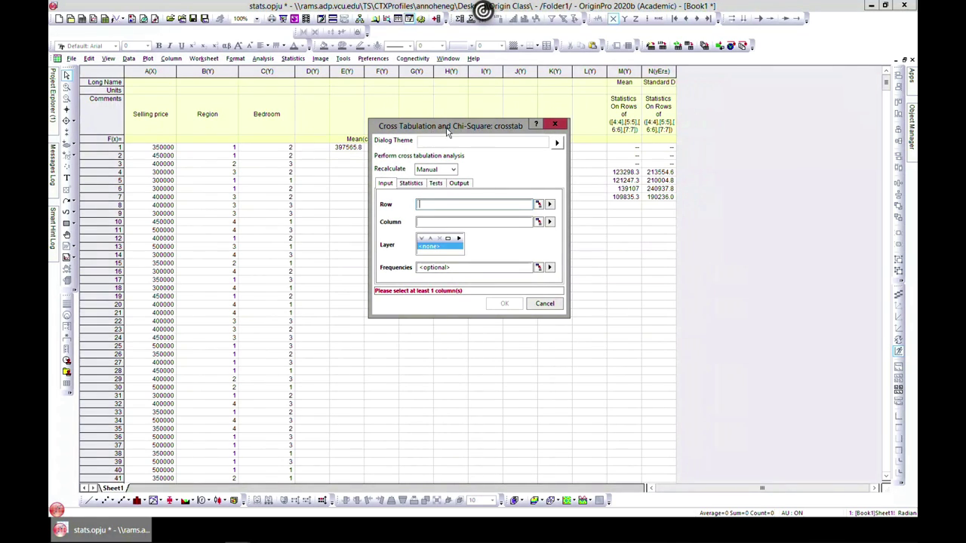
drag(435, 132, 460, 126)
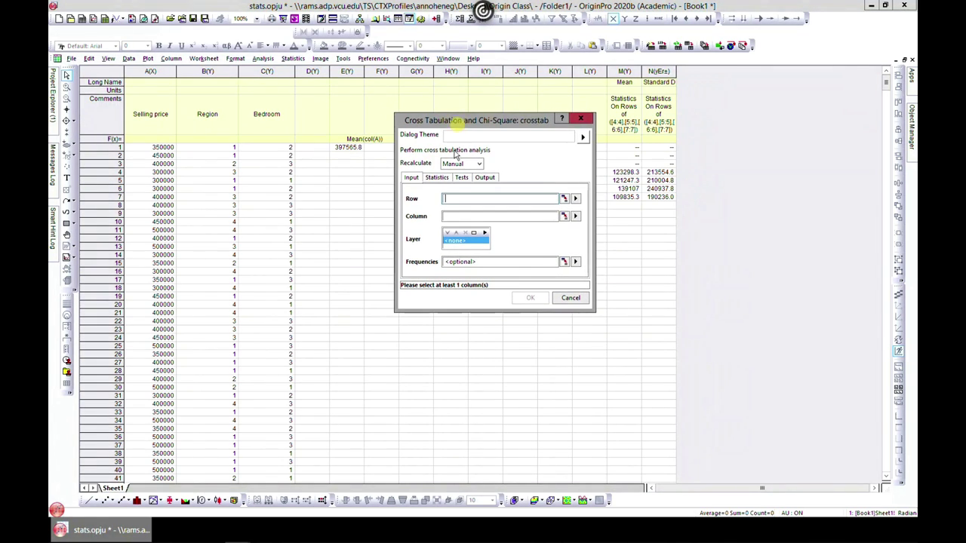
click(574, 199)
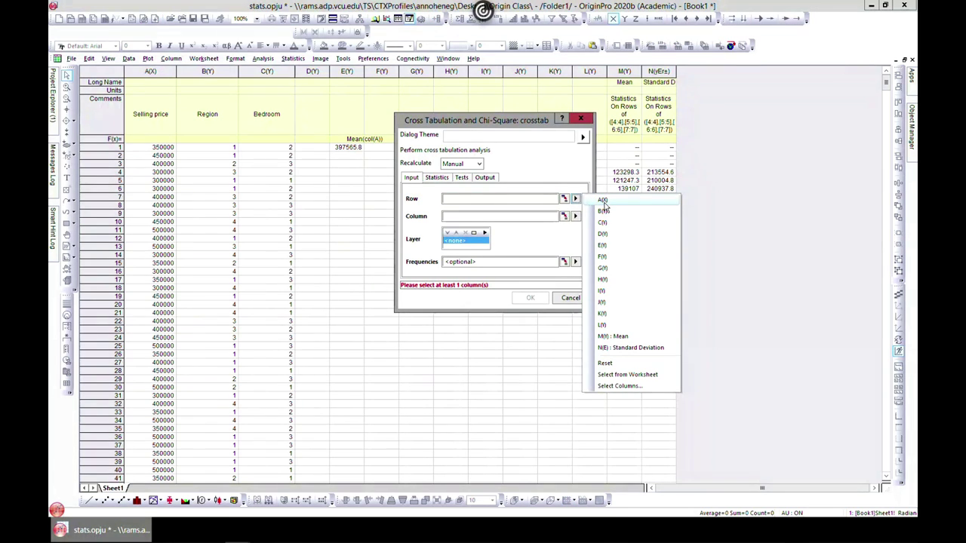
click(603, 201)
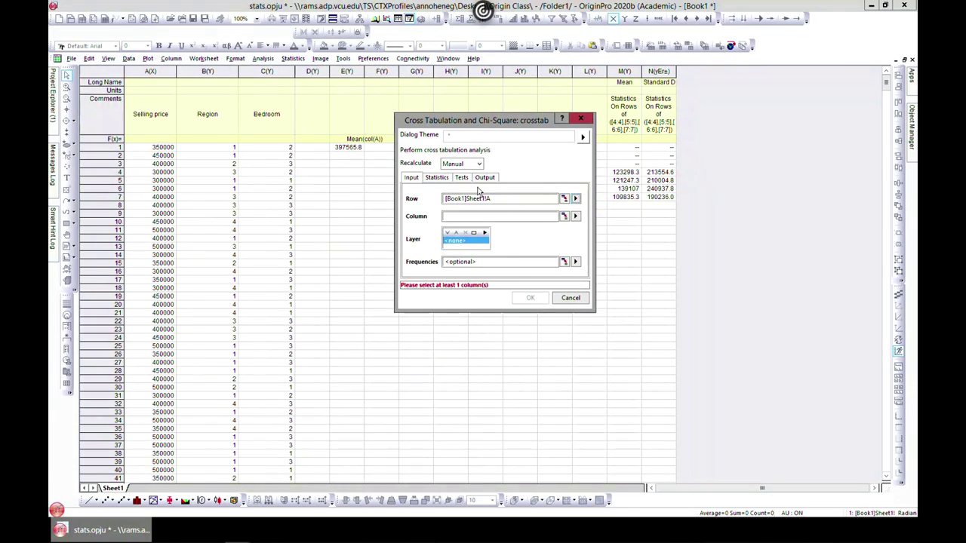
- Set column B, Region, as the crosstab's column variable and add column C, Bedroom, as the layer
click(575, 216)
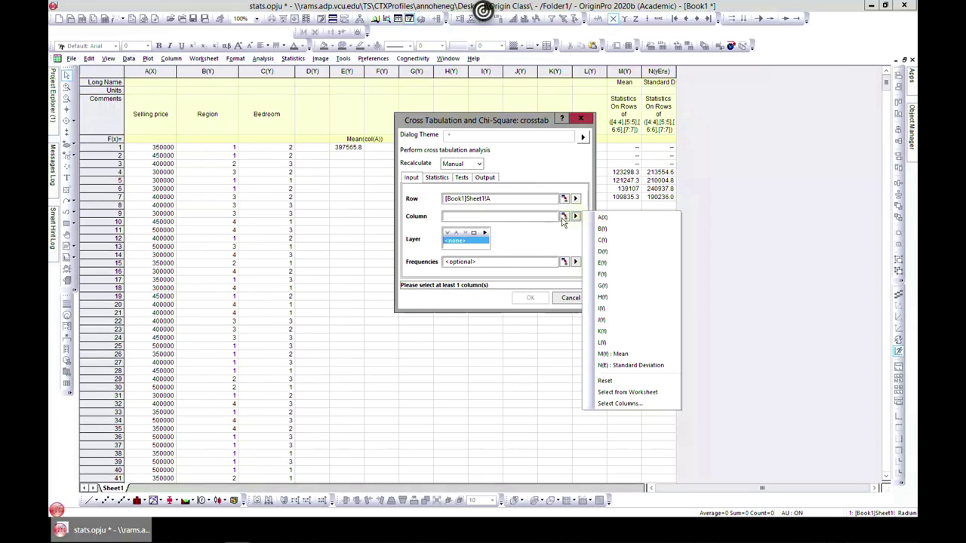
click(602, 241)
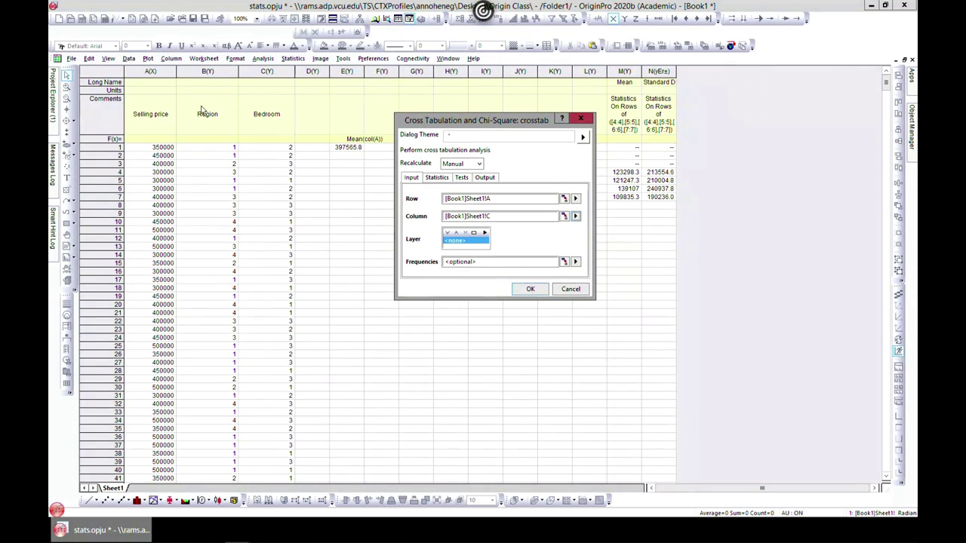
click(575, 215)
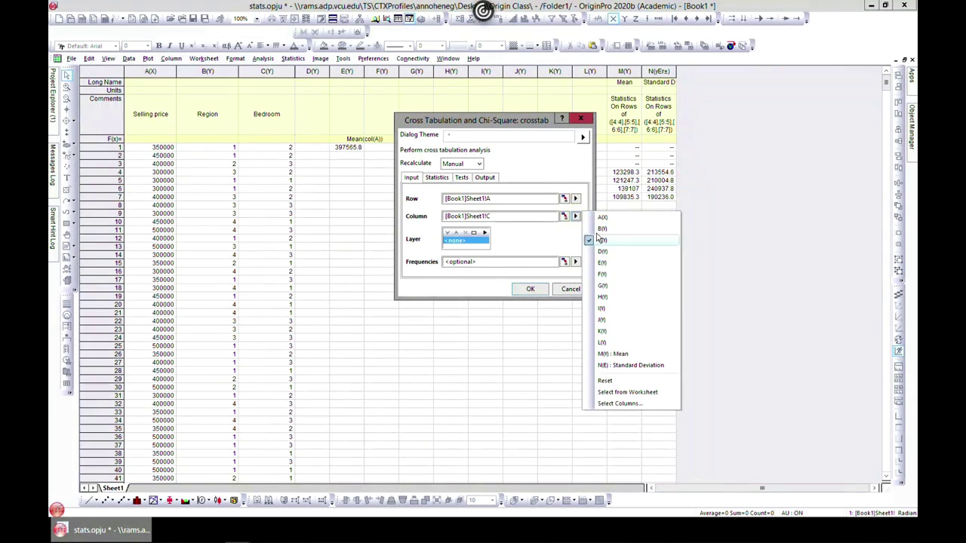
click(598, 230)
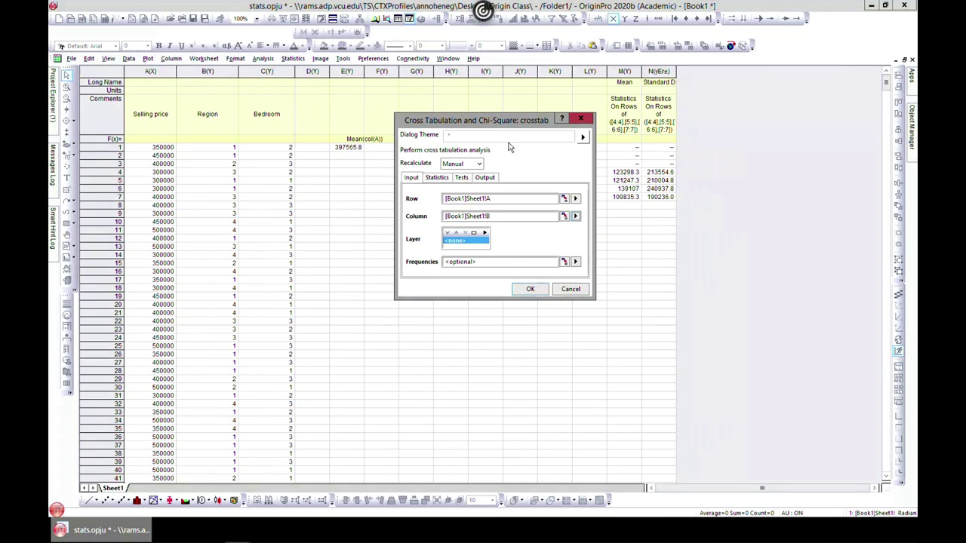
click(484, 232)
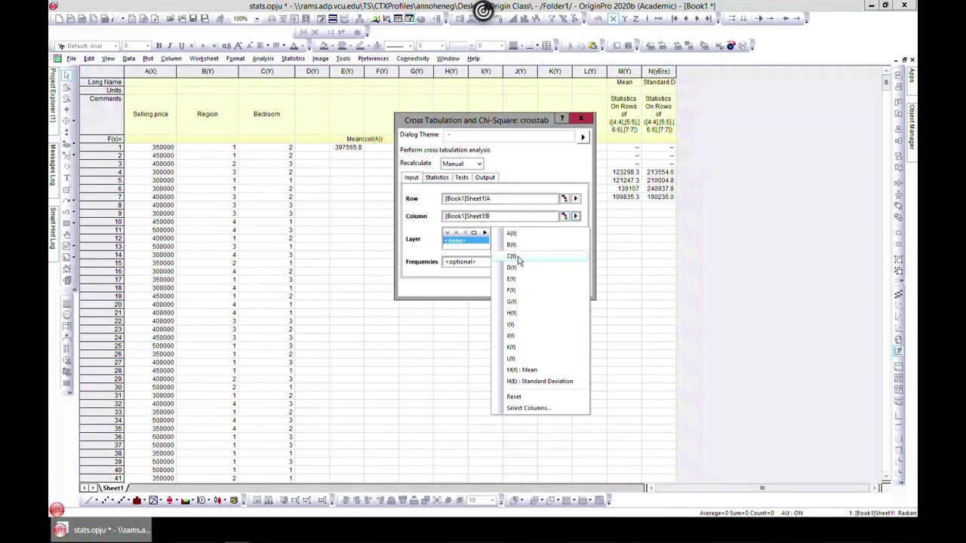
click(510, 258)
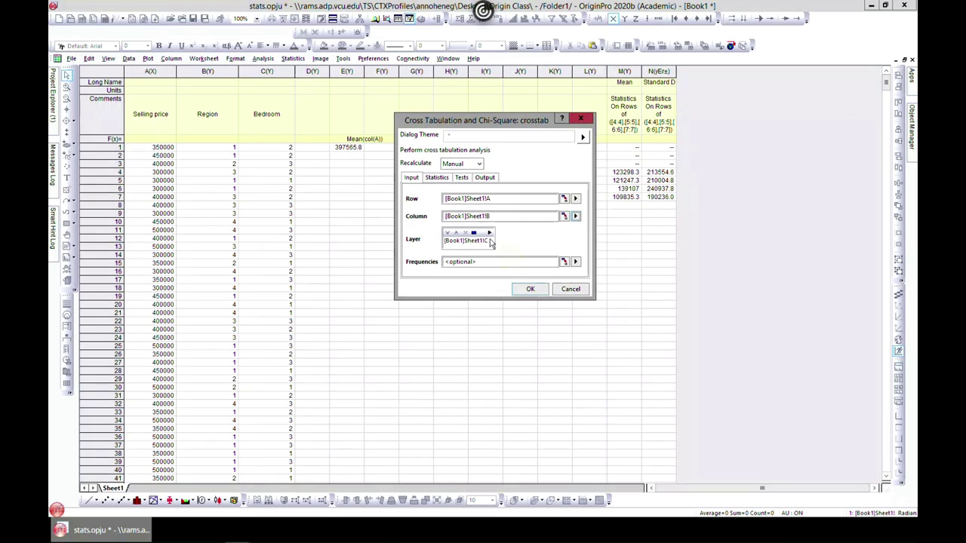
- Limit the contingency table to Counts by excluding expected counts, all percentages and all residuals
click(436, 178)
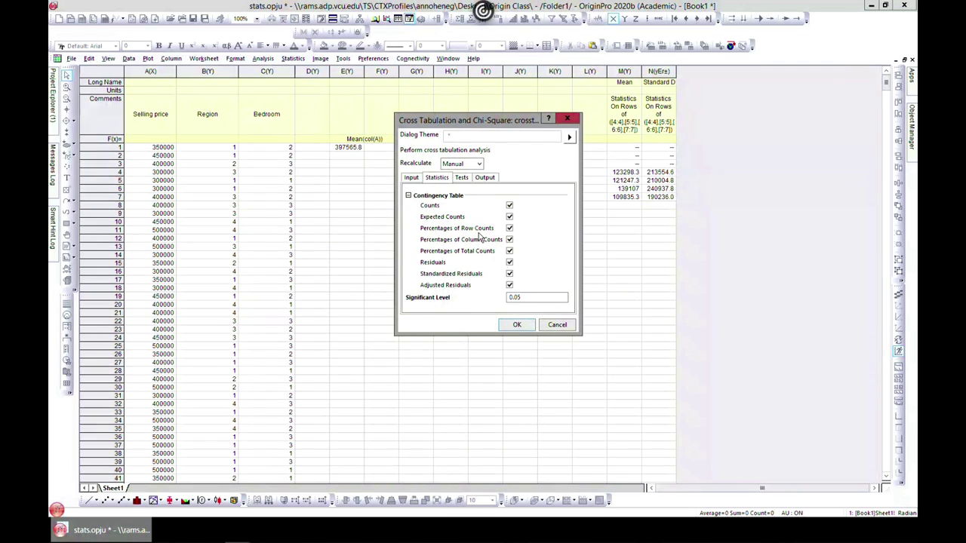
click(509, 285)
click(510, 274)
click(510, 273)
click(509, 261)
click(509, 250)
click(510, 239)
click(510, 228)
click(509, 216)
- Add Contingency Coefficients from the Measures of Association to the tests, keeping the Chi-Square Test
click(461, 177)
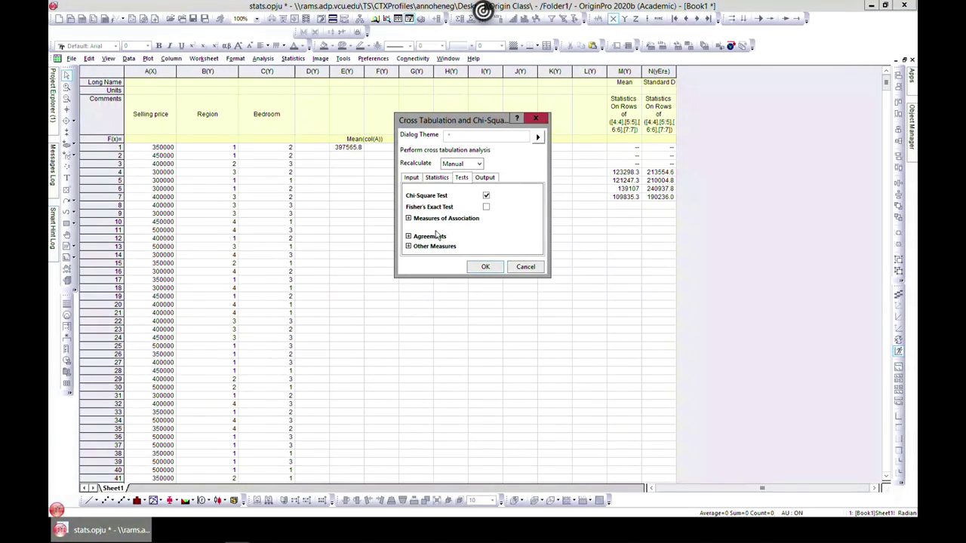
click(408, 218)
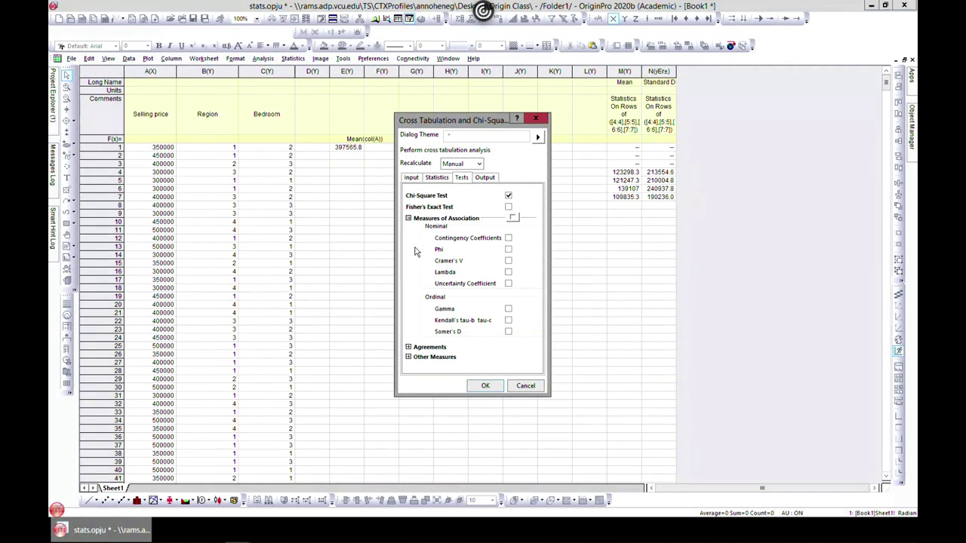
click(508, 239)
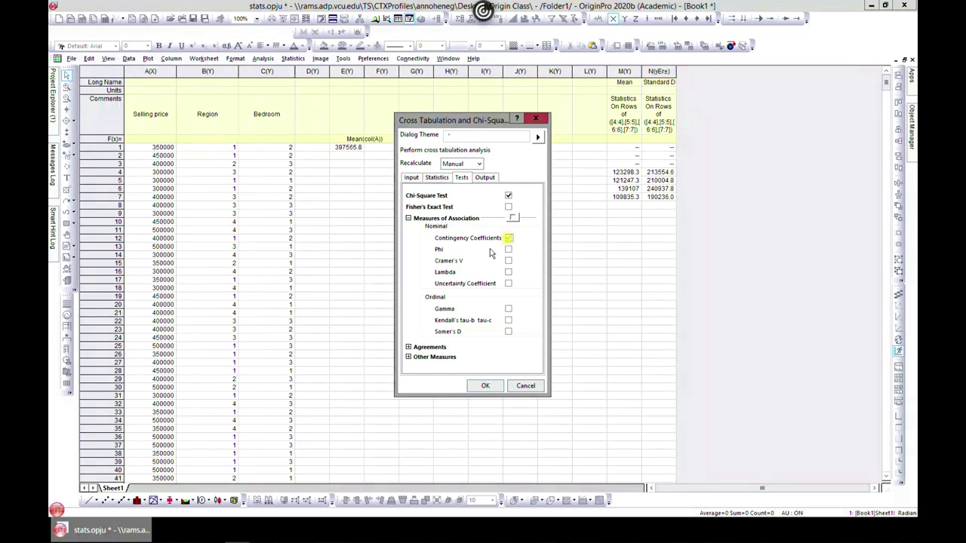
- Enable the Mosaic Plot output and run the cross tabulation with the report on a new sheet
click(485, 177)
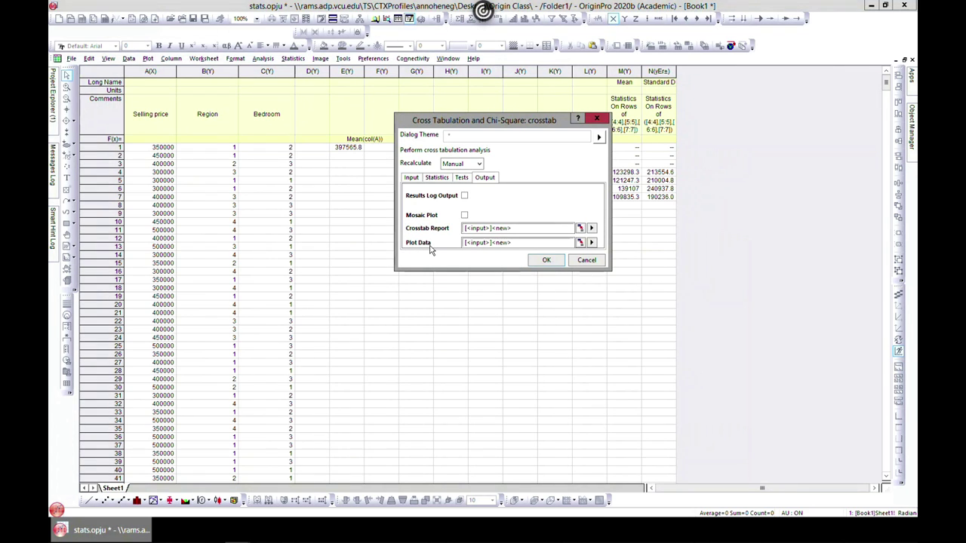
click(593, 228)
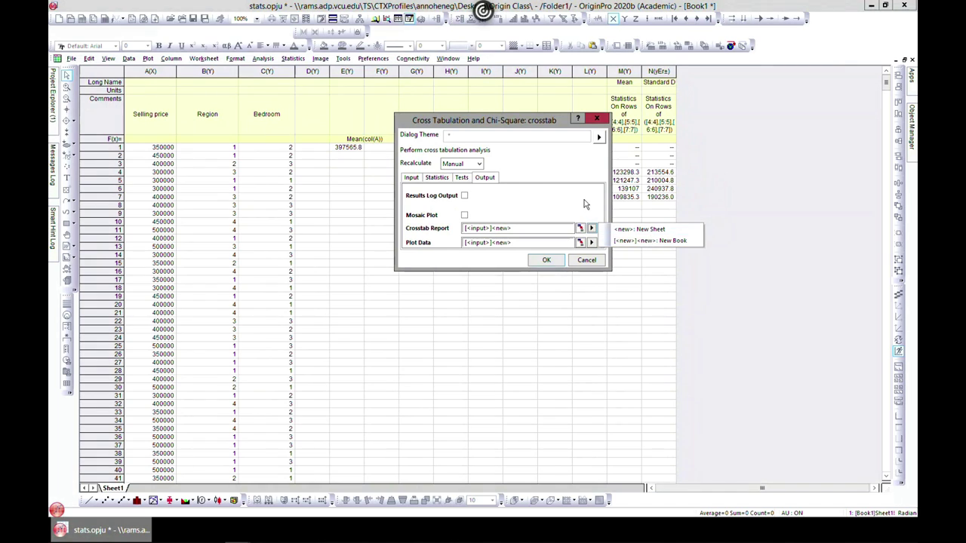
click(580, 200)
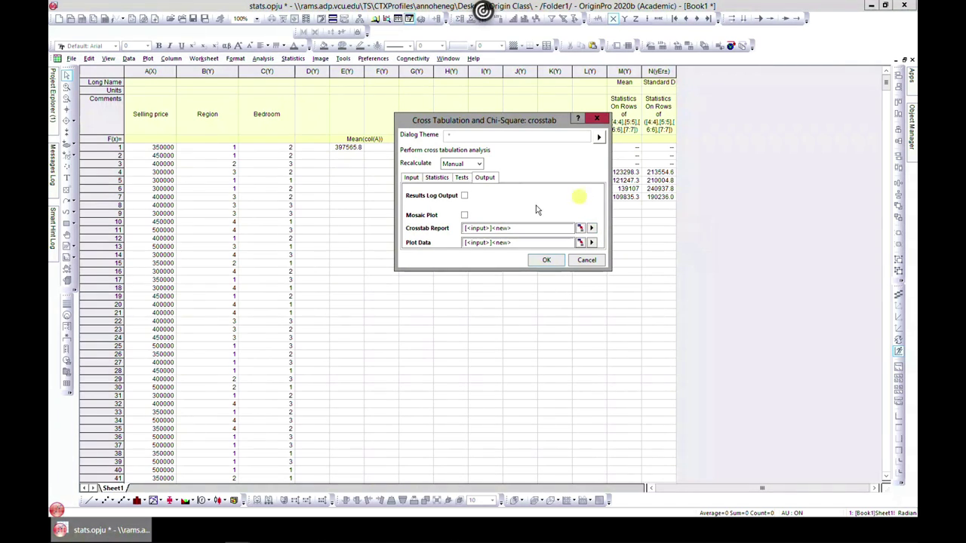
click(465, 216)
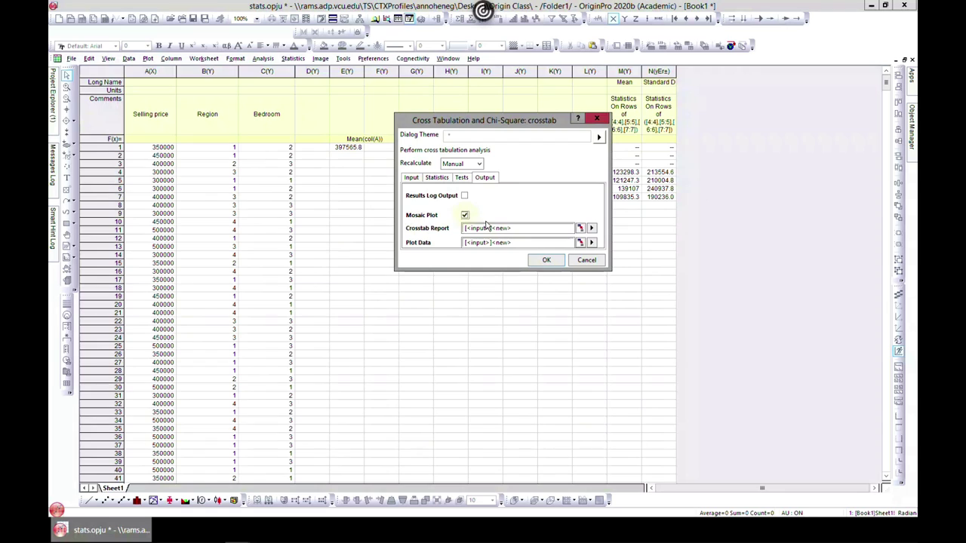
click(546, 260)
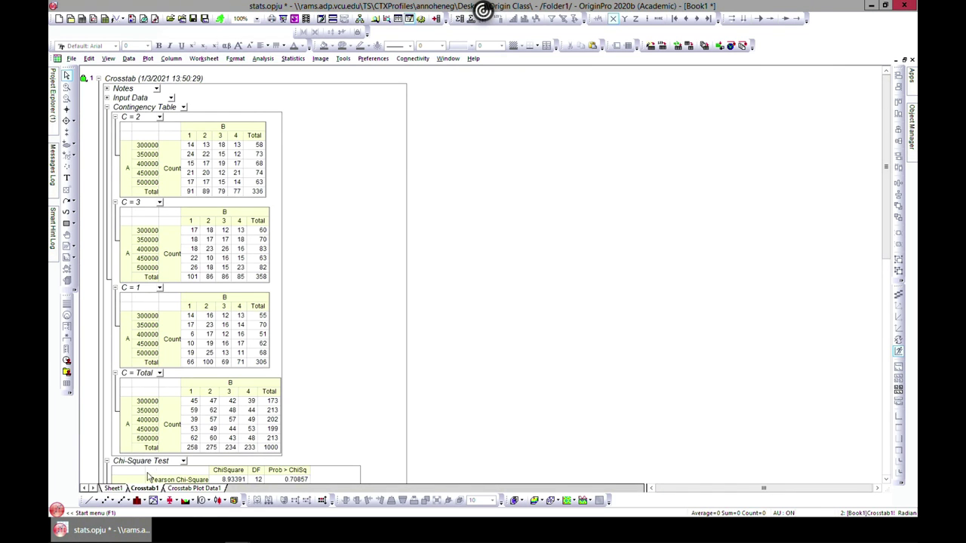
- Examine the Crosstab report's contingency tables and Chi-Square Test results alongside the source worksheet
click(113, 488)
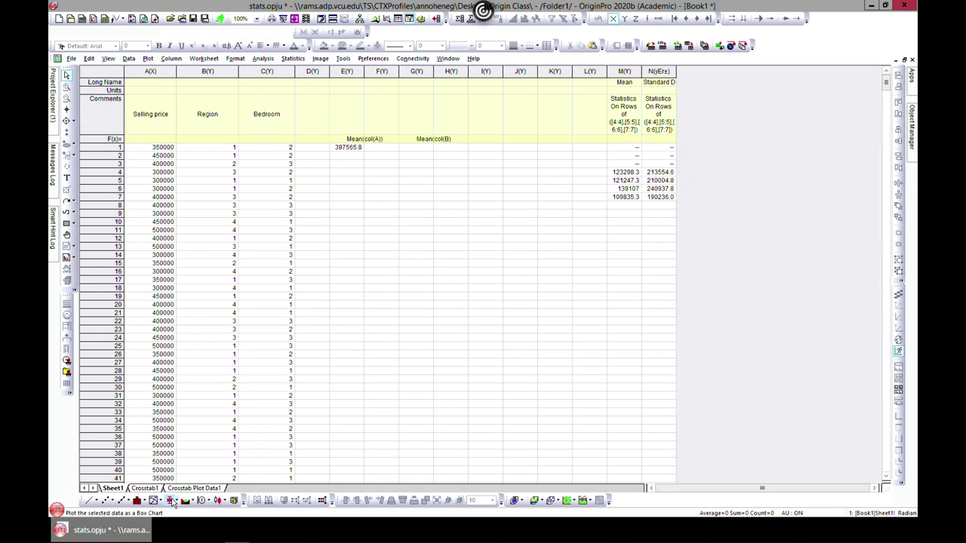
click(146, 488)
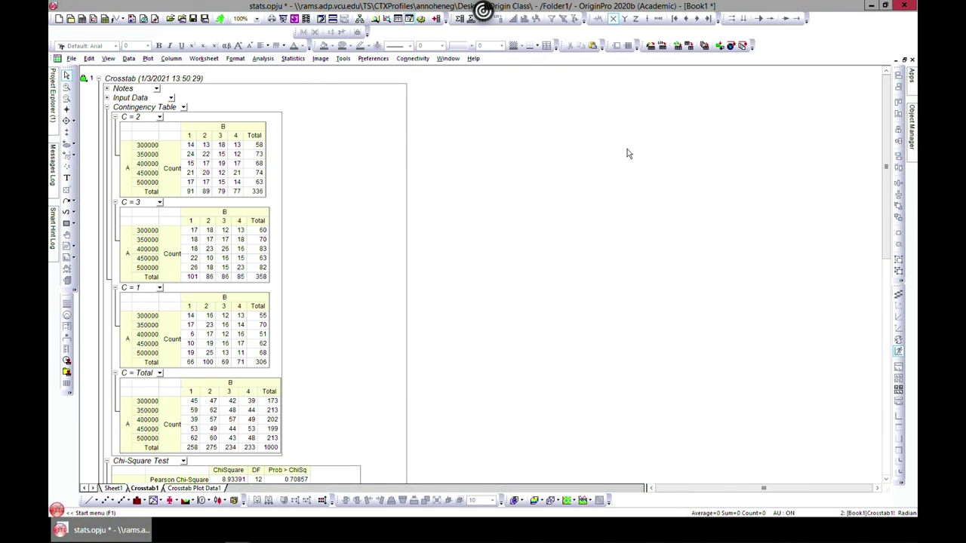
drag(892, 111, 860, 214)
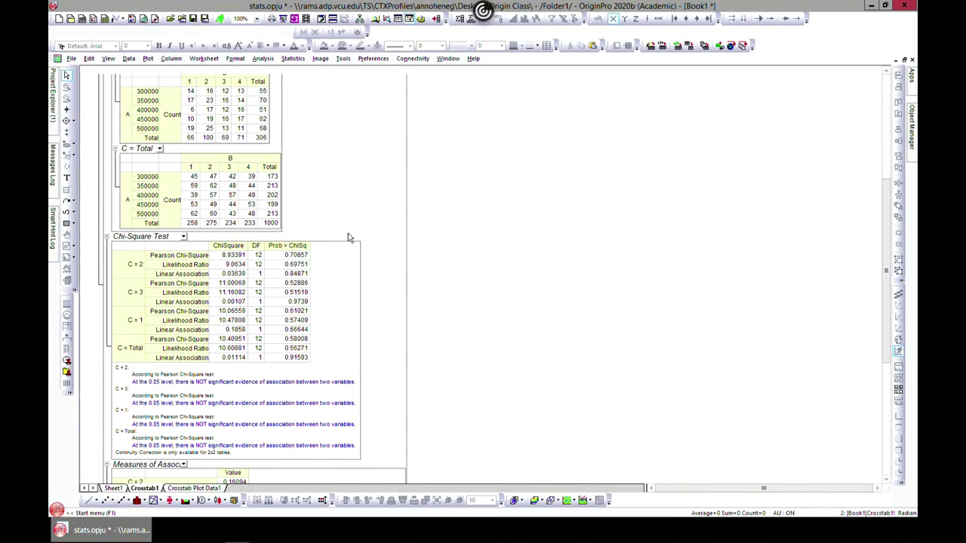
drag(886, 276, 312, 75)
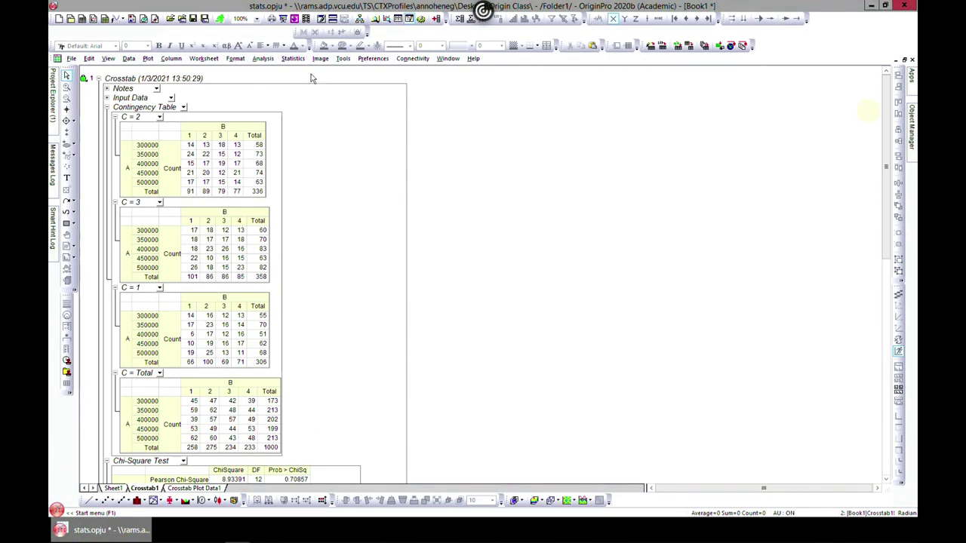
- Rerun the cross tabulation with worksheet column C as the Column variable and column B as the Layer, keeping column A as Row
click(84, 80)
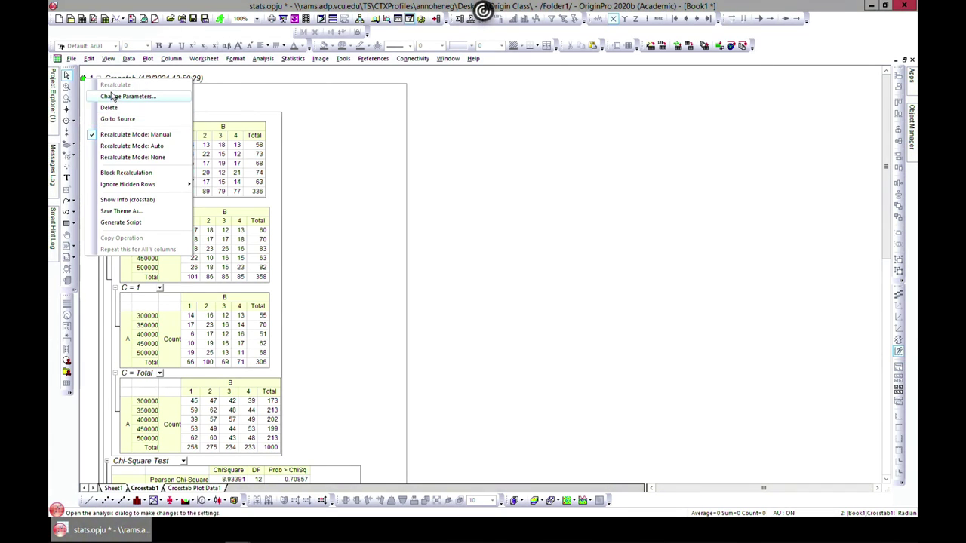
click(112, 95)
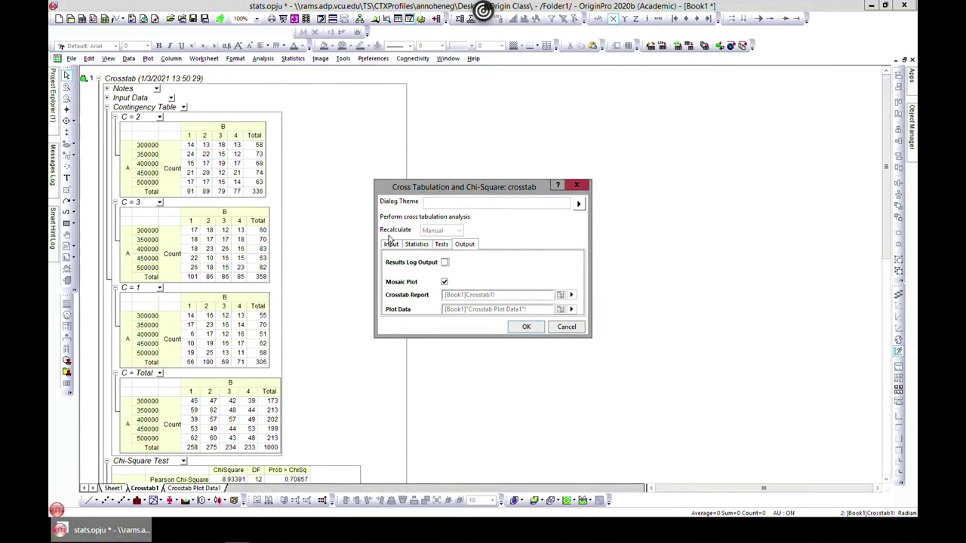
click(390, 243)
drag(427, 190, 483, 162)
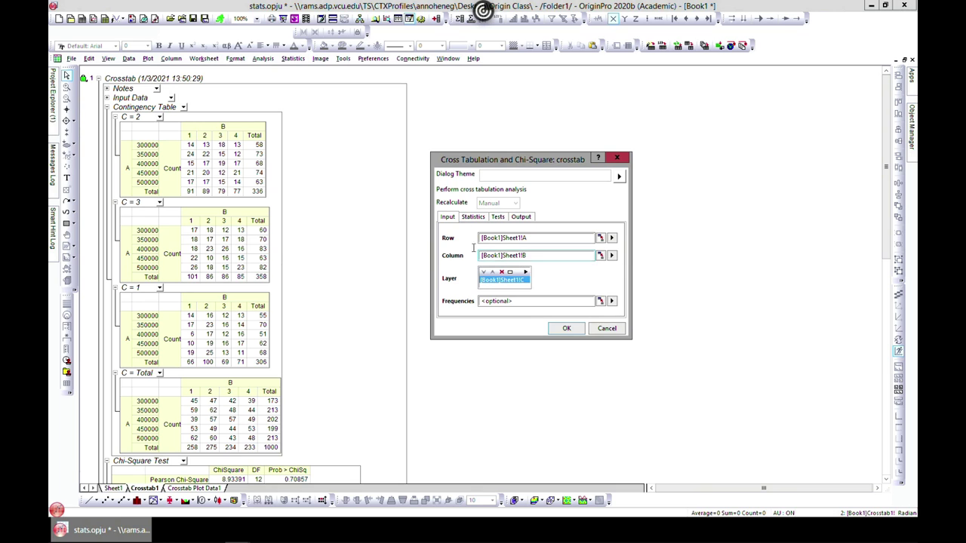
click(611, 256)
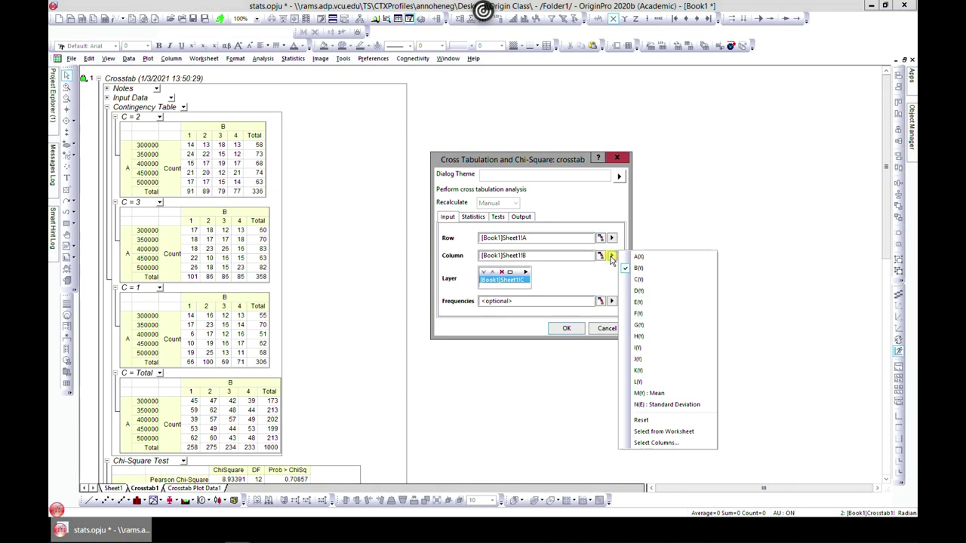
click(638, 279)
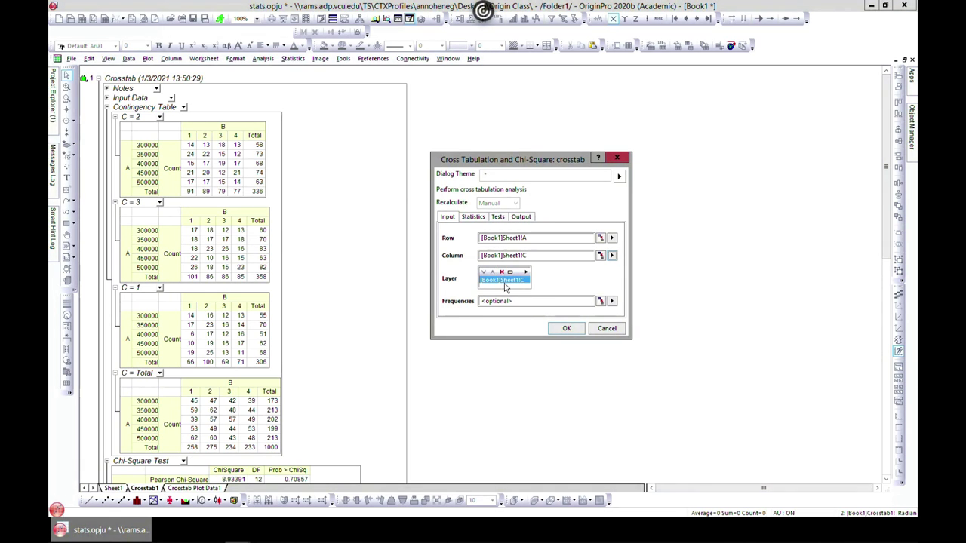
click(509, 272)
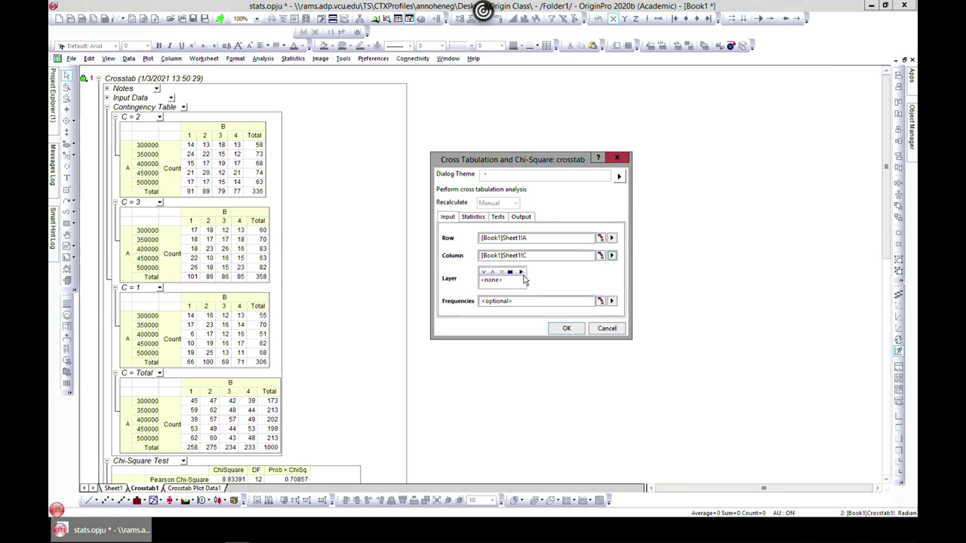
click(521, 272)
click(550, 283)
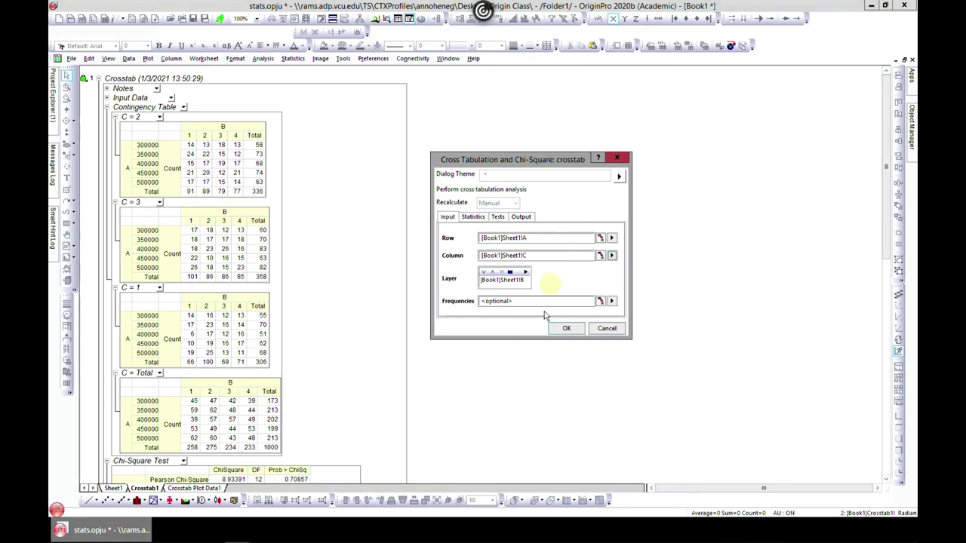
click(563, 328)
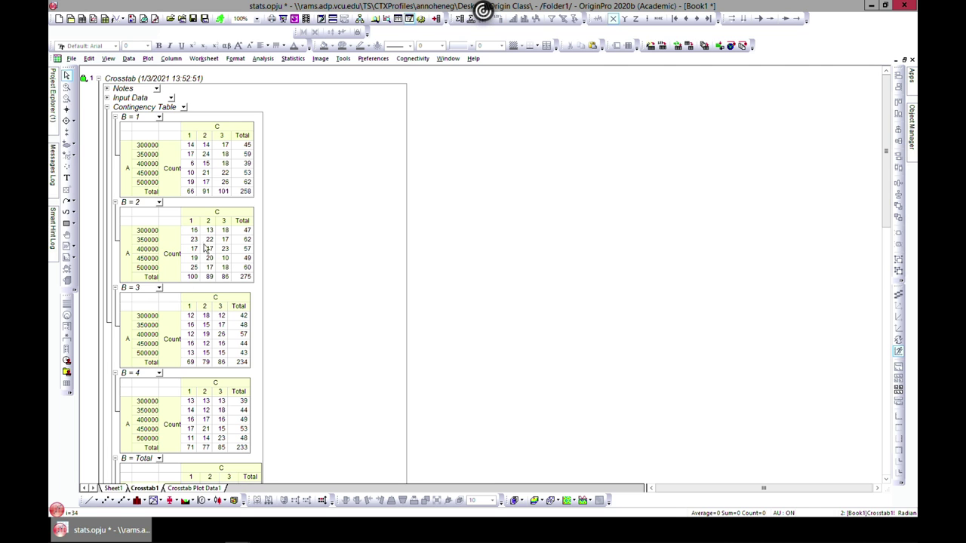
- Review the recalculated contingency tables and the Statistics options of the cross tabulation, and rerun it with the same settings
scroll(229, 247, down, 9)
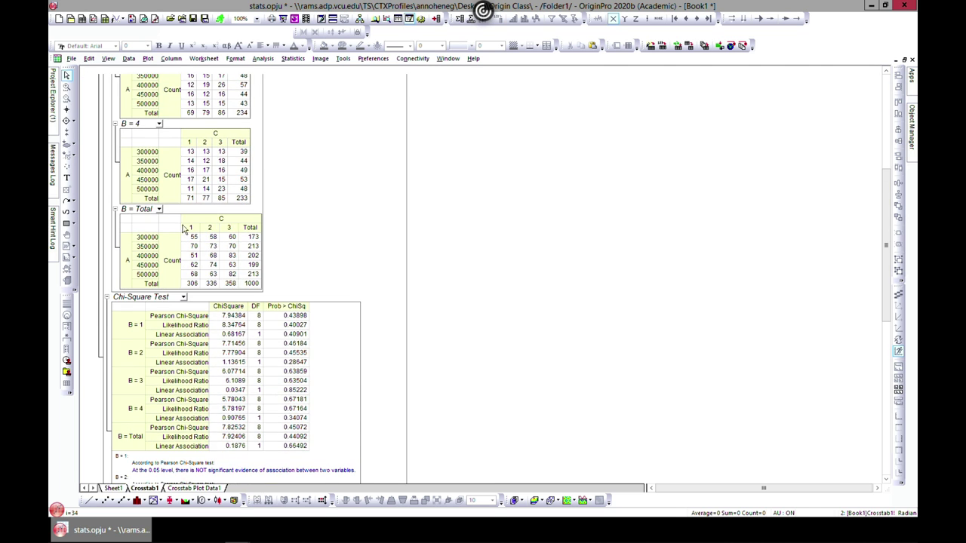
scroll(244, 269, up, 1)
scroll(243, 269, up, 8)
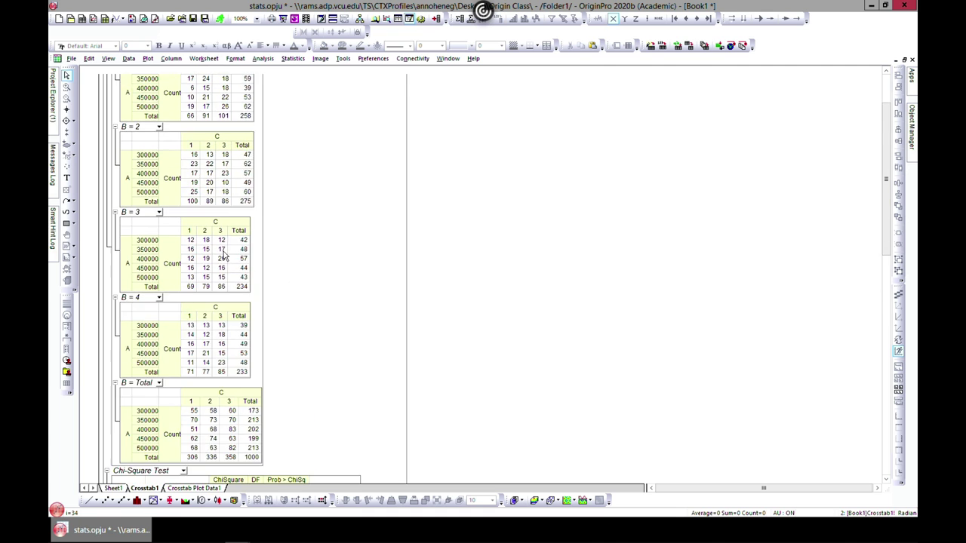
click(83, 79)
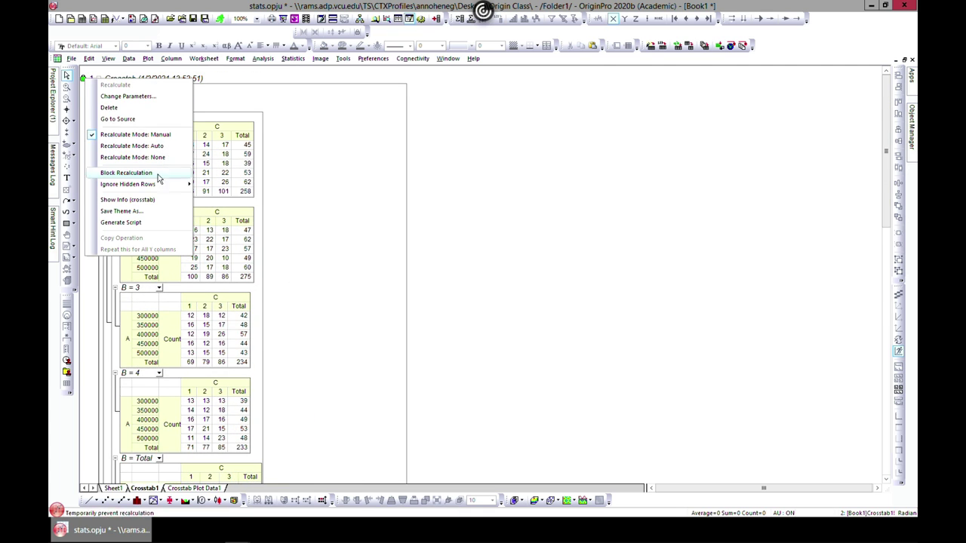
click(126, 95)
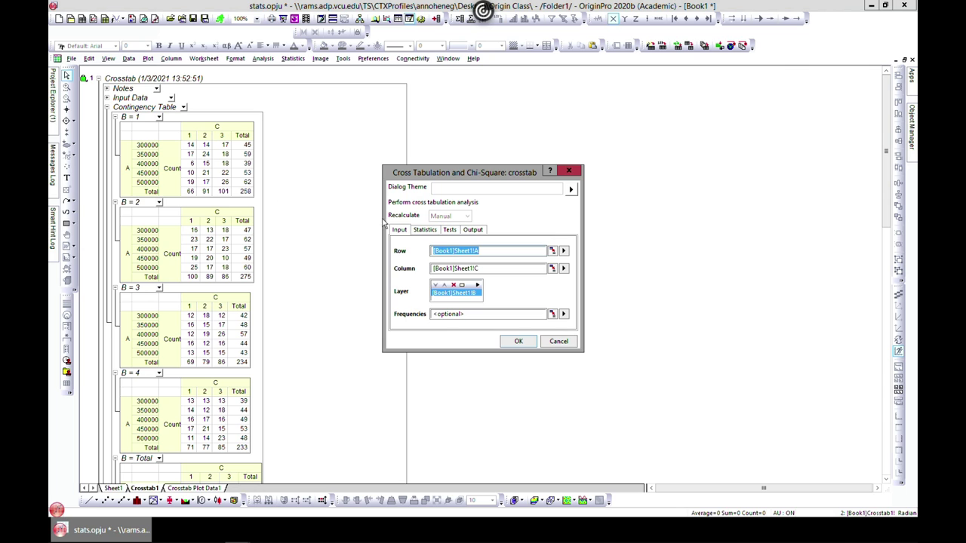
click(424, 229)
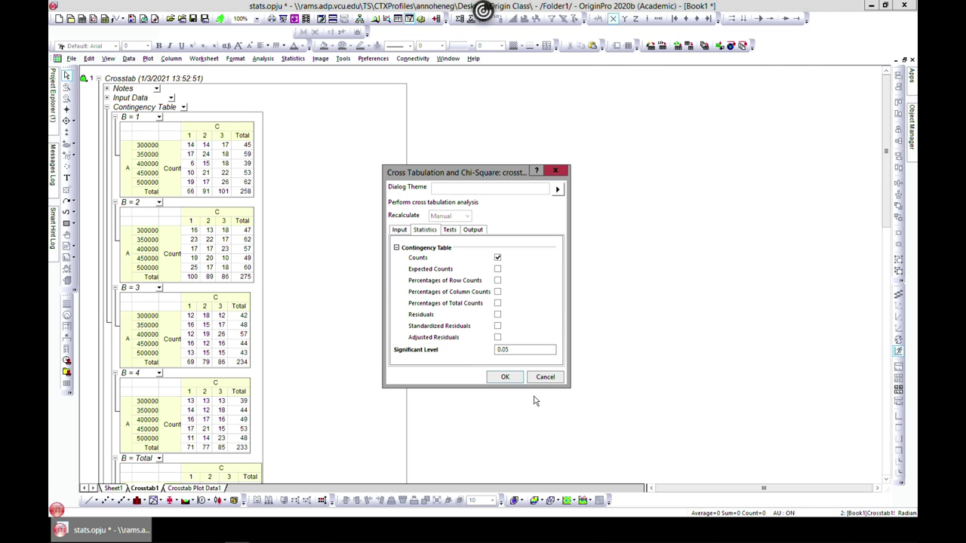
click(506, 377)
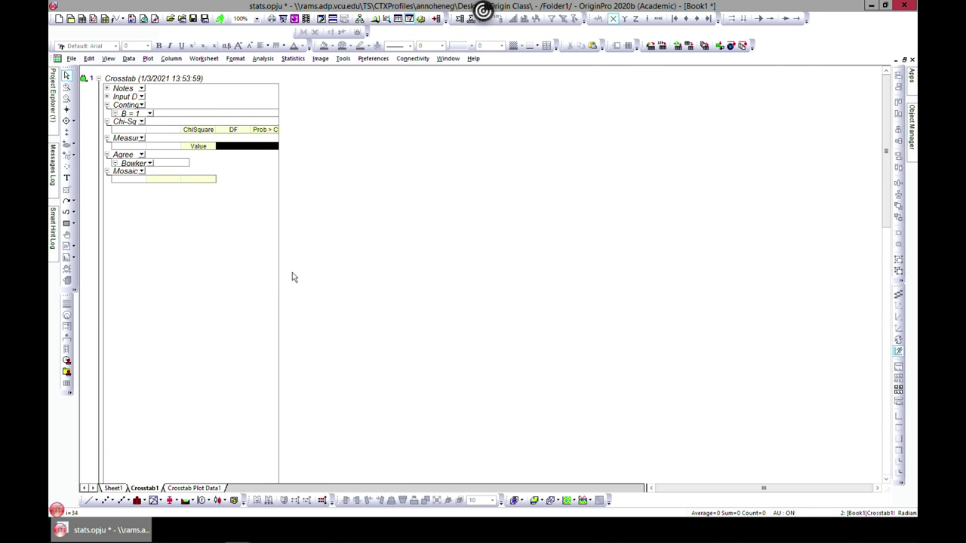
- Open the B = Total mosaic plot from the end of the Crosstab report in its own graph window
scroll(224, 228, down, 15)
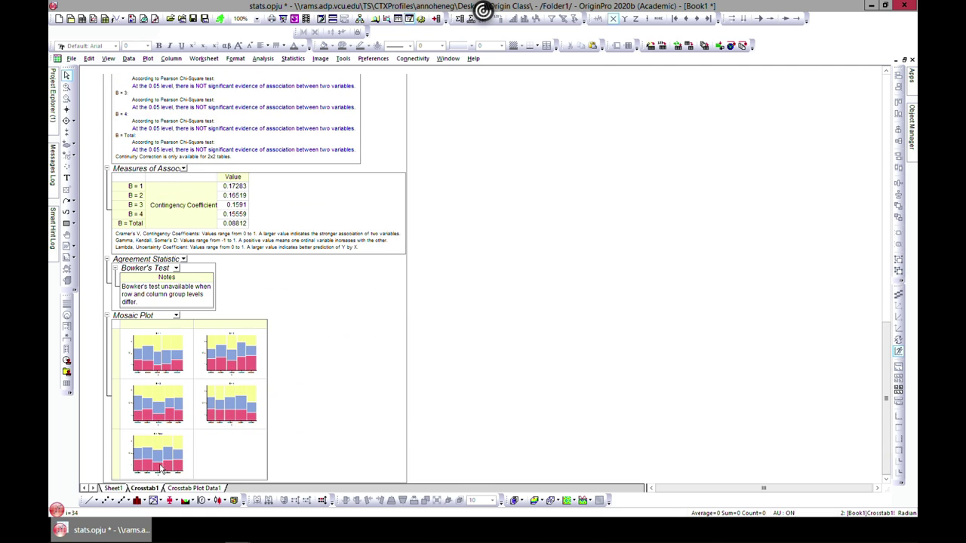
mouse_move(157, 461)
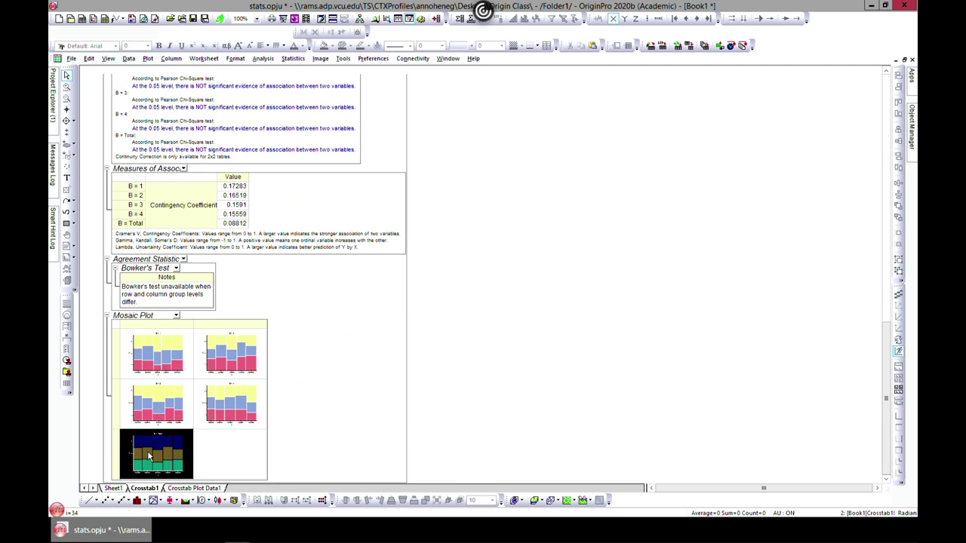
double_click(148, 457)
mouse_move(366, 294)
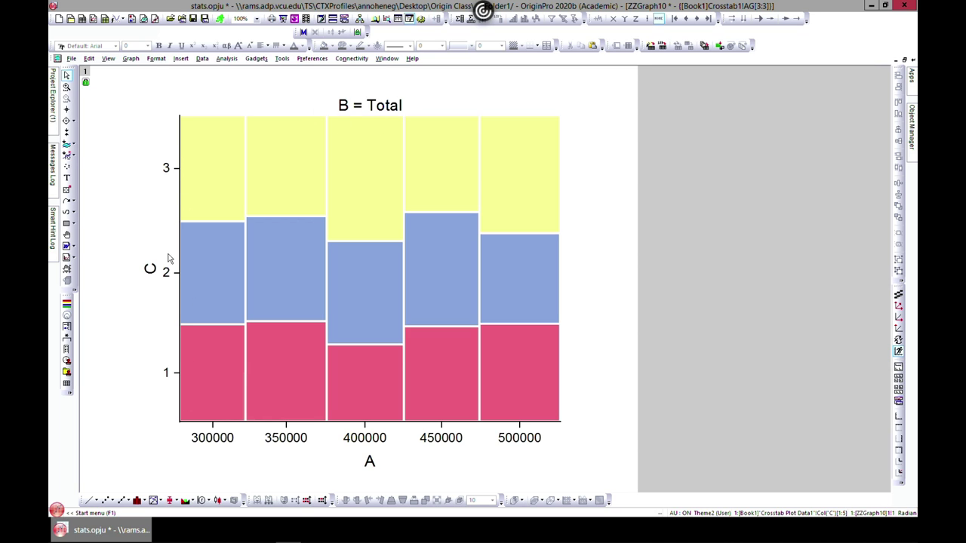
- Replace the mosaic plot's vertical axis title with "Bedrooms"
double_click(150, 270)
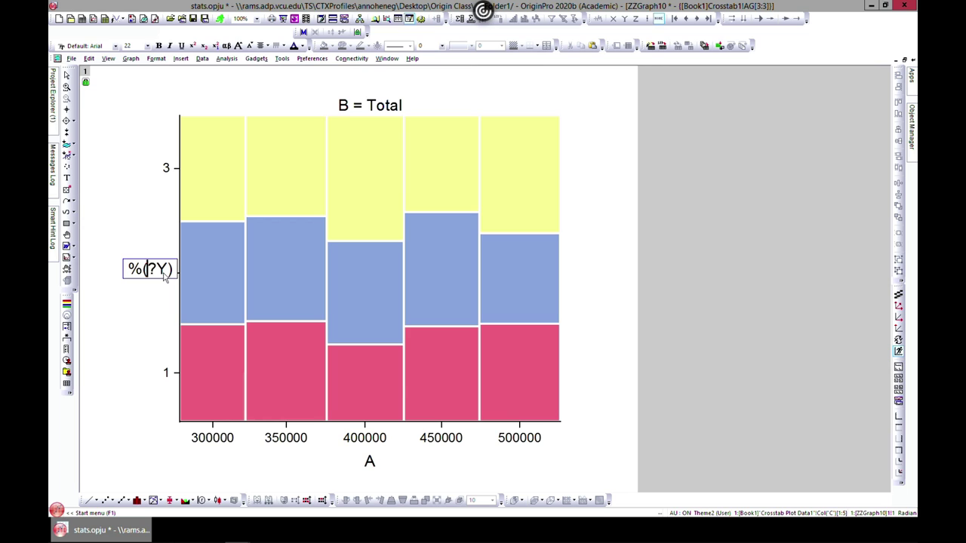
drag(172, 273, 98, 274)
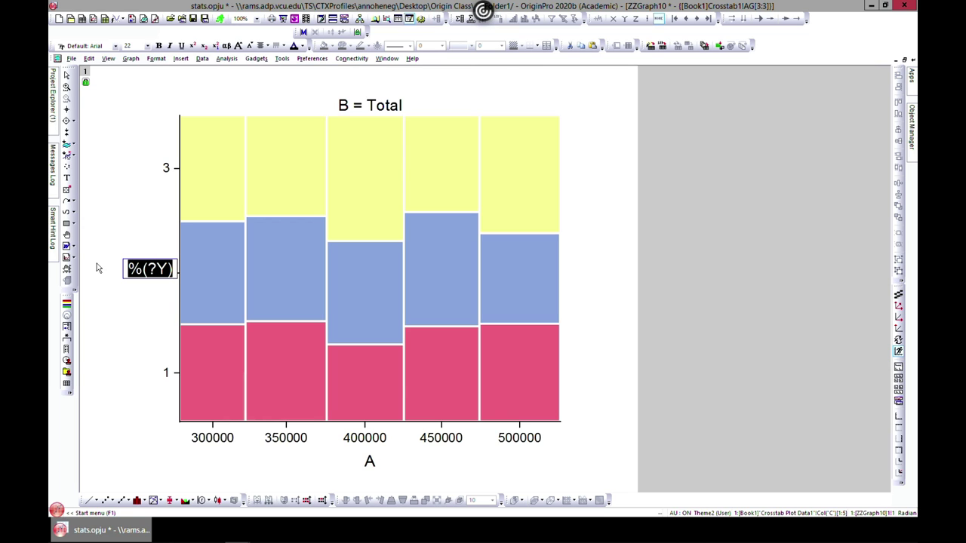
text(Beb)
key(BackSpace)
text(drooms)
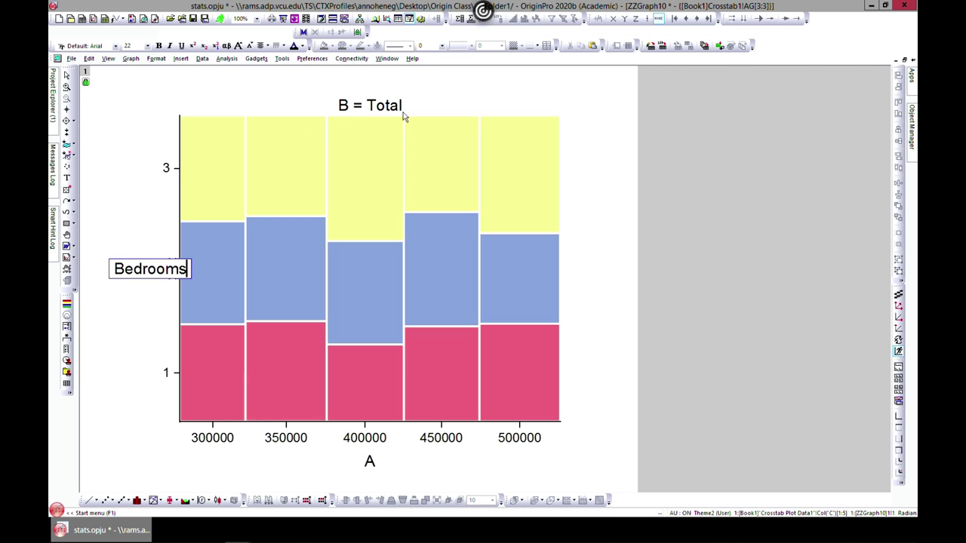
- Change the mosaic plot's heading to "Regions" and move it up to leave room above the columns
click(355, 110)
double_click(368, 110)
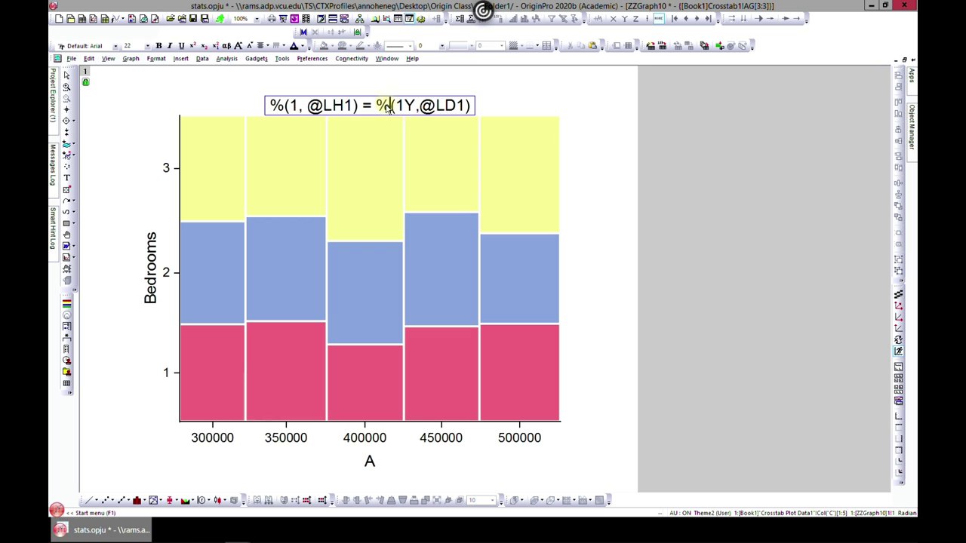
drag(465, 105, 257, 99)
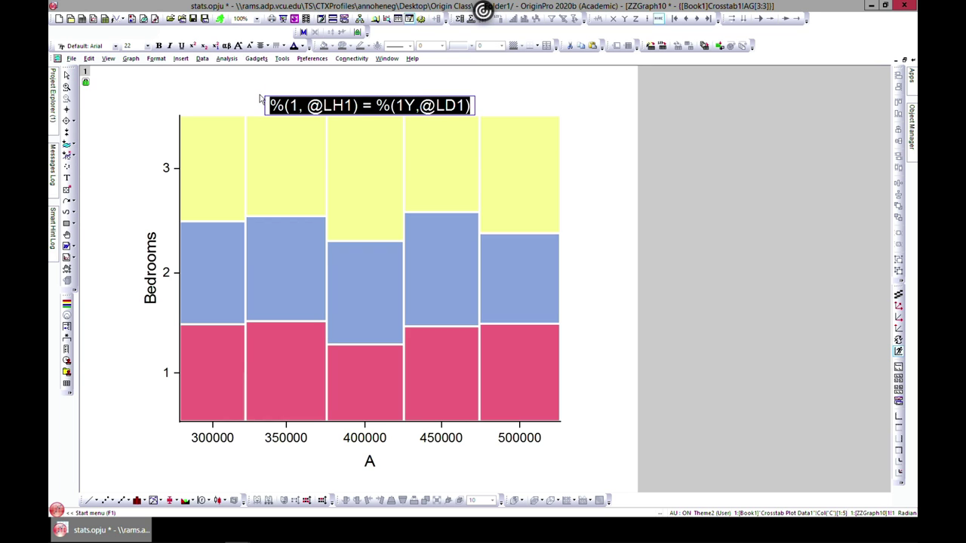
text(Regio)
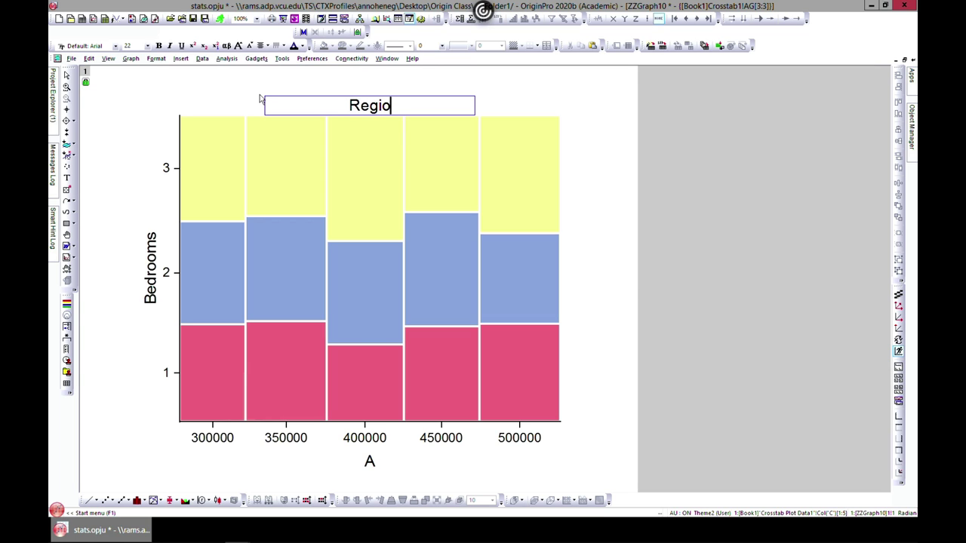
text(ns)
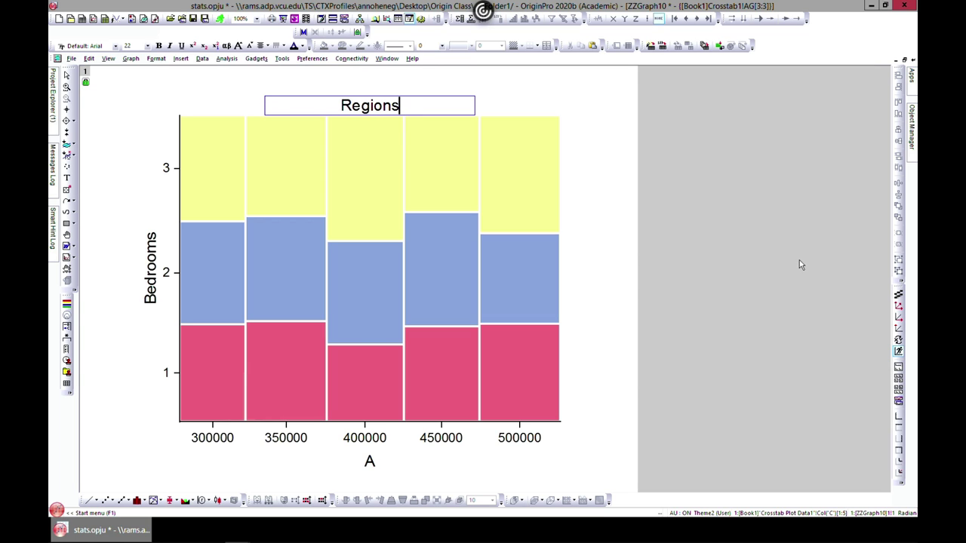
click(778, 244)
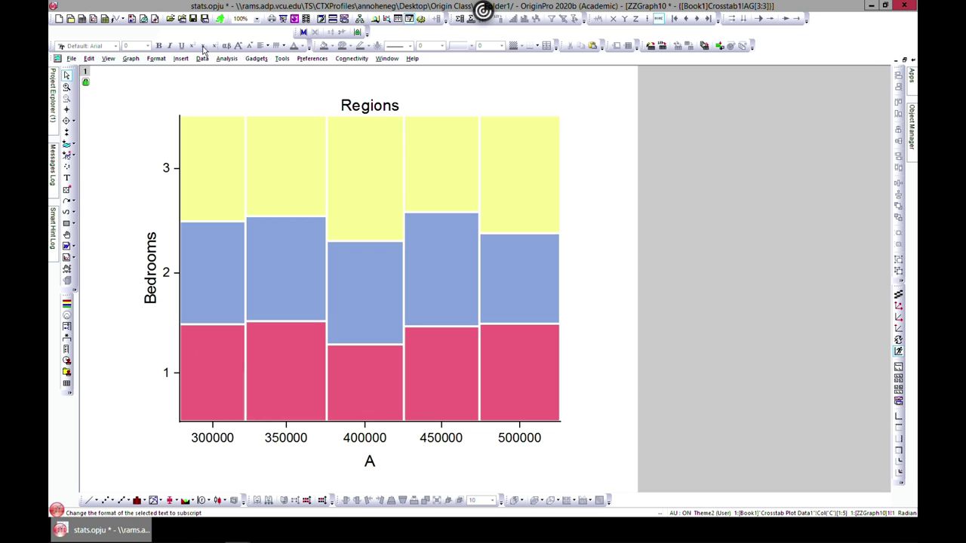
click(357, 108)
drag(358, 107, 357, 83)
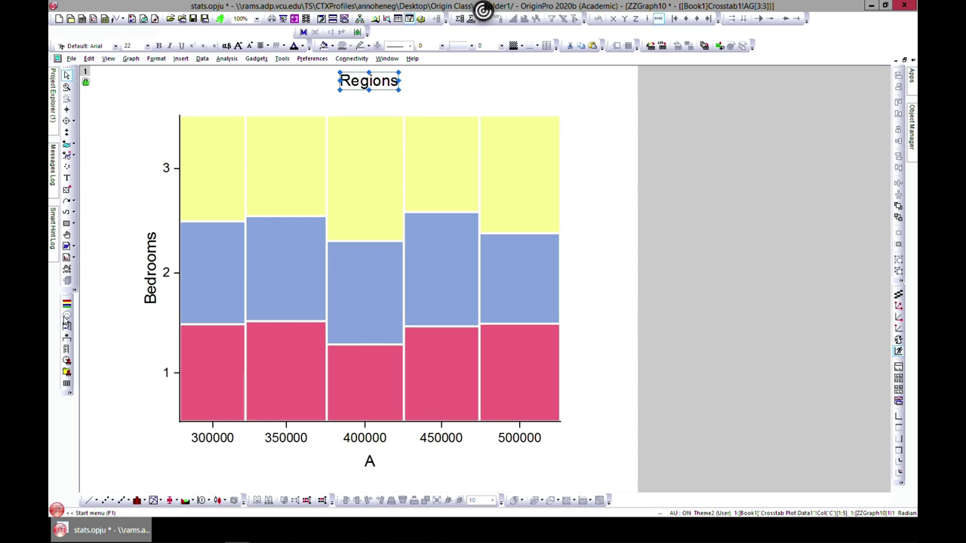
- Add the text labels 1, 2 and 3 above the 300000, 350000 and 400000 columns of the mosaic plot
click(67, 180)
click(207, 100)
text(1)
click(260, 107)
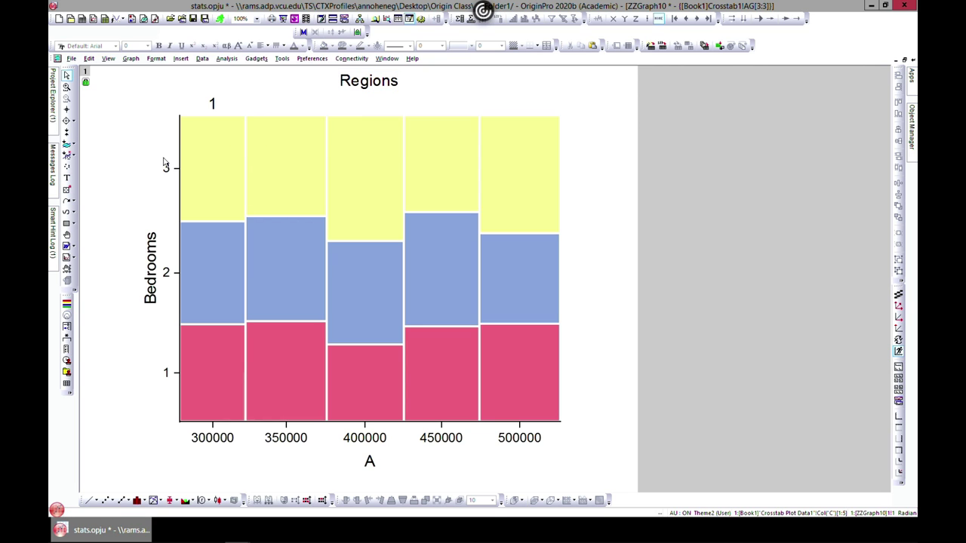
click(66, 179)
click(264, 106)
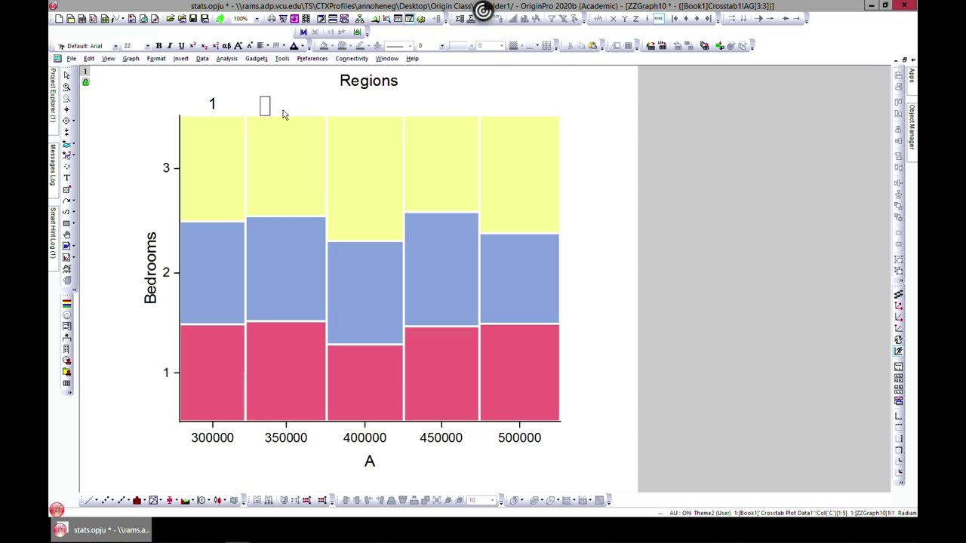
text(2)
click(296, 151)
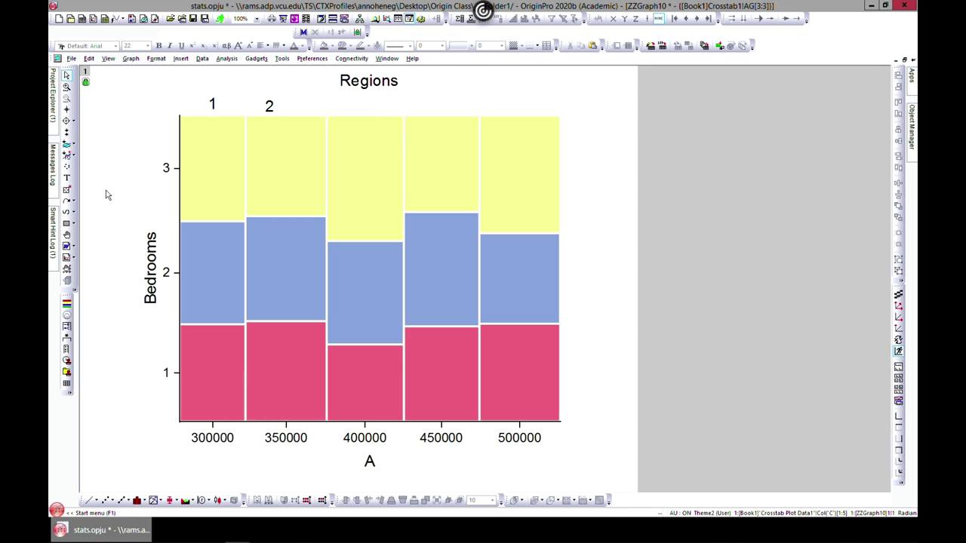
click(66, 179)
click(364, 111)
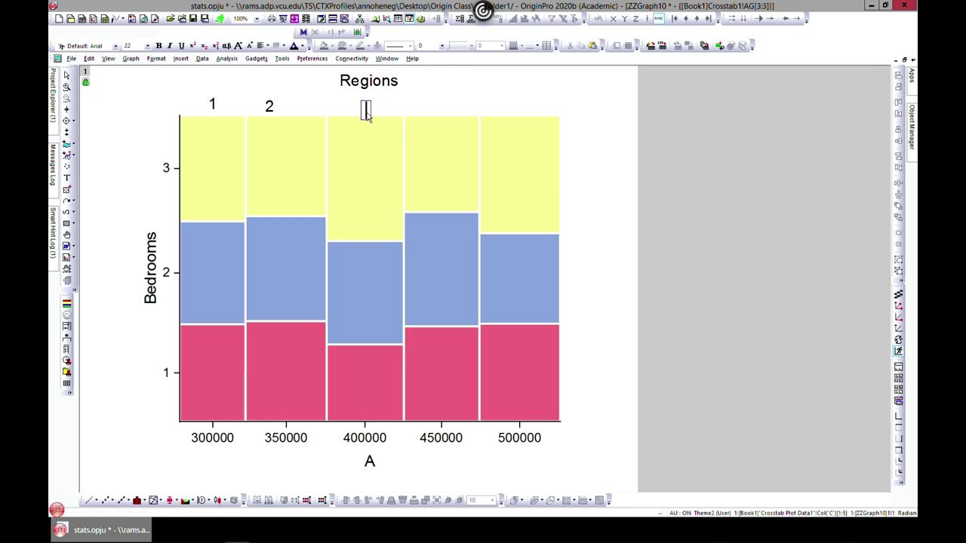
text(3)
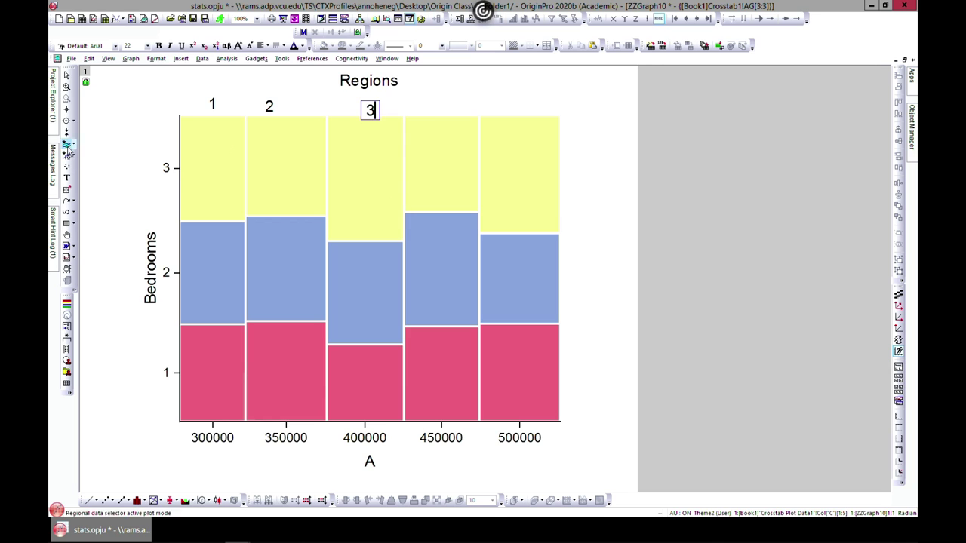
click(434, 113)
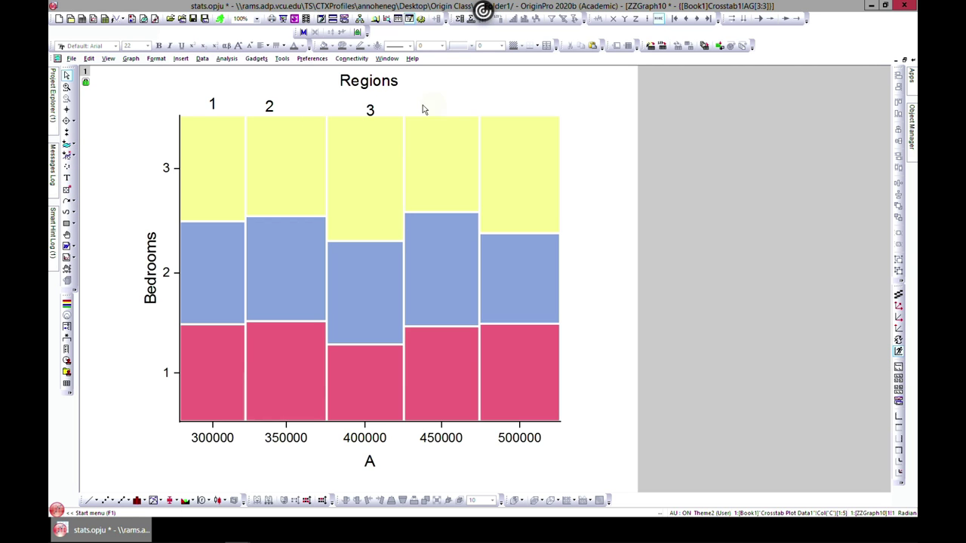
- Add the text labels 4 and 5 above the 450000 and 500000 columns of the mosaic plot
click(66, 177)
click(449, 107)
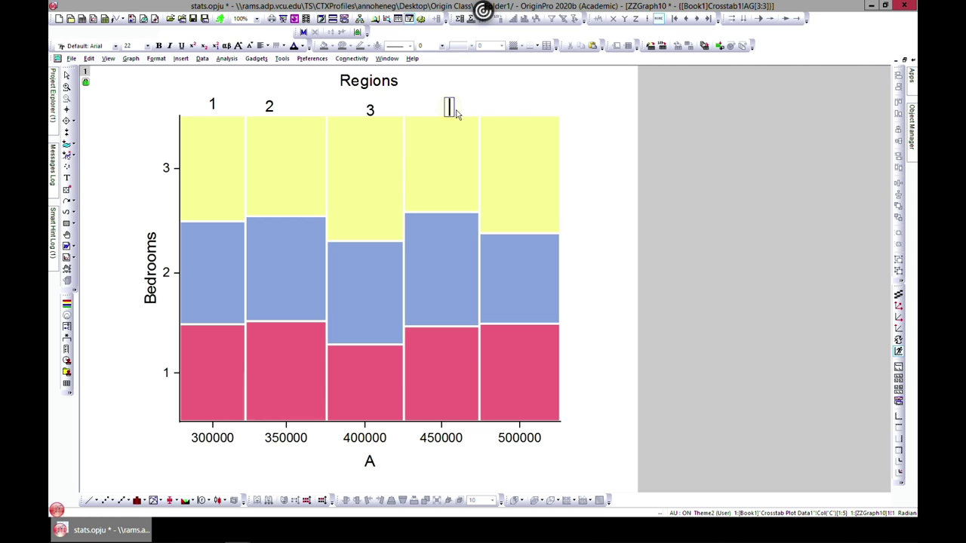
text(5)
key(BackSpace)
text(4)
key(Escape)
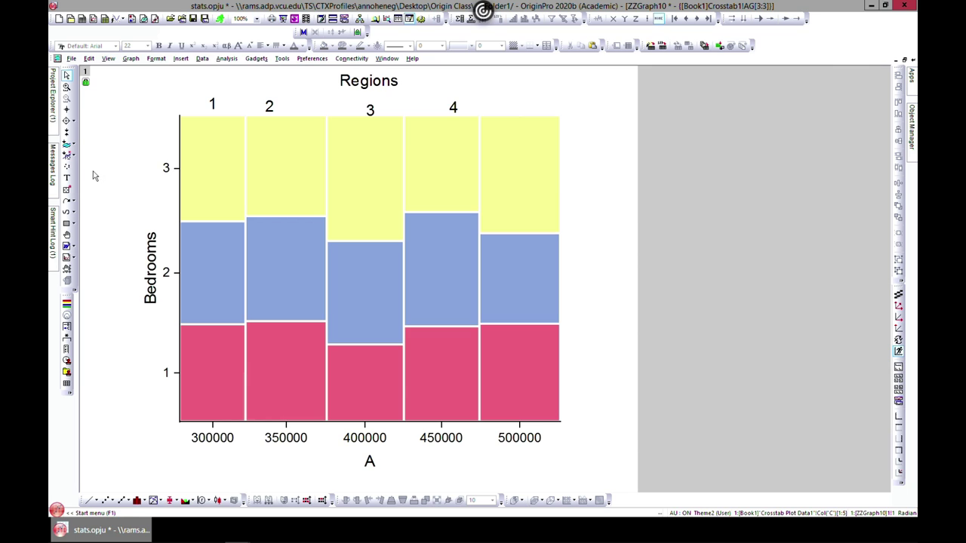
click(67, 178)
click(528, 110)
text(5)
key(Escape)
mouse_move(517, 368)
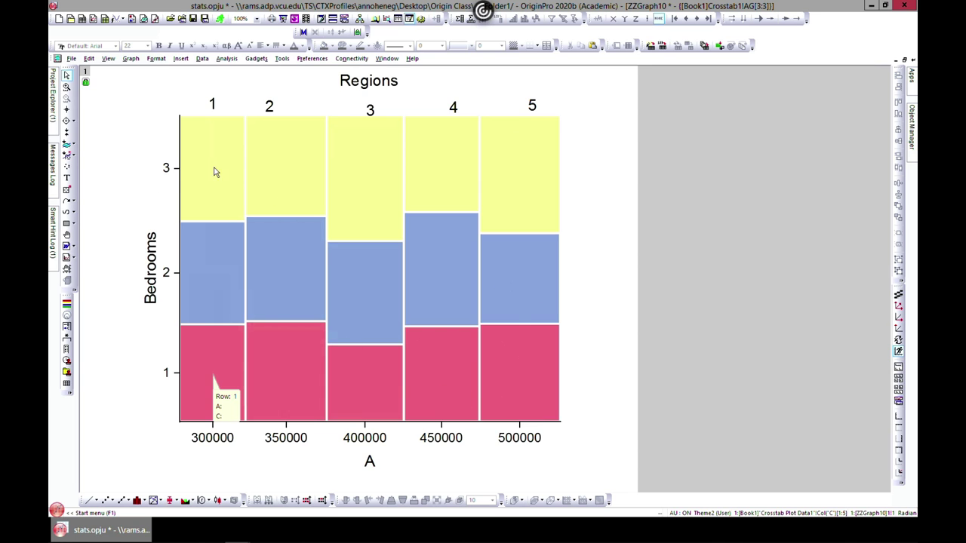
mouse_move(306, 265)
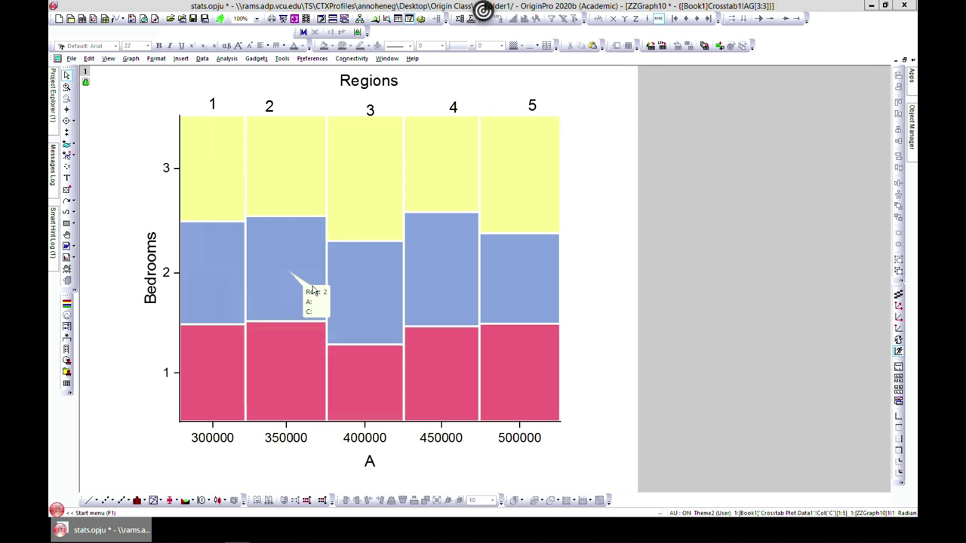
double_click(300, 247)
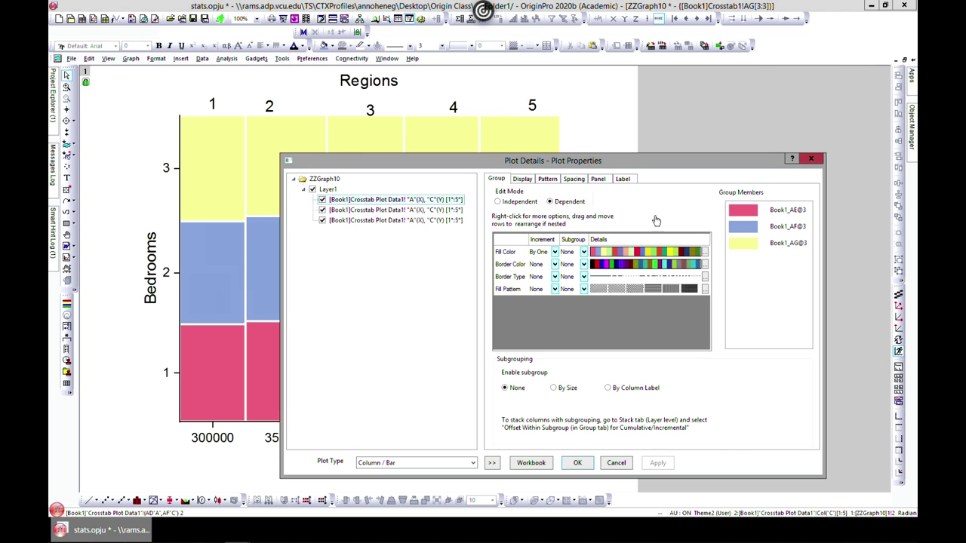
click(811, 160)
mouse_move(446, 134)
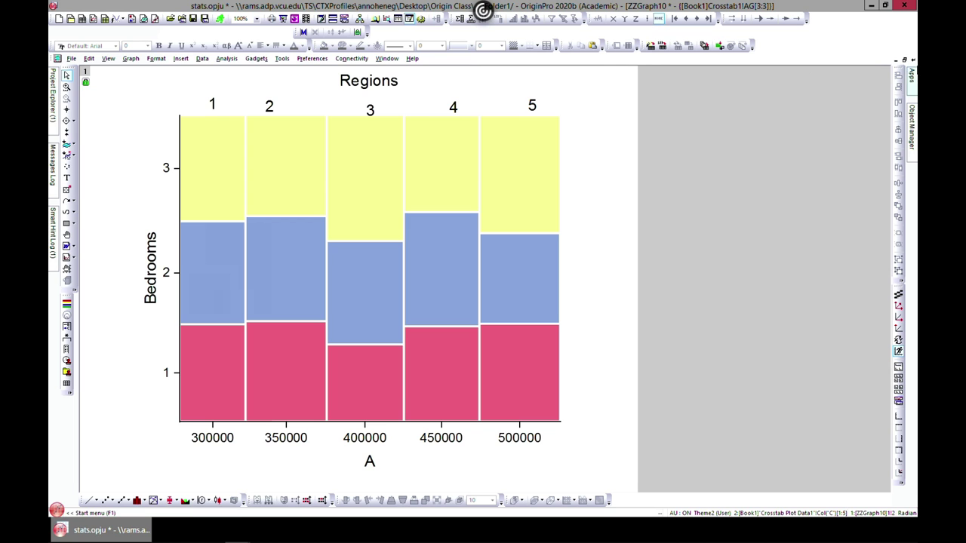
- Return to the cross tabulation report and view the B = 1 mosaic plot enlarged
key(ctrl+Tab)
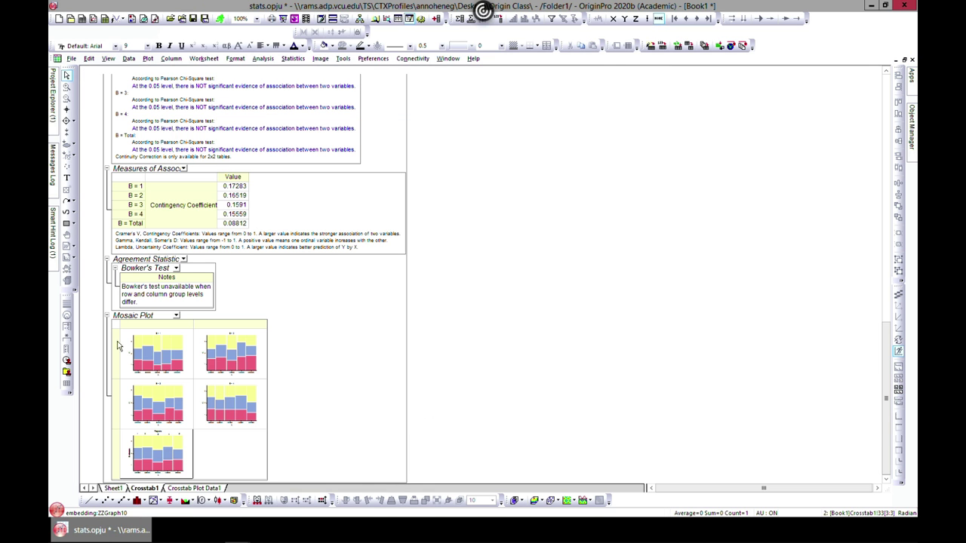
double_click(157, 354)
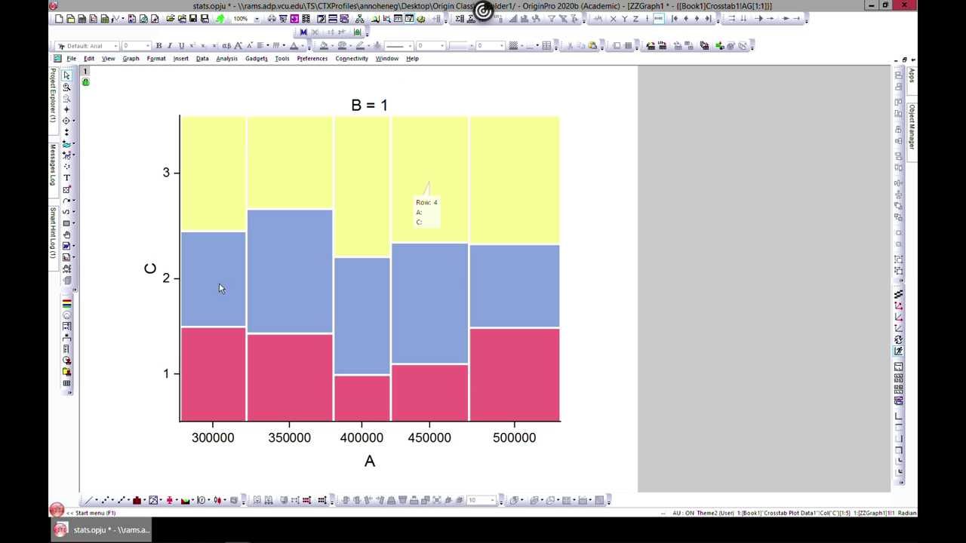
click(913, 60)
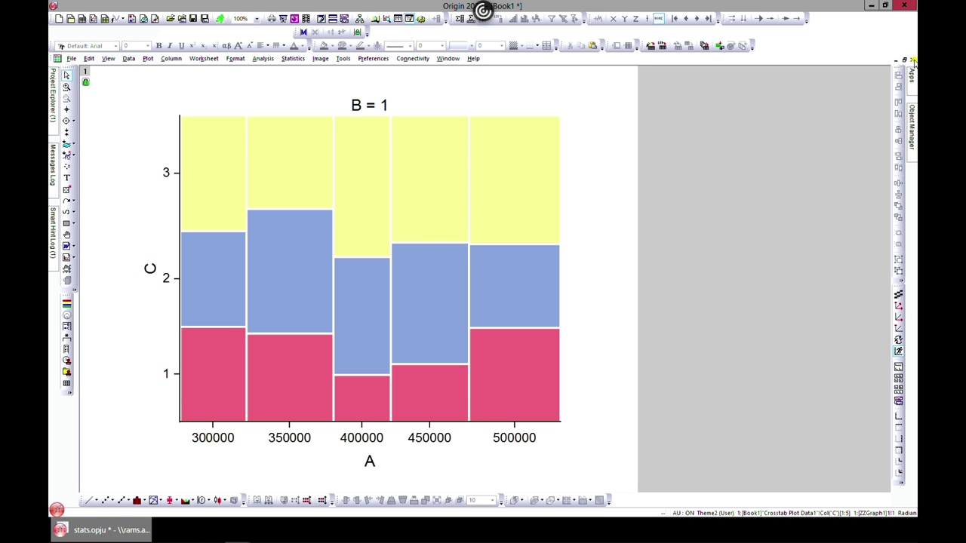
- Examine the chi-square test results, measures of association and contingency tables for each B group in the cross tabulation report
scroll(224, 205, up, 5)
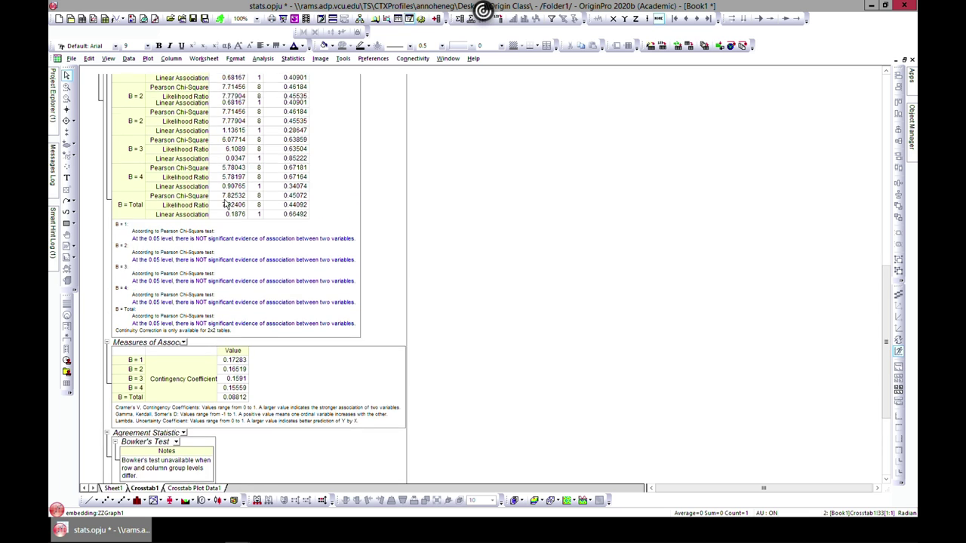
scroll(224, 204, up, 8)
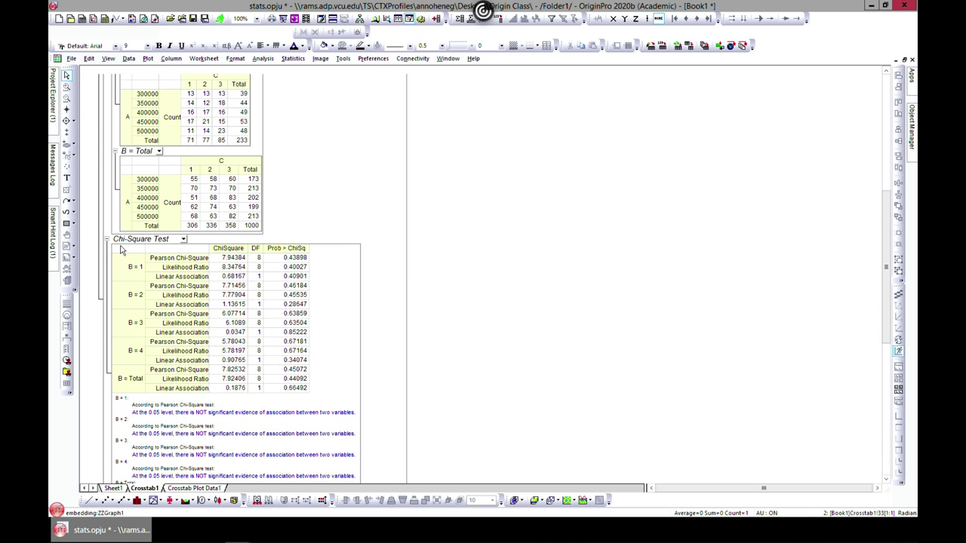
scroll(176, 278, down, 2)
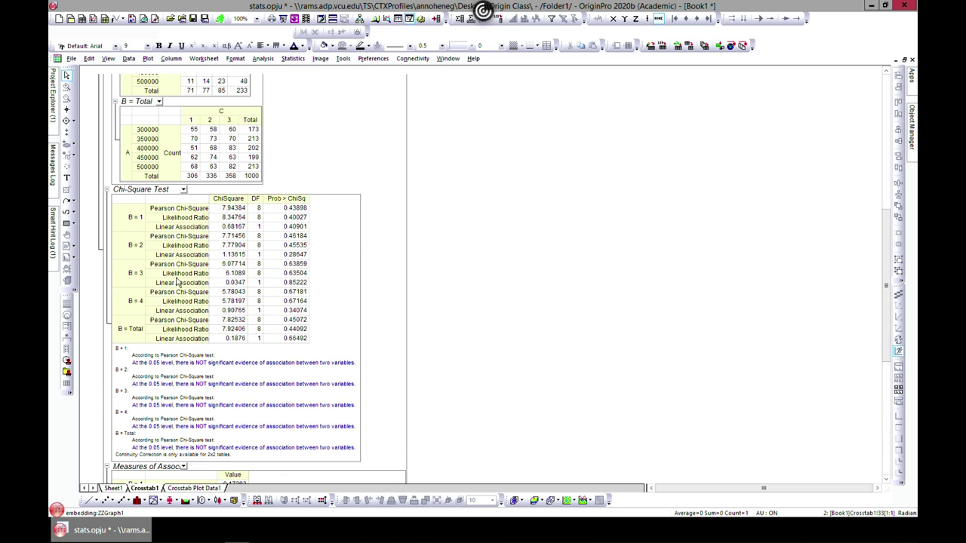
scroll(176, 282, down, 2)
scroll(237, 287, down, 1)
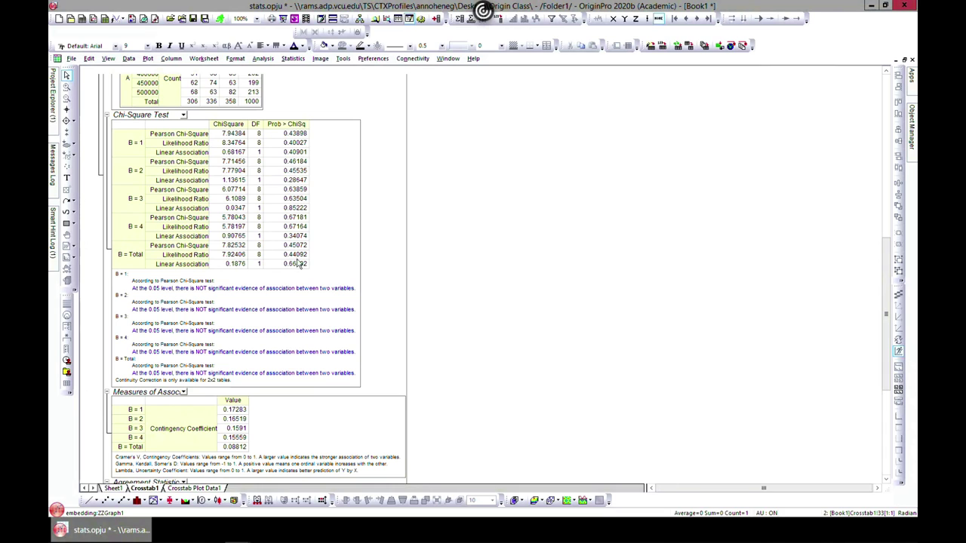
scroll(277, 247, down, 3)
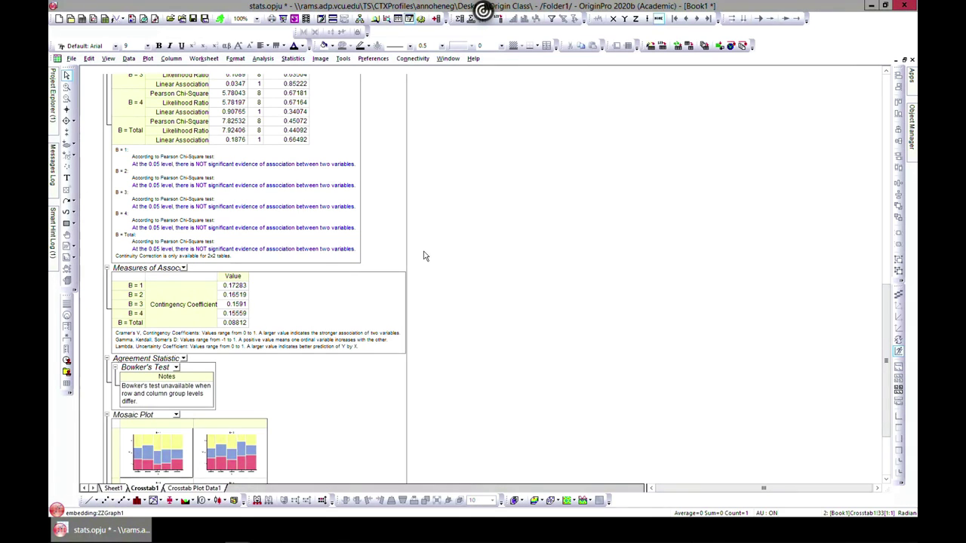
scroll(373, 279, up, 1)
scroll(372, 279, up, 12)
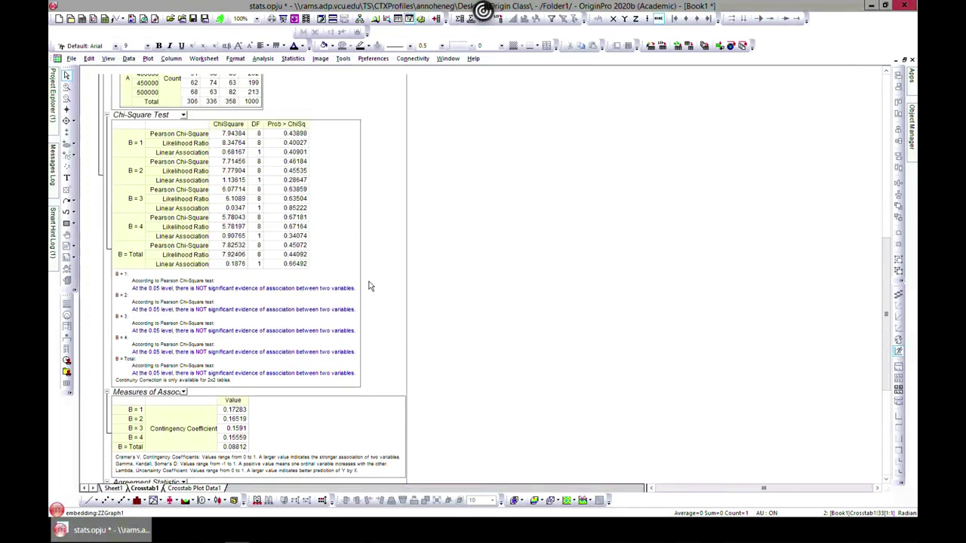
scroll(367, 286, up, 7)
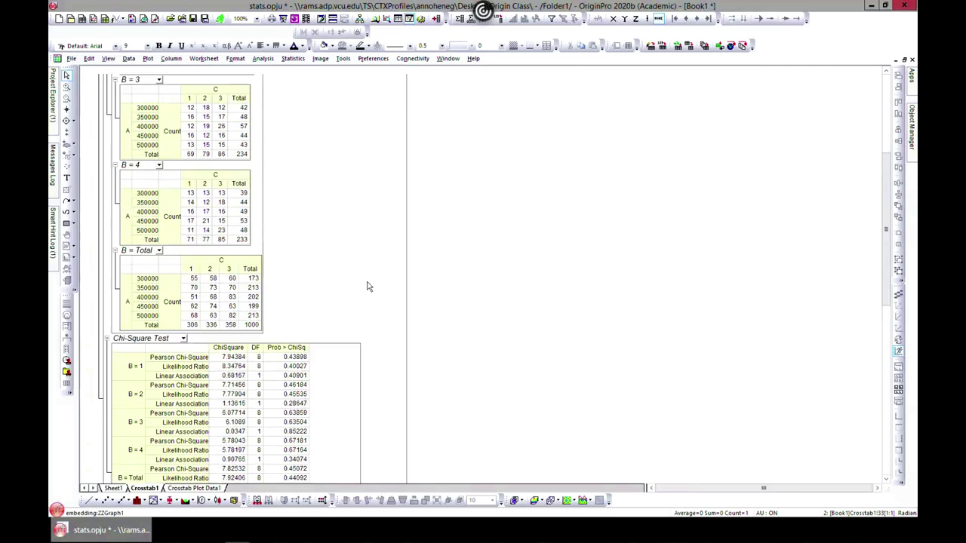
scroll(368, 286, up, 3)
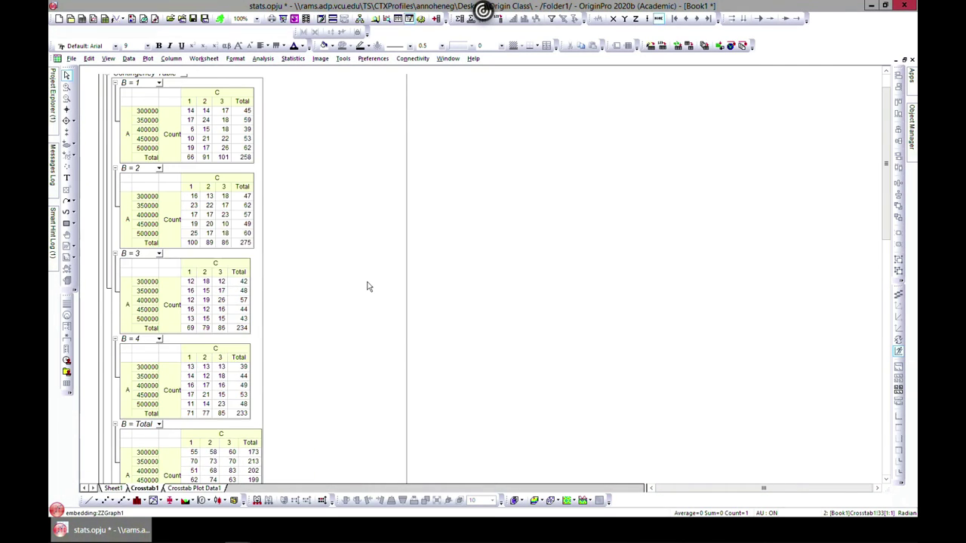
scroll(319, 262, down, 6)
scroll(319, 261, down, 20)
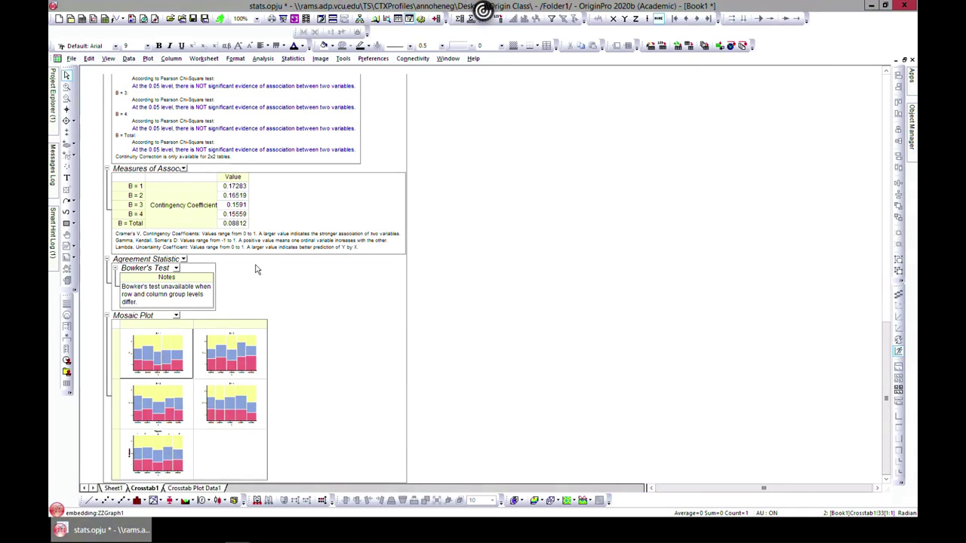
- View the B = 4 mosaic plot from the cross tabulation report enlarged
double_click(229, 405)
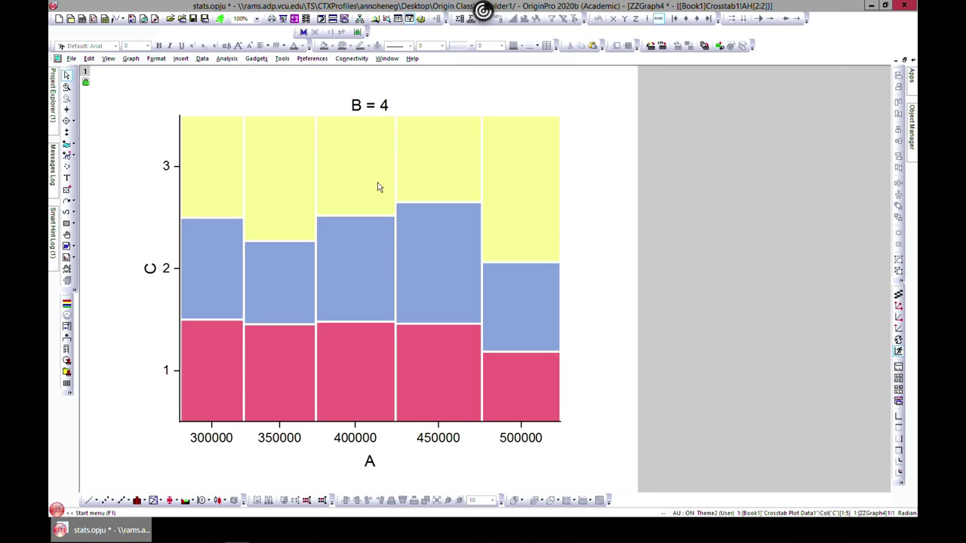
click(201, 136)
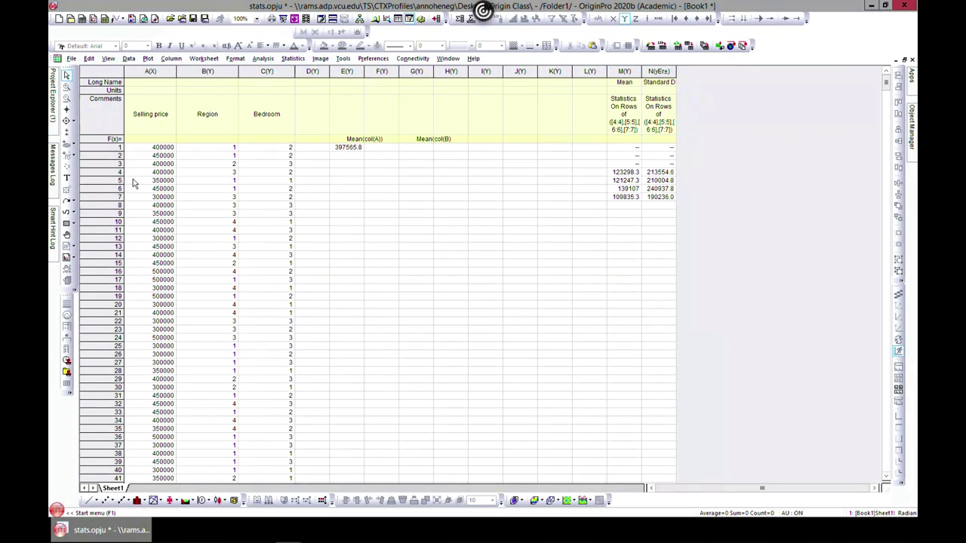
- Set up a Discrete Frequency analysis on Sheet1 with the Selling price column A as its input
click(292, 60)
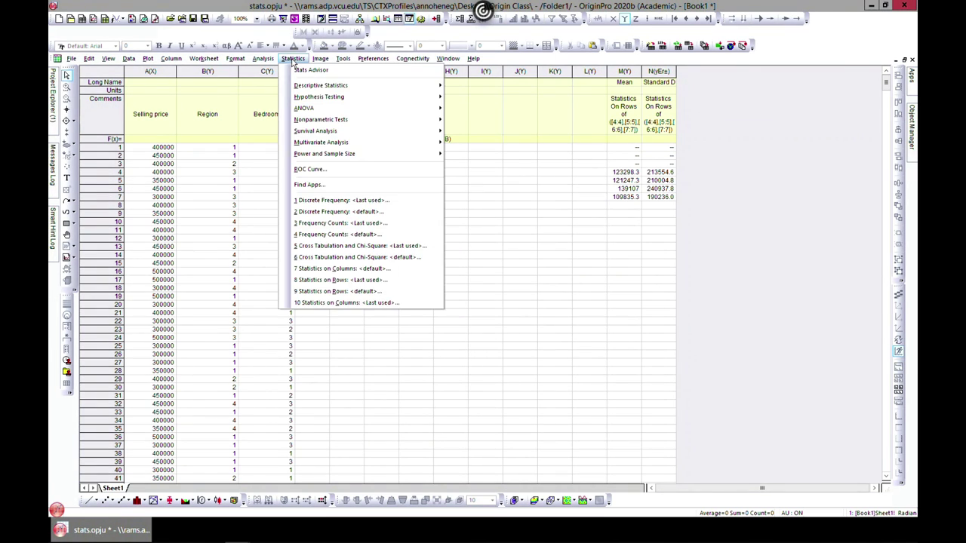
mouse_move(315, 89)
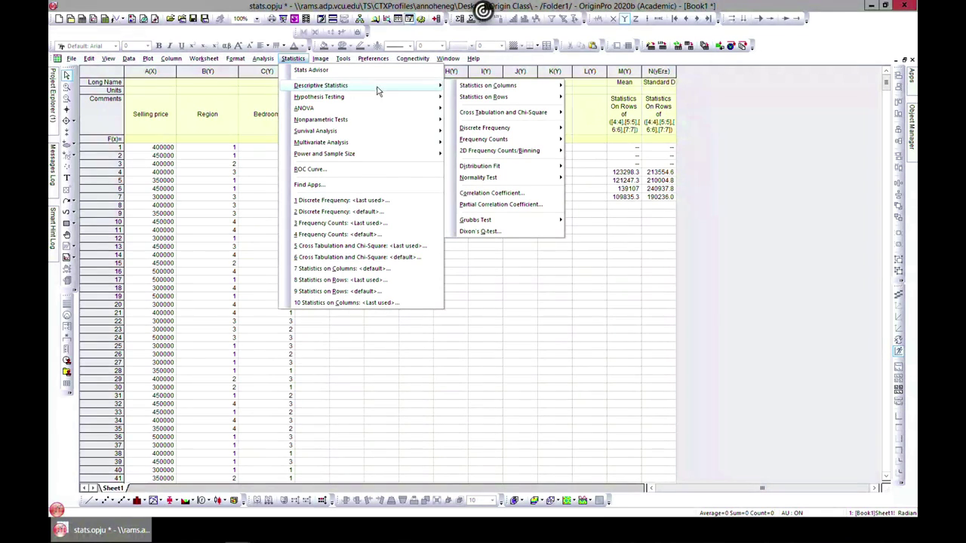
mouse_move(505, 130)
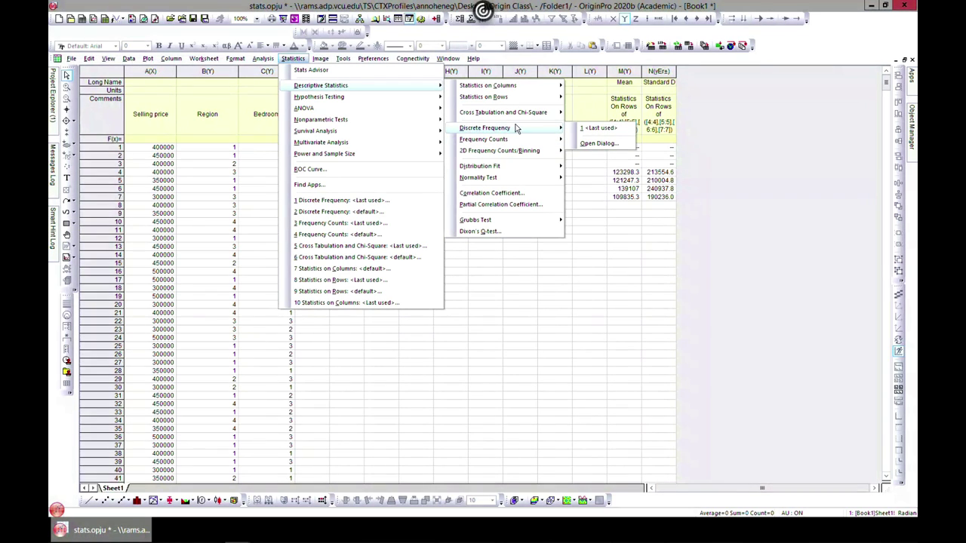
click(585, 143)
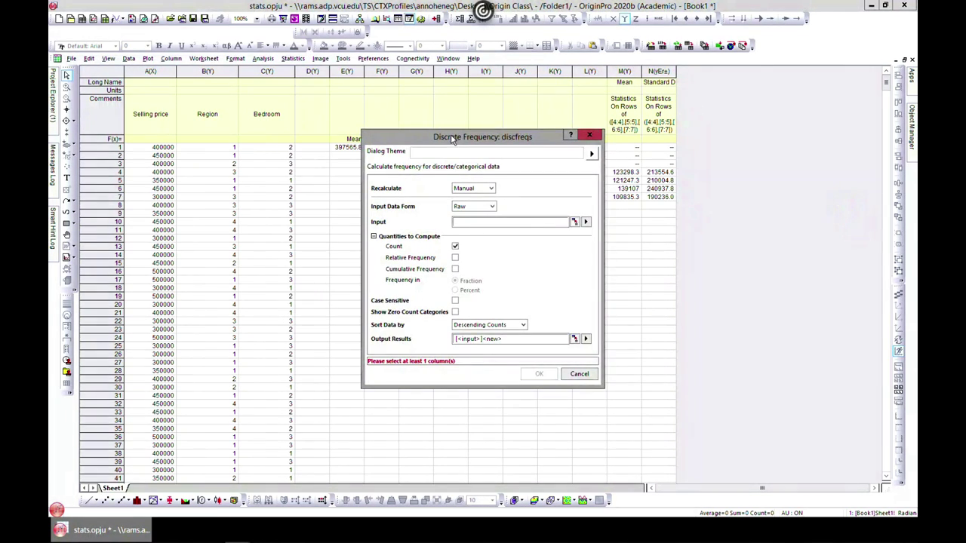
drag(454, 138, 447, 96)
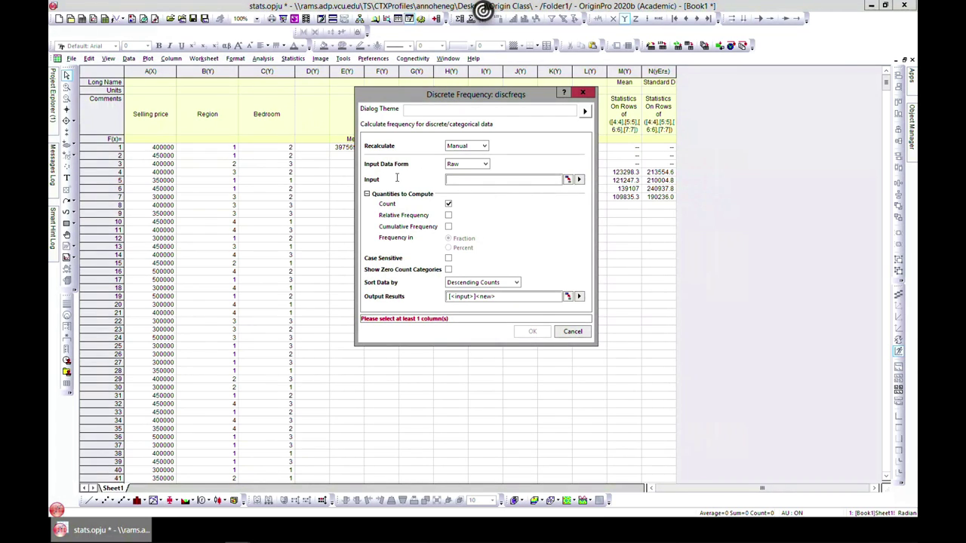
click(579, 180)
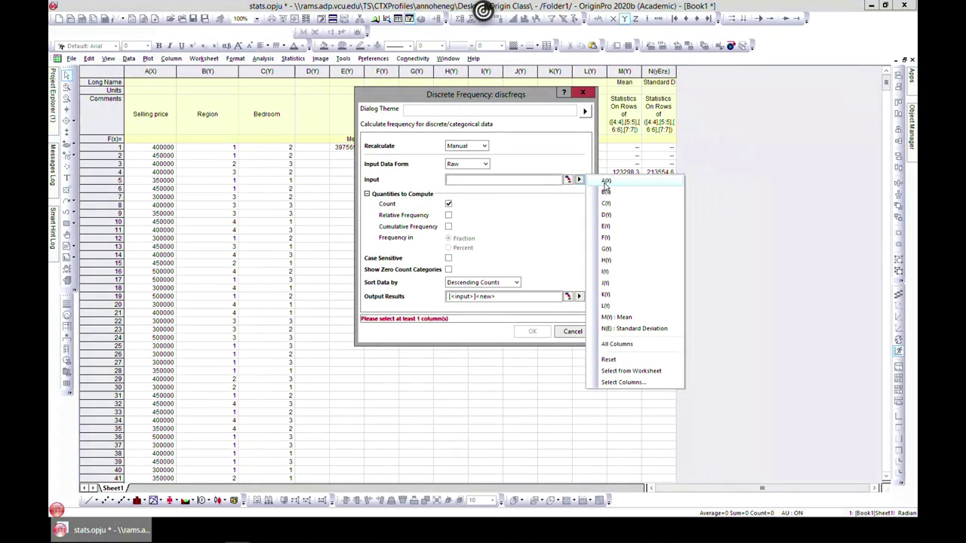
click(605, 182)
click(579, 180)
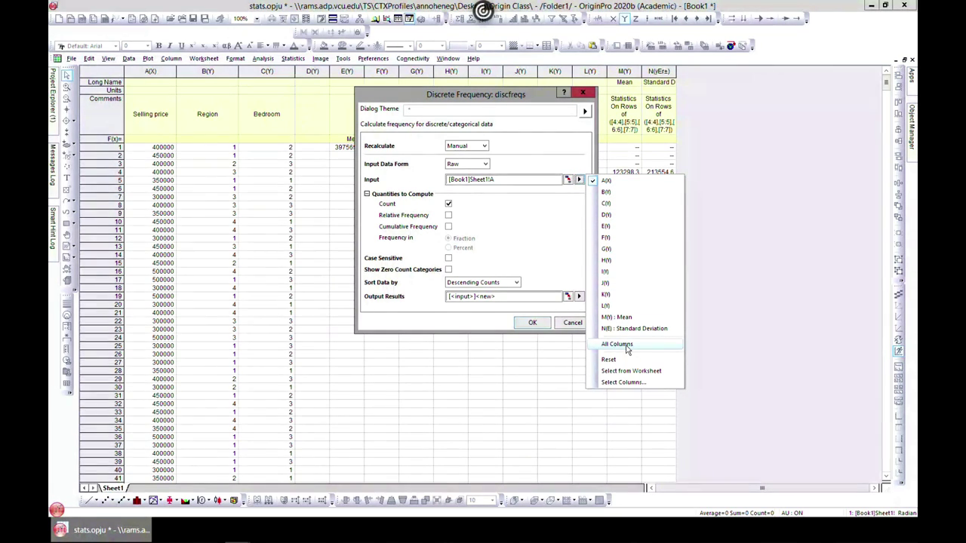
click(624, 382)
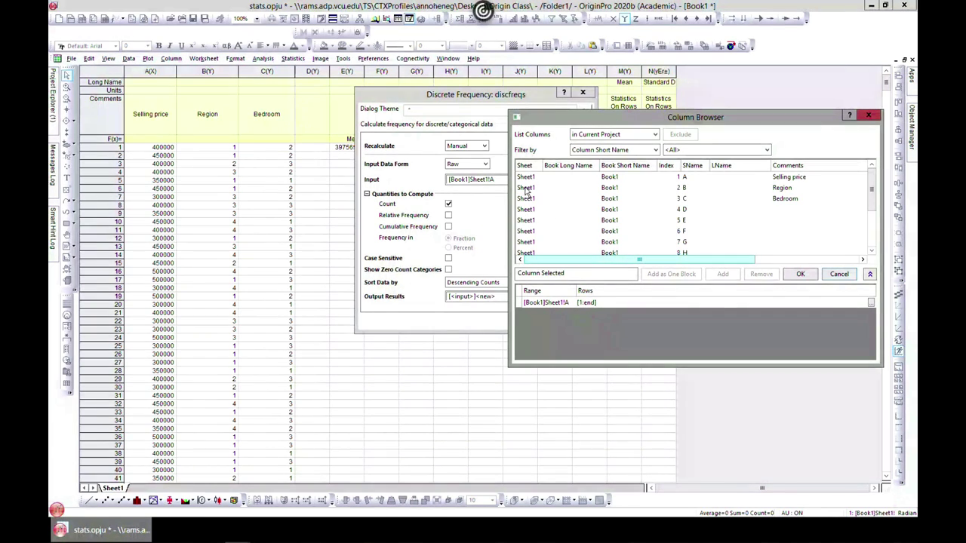
click(801, 274)
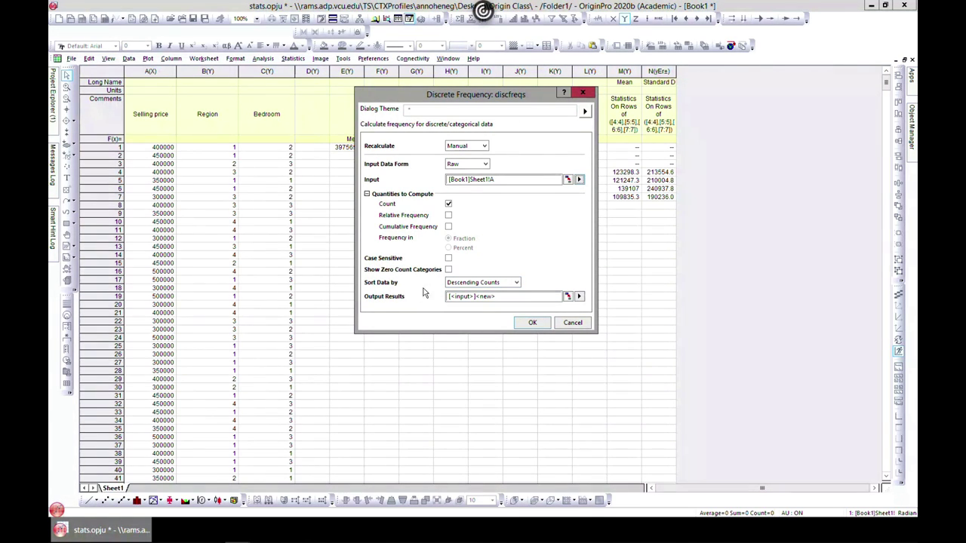
- Review the sorting and output options, then compute the selling price counts in descending order on a new sheet of the input book
click(516, 283)
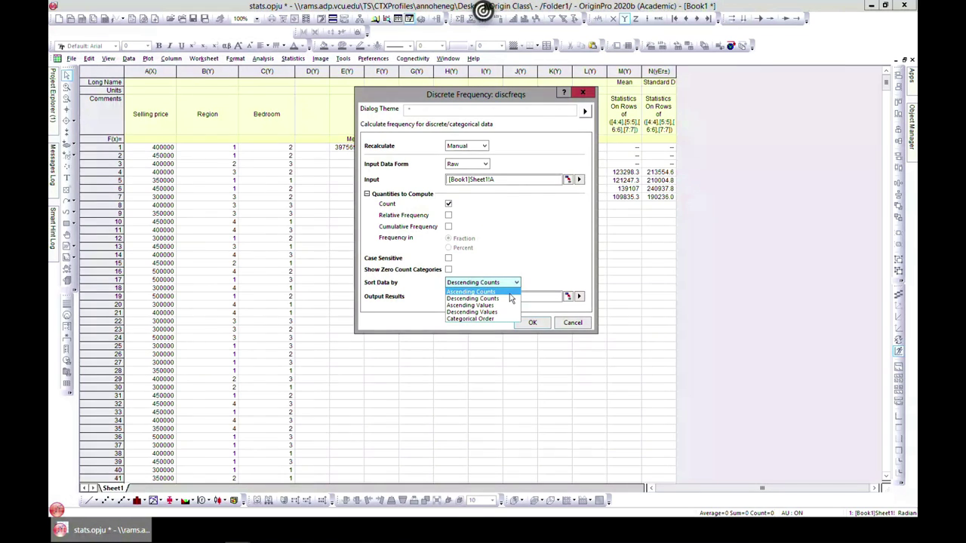
click(535, 254)
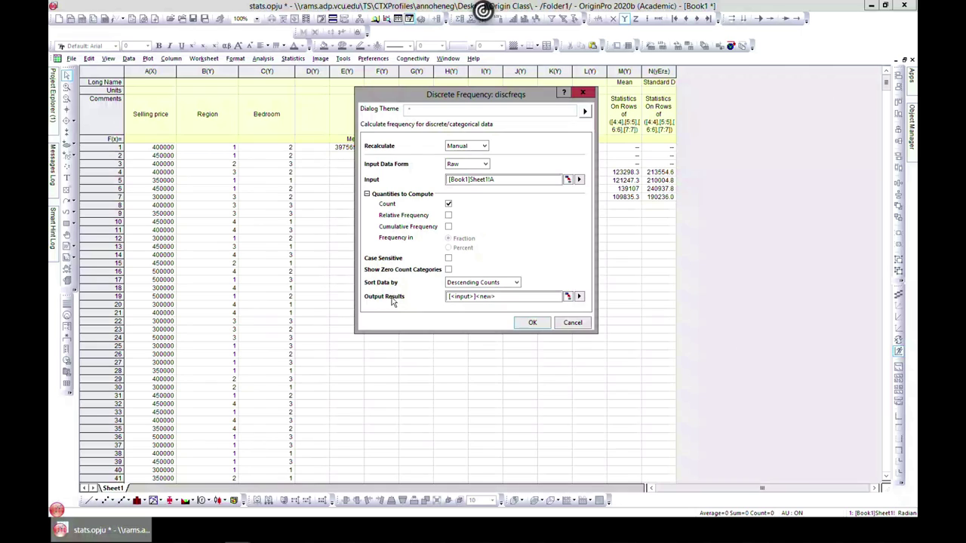
click(579, 296)
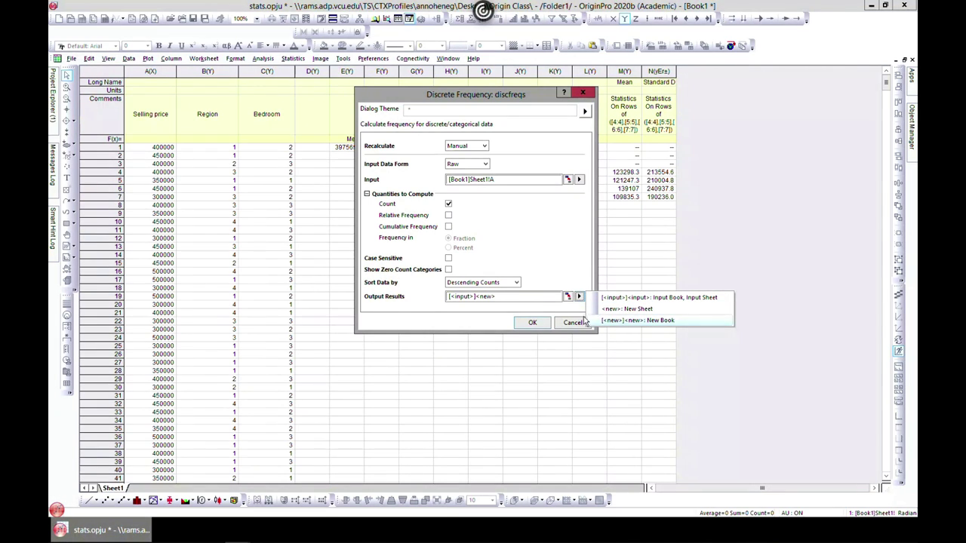
click(553, 237)
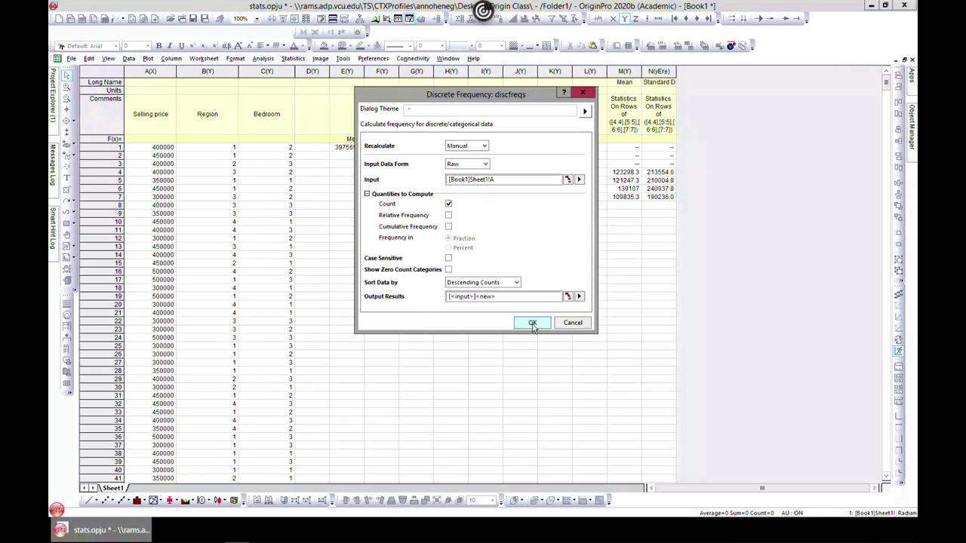
click(532, 323)
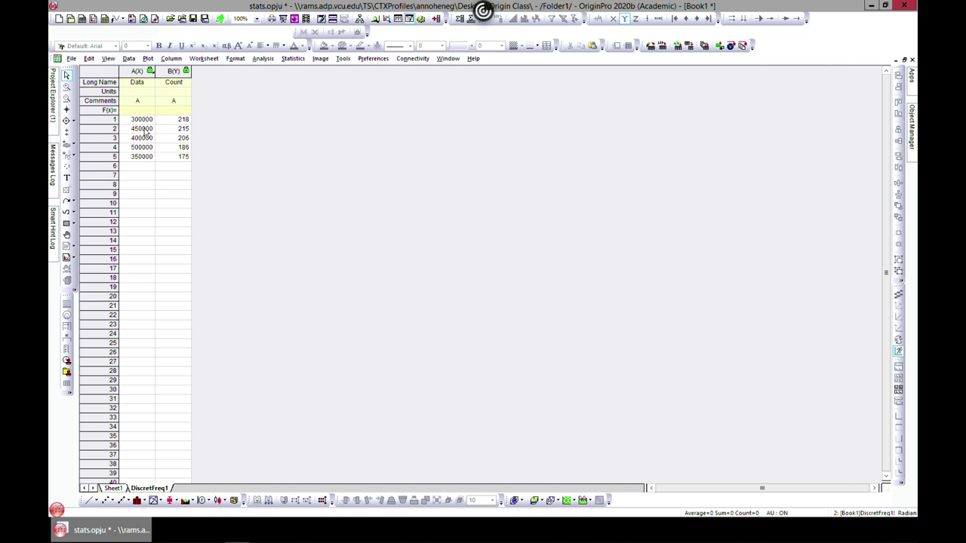
- Set up a Frequency Counts analysis on Sheet1 with the Selling price column A as its input
click(113, 488)
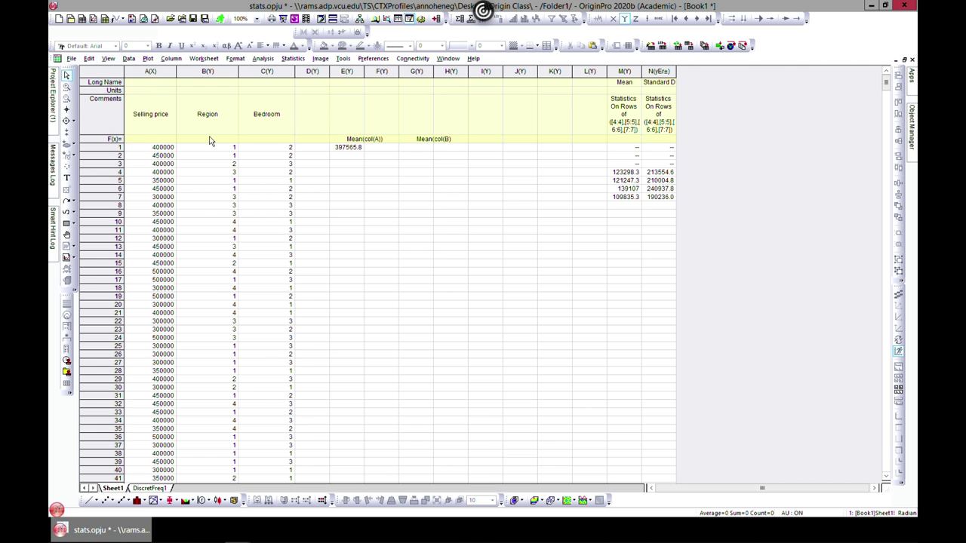
click(293, 58)
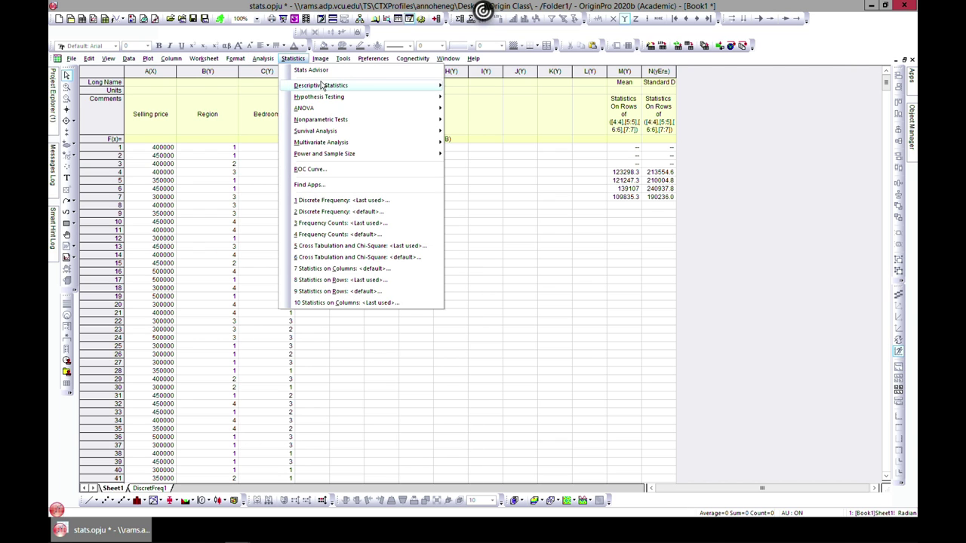
mouse_move(324, 86)
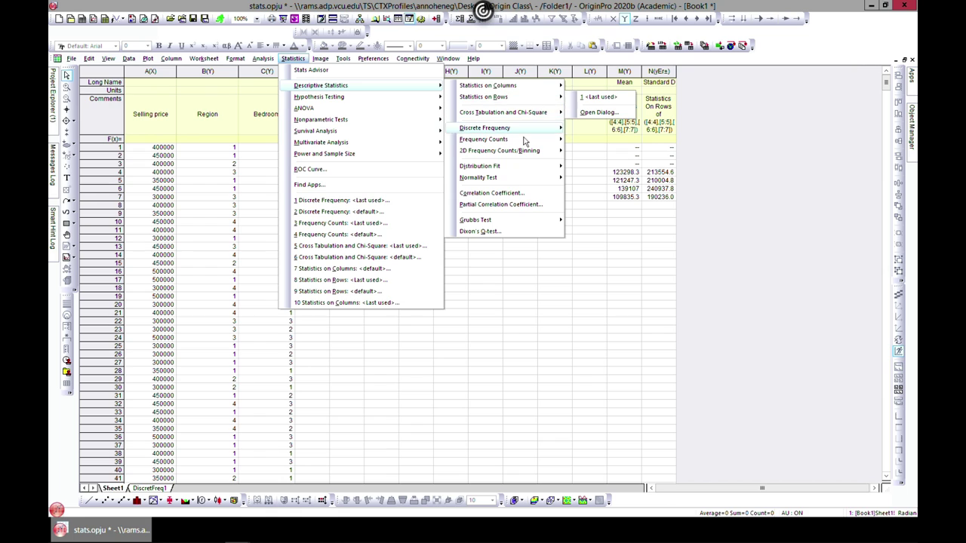
mouse_move(535, 133)
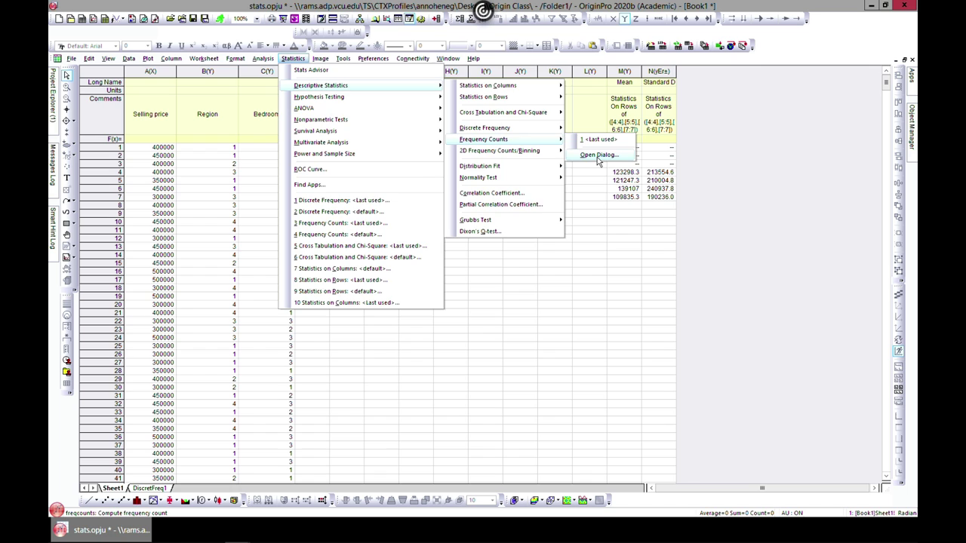
click(598, 157)
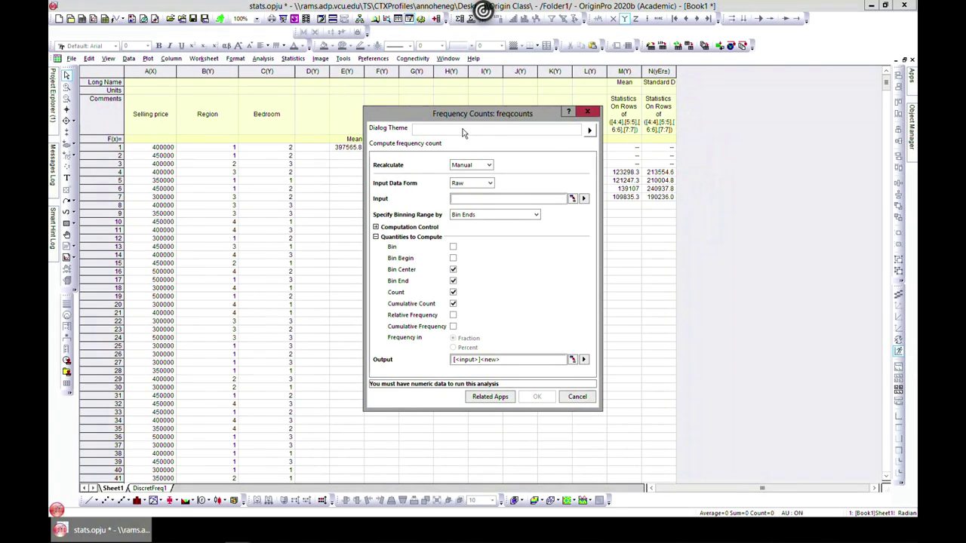
click(583, 199)
click(612, 200)
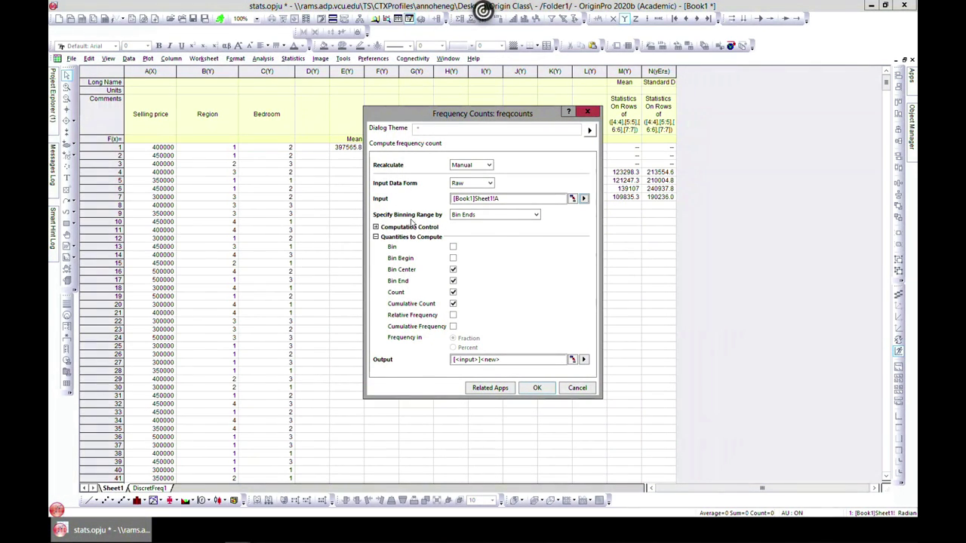
- Review the binning and computation control options, then compute bin center, bin end, count and cumulative count by Bin Ends with automatic bin settings
click(532, 215)
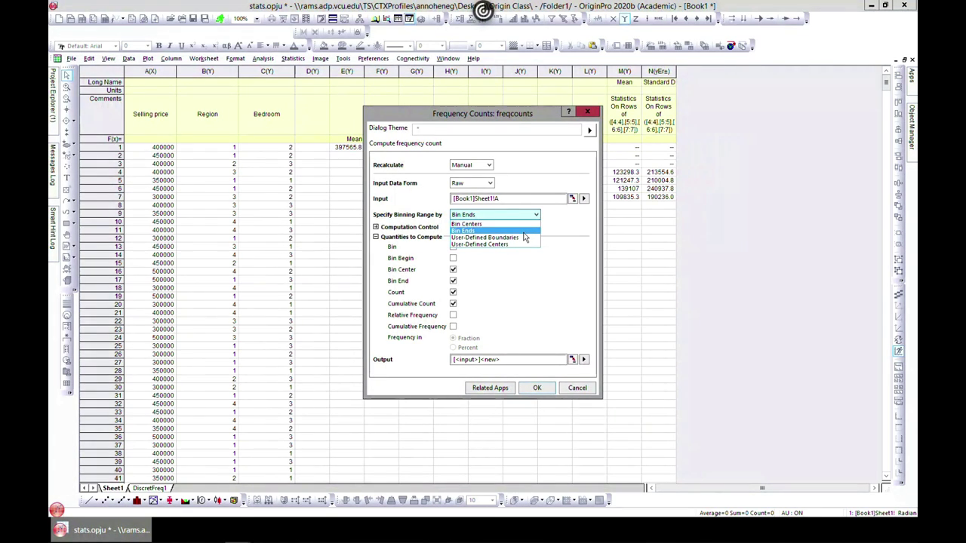
click(575, 258)
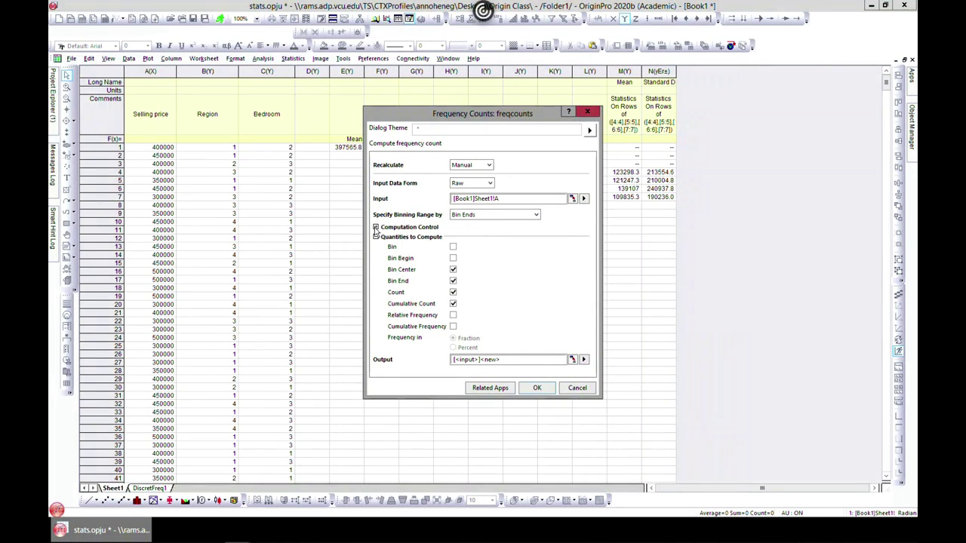
click(375, 228)
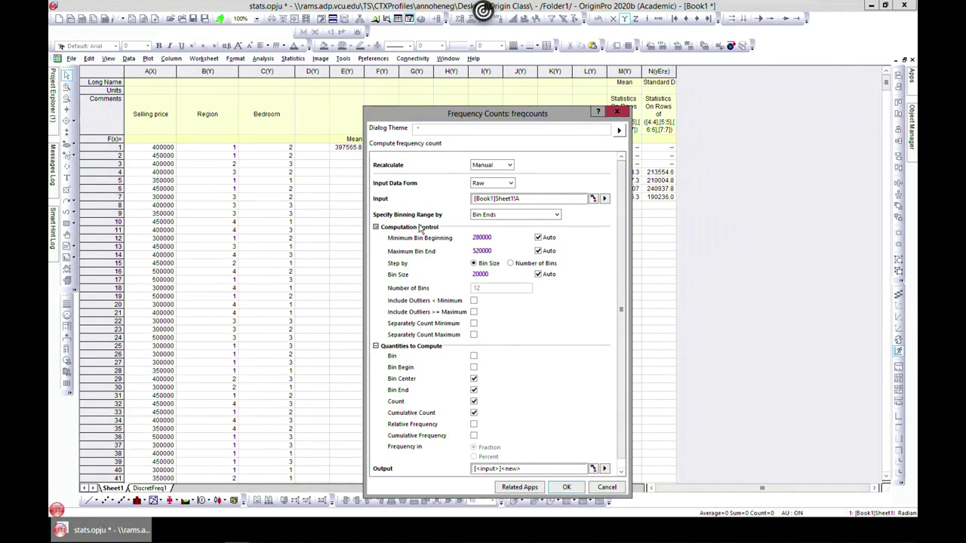
click(538, 237)
click(538, 238)
scroll(413, 343, down, 1)
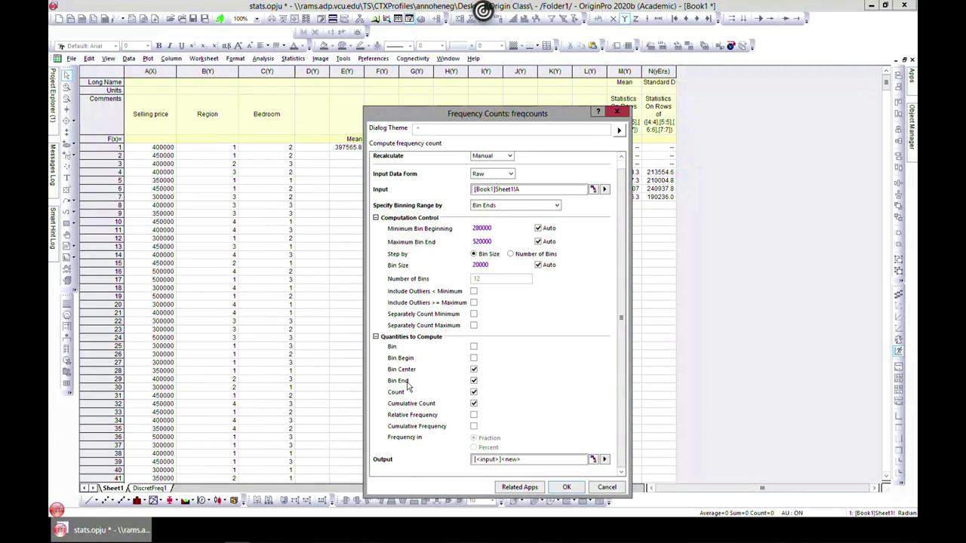
click(473, 380)
click(566, 487)
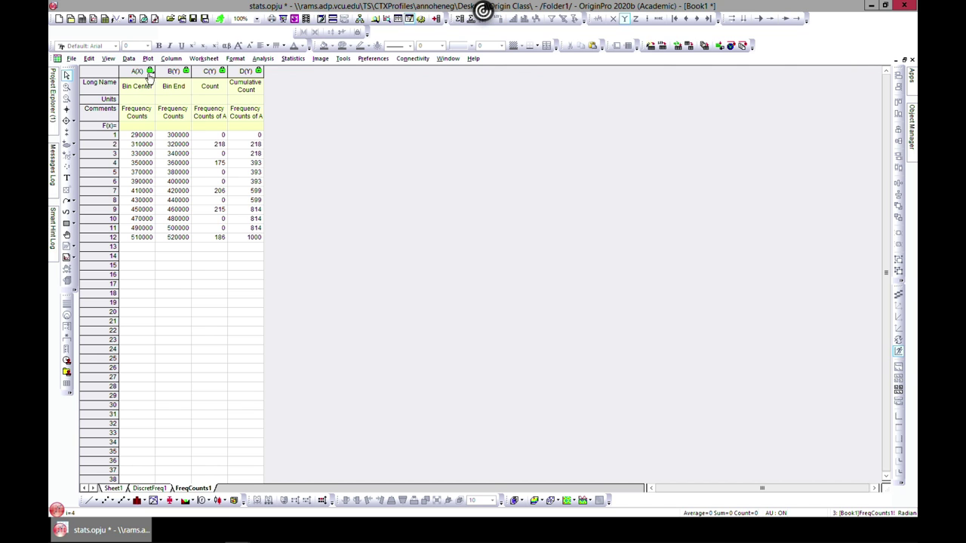
- Recompute the frequency counts with Bin Begin instead of Bin Center, and compare them with the discrete frequency sheet
click(149, 72)
click(166, 89)
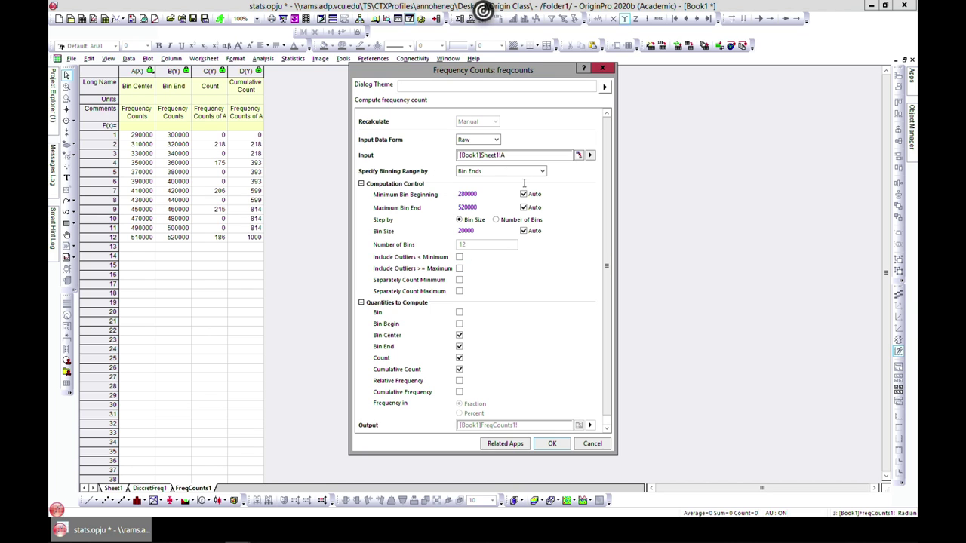
click(458, 346)
click(459, 323)
click(458, 336)
click(550, 446)
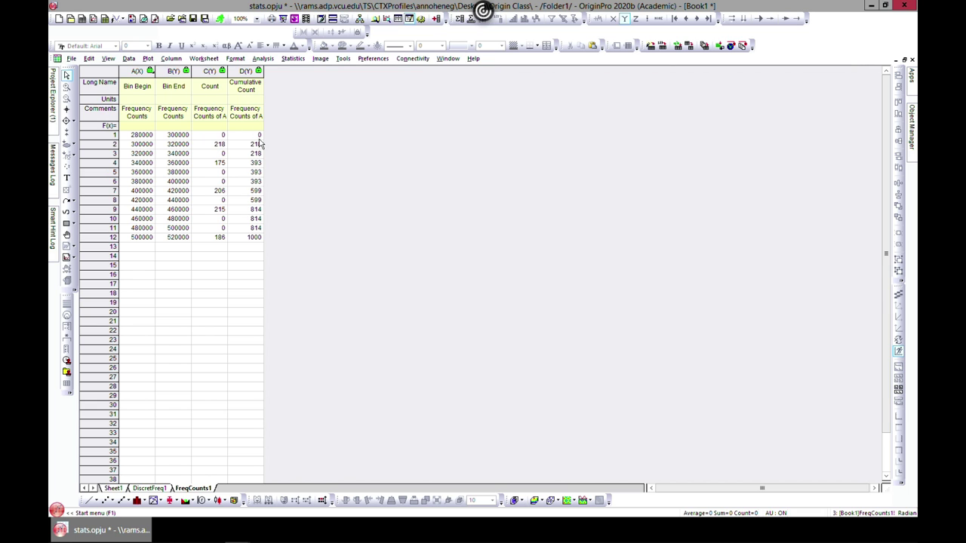
click(149, 488)
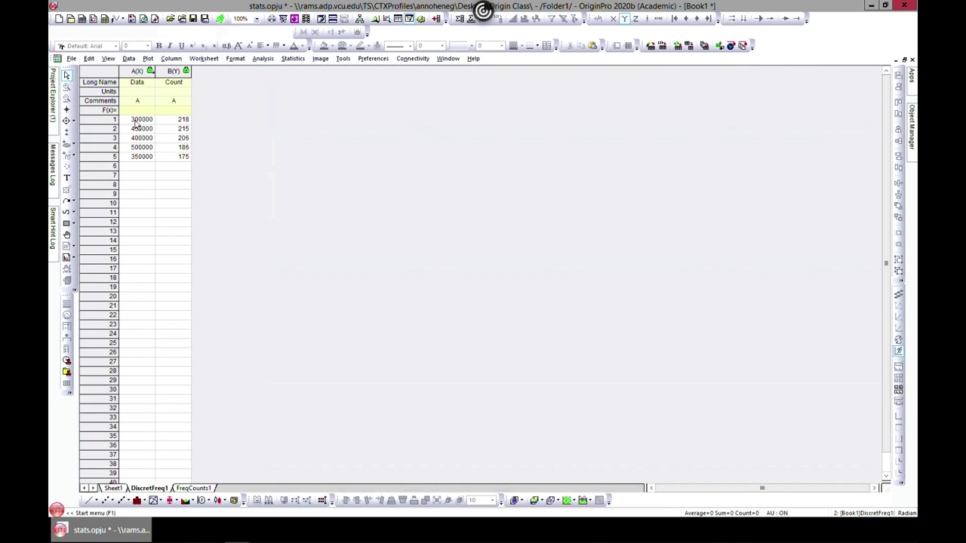
click(195, 488)
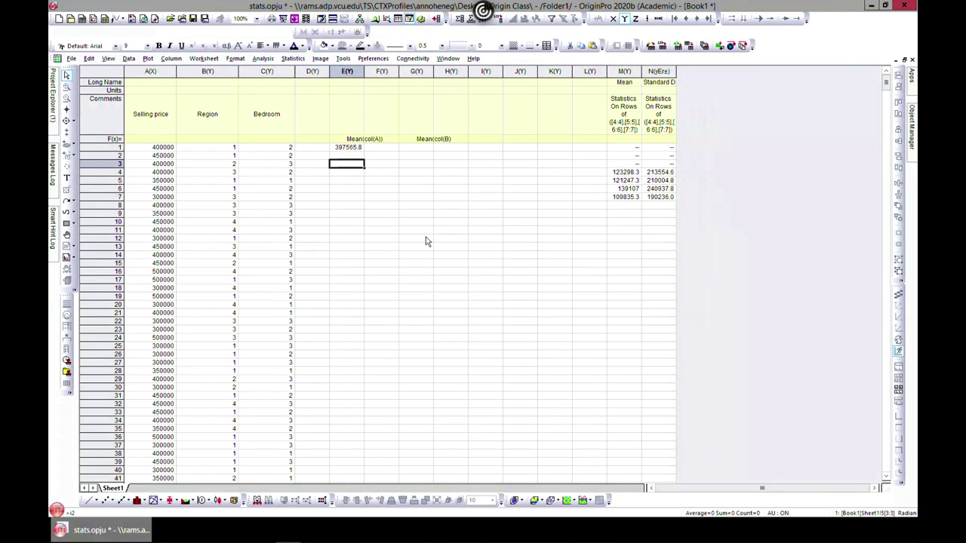
- Open the Distribution Fit analysis settings for Sheet1
click(293, 59)
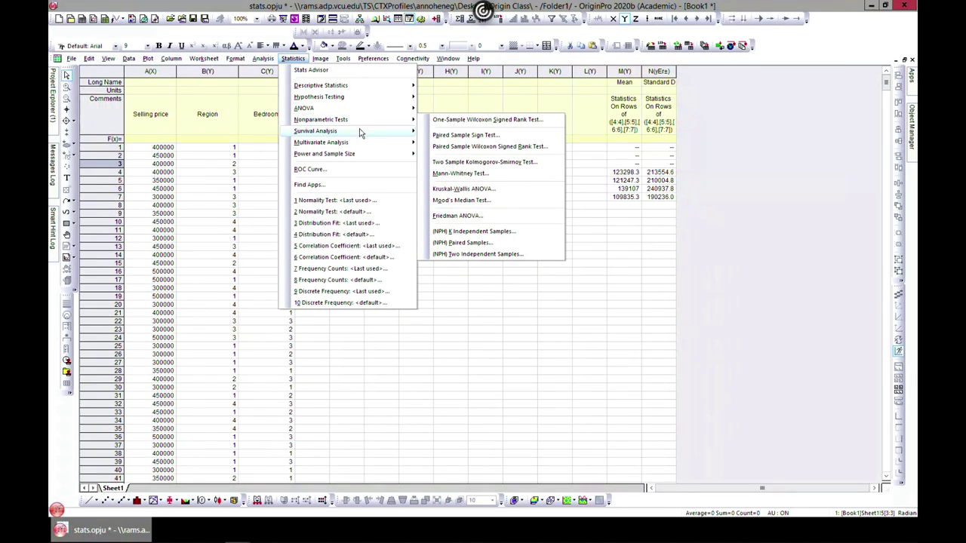
mouse_move(346, 89)
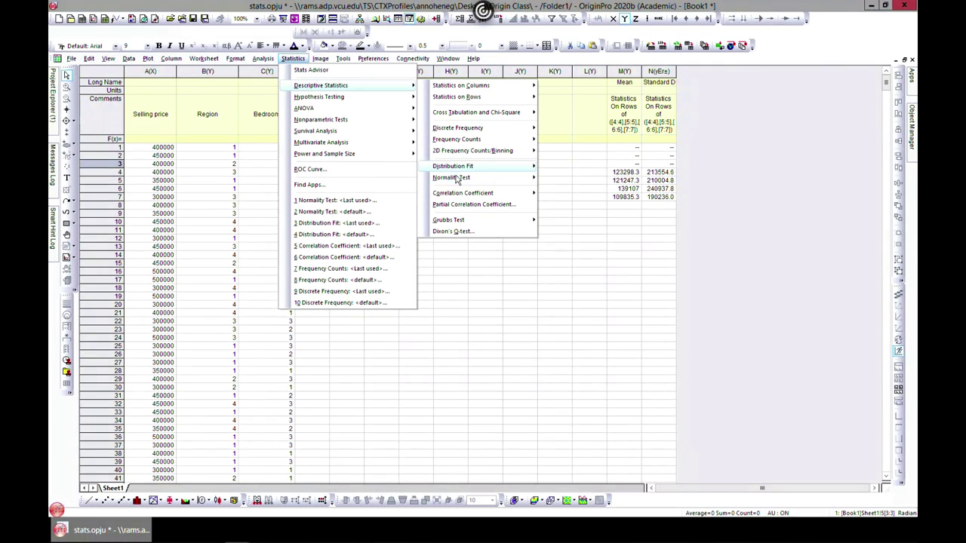
mouse_move(457, 177)
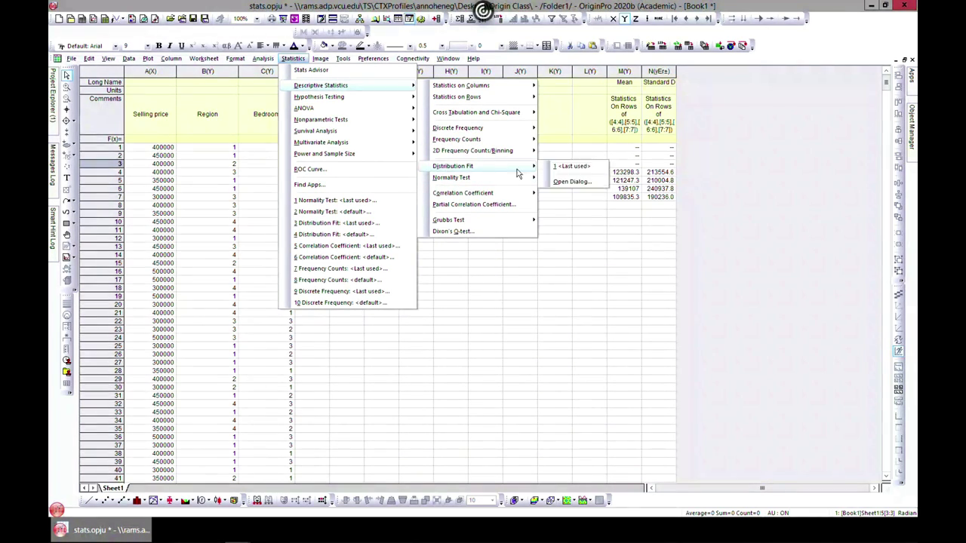
mouse_move(522, 180)
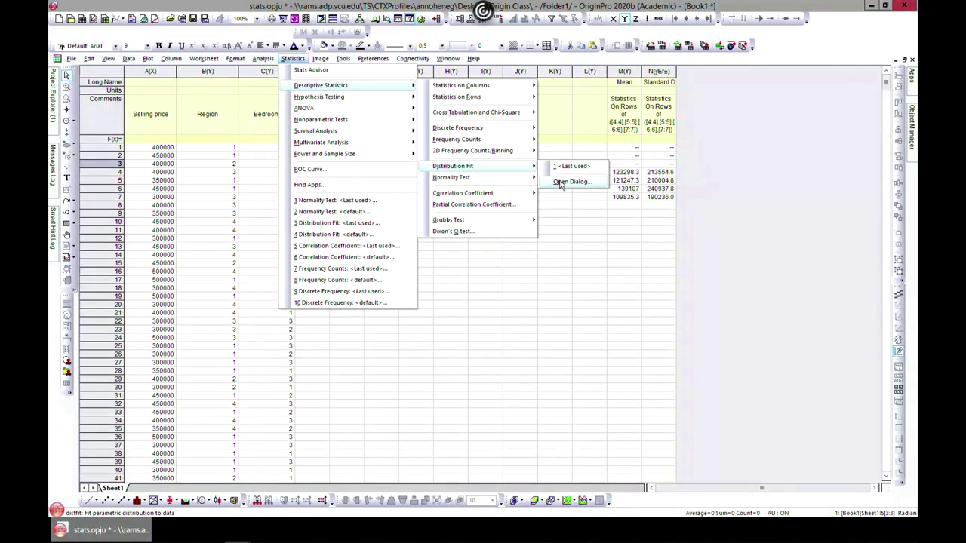
click(567, 193)
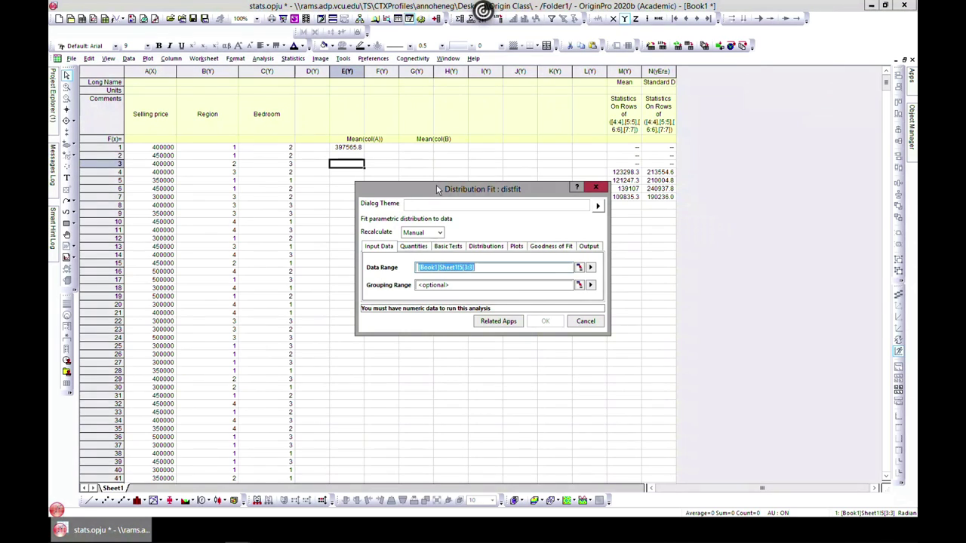
- Set the distribution fit's data range to column A, the selling prices
drag(436, 187, 459, 122)
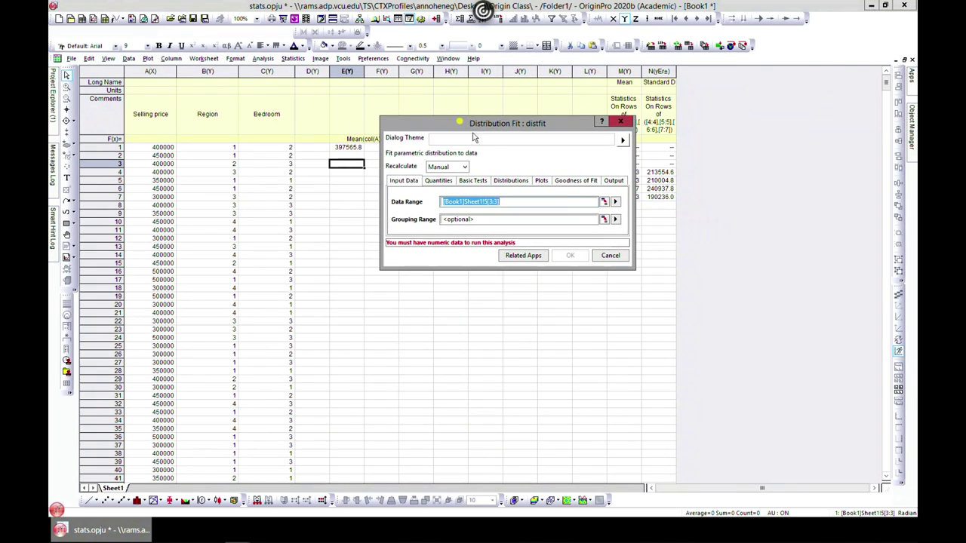
click(615, 202)
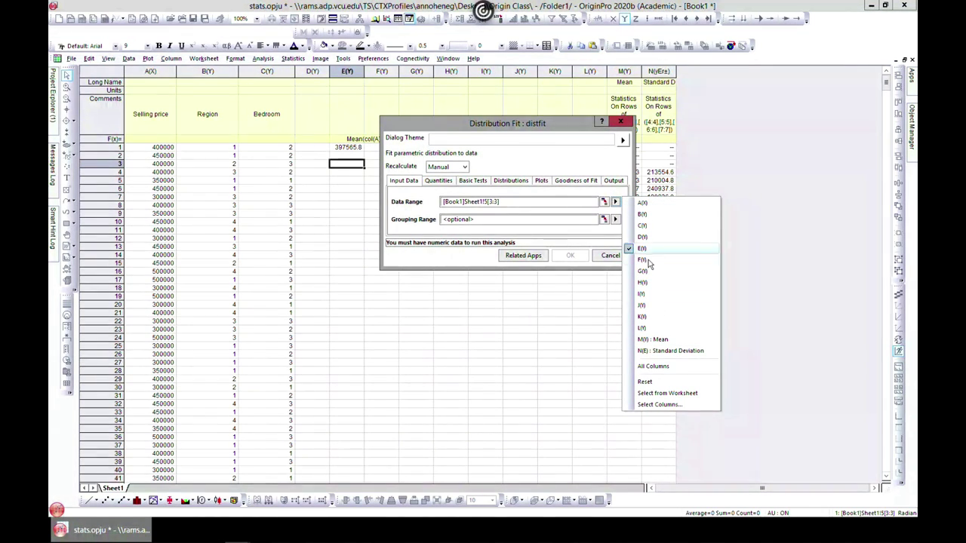
click(641, 204)
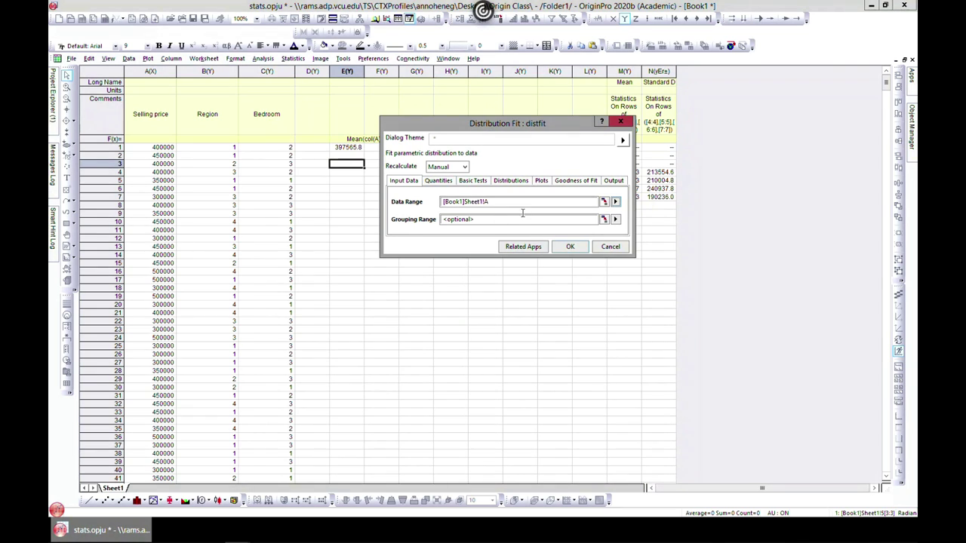
- Include variance, kurtosis, skewness and mode among the moments computed by the distribution fit
click(444, 182)
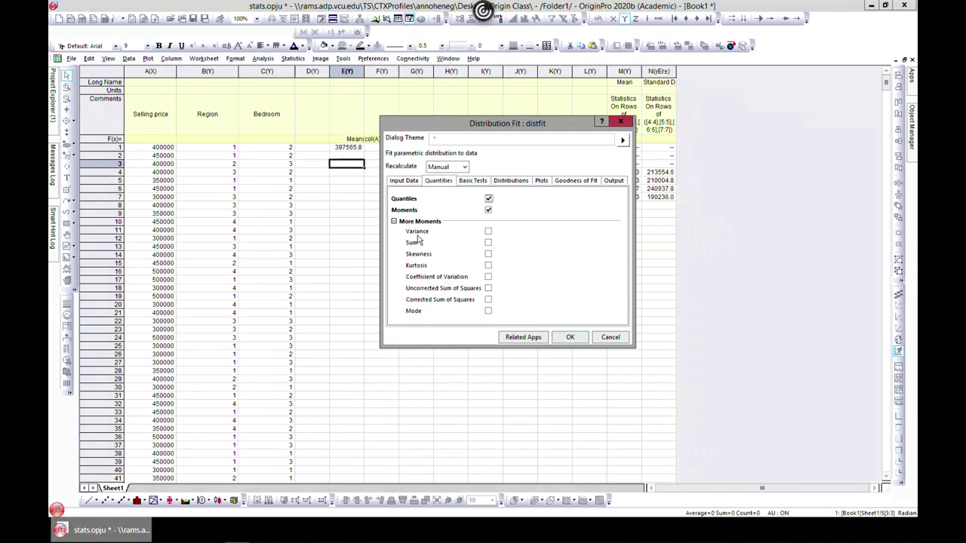
click(488, 231)
click(488, 264)
click(488, 253)
click(488, 311)
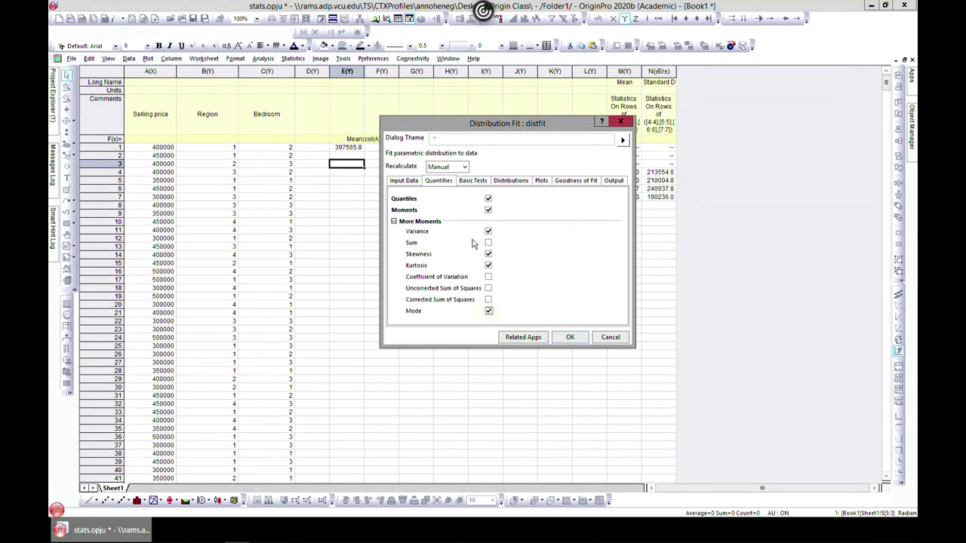
click(484, 184)
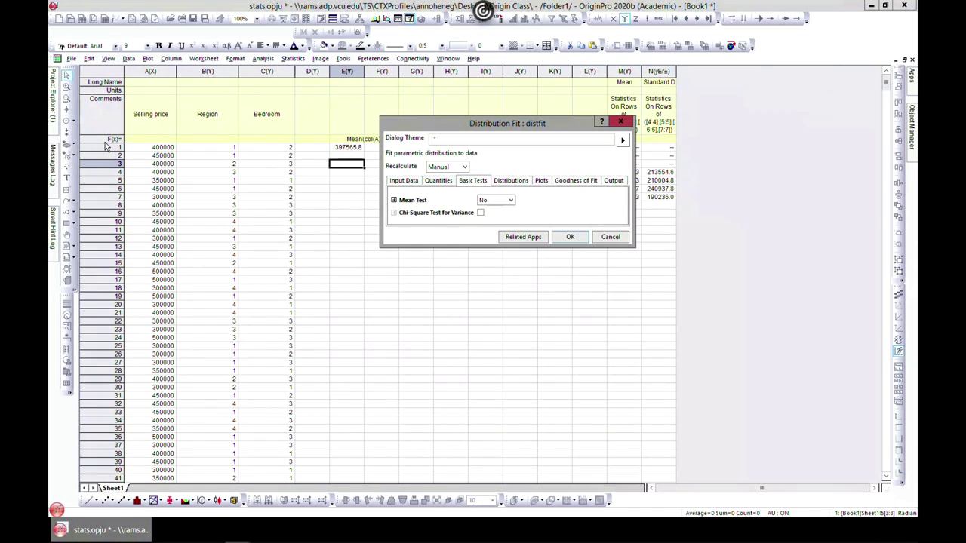
click(511, 201)
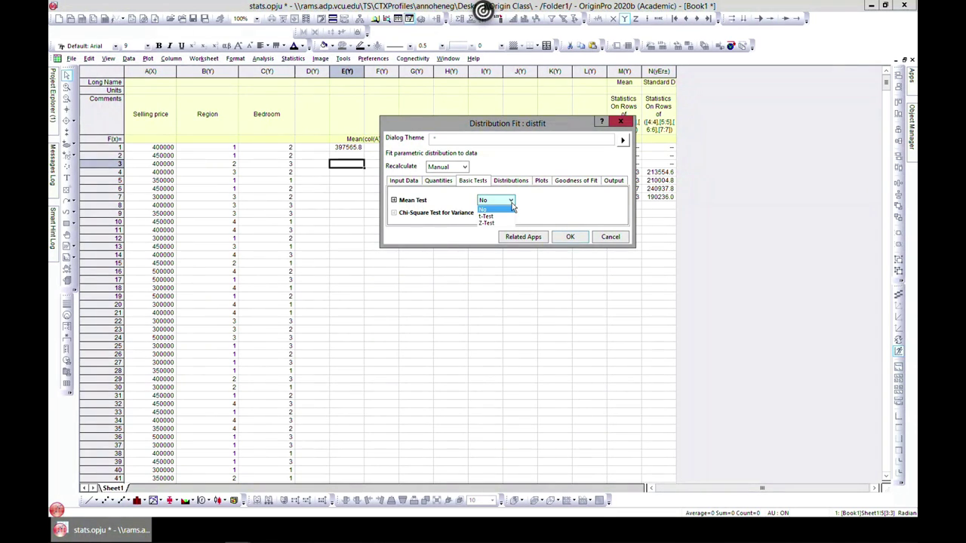
click(498, 218)
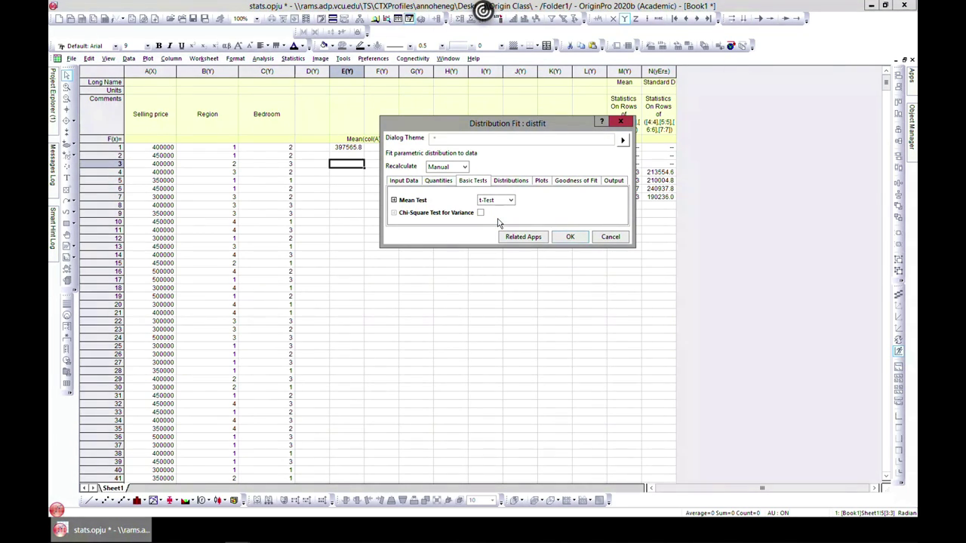
click(502, 200)
click(497, 208)
- Run the fit with a continuous Normal distribution, a box chart and a histogram, without goodness-of-fit tests, keeping the default output destinations
click(522, 181)
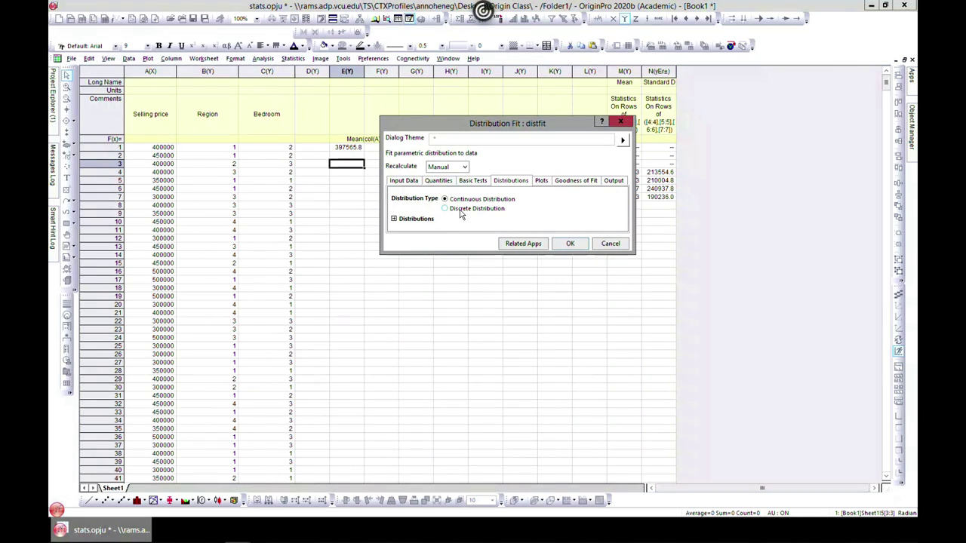
click(393, 219)
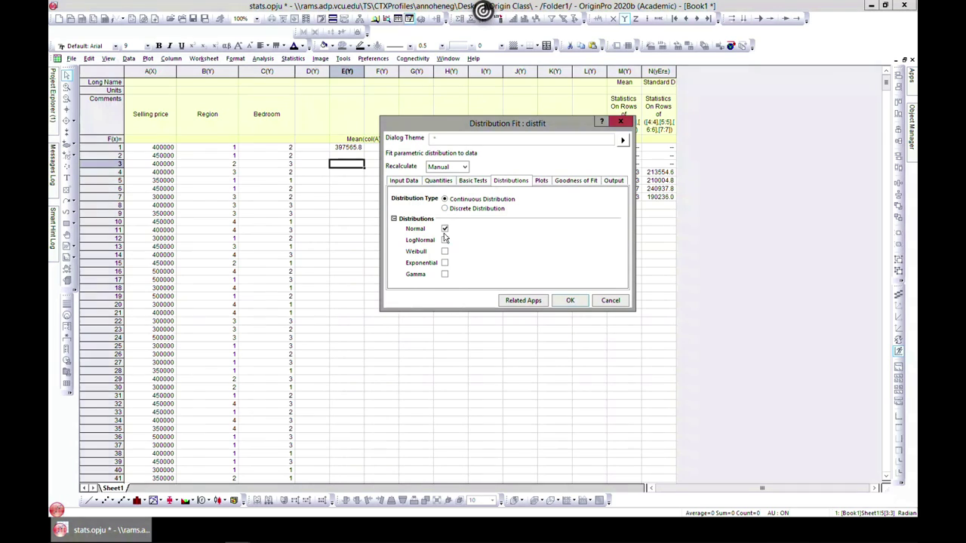
click(541, 182)
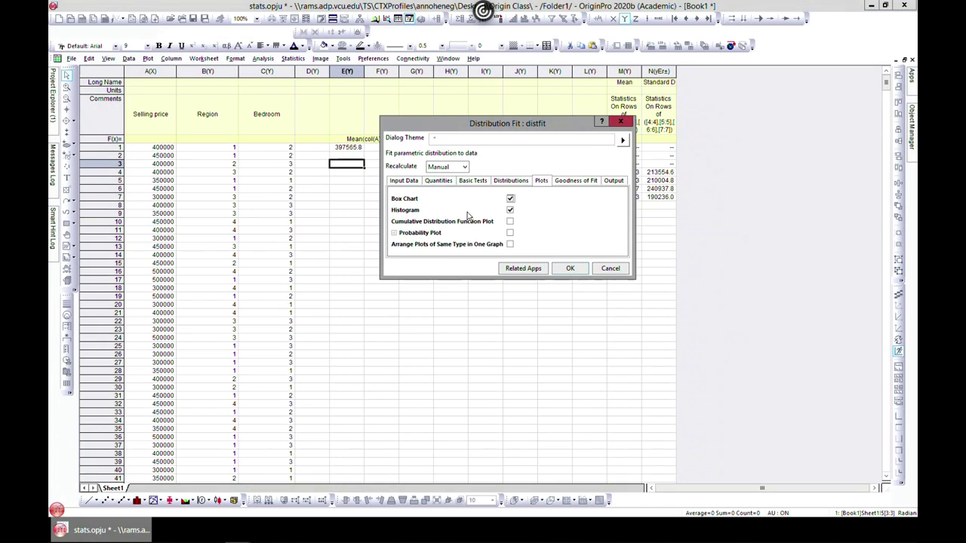
click(569, 181)
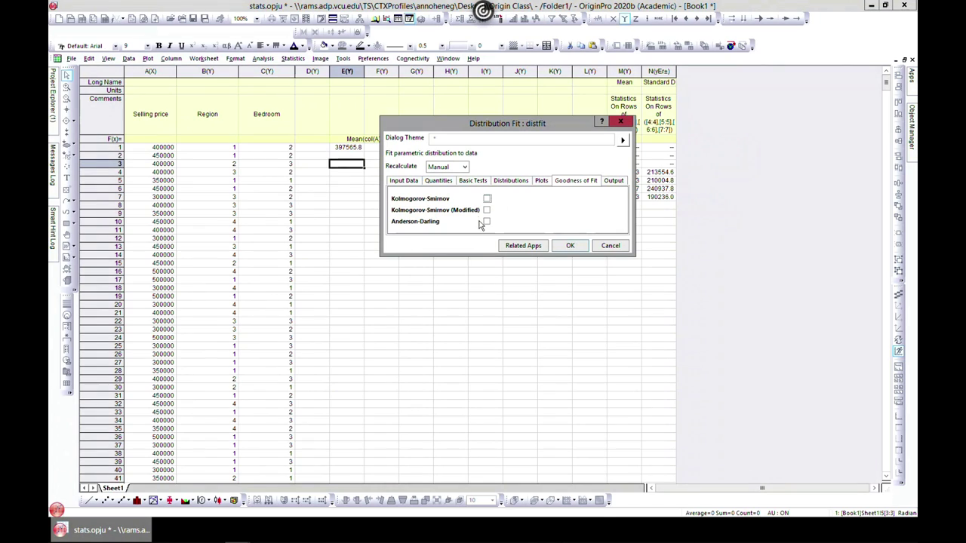
click(612, 182)
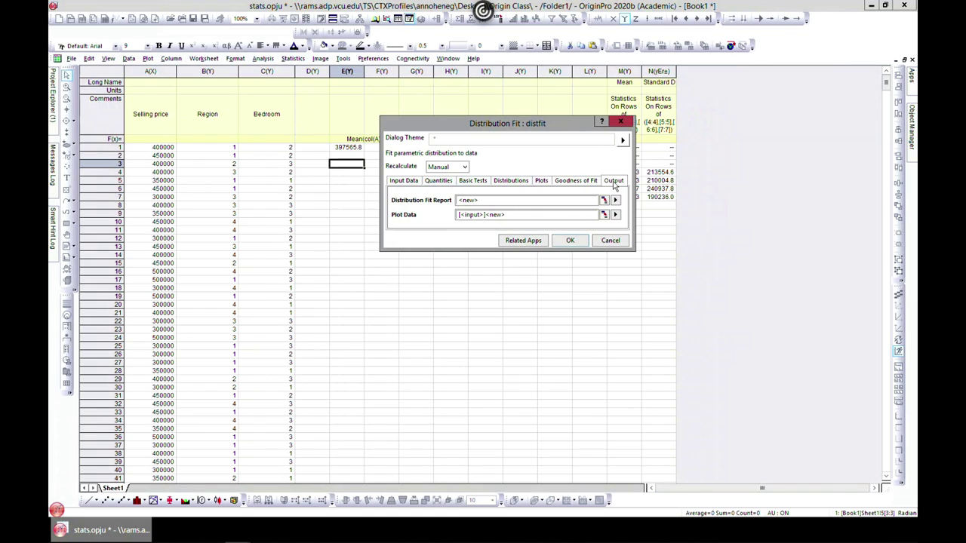
click(615, 215)
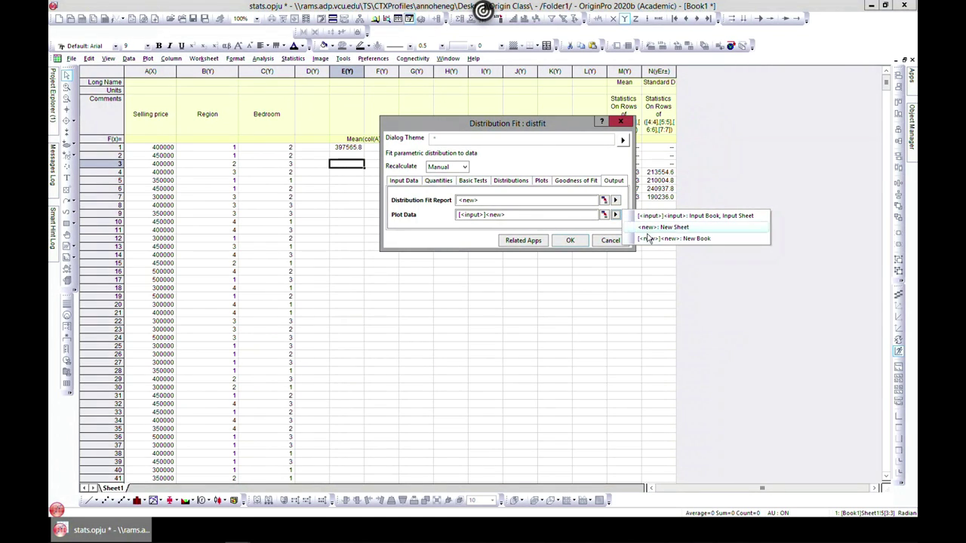
click(621, 215)
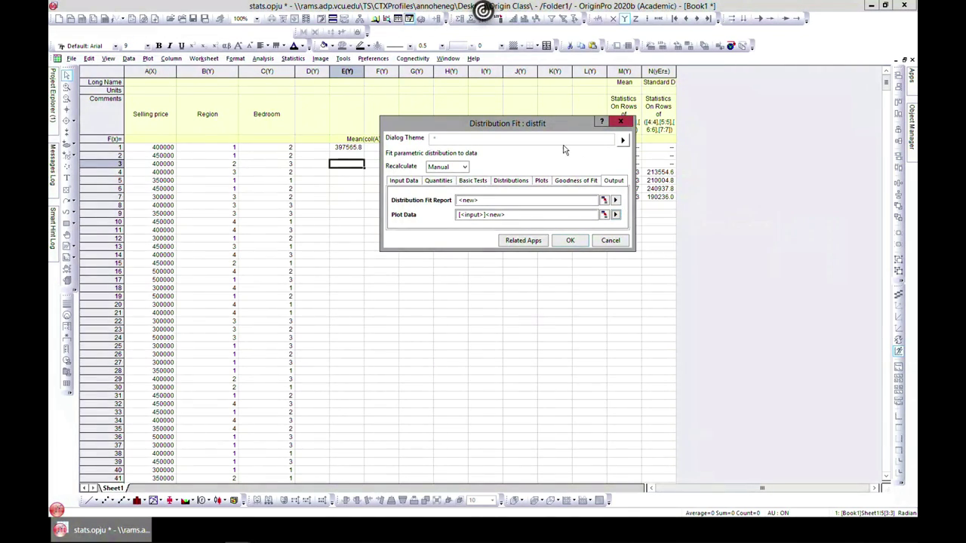
click(578, 244)
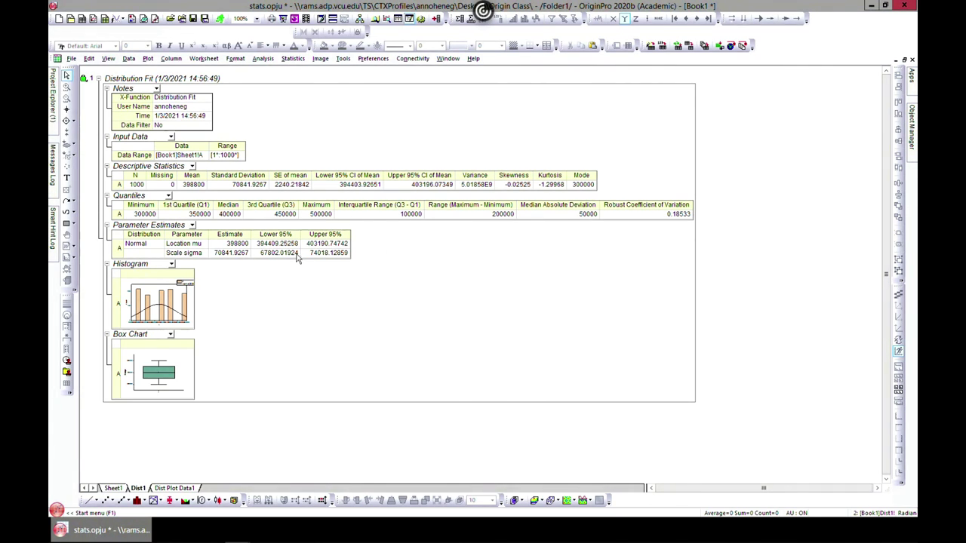
- Examine the histogram with its normal curve and the box chart from the fit report at full size
double_click(198, 313)
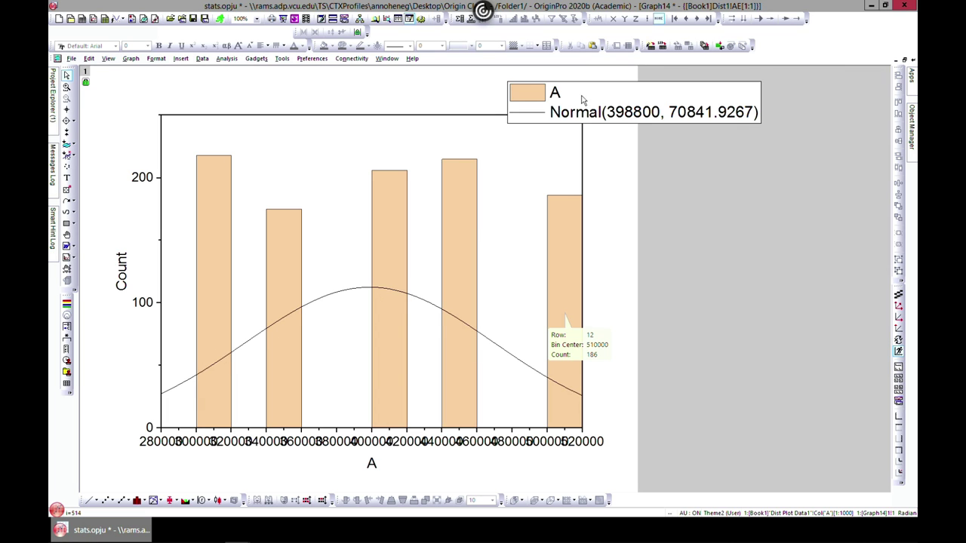
key(ctrl+Tab)
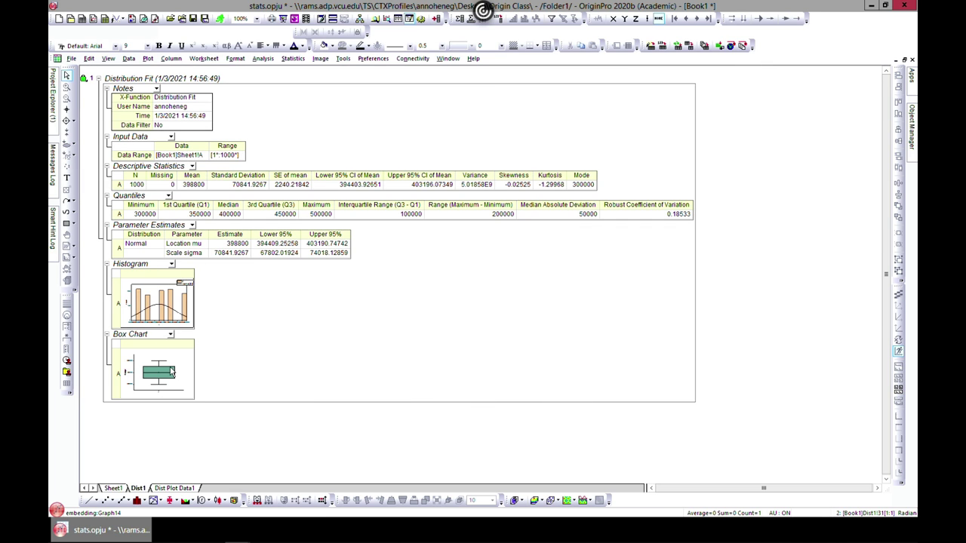
double_click(172, 371)
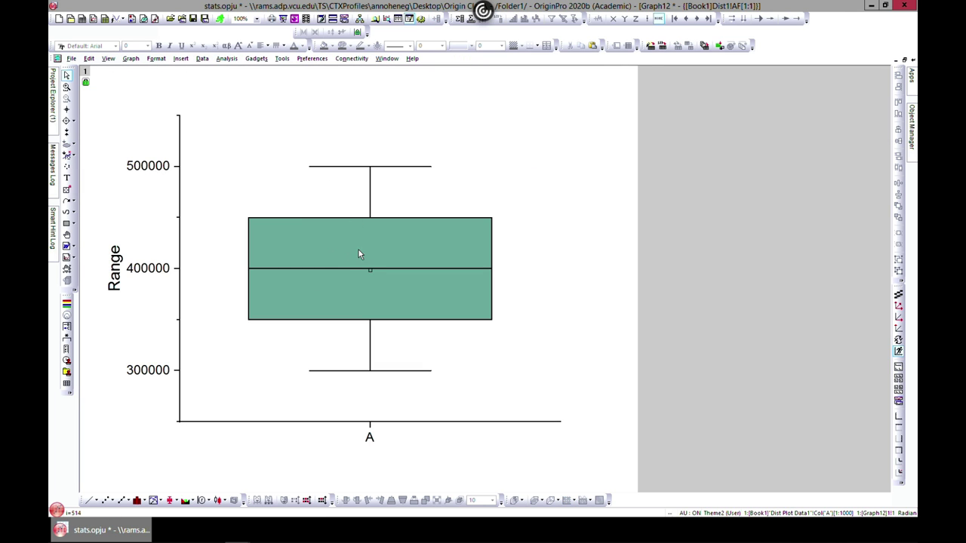
key(ctrl+Tab)
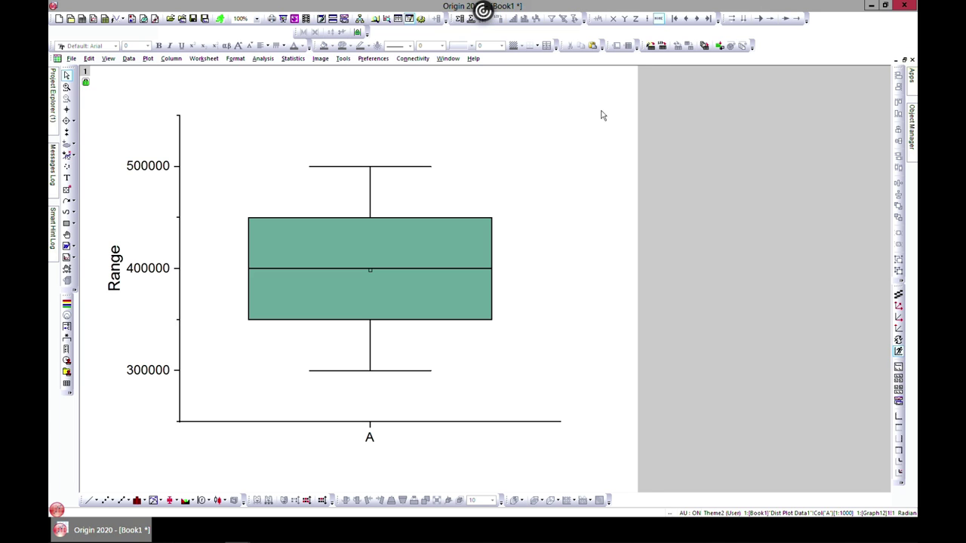
- Reopen the distribution fit's parameters and add the Region and Bedroom columns (B and C) of Sheet1 to the data range
click(82, 79)
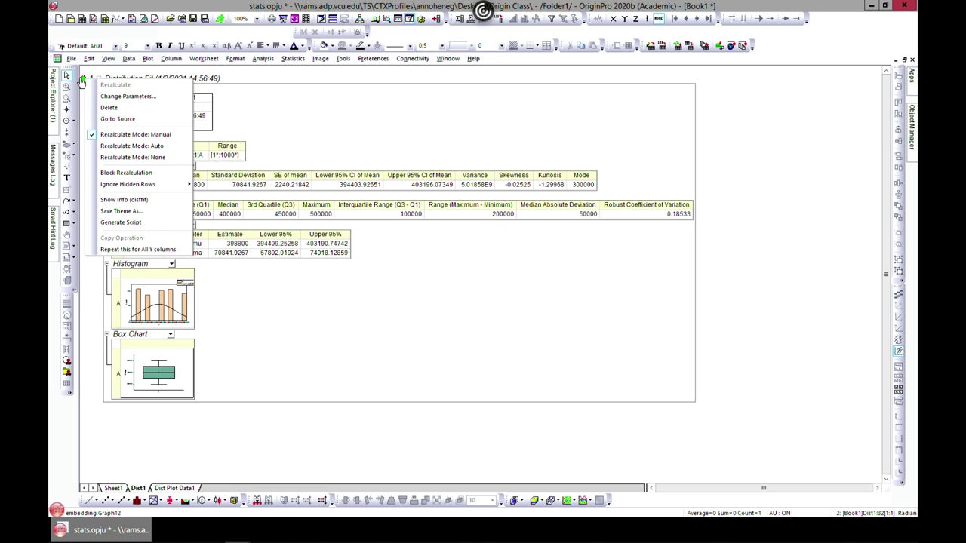
click(126, 96)
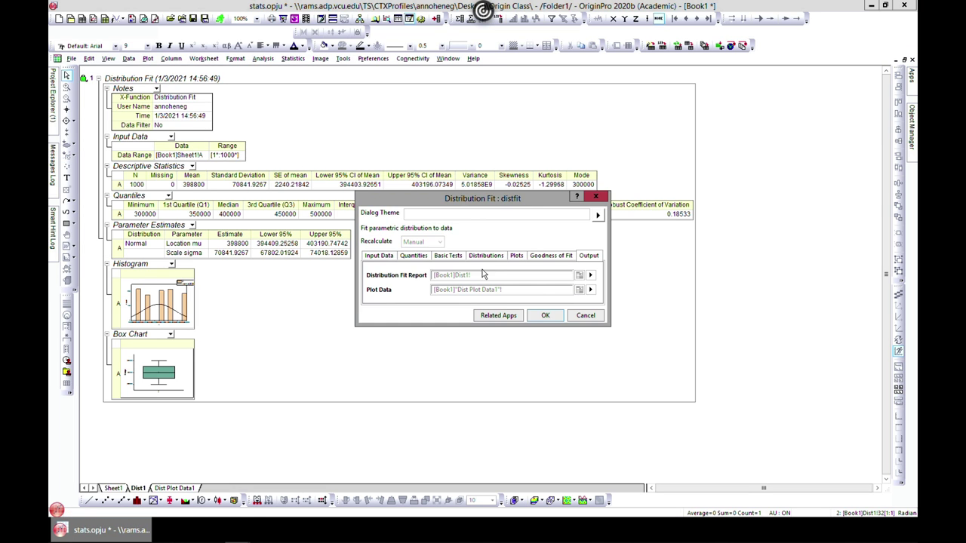
drag(444, 198, 434, 154)
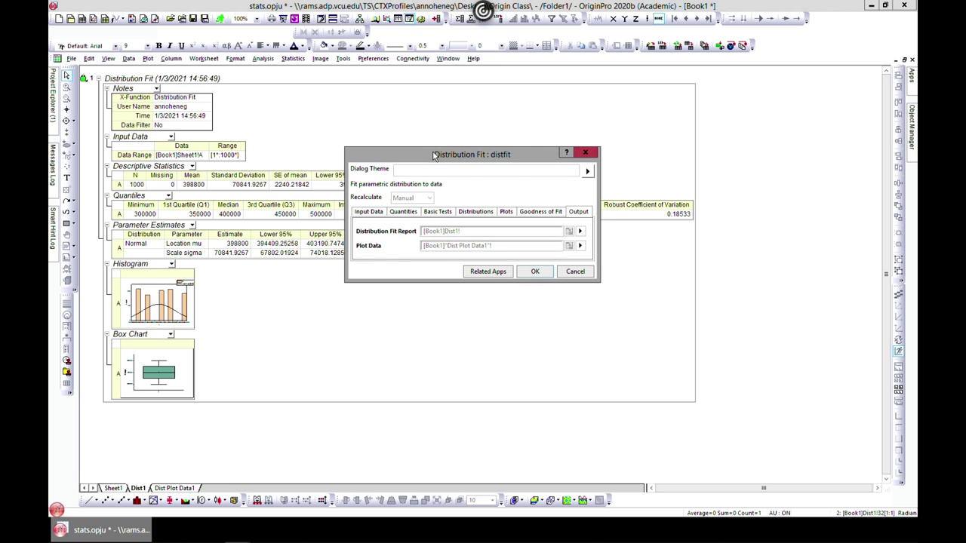
click(379, 214)
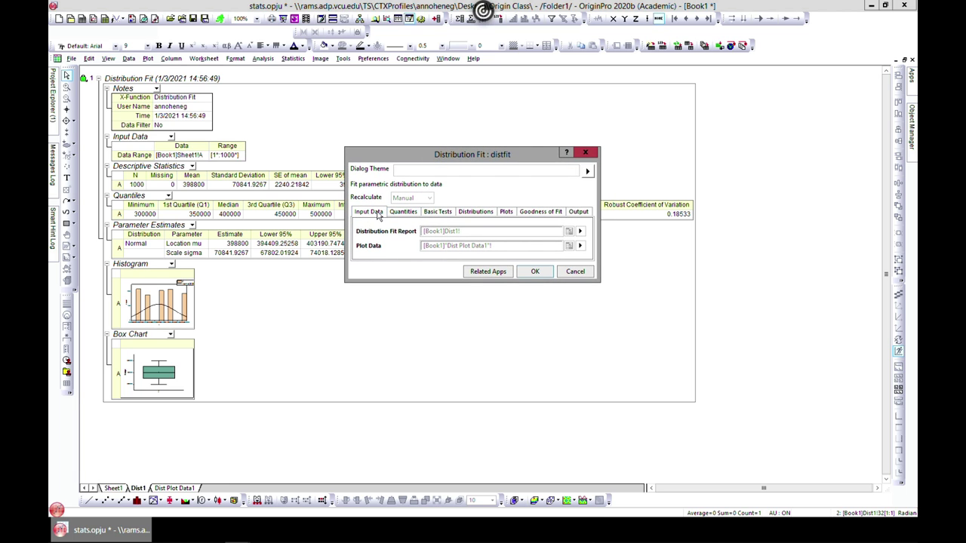
click(580, 233)
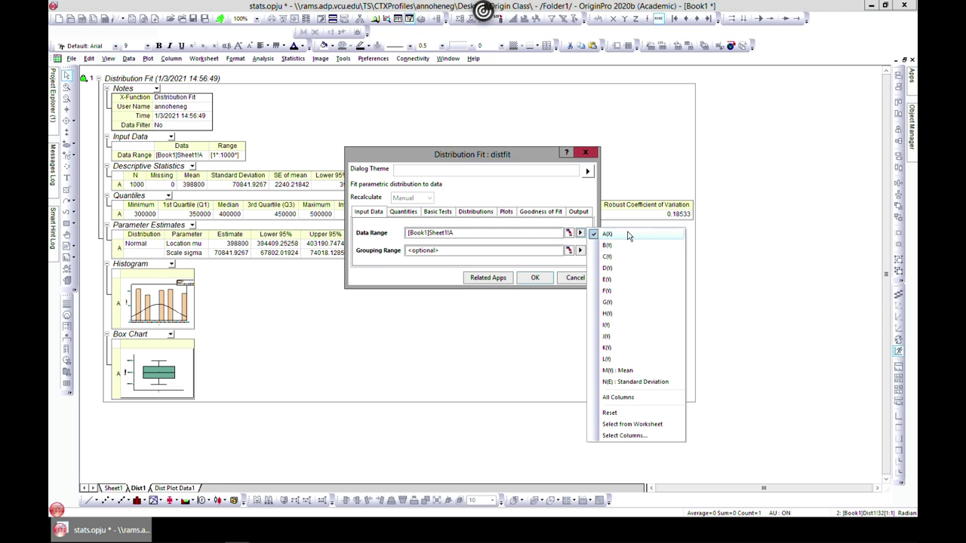
click(623, 436)
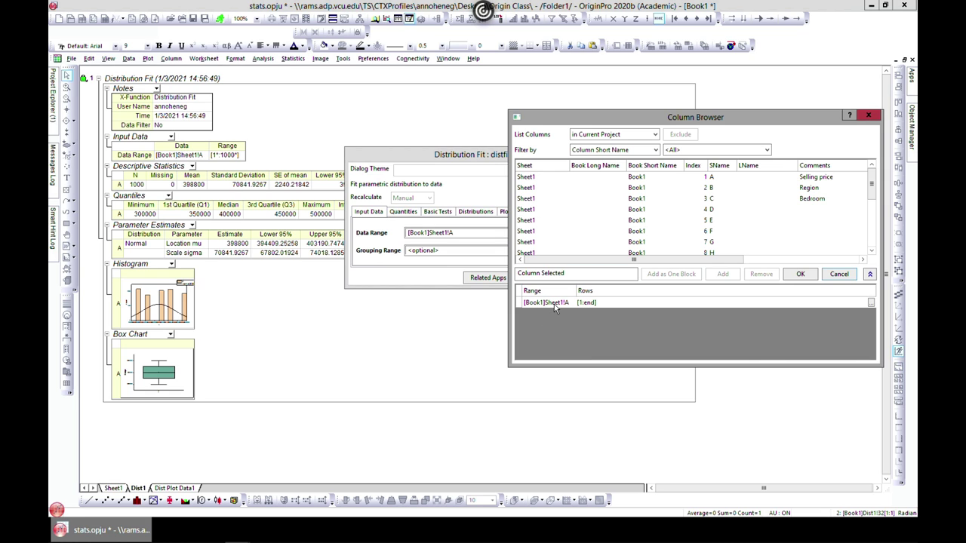
double_click(530, 187)
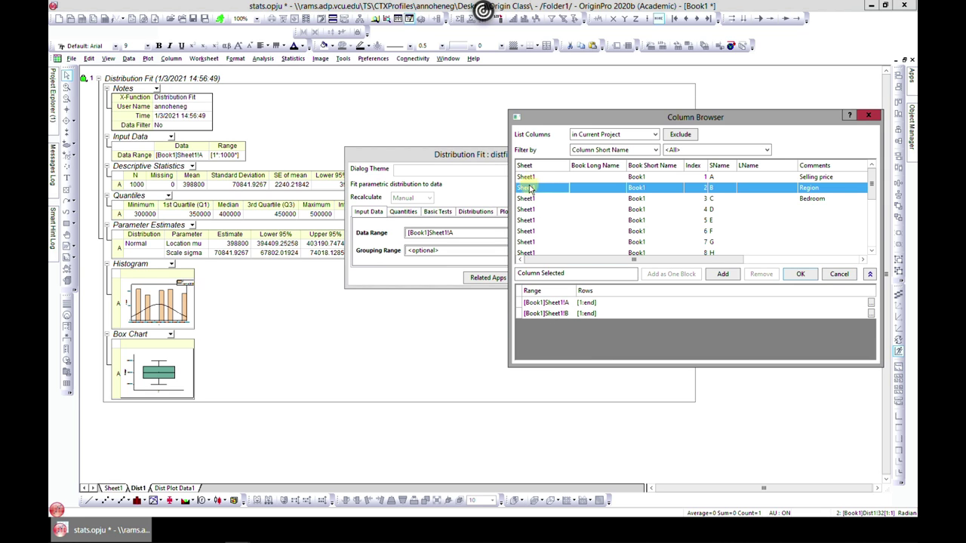
double_click(534, 199)
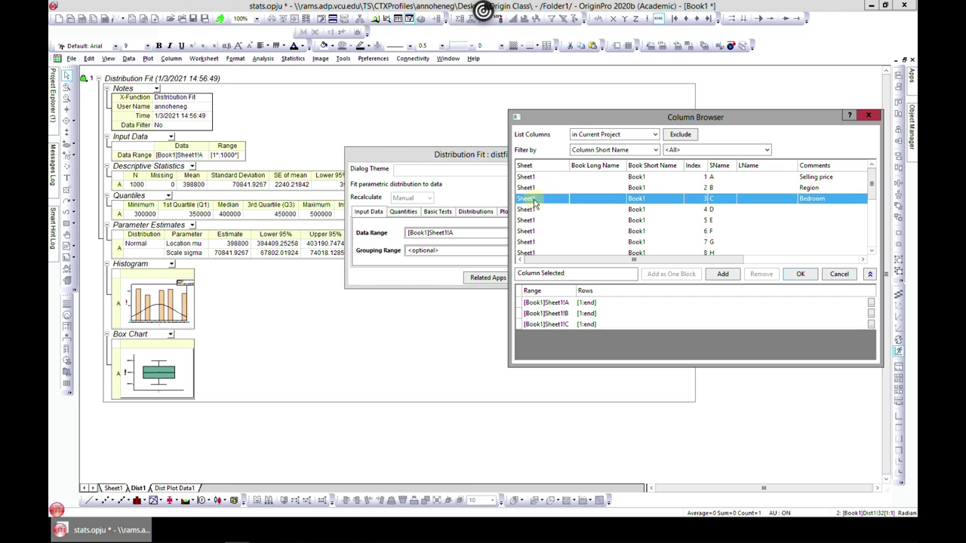
click(799, 274)
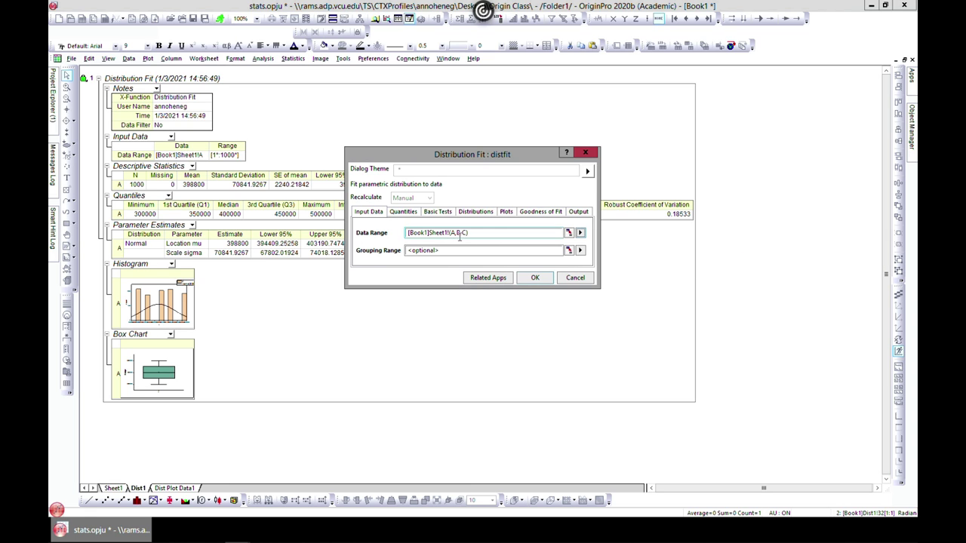
- Check the selected moments and set the mean test to t-Test
click(399, 214)
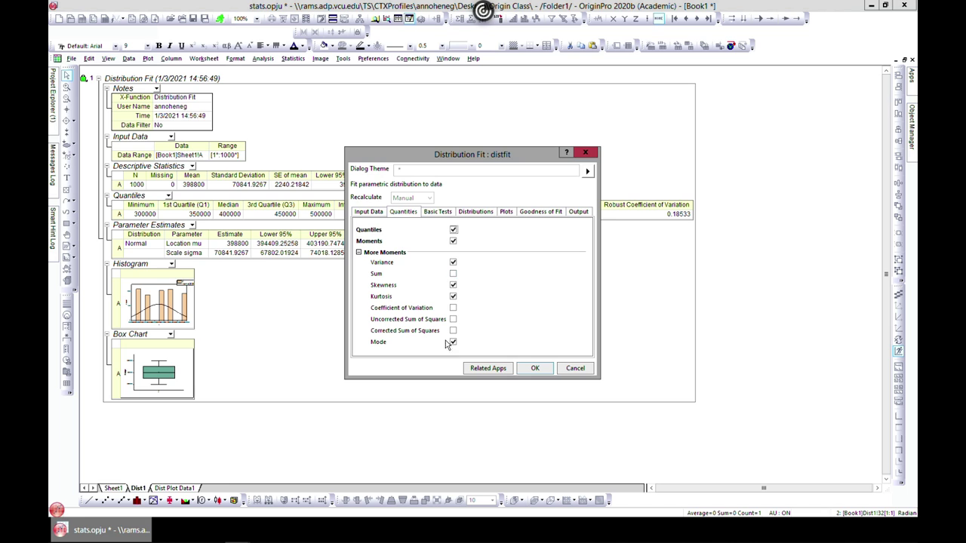
click(444, 213)
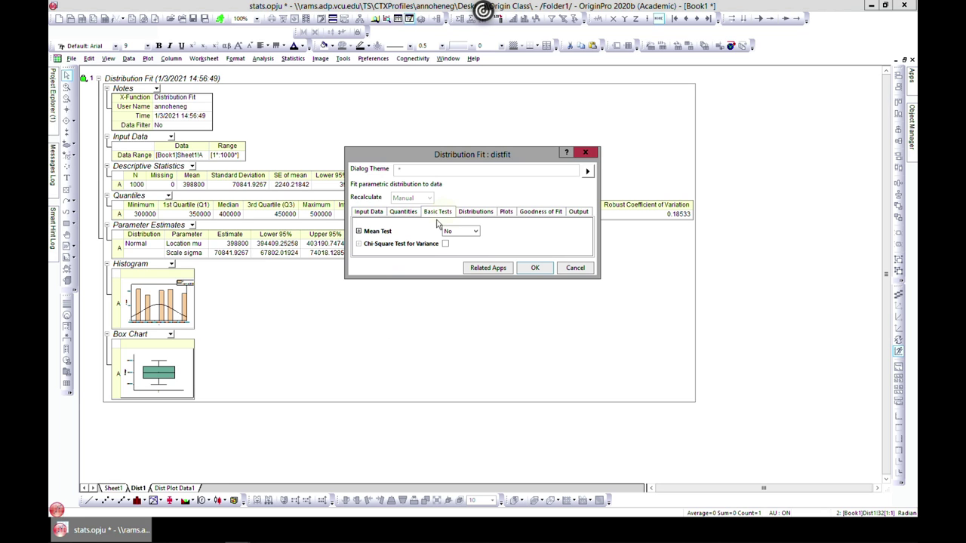
click(474, 233)
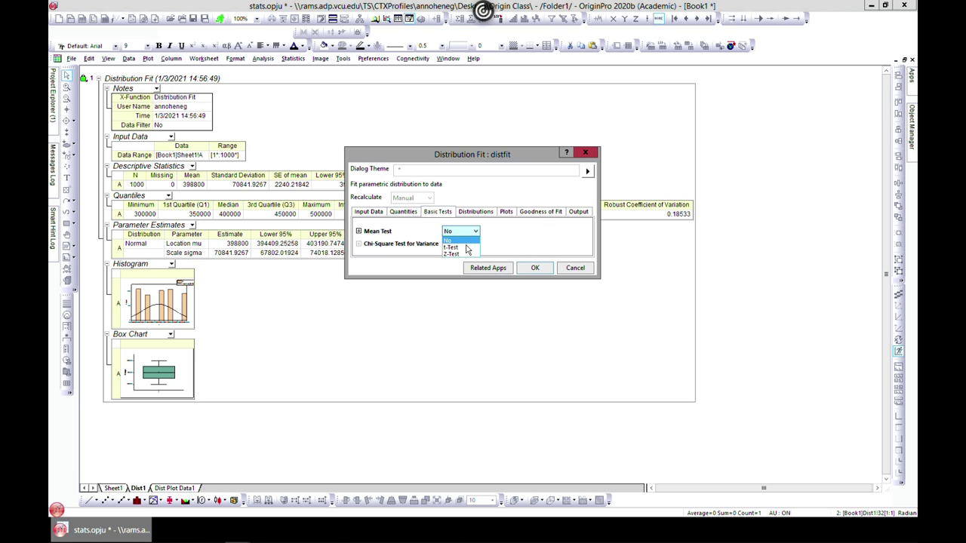
click(467, 249)
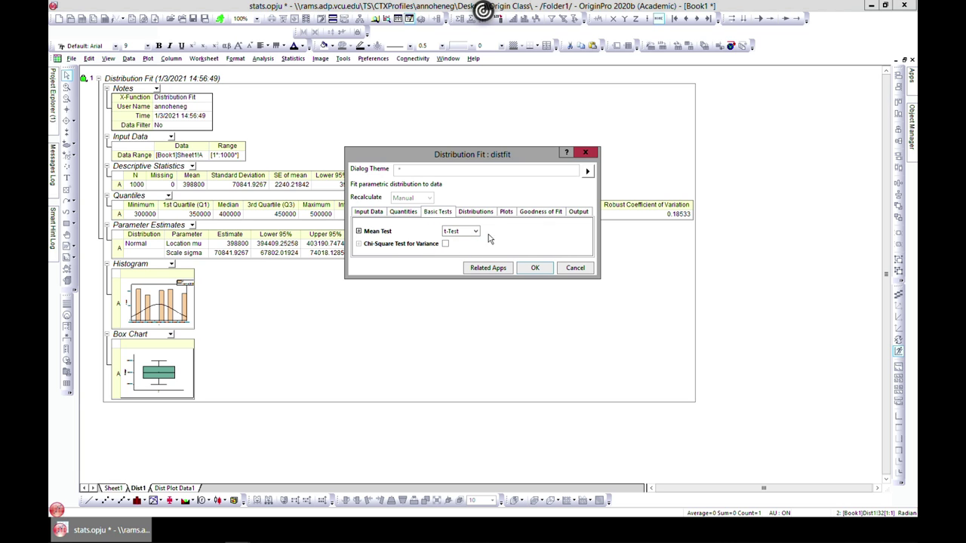
- Switch the fit to a discrete Poisson distribution, add the Kolmogorov-Smirnov goodness-of-fit test and run it
click(477, 213)
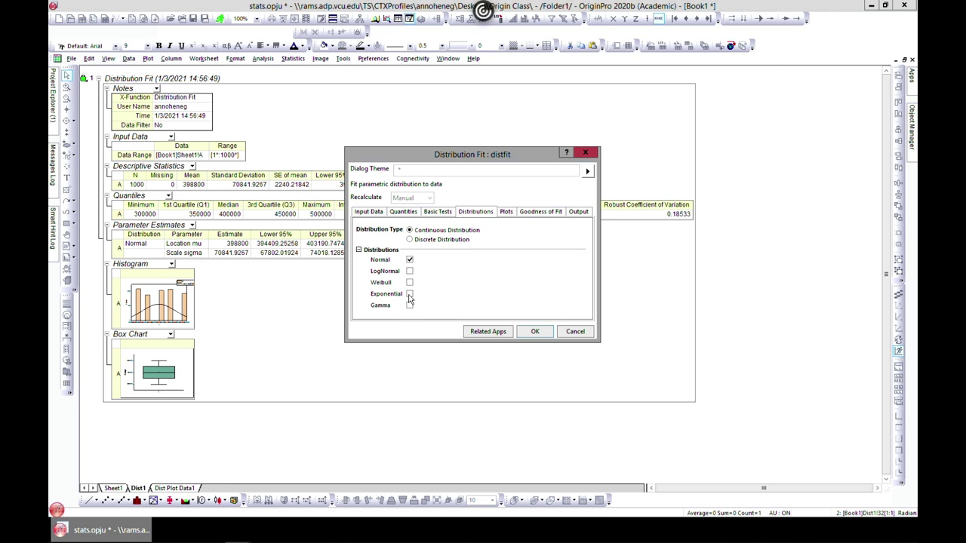
click(409, 240)
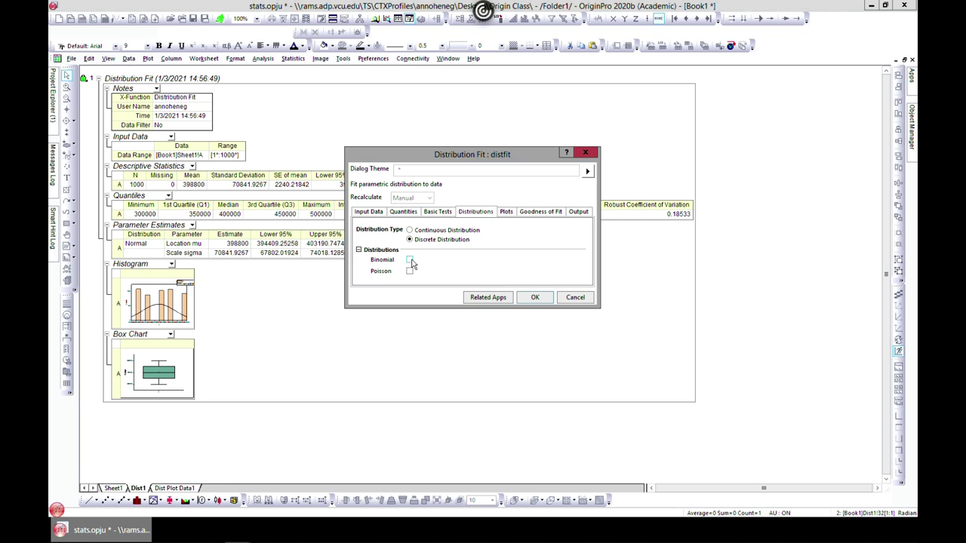
click(410, 271)
click(538, 214)
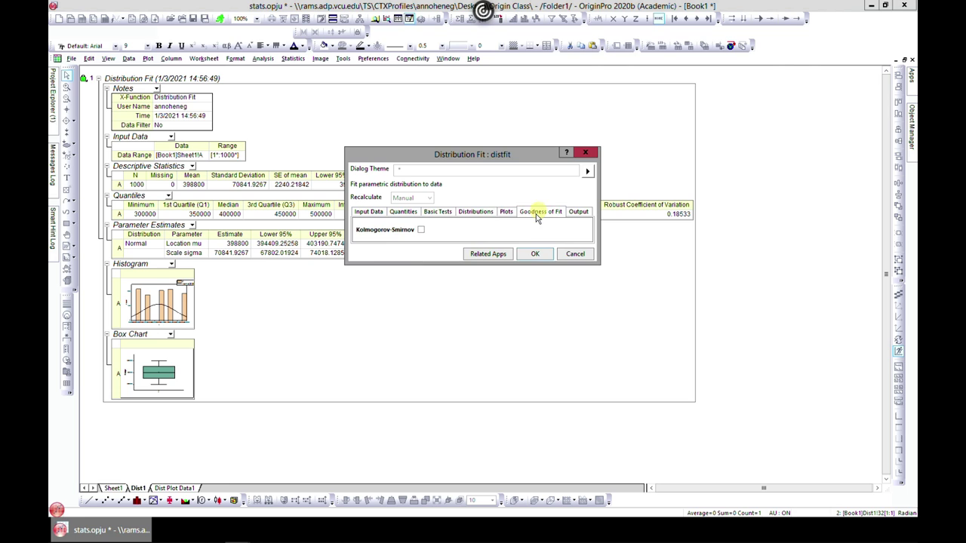
click(422, 231)
click(581, 213)
click(532, 273)
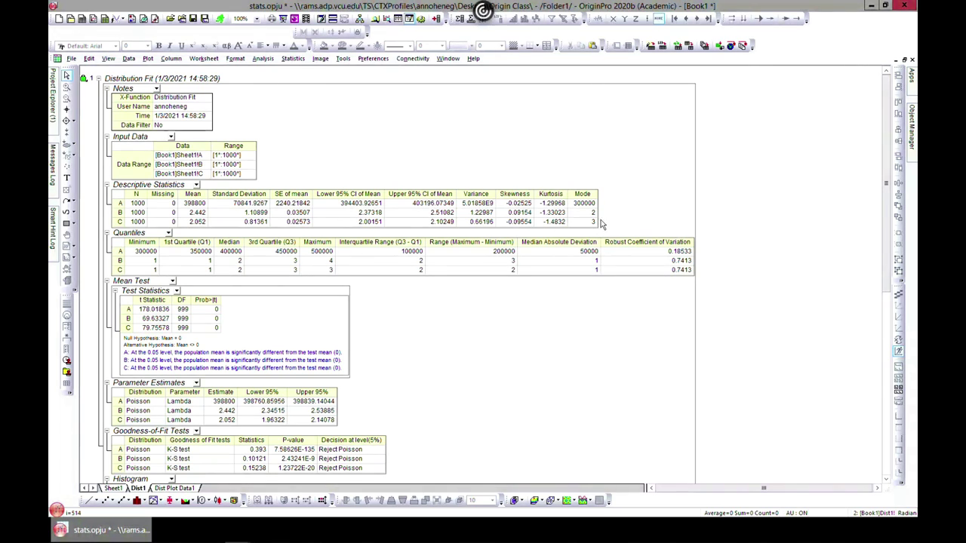
- Examine the fit report's descriptive statistics, quantiles, mean test, parameter estimates, goodness-of-fit tests, histograms and box charts
scroll(212, 234, down, 2)
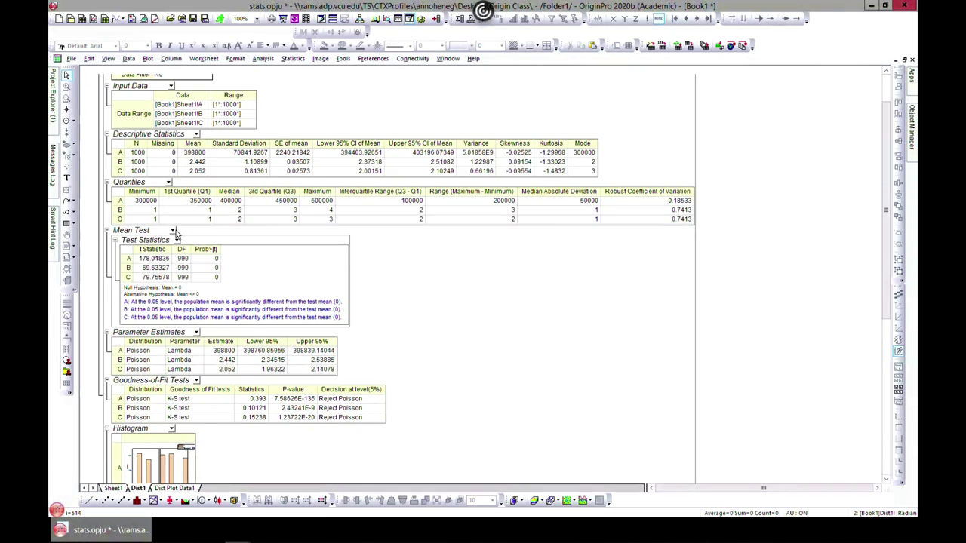
scroll(124, 215, down, 1)
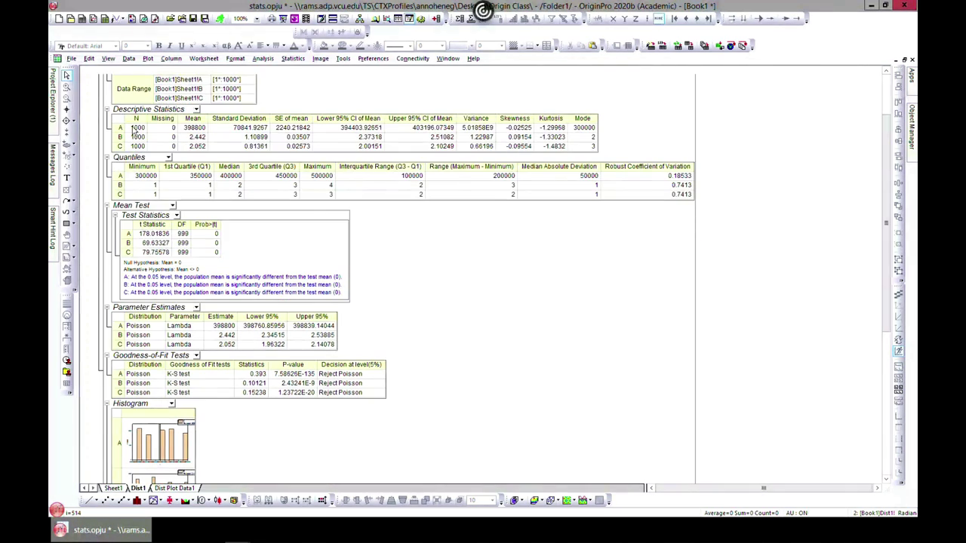
scroll(117, 192, down, 1)
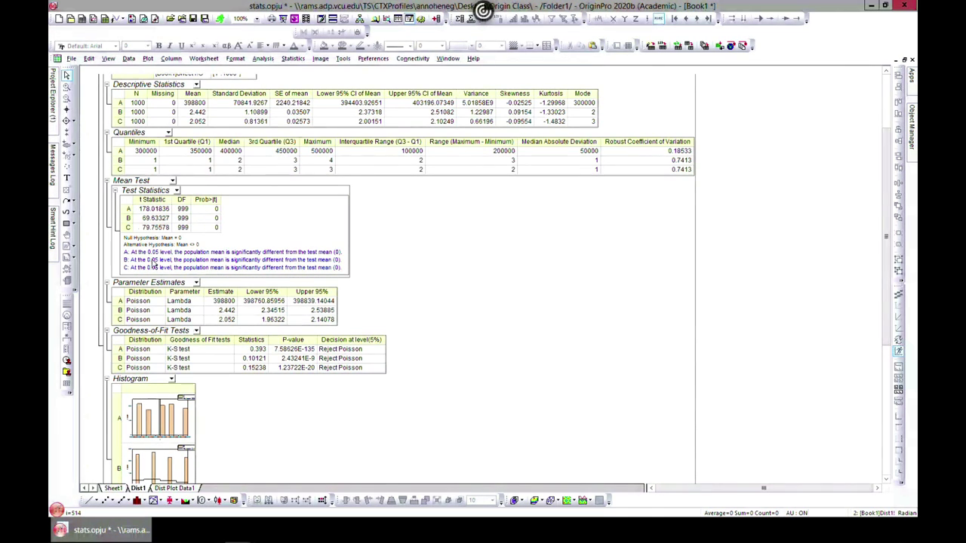
scroll(149, 230, down, 1)
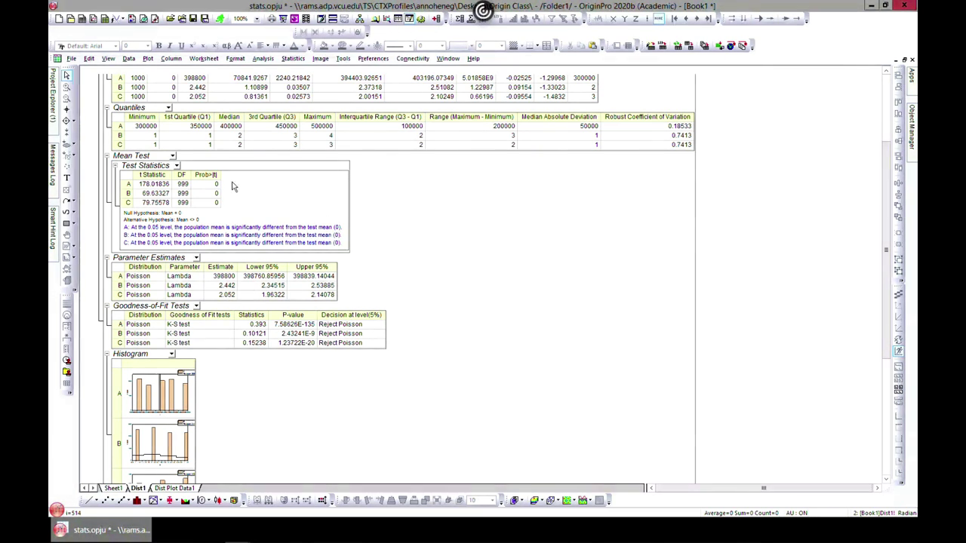
scroll(190, 232, down, 1)
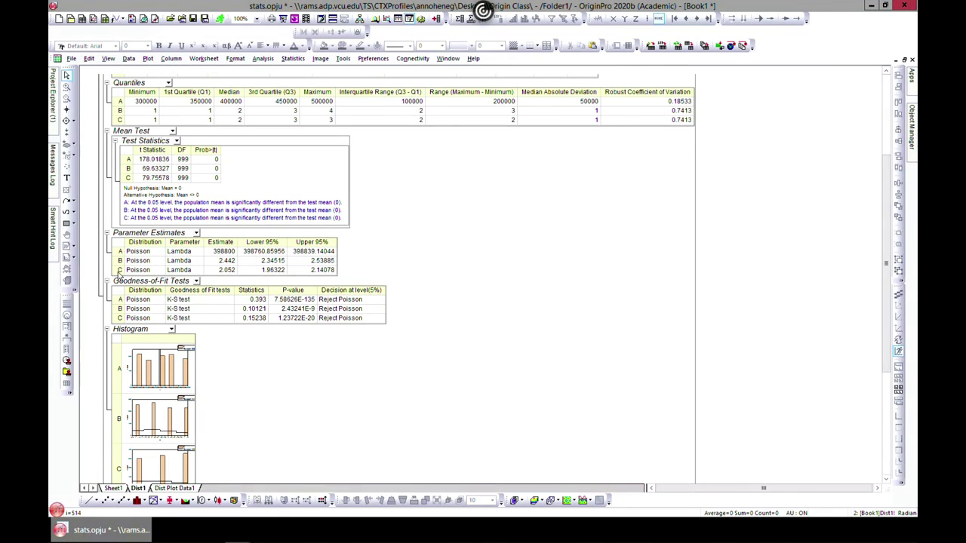
scroll(157, 258, down, 2)
scroll(190, 276, down, 4)
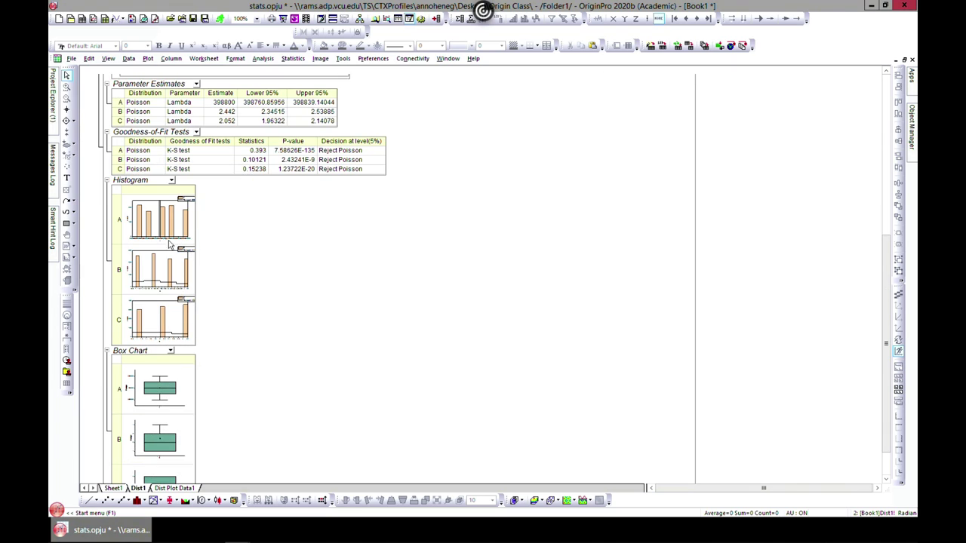
scroll(178, 239, down, 2)
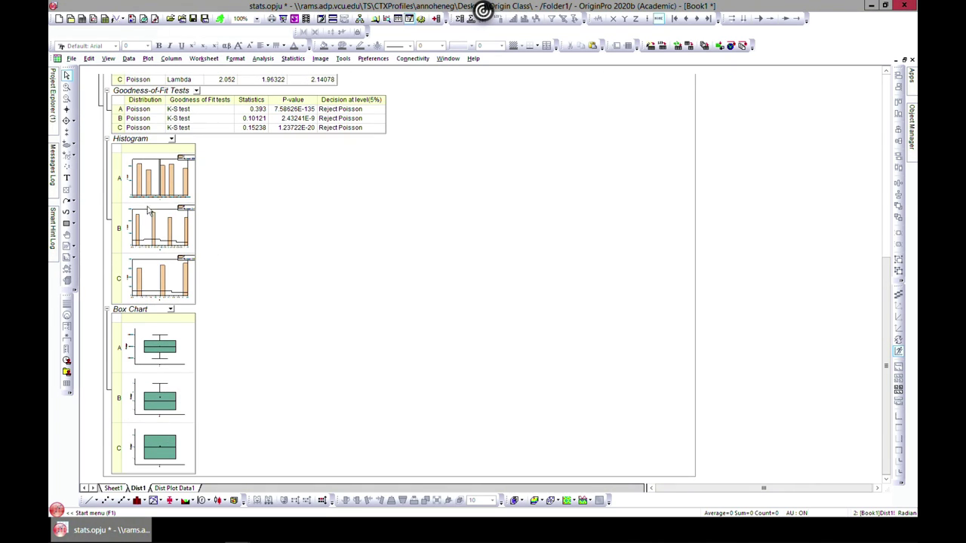
- Examine the Region column's (B) histogram with its Poisson curve at full size and return to the report
click(176, 236)
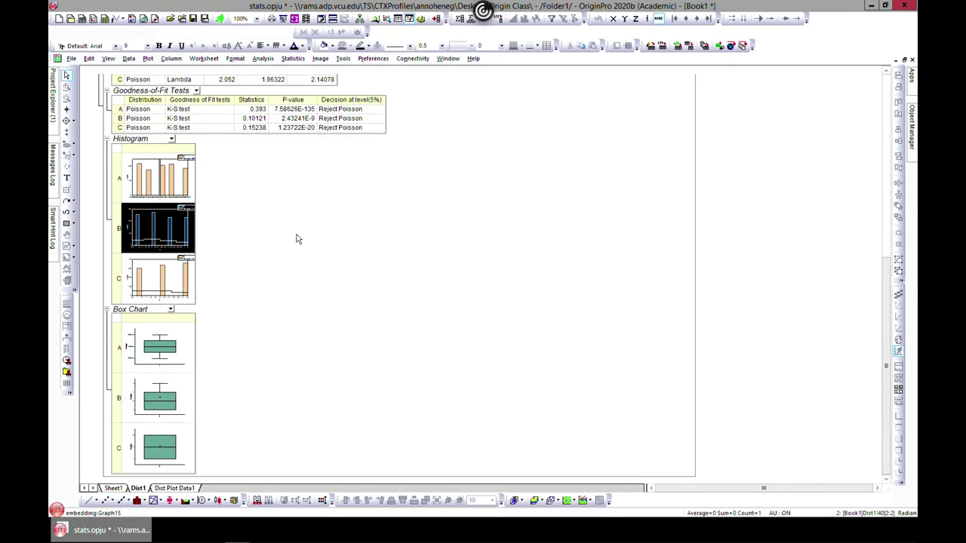
double_click(146, 238)
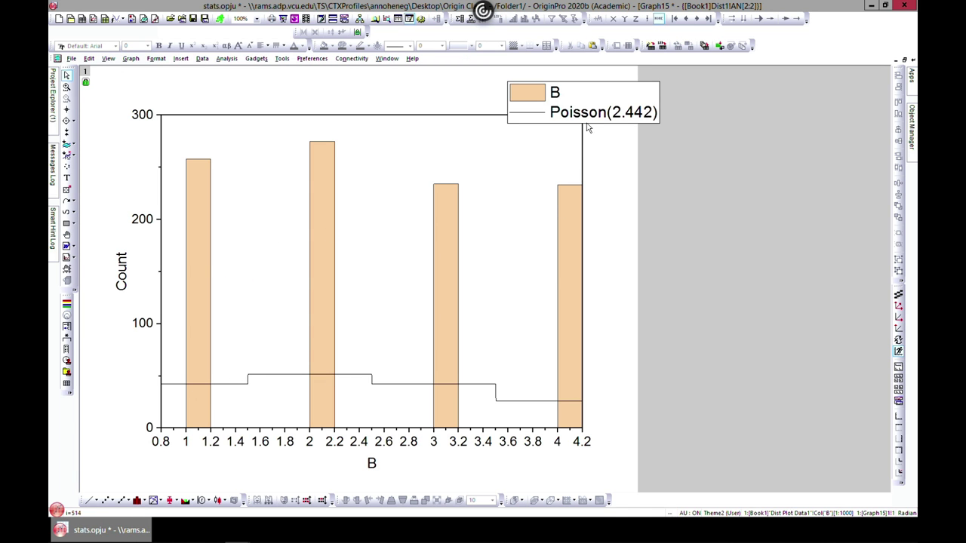
click(911, 60)
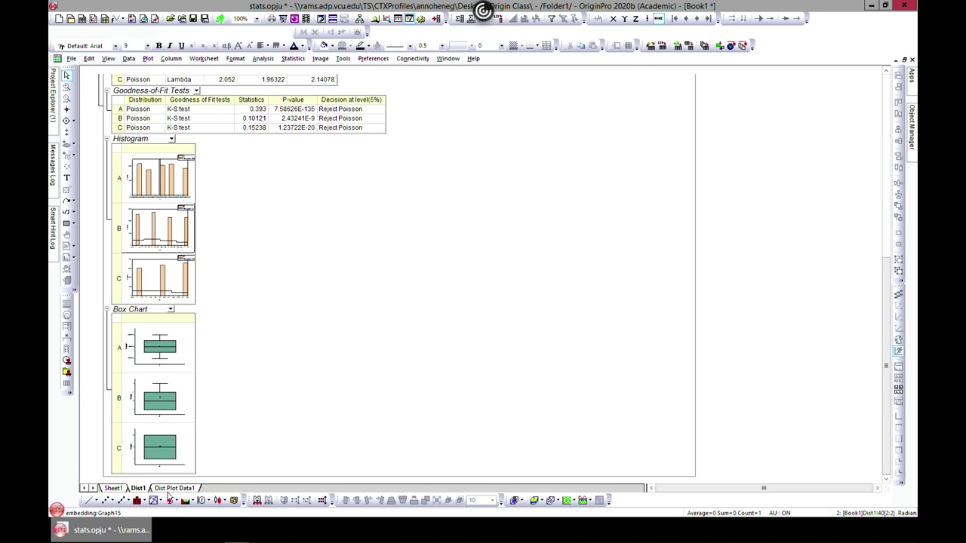
- Start a normality test from Sheet1 with the Selling price column (A) as the data range
click(112, 488)
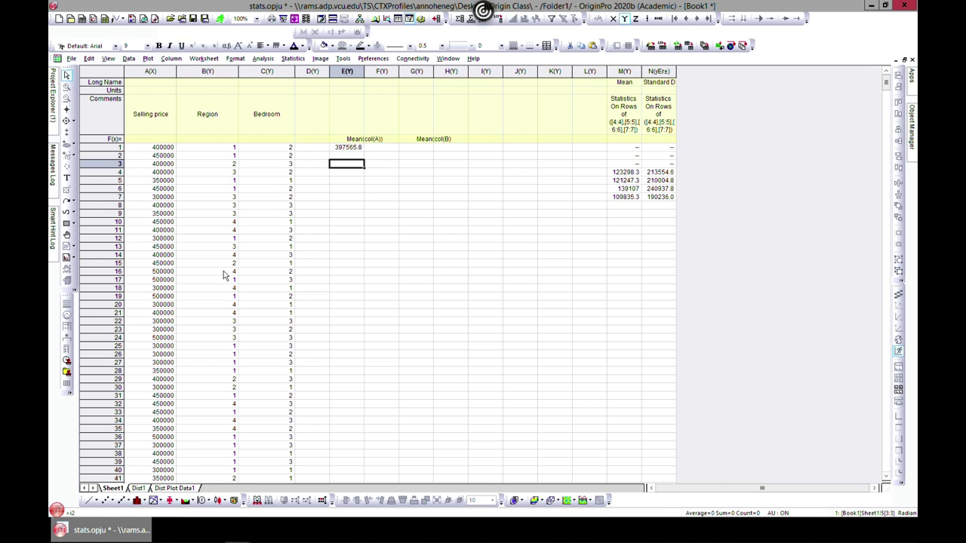
click(292, 58)
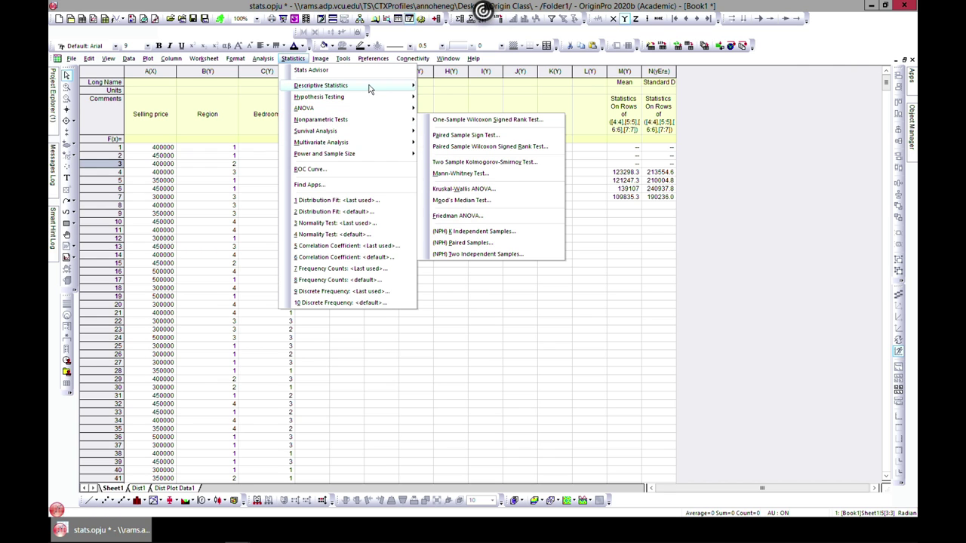
mouse_move(370, 88)
mouse_move(460, 91)
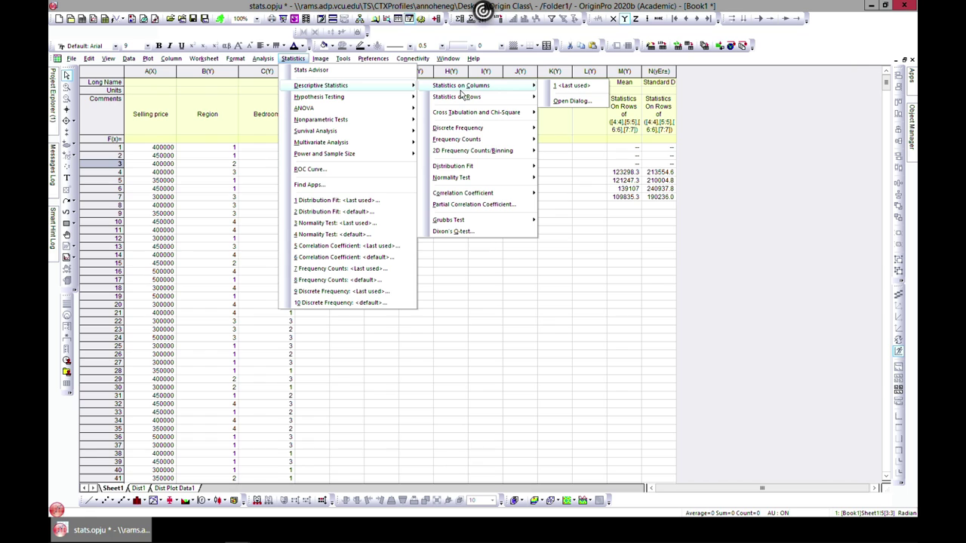
mouse_move(469, 180)
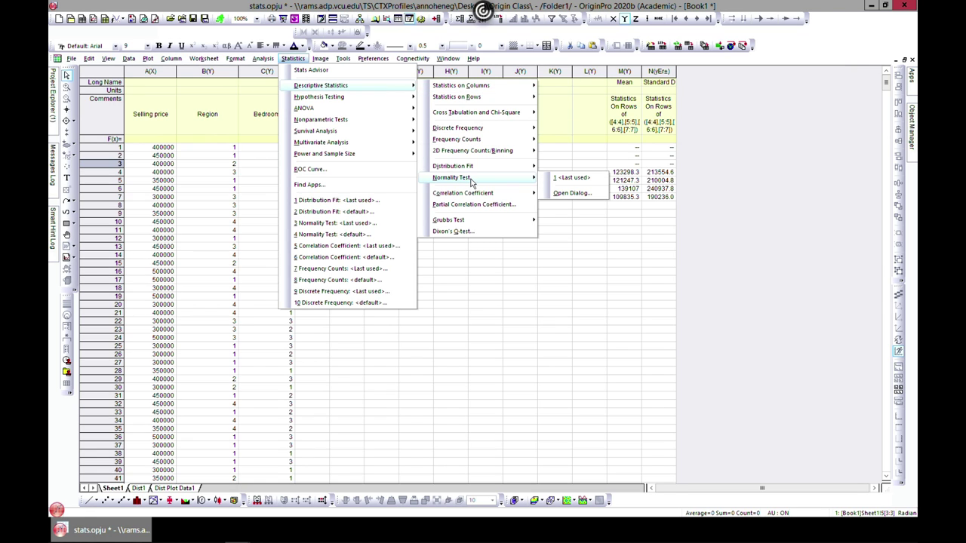
click(573, 193)
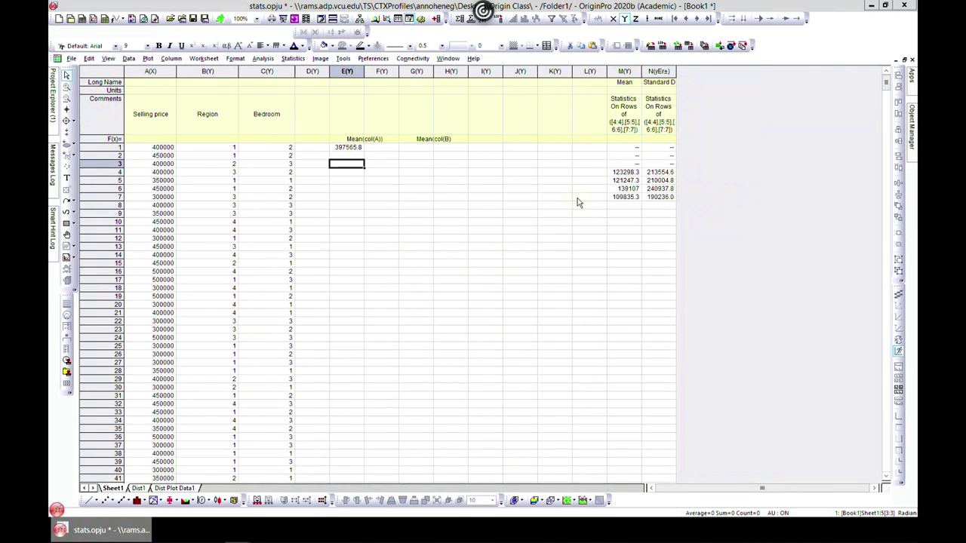
drag(477, 162, 456, 156)
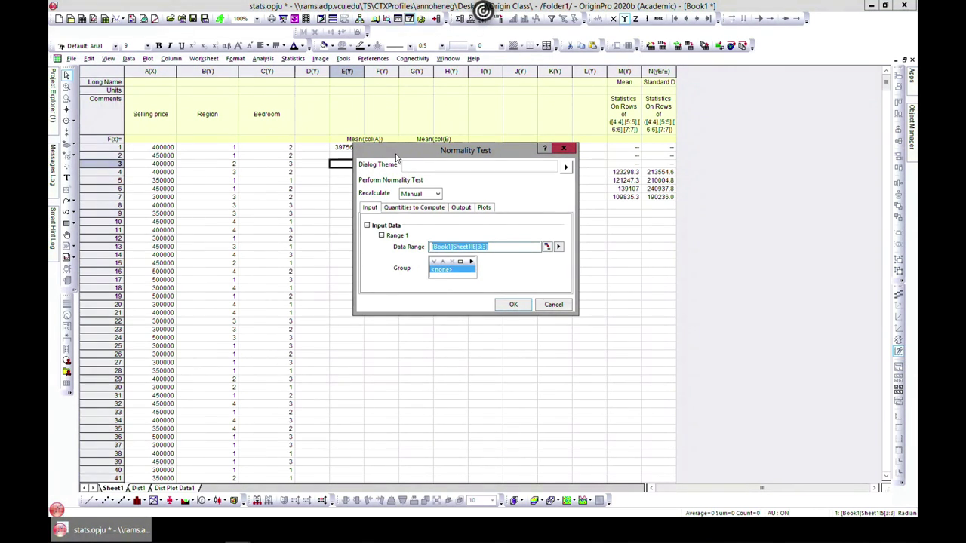
drag(396, 156, 443, 150)
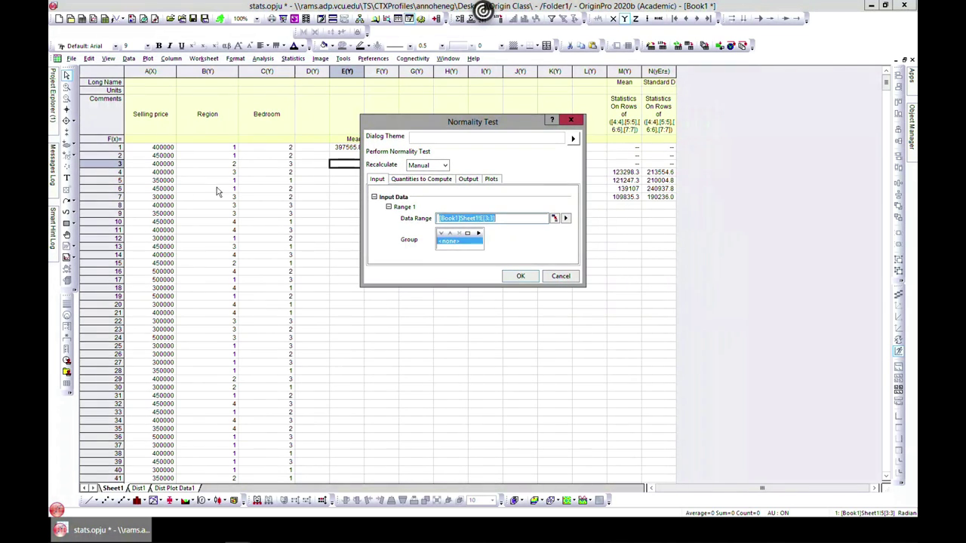
click(566, 219)
click(596, 227)
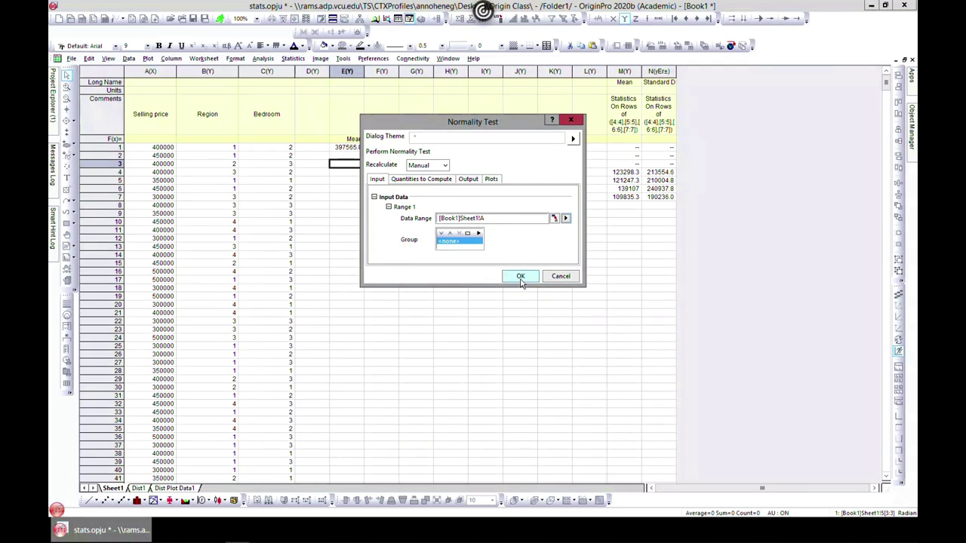
- Review the normality test's quantities, output and plot options and run it with Shapiro-Wilk at the 0.05 significance level
click(421, 179)
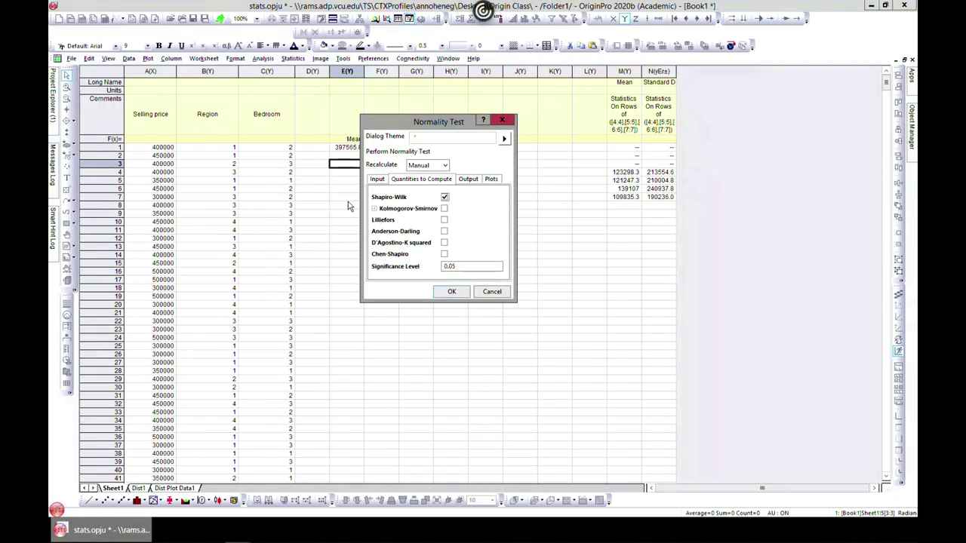
click(469, 180)
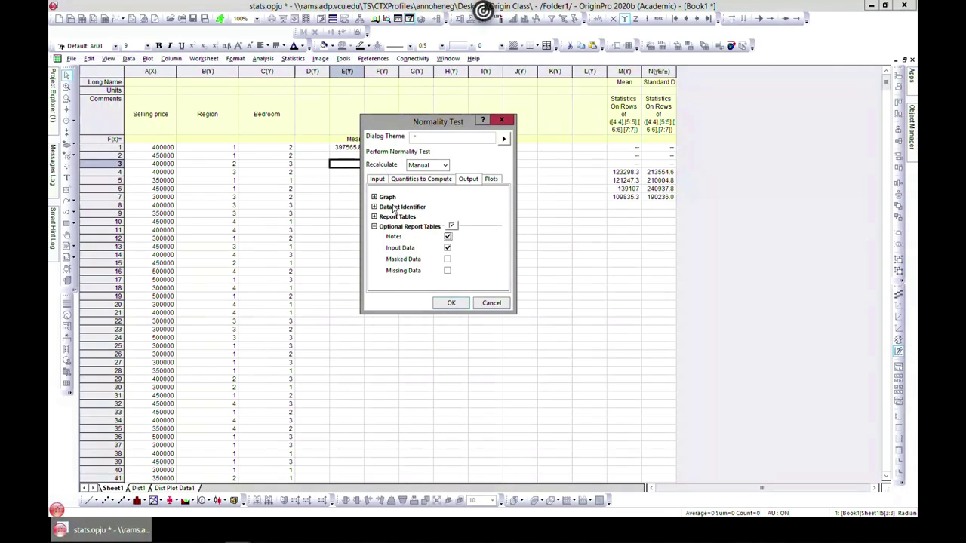
click(491, 179)
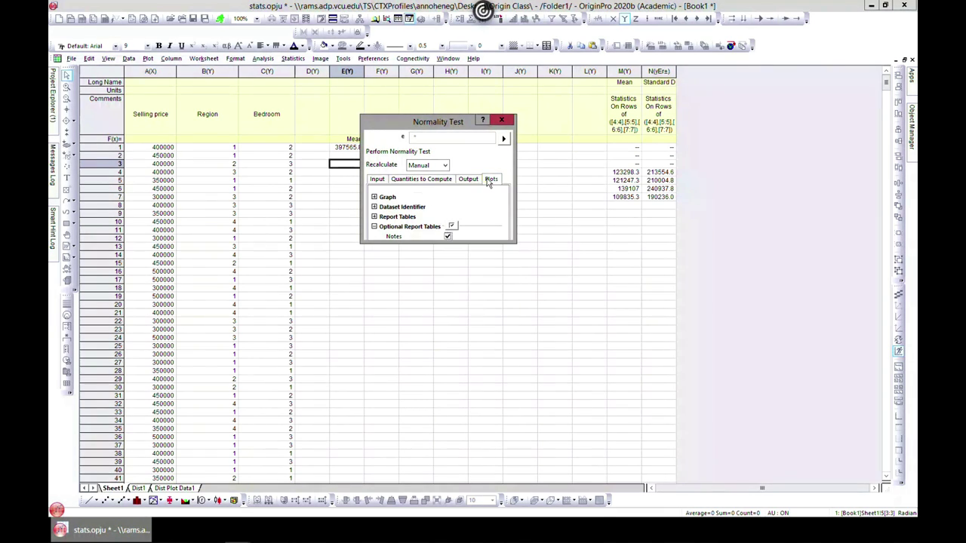
click(455, 237)
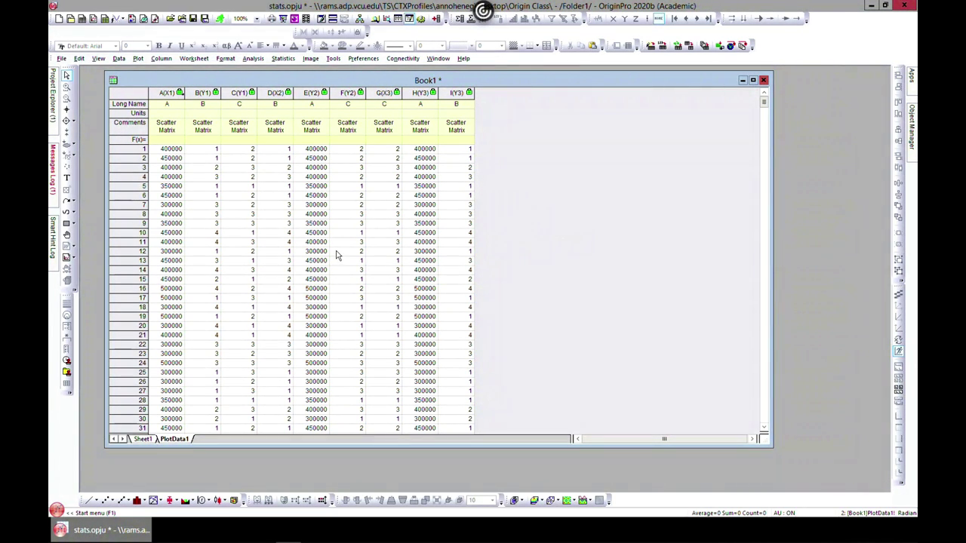
- Start a correlation coefficient analysis from Sheet1 with the Region and Bedroom columns (B and C) as input
click(141, 439)
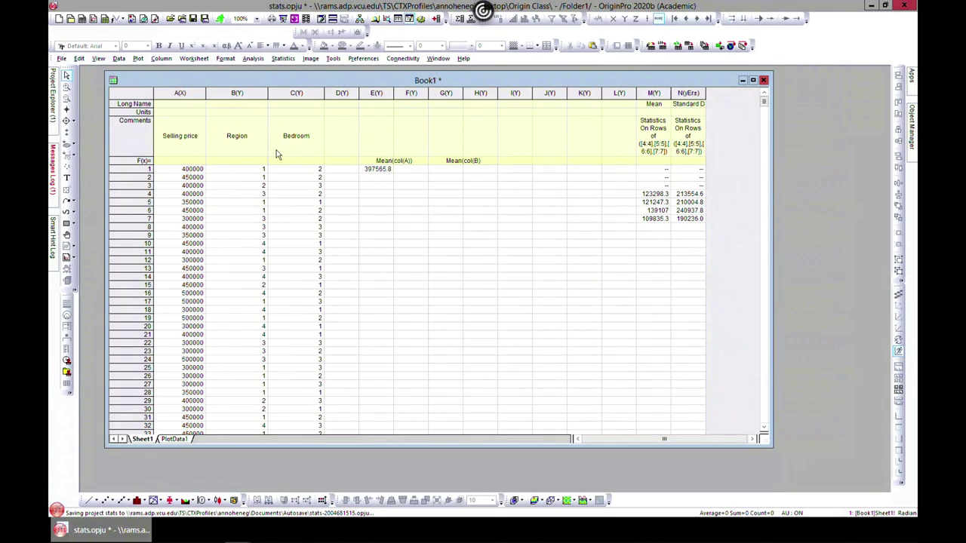
click(170, 61)
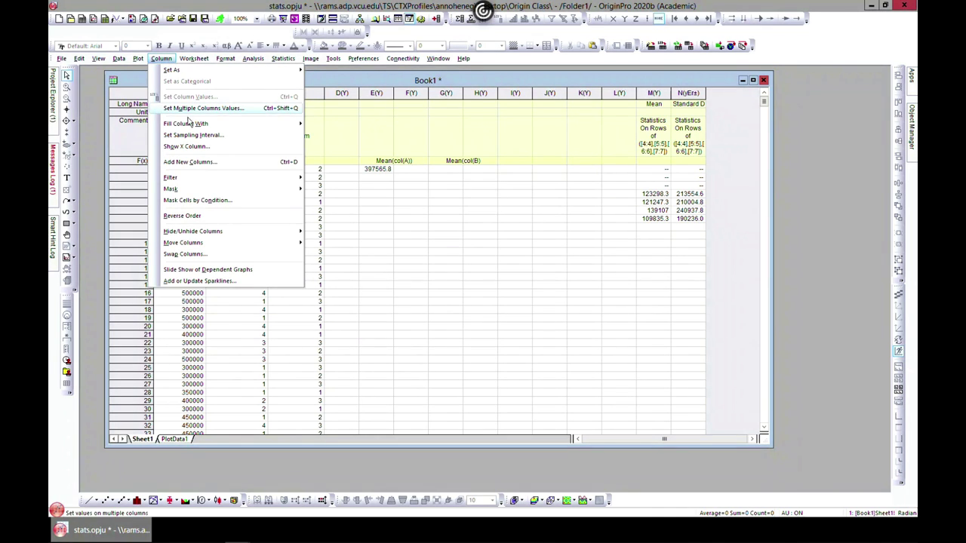
key(Escape)
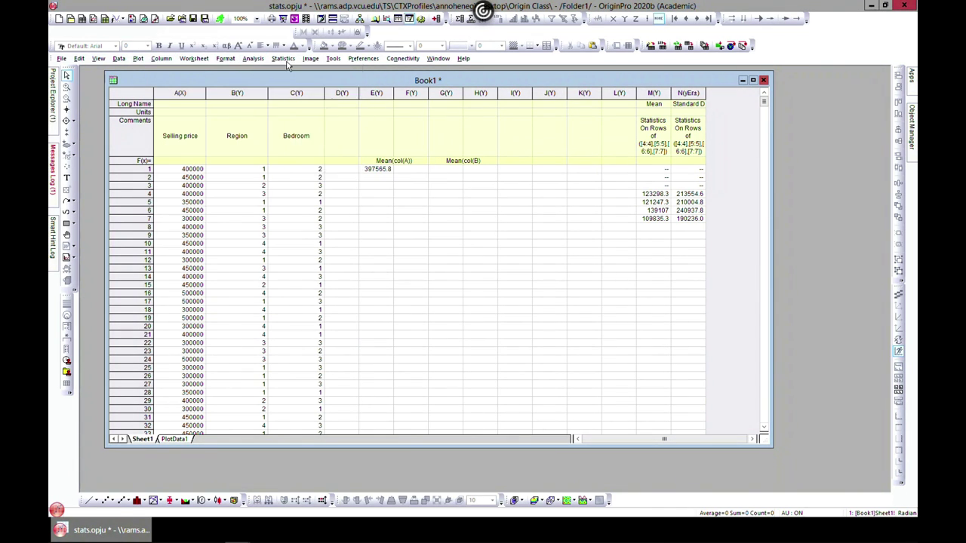
click(283, 59)
mouse_move(317, 86)
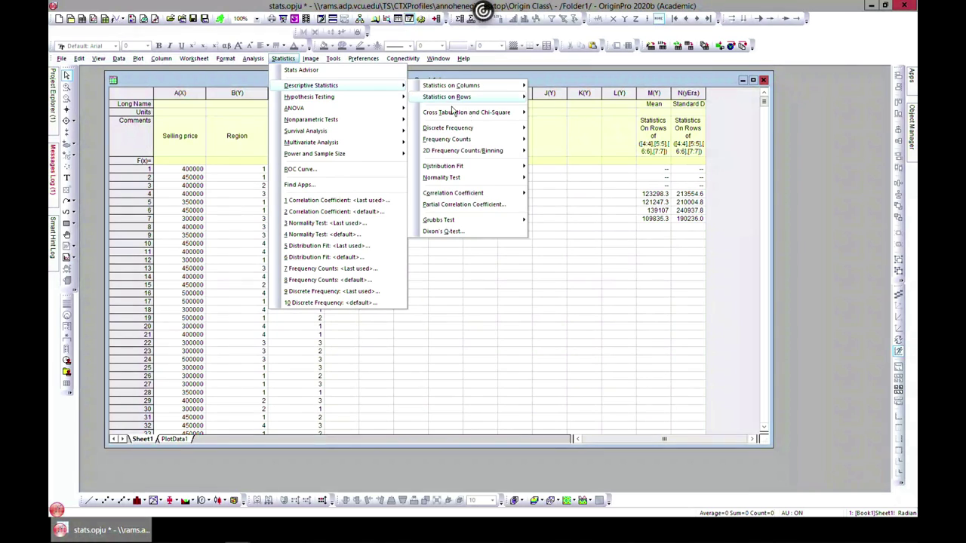
mouse_move(472, 195)
click(561, 208)
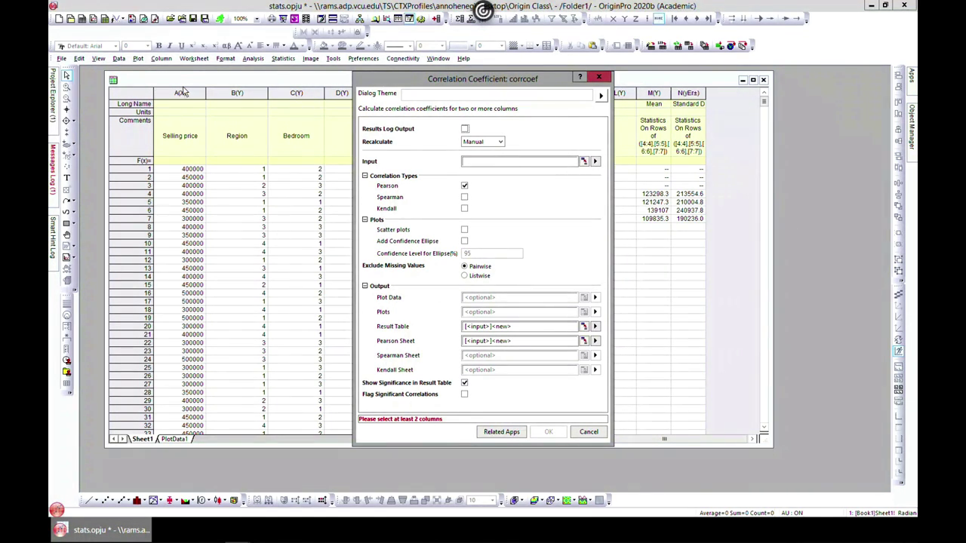
click(595, 162)
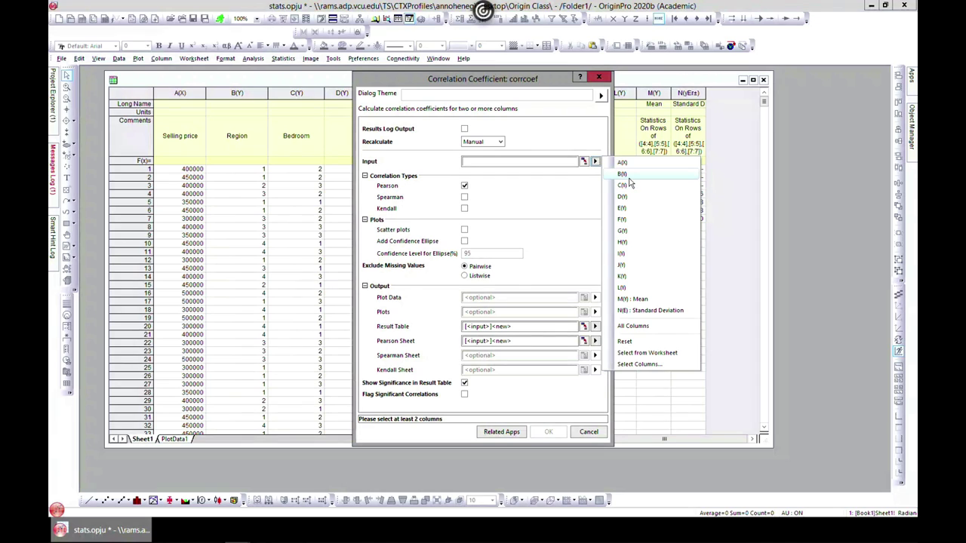
click(638, 366)
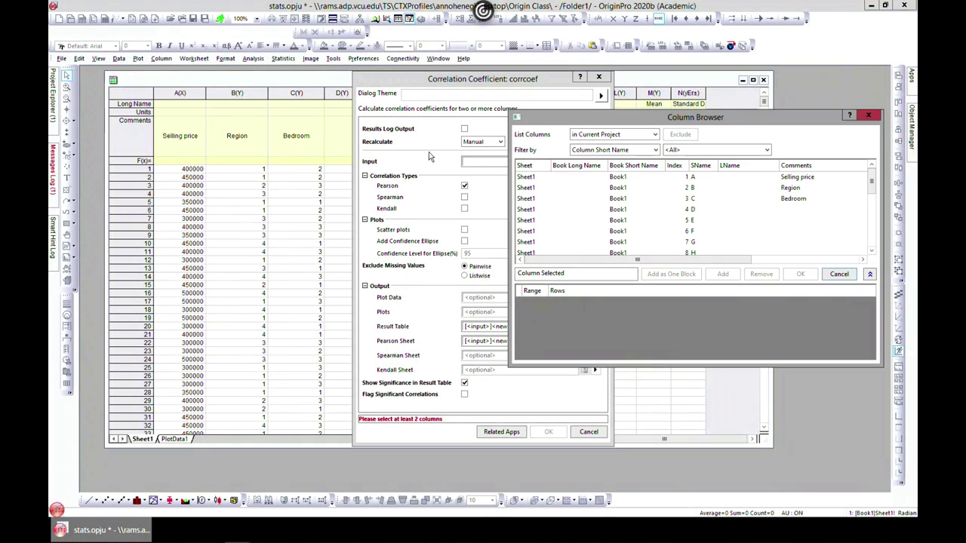
double_click(532, 188)
double_click(536, 200)
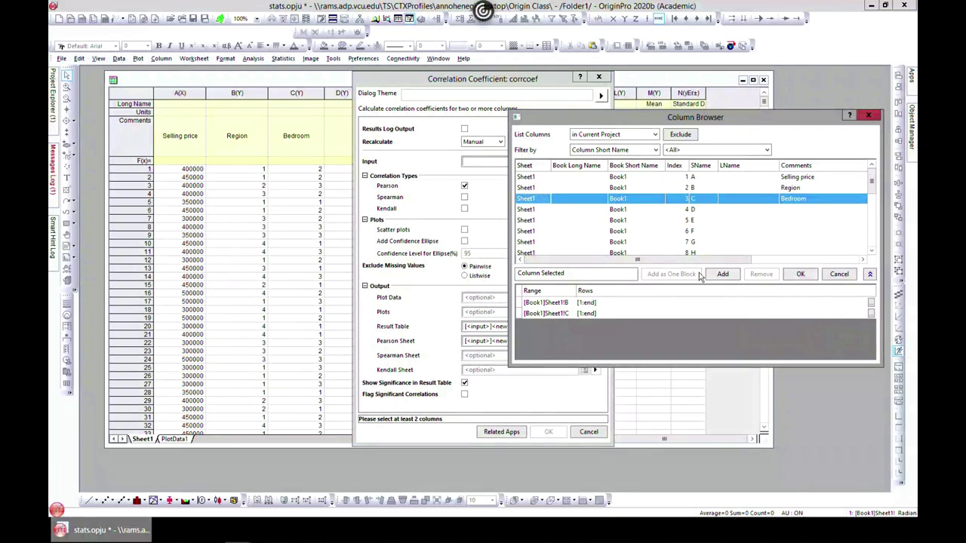
click(800, 274)
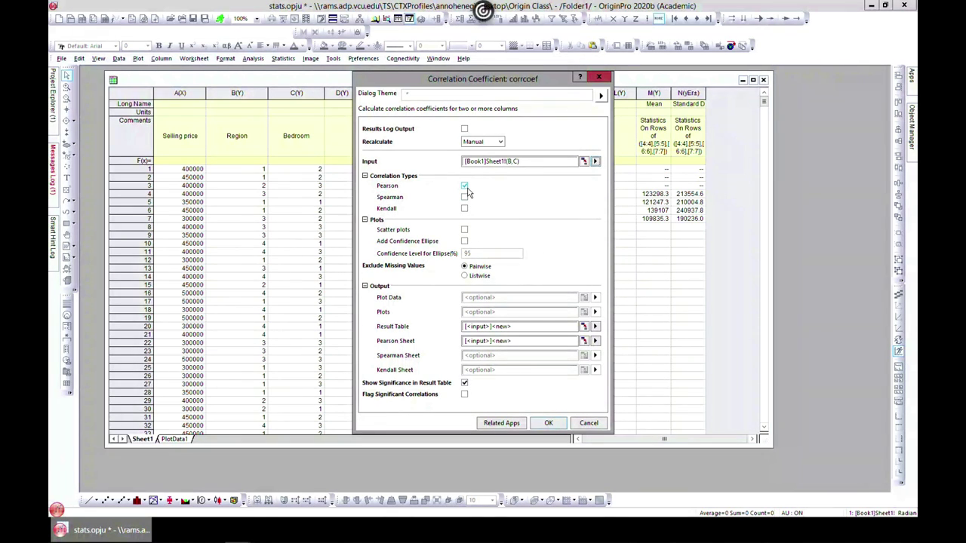
- Add scatter plots to the Pearson correlation of columns B and C and run the analysis
click(464, 229)
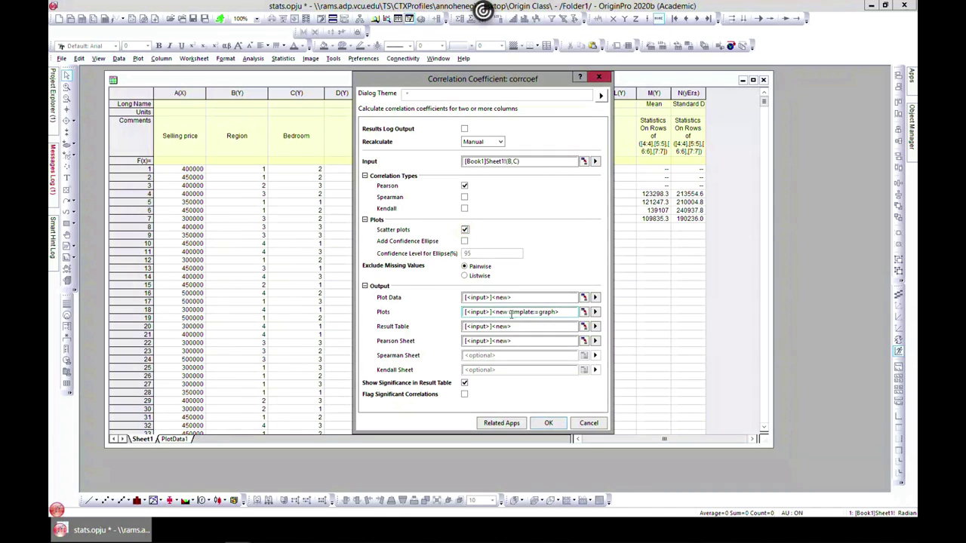
click(549, 424)
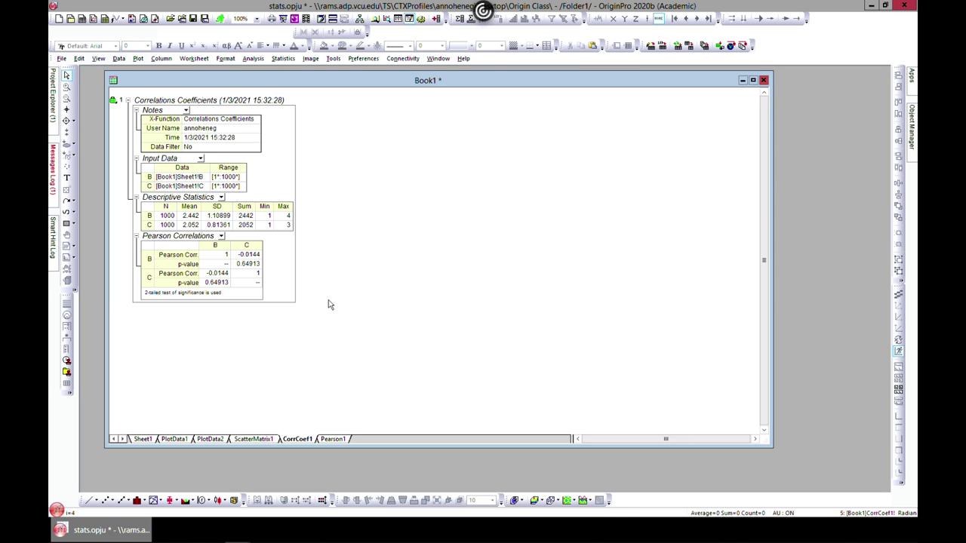
- Examine the Pearson correlation report for Region and Bedroom alongside the source data, PlotData2 and the scatter matrix
click(221, 256)
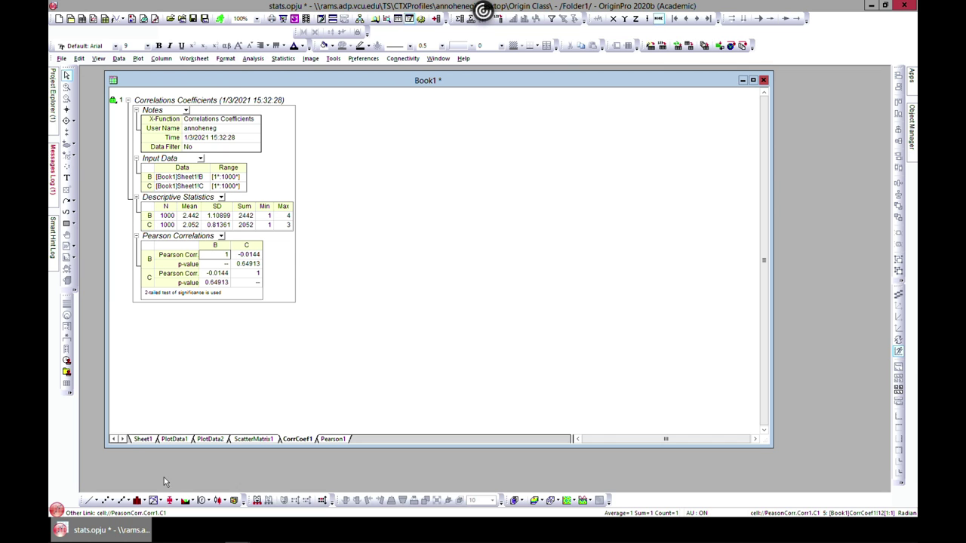
click(142, 439)
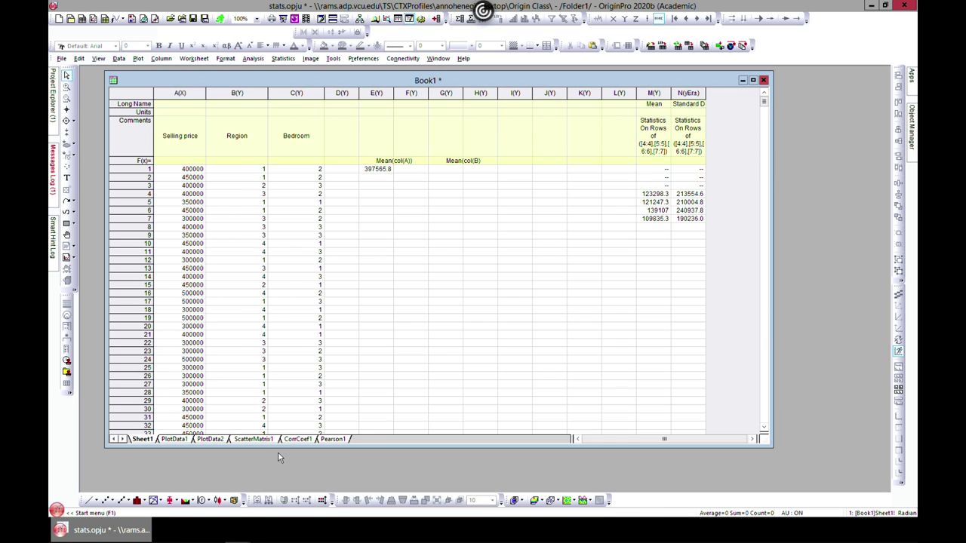
click(215, 440)
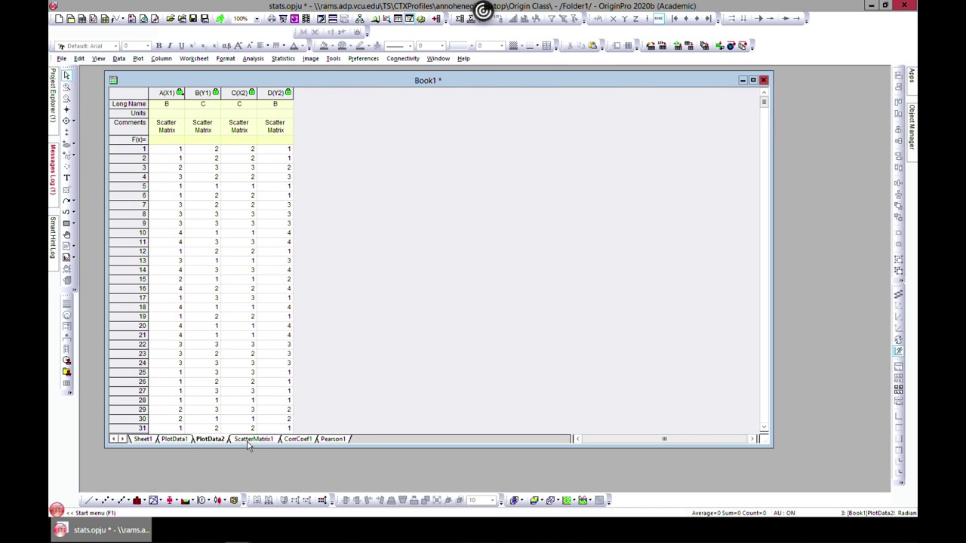
click(250, 438)
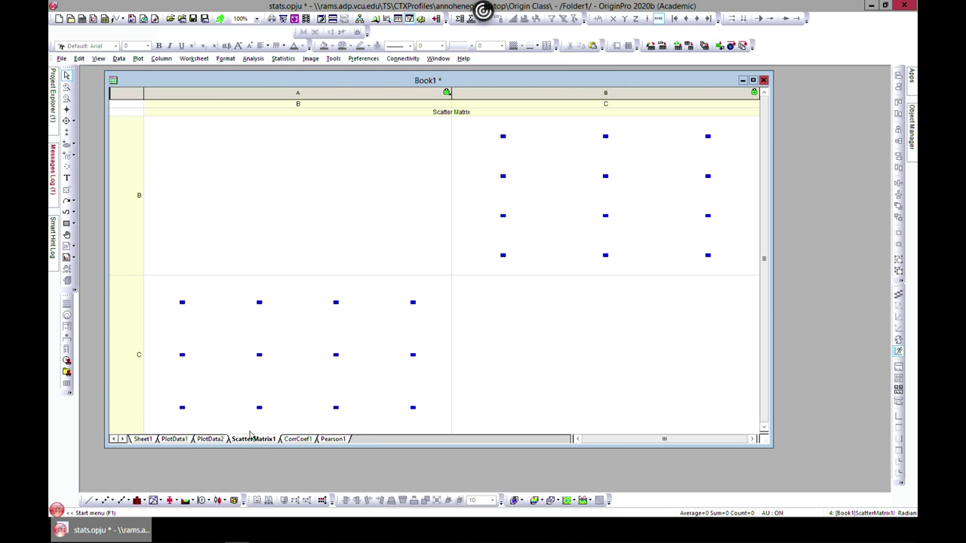
click(297, 439)
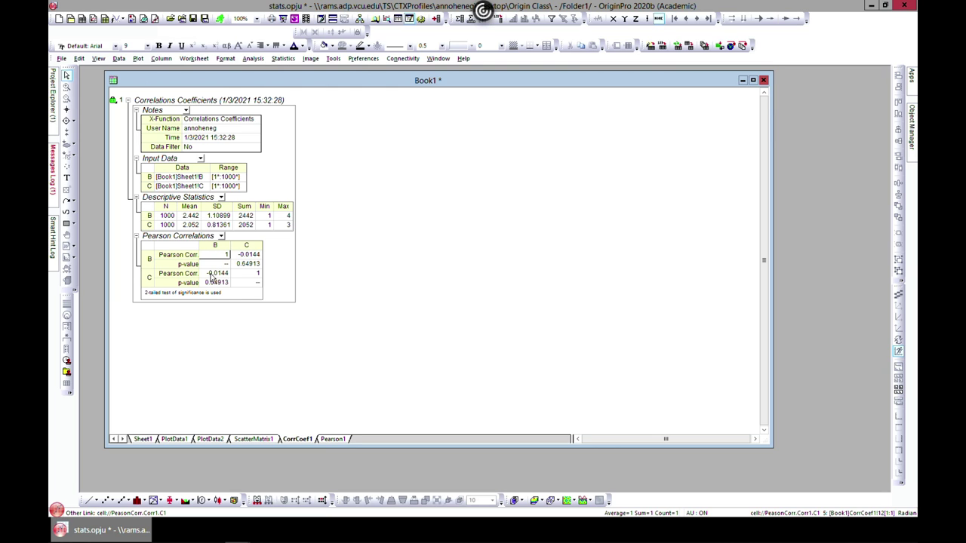
click(148, 439)
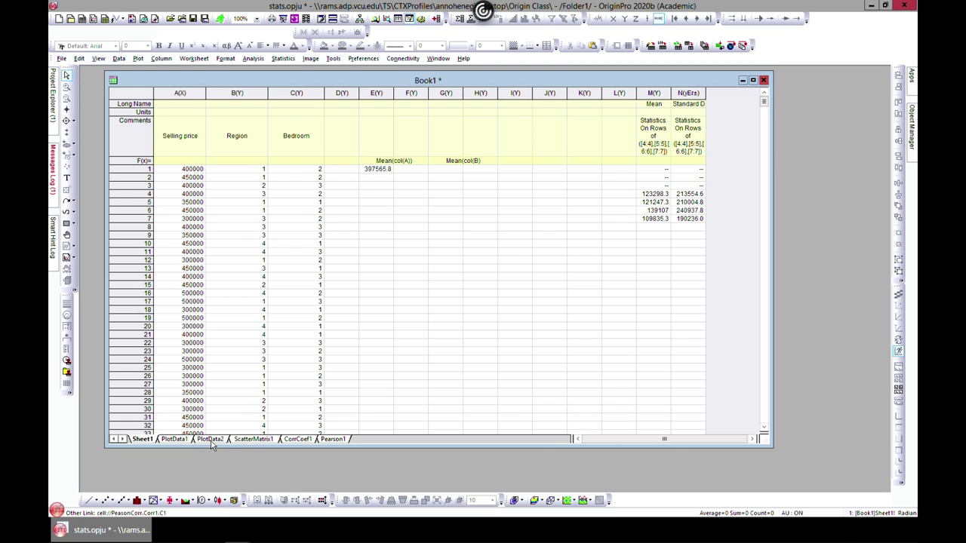
click(251, 439)
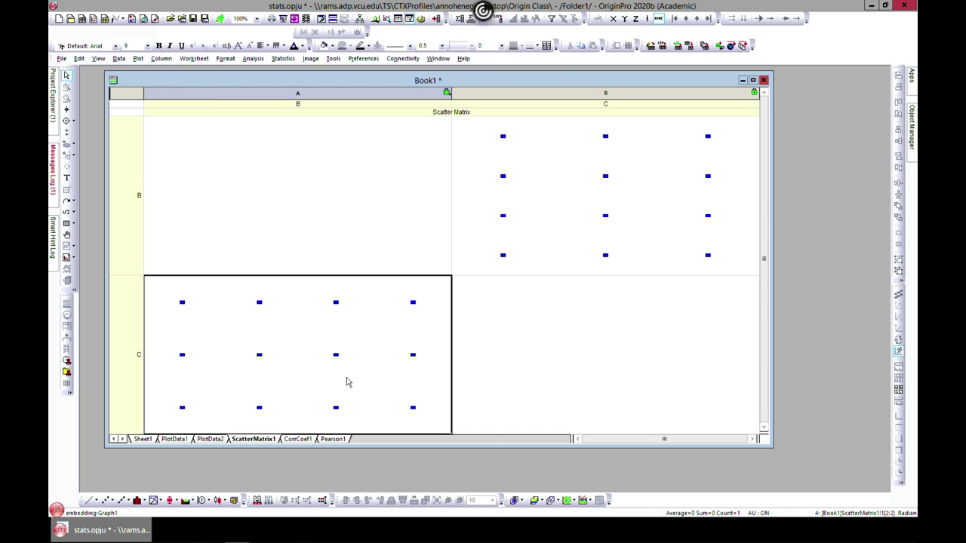
click(296, 439)
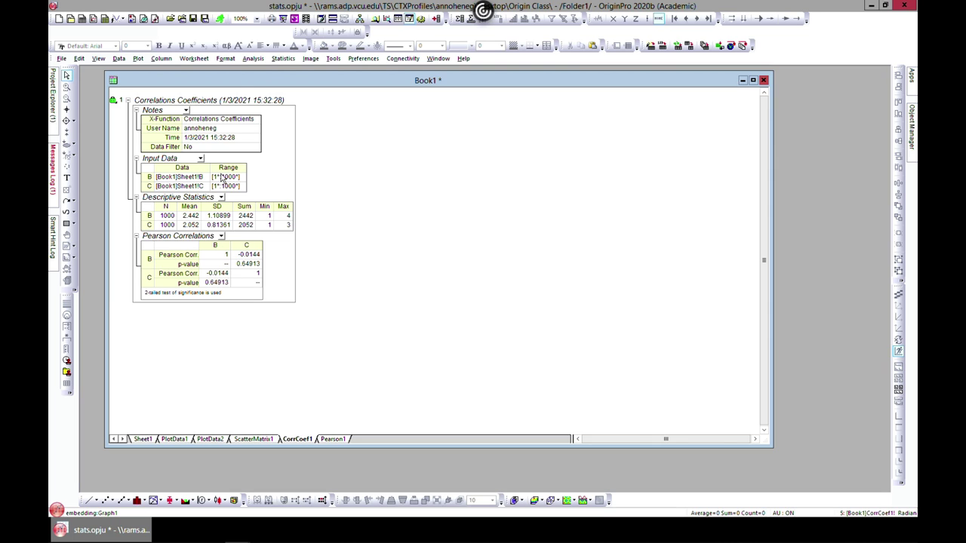
- Open the xrd project from the Origin Class folder, saving the changes to the stats project
click(61, 59)
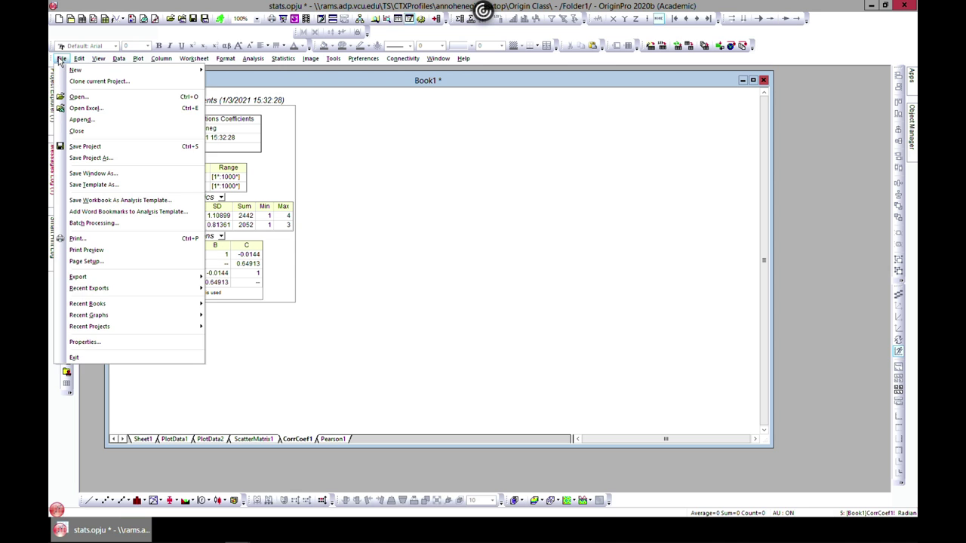
click(78, 96)
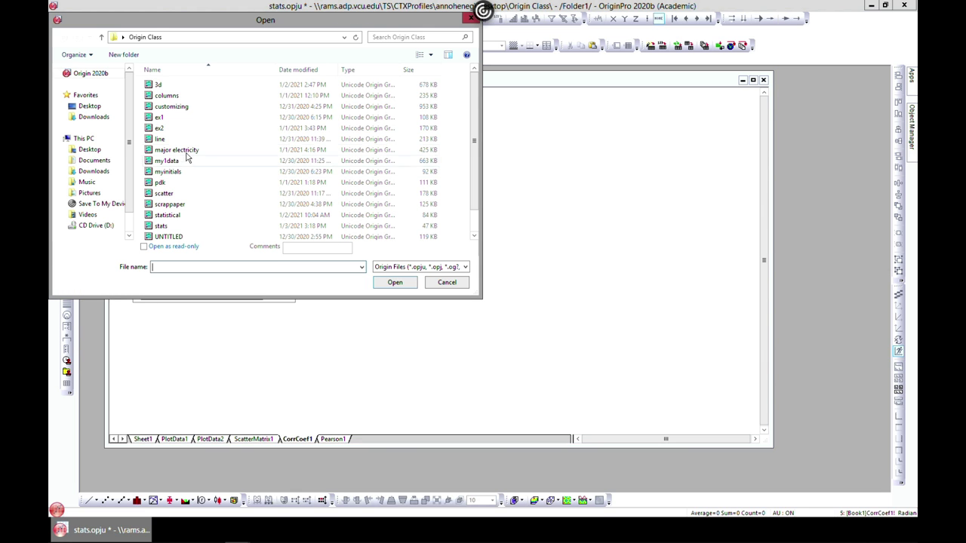
scroll(478, 150, down, 2)
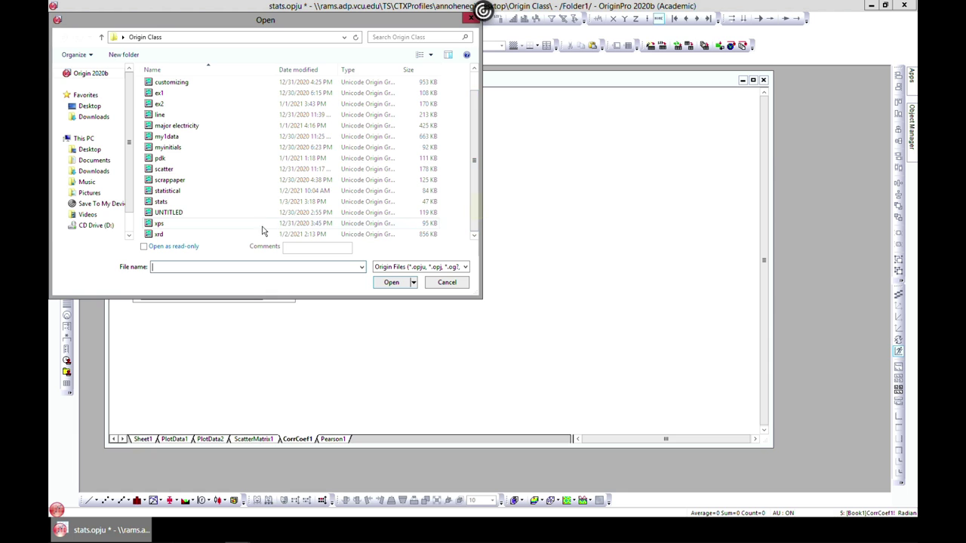
double_click(213, 240)
click(441, 287)
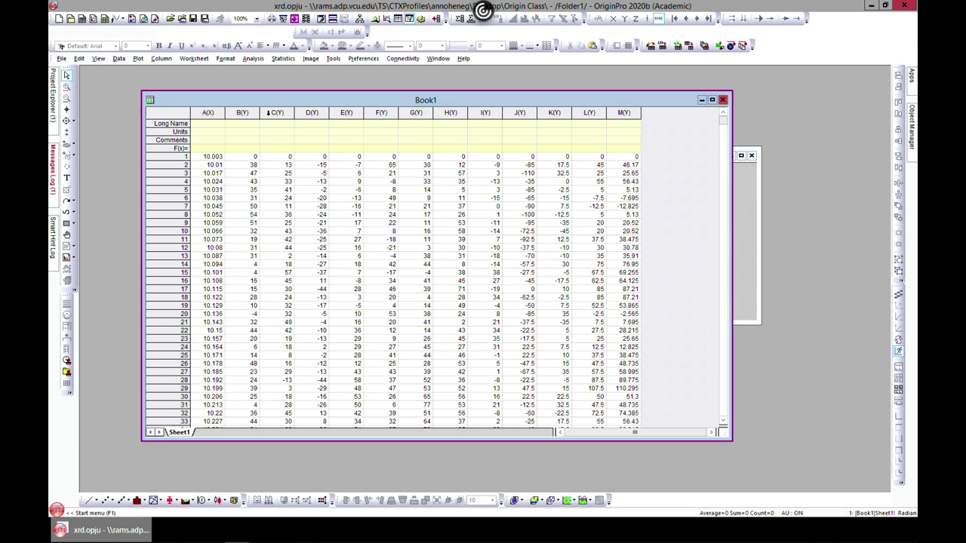
- Start a correlation coefficient analysis on the xrd data's Sheet1 with columns C and B as input
click(276, 113)
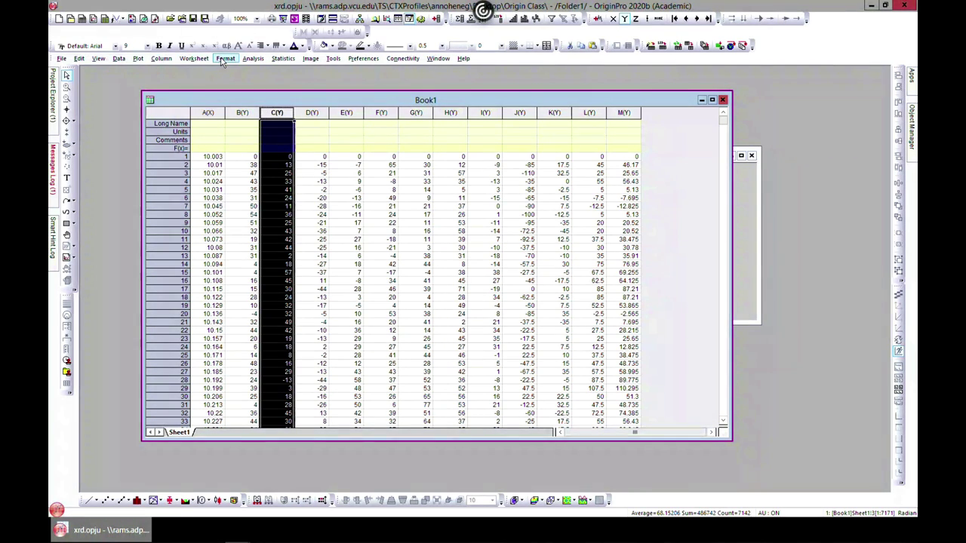
click(282, 58)
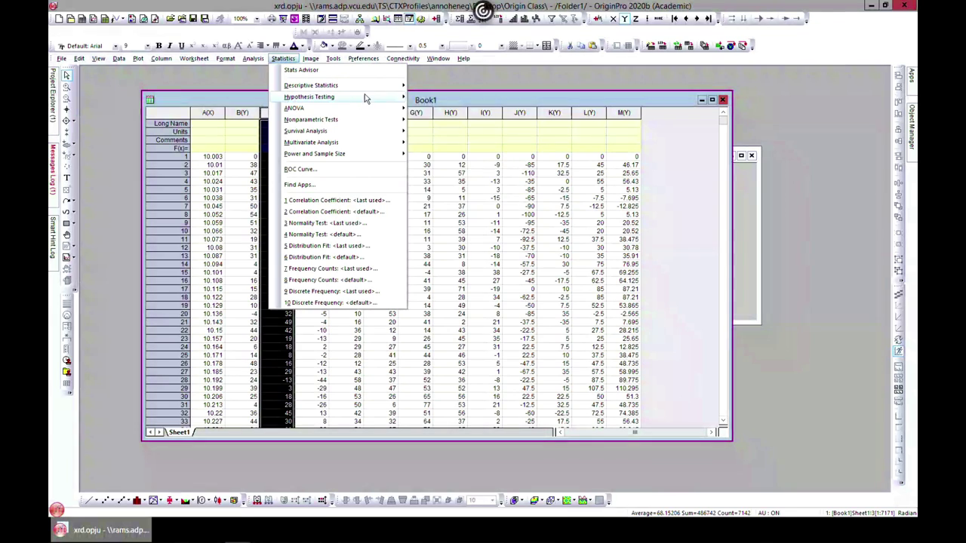
mouse_move(367, 96)
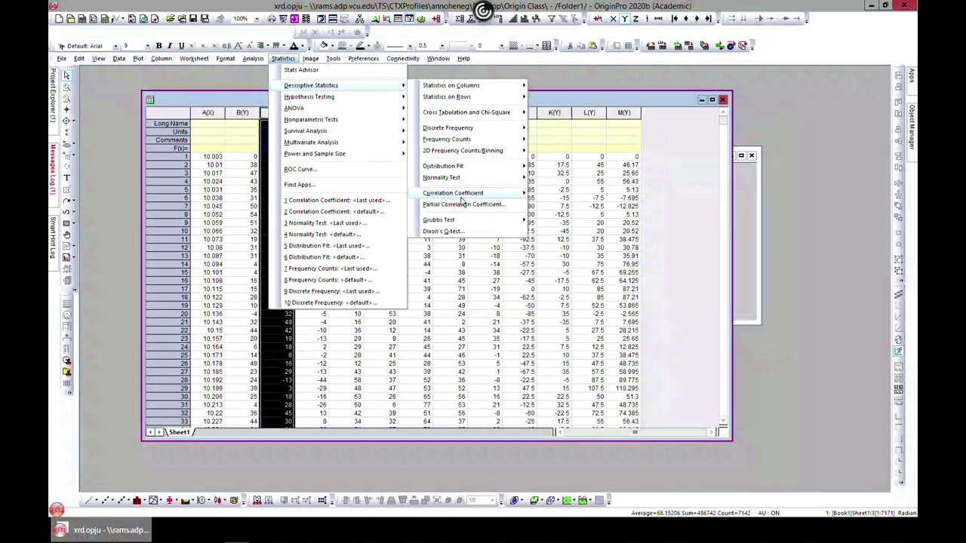
mouse_move(474, 196)
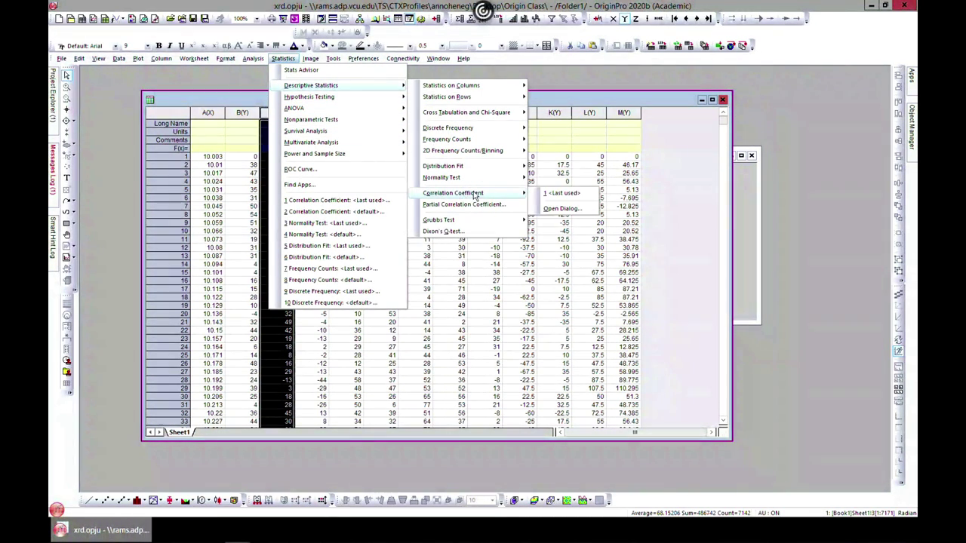
click(563, 211)
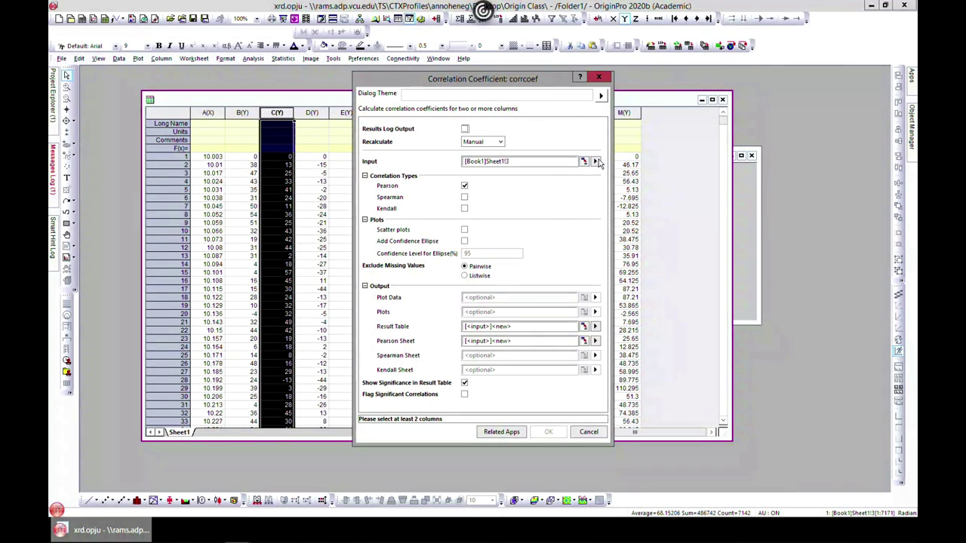
click(595, 162)
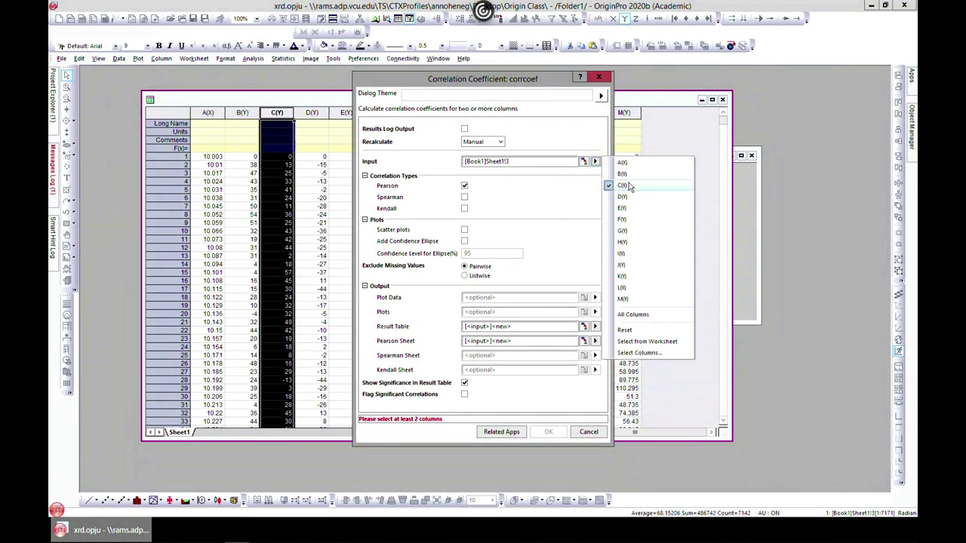
click(639, 353)
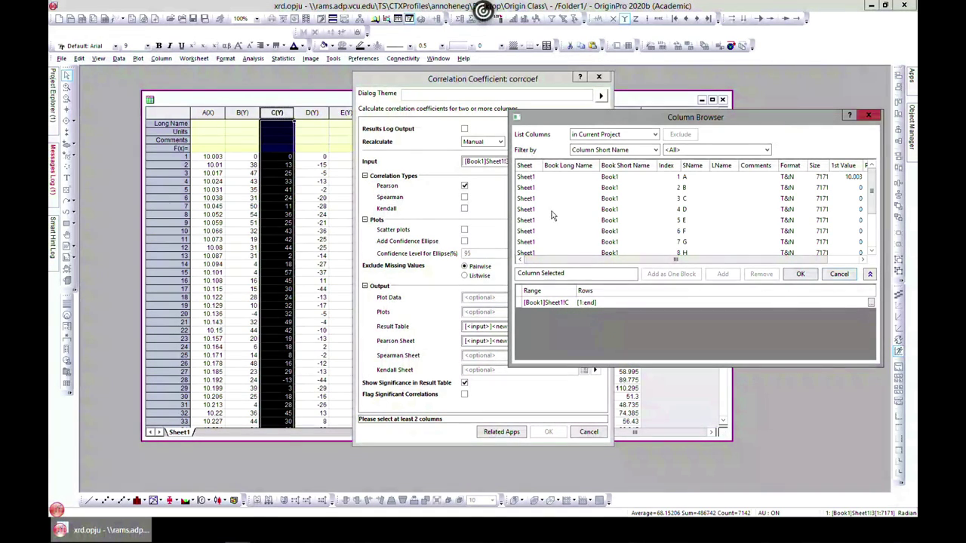
double_click(536, 187)
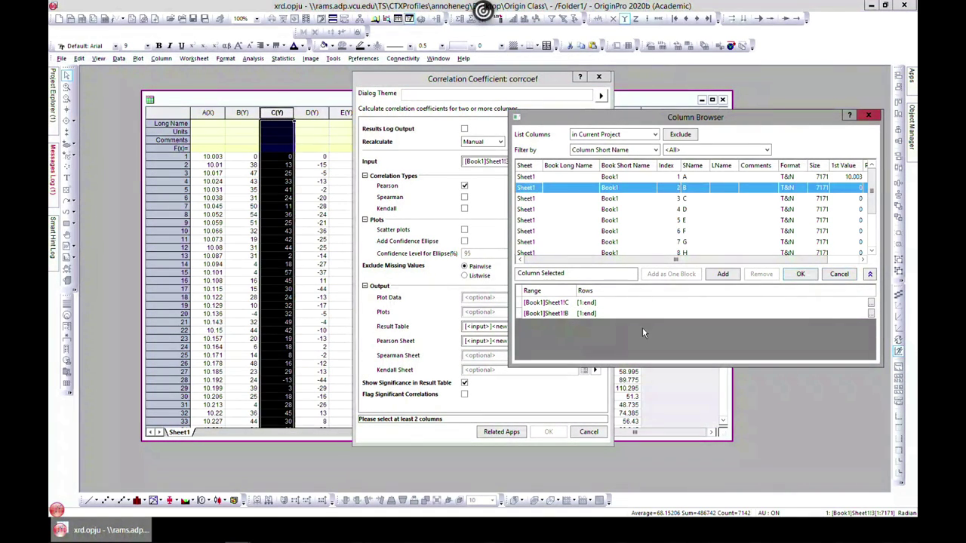
click(802, 274)
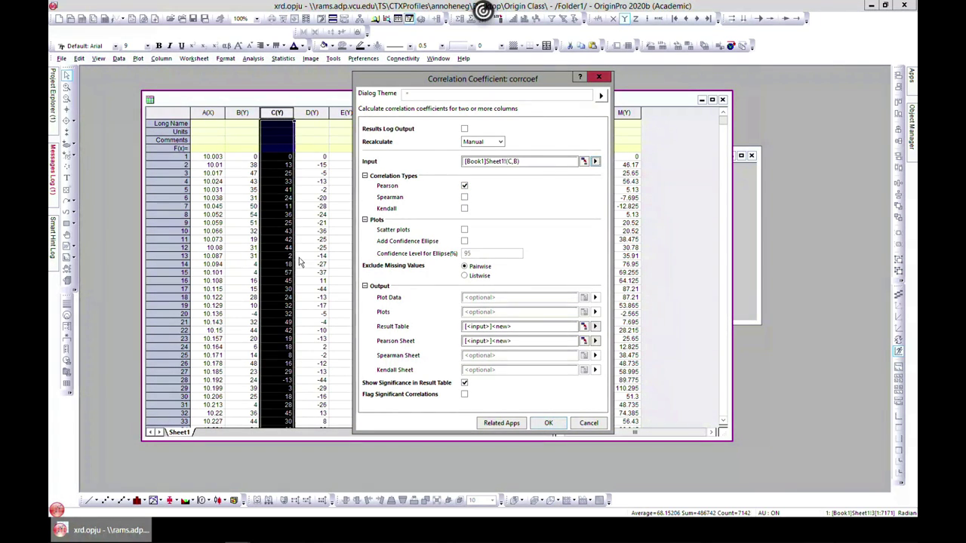
- Set the correlation type to Spearman instead of Pearson, include scatter plots and run the analysis
click(465, 197)
click(464, 186)
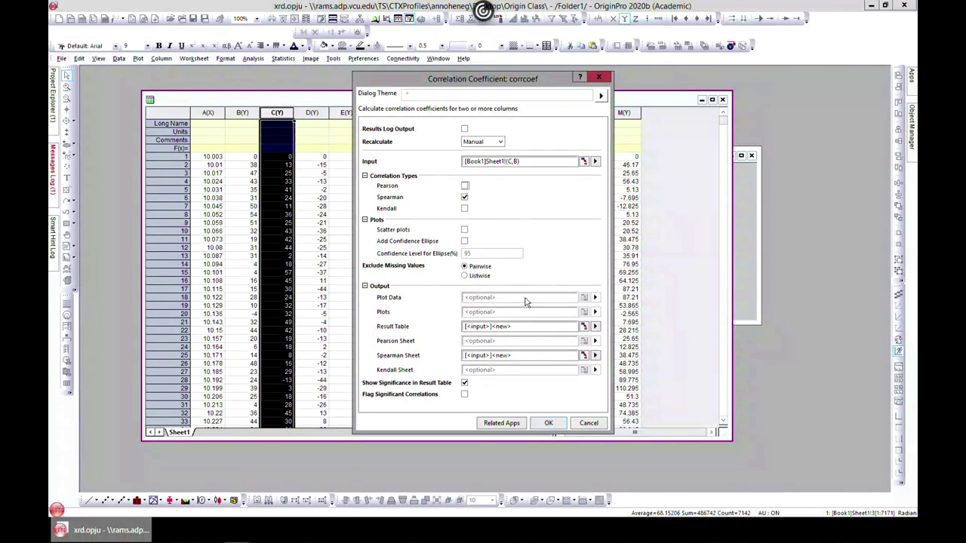
click(464, 231)
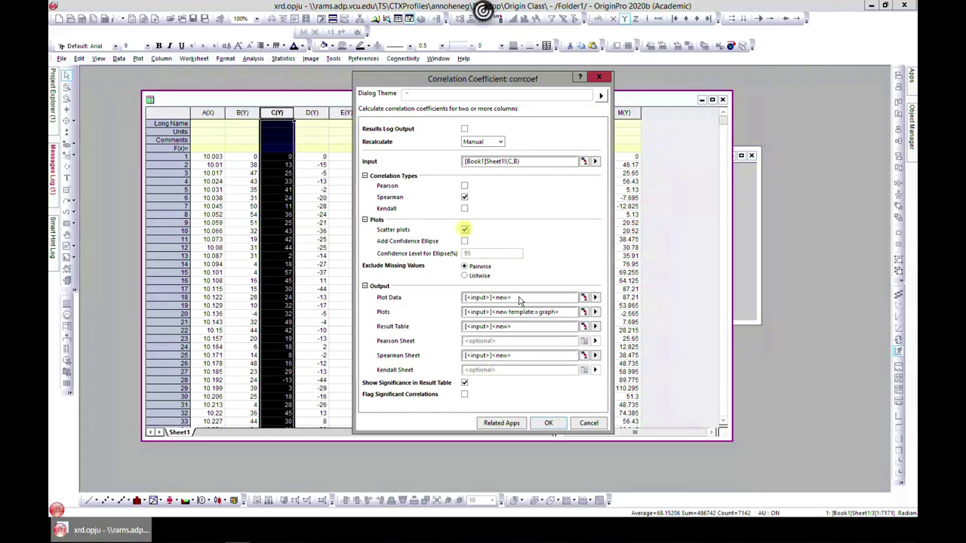
click(540, 423)
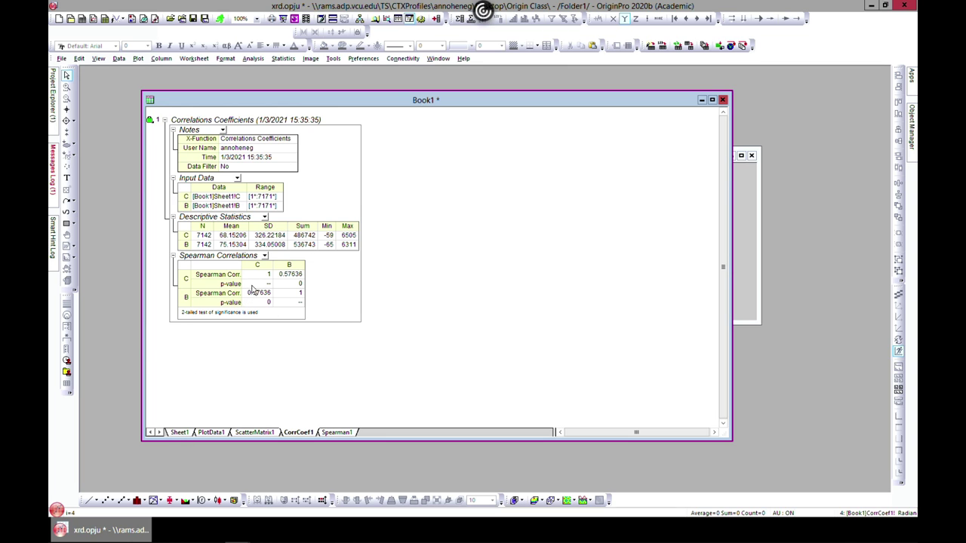
- Examine the Spearman results for columns C and B against the source data, scatter matrix and Spearman1 sheet
click(181, 433)
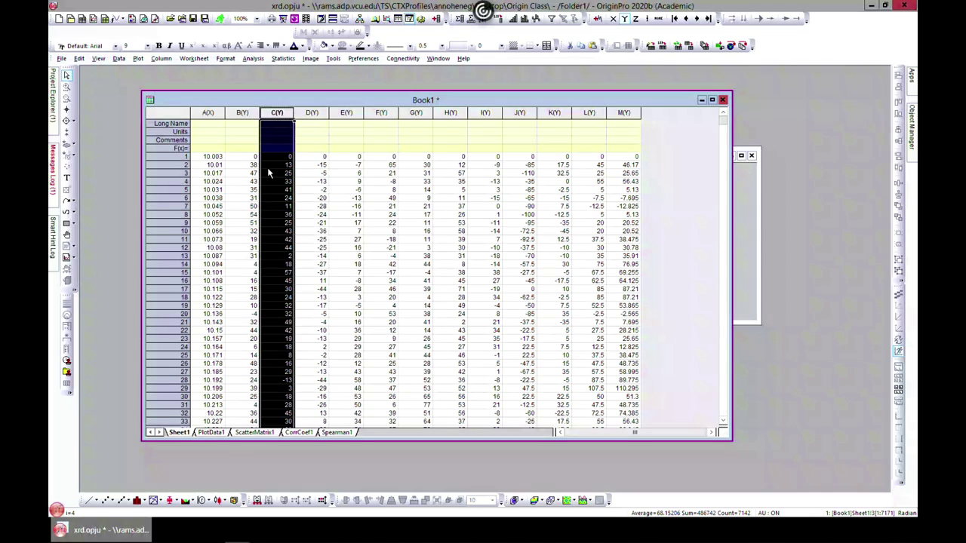
click(270, 435)
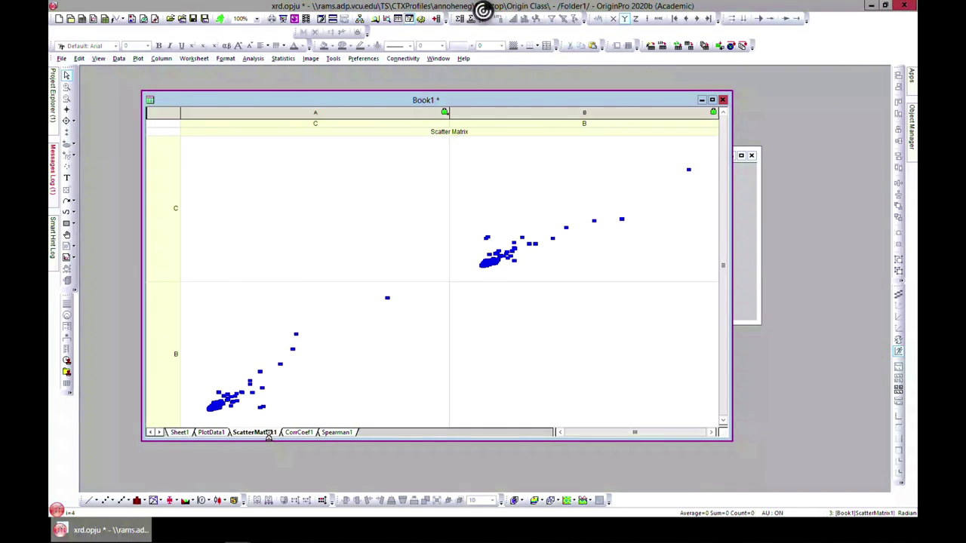
click(297, 433)
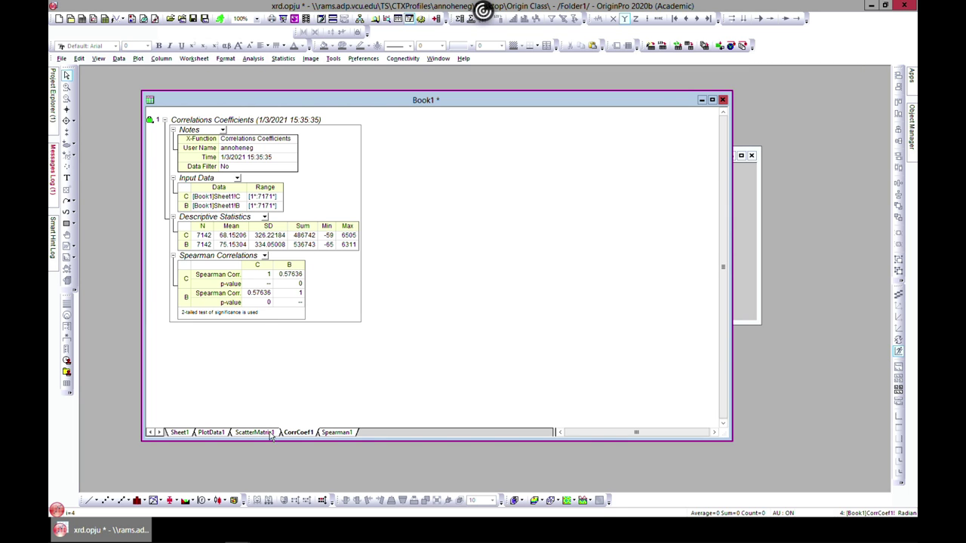
click(332, 433)
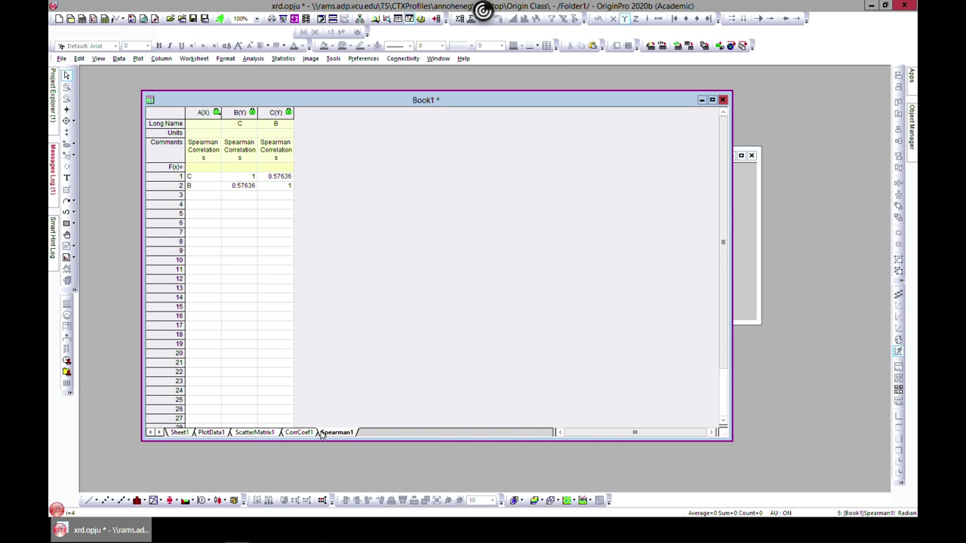
click(257, 433)
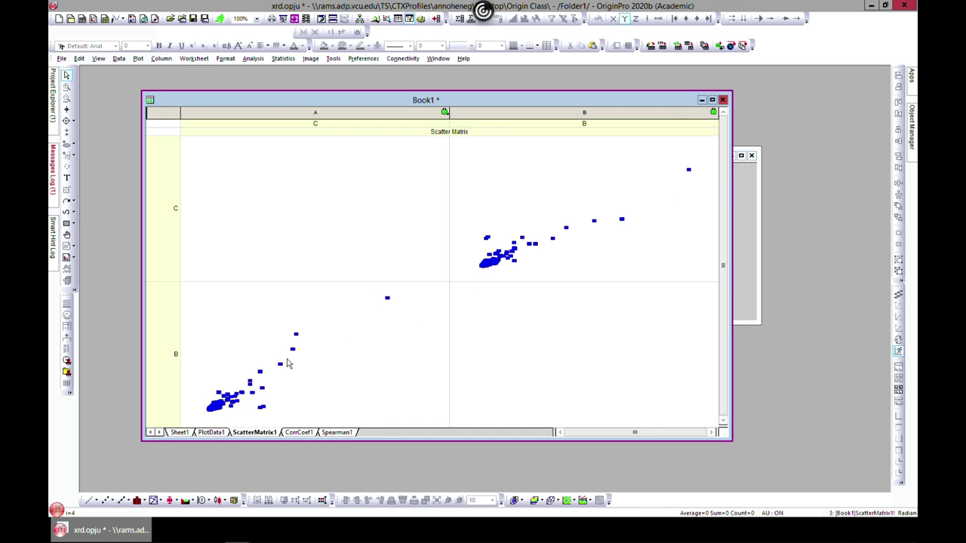
click(174, 433)
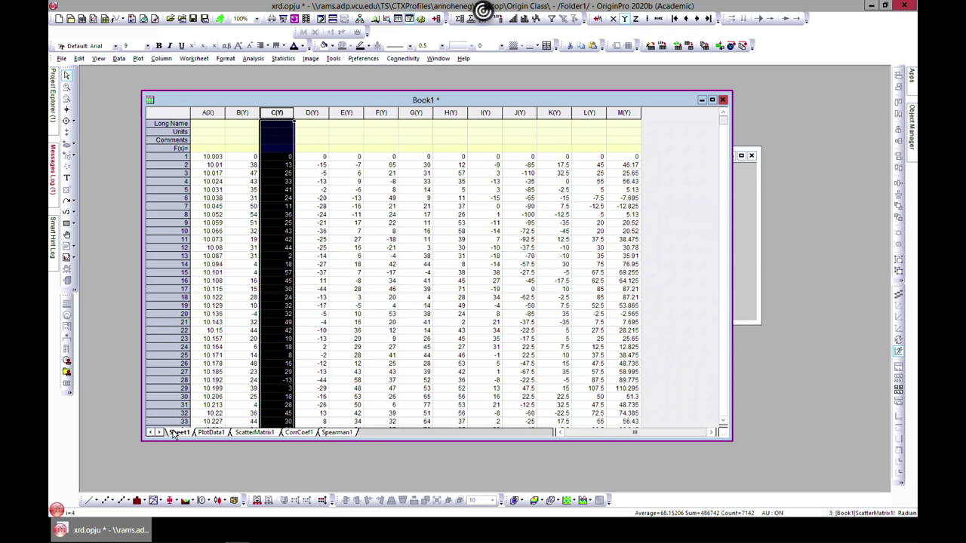
- Reopen the stats project from the Origin Class folder
click(61, 58)
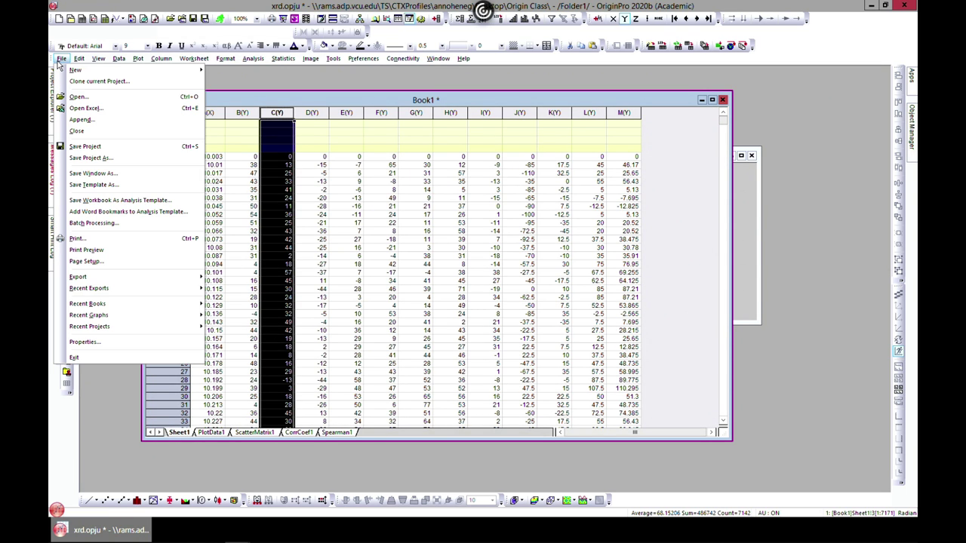
click(89, 97)
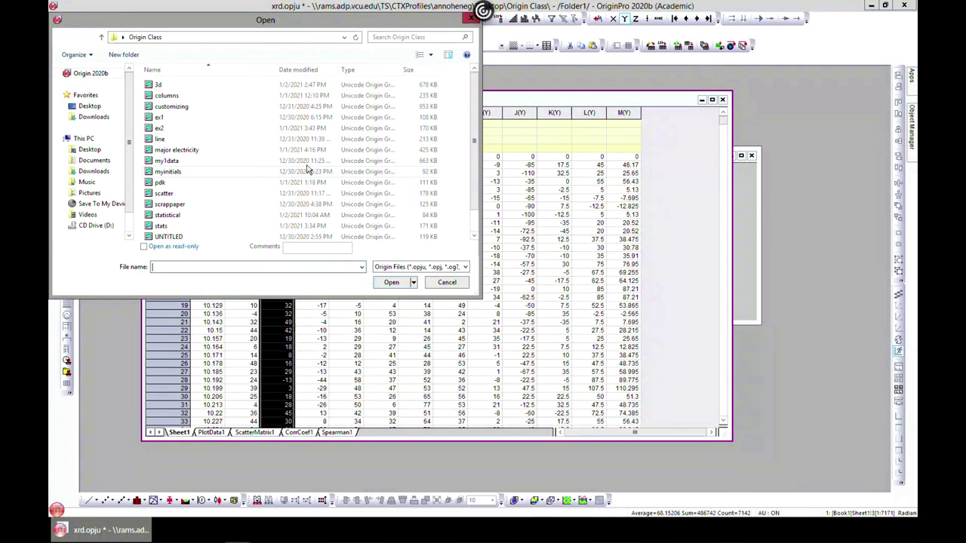
double_click(160, 226)
click(488, 286)
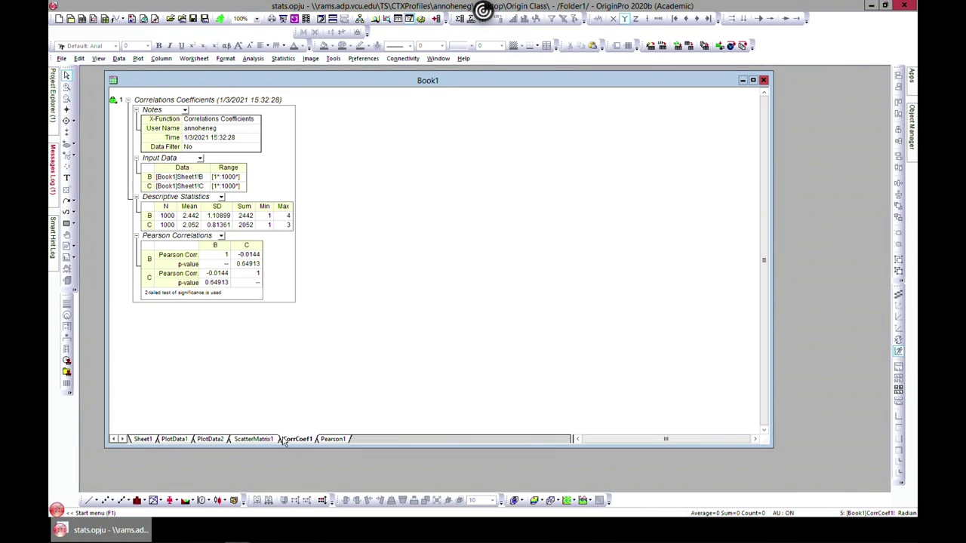
- Examine the Pearson correlation output for columns B and C across the CorrCoef1, Pearson1, plot data and scatter matrix sheets
click(210, 440)
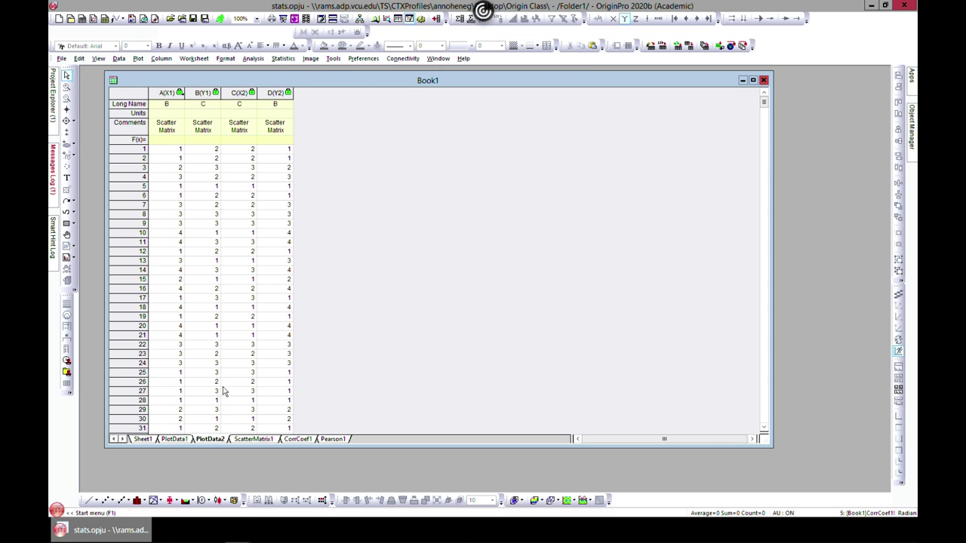
click(297, 439)
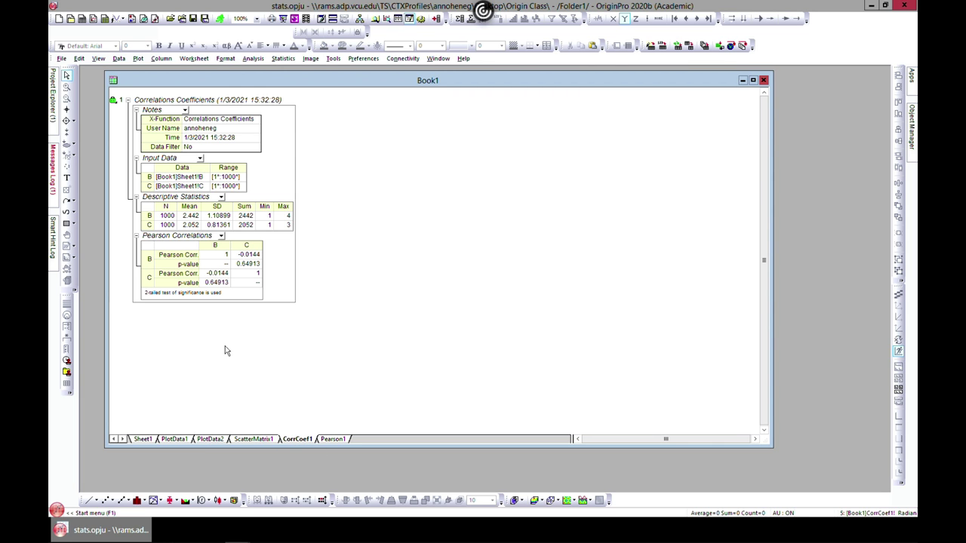
click(333, 440)
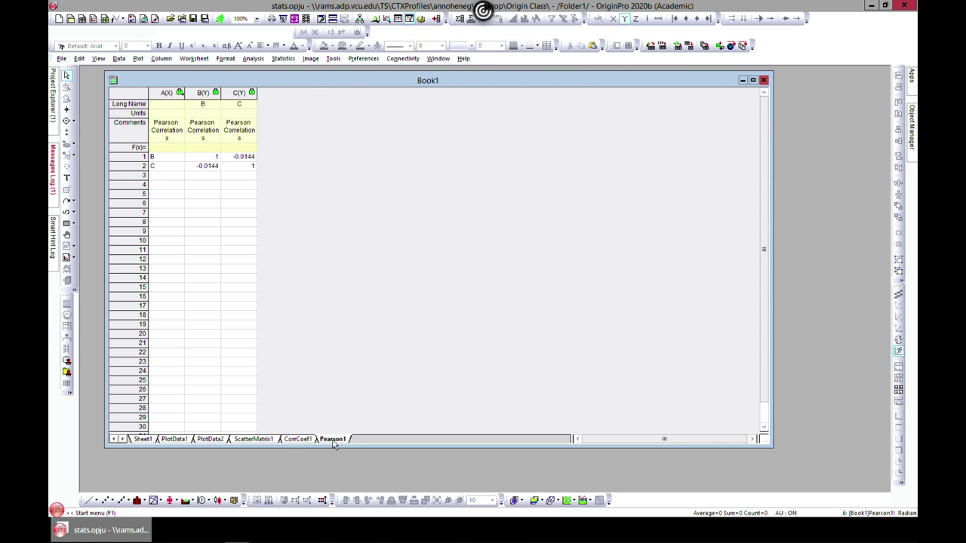
click(174, 441)
click(212, 441)
click(252, 440)
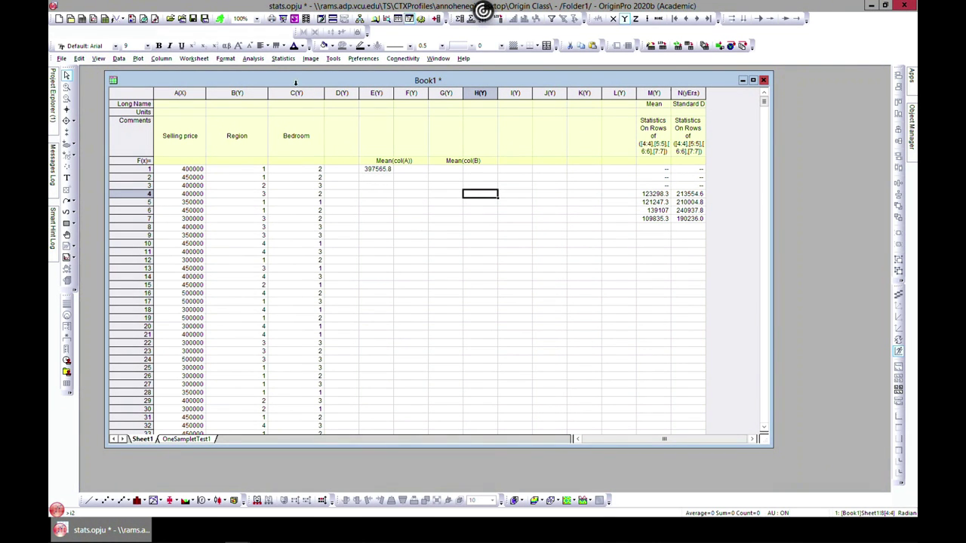
- Start a one-sample t-test on the housing data with the Selling price column A as raw input
click(283, 59)
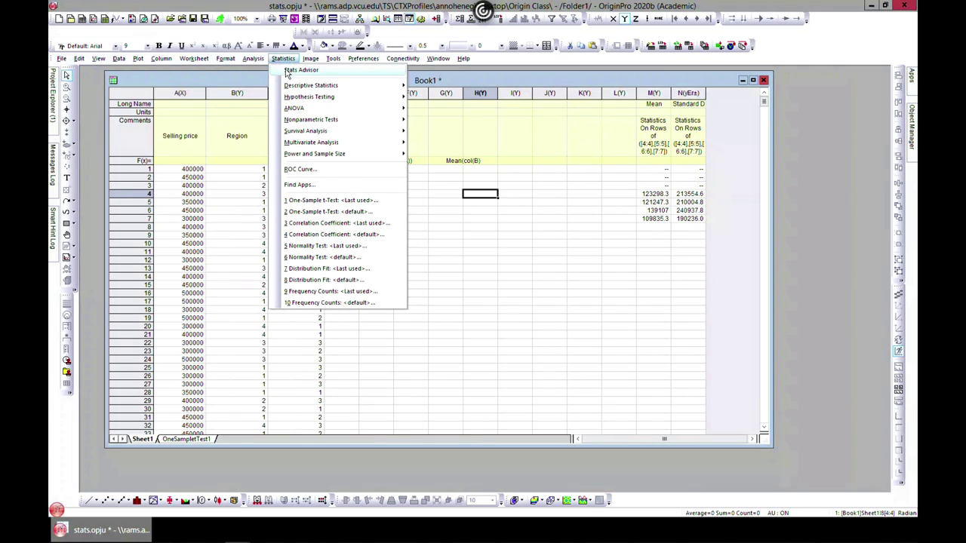
mouse_move(324, 96)
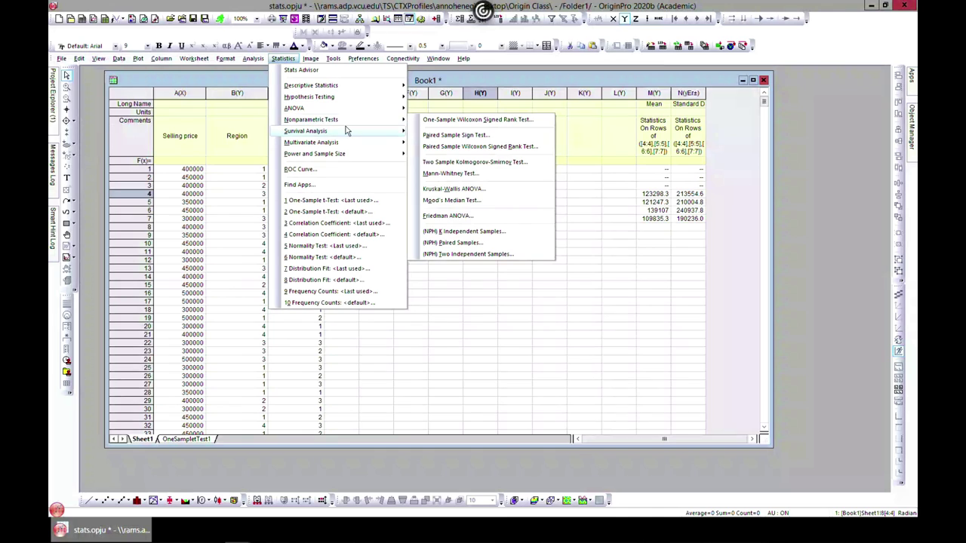
mouse_move(309, 132)
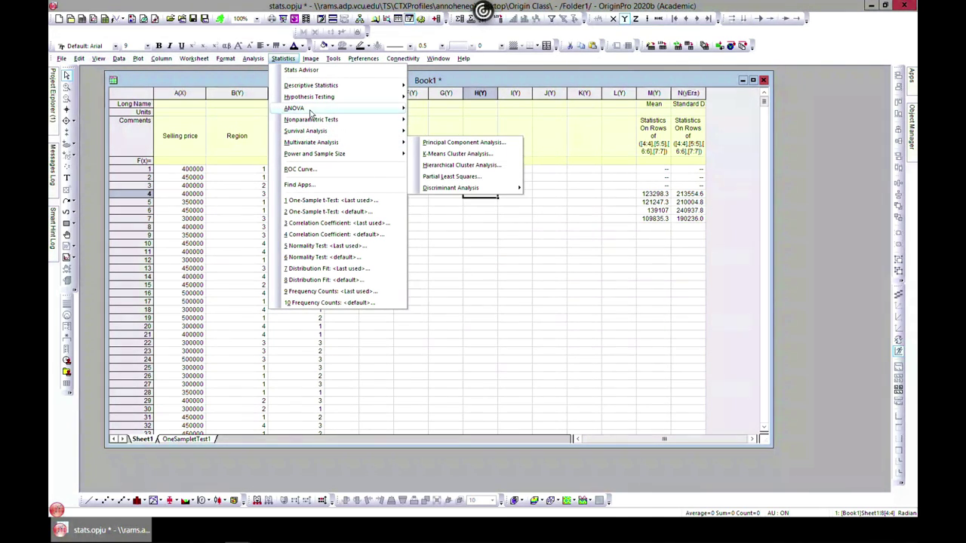
mouse_move(309, 113)
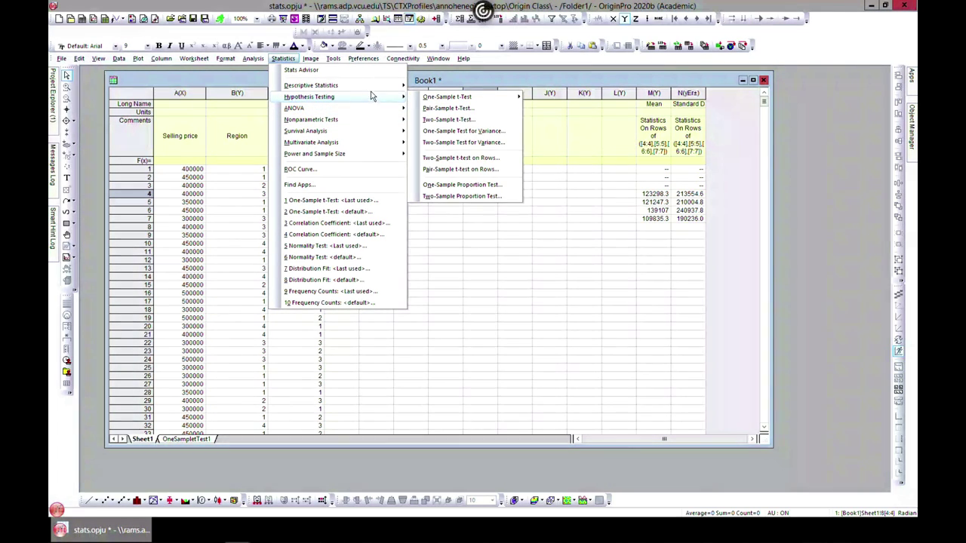
mouse_move(445, 100)
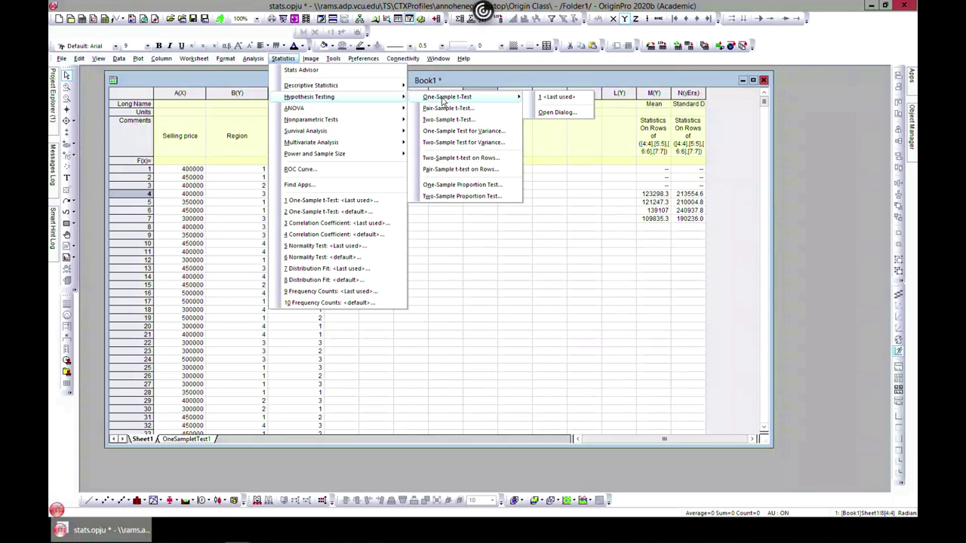
click(556, 112)
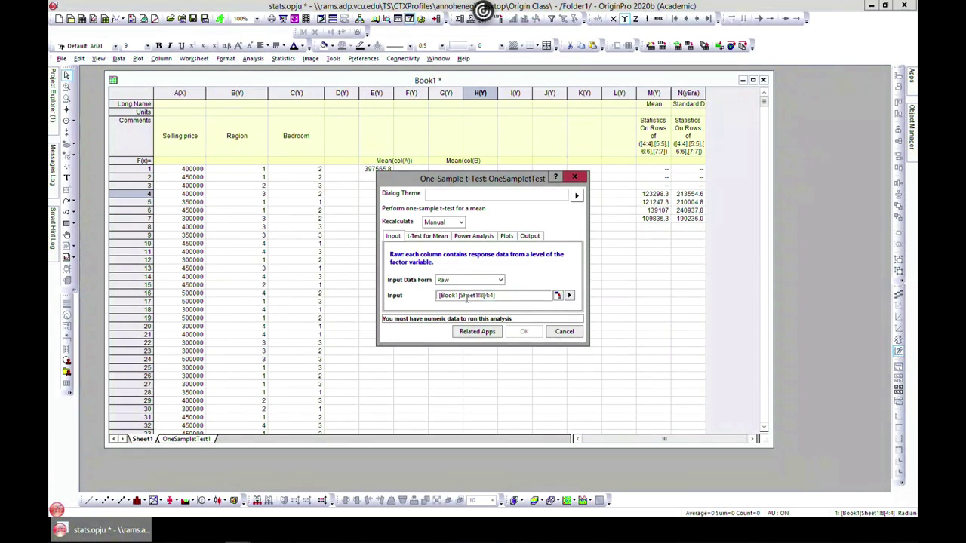
click(569, 295)
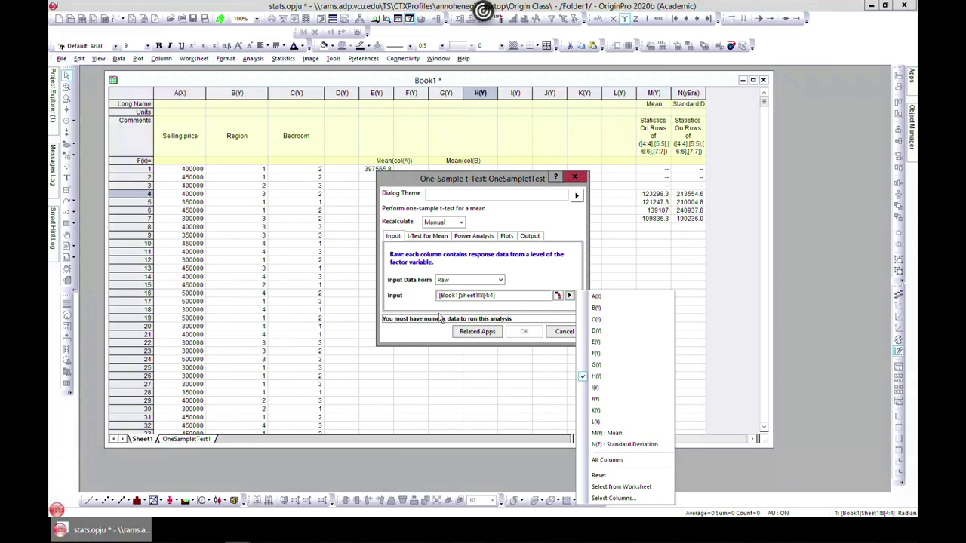
click(596, 297)
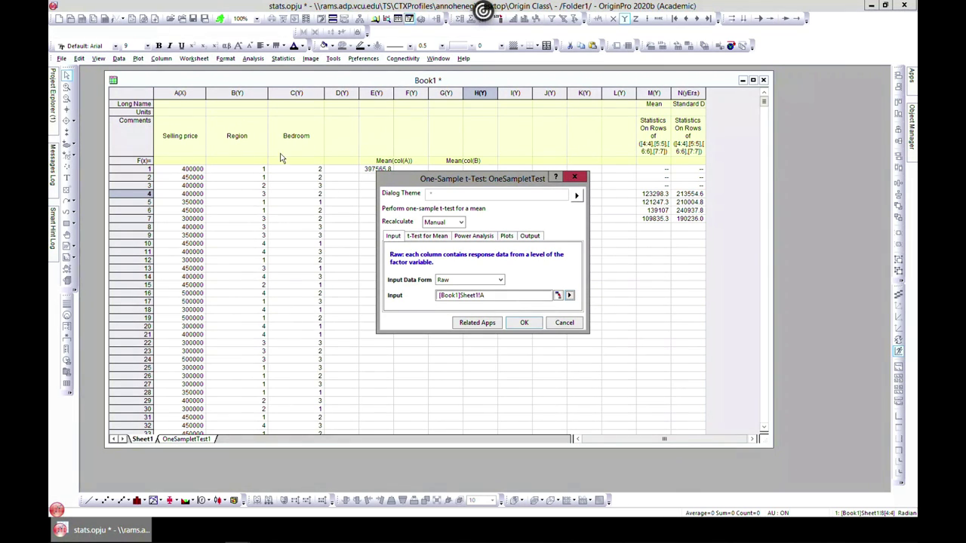
- Set the t-test's test mean to 400000
click(414, 237)
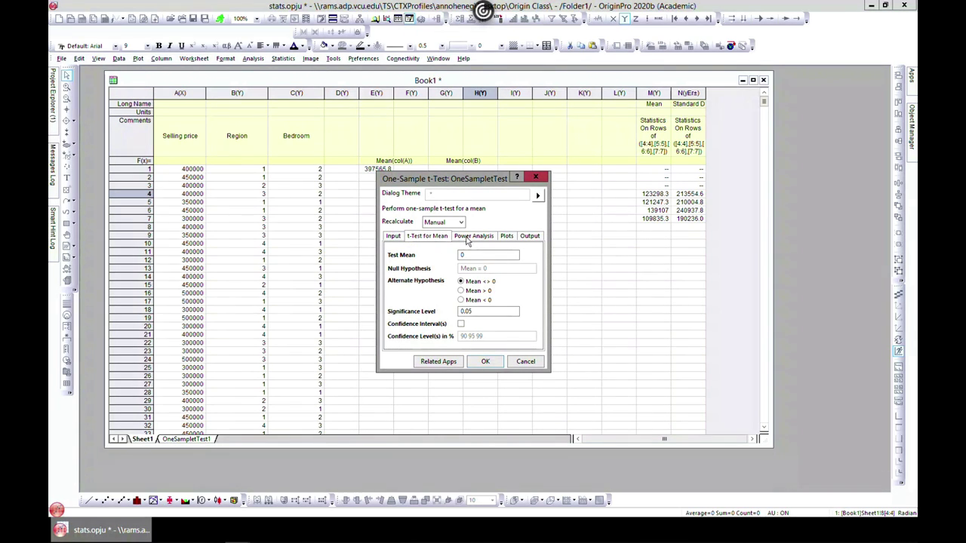
drag(428, 182, 435, 153)
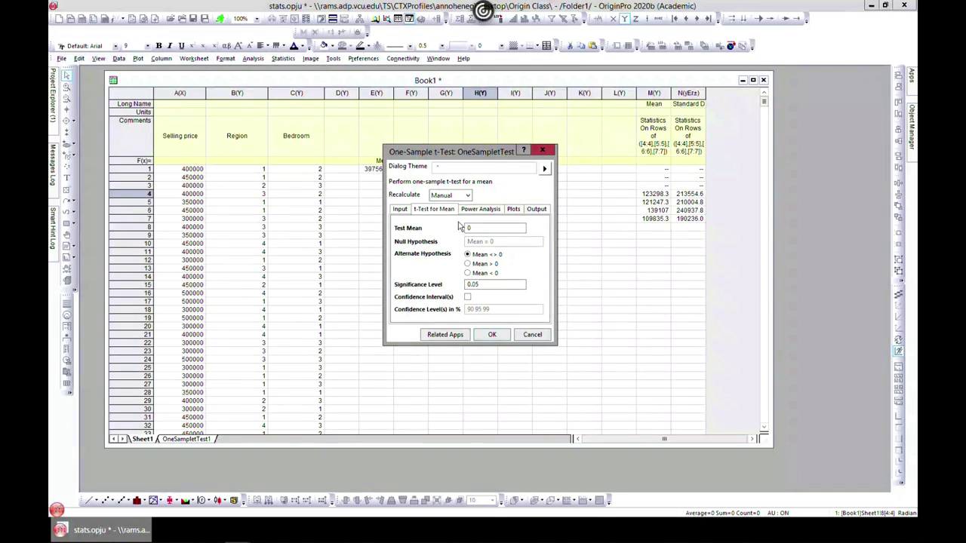
drag(463, 147, 470, 134)
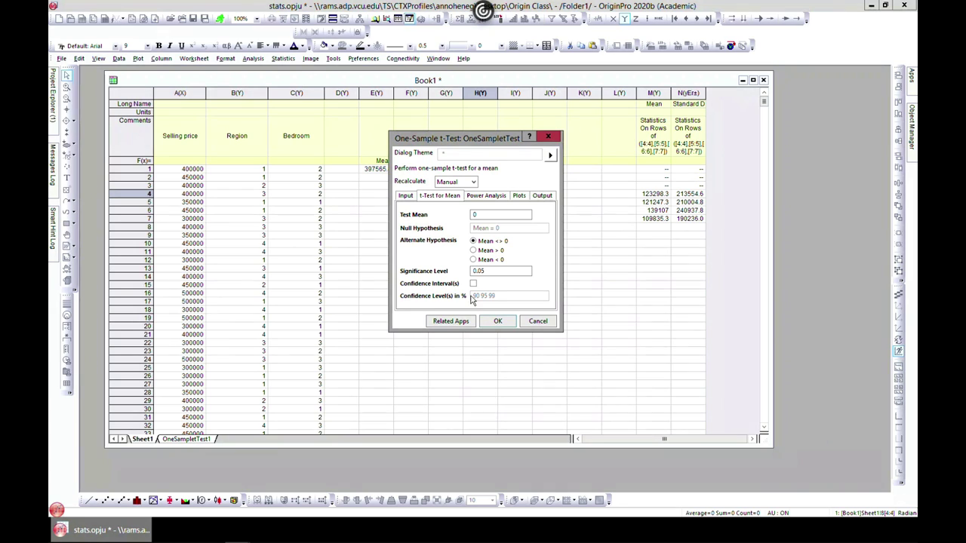
drag(491, 215, 465, 214)
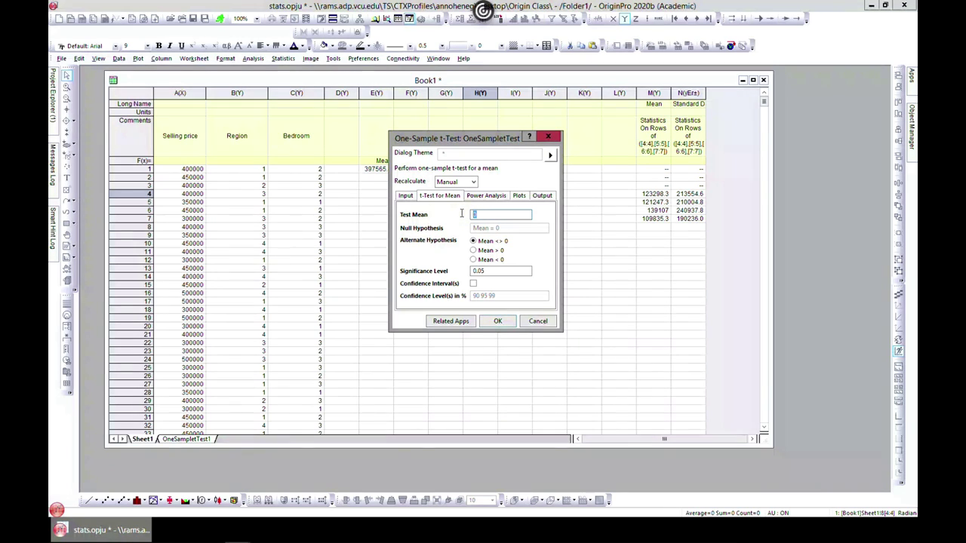
text(3)
text(9000)
text(0)
key(BackSpace)
key(BackSpace)
key(BackSpace)
text(400000)
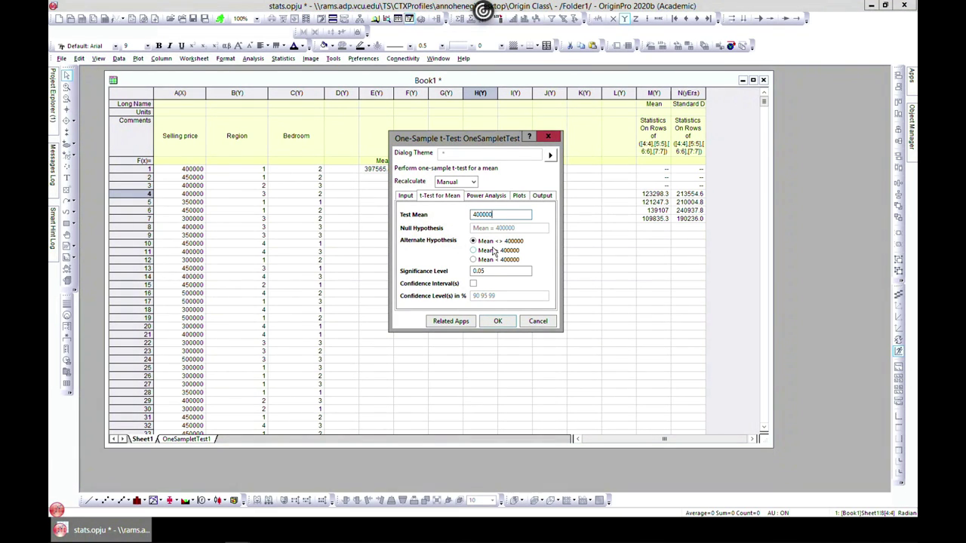
- Set the alternate hypothesis to Mean > 400000, enable confidence intervals at a 50% level and run the t-test
click(473, 251)
click(473, 284)
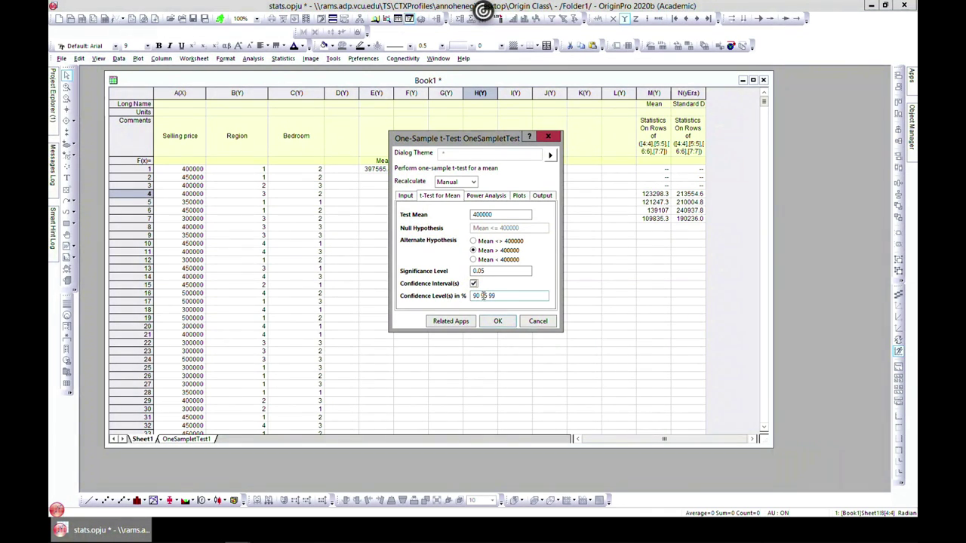
double_click(488, 295)
drag(481, 292, 471, 284)
text(50)
click(505, 321)
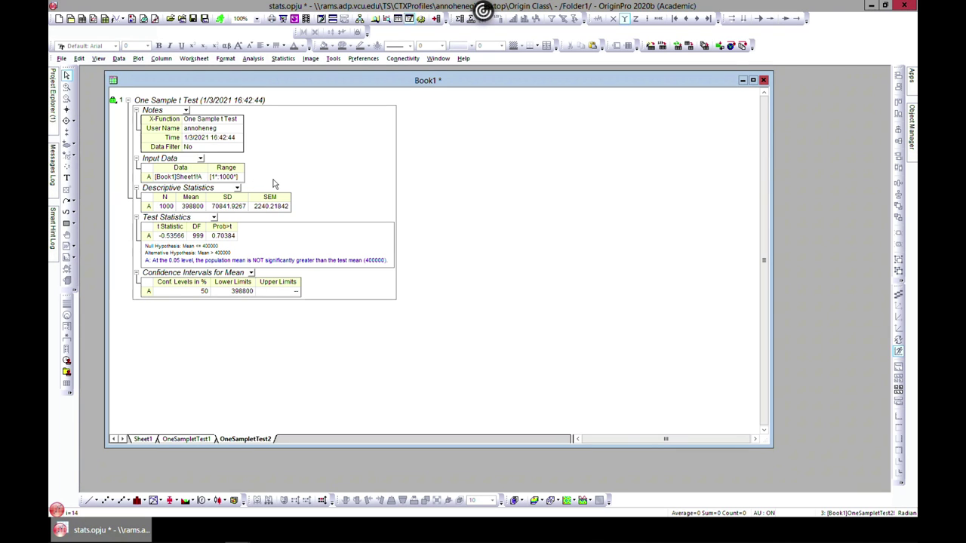
click(146, 439)
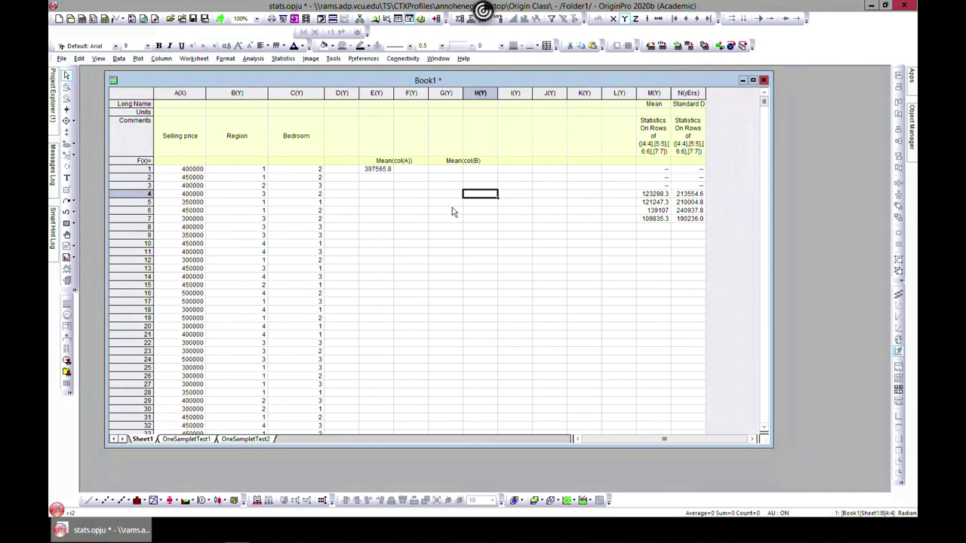
click(283, 59)
mouse_move(301, 112)
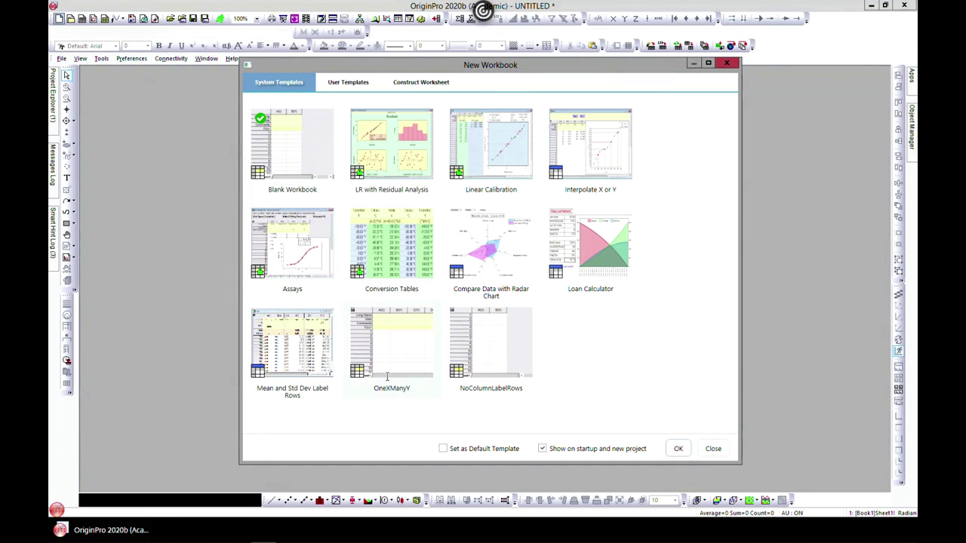
- Dismiss the New Workbook template chooser and enlarge the blank Book1 window
key(Escape)
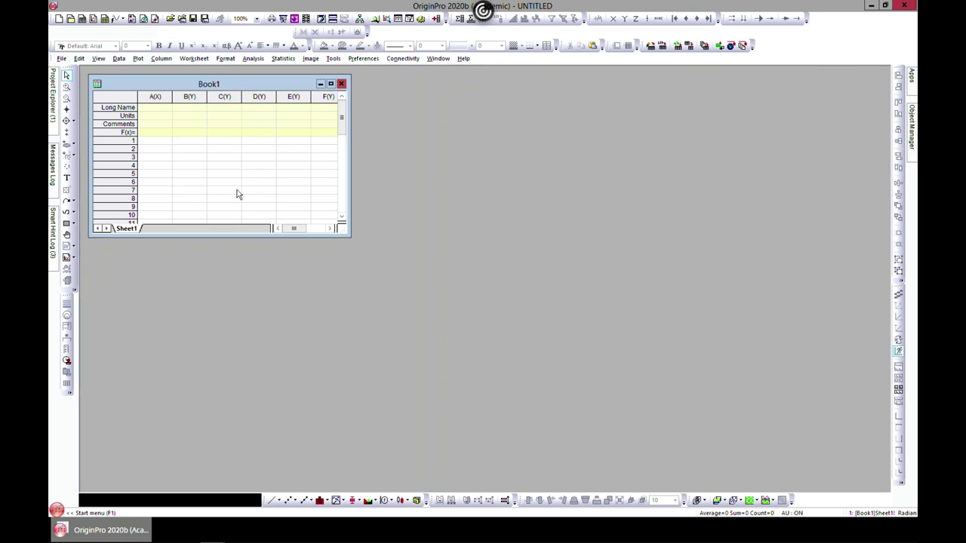
drag(346, 233, 596, 375)
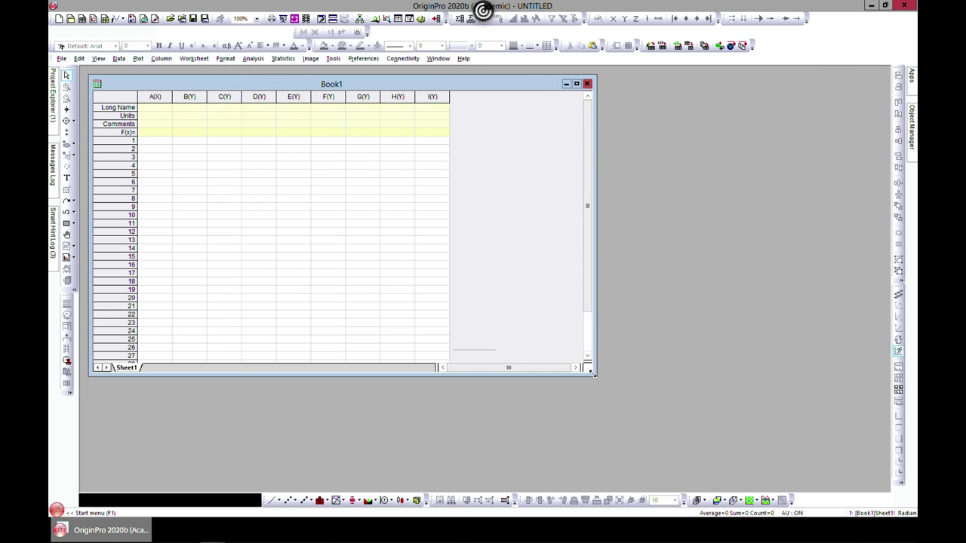
click(256, 61)
mouse_move(283, 72)
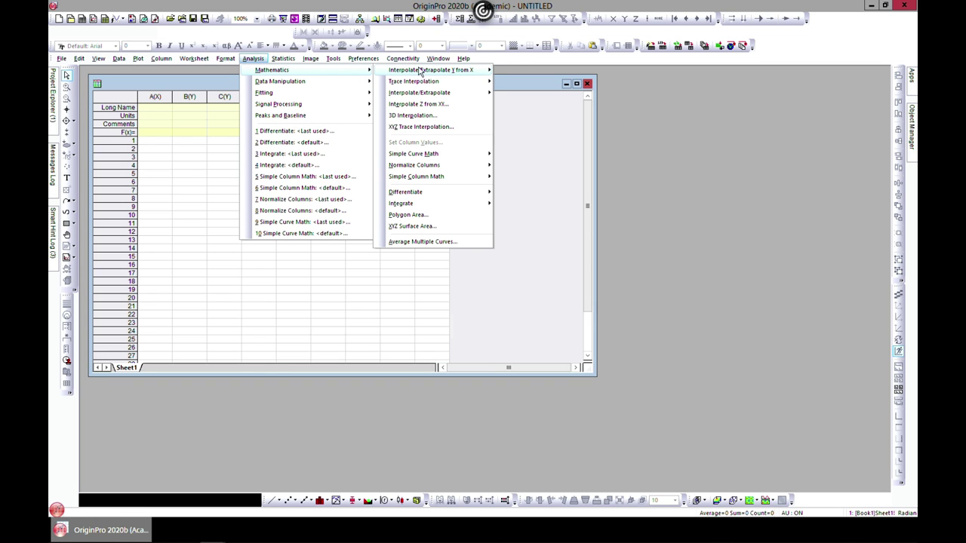
mouse_move(431, 70)
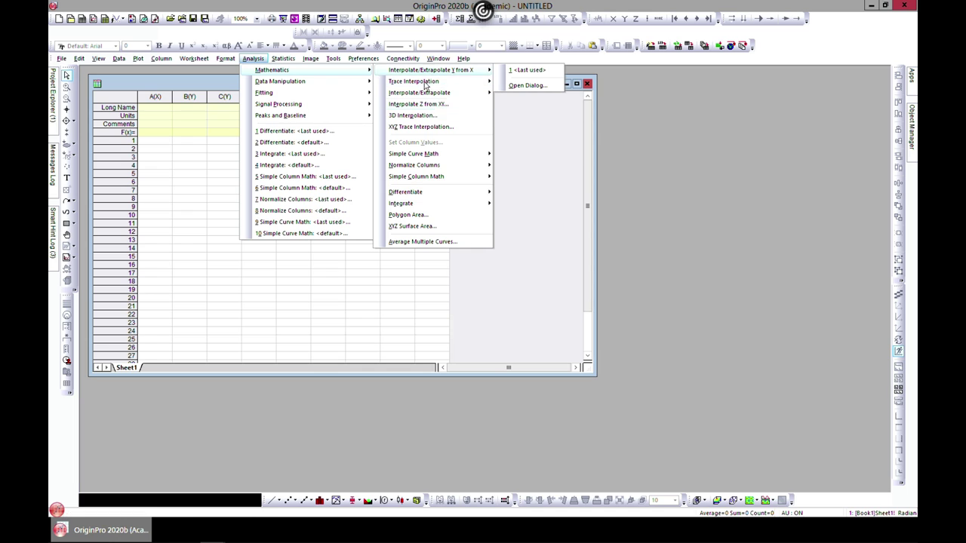
click(522, 171)
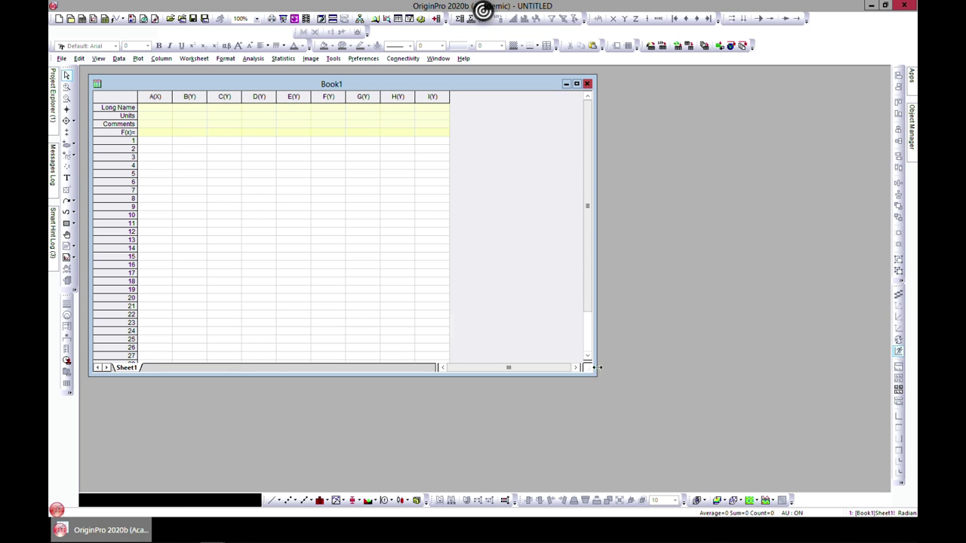
drag(594, 375, 663, 408)
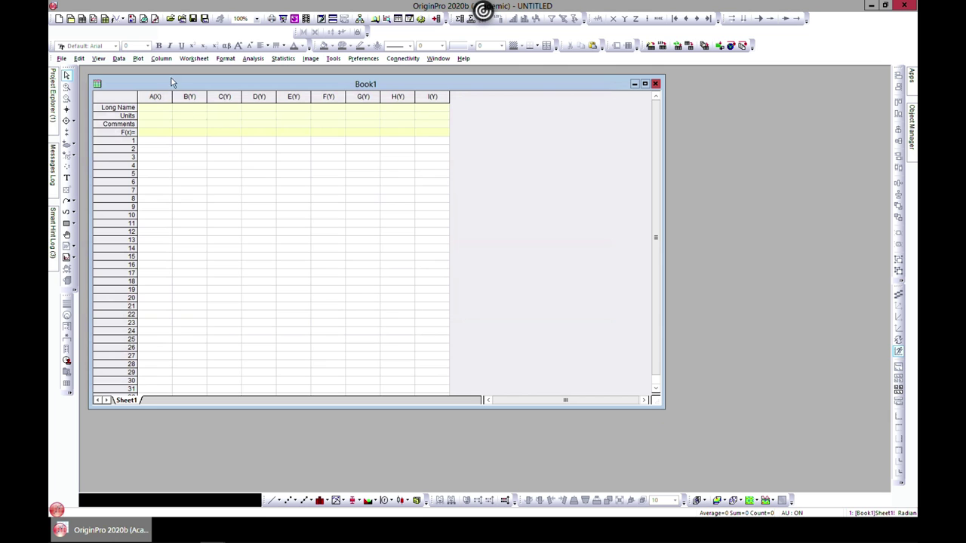
- Create a 2D function plot of sin(x) with 50 points from 0 to 6*pi
click(138, 58)
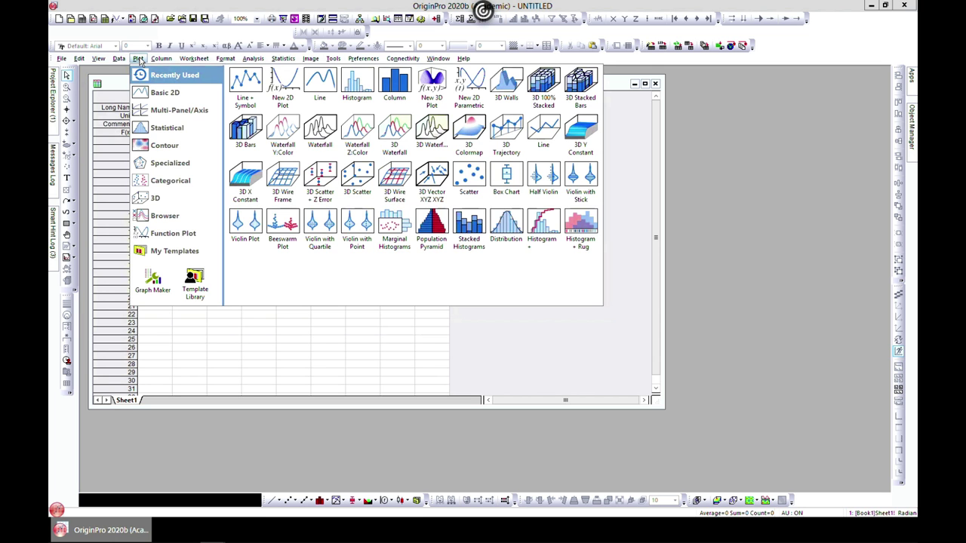
click(194, 58)
click(138, 58)
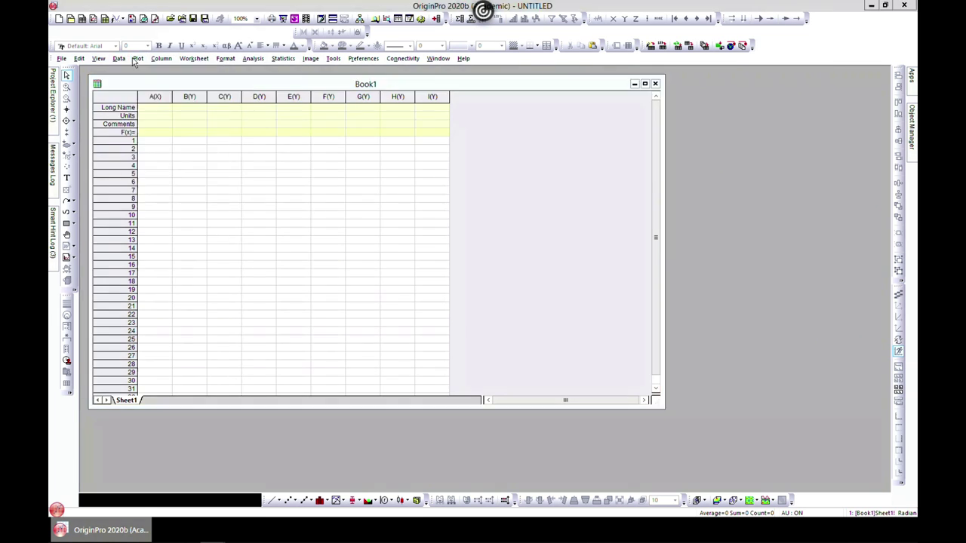
mouse_move(188, 236)
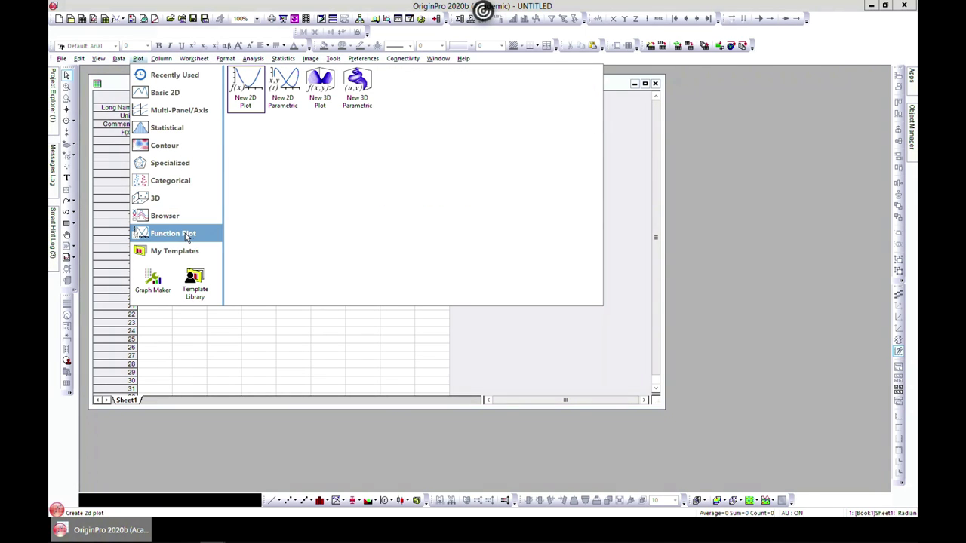
click(249, 74)
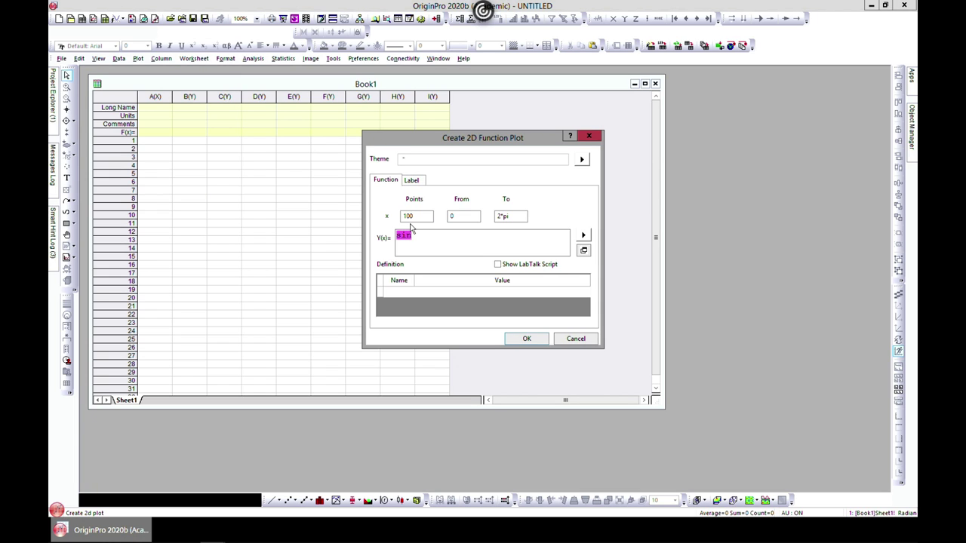
text((x)
click(501, 217)
text(6)
drag(421, 216, 390, 219)
text(50)
click(526, 339)
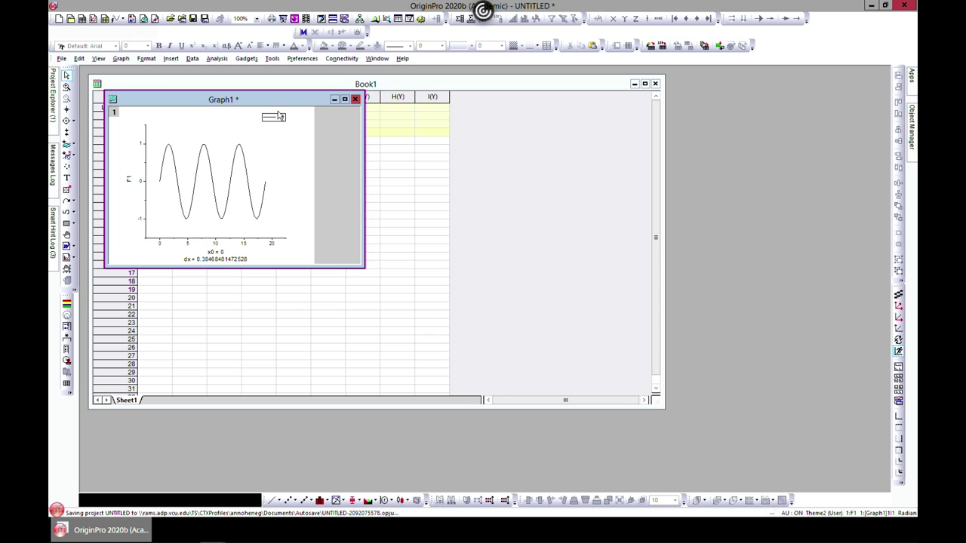
- Generate a workbook of the sin(x) curve's data points from the plot details of the enlarged Graph1
drag(271, 99, 418, 116)
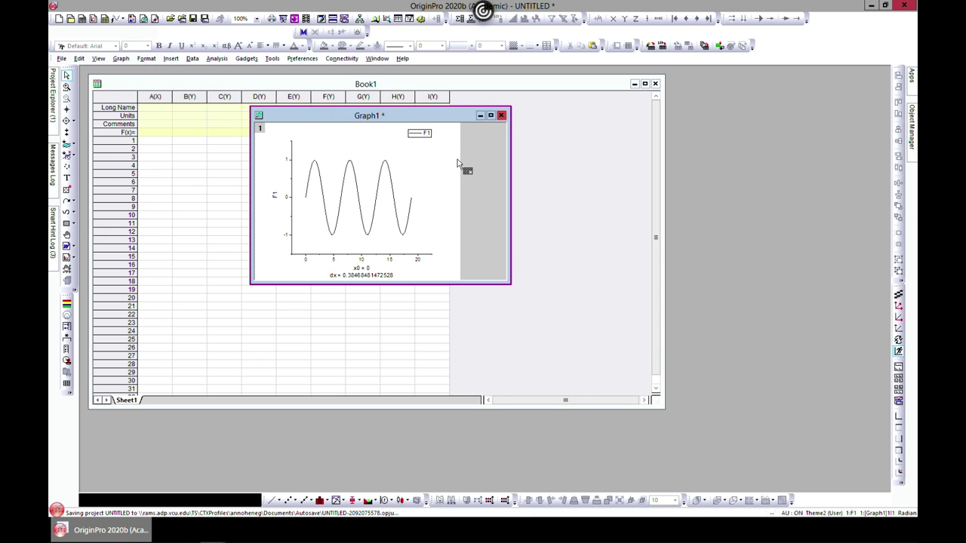
click(490, 116)
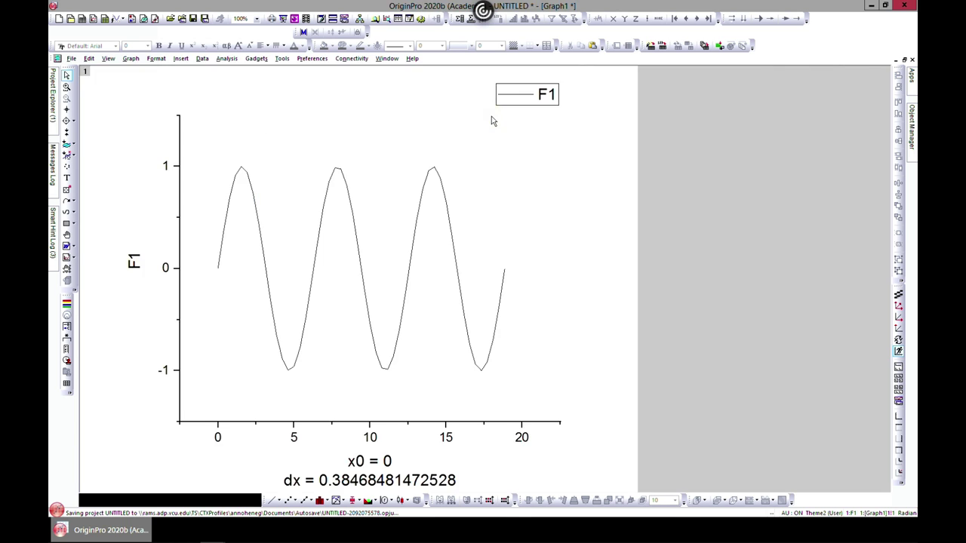
double_click(407, 263)
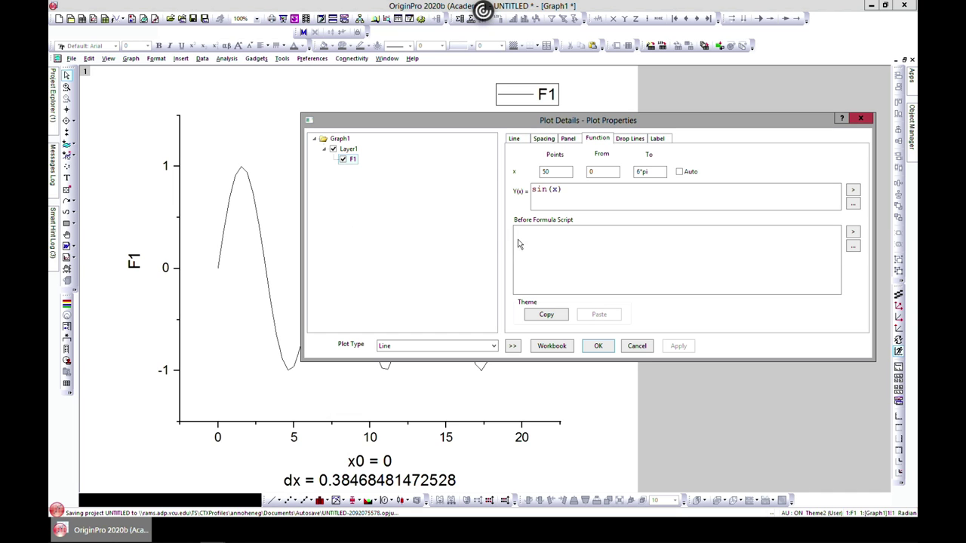
click(543, 347)
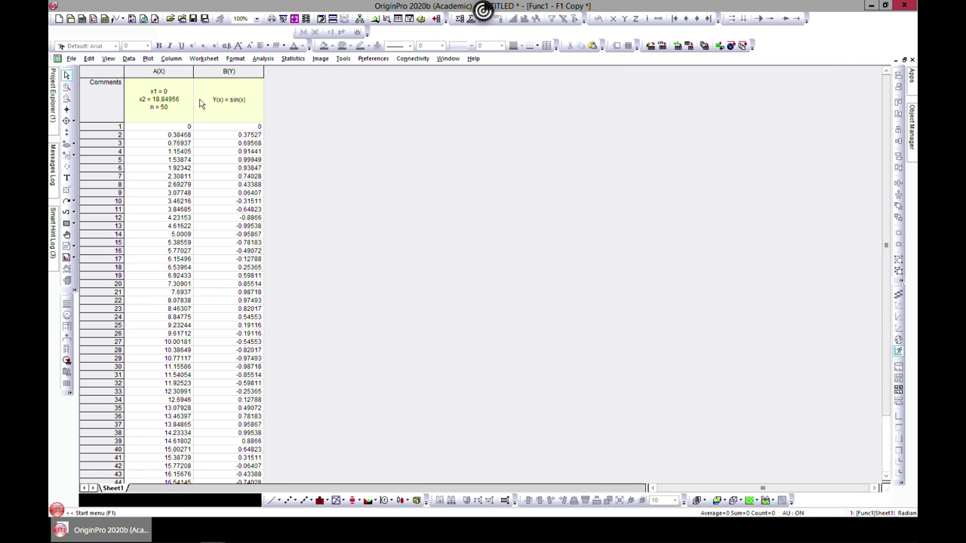
- Return to the enlarged sine graph and add the Interpolate gadget using the Cubic Spline method
click(902, 62)
click(470, 209)
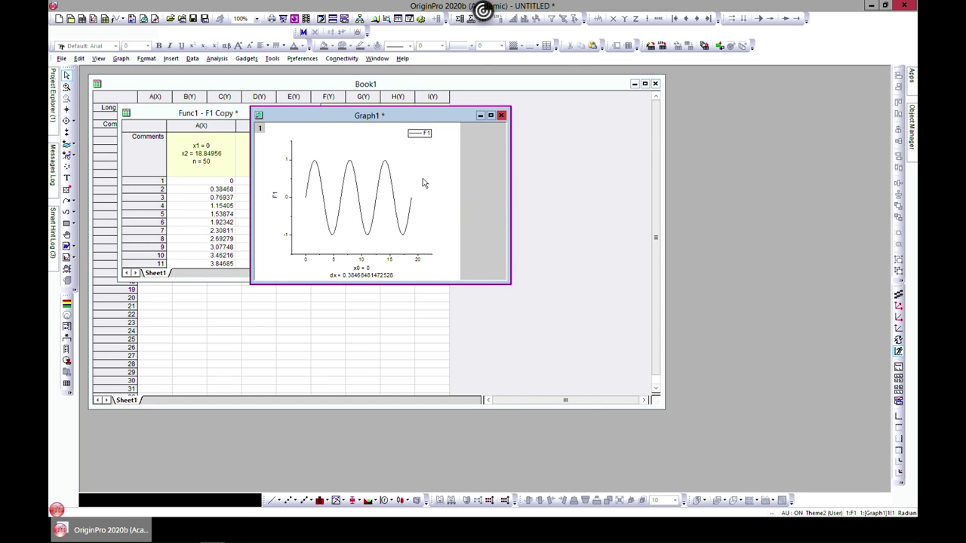
click(490, 116)
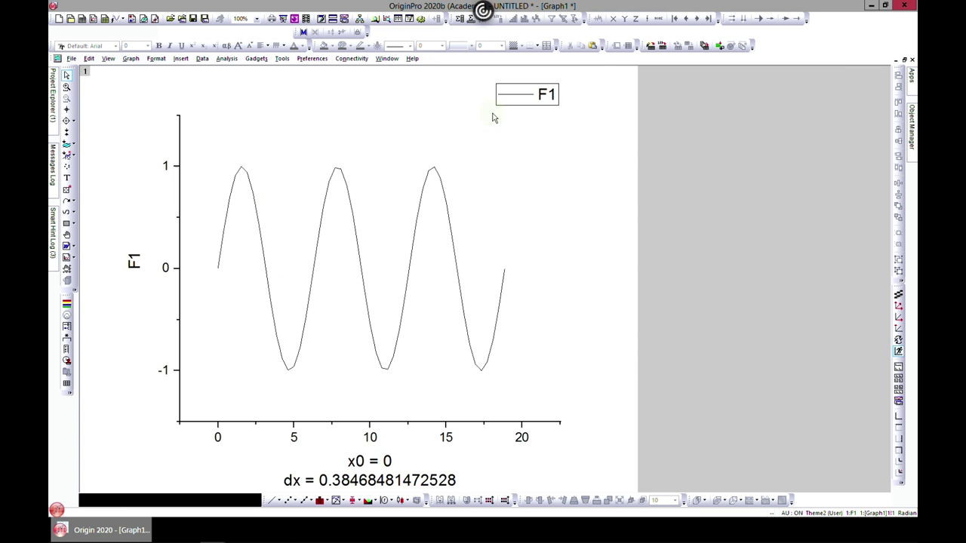
click(256, 59)
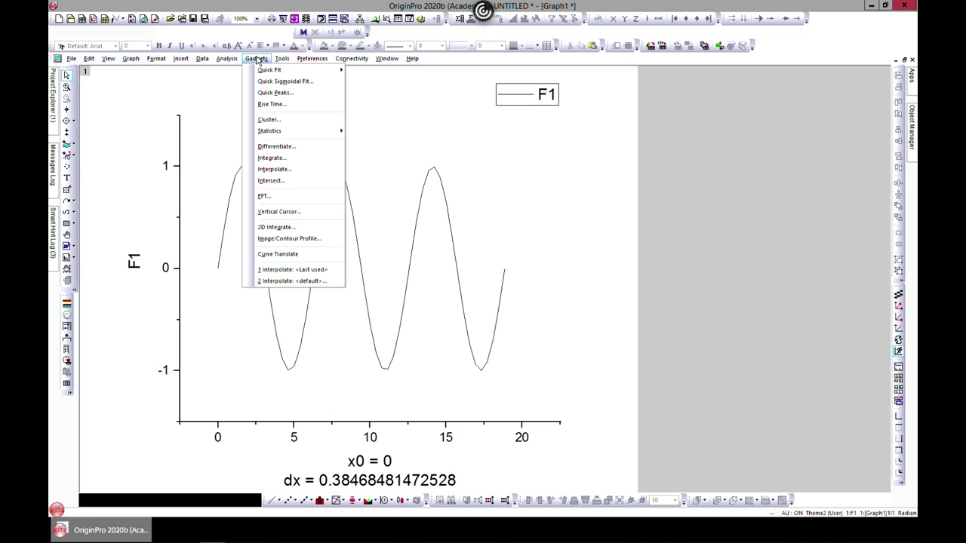
click(300, 173)
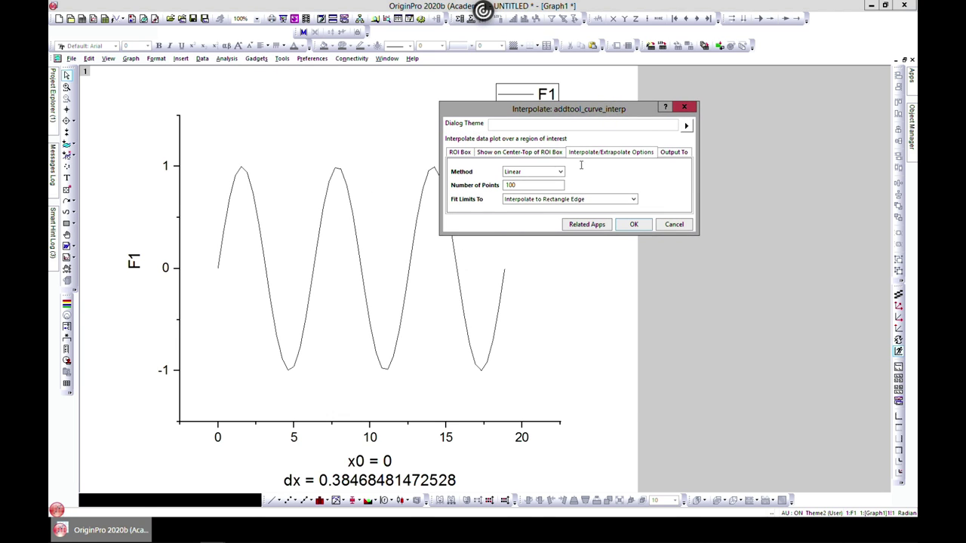
click(514, 185)
click(550, 172)
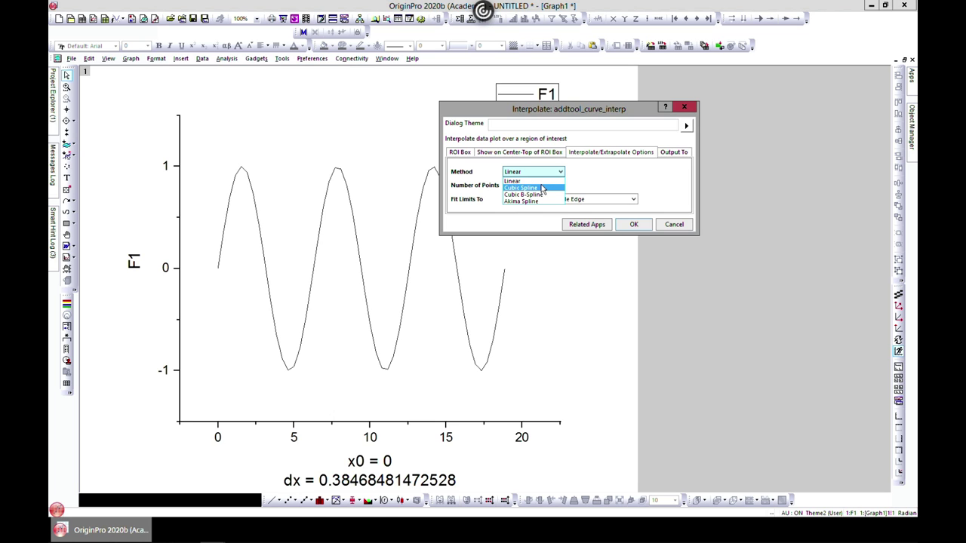
click(541, 188)
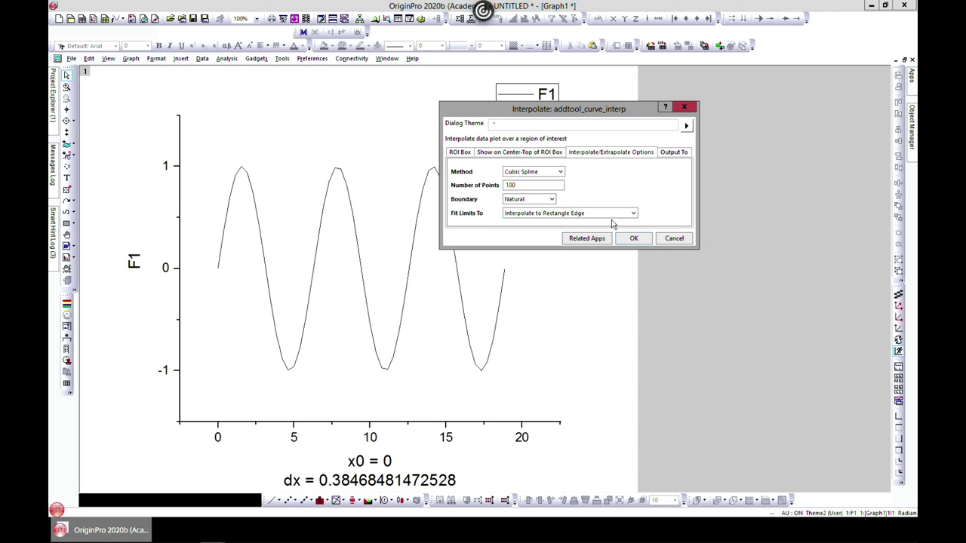
click(632, 238)
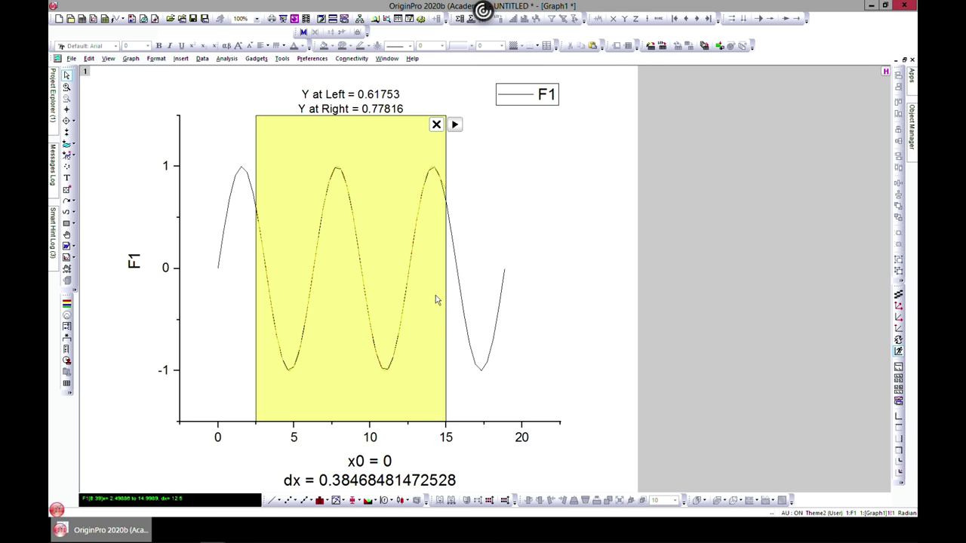
- Expand the interpolation region to the full plot range and output the interpolated curve
click(454, 126)
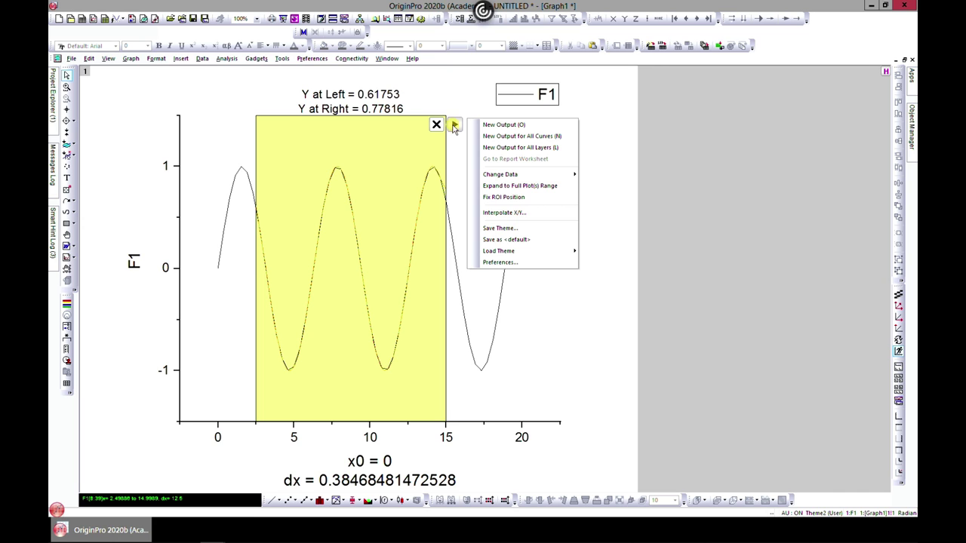
click(534, 185)
click(525, 125)
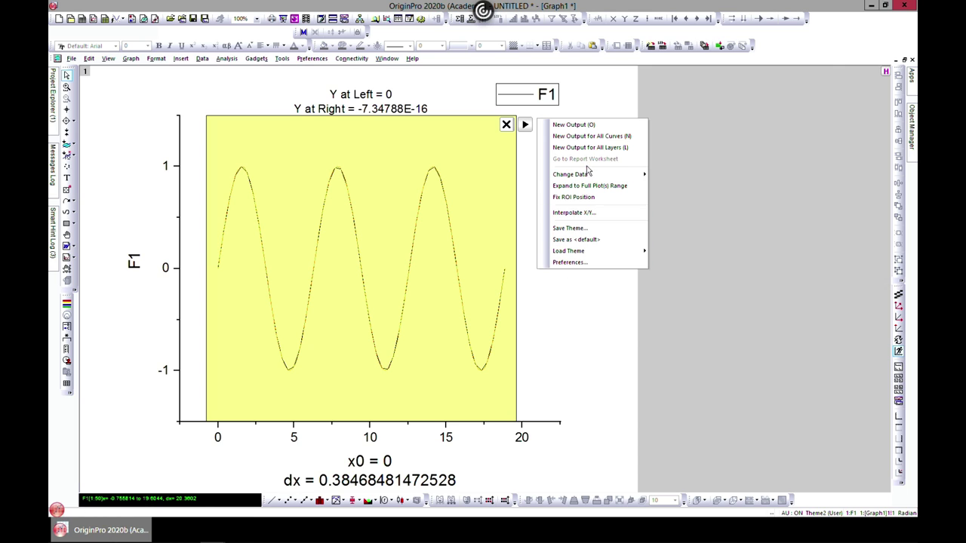
mouse_move(588, 178)
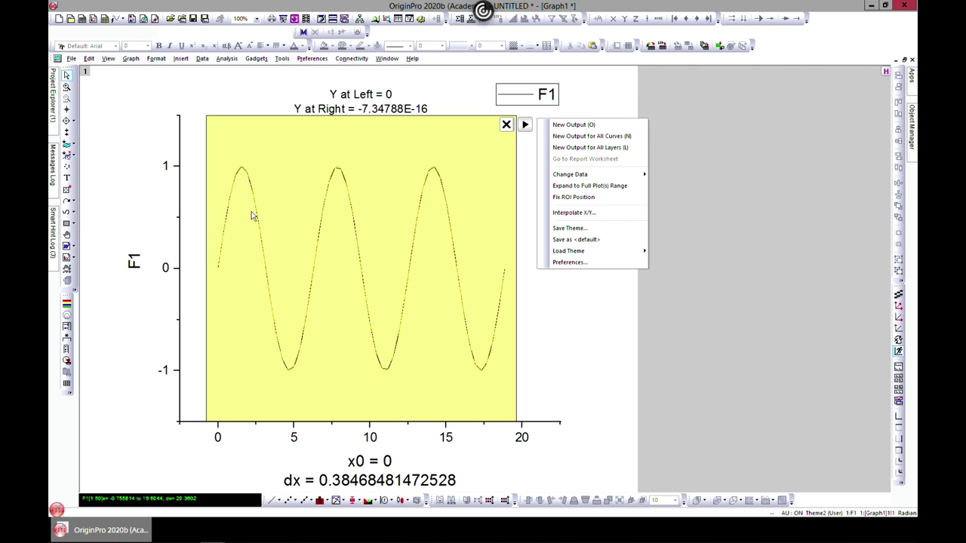
click(583, 128)
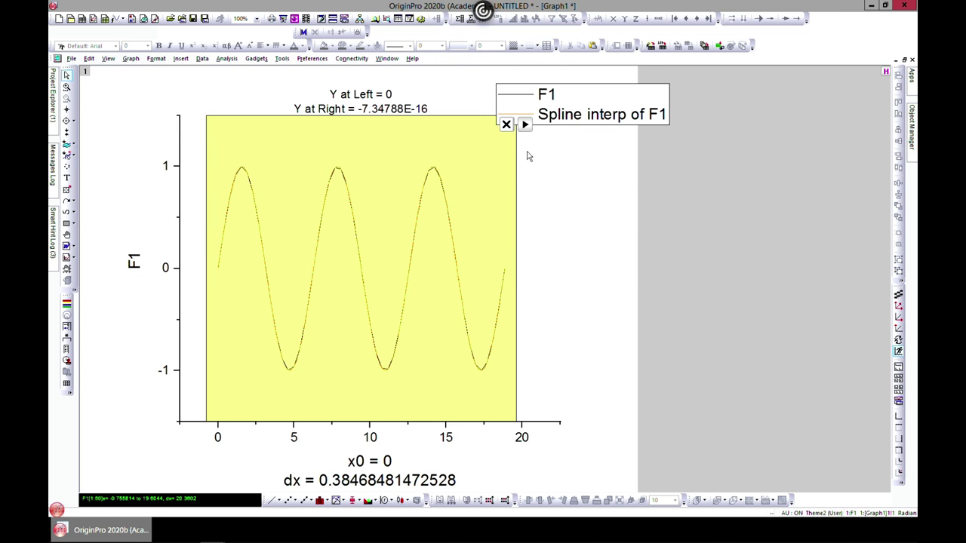
- Restore the graph window and spread out the Graph1 and Interpolate windows to compare the interpolated data with the function data
click(905, 60)
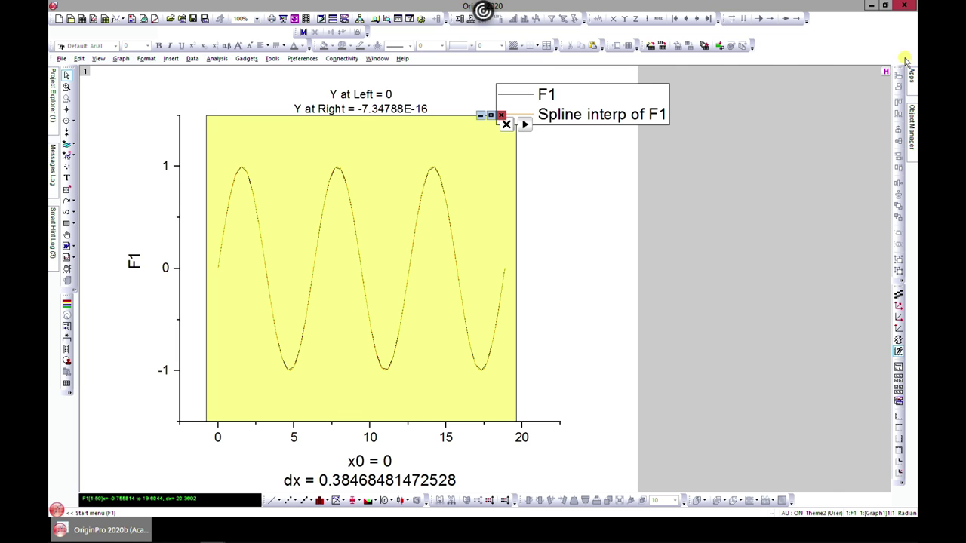
drag(450, 122, 599, 130)
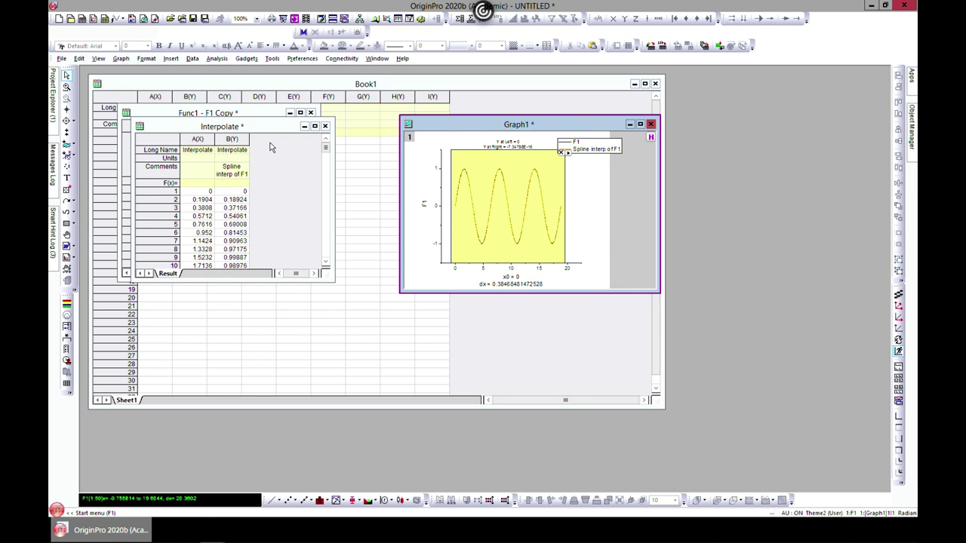
drag(265, 133, 414, 127)
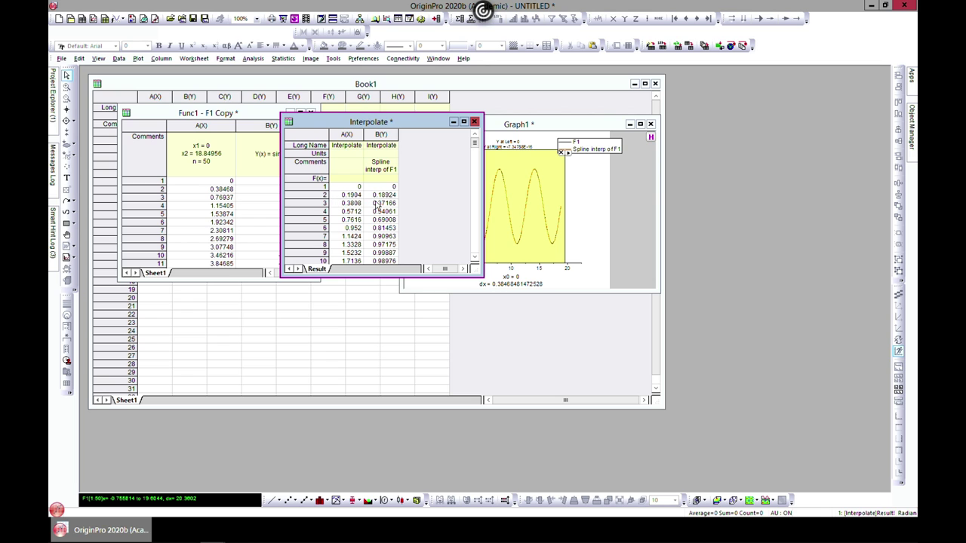
drag(397, 126, 517, 186)
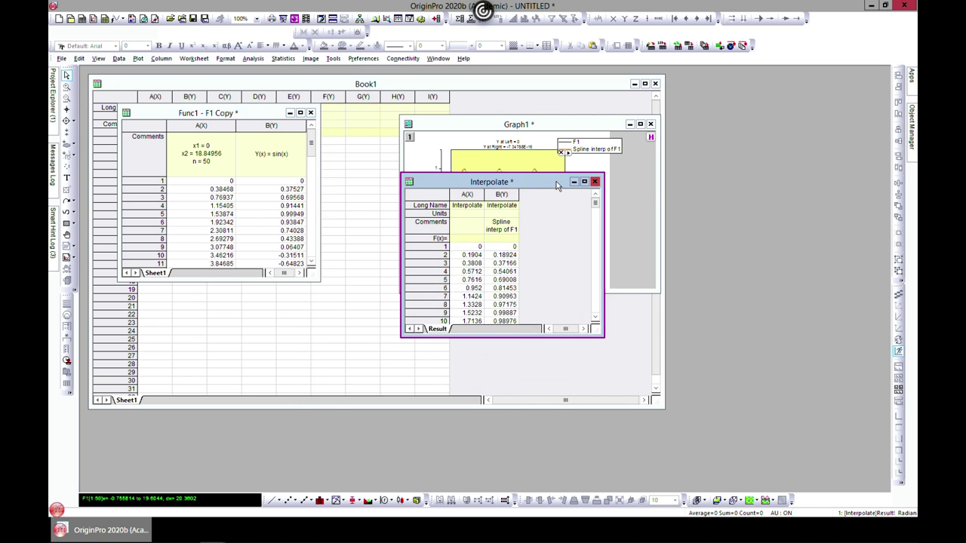
- Delete the Interpolate workbook and the Graph1 window from the project
click(595, 183)
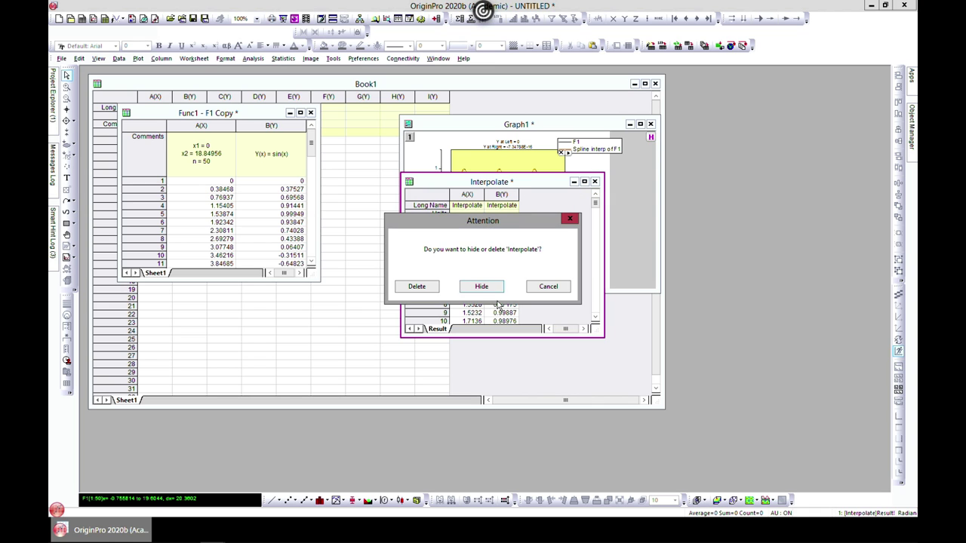
click(417, 287)
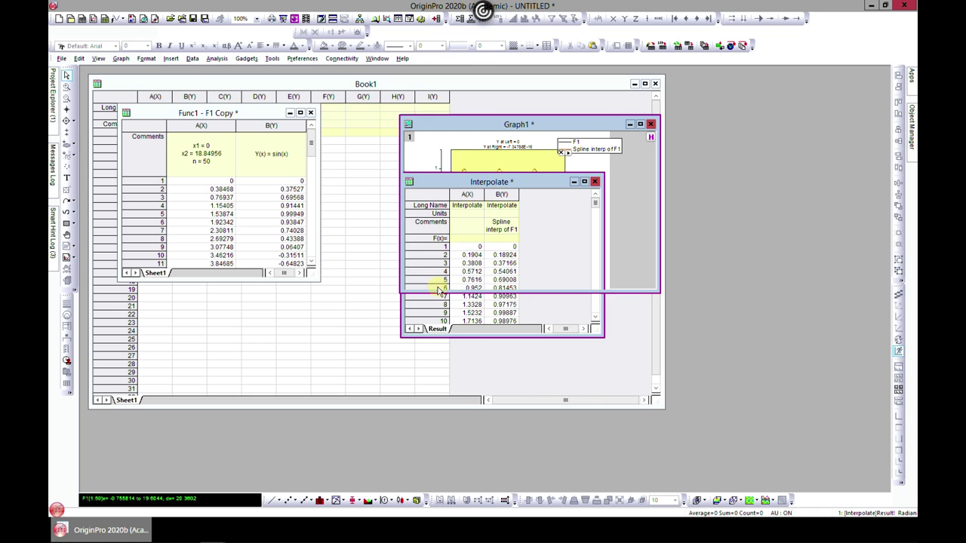
click(651, 126)
click(426, 287)
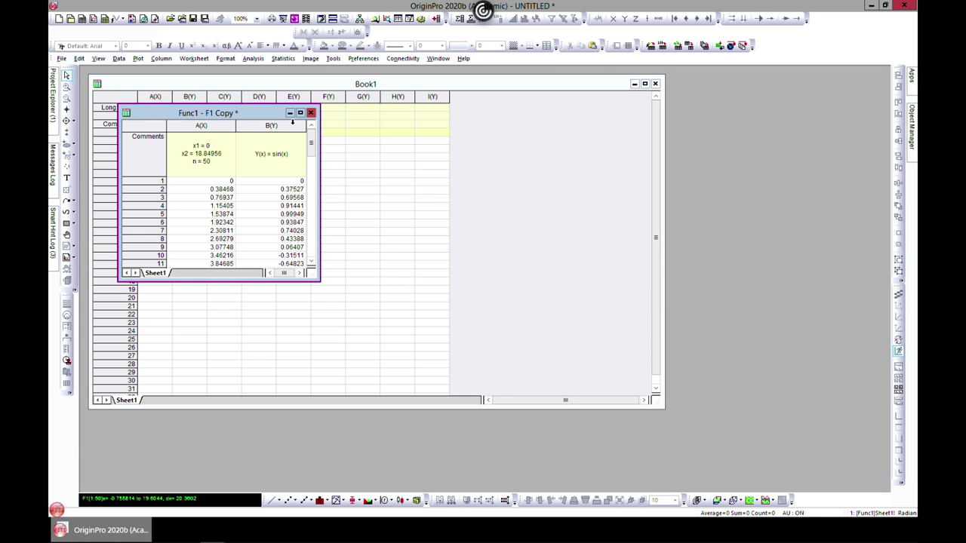
- Maximize the Func1 function data workbook and open the Interpolate/Extrapolate analysis dialog for it
click(300, 113)
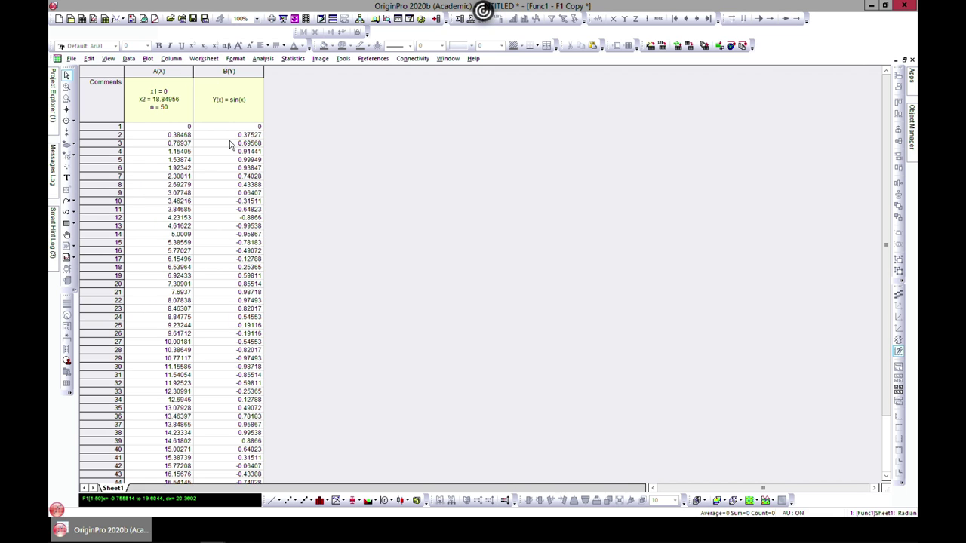
click(163, 72)
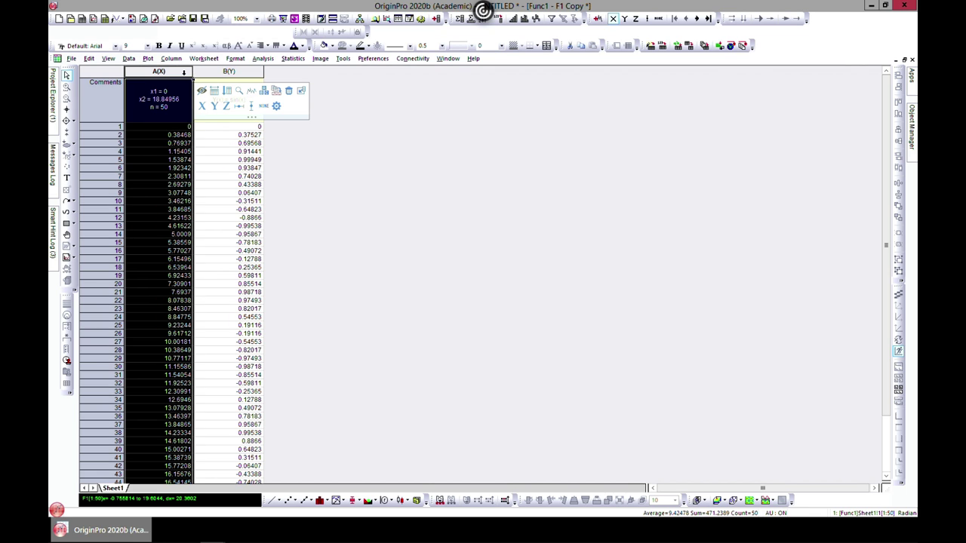
click(323, 102)
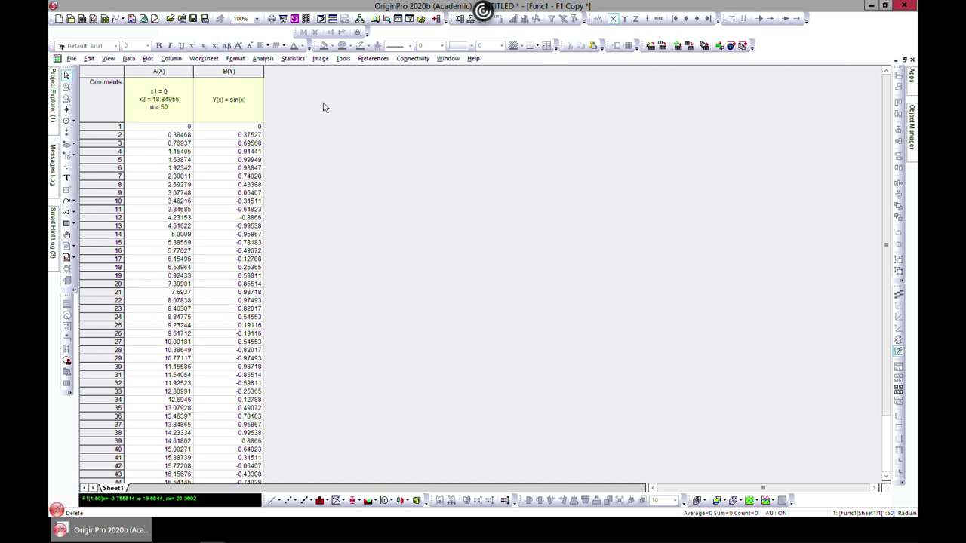
click(263, 58)
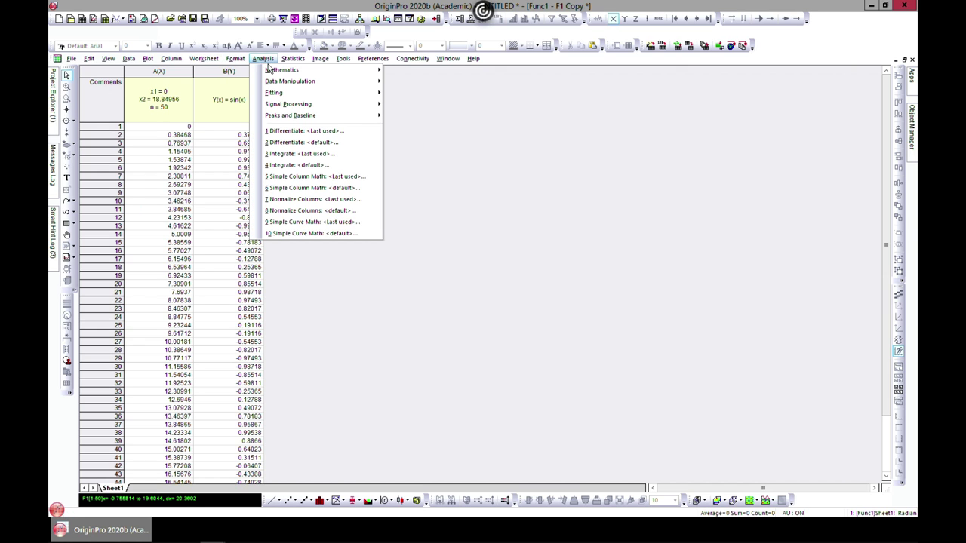
mouse_move(281, 74)
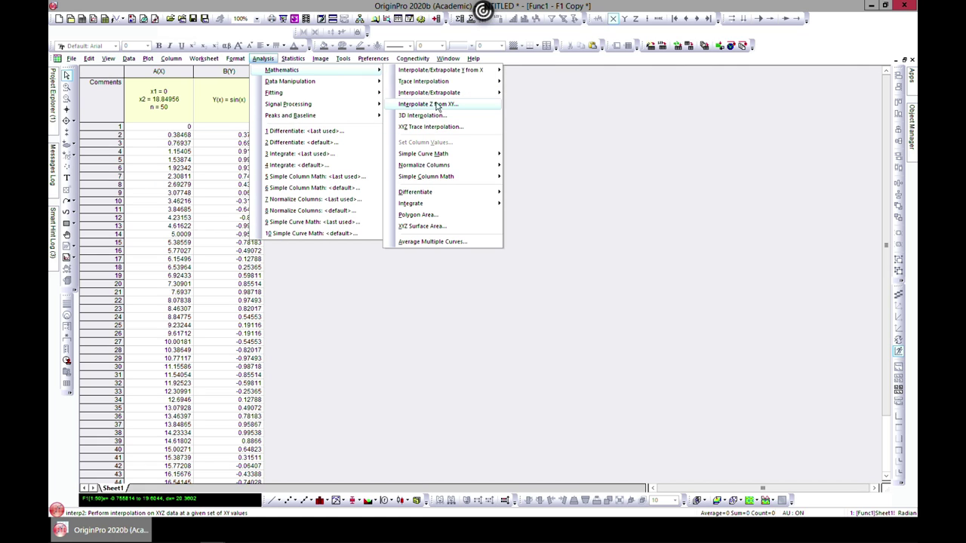
mouse_move(425, 95)
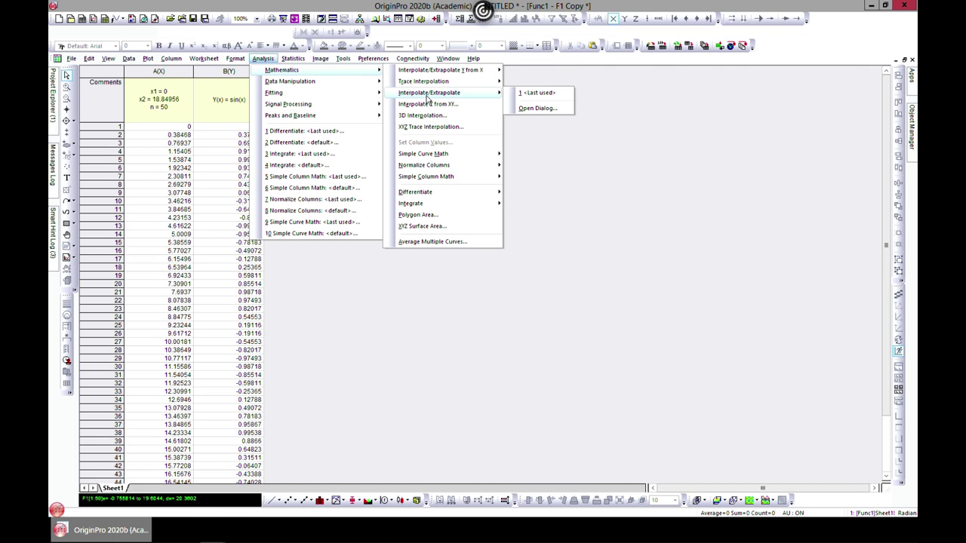
click(540, 111)
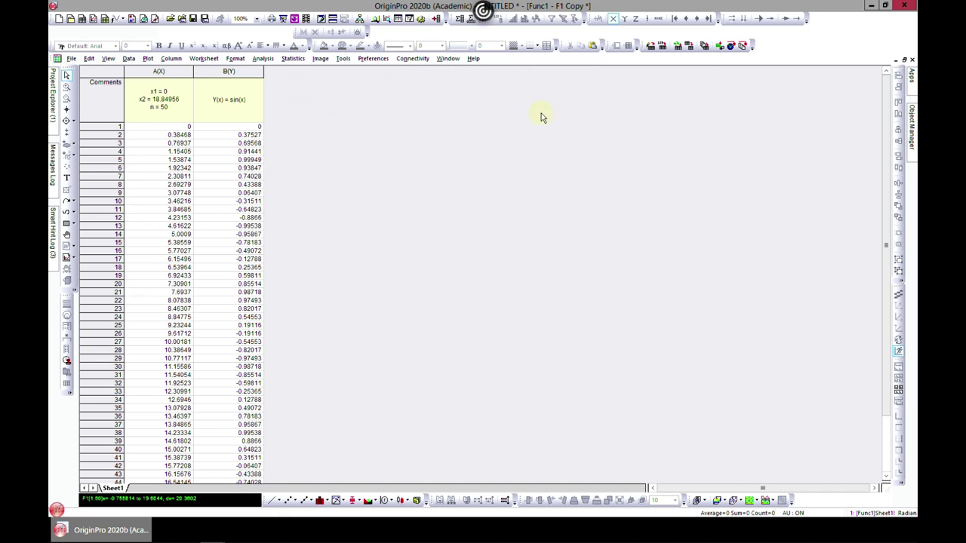
drag(350, 95, 583, 97)
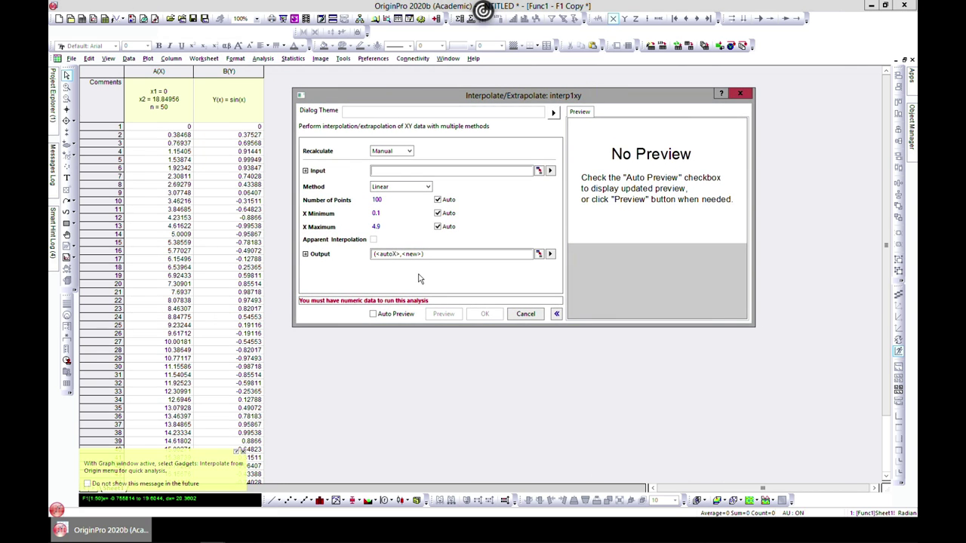
- Turn on Auto Preview, use column B(Y) as the interpolation input and set the method to Cubic Spline
click(373, 314)
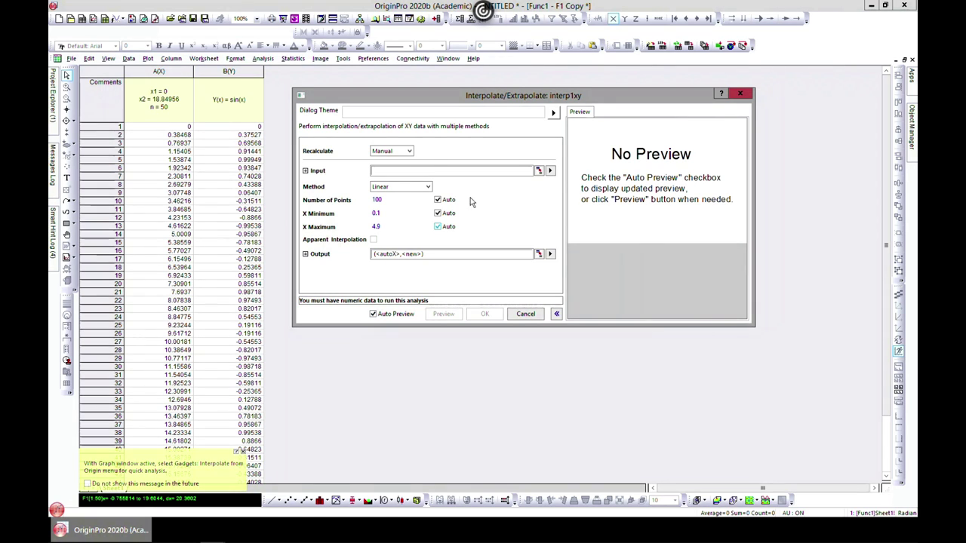
click(551, 171)
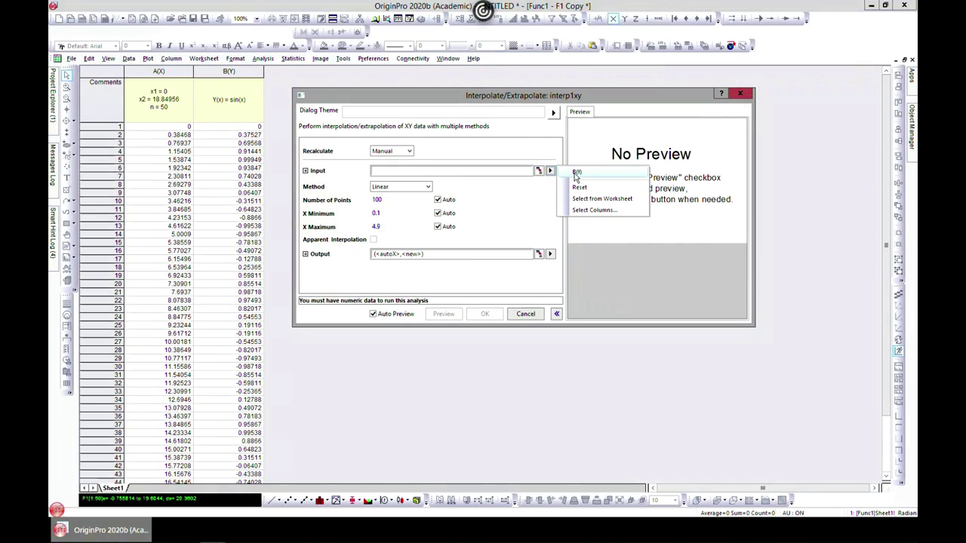
click(576, 174)
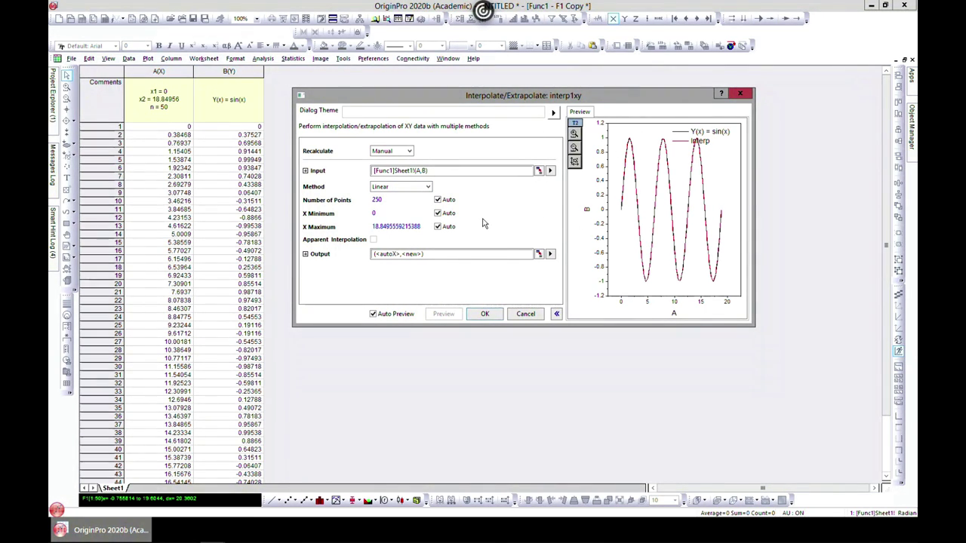
click(427, 187)
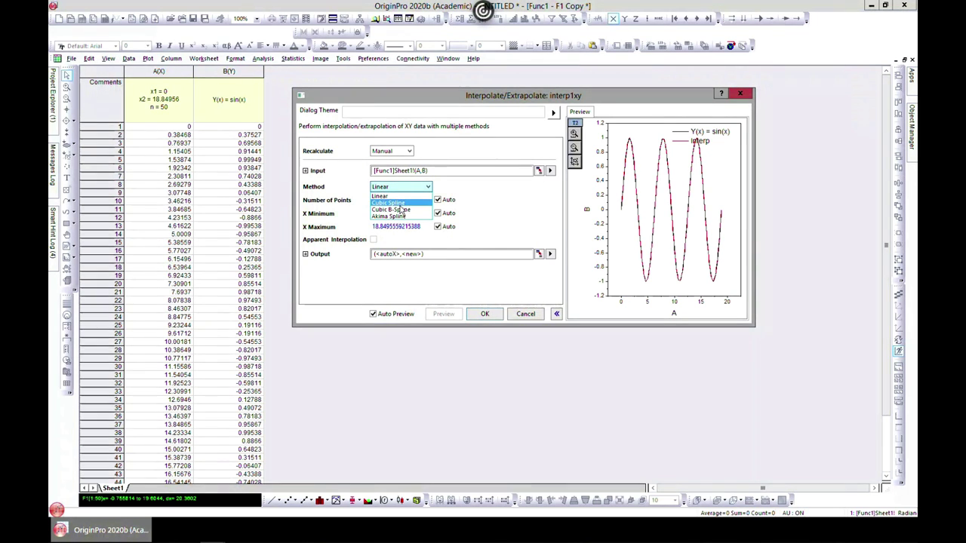
click(398, 203)
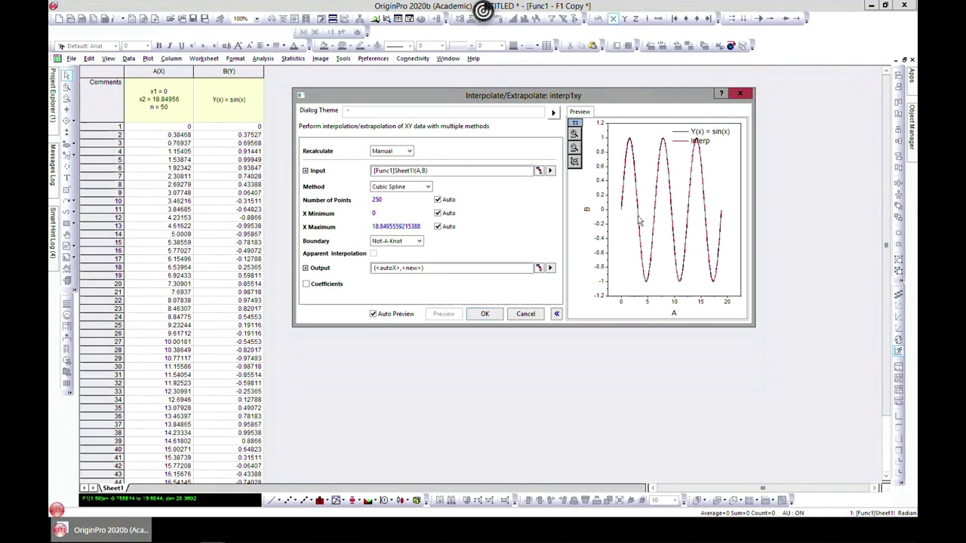
- Turn off the automatic number of points, try 50 and 10 points in the preview, and set it to 100
click(437, 199)
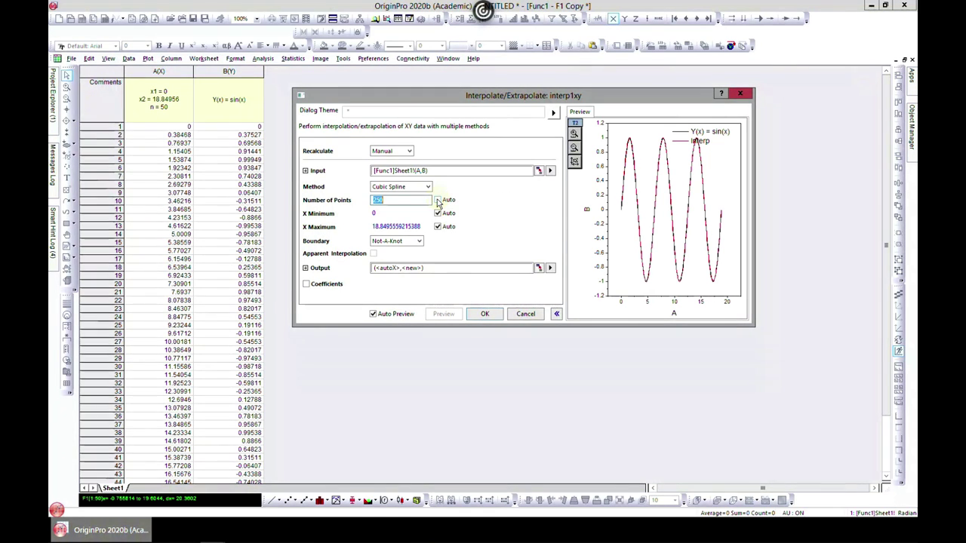
text(50)
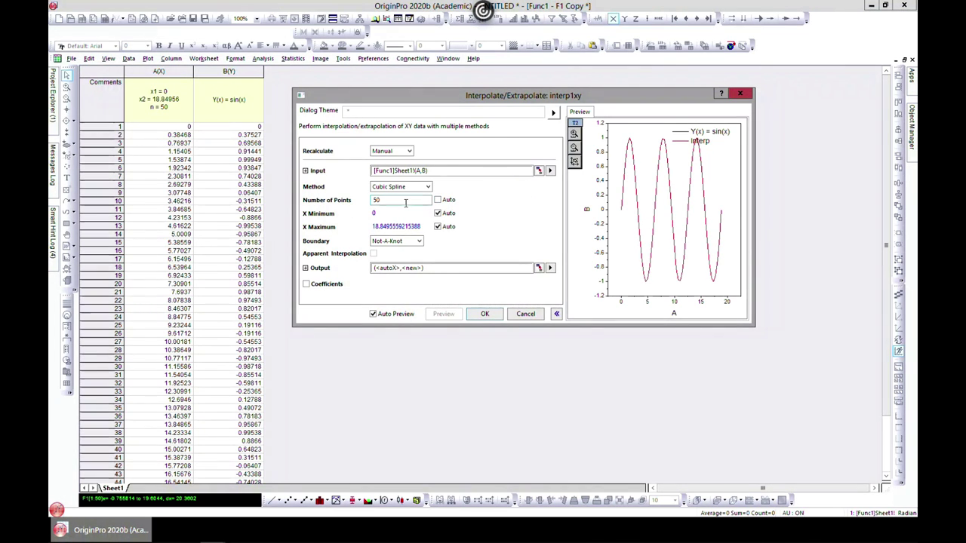
drag(393, 200, 360, 200)
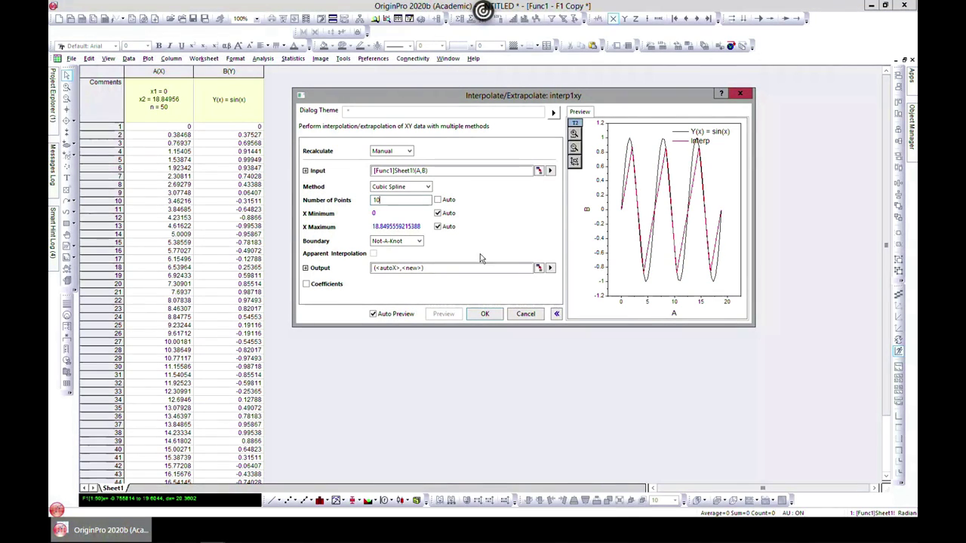
drag(391, 201, 354, 203)
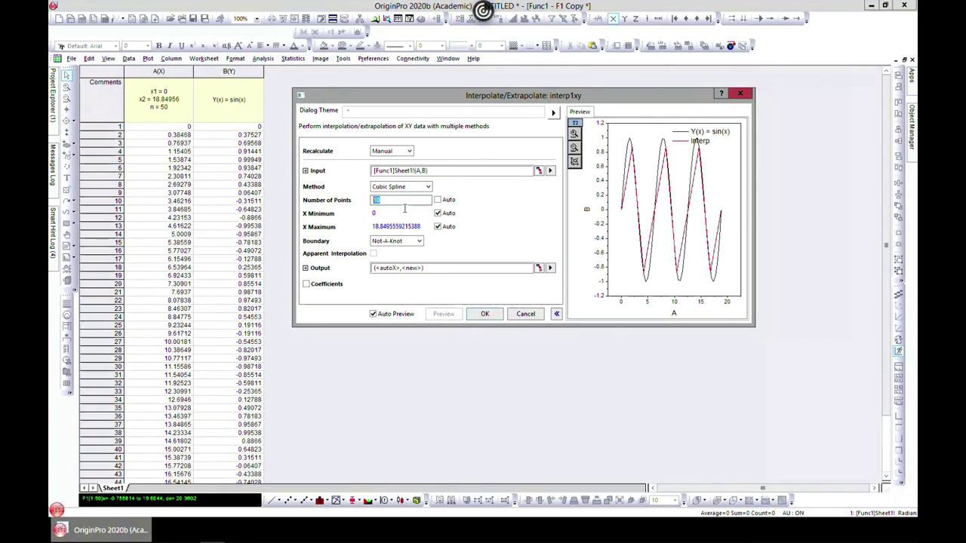
text(0)
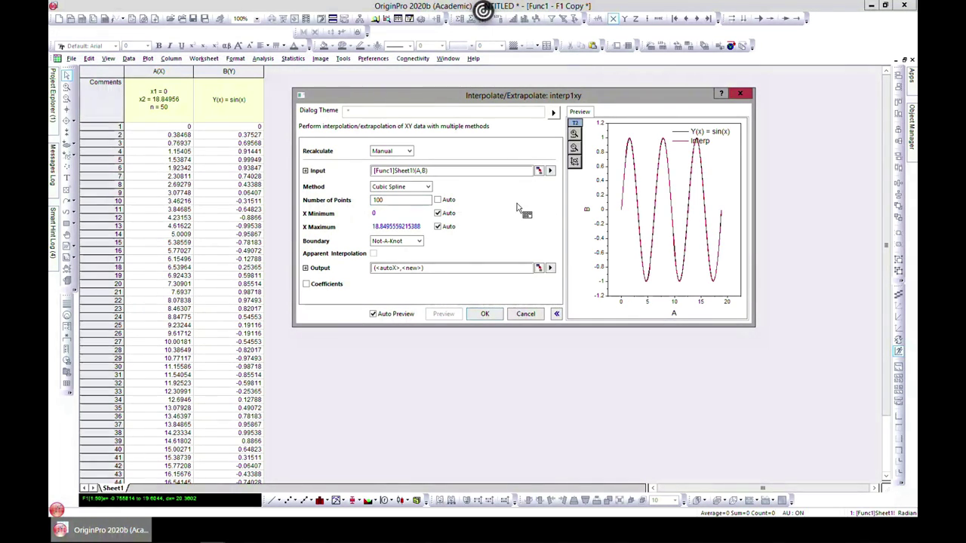
- Preview the Akima Spline and Cubic Spline interpolation methods and set the method to Linear
click(428, 187)
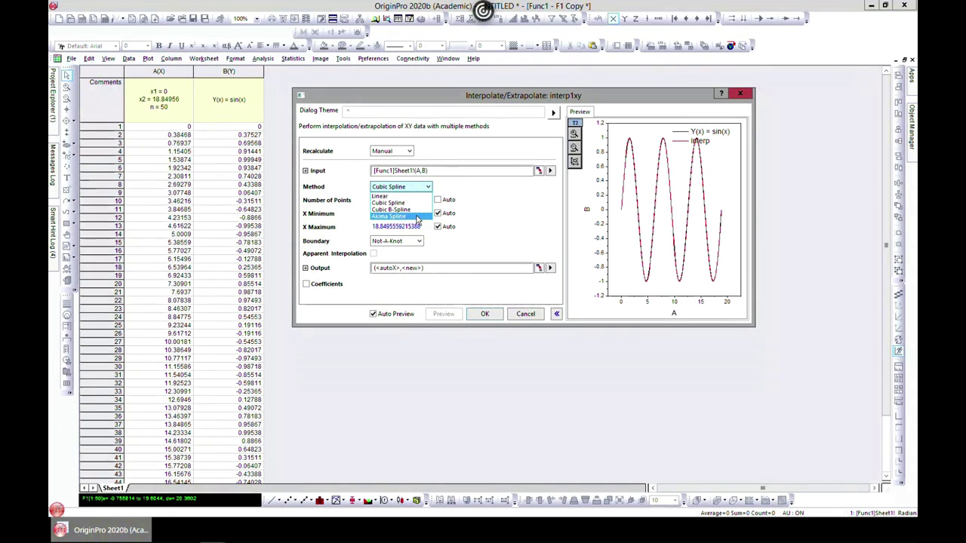
click(417, 218)
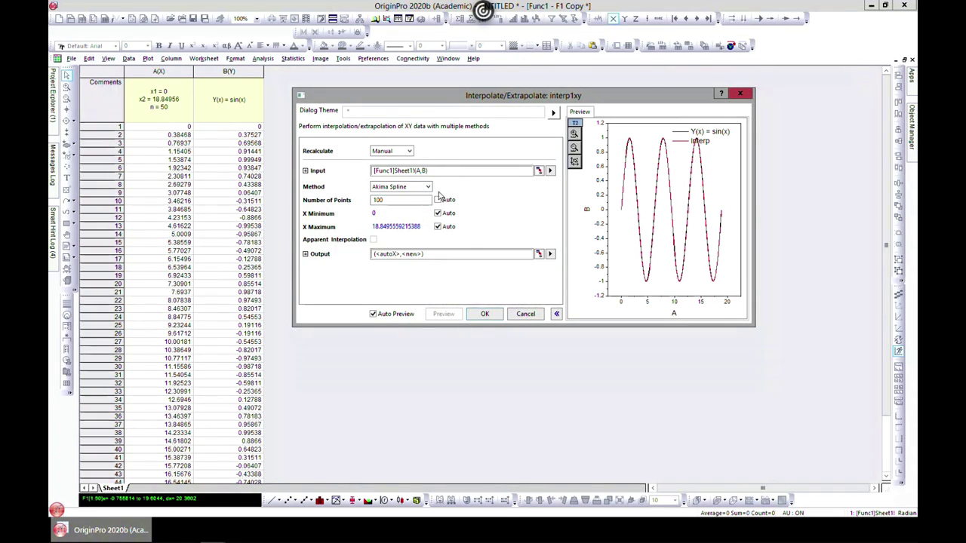
click(428, 188)
click(420, 201)
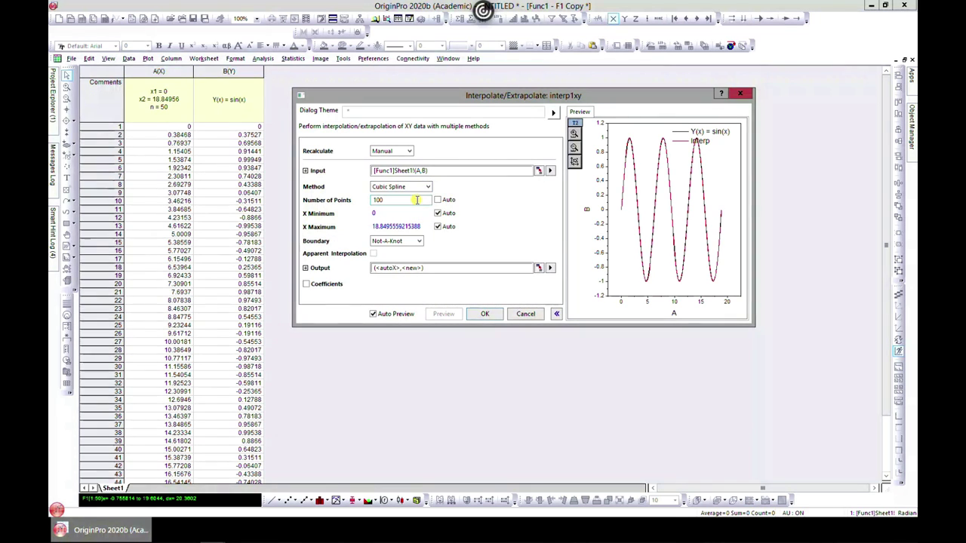
click(425, 186)
click(413, 196)
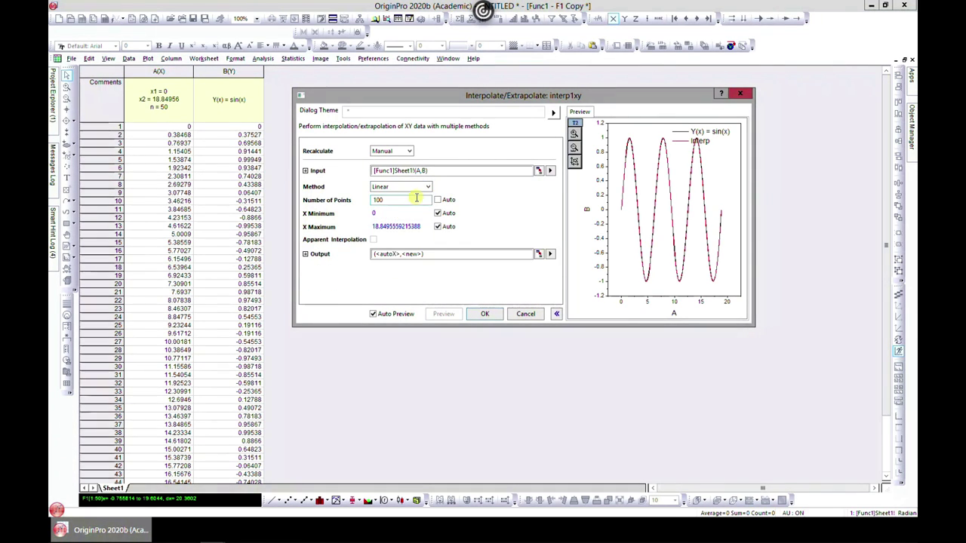
click(427, 187)
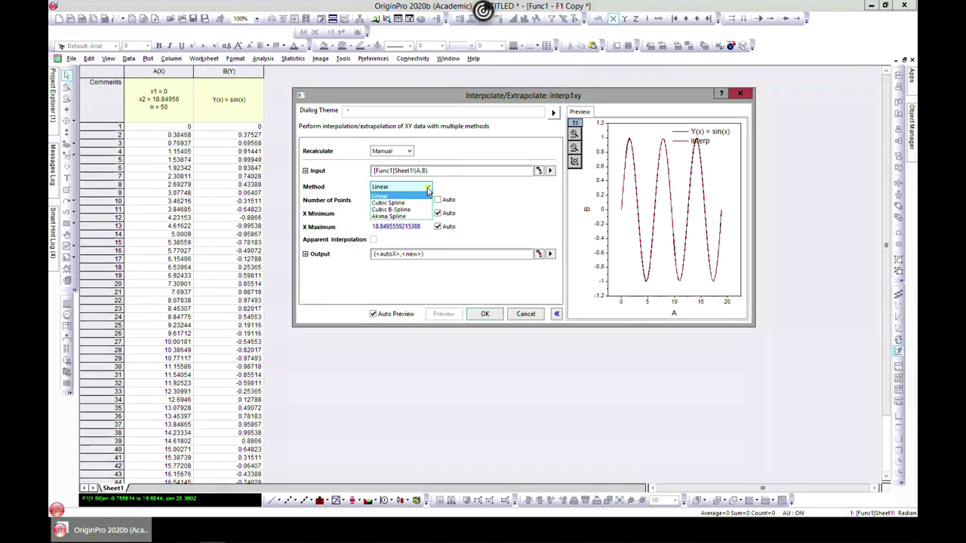
click(483, 188)
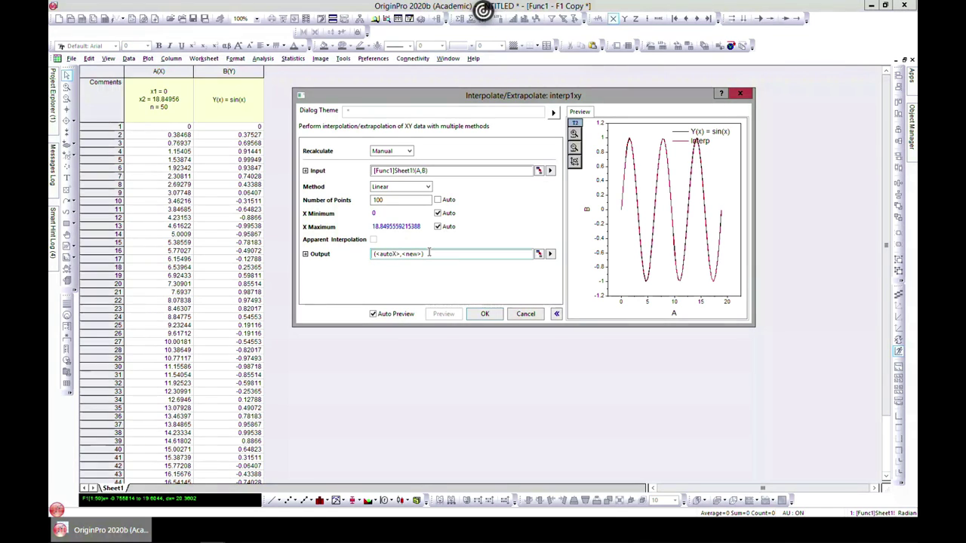
- Send the interpolation output to a new book and run the interpolation
click(549, 255)
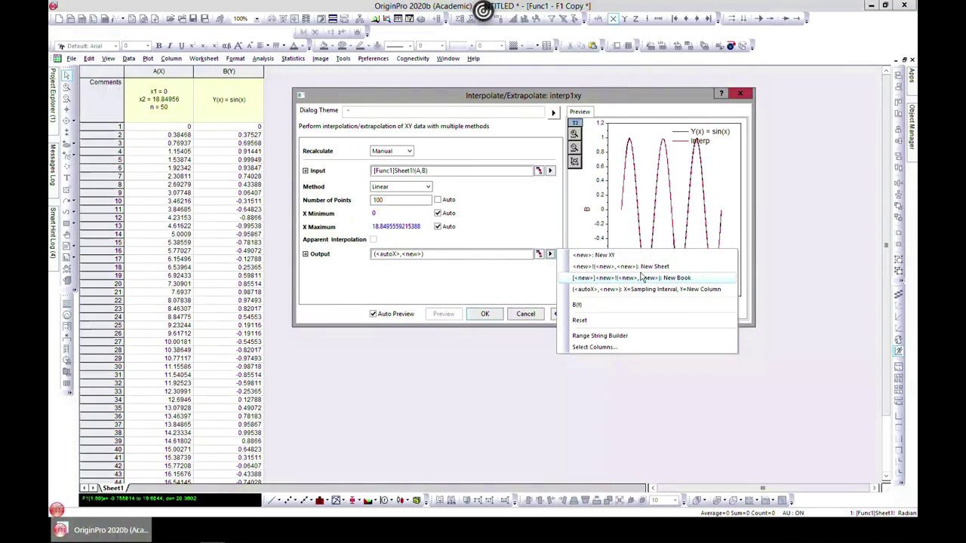
click(701, 281)
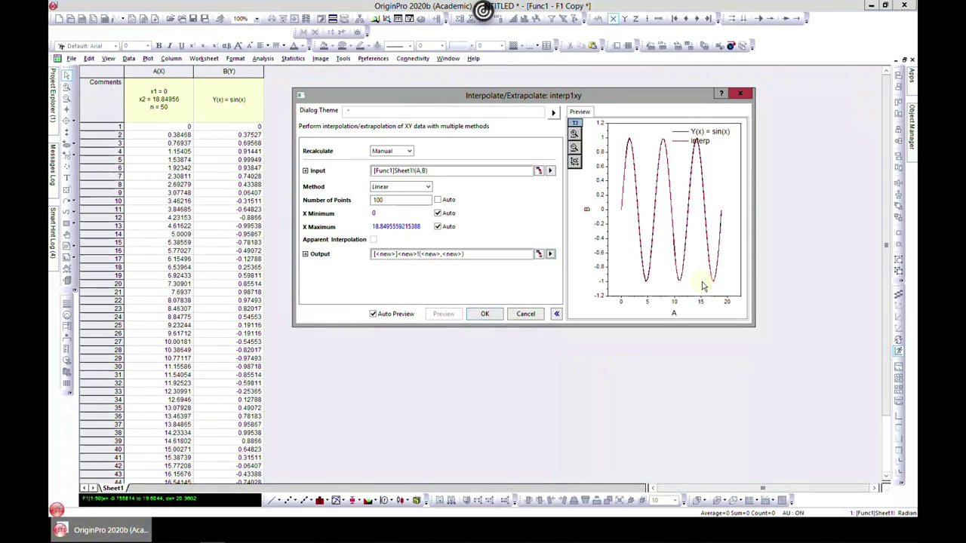
click(485, 314)
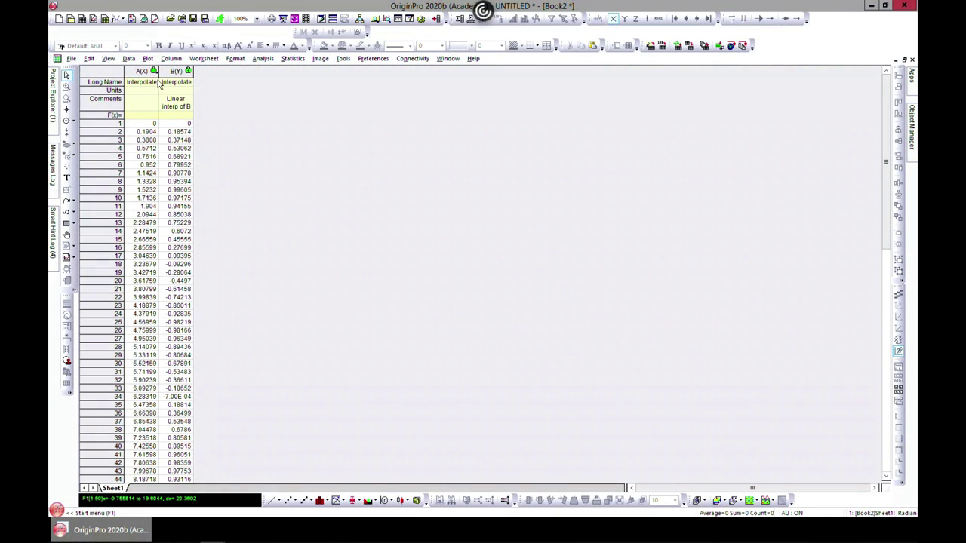
- Restore the workbook windows, place Book2 beside the Func1 workbook and enlarge the Func1 window
click(903, 59)
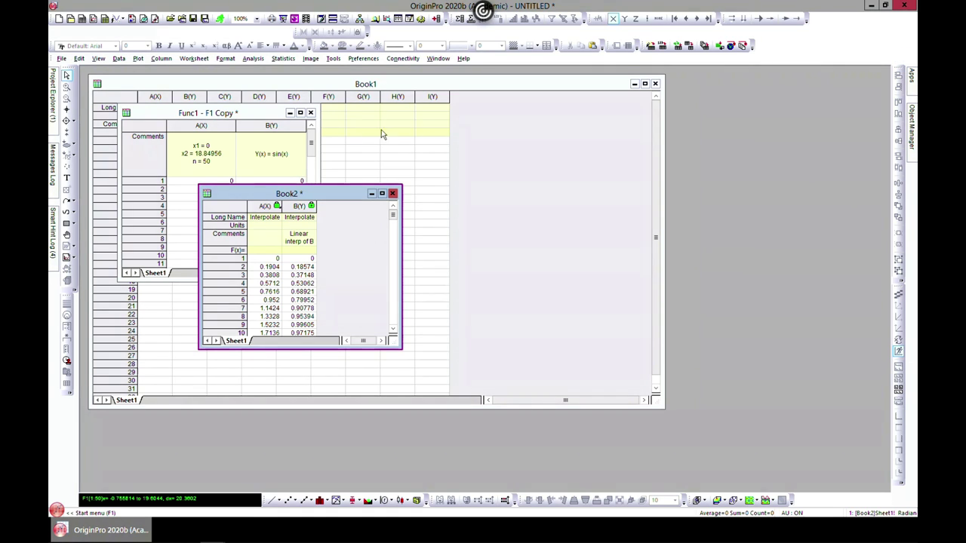
drag(340, 198, 549, 120)
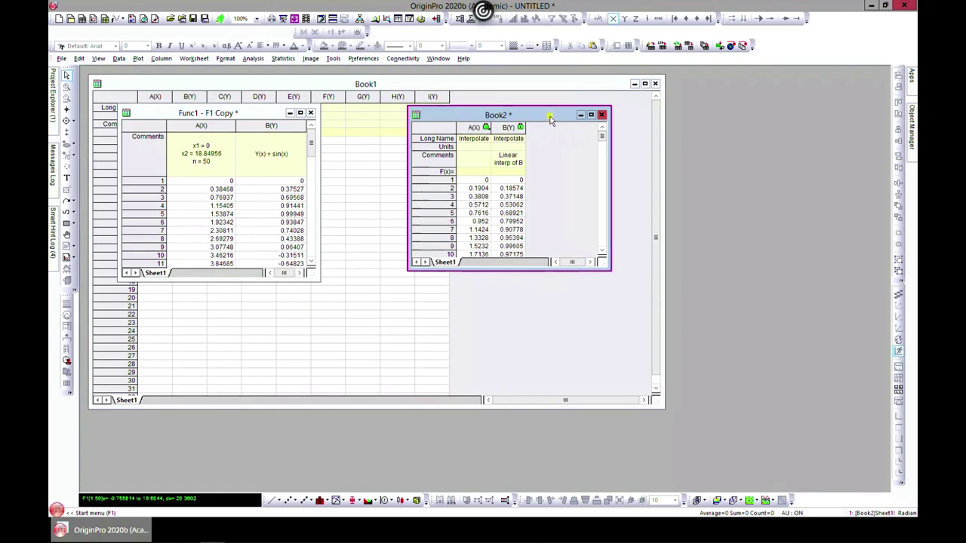
click(235, 113)
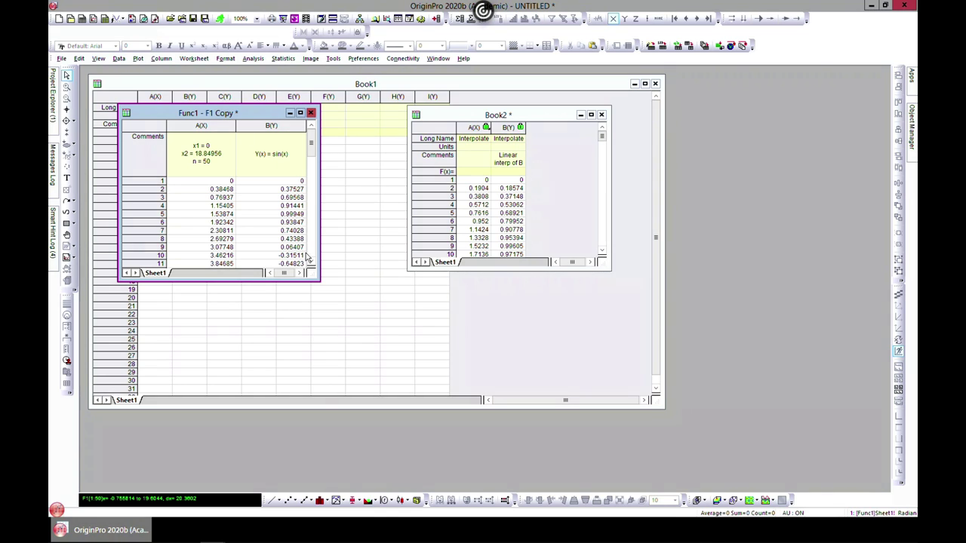
drag(318, 279, 382, 333)
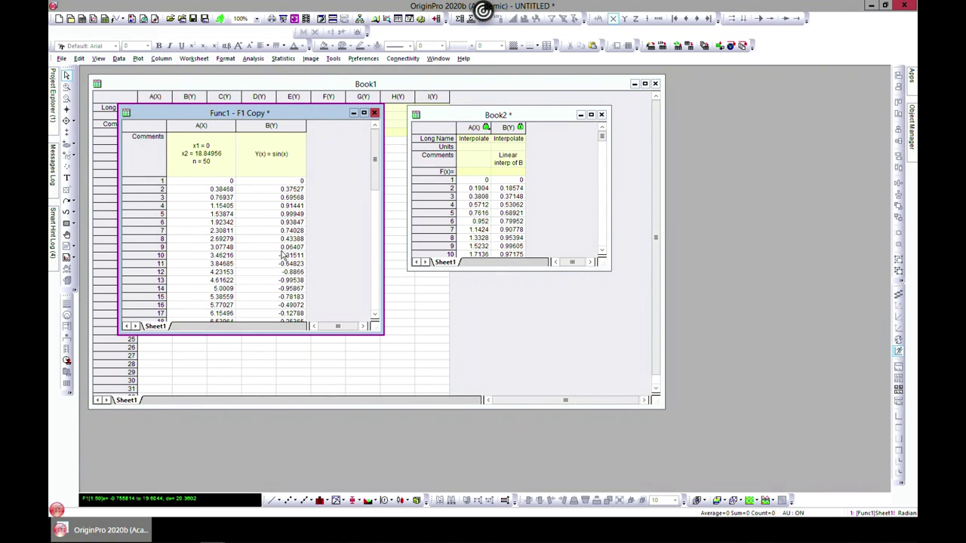
click(255, 61)
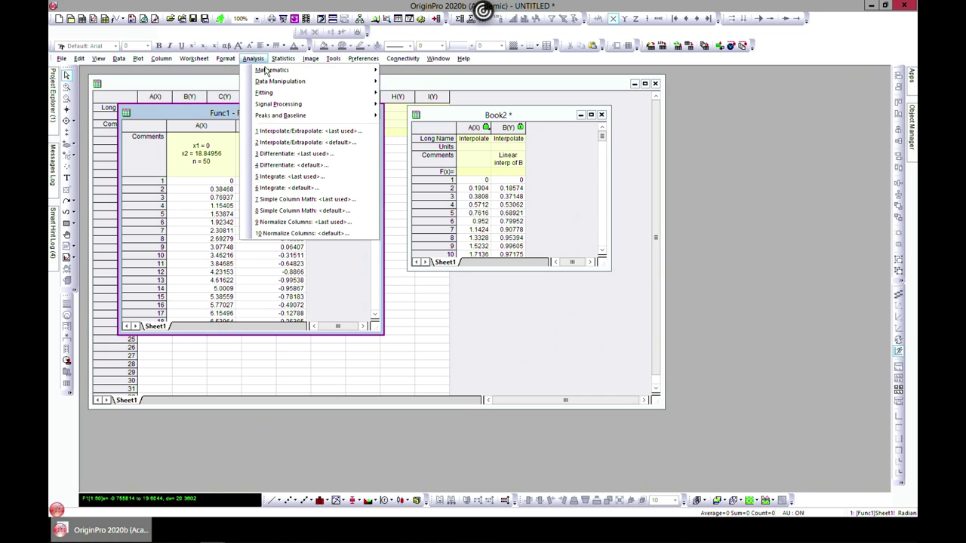
mouse_move(260, 69)
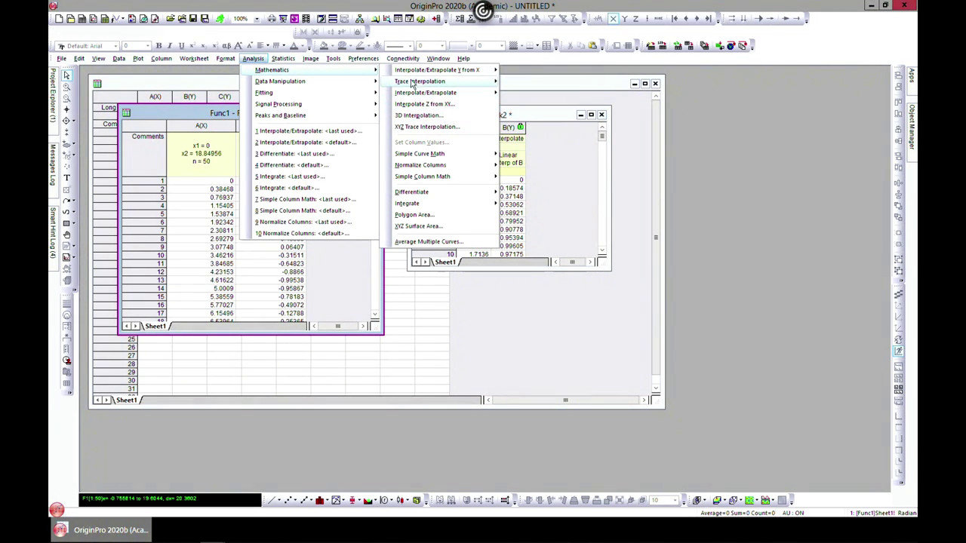
mouse_move(411, 73)
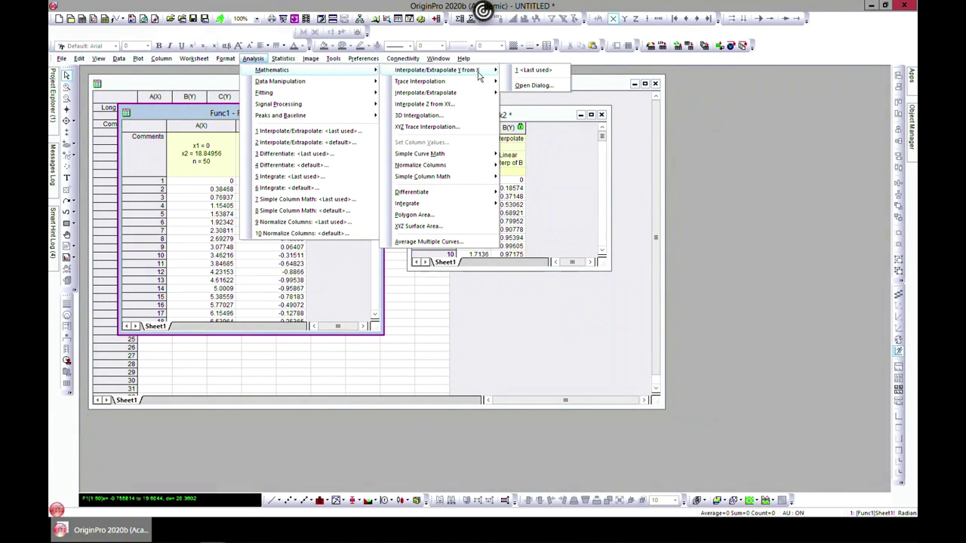
click(387, 334)
- Enlarge the Func1 window slightly more and add 10 new columns to its worksheet
drag(388, 334, 404, 349)
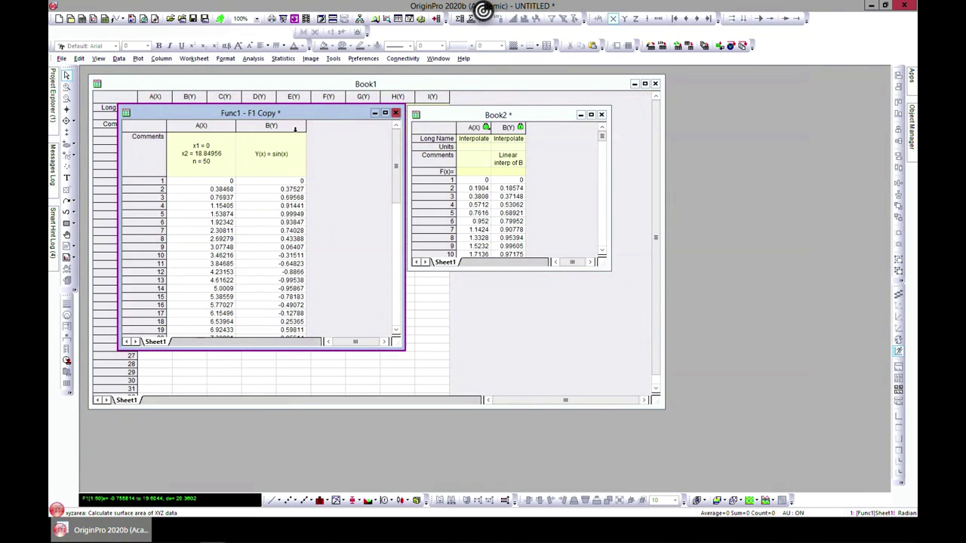
right_click(295, 129)
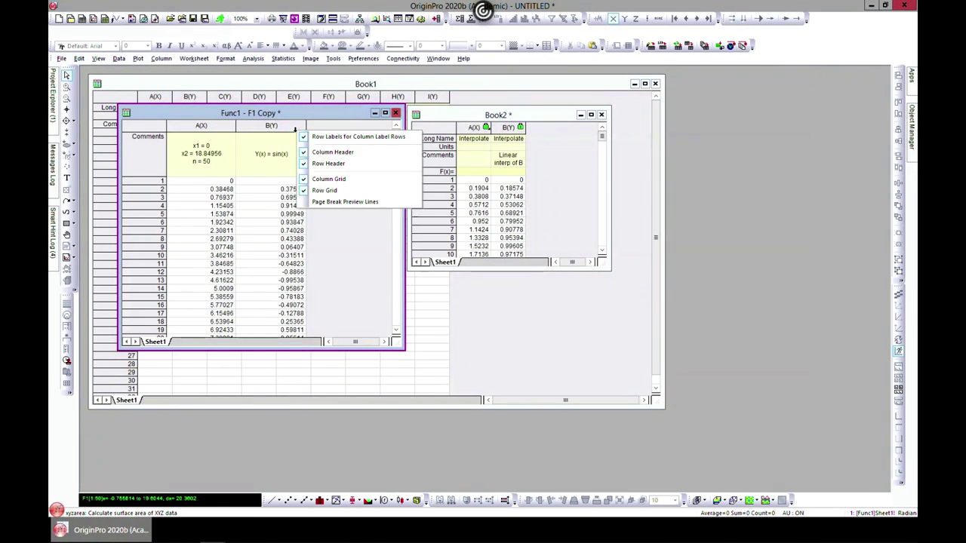
click(283, 117)
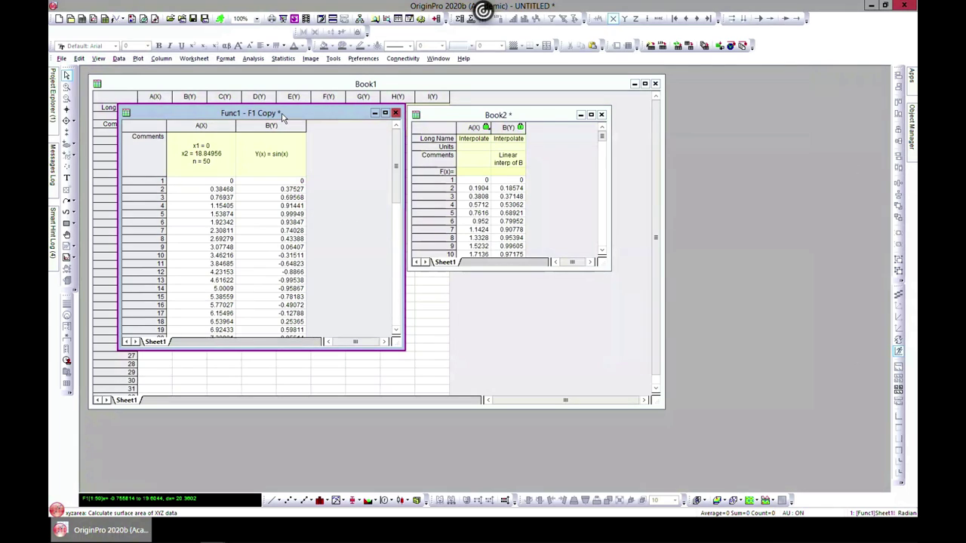
click(160, 59)
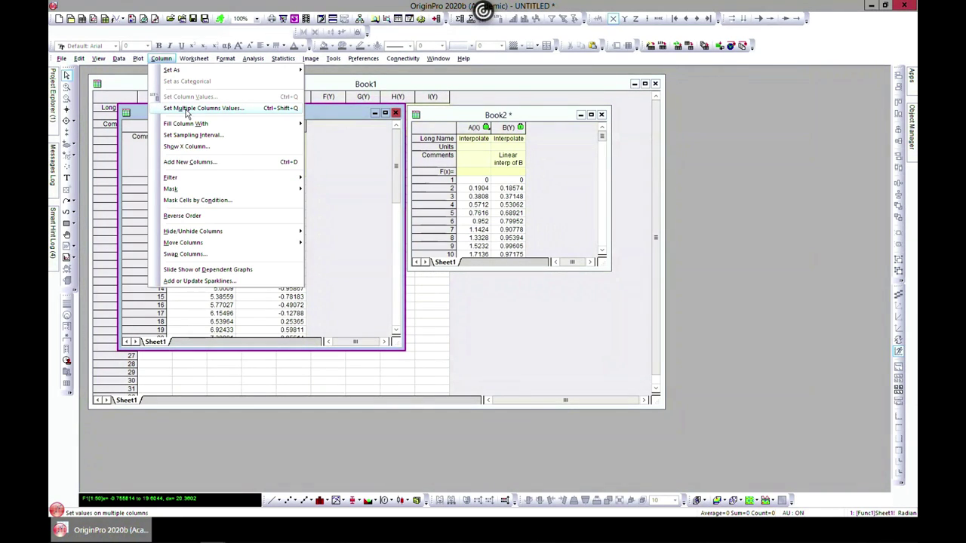
click(213, 163)
text(0)
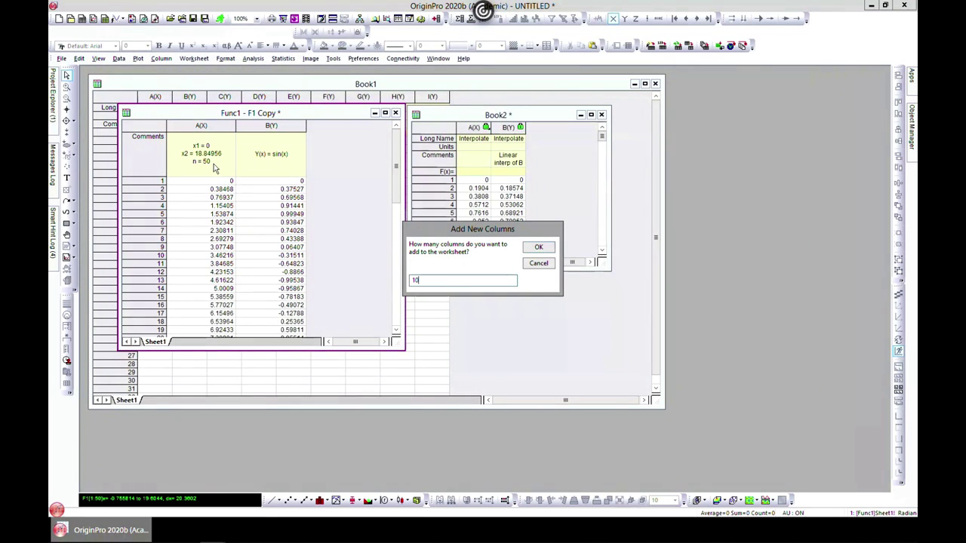
click(538, 248)
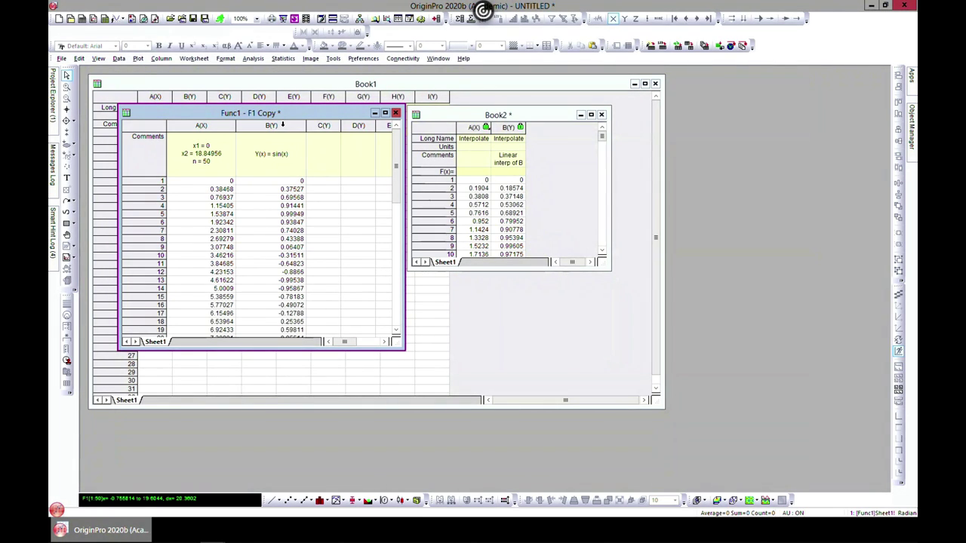
- Copy the interpolated column B(Y) of Book2 and paste it into column C(Y) of Func1, starting at row 1
click(341, 173)
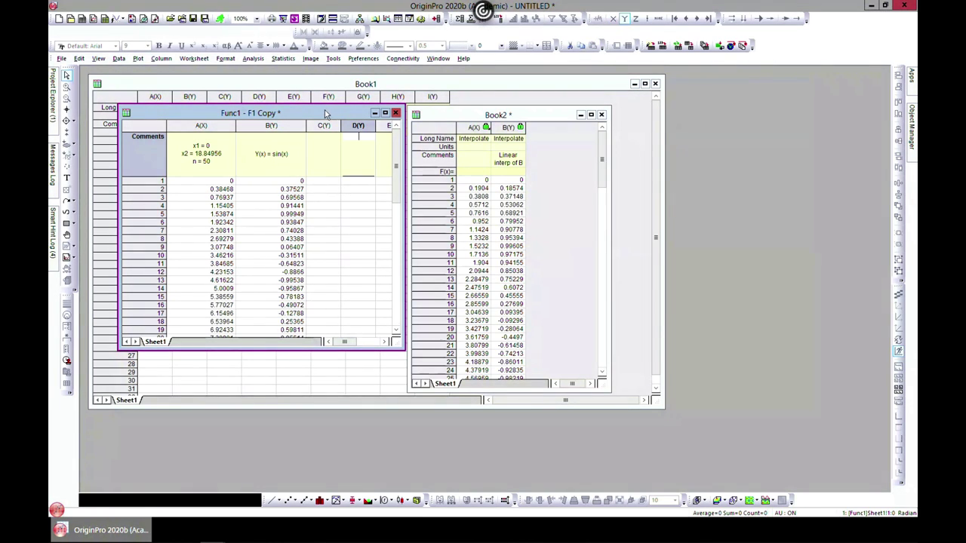
click(507, 127)
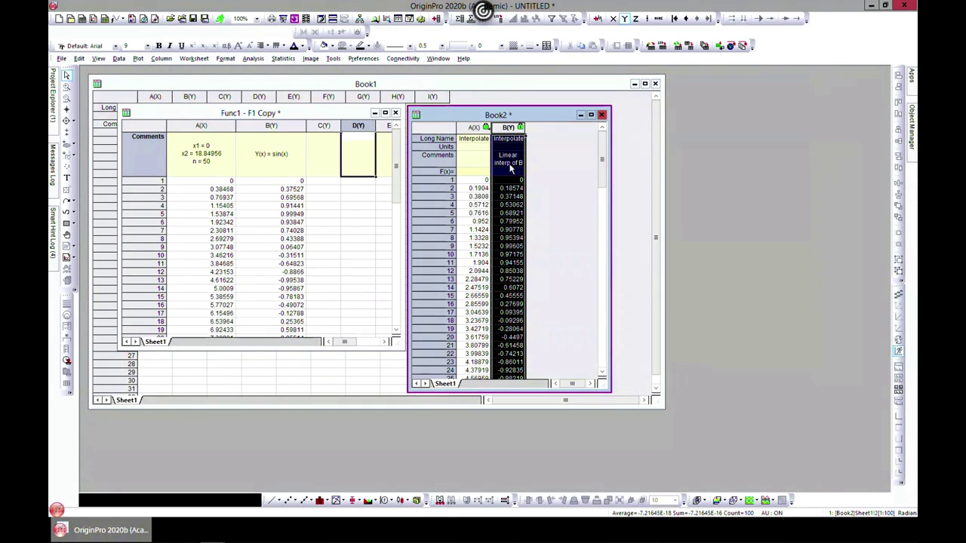
right_click(516, 189)
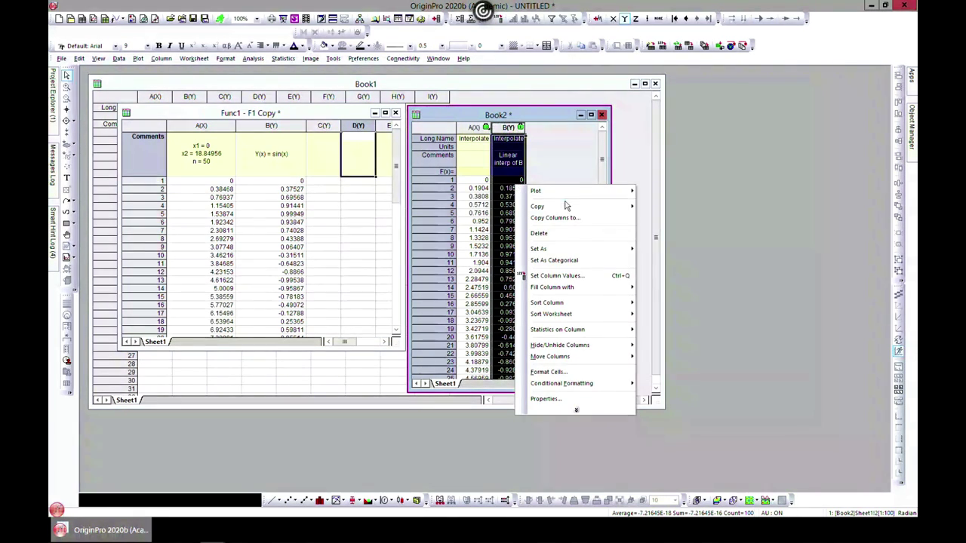
mouse_move(575, 208)
click(659, 207)
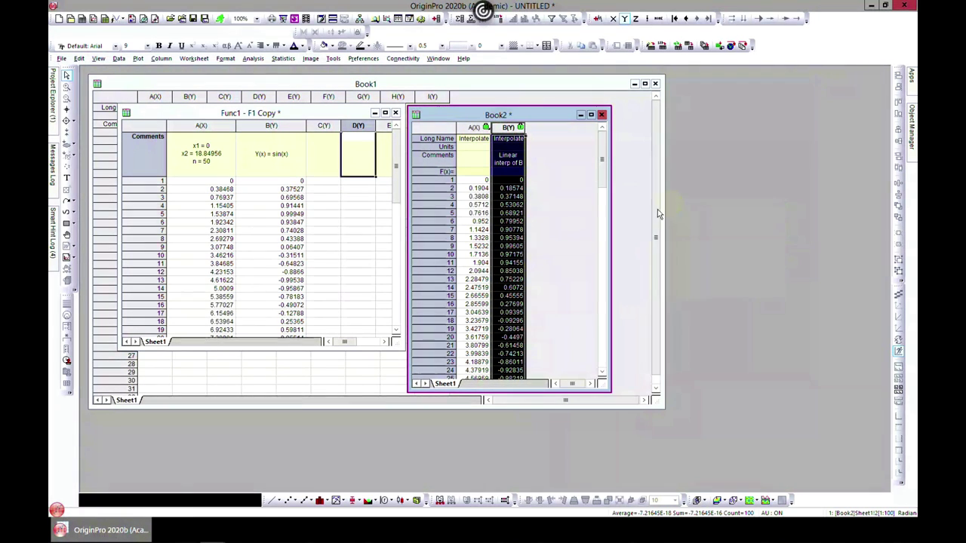
click(330, 182)
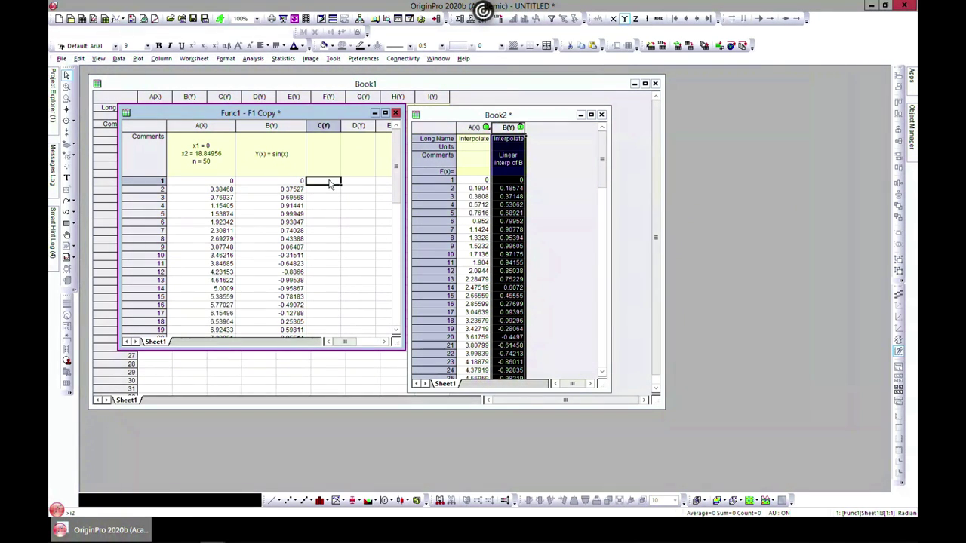
key(ctrl+v)
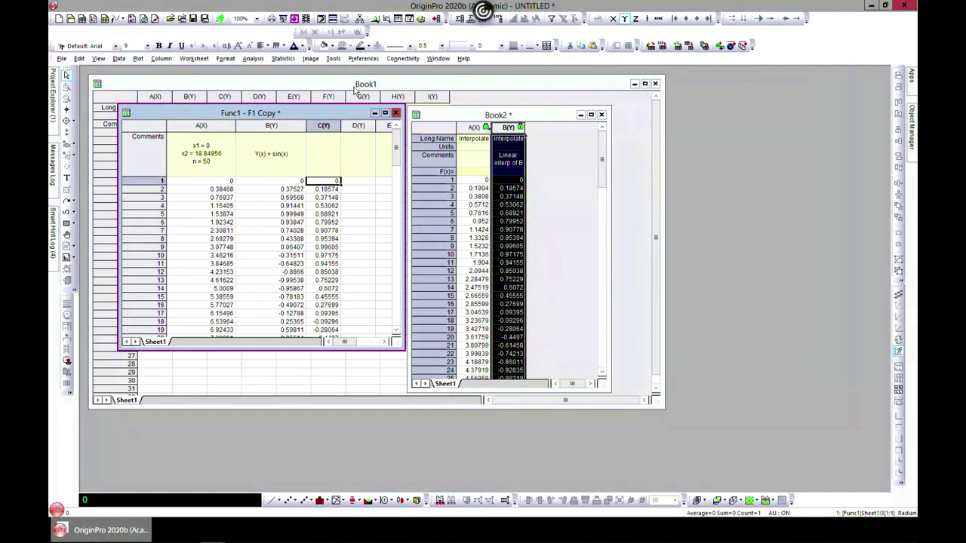
- Maximize the Func1 workbook and set its column C as an X column
click(384, 112)
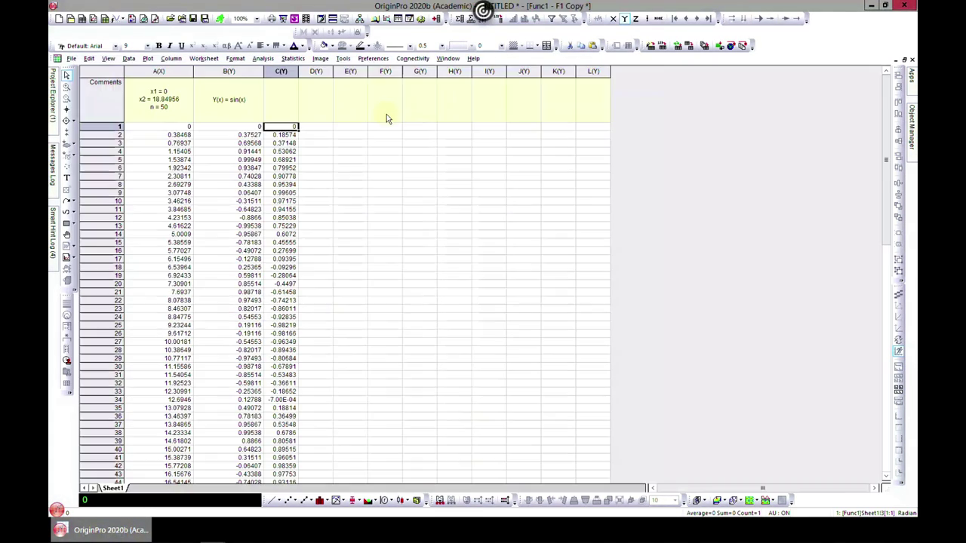
right_click(289, 73)
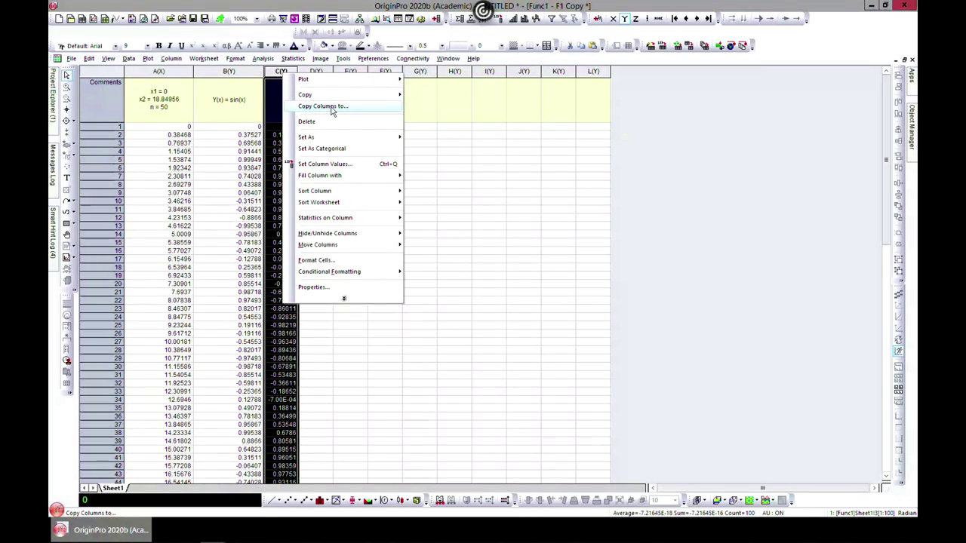
mouse_move(387, 140)
click(420, 136)
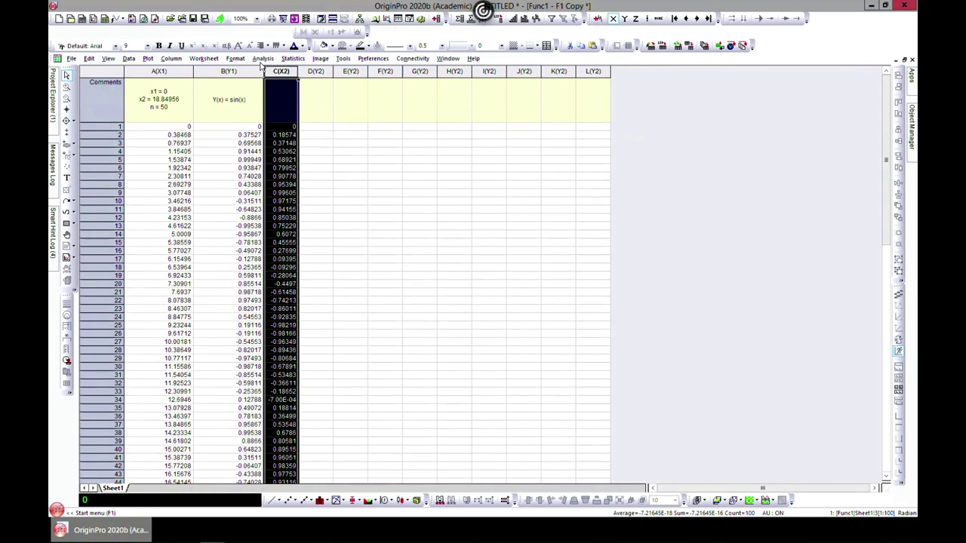
- Start Interpolate/Extrapolate Y from X with column C as the X values to interpolate and columns A and B as the input
click(158, 71)
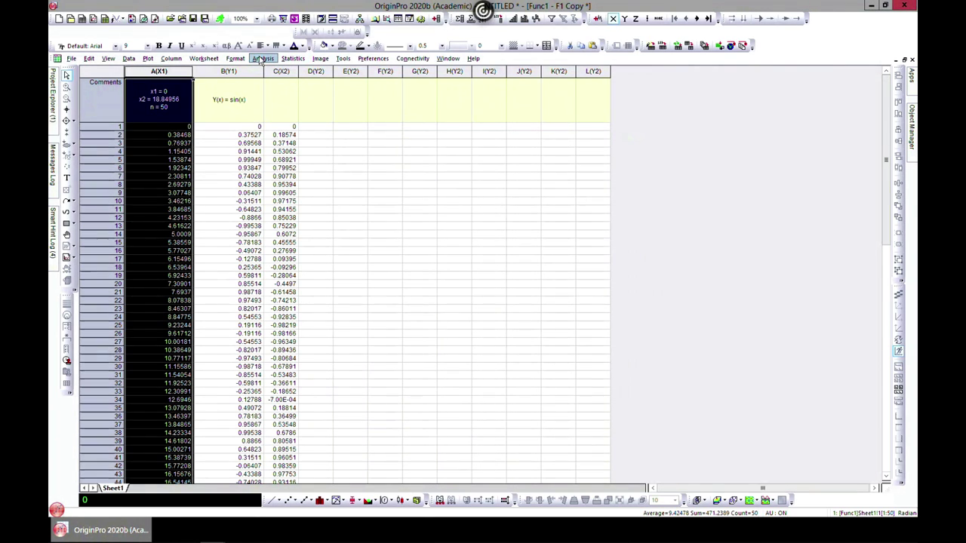
click(262, 59)
click(373, 59)
click(262, 58)
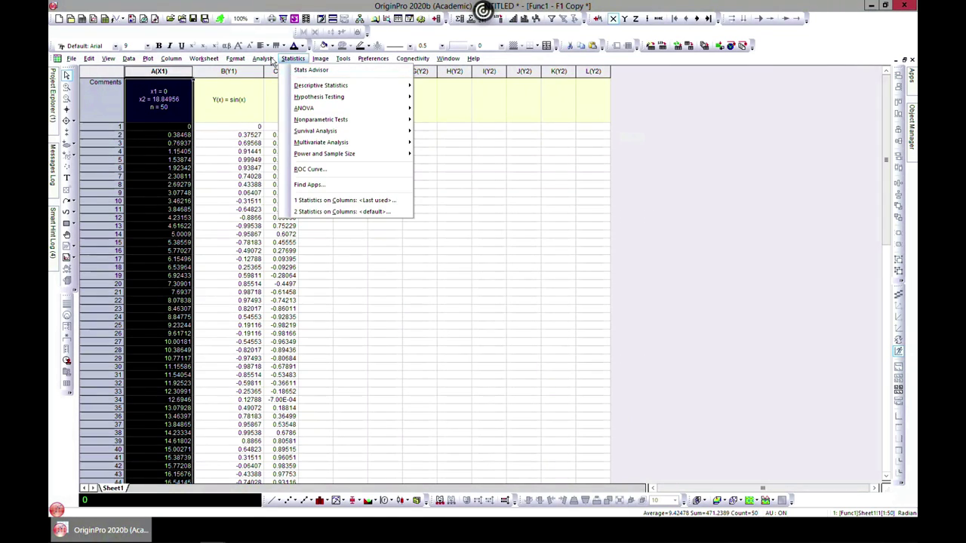
mouse_move(264, 58)
mouse_move(344, 82)
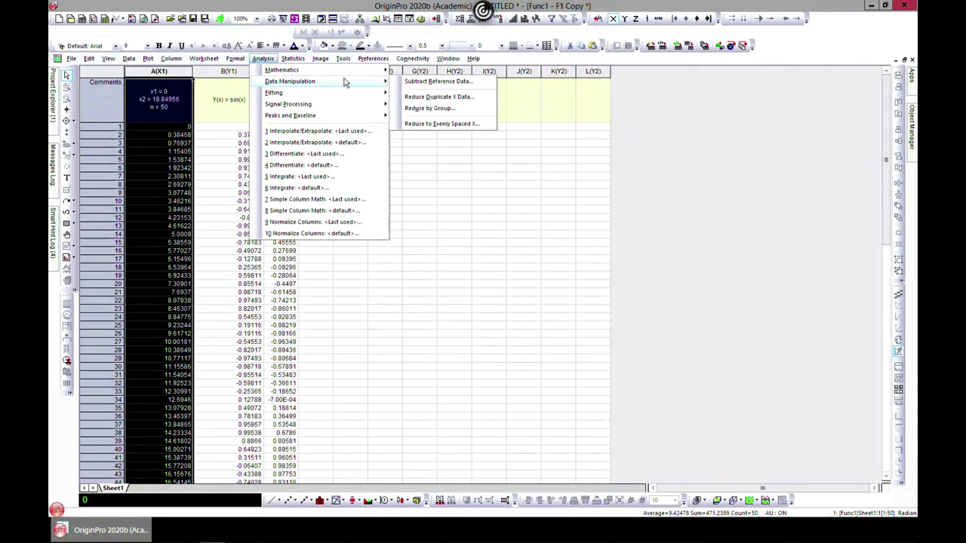
mouse_move(373, 71)
mouse_move(430, 72)
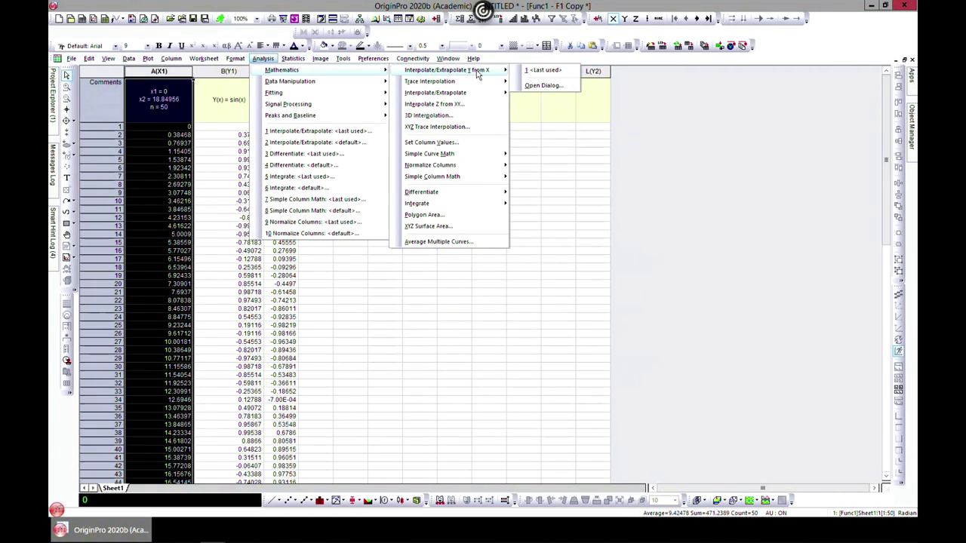
click(545, 86)
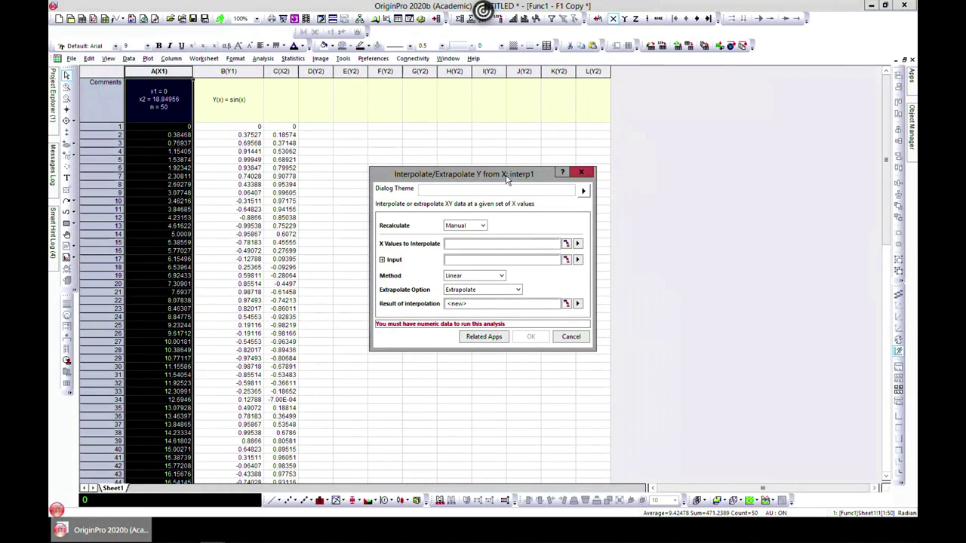
drag(507, 178, 516, 109)
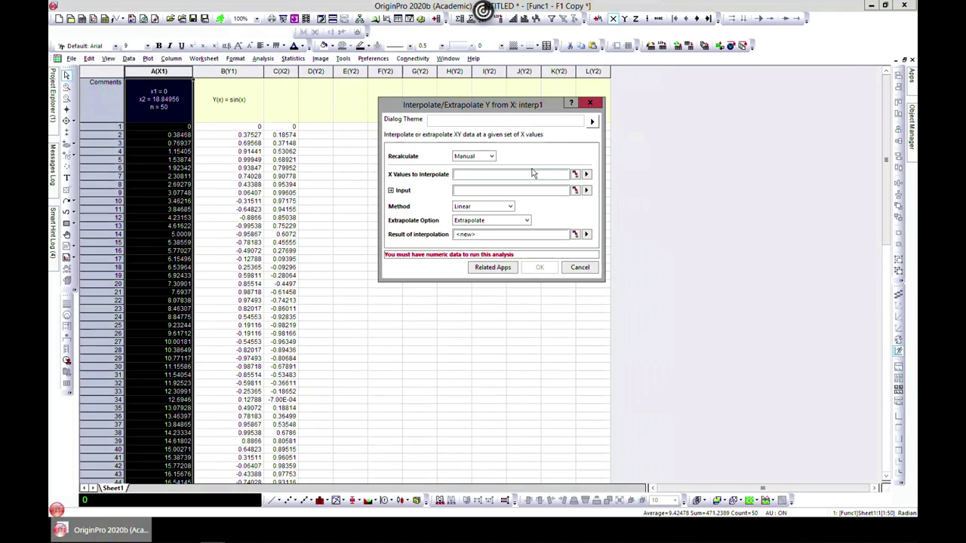
click(586, 174)
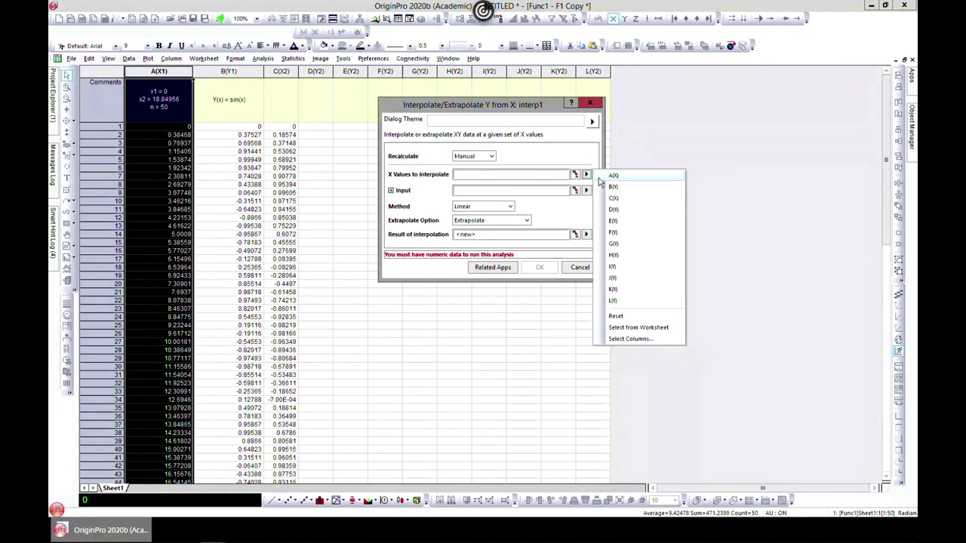
click(612, 197)
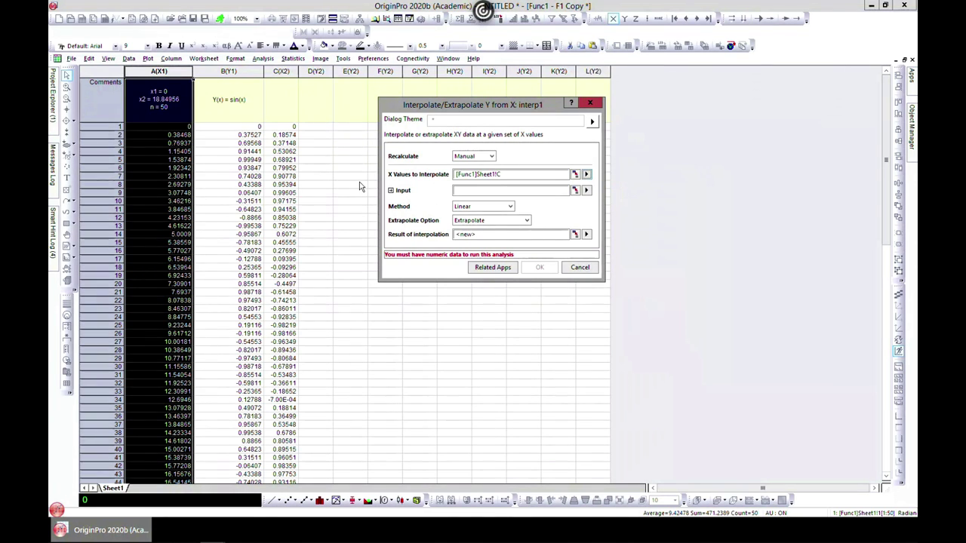
click(586, 191)
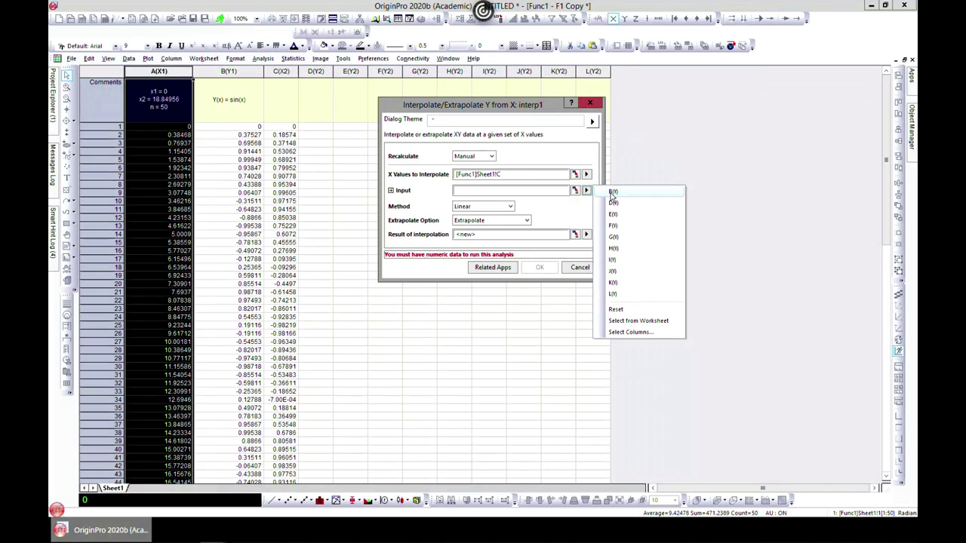
click(617, 194)
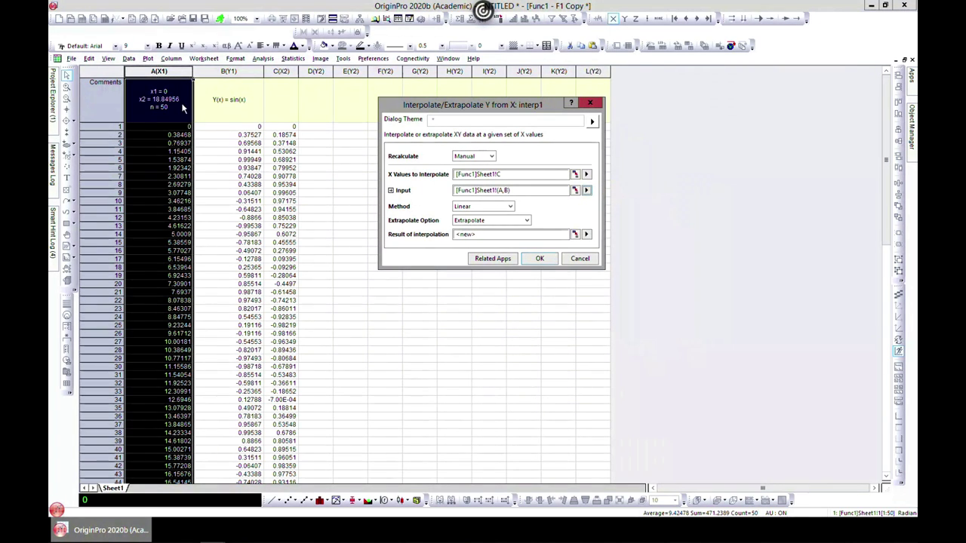
- Set the interpolation method to Cubic Spline, send the result to column D and run the interpolation
click(511, 206)
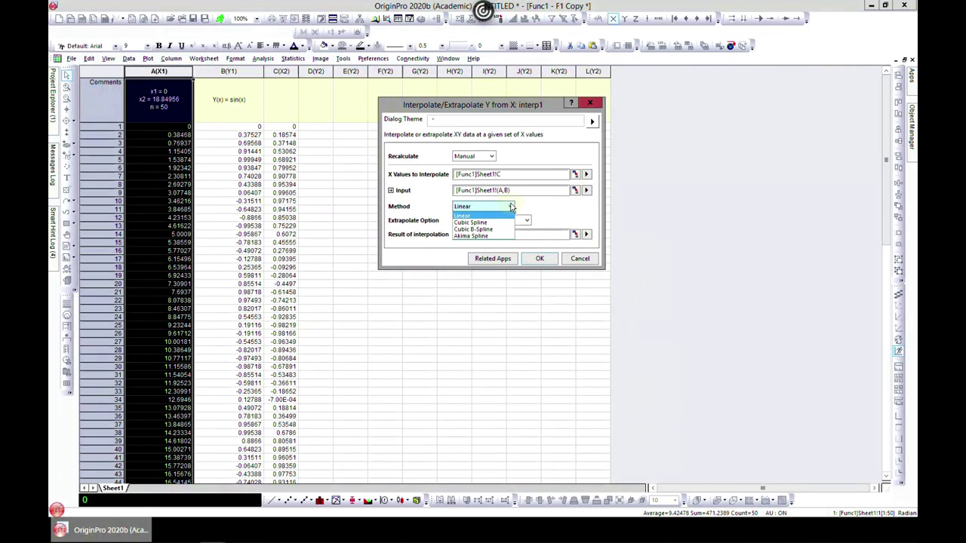
click(492, 223)
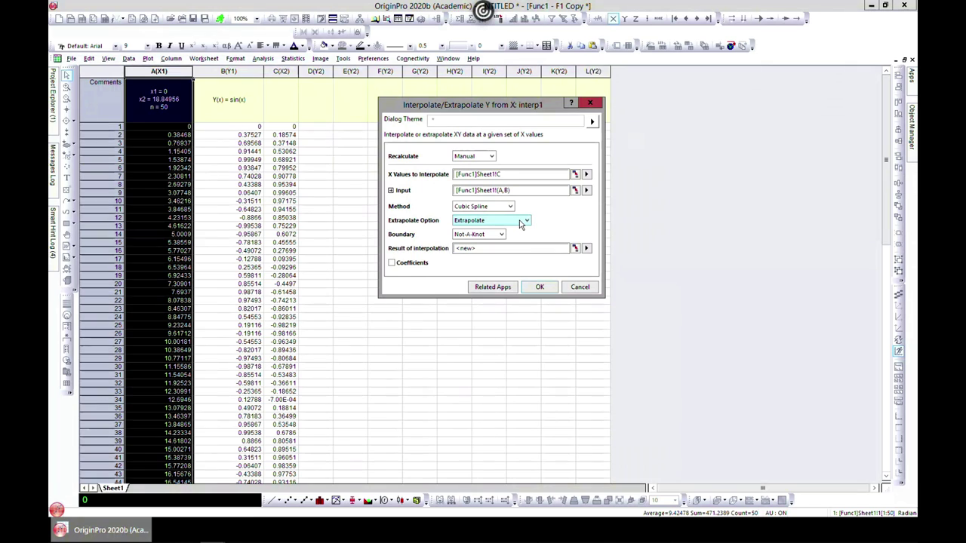
click(523, 222)
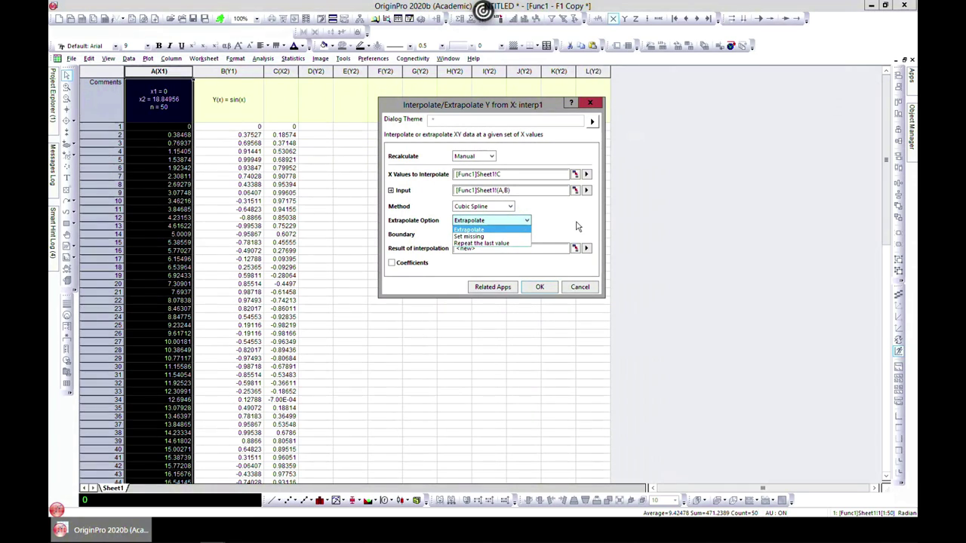
click(569, 224)
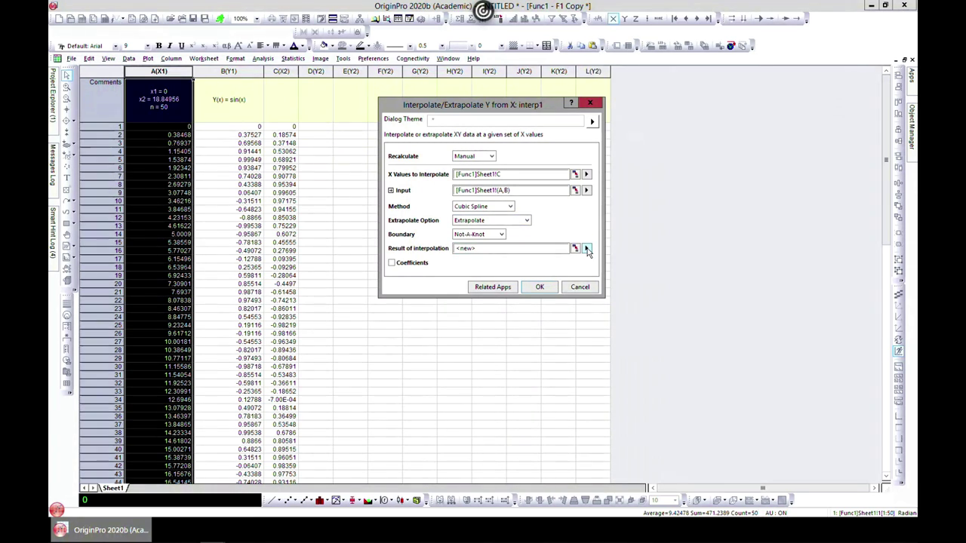
click(586, 250)
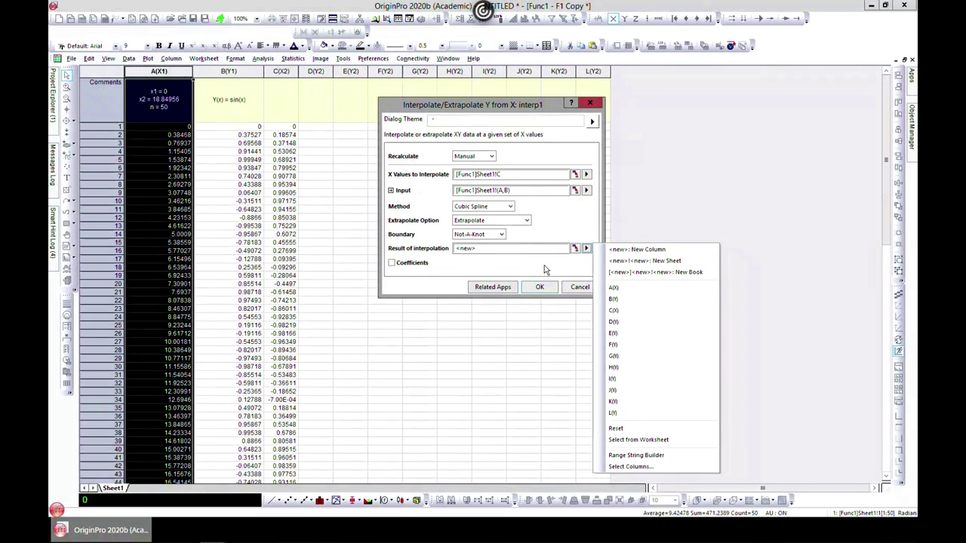
click(623, 323)
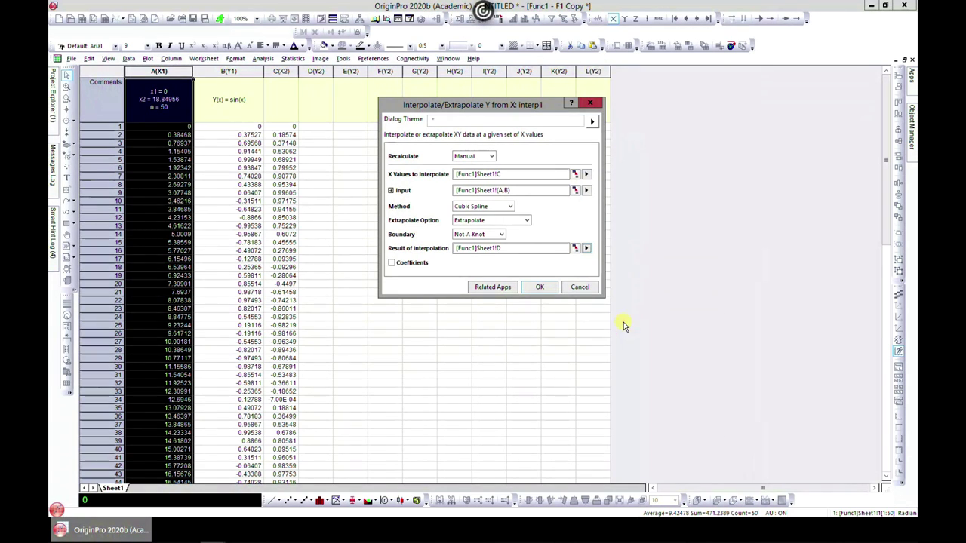
click(537, 287)
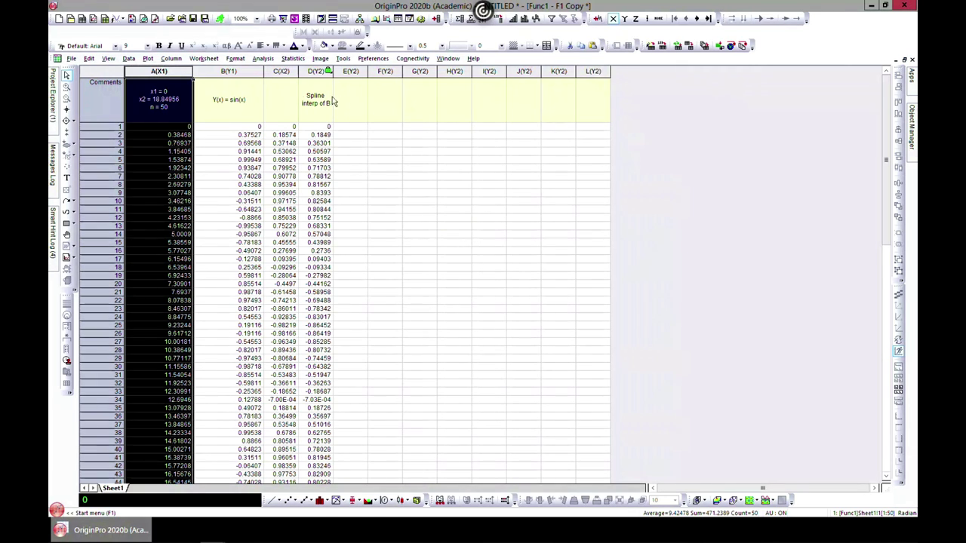
- Plot columns A through D of the Func1 worksheet together as a line graph
shift+click(248, 71)
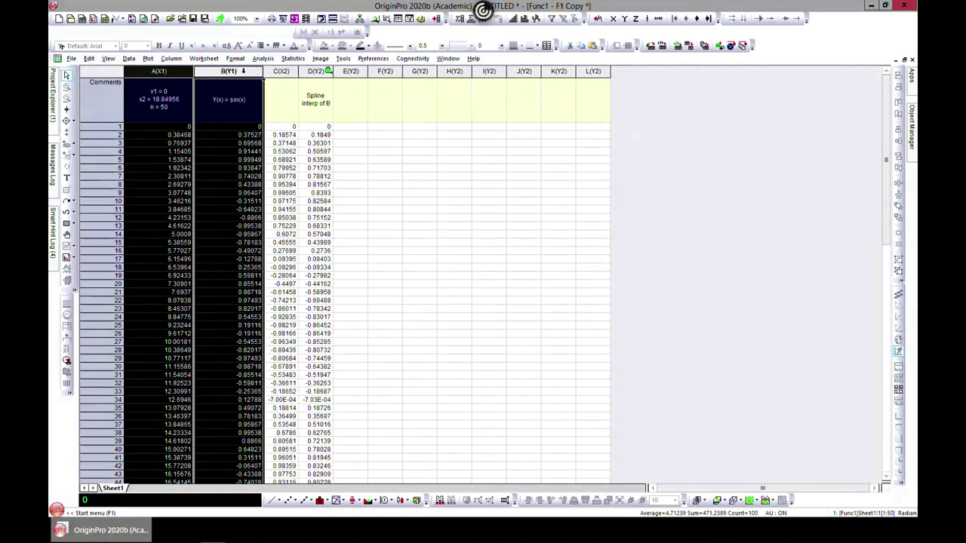
shift+click(286, 71)
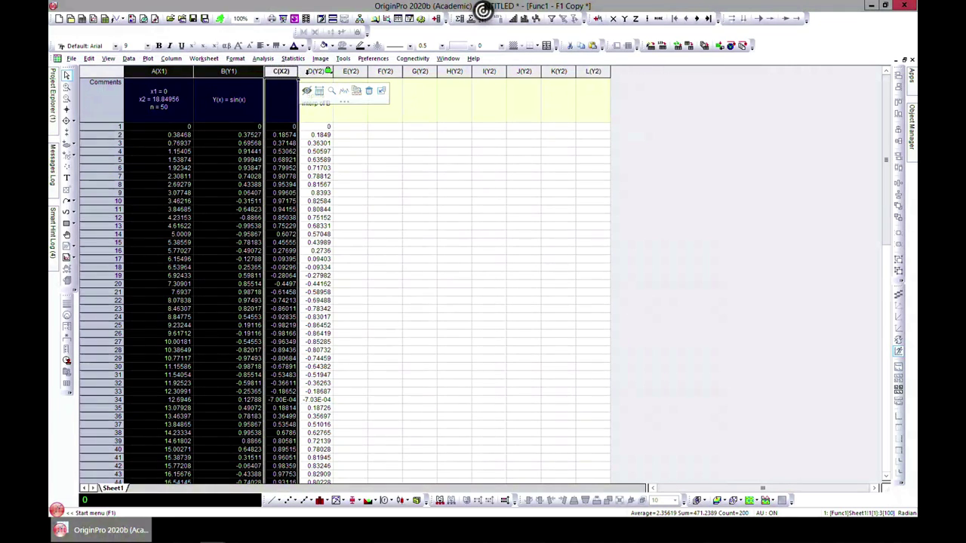
shift+click(315, 71)
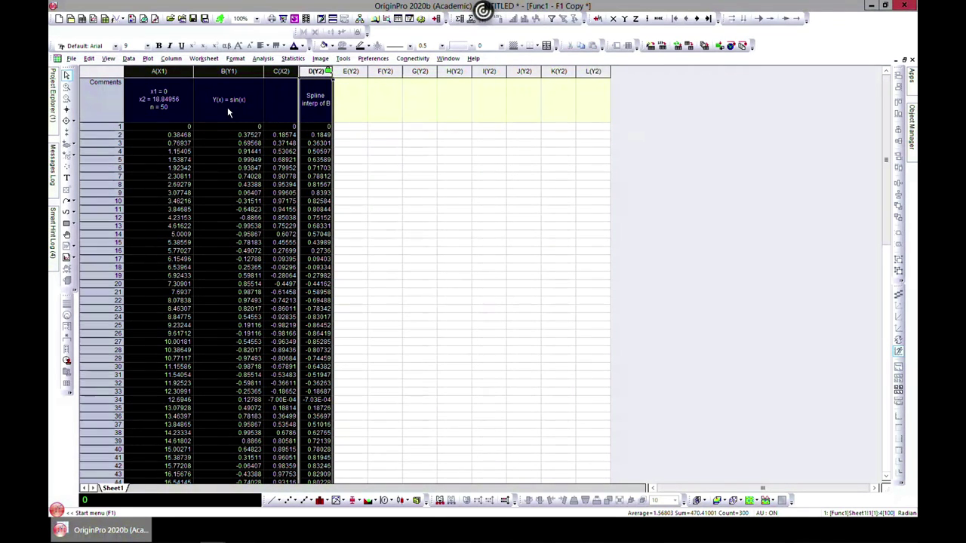
click(148, 59)
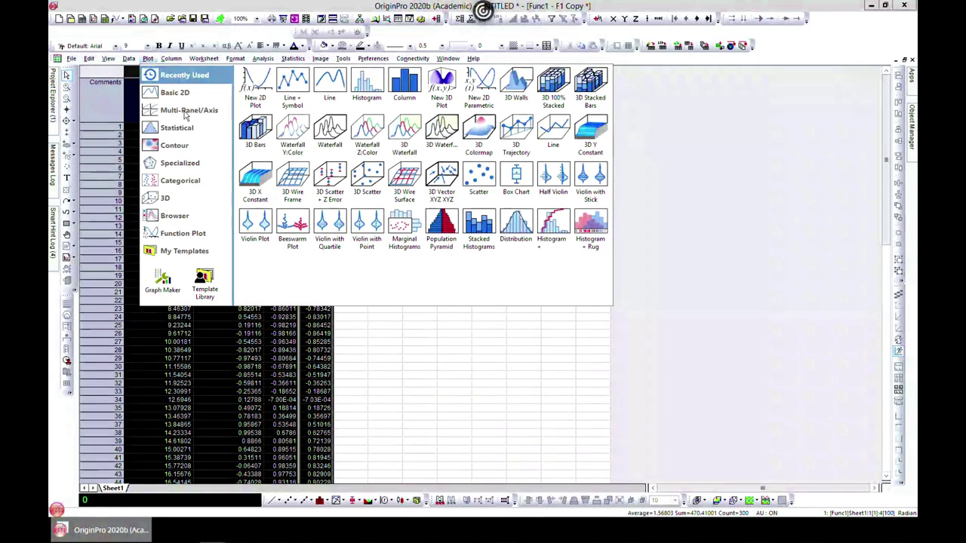
mouse_move(185, 92)
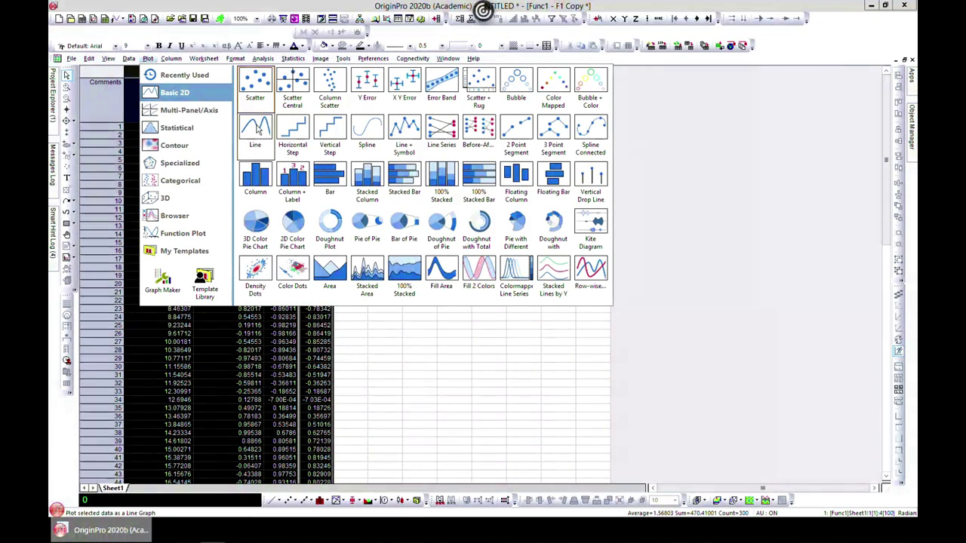
click(255, 128)
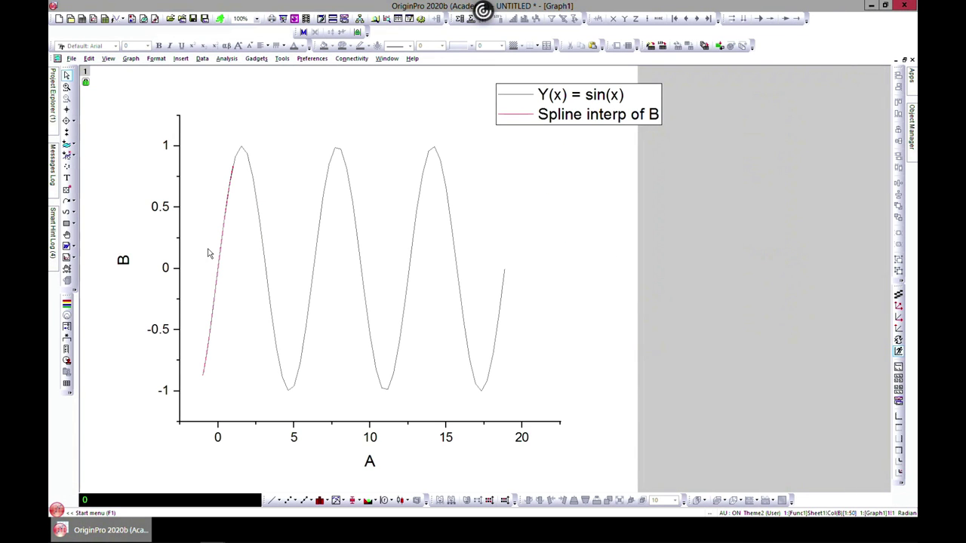
- Change both curves of the graph to the Scatter plot type with a symbol size of 12 points
double_click(513, 114)
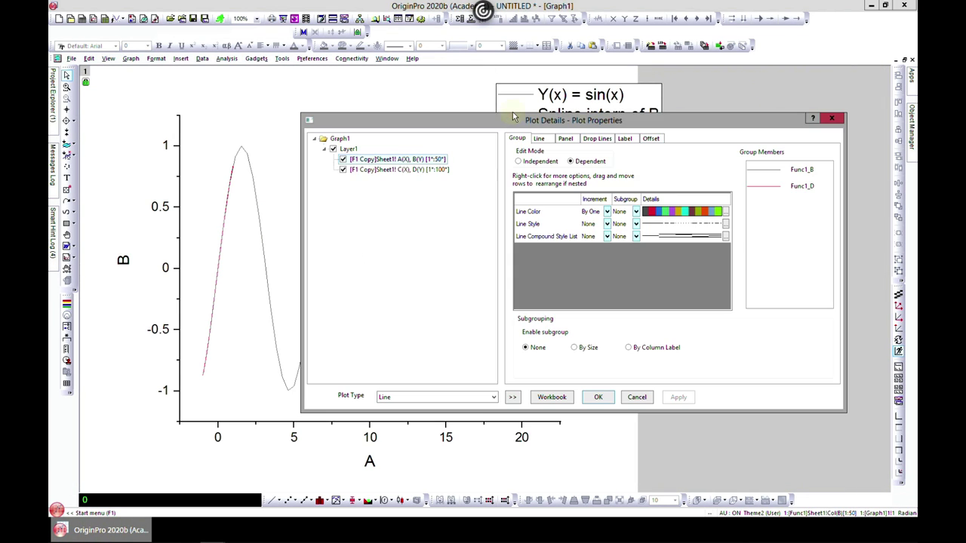
click(490, 398)
click(471, 412)
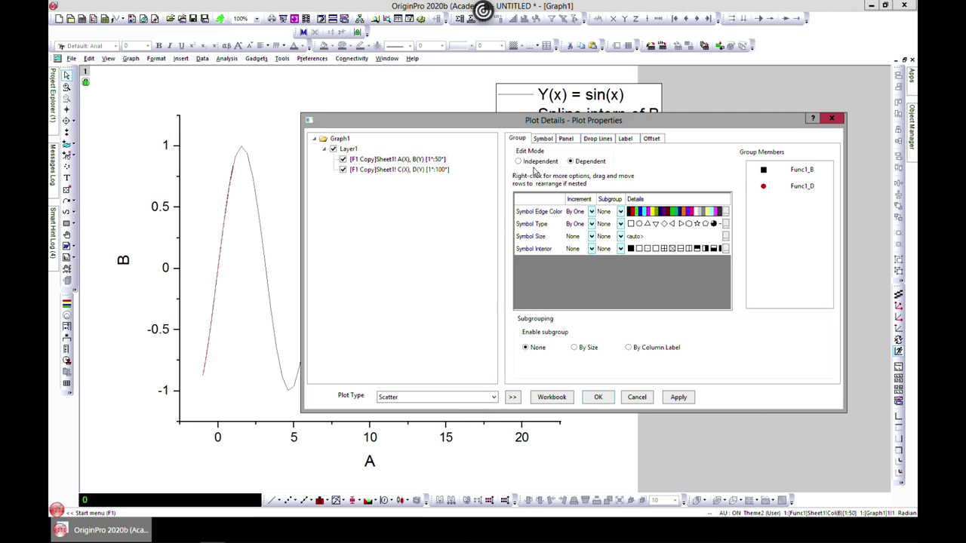
click(543, 140)
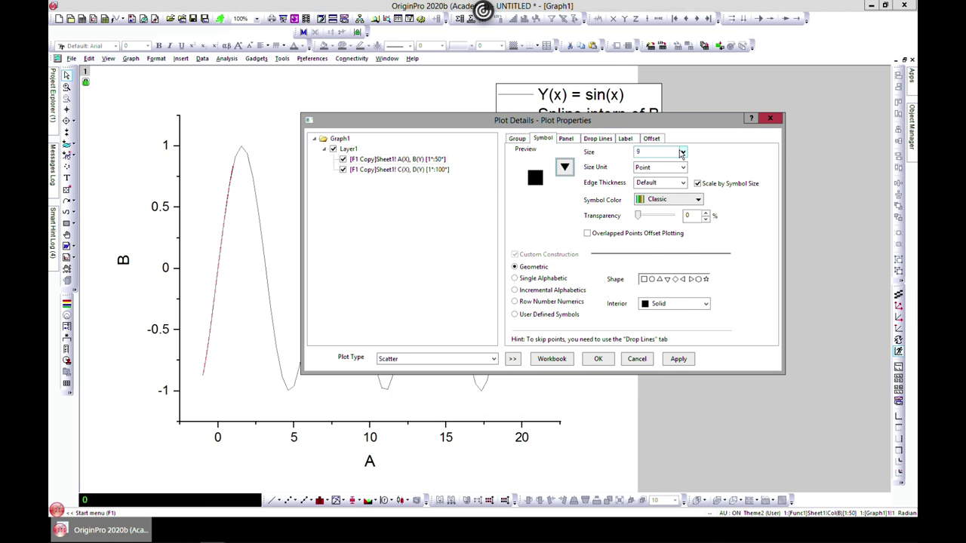
click(664, 152)
click(661, 202)
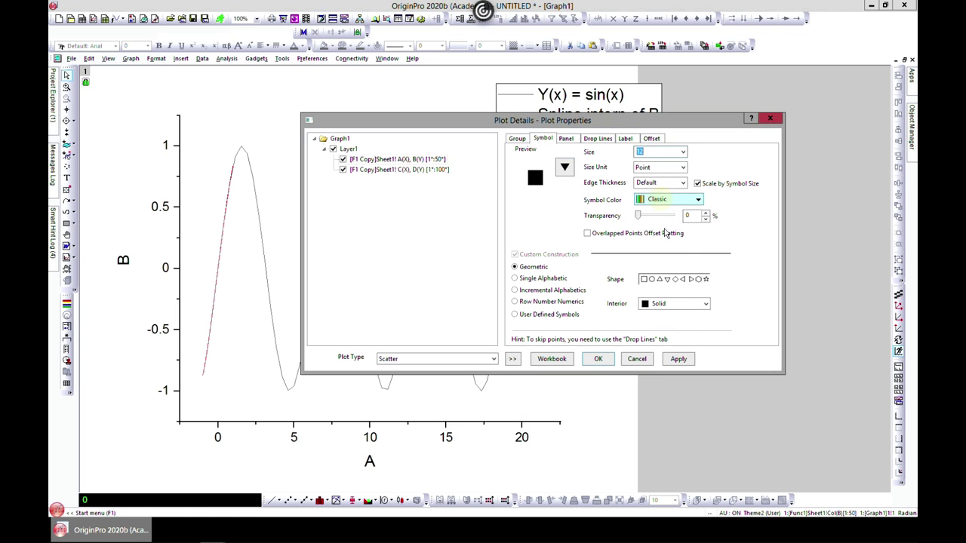
click(678, 359)
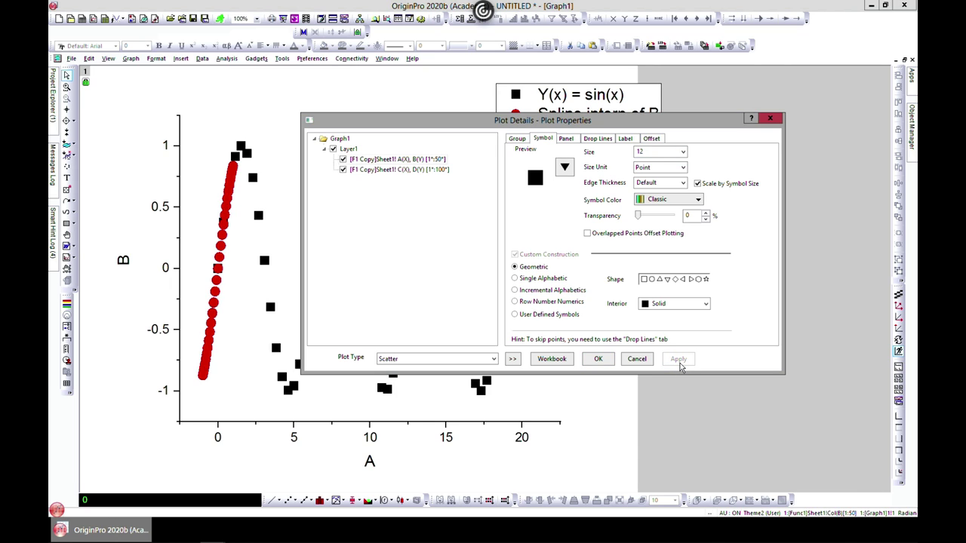
click(597, 359)
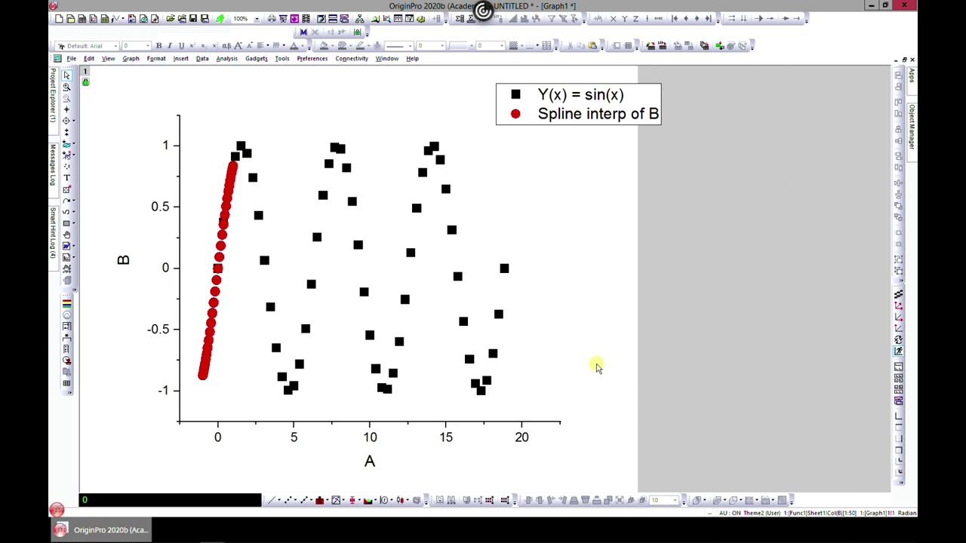
- Restore the maximized graph window and move Graph1 beside the workbooks
click(905, 59)
drag(623, 113, 641, 98)
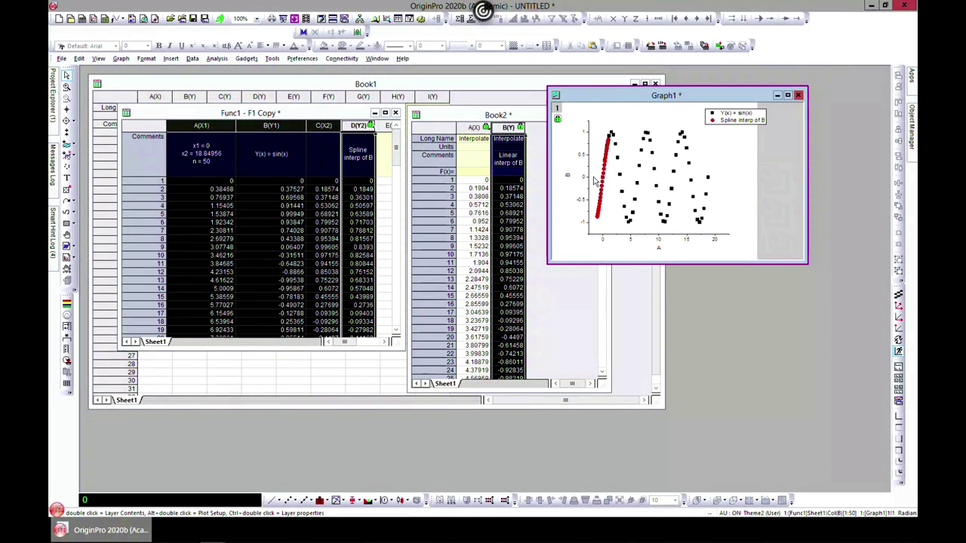
- Compare the mathematical analysis and interpolation commands offered for Graph1 with those offered for the Book1 worksheet
click(217, 59)
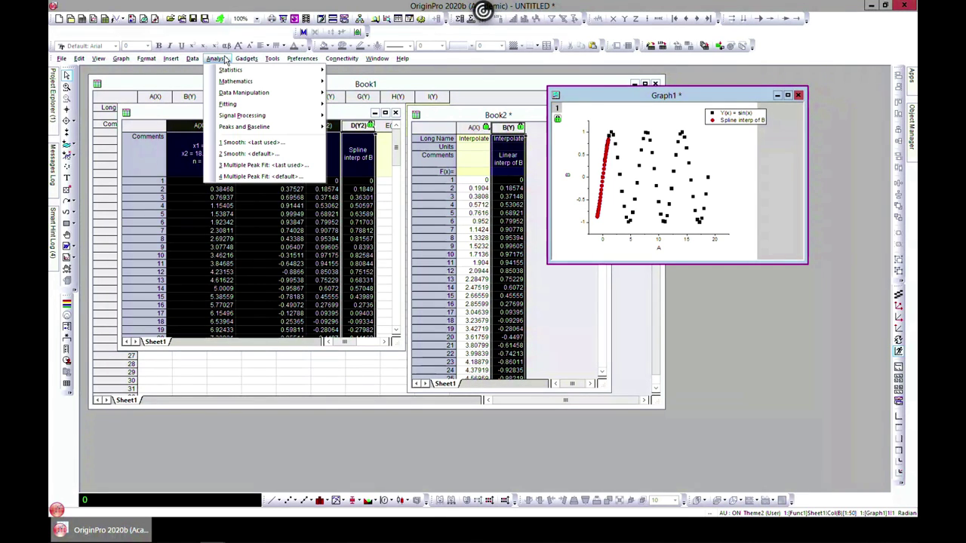
mouse_move(238, 81)
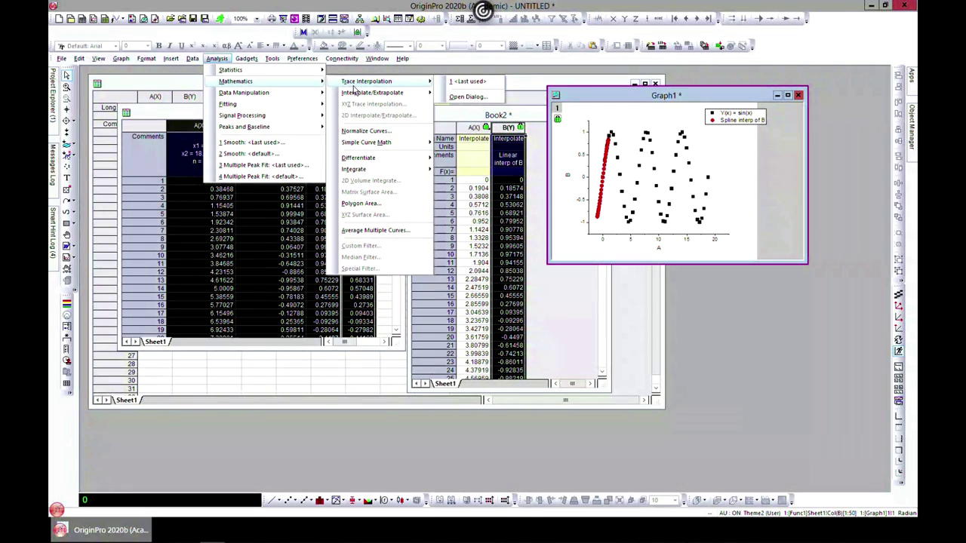
mouse_move(370, 97)
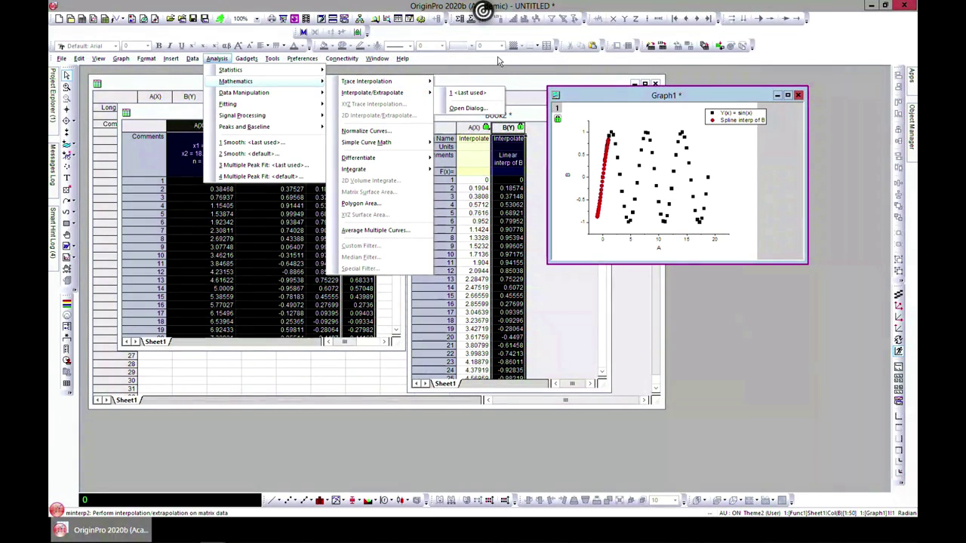
click(494, 83)
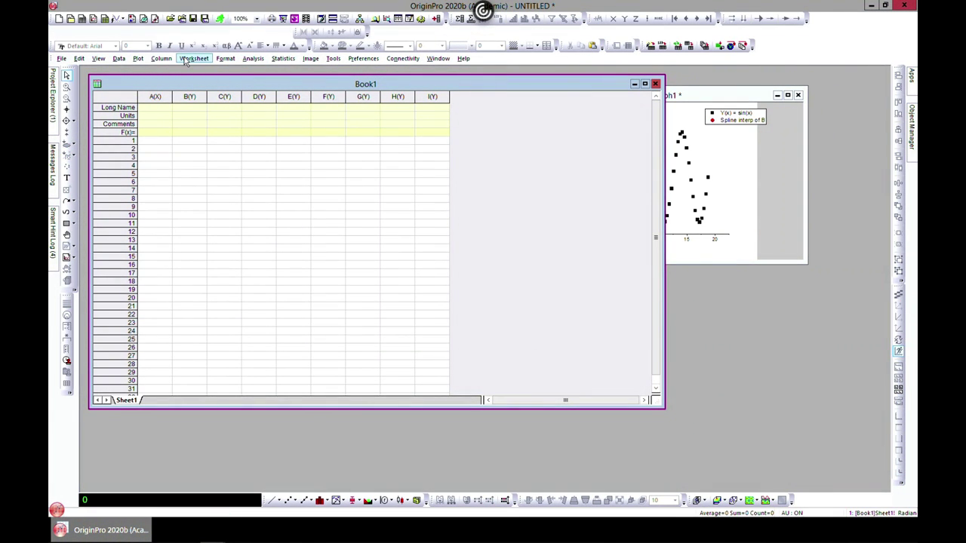
click(253, 58)
mouse_move(273, 83)
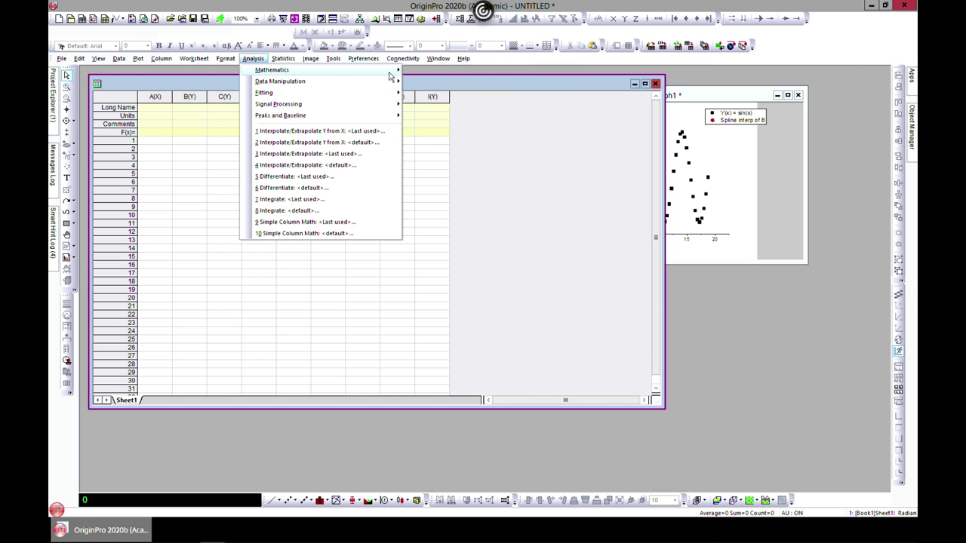
mouse_move(390, 74)
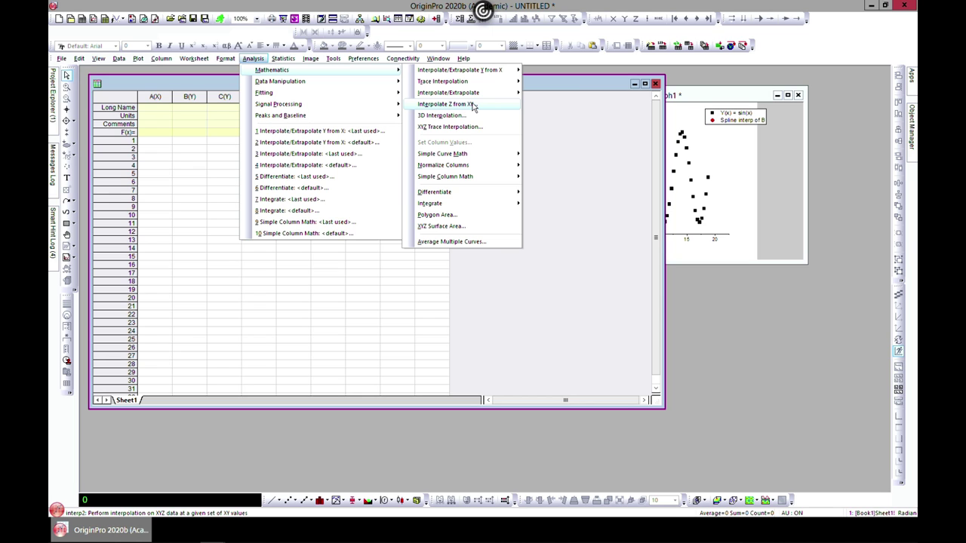
mouse_move(453, 92)
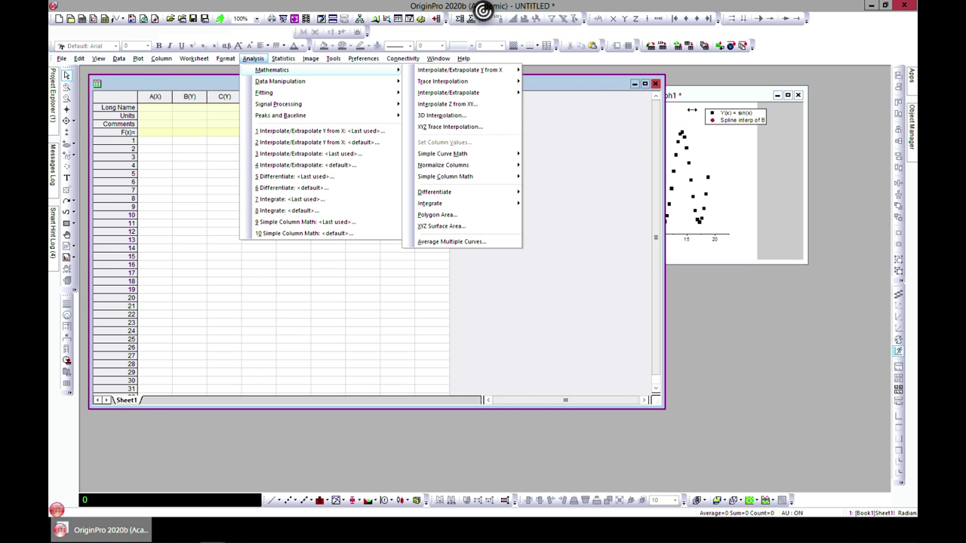
click(700, 100)
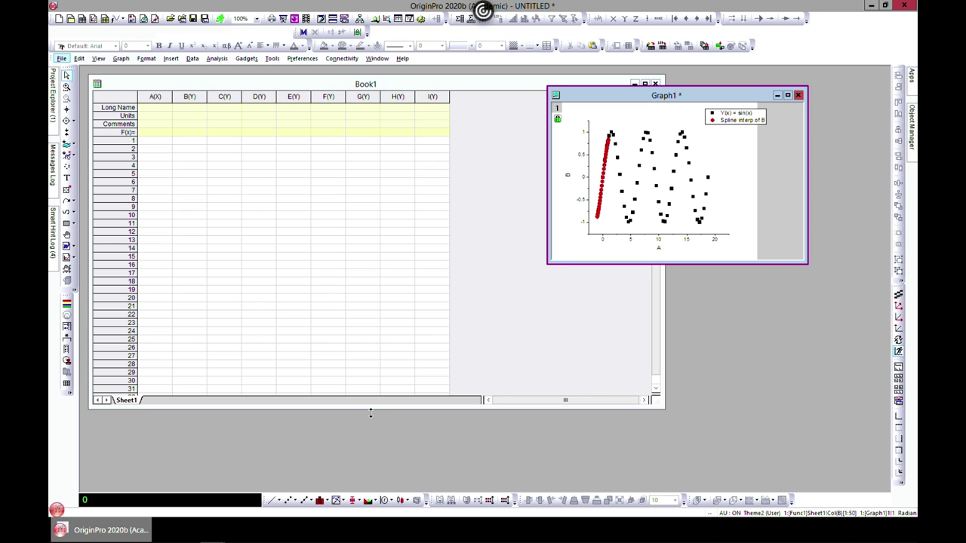
click(217, 59)
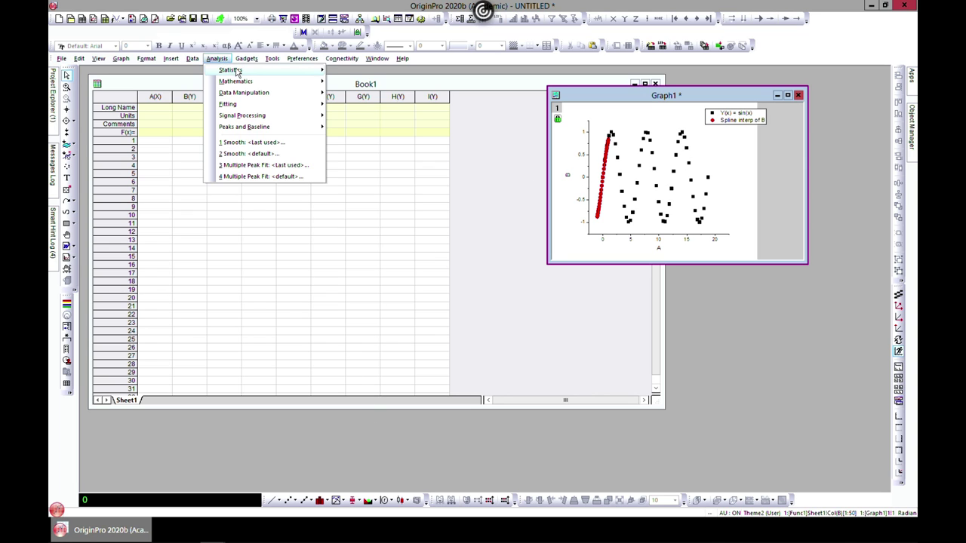
click(223, 60)
click(216, 59)
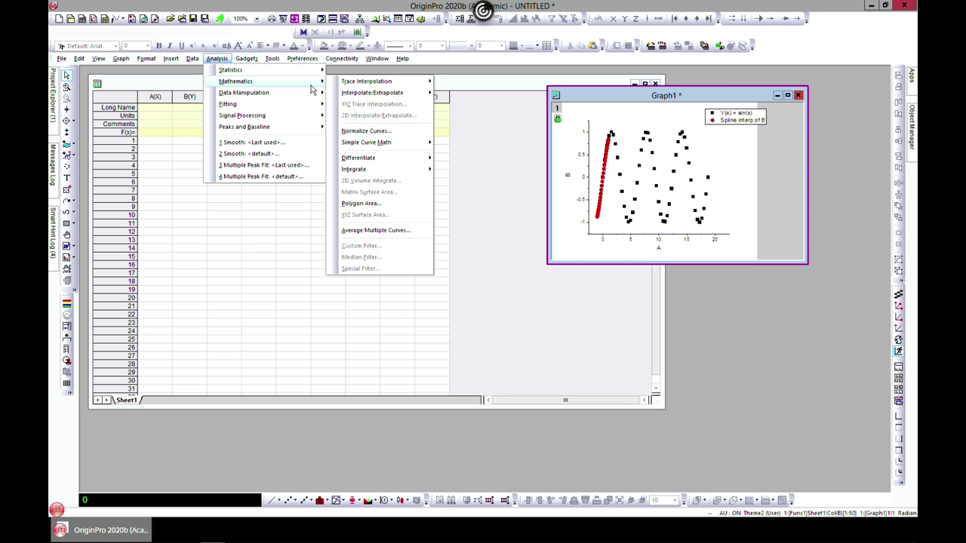
click(484, 122)
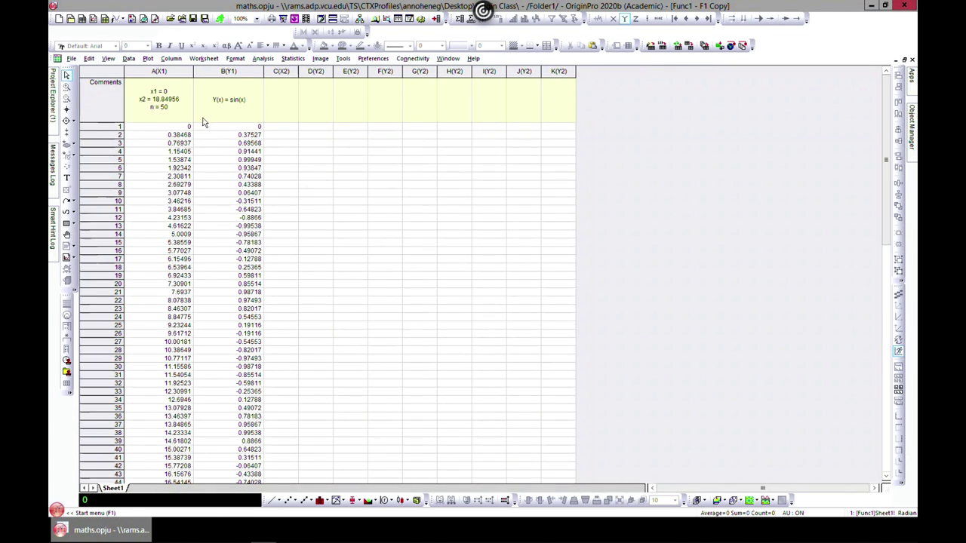
- Start a Simple Column Math operation on the Func1 worksheet with column A as its input
mouse_move(483, 11)
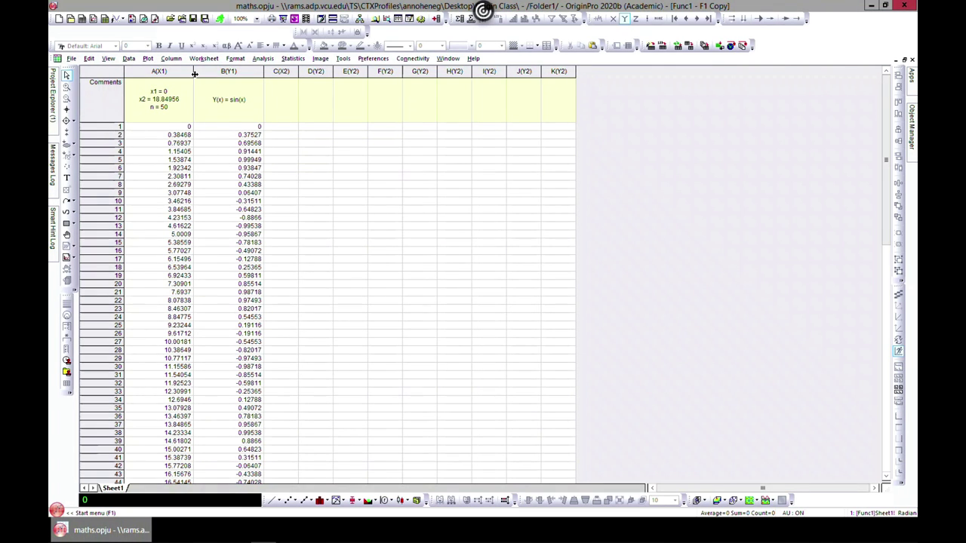
click(264, 61)
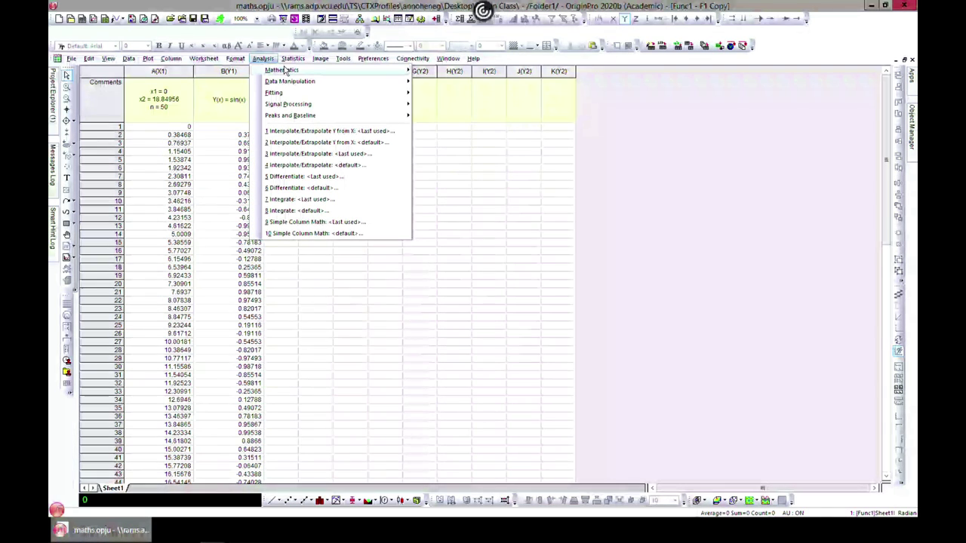
mouse_move(309, 72)
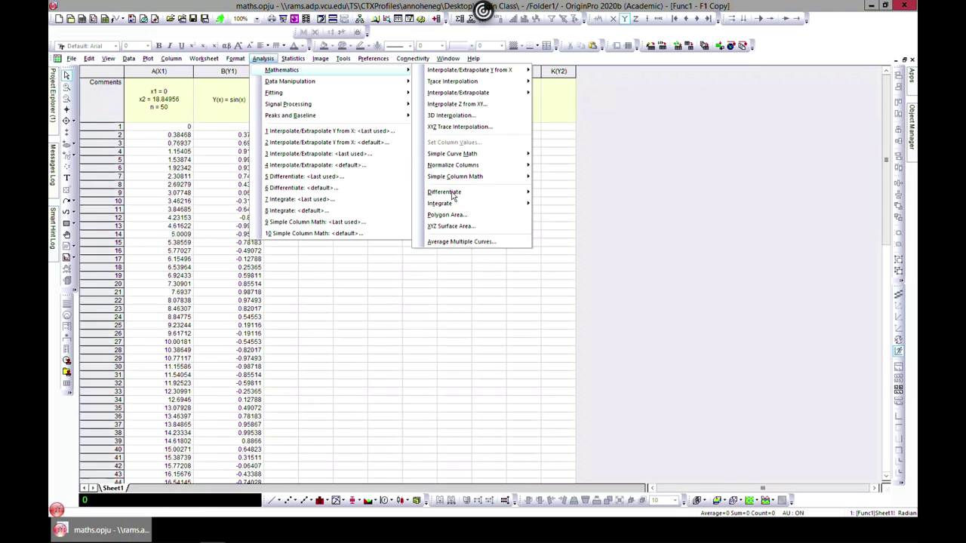
mouse_move(457, 178)
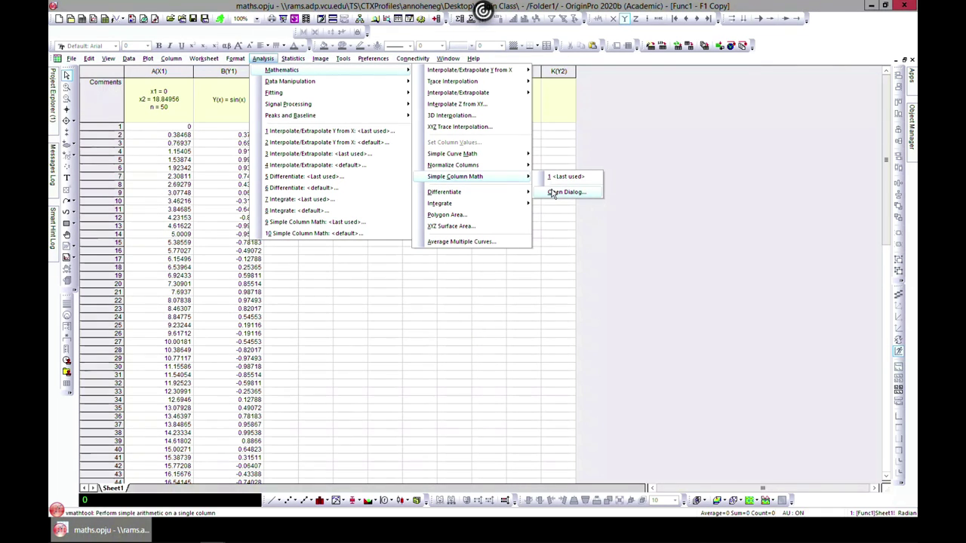
click(553, 193)
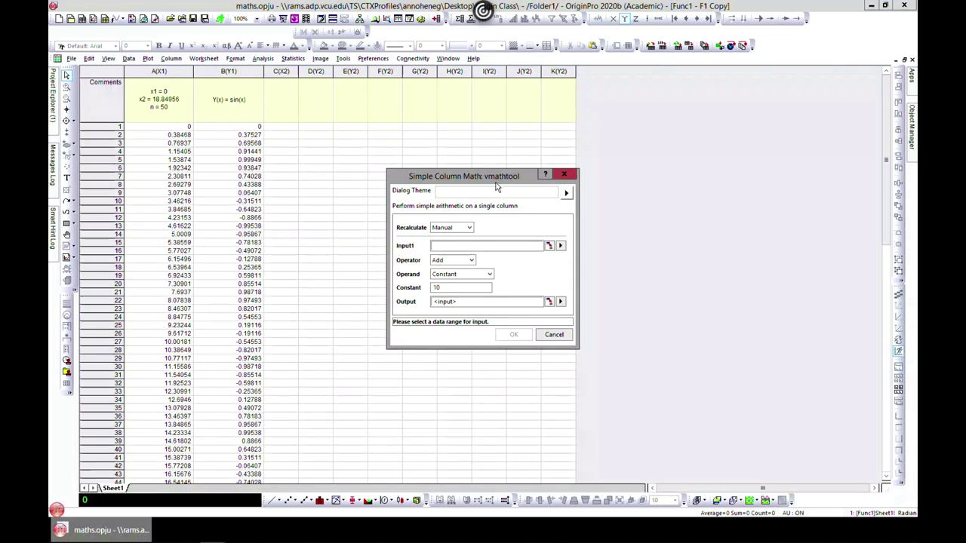
drag(495, 182, 528, 141)
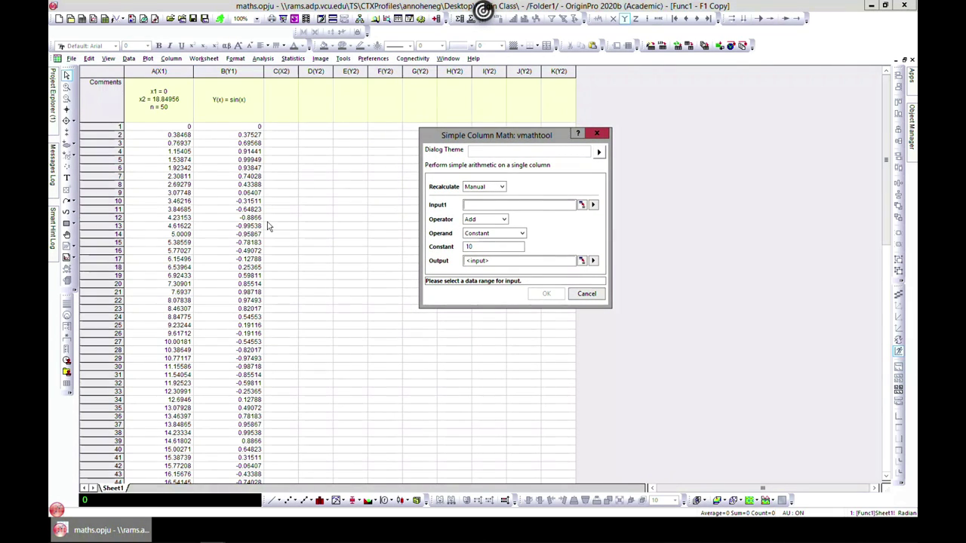
click(594, 205)
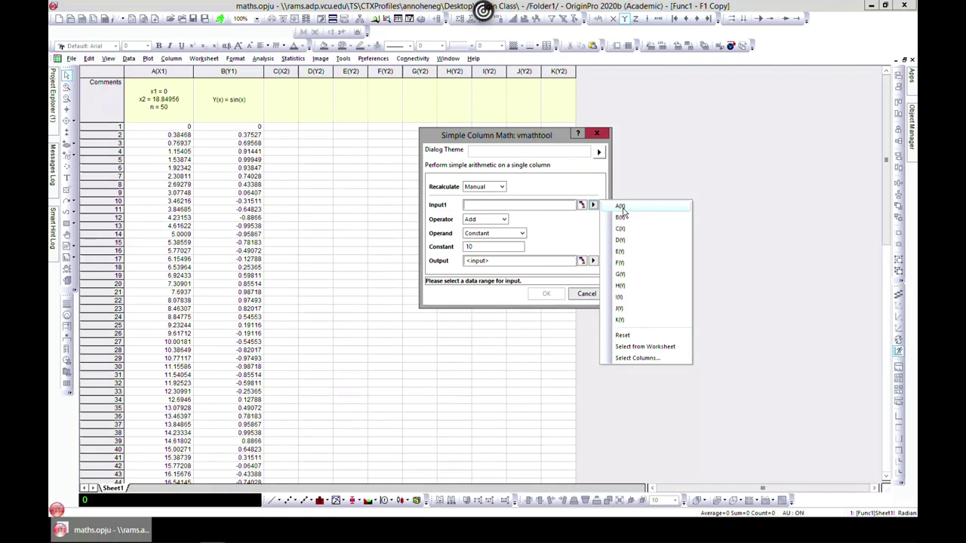
click(622, 207)
- Add the constant 10 to the input column, send the result to column E and run the calculation
click(504, 219)
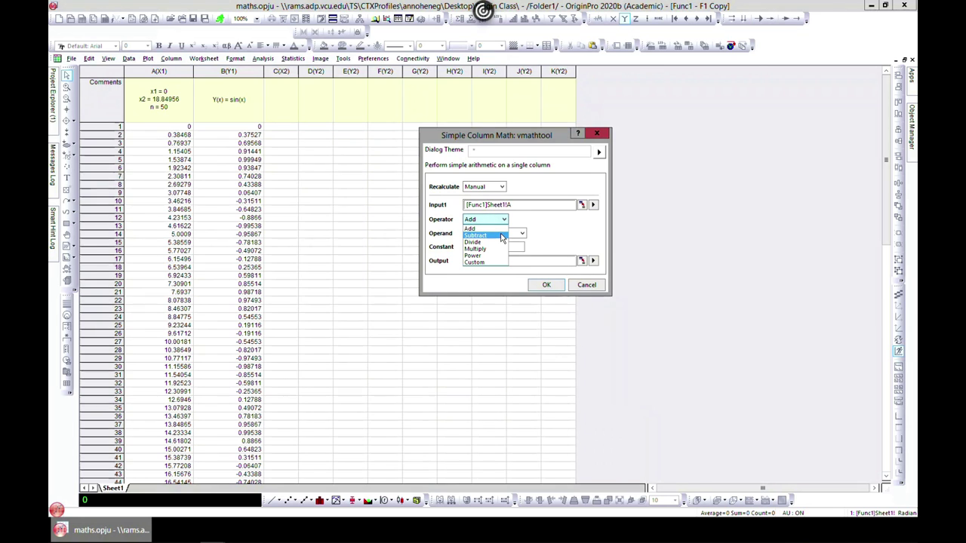
click(487, 228)
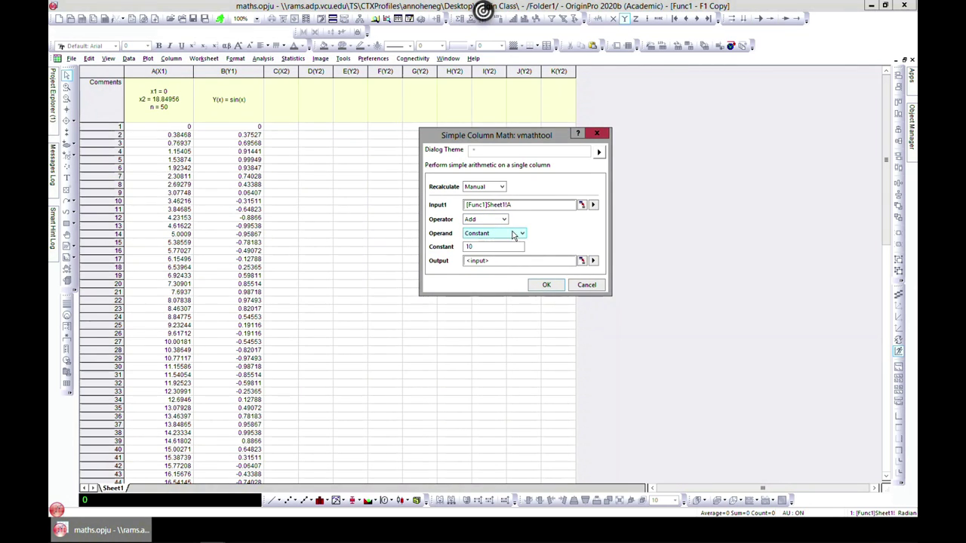
click(521, 234)
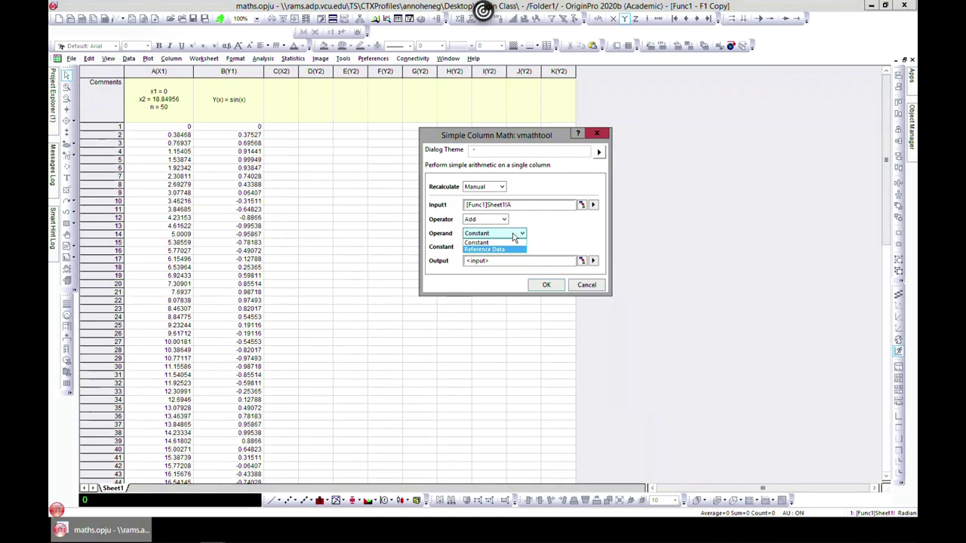
click(508, 243)
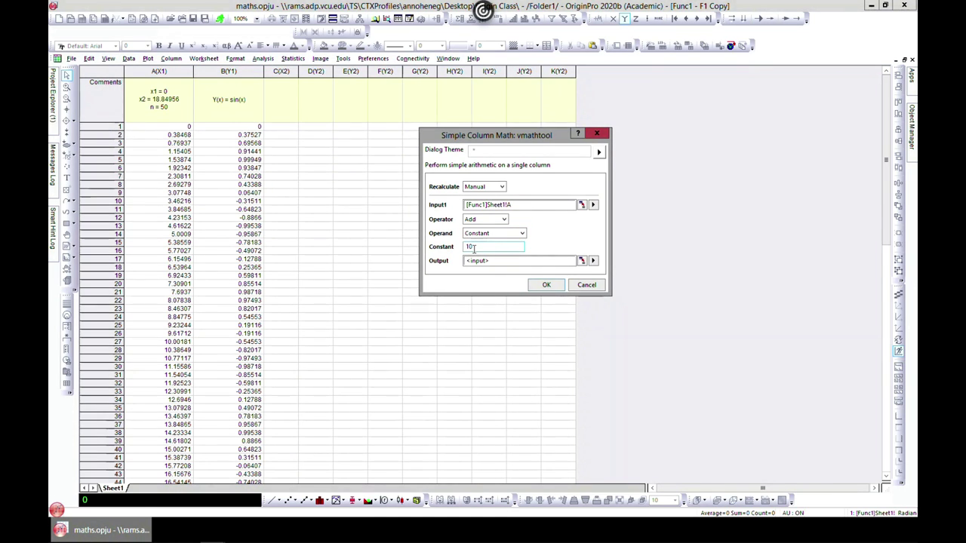
click(593, 261)
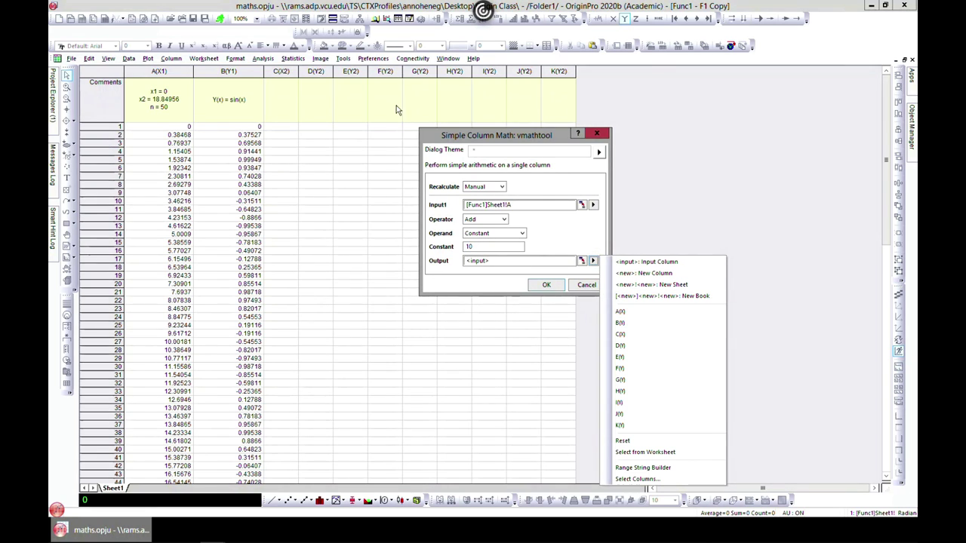
click(626, 359)
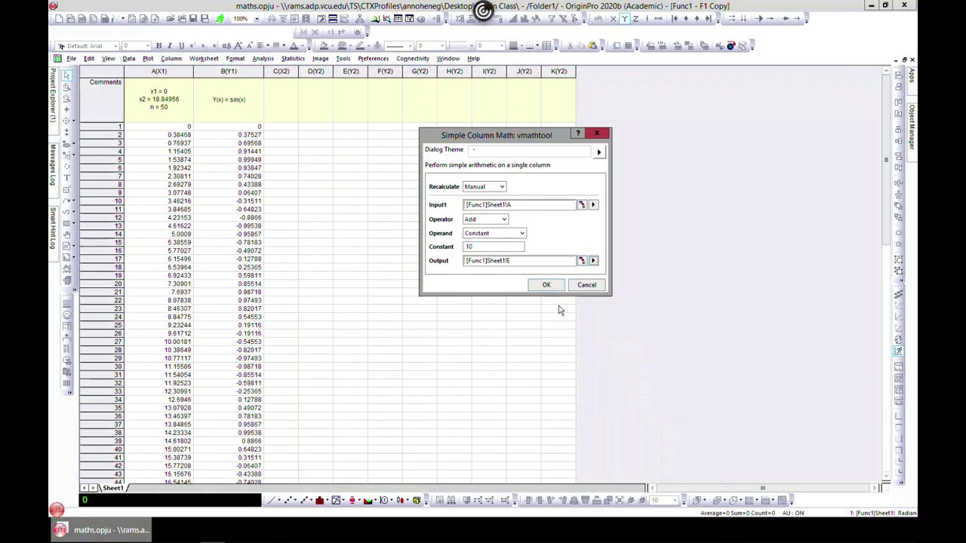
click(547, 283)
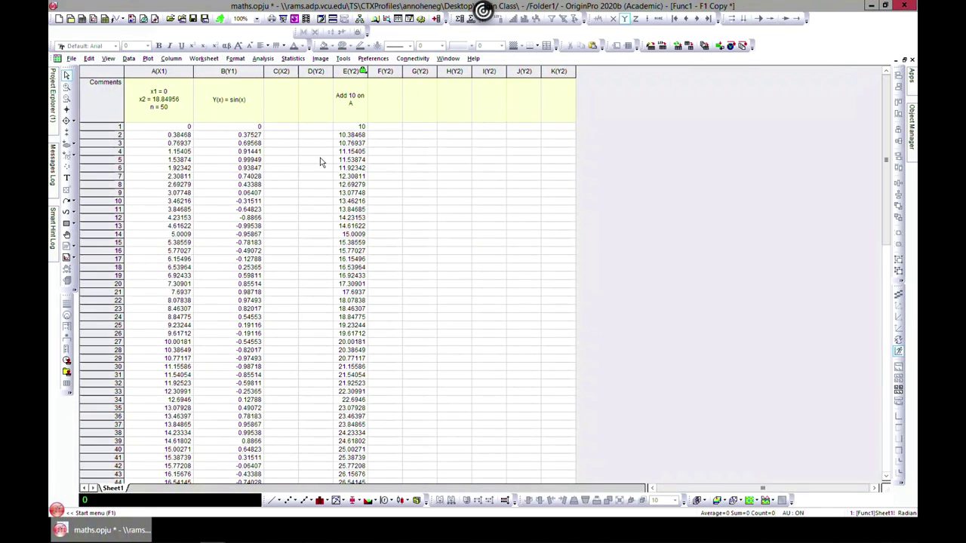
- Change column E's calculation to use Reference Data from column B as the operand and recalculate it
click(363, 71)
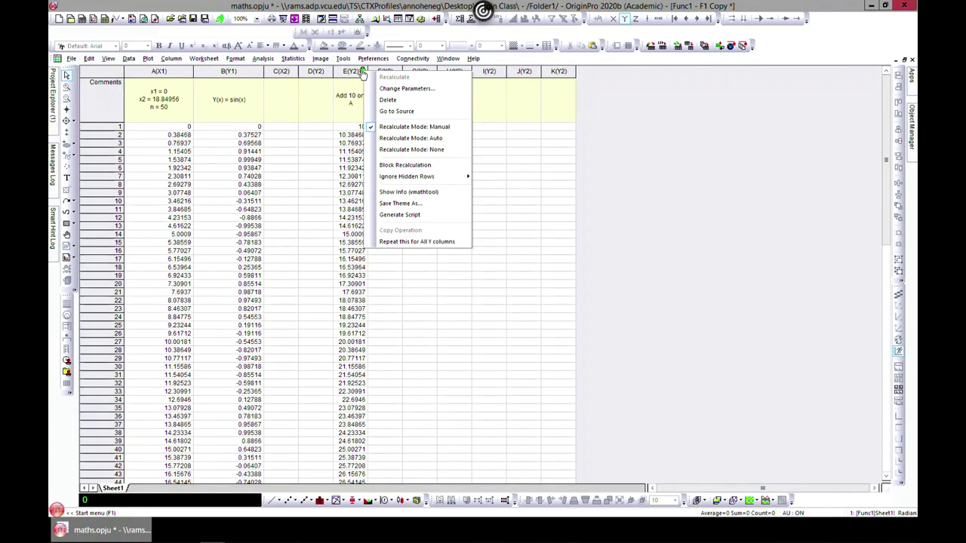
click(400, 88)
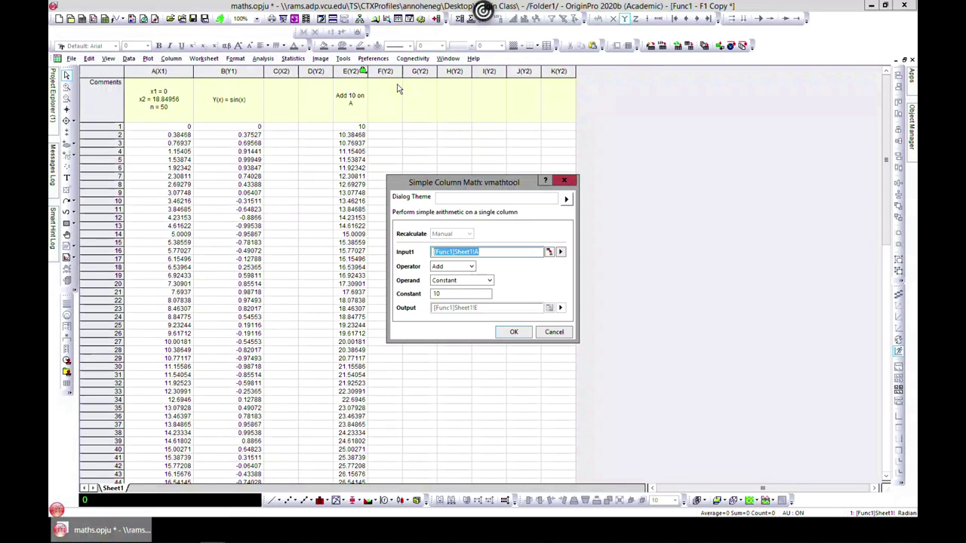
click(488, 281)
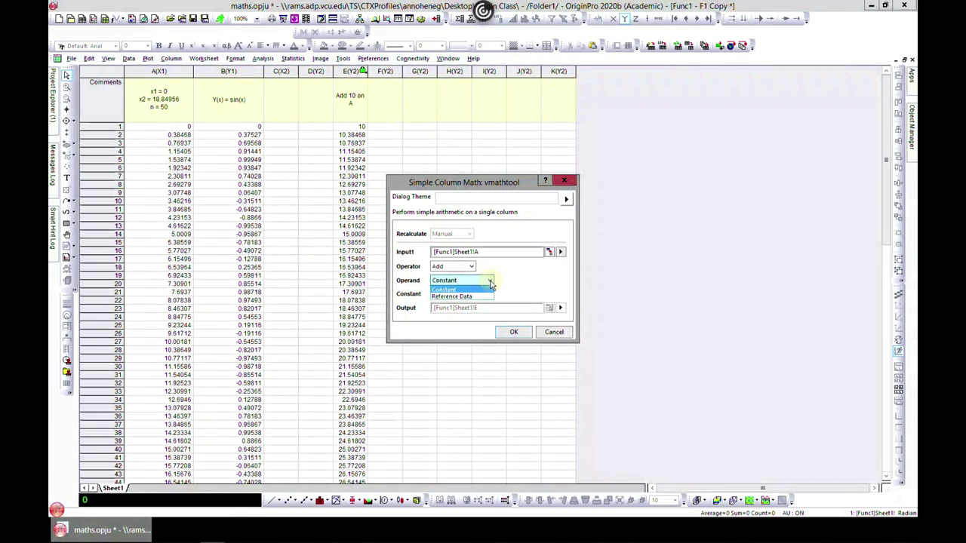
click(484, 297)
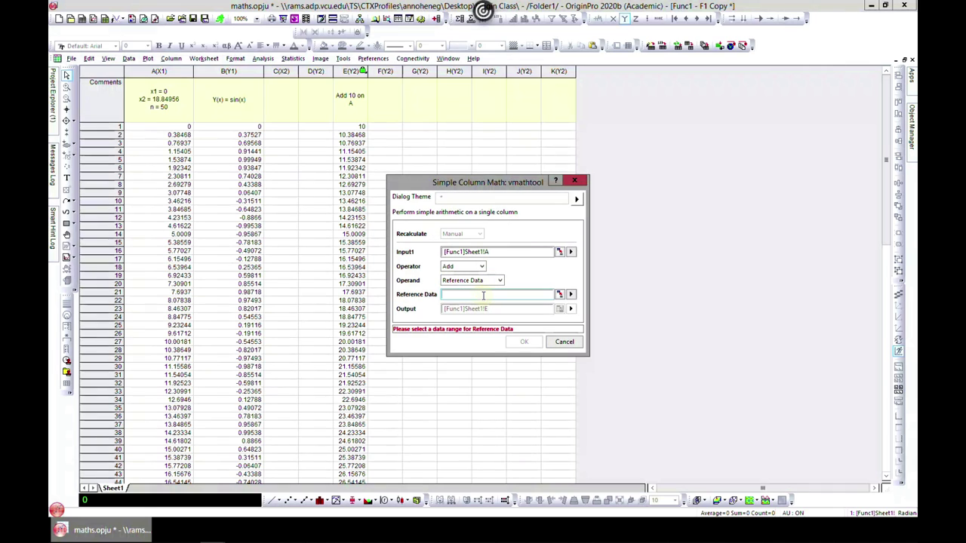
click(570, 294)
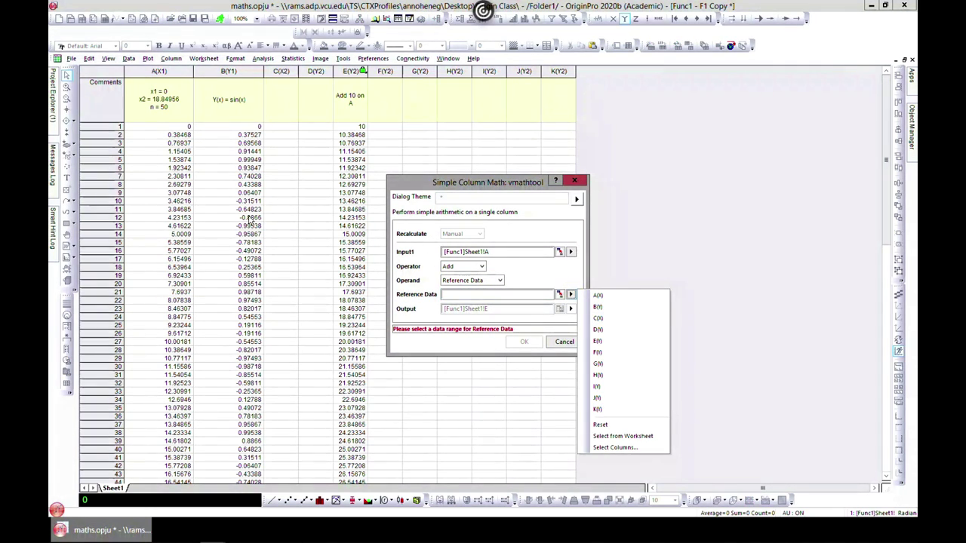
click(604, 310)
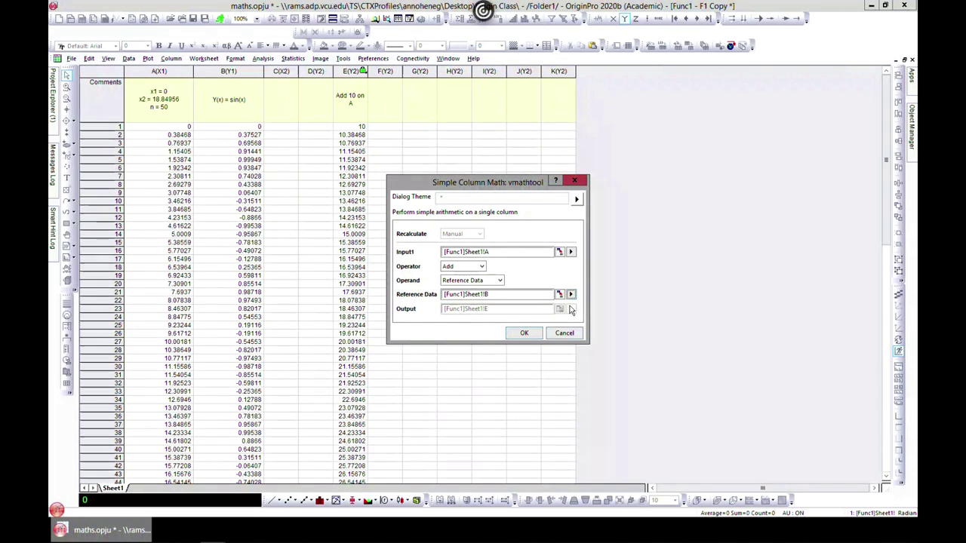
click(526, 335)
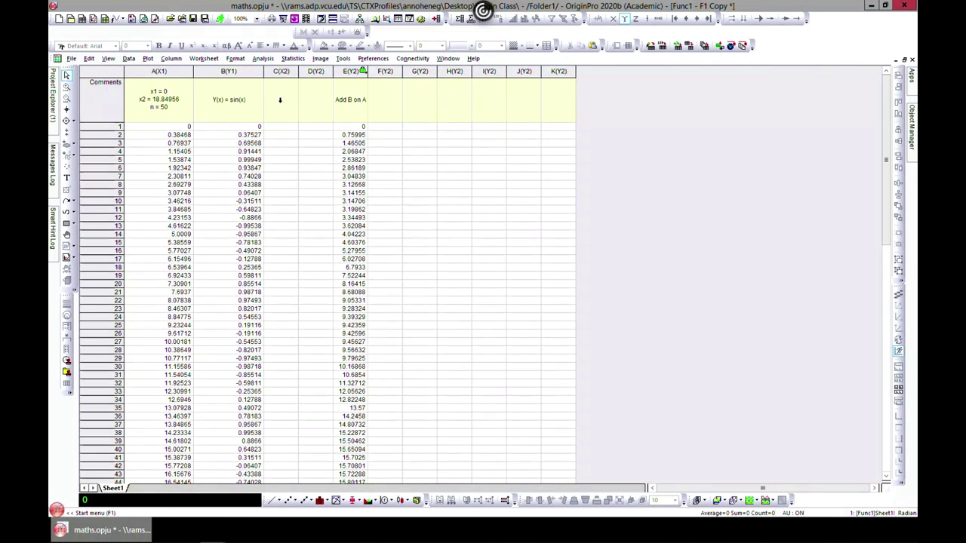
click(364, 71)
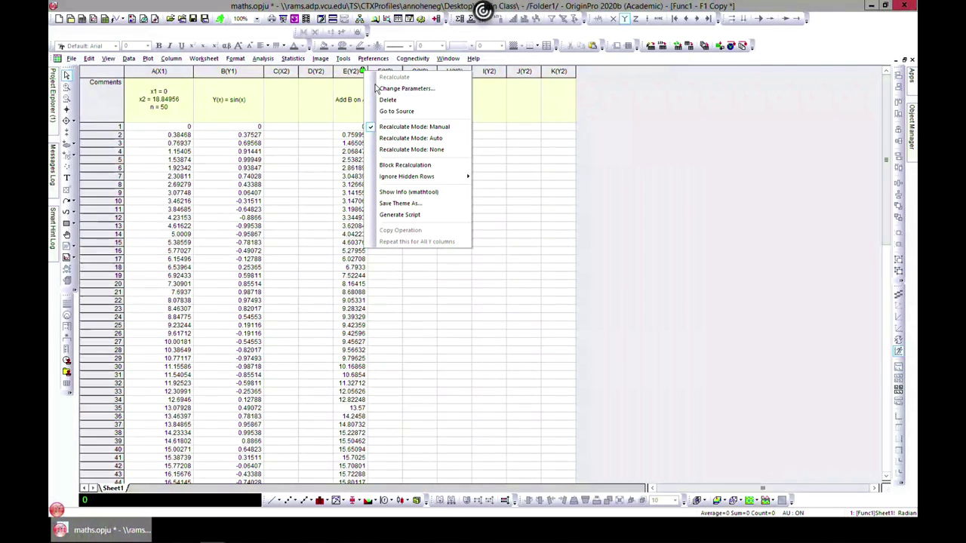
click(387, 89)
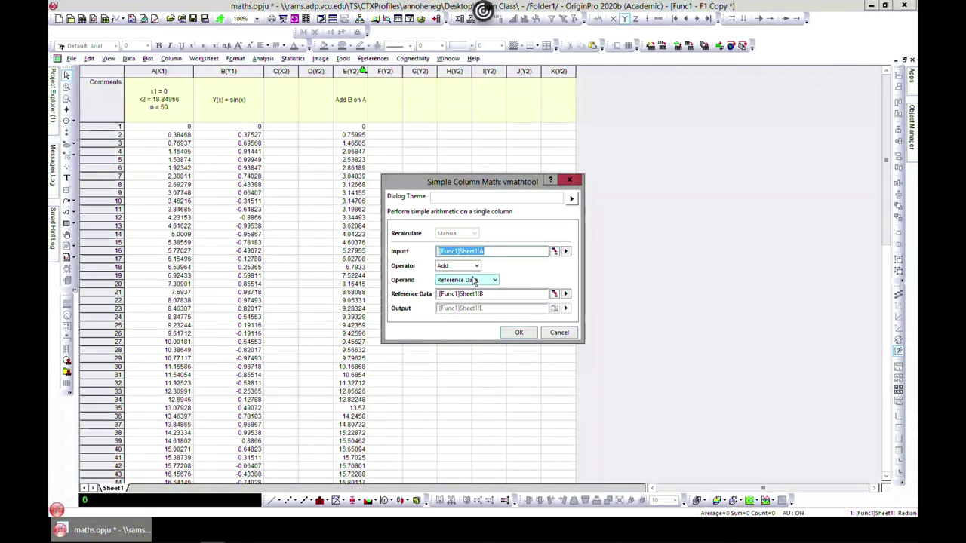
click(469, 267)
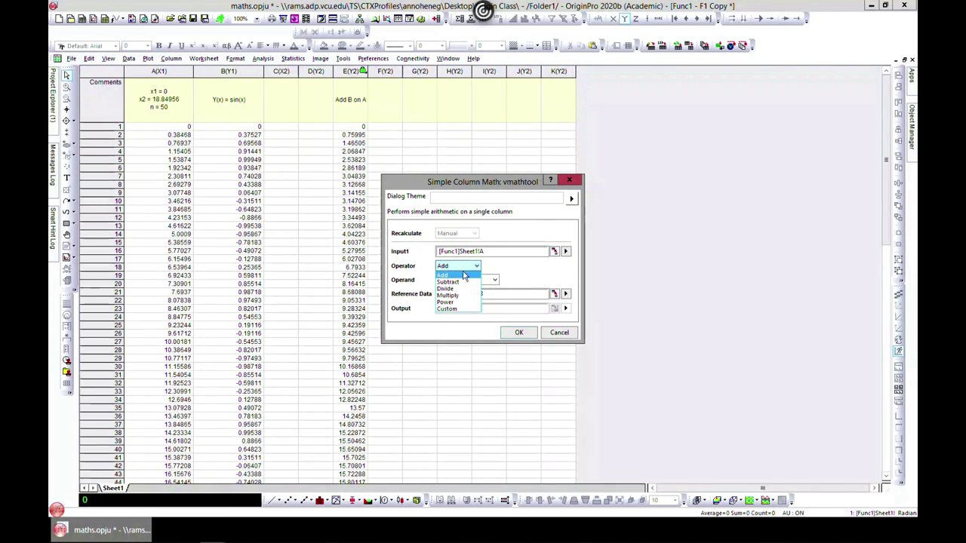
click(455, 309)
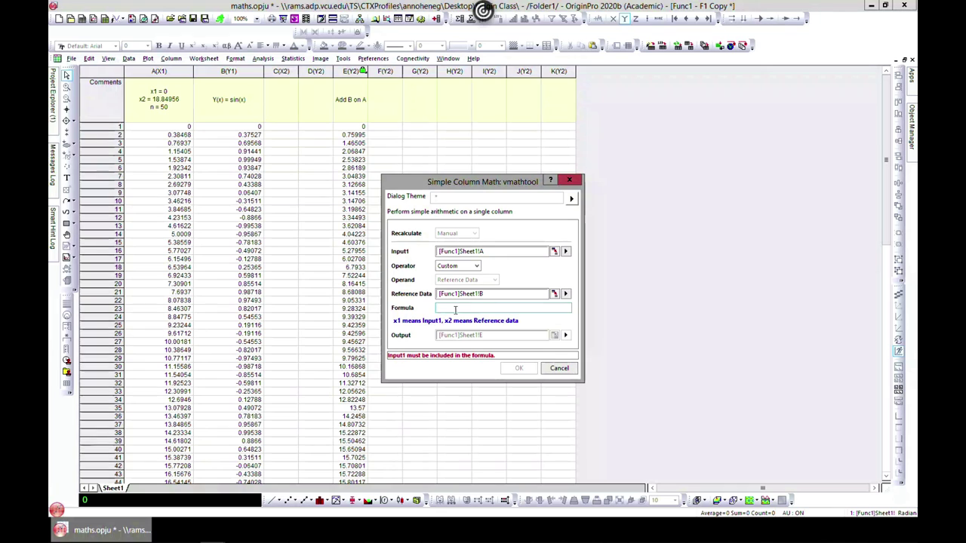
click(566, 372)
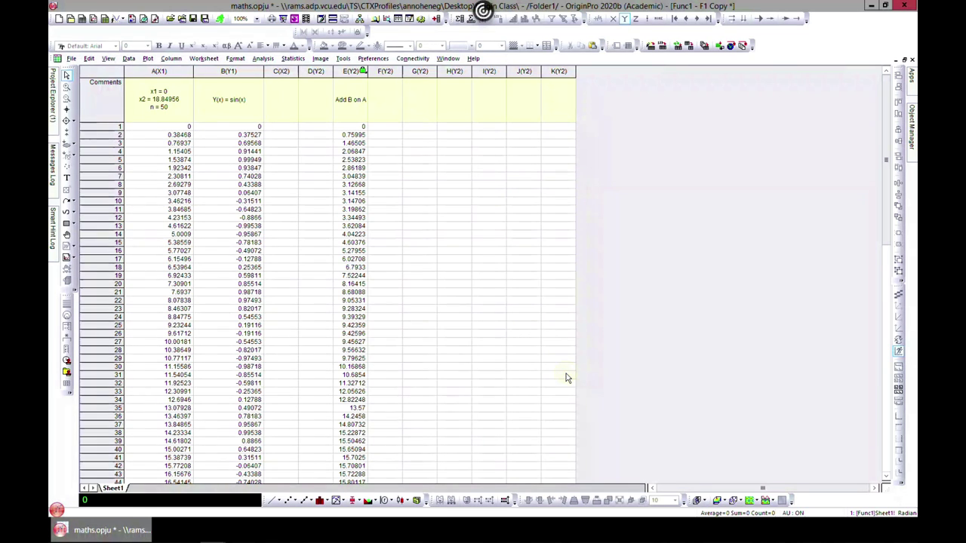
- Limit the column B reference data in column E's Simple Column Math calculation to rows 1 to 10 and recalculate it
click(160, 72)
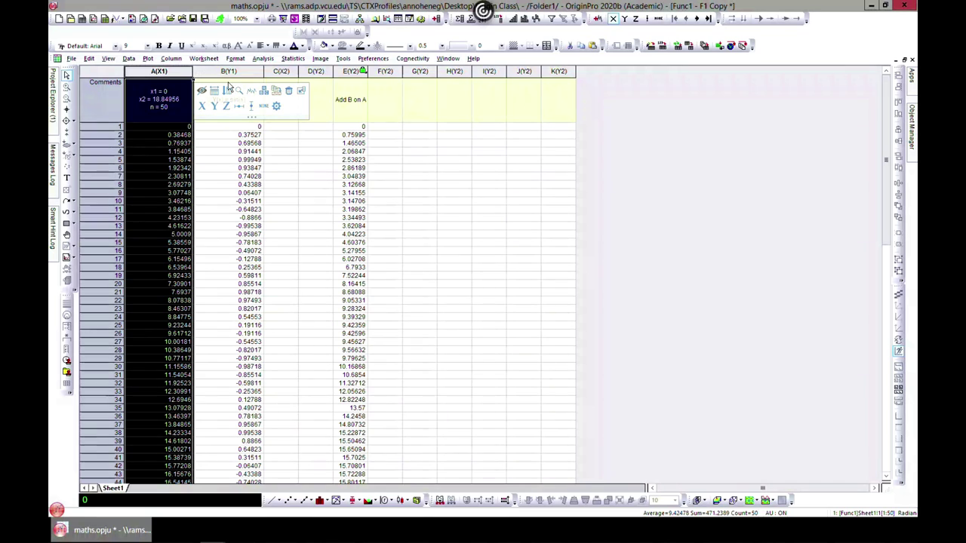
click(363, 71)
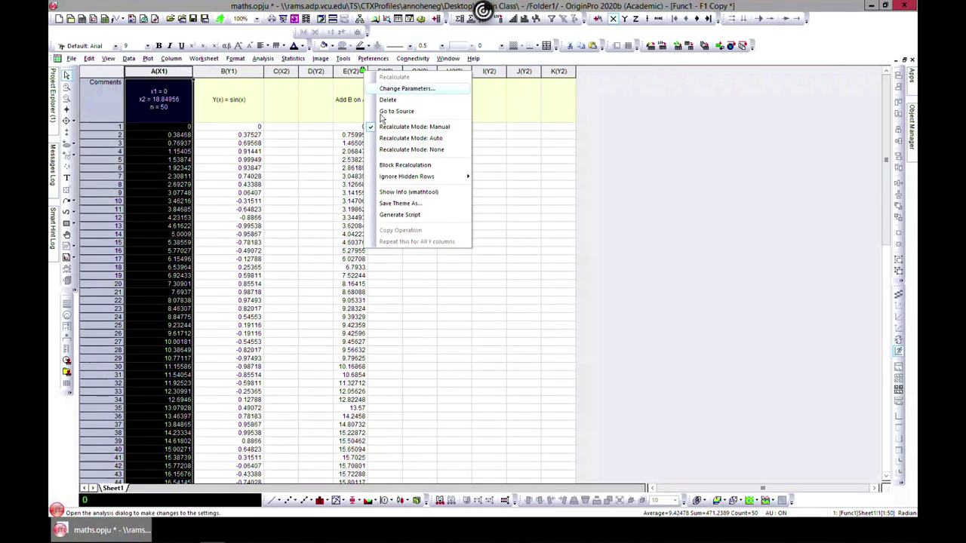
click(409, 88)
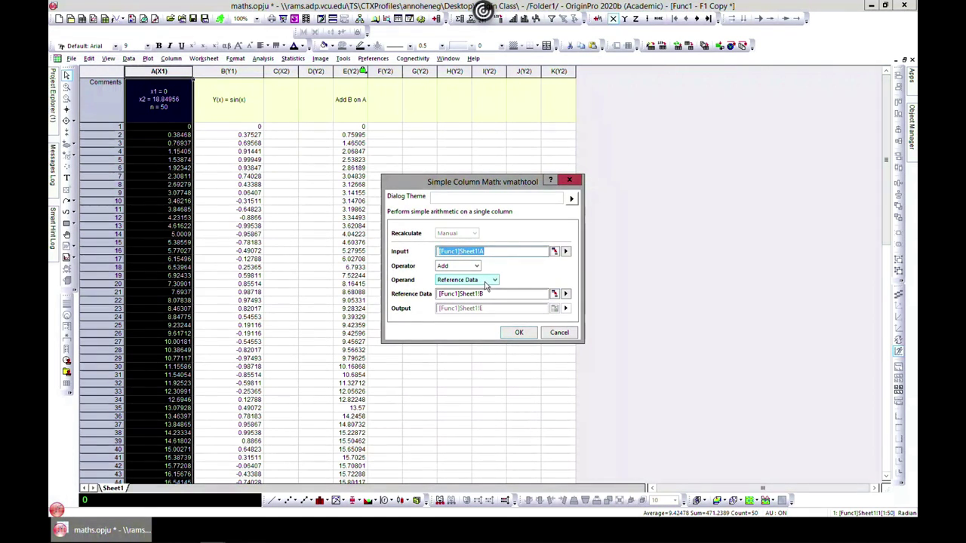
click(565, 295)
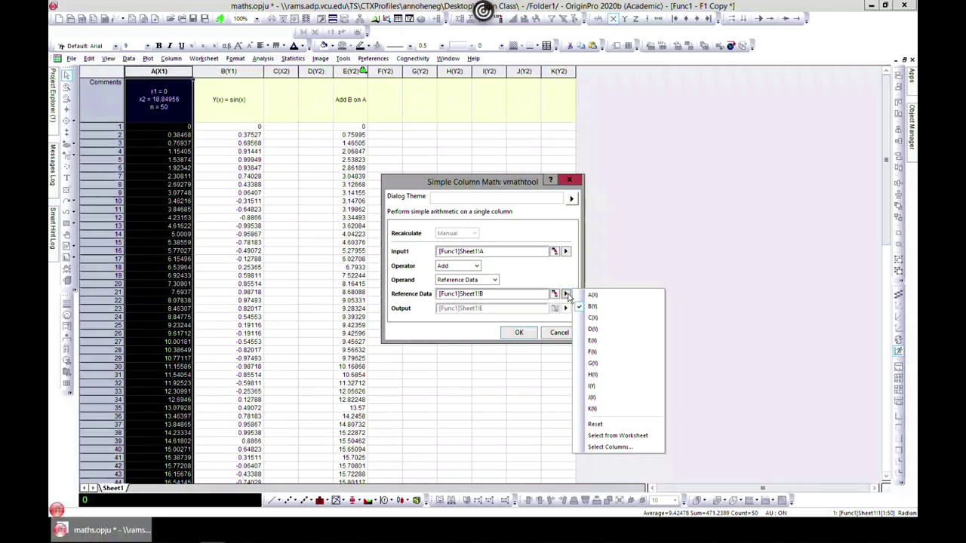
click(609, 447)
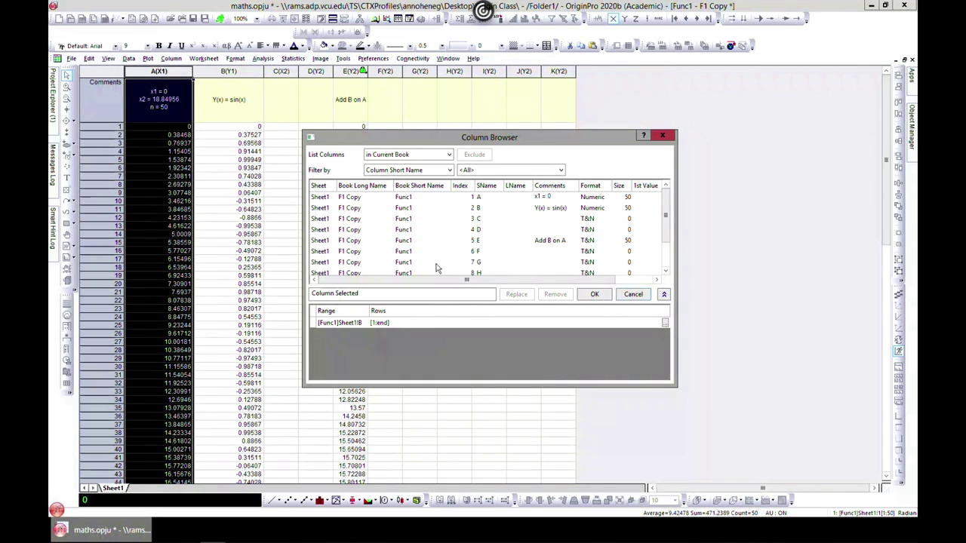
click(382, 323)
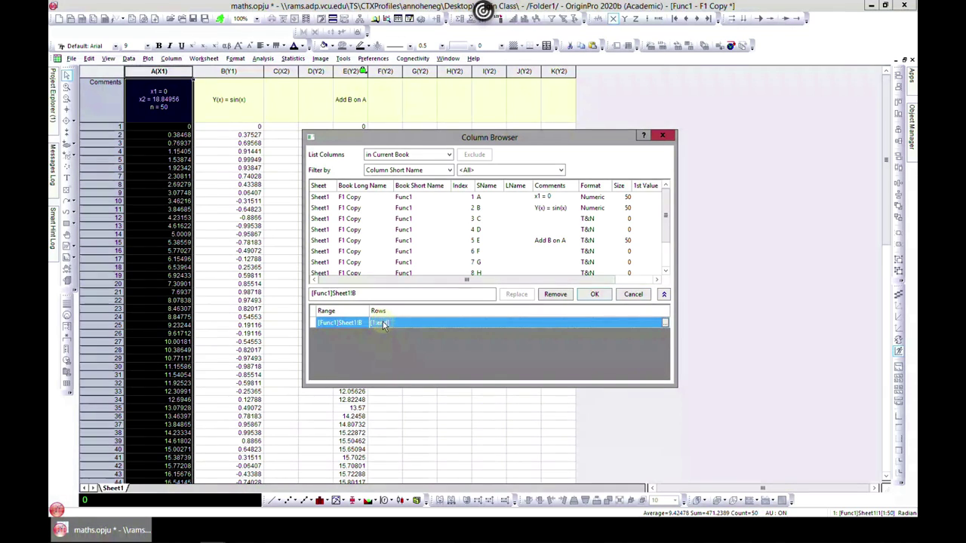
click(663, 322)
drag(493, 217, 539, 156)
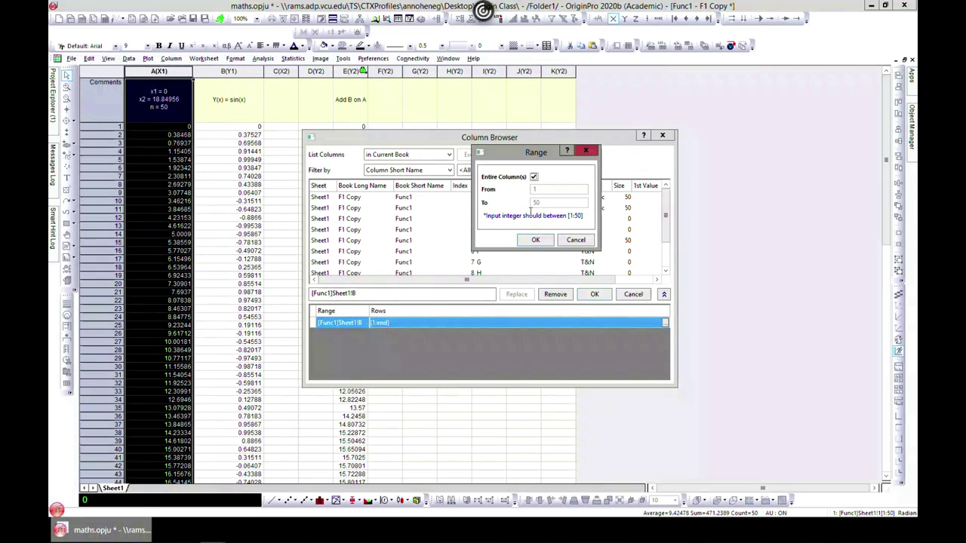
click(533, 177)
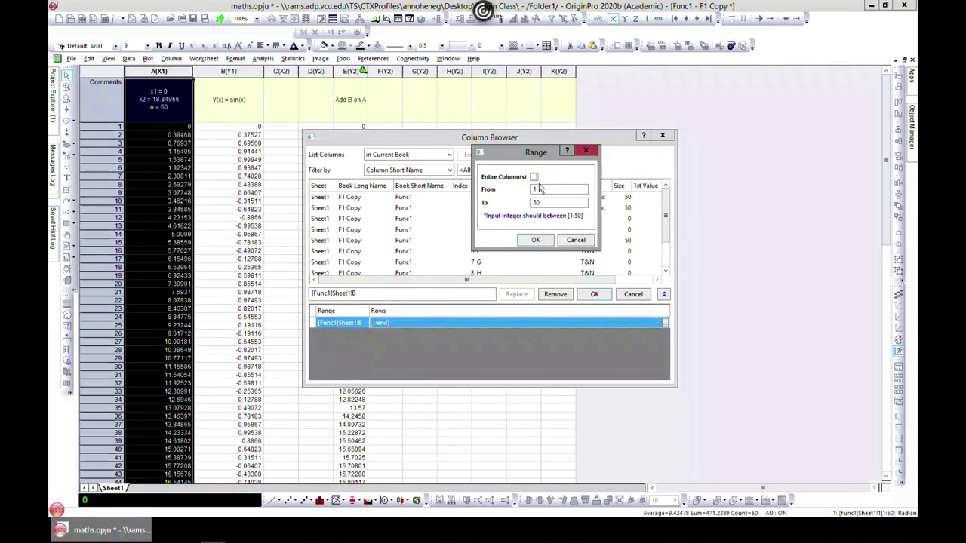
click(540, 189)
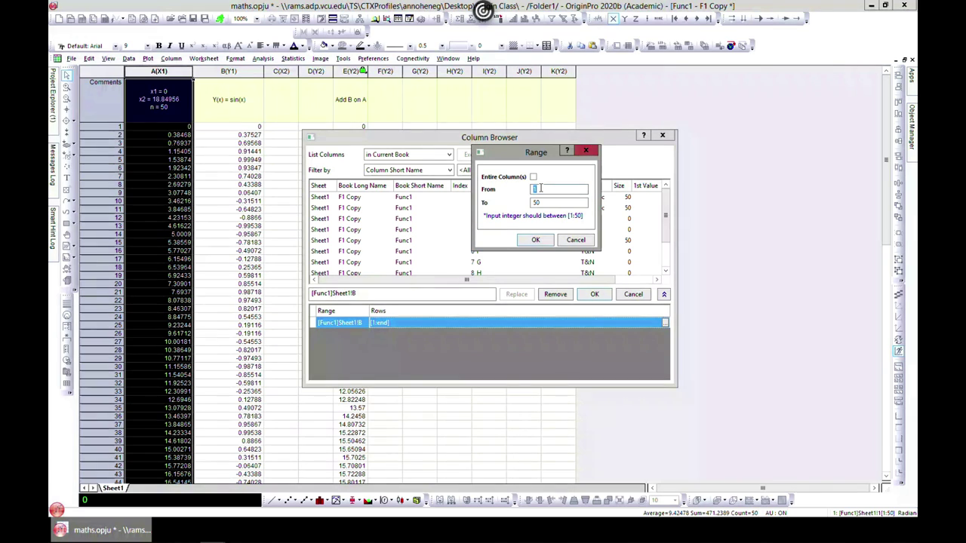
click(537, 202)
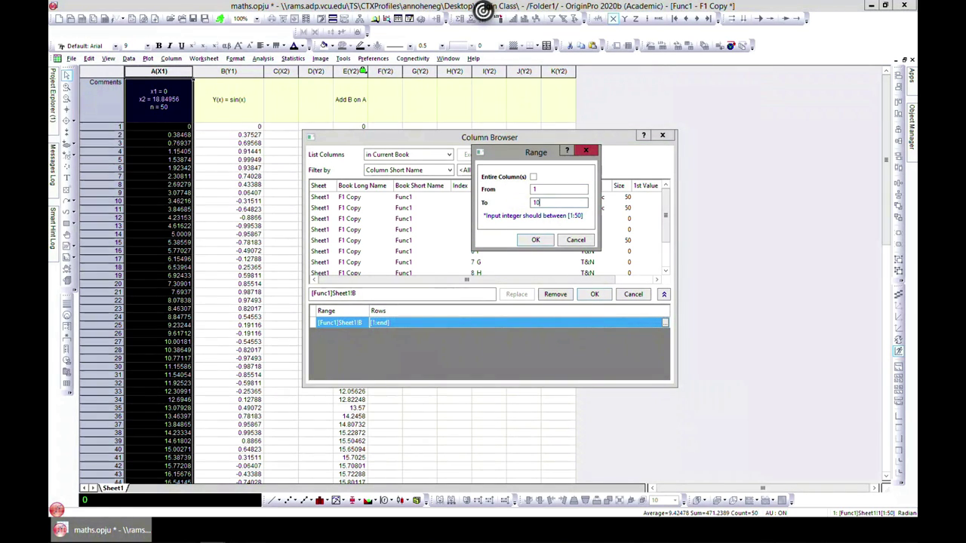
click(535, 239)
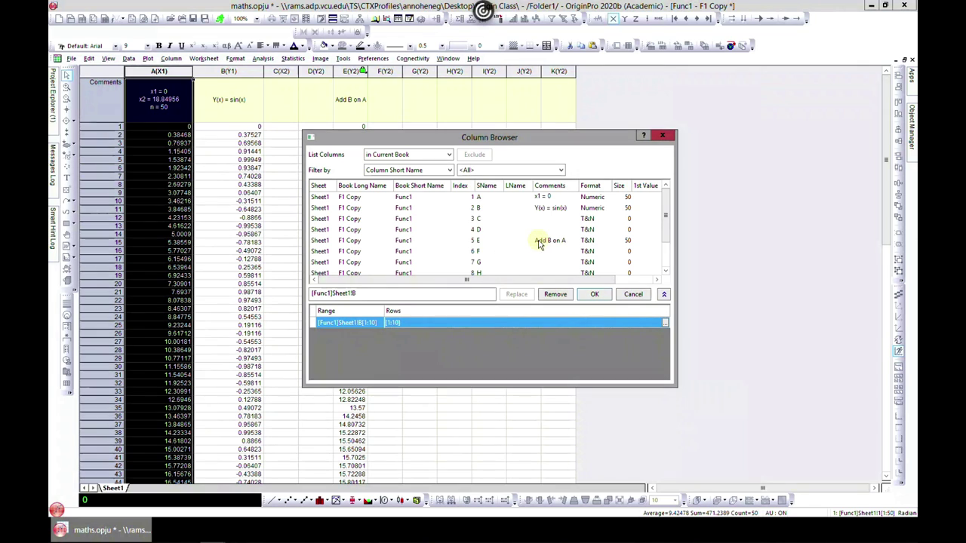
click(594, 293)
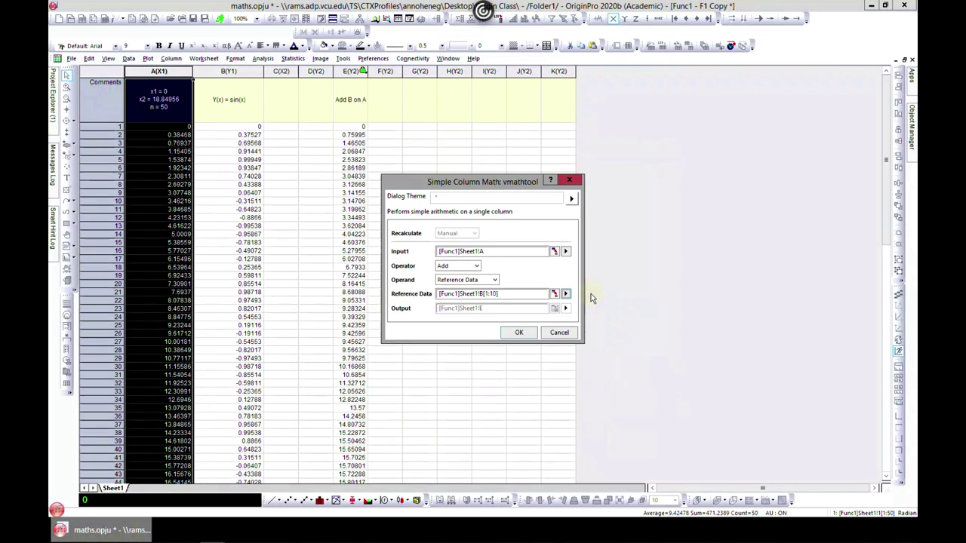
click(519, 332)
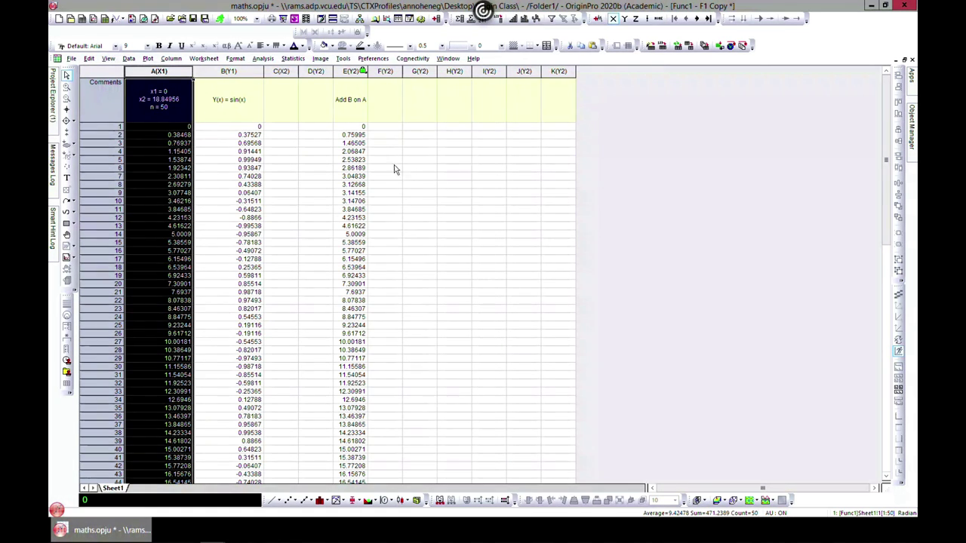
click(293, 59)
click(293, 58)
click(263, 58)
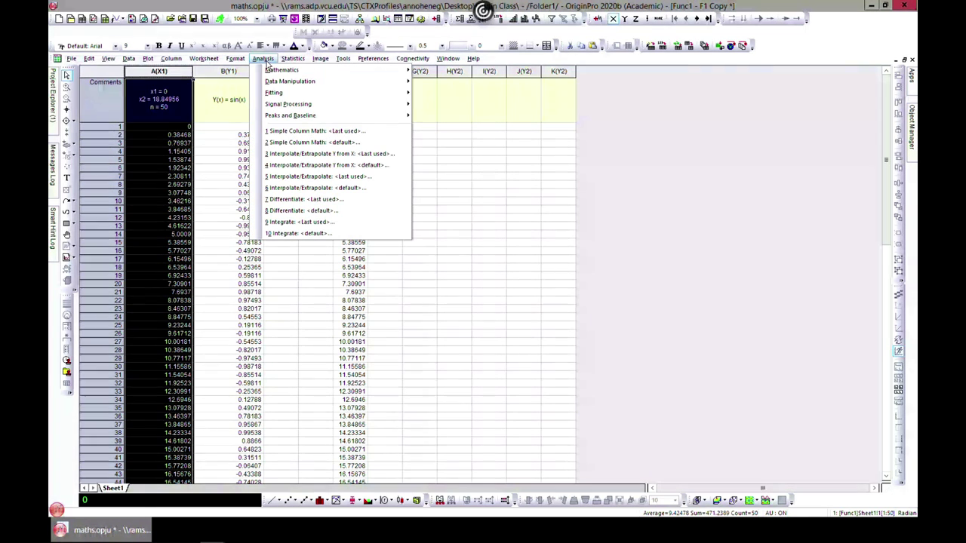
mouse_move(284, 88)
mouse_move(294, 69)
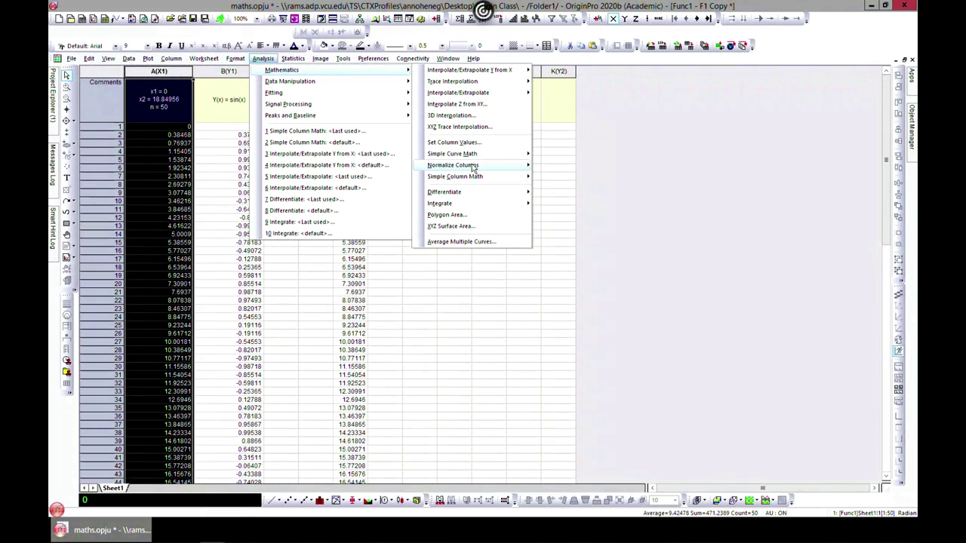
mouse_move(459, 166)
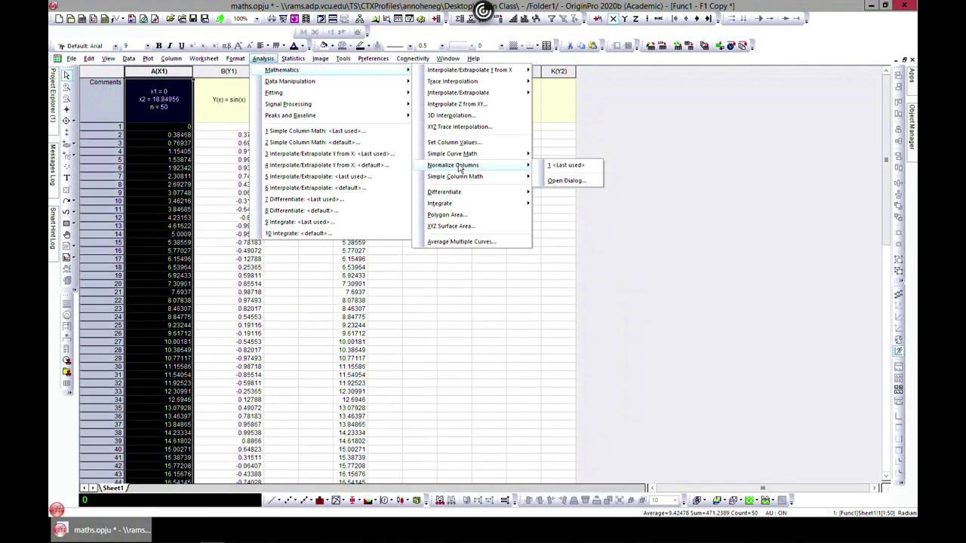
click(565, 181)
drag(540, 186, 571, 117)
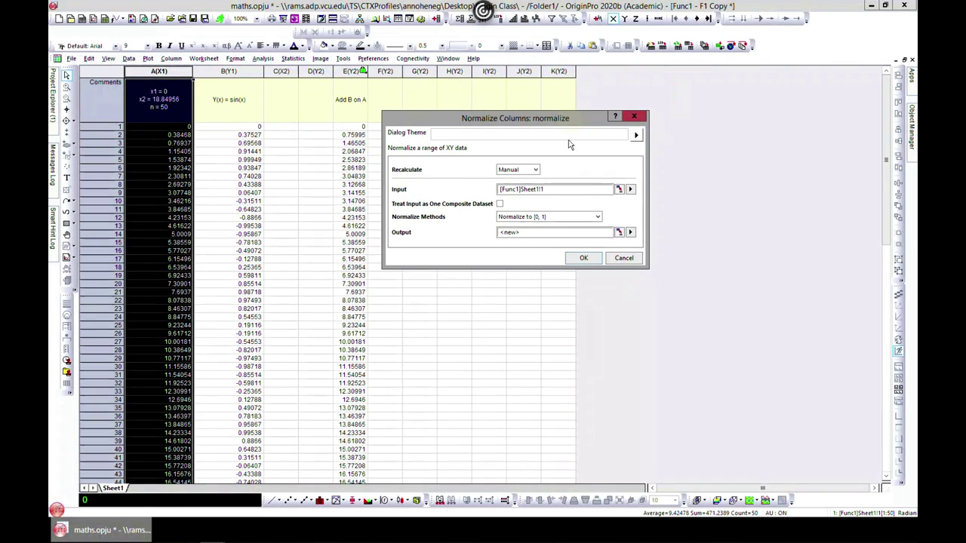
click(630, 191)
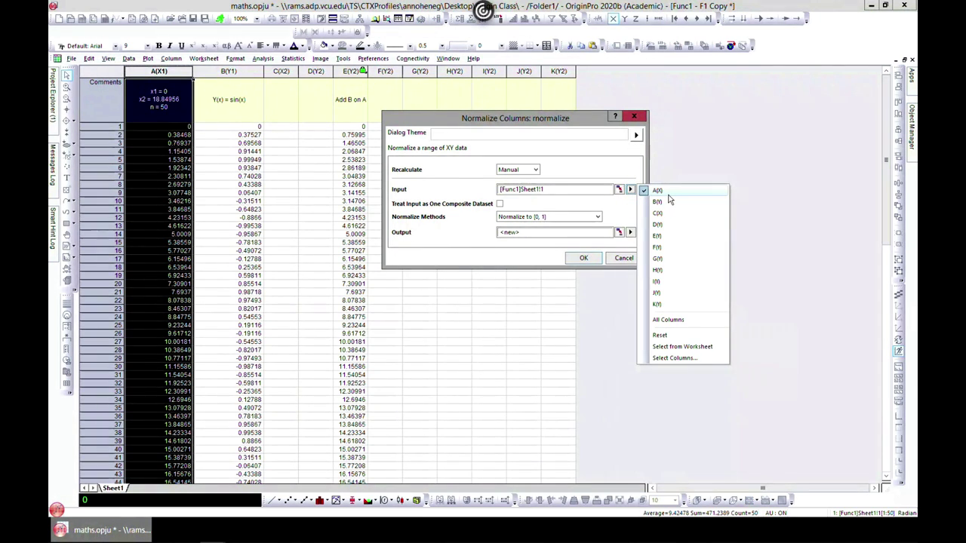
click(633, 116)
click(633, 116)
- Enter the values 1, 2 and 3 in the first three rows of column G
click(416, 127)
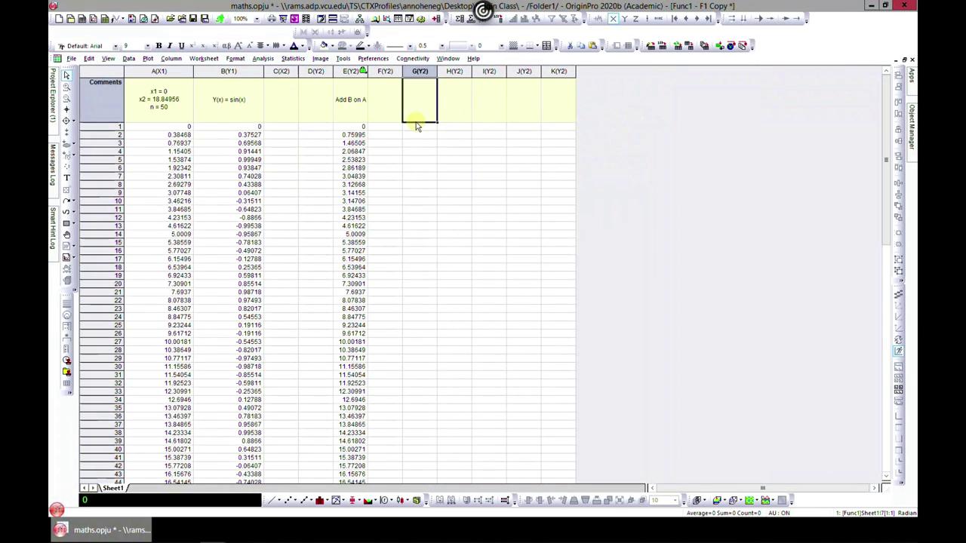
text(1)
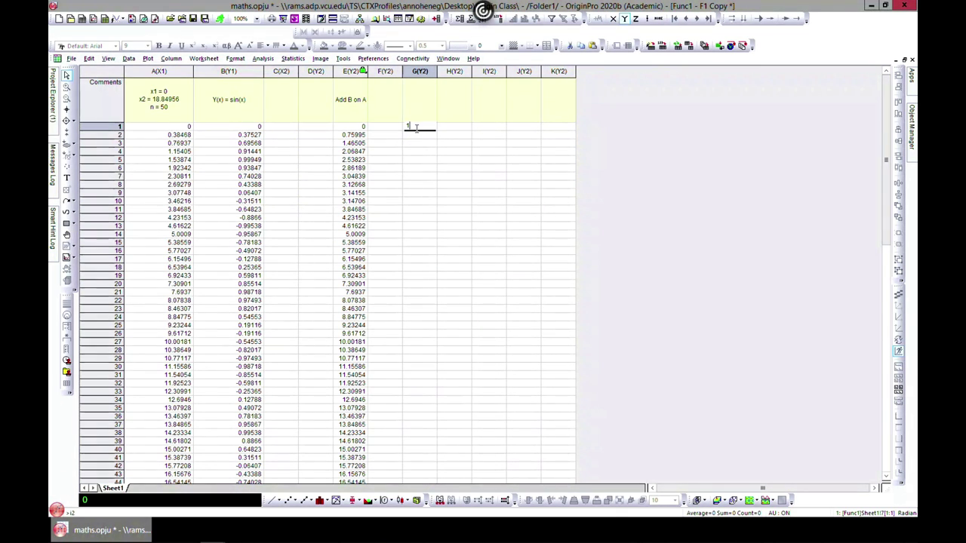
key(Return)
text(2)
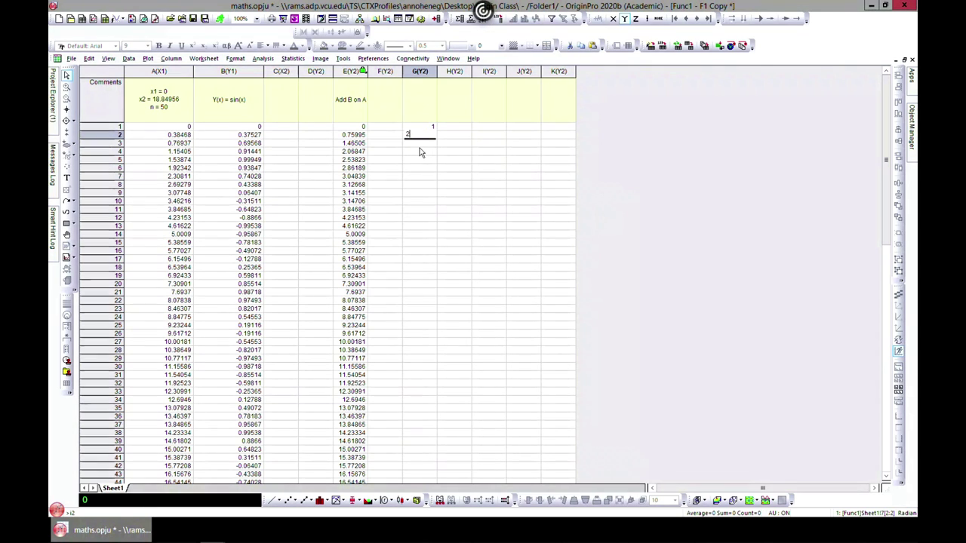
key(Return)
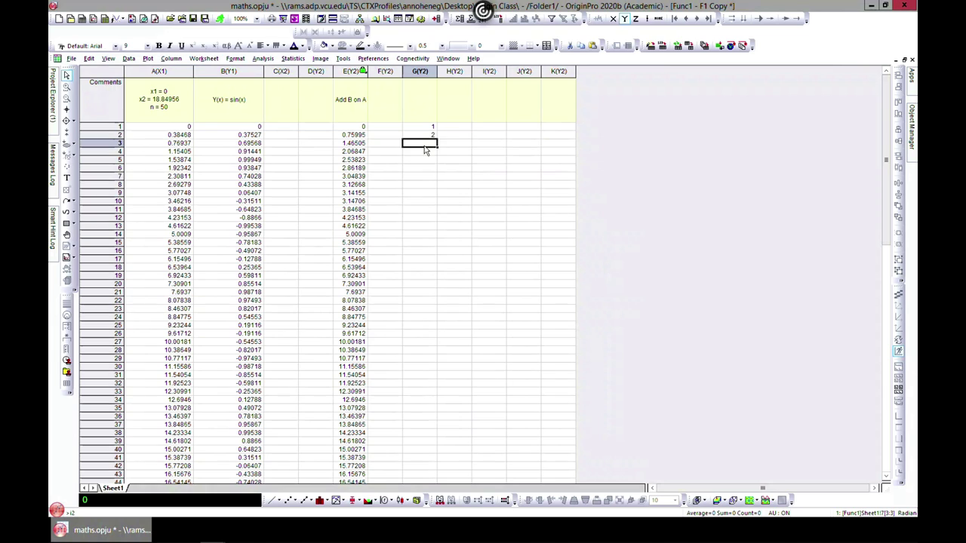
text(3)
click(627, 122)
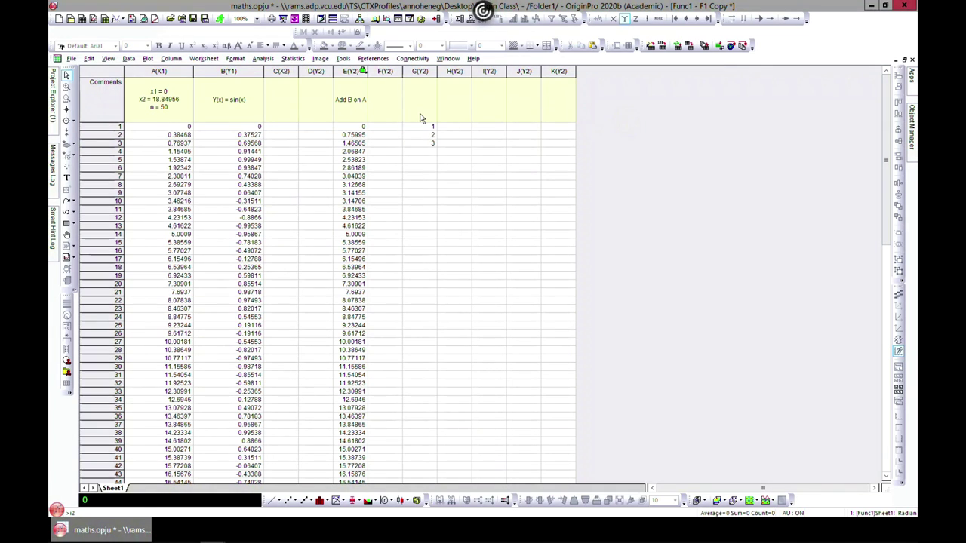
- Start Normalize Columns on the worksheet and set column G as the input
click(263, 60)
click(263, 60)
click(263, 59)
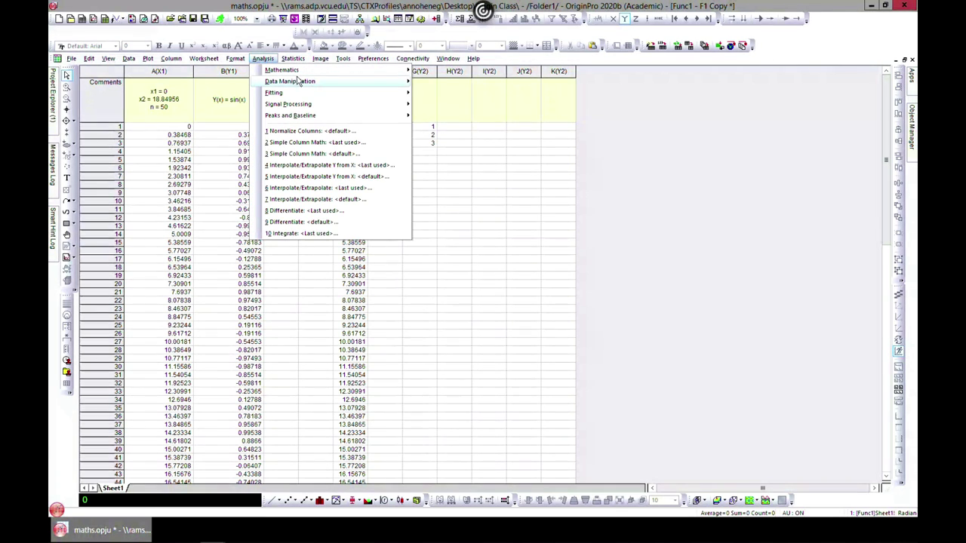
mouse_move(377, 70)
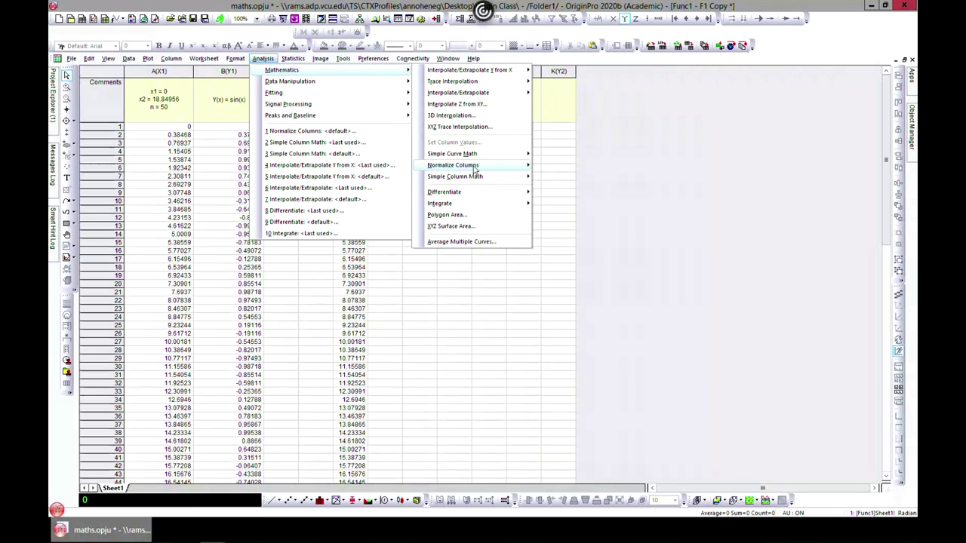
mouse_move(473, 166)
click(564, 180)
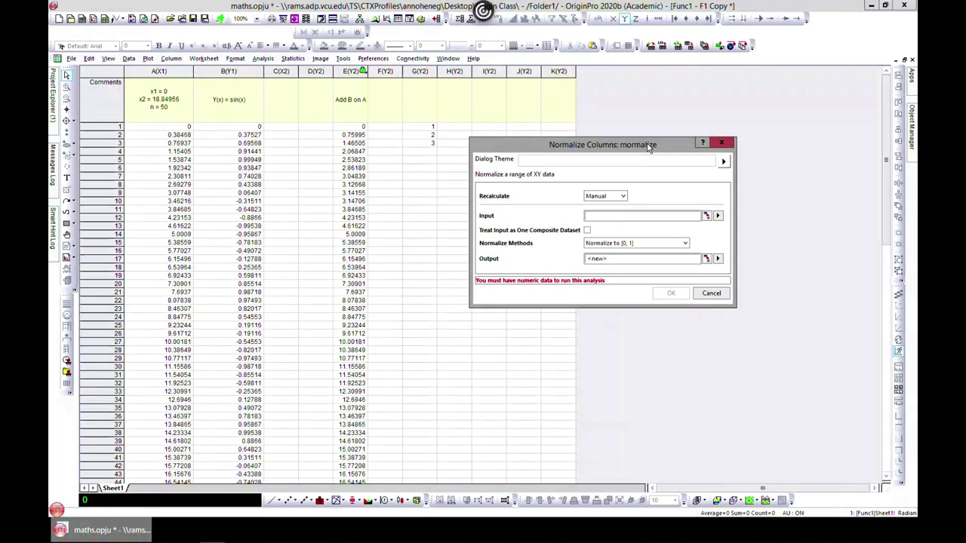
click(718, 217)
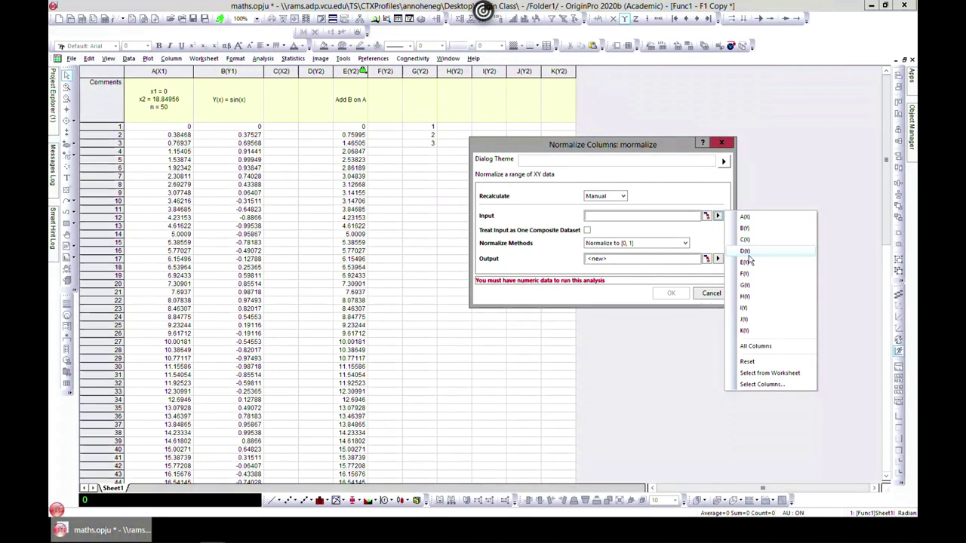
click(744, 285)
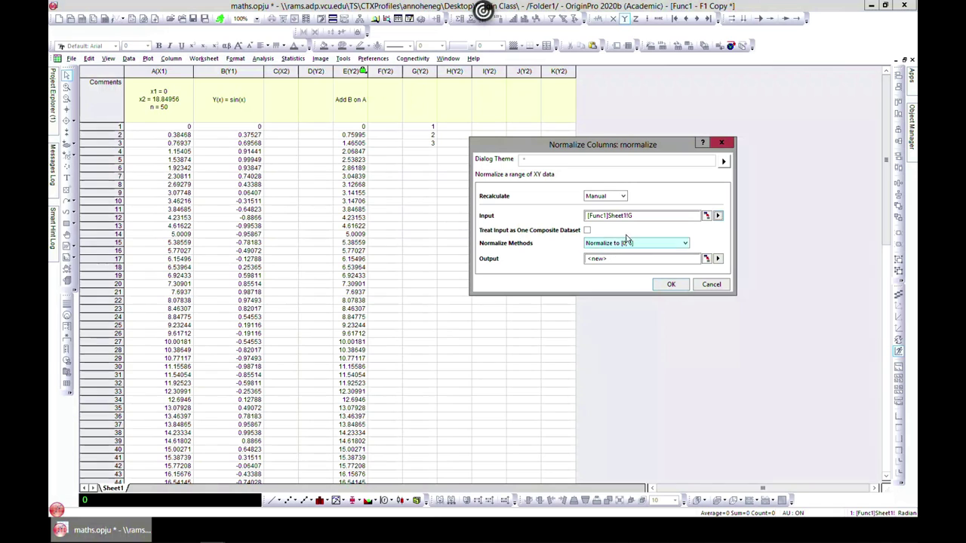
- Keep the Normalize to [0, 1] method, send the output to column H and run the normalization
click(687, 244)
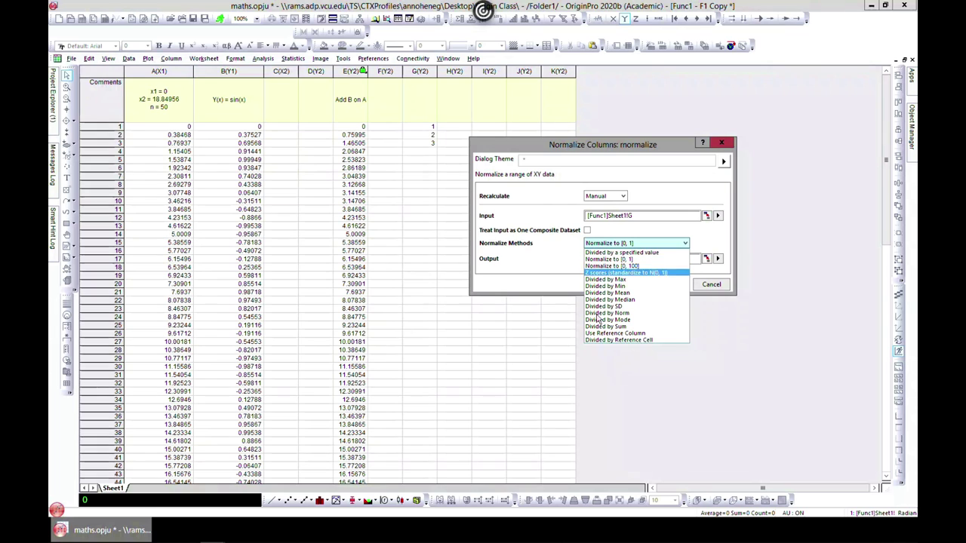
click(682, 239)
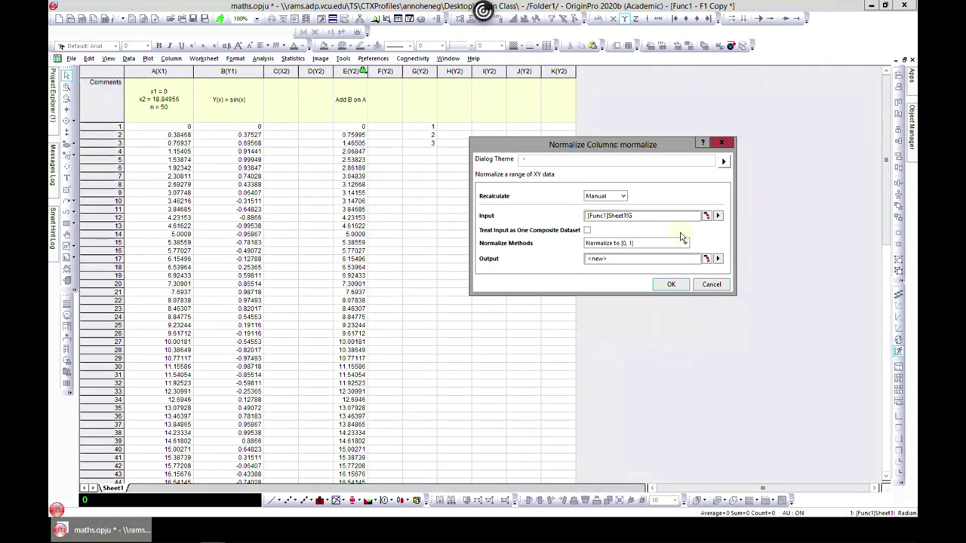
click(718, 259)
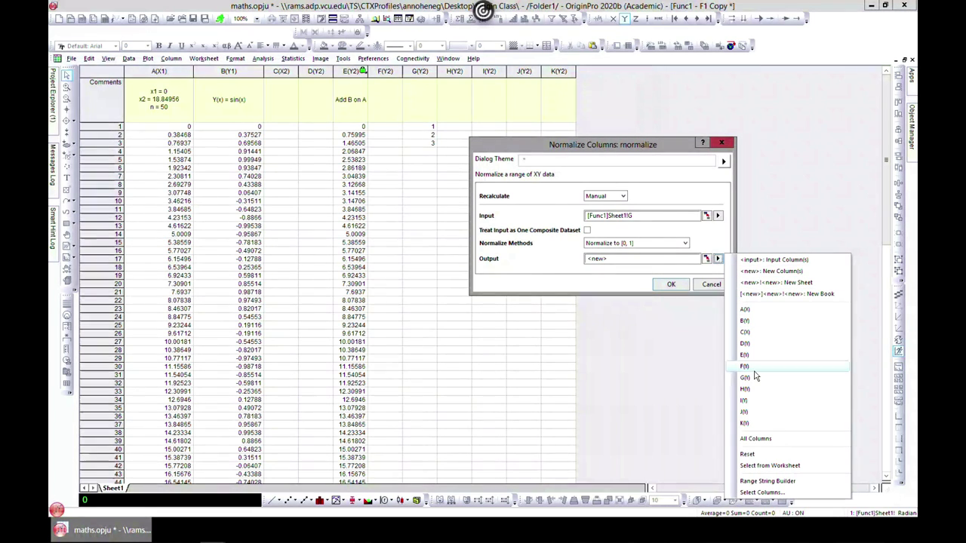
click(759, 389)
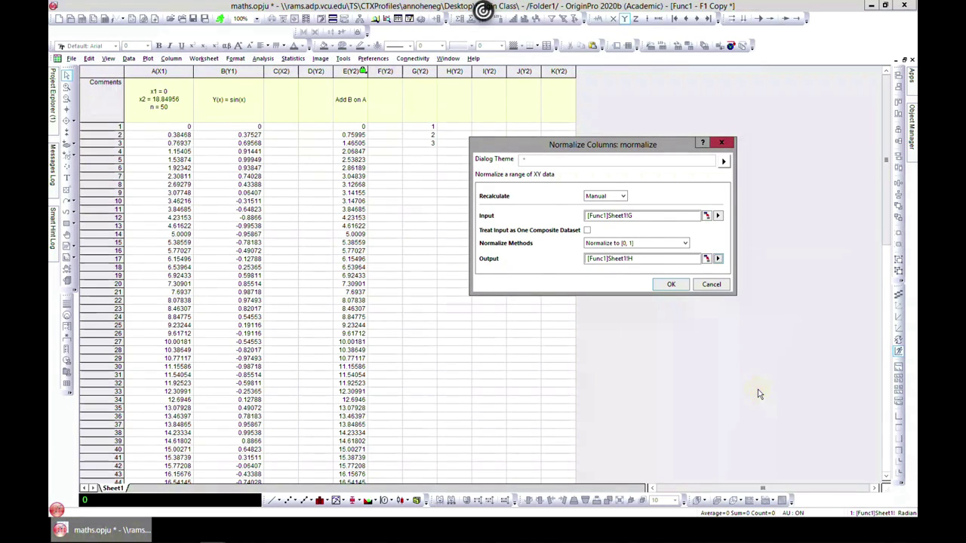
click(671, 285)
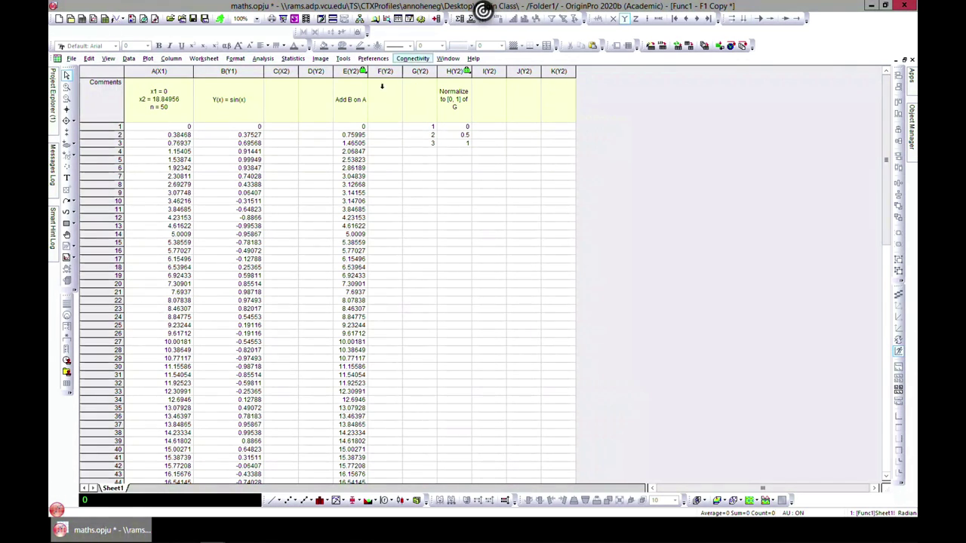
- Open the Simple Curve Math dialog to review its input, operator and operand settings, and close it without running
click(262, 59)
mouse_move(334, 70)
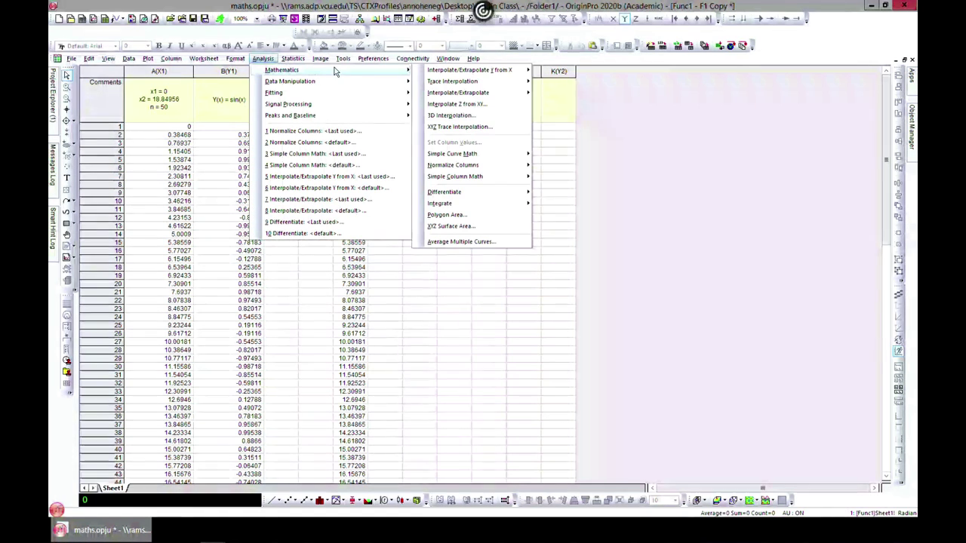
mouse_move(466, 178)
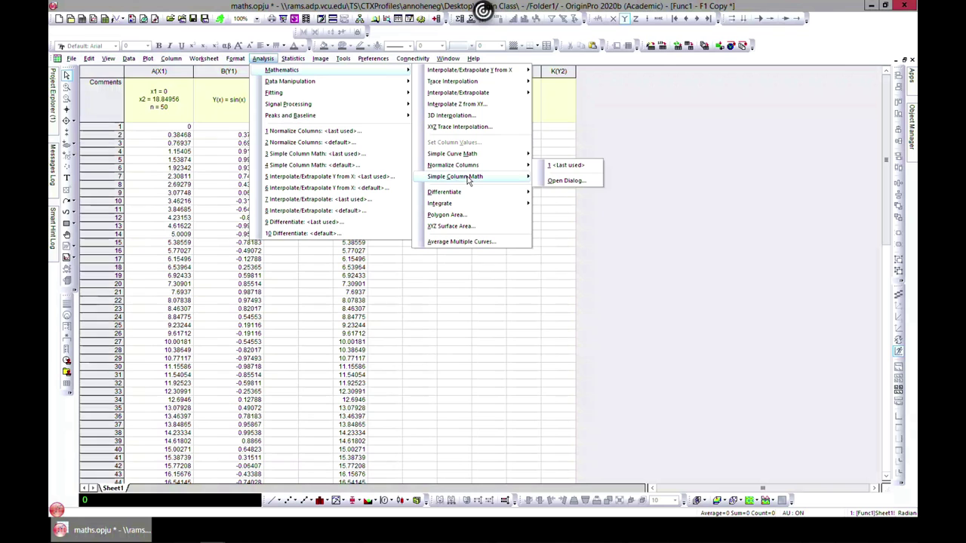
mouse_move(497, 155)
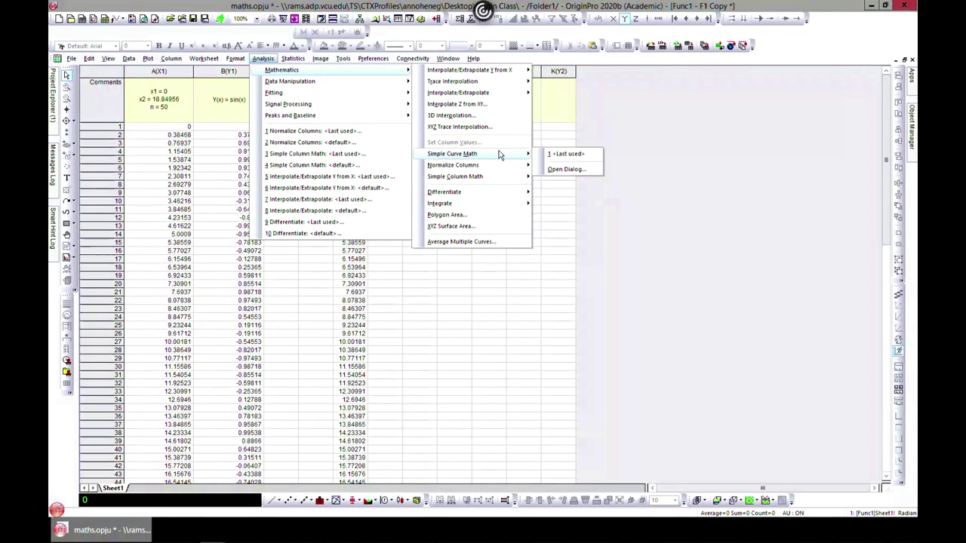
click(565, 170)
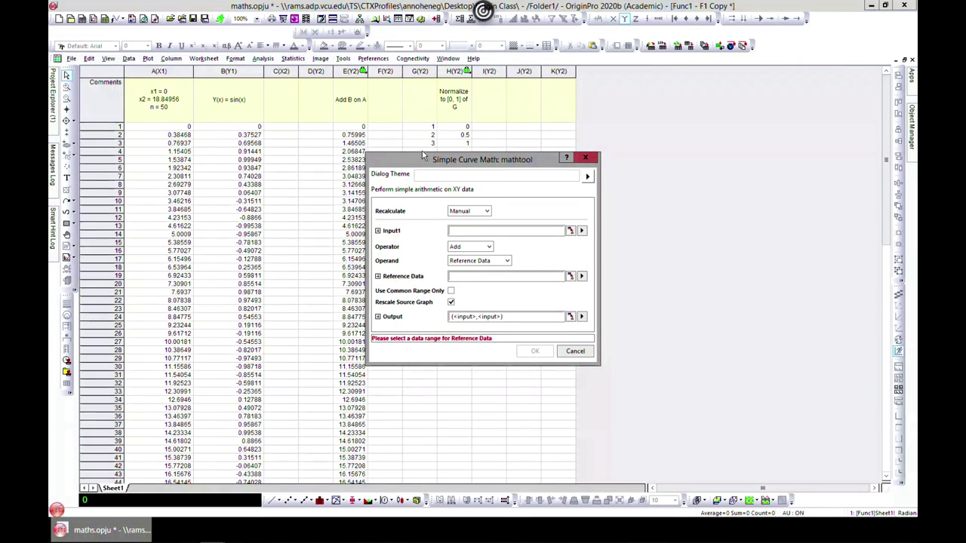
drag(423, 156, 475, 128)
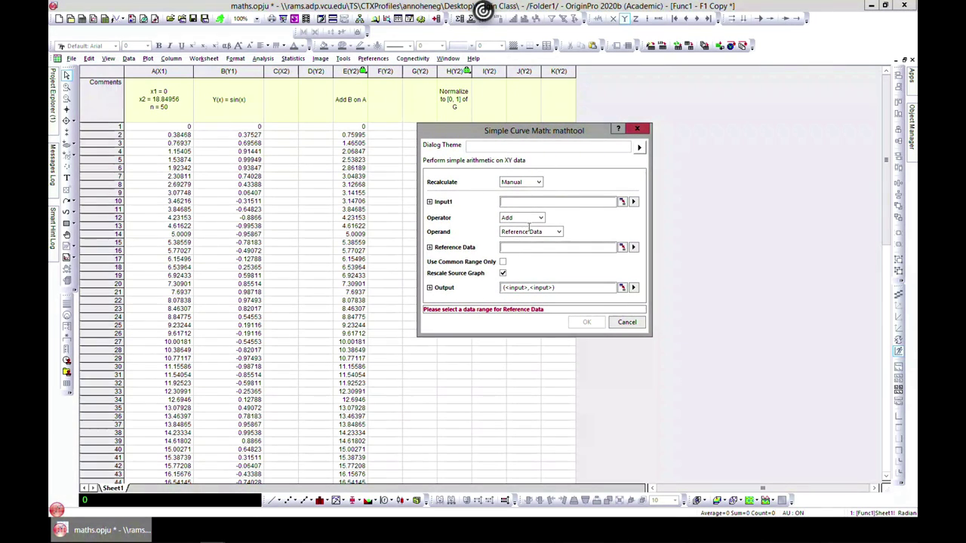
click(636, 131)
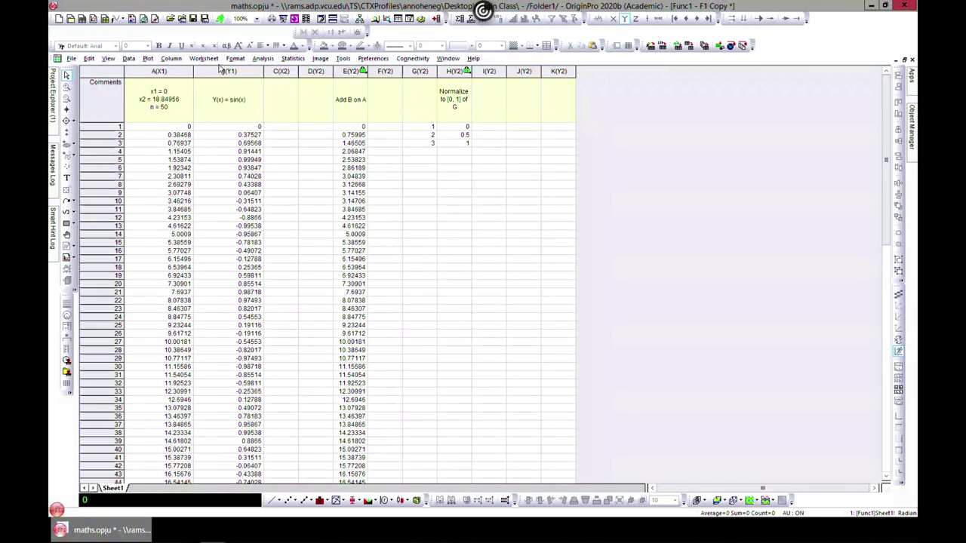
- Open the Set Column Values dialog for column B, the sine data
click(170, 58)
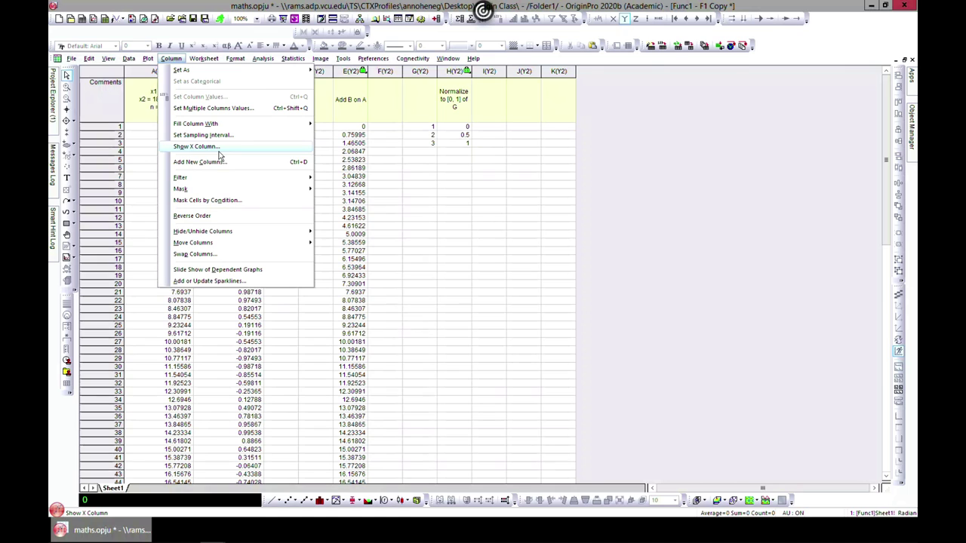
click(374, 159)
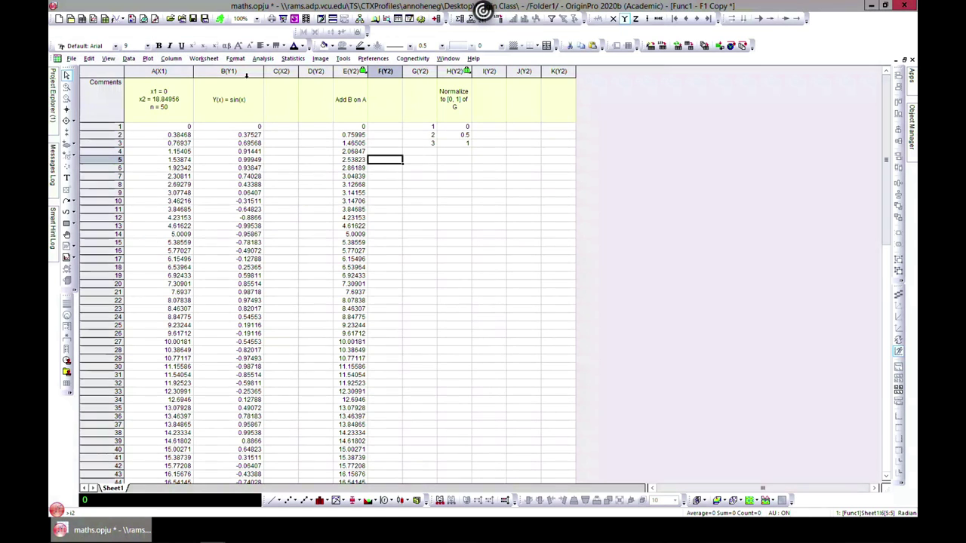
click(229, 71)
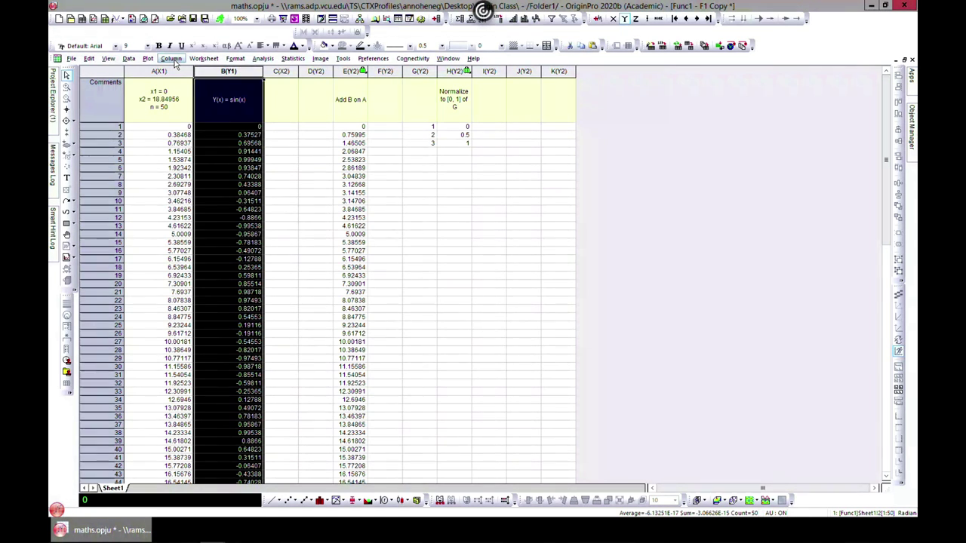
click(172, 58)
click(208, 98)
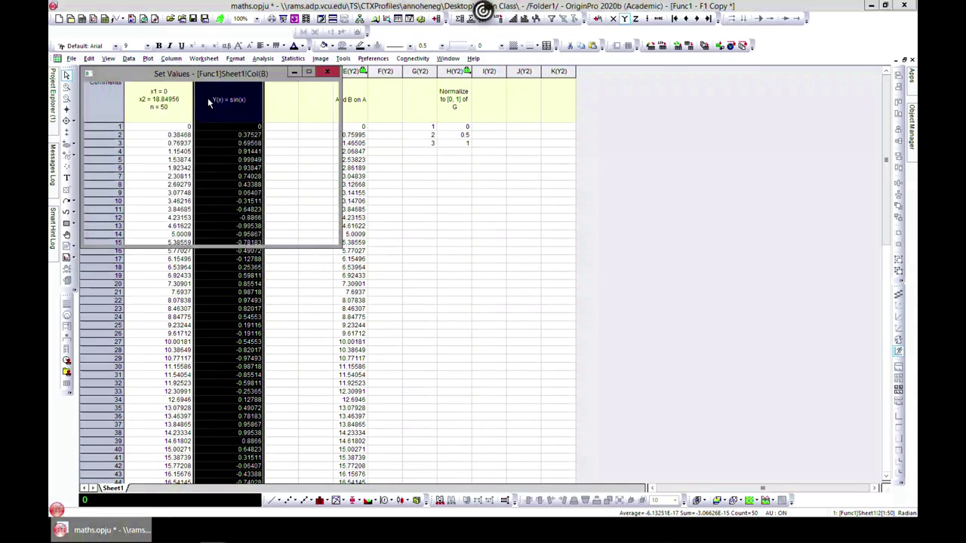
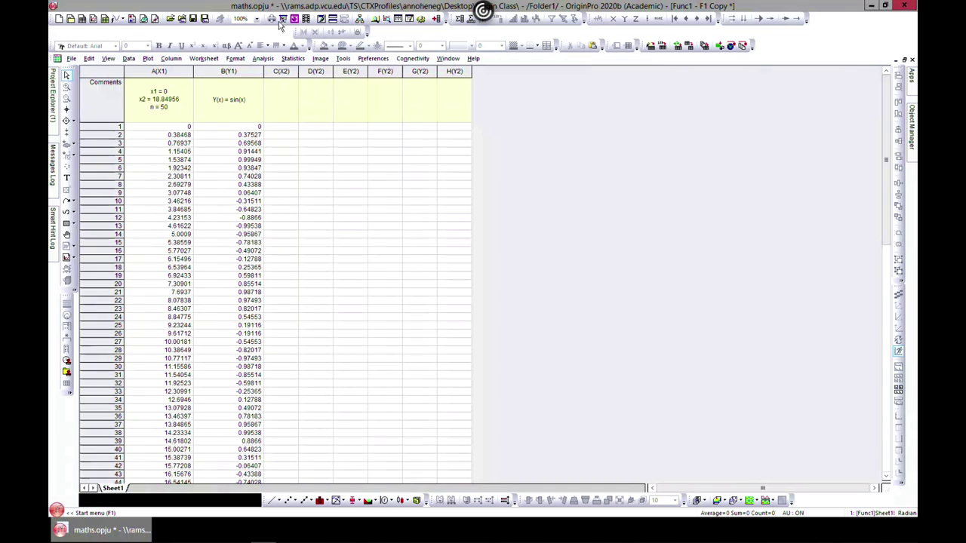
- Start the Differentiate analysis and set column B, with column A as X, as its input
click(261, 59)
mouse_move(313, 72)
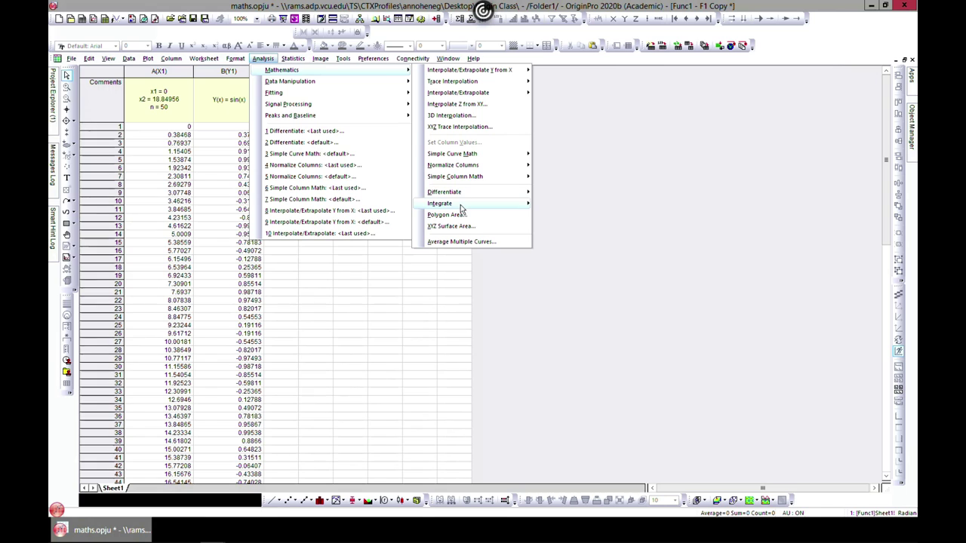
mouse_move(498, 194)
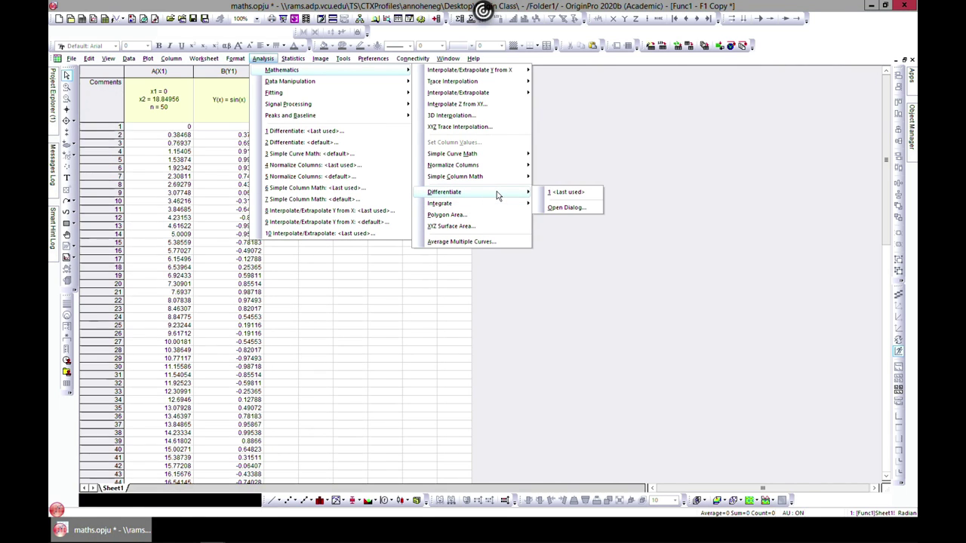
click(565, 208)
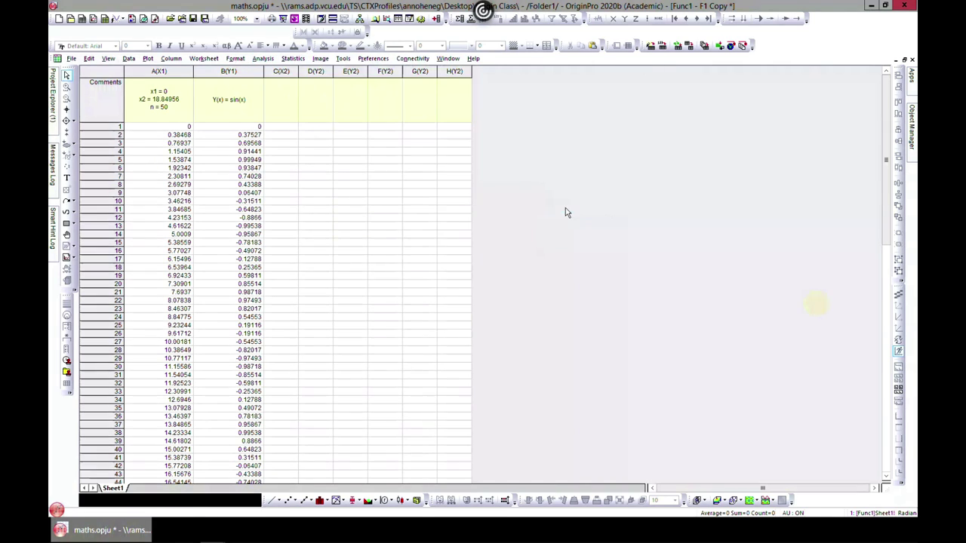
drag(483, 173, 560, 120)
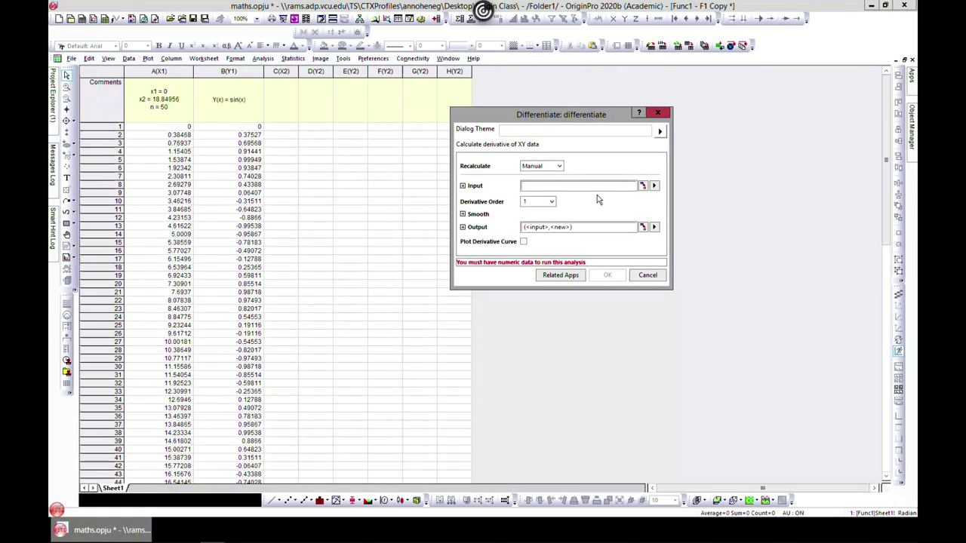
click(654, 187)
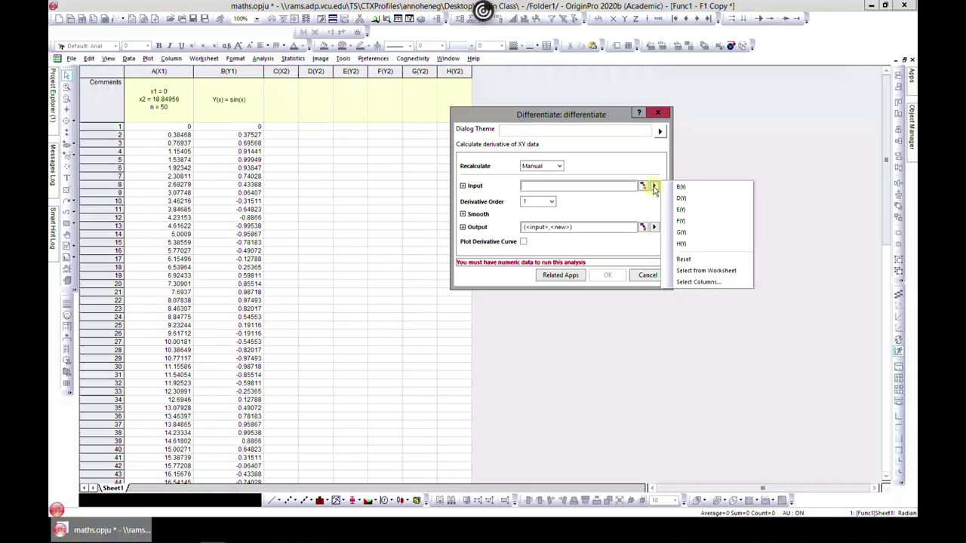
click(677, 188)
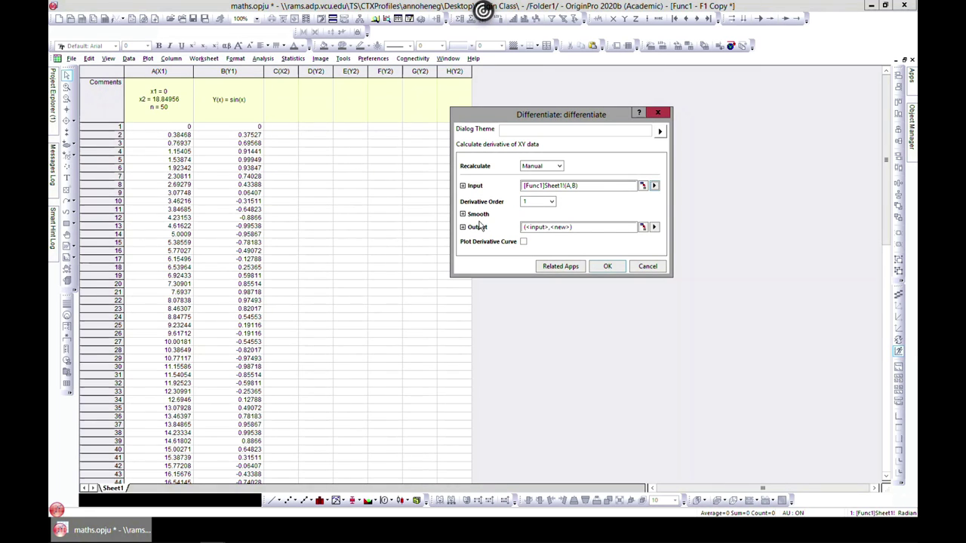
- Check the smoothing options, send the first-order derivative output to column D and run the differentiation
click(463, 214)
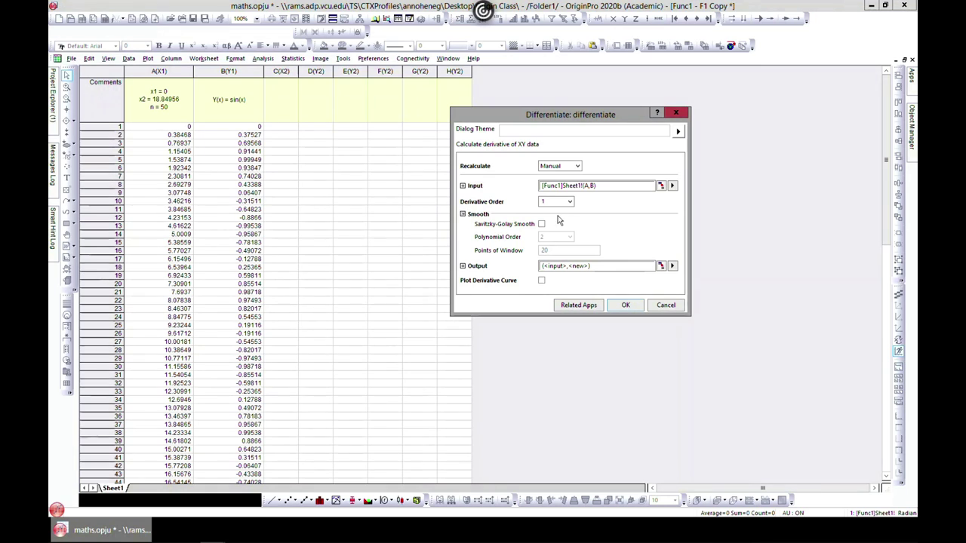
click(463, 214)
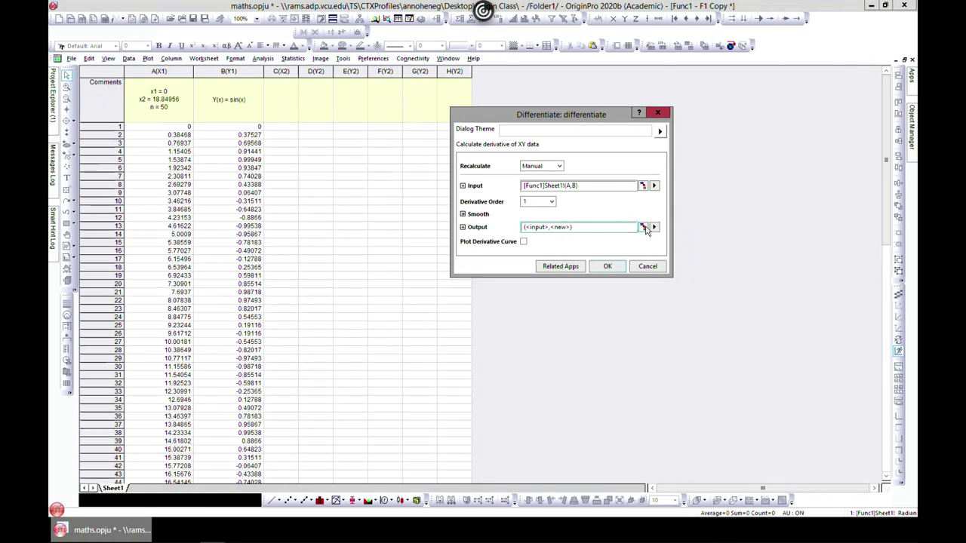
click(655, 227)
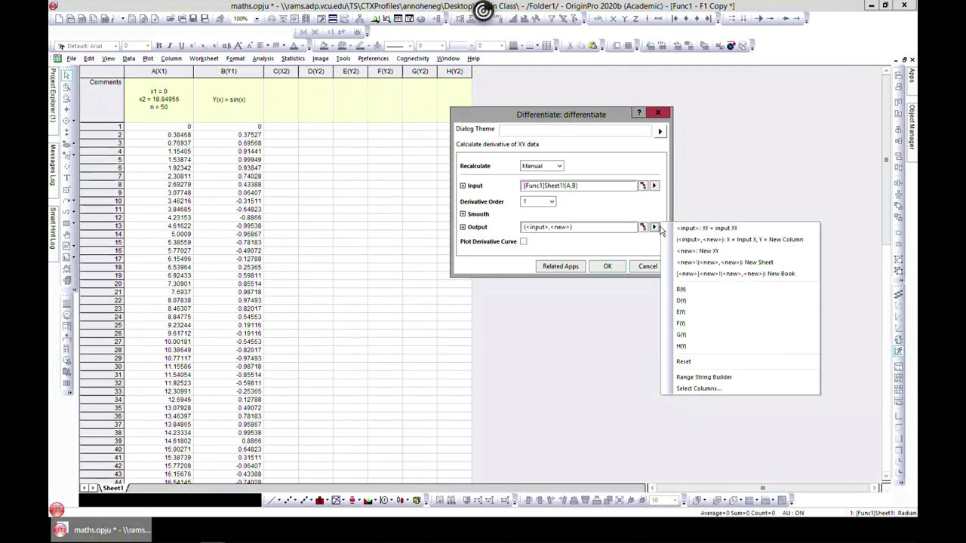
click(689, 301)
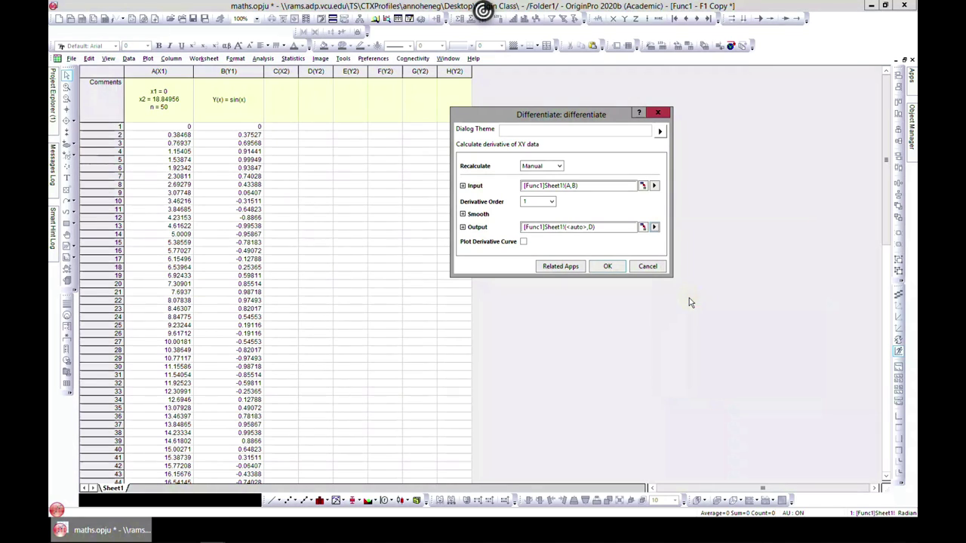
click(608, 267)
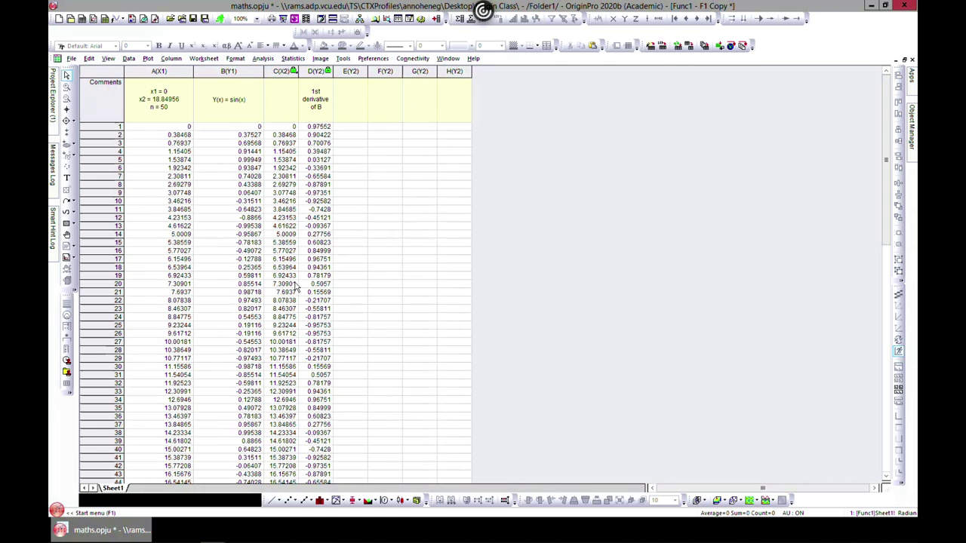
- Plot columns A through D as a Line + Symbol graph and place the graph window beside the worksheet
click(160, 70)
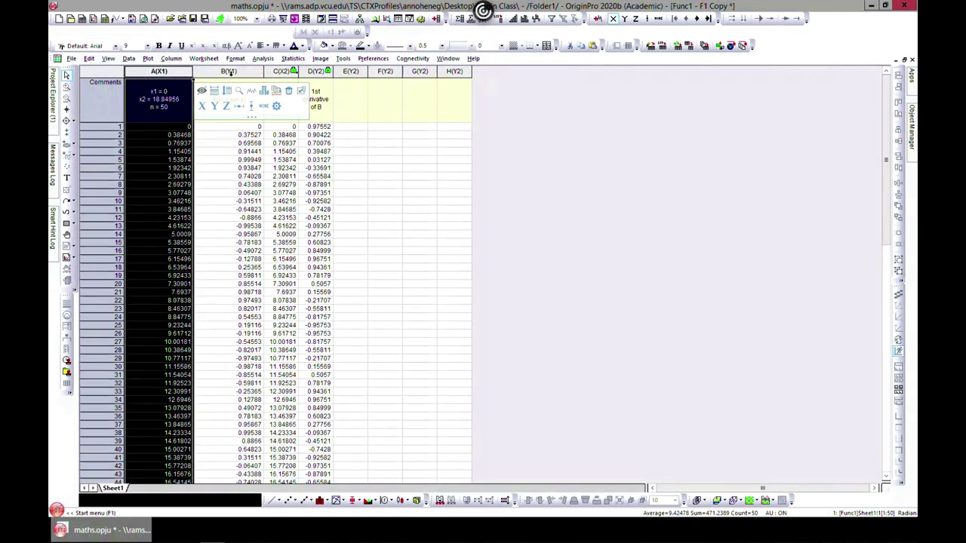
ctrl+click(230, 71)
ctrl+click(285, 71)
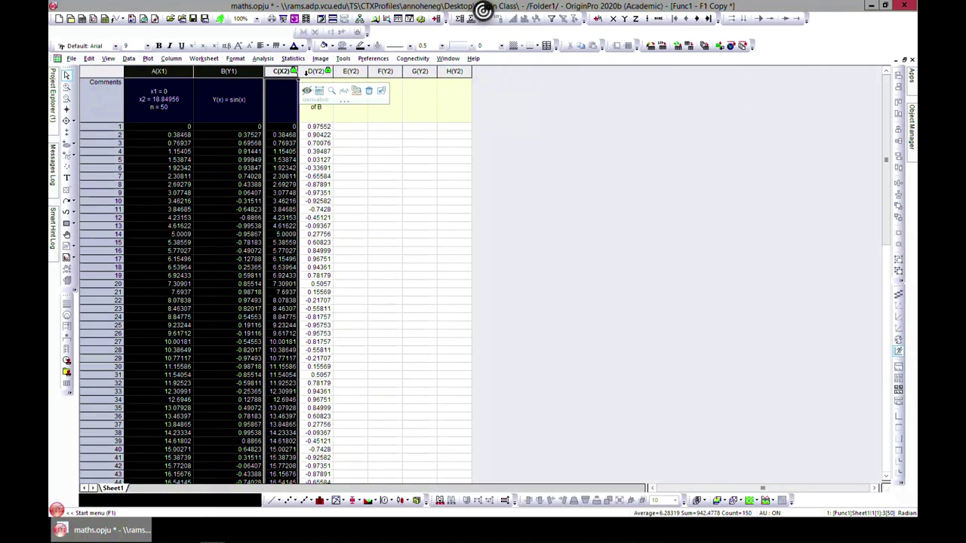
ctrl+click(309, 71)
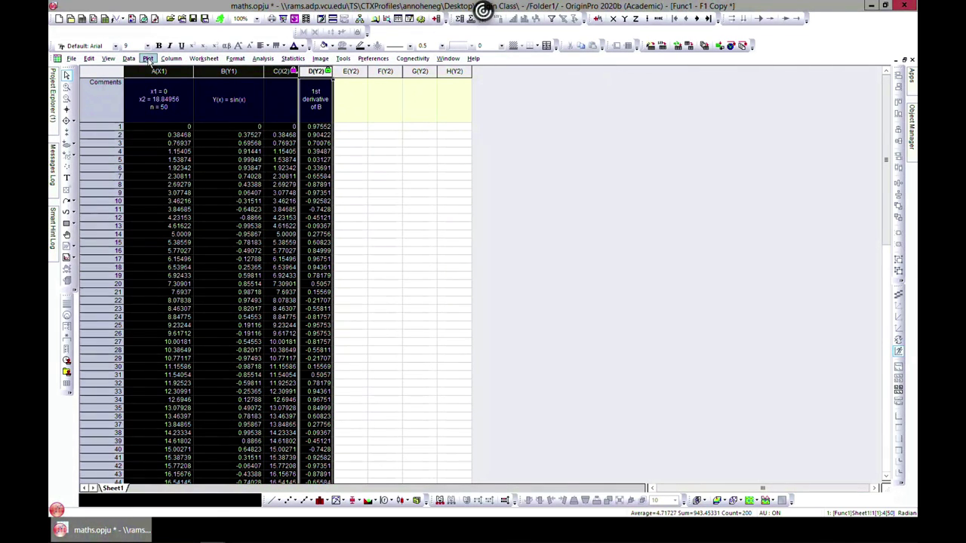
click(148, 60)
click(260, 88)
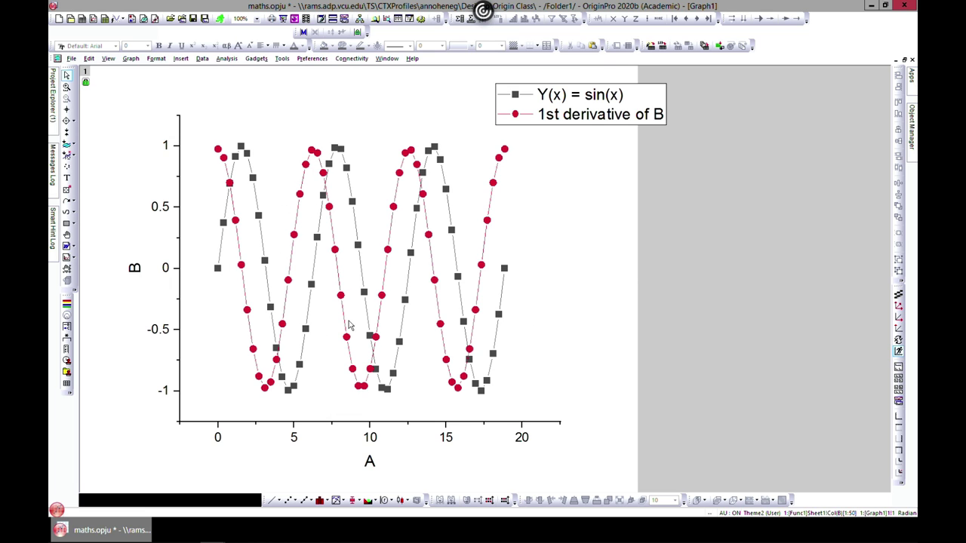
click(906, 60)
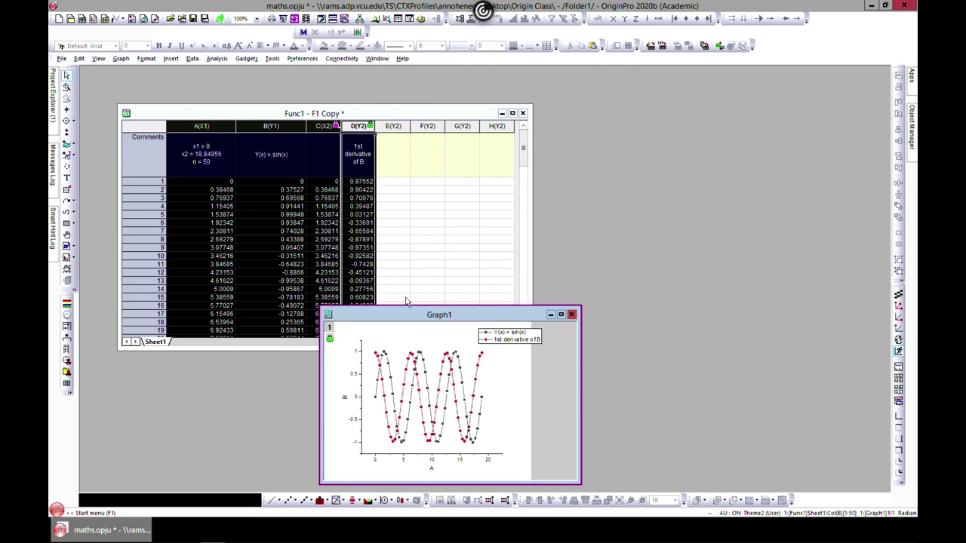
drag(438, 317, 634, 193)
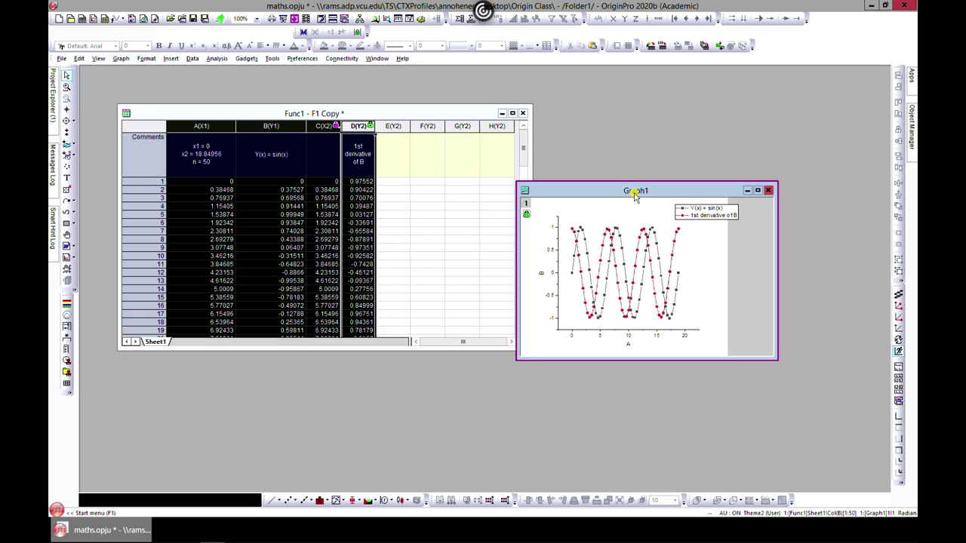
- Start the Integrate analysis on the Func1 worksheet and set column B, with column A as X, as its input
click(368, 115)
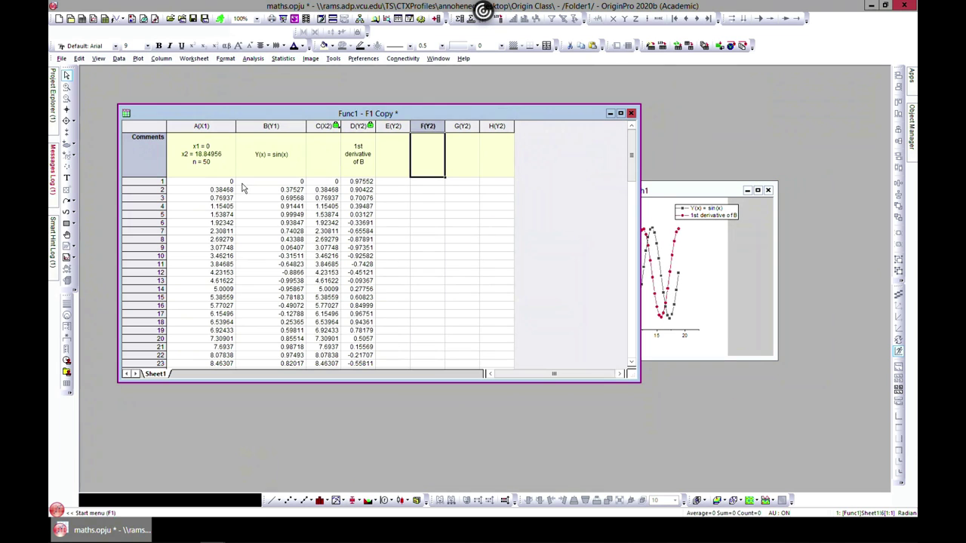
click(254, 59)
mouse_move(364, 71)
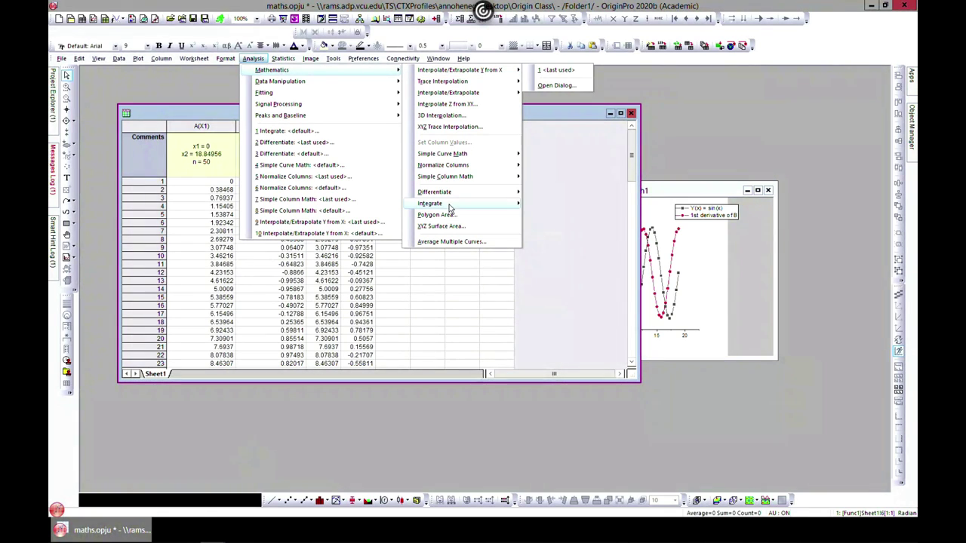
mouse_move(450, 208)
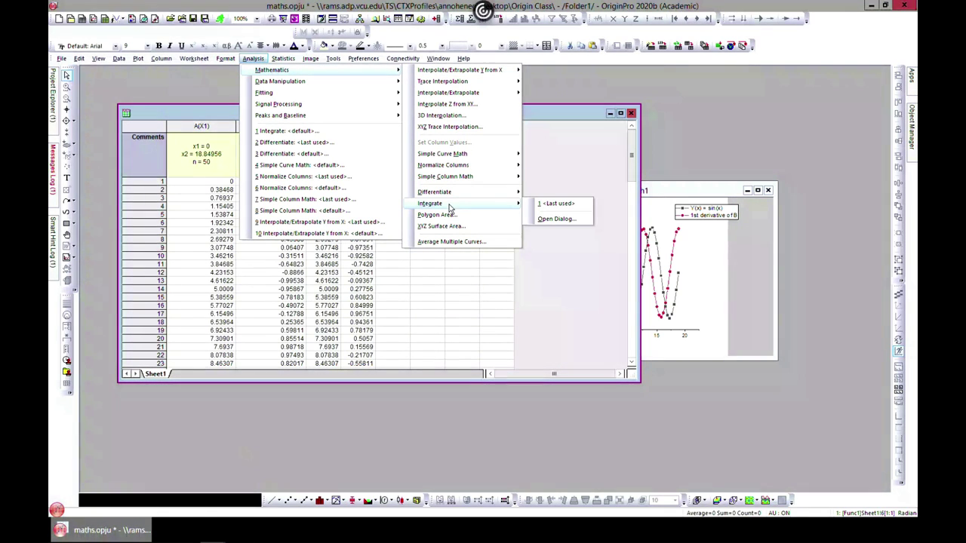
click(562, 219)
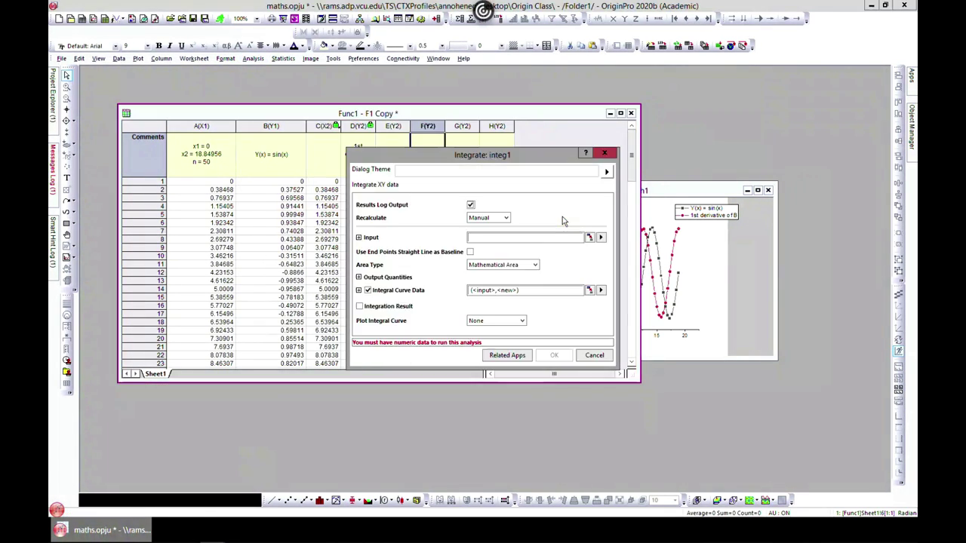
drag(525, 162, 609, 116)
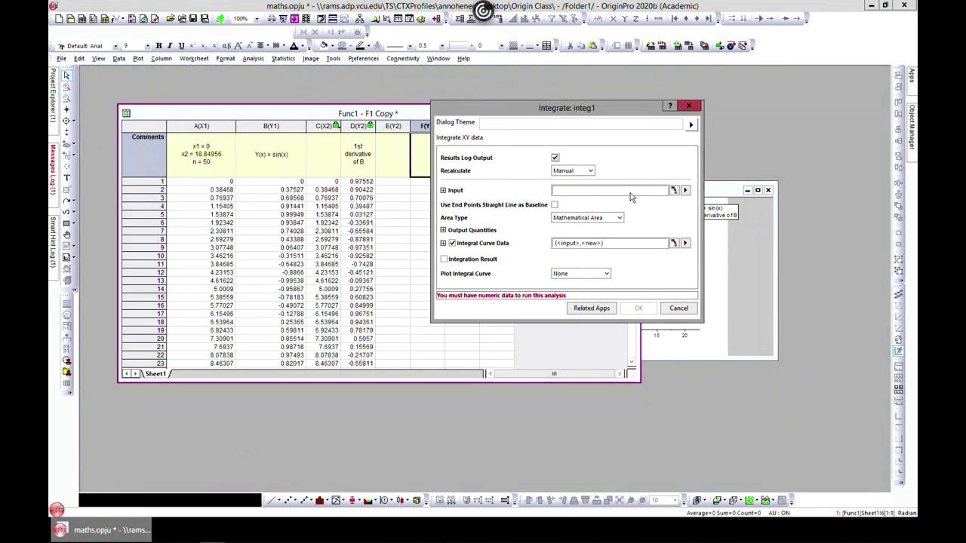
click(685, 191)
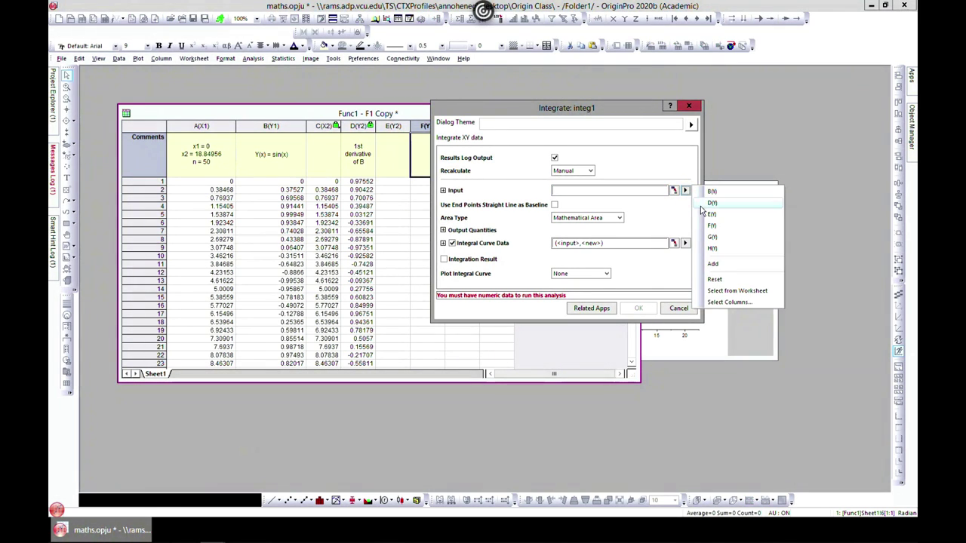
click(715, 192)
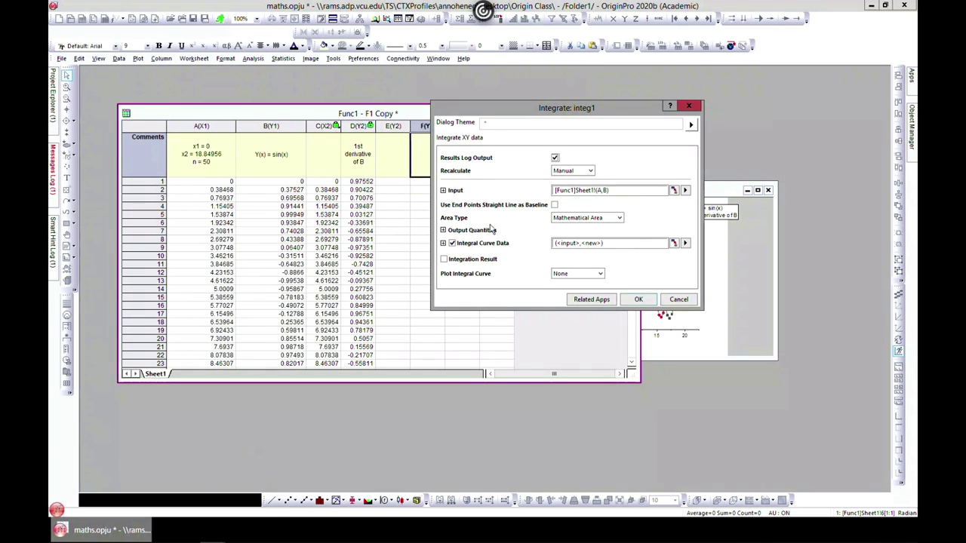
- Review the area type choices, the output quantities and the integral curve data ranges in the Integrate settings
click(612, 218)
click(643, 219)
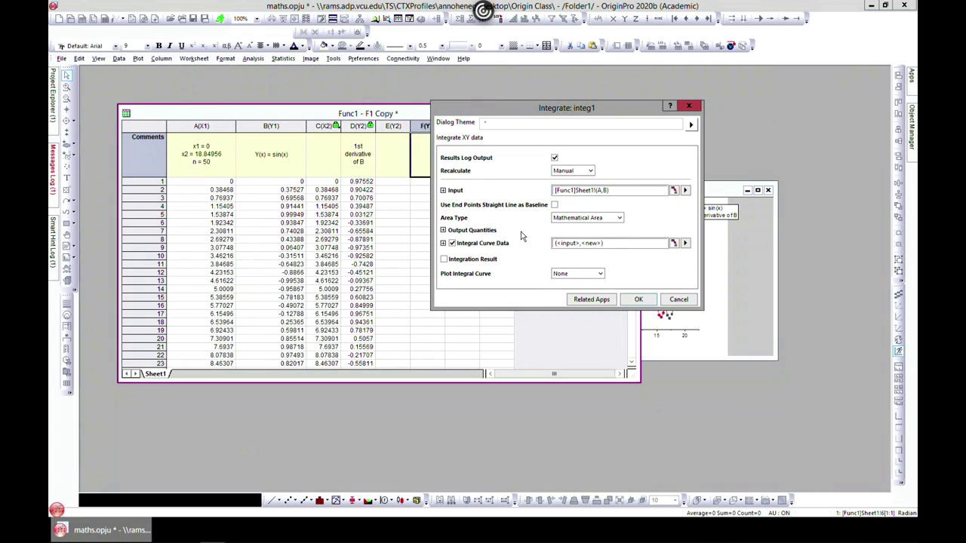
click(443, 230)
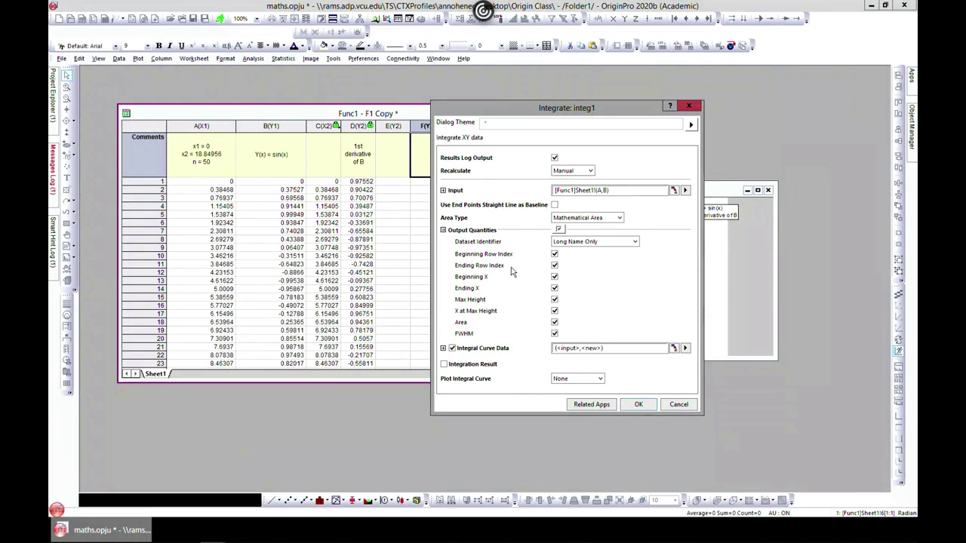
click(442, 230)
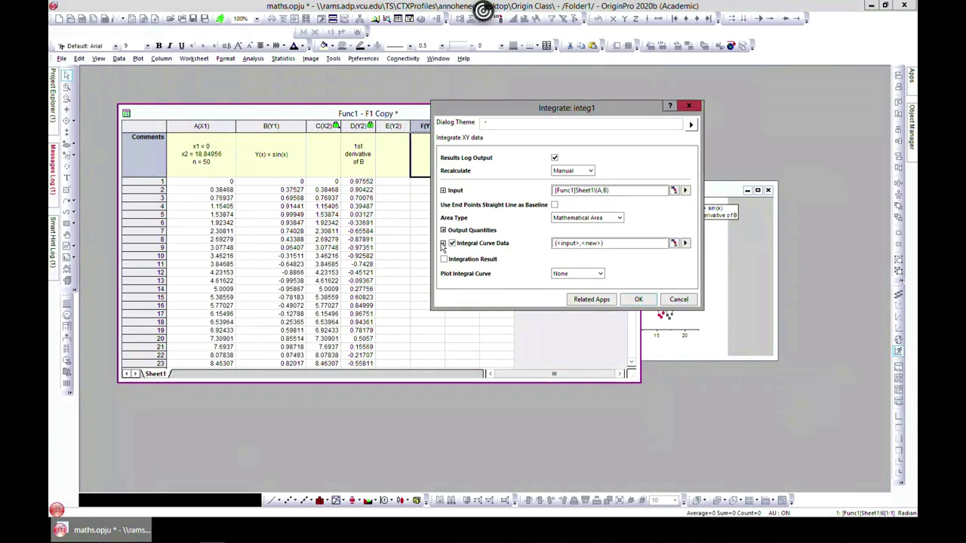
click(443, 243)
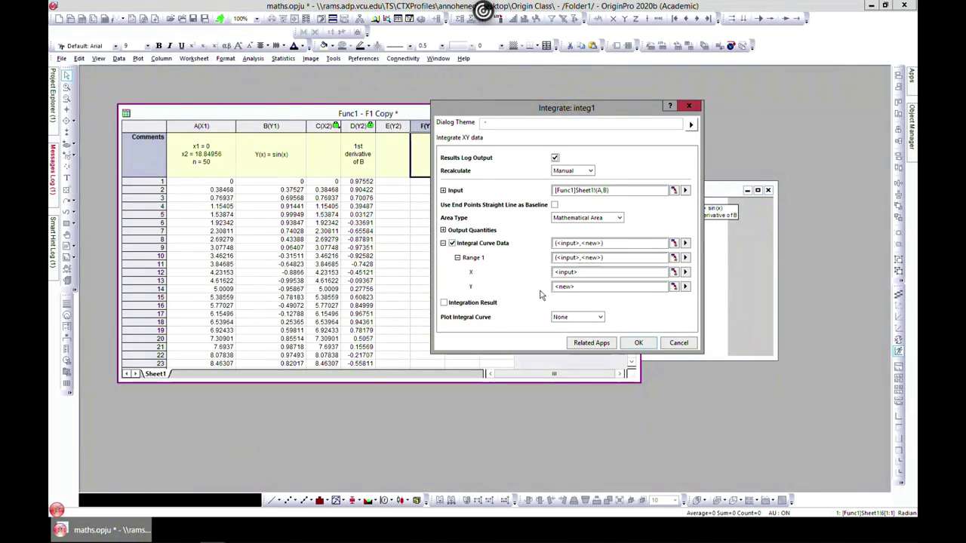
click(443, 243)
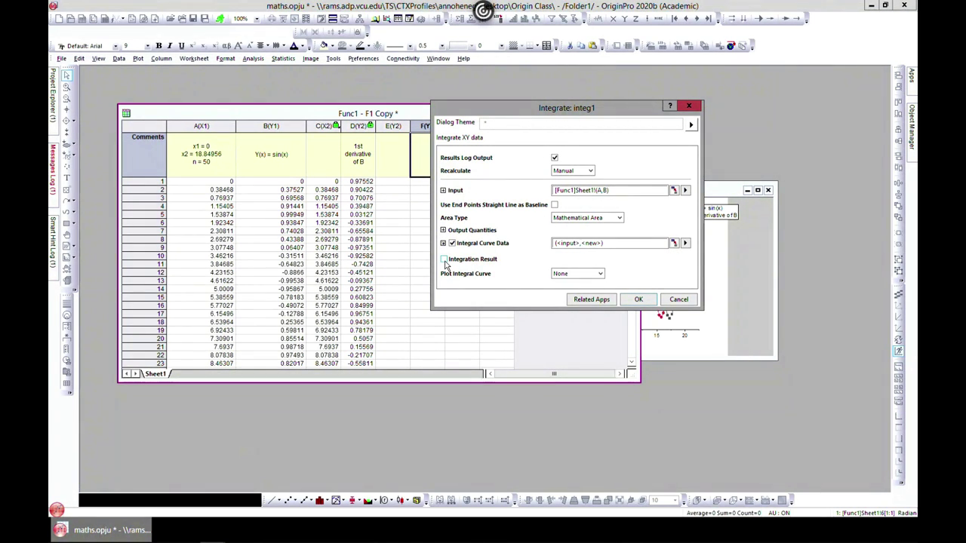
- Enable the integration result output, send it to the input book and sheet, and run the integration
click(445, 259)
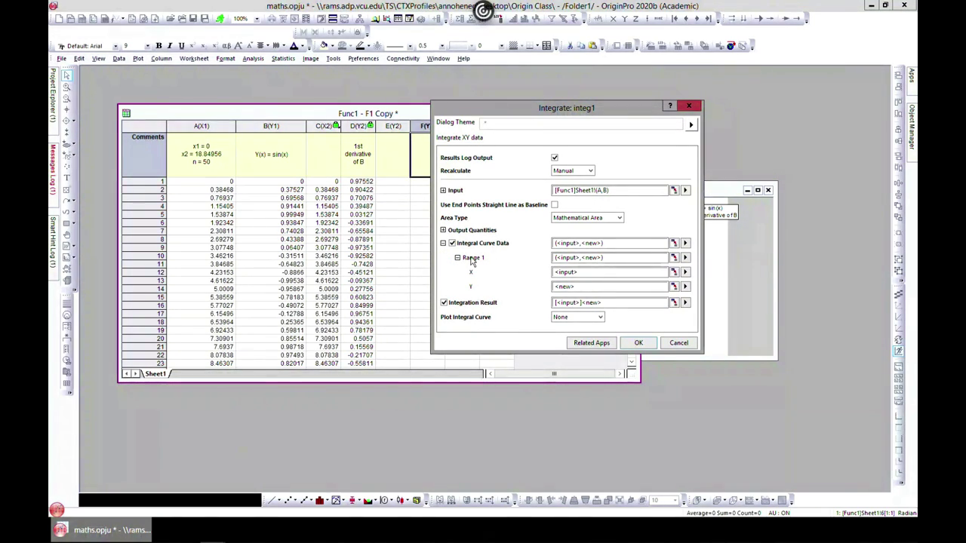
click(443, 243)
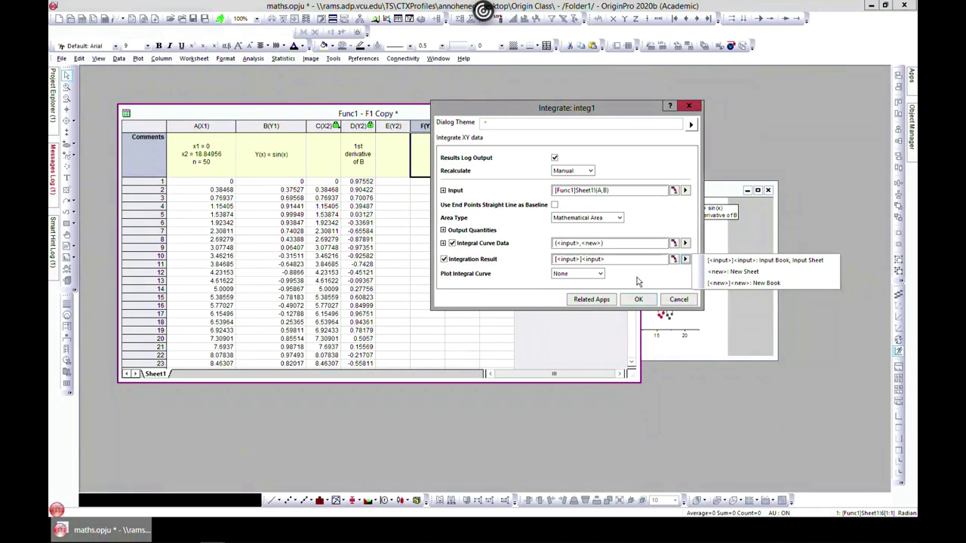
click(637, 299)
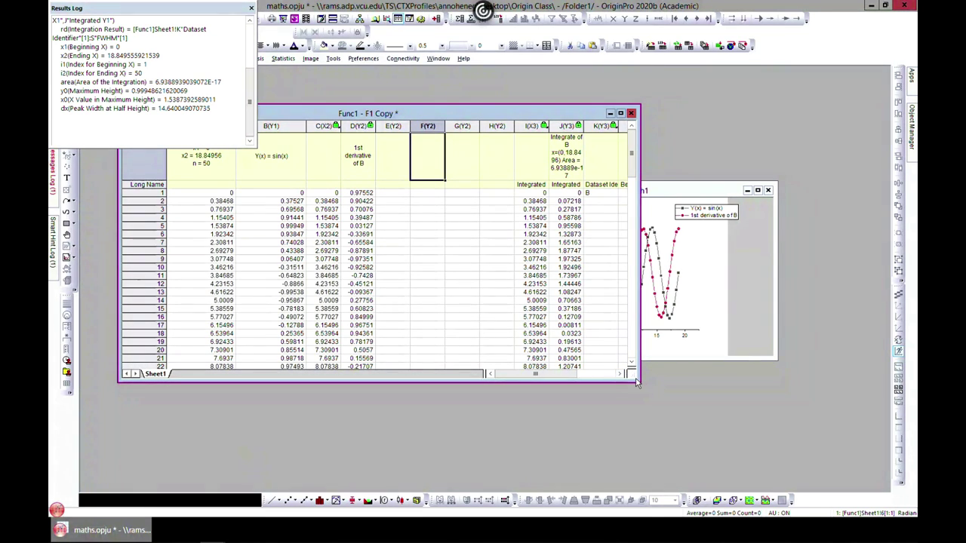
- Widen and maximize the worksheet window to show all the integration output columns, and close the Results Log
drag(635, 376, 823, 401)
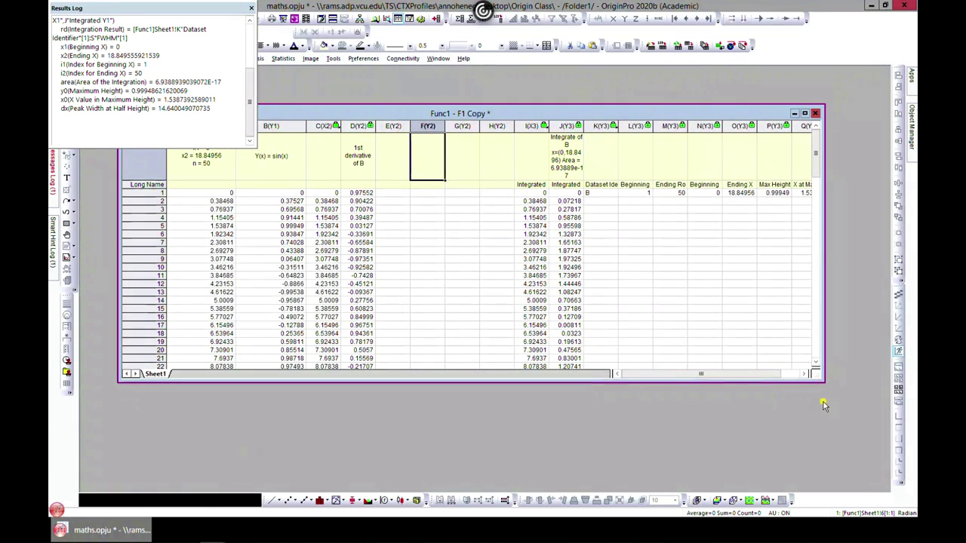
click(804, 113)
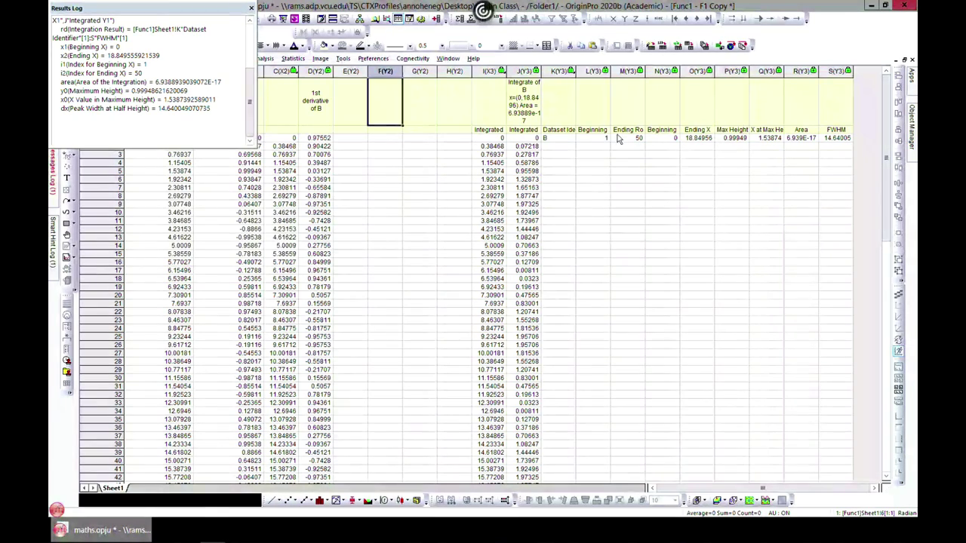
click(252, 10)
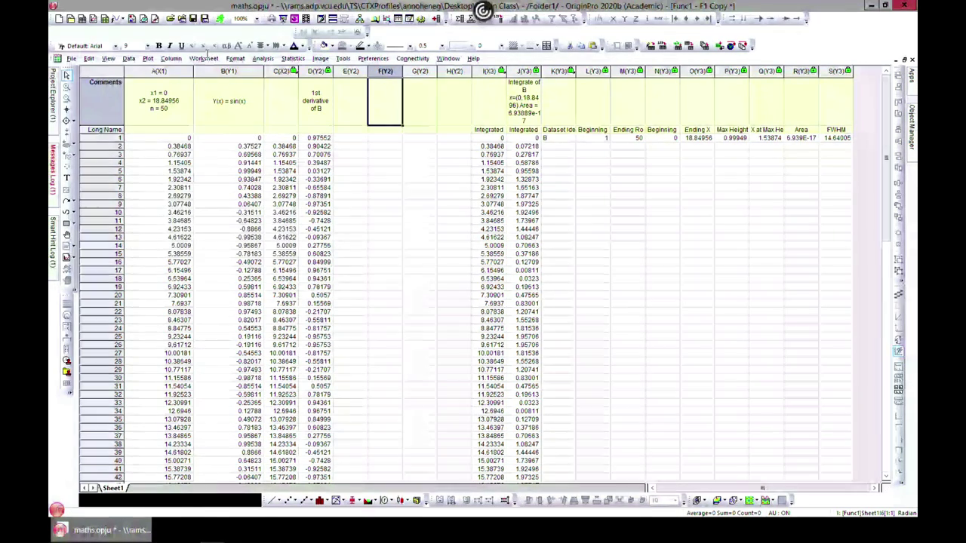
- Plot columns A, B, I and J as a Line + Symbol graph and inspect data points on the curves
click(170, 71)
shift+click(205, 73)
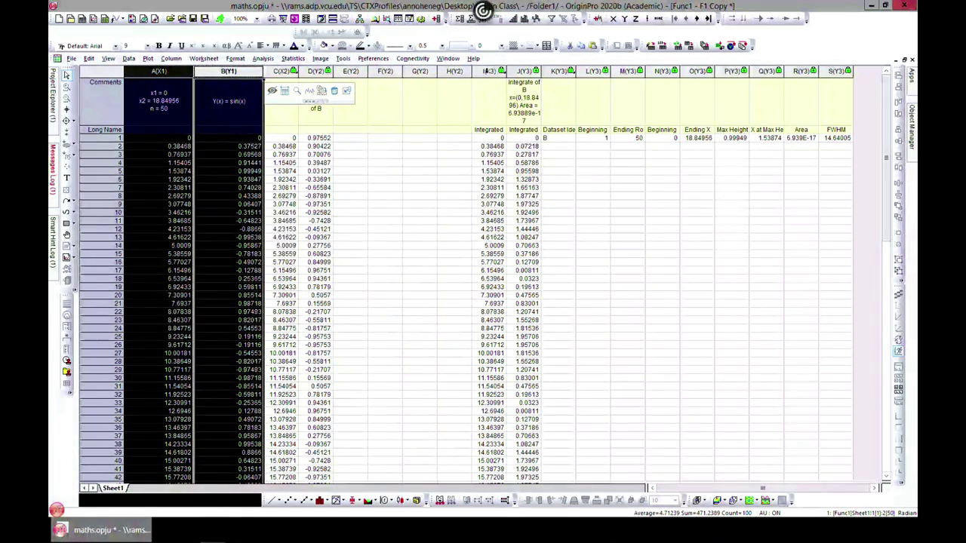
ctrl+click(489, 71)
ctrl+click(522, 71)
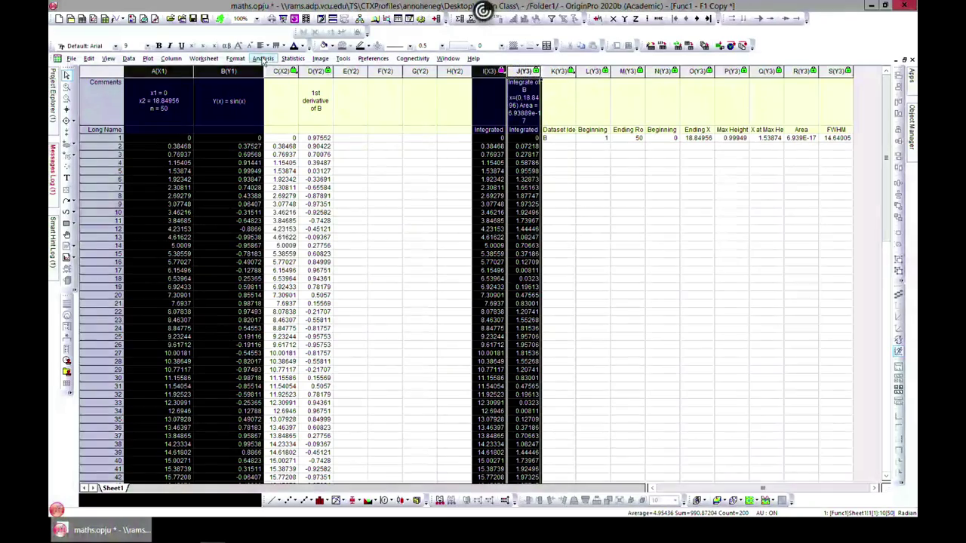
click(148, 60)
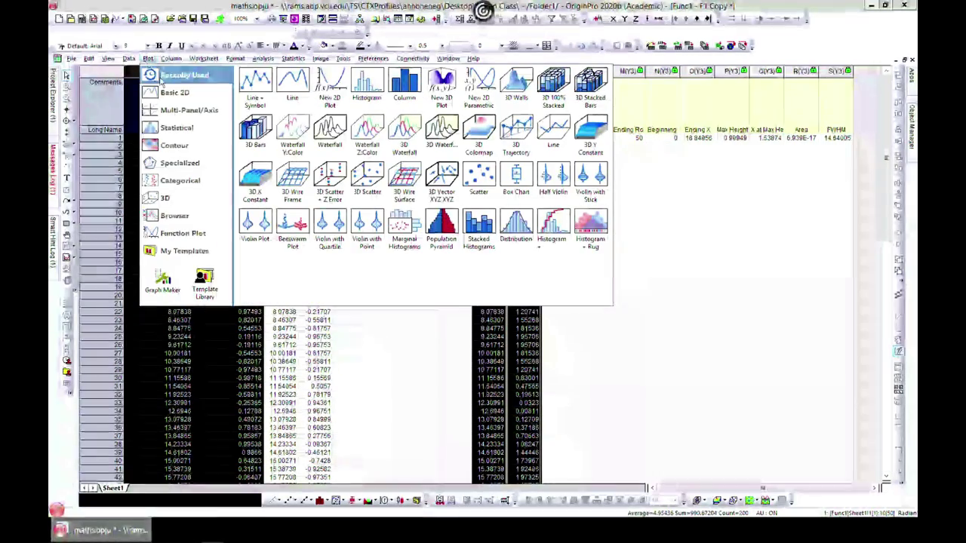
click(255, 87)
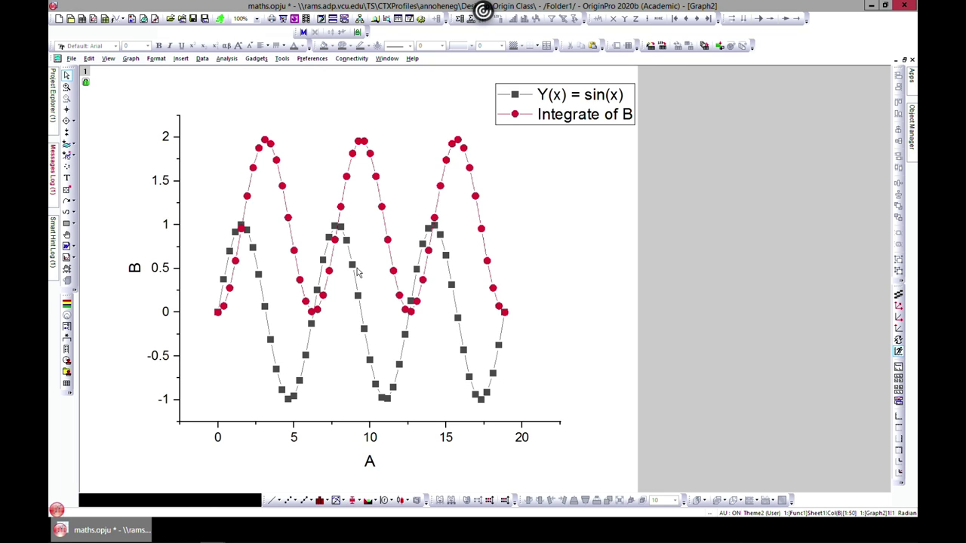
mouse_move(222, 304)
mouse_move(396, 280)
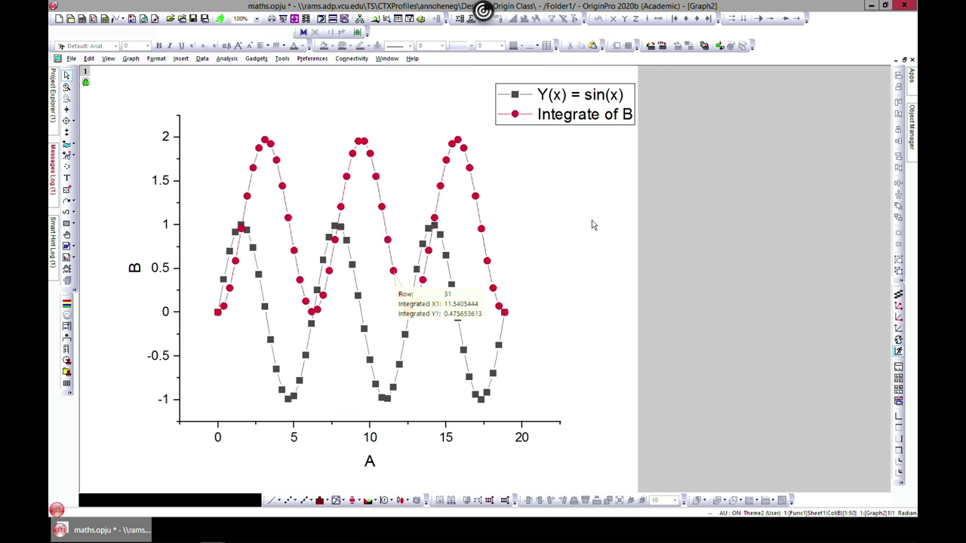
- Return to the Func1 worksheet and plot only columns A and B as a new Line + Symbol graph
click(904, 60)
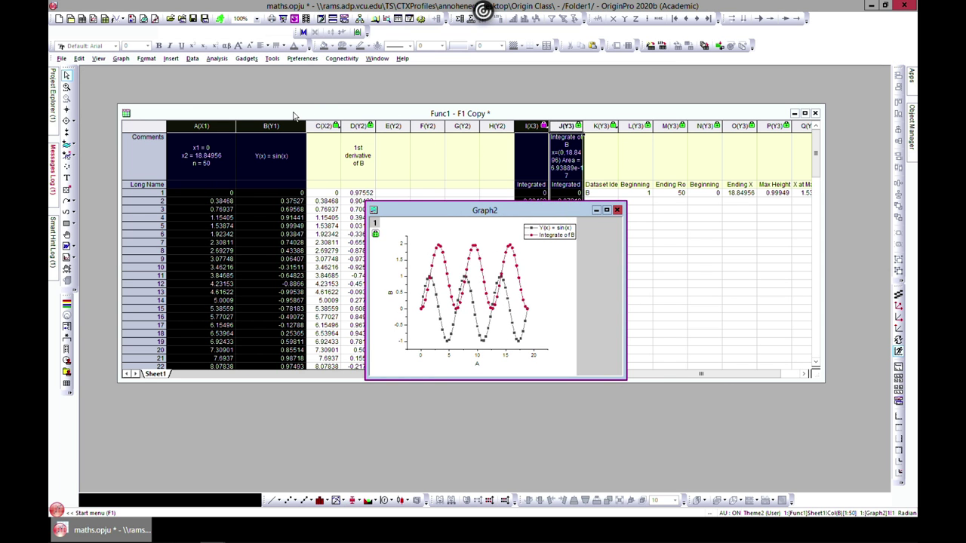
click(295, 115)
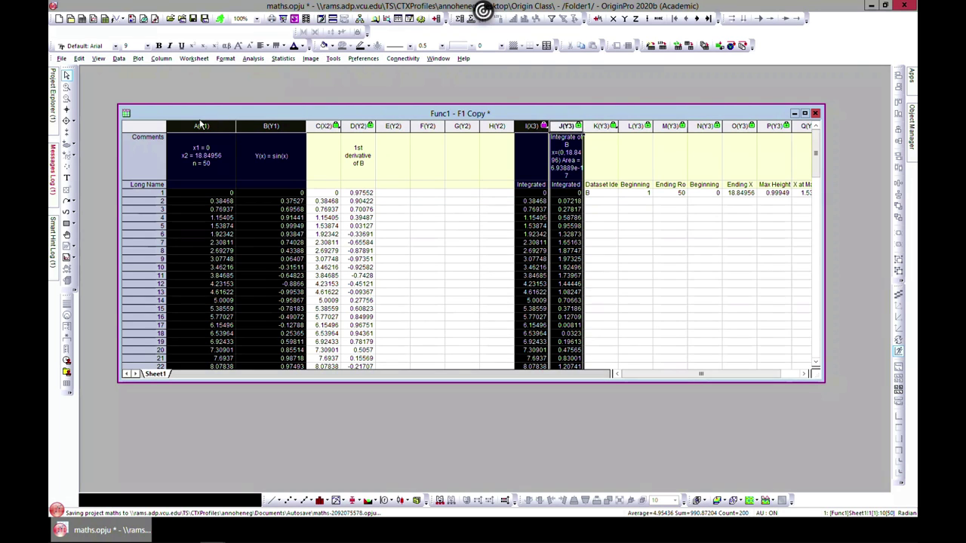
click(201, 126)
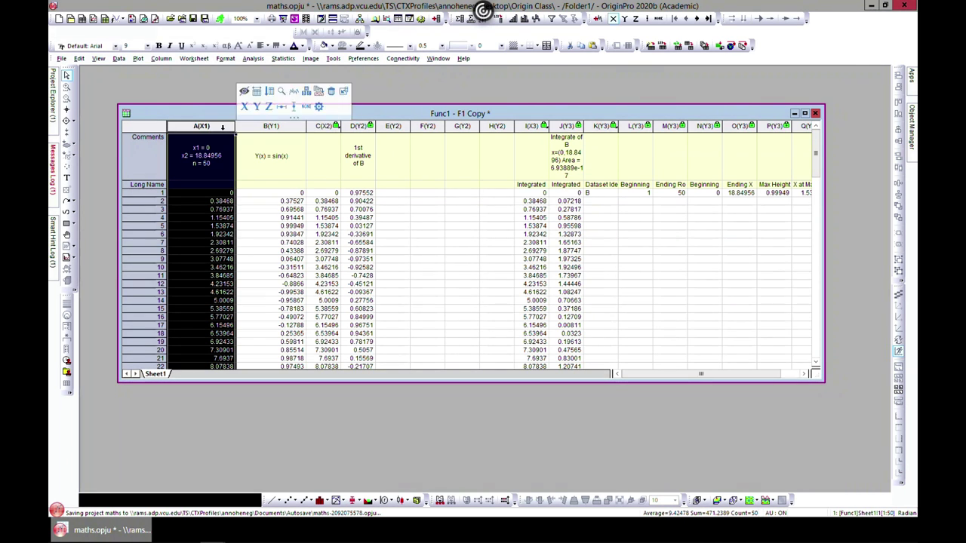
ctrl+click(263, 127)
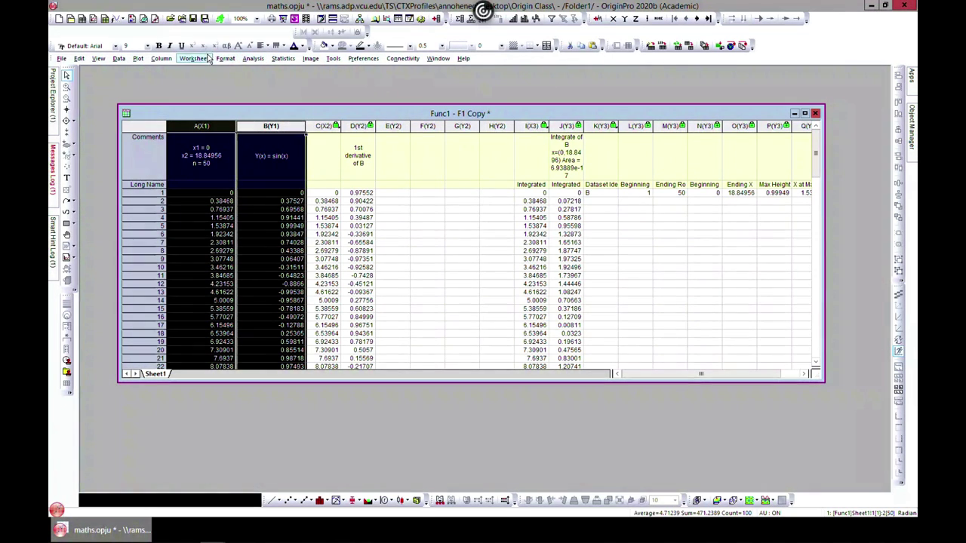
click(138, 59)
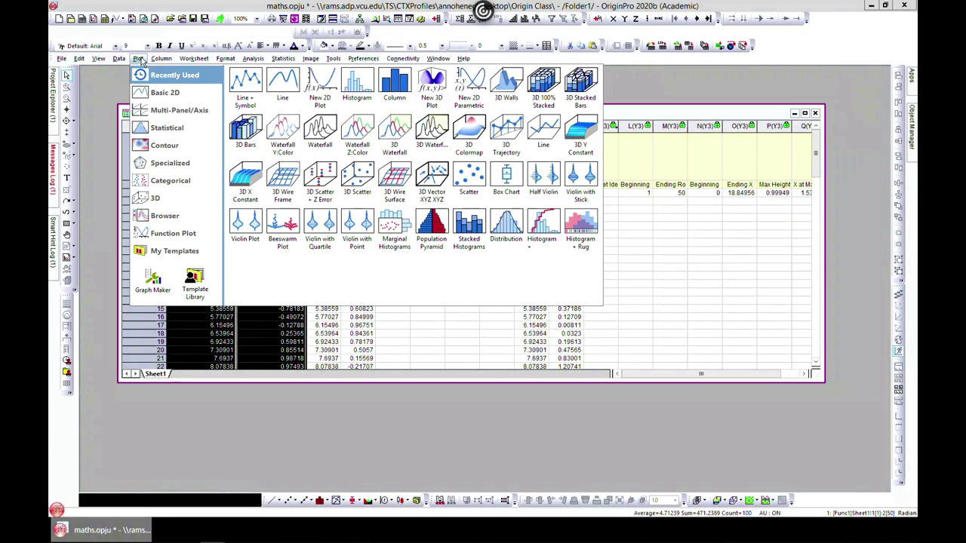
click(245, 84)
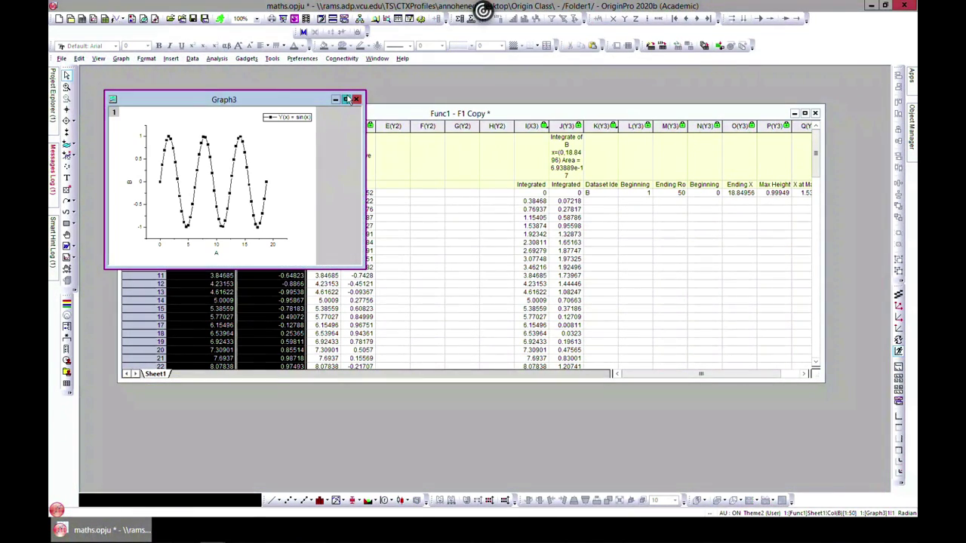
- Maximize the new sine graph, add the Differentiate gadget with derivative order 1, and expand its region to the full plot range
click(346, 100)
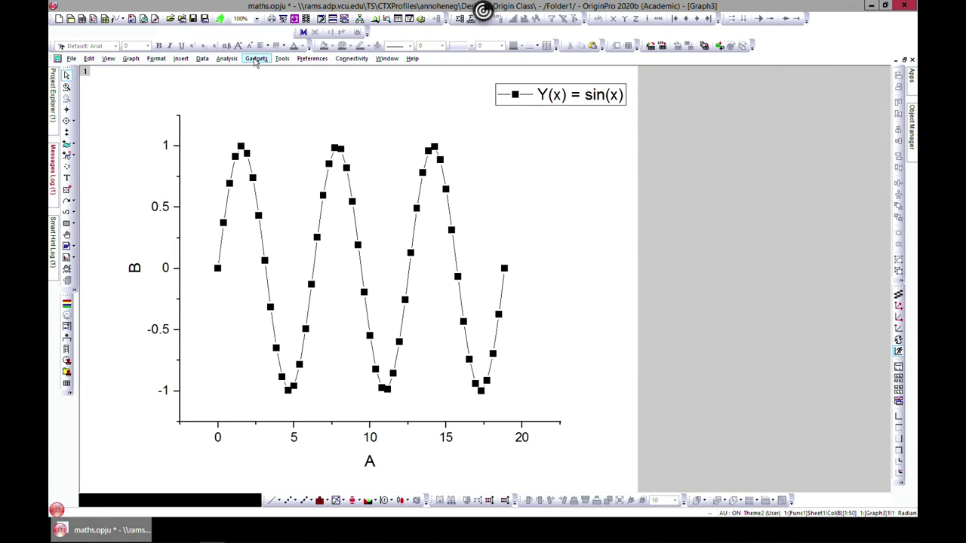
click(256, 59)
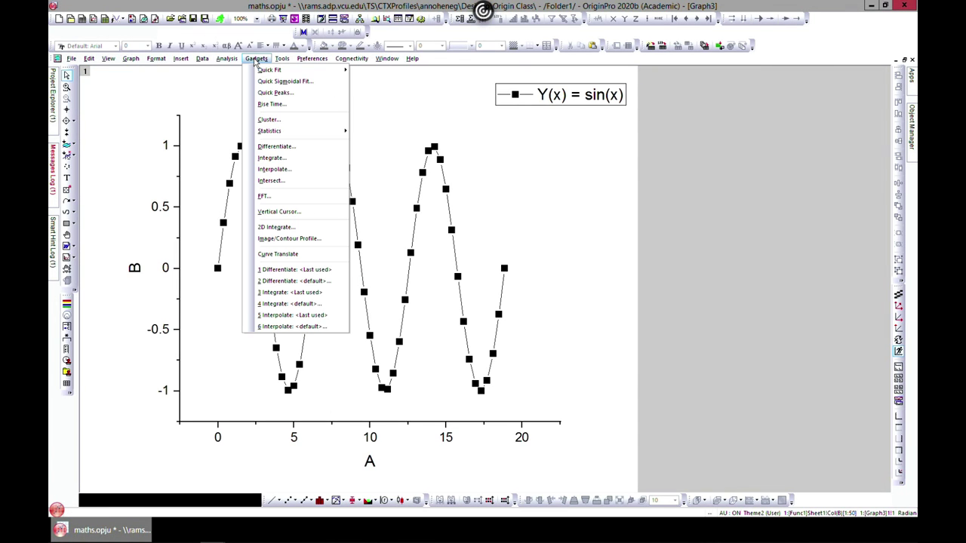
click(287, 148)
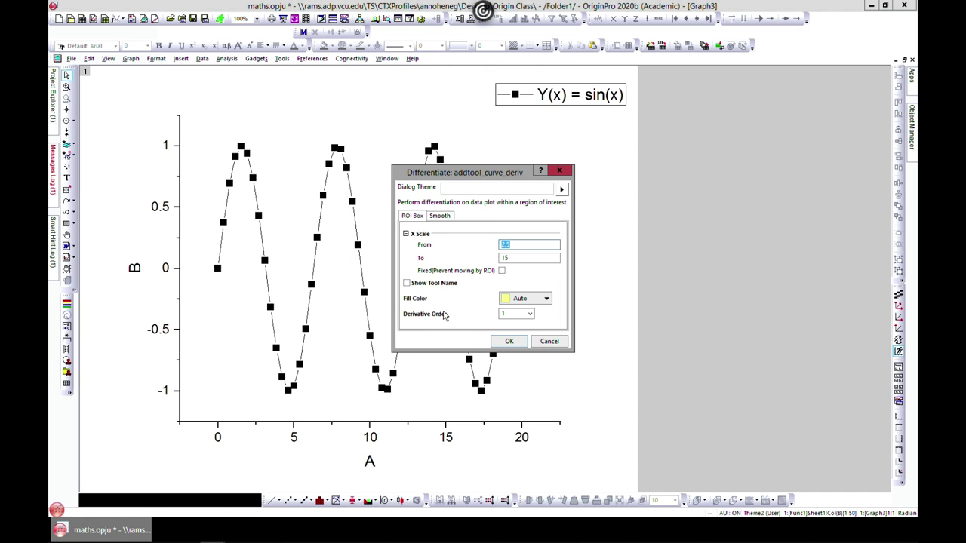
click(501, 343)
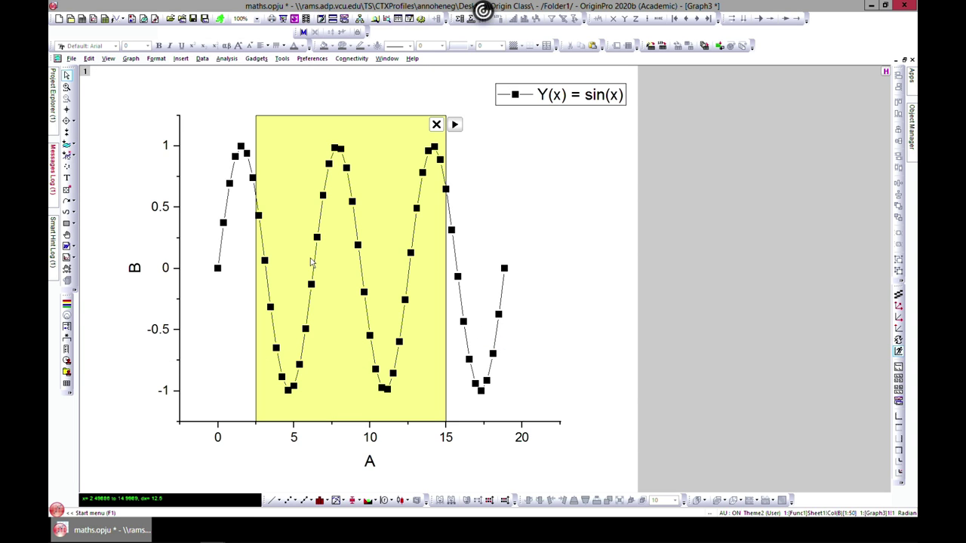
click(455, 125)
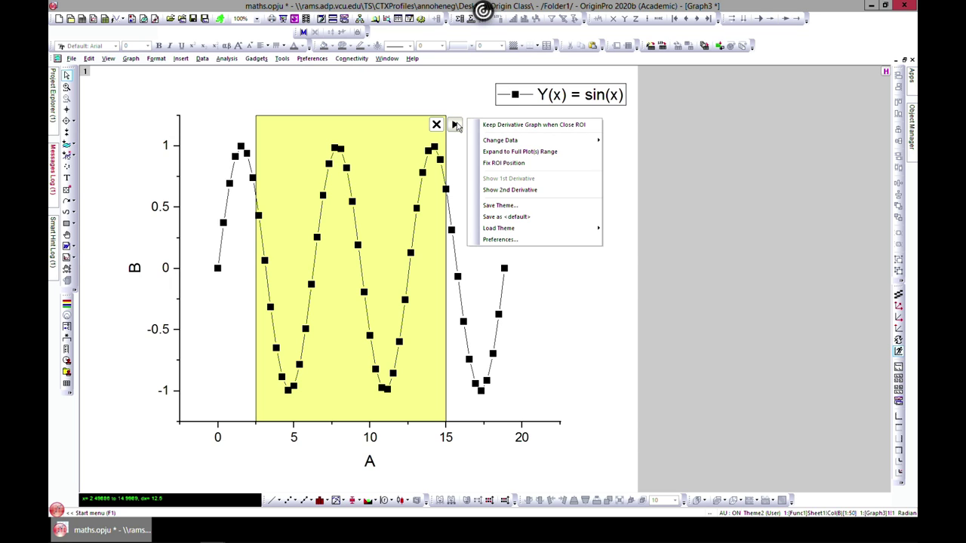
click(500, 153)
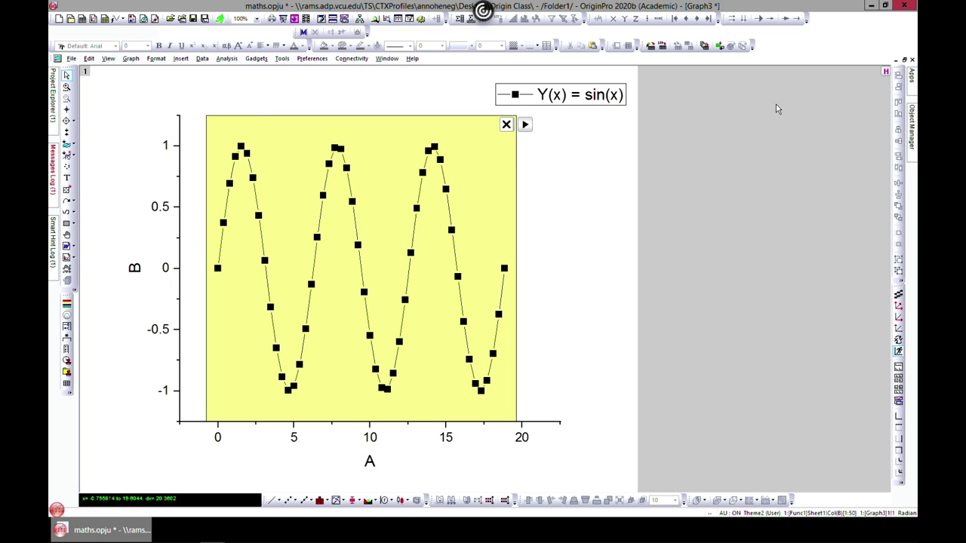
- Restore the sine graph window, move it beside the derivative graph, and add the 2nd derivative to the gadget's output
click(904, 59)
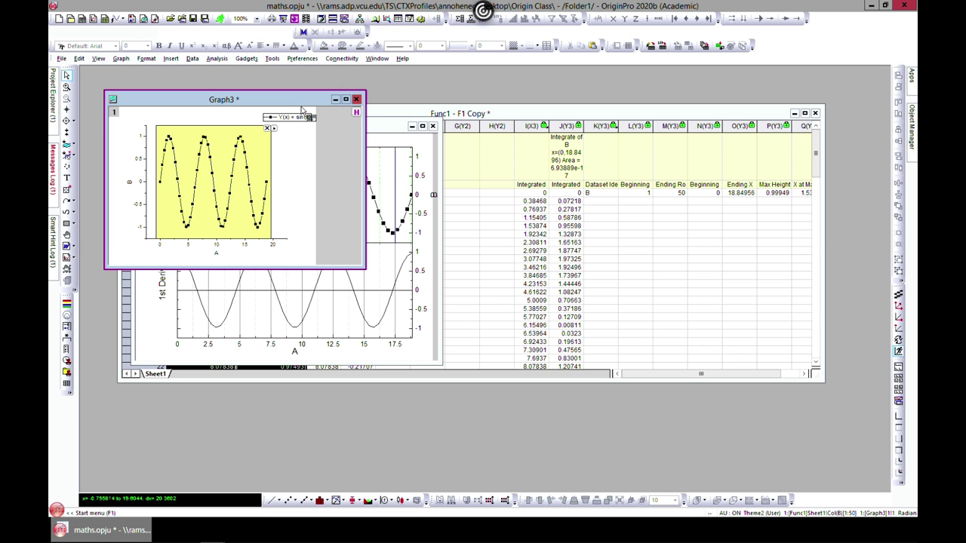
drag(289, 106, 669, 160)
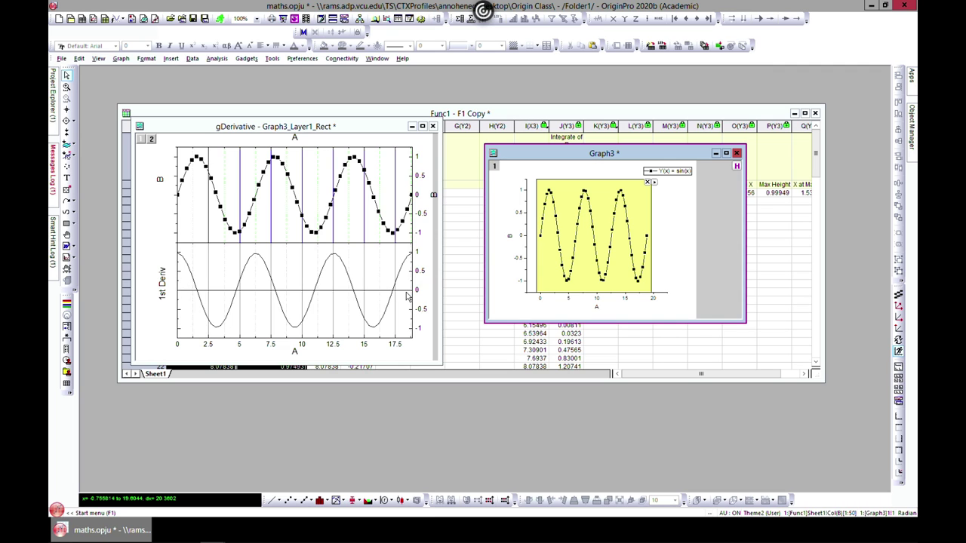
right_click(655, 185)
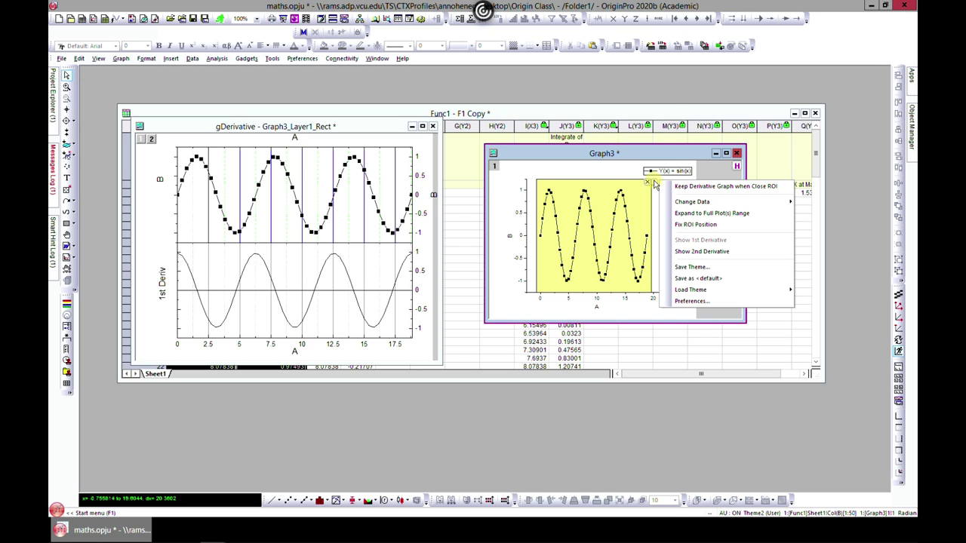
click(688, 252)
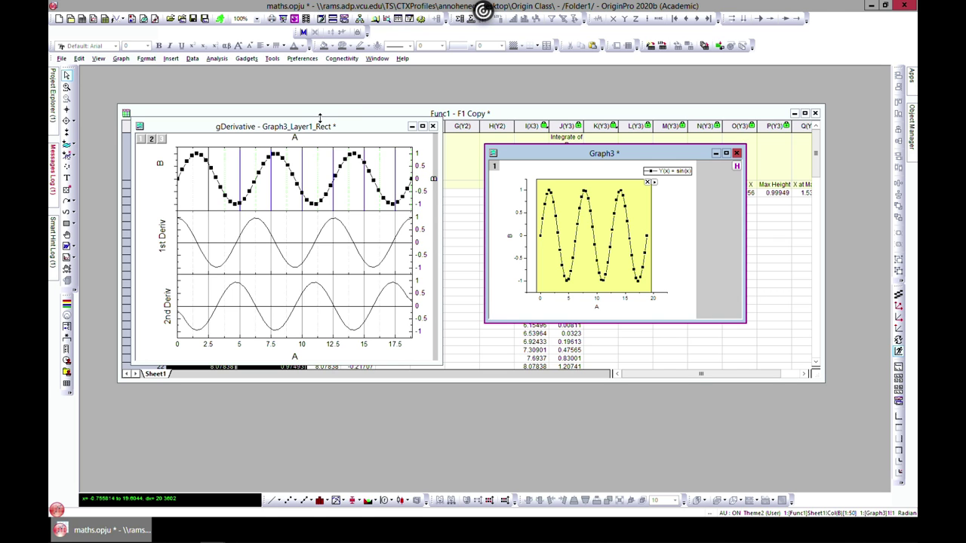
mouse_move(314, 131)
mouse_down()
mouse_move(298, 104)
mouse_move(301, 134)
mouse_move(308, 125)
mouse_up()
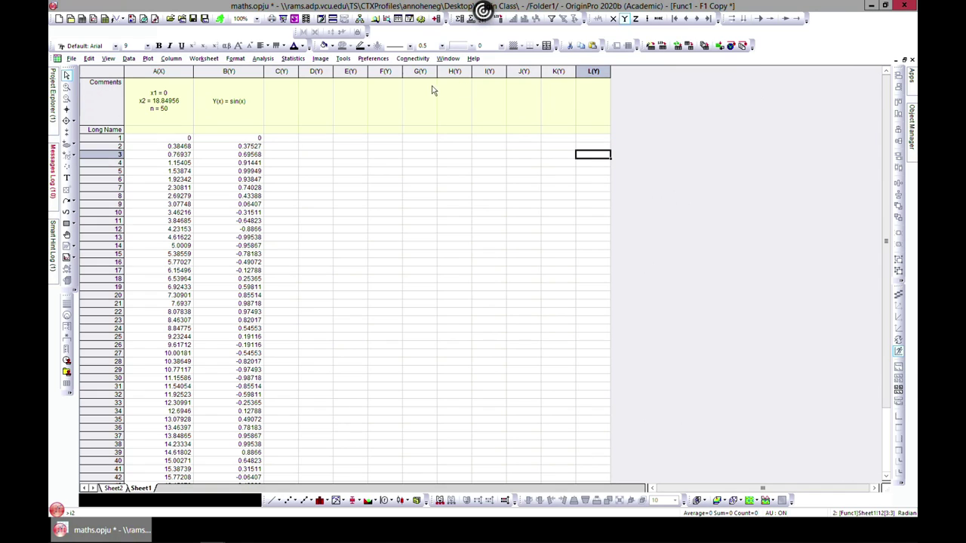
click(261, 60)
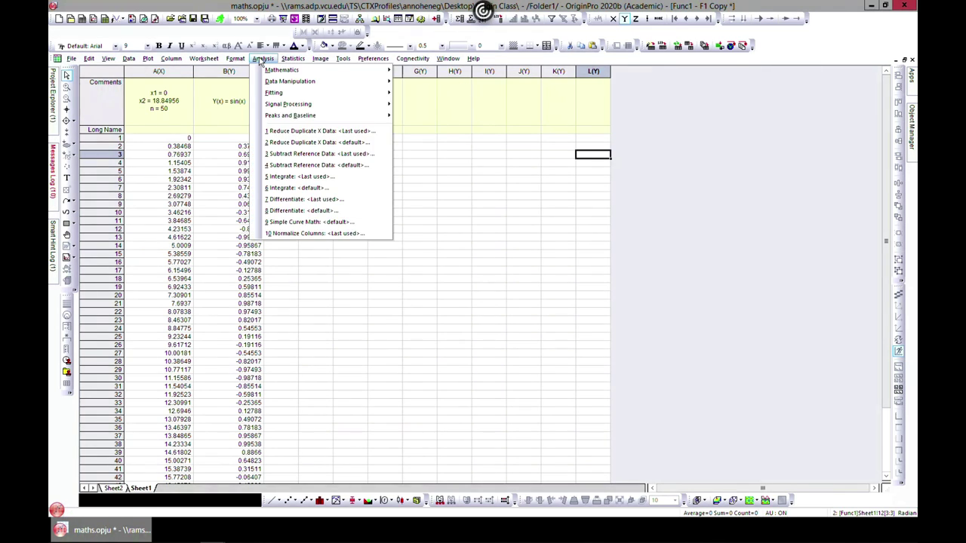
mouse_move(265, 85)
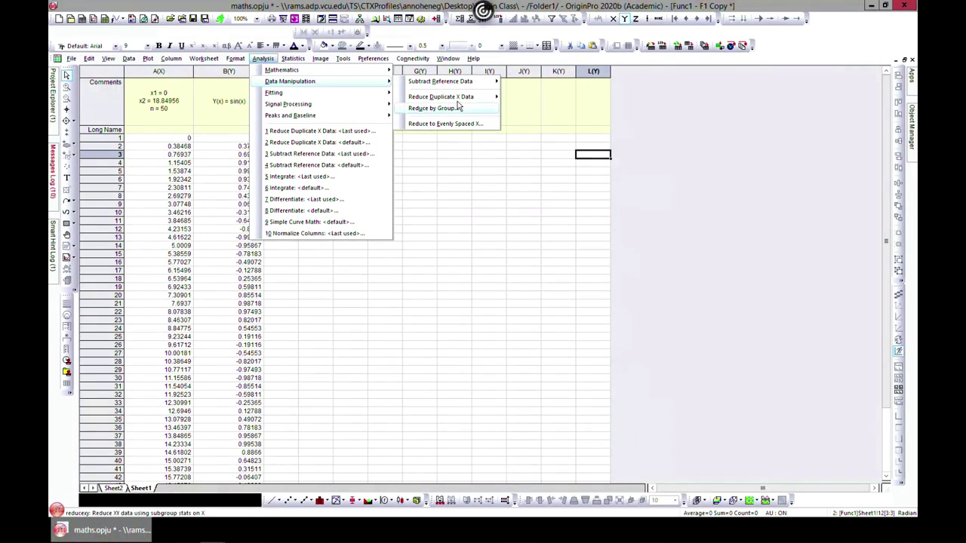
click(487, 197)
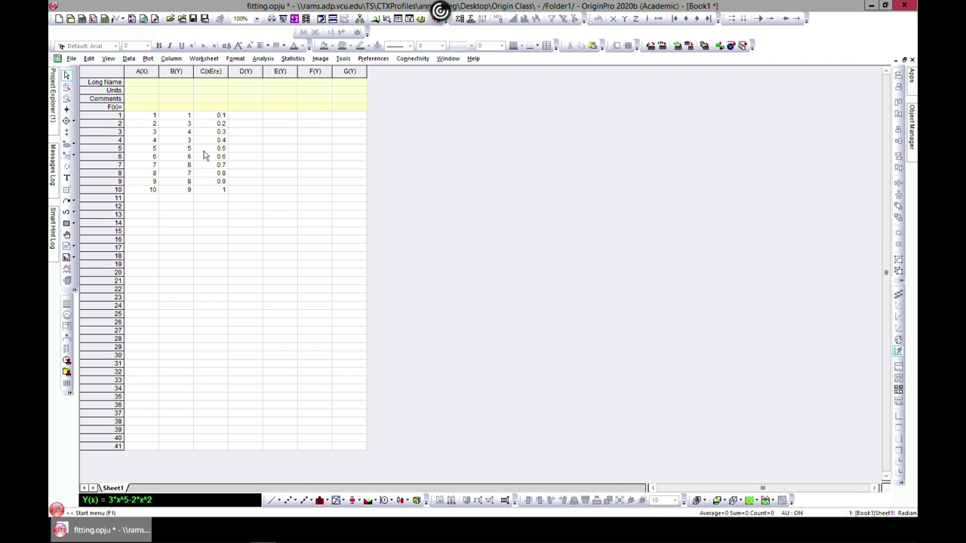
- Start a Linear Fit in the fitting.opju worksheet with Book1 Sheet1 columns A and B as input data
click(262, 58)
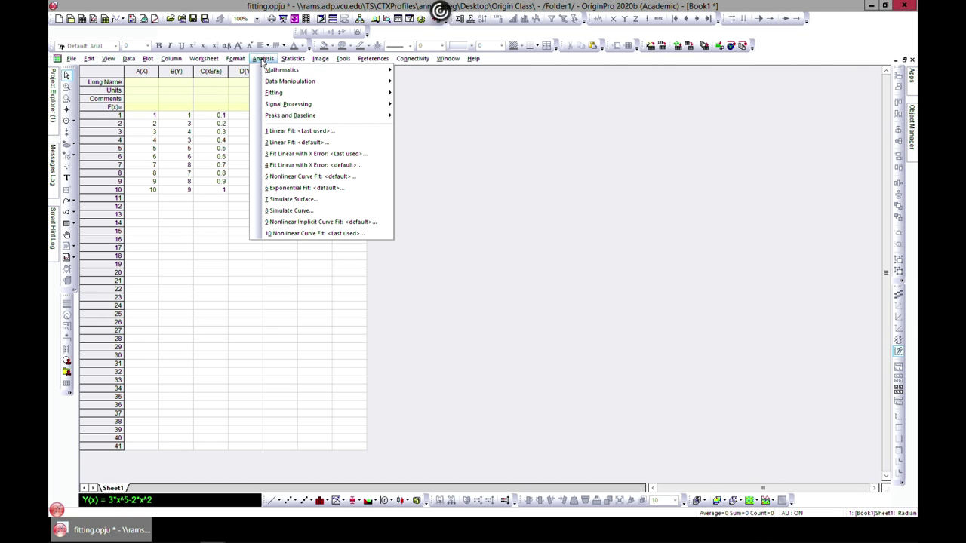
mouse_move(289, 94)
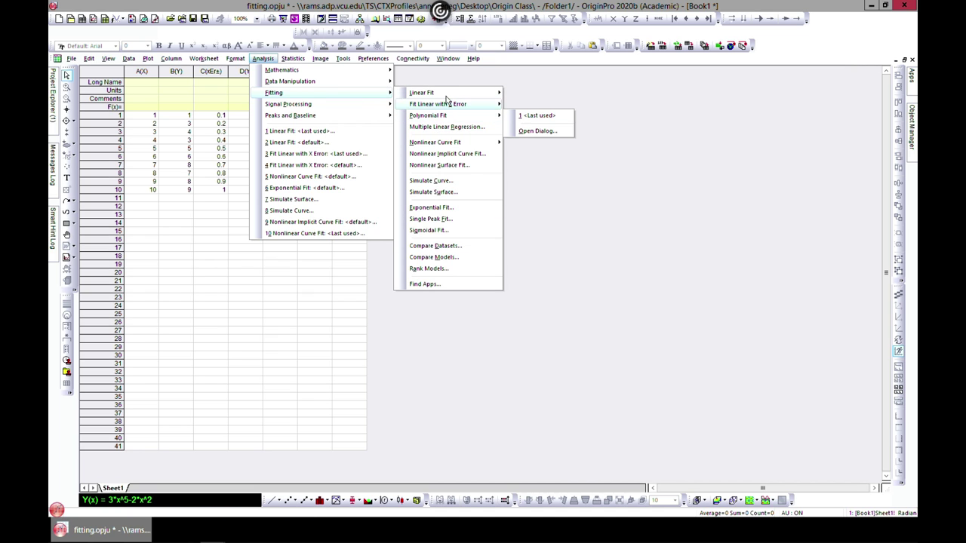
mouse_move(449, 113)
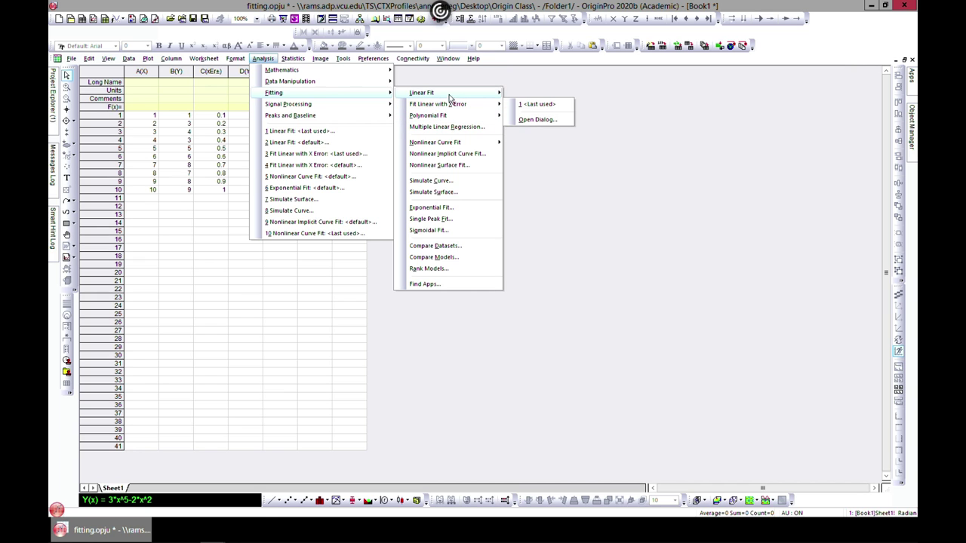
mouse_move(460, 94)
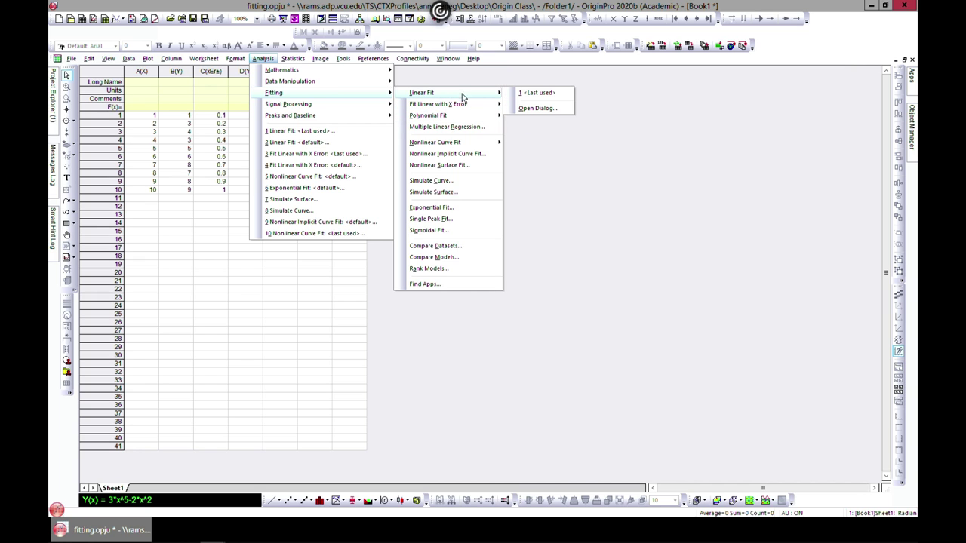
click(528, 110)
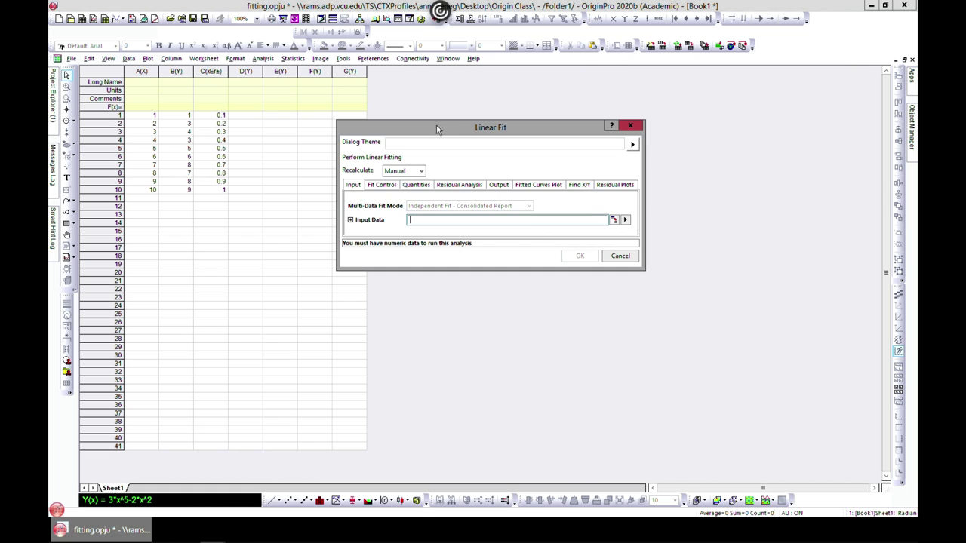
drag(436, 130, 469, 113)
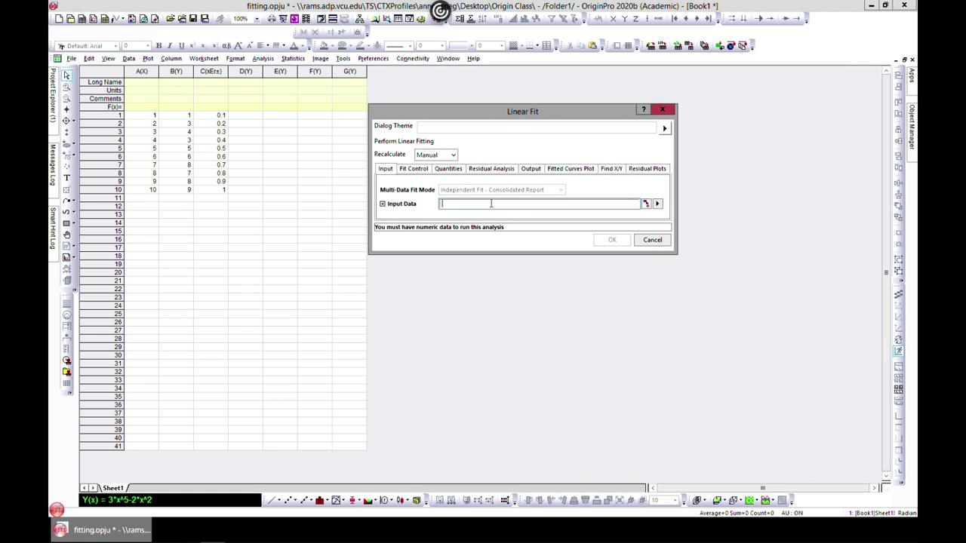
click(656, 204)
click(684, 204)
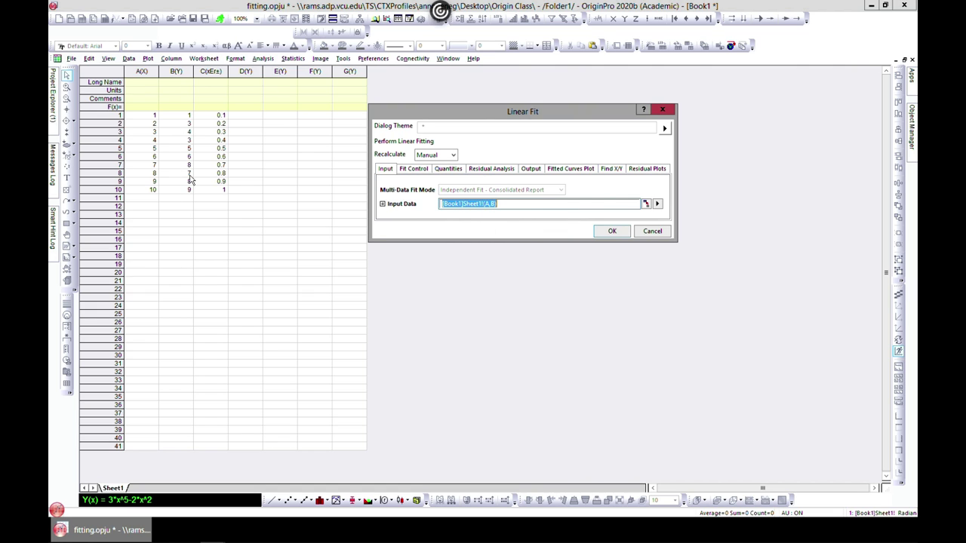
drag(444, 118, 468, 113)
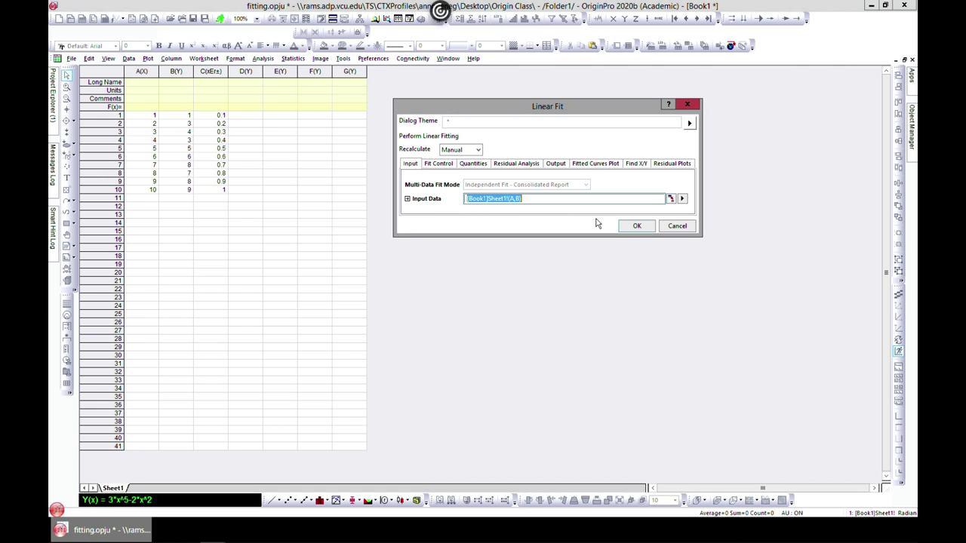
- Try the Fix Intercept option in the linear fit's control settings
click(439, 165)
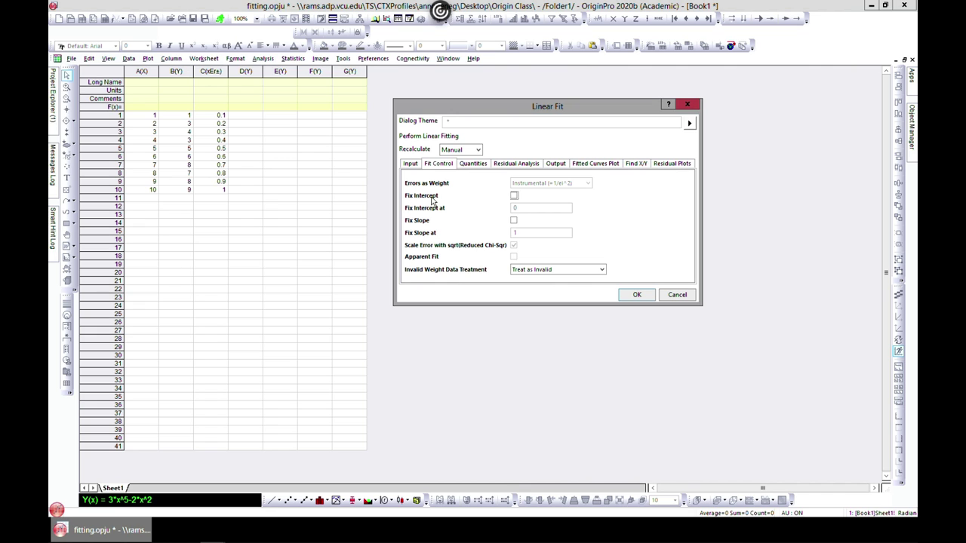
click(513, 196)
click(513, 197)
- Exclude the t-Value from the fit parameters in the linear fit's reported quantities
click(473, 165)
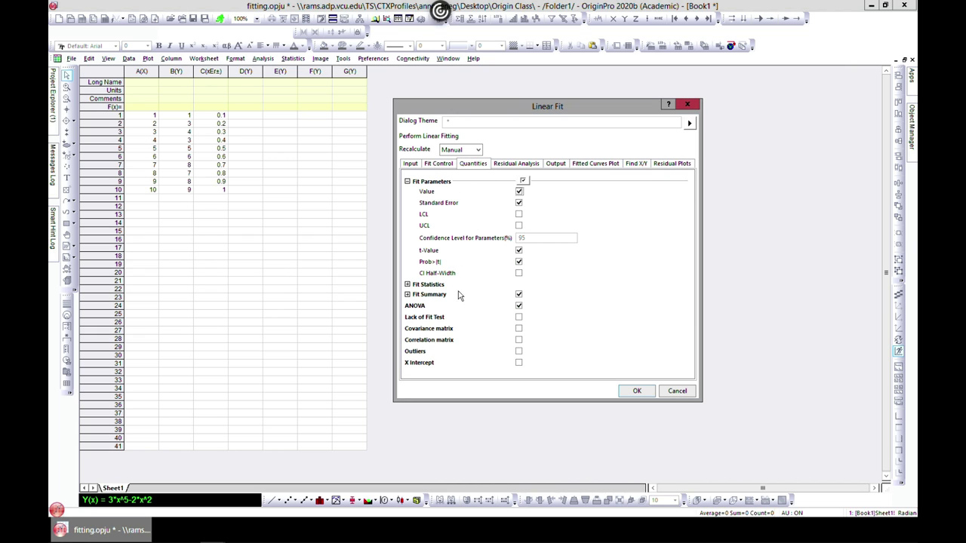
click(519, 252)
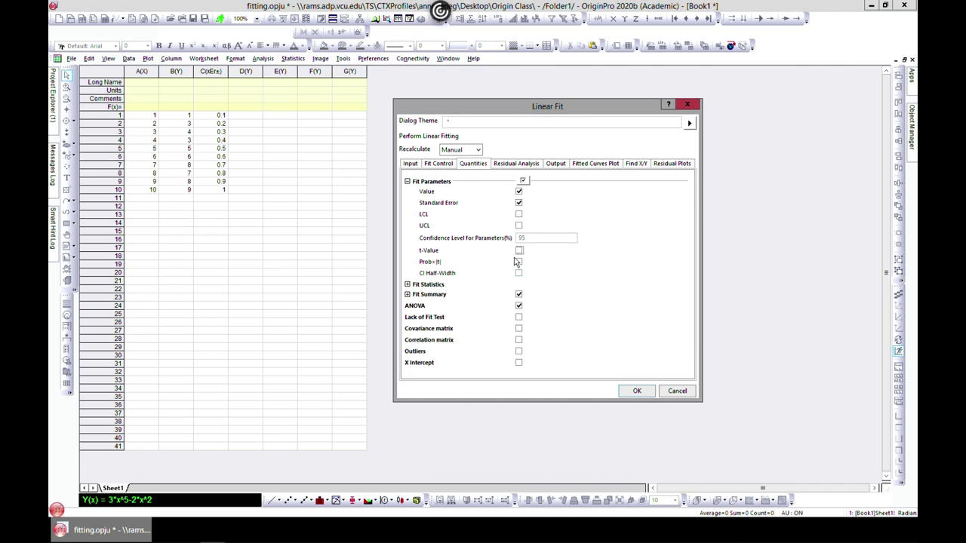